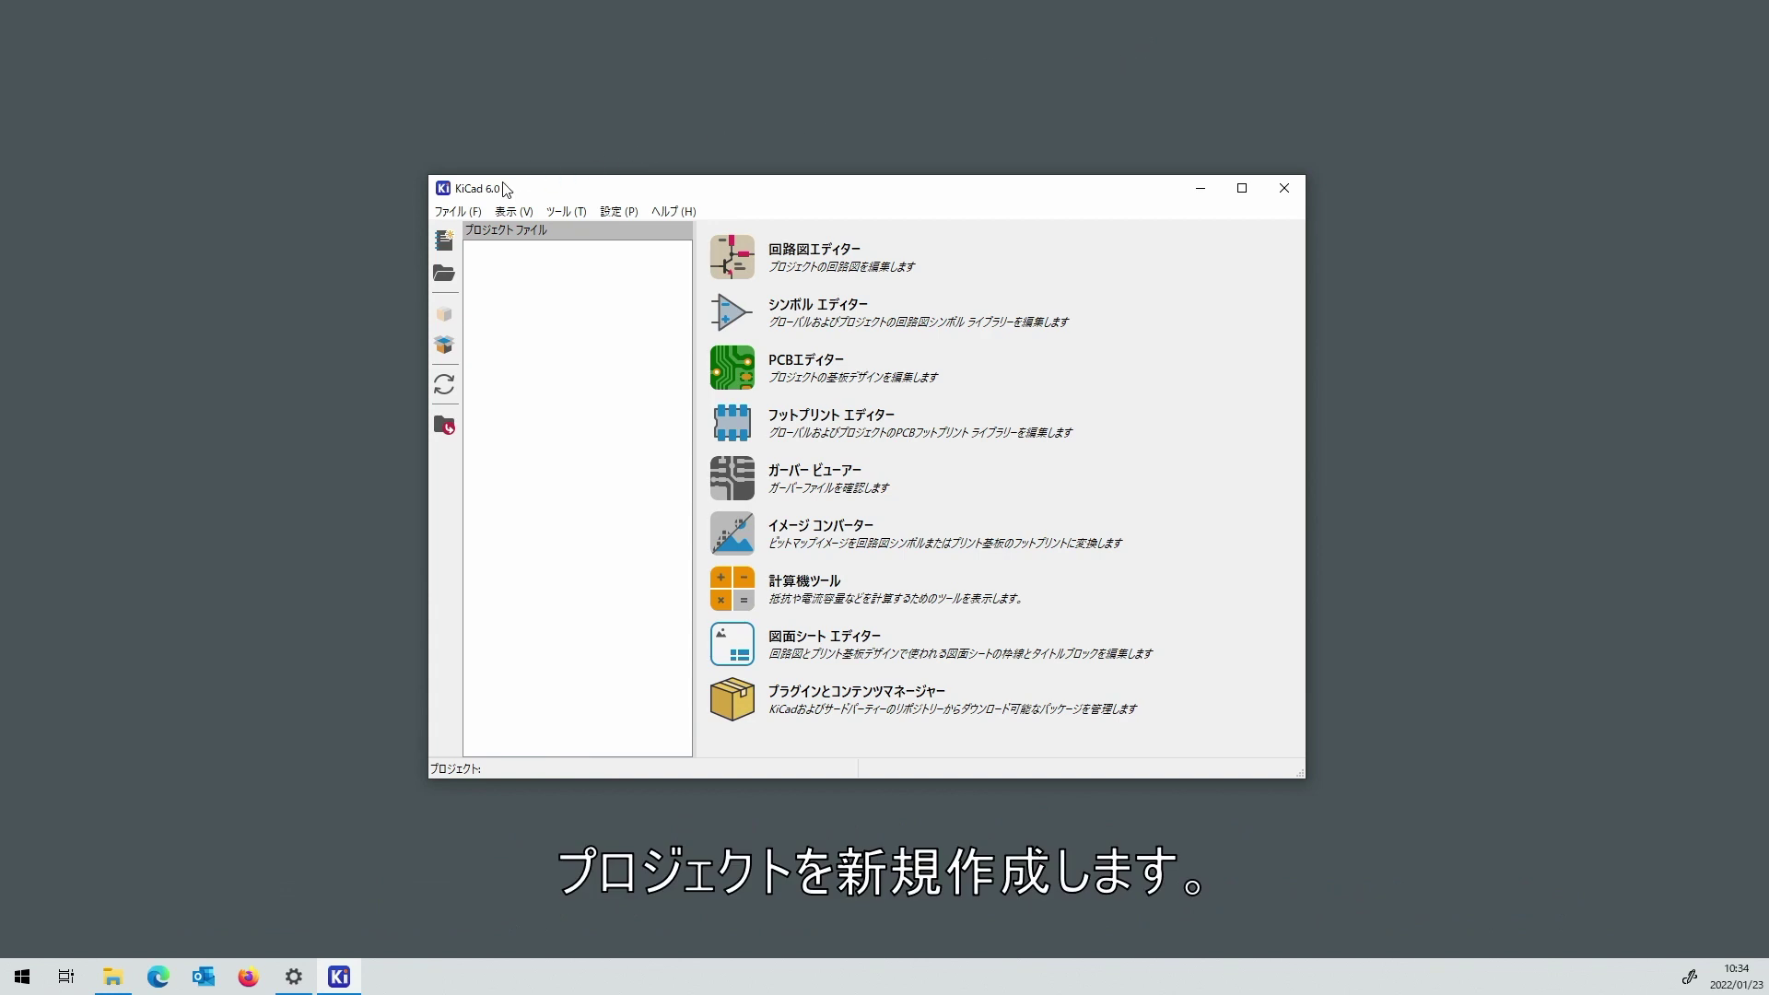
Create a new project named test20220123 in the pcb folder and open its schematic for editing.
{"action": "left_click", "coordinate": [455, 211]}
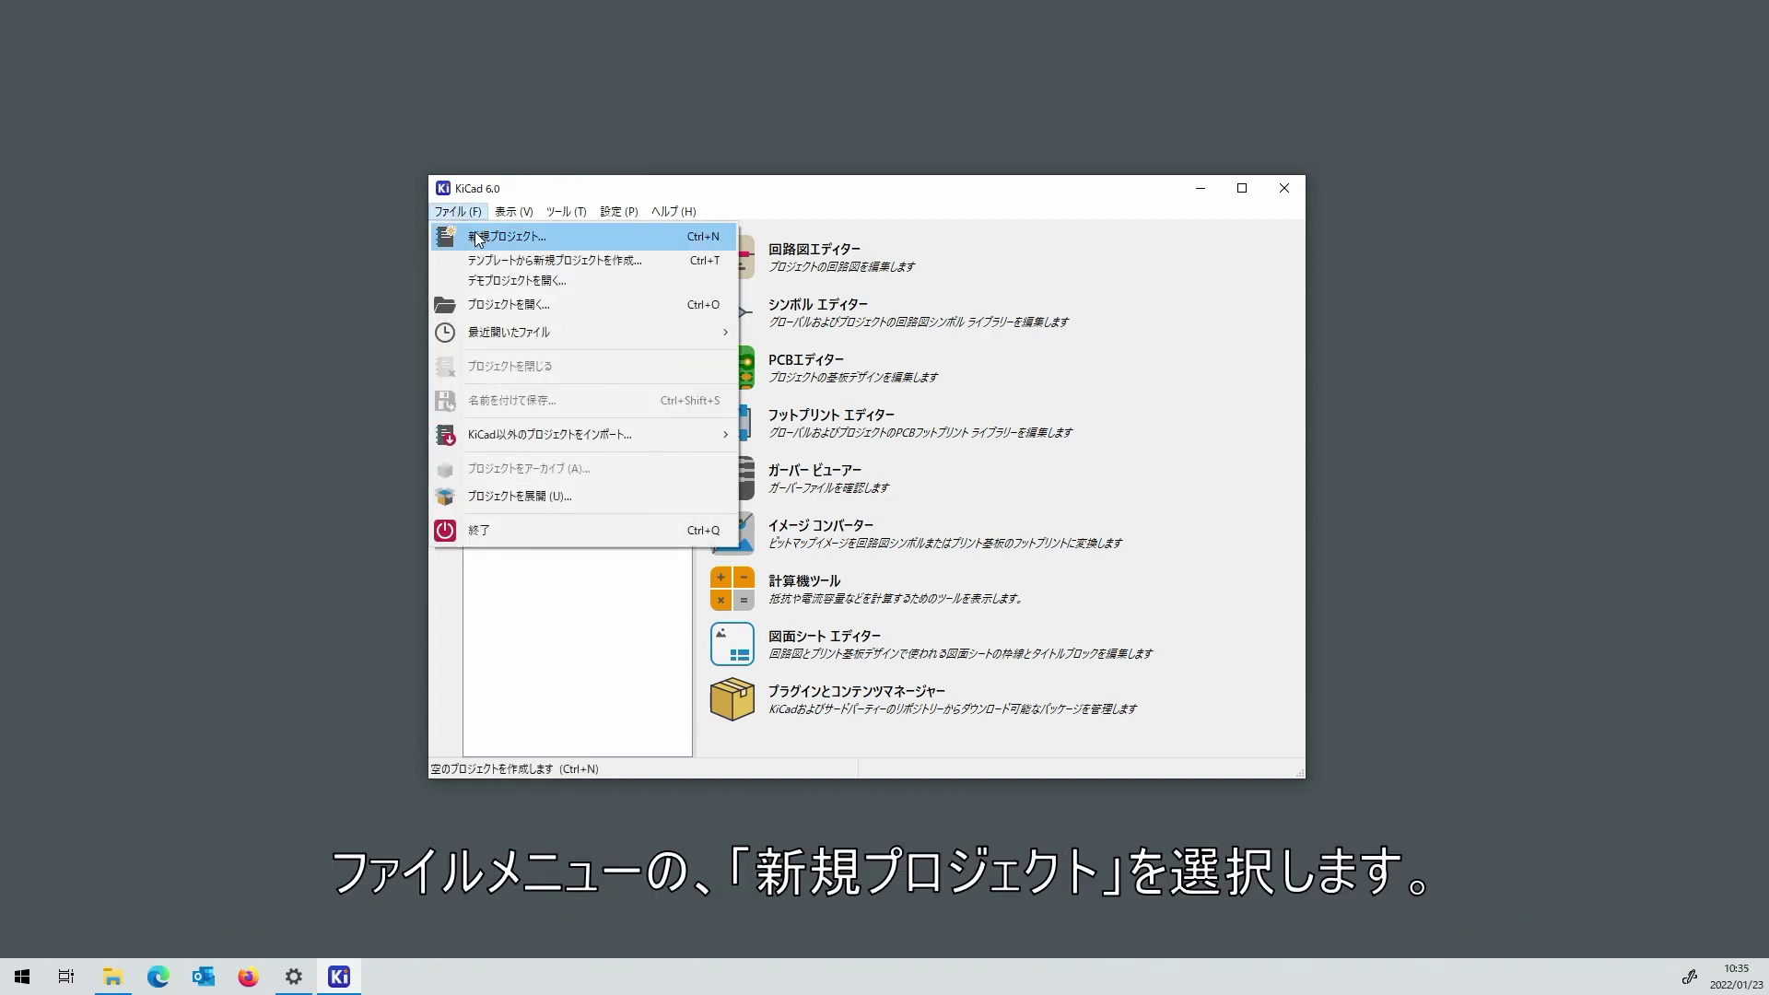
{"action": "left_click", "coordinate": [478, 238]}
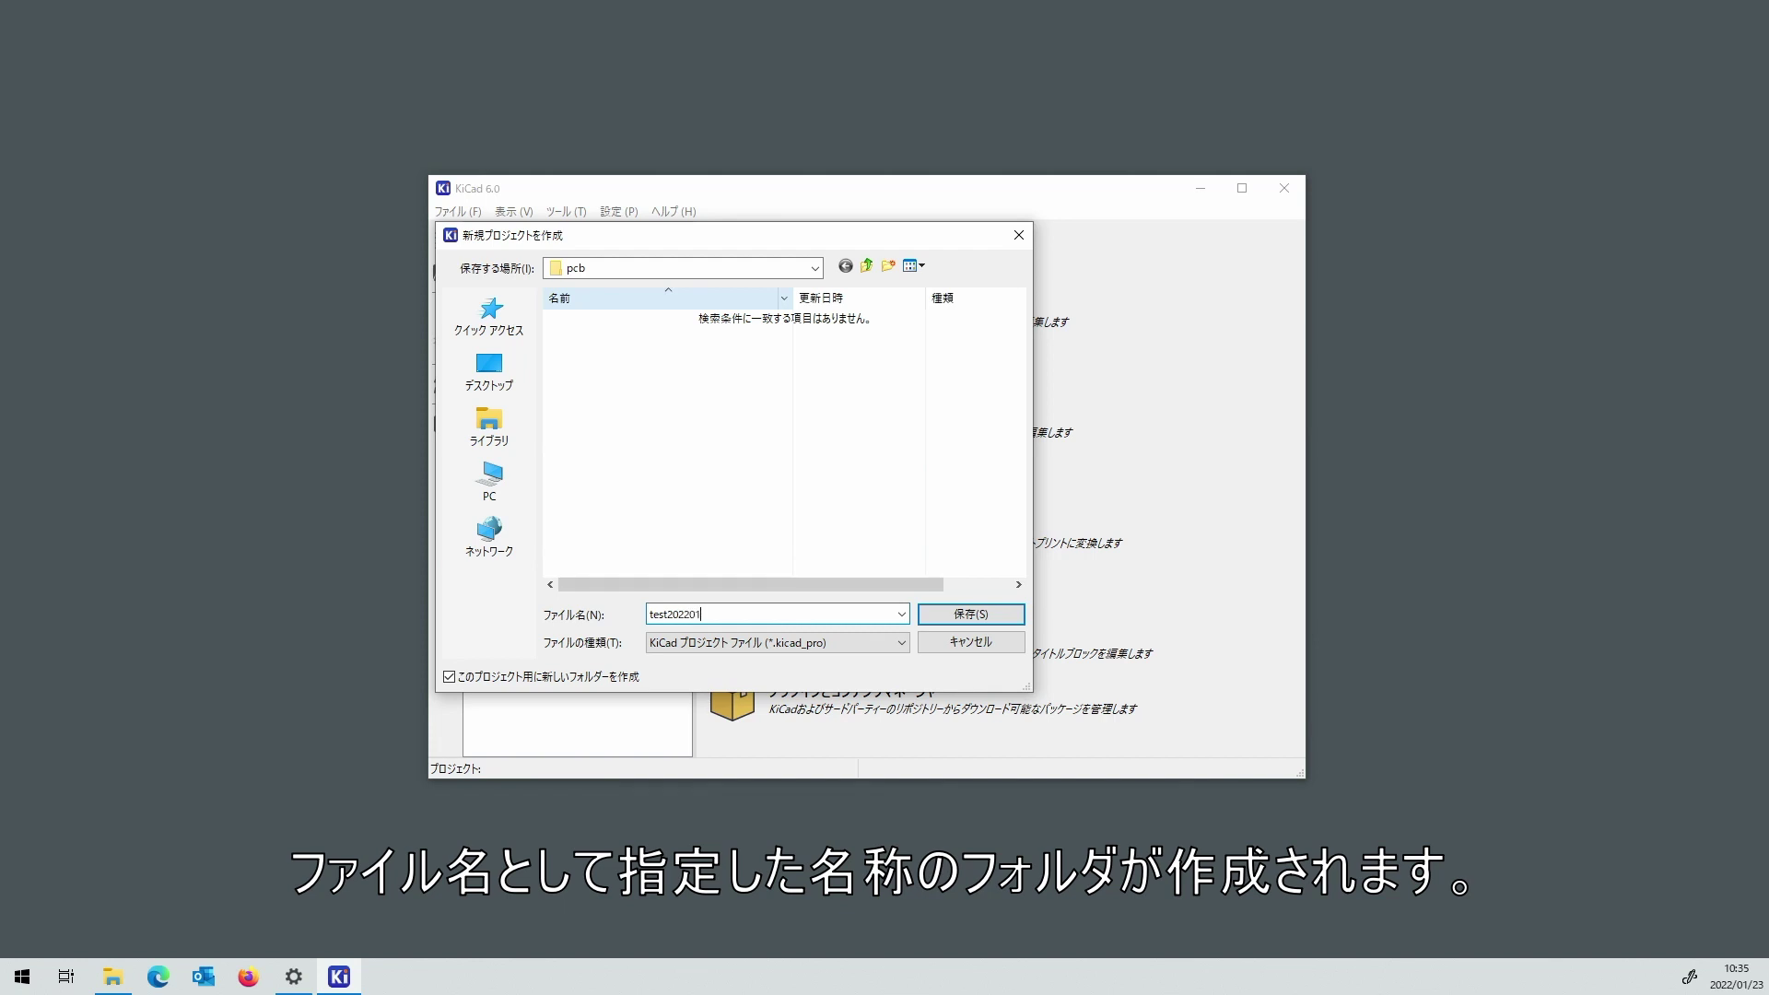
{"action": "type", "text": "3"}
{"action": "key", "text": "Return"}
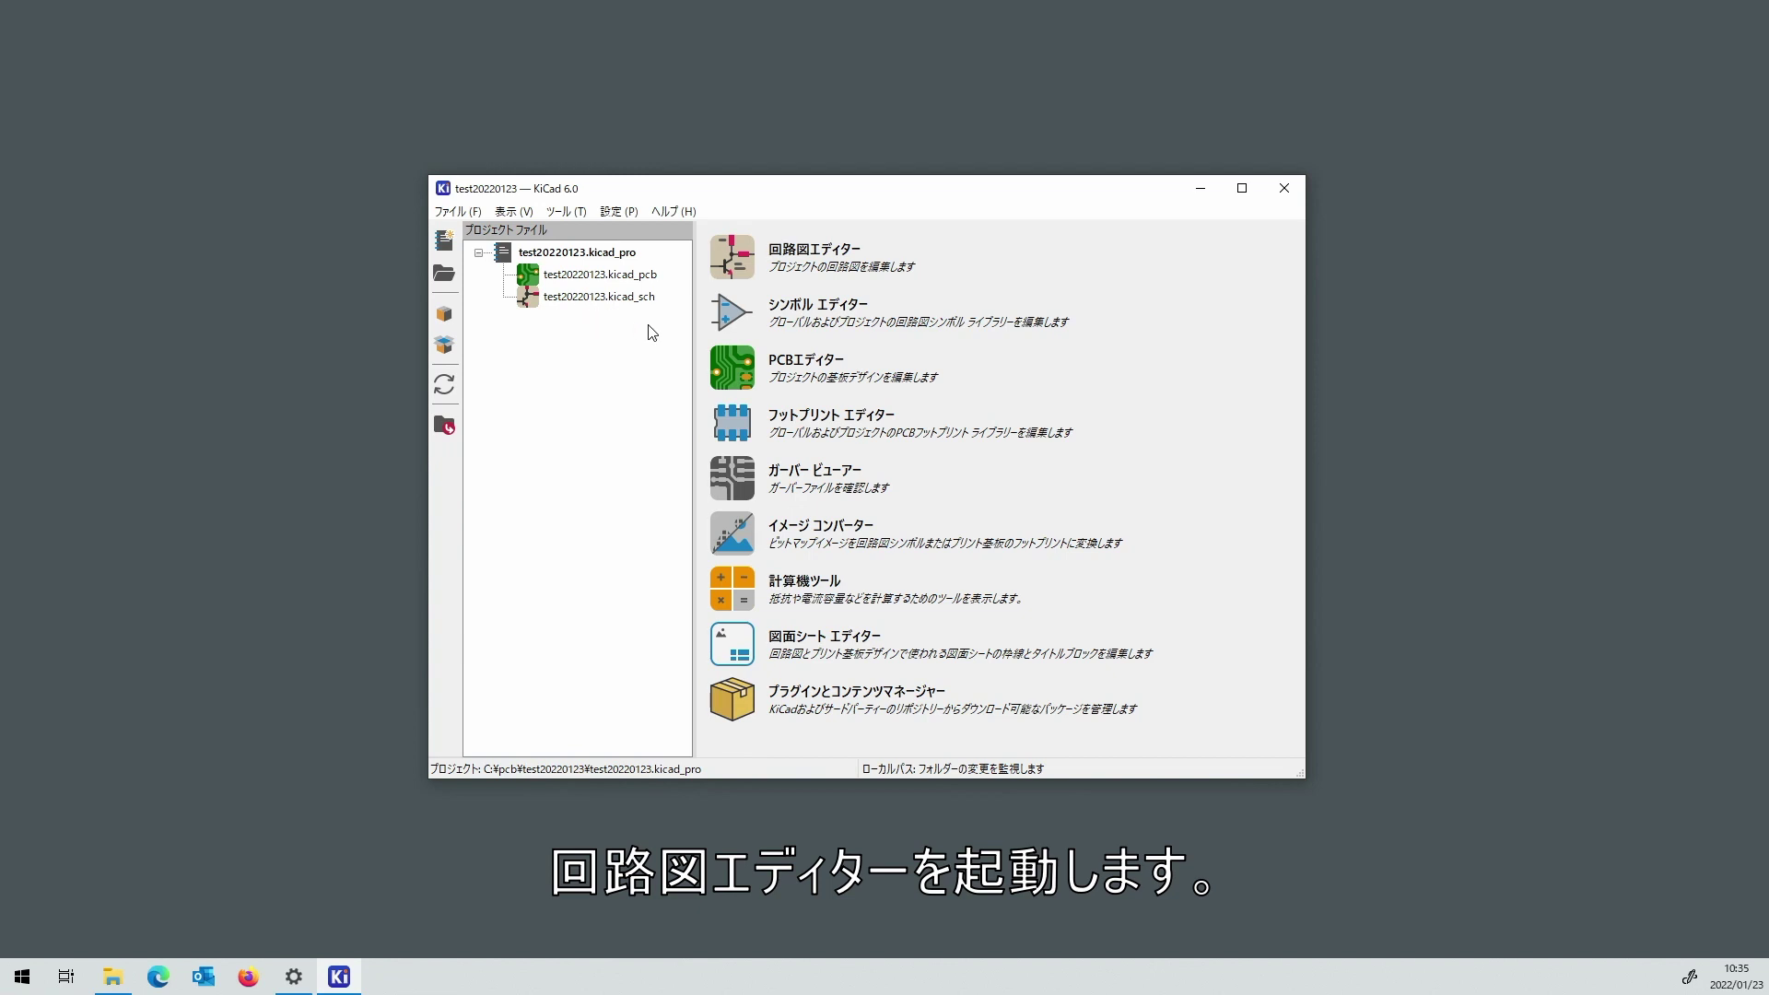
{"action": "left_click", "coordinate": [740, 252]}
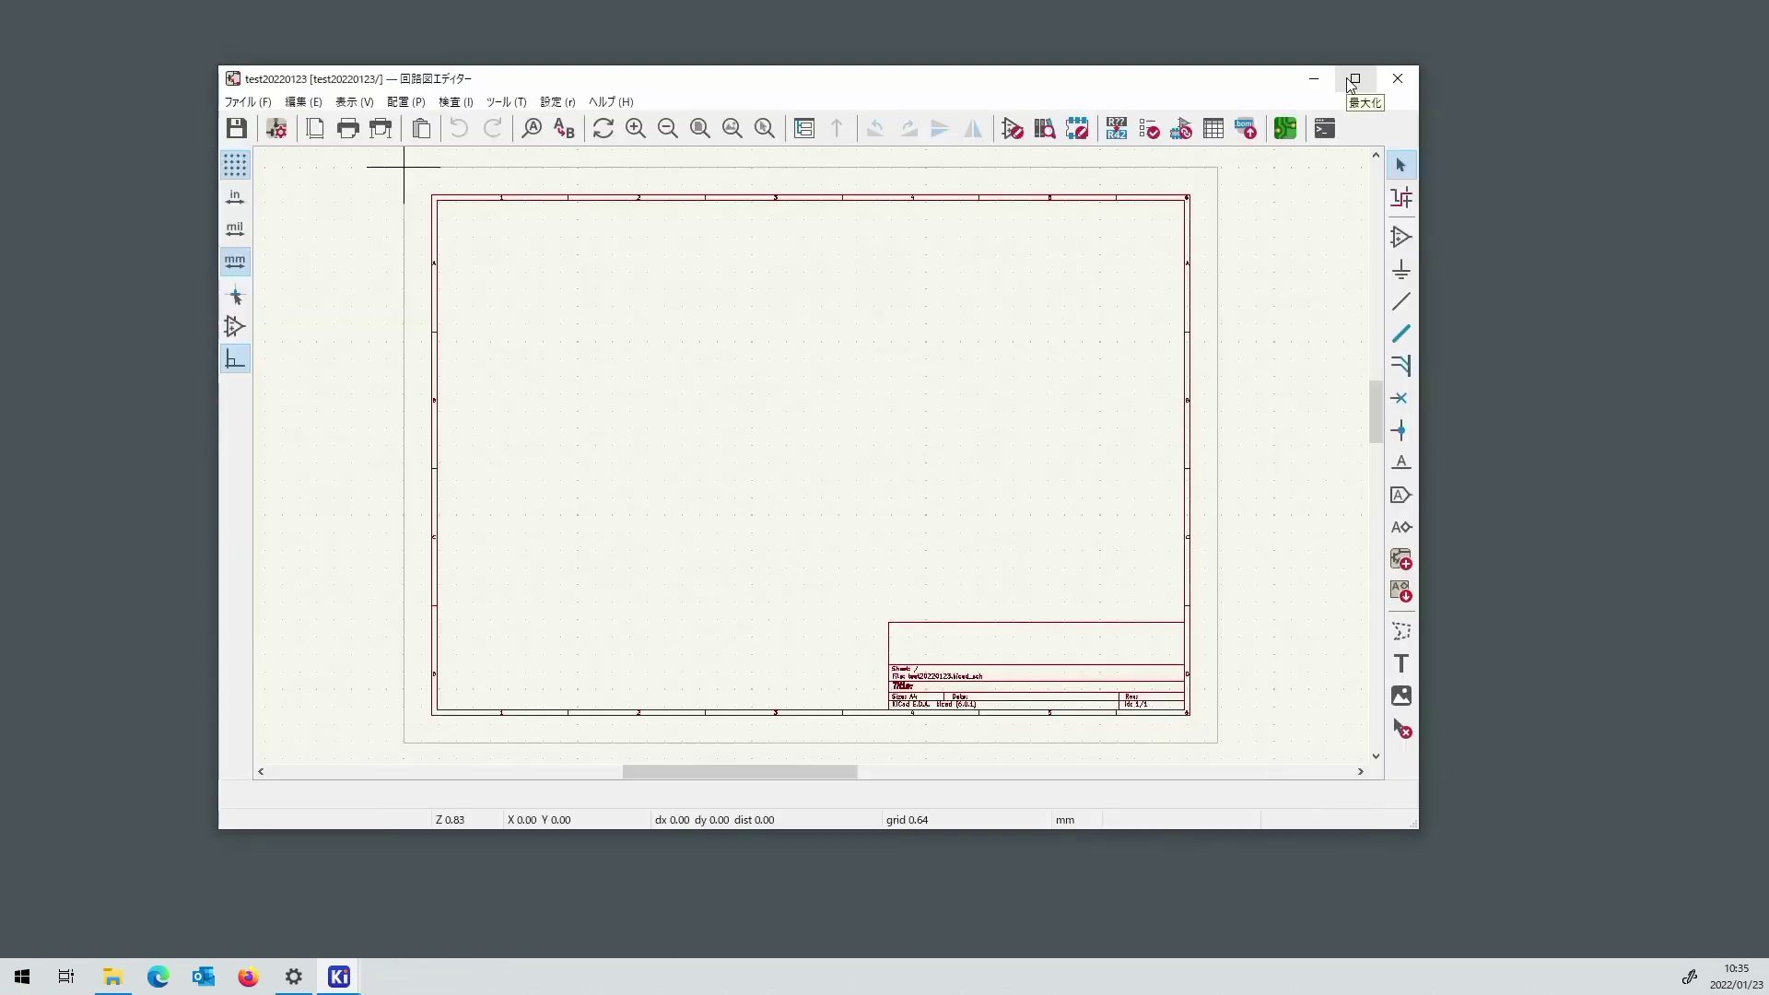
Place an ATmega328P-P symbol from the MCU_Microchip_ATmega library slightly left of the sheet's centre.
{"action": "left_click", "coordinate": [1399, 236]}
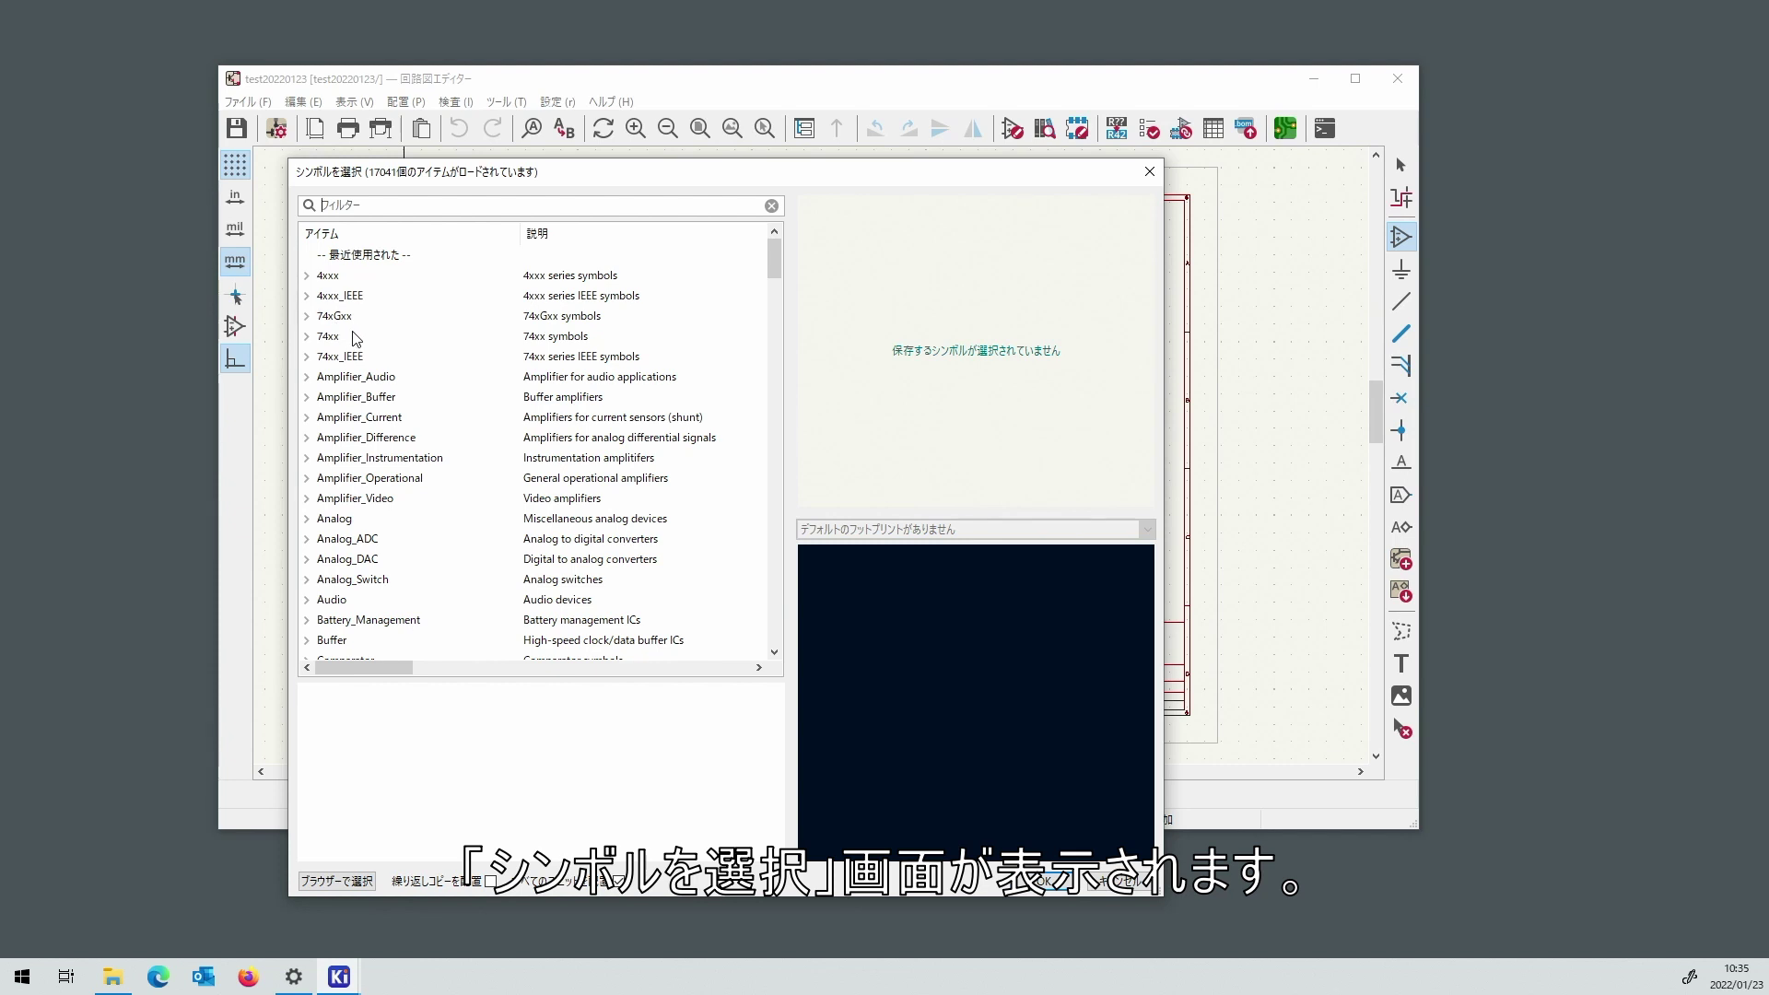
{"action": "scroll", "coordinate": [355, 339], "scroll_direction": "down", "scroll_amount": 9}
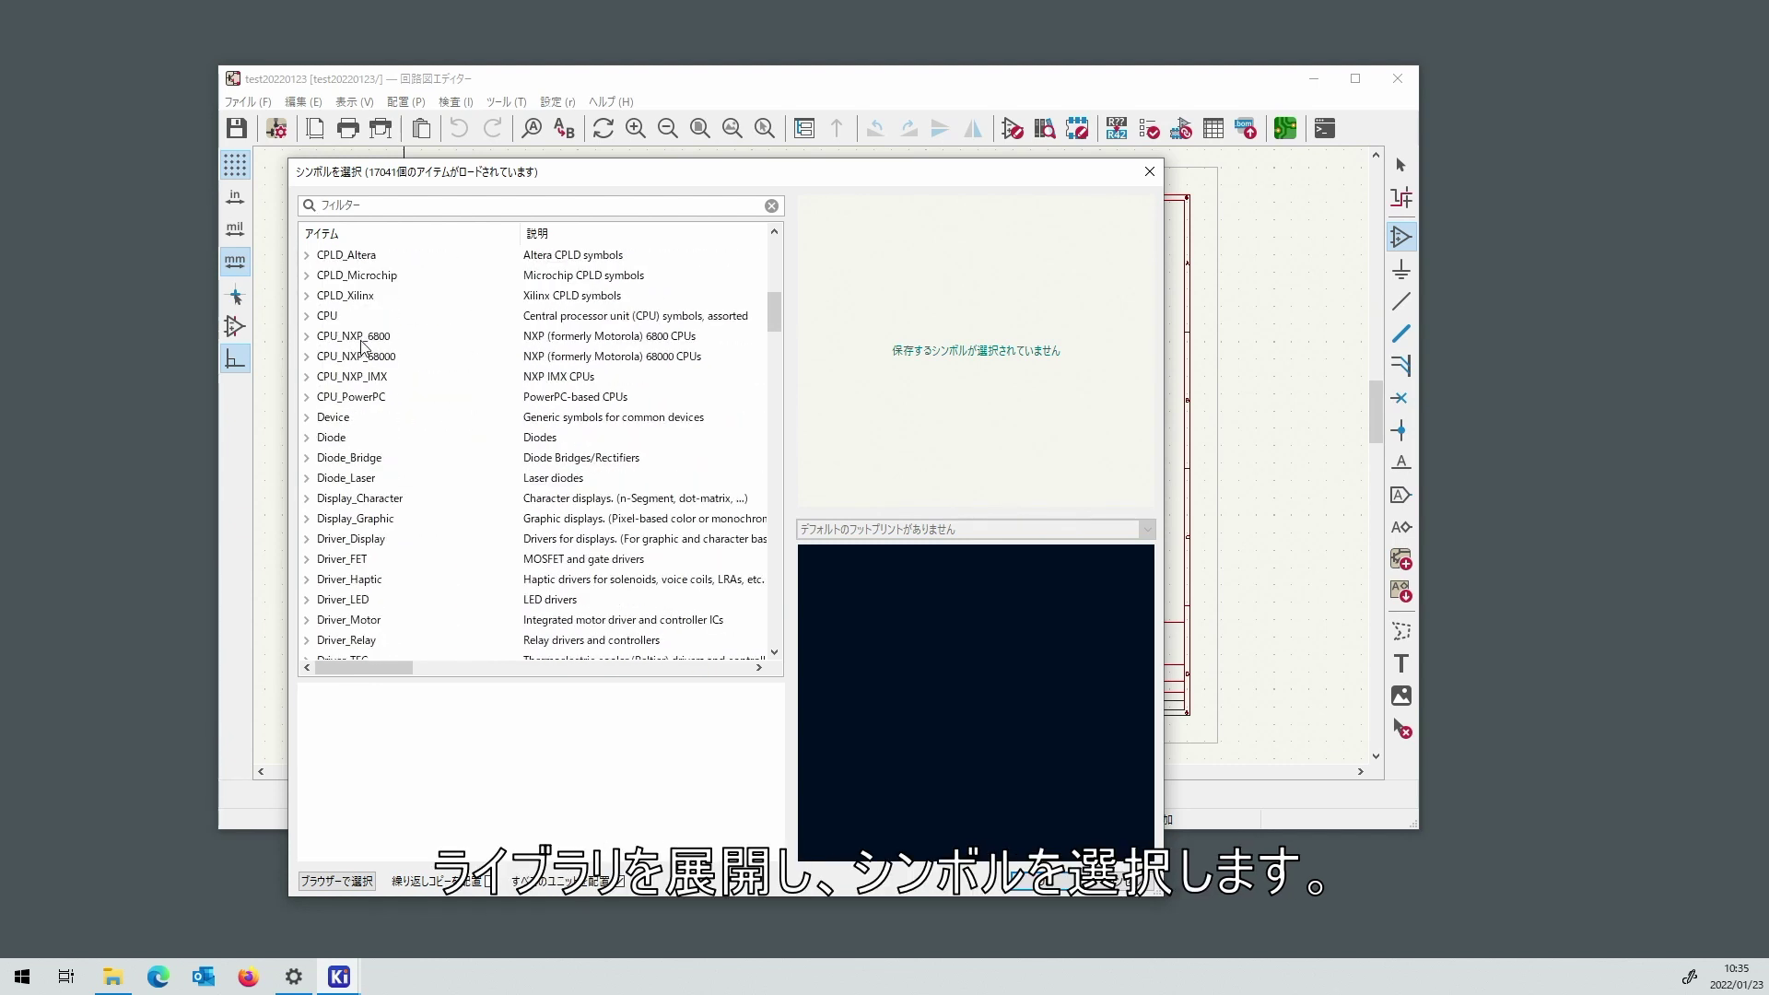
{"action": "scroll", "coordinate": [361, 346], "scroll_direction": "down", "scroll_amount": 20}
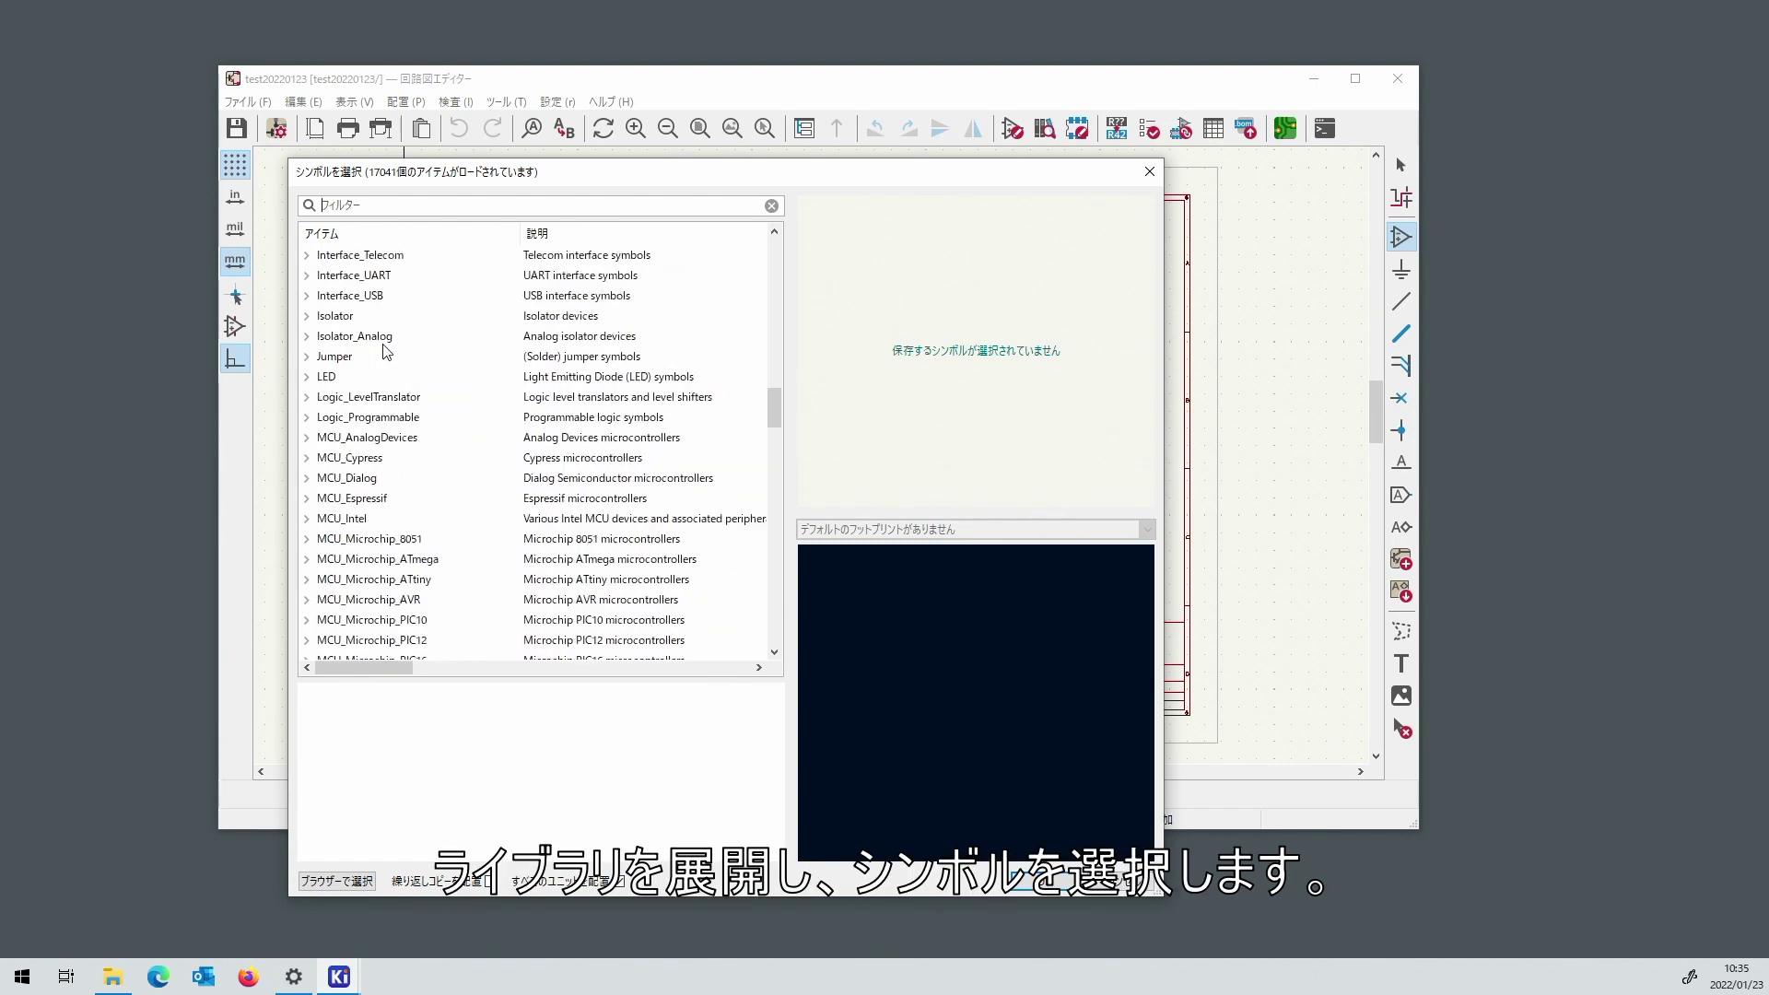
{"action": "scroll", "coordinate": [386, 352], "scroll_direction": "down", "scroll_amount": 3}
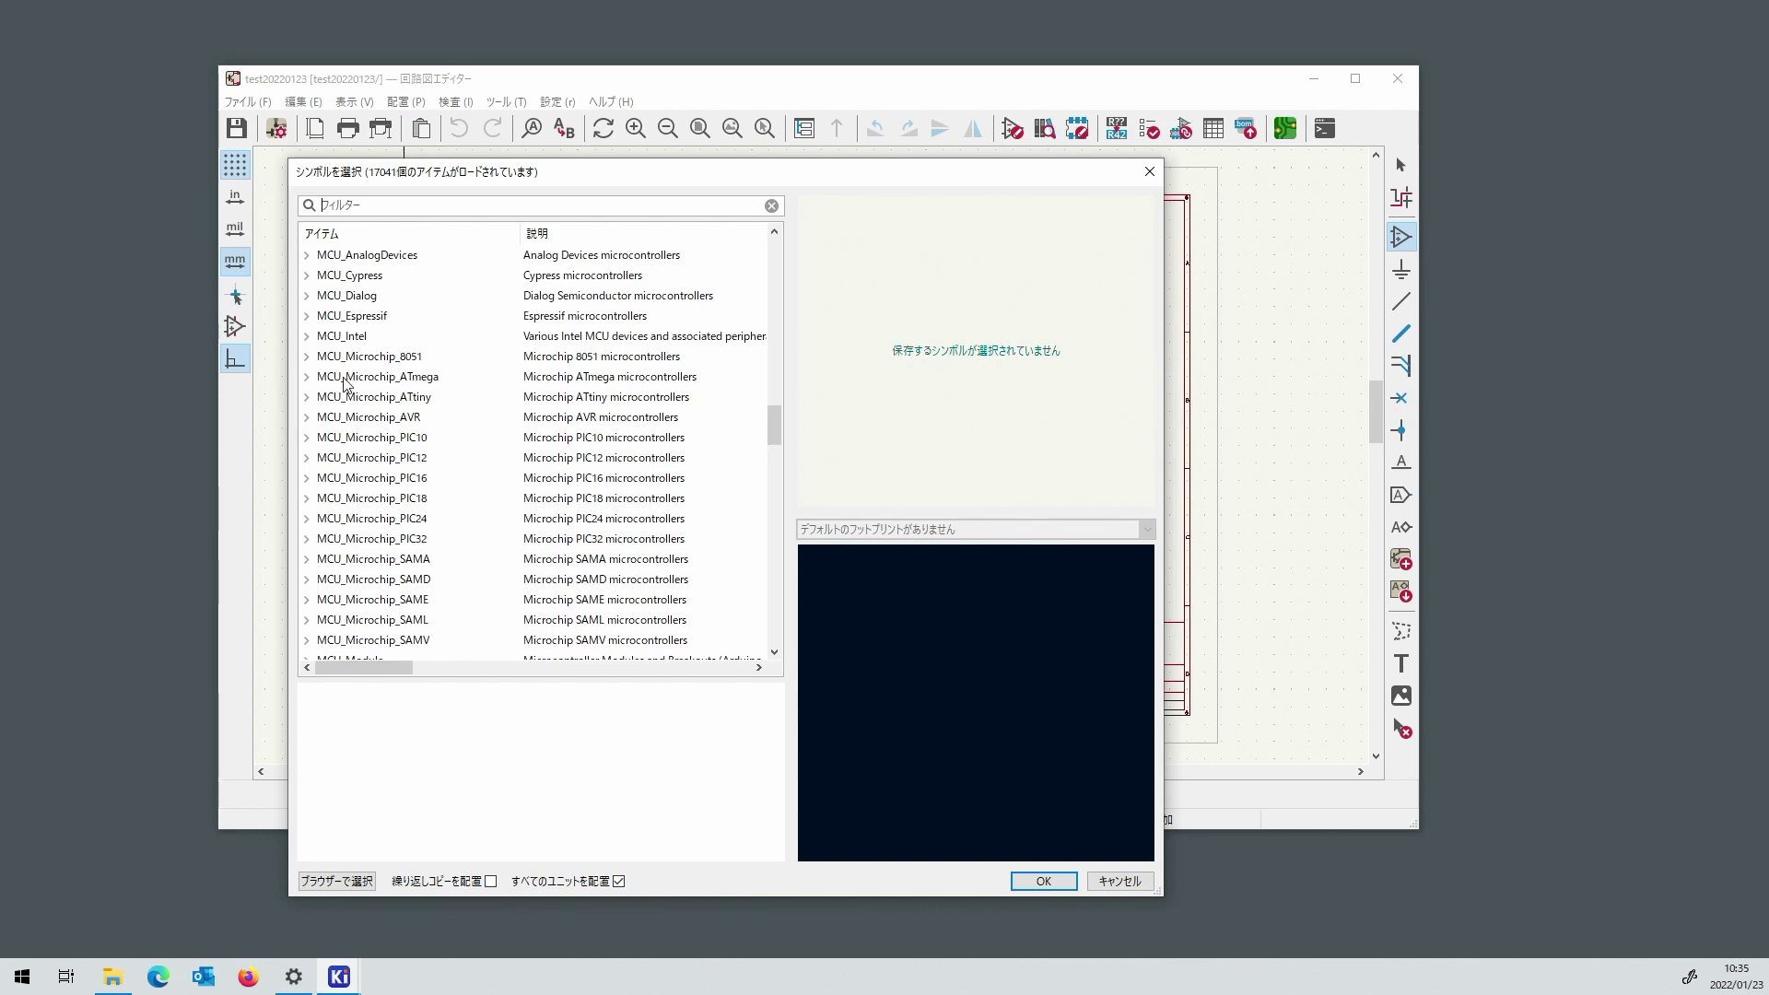
{"action": "left_click", "coordinate": [307, 377]}
{"action": "scroll", "coordinate": [426, 432], "scroll_direction": "down", "scroll_amount": 20}
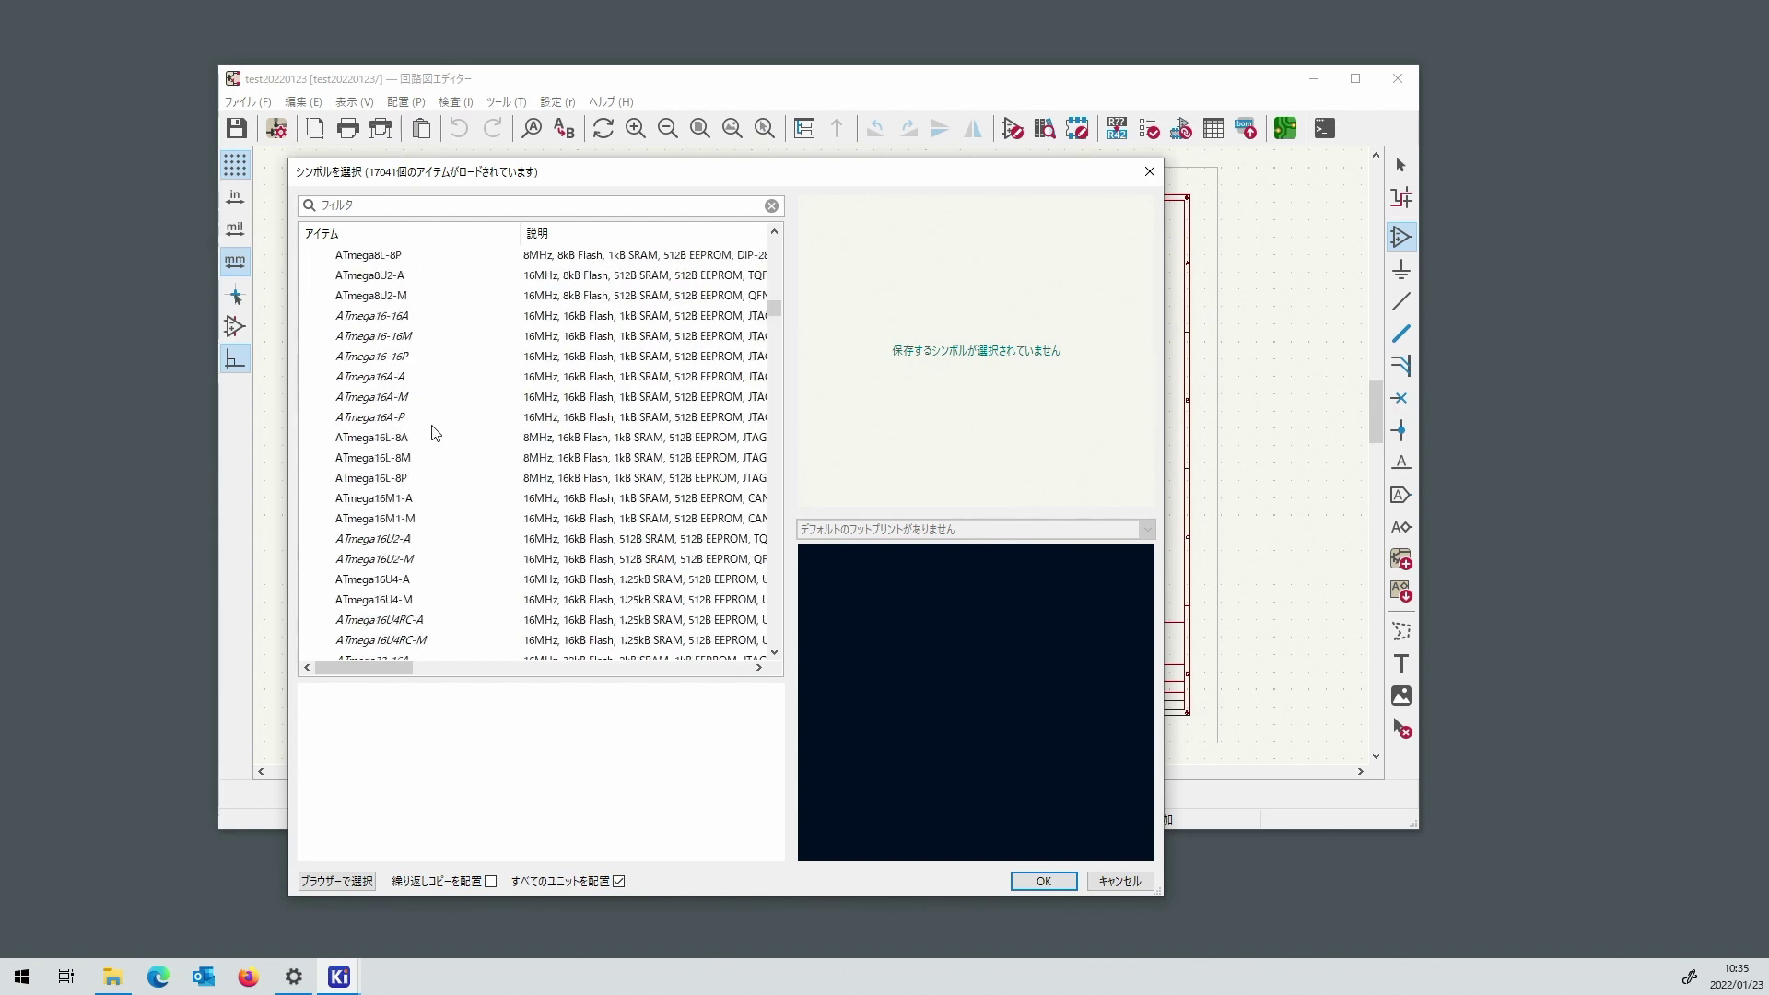
{"action": "scroll", "coordinate": [430, 418], "scroll_direction": "down", "scroll_amount": 20}
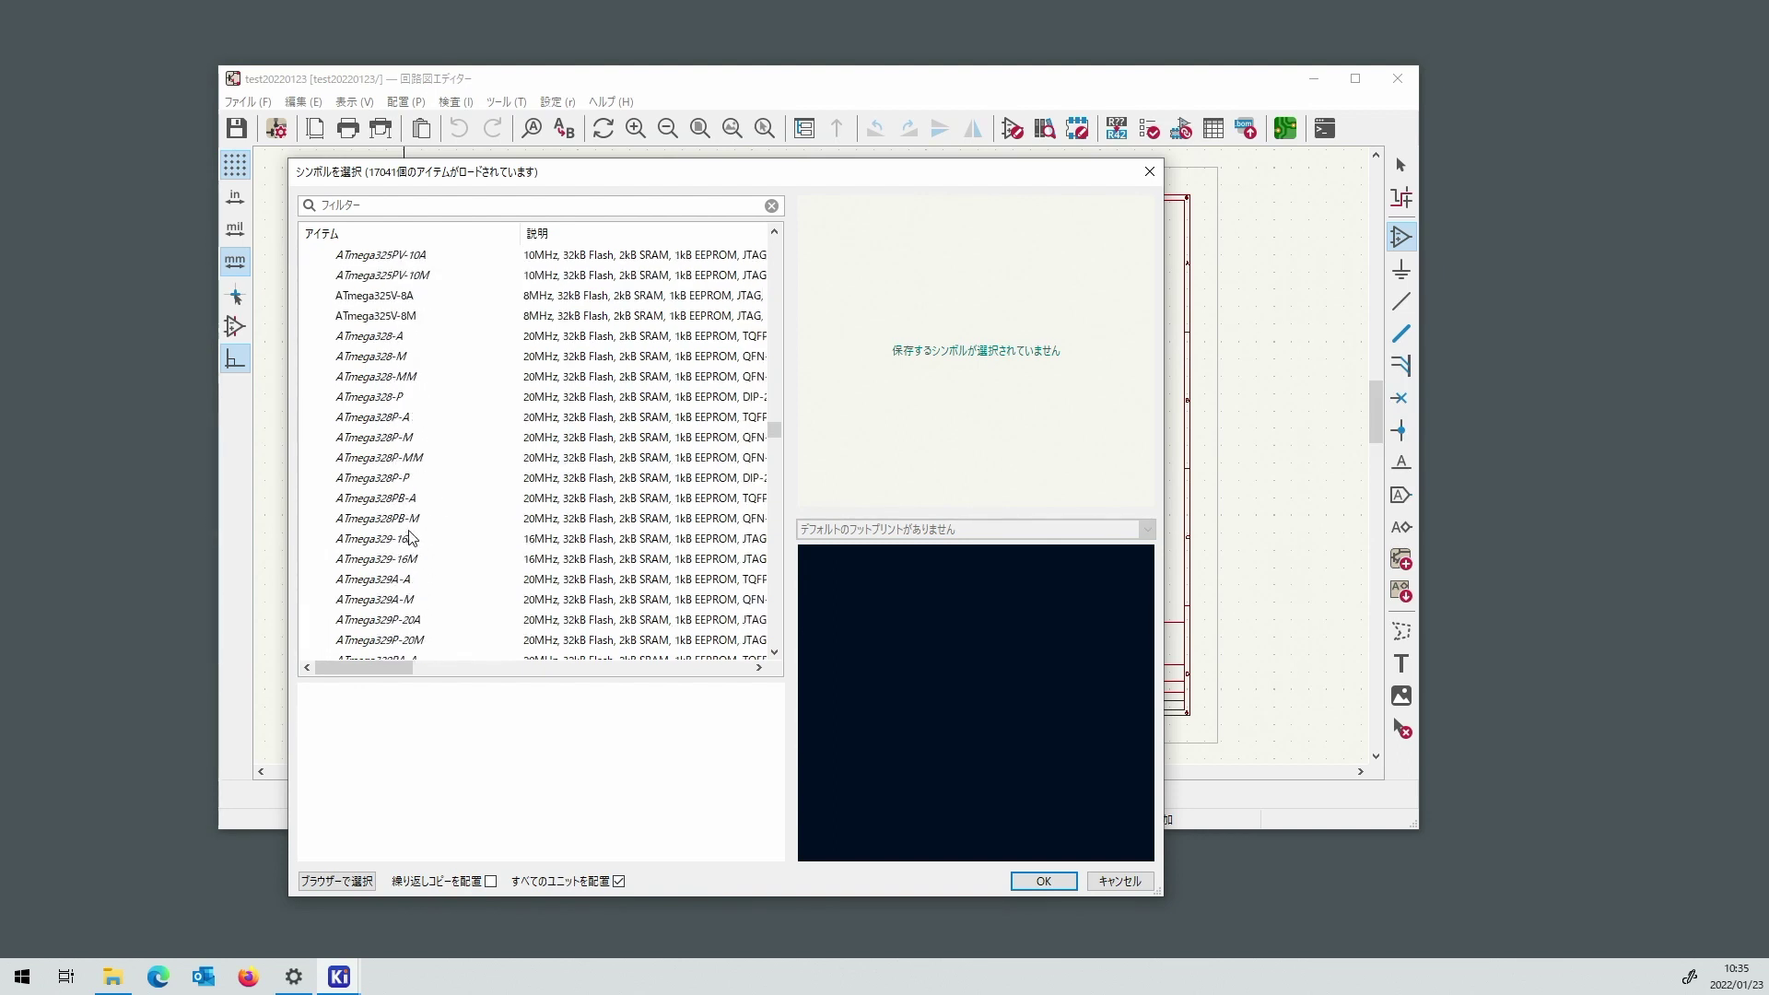
{"action": "left_click", "coordinate": [405, 479]}
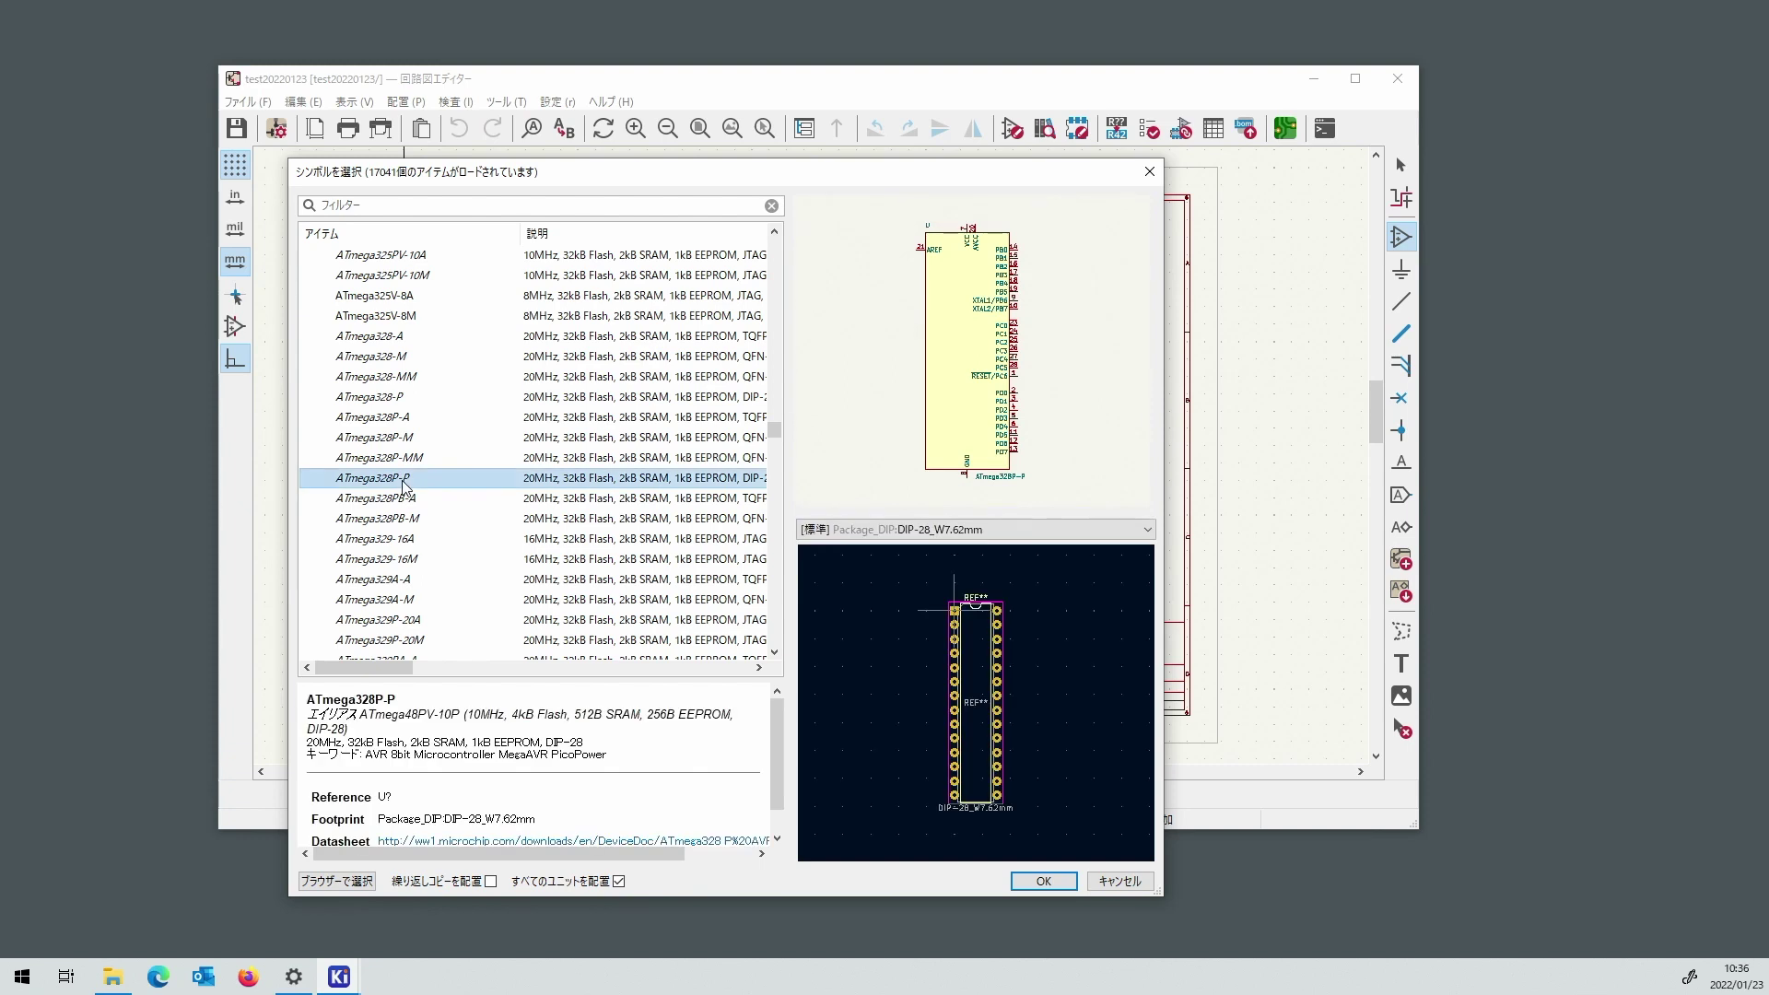
{"action": "double_click", "coordinate": [403, 479]}
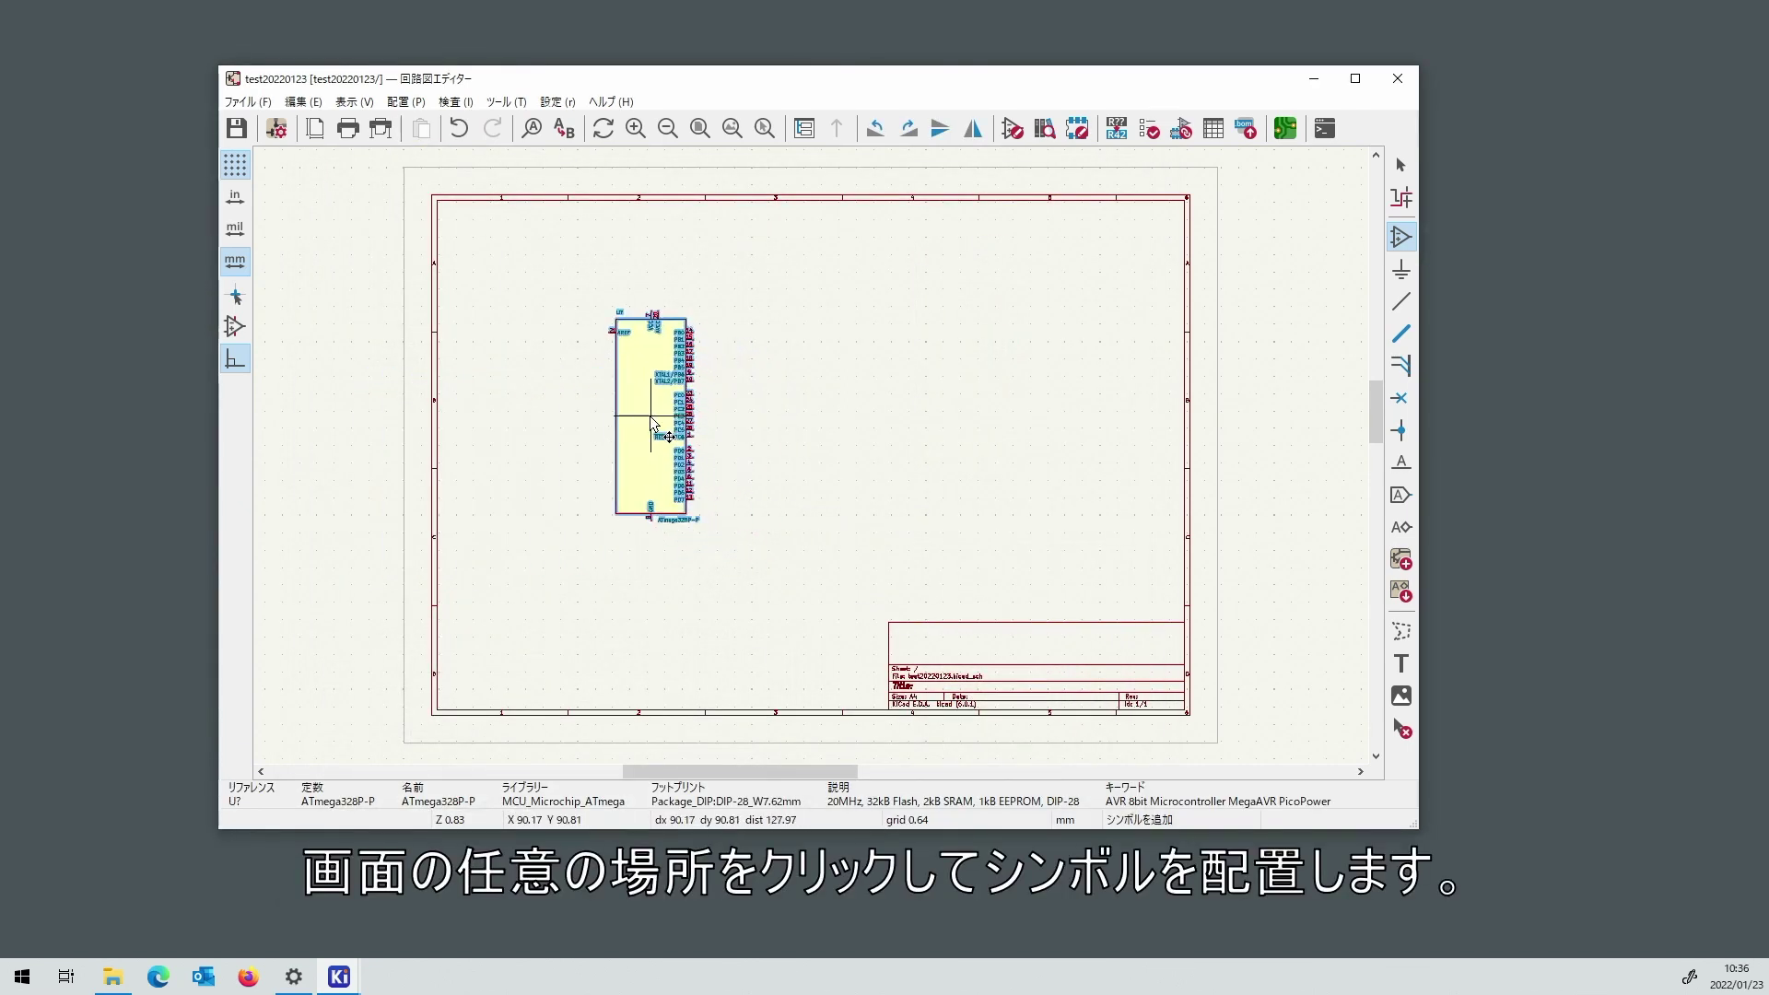
{"action": "left_click", "coordinate": [649, 416]}
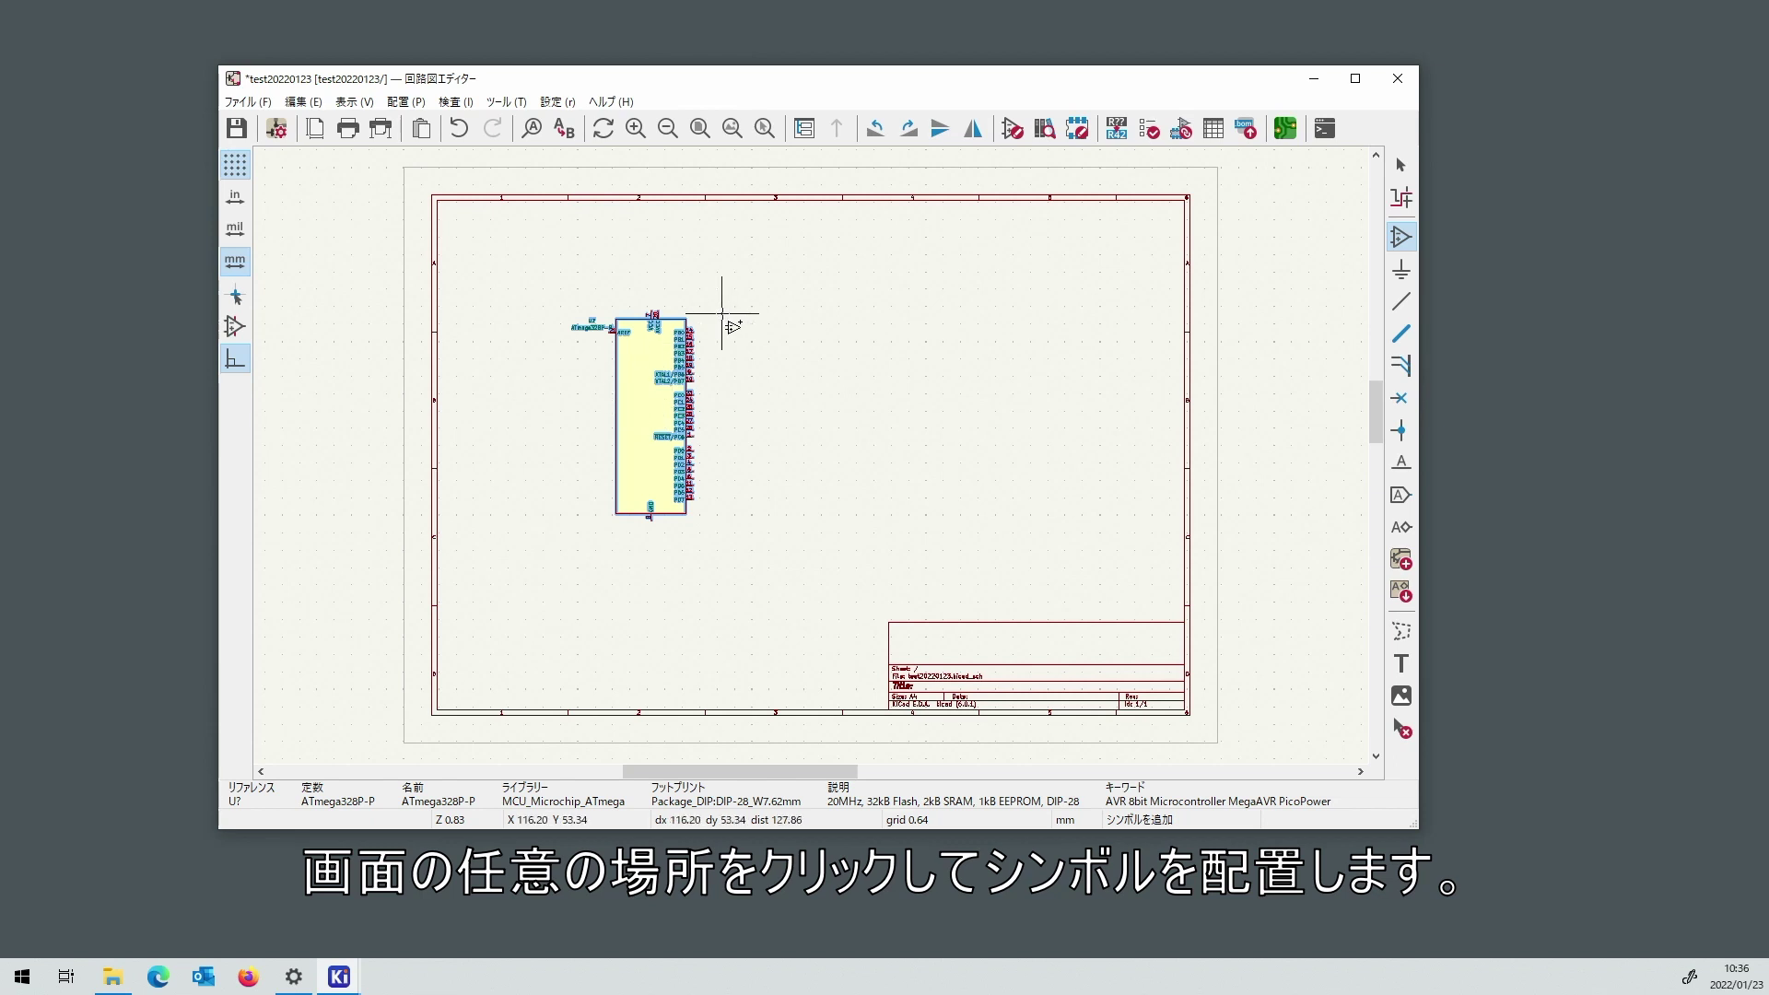
Find the C_Small capacitor symbol with the filter "c_sm" and place it just left of the ATmega328P-P, below its AREF pin.
{"action": "left_click", "coordinate": [1401, 236]}
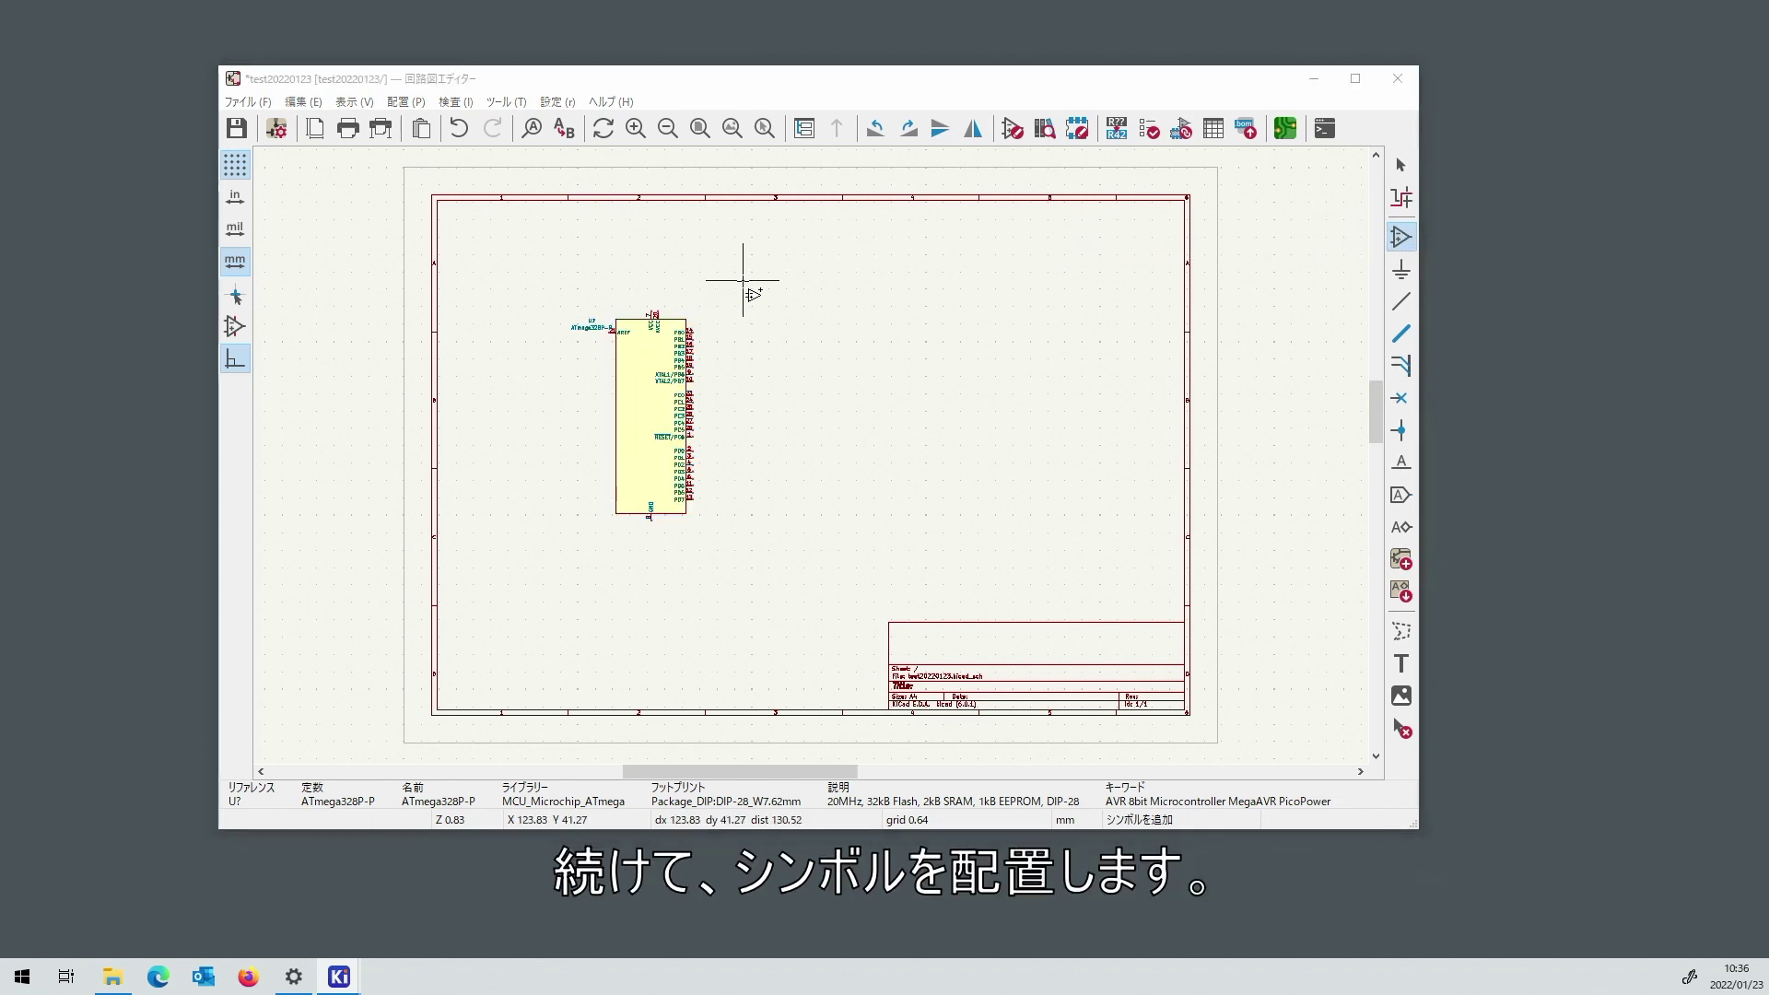
{"action": "left_click", "coordinate": [742, 280]}
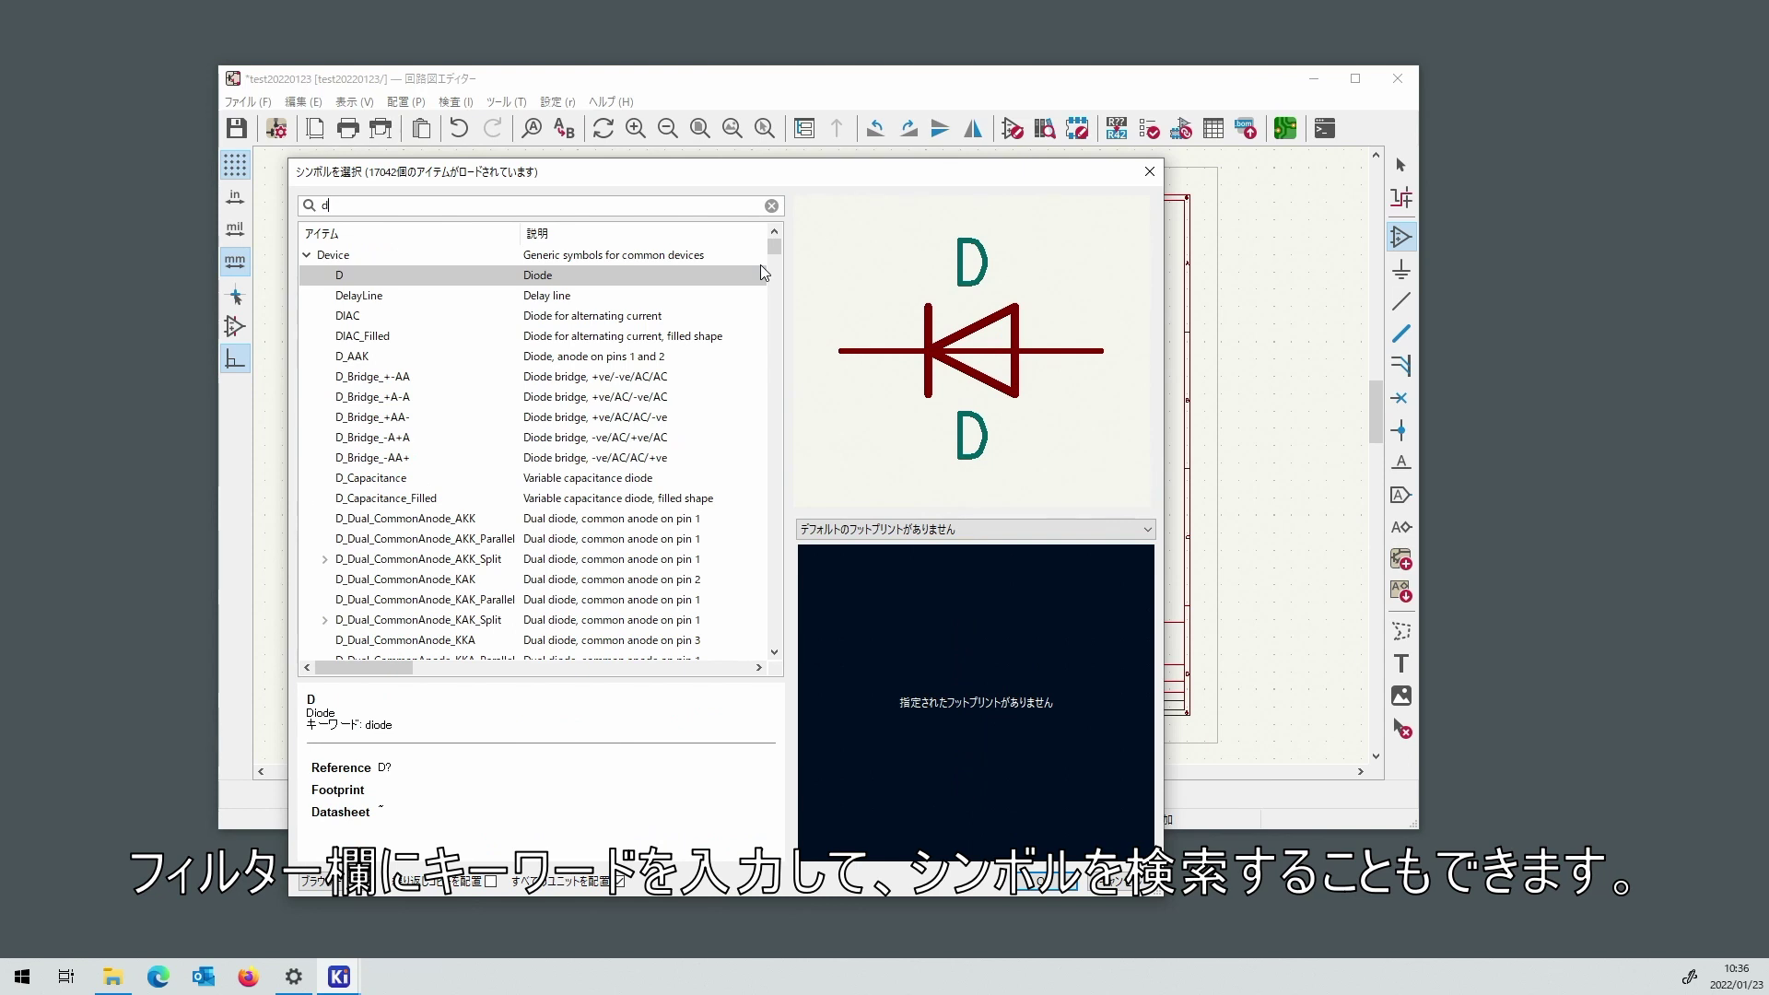
{"action": "key", "text": "BackSpace"}
{"action": "type", "text": "c"}
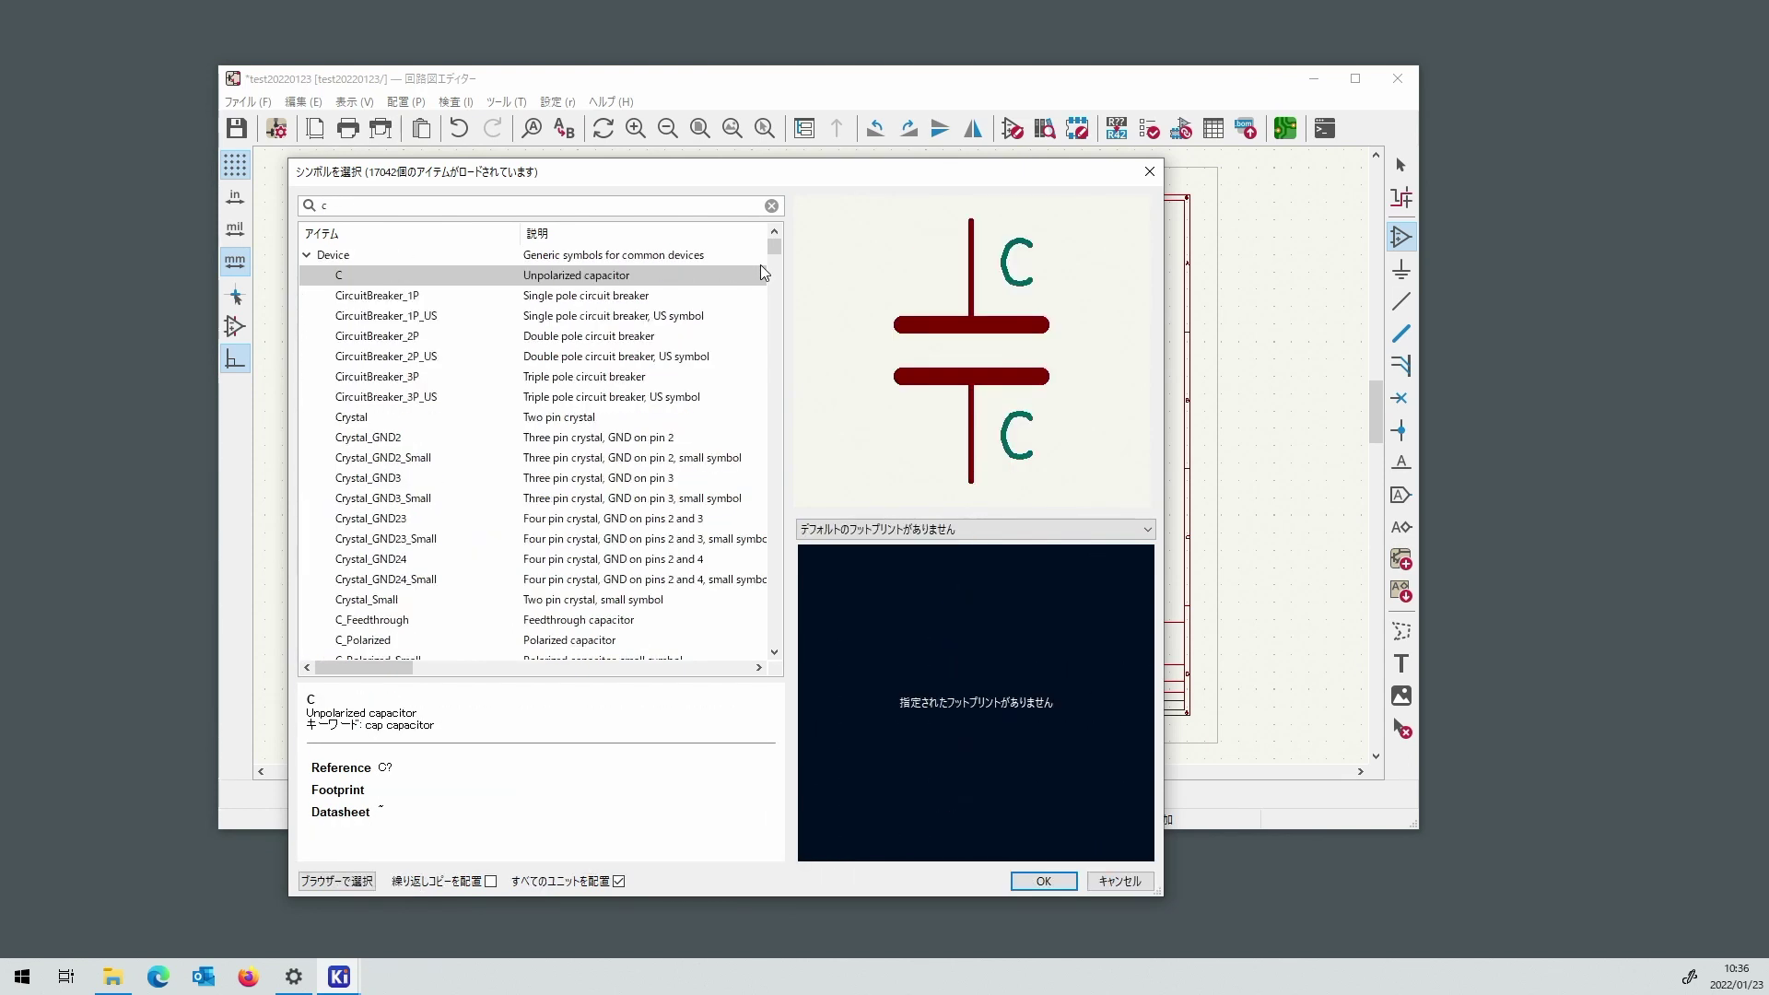
{"action": "type", "text": "_sm"}
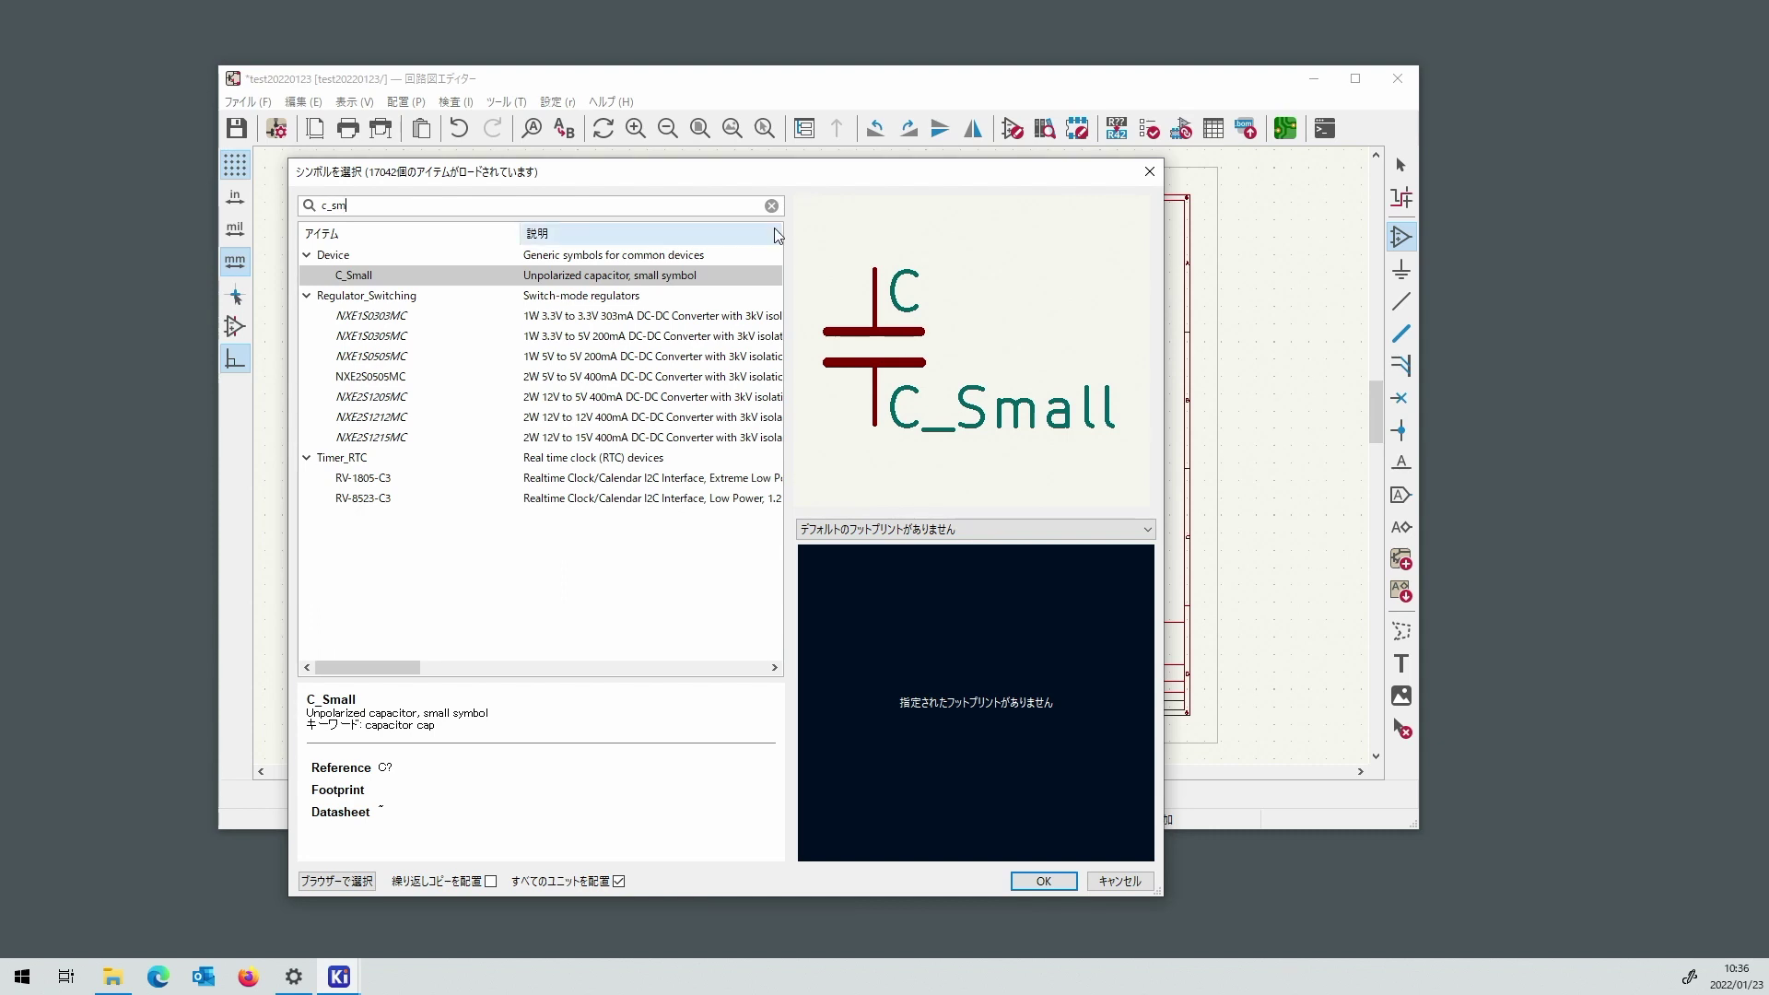
{"action": "double_click", "coordinate": [383, 276]}
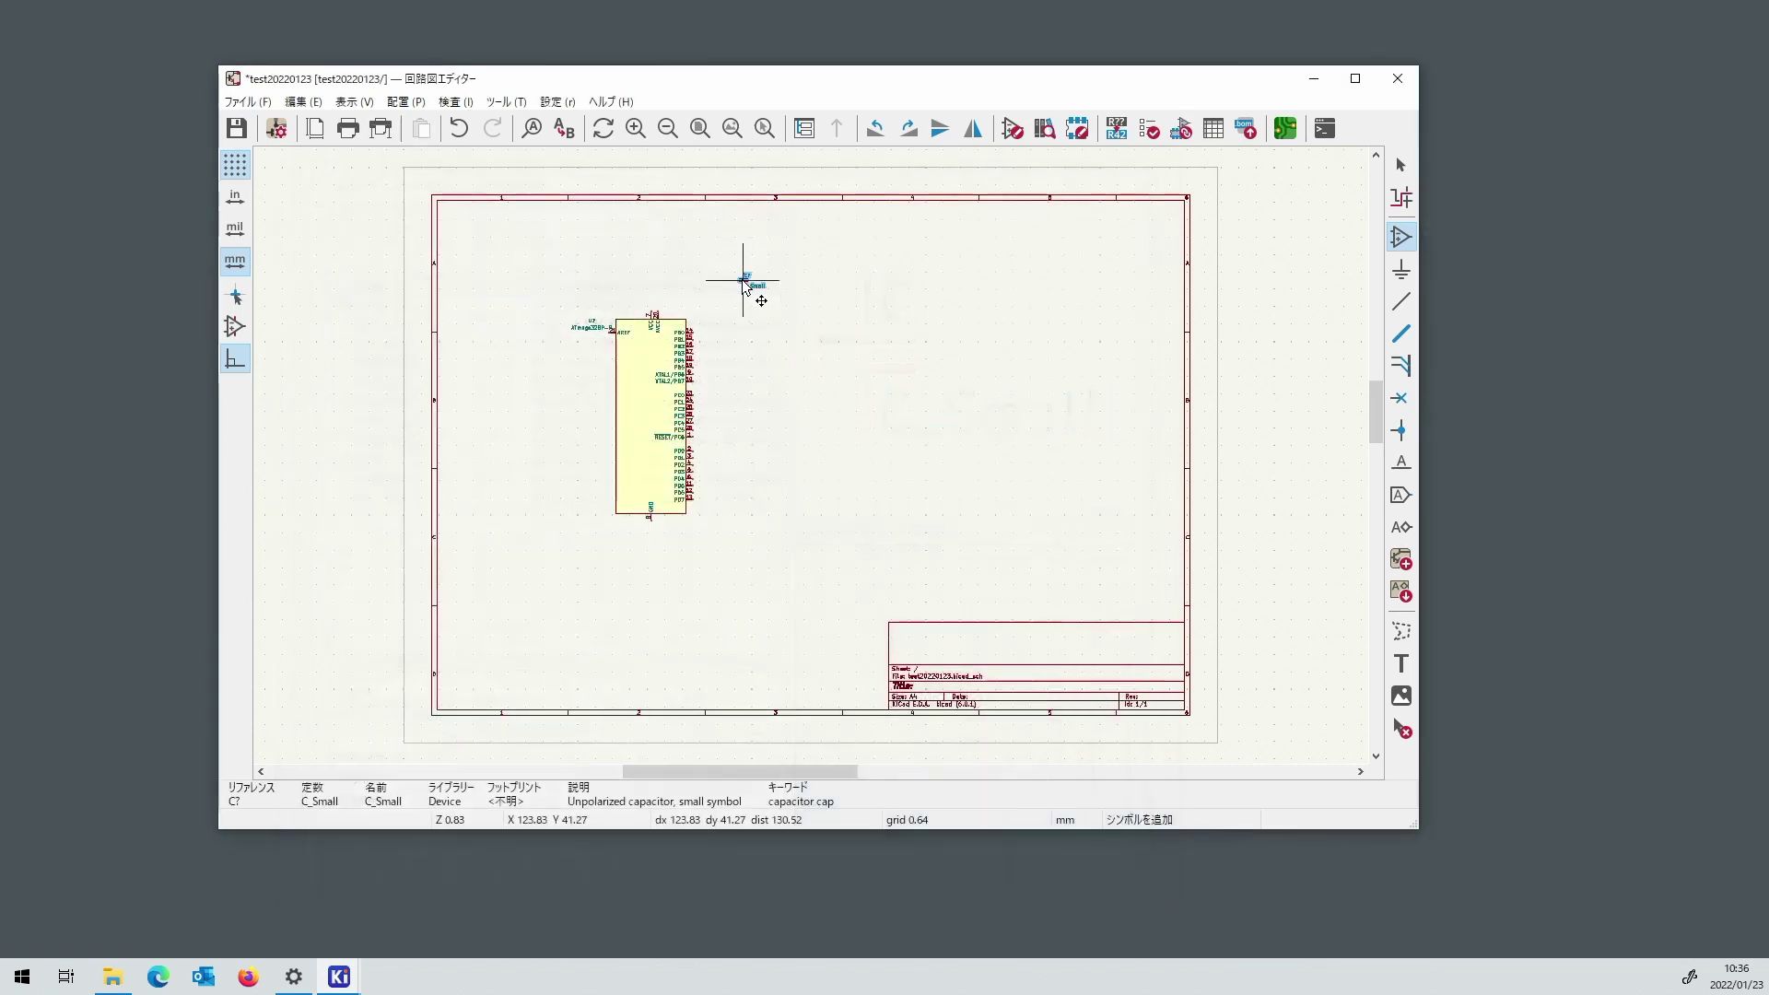
{"action": "scroll", "coordinate": [588, 353], "scroll_direction": "up", "scroll_amount": 5}
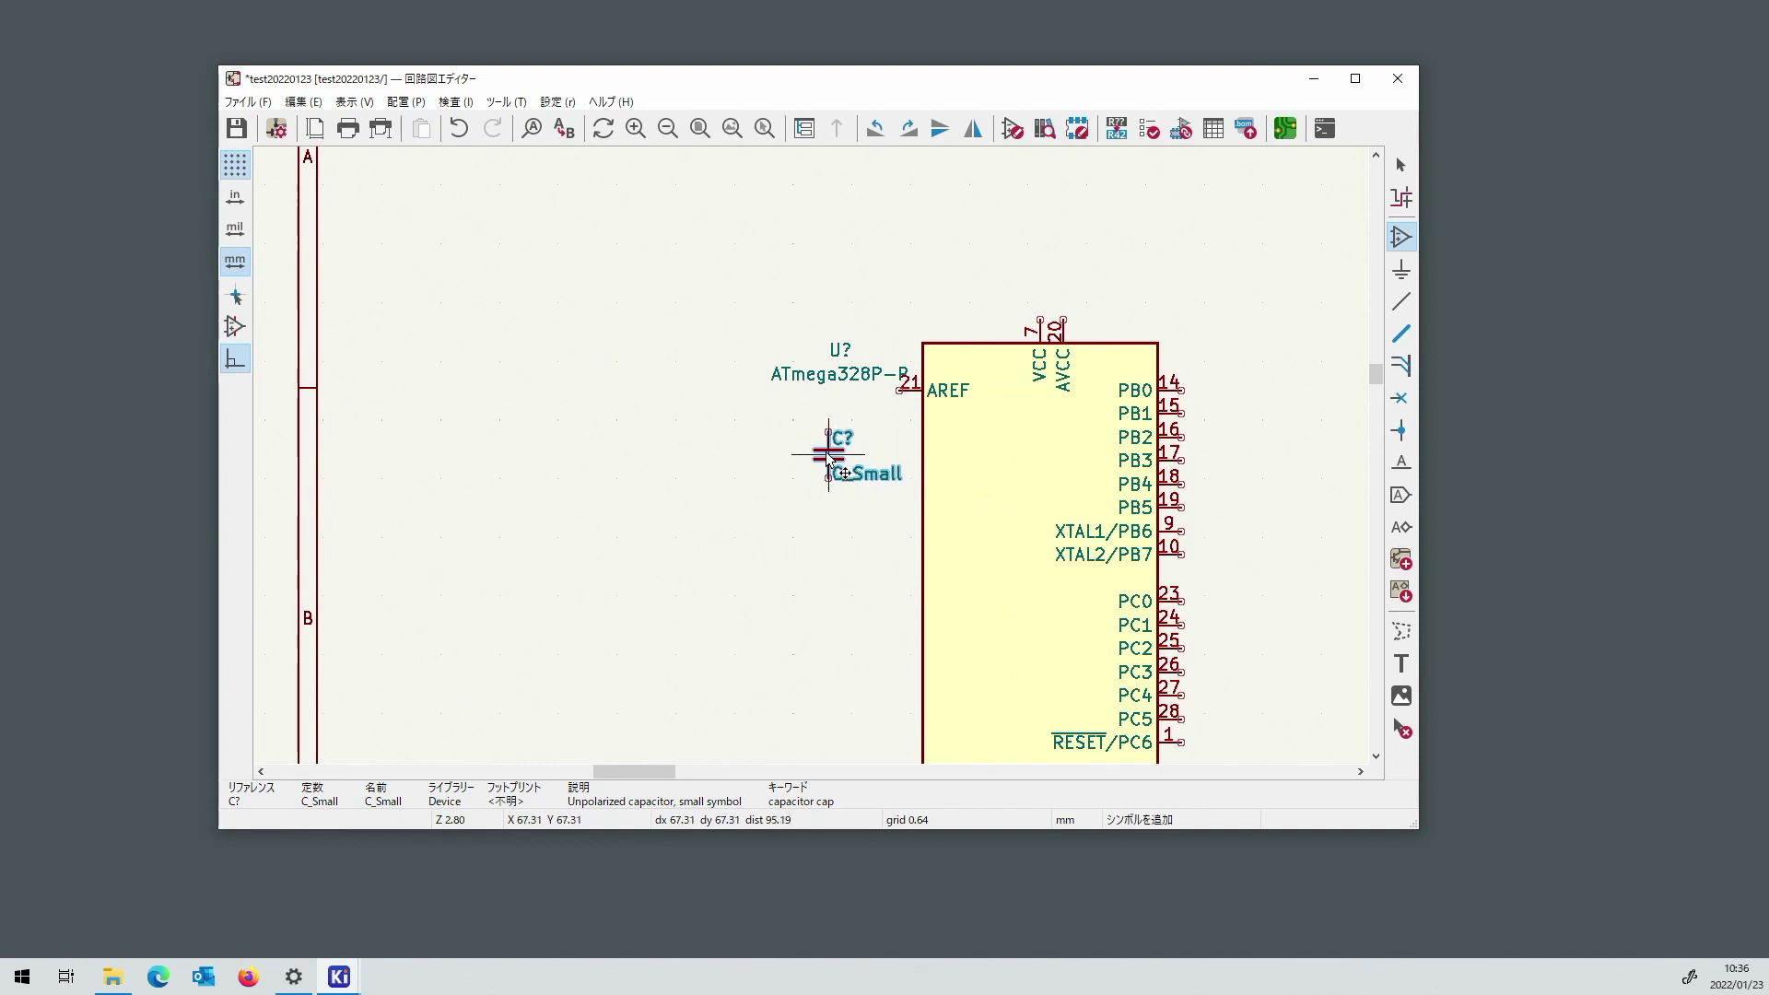
{"action": "left_click", "coordinate": [828, 455]}
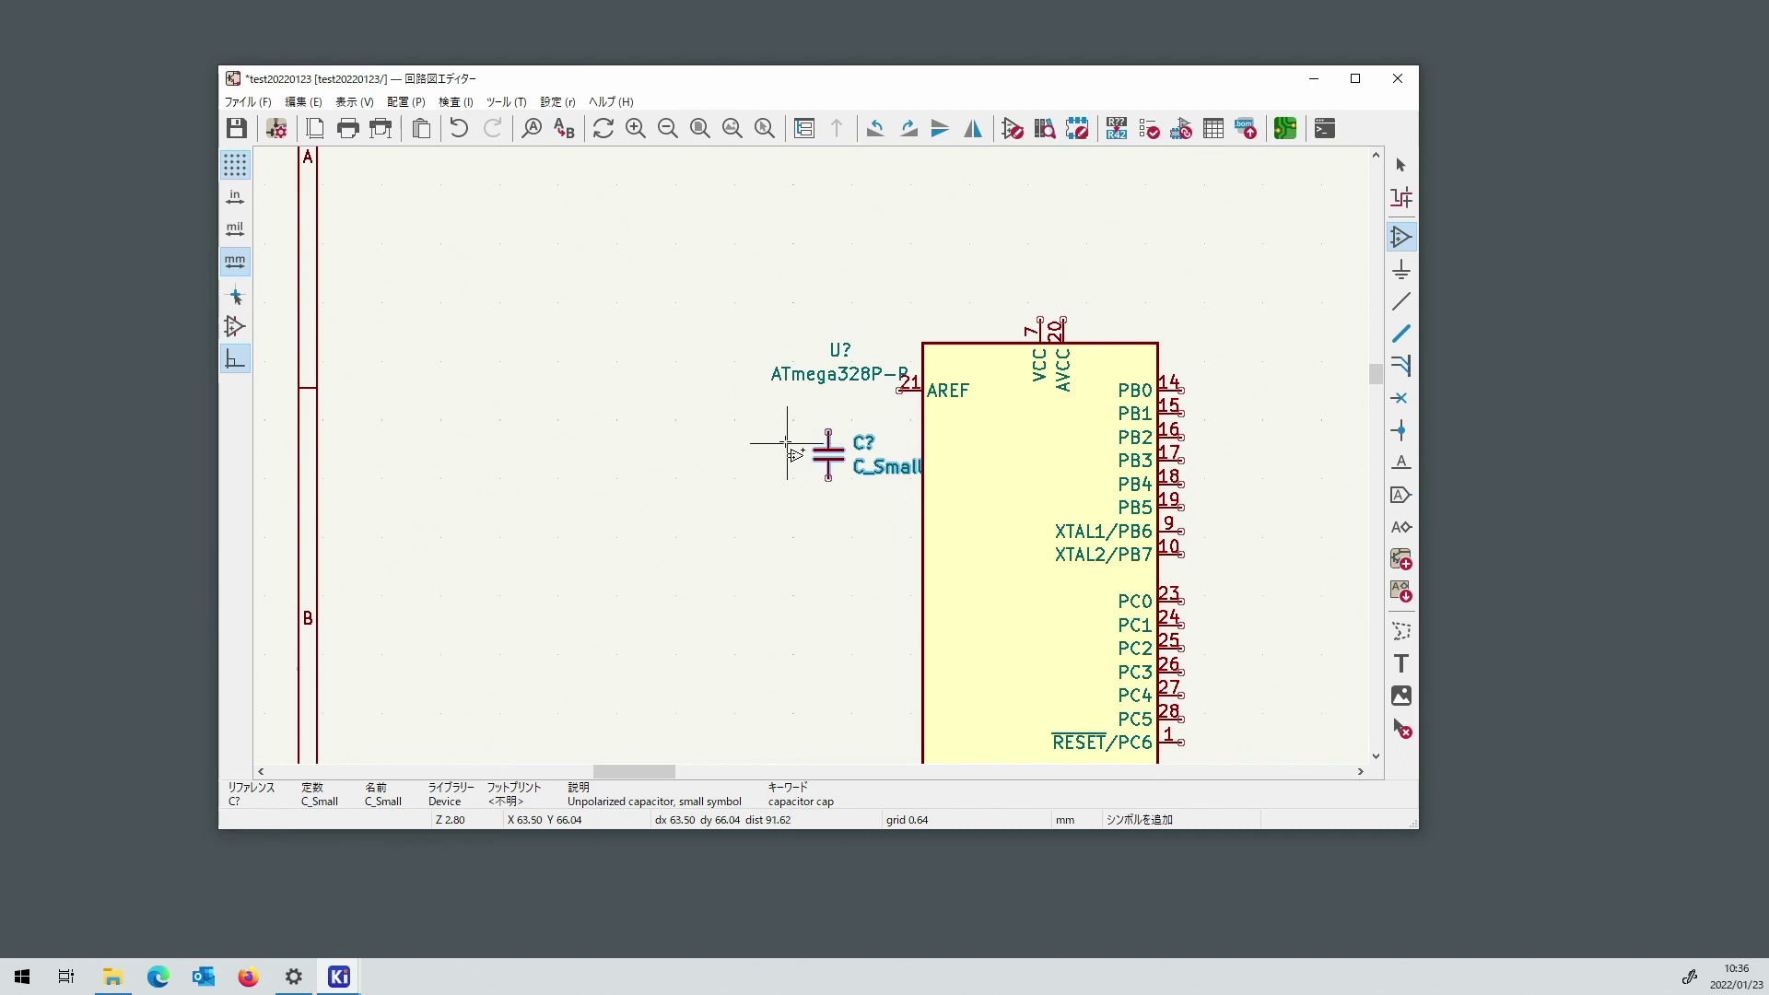
Place a second C_Small capacitor level with the first one, on its left side.
{"action": "left_click", "coordinate": [734, 437]}
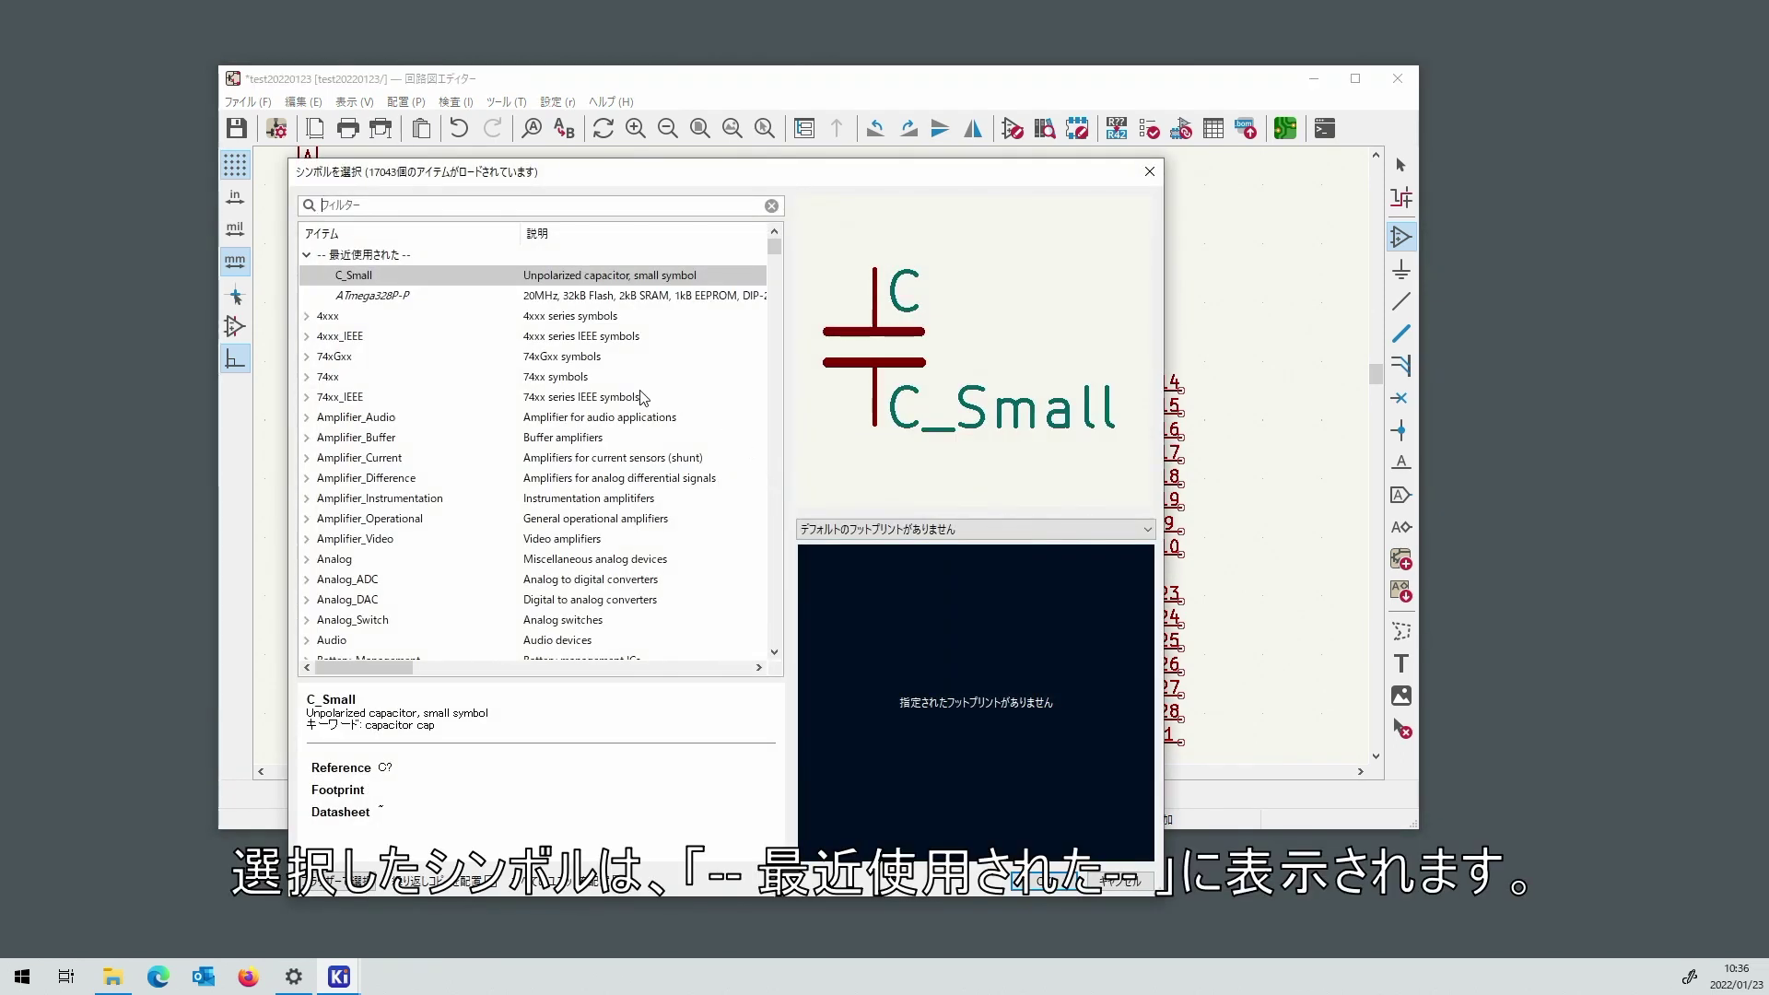
{"action": "left_click", "coordinate": [1044, 882]}
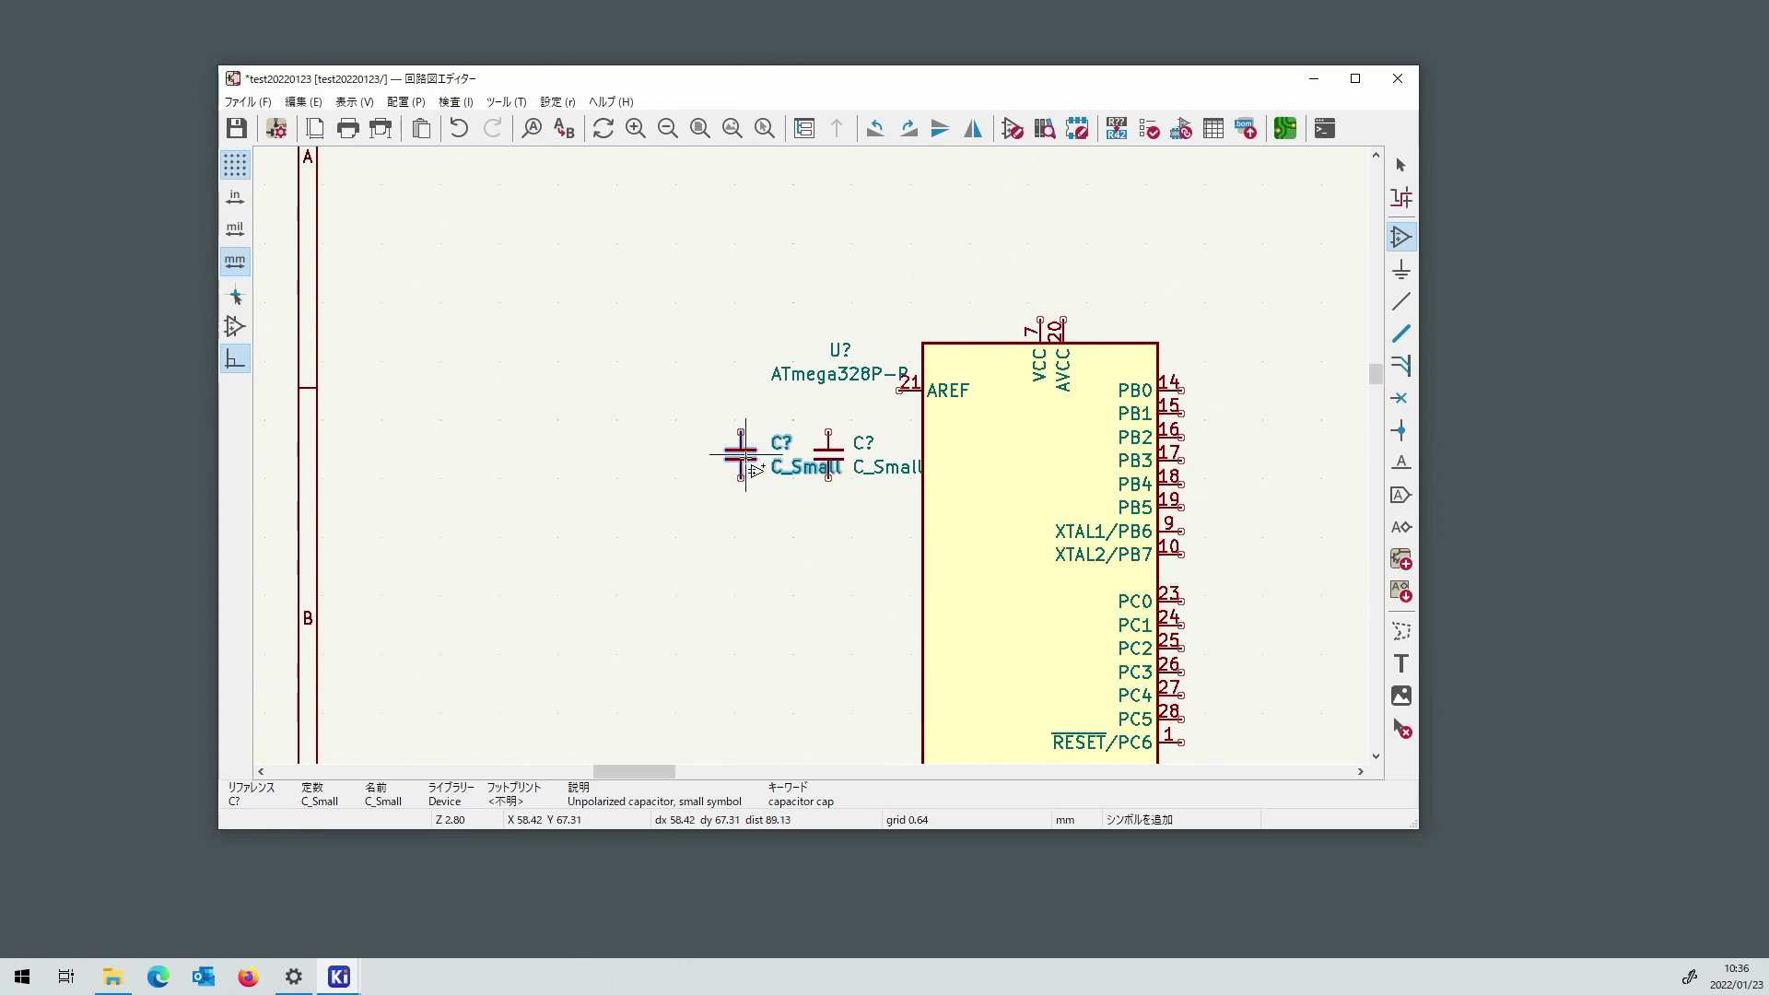
{"action": "left_click", "coordinate": [746, 454]}
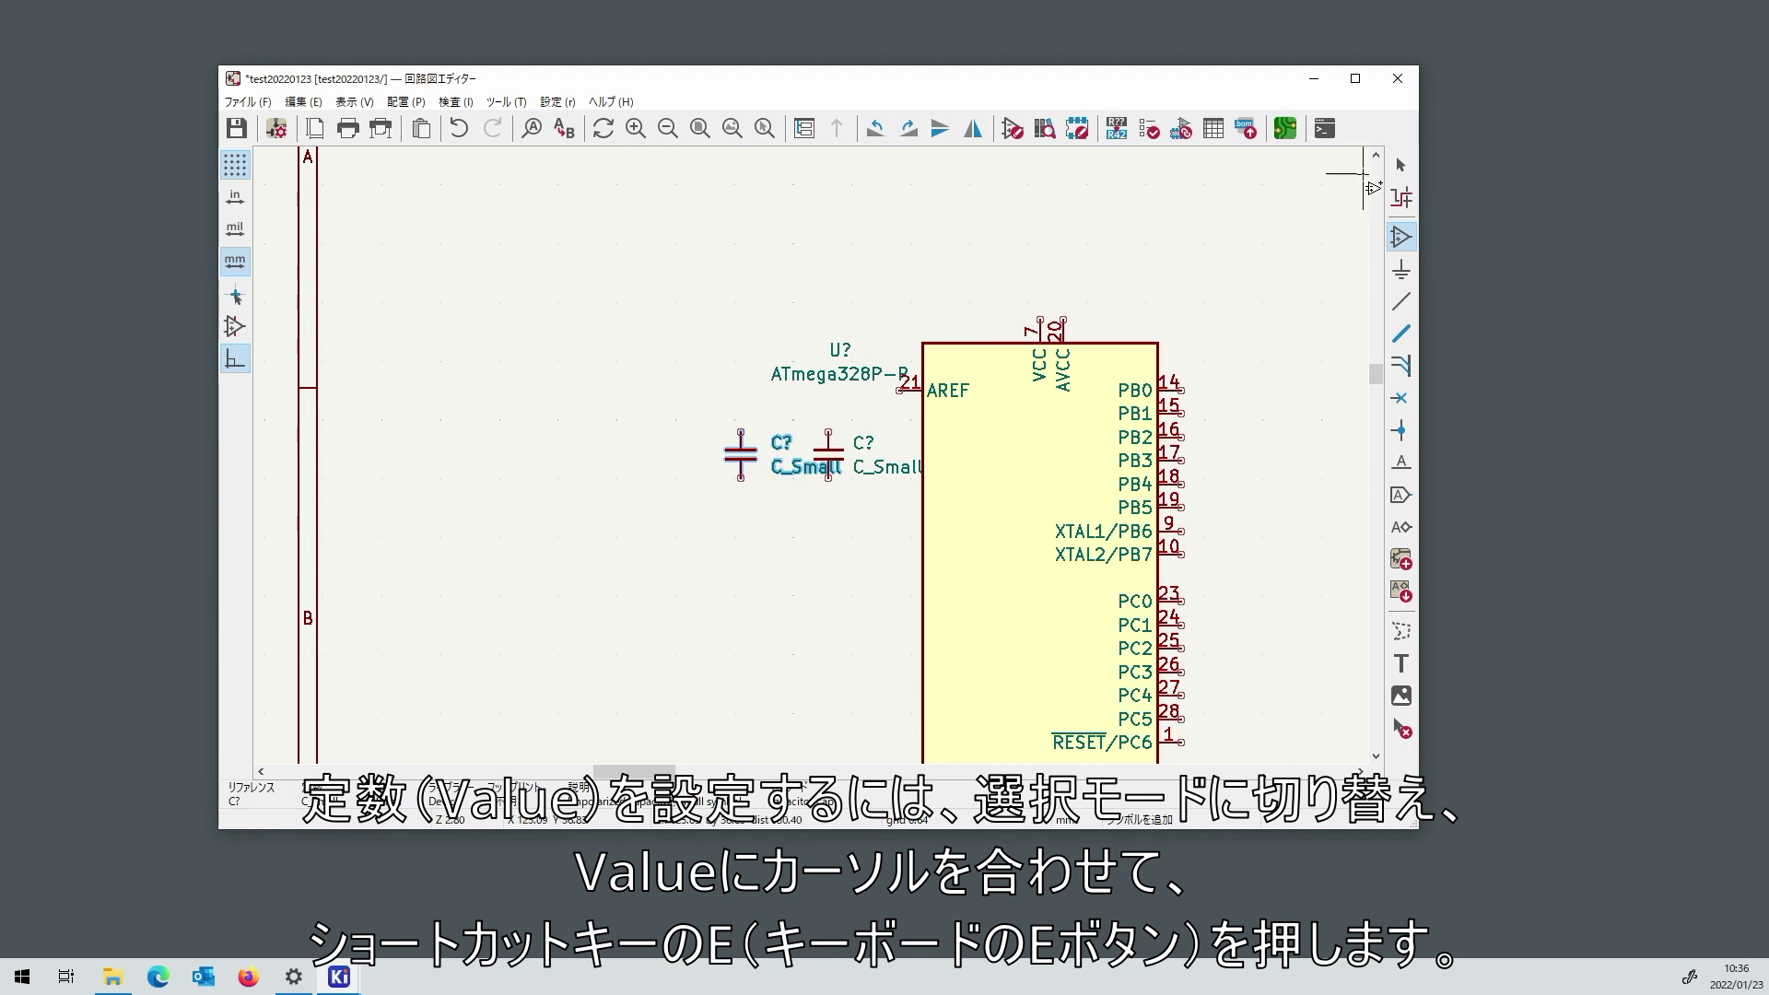
Set the left capacitor's value to 0.1u.
{"action": "left_click", "coordinate": [1400, 164]}
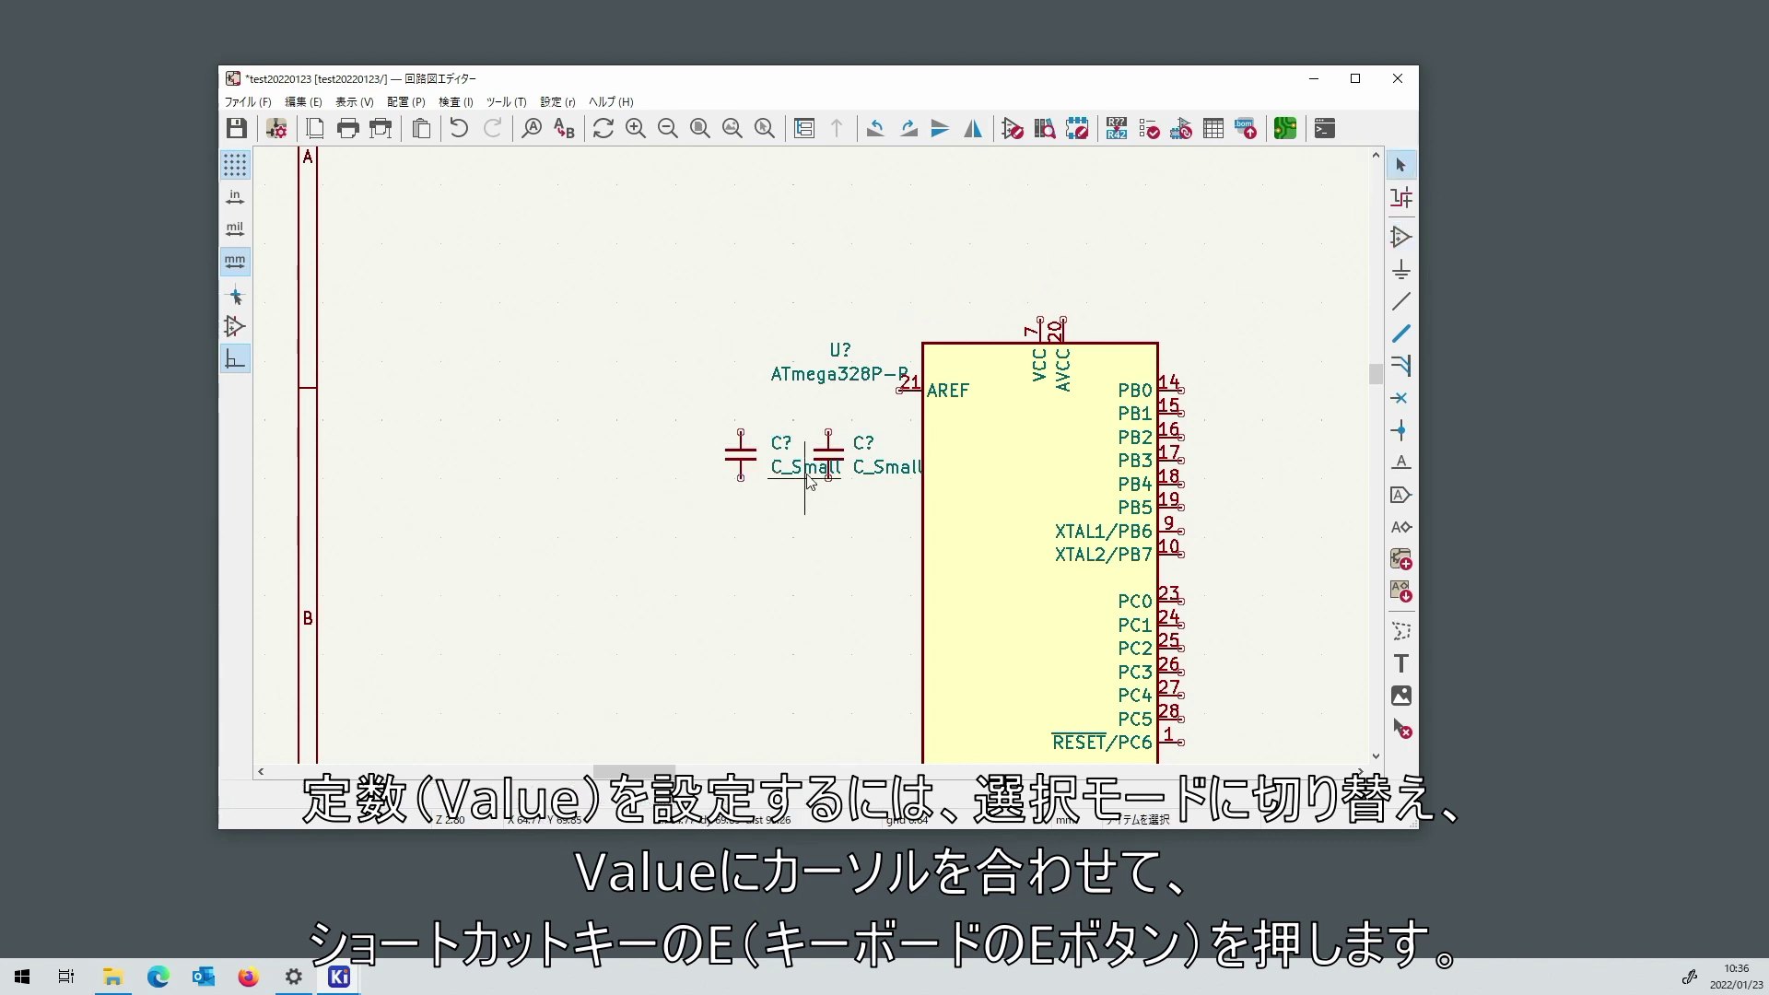
{"action": "left_click", "coordinate": [803, 463]}
{"action": "type", "text": "e"}
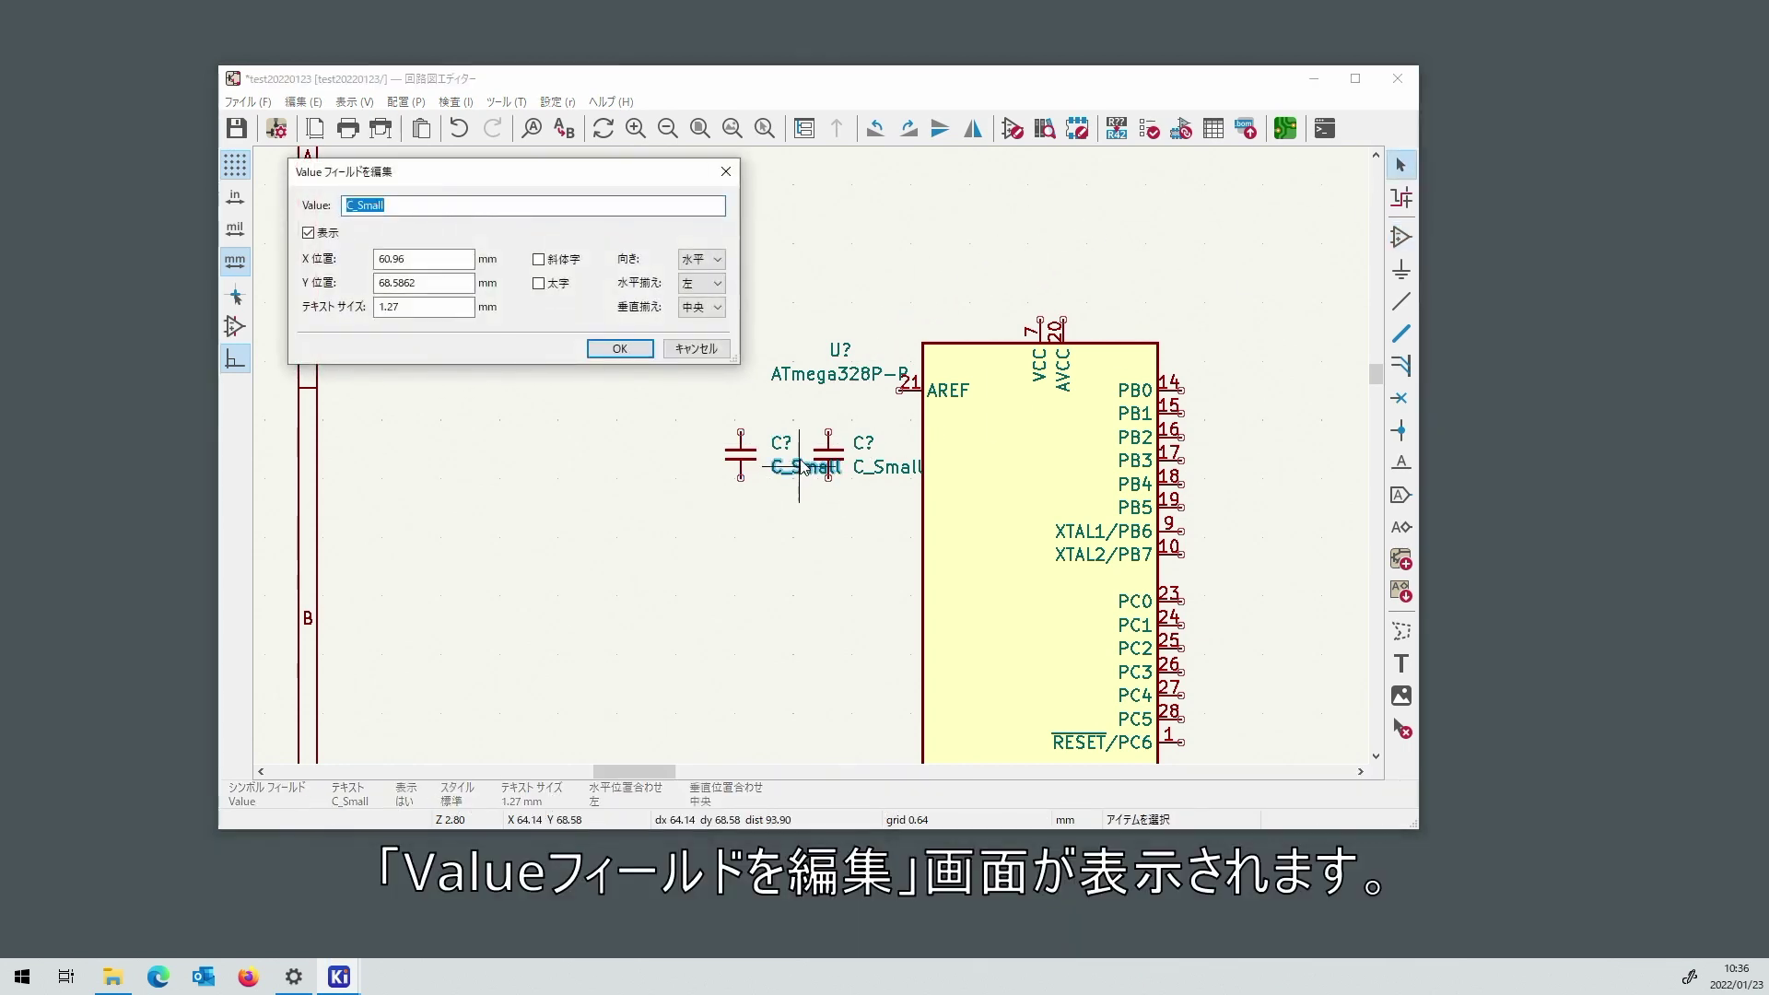
{"action": "type", "text": "0.1u"}
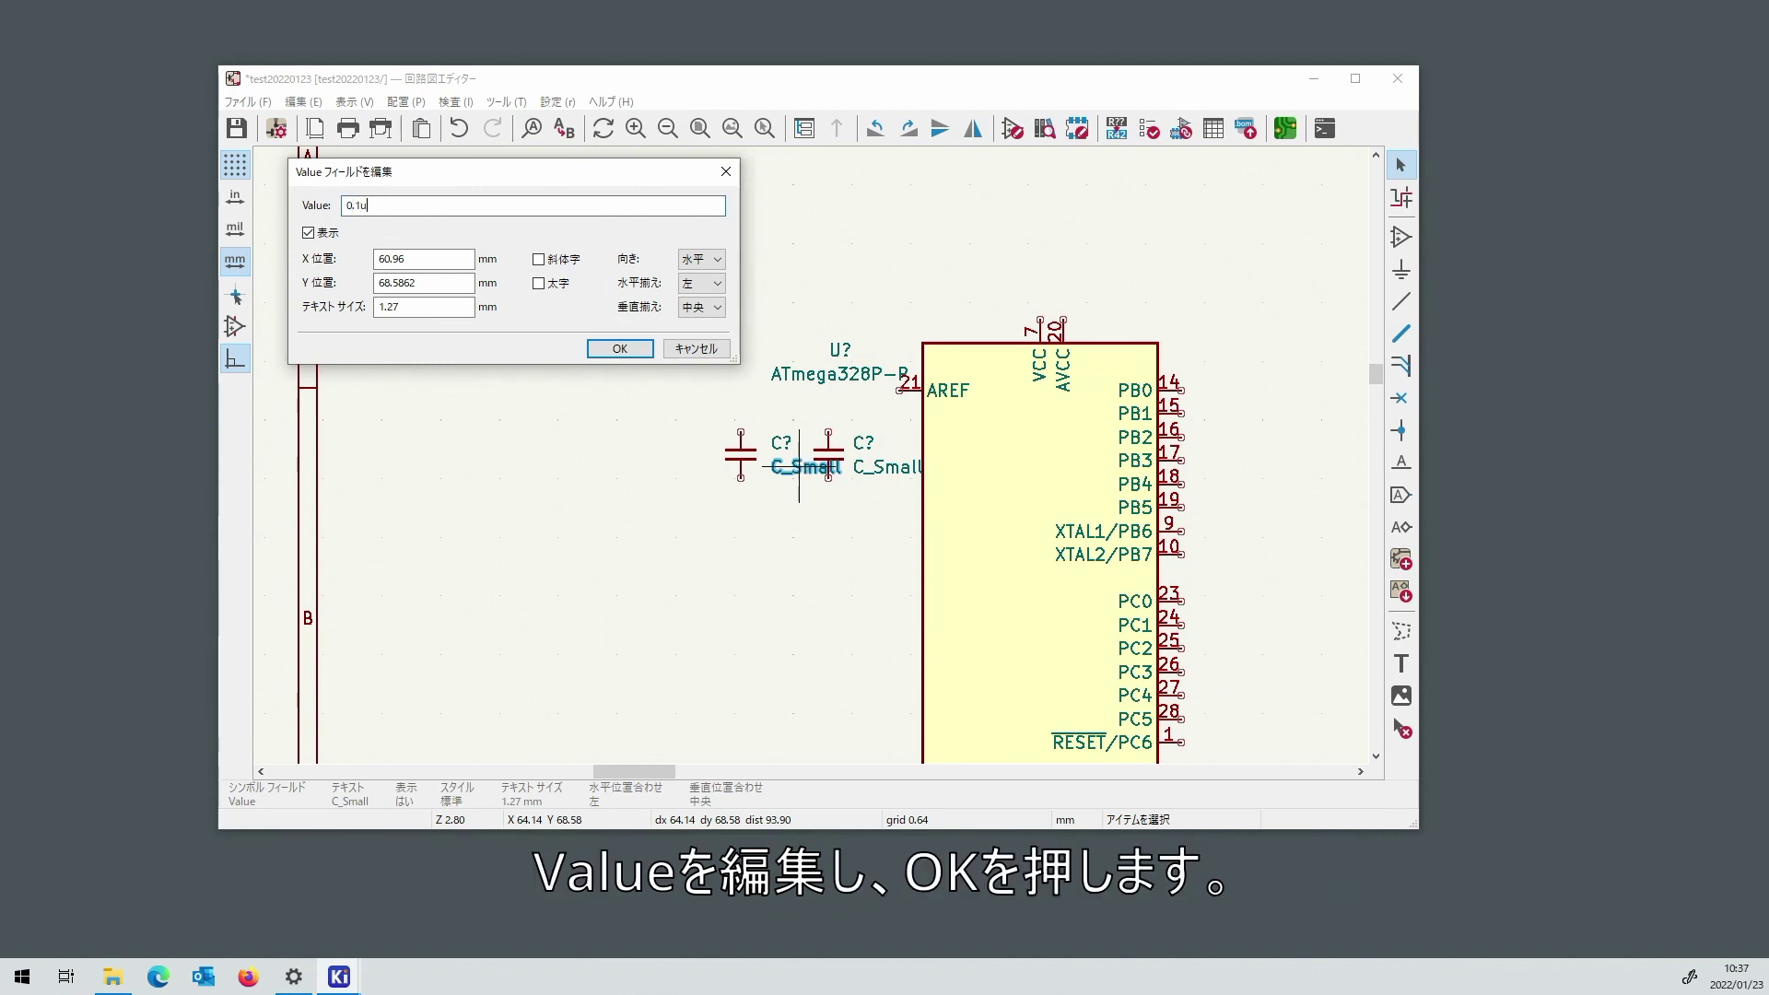
{"action": "key", "text": "Return"}
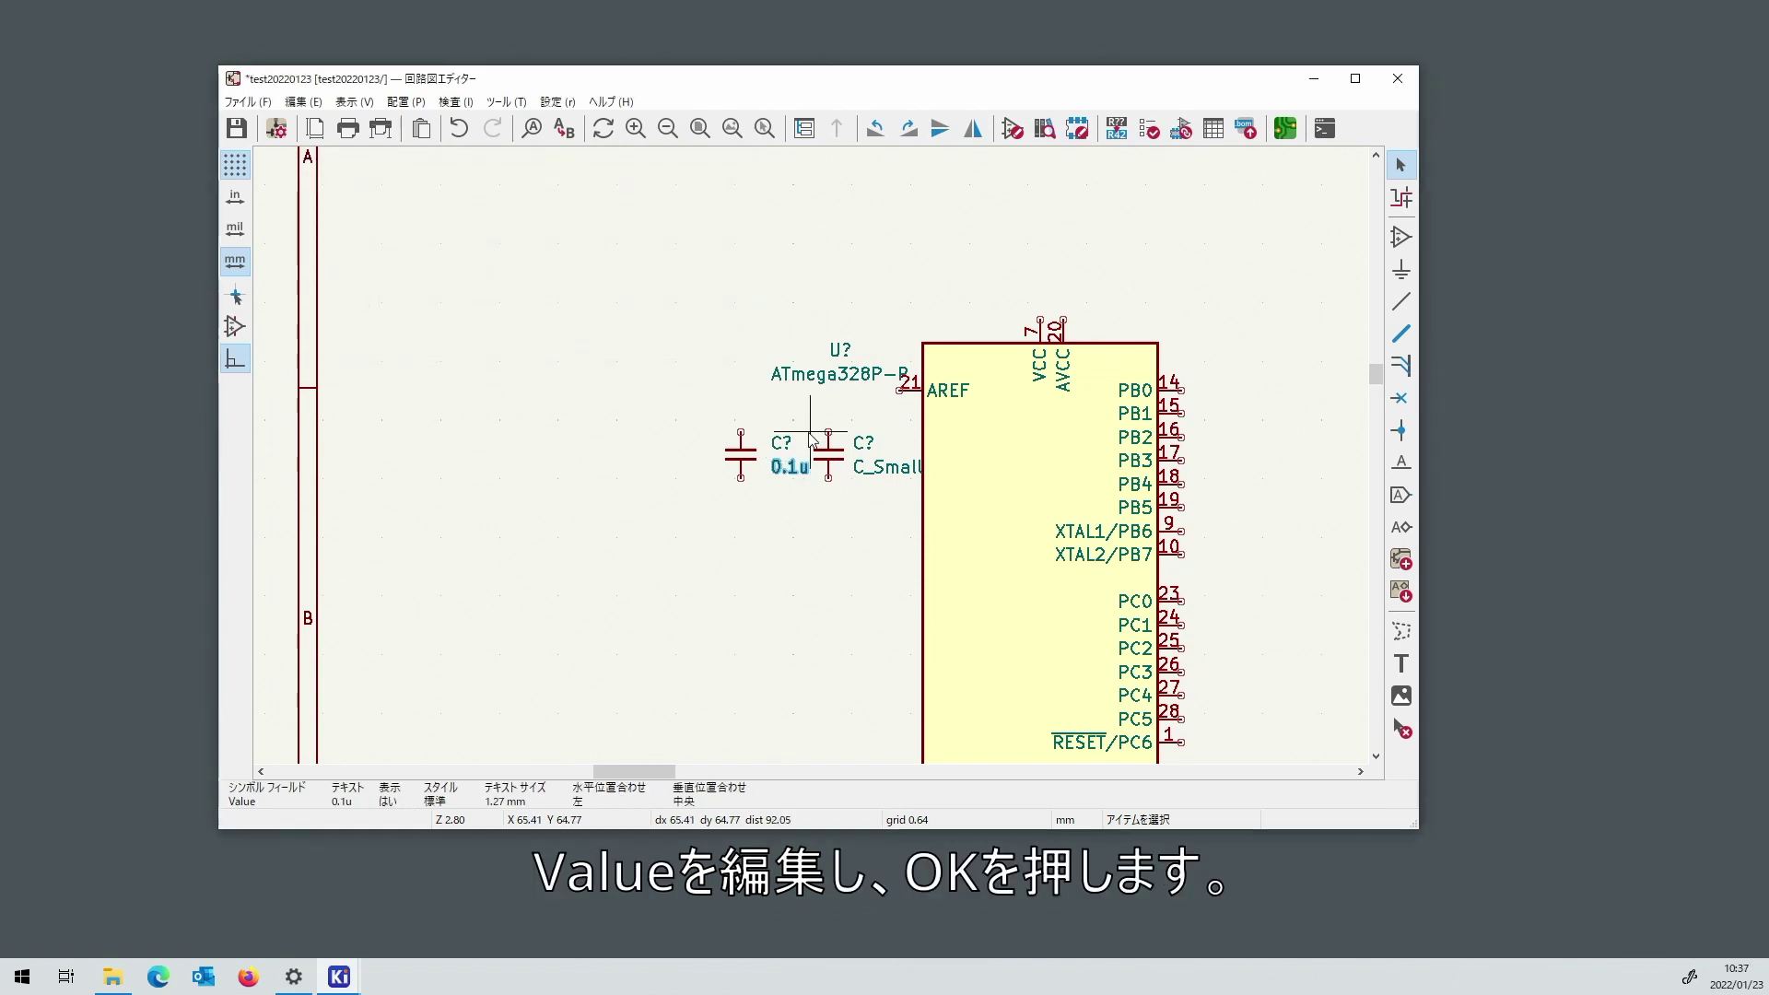
Set the value of the capacitor nearest the microcontroller to 0.1u.
{"action": "left_click", "coordinate": [876, 470]}
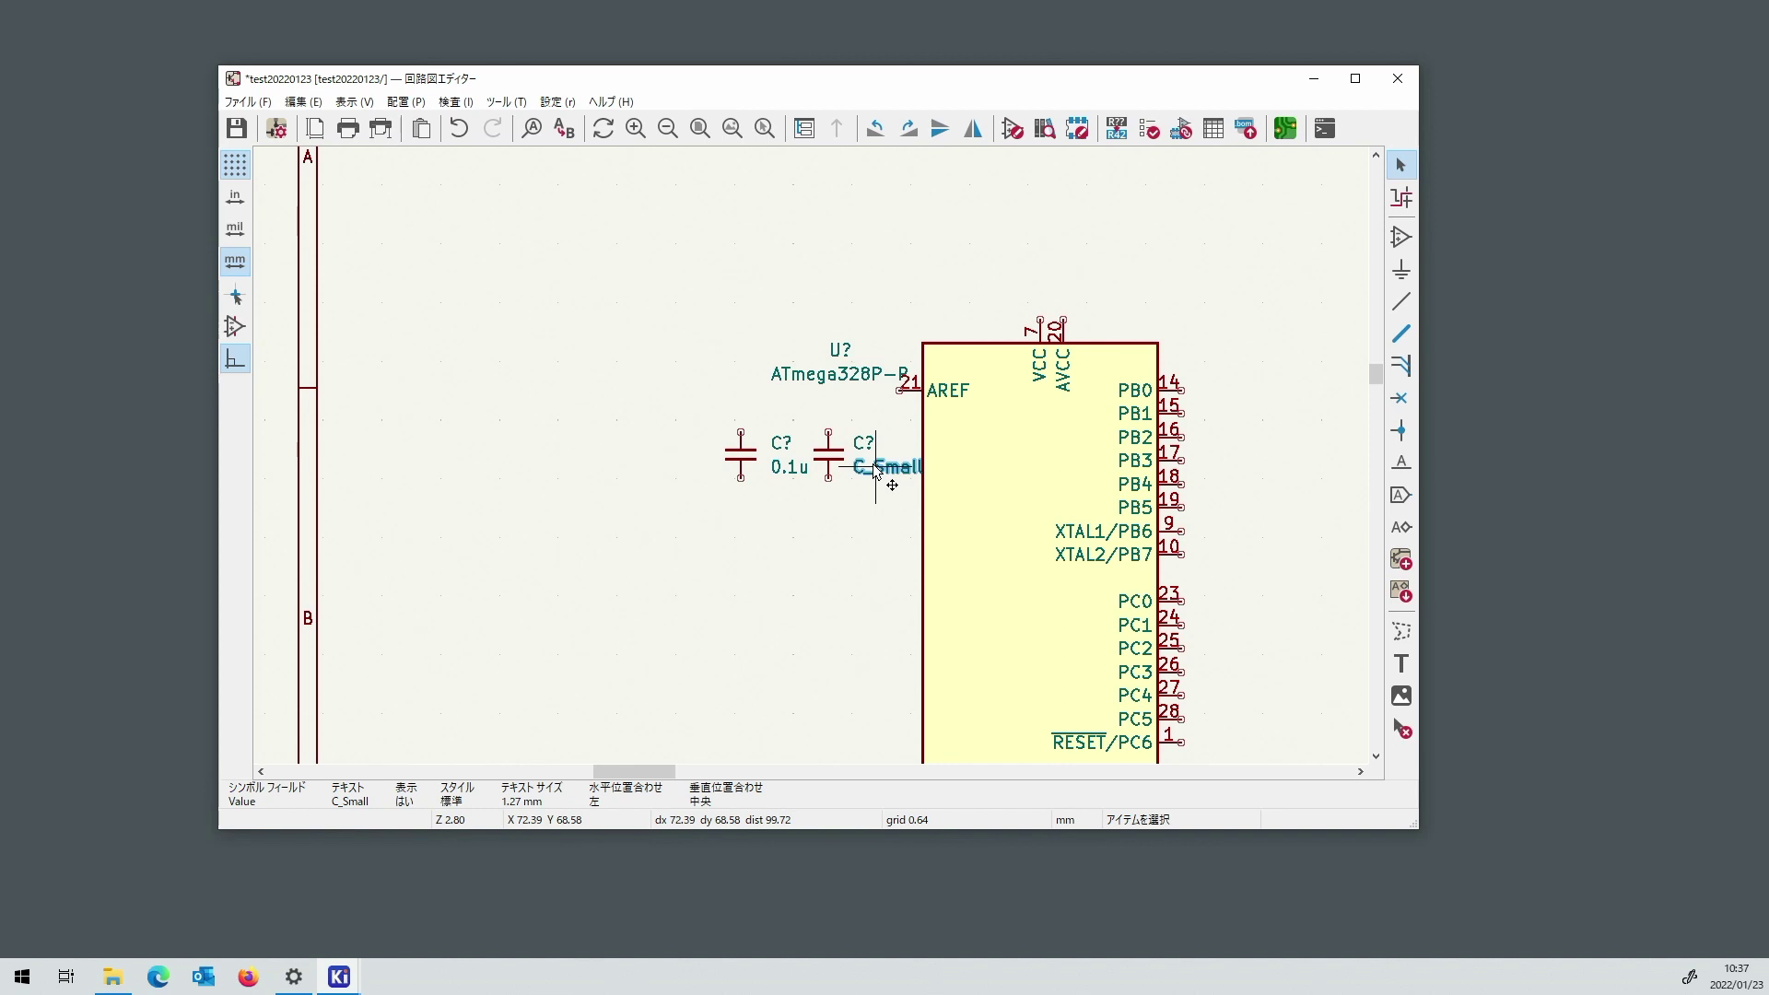
{"action": "double_click", "coordinate": [875, 470]}
{"action": "type", "text": "0"}
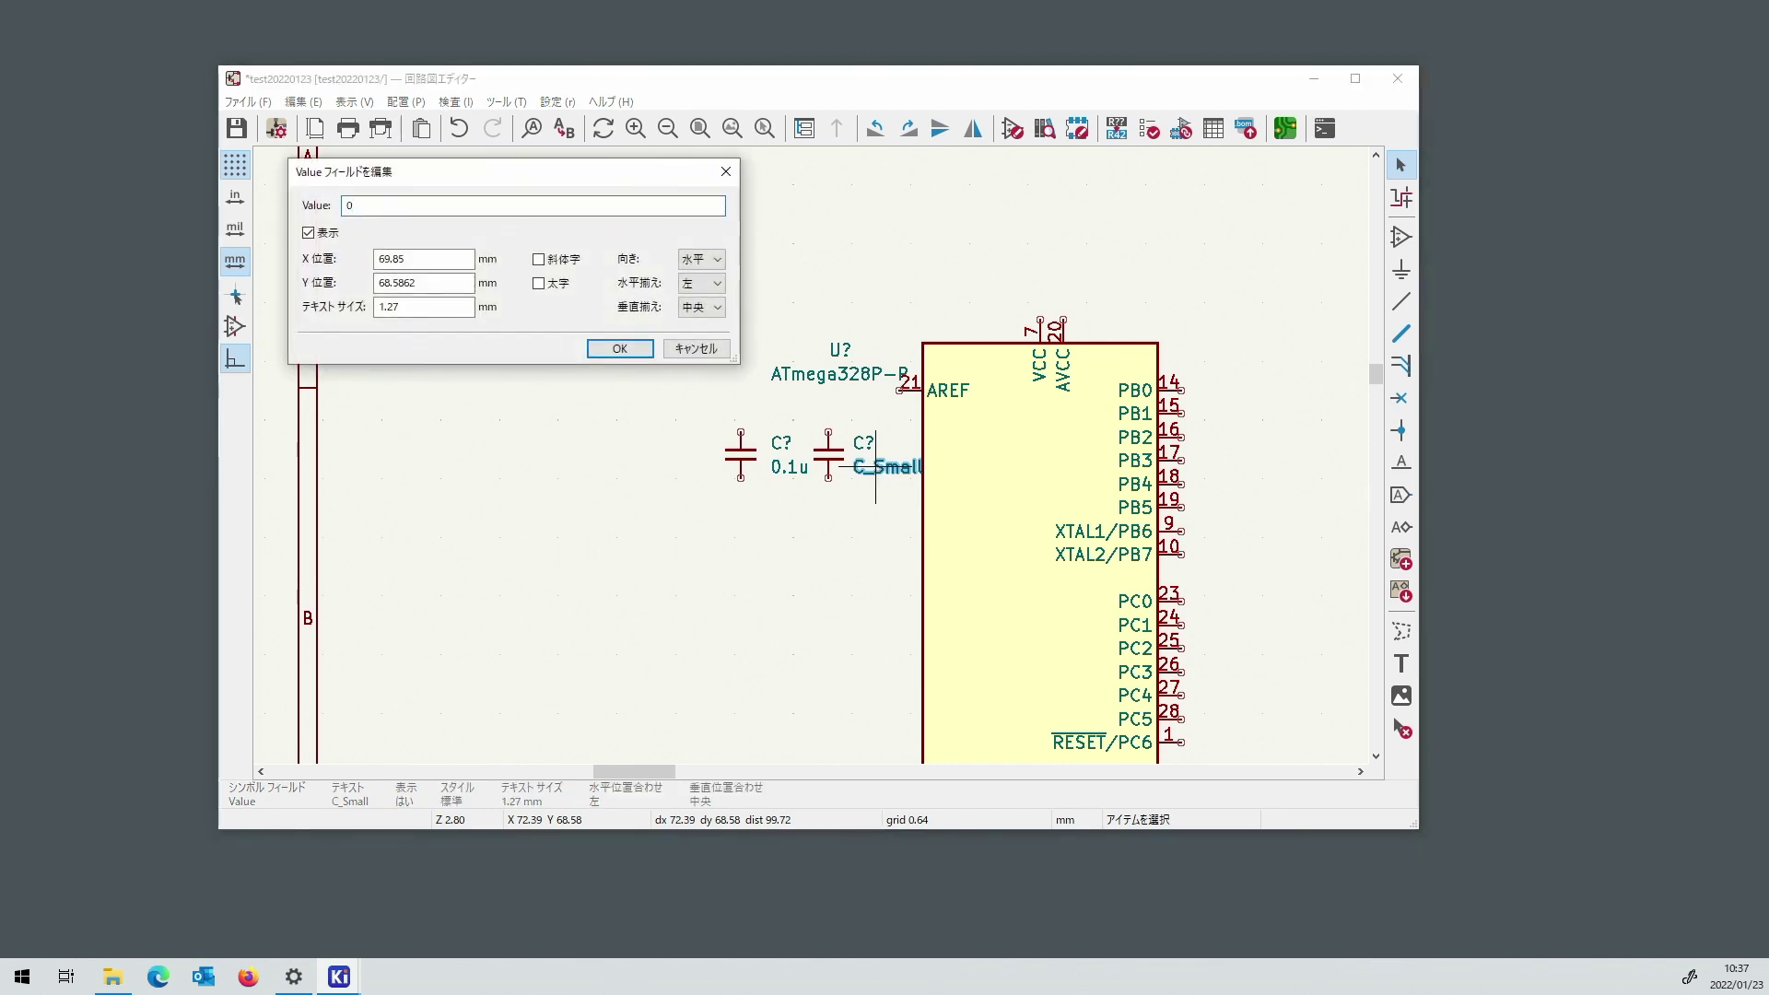
{"action": "type", "text": ".1u"}
{"action": "key", "text": "Return"}
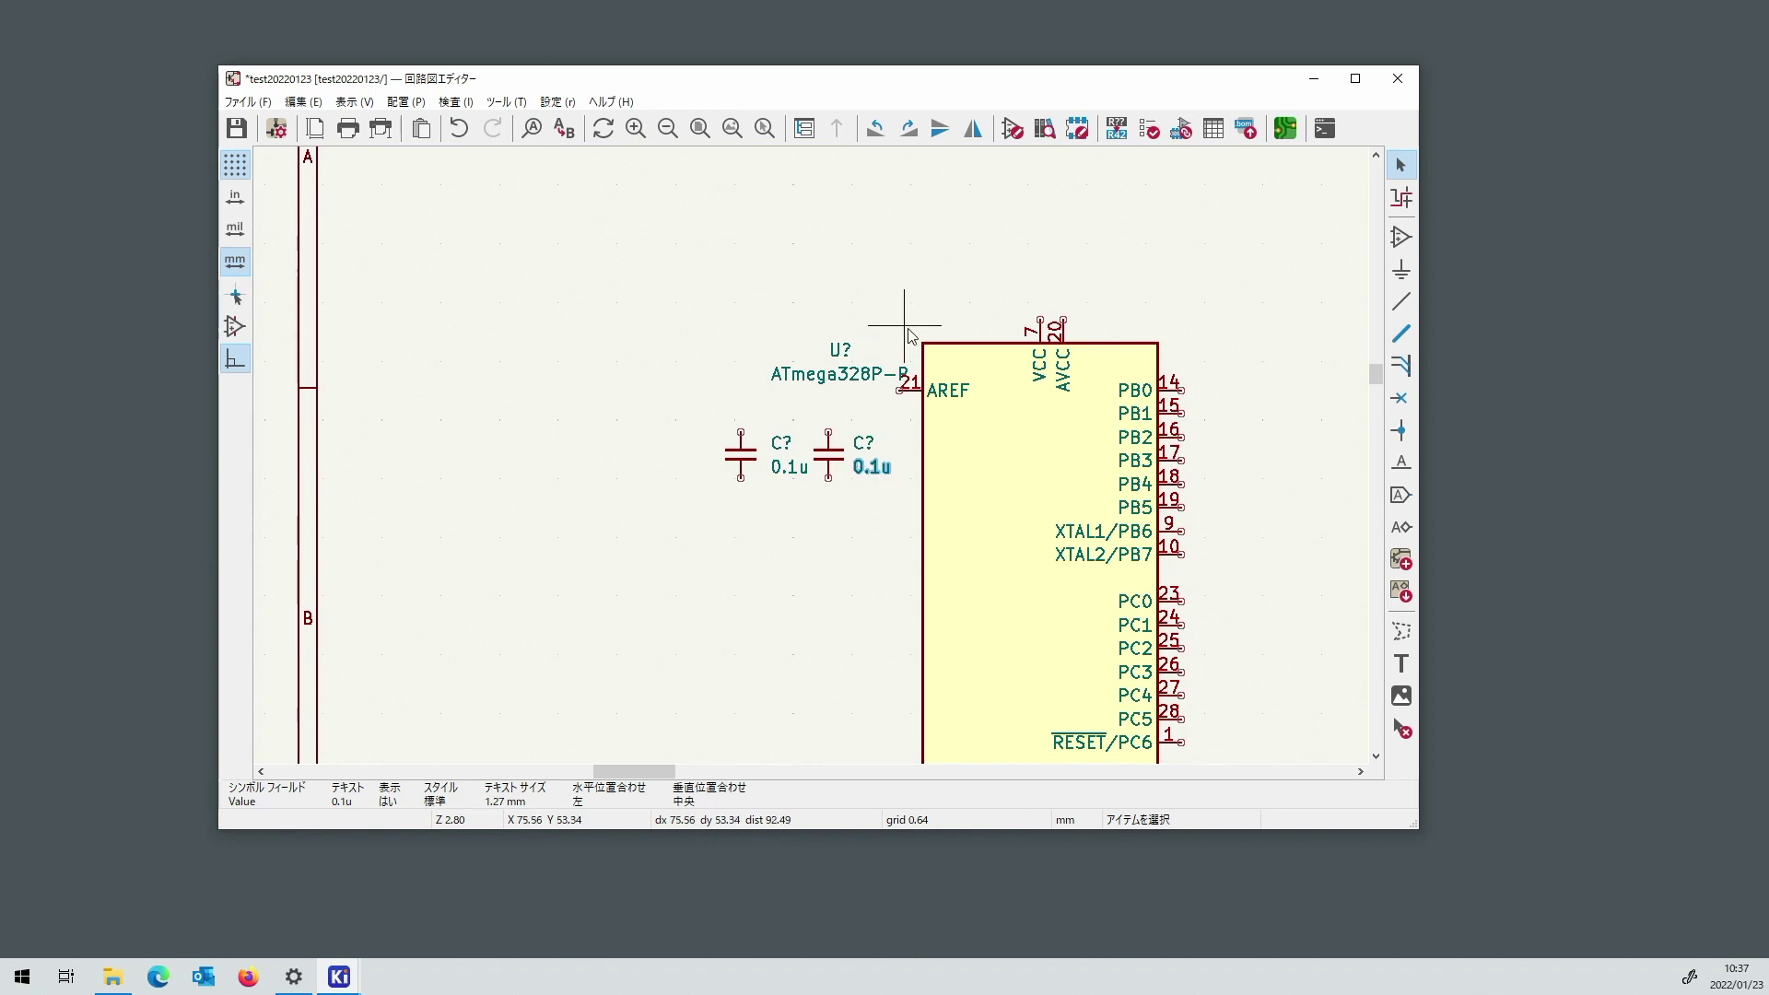
Move the microcontroller's value label above its upper-right corner and its reference label above its upper-left corner.
{"action": "left_click", "coordinate": [830, 378]}
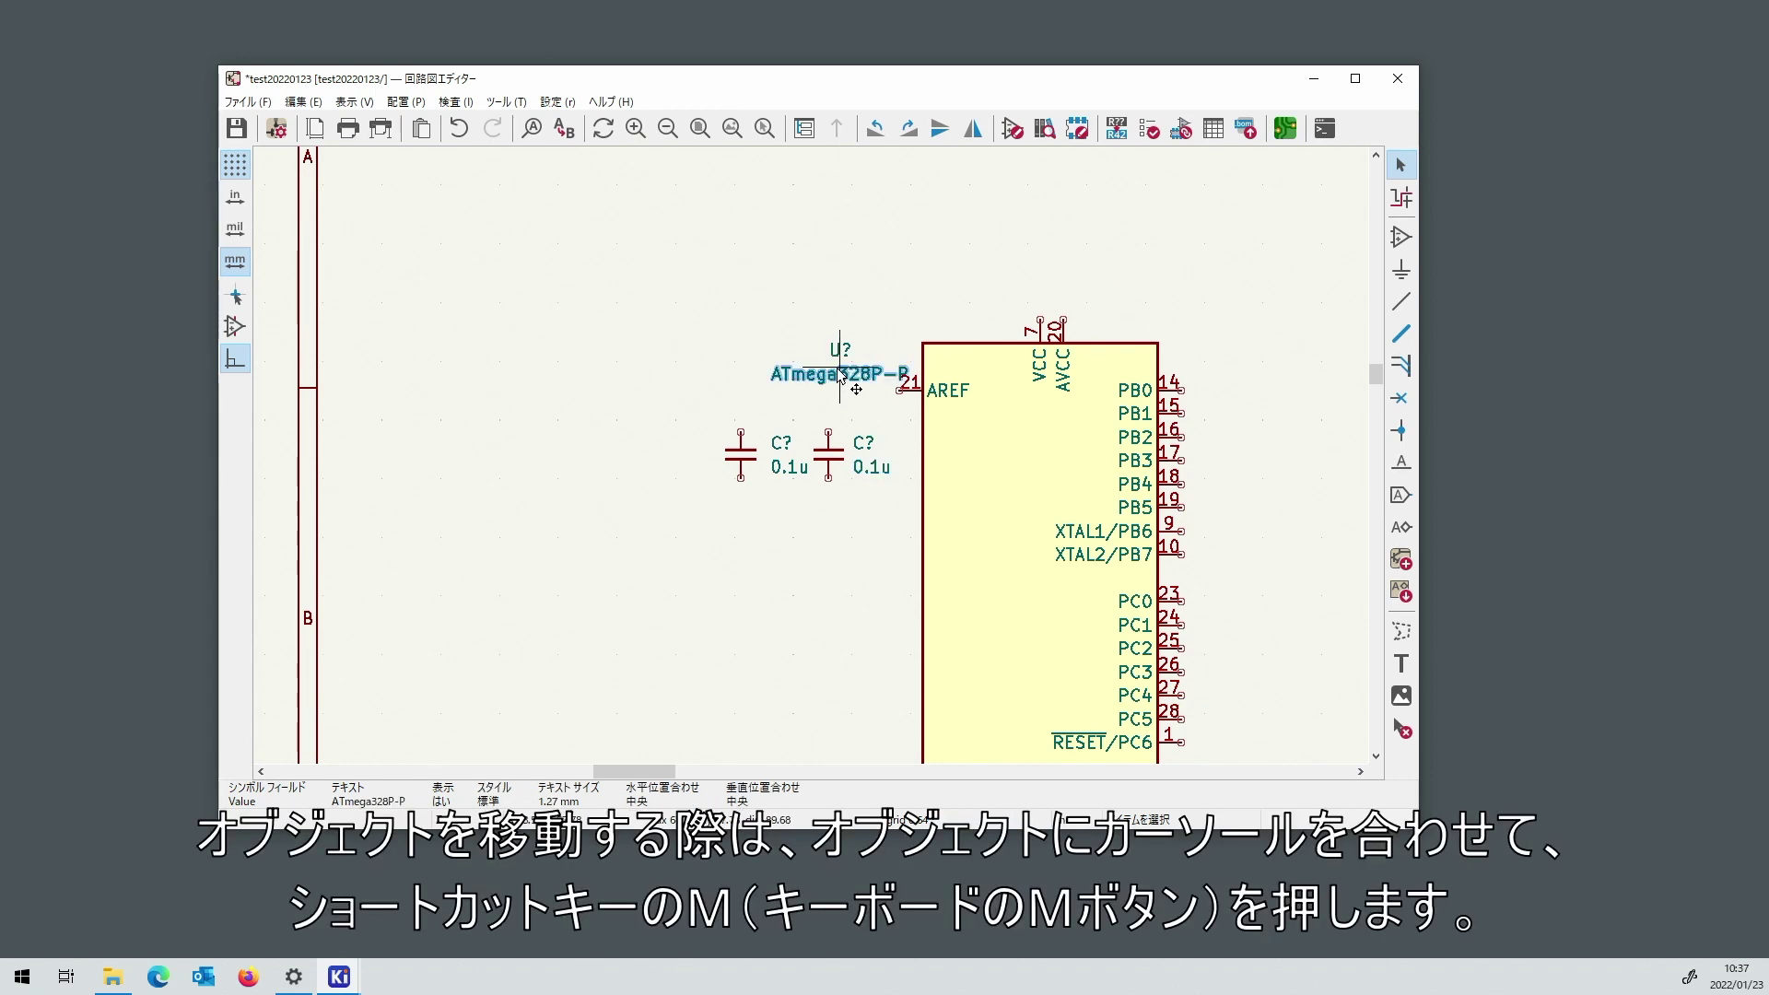
{"action": "key", "text": "m"}
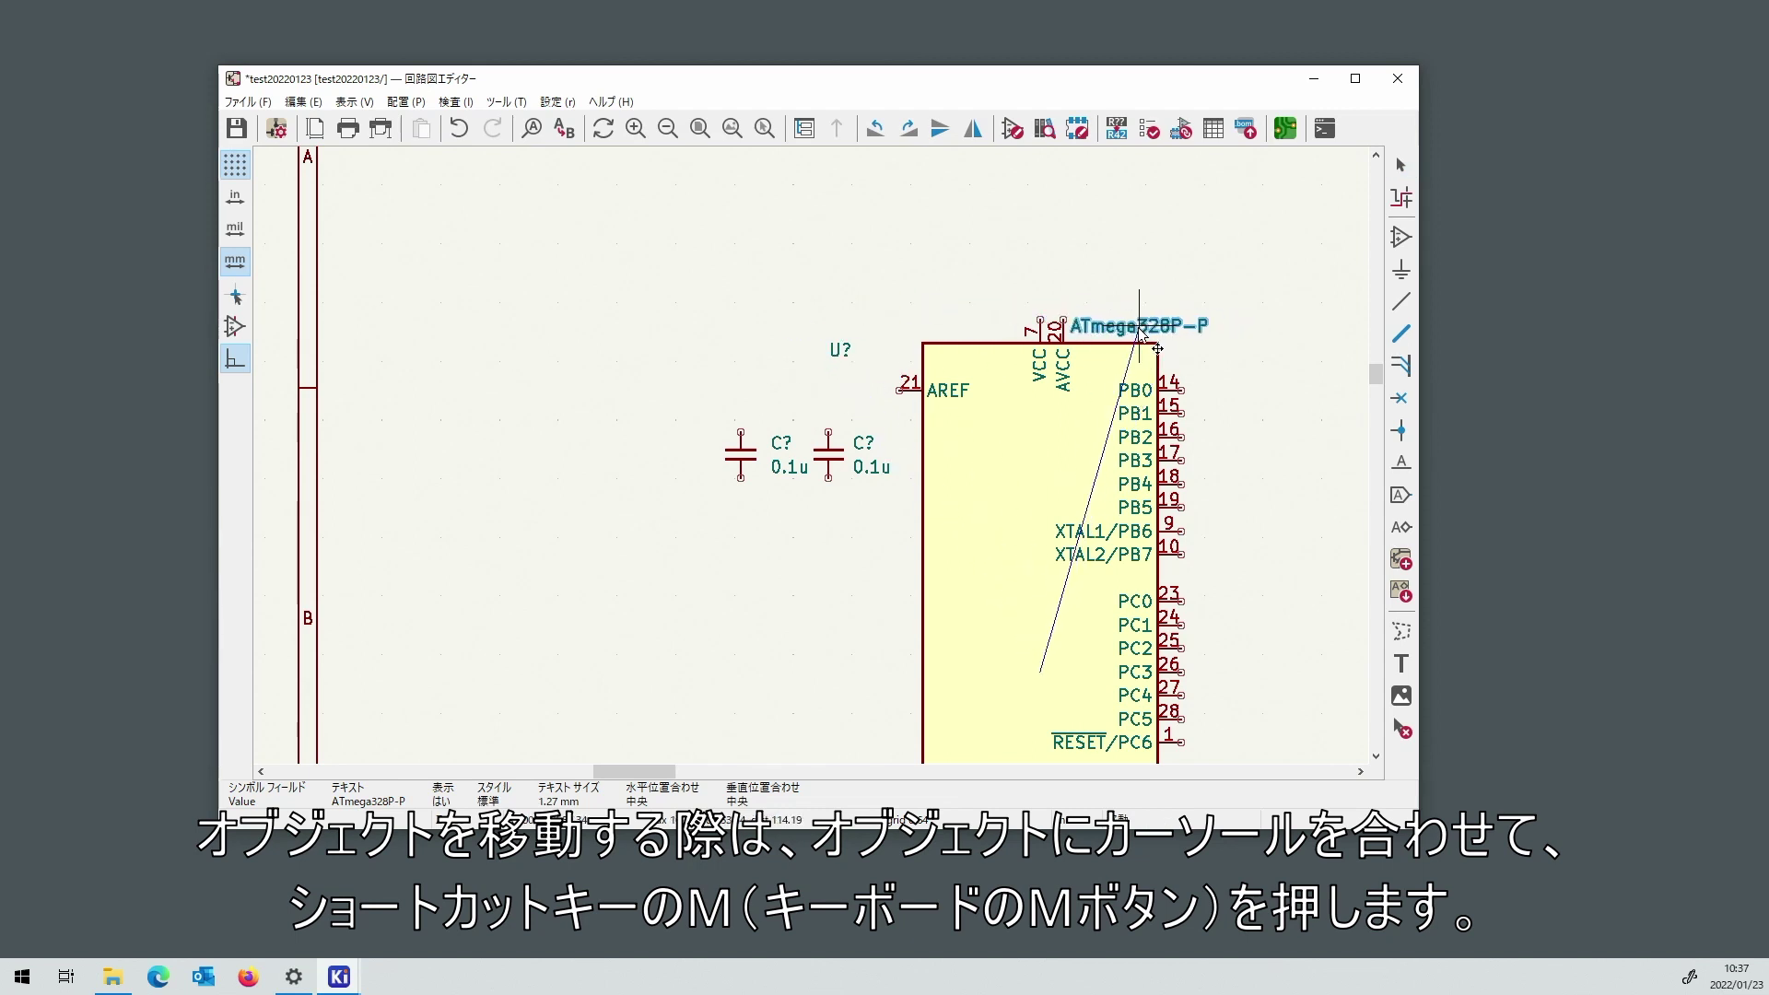
{"action": "left_click", "coordinate": [1147, 331]}
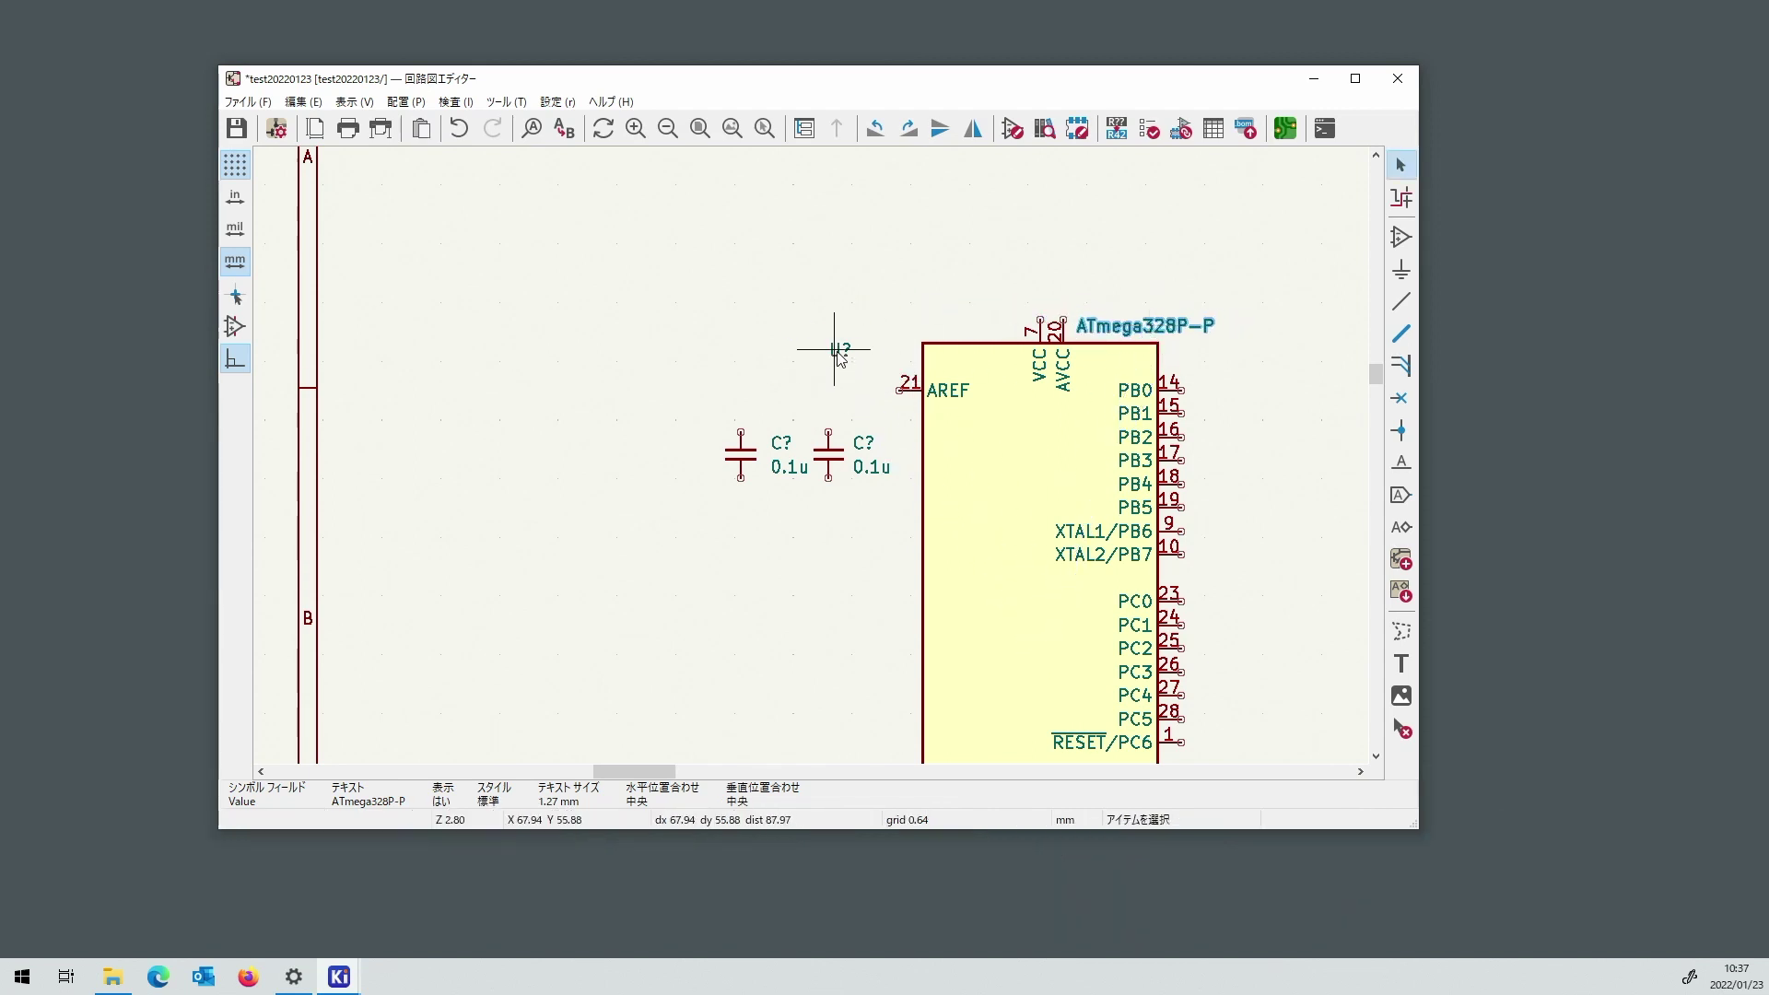
{"action": "key", "text": "m"}
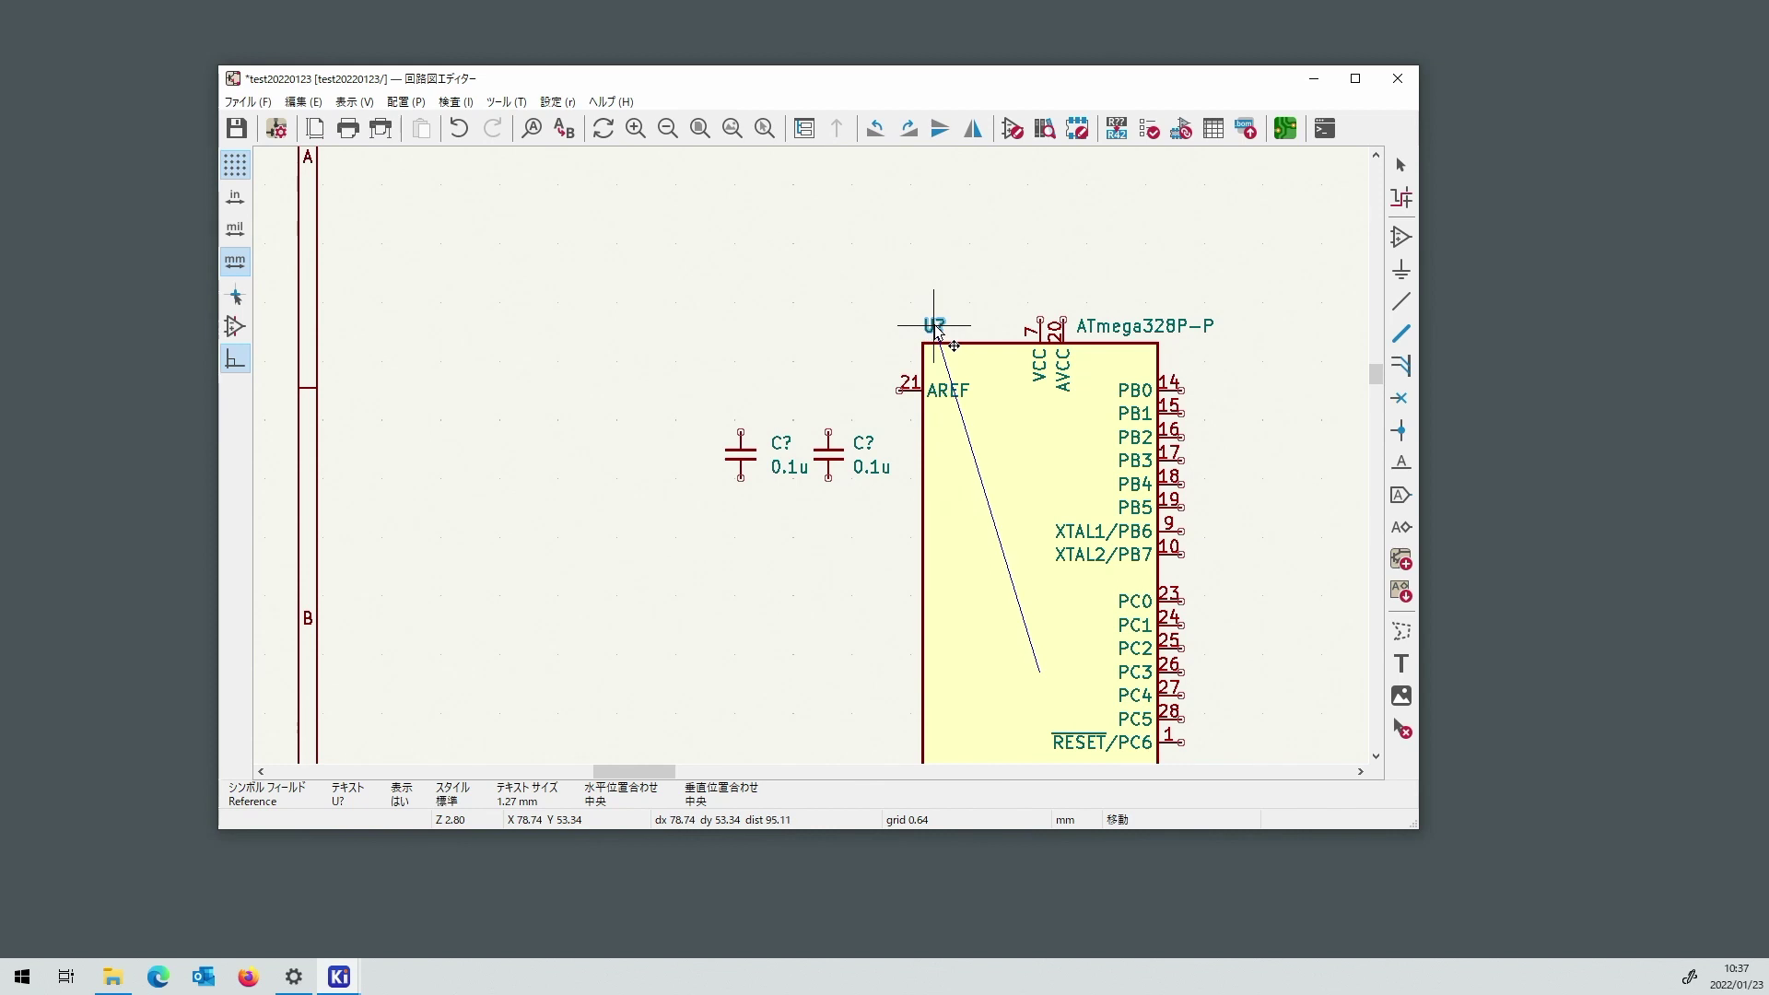
{"action": "left_click", "coordinate": [934, 328]}
{"action": "scroll", "coordinate": [958, 525], "scroll_direction": "down", "scroll_amount": 3}
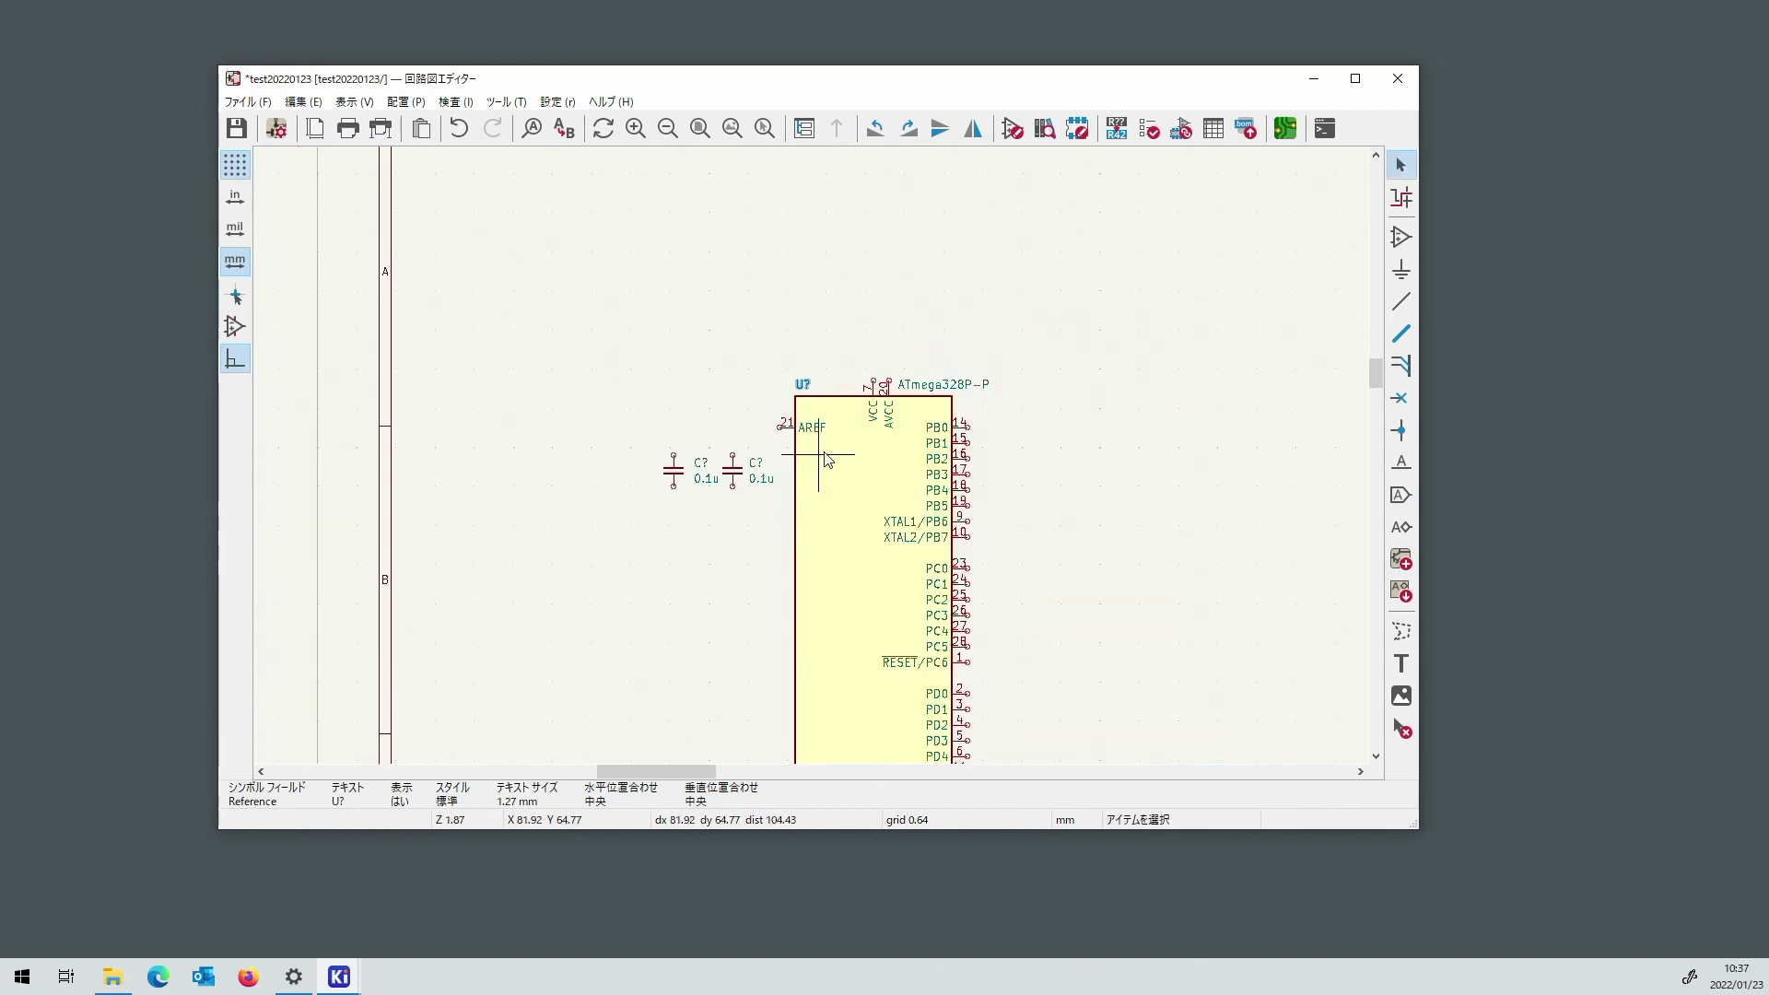
Pick the Crystal_Small two-pin crystal symbol for placement in the schematic.
{"action": "left_click", "coordinate": [1401, 237]}
{"action": "left_click", "coordinate": [969, 495]}
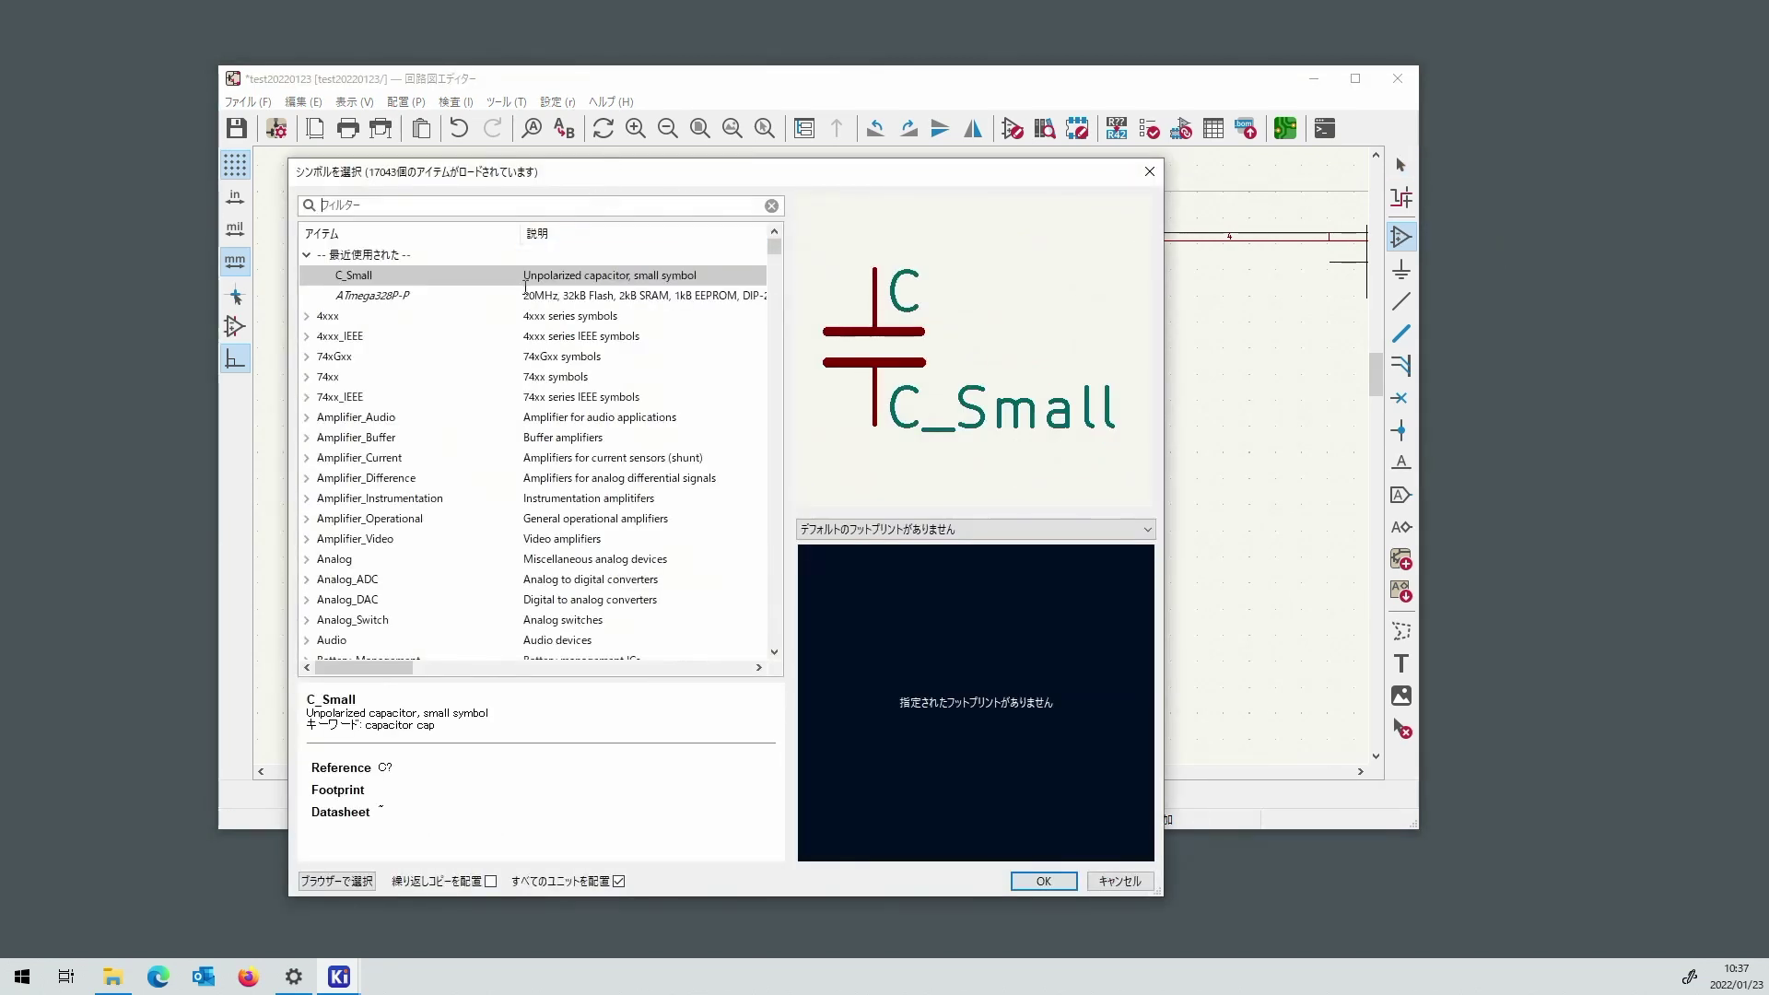
{"action": "scroll", "coordinate": [505, 409], "scroll_direction": "down", "scroll_amount": 7}
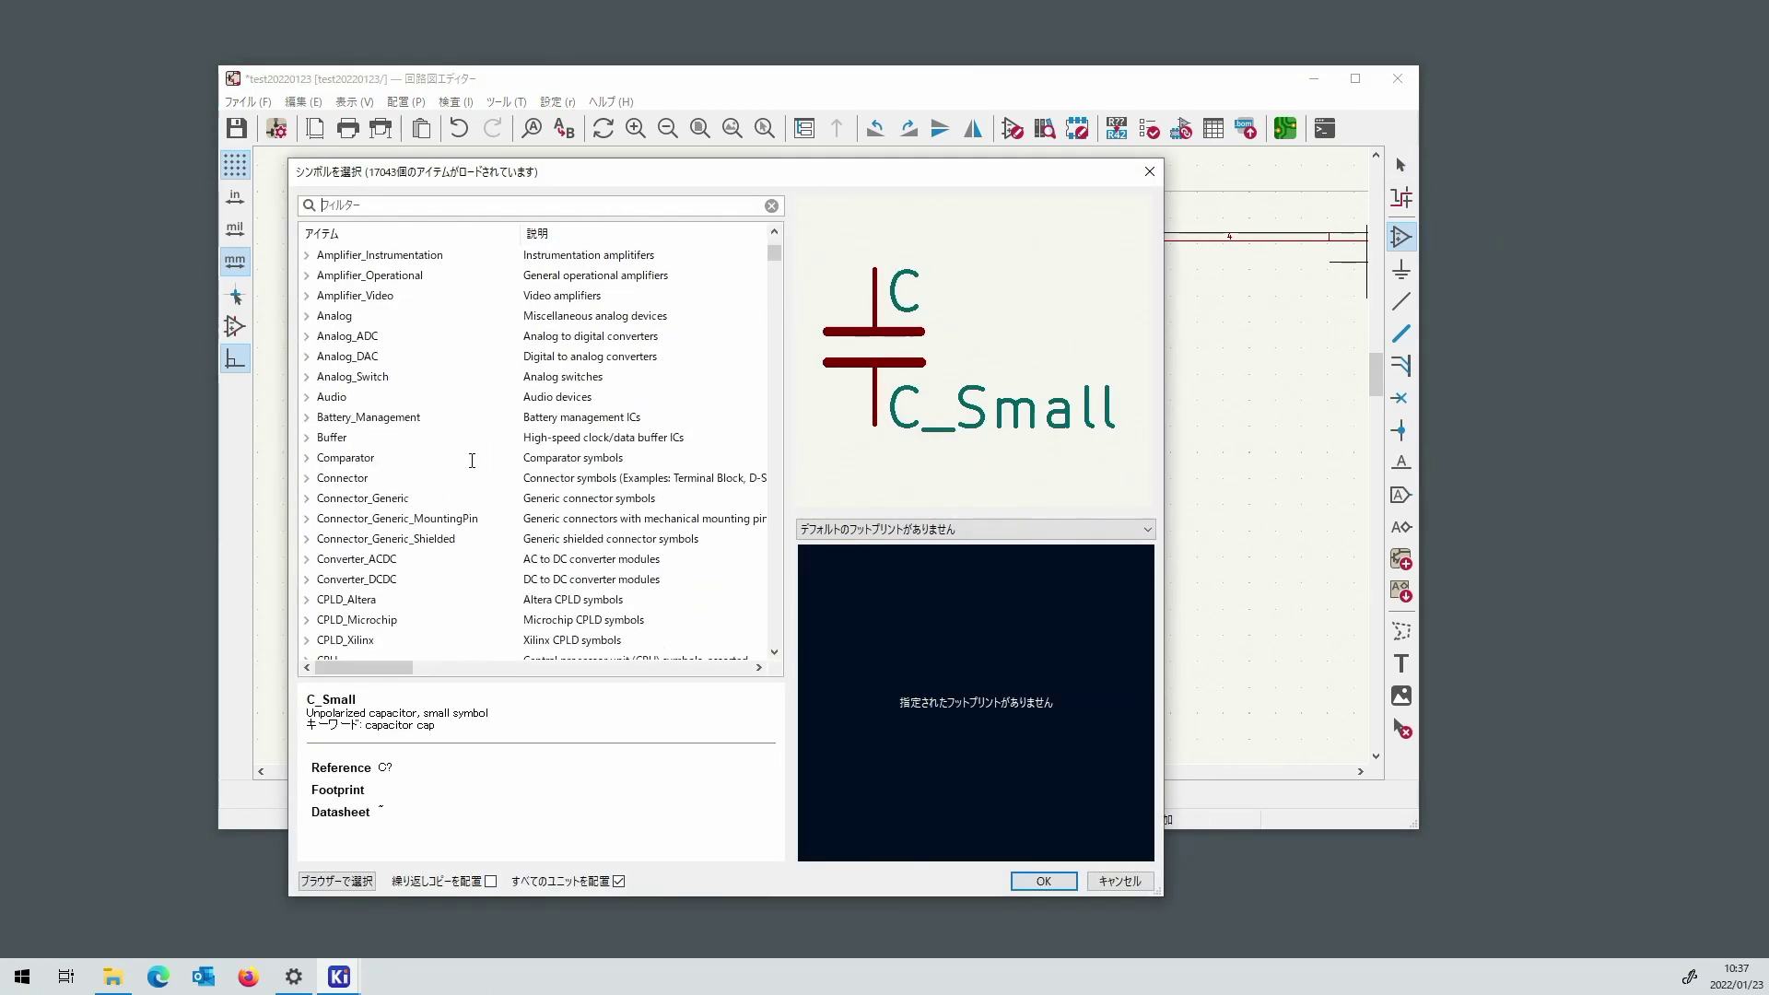
{"action": "scroll", "coordinate": [362, 552], "scroll_direction": "down", "scroll_amount": 10}
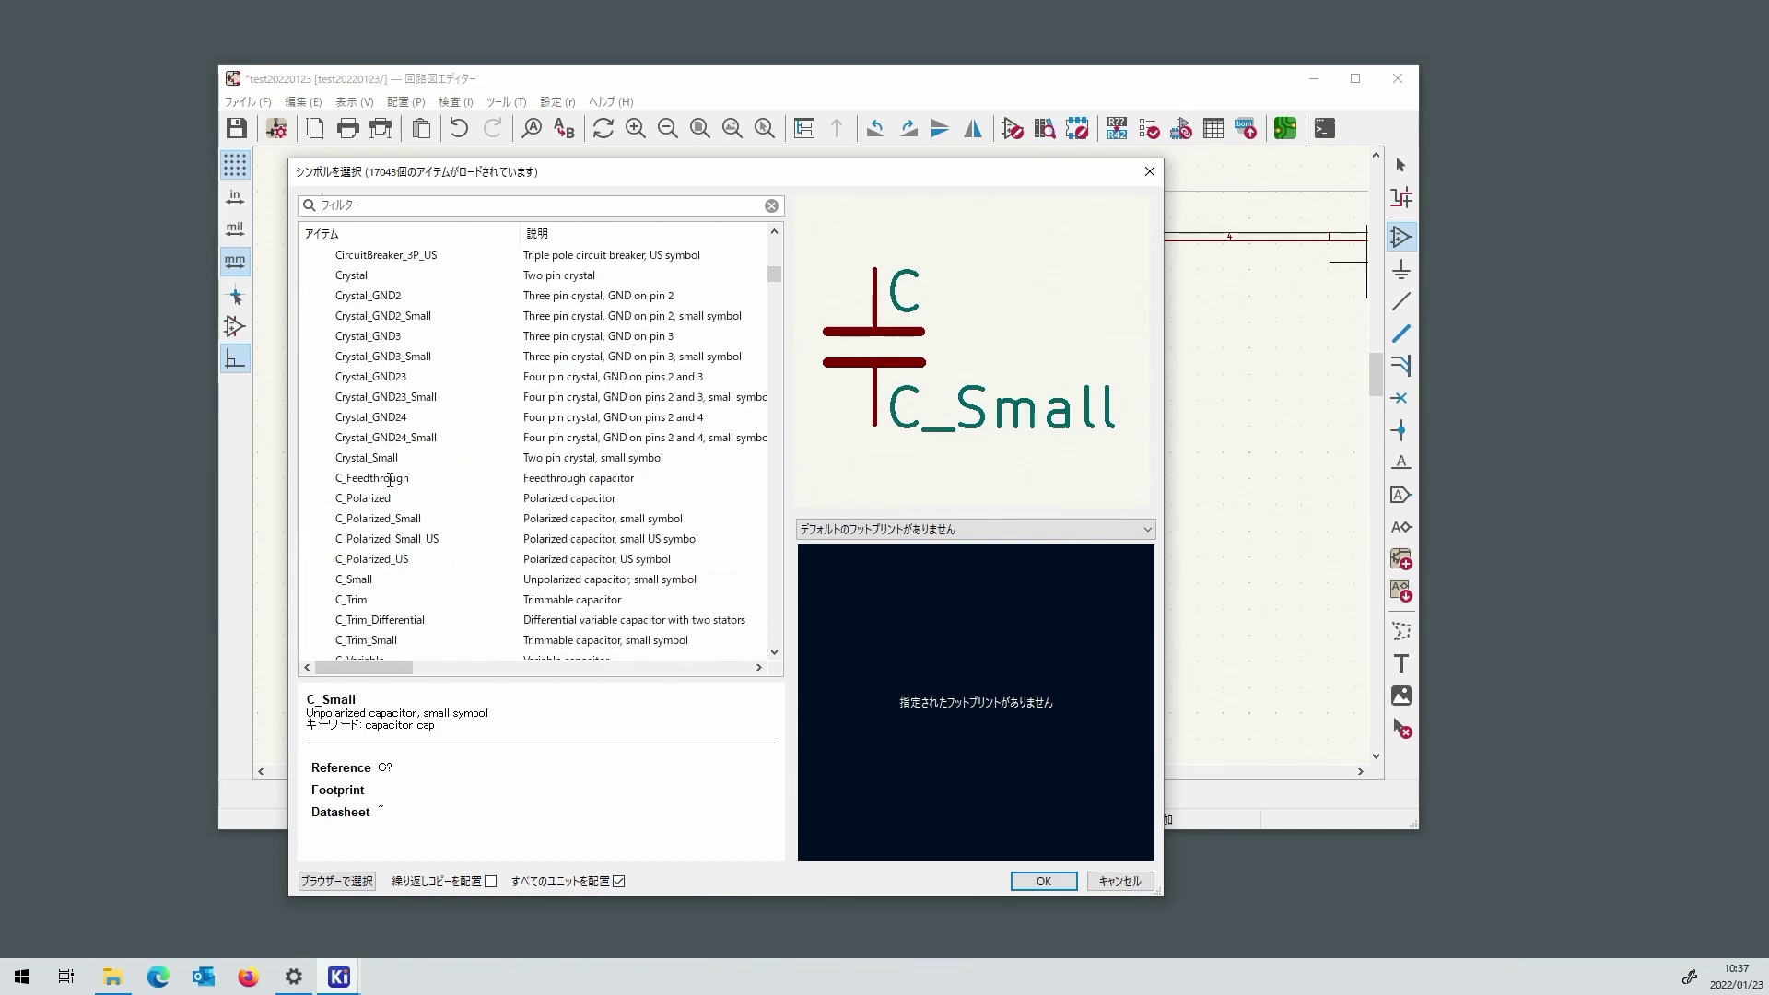
{"action": "left_click", "coordinate": [386, 457]}
{"action": "double_click", "coordinate": [385, 458]}
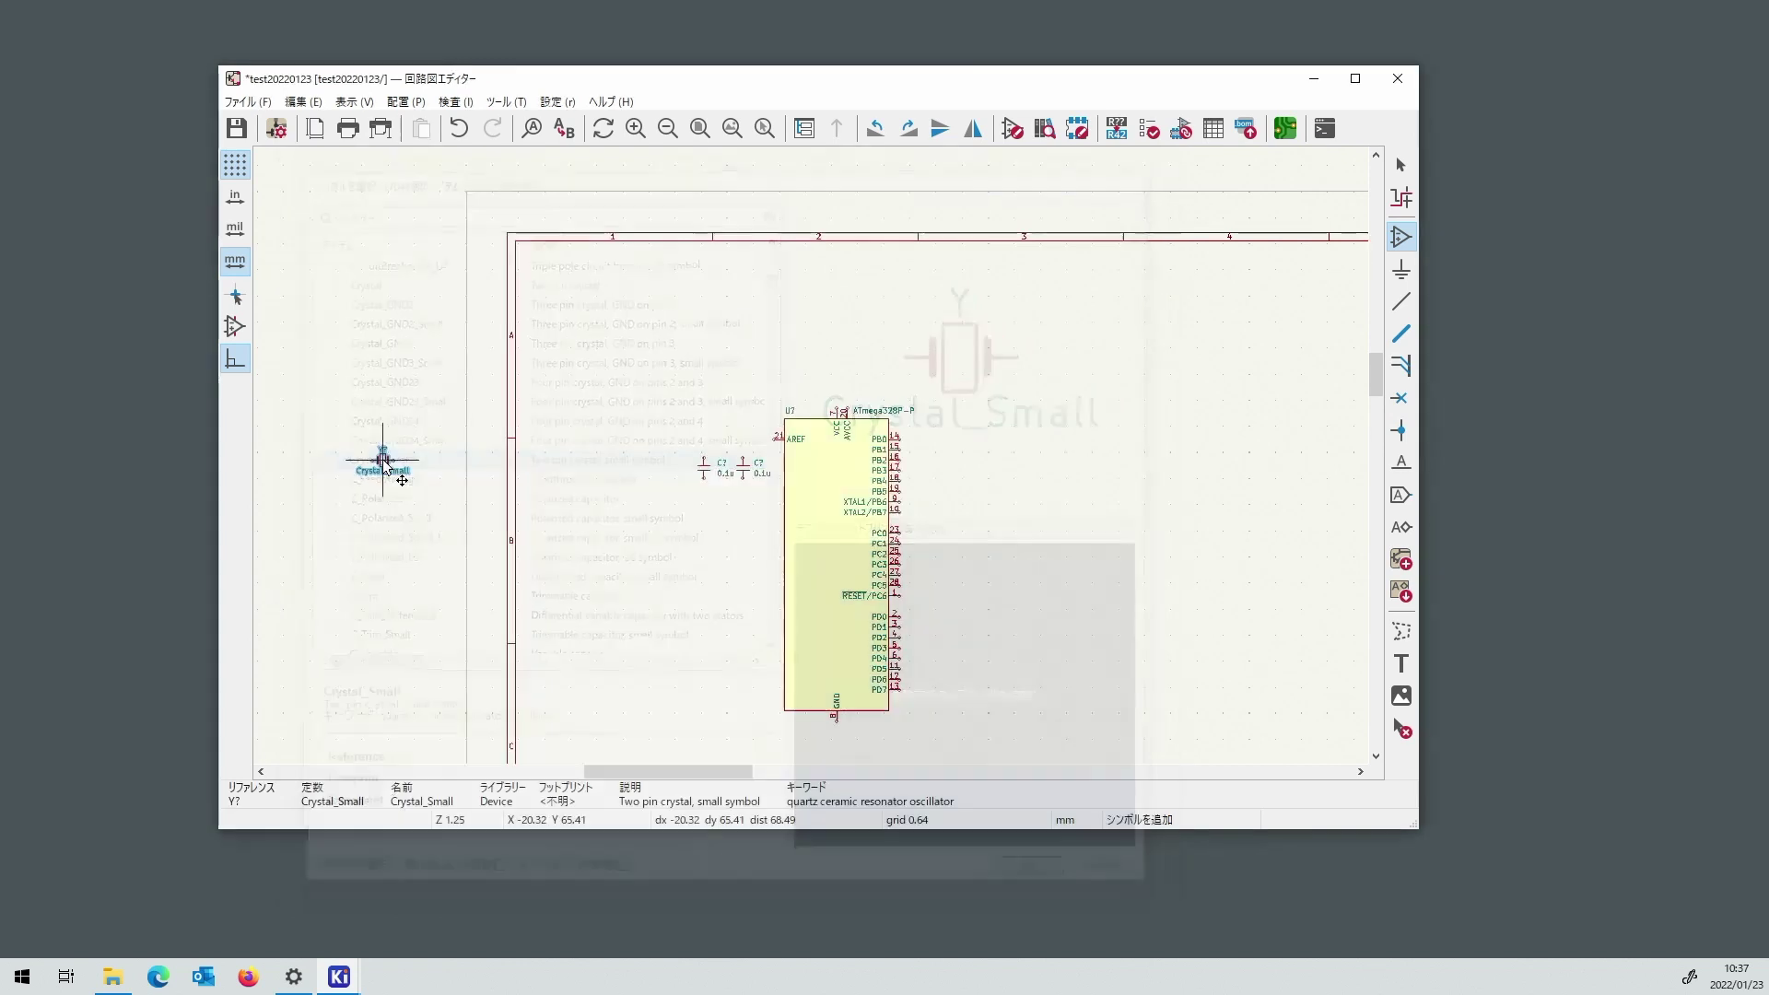
Rotate the crystal to vertical and place it to the right of the microcontroller's XTAL pins.
{"action": "scroll", "coordinate": [932, 507], "scroll_direction": "up", "scroll_amount": 5}
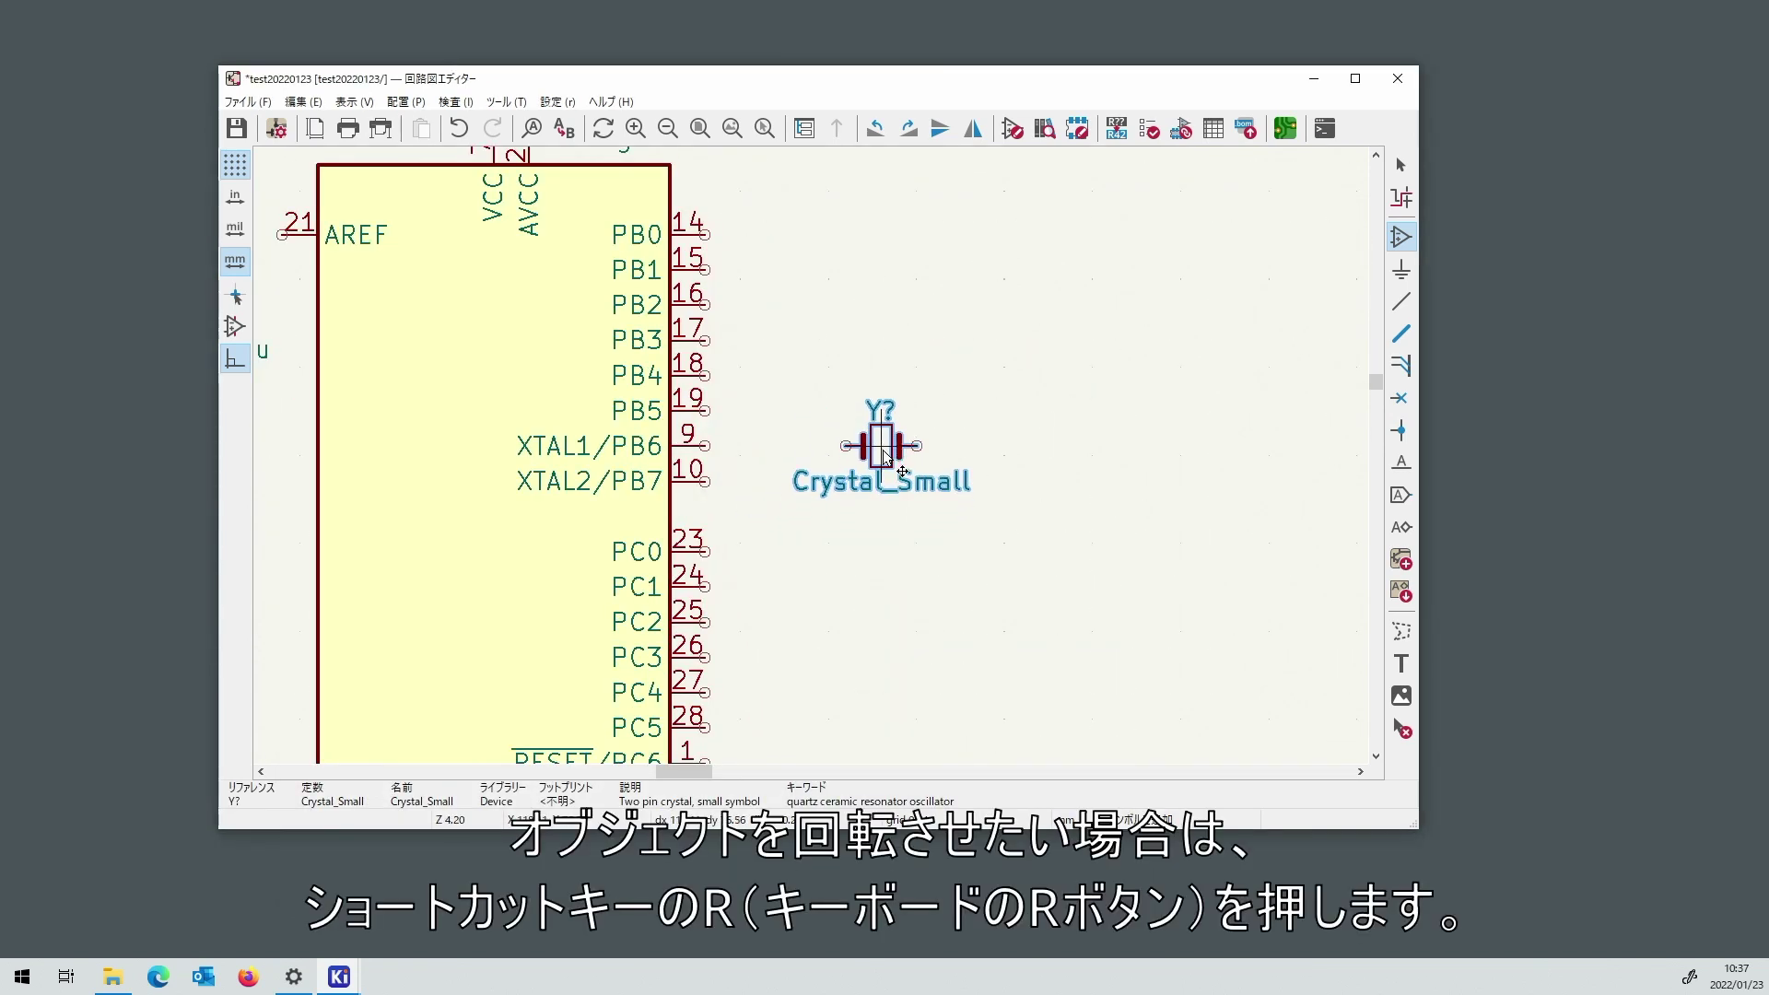
{"action": "key", "text": "r"}
{"action": "scroll", "coordinate": [880, 456], "scroll_direction": "up", "scroll_amount": 2}
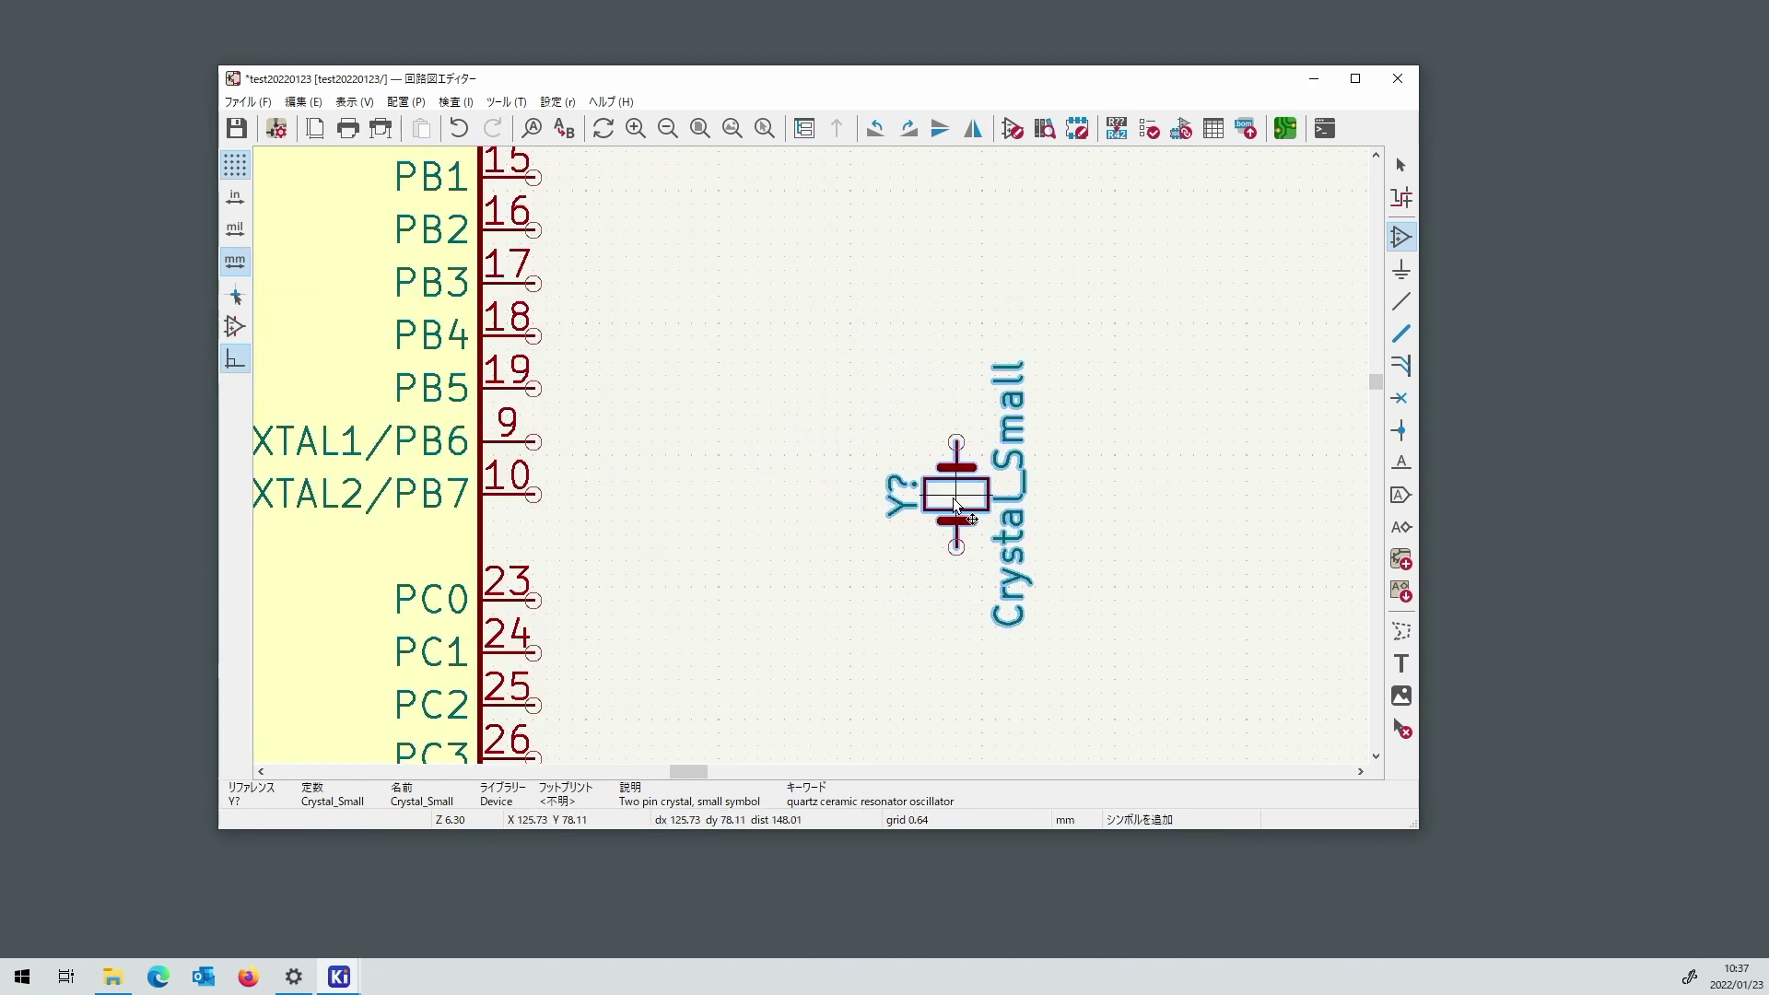
{"action": "left_click", "coordinate": [953, 497]}
{"action": "scroll", "coordinate": [952, 498], "scroll_direction": "up", "scroll_amount": 2}
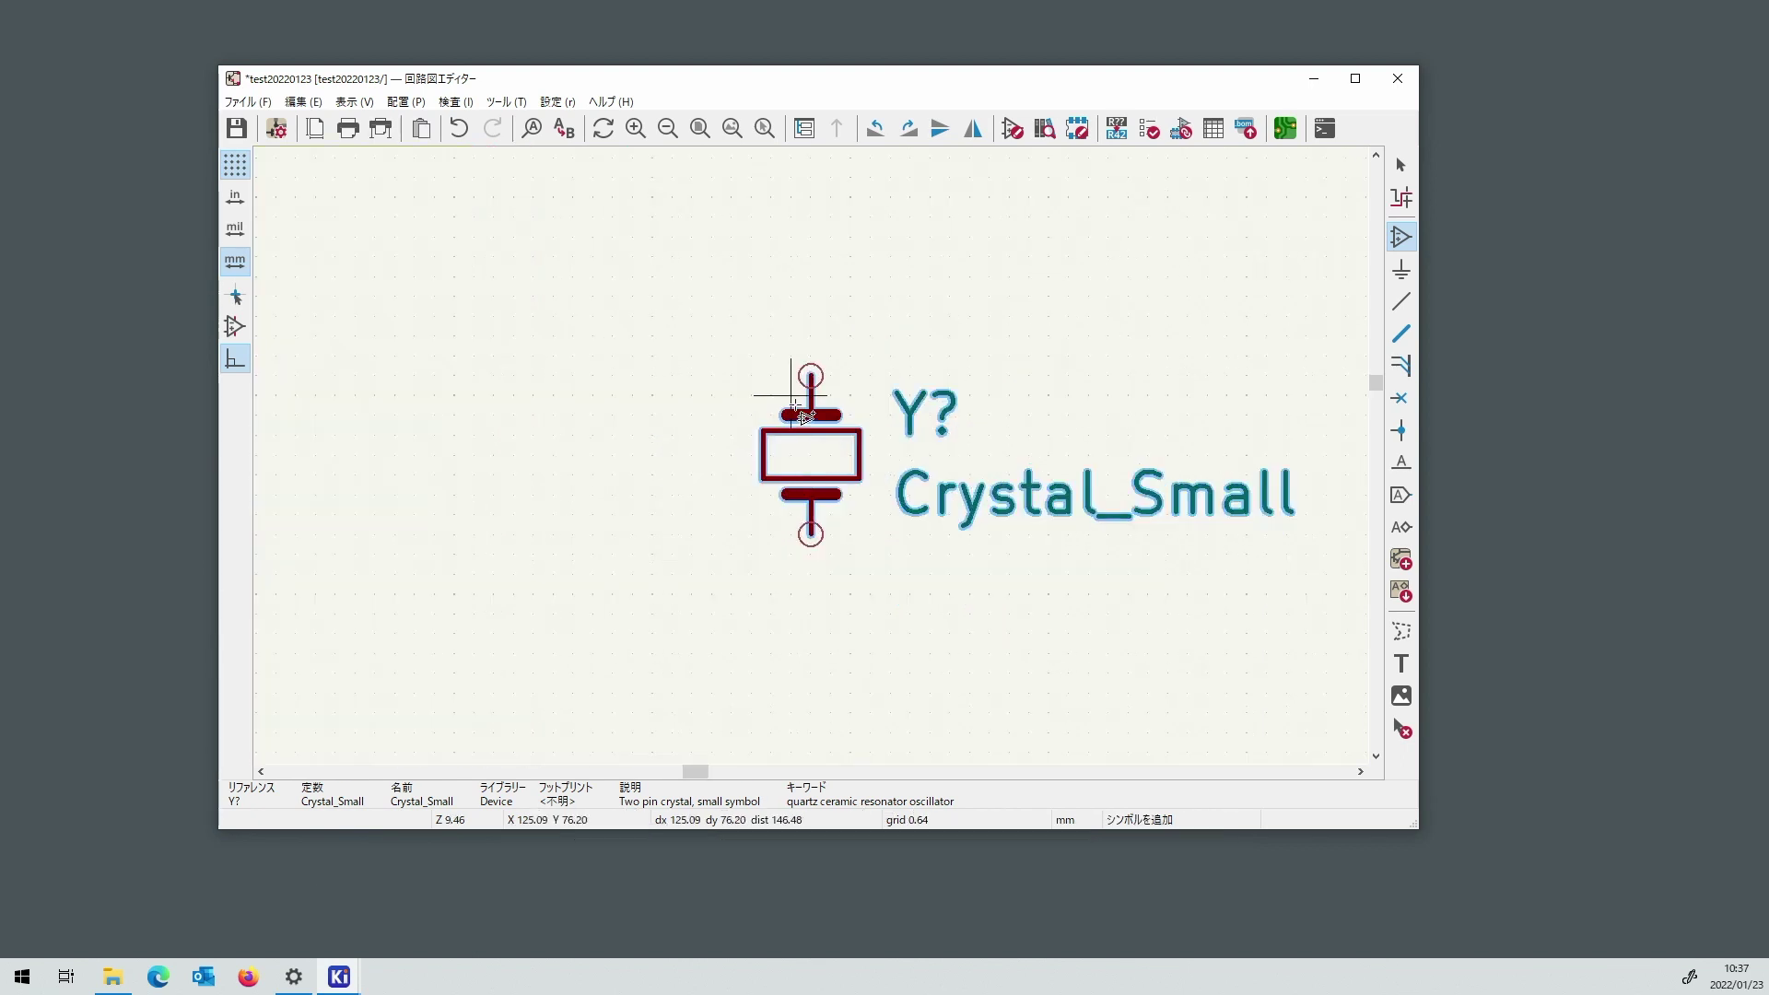
Place a horizontally rotated C_Small capacitor to the right of the crystal, level with its upper pin.
{"action": "scroll", "coordinate": [795, 405], "scroll_direction": "down", "scroll_amount": 6}
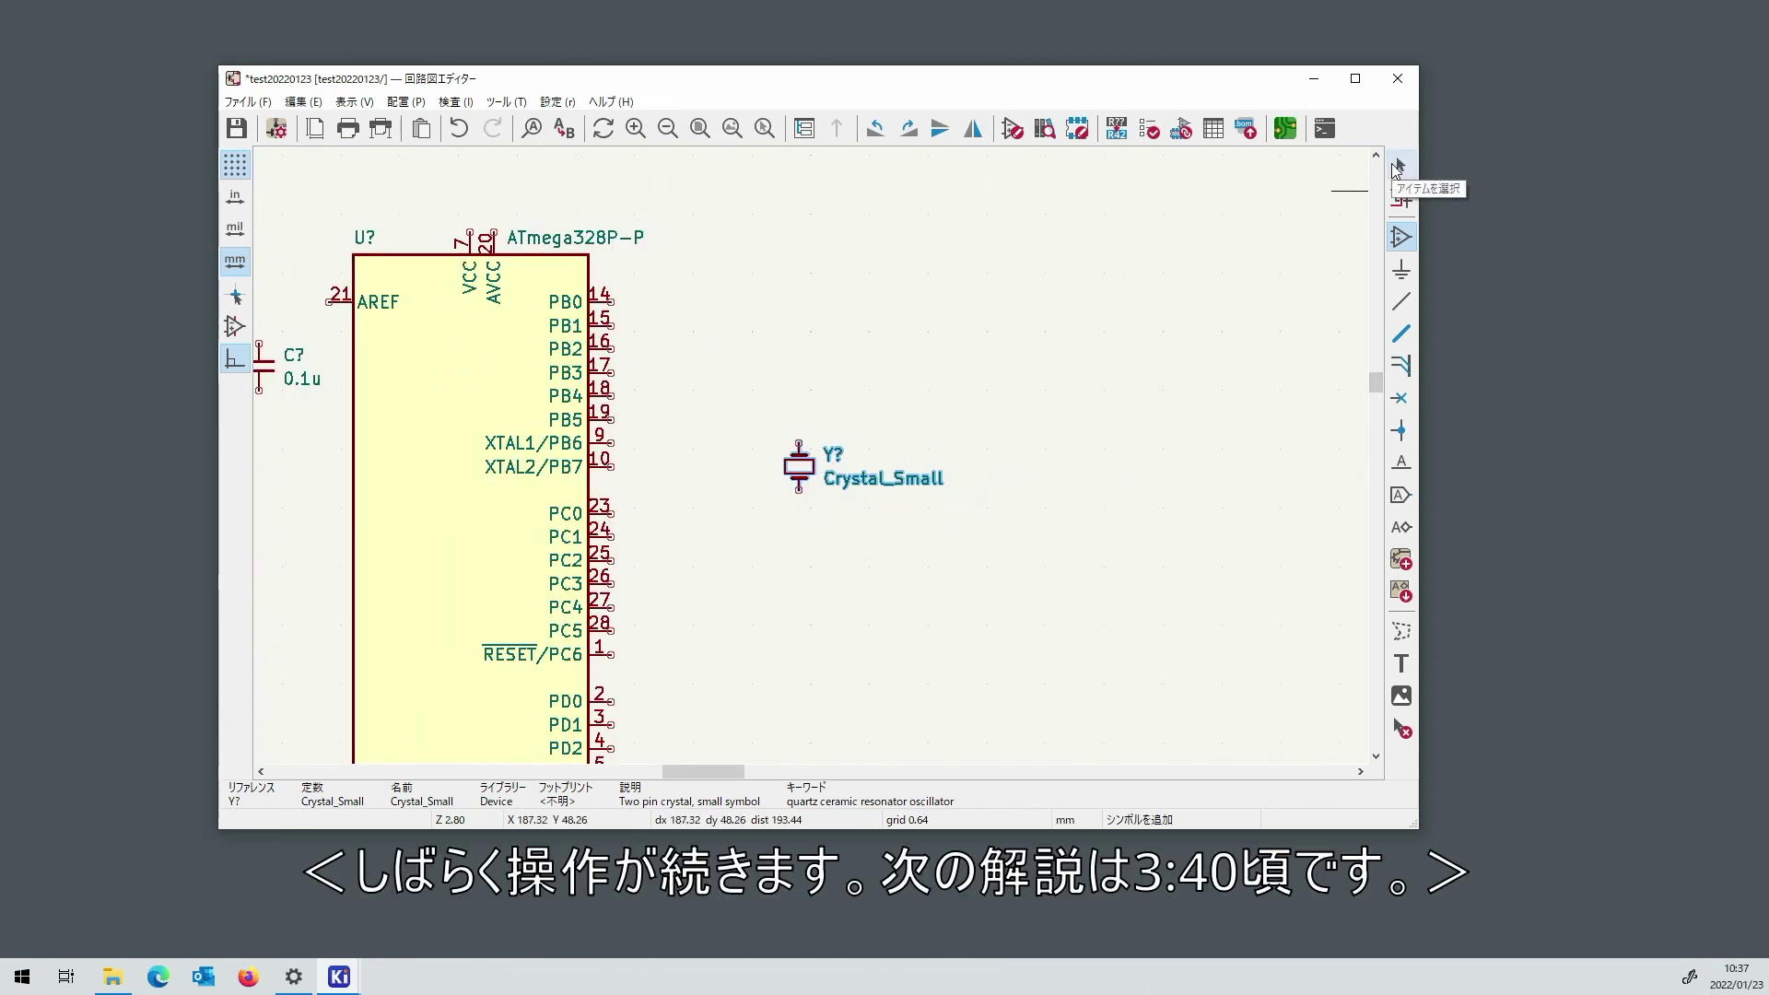
{"action": "left_click", "coordinate": [992, 396]}
{"action": "left_click", "coordinate": [382, 300]}
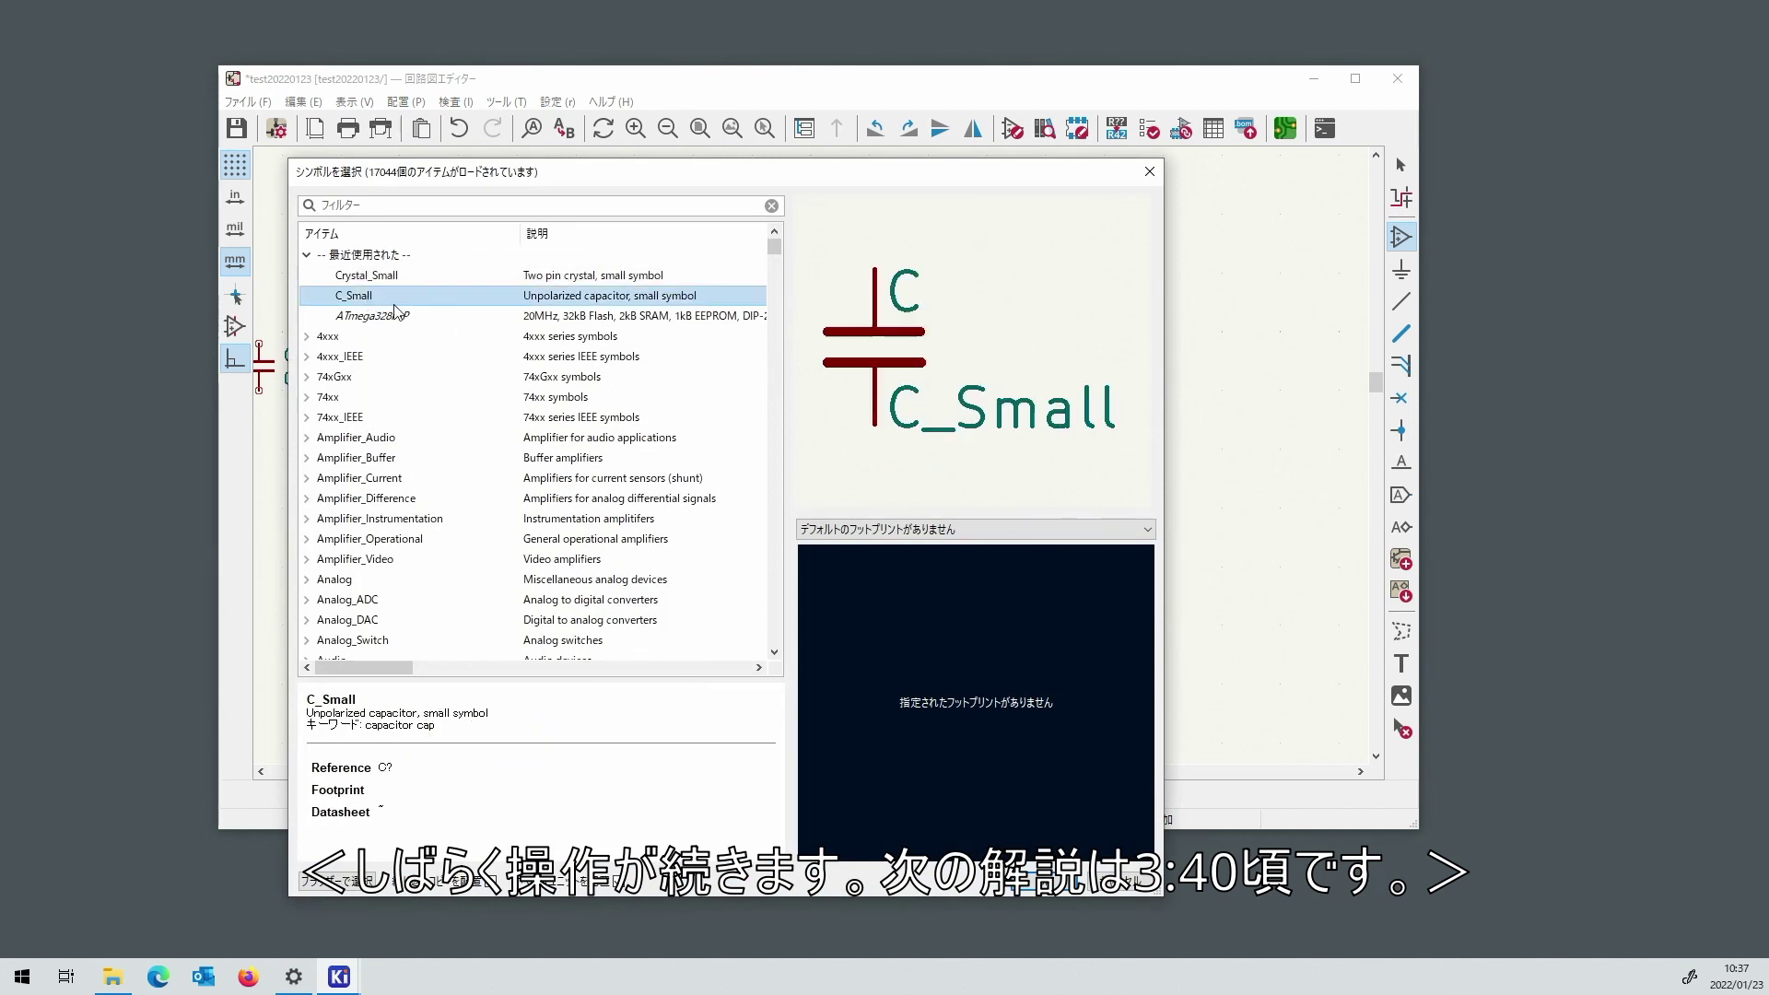
{"action": "left_click", "coordinate": [1029, 882]}
{"action": "key", "text": "r"}
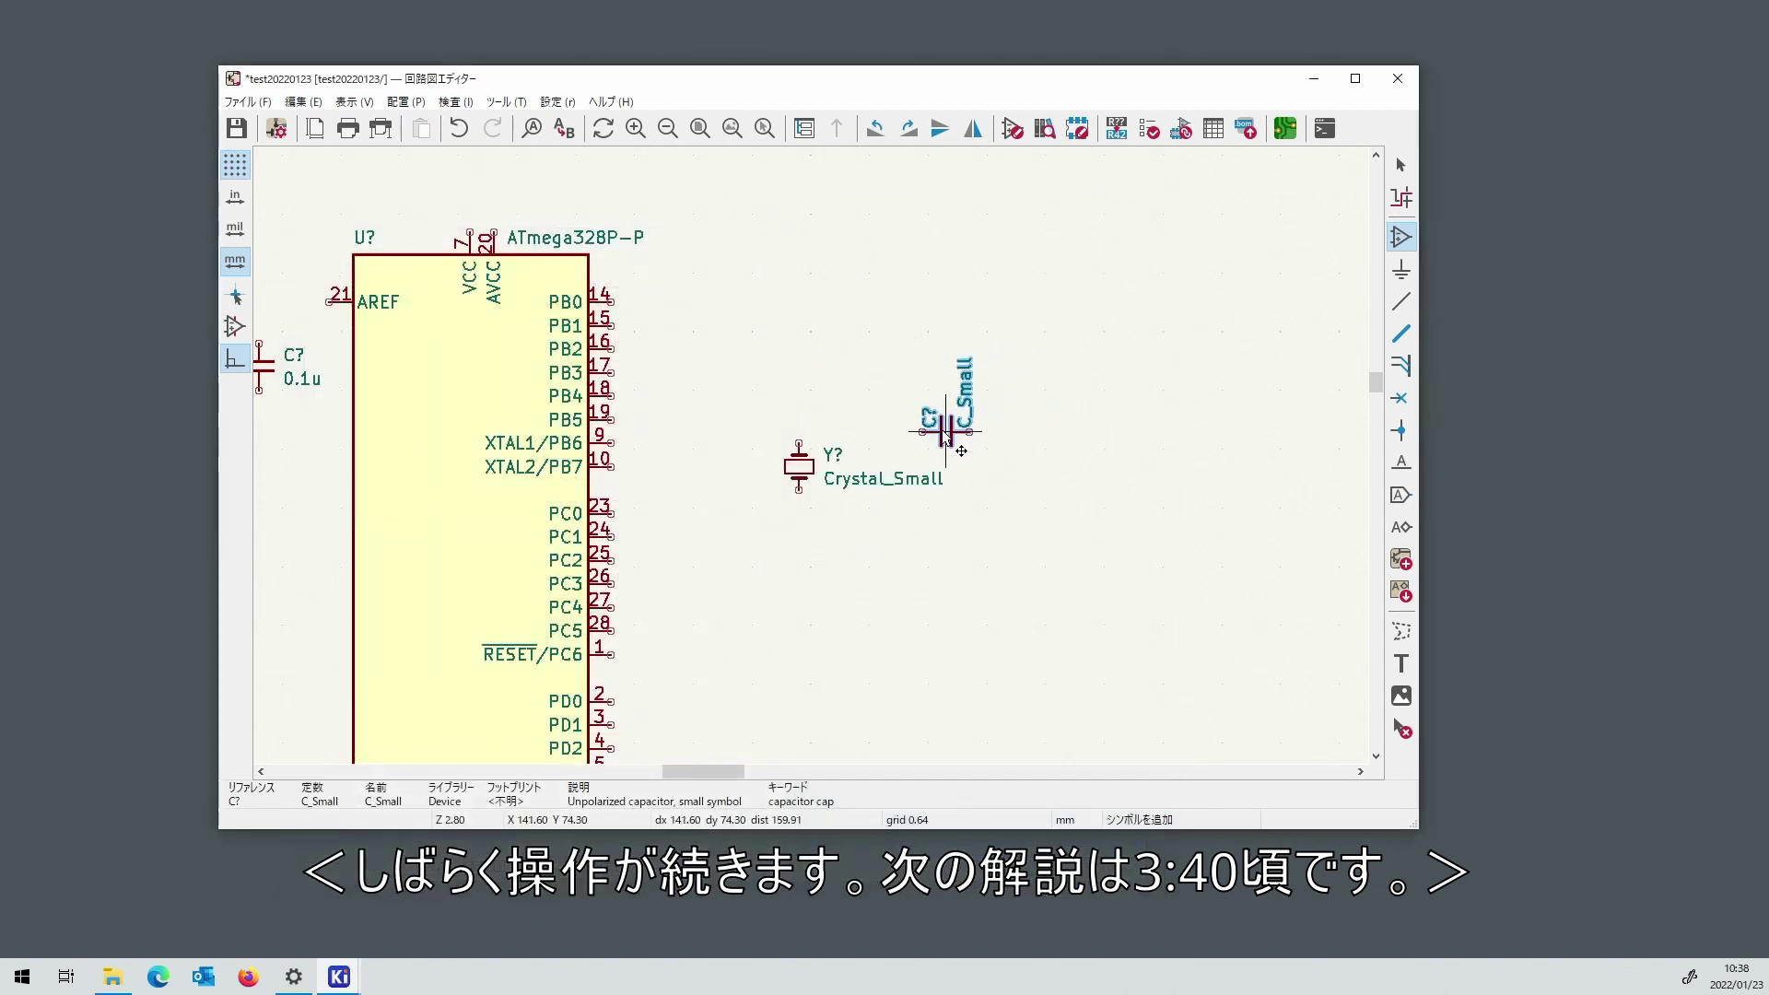
{"action": "left_click", "coordinate": [903, 443]}
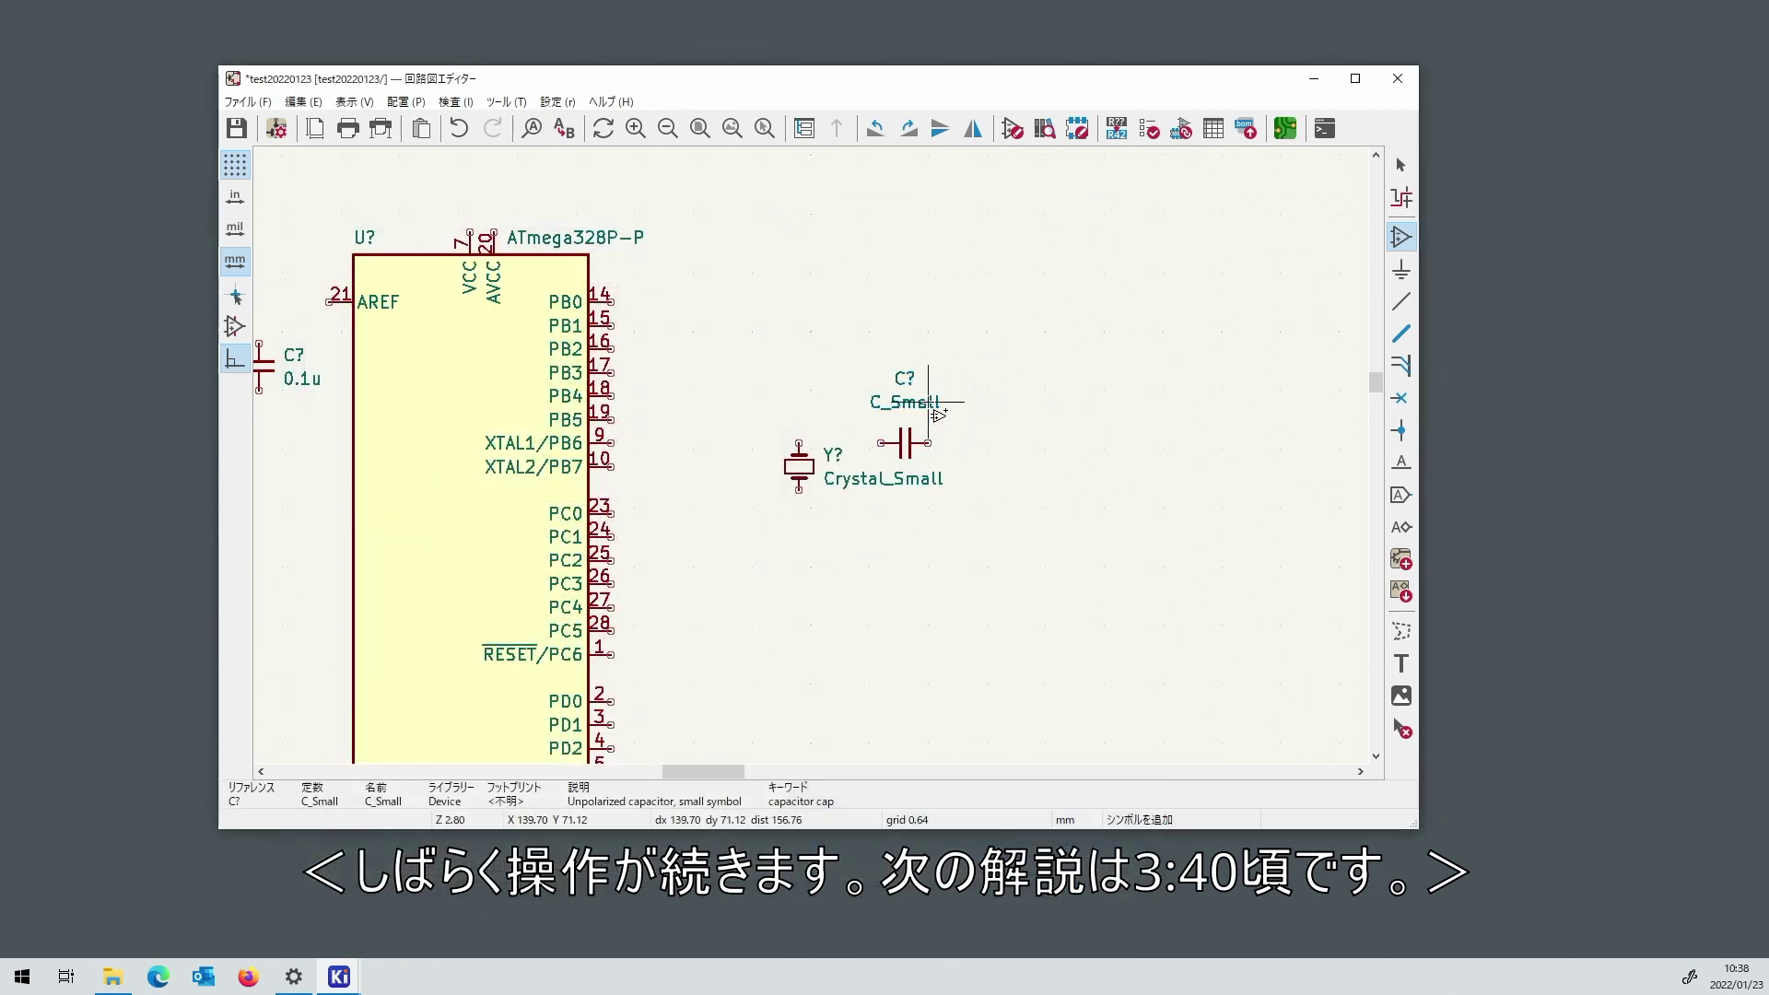
{"action": "key", "text": "Escape"}
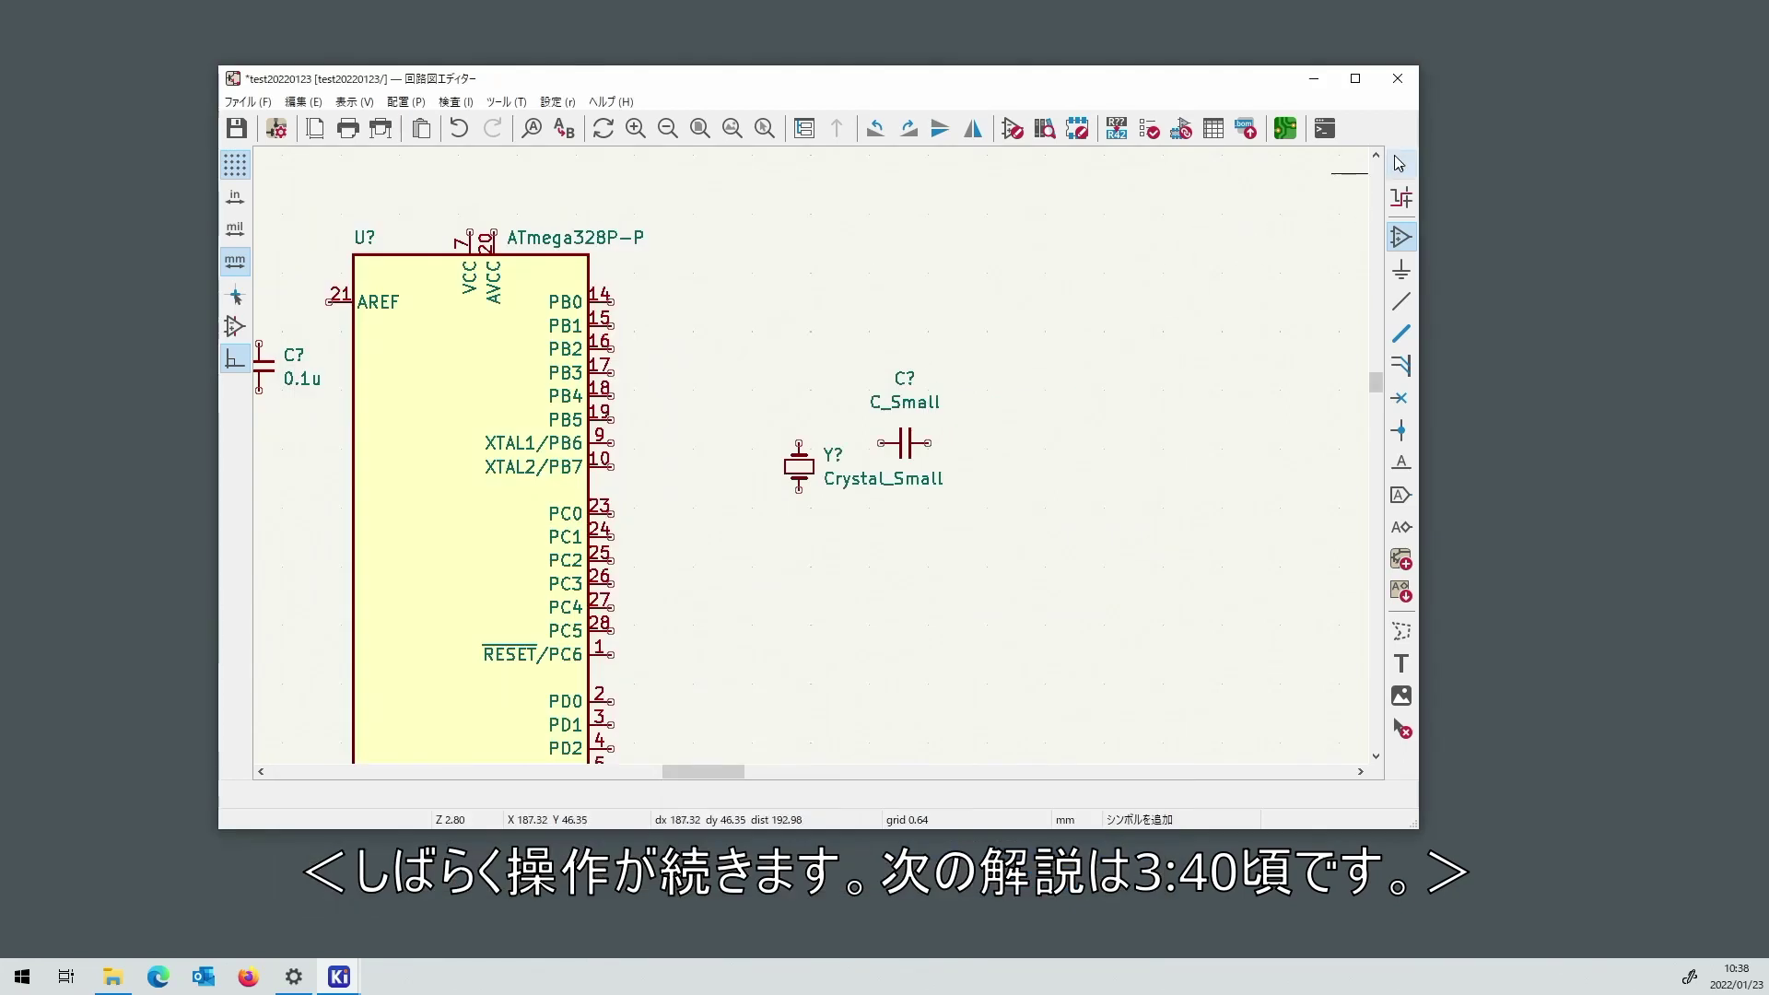
{"action": "key", "text": "Escape"}
Set the new capacitor's value to 22p, moving its reference label to its upper left and its value label to its lower right.
{"action": "double_click", "coordinate": [904, 401]}
{"action": "type", "text": "22p"}
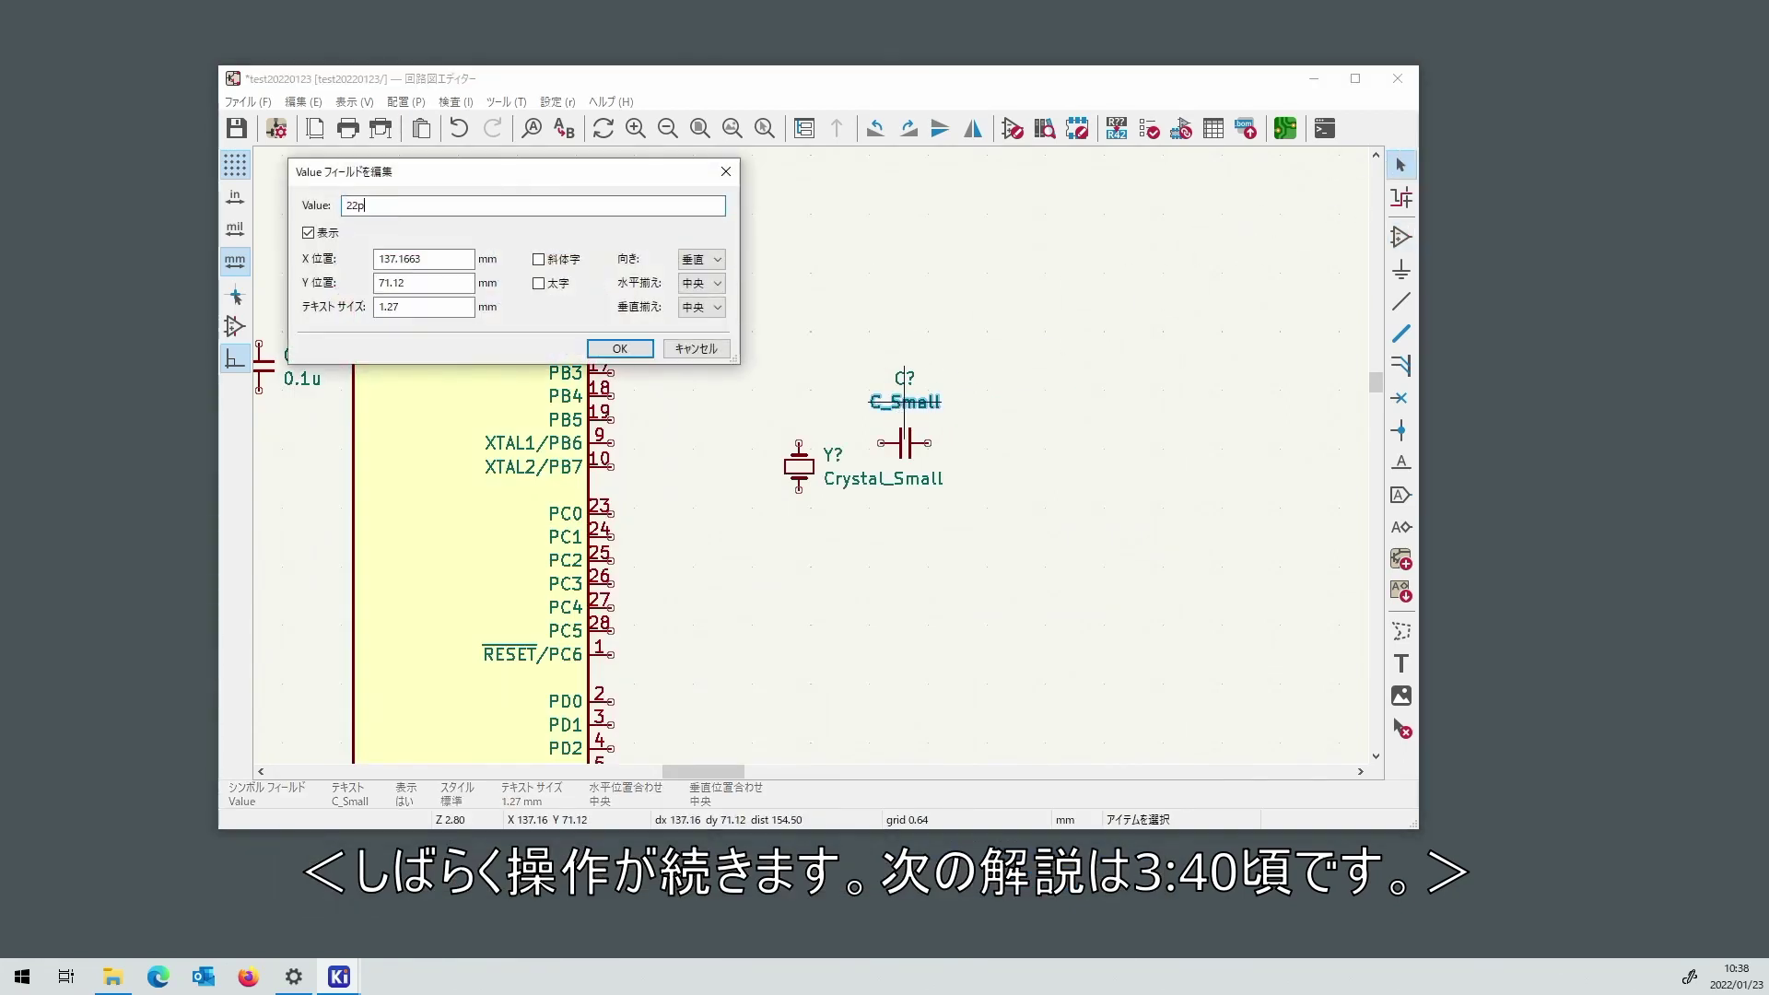
{"action": "key", "text": "Return"}
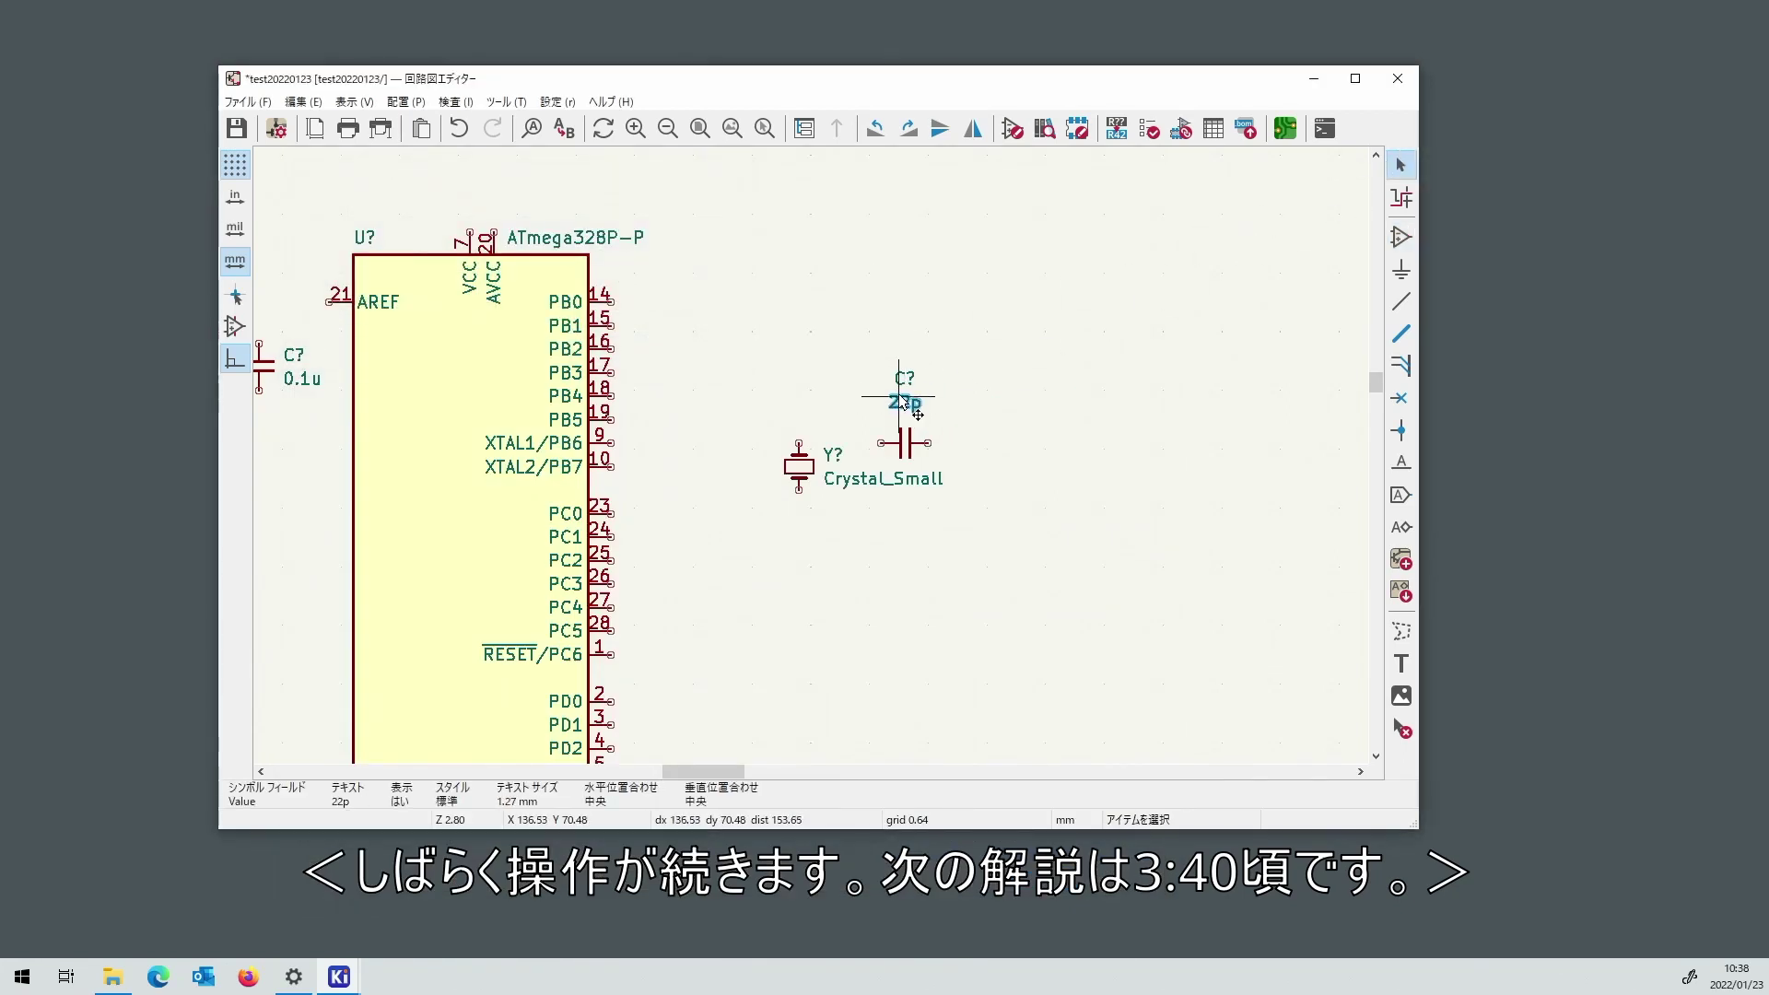
{"action": "left_click_drag", "start_coordinate": [902, 379], "coordinate": [906, 448]}
Duplicate the 22p capacitor and place the copy directly below it, level with the crystal's lower pin.
{"action": "left_click", "coordinate": [904, 448]}
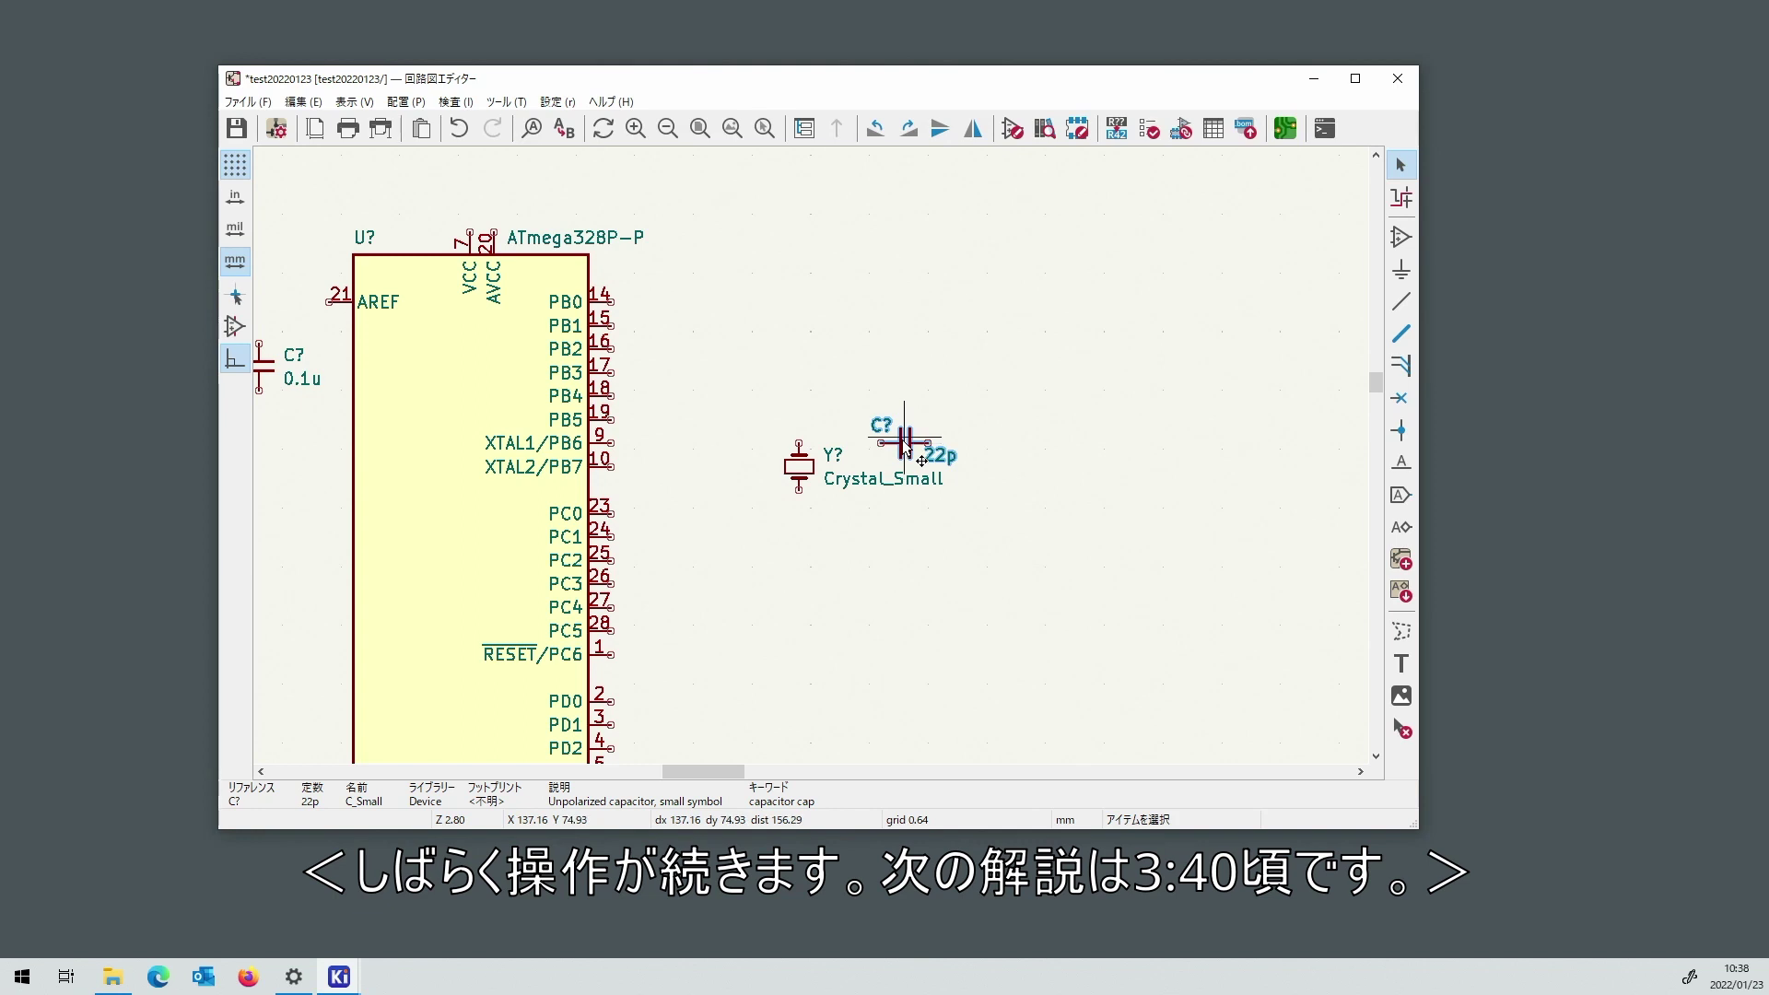
{"action": "key", "text": "ctrl+d"}
{"action": "left_click", "coordinate": [905, 494]}
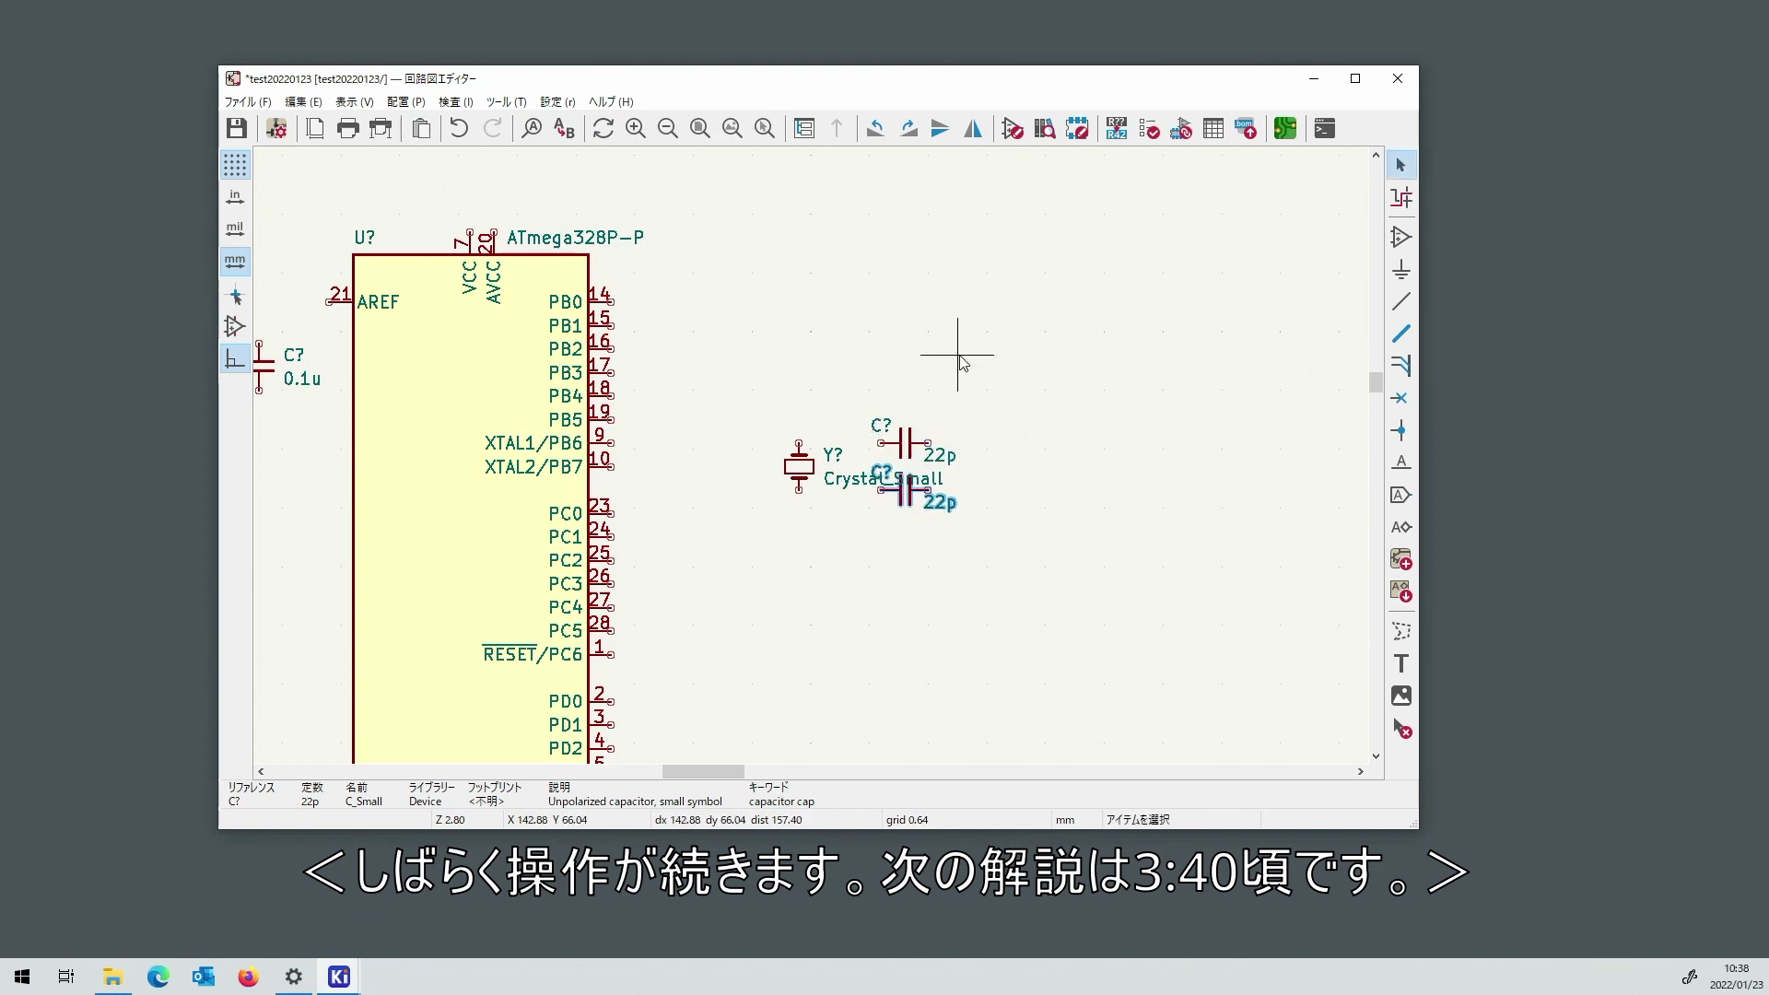
Wire the upper 22p capacitor's left pin through the crystal's upper pin to the microcontroller's XTAL1/PB6 pin.
{"action": "left_click", "coordinate": [1399, 302]}
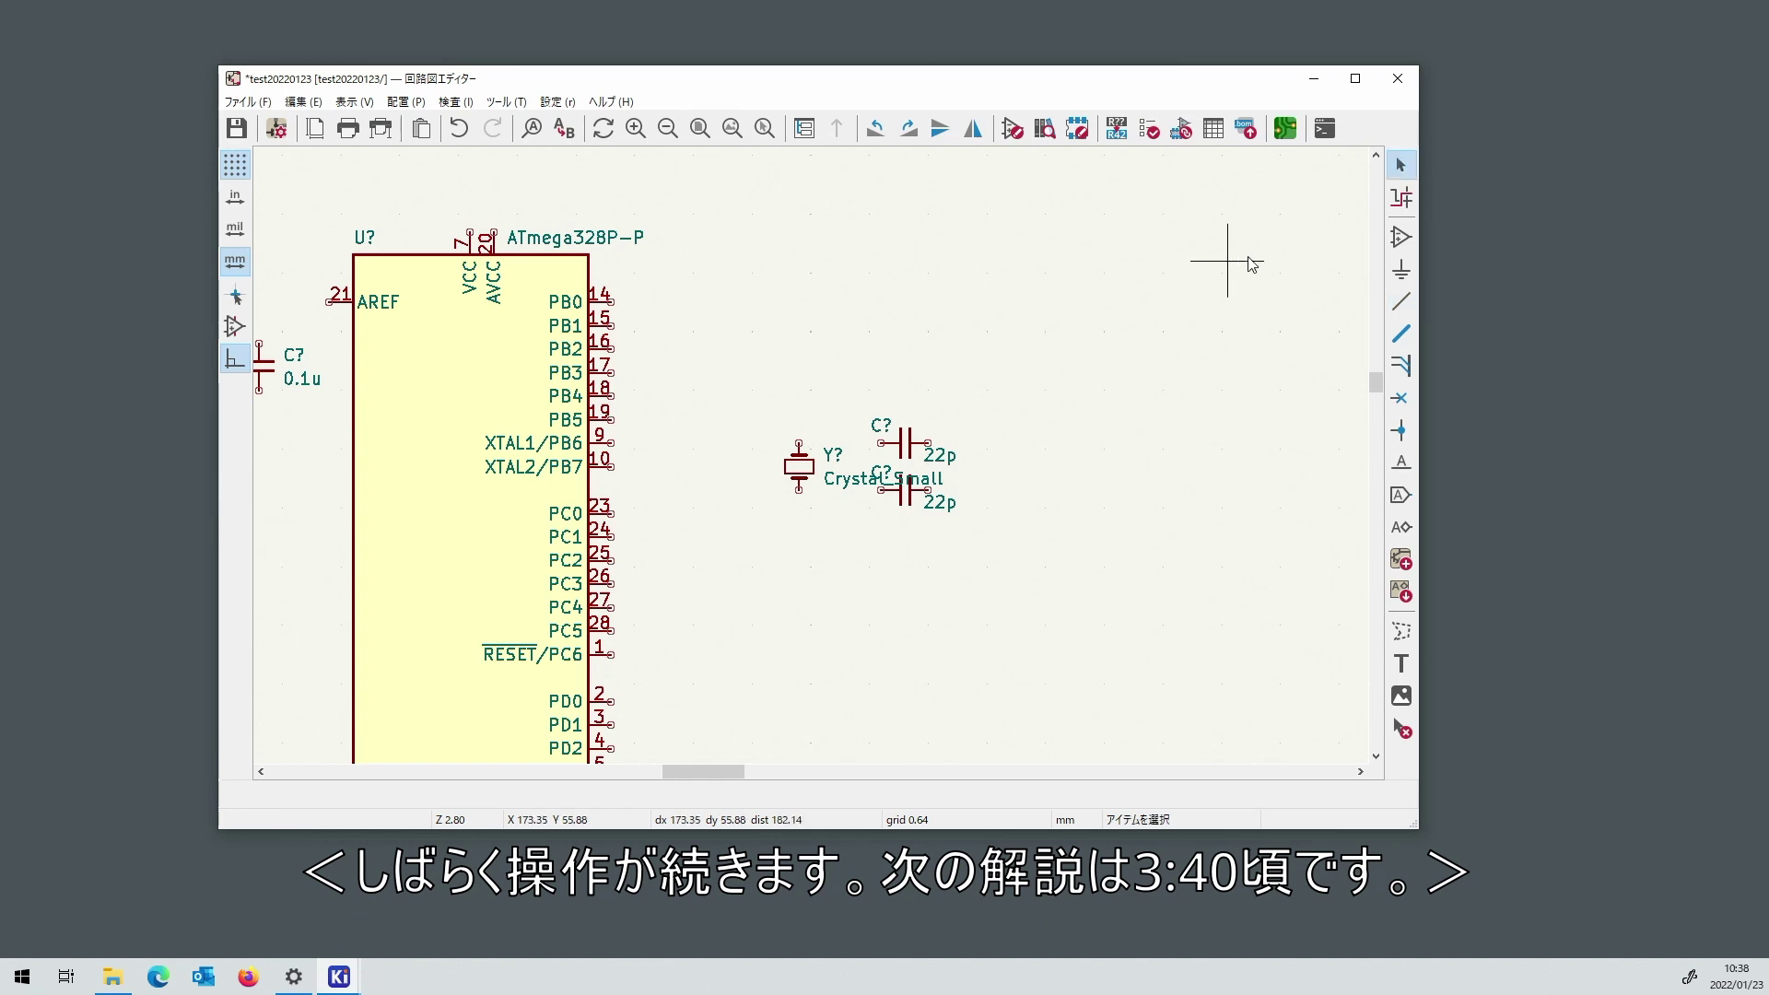
{"action": "left_click", "coordinate": [880, 443]}
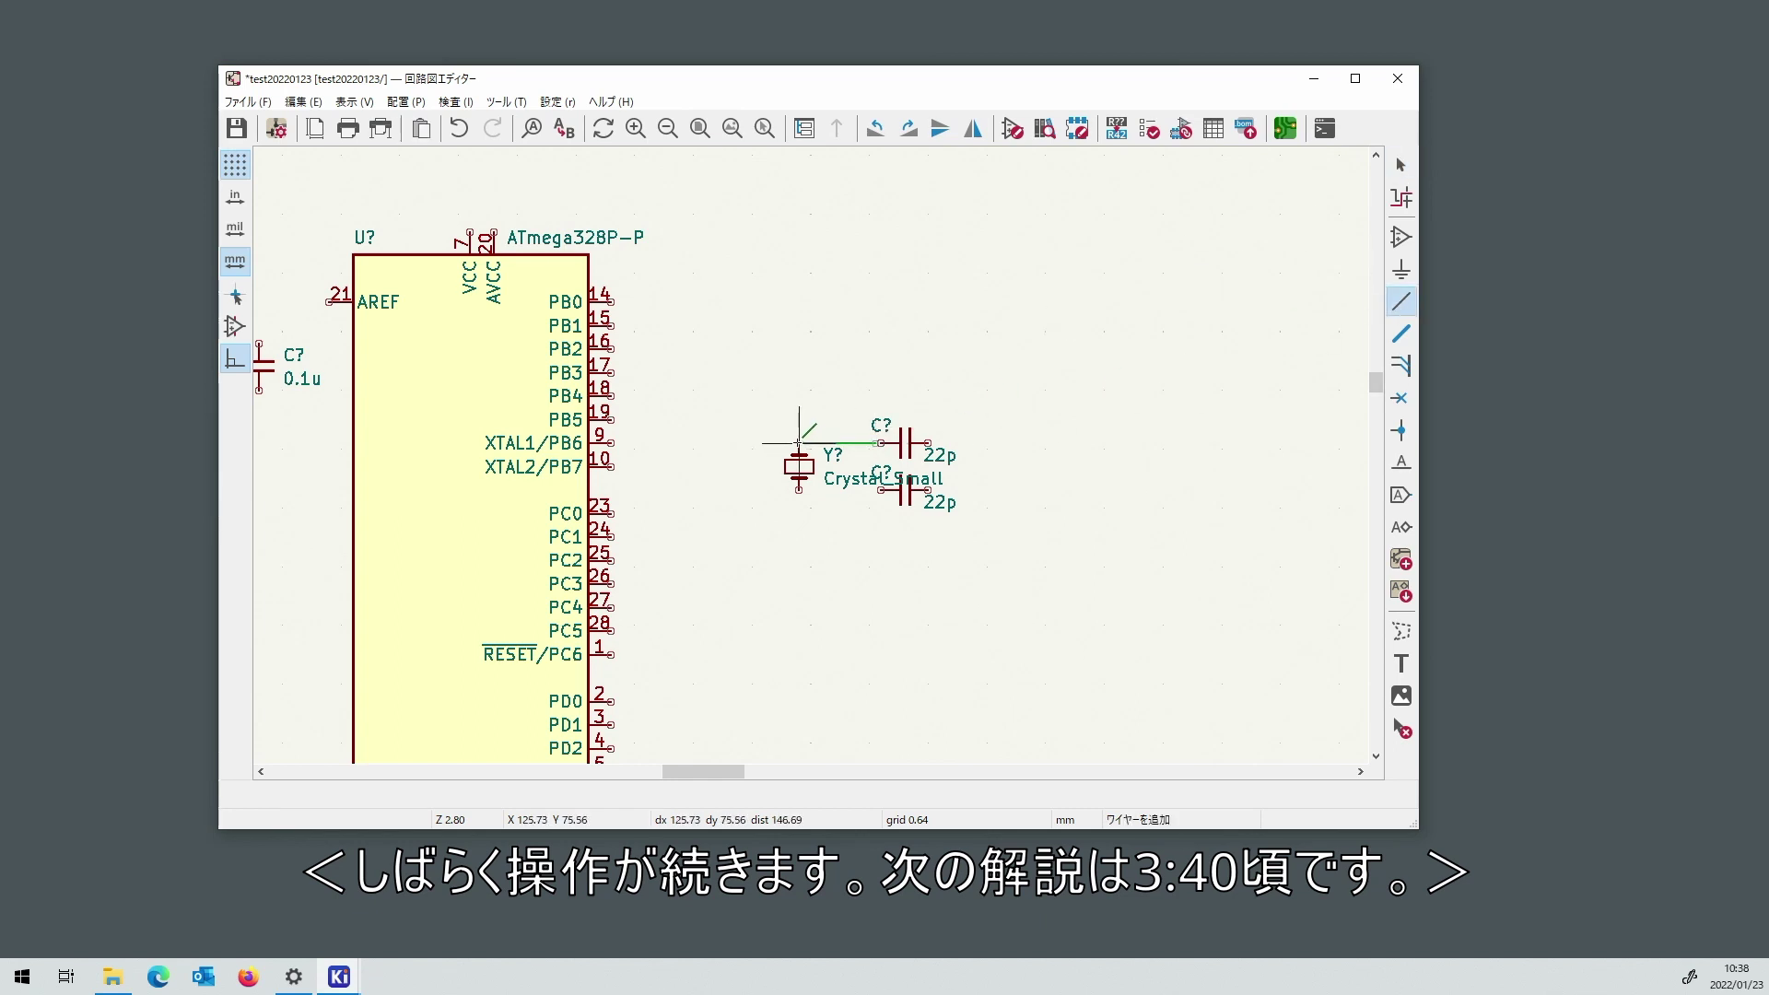
{"action": "left_click", "coordinate": [610, 443]}
Wire the XTAL2/PB7 pin with a downward bend to the crystal's lower pin and the lower 22p capacitor's left pin.
{"action": "left_click", "coordinate": [611, 467]}
{"action": "left_click", "coordinate": [759, 489]}
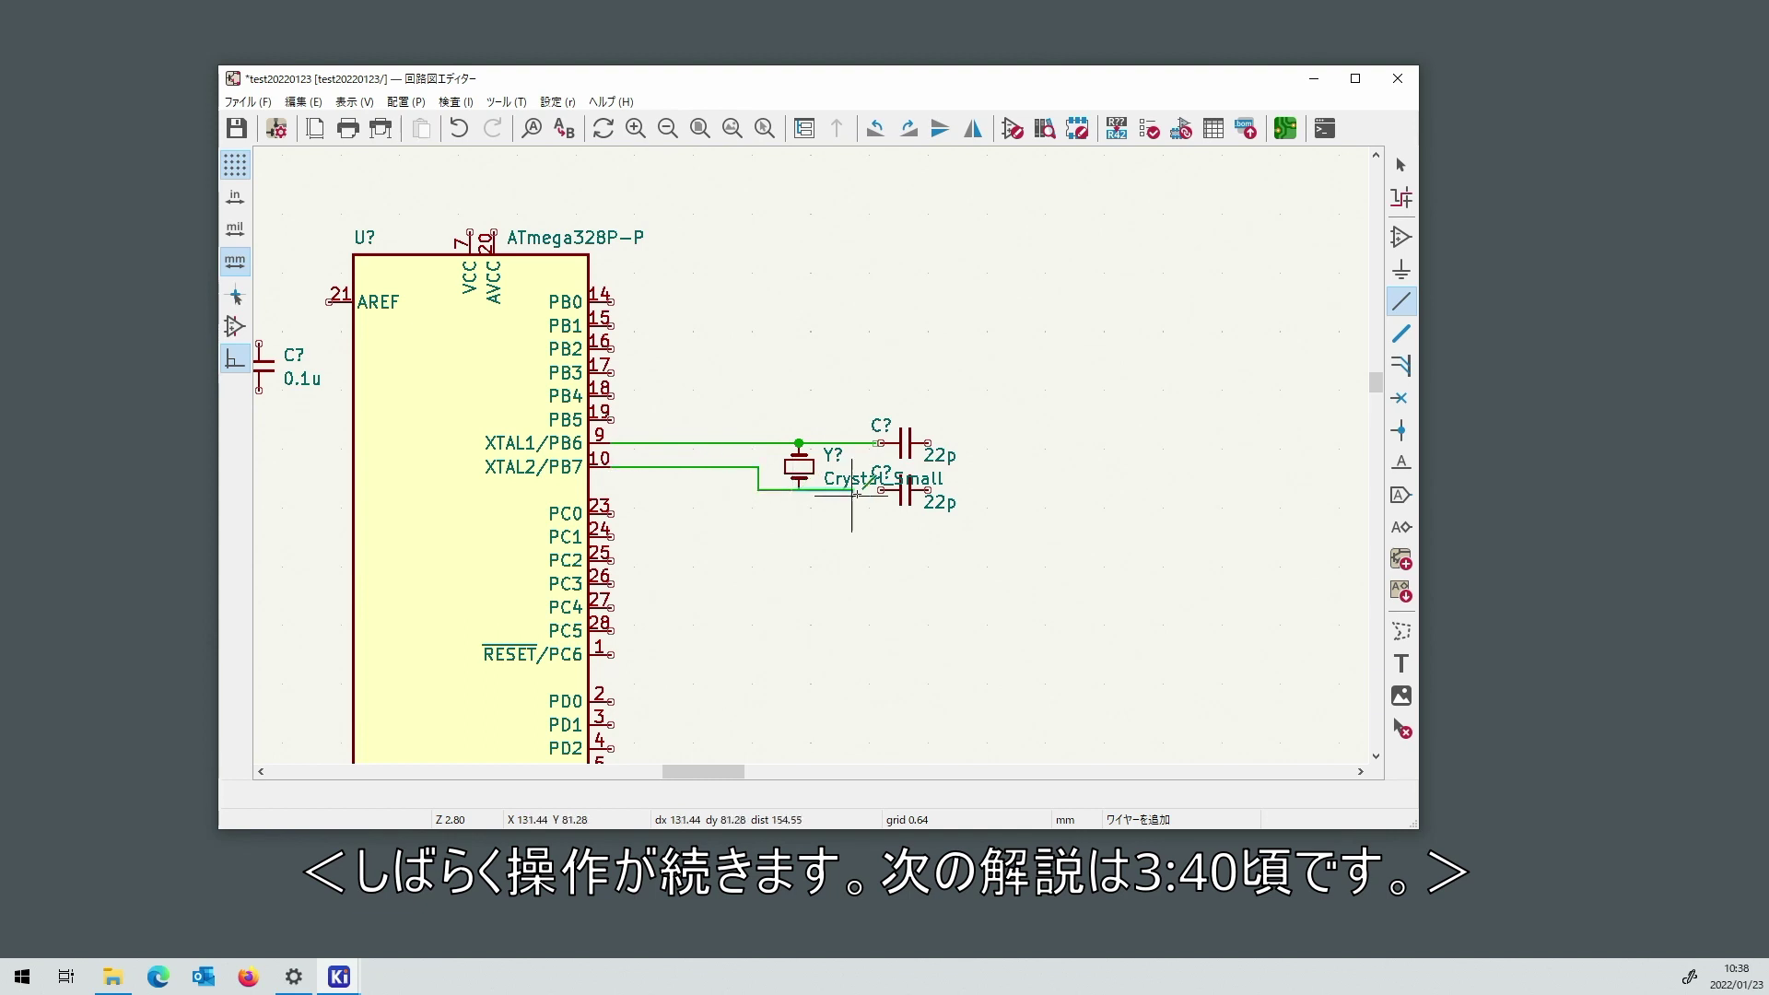
{"action": "scroll", "coordinate": [891, 499], "scroll_direction": "up", "scroll_amount": 5}
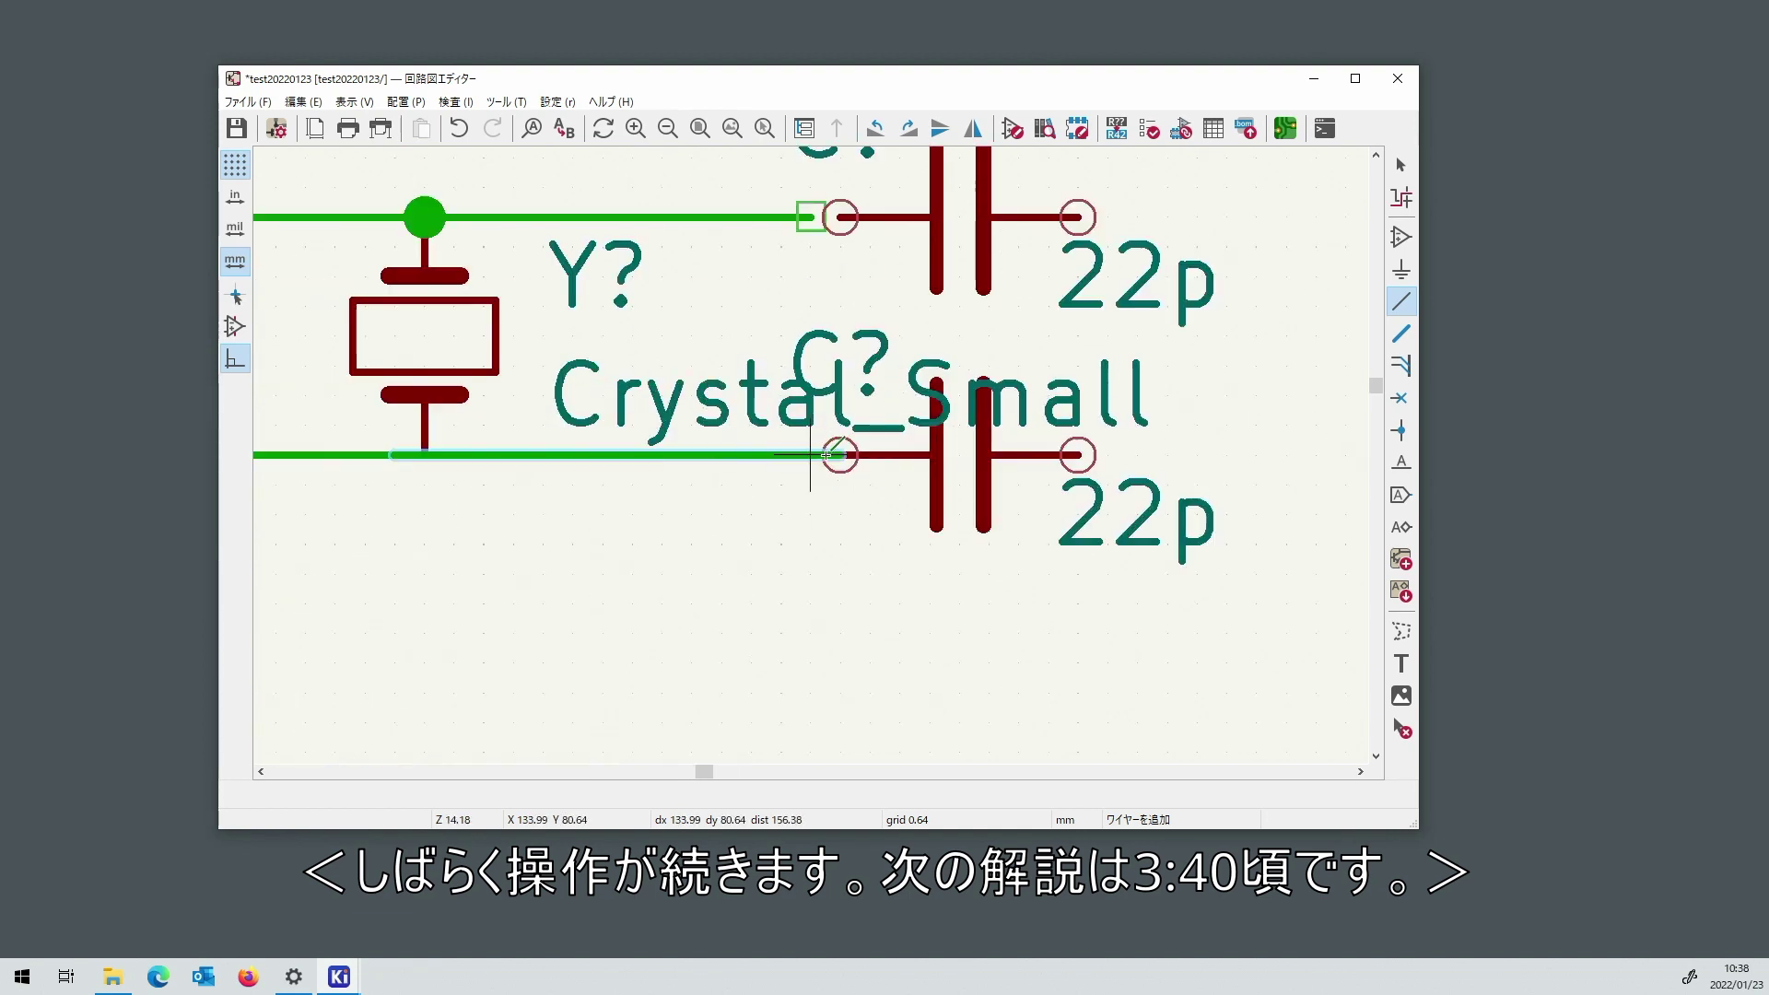
{"action": "left_click", "coordinate": [840, 454]}
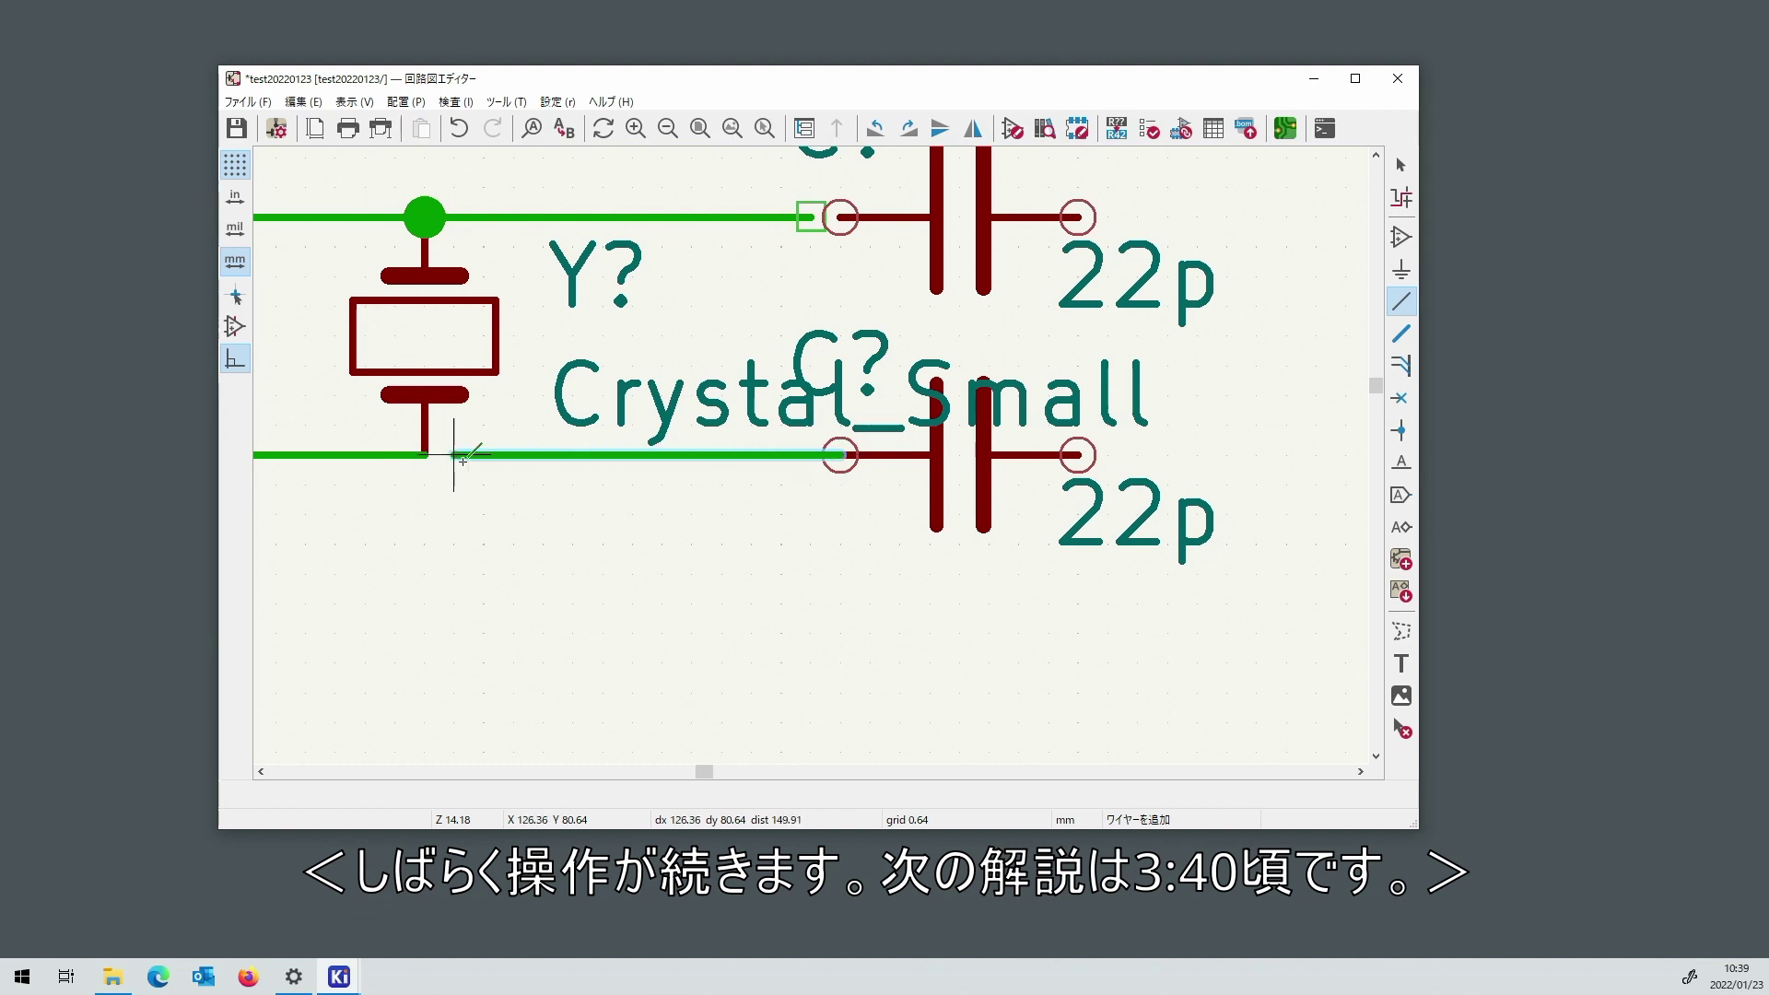
Wire the right pins of the two 22p capacitors together with a vertical segment beside them.
{"action": "left_click", "coordinate": [1078, 217]}
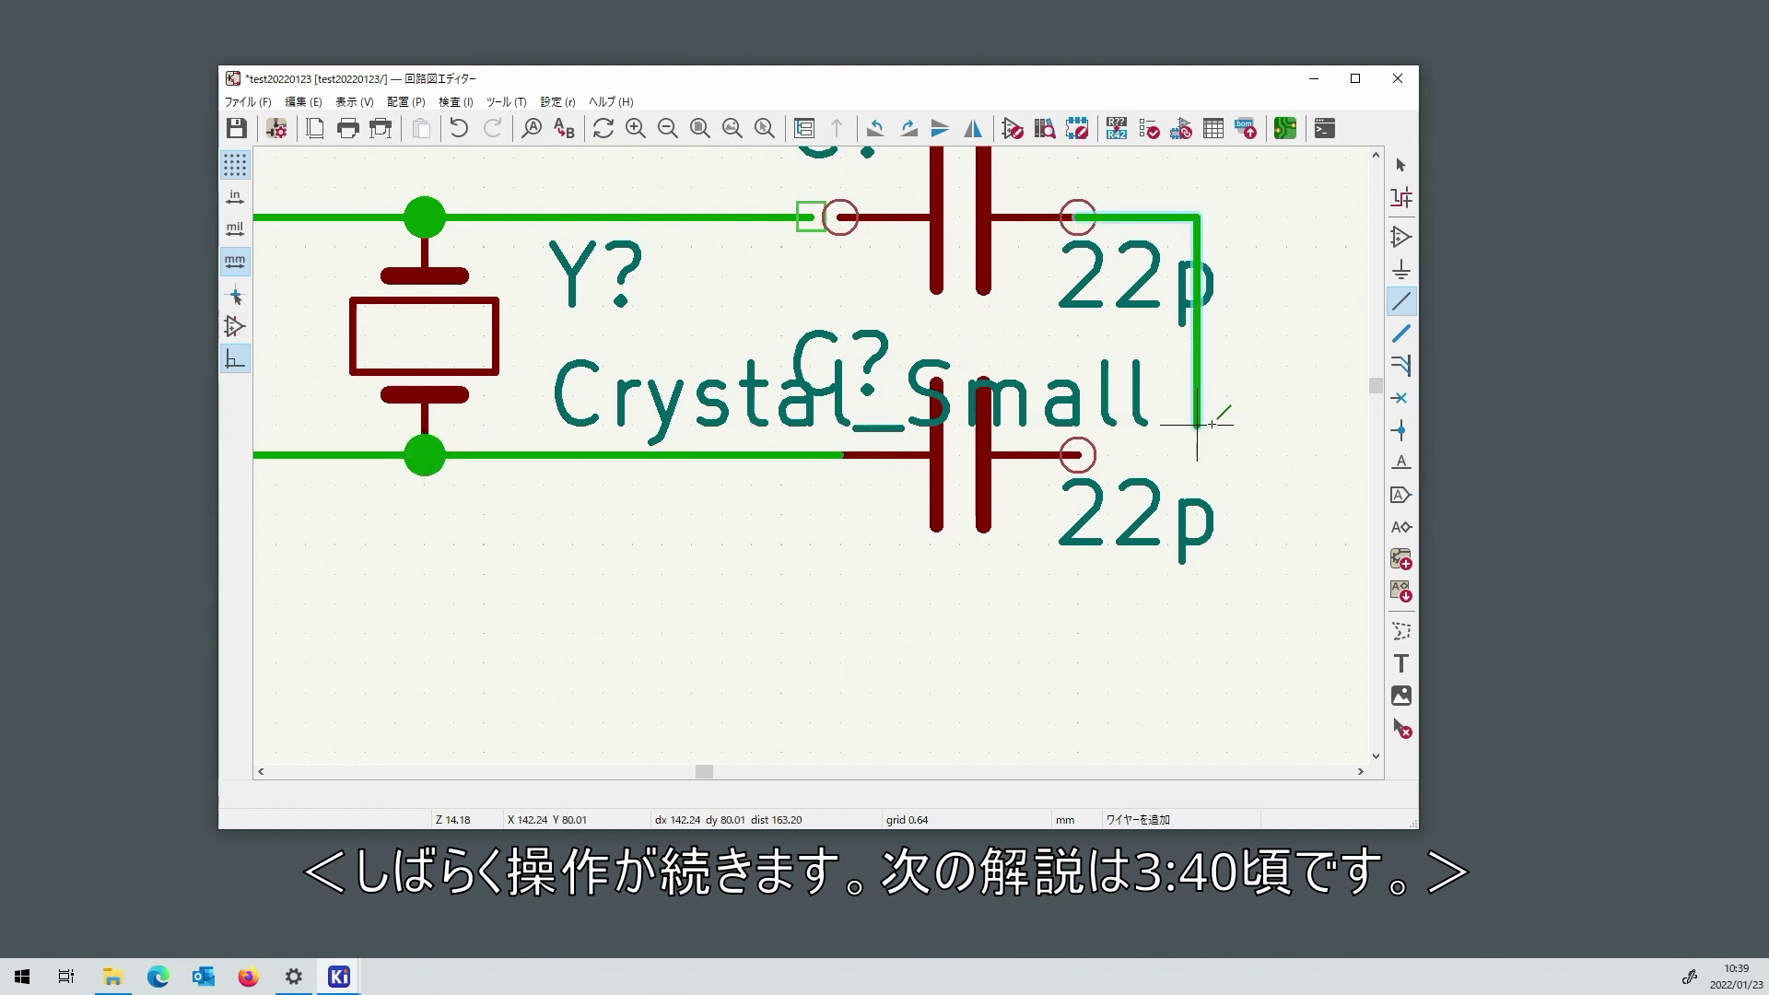
{"action": "left_click", "coordinate": [1197, 454]}
{"action": "left_click", "coordinate": [1078, 454]}
{"action": "scroll", "coordinate": [1078, 454], "scroll_direction": "up", "scroll_amount": 2}
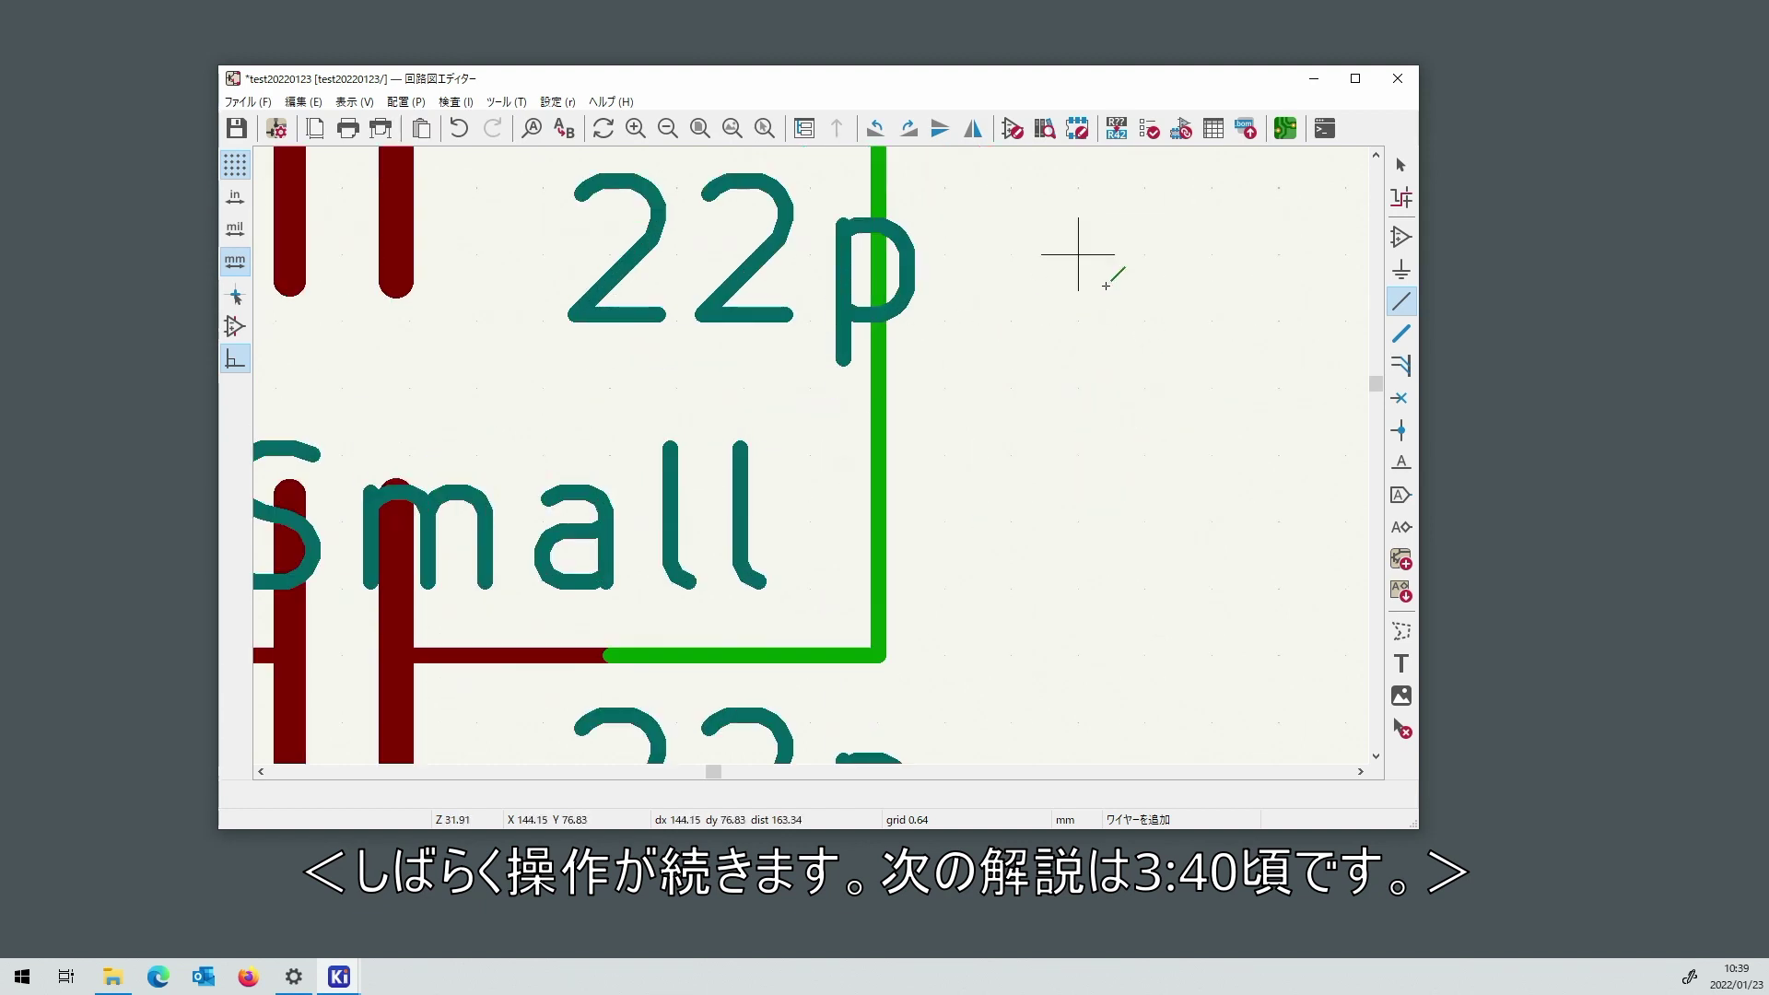
Shift the vertical wire joining the two capacitors to the right, clear of the 22p labels.
{"action": "left_click", "coordinate": [1400, 164]}
{"action": "scroll", "coordinate": [748, 497], "scroll_direction": "down", "scroll_amount": 2}
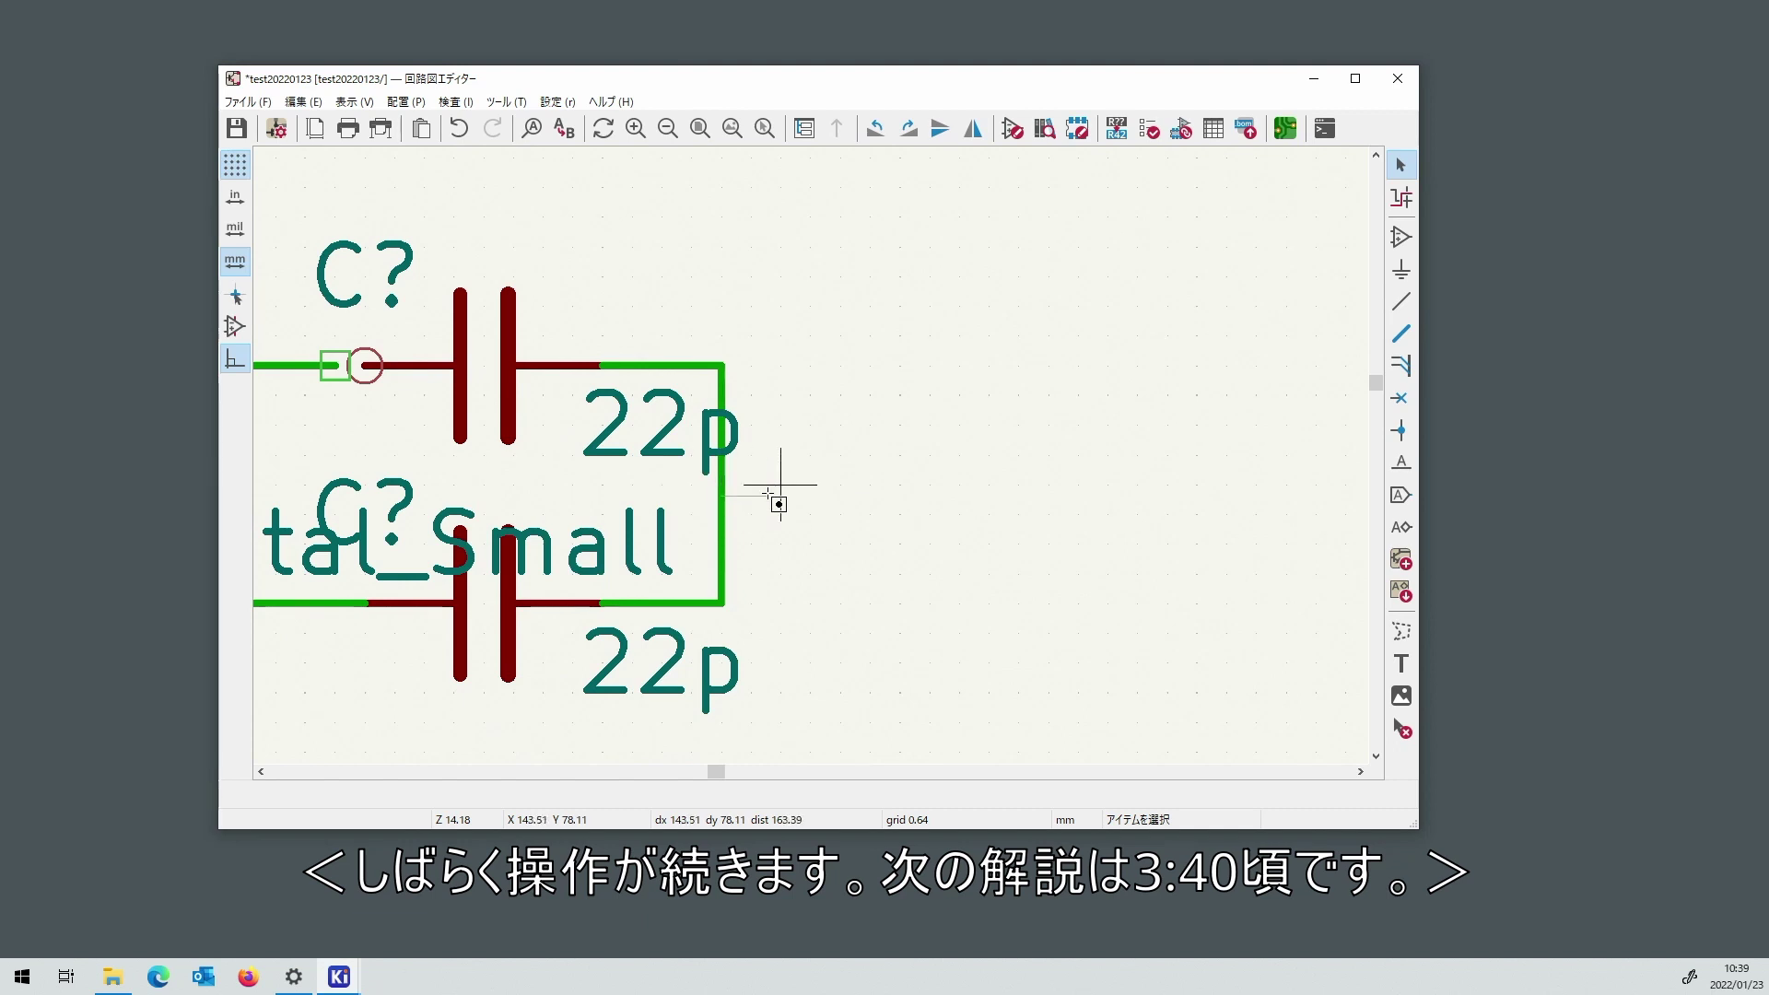
{"action": "left_click", "coordinate": [723, 508]}
{"action": "left_click", "coordinate": [774, 608]}
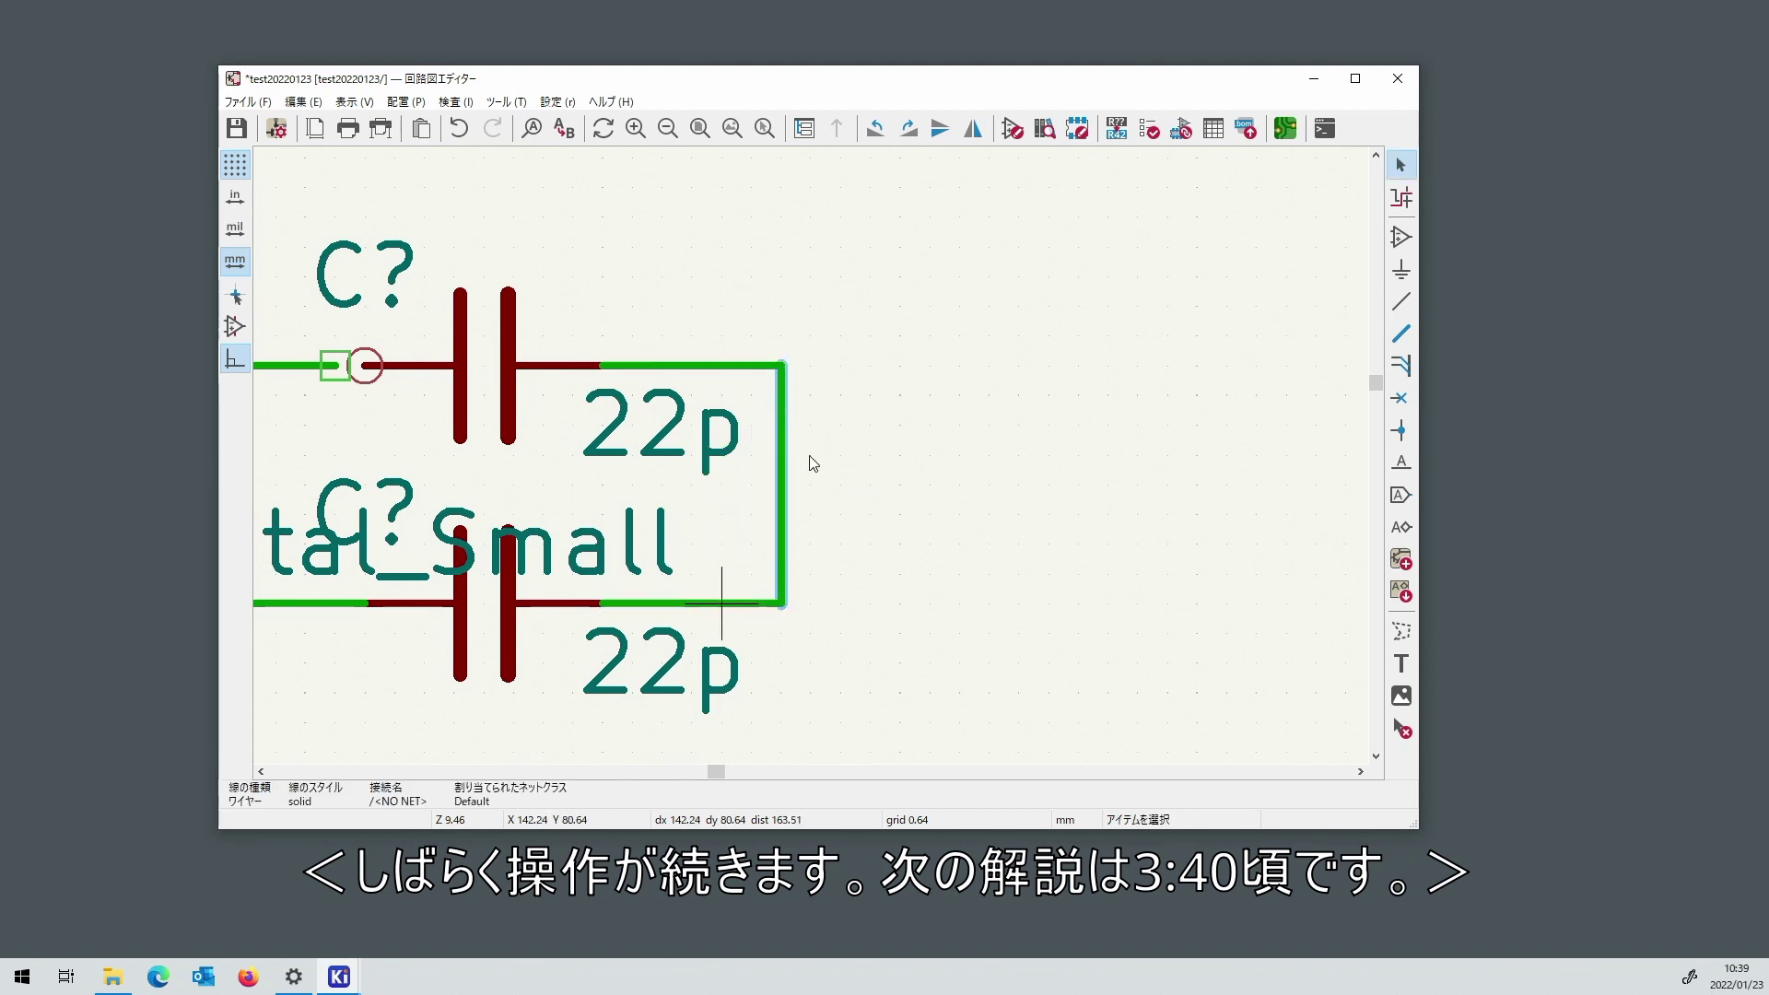
Set the crystal's value to 8MHz.
{"action": "scroll", "coordinate": [810, 462], "scroll_direction": "down", "scroll_amount": 2}
{"action": "double_click", "coordinate": [435, 412]}
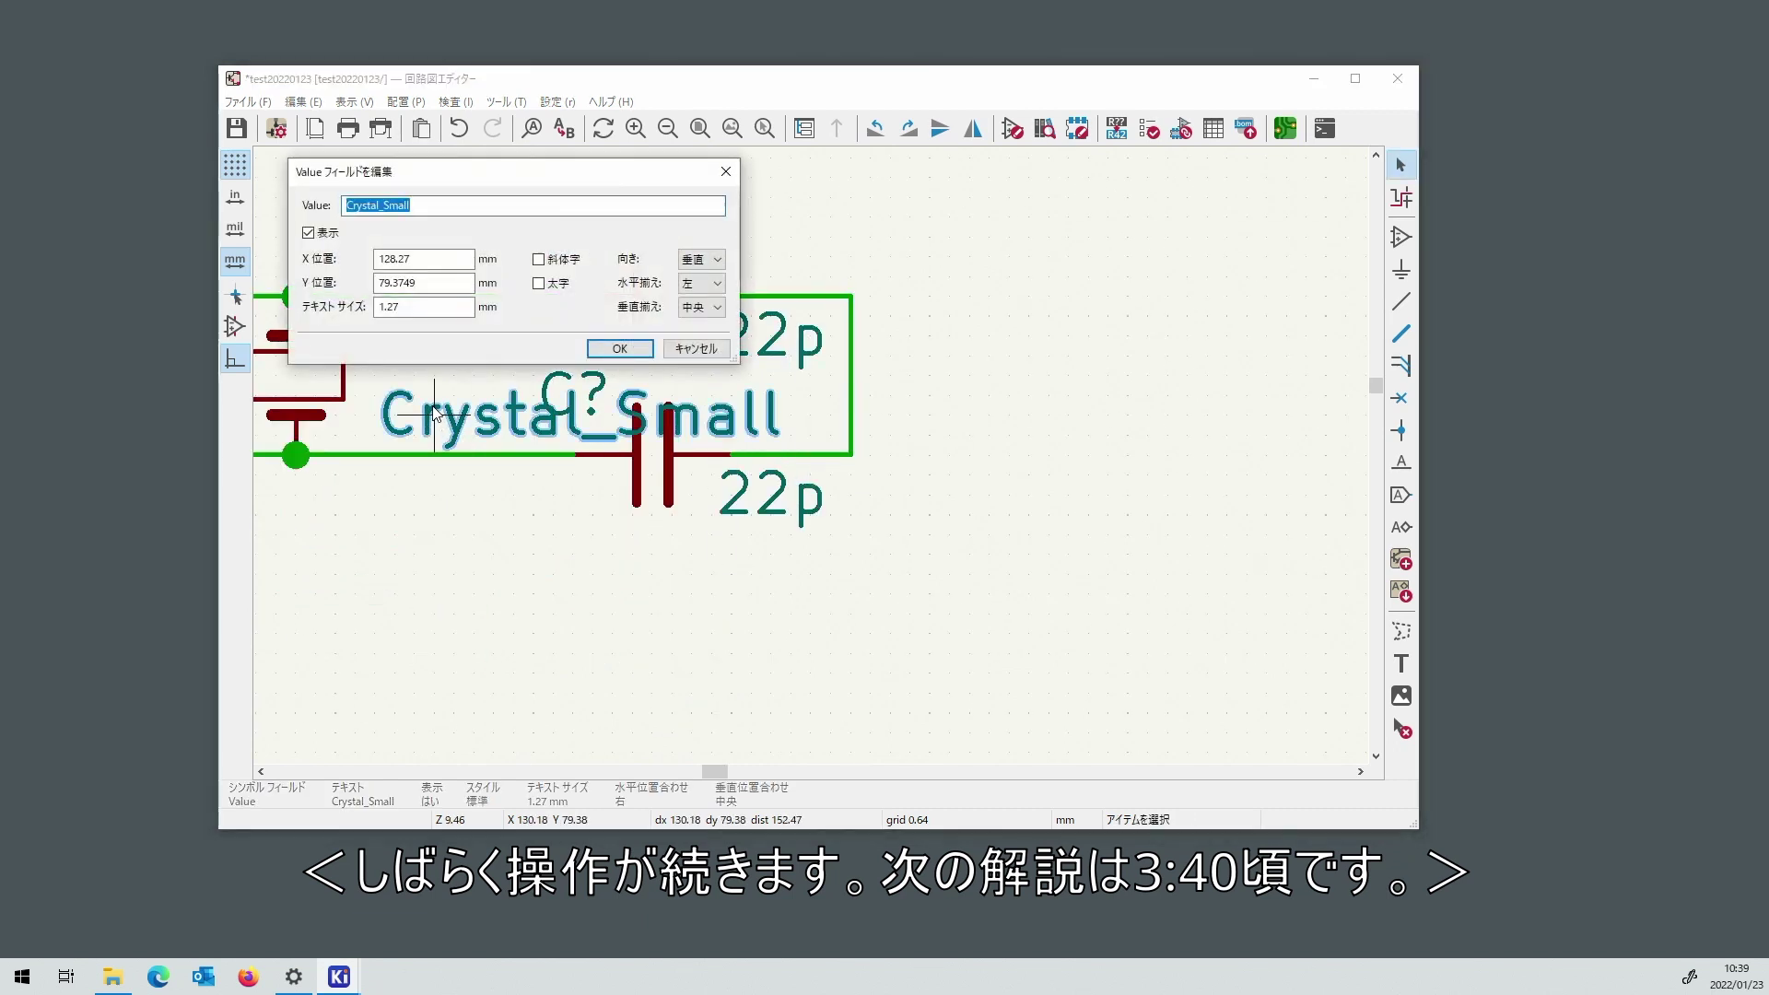
{"action": "type", "text": "8MHz"}
{"action": "key", "text": "Return"}
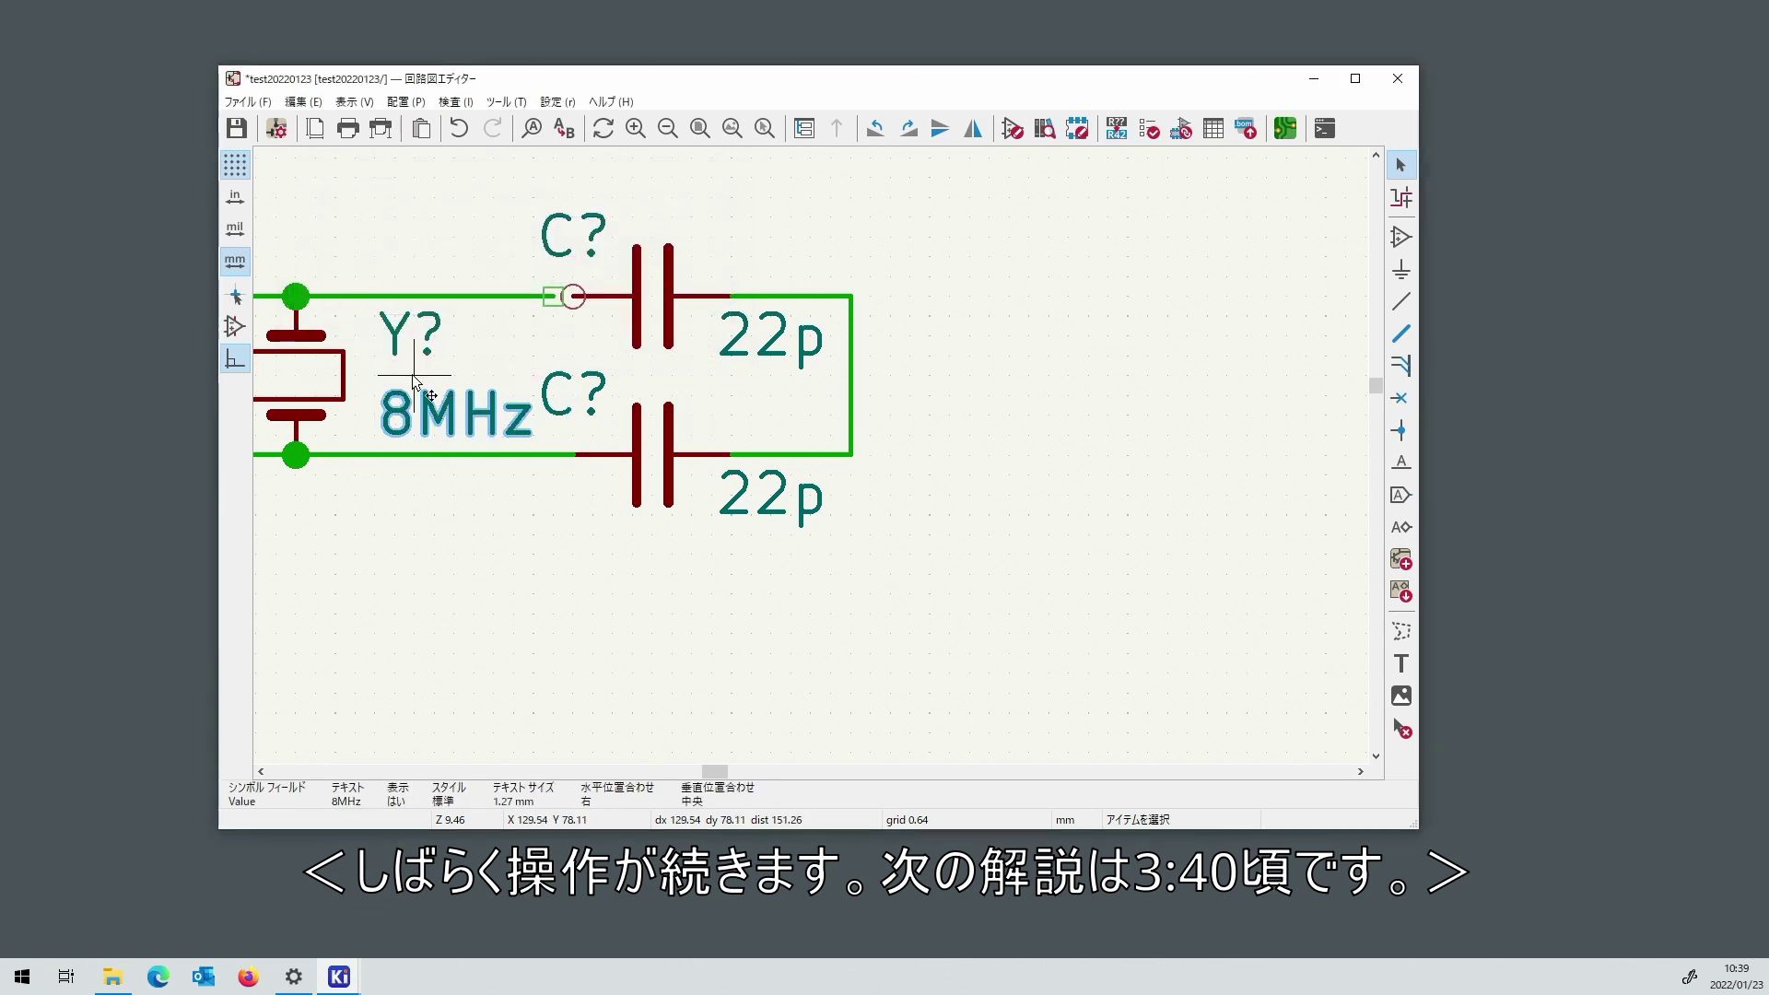
Connect XTAL1/PB6 to the crystal's upper pin and the upper 22p capacitor's left pin with a straight wire.
{"action": "left_click", "coordinate": [1400, 301]}
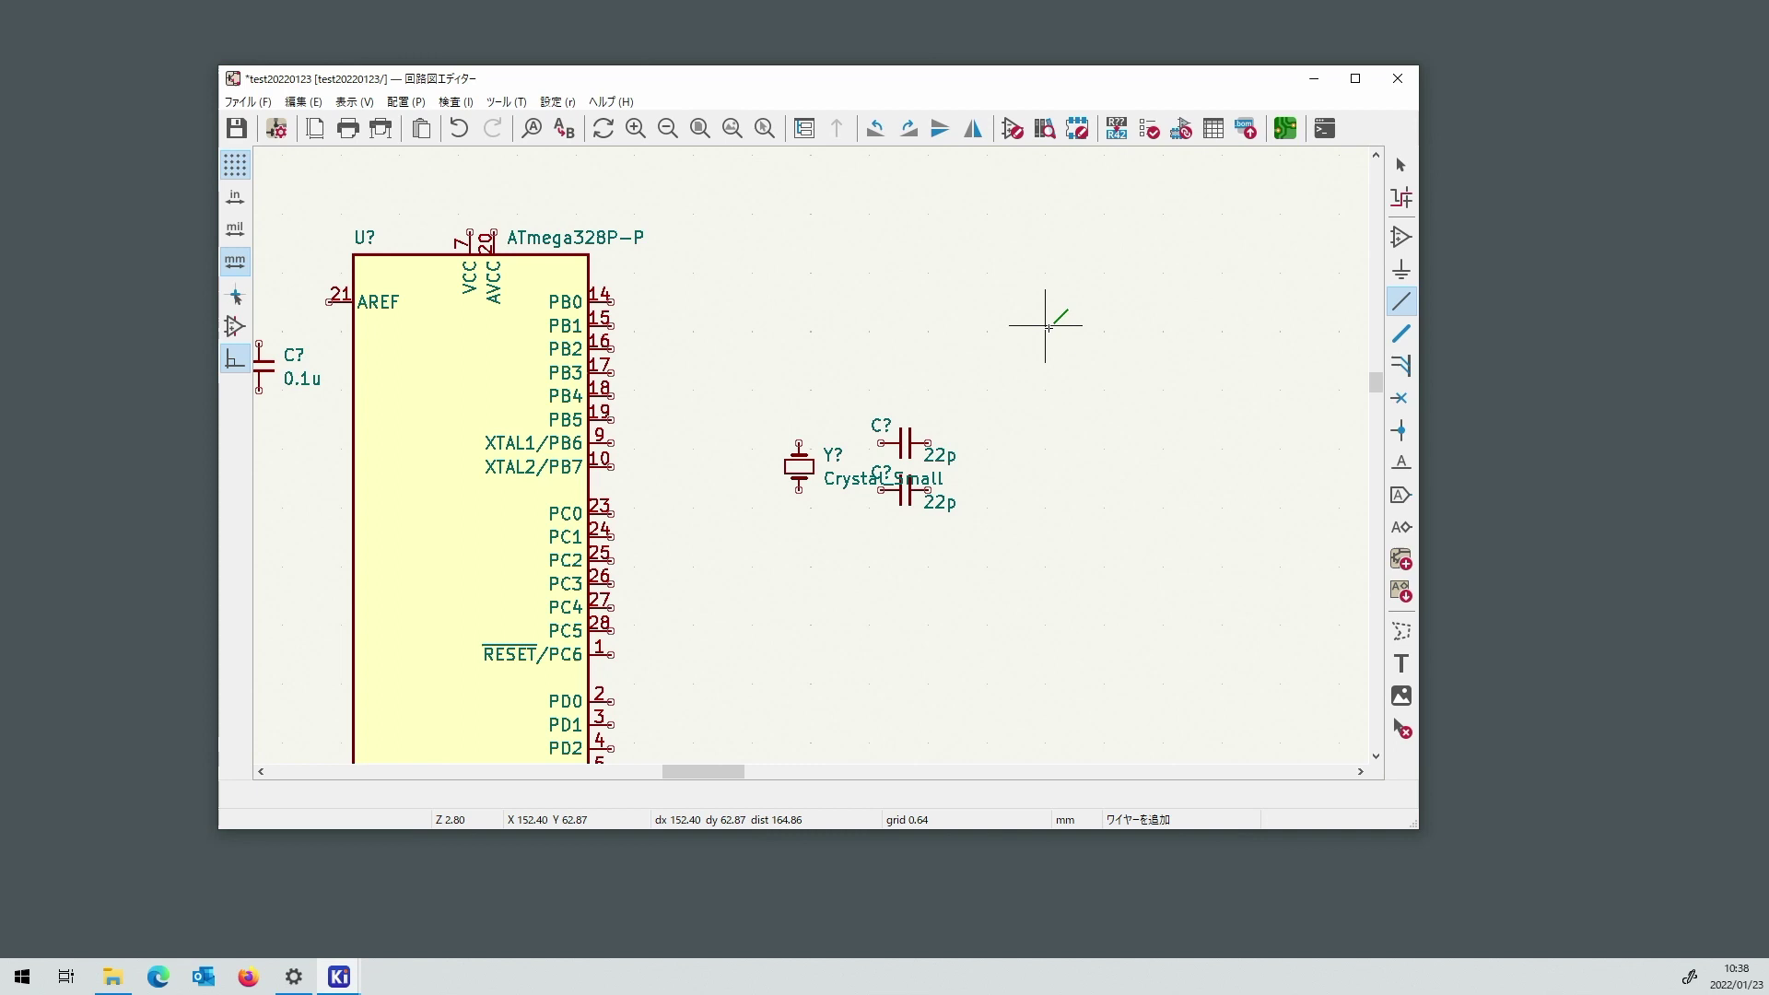
{"action": "key", "text": "Escape"}
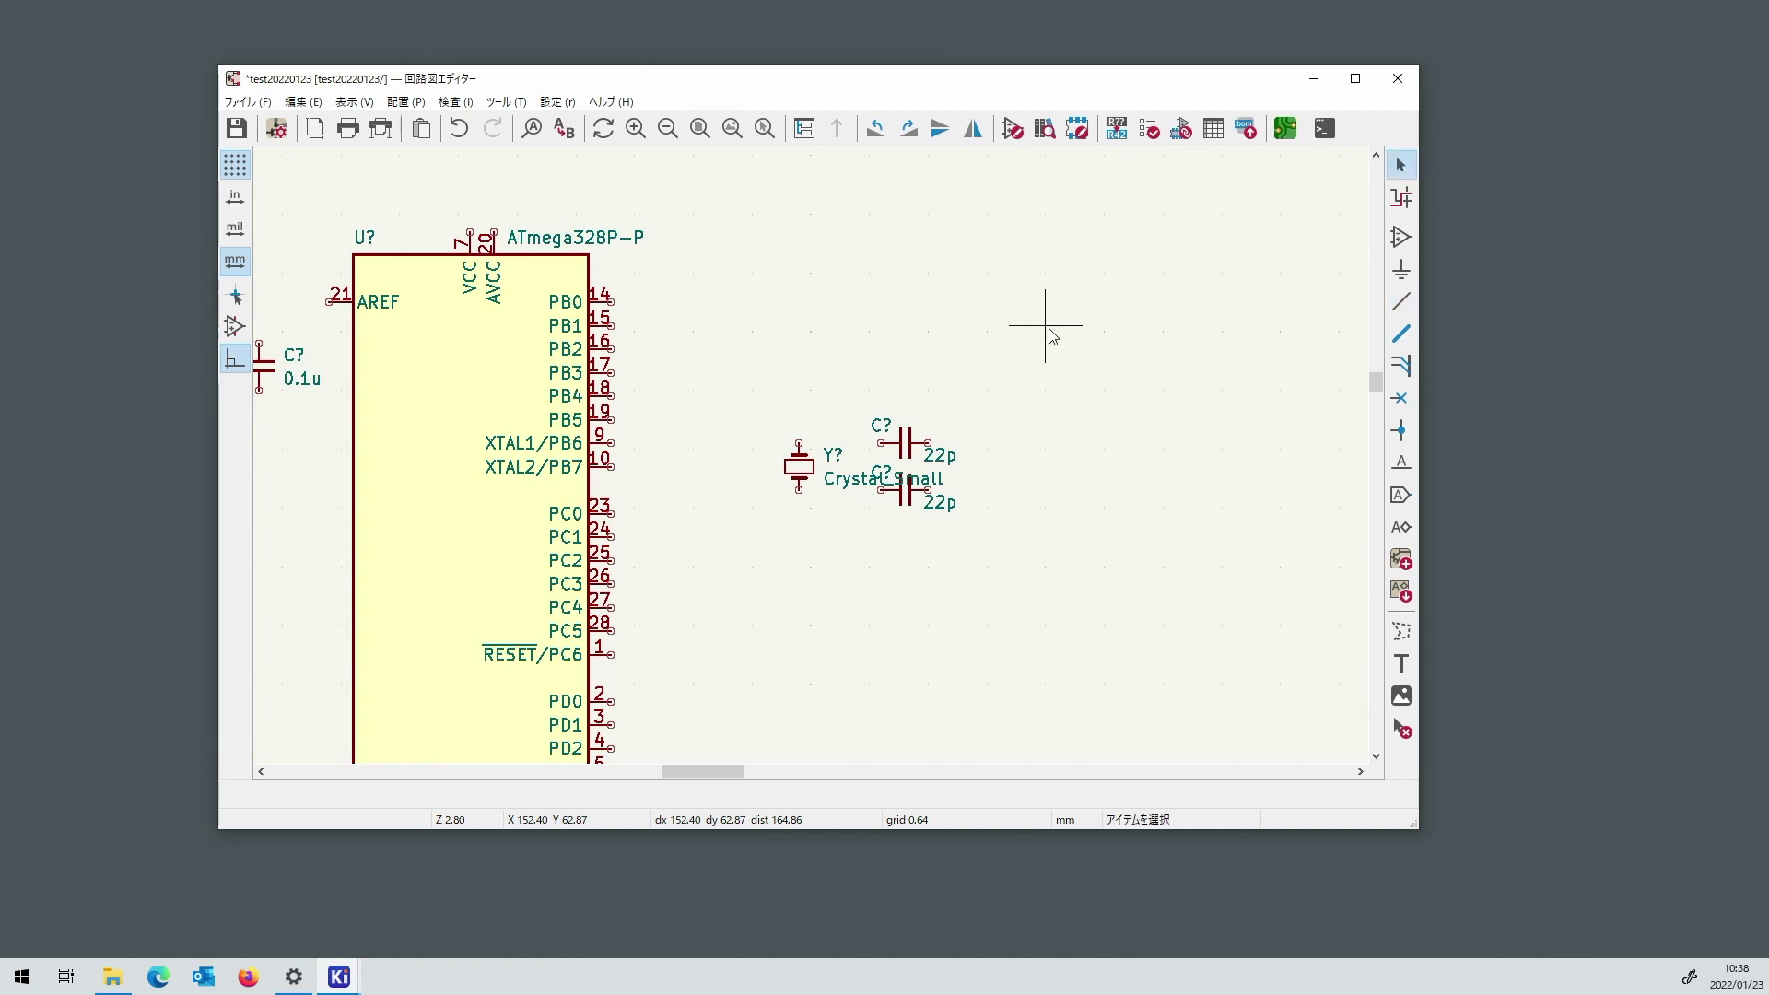
{"action": "left_click", "coordinate": [1401, 303]}
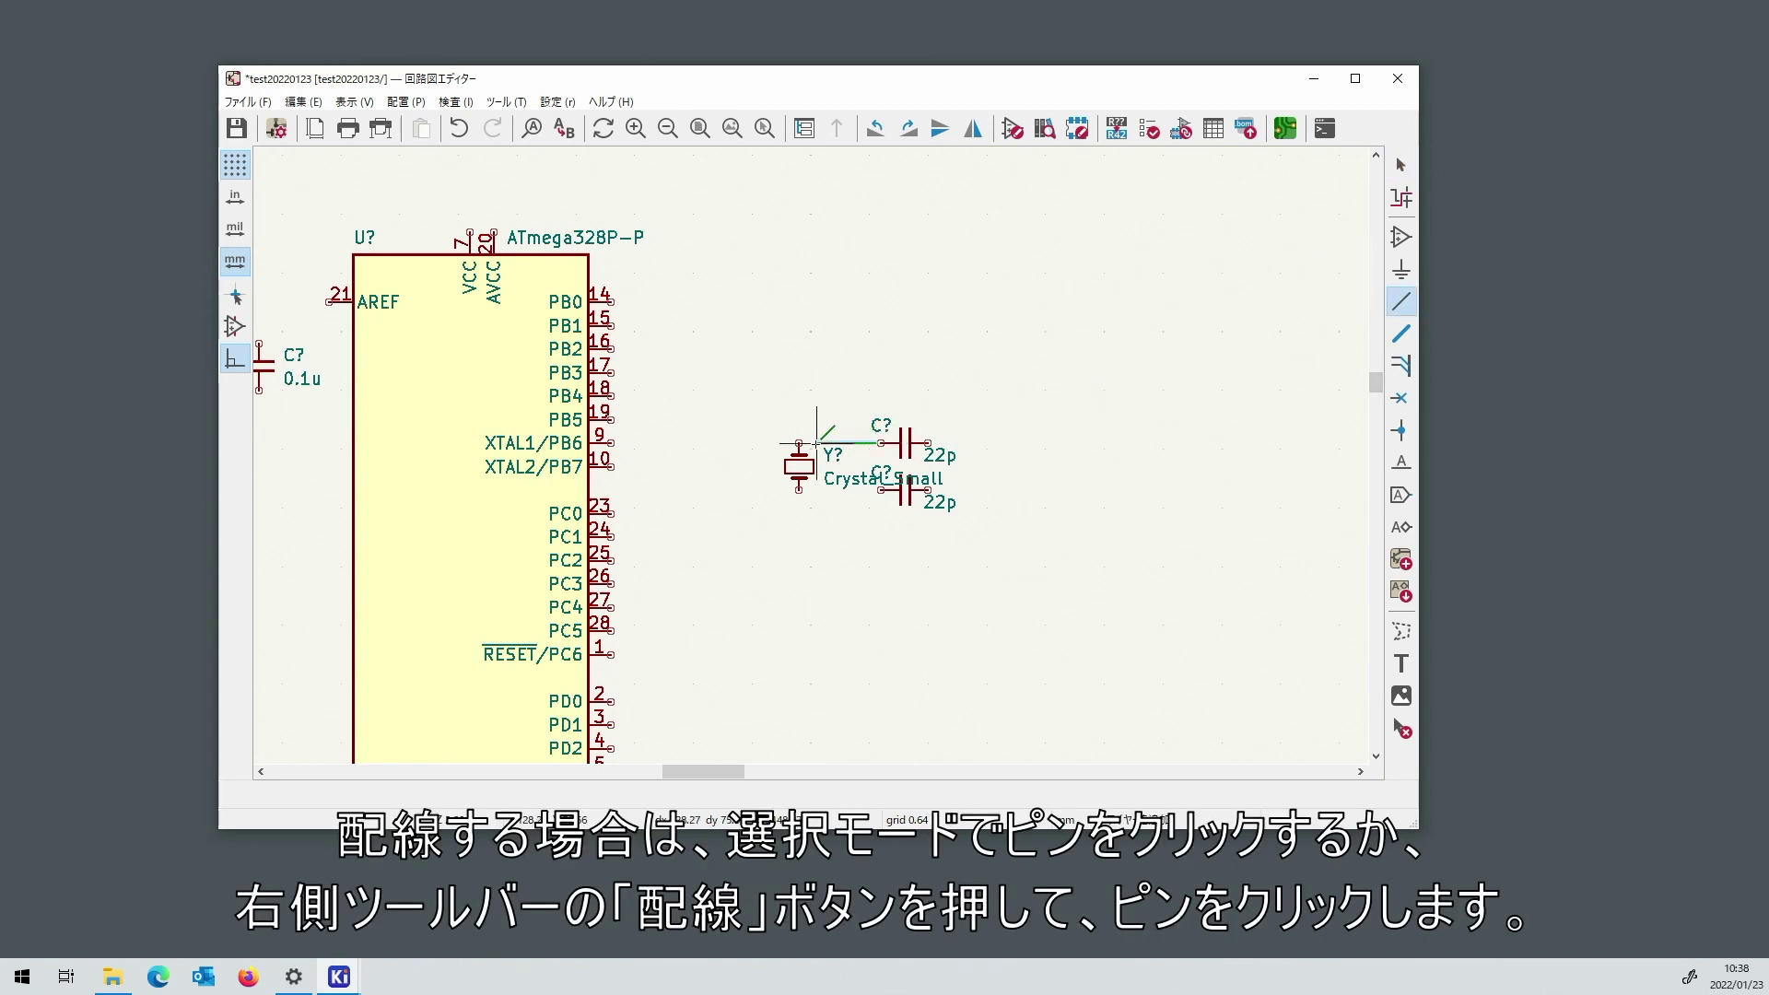
Draw a wire from XTAL2/PB7 with a downward bend ending at the crystal's lower pin.
{"action": "left_click", "coordinate": [611, 467]}
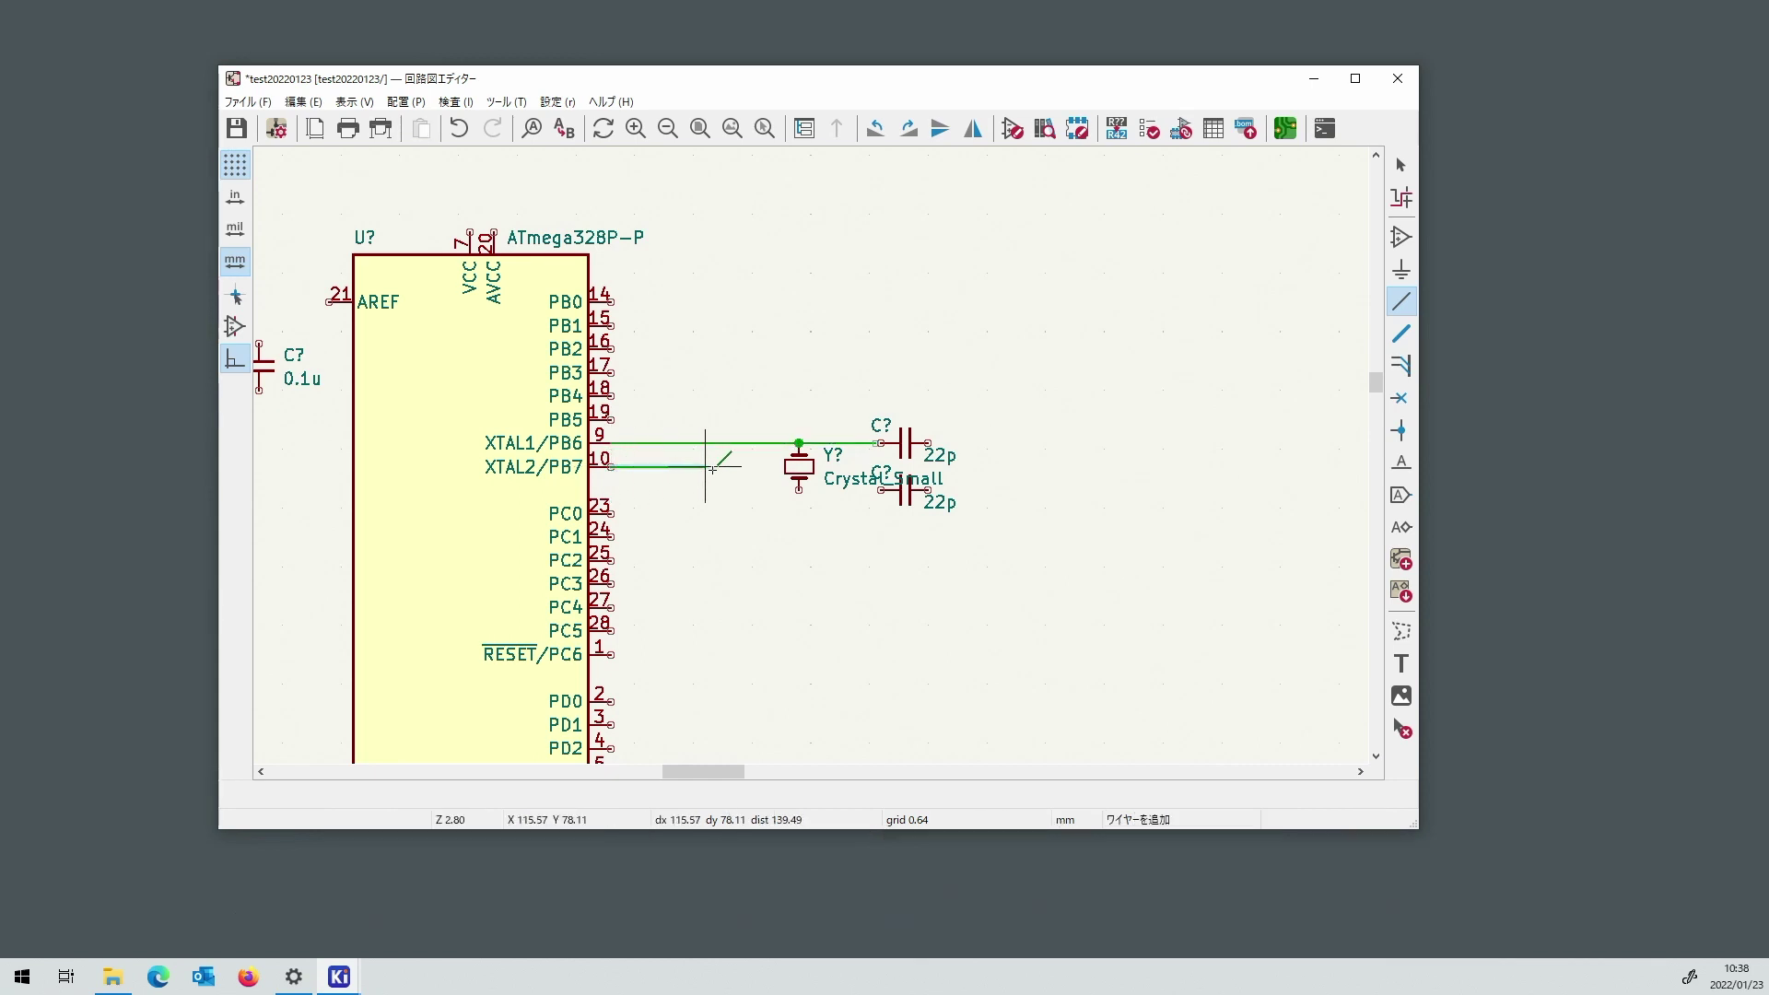
{"action": "left_click", "coordinate": [758, 467]}
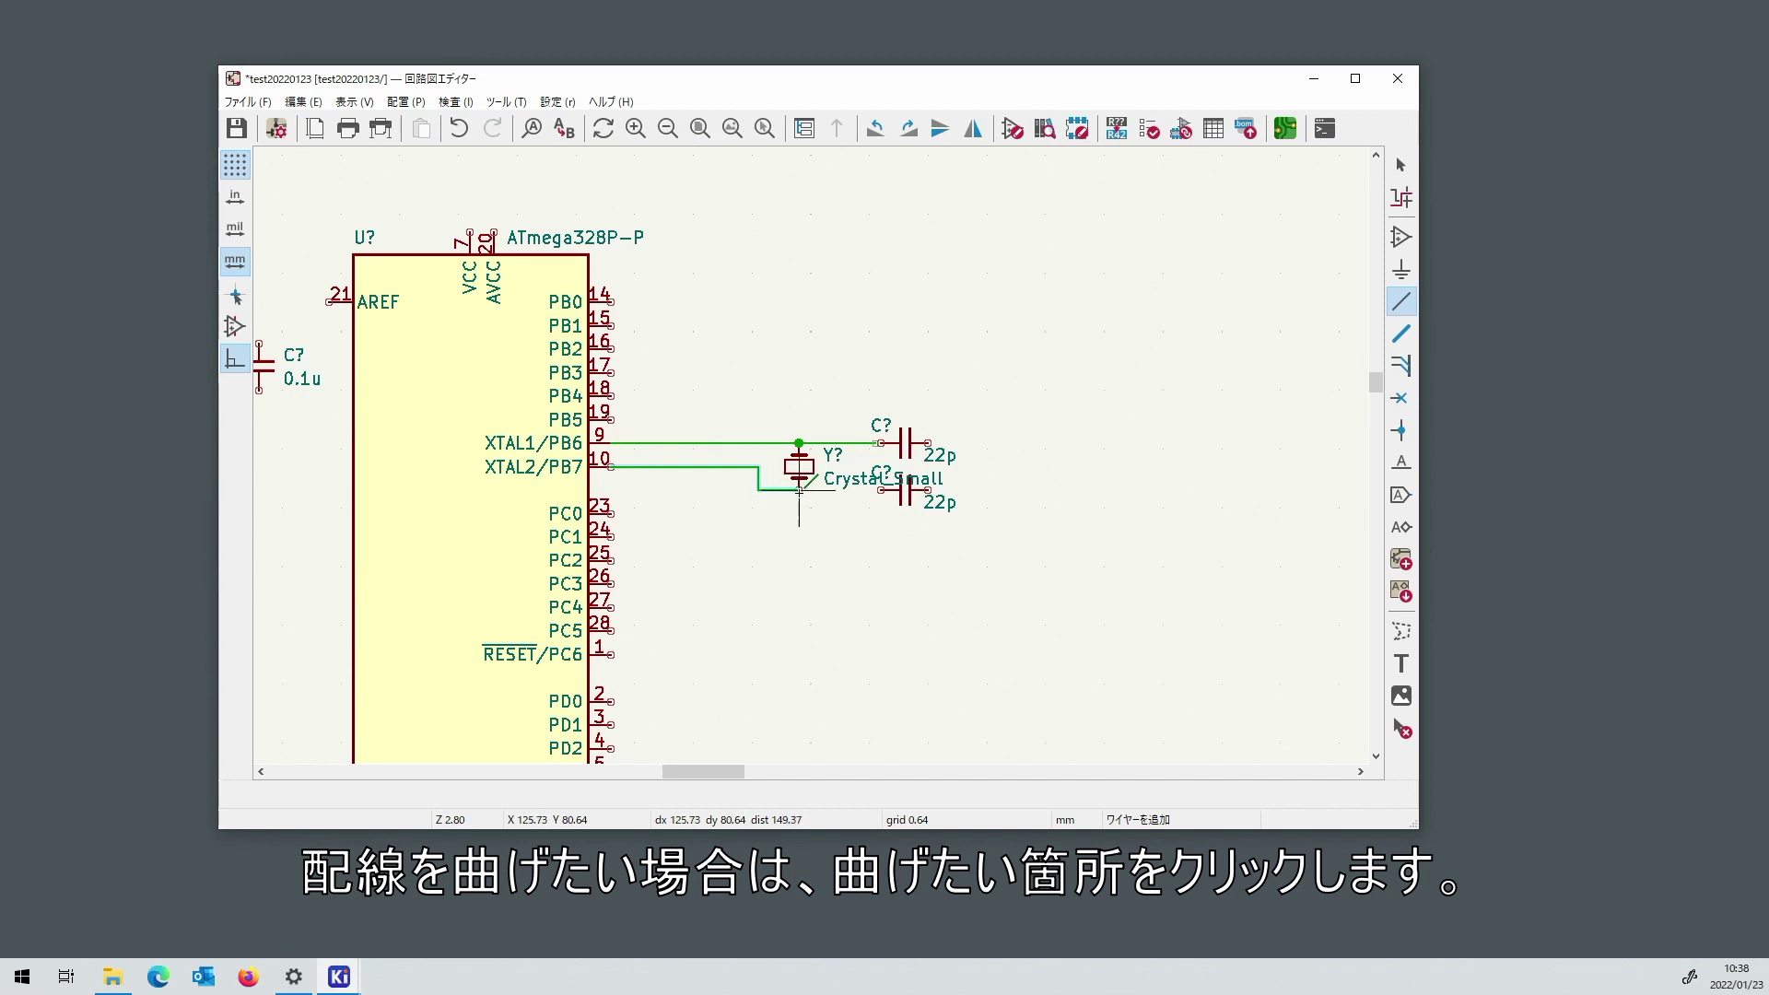
{"action": "left_click", "coordinate": [799, 490]}
{"action": "left_click", "coordinate": [804, 490]}
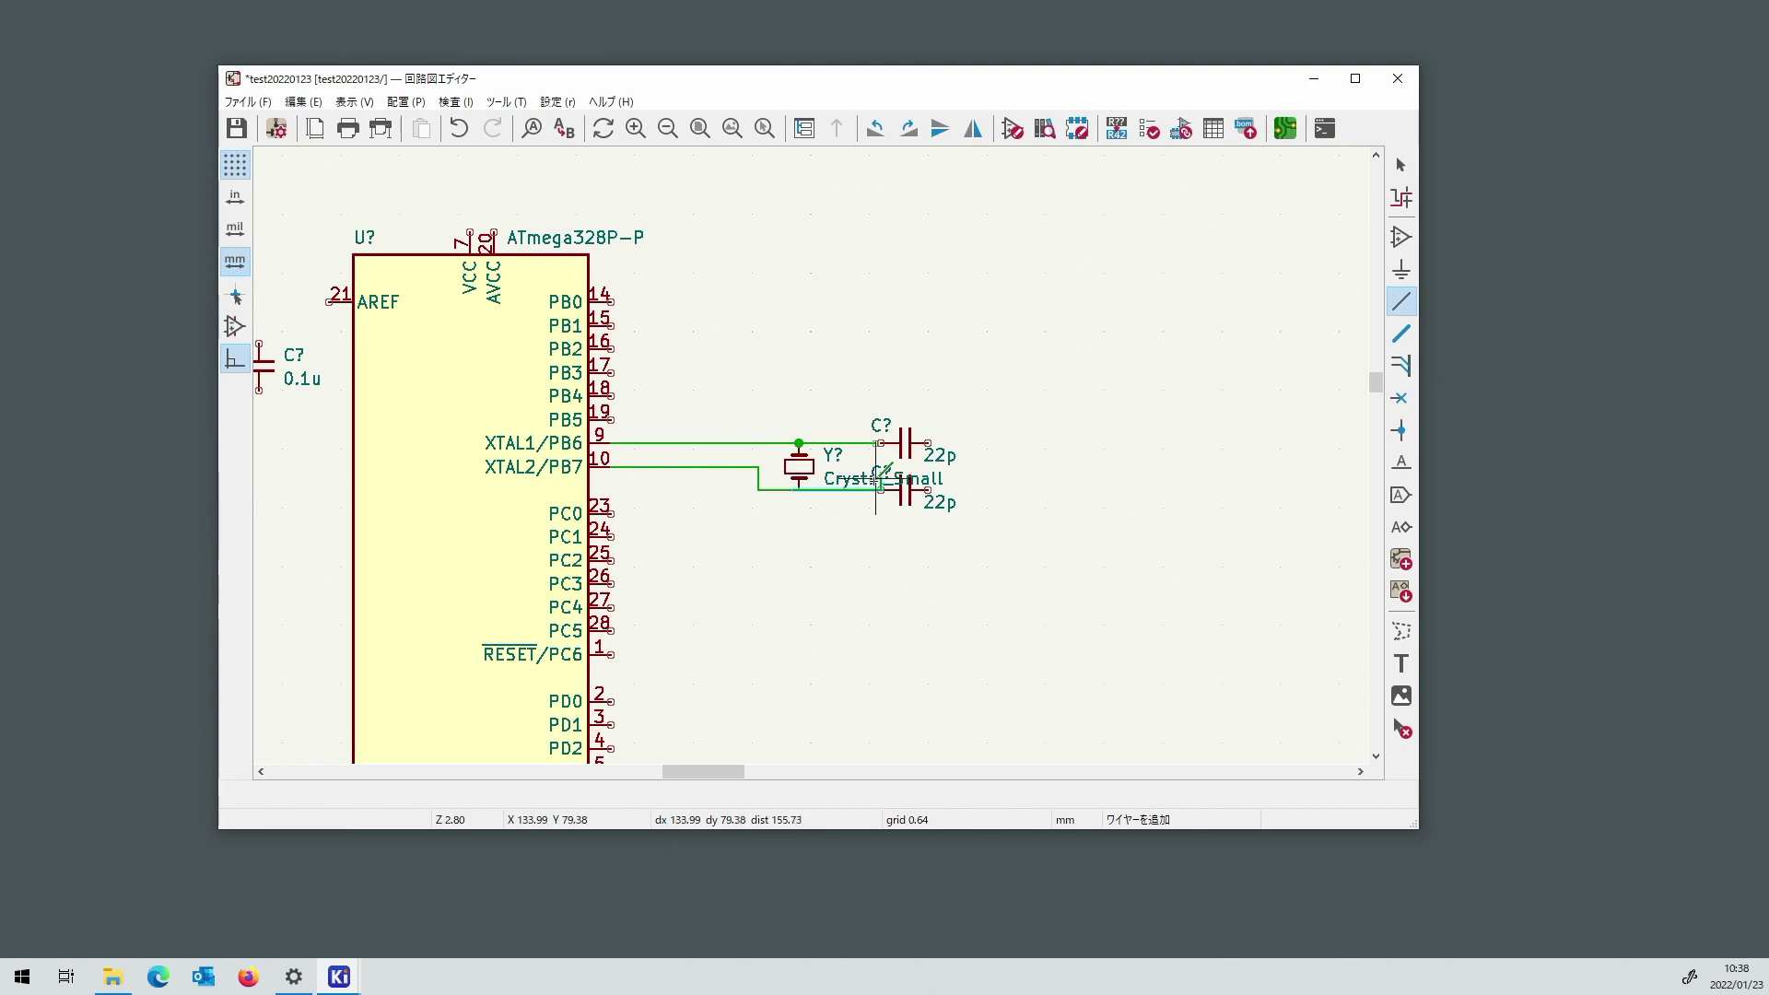
{"action": "scroll", "coordinate": [881, 489], "scroll_direction": "up", "scroll_amount": 5}
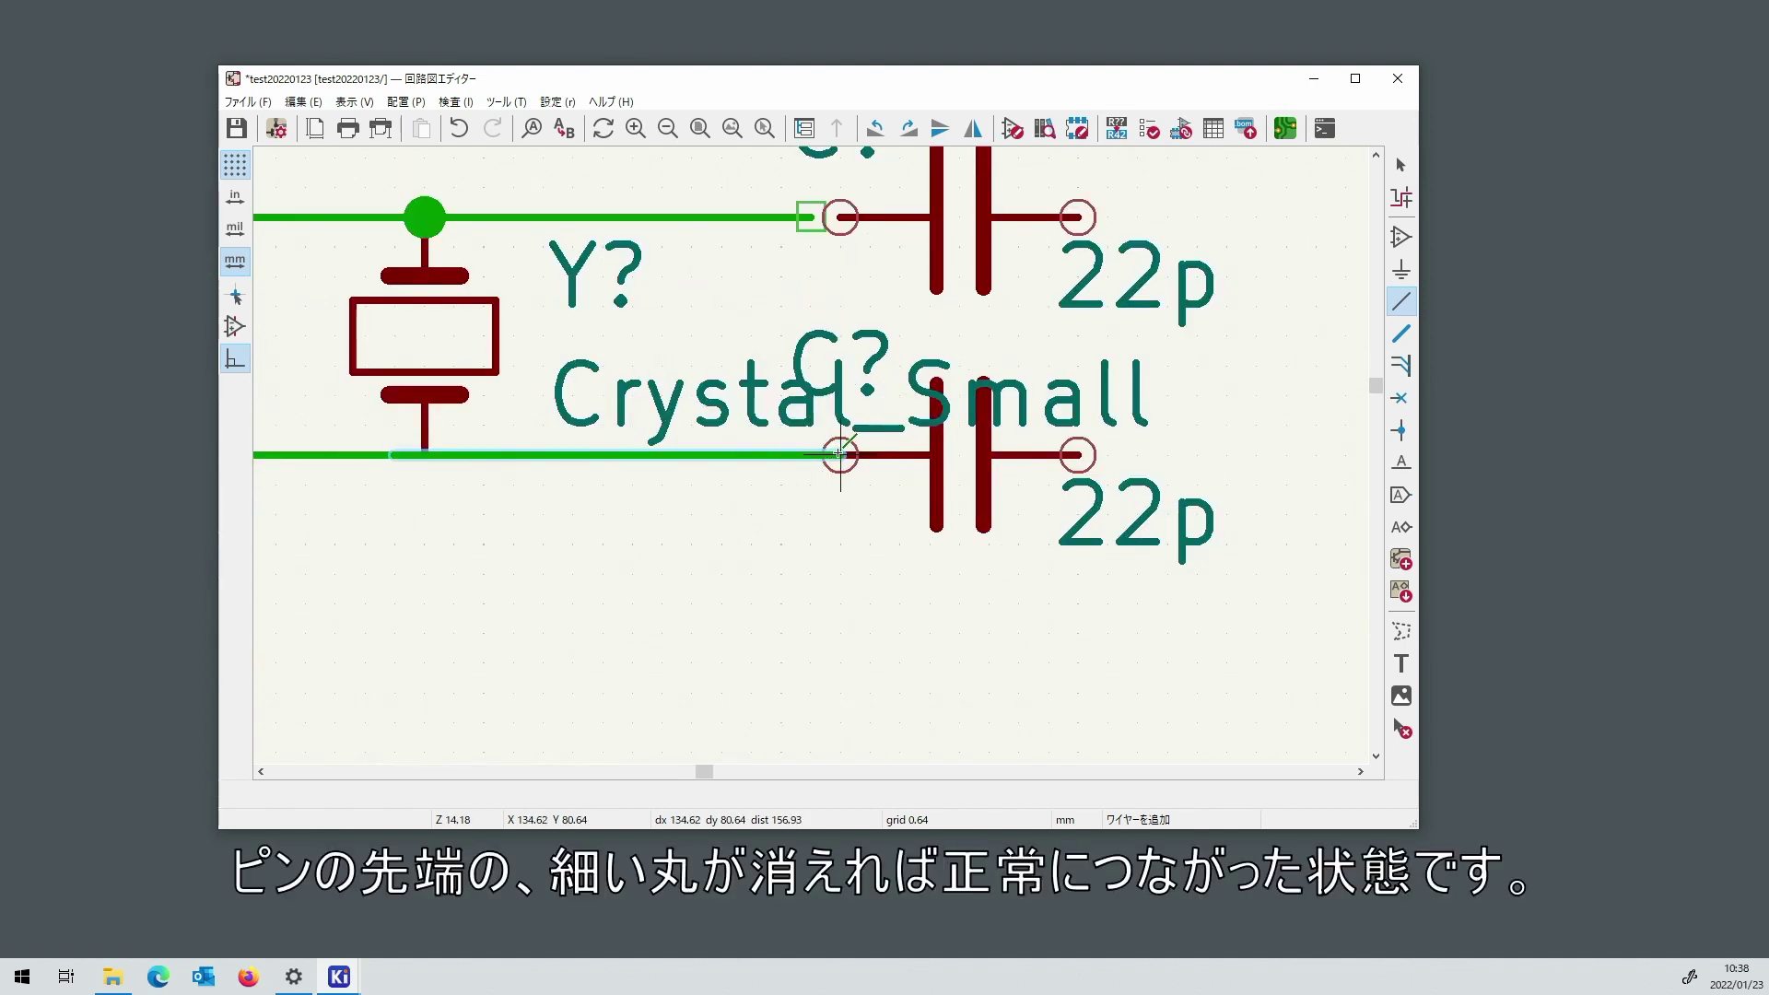
{"action": "key", "text": "Escape"}
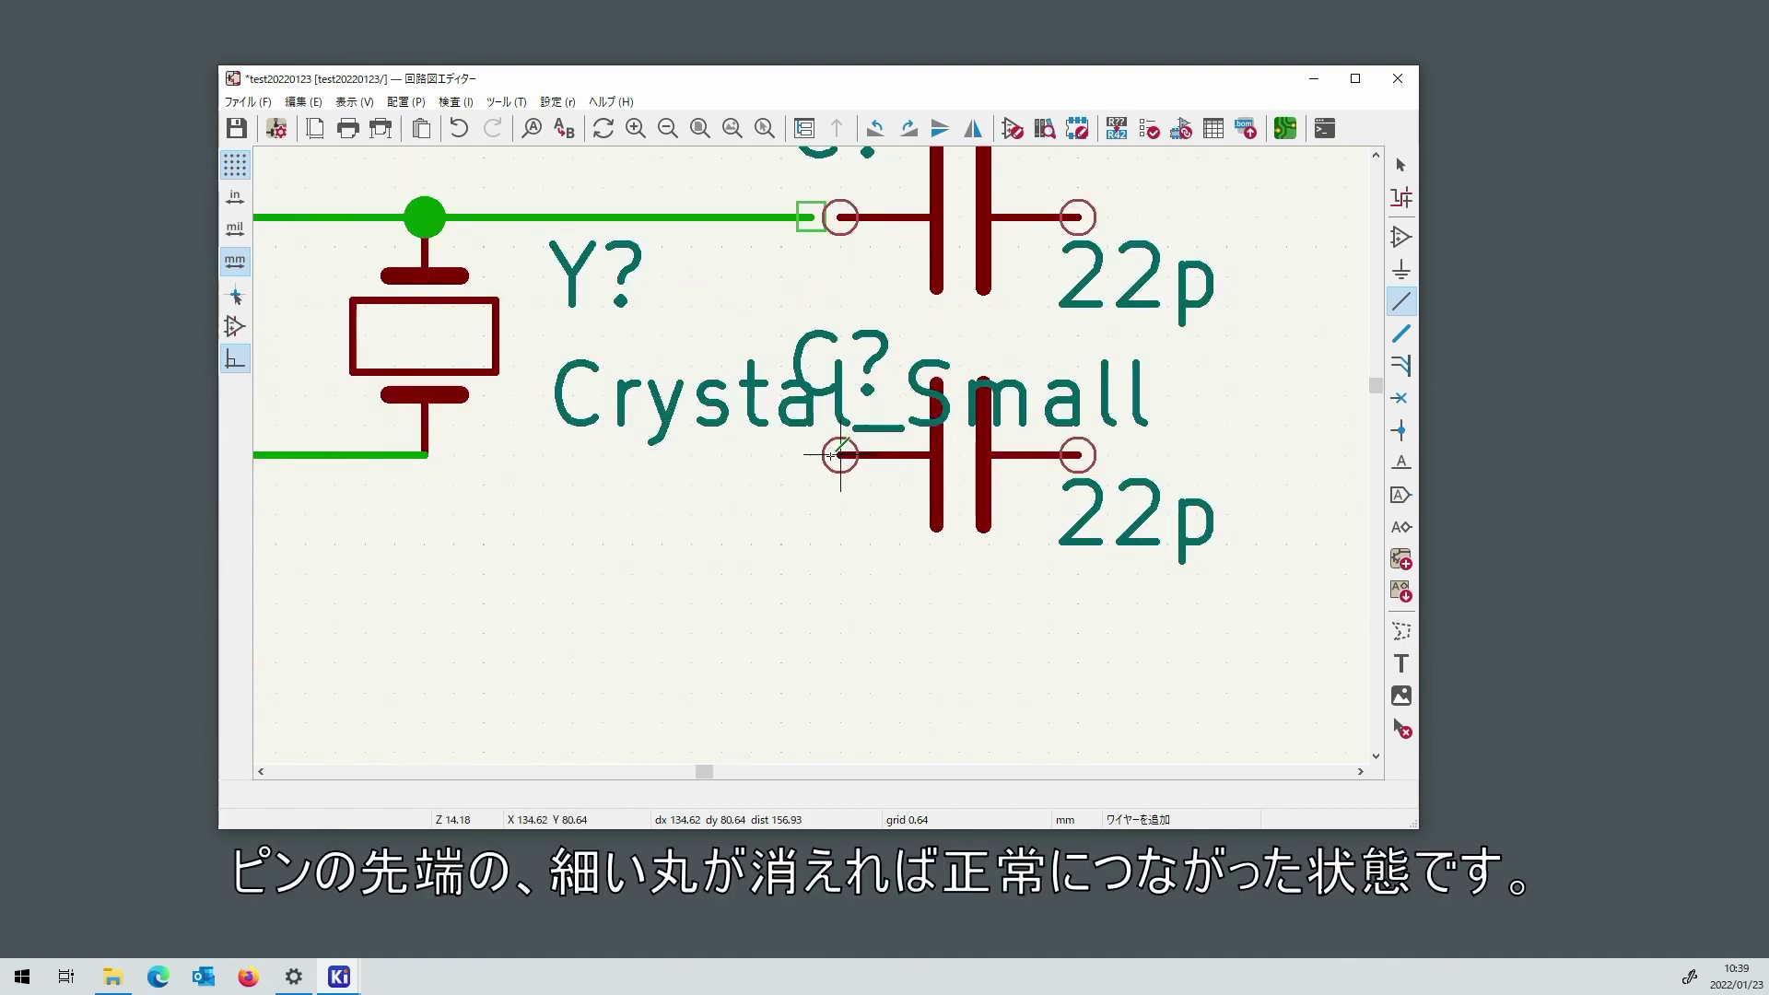
Wire the lower 22p capacitor's left pin to the crystal's lower pin, and join both capacitors' right pins with a wire looping around their right side.
{"action": "left_click", "coordinate": [839, 454]}
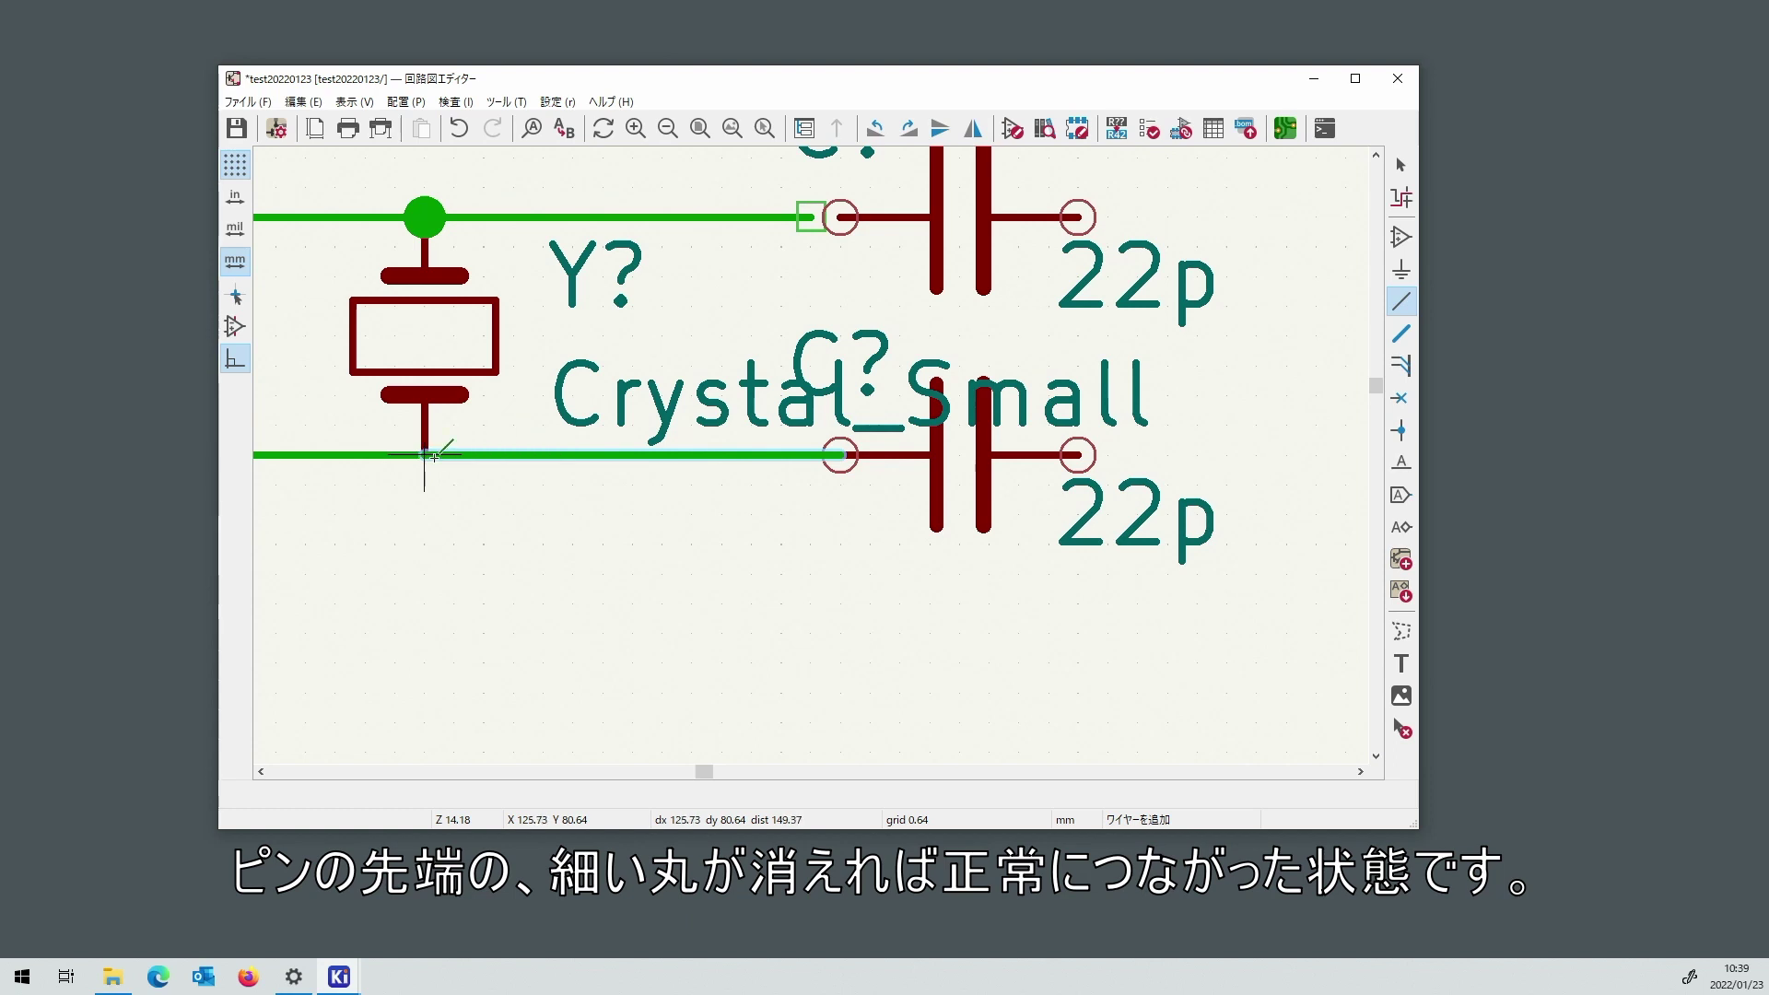
{"action": "left_click", "coordinate": [434, 456]}
{"action": "left_click", "coordinate": [1075, 218]}
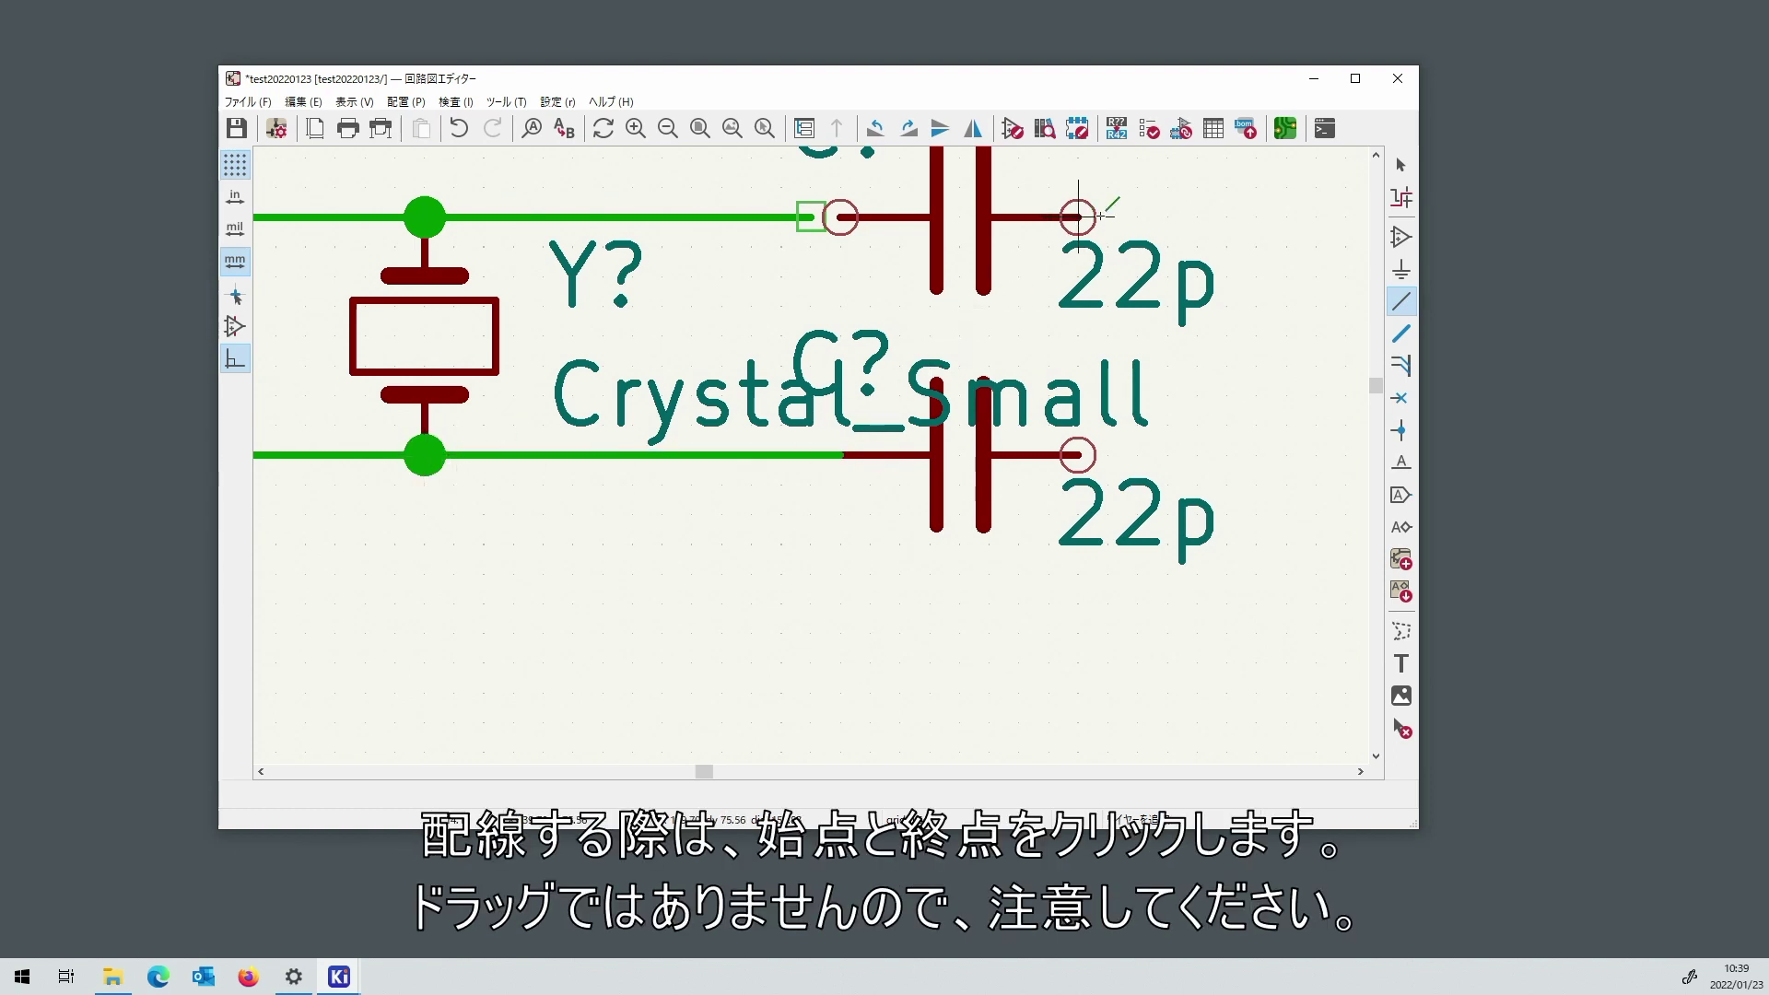
{"action": "left_click", "coordinate": [1197, 454]}
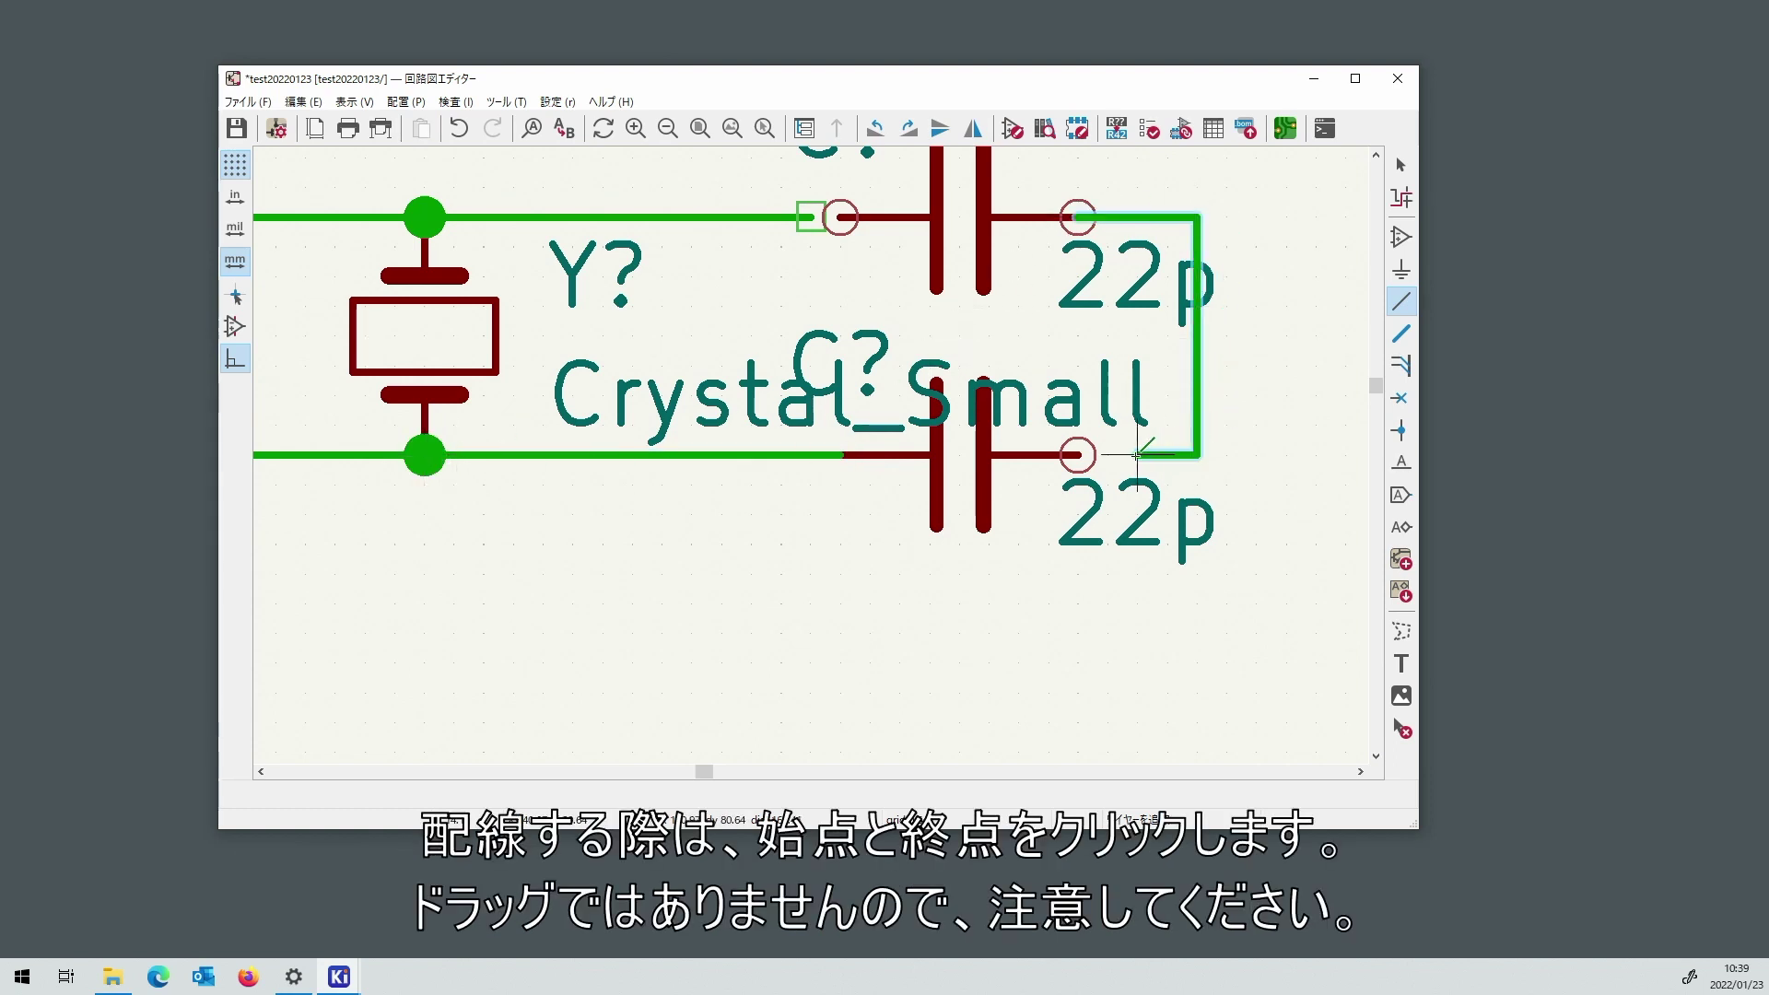
{"action": "left_click", "coordinate": [1080, 454]}
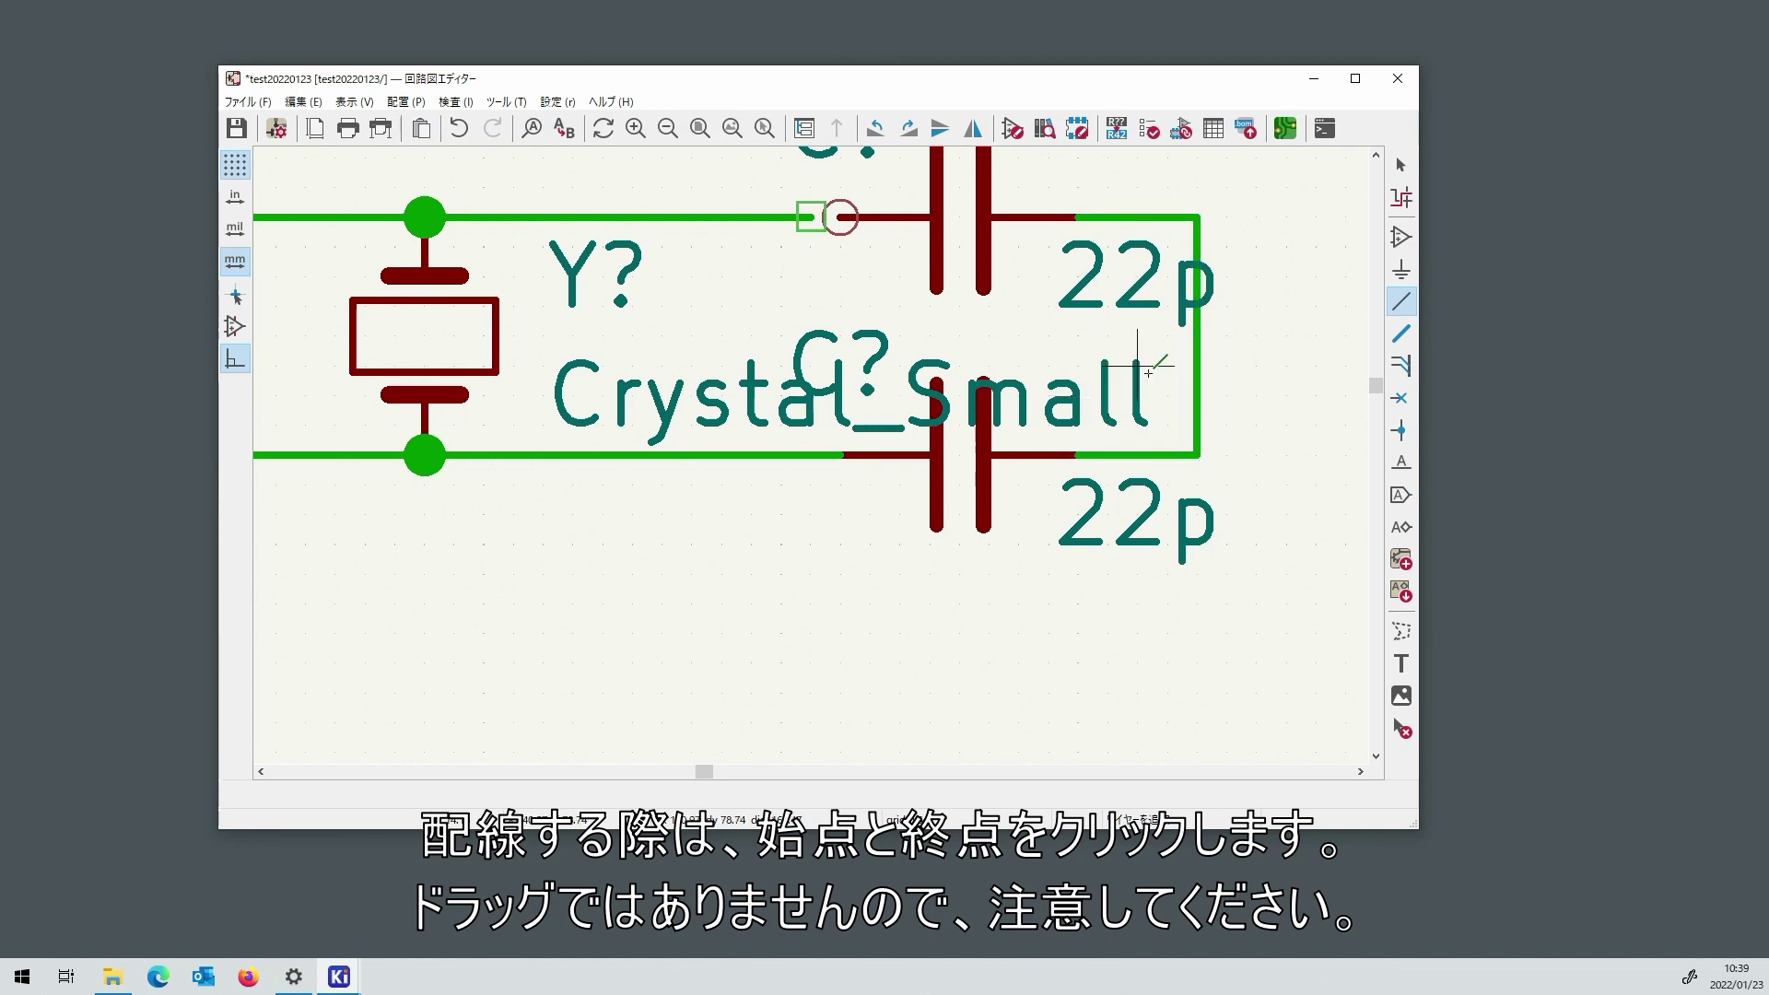
Move the vertical wire segment joining the capacitors' right pins outward so it no longer crosses the 22p label.
{"action": "scroll", "coordinate": [1145, 396], "scroll_direction": "up", "scroll_amount": 3}
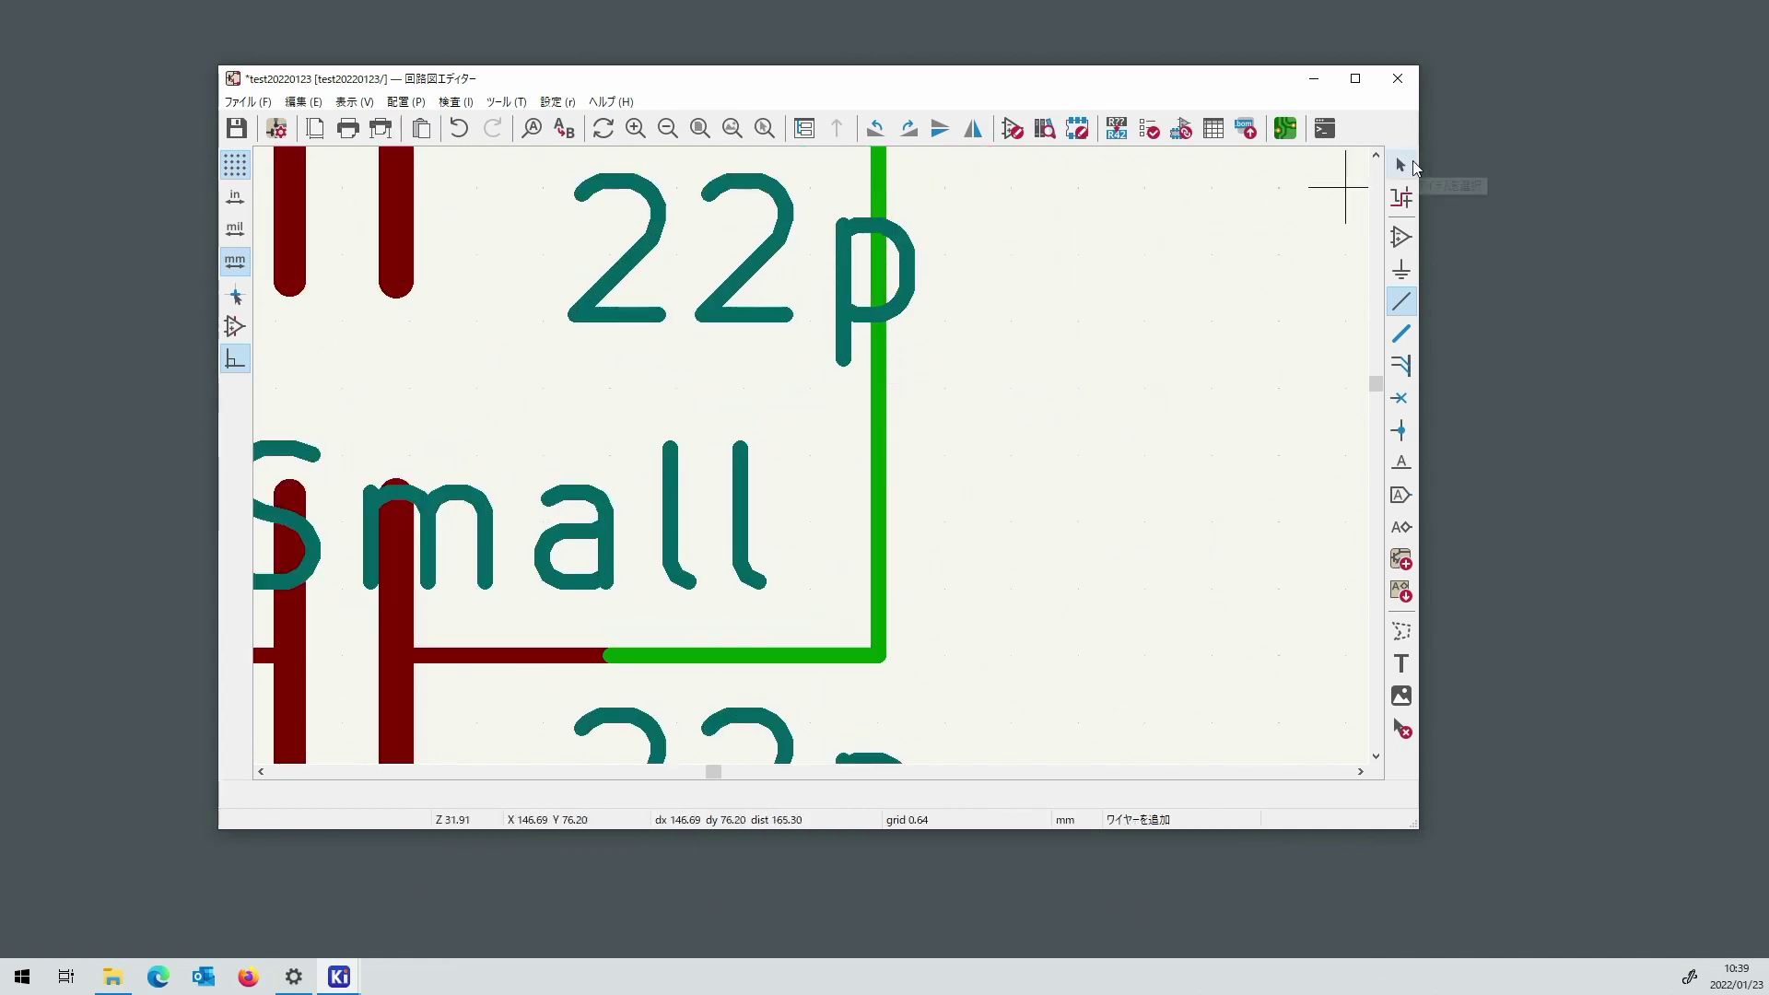
{"action": "left_click", "coordinate": [1409, 166]}
{"action": "scroll", "coordinate": [753, 497], "scroll_direction": "down", "scroll_amount": 3}
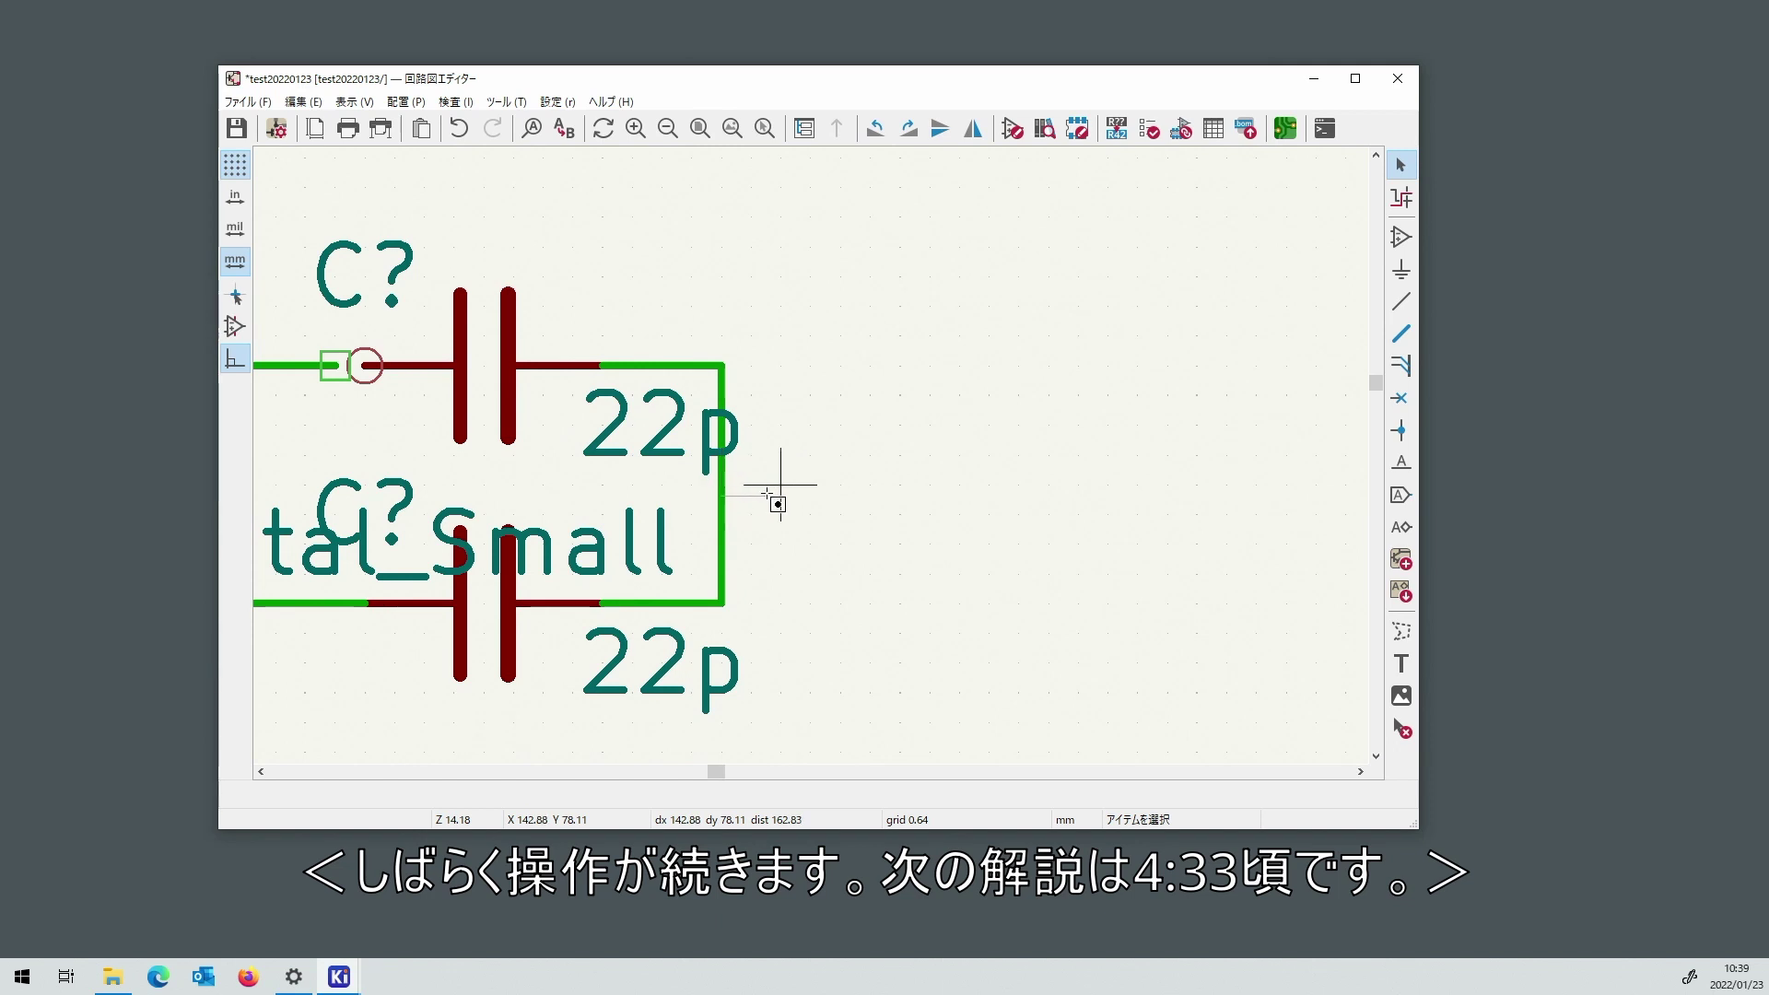
{"action": "left_click", "coordinate": [723, 506]}
{"action": "left_click_drag", "start_coordinate": [735, 513], "coordinate": [779, 604]}
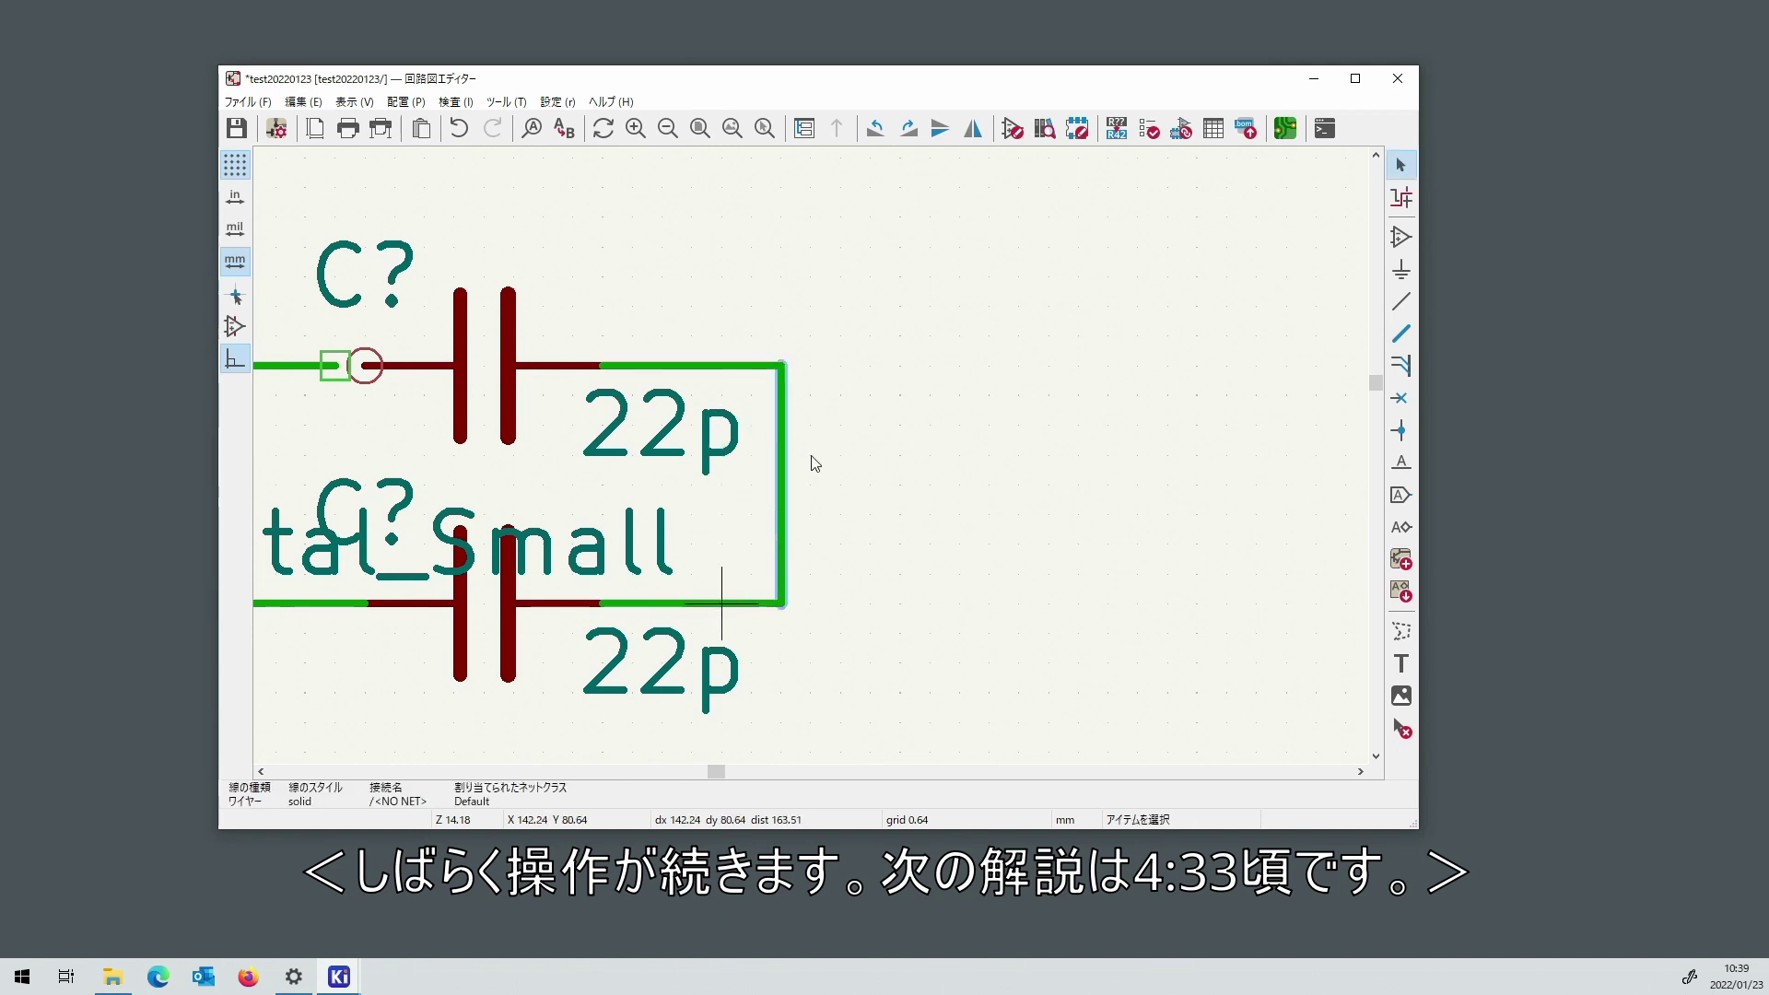
Change the crystal's Crystal_Small value text to 8MHz.
{"action": "scroll", "coordinate": [810, 461], "scroll_direction": "down", "scroll_amount": 2}
{"action": "double_click", "coordinate": [435, 414]}
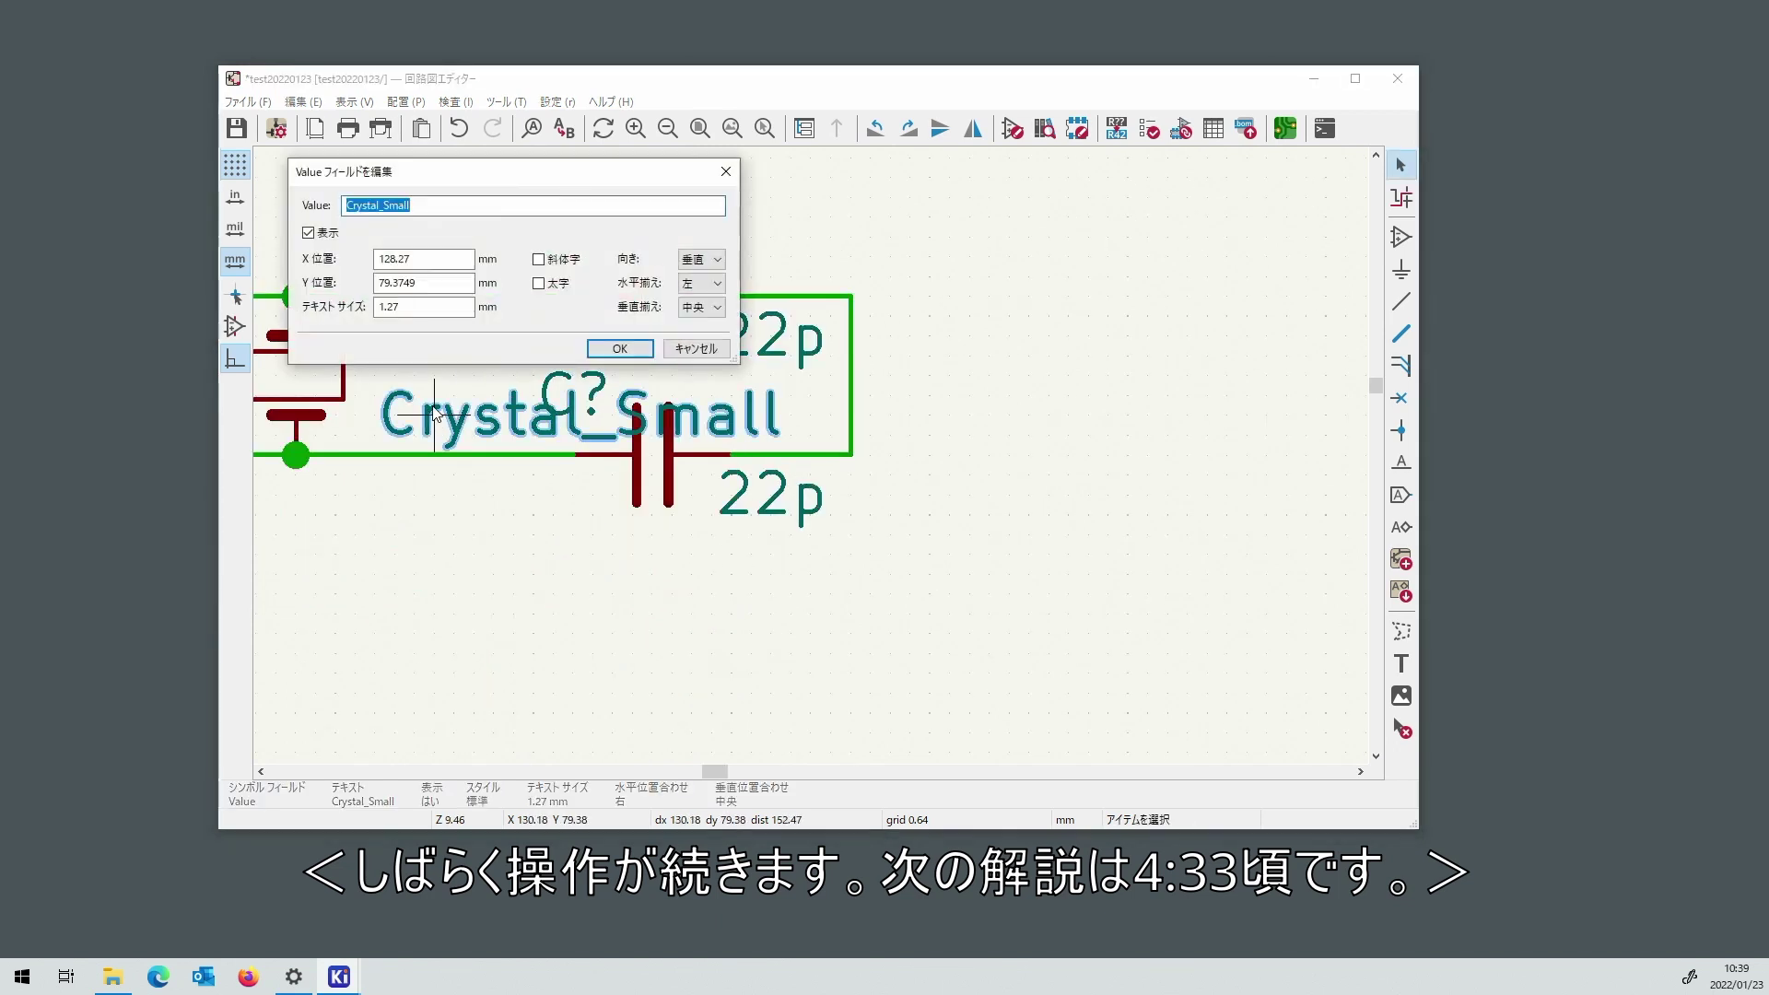
{"action": "type", "text": "8MHz"}
{"action": "key", "text": "Return"}
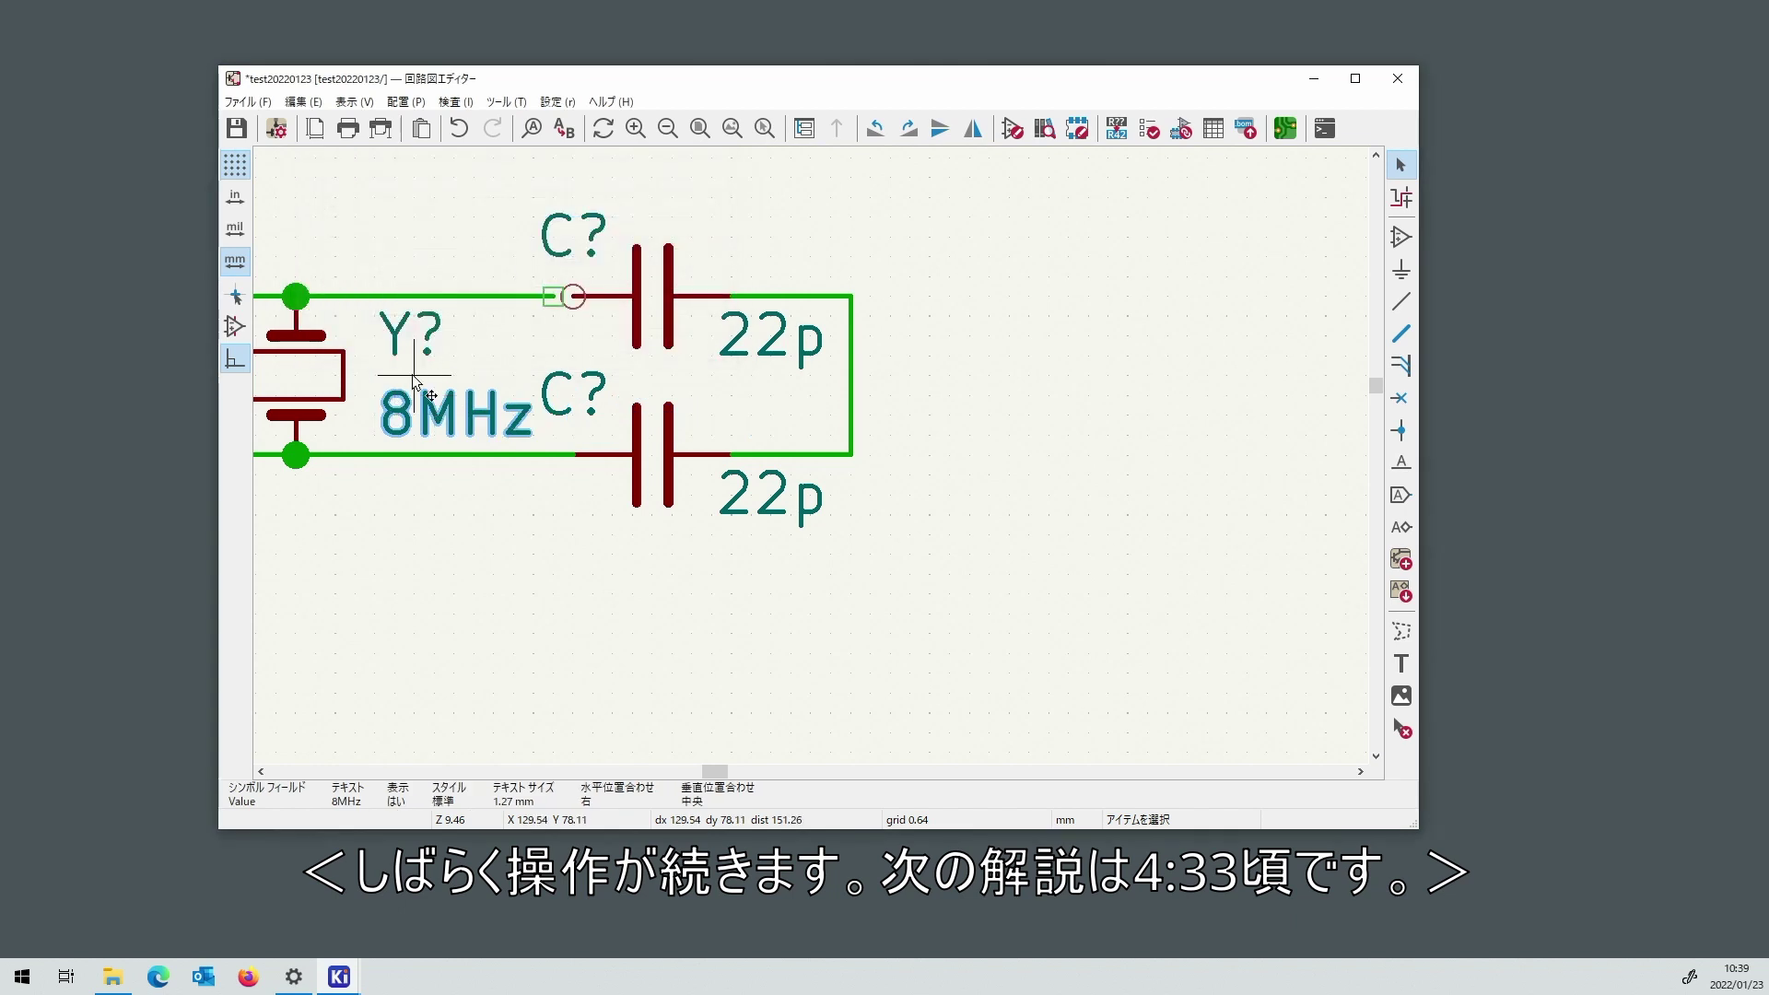
Close the gap between the upper crystal wire's open end and the upper 22p capacitor's left pin with a short wire.
{"action": "left_click", "coordinate": [1400, 302]}
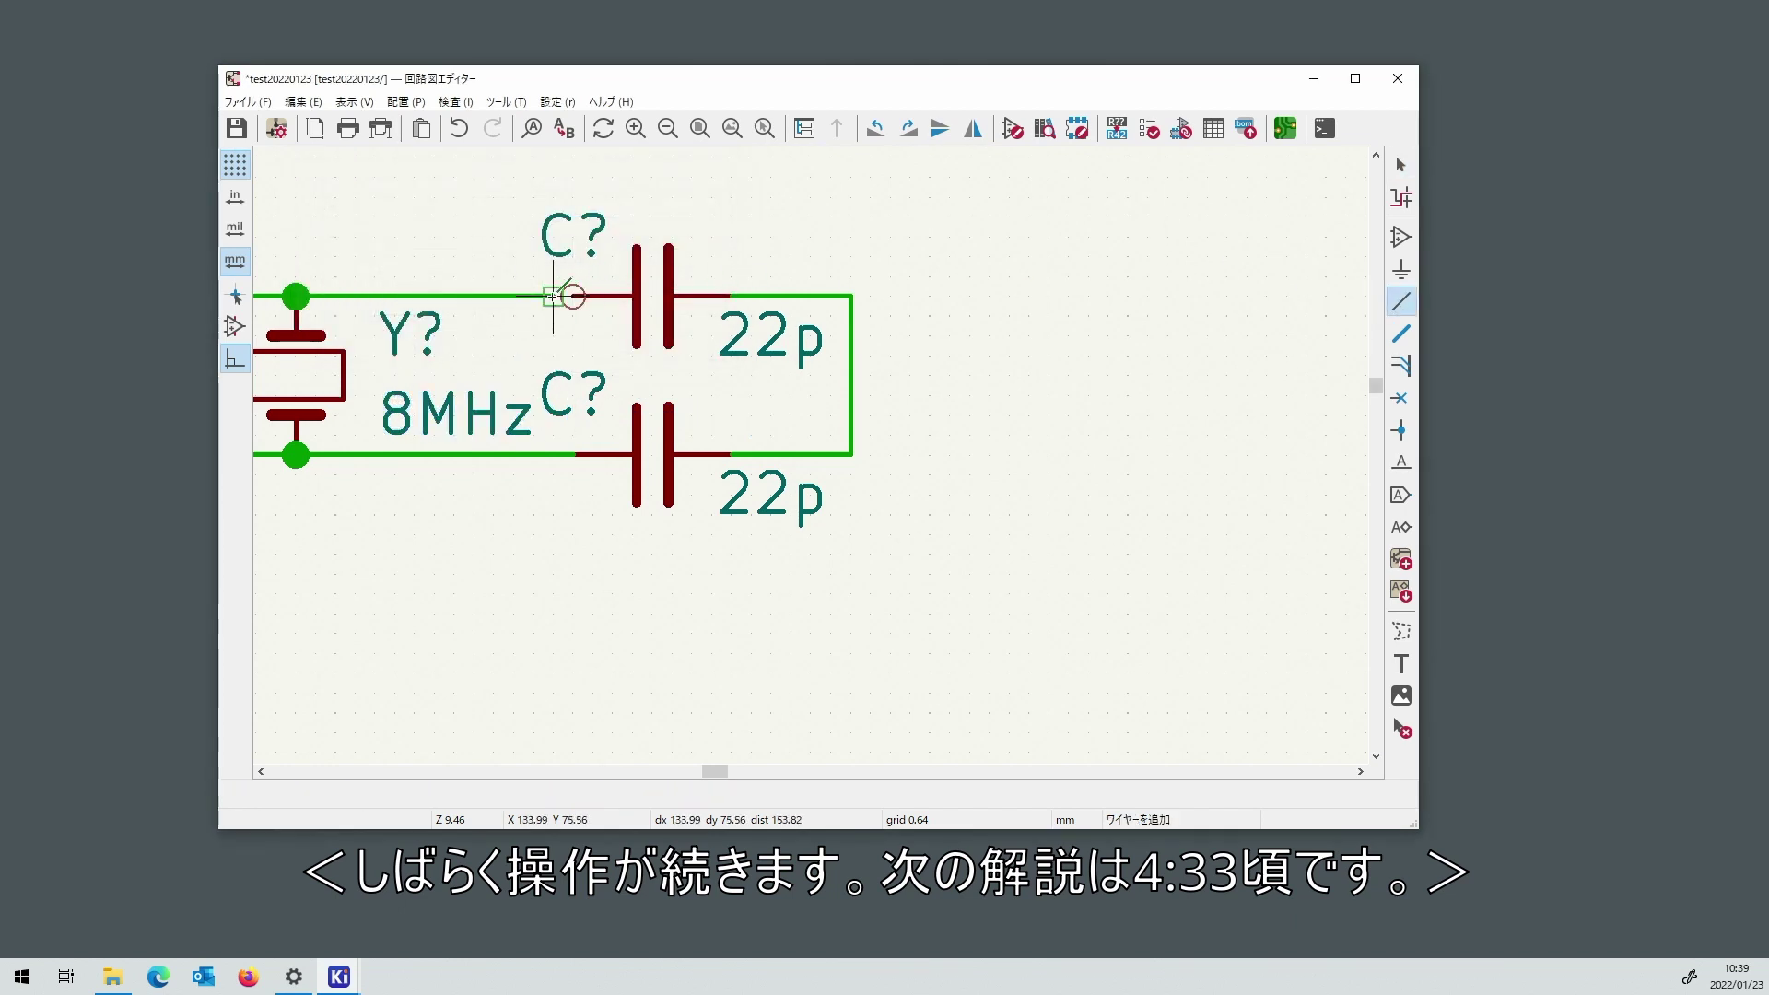
{"action": "scroll", "coordinate": [571, 296], "scroll_direction": "down", "scroll_amount": 5}
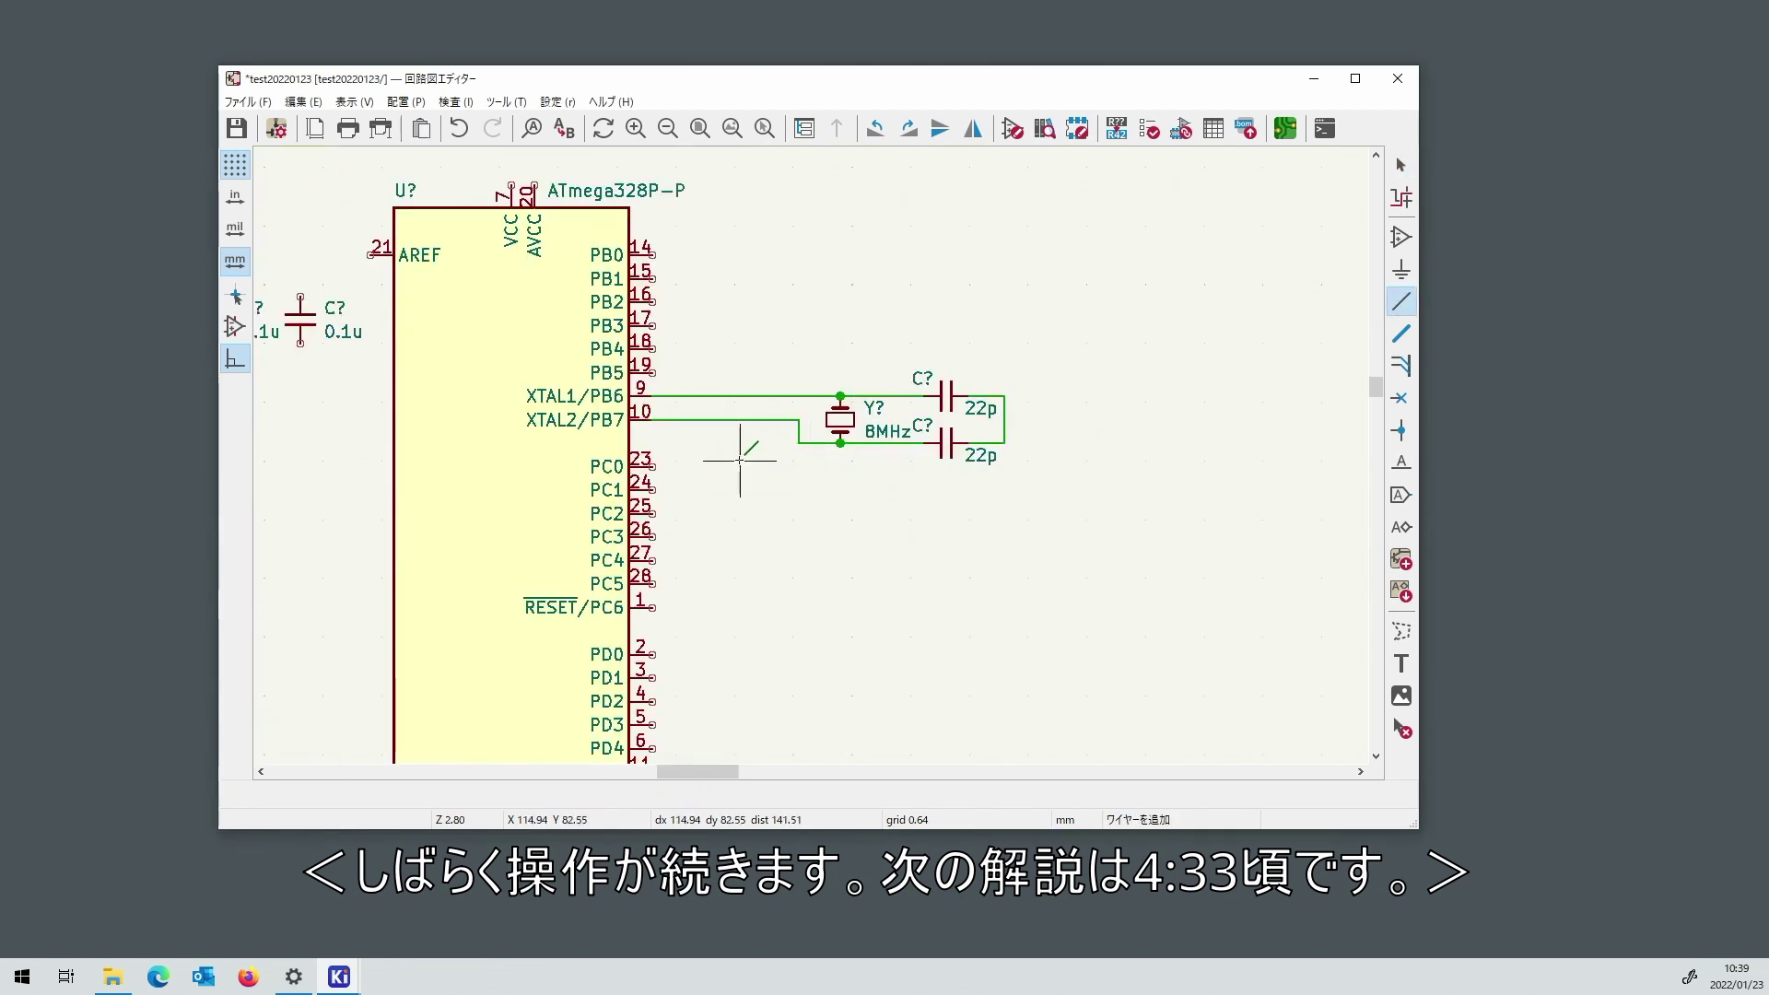
{"action": "left_click", "coordinate": [1400, 269]}
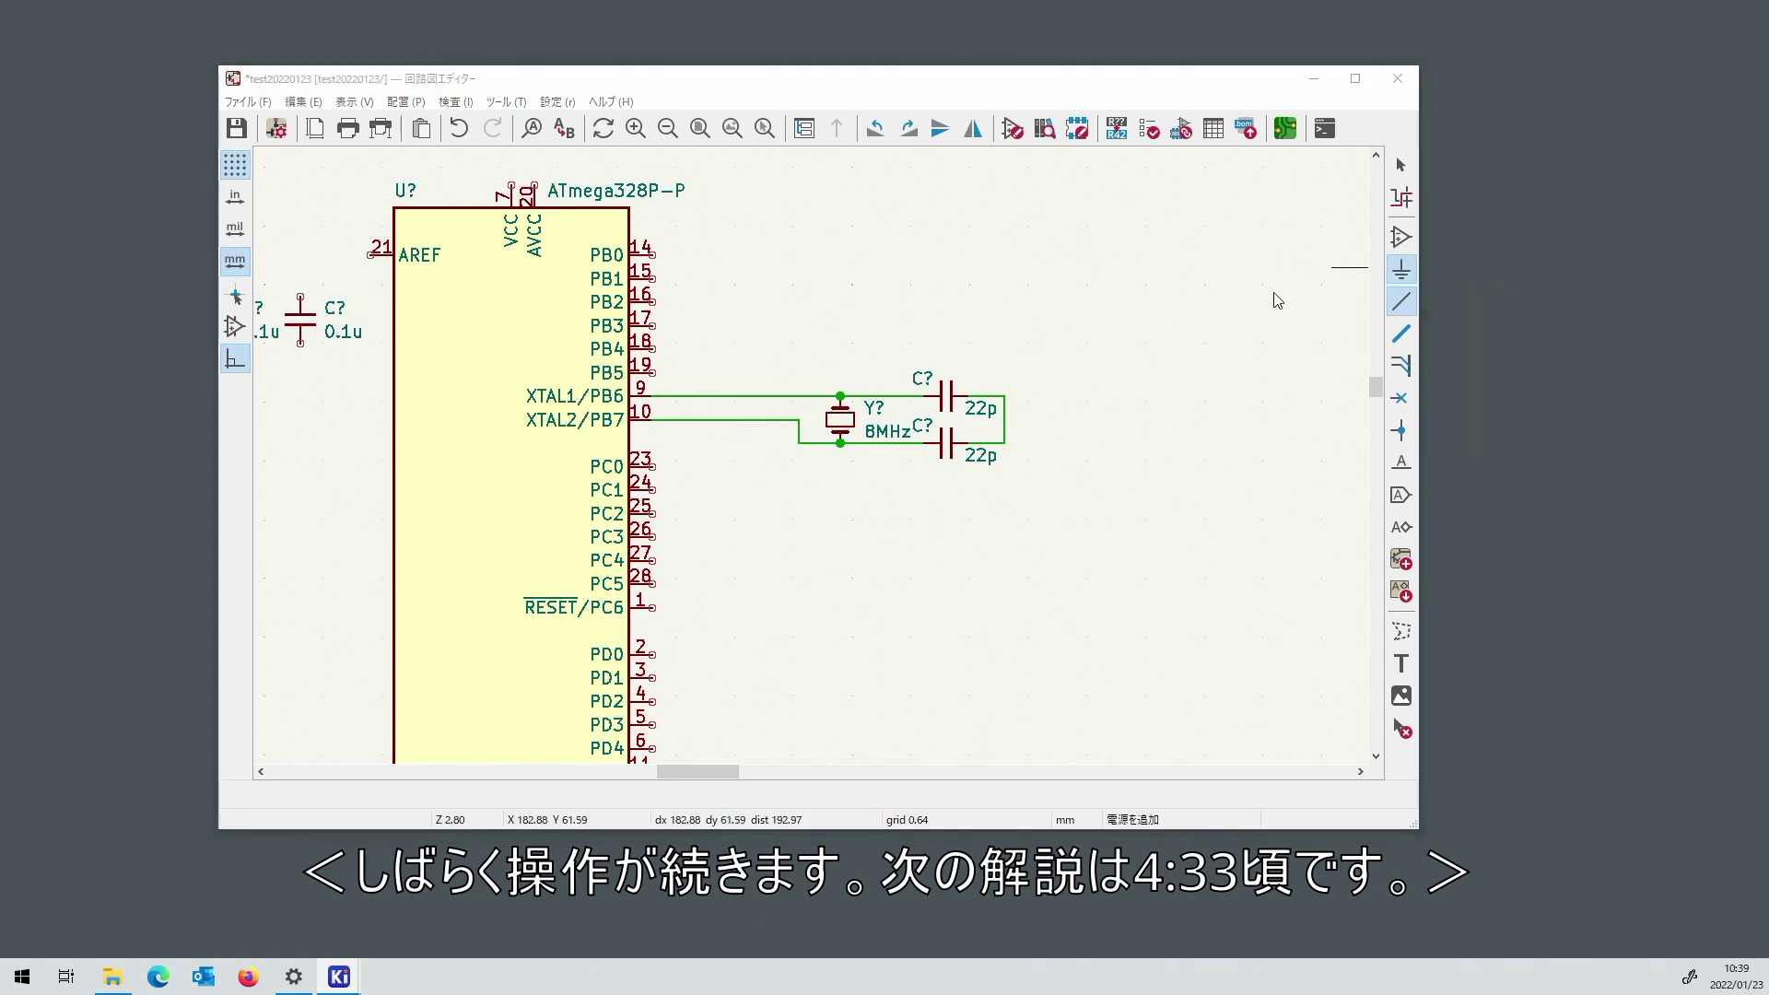
{"action": "left_click", "coordinate": [1275, 296]}
{"action": "left_click", "coordinate": [307, 276]}
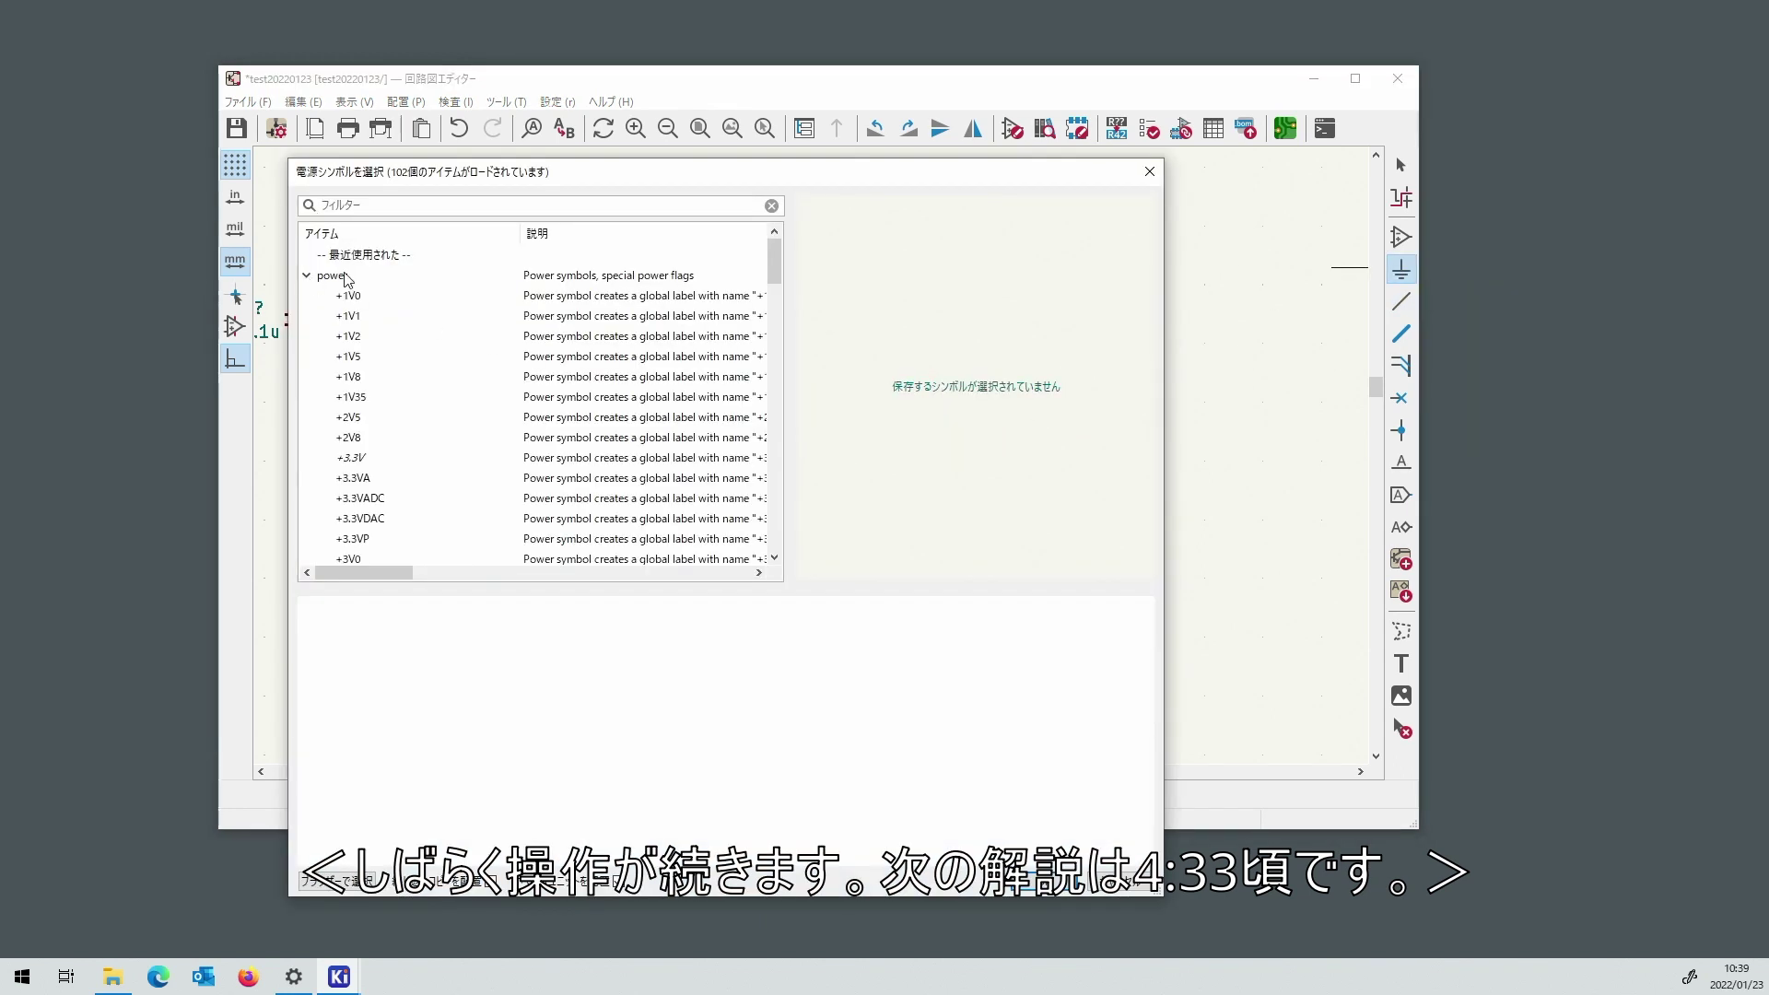
{"action": "scroll", "coordinate": [359, 348], "scroll_direction": "down", "scroll_amount": 13}
{"action": "left_click", "coordinate": [353, 439]}
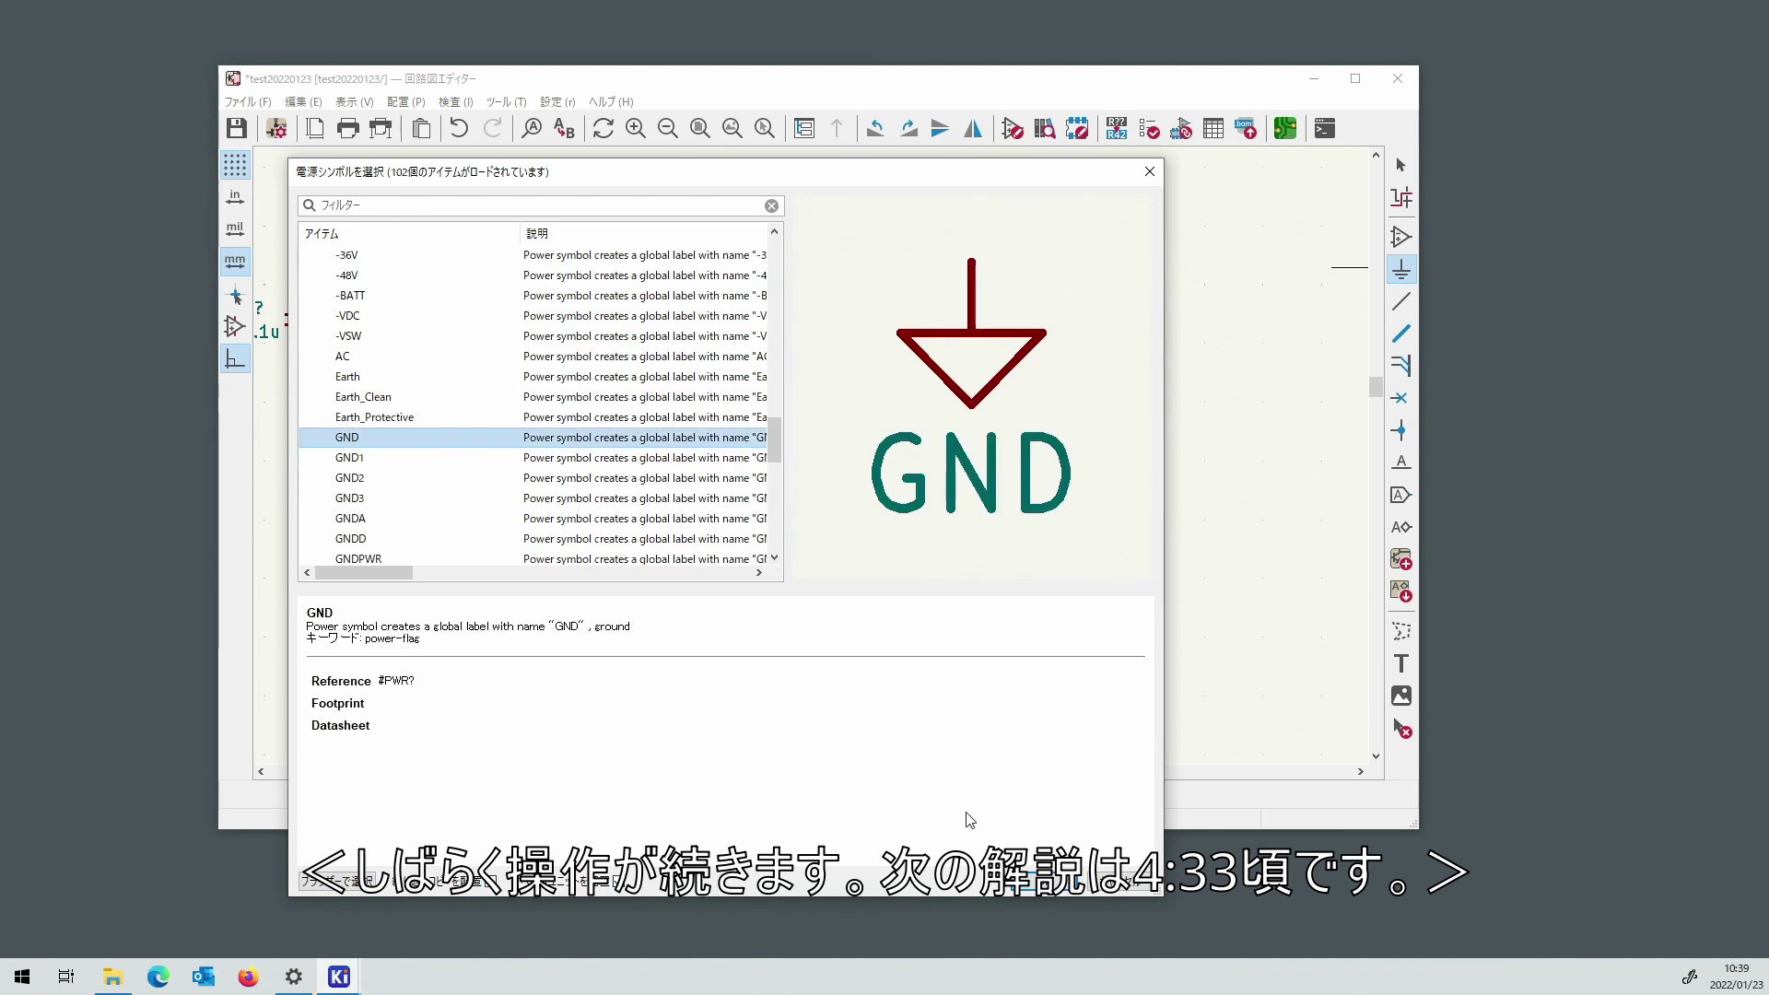
{"action": "left_click", "coordinate": [1021, 886]}
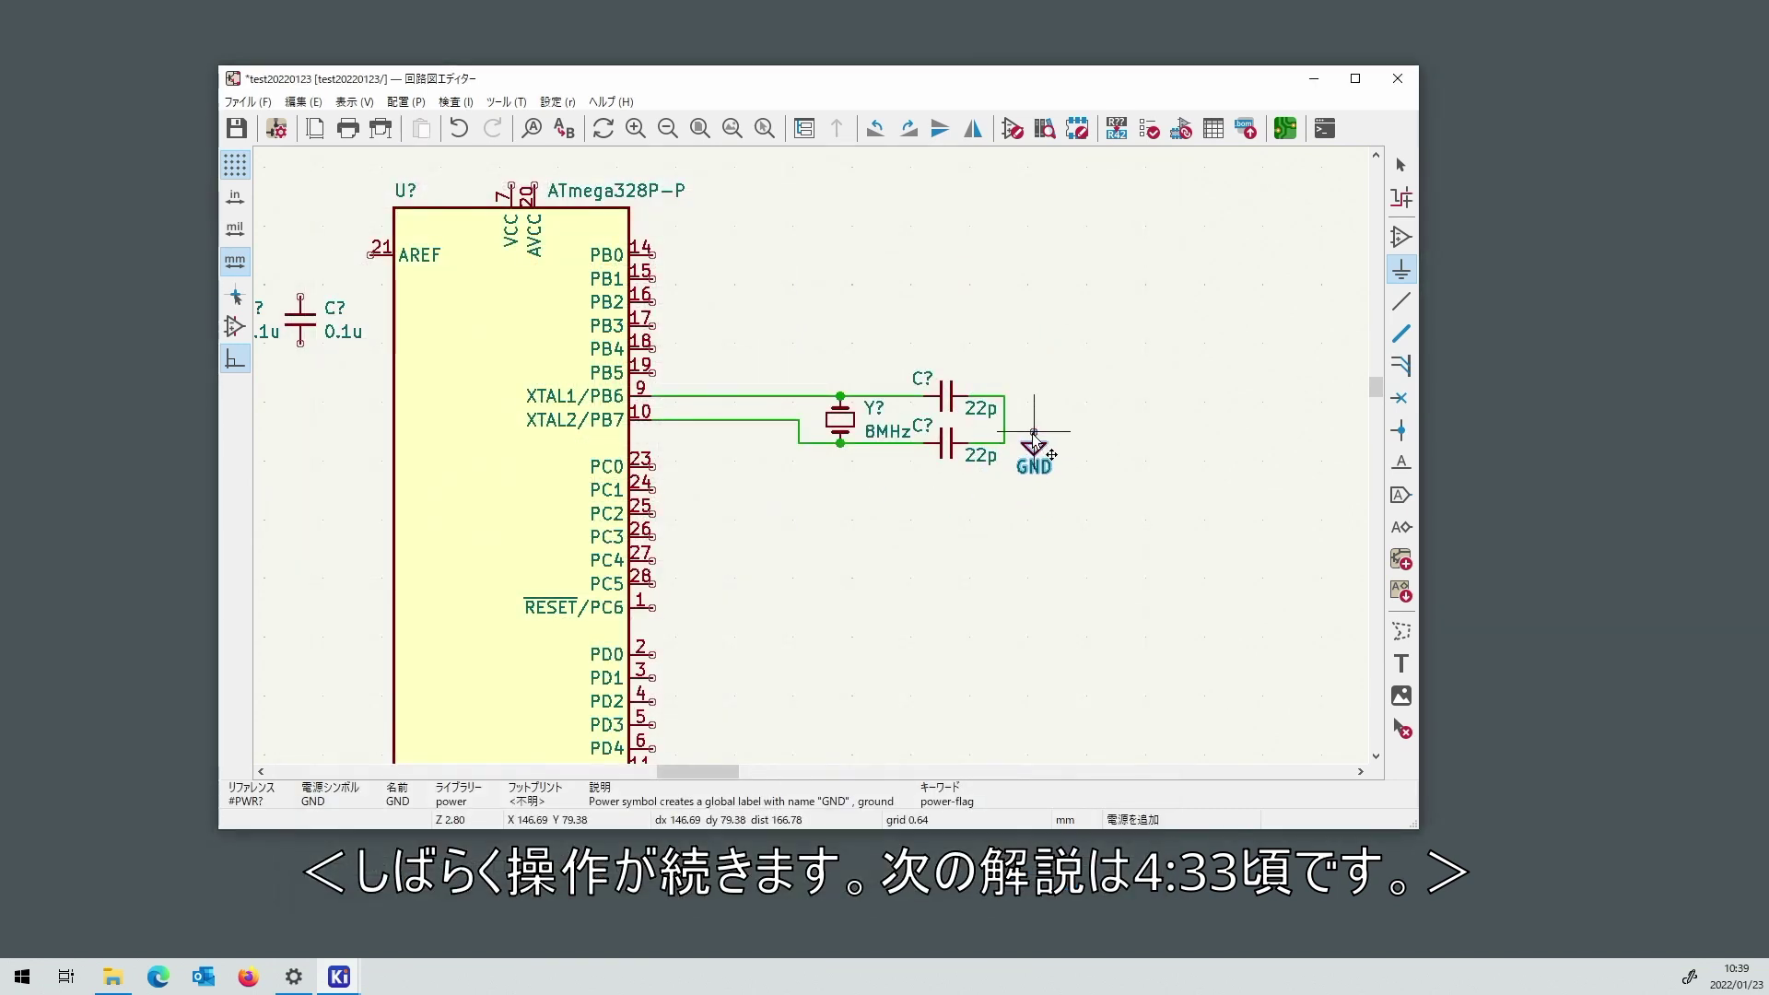
{"action": "scroll", "coordinate": [1034, 433], "scroll_direction": "up", "scroll_amount": 10}
{"action": "left_click", "coordinate": [908, 446]}
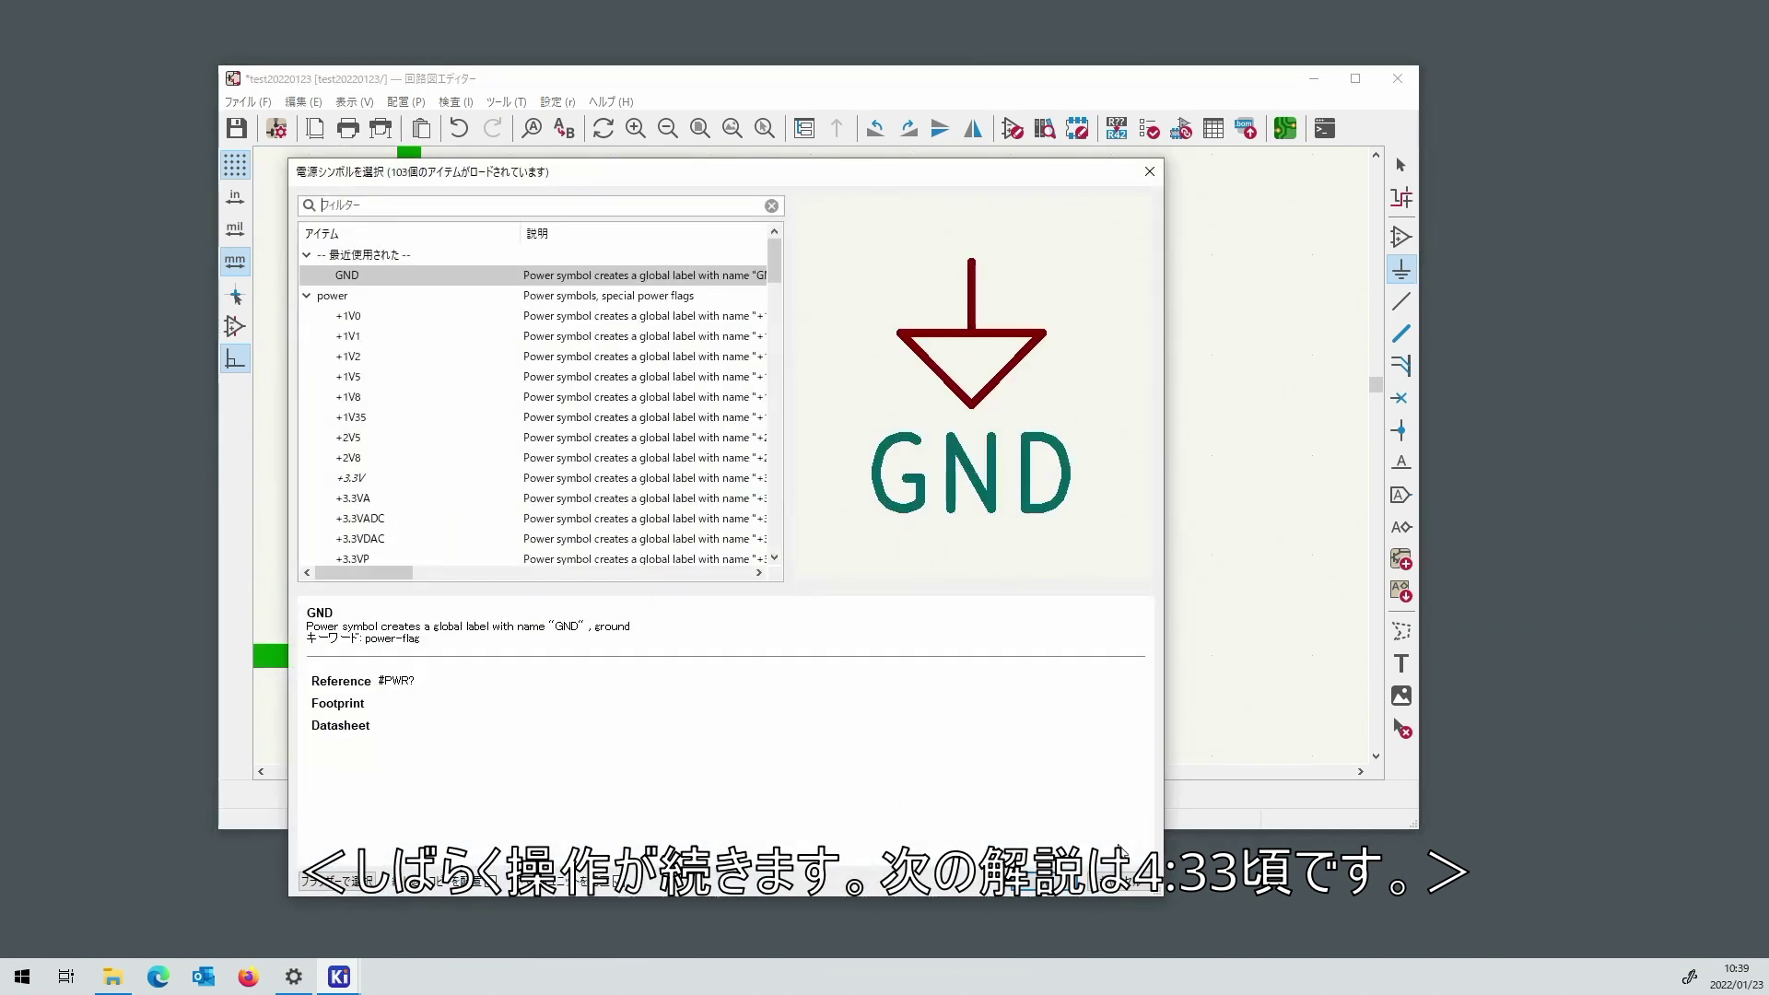
{"action": "key", "text": "Escape"}
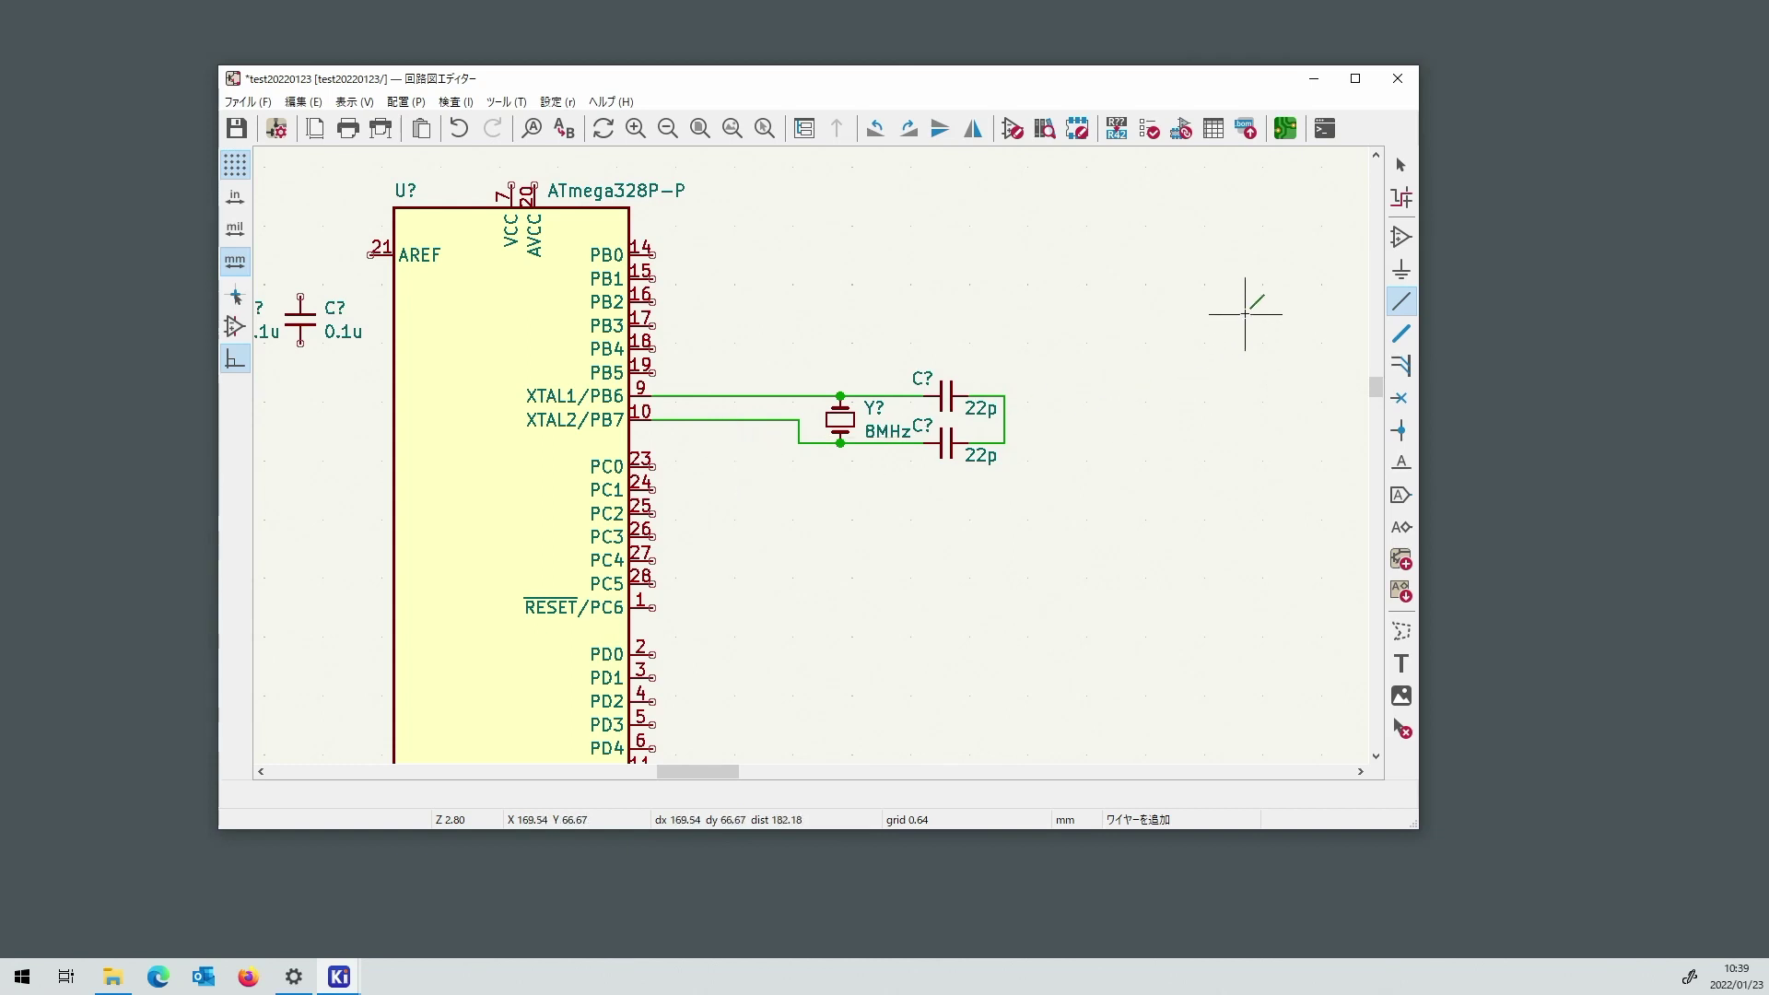
Place one GND symbol from the power library just right of the vertical wire joining the 22p capacitors.
{"action": "left_click", "coordinate": [1401, 268]}
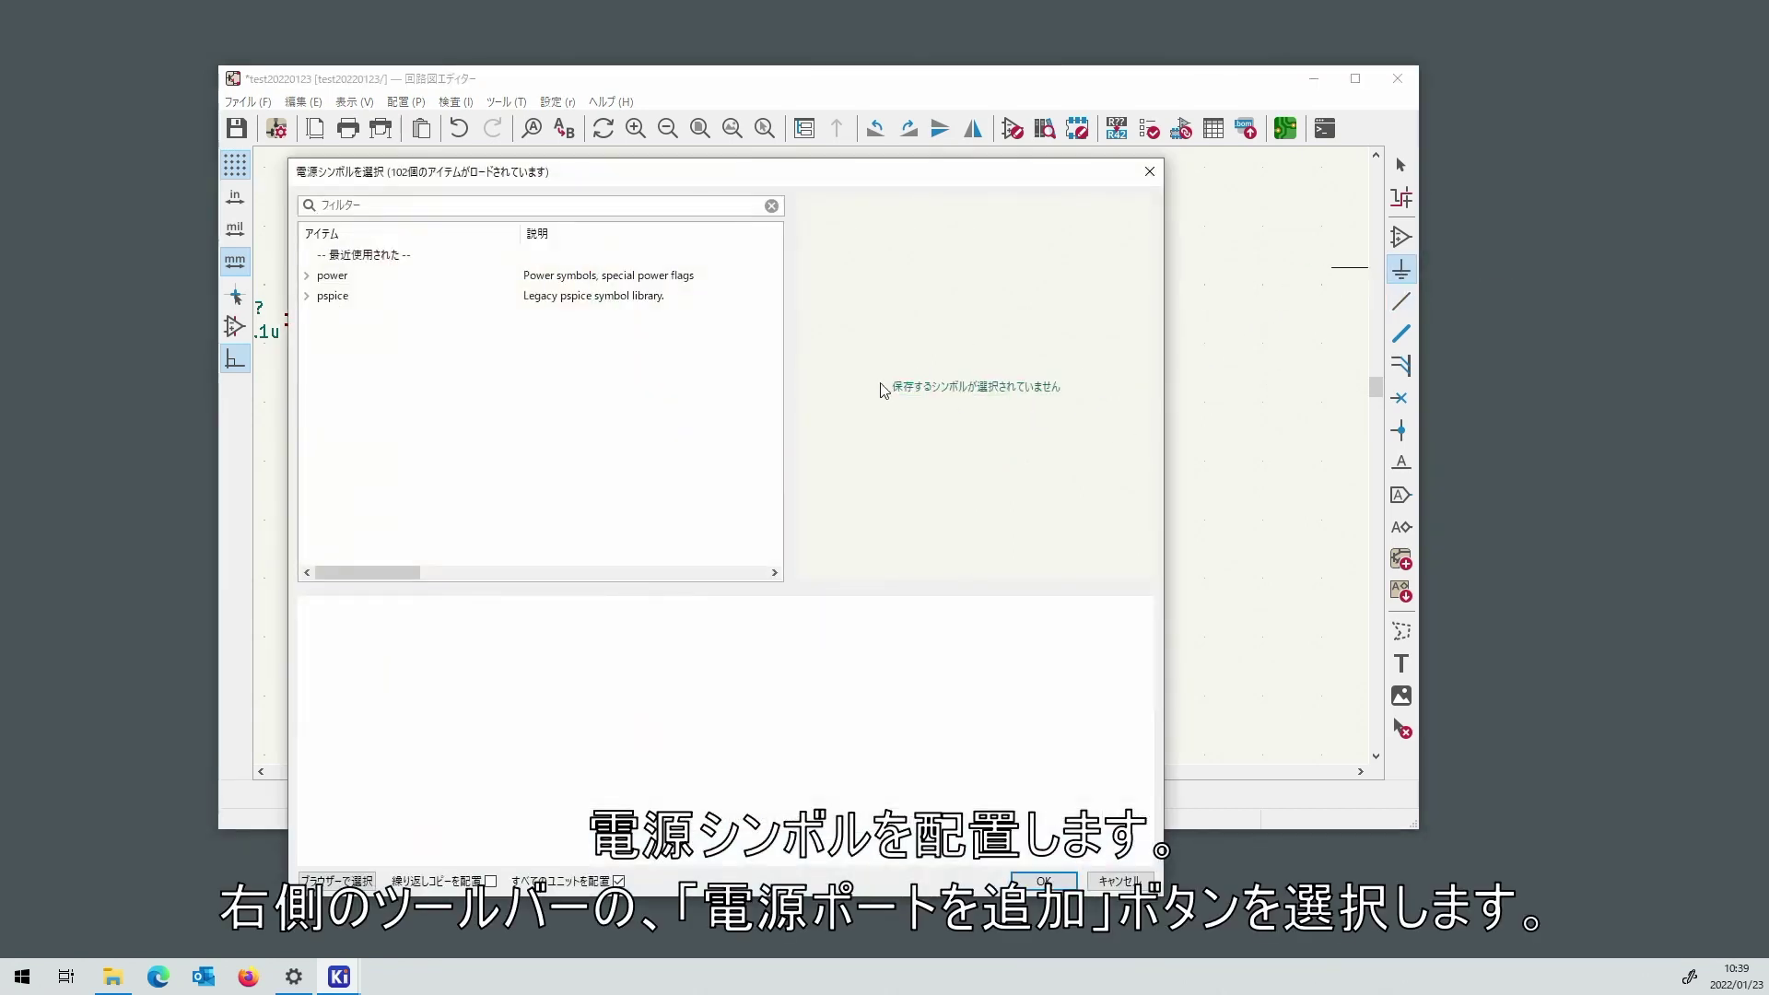
{"action": "left_click", "coordinate": [305, 275]}
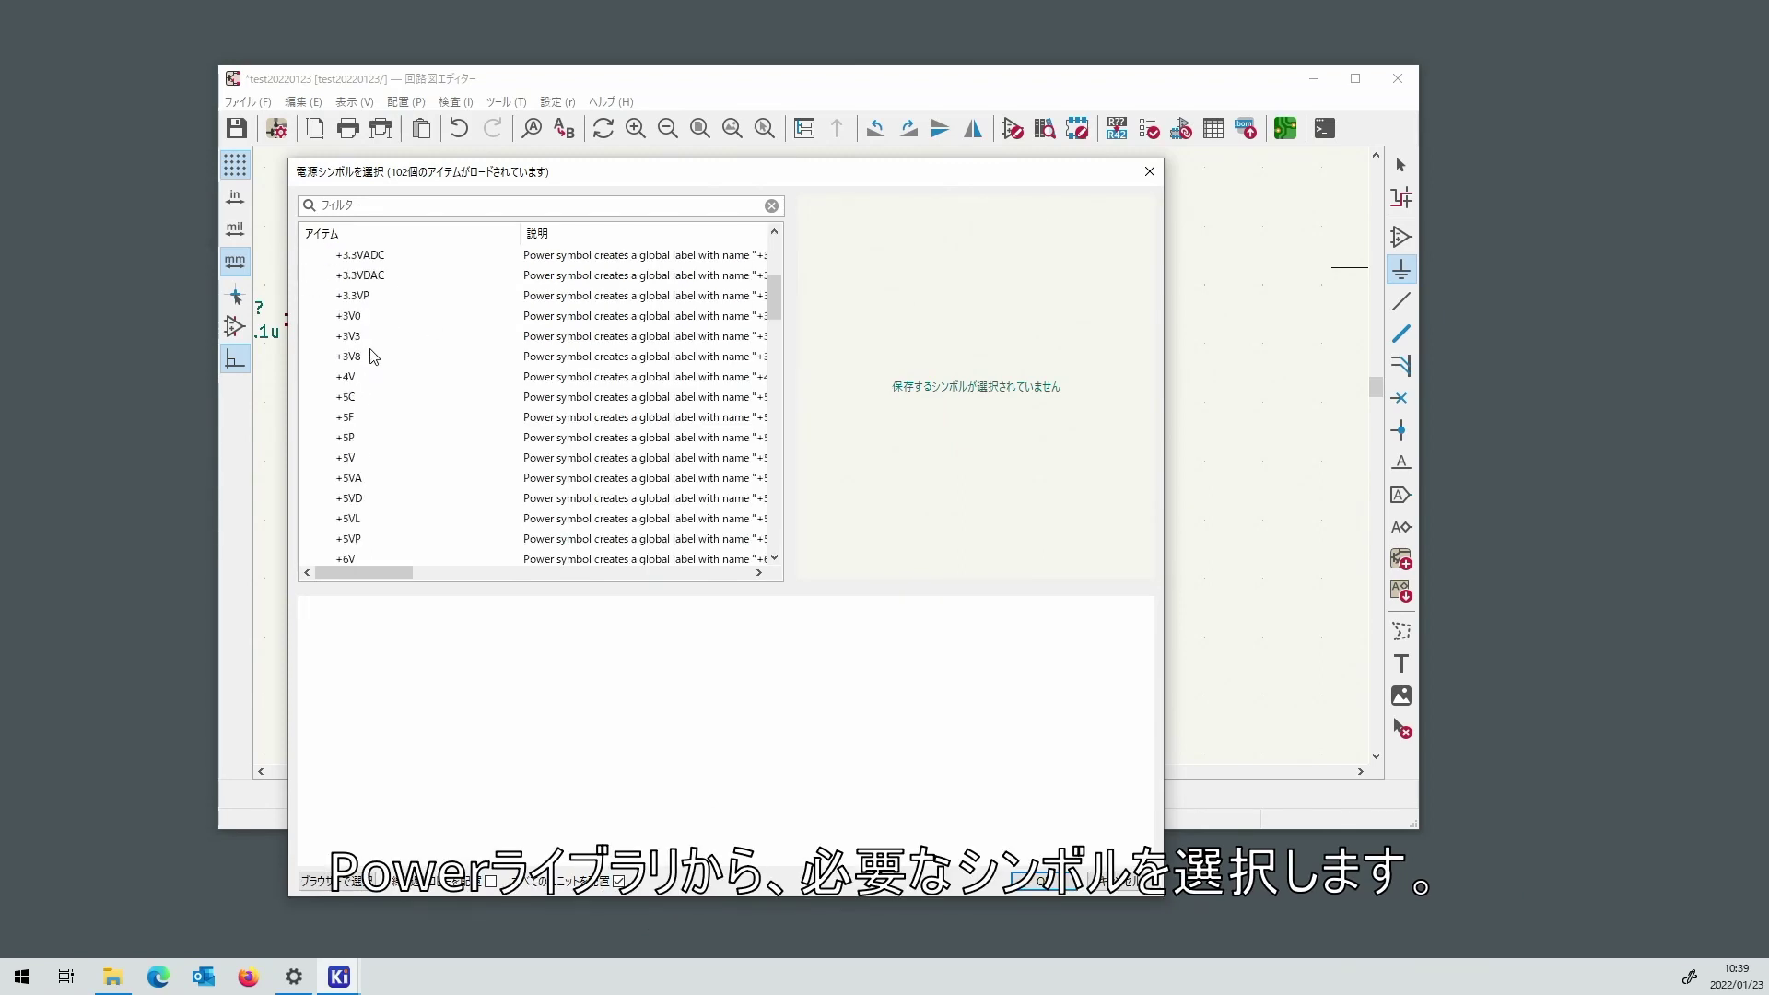
{"action": "scroll", "coordinate": [378, 353], "scroll_direction": "down", "scroll_amount": 10}
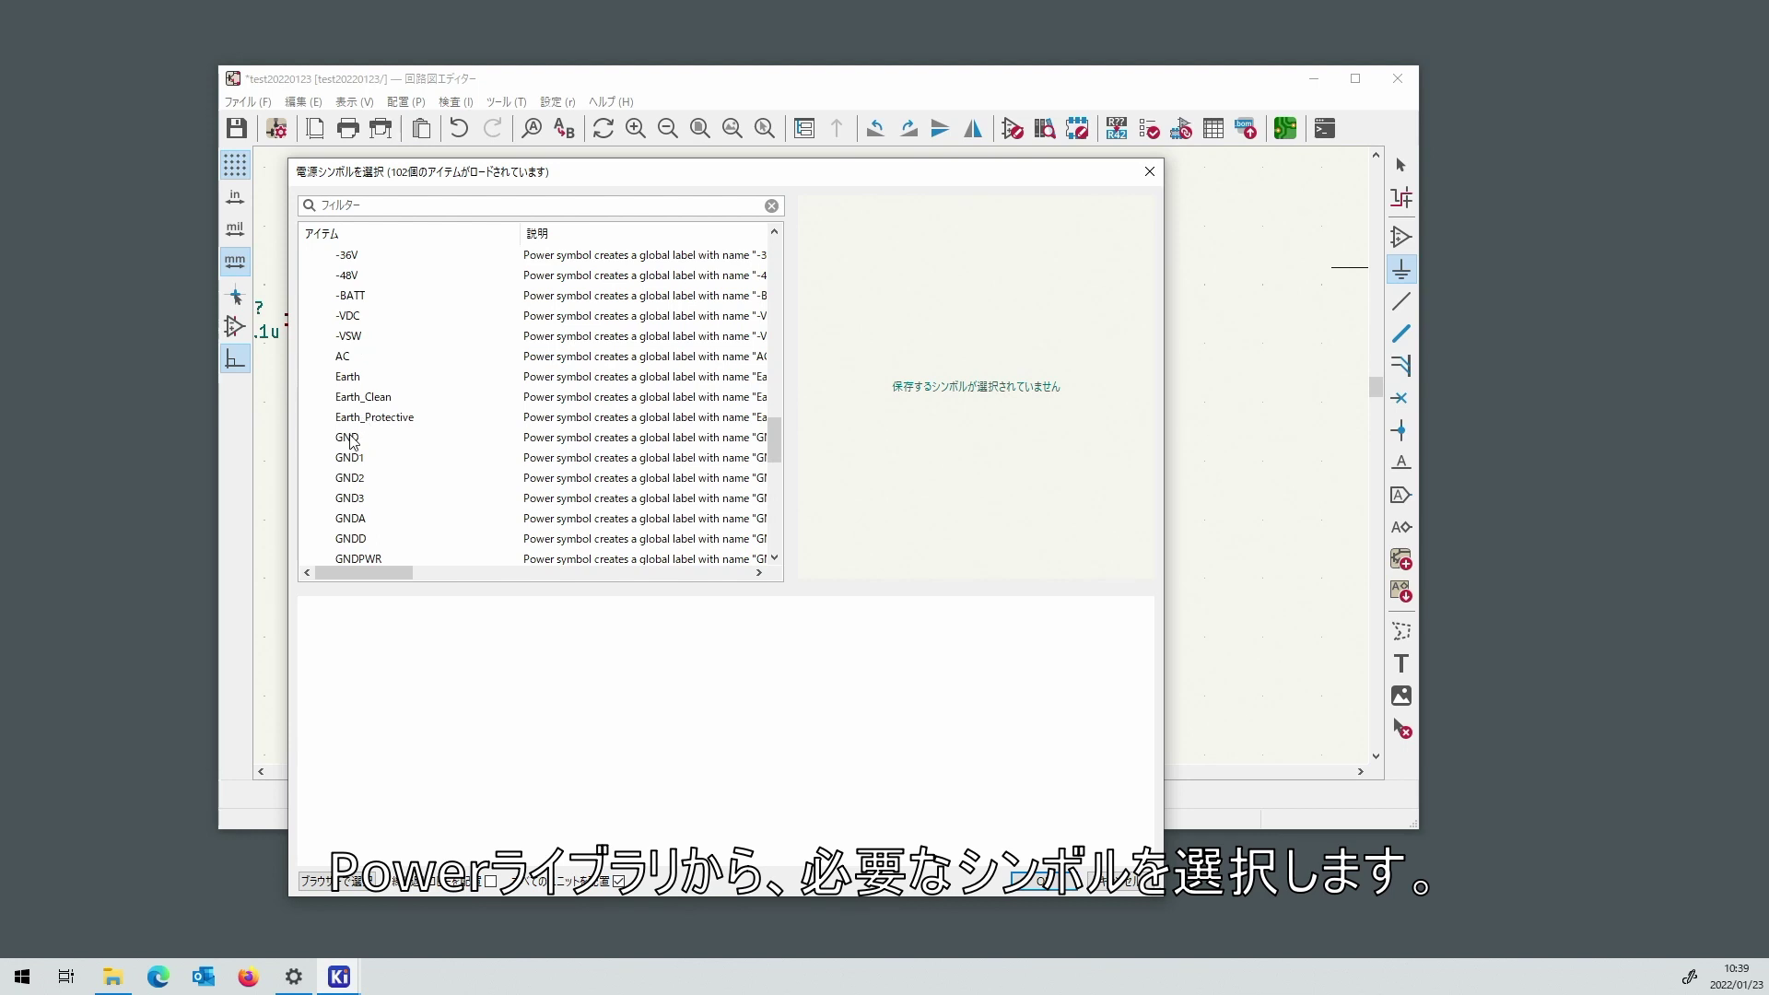
{"action": "left_click", "coordinate": [351, 439]}
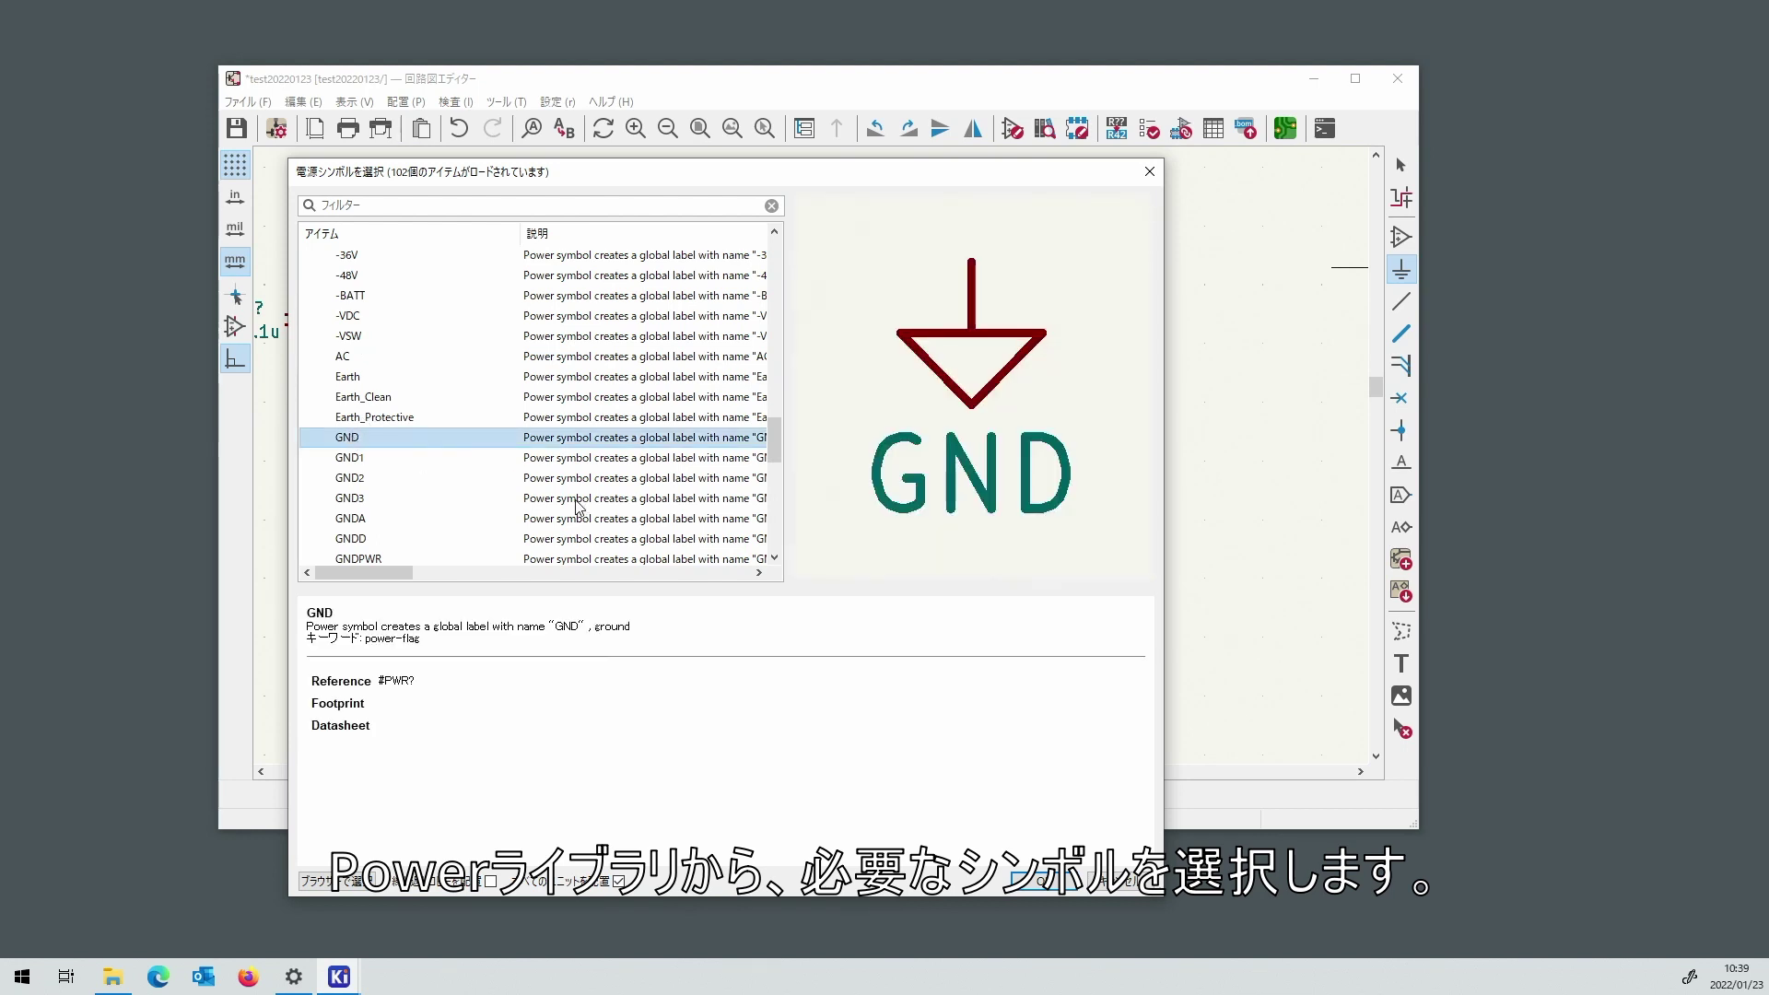
{"action": "left_click", "coordinate": [1022, 882]}
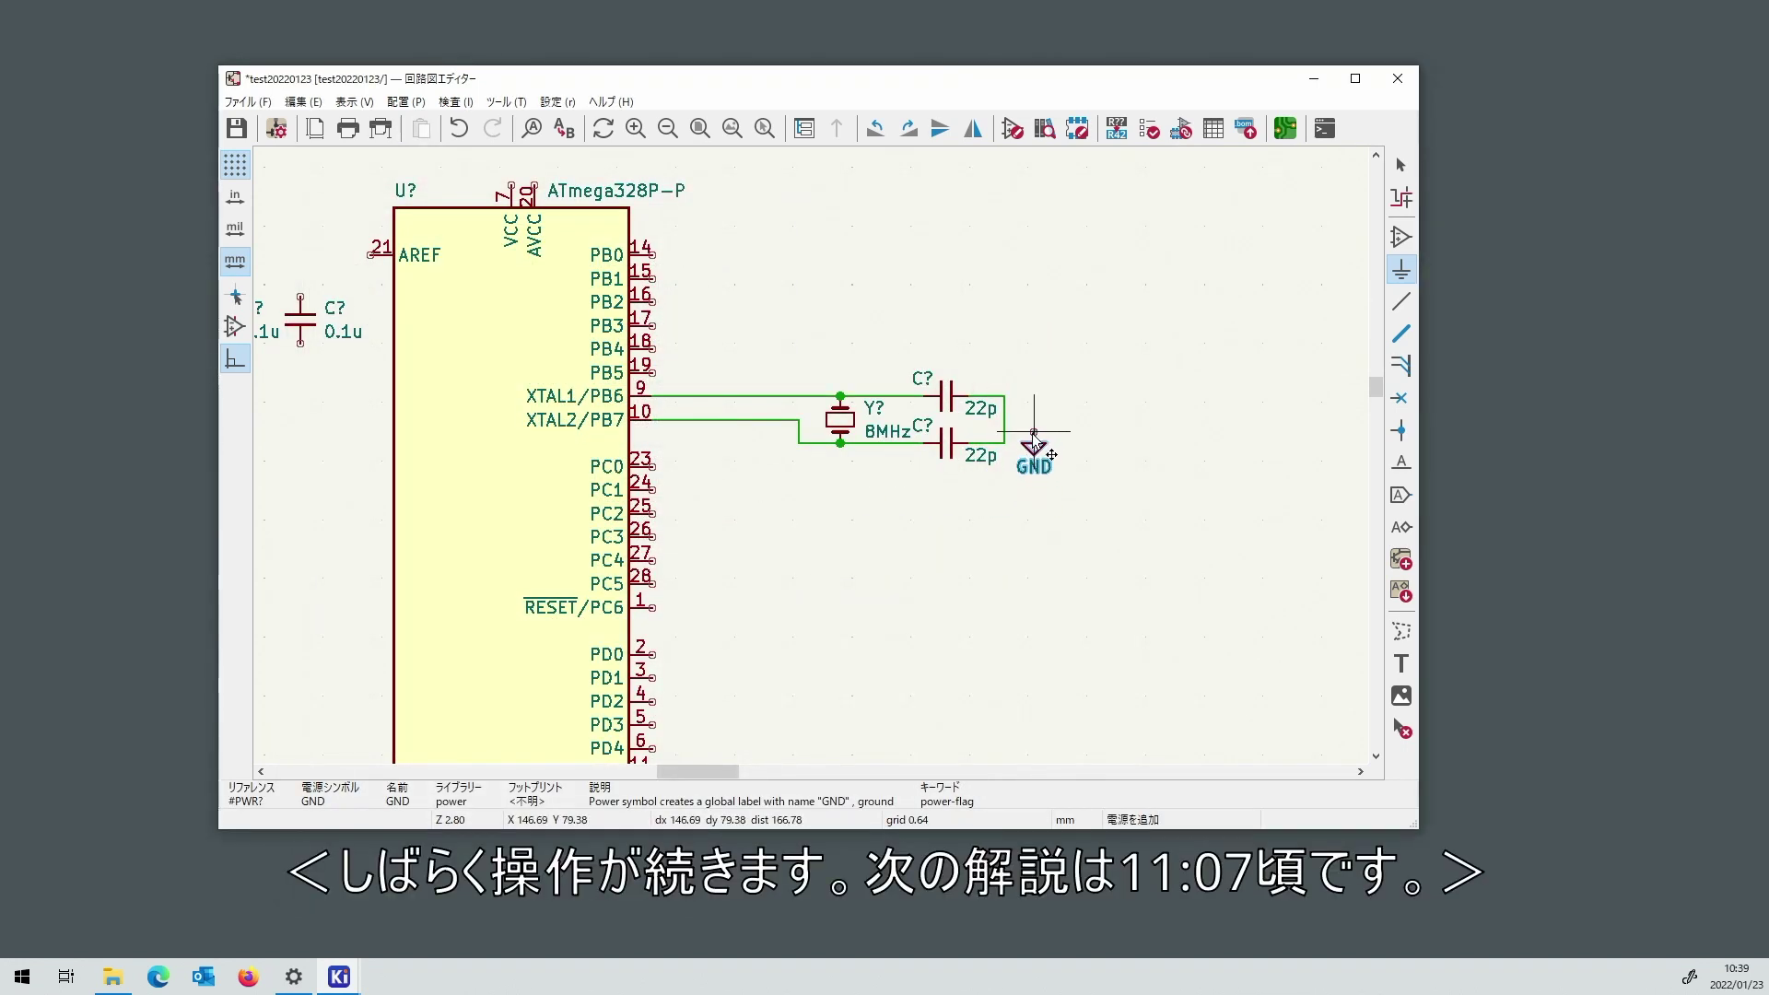
{"action": "scroll", "coordinate": [1039, 477], "scroll_direction": "up", "scroll_amount": 10}
{"action": "left_click", "coordinate": [892, 453]}
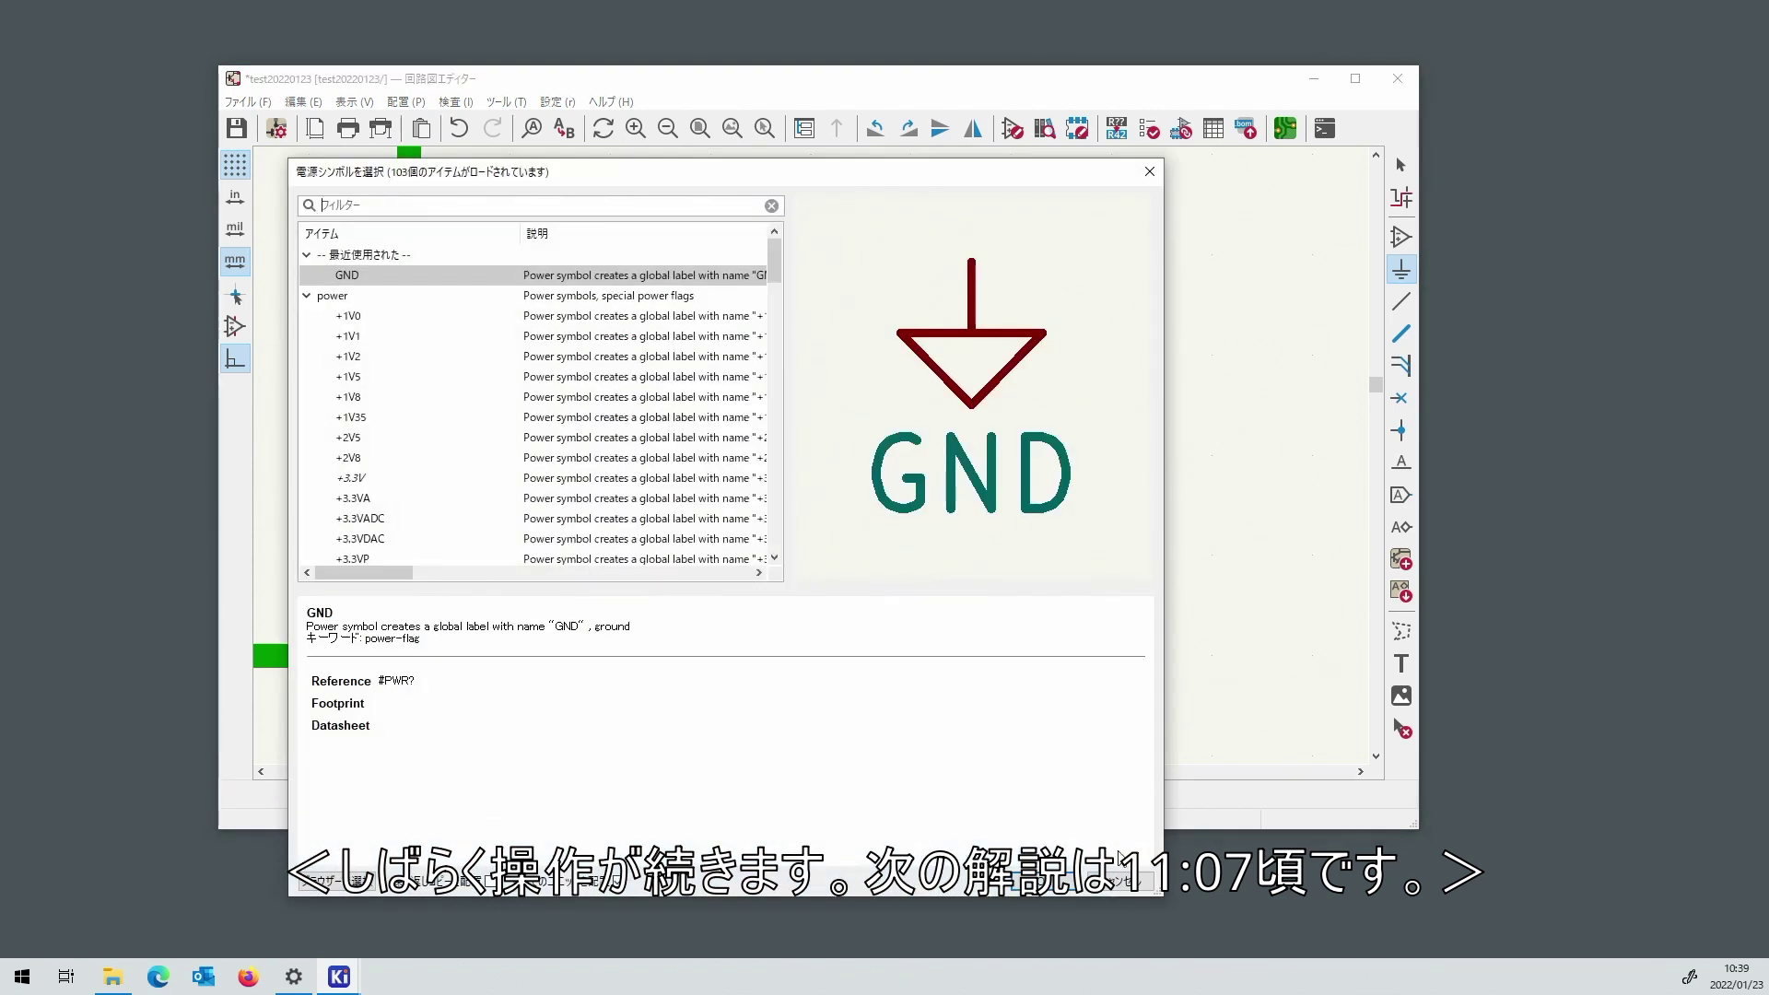
{"action": "left_click", "coordinate": [1119, 880]}
Wire the GND symbol's pin up and across to the middle of the vertical wire joining the two 22p capacitors.
{"action": "key", "text": "w"}
{"action": "left_click", "coordinate": [909, 437]}
{"action": "scroll", "coordinate": [908, 437], "scroll_direction": "down", "scroll_amount": 4}
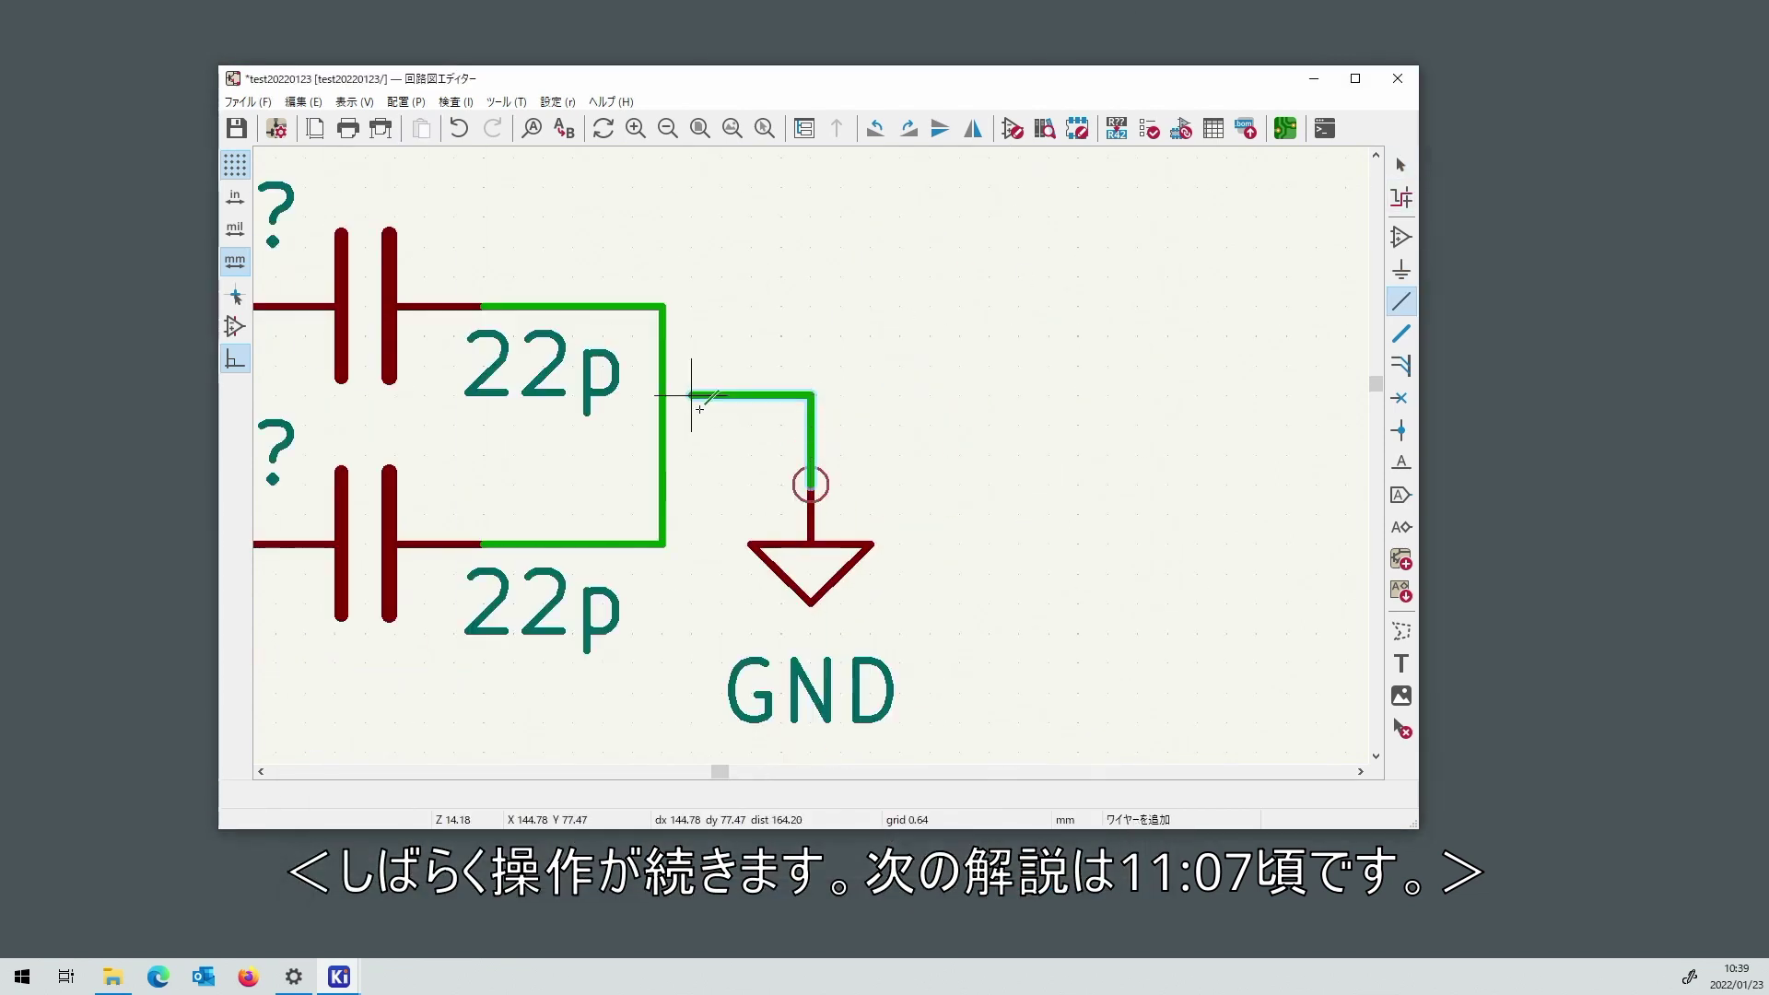
{"action": "left_click", "coordinate": [664, 395]}
{"action": "scroll", "coordinate": [673, 405], "scroll_direction": "down", "scroll_amount": 5}
{"action": "key", "text": "Escape"}
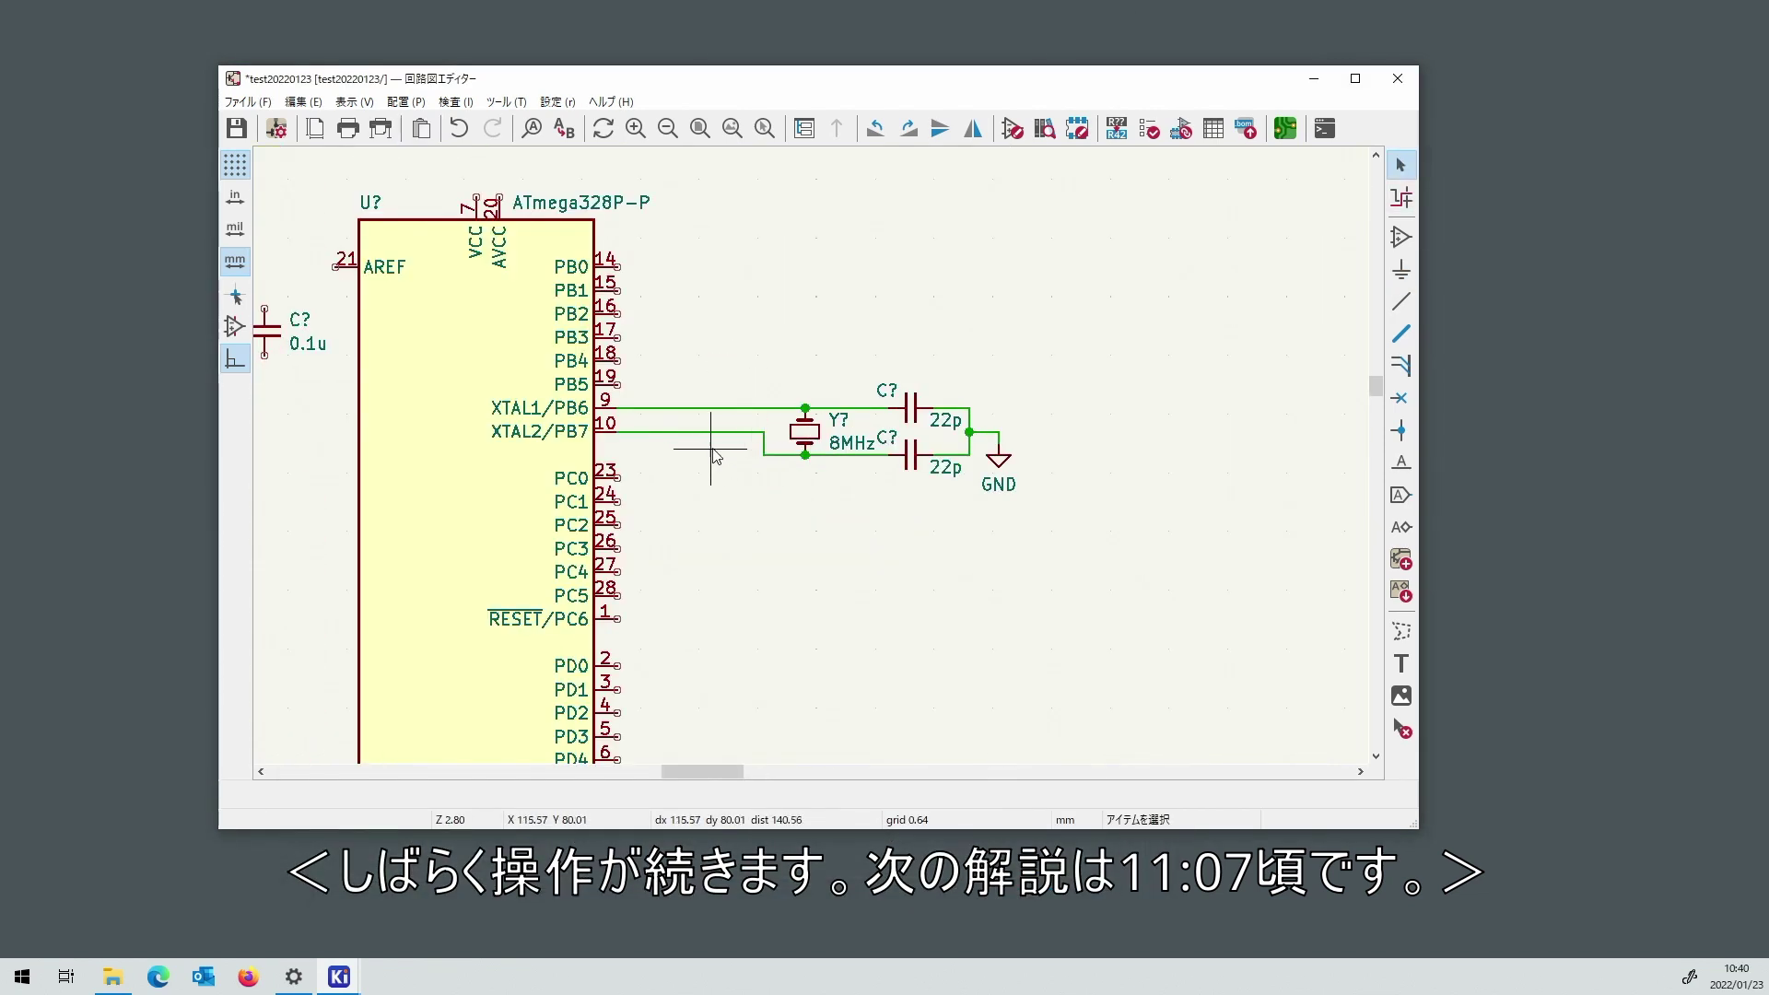
Place a VCC symbol from the power library directly above the ATmega328P-P's VCC pin 7.
{"action": "scroll", "coordinate": [719, 480], "scroll_direction": "down", "scroll_amount": 1}
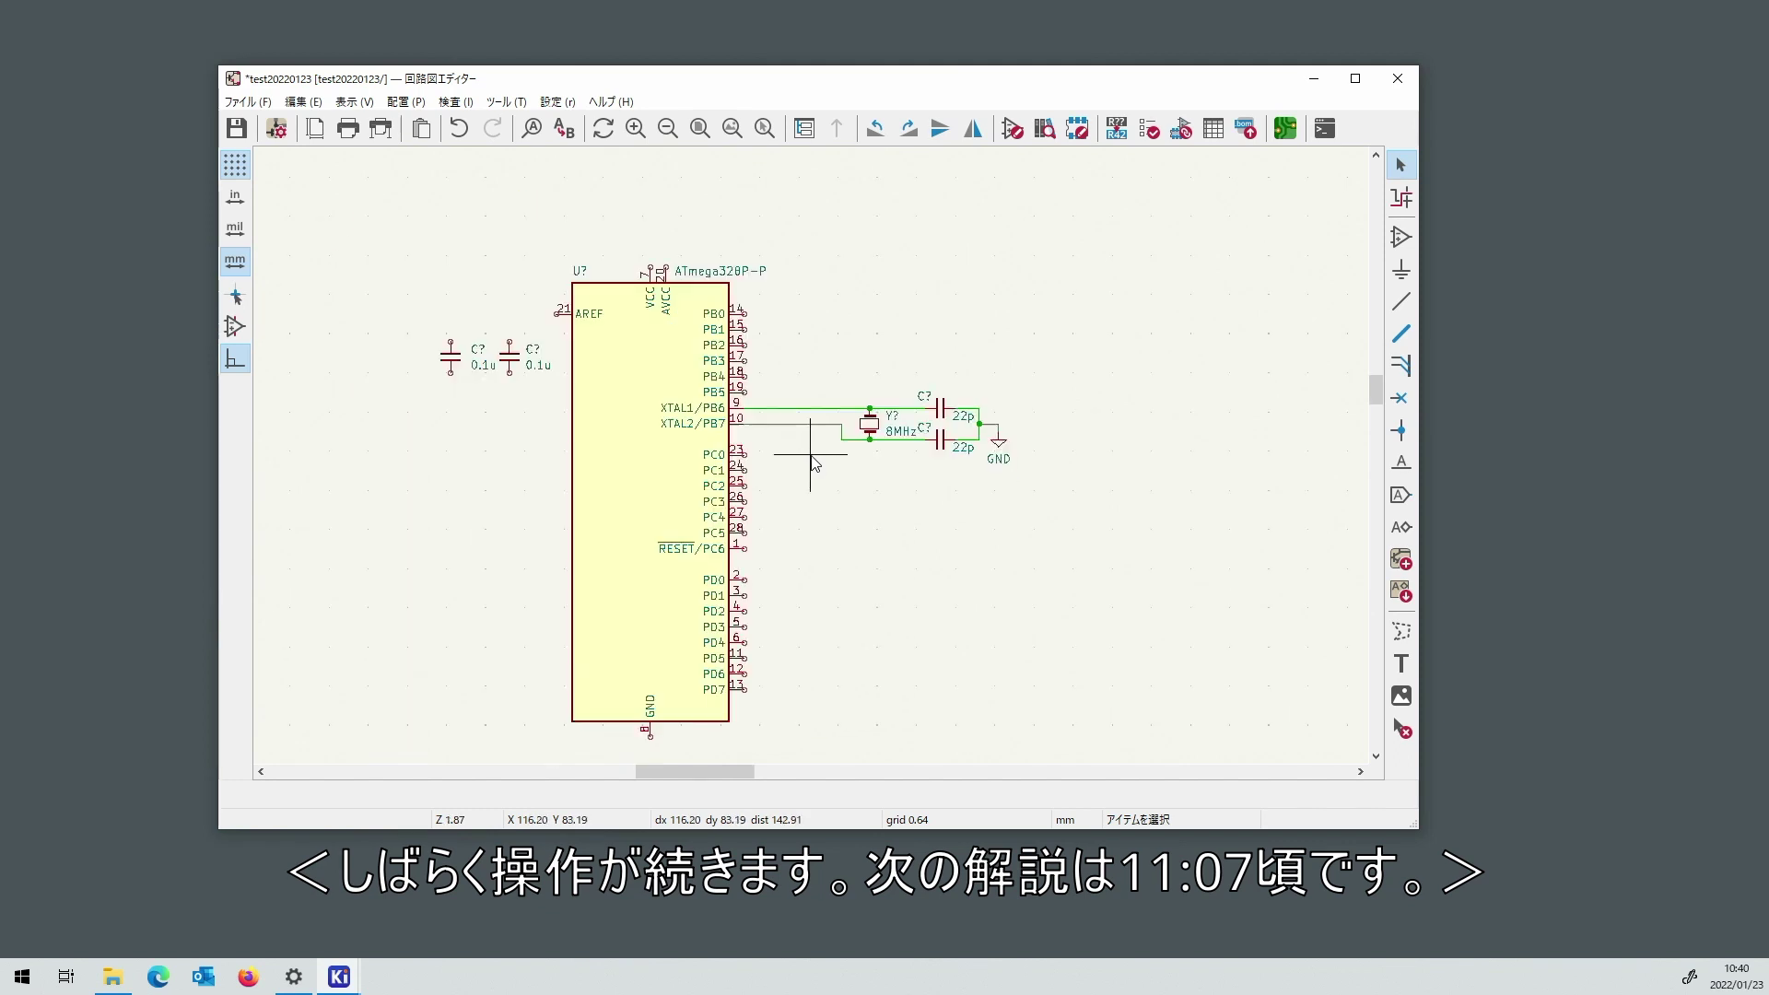
{"action": "left_click", "coordinate": [1402, 269]}
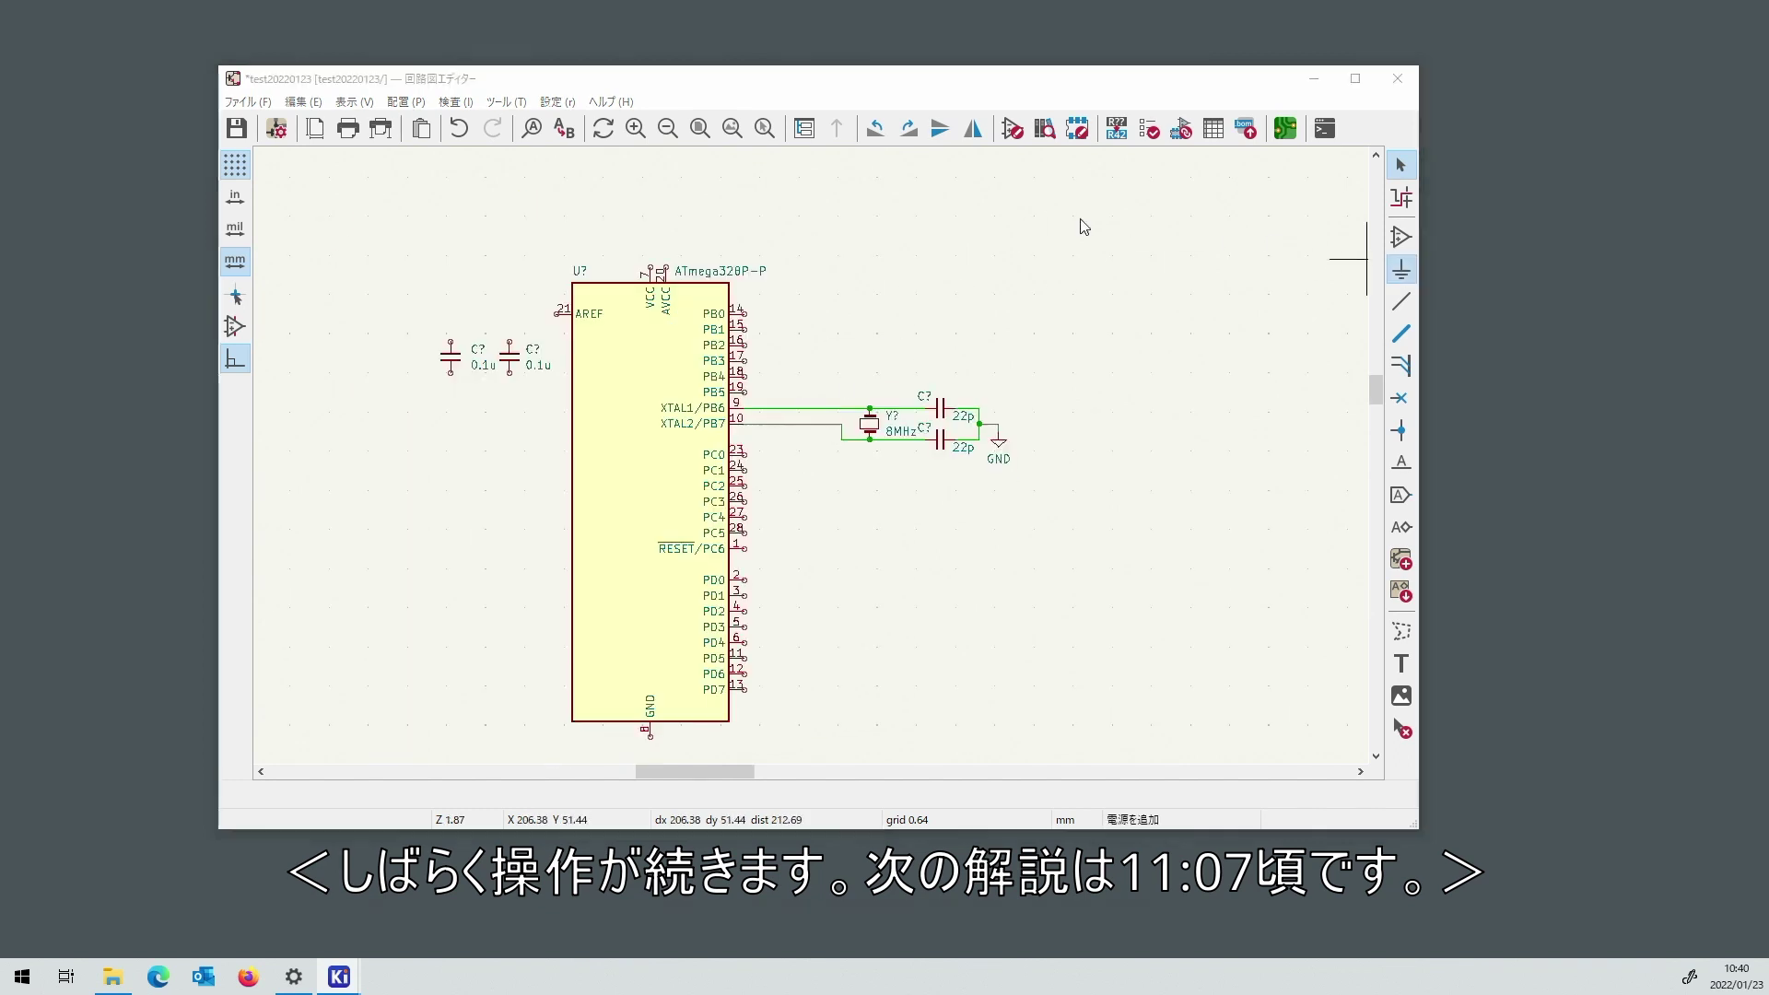
{"action": "left_click", "coordinate": [1350, 258]}
{"action": "scroll", "coordinate": [607, 366], "scroll_direction": "down", "scroll_amount": 15}
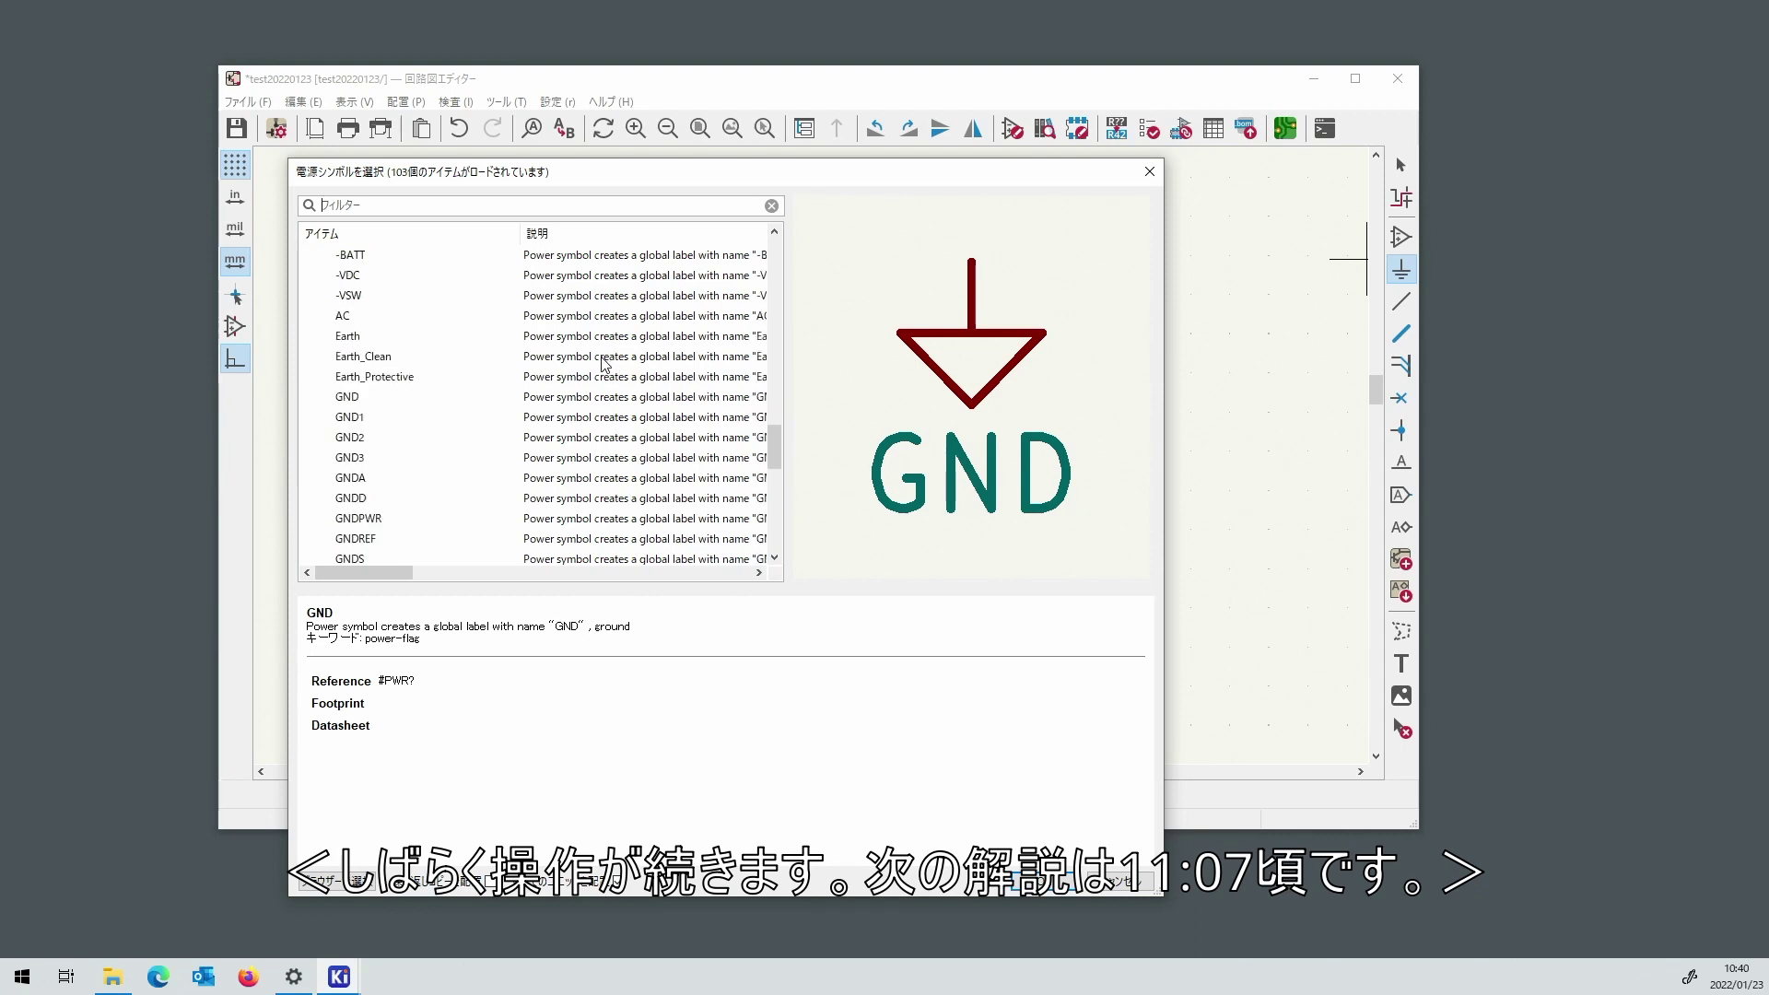
{"action": "scroll", "coordinate": [607, 366], "scroll_direction": "down", "scroll_amount": 3}
{"action": "left_click", "coordinate": [339, 479]}
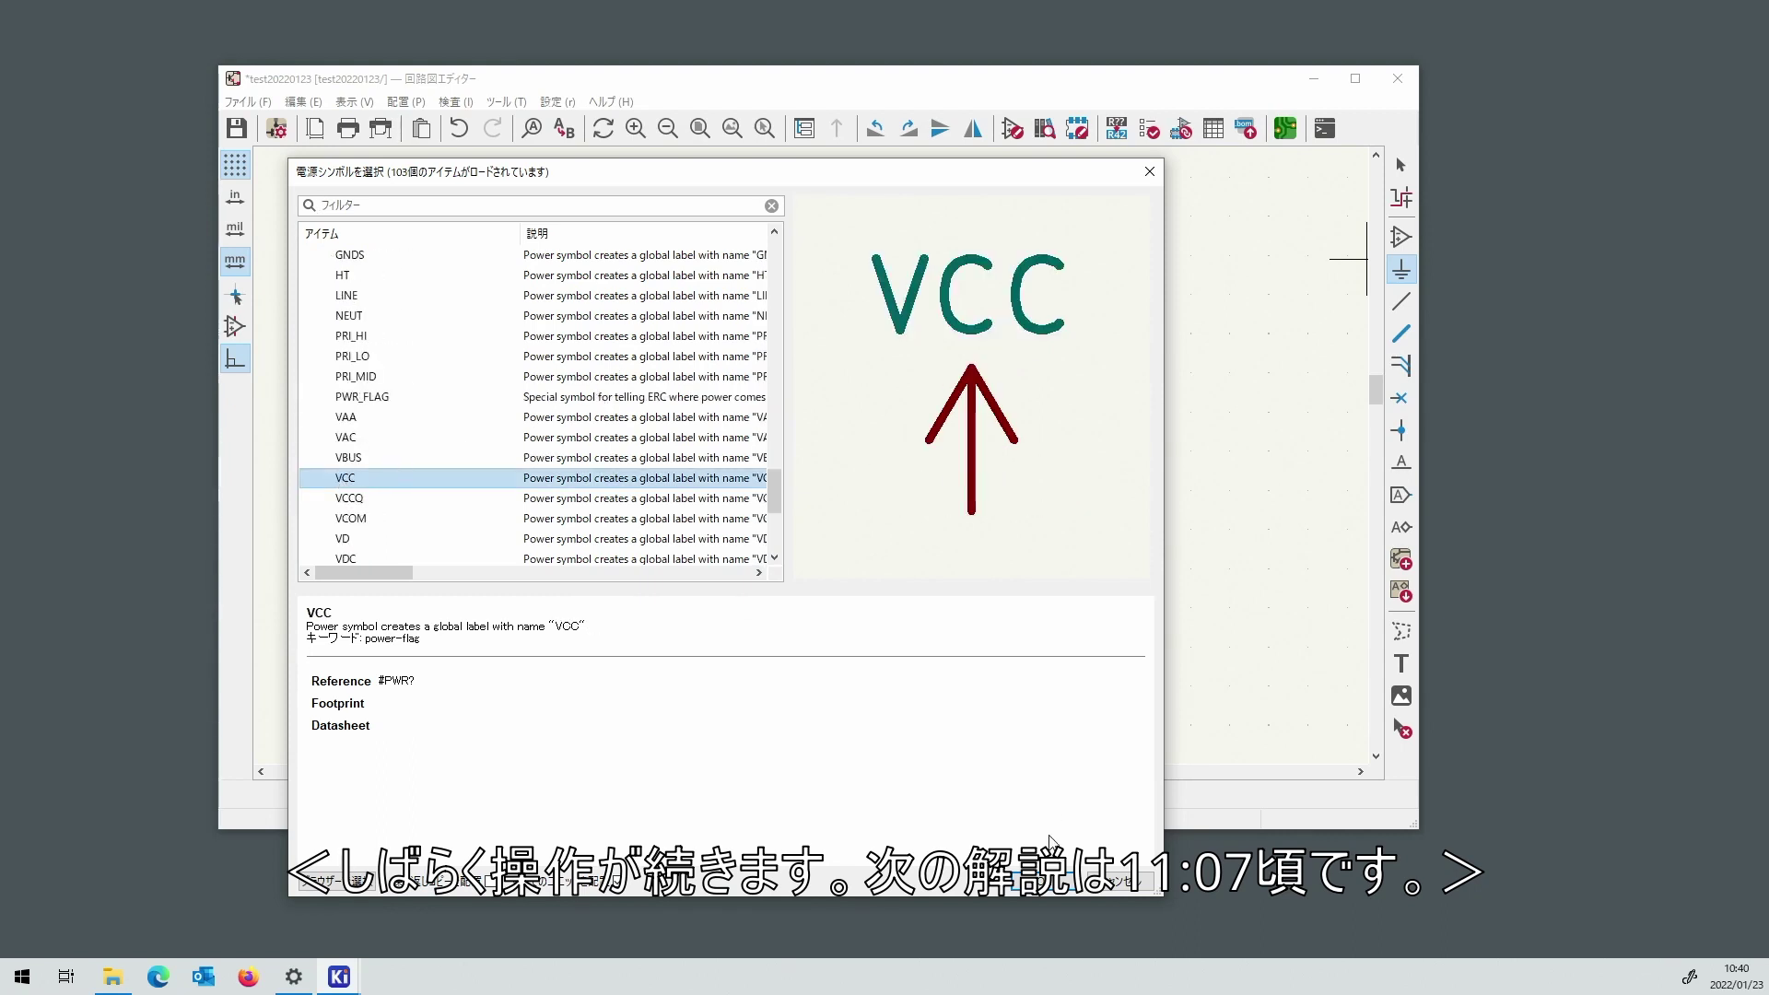
{"action": "left_click", "coordinate": [1050, 879]}
{"action": "scroll", "coordinate": [592, 214], "scroll_direction": "up", "scroll_amount": 5}
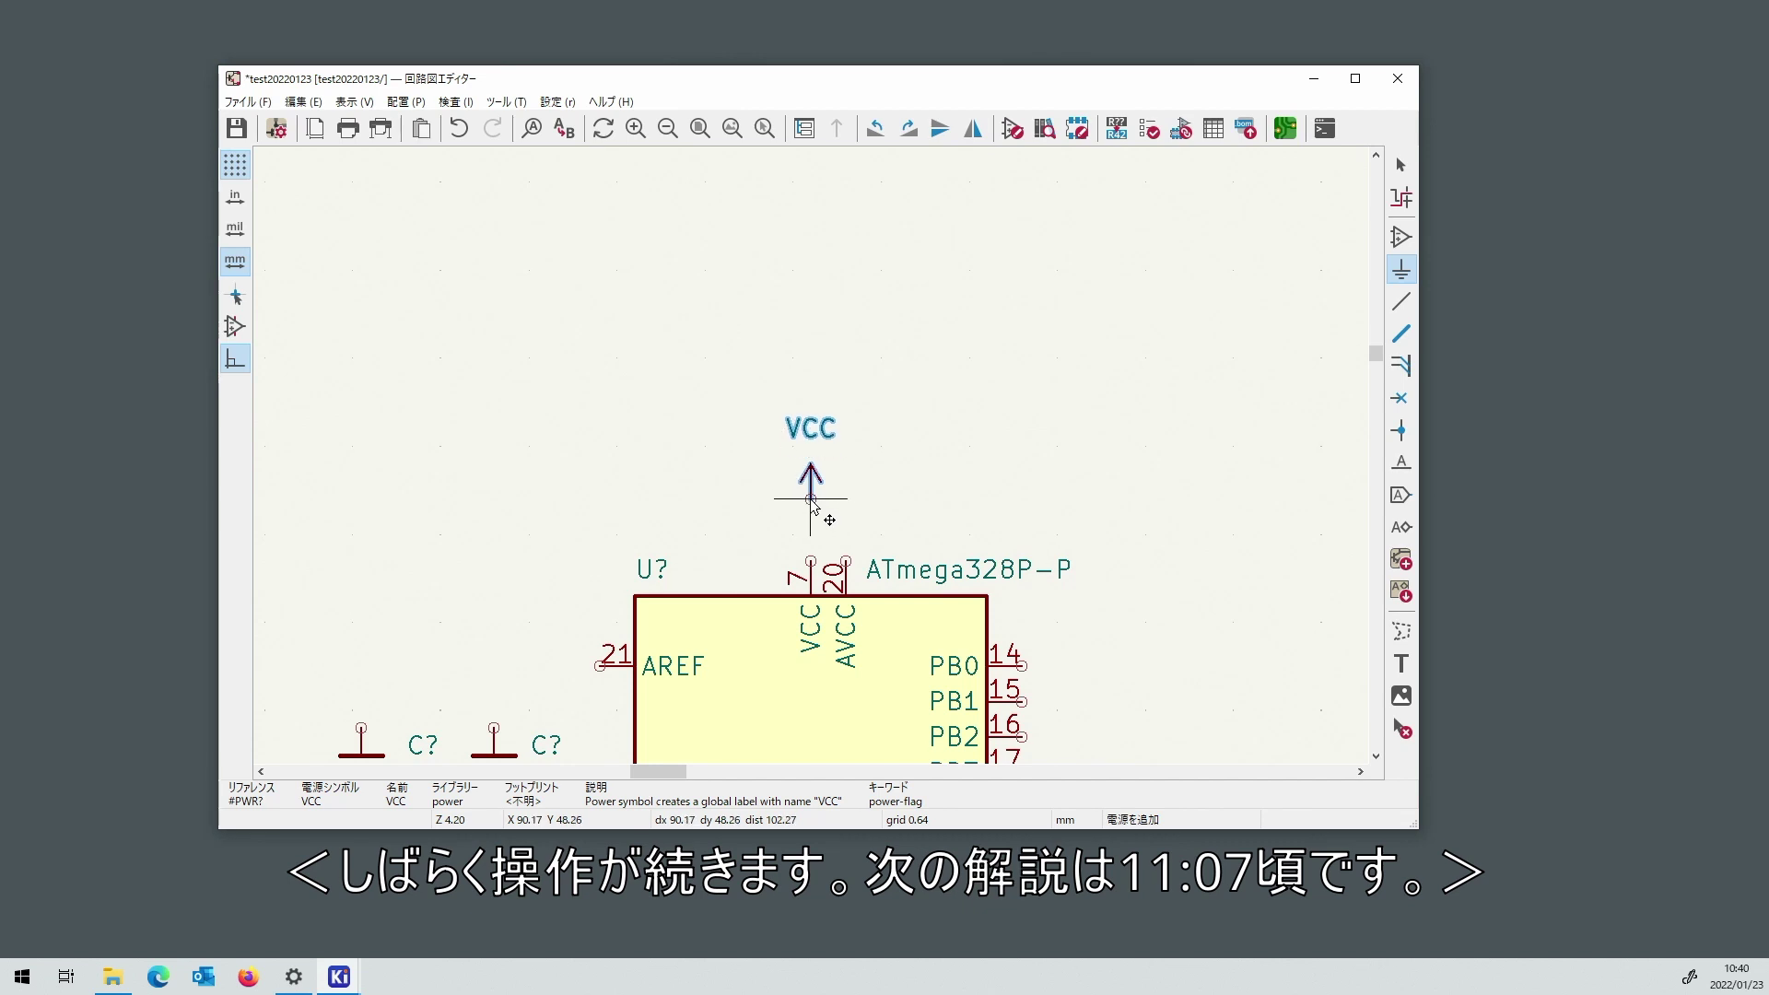
{"action": "left_click", "coordinate": [810, 498]}
Place another VCC power symbol directly above the left 0.1u capacitor.
{"action": "scroll", "coordinate": [781, 454], "scroll_direction": "down", "scroll_amount": 2}
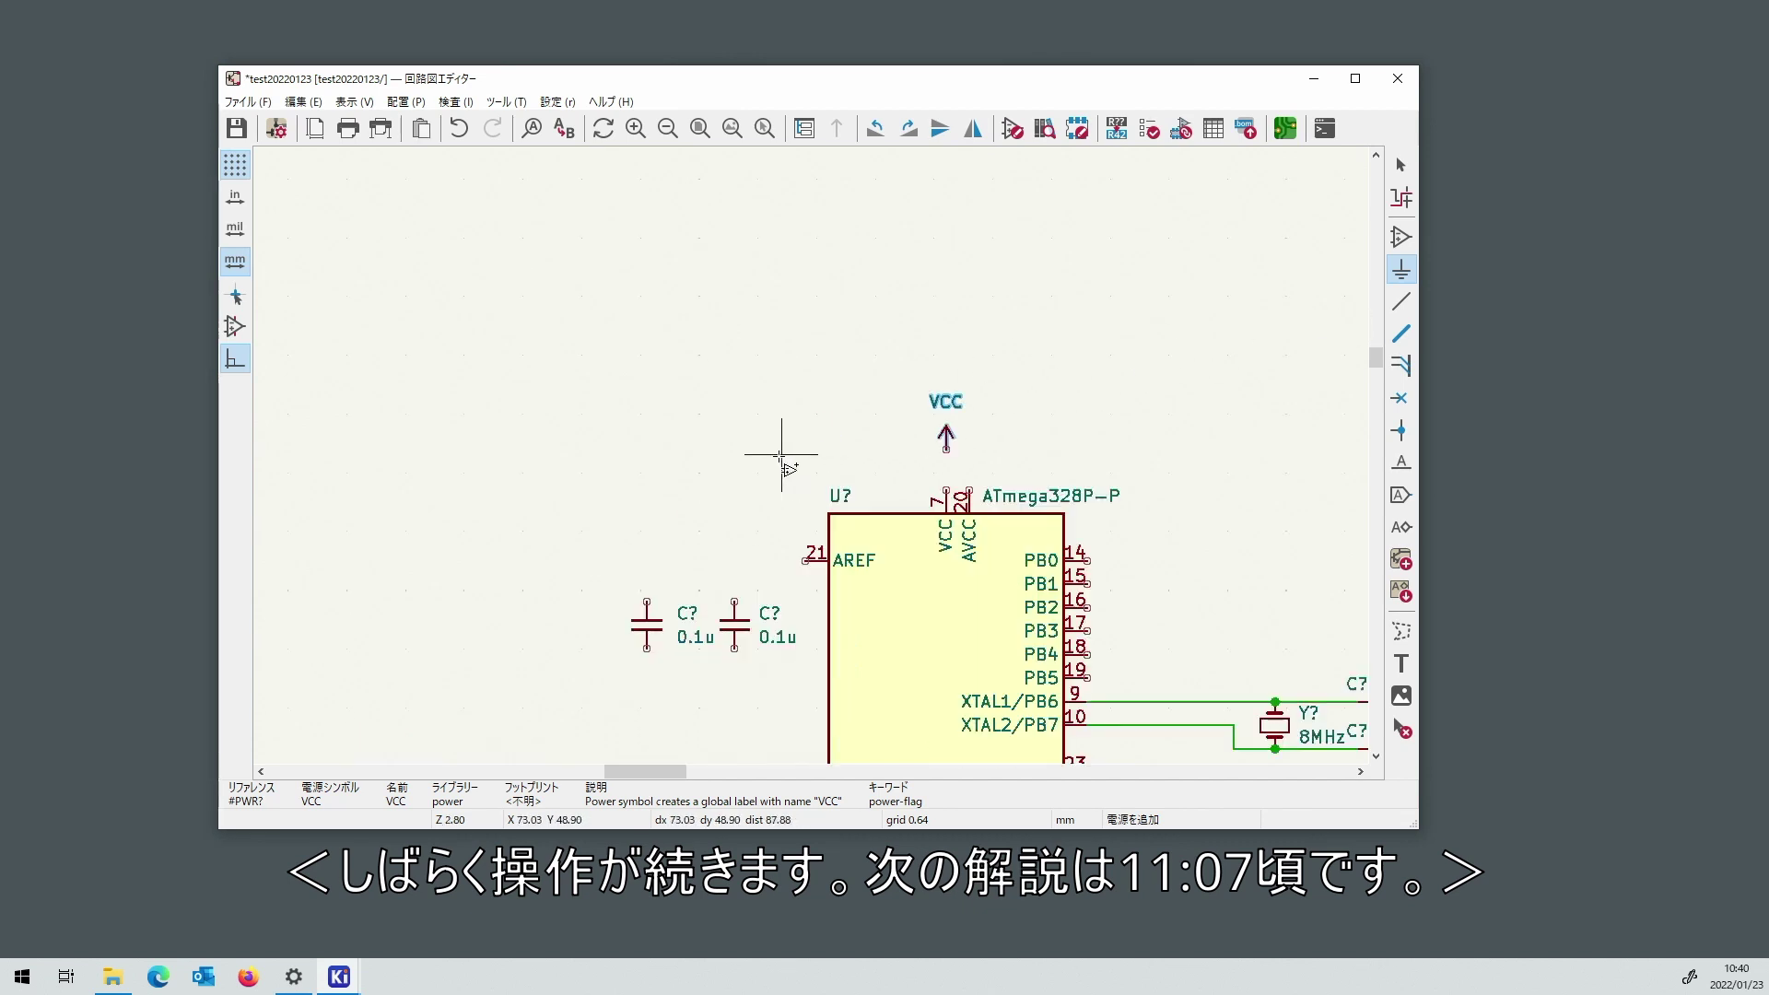
{"action": "left_click", "coordinate": [647, 528]}
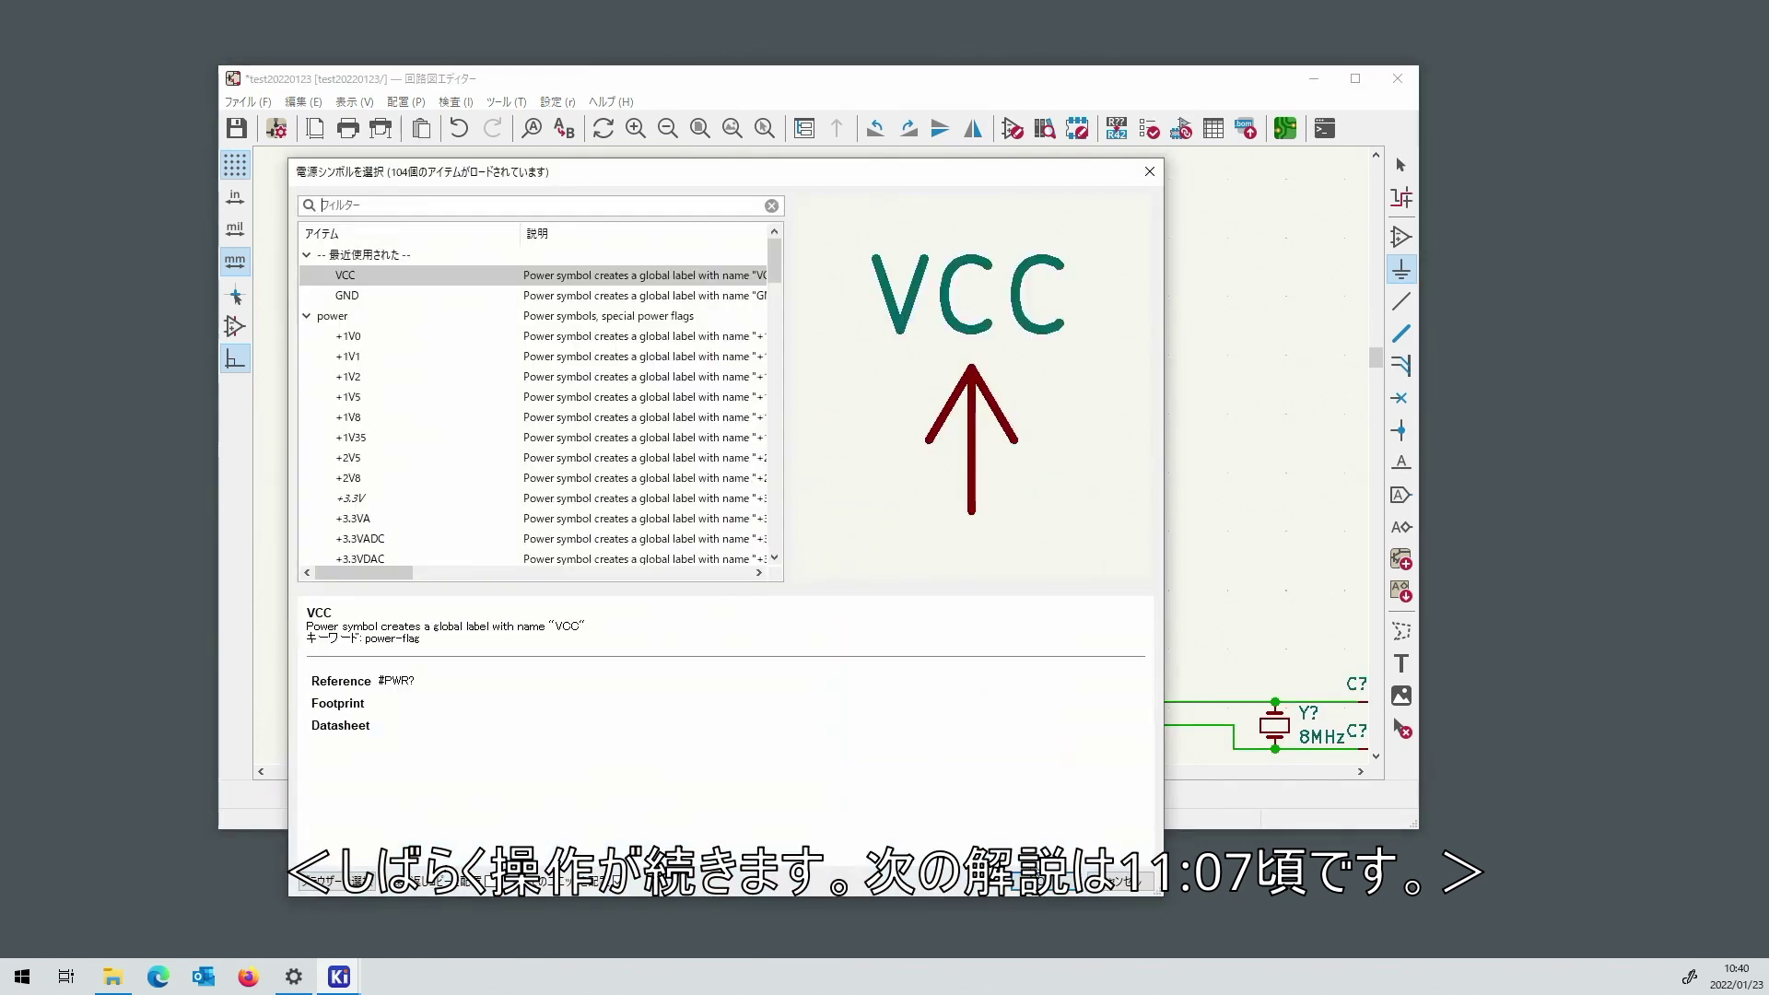
{"action": "key", "text": "Return"}
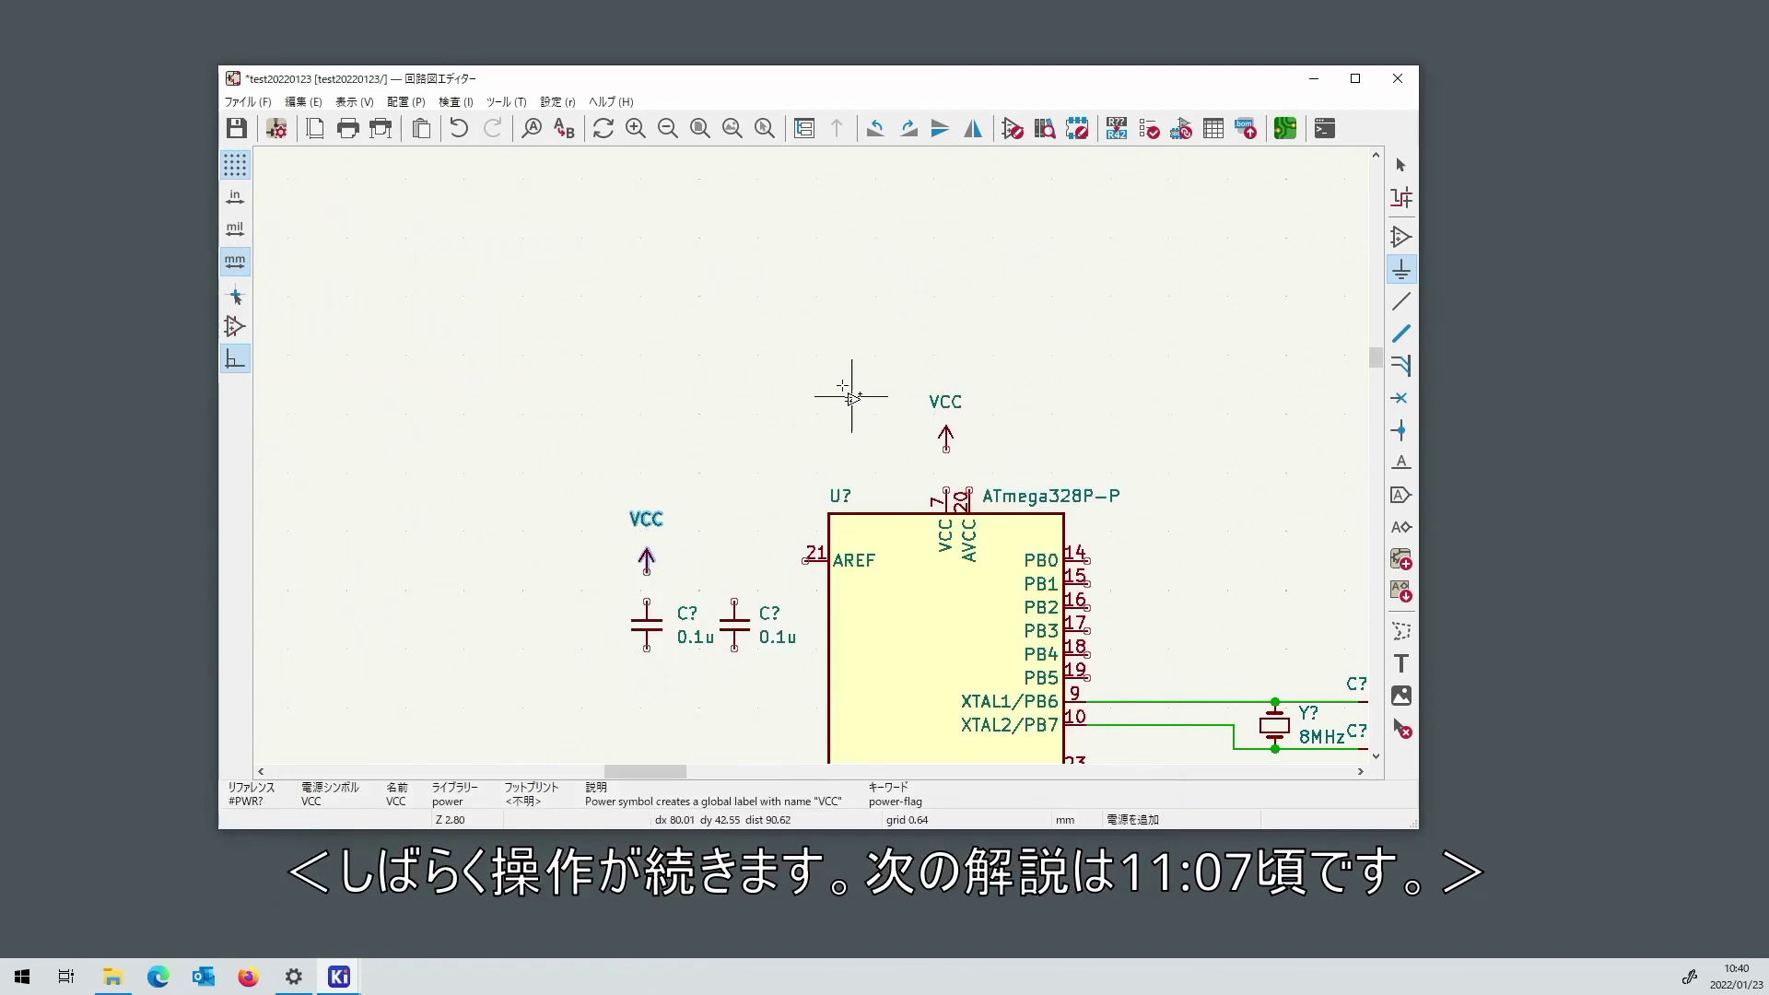
Wire the VCC symbol down to the ATmega328P-P's VCC pin 7 and connect AVCC pin 20 to that wire.
{"action": "scroll", "coordinate": [802, 435], "scroll_direction": "down", "scroll_amount": 3}
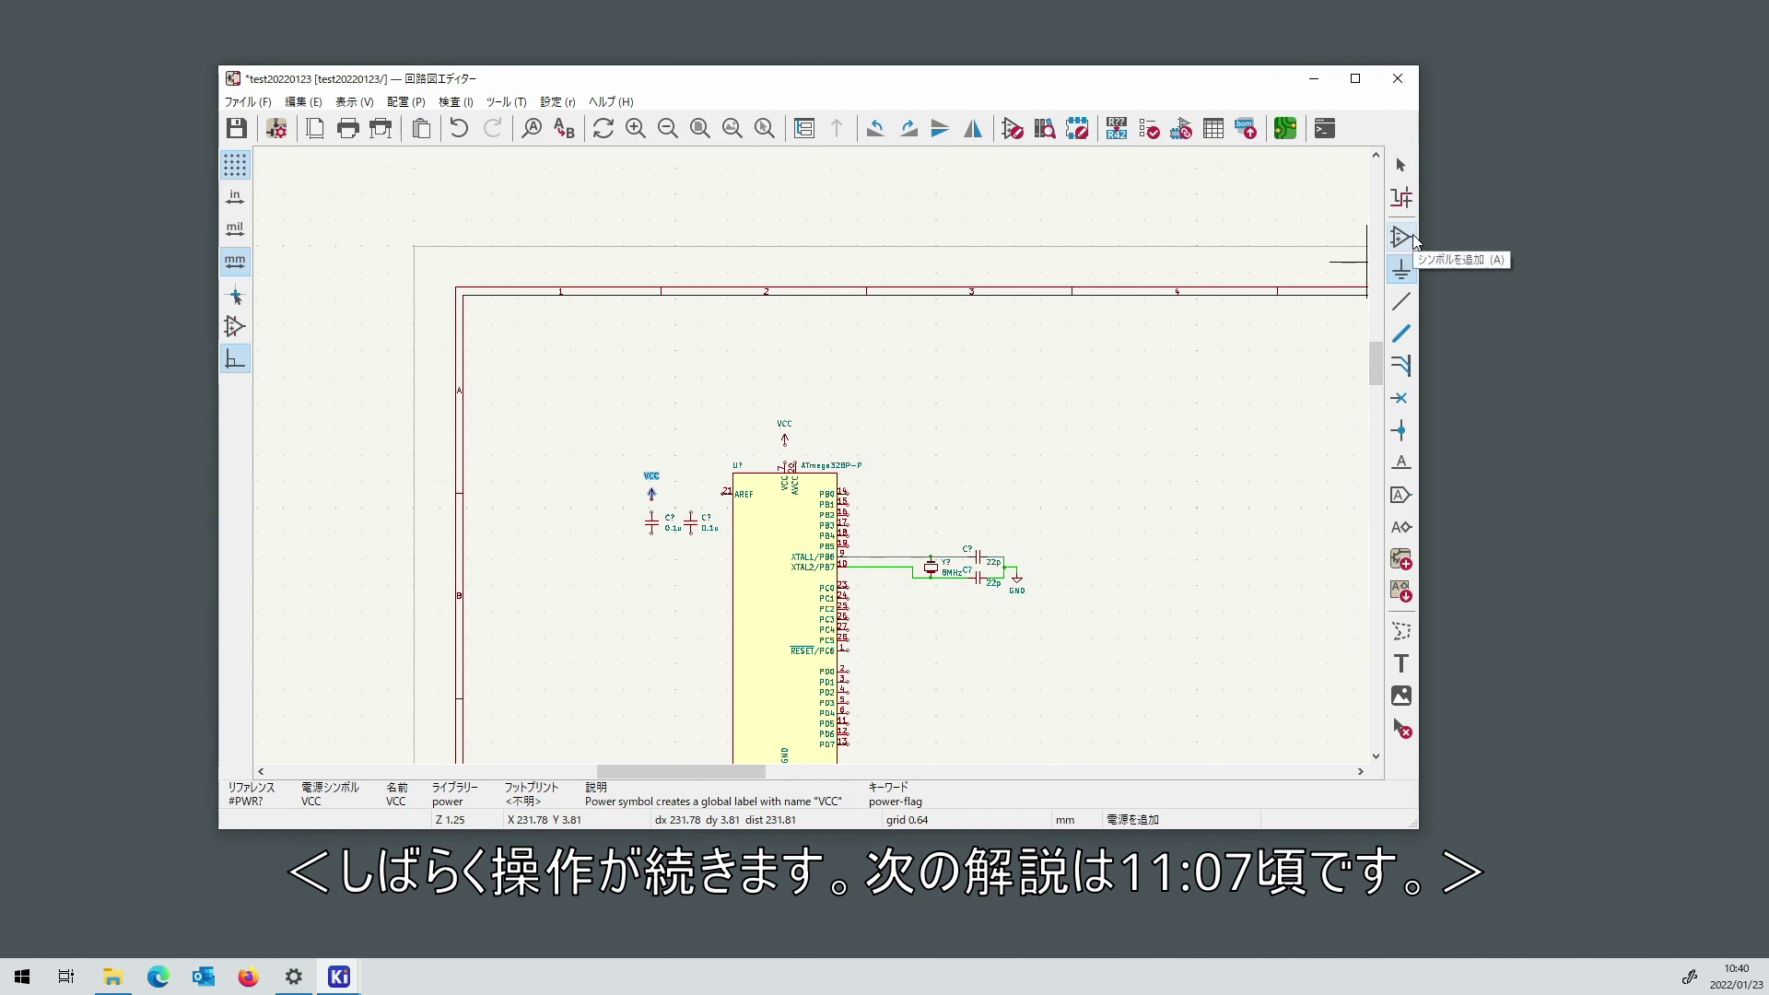
{"action": "left_click", "coordinate": [1401, 301]}
{"action": "scroll", "coordinate": [791, 576], "scroll_direction": "up", "scroll_amount": 8}
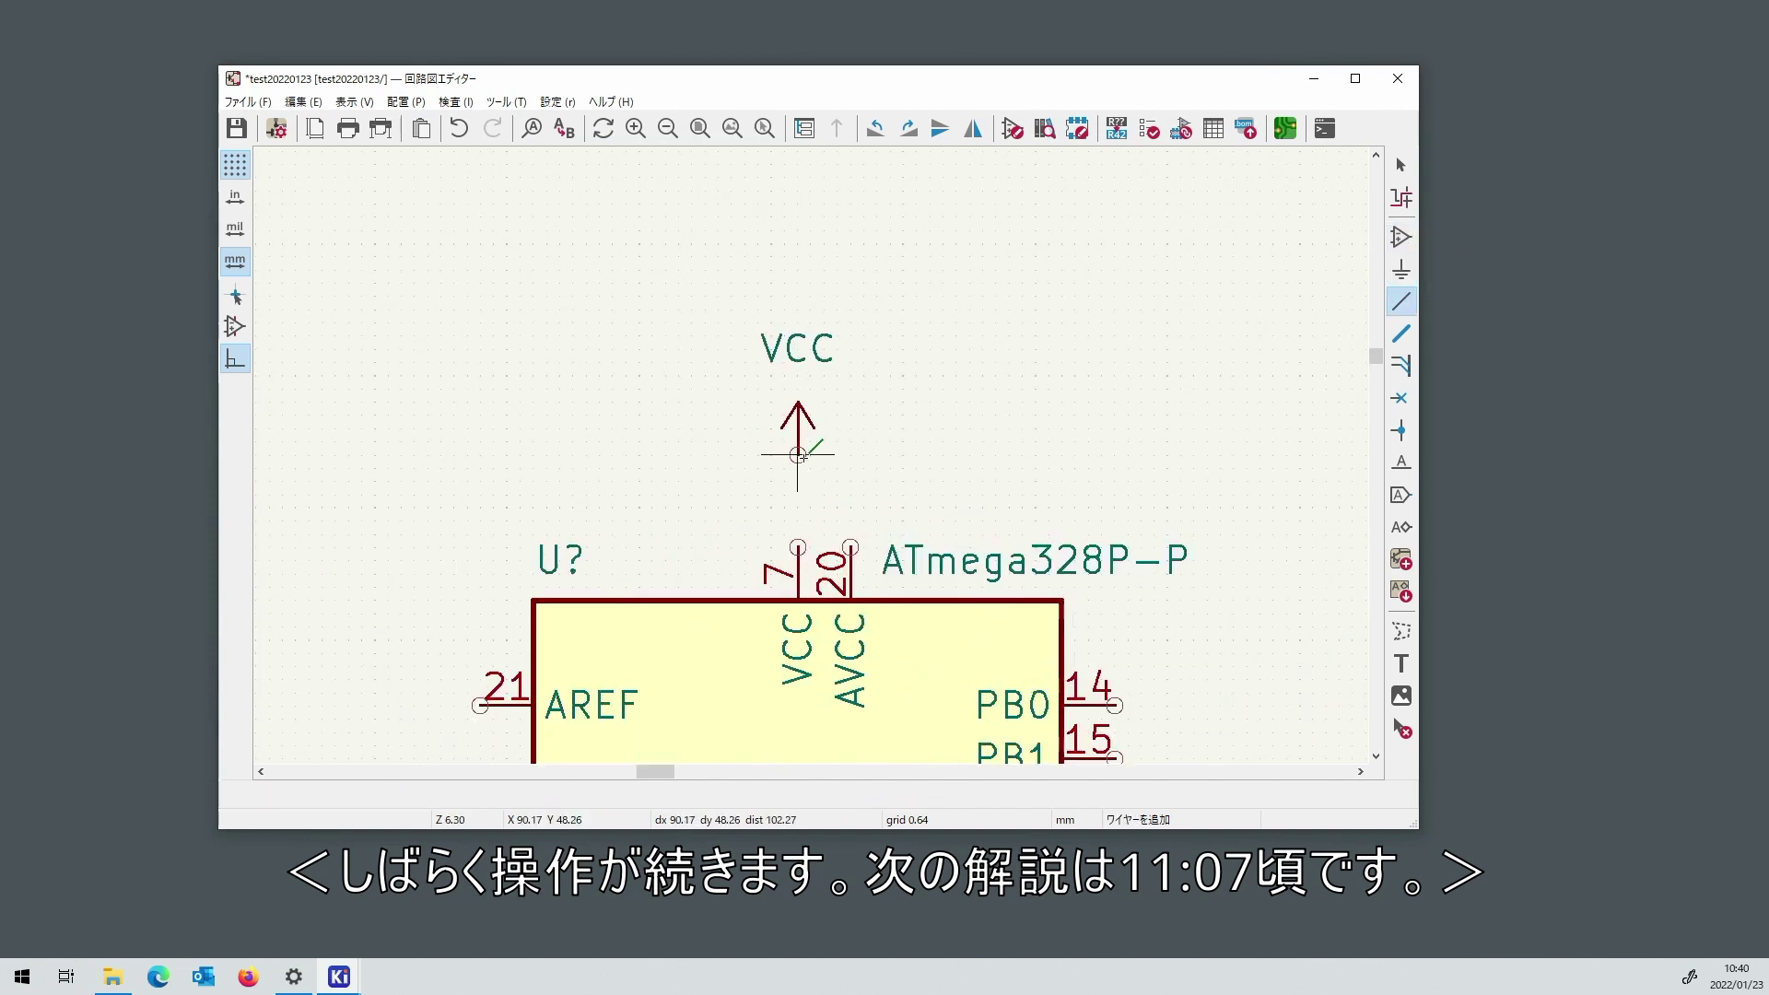
{"action": "left_click", "coordinate": [793, 579]}
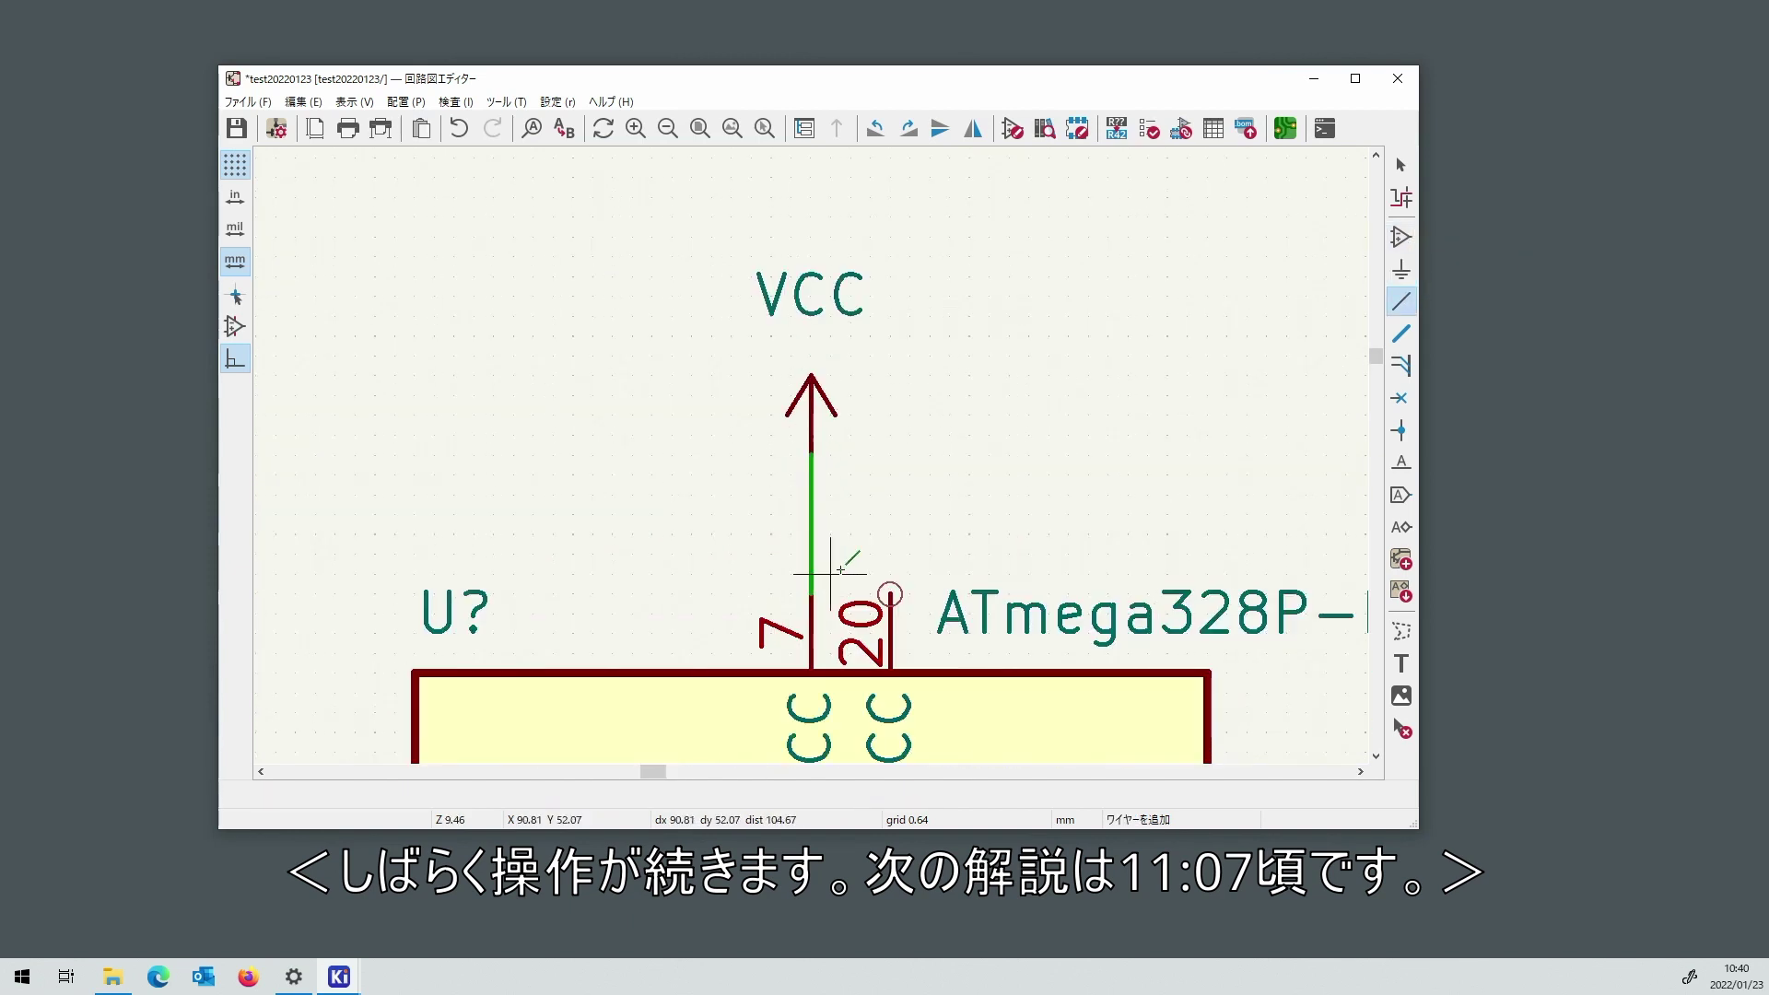
{"action": "left_click", "coordinate": [889, 594]}
{"action": "left_click", "coordinate": [810, 525]}
Wire the left 0.1u capacitor's upper pin to its VCC symbol and the right 0.1u capacitor's upper pin to AREF pin 21.
{"action": "scroll", "coordinate": [815, 525], "scroll_direction": "down", "scroll_amount": 6}
{"action": "scroll", "coordinate": [688, 409], "scroll_direction": "up", "scroll_amount": 5}
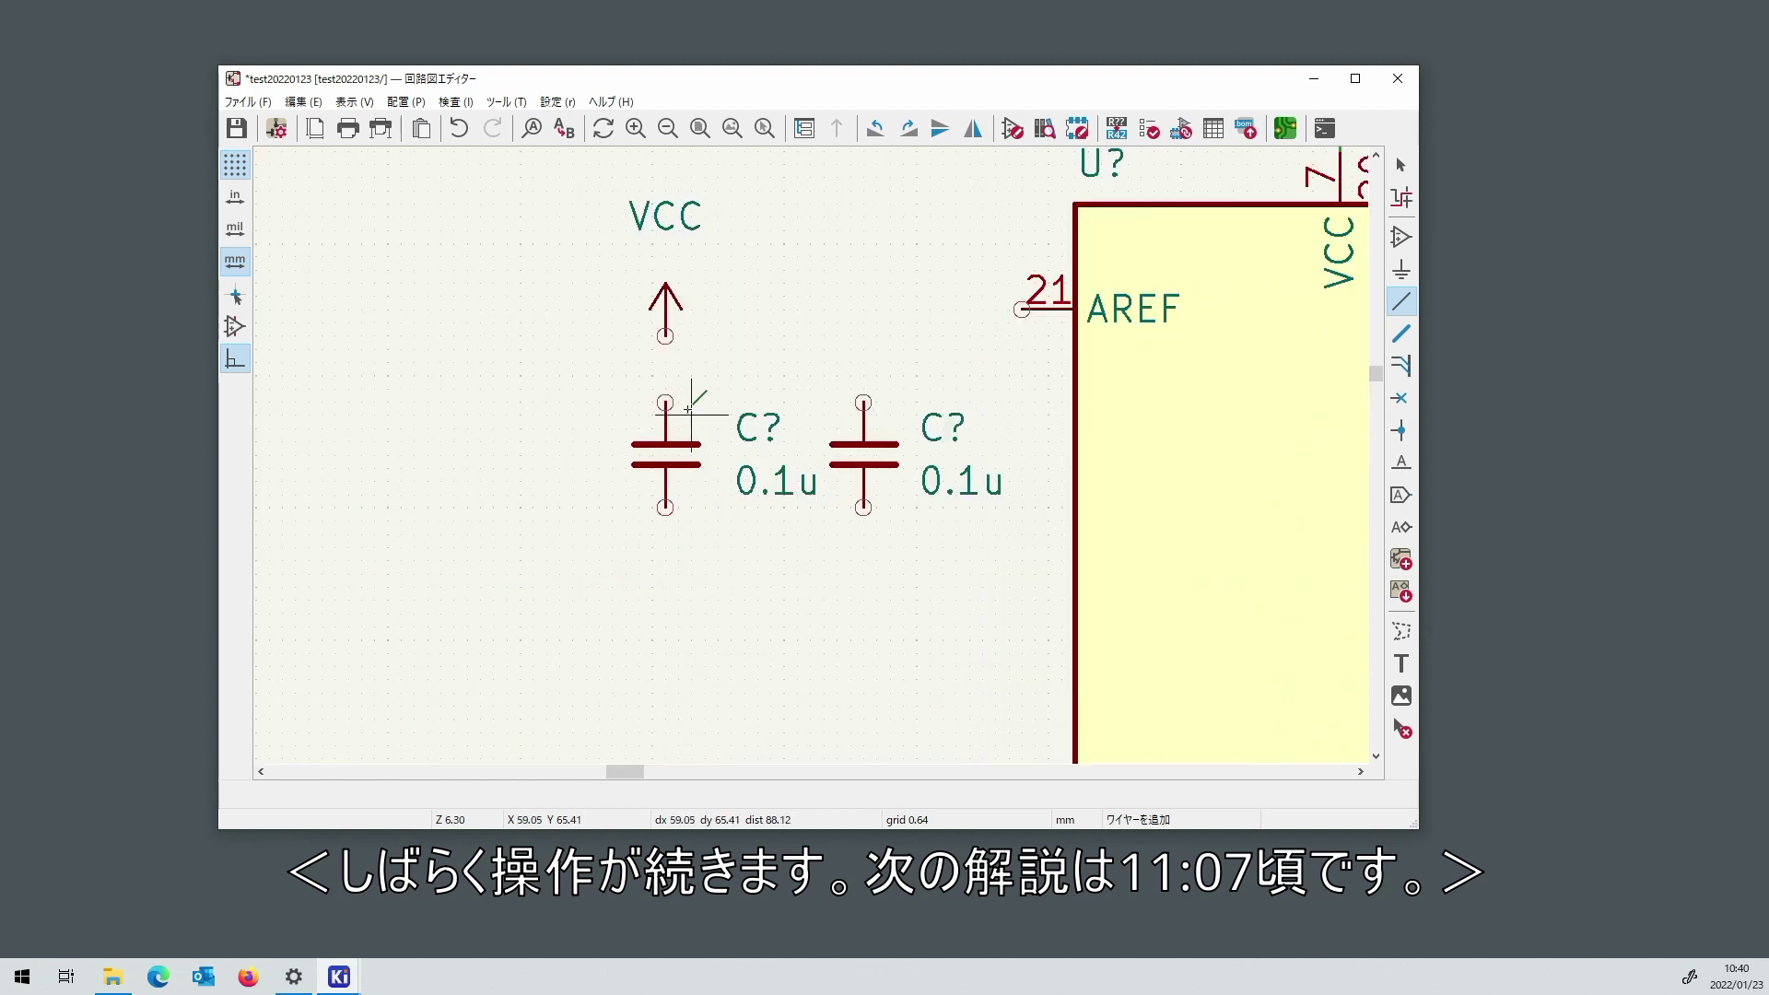
{"action": "left_click", "coordinate": [863, 403]}
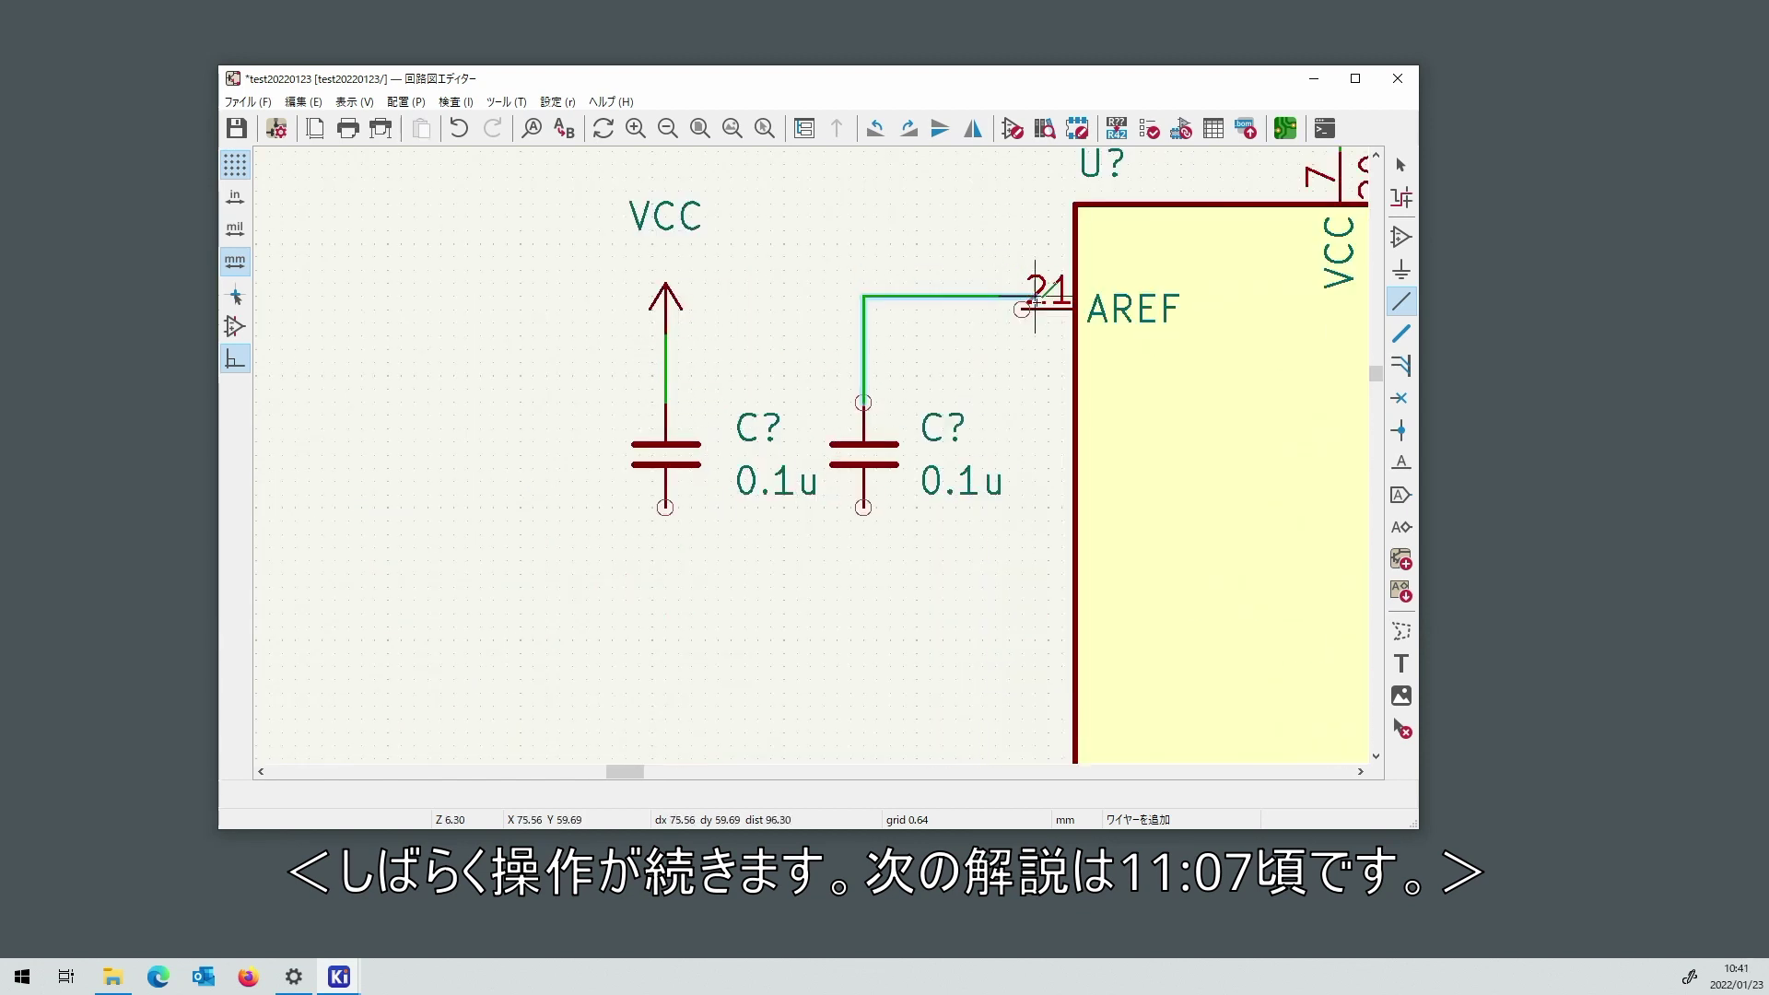
{"action": "left_click", "coordinate": [1021, 309]}
Place a copy of the crystal circuit's GND symbol directly below the right 0.1u capacitor.
{"action": "scroll", "coordinate": [1066, 406], "scroll_direction": "down", "scroll_amount": 5}
{"action": "left_click", "coordinate": [812, 451]}
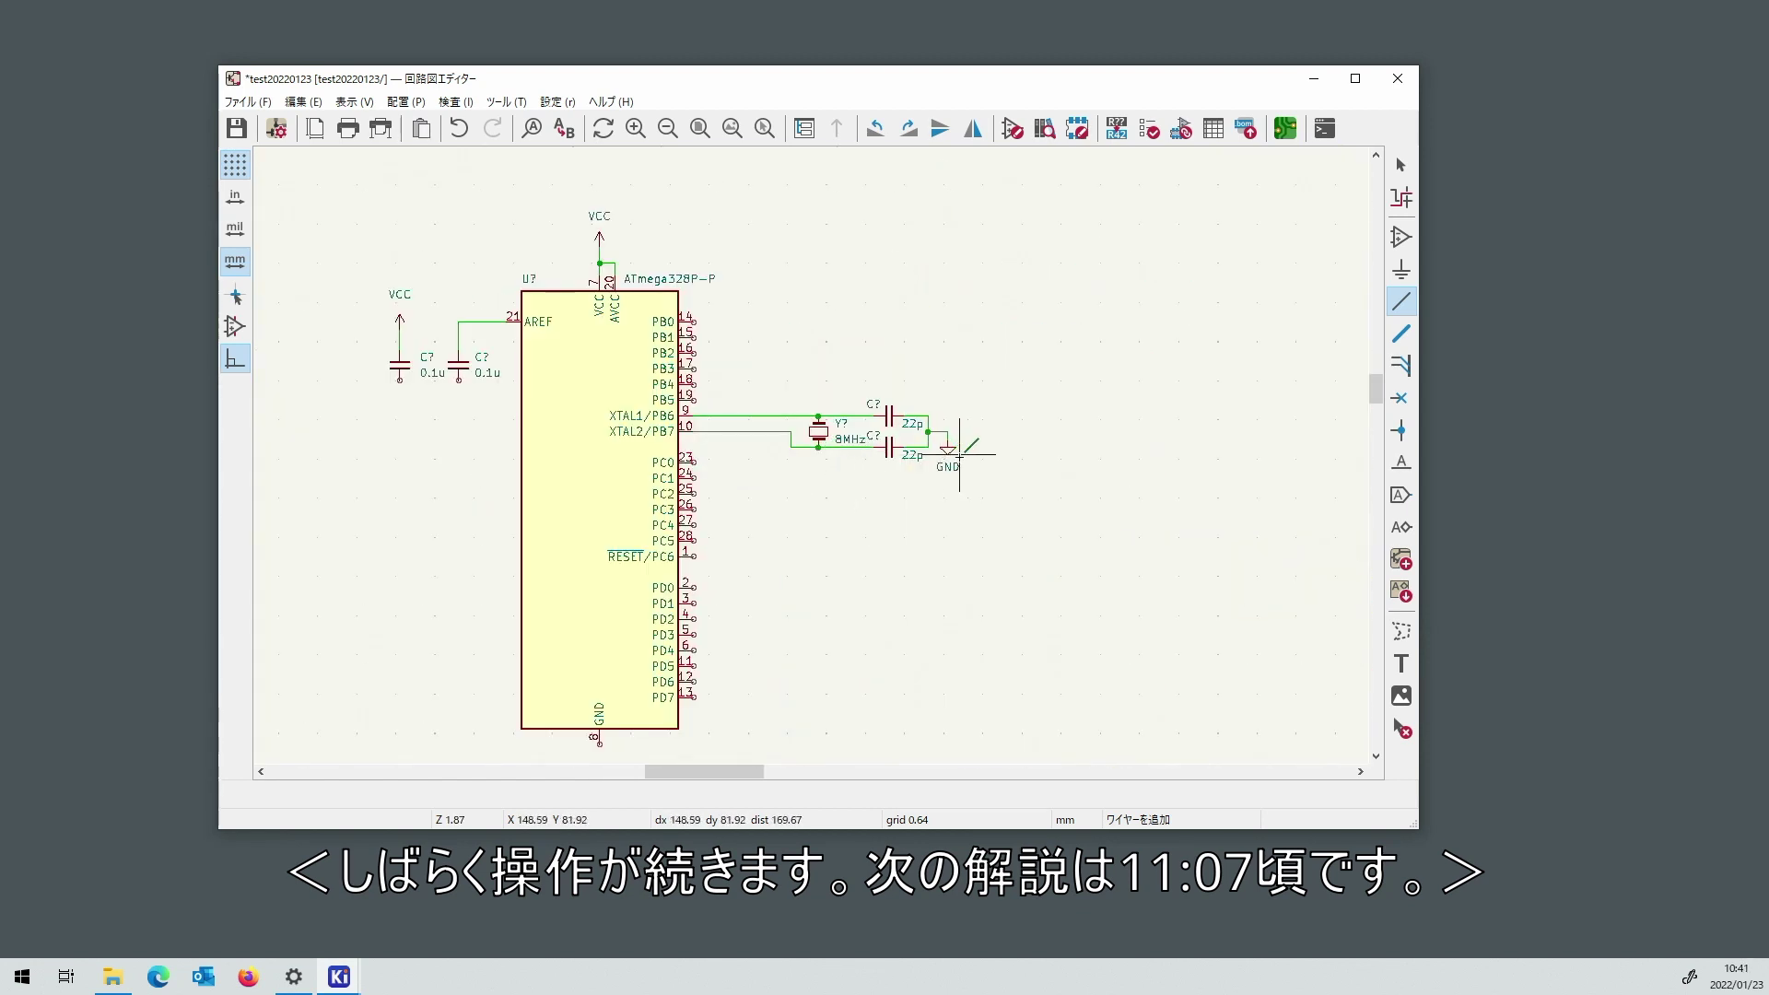
{"action": "left_click", "coordinate": [1400, 165]}
{"action": "scroll", "coordinate": [946, 448], "scroll_direction": "up", "scroll_amount": 5}
{"action": "left_click", "coordinate": [830, 355]}
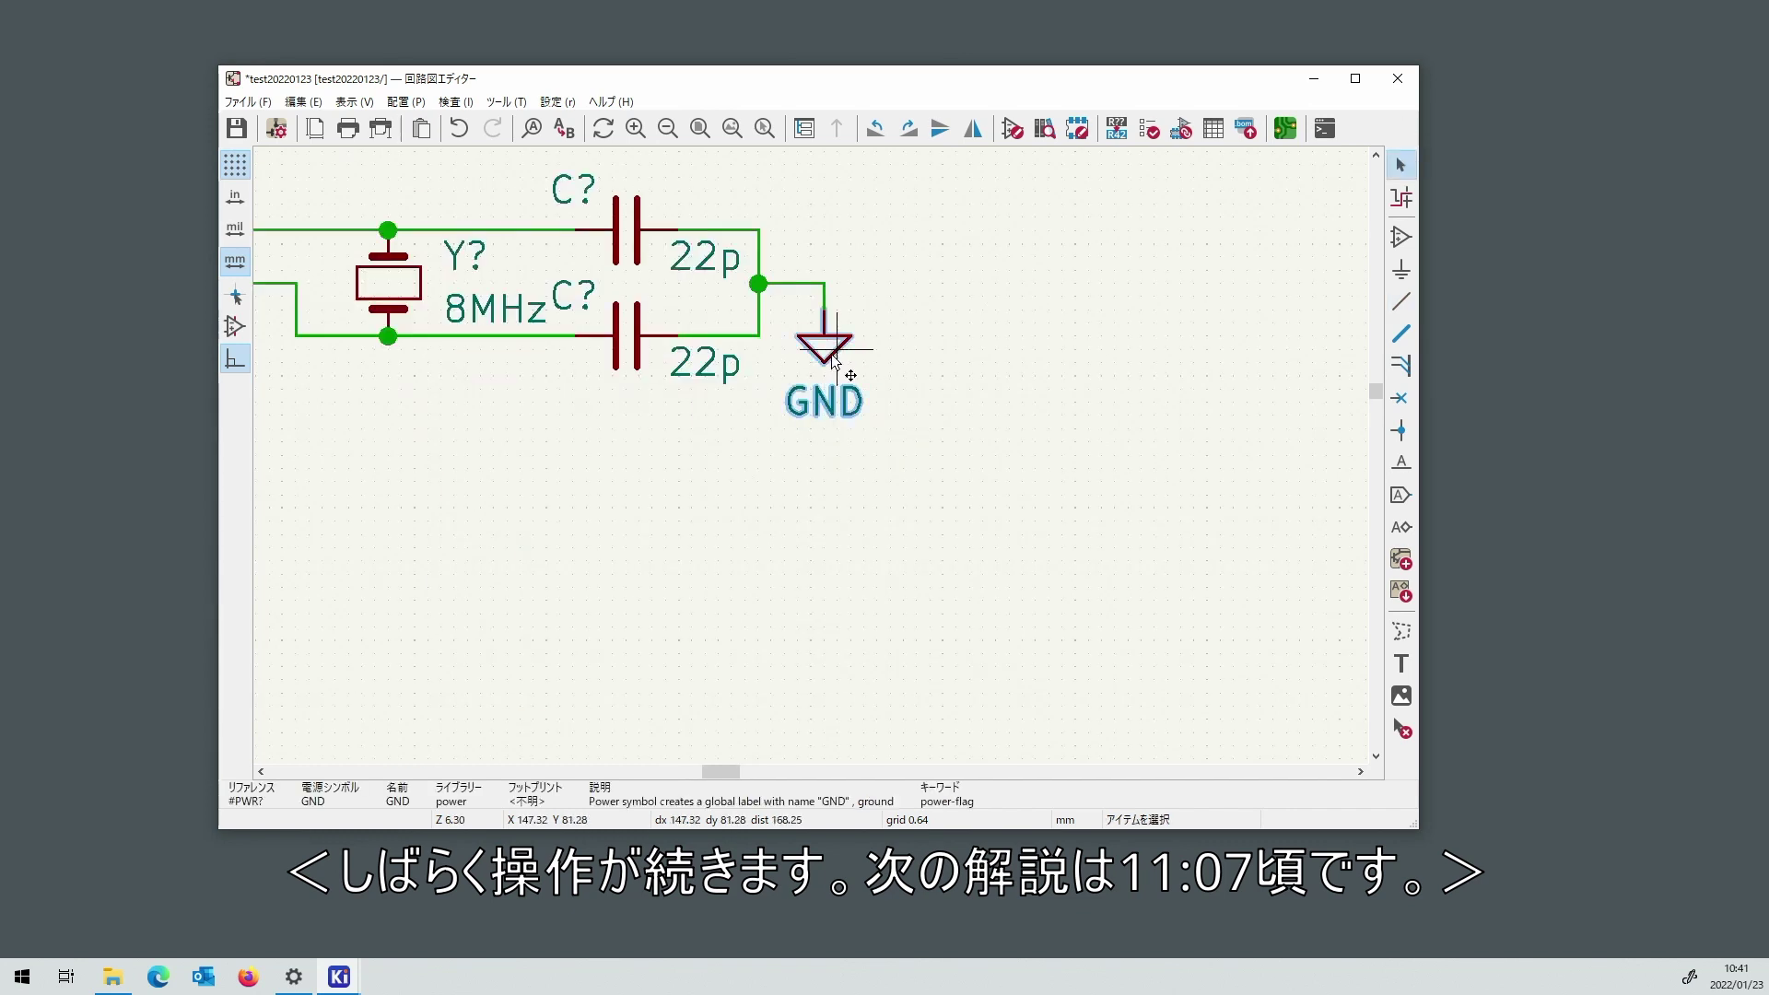
{"action": "key", "text": "m"}
{"action": "scroll", "coordinate": [820, 354], "scroll_direction": "down", "scroll_amount": 5}
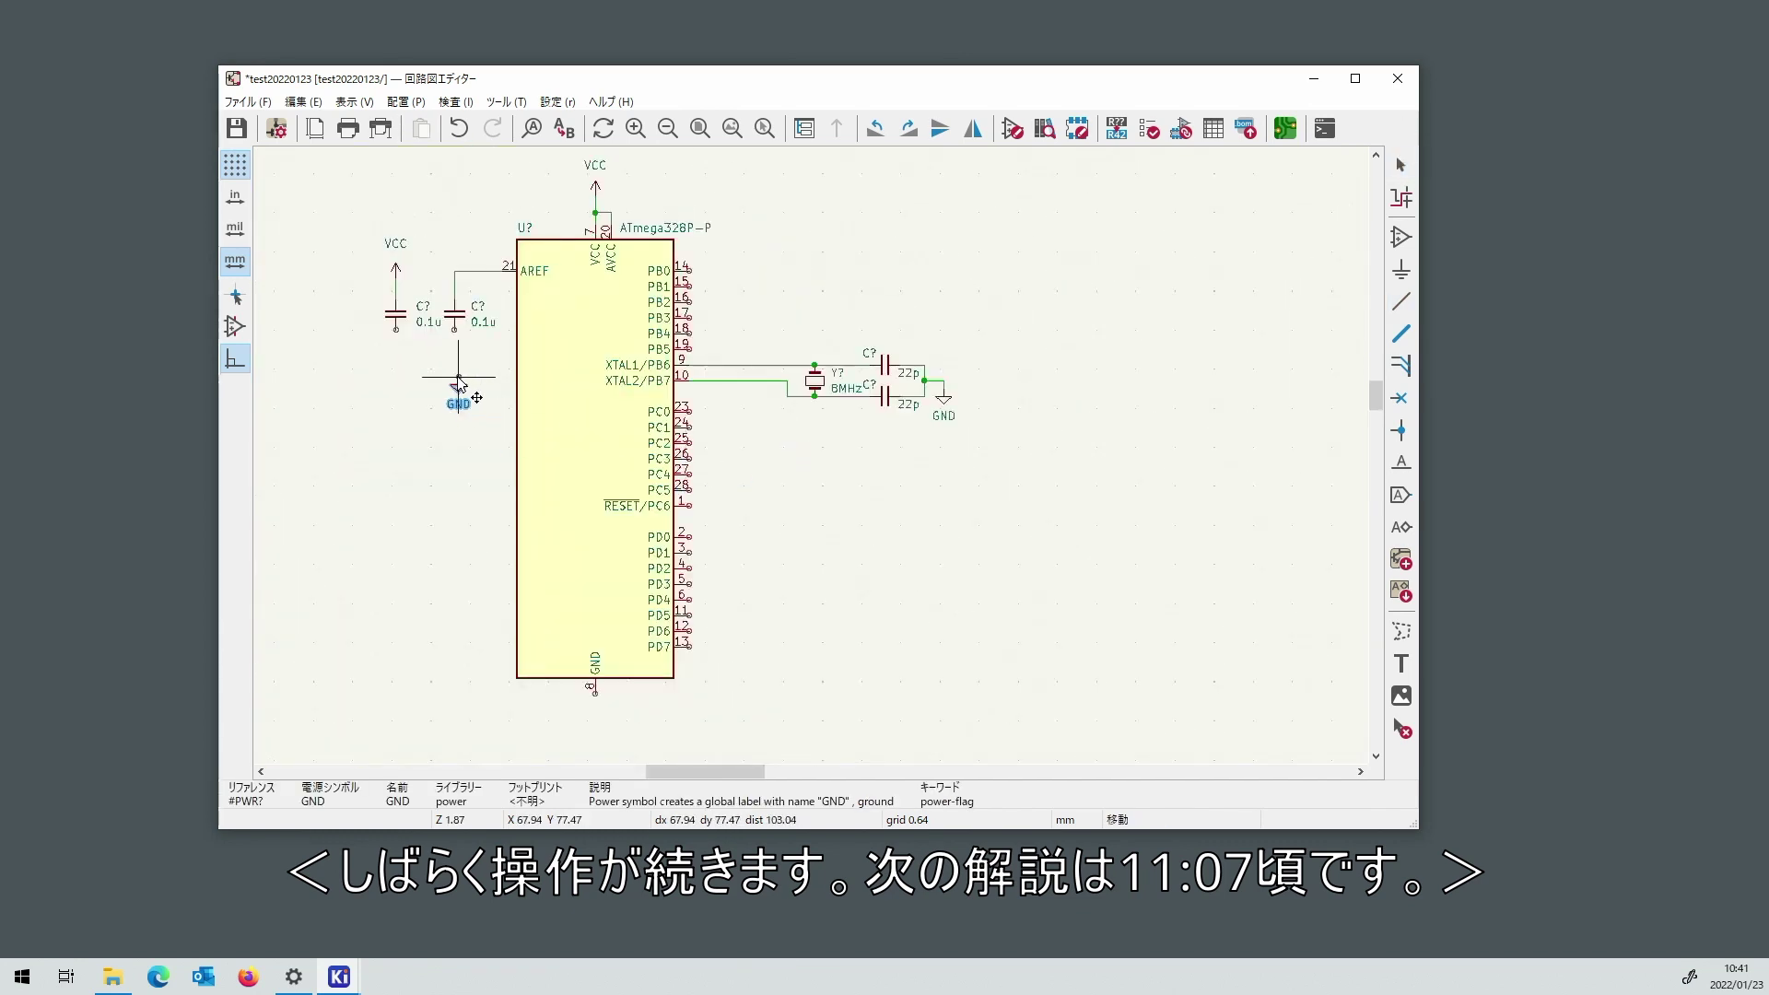
{"action": "scroll", "coordinate": [415, 383], "scroll_direction": "up", "scroll_amount": 5}
{"action": "left_click", "coordinate": [798, 382]}
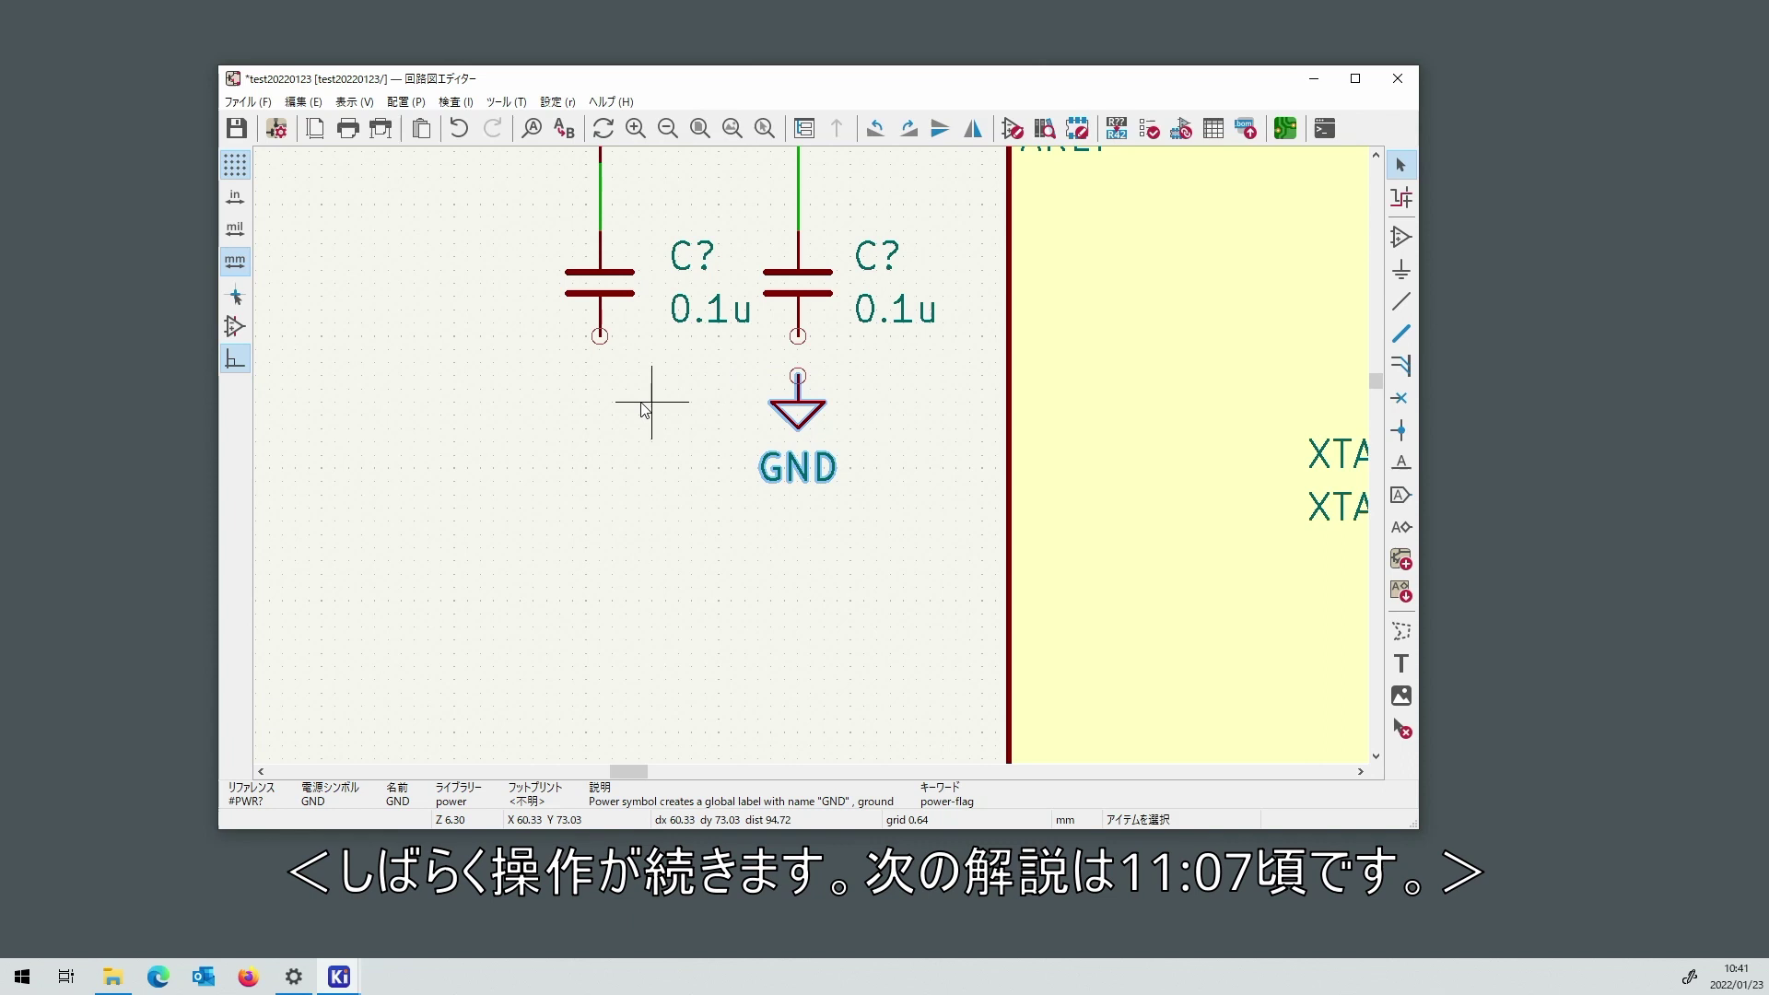
Duplicate the GND symbol directly below the left 0.1u capacitor and again below the ATmega328P-P's GND pin 8.
{"action": "key", "text": "ctrl+d"}
{"action": "left_click", "coordinate": [600, 378]}
{"action": "scroll", "coordinate": [820, 497], "scroll_direction": "down", "scroll_amount": 7}
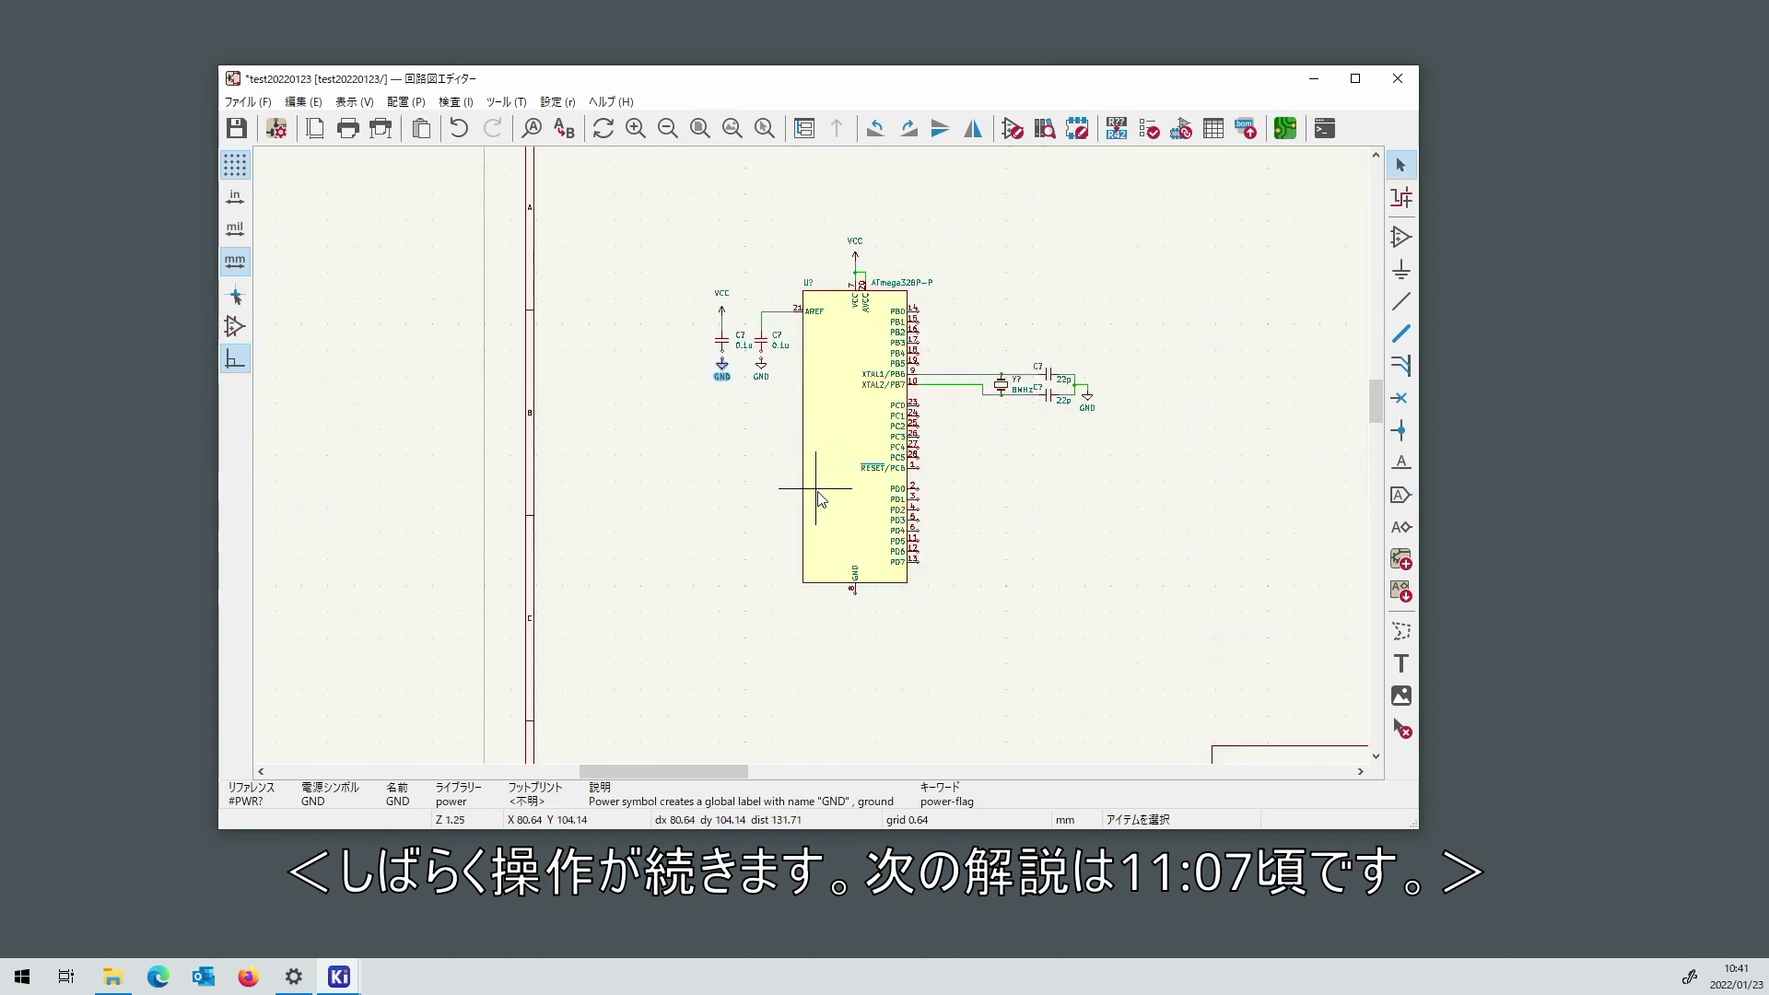
{"action": "scroll", "coordinate": [820, 497], "scroll_direction": "up", "scroll_amount": 7}
{"action": "key", "text": "ctrl+d"}
{"action": "left_click", "coordinate": [771, 402]}
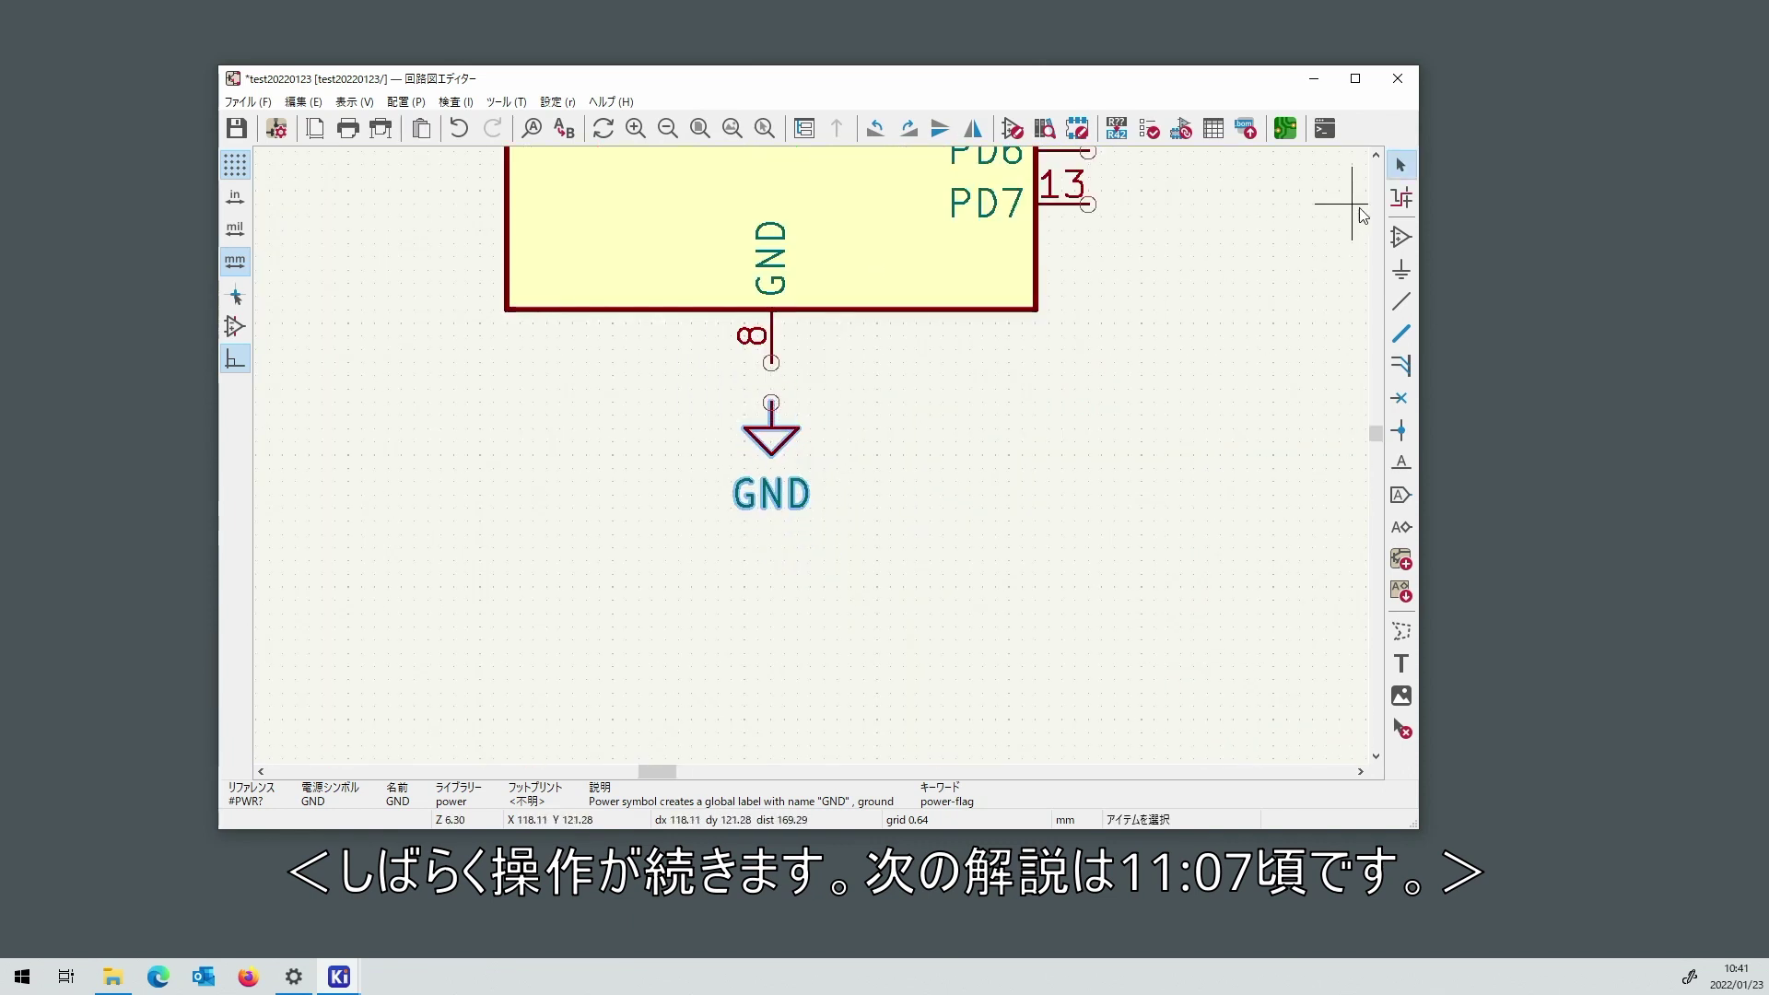
Wire the ATmega328P-P's GND pin 8 to the GND symbol below it.
{"action": "key", "text": "Escape"}
{"action": "key", "text": "w"}
{"action": "left_click", "coordinate": [771, 403]}
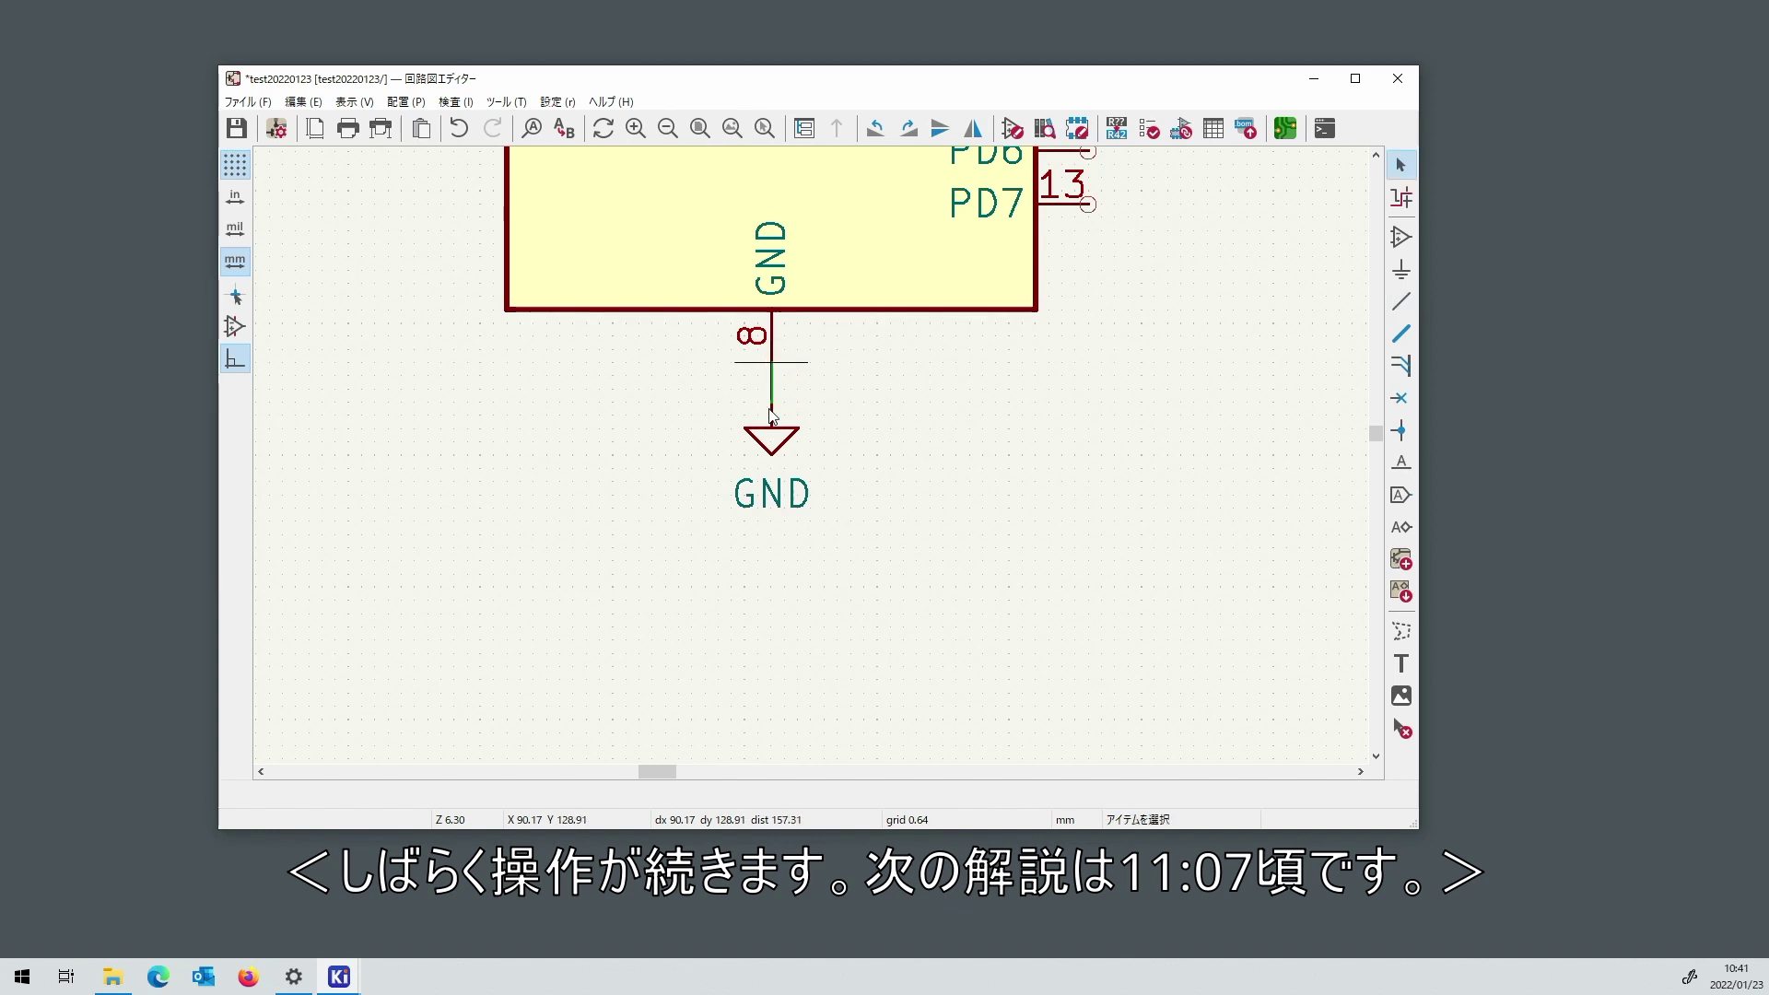
Wire the lower pins of both 0.1u capacitors to the GND symbols beneath them.
{"action": "scroll", "coordinate": [771, 415], "scroll_direction": "down", "scroll_amount": 7}
{"action": "scroll", "coordinate": [798, 436], "scroll_direction": "up", "scroll_amount": 9}
{"action": "key", "text": "w"}
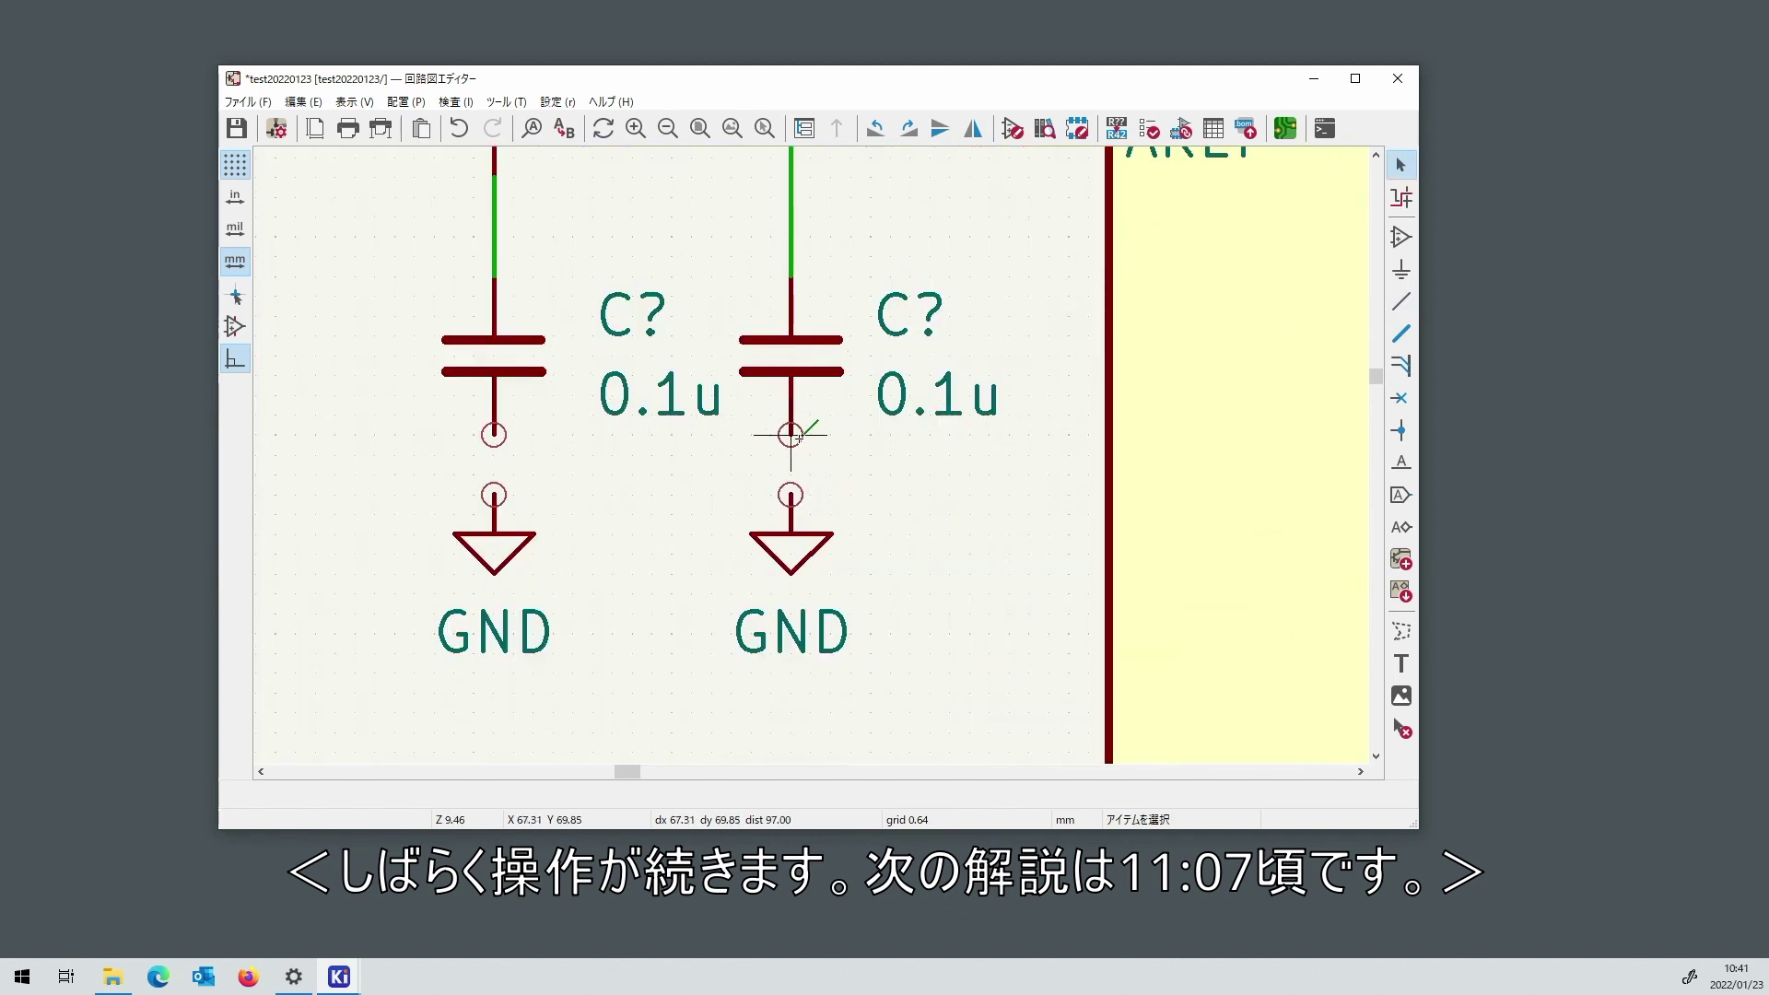
{"action": "left_click", "coordinate": [790, 494]}
{"action": "key", "text": "w"}
{"action": "left_click", "coordinate": [494, 495]}
Place an R_Small resistor from the Device library below the crystal, to the right of the PC3 and PC4 pins.
{"action": "scroll", "coordinate": [494, 495], "scroll_direction": "down", "scroll_amount": 5}
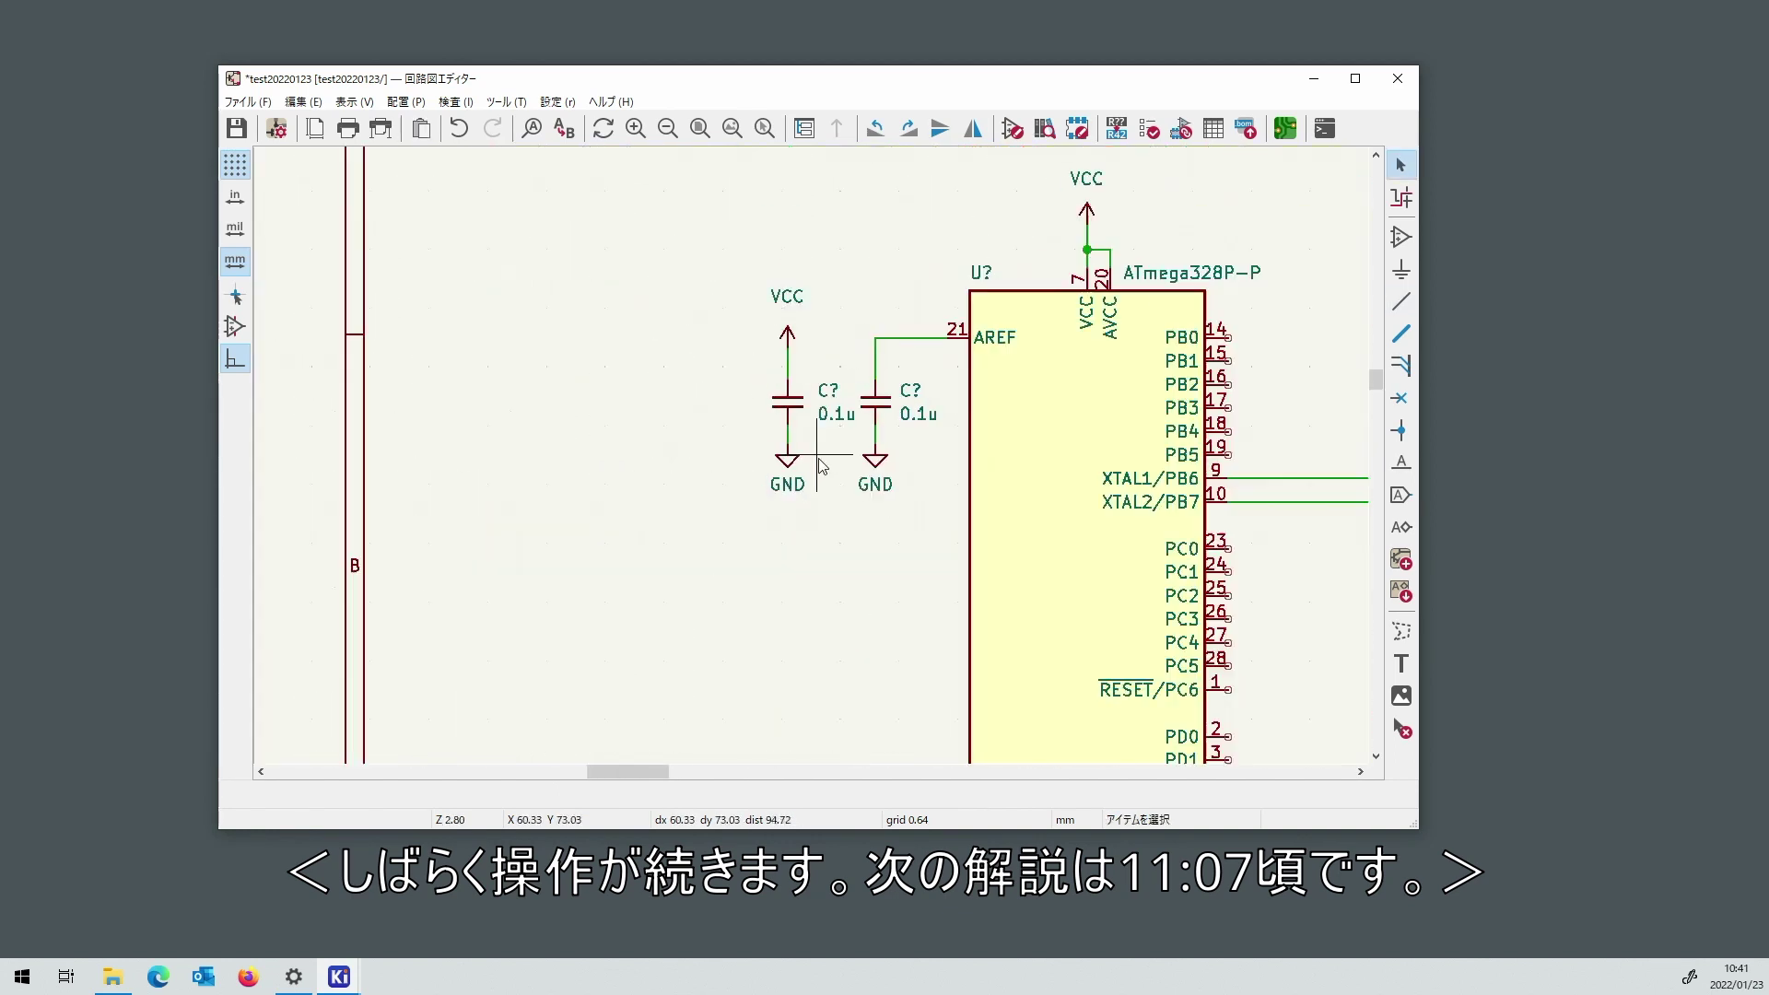
{"action": "scroll", "coordinate": [822, 465], "scroll_direction": "down", "scroll_amount": 3}
{"action": "left_click", "coordinate": [1400, 237]}
{"action": "left_click", "coordinate": [1367, 286]}
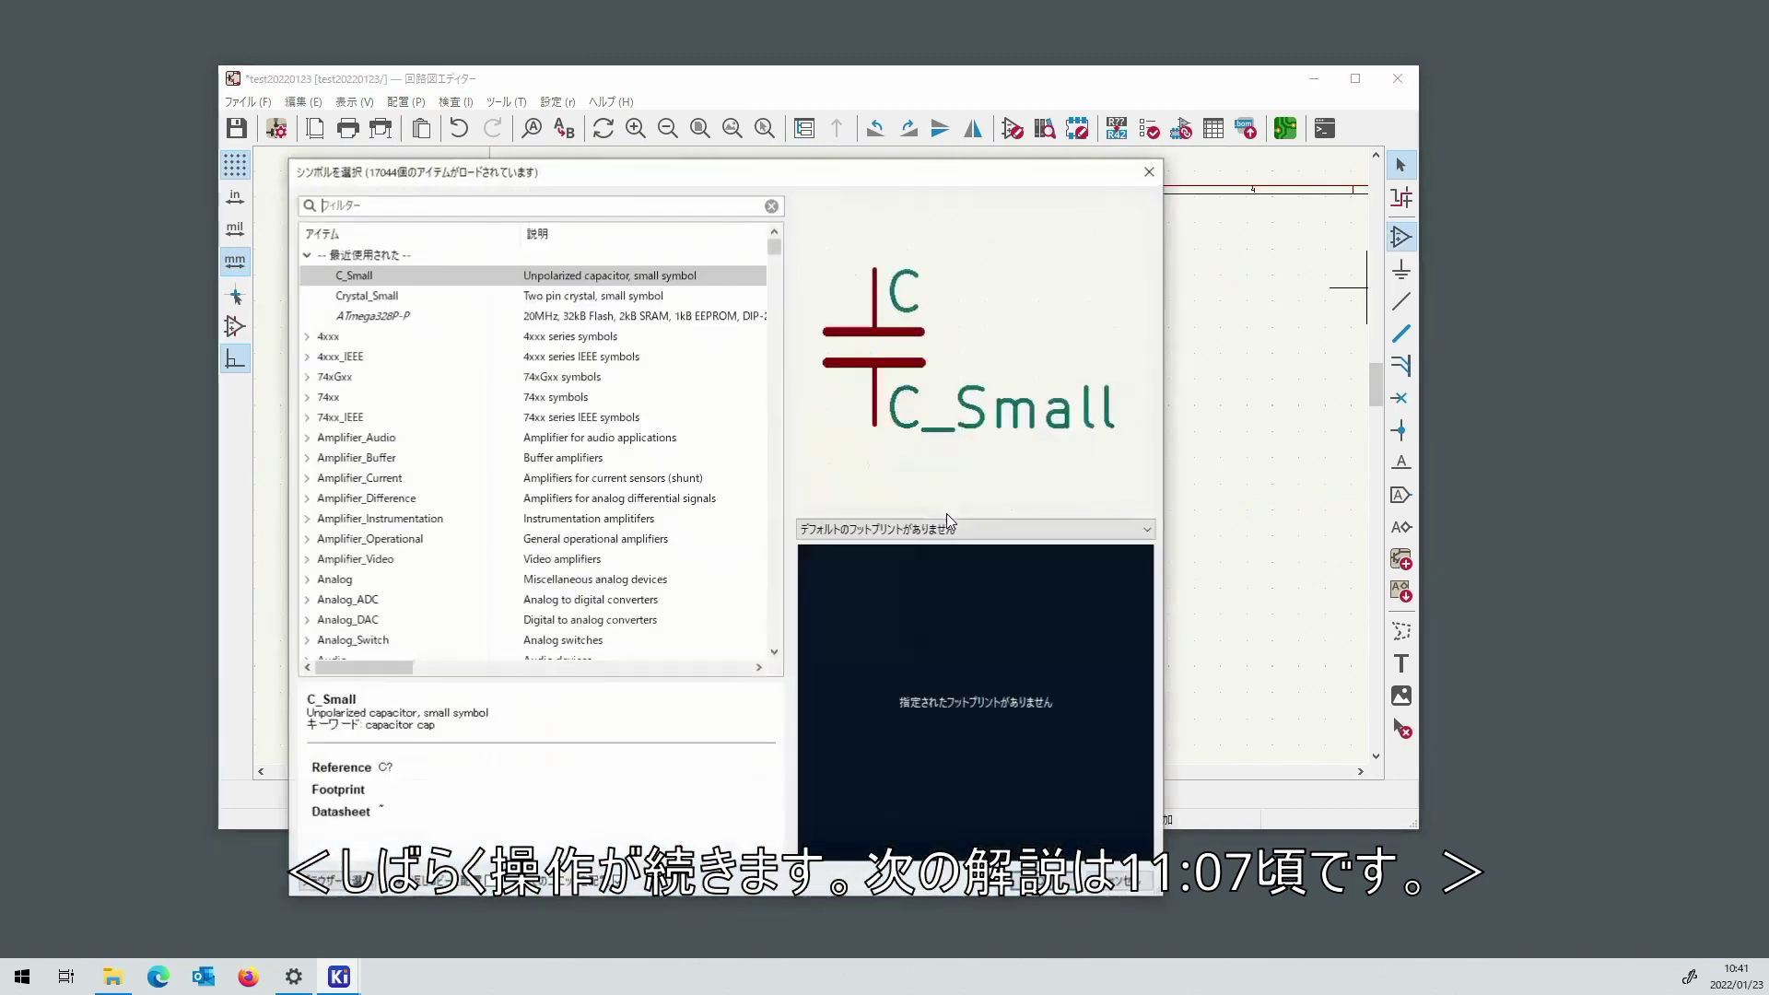
{"action": "scroll", "coordinate": [603, 505], "scroll_direction": "down", "scroll_amount": 20}
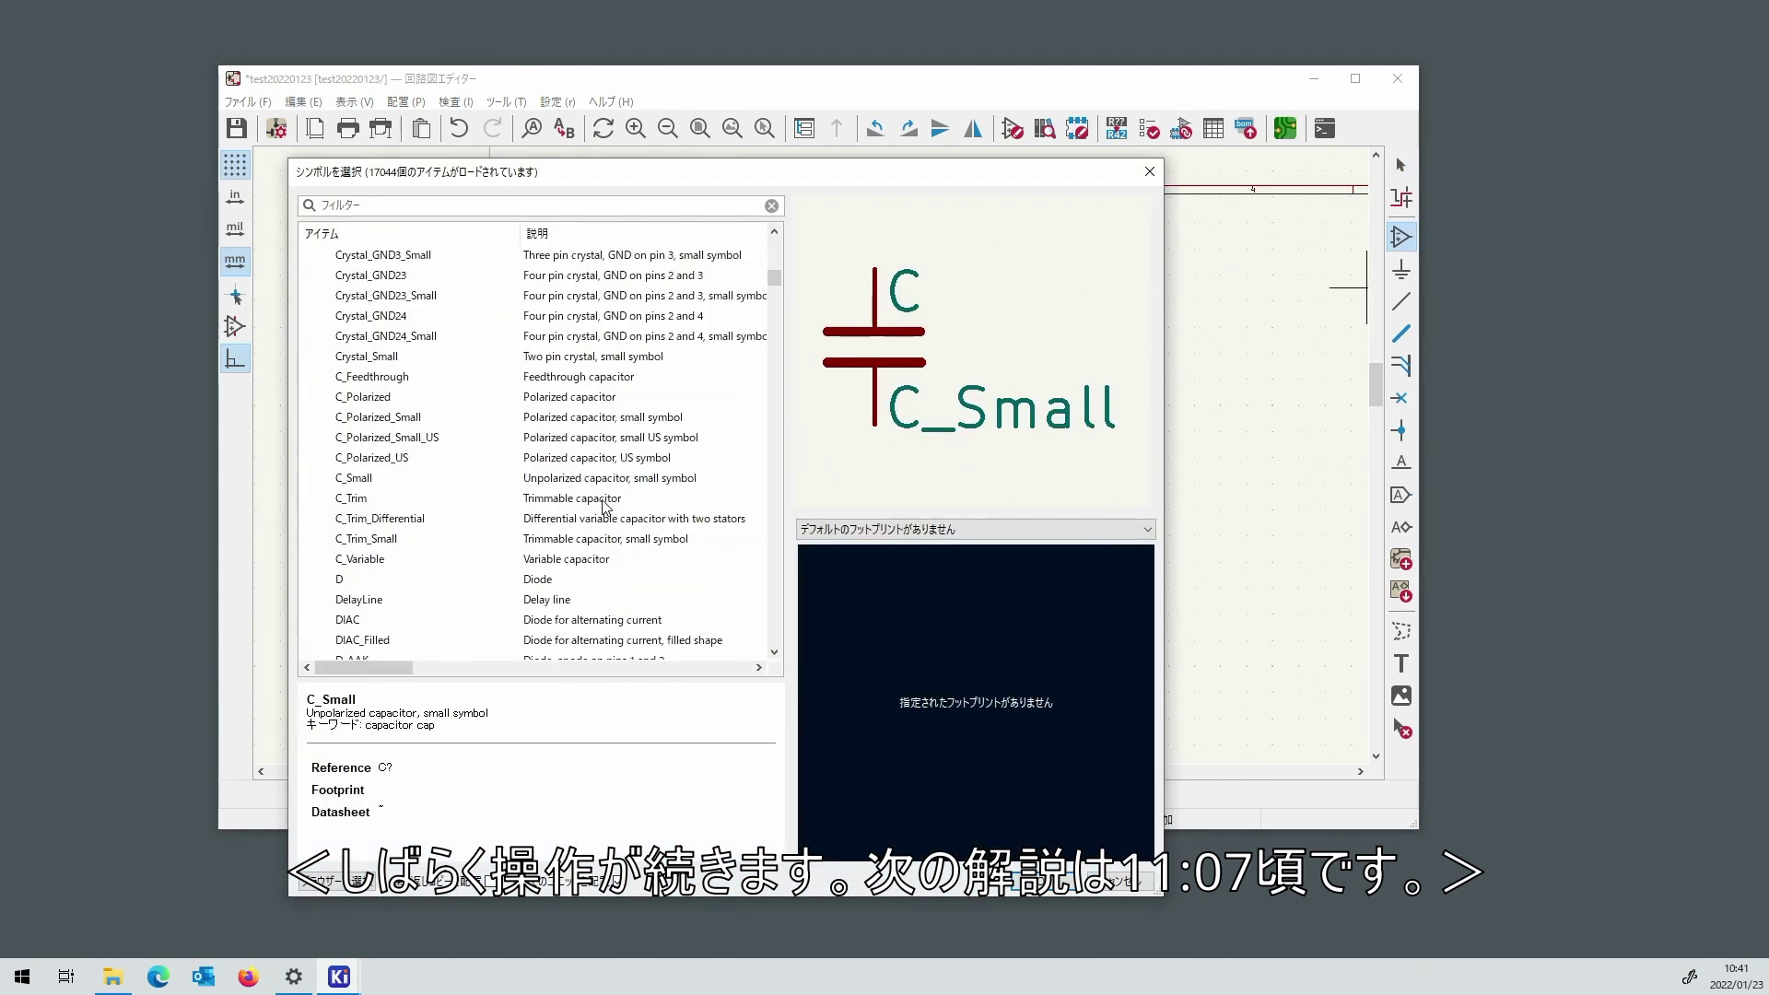
{"action": "scroll", "coordinate": [604, 505], "scroll_direction": "down", "scroll_amount": 20}
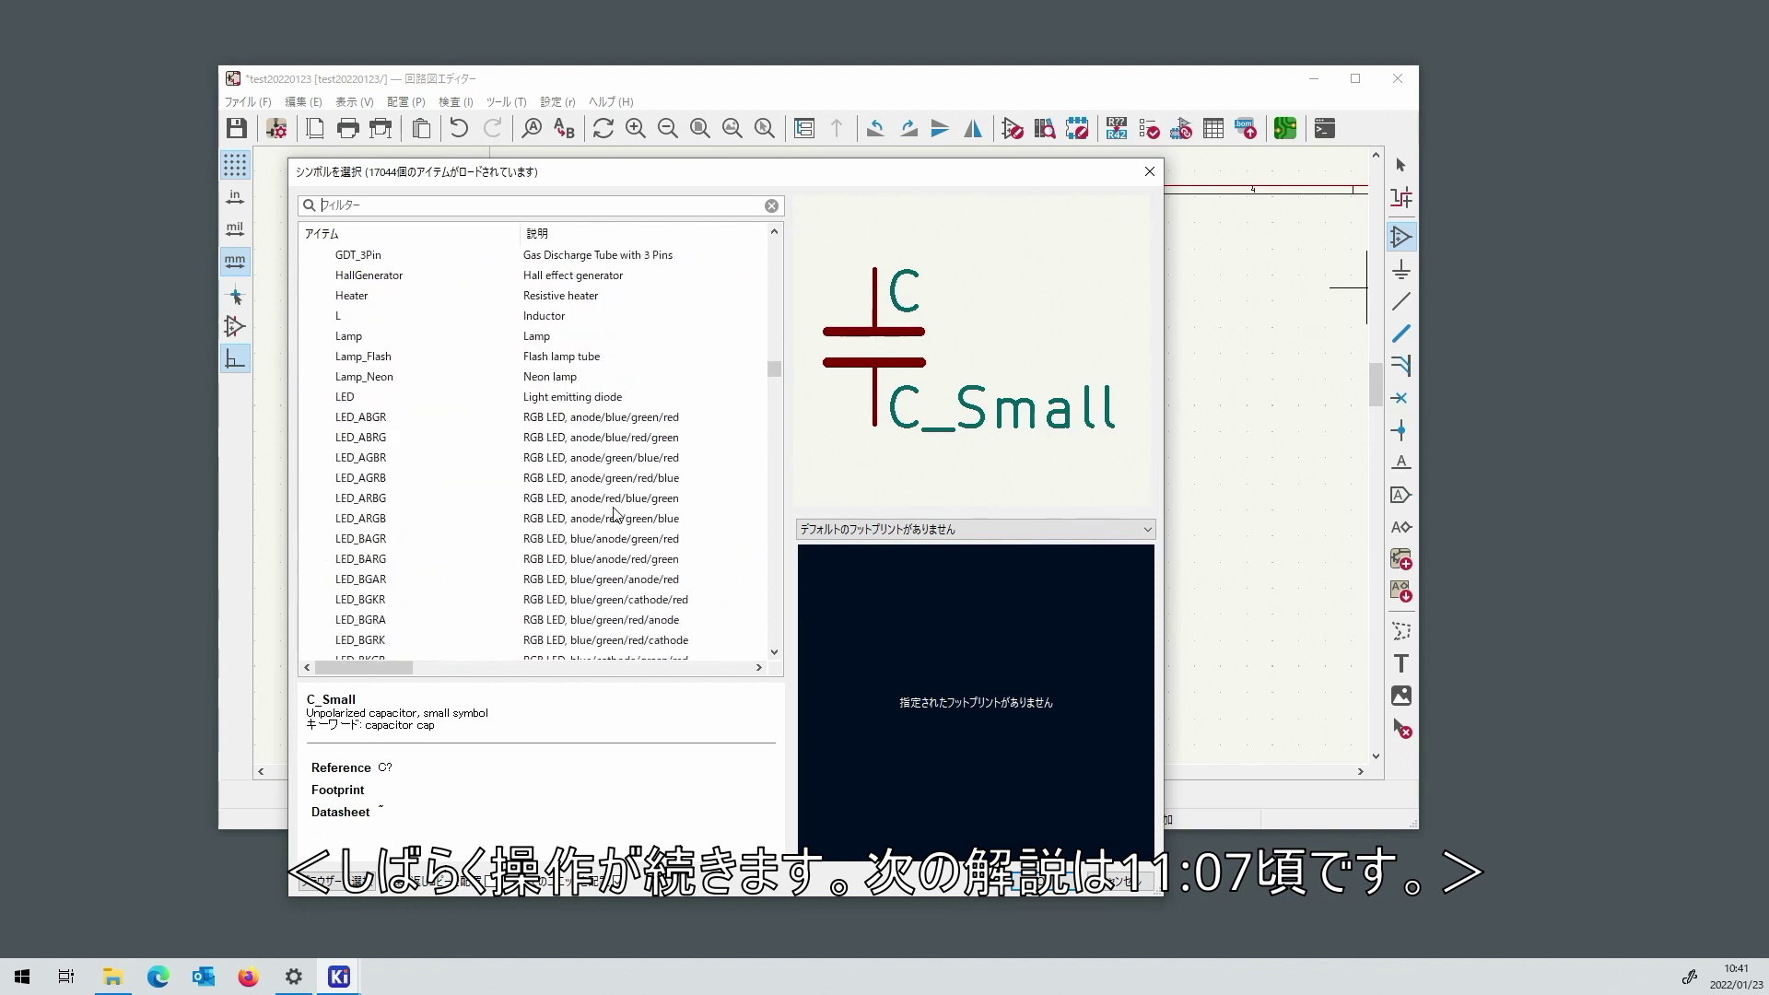
{"action": "scroll", "coordinate": [616, 513], "scroll_direction": "down", "scroll_amount": 20}
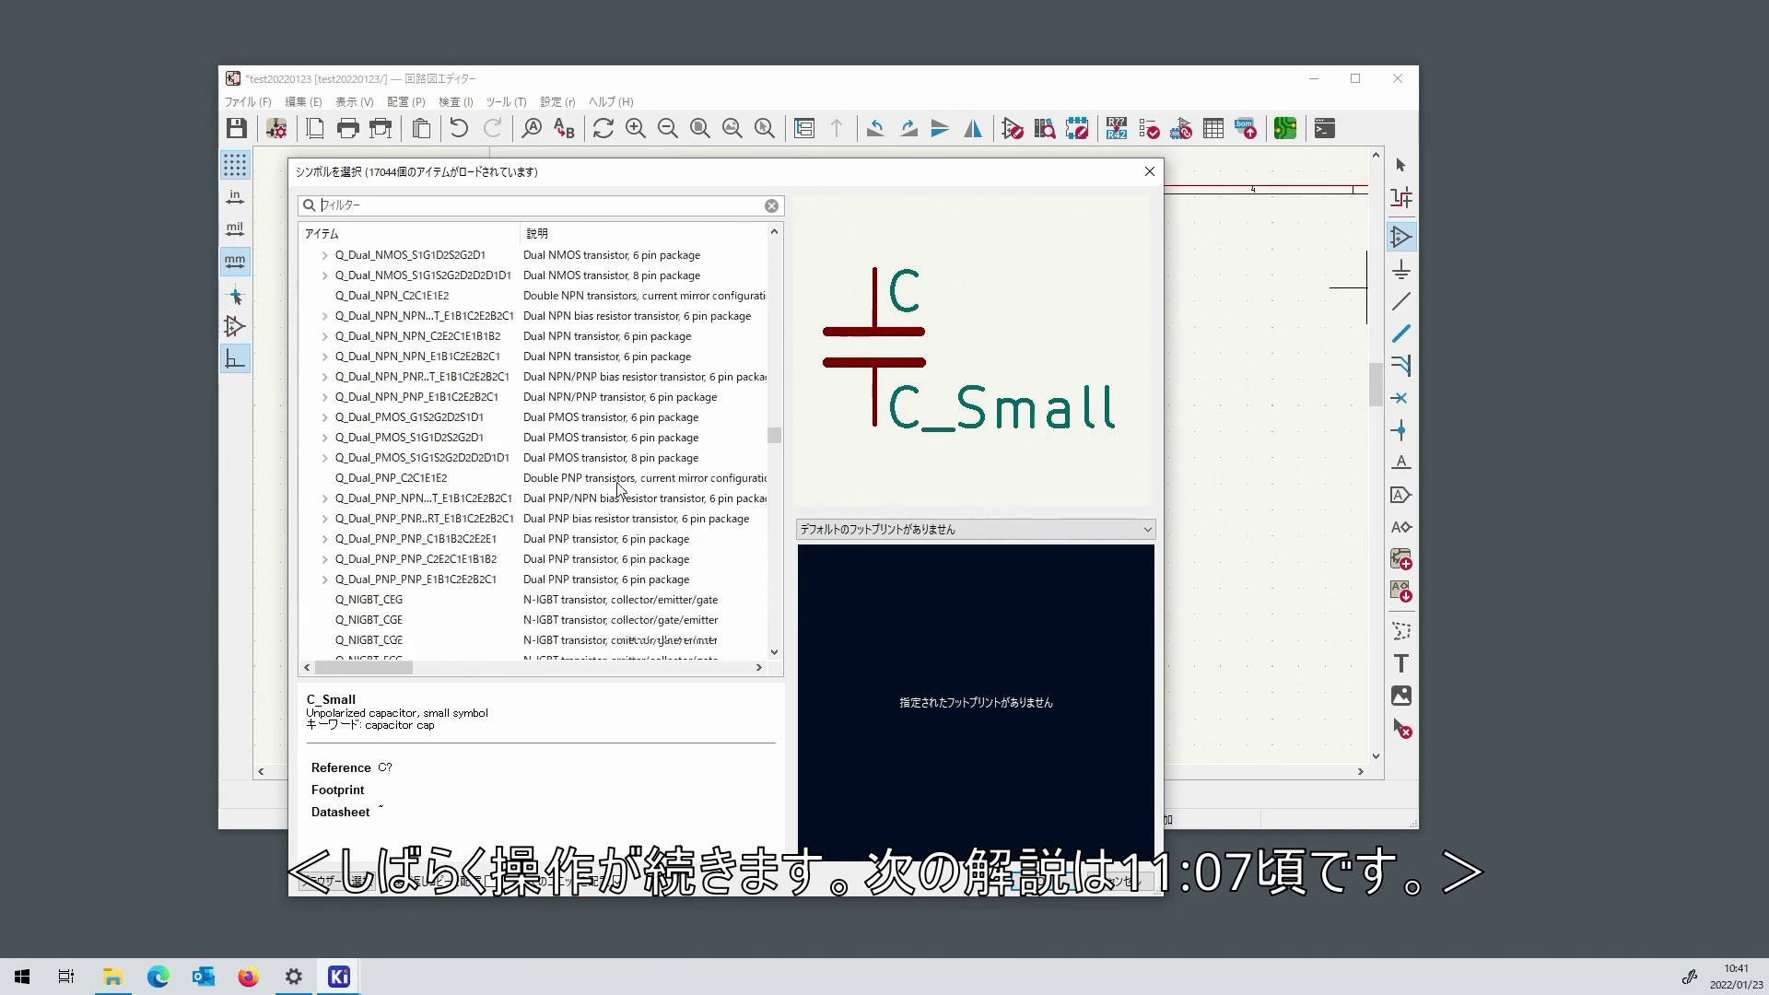
{"action": "scroll", "coordinate": [617, 489], "scroll_direction": "down", "scroll_amount": 20}
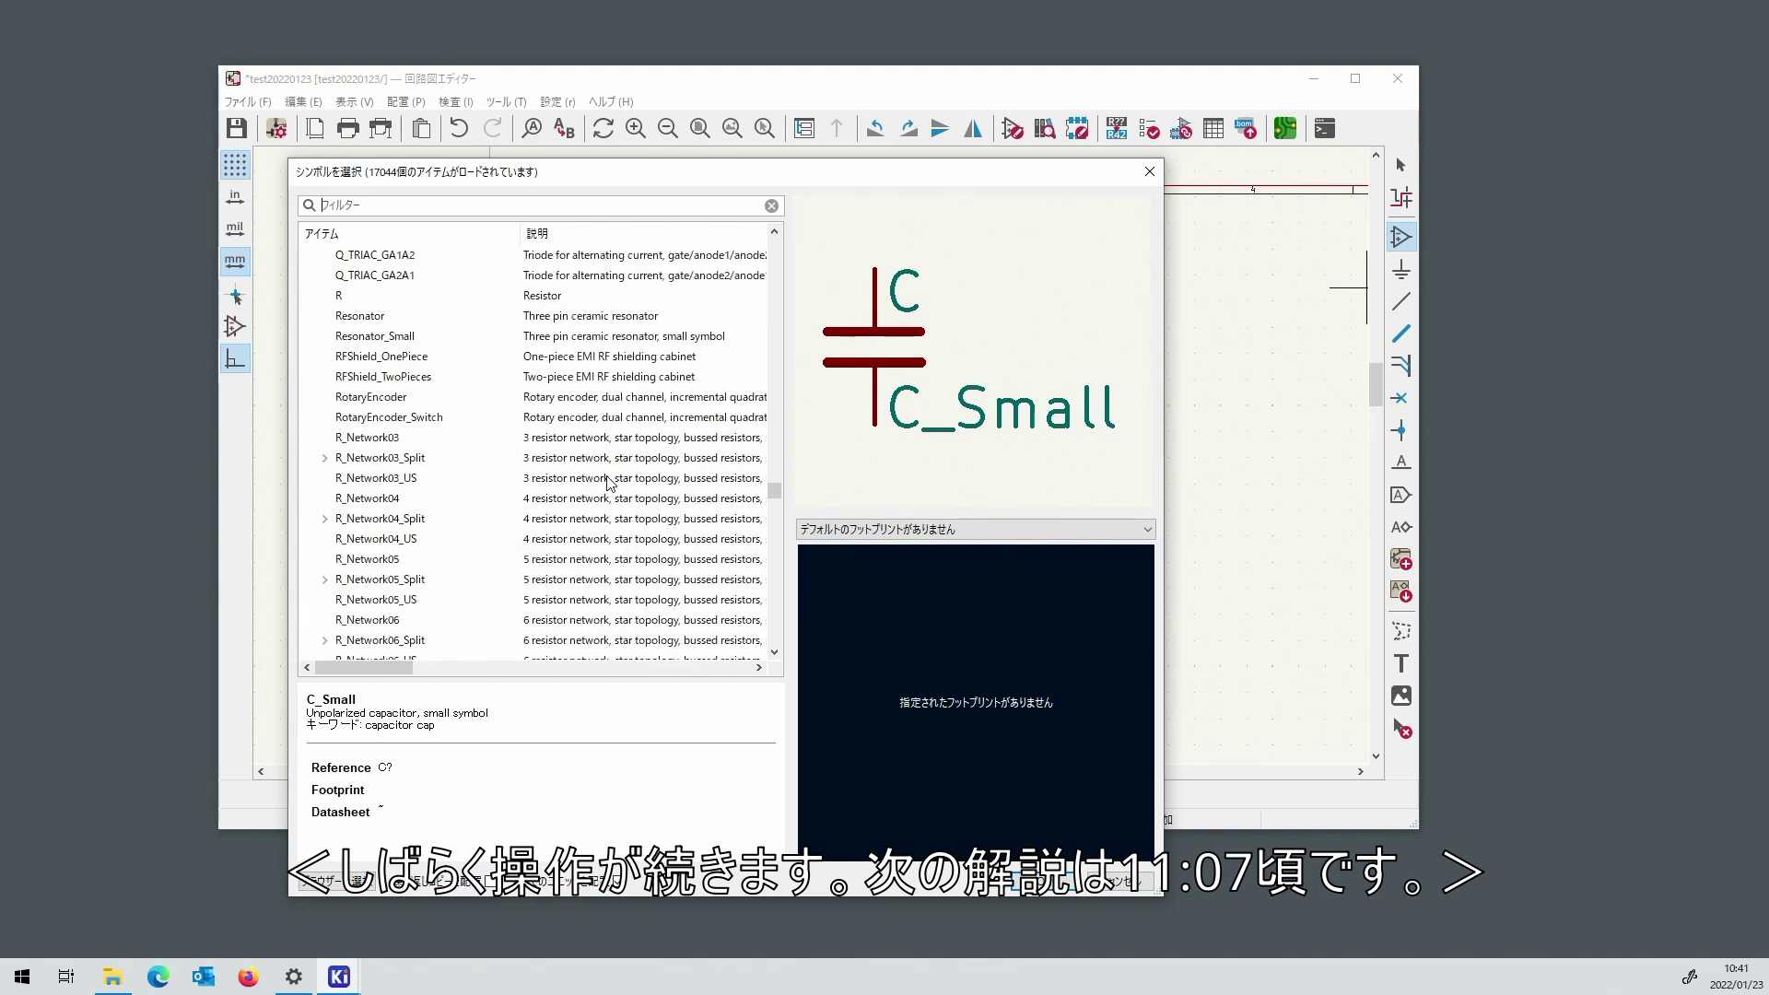
{"action": "scroll", "coordinate": [607, 480], "scroll_direction": "down", "scroll_amount": 15}
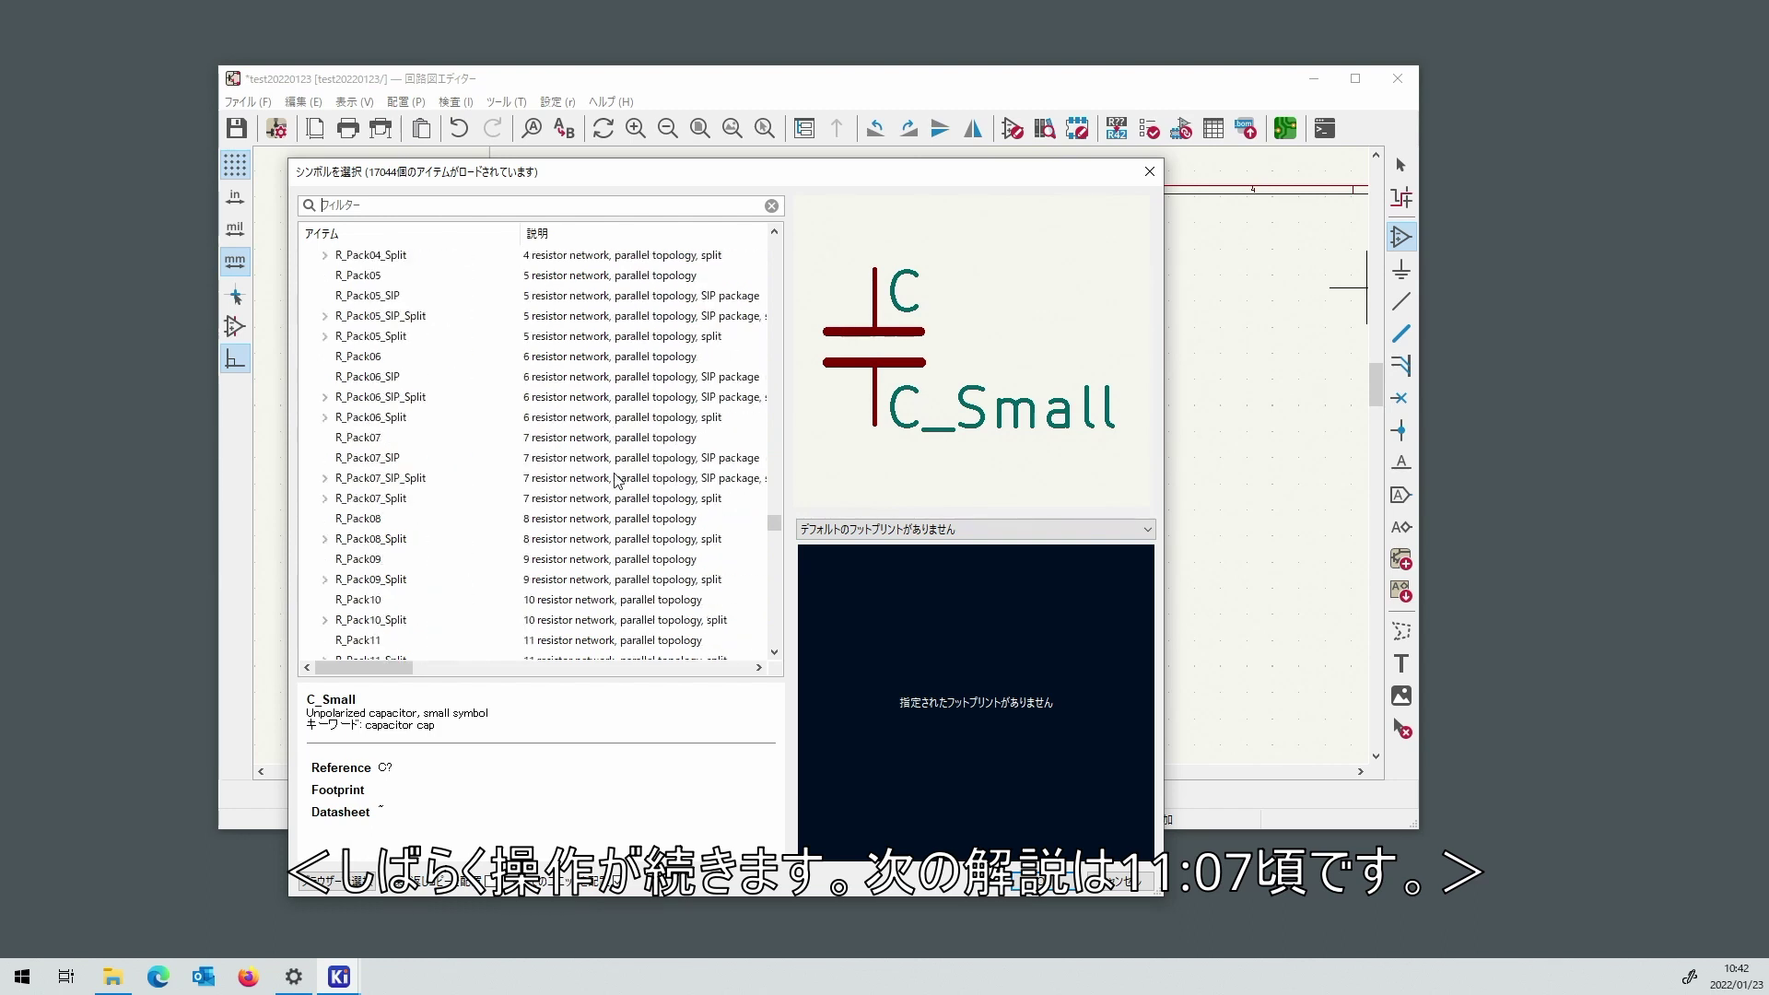
{"action": "scroll", "coordinate": [617, 480], "scroll_direction": "down", "scroll_amount": 12}
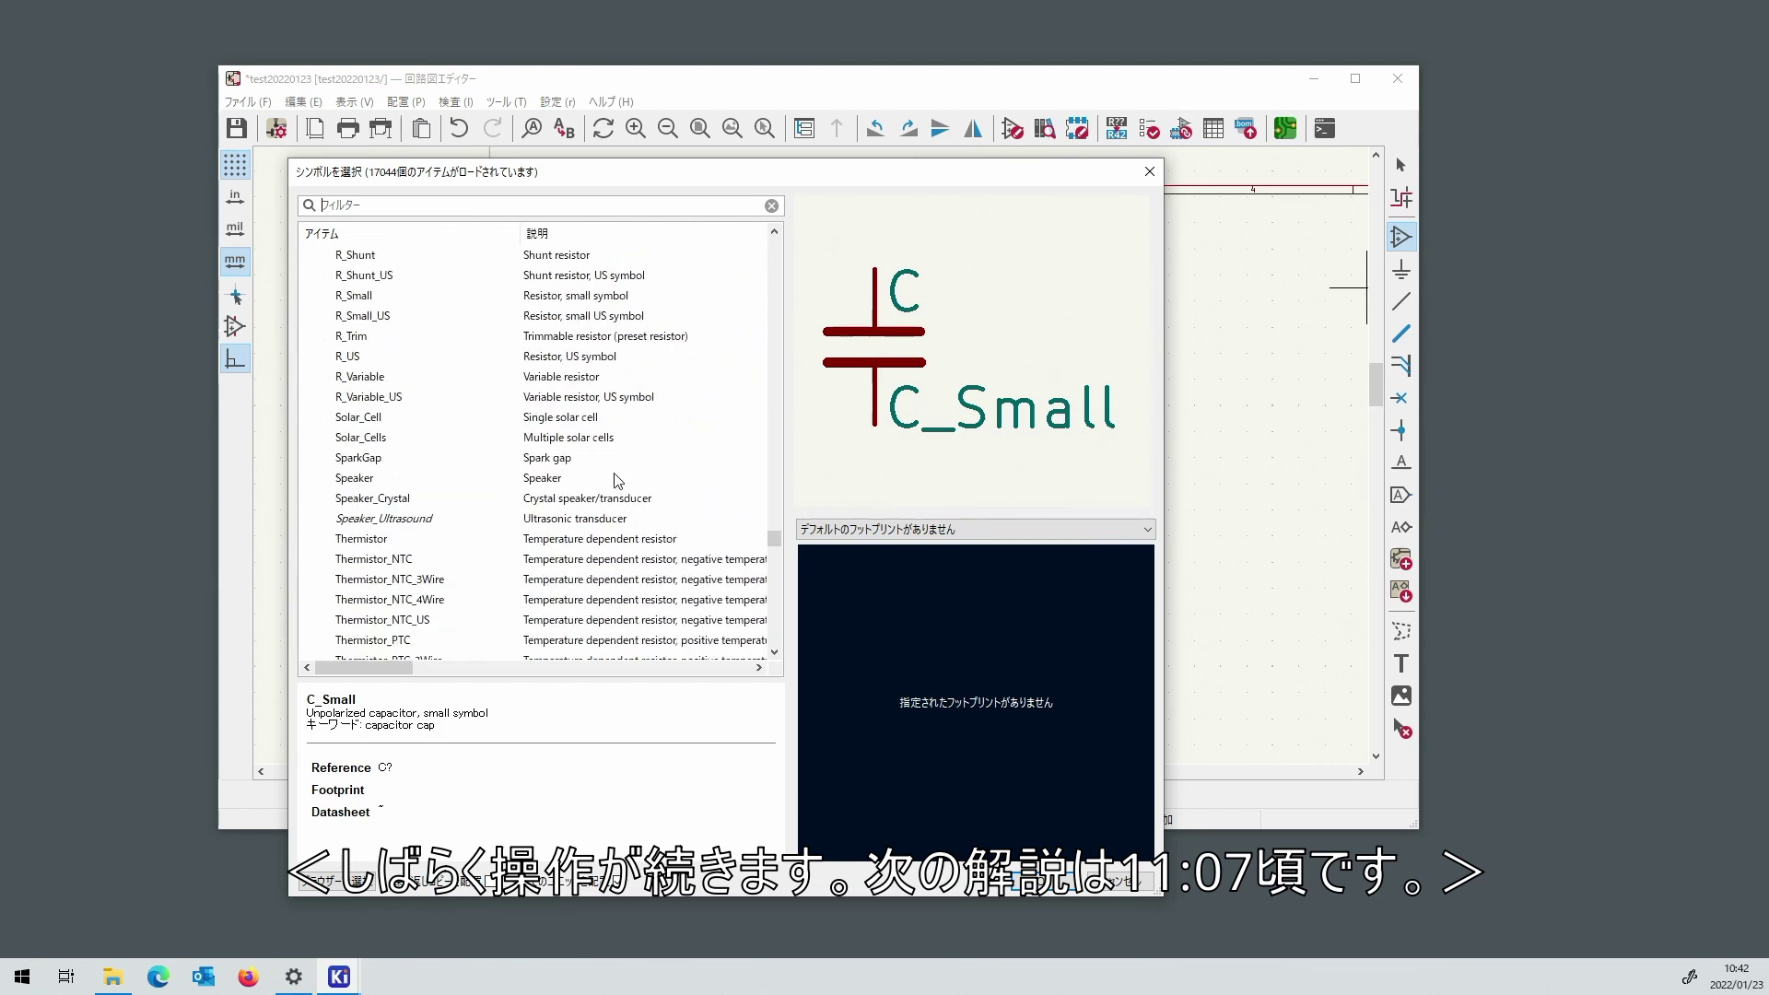
{"action": "double_click", "coordinate": [391, 295]}
{"action": "scroll", "coordinate": [839, 451], "scroll_direction": "up", "scroll_amount": 3}
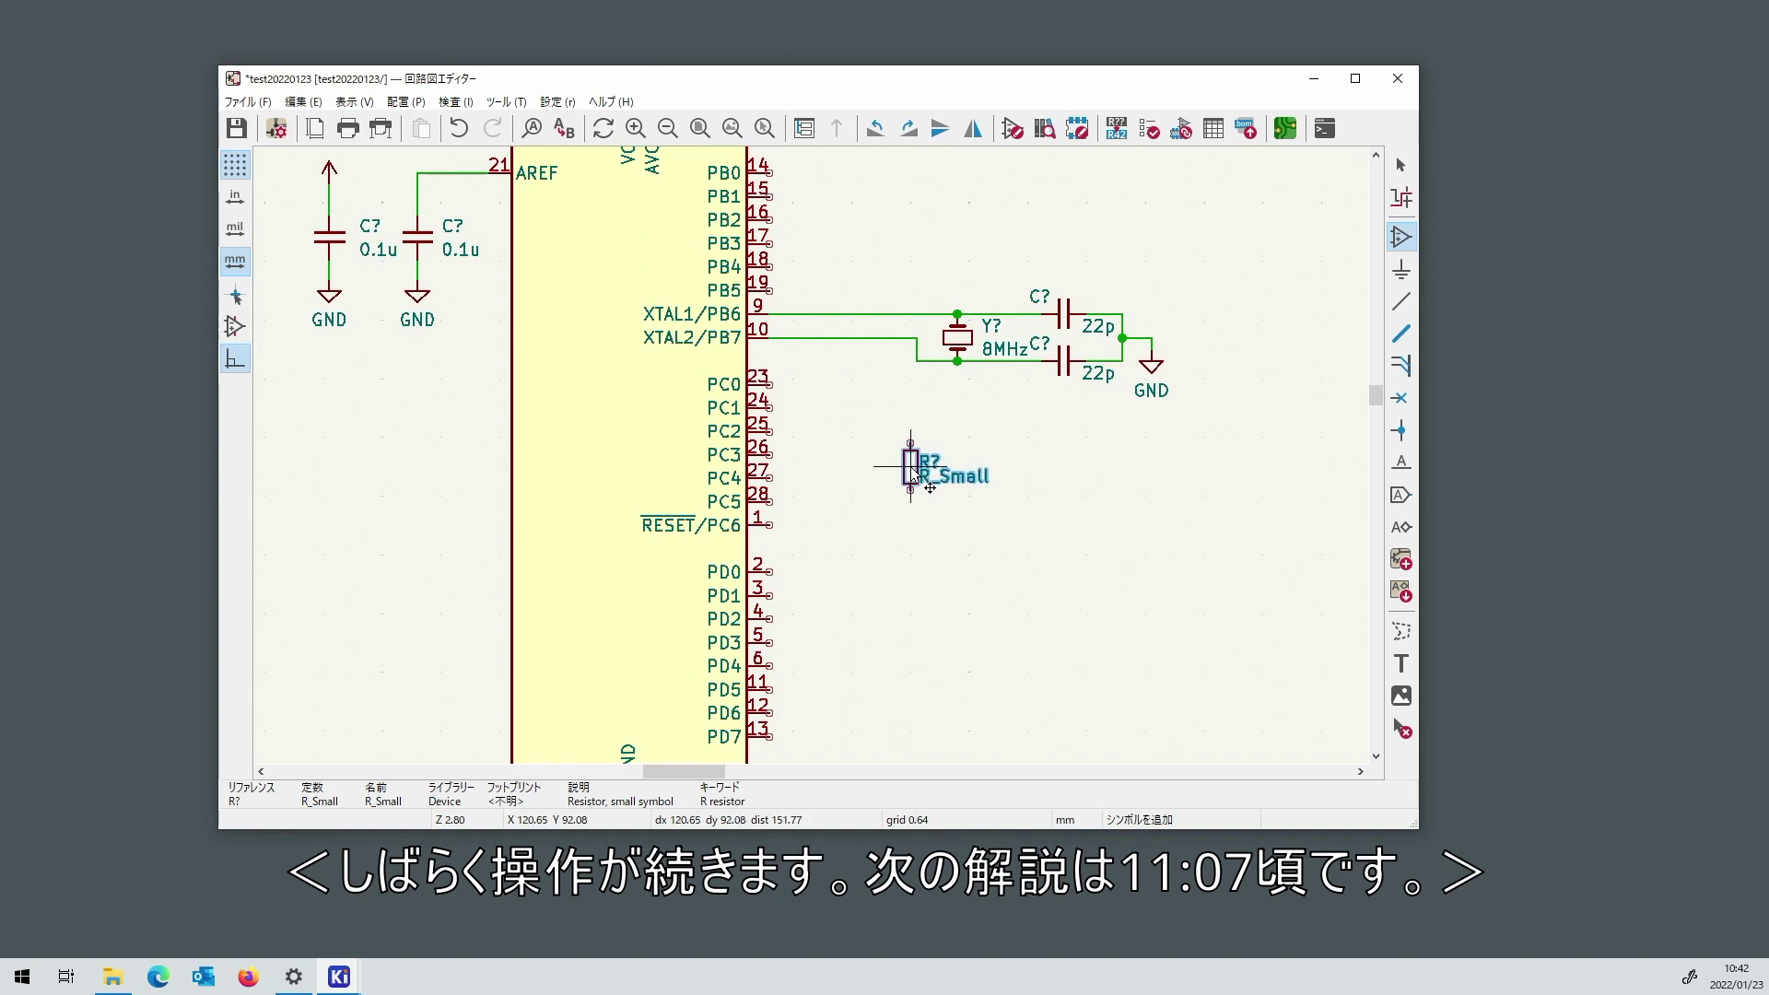
{"action": "left_click", "coordinate": [922, 470]}
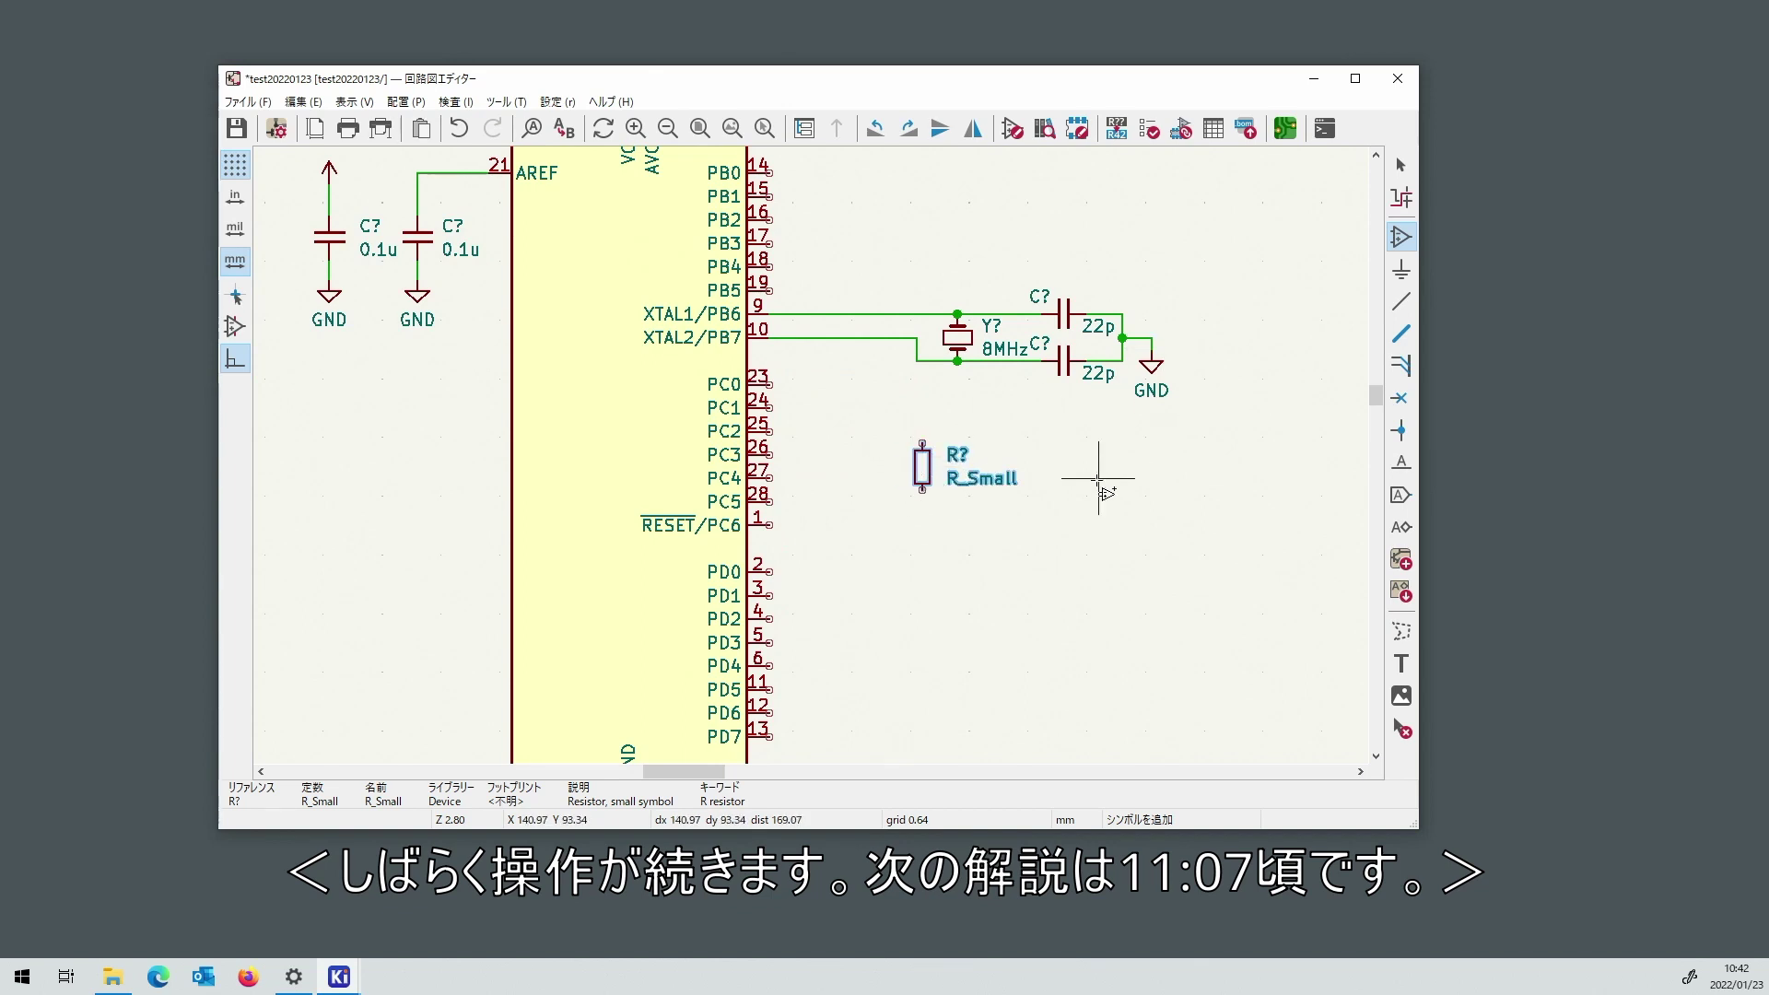
Place an SW_Push push button from the Switch library to the lower right of the resistor, about level with the RESET pin.
{"action": "left_click", "coordinate": [1097, 513]}
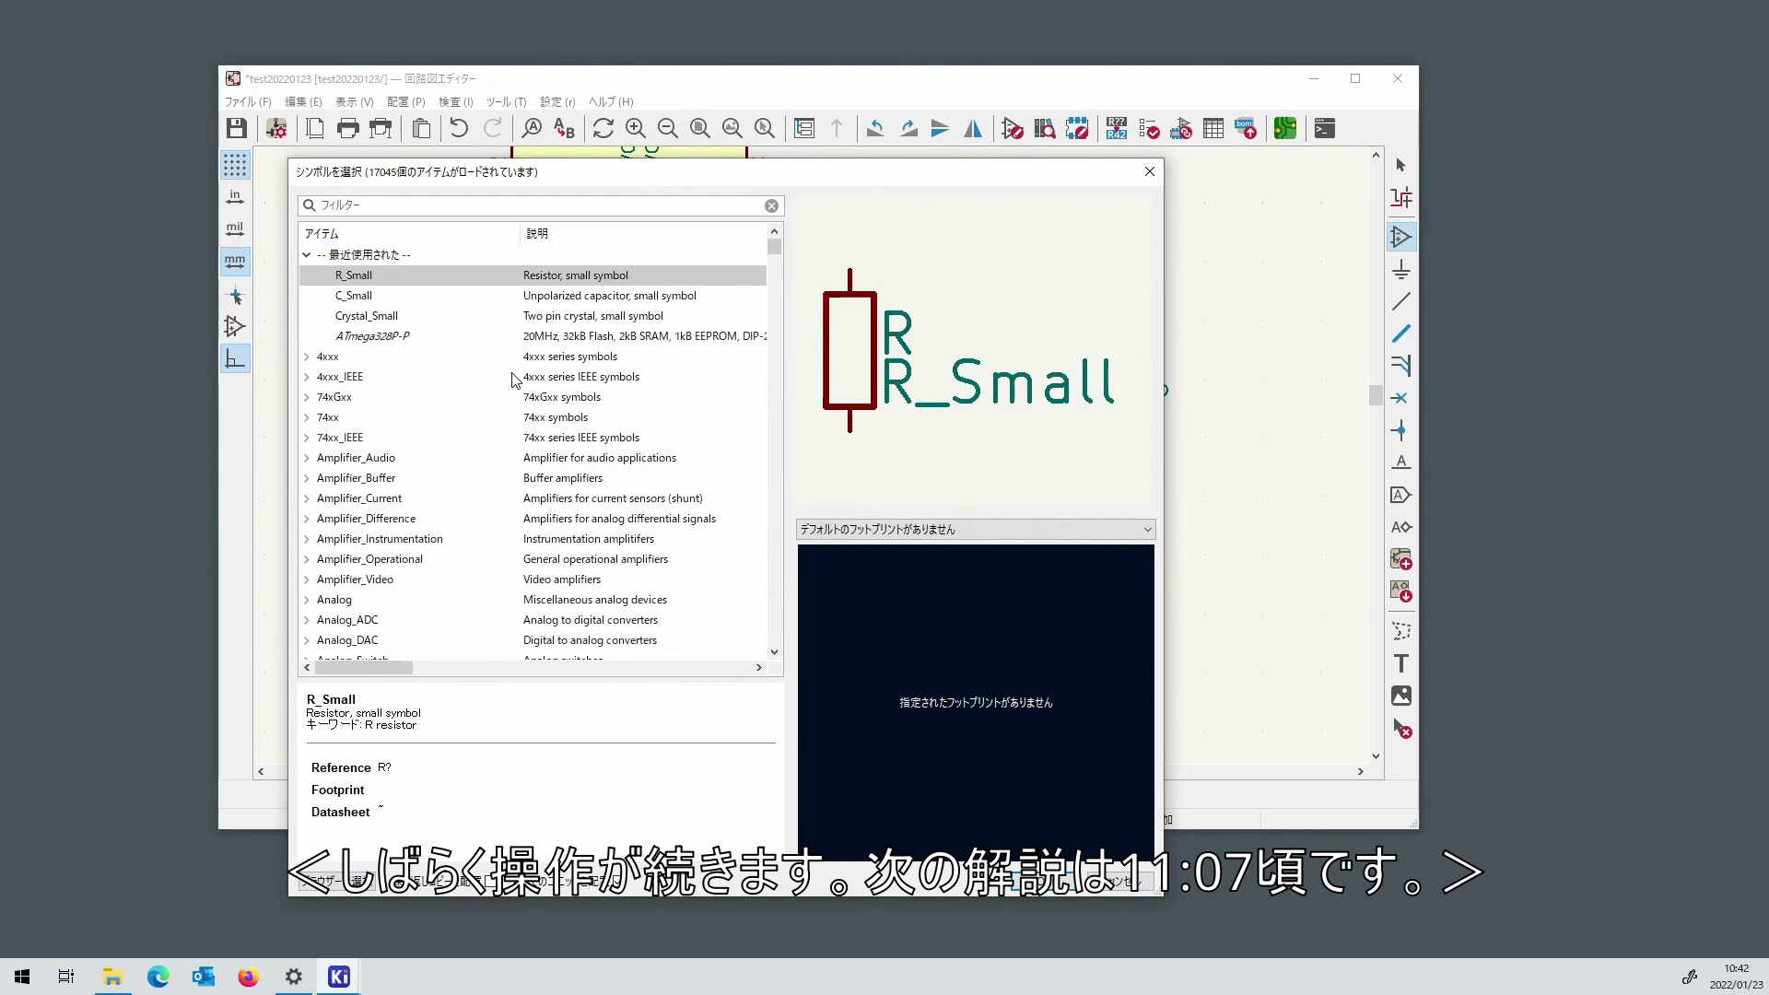
{"action": "scroll", "coordinate": [517, 376], "scroll_direction": "down", "scroll_amount": 8}
{"action": "left_click_drag", "start_coordinate": [774, 262], "coordinate": [790, 655]}
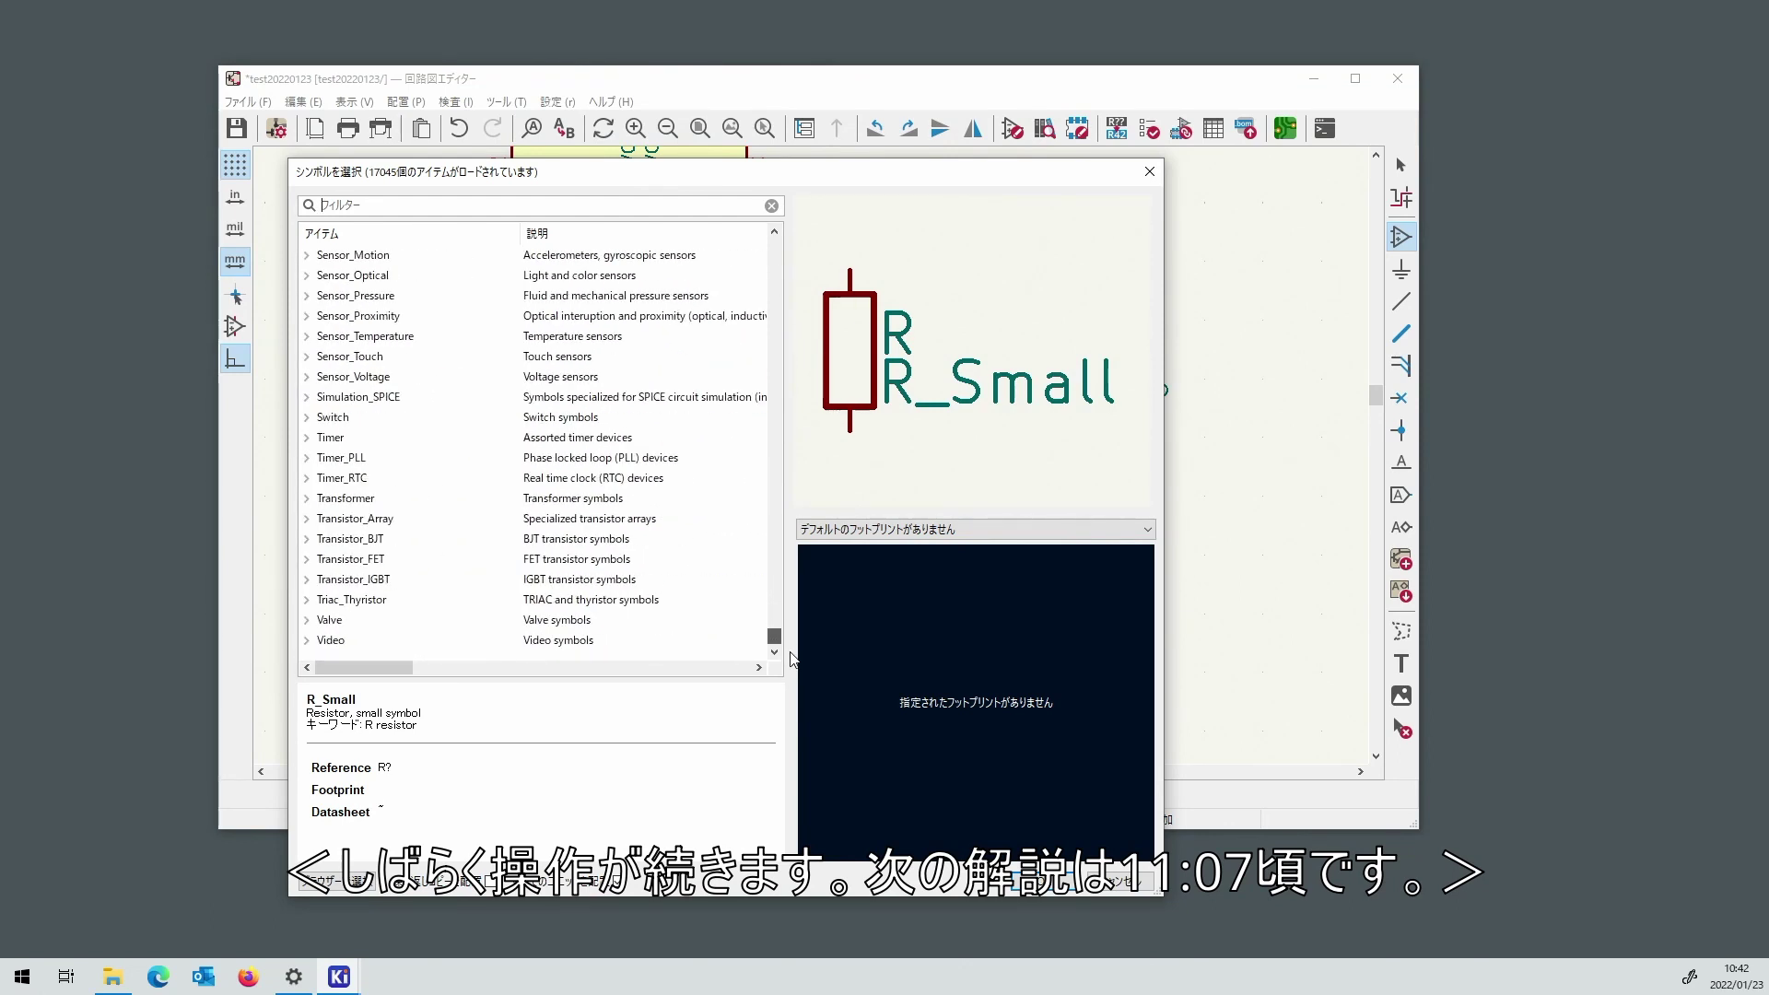
{"action": "left_click", "coordinate": [305, 417]}
{"action": "scroll", "coordinate": [454, 474], "scroll_direction": "down", "scroll_amount": 6}
{"action": "left_click", "coordinate": [377, 498]}
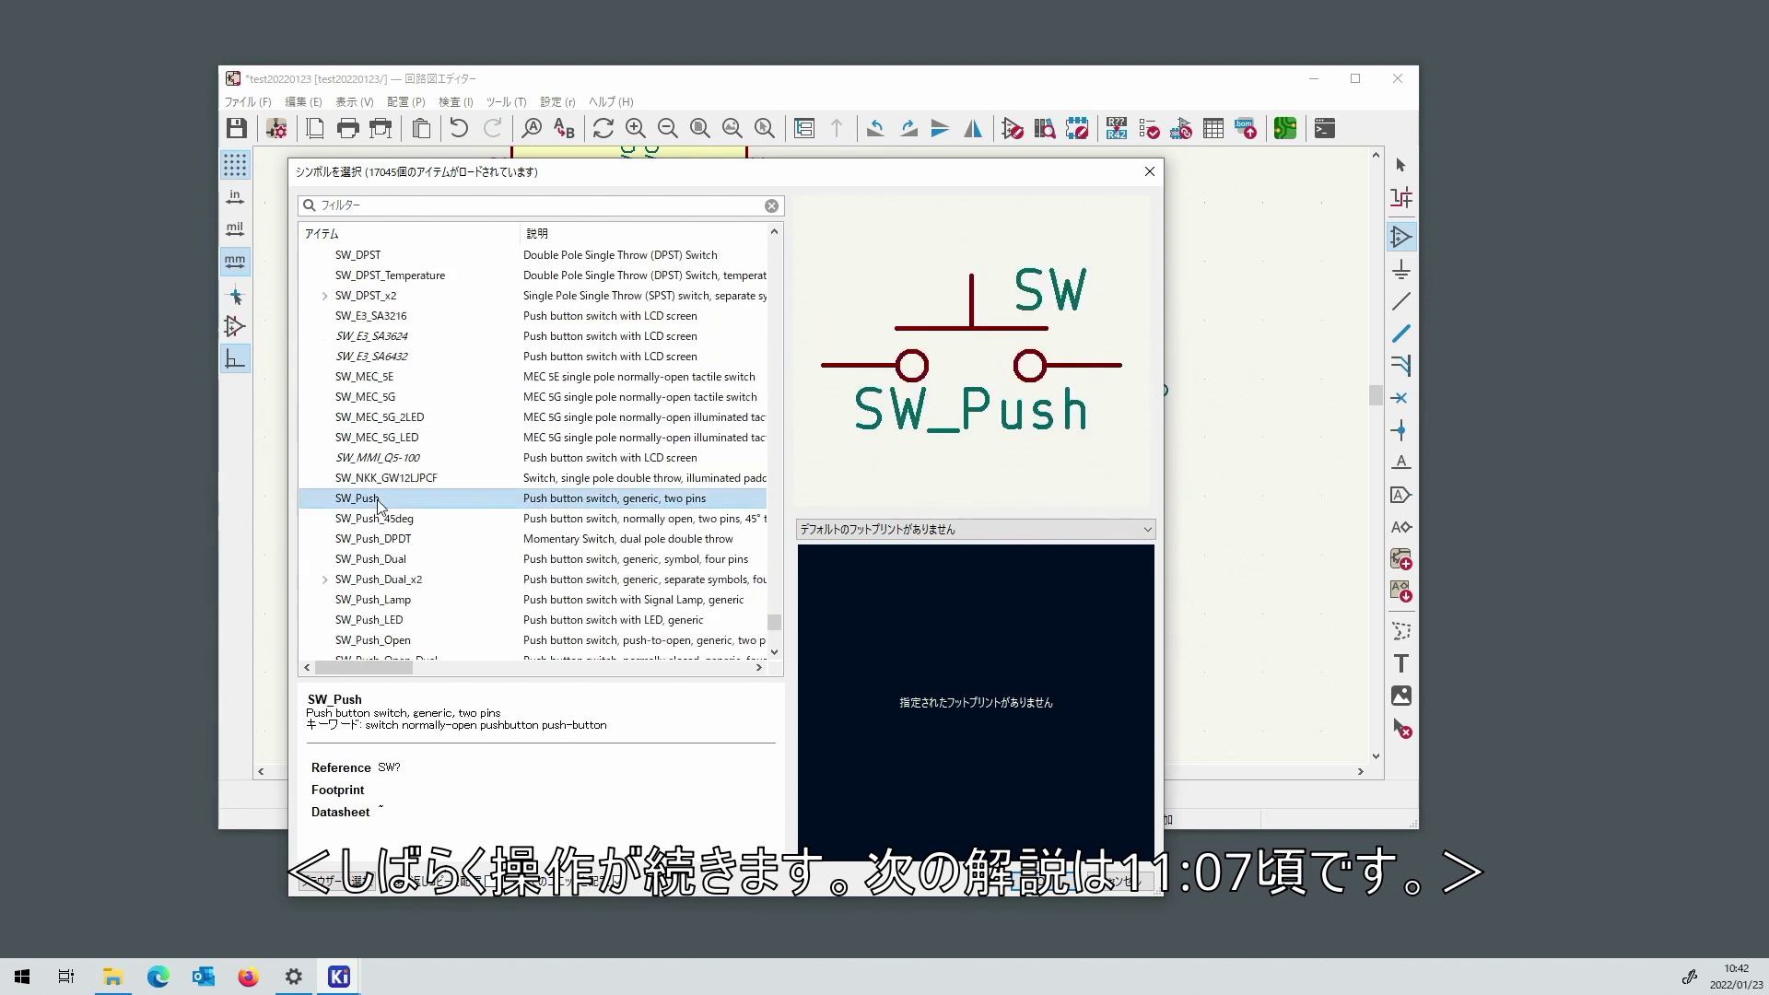
{"action": "double_click", "coordinate": [376, 502]}
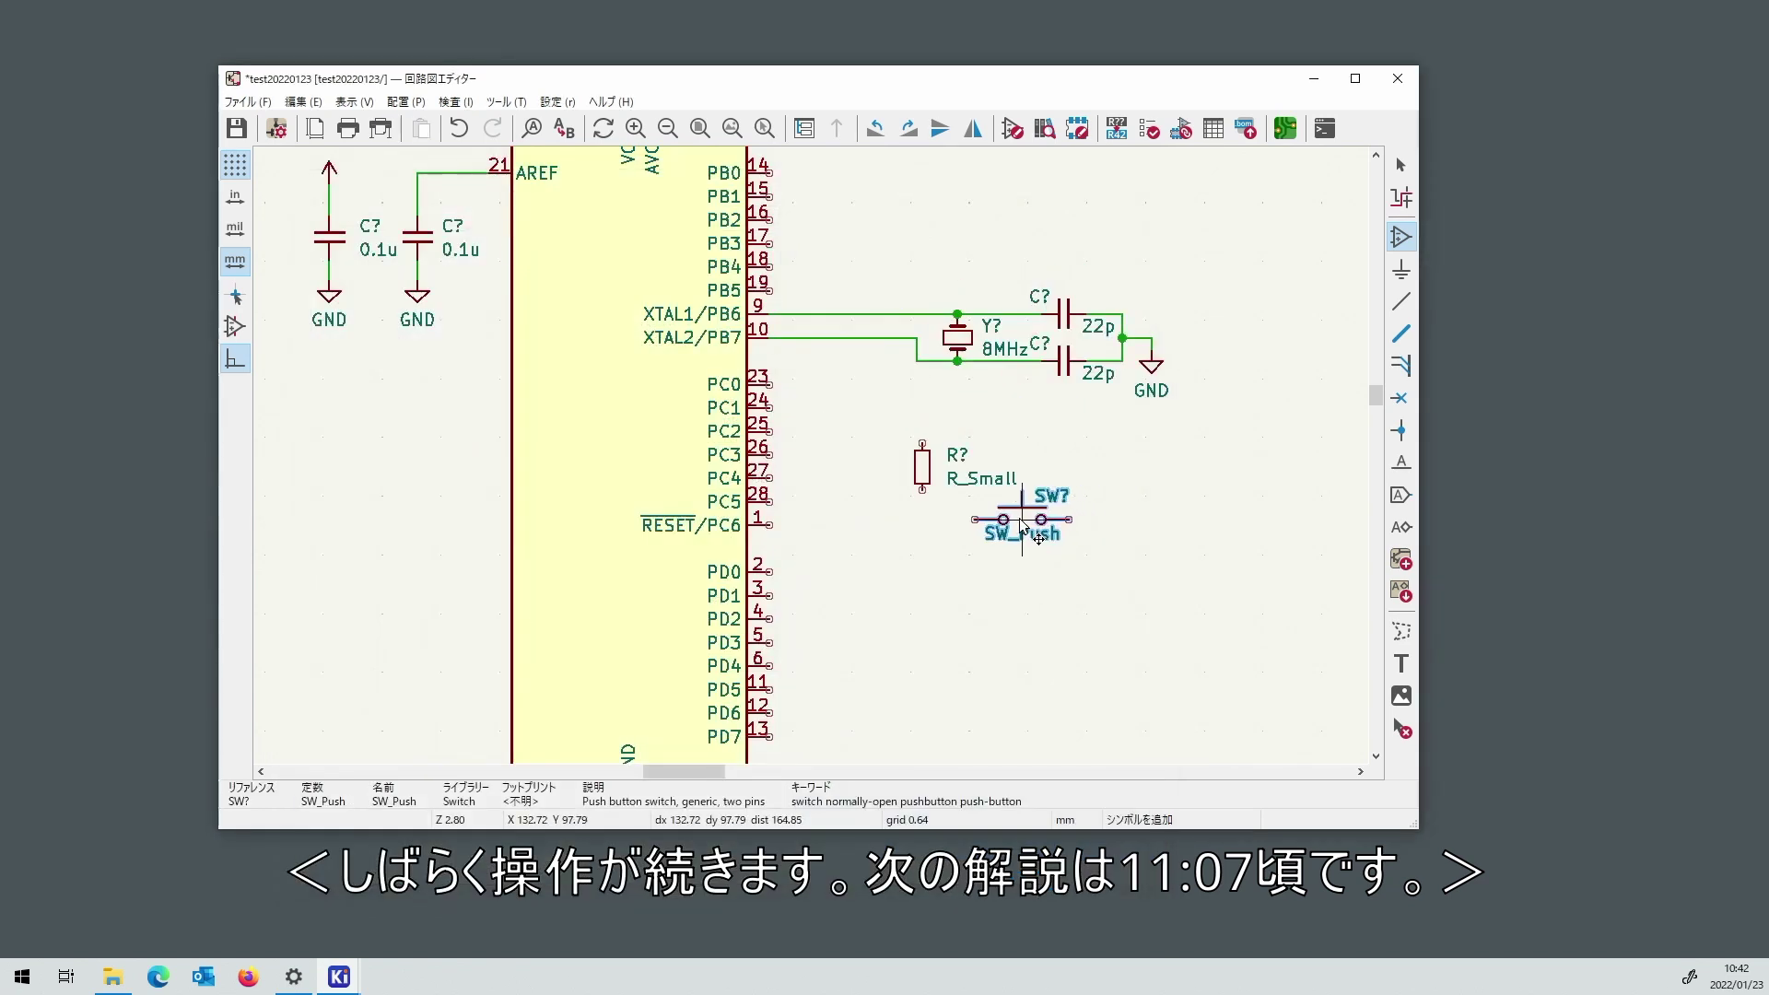
{"action": "left_click", "coordinate": [1020, 522]}
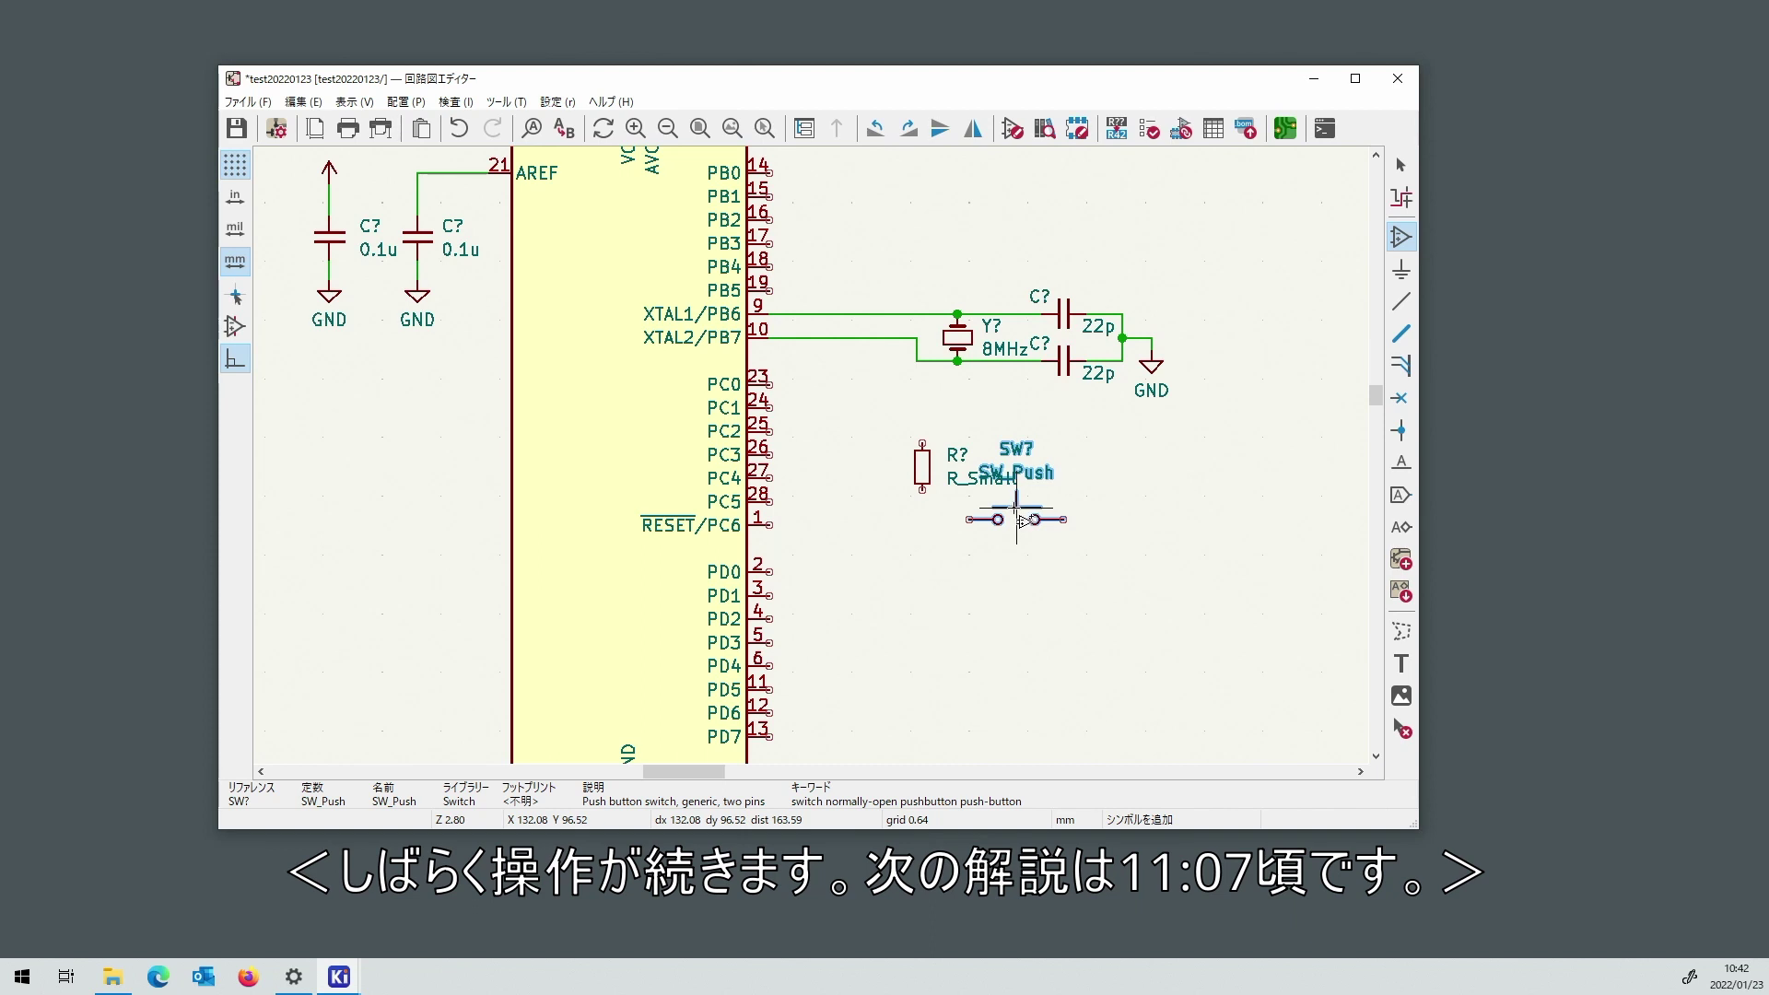
Place a GND power symbol just below and to the right of the push button's right pin.
{"action": "left_click", "coordinate": [1400, 269]}
{"action": "left_click", "coordinate": [1181, 446]}
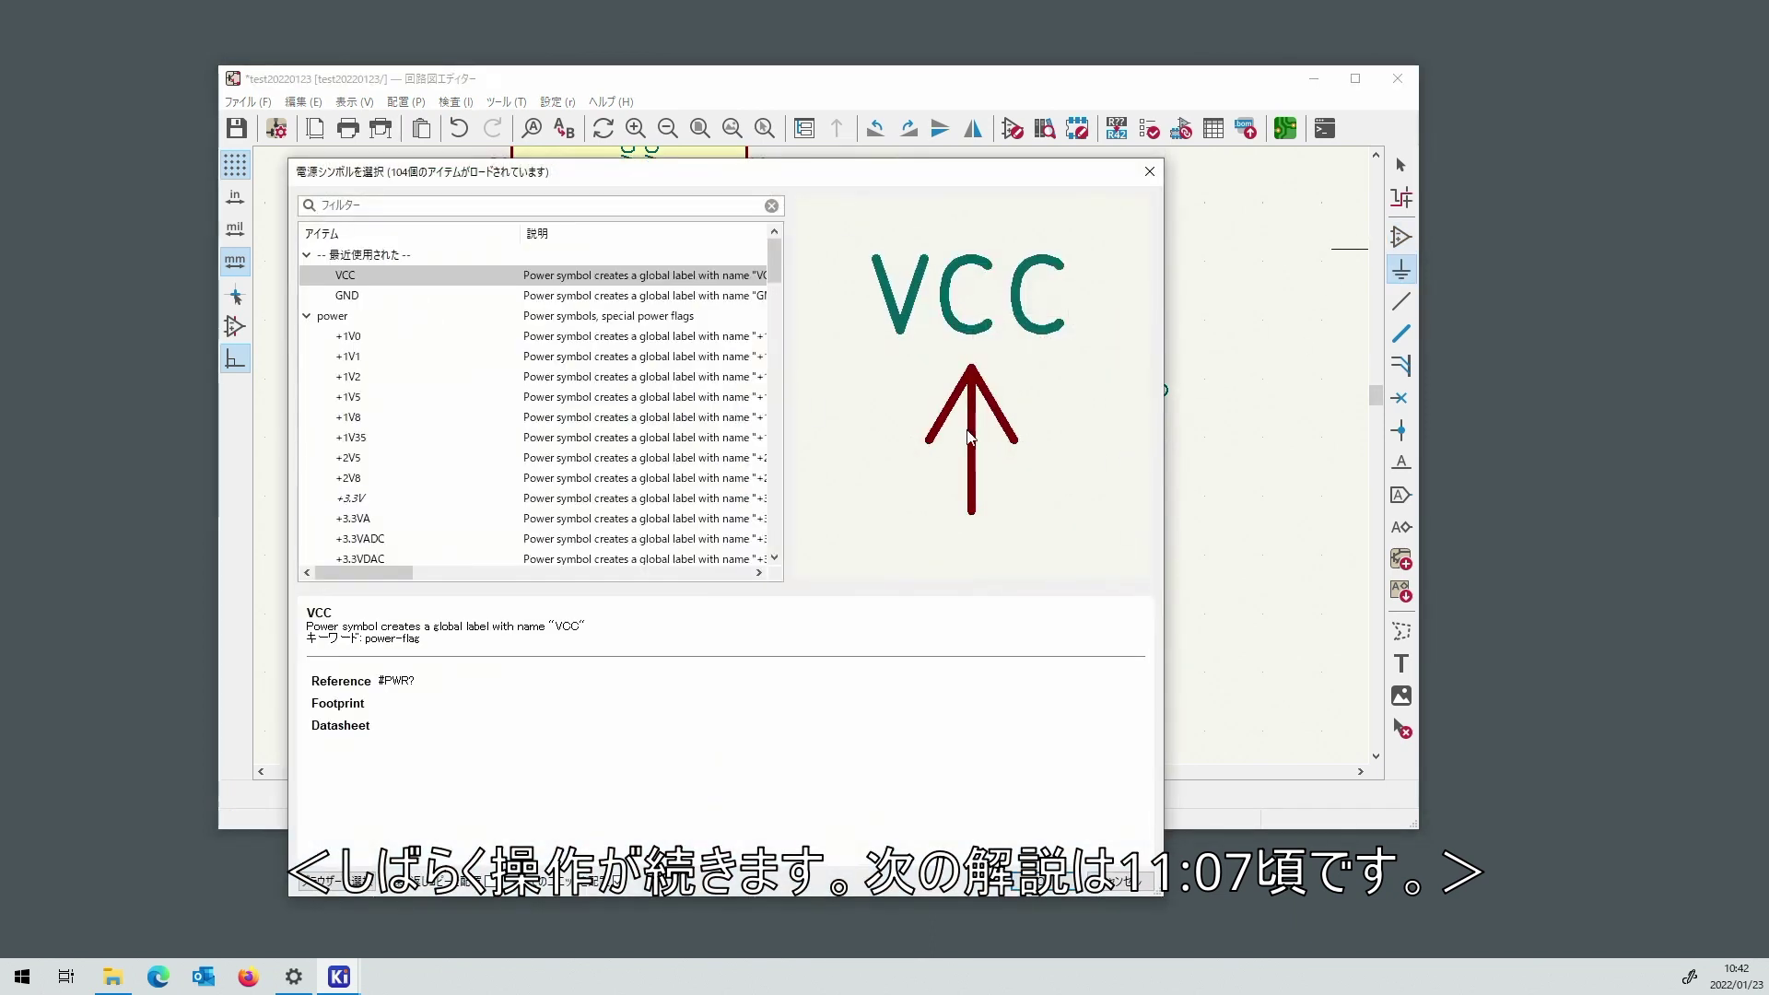
{"action": "left_click", "coordinate": [385, 296]}
{"action": "key", "text": "Return"}
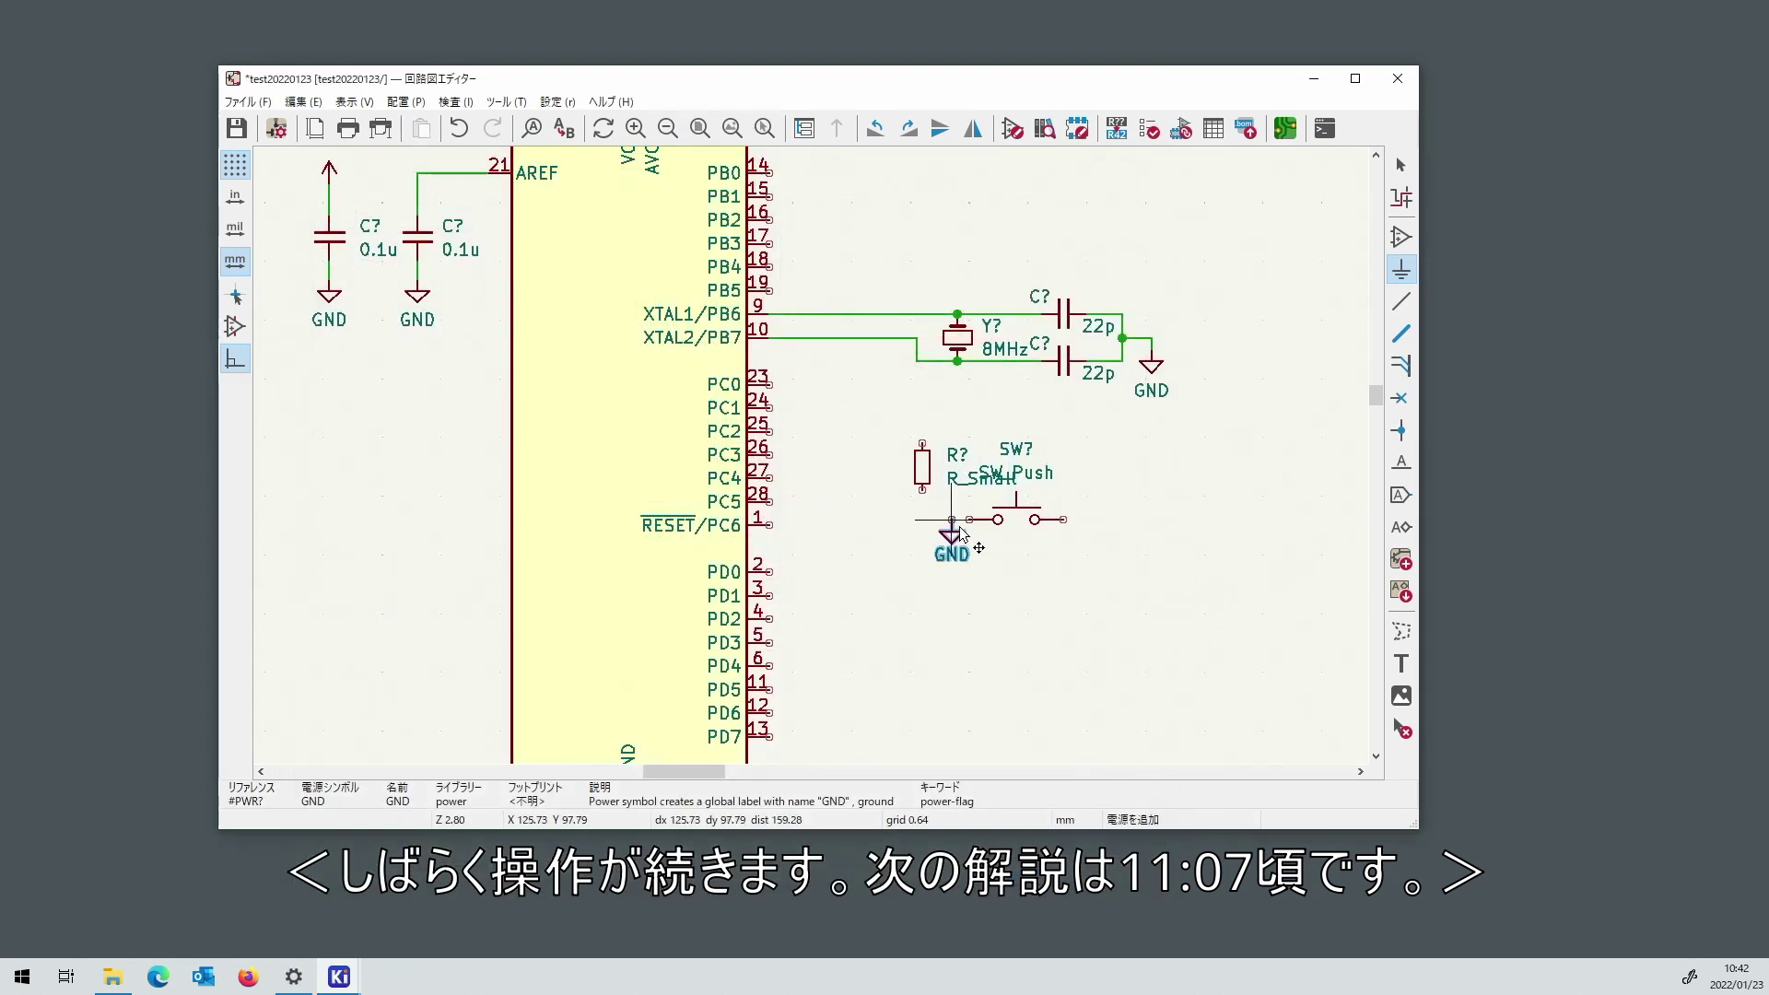
{"action": "left_click", "coordinate": [1087, 545]}
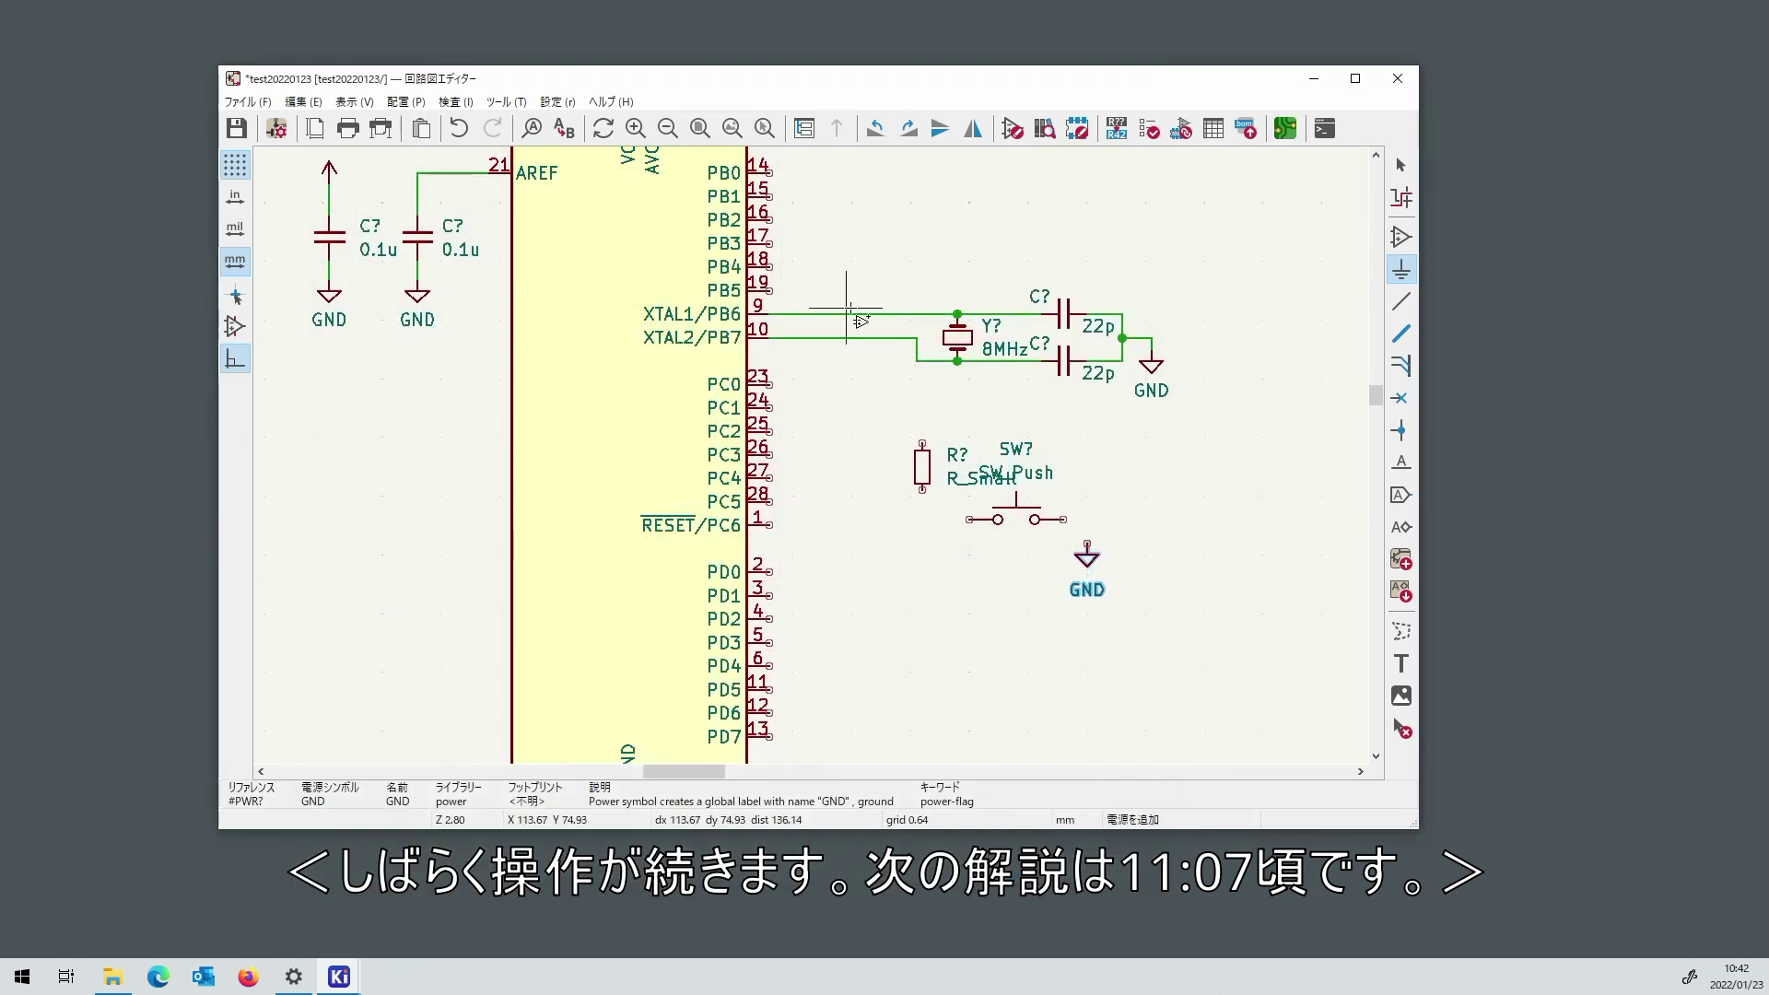
Place a VCC power symbol directly above the R_Small resistor.
{"action": "left_click", "coordinate": [860, 406]}
{"action": "key", "text": "Return"}
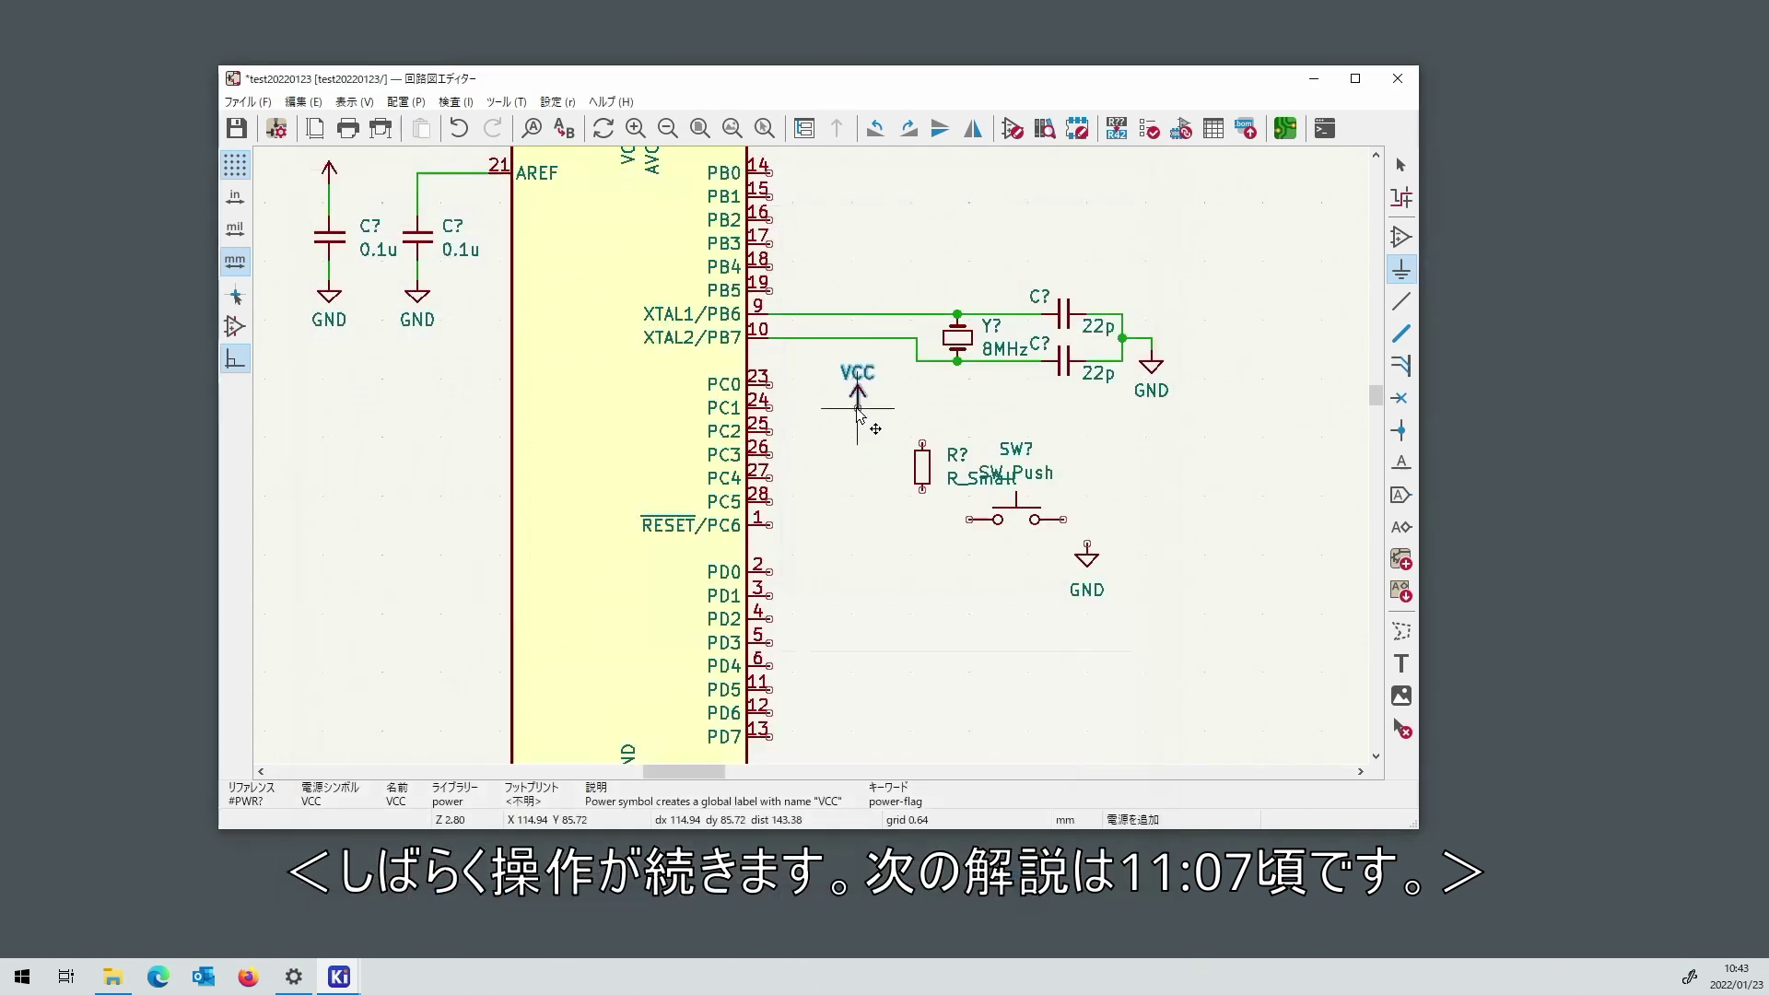
{"action": "left_click", "coordinate": [922, 417]}
Draw a horizontal wire from RESET/PC6 pin 1 to the point just below the push button's left pin.
{"action": "left_click", "coordinate": [1400, 304]}
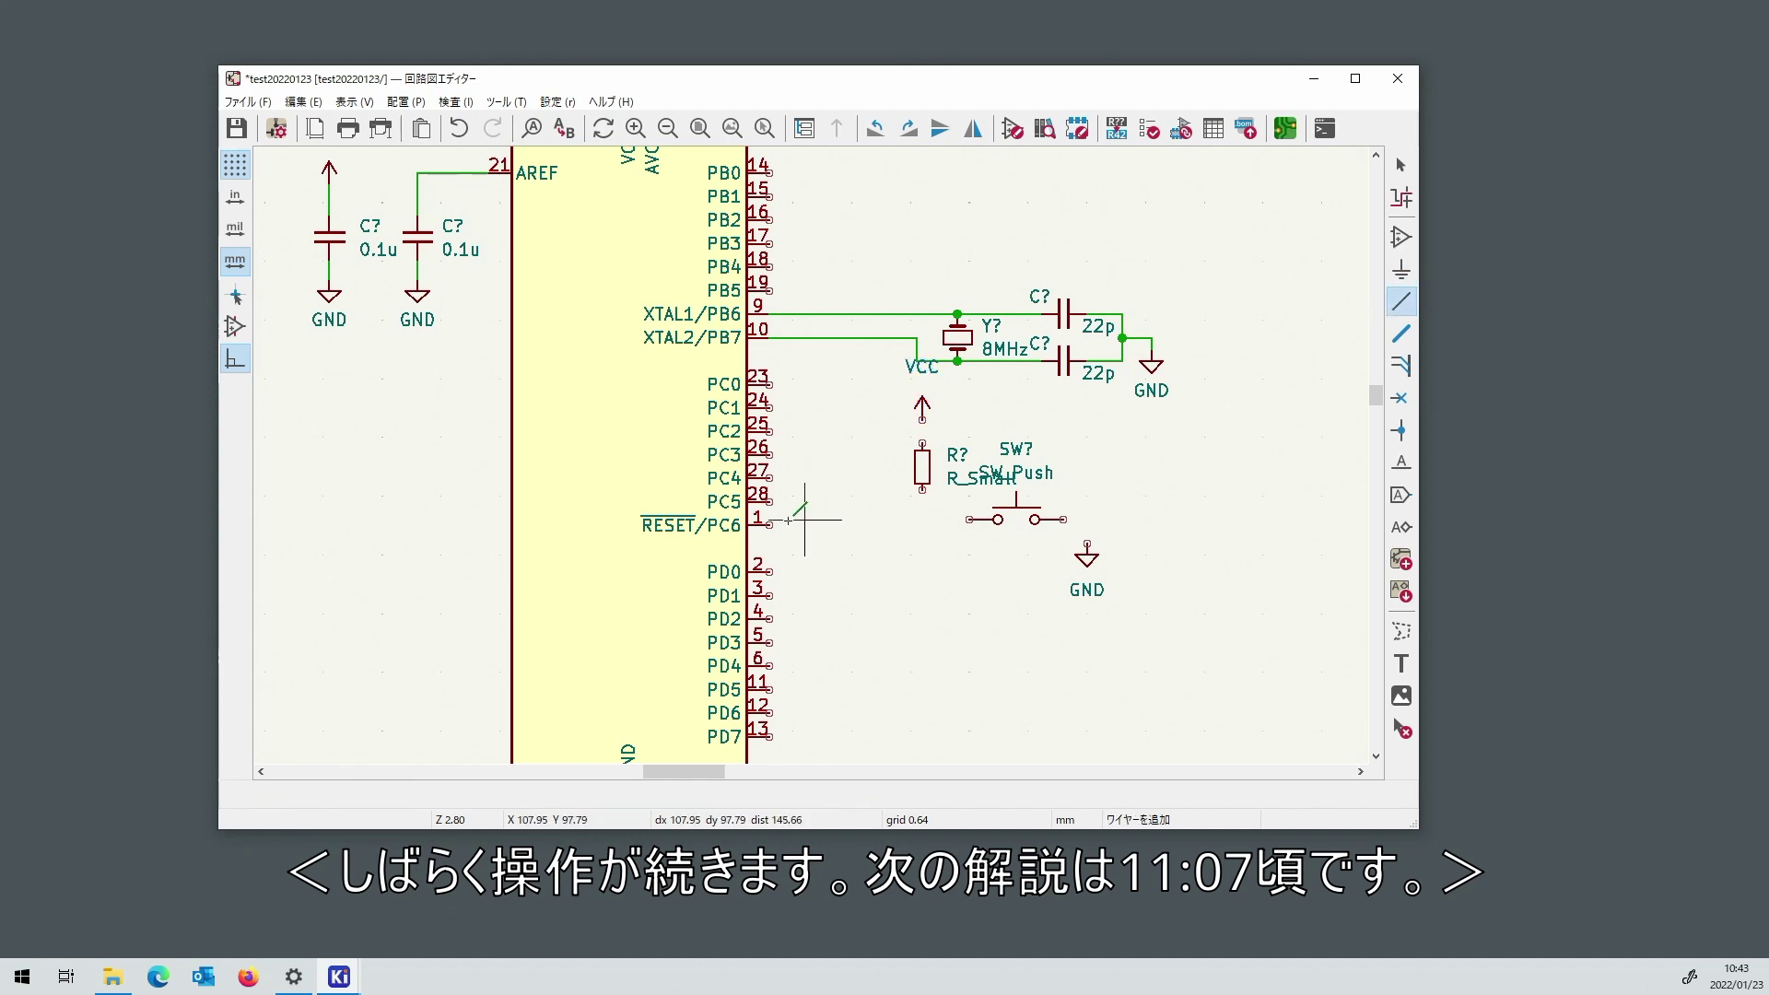
{"action": "left_click", "coordinate": [770, 525]}
{"action": "scroll", "coordinate": [801, 513], "scroll_direction": "up", "scroll_amount": 5}
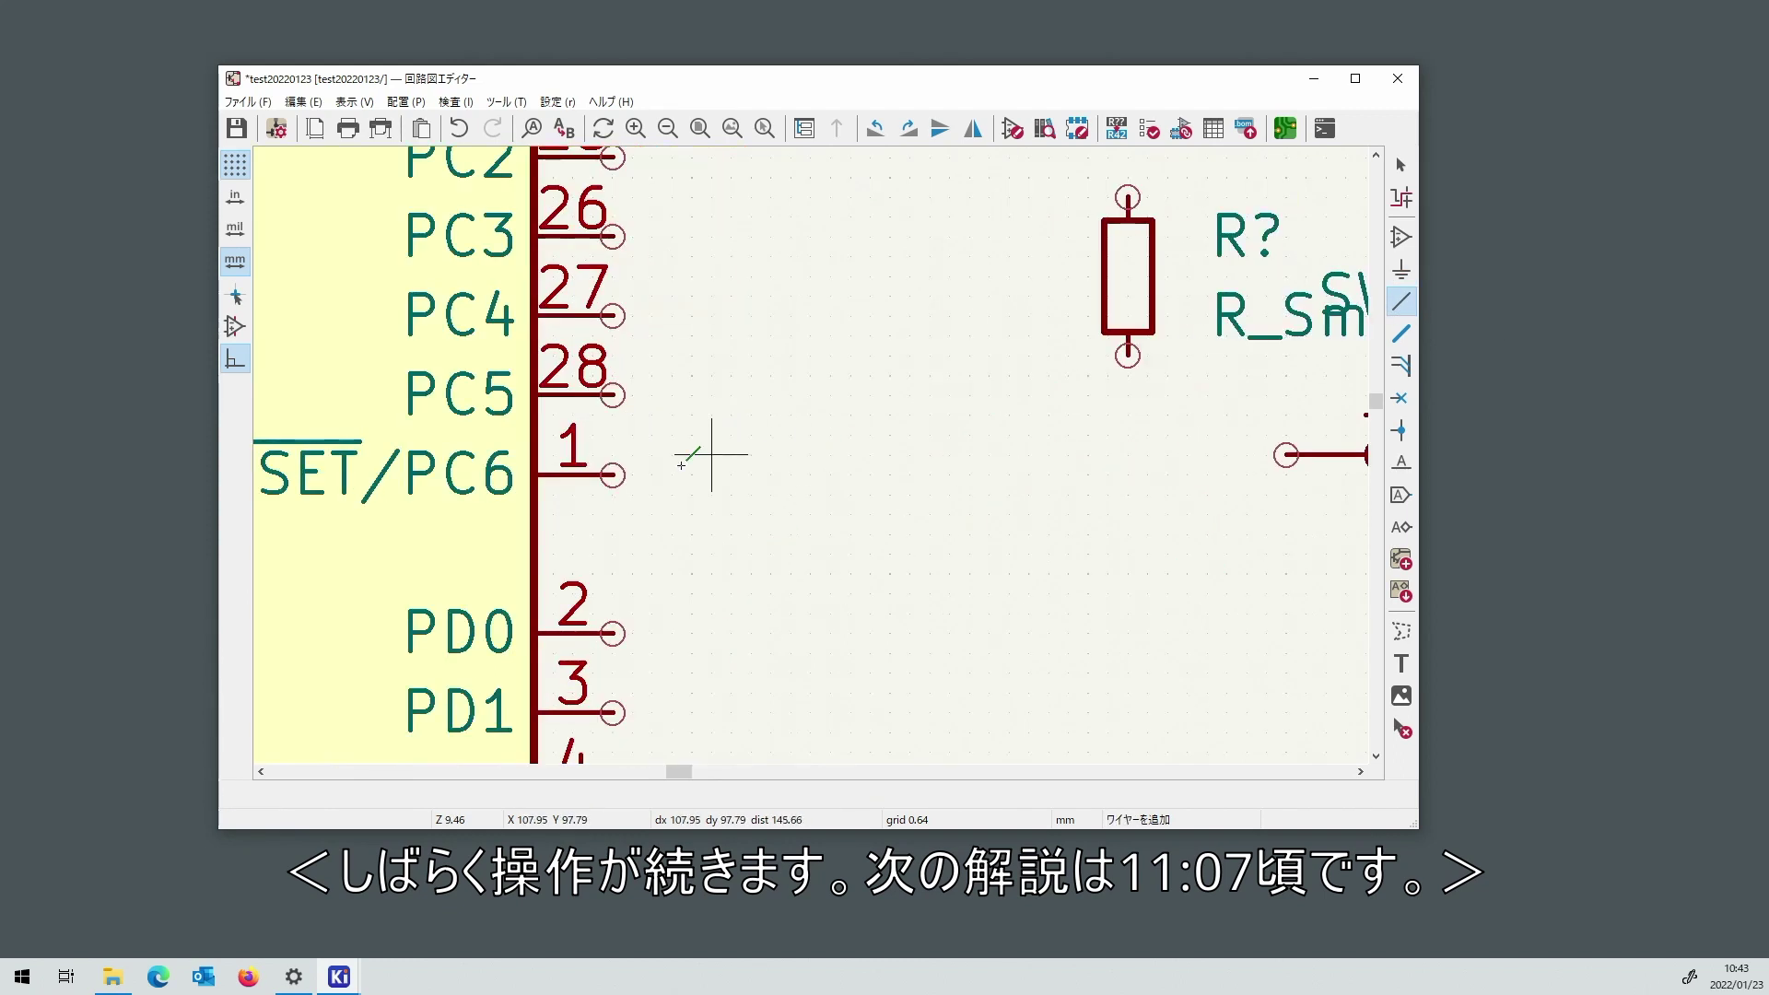
{"action": "double_click", "coordinate": [1286, 474]}
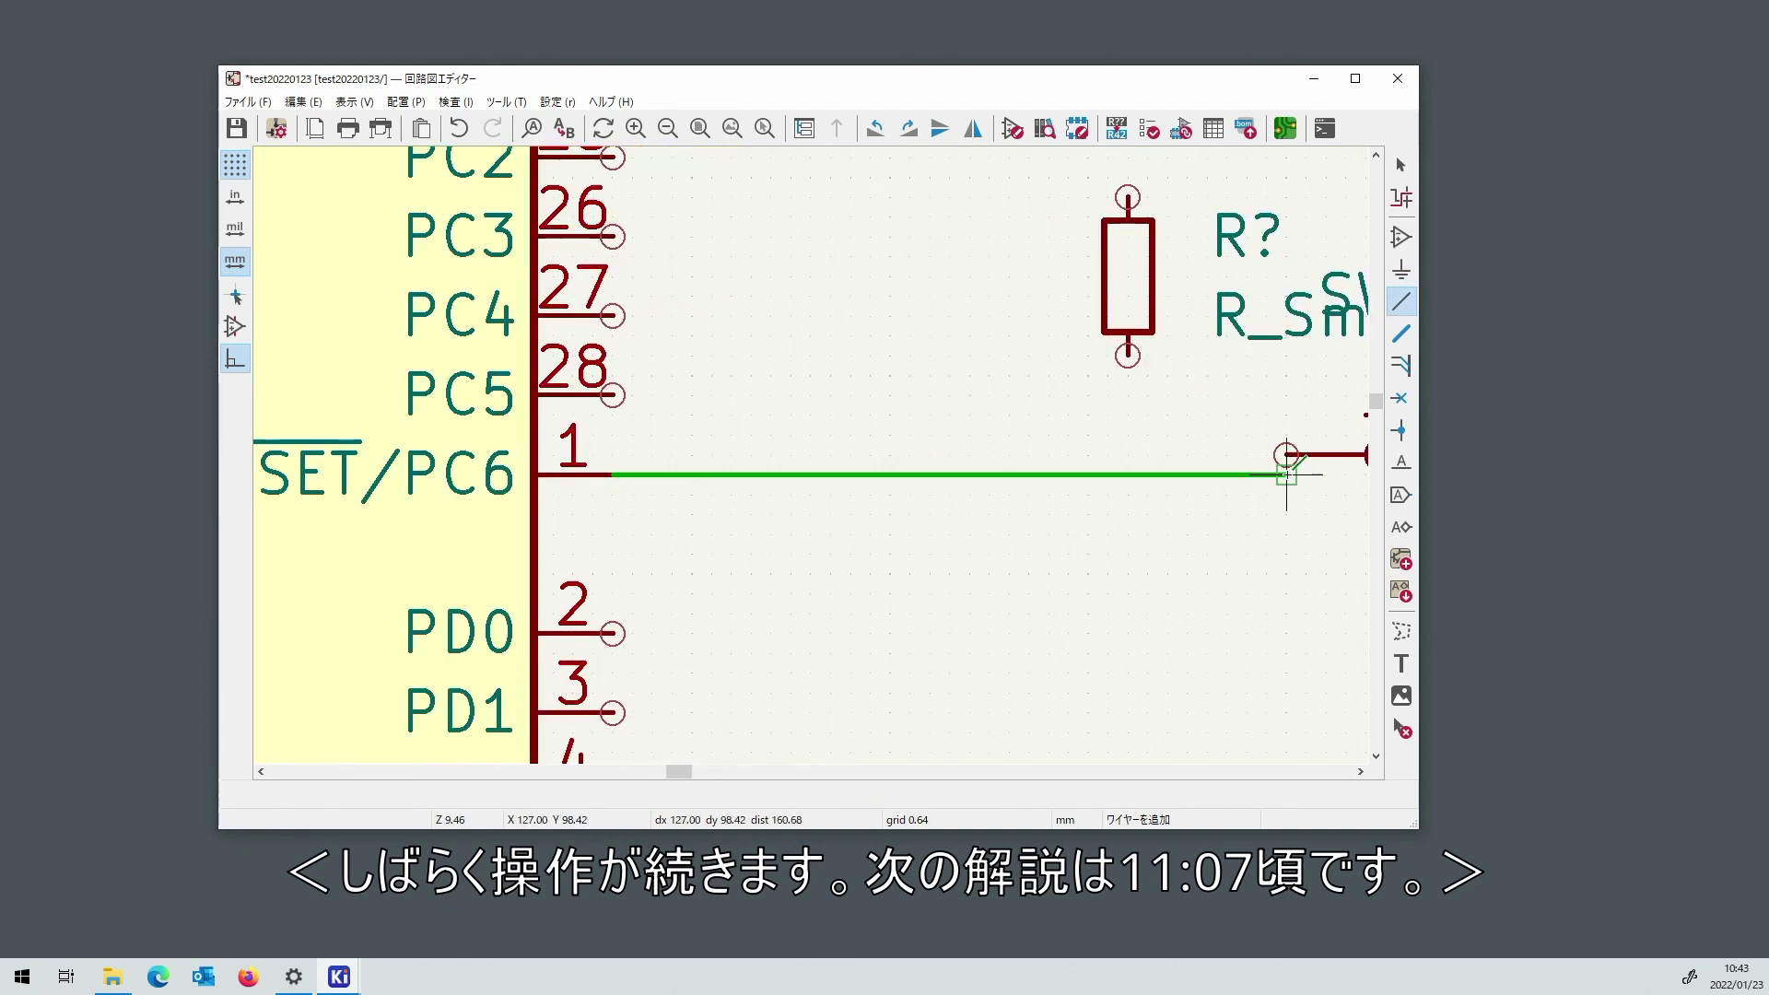
Move the push button slightly down so its left pin meets the end of the RESET wire.
{"action": "key", "text": "Escape"}
{"action": "scroll", "coordinate": [1286, 496], "scroll_direction": "down", "scroll_amount": 2}
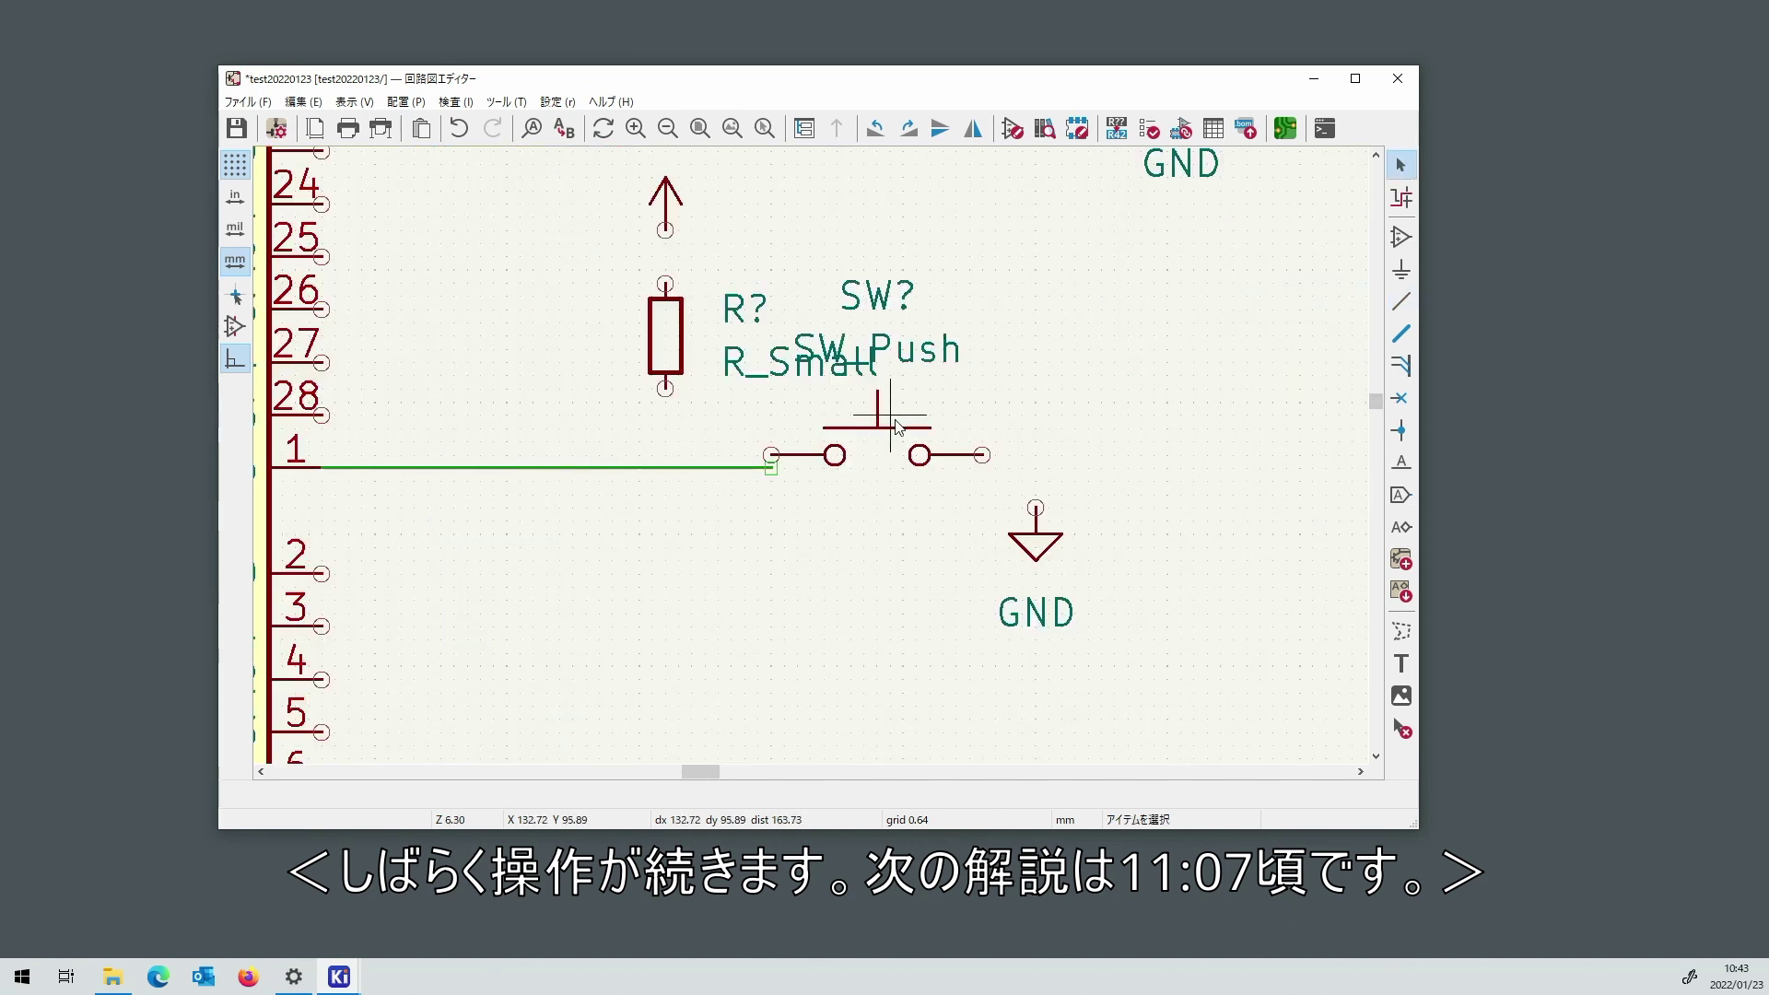
{"action": "left_click", "coordinate": [877, 454]}
{"action": "left_click_drag", "start_coordinate": [877, 454], "coordinate": [881, 479]}
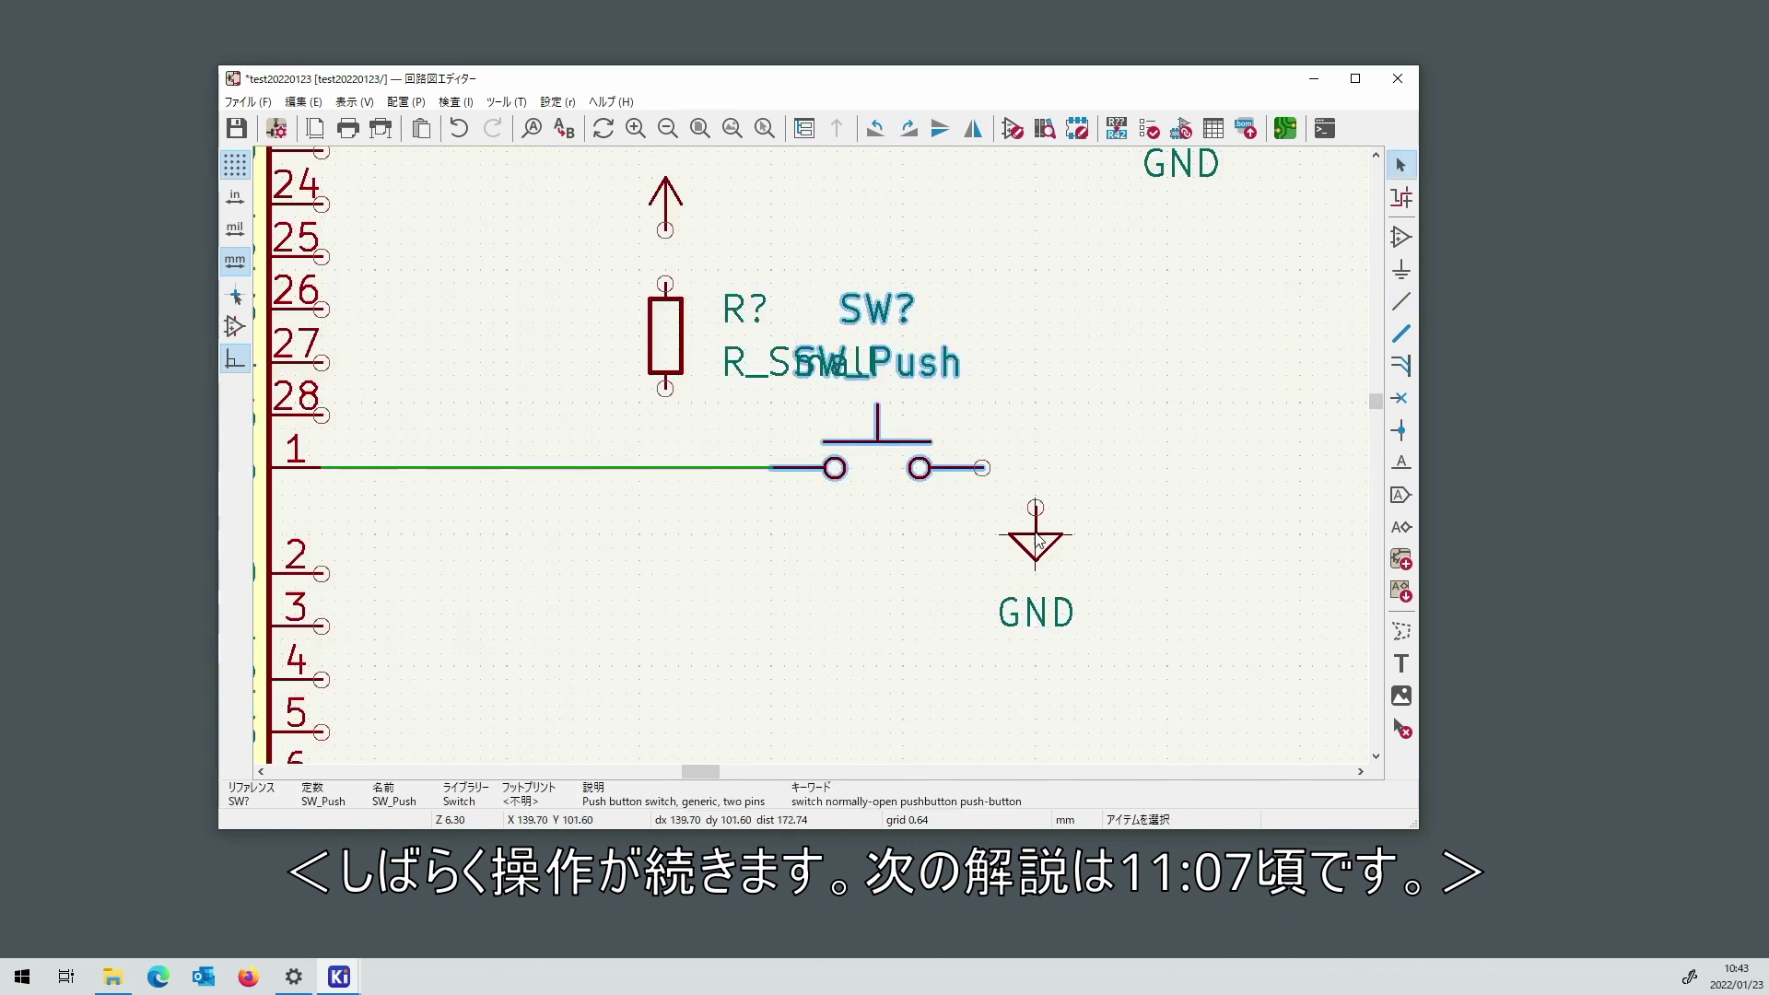
{"action": "mouse_move", "coordinate": [1038, 542]}
{"action": "left_mouse_down"}
{"action": "mouse_move", "coordinate": [1010, 519]}
{"action": "mouse_move", "coordinate": [1041, 516]}
{"action": "left_mouse_up"}
Wire the resistor between the VCC symbol and the RESET line, and connect the push button's free pin to GND.
{"action": "left_click", "coordinate": [1402, 303]}
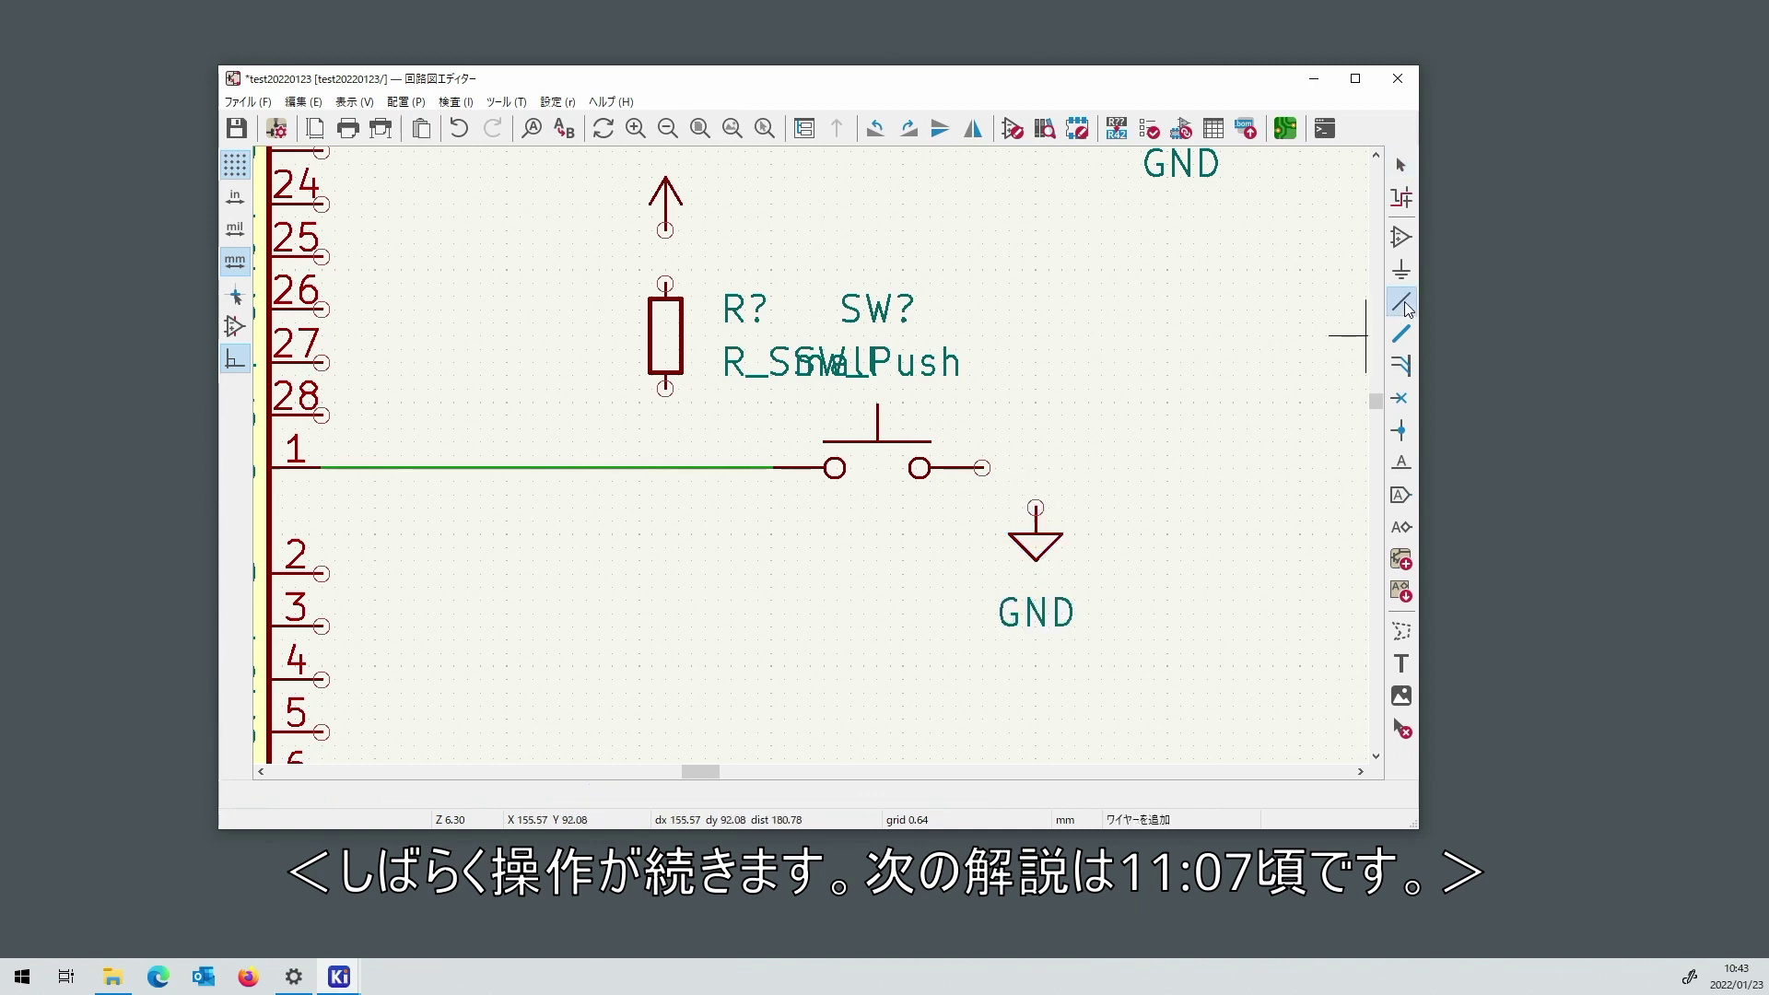
{"action": "left_click", "coordinate": [665, 389]}
{"action": "left_click", "coordinate": [665, 467]}
{"action": "left_click", "coordinate": [982, 467]}
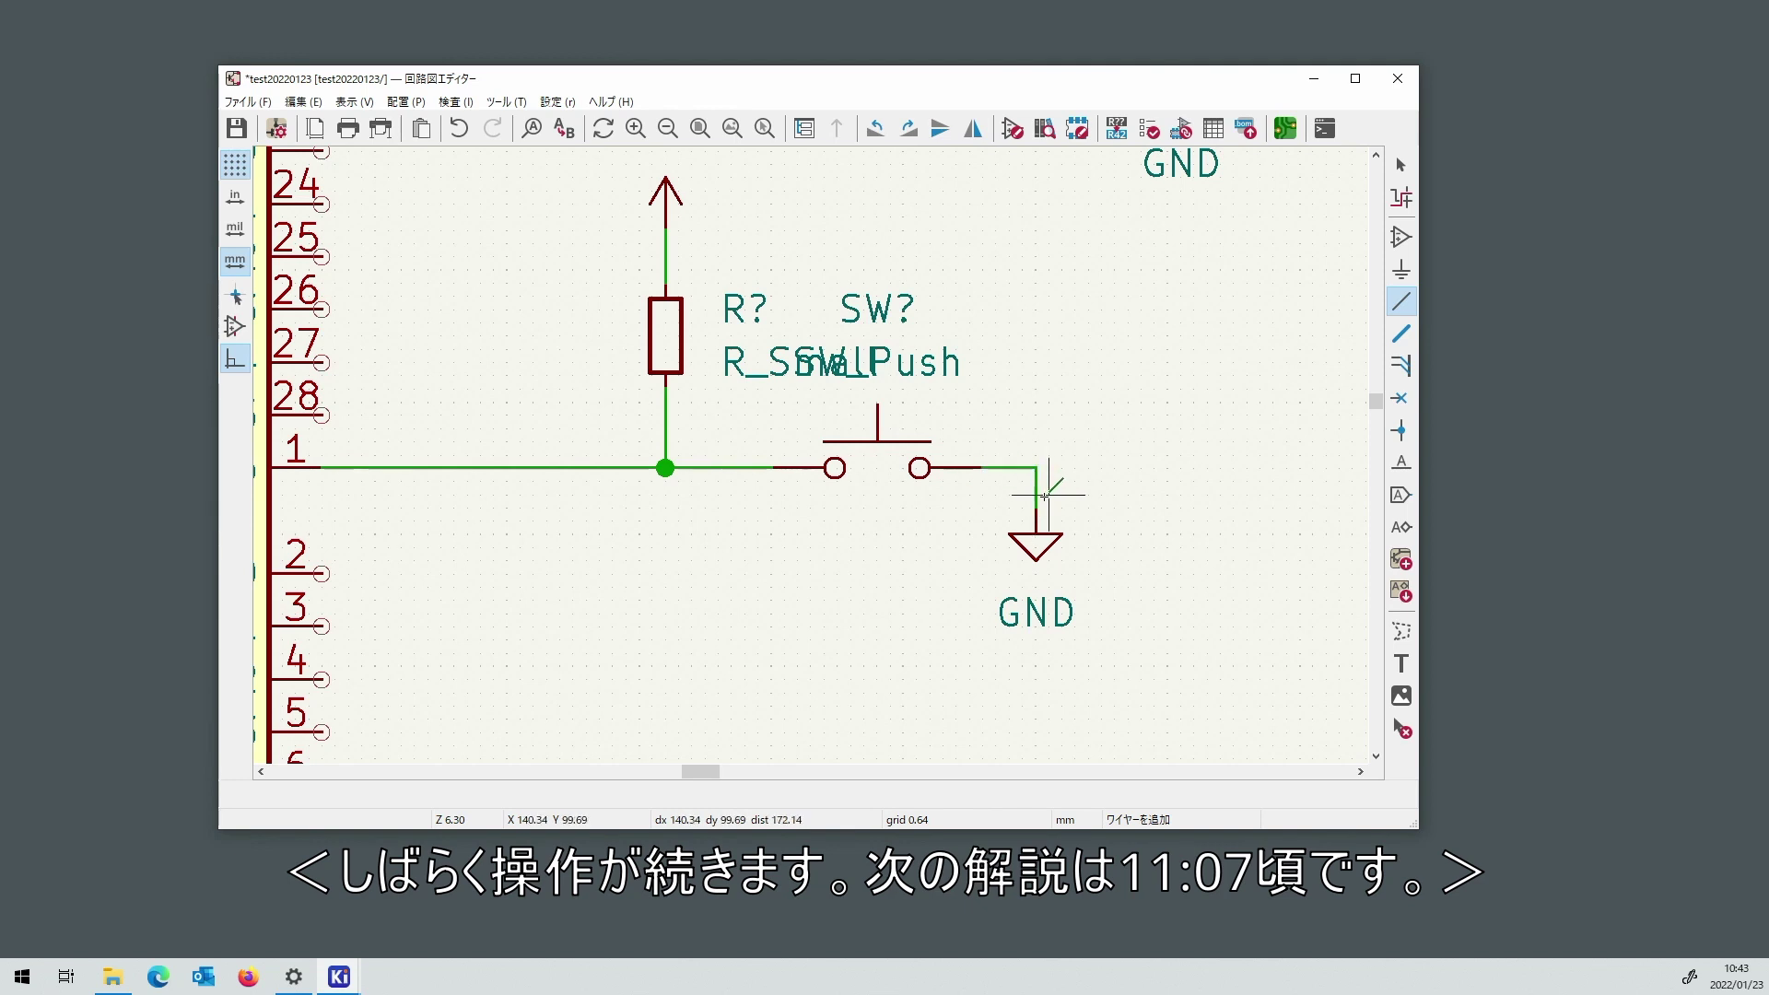
{"action": "scroll", "coordinate": [1045, 495], "scroll_direction": "down", "scroll_amount": 3}
{"action": "left_click", "coordinate": [1400, 164]}
Set the reset resistor's value to 10k and the push button's value to RESET.
{"action": "scroll", "coordinate": [664, 414], "scroll_direction": "up", "scroll_amount": 5}
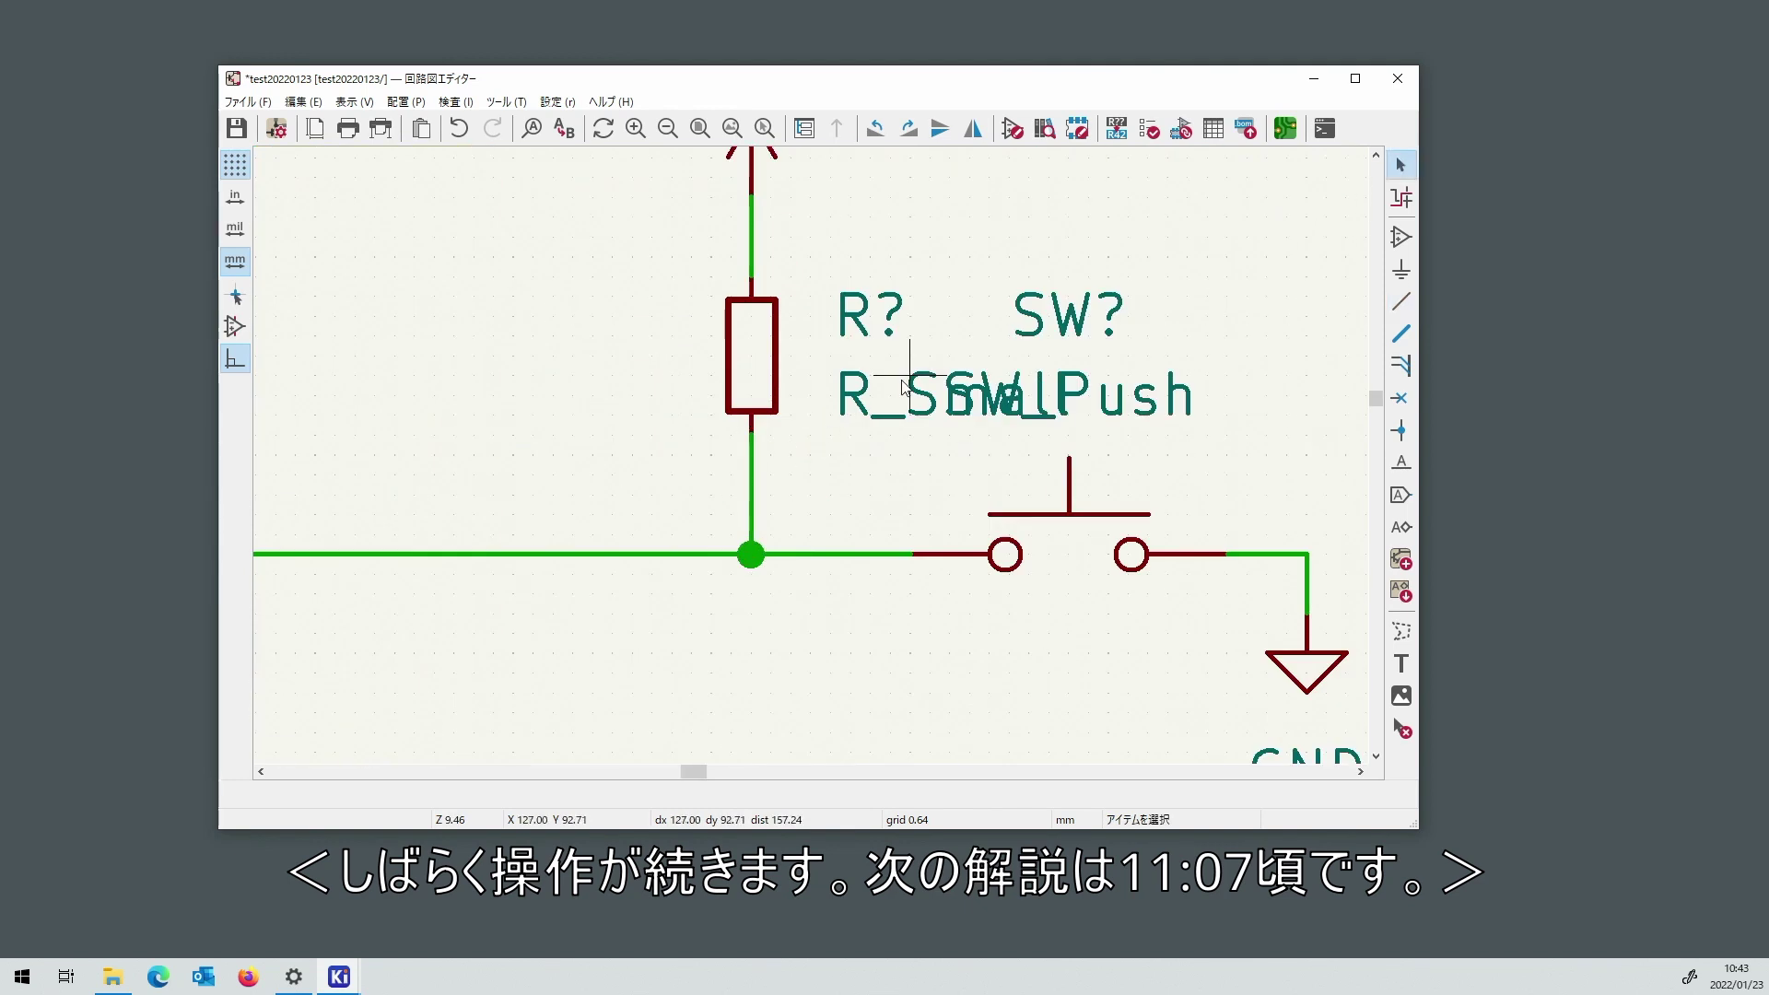
{"action": "double_click", "coordinate": [910, 375]}
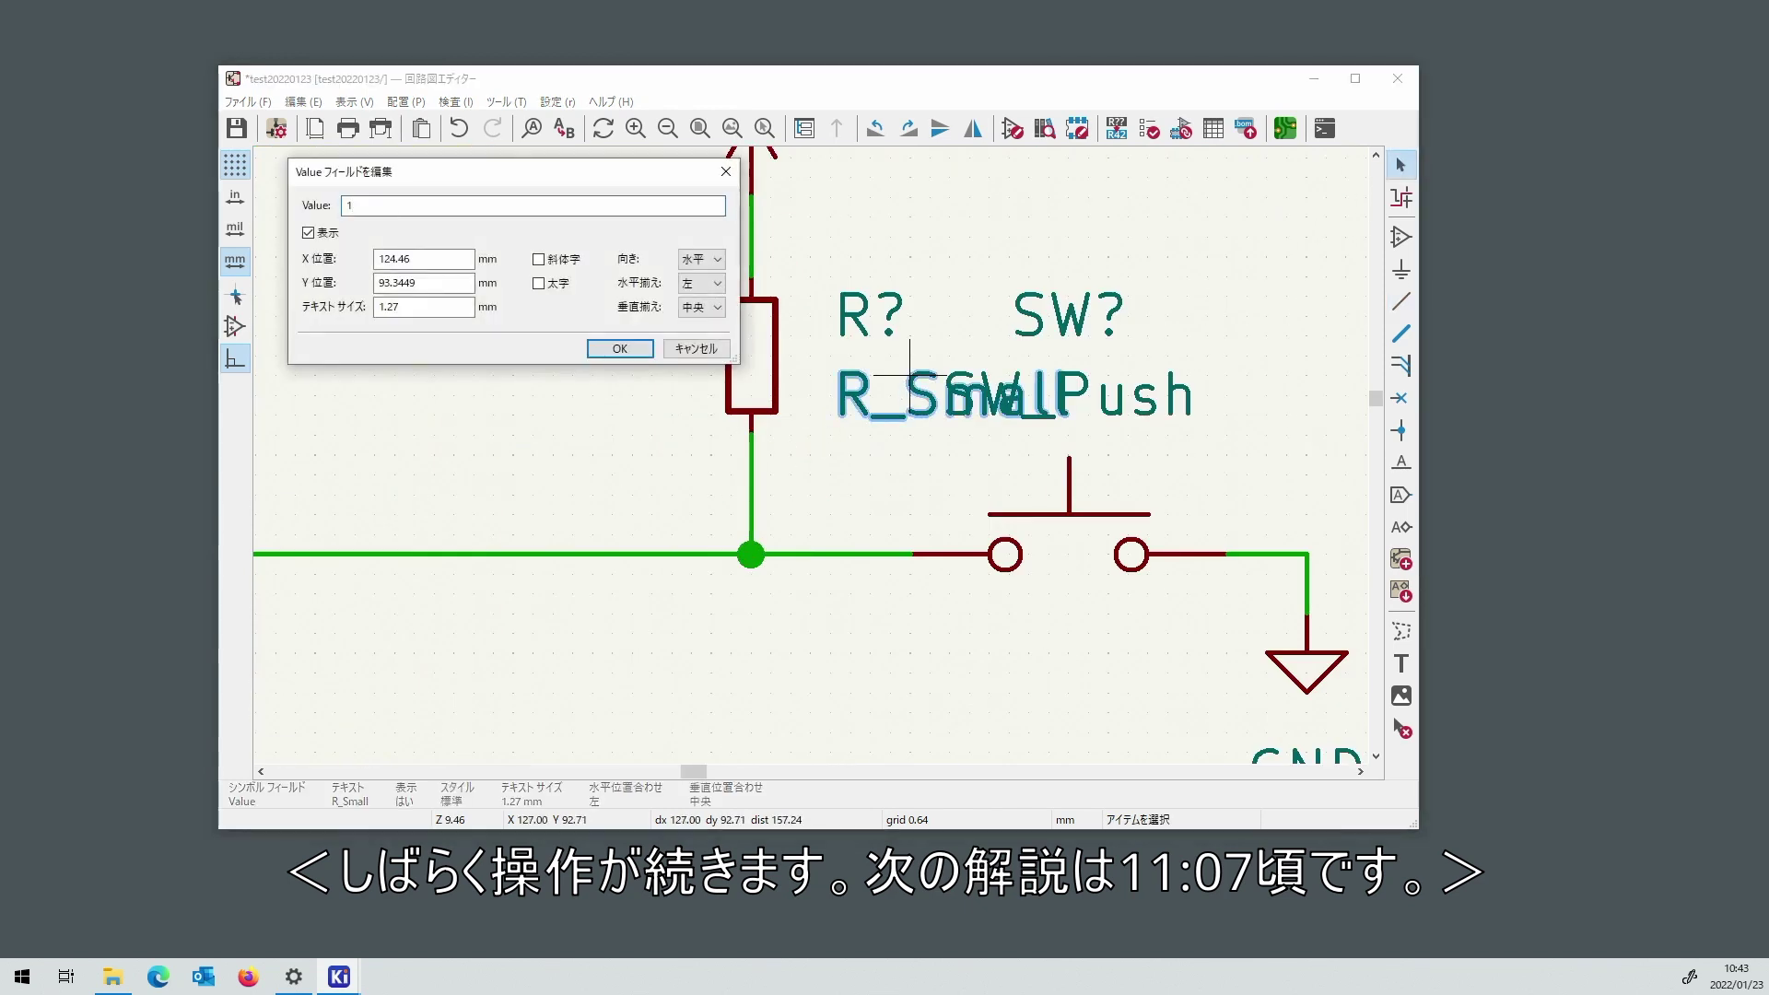
{"action": "type", "text": "10k"}
{"action": "key", "text": "Return"}
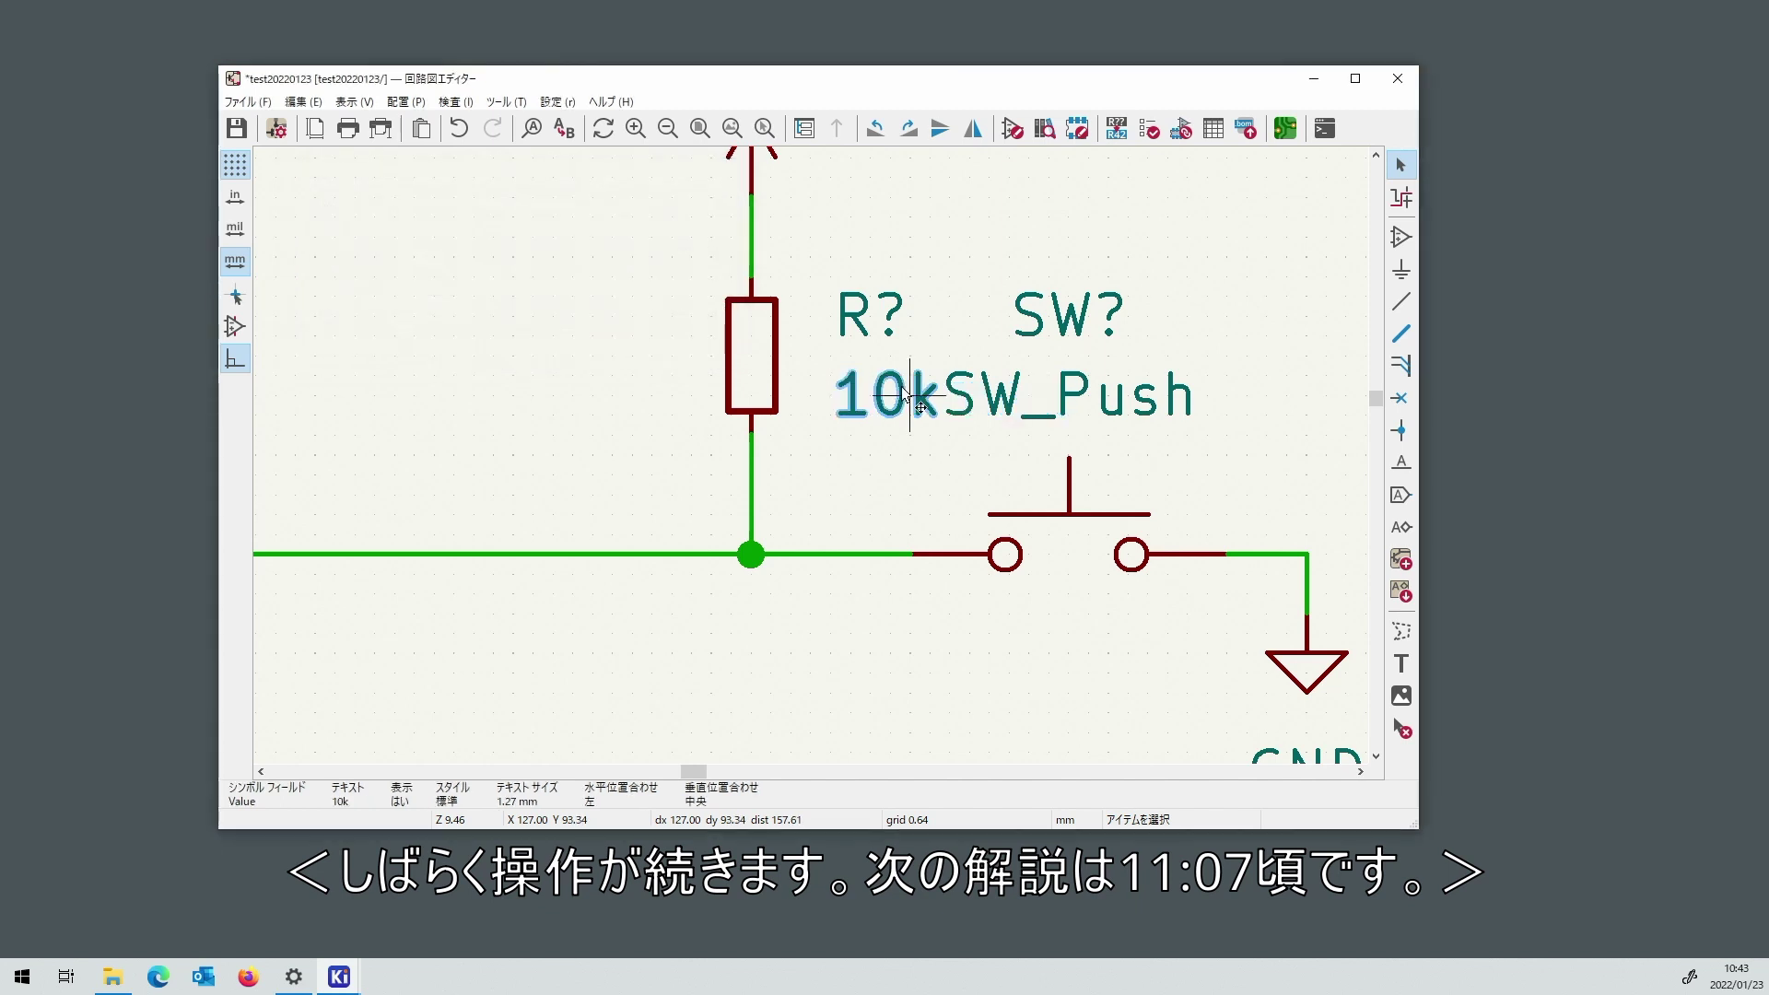
{"action": "double_click", "coordinate": [1055, 406]}
{"action": "key", "text": "Return"}
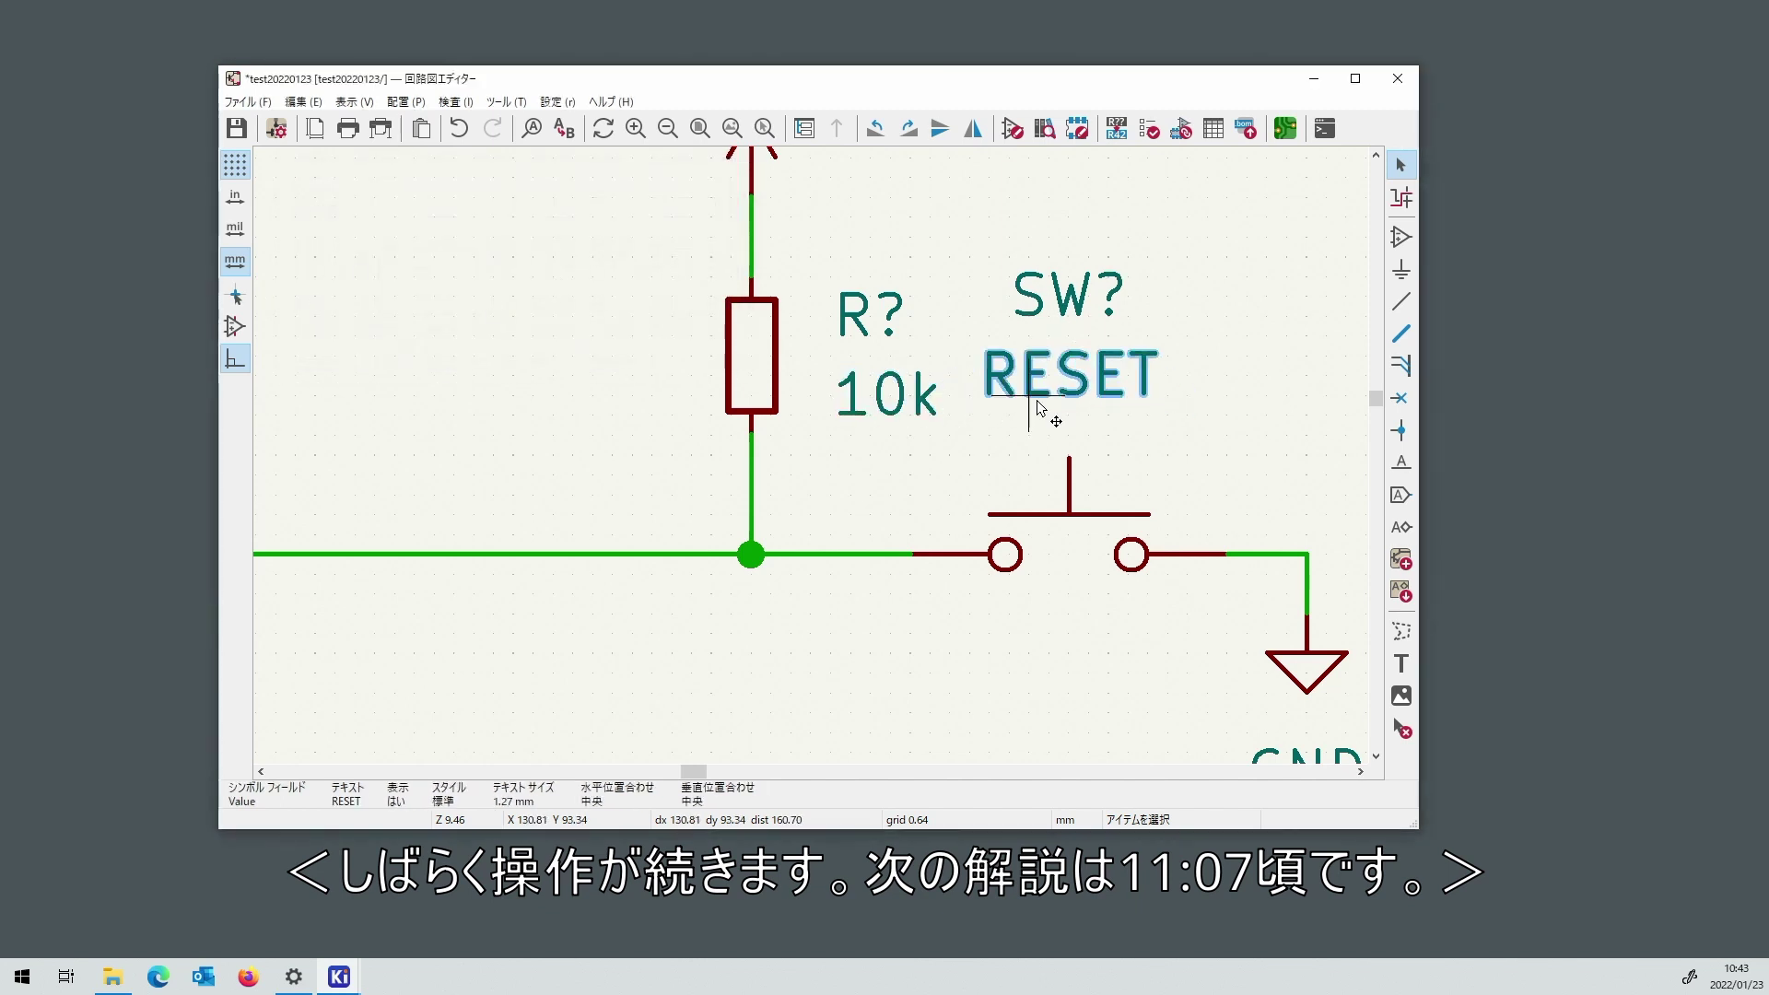
Move the RESET value text below the push button and the SW? reference down to just above it.
{"action": "left_click", "coordinate": [1066, 622]}
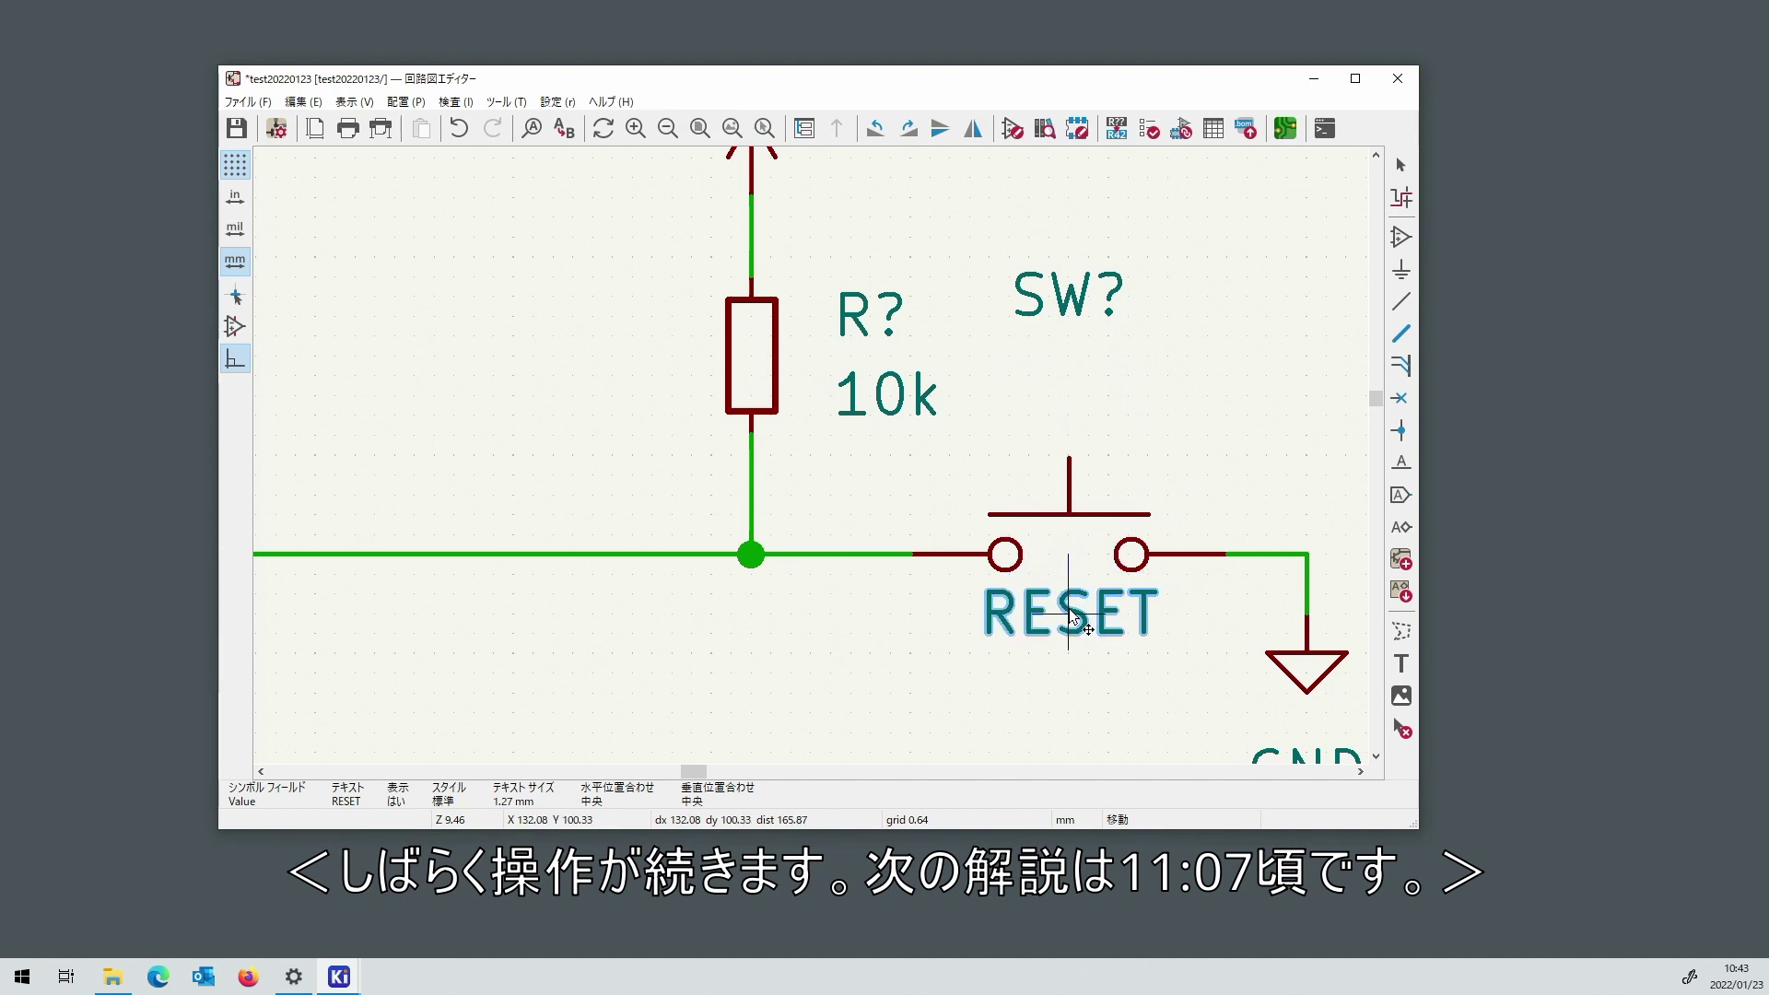
{"action": "key", "text": "m"}
{"action": "left_click", "coordinate": [1079, 430]}
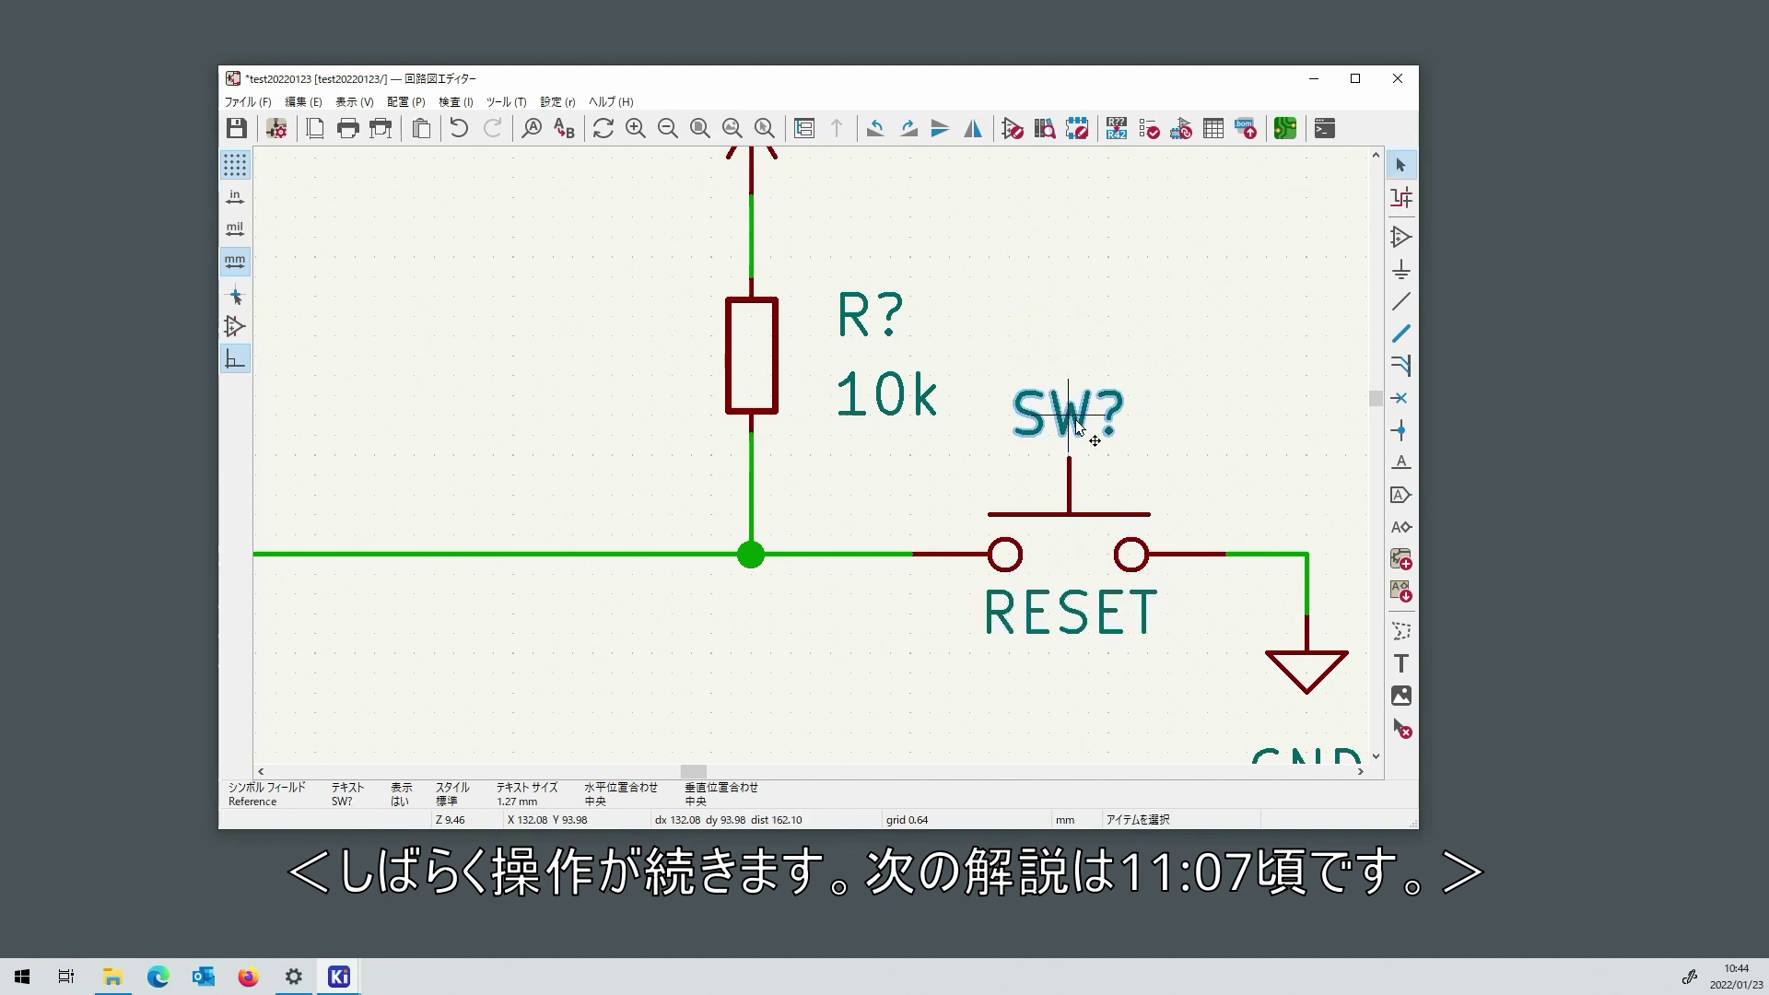
Place a horizontally rotated R_Small resistor in the empty area to the upper right of the crystal circuit.
{"action": "scroll", "coordinate": [1143, 369], "scroll_direction": "down", "scroll_amount": 5}
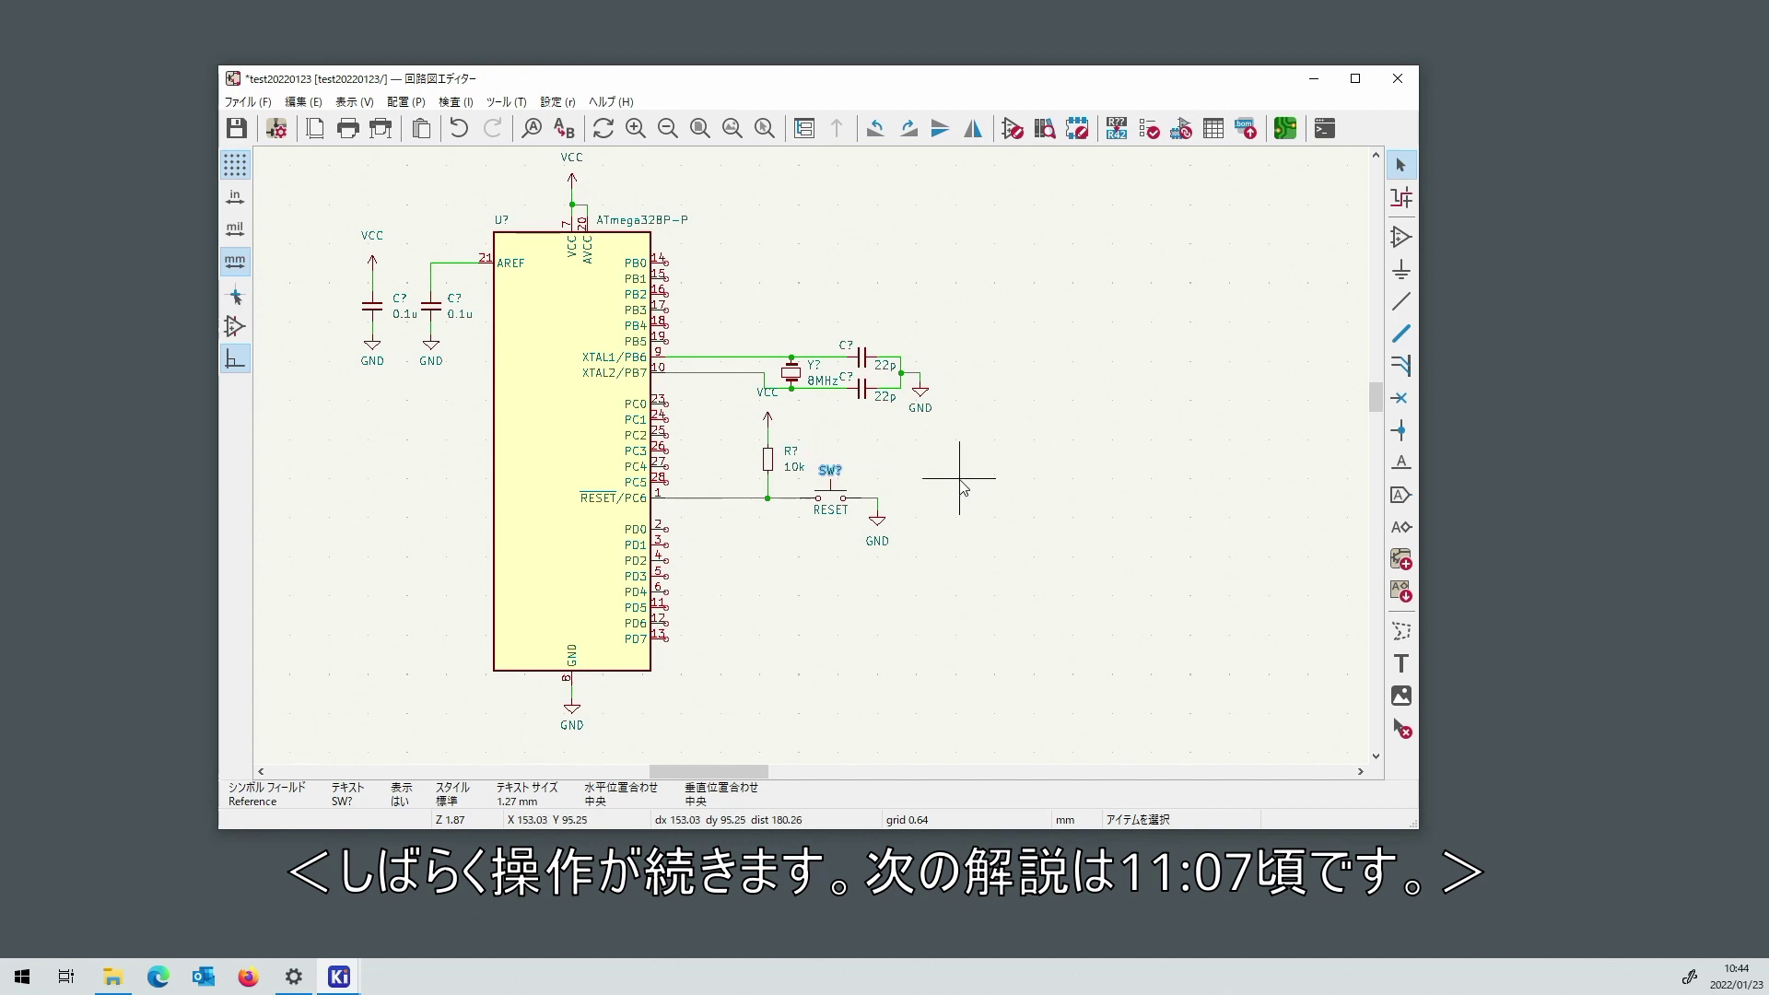
{"action": "scroll", "coordinate": [1046, 415], "scroll_direction": "down", "scroll_amount": 1}
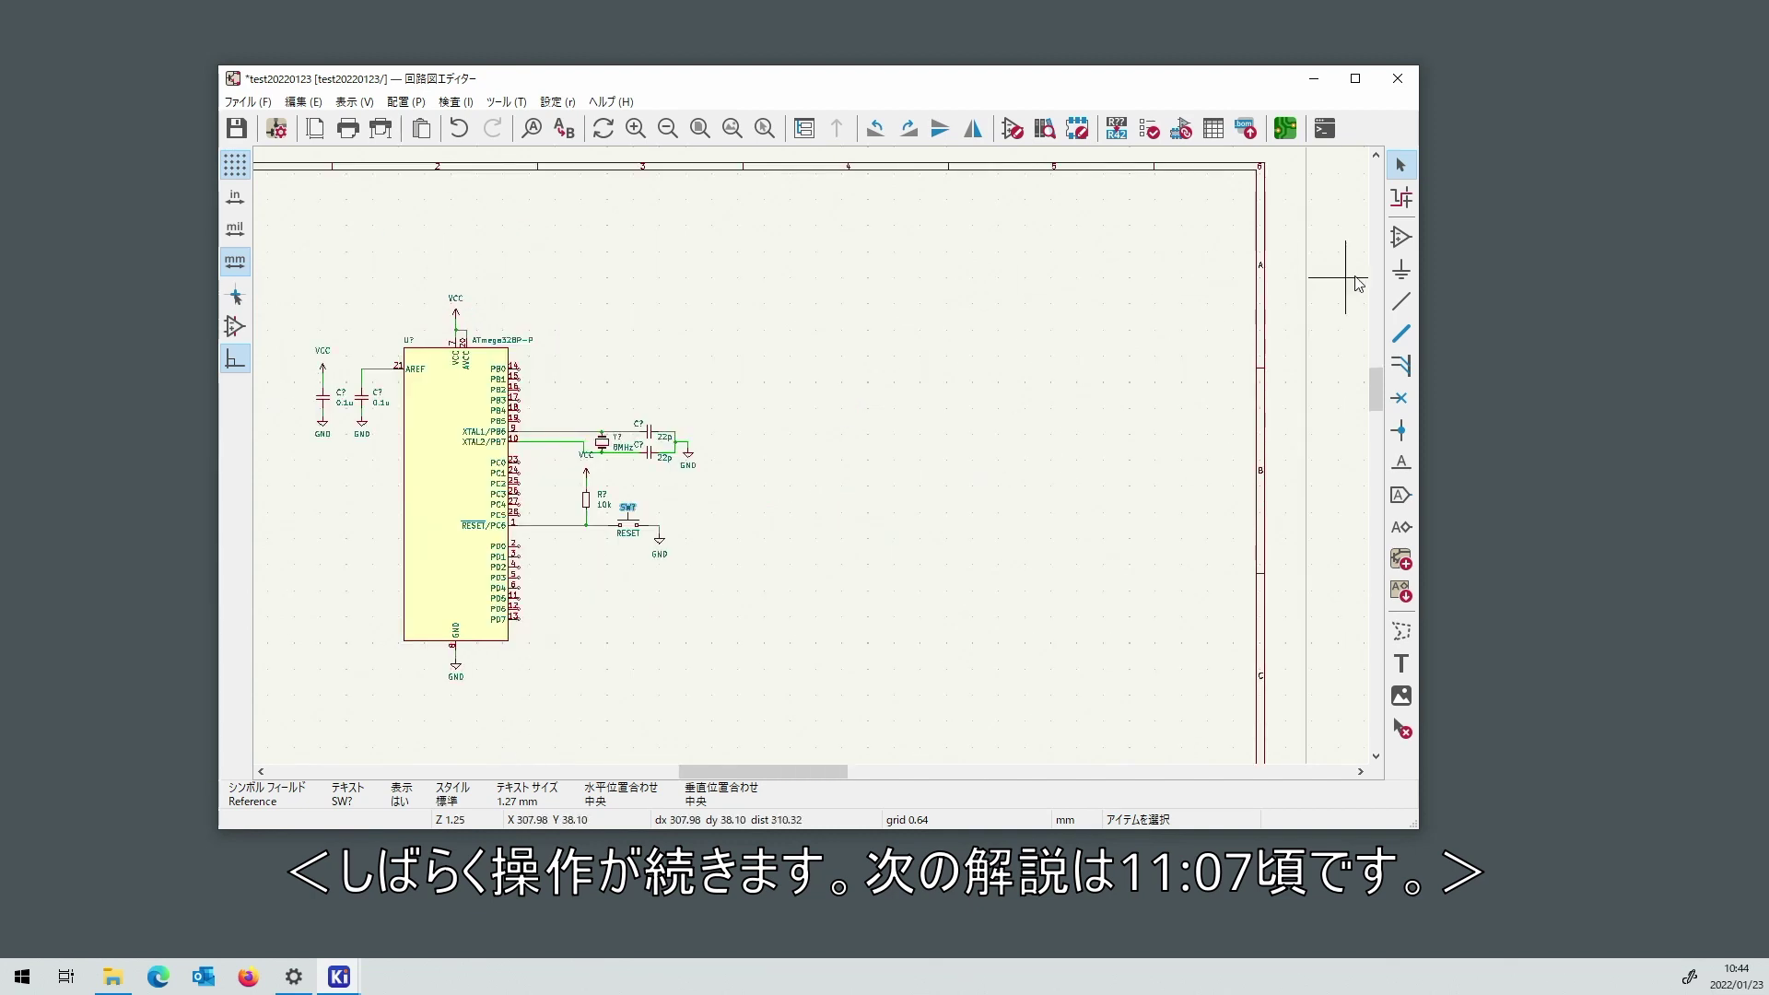
{"action": "left_click", "coordinate": [1400, 237]}
{"action": "left_click", "coordinate": [916, 298]}
{"action": "left_click", "coordinate": [416, 304]}
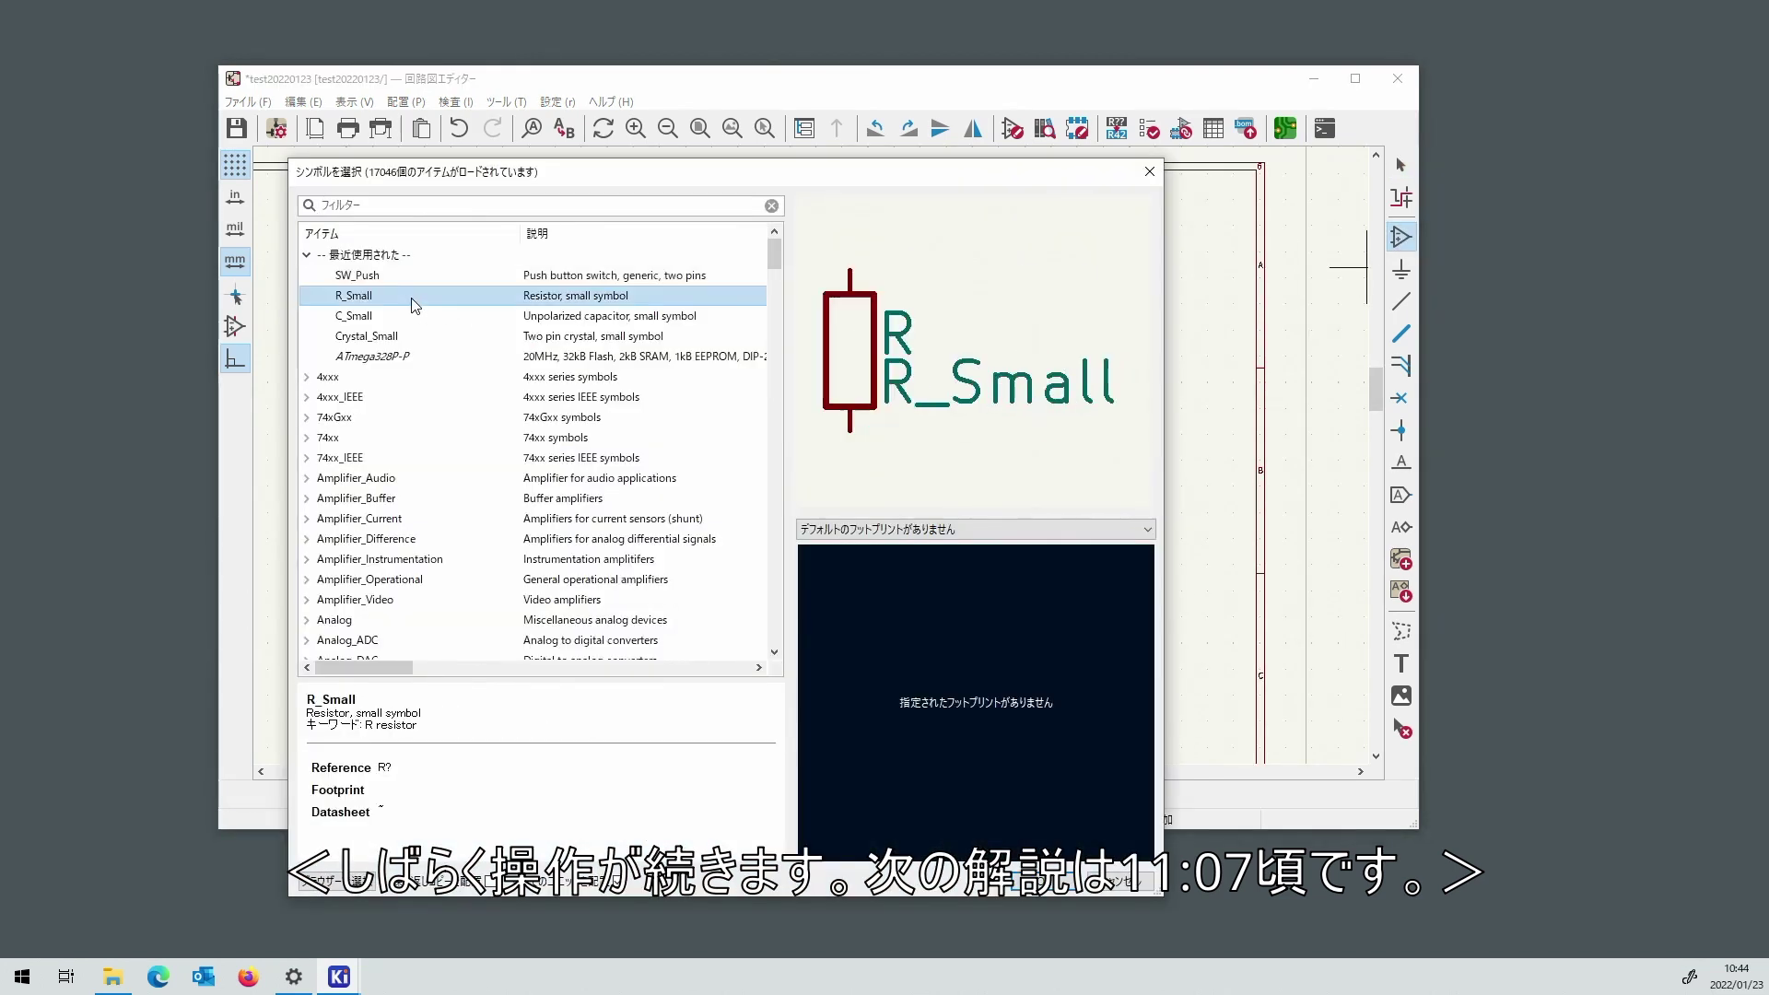
{"action": "left_click", "coordinate": [1000, 896]}
{"action": "scroll", "coordinate": [829, 426], "scroll_direction": "up", "scroll_amount": 2}
{"action": "scroll", "coordinate": [818, 407], "scroll_direction": "down", "scroll_amount": 1}
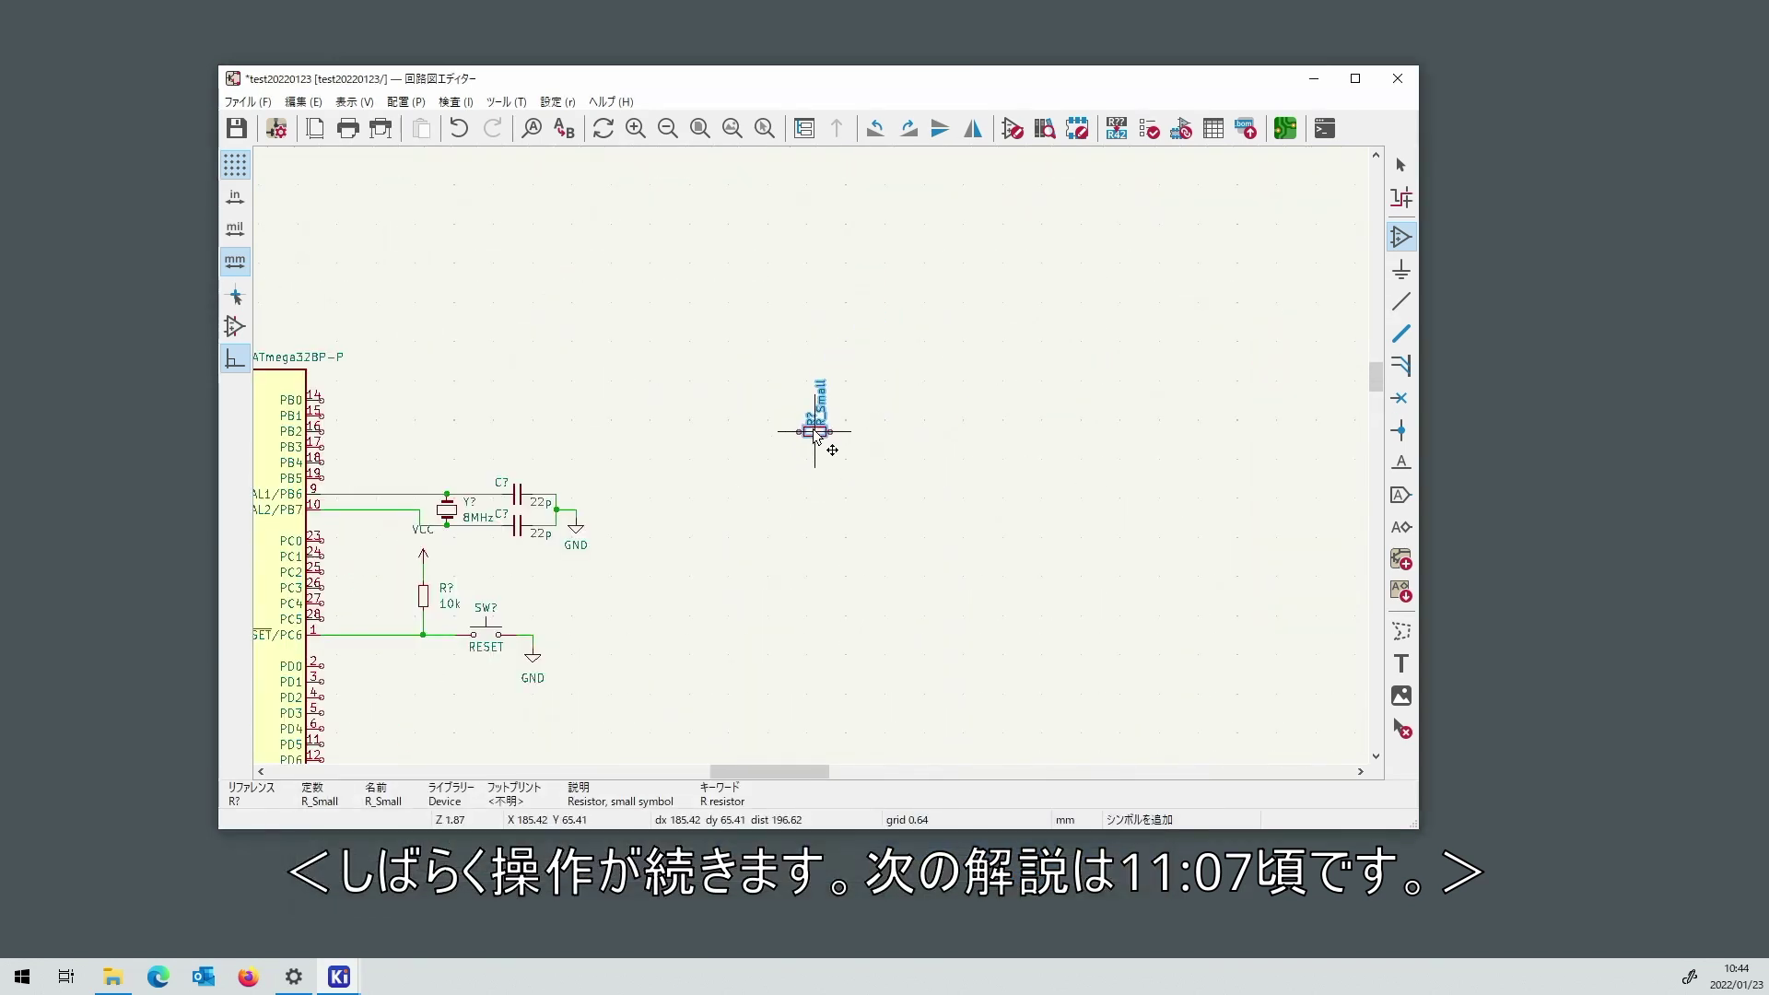
{"action": "key", "text": "r"}
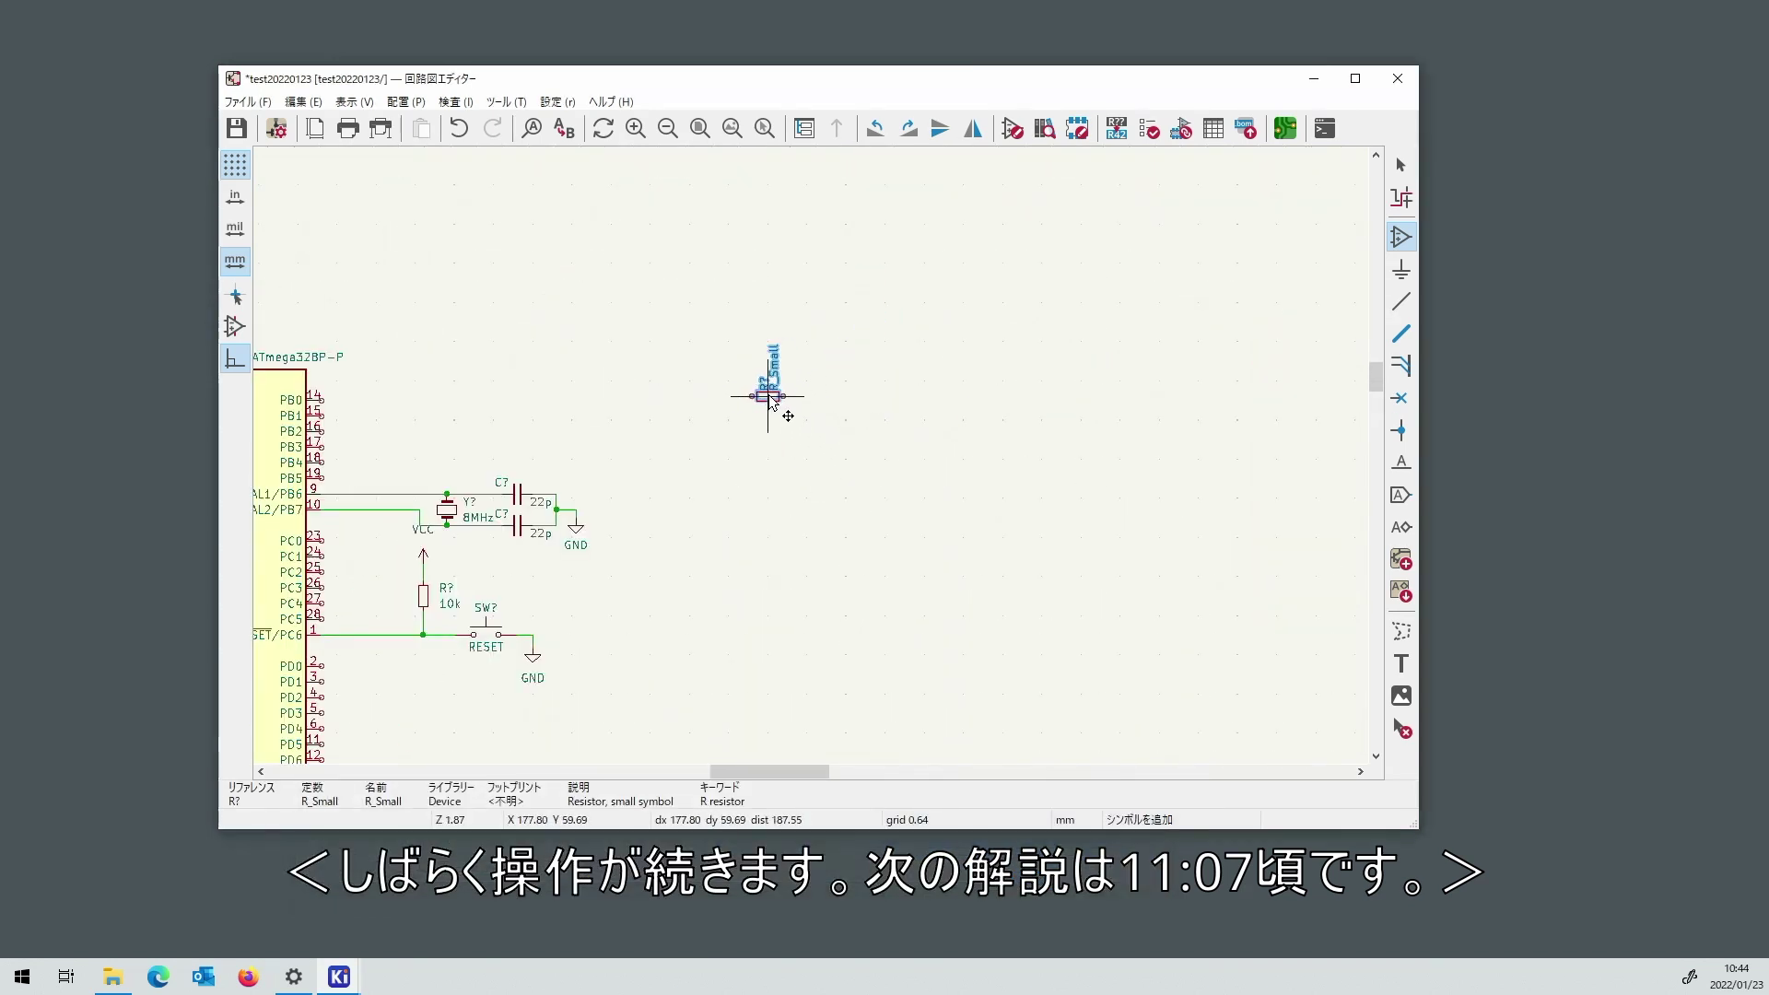
{"action": "left_click", "coordinate": [768, 396]}
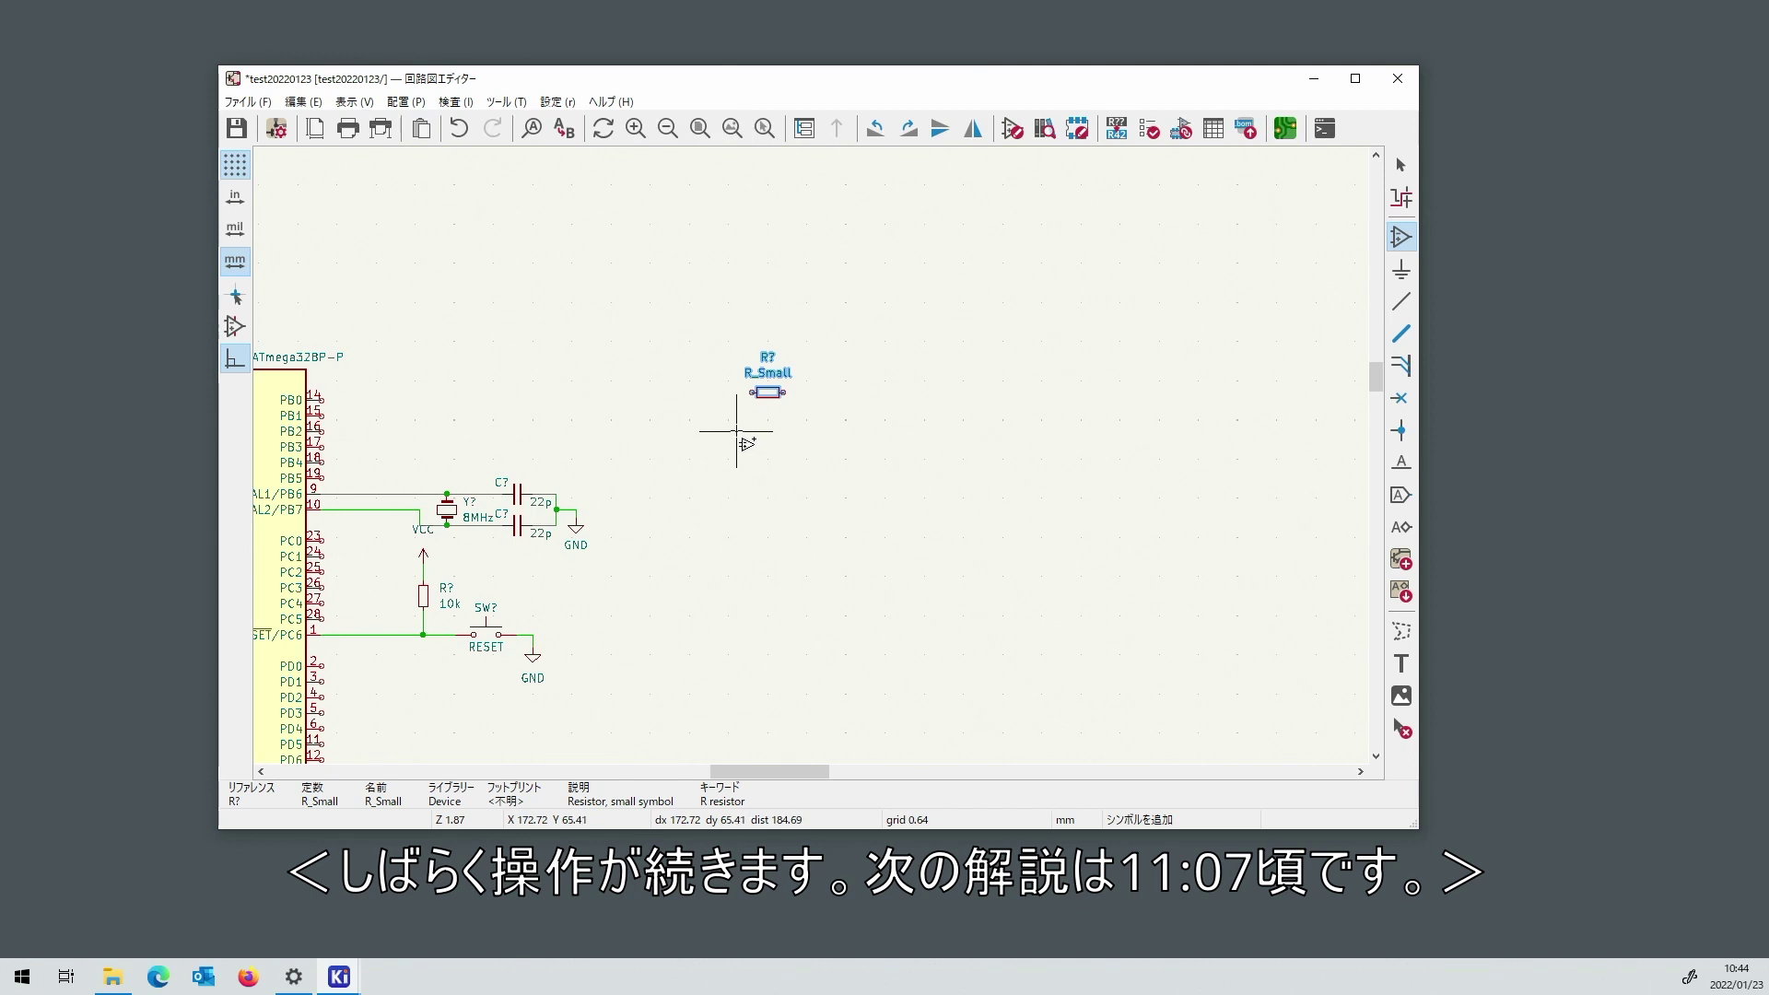
Place an LED_Small symbol pointing right, to the right of the horizontal resistor and level with it.
{"action": "scroll", "coordinate": [728, 433], "scroll_direction": "up", "scroll_amount": 5}
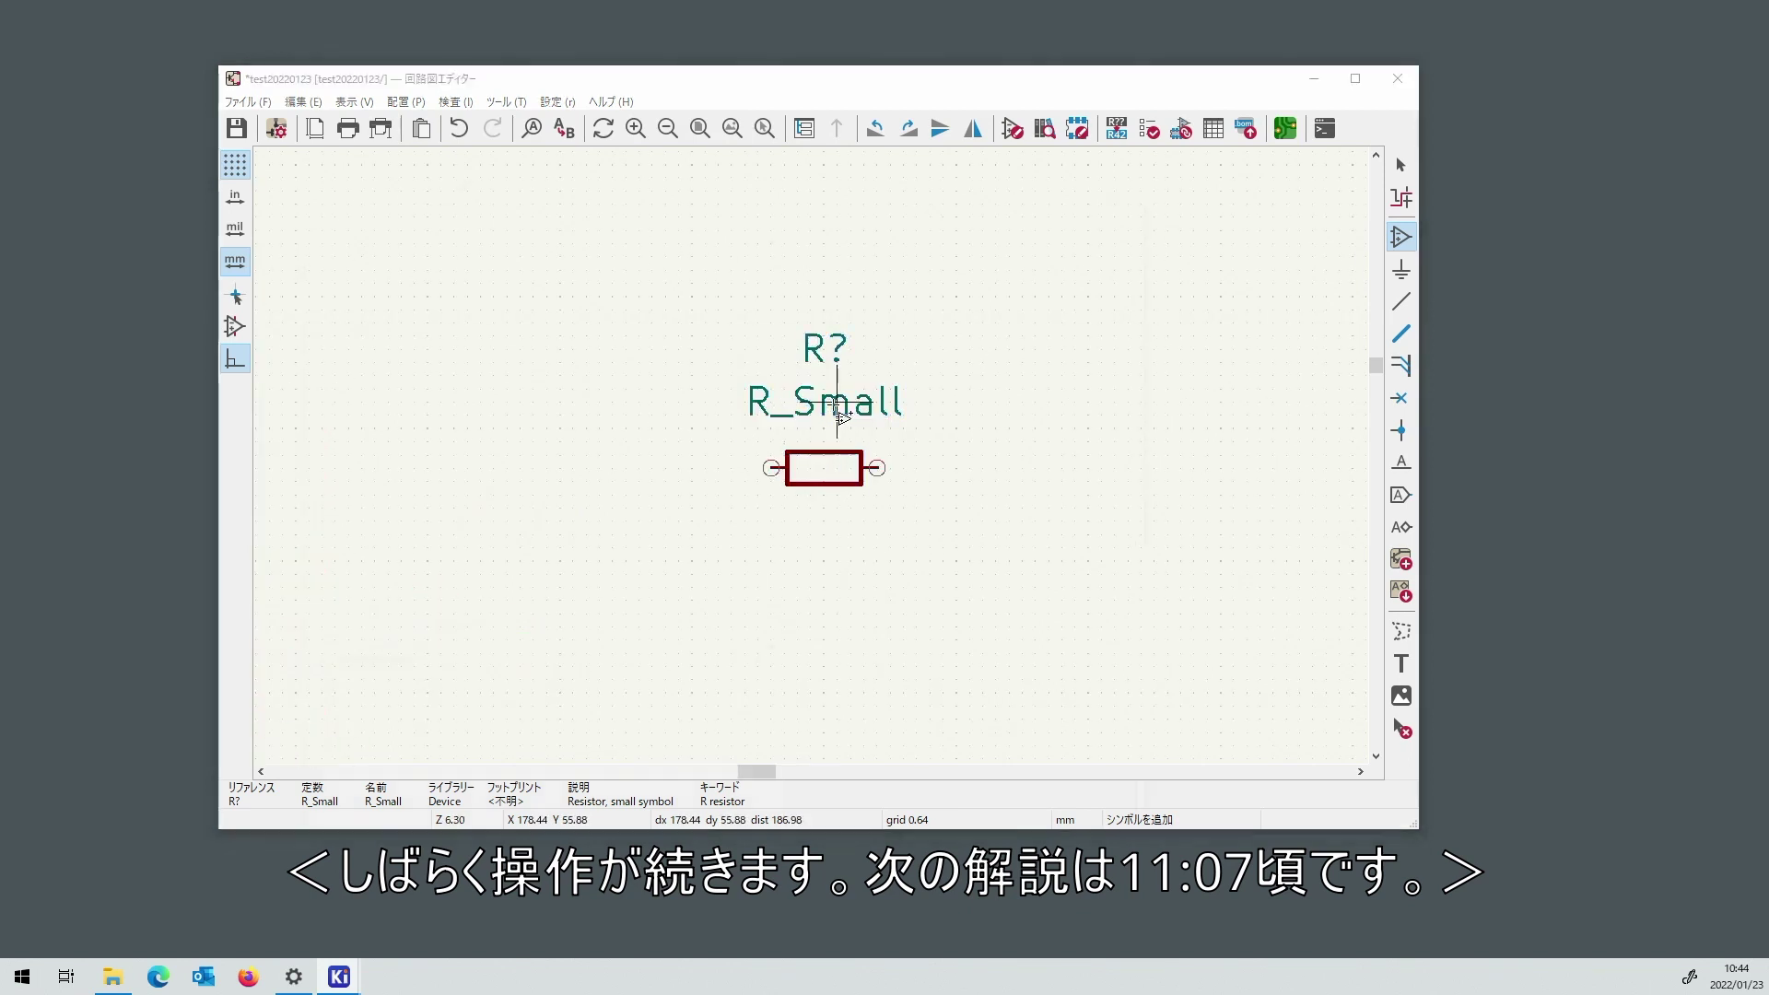
{"action": "left_click", "coordinate": [838, 416]}
{"action": "type", "text": "LED"}
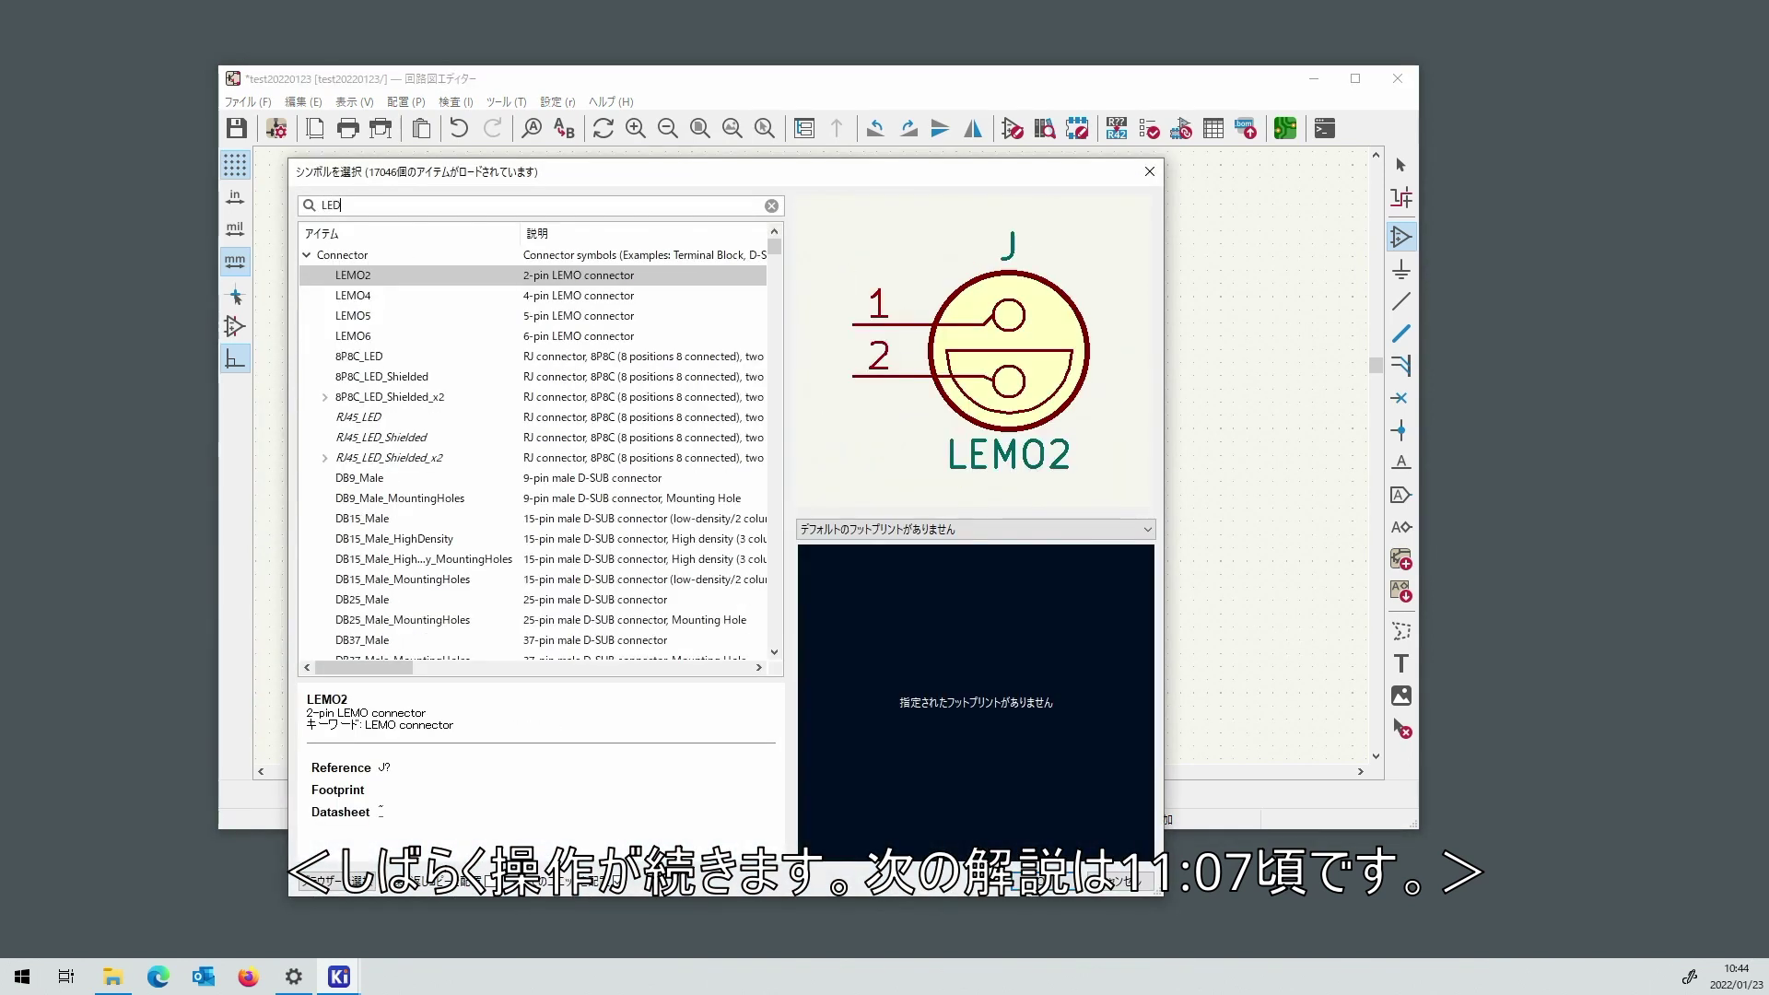
{"action": "type", "text": "_s"}
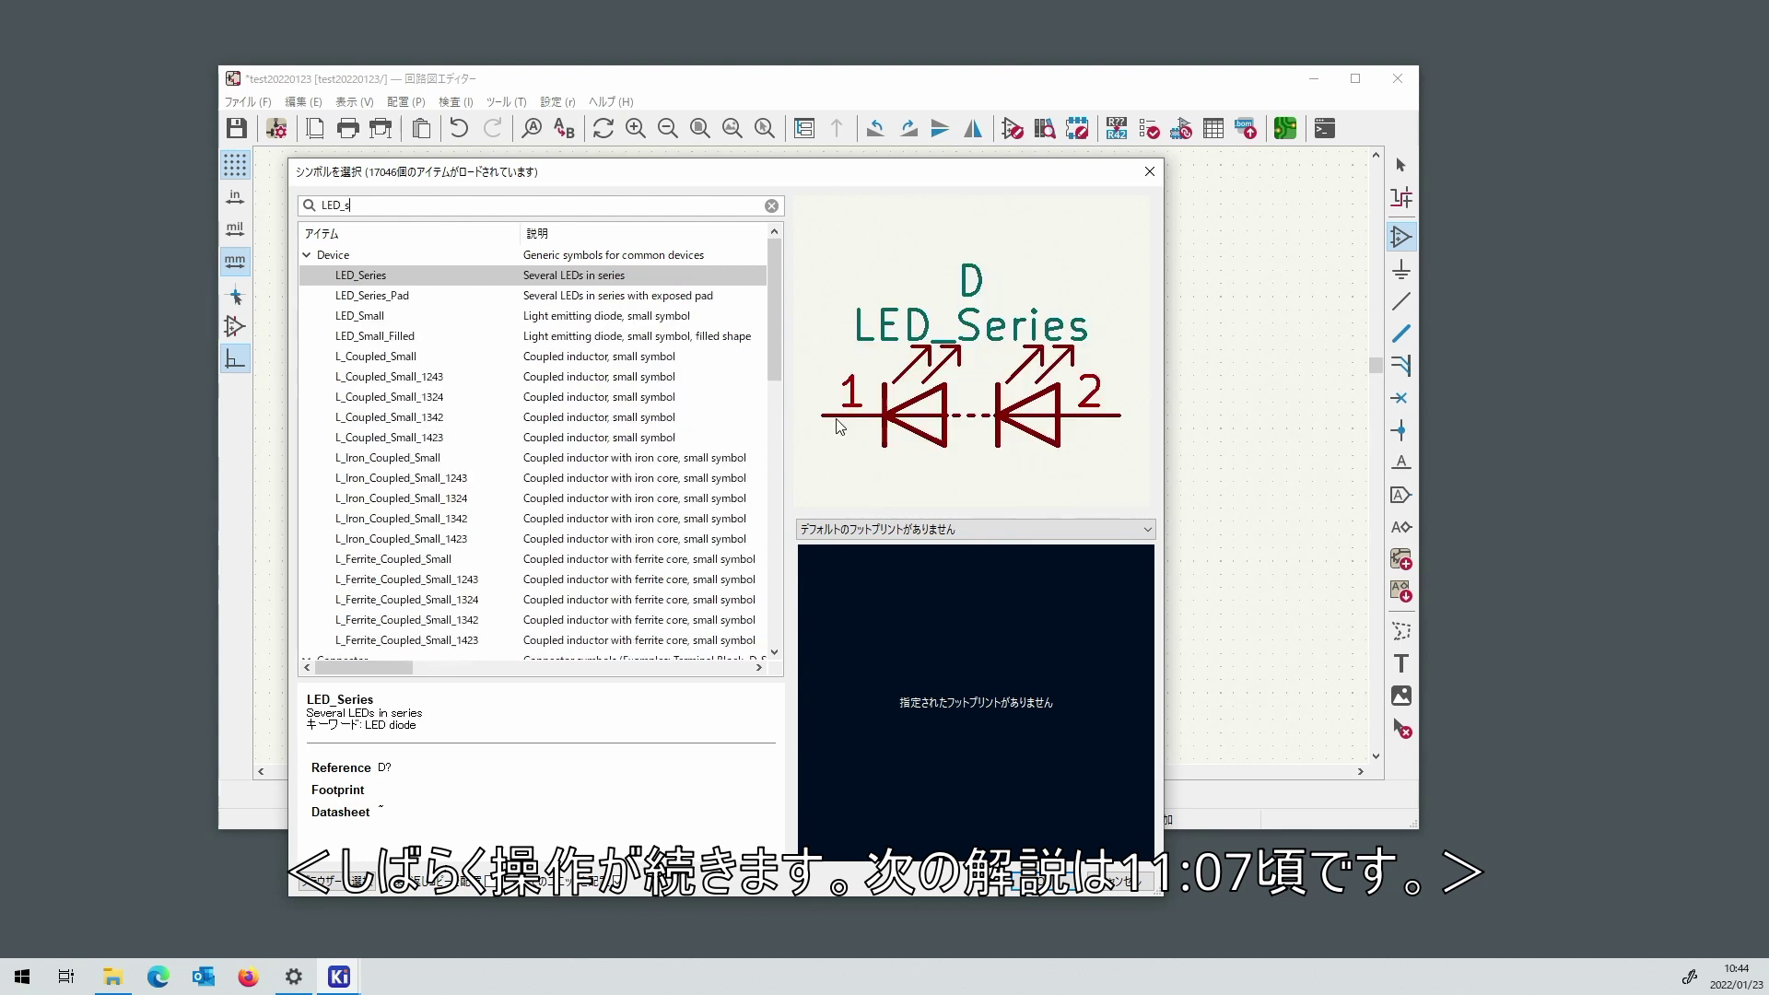
{"action": "double_click", "coordinate": [404, 324]}
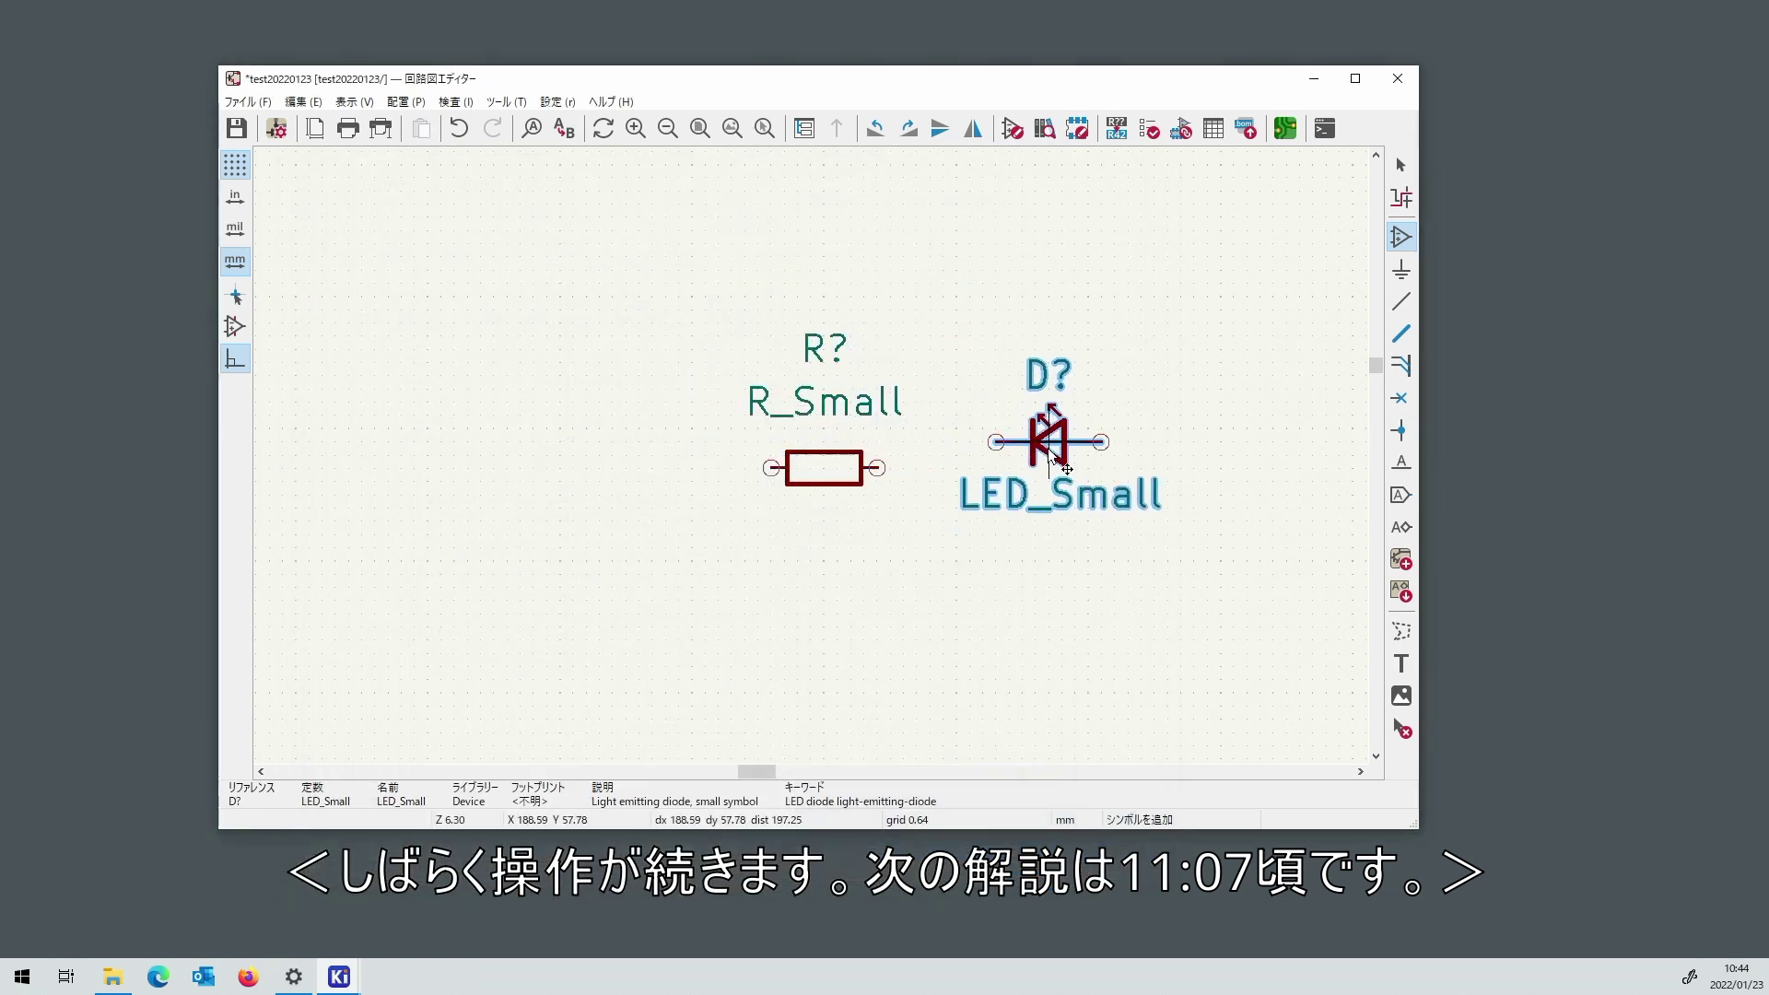
{"action": "left_click", "coordinate": [1059, 470]}
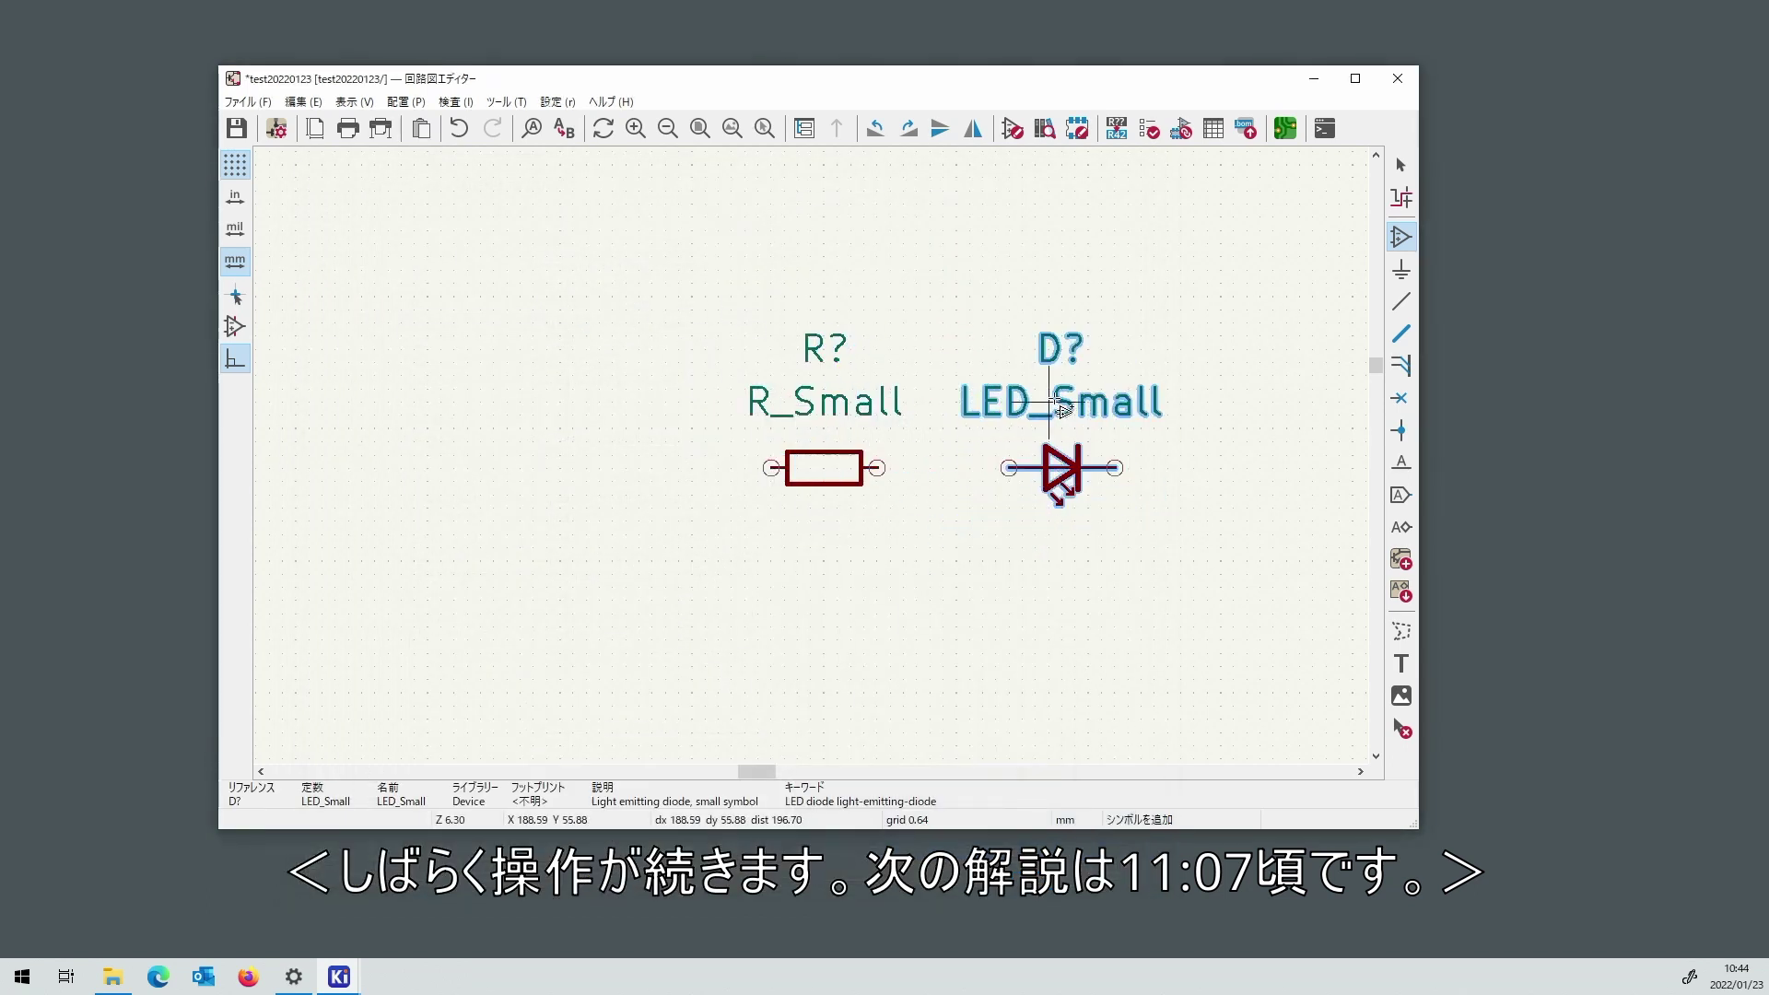
Set the LED's value to RED.
{"action": "key", "text": "Escape"}
{"action": "left_click", "coordinate": [1051, 405]}
{"action": "double_click", "coordinate": [1051, 405]}
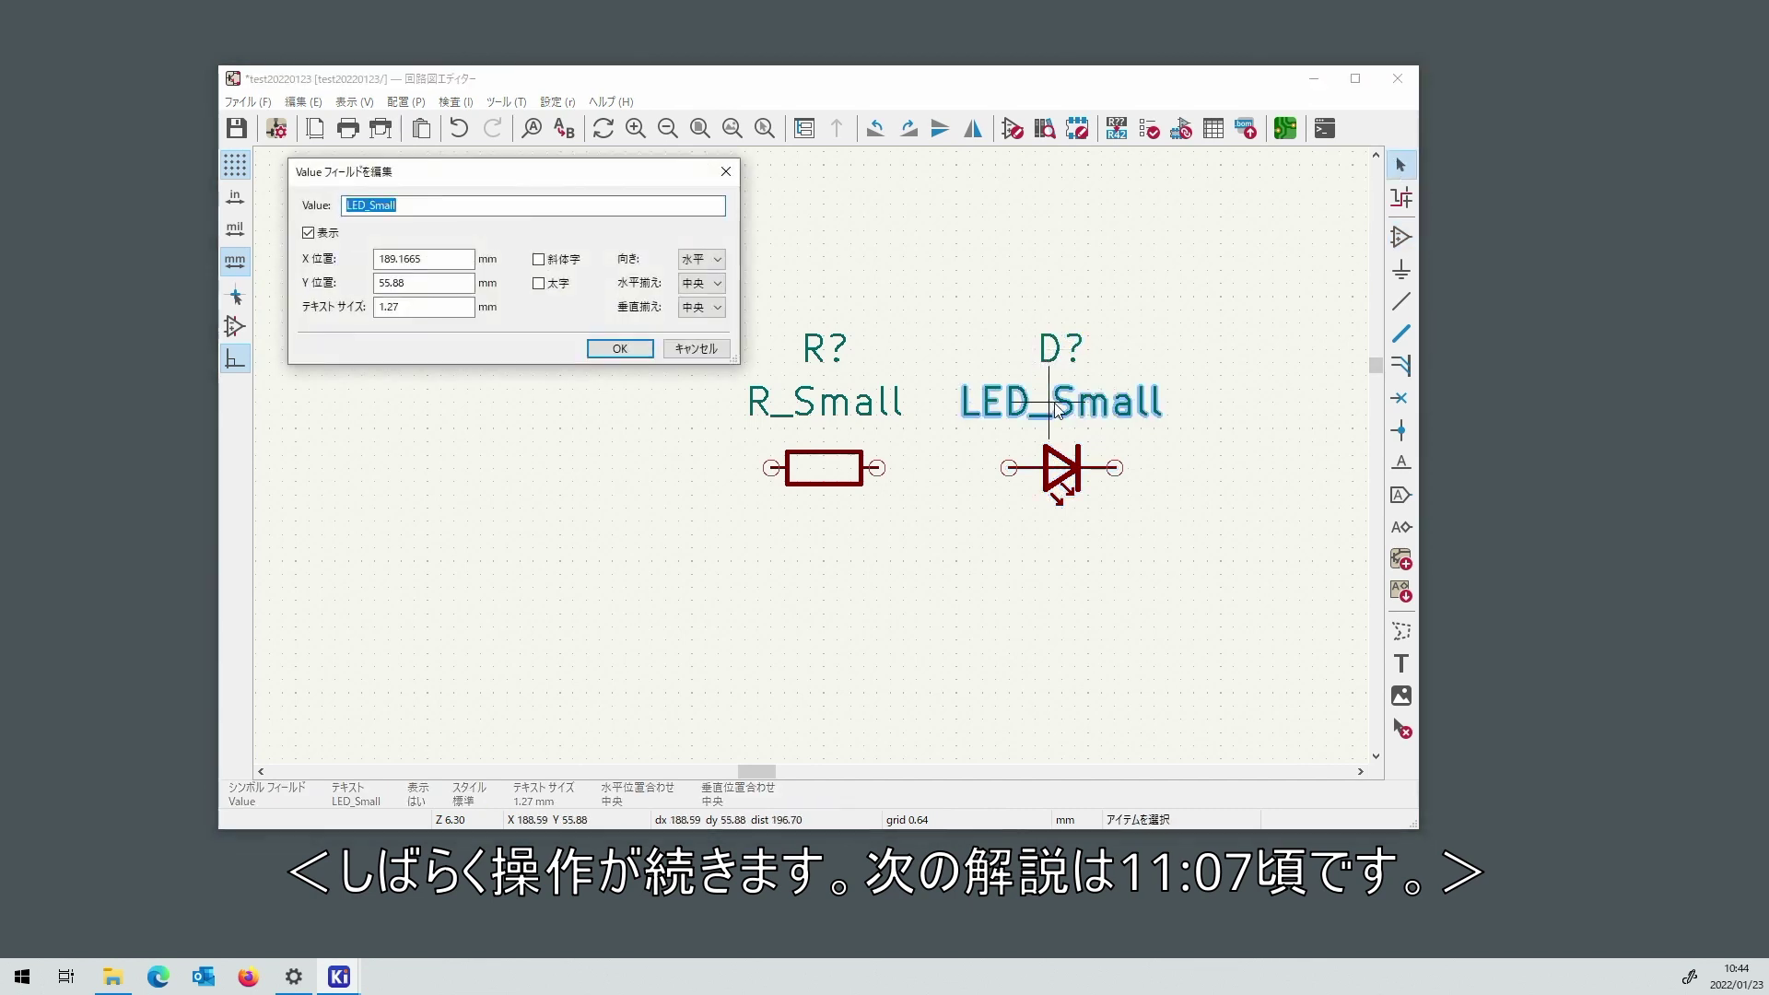
{"action": "type", "text": "RED"}
{"action": "key", "text": "Return"}
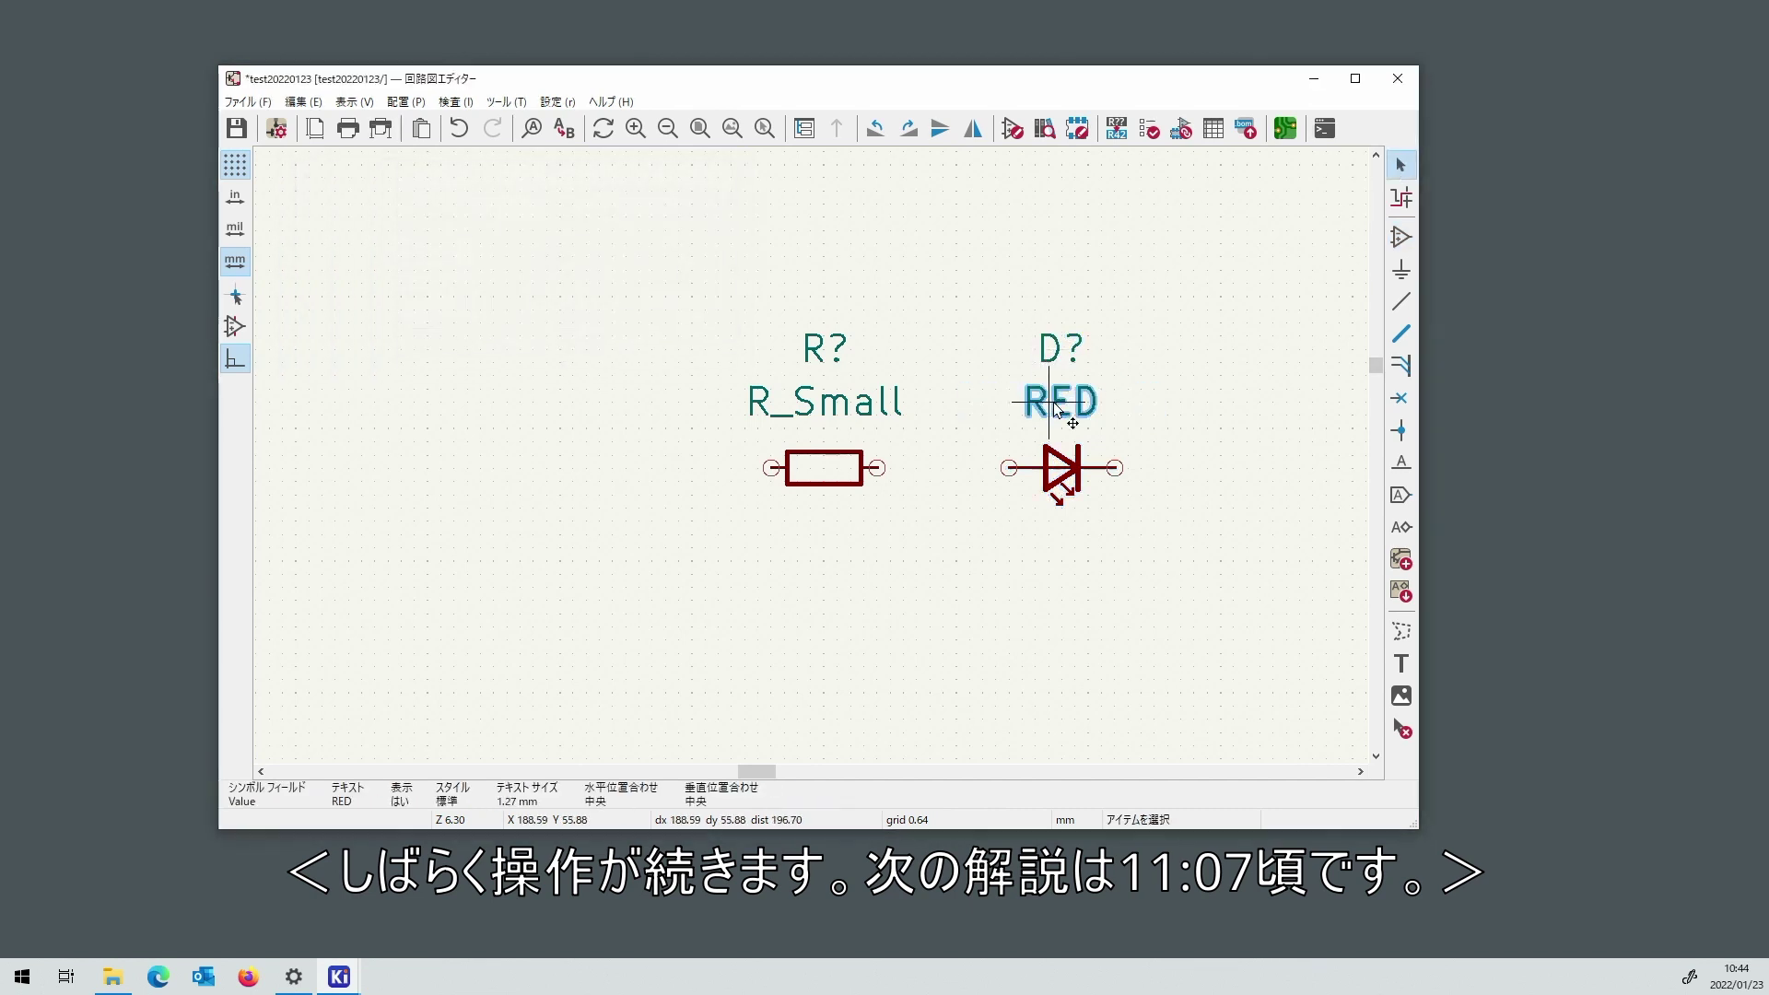
Set the value of the resistor beside the LED to 10k.
{"action": "double_click", "coordinate": [868, 405]}
{"action": "type", "text": "10,"}
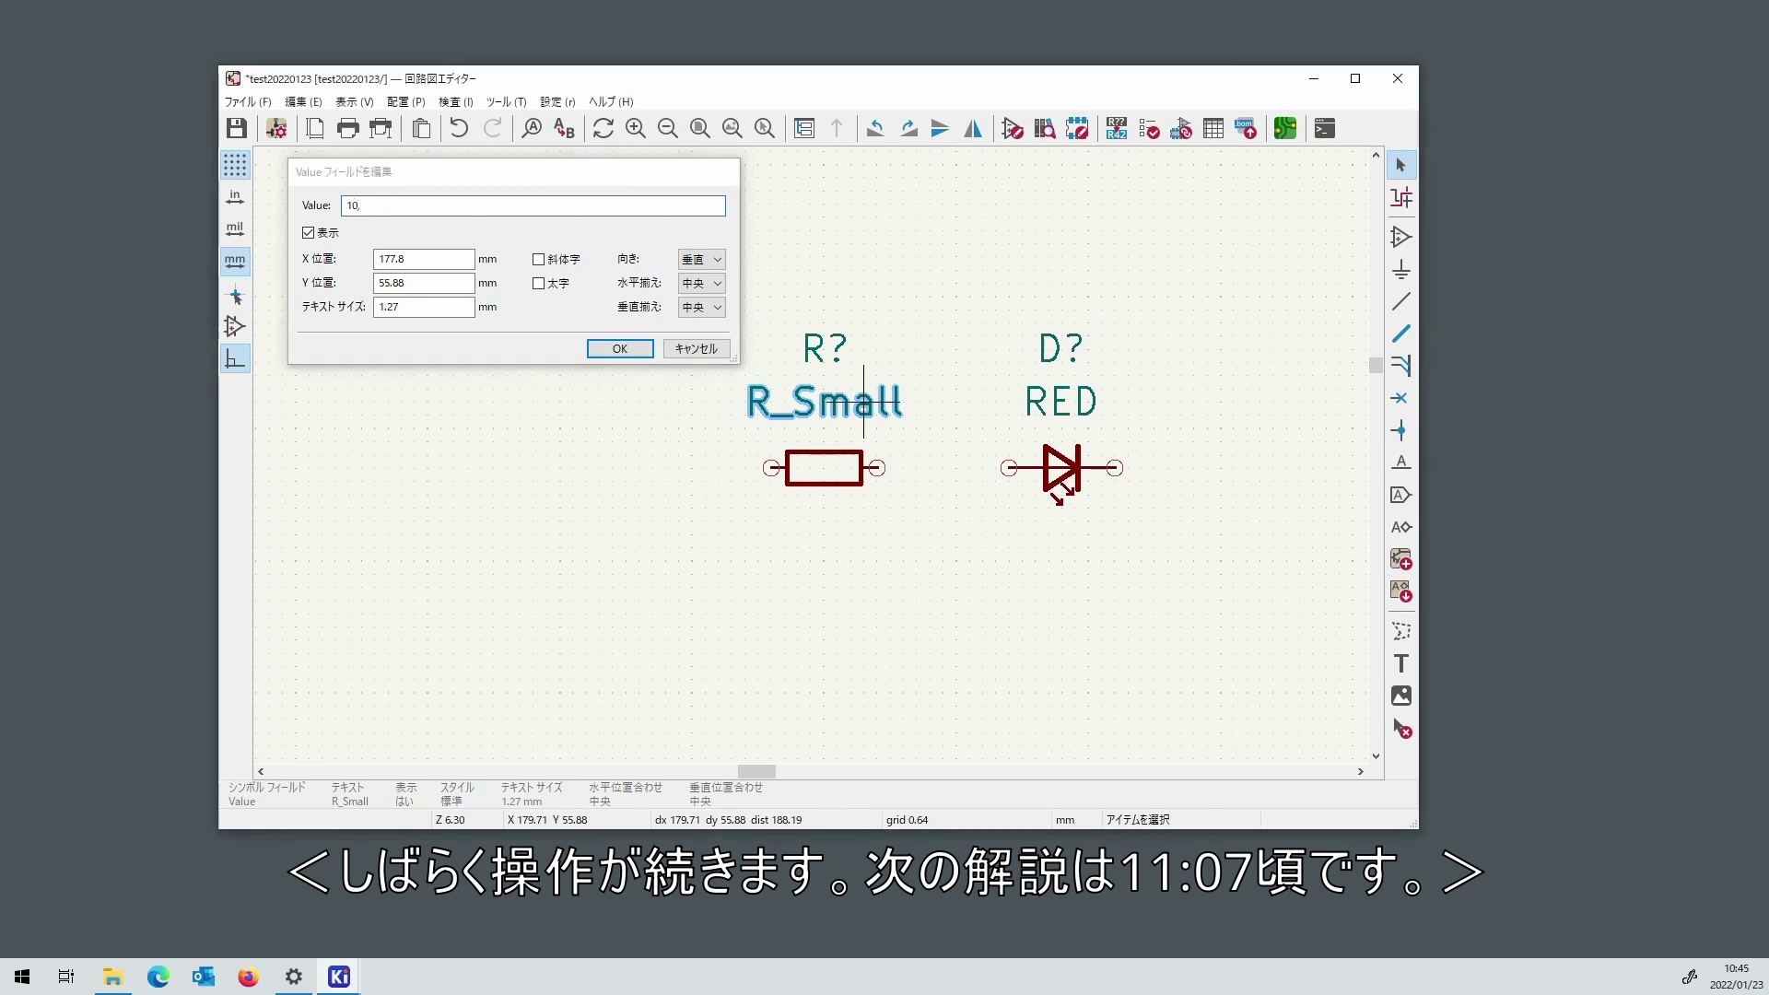
{"action": "key", "text": "Return"}
{"action": "double_click", "coordinate": [836, 397]}
{"action": "type", "text": "10"}
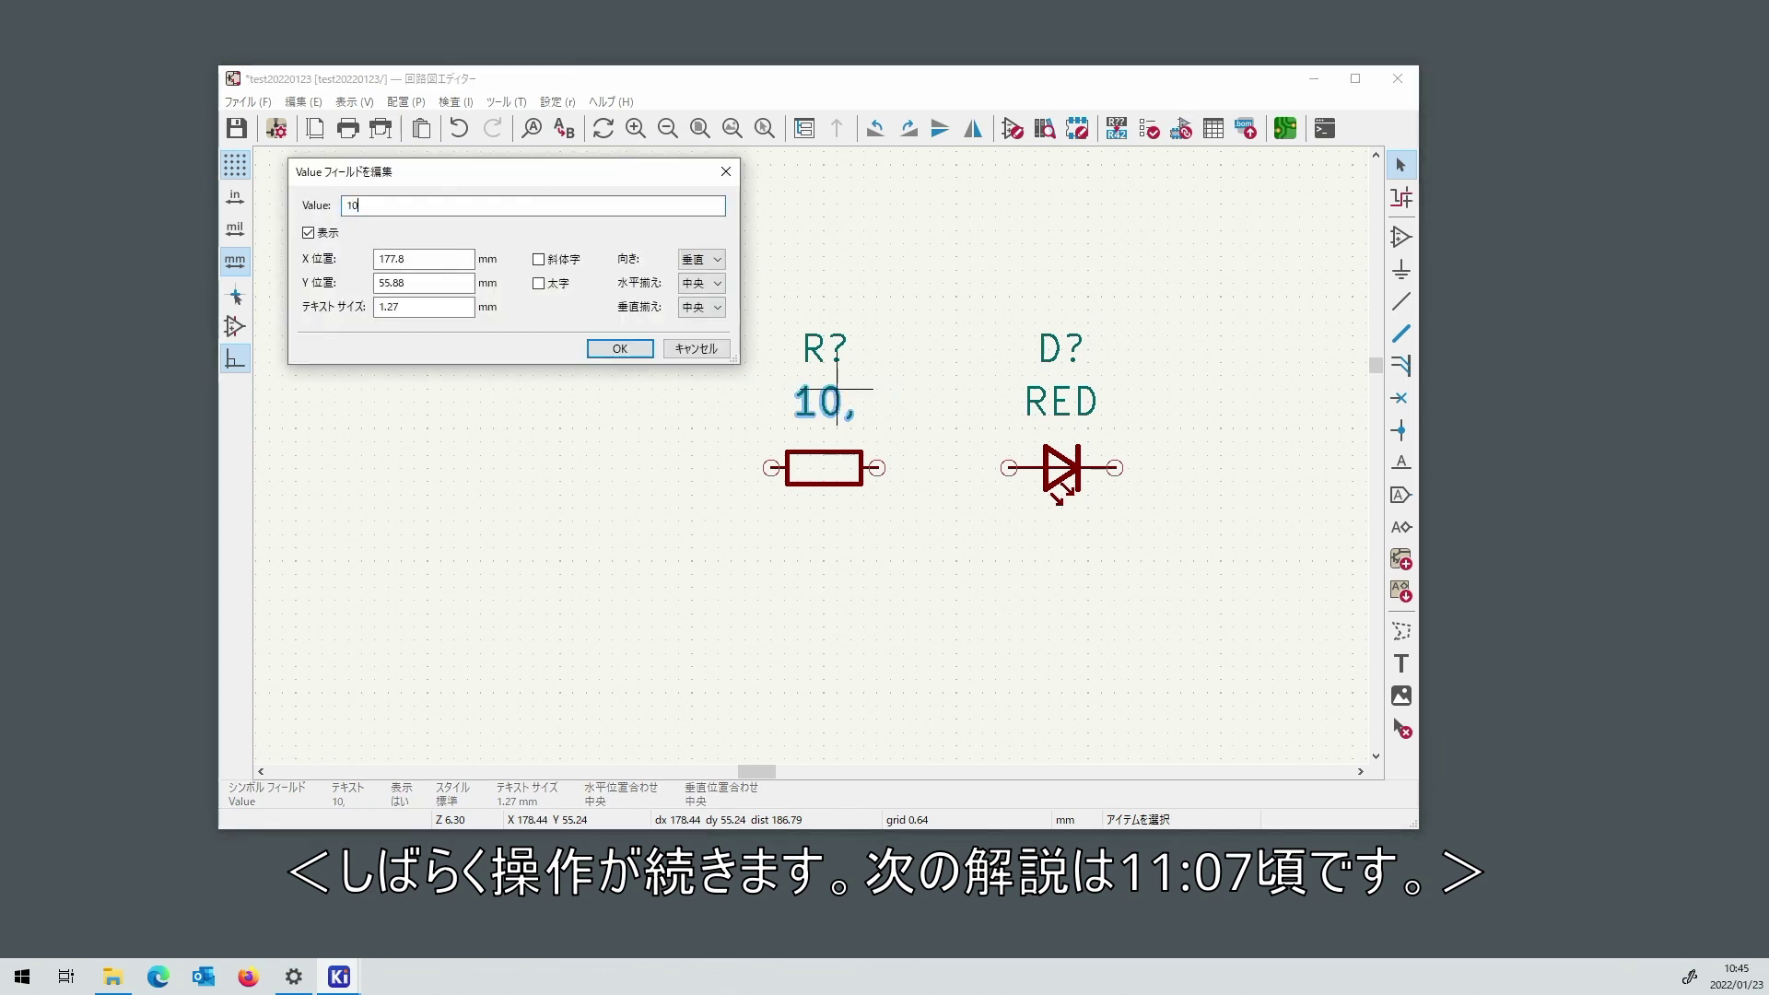
{"action": "type", "text": "k"}
{"action": "key", "text": "Return"}
Set the value of the resistor beside the LED to 1k.
{"action": "double_click", "coordinate": [809, 403]}
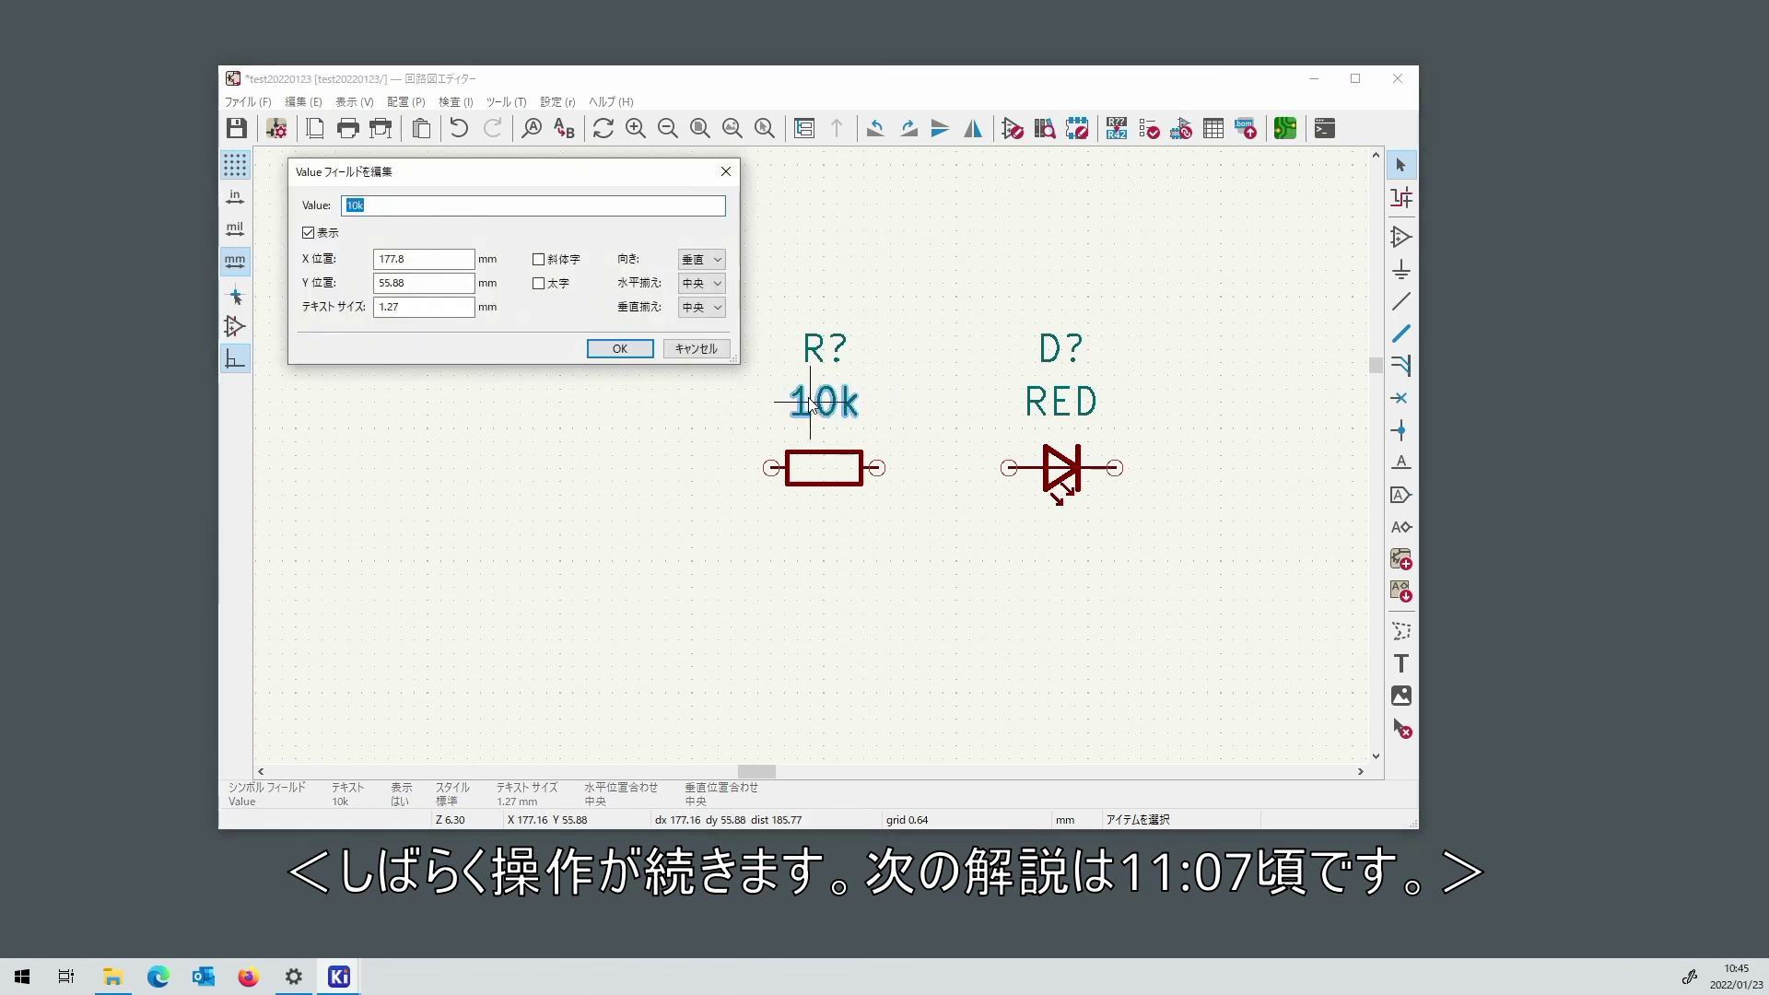
{"action": "type", "text": "1k"}
{"action": "key", "text": "Return"}
Move the horizontal resistor's R? reference to its upper left and its 1k value to its lower right.
{"action": "left_click", "coordinate": [816, 350]}
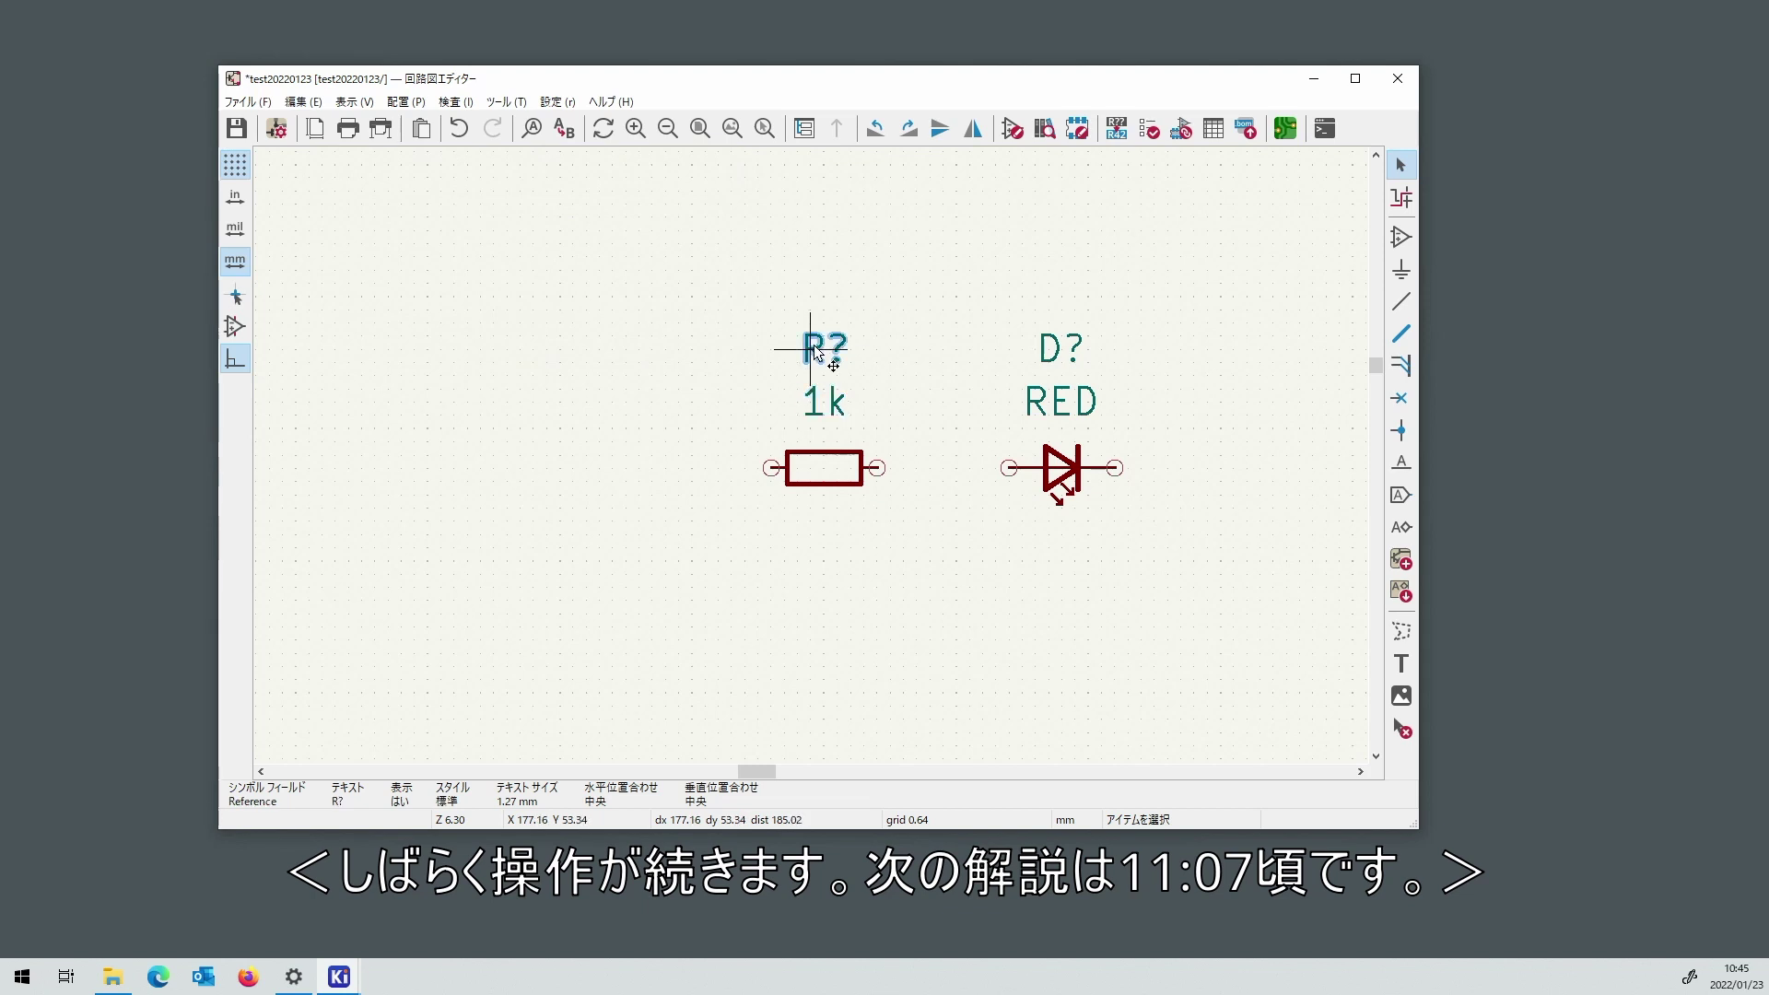
{"action": "key", "text": "m"}
{"action": "left_click", "coordinate": [748, 440]}
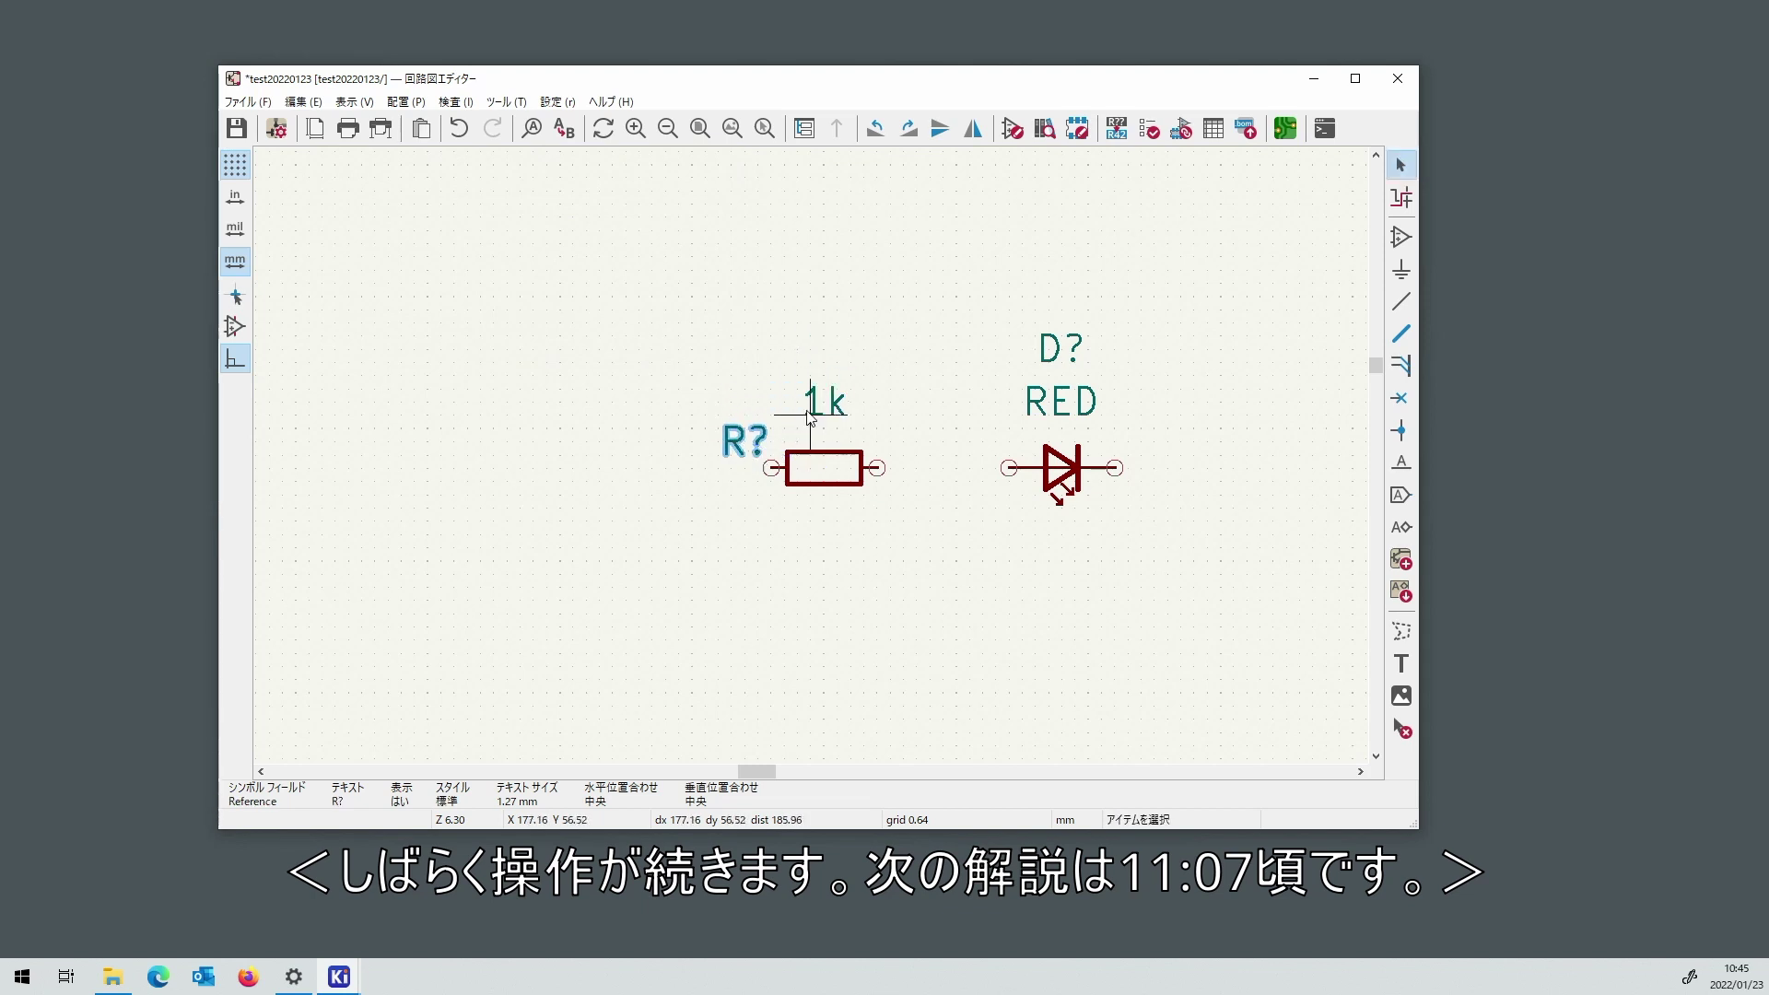
{"action": "key", "text": "m"}
{"action": "left_click", "coordinate": [914, 500]}
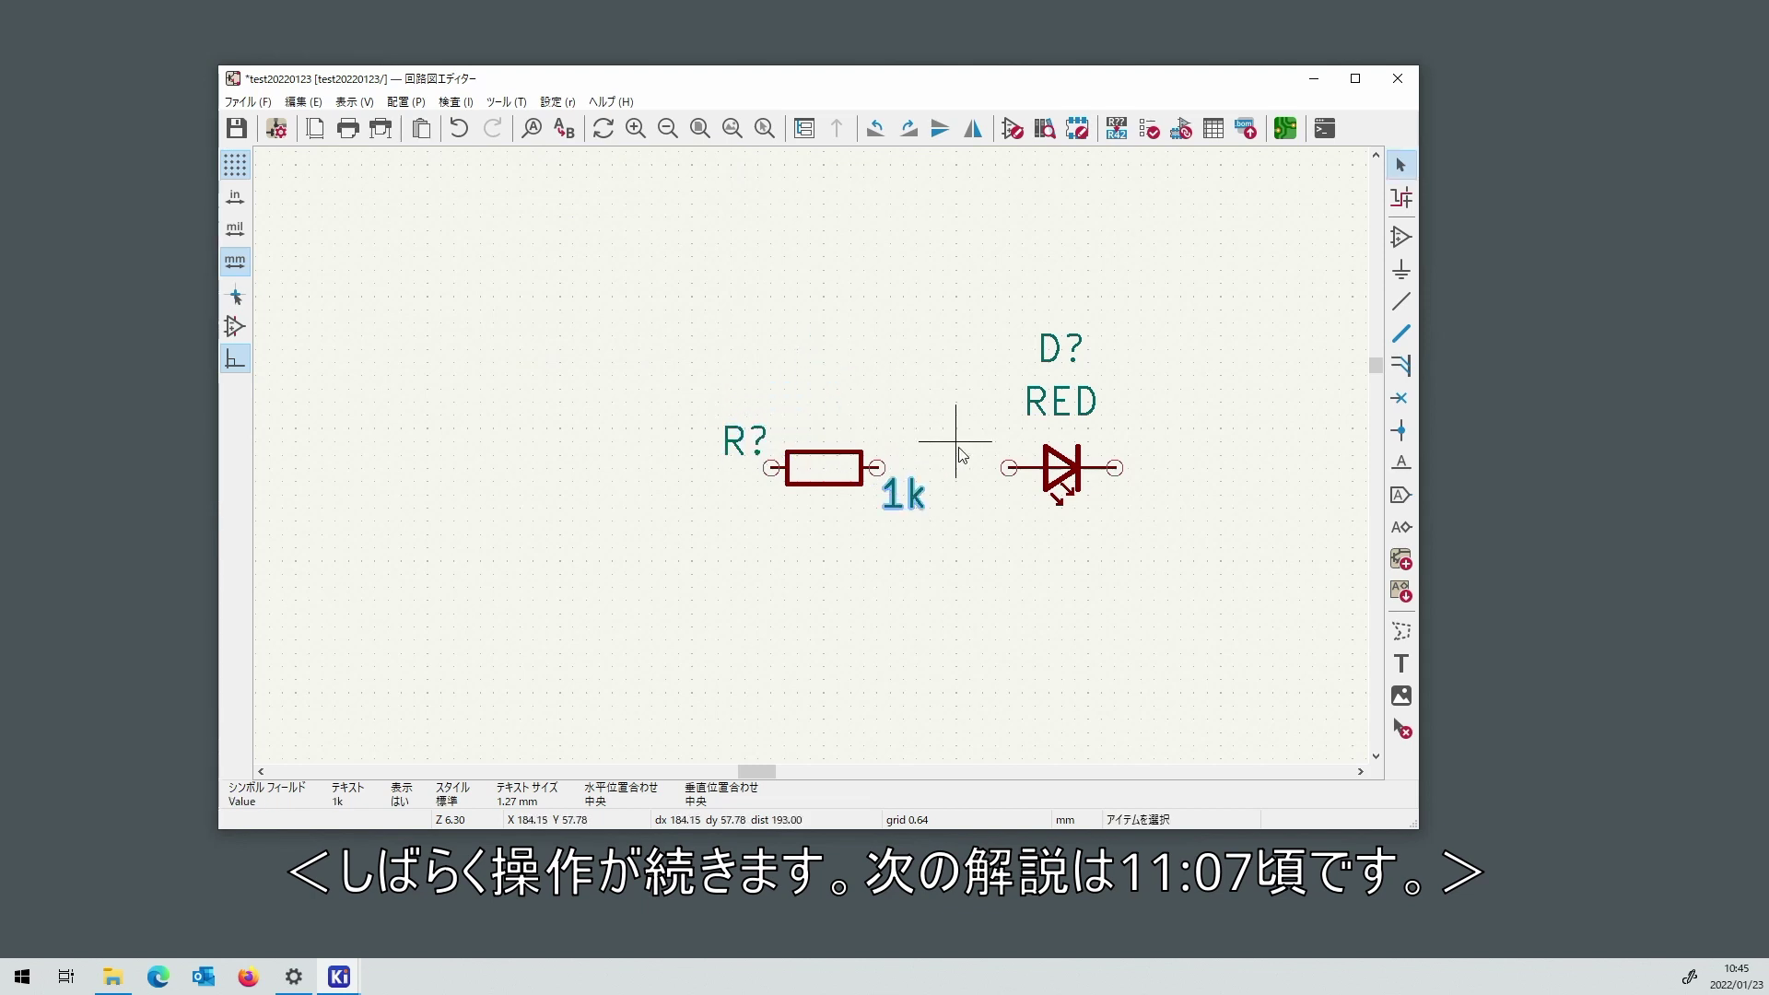
Arrange the D? and RED labels at the LED's upper left and lower right, and nudge the resistor's R? label slightly left.
{"action": "left_click", "coordinate": [1060, 357]}
{"action": "key", "text": "m"}
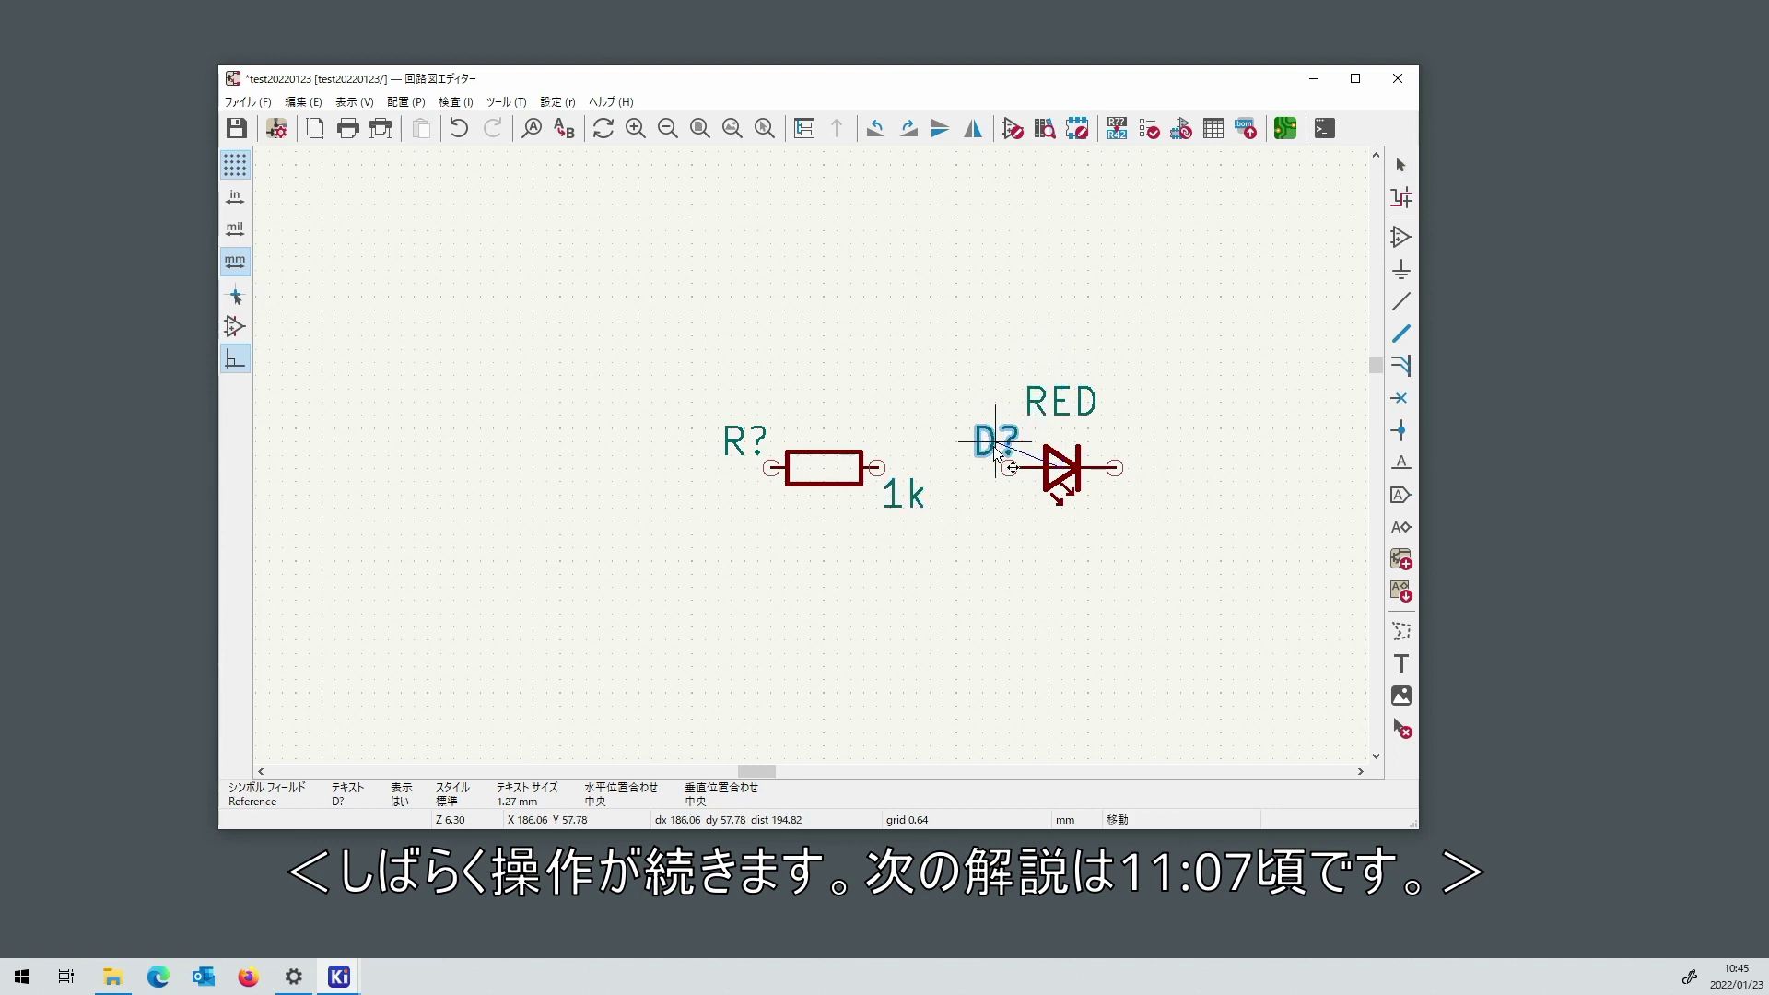
{"action": "left_click", "coordinate": [997, 447]}
{"action": "left_click", "coordinate": [1061, 404]}
{"action": "key", "text": "m"}
{"action": "left_click", "coordinate": [1129, 502]}
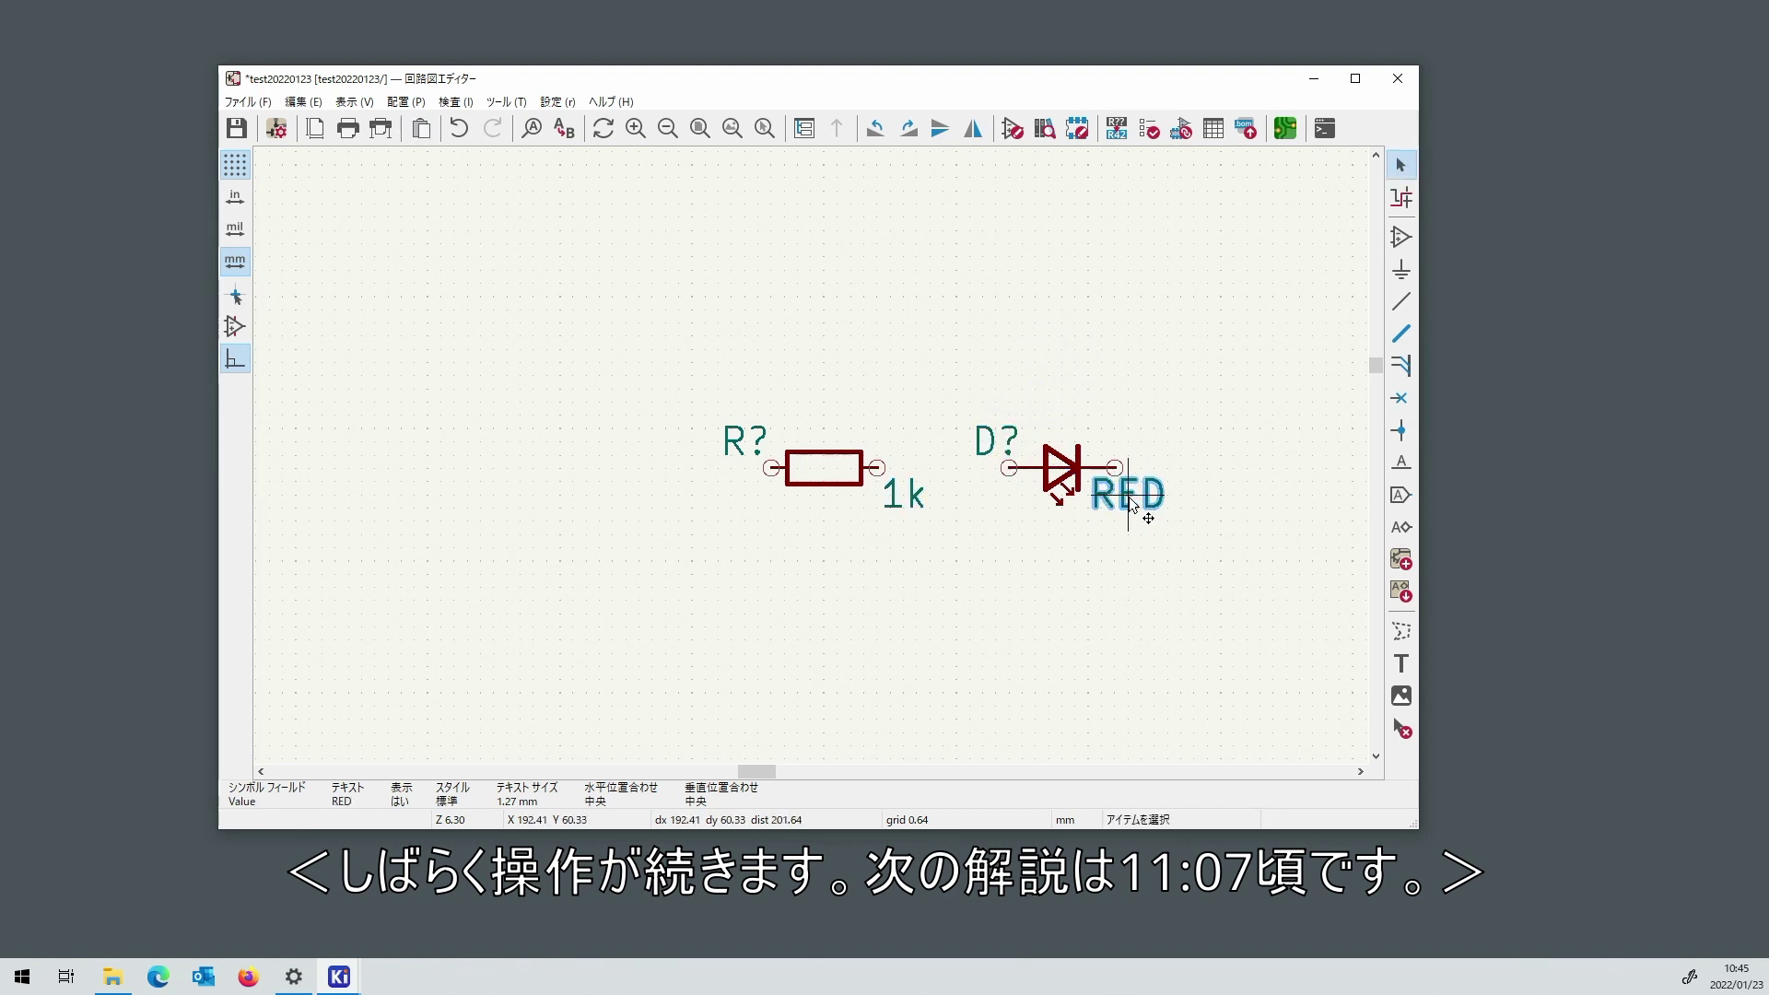
{"action": "left_click", "coordinate": [764, 448]}
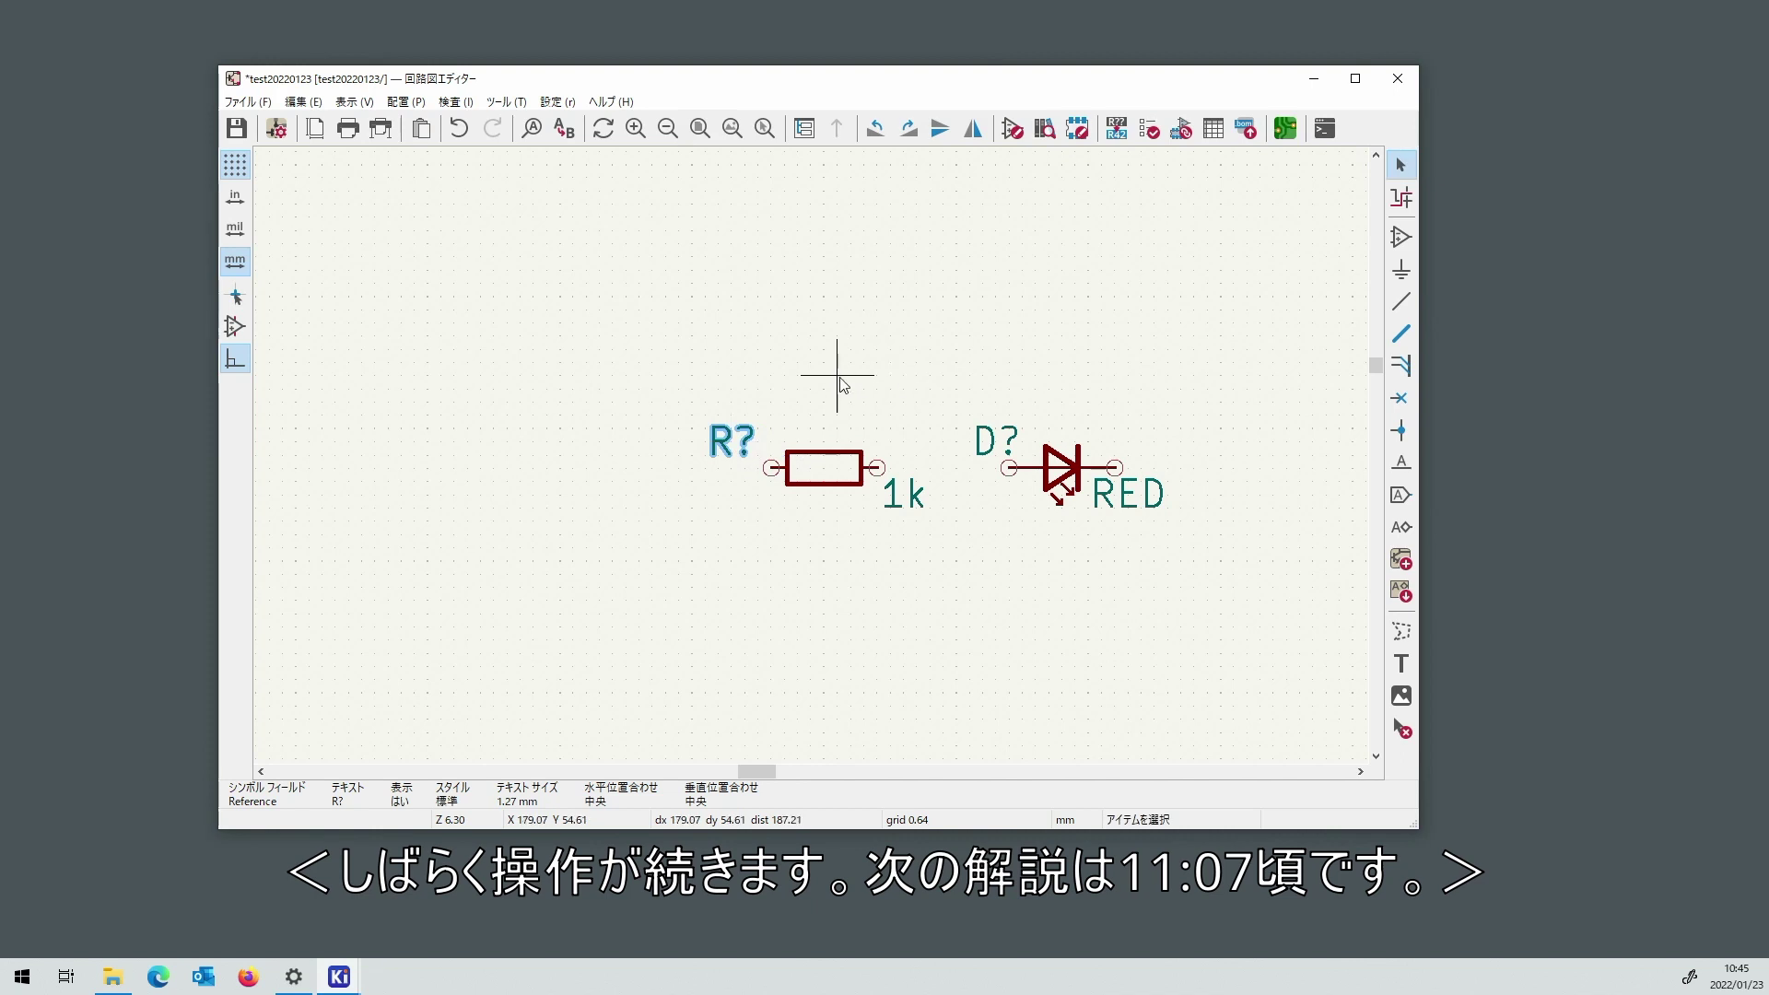
Wire the horizontal 1k resistor to the red LED, and extend a free wire outward from each outer end of the pair.
{"action": "scroll", "coordinate": [677, 414], "scroll_direction": "down", "scroll_amount": 5}
{"action": "scroll", "coordinate": [527, 384], "scroll_direction": "down", "scroll_amount": 2}
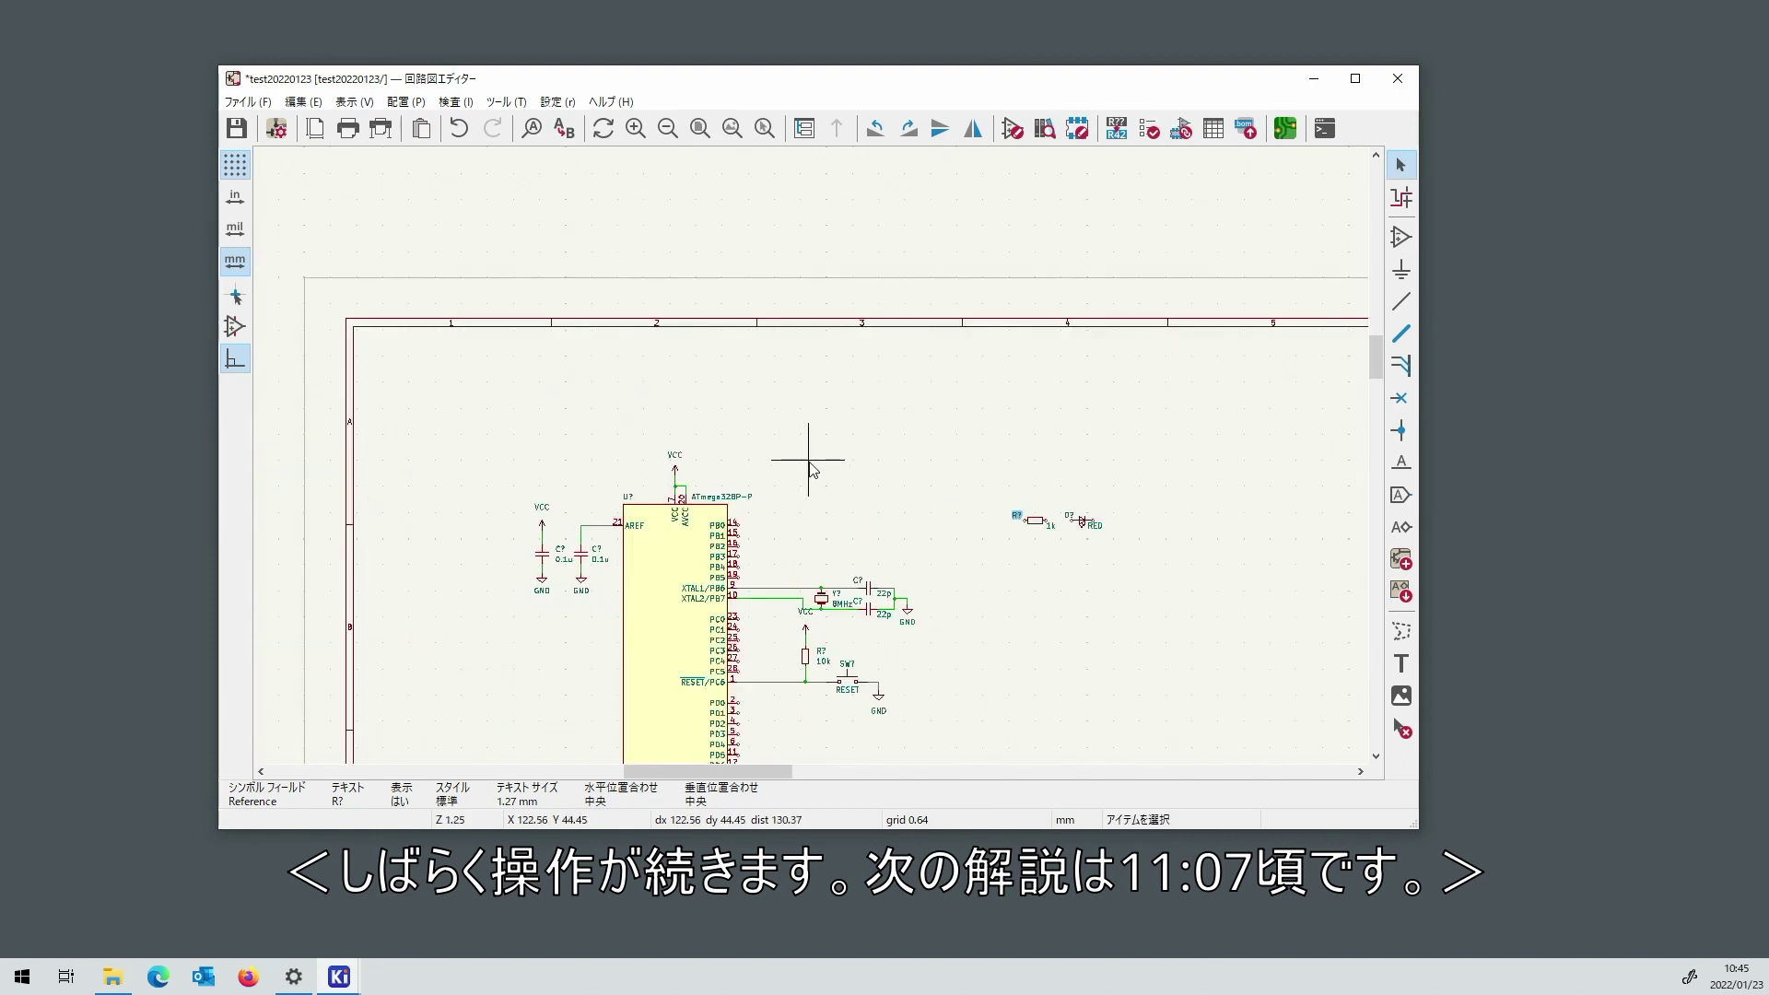
{"action": "scroll", "coordinate": [979, 466], "scroll_direction": "up", "scroll_amount": 6}
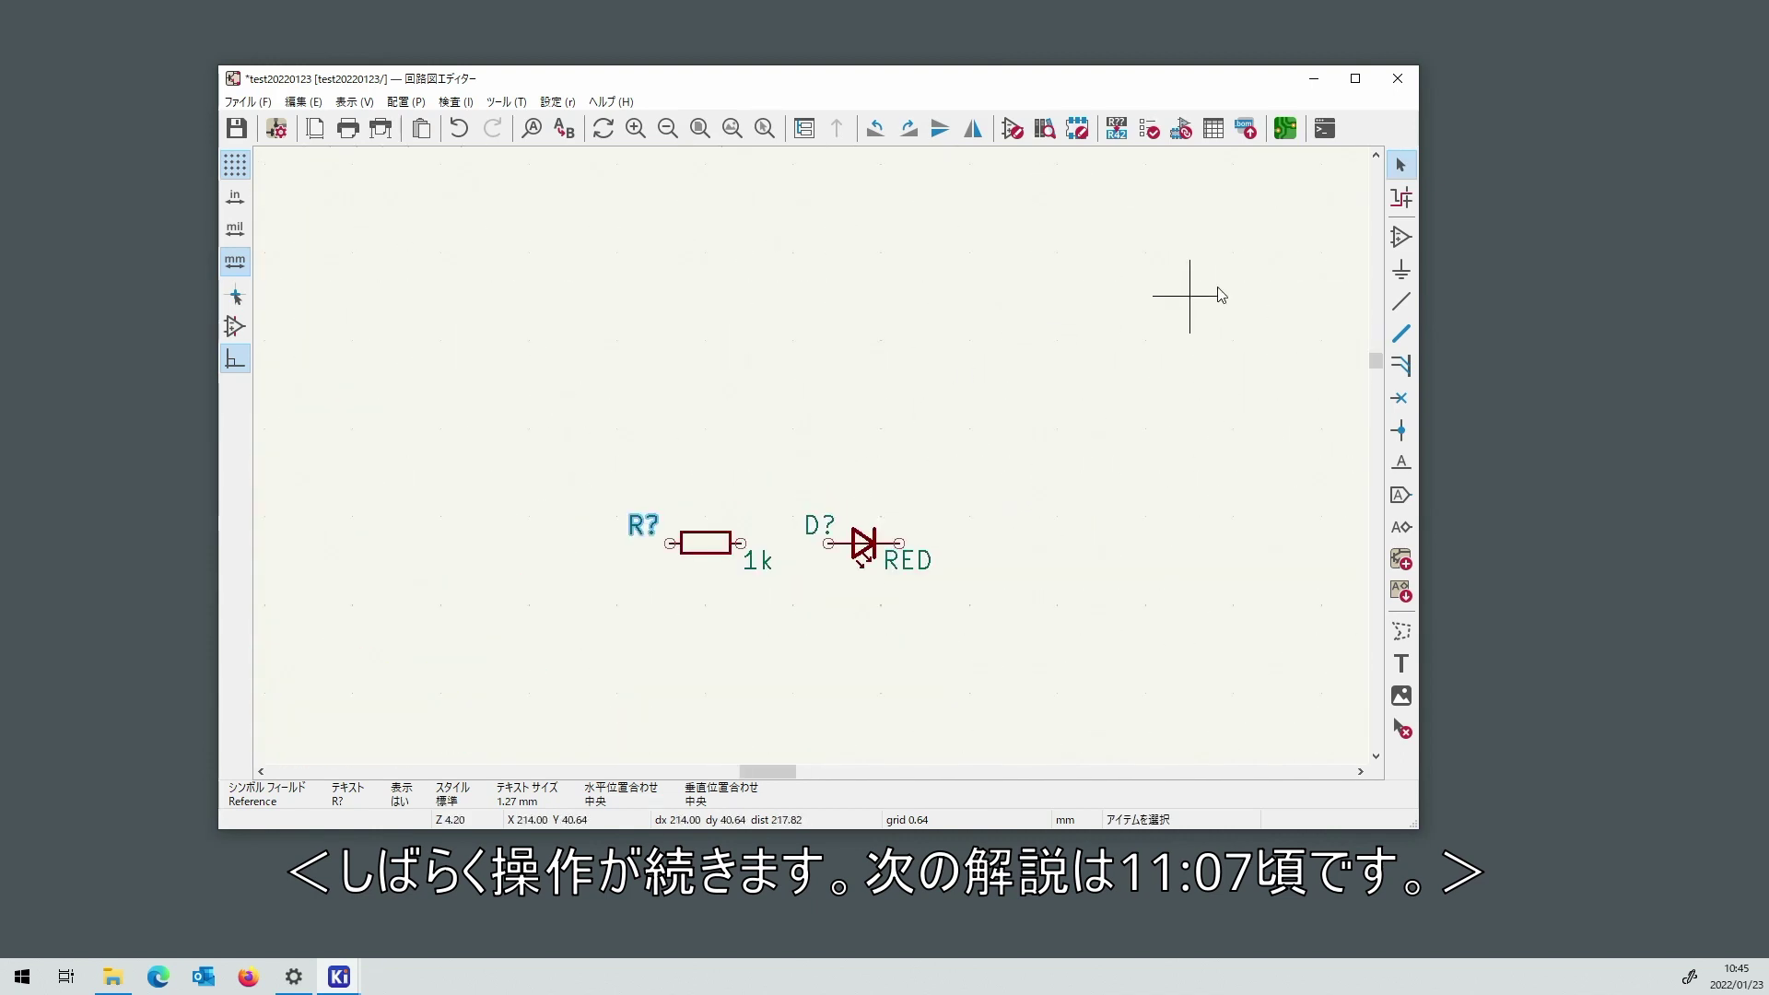
{"action": "left_click", "coordinate": [1401, 301]}
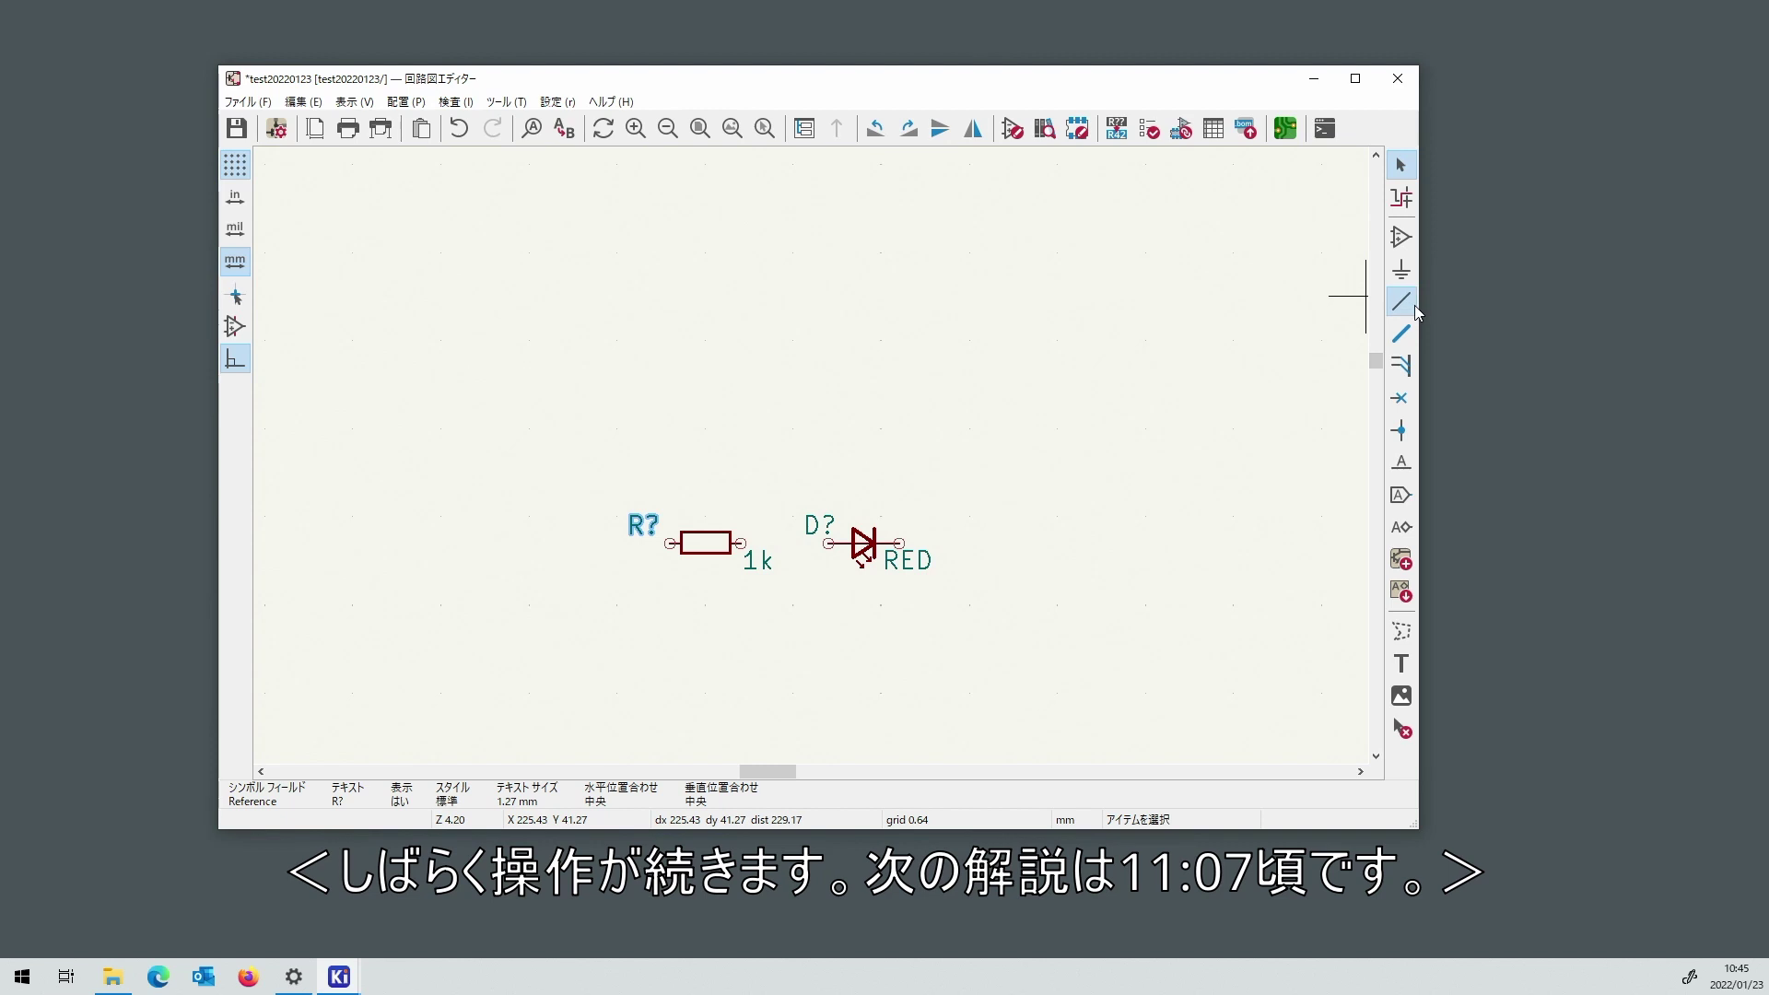
{"action": "left_click", "coordinate": [670, 543]}
{"action": "scroll", "coordinate": [804, 453], "scroll_direction": "up", "scroll_amount": 3}
{"action": "scroll", "coordinate": [748, 458], "scroll_direction": "down", "scroll_amount": 3}
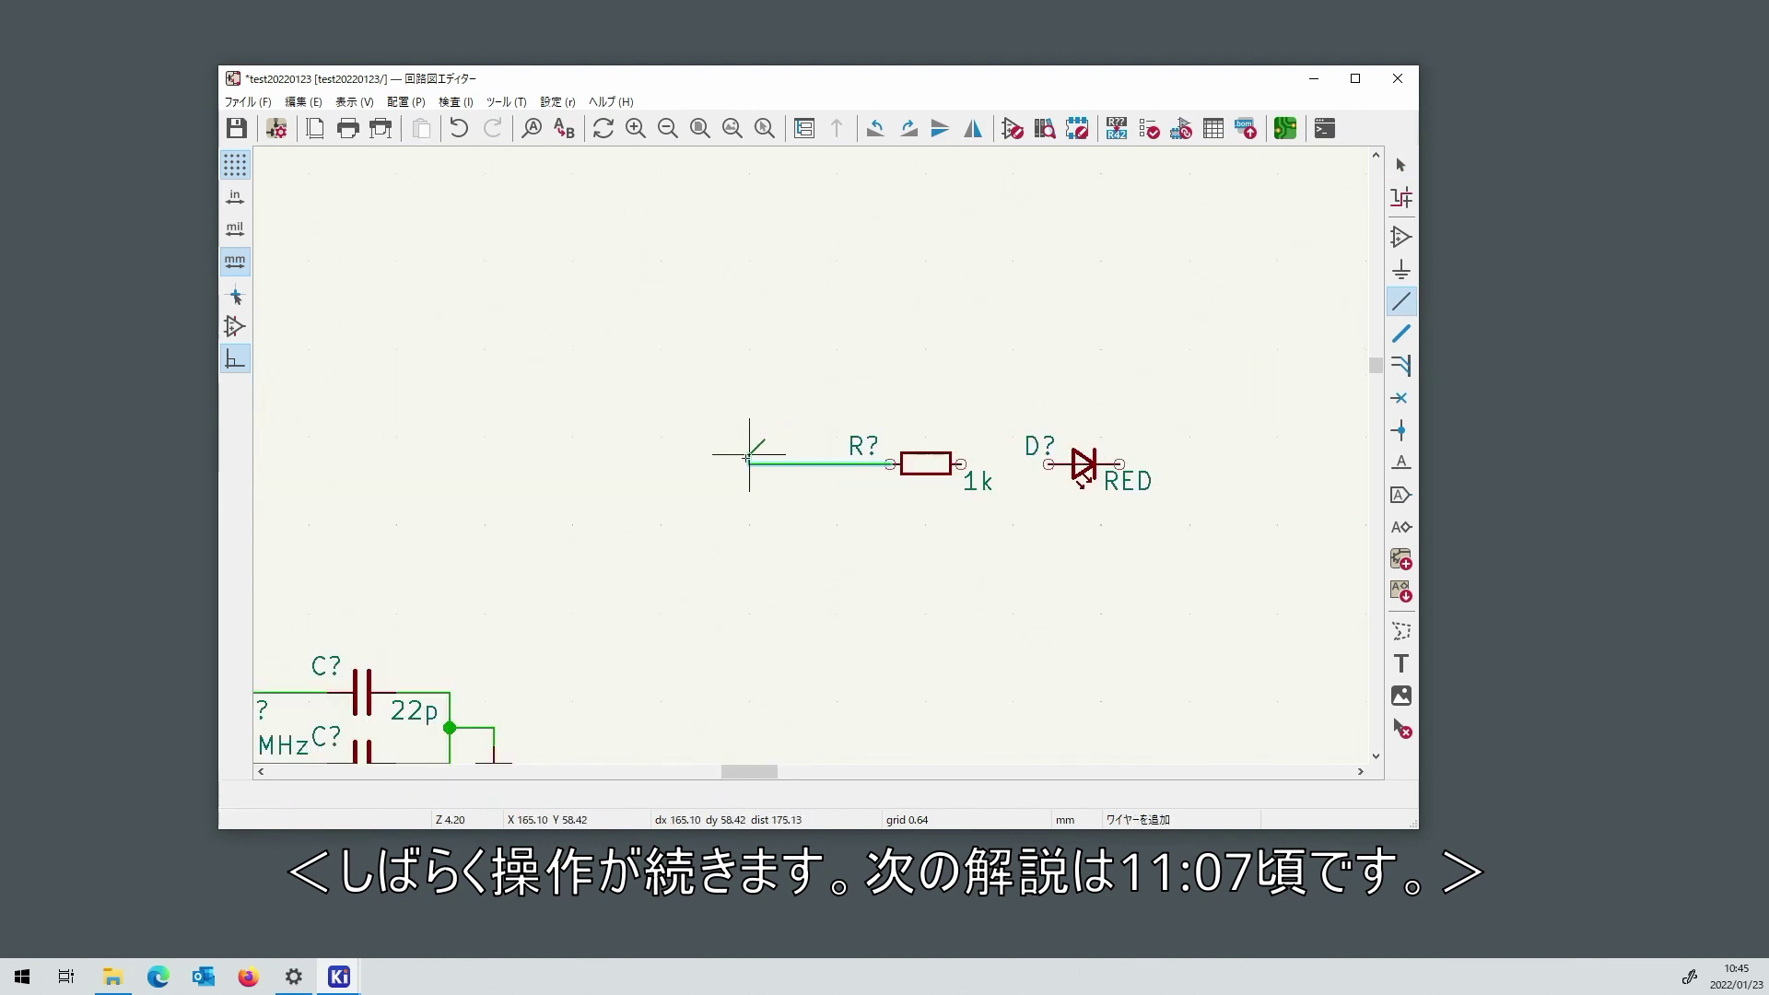
{"action": "double_click", "coordinate": [705, 463]}
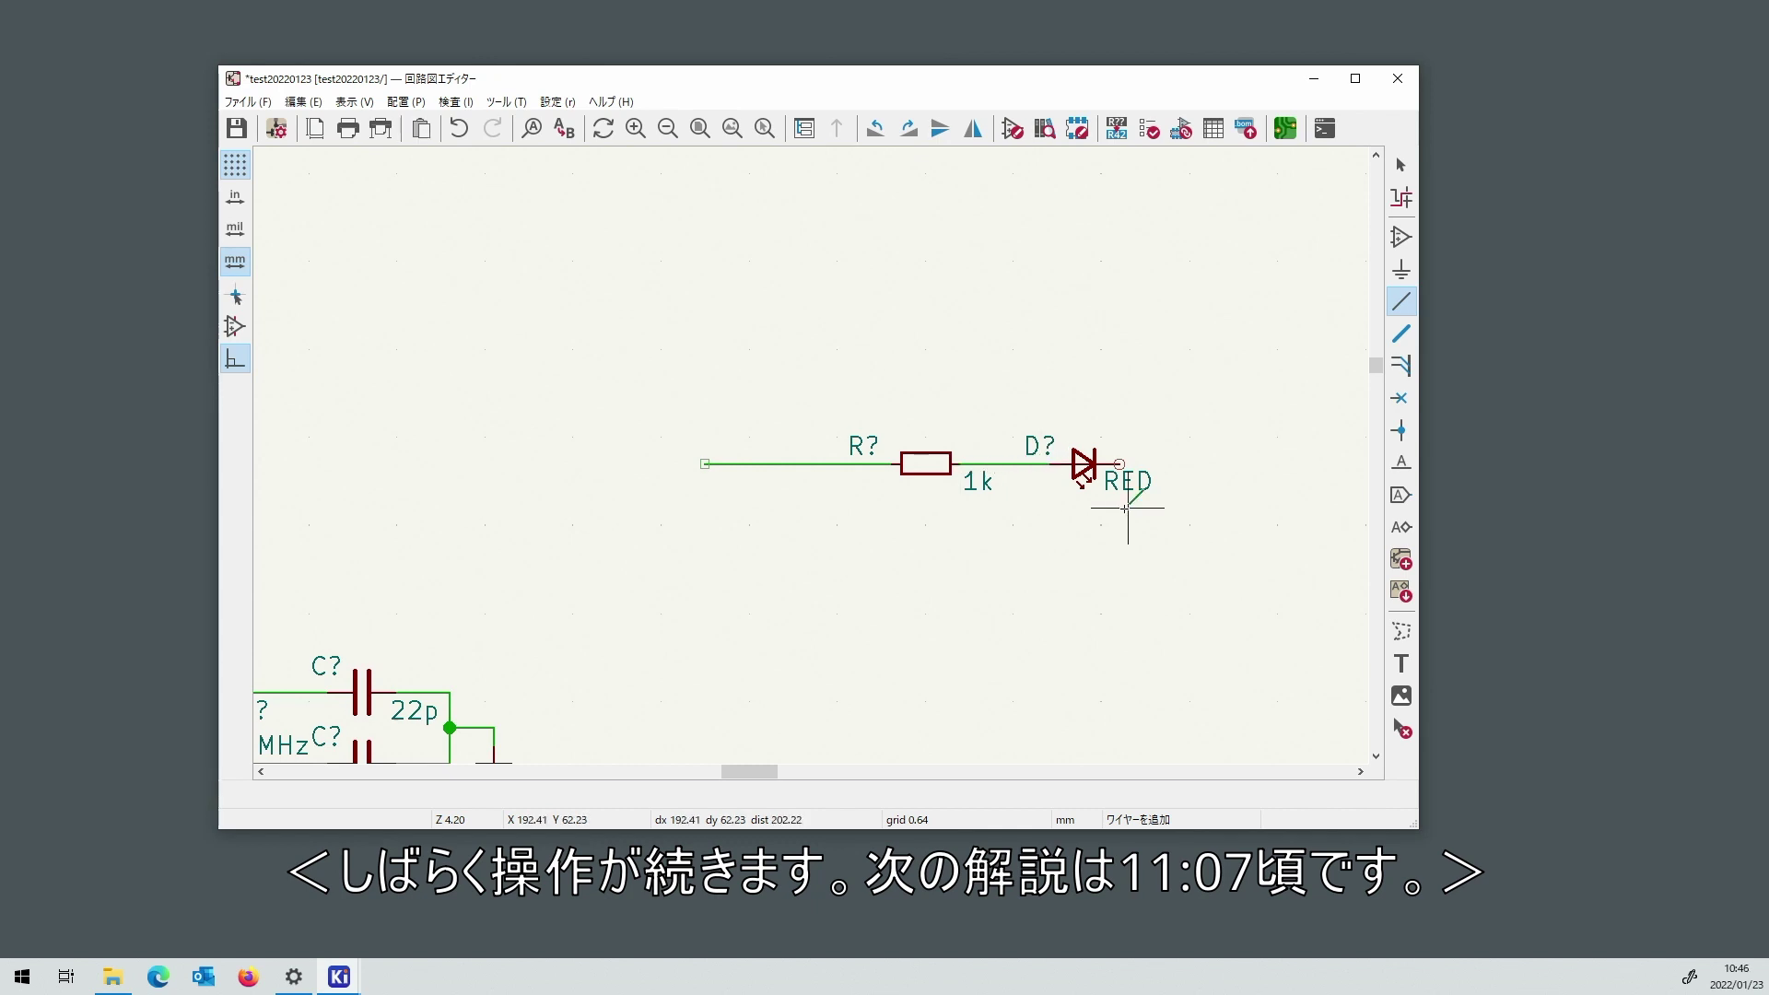
{"action": "left_click", "coordinate": [1120, 463]}
{"action": "double_click", "coordinate": [1198, 463]}
Duplicate the wired resistor and LED row twice, stacking the copies directly below at about 3.2 mm spacing.
{"action": "left_click", "coordinate": [1400, 165]}
{"action": "left_click_drag", "start_coordinate": [660, 384], "coordinate": [1253, 529]}
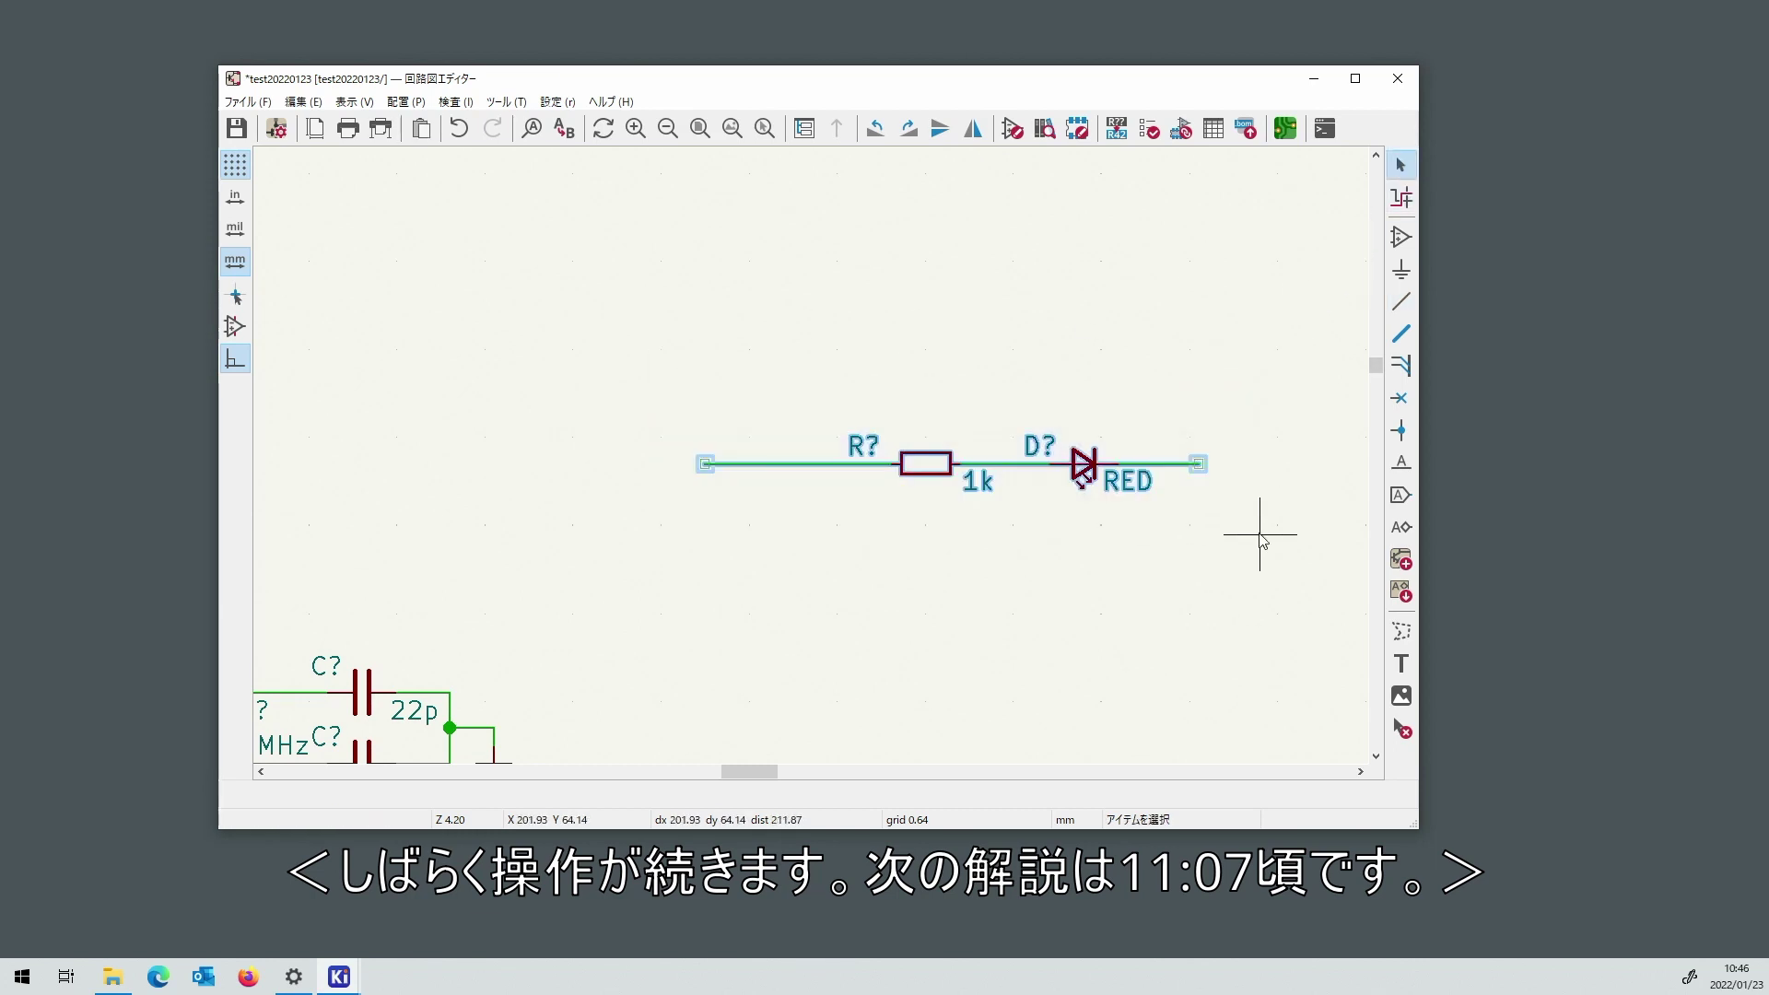
{"action": "key", "text": "ctrl+d"}
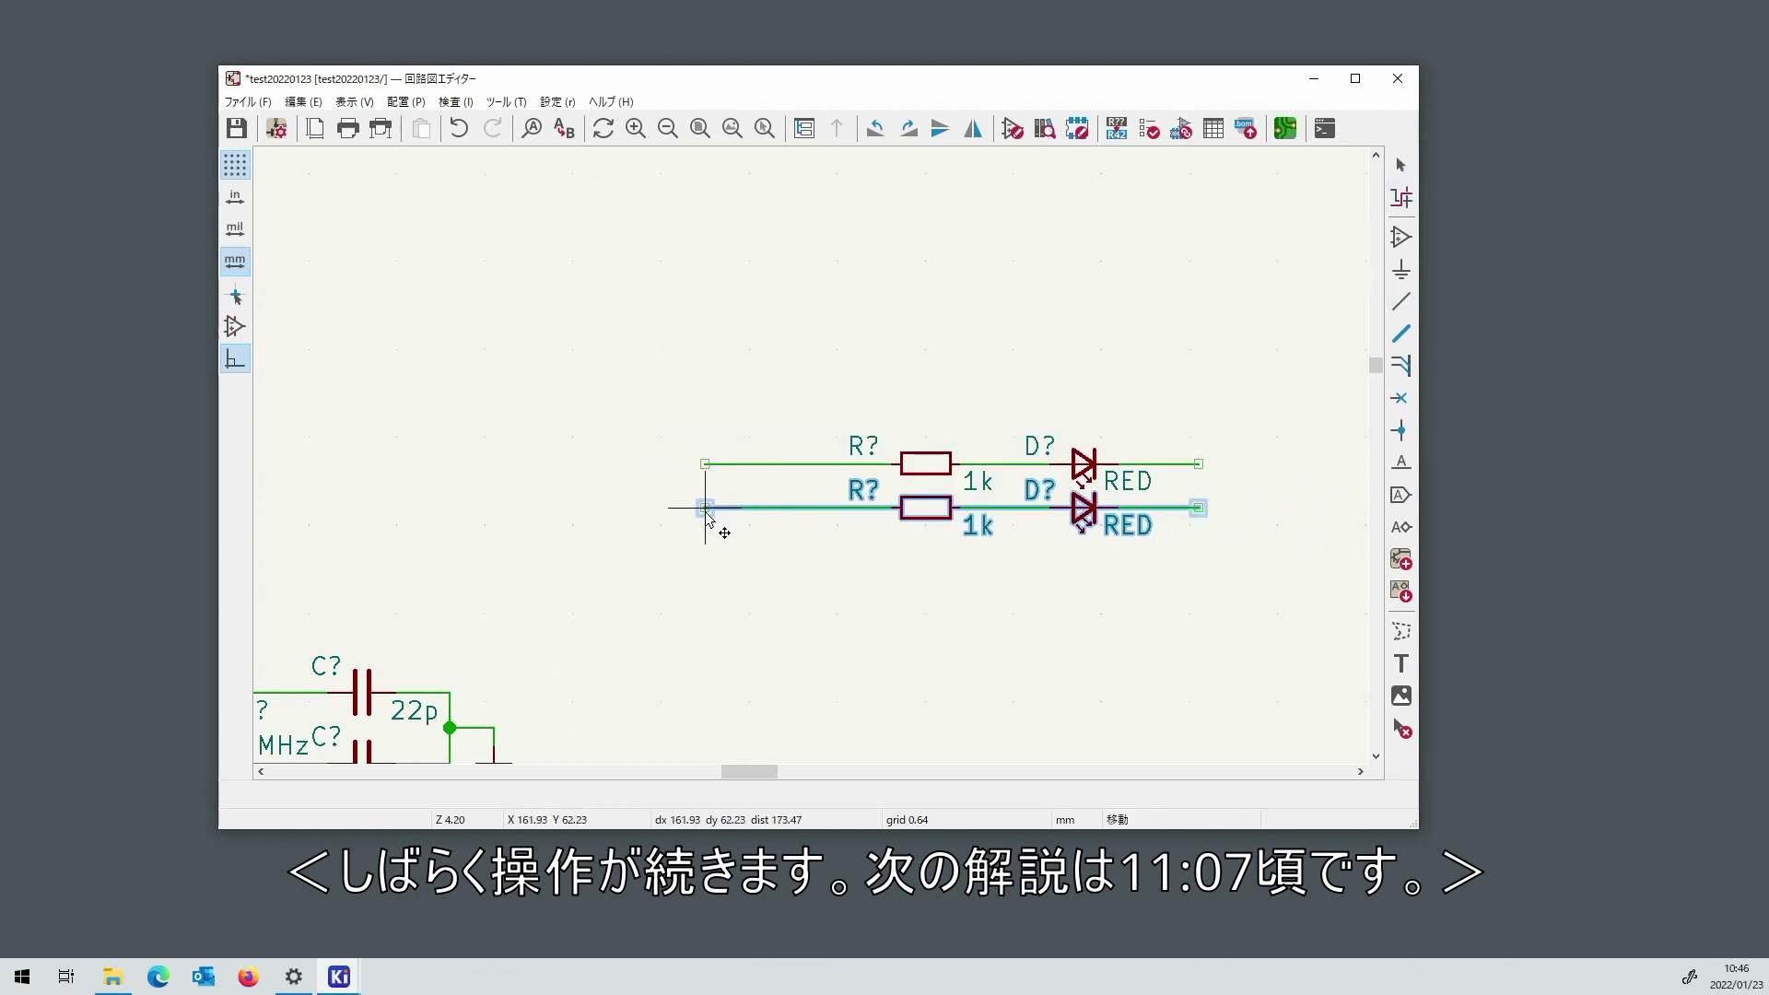
{"action": "left_click", "coordinate": [706, 509]}
{"action": "key", "text": "ctrl+d"}
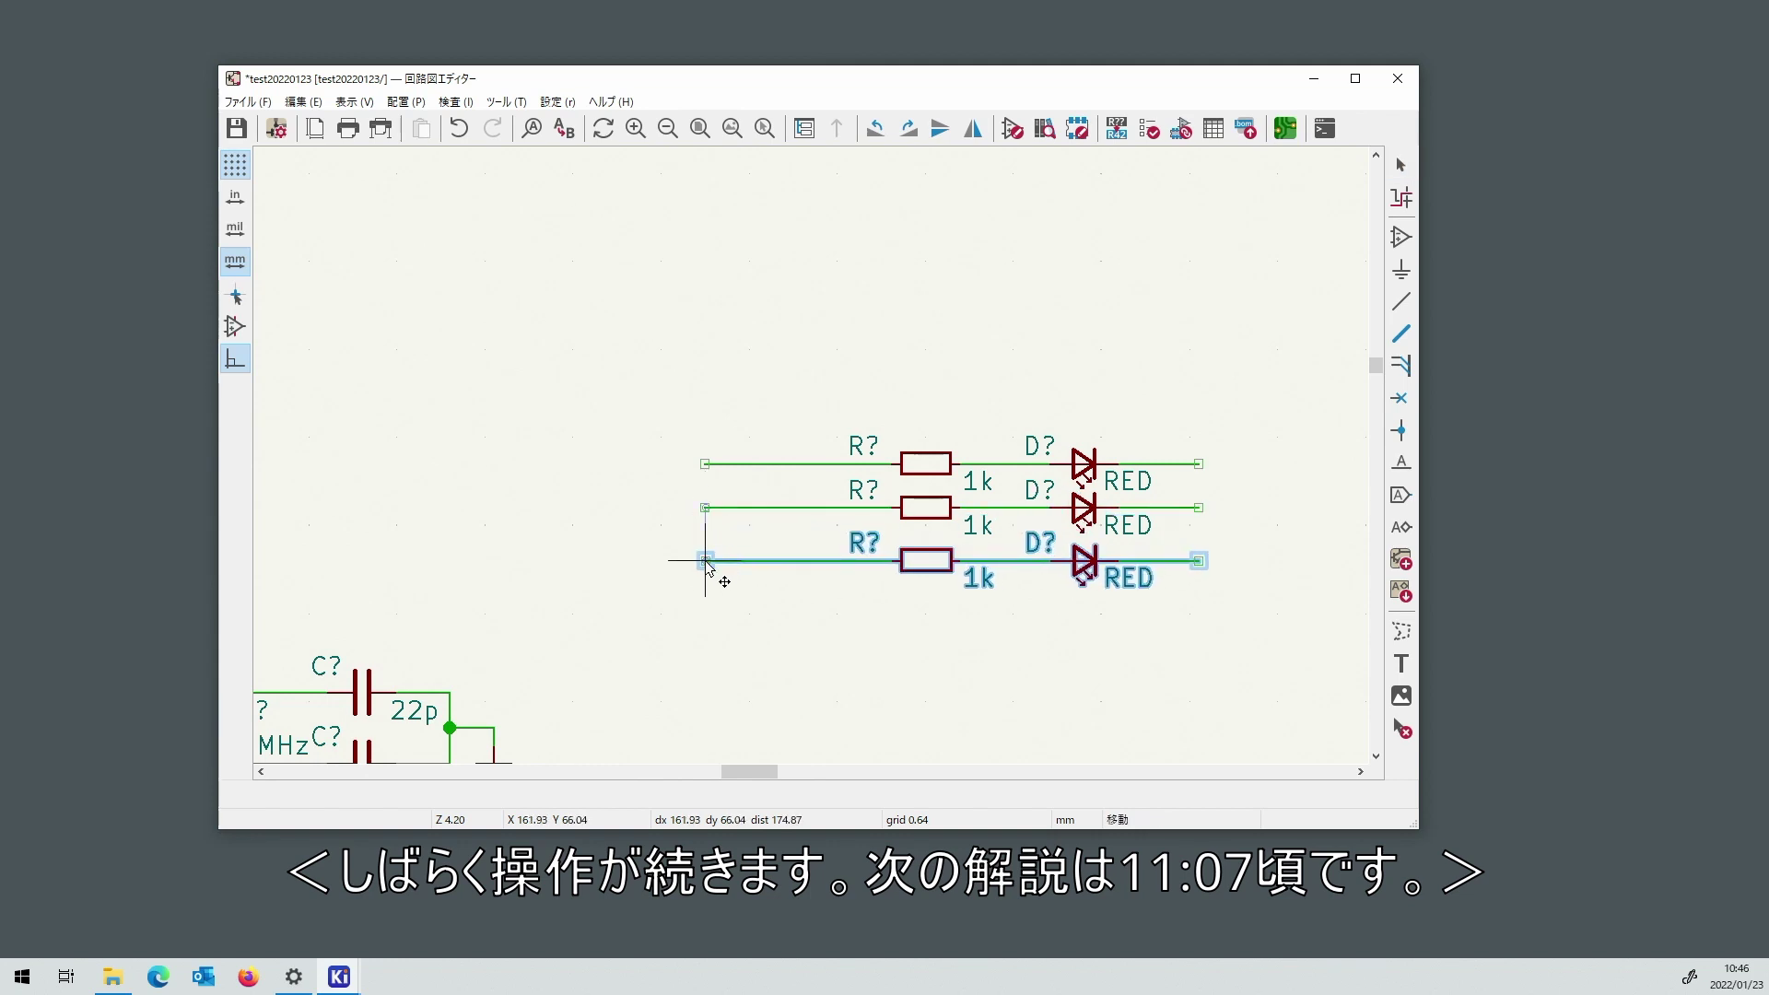
{"action": "left_click", "coordinate": [707, 564]}
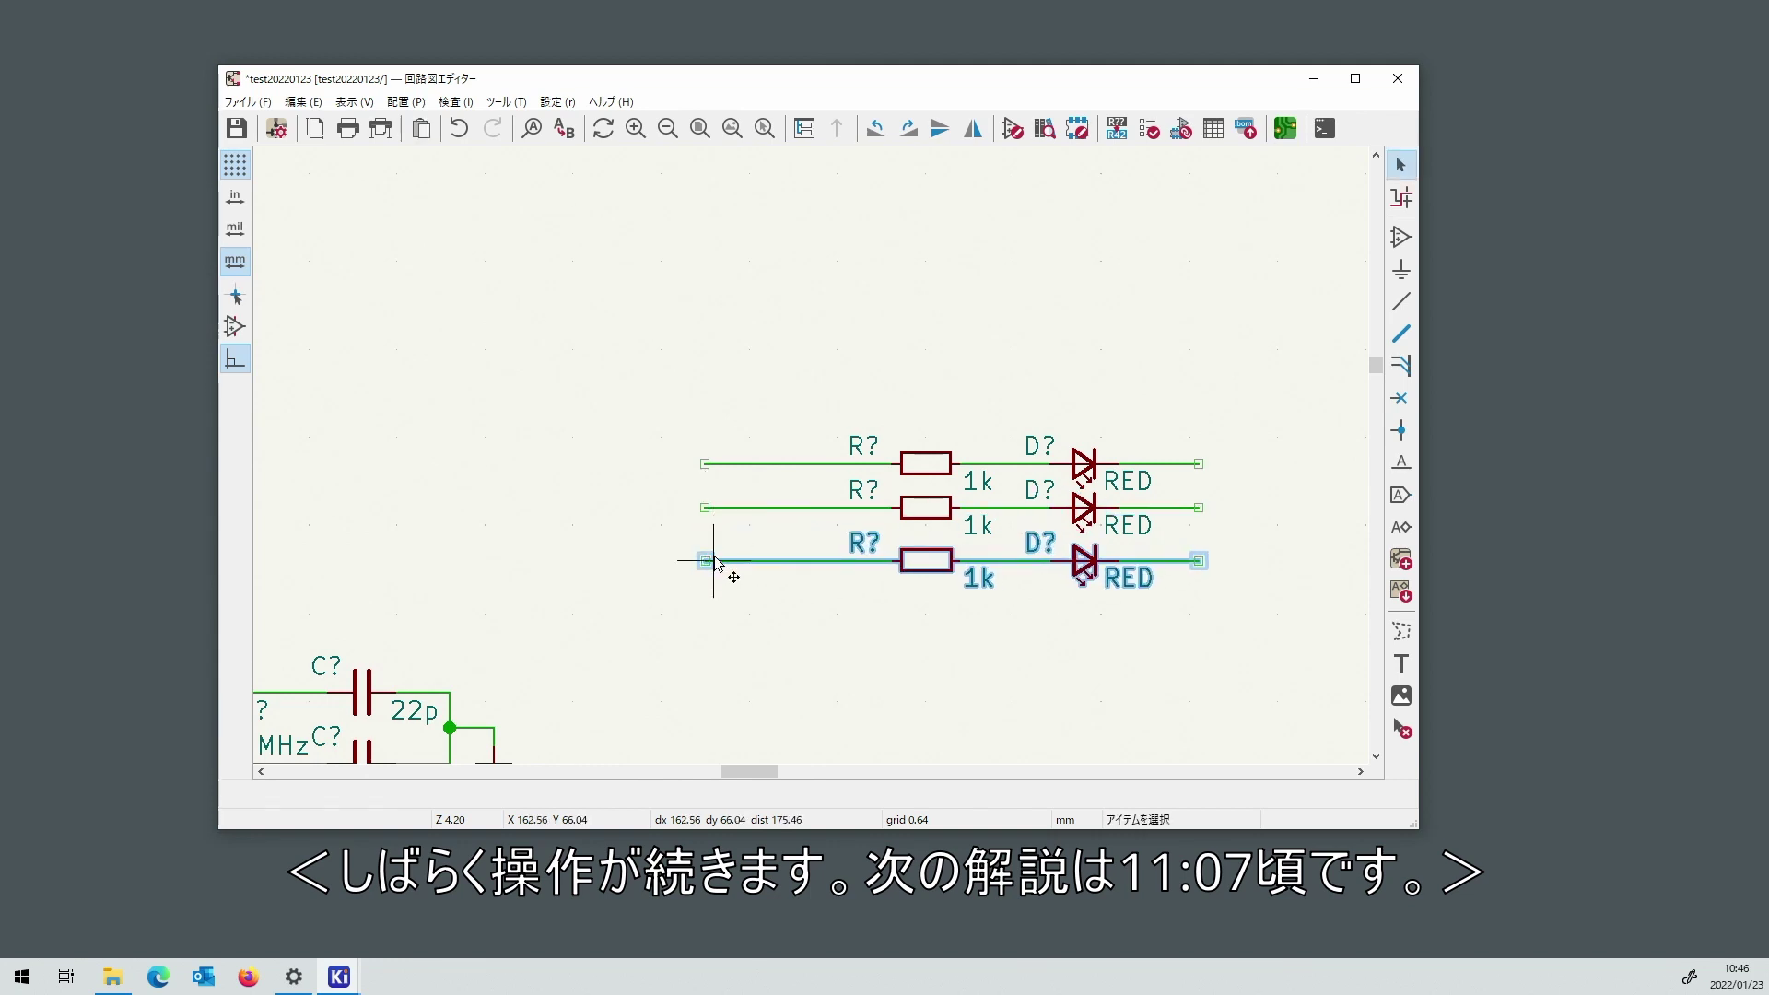
{"action": "left_click_drag", "start_coordinate": [716, 562], "coordinate": [707, 553]}
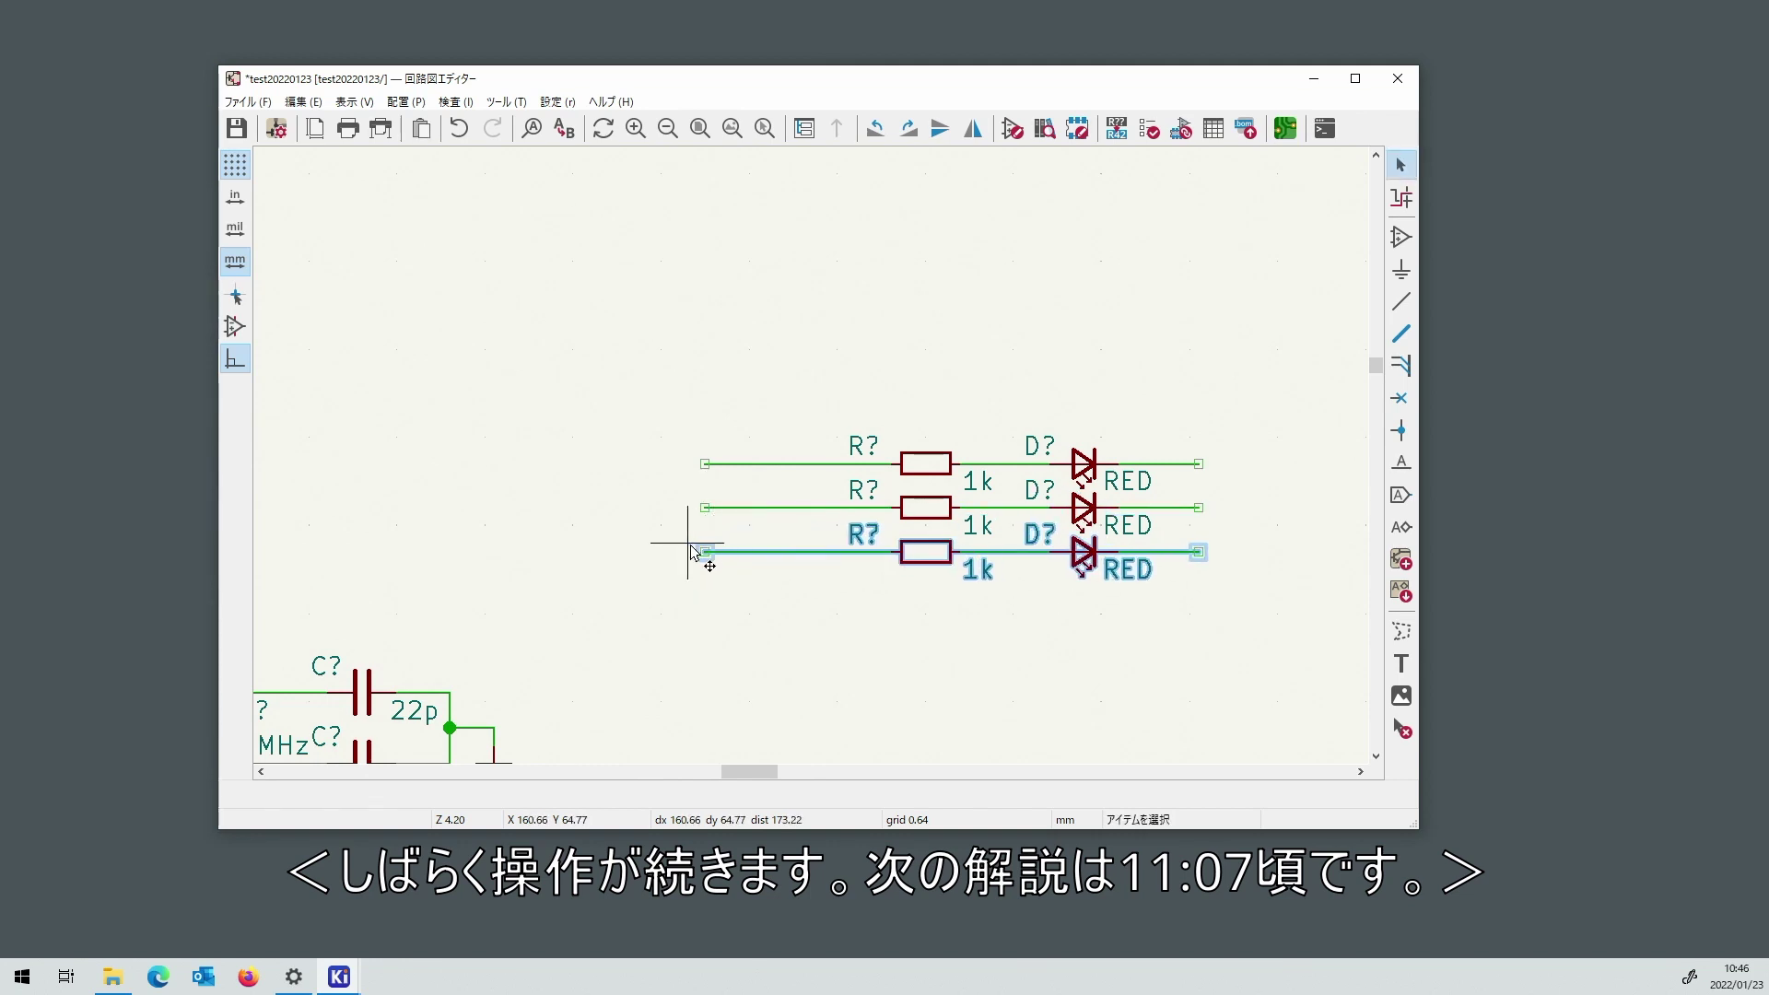
Add five more copies of the resistor and LED row below at the same spacing, making eight rows.
{"action": "key", "text": "ctrl+d"}
{"action": "left_click", "coordinate": [704, 597]}
{"action": "key", "text": "ctrl+d"}
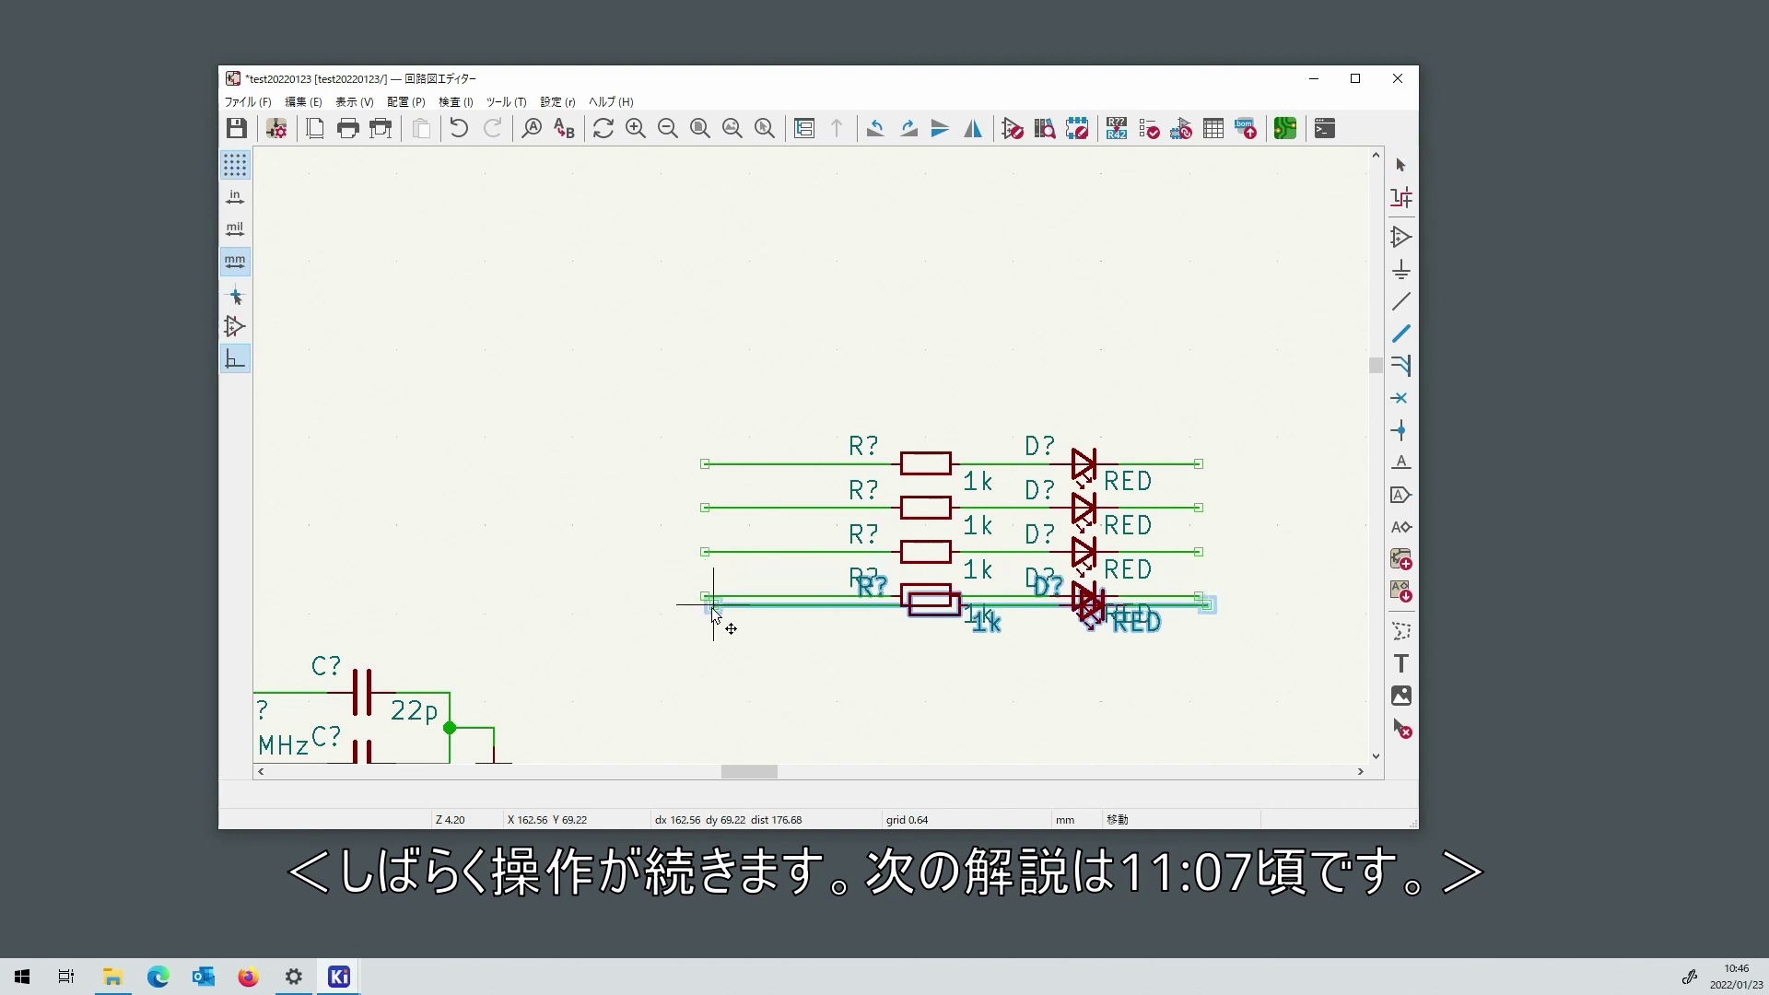
{"action": "left_click", "coordinate": [705, 640]}
{"action": "key", "text": "ctrl+d"}
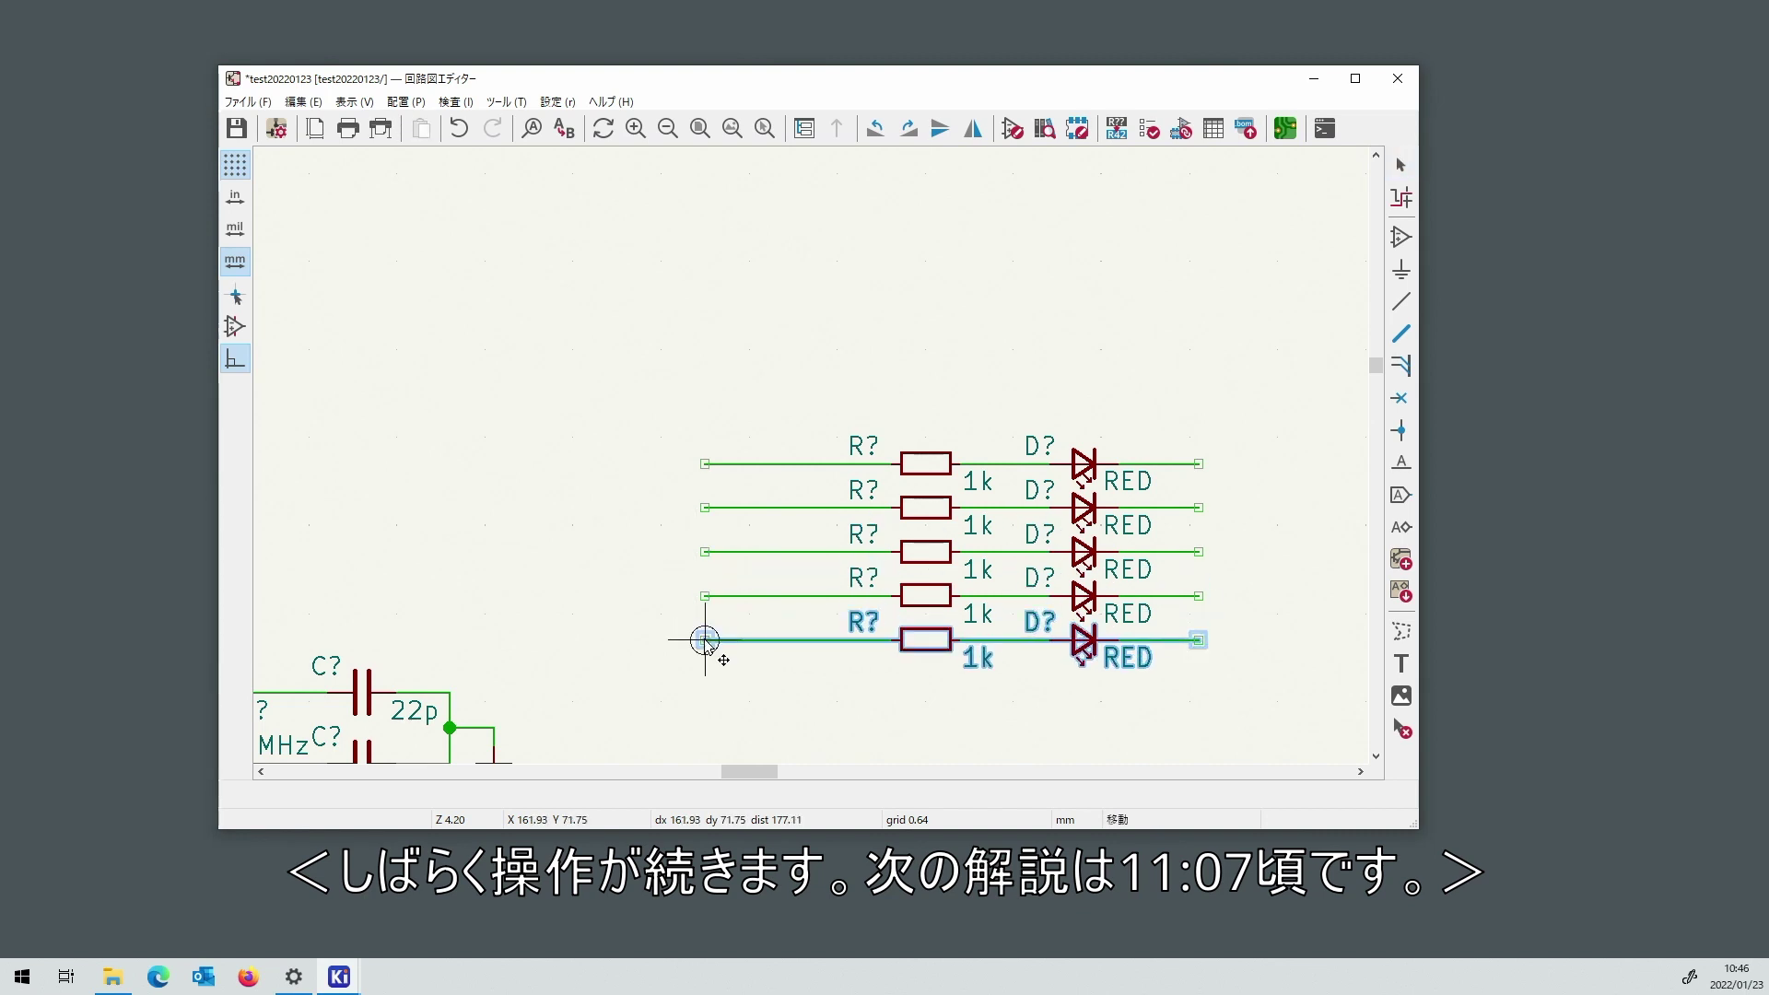
{"action": "left_click", "coordinate": [705, 684]}
{"action": "key", "text": "ctrl+d"}
{"action": "scroll", "coordinate": [706, 683], "scroll_direction": "down", "scroll_amount": 4}
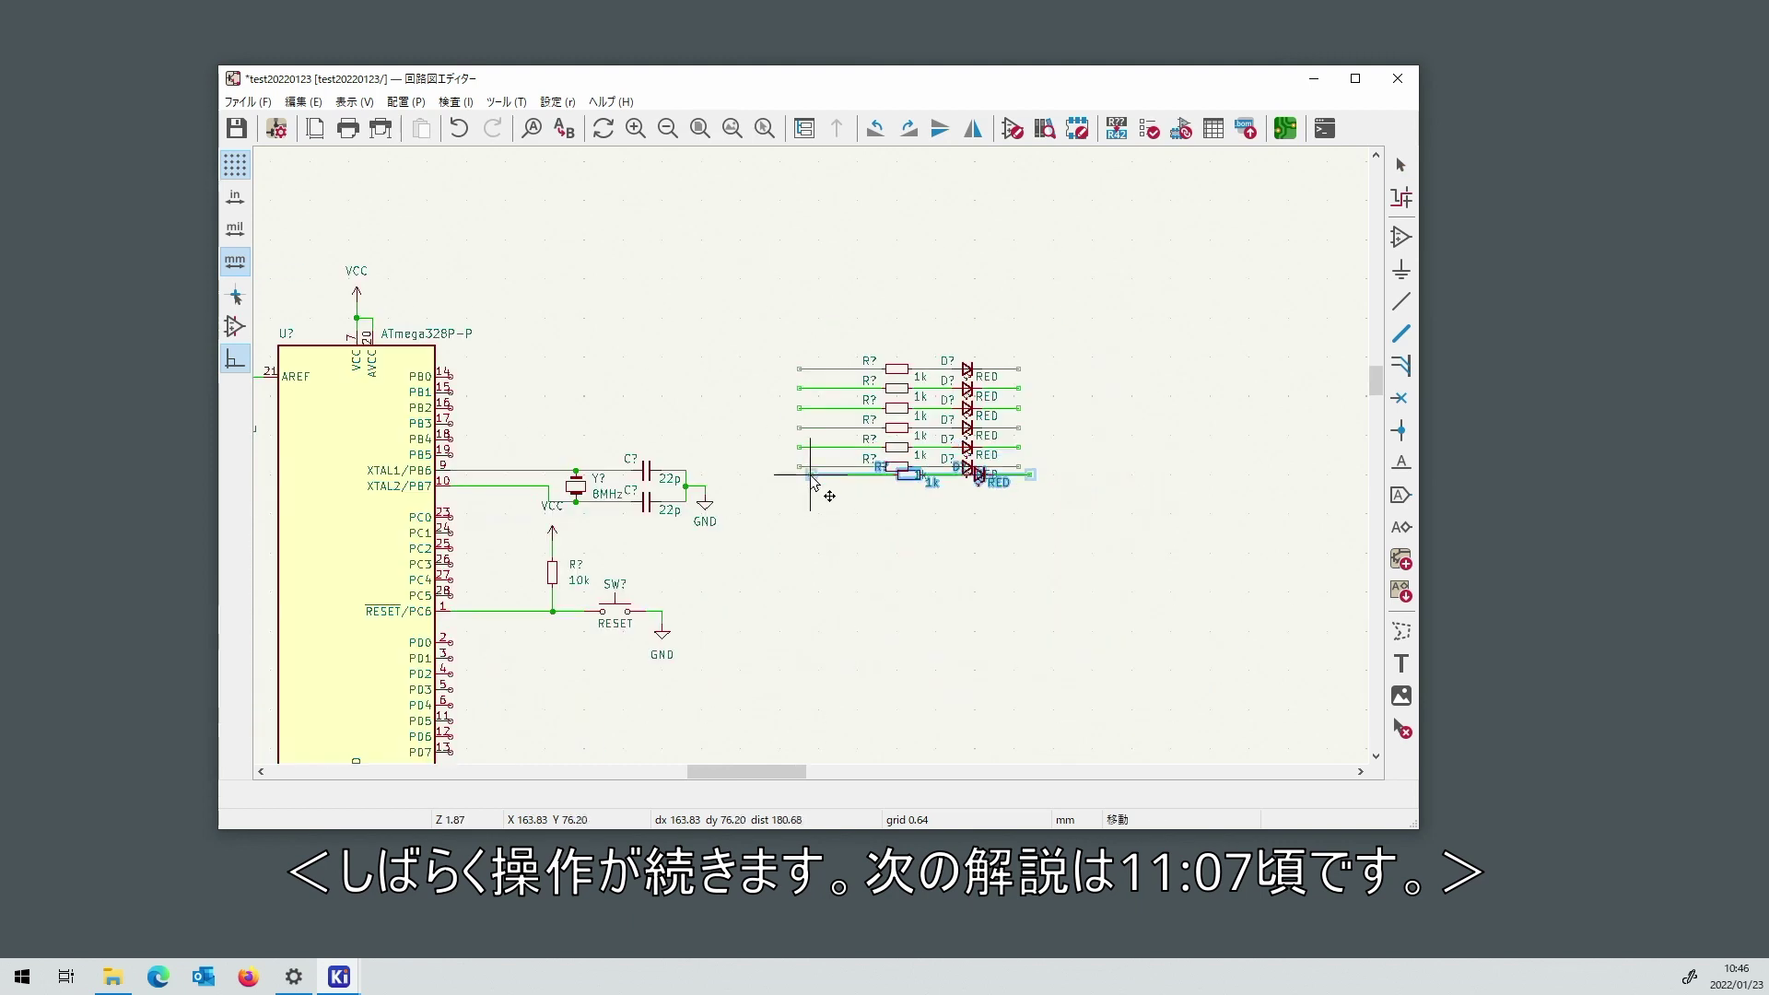
{"action": "scroll", "coordinate": [806, 461], "scroll_direction": "up", "scroll_amount": 4}
{"action": "left_click", "coordinate": [798, 456]}
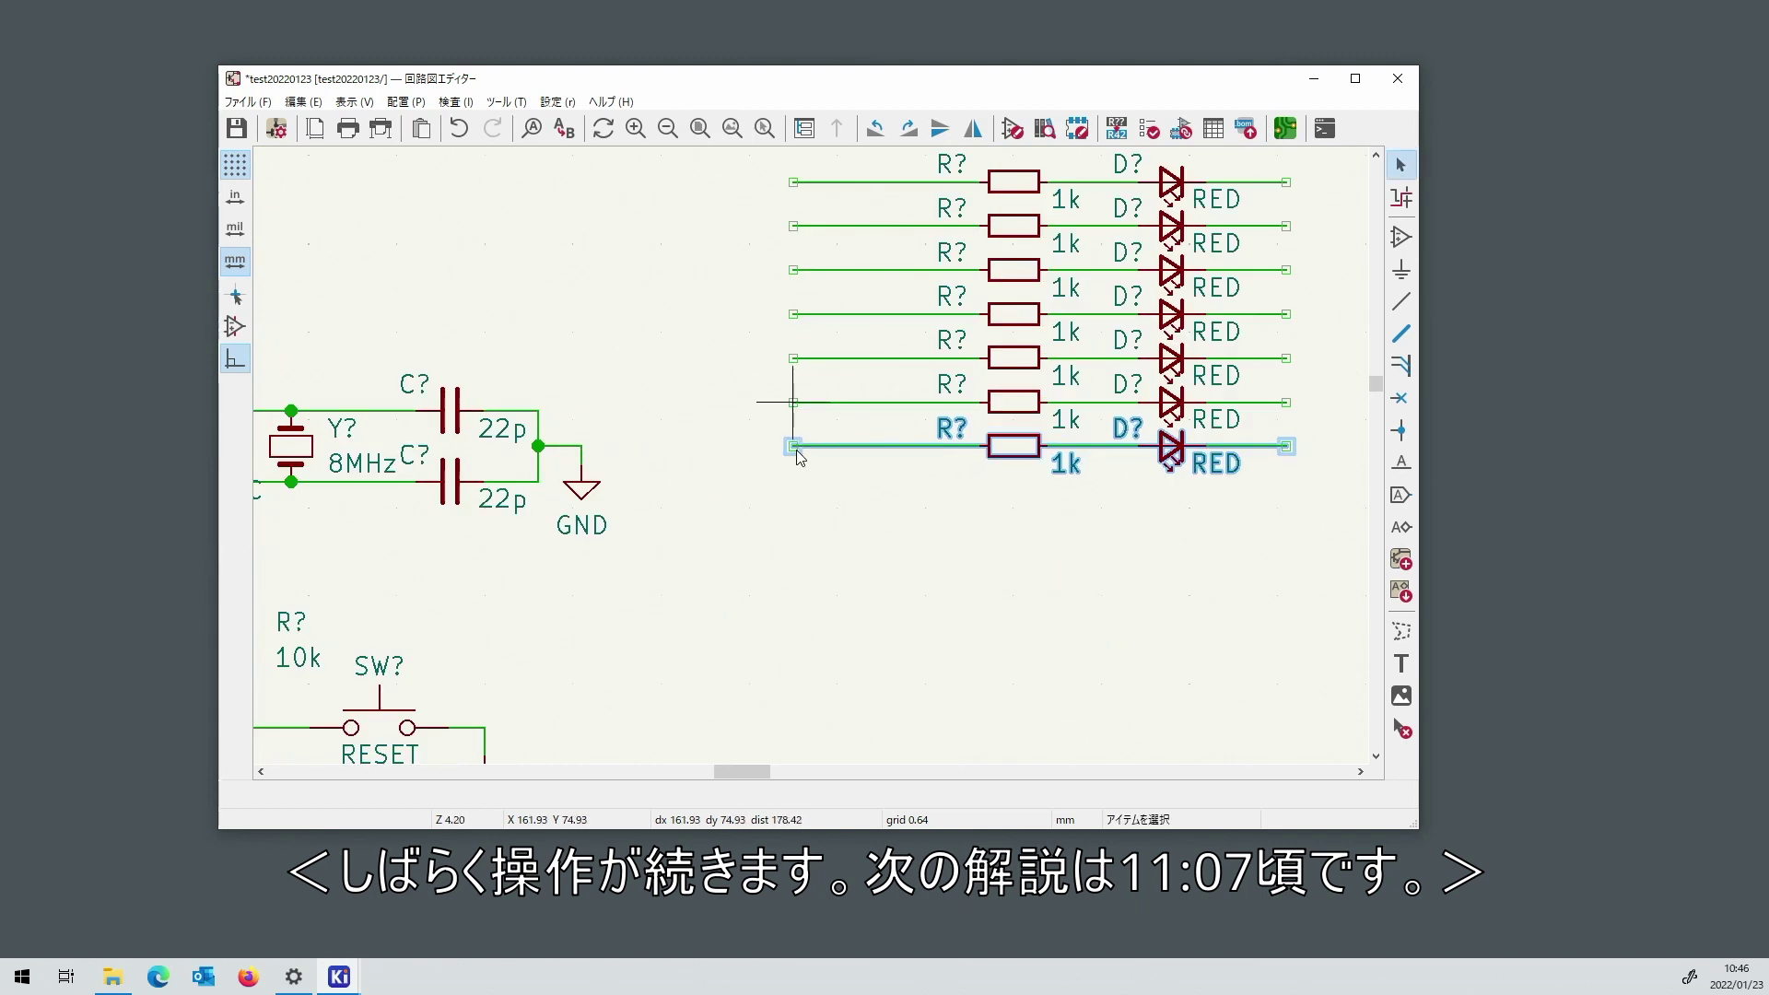
{"action": "key", "text": "ctrl+d"}
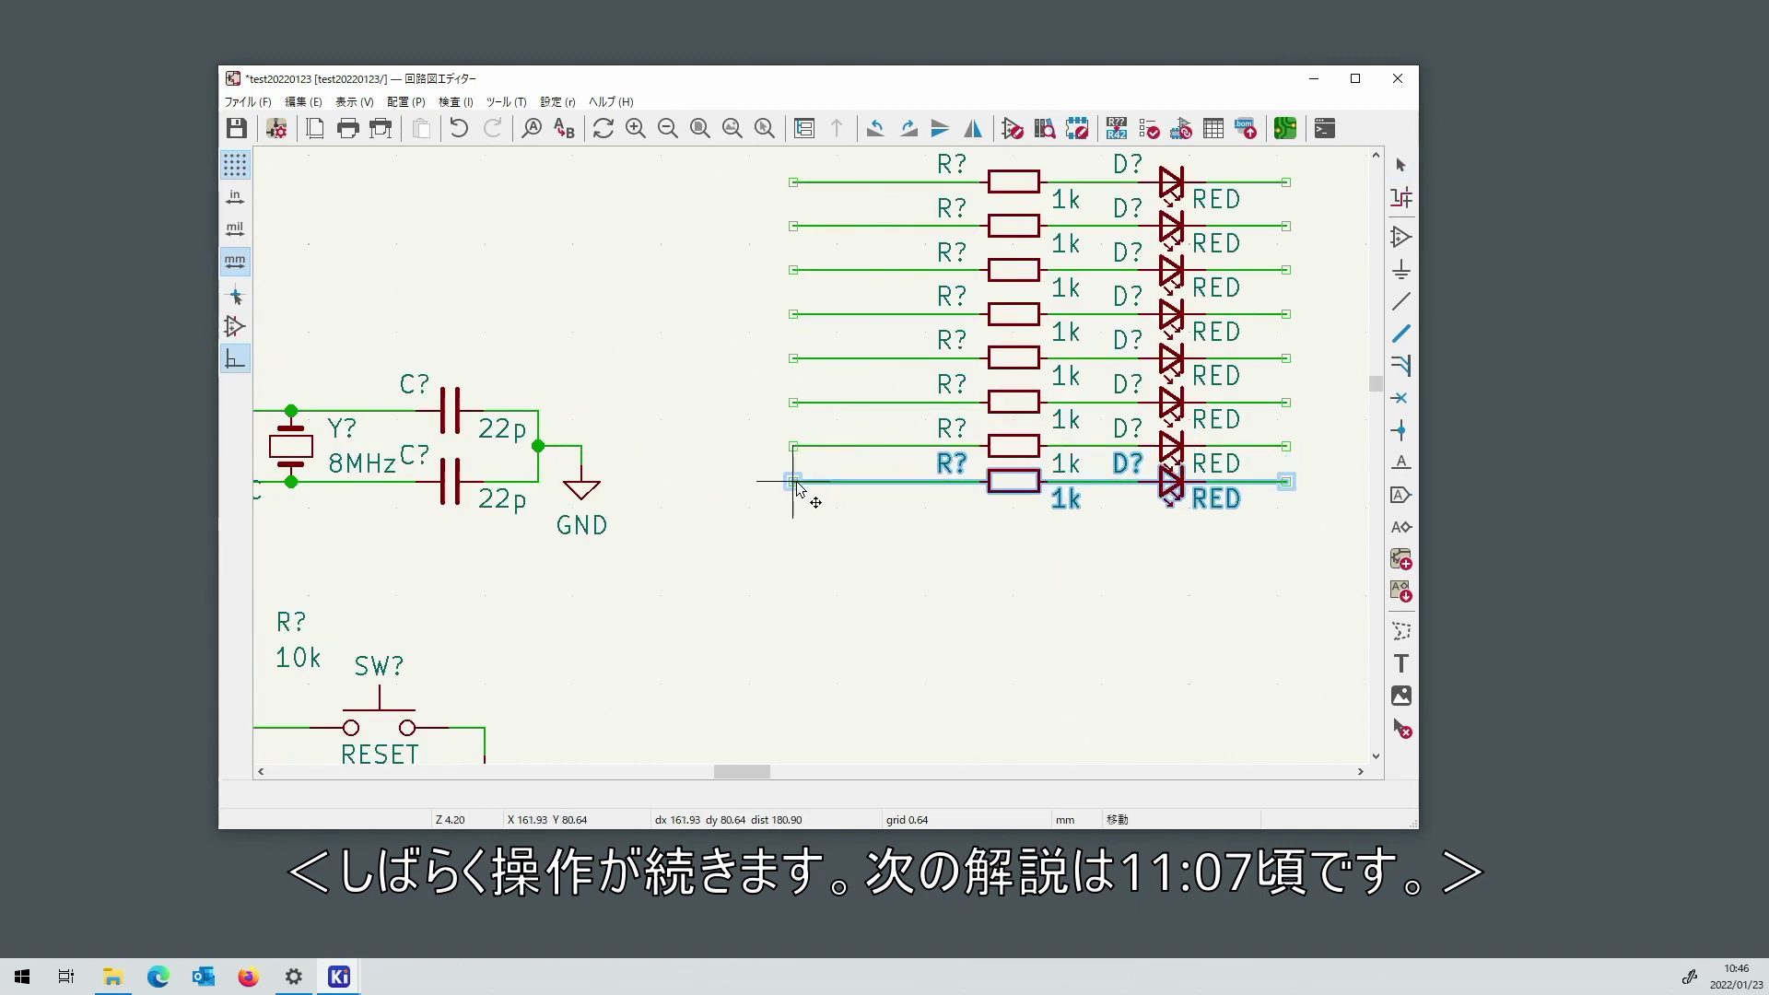
{"action": "left_click", "coordinate": [801, 490]}
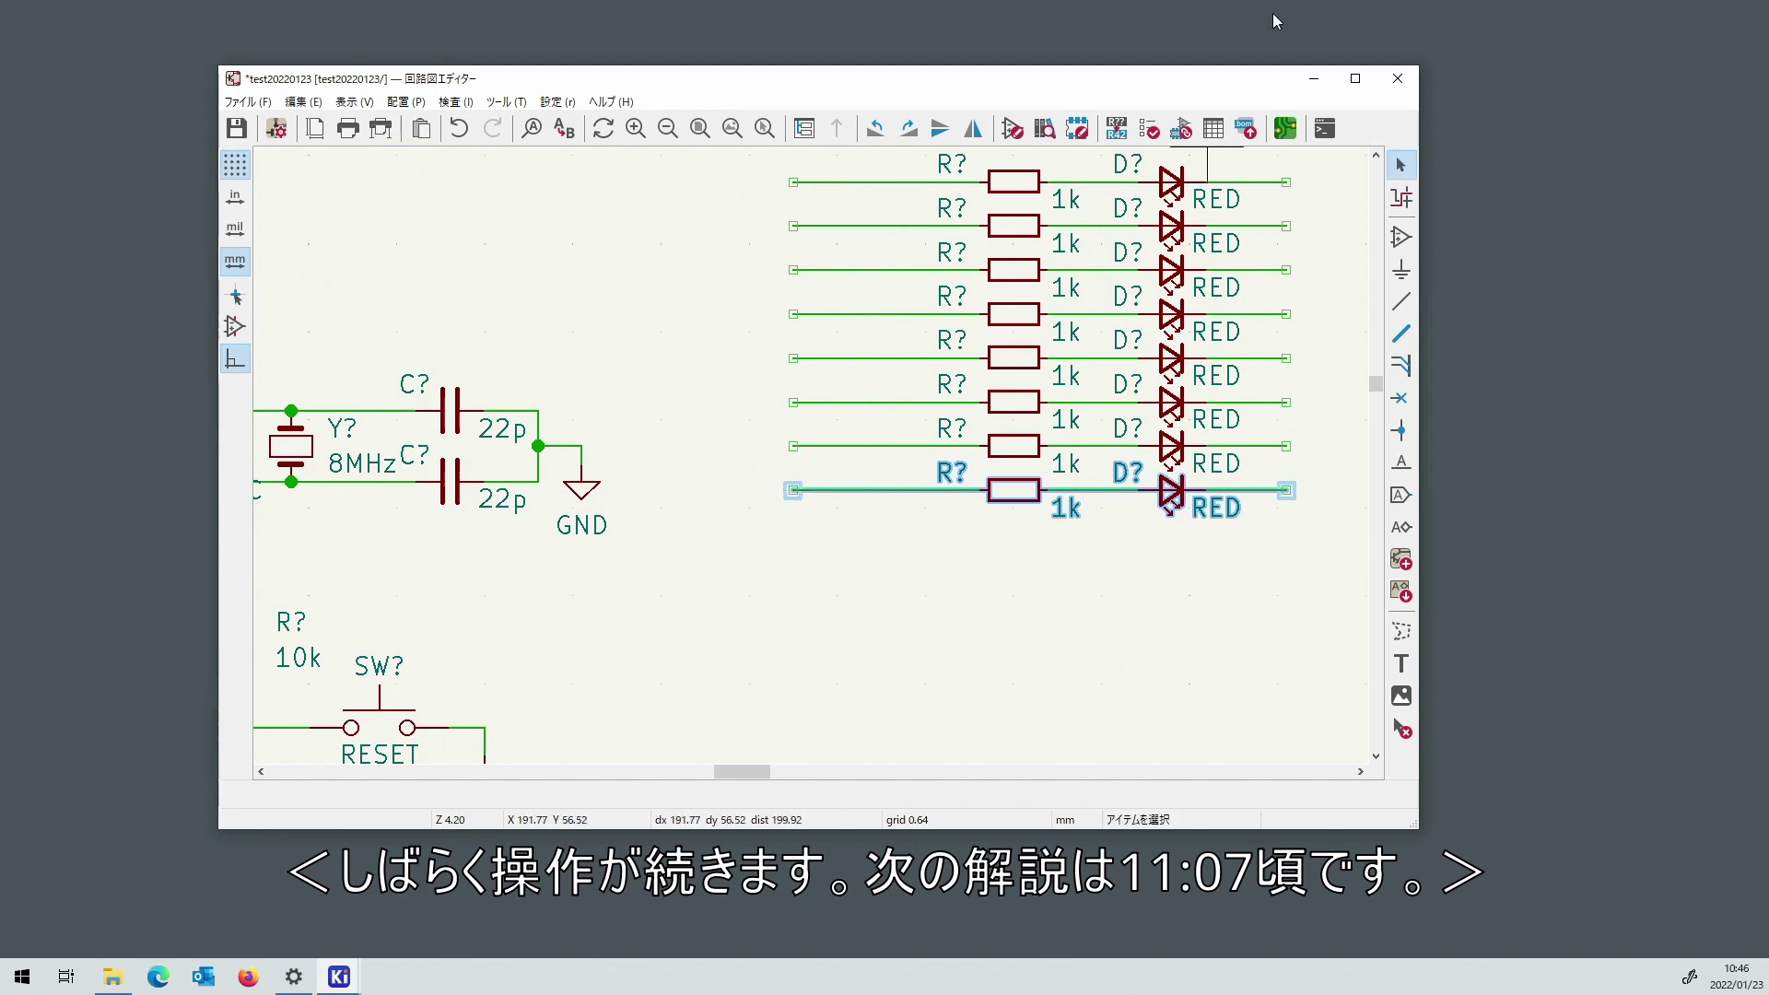
Duplicate the crystal circuit's GND symbol below the cathode ends of the LED rows and wire all eight rows to it.
{"action": "left_click", "coordinate": [587, 500]}
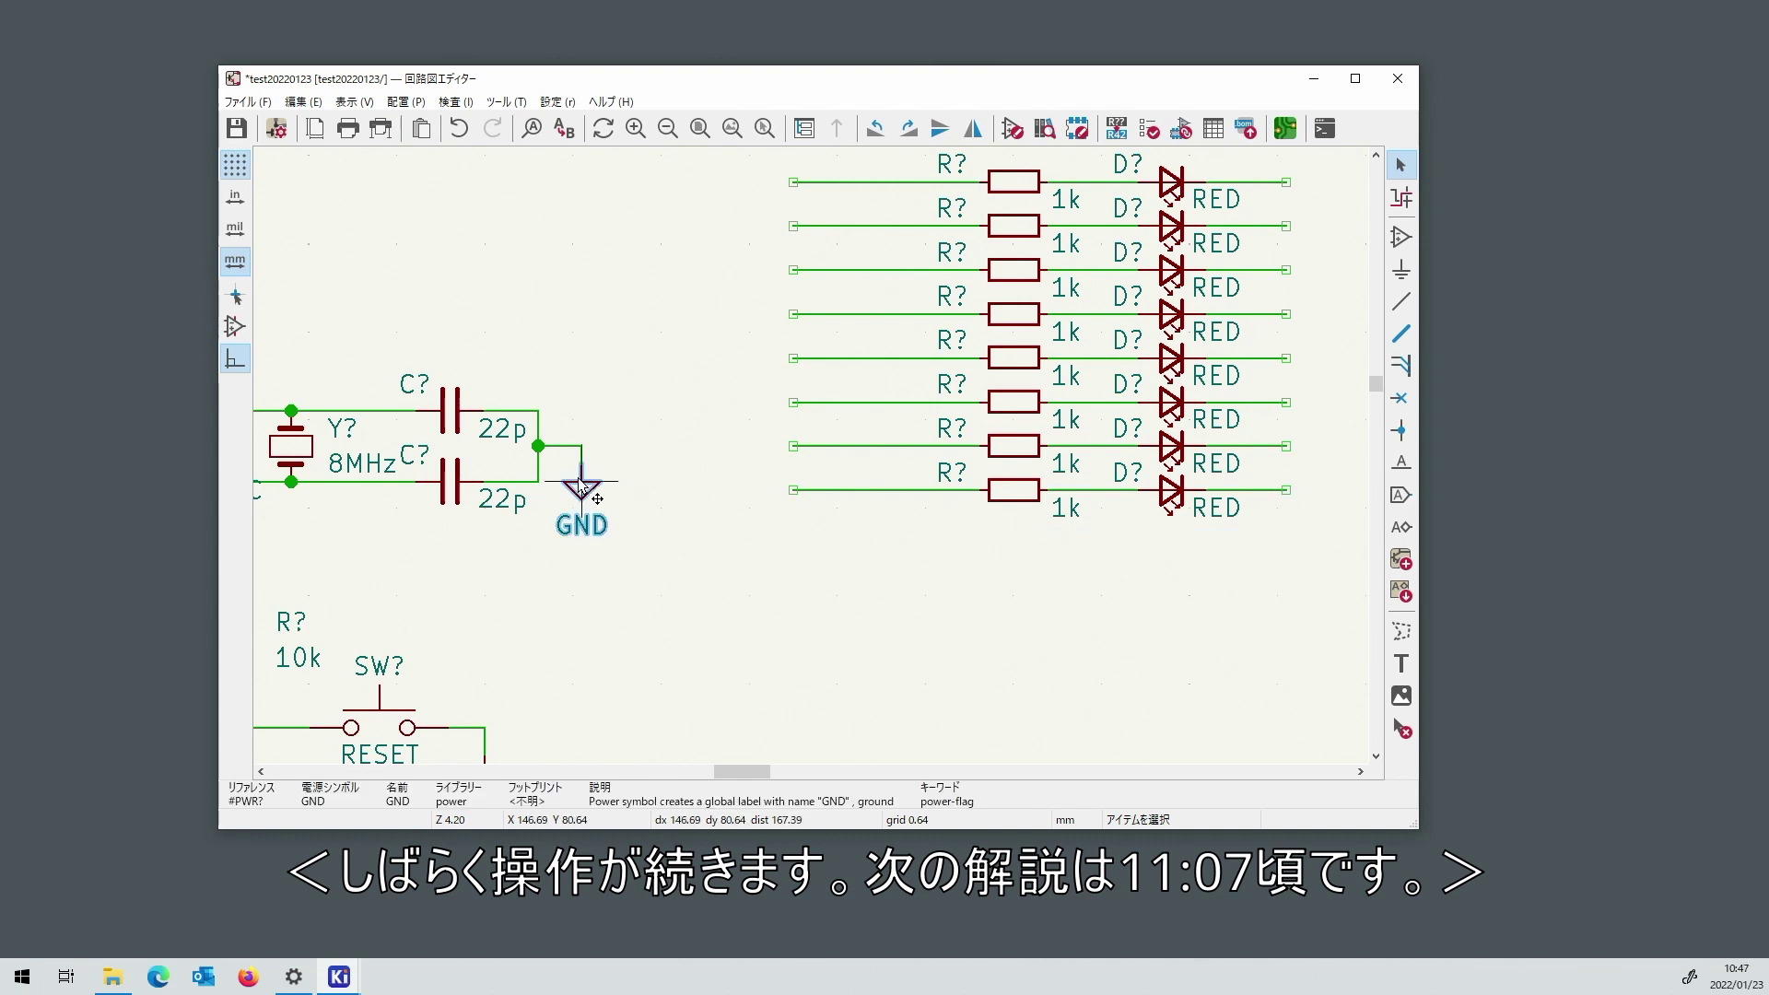
{"action": "key", "text": "ctrl+d"}
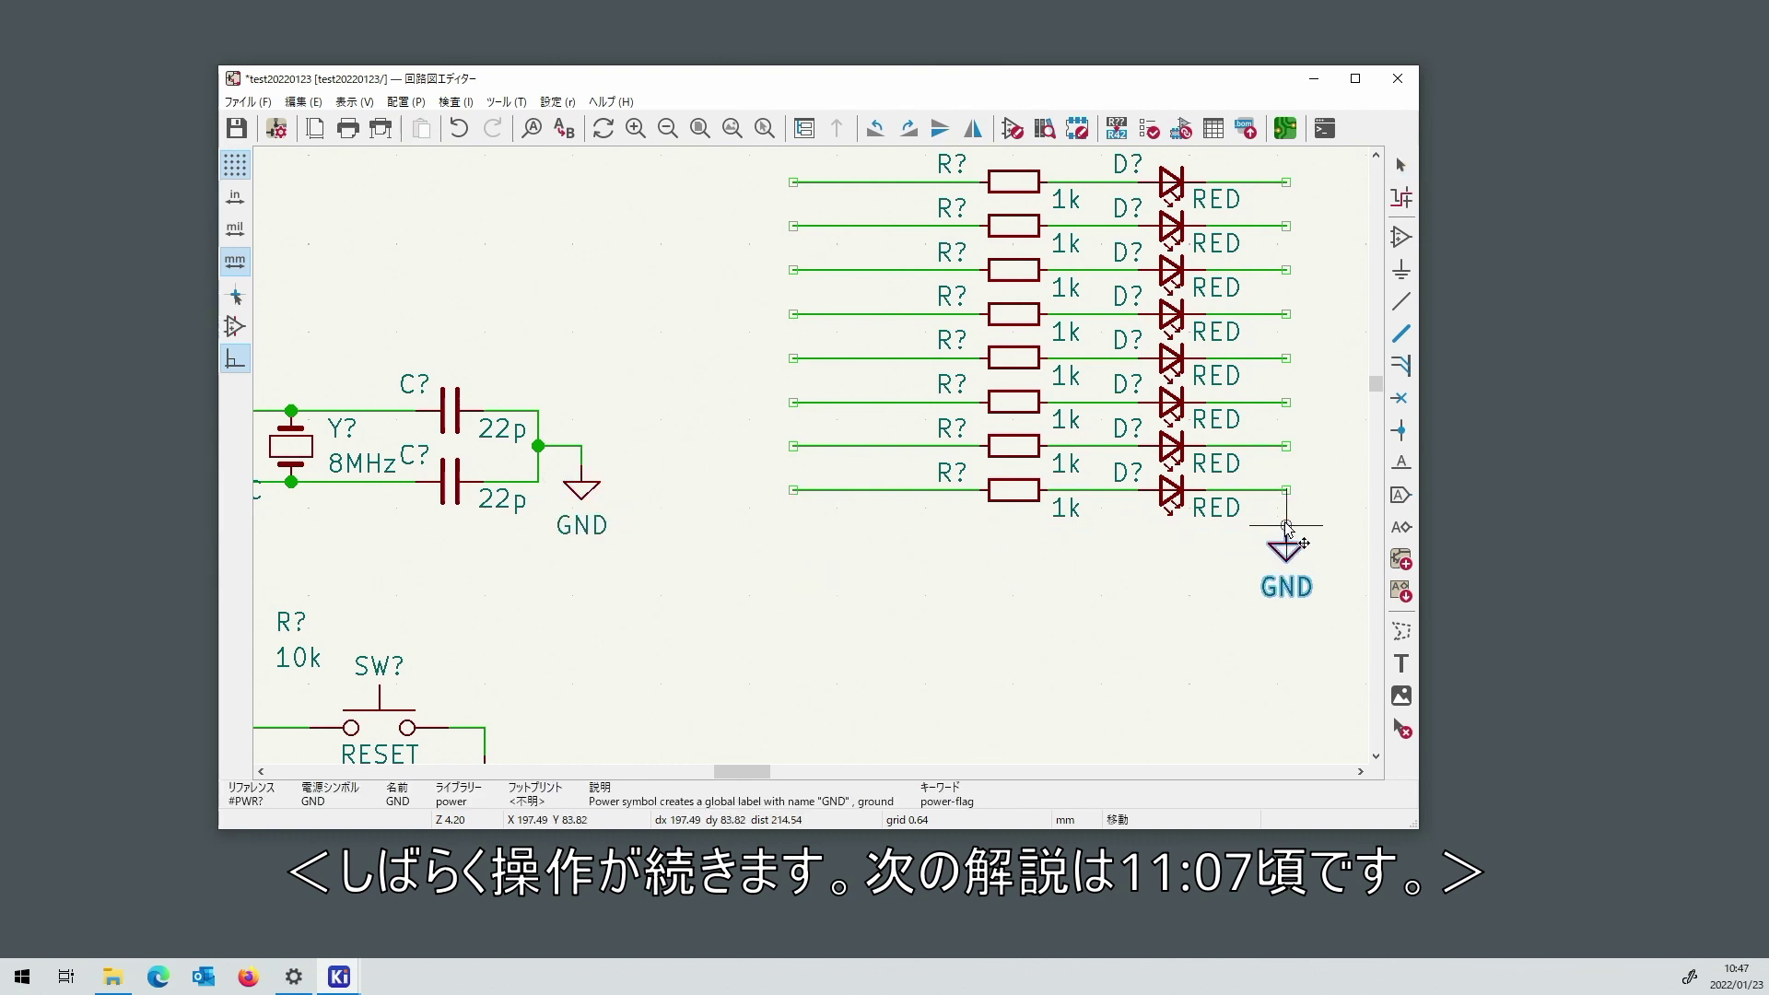
{"action": "left_click", "coordinate": [1294, 516]}
{"action": "left_click", "coordinate": [1279, 533]}
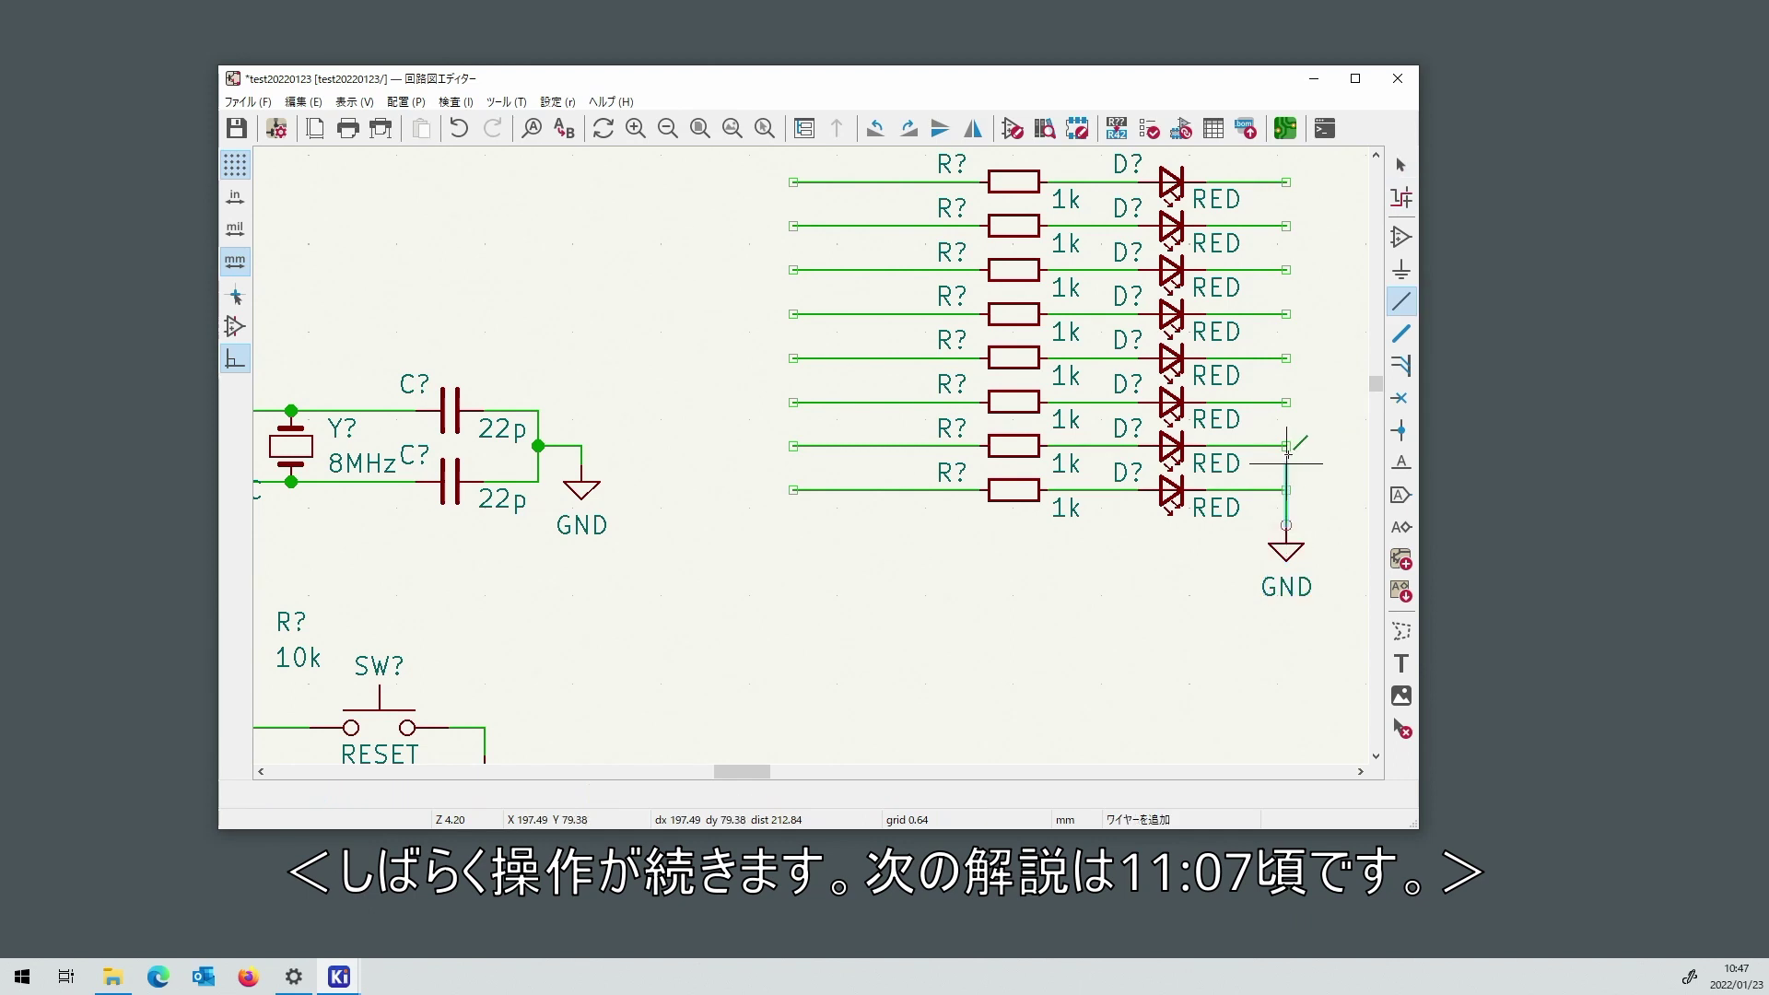
{"action": "key", "text": "w"}
{"action": "double_click", "coordinate": [1286, 182]}
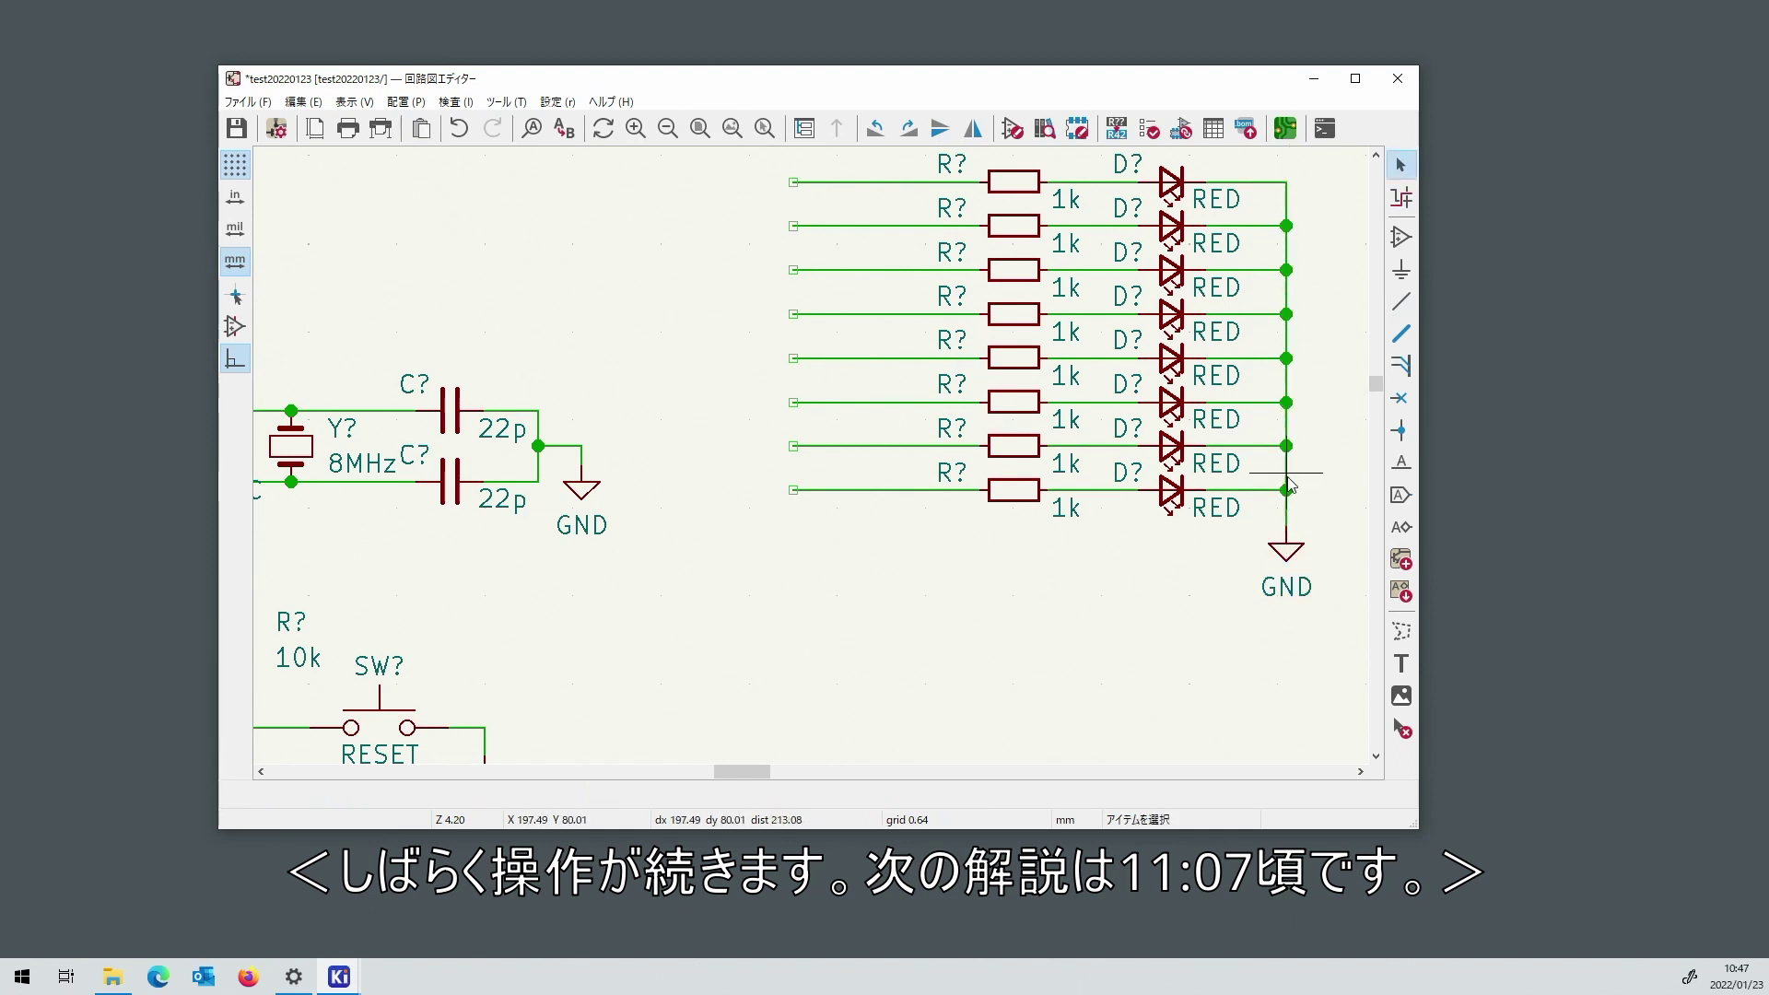
Add net label IO13 to the open wire end of the lowest LED row and IO12 to the row above.
{"action": "left_click", "coordinate": [1402, 462]}
{"action": "left_click", "coordinate": [1365, 480]}
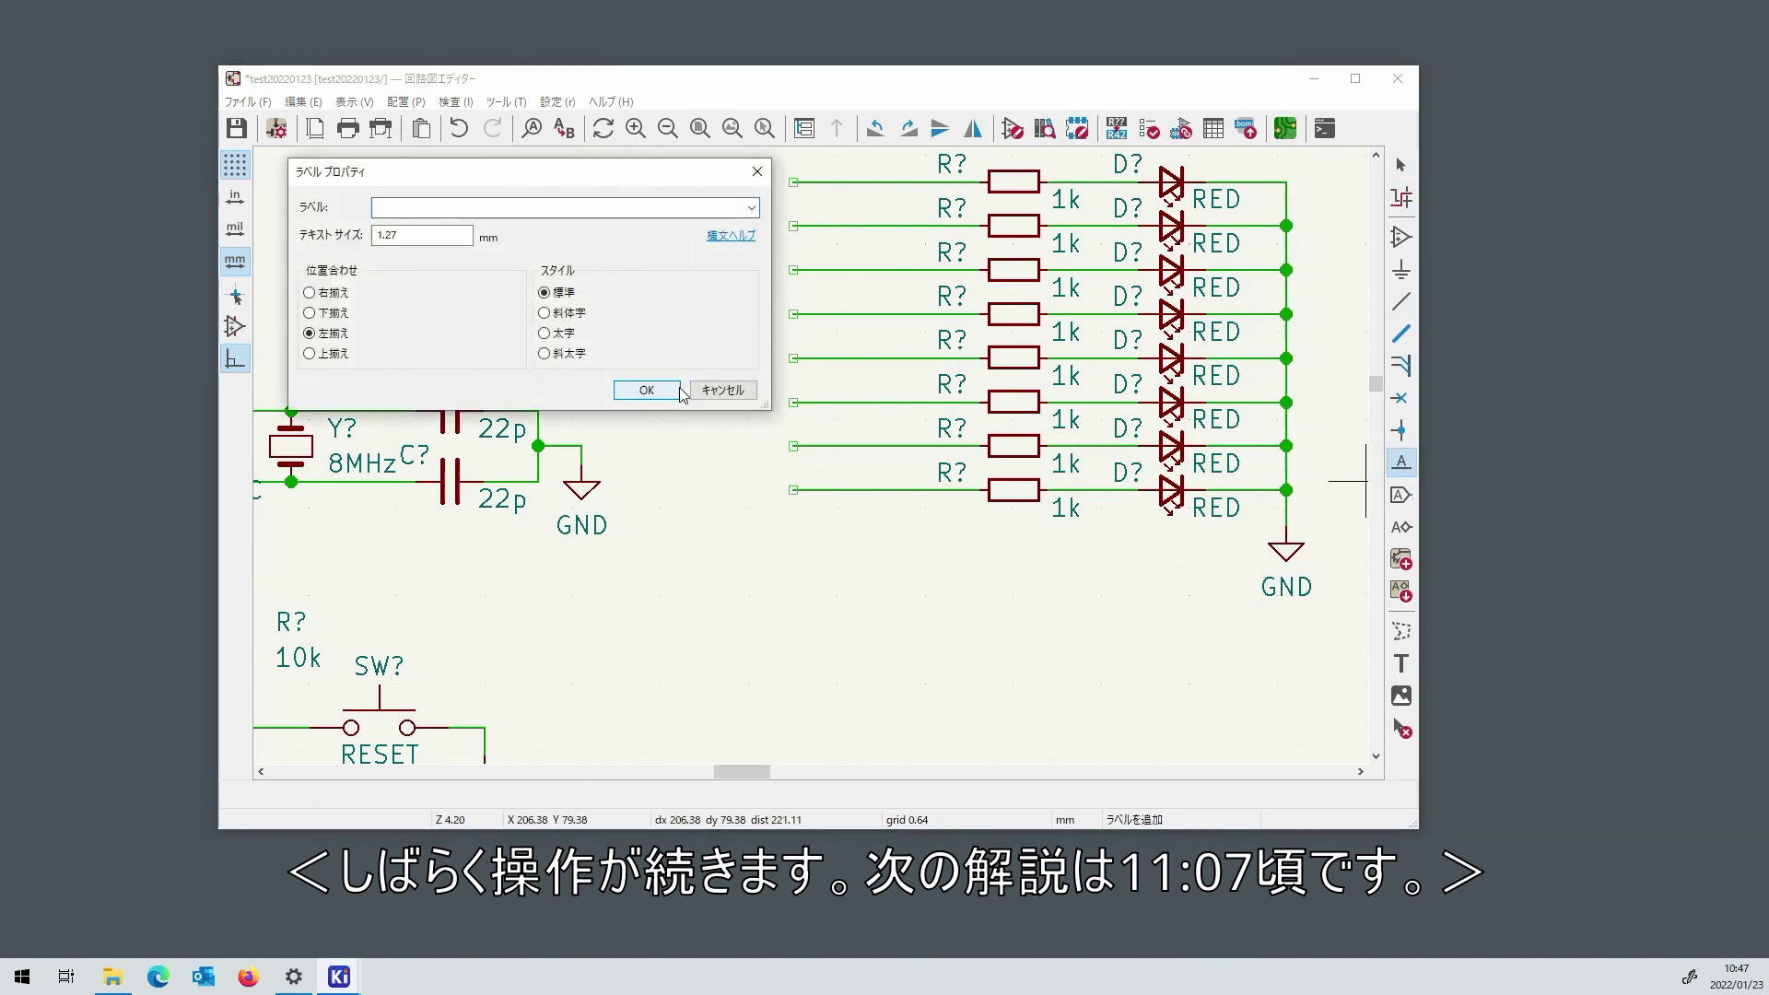
{"action": "left_click", "coordinate": [677, 390]}
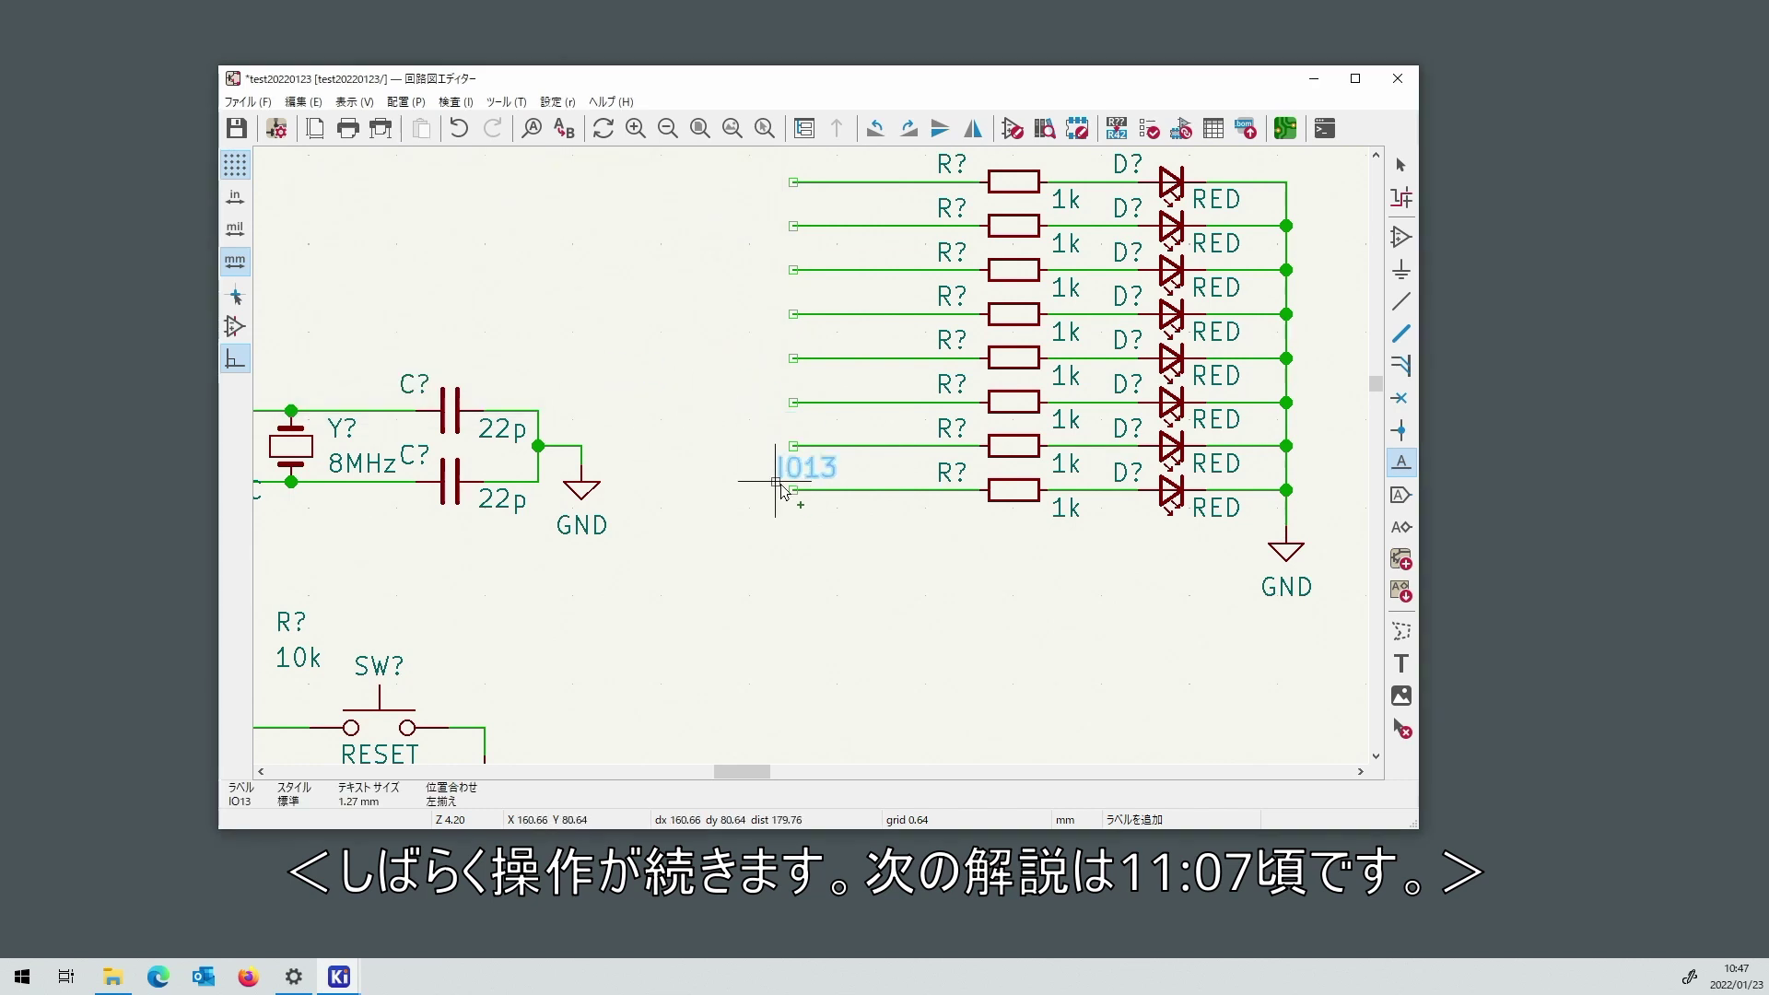
{"action": "left_click", "coordinate": [804, 439]}
{"action": "left_click", "coordinate": [803, 439]}
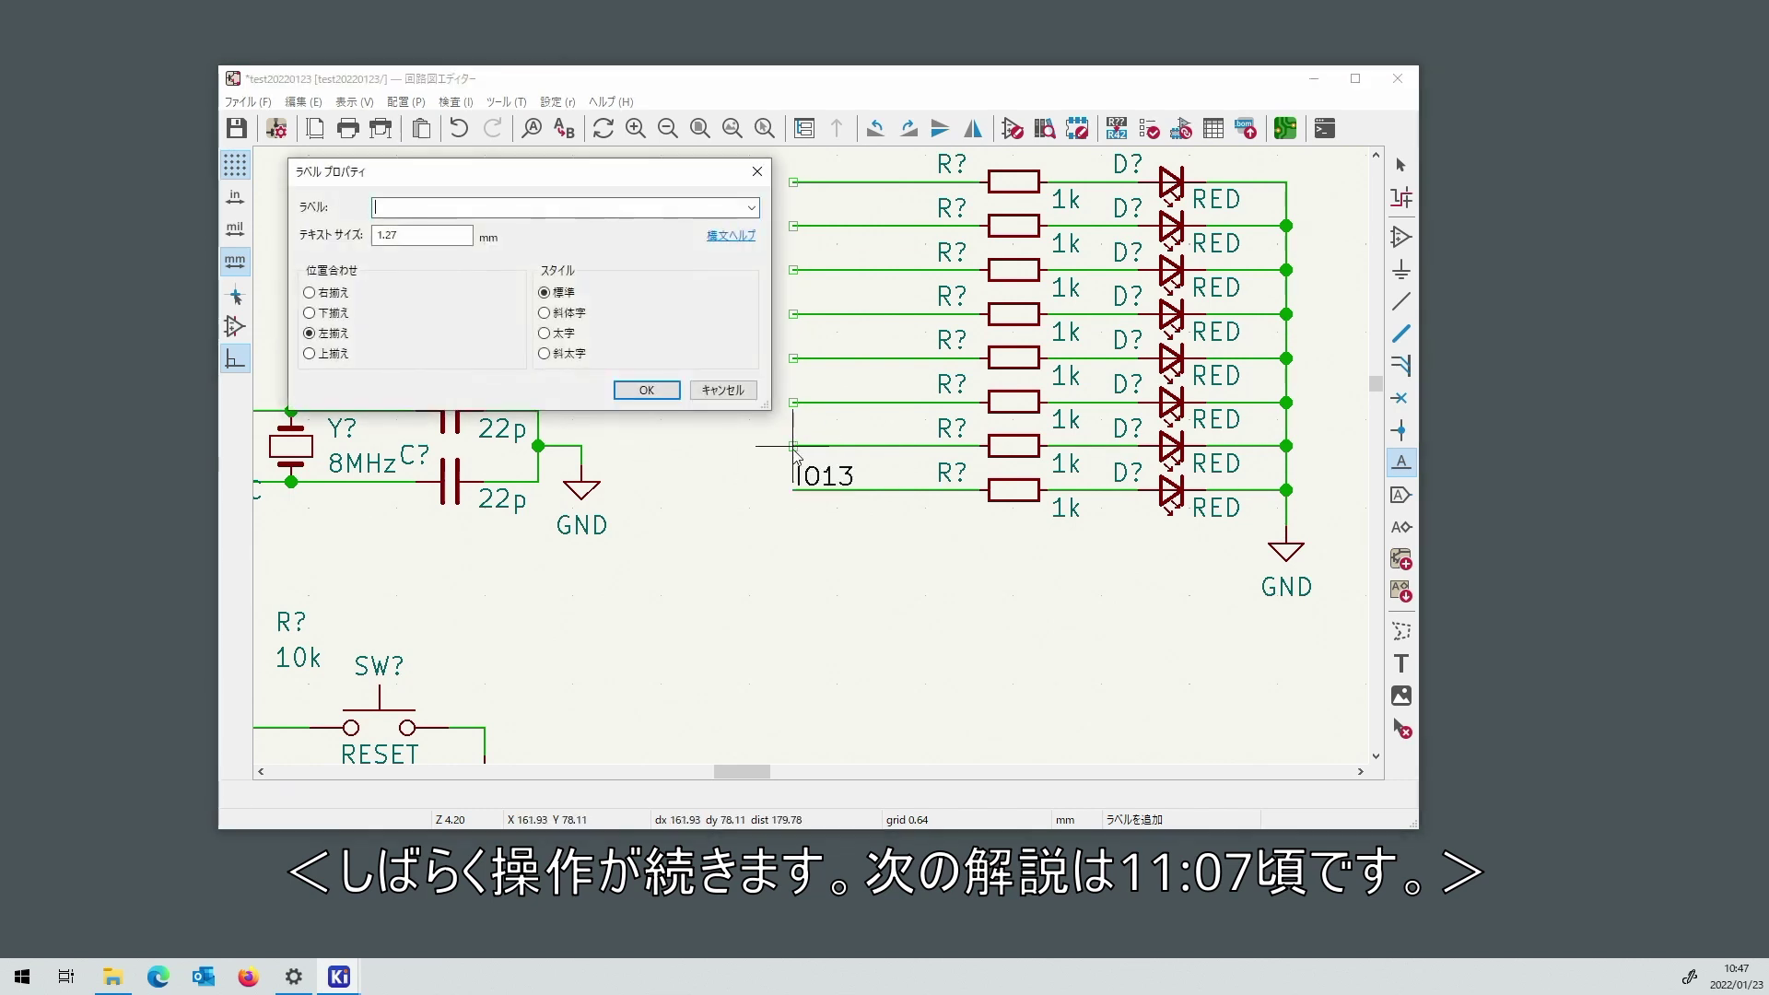
{"action": "key", "text": "BackSpace"}
{"action": "type", "text": "2"}
{"action": "key", "text": "Return"}
{"action": "left_click", "coordinate": [793, 447]}
Add net labels IO11 and IO10 to the open wire ends of the two LED rows above IO12.
{"action": "left_click", "coordinate": [793, 402]}
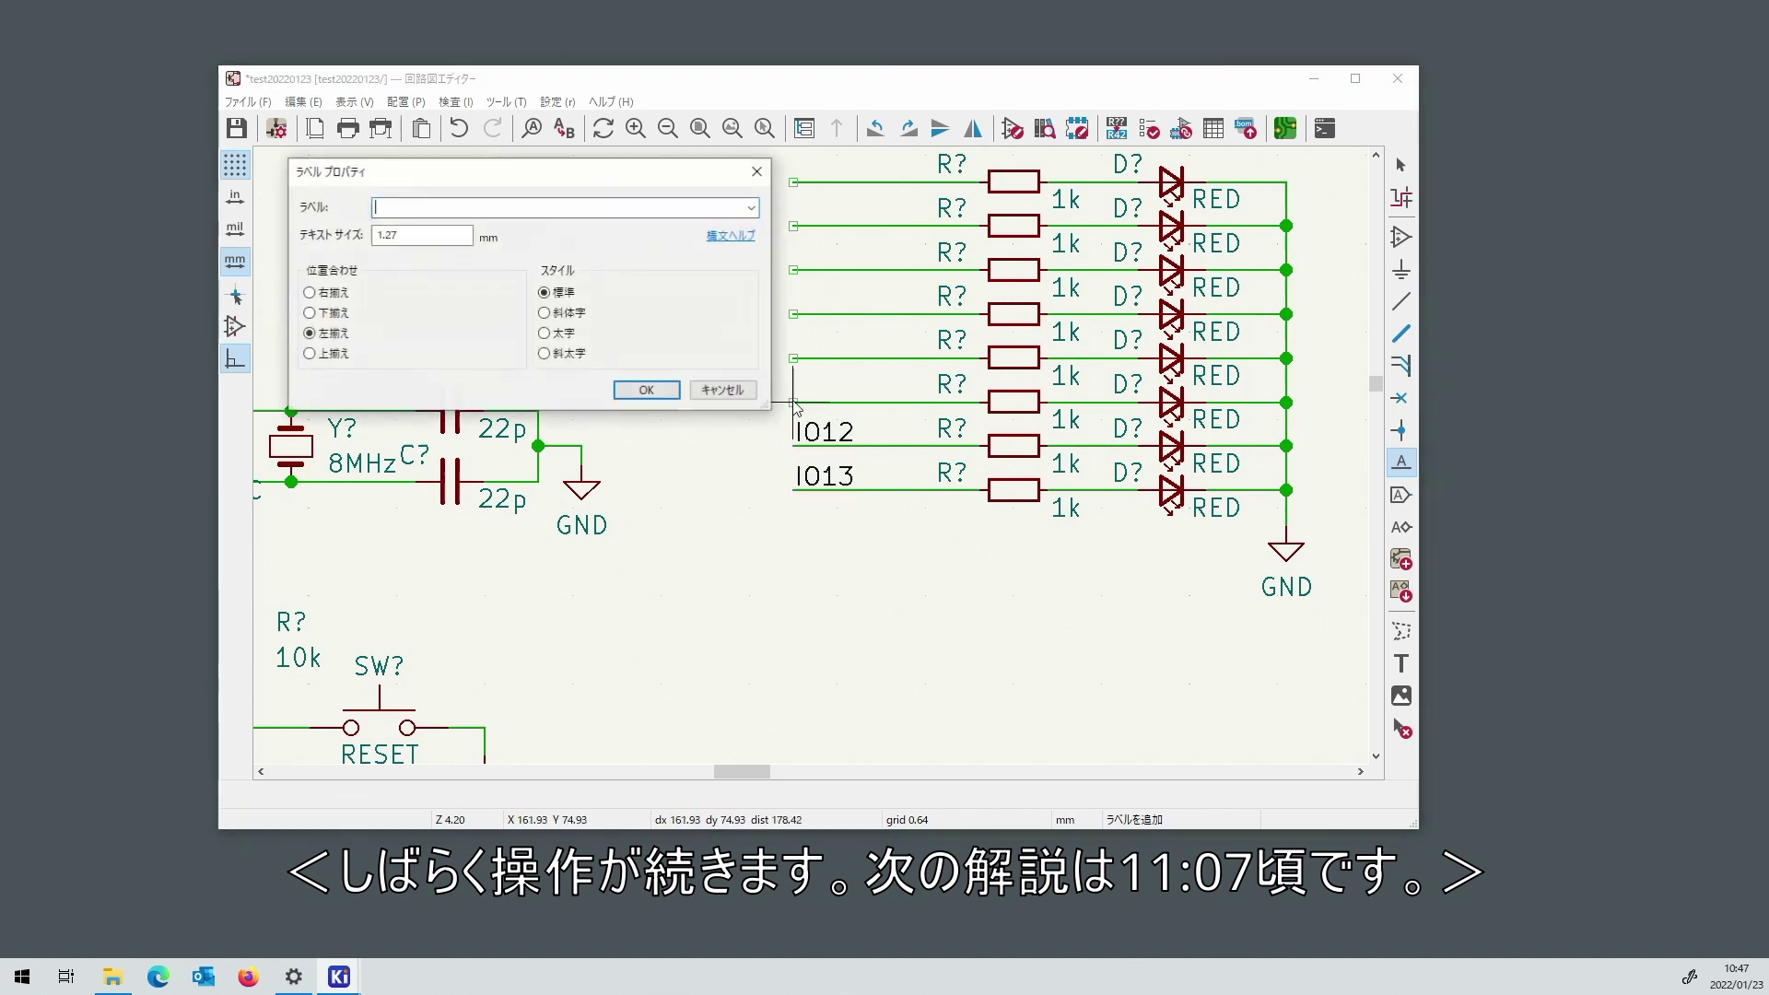
{"action": "key", "text": "Return"}
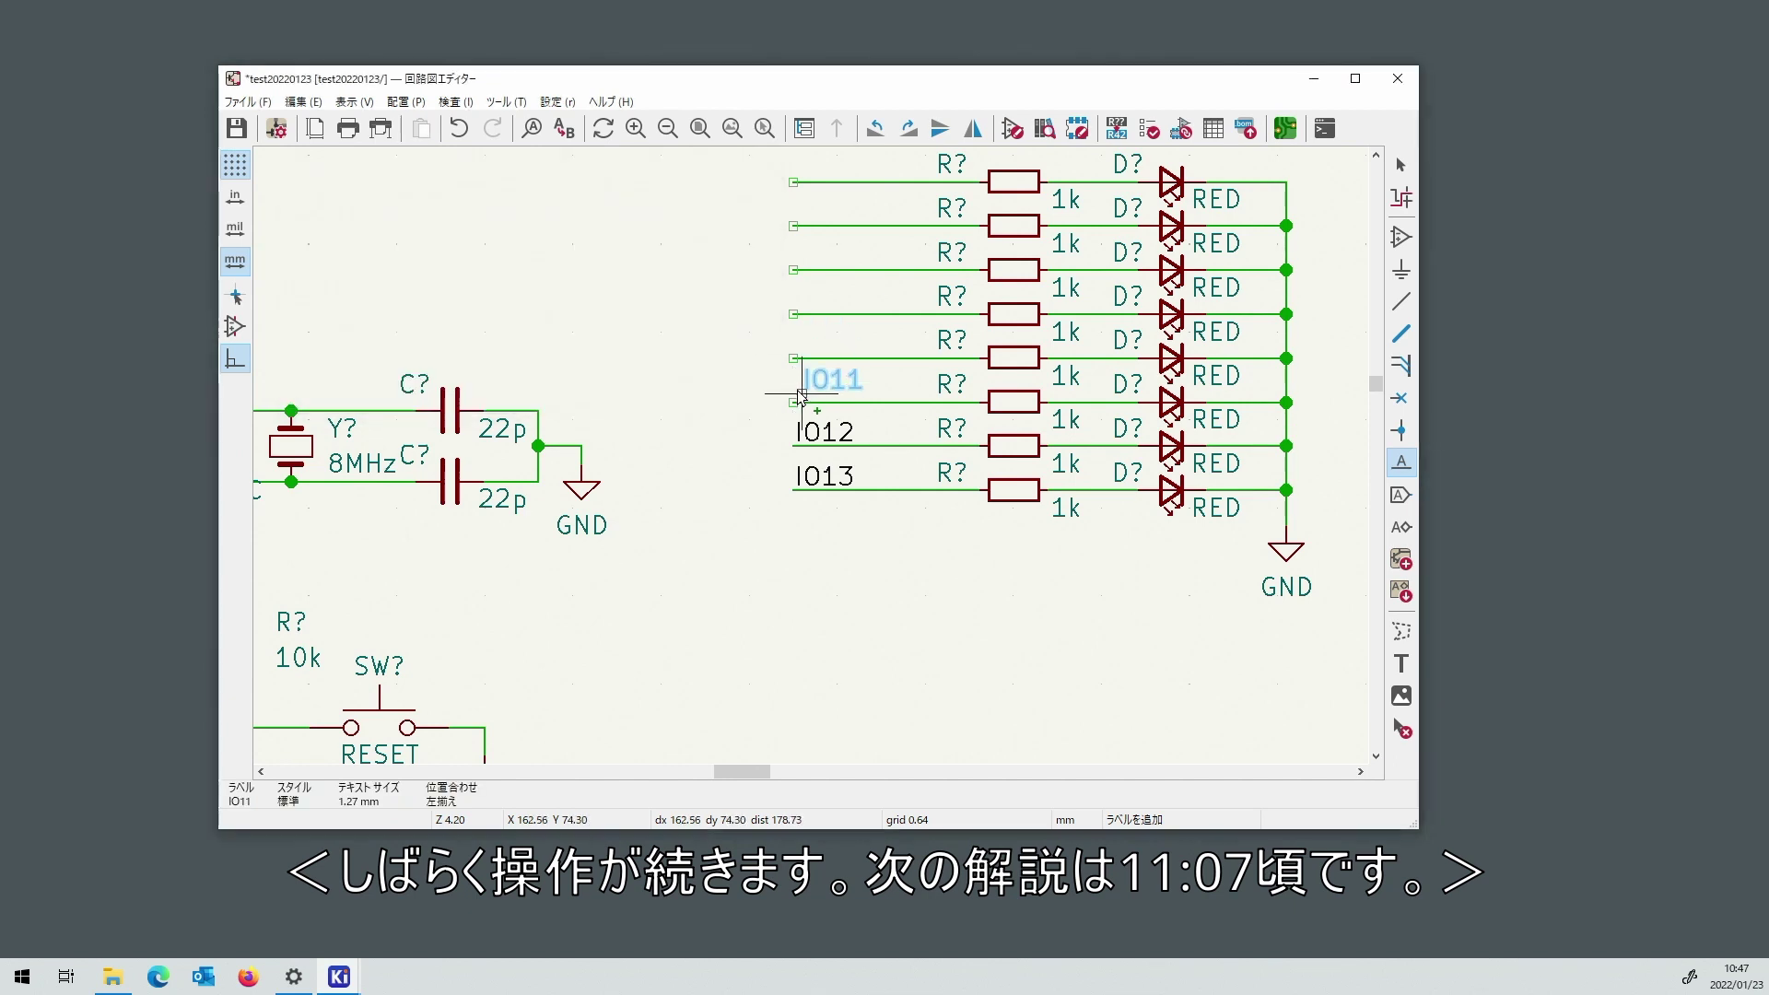
{"action": "left_click", "coordinate": [793, 403]}
{"action": "left_click", "coordinate": [793, 359]}
{"action": "type", "text": "IO1"}
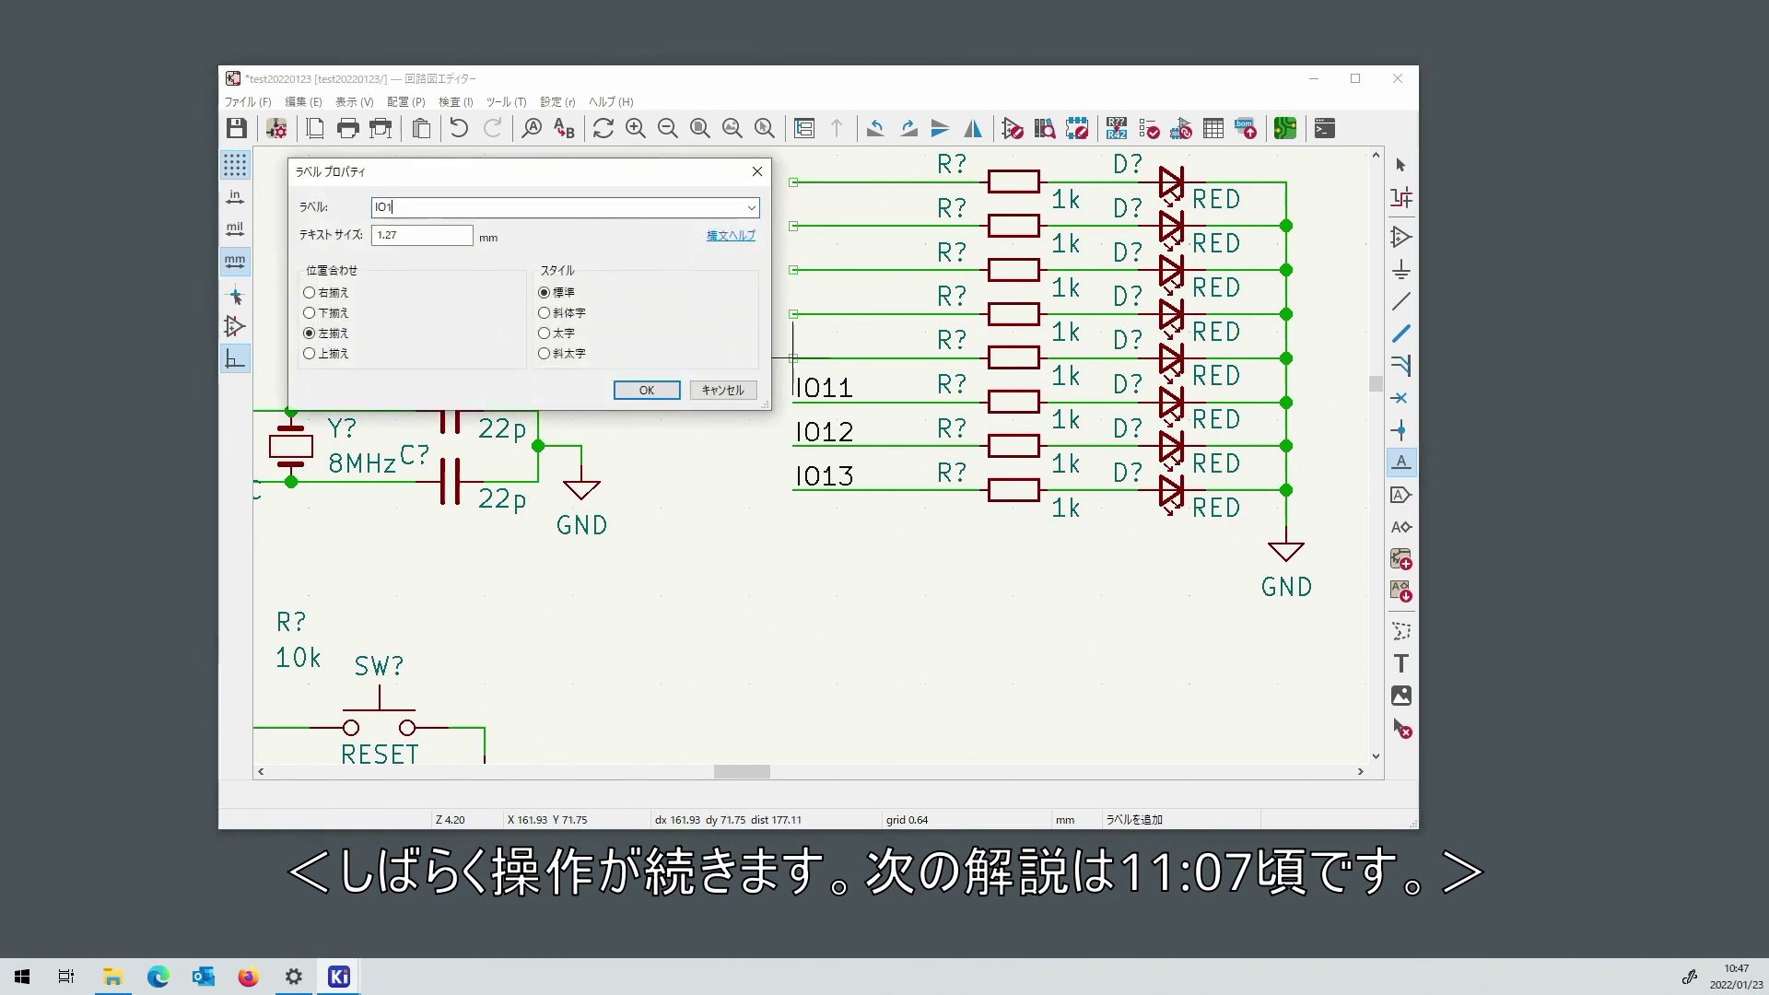
{"action": "type", "text": "2"}
{"action": "key", "text": "Return"}
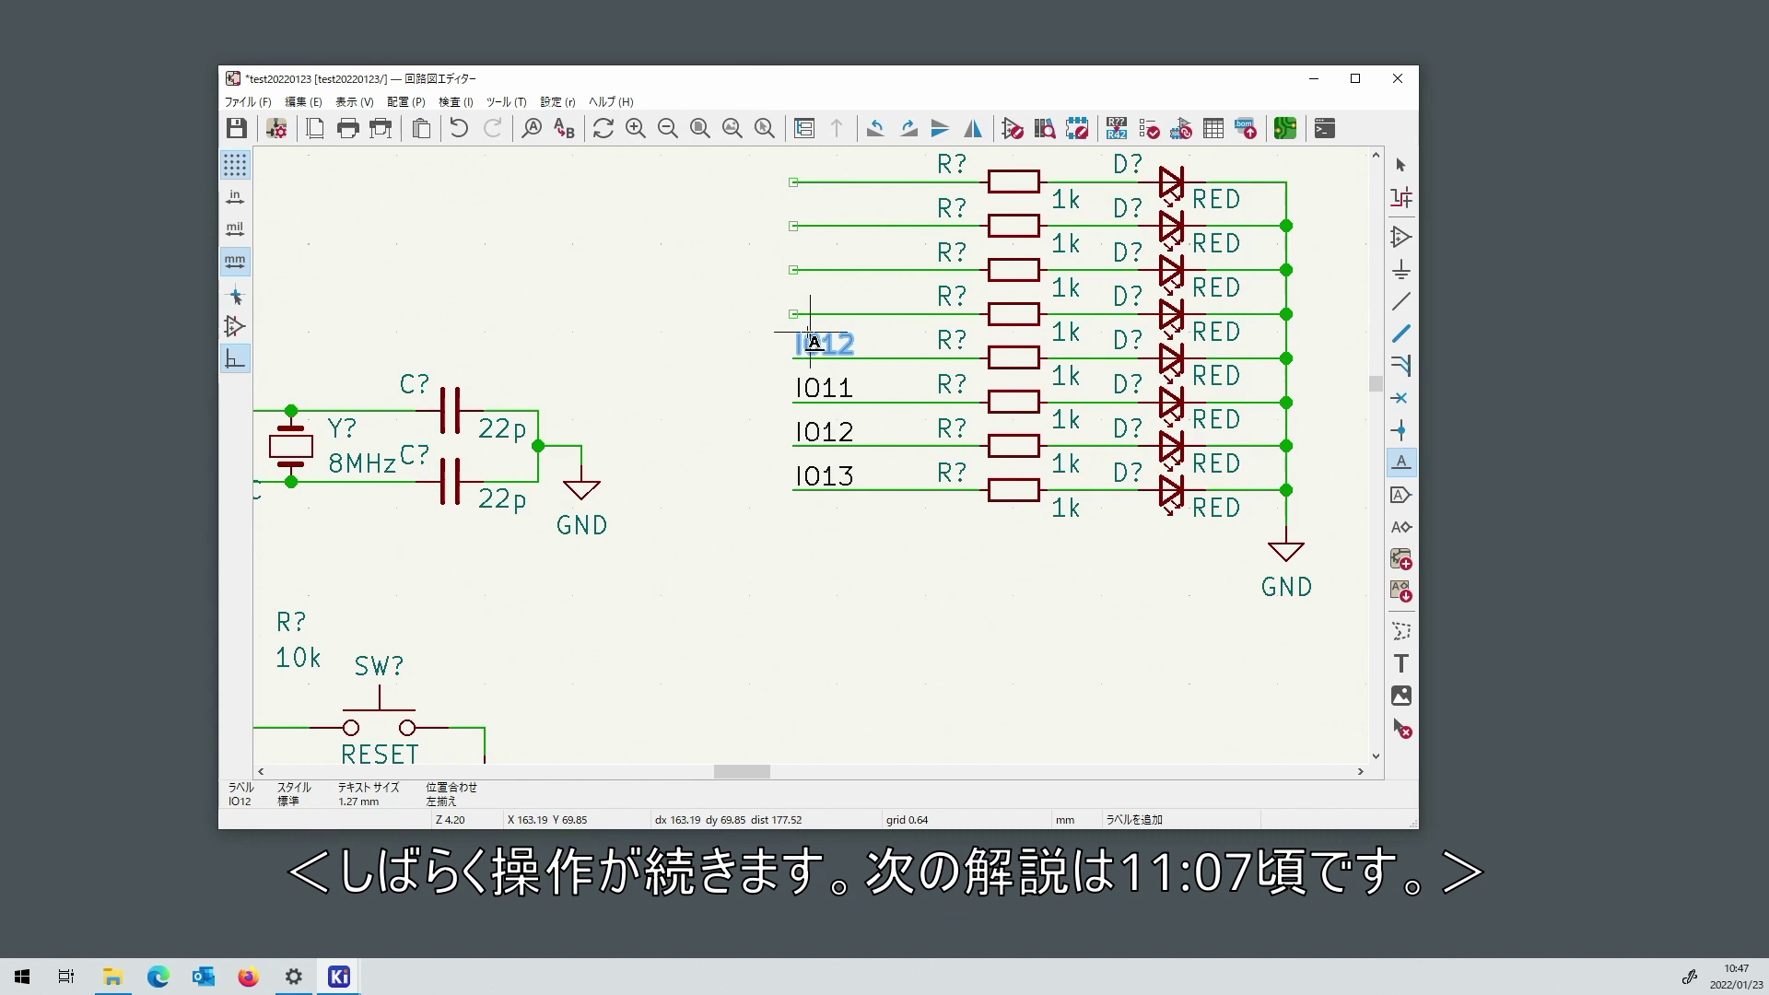
{"action": "type", "text": "eIO10"}
{"action": "key", "text": "Return"}
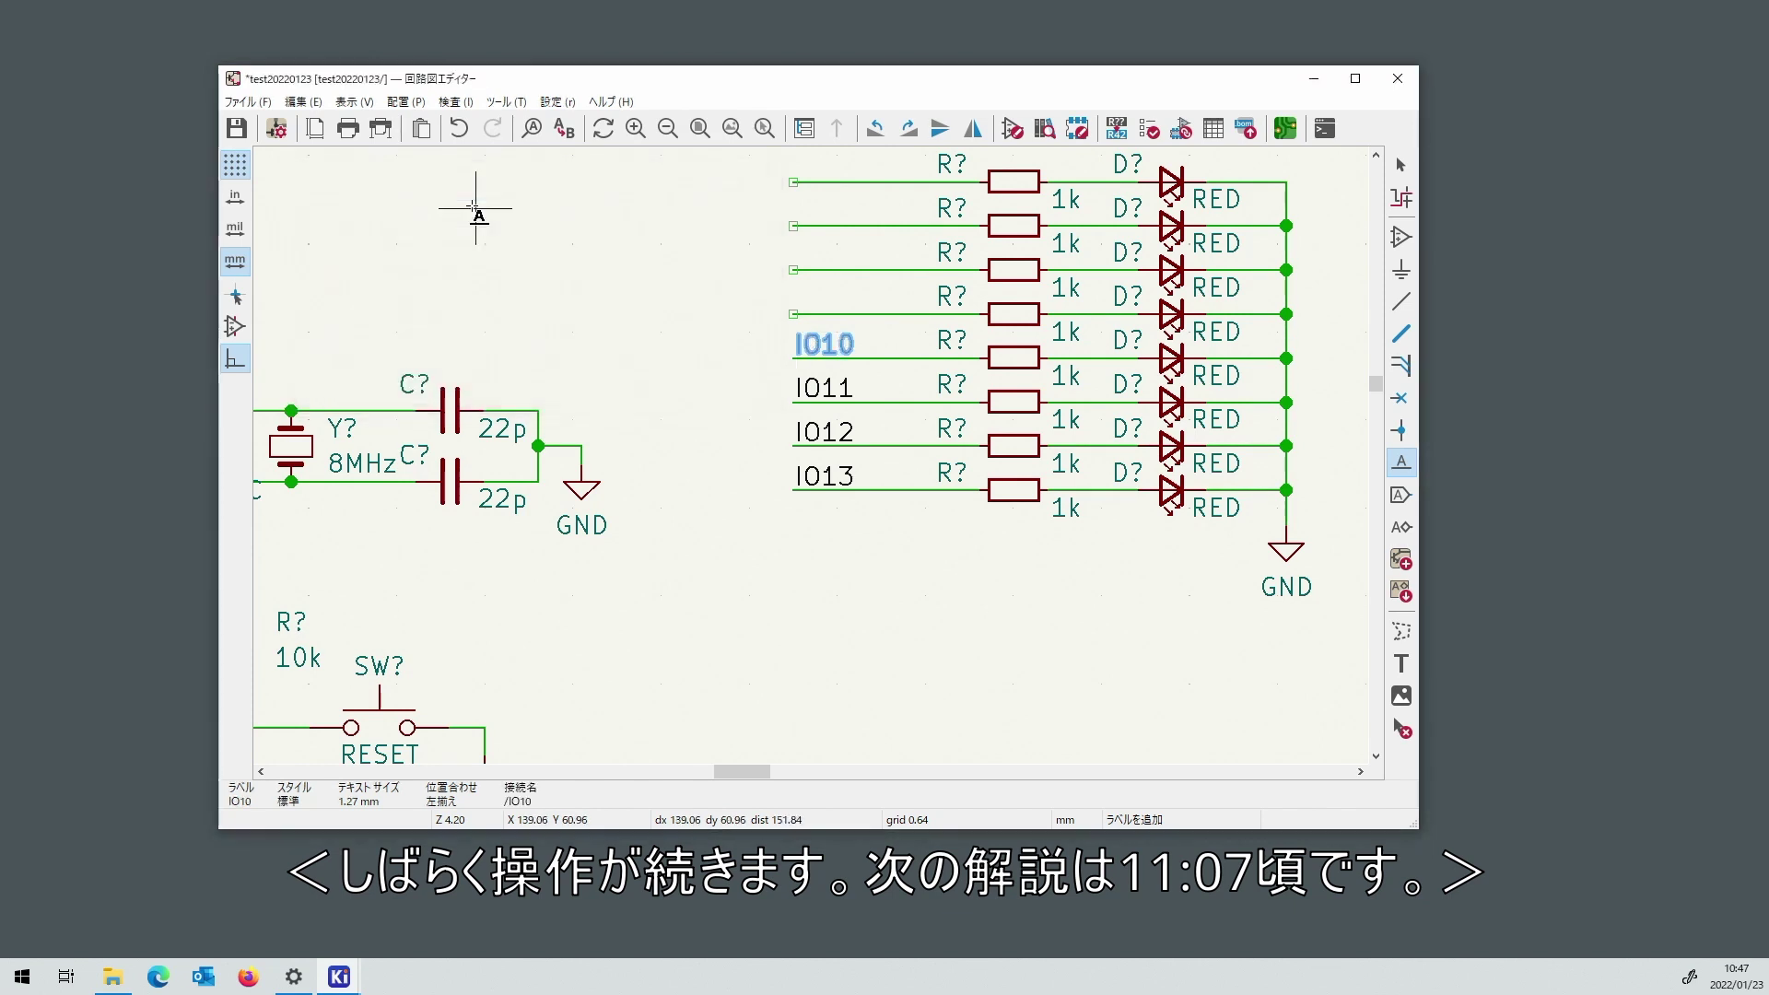
Add net labels IO9 and IO8 to the open wire ends of the two LED rows above IO10.
{"action": "left_click", "coordinate": [810, 315]}
{"action": "left_click", "coordinate": [810, 314]}
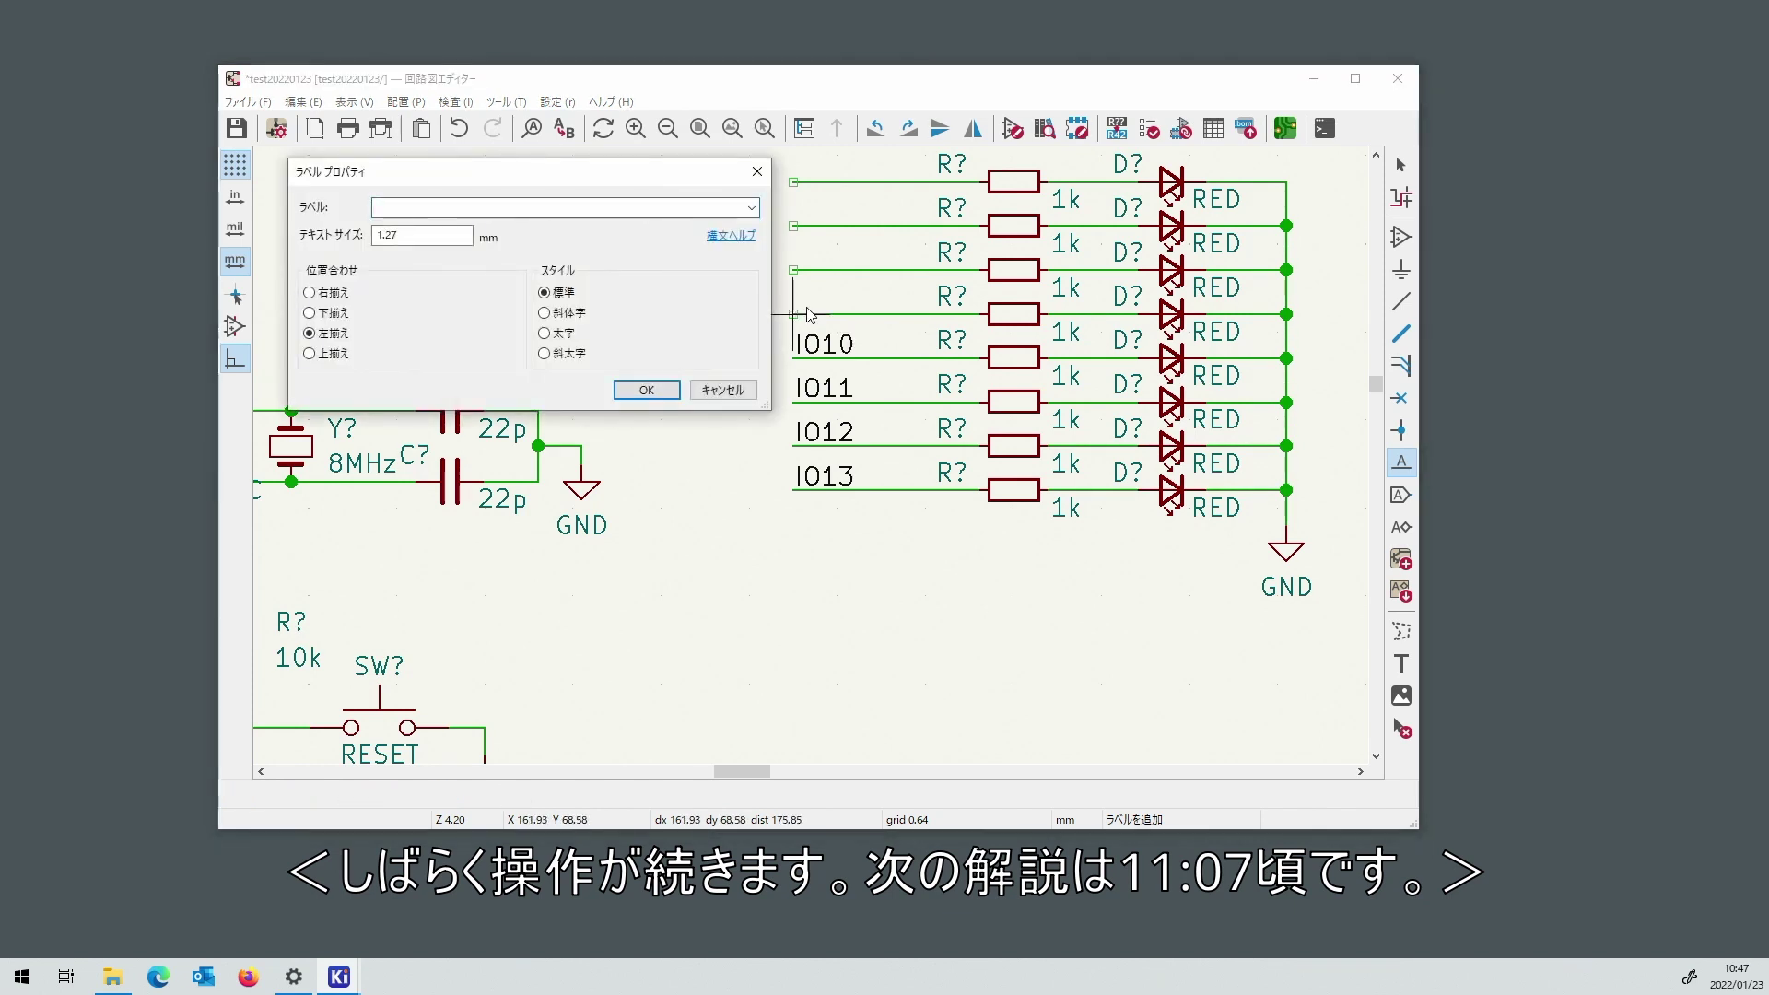
{"action": "type", "text": "IO9"}
{"action": "key", "text": "Return"}
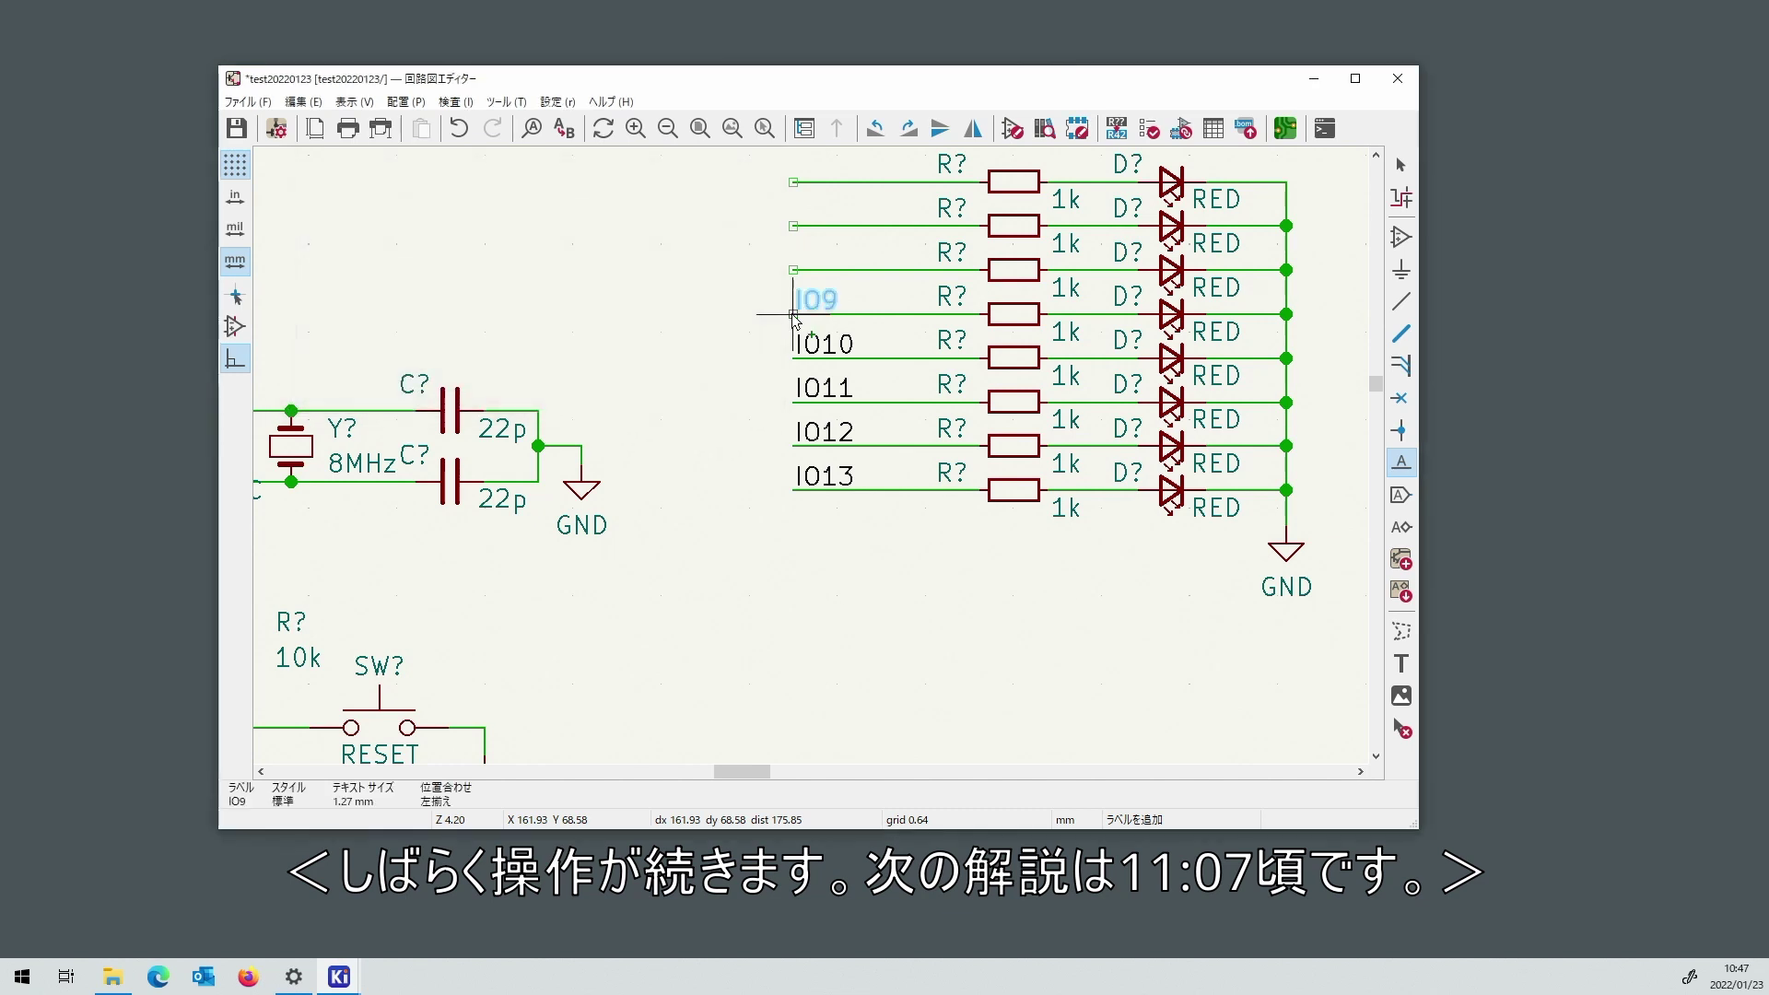
{"action": "left_click", "coordinate": [792, 314]}
{"action": "left_click", "coordinate": [794, 270]}
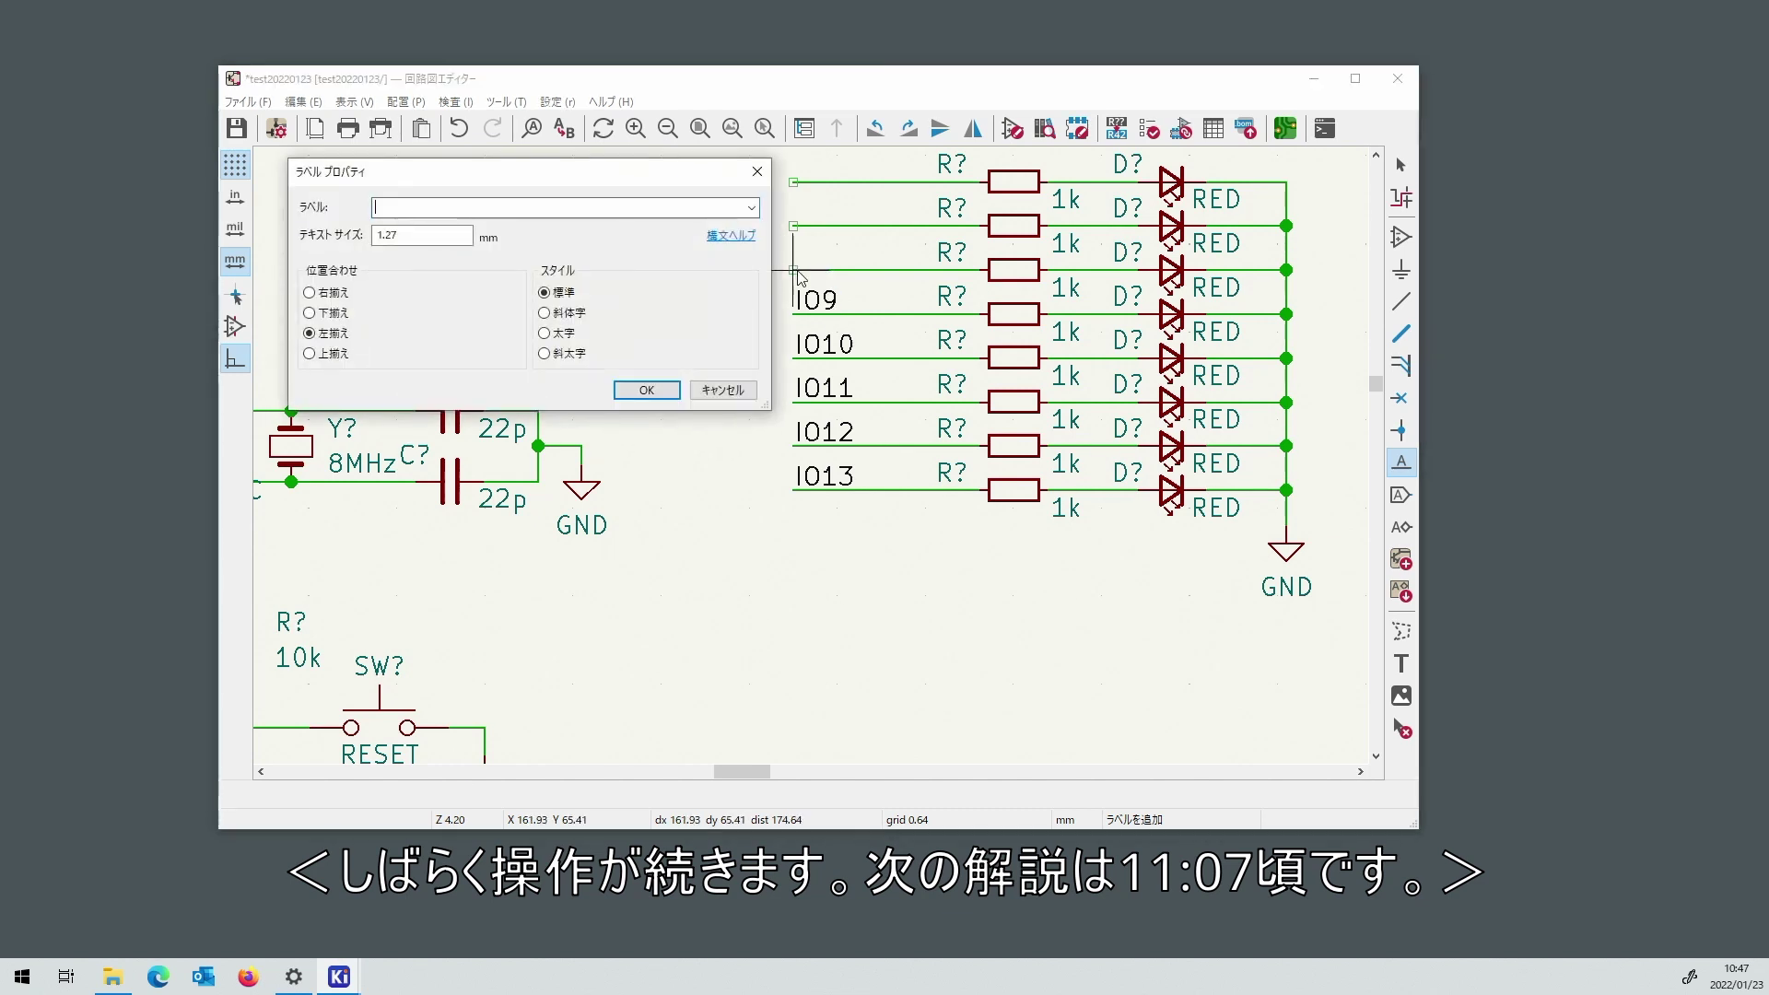
{"action": "type", "text": "IO8"}
{"action": "key", "text": "Return"}
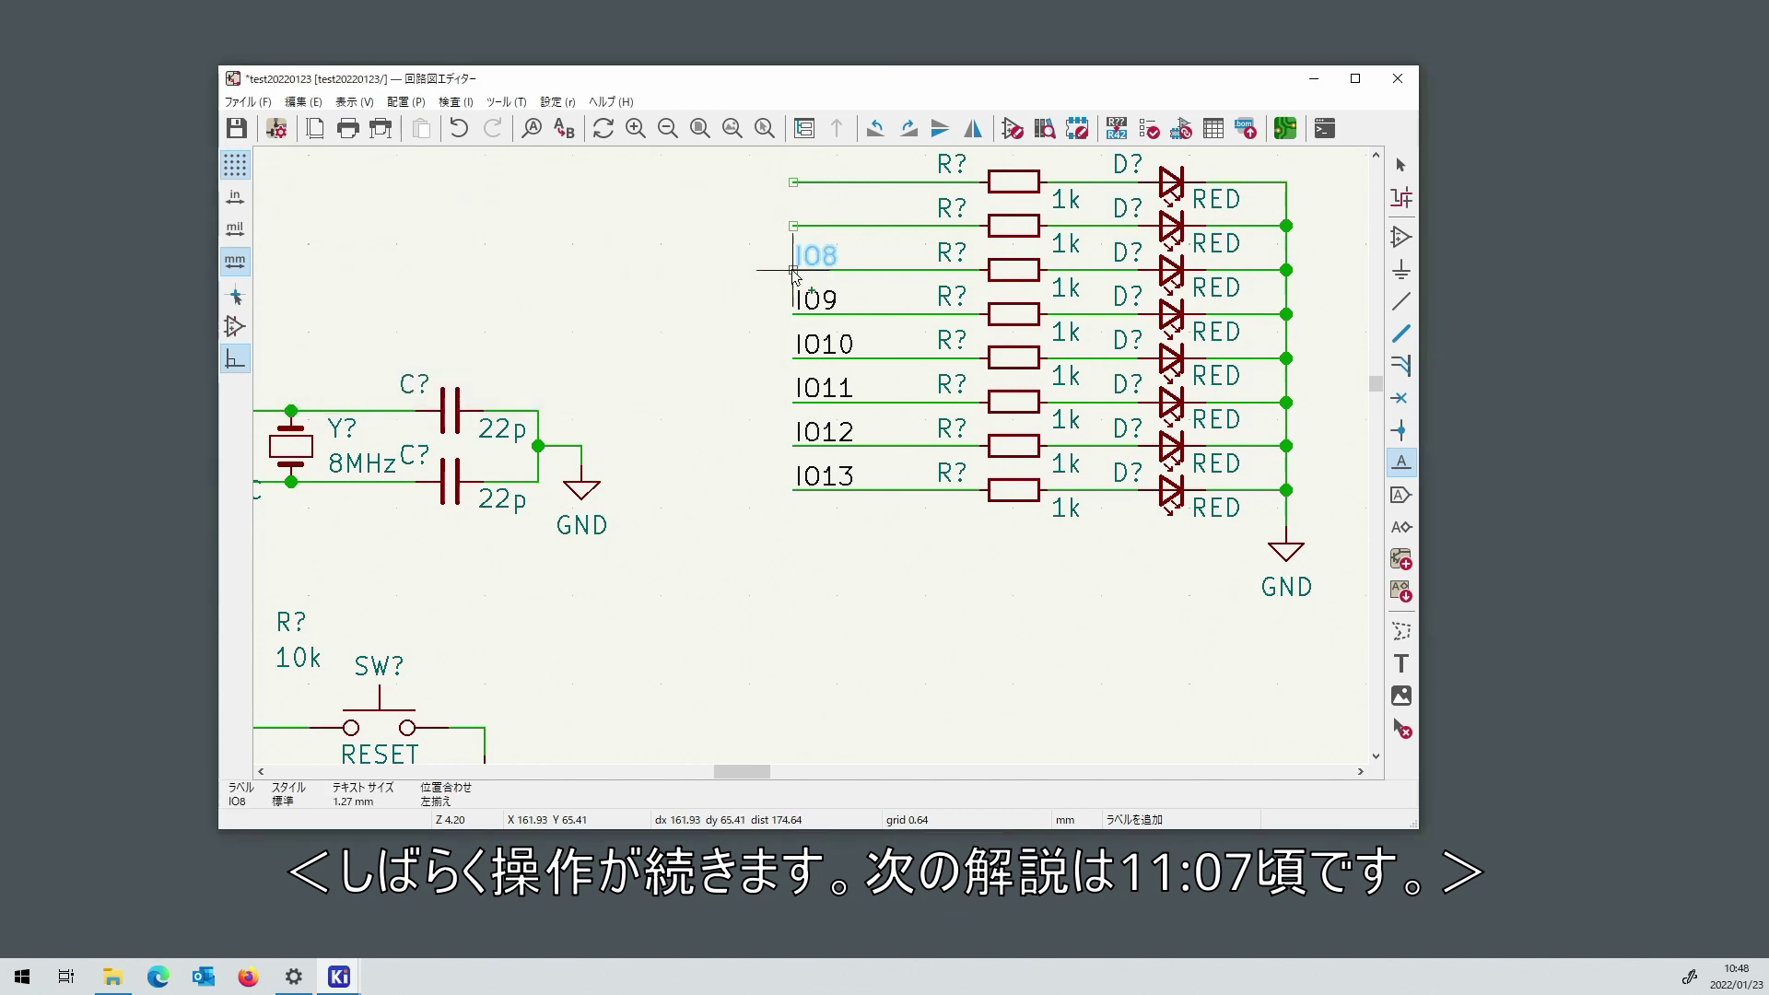
{"action": "left_click", "coordinate": [794, 271]}
Place the pending IO8 label and add net label IO7 to the open wire end of the LED row above it.
{"action": "left_click", "coordinate": [794, 226]}
{"action": "key", "text": "Escape"}
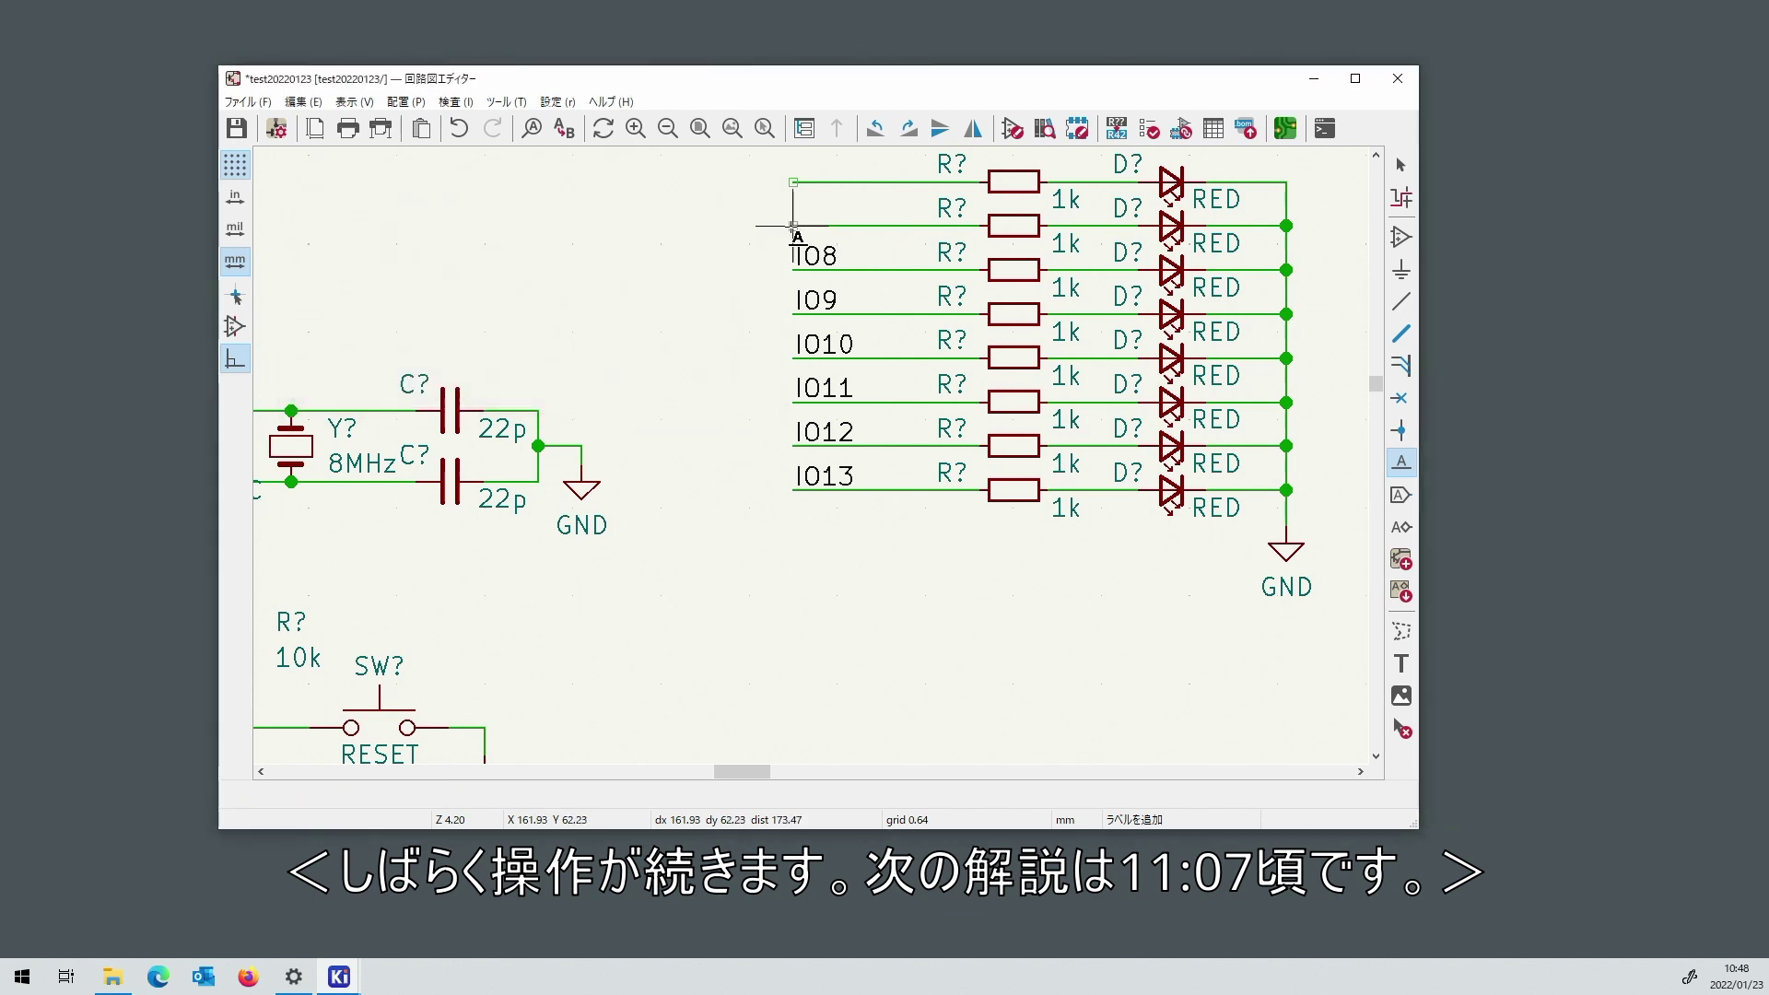
{"action": "left_click", "coordinate": [793, 228]}
{"action": "type", "text": "IO7"}
{"action": "key", "text": "Return"}
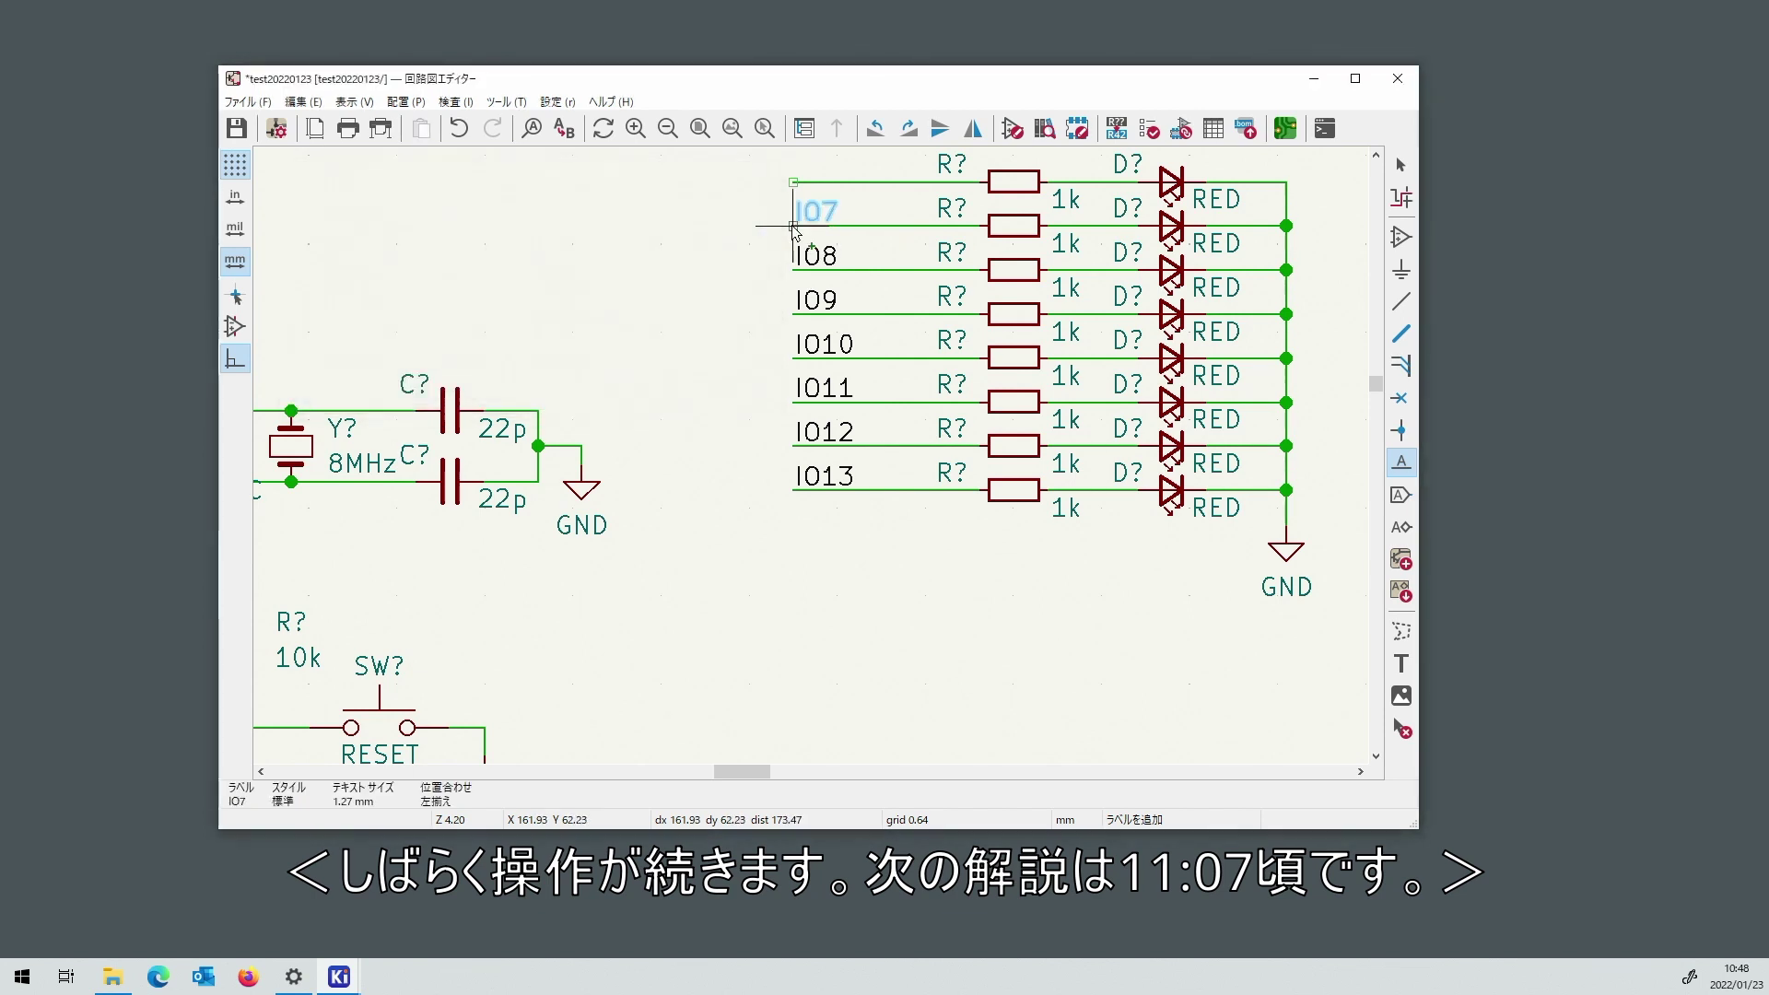
{"action": "scroll", "coordinate": [728, 254], "scroll_direction": "down", "scroll_amount": 1}
{"action": "scroll", "coordinate": [818, 433], "scroll_direction": "up", "scroll_amount": 2}
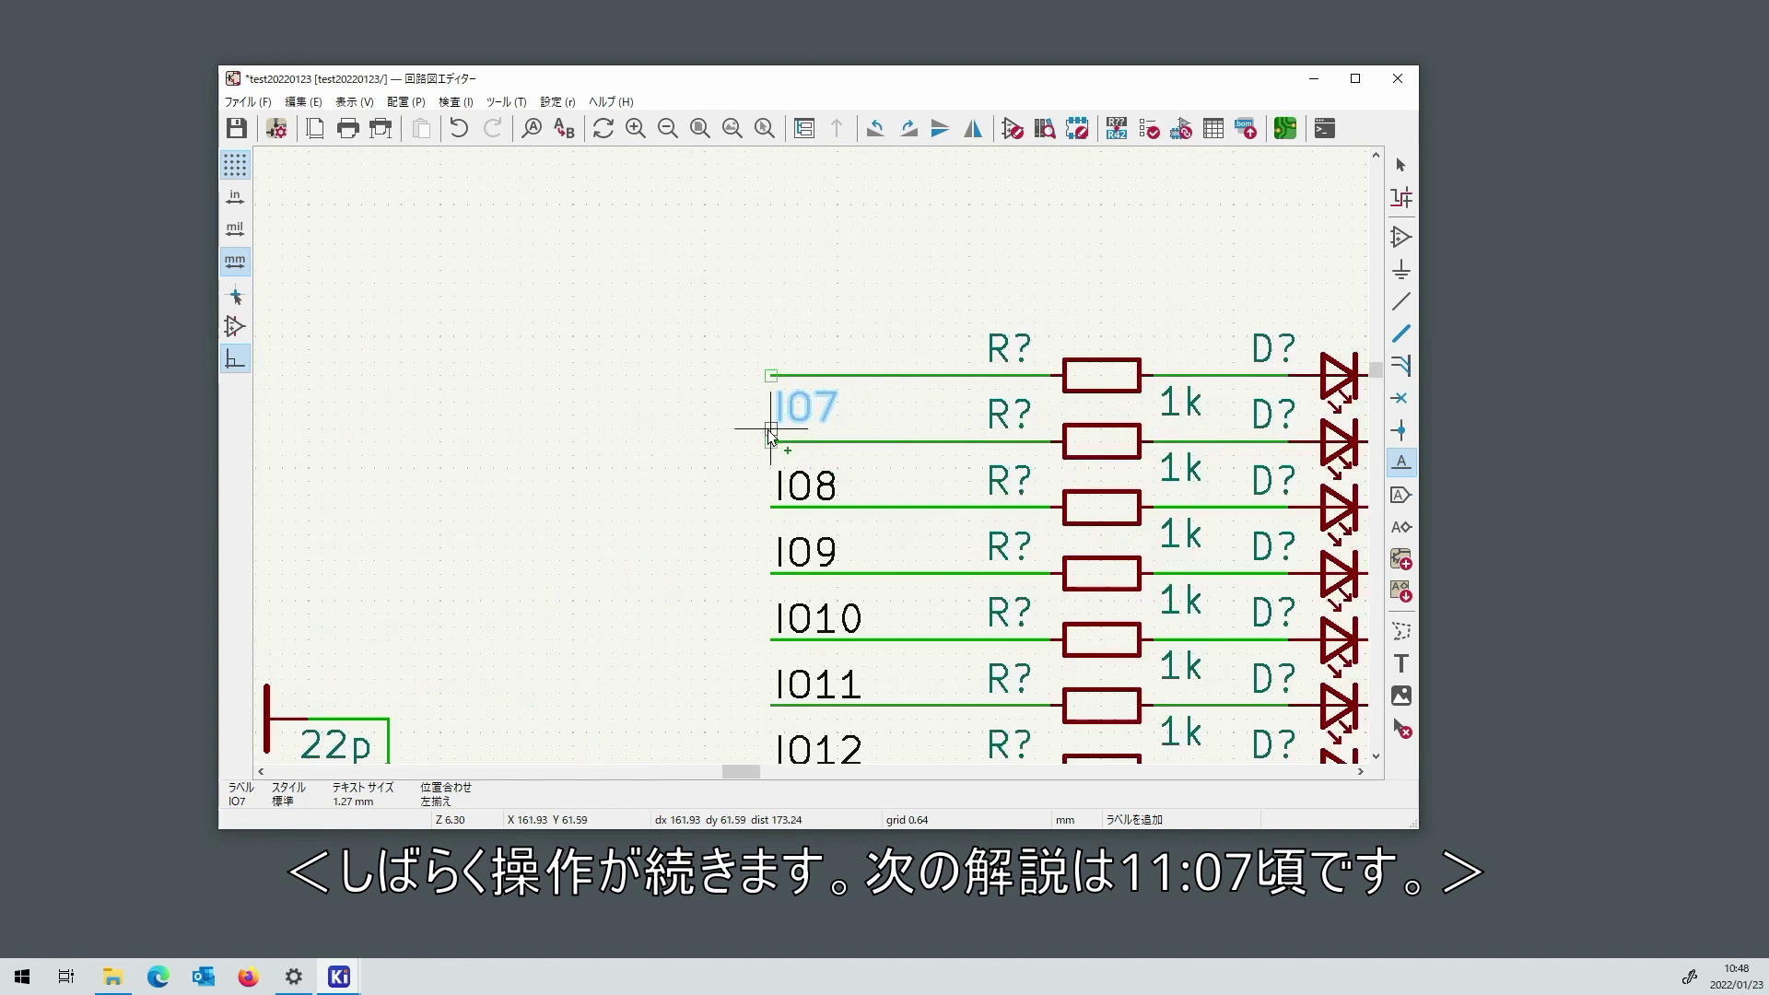
{"action": "left_click", "coordinate": [770, 440]}
Add net label IO6 to the open wire end of the topmost LED row and finish adding labels.
{"action": "left_click", "coordinate": [770, 375]}
{"action": "type", "text": "IO6"}
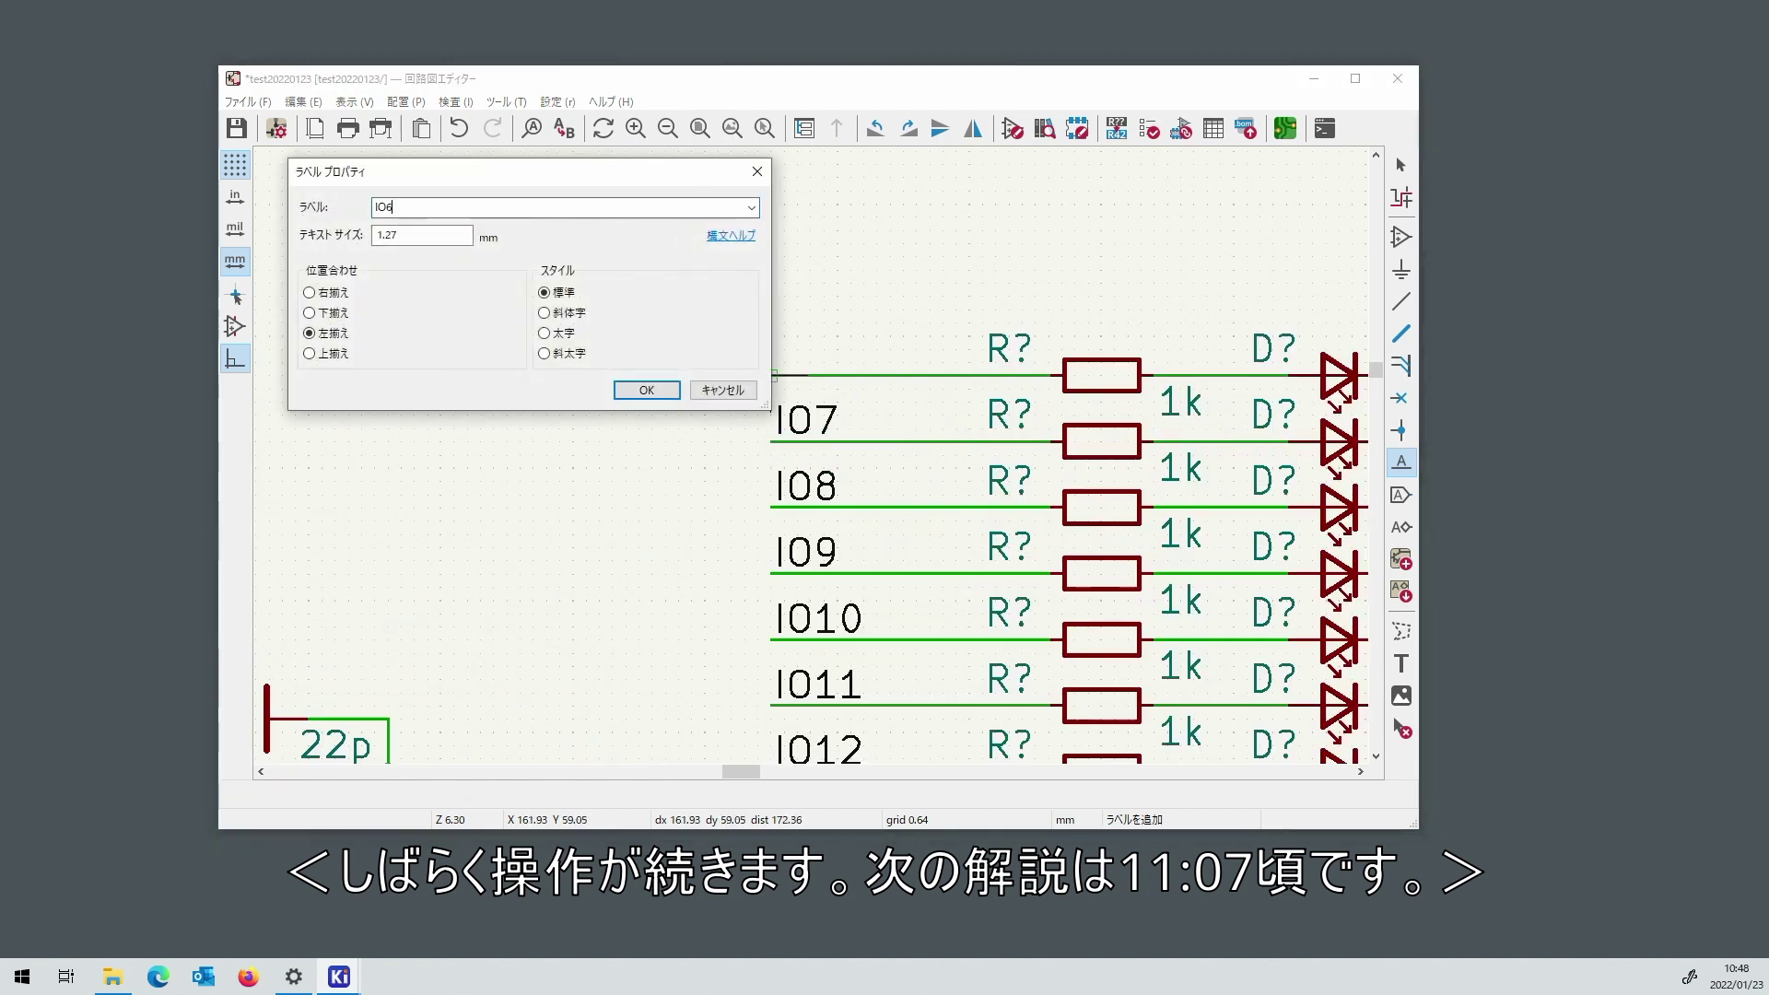
{"action": "key", "text": "Return"}
{"action": "left_click", "coordinate": [770, 374]}
{"action": "scroll", "coordinate": [982, 415], "scroll_direction": "down", "scroll_amount": 6}
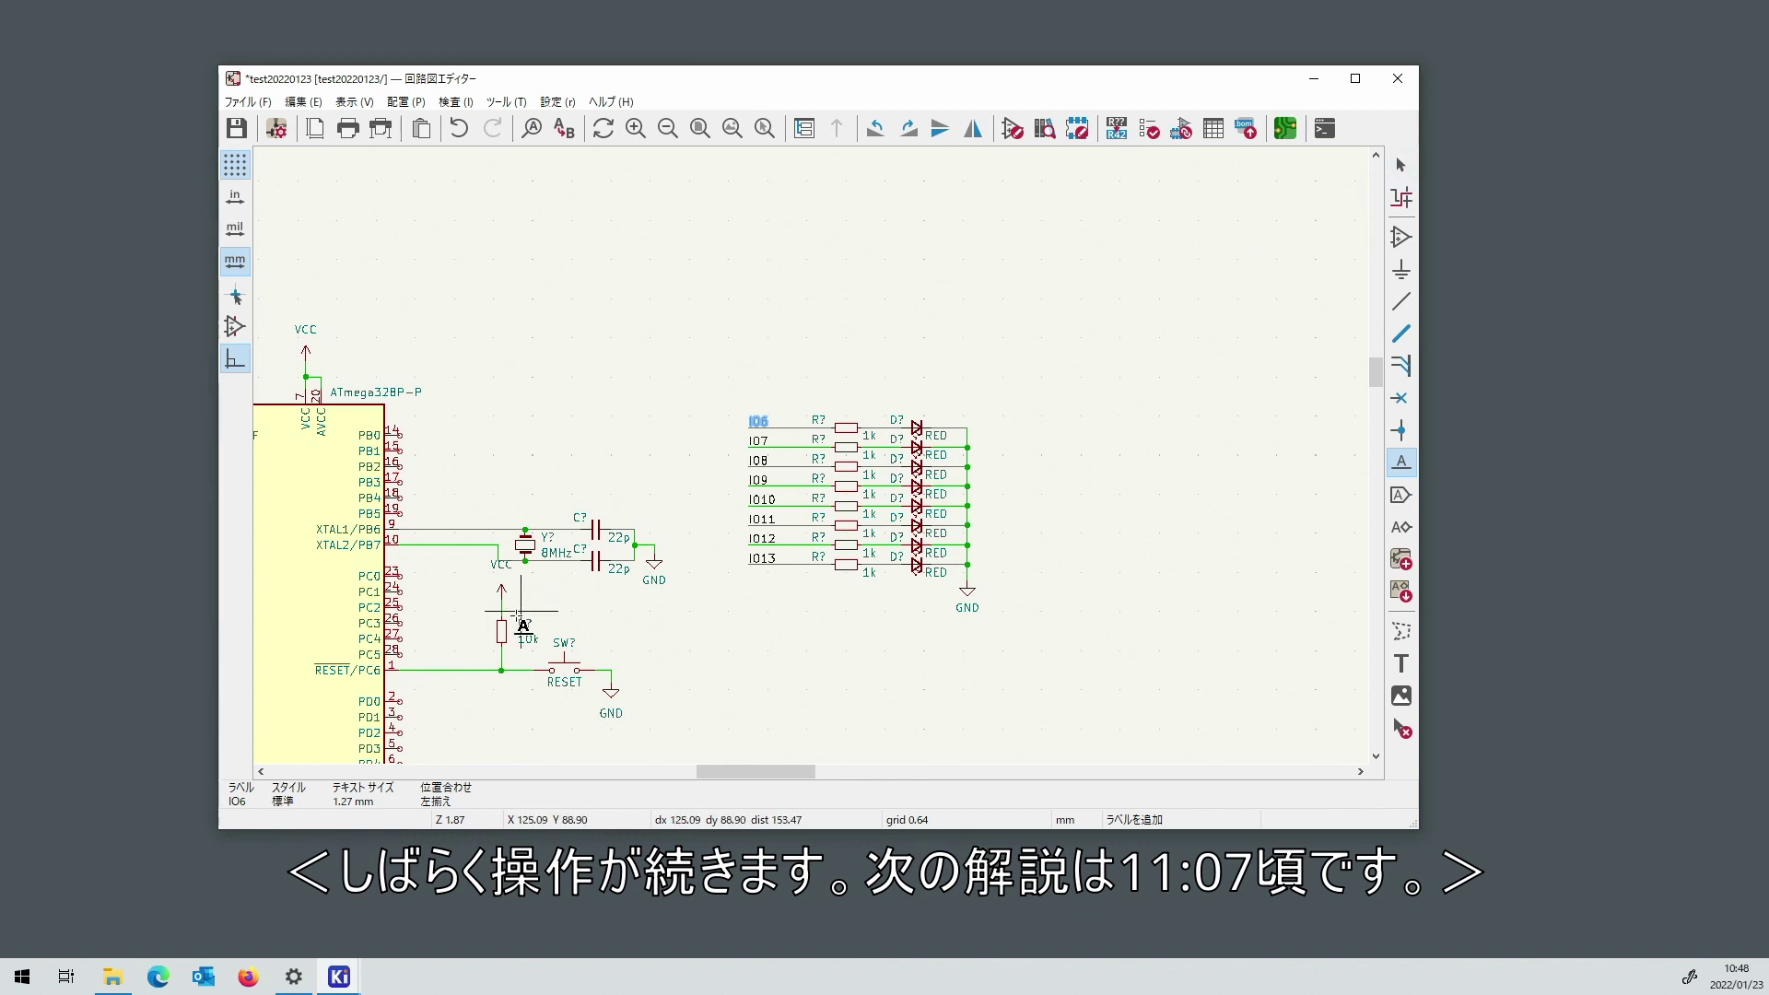
{"action": "key", "text": "Escape"}
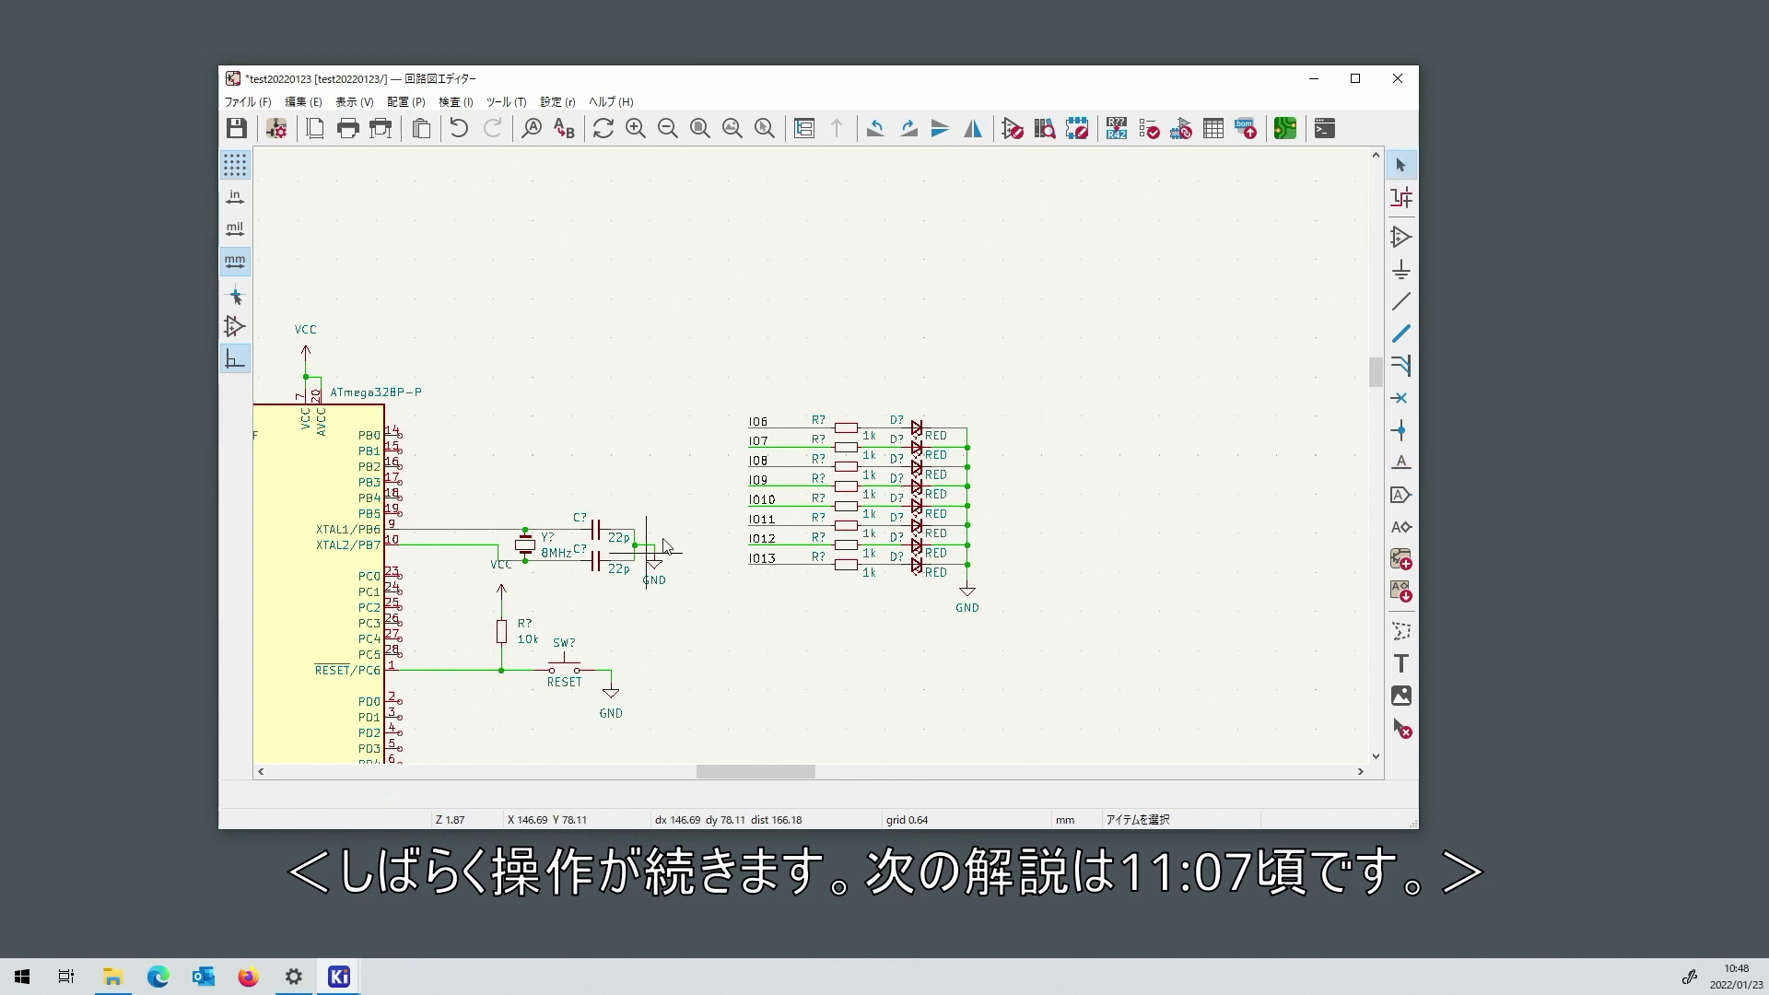
Duplicate the labels IO6 to IO13 with horizontal mirroring and place the copies beside the ATmega328P-P's PB pins.
{"action": "left_click_drag", "start_coordinate": [718, 384], "coordinate": [790, 583]}
{"action": "right_click", "coordinate": [618, 435]}
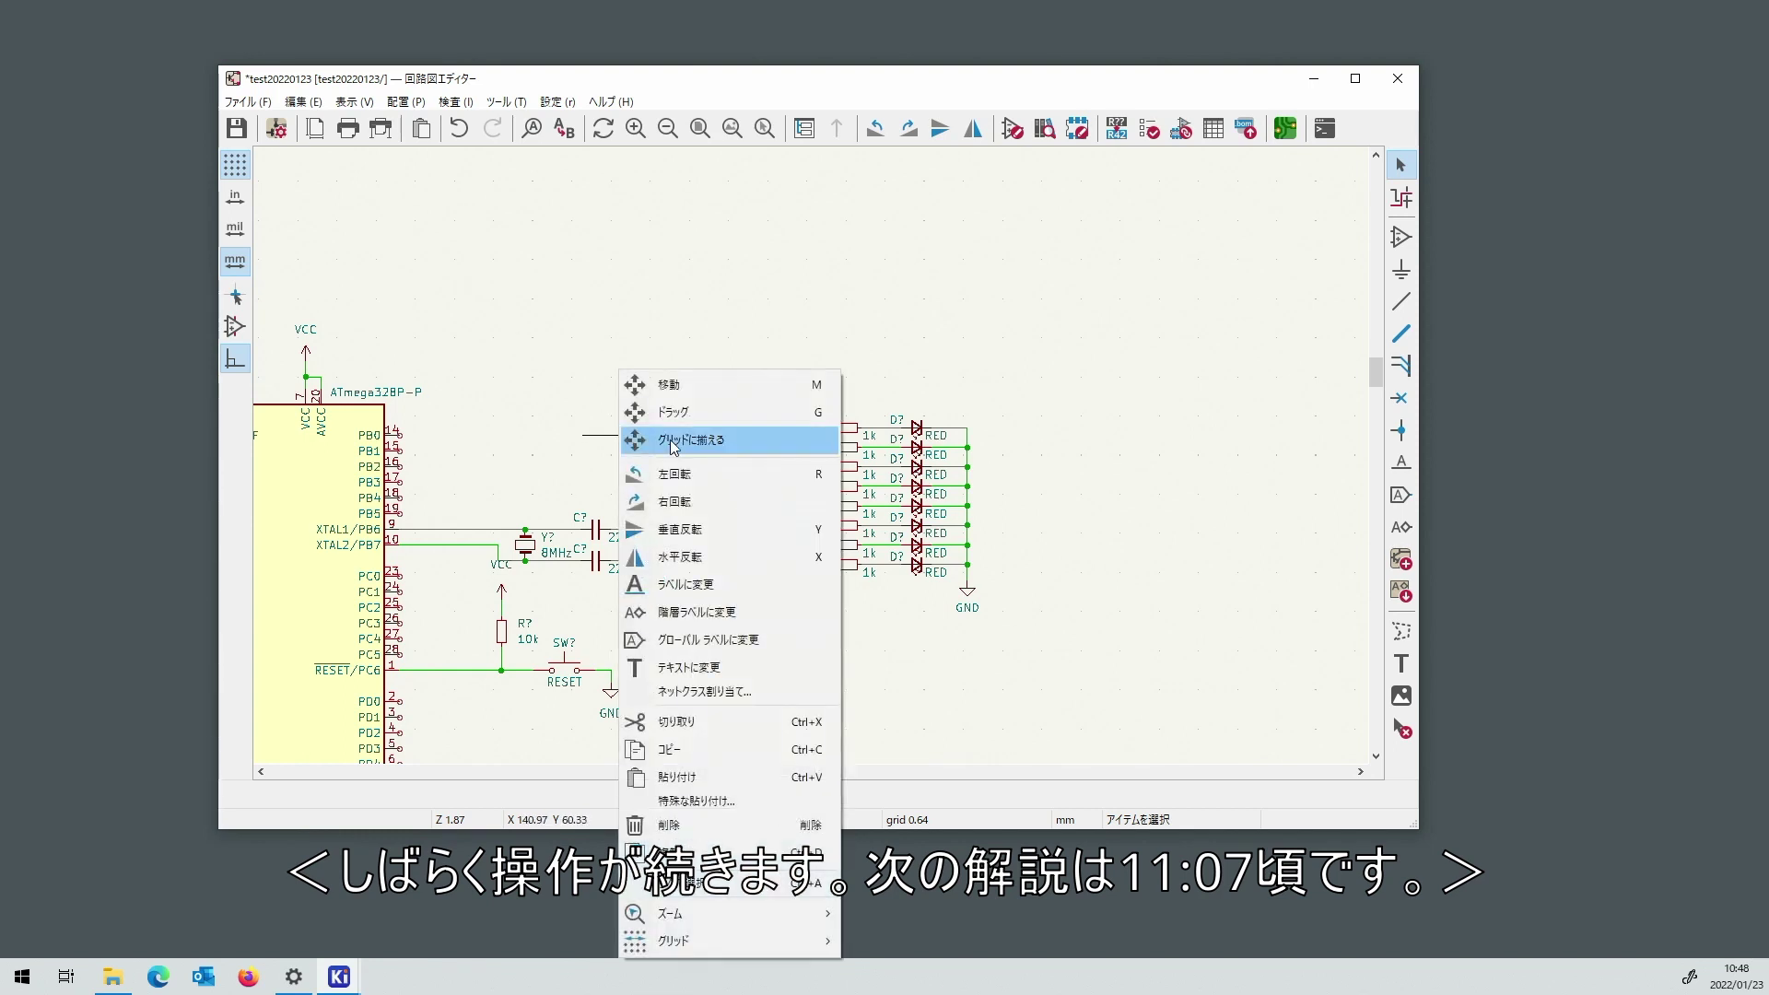
{"action": "left_click", "coordinate": [571, 313]}
{"action": "key", "text": "m"}
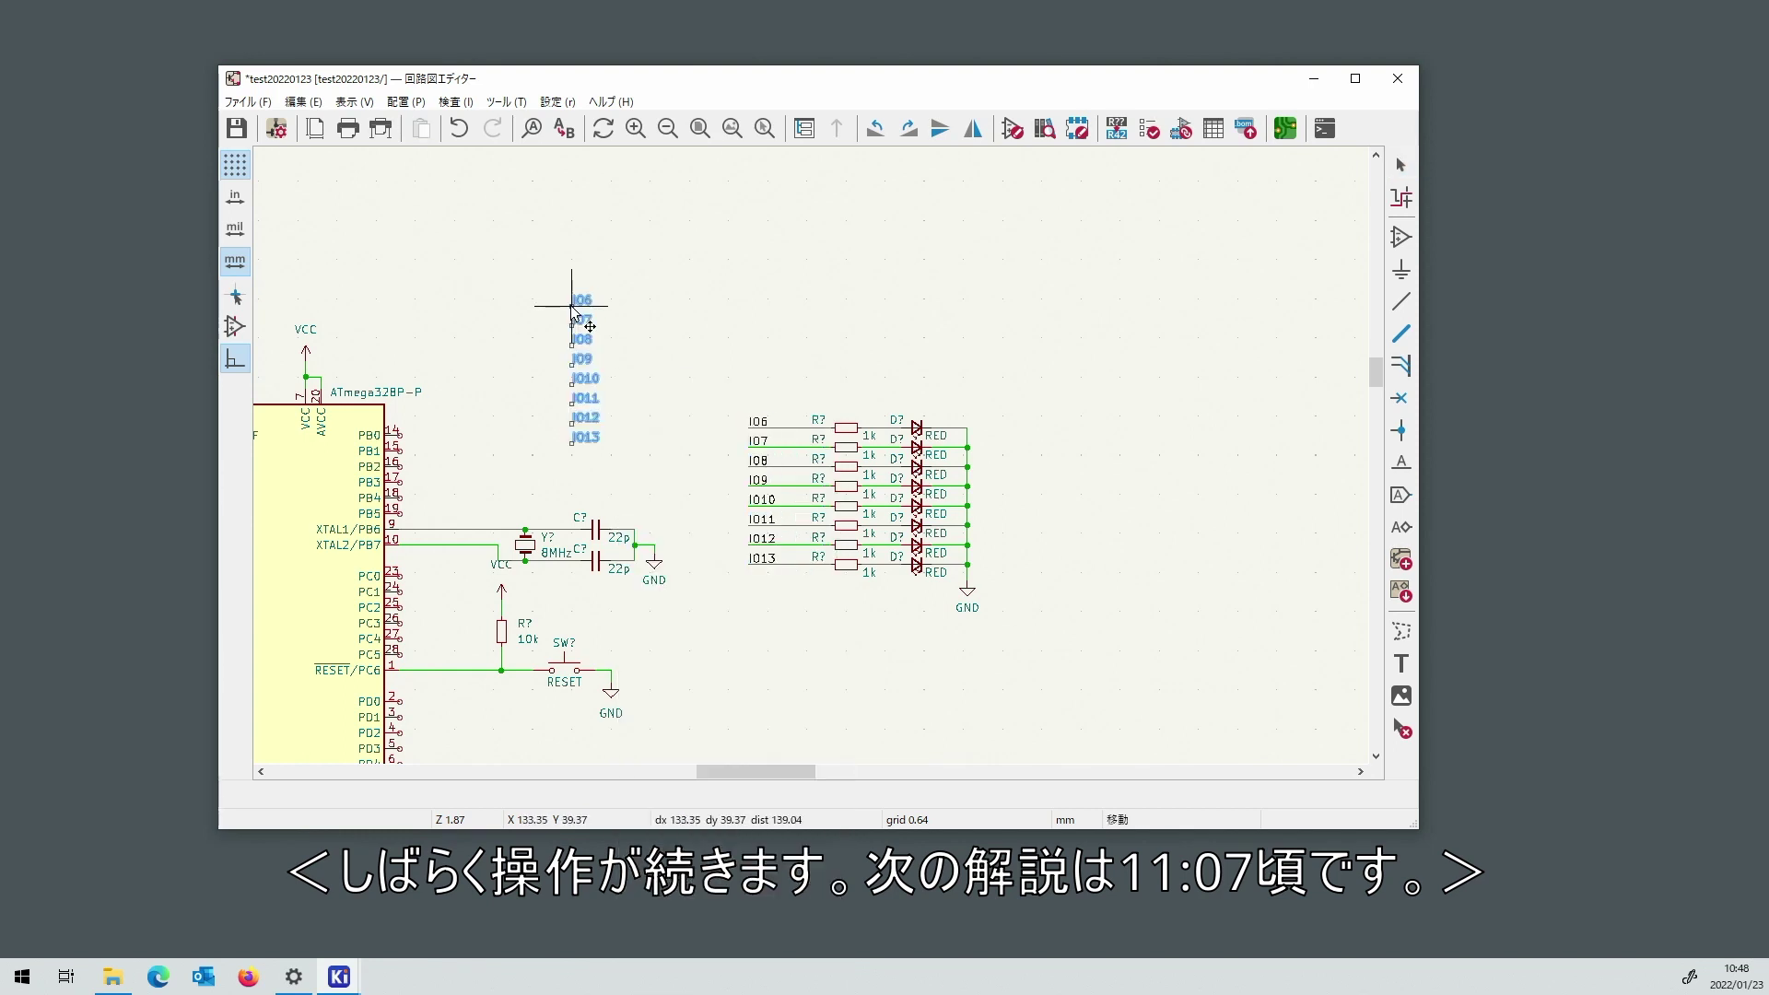
{"action": "right_click", "coordinate": [619, 318]}
{"action": "left_click", "coordinate": [738, 451]}
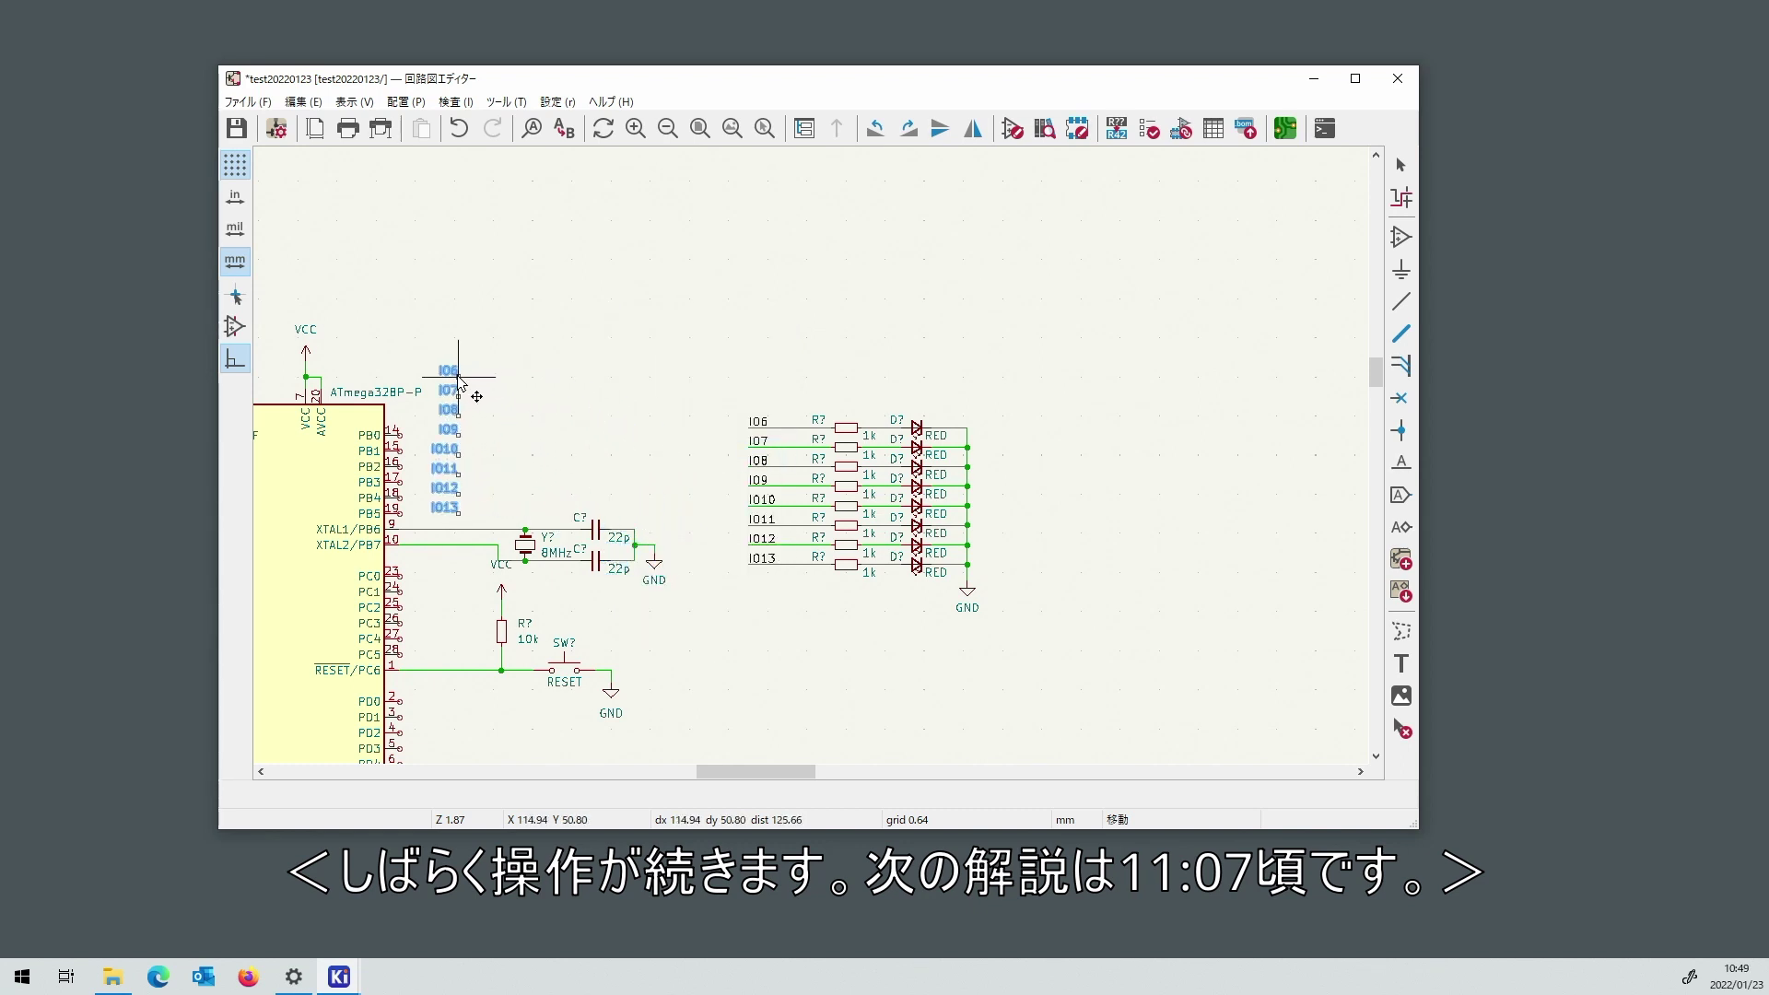
{"action": "left_click", "coordinate": [466, 377]}
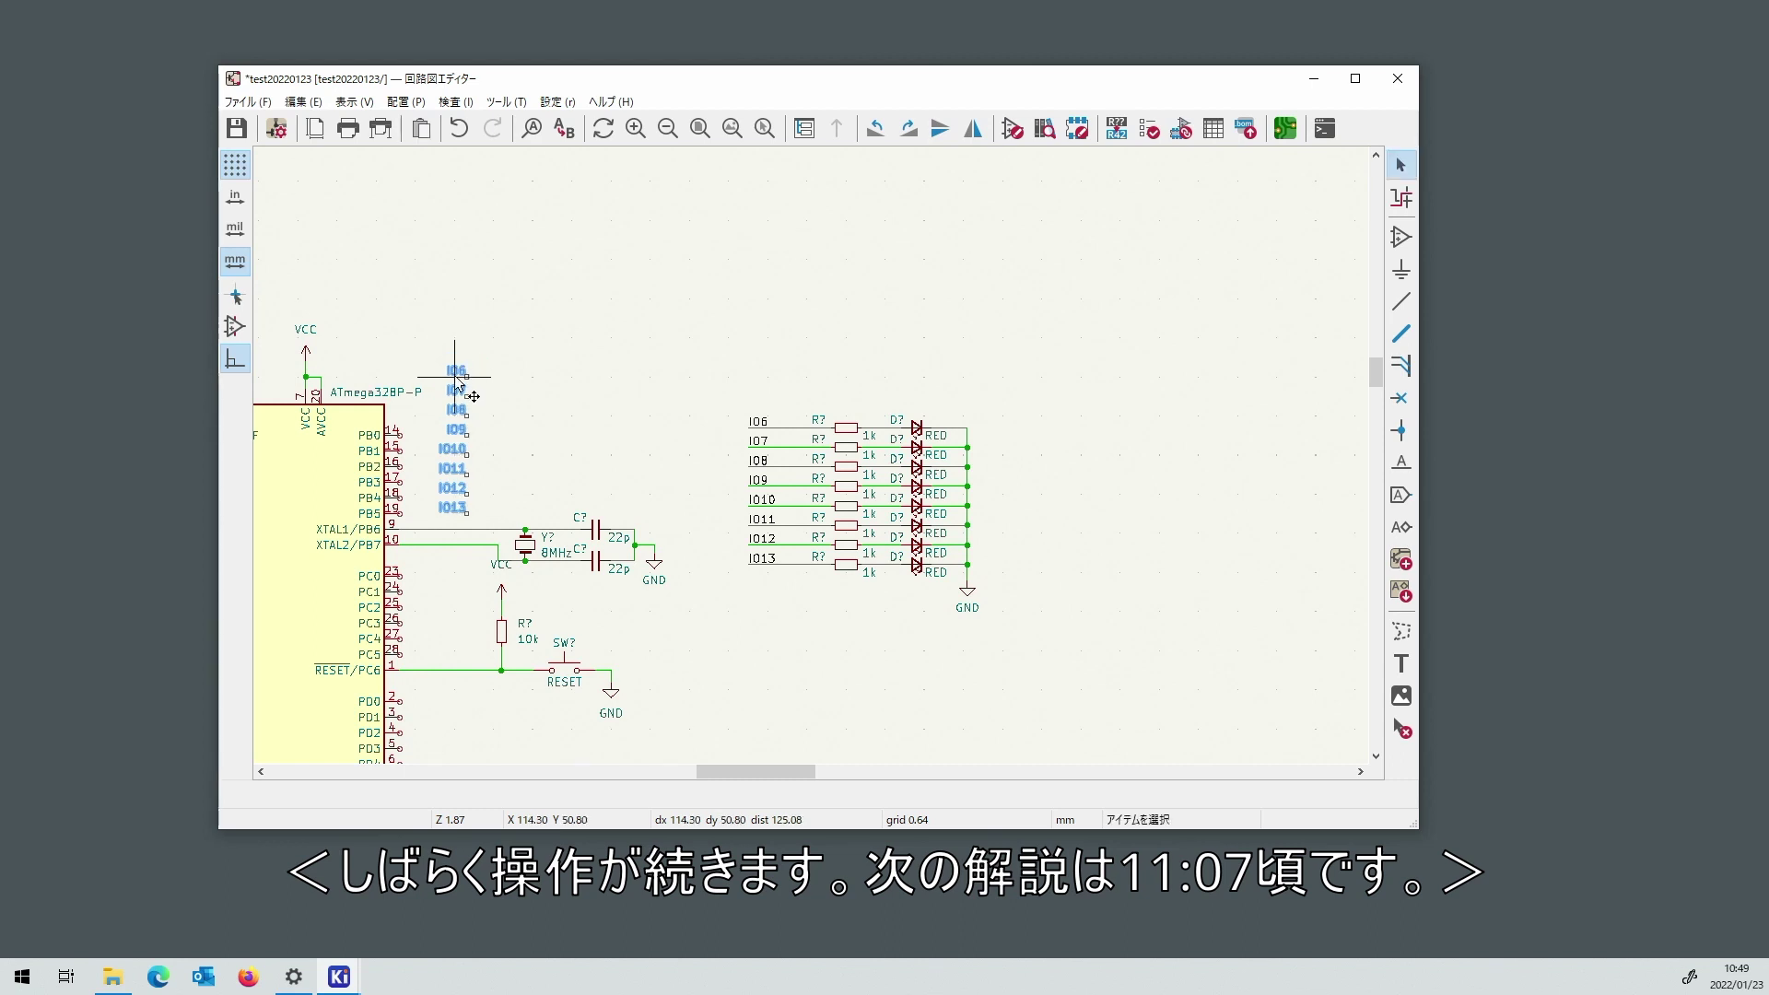
Delete the copied labels IO6, IO7 and IO8 near the microcontroller, and undo that deletion.
{"action": "scroll", "coordinate": [1082, 299], "scroll_direction": "up", "scroll_amount": 3}
{"action": "left_click_drag", "start_coordinate": [763, 371], "coordinate": [880, 522]}
{"action": "key", "text": "Delete"}
{"action": "scroll", "coordinate": [814, 469], "scroll_direction": "down", "scroll_amount": 2}
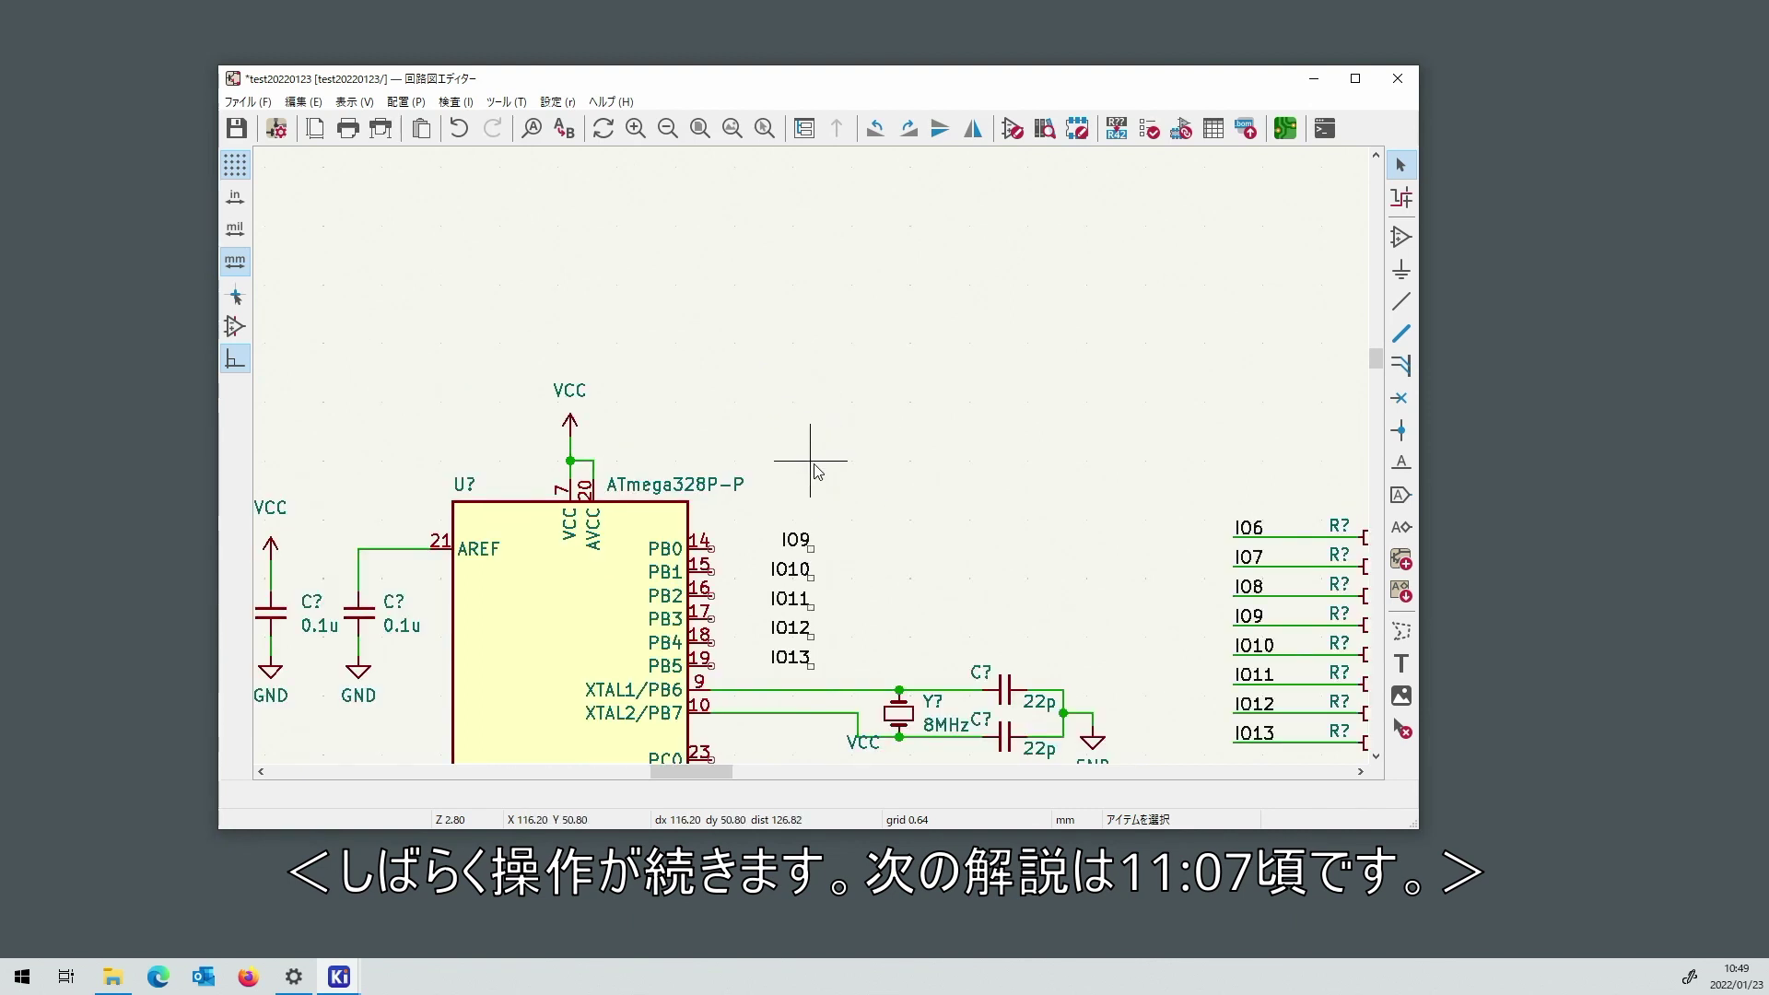
{"action": "scroll", "coordinate": [814, 470], "scroll_direction": "down", "scroll_amount": 2}
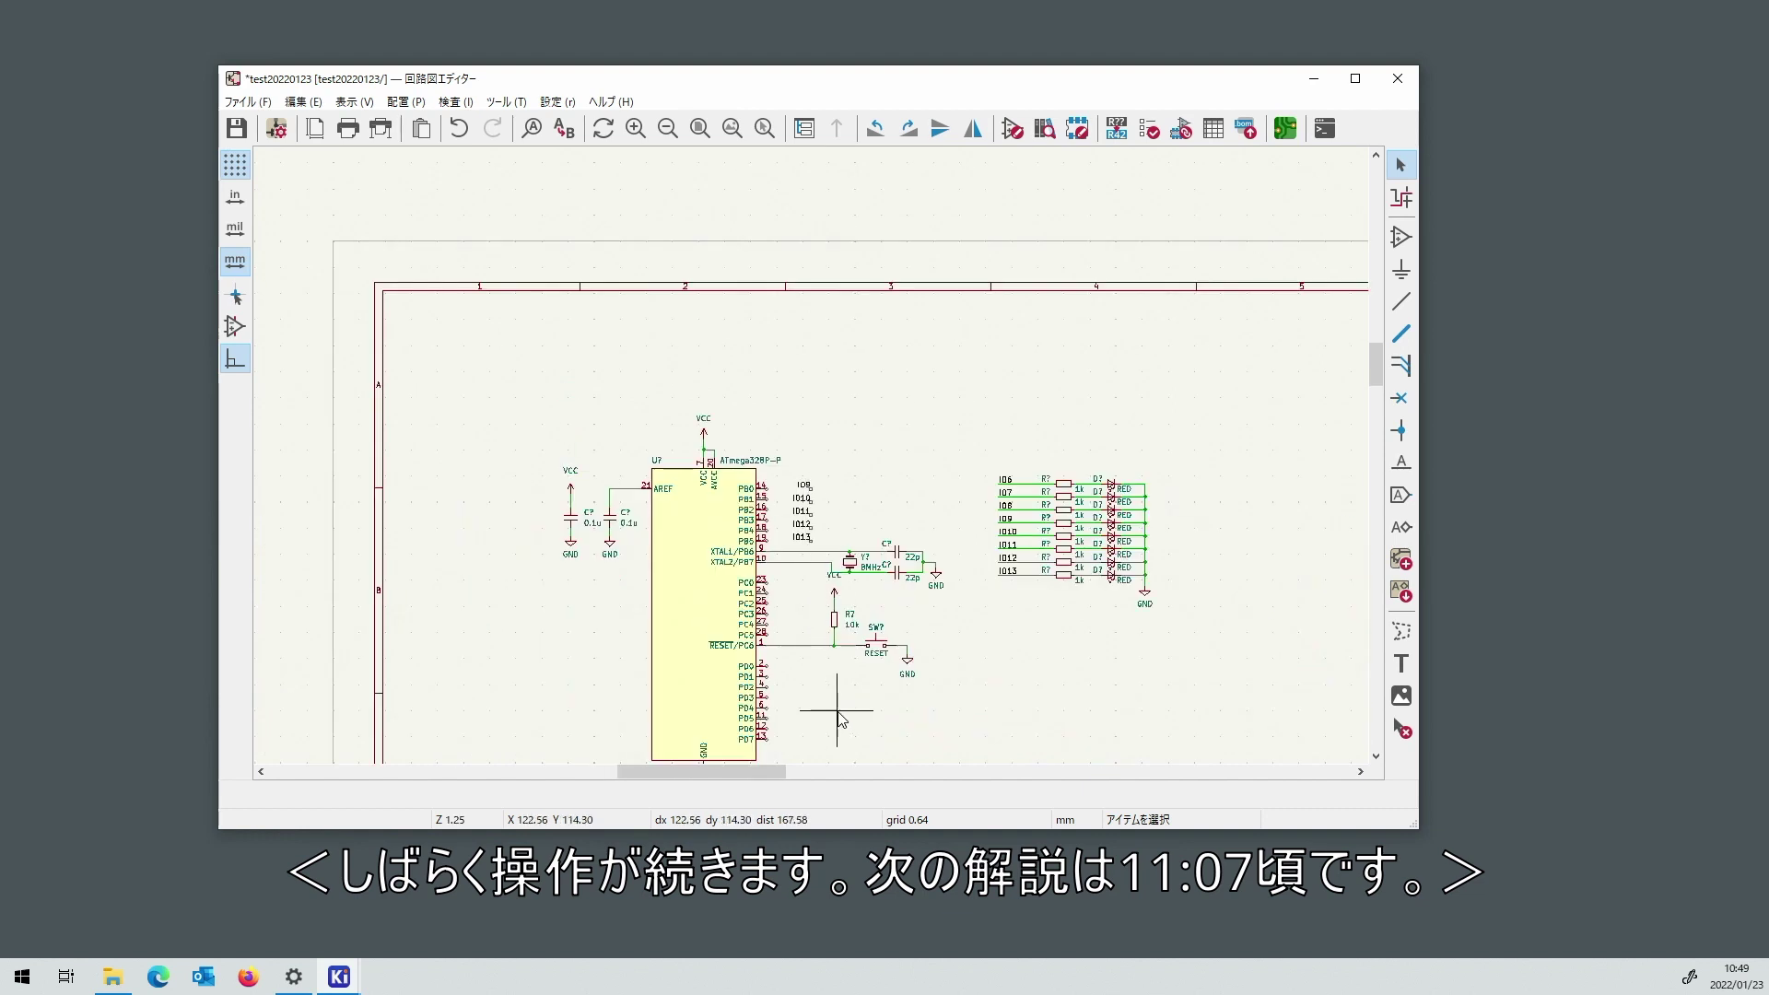
{"action": "scroll", "coordinate": [797, 406], "scroll_direction": "up", "scroll_amount": 2}
{"action": "scroll", "coordinate": [796, 396], "scroll_direction": "up", "scroll_amount": 4}
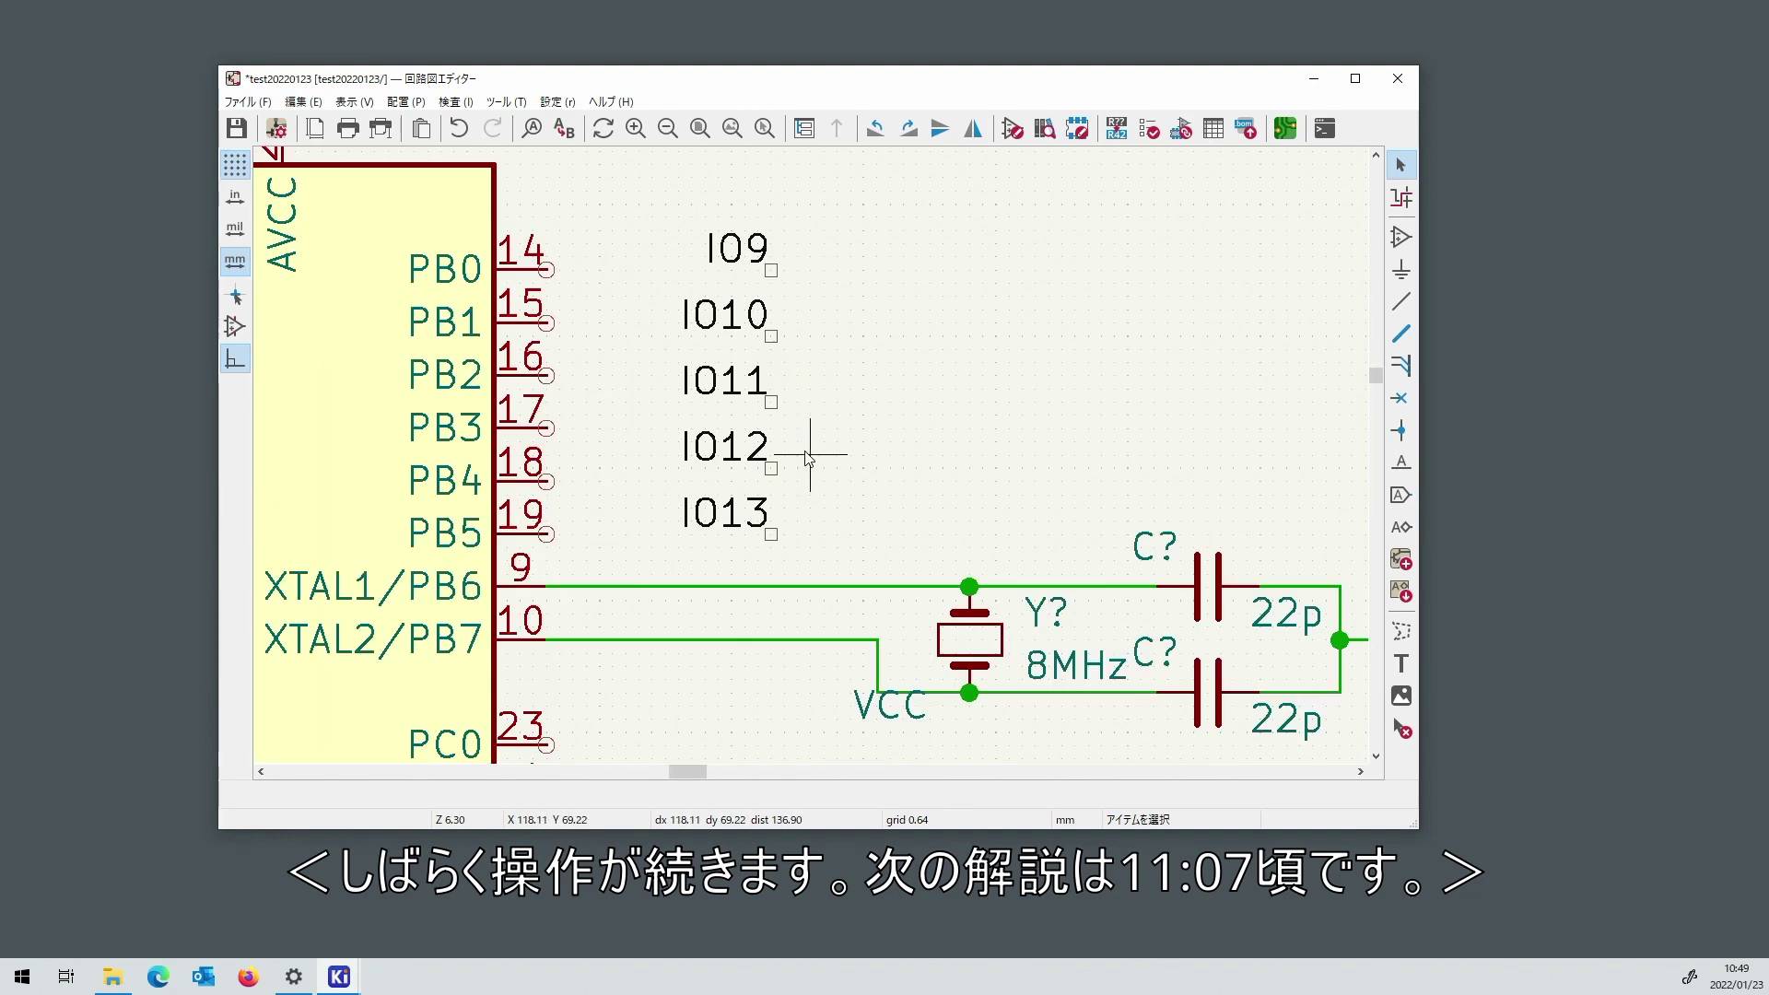
{"action": "key", "text": "ctrl+z"}
Move the copied labels IO12, IO11 and IO10 level with pins PB4, PB3 and PB2.
{"action": "scroll", "coordinate": [742, 431], "scroll_direction": "down", "scroll_amount": 4}
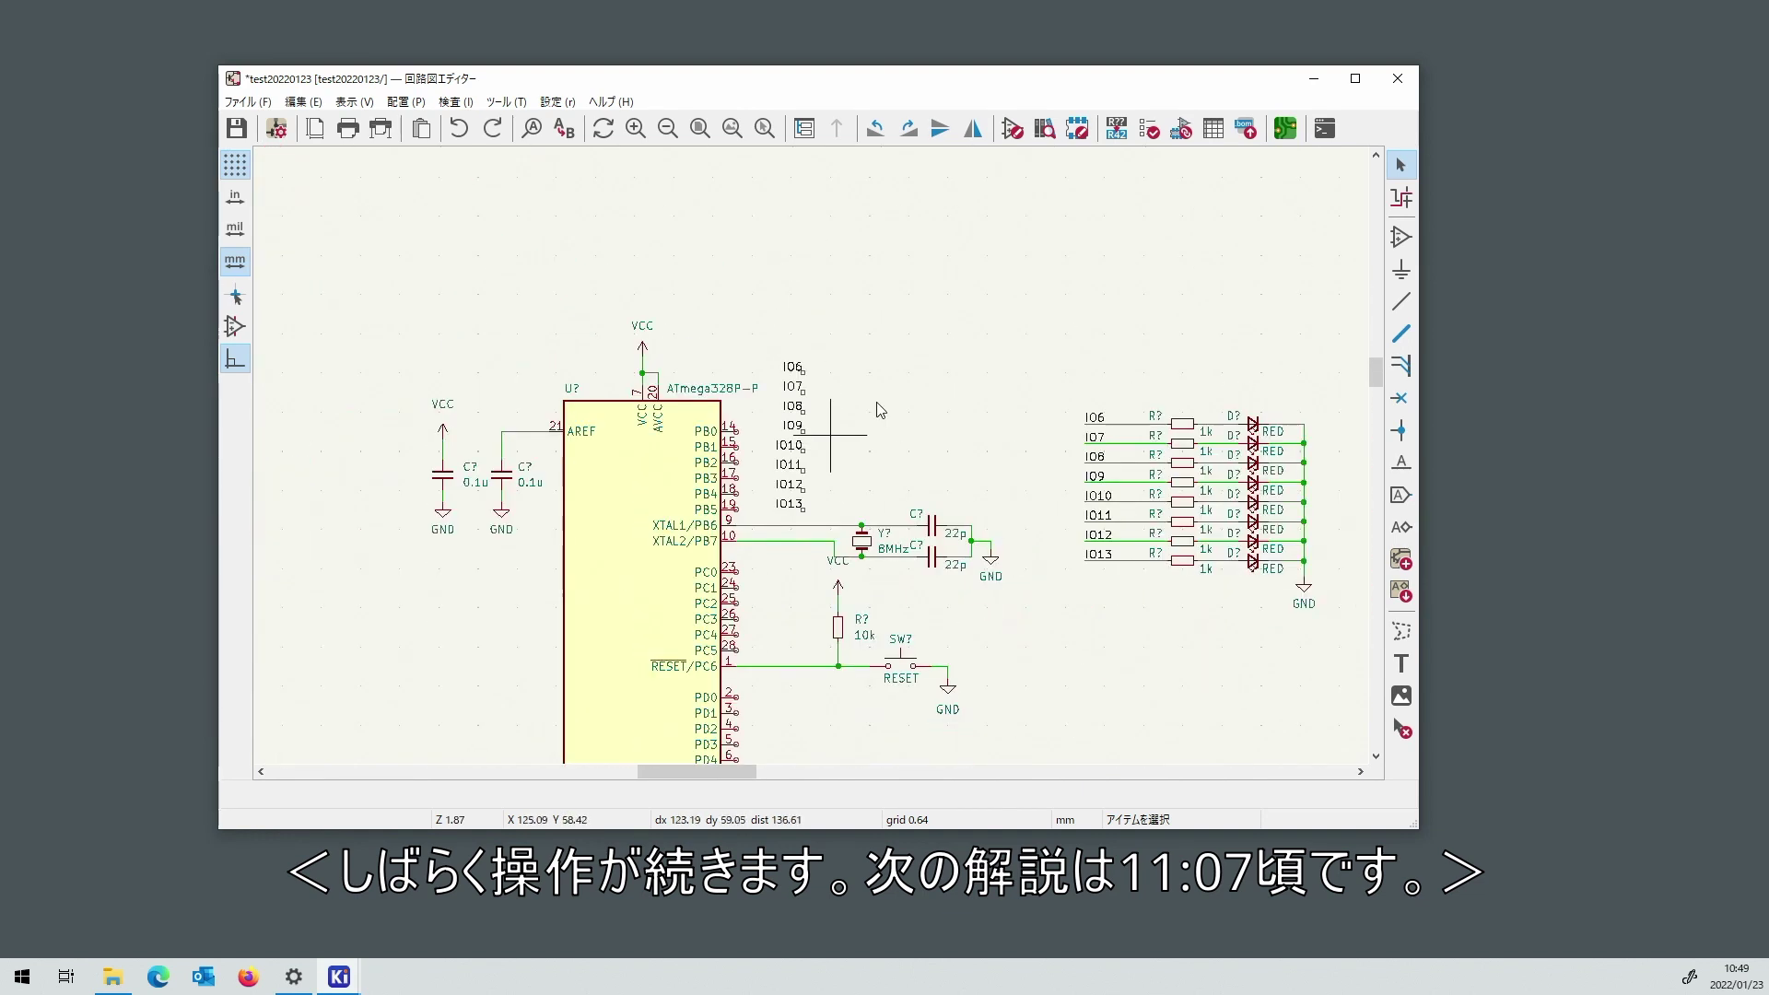
{"action": "scroll", "coordinate": [812, 465], "scroll_direction": "up", "scroll_amount": 3}
{"action": "scroll", "coordinate": [812, 465], "scroll_direction": "down", "scroll_amount": 3}
{"action": "scroll", "coordinate": [813, 465], "scroll_direction": "up", "scroll_amount": 4}
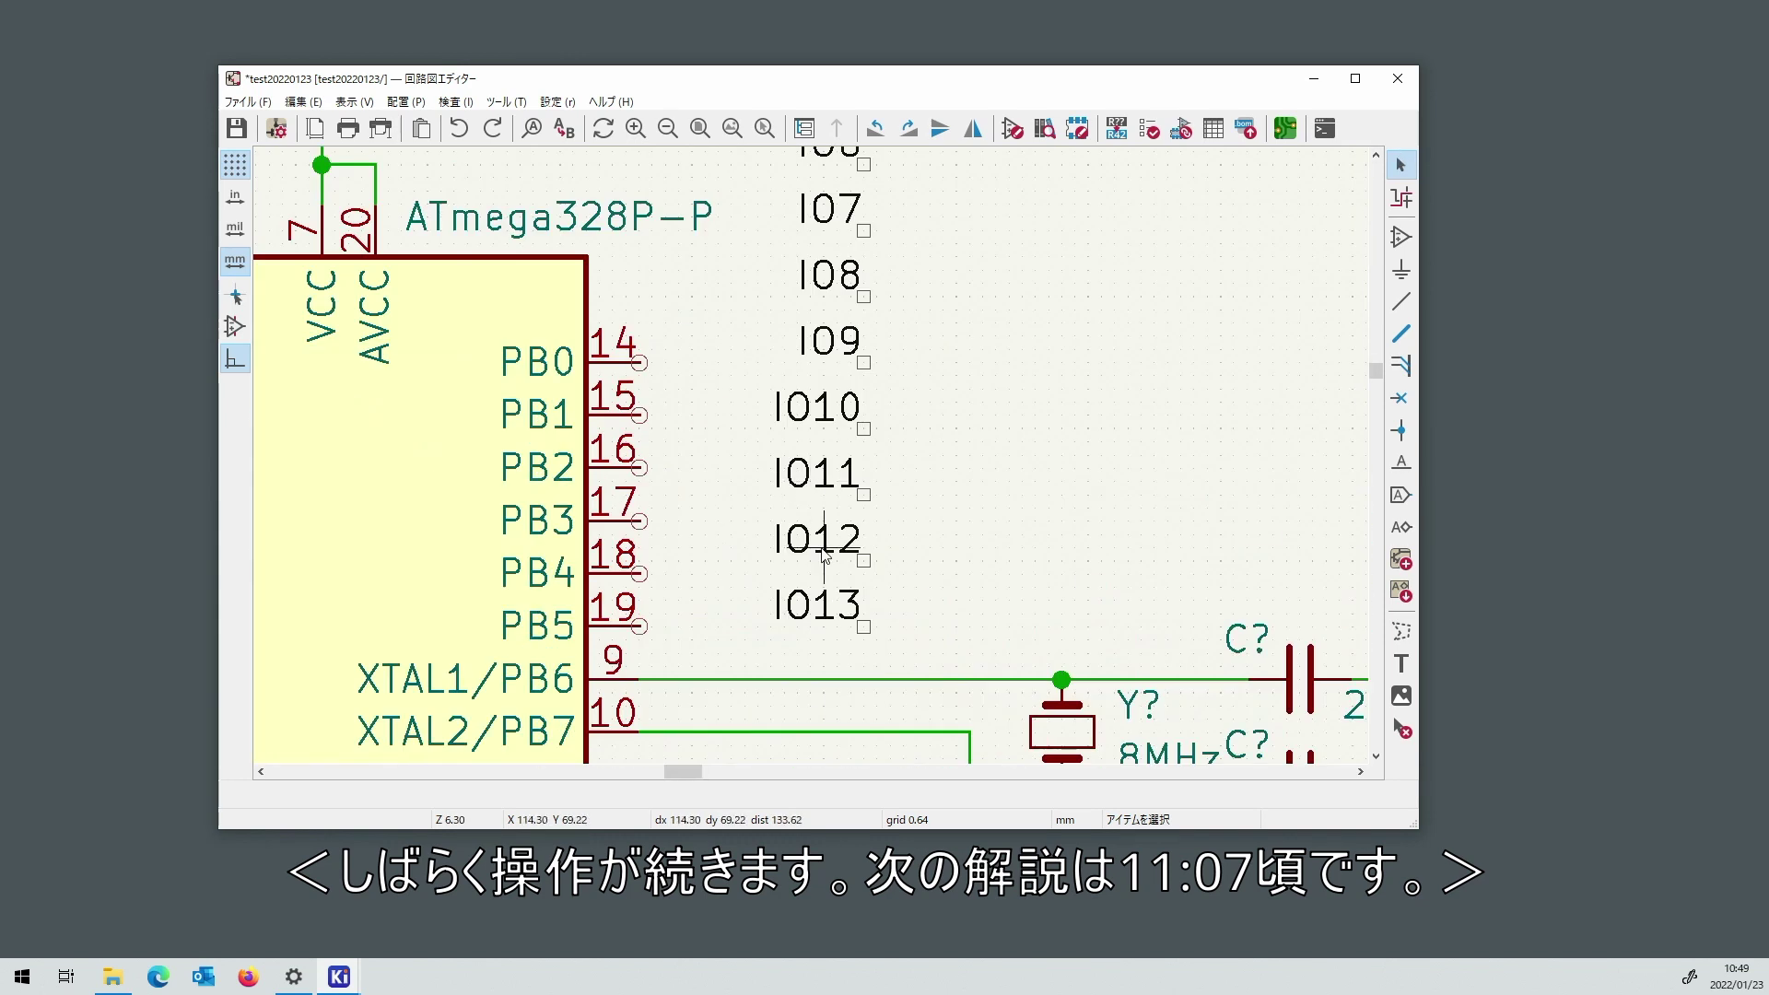
{"action": "left_click", "coordinate": [817, 553]}
{"action": "key", "text": "m"}
{"action": "left_click", "coordinate": [864, 573]}
{"action": "left_click", "coordinate": [862, 477]}
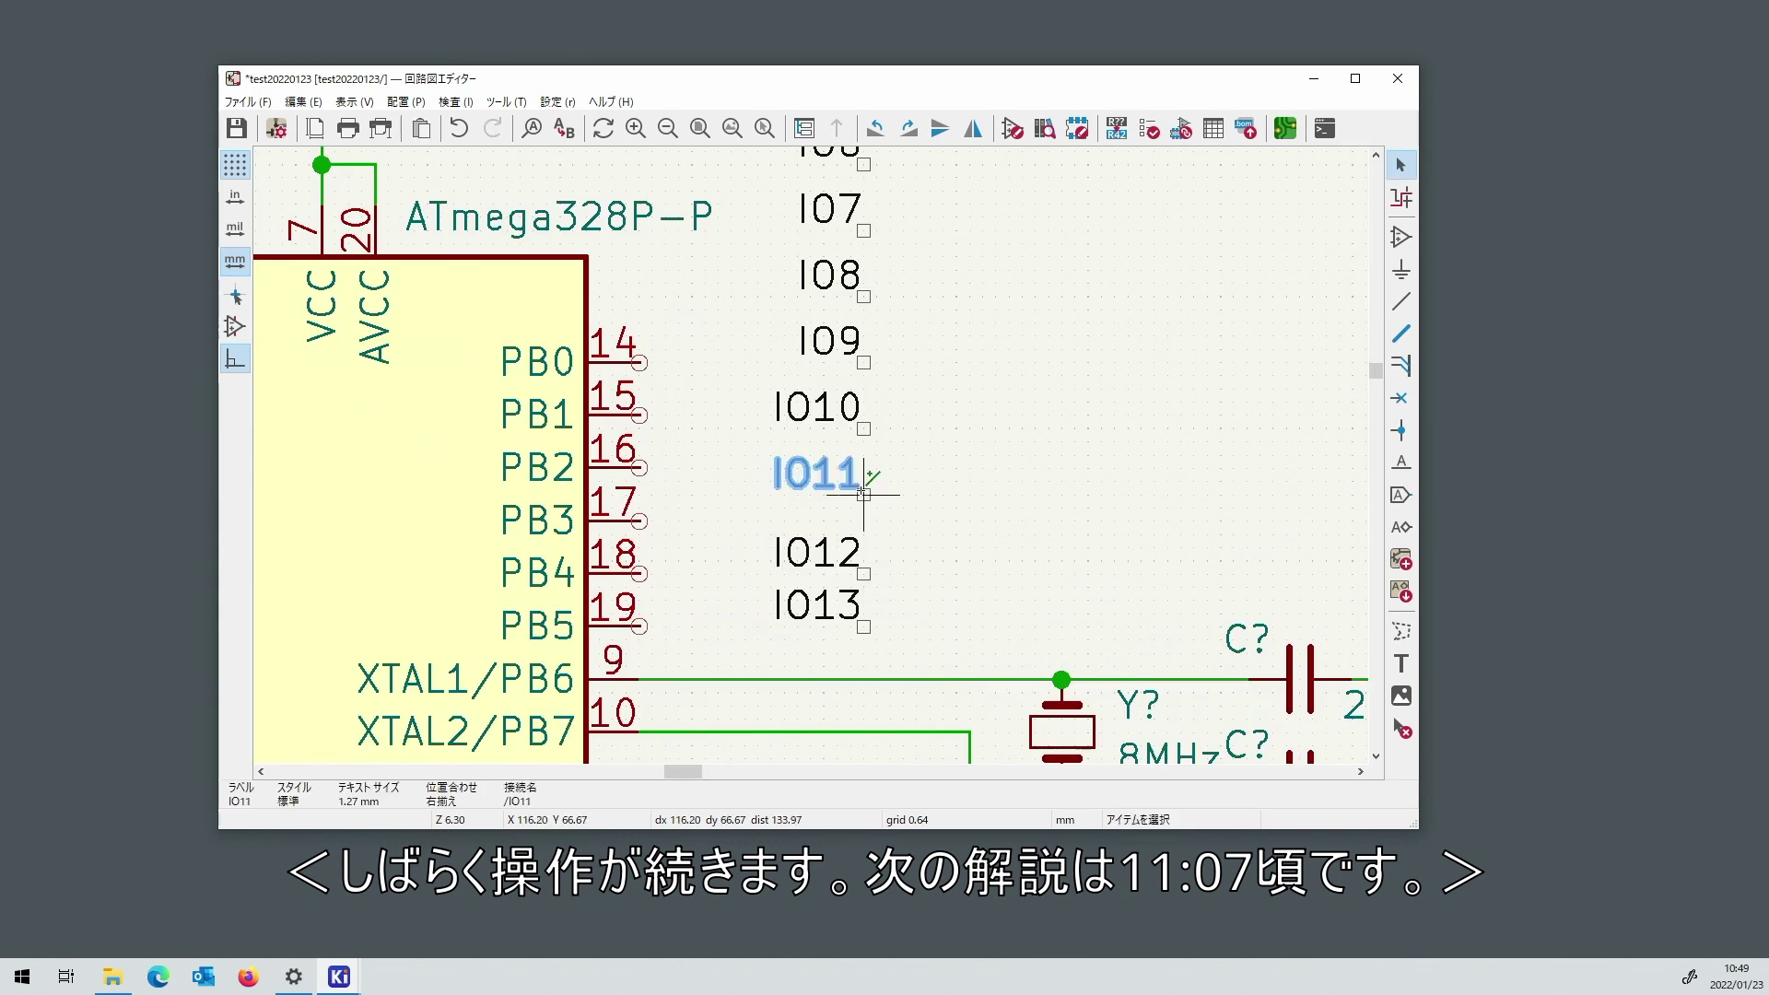
{"action": "mouse_move", "coordinate": [869, 478]}
{"action": "left_mouse_down"}
{"action": "mouse_move", "coordinate": [877, 517]}
{"action": "mouse_move", "coordinate": [870, 503]}
{"action": "left_mouse_up"}
{"action": "left_click", "coordinate": [847, 415]}
{"action": "left_click_drag", "start_coordinate": [861, 441], "coordinate": [876, 482]}
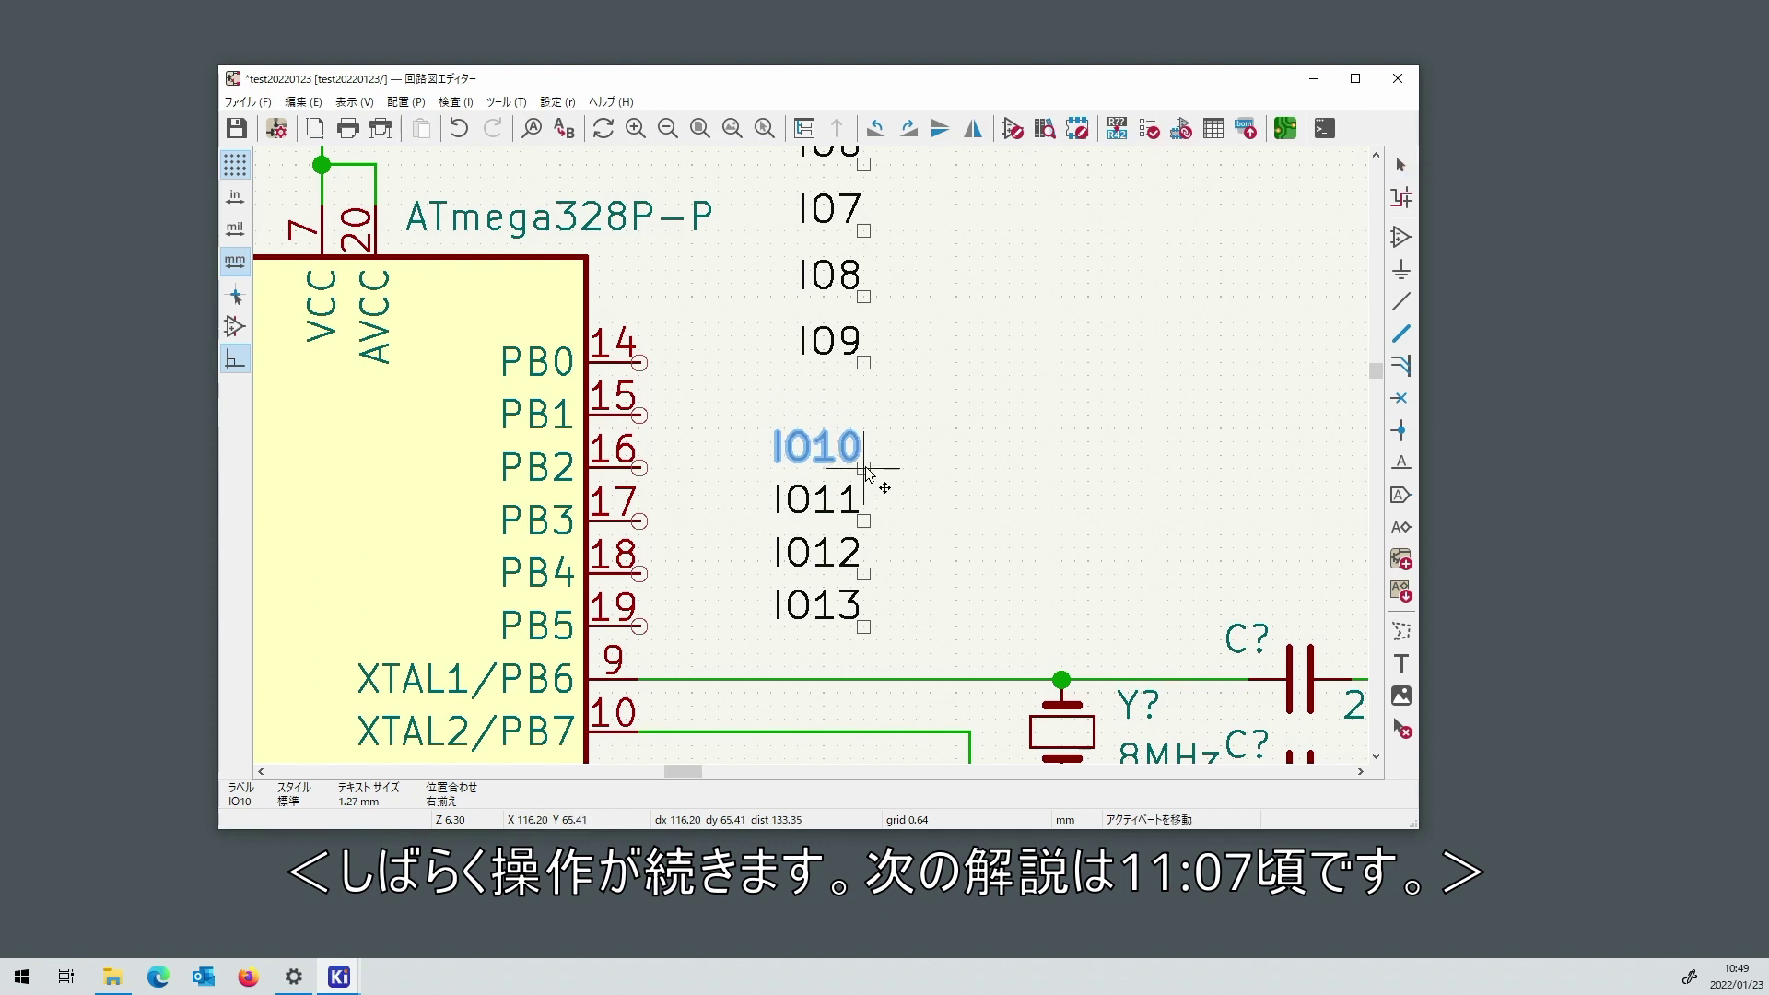
Move the copied labels IO9 and IO8 level with pins PB1 and PB0.
{"action": "left_click", "coordinate": [828, 346]}
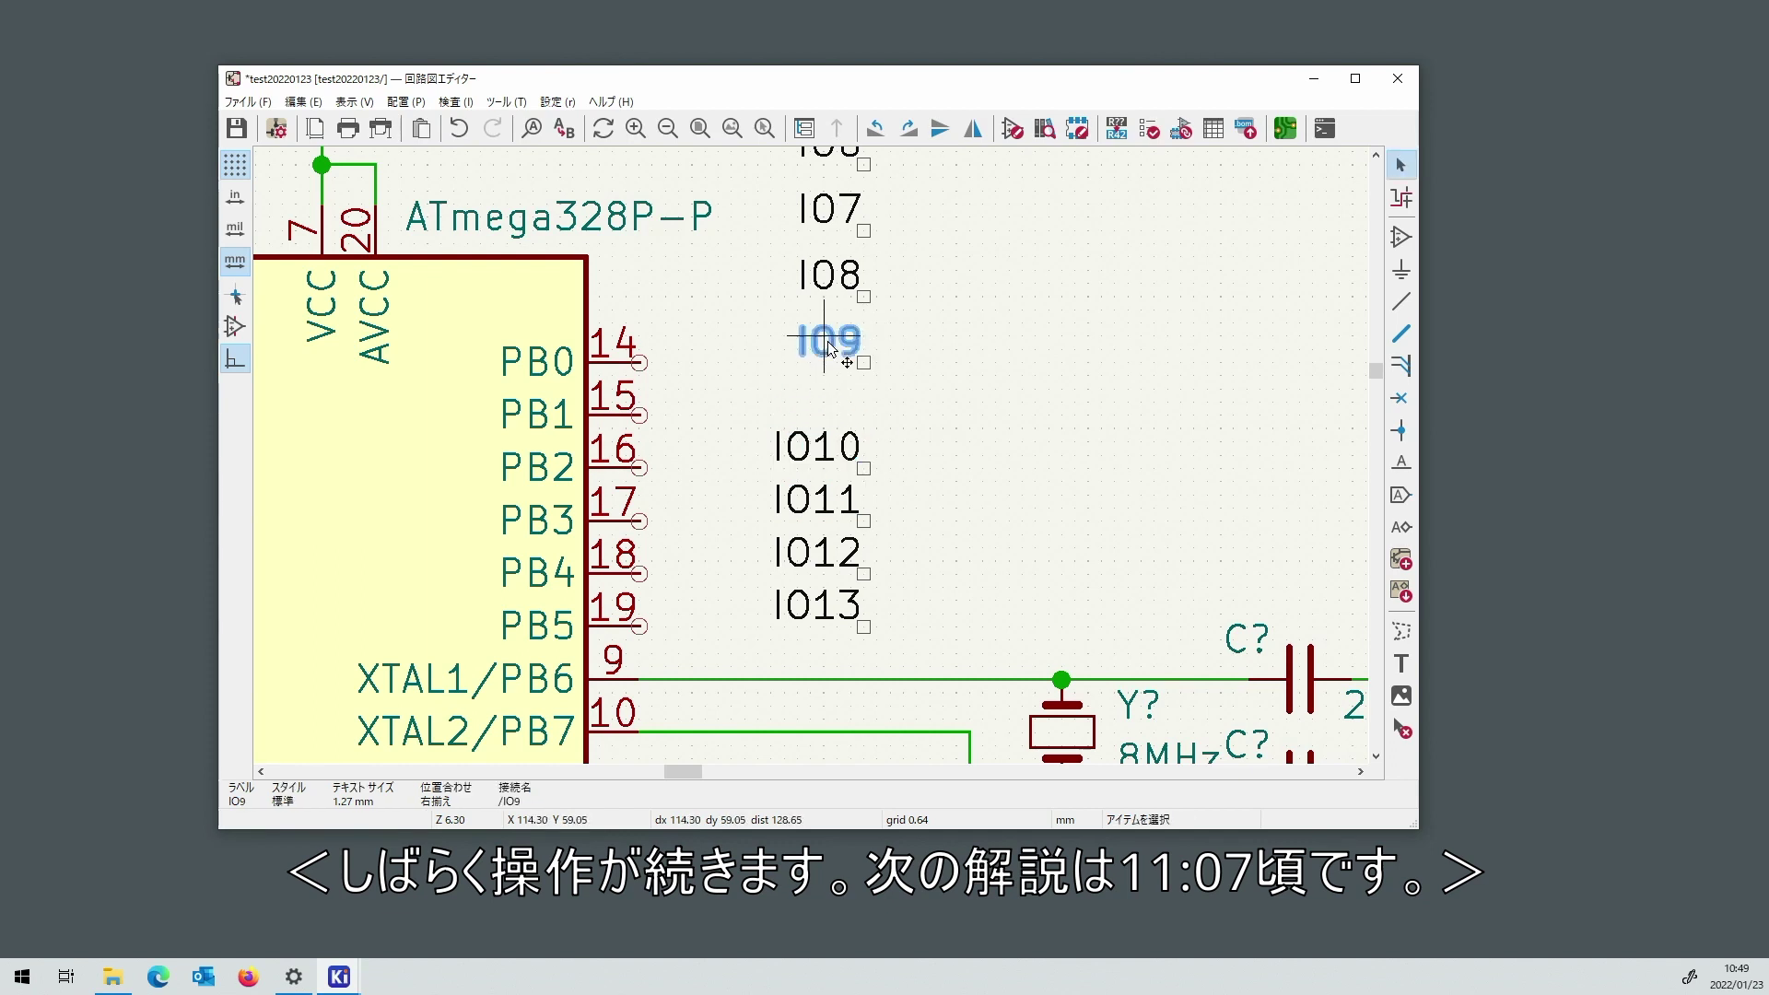
{"action": "left_click_drag", "start_coordinate": [834, 349], "coordinate": [840, 402]}
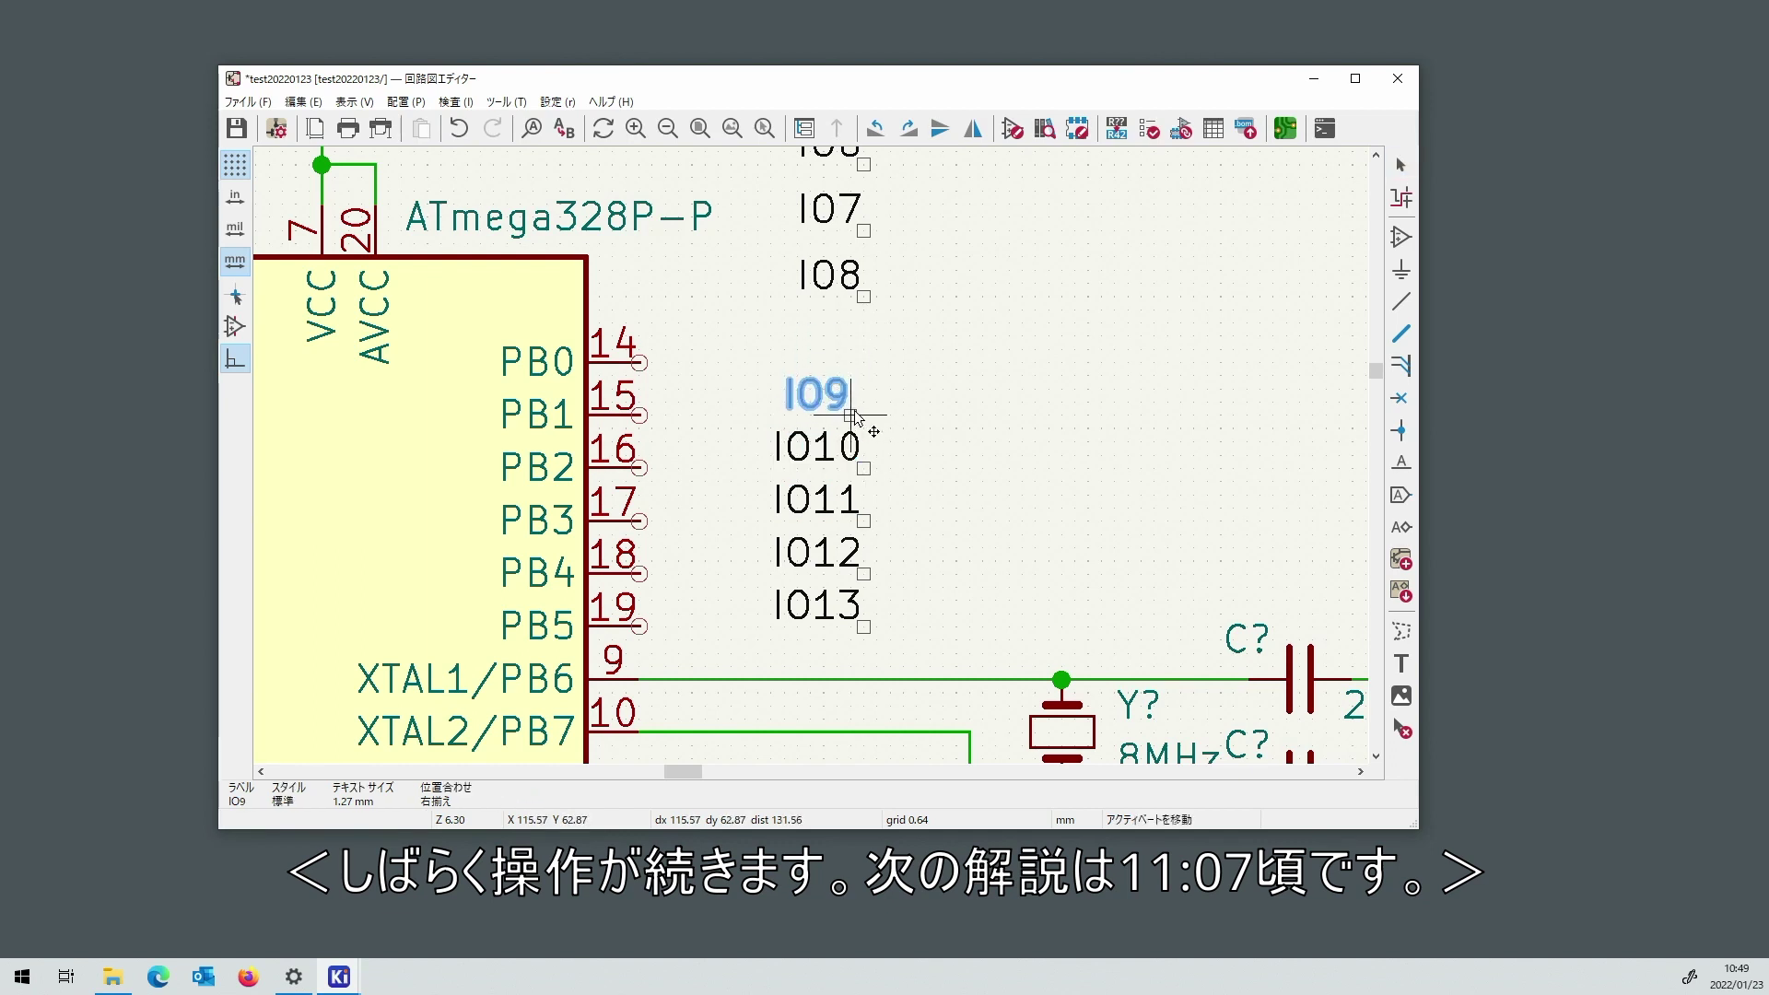
{"action": "left_click", "coordinate": [834, 276]}
{"action": "left_click_drag", "start_coordinate": [837, 277], "coordinate": [866, 367]}
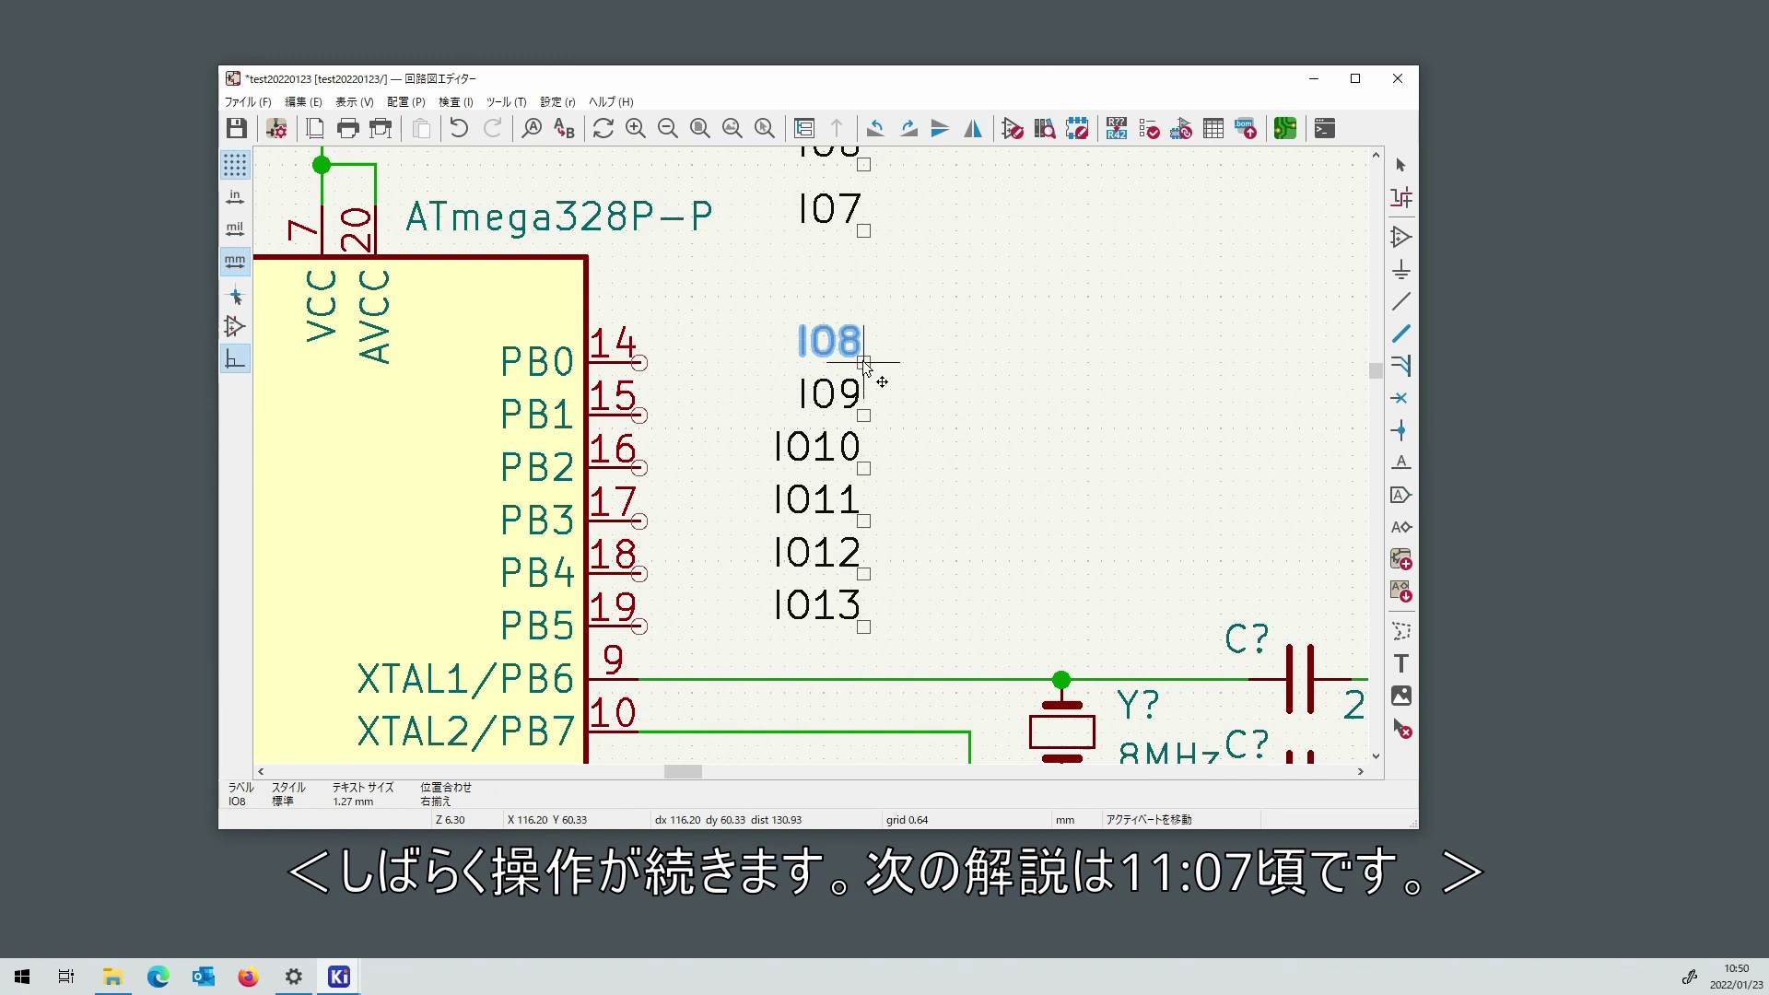
Move the copied labels IO6 and IO7 together to the free space beside pins PD6 and PD7.
{"action": "scroll", "coordinate": [889, 353], "scroll_direction": "down", "scroll_amount": 2}
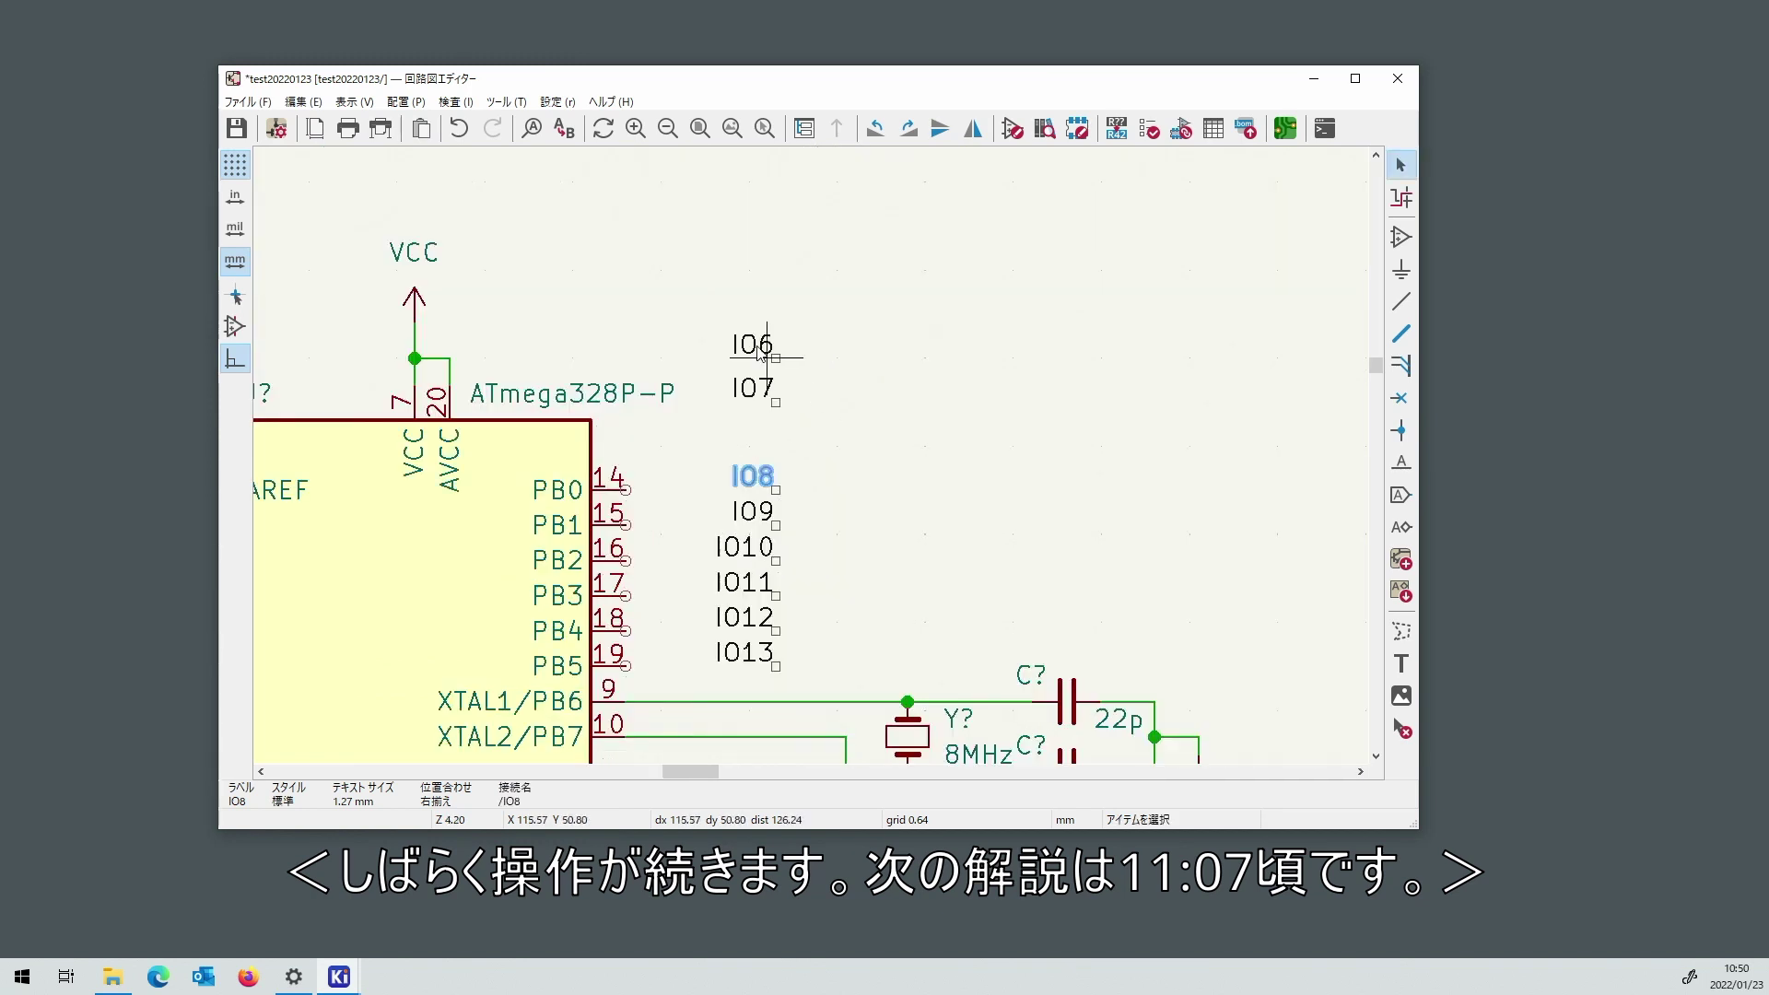
{"action": "left_click_drag", "start_coordinate": [722, 309], "coordinate": [792, 425]}
{"action": "scroll", "coordinate": [792, 426], "scroll_direction": "down", "scroll_amount": 4}
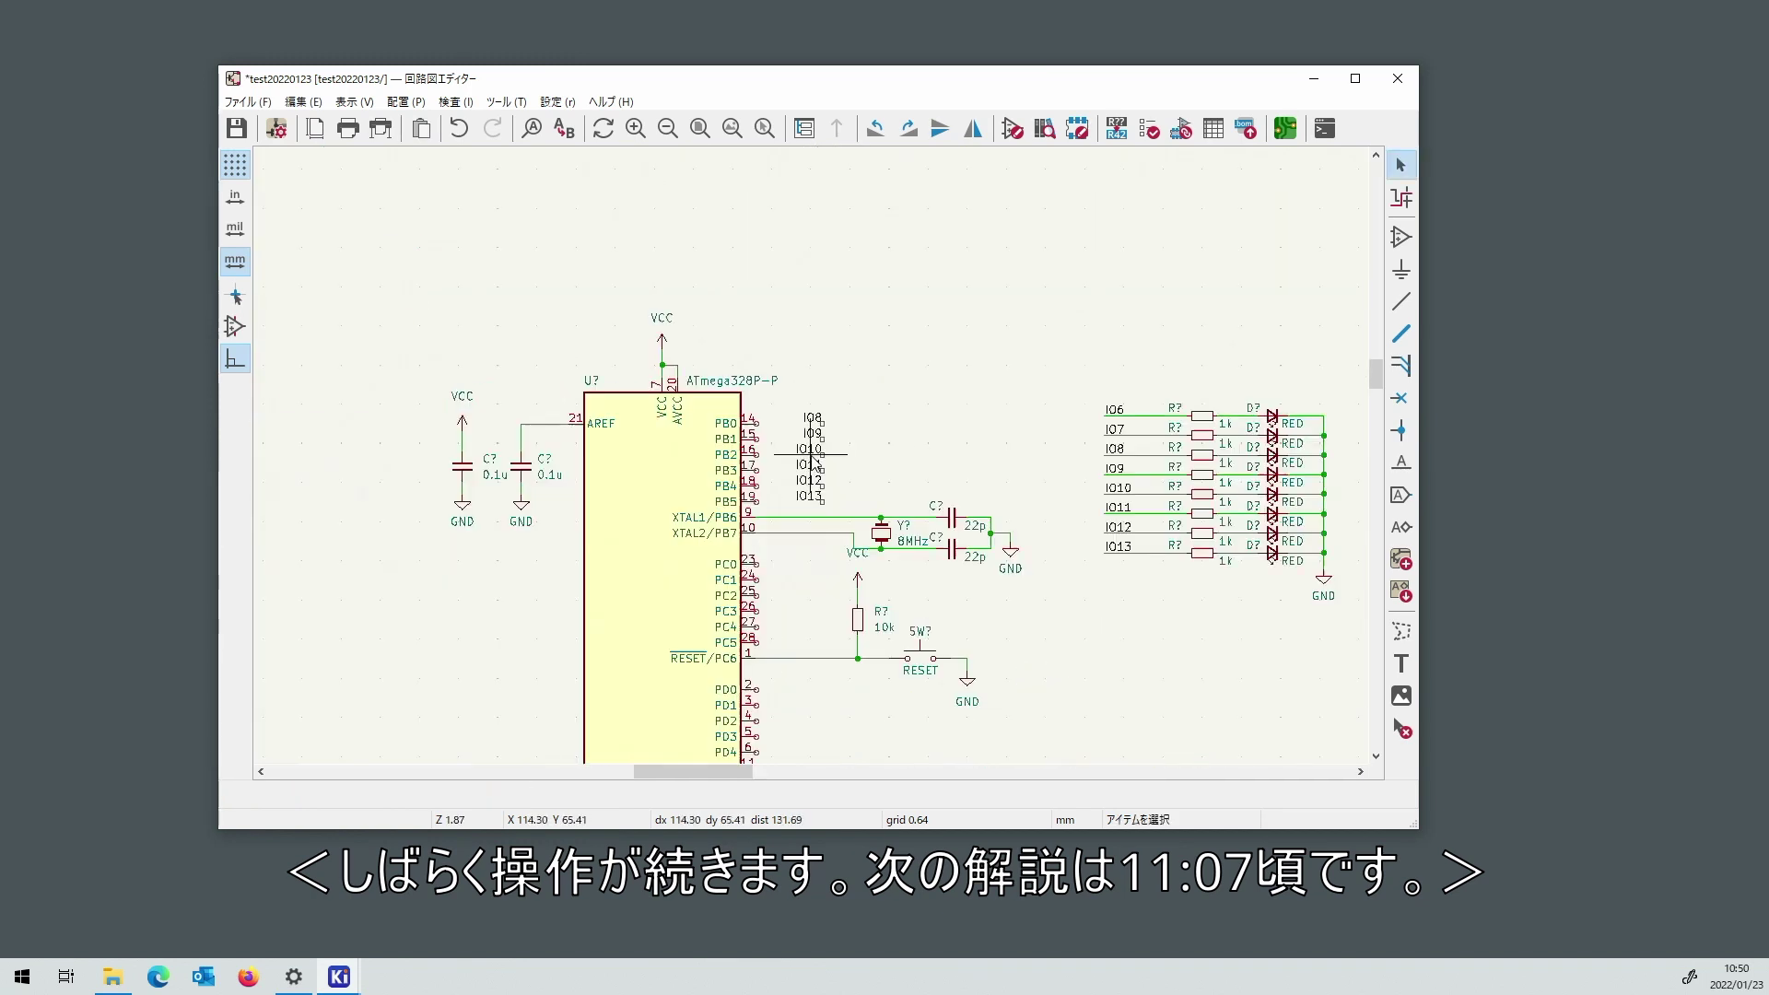
{"action": "scroll", "coordinate": [807, 479], "scroll_direction": "up", "scroll_amount": 4}
{"action": "key", "text": "m"}
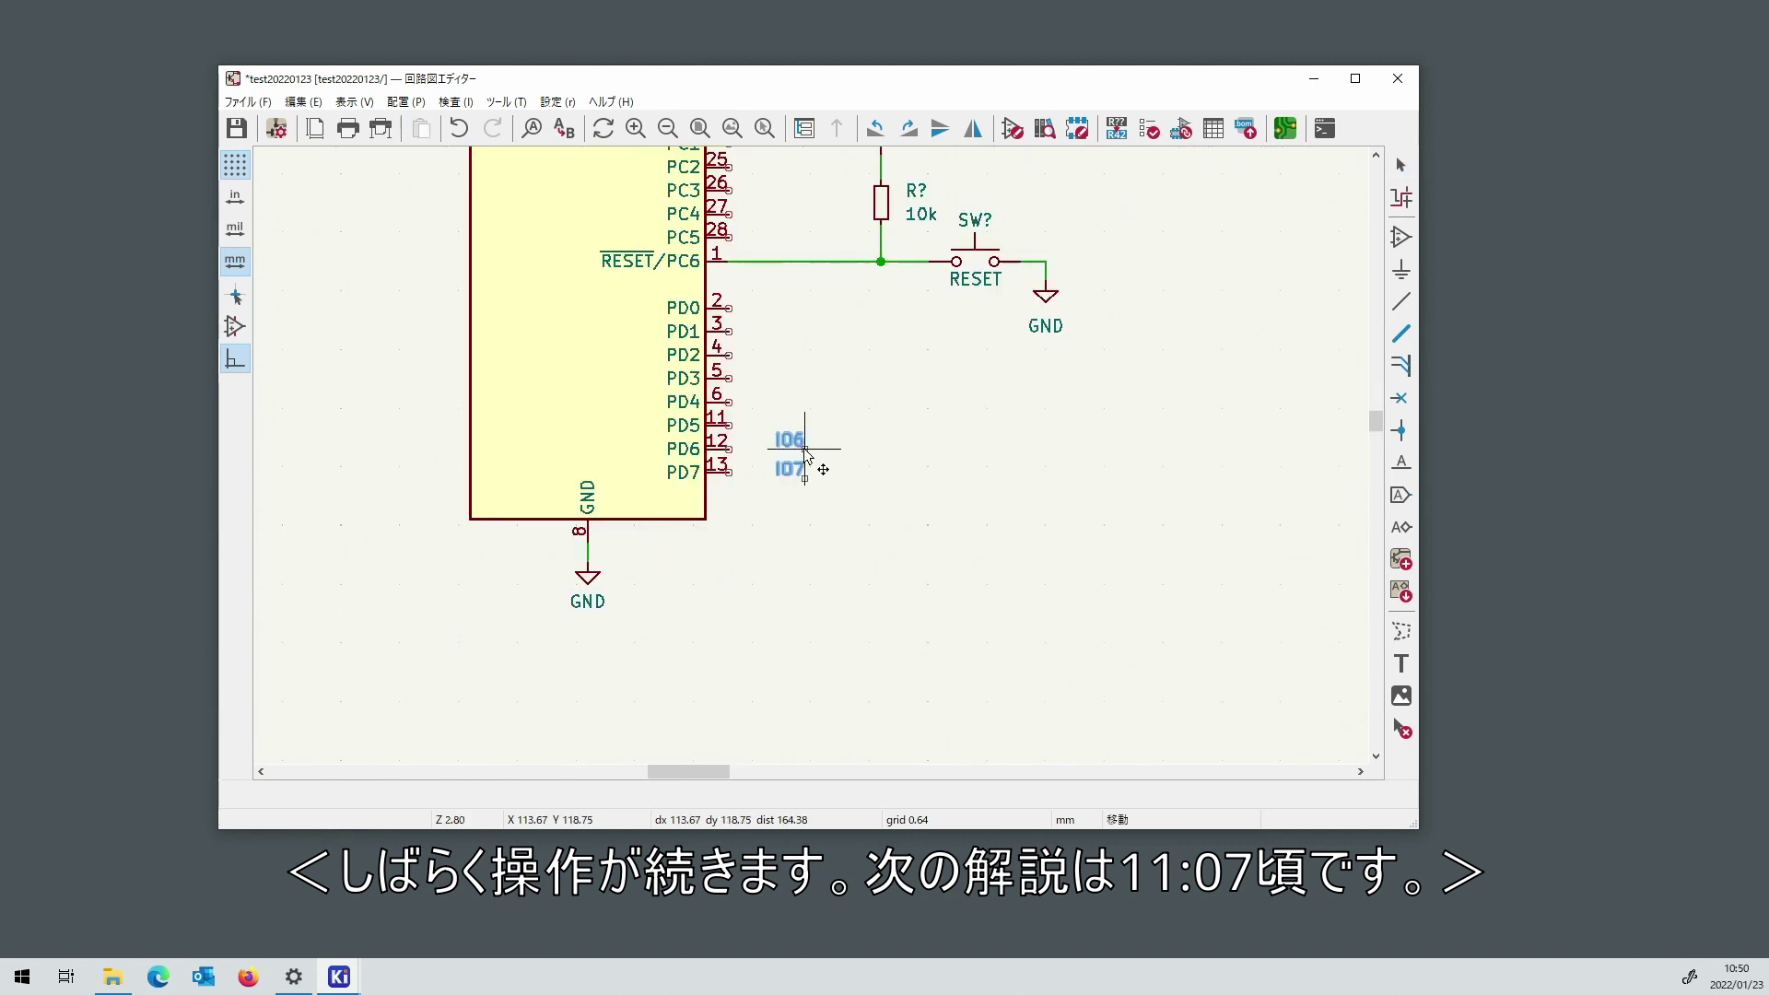
{"action": "scroll", "coordinate": [811, 455], "scroll_direction": "up", "scroll_amount": 2}
{"action": "scroll", "coordinate": [811, 455], "scroll_direction": "down", "scroll_amount": 4}
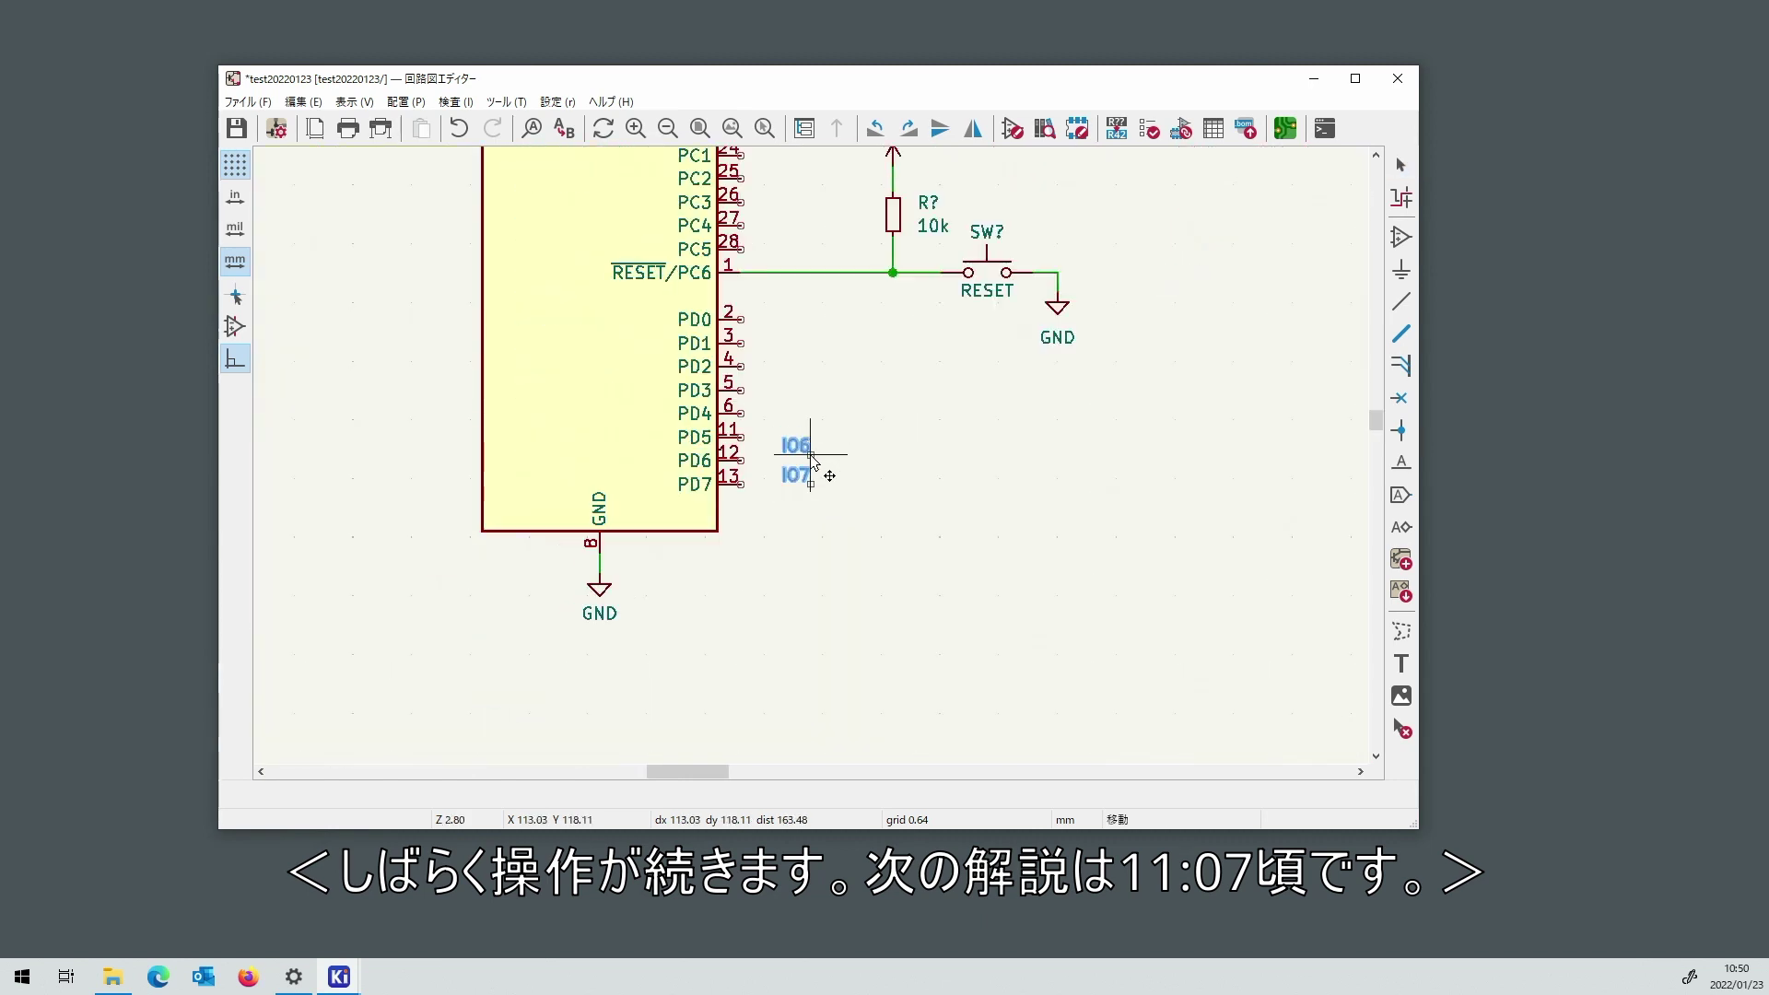
{"action": "left_click", "coordinate": [831, 455]}
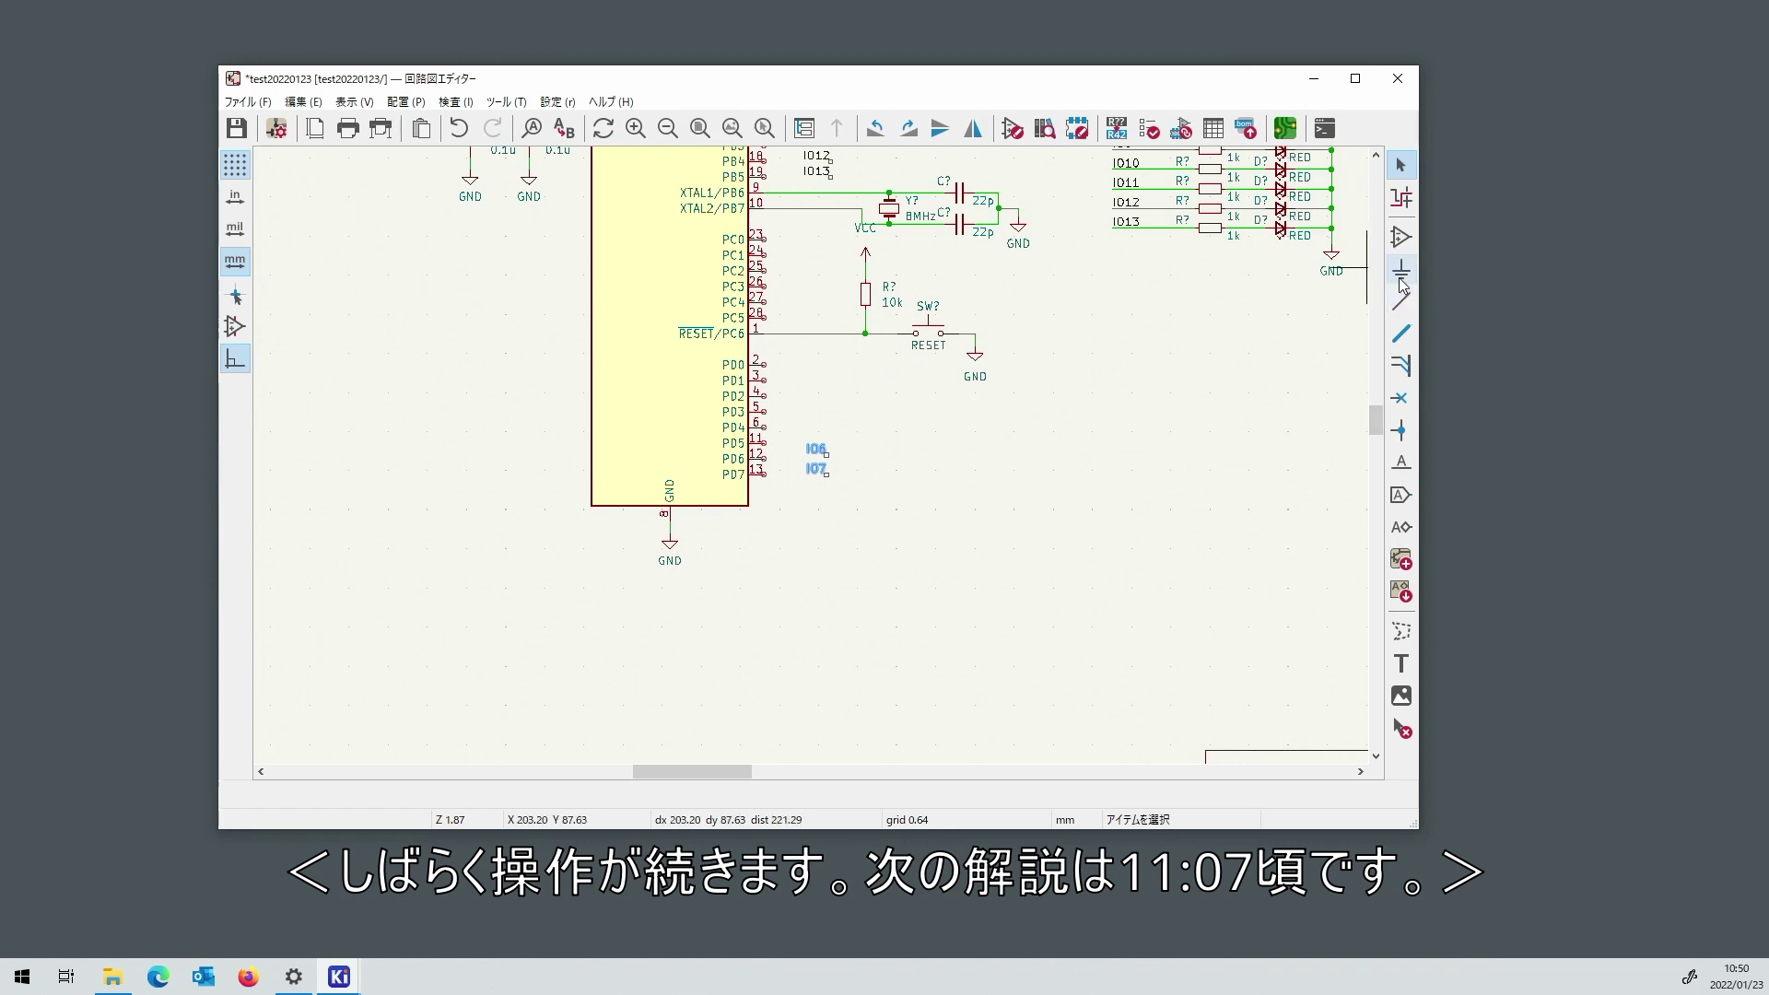
Duplicate the reset circuit's 10k resistor and place the copy in the empty area below the LED rows.
{"action": "scroll", "coordinate": [1322, 287], "scroll_direction": "down", "scroll_amount": 2}
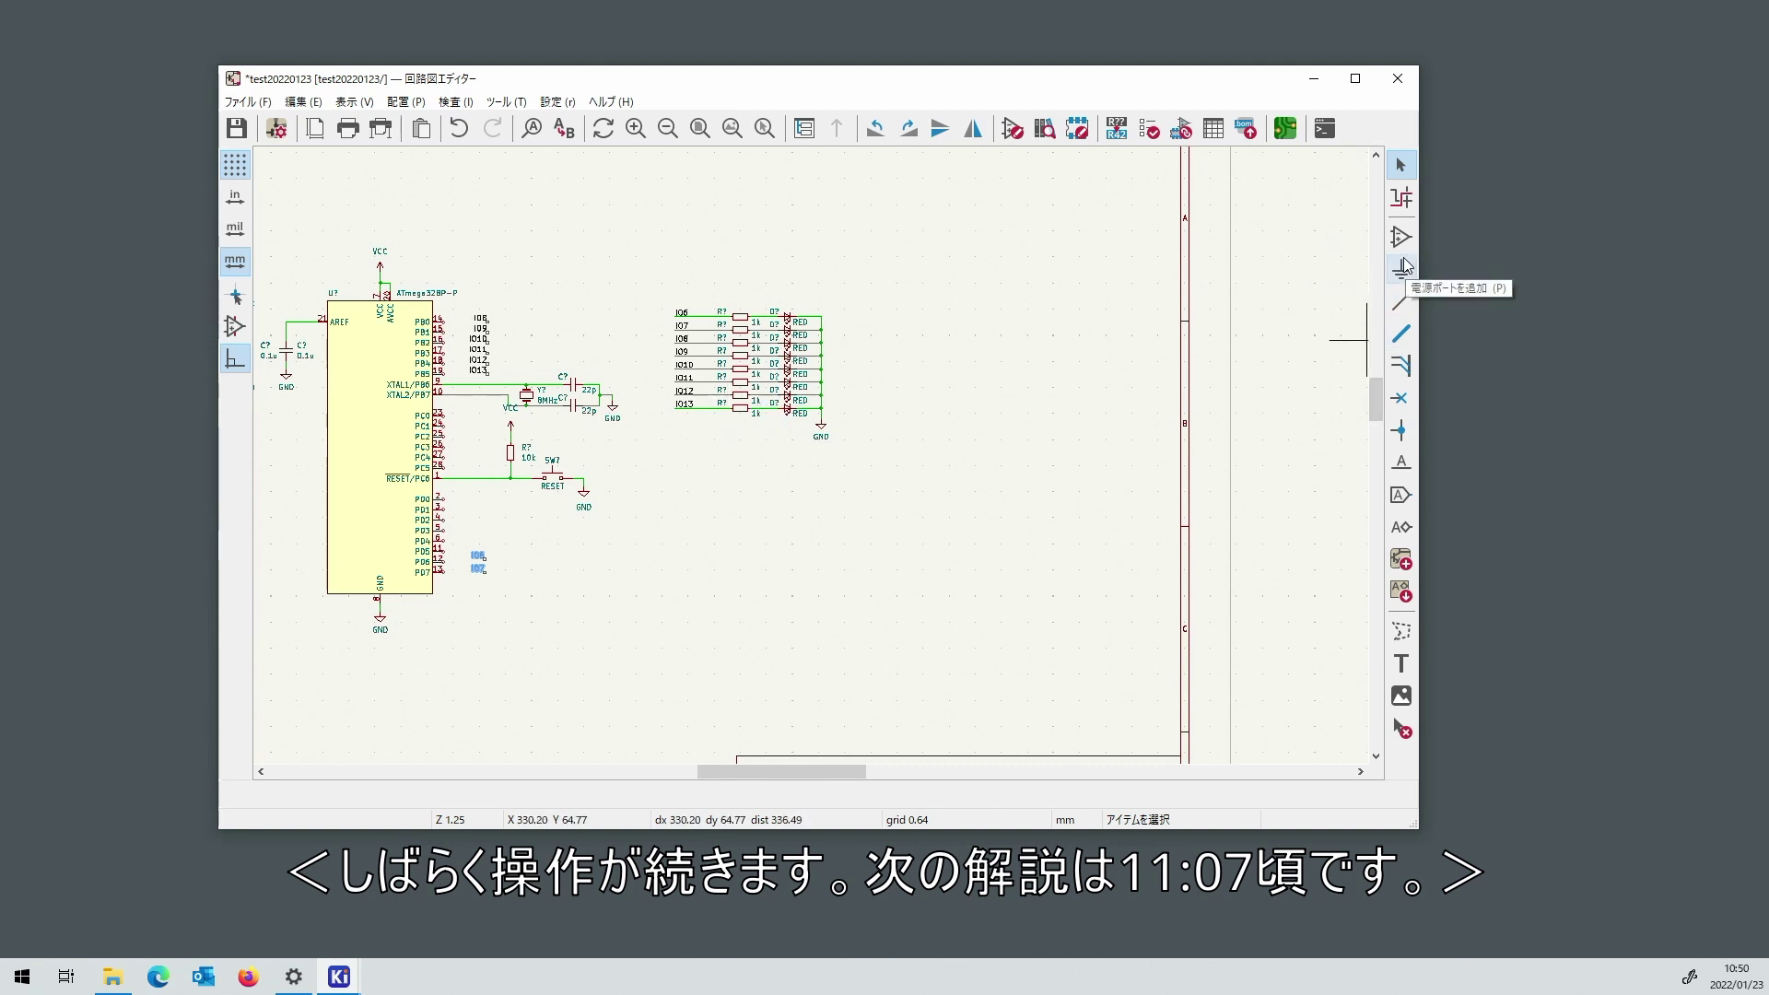
{"action": "scroll", "coordinate": [510, 452], "scroll_direction": "up", "scroll_amount": 5}
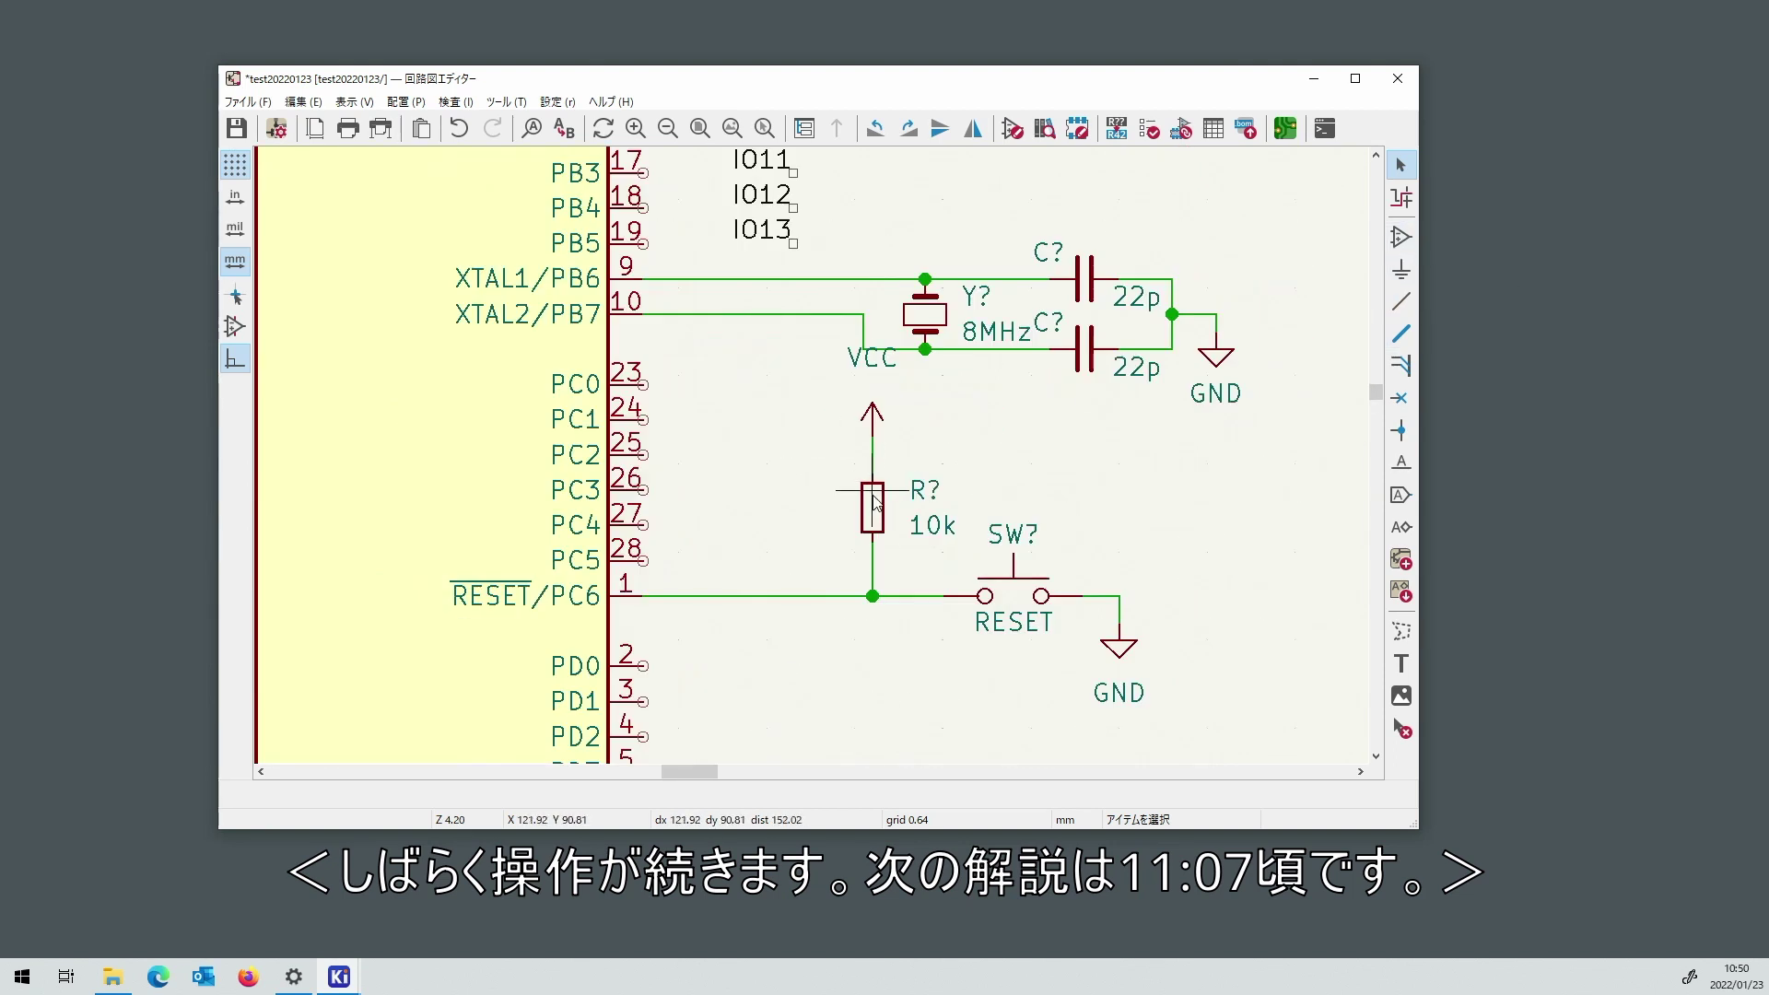
{"action": "left_click", "coordinate": [867, 502]}
{"action": "key", "text": "ctrl+d"}
{"action": "scroll", "coordinate": [919, 495], "scroll_direction": "down", "scroll_amount": 5}
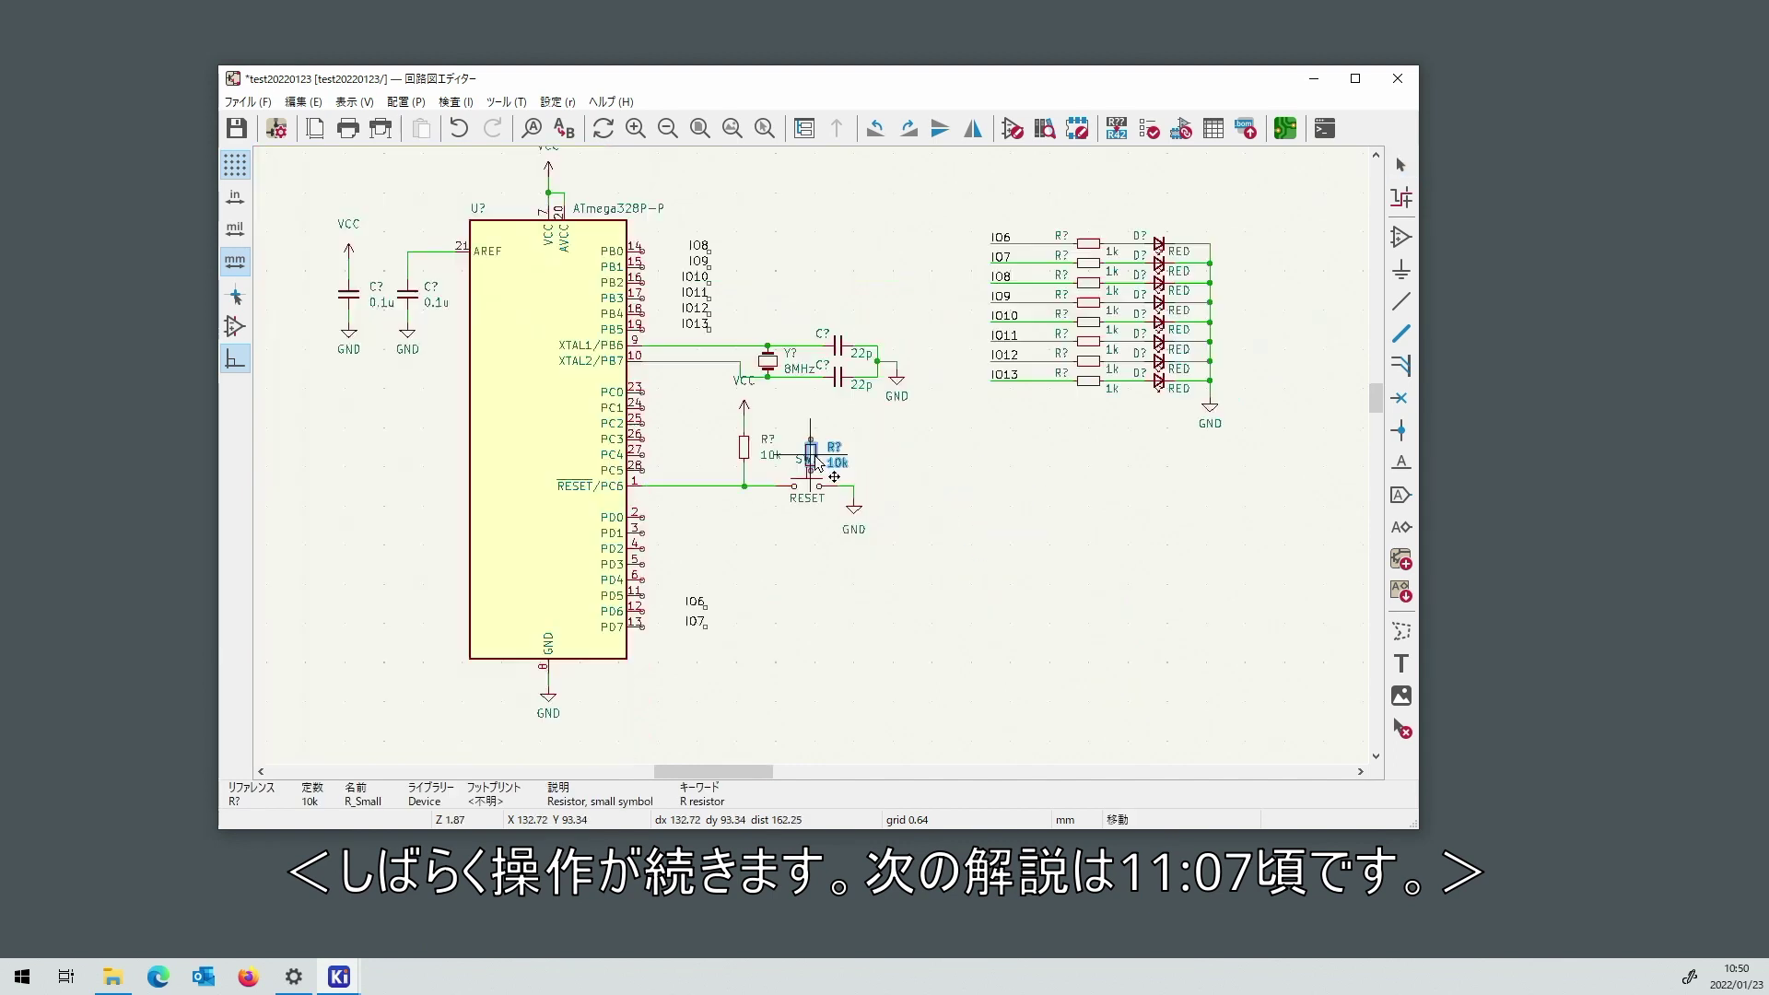
{"action": "scroll", "coordinate": [834, 419], "scroll_direction": "up", "scroll_amount": 3}
{"action": "left_click", "coordinate": [810, 458]}
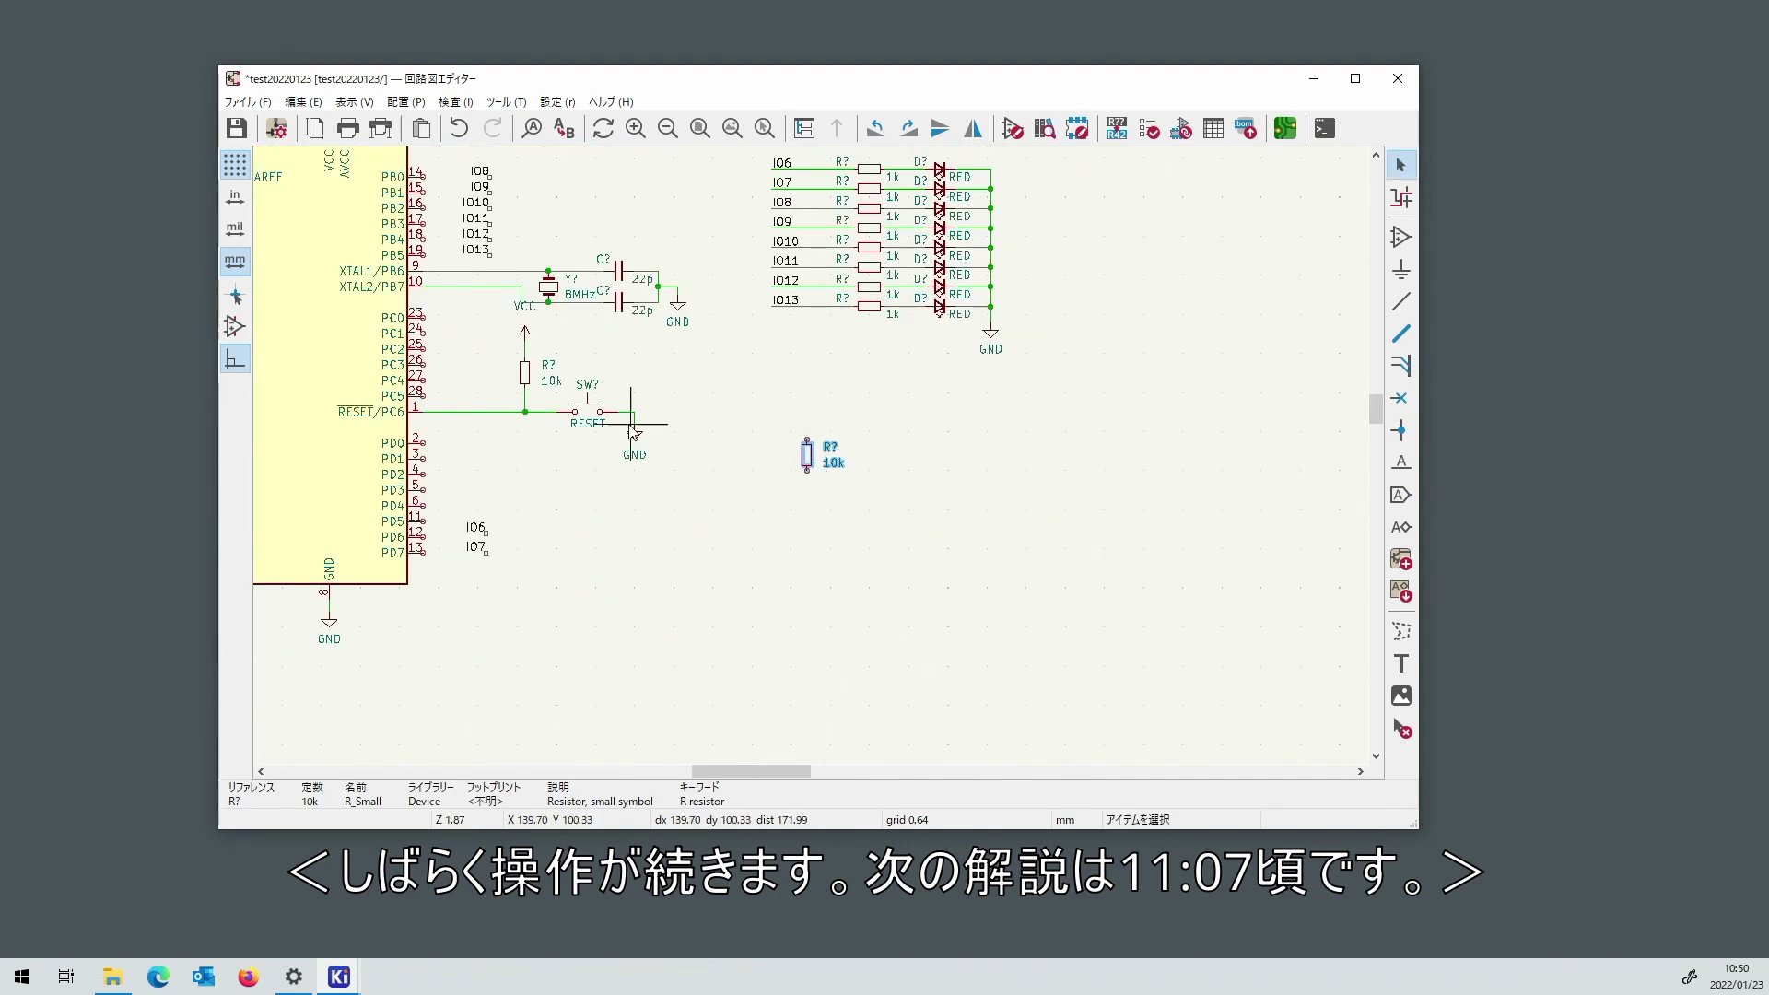
Duplicate the RESET push button next to the new 10k resistor and set the copy's value to SW2.
{"action": "left_click", "coordinate": [587, 416]}
{"action": "key", "text": "ctrl+d"}
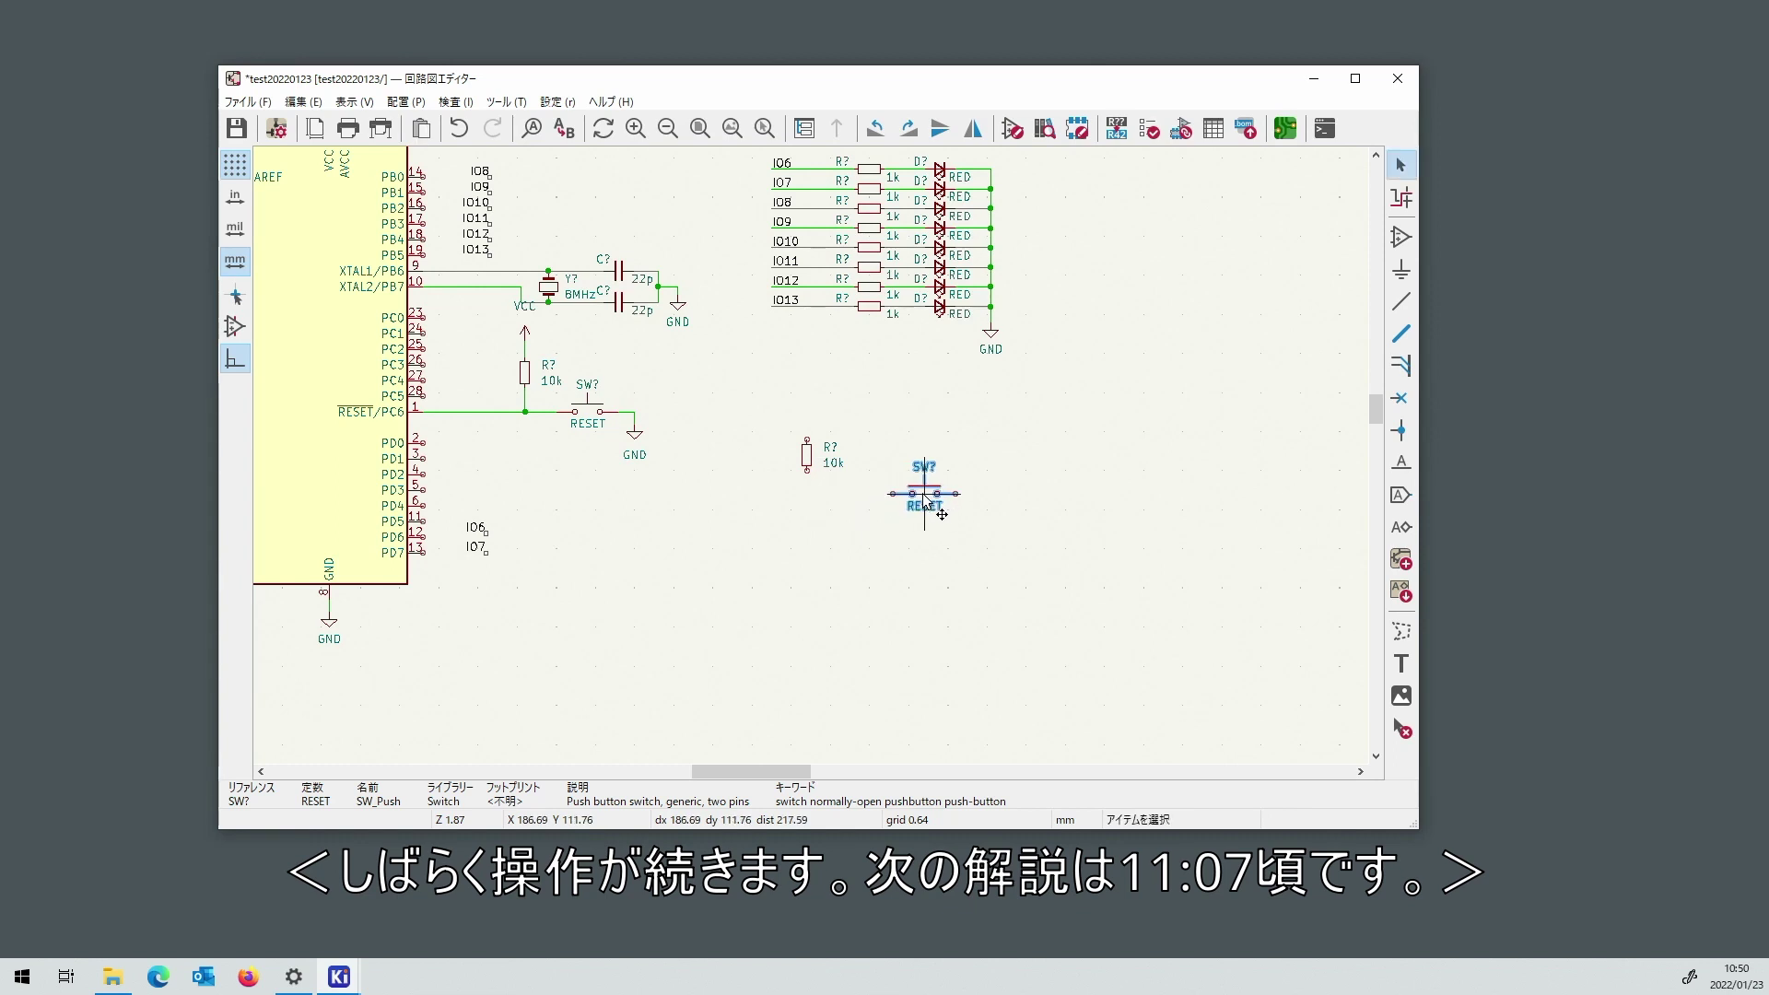
{"action": "left_click", "coordinate": [927, 515]}
{"action": "type", "text": "vS"}
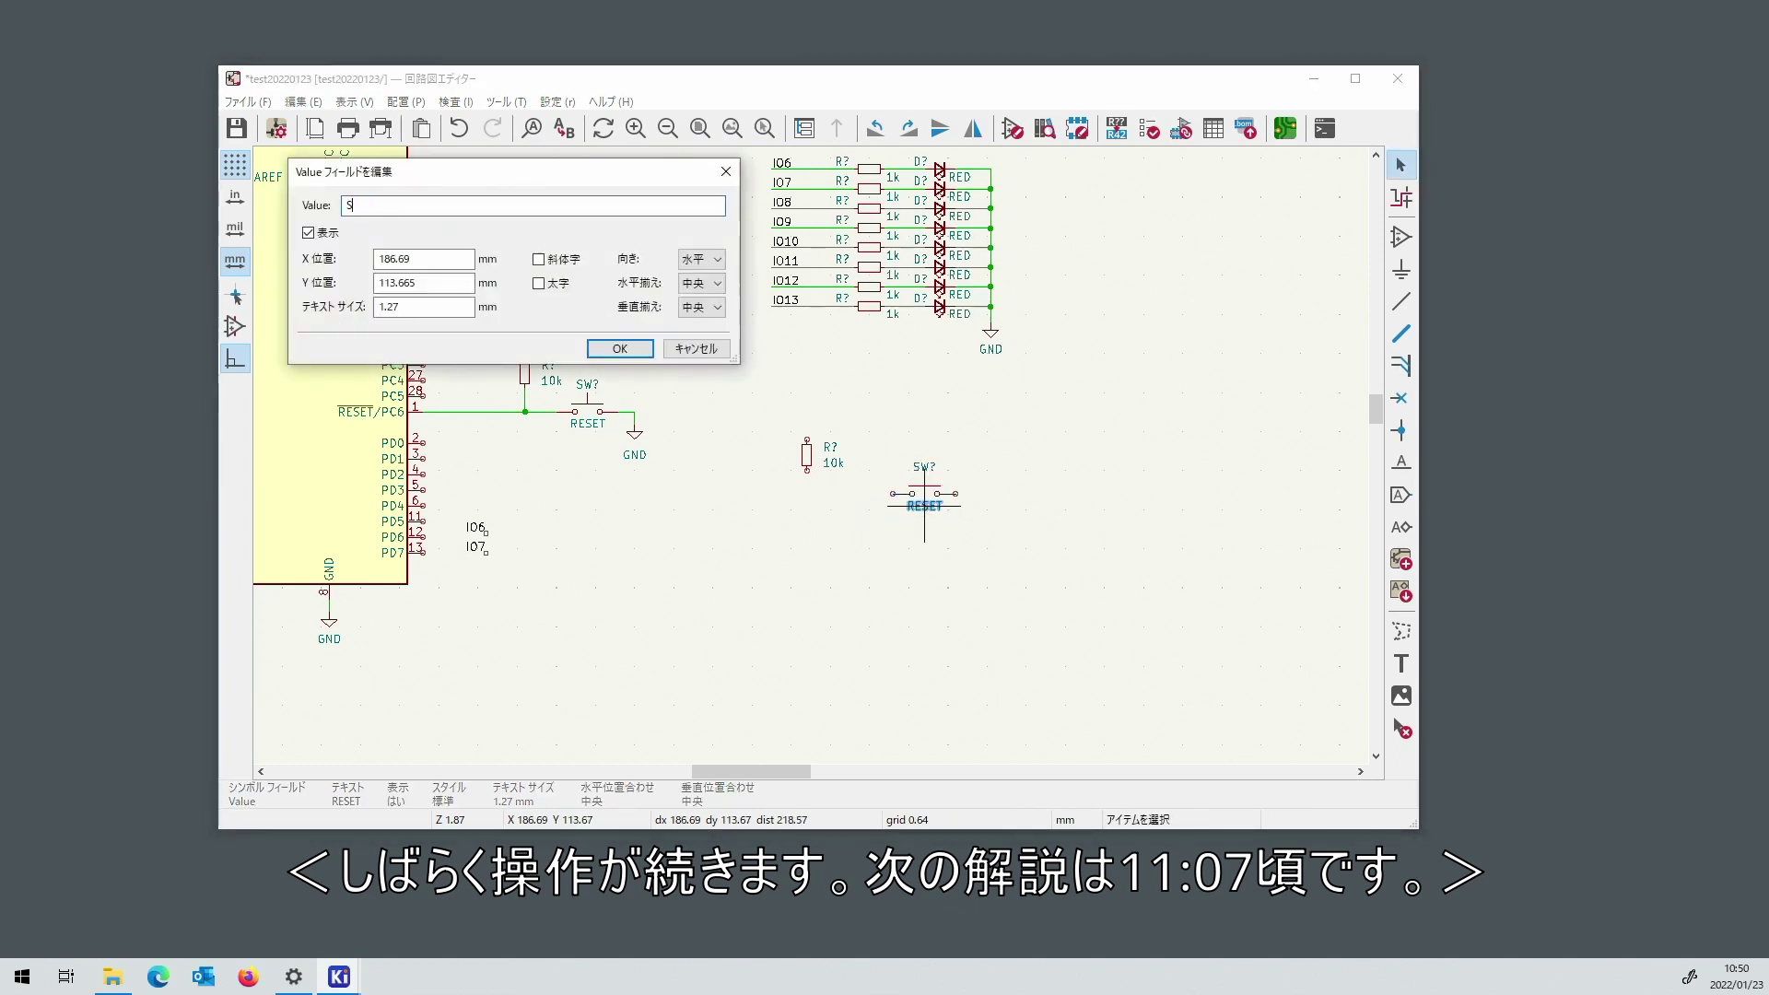
{"action": "type", "text": "W2"}
{"action": "key", "text": "Return"}
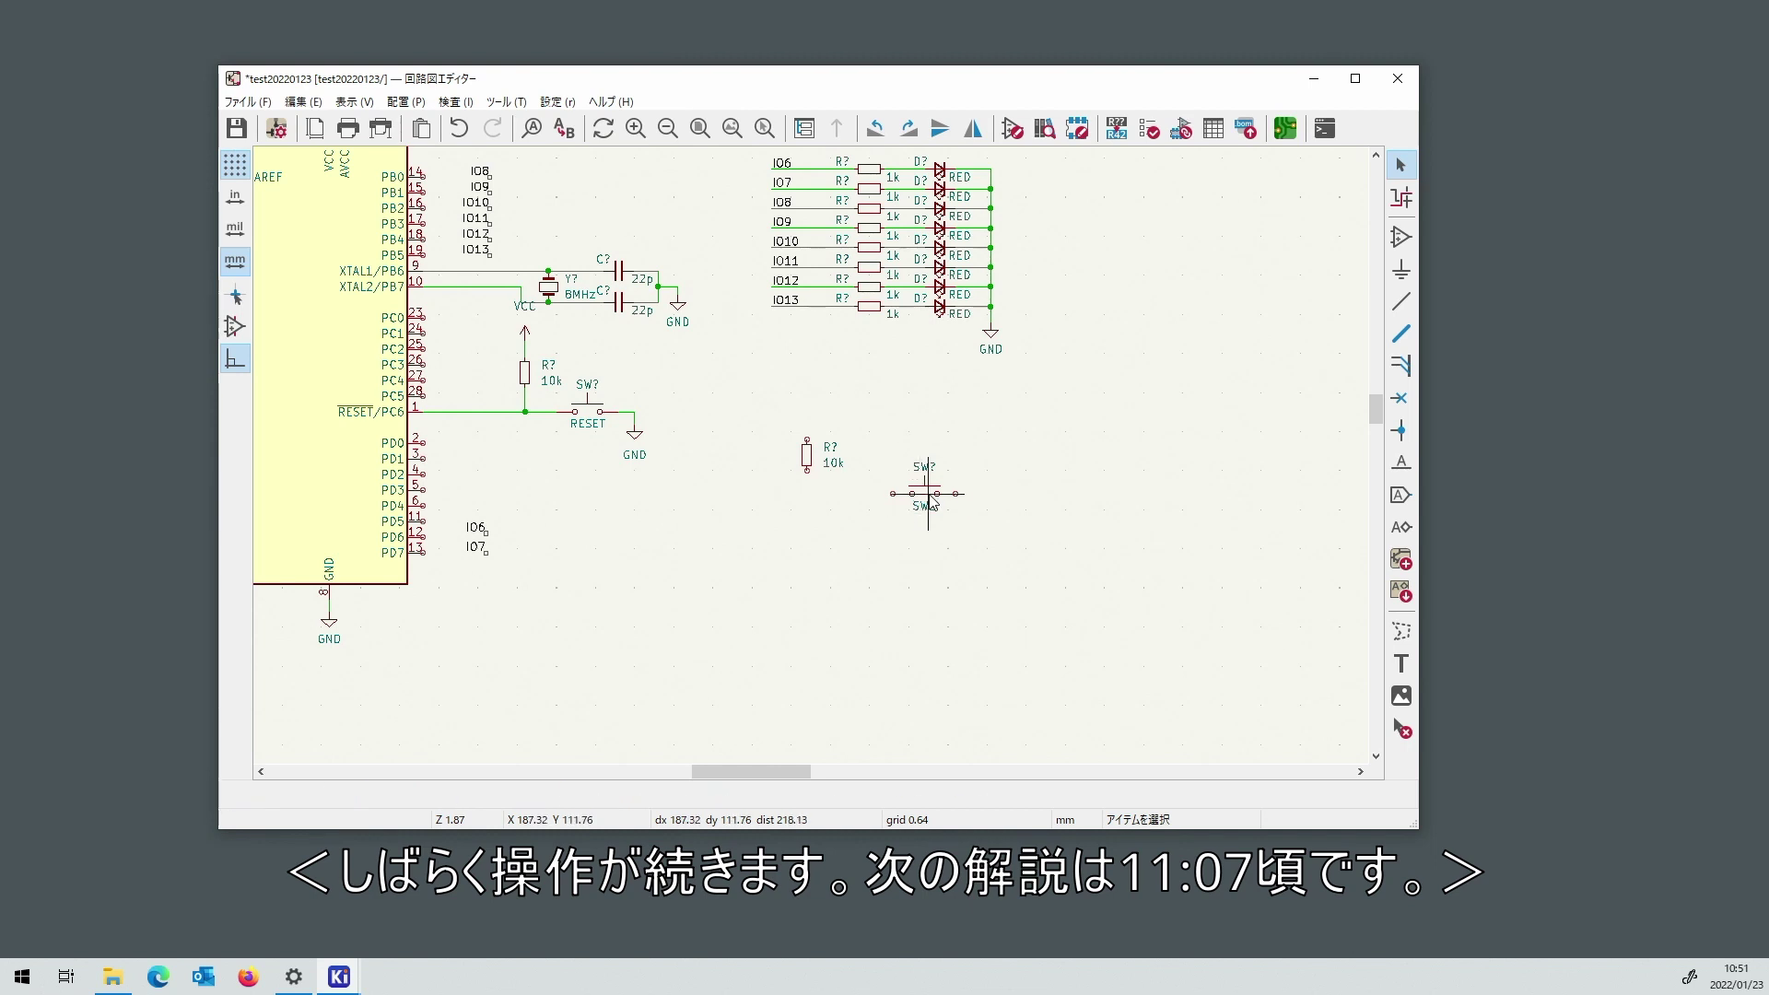
Duplicate the SW2 push button and place the copy directly below it.
{"action": "left_click", "coordinate": [929, 498]}
{"action": "key", "text": "ctrl+d"}
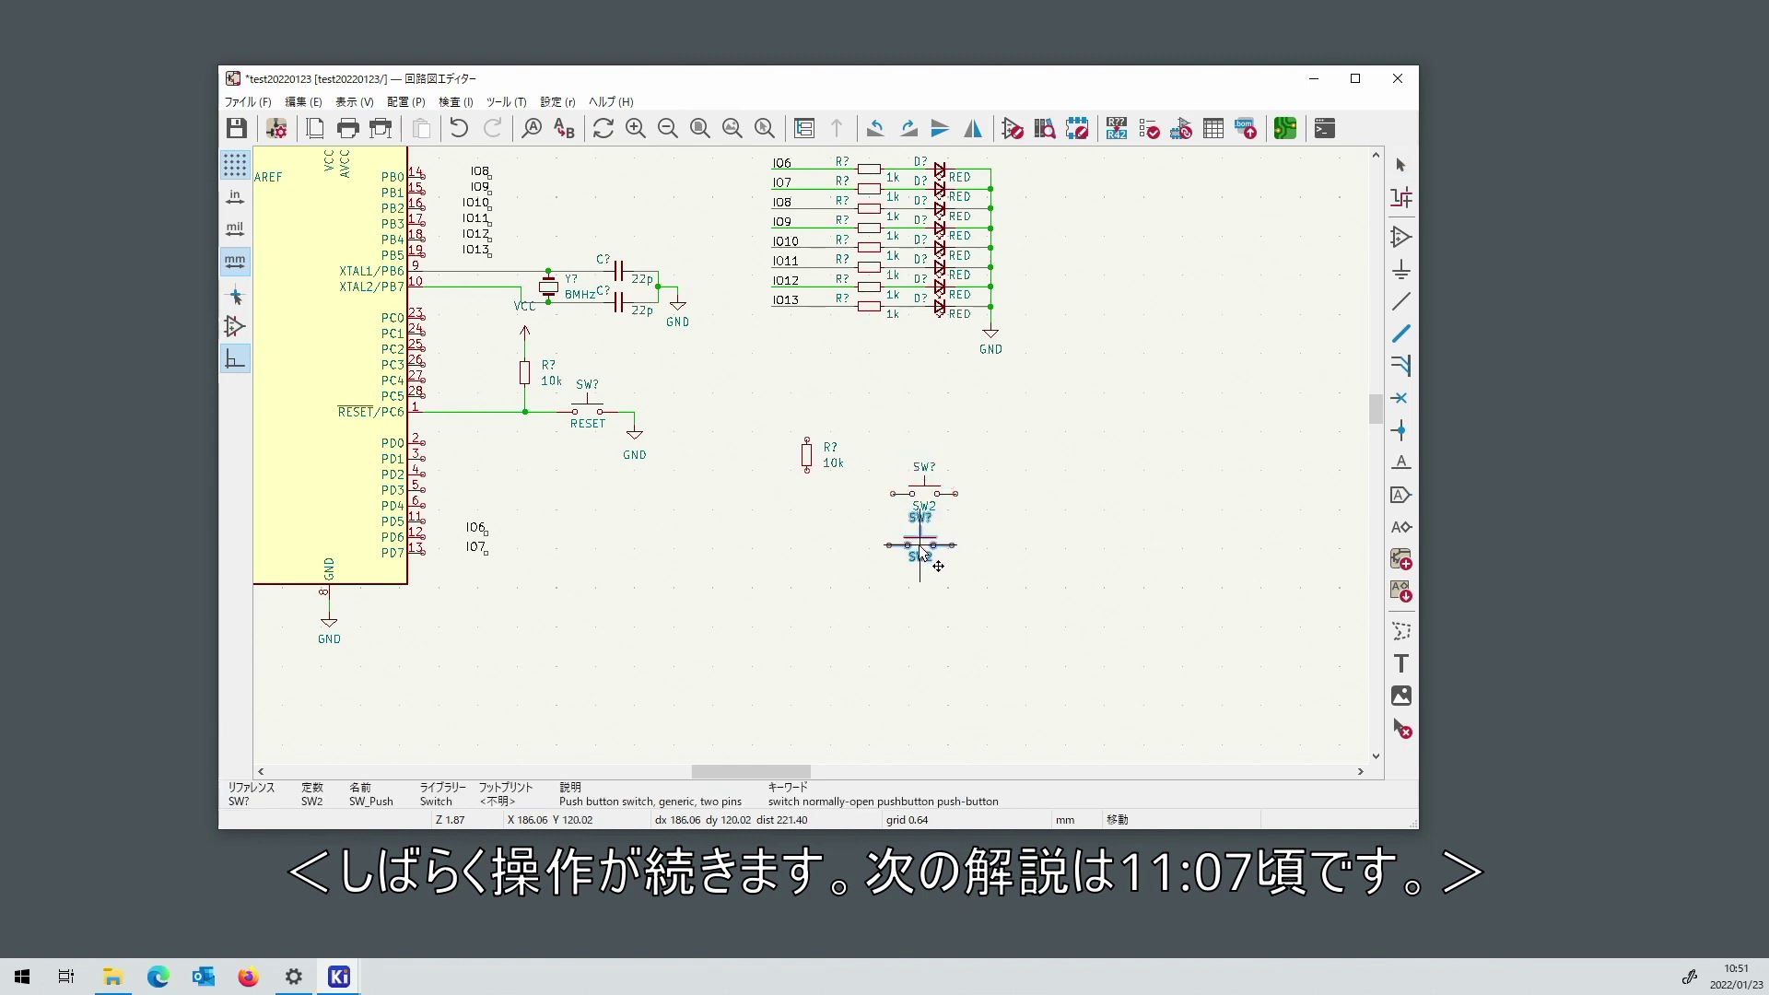
{"action": "left_click", "coordinate": [924, 539]}
Move the upper SW2 button's reference above its left terminal and its value below its right terminal.
{"action": "scroll", "coordinate": [924, 534], "scroll_direction": "up", "scroll_amount": 5}
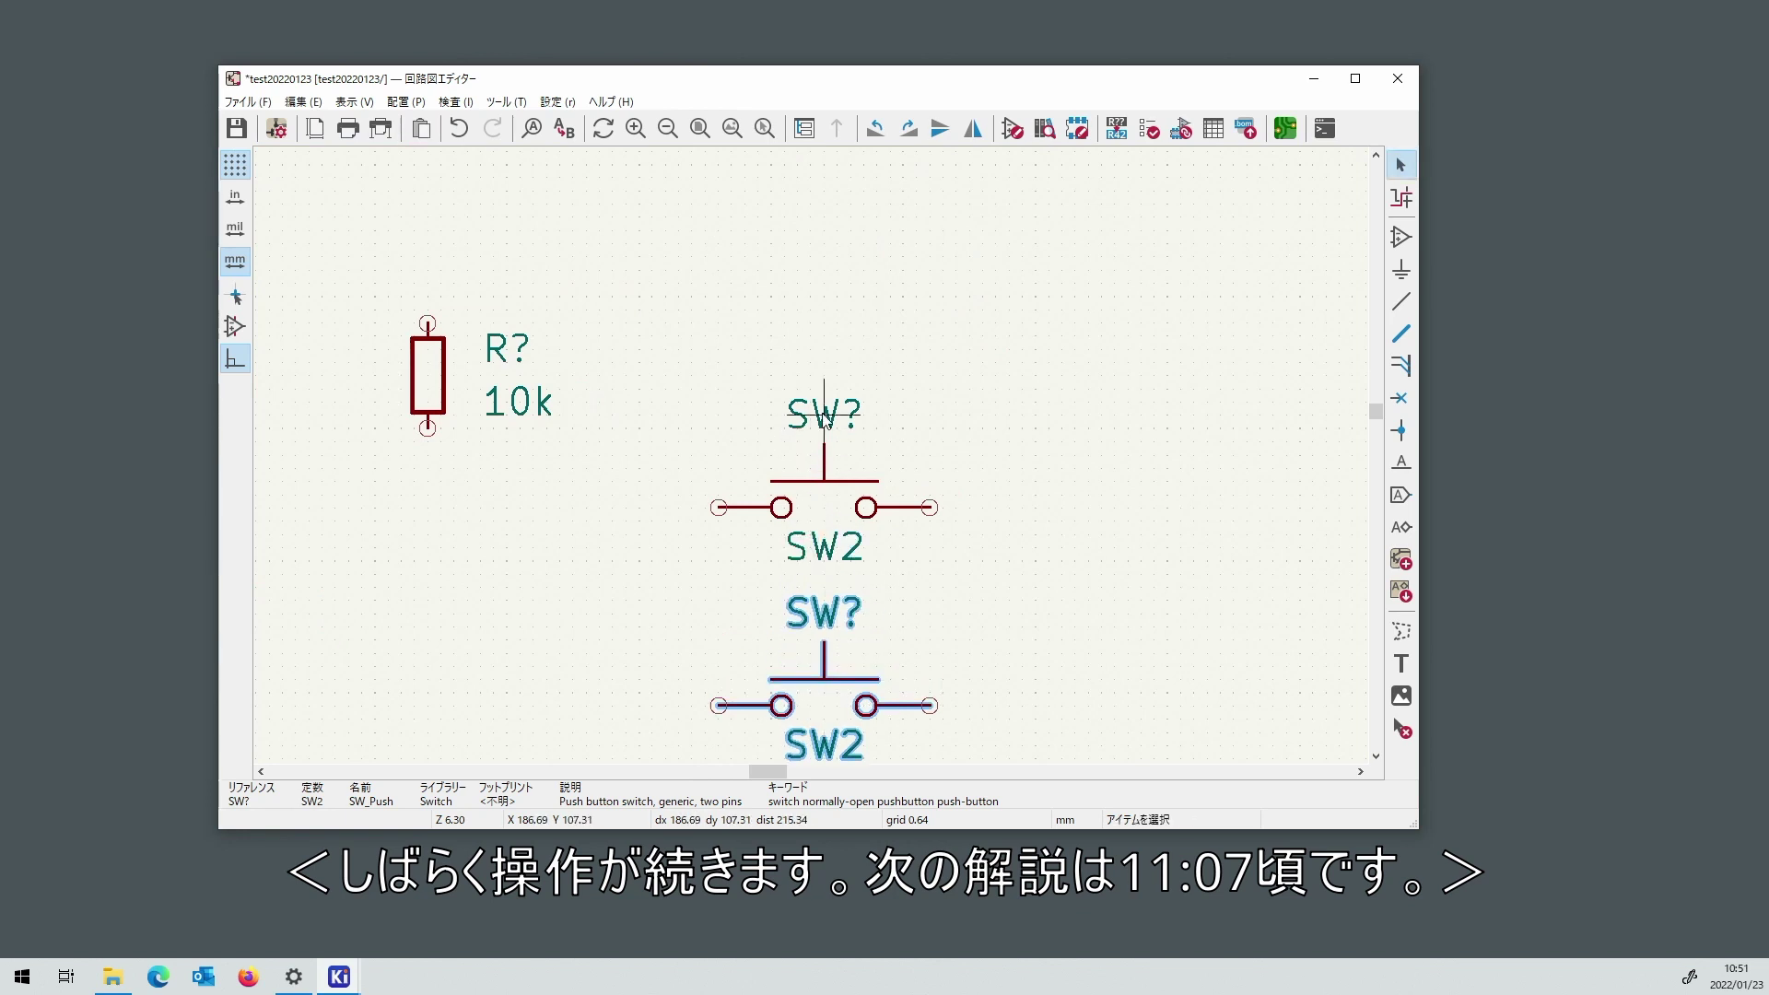
{"action": "left_click_drag", "start_coordinate": [826, 419], "coordinate": [713, 460]}
{"action": "scroll", "coordinate": [612, 573], "scroll_direction": "up", "scroll_amount": 2}
{"action": "left_click", "coordinate": [940, 547]}
{"action": "left_click_drag", "start_coordinate": [940, 547], "coordinate": [1096, 548]}
Move the lower SW2 button's reference above its left terminal and its value below its right terminal.
{"action": "scroll", "coordinate": [1079, 565], "scroll_direction": "down", "scroll_amount": 2}
{"action": "left_click", "coordinate": [807, 416]}
{"action": "left_click_drag", "start_coordinate": [807, 416], "coordinate": [711, 474]}
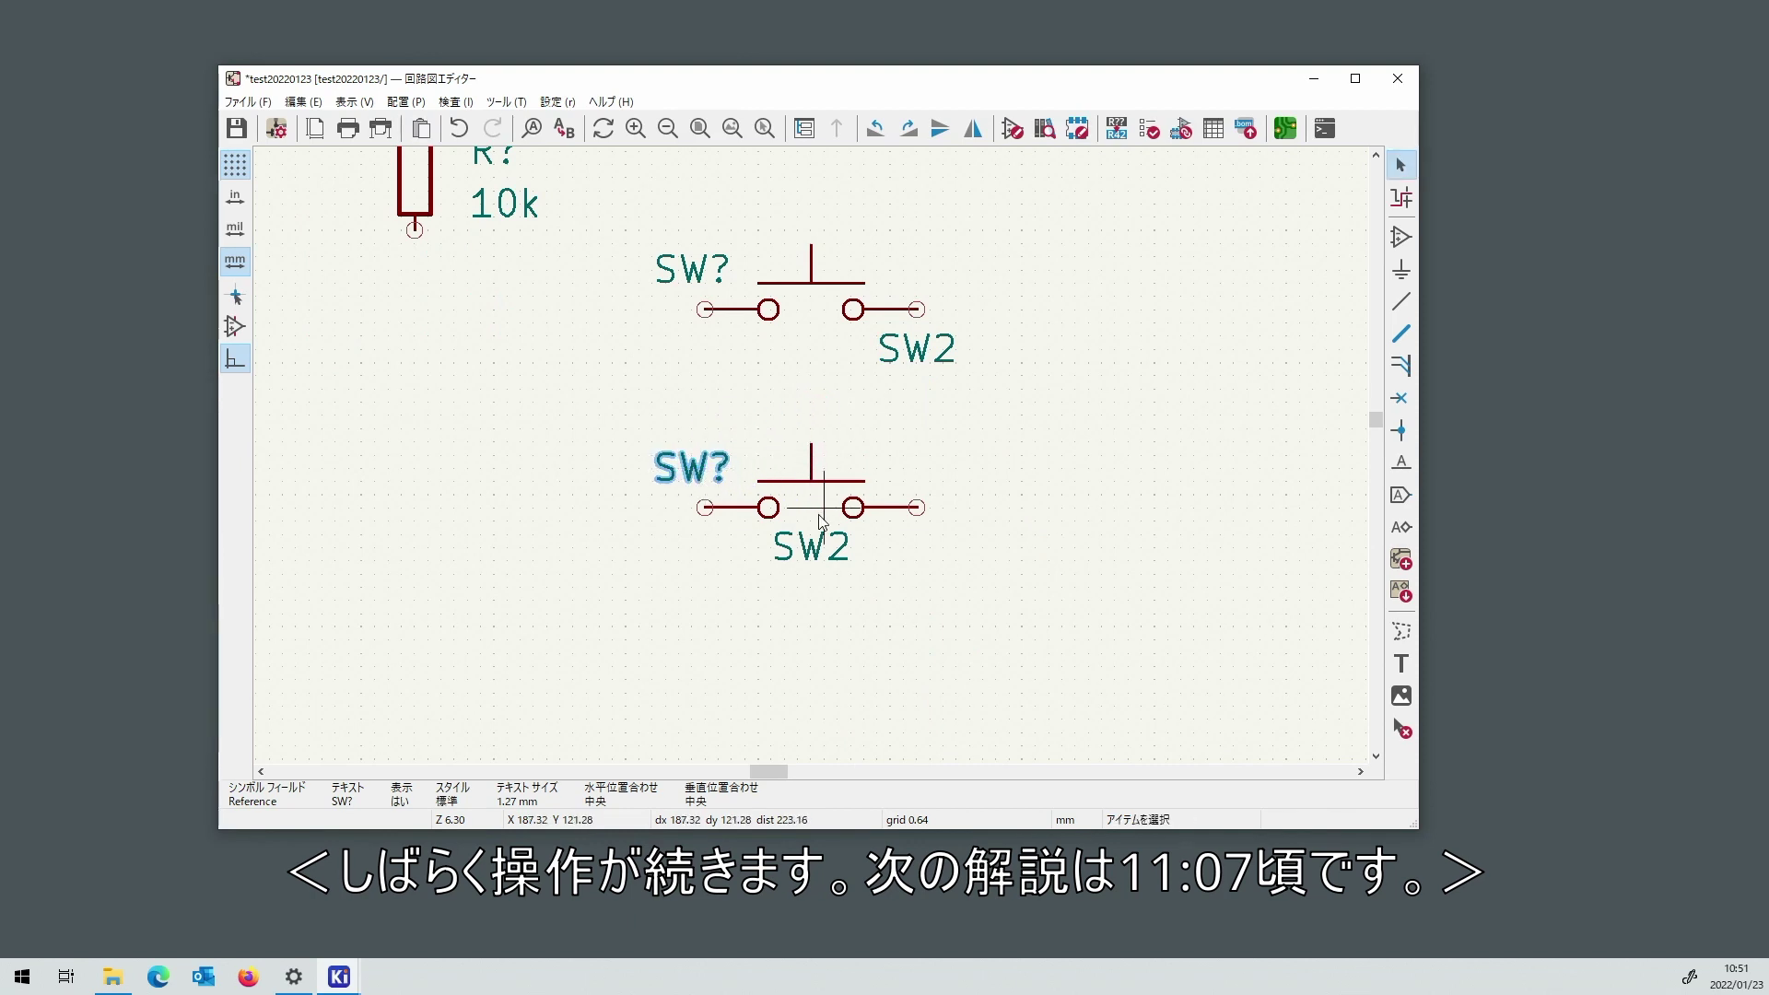
{"action": "left_click", "coordinate": [852, 543]}
{"action": "left_click_drag", "start_coordinate": [857, 550], "coordinate": [915, 550]}
Move the lower SW2 button closer to the upper one and place a duplicate below it at the same spacing.
{"action": "left_click_drag", "start_coordinate": [811, 506], "coordinate": [814, 448]}
{"action": "key", "text": "ctrl+d"}
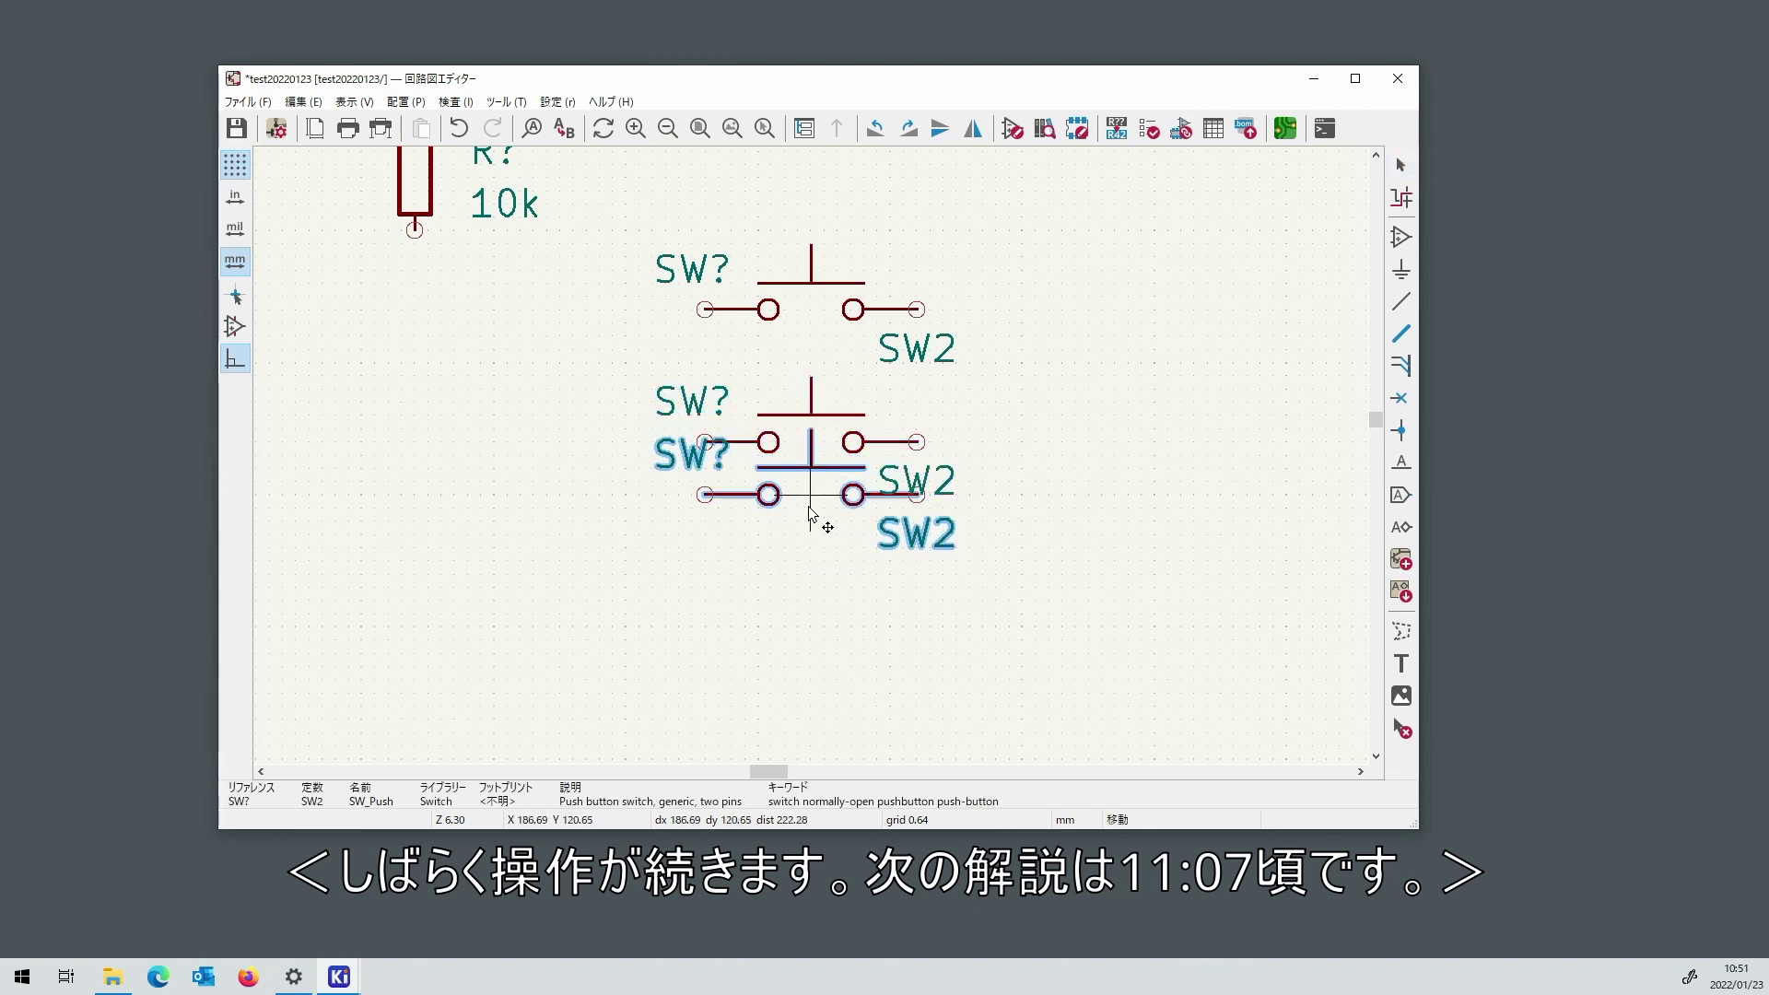
{"action": "left_click", "coordinate": [808, 575]}
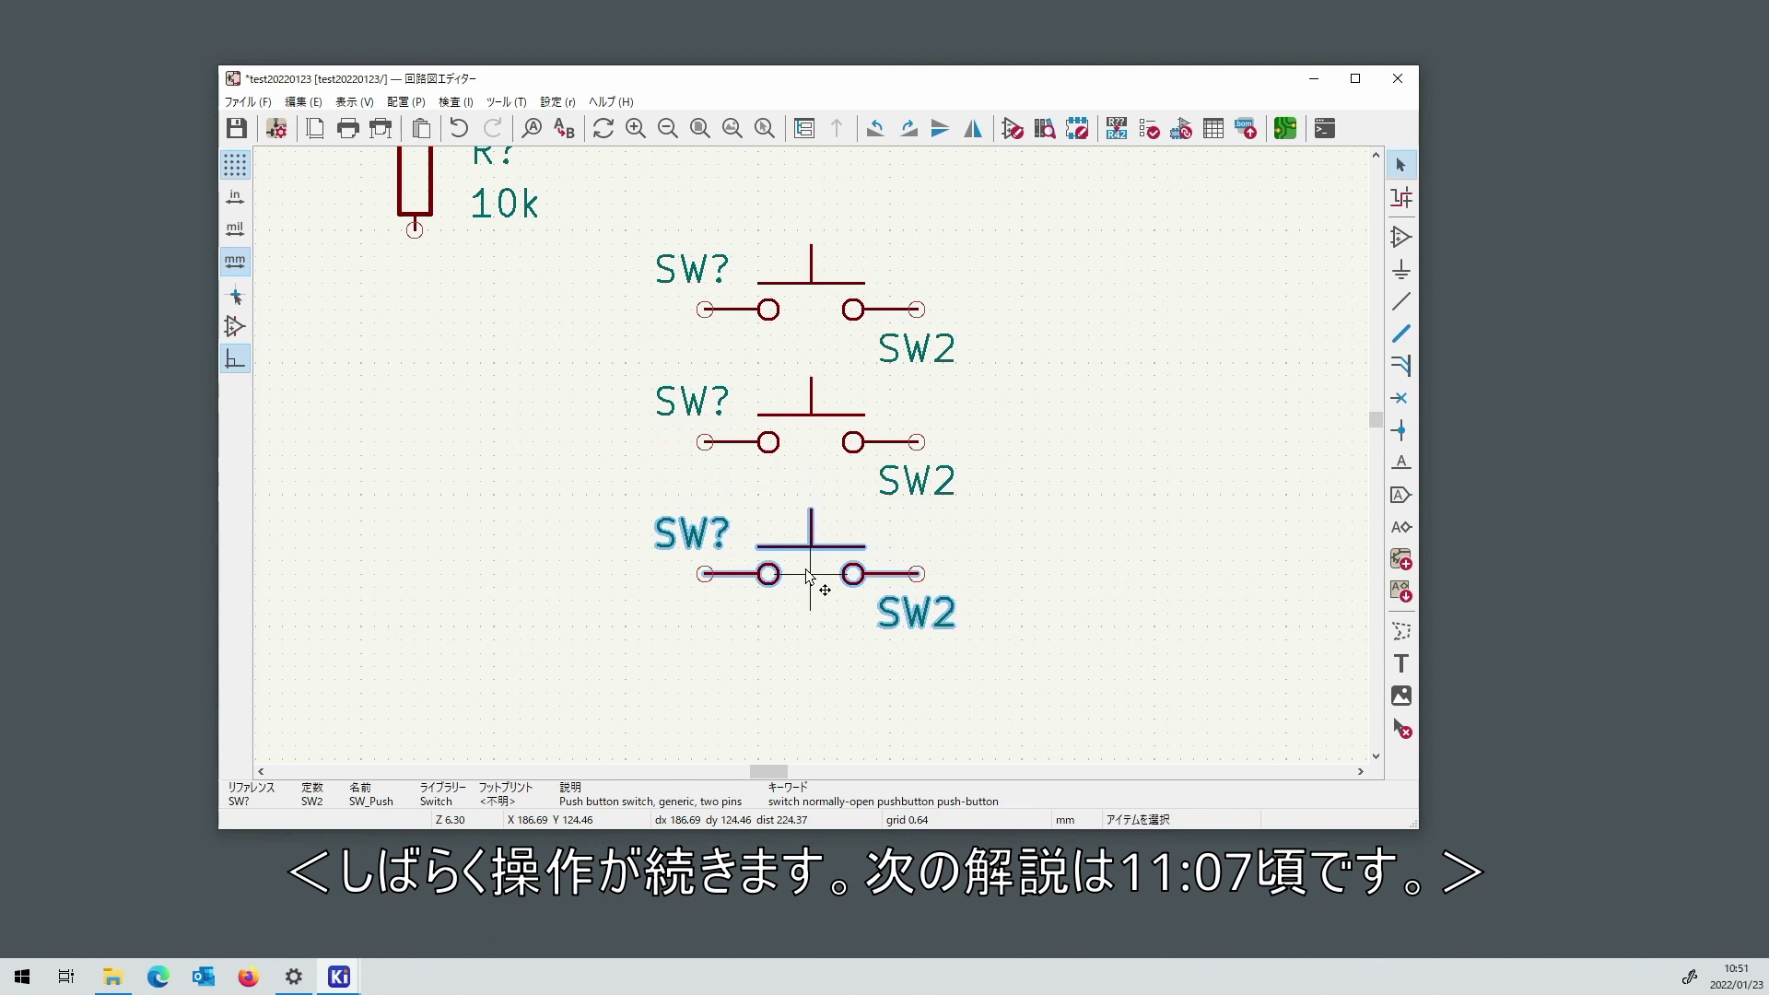
{"action": "scroll", "coordinate": [809, 578], "scroll_direction": "down", "scroll_amount": 3}
{"action": "key", "text": "Escape"}
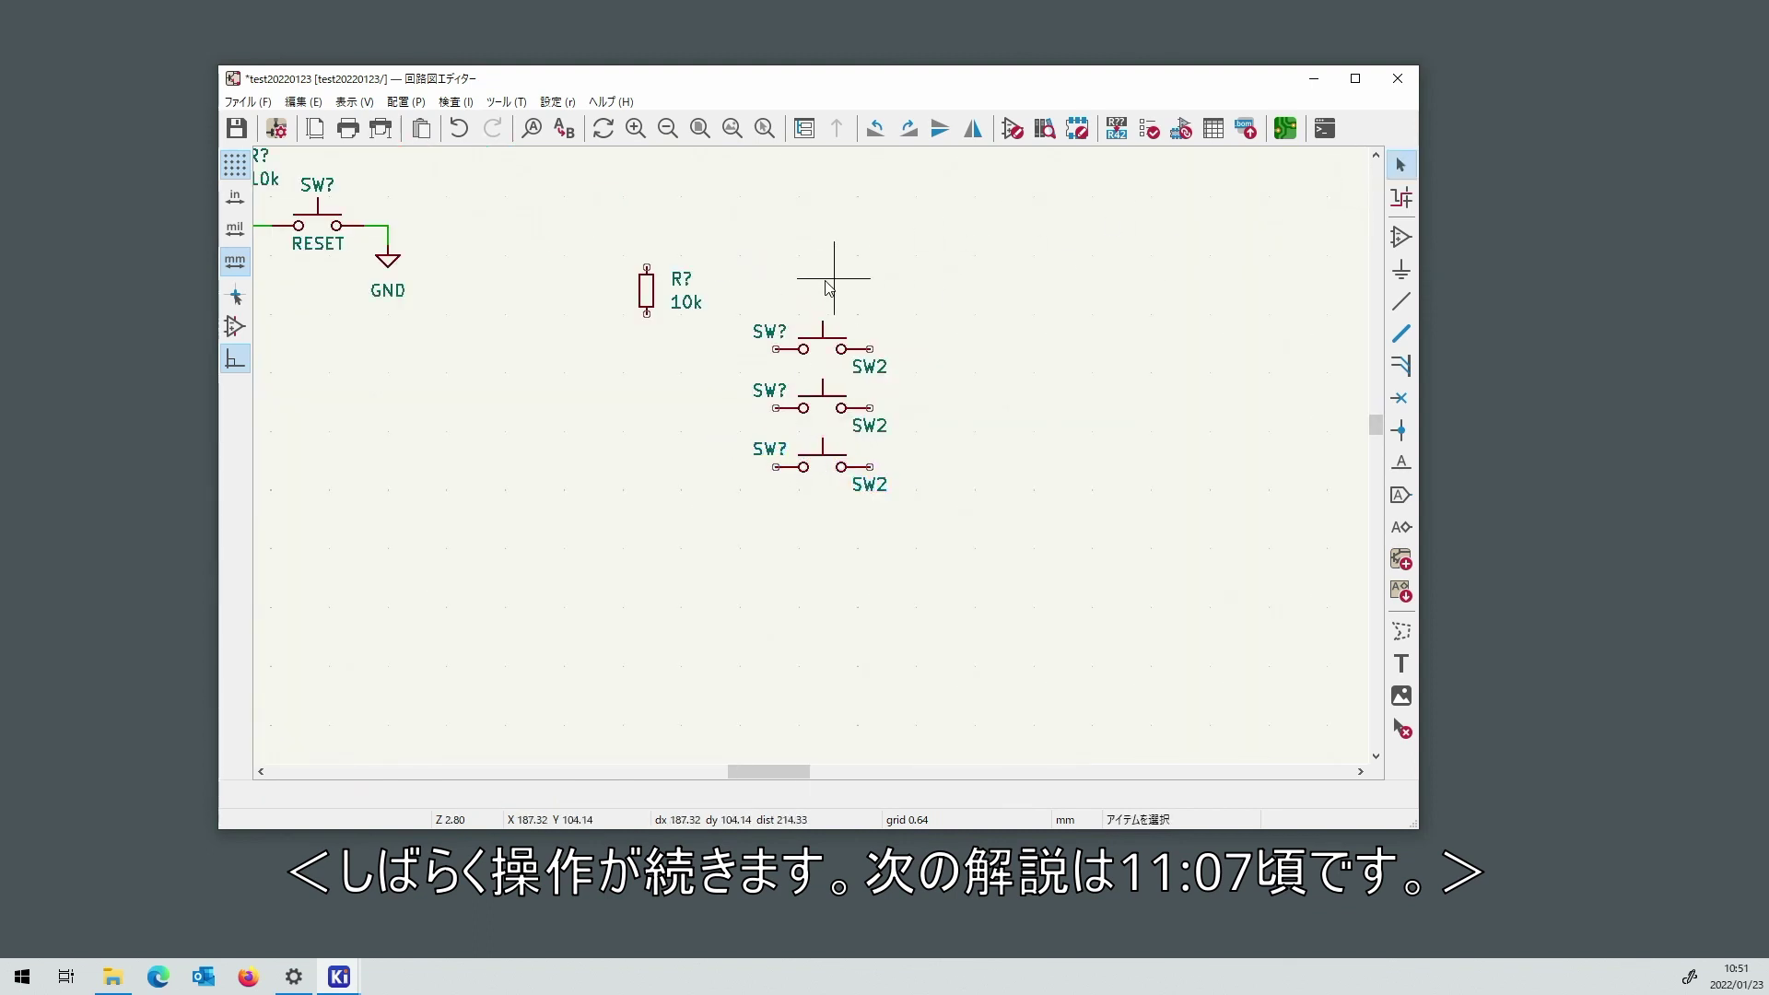
Shift the three push buttons further from the 10k resistor and place two duplicates of that resistor in a horizontal row beside it.
{"action": "left_click_drag", "start_coordinate": [737, 291], "coordinate": [948, 497]}
{"action": "left_click_drag", "start_coordinate": [794, 348], "coordinate": [846, 348]}
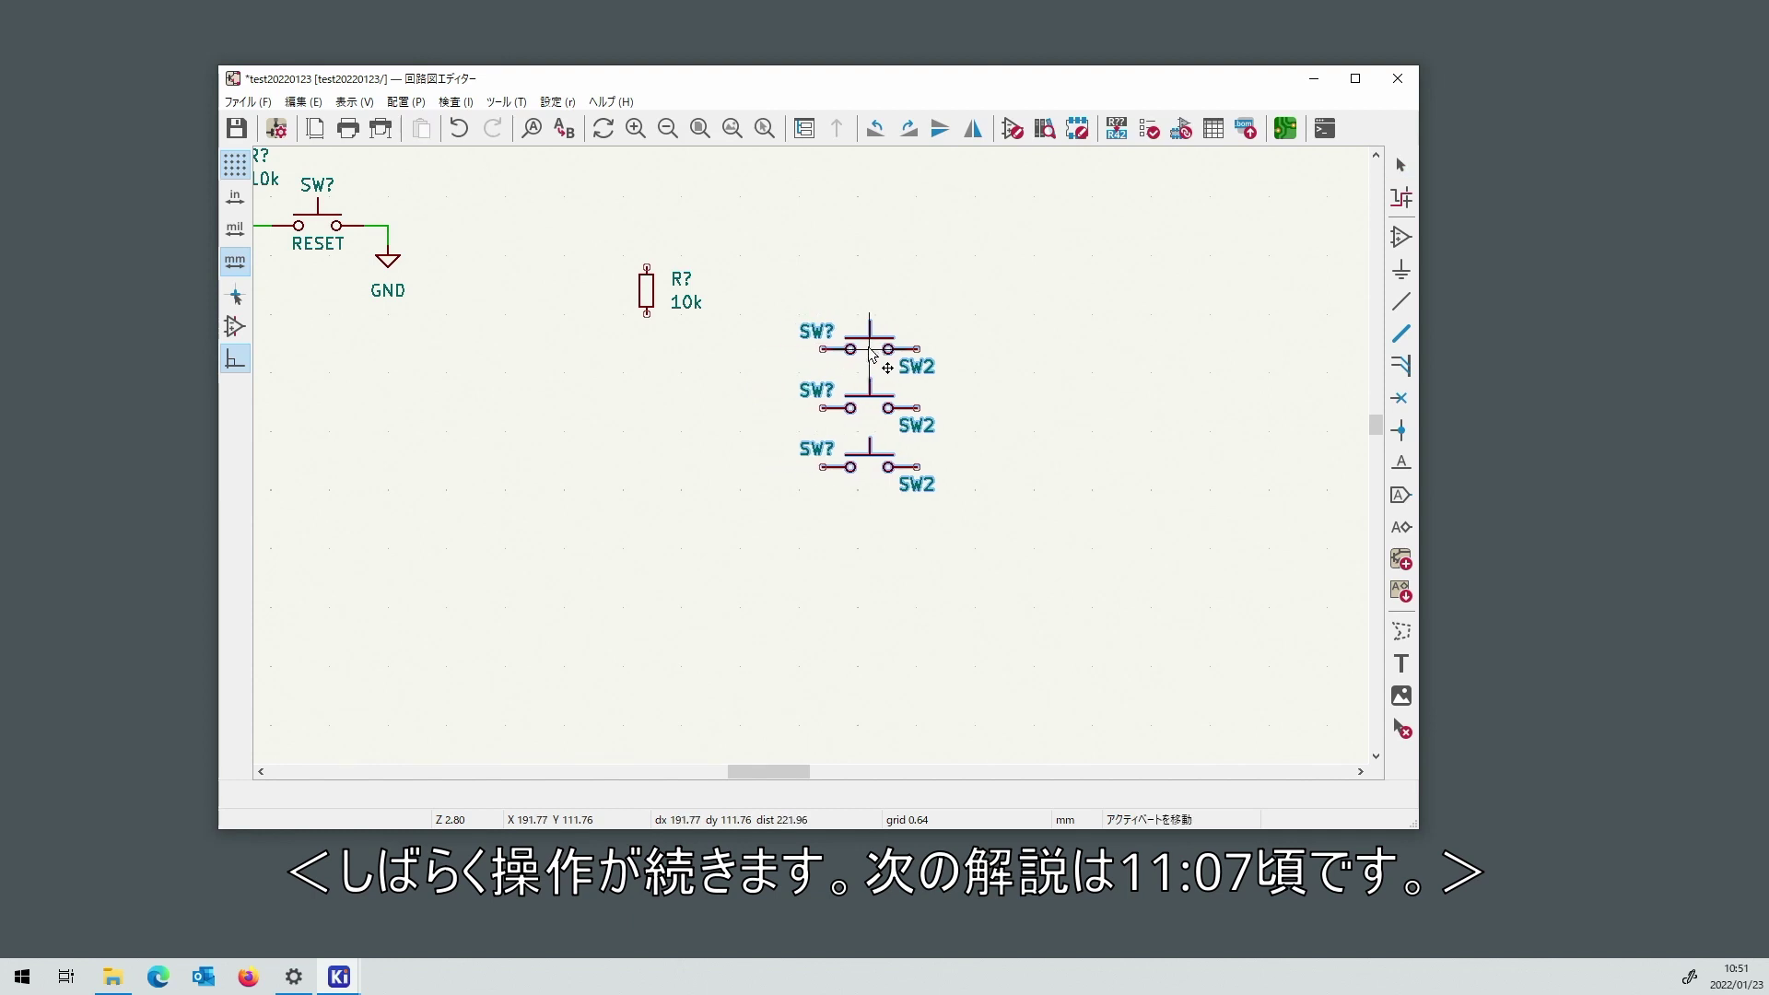
{"action": "left_click", "coordinate": [646, 290]}
{"action": "key", "text": "ctrl+d"}
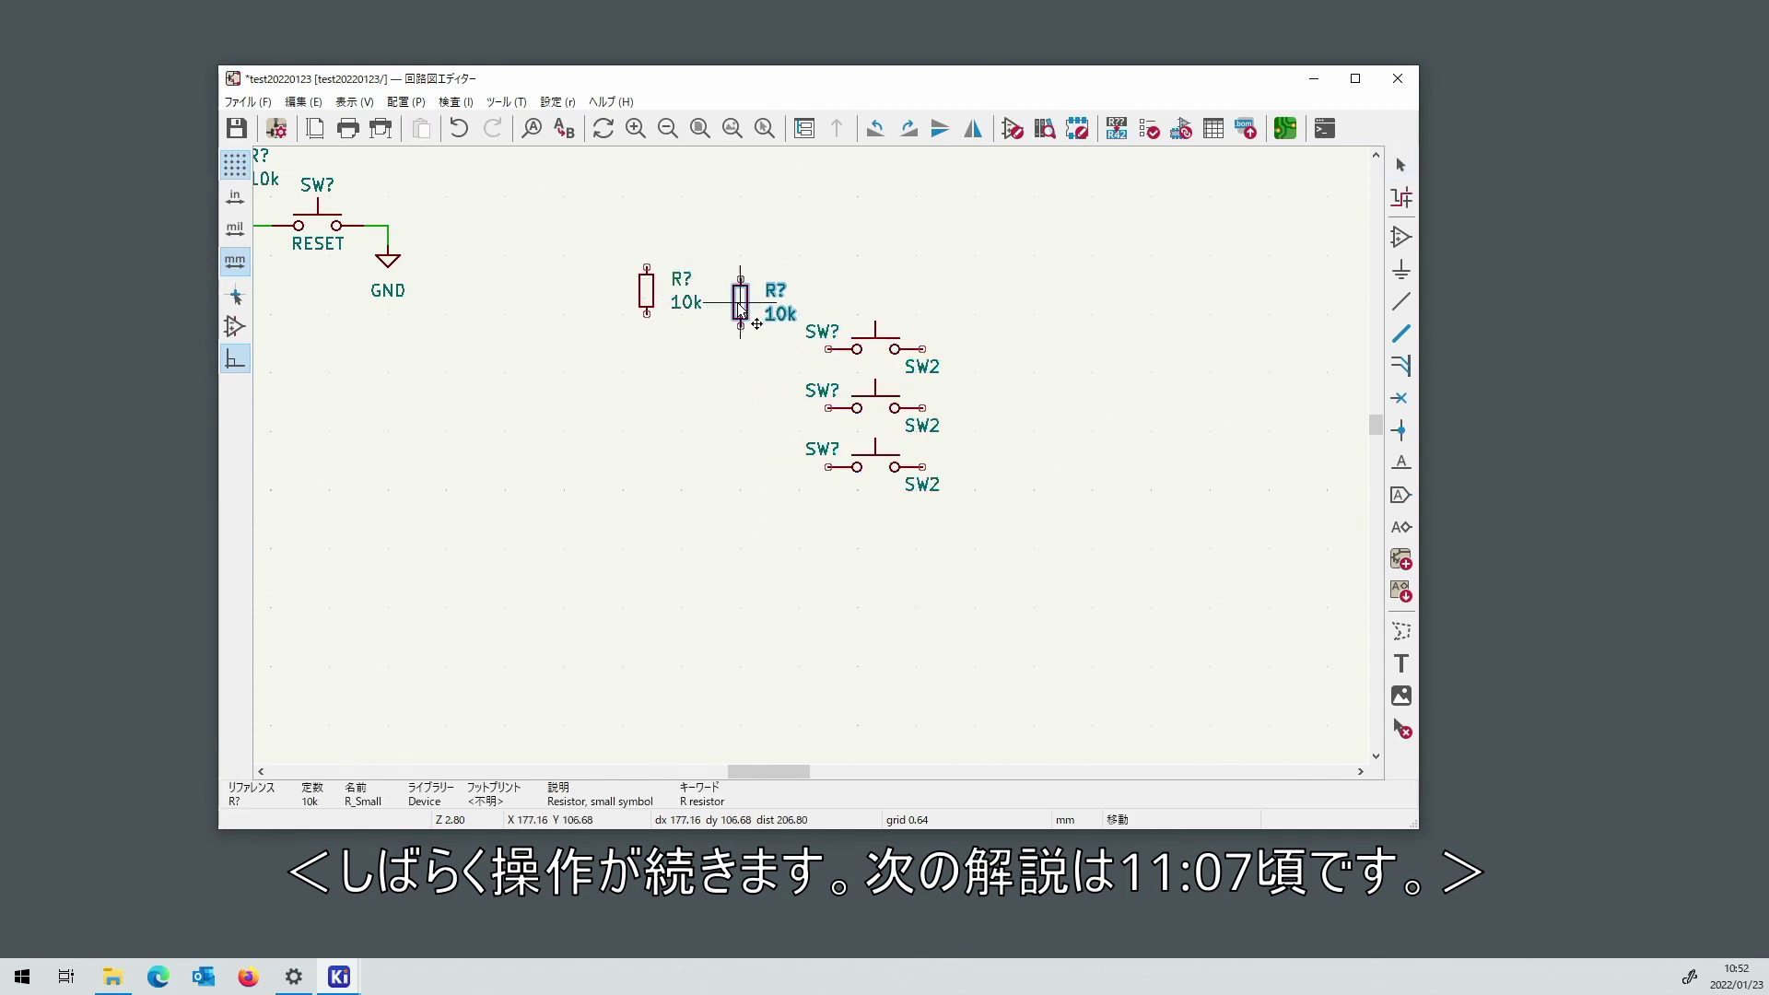
{"action": "left_click", "coordinate": [775, 297]}
{"action": "key", "text": "ctrl+d"}
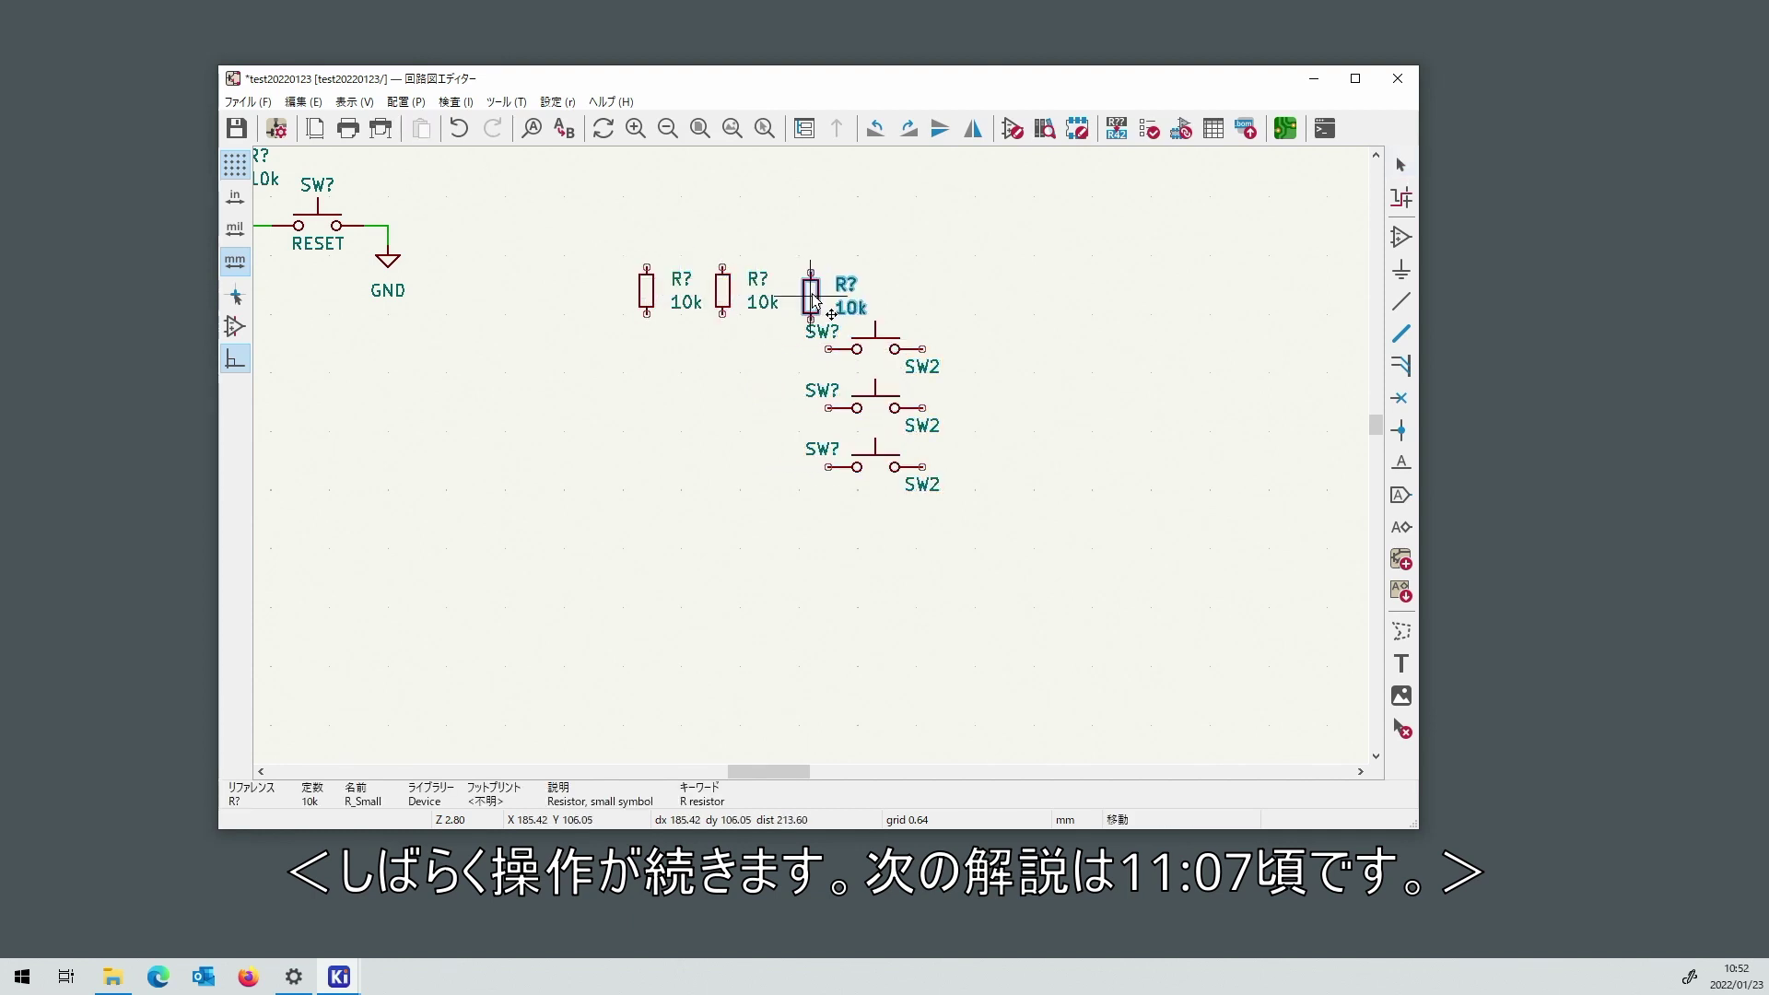
{"action": "left_click", "coordinate": [851, 296]}
{"action": "left_click_drag", "start_coordinate": [1069, 540], "coordinate": [828, 308]}
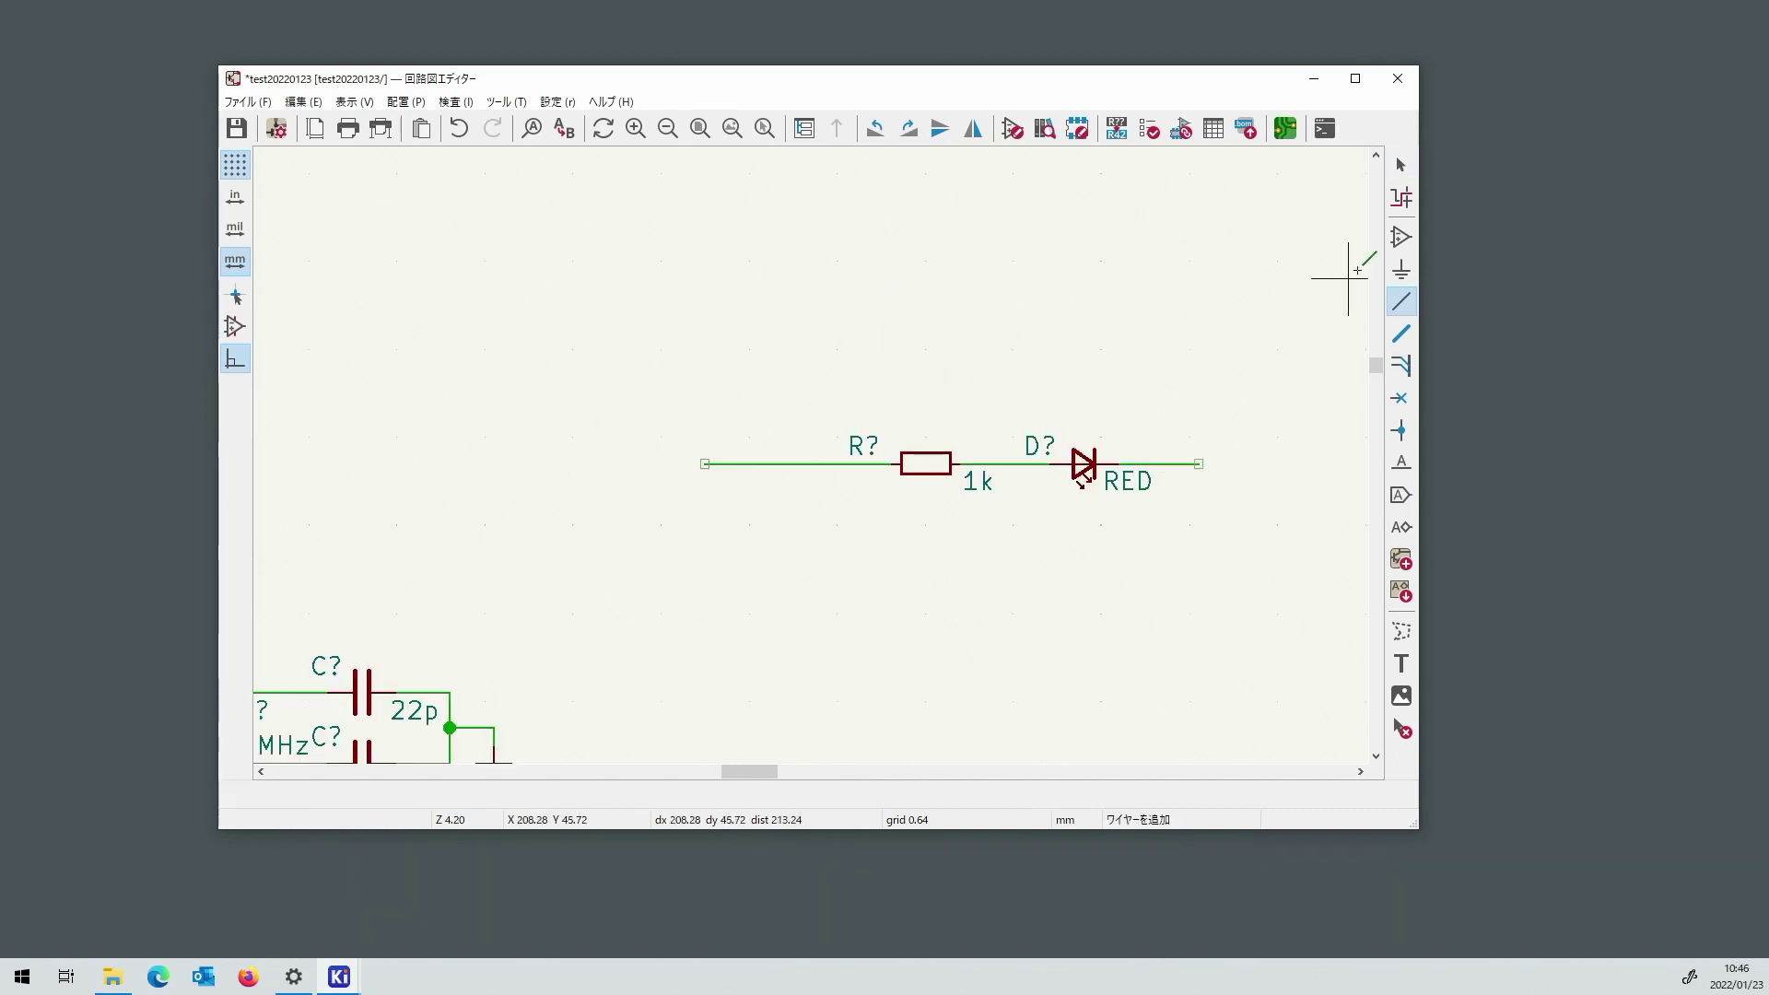
Copy the whole 1k resistor and RED LED row with its wires and paste it directly below the original.
{"action": "left_click", "coordinate": [1400, 165]}
{"action": "left_click_drag", "start_coordinate": [698, 378], "coordinate": [1262, 542]}
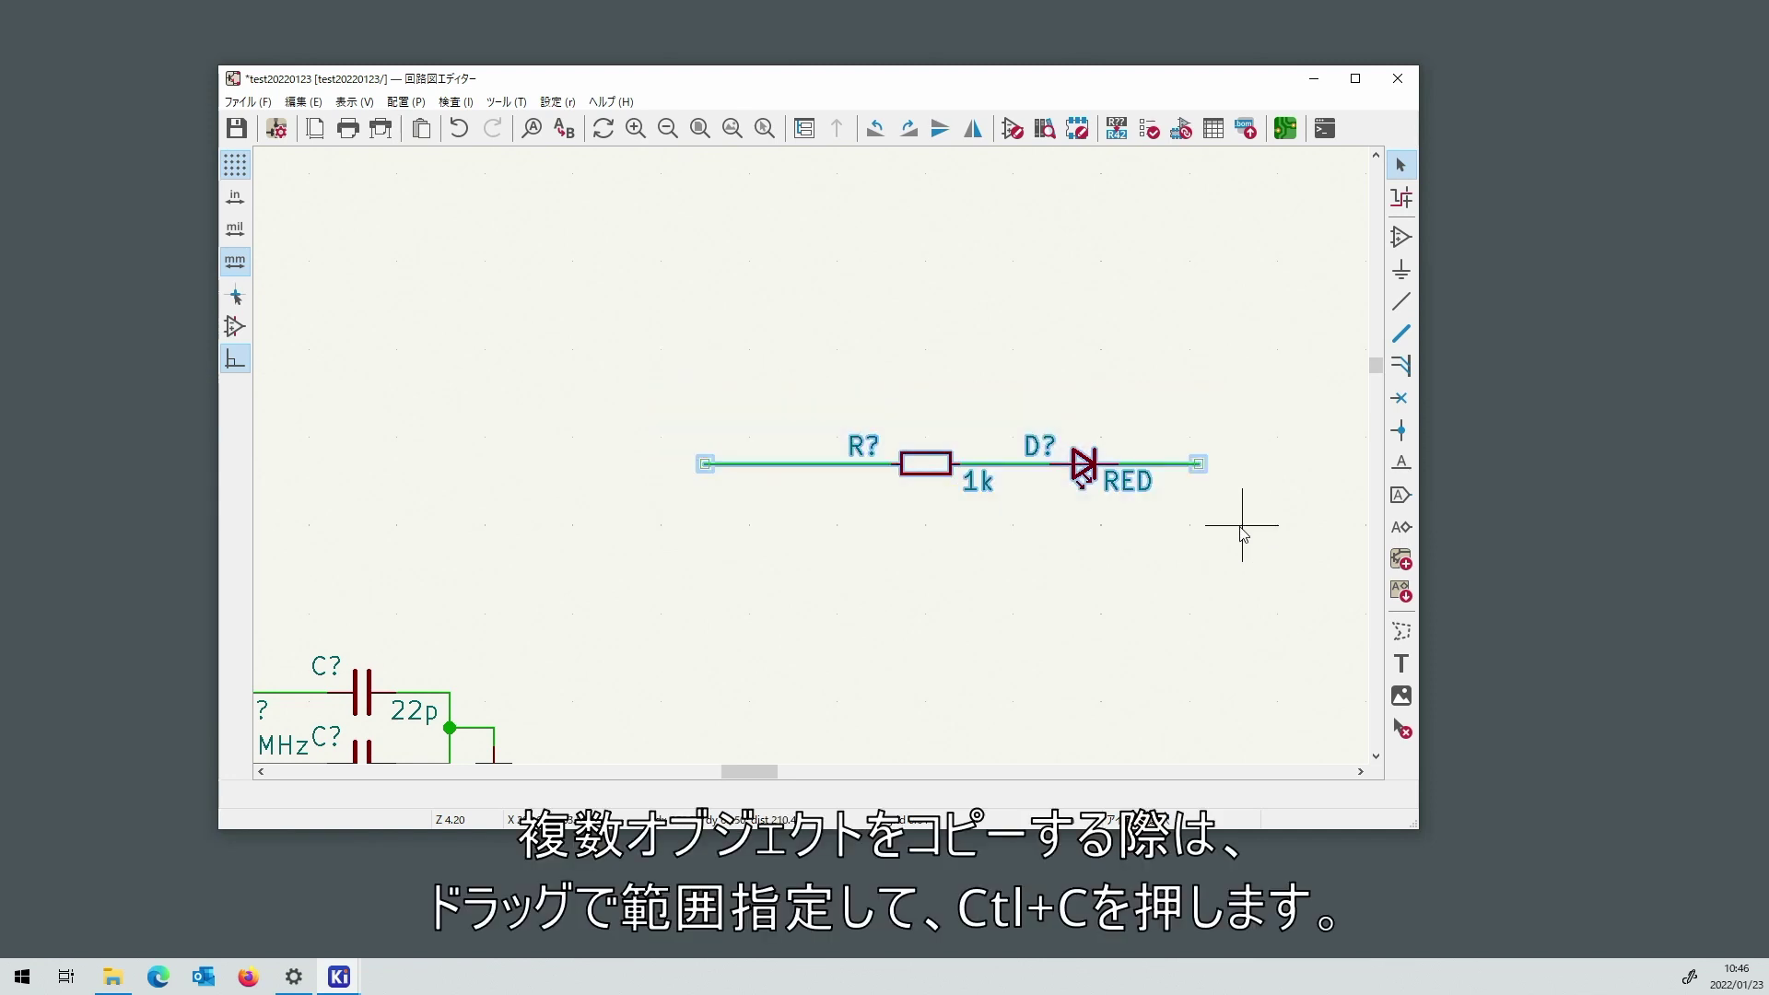
{"action": "key", "text": "ctrl+c"}
{"action": "key", "text": "ctrl+v"}
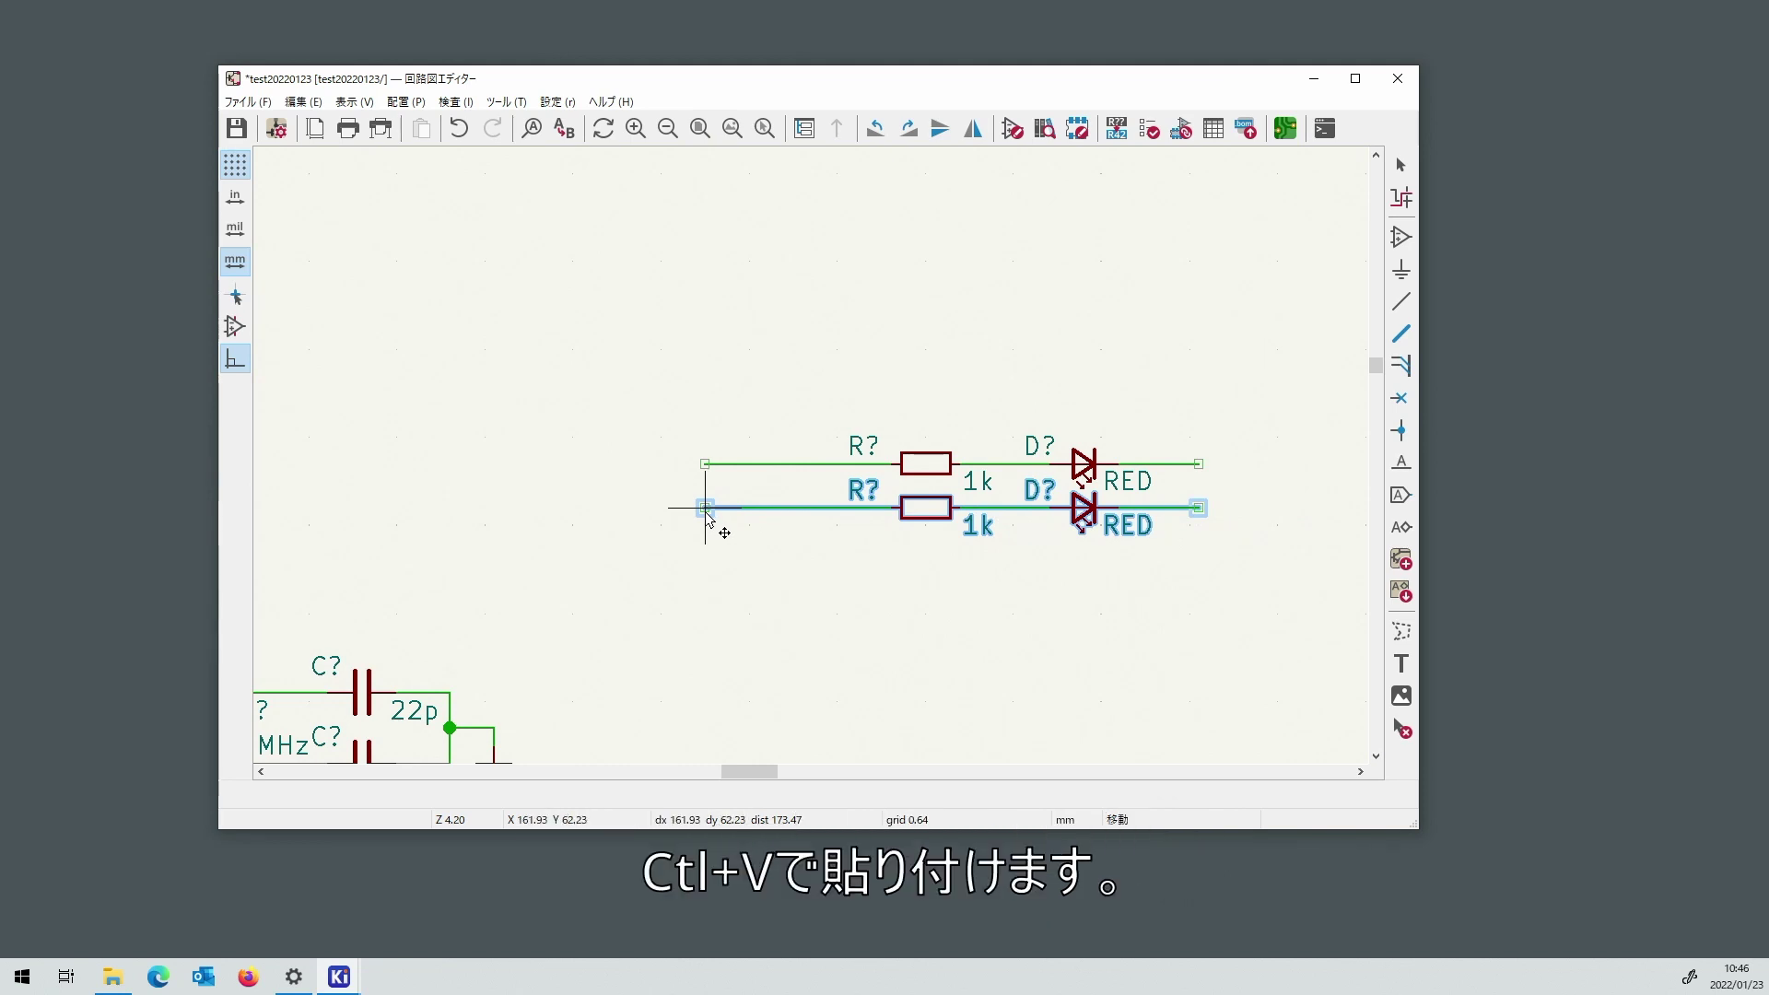
{"action": "left_click", "coordinate": [708, 509]}
Paste the third, fourth and fifth LED rows below the second, aligned and evenly spaced.
{"action": "key", "text": "ctrl+v"}
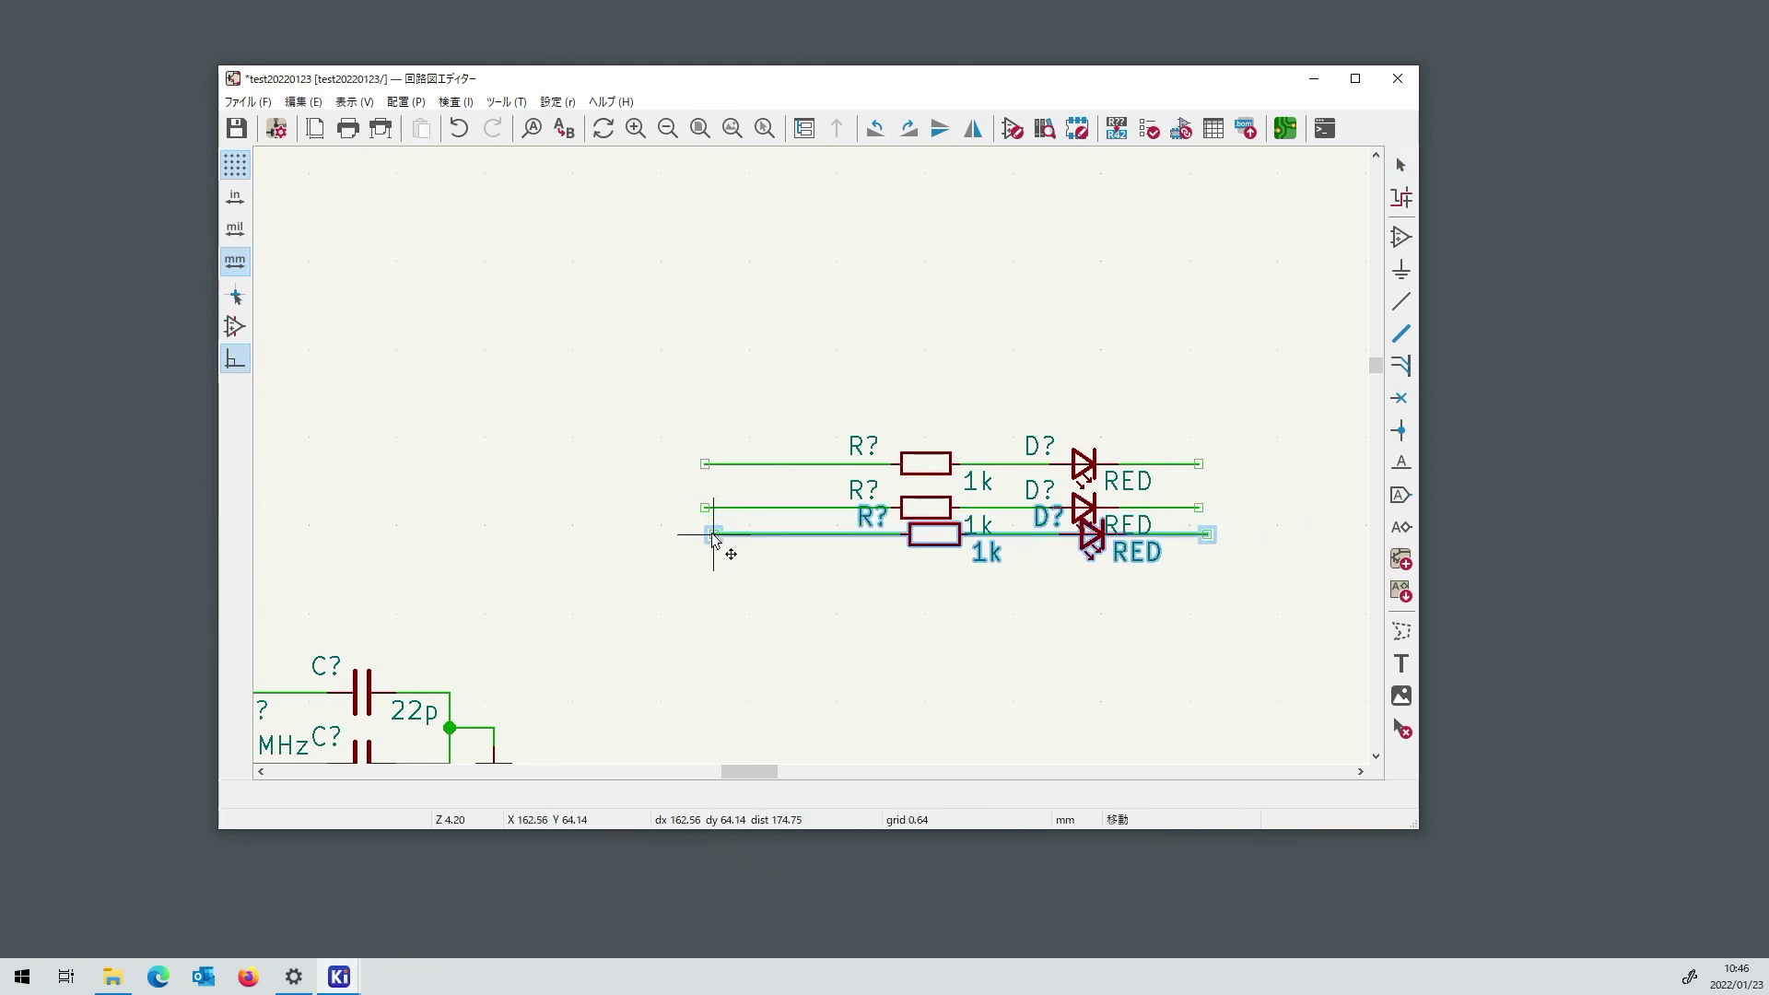
{"action": "left_click", "coordinate": [708, 562]}
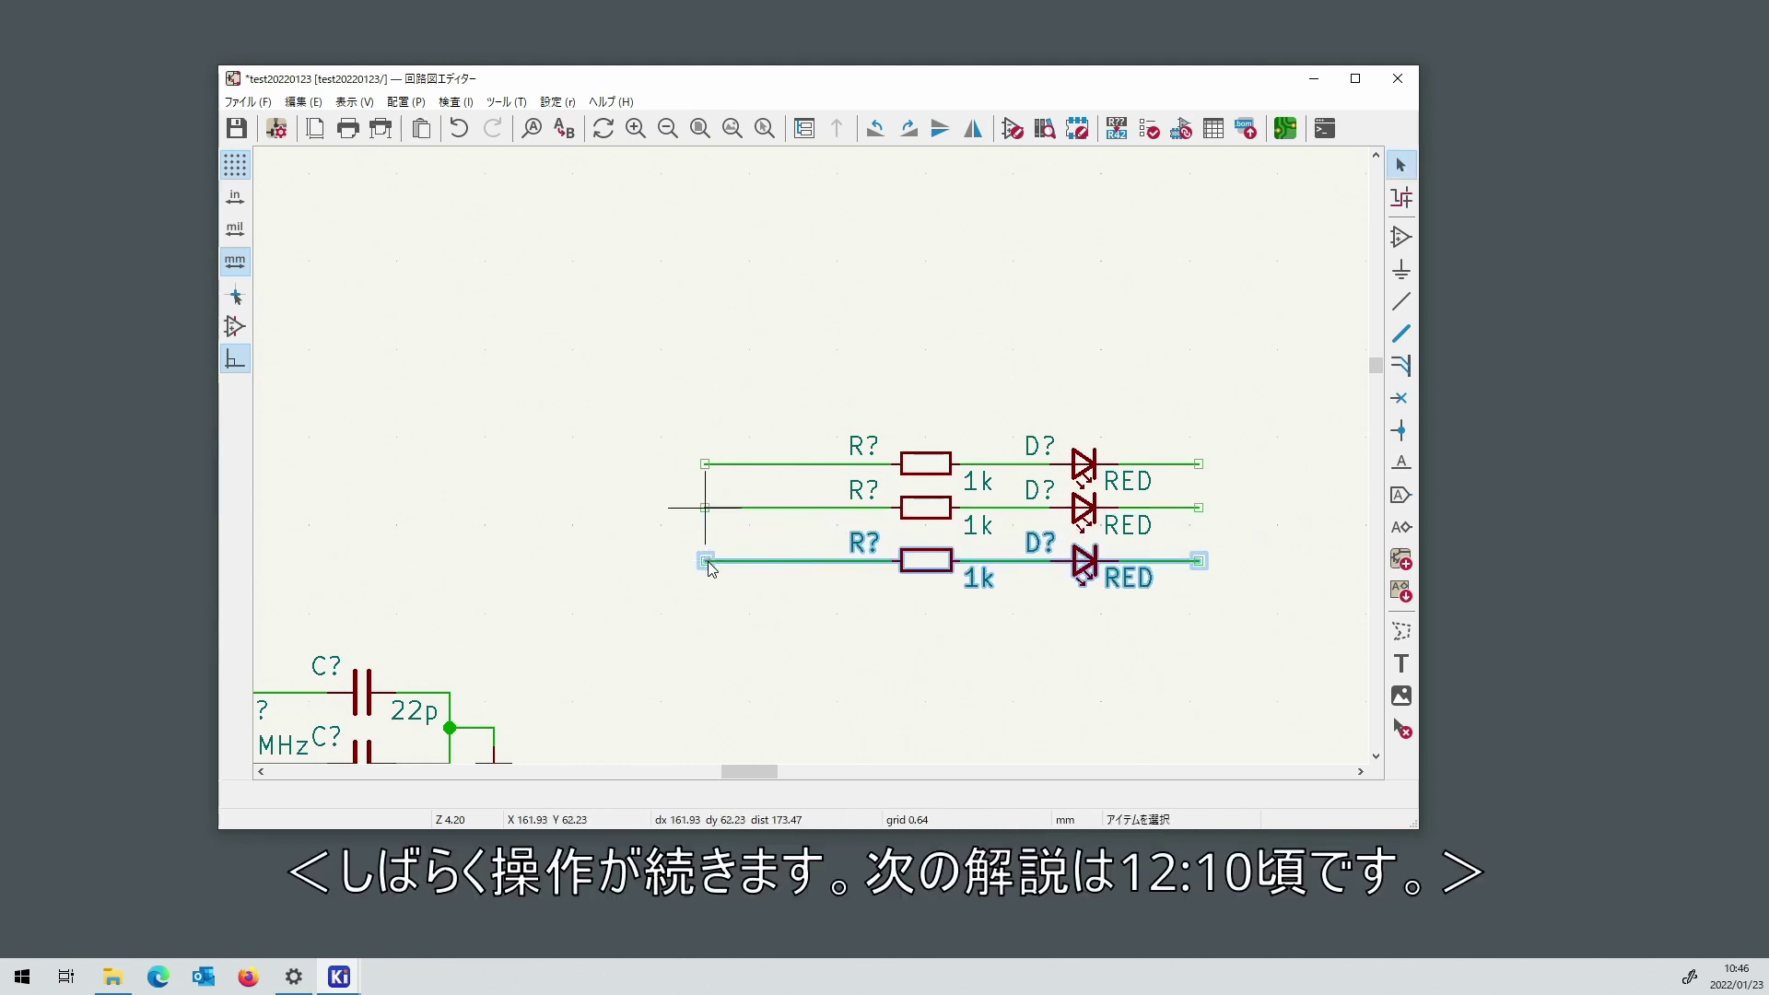
{"action": "left_click_drag", "start_coordinate": [716, 562], "coordinate": [715, 553]}
{"action": "key", "text": "ctrl+v"}
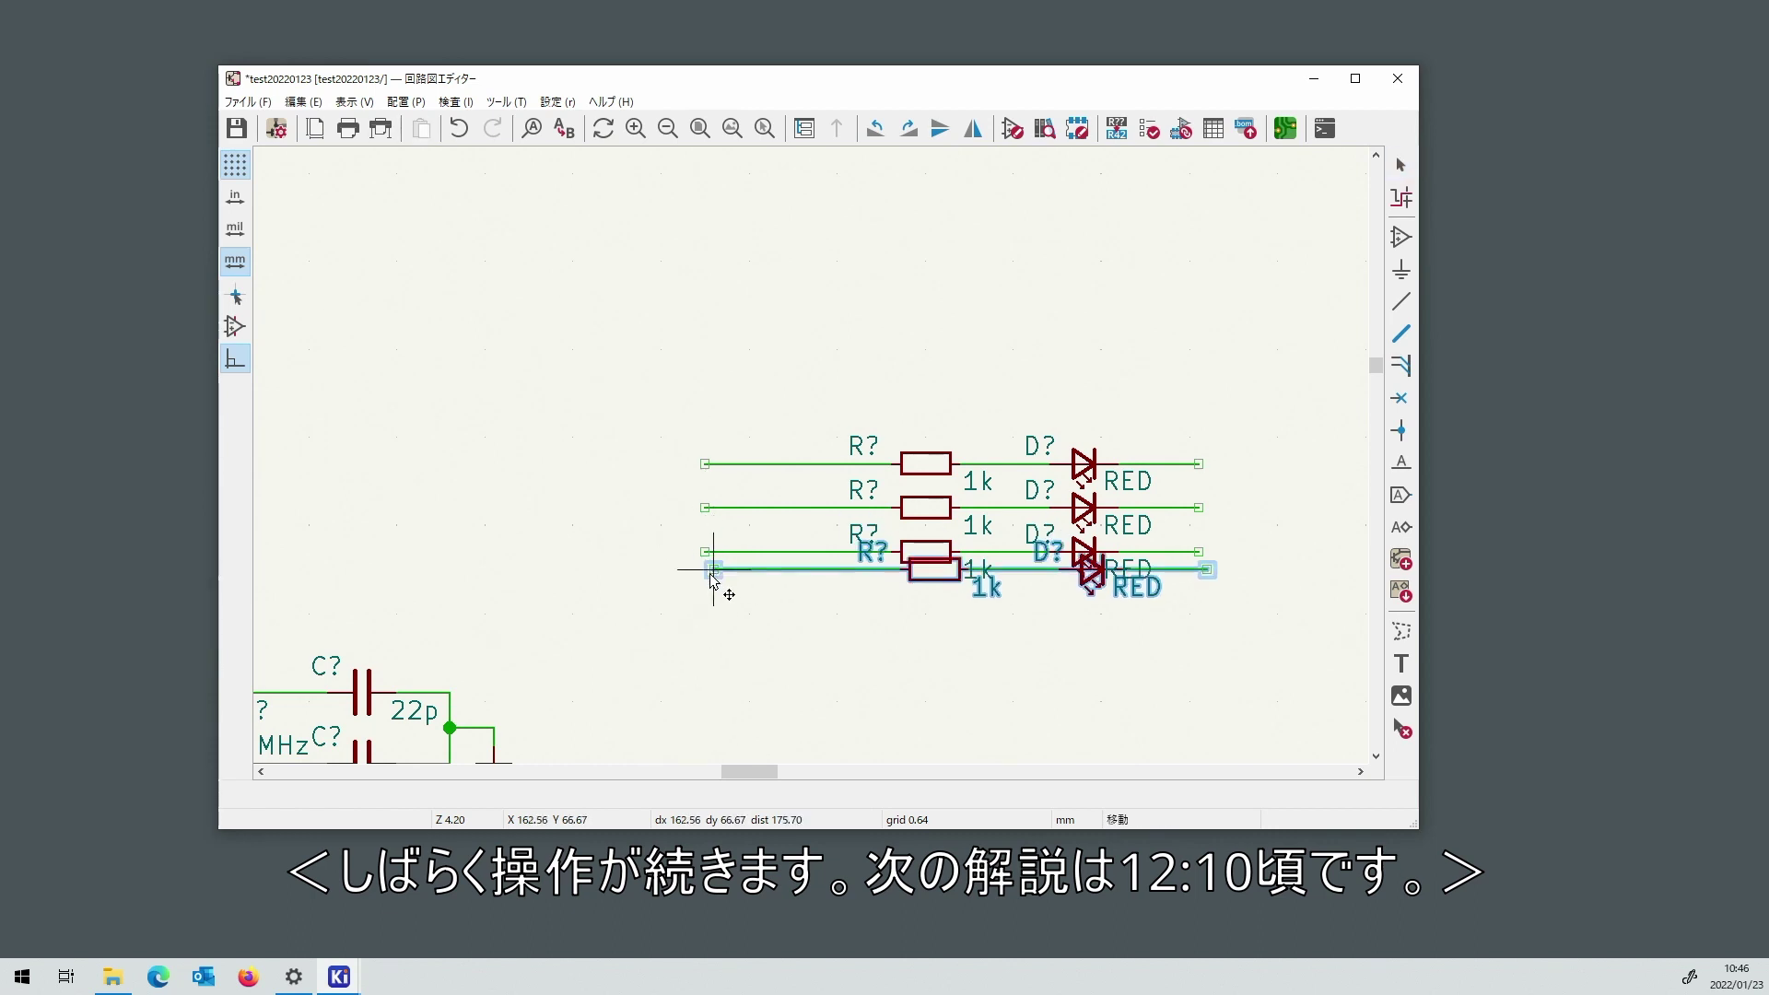
{"action": "left_click", "coordinate": [704, 596]}
{"action": "key", "text": "ctrl+v"}
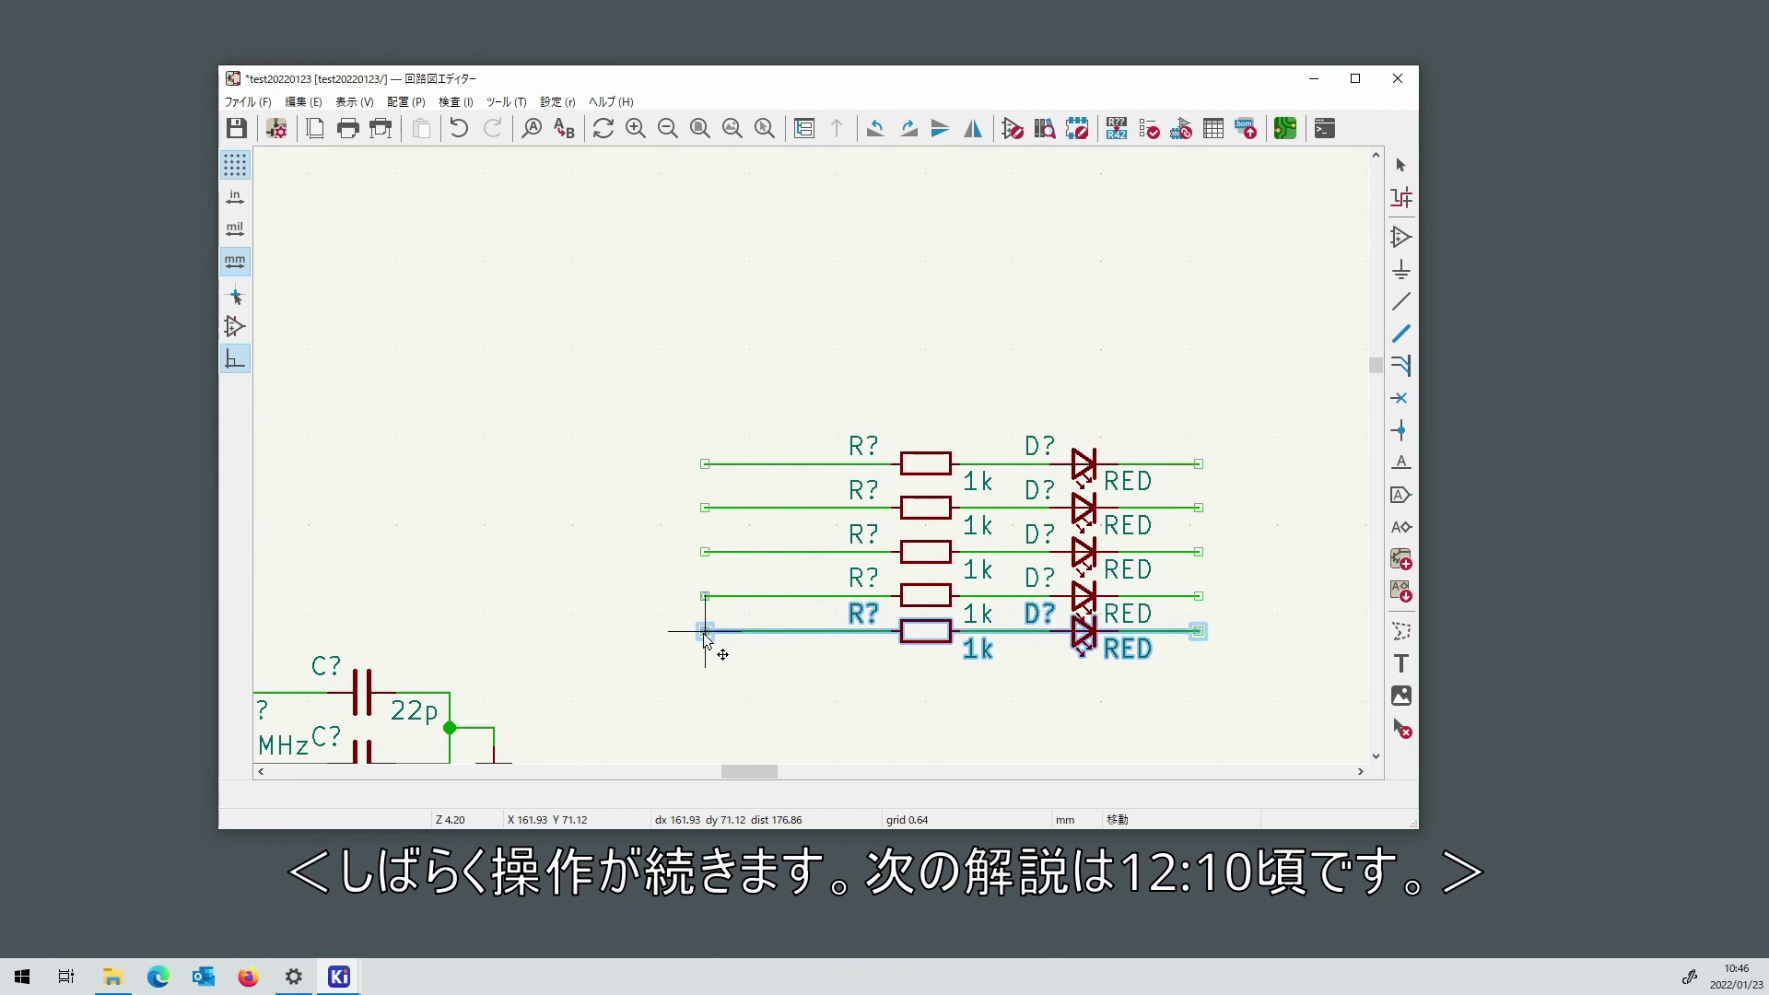
{"action": "left_click", "coordinate": [704, 639]}
Paste the sixth, seventh and eighth LED rows below the fifth, aligning the last one's wire ends with the others.
{"action": "key", "text": "ctrl+v"}
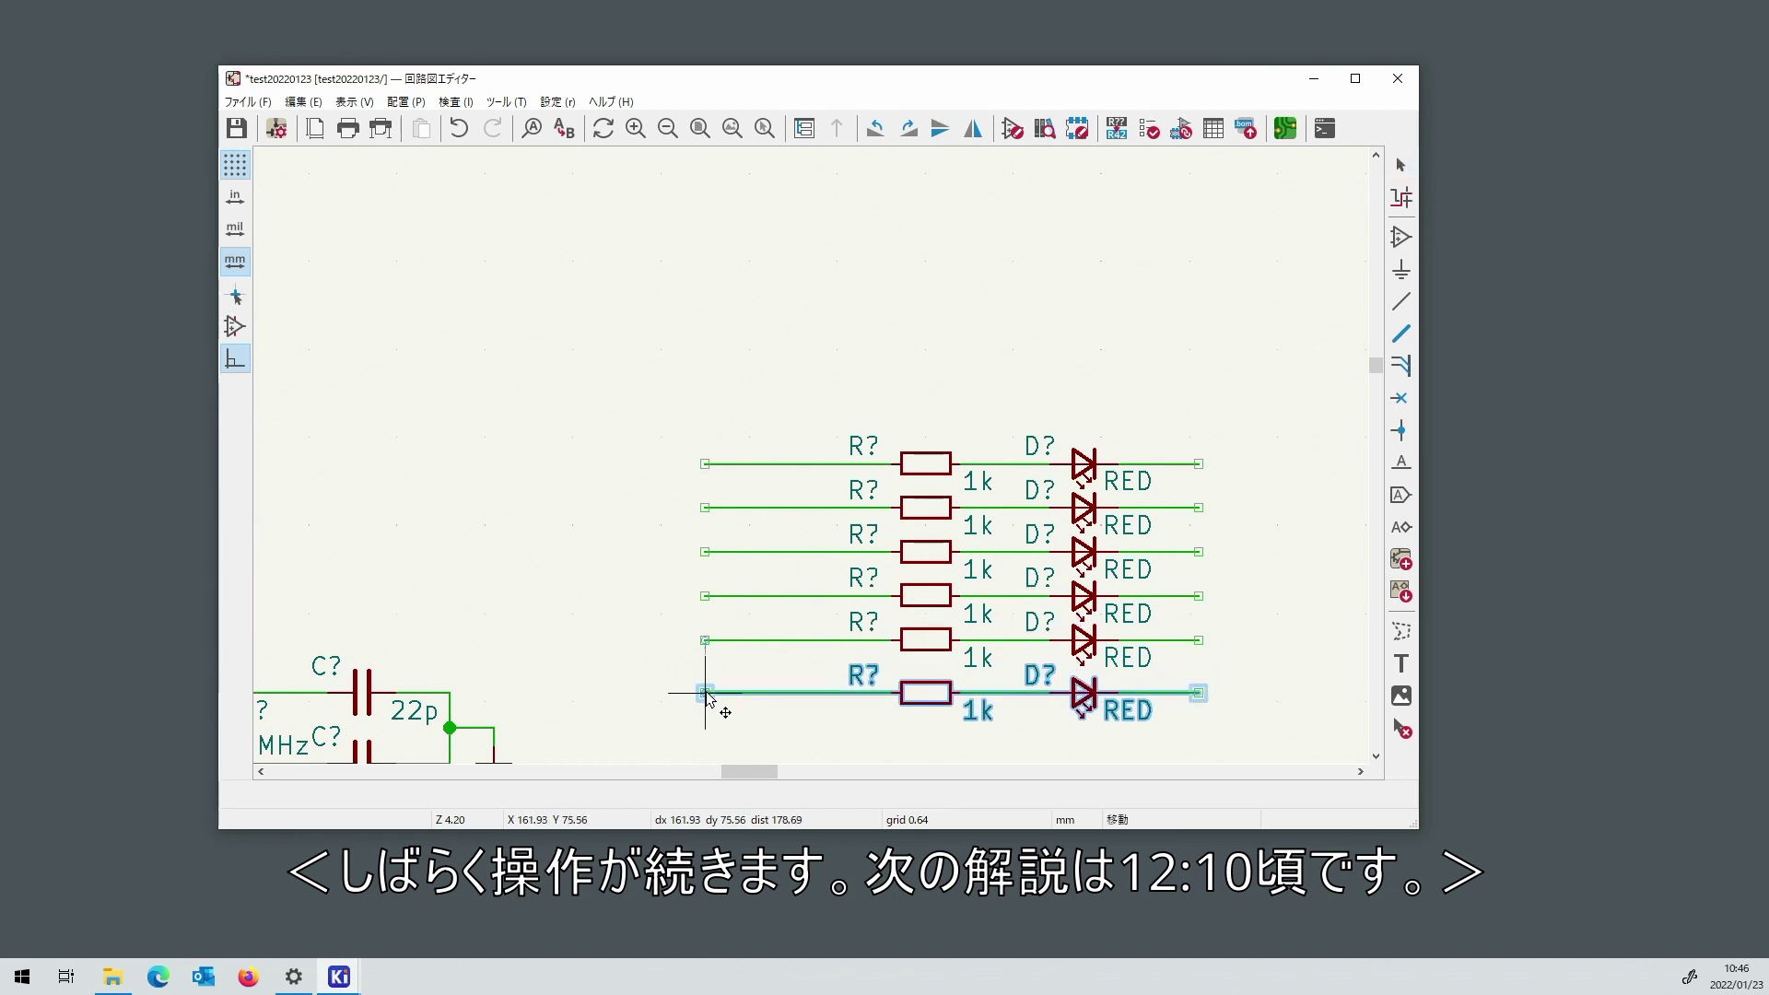
{"action": "scroll", "coordinate": [705, 681], "scroll_direction": "down", "scroll_amount": 3}
{"action": "scroll", "coordinate": [811, 461], "scroll_direction": "up", "scroll_amount": 3}
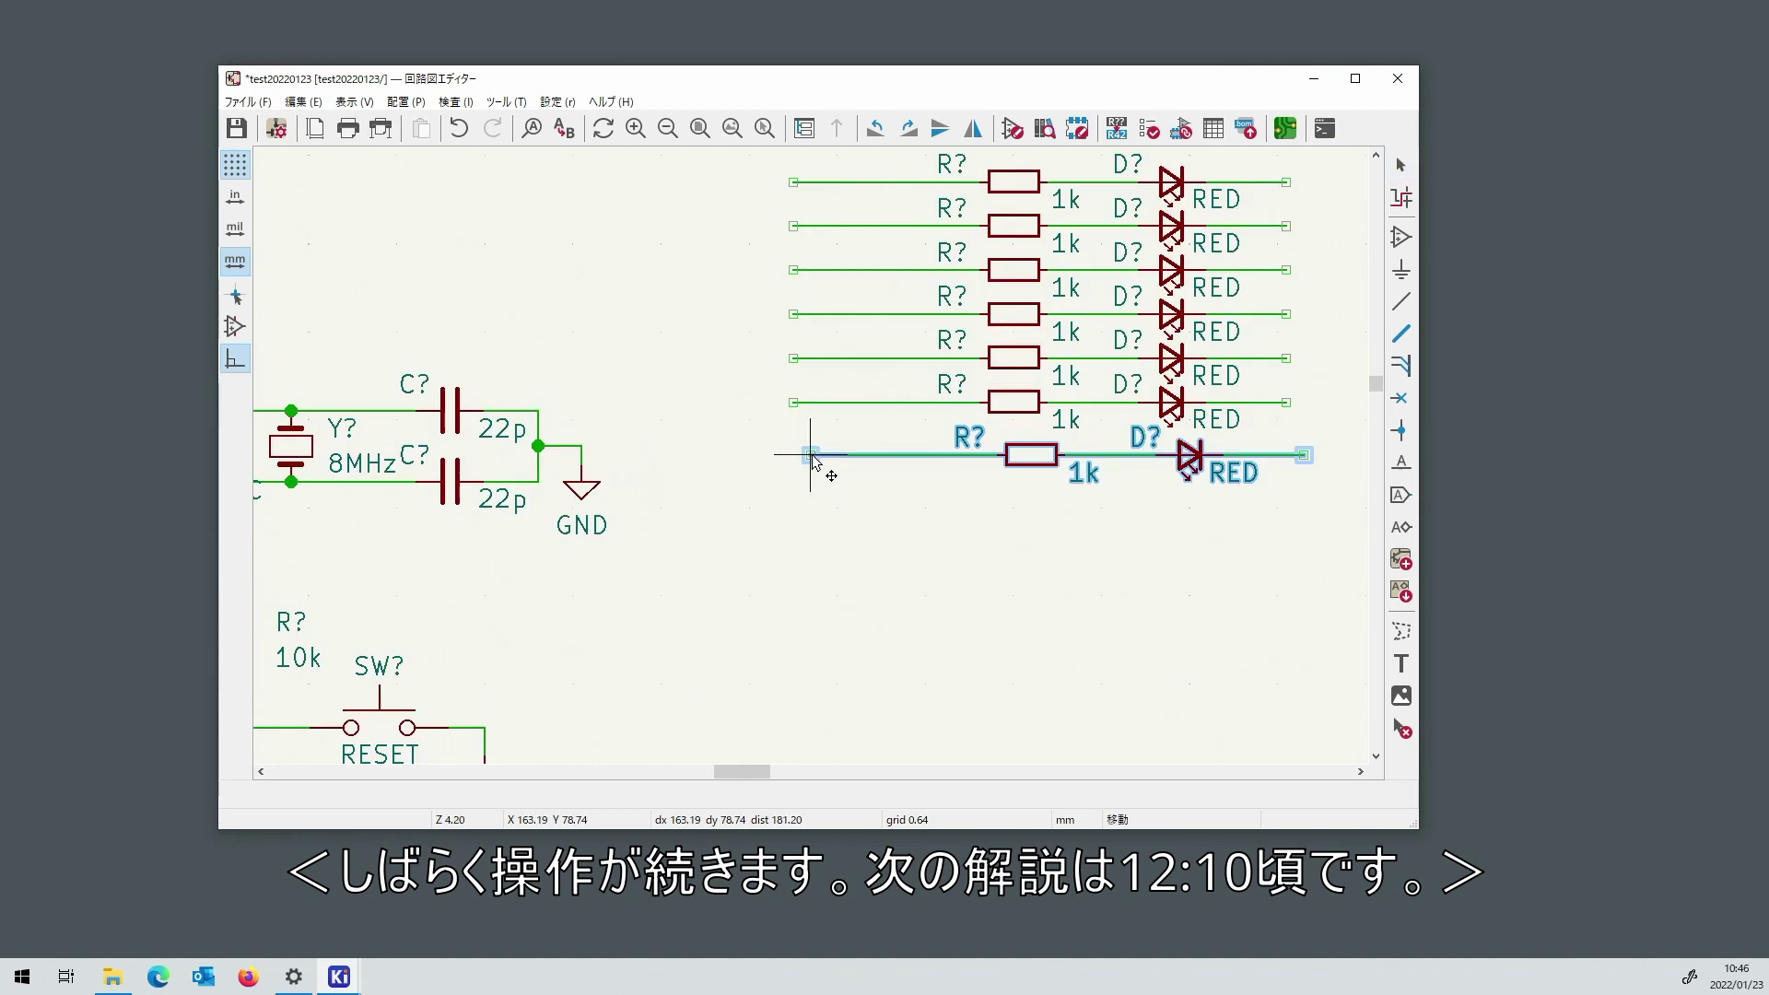
{"action": "left_click", "coordinate": [798, 451]}
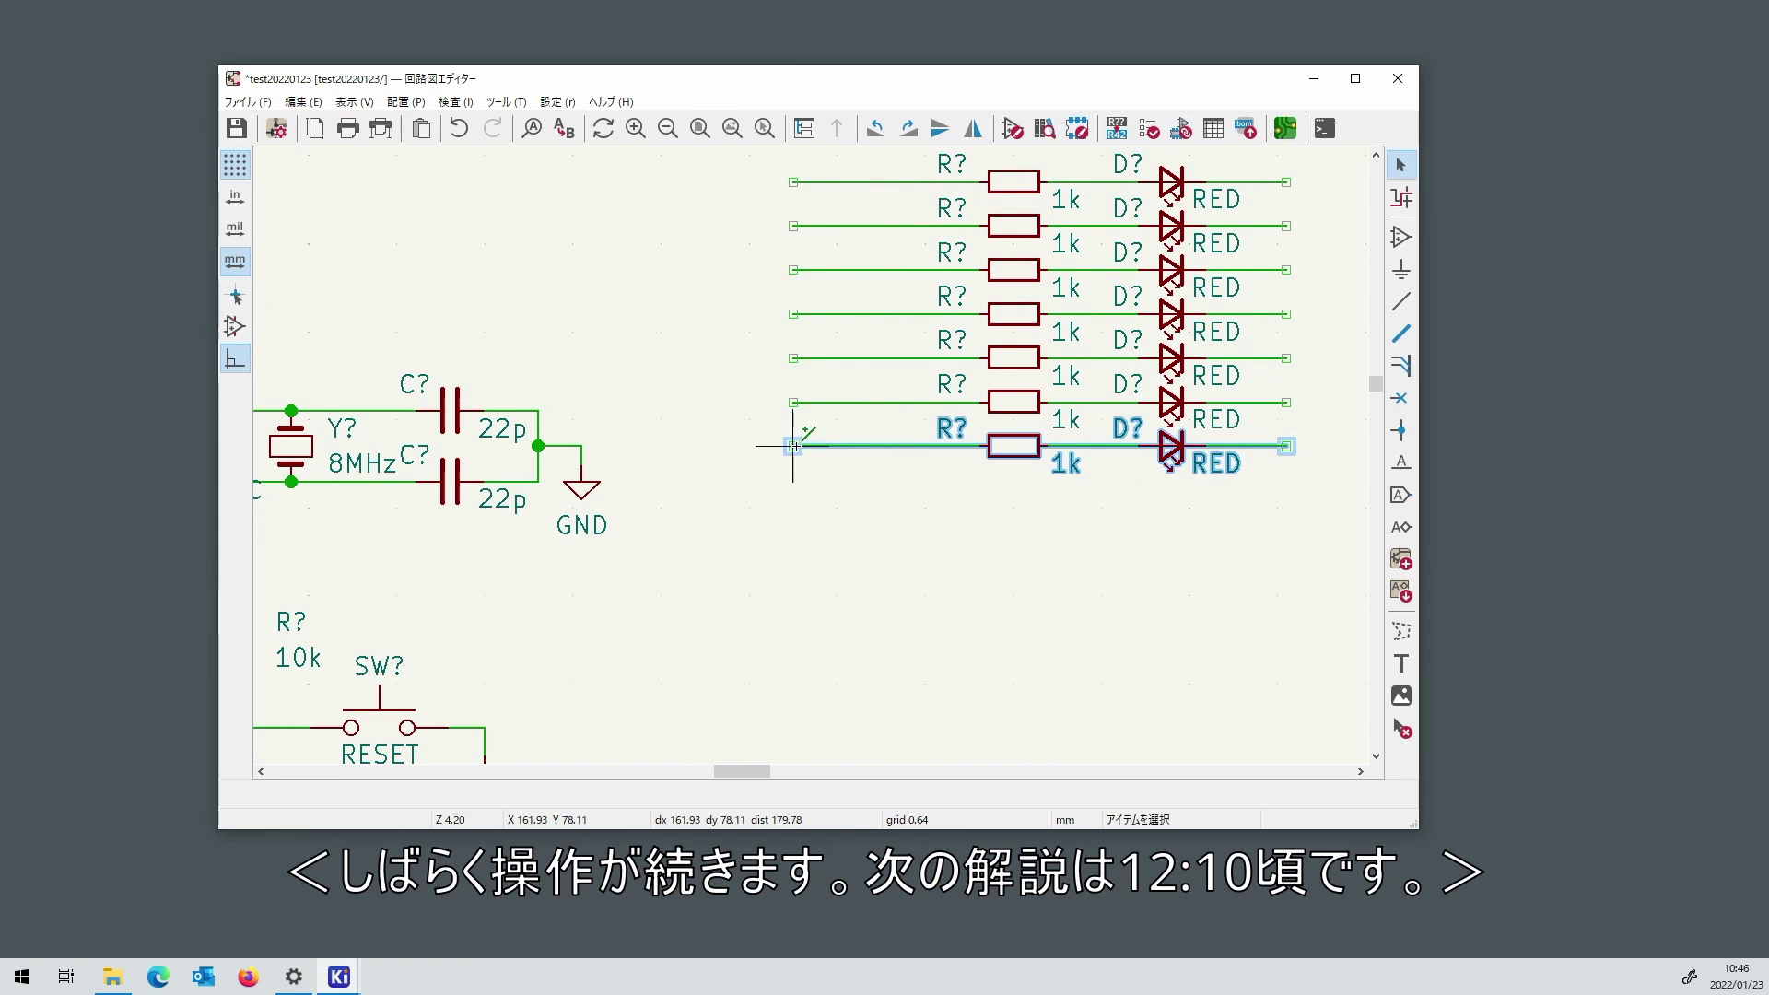
{"action": "key", "text": "ctrl+v"}
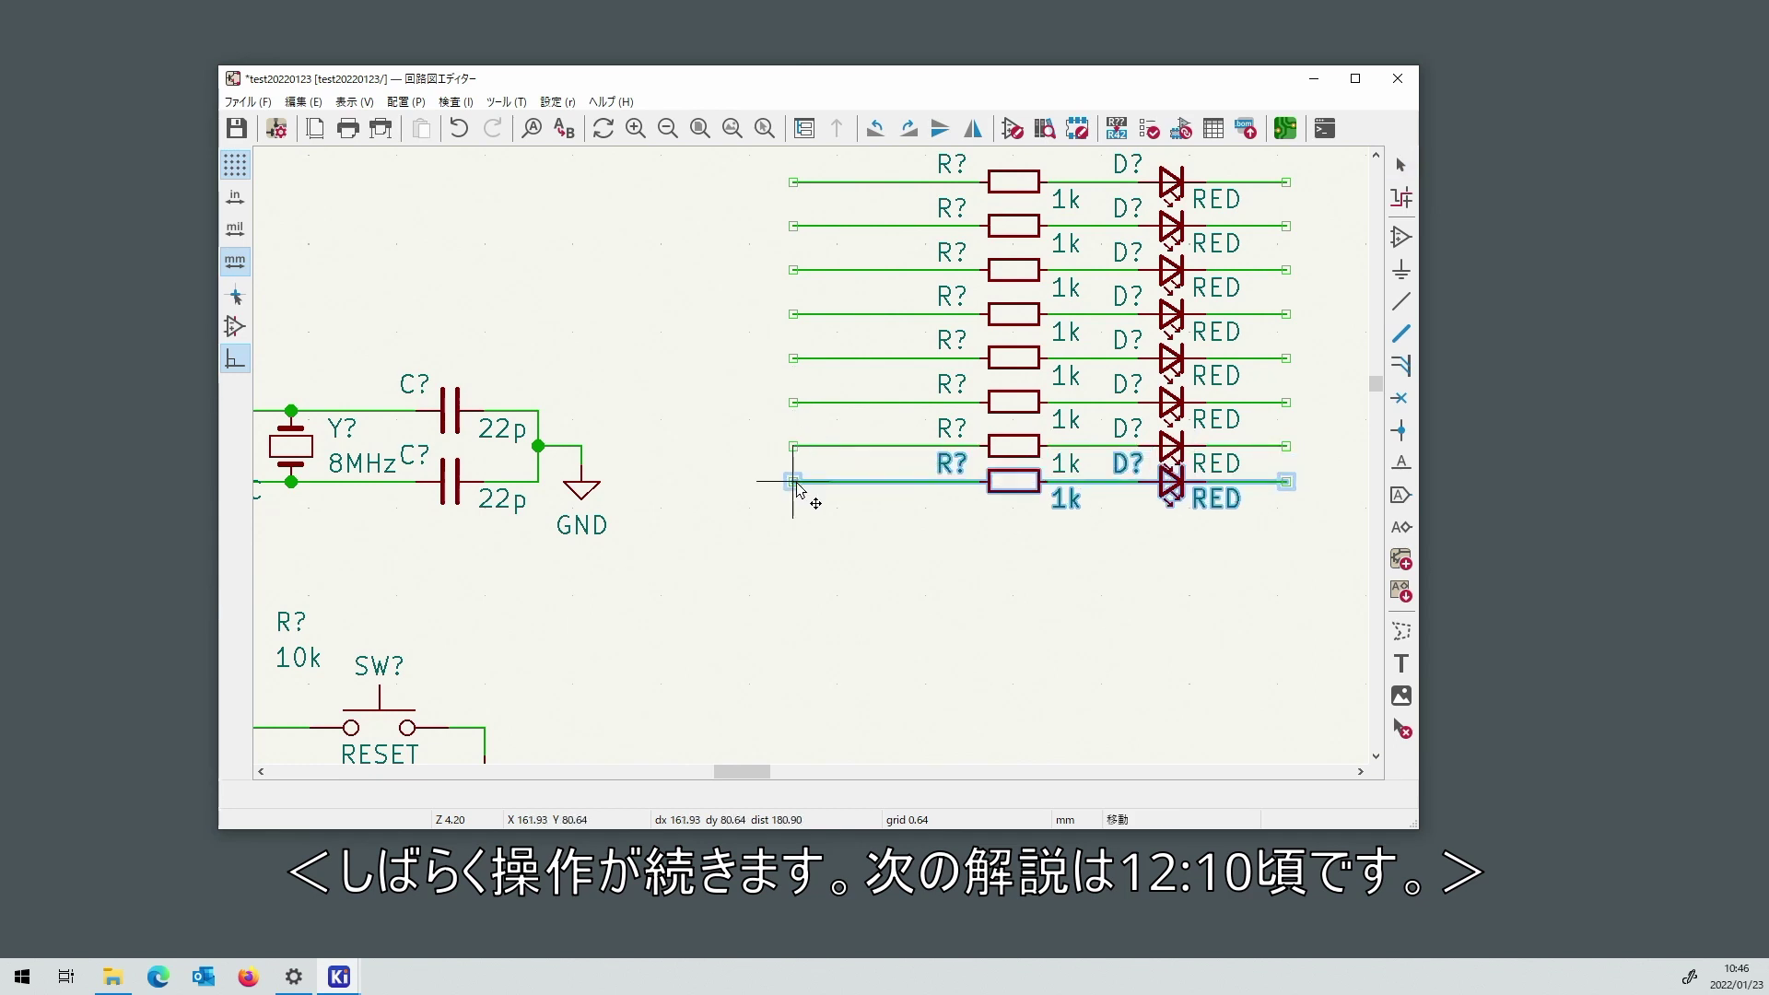
{"action": "left_click", "coordinate": [805, 496]}
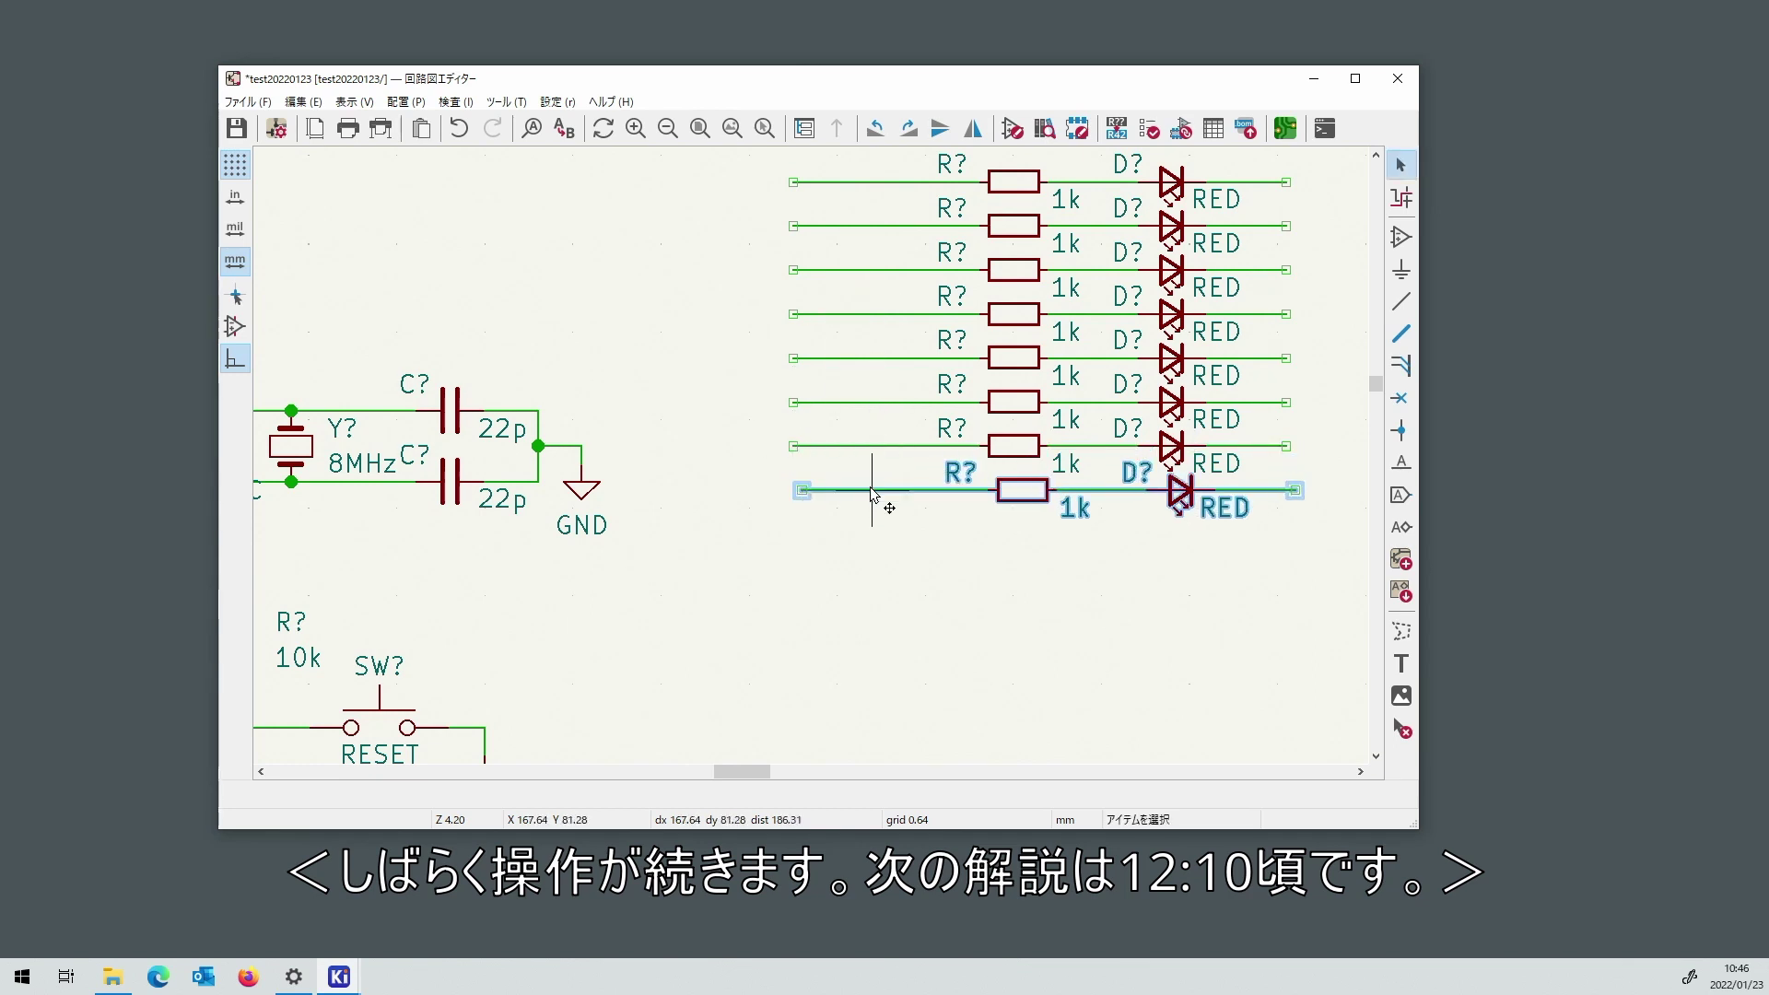
{"action": "left_click_drag", "start_coordinate": [866, 493], "coordinate": [794, 491]}
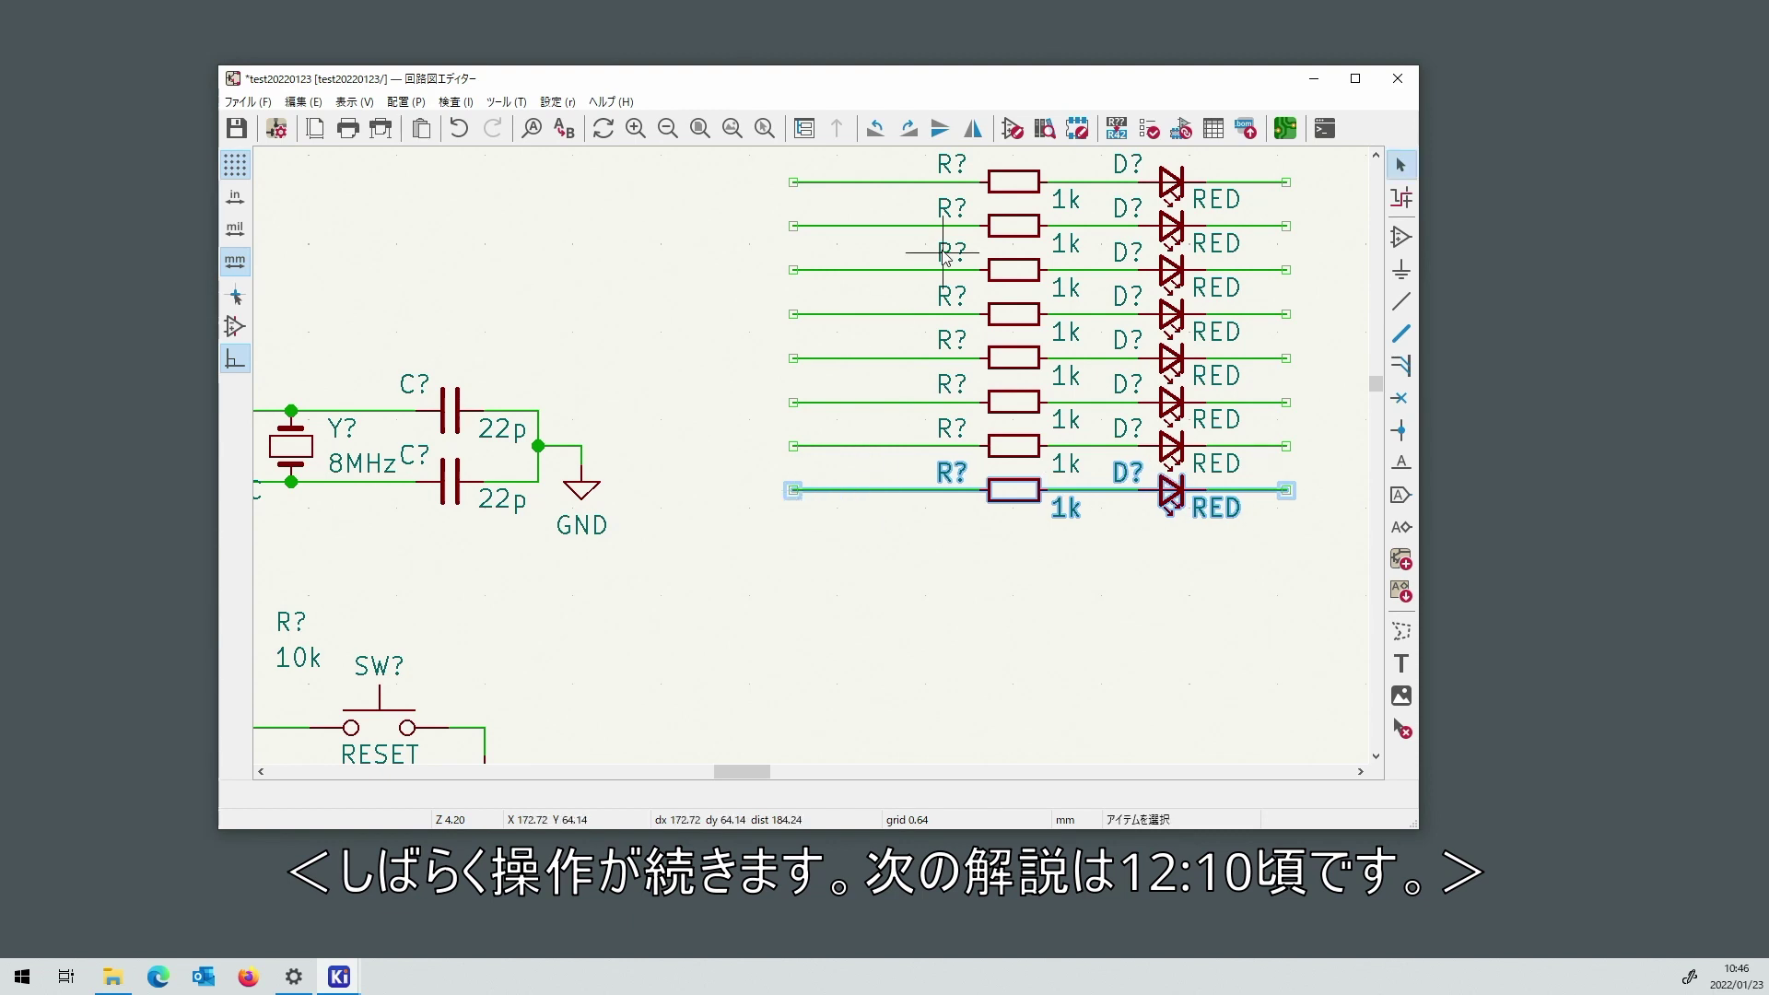
Duplicate the crystal circuit's GND symbol below the LED cathode wire ends and wire it up through all eight rows.
{"action": "left_click", "coordinate": [590, 499]}
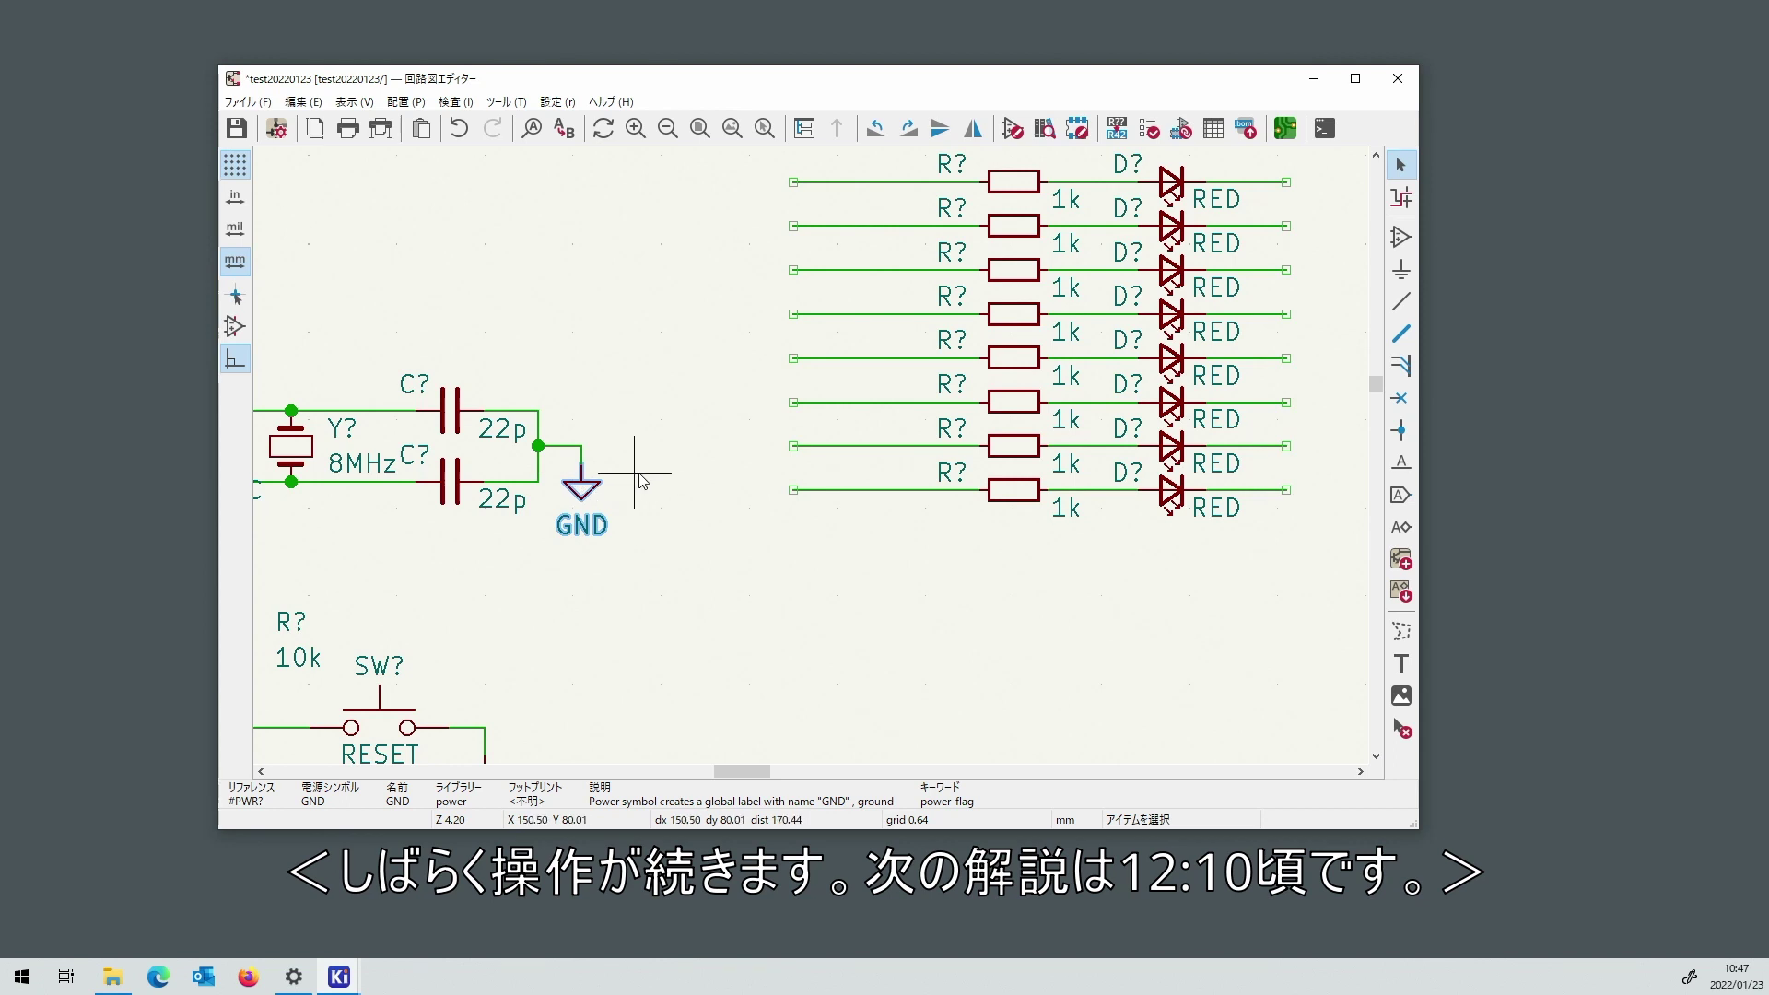
{"action": "key", "text": "ctrl+d"}
{"action": "left_click", "coordinate": [1287, 530]}
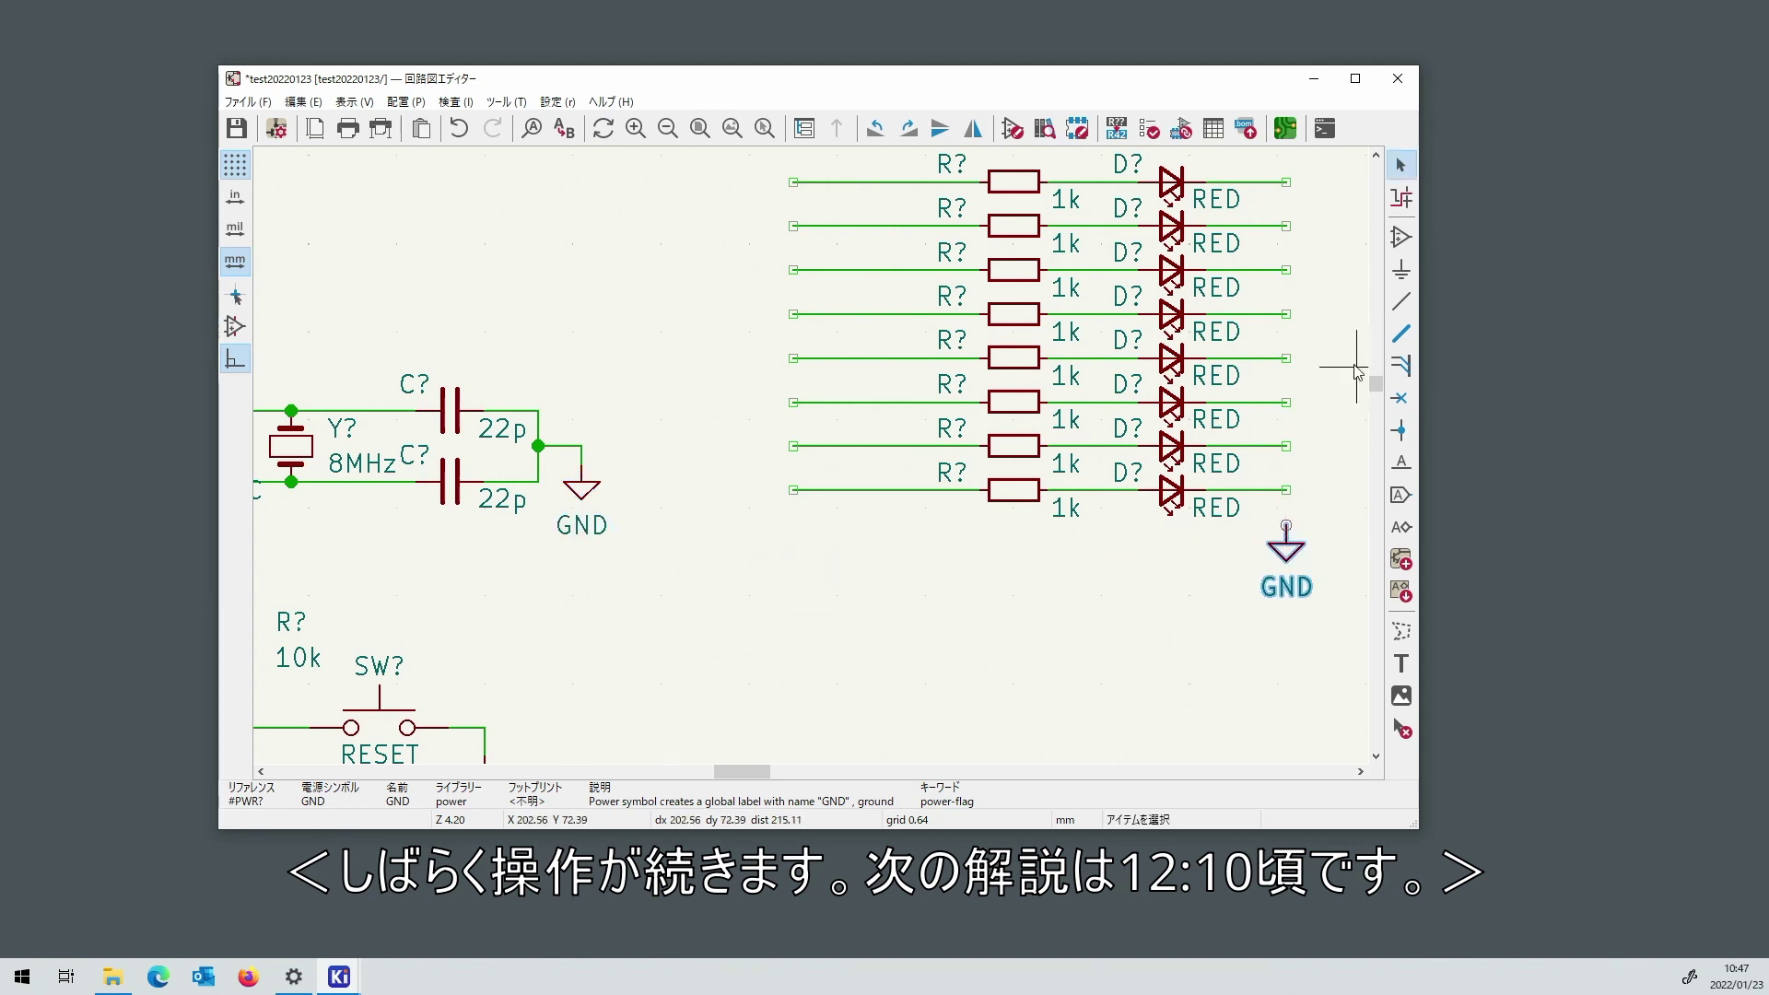
{"action": "key", "text": "w"}
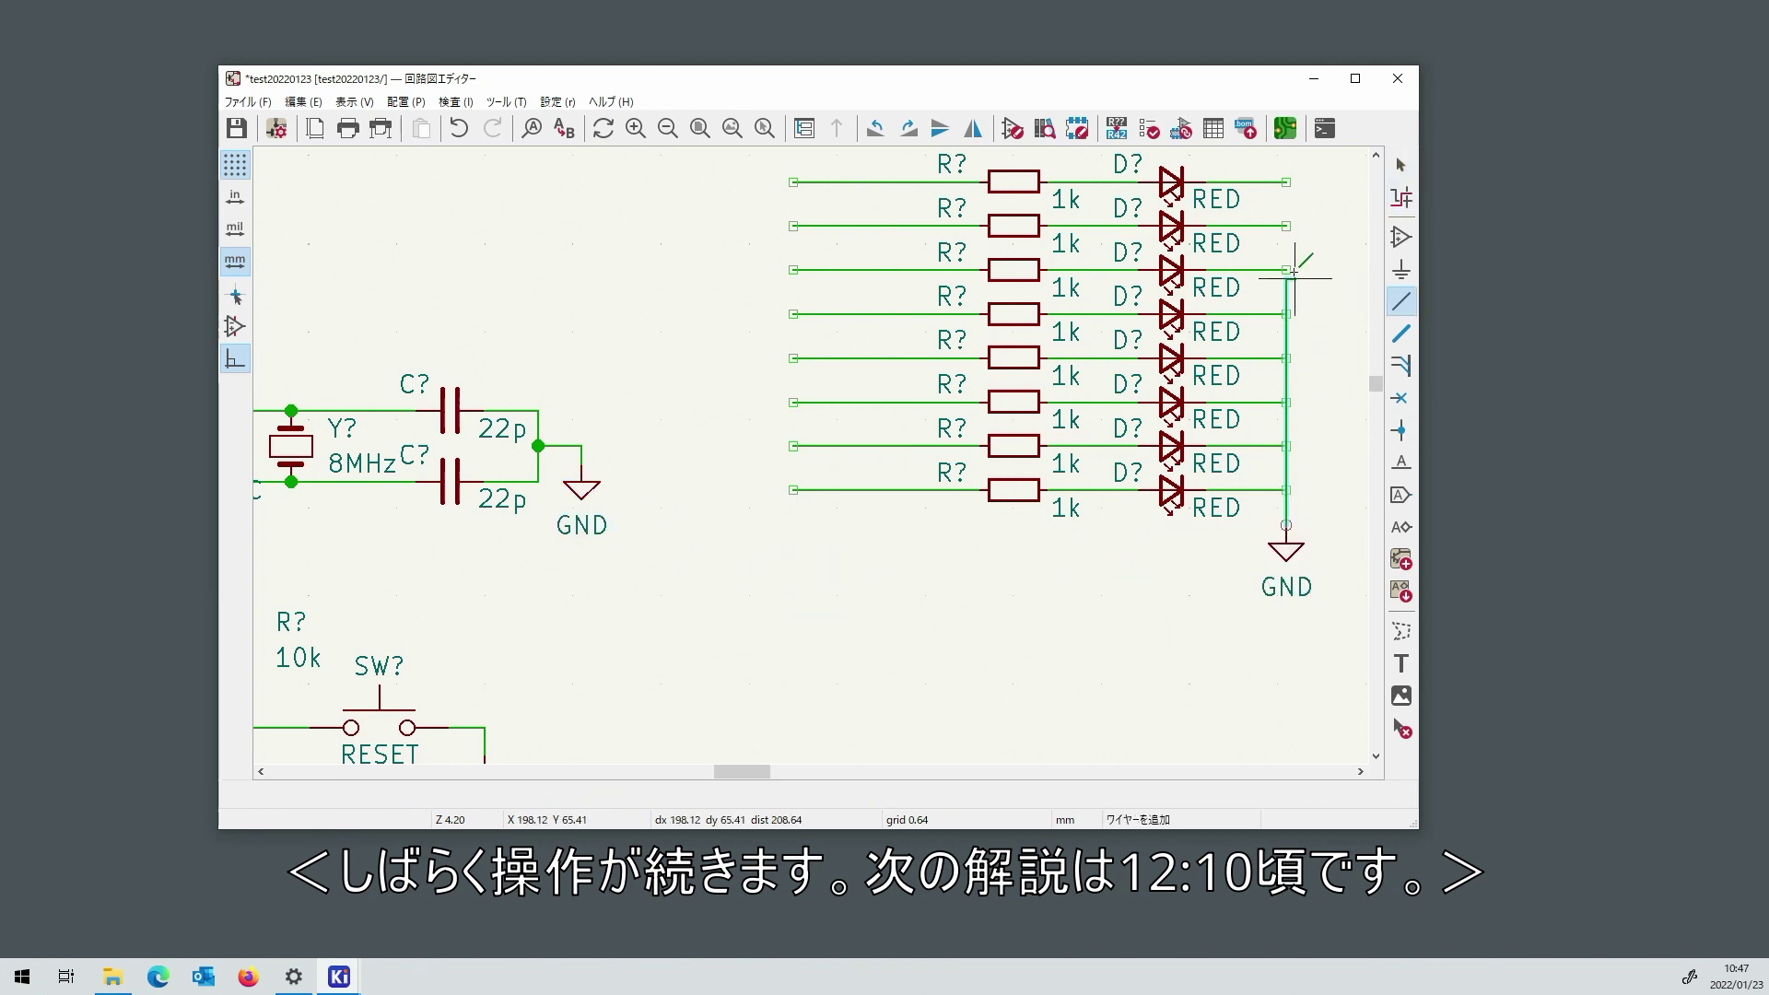
{"action": "left_click", "coordinate": [1287, 182]}
{"action": "key", "text": "Escape"}
Add the net label IO13 to the open wire end of the lowest LED row.
{"action": "left_click", "coordinate": [1401, 462]}
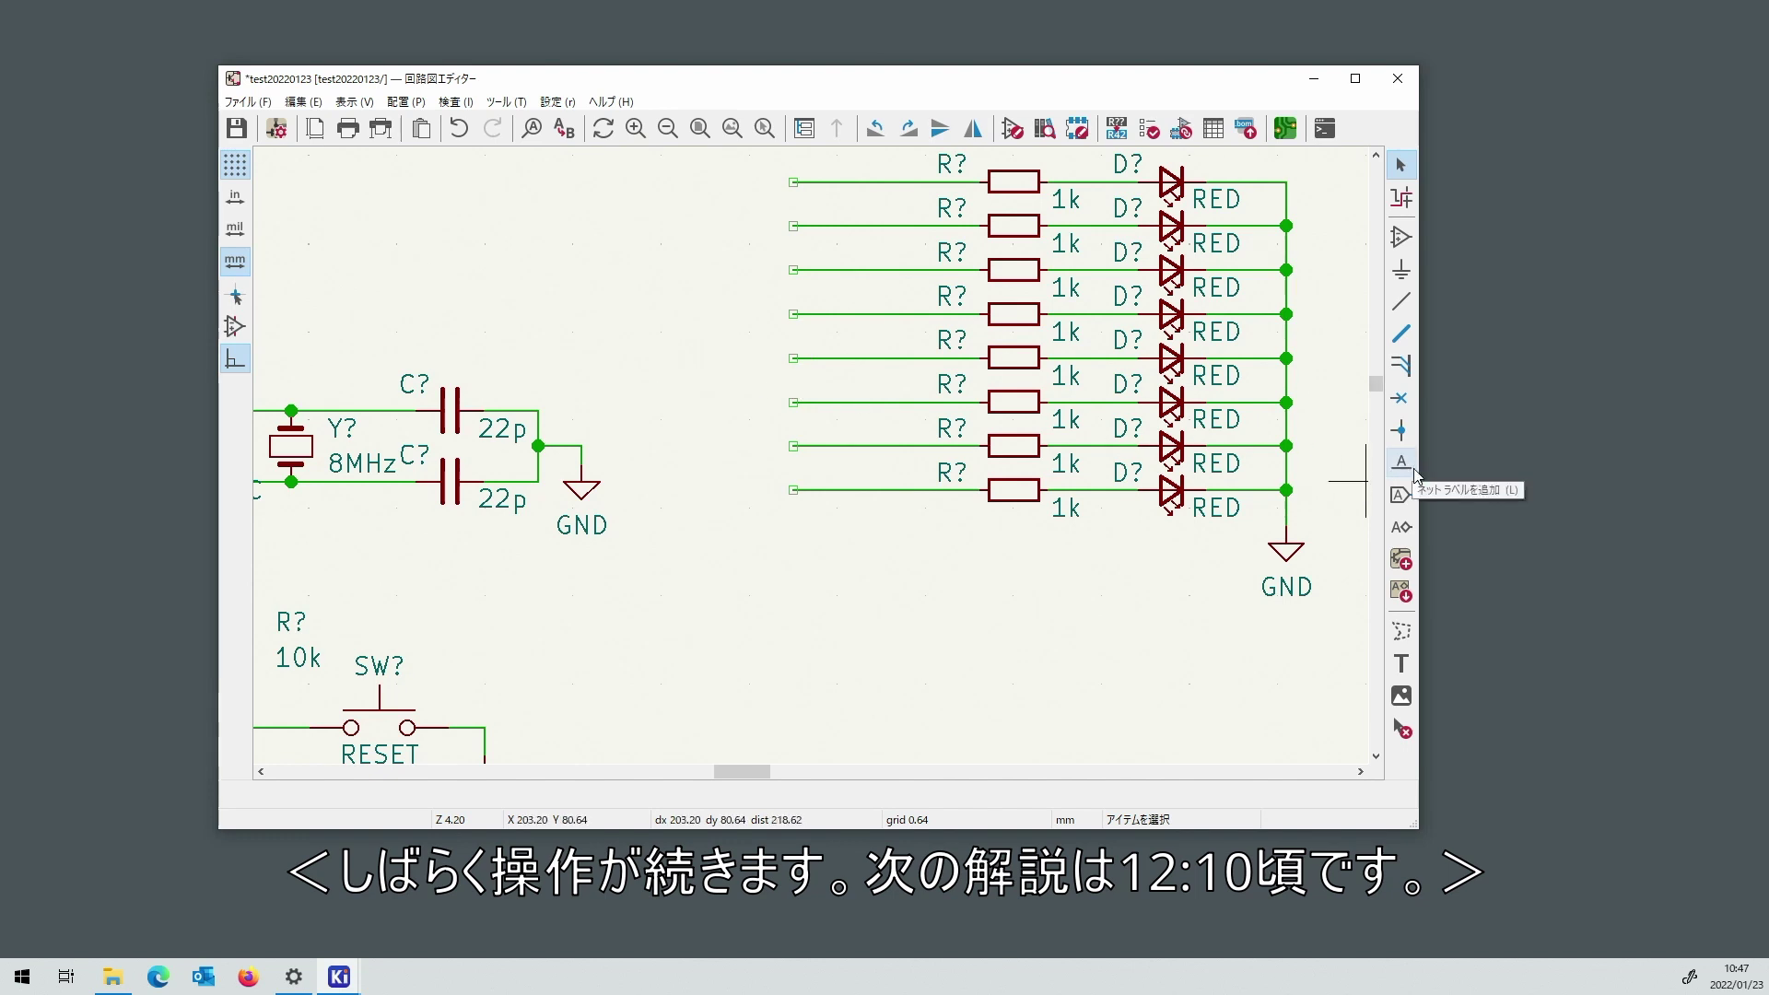
{"action": "left_click", "coordinate": [1365, 479]}
{"action": "type", "text": "IO1"}
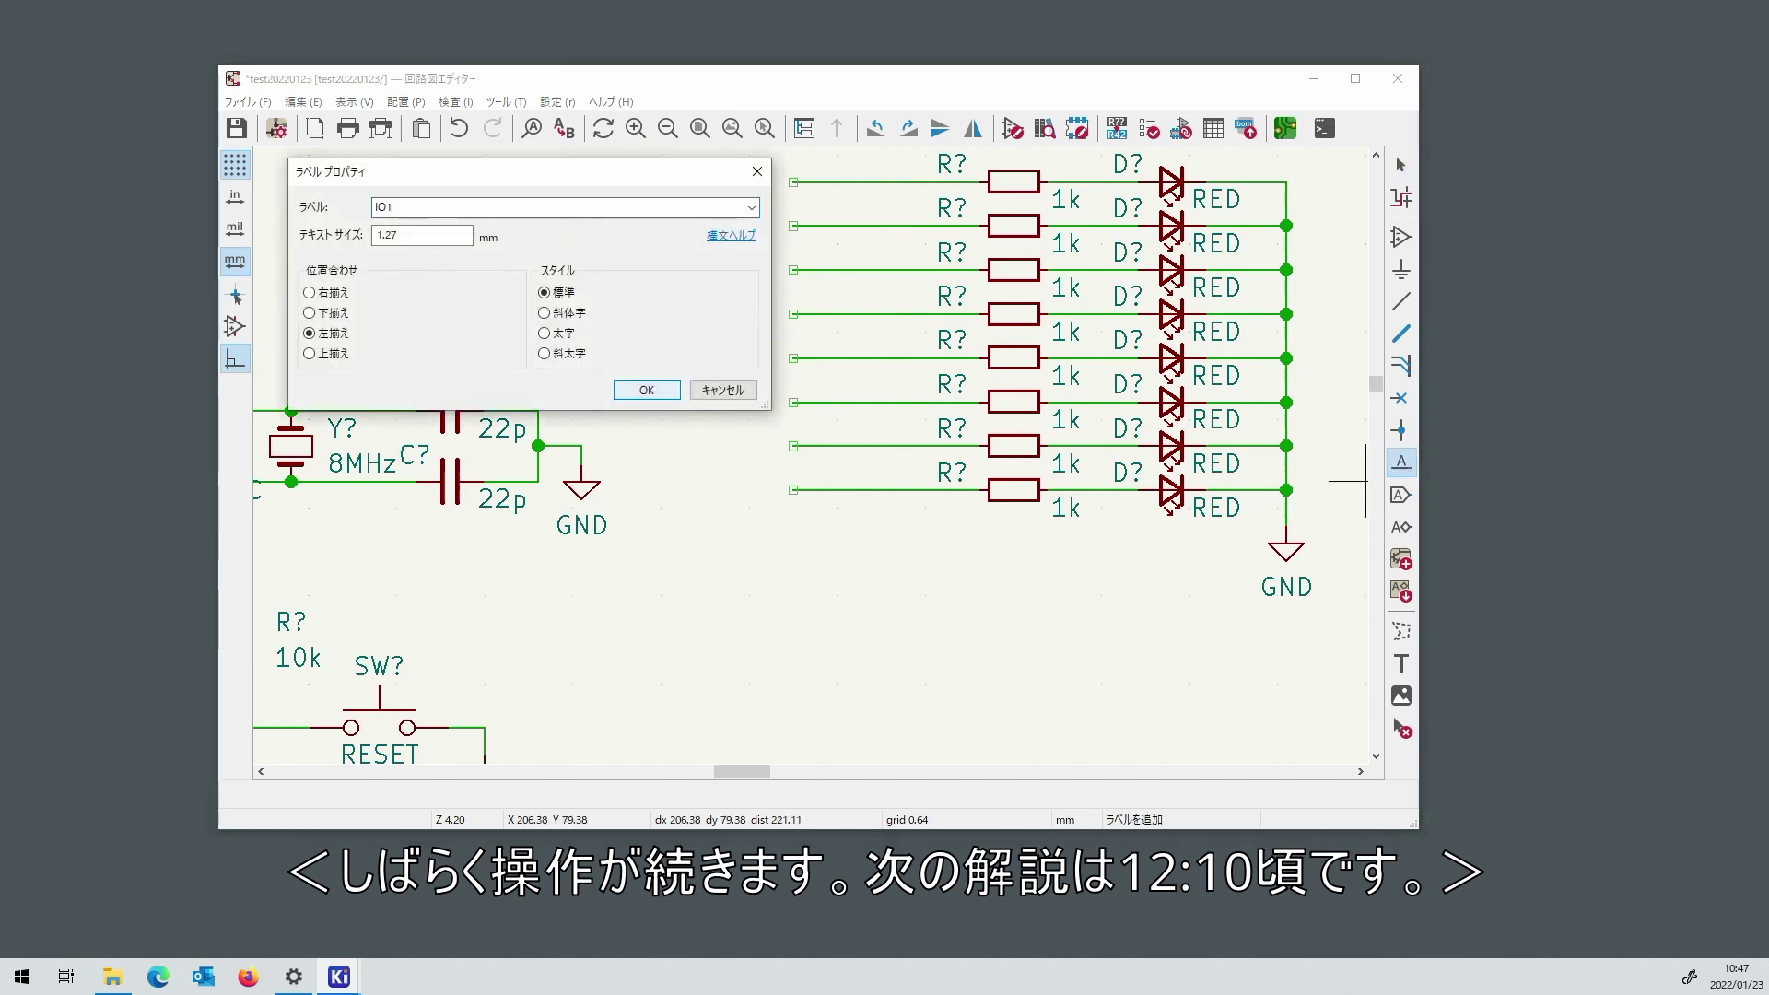
{"action": "type", "text": "3"}
{"action": "key", "text": "Return"}
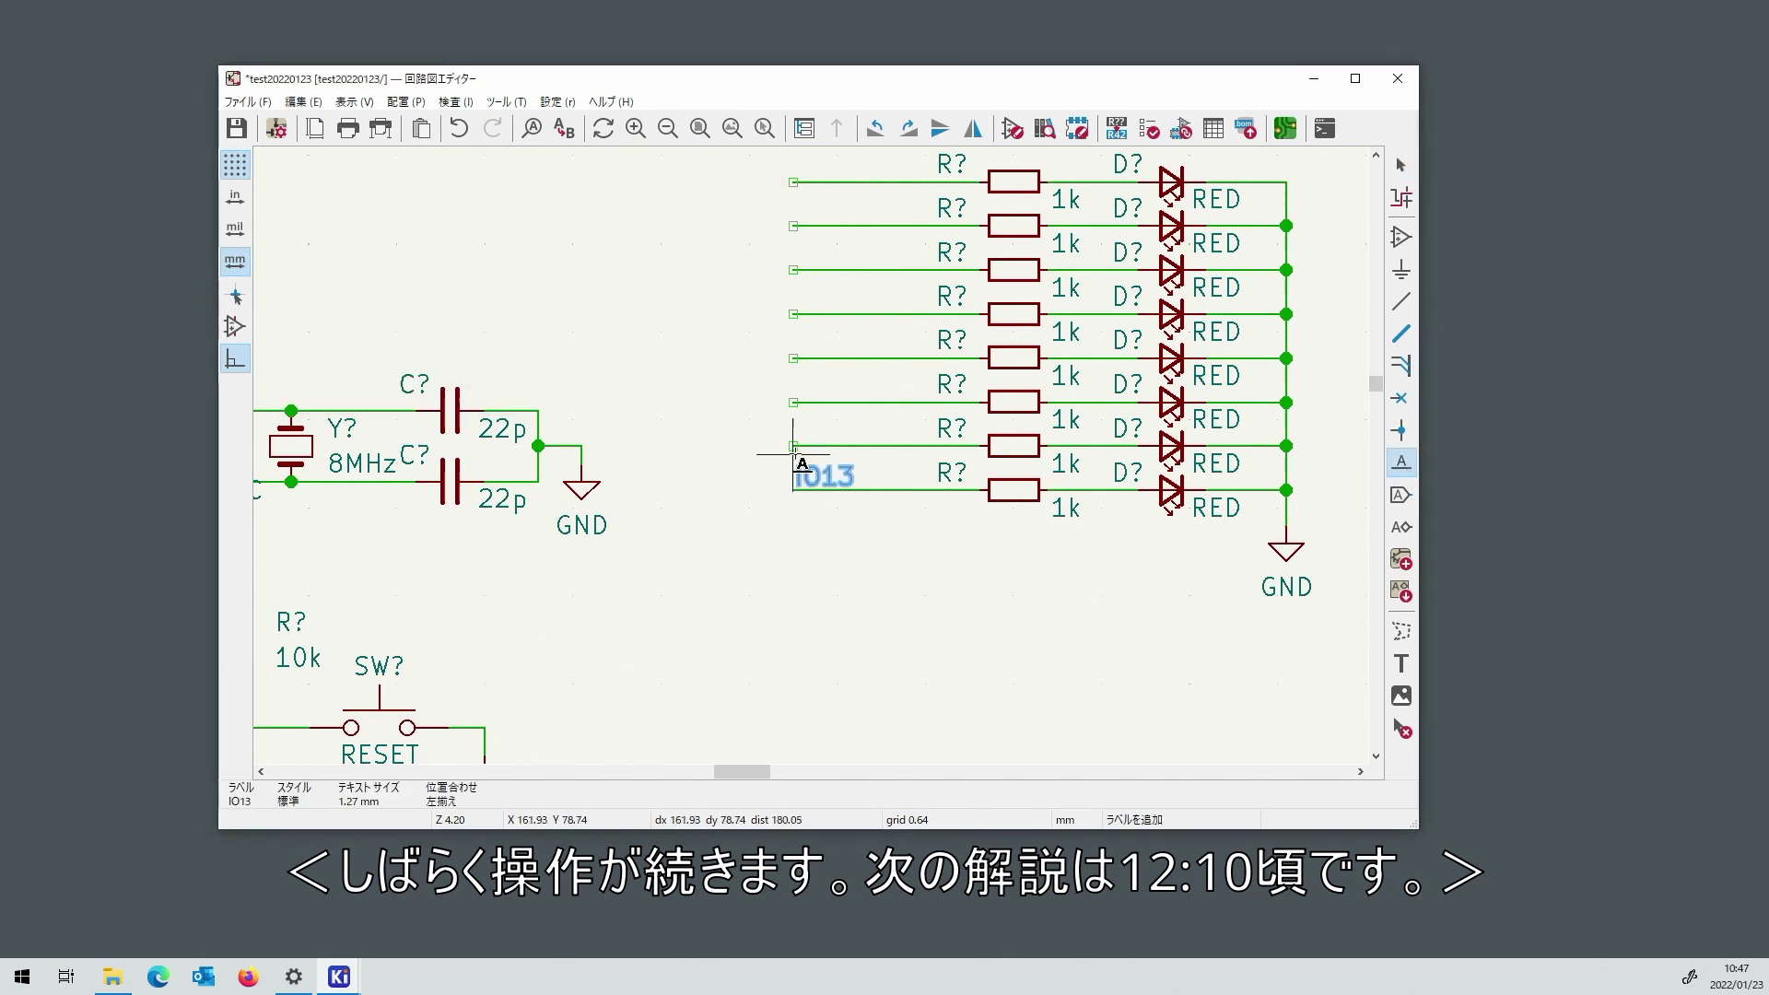
{"action": "left_click", "coordinate": [794, 452]}
Add the net labels IO12 and IO11 to the open wire ends of the two LED rows above IO13.
{"action": "left_click", "coordinate": [795, 453]}
{"action": "type", "text": "IO12"}
{"action": "key", "text": "Return"}
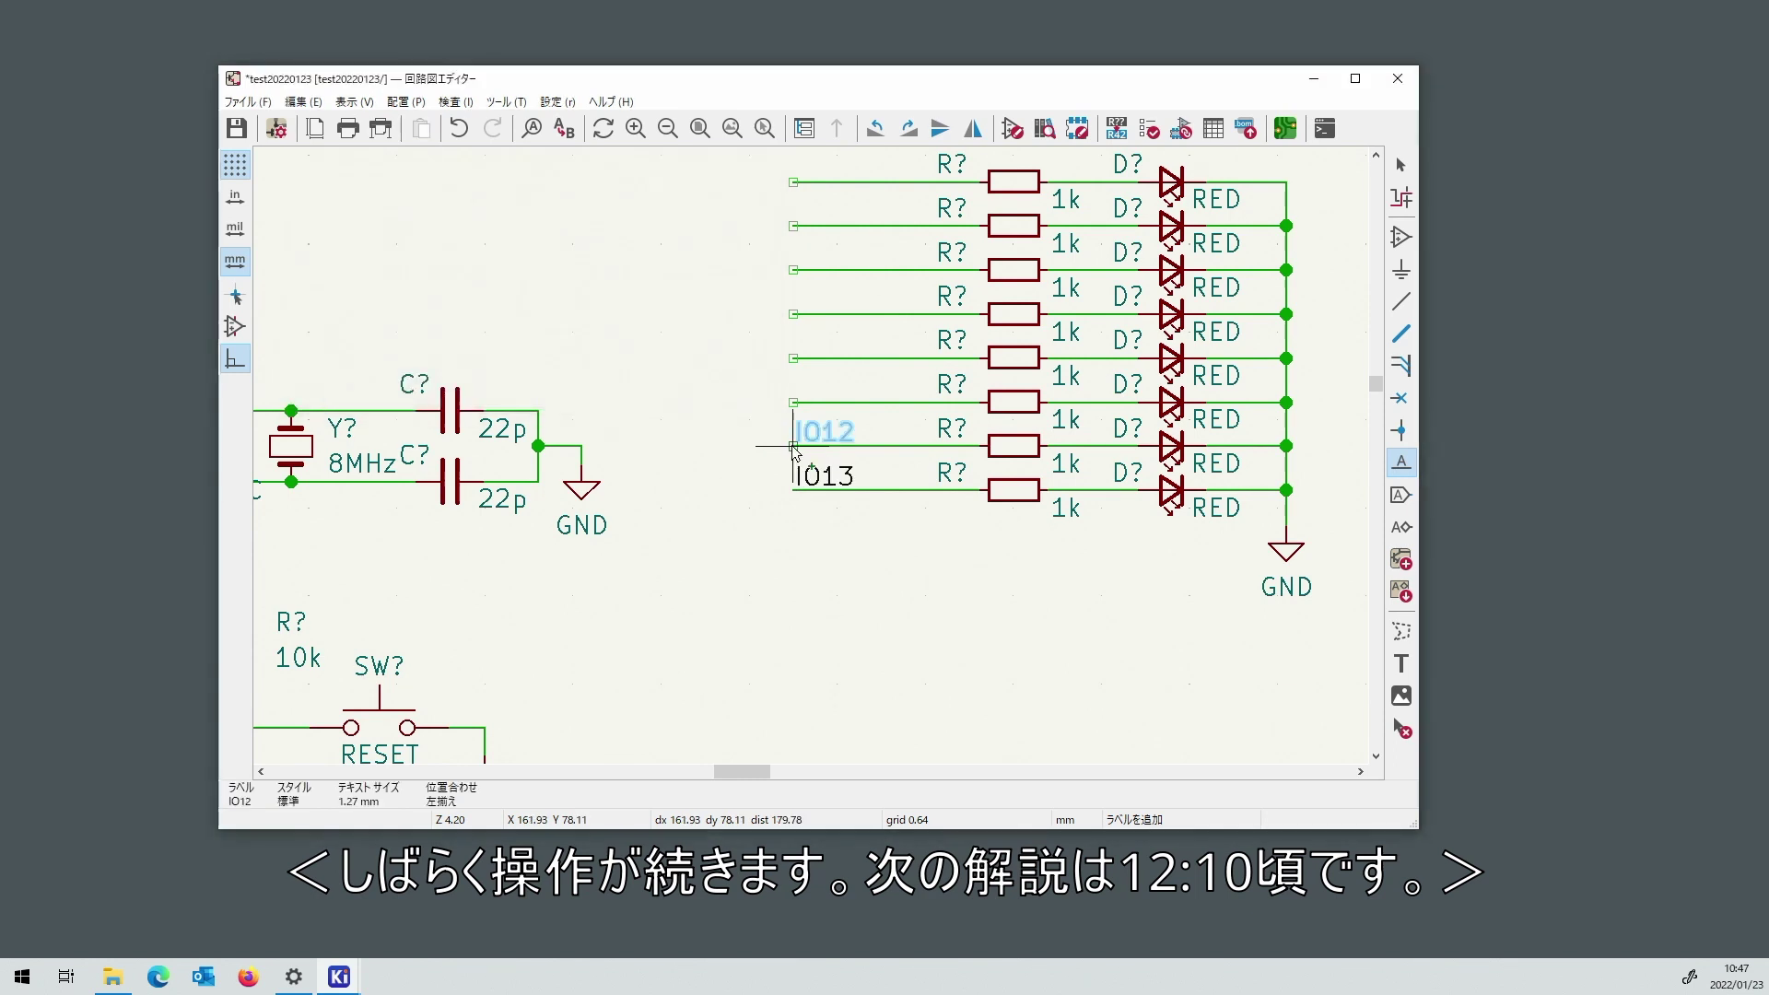
{"action": "left_click", "coordinate": [795, 450]}
{"action": "left_click", "coordinate": [794, 404]}
{"action": "type", "text": "IO11"}
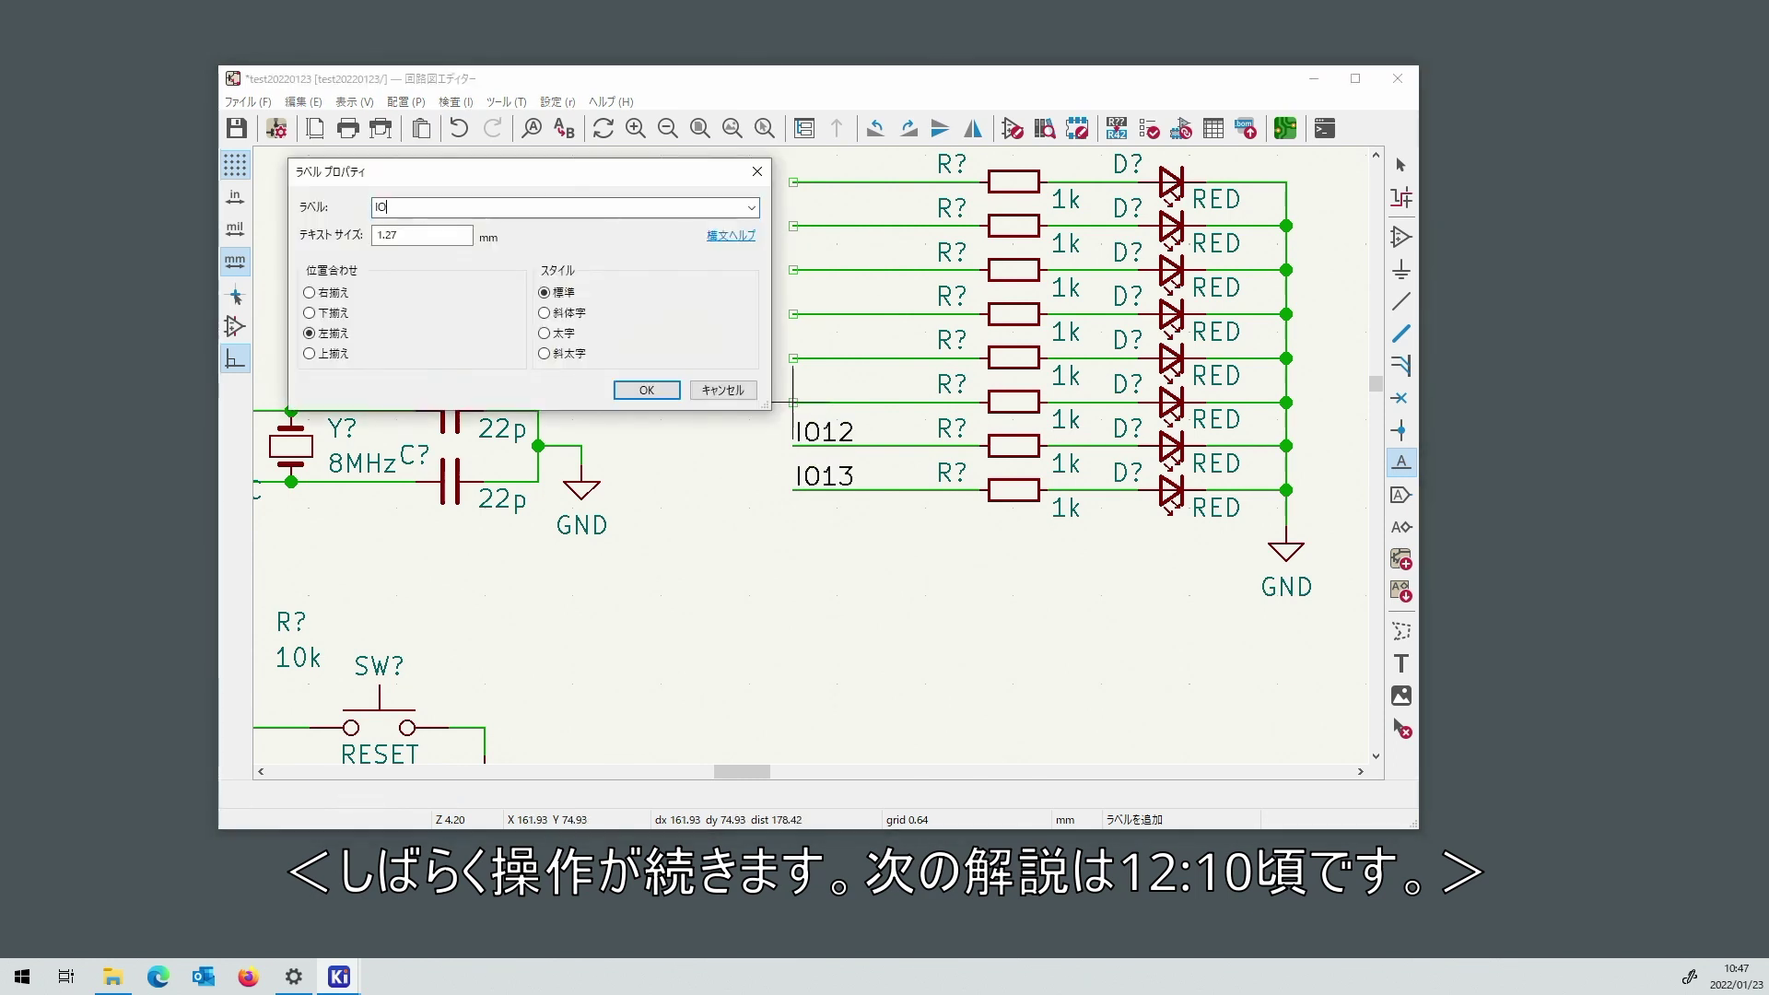
{"action": "key", "text": "Return"}
{"action": "left_click", "coordinate": [794, 403]}
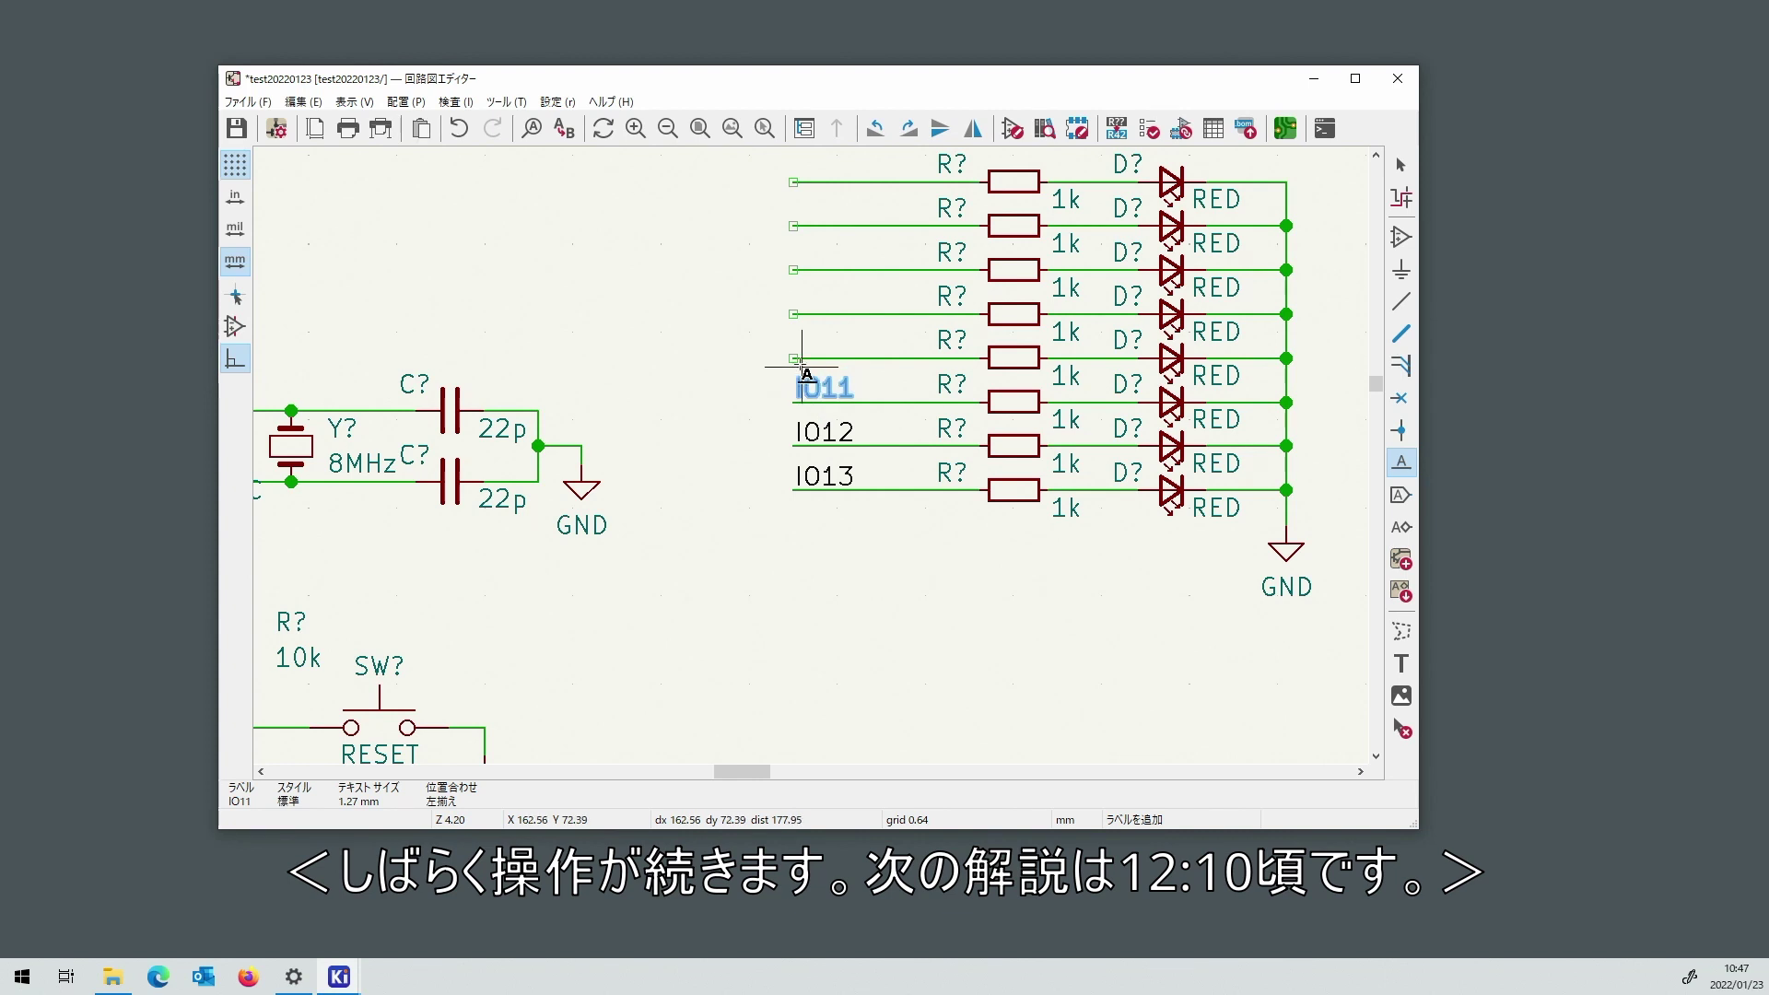
Add a net label to the LED row above IO11 and set its text to IO10.
{"action": "left_click", "coordinate": [794, 360]}
{"action": "type", "text": "IO12"}
{"action": "key", "text": "Return"}
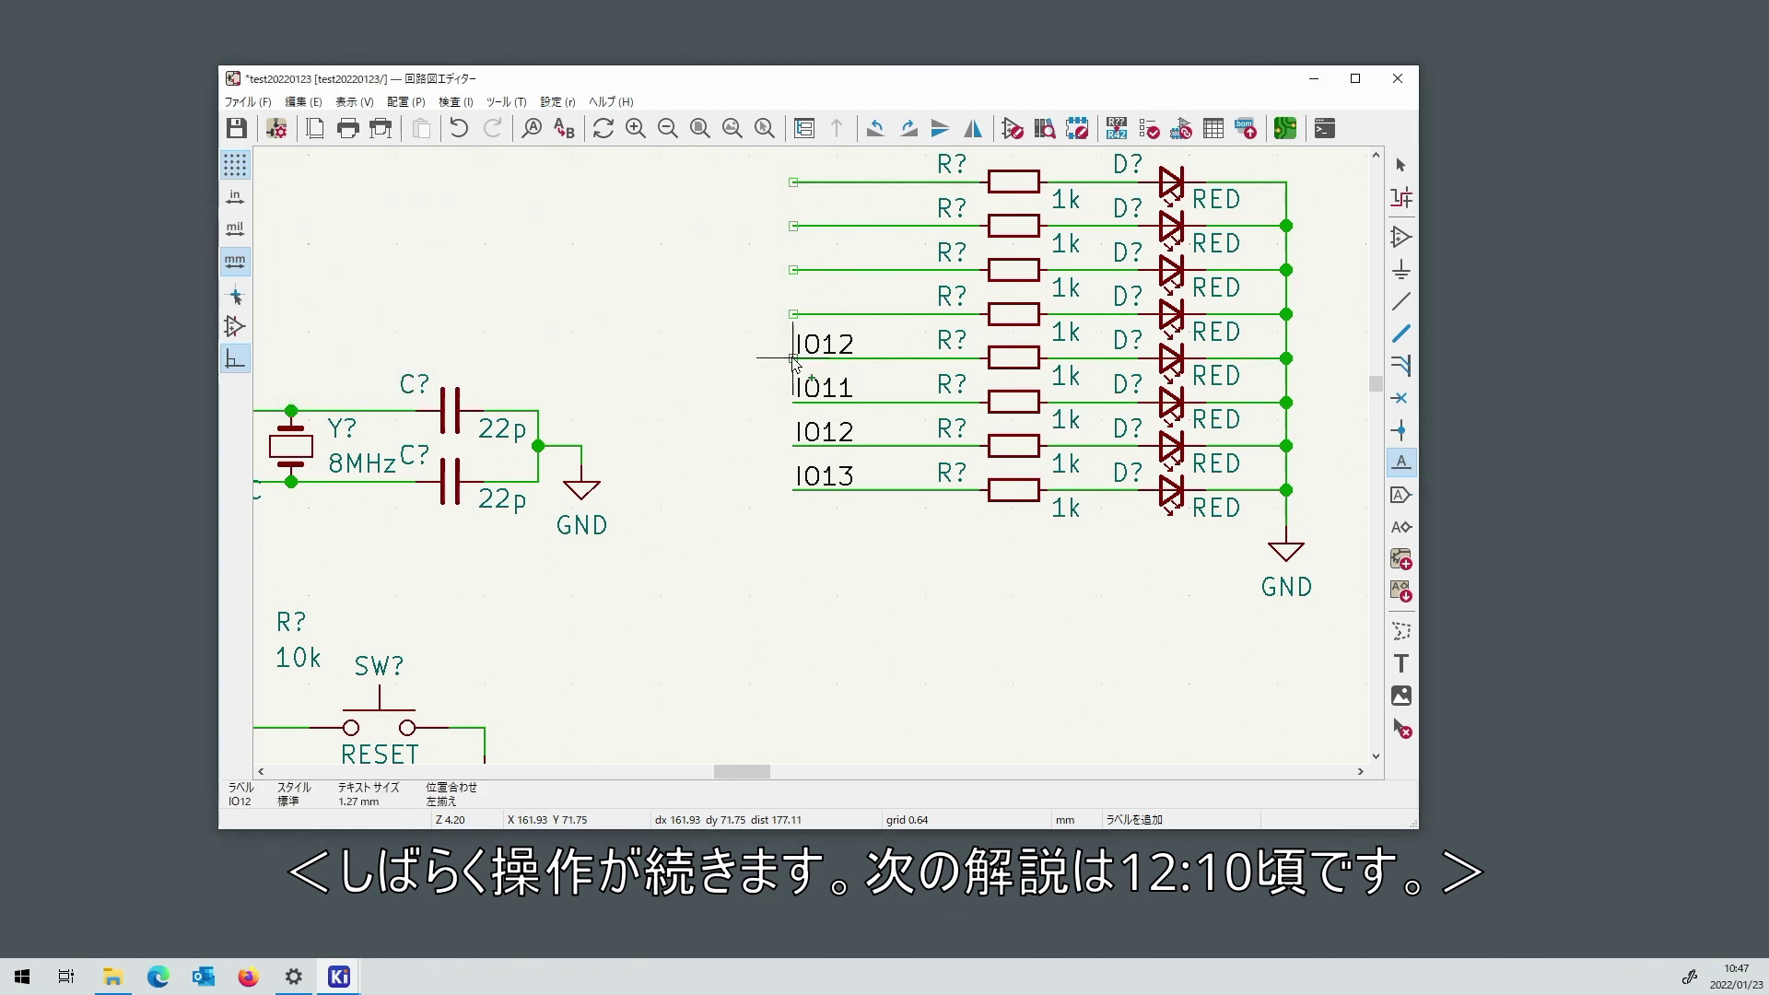
{"action": "double_click", "coordinate": [810, 341]}
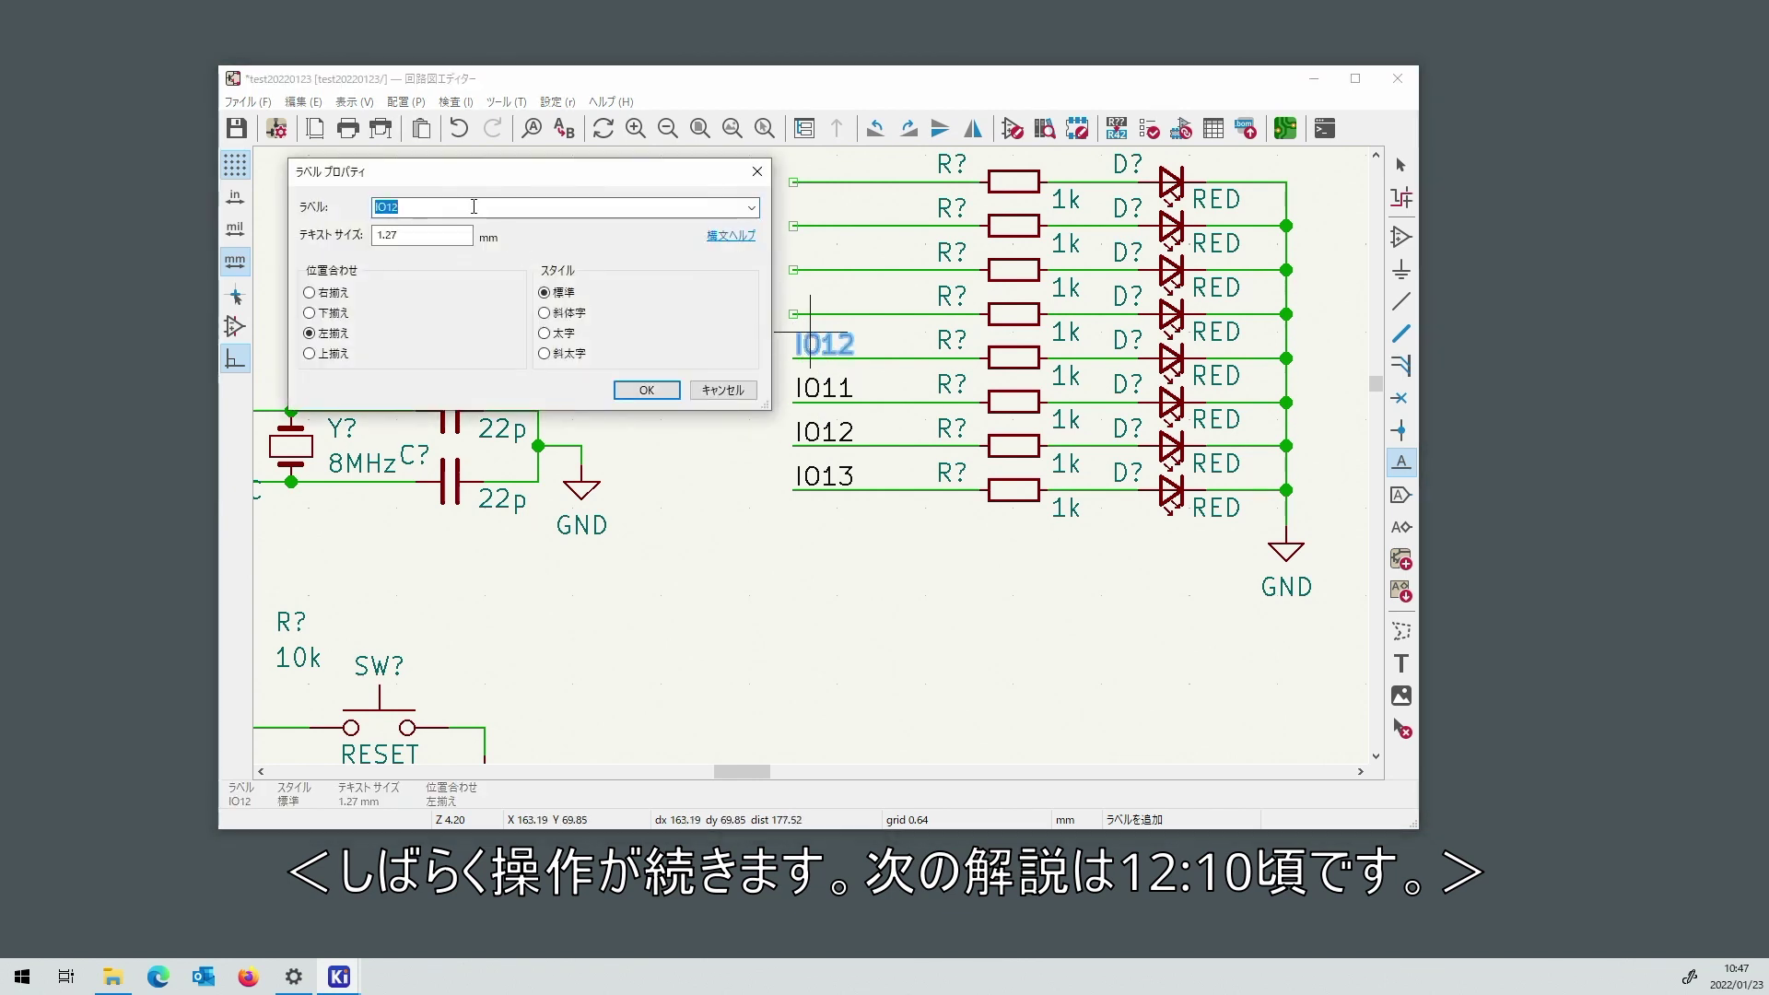
{"action": "type", "text": "IO10"}
{"action": "key", "text": "Return"}
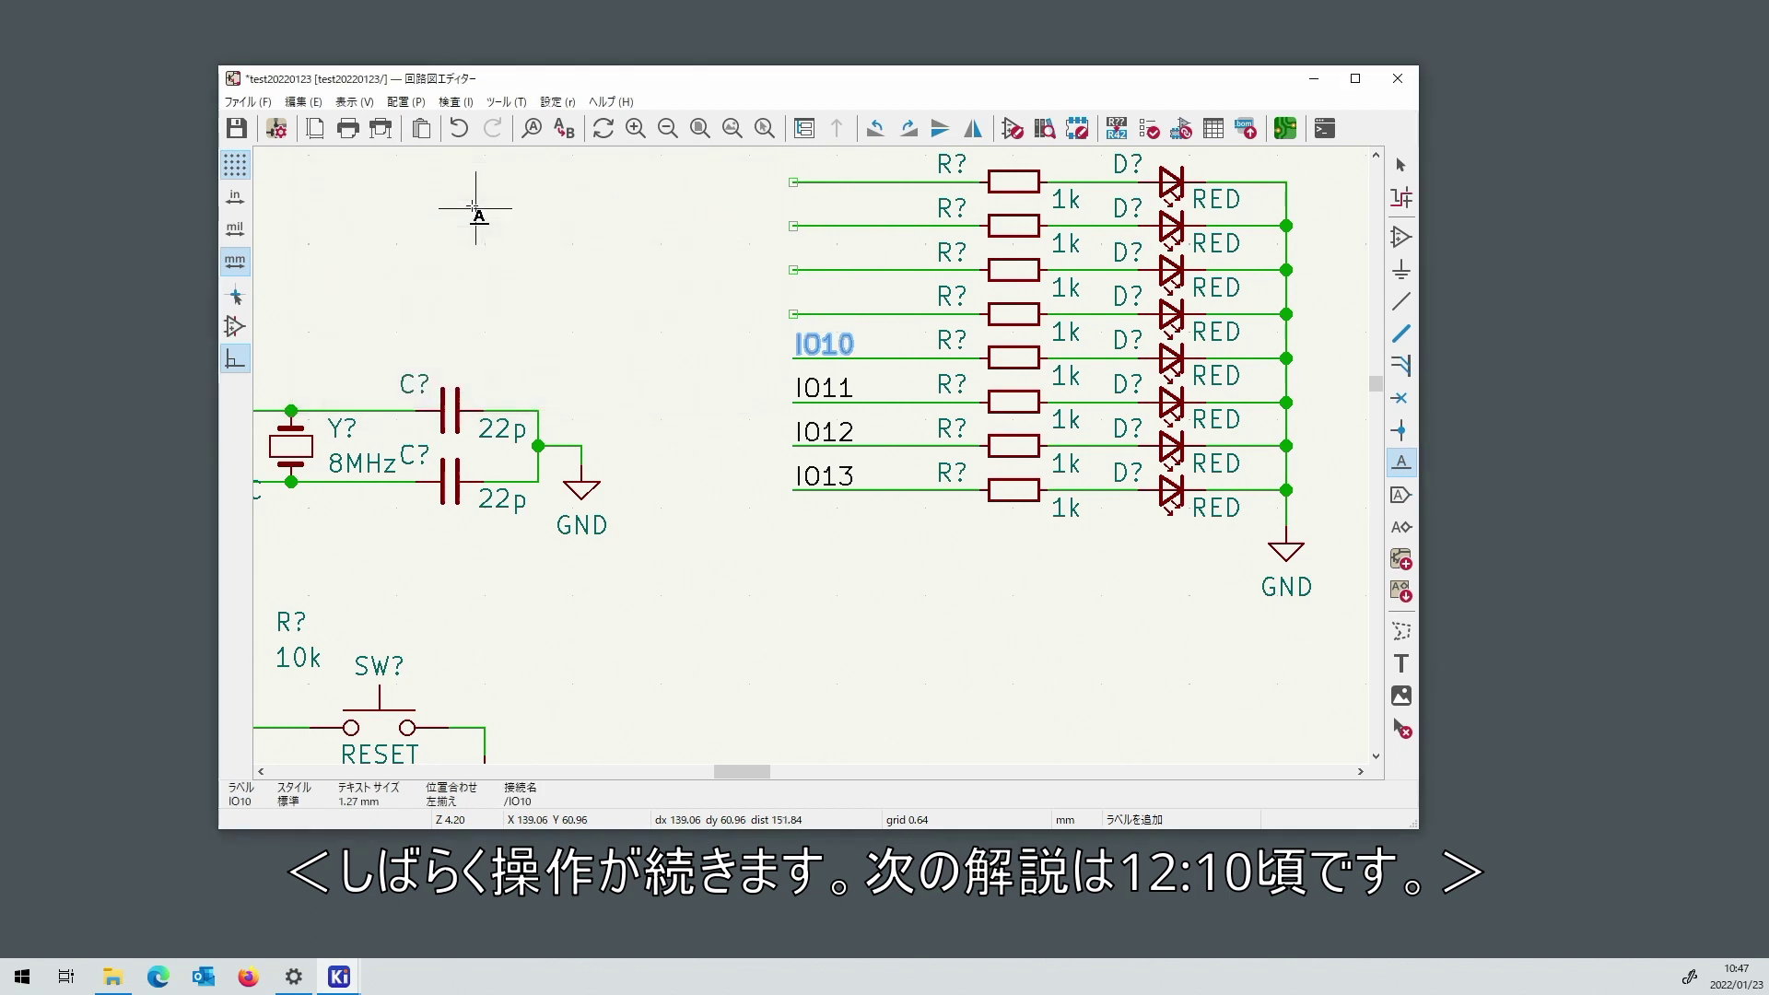
Add the net label IO9 to the open wire end of the LED row above IO10.
{"action": "left_click", "coordinate": [794, 315]}
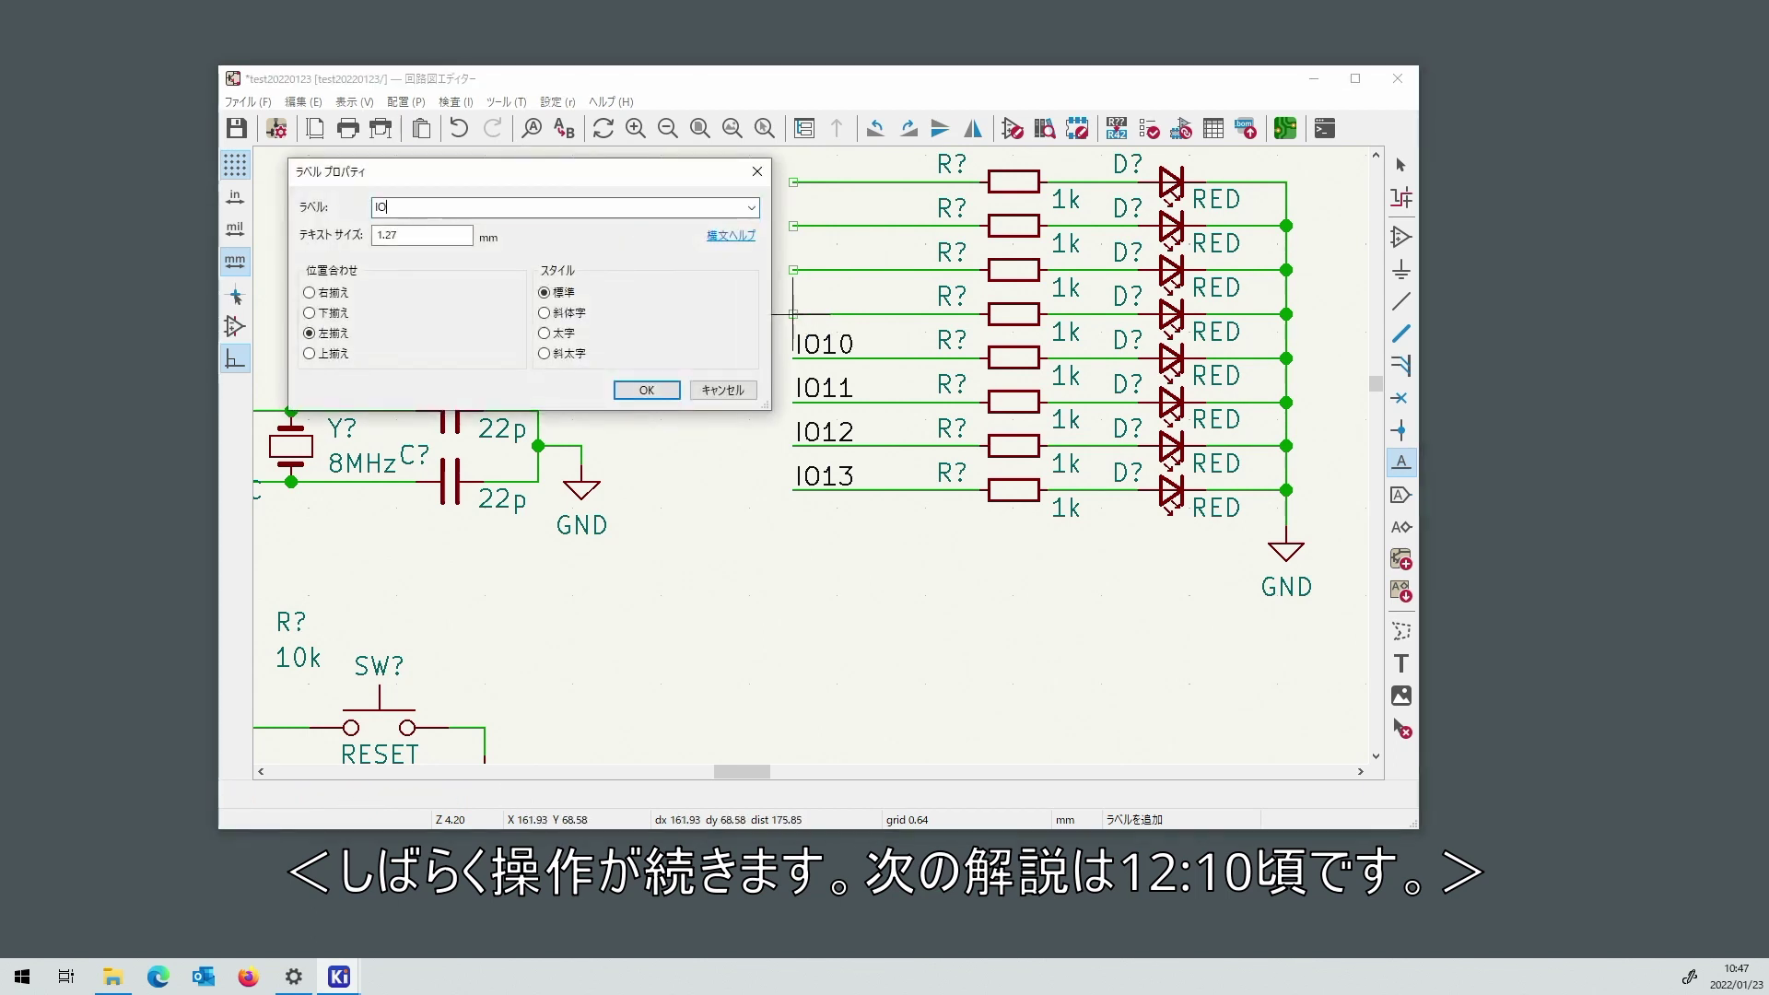
{"action": "key", "text": "Return"}
{"action": "left_click", "coordinate": [794, 314]}
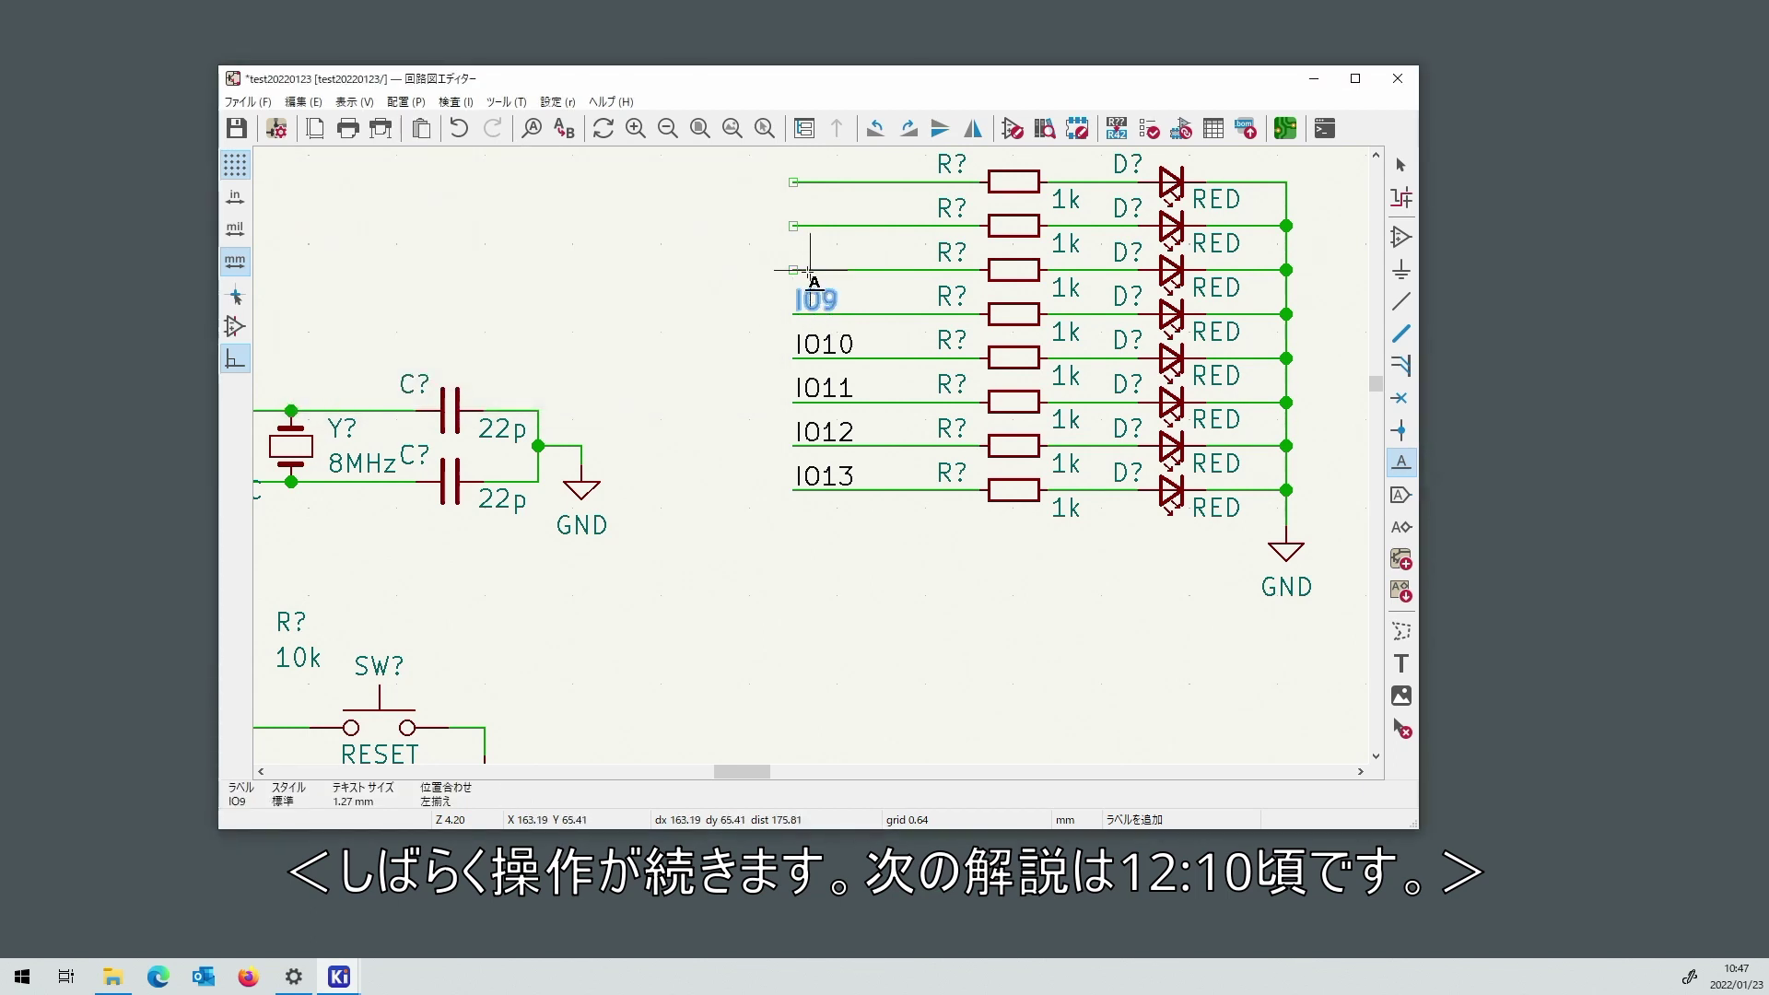
Add the net label IO8 at the open wire end of the LED row above IO9.
{"action": "left_click", "coordinate": [794, 270]}
{"action": "type", "text": "IO"}
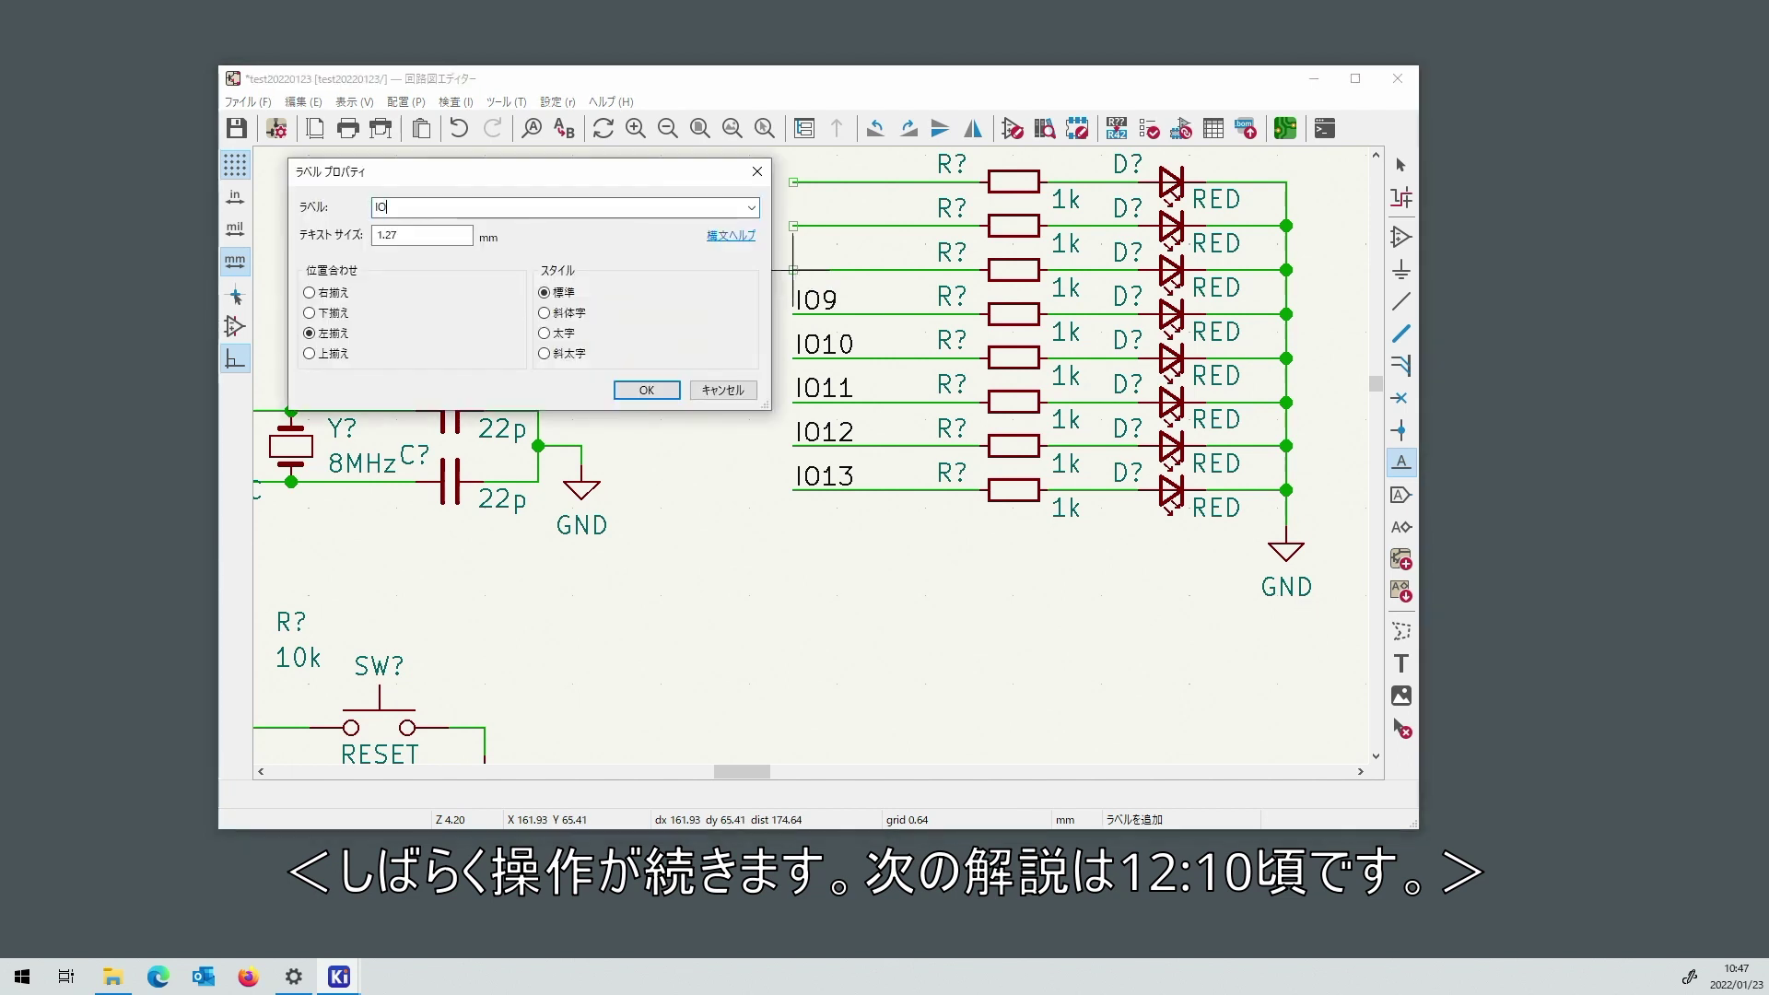
{"action": "type", "text": "8"}
{"action": "key", "text": "Return"}
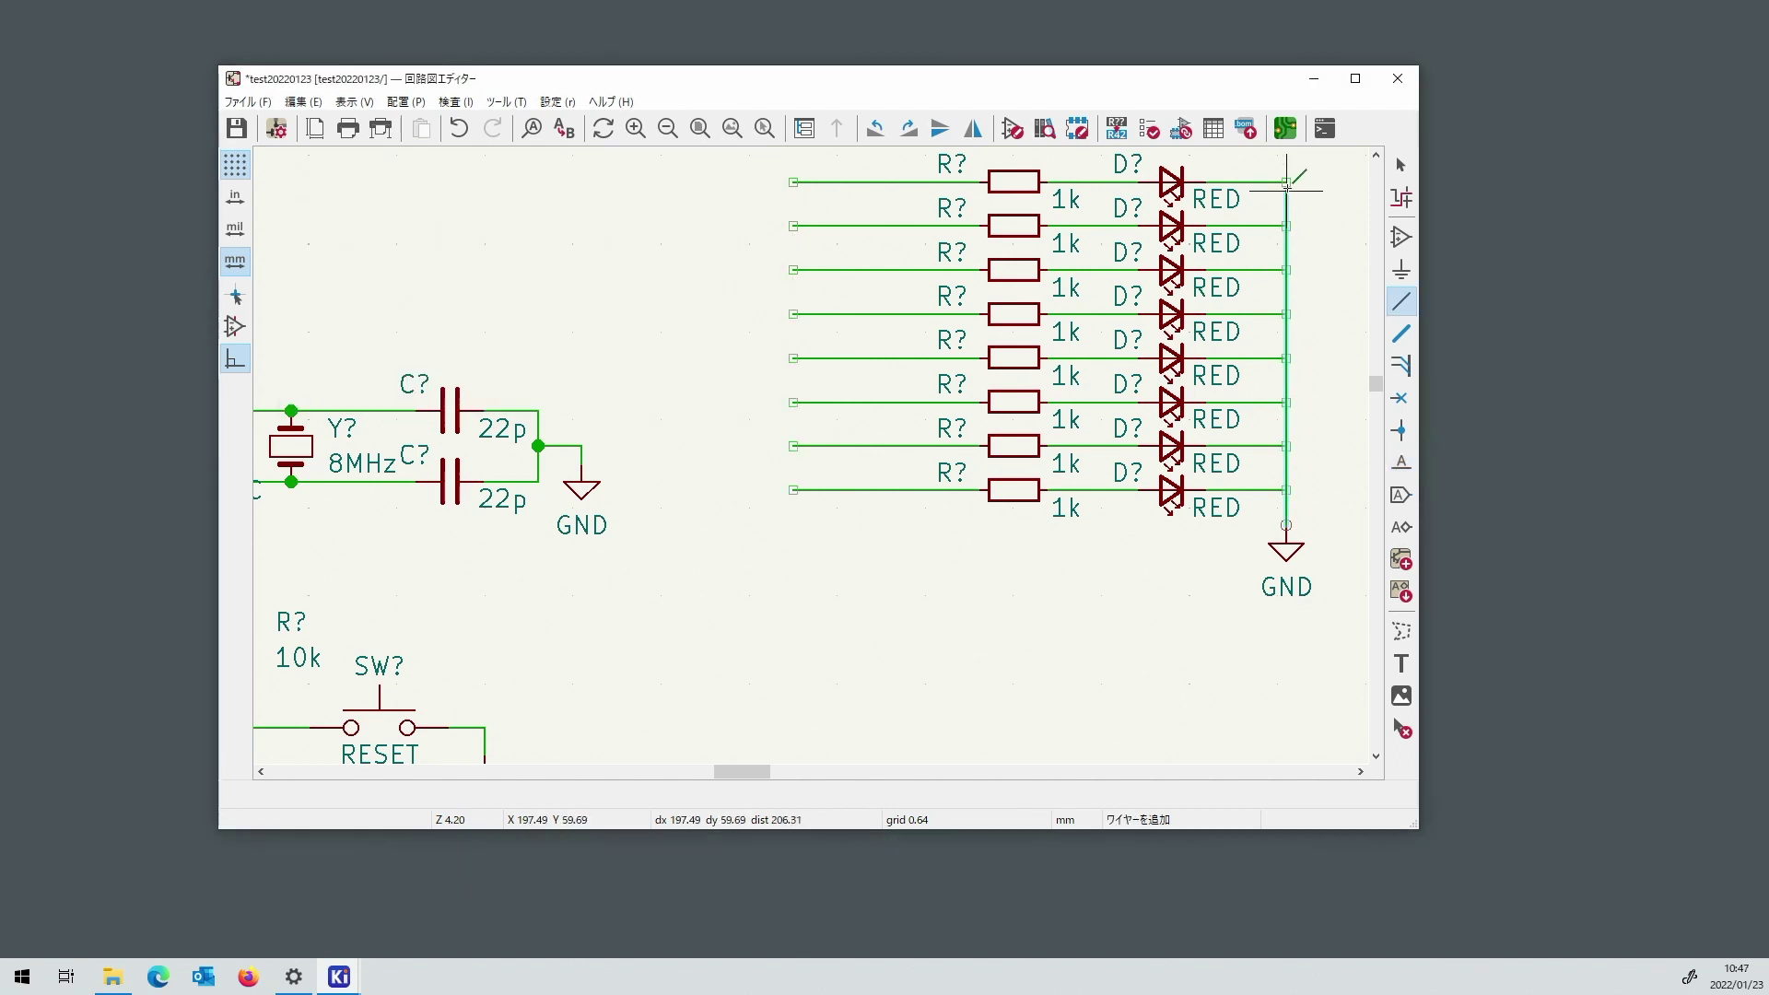
Leave the wire tool and add the net label IO13 to the open wire end of the lowest LED row.
{"action": "key", "text": "Escape"}
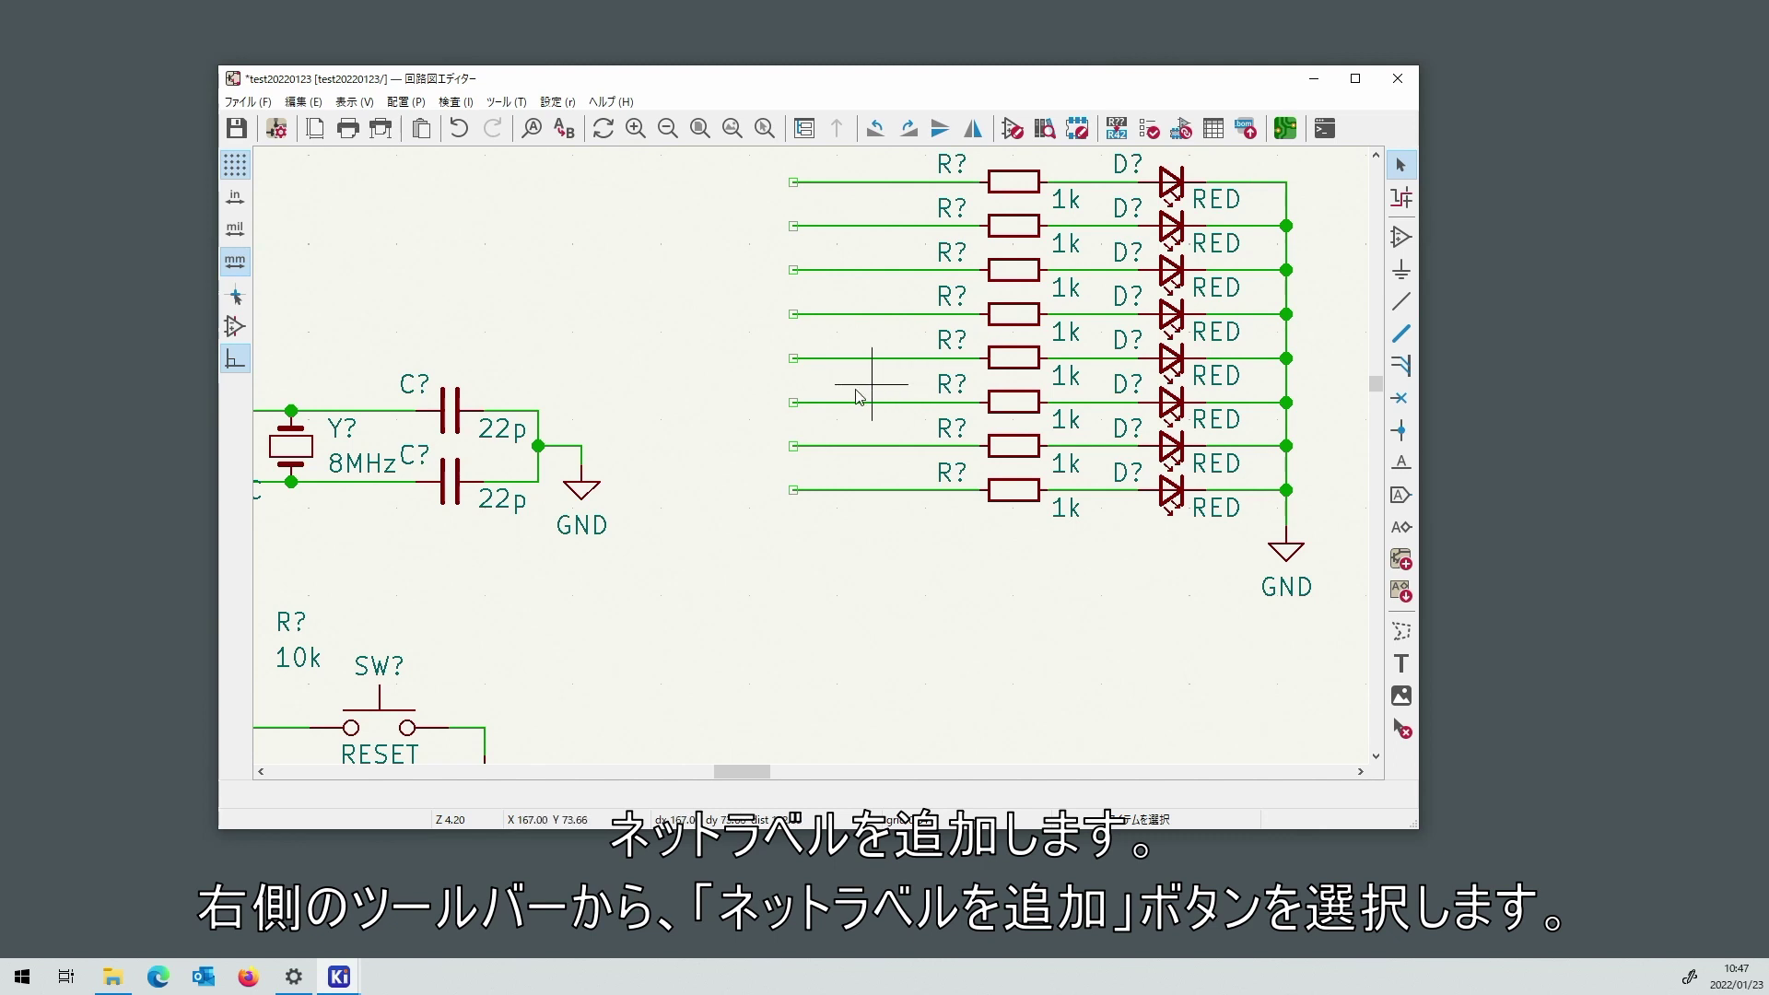
{"action": "left_click", "coordinate": [1401, 461]}
{"action": "left_click", "coordinate": [1221, 472]}
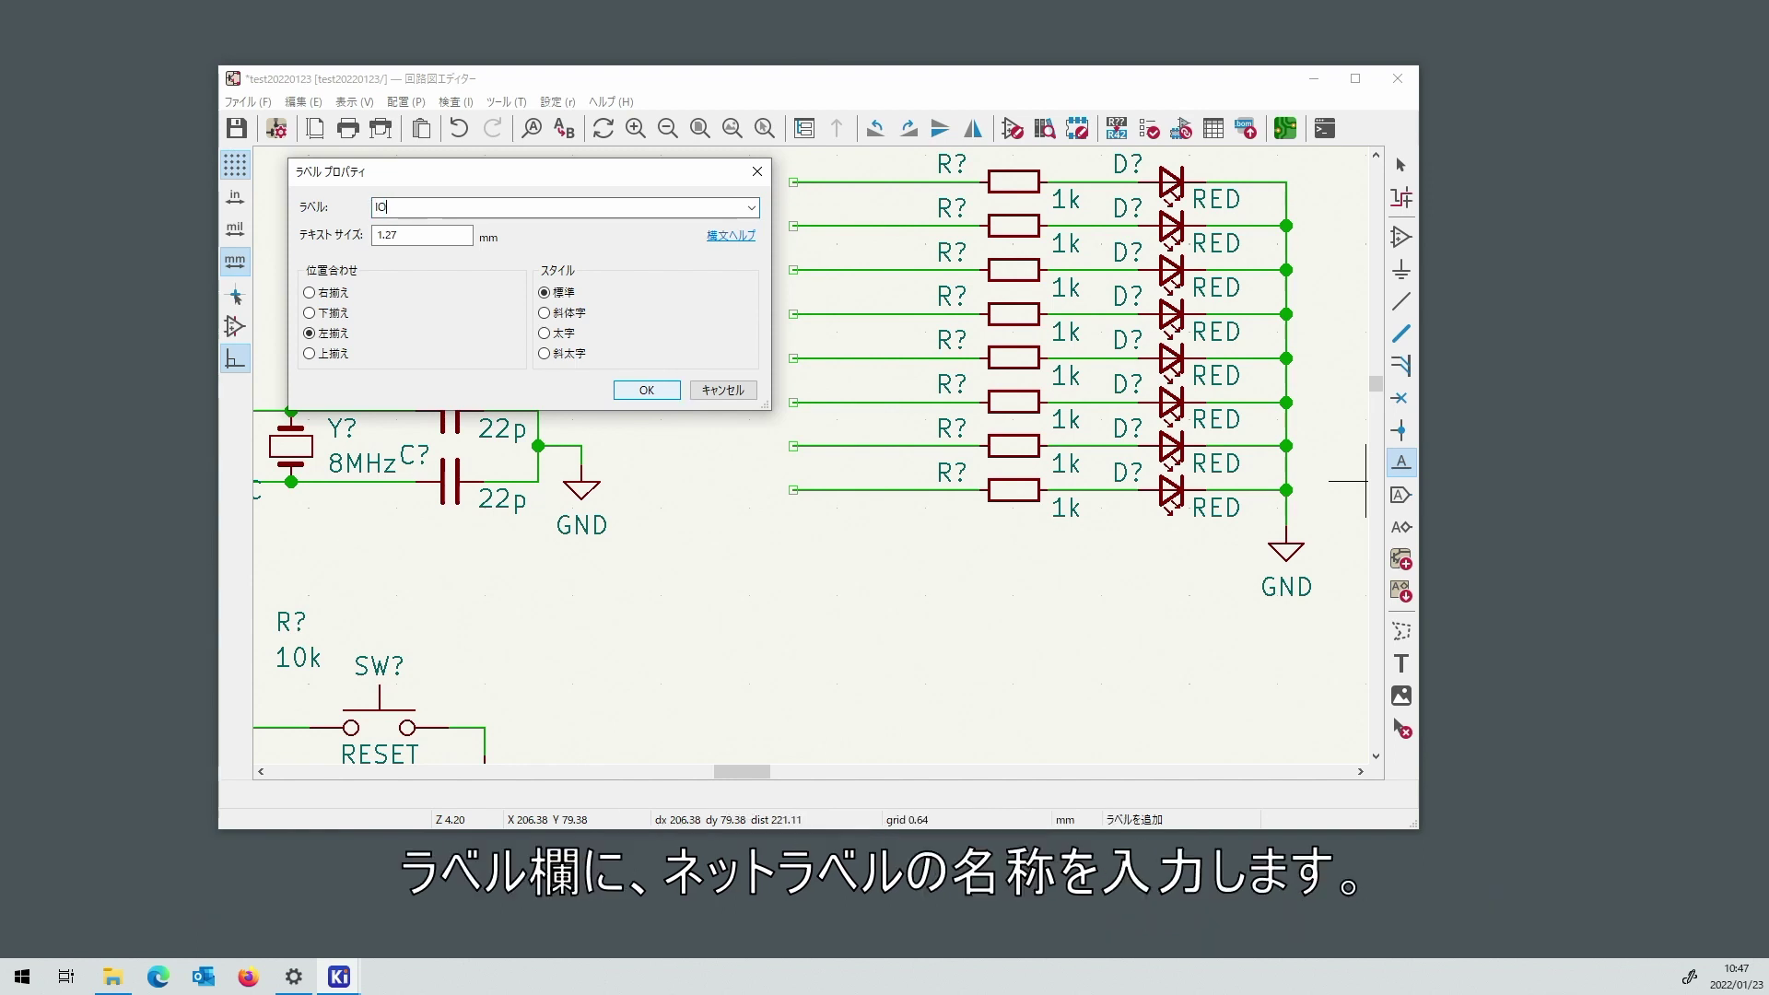
{"action": "type", "text": "IO13"}
{"action": "left_click", "coordinate": [678, 390]}
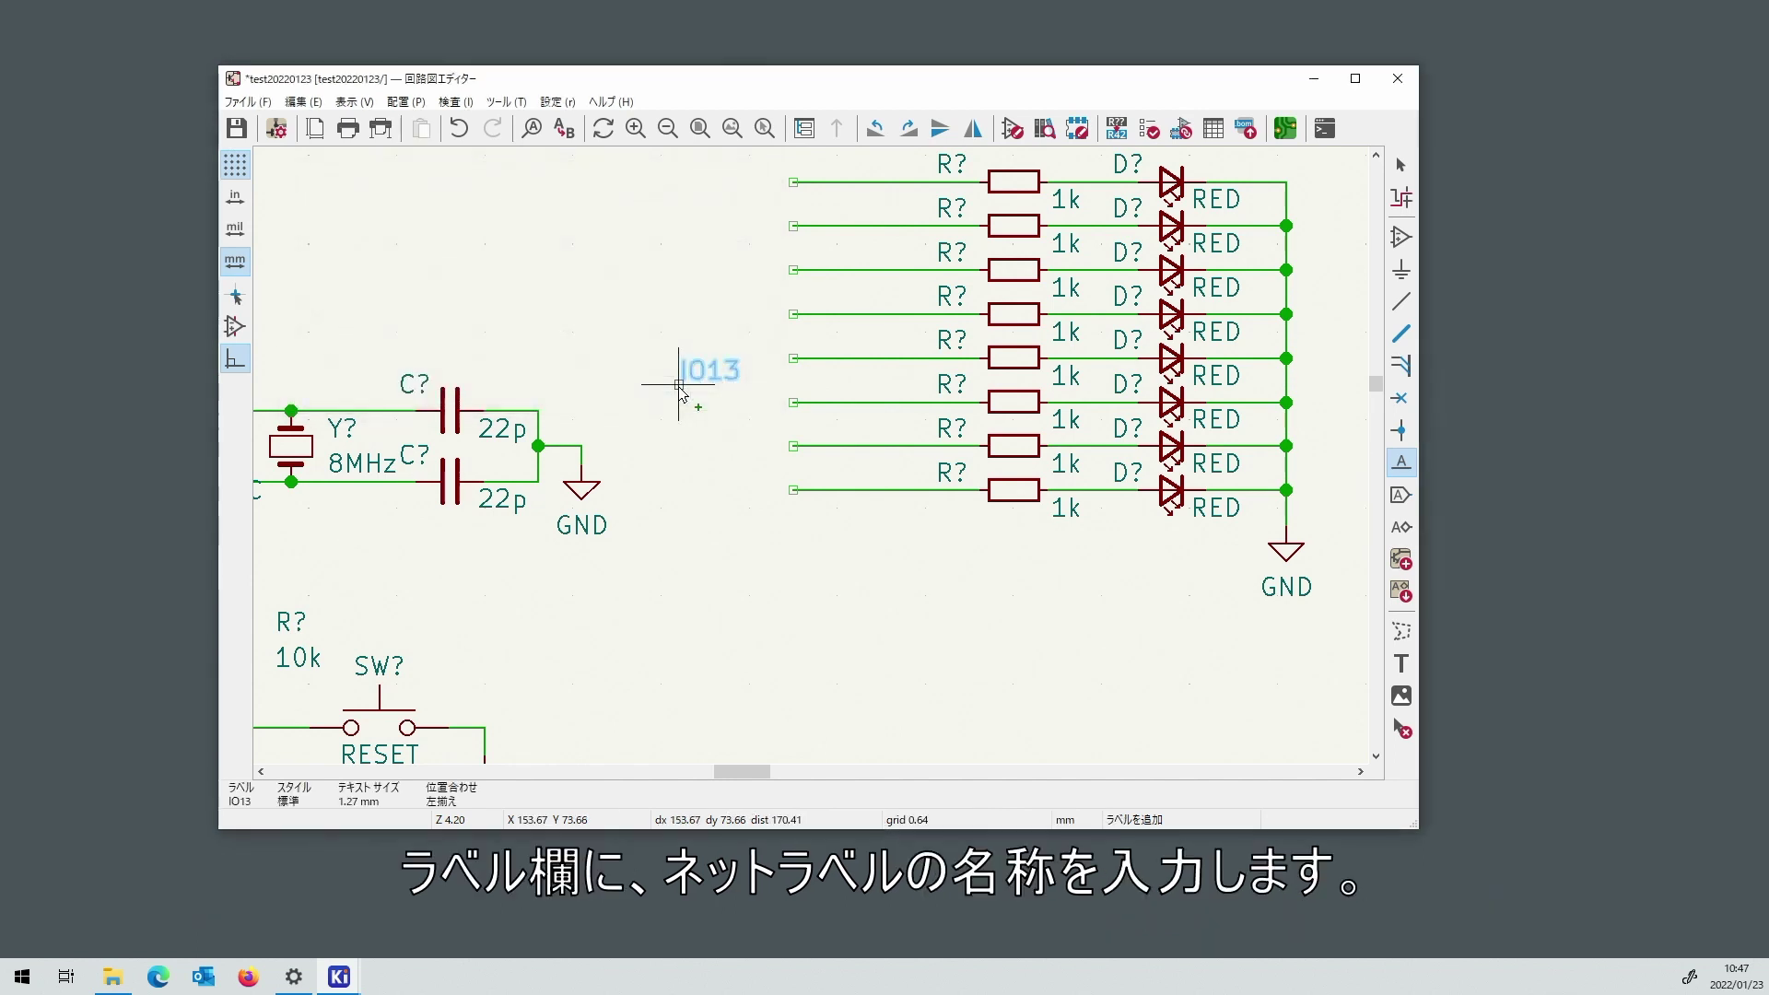
{"action": "left_click", "coordinate": [797, 490]}
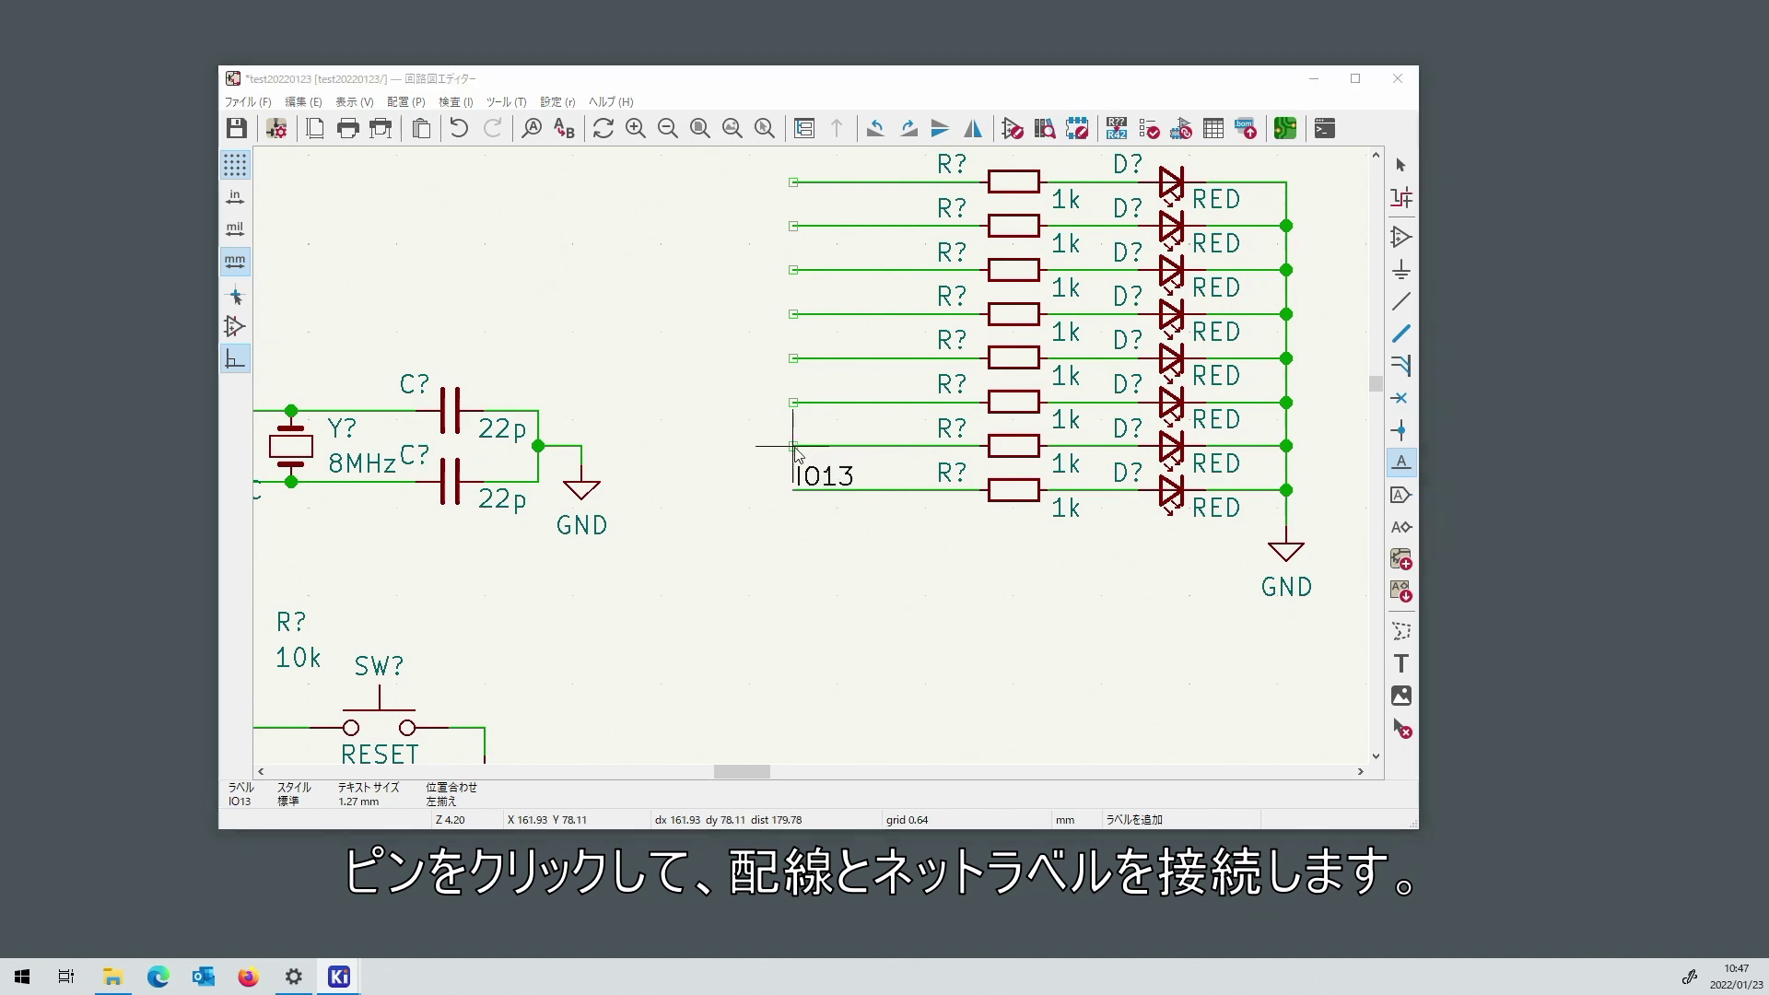
Add the net labels IO12 and IO11 to the open wire ends of the two LED rows above IO13.
{"action": "left_click", "coordinate": [796, 449]}
{"action": "type", "text": "IO12"}
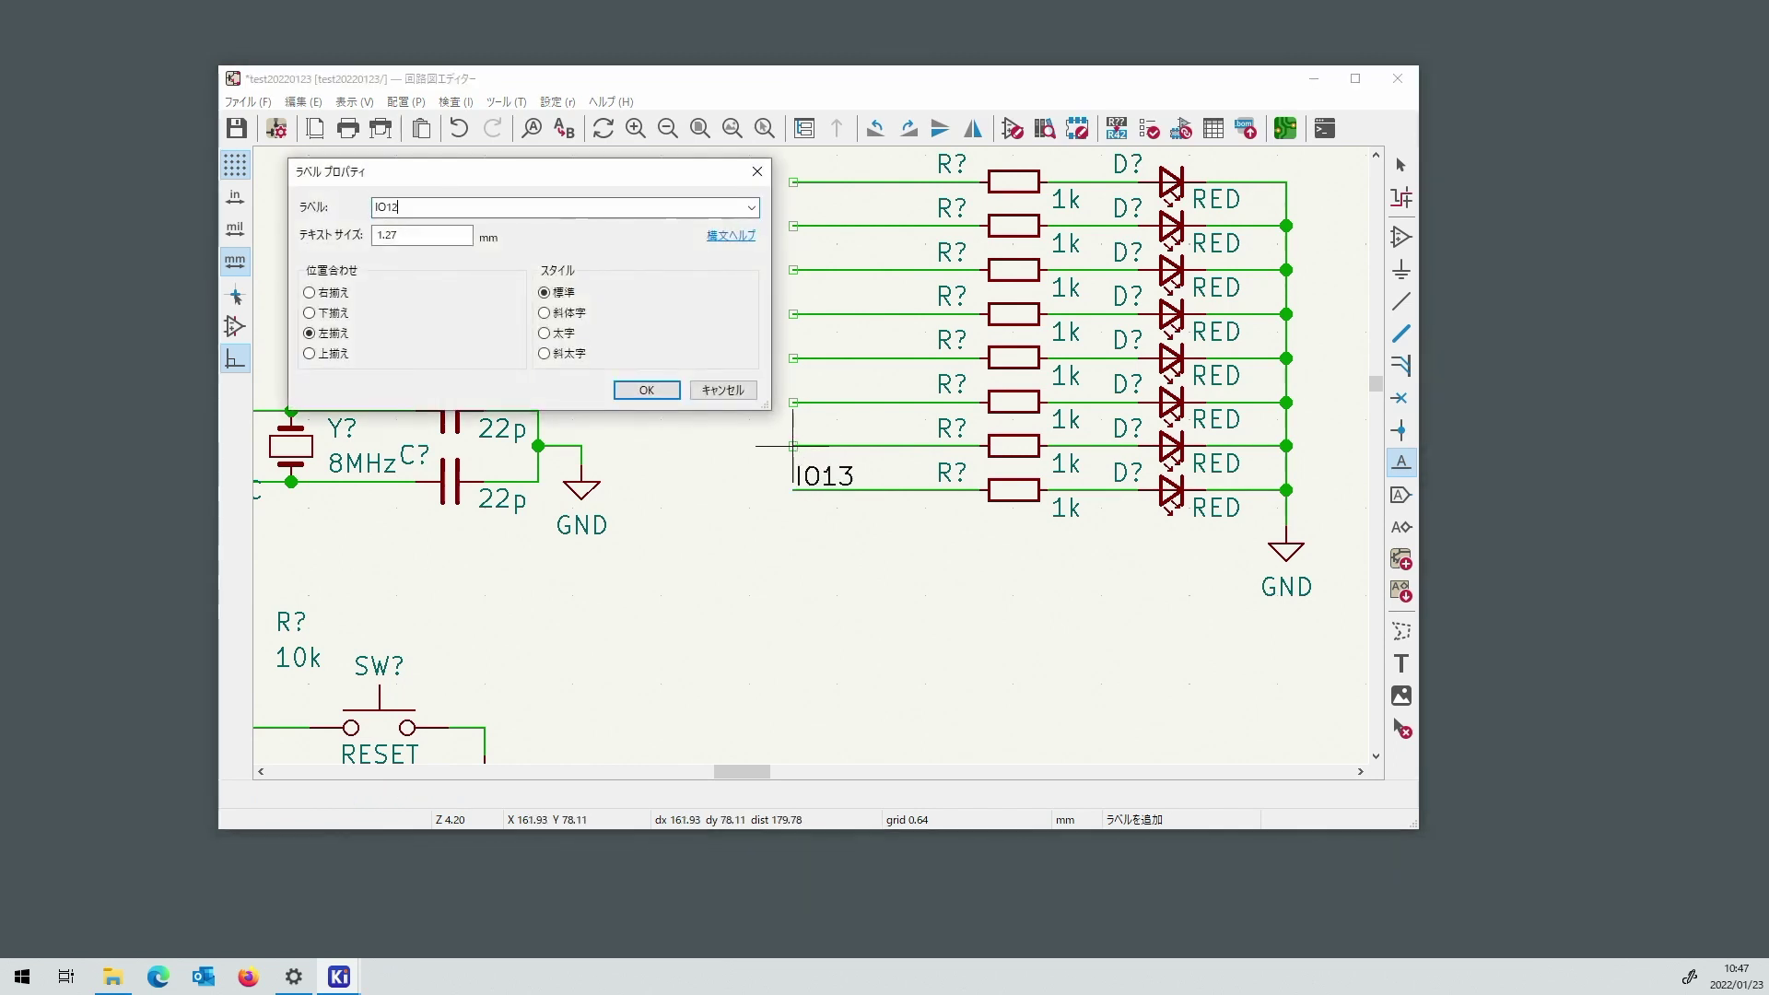
{"action": "key", "text": "Return"}
{"action": "left_click", "coordinate": [794, 450]}
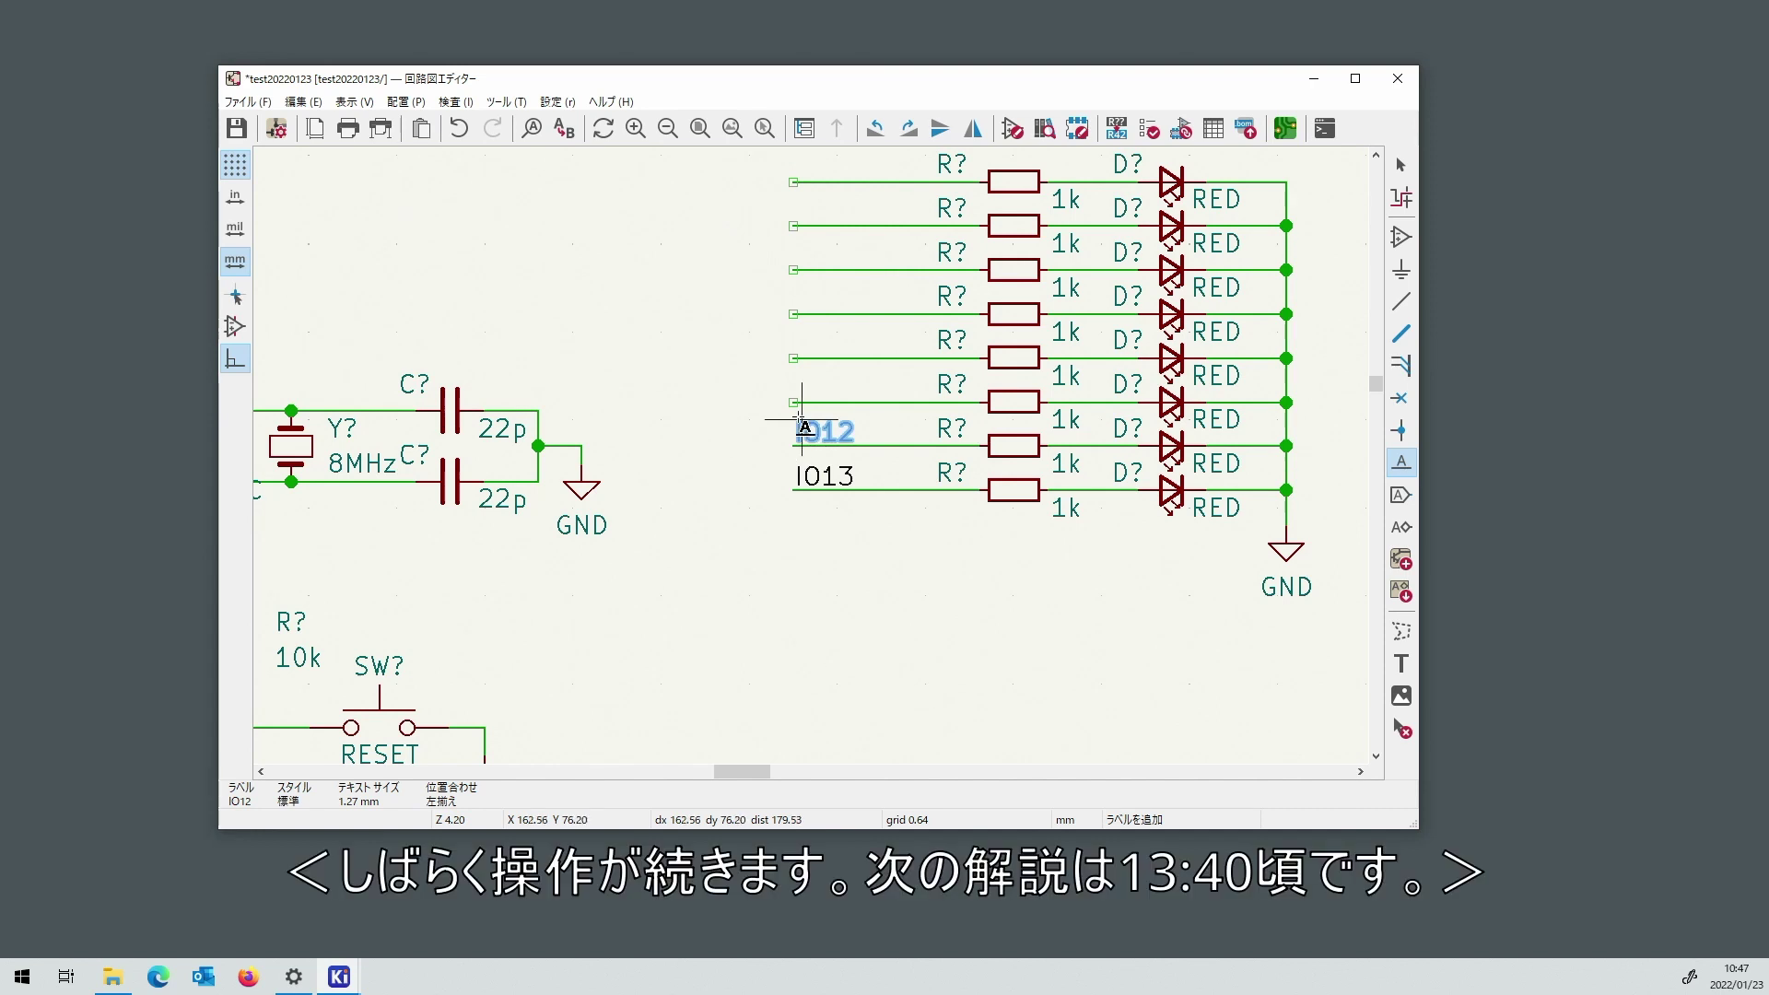
{"action": "left_click", "coordinate": [794, 403]}
{"action": "key", "text": "Return"}
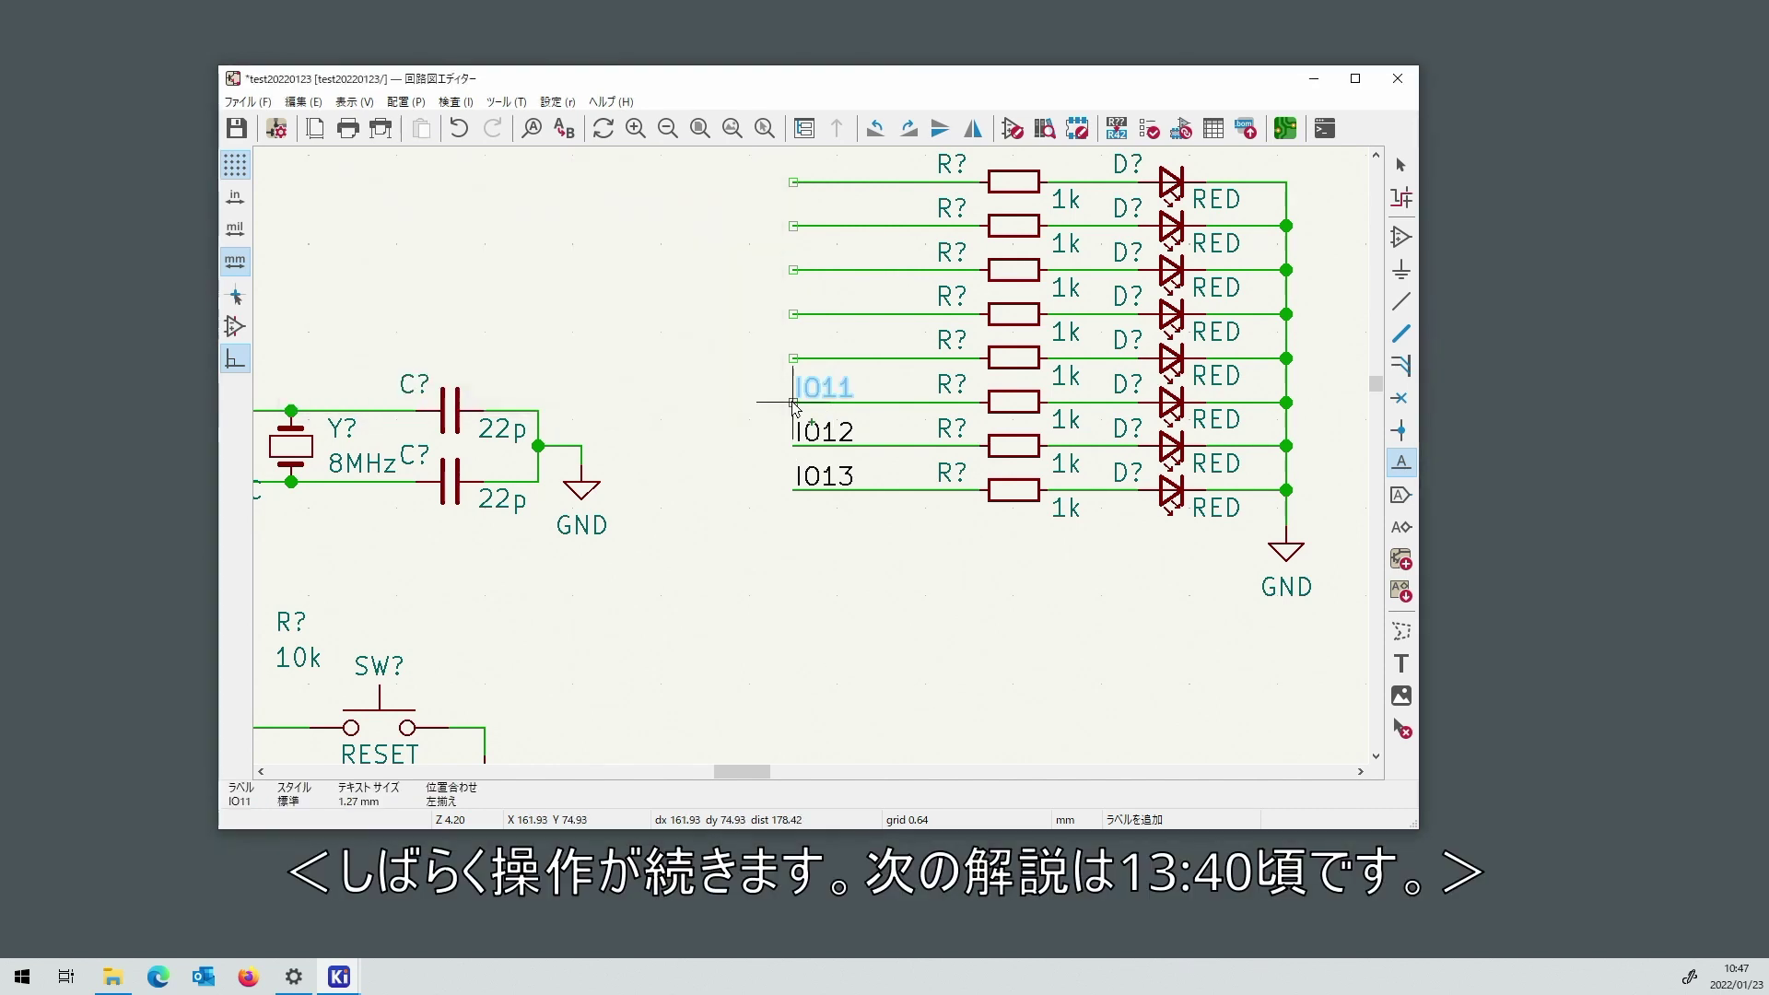
{"action": "left_click", "coordinate": [794, 403]}
Add a net label to the LED row above IO11 and correct its text to IO10.
{"action": "left_click", "coordinate": [794, 358]}
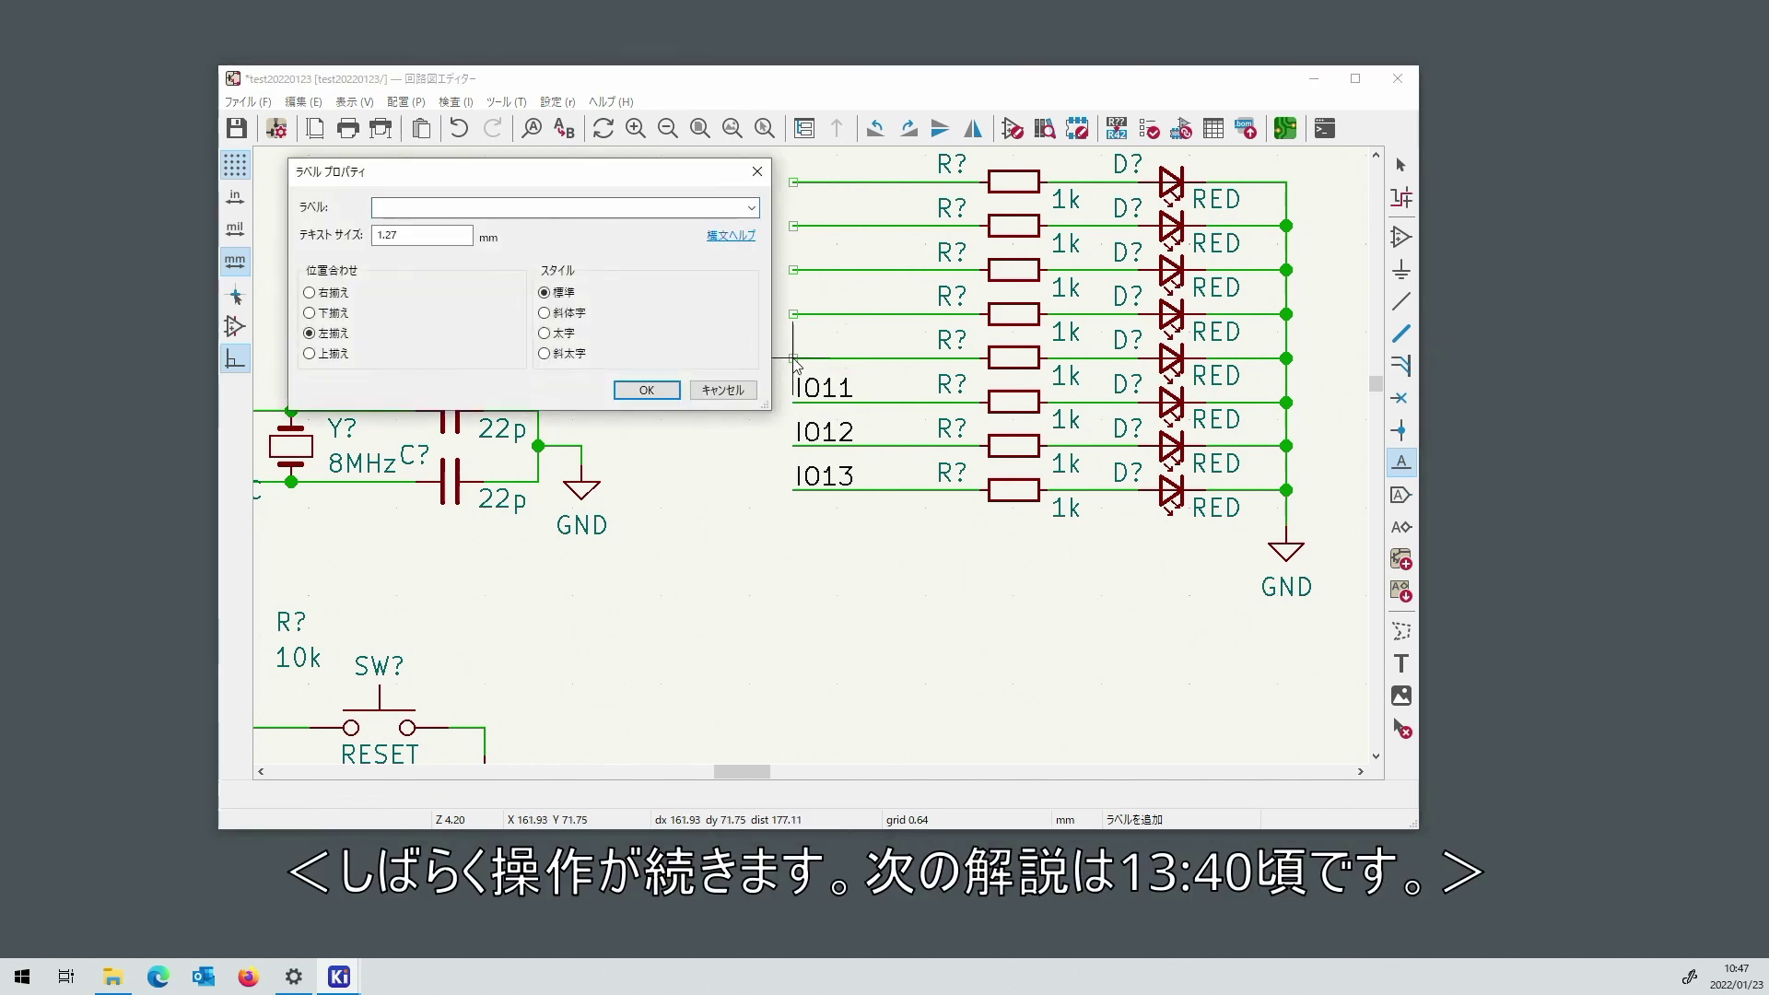
{"action": "type", "text": "IO12"}
{"action": "key", "text": "Return"}
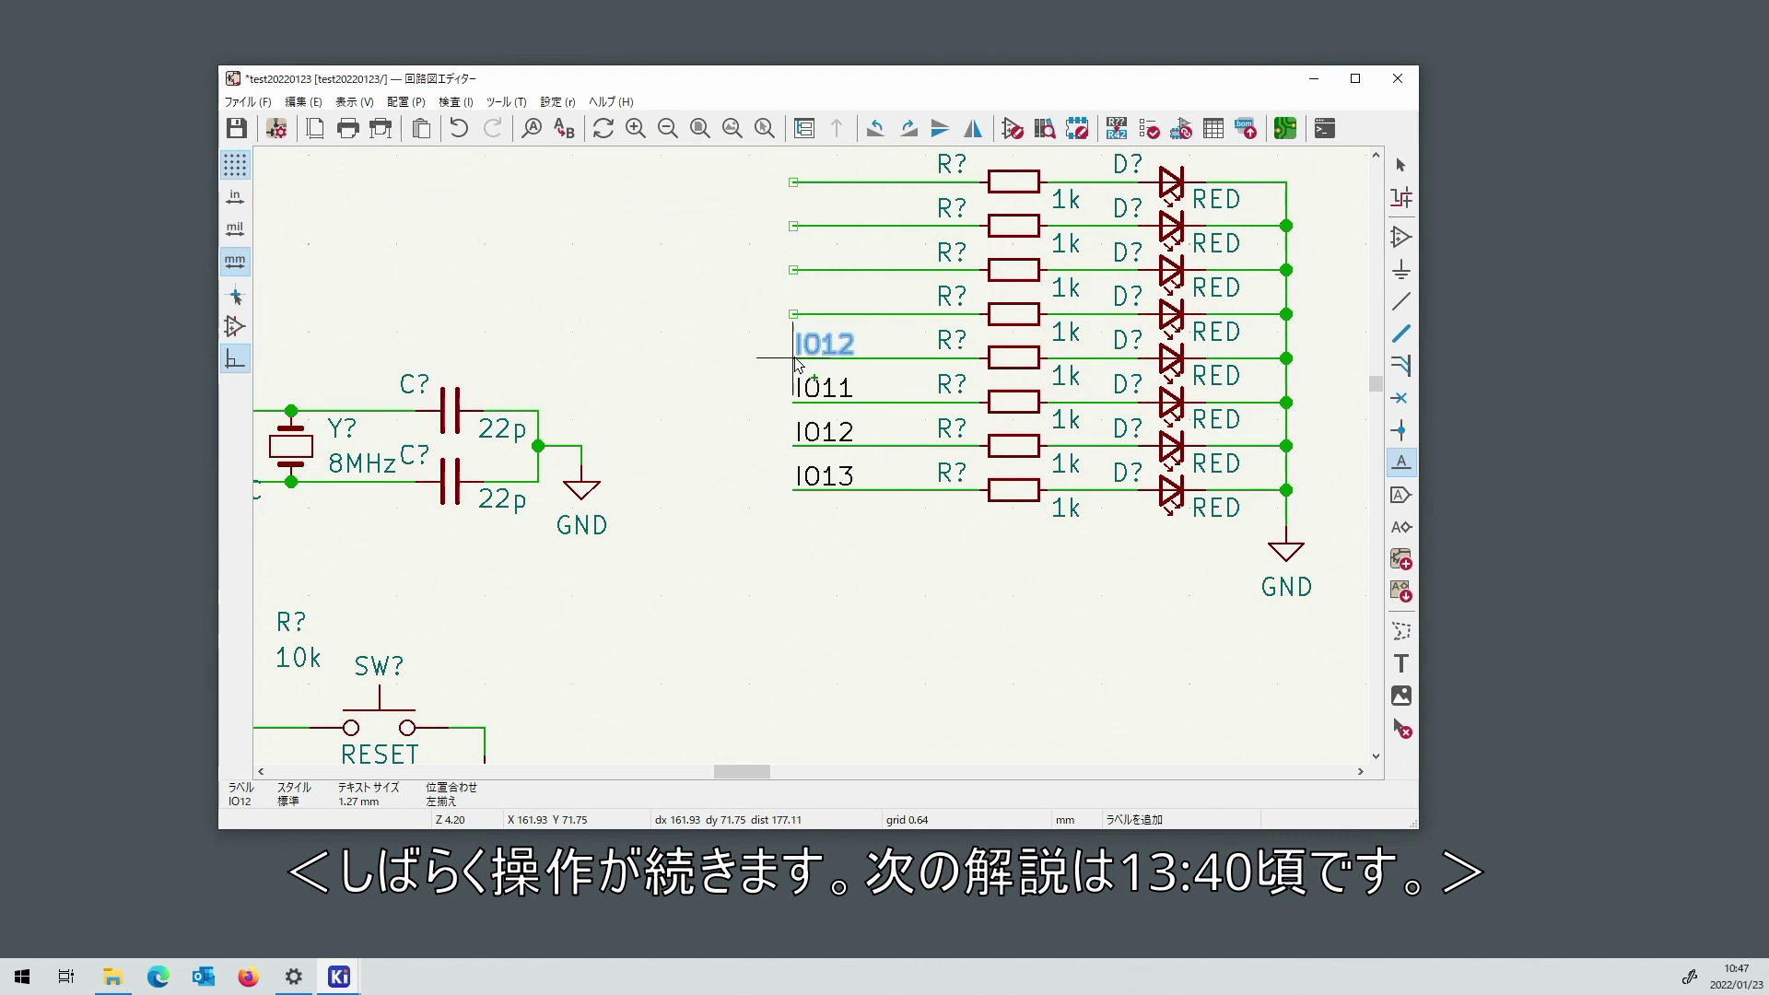
{"action": "double_click", "coordinate": [810, 343]}
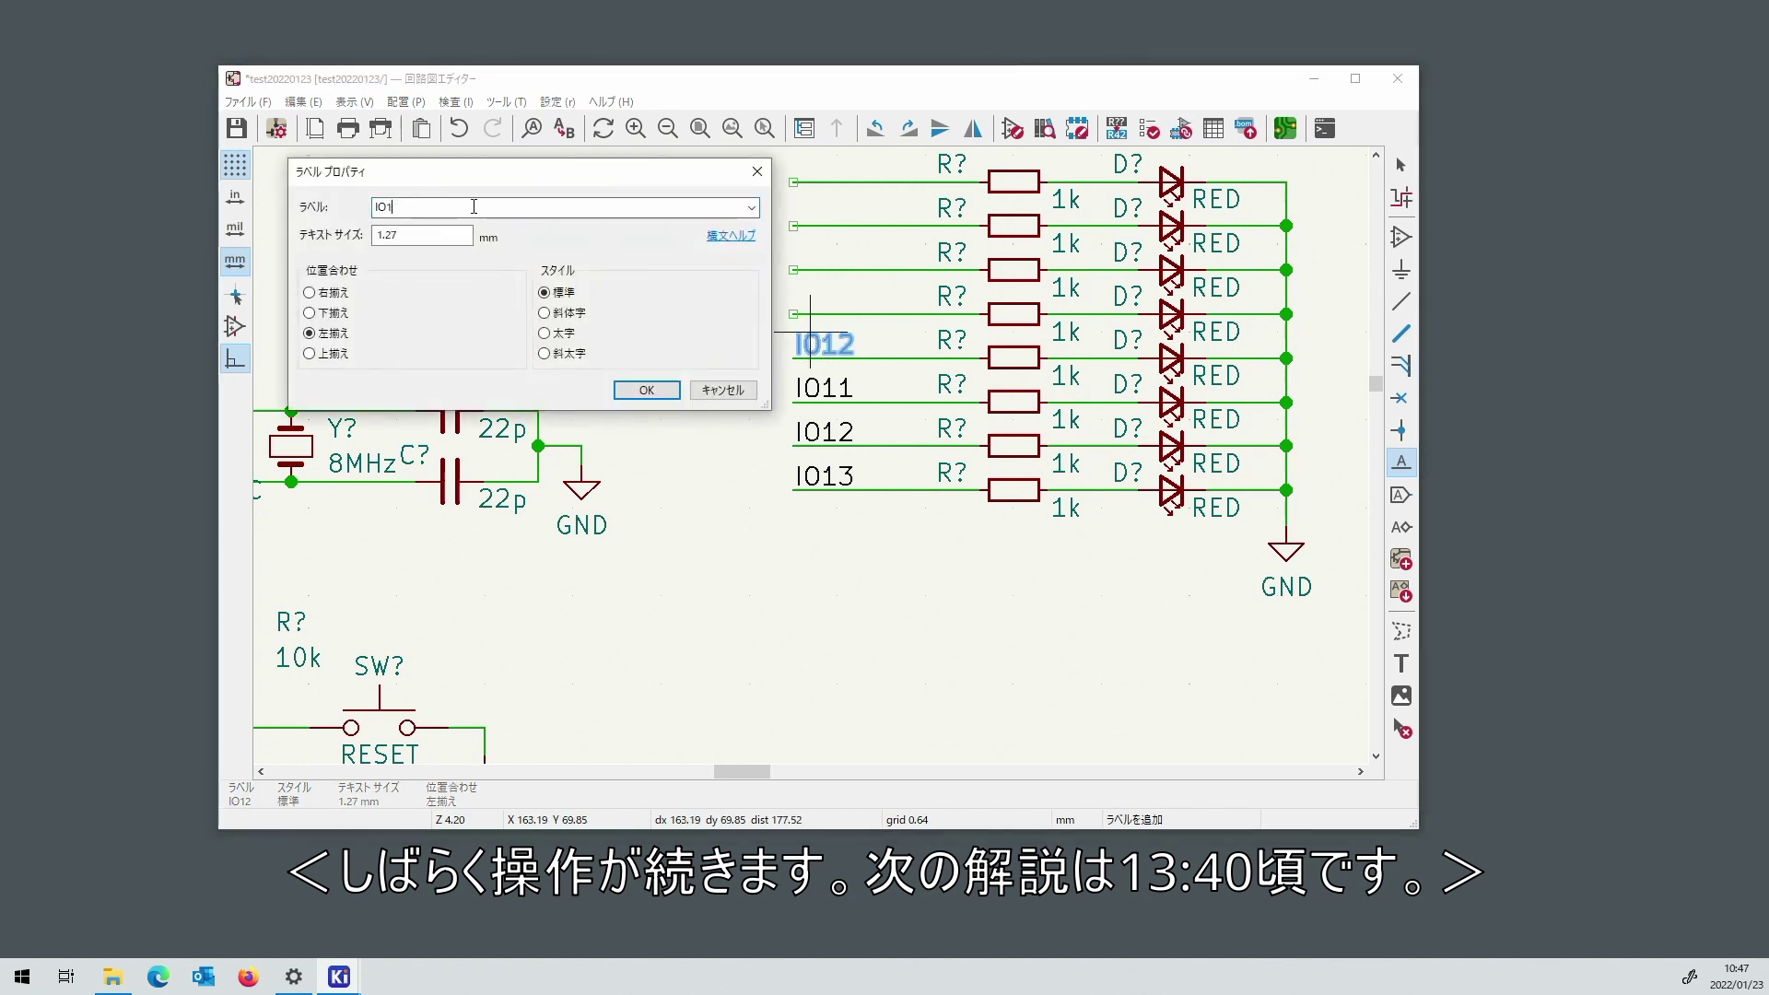
{"action": "type", "text": "0"}
{"action": "key", "text": "Return"}
Add the net labels IO9 and IO8 to the open wire ends of the two LED rows above IO10.
{"action": "left_click", "coordinate": [808, 314]}
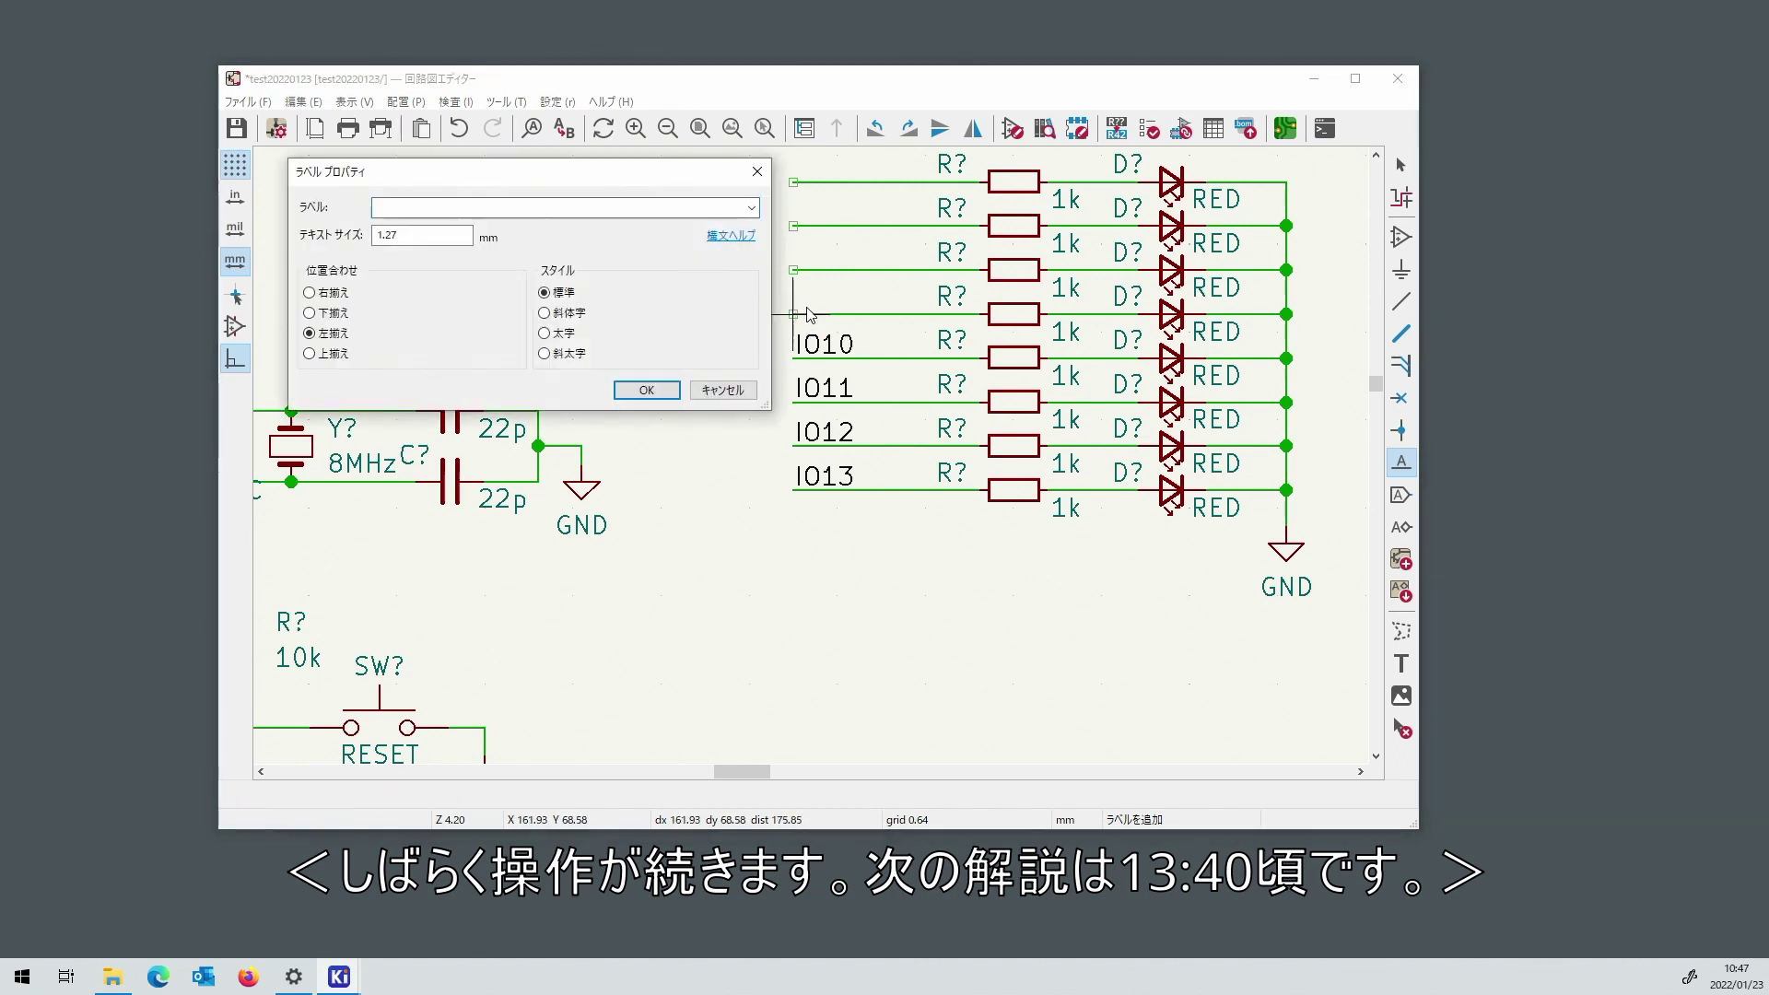
{"action": "type", "text": "IO9"}
{"action": "key", "text": "Return"}
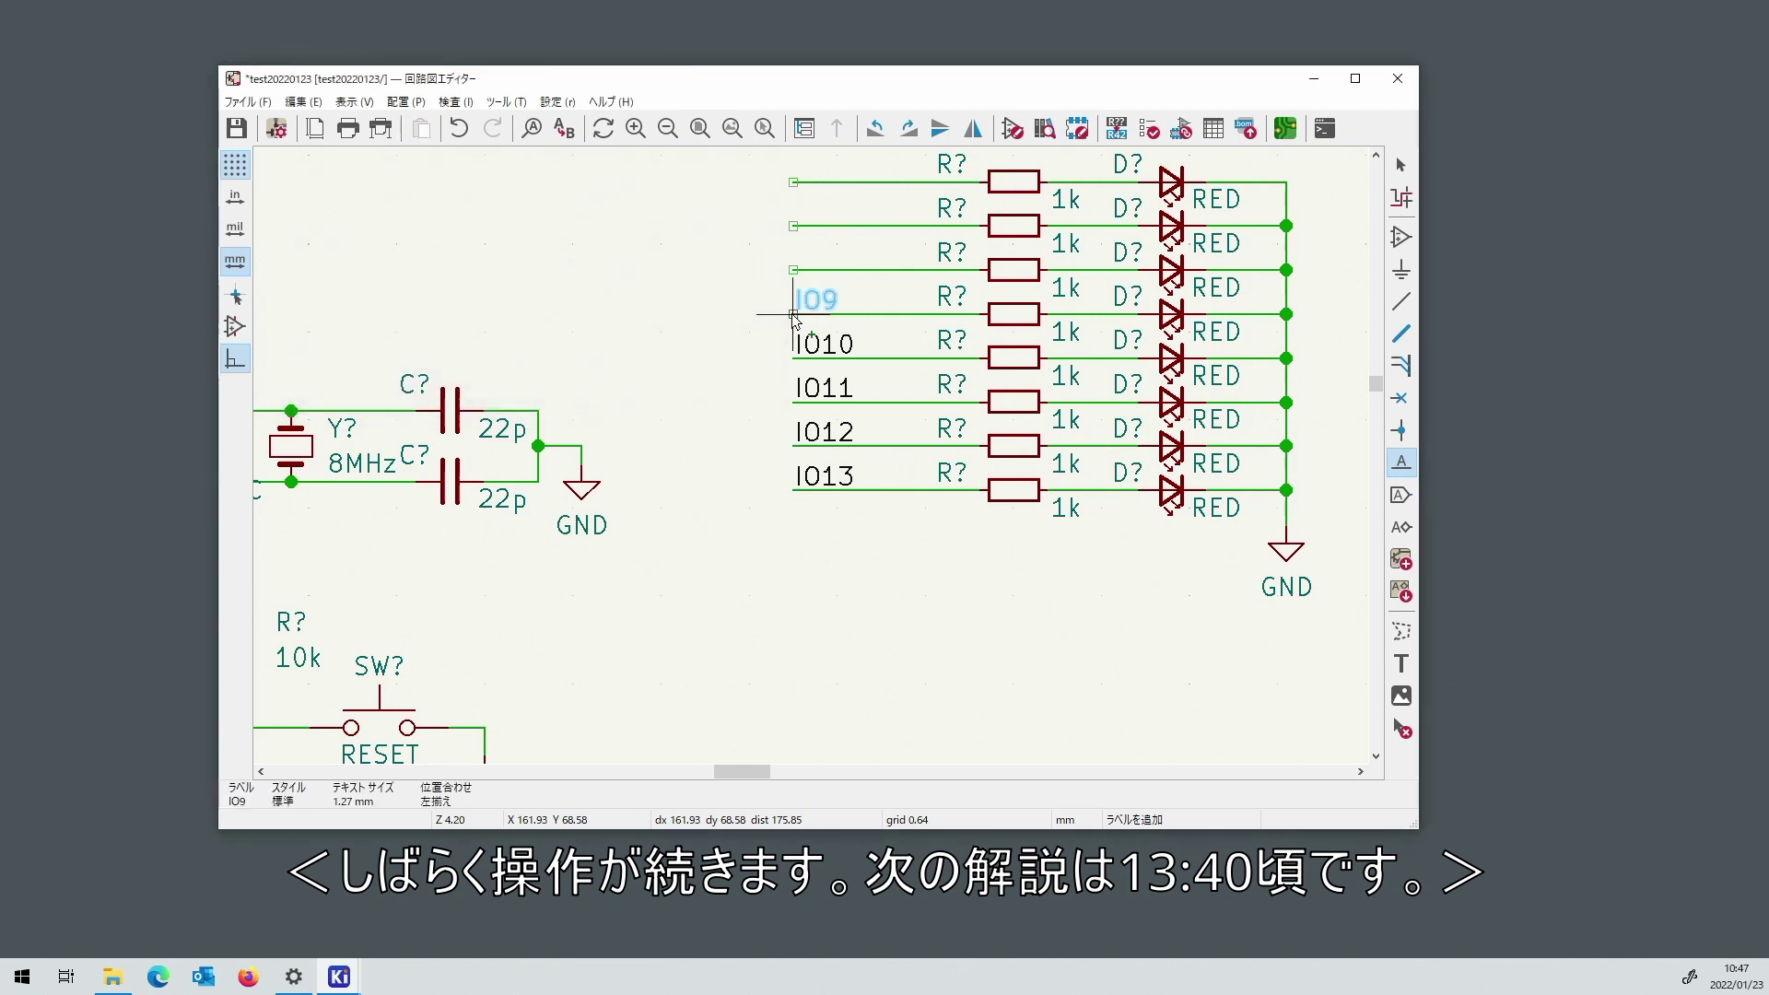
{"action": "left_click", "coordinate": [794, 315]}
{"action": "left_click", "coordinate": [794, 271]}
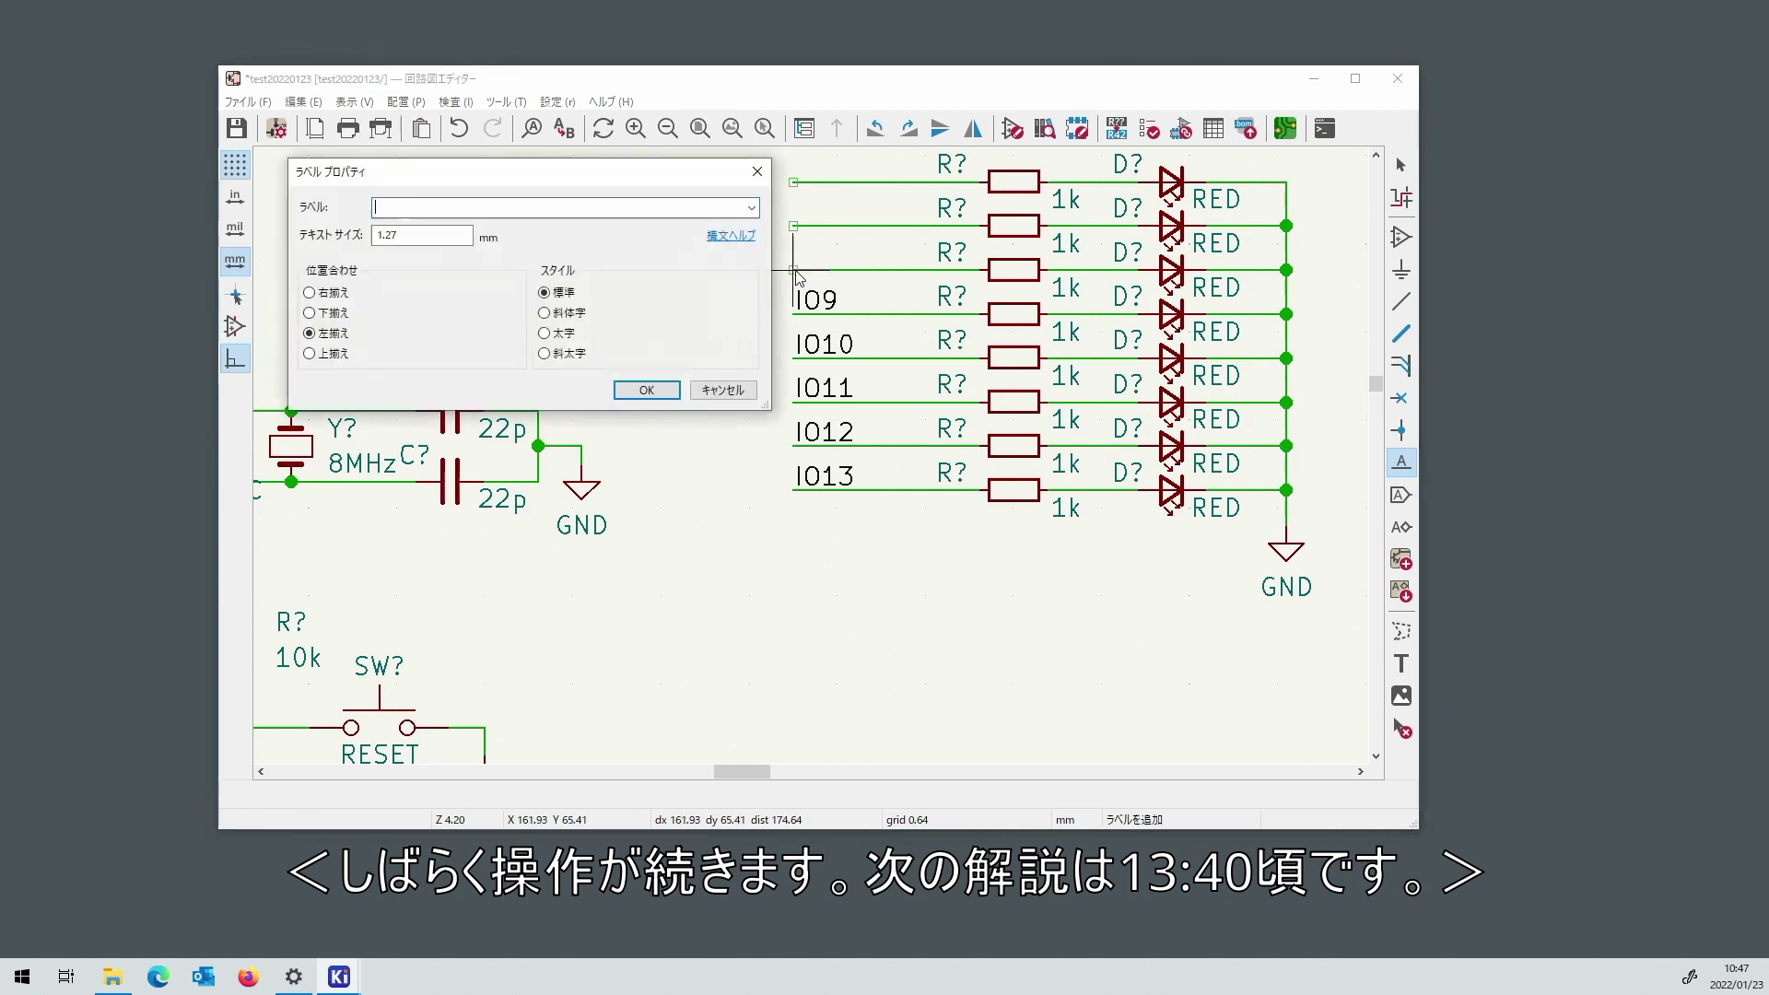
{"action": "type", "text": "IO8"}
{"action": "key", "text": "Return"}
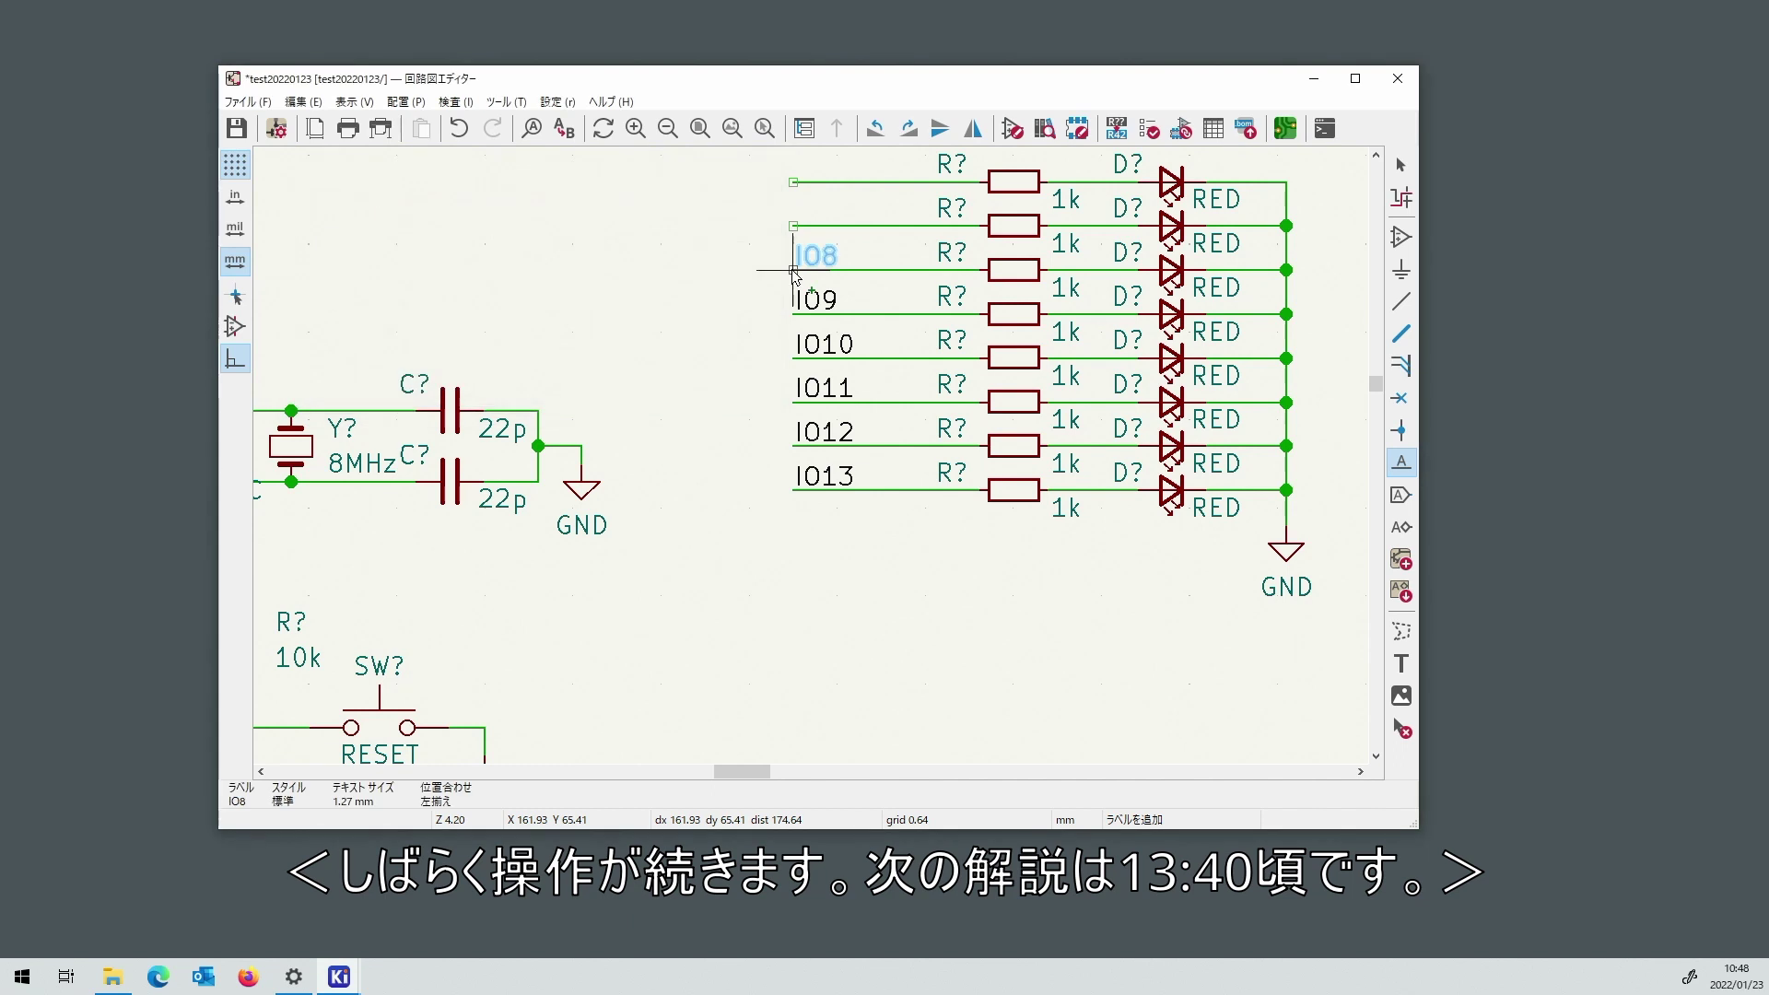
{"action": "left_click", "coordinate": [794, 270]}
Add the net label IO7 to the open wire end of the second LED row from the top.
{"action": "left_click", "coordinate": [794, 225]}
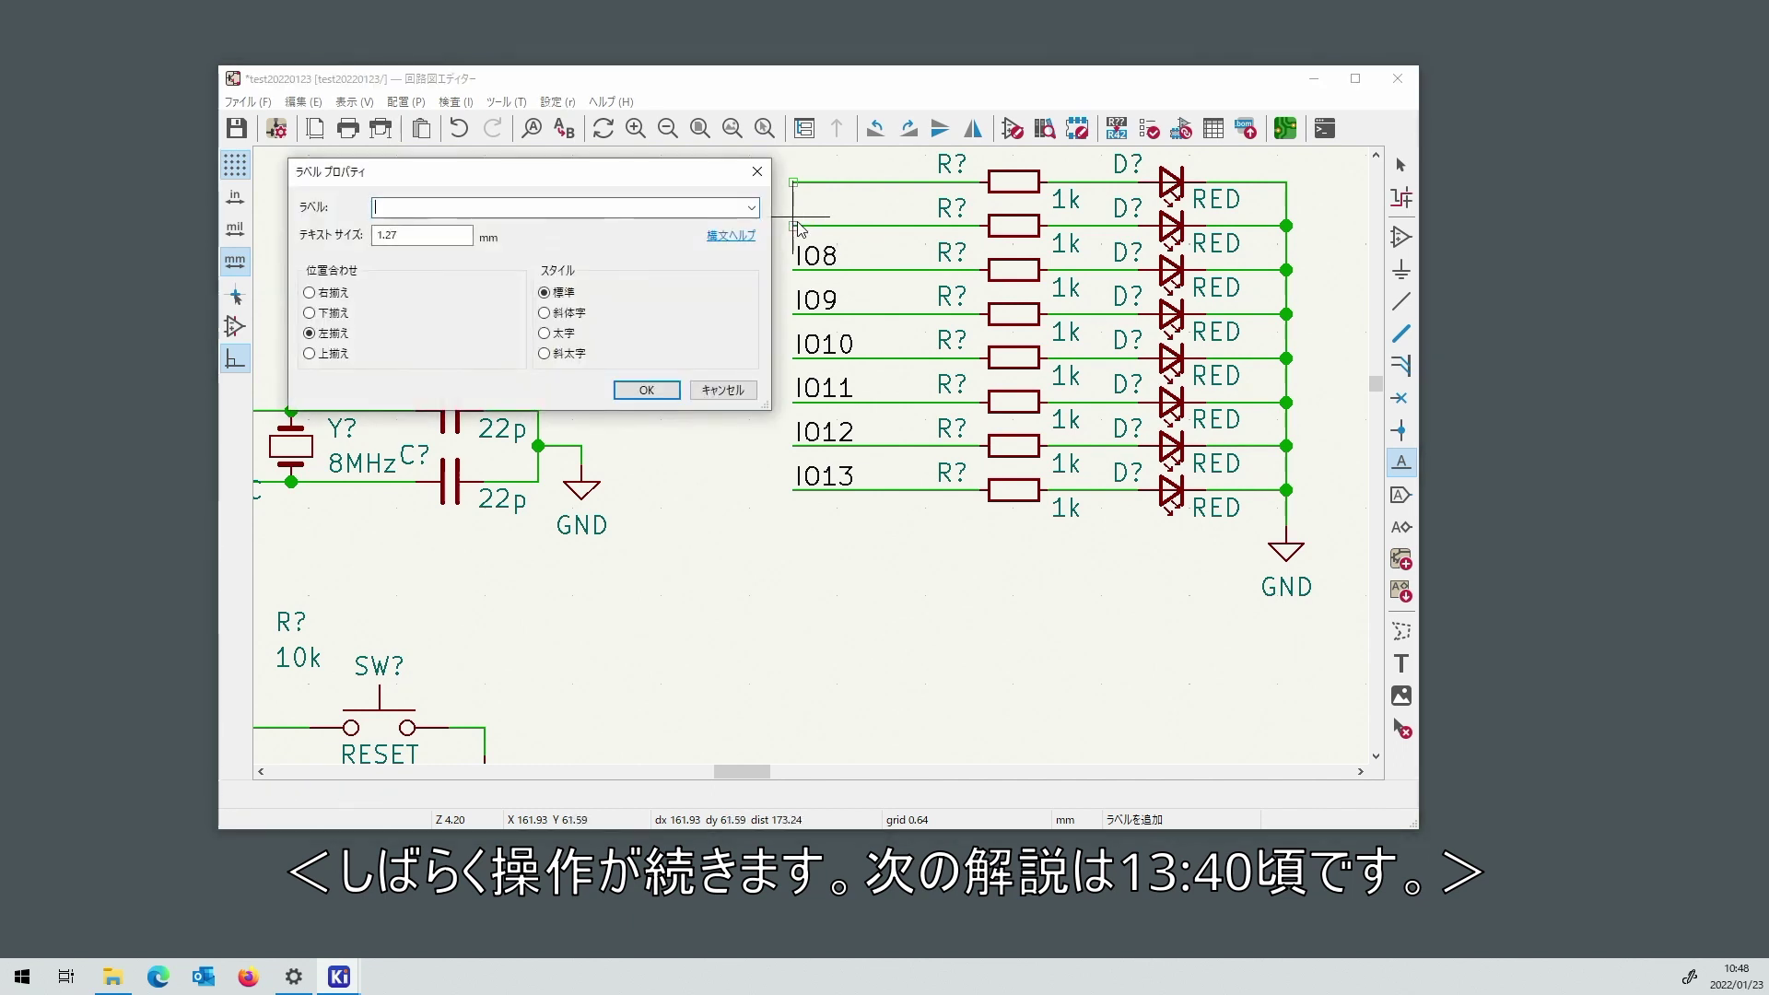
{"action": "key", "text": "Escape"}
{"action": "left_click", "coordinate": [793, 225]}
{"action": "type", "text": "IO7"}
{"action": "key", "text": "Return"}
{"action": "scroll", "coordinate": [832, 449], "scroll_direction": "down", "scroll_amount": 2}
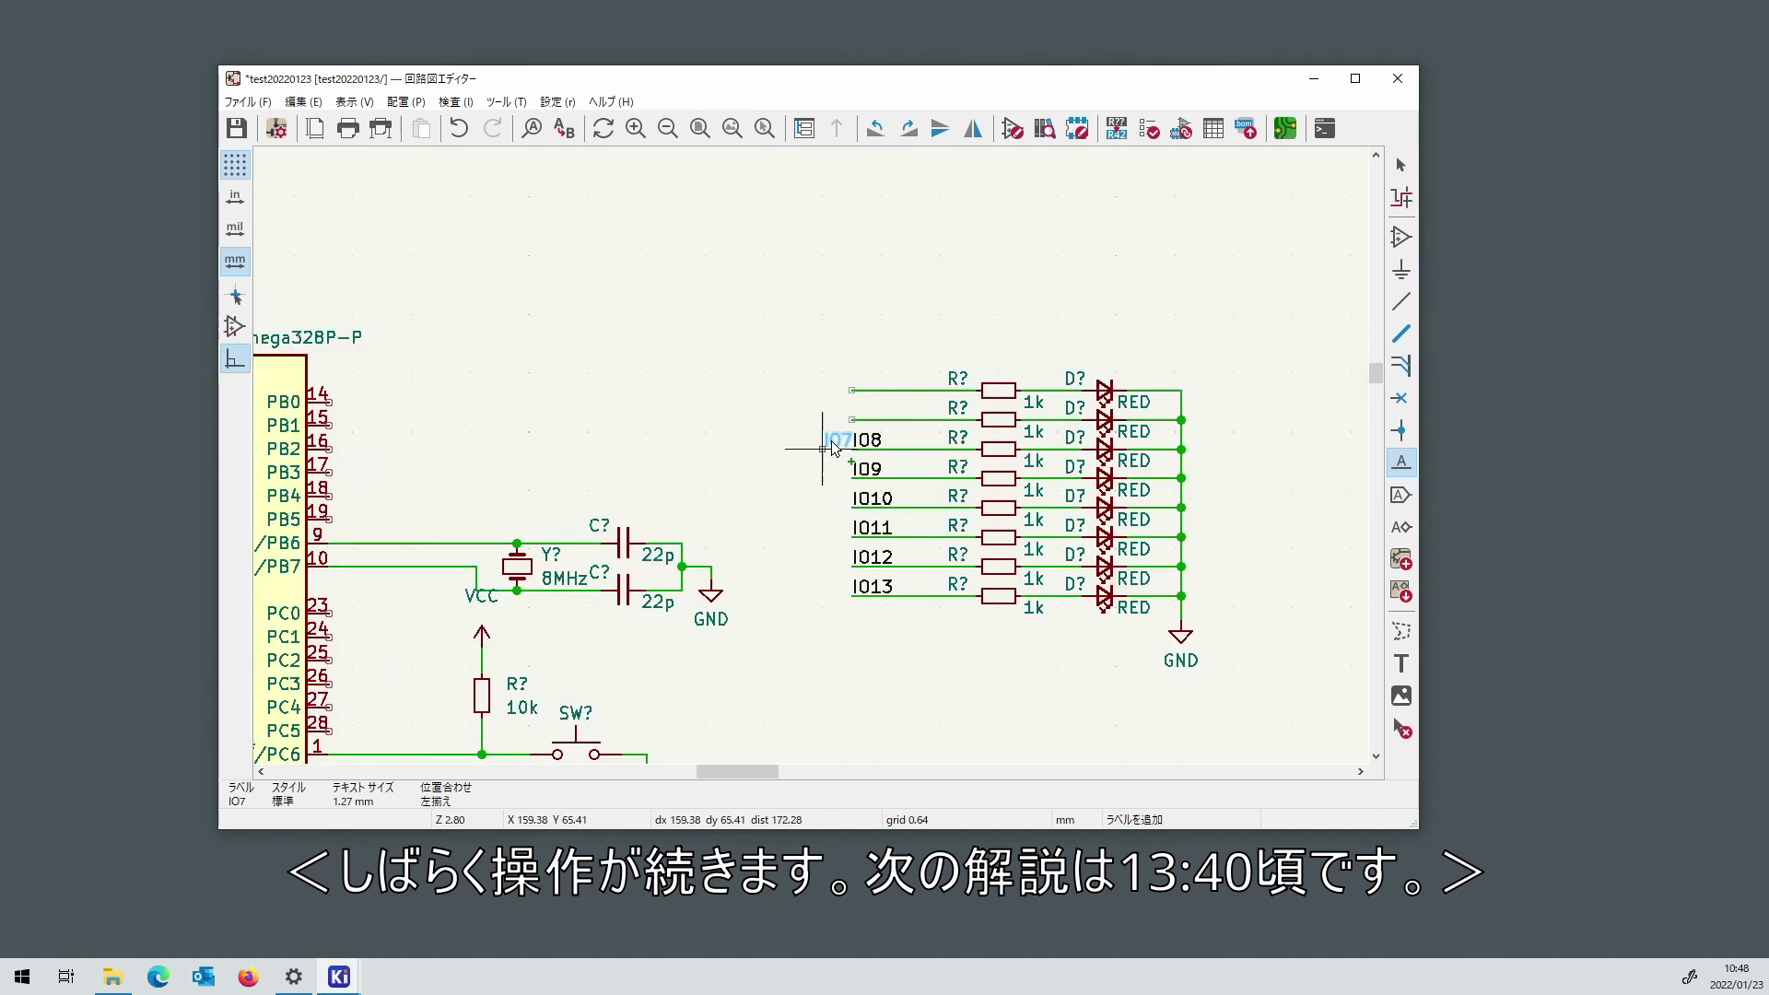
{"action": "scroll", "coordinate": [832, 449], "scroll_direction": "up", "scroll_amount": 4}
{"action": "left_click", "coordinate": [770, 403]}
Add the net label IO6 to the open wire end of the topmost LED row.
{"action": "left_click", "coordinate": [771, 375]}
{"action": "type", "text": "IO6"}
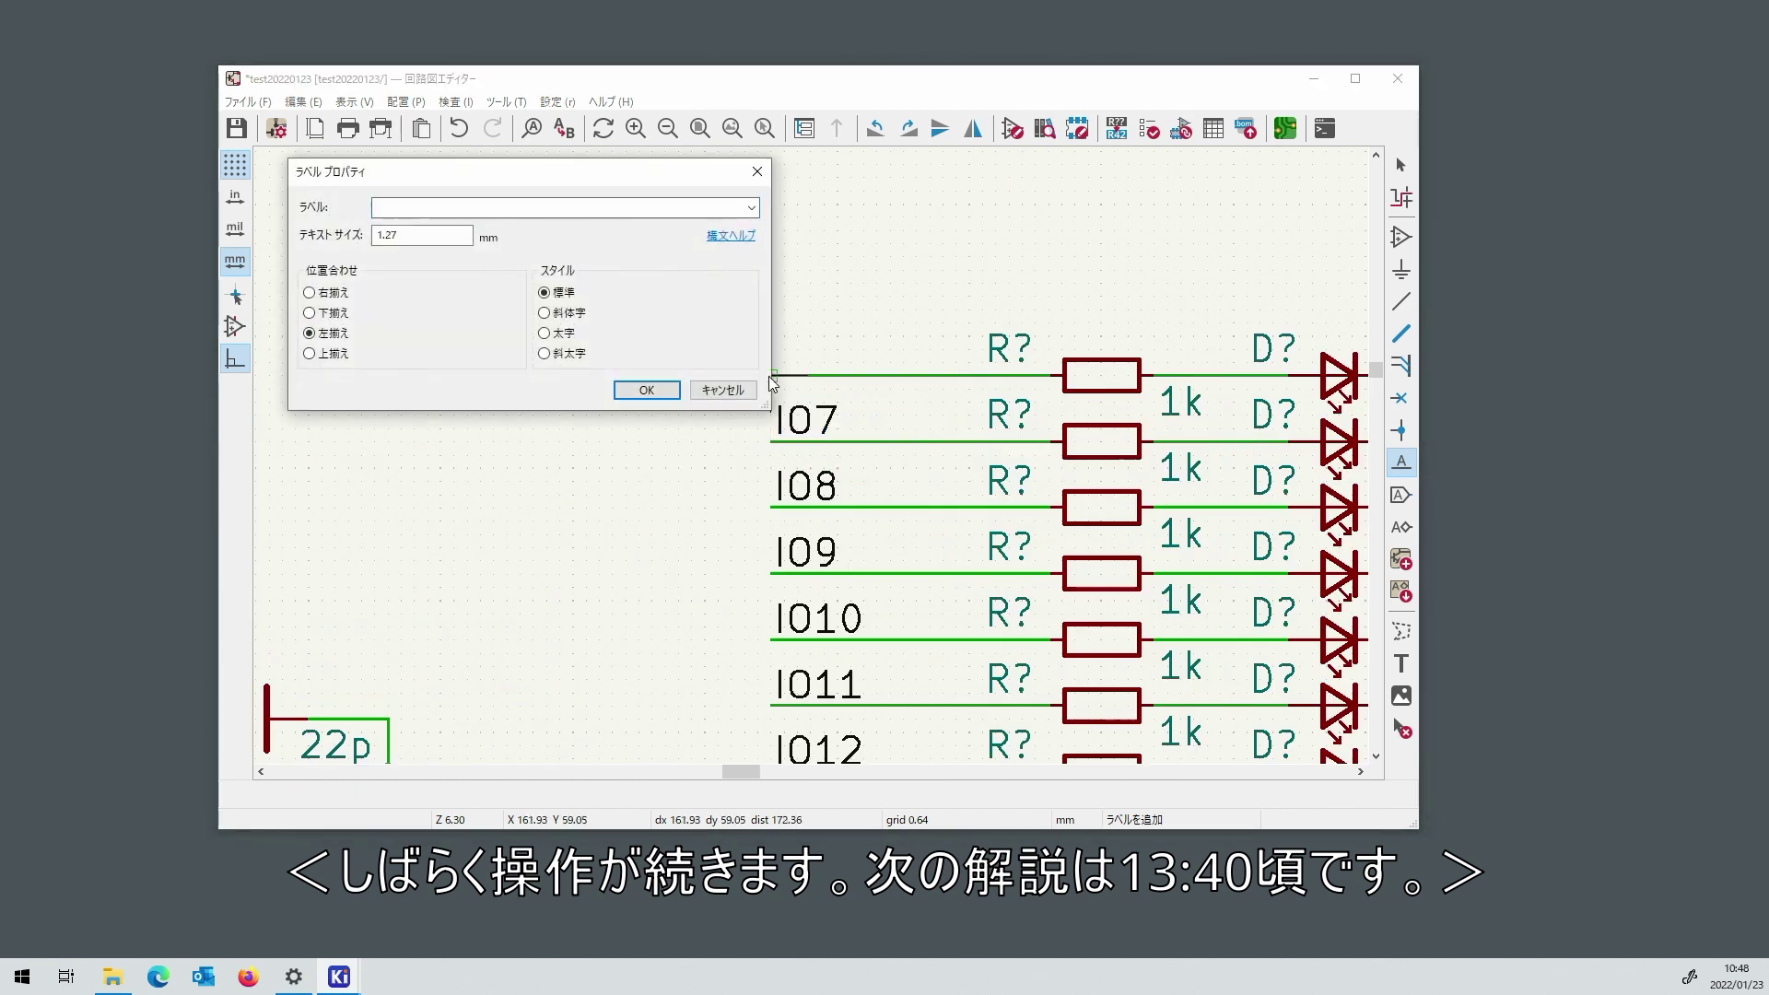
{"action": "key", "text": "Return"}
{"action": "left_click", "coordinate": [770, 374]}
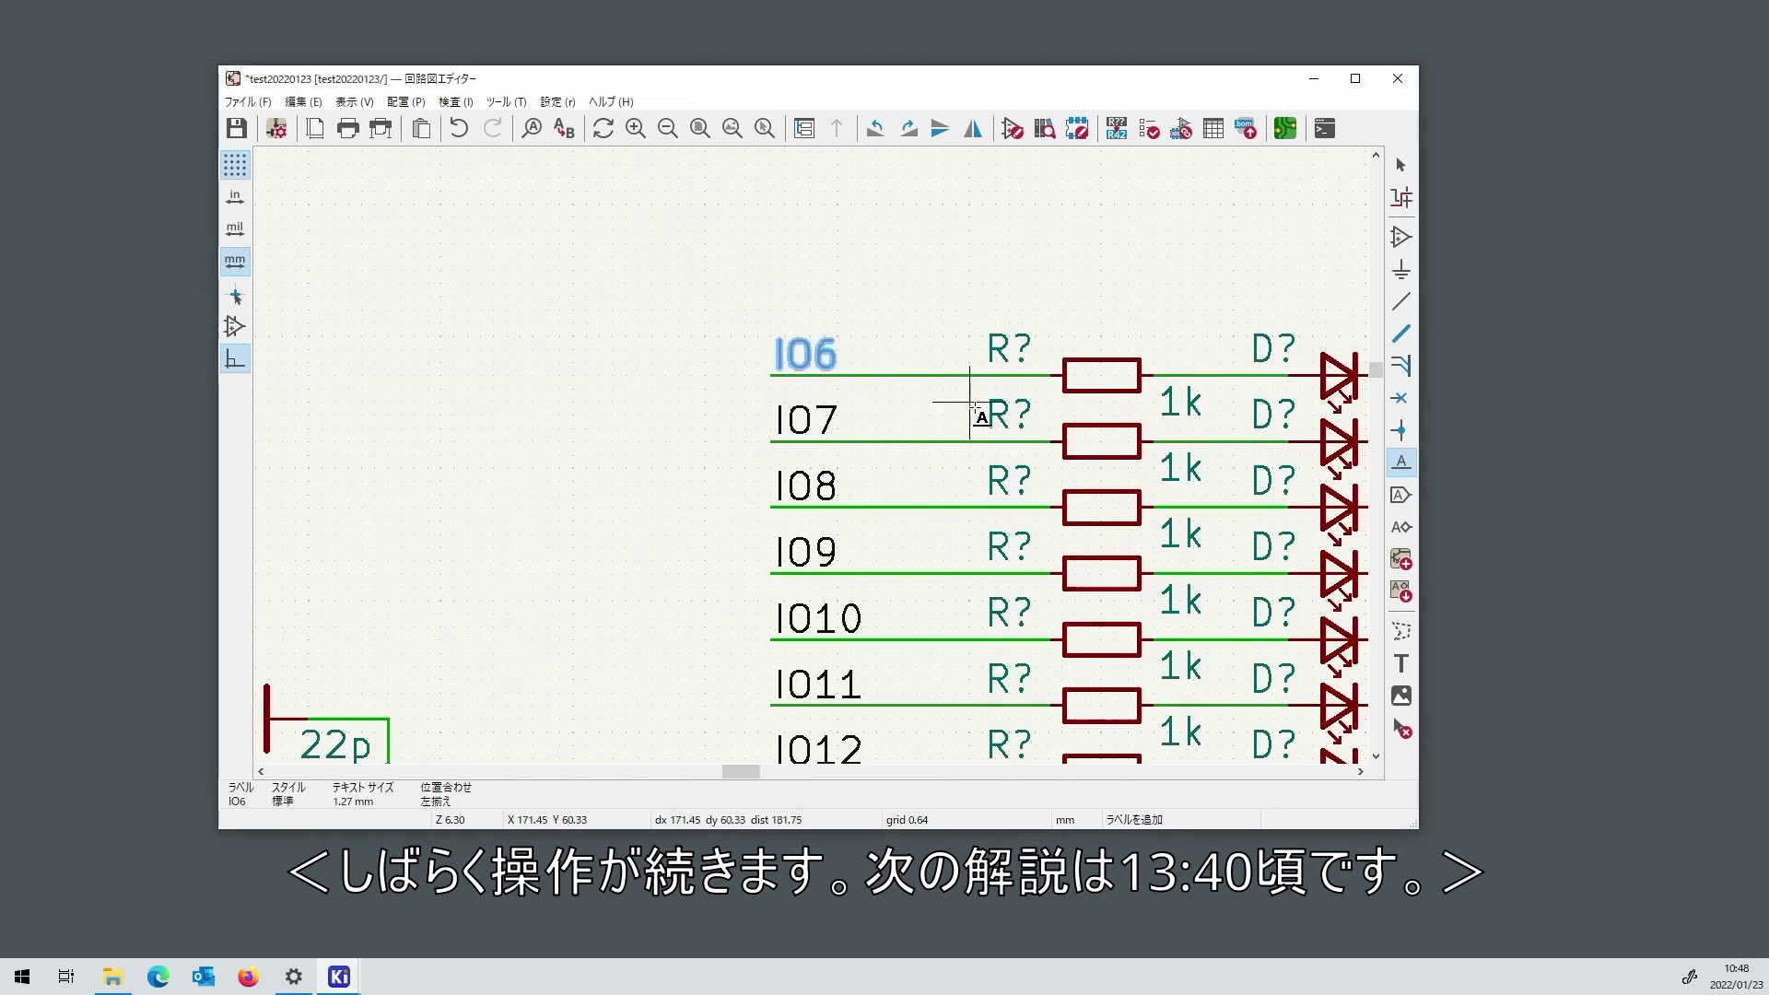
{"action": "scroll", "coordinate": [808, 456], "scroll_direction": "down", "scroll_amount": 3}
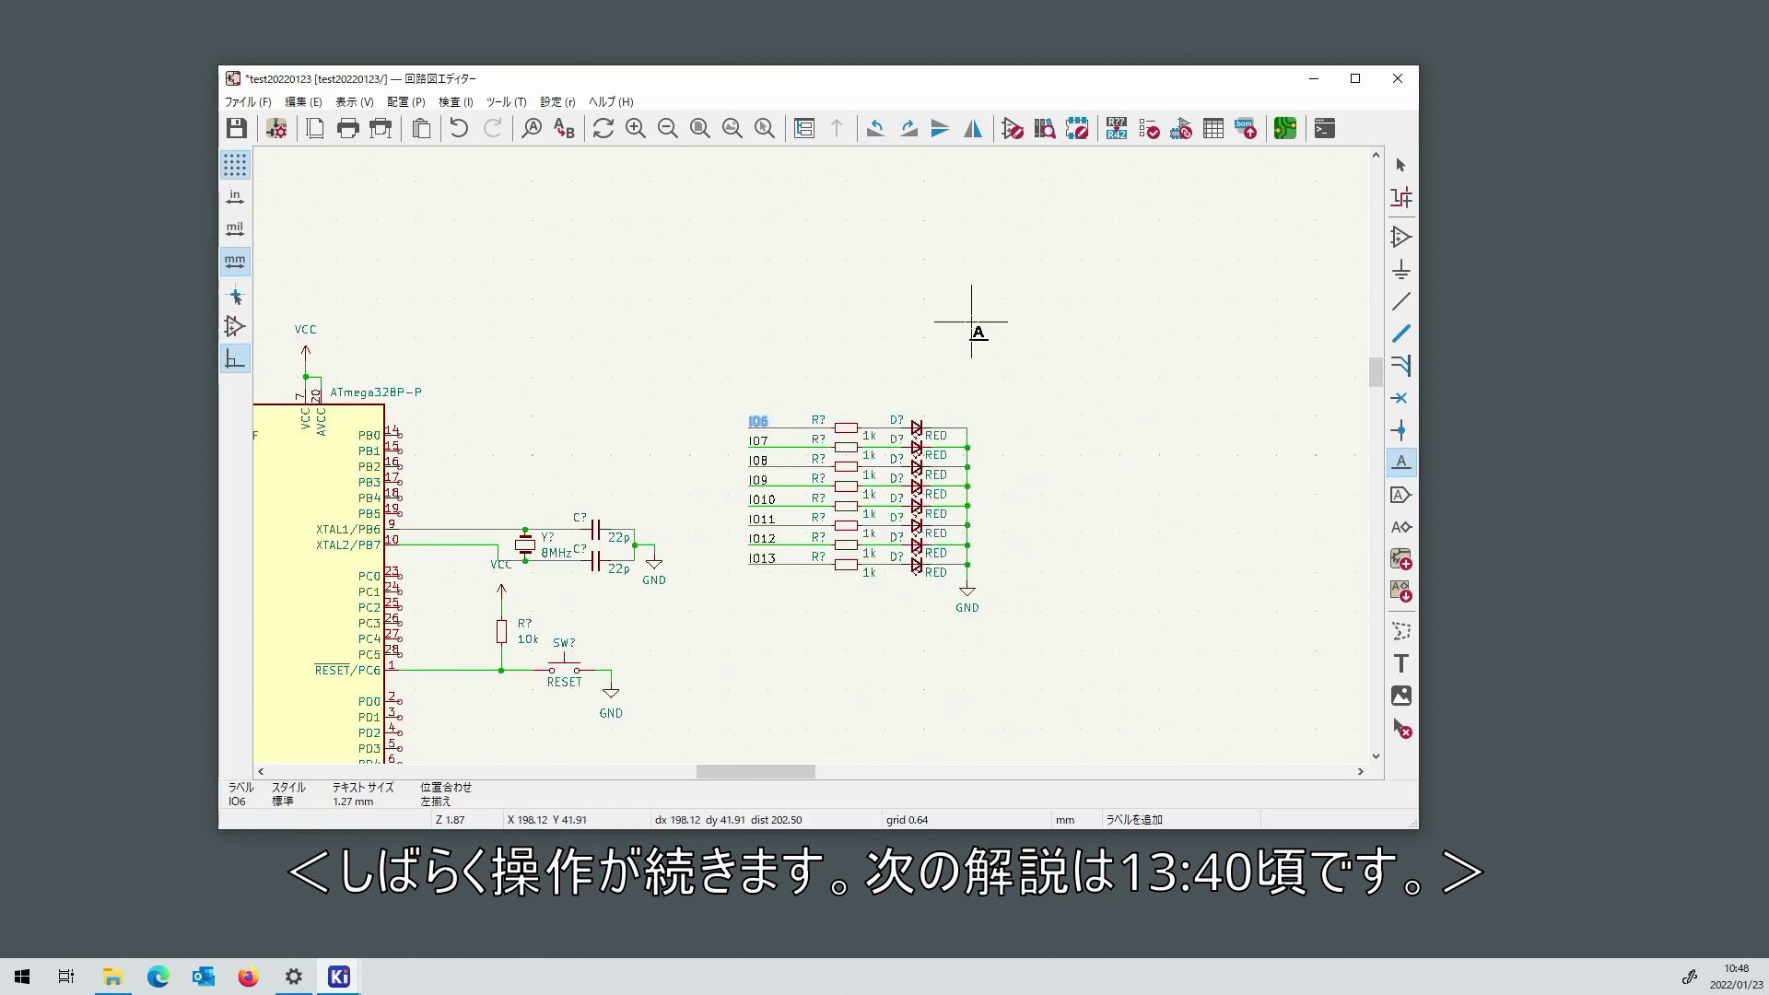
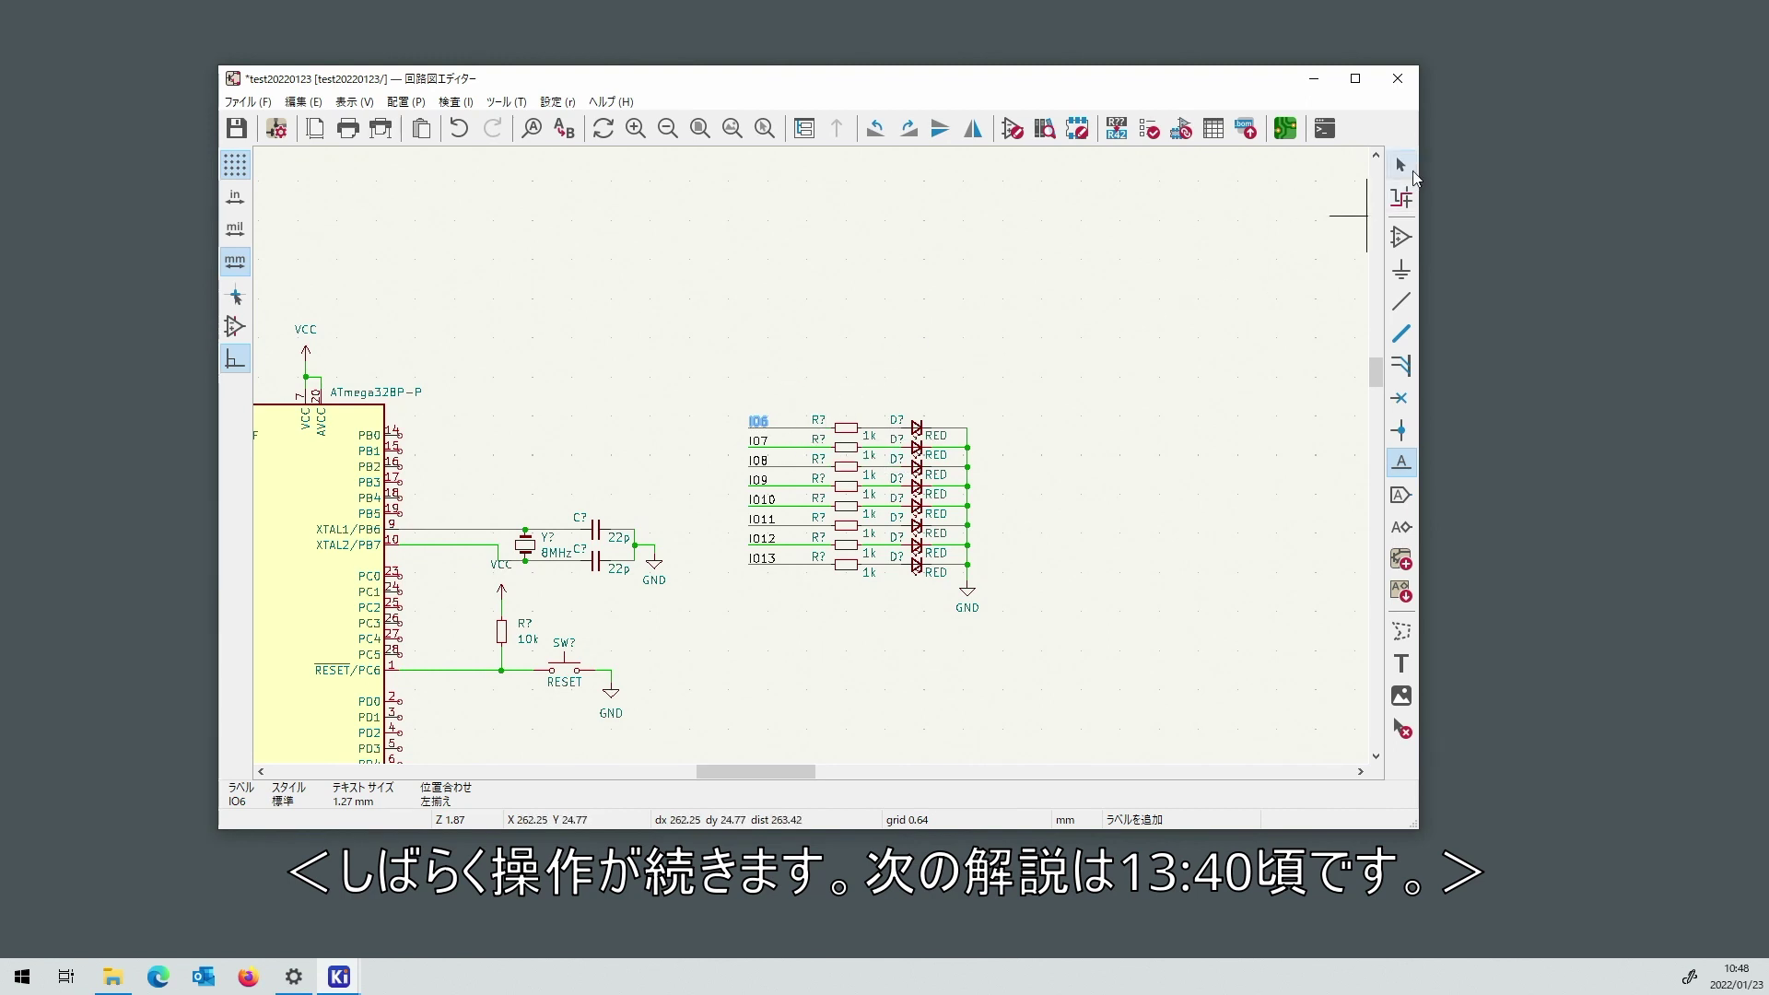
Duplicate the eight net labels IO6 to IO13, mirror the copies horizontally and place them beside the microcontroller's PB pins.
{"action": "left_click", "coordinate": [1400, 164]}
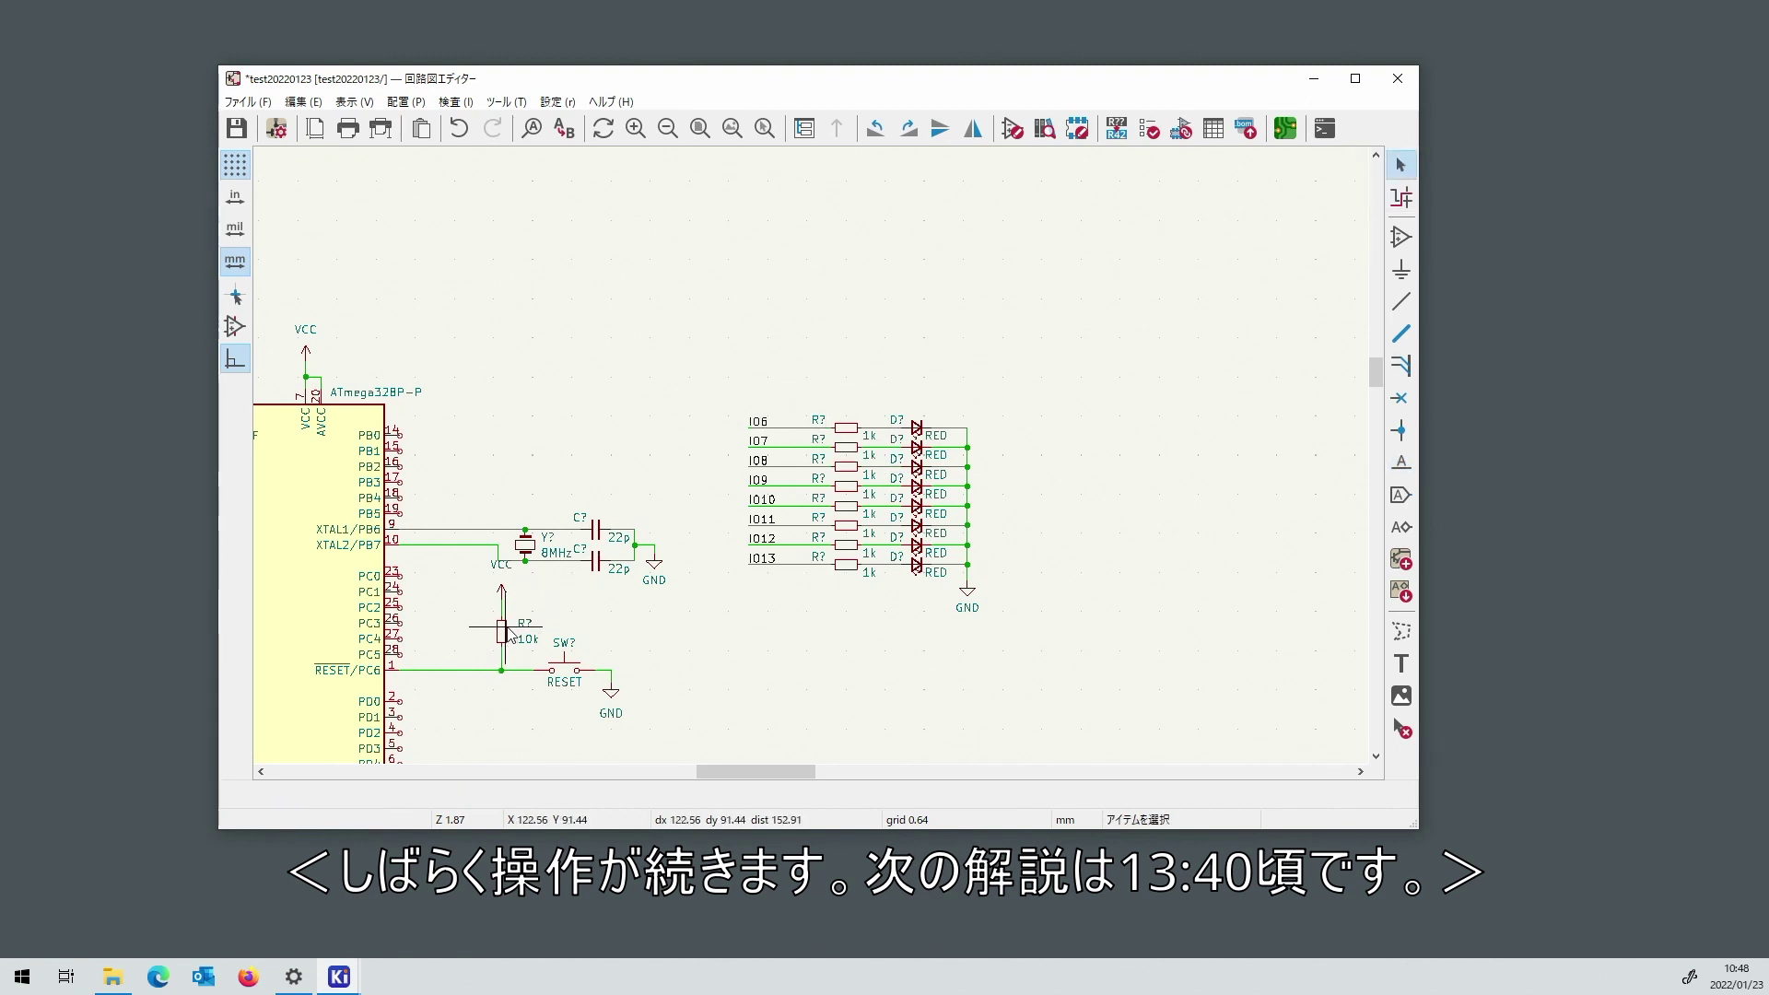
{"action": "left_click_drag", "start_coordinate": [716, 383], "coordinate": [795, 584]}
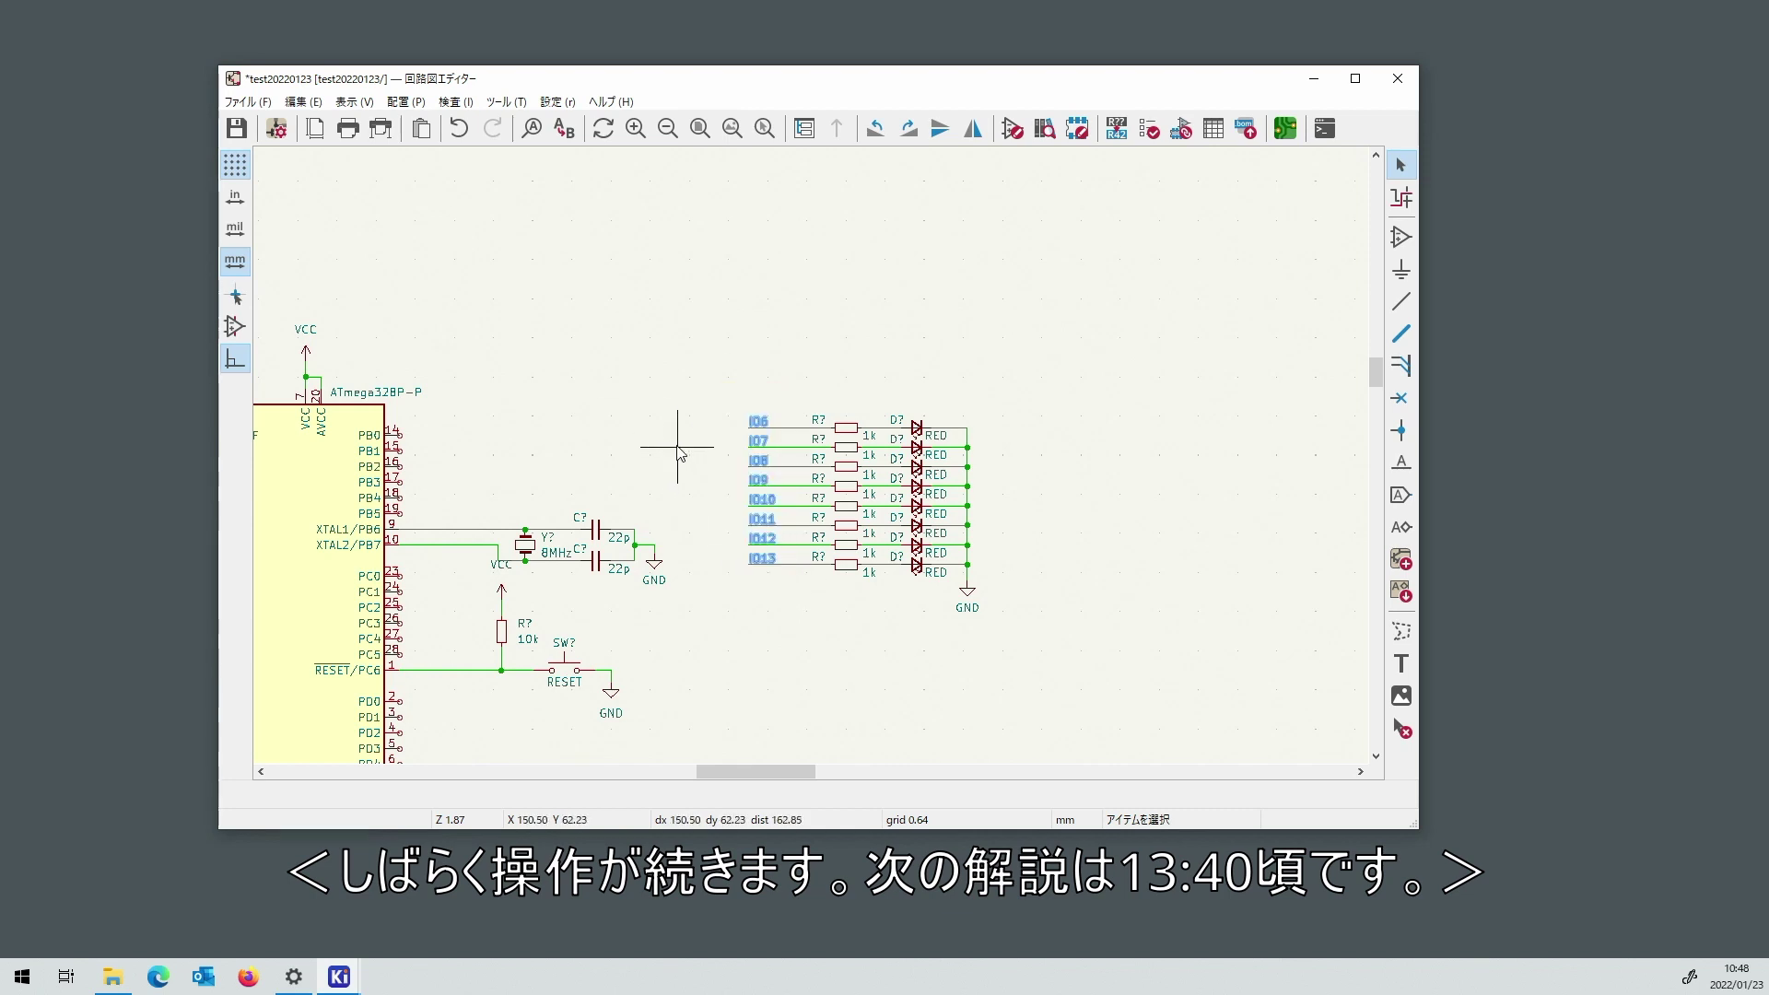
{"action": "right_click", "coordinate": [619, 434]}
{"action": "key", "text": "m"}
{"action": "right_click", "coordinate": [619, 318]}
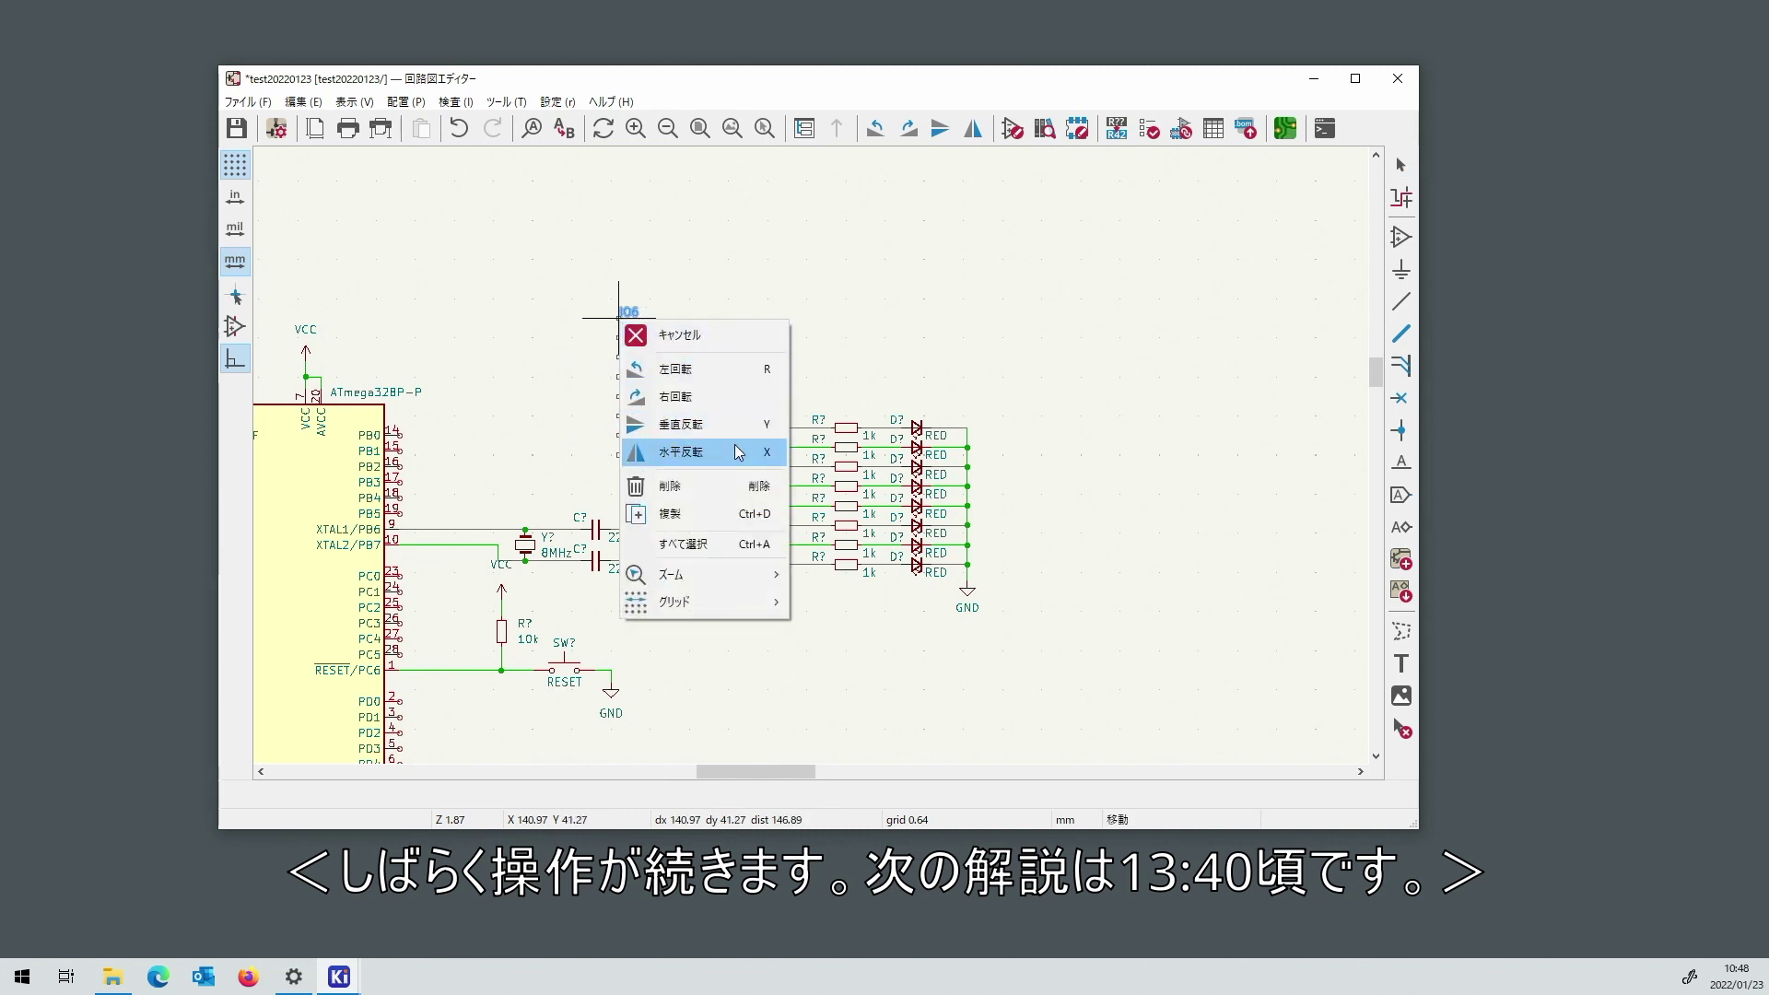
{"action": "left_click", "coordinate": [680, 452]}
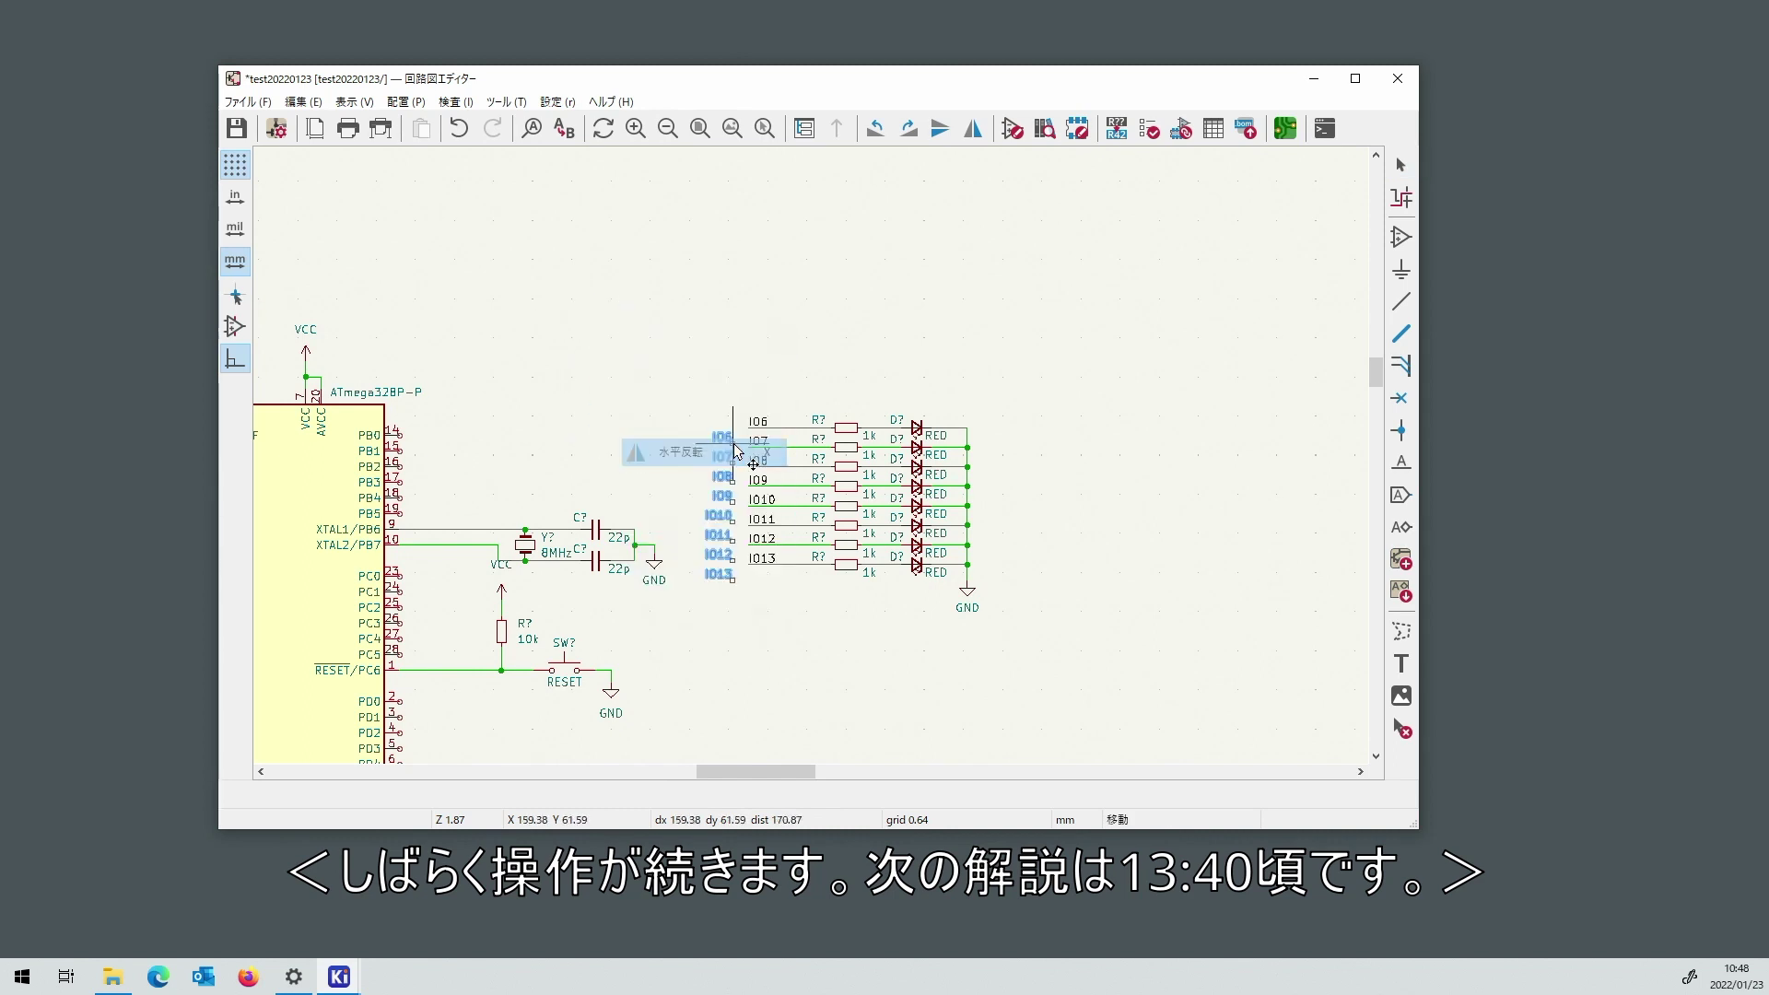
{"action": "left_click", "coordinate": [466, 378]}
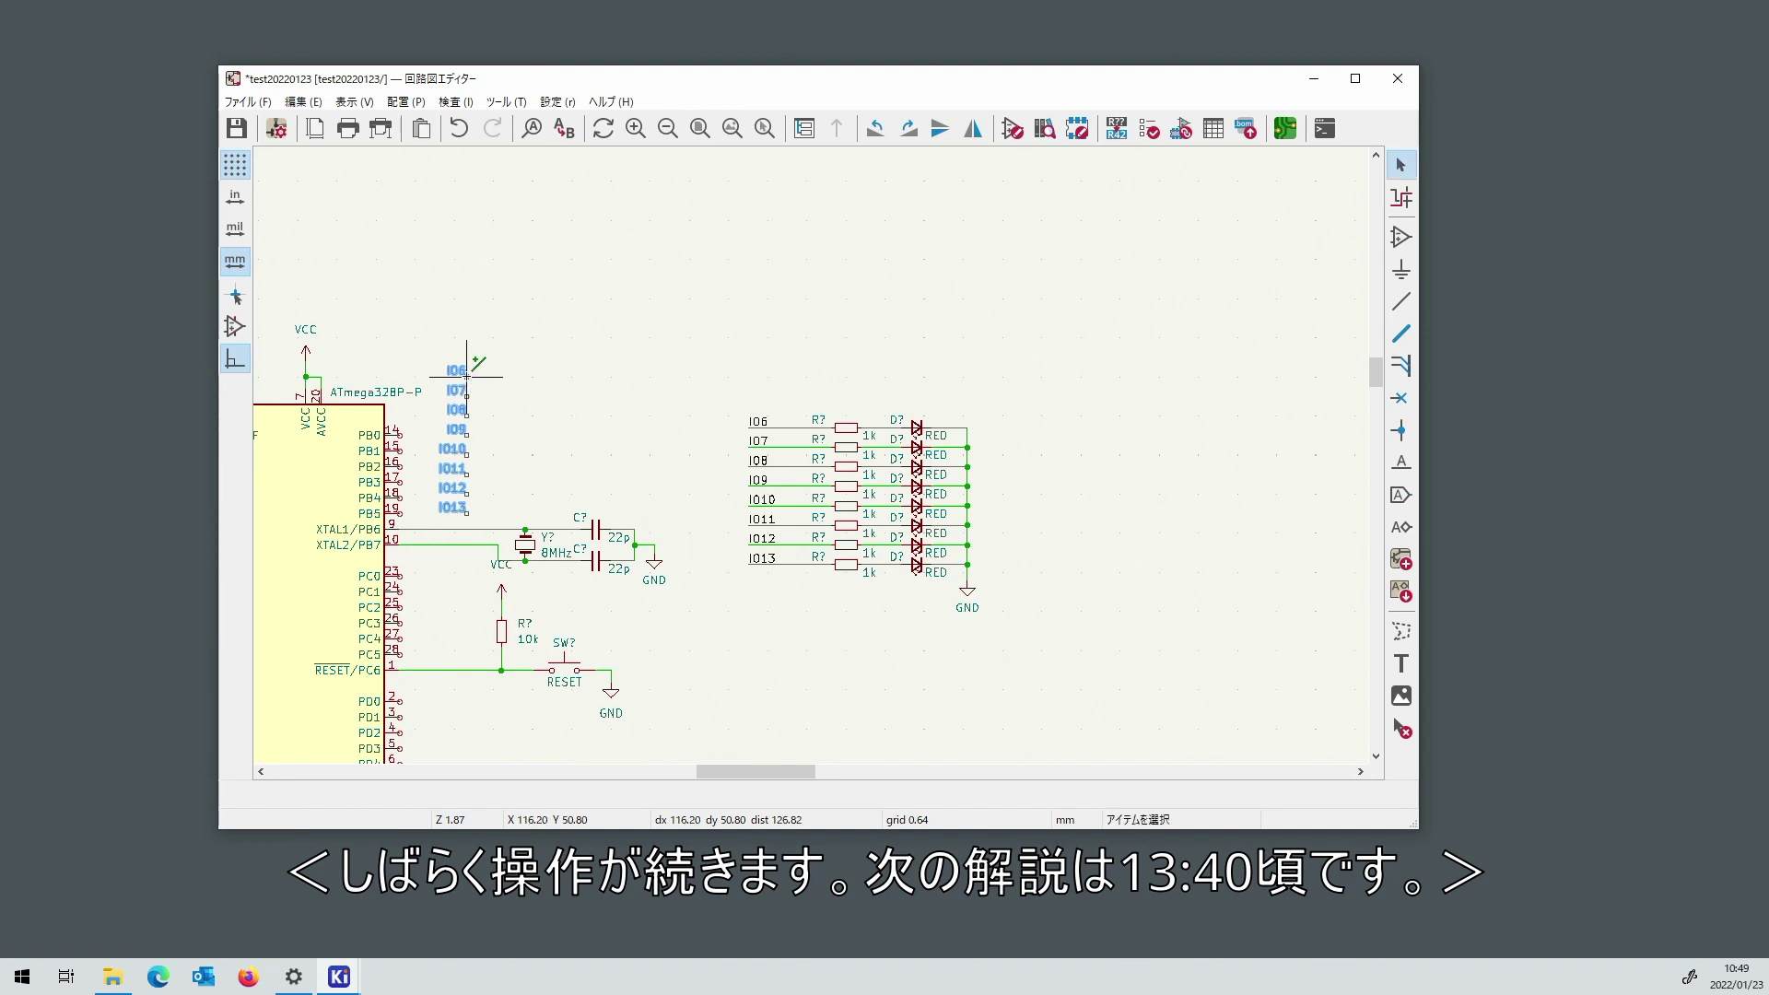
Try to delete the copied labels IO6, IO7 and IO8 beside the ATmega328P-P.
{"action": "scroll", "coordinate": [466, 376], "scroll_direction": "up", "scroll_amount": 3}
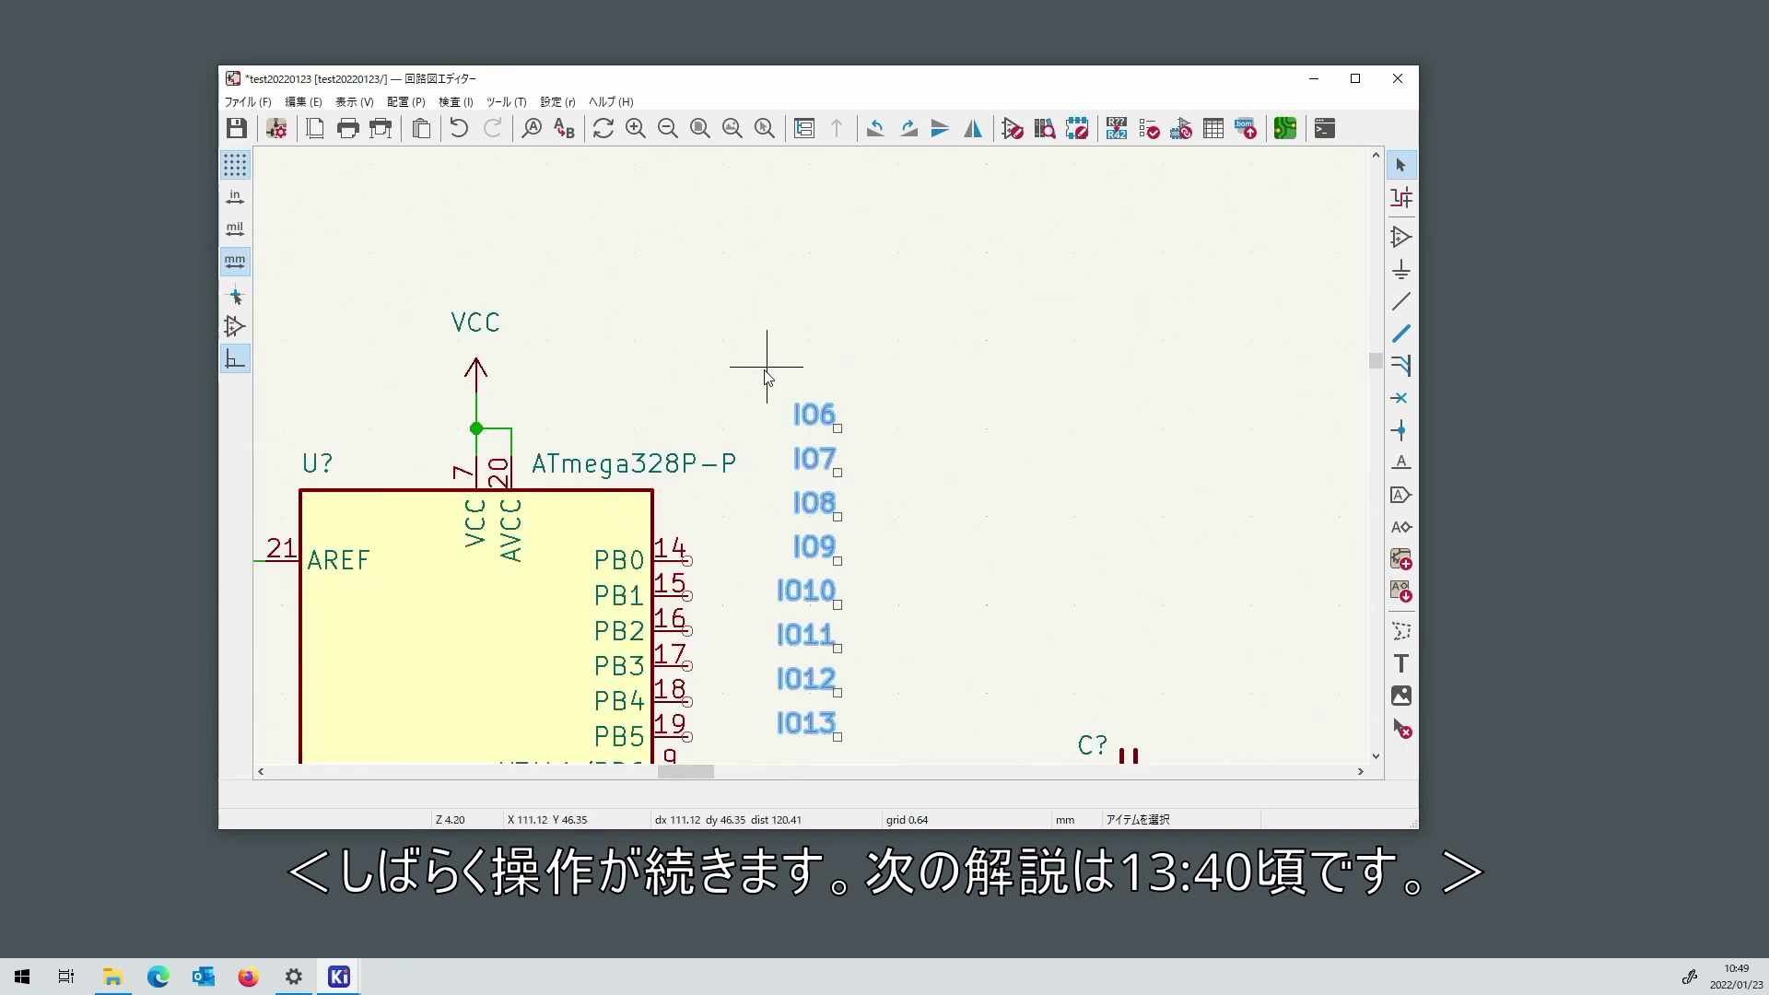
{"action": "left_click_drag", "start_coordinate": [763, 369], "coordinate": [882, 526]}
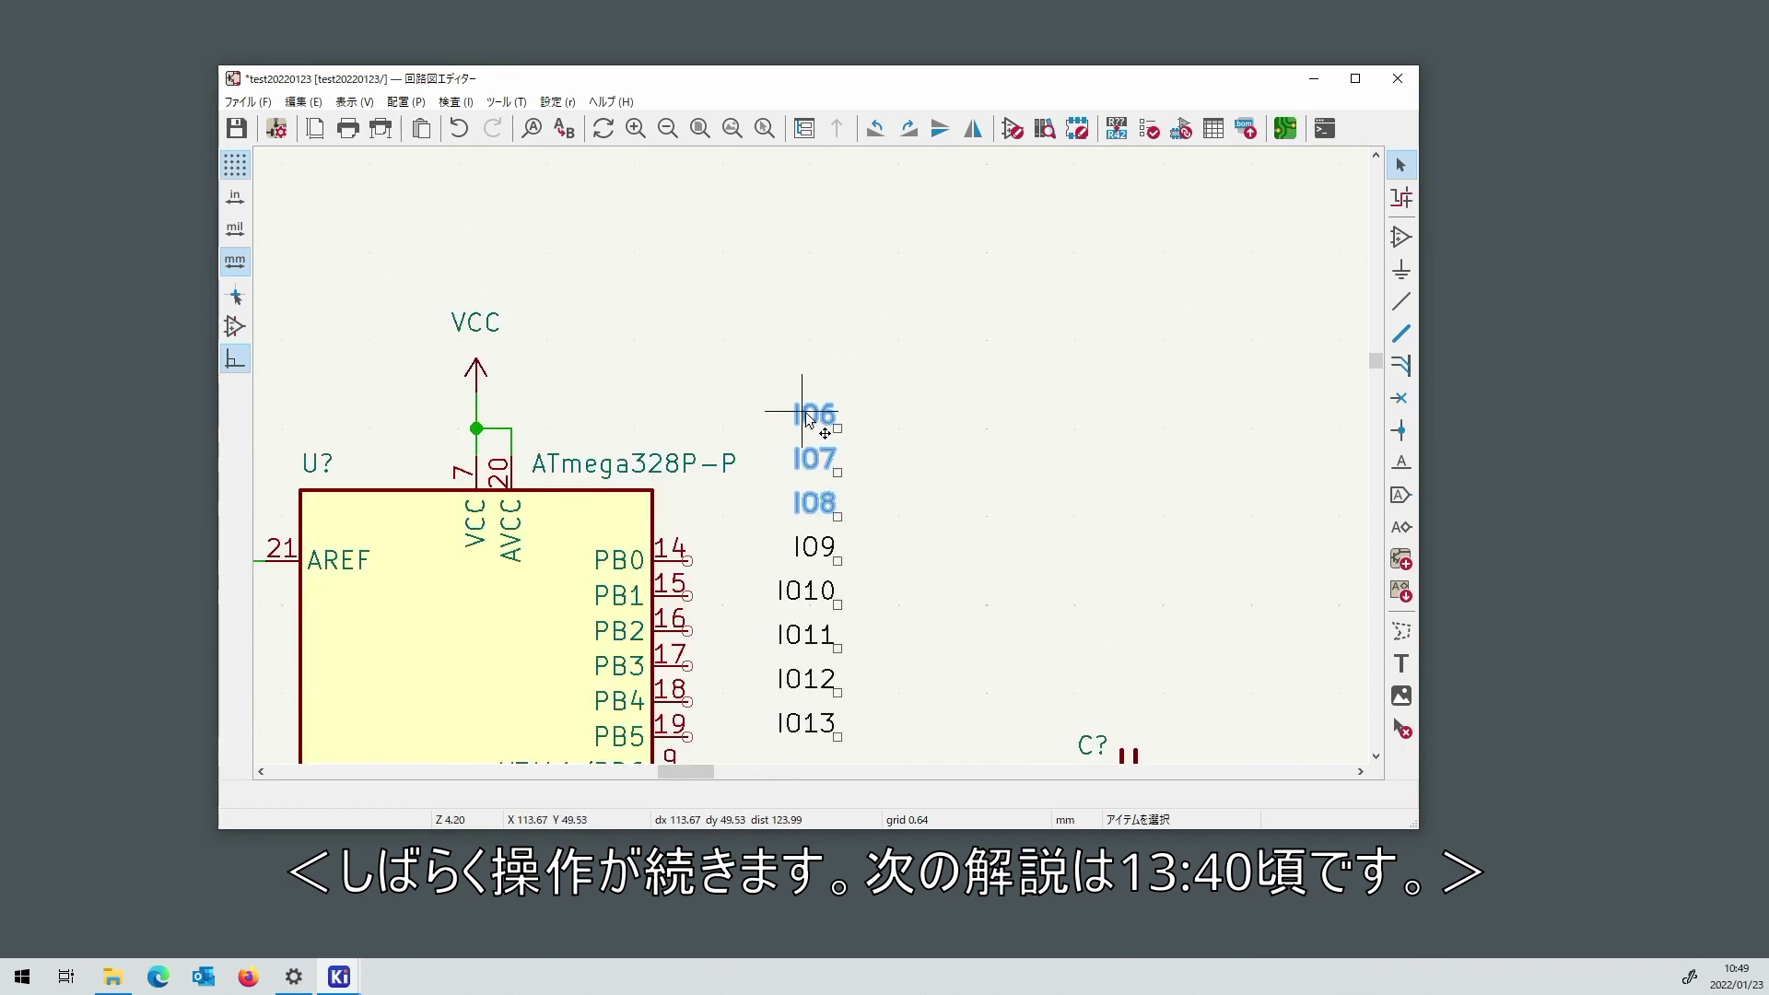
{"action": "key", "text": "Delete"}
{"action": "scroll", "coordinate": [815, 470], "scroll_direction": "down", "scroll_amount": 2}
{"action": "scroll", "coordinate": [814, 470], "scroll_direction": "down", "scroll_amount": 3}
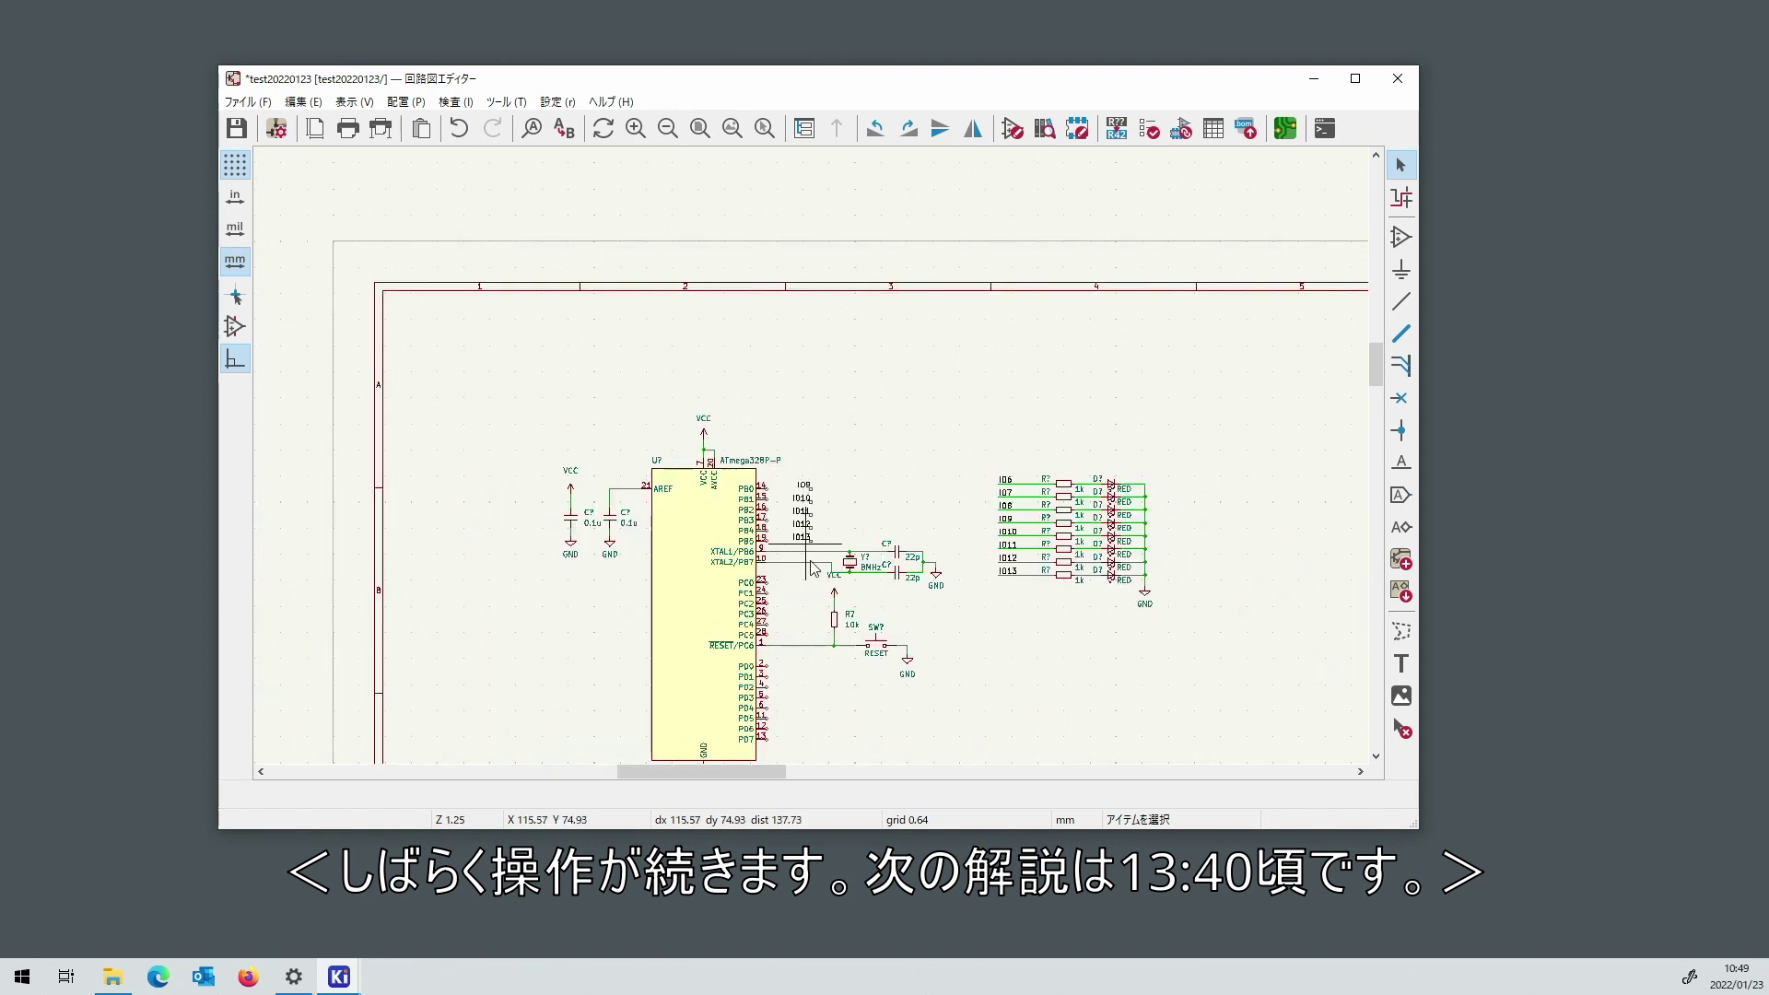
{"action": "scroll", "coordinate": [838, 707], "scroll_direction": "up", "scroll_amount": 3}
{"action": "scroll", "coordinate": [794, 394], "scroll_direction": "up", "scroll_amount": 4}
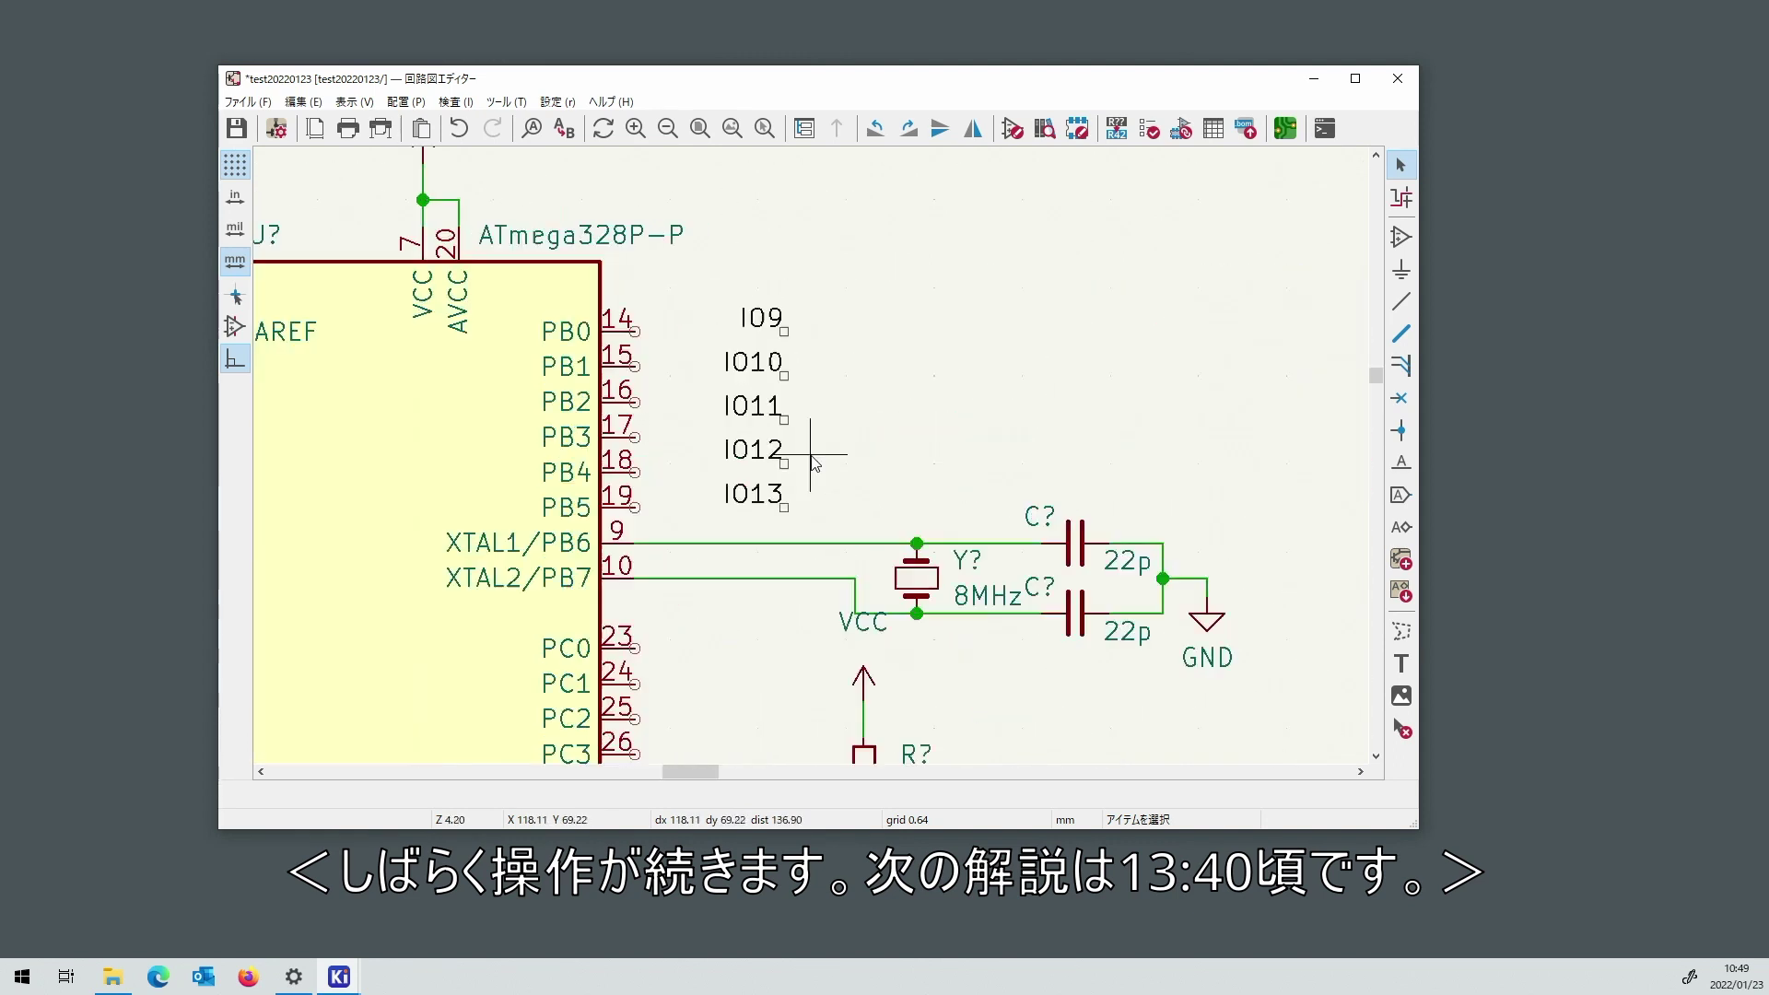
{"action": "scroll", "coordinate": [745, 429], "scroll_direction": "down", "scroll_amount": 4}
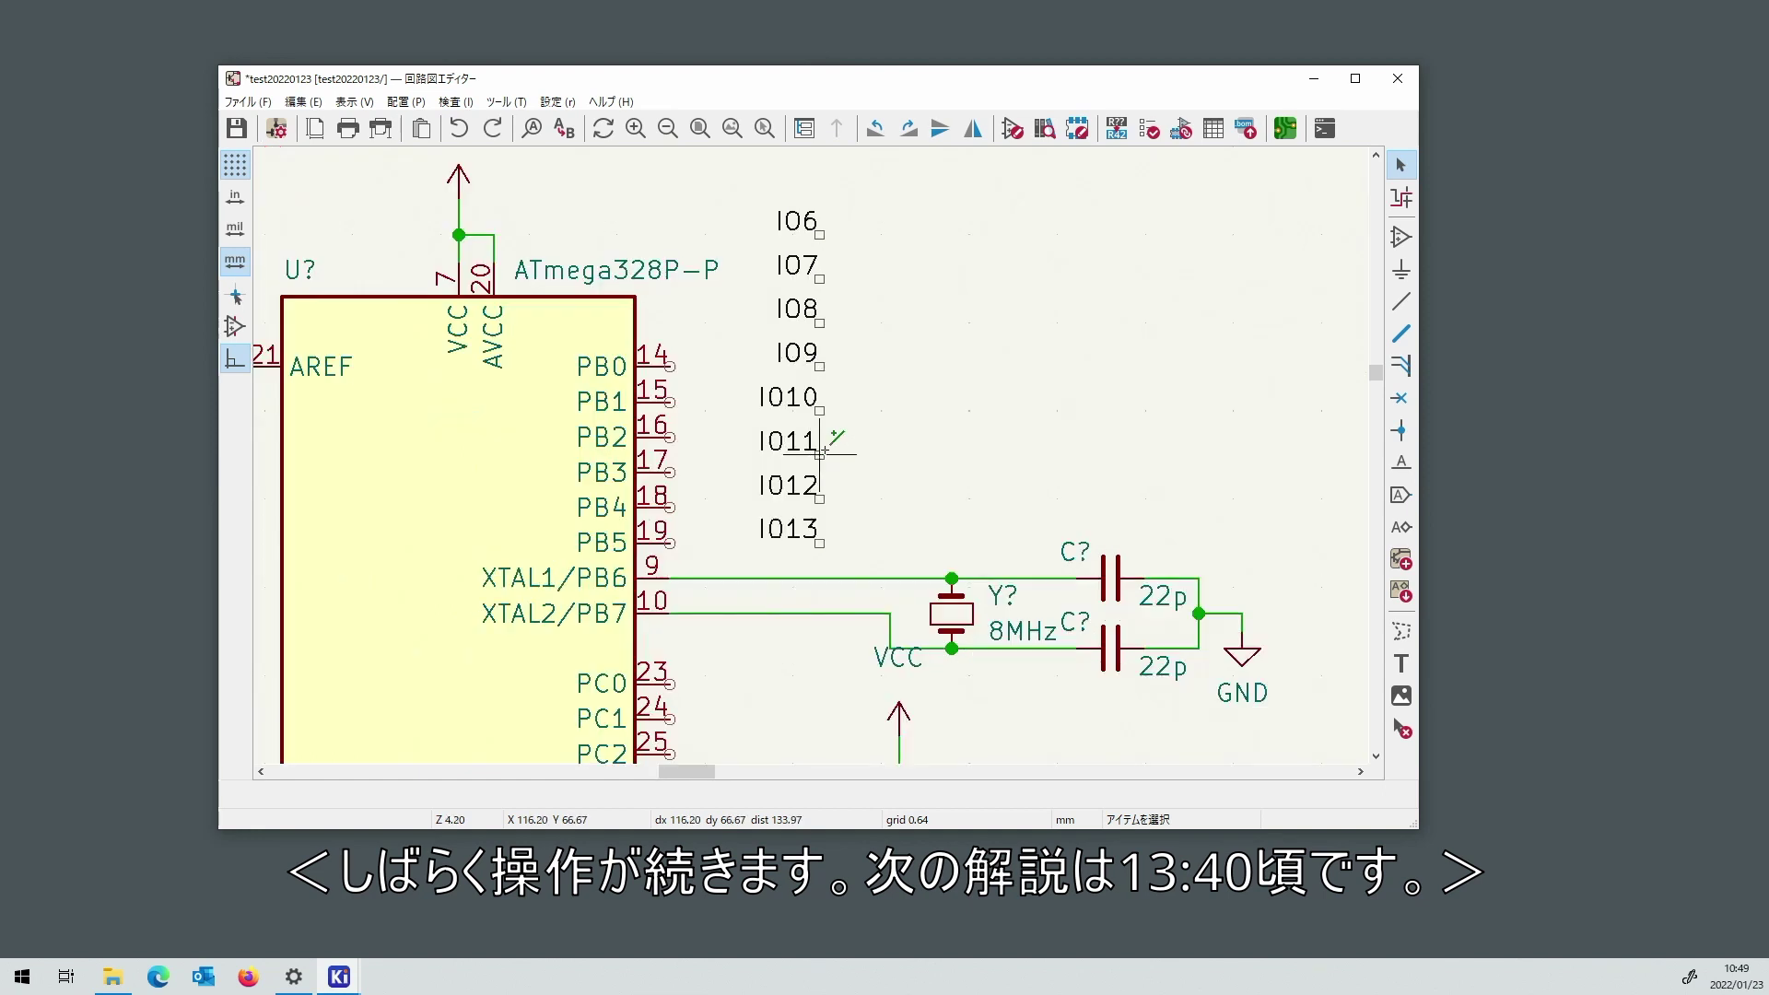
Move the copied labels IO12, IO11 and IO10 down one by one so their spacing above IO13 matches the PB pin pitch.
{"action": "scroll", "coordinate": [813, 464], "scroll_direction": "up", "scroll_amount": 4}
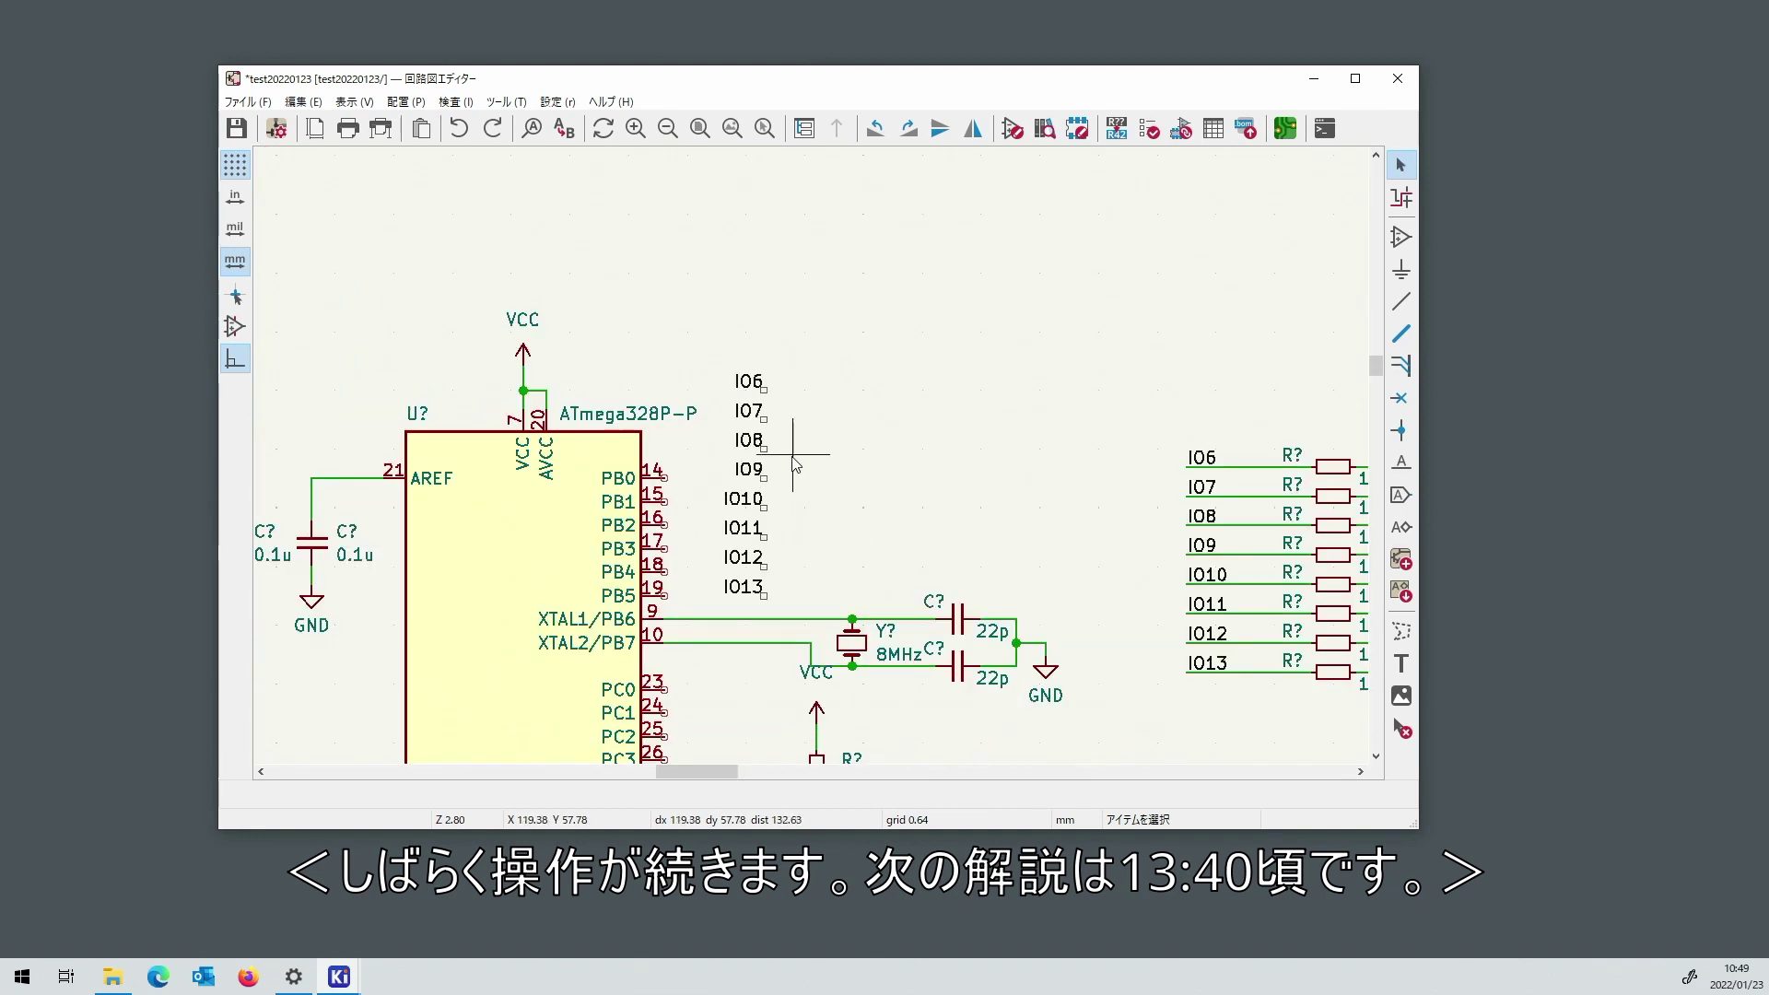
{"action": "left_click", "coordinate": [820, 538]}
{"action": "key", "text": "m"}
{"action": "left_click", "coordinate": [865, 576]}
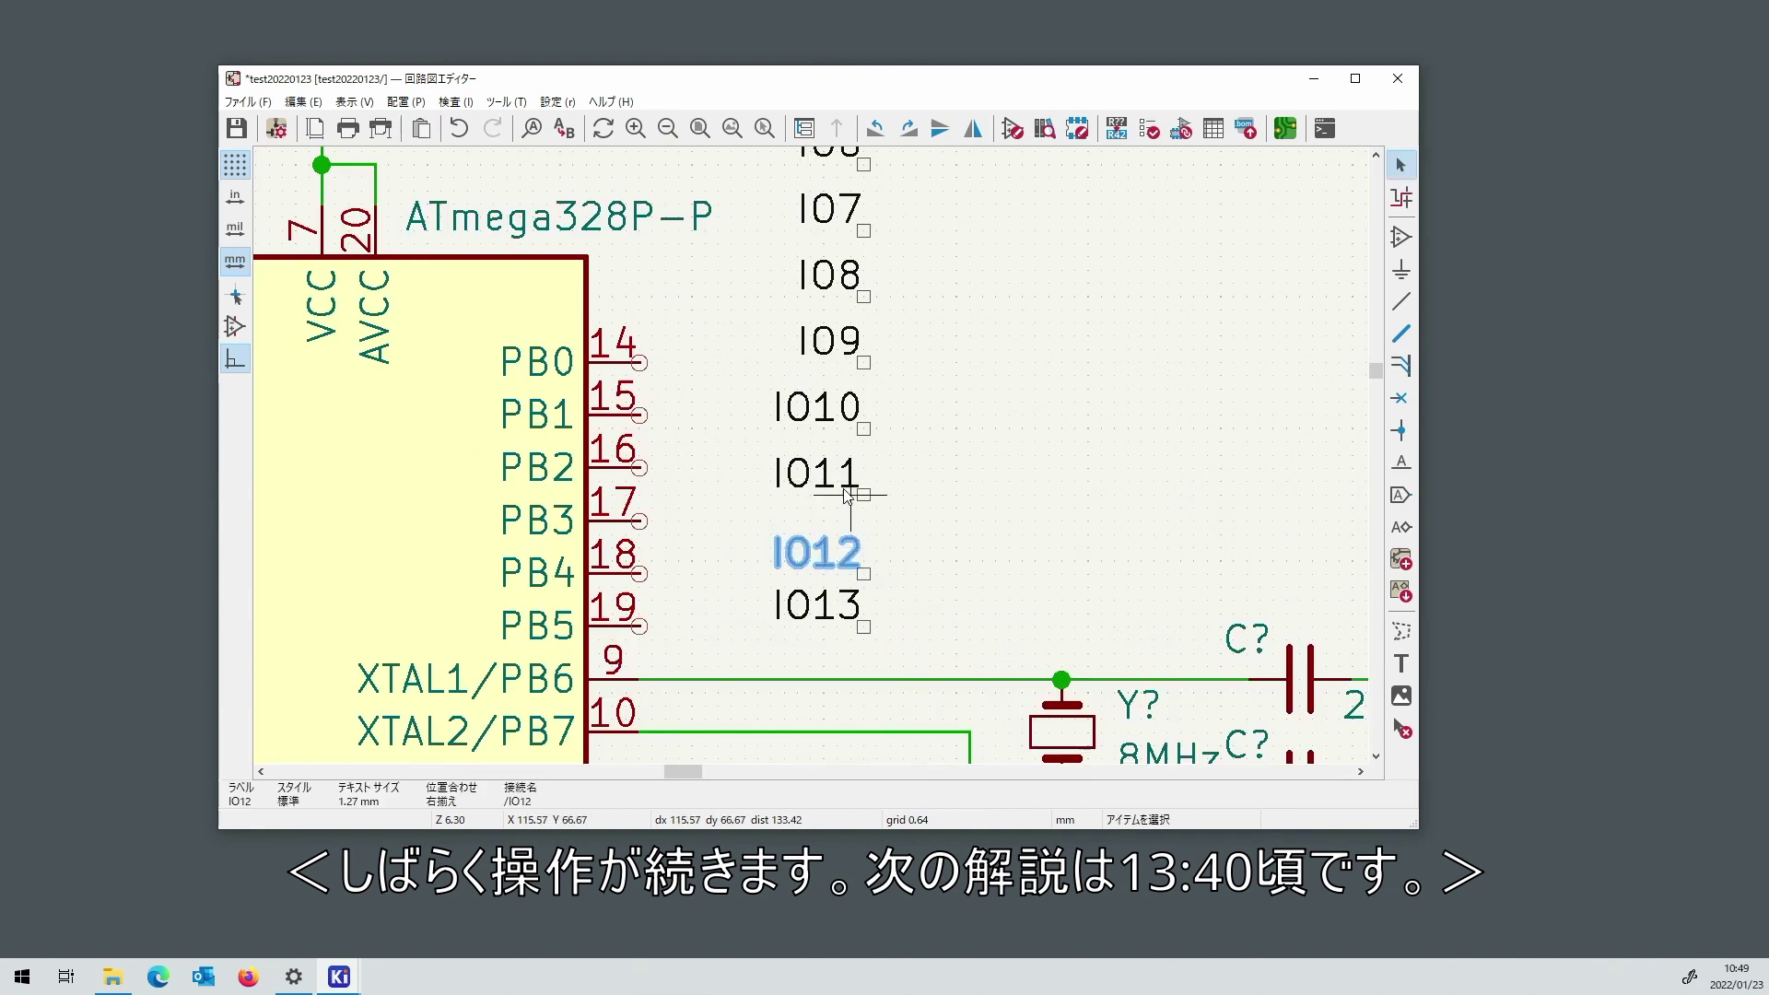
{"action": "left_click", "coordinate": [872, 478]}
{"action": "left_click_drag", "start_coordinate": [873, 478], "coordinate": [870, 504]}
{"action": "left_click", "coordinate": [863, 424]}
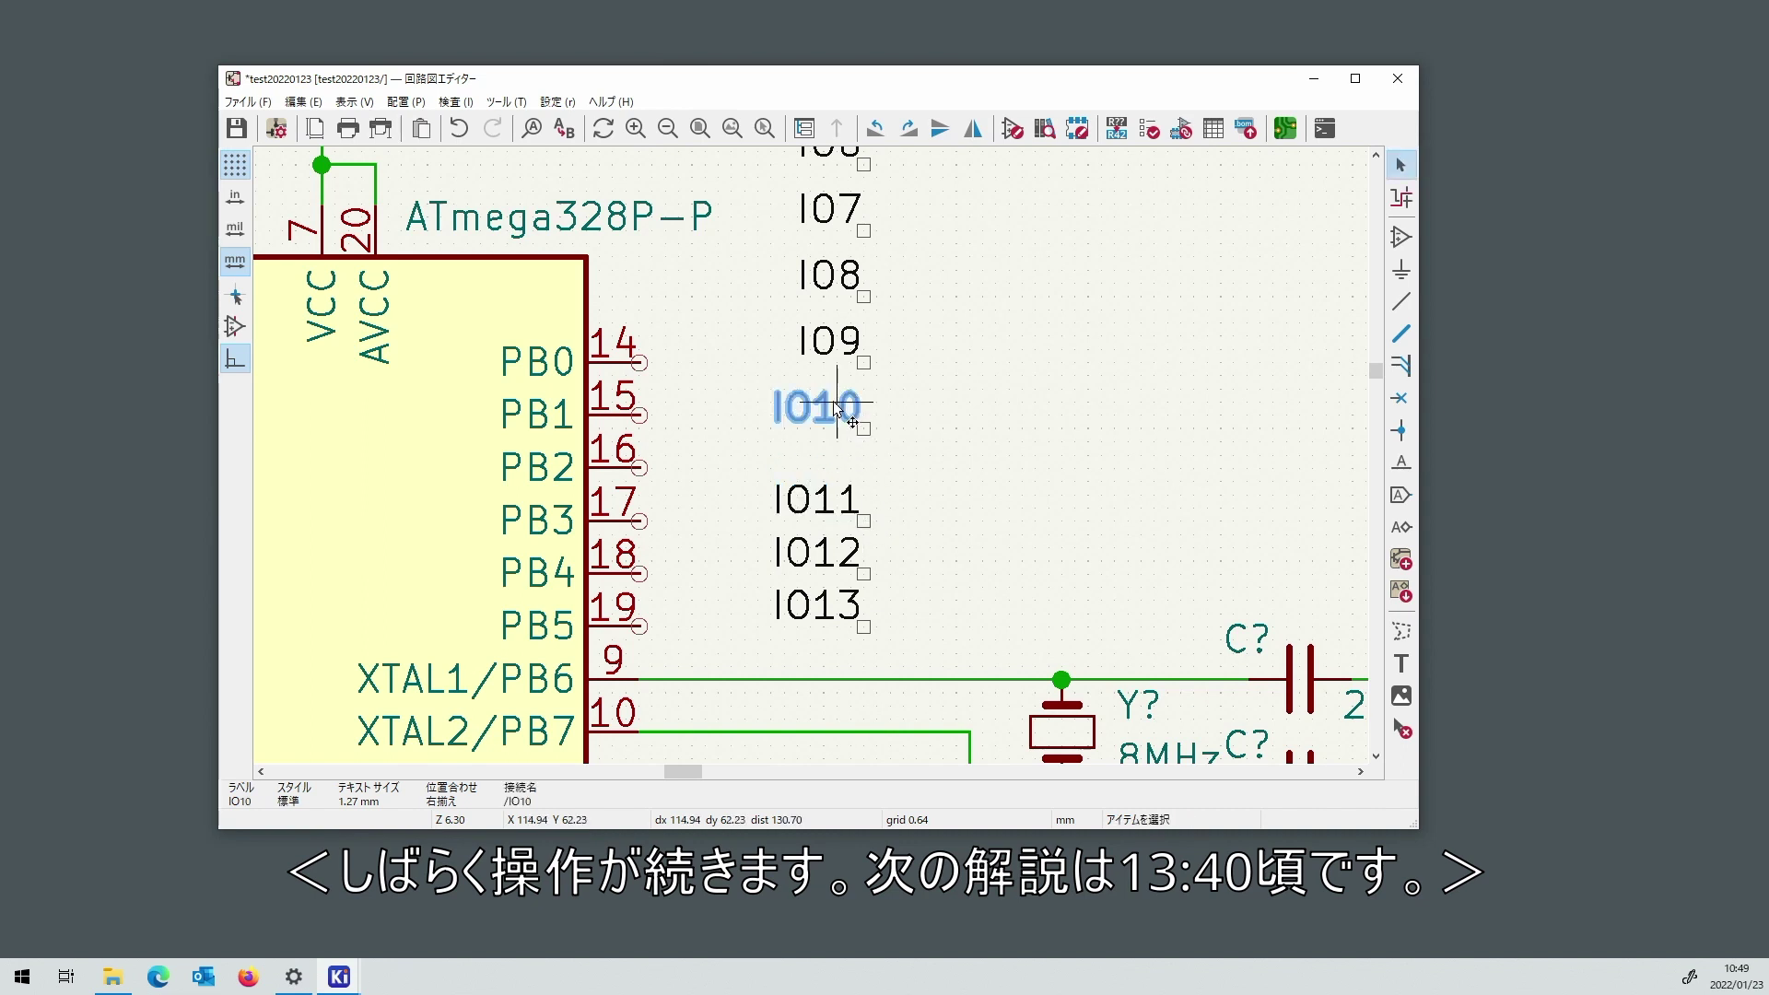
{"action": "left_click_drag", "start_coordinate": [864, 424], "coordinate": [874, 466]}
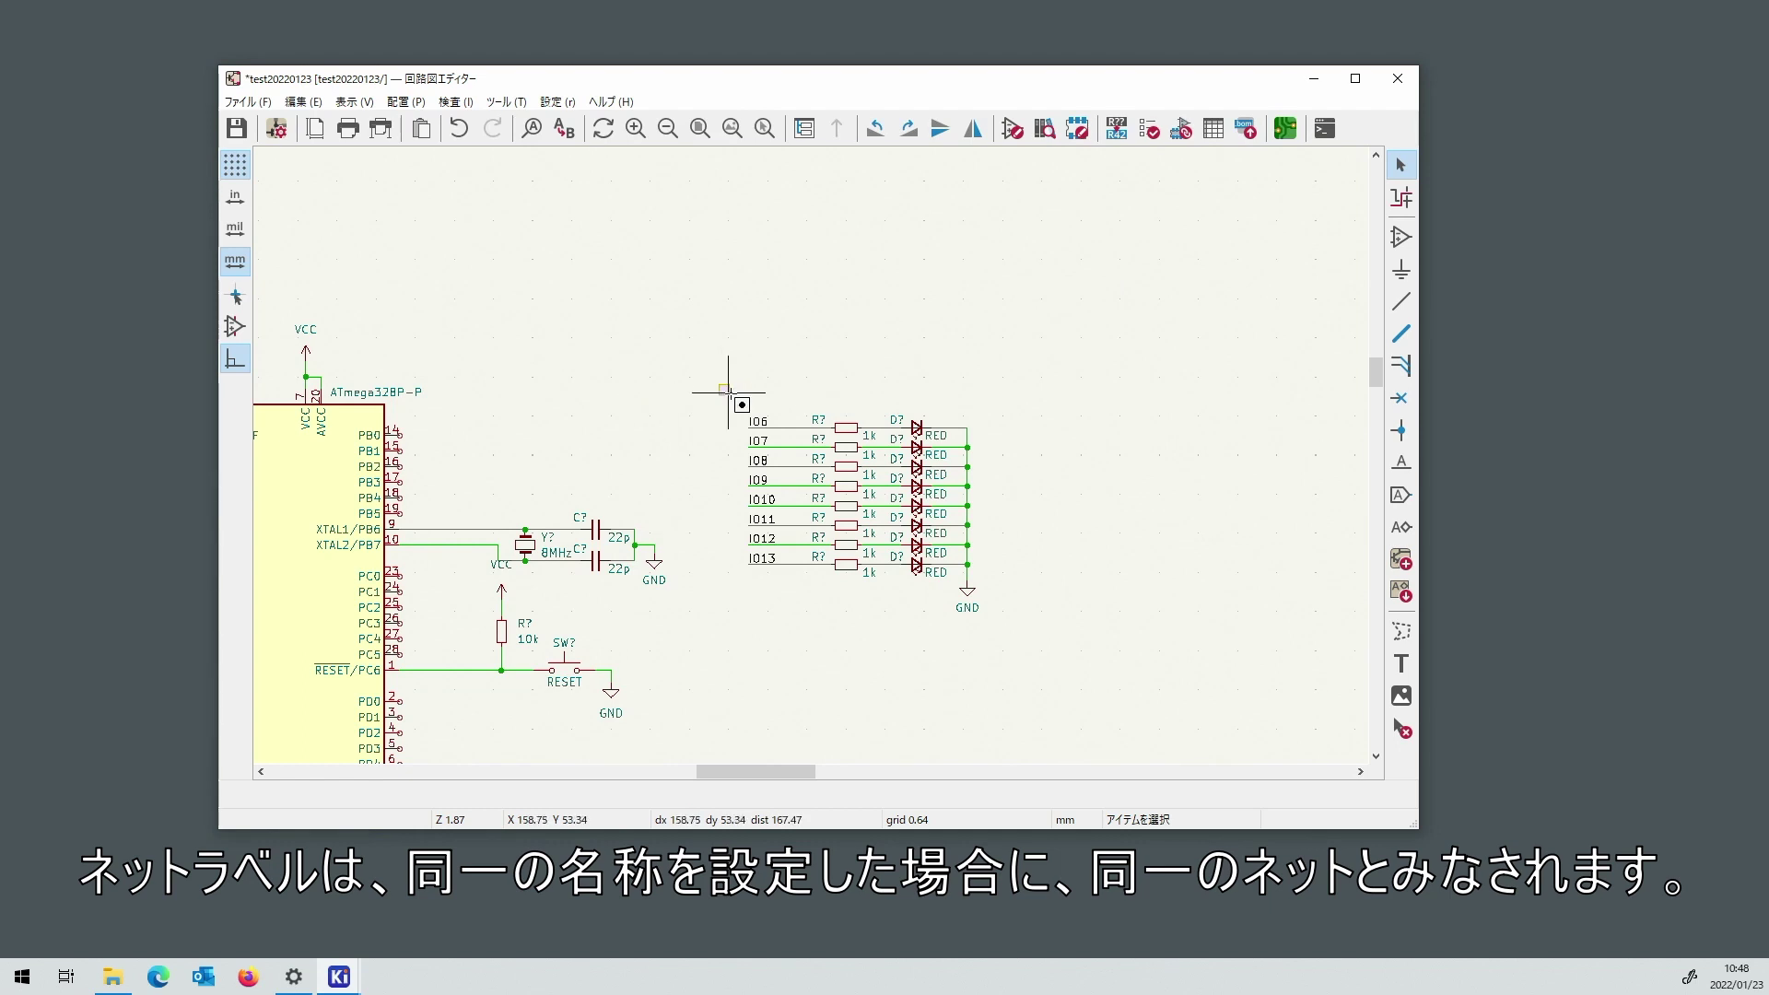
Copy the eight LED-row labels IO6 to IO13, paste them mirrored horizontally and place them beside the ATmega328P-P's PB pins.
{"action": "left_click_drag", "start_coordinate": [720, 386], "coordinate": [798, 591]}
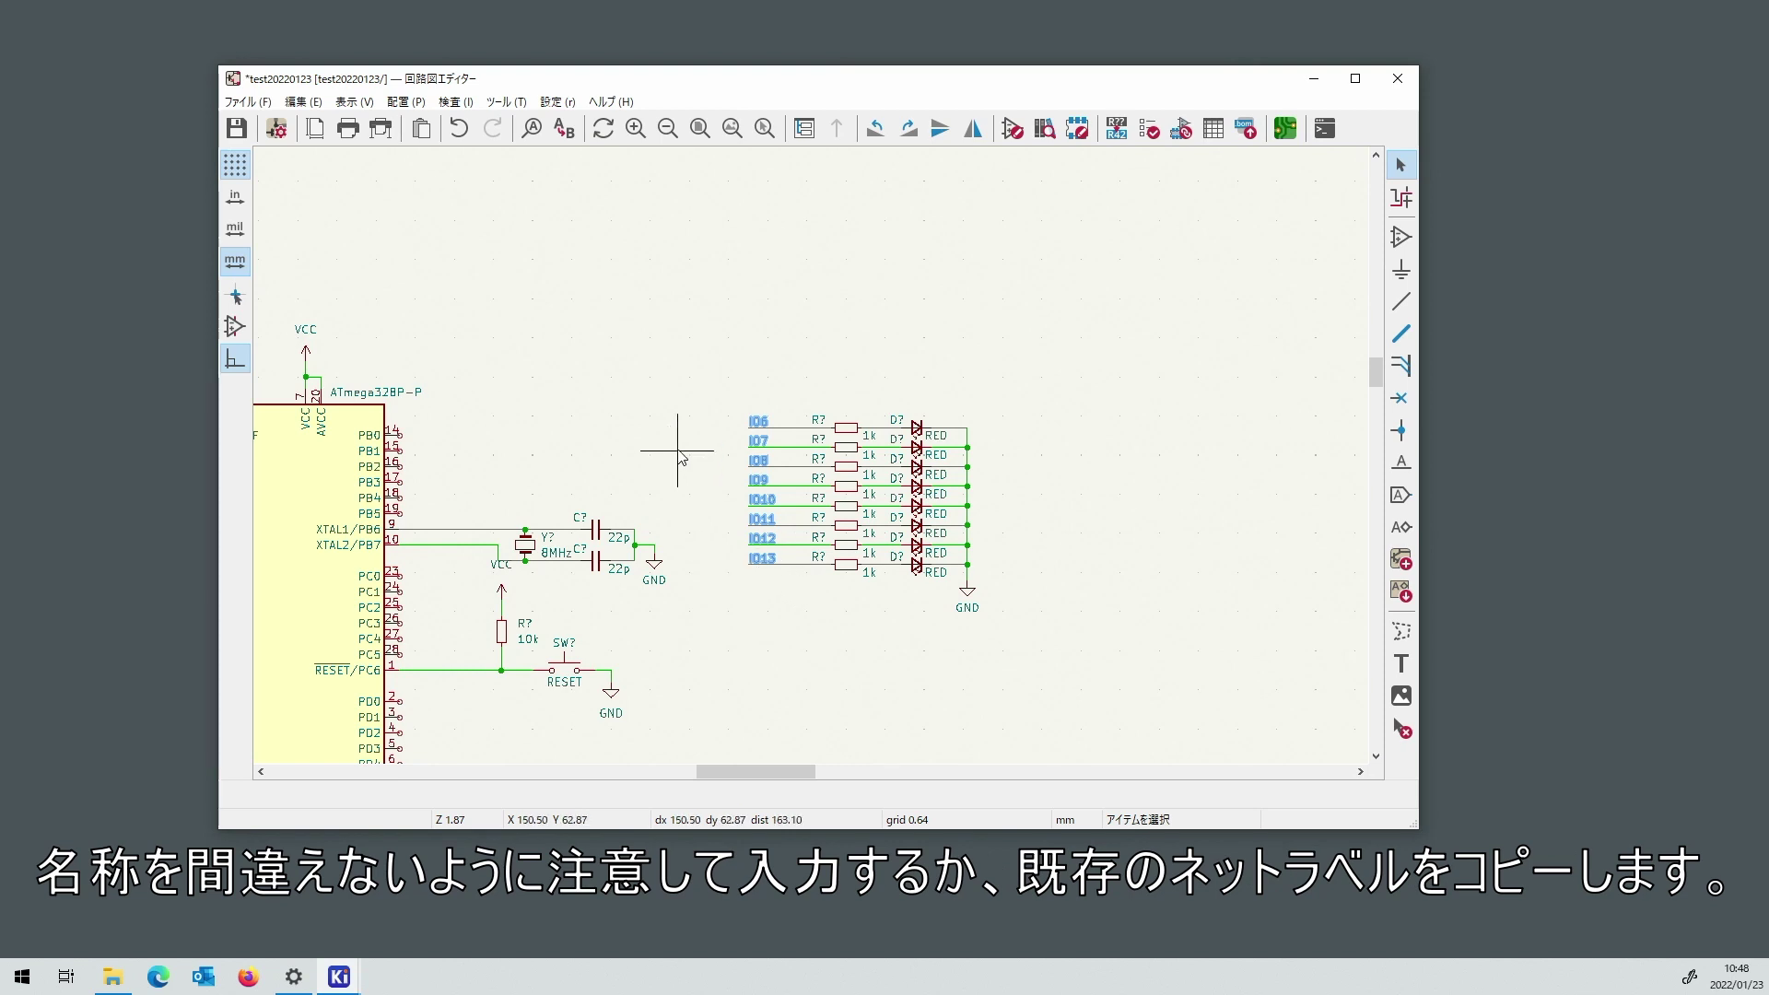
{"action": "right_click", "coordinate": [622, 439]}
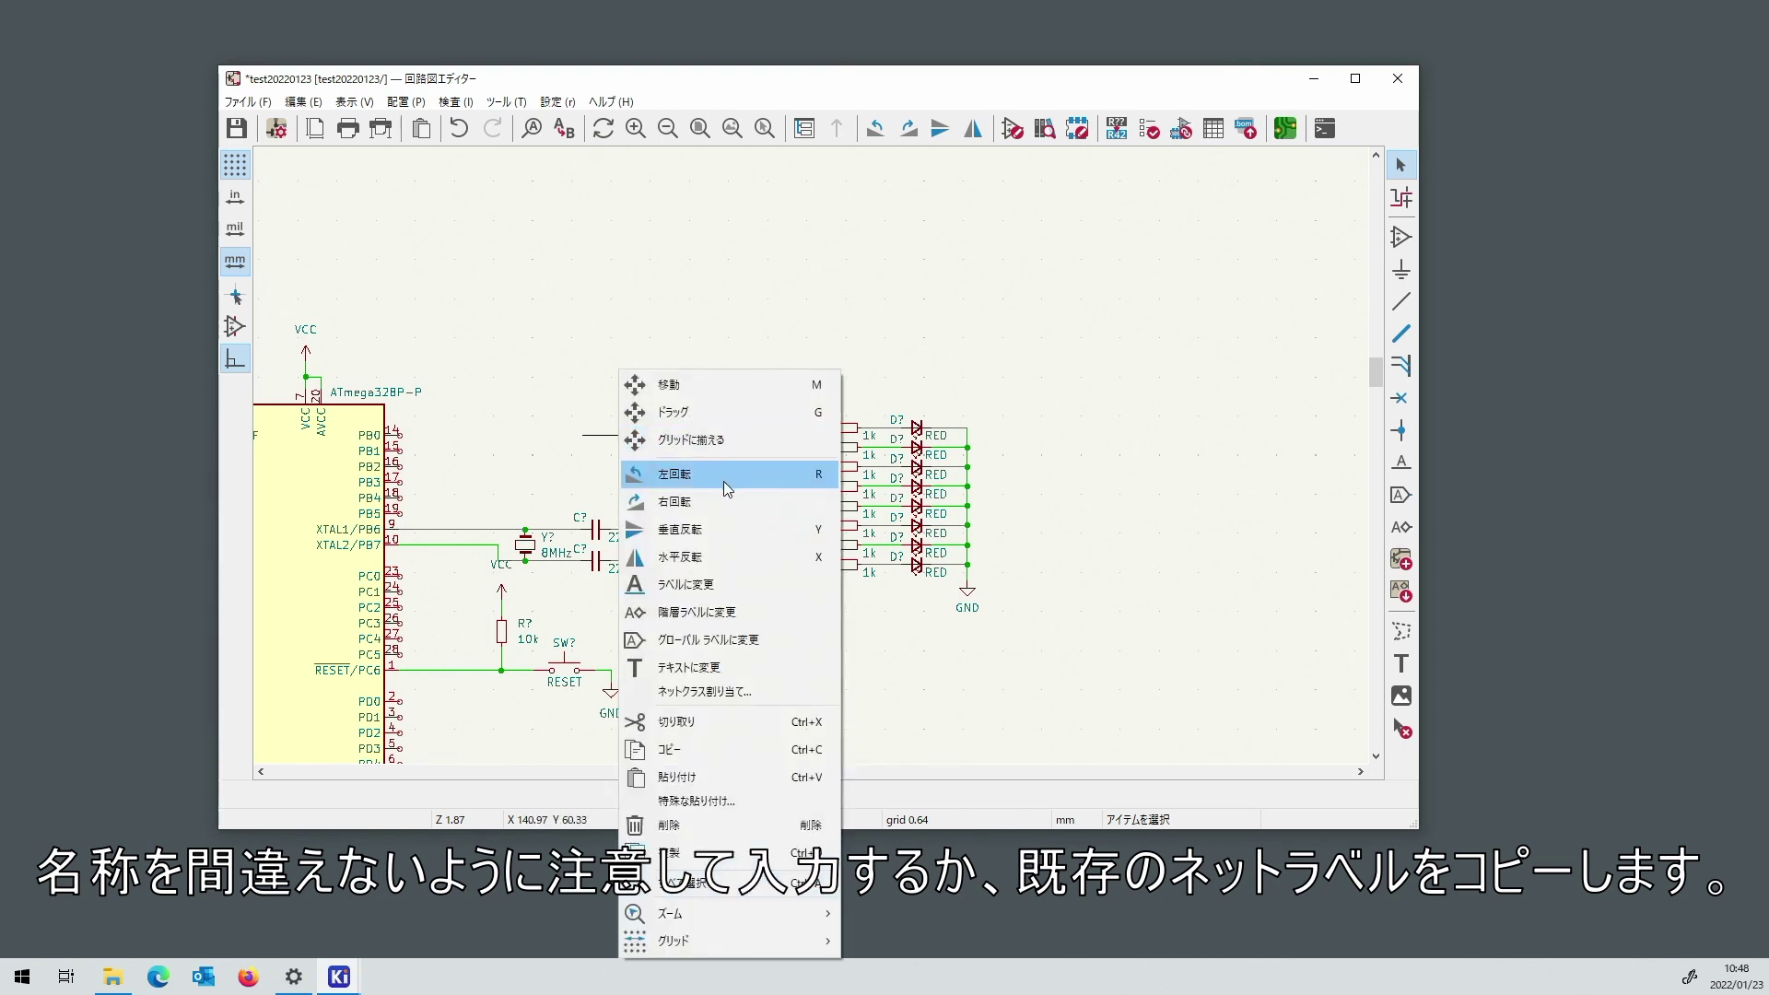
{"action": "left_click", "coordinate": [571, 313]}
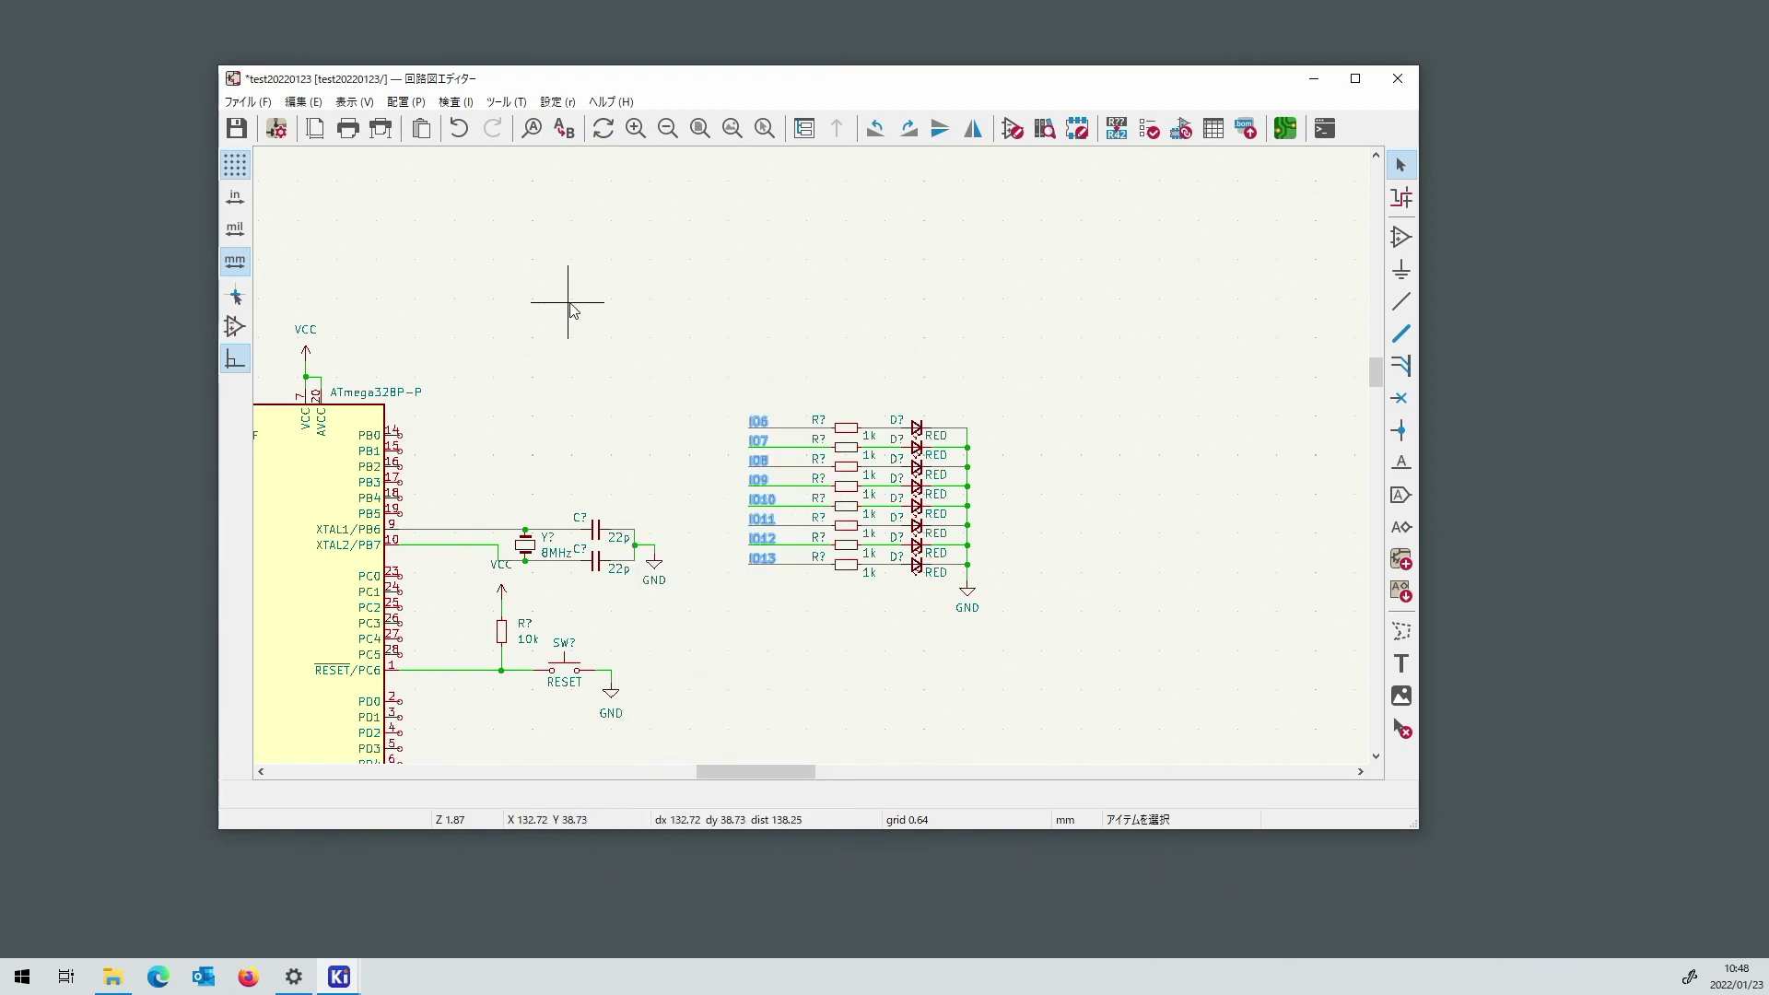
{"action": "key", "text": "ctrl+v"}
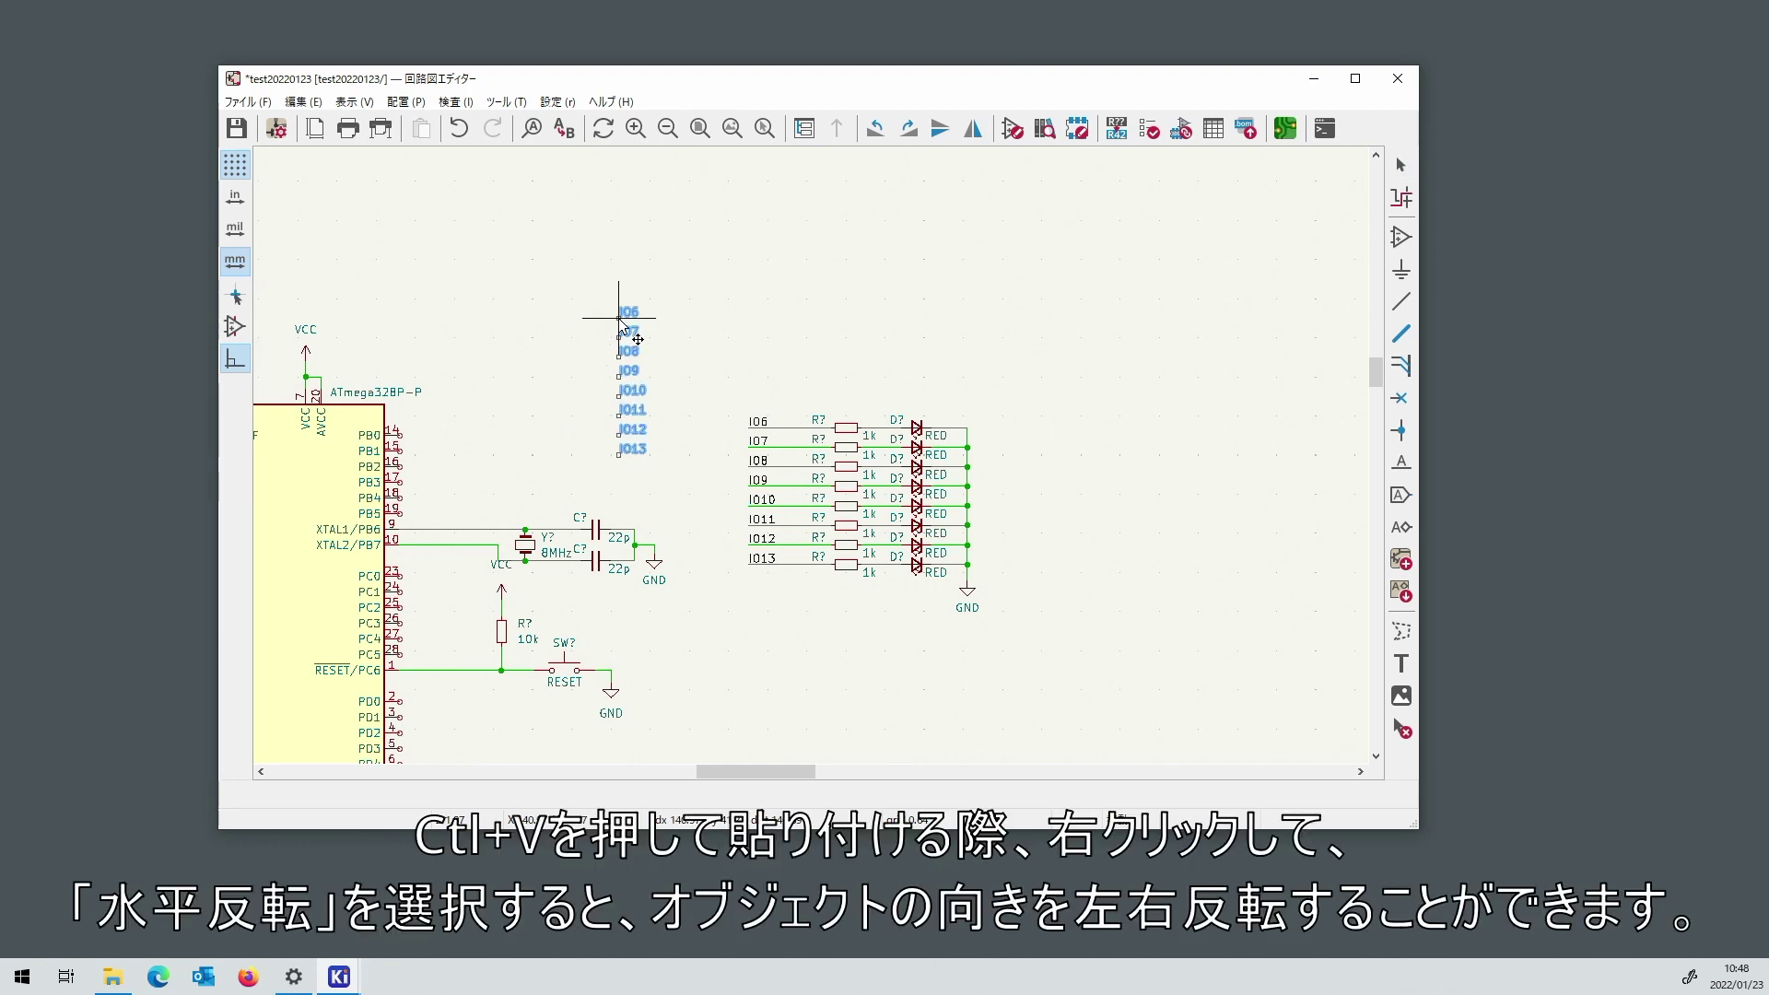
{"action": "right_click", "coordinate": [619, 318]}
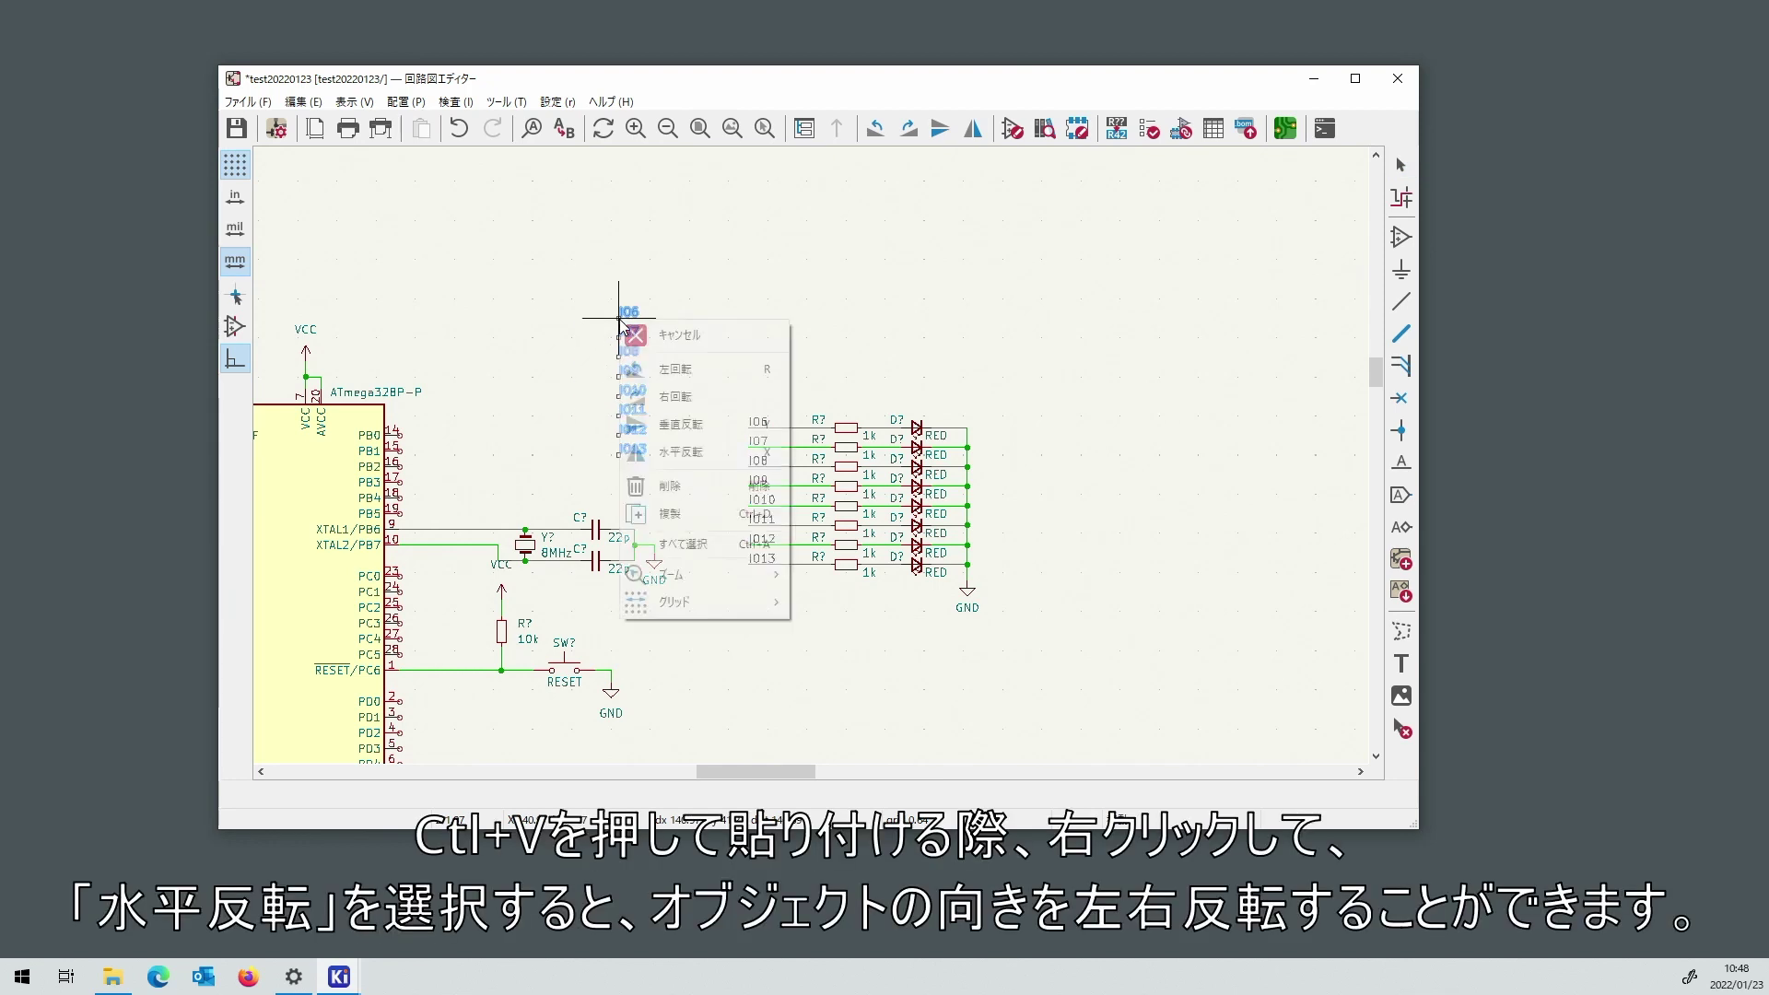
{"action": "left_click", "coordinate": [738, 451]}
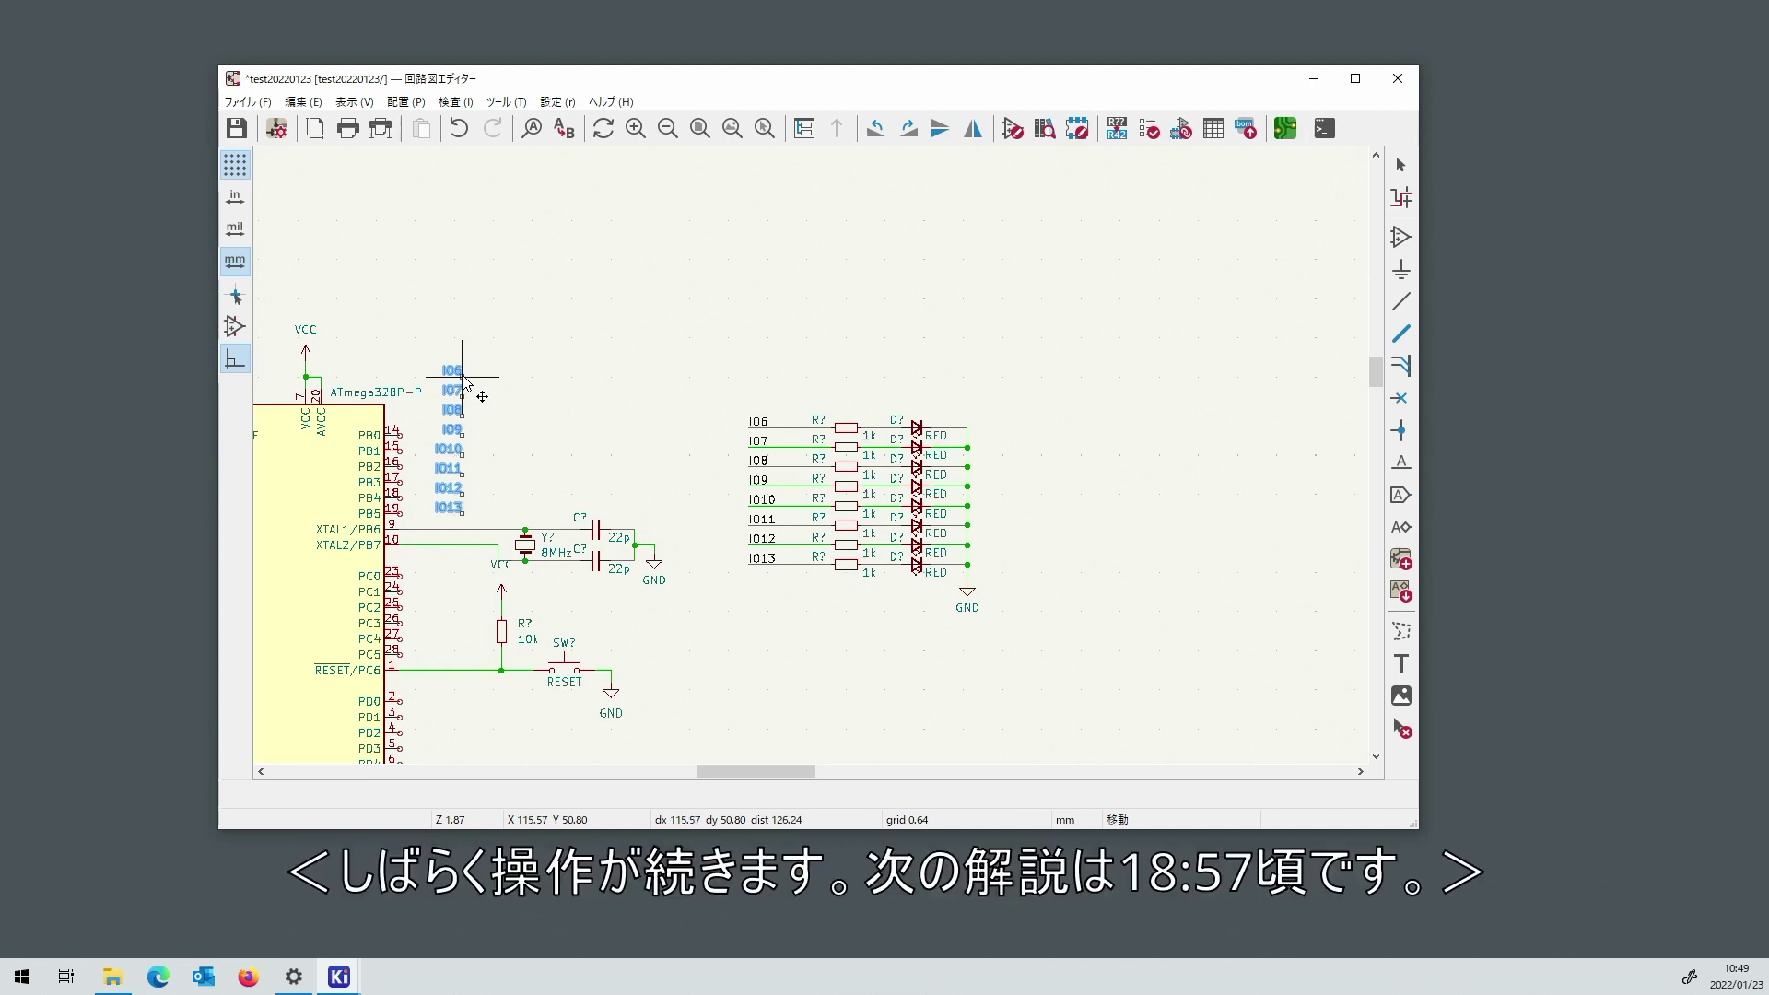
{"action": "left_click", "coordinate": [466, 378]}
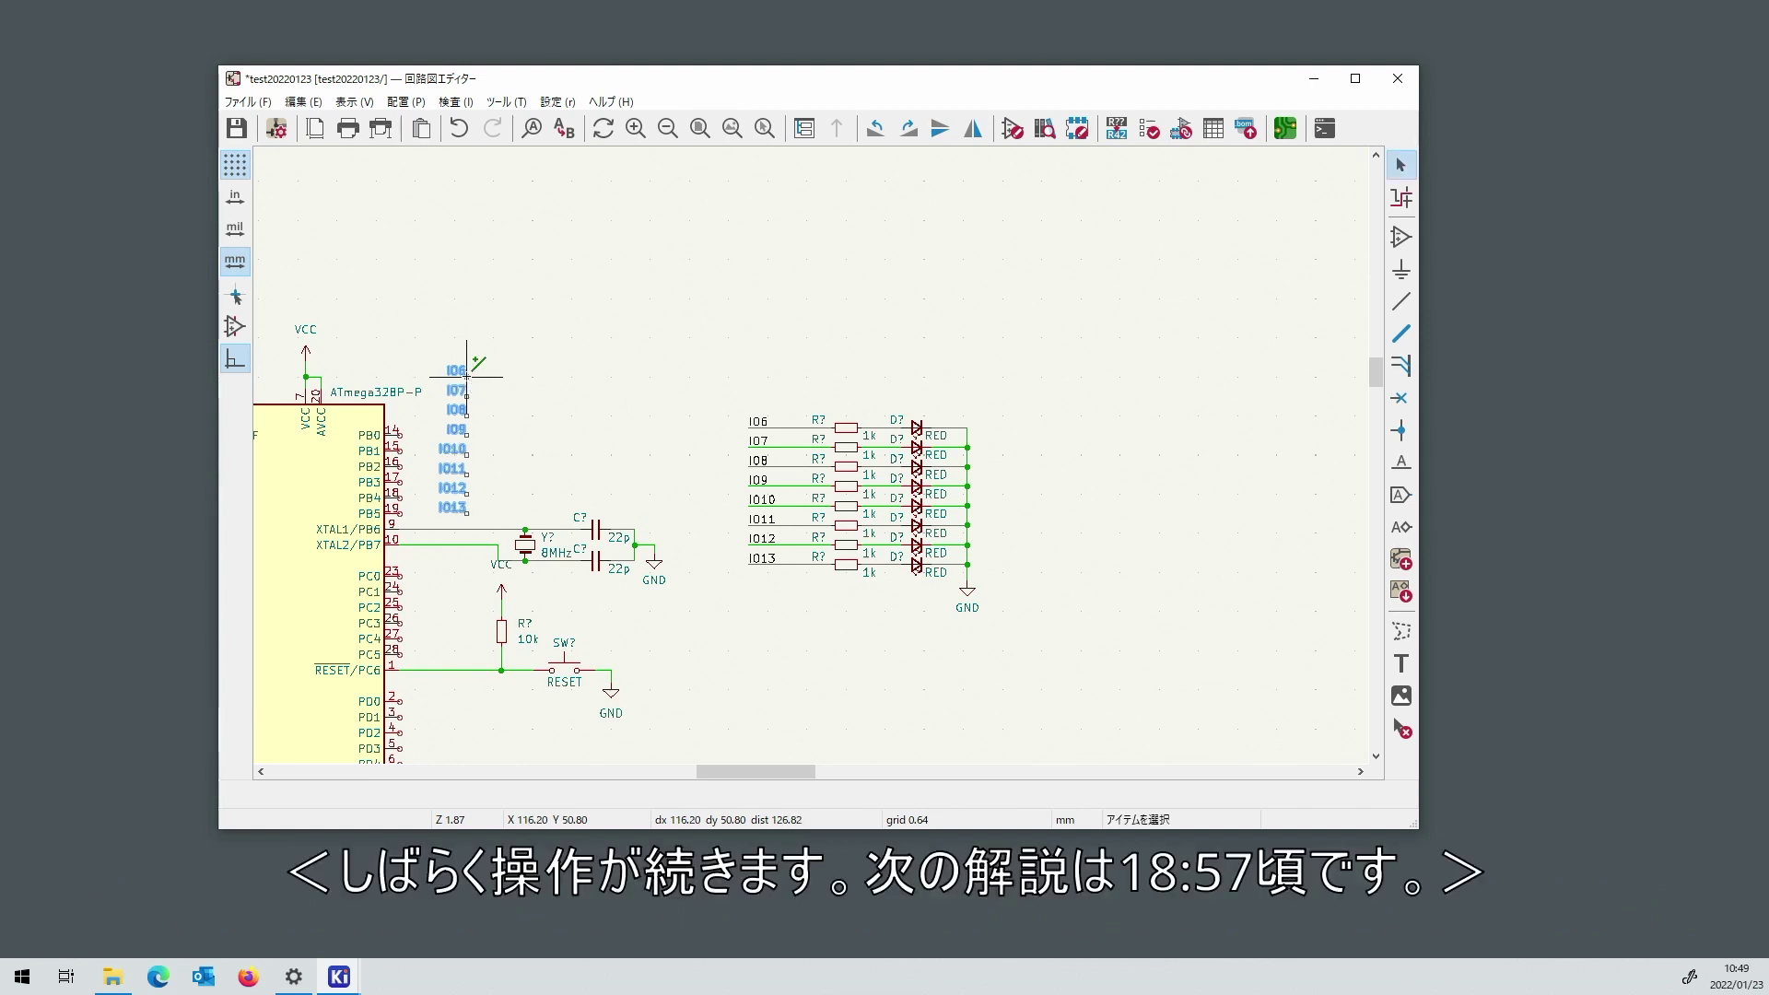
Try to delete the pasted labels IO6, IO7 and IO8 beside the ATmega328P-P.
{"action": "scroll", "coordinate": [466, 378], "scroll_direction": "up", "scroll_amount": 3}
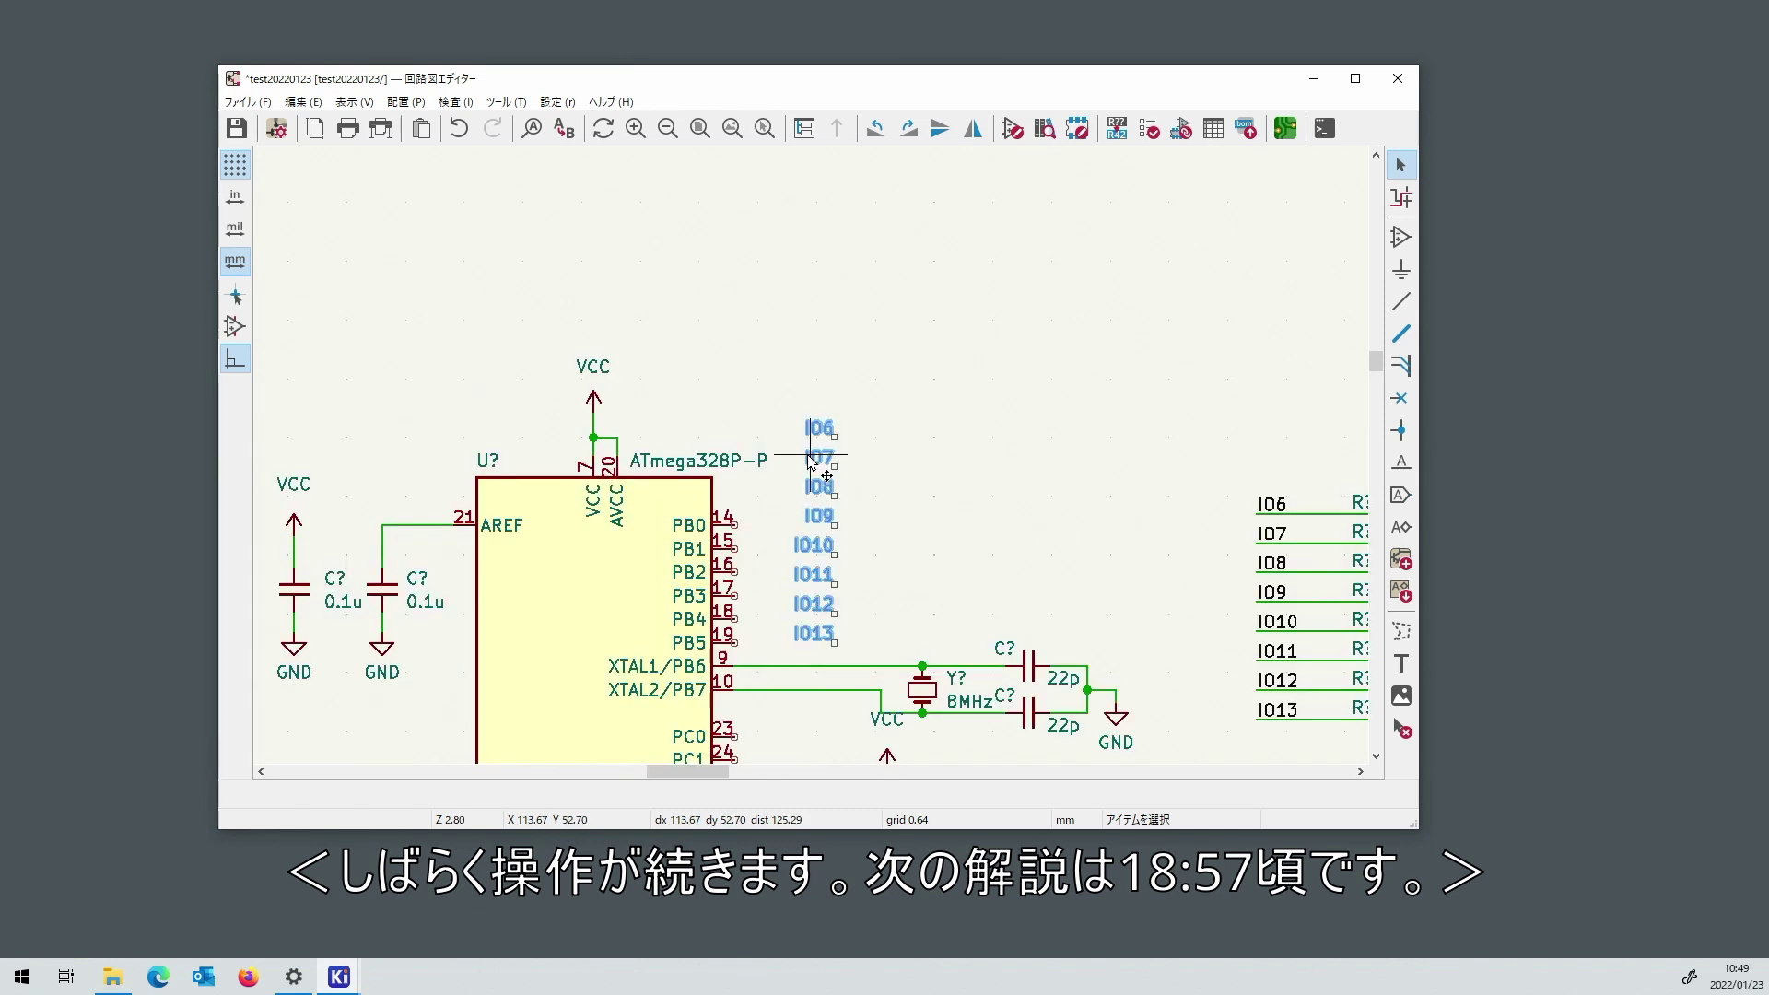
{"action": "left_click_drag", "start_coordinate": [764, 370], "coordinate": [884, 523]}
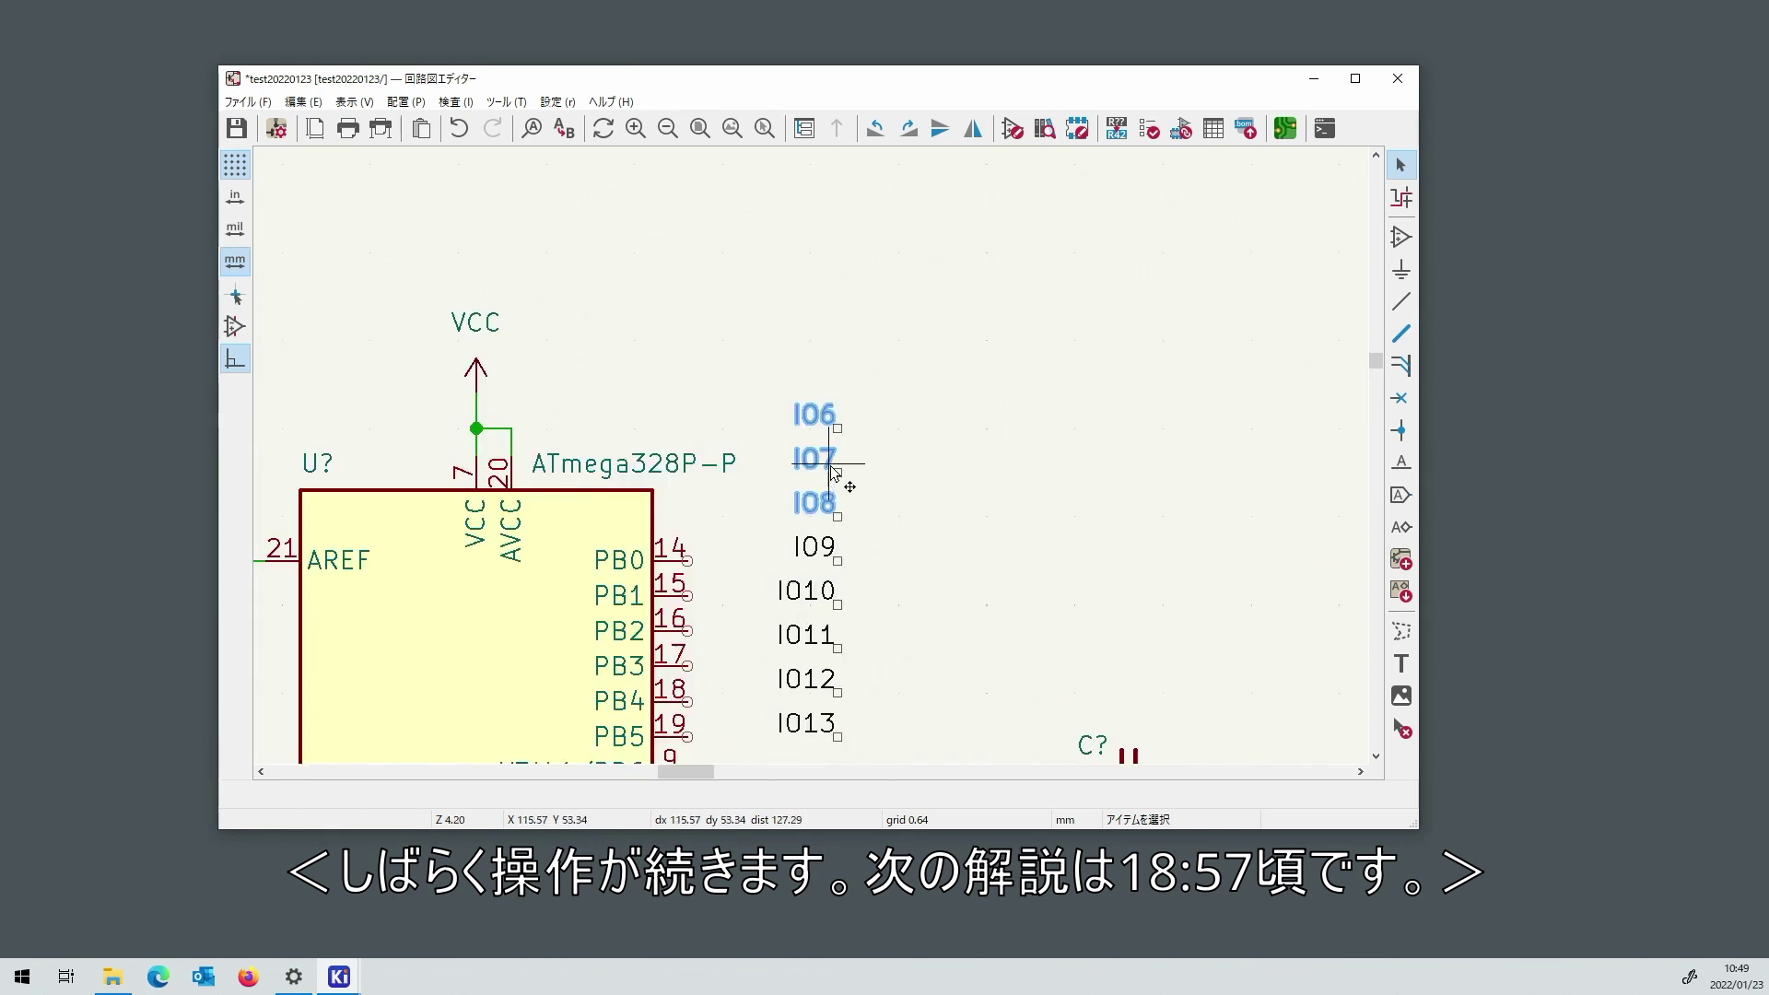
{"action": "key", "text": "Delete"}
{"action": "scroll", "coordinate": [812, 442], "scroll_direction": "down", "scroll_amount": 1}
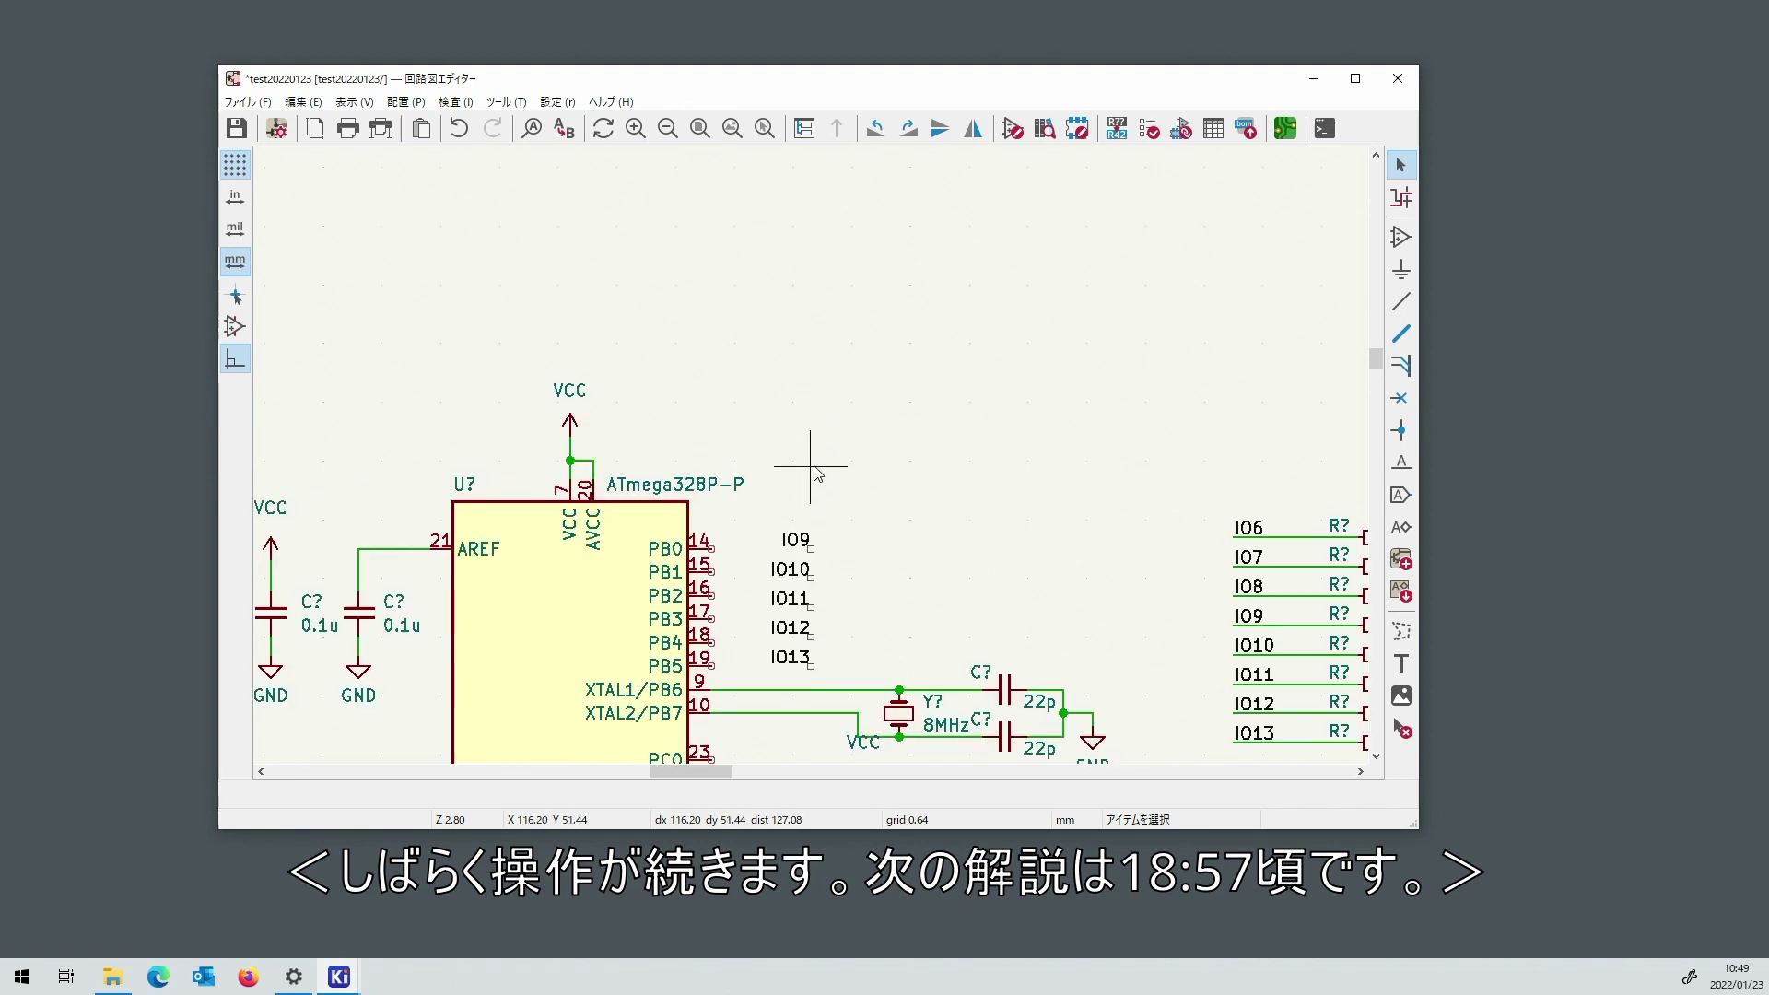
{"action": "scroll", "coordinate": [815, 472], "scroll_direction": "down", "scroll_amount": 4}
{"action": "scroll", "coordinate": [833, 599], "scroll_direction": "up", "scroll_amount": 4}
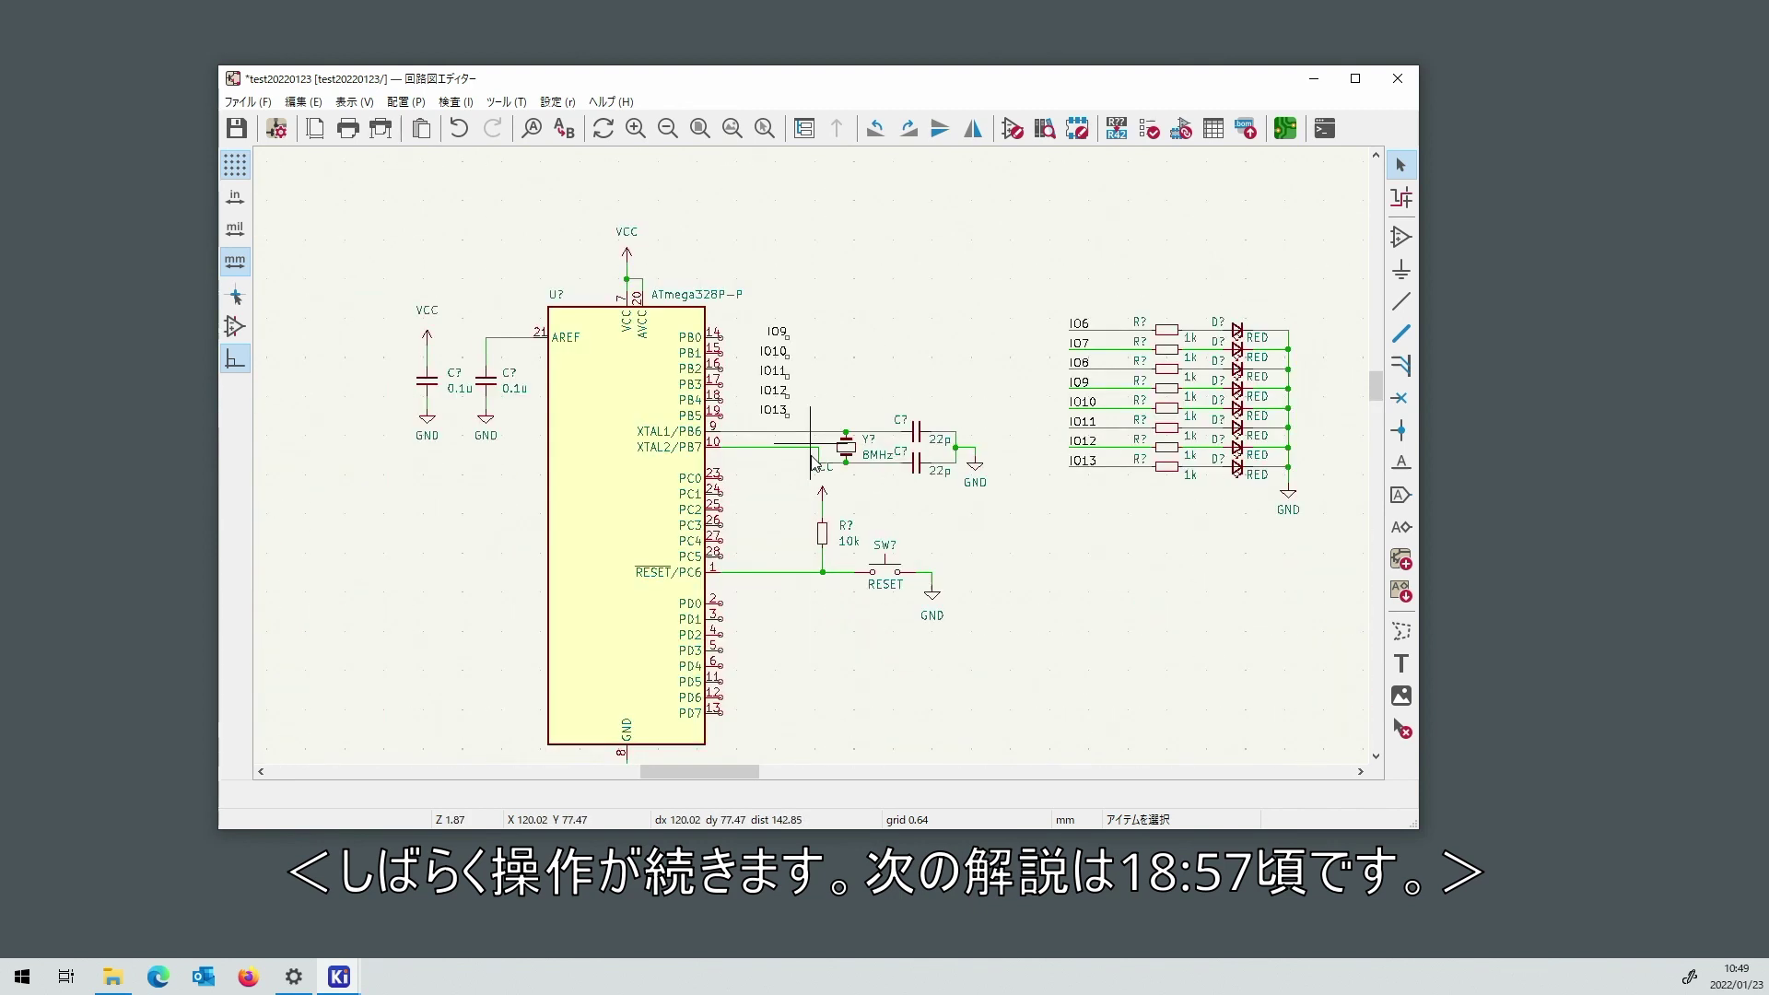
{"action": "scroll", "coordinate": [794, 393], "scroll_direction": "up", "scroll_amount": 2}
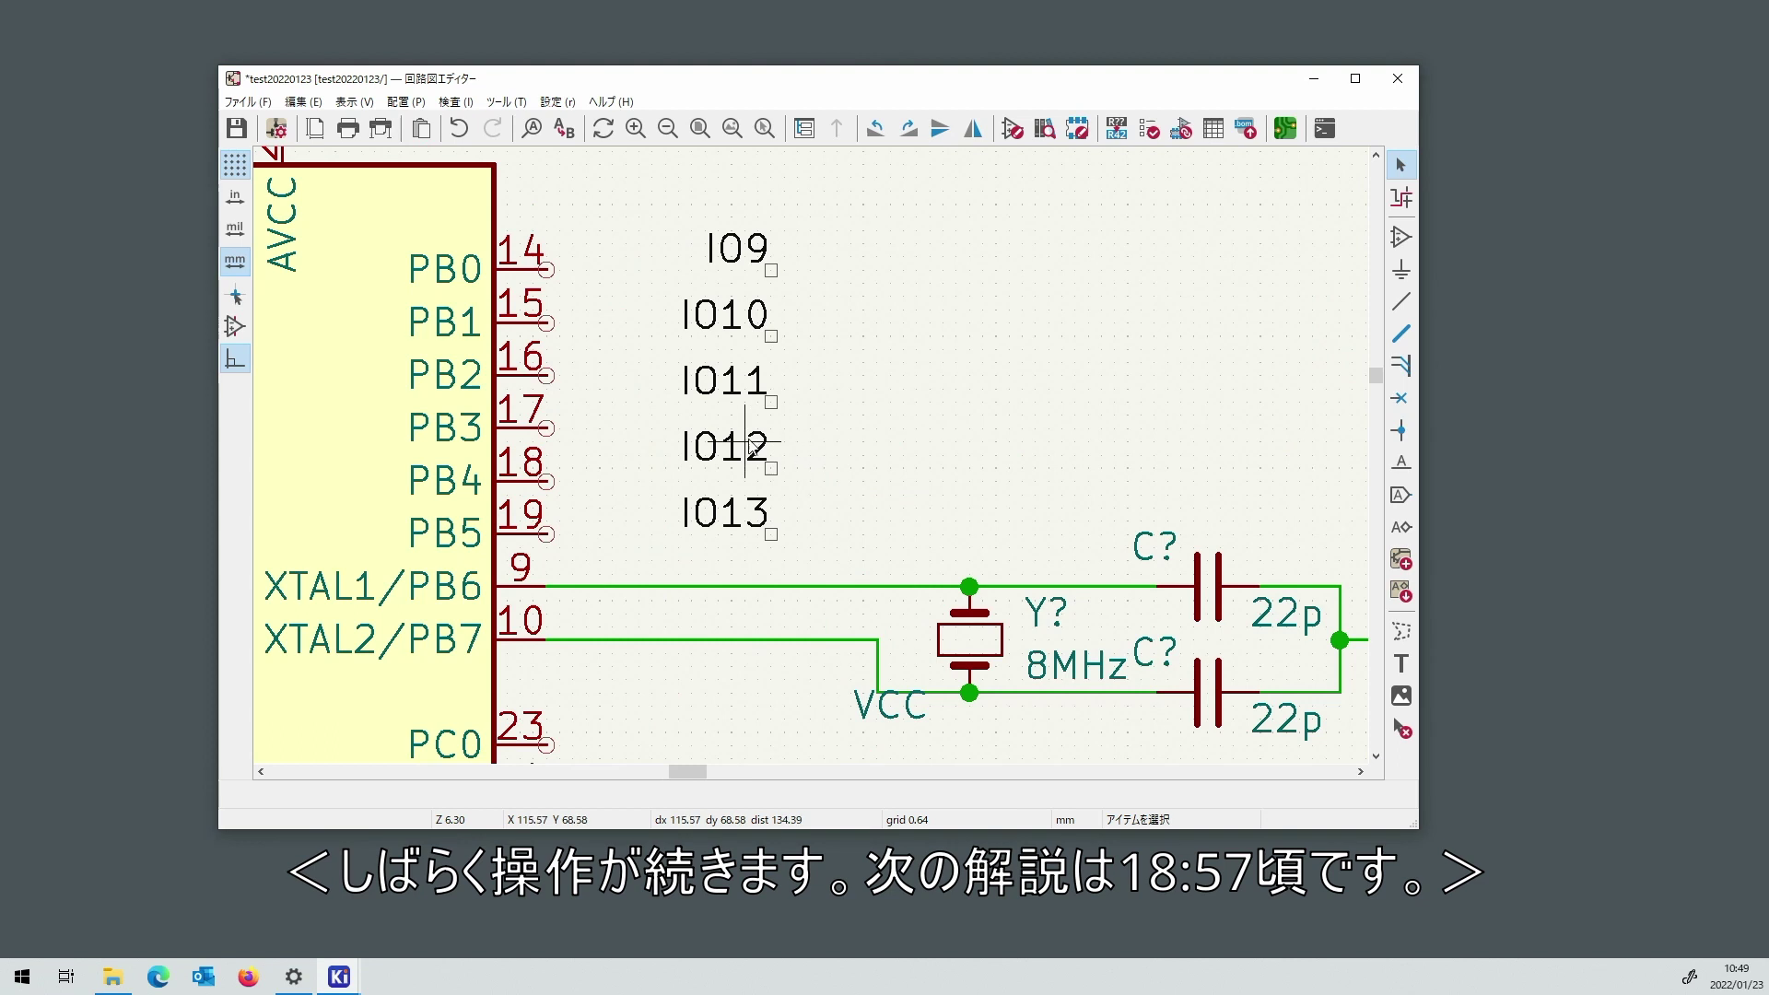
Undo the deletion of the labels IO6, IO7 and IO8.
{"action": "key", "text": "ctrl+z"}
{"action": "scroll", "coordinate": [817, 442], "scroll_direction": "down", "scroll_amount": 2}
{"action": "scroll", "coordinate": [868, 427], "scroll_direction": "down", "scroll_amount": 2}
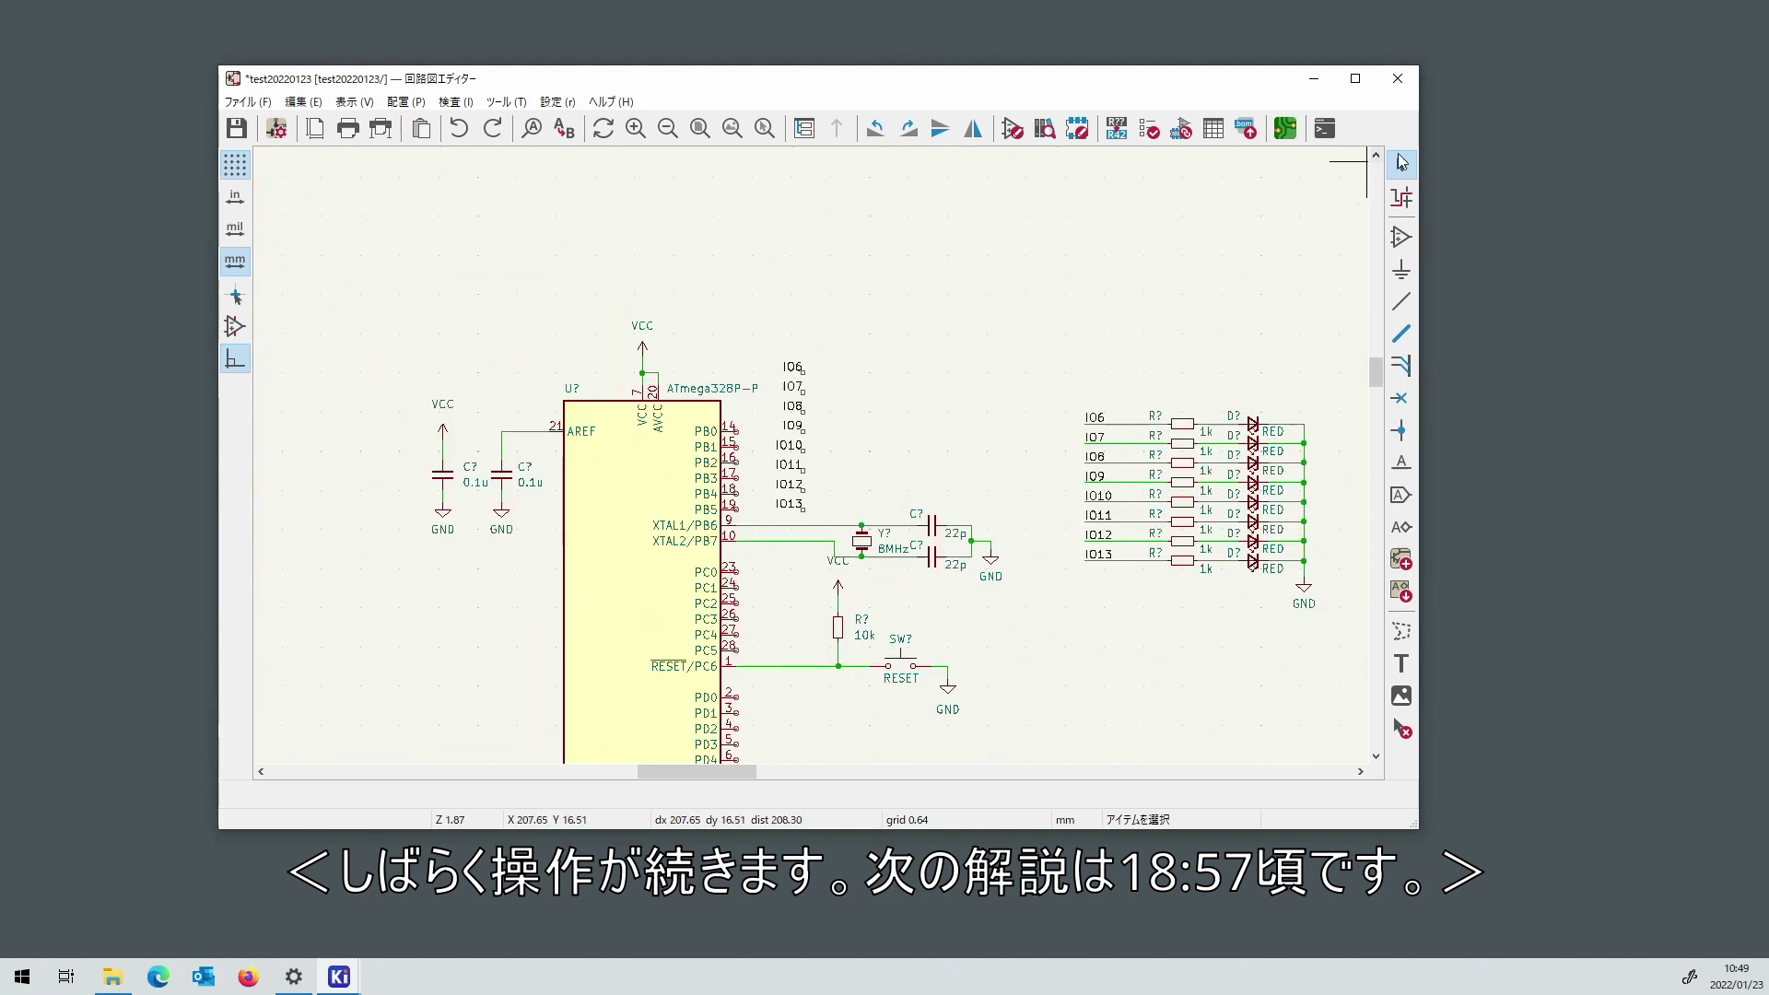
Move the pasted label IO12 closer to IO13 beside the PB pins.
{"action": "scroll", "coordinate": [814, 464], "scroll_direction": "up", "scroll_amount": 3}
{"action": "scroll", "coordinate": [814, 464], "scroll_direction": "down", "scroll_amount": 3}
{"action": "scroll", "coordinate": [810, 470], "scroll_direction": "up", "scroll_amount": 4}
{"action": "left_click", "coordinate": [825, 551]}
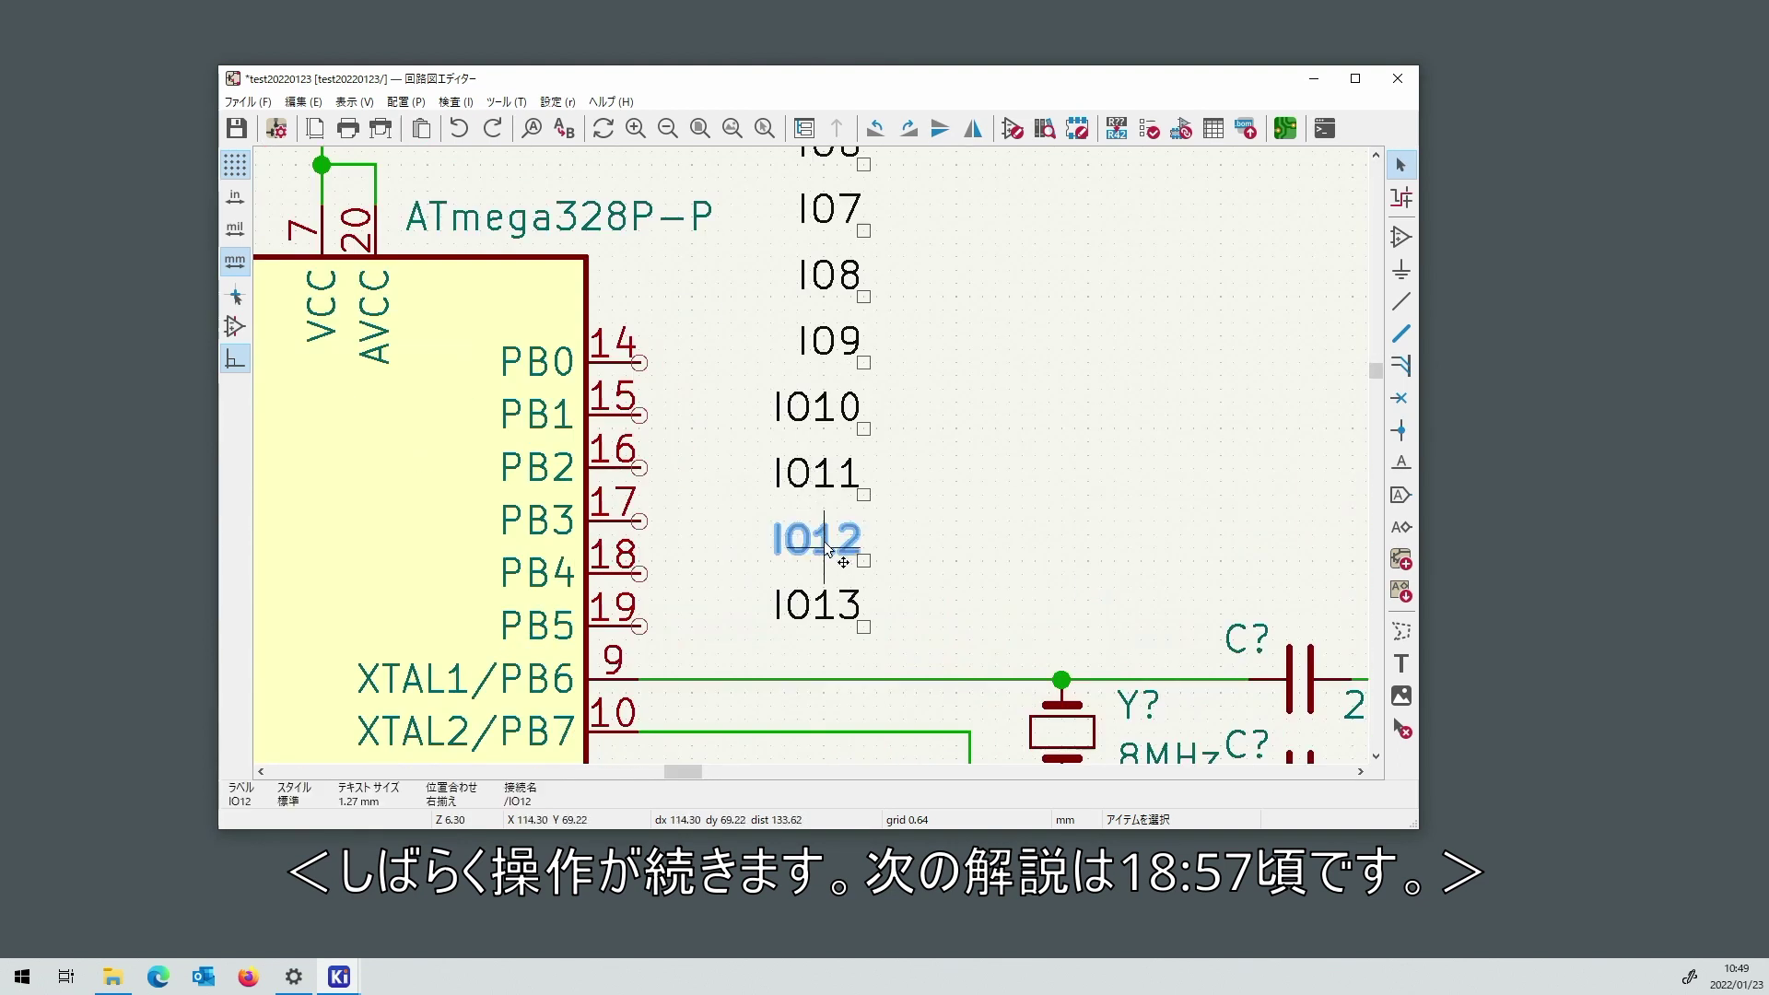
Move the net labels IO12, IO11 and IO10 down to match the microcontroller's pin spacing above IO13.
{"action": "key", "text": "m"}
{"action": "left_click", "coordinate": [865, 575]}
{"action": "left_click", "coordinate": [870, 477]}
{"action": "key", "text": "m"}
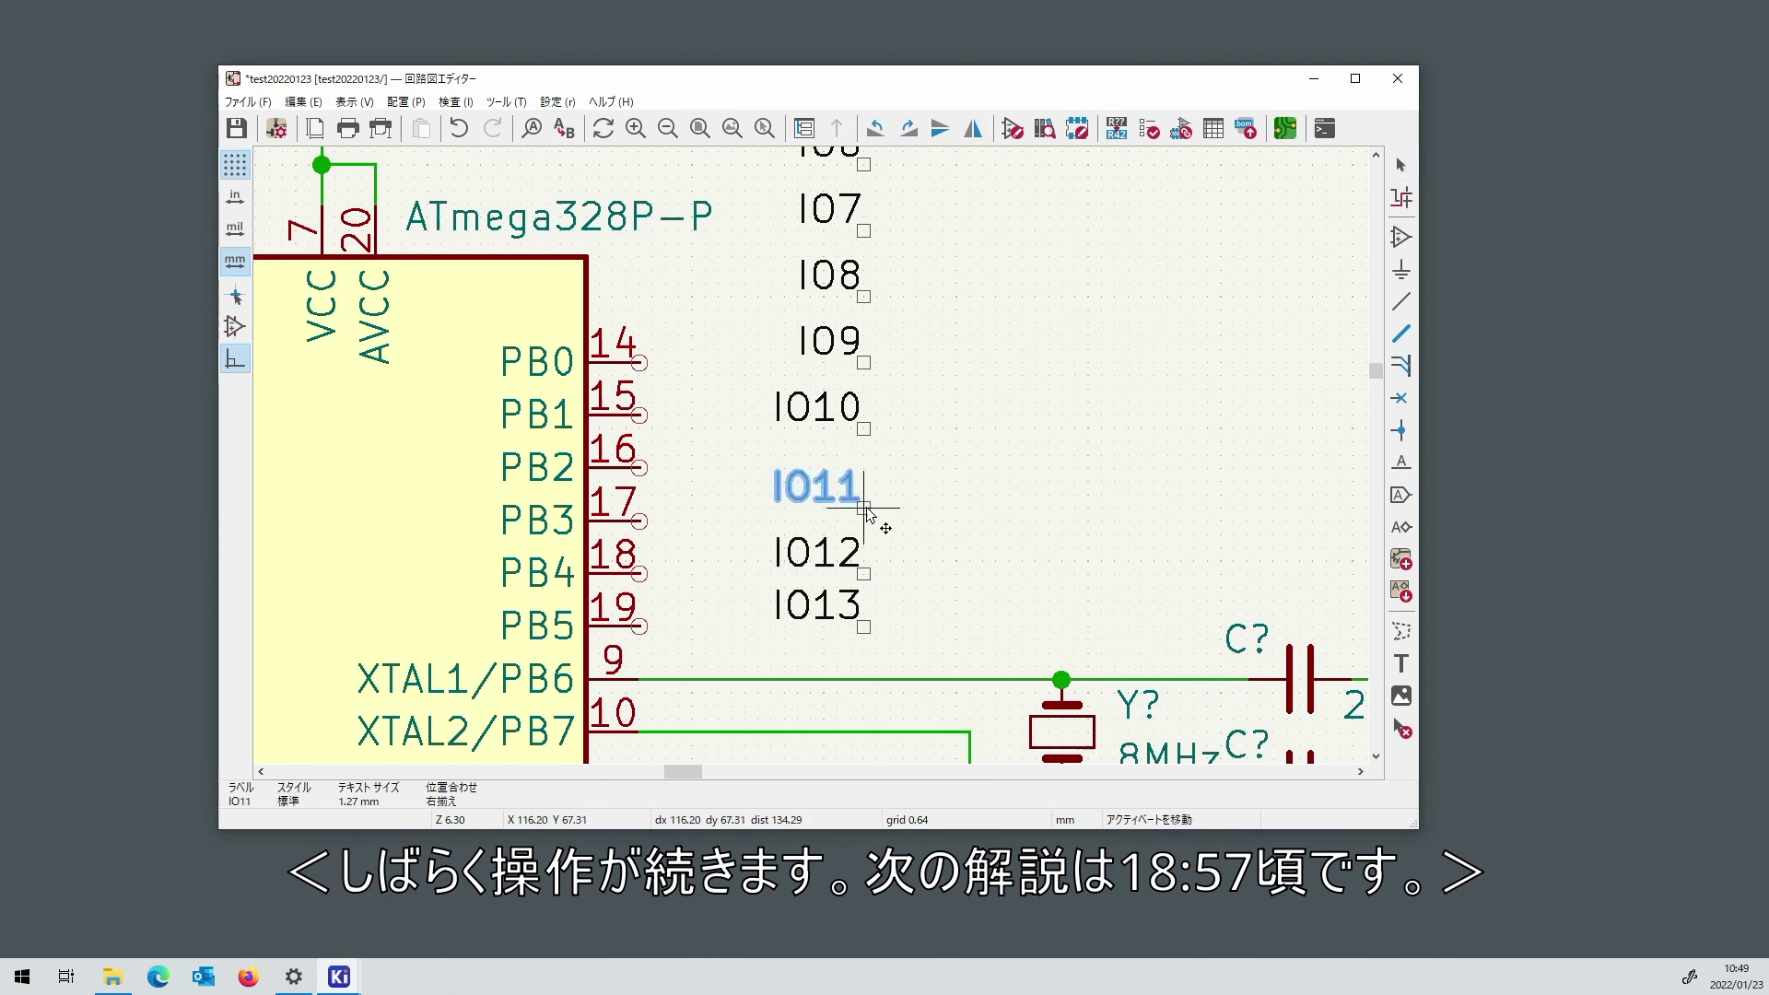
{"action": "left_click", "coordinate": [866, 521]}
{"action": "left_click", "coordinate": [852, 419]}
{"action": "key", "text": "m"}
{"action": "left_click", "coordinate": [871, 472]}
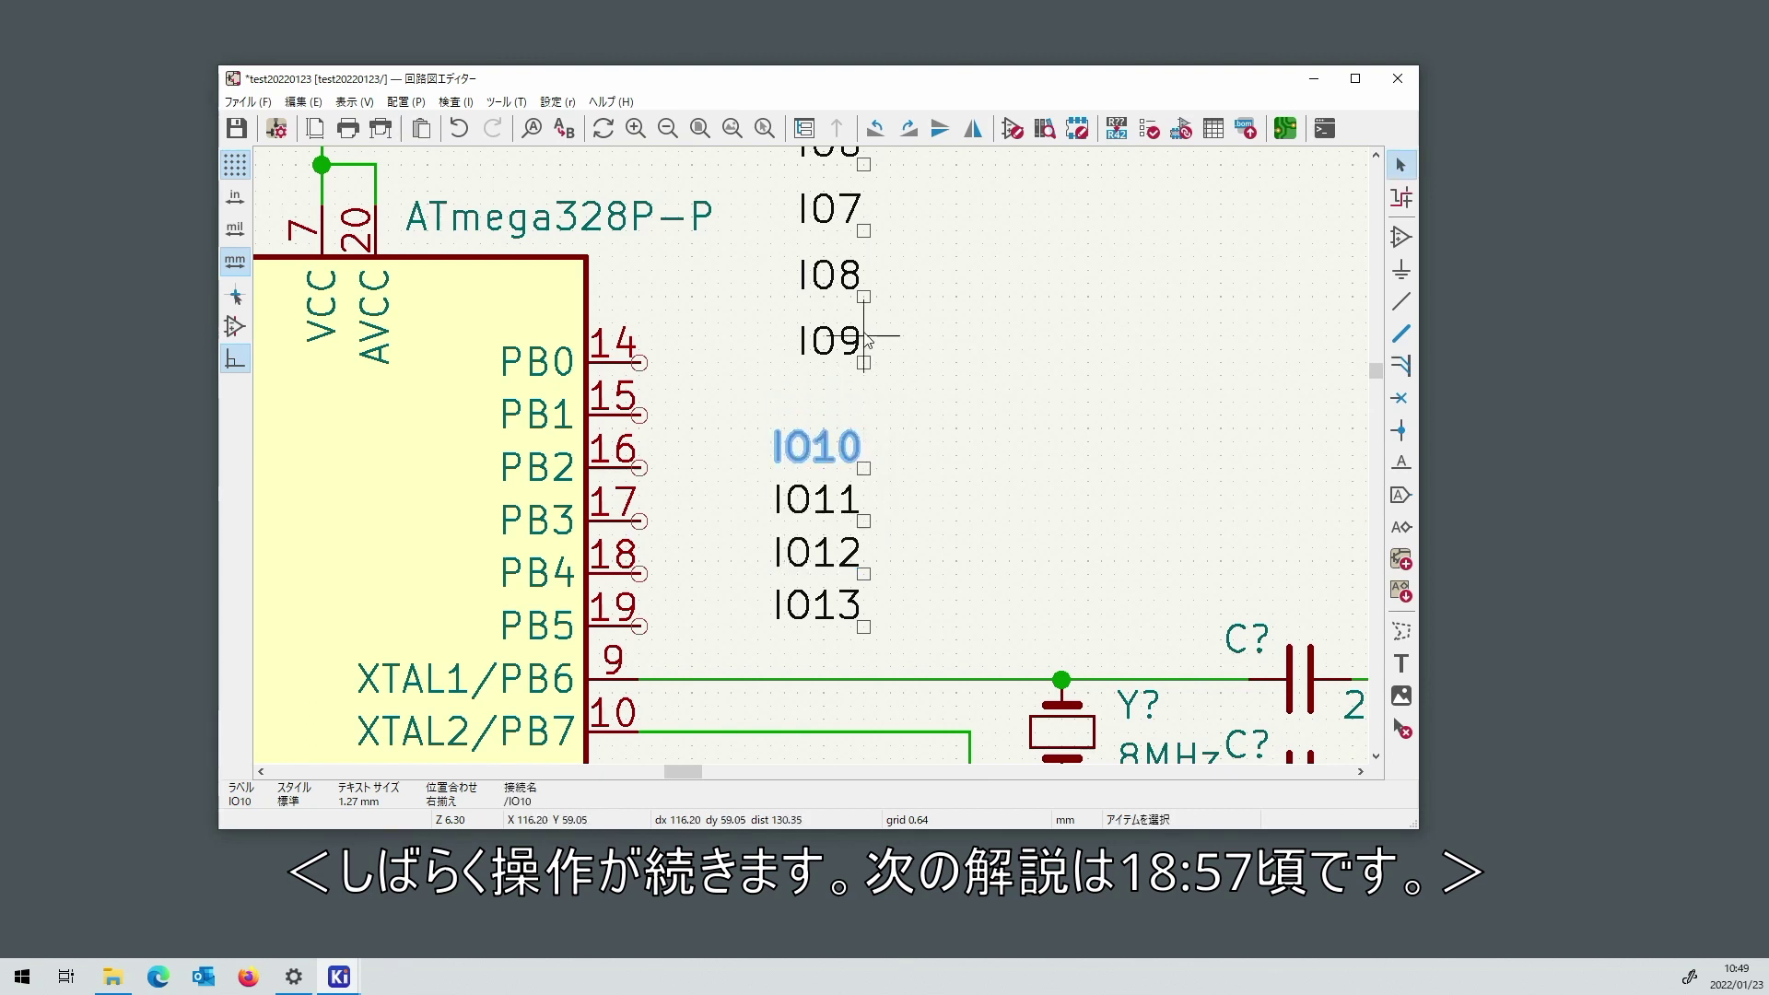
Move the net labels IO9 and IO8 down to continue the evenly spaced label column beside the PB pins.
{"action": "left_click", "coordinate": [829, 348]}
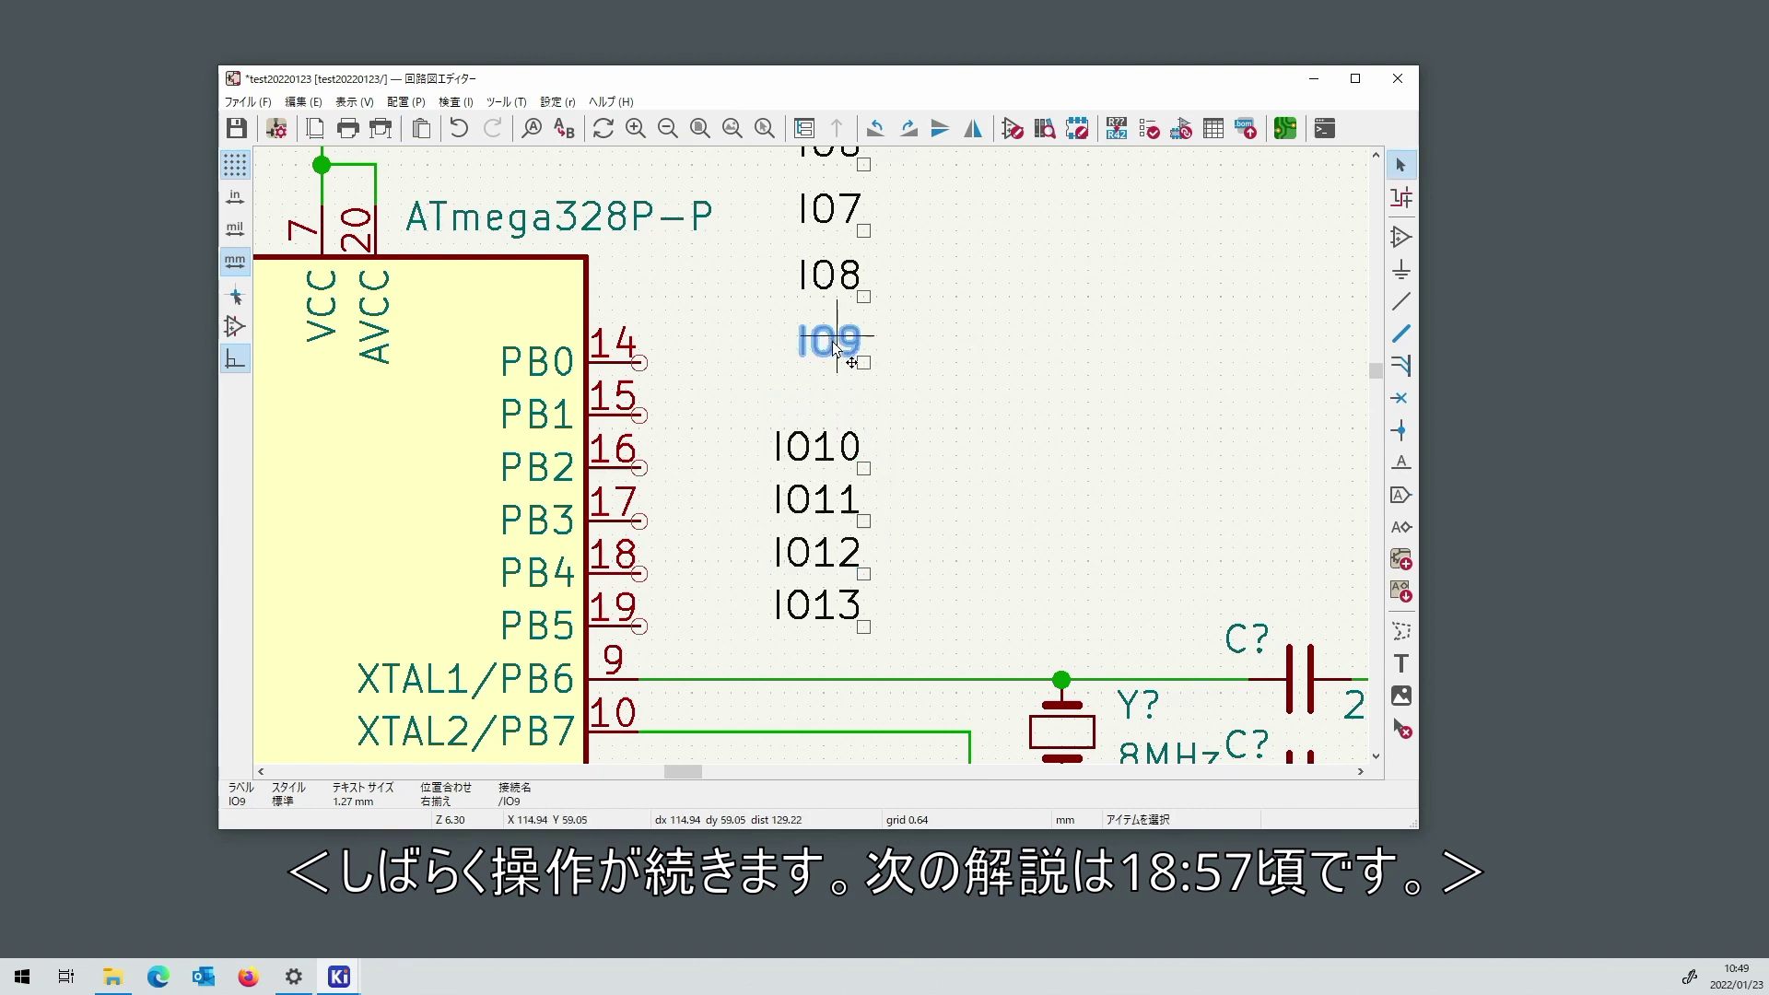
{"action": "key", "text": "m"}
{"action": "left_click", "coordinate": [866, 424]}
{"action": "left_click", "coordinate": [836, 277]}
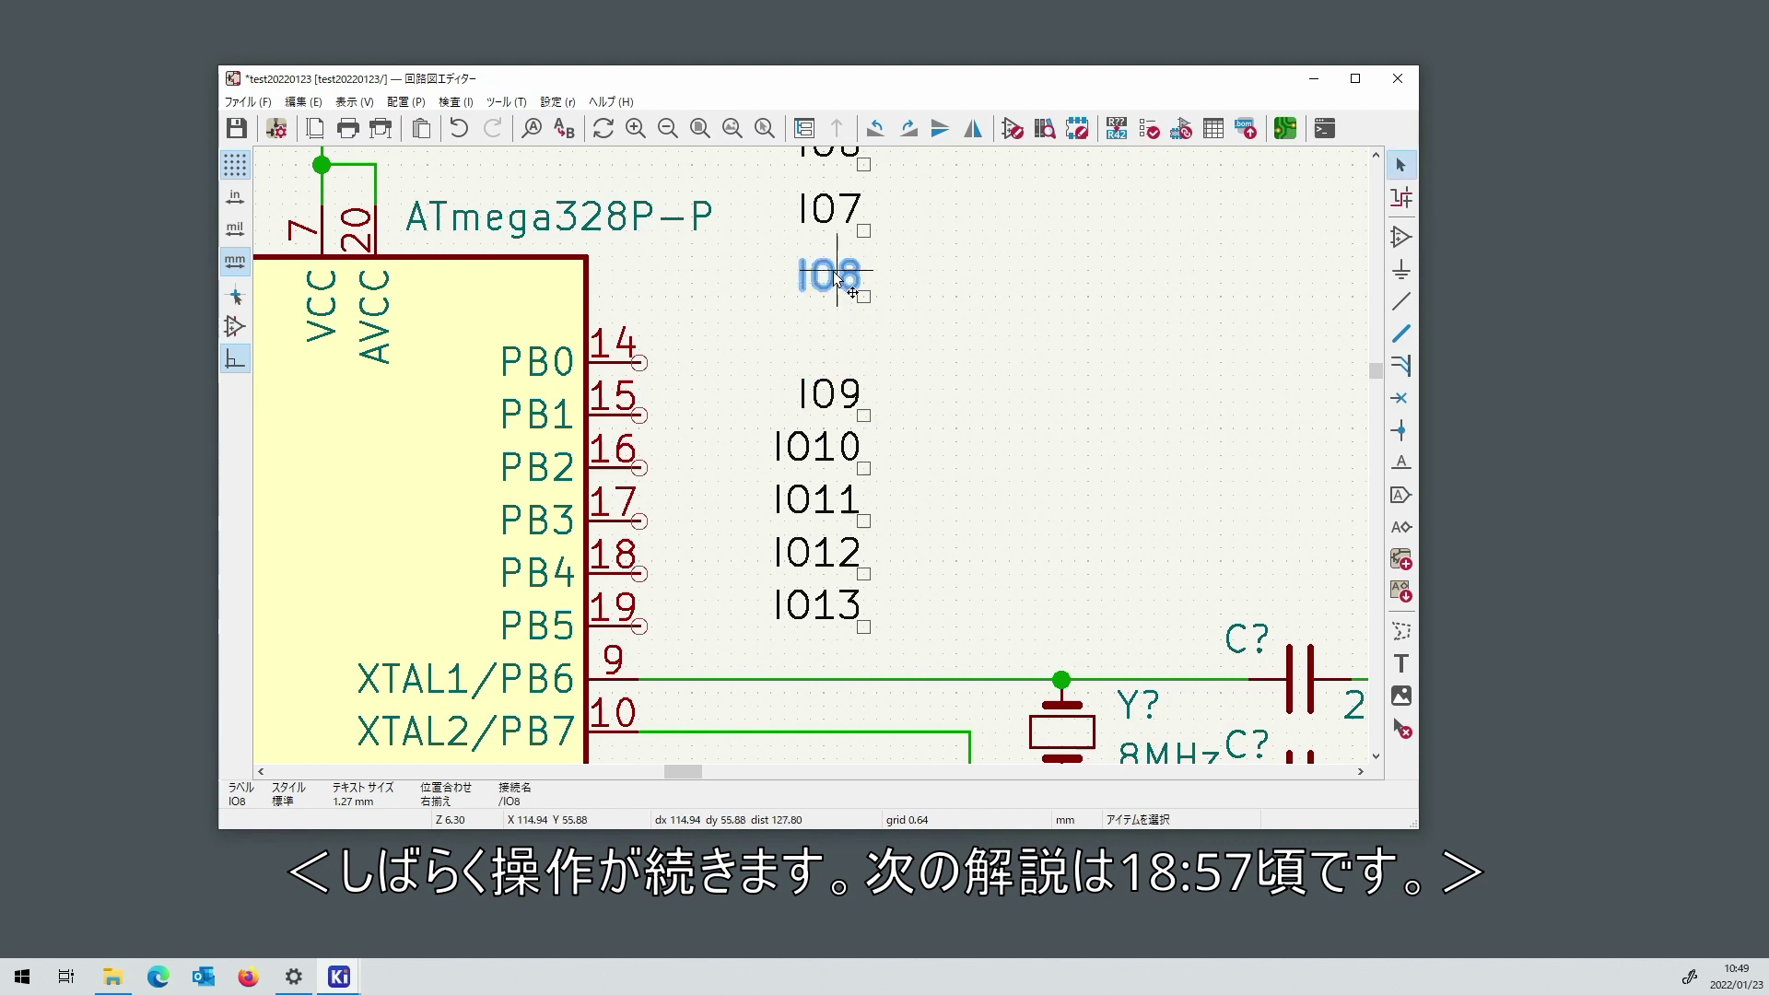
{"action": "key", "text": "m"}
{"action": "left_click", "coordinate": [869, 361]}
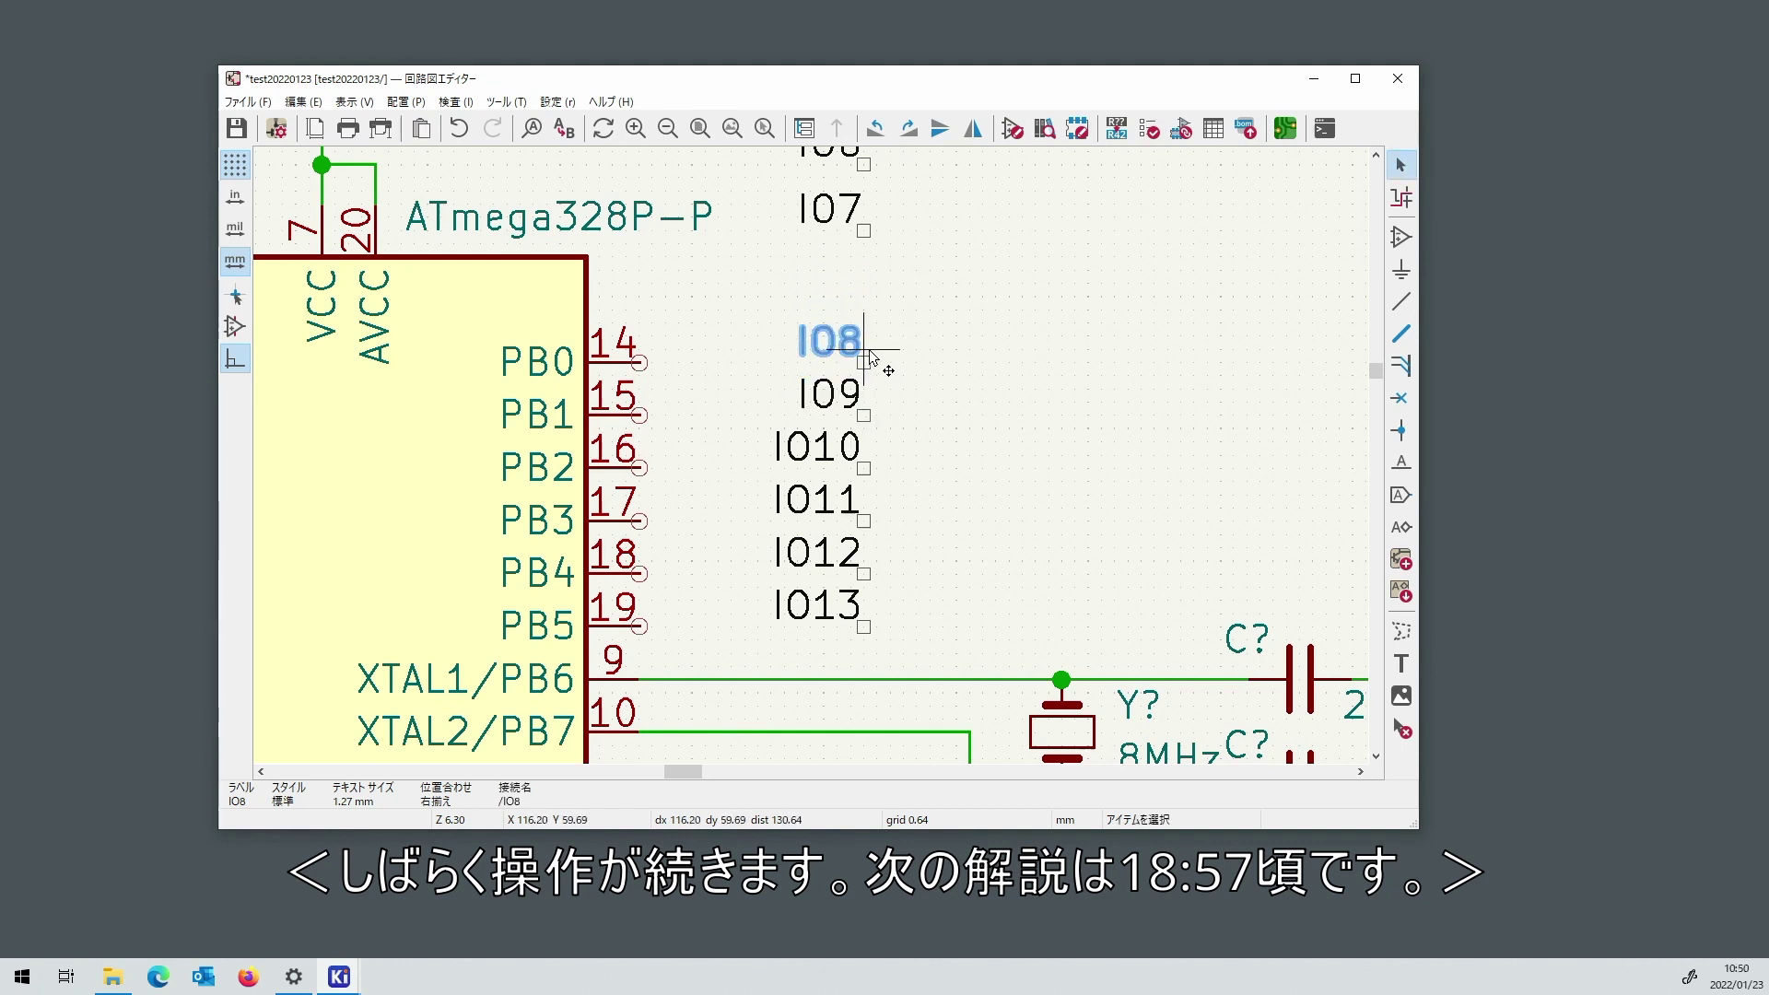
Move the net labels IO6 and IO7 together down beside the microcontroller's PD6 and PD7 pins.
{"action": "scroll", "coordinate": [898, 348], "scroll_direction": "down", "scroll_amount": 2}
{"action": "left_click_drag", "start_coordinate": [722, 308], "coordinate": [792, 429]}
{"action": "scroll", "coordinate": [792, 433], "scroll_direction": "down", "scroll_amount": 4}
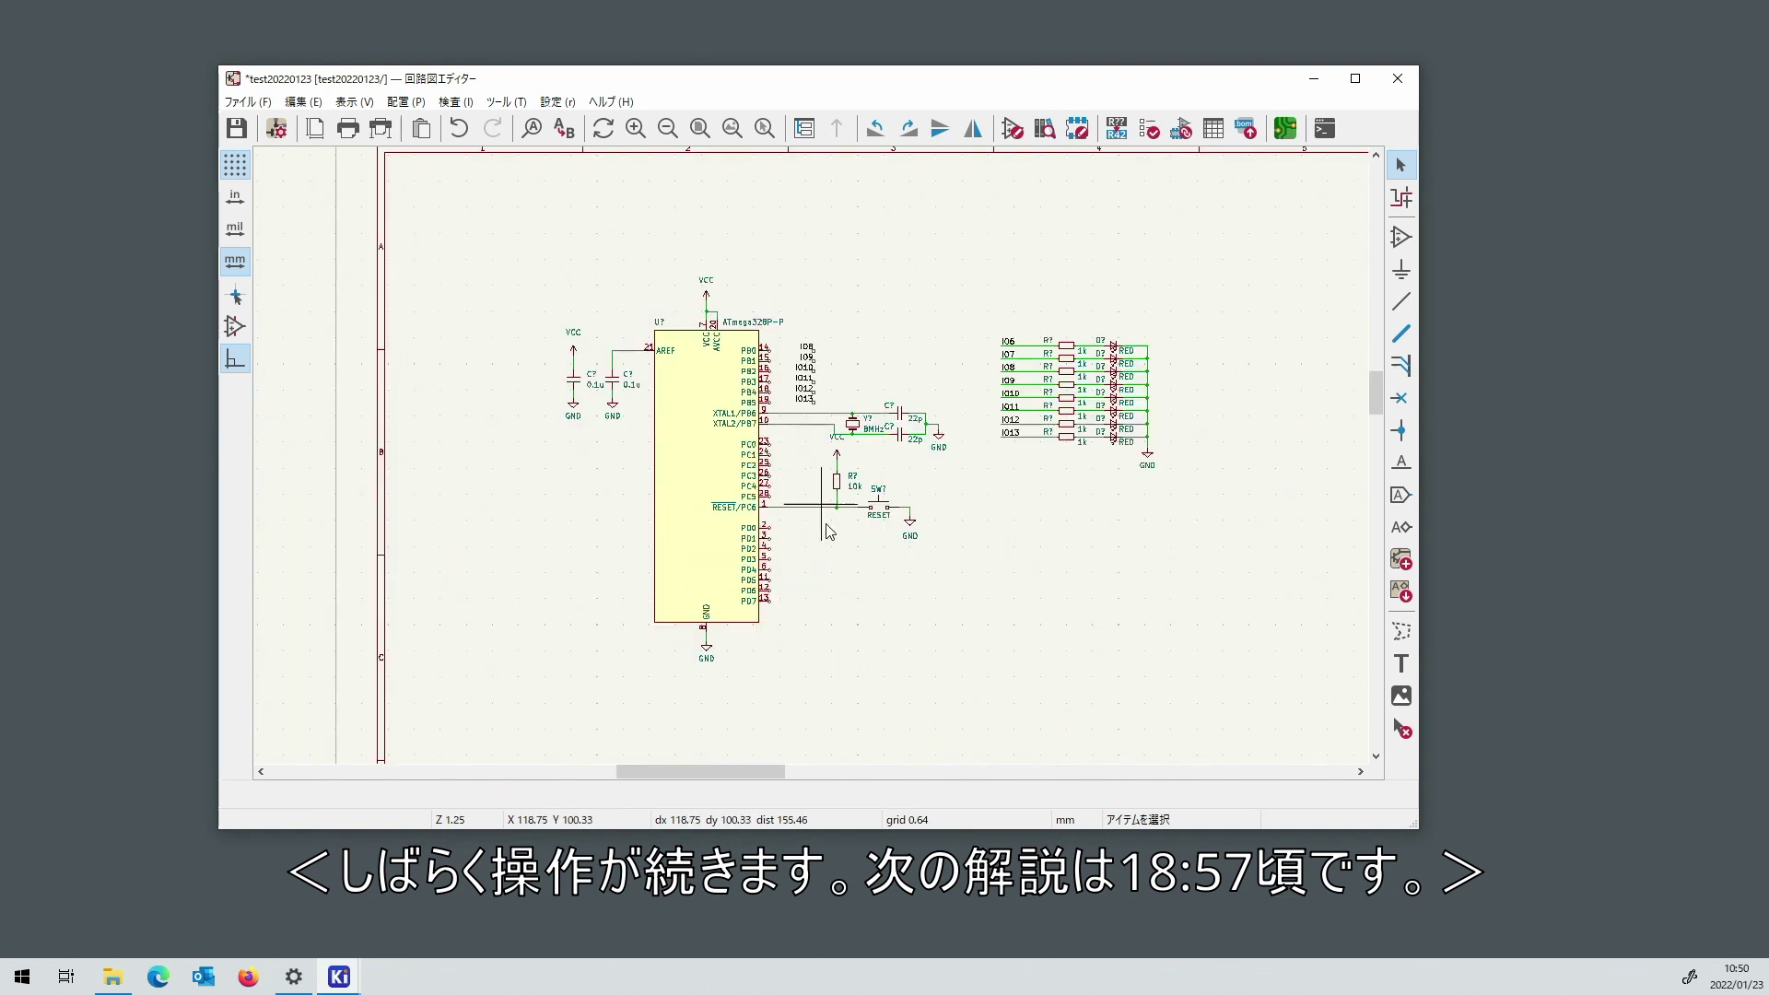
{"action": "scroll", "coordinate": [798, 461], "scroll_direction": "up", "scroll_amount": 3}
{"action": "key", "text": "m"}
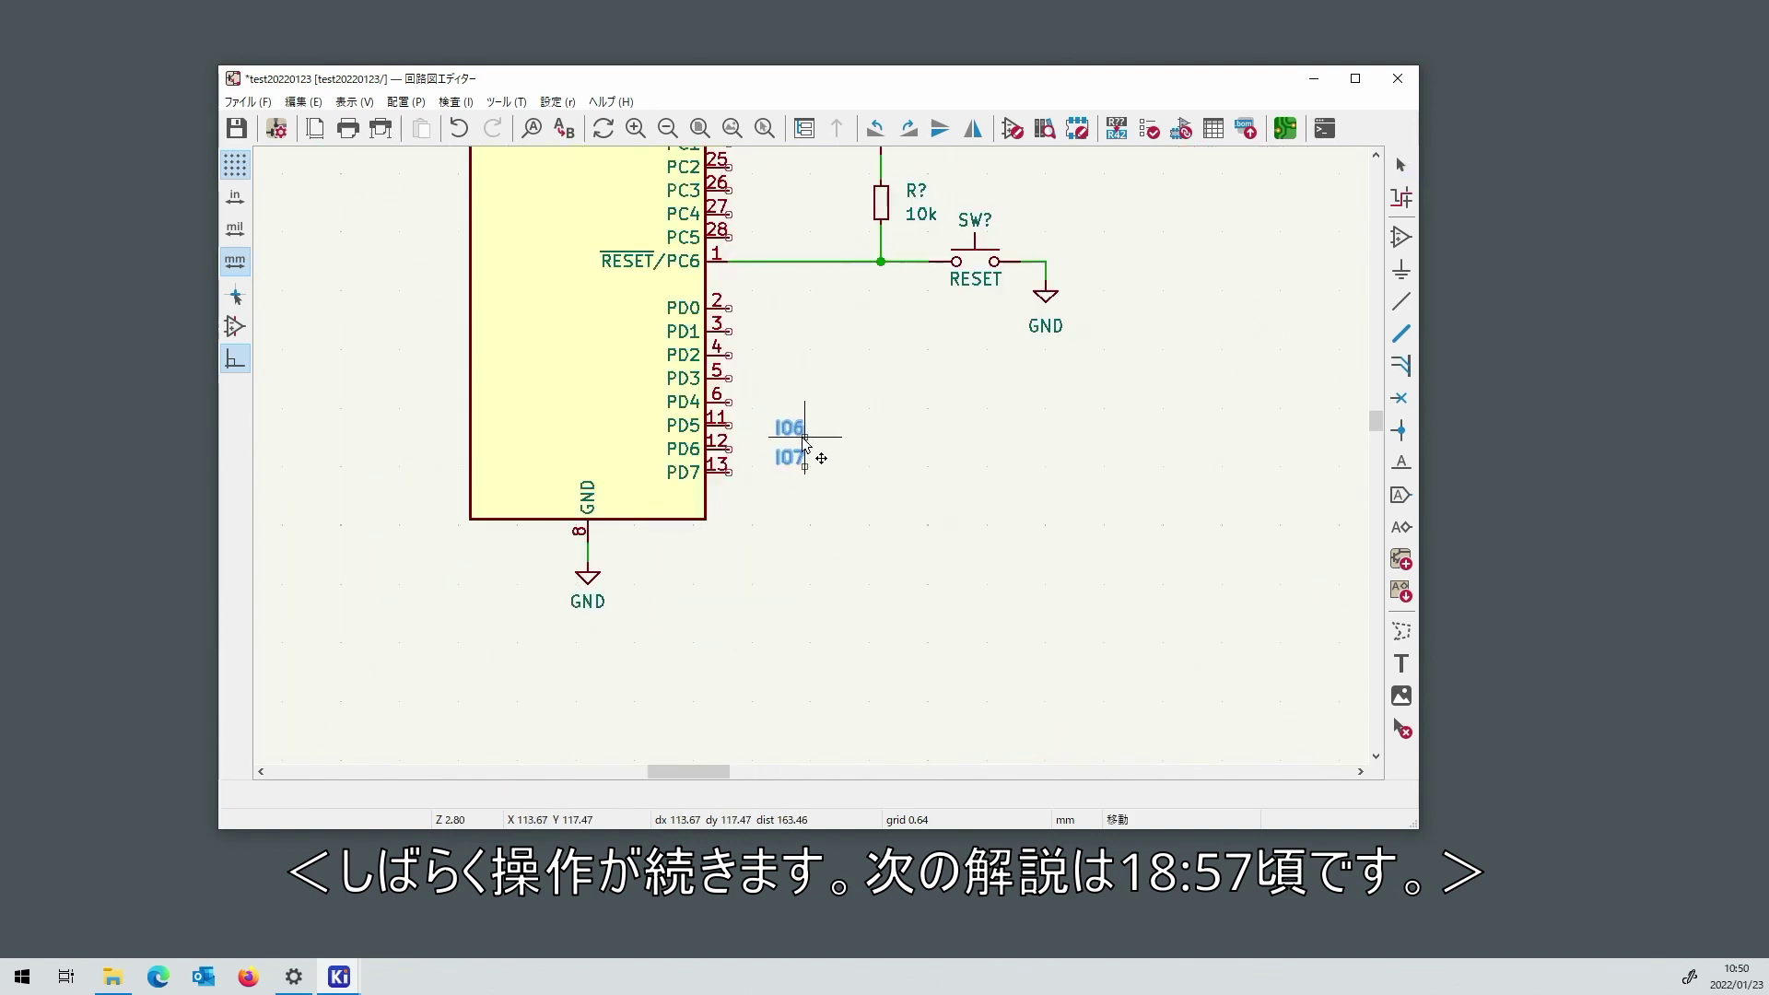
{"action": "scroll", "coordinate": [808, 456], "scroll_direction": "up", "scroll_amount": 1}
{"action": "scroll", "coordinate": [810, 456], "scroll_direction": "down", "scroll_amount": 2}
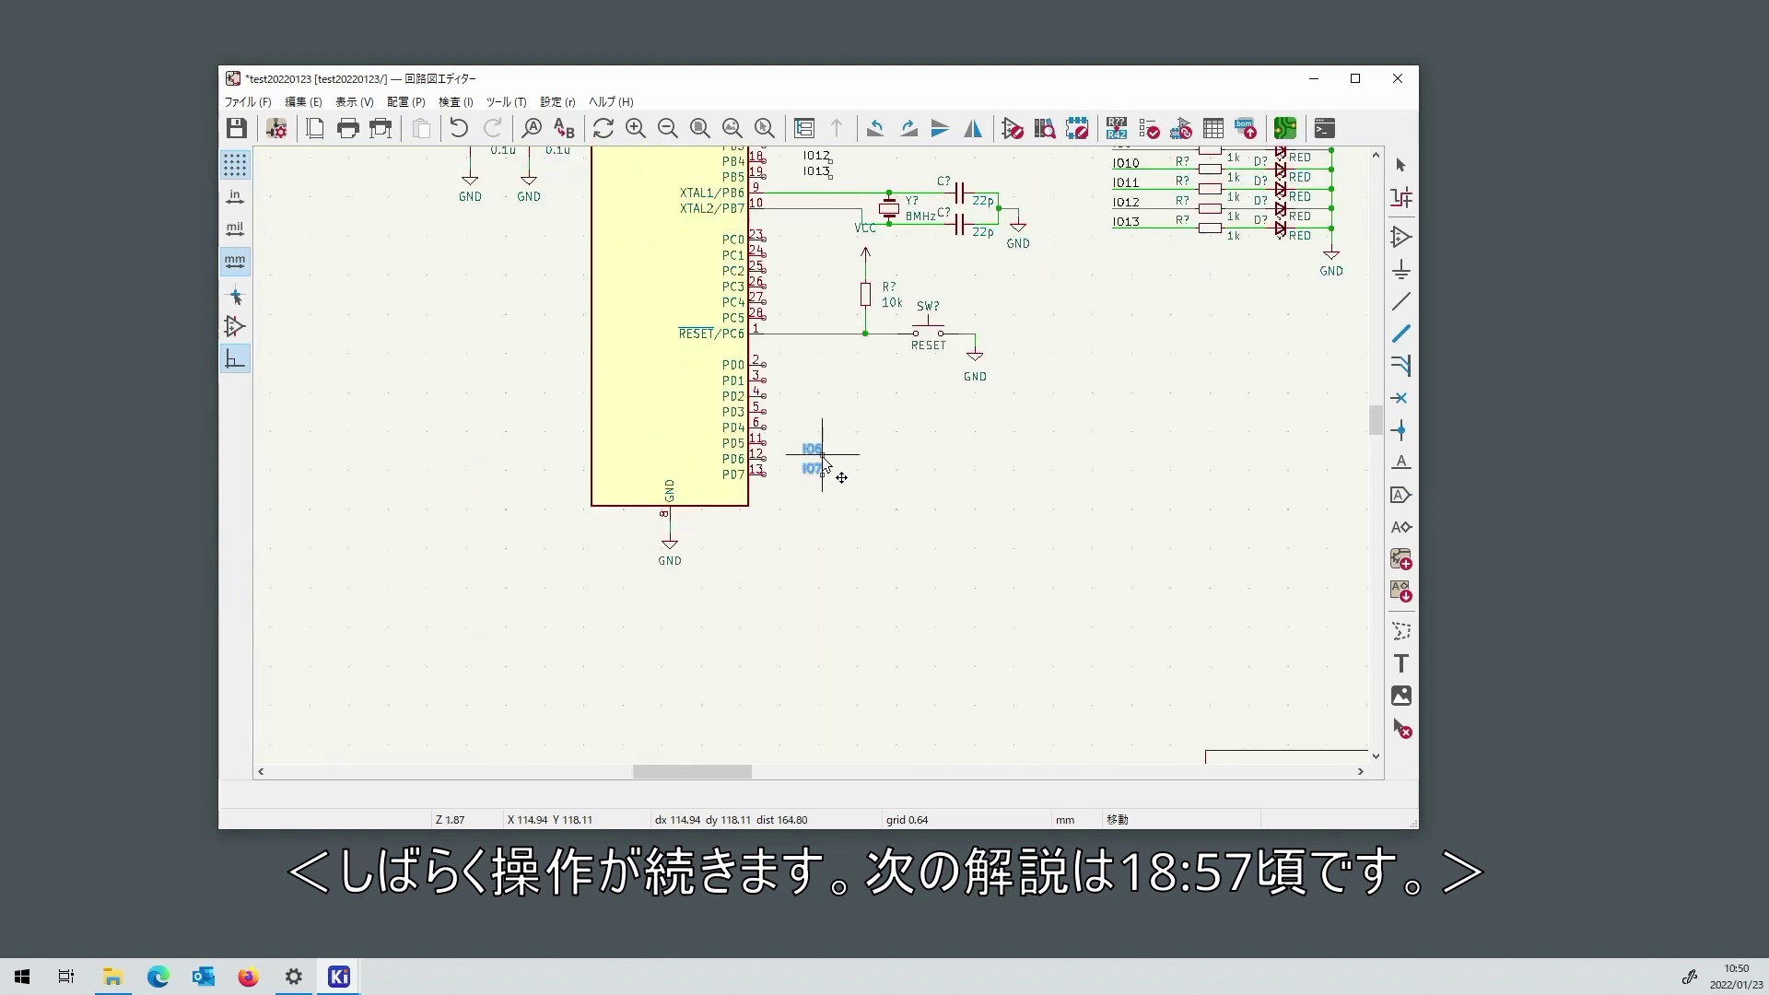
{"action": "left_click", "coordinate": [826, 461]}
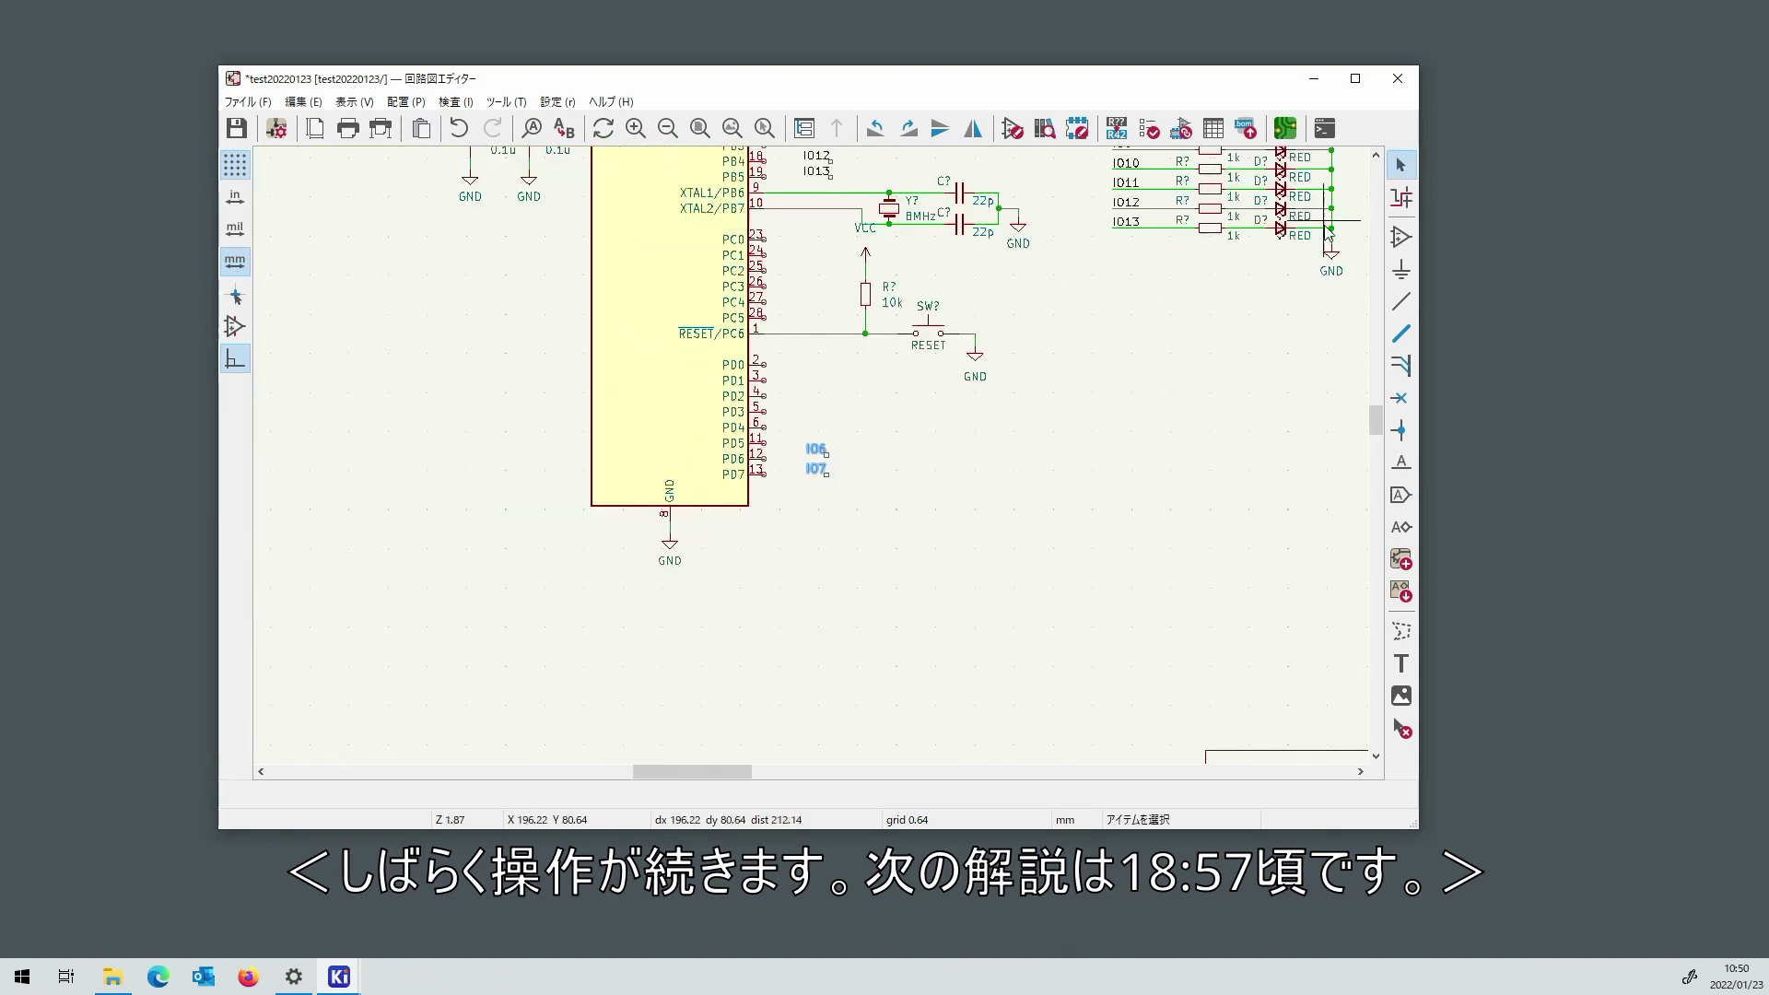
Duplicate the reset circuit's 10k pull-up resistor and place the copy in the empty area below the LED array.
{"action": "scroll", "coordinate": [1322, 299], "scroll_direction": "down", "scroll_amount": 1}
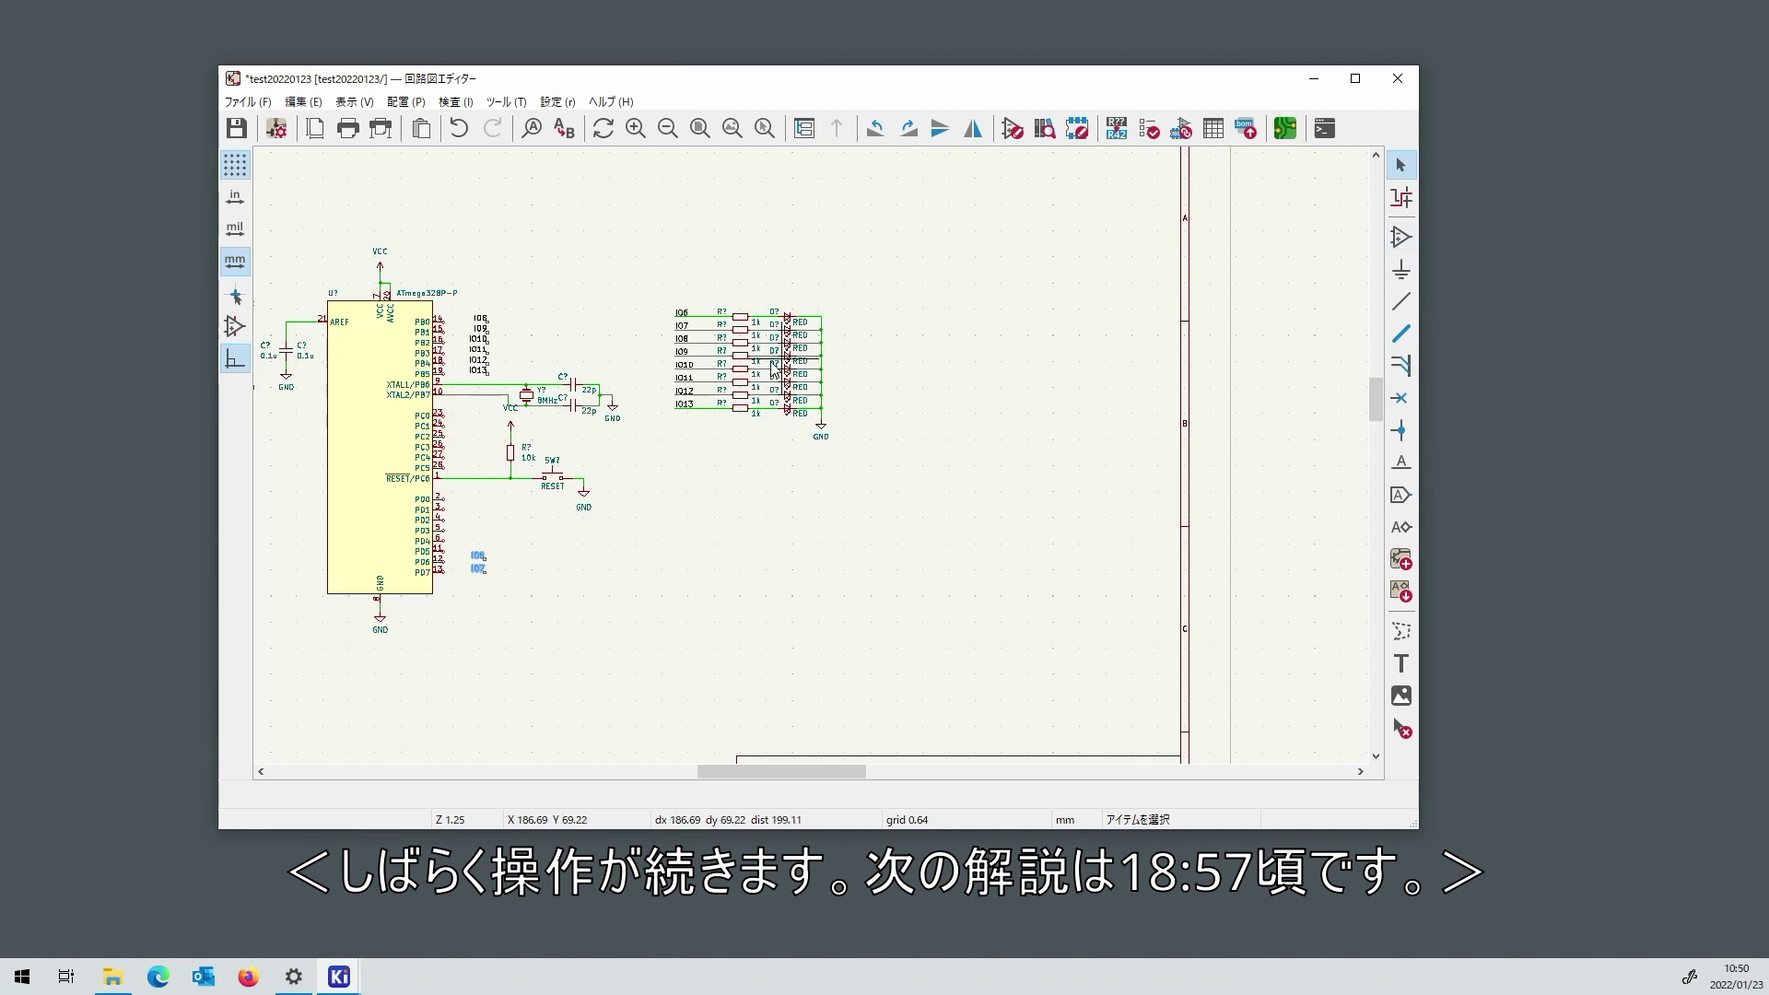
{"action": "scroll", "coordinate": [502, 437], "scroll_direction": "up", "scroll_amount": 5}
{"action": "left_click", "coordinate": [866, 500]}
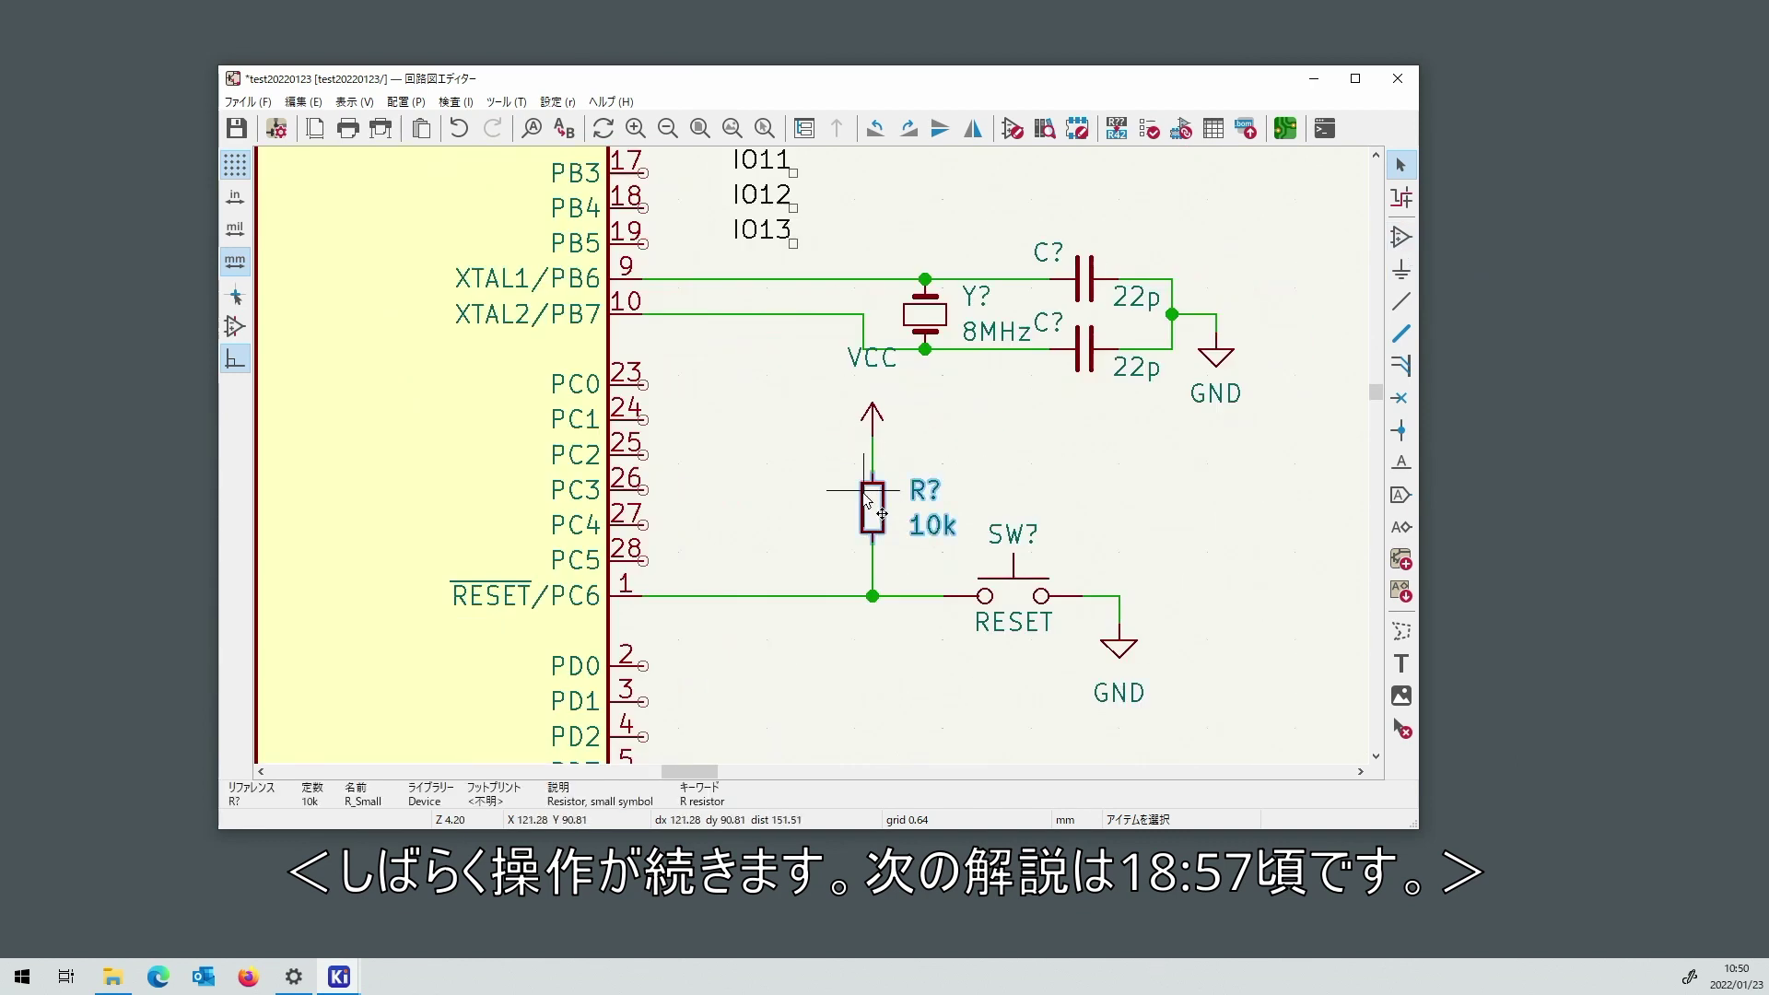
{"action": "key", "text": "ctrl+d"}
{"action": "scroll", "coordinate": [919, 495], "scroll_direction": "down", "scroll_amount": 2}
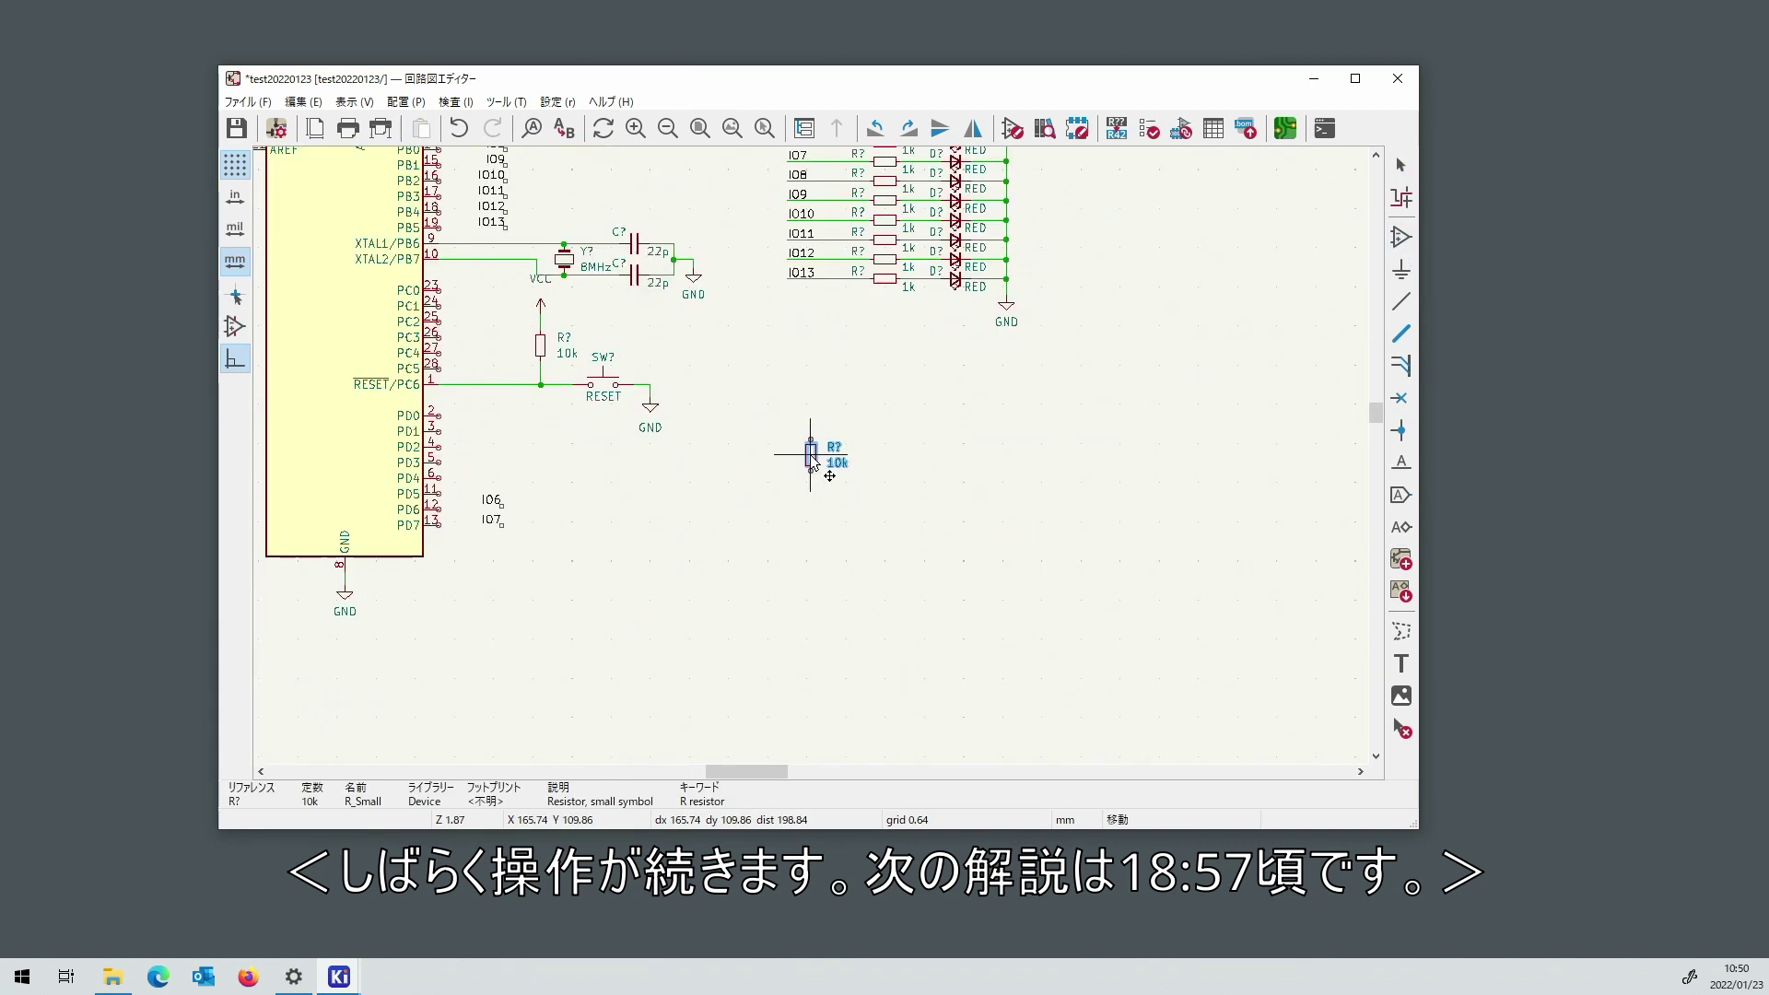
{"action": "left_click", "coordinate": [808, 456]}
Duplicate the RESET push button beside the copied resistor and set the copy's value to SW2.
{"action": "left_click", "coordinate": [588, 420]}
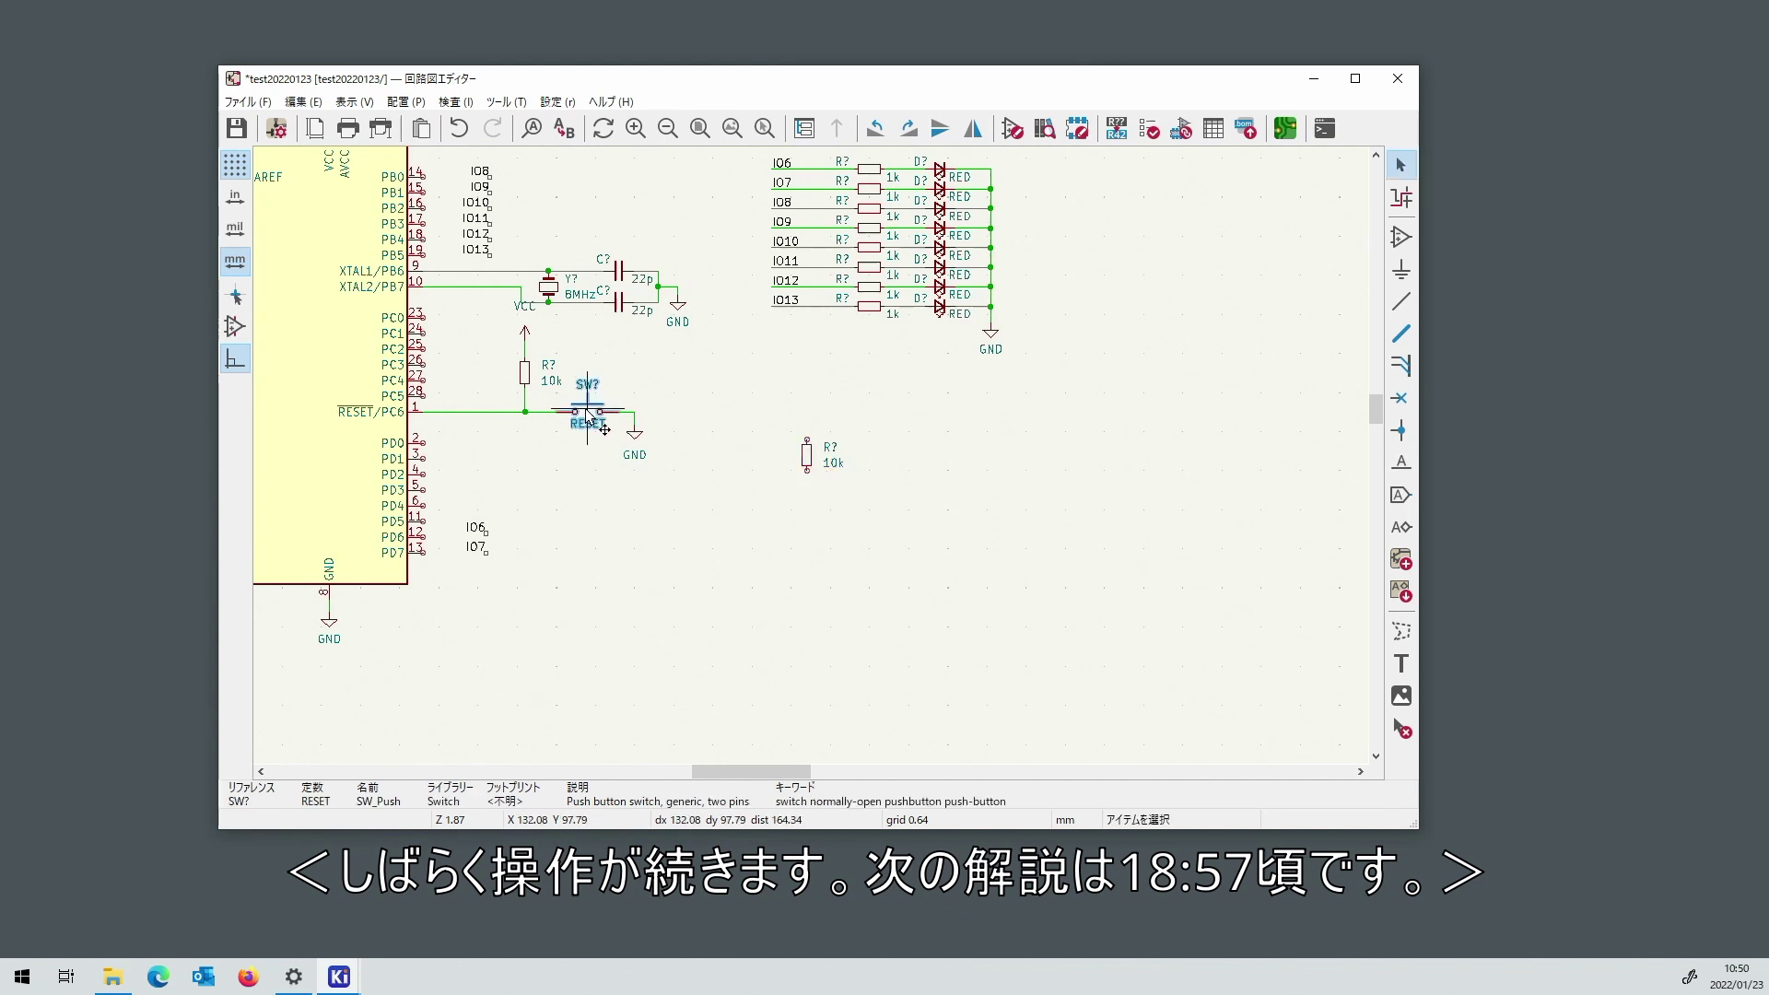
{"action": "key", "text": "ctrl+d"}
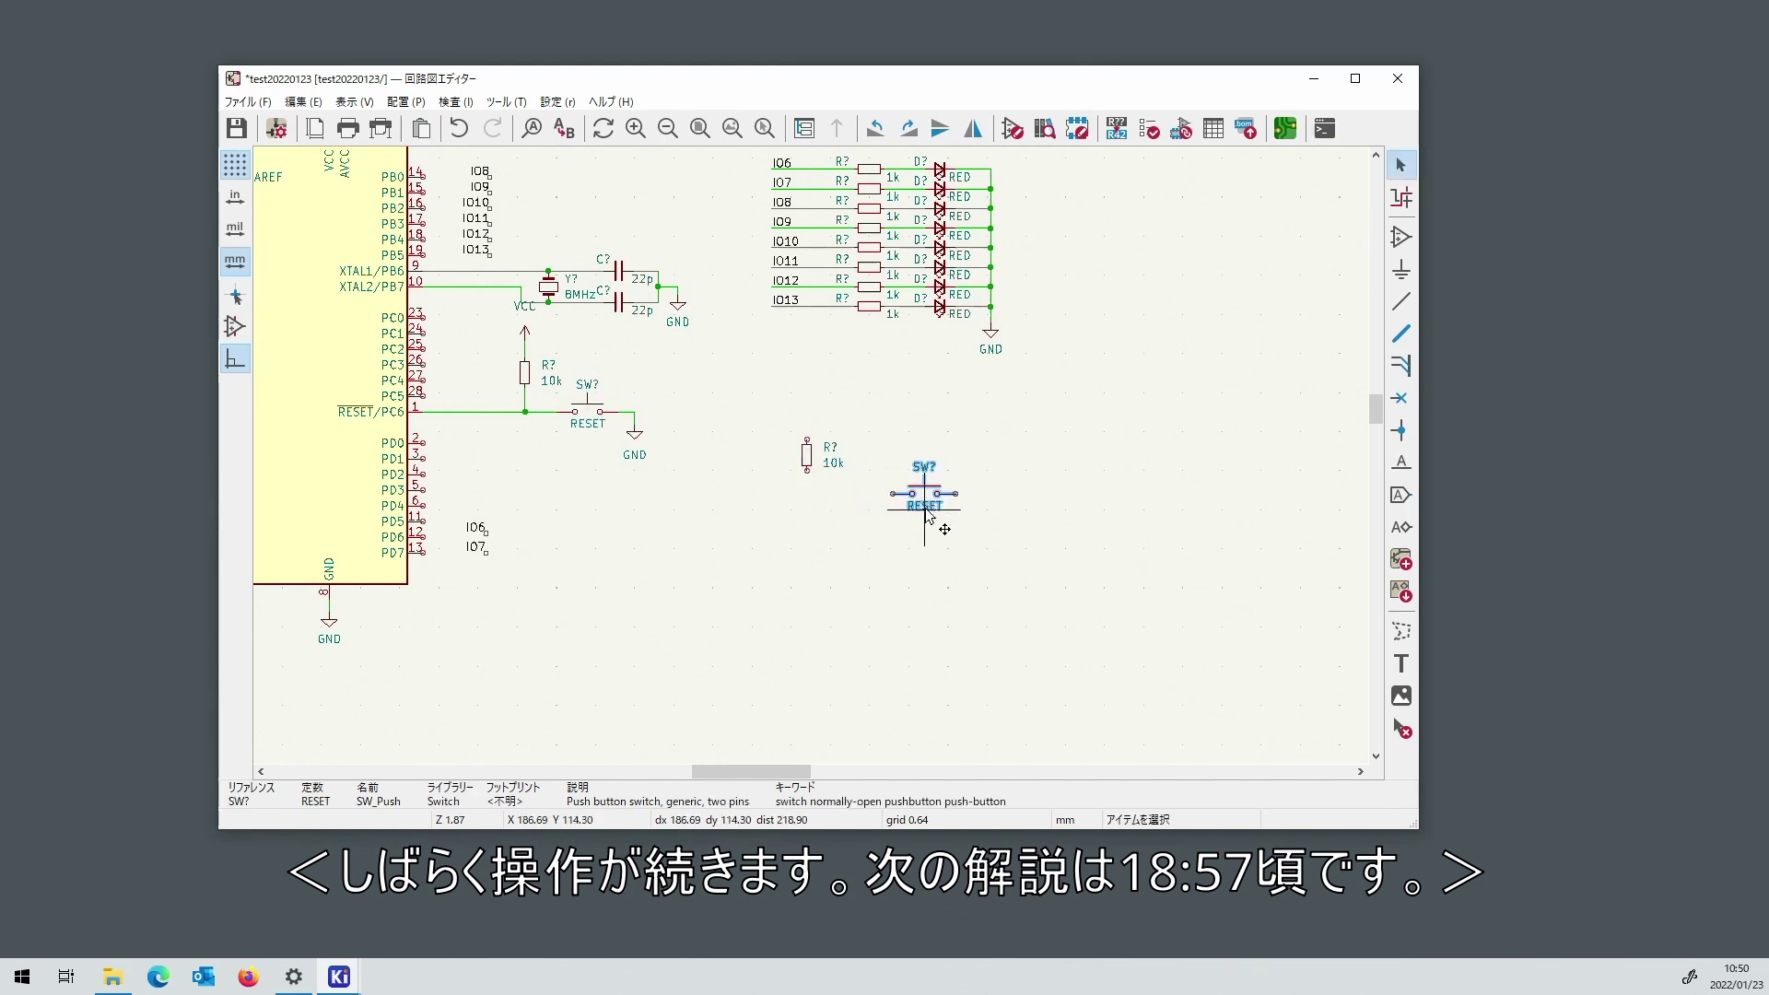
{"action": "left_click", "coordinate": [926, 512]}
{"action": "double_click", "coordinate": [926, 506]}
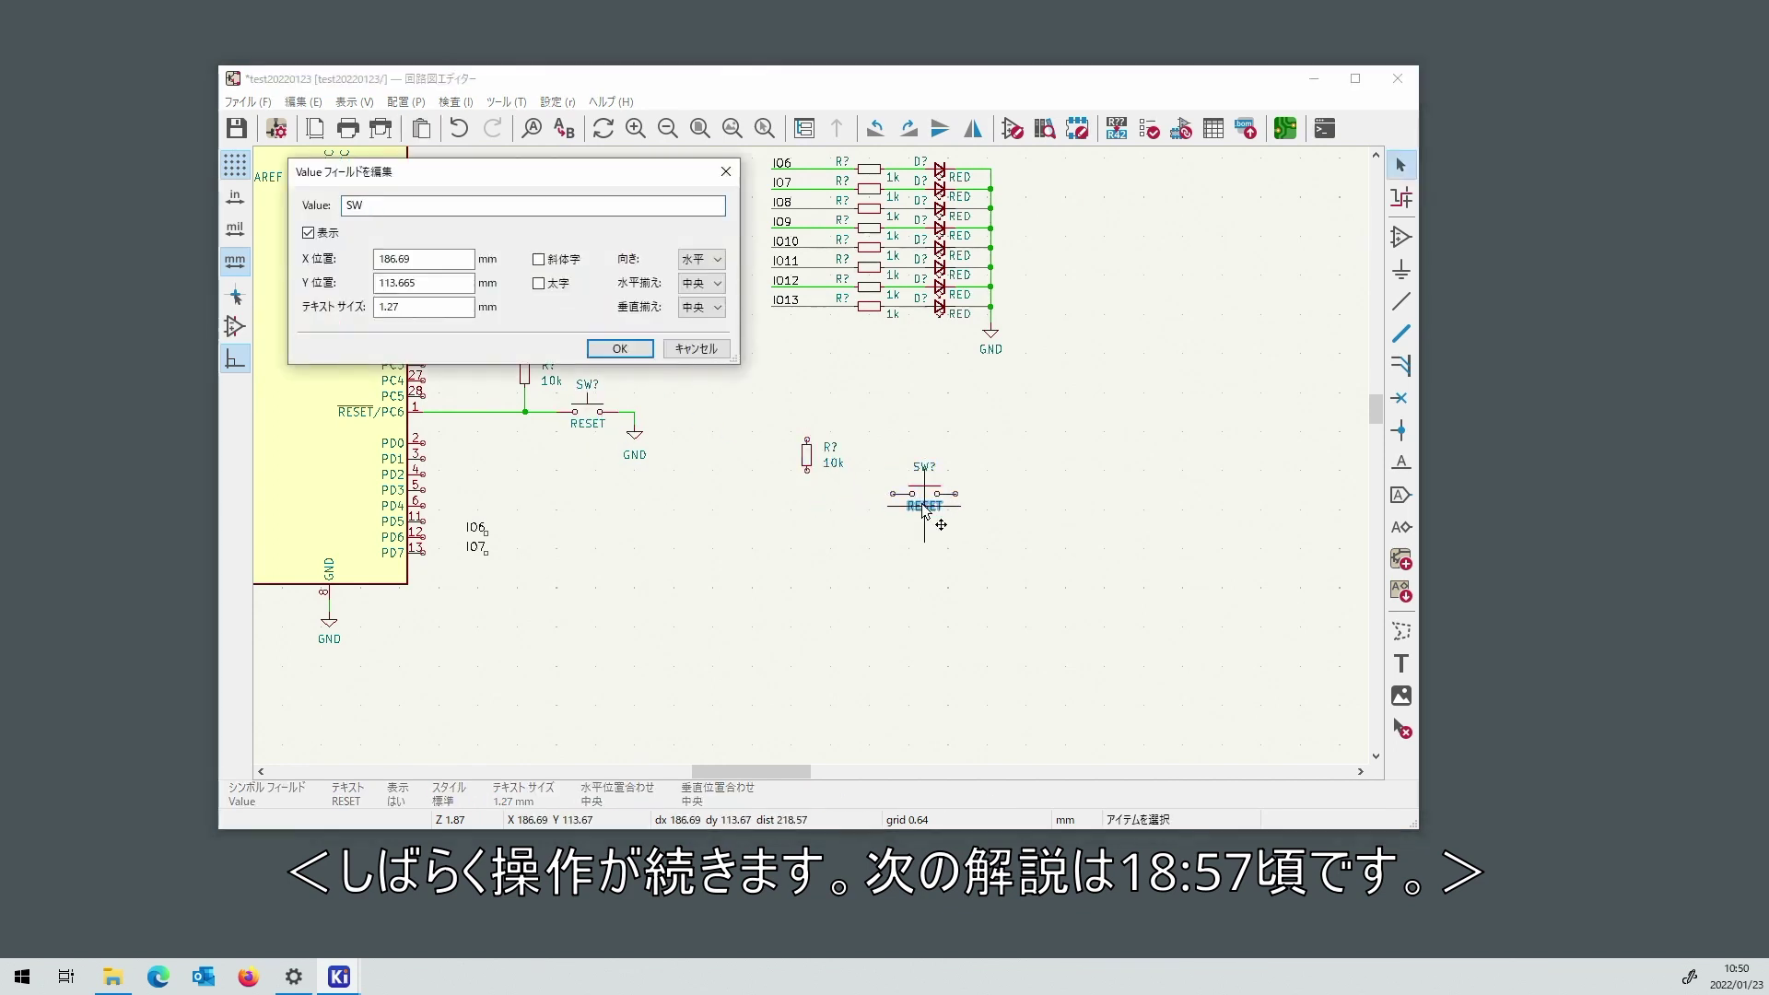
{"action": "key", "text": "Return"}
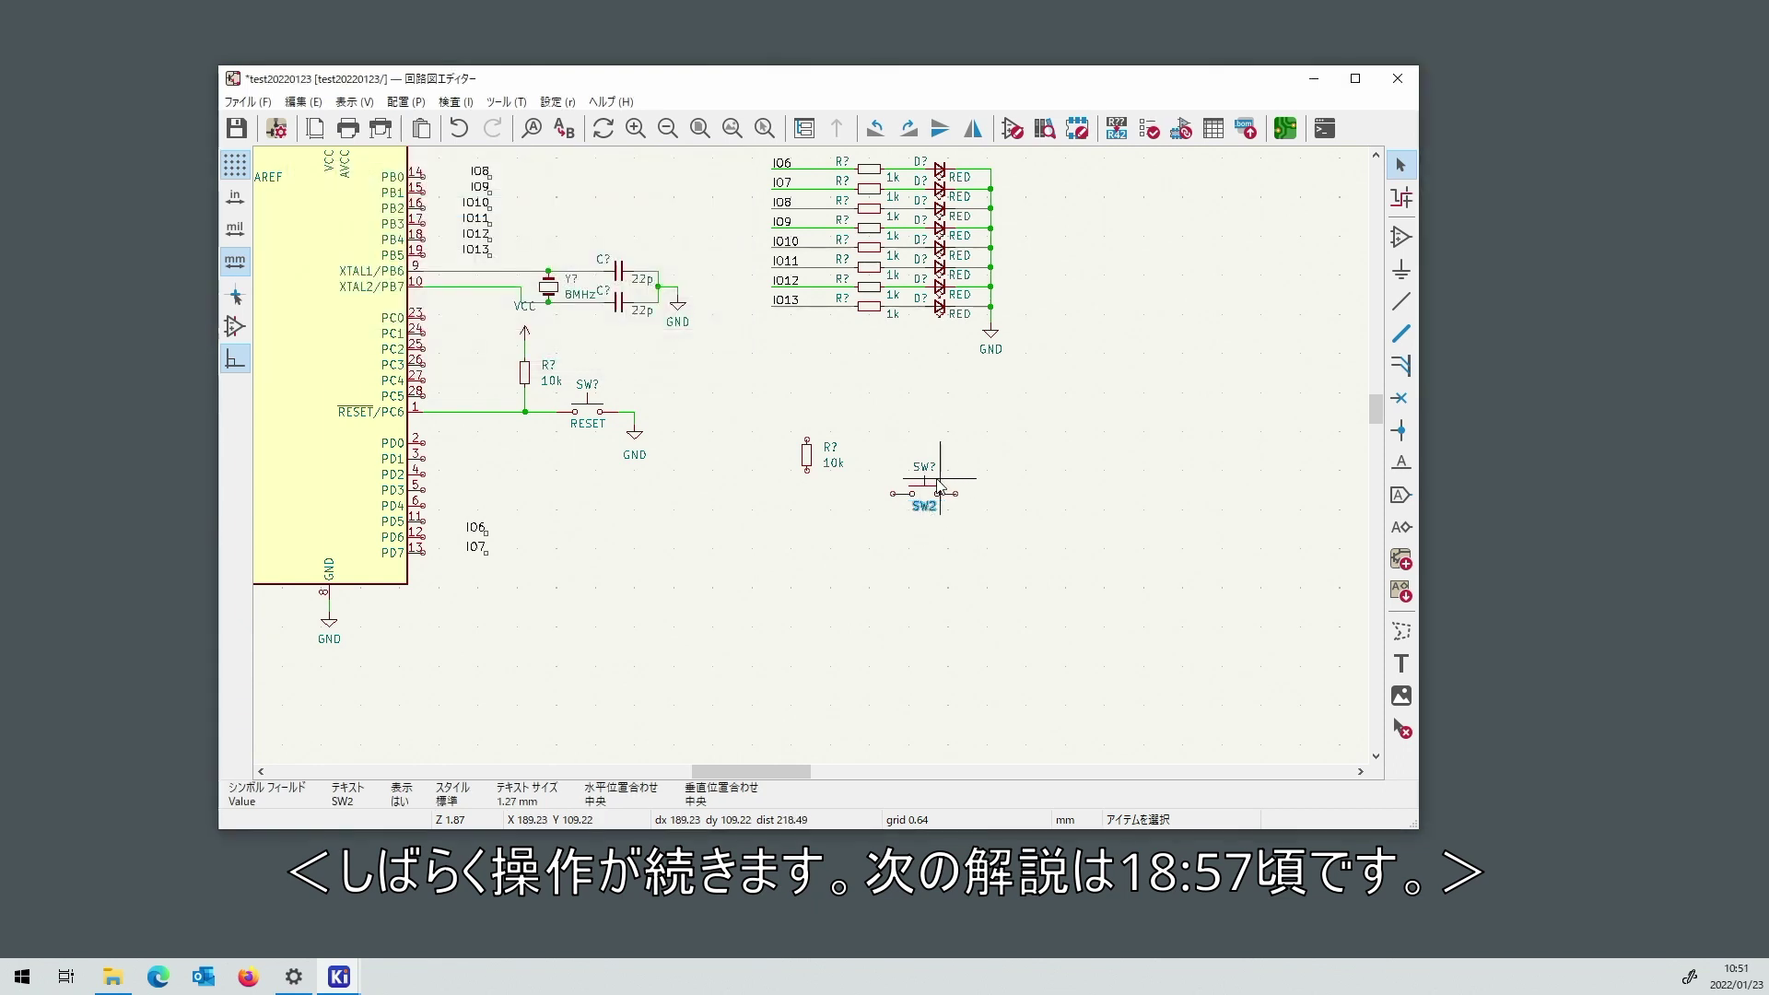
{"action": "key", "text": "Escape"}
Duplicate the SW2 push button and place the copy below the original with a clear gap between them.
{"action": "left_click", "coordinate": [926, 496]}
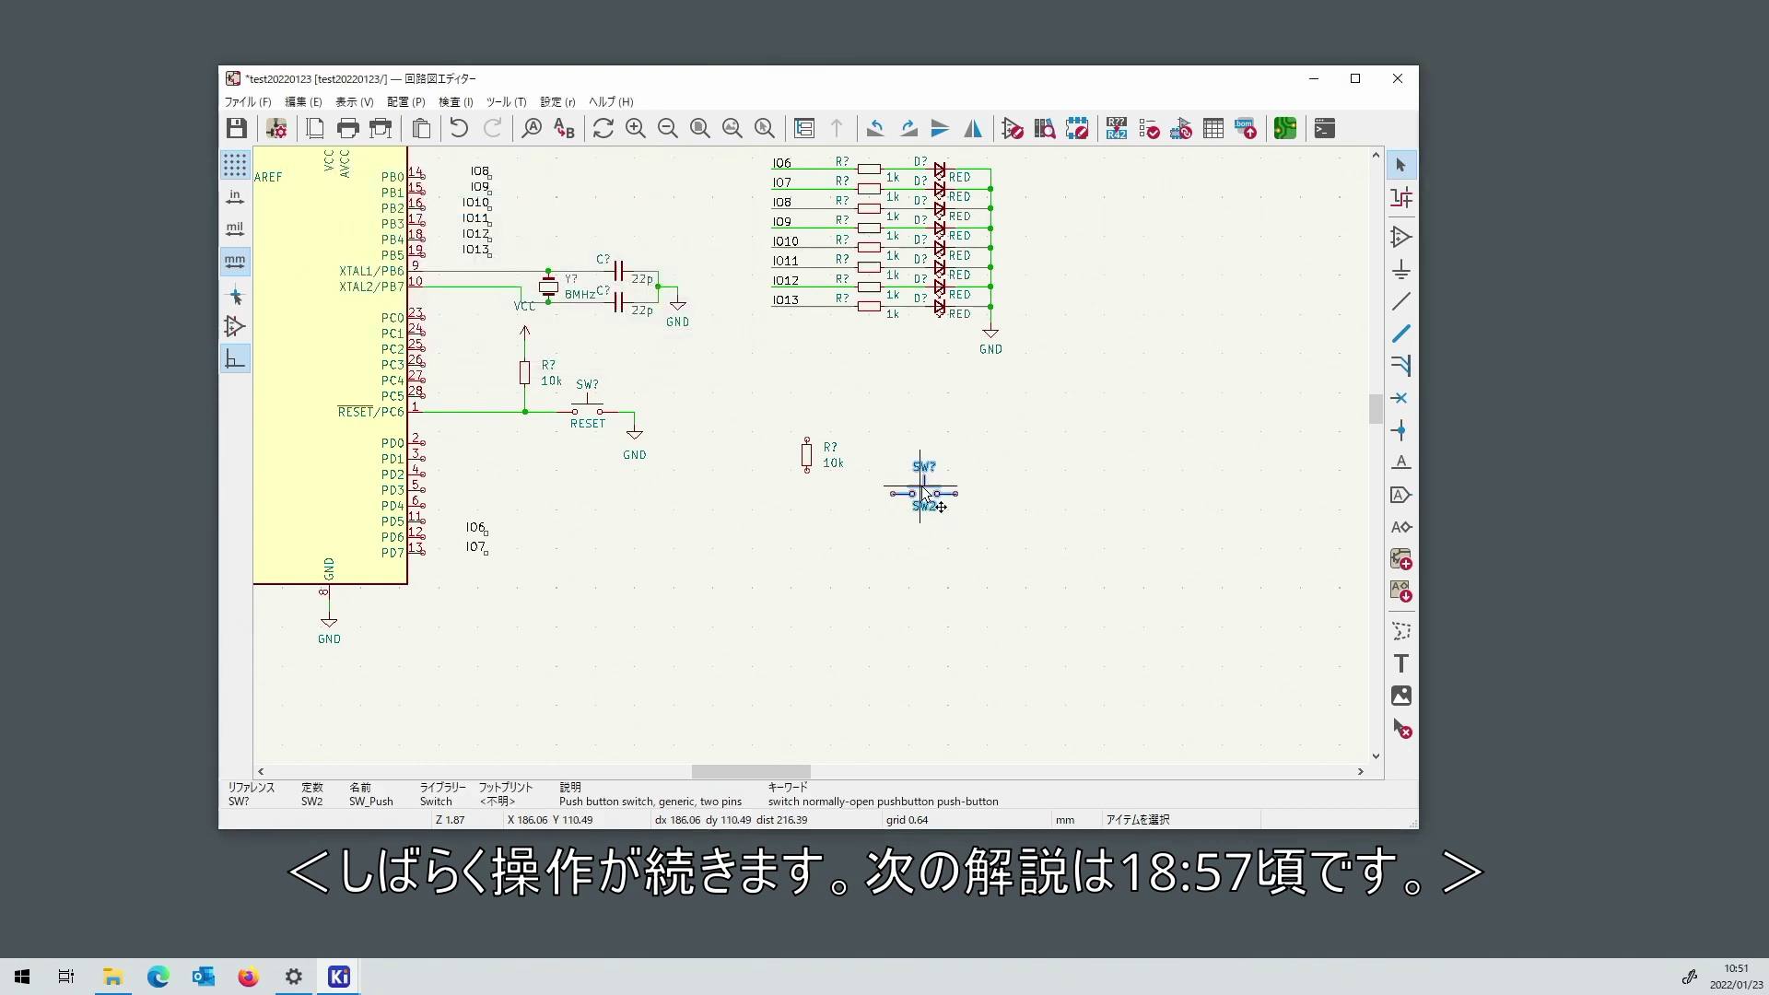
{"action": "key", "text": "ctrl+d"}
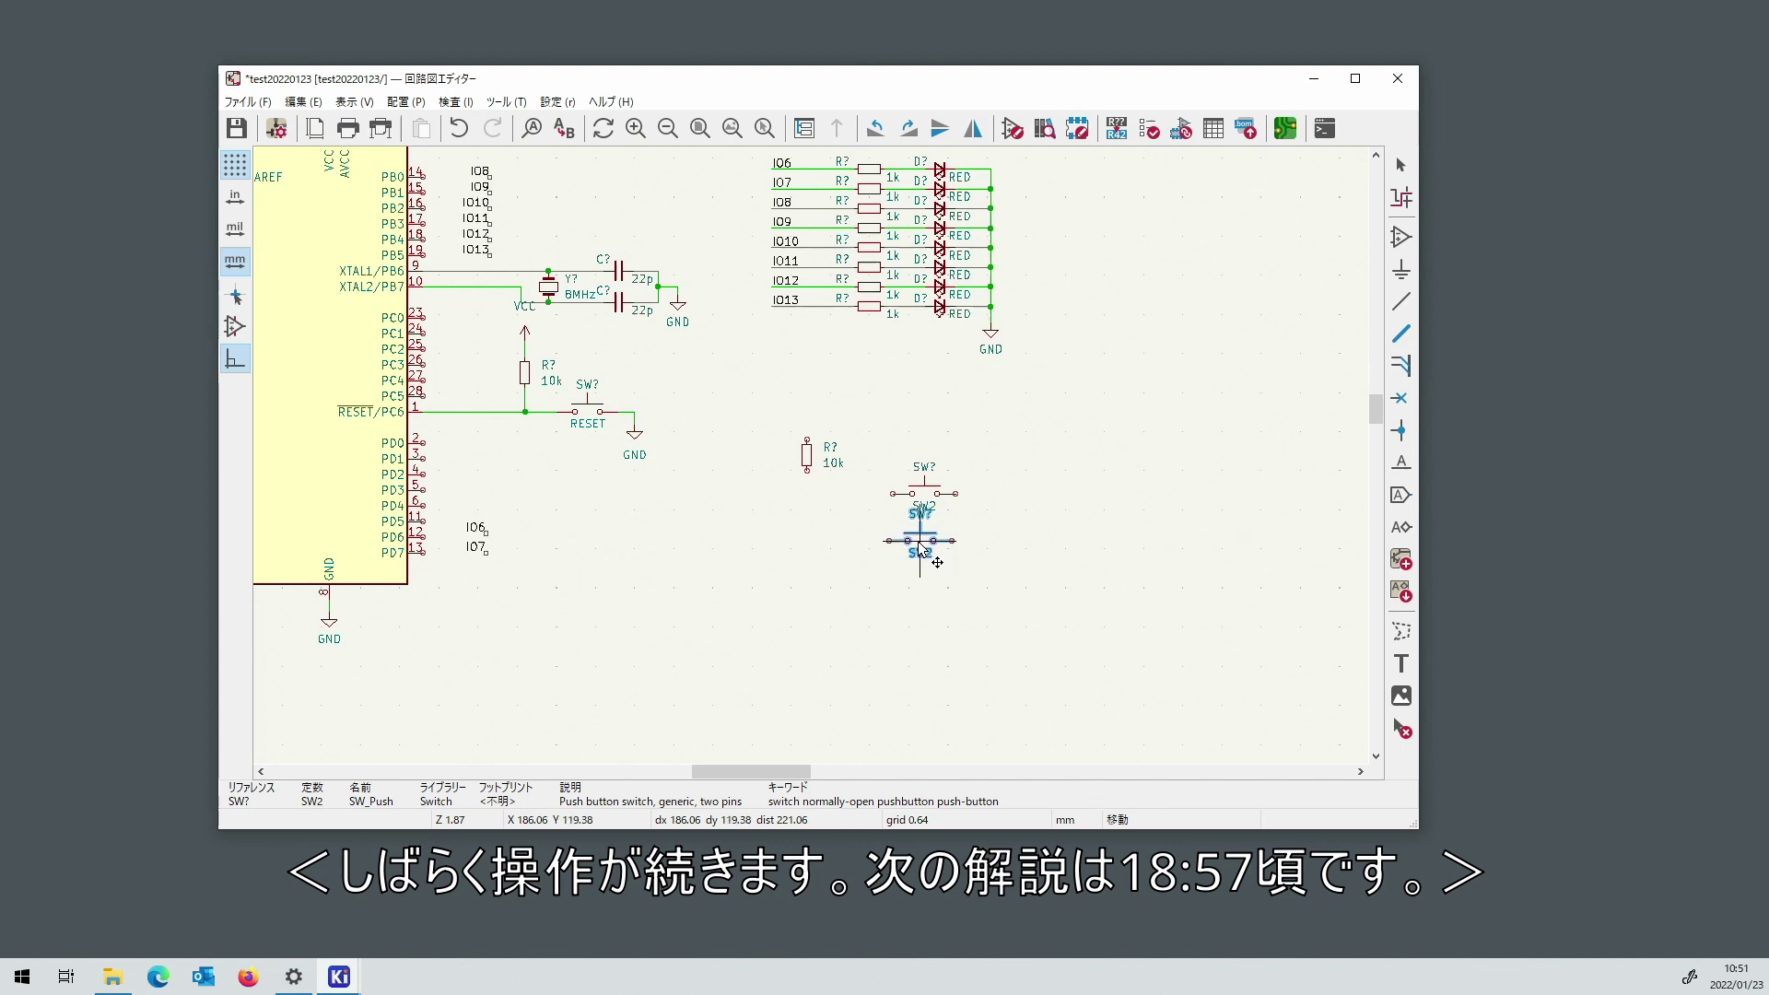
{"action": "left_click", "coordinate": [922, 538]}
{"action": "scroll", "coordinate": [921, 538], "scroll_direction": "up", "scroll_amount": 5}
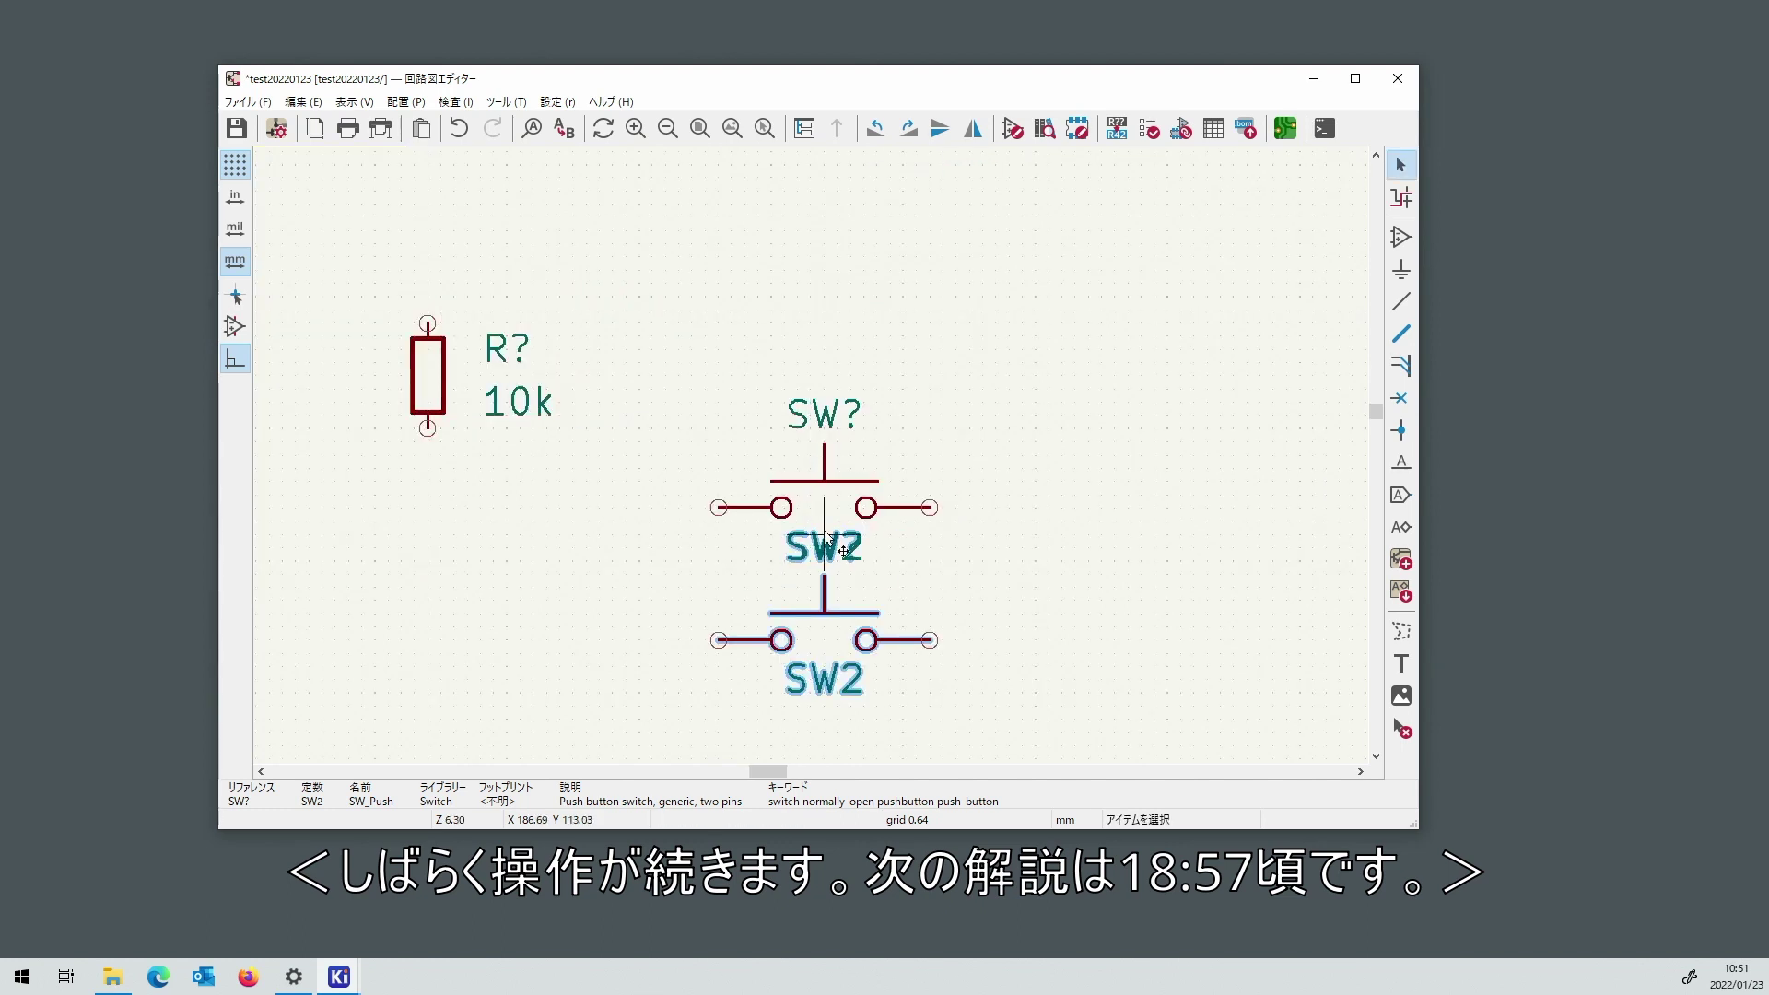
{"action": "left_click_drag", "start_coordinate": [849, 623], "coordinate": [849, 689]}
Reposition both SW2 buttons' text, with the reference above the left terminal and the value below the right terminal.
{"action": "left_click_drag", "start_coordinate": [826, 416], "coordinate": [717, 457]}
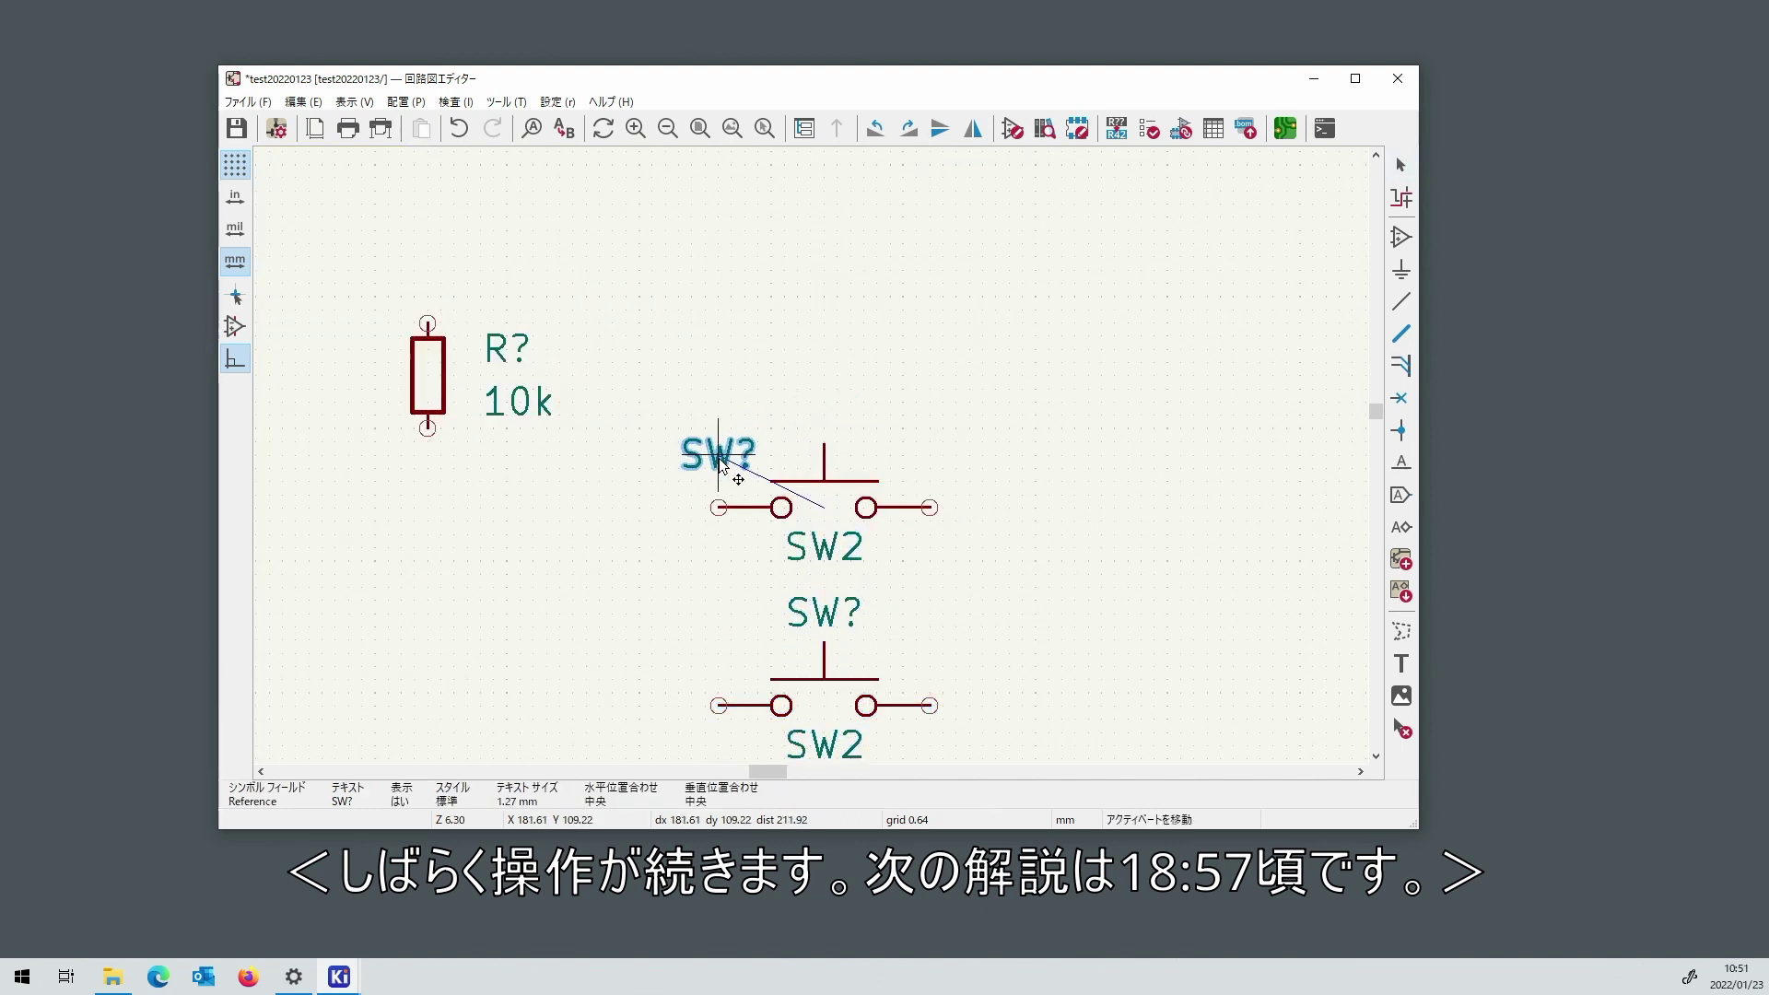
{"action": "scroll", "coordinate": [611, 573], "scroll_direction": "up", "scroll_amount": 2}
{"action": "left_click_drag", "start_coordinate": [931, 533], "coordinate": [1099, 547]}
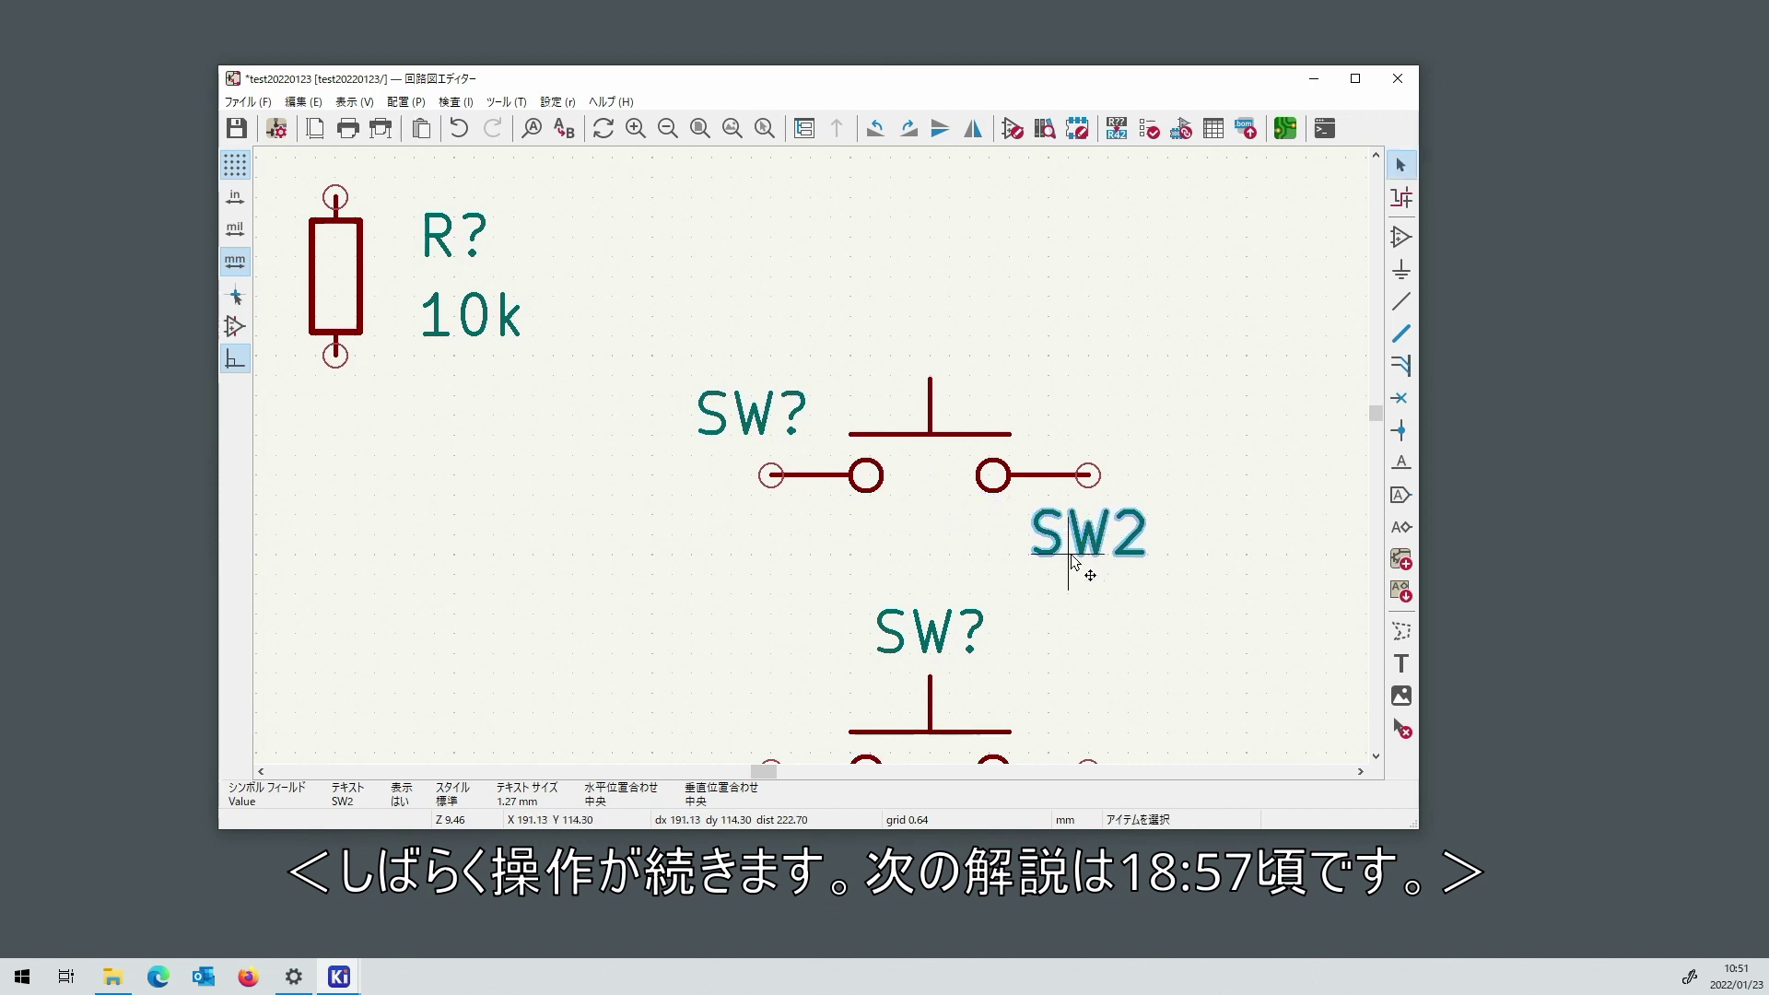
{"action": "scroll", "coordinate": [1077, 565], "scroll_direction": "down", "scroll_amount": 2}
{"action": "left_click_drag", "start_coordinate": [809, 416], "coordinate": [691, 472]}
{"action": "left_click", "coordinate": [817, 530]}
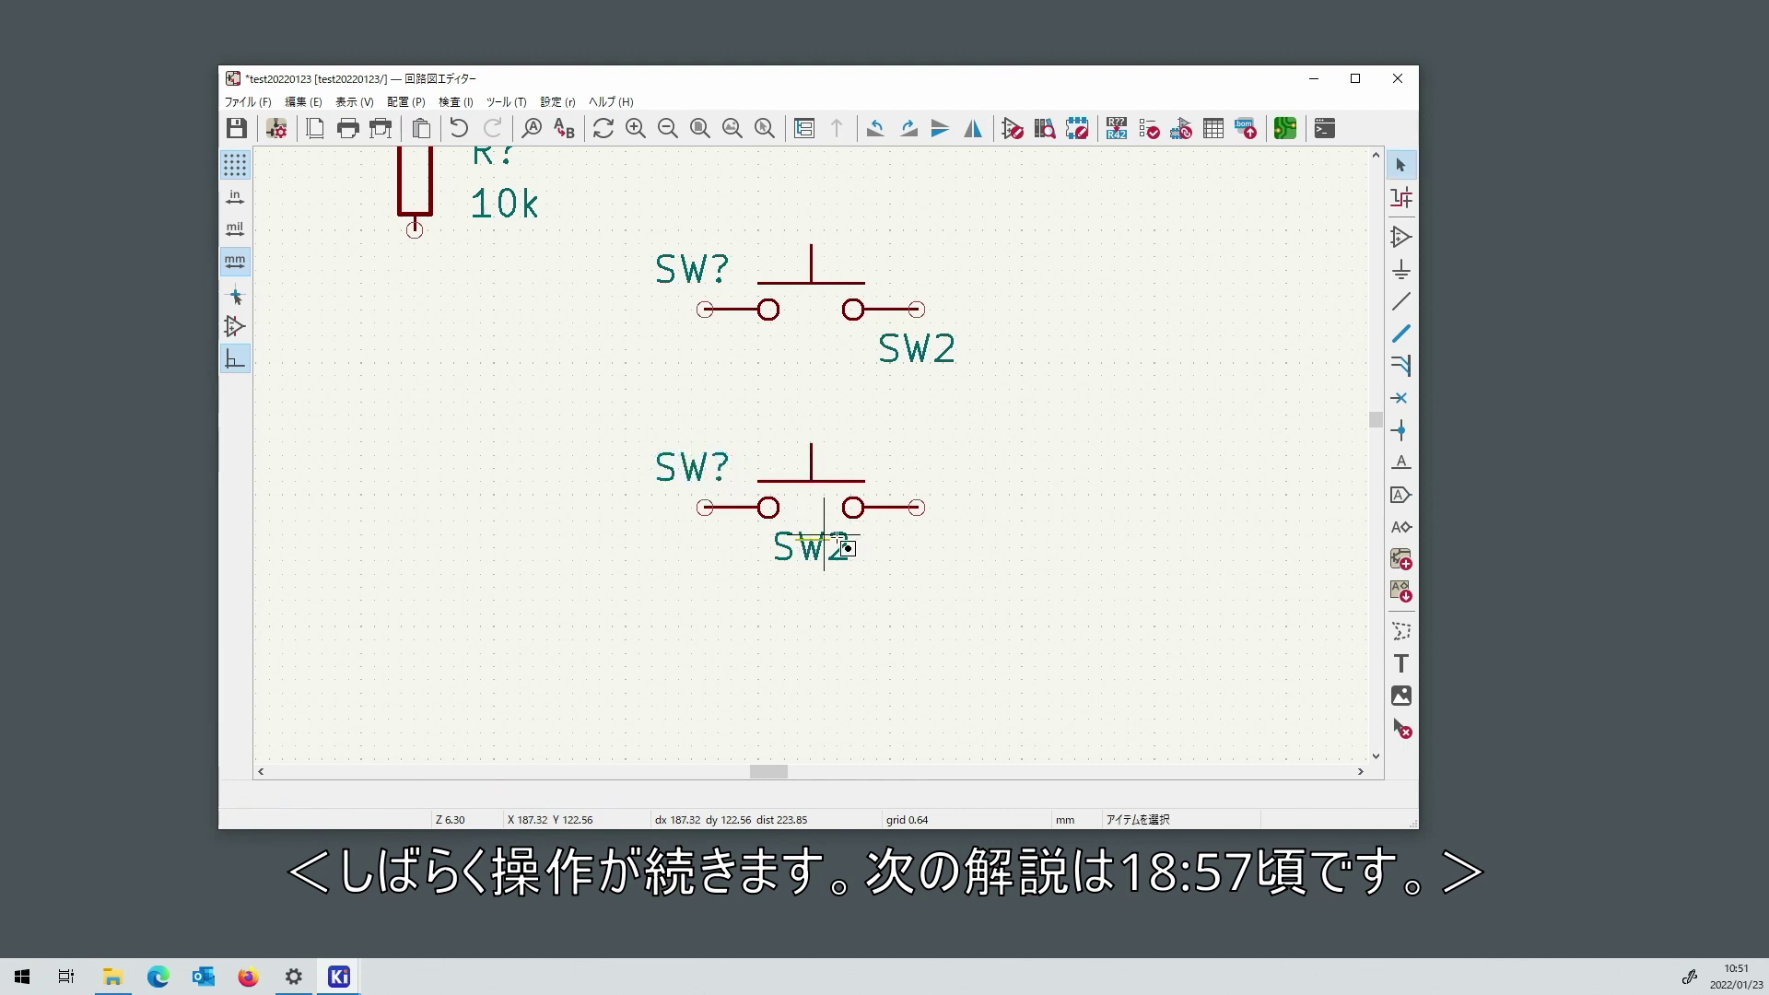
{"action": "left_click_drag", "start_coordinate": [857, 550], "coordinate": [915, 550]}
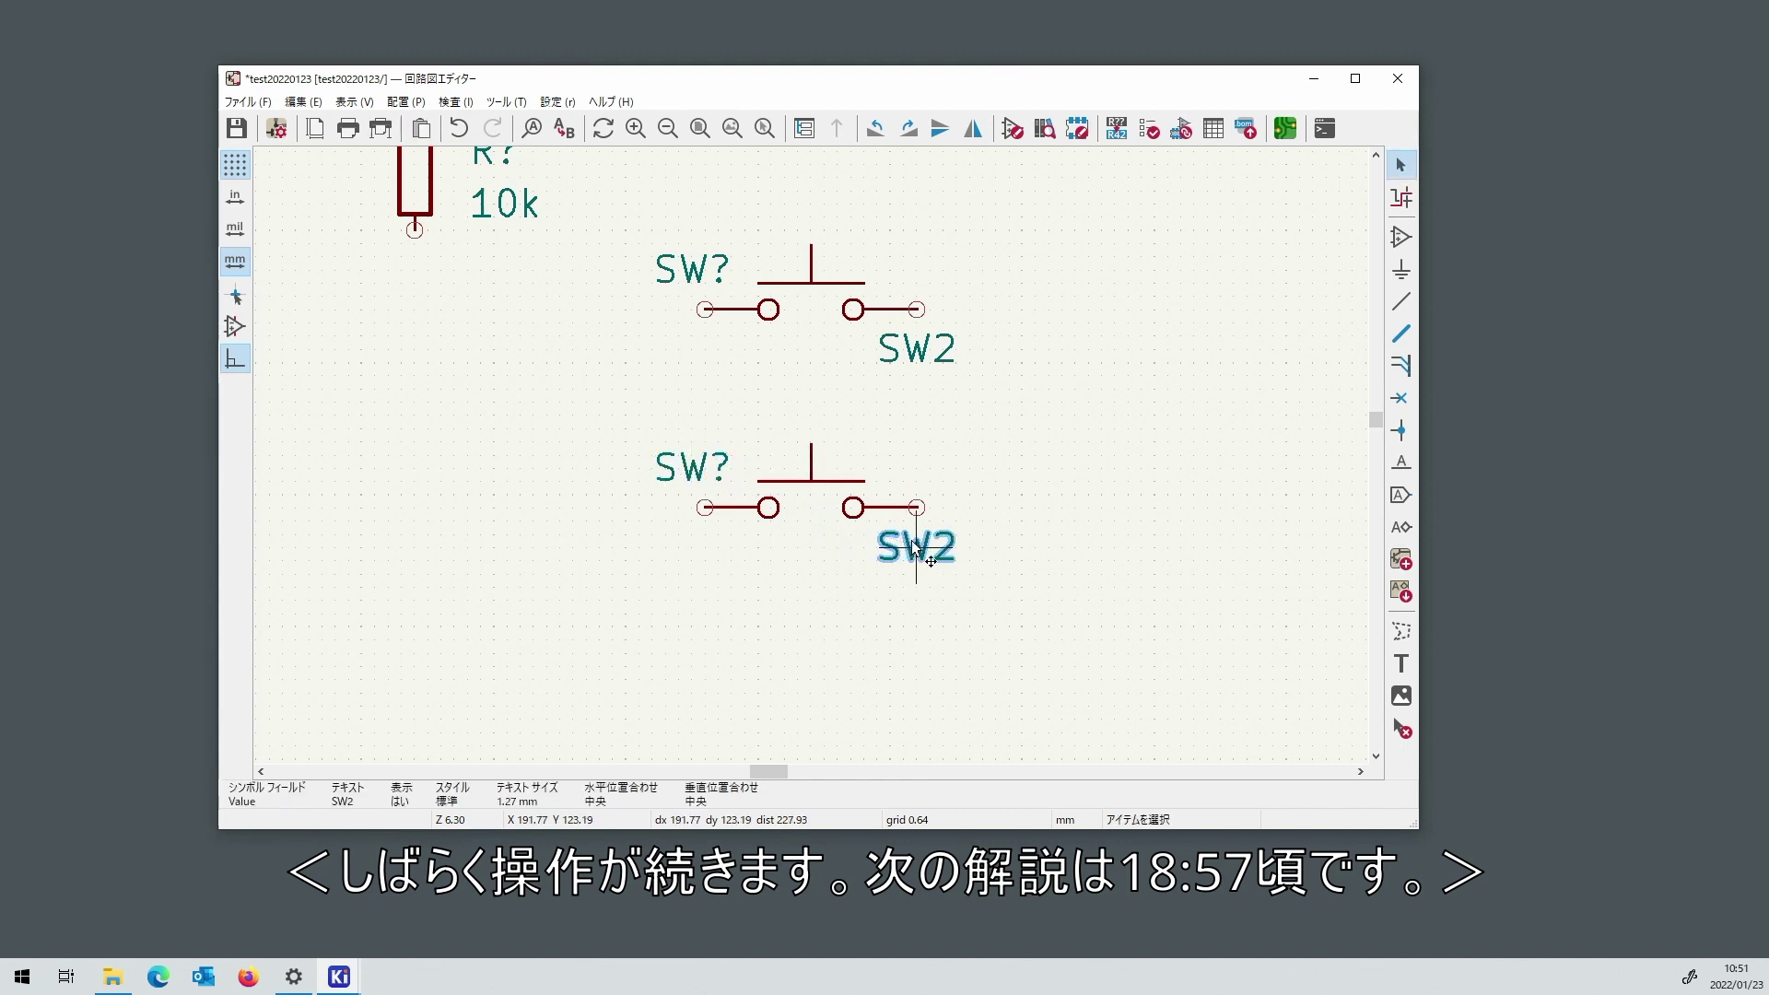
Move the second SW2 button closer to the first and duplicate it below as an evenly spaced third button.
{"action": "left_click_drag", "start_coordinate": [808, 502], "coordinate": [812, 448]}
{"action": "key", "text": "ctrl+d"}
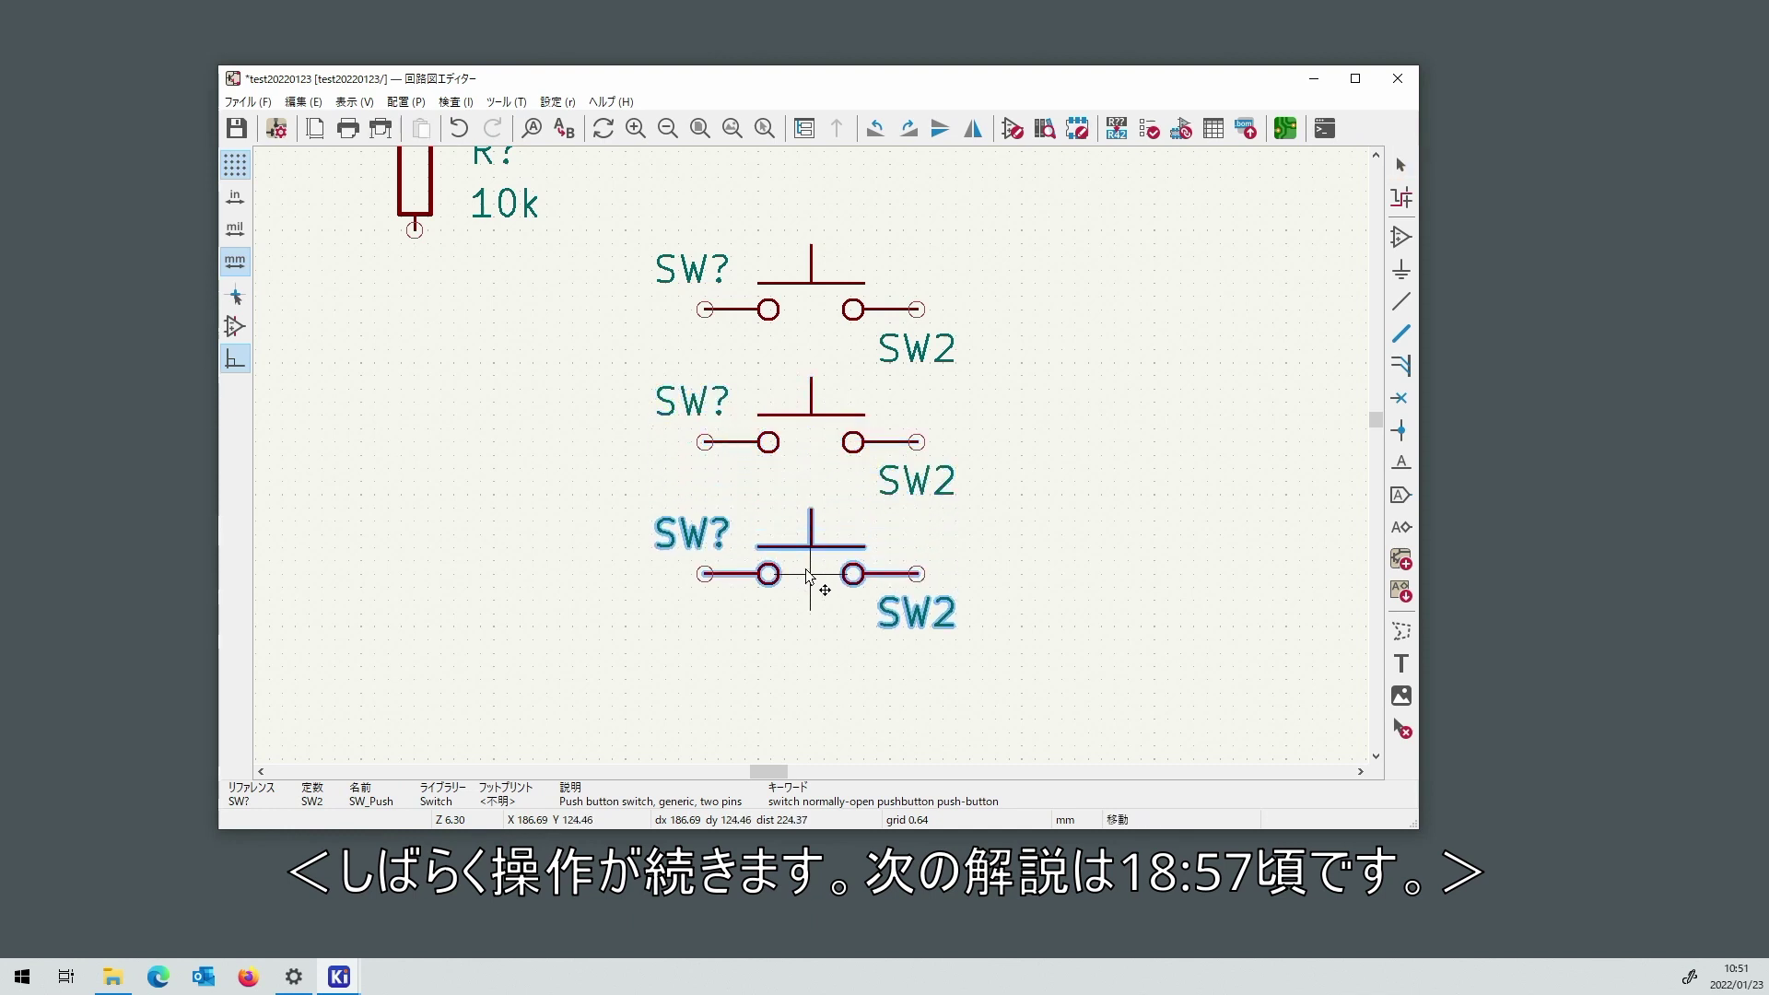
{"action": "left_click", "coordinate": [807, 576]}
{"action": "scroll", "coordinate": [808, 578], "scroll_direction": "down", "scroll_amount": 3}
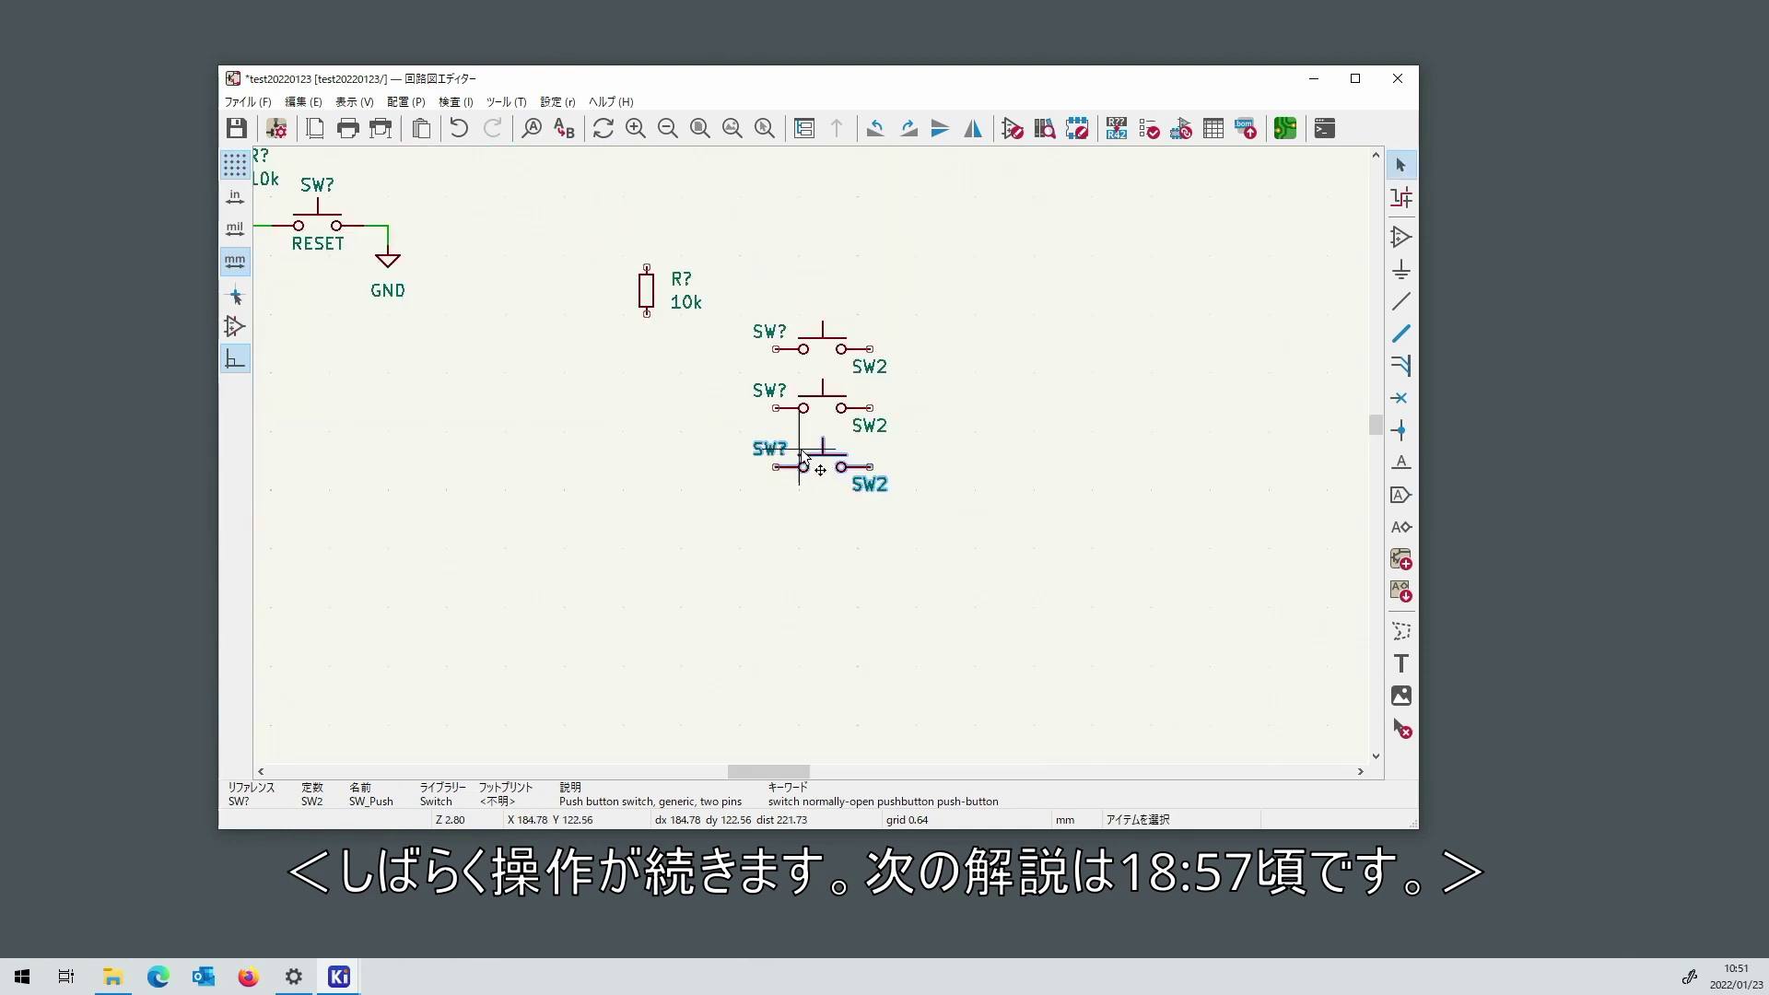
Shift the three SW2 buttons right and duplicate the adjacent 10k resistor twice to form a row of three.
{"action": "left_click", "coordinate": [1399, 164]}
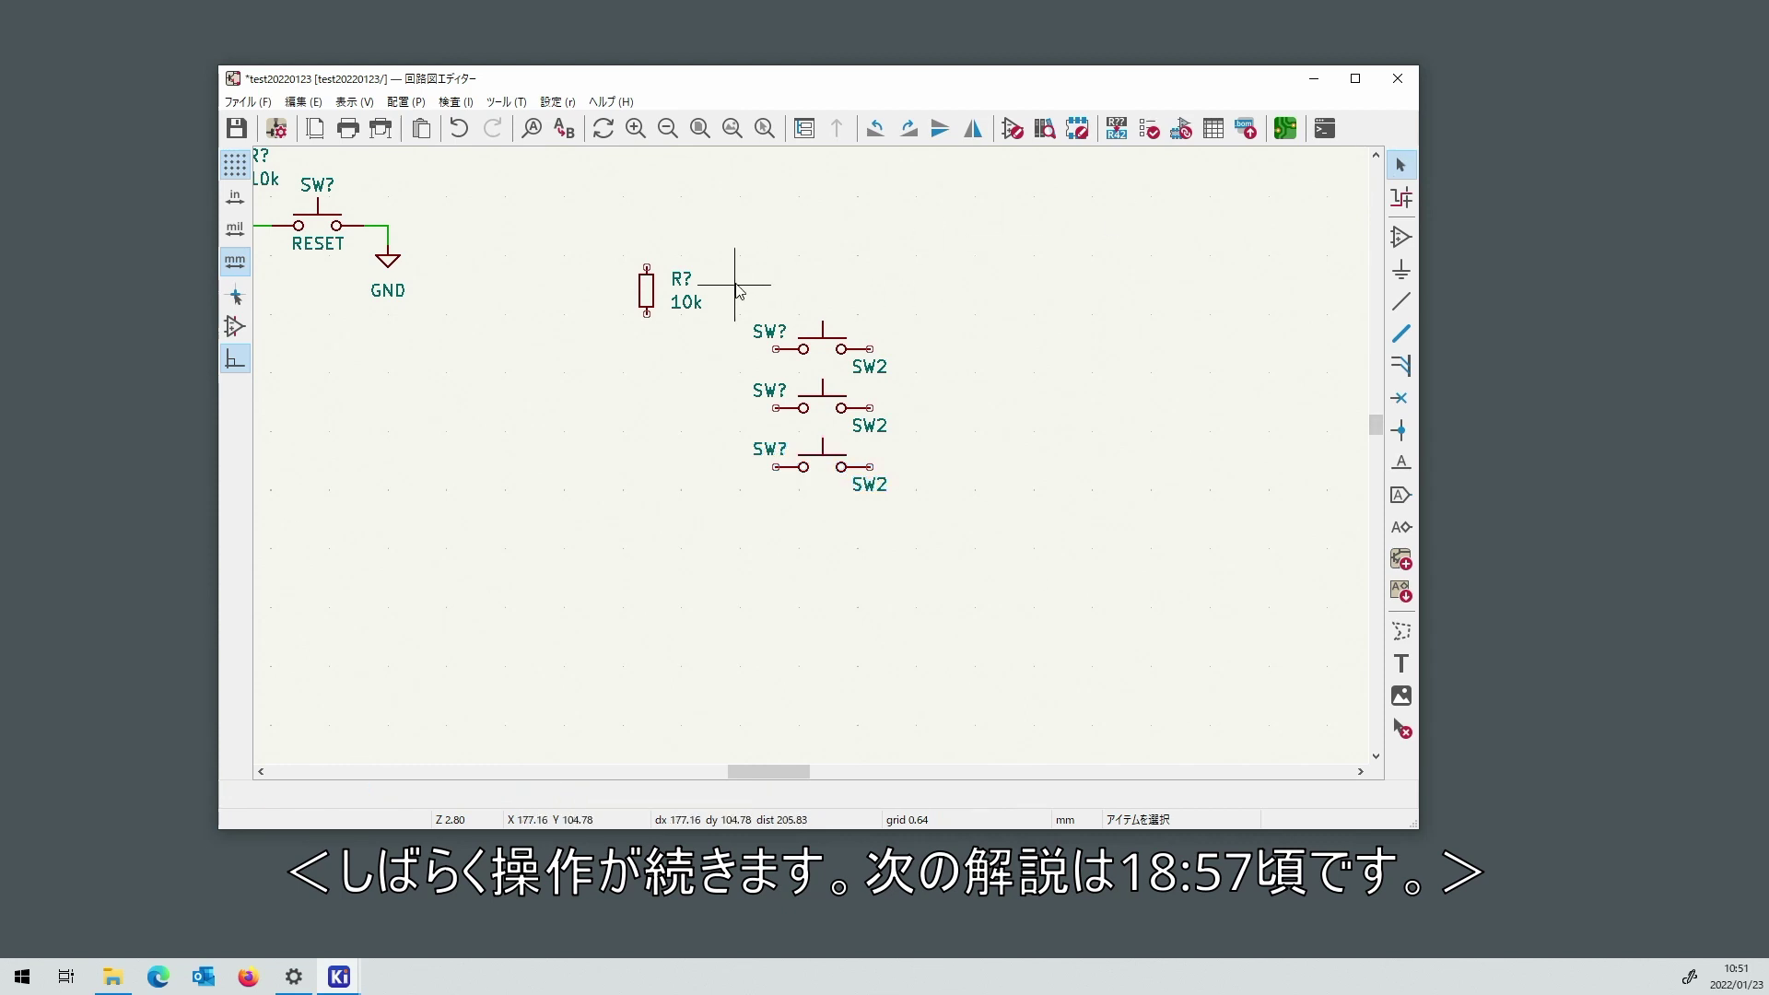
{"action": "left_click_drag", "start_coordinate": [943, 502], "coordinate": [862, 347]}
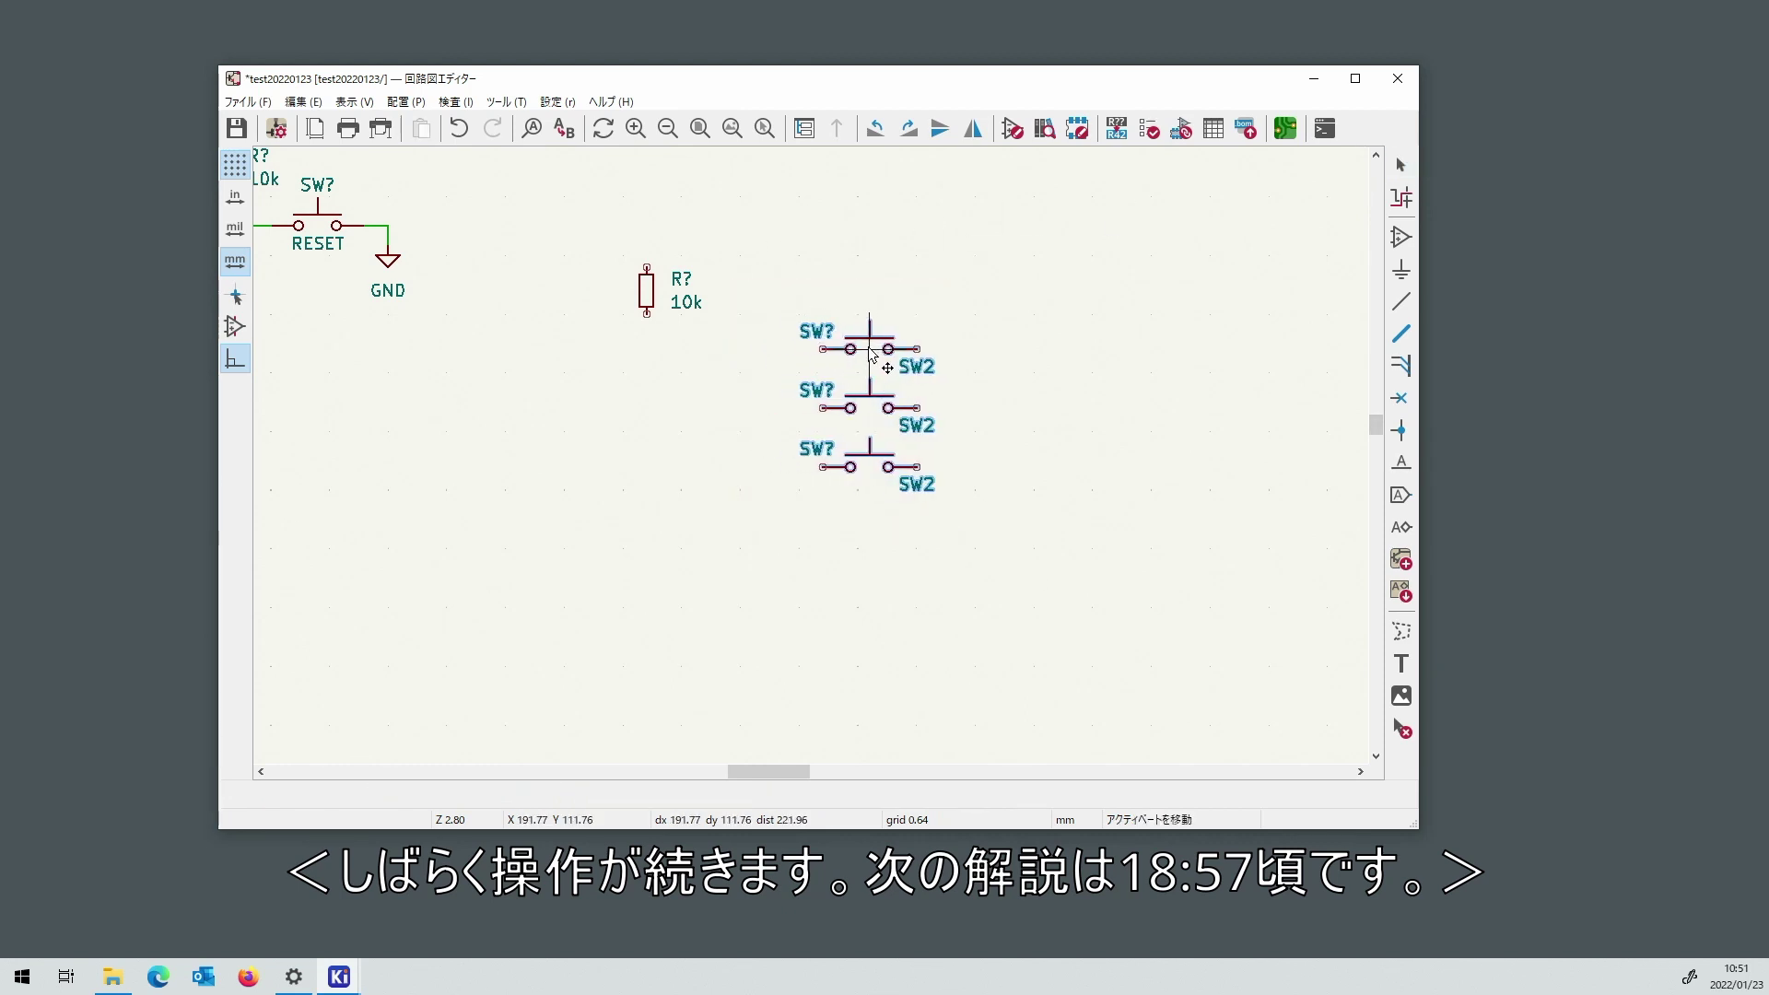
{"action": "left_click", "coordinate": [646, 290]}
{"action": "key", "text": "ctrl+d"}
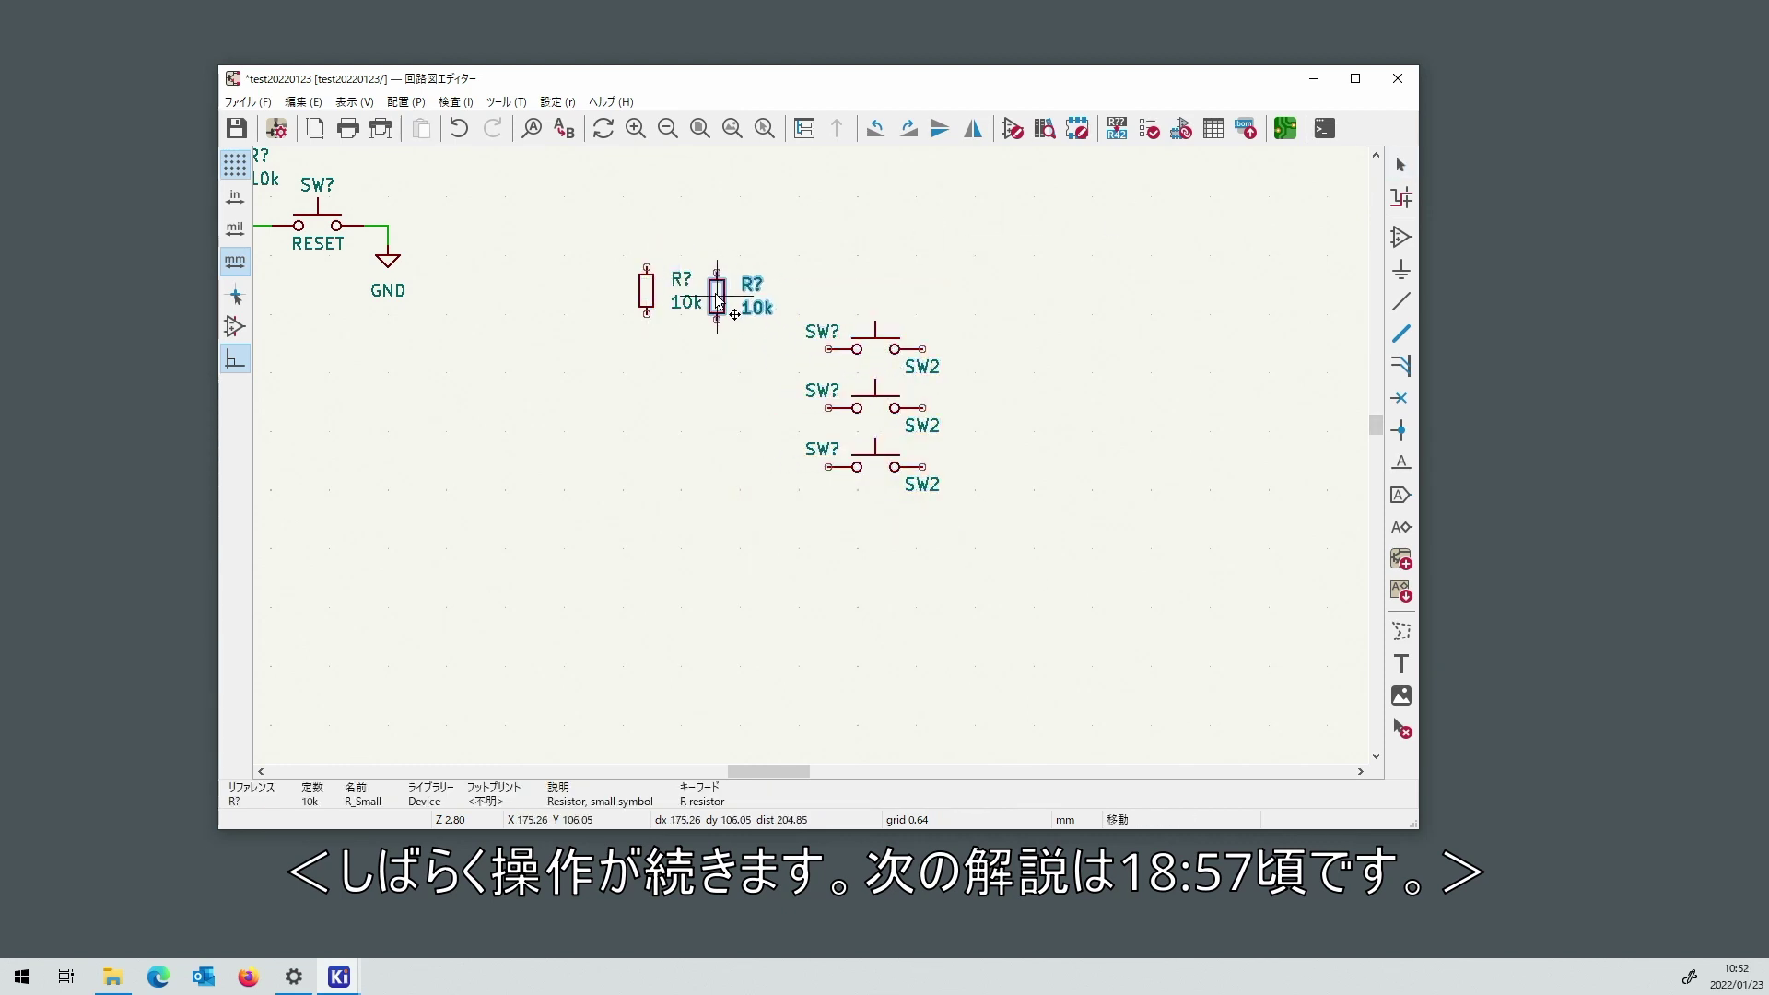
{"action": "left_click", "coordinate": [779, 302]}
{"action": "key", "text": "ctrl+d"}
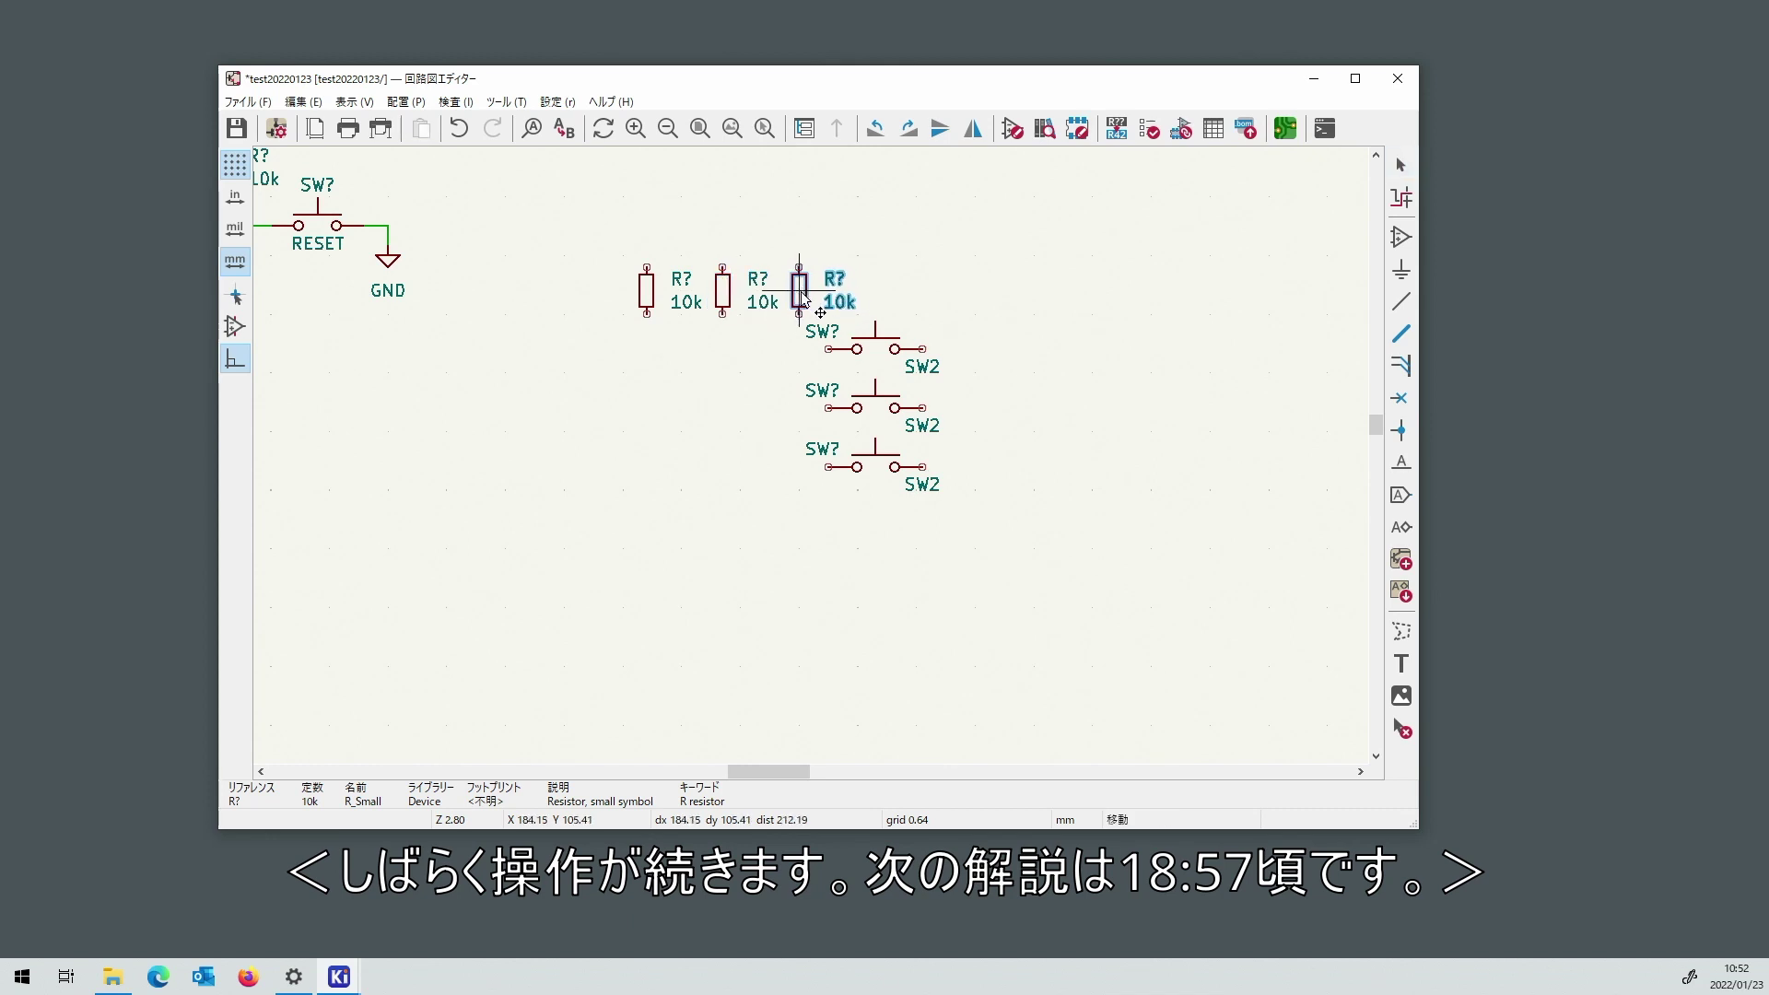
{"action": "left_click", "coordinate": [855, 302]}
Move the three SW2 buttons further right and return the third resistor's 10k value text to beside its resistor.
{"action": "left_click_drag", "start_coordinate": [1069, 540], "coordinate": [838, 366]}
{"action": "key", "text": "m"}
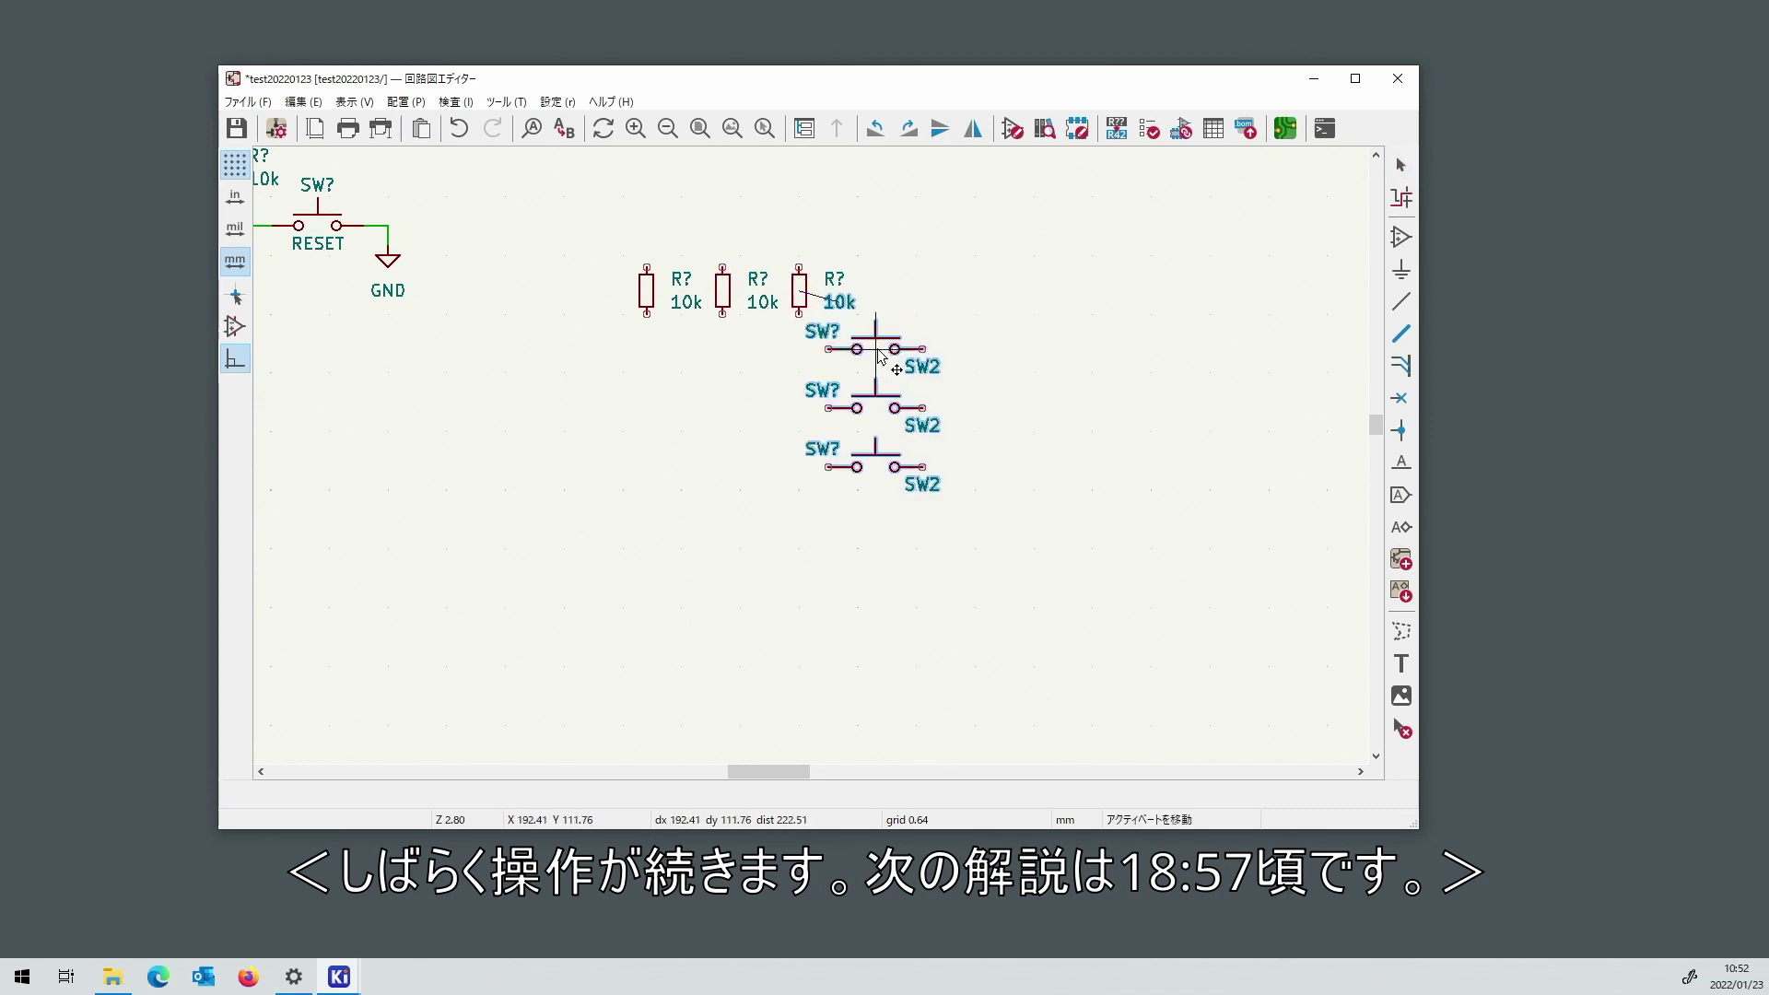
{"action": "left_click", "coordinate": [907, 357]}
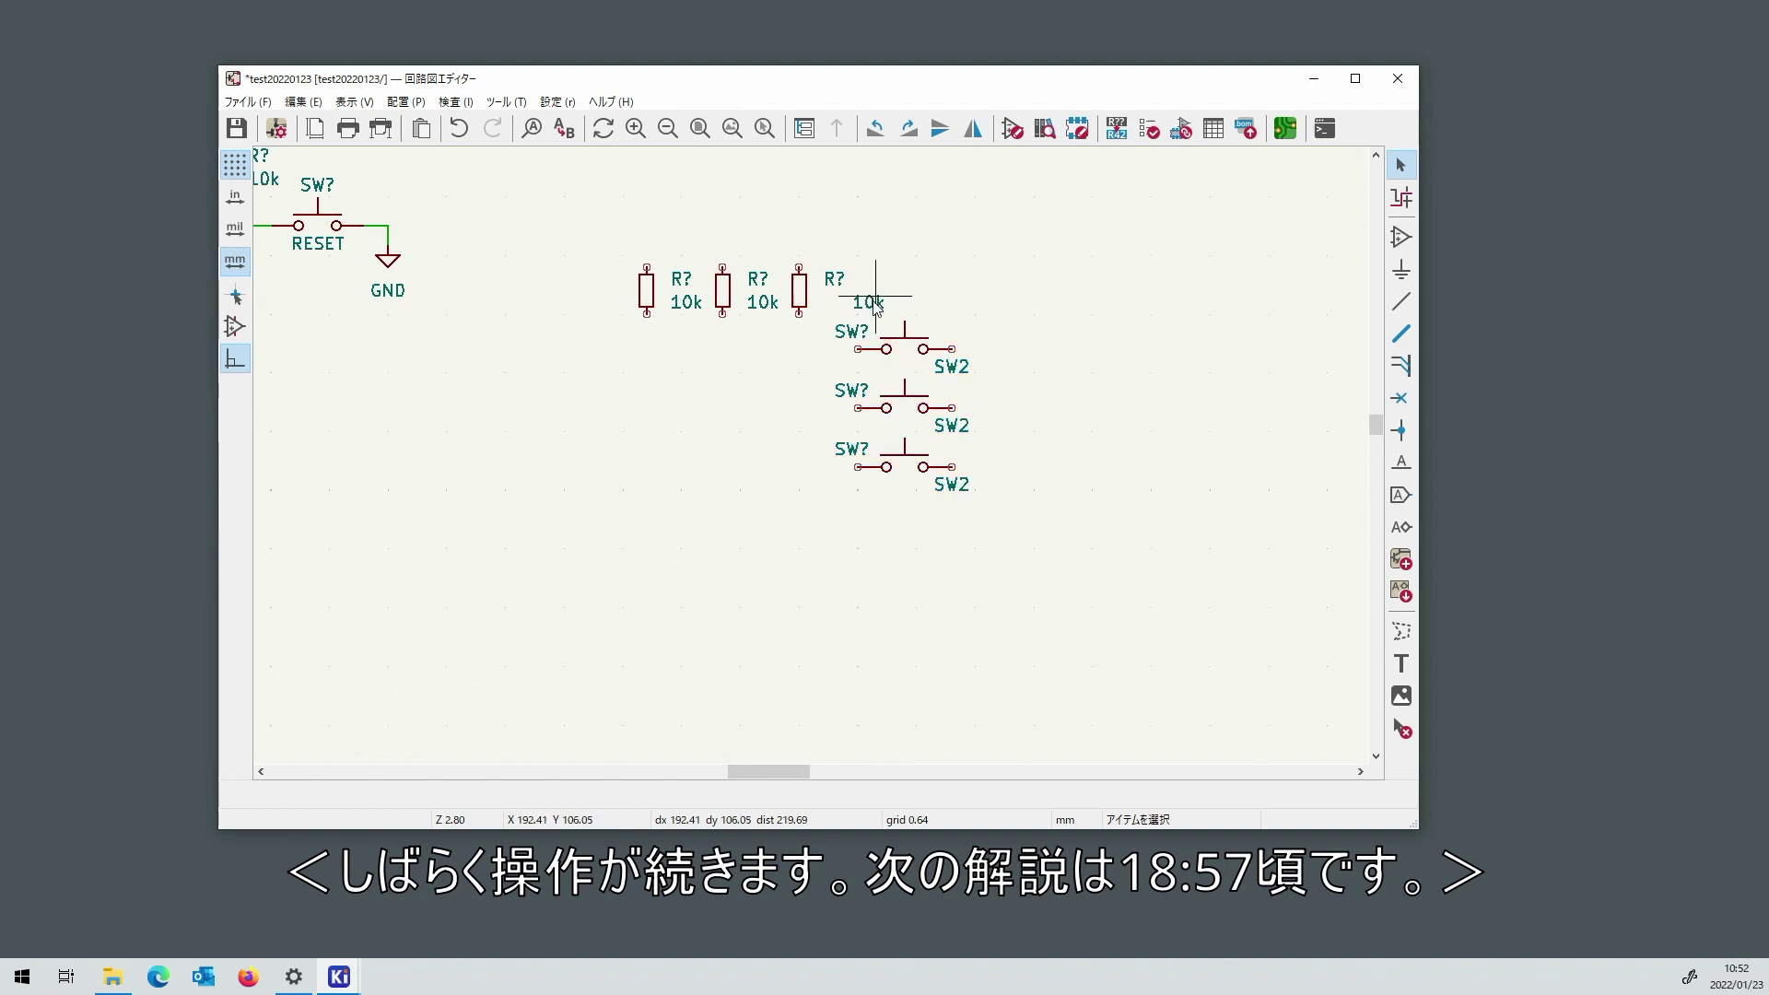
{"action": "left_click", "coordinate": [861, 302]}
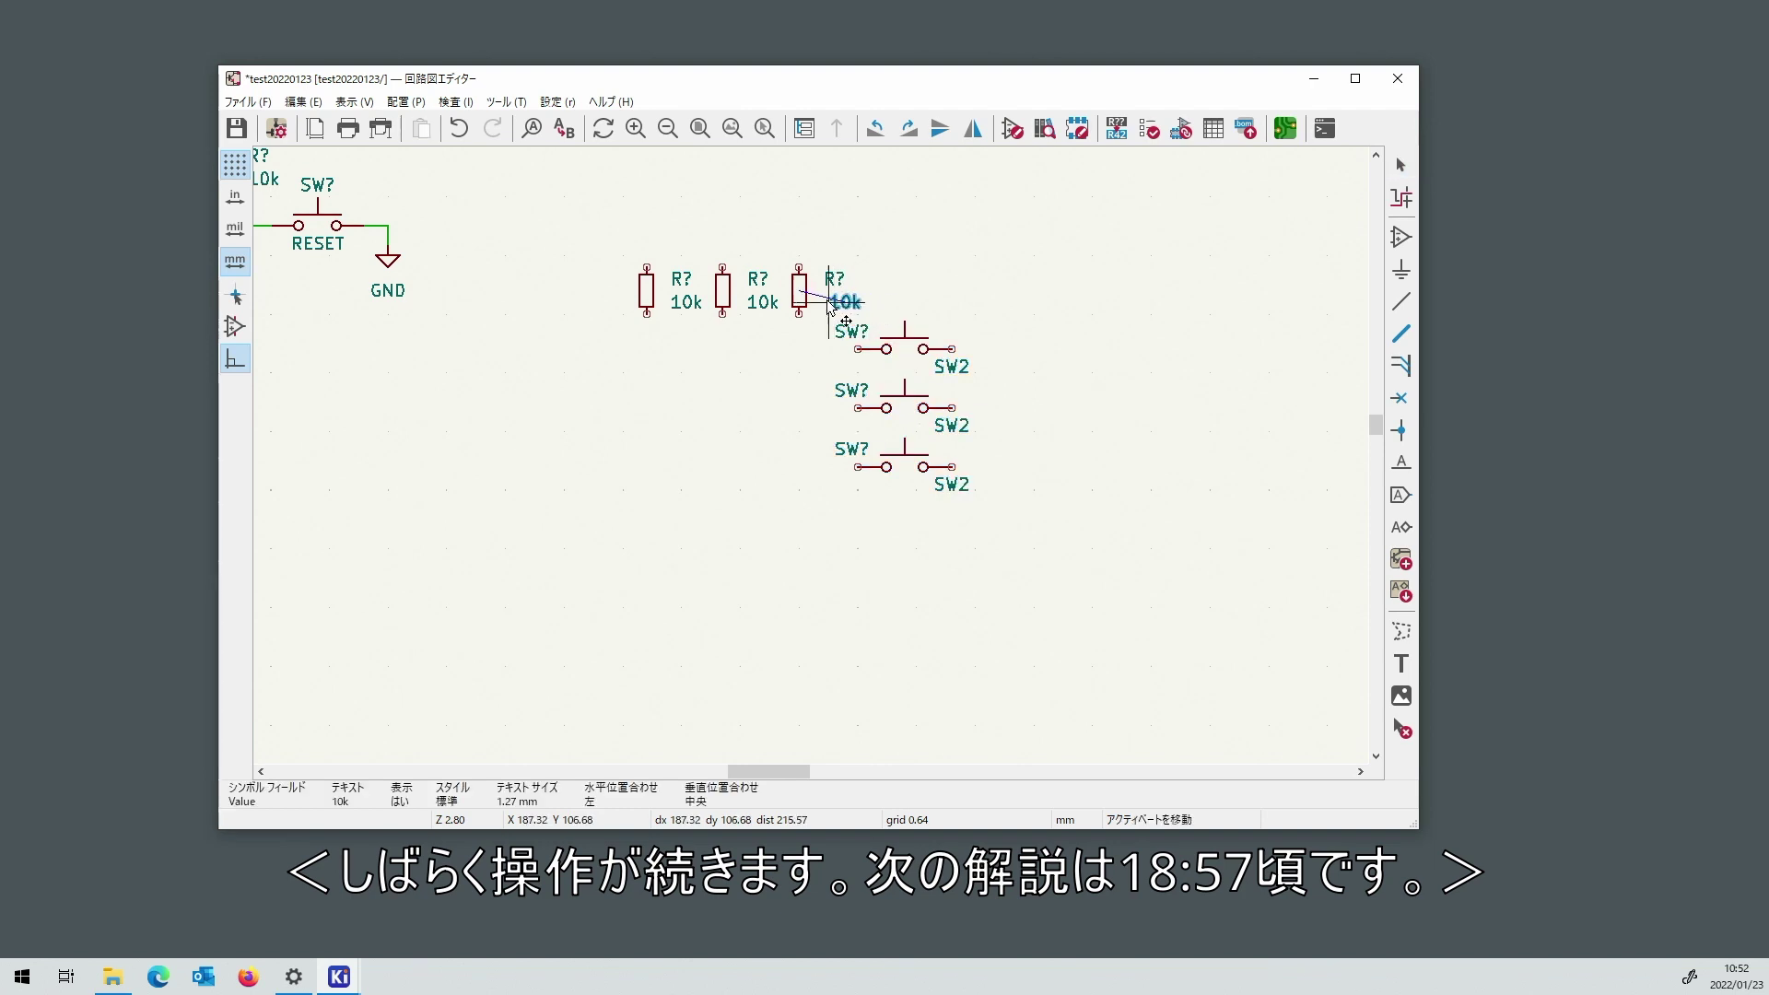
{"action": "left_click", "coordinate": [829, 304]}
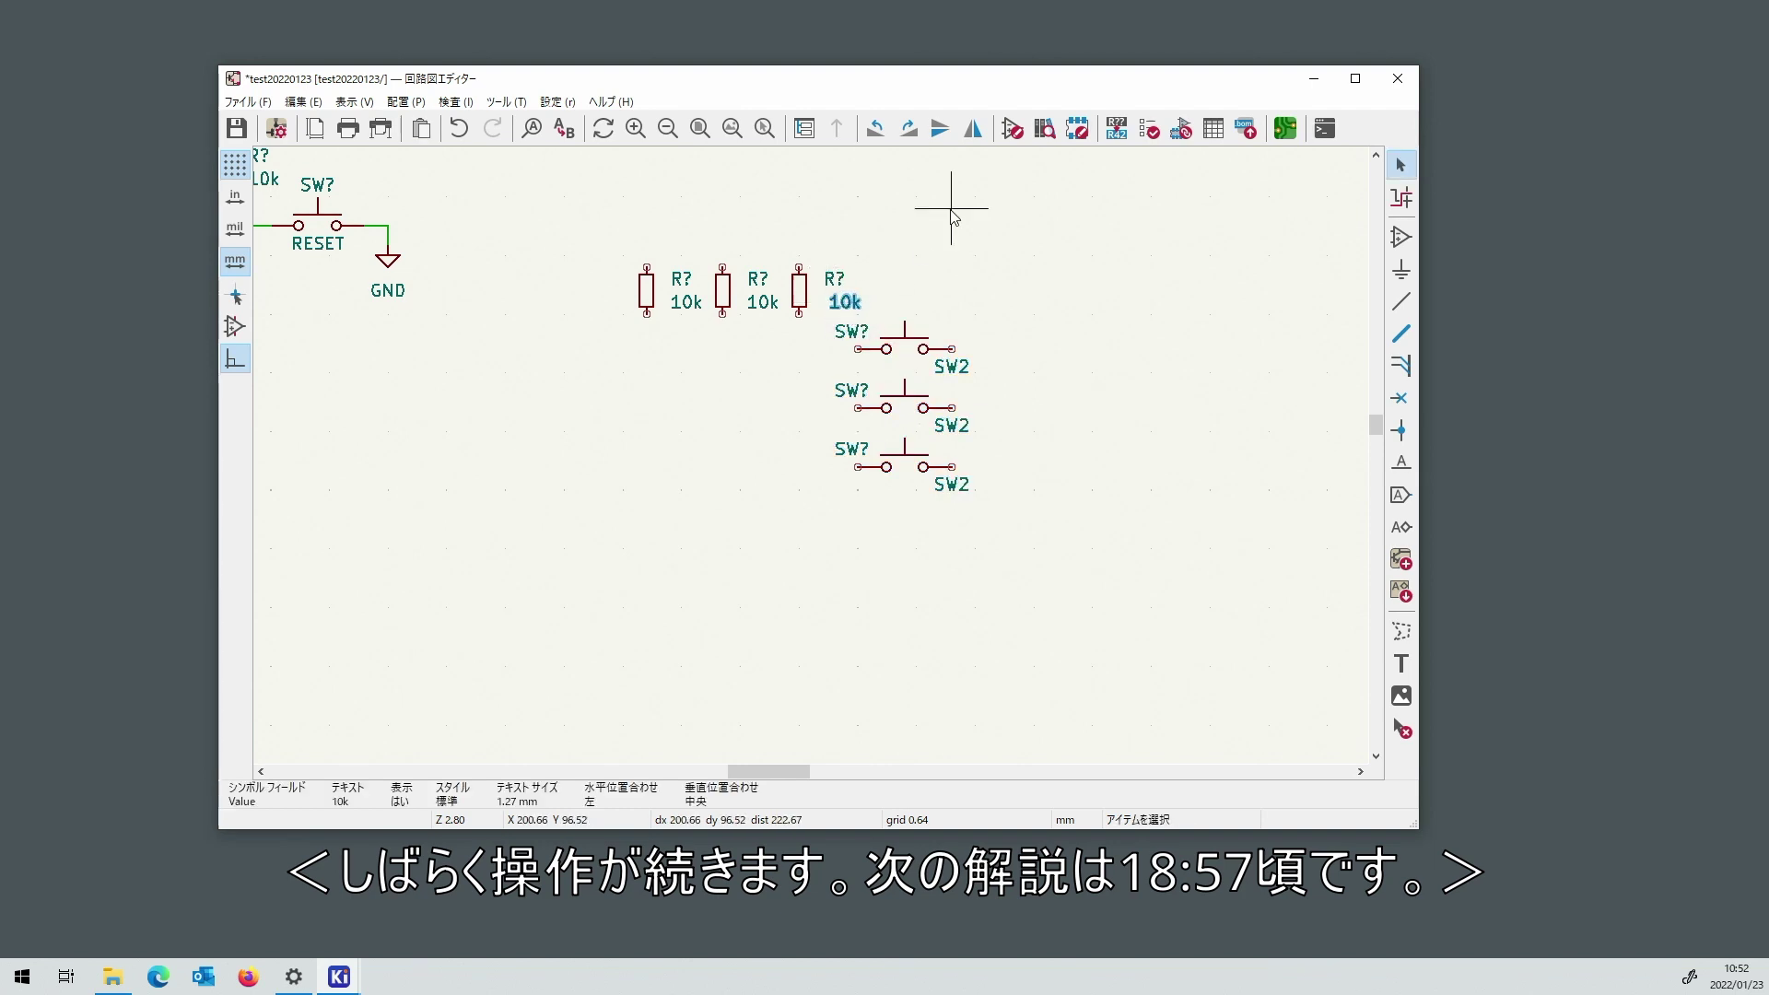
Duplicate the LED array's GND symbol and place the copy below and to the right of the lowest SW2 button.
{"action": "scroll", "coordinate": [932, 220], "scroll_direction": "down", "scroll_amount": 1}
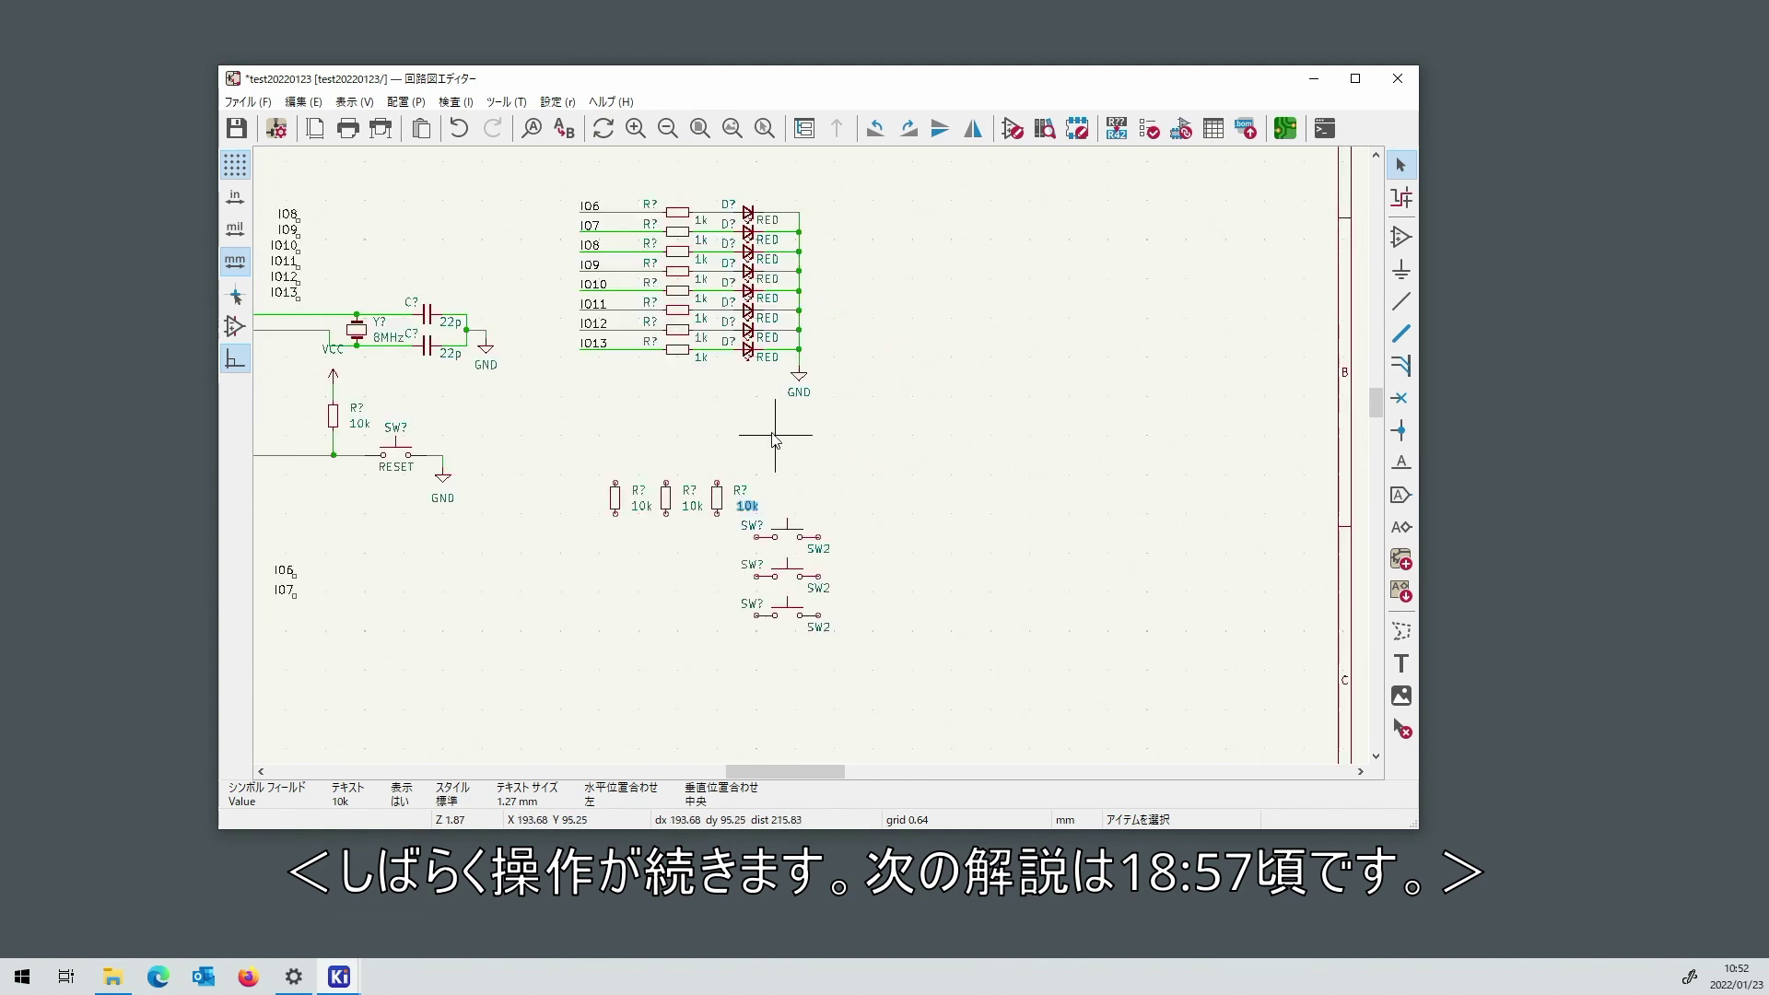
{"action": "left_click", "coordinate": [800, 379]}
{"action": "left_click", "coordinate": [800, 380]}
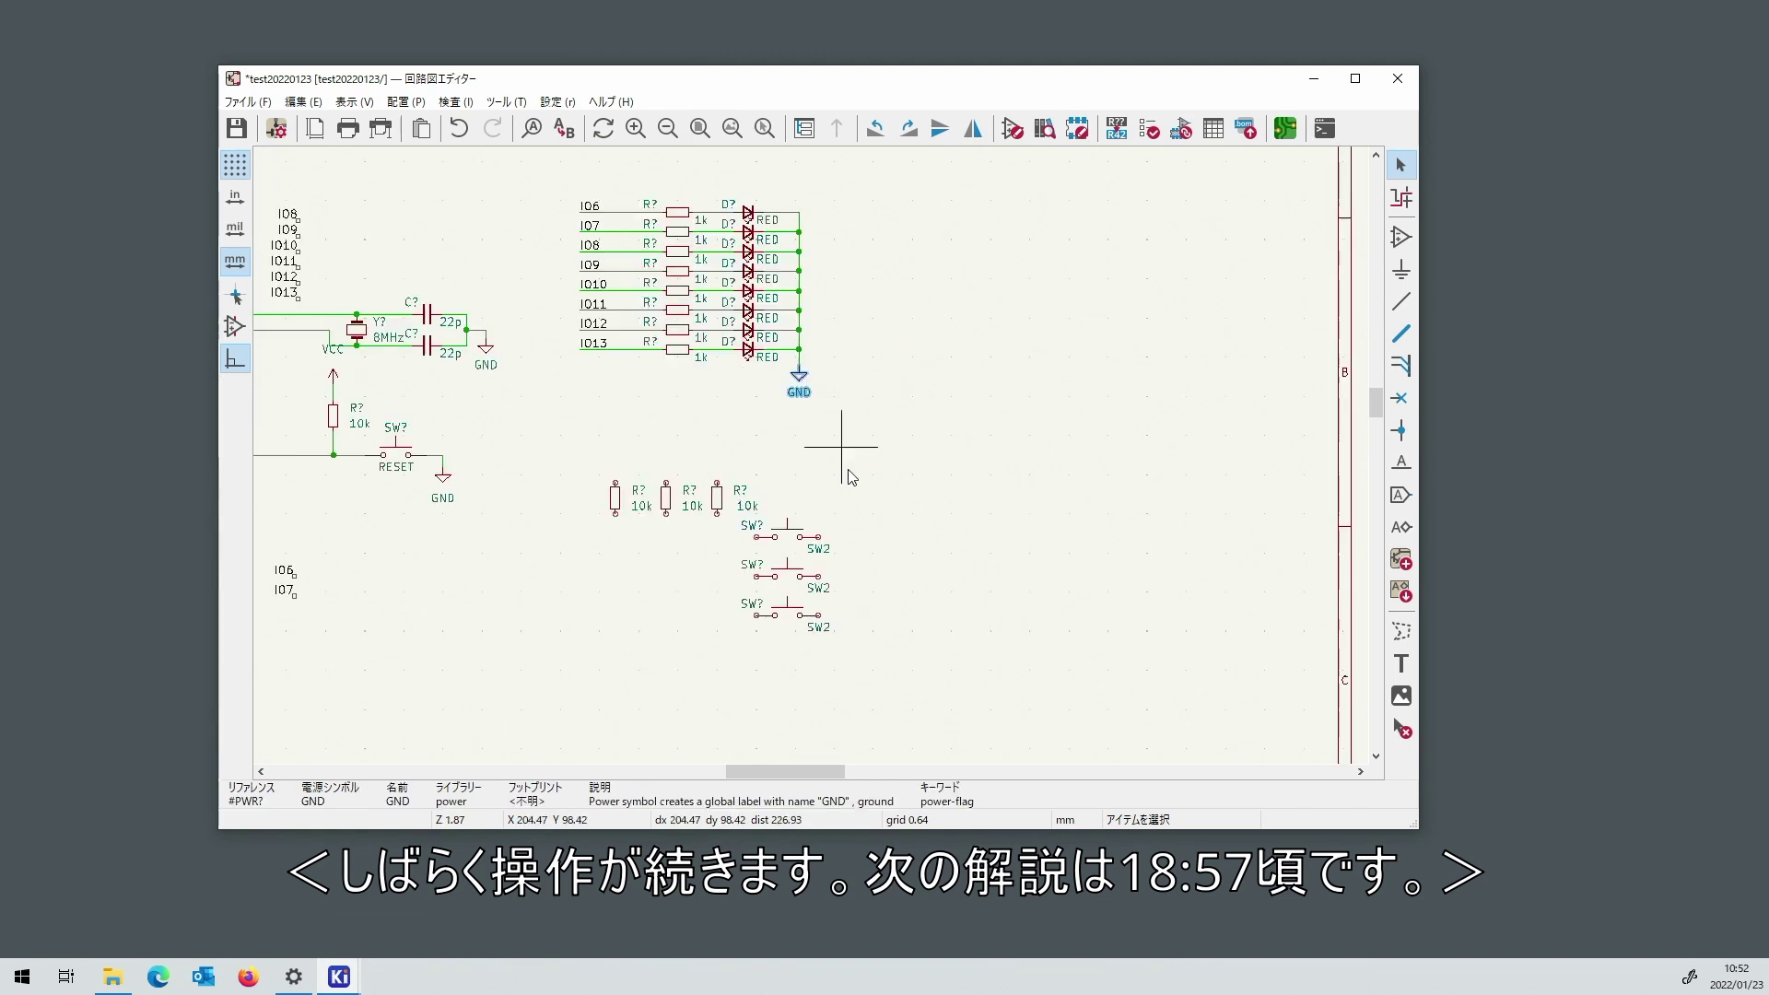
{"action": "key", "text": "m"}
{"action": "scroll", "coordinate": [817, 614], "scroll_direction": "up", "scroll_amount": 3}
{"action": "left_click", "coordinate": [817, 615]}
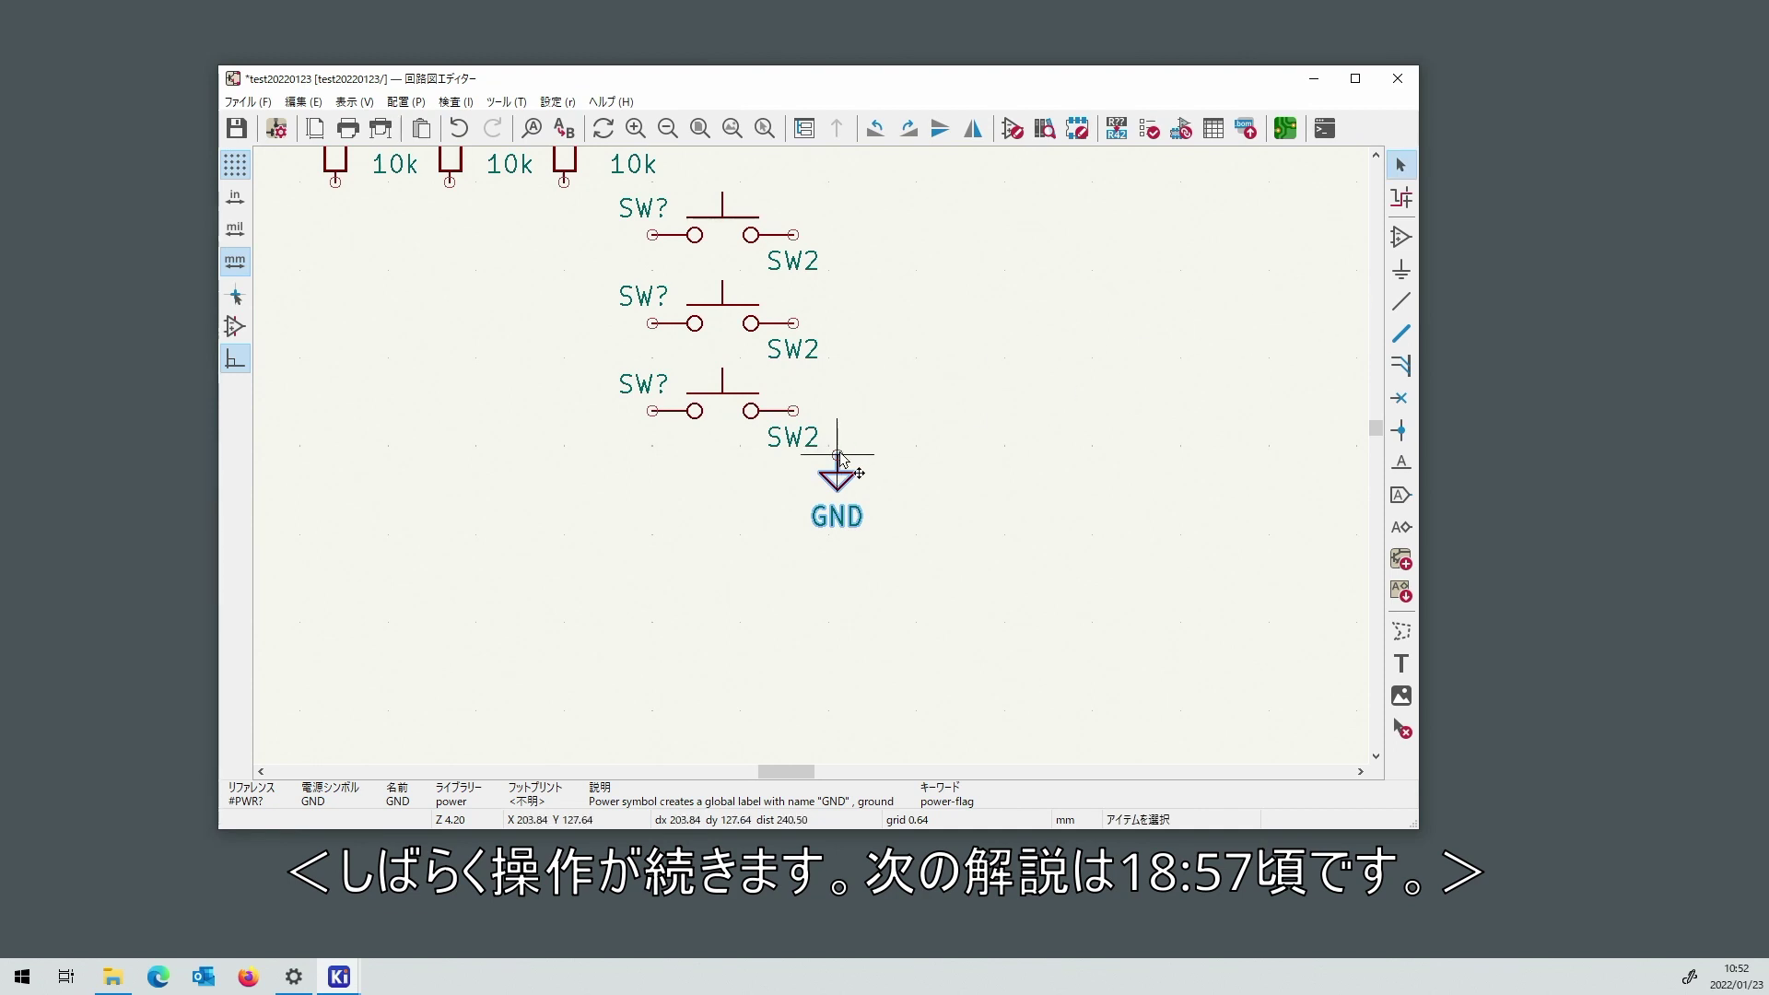
Wire the right terminals of all three SW2 buttons to the new GND symbol.
{"action": "key", "text": "w"}
{"action": "left_click", "coordinate": [793, 235]}
{"action": "key", "text": "w"}
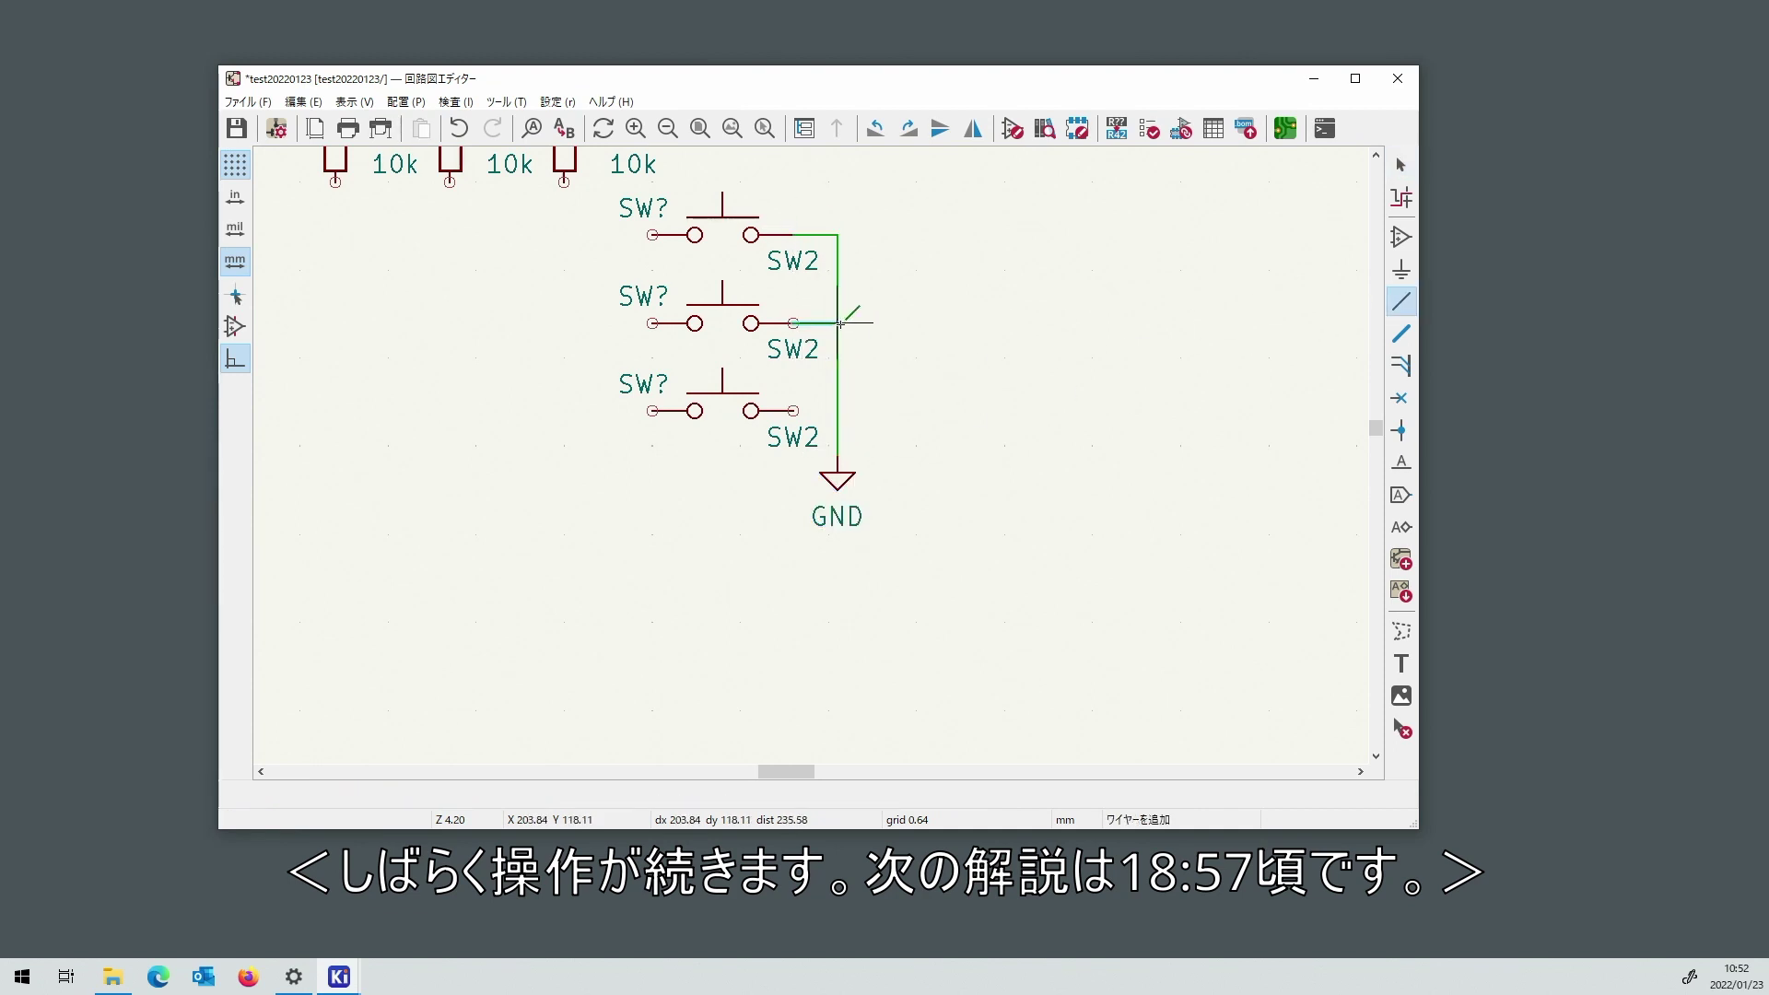
{"action": "left_click", "coordinate": [837, 323]}
{"action": "key", "text": "w"}
{"action": "left_click", "coordinate": [836, 411]}
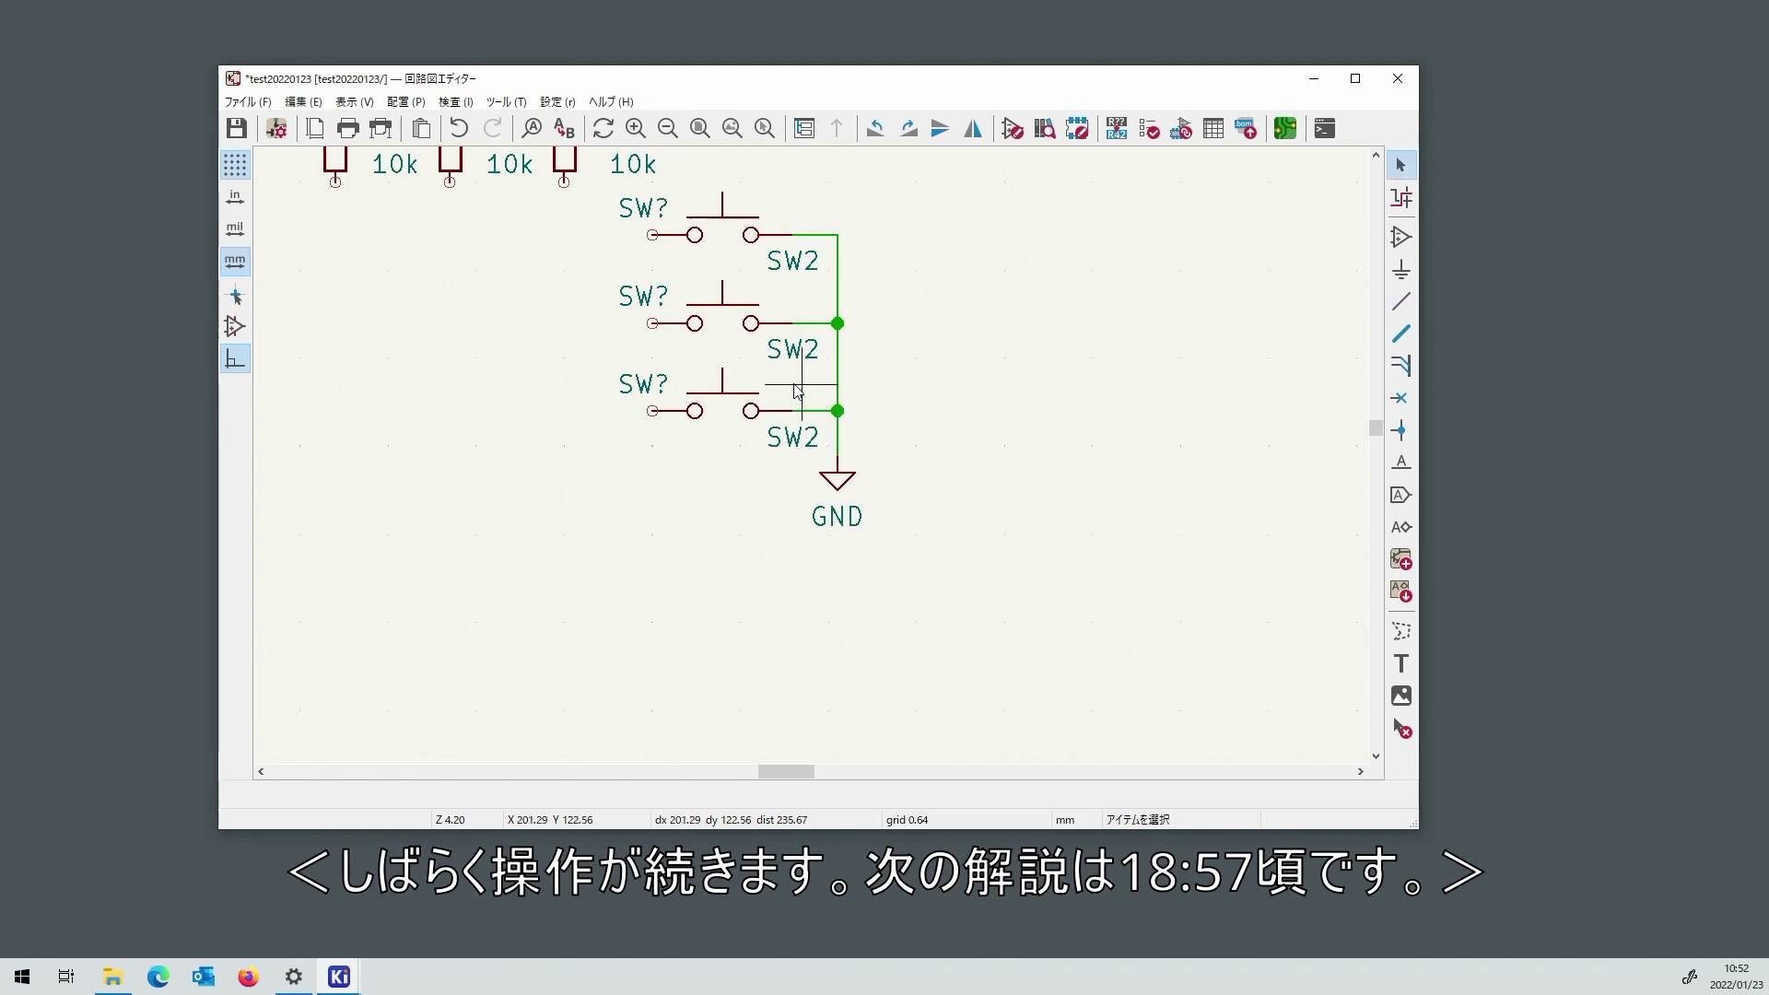
Draw a horizontal wire from the top SW2 button's left terminal, ending left of the three 10k resistors.
{"action": "scroll", "coordinate": [797, 390], "scroll_direction": "down", "scroll_amount": 2}
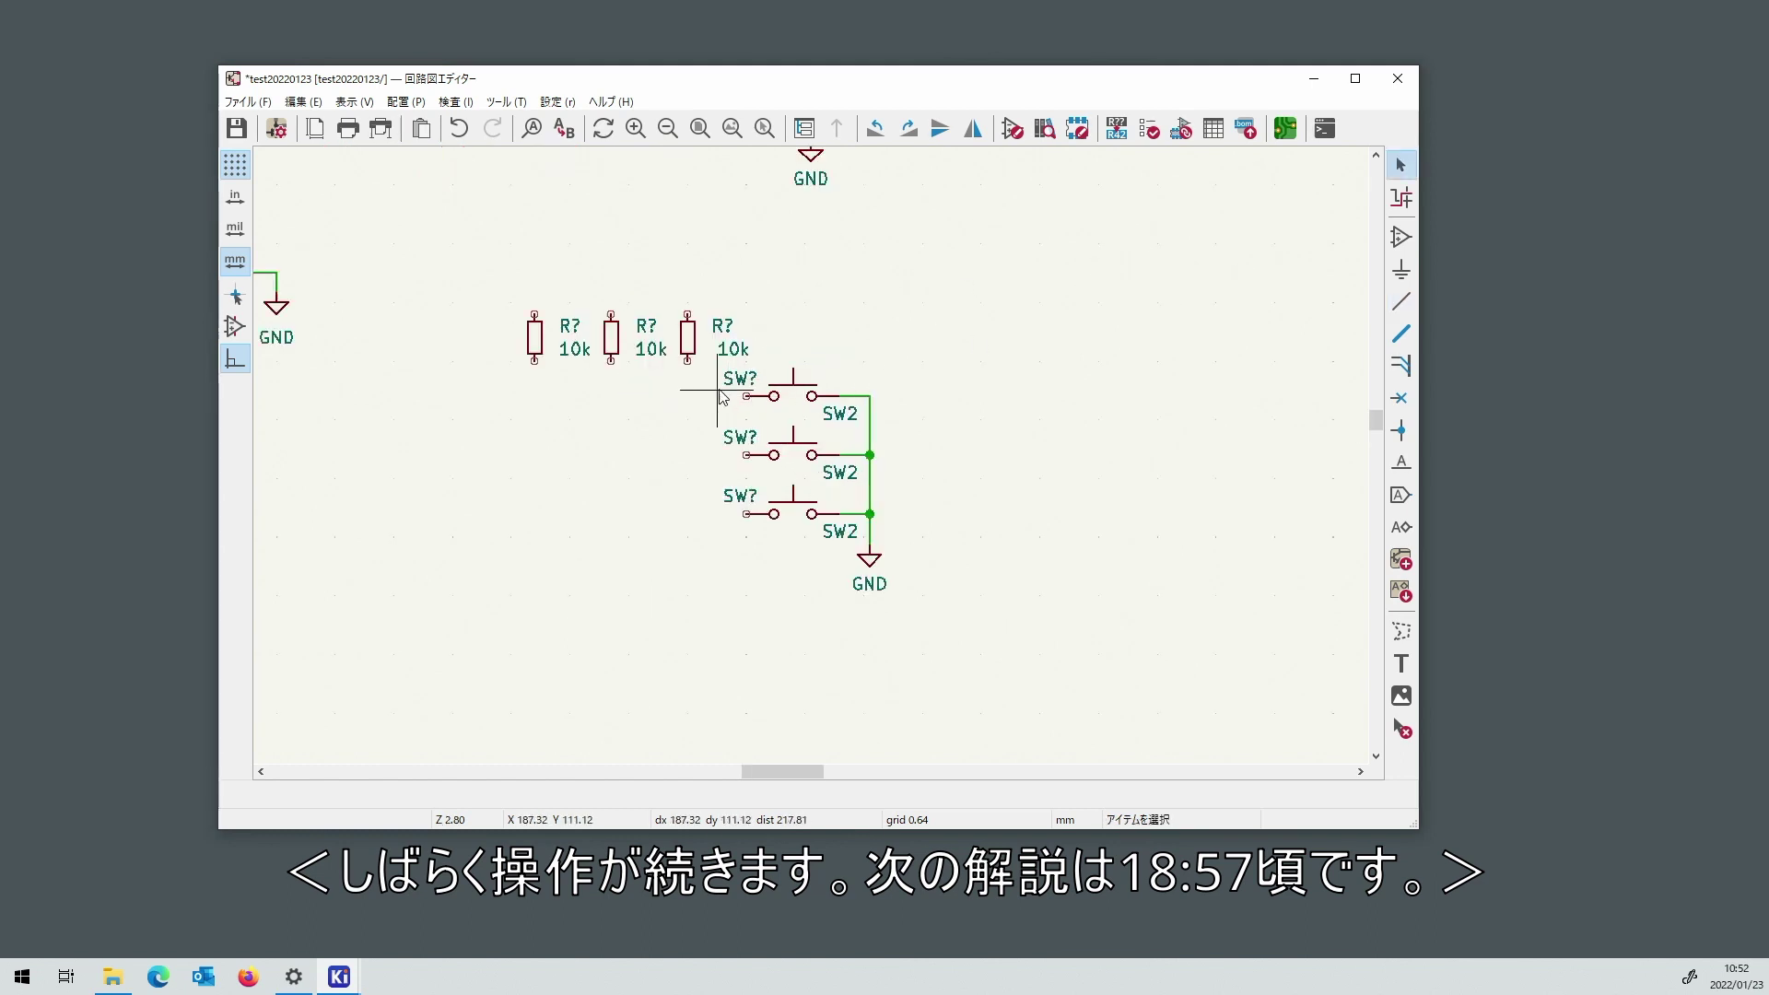
{"action": "key", "text": "w"}
{"action": "scroll", "coordinate": [744, 403], "scroll_direction": "up", "scroll_amount": 2}
{"action": "scroll", "coordinate": [770, 457], "scroll_direction": "down", "scroll_amount": 3}
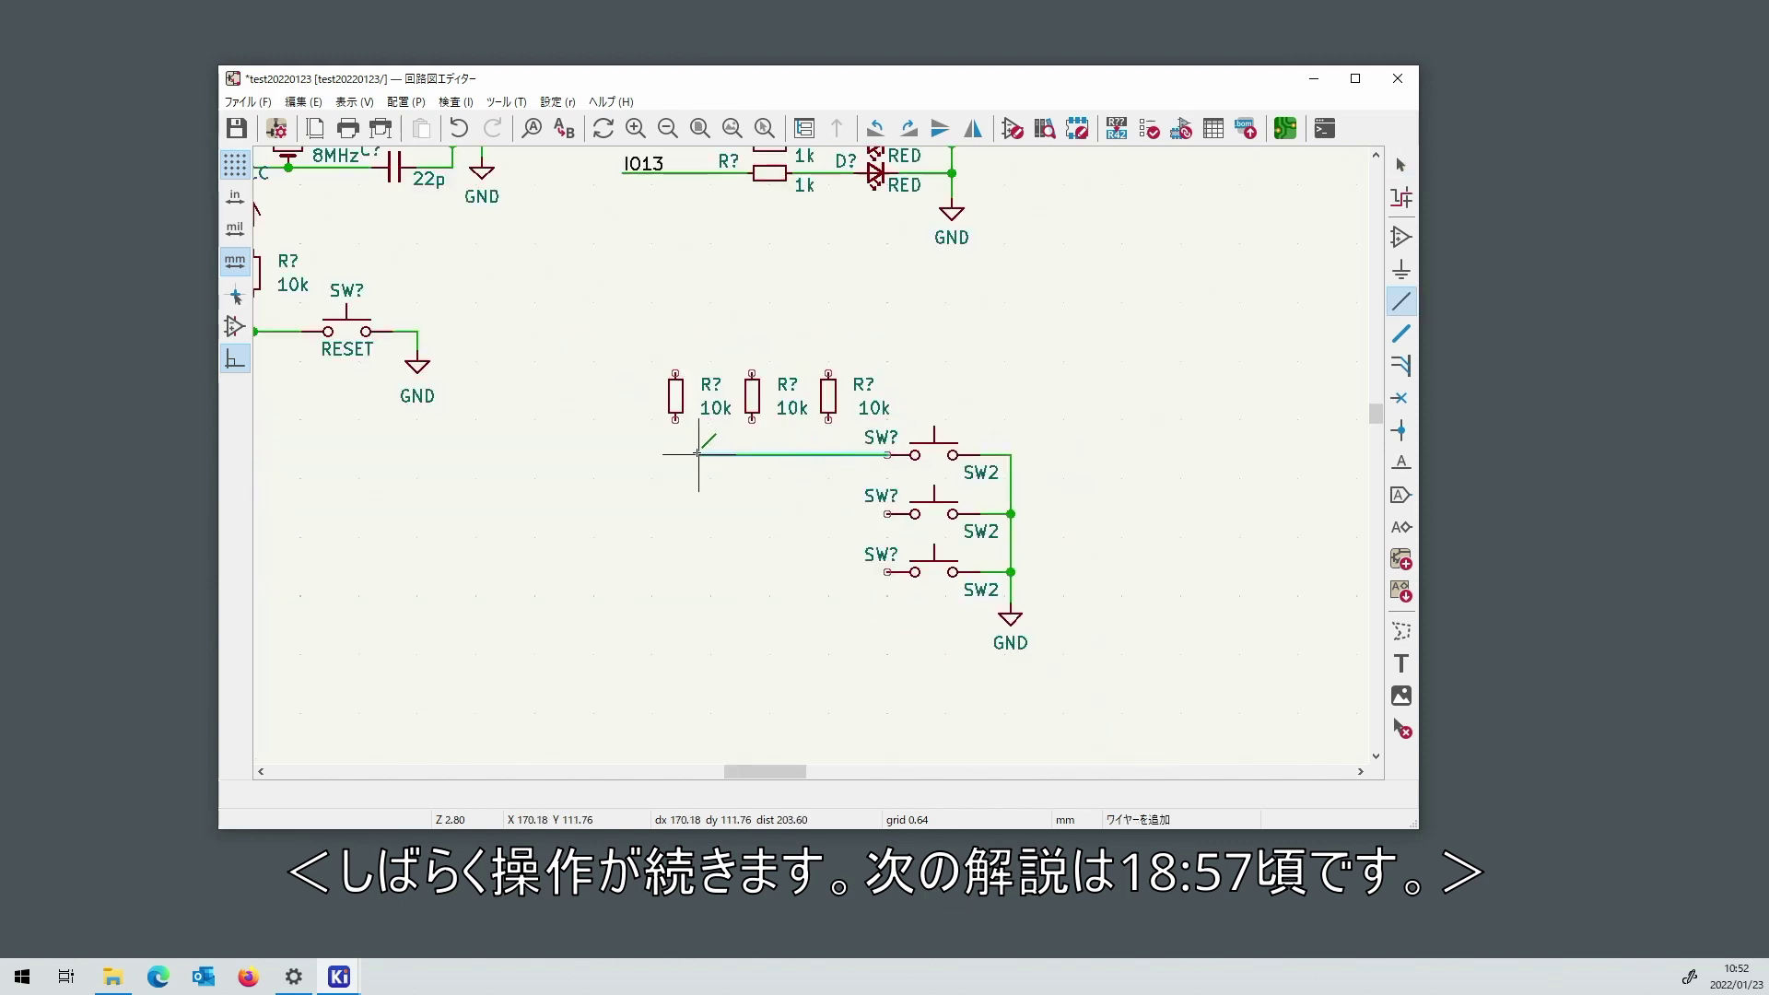
{"action": "scroll", "coordinate": [691, 426], "scroll_direction": "up", "scroll_amount": 1}
{"action": "scroll", "coordinate": [581, 454], "scroll_direction": "up", "scroll_amount": 1}
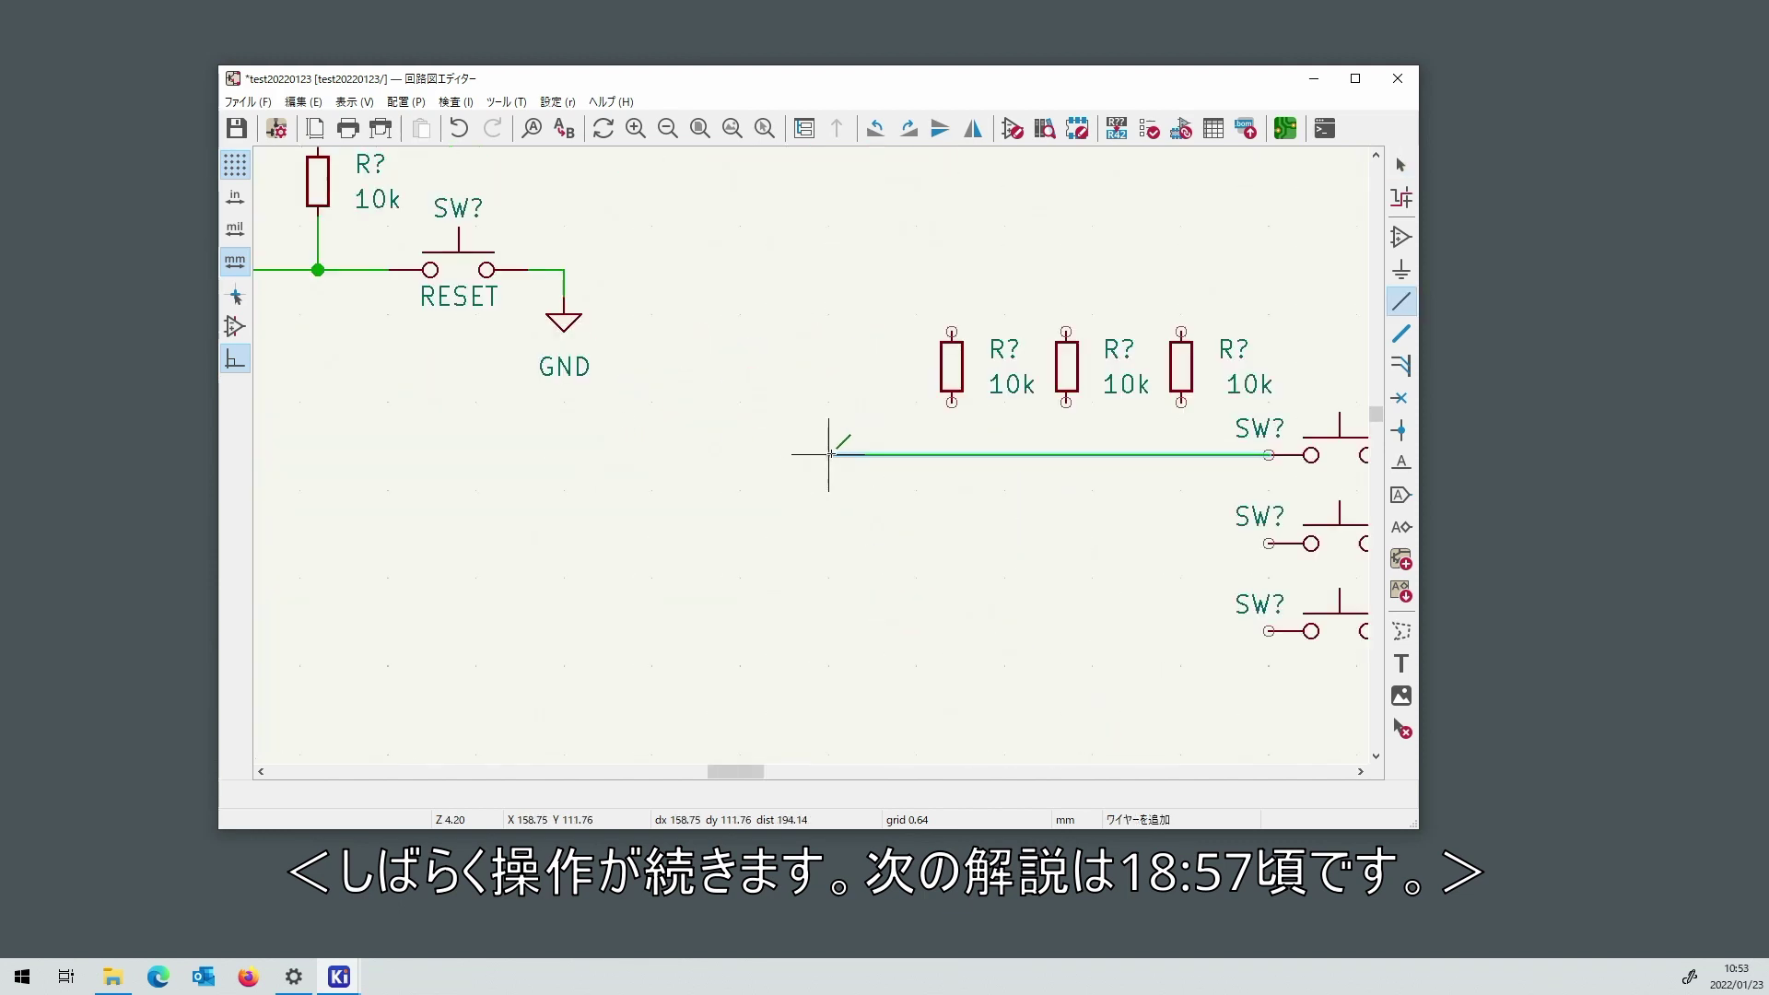
{"action": "double_click", "coordinate": [829, 454]}
{"action": "key", "text": "Escape"}
Draw matching horizontal wires from the middle and lowest SW2 buttons' left terminals, ending level with the top wire.
{"action": "key", "text": "w"}
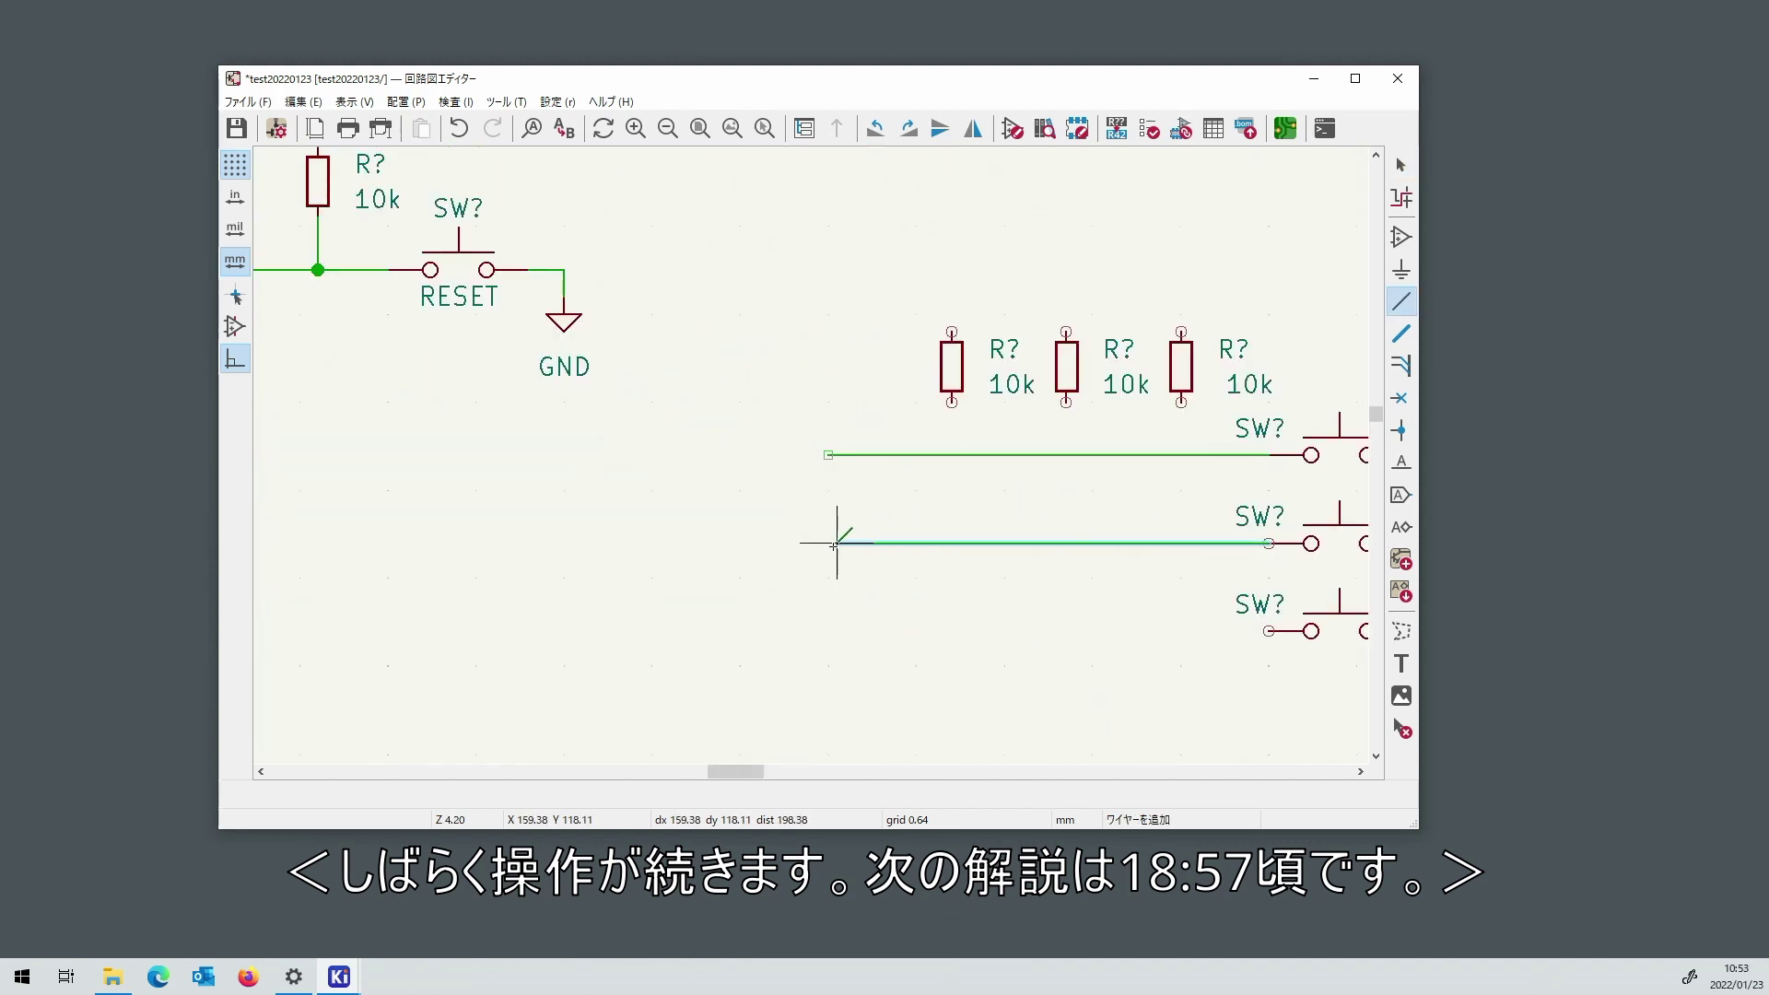
{"action": "double_click", "coordinate": [829, 544]}
{"action": "left_click", "coordinate": [1269, 631]}
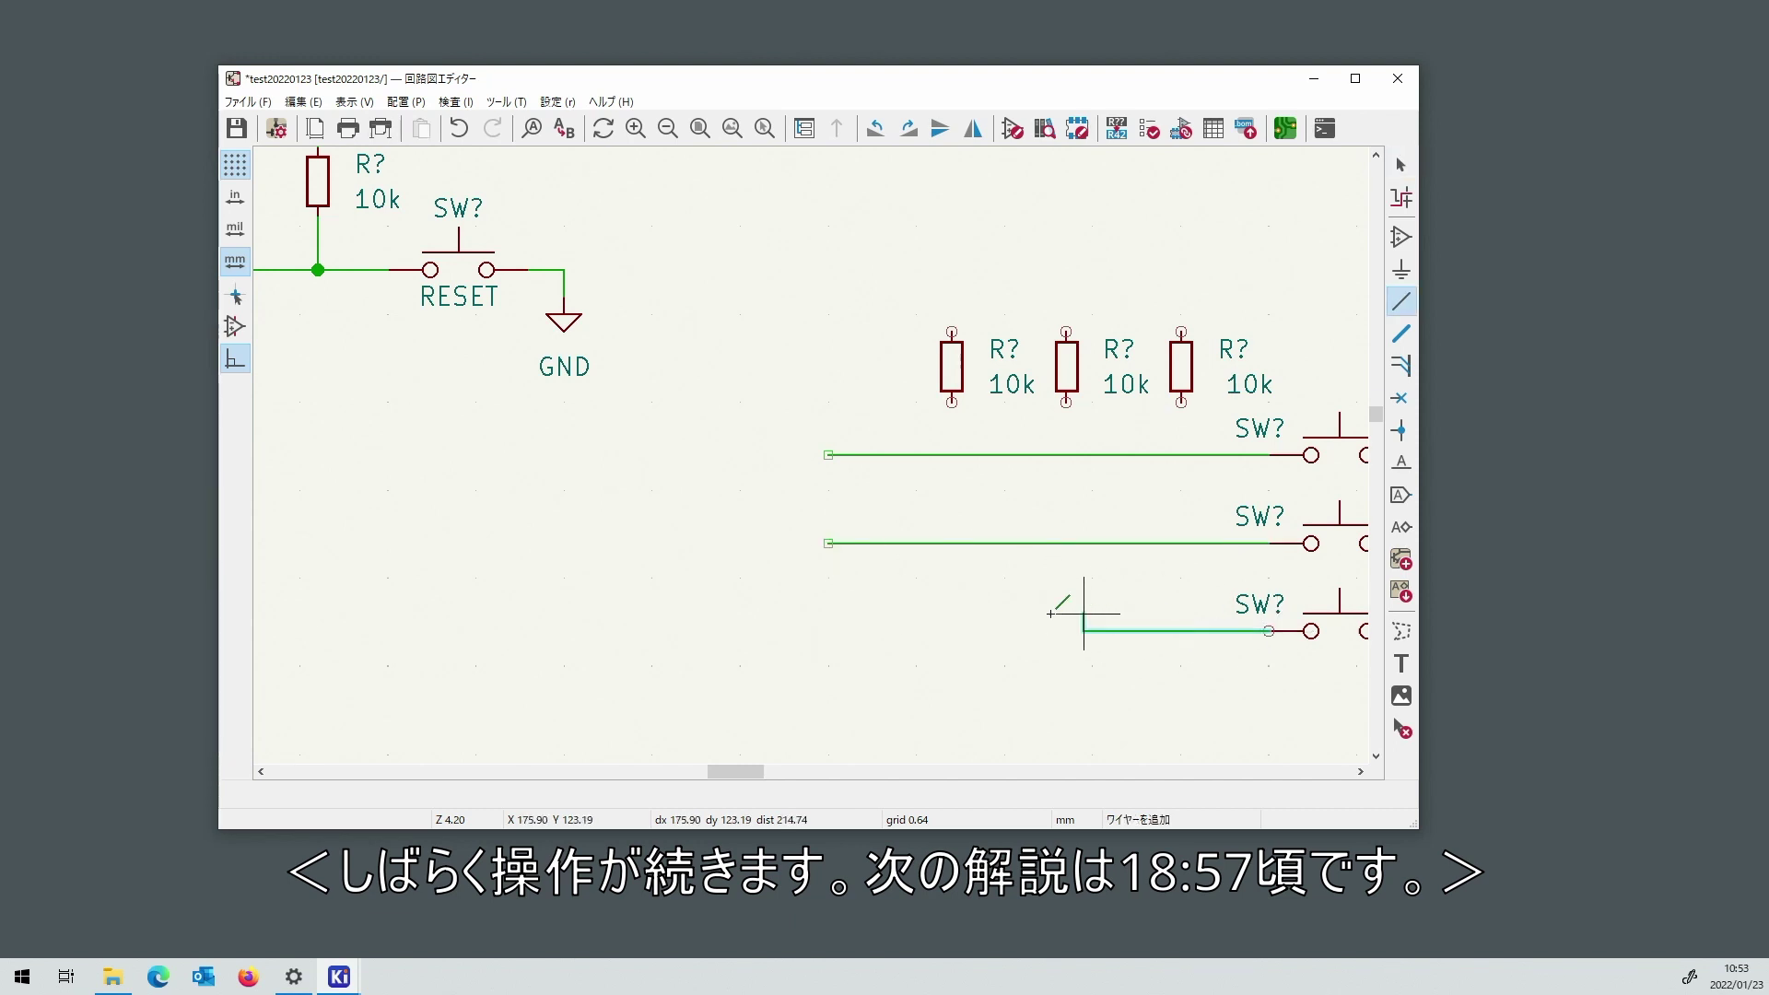
{"action": "double_click", "coordinate": [829, 631]}
{"action": "key", "text": "Escape"}
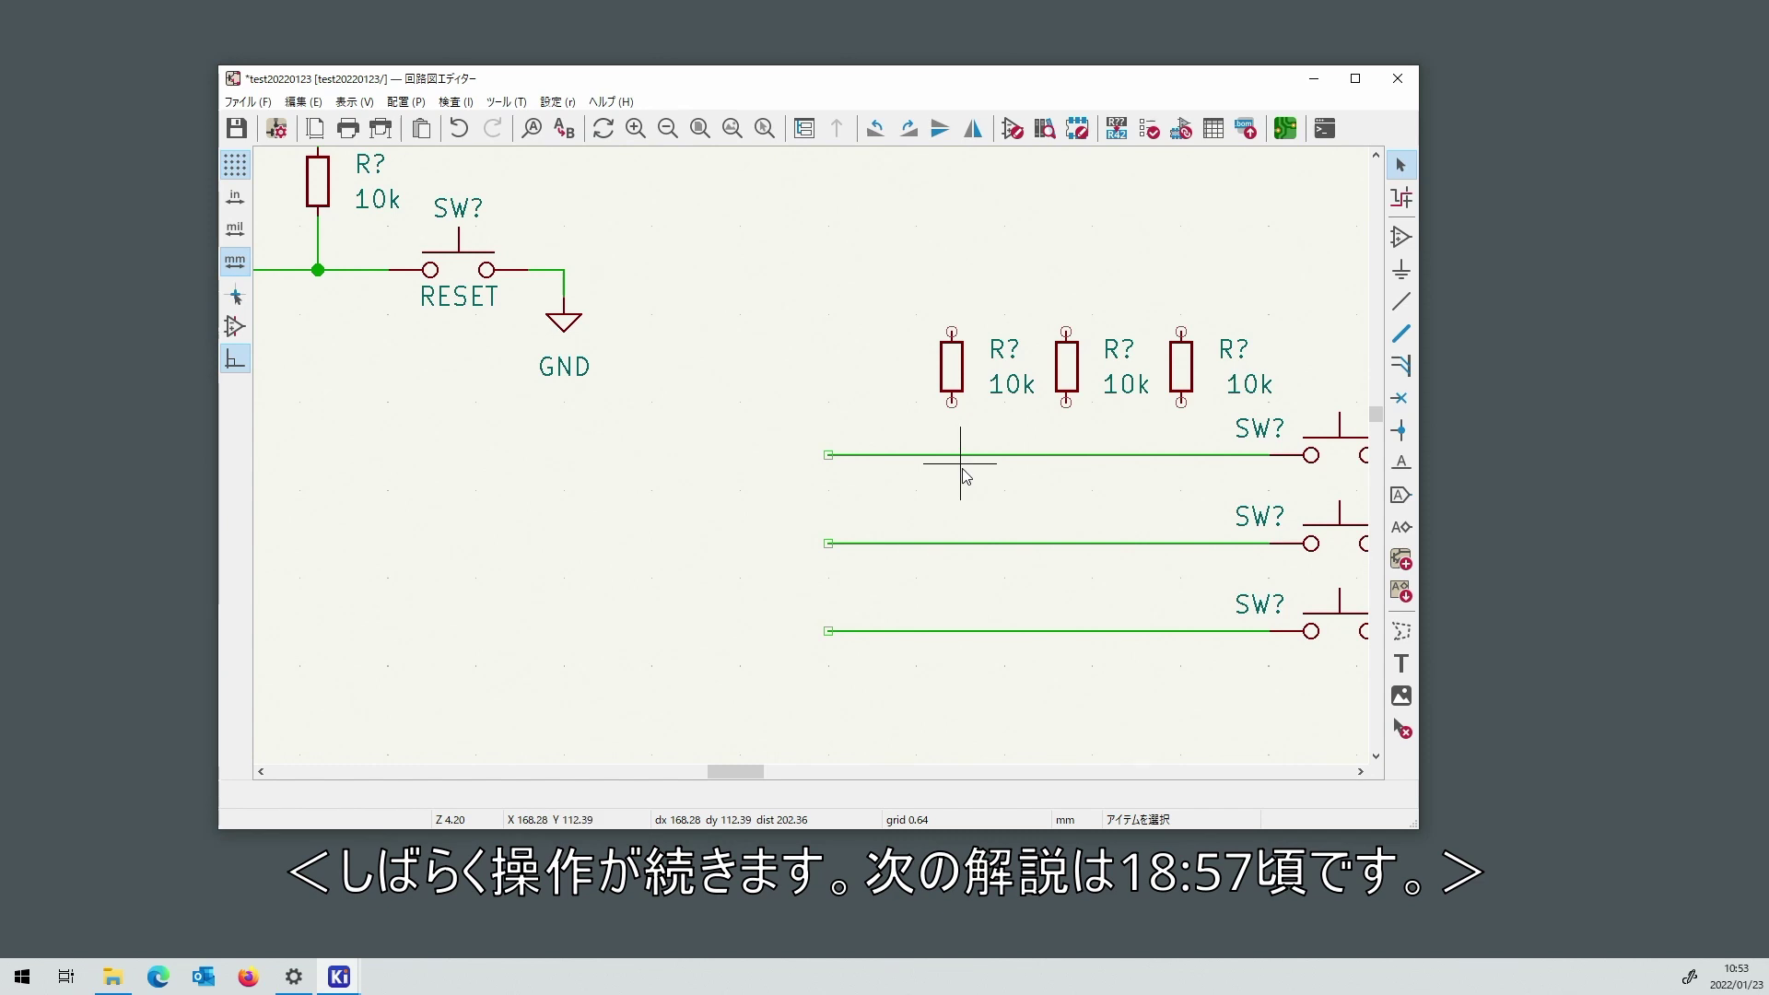
Duplicate the reset circuit's VCC symbol and place the copy above the leftmost resistor in the row of three.
{"action": "scroll", "coordinate": [925, 333], "scroll_direction": "down", "scroll_amount": 2}
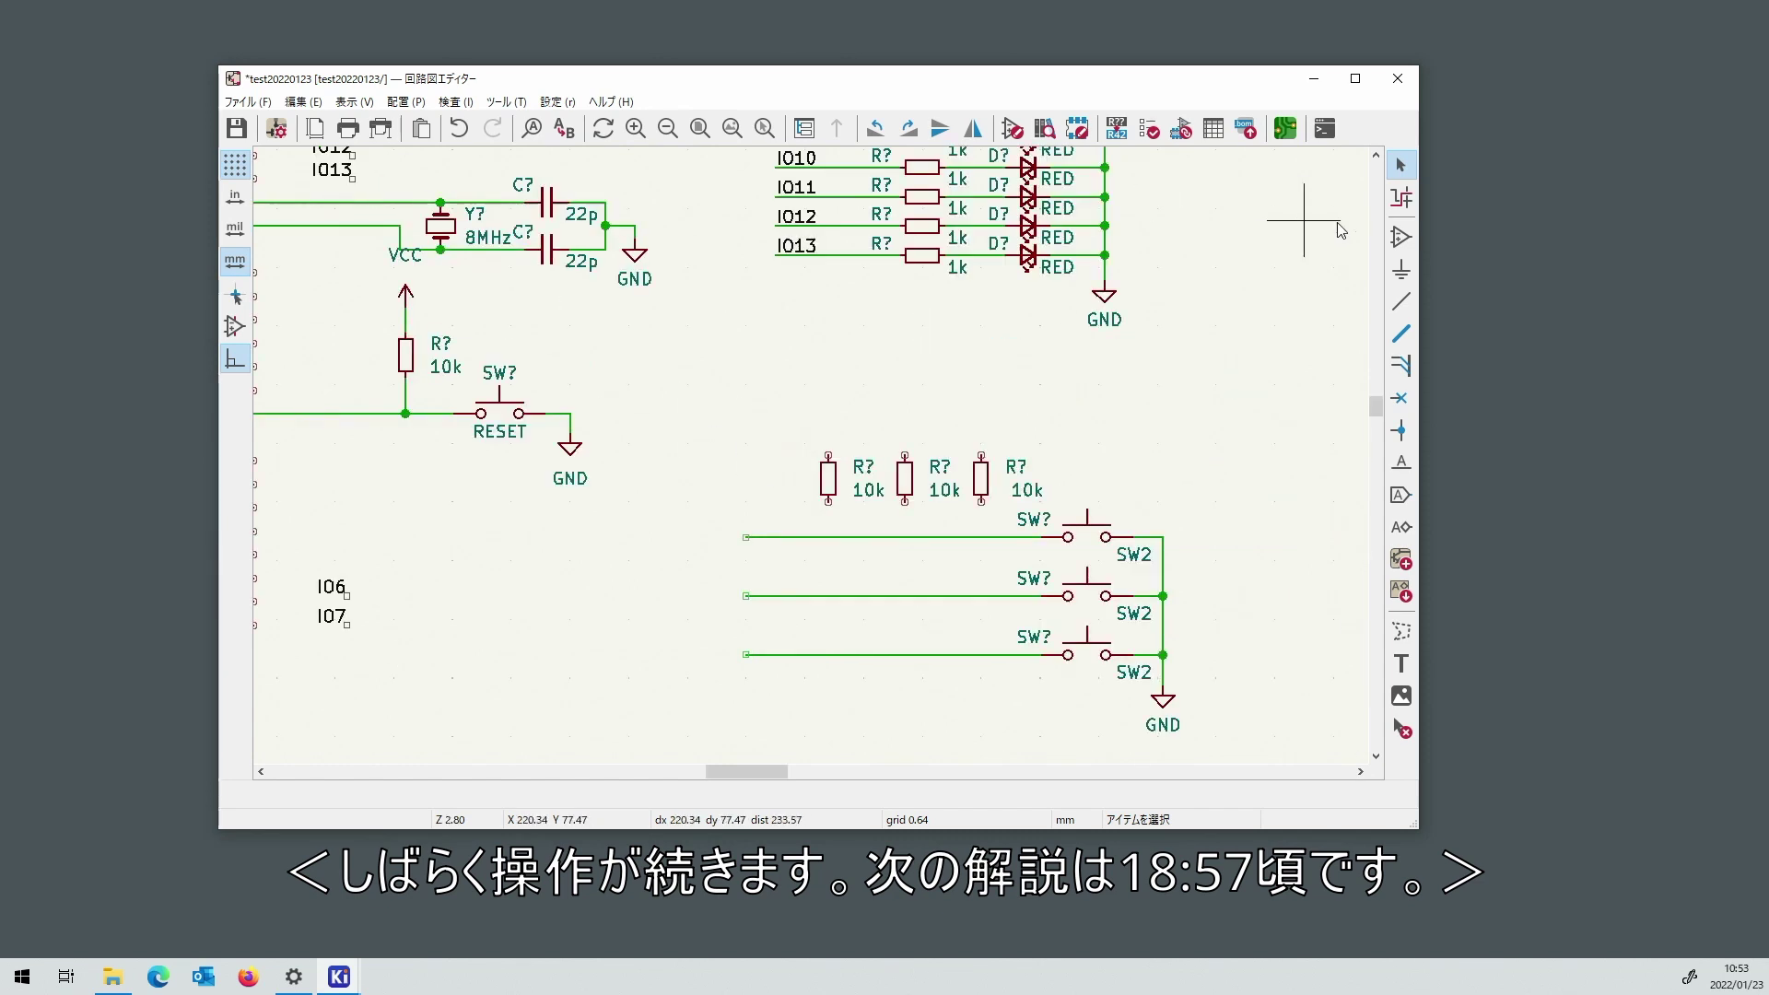
{"action": "left_click", "coordinate": [406, 295]}
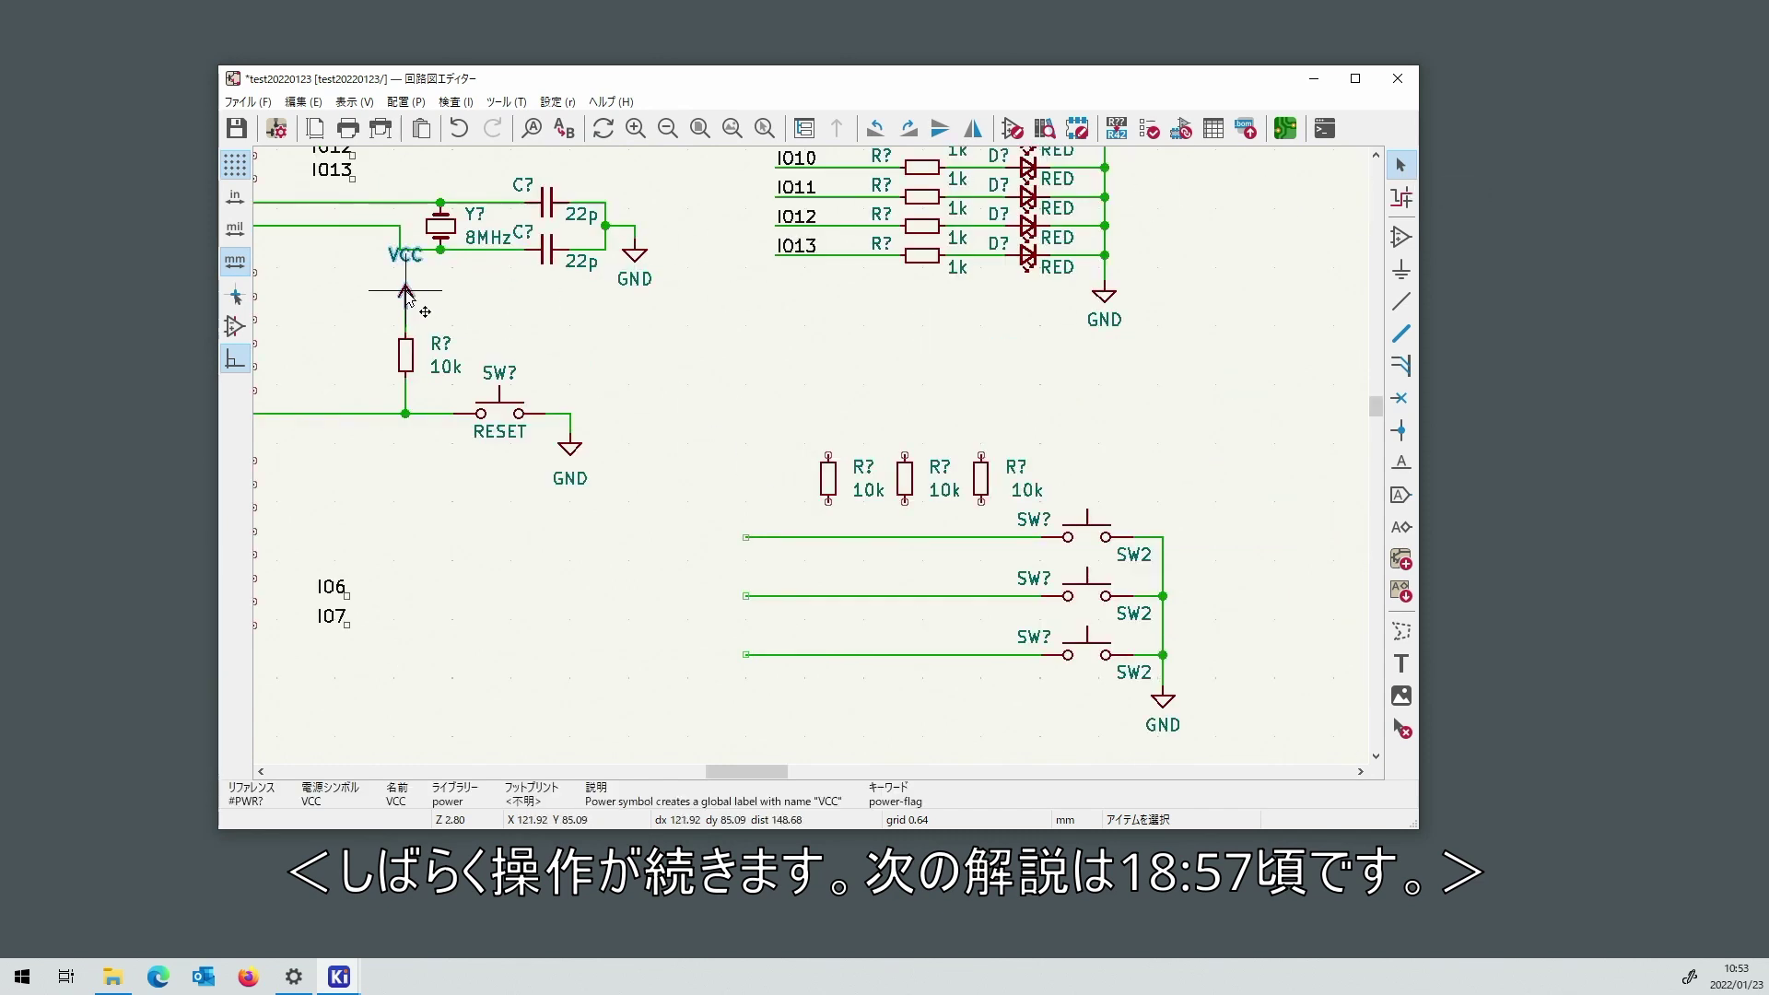
{"action": "key", "text": "ctrl+d"}
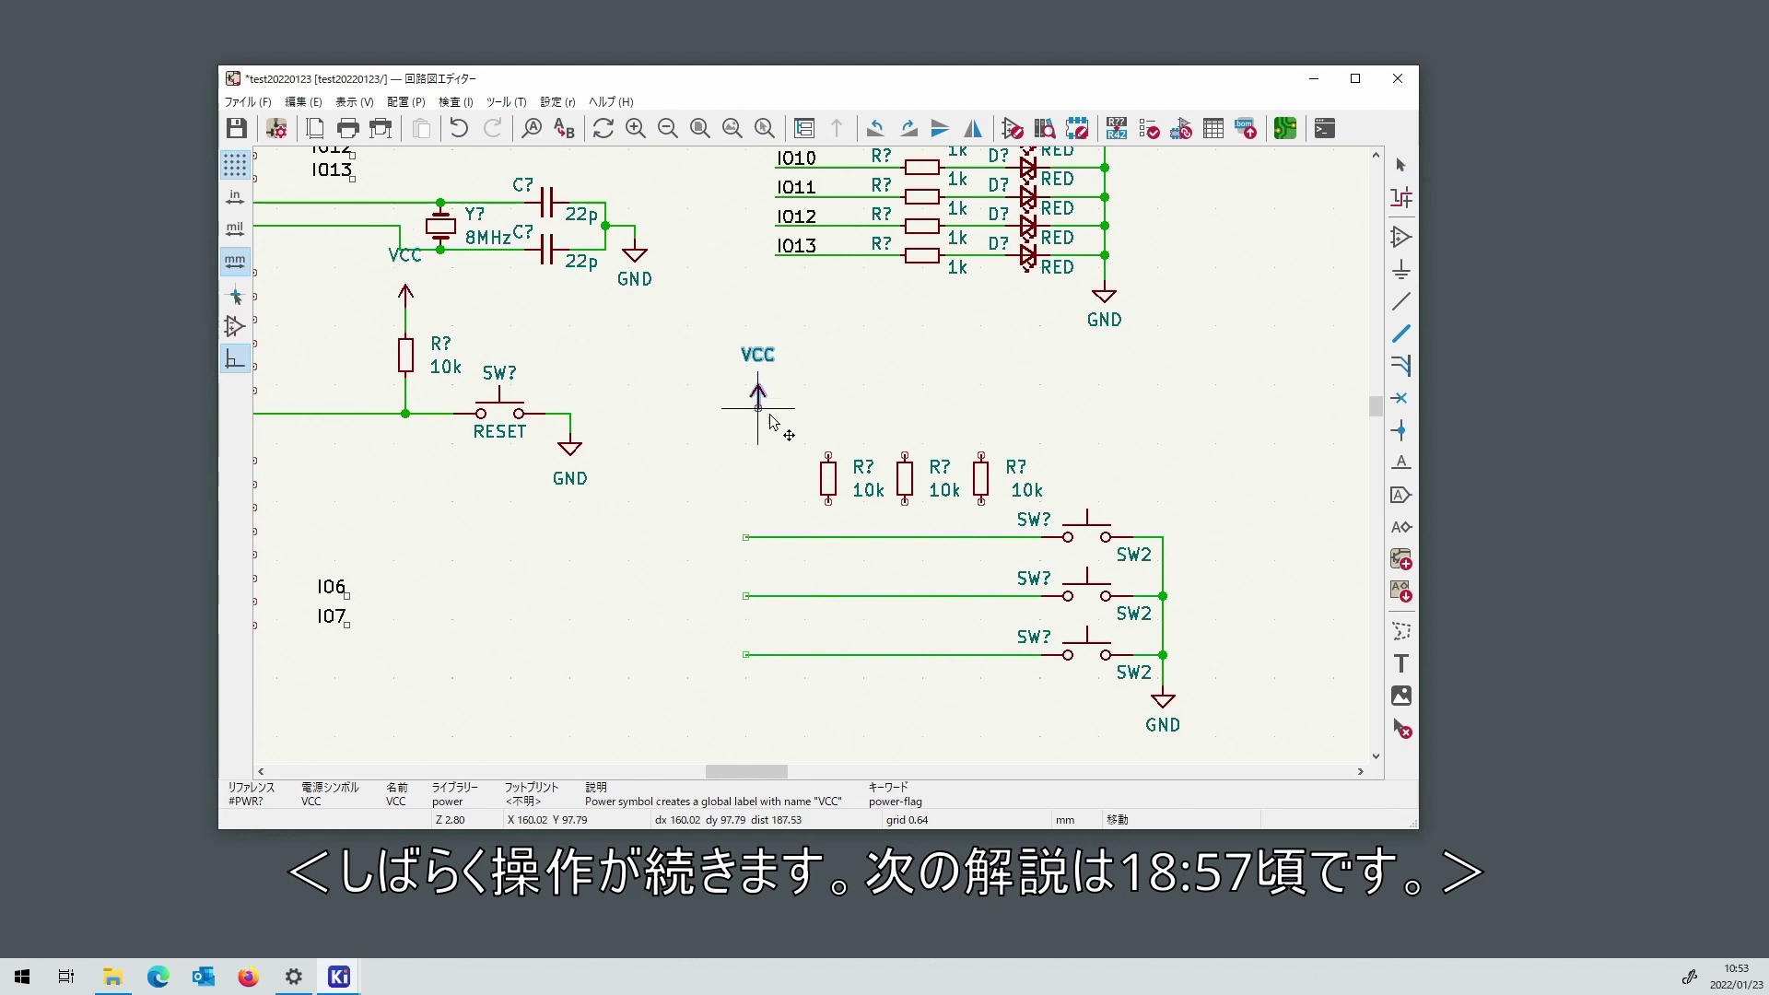
{"action": "left_click", "coordinate": [840, 442]}
Wire the VCC symbol to the upper terminals of all three 10k resistors.
{"action": "left_click", "coordinate": [1400, 301]}
{"action": "scroll", "coordinate": [836, 430], "scroll_direction": "up", "scroll_amount": 5}
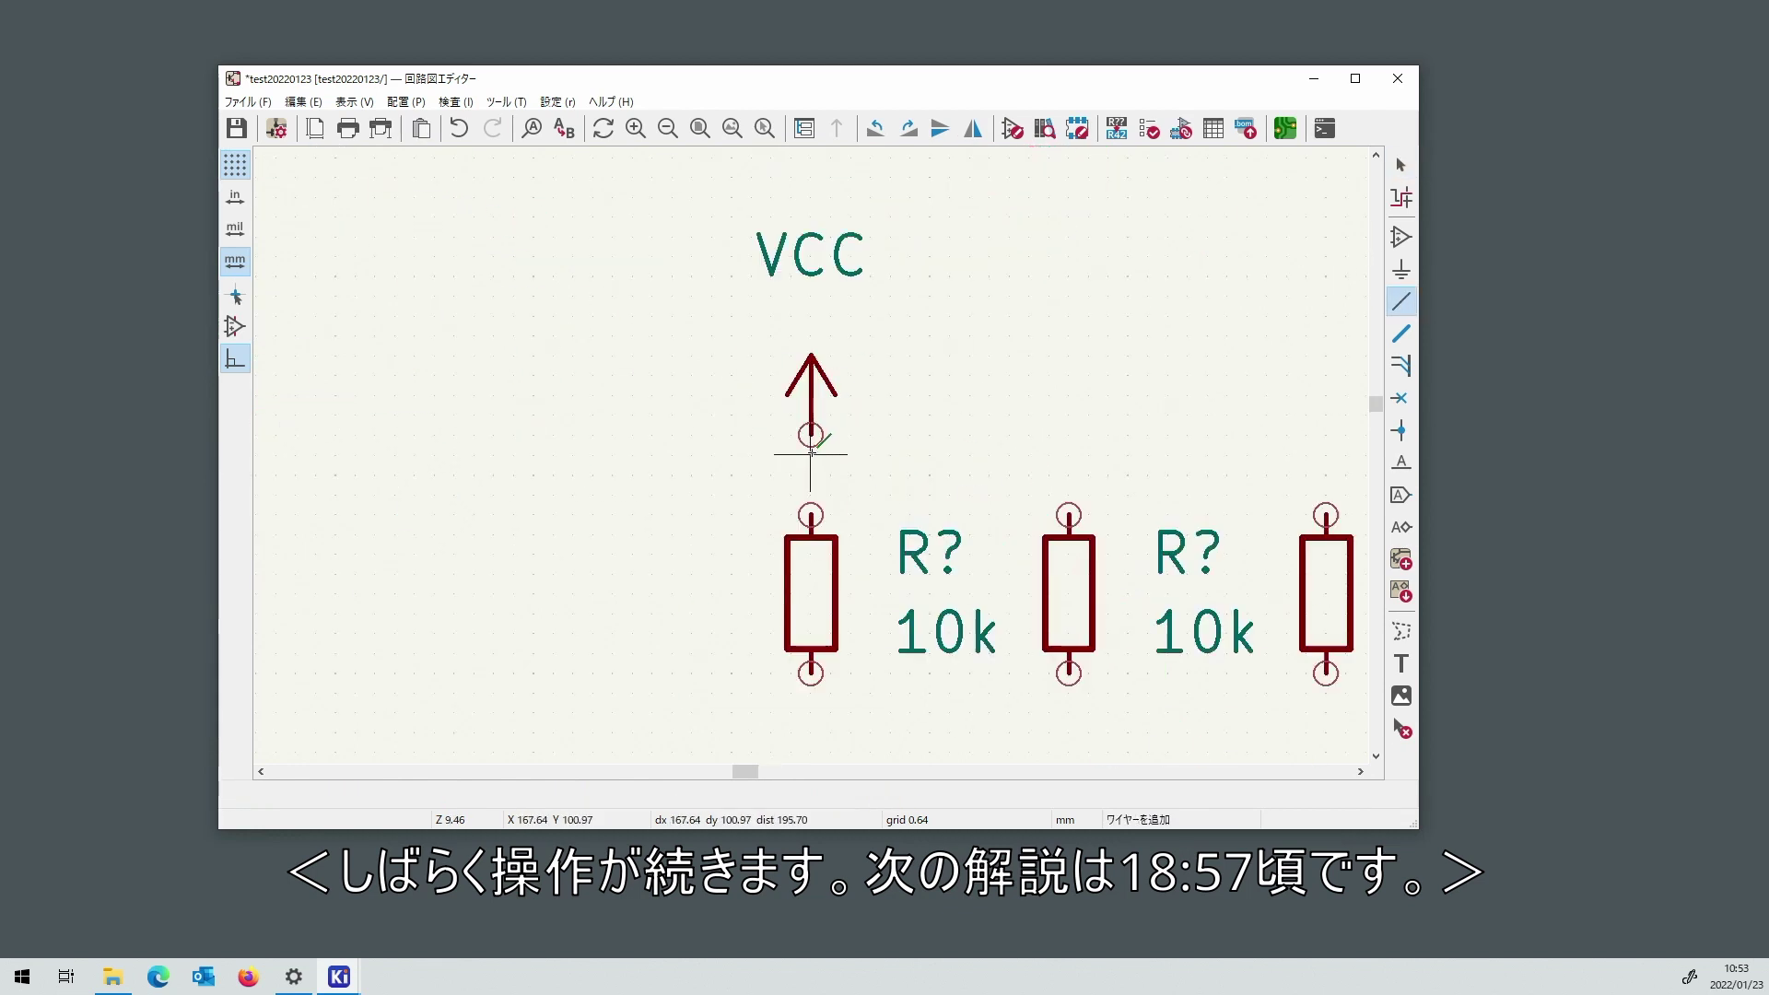
{"action": "left_click", "coordinate": [811, 433]}
{"action": "left_click", "coordinate": [810, 516]}
{"action": "left_click", "coordinate": [809, 475]}
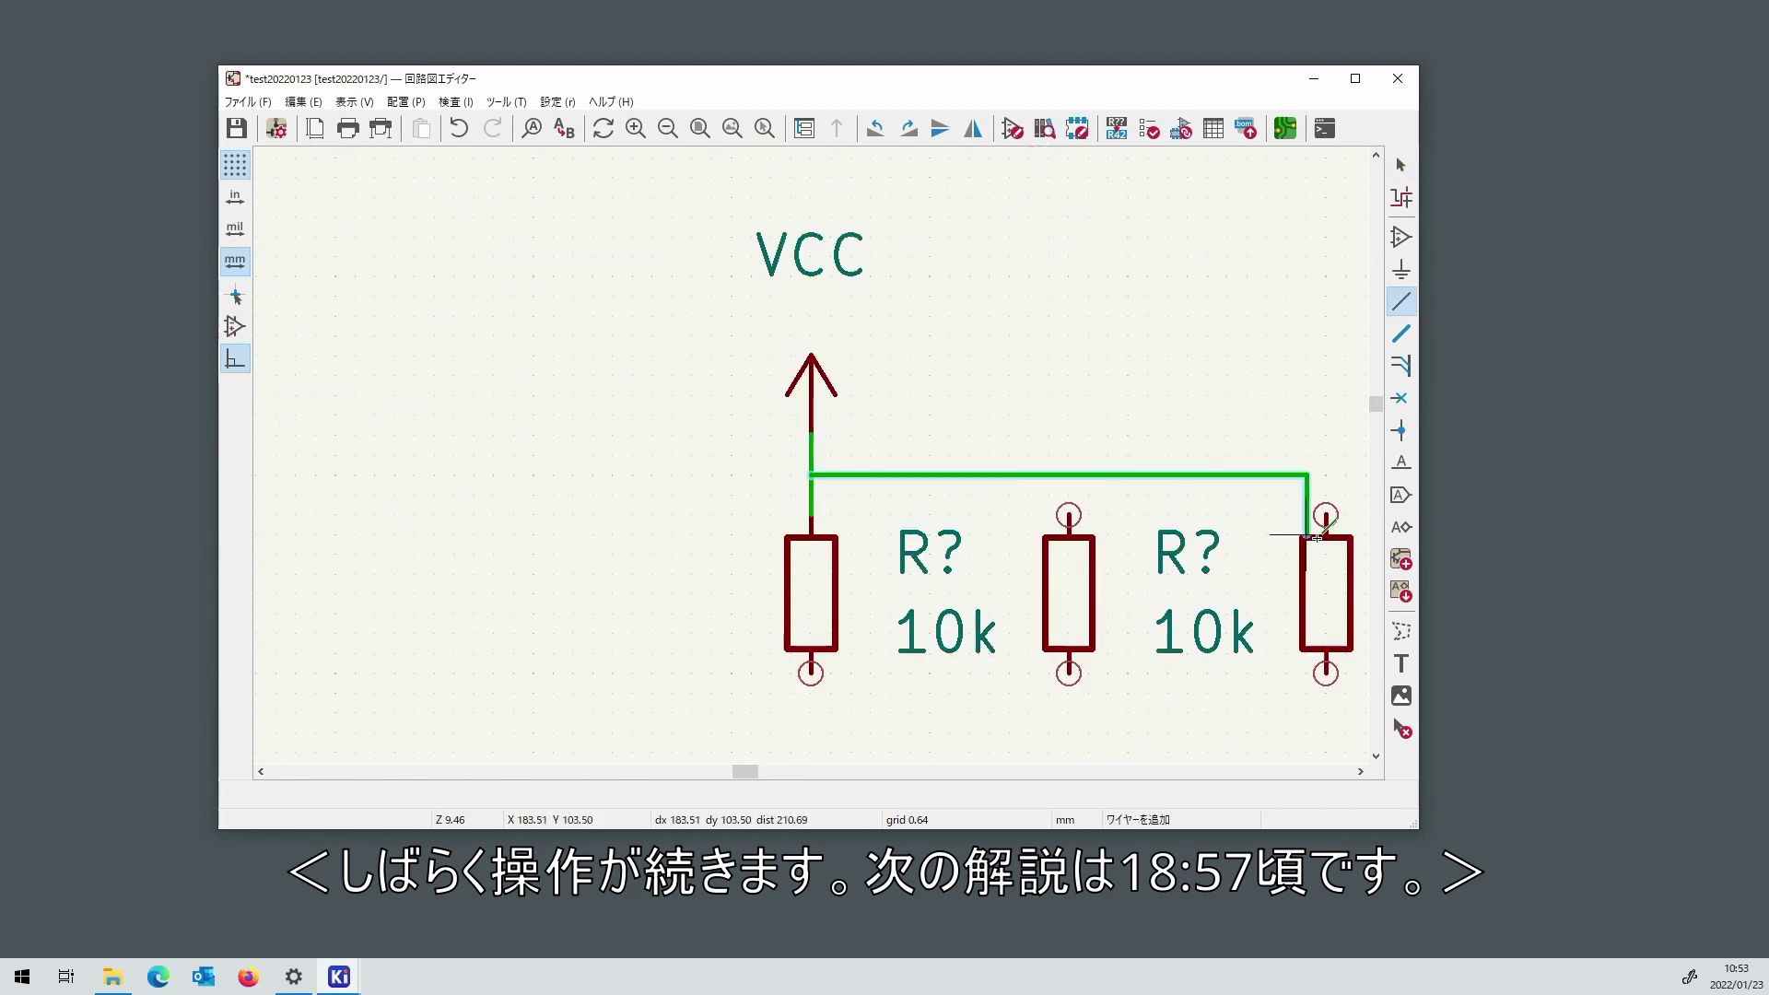
{"action": "left_click", "coordinate": [1069, 513]}
Wire the lower terminals of the left, middle and right resistors to the top, middle and lowest button lines respectively.
{"action": "scroll", "coordinate": [1068, 513], "scroll_direction": "down", "scroll_amount": 3}
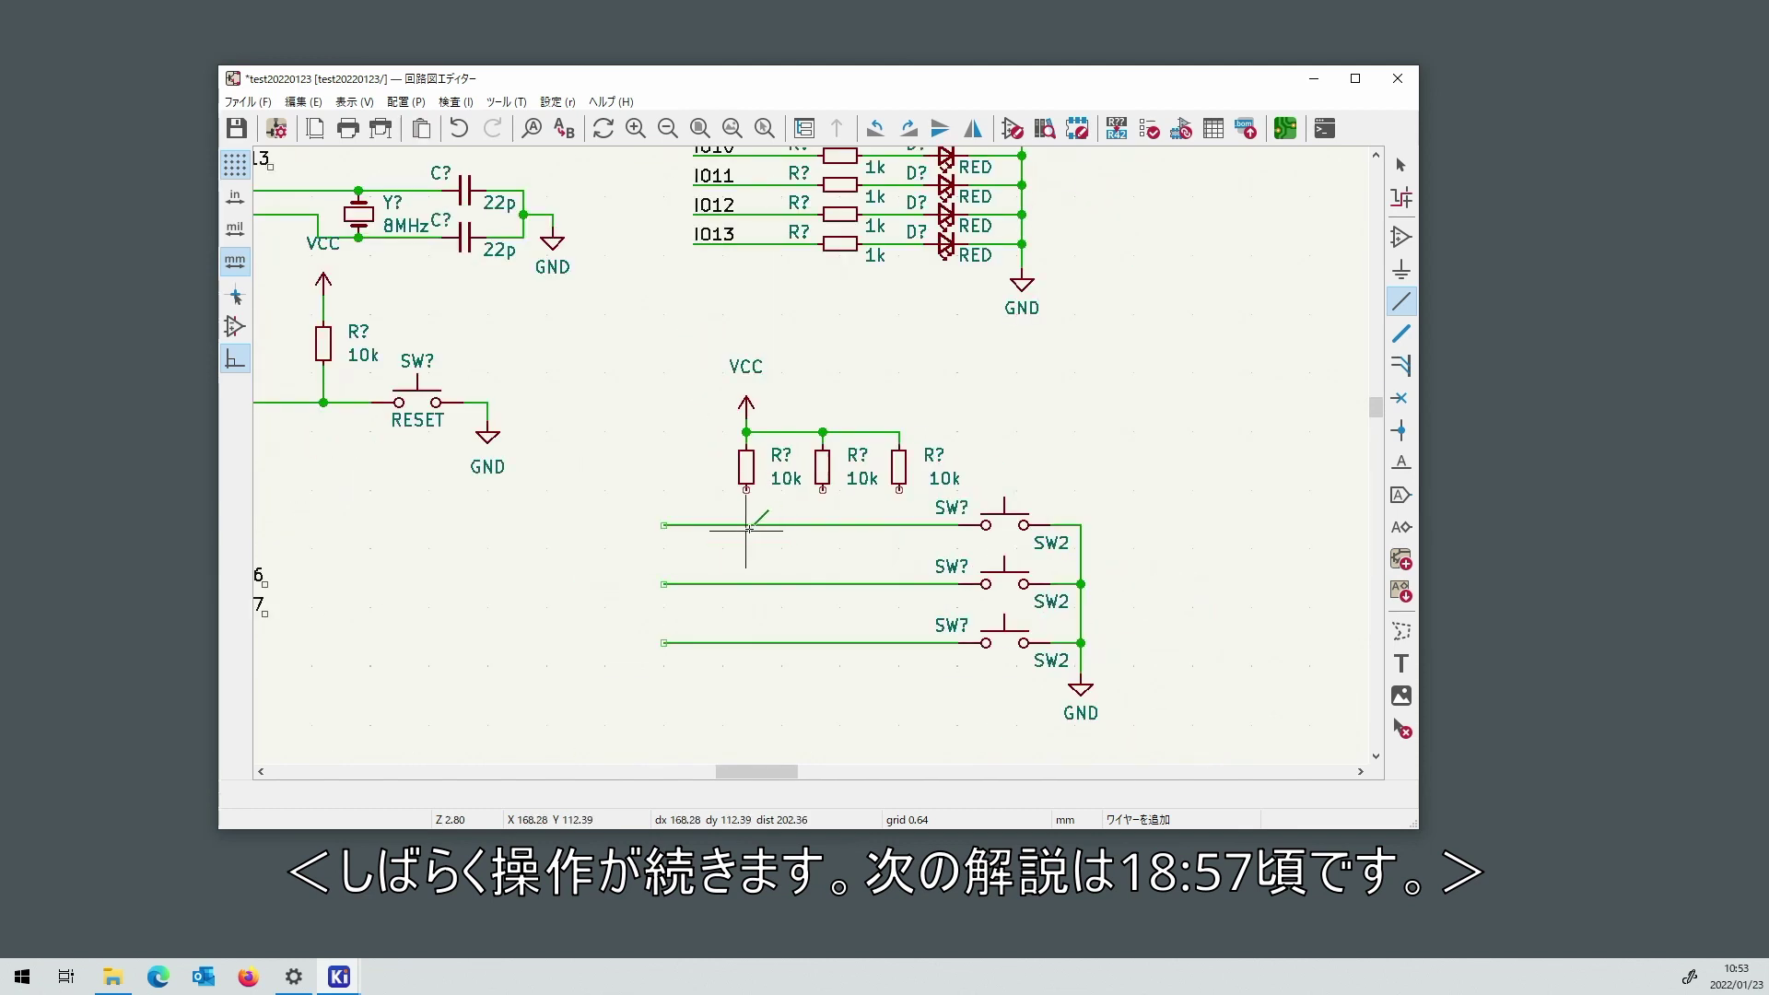
{"action": "scroll", "coordinate": [811, 454], "scroll_direction": "up", "scroll_amount": 3}
{"action": "left_click", "coordinate": [831, 475]}
{"action": "left_click", "coordinate": [831, 594]}
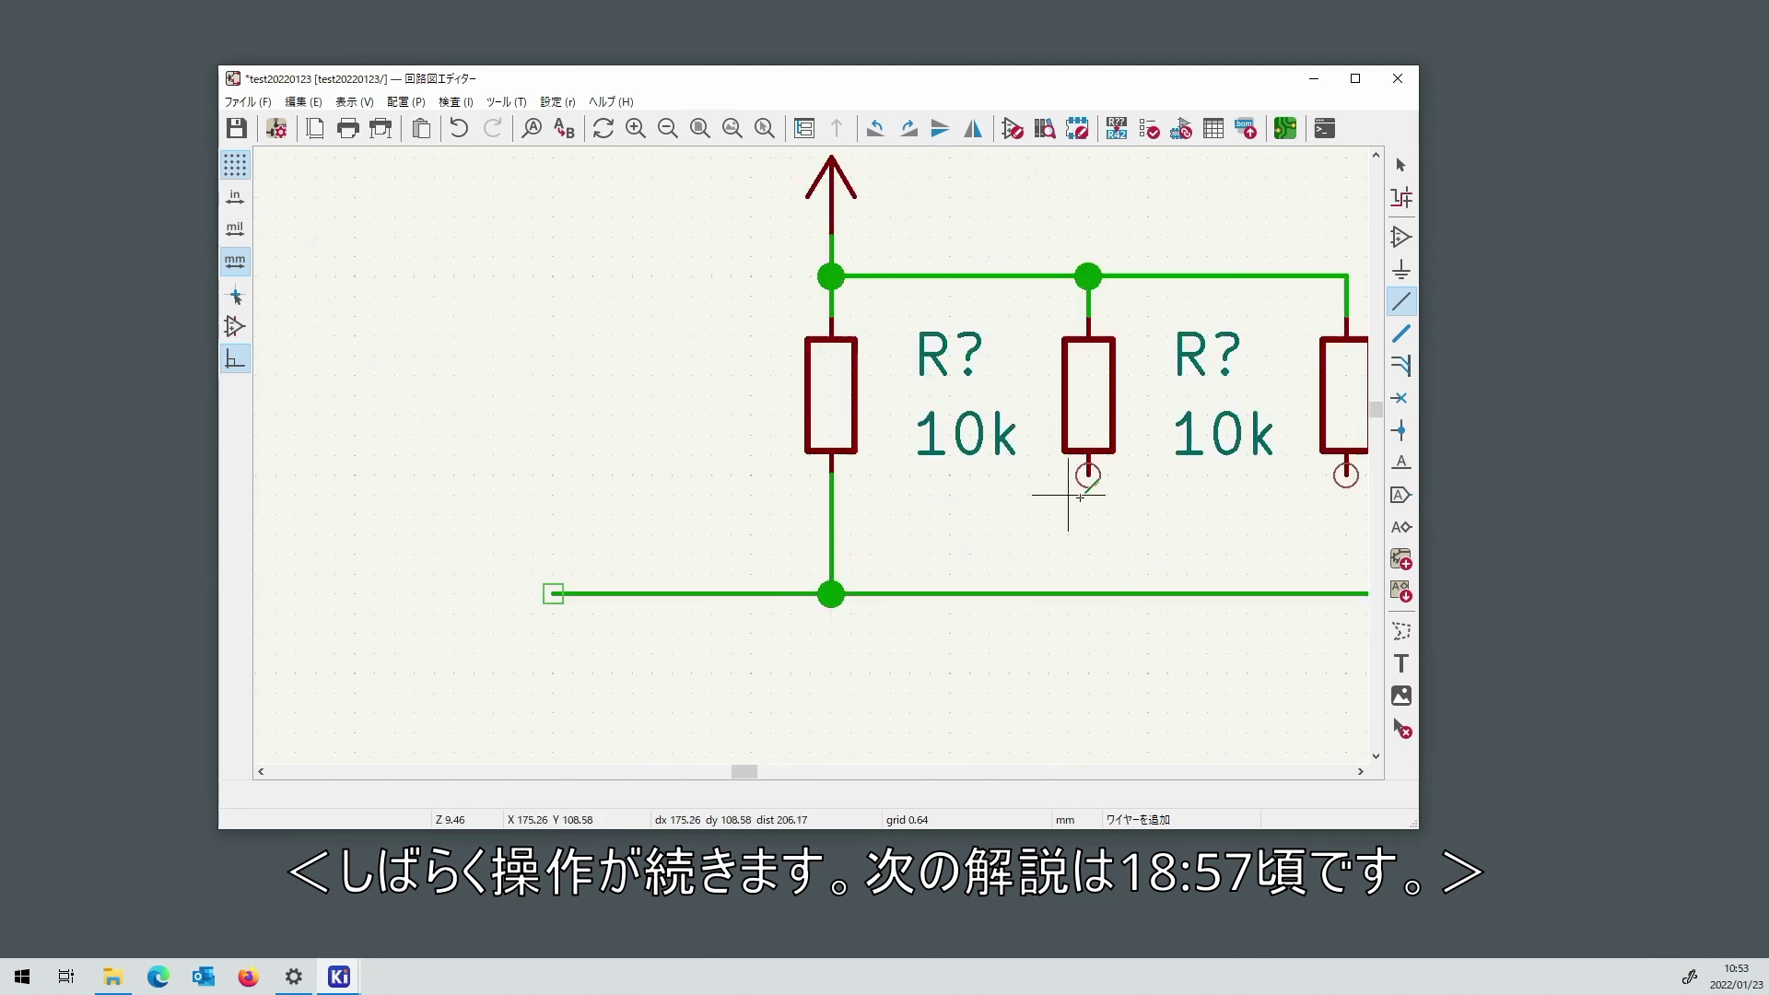
{"action": "left_click", "coordinate": [1088, 475]}
{"action": "scroll", "coordinate": [1041, 571], "scroll_direction": "down", "scroll_amount": 2}
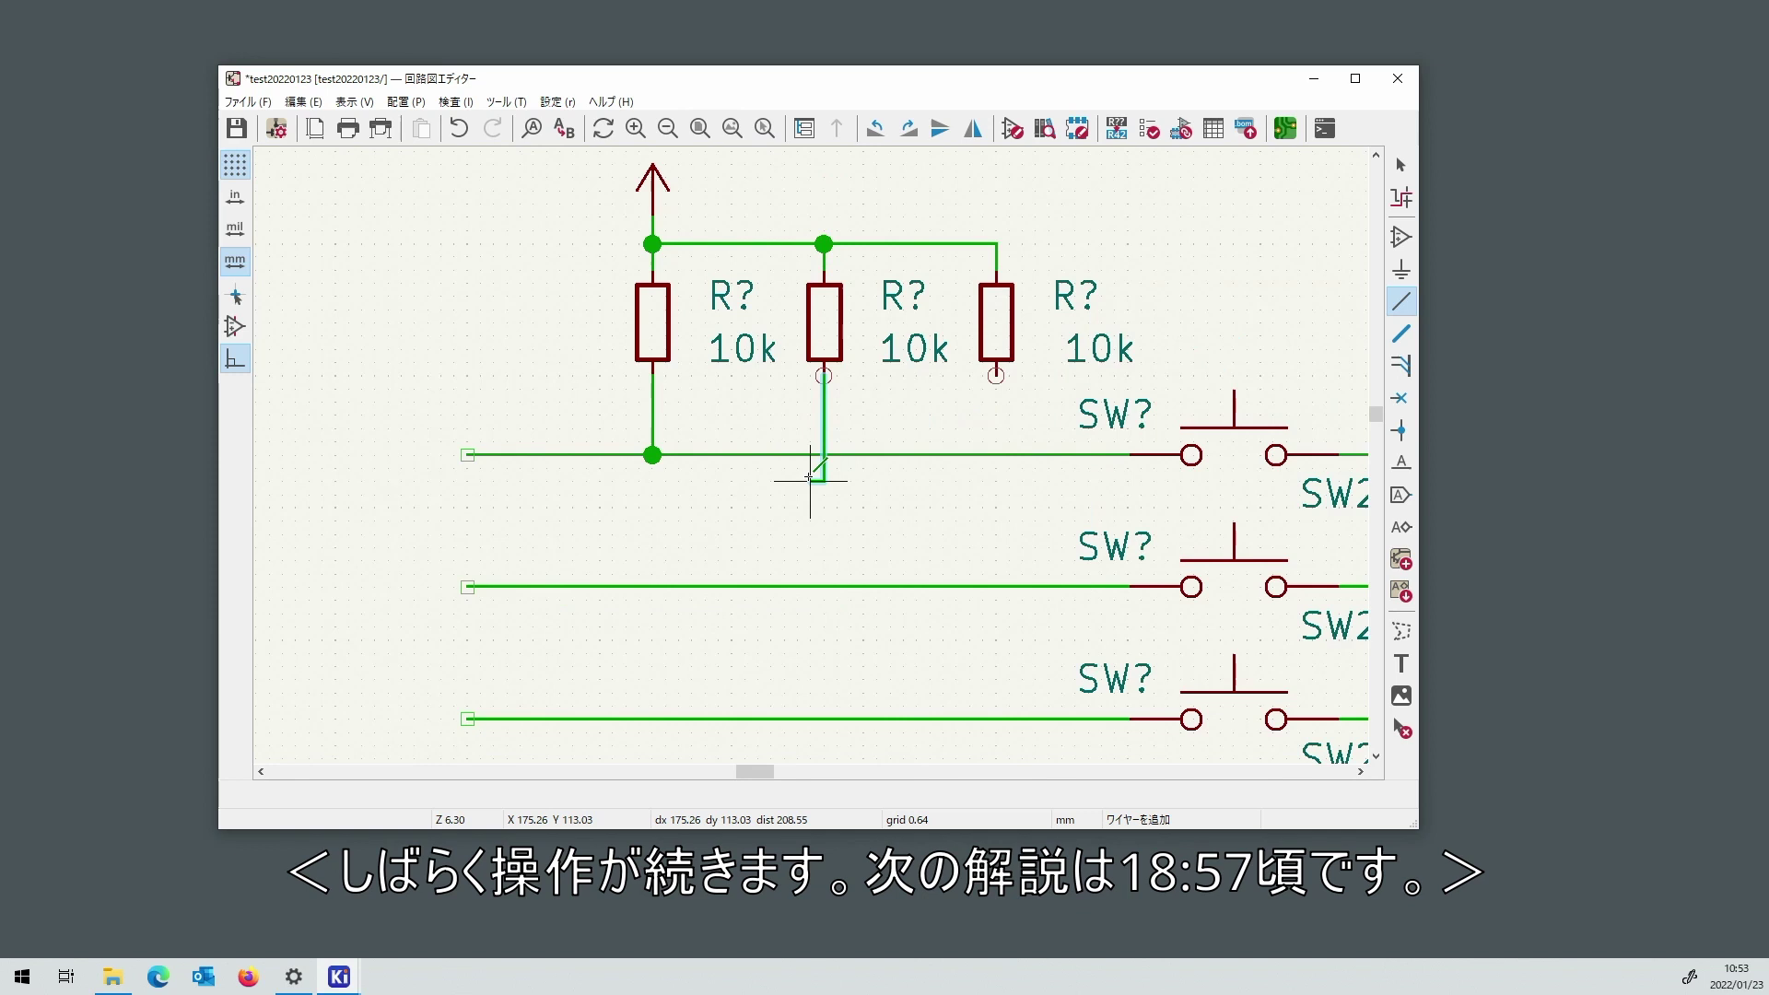
{"action": "left_click", "coordinate": [825, 587]}
{"action": "left_click", "coordinate": [996, 376]}
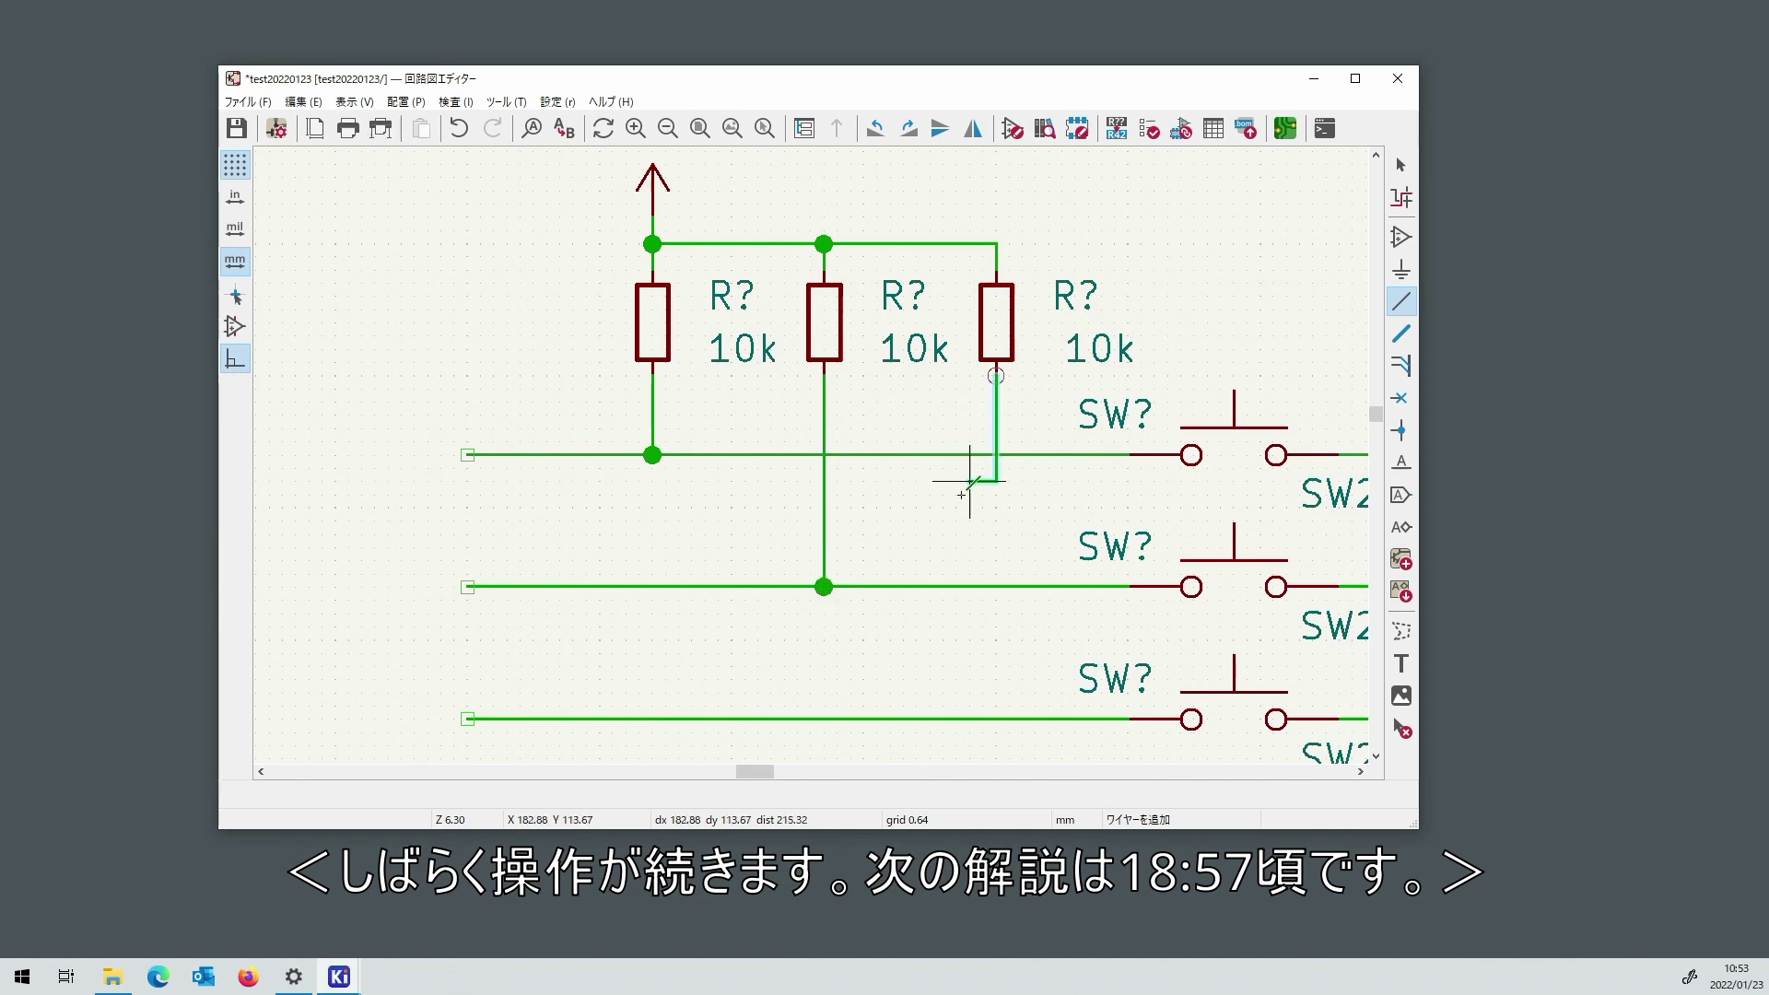
{"action": "left_click", "coordinate": [995, 719]}
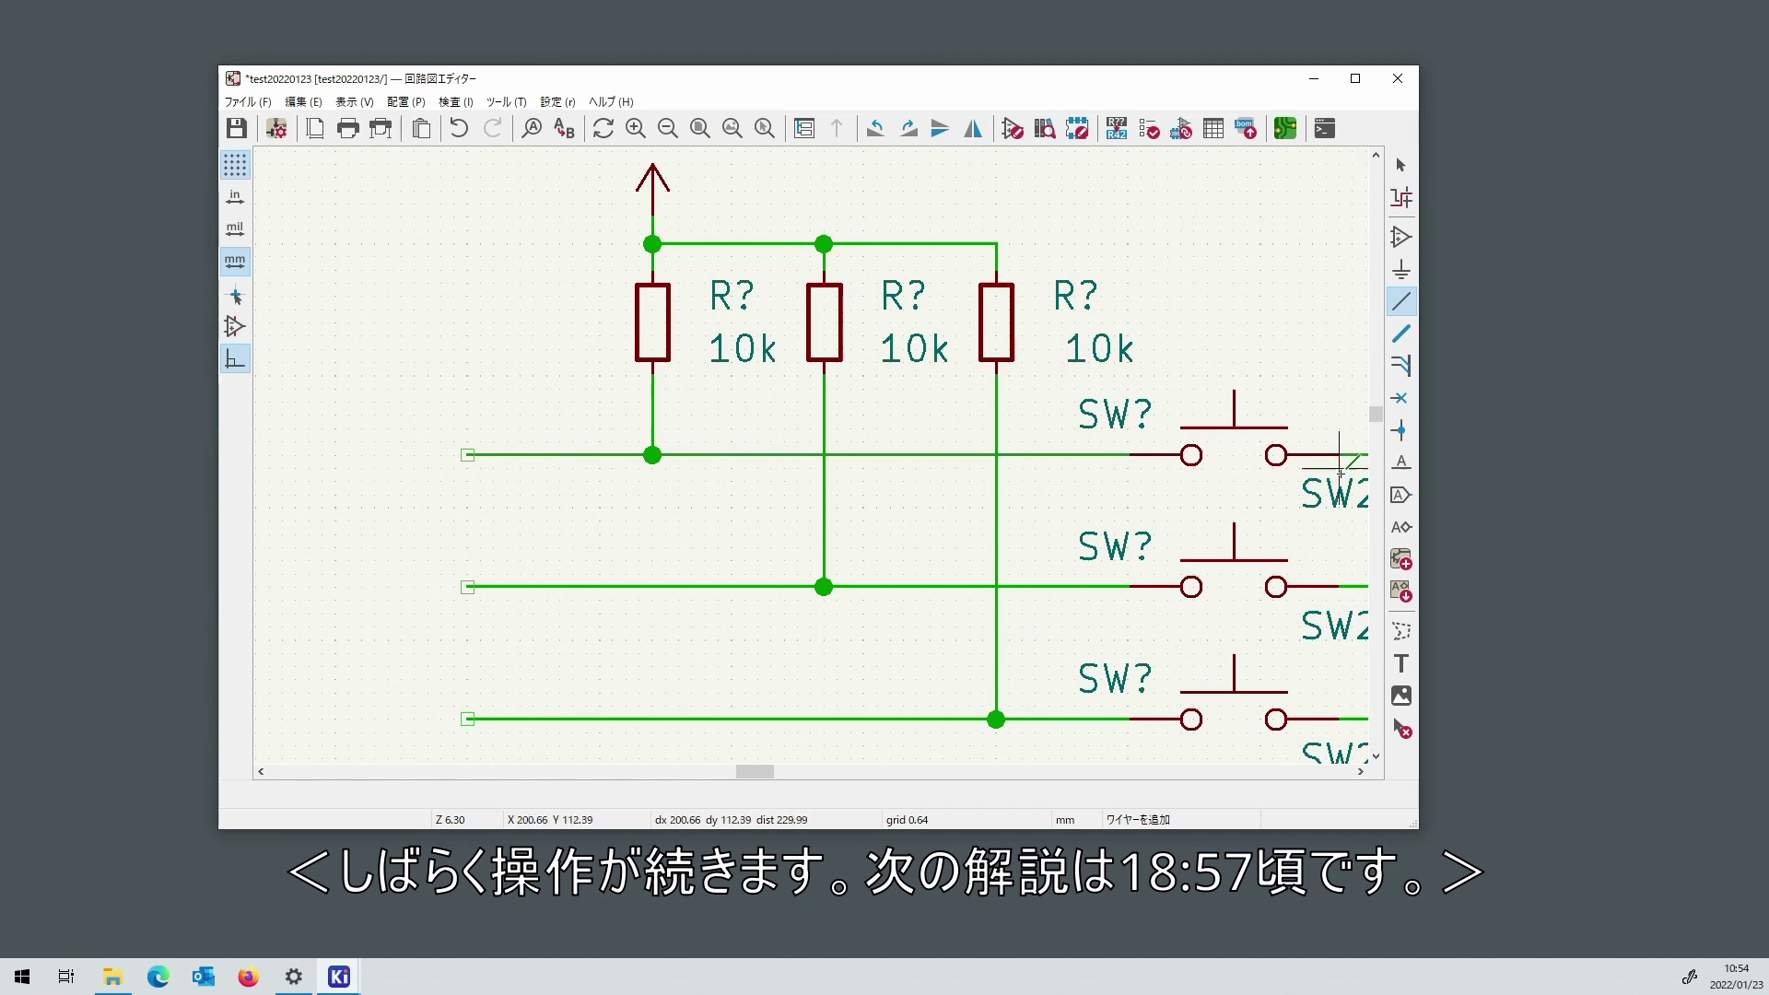
Add a net label IO2 at the left end of the top button wire.
{"action": "left_click", "coordinate": [1399, 466]}
{"action": "type", "text": "IO"}
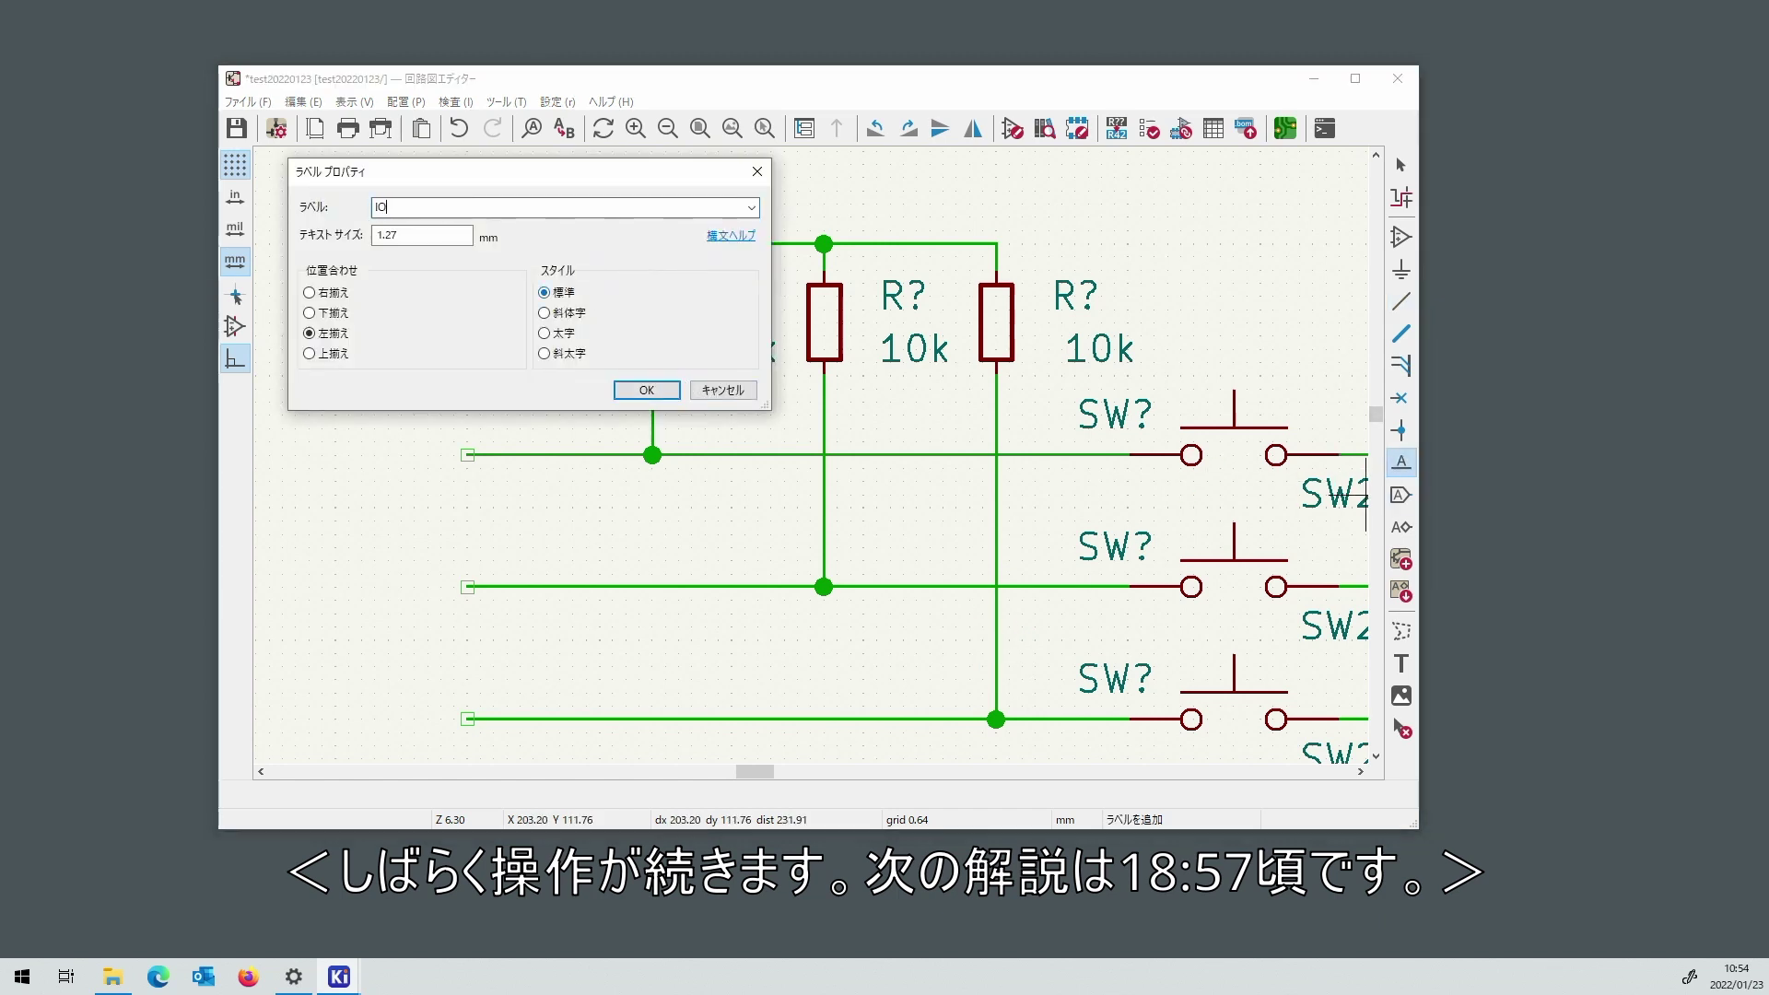
{"action": "type", "text": "2"}
{"action": "key", "text": "Return"}
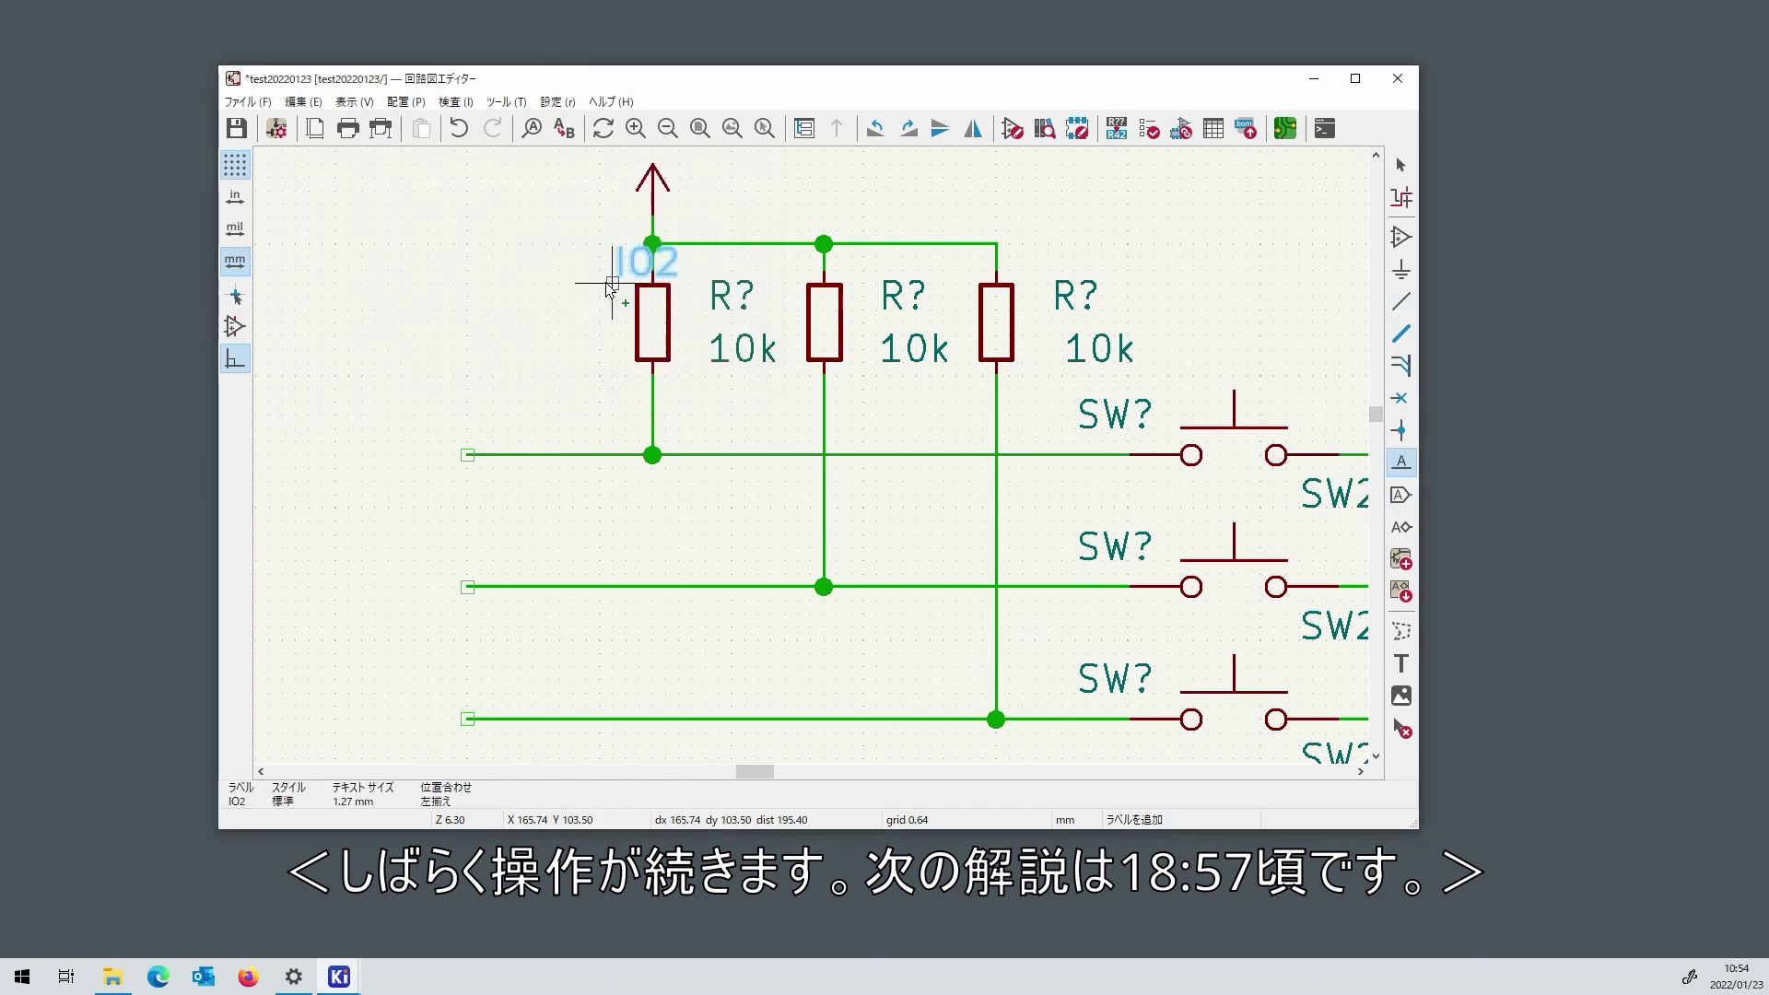
{"action": "left_click", "coordinate": [467, 454]}
Add net labels IO3 and IO4 at the left ends of the middle and lowest button wires.
{"action": "left_click", "coordinate": [492, 533]}
{"action": "key", "text": "Return"}
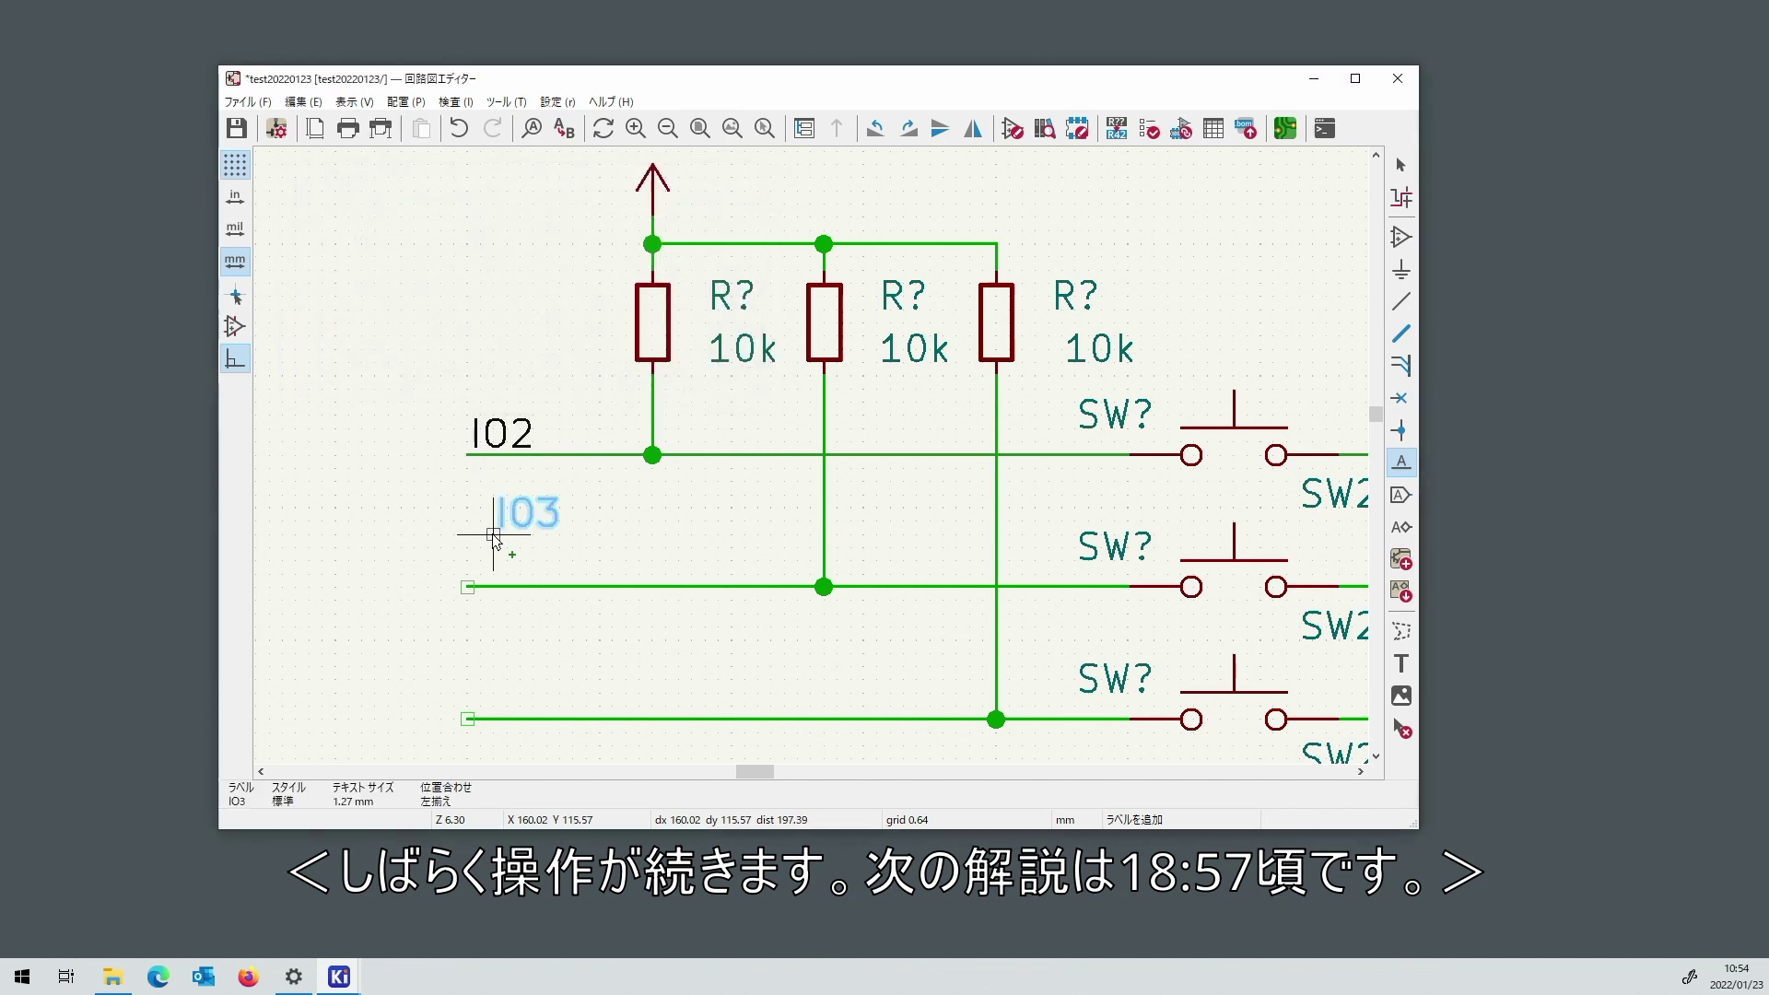
{"action": "left_click", "coordinate": [467, 600]}
{"action": "left_click", "coordinate": [480, 654]}
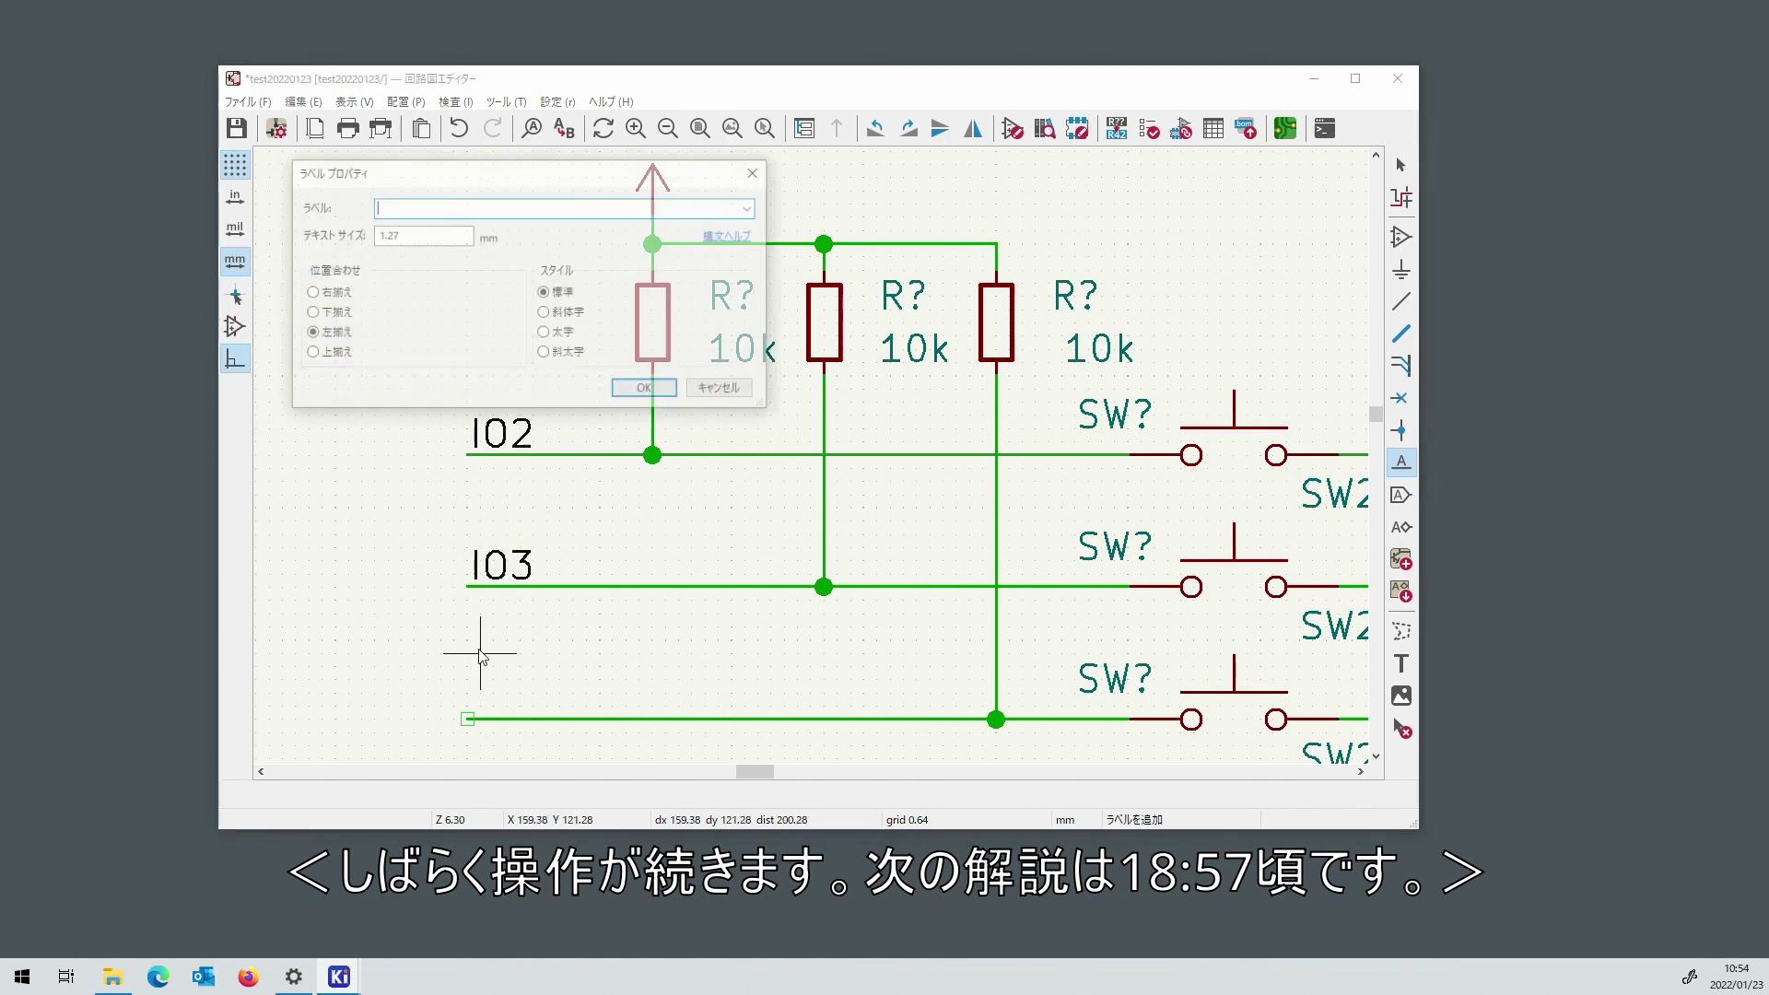
{"action": "key", "text": "Return"}
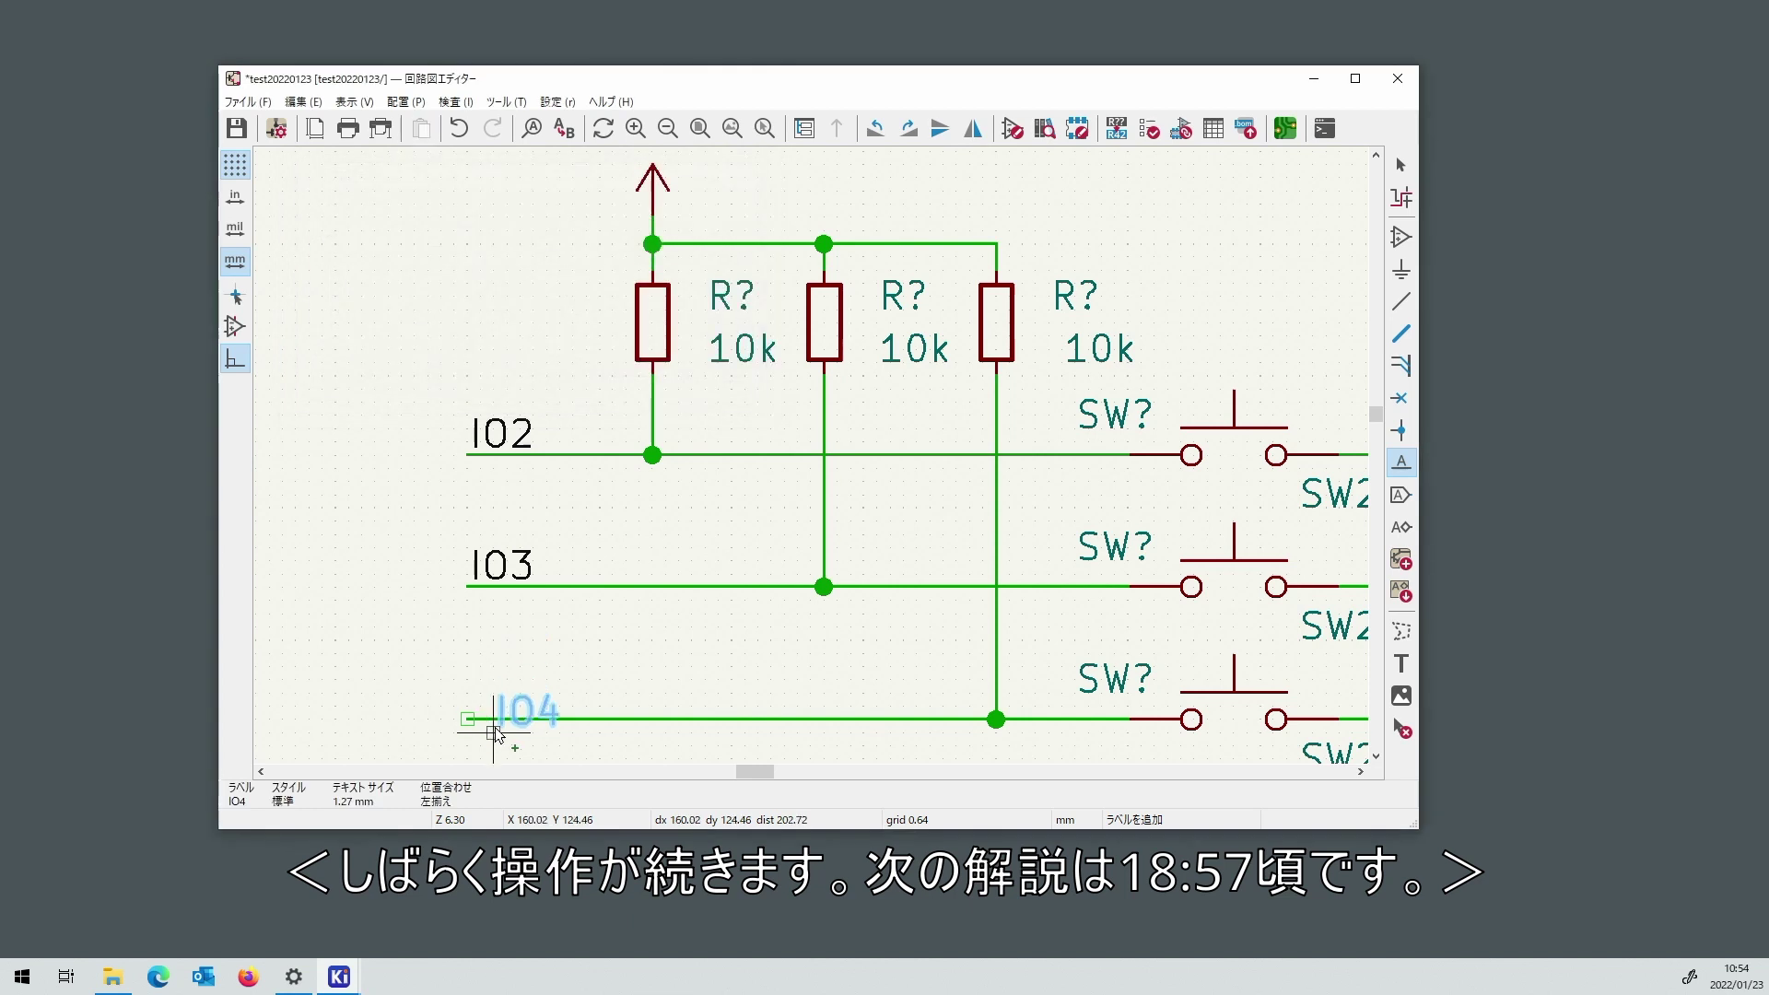
{"action": "left_click", "coordinate": [467, 719]}
{"action": "key", "text": "Escape"}
Duplicate the IO2, IO3 and IO4 labels near the ATmega328P's PD pins and mirror the copies horizontally.
{"action": "left_click_drag", "start_coordinate": [427, 347], "coordinate": [586, 732]}
{"action": "key", "text": "m"}
{"action": "scroll", "coordinate": [584, 703], "scroll_direction": "down", "scroll_amount": 3}
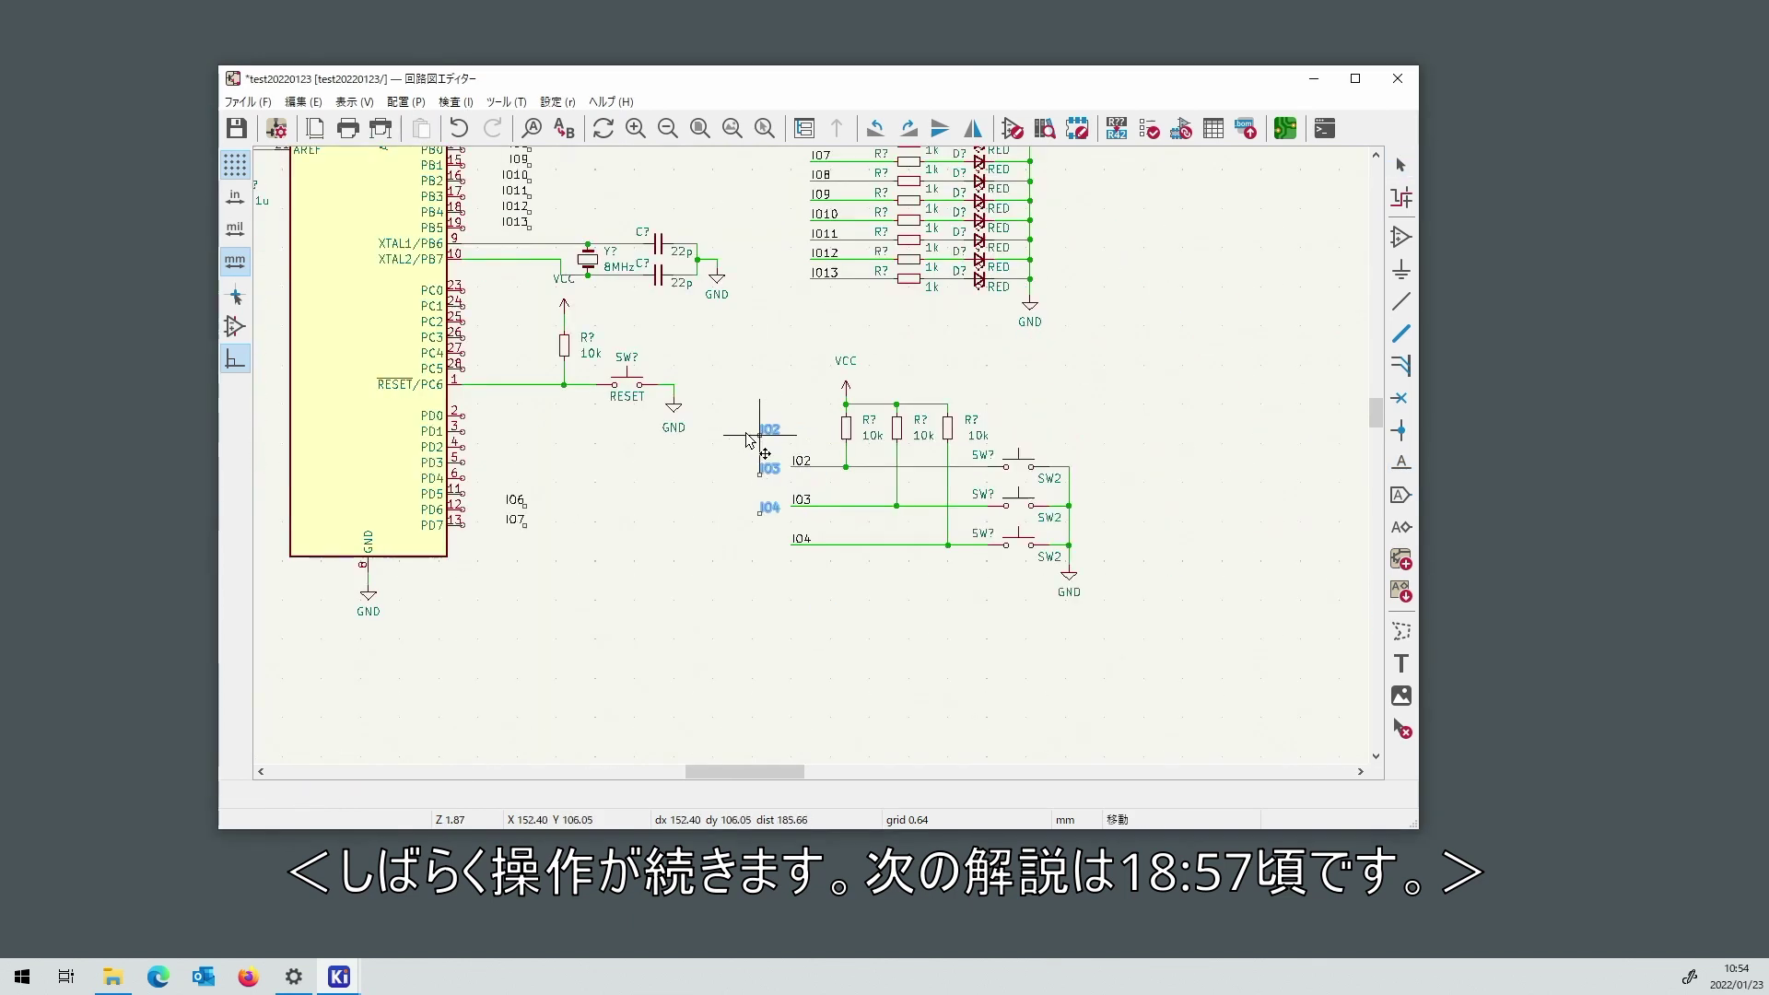
{"action": "scroll", "coordinate": [539, 433], "scroll_direction": "up", "scroll_amount": 2}
{"action": "right_click", "coordinate": [847, 466]}
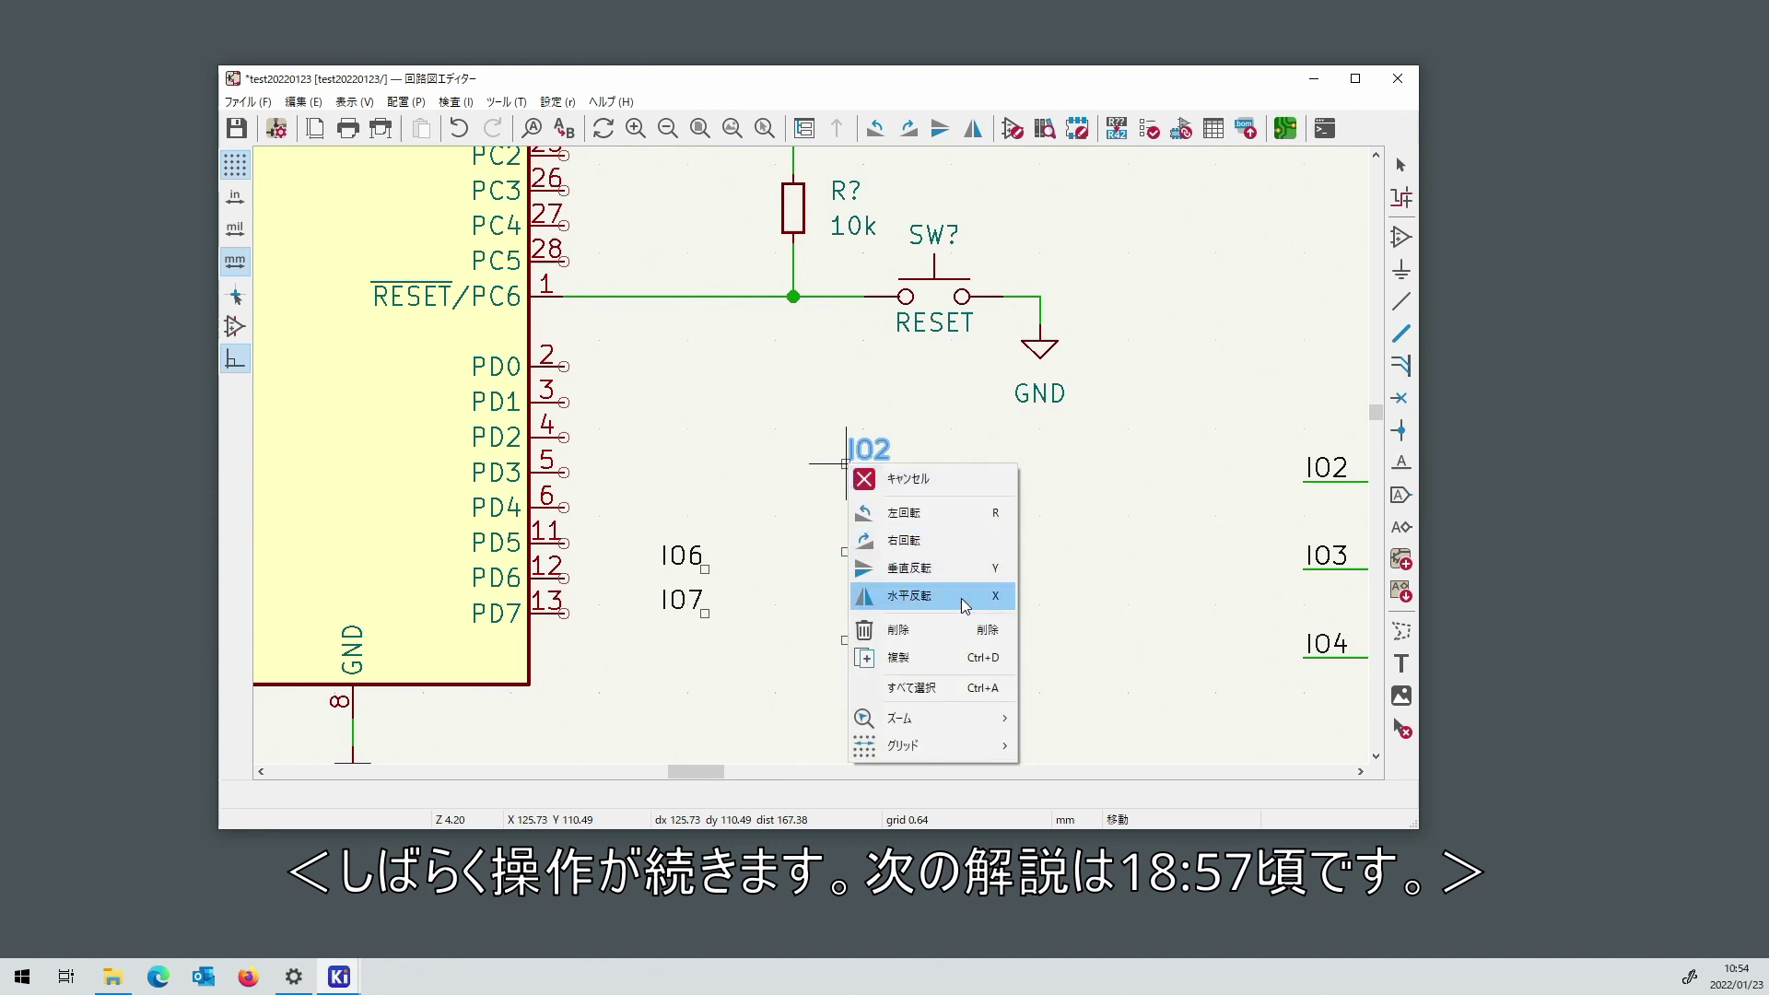
{"action": "left_click", "coordinate": [912, 595]}
Move the copied IO4, IO3 and IO2 labels level with pins PD4, PD3 and PD2, above the IO6 label.
{"action": "left_click_drag", "start_coordinate": [853, 597], "coordinate": [703, 509]}
{"action": "left_click_drag", "start_coordinate": [840, 509], "coordinate": [686, 472]}
{"action": "left_click_drag", "start_coordinate": [862, 429], "coordinate": [704, 440]}
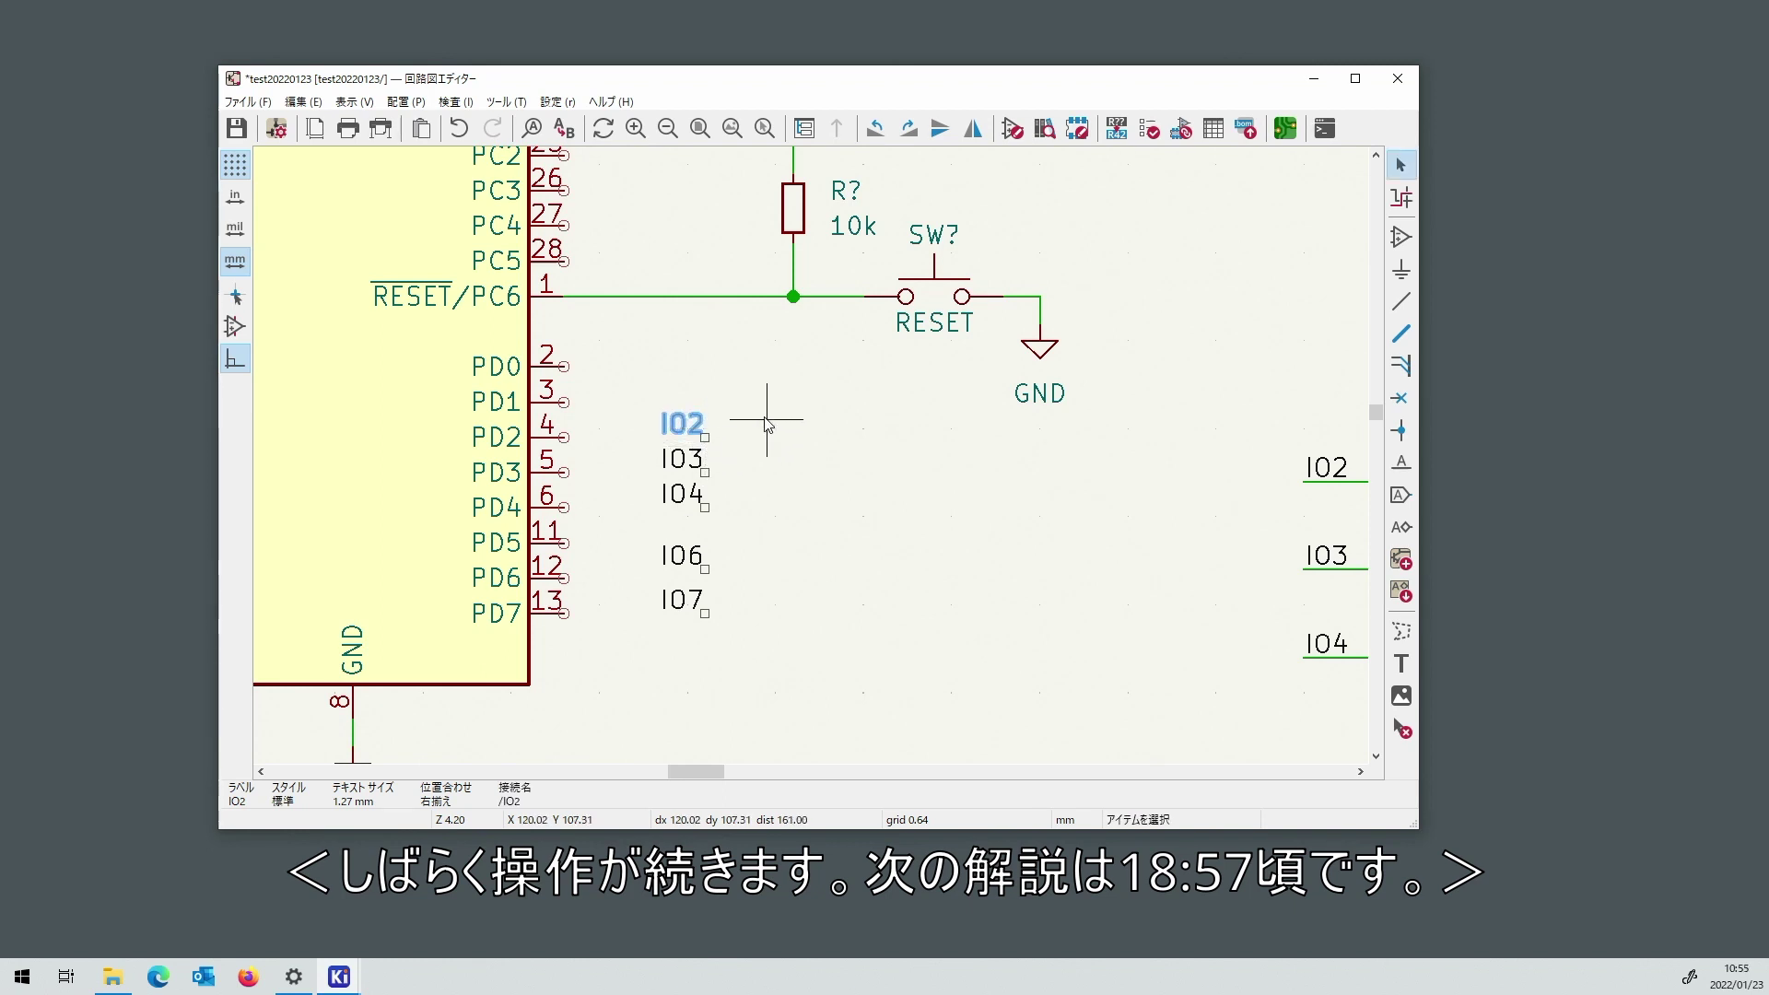
Wire pins PD2, PD3 and PD4 to the IO2, IO3 and IO4 labels.
{"action": "left_click", "coordinate": [564, 437]}
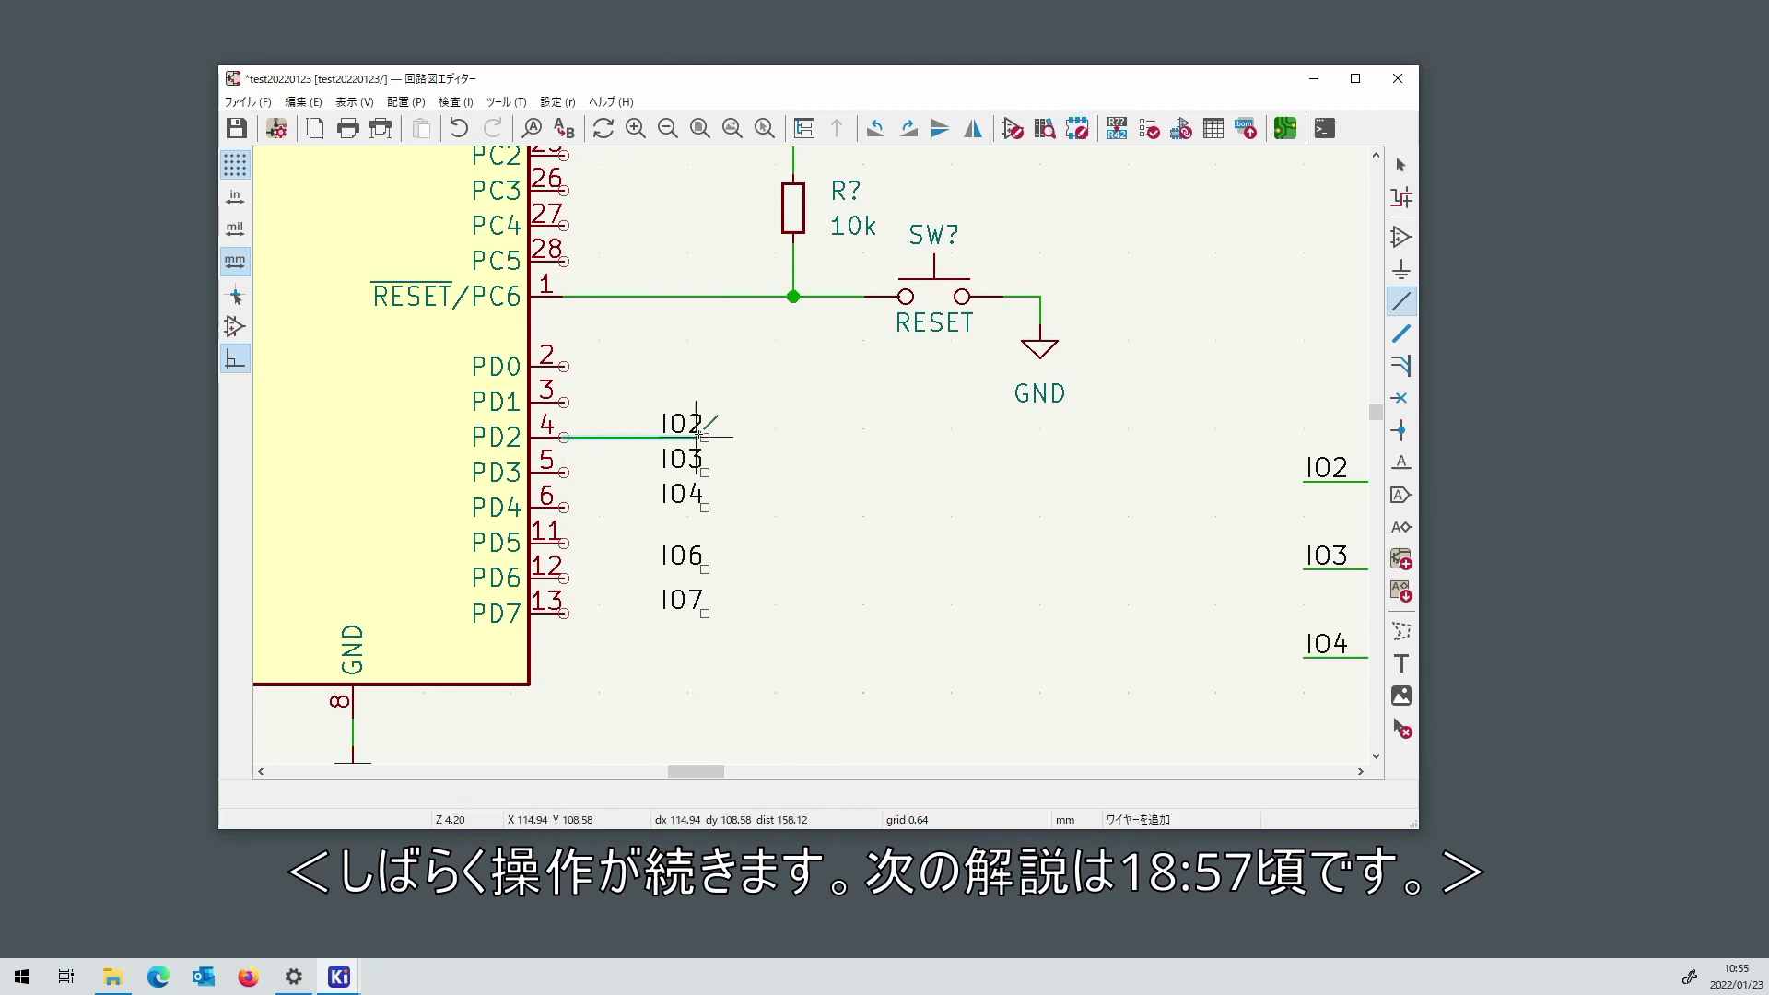
{"action": "left_click", "coordinate": [705, 437]}
{"action": "key", "text": "w"}
{"action": "left_click", "coordinate": [704, 473]}
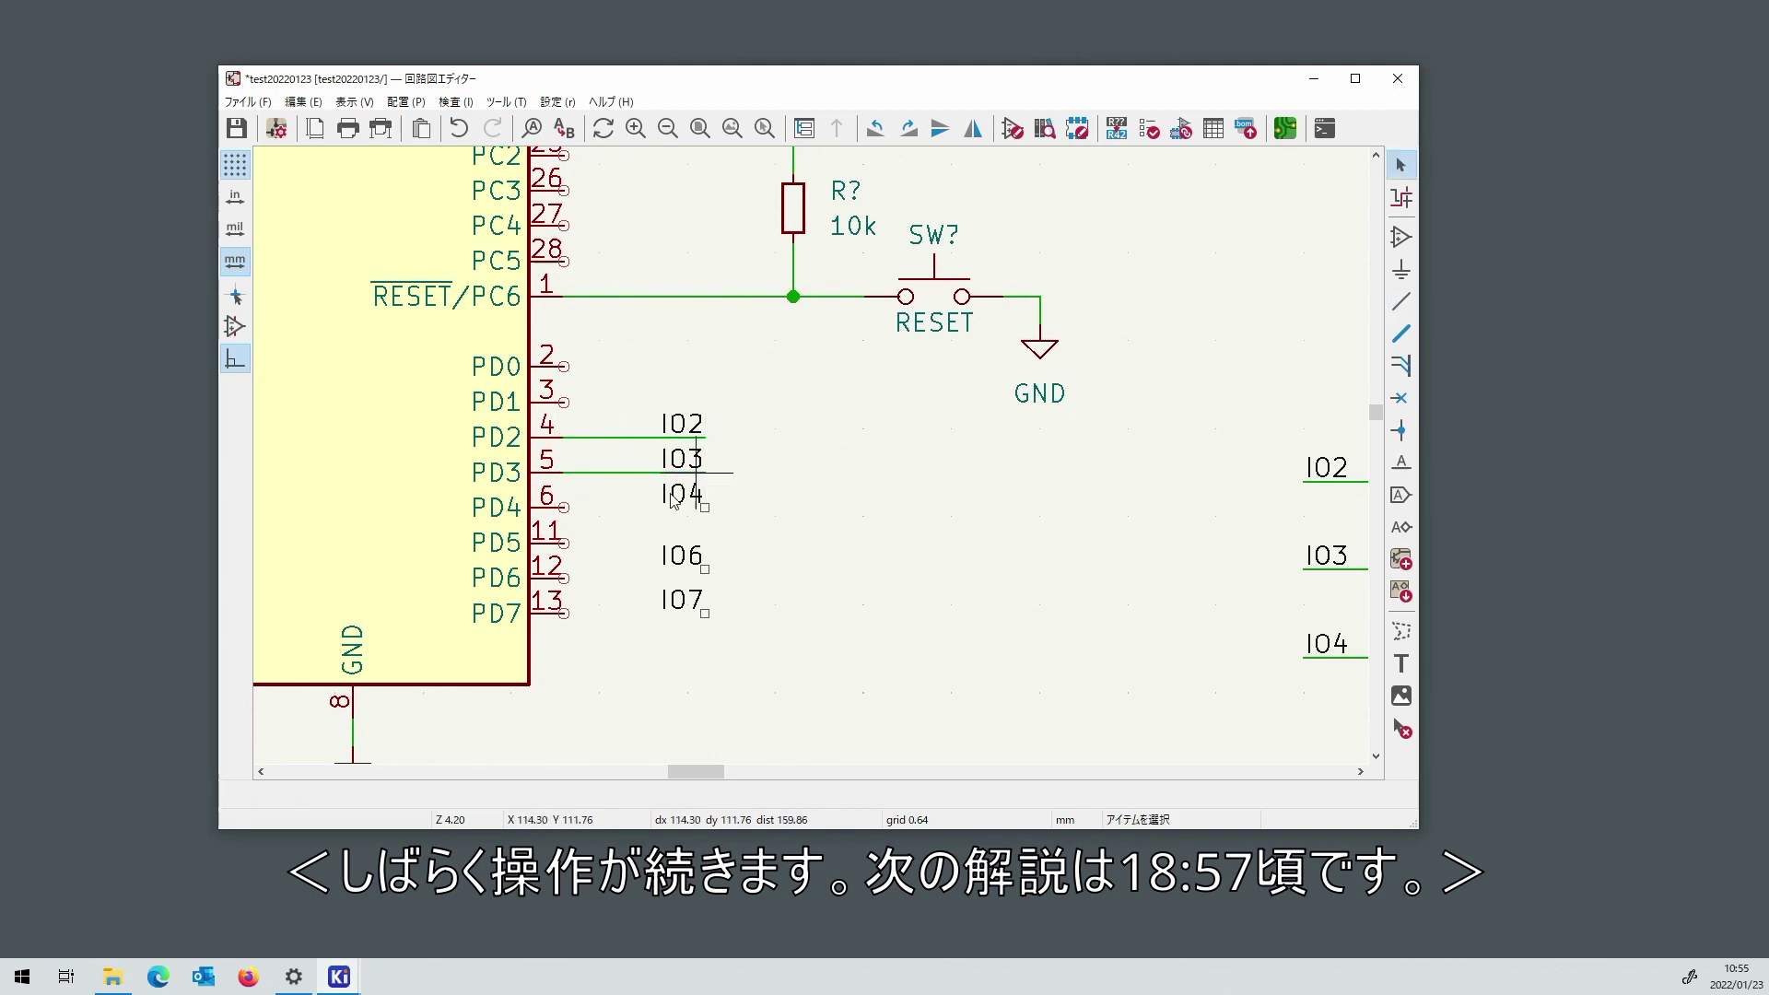
{"action": "key", "text": "w"}
{"action": "left_click", "coordinate": [702, 508]}
{"action": "key", "text": "Escape"}
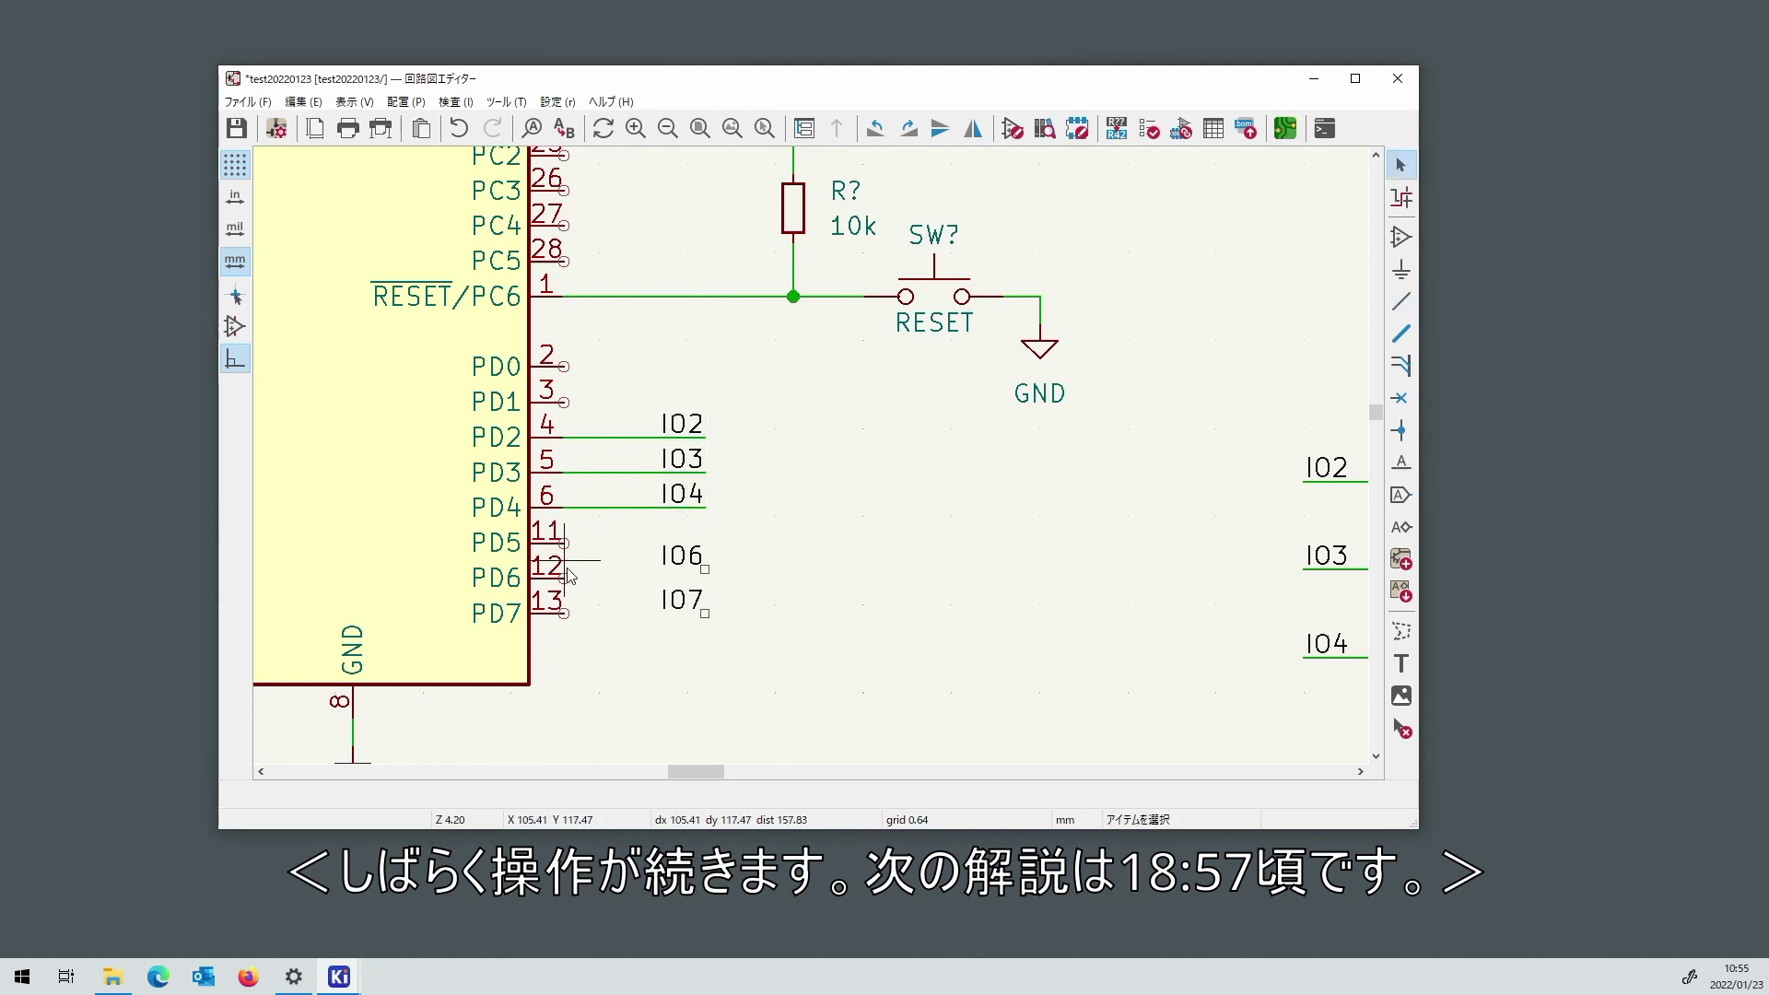
Align the IO6 label with pin PD6, and wire PD6 and PD7 to the IO6 and IO7 labels.
{"action": "left_click", "coordinate": [681, 562]}
{"action": "left_click_drag", "start_coordinate": [678, 555], "coordinate": [682, 564]}
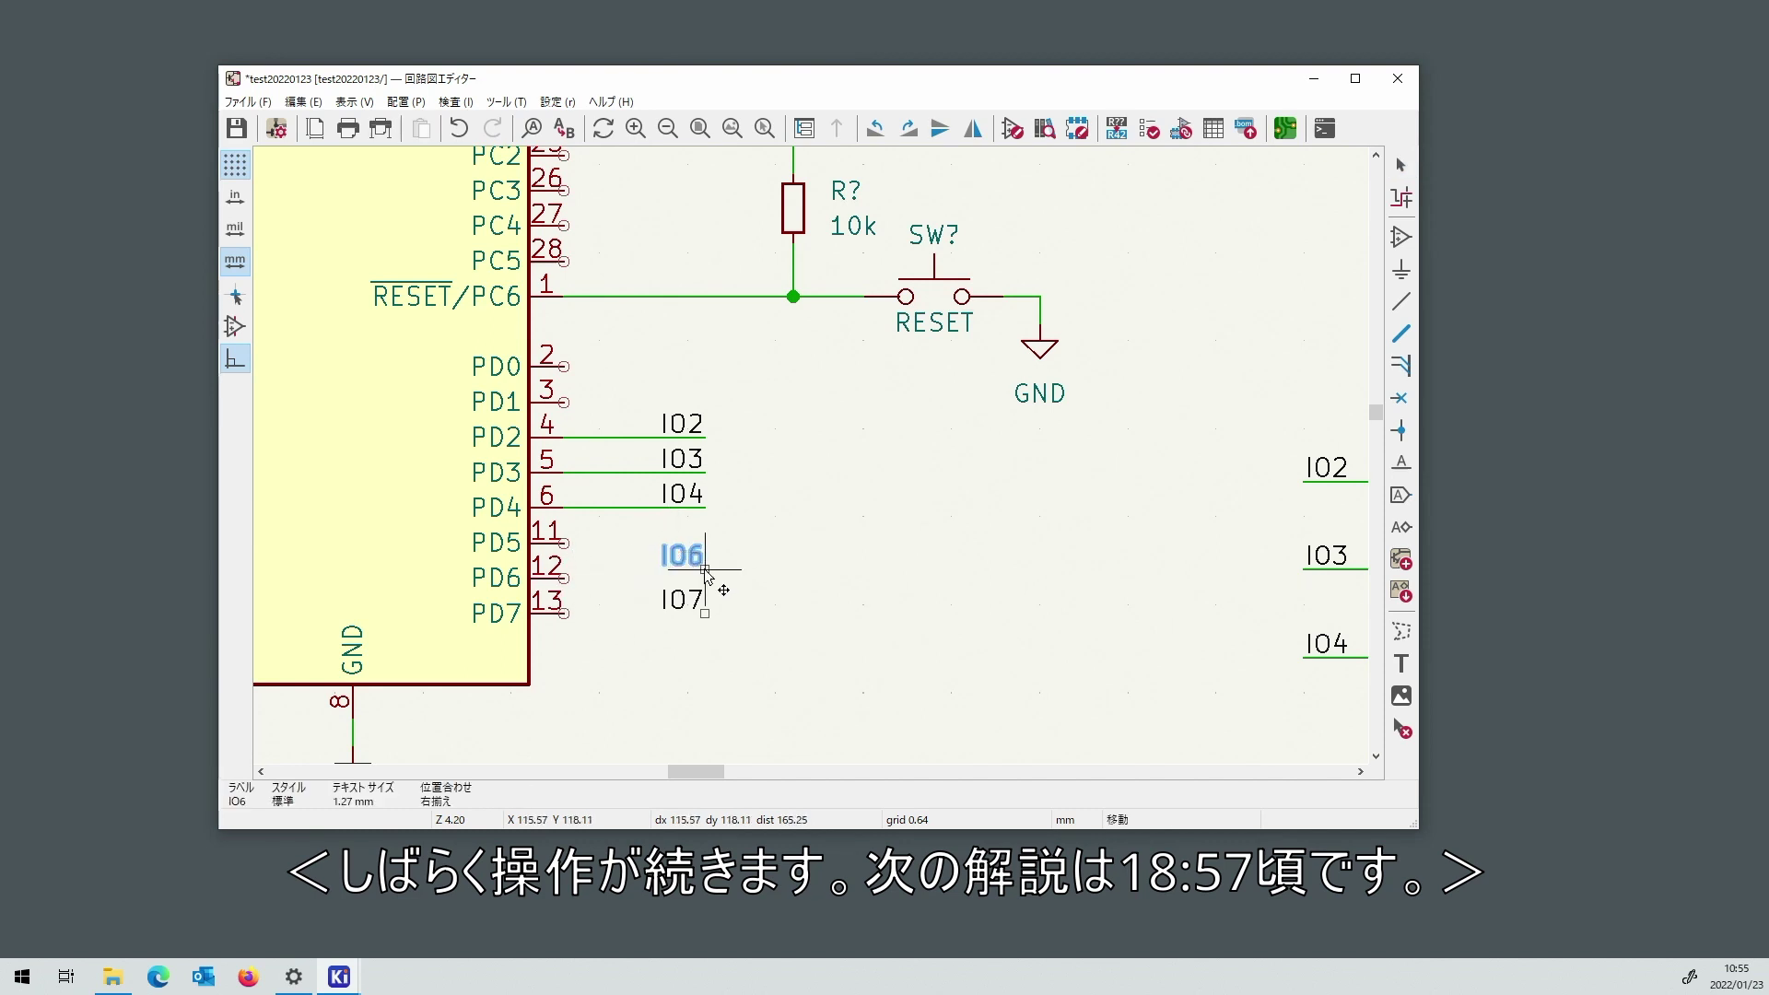
{"action": "key", "text": "w"}
{"action": "left_click", "coordinate": [564, 577]}
{"action": "left_click", "coordinate": [564, 612]}
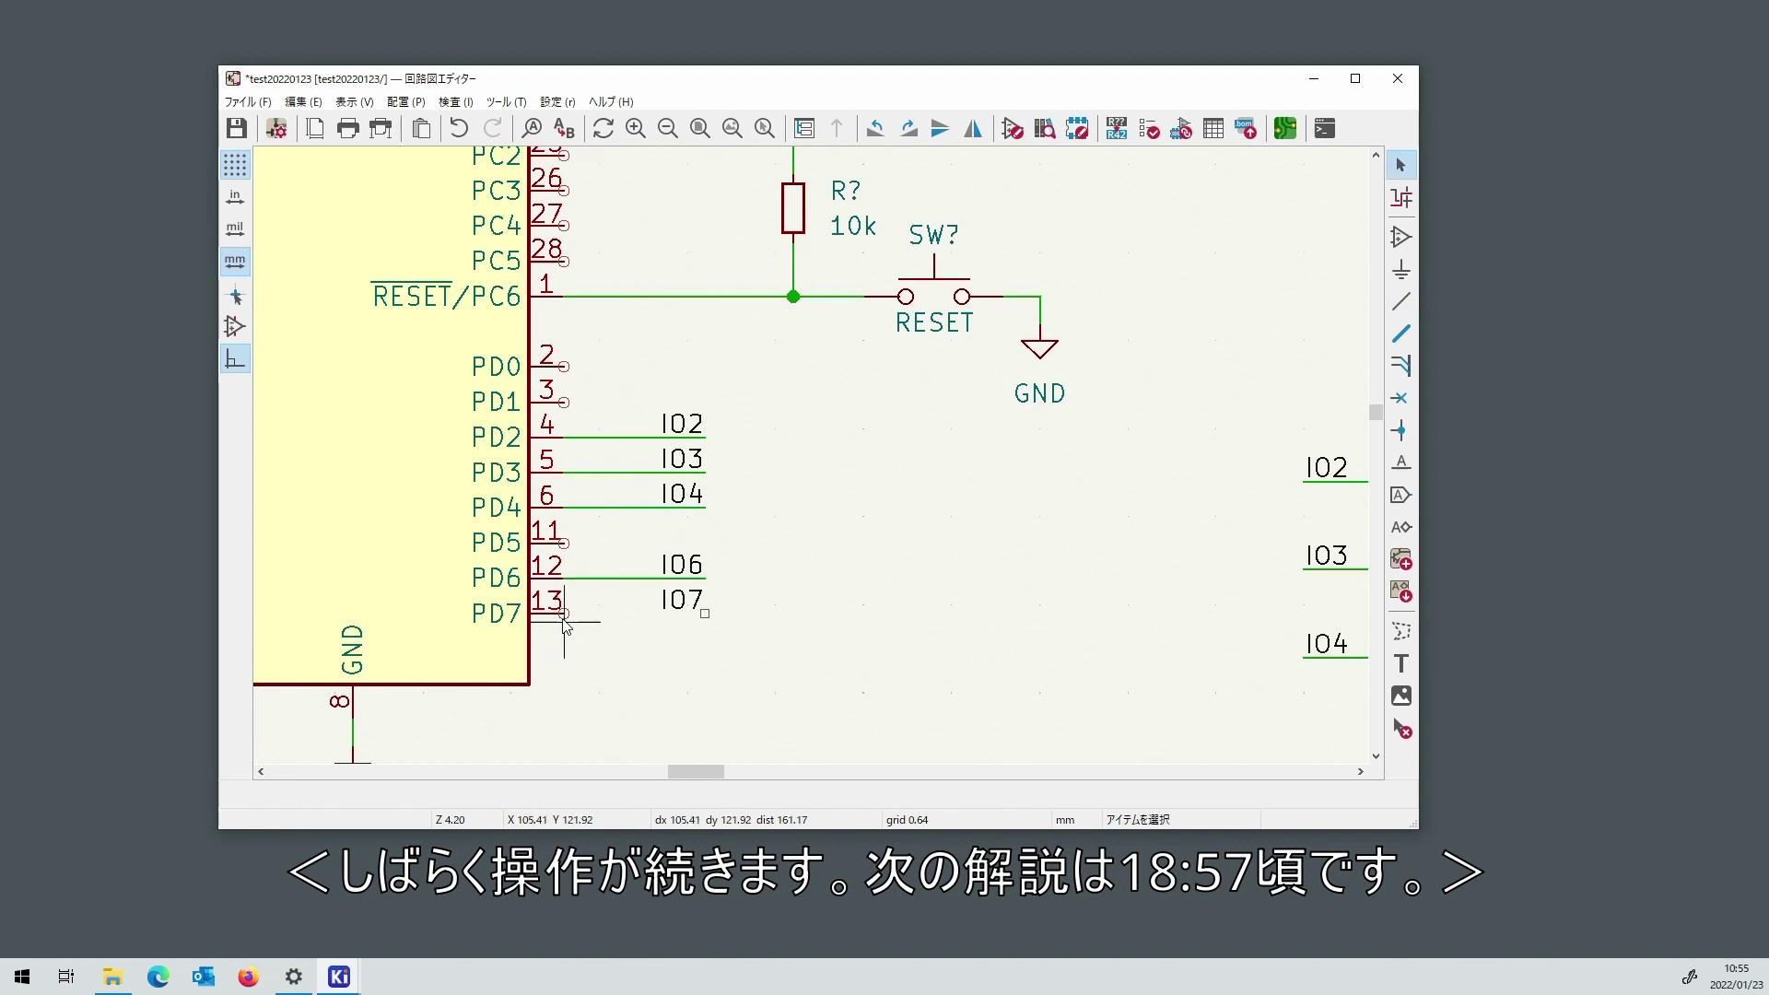
{"action": "left_click", "coordinate": [702, 613]}
{"action": "key", "text": "Escape"}
{"action": "scroll", "coordinate": [702, 613], "scroll_direction": "down", "scroll_amount": 4}
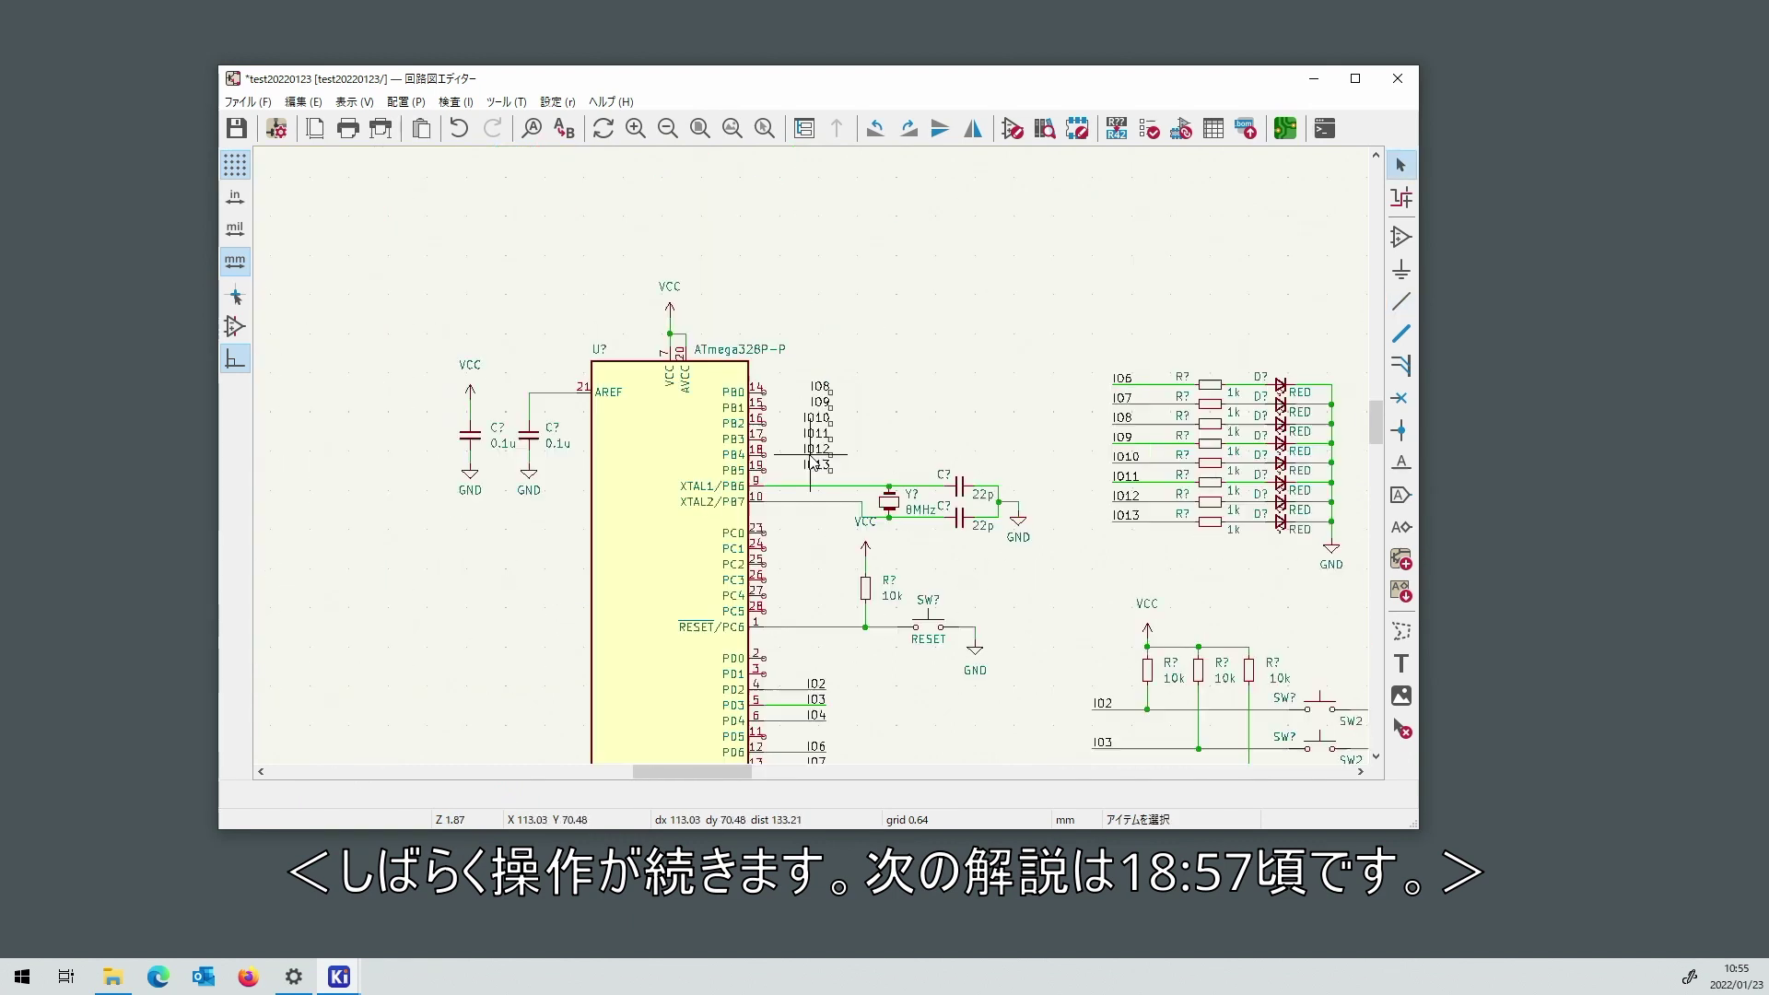
Shift the IO13 and IO12 labels beside pins PB5 and PB4 one grid step toward the ATmega328P.
{"action": "scroll", "coordinate": [827, 475], "scroll_direction": "up", "scroll_amount": 2}
{"action": "scroll", "coordinate": [852, 479], "scroll_direction": "up", "scroll_amount": 1}
{"action": "scroll", "coordinate": [806, 447], "scroll_direction": "down", "scroll_amount": 2}
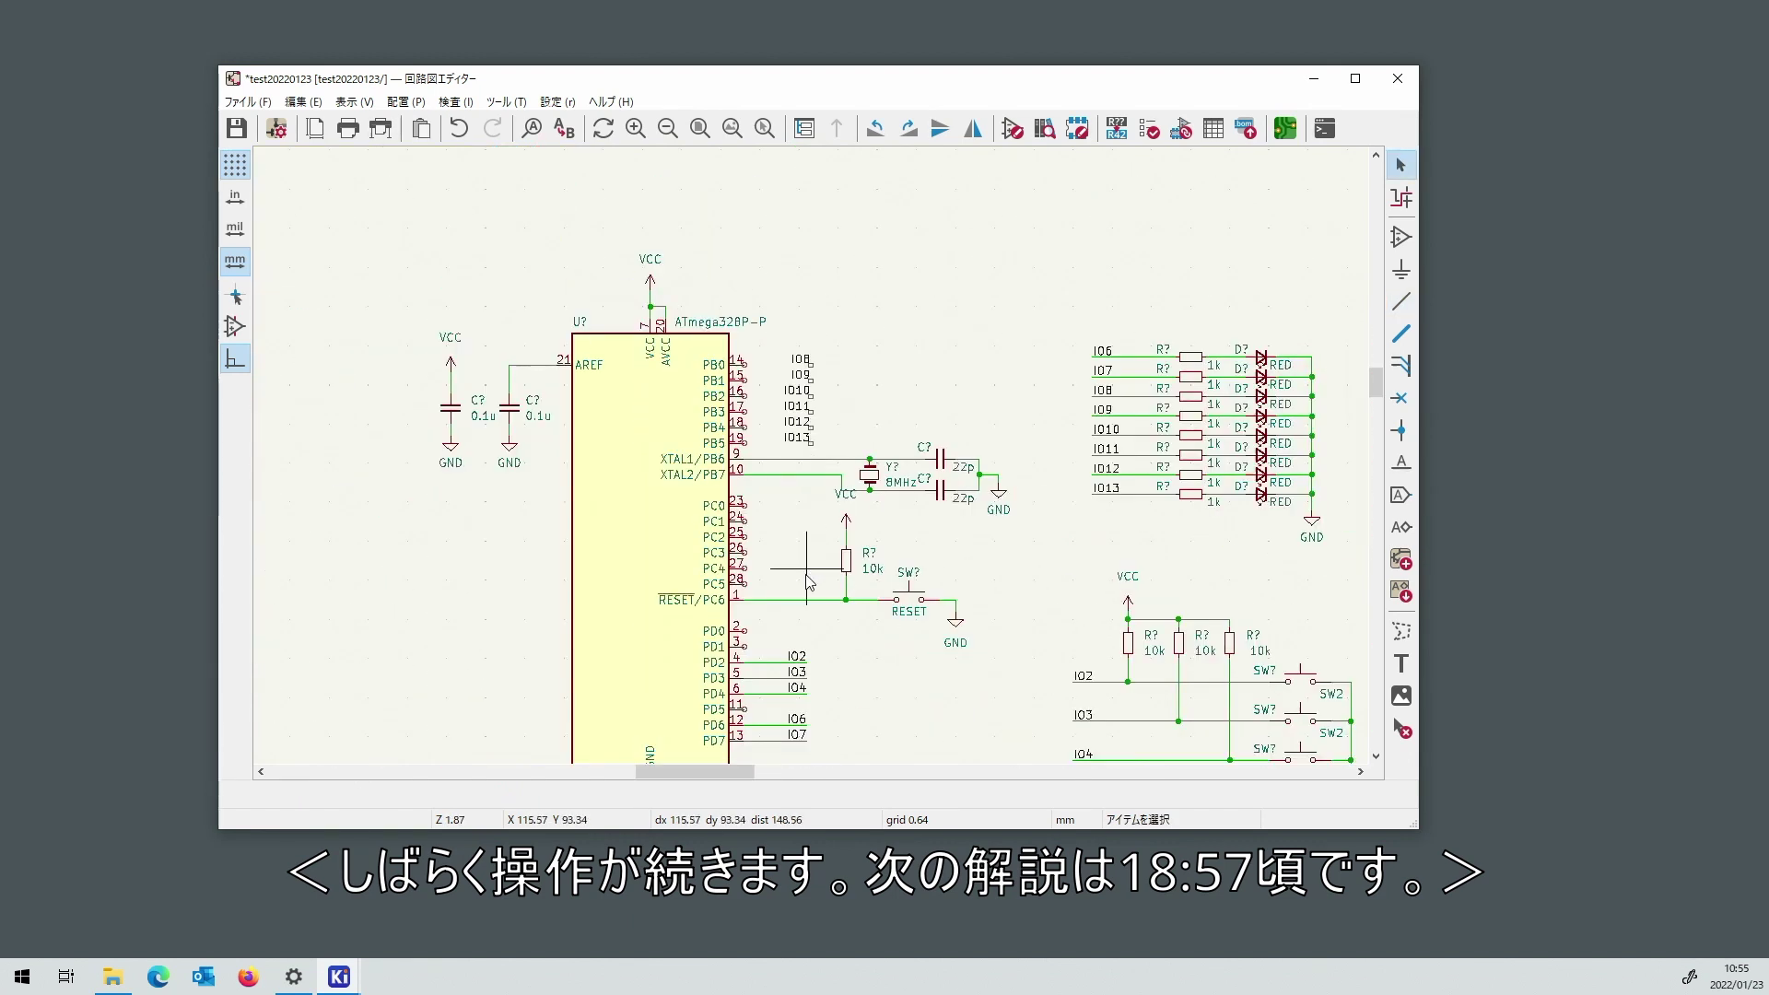
{"action": "scroll", "coordinate": [810, 442], "scroll_direction": "up", "scroll_amount": 5}
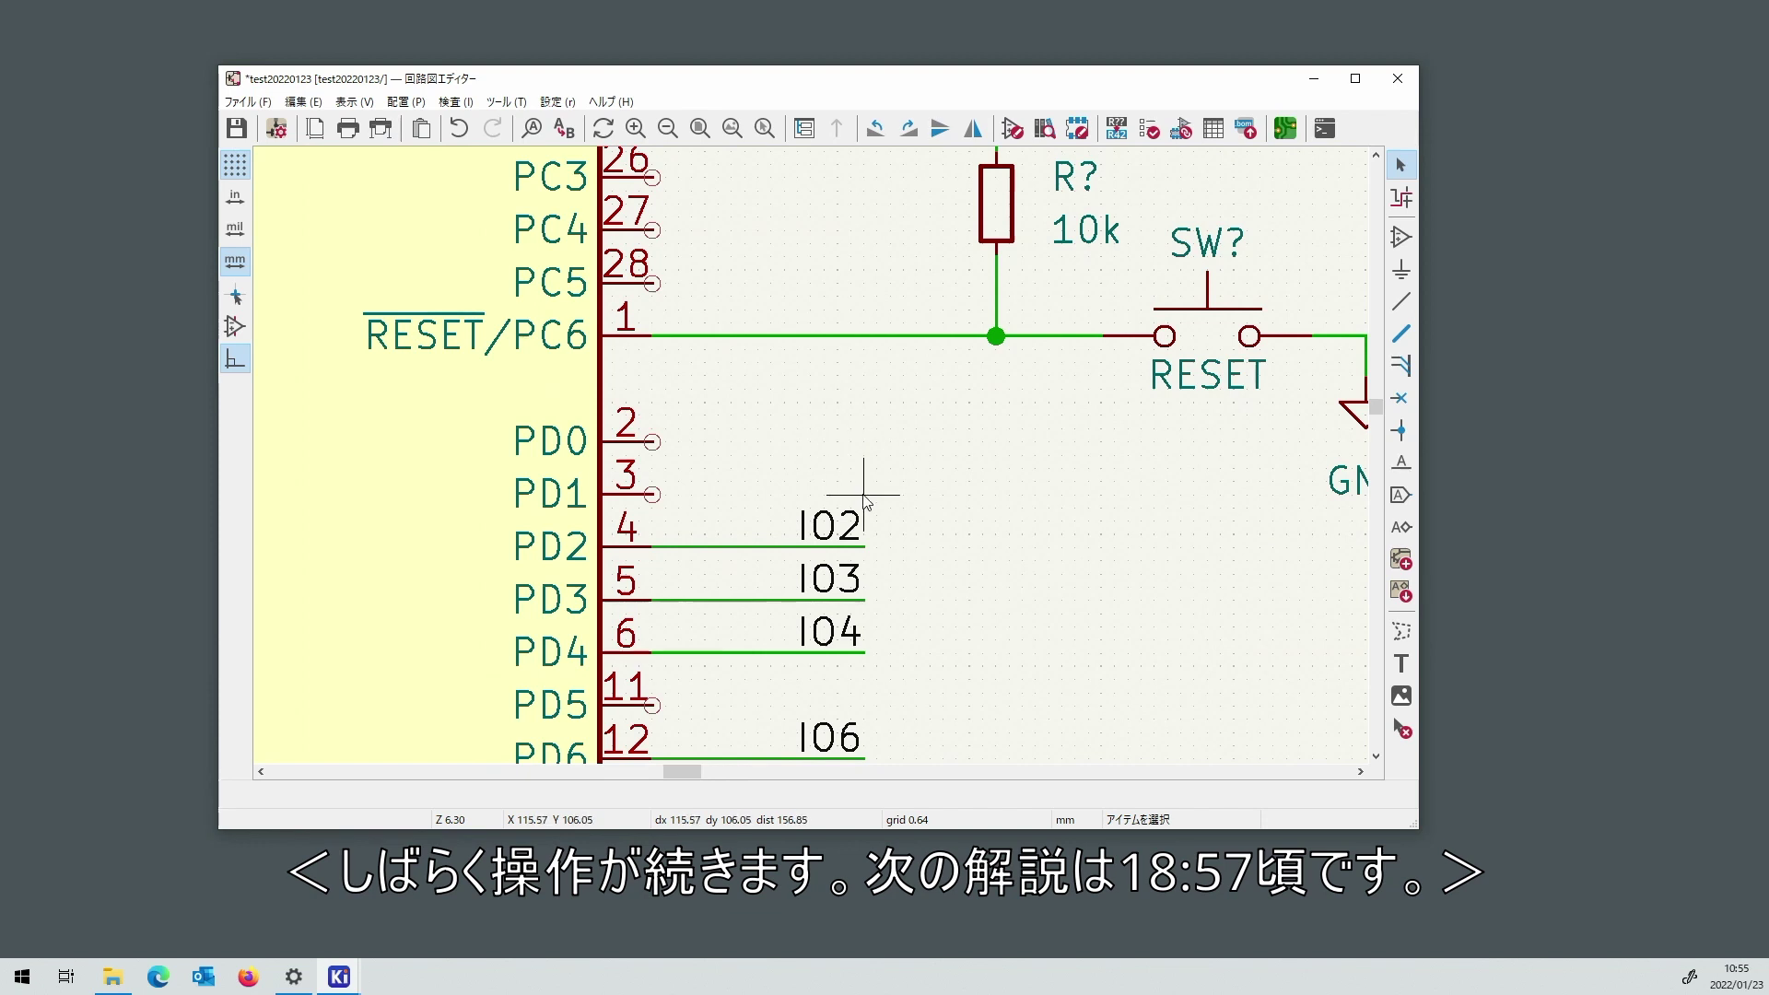
{"action": "scroll", "coordinate": [864, 498], "scroll_direction": "down", "scroll_amount": 4}
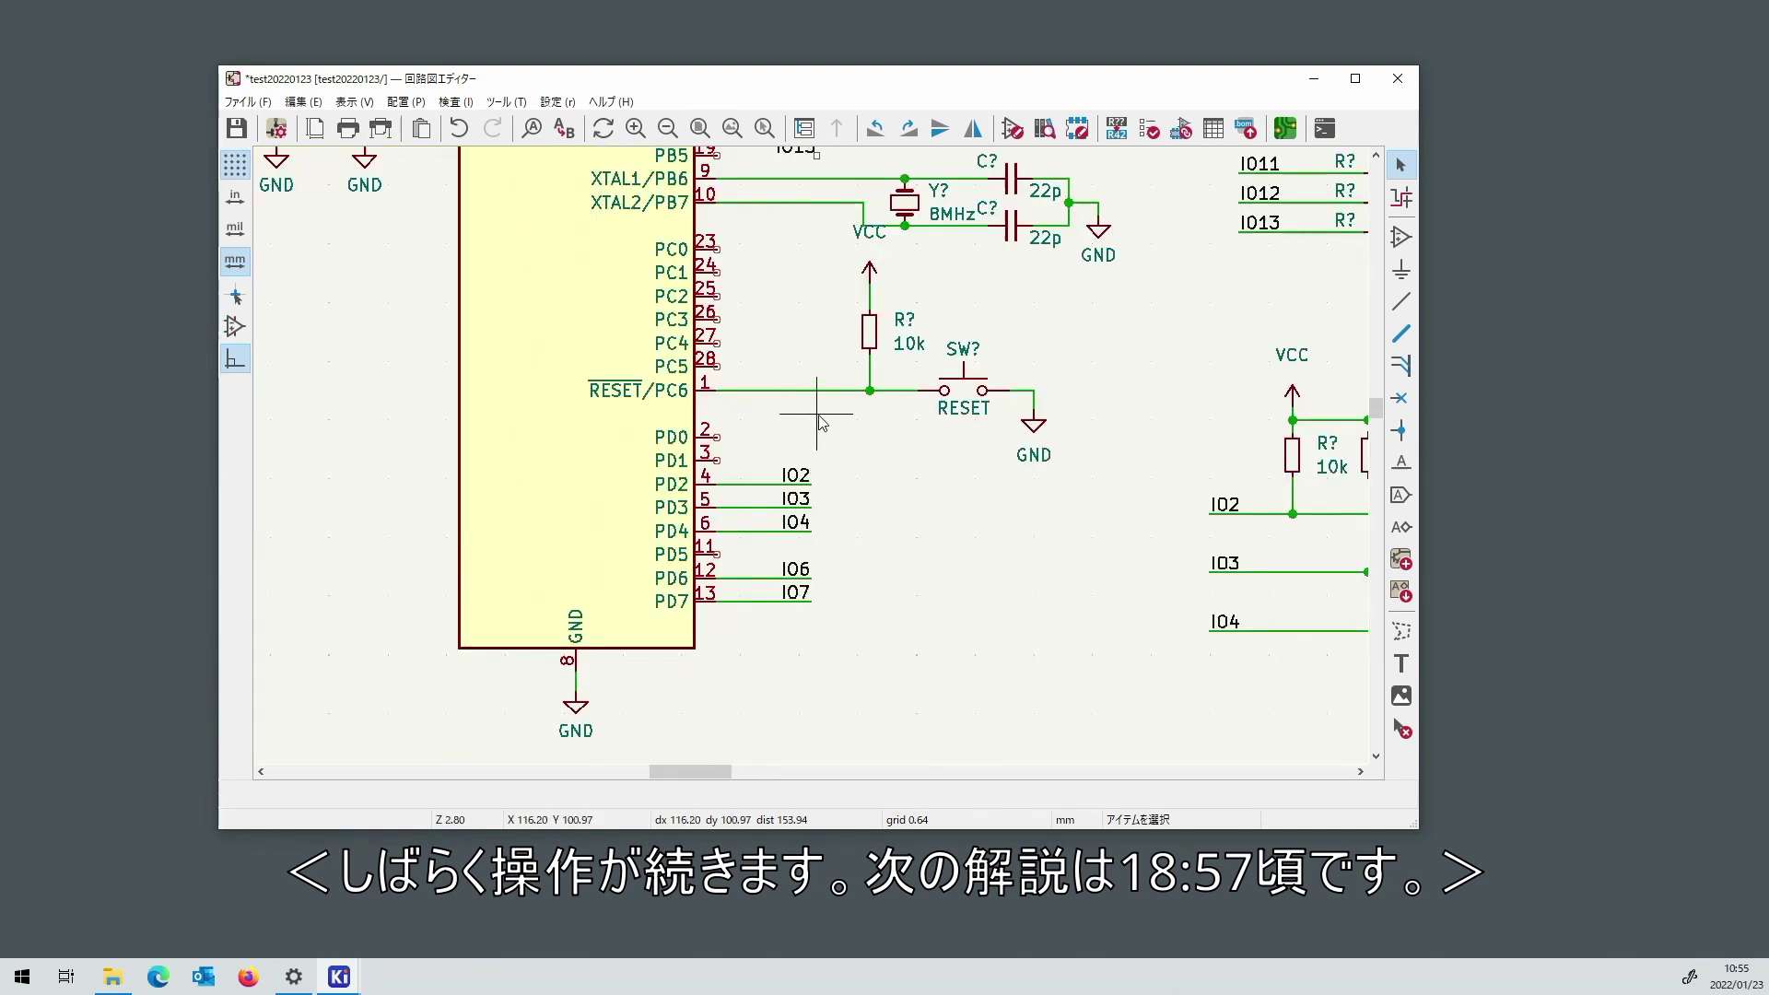
{"action": "key", "text": "ctrl+v"}
{"action": "scroll", "coordinate": [820, 293], "scroll_direction": "up", "scroll_amount": 4}
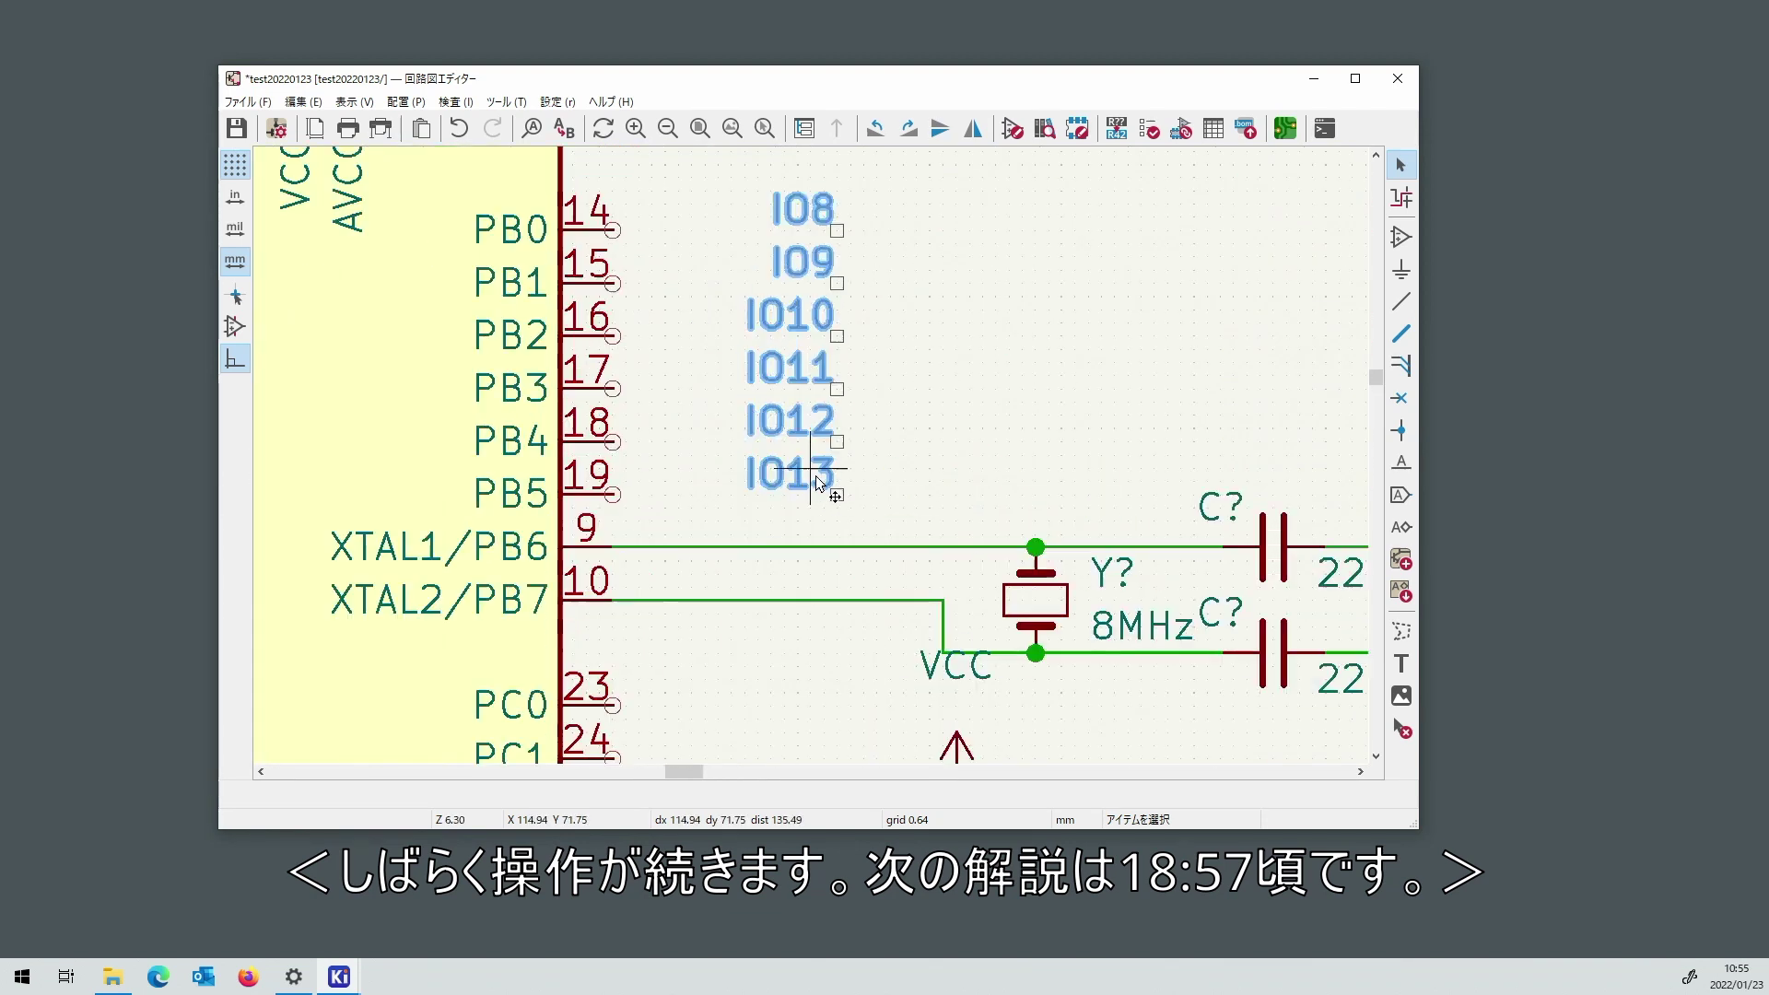
{"action": "left_click", "coordinate": [834, 473]}
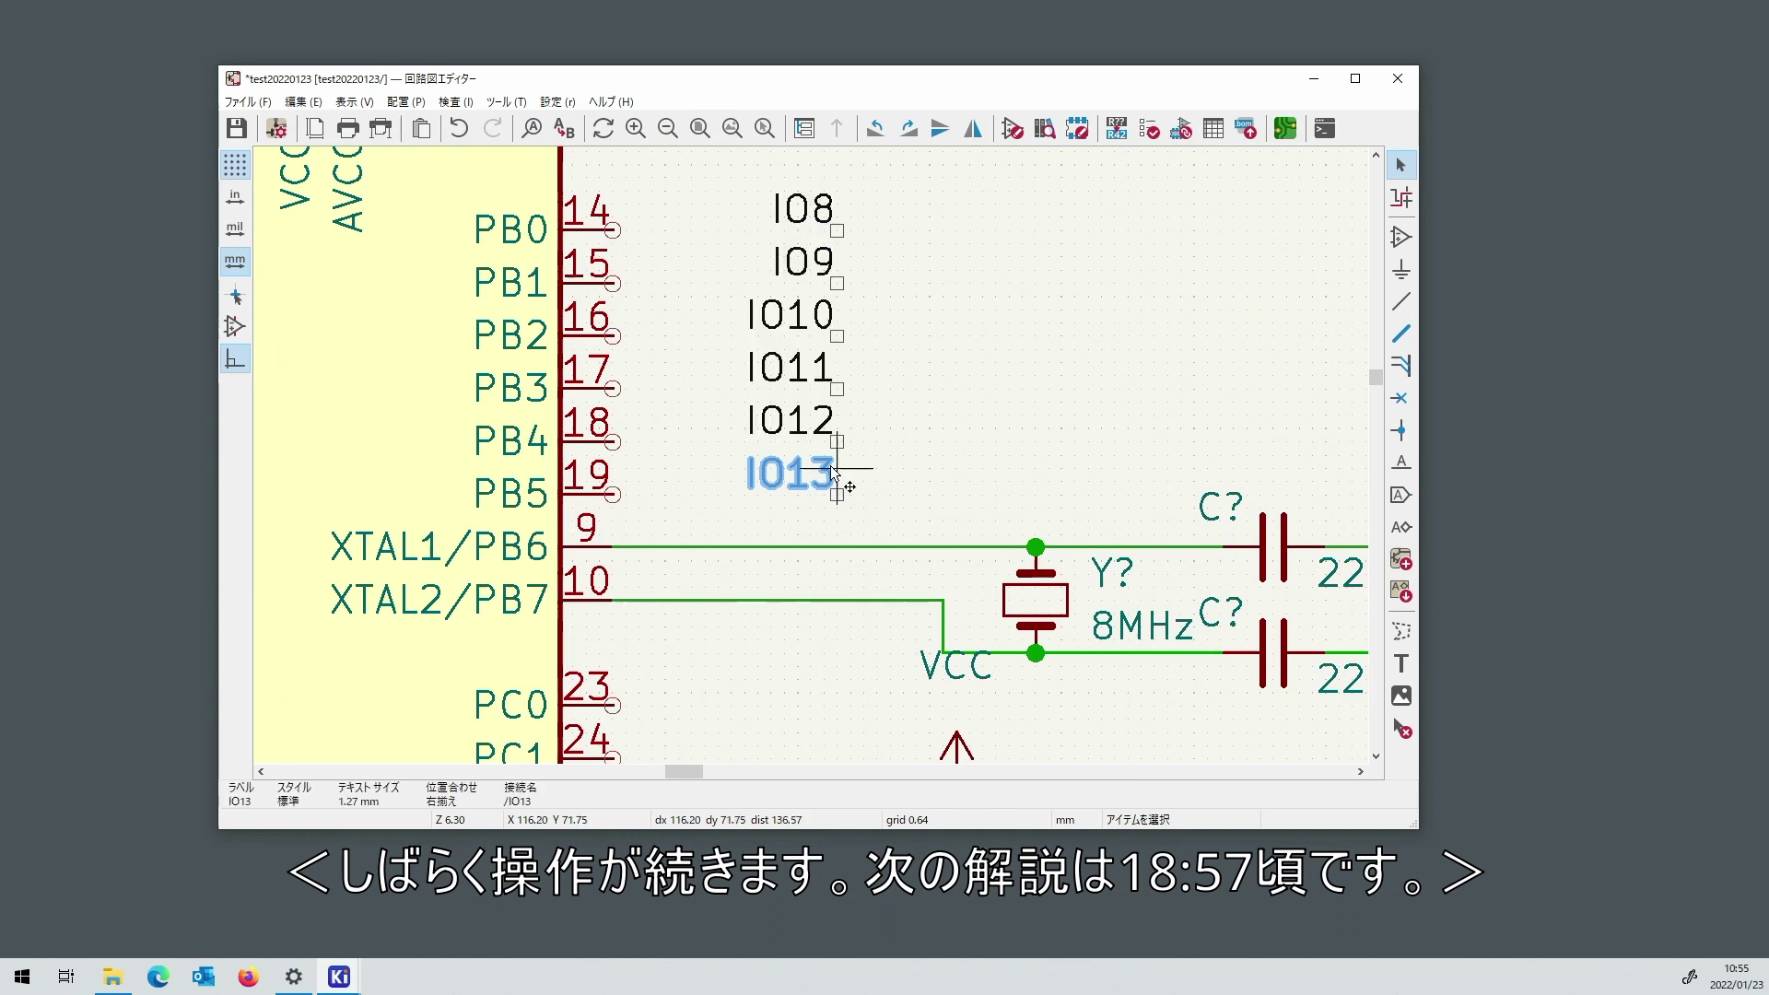
{"action": "key", "text": "m"}
{"action": "left_click", "coordinate": [826, 500]}
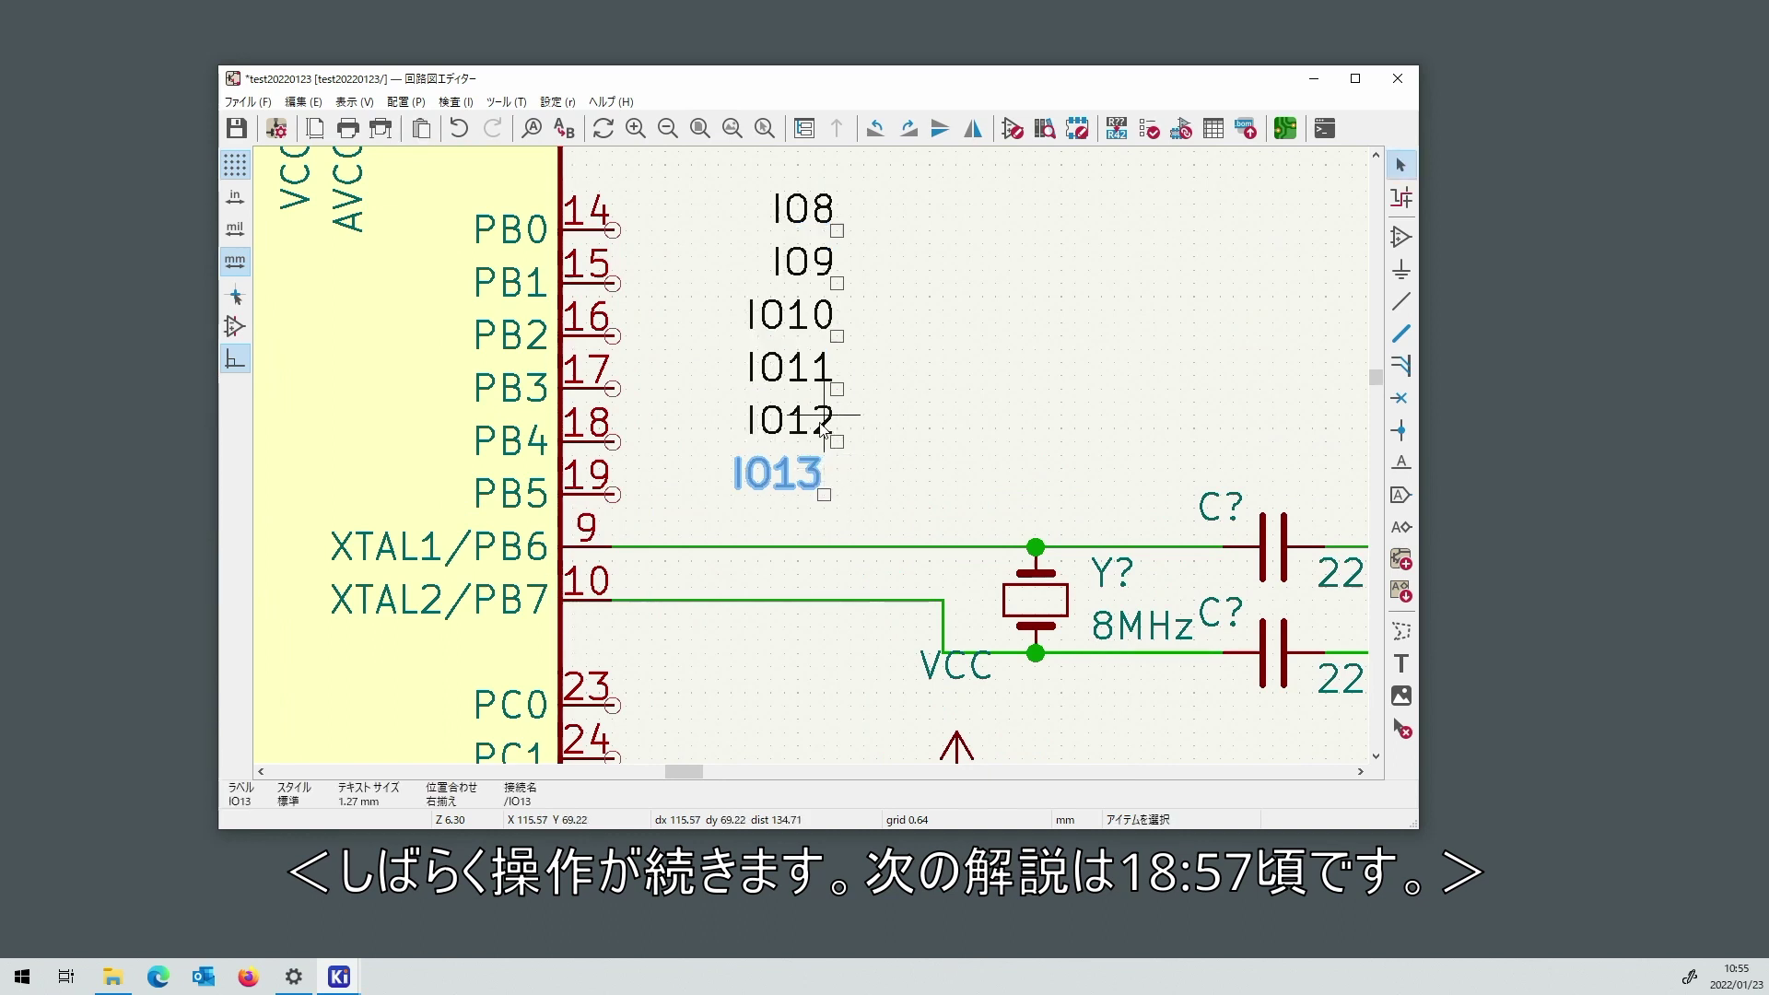
{"action": "left_click", "coordinate": [811, 424]}
{"action": "key", "text": "m"}
{"action": "left_click", "coordinate": [826, 446]}
Move the IO11, IO10, IO9 and IO8 labels one grid step toward the chip, in line with IO12 and IO13.
{"action": "left_click", "coordinate": [810, 369]}
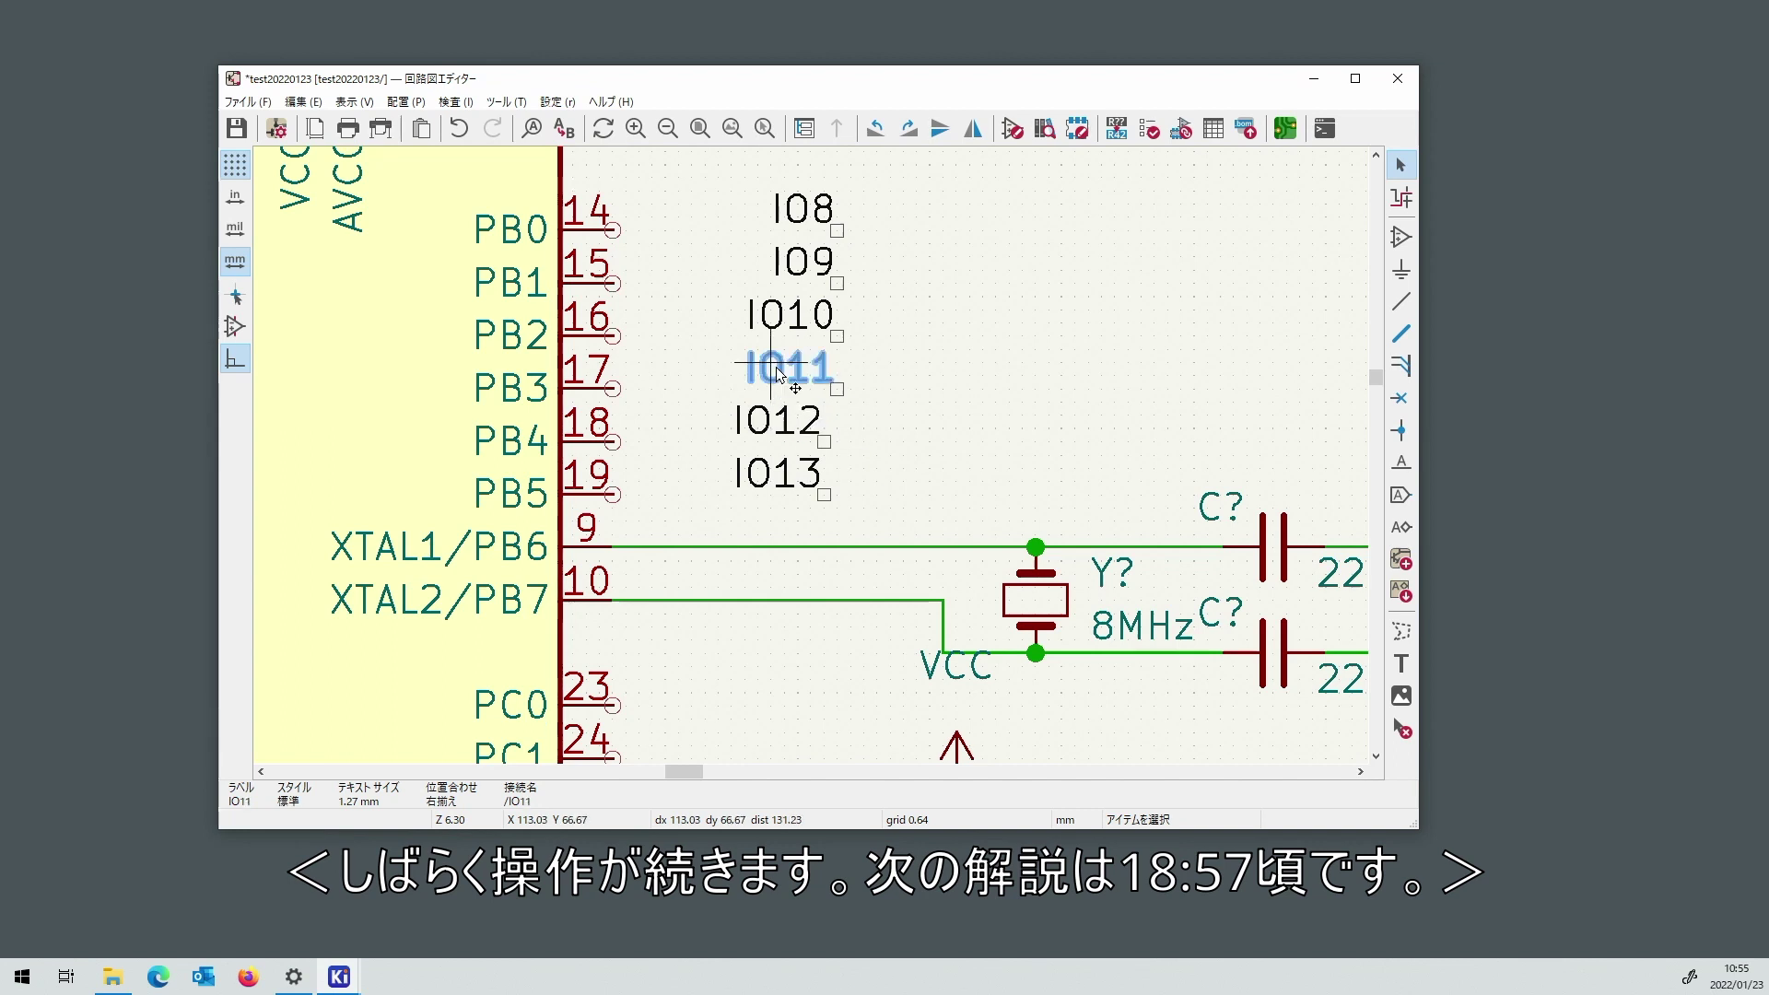
{"action": "key", "text": "m"}
{"action": "left_click", "coordinate": [825, 390]}
{"action": "left_click", "coordinate": [814, 318]}
{"action": "key", "text": "m"}
{"action": "left_click", "coordinate": [803, 318]}
{"action": "left_click", "coordinate": [823, 262]}
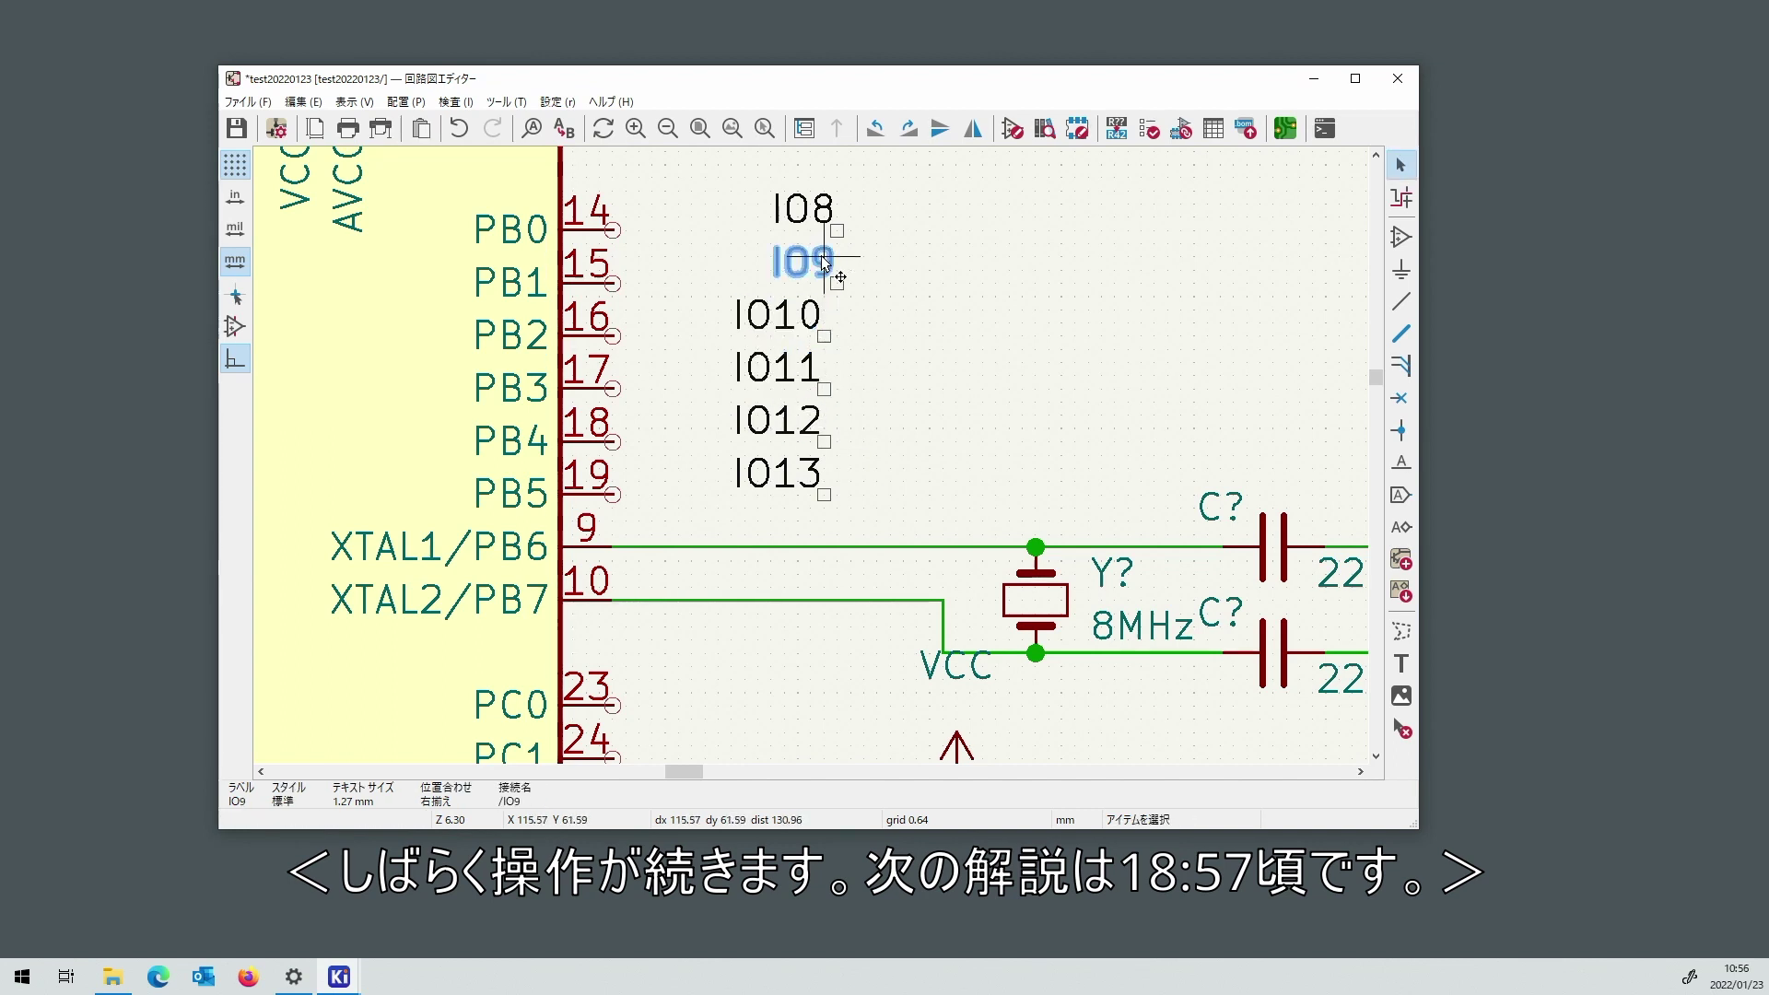
{"action": "key", "text": "m"}
{"action": "left_click", "coordinate": [811, 263]}
{"action": "left_click", "coordinate": [822, 207]}
{"action": "key", "text": "m"}
{"action": "left_click", "coordinate": [810, 212]}
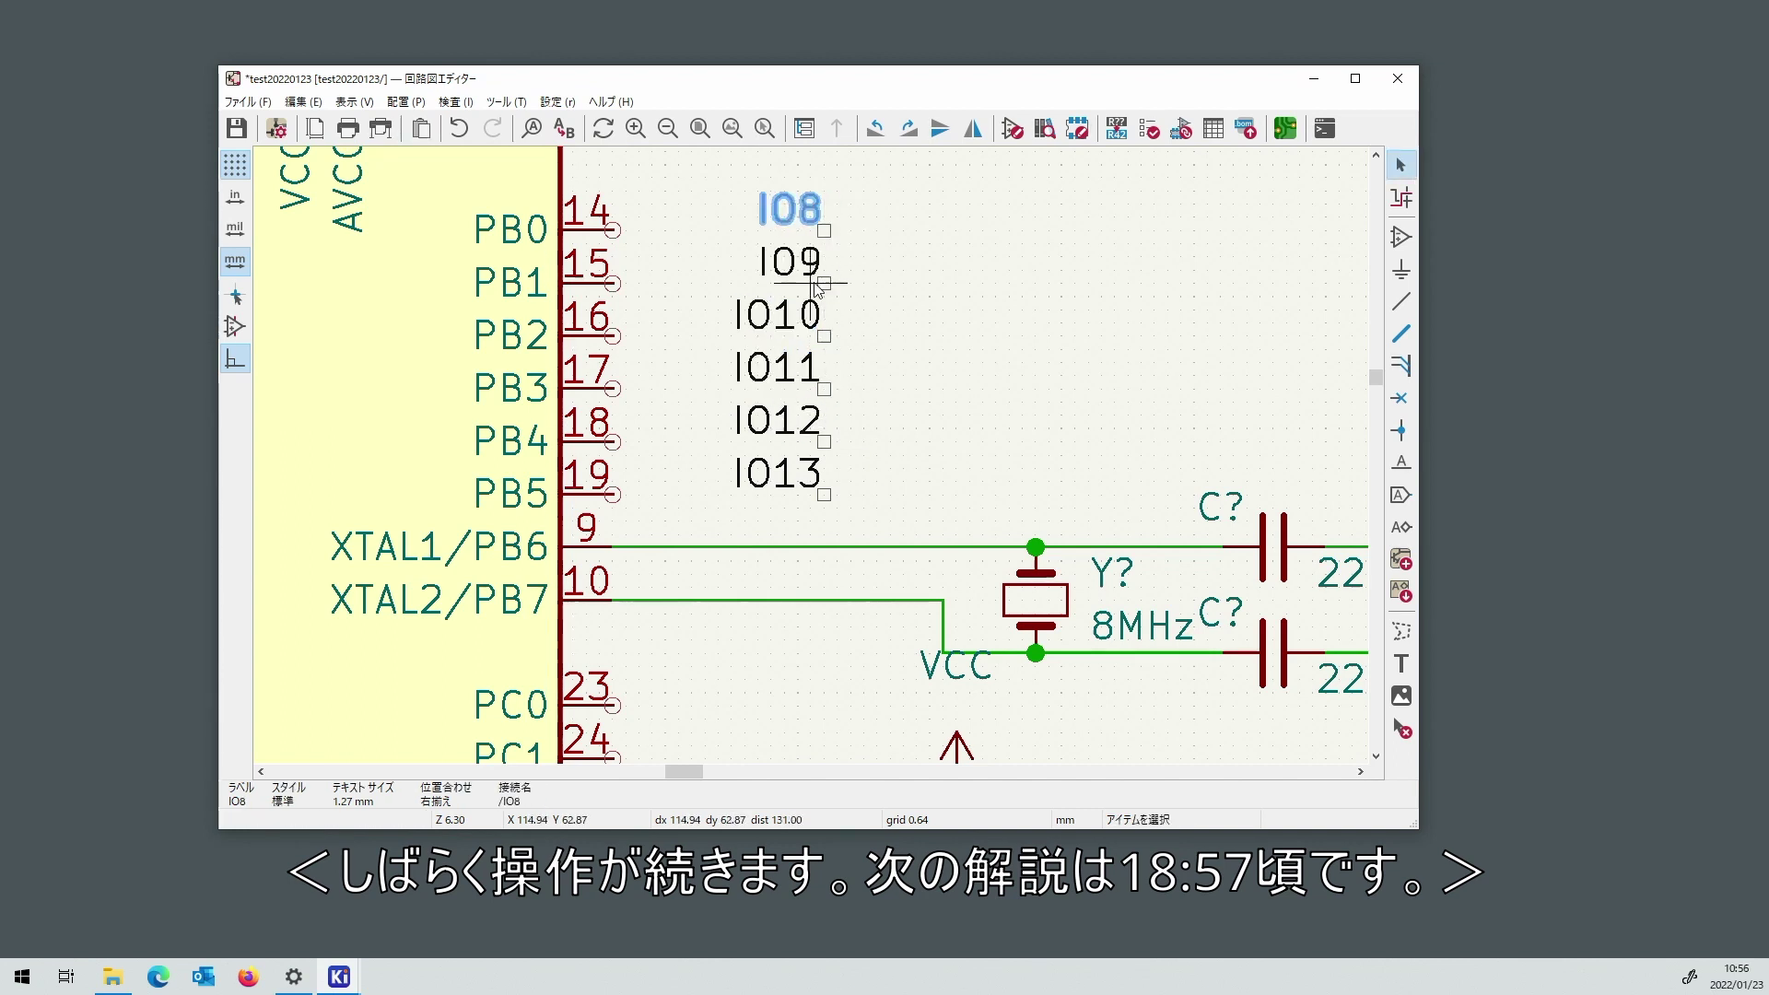
Wire pins PB0 and PB1 to the IO8 and IO9 labels.
{"action": "left_click", "coordinate": [1401, 301]}
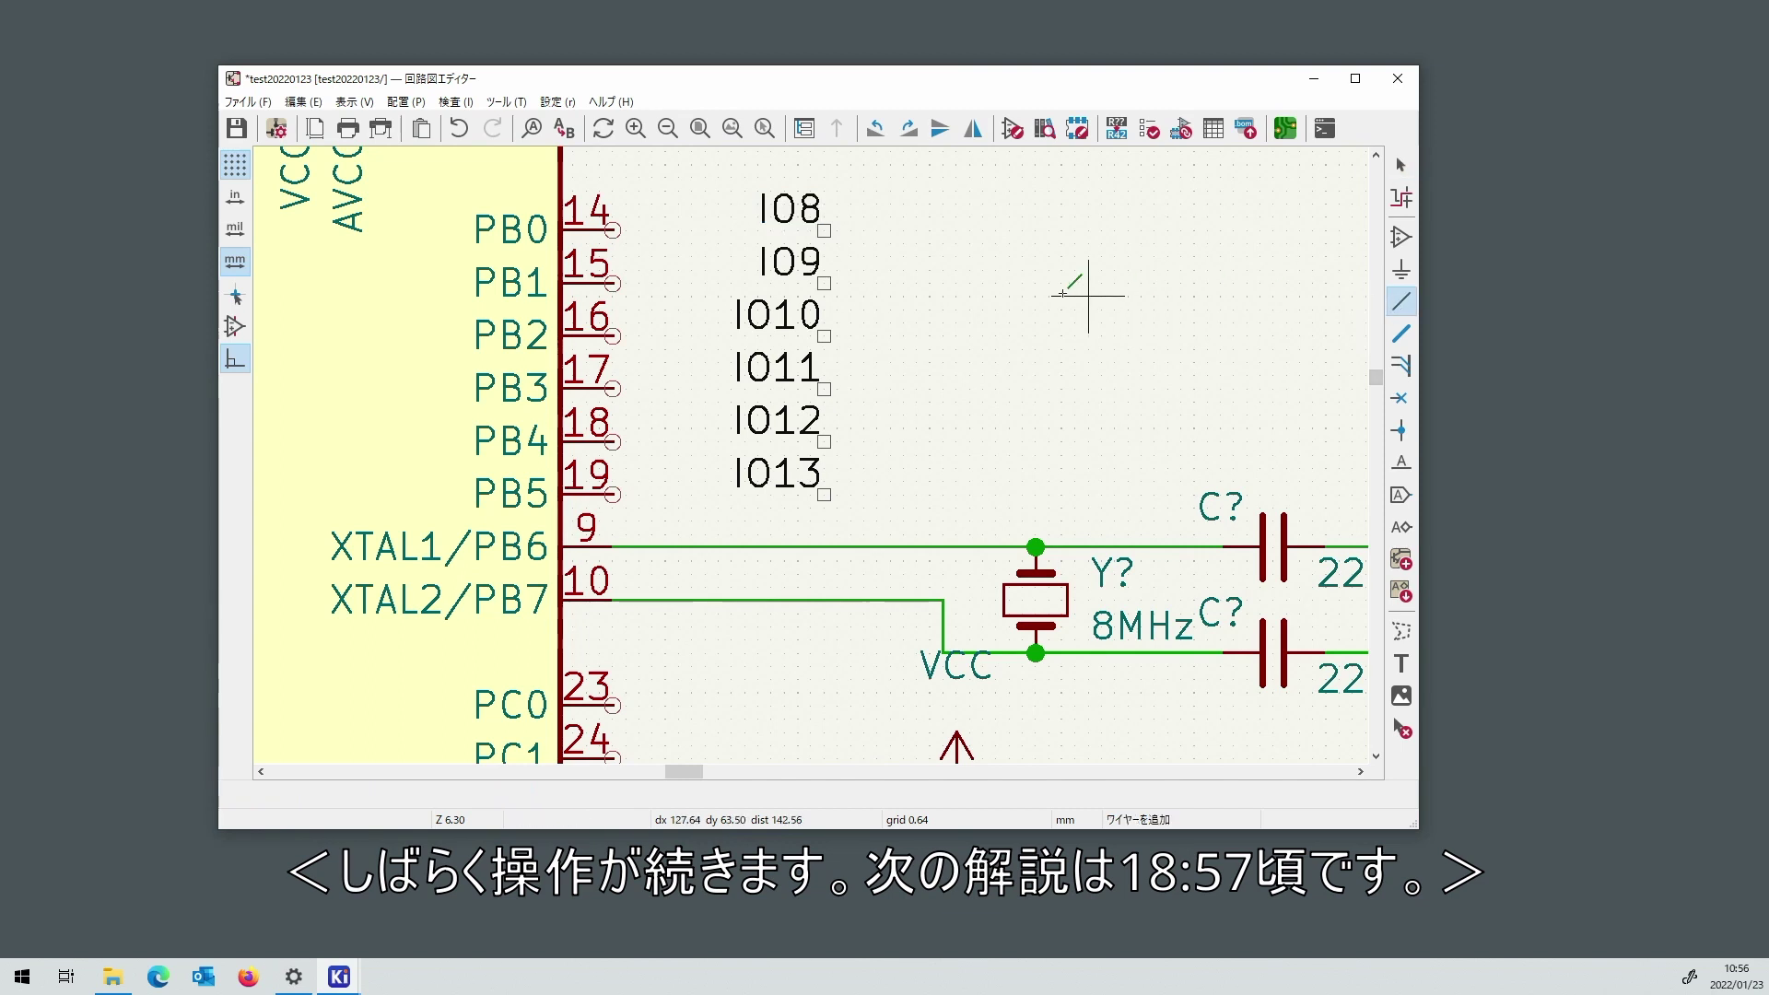
{"action": "left_click", "coordinate": [824, 230]}
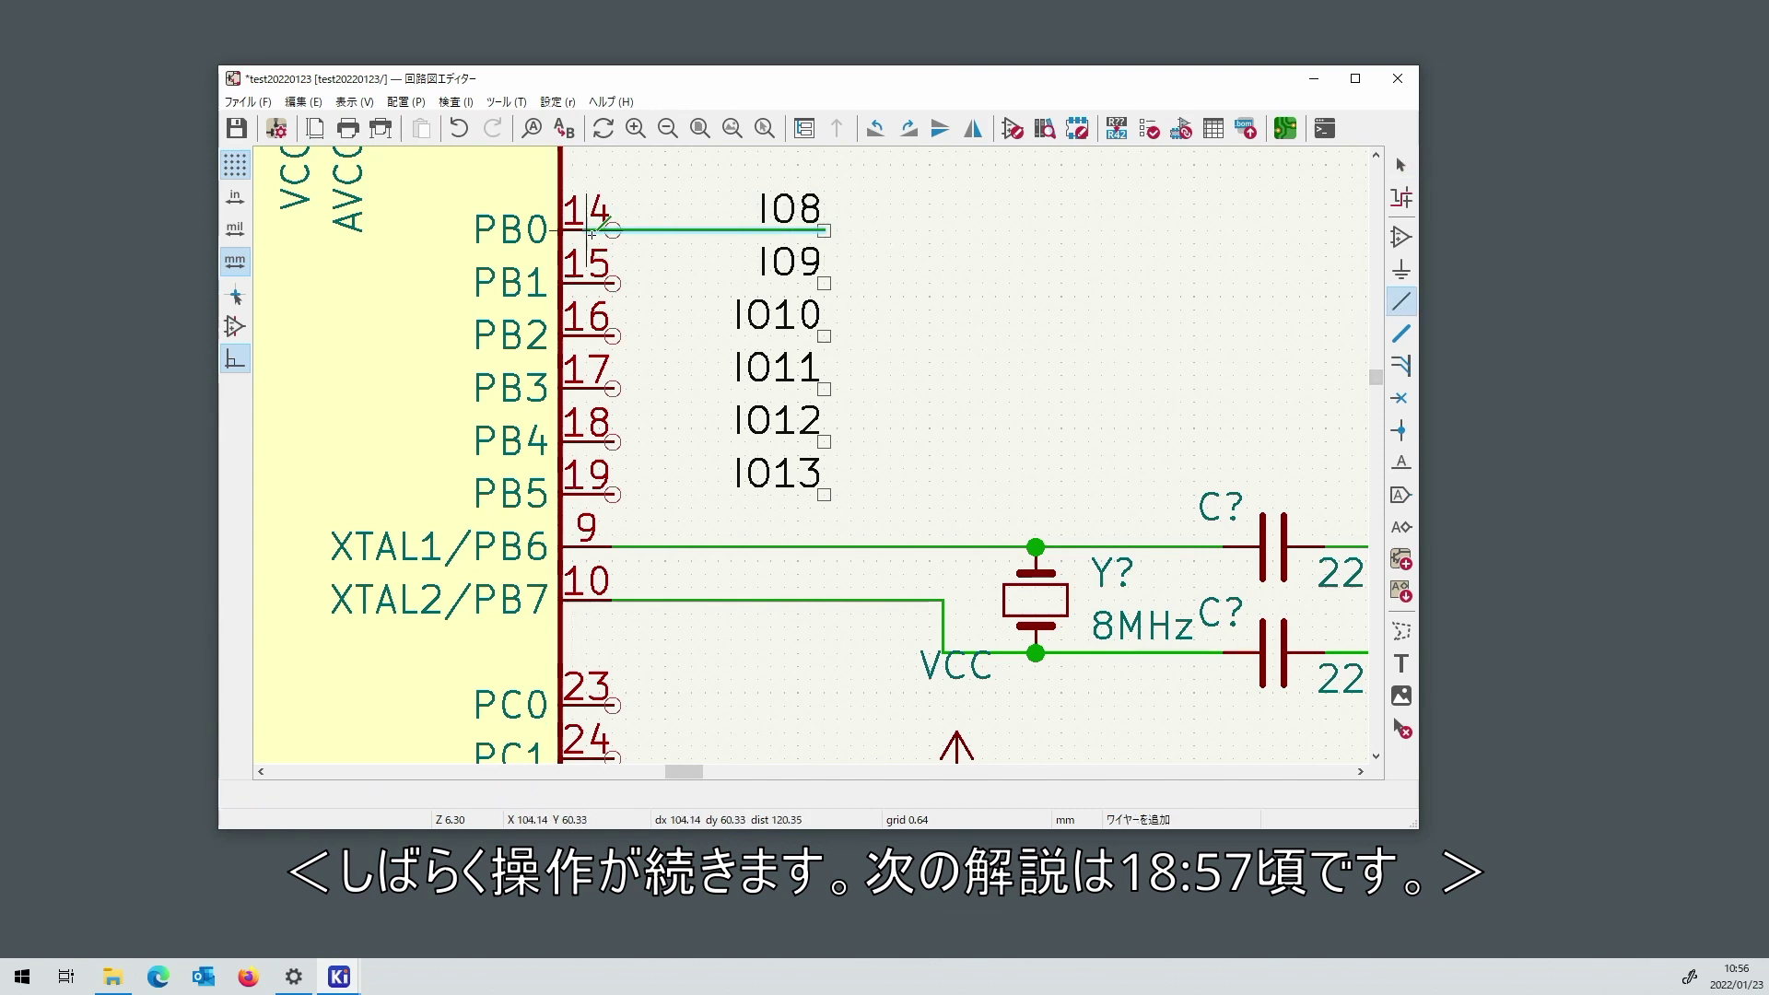
{"action": "left_click", "coordinate": [612, 230]}
{"action": "left_click", "coordinate": [611, 283]}
{"action": "left_click", "coordinate": [823, 283]}
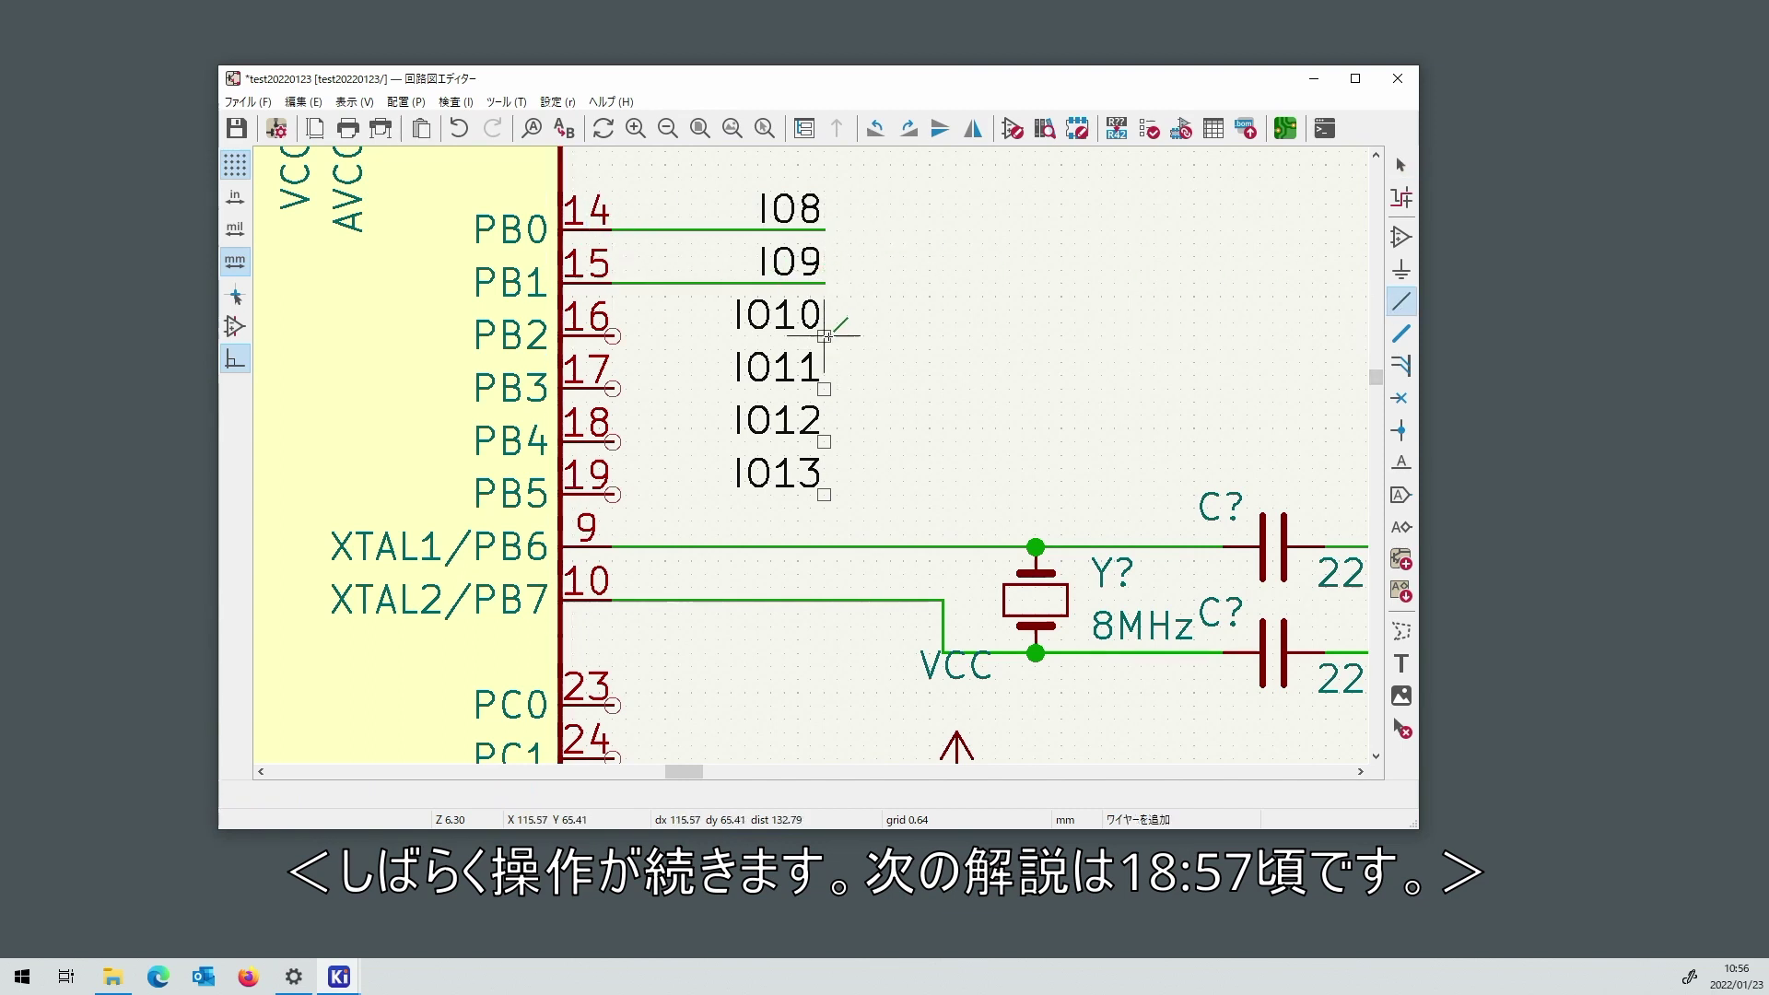
Wire pins PB2, PB3, PB4 and PB5 to the IO10, IO11, IO12 and IO13 labels.
{"action": "left_click", "coordinate": [823, 335]}
{"action": "left_click", "coordinate": [612, 335]}
{"action": "left_click", "coordinate": [612, 389]}
{"action": "left_click", "coordinate": [825, 389]}
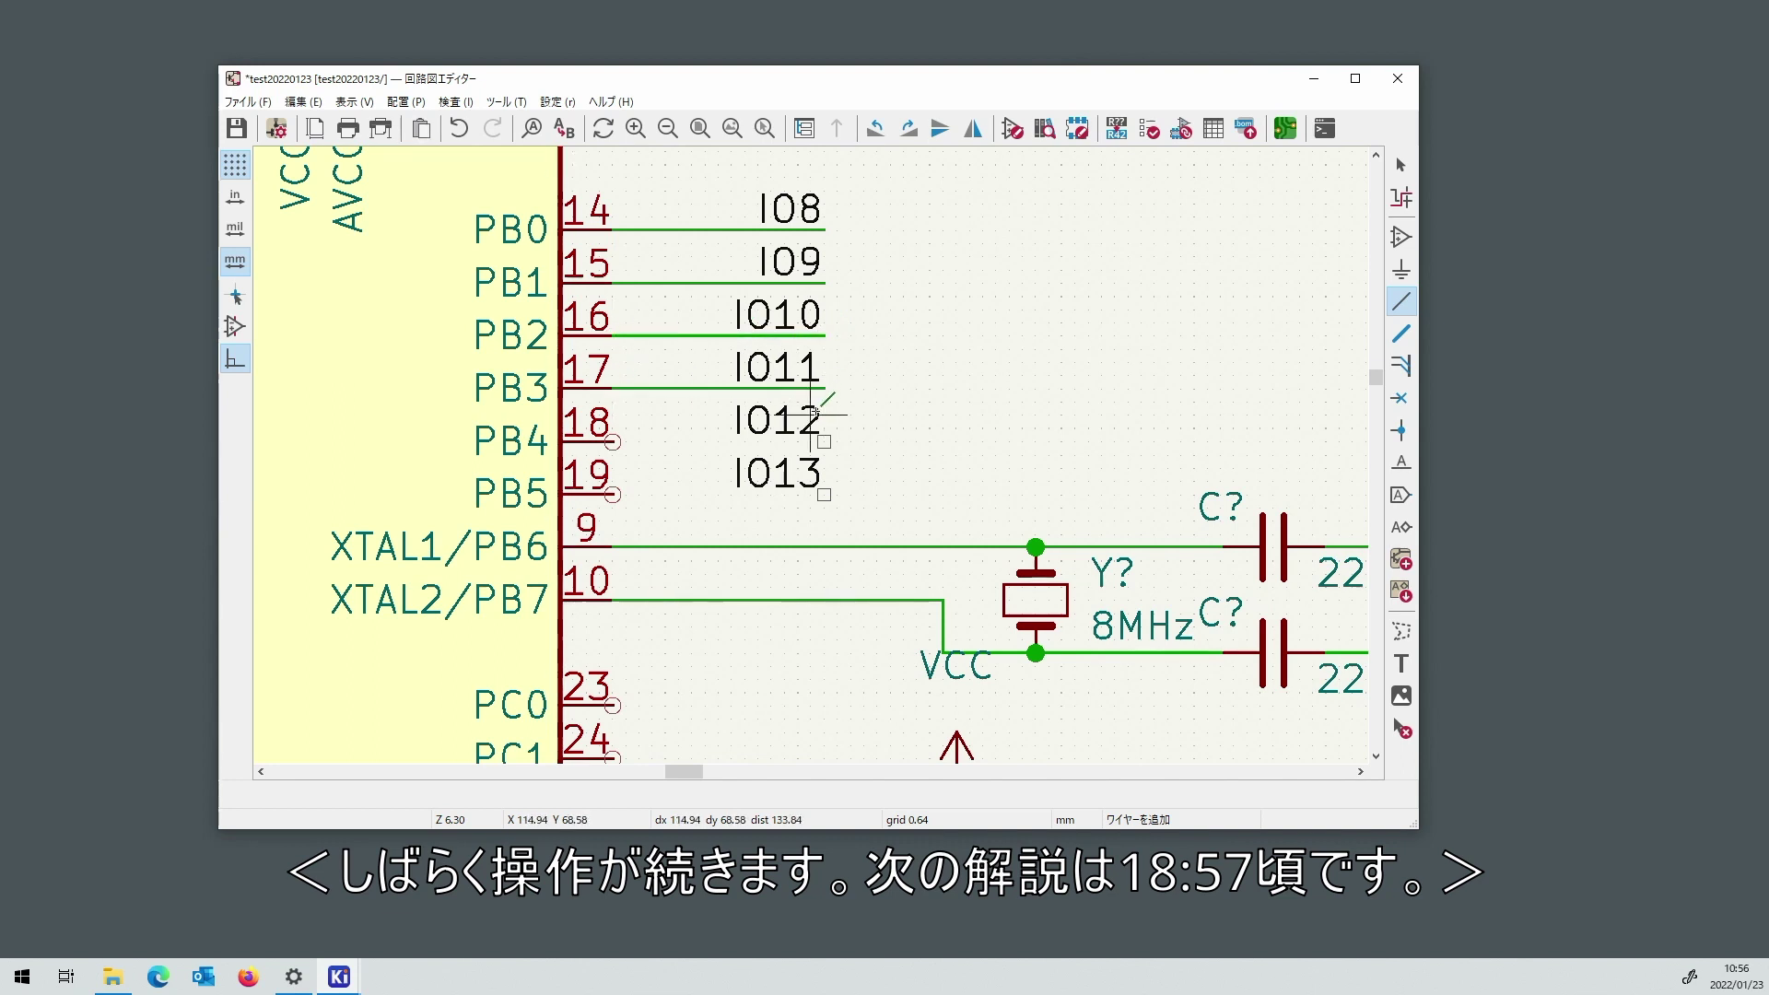
{"action": "left_click", "coordinate": [824, 441]}
{"action": "left_click", "coordinate": [612, 442]}
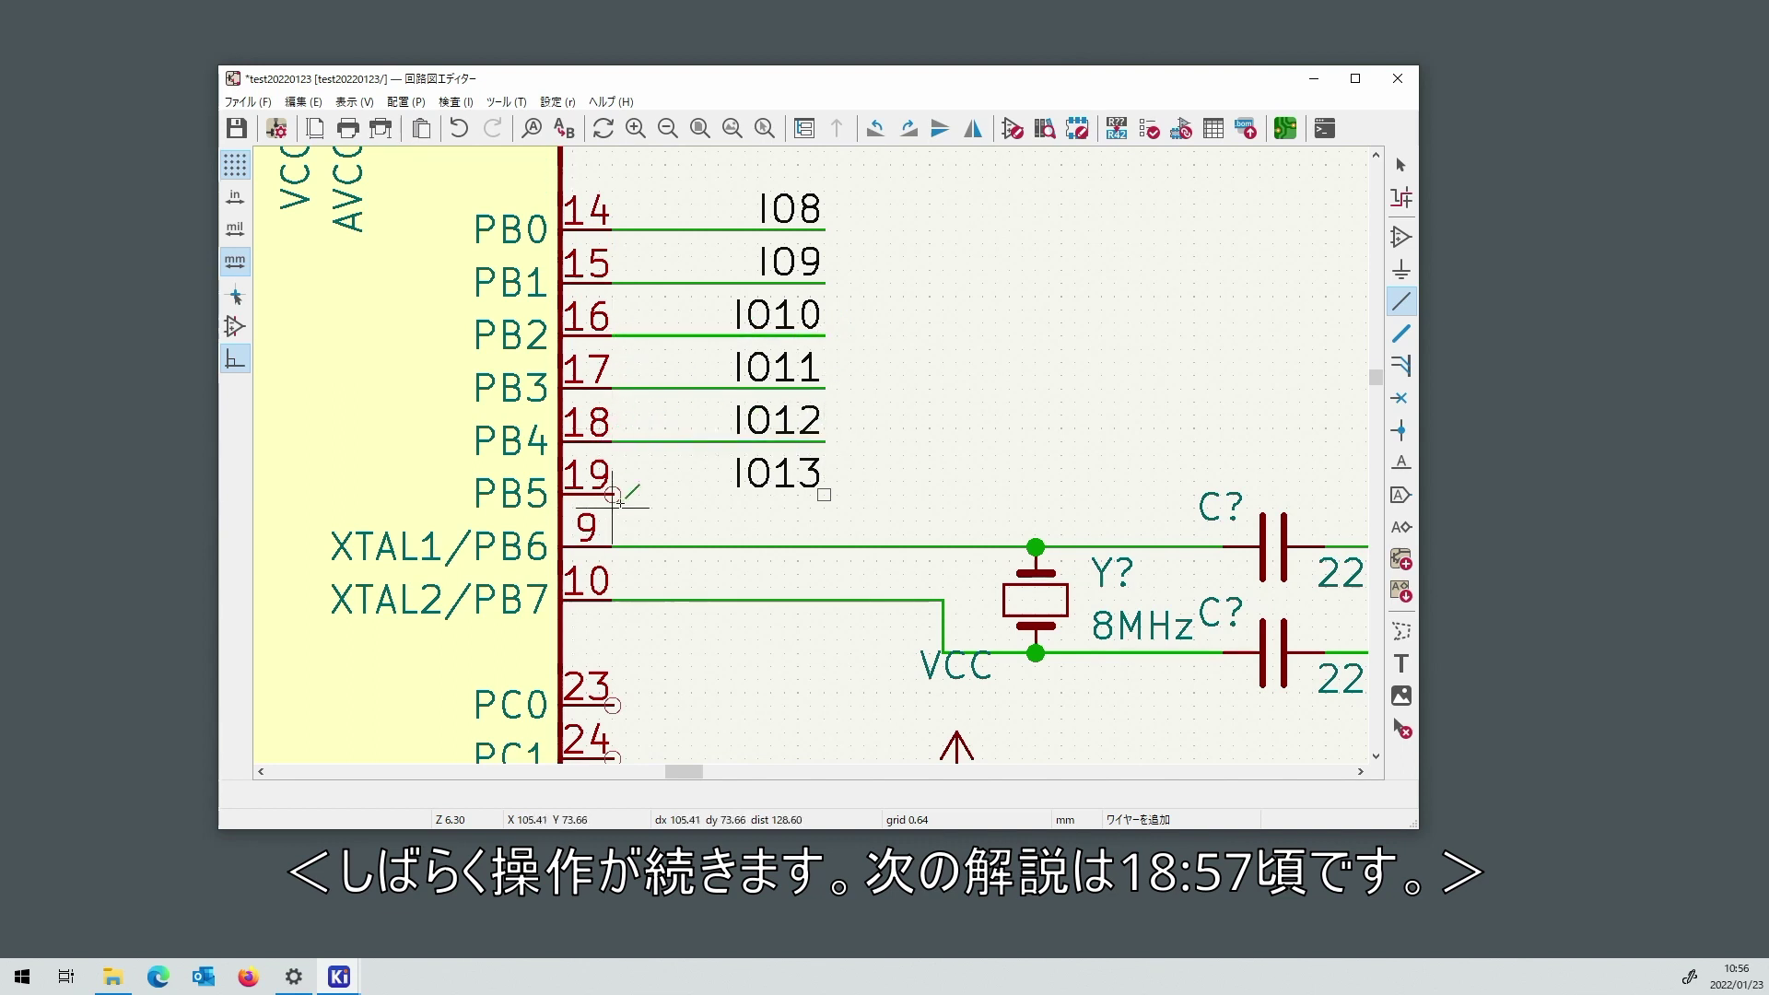
{"action": "left_click", "coordinate": [612, 495]}
Search the symbol library for "batte" and place a Battery_Cell symbol to the lower left of the ATmega328P.
{"action": "scroll", "coordinate": [821, 493], "scroll_direction": "down", "scroll_amount": 5}
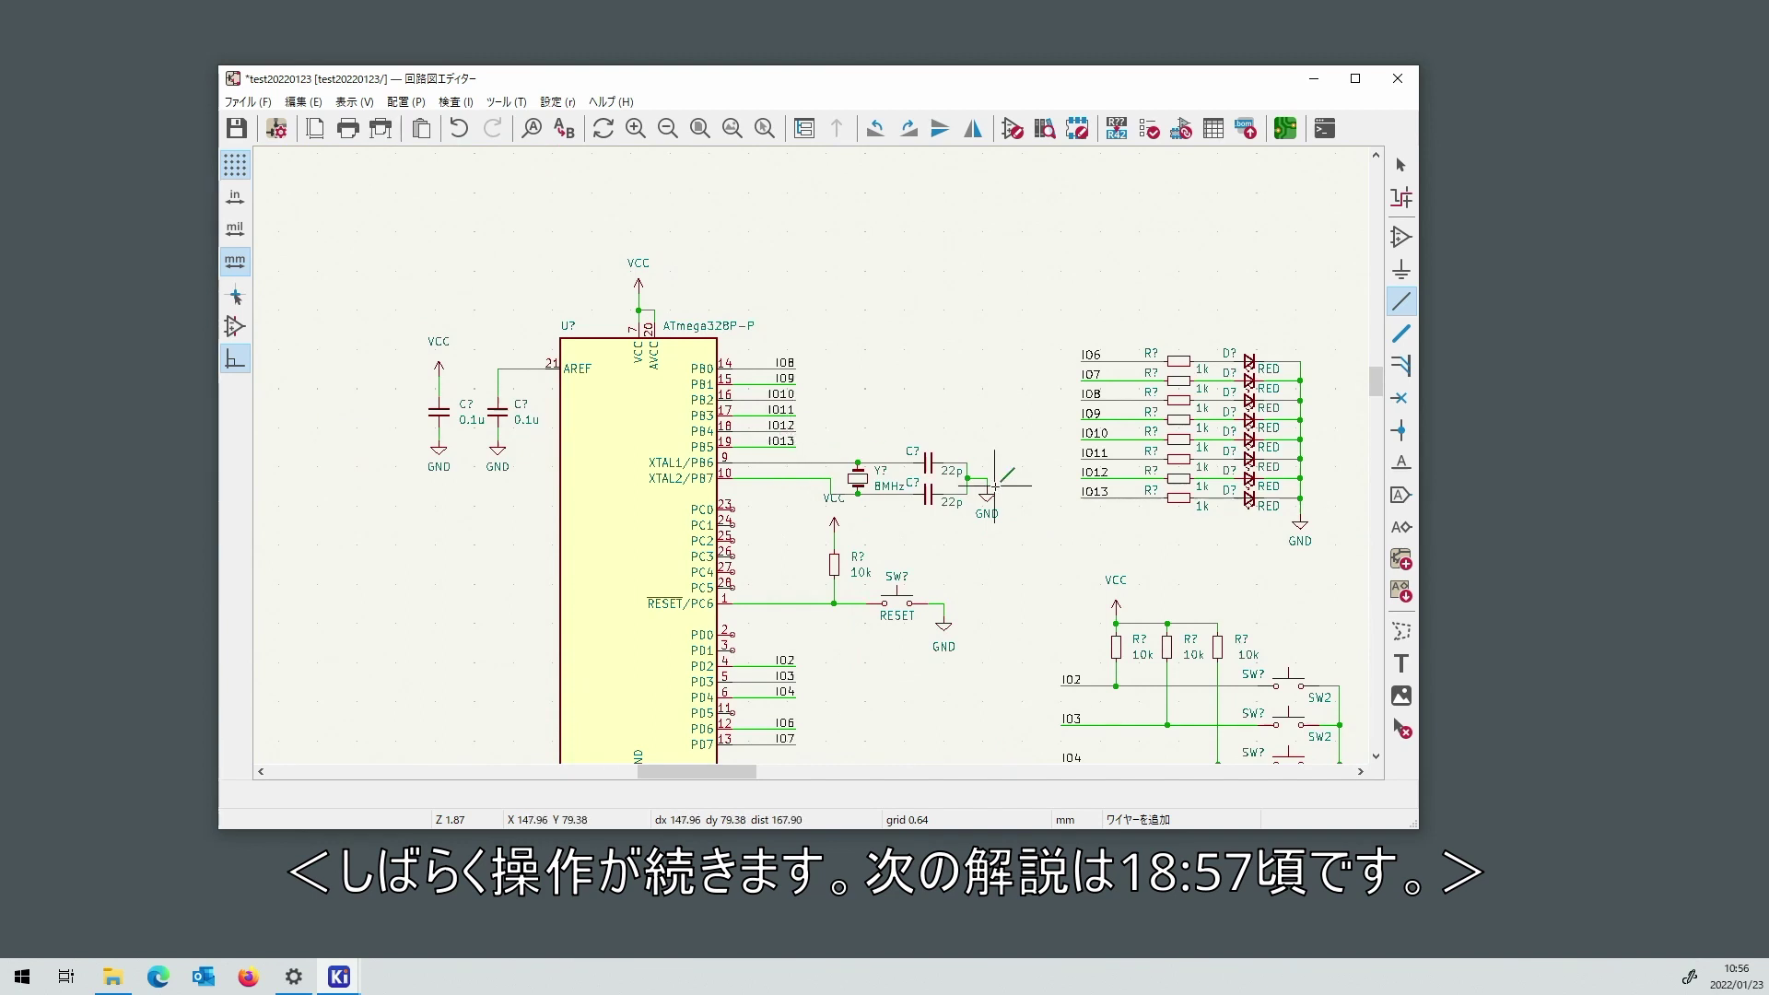
{"action": "scroll", "coordinate": [995, 485], "scroll_direction": "down", "scroll_amount": 2}
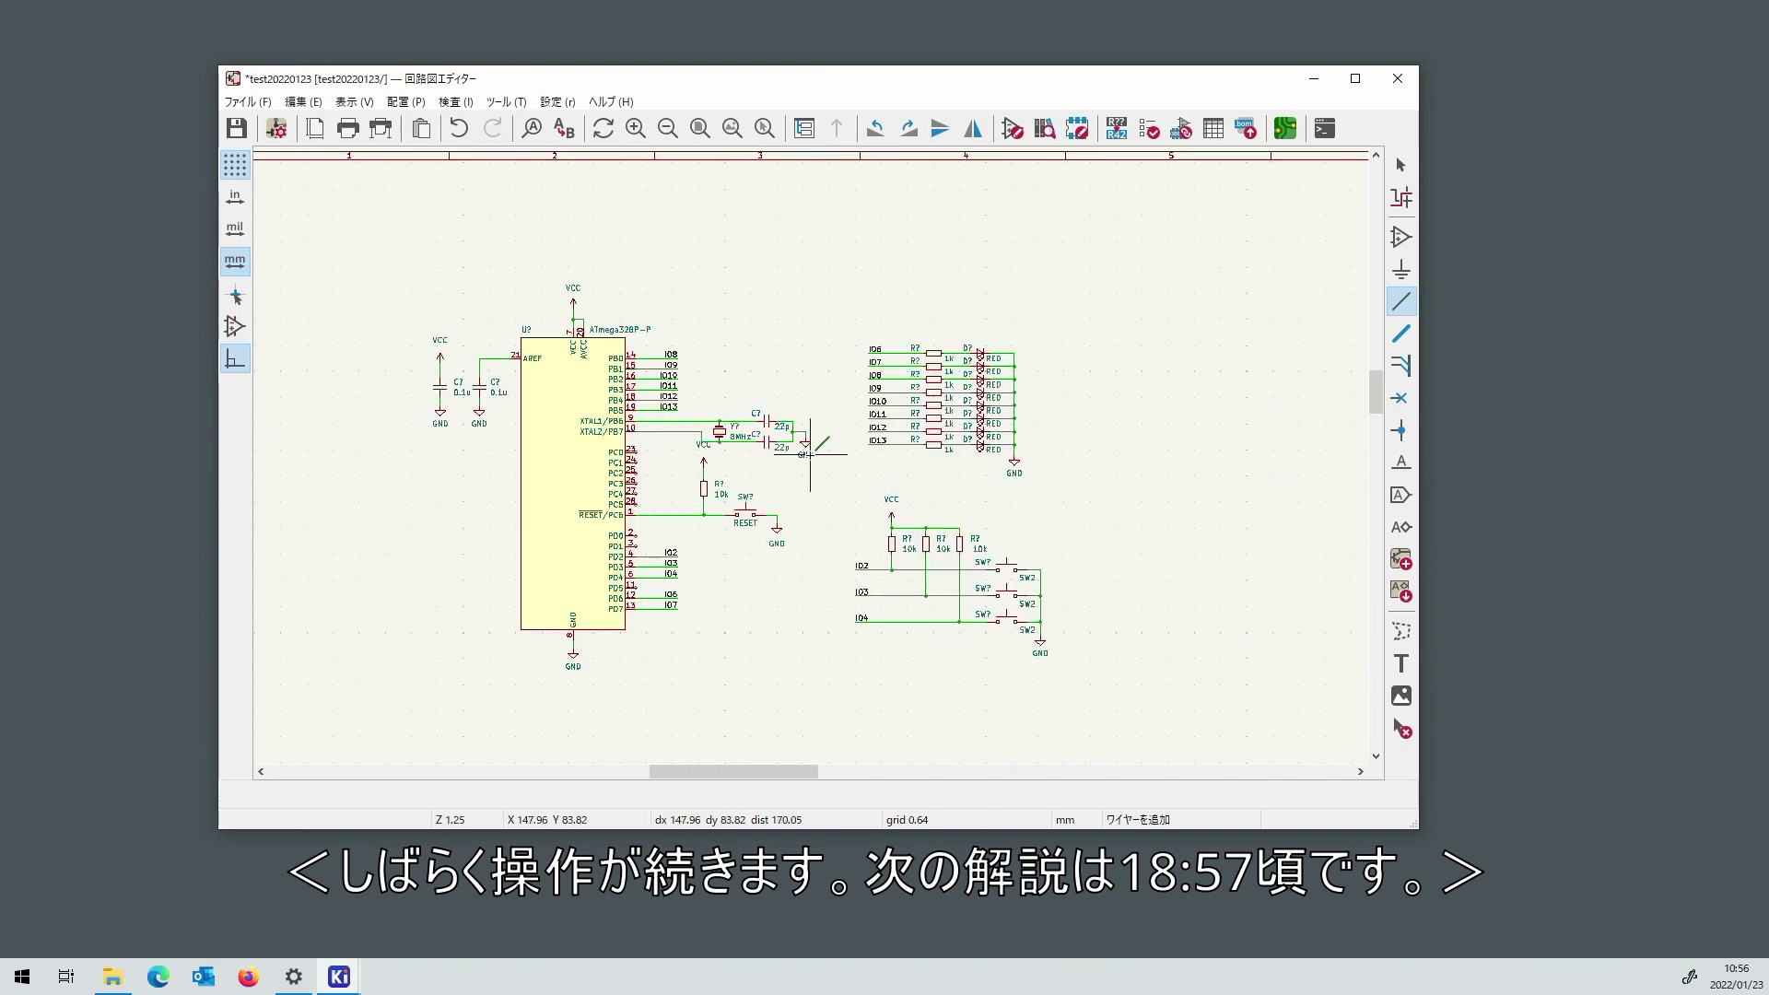
{"action": "left_click", "coordinate": [1401, 239]}
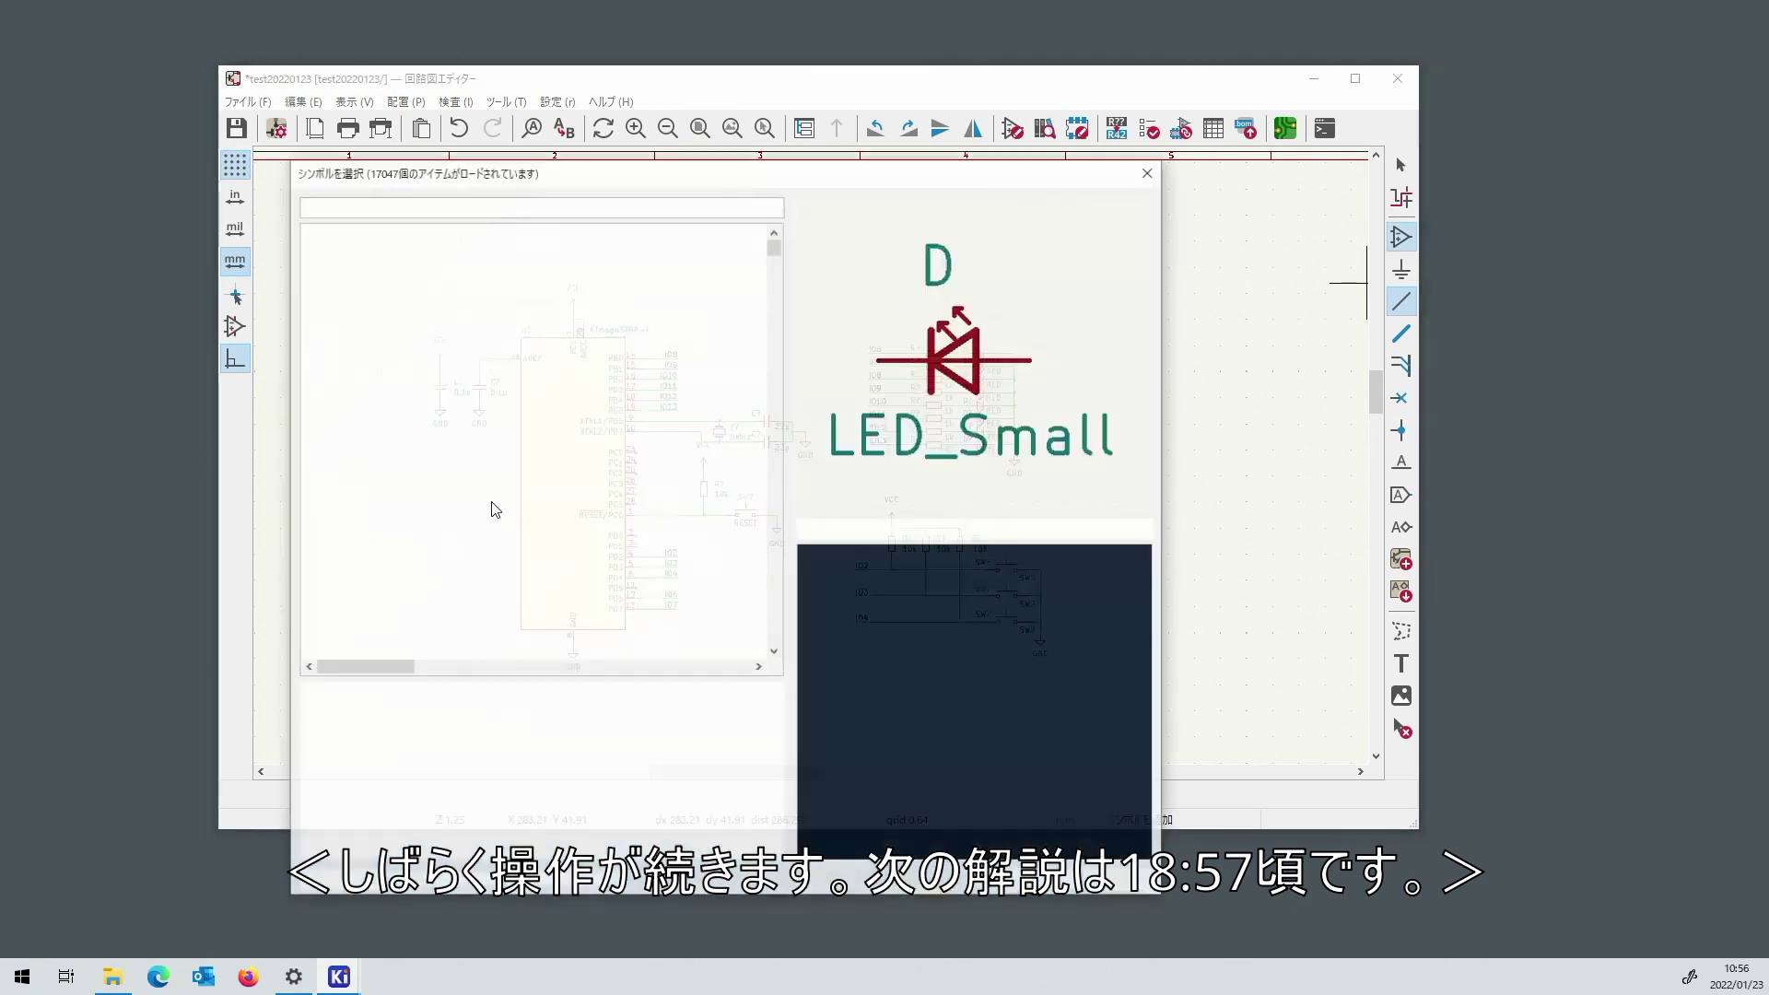
{"action": "type", "text": "batte"}
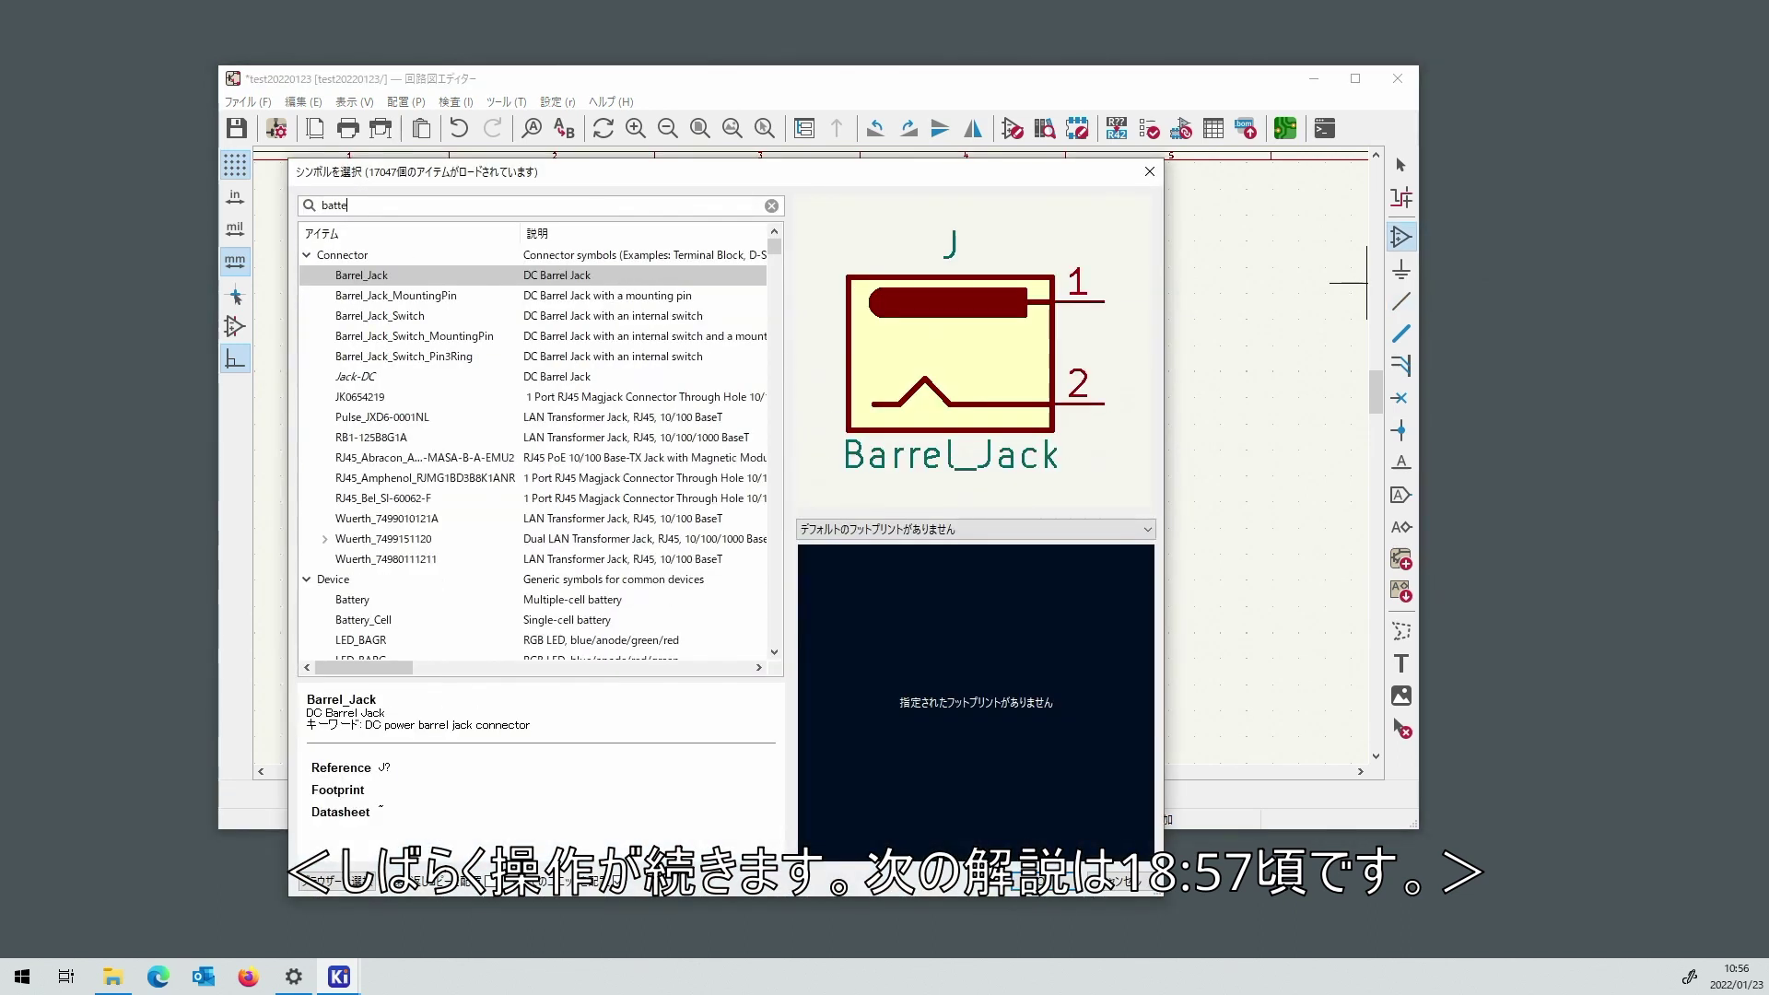
{"action": "double_click", "coordinate": [409, 301]}
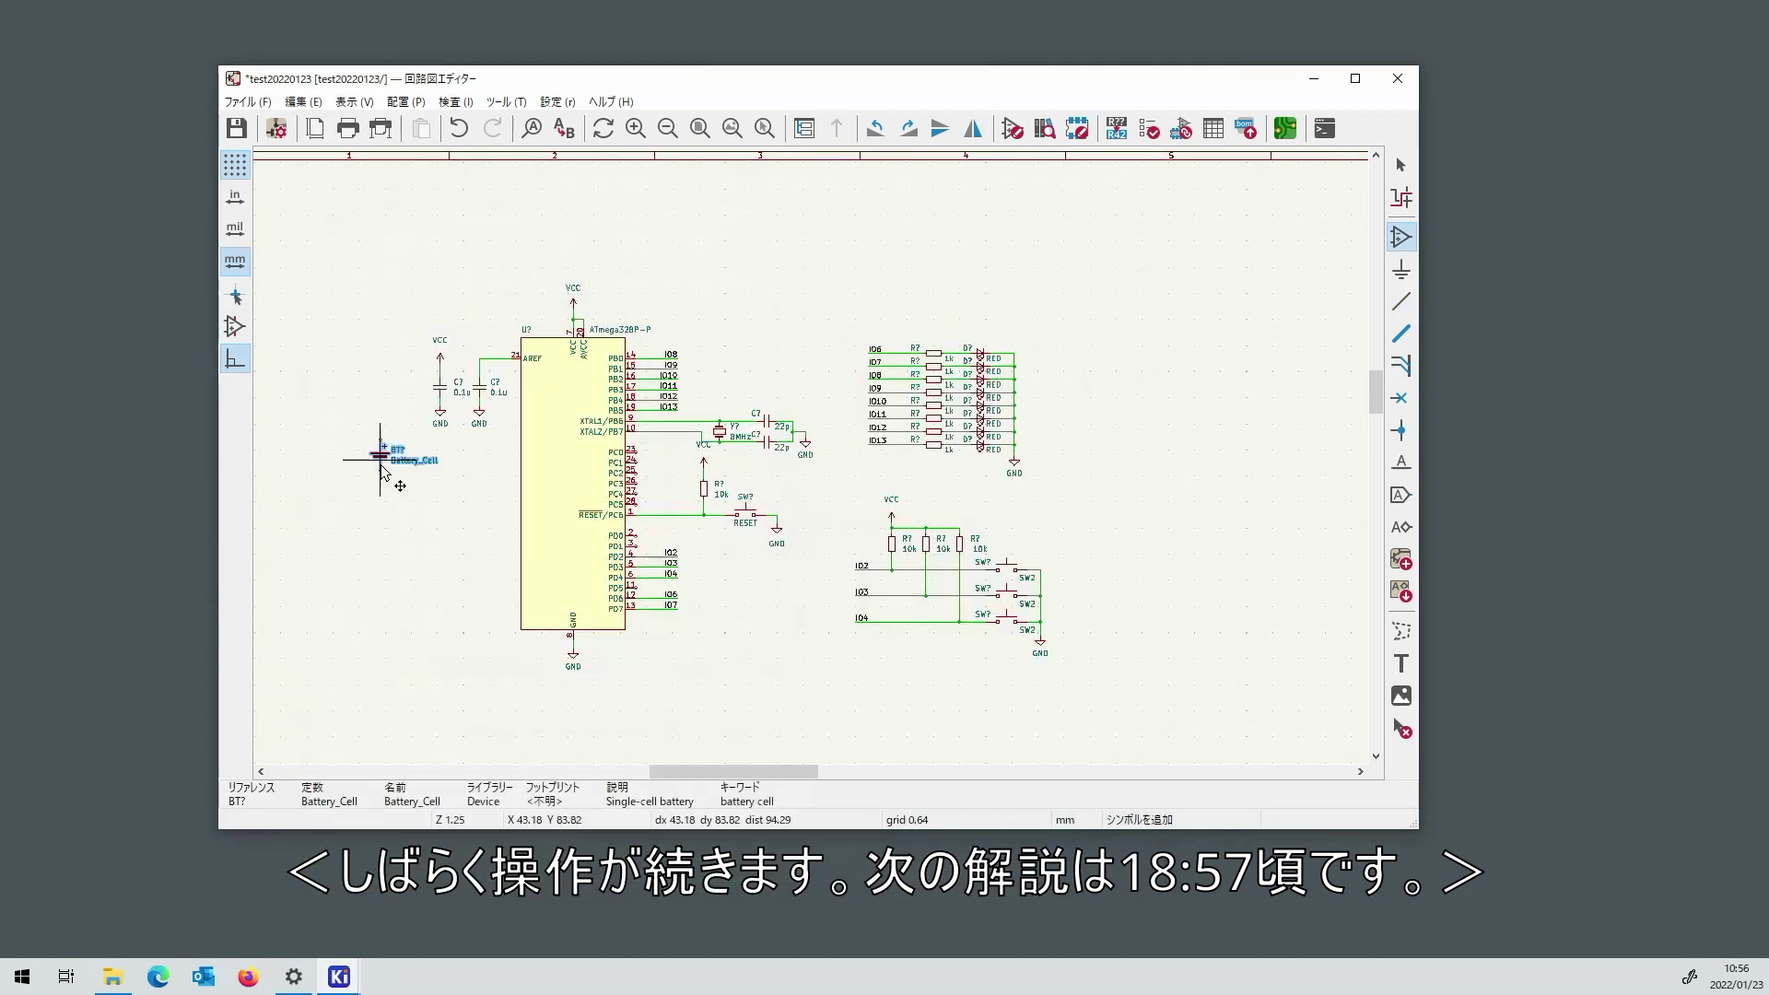
{"action": "scroll", "coordinate": [396, 454], "scroll_direction": "up", "scroll_amount": 3}
{"action": "left_click", "coordinate": [826, 467]}
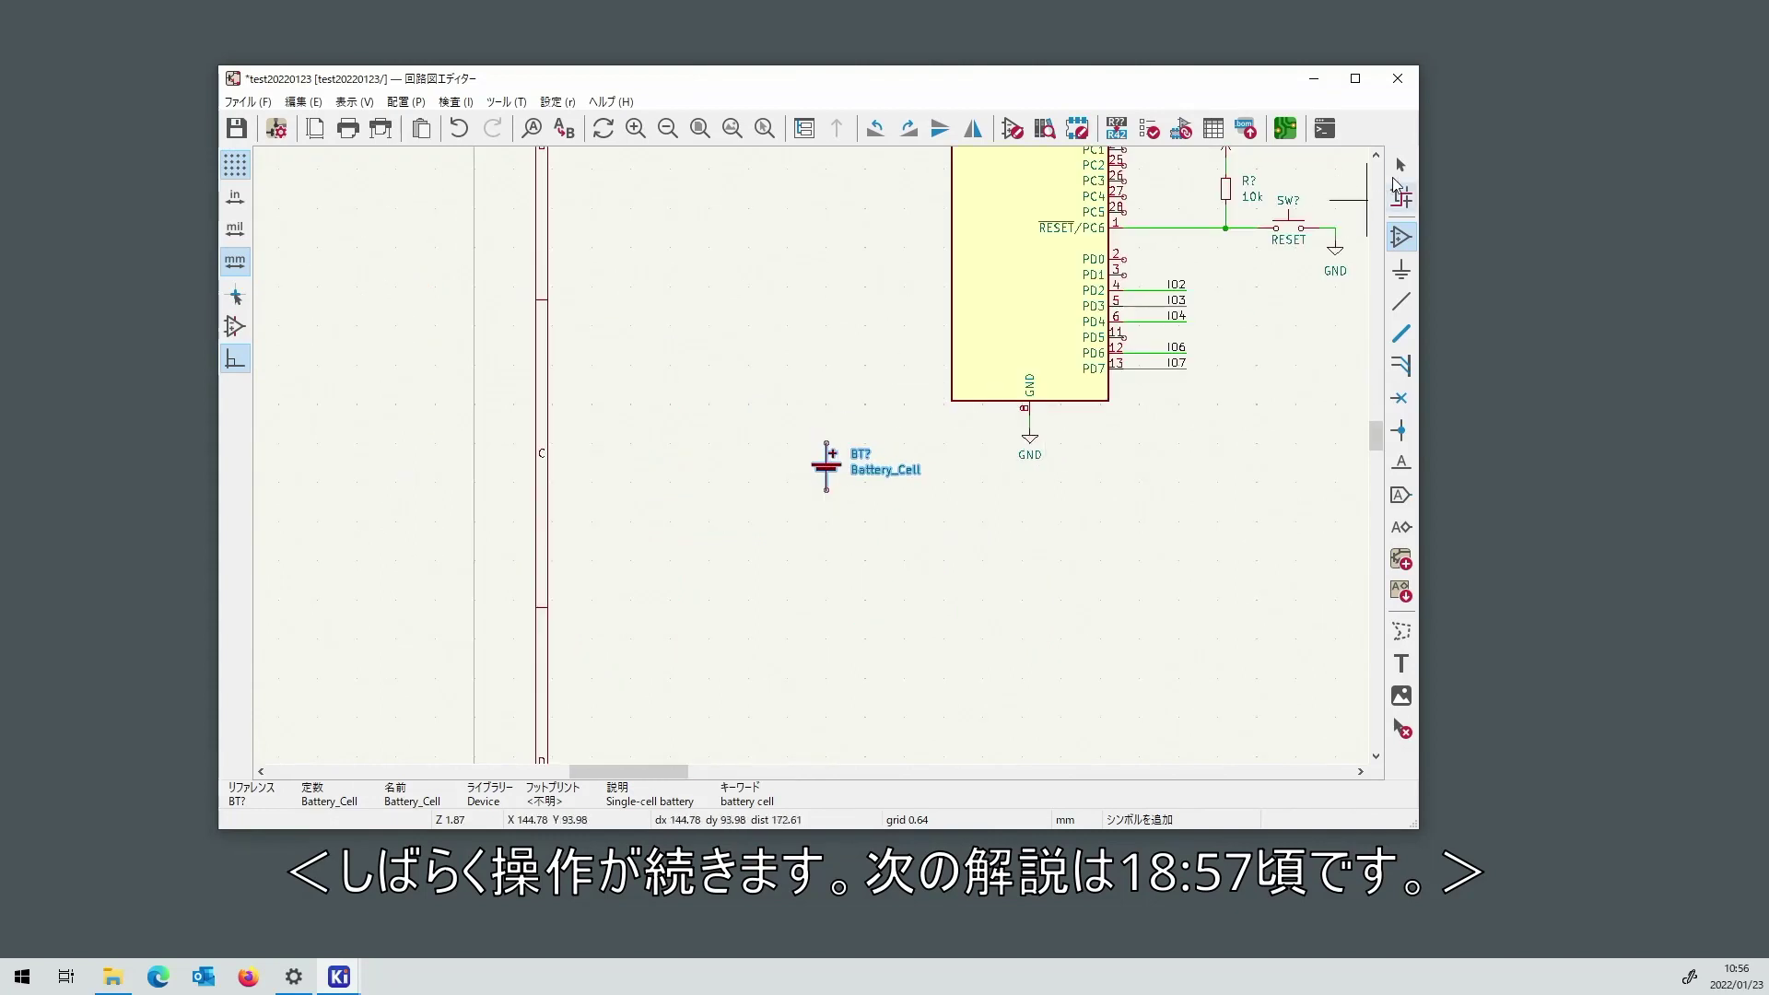
Duplicate the ATmega328P's GND symbol and place the copy directly below the battery cell.
{"action": "left_click", "coordinate": [1401, 165]}
{"action": "left_click", "coordinate": [1037, 441]}
{"action": "key", "text": "ctrl+d"}
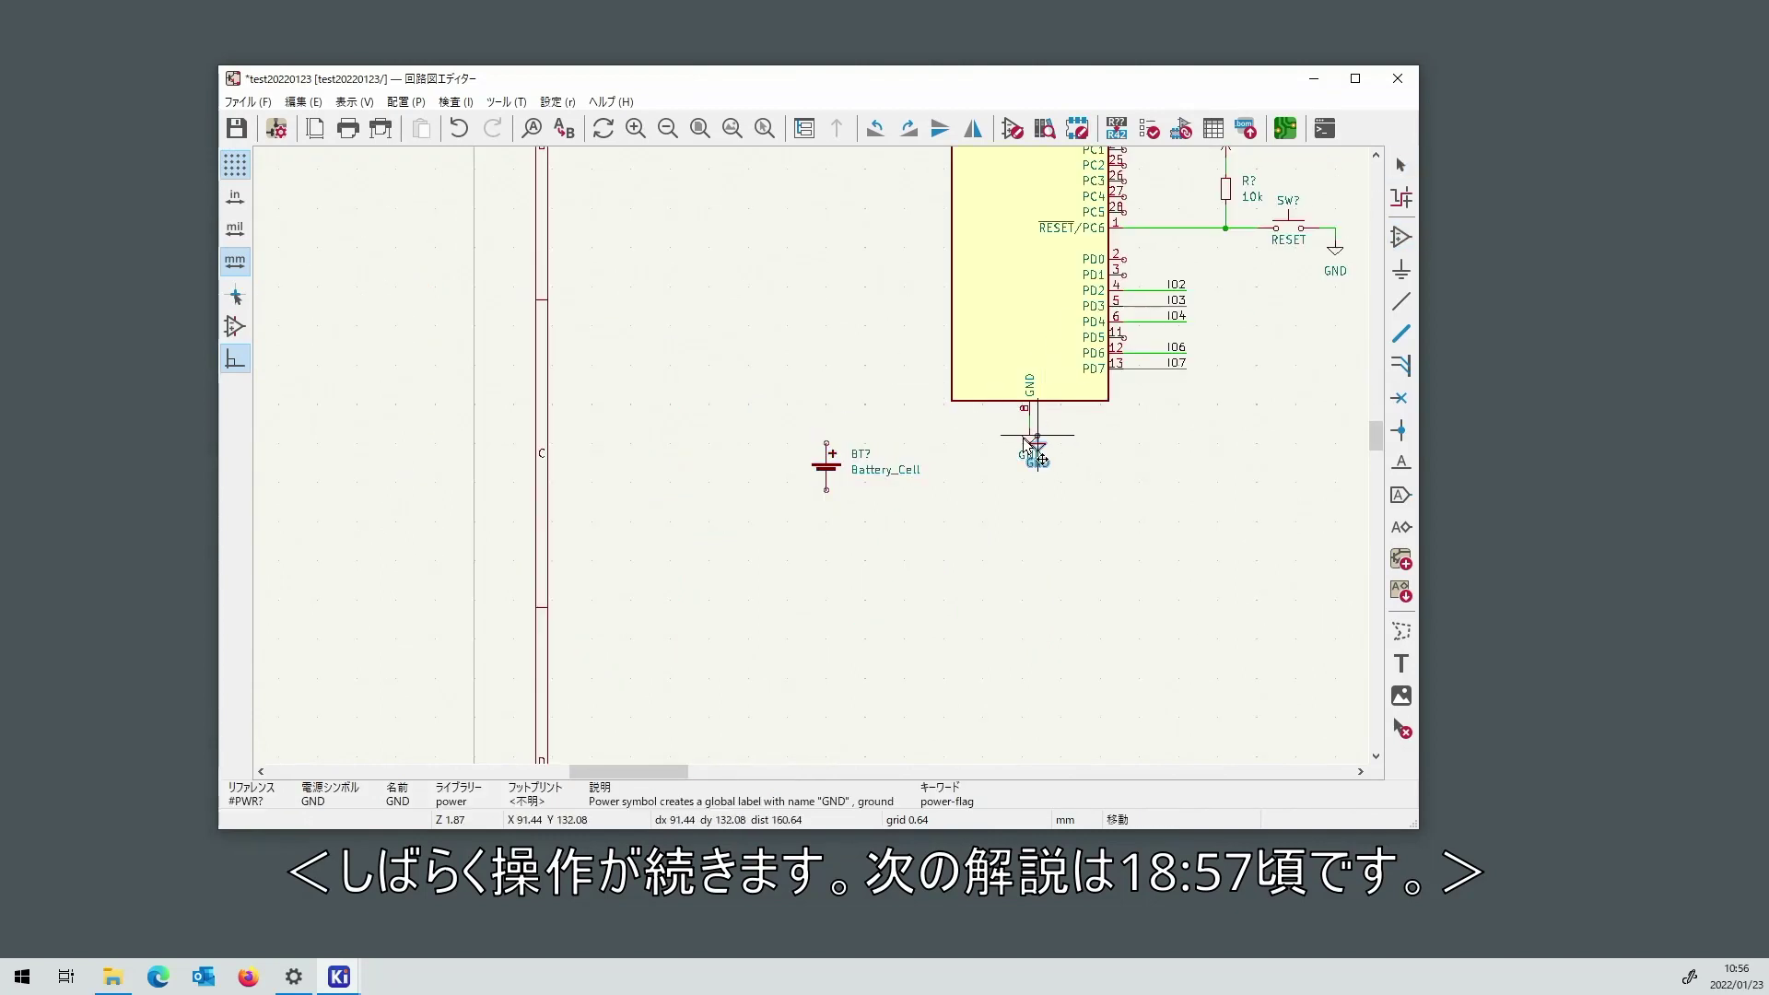
{"action": "left_click", "coordinate": [833, 524]}
Duplicate the VCC symbol above the ATmega328P and place the copy directly above the battery cell.
{"action": "scroll", "coordinate": [946, 364], "scroll_direction": "up", "scroll_amount": 5}
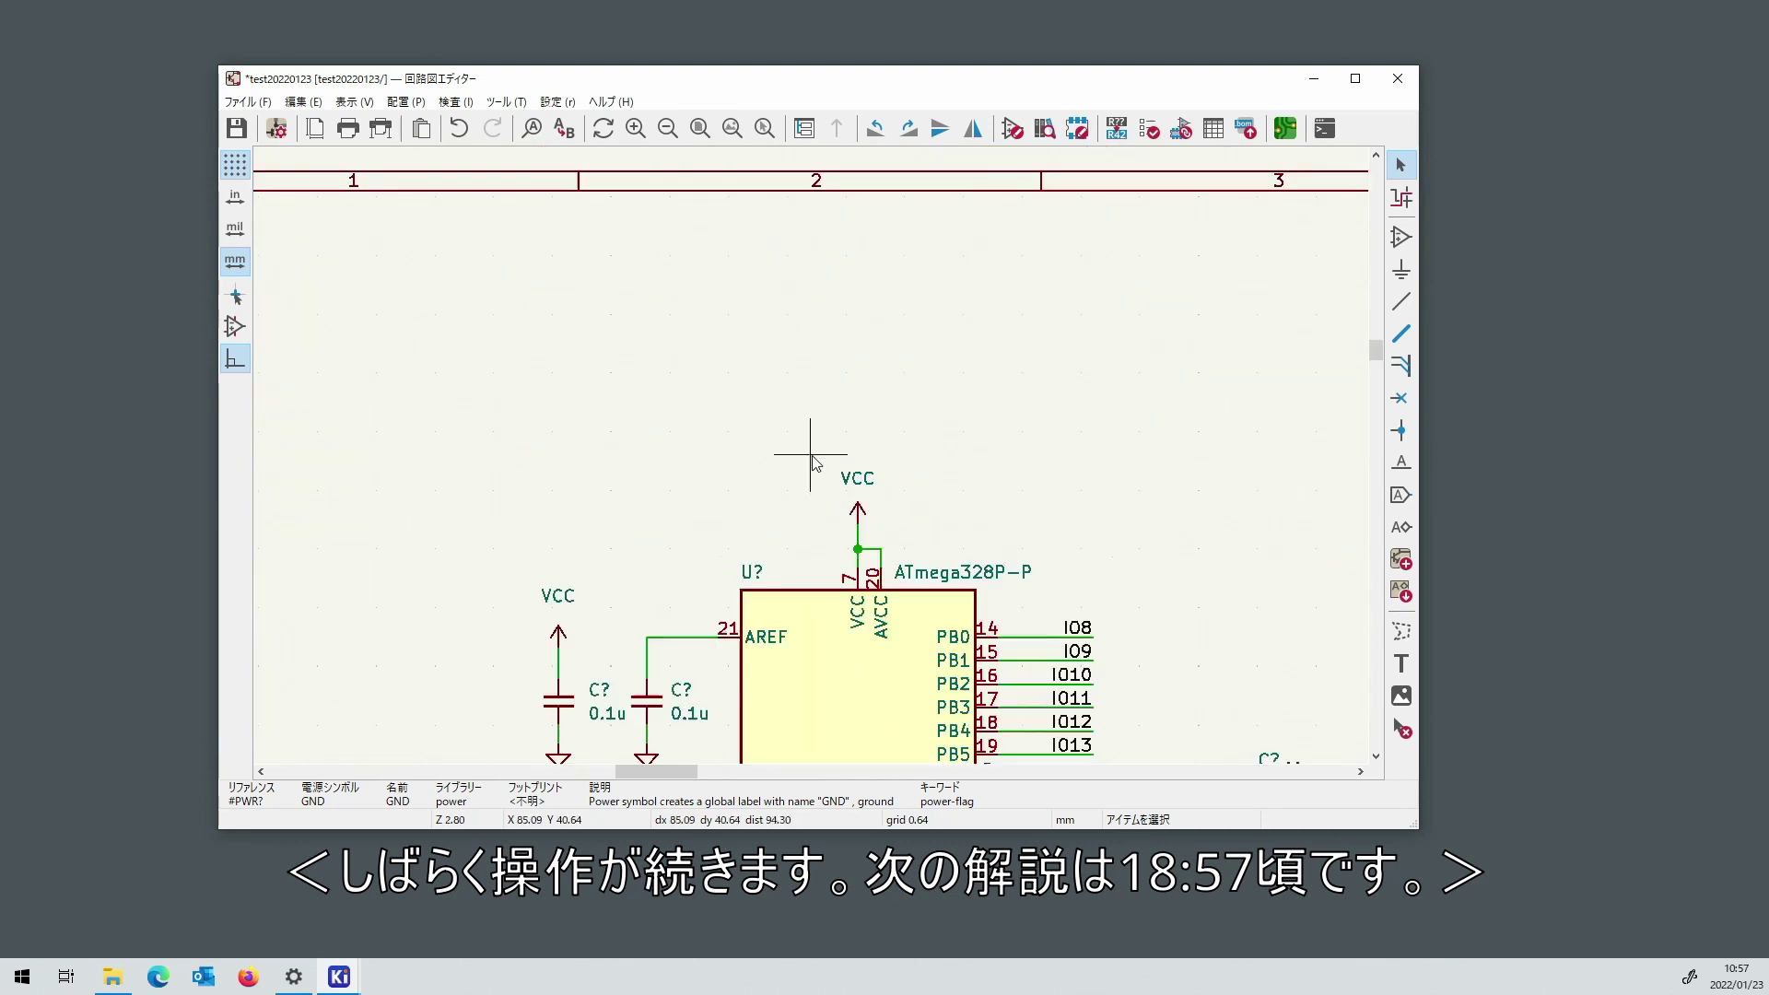
{"action": "left_click", "coordinate": [853, 493]}
{"action": "scroll", "coordinate": [857, 497], "scroll_direction": "up", "scroll_amount": 8}
{"action": "key", "text": "ctrl+d"}
{"action": "scroll", "coordinate": [891, 635], "scroll_direction": "down", "scroll_amount": 10}
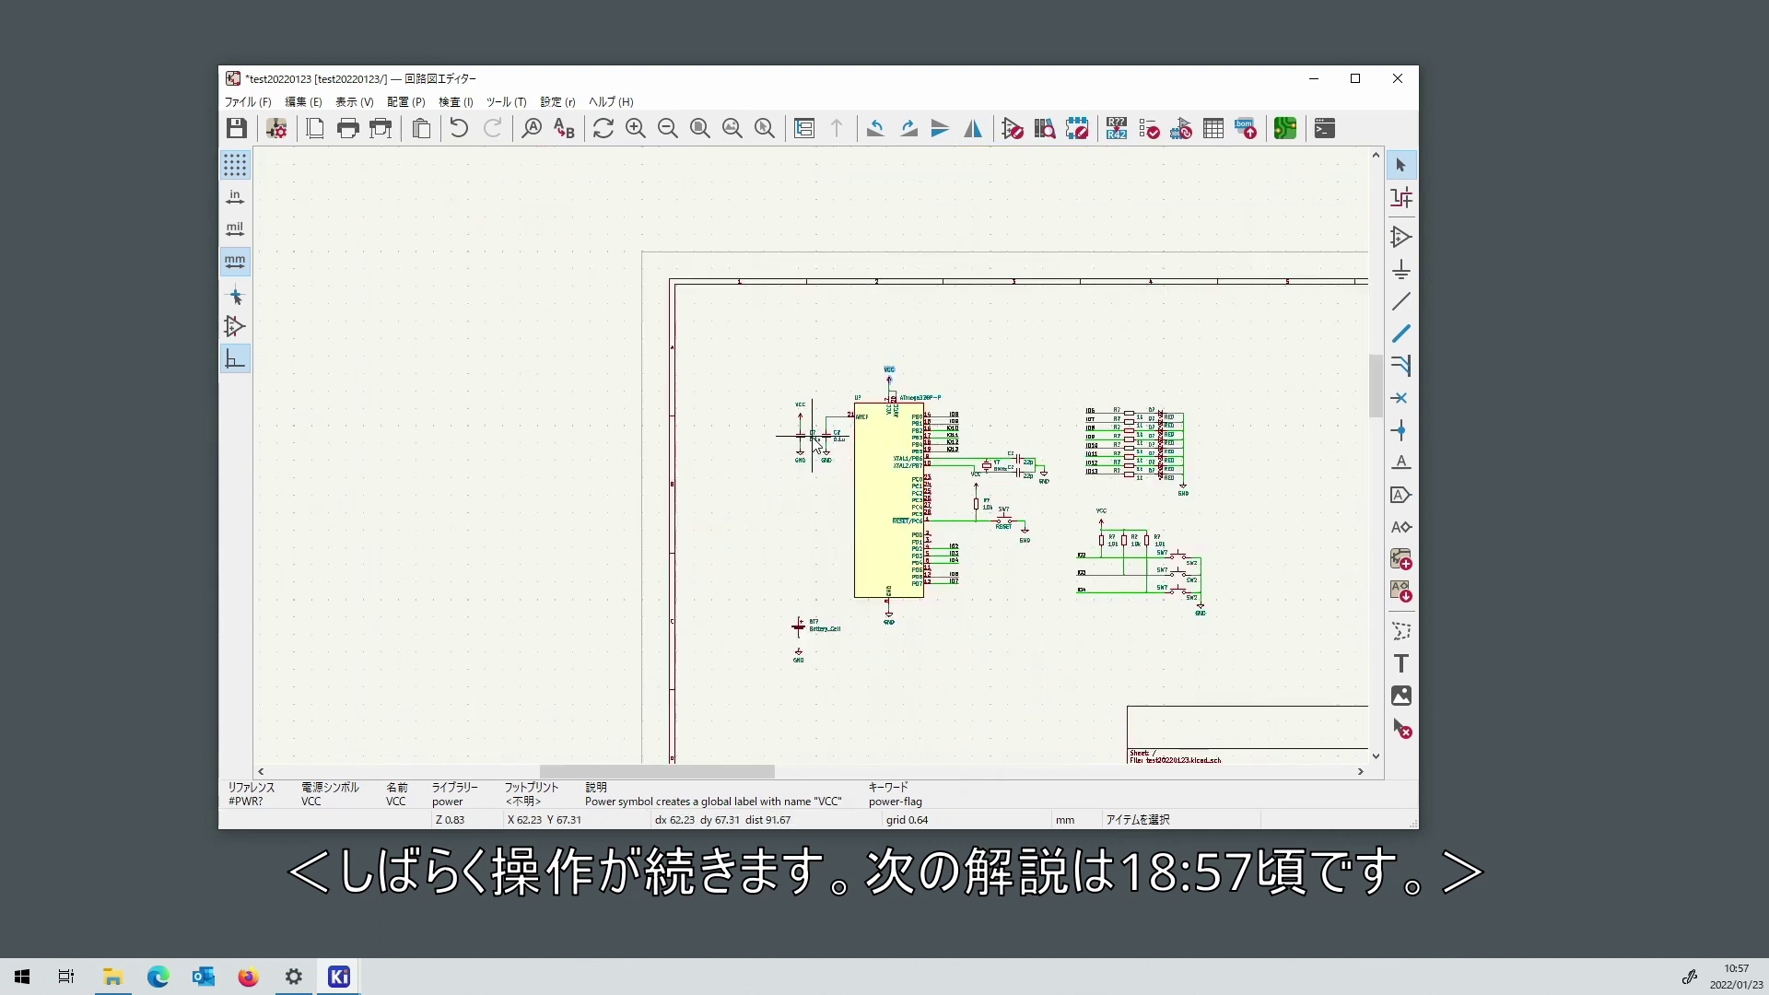
{"action": "scroll", "coordinate": [843, 479], "scroll_direction": "up", "scroll_amount": 5}
{"action": "left_click", "coordinate": [863, 498]}
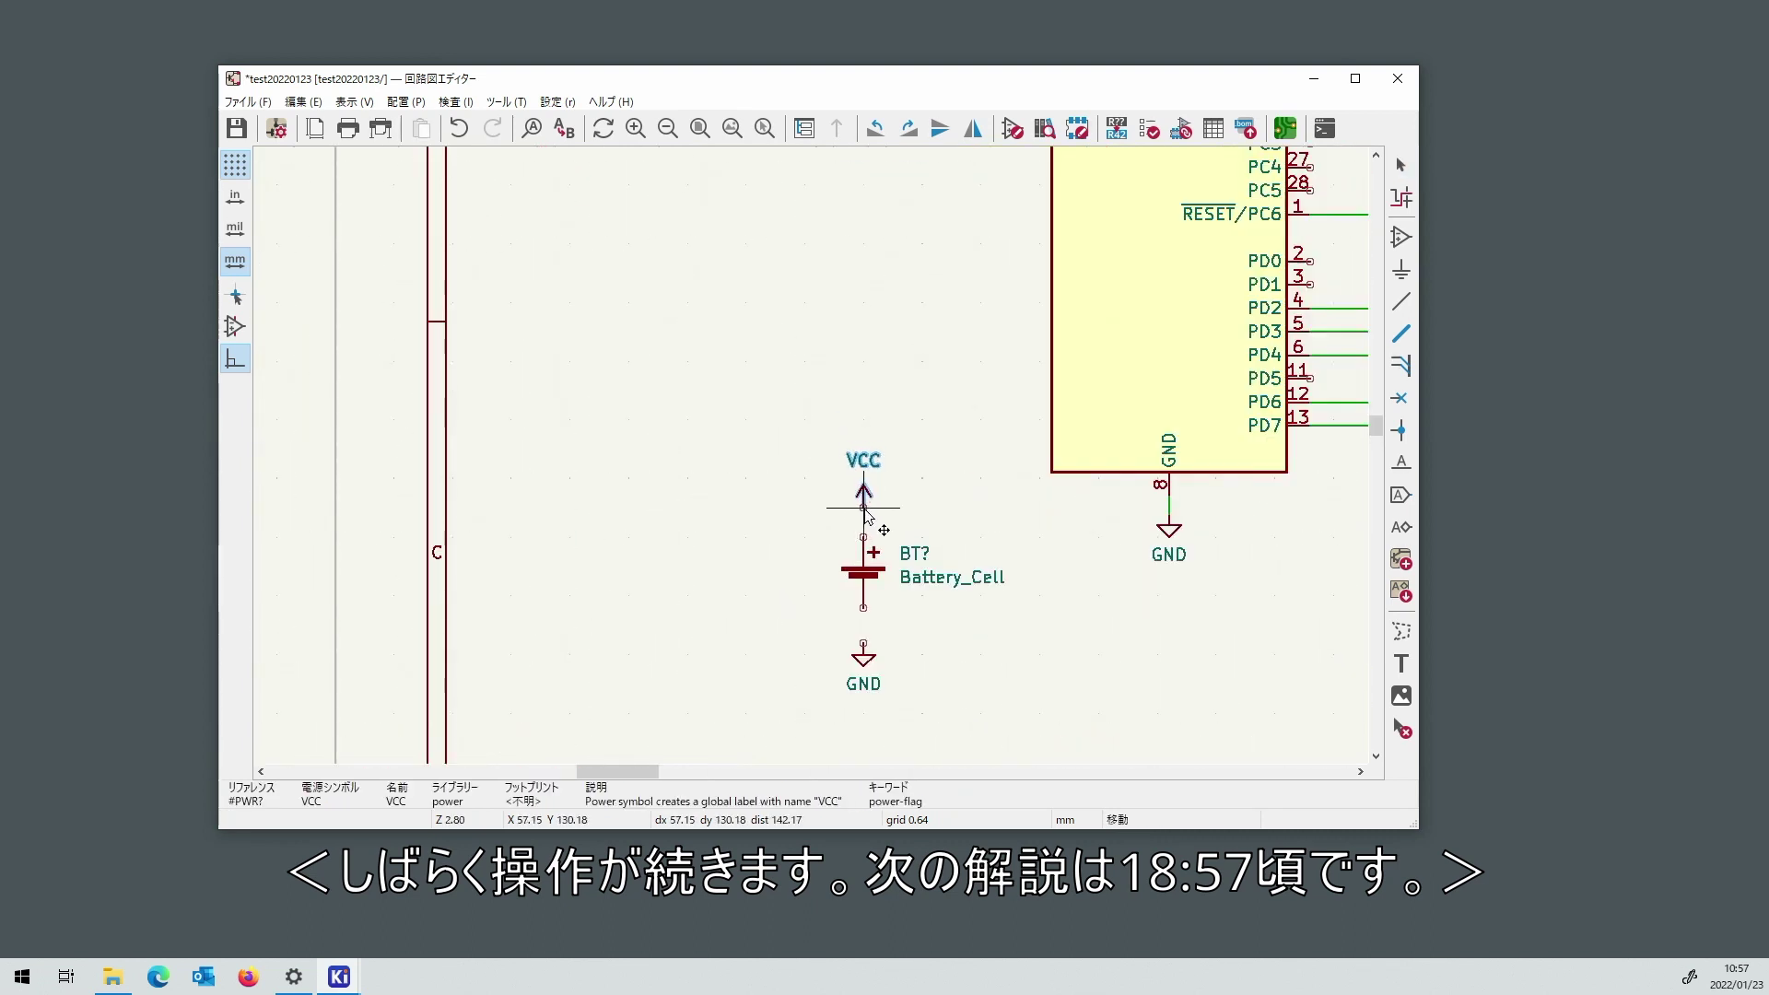
Set the battery cell's value to CR2032.
{"action": "left_click", "coordinate": [932, 577]}
{"action": "type", "text": "v"}
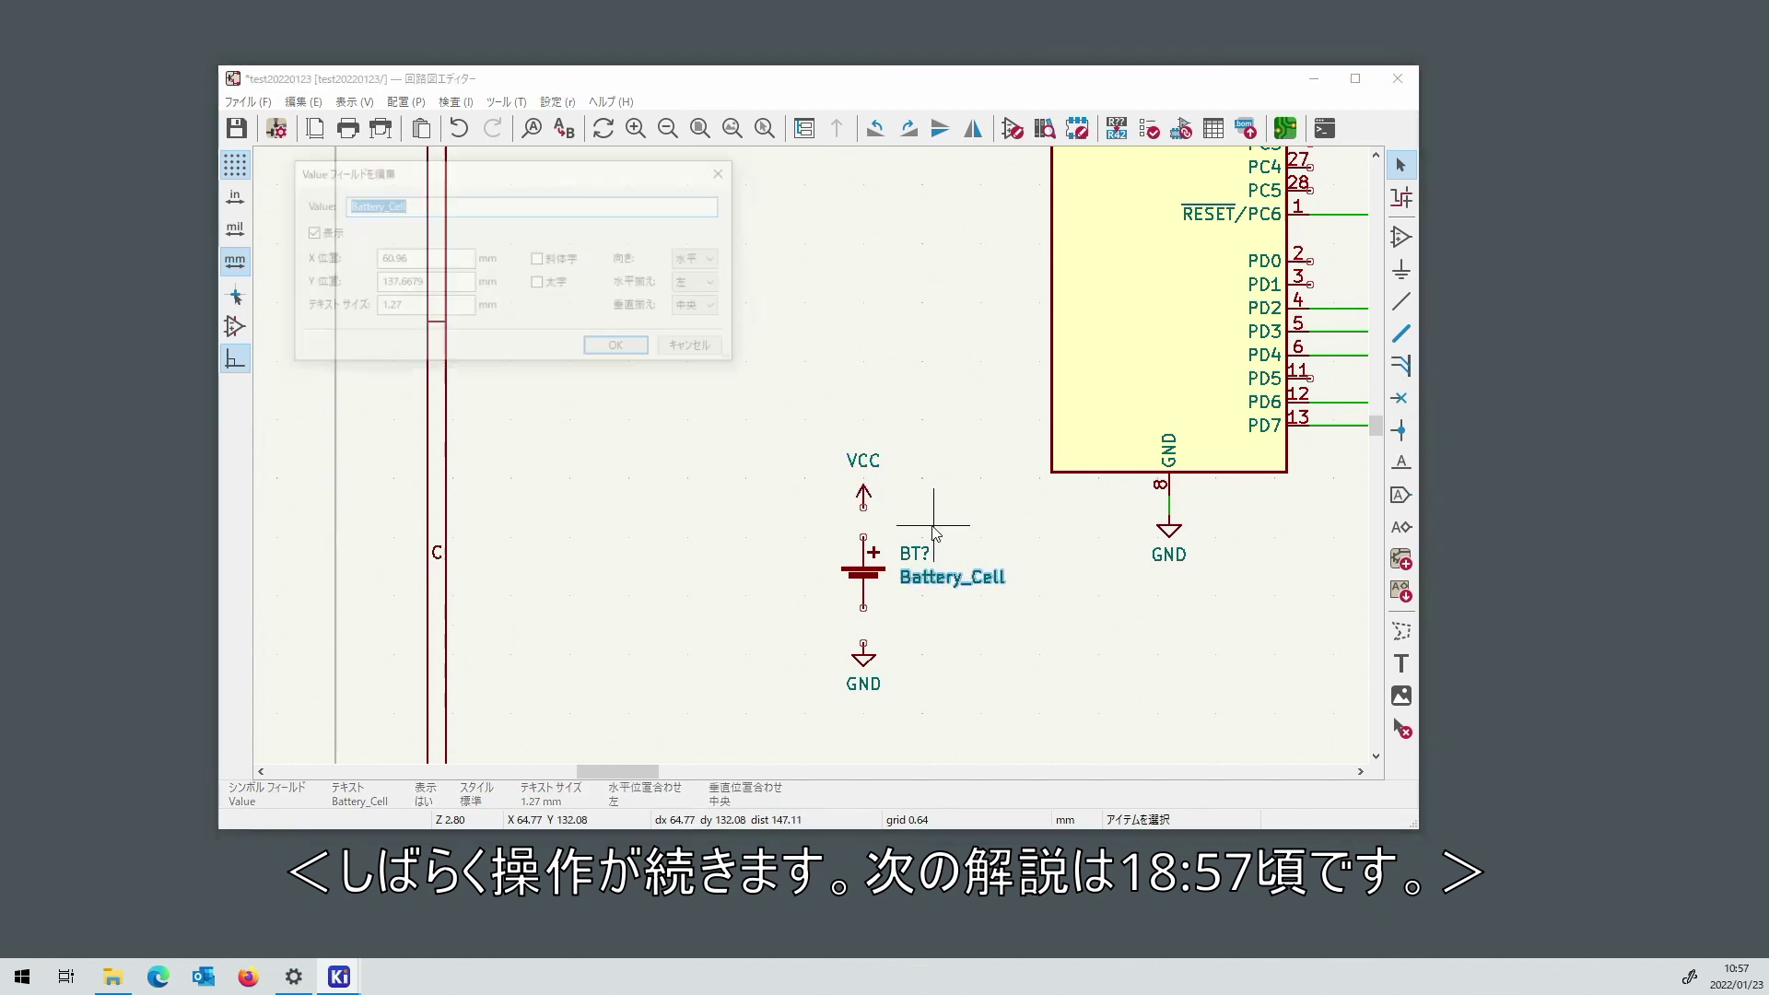
{"action": "type", "text": "CR2032"}
{"action": "key", "text": "Return"}
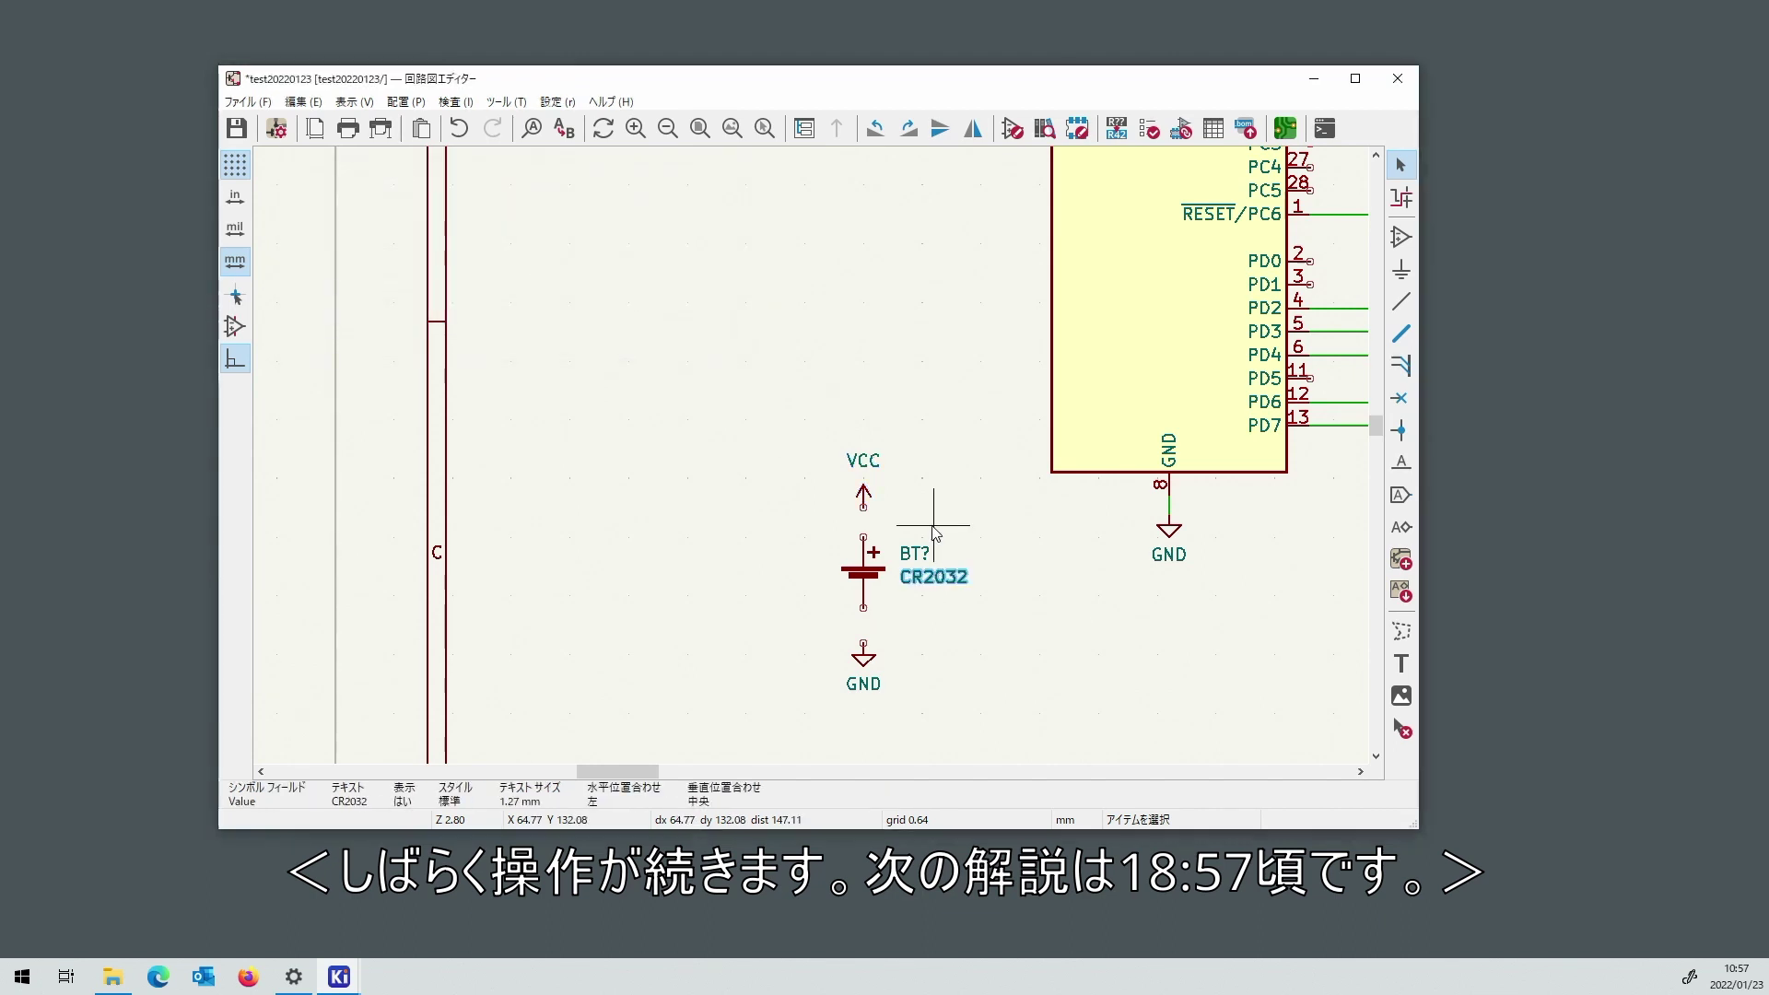
Wire the battery's positive terminal to VCC and its negative terminal to GND.
{"action": "scroll", "coordinate": [862, 497], "scroll_direction": "up", "scroll_amount": 4}
{"action": "key", "text": "w"}
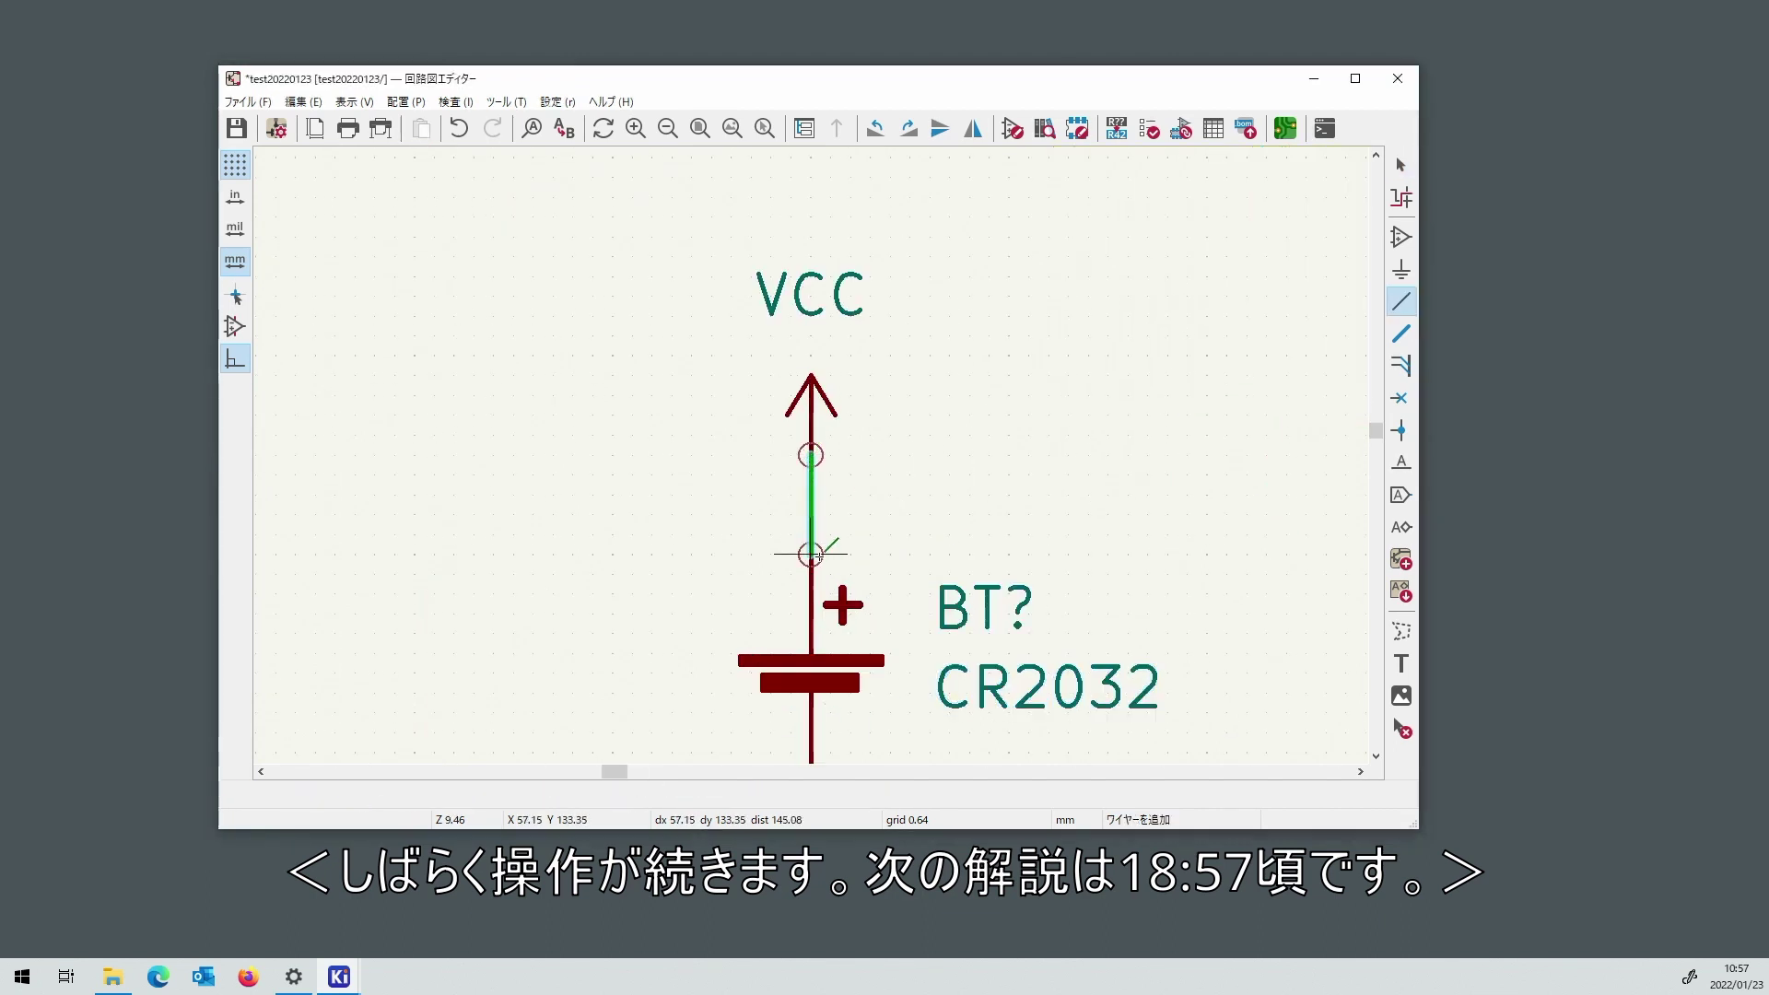
{"action": "left_click", "coordinate": [811, 553]}
{"action": "scroll", "coordinate": [810, 554], "scroll_direction": "down", "scroll_amount": 4}
{"action": "key", "text": "w"}
{"action": "left_click", "coordinate": [810, 553]}
{"action": "left_click", "coordinate": [809, 605]}
{"action": "key", "text": "Escape"}
Maximize the schematic editor window and move the VCC text above the reset pull-up resistor down, clear of the crystal wire.
{"action": "scroll", "coordinate": [816, 463], "scroll_direction": "down", "scroll_amount": 5}
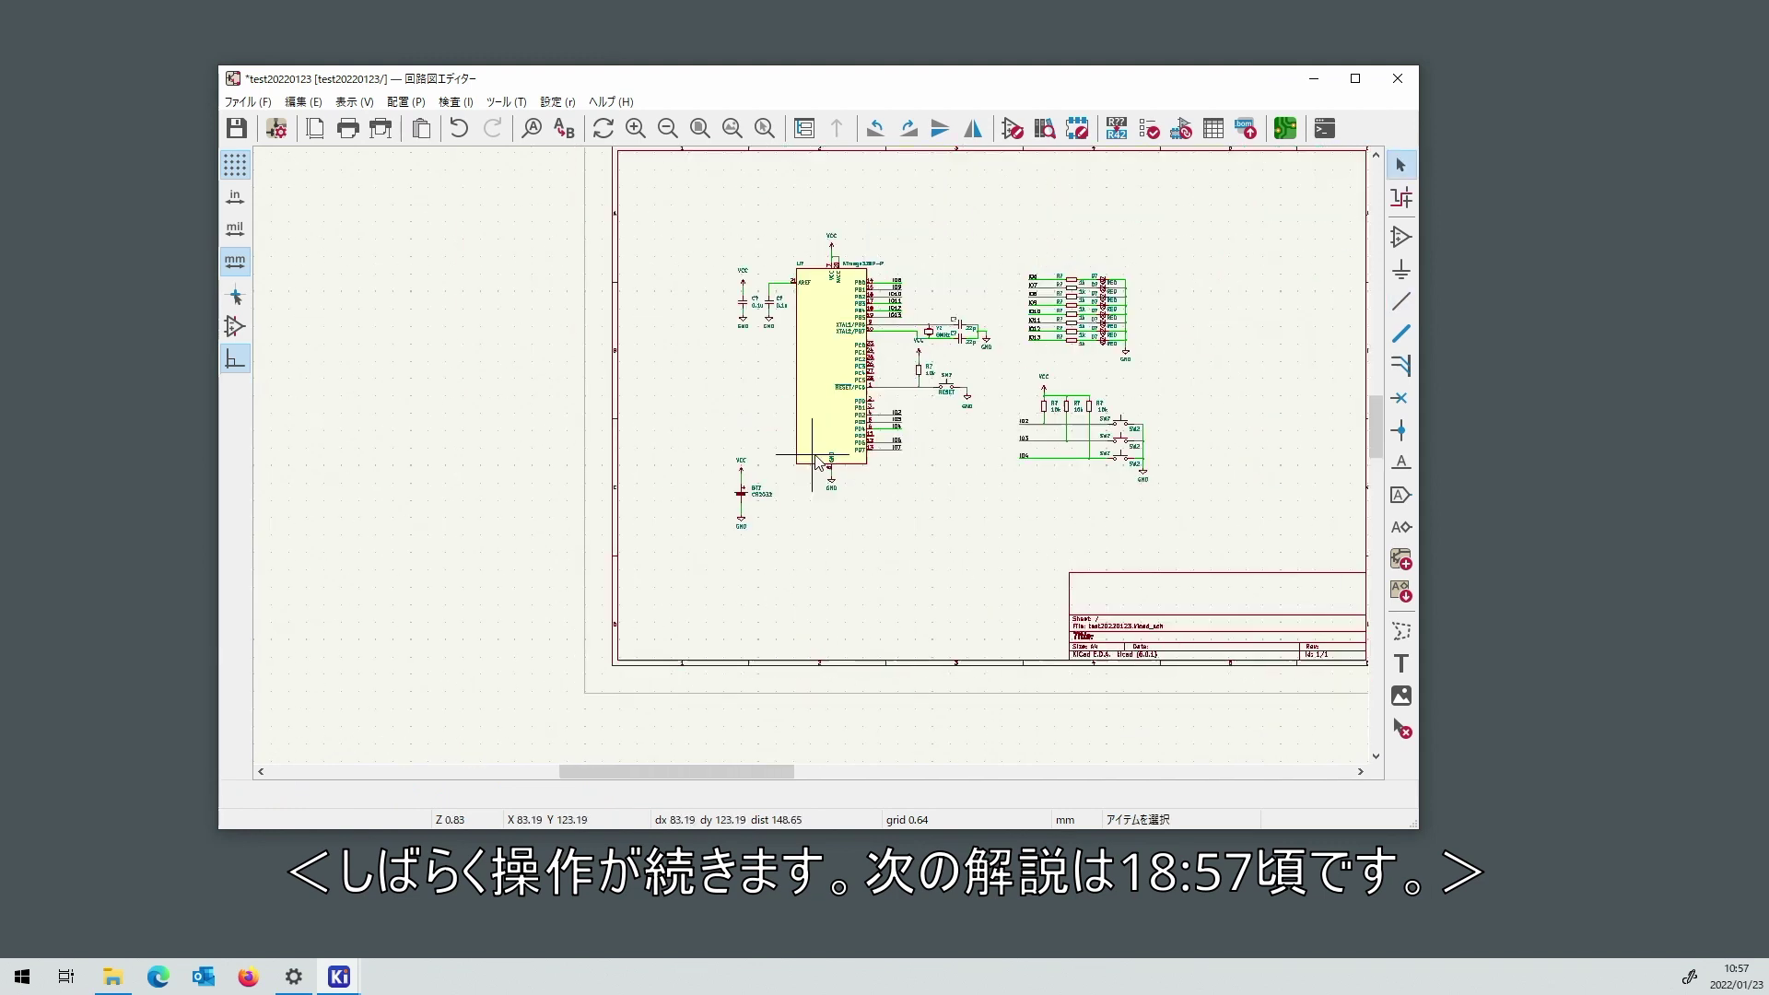
{"action": "scroll", "coordinate": [816, 464], "scroll_direction": "up", "scroll_amount": 2}
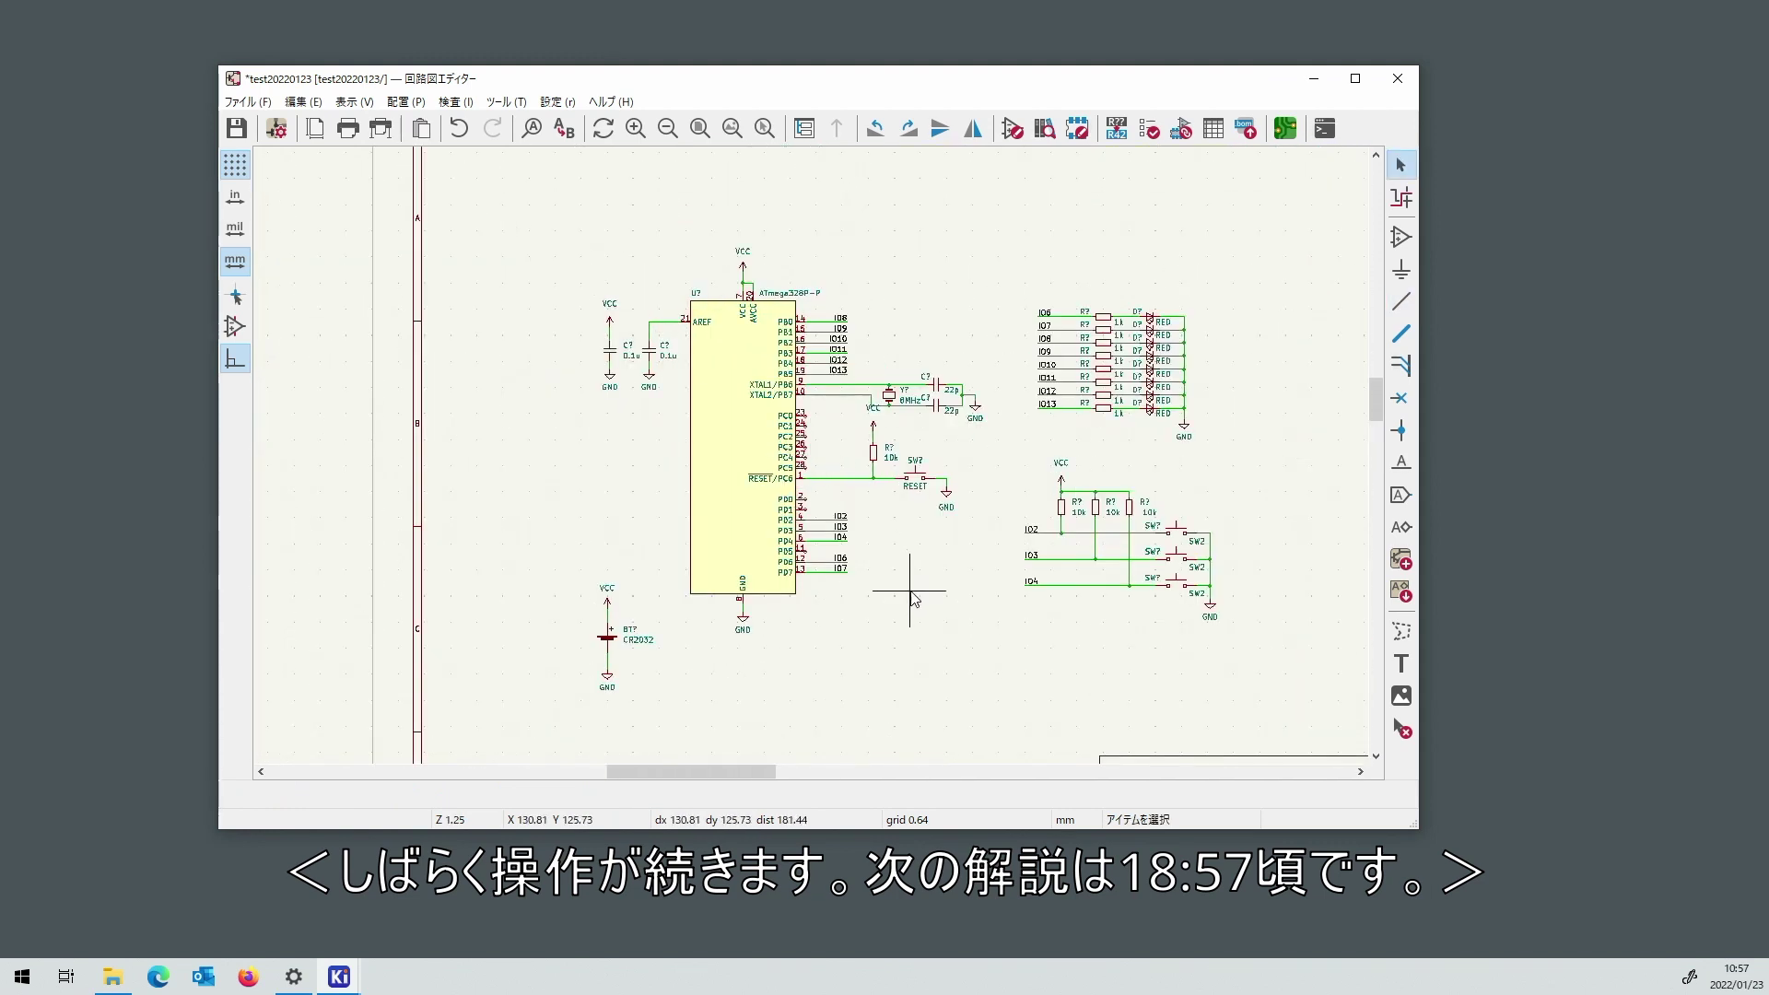
{"action": "left_click", "coordinate": [1355, 78]}
{"action": "scroll", "coordinate": [878, 507], "scroll_direction": "down", "scroll_amount": 3}
{"action": "scroll", "coordinate": [884, 497], "scroll_direction": "up", "scroll_amount": 3}
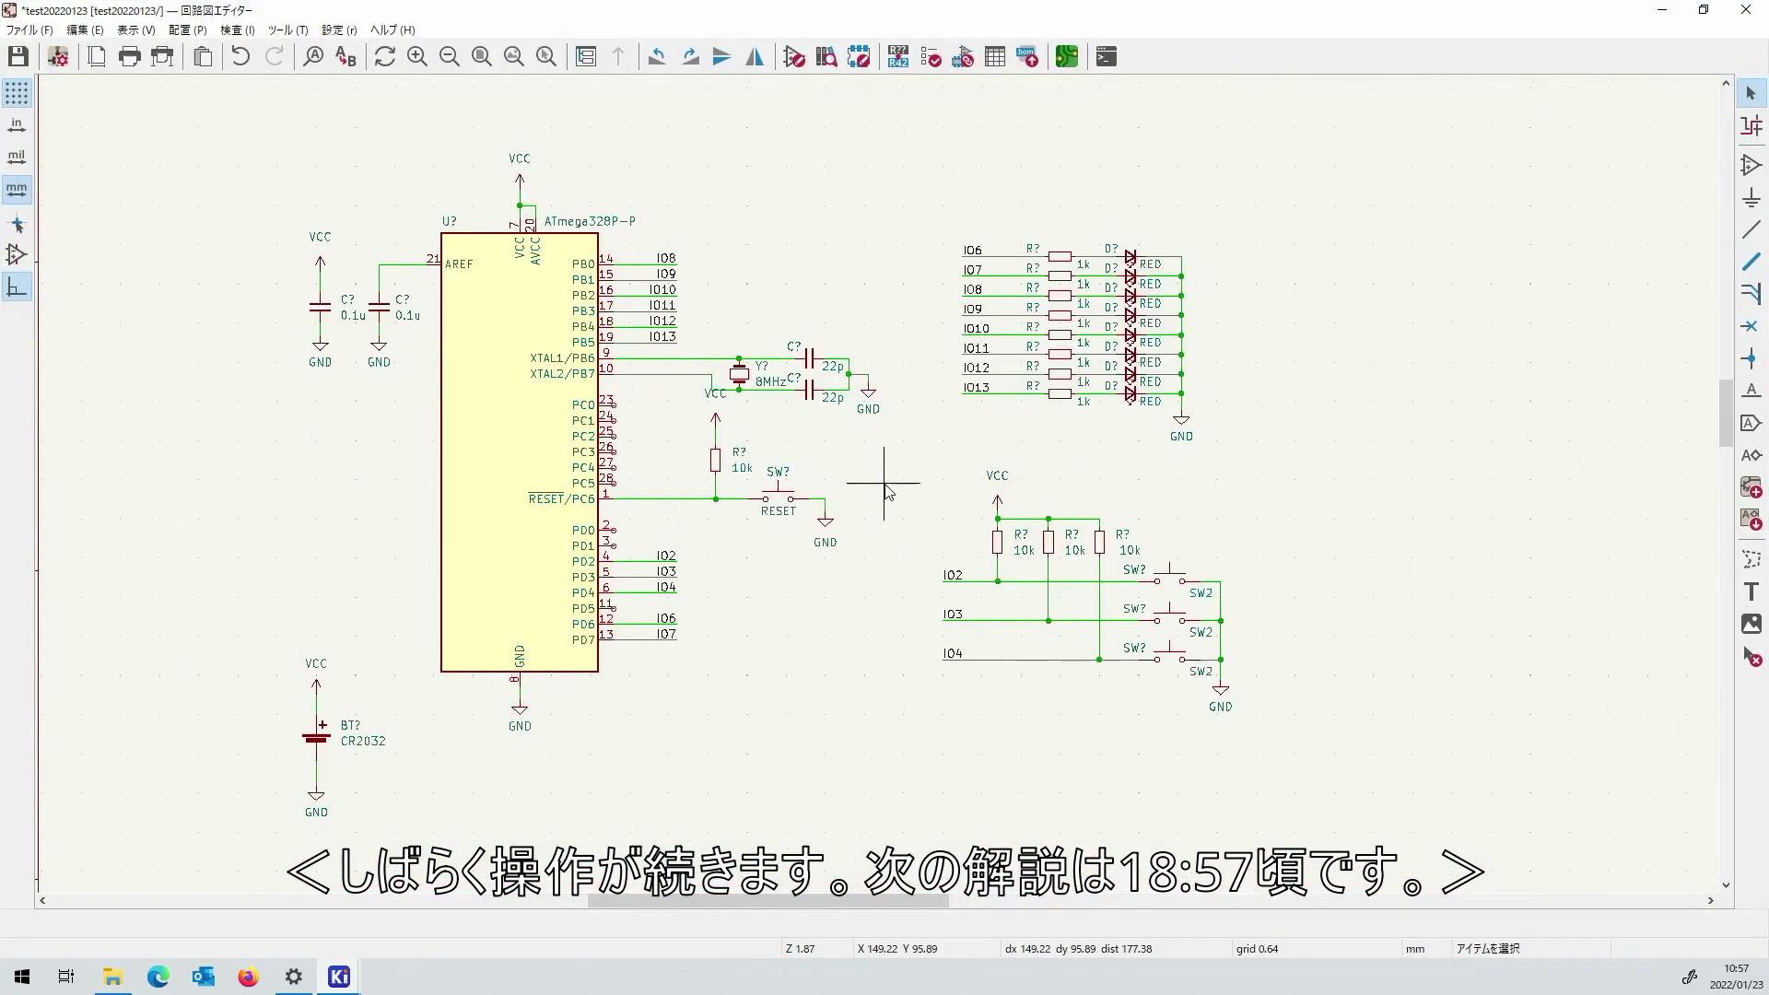
{"action": "left_click", "coordinate": [712, 394]}
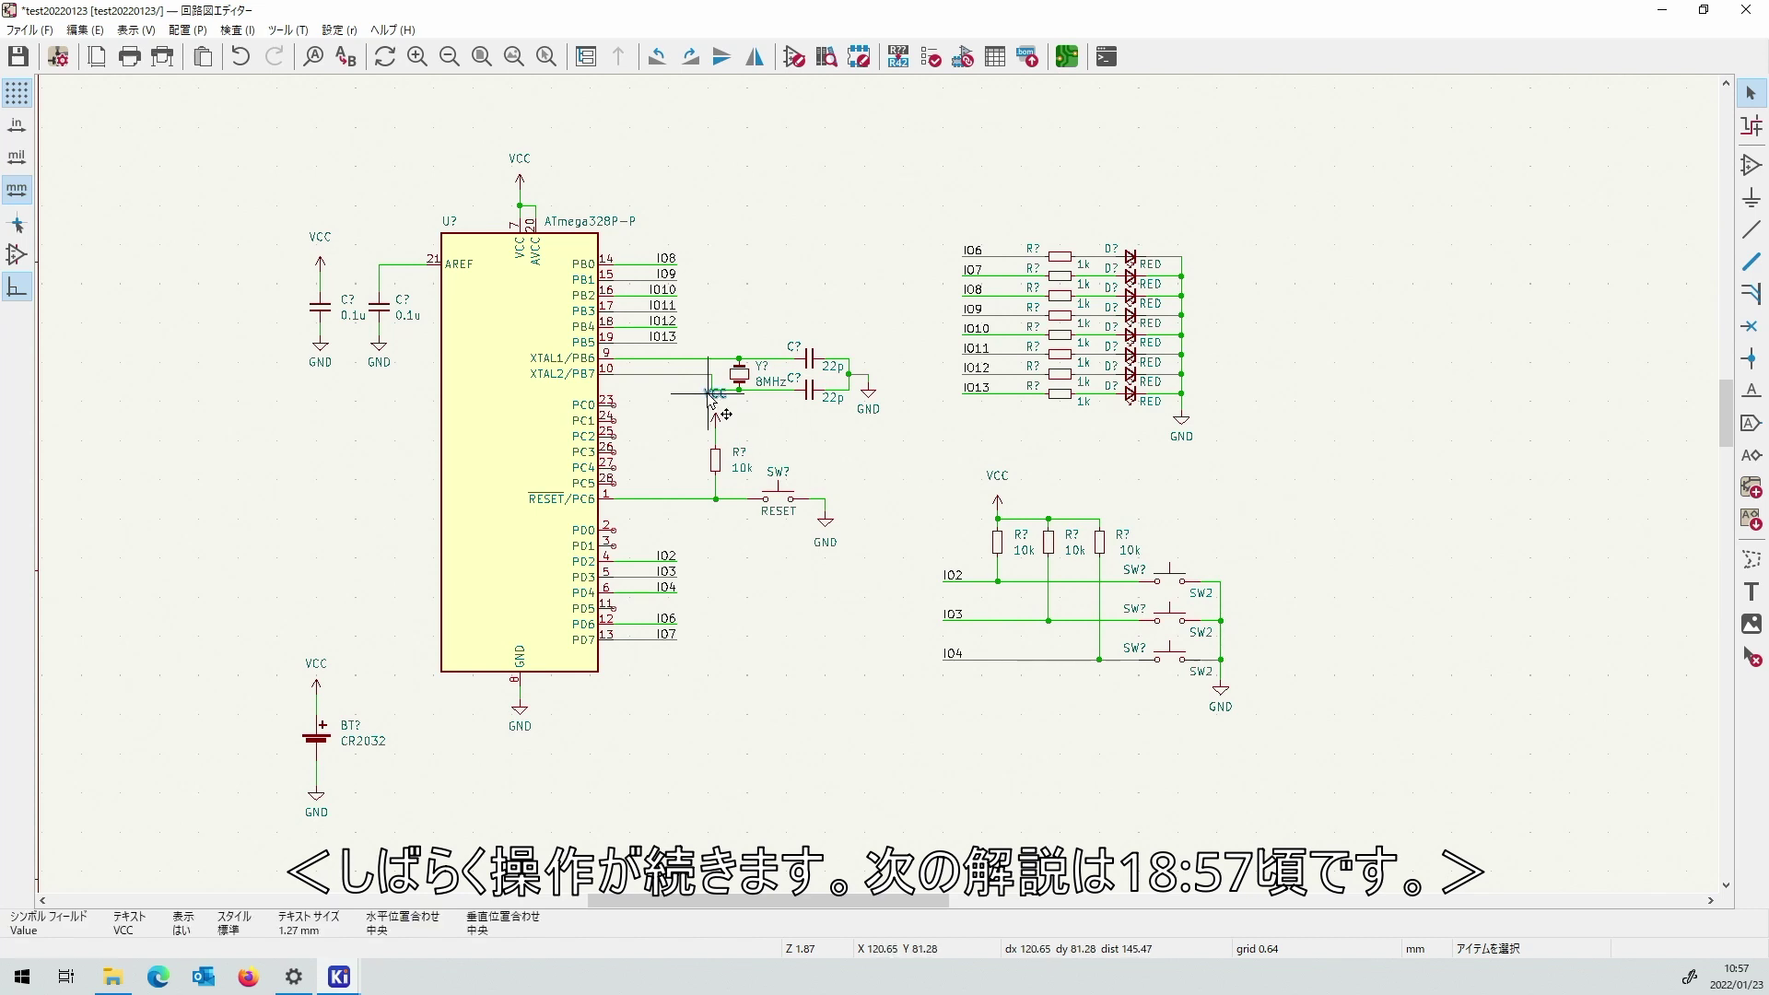
{"action": "key", "text": "m"}
{"action": "left_click", "coordinate": [710, 403]}
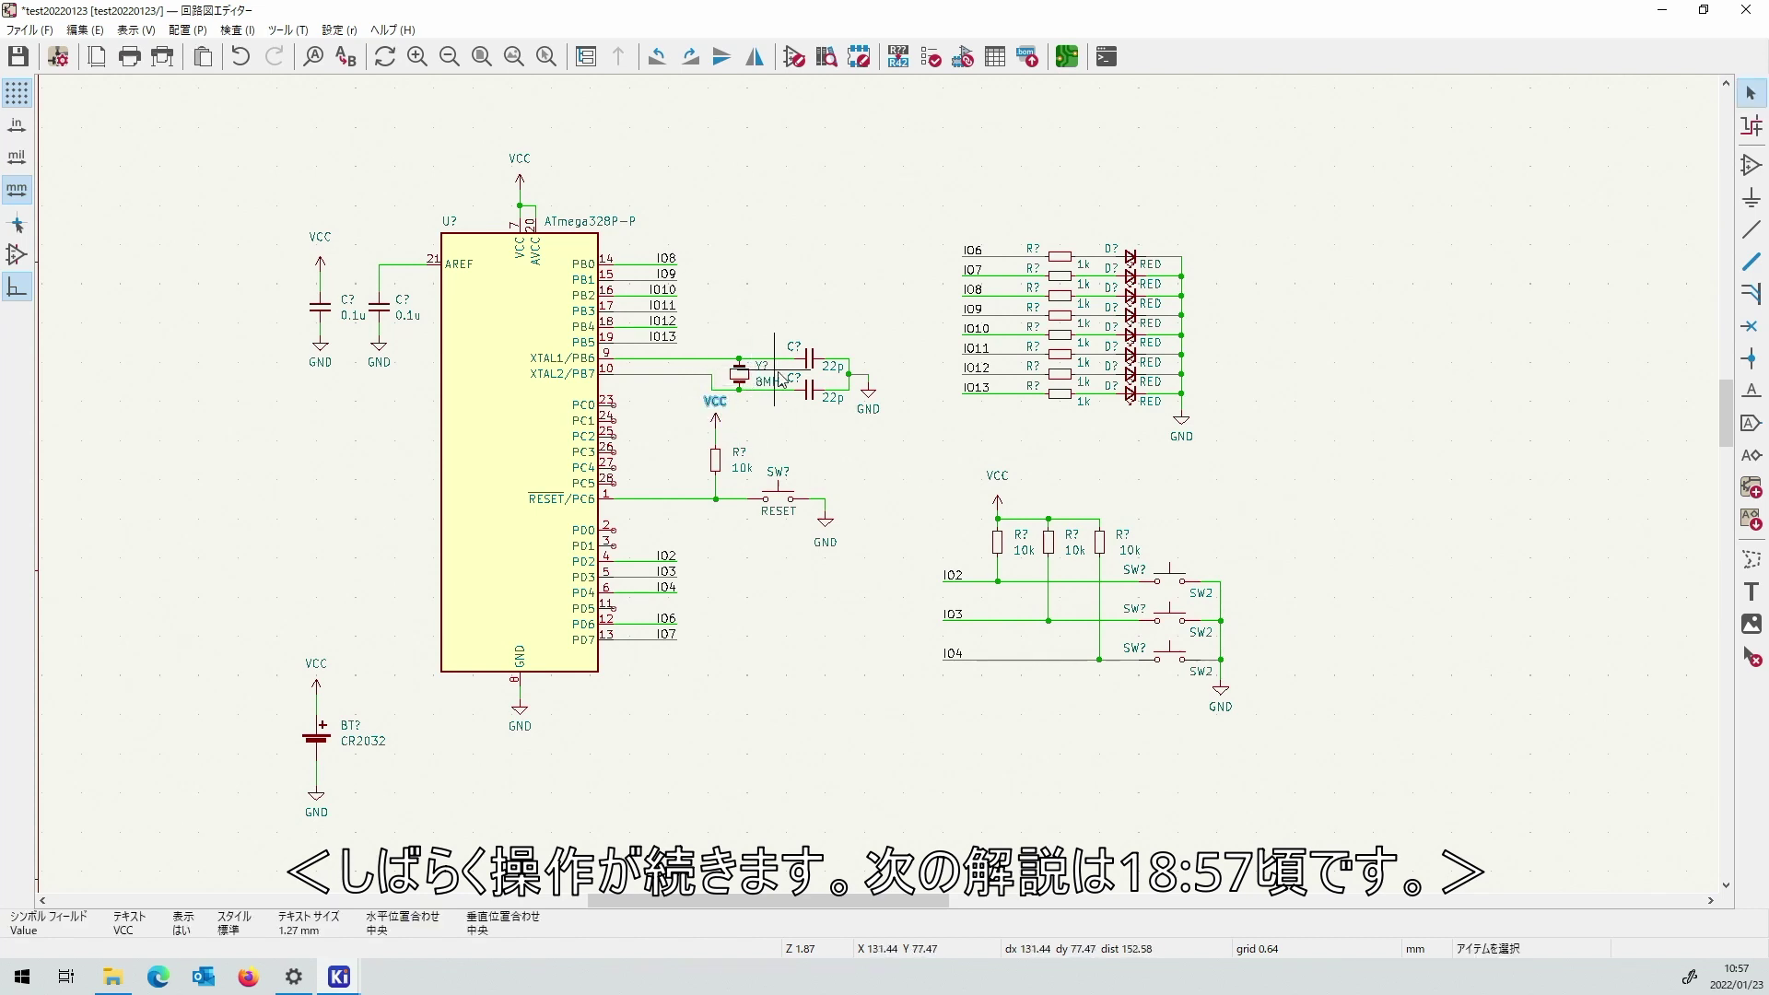
Set the values of the IO3 and IO4 switches to SW3 and SW4, and save the schematic.
{"action": "double_click", "coordinate": [1202, 633]}
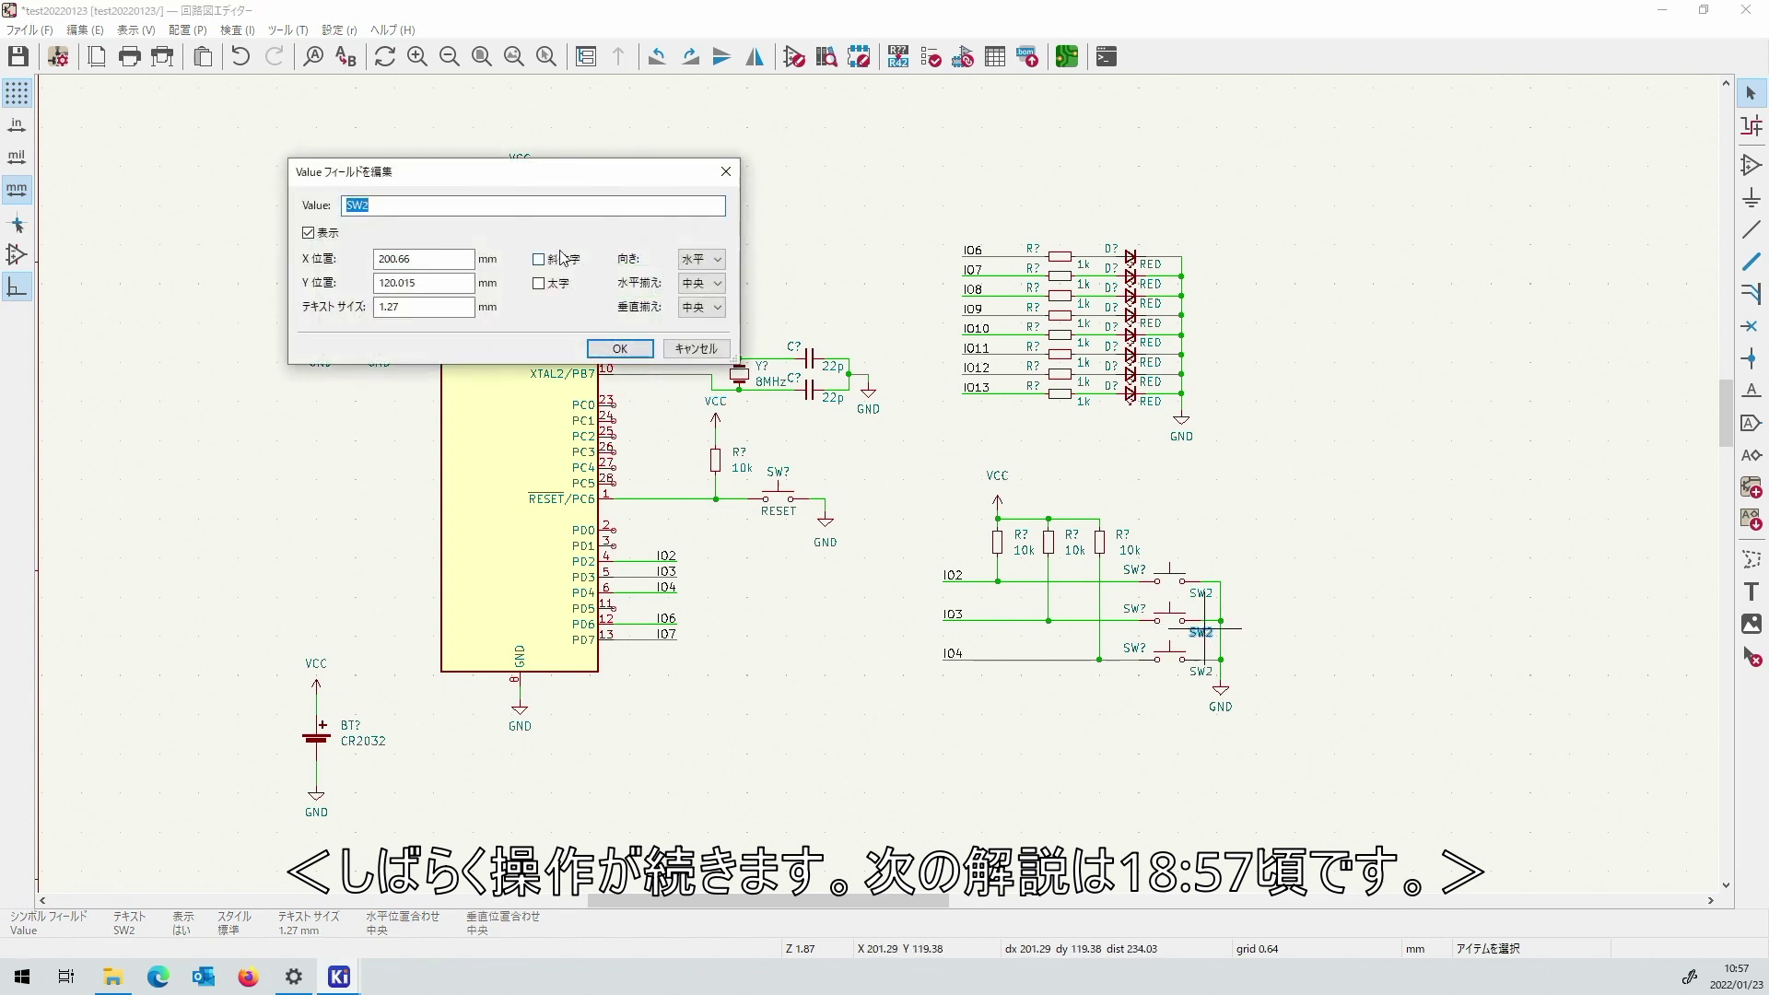
{"action": "type", "text": "SW3"}
{"action": "key", "text": "Return"}
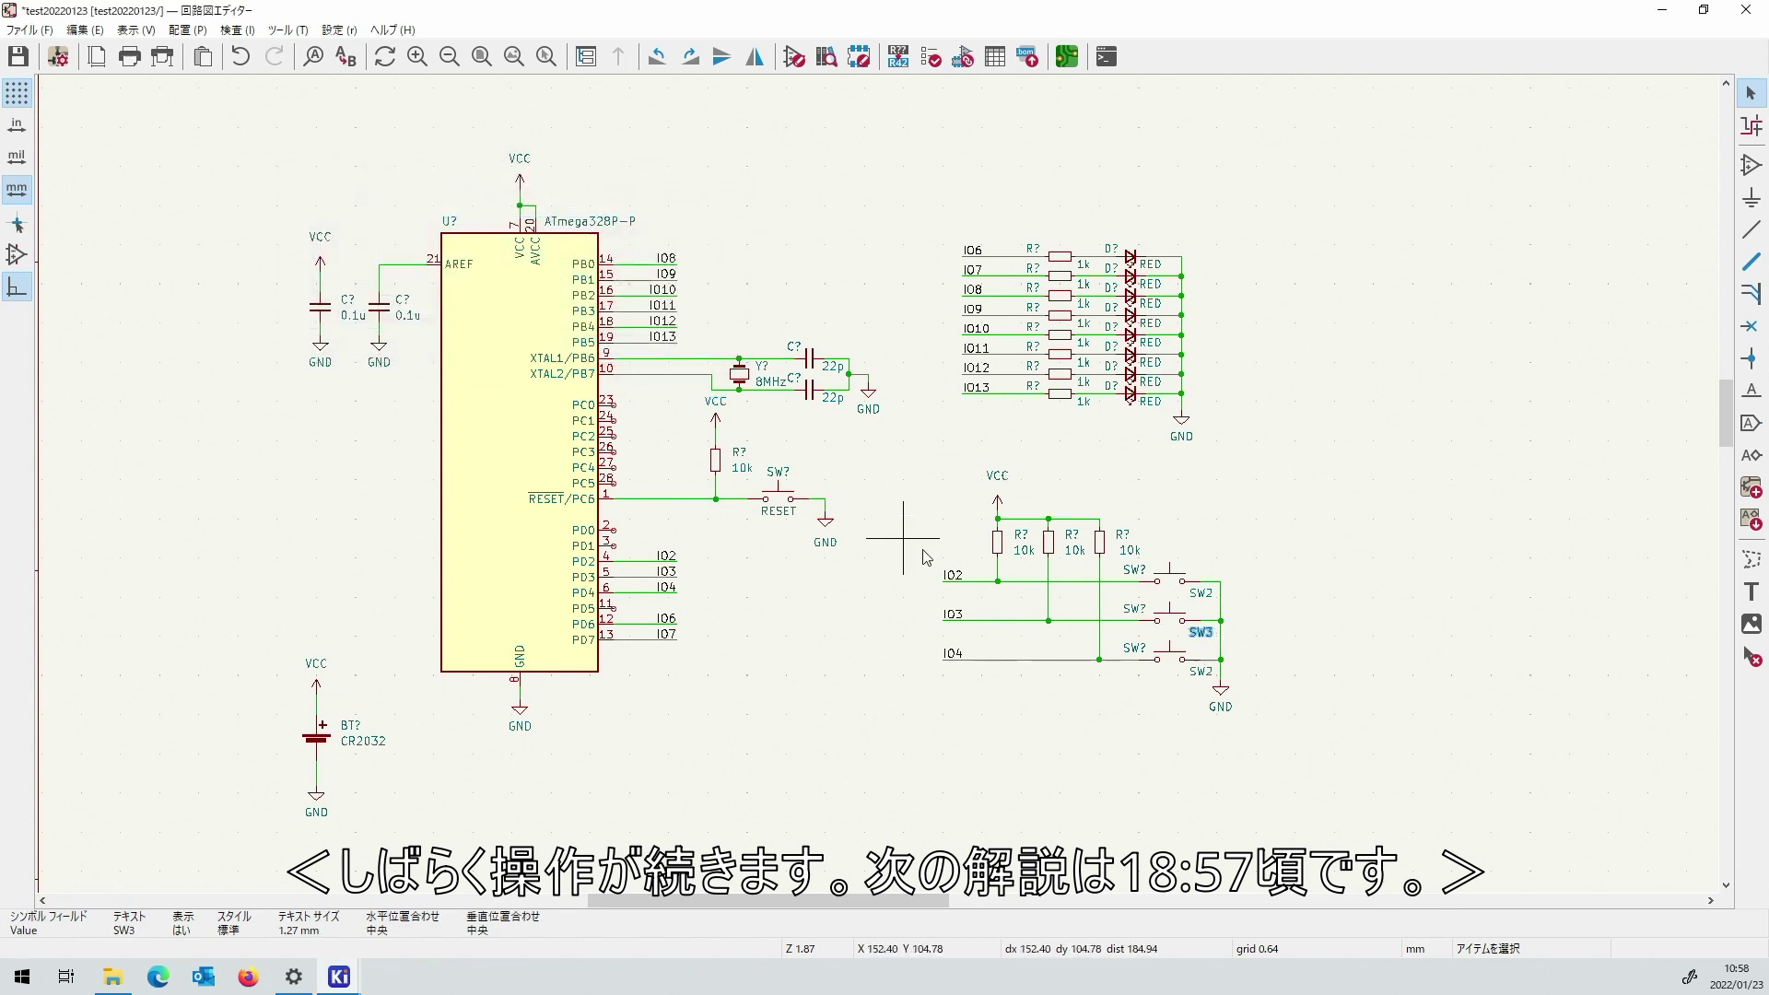
{"action": "double_click", "coordinate": [1201, 672]}
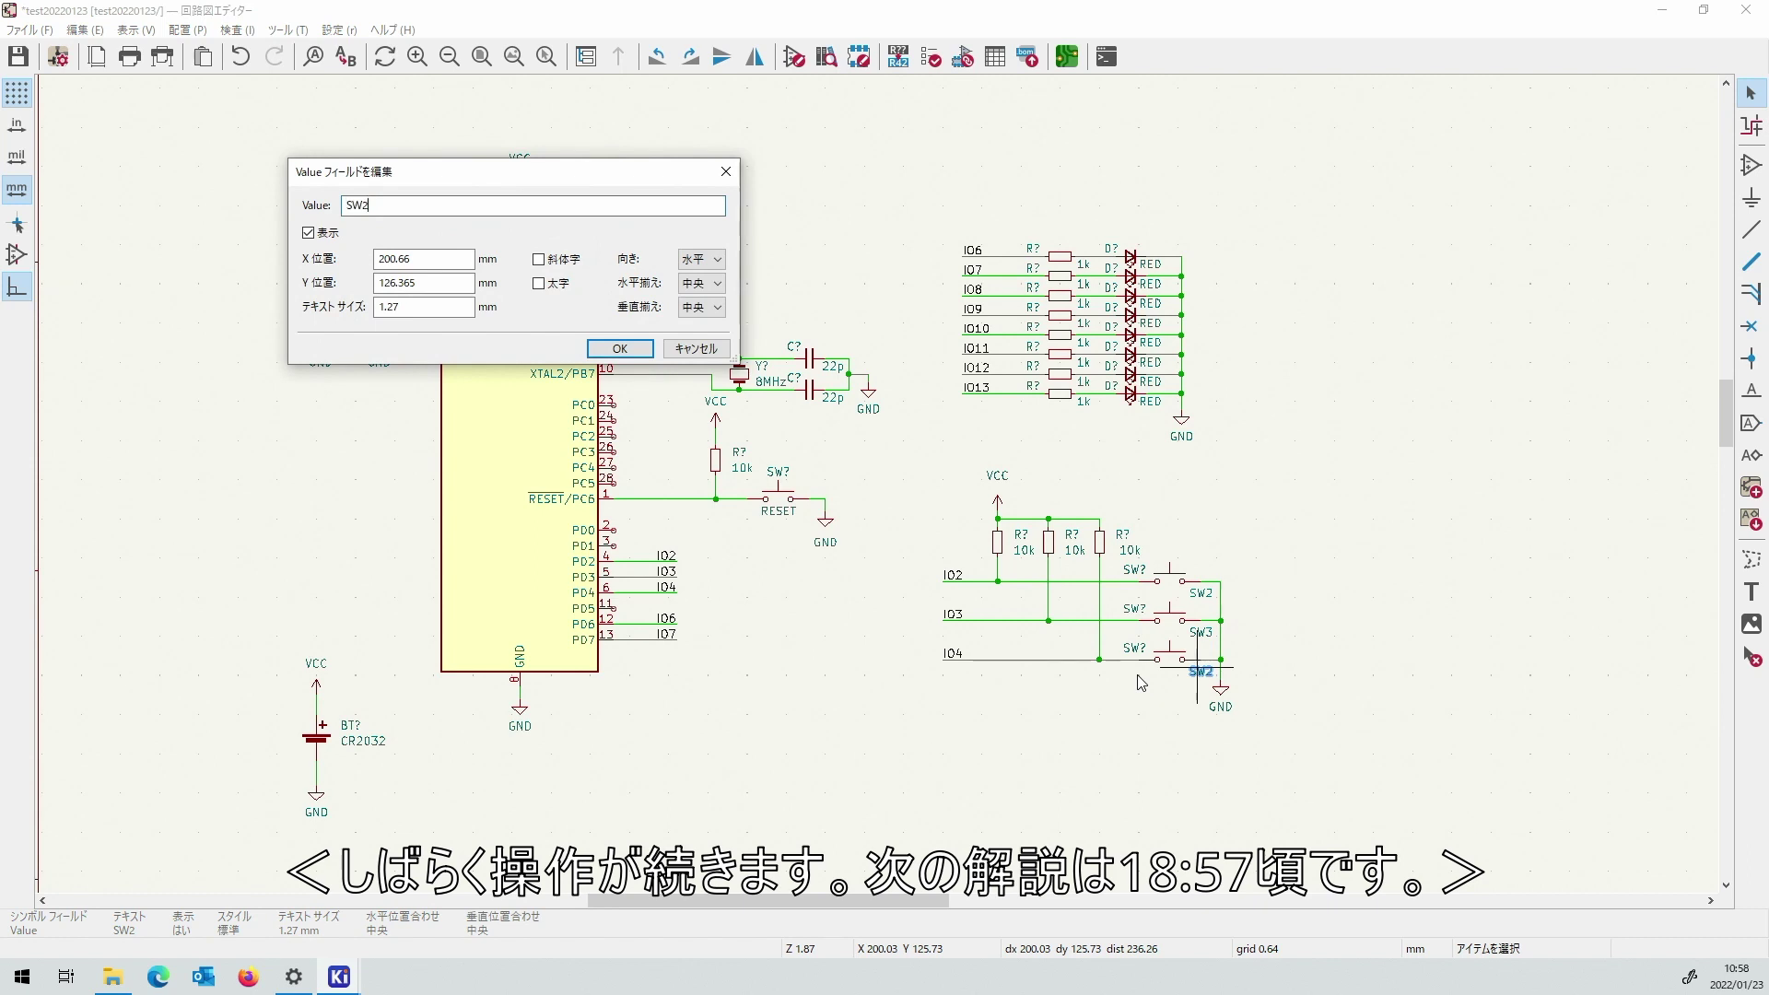
{"action": "key", "text": "BackSpace"}
{"action": "type", "text": "4"}
{"action": "key", "text": "Return"}
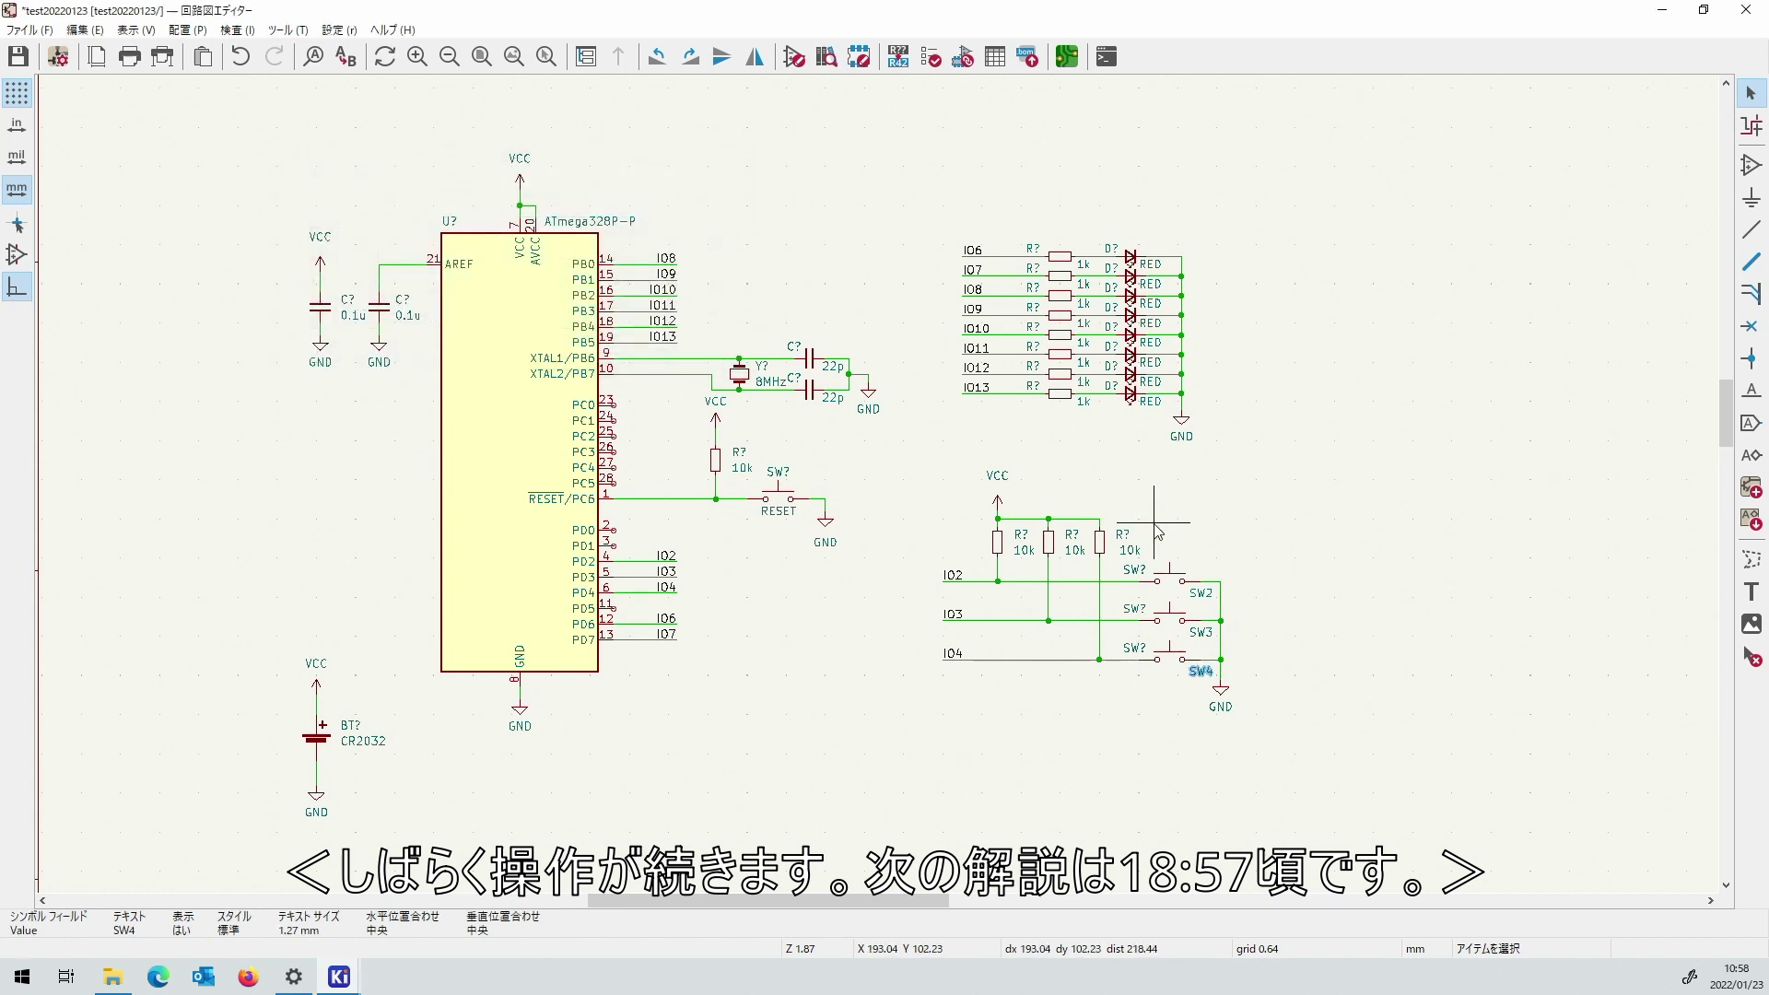
{"action": "left_click", "coordinate": [18, 57]}
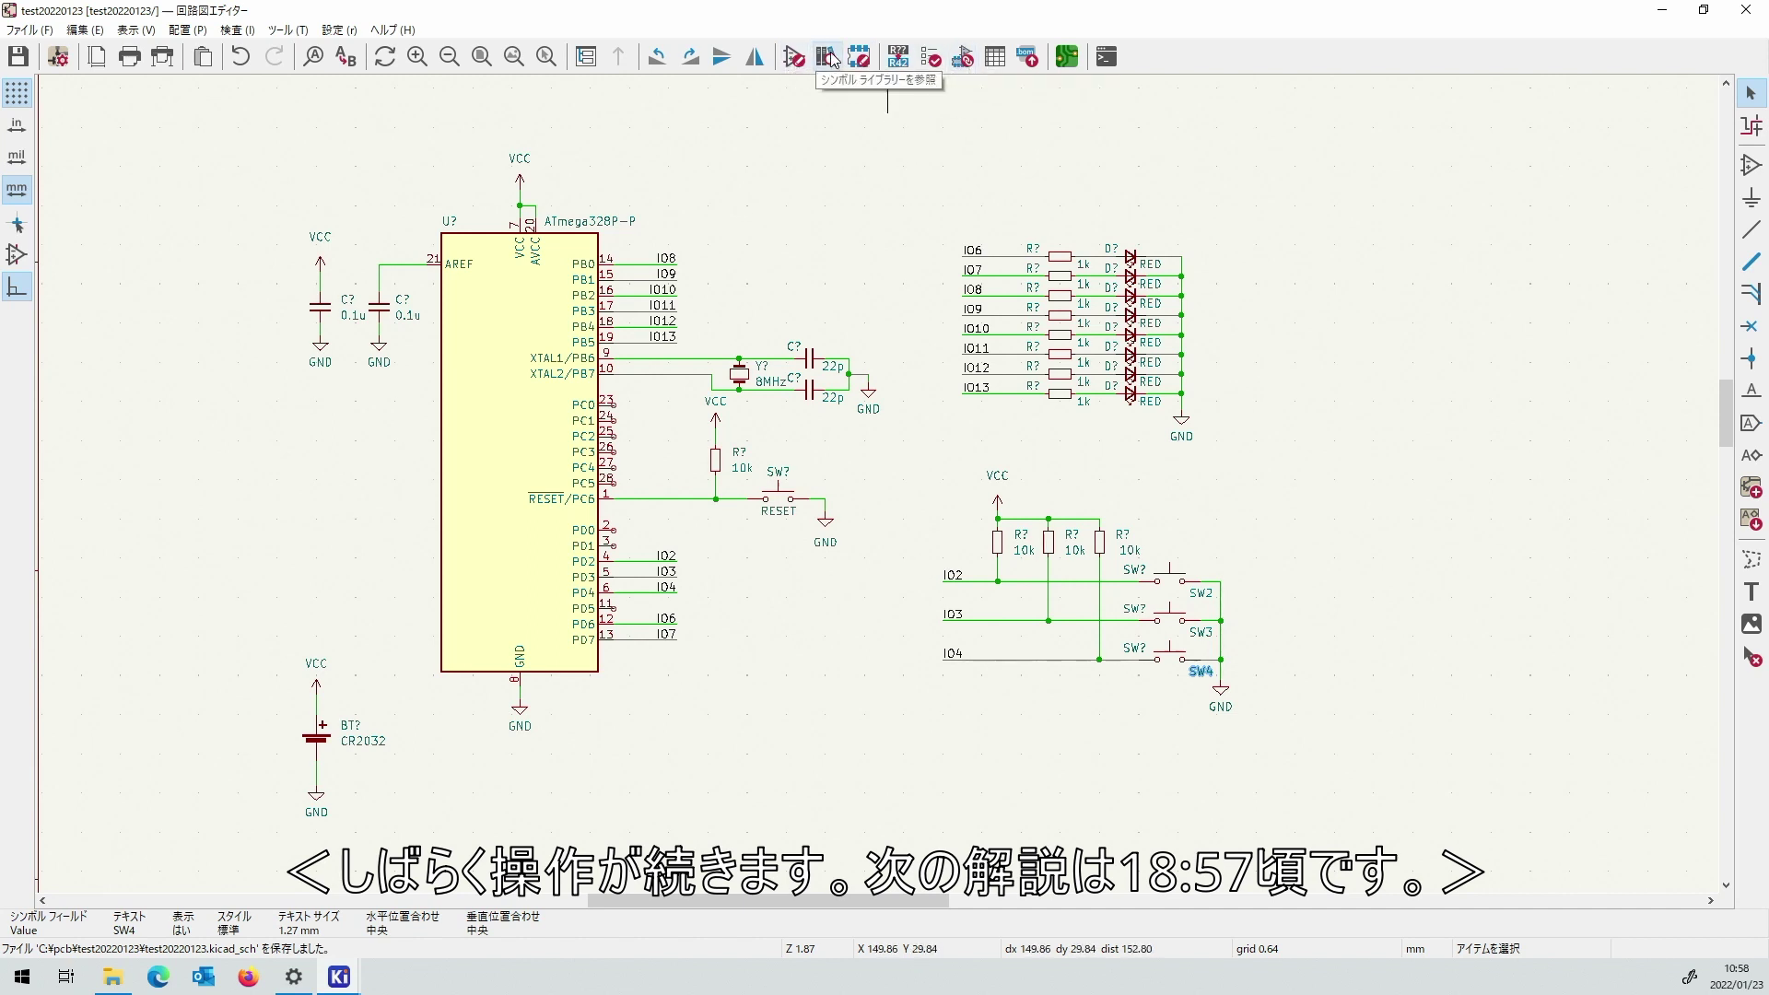
Set the reference designators of the LEDs on the IO13 and IO12 lines to D13 and D12.
{"action": "left_click", "coordinate": [896, 58]}
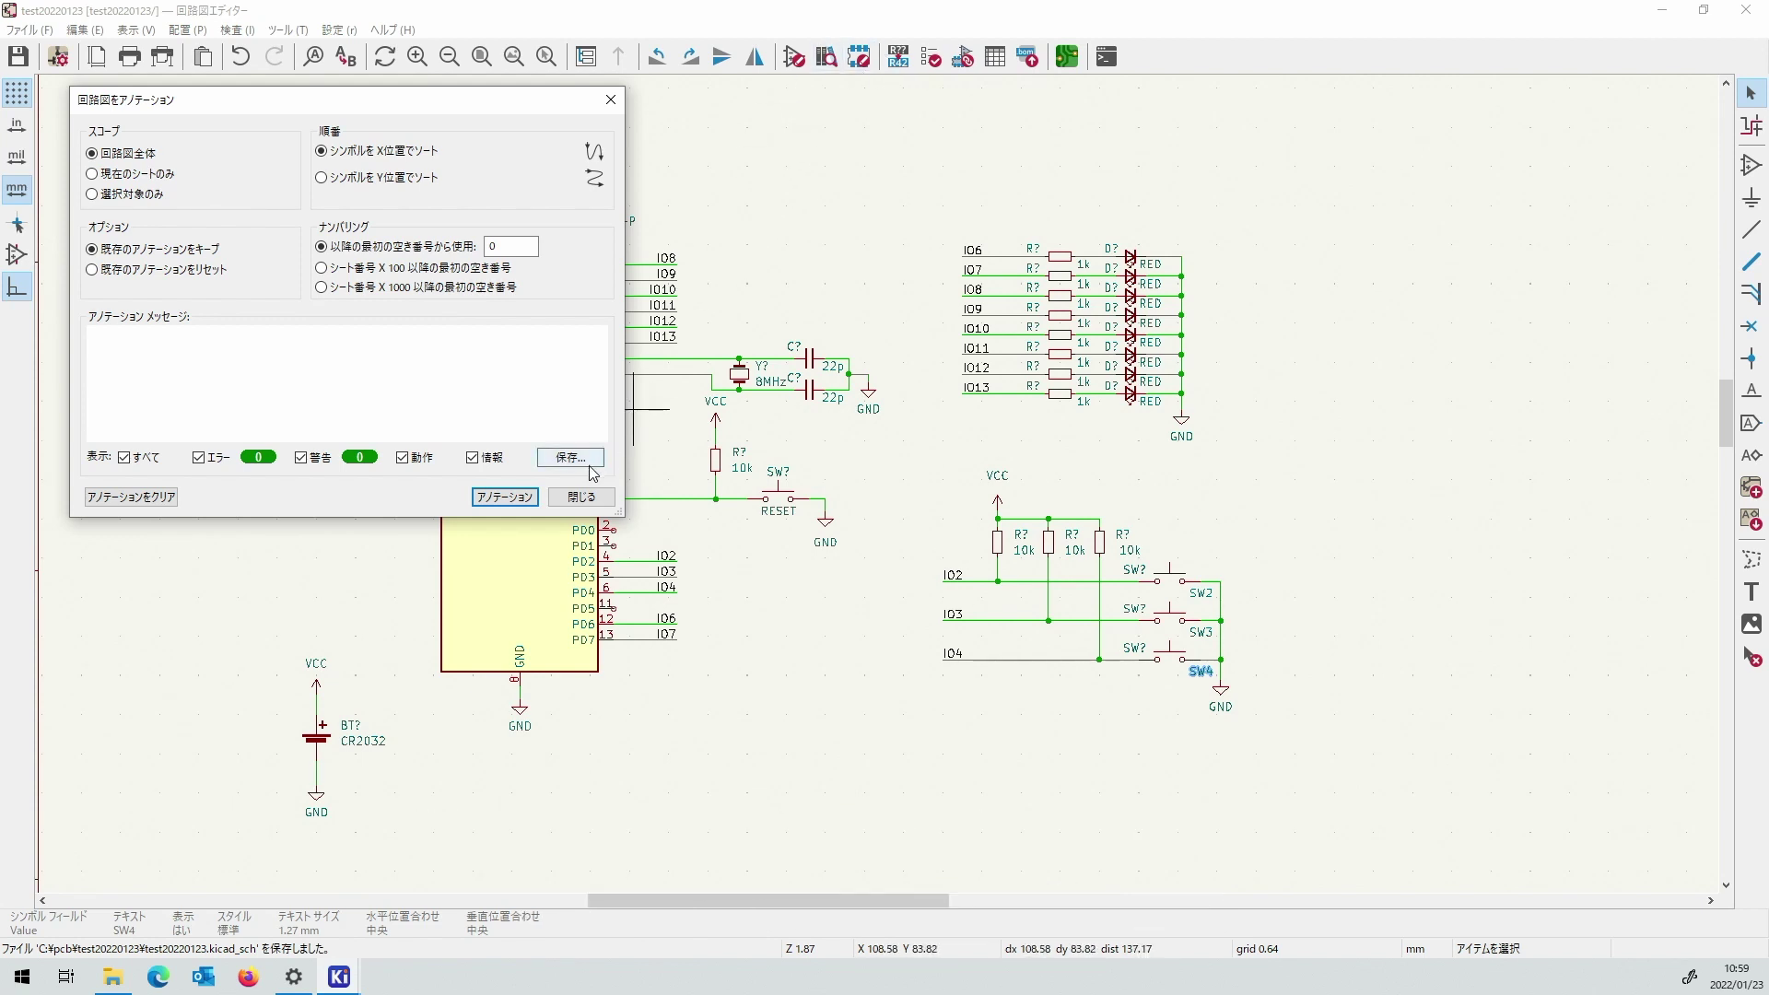
{"action": "left_click", "coordinate": [583, 497]}
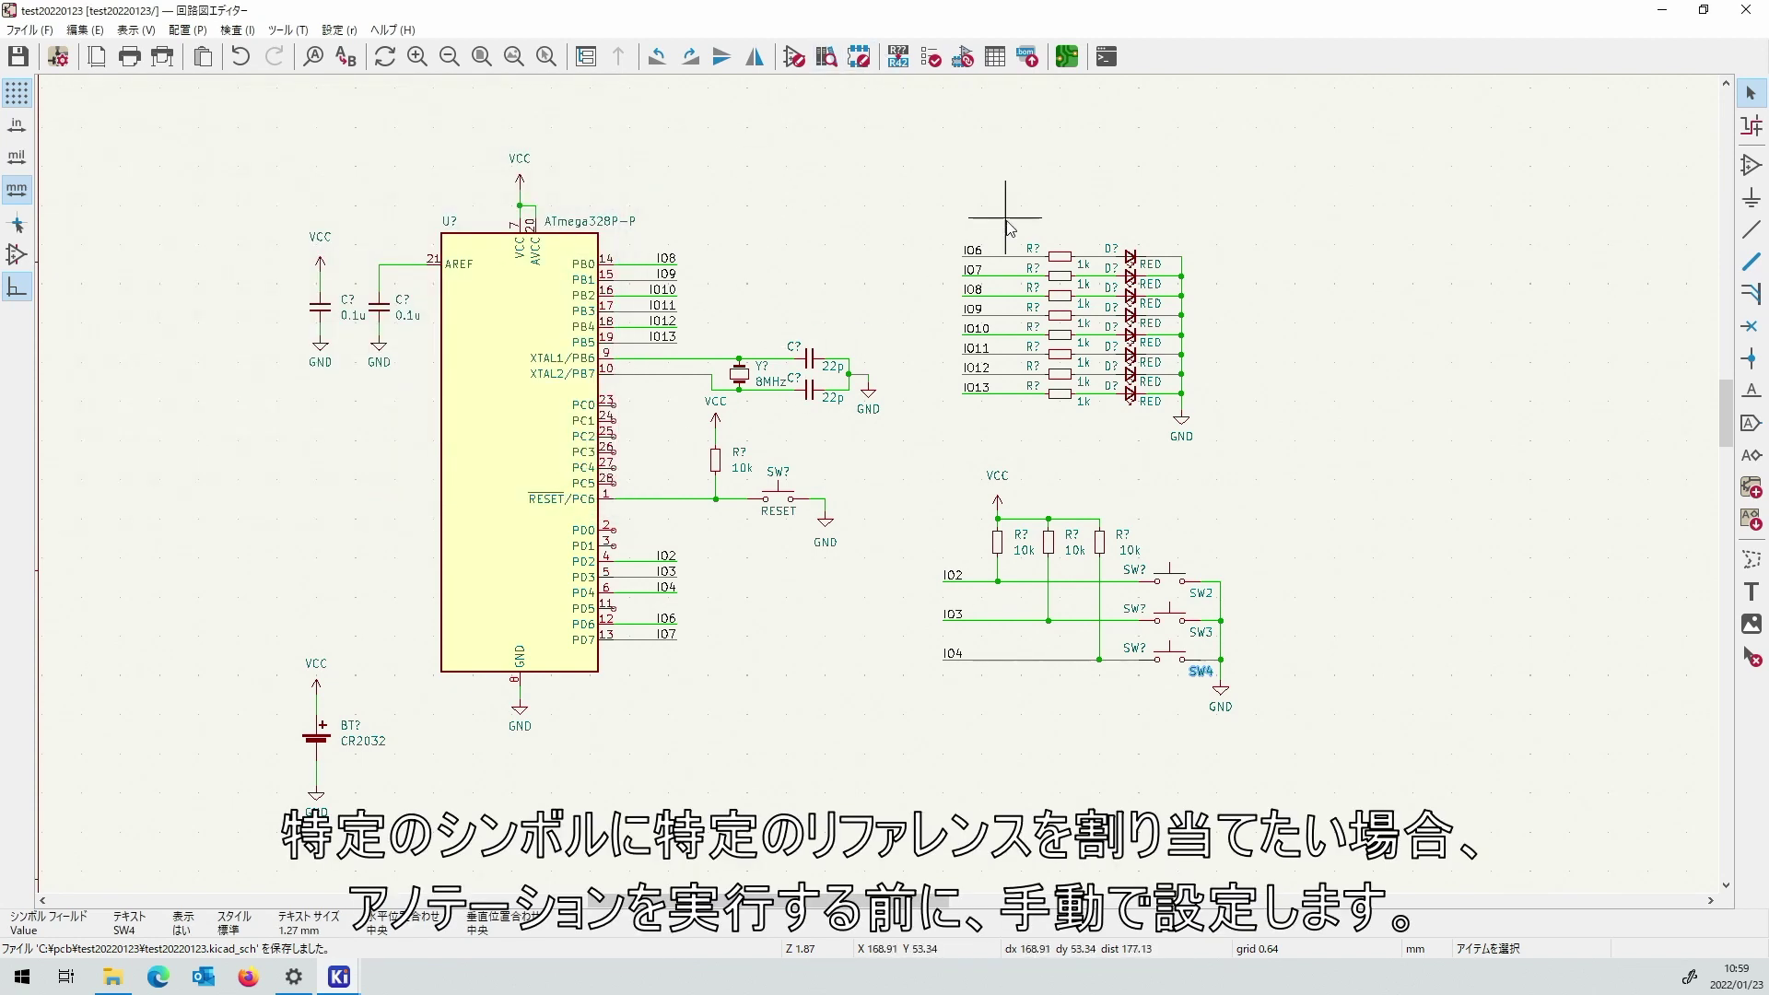
{"action": "scroll", "coordinate": [1149, 406], "scroll_direction": "up", "scroll_amount": 3}
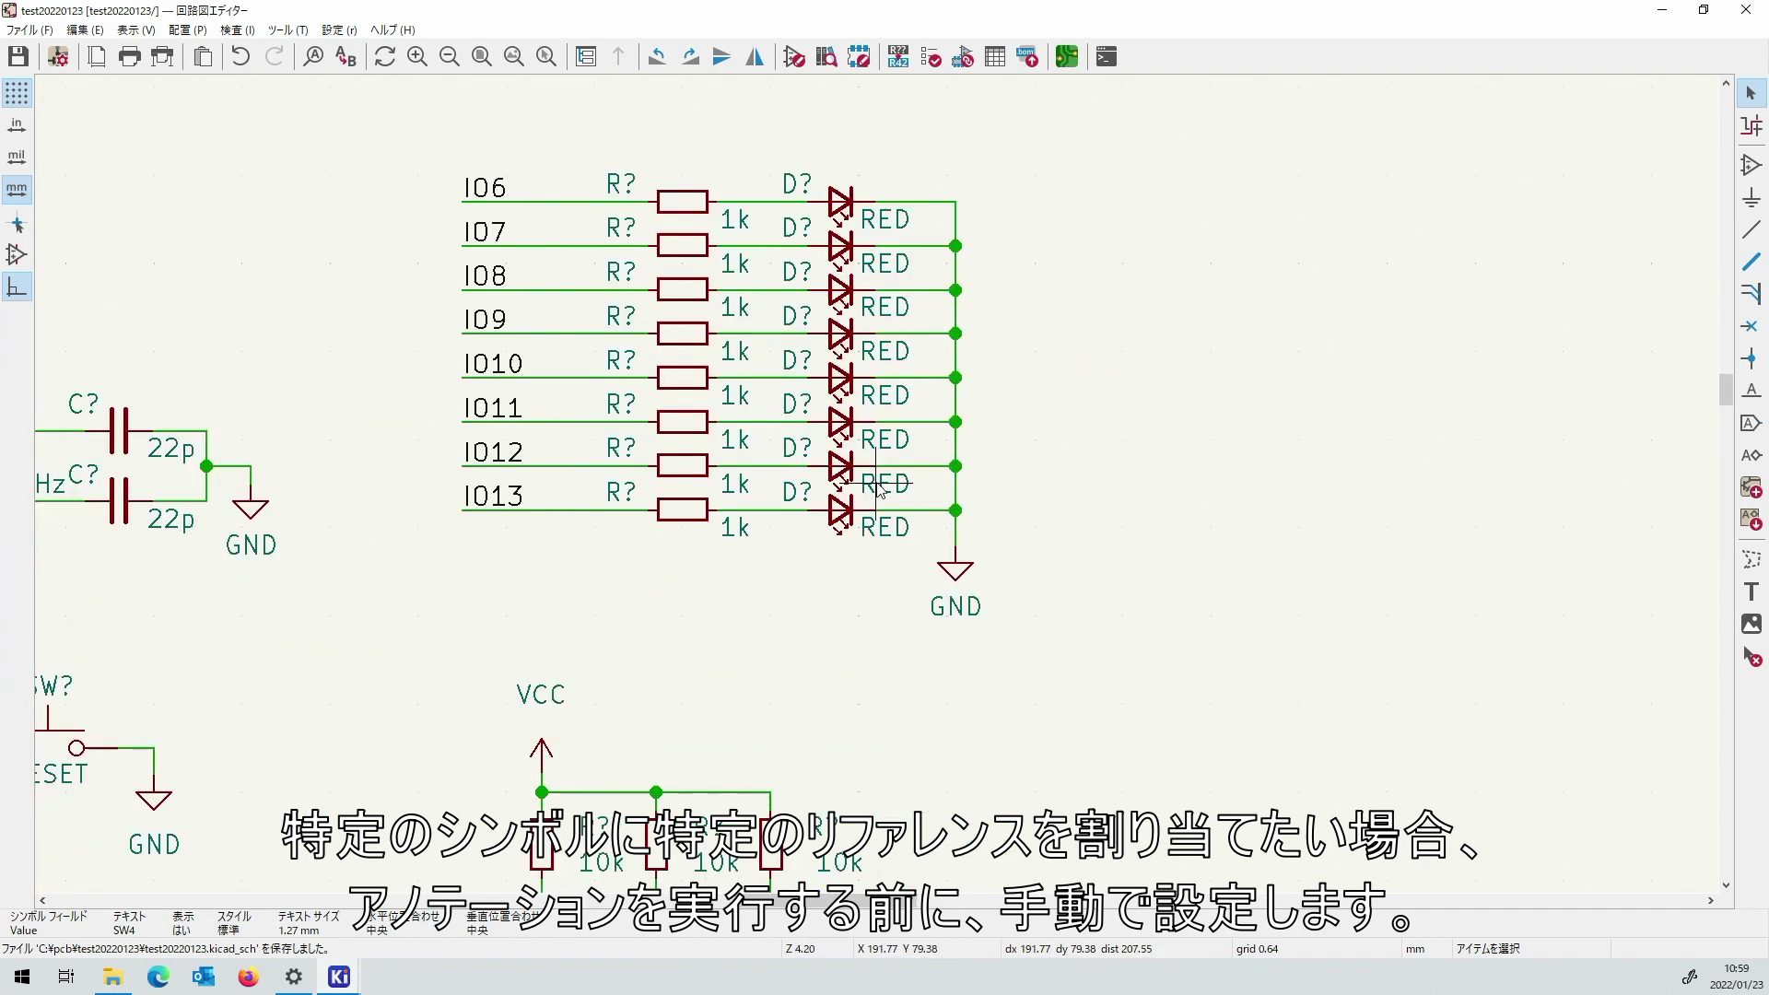
{"action": "double_click", "coordinate": [798, 491]}
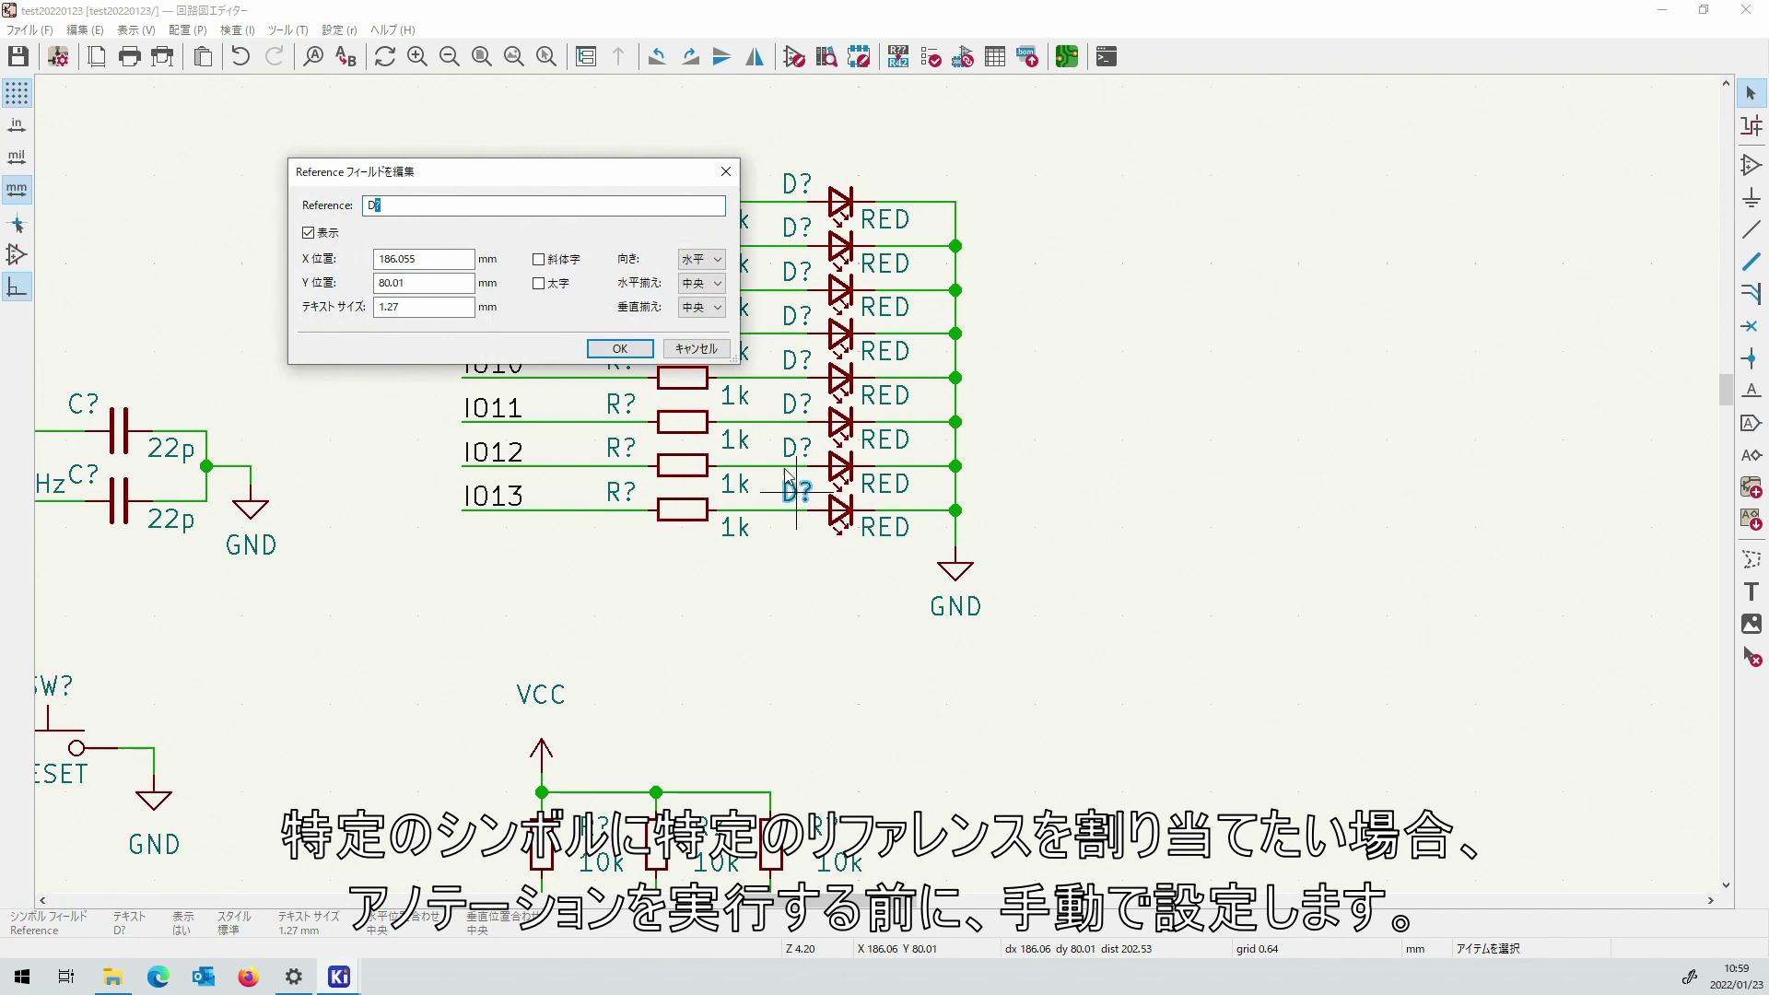
{"action": "type", "text": "13"}
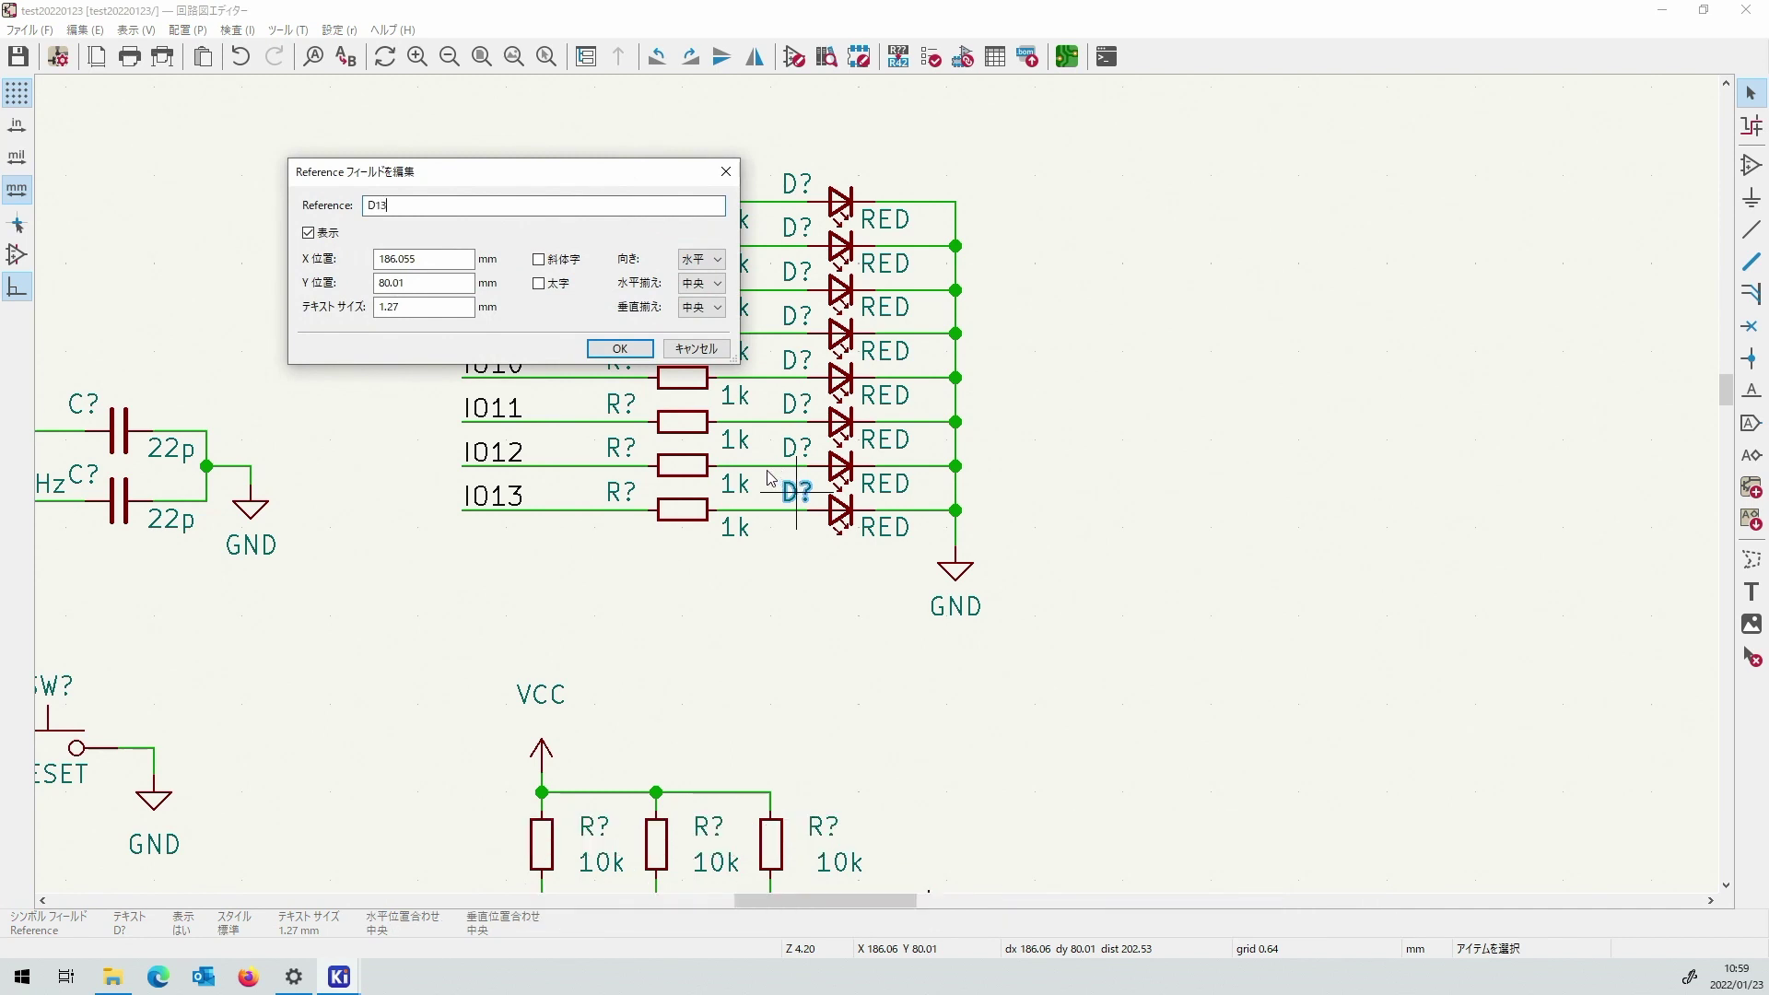
{"action": "key", "text": "Return"}
{"action": "double_click", "coordinate": [797, 448]}
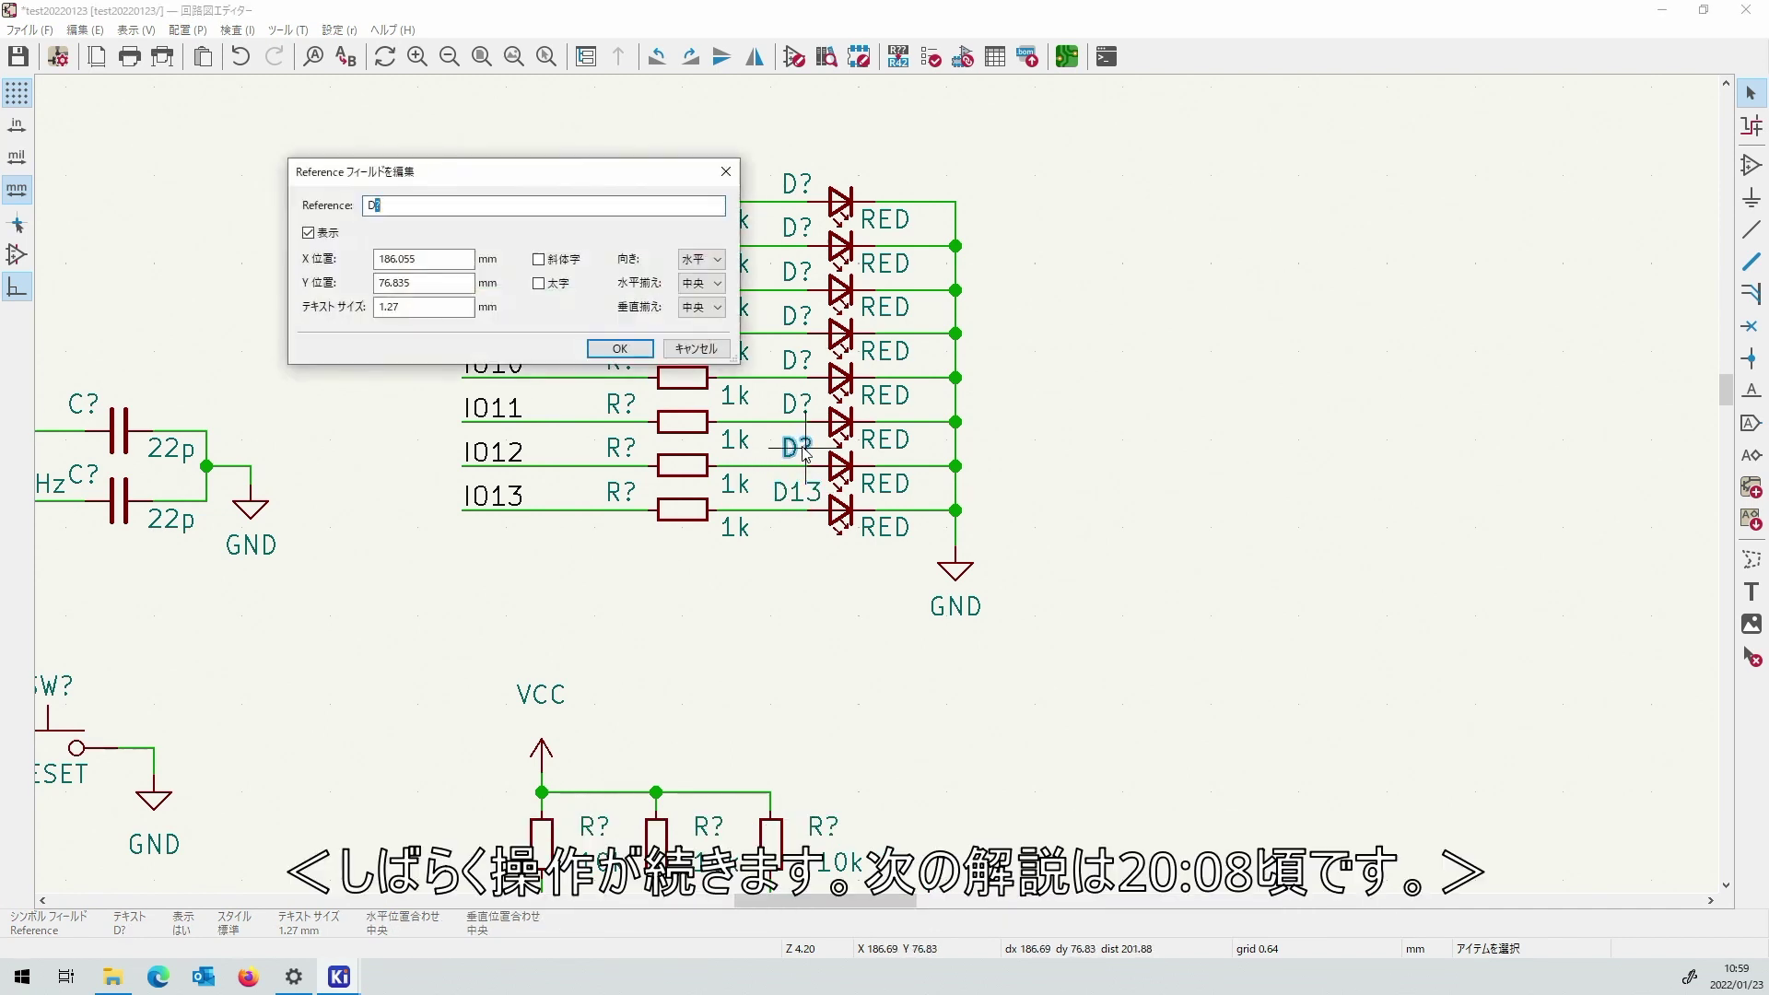
{"action": "type", "text": "12"}
{"action": "key", "text": "Return"}
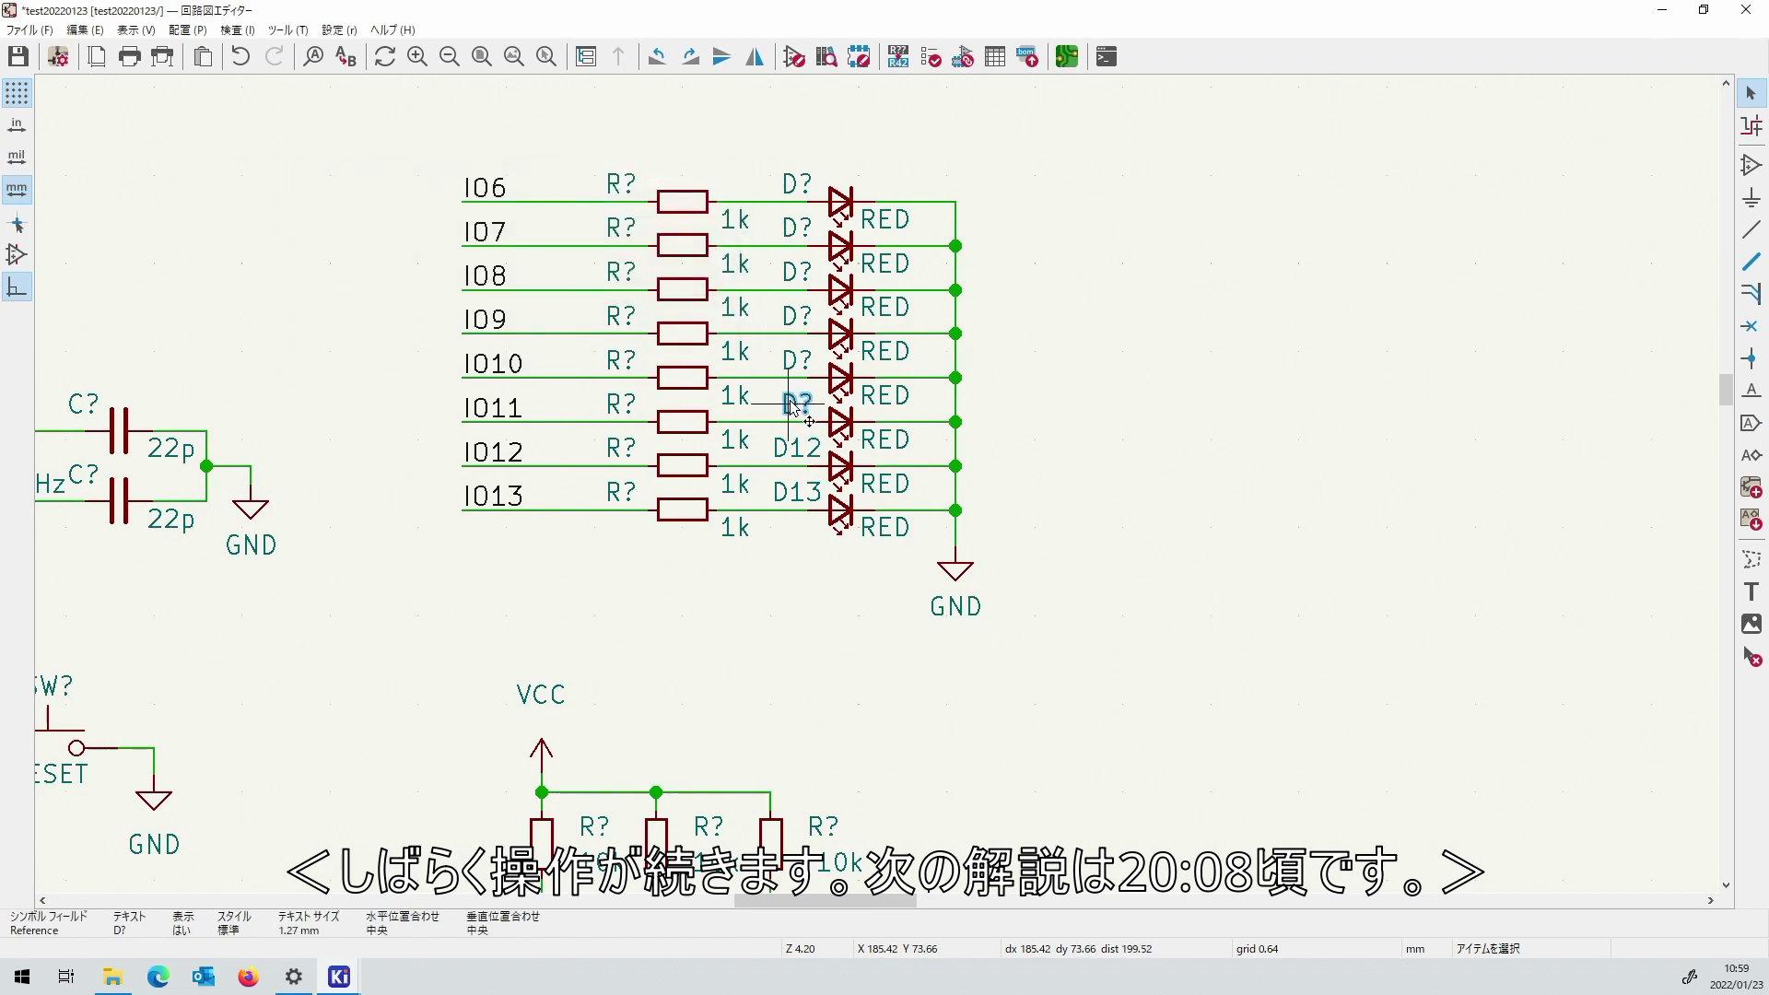
Set the reference designators of the LEDs on the IO11 and IO10 lines to D11 and D10.
{"action": "double_click", "coordinate": [797, 406]}
{"action": "type", "text": "11"}
{"action": "key", "text": "Return"}
{"action": "double_click", "coordinate": [798, 360]}
{"action": "type", "text": "10"}
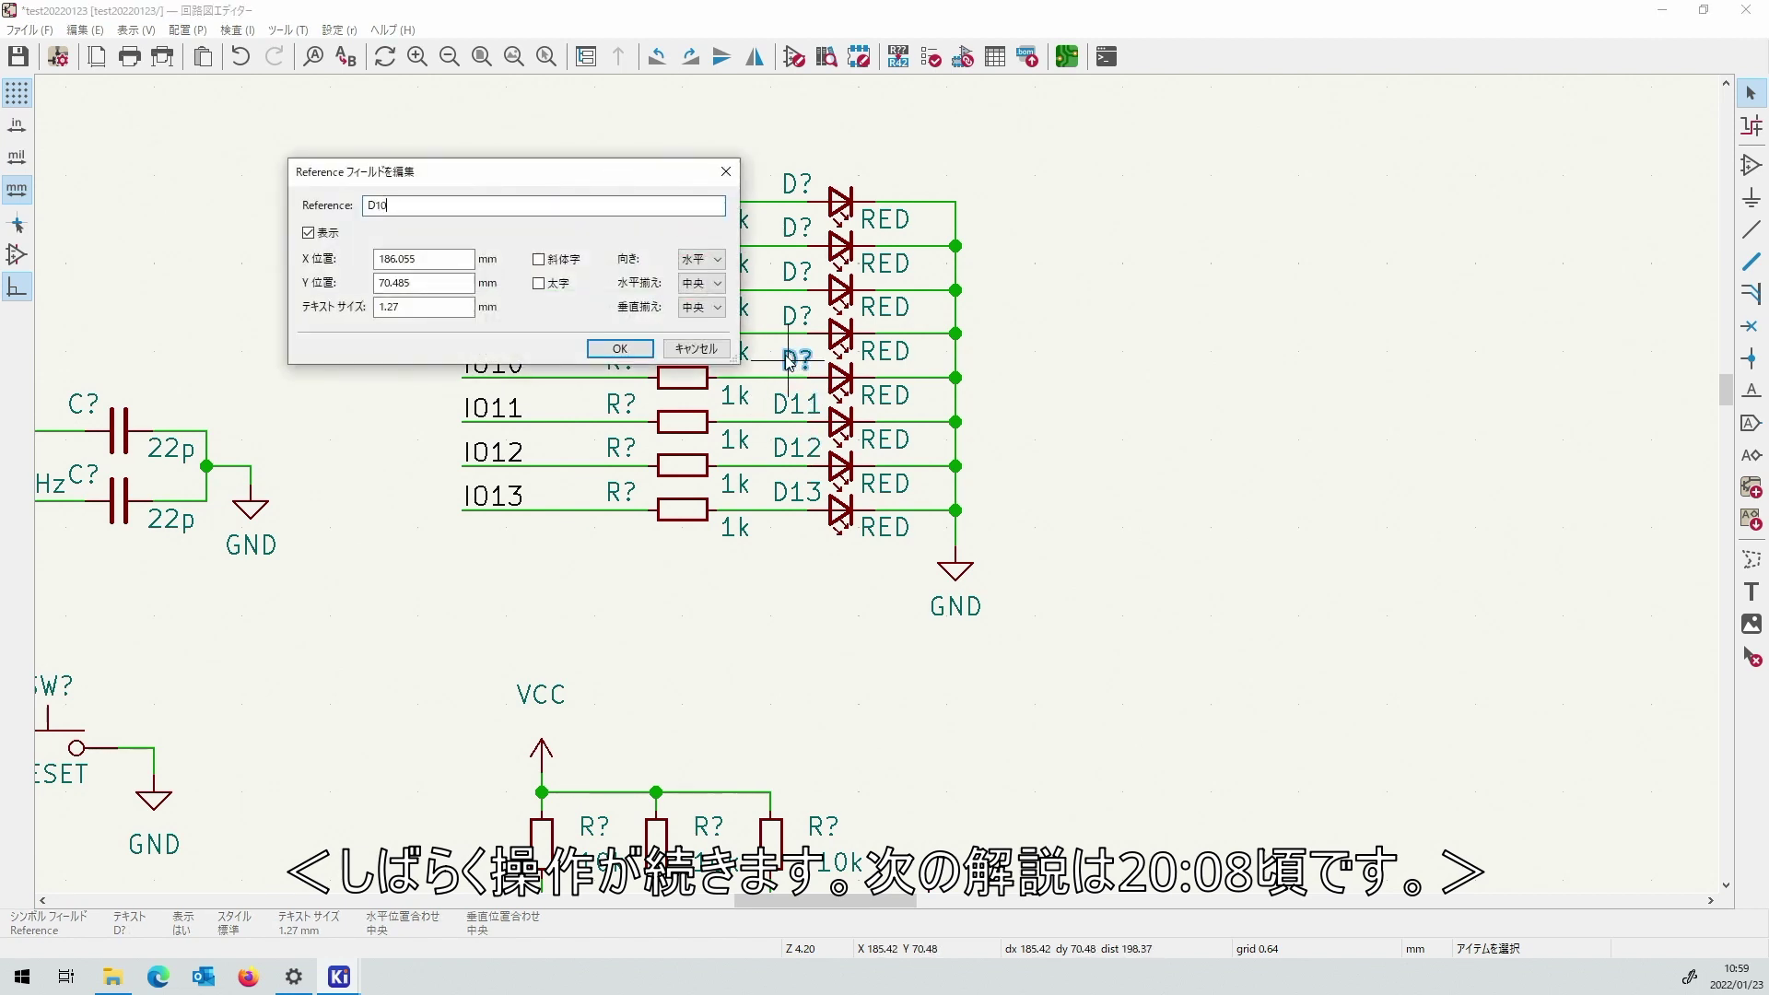
{"action": "key", "text": "Return"}
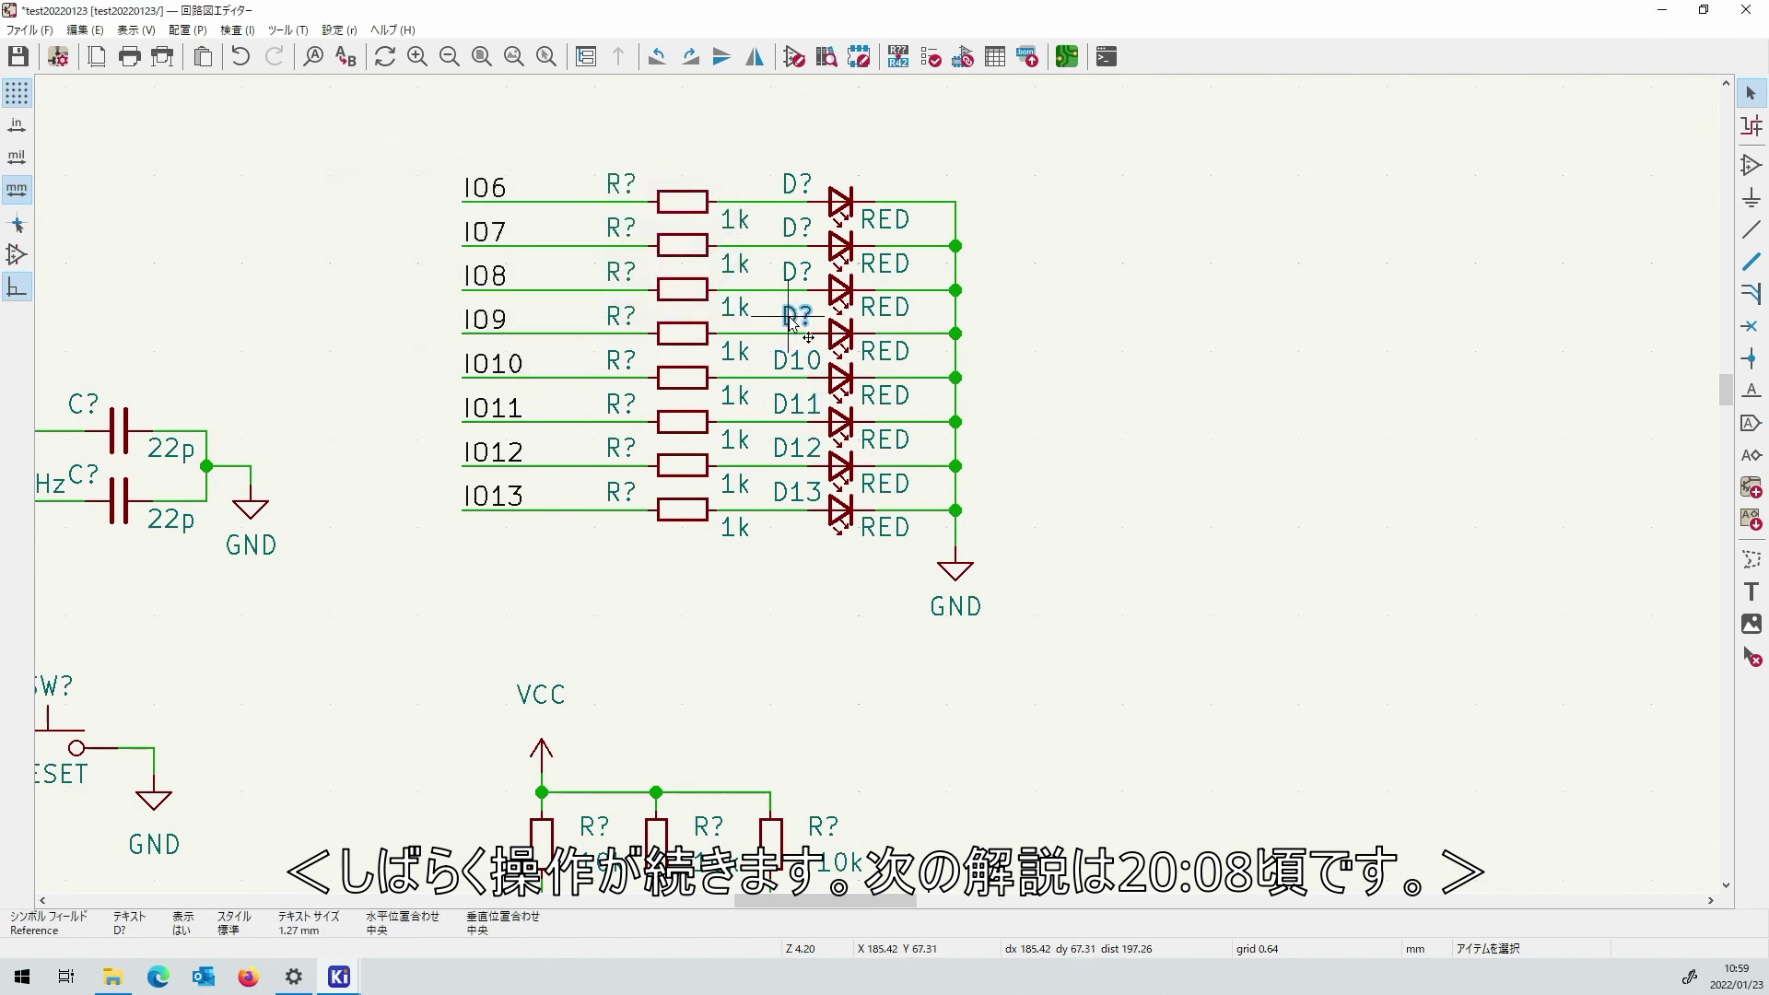
Set the reference designators of the LEDs on the IO9 and IO8 lines to D9 and D8.
{"action": "double_click", "coordinate": [792, 316]}
{"action": "type", "text": "19"}
{"action": "key", "text": "Return"}
{"action": "double_click", "coordinate": [794, 271]}
{"action": "type", "text": "8"}
{"action": "key", "text": "Return"}
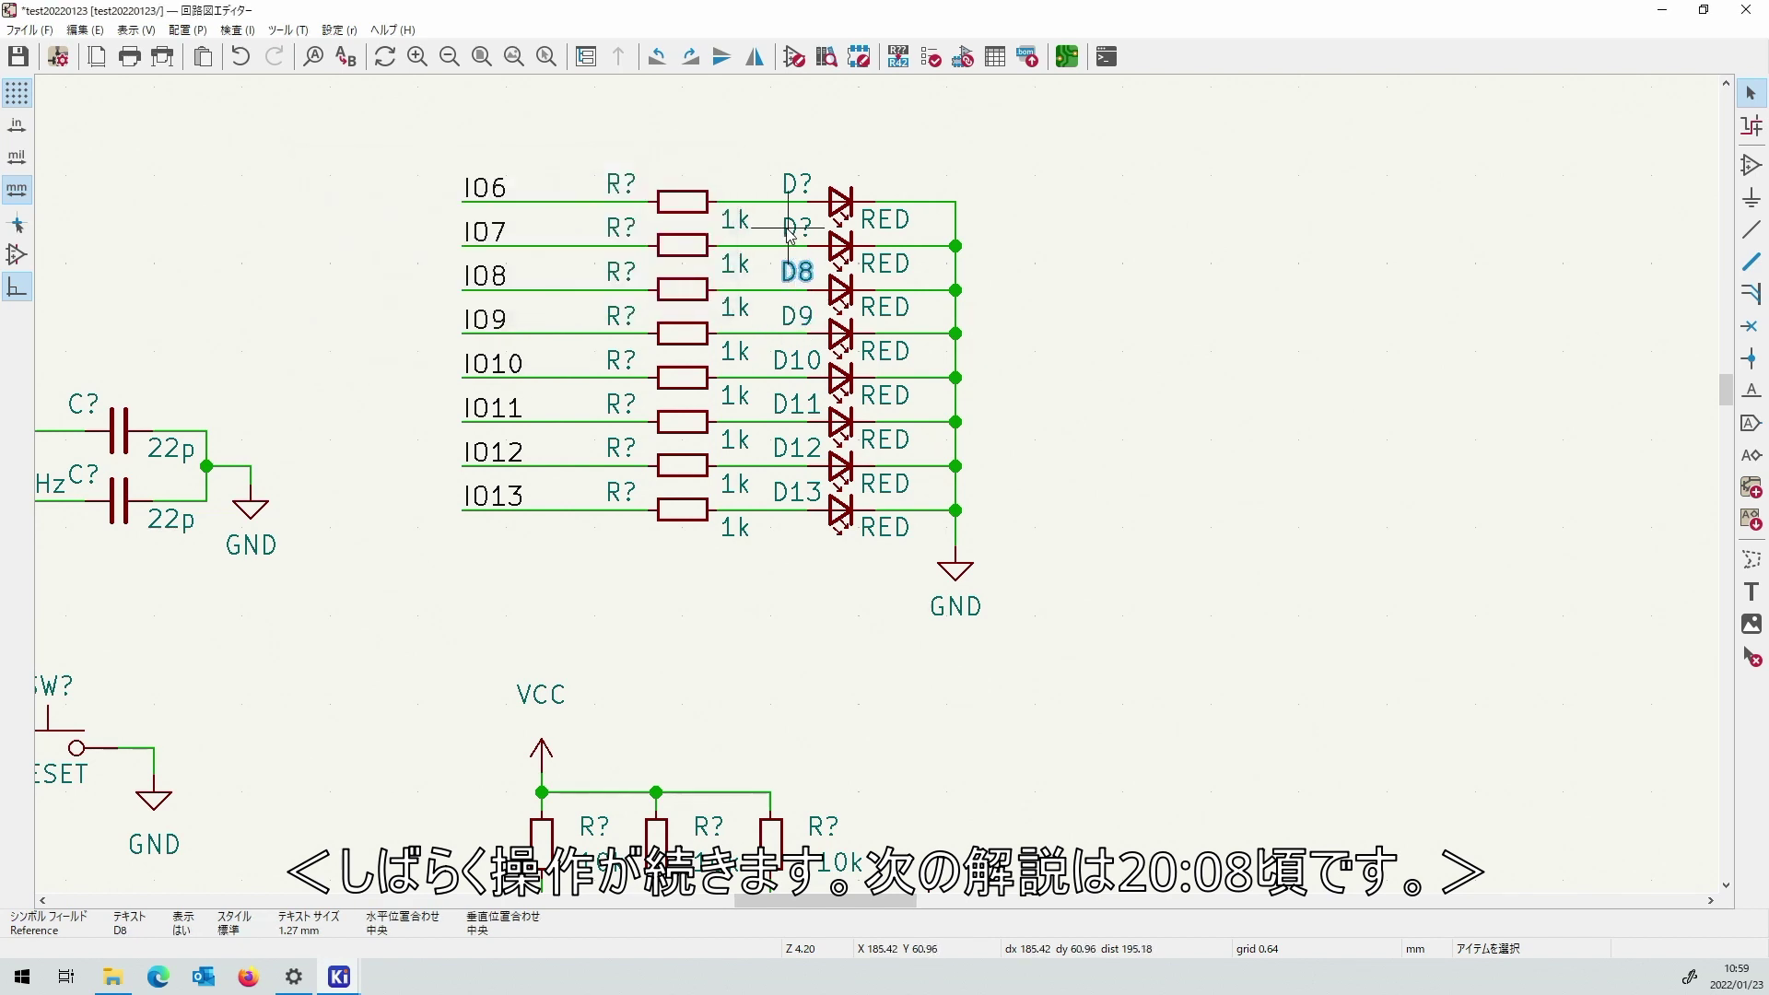
Set the reference designators of the LEDs on the IO7 and IO6 lines to D7 and D6.
{"action": "left_click", "coordinate": [793, 228]}
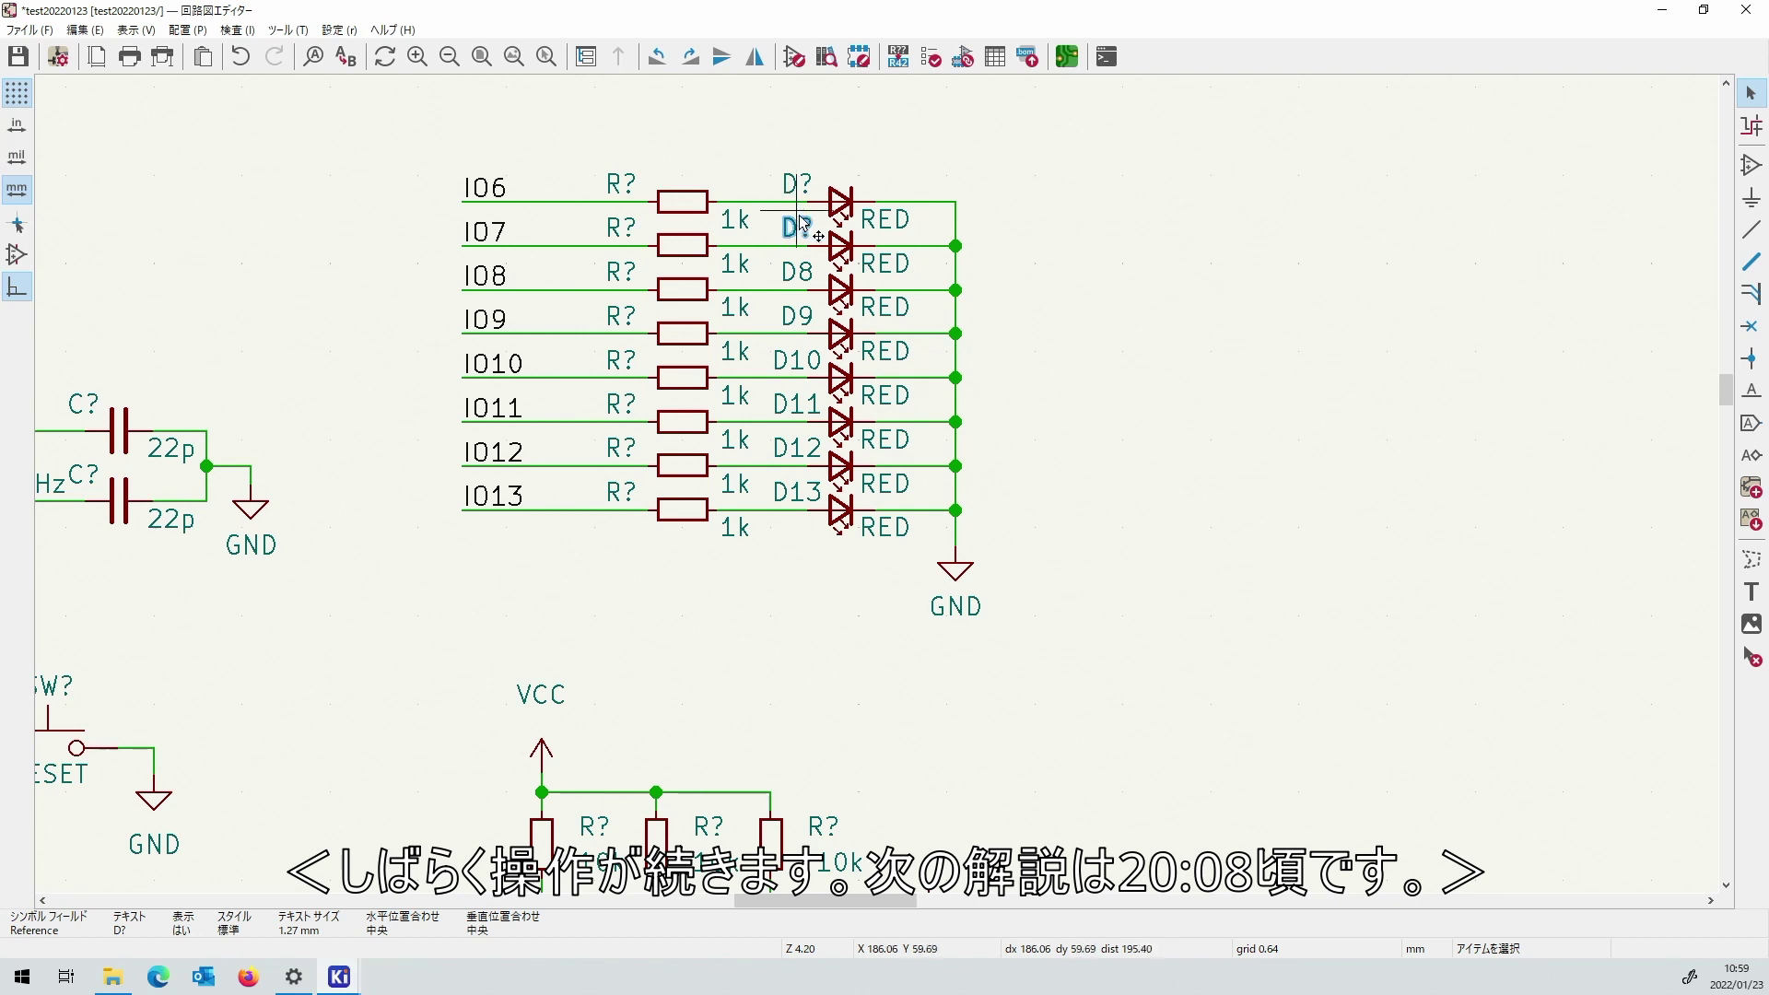
{"action": "double_click", "coordinate": [792, 228]}
{"action": "type", "text": "7"}
{"action": "key", "text": "Return"}
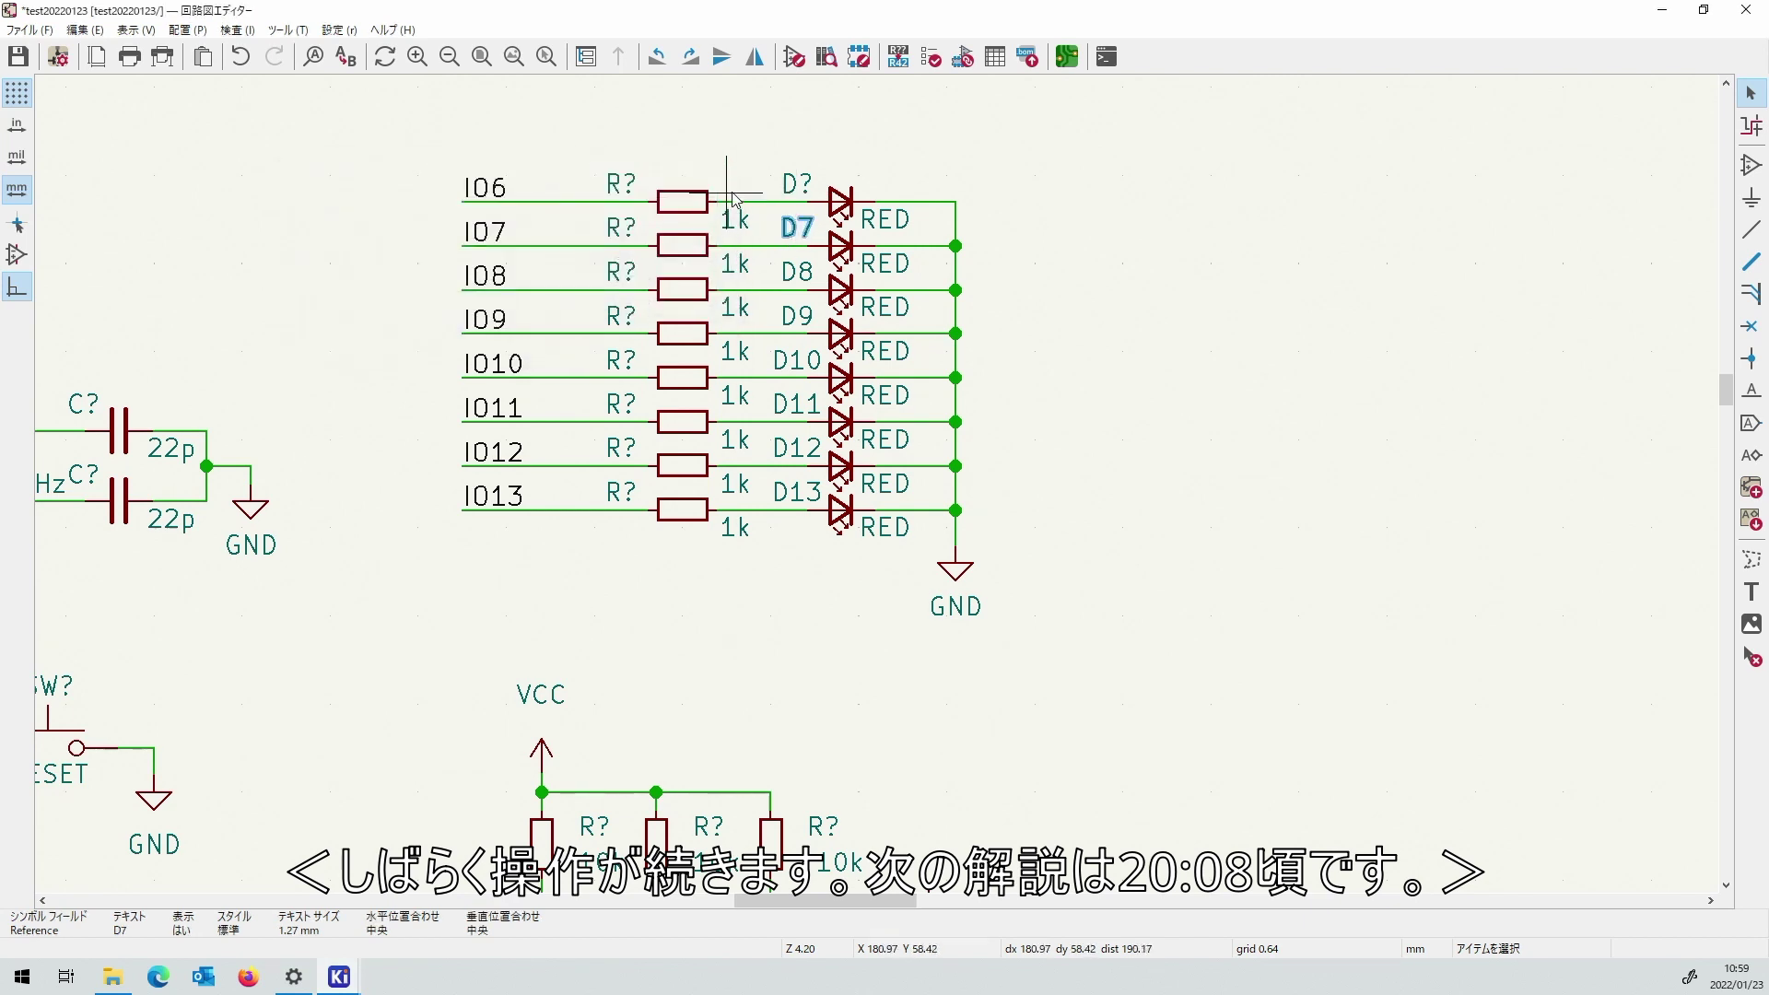
{"action": "double_click", "coordinate": [793, 184]}
{"action": "type", "text": "6"}
{"action": "key", "text": "Return"}
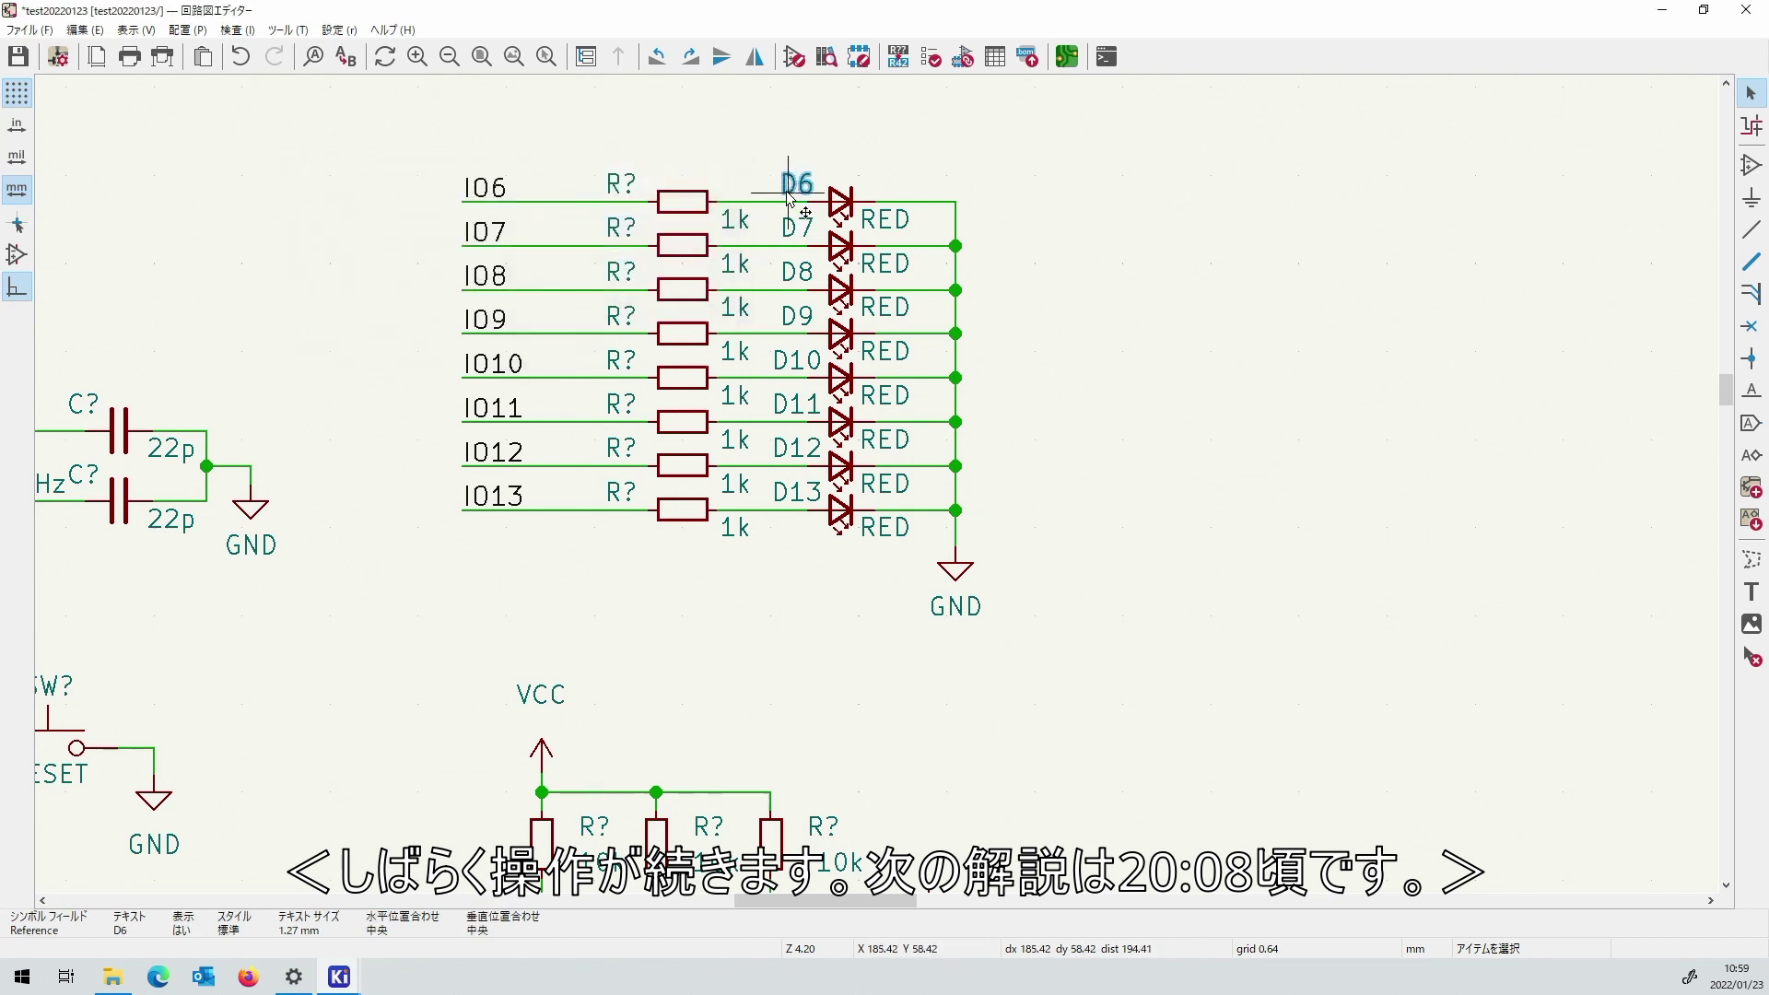
Set the reference designators of the switches on the IO2 and IO3 lines to SW2 and SW3.
{"action": "scroll", "coordinate": [936, 433], "scroll_direction": "down", "scroll_amount": 2}
{"action": "scroll", "coordinate": [875, 498], "scroll_direction": "down", "scroll_amount": 2}
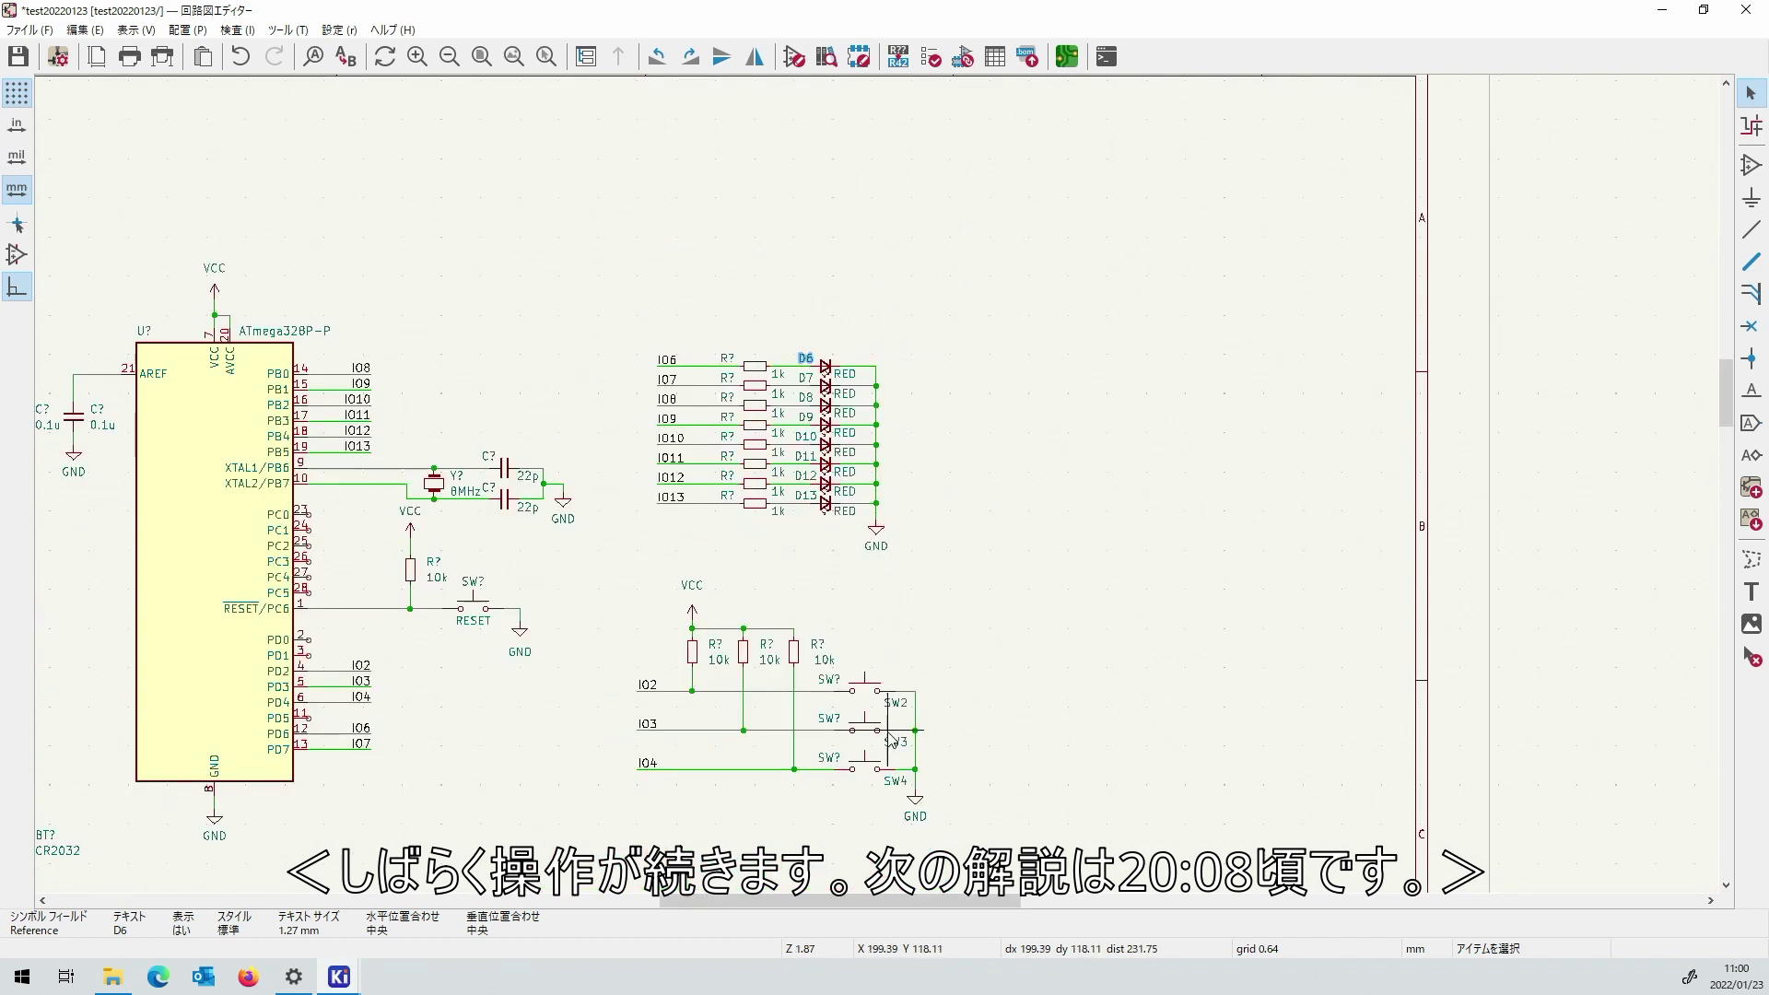
{"action": "scroll", "coordinate": [789, 715], "scroll_direction": "up", "scroll_amount": 4}
{"action": "left_click", "coordinate": [774, 414]}
{"action": "double_click", "coordinate": [781, 412]}
{"action": "type", "text": "2"}
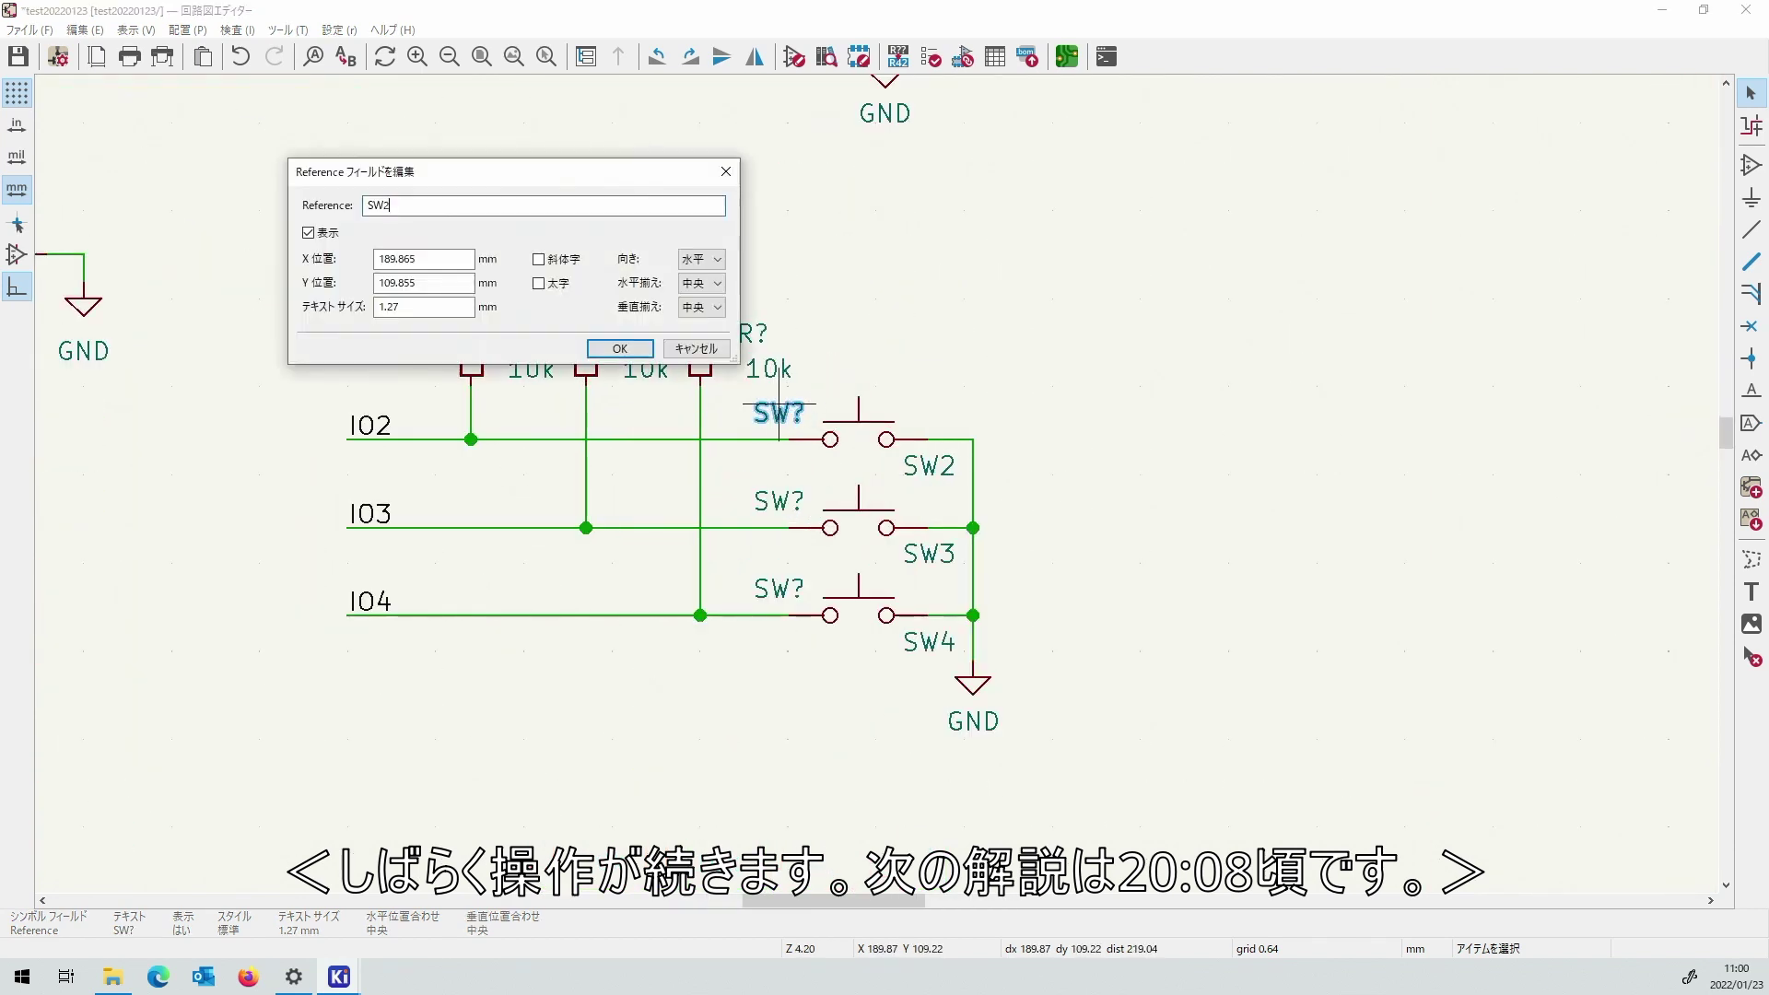
{"action": "key", "text": "Return"}
{"action": "double_click", "coordinate": [772, 499]}
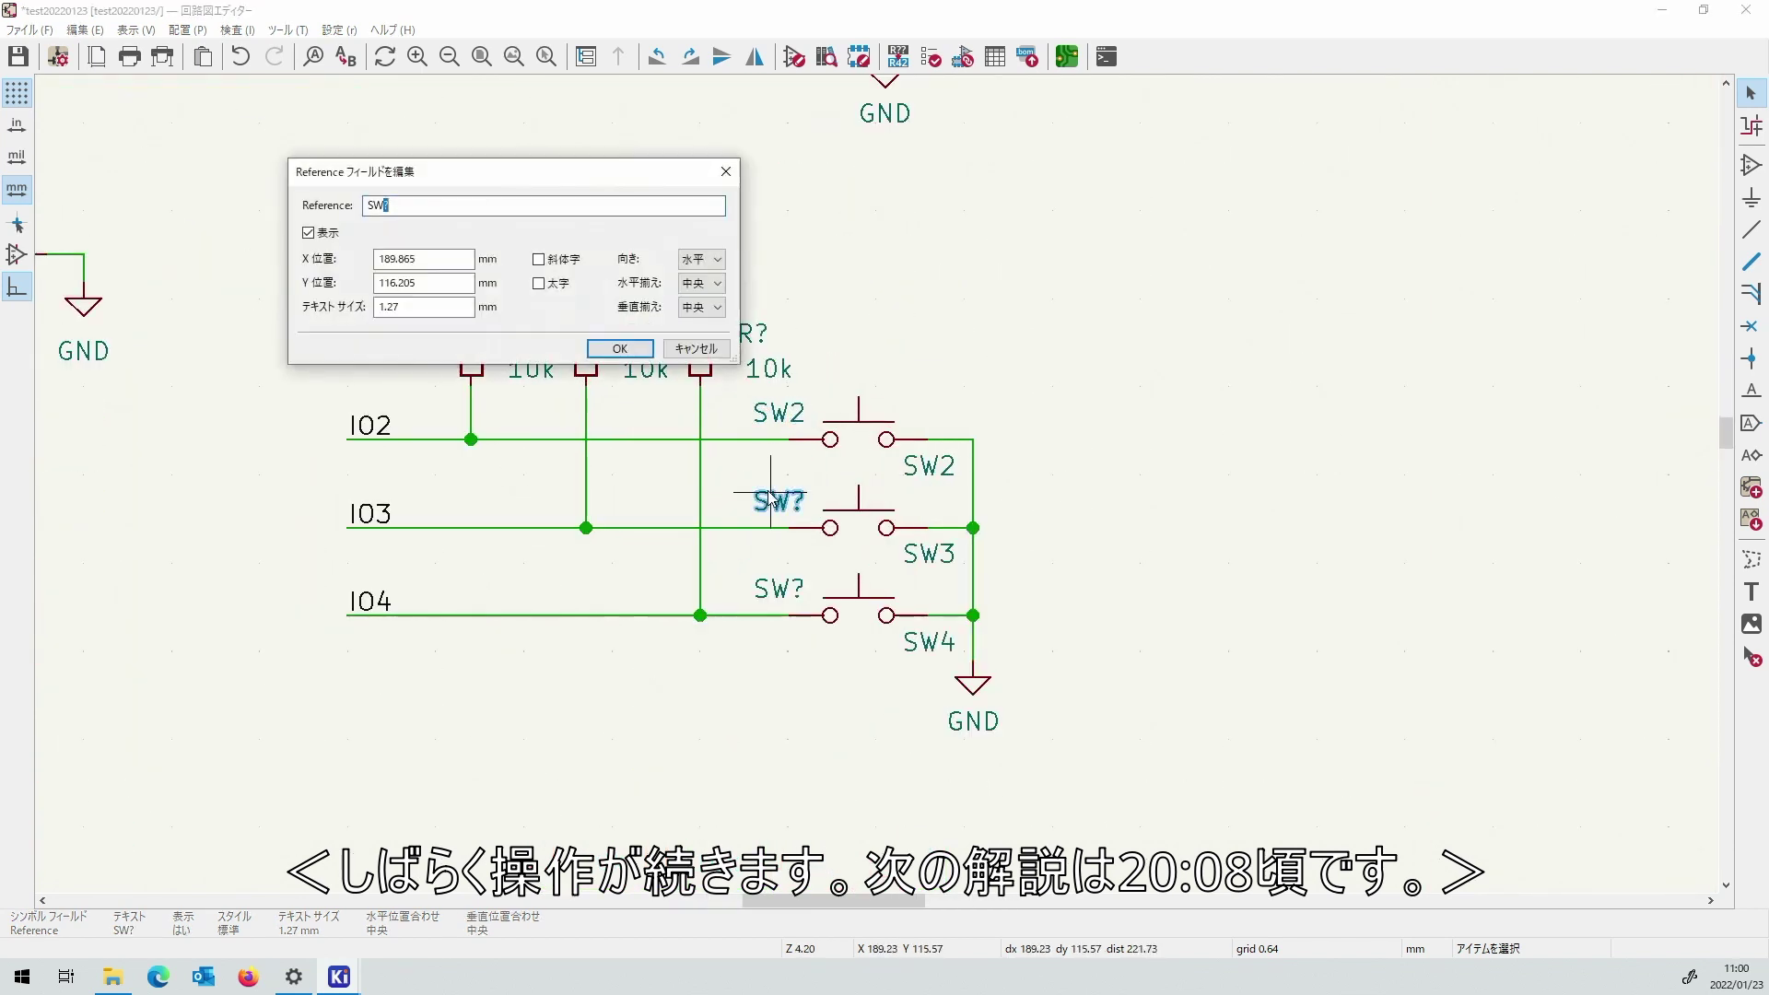
{"action": "type", "text": "3"}
{"action": "key", "text": "Return"}
Set the reference designator of the switch on the IO4 line to SW4 and save the schematic.
{"action": "double_click", "coordinate": [783, 585]}
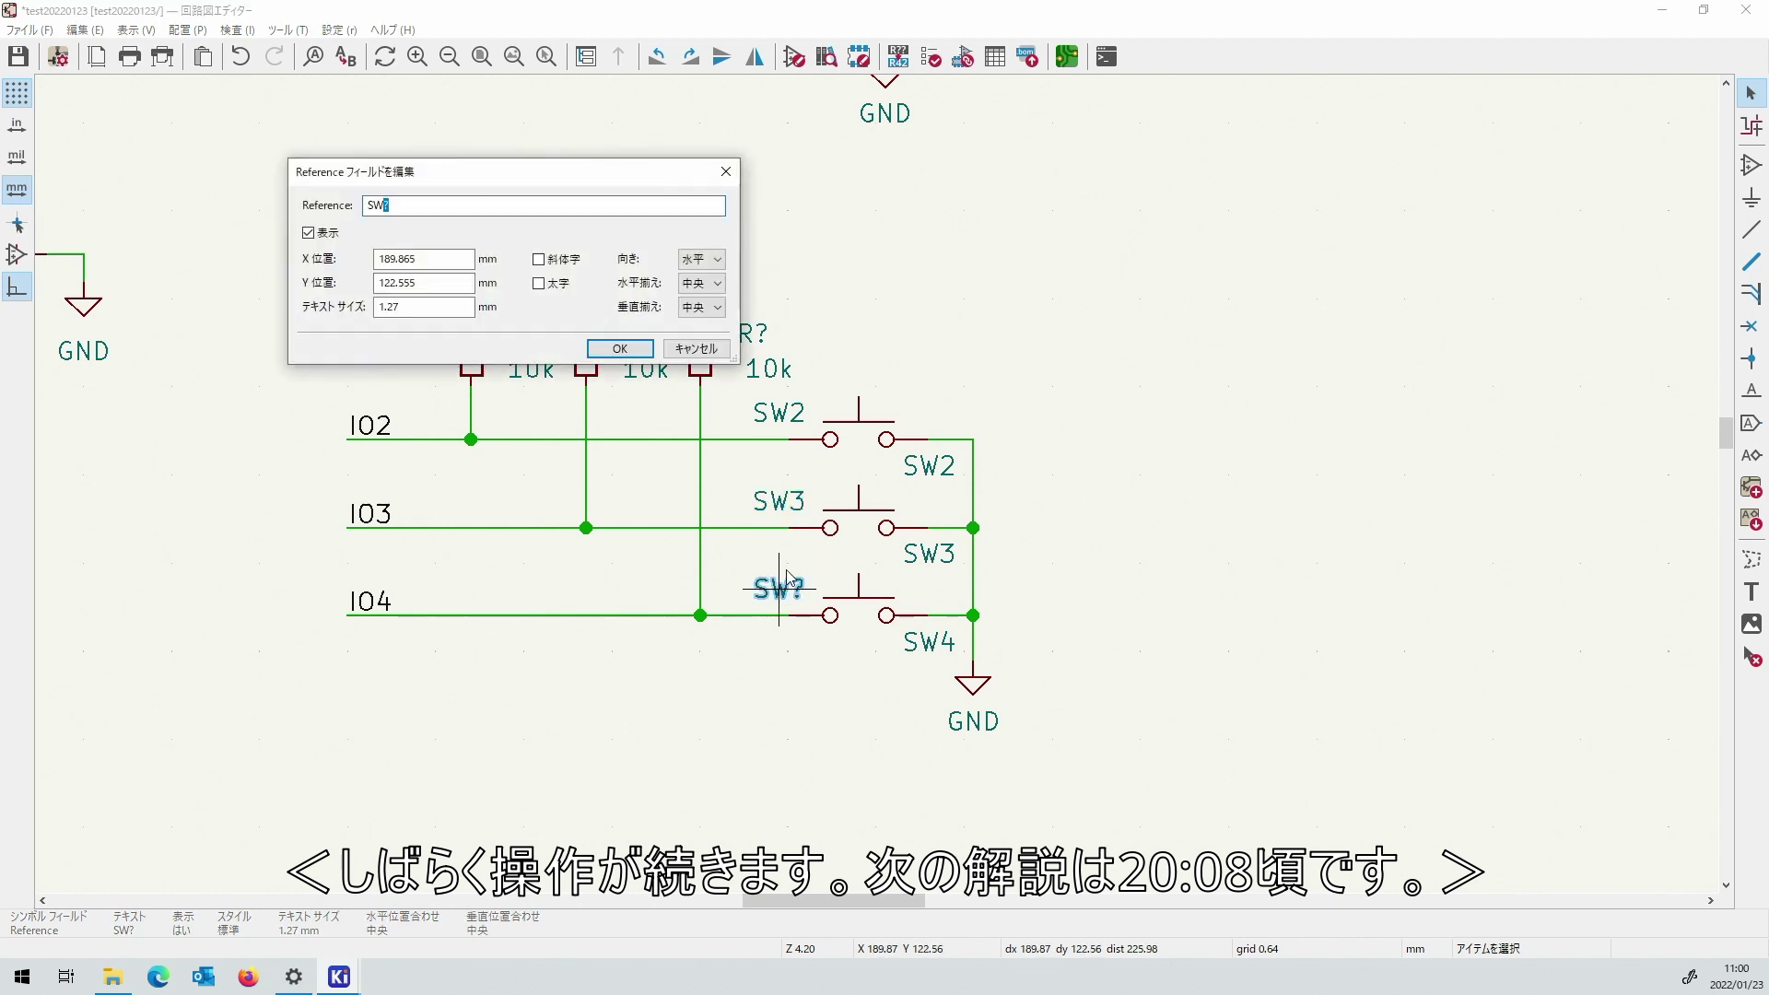
{"action": "type", "text": "4"}
{"action": "key", "text": "Return"}
{"action": "scroll", "coordinate": [825, 589], "scroll_direction": "down", "scroll_amount": 5}
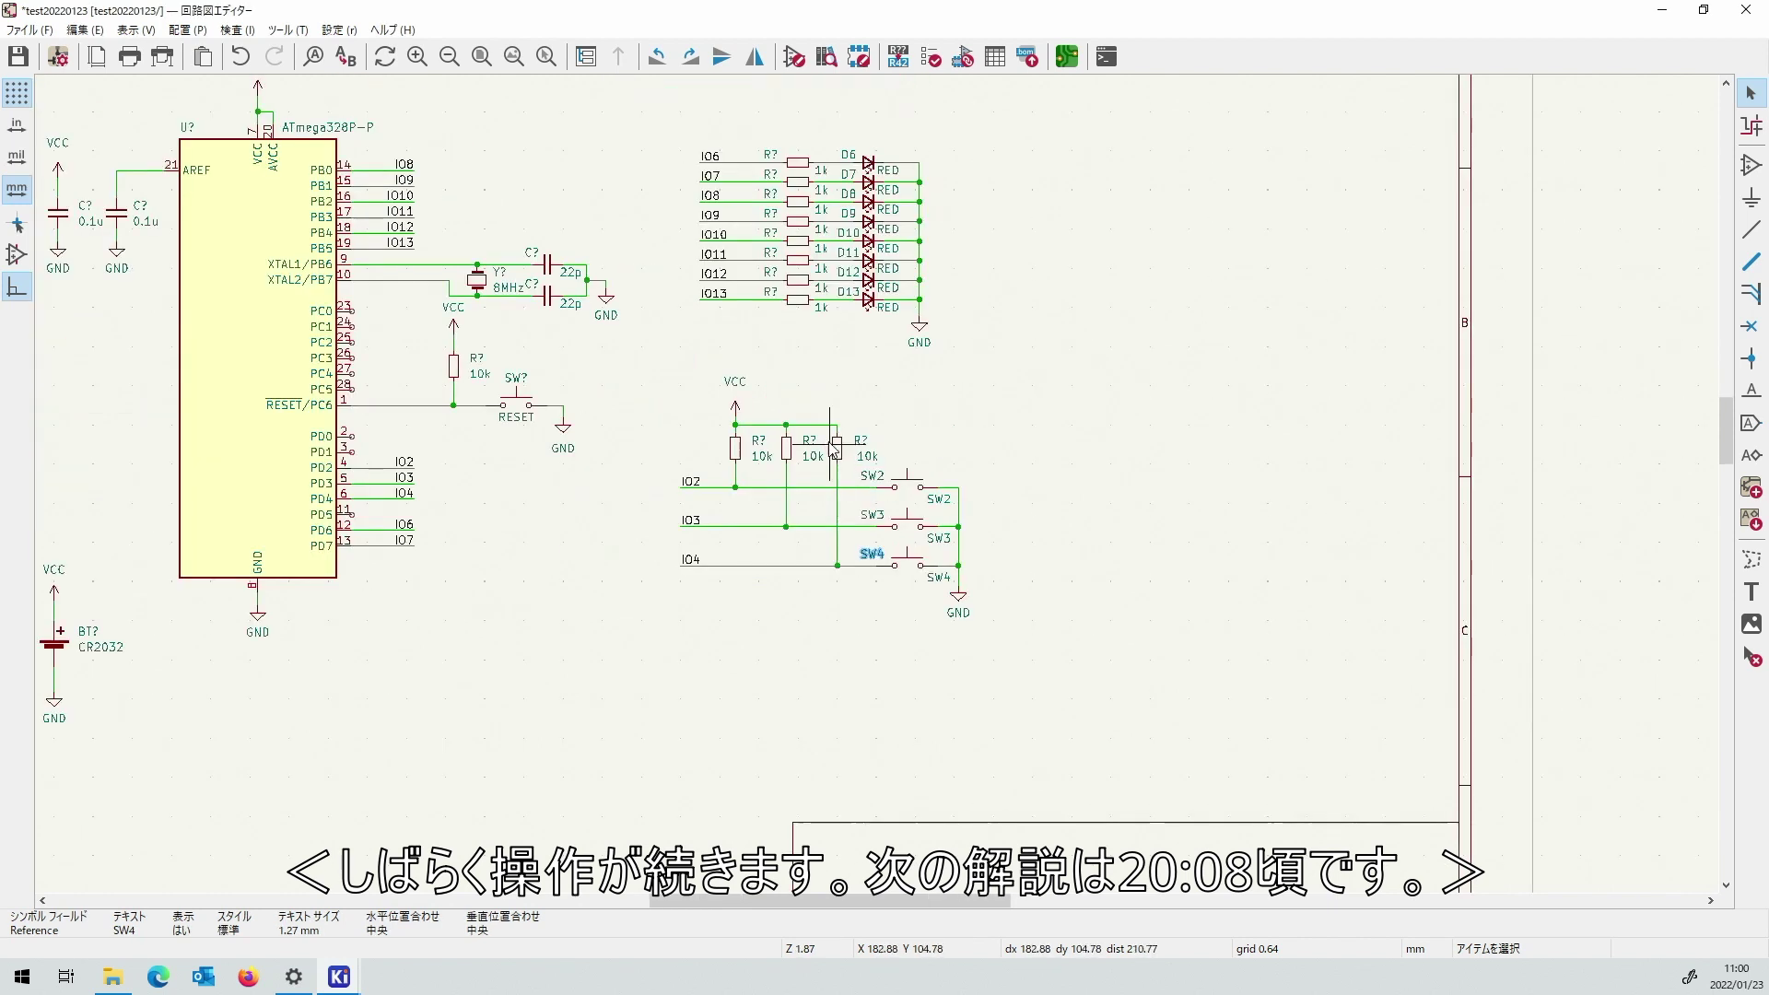
{"action": "scroll", "coordinate": [841, 627], "scroll_direction": "up", "scroll_amount": 2}
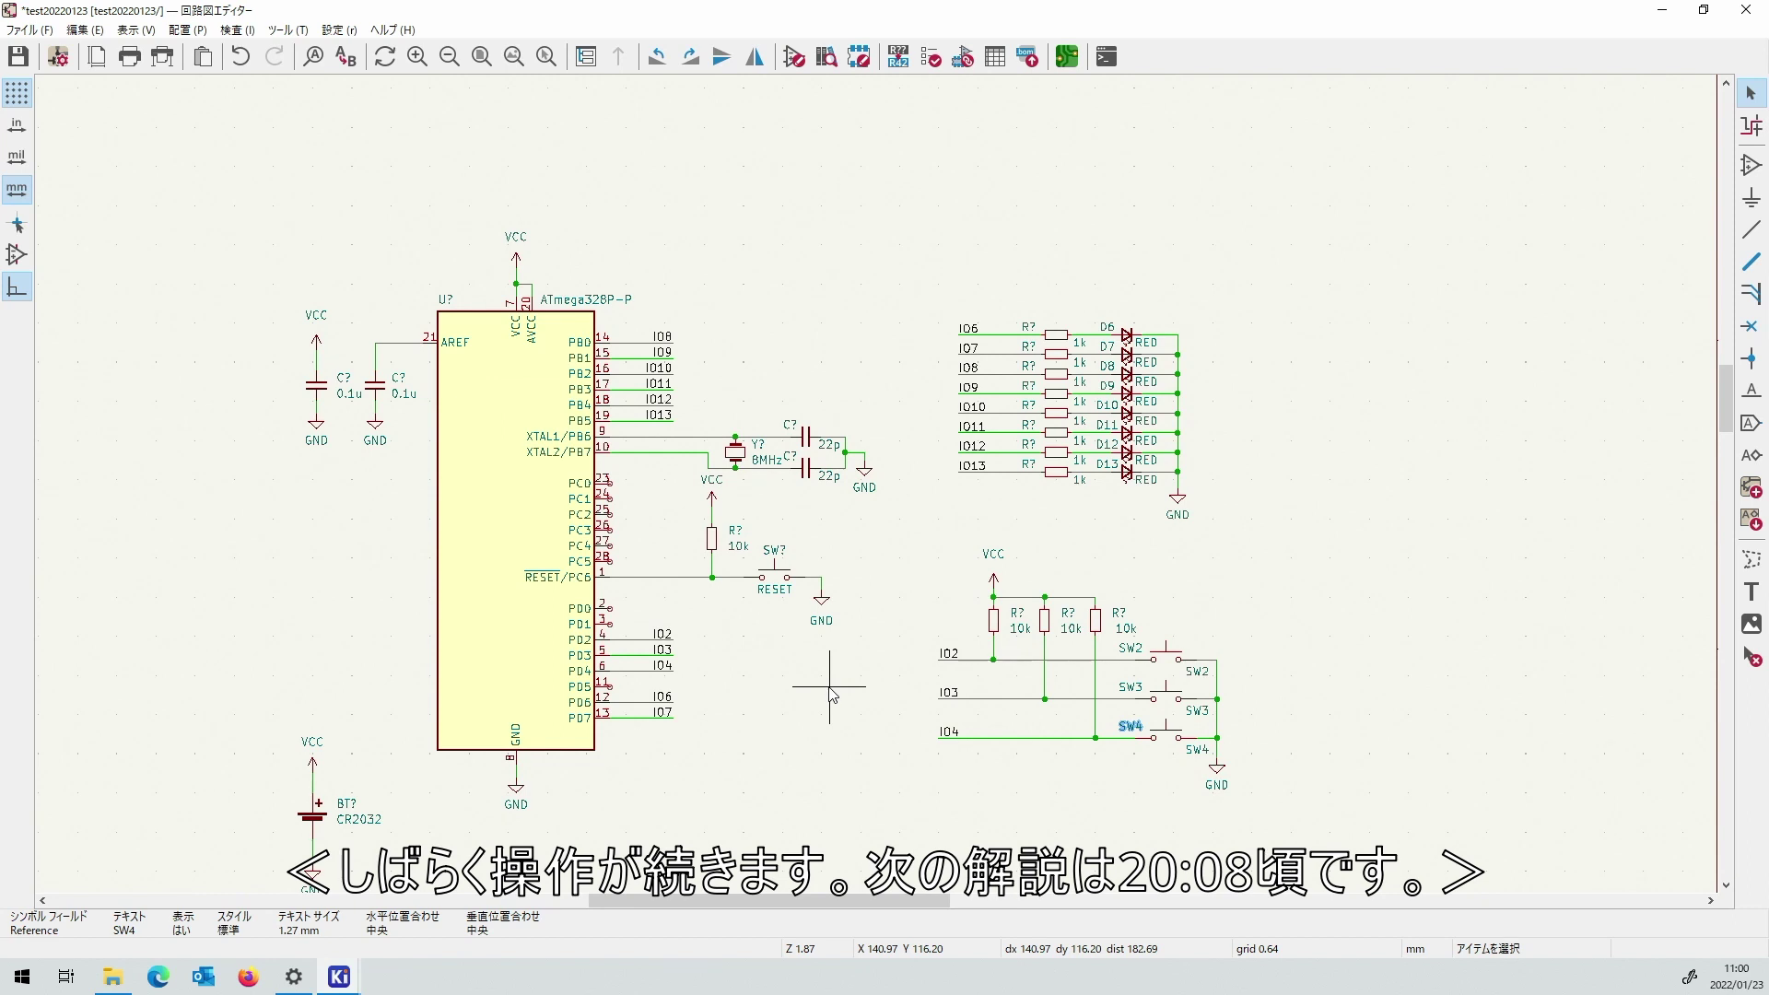
{"action": "left_click", "coordinate": [16, 55]}
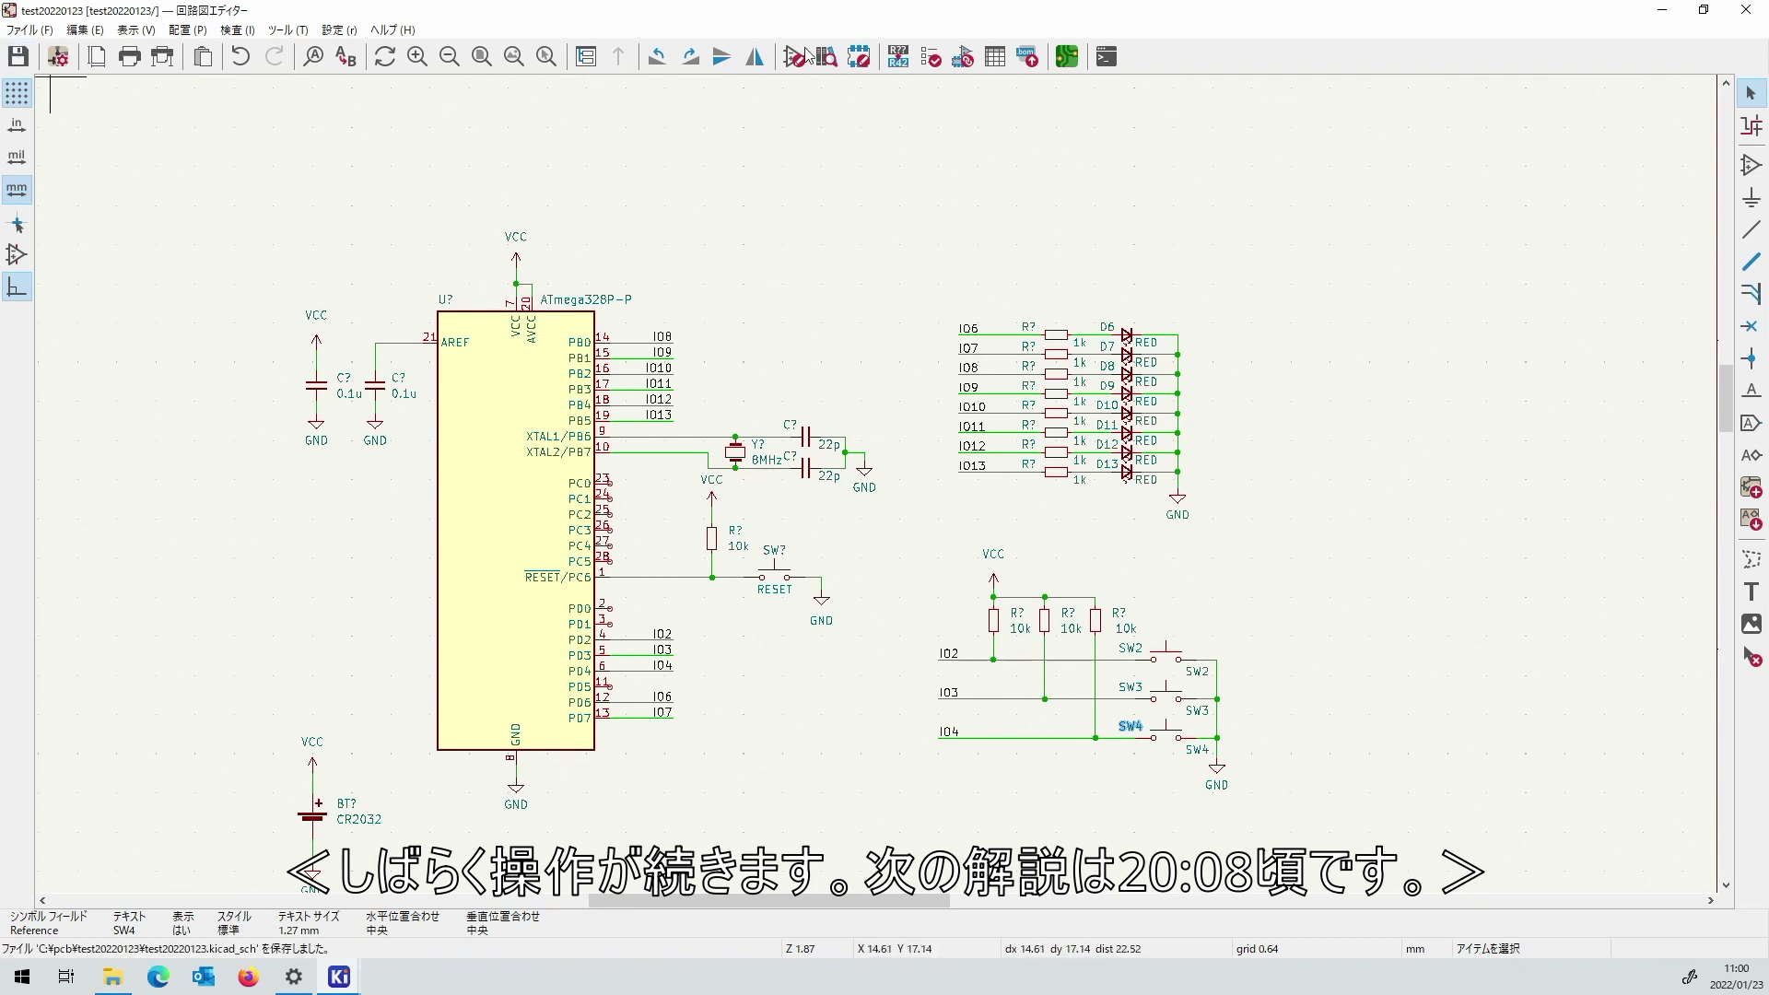
Set the reference designator of the 10k reset pull-up resistor to R1.
{"action": "left_click", "coordinate": [895, 57]}
{"action": "left_click", "coordinate": [735, 532]}
{"action": "double_click", "coordinate": [735, 532]}
{"action": "type", "text": "1"}
{"action": "key", "text": "Return"}
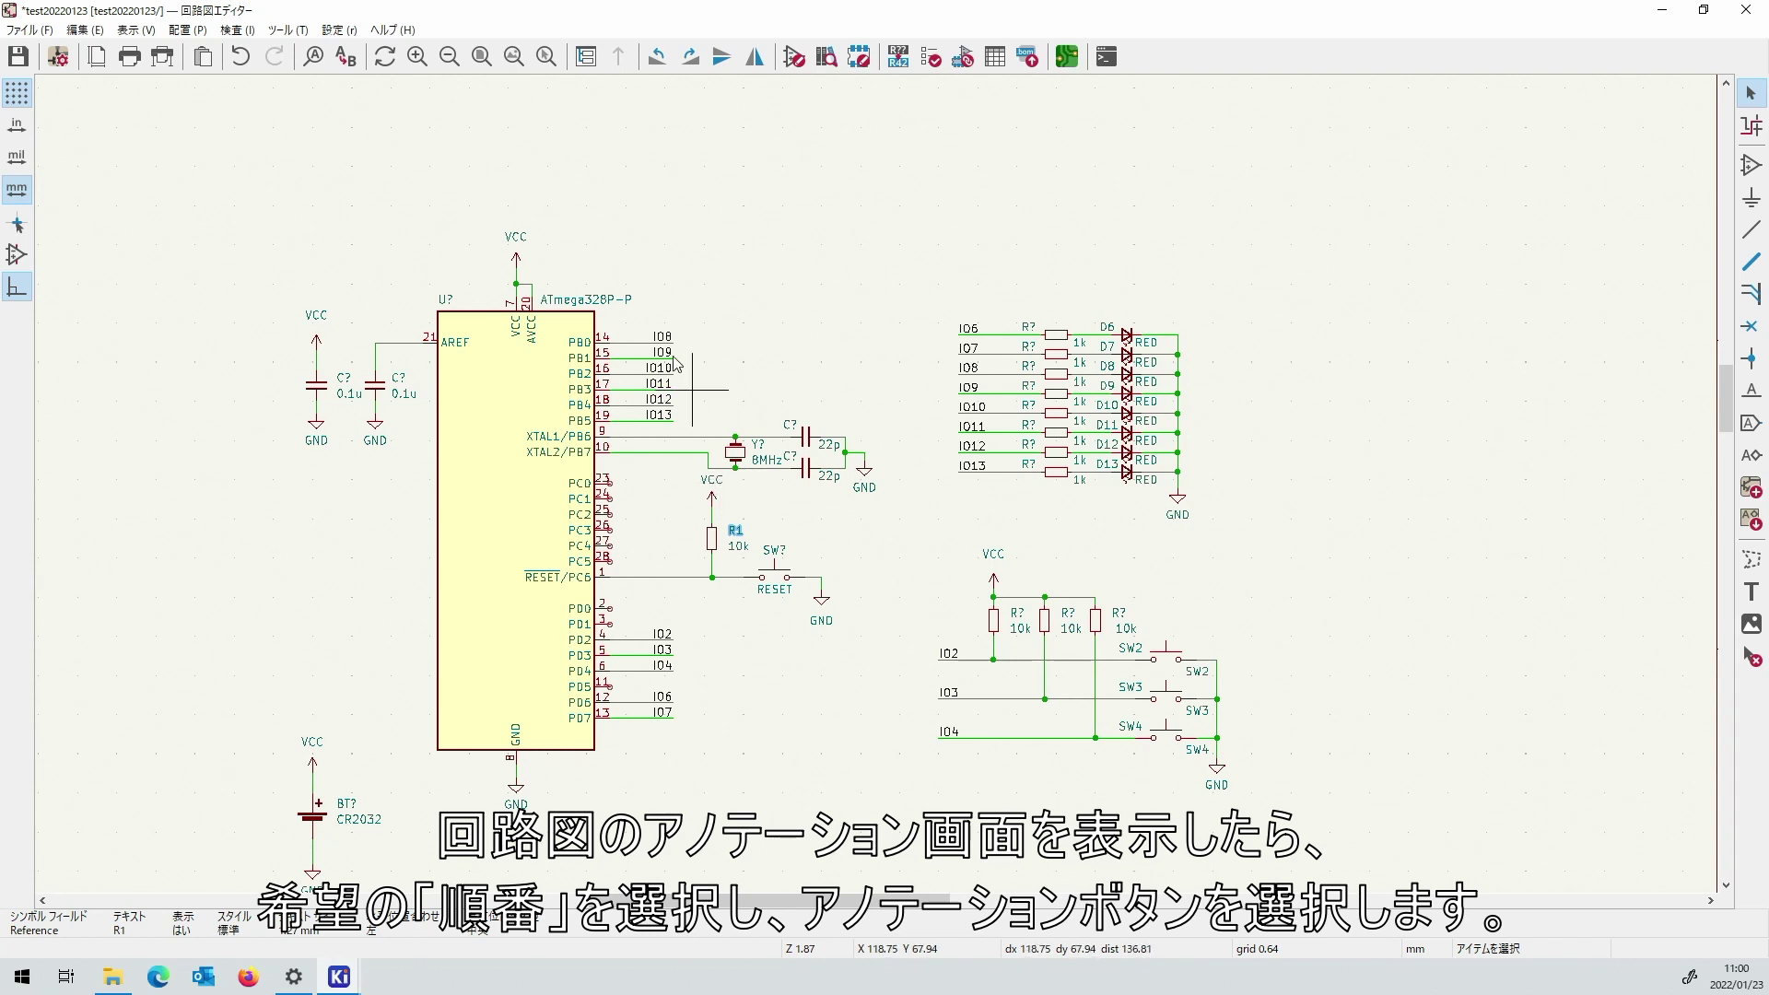
Annotate the entire schematic sorted by symbol Y position, keeping existing annotations, and save the schematic.
{"action": "left_click", "coordinate": [895, 57]}
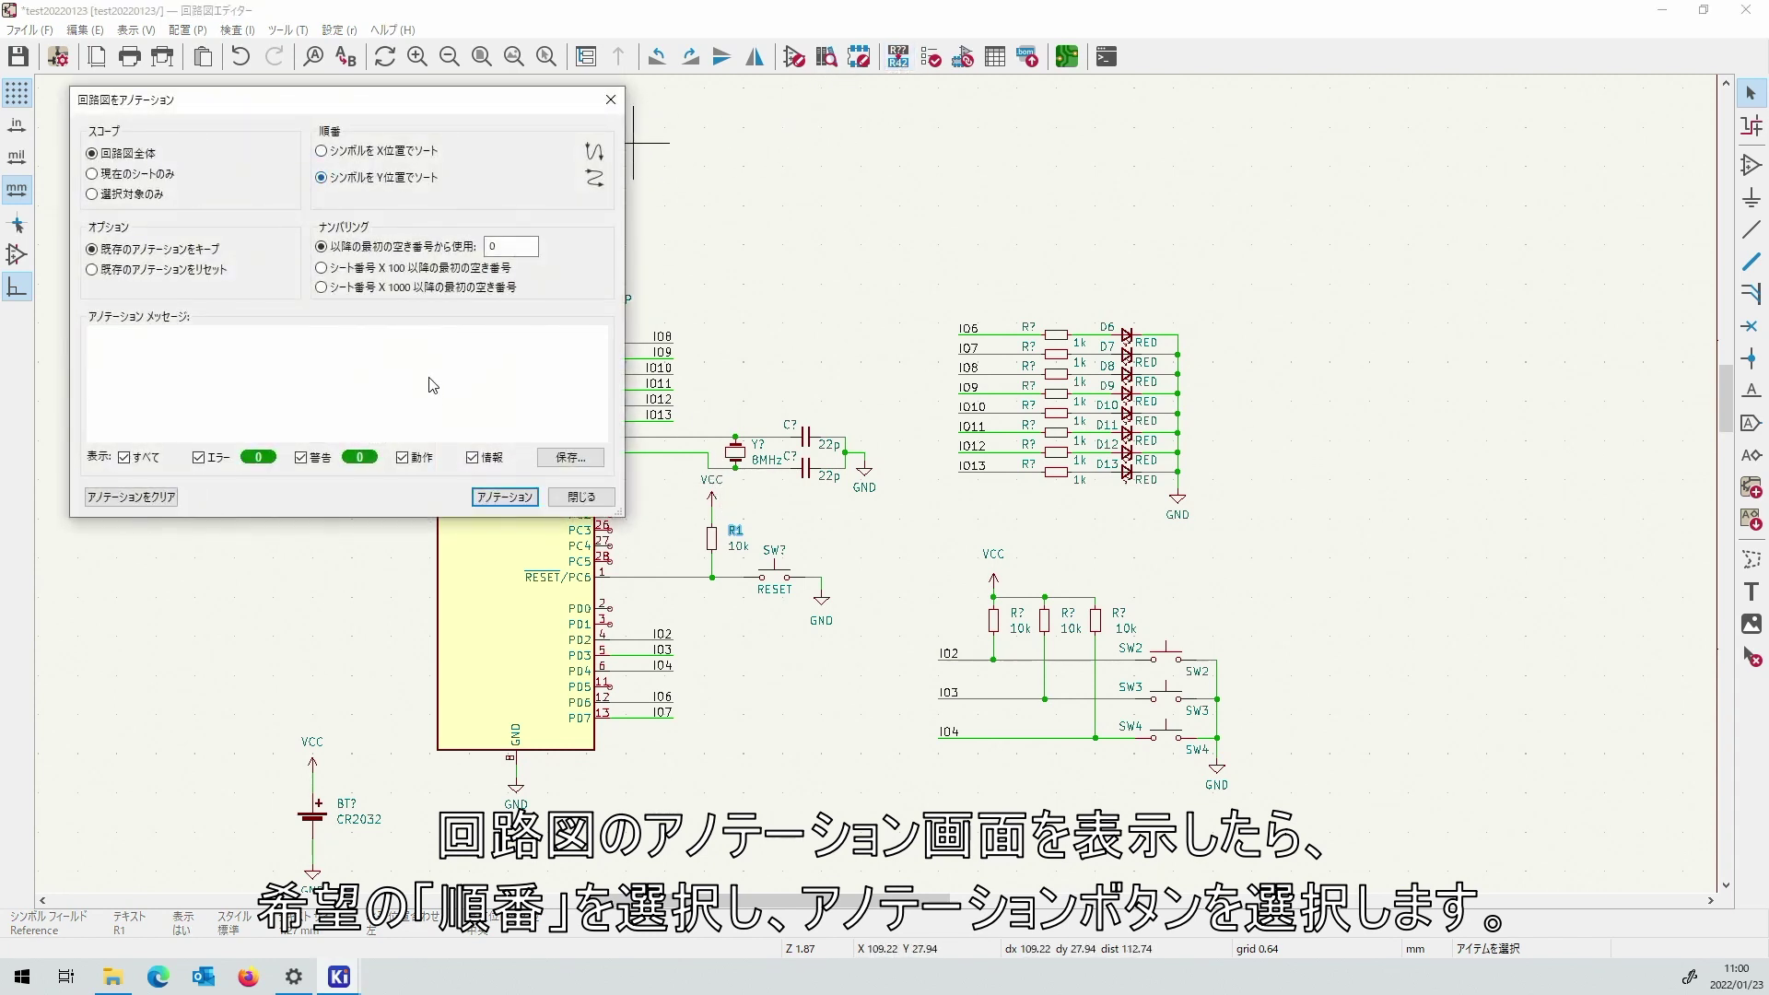
{"action": "left_click", "coordinate": [485, 498]}
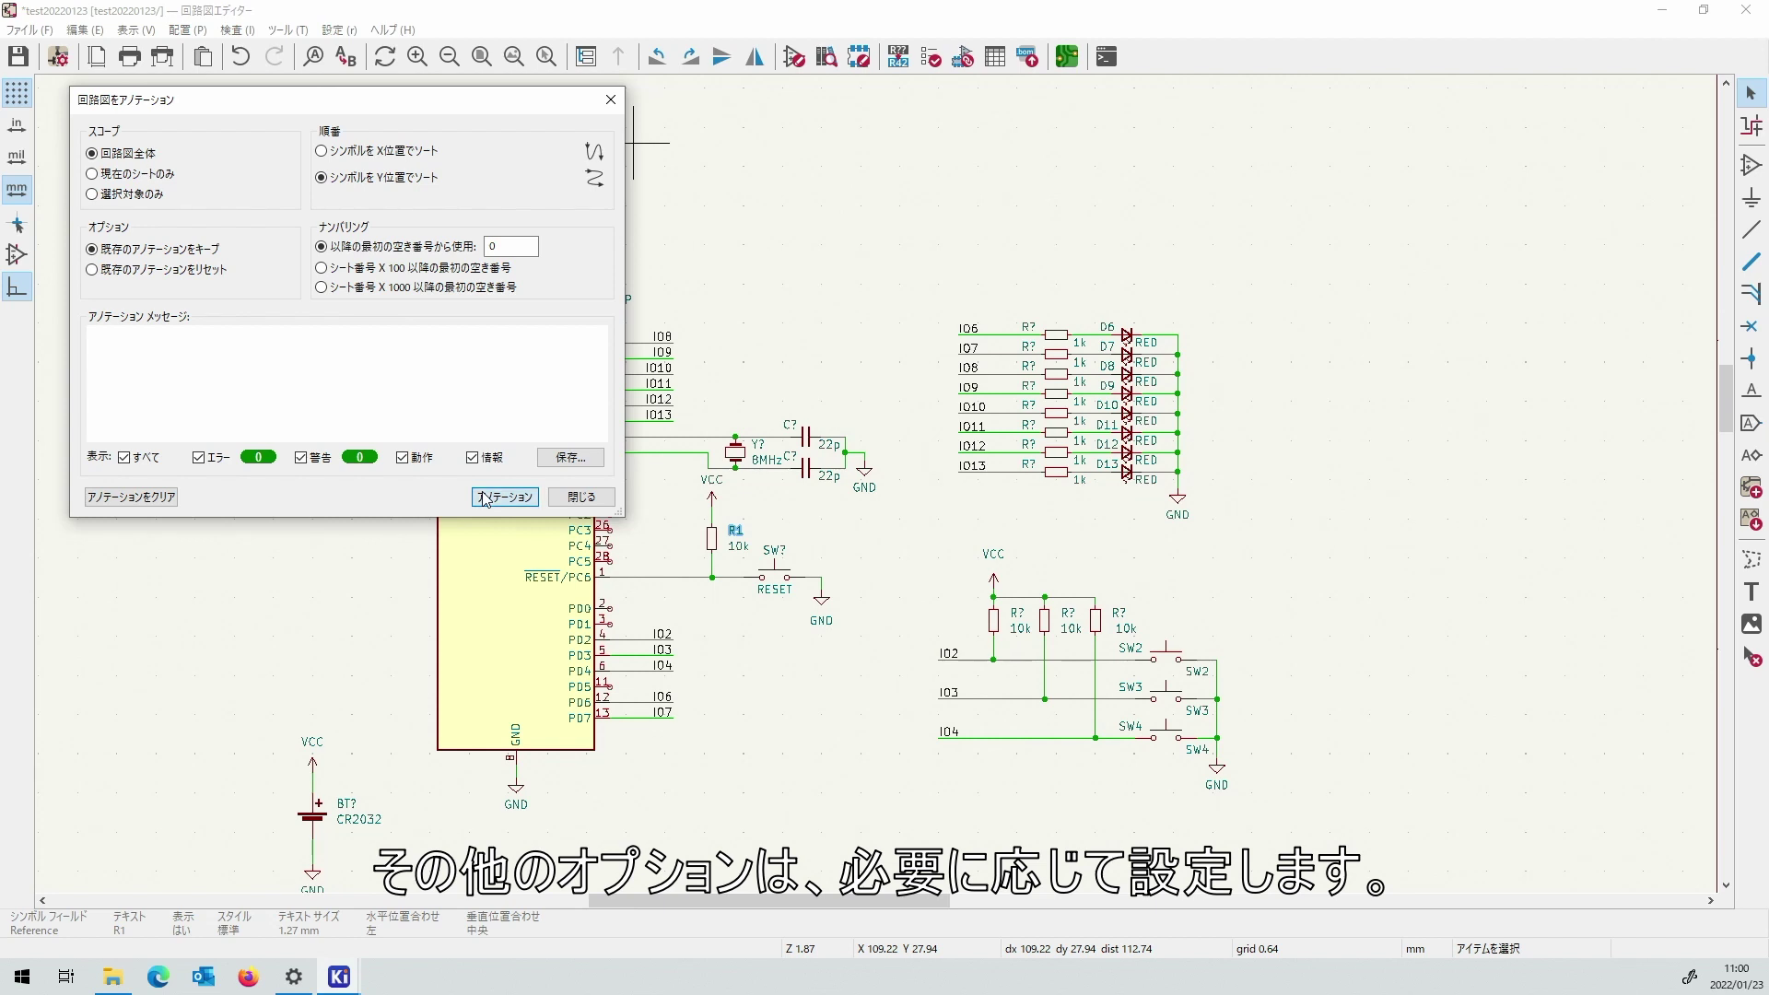
{"action": "left_click", "coordinate": [580, 497]}
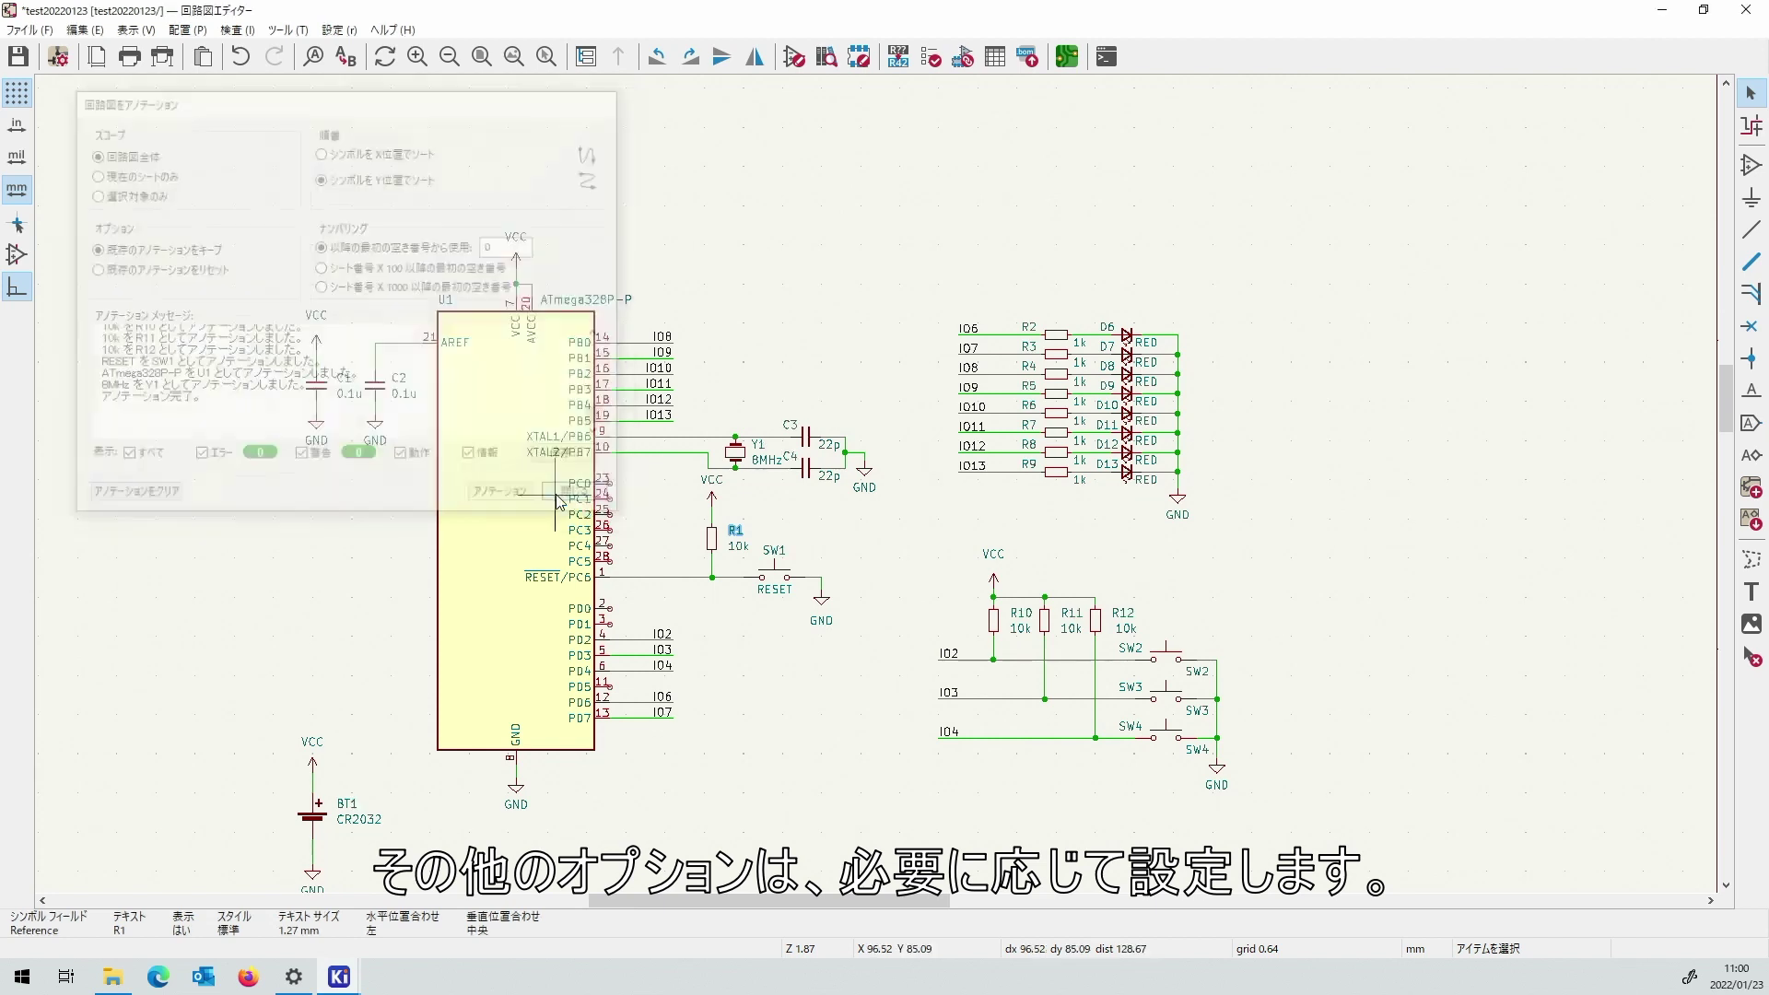
{"action": "key", "text": "ctrl+s"}
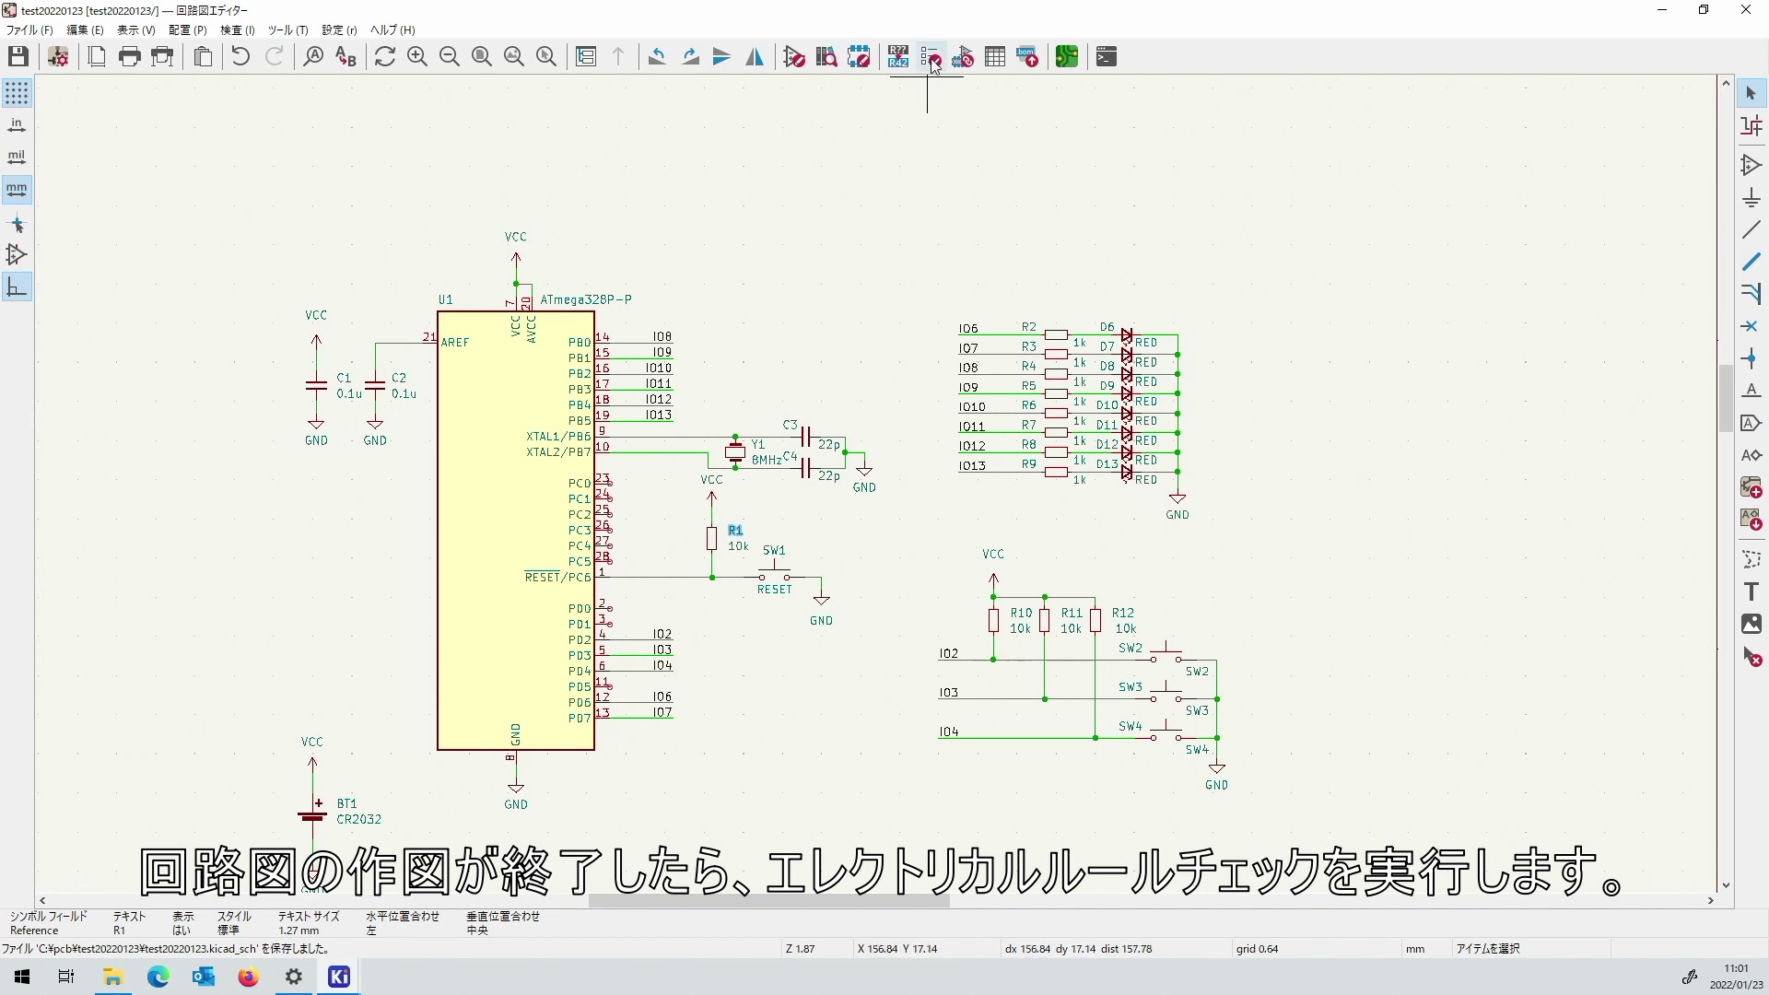
Run the electrical rules check and locate the violations for ATmega328P pins 11 (PD5) and 2 (PD0), keeping the chip in view.
{"action": "left_click", "coordinate": [859, 57]}
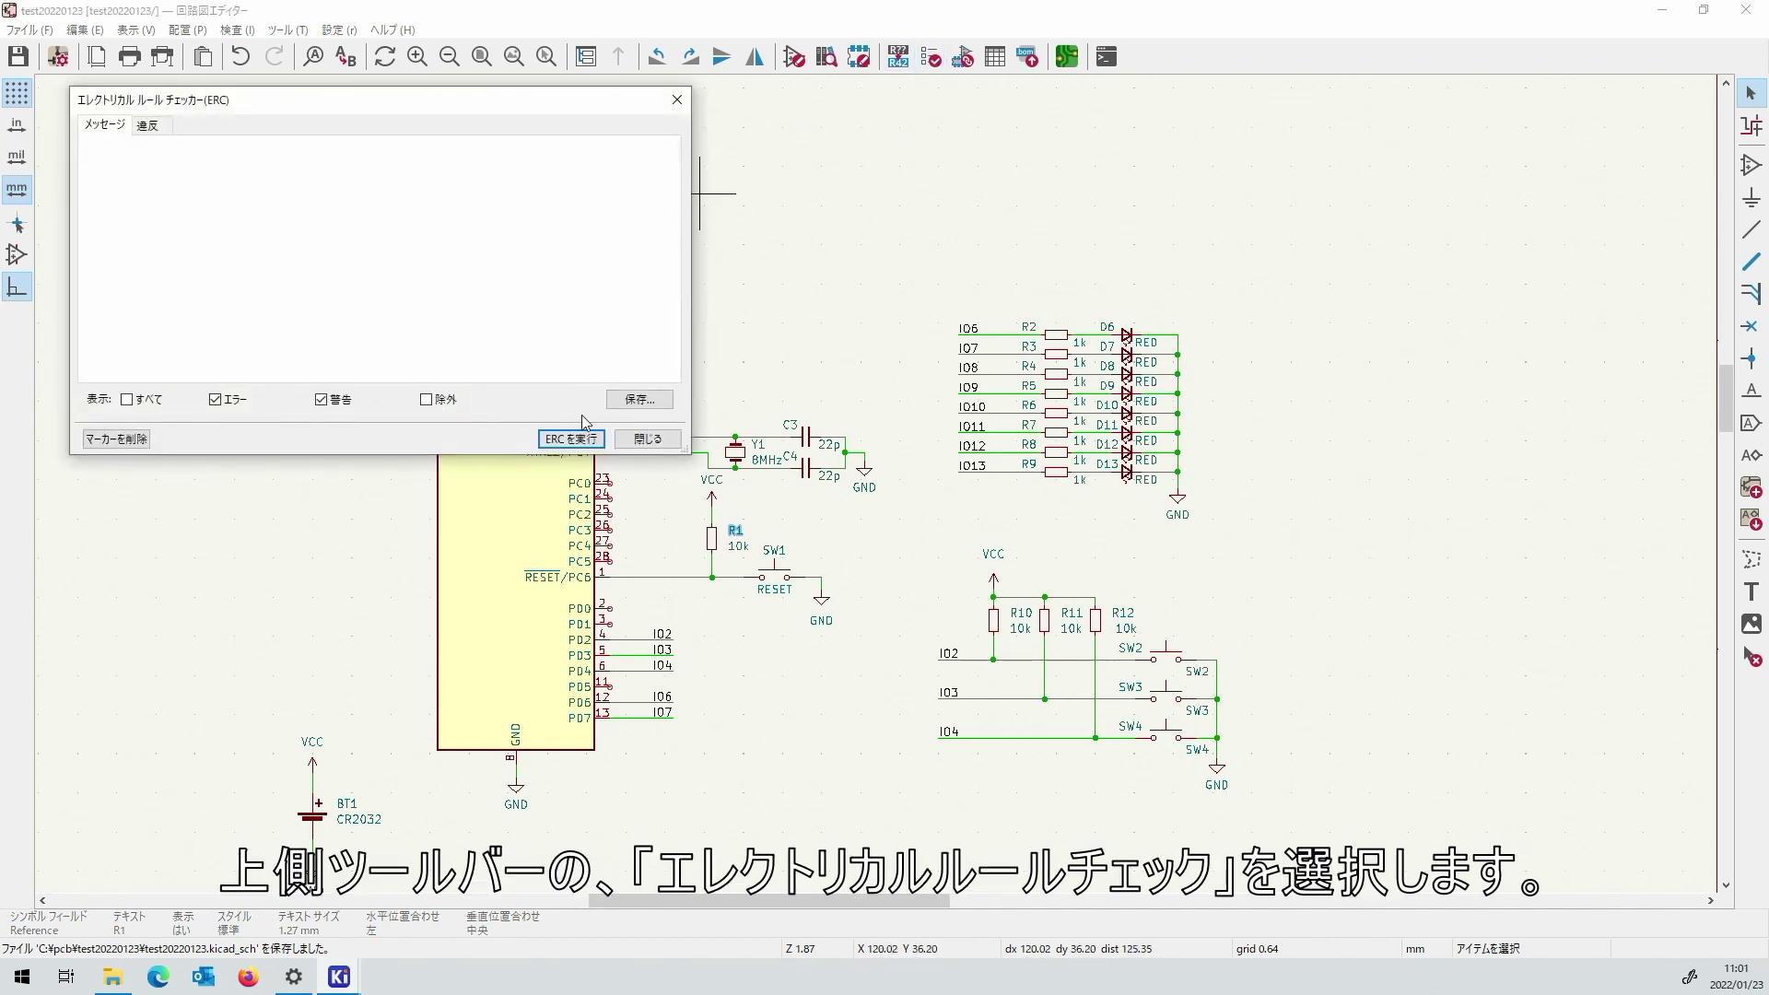
{"action": "left_click", "coordinate": [572, 439]}
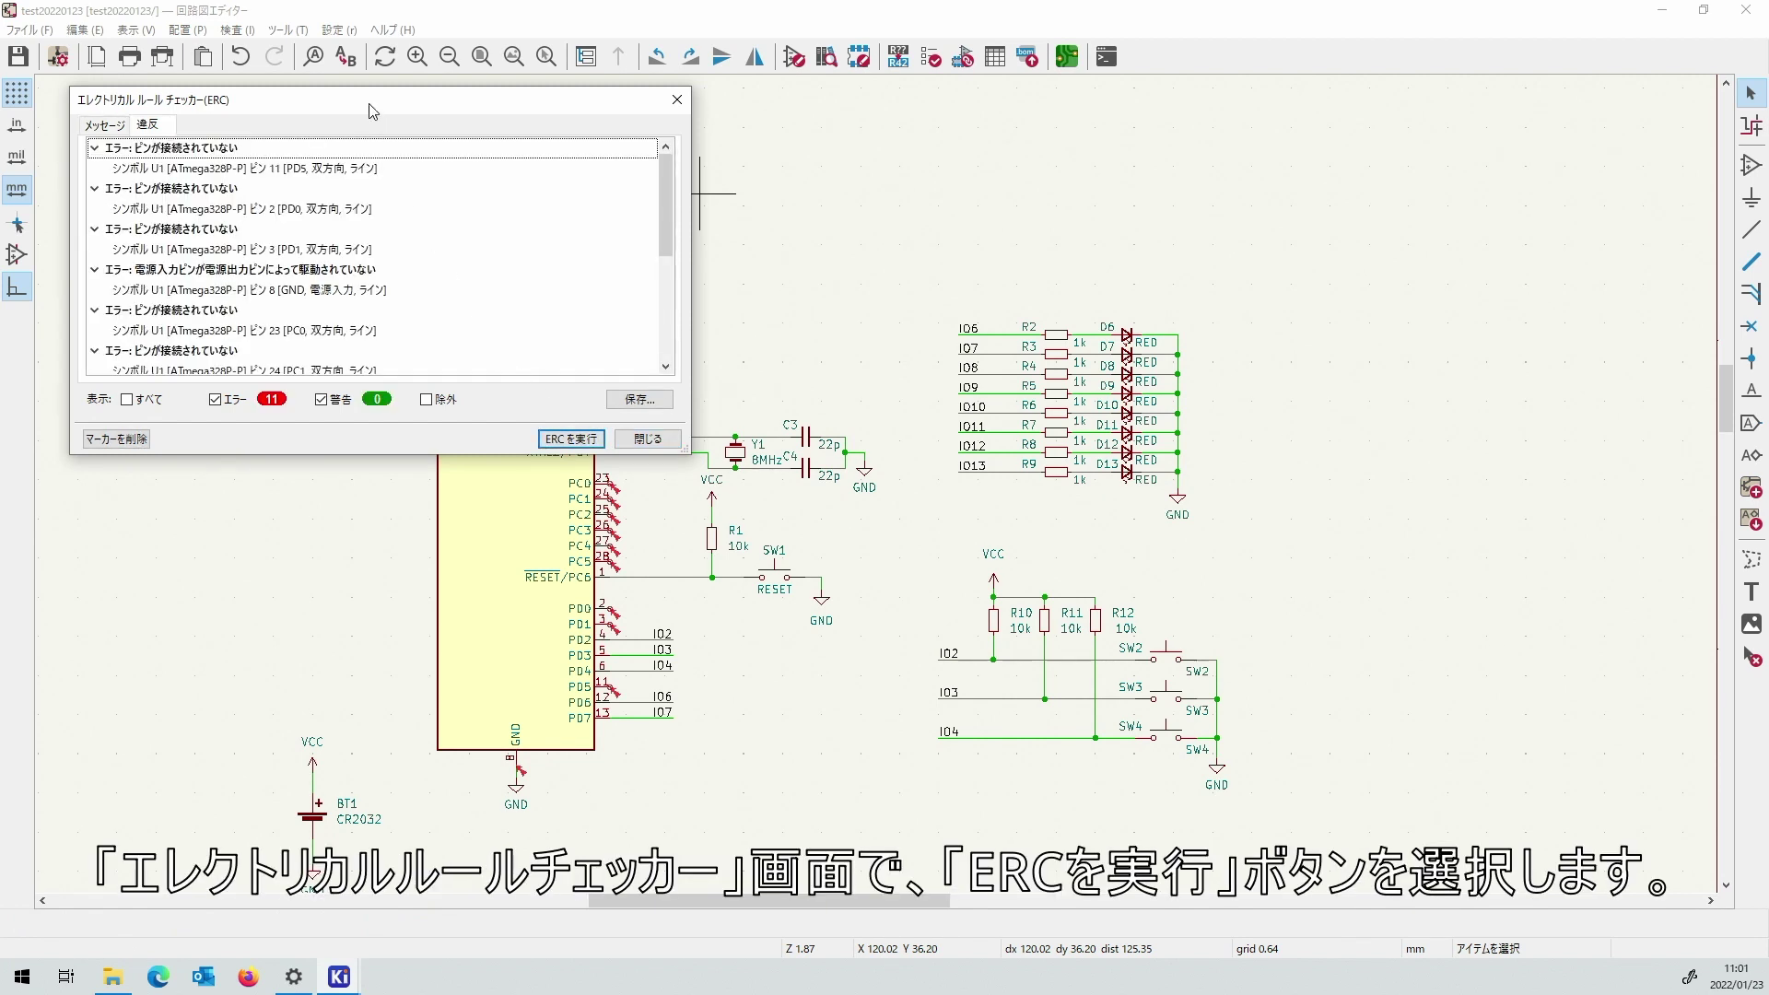
{"action": "left_click_drag", "start_coordinate": [372, 112], "coordinate": [1127, 191]}
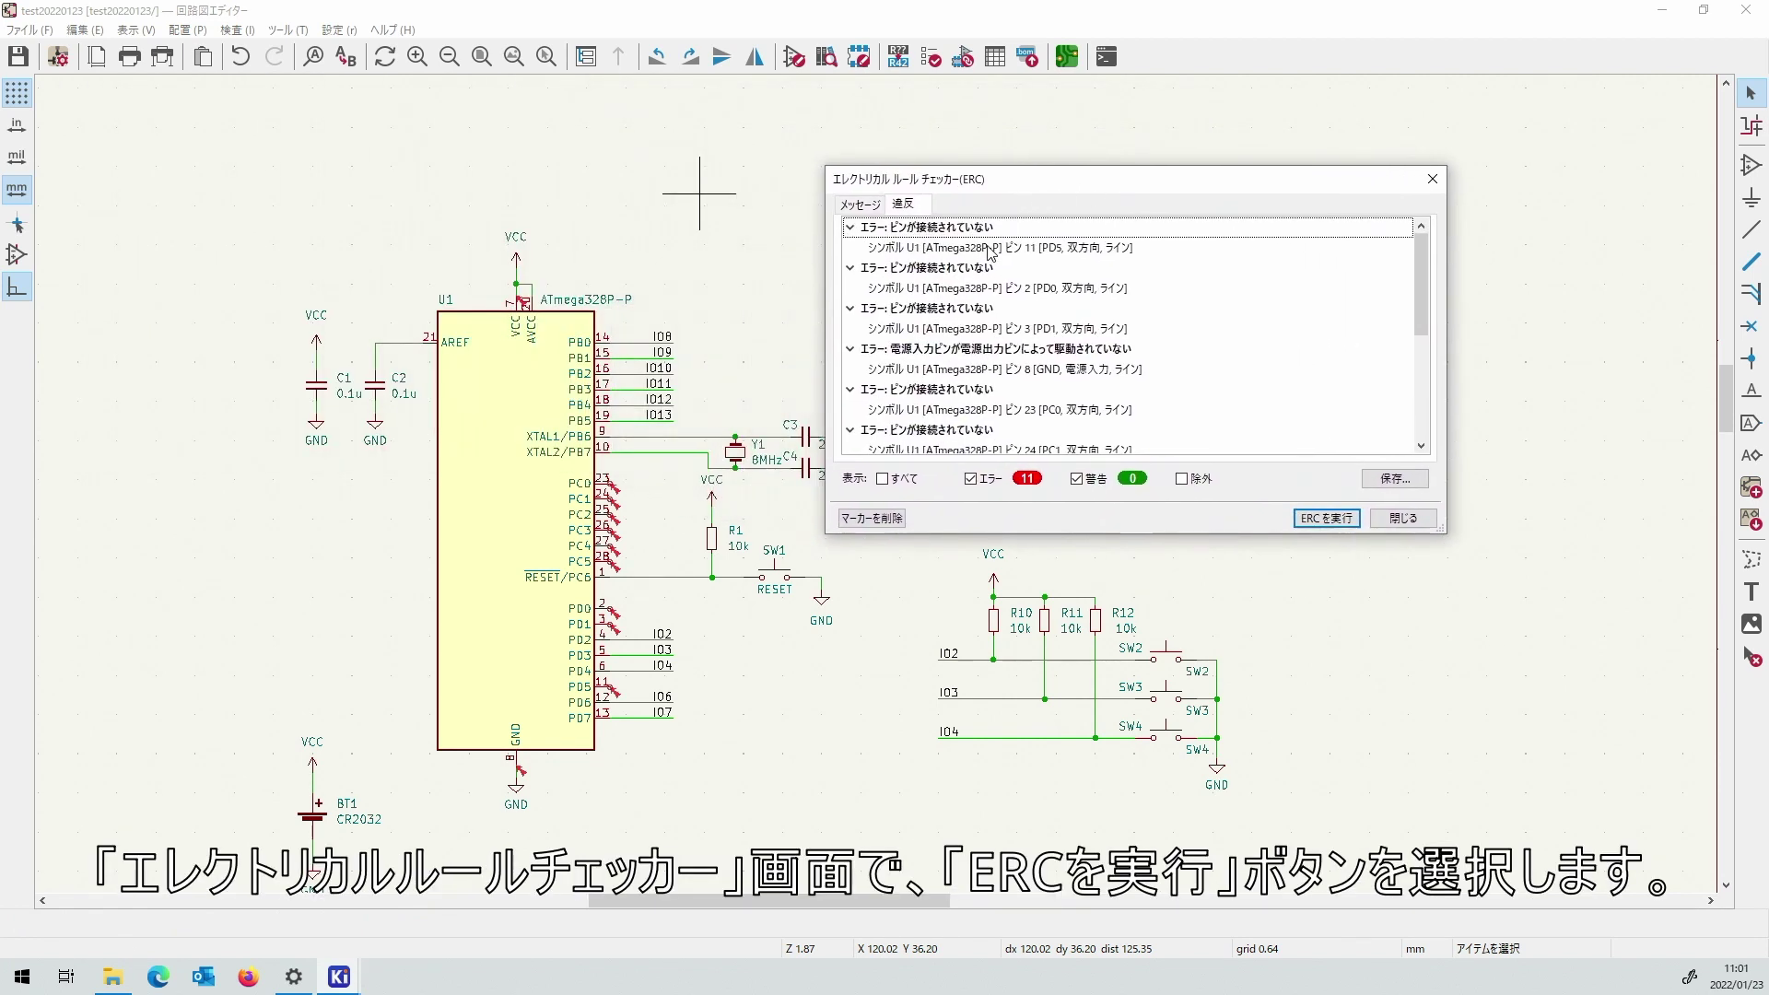
{"action": "left_click", "coordinate": [988, 249]}
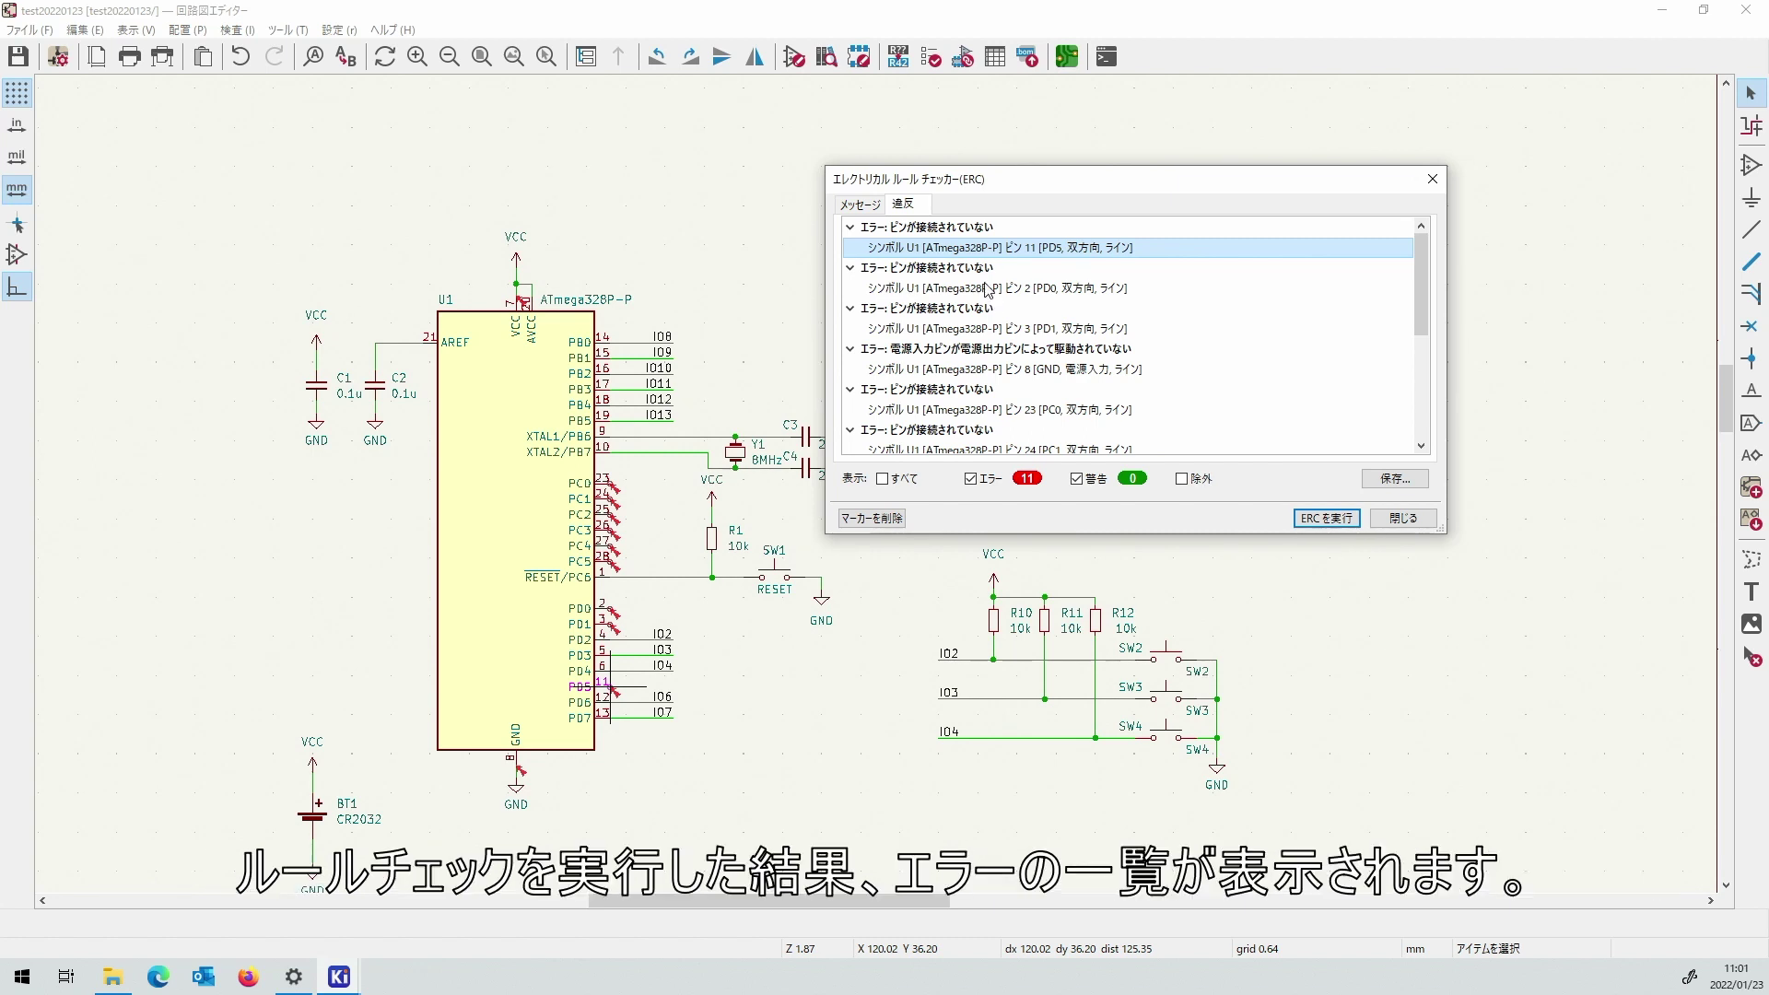
{"action": "left_click", "coordinate": [988, 289]}
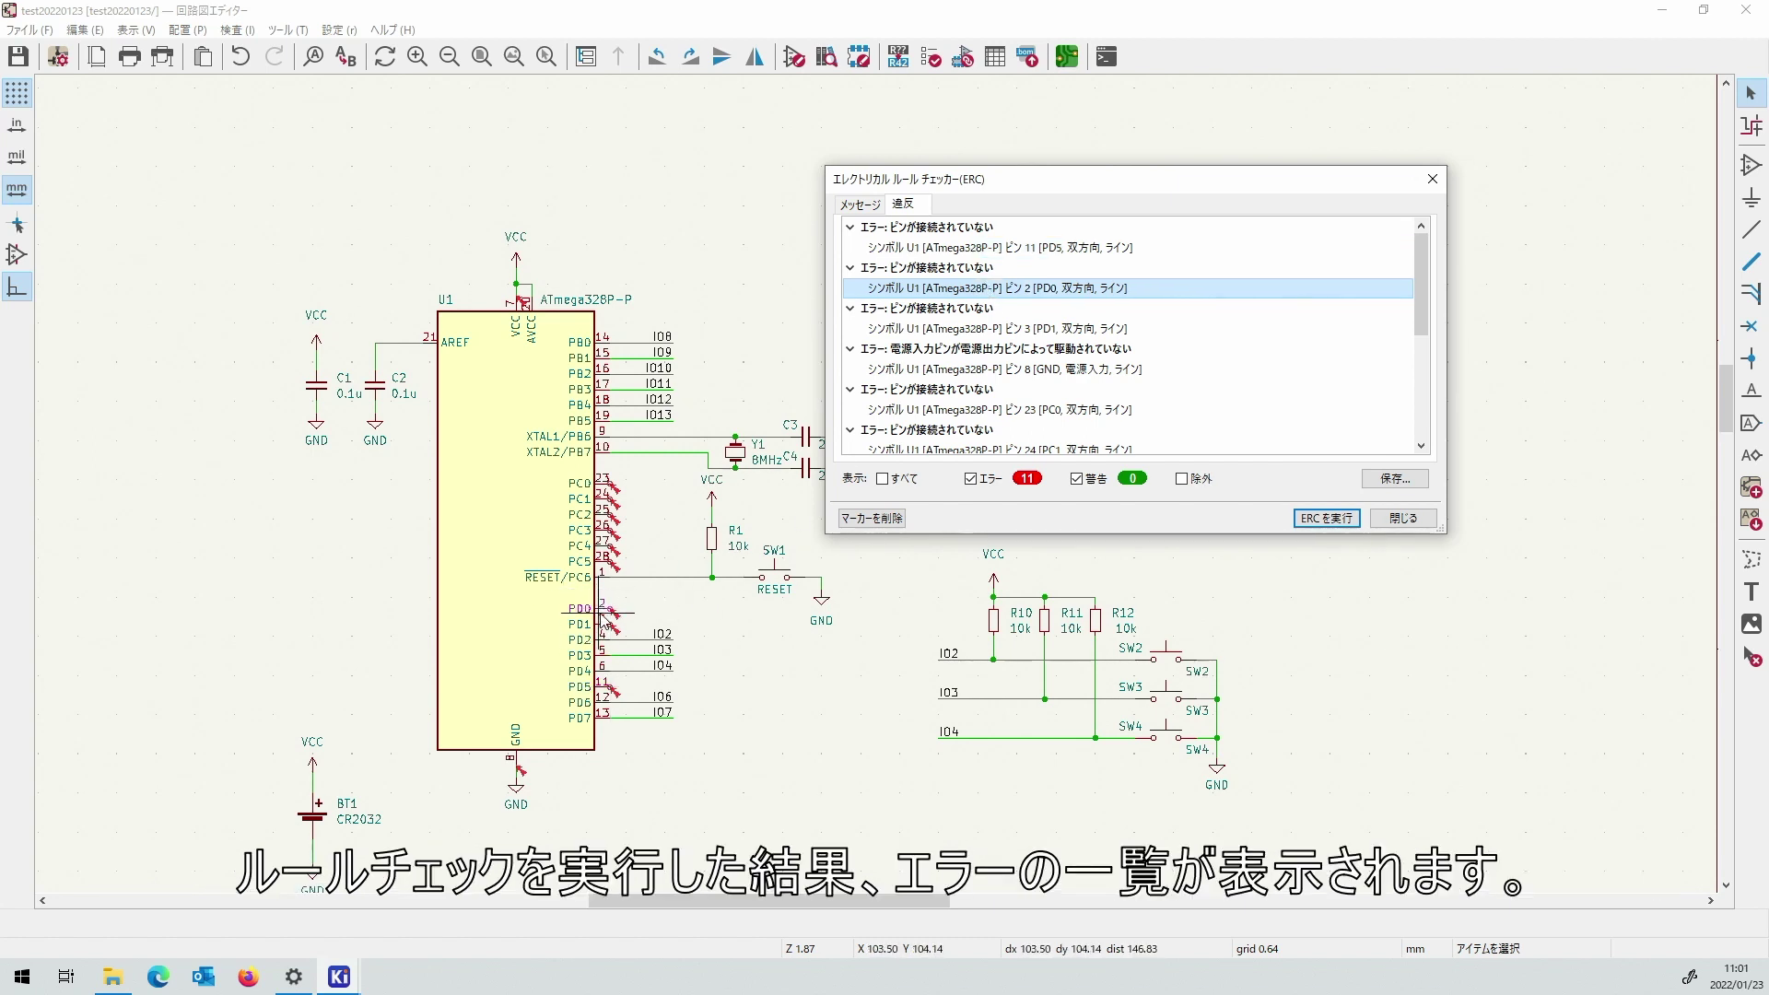
Close the rule checker and place no-connect flags on the ATmega328P pins PC0, PC1 and PC2.
{"action": "left_click", "coordinate": [1398, 519]}
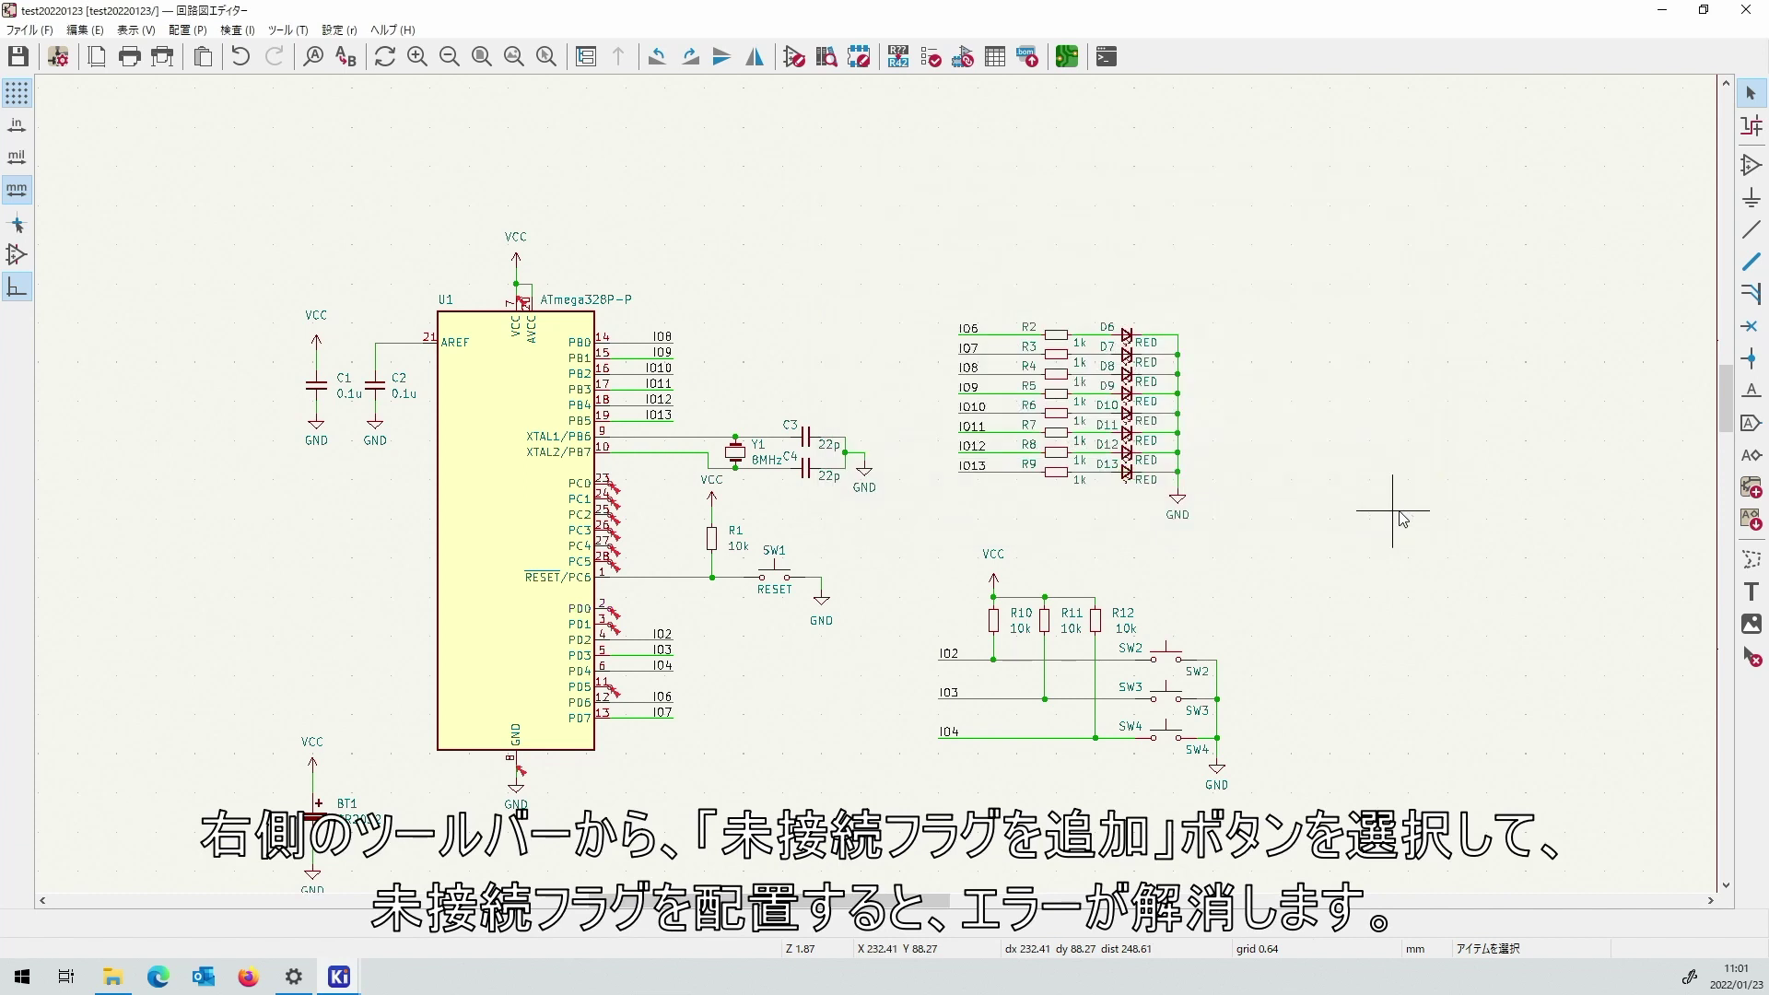
{"action": "left_click", "coordinate": [1749, 328]}
{"action": "scroll", "coordinate": [608, 482], "scroll_direction": "up", "scroll_amount": 1}
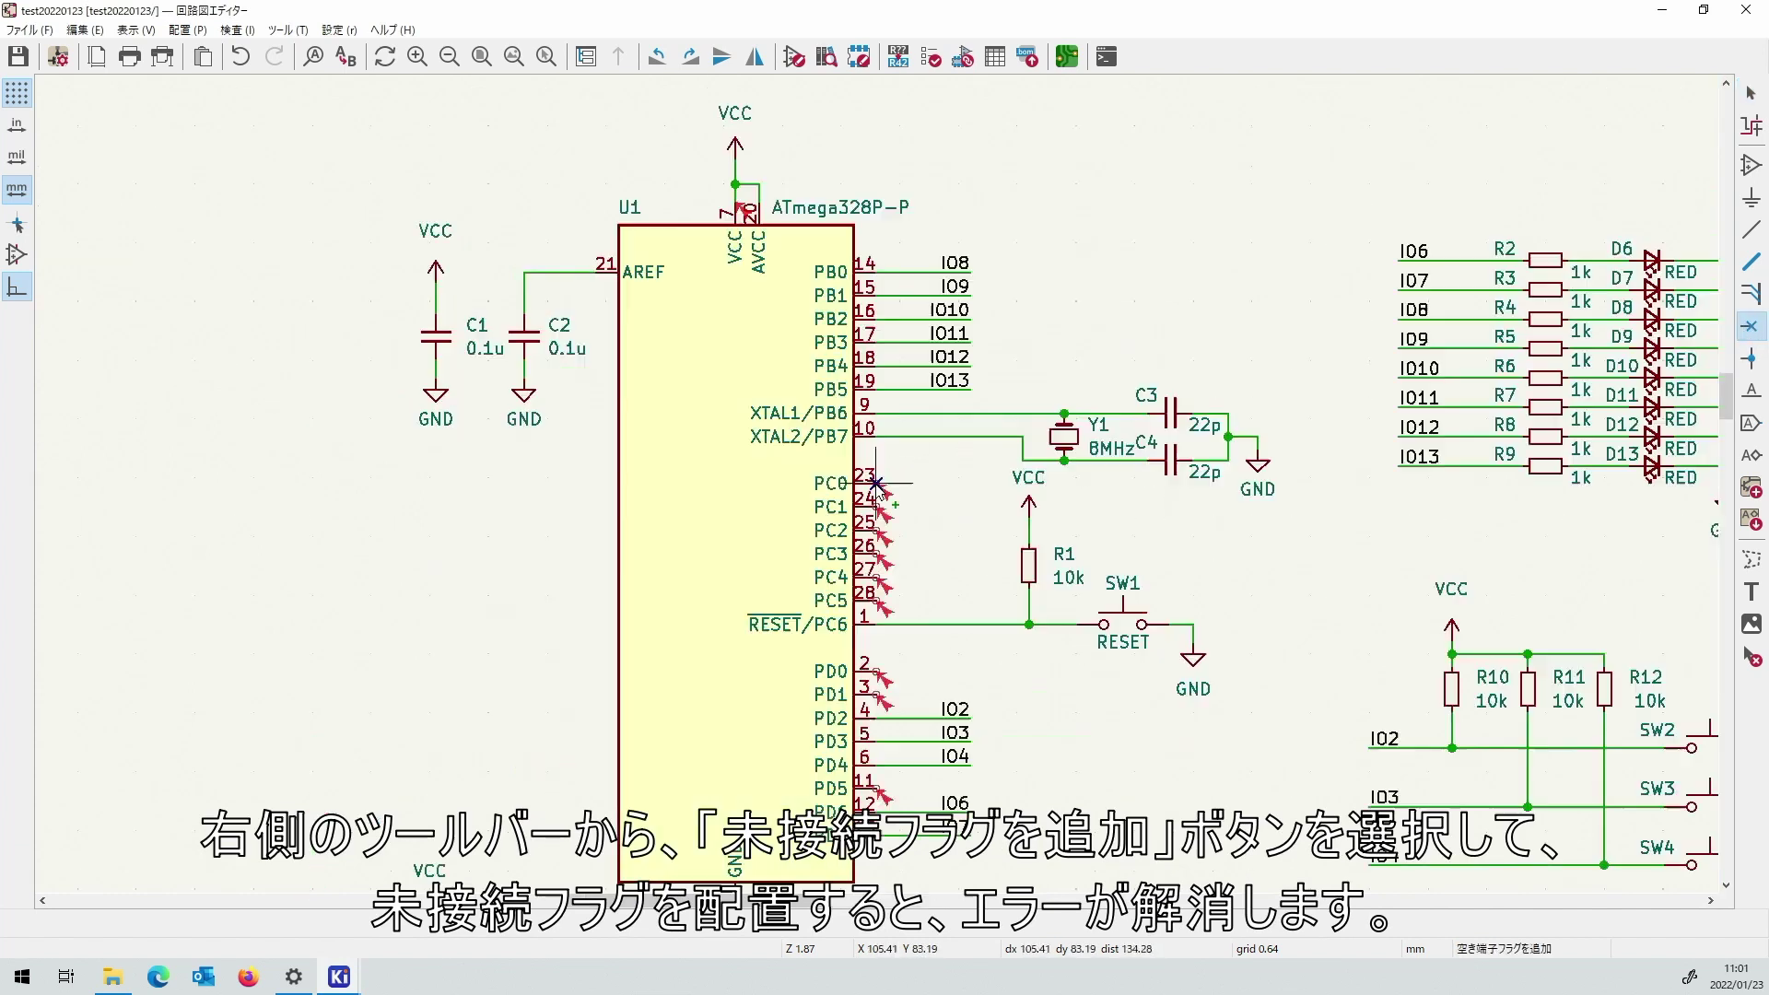
{"action": "scroll", "coordinate": [876, 484], "scroll_direction": "up", "scroll_amount": 5}
{"action": "left_click", "coordinate": [876, 481]}
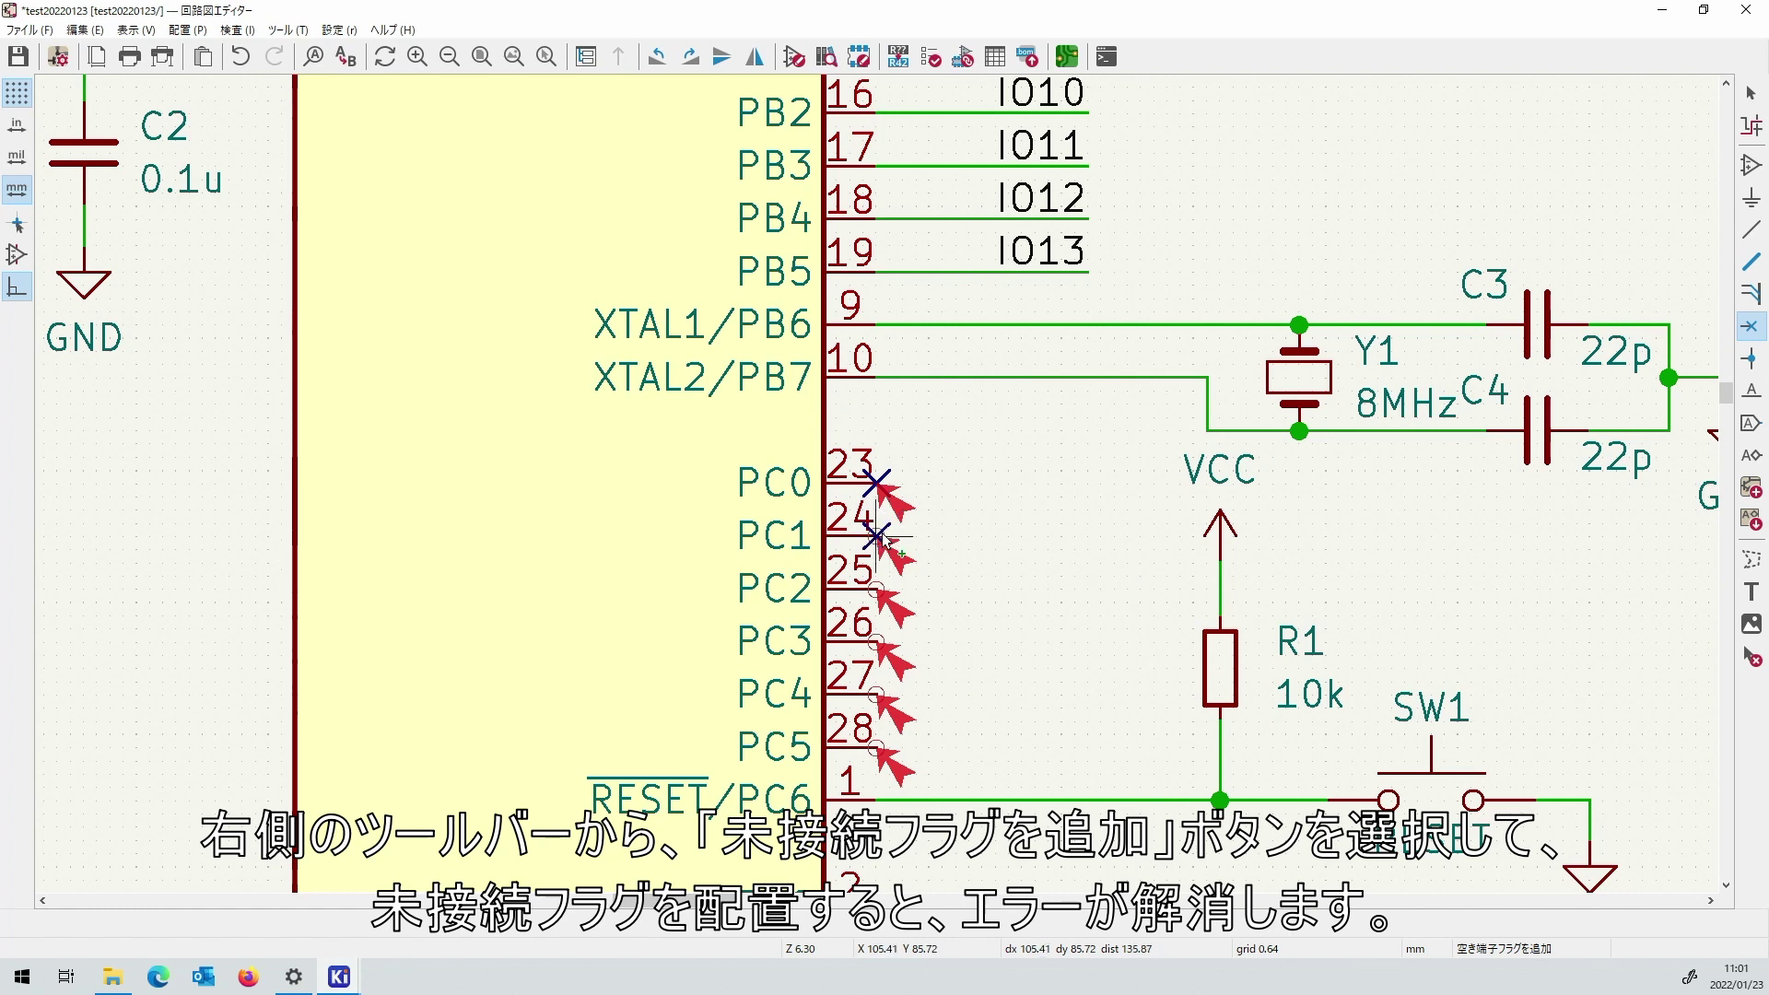
{"action": "left_click", "coordinate": [876, 535]}
{"action": "left_click", "coordinate": [876, 587]}
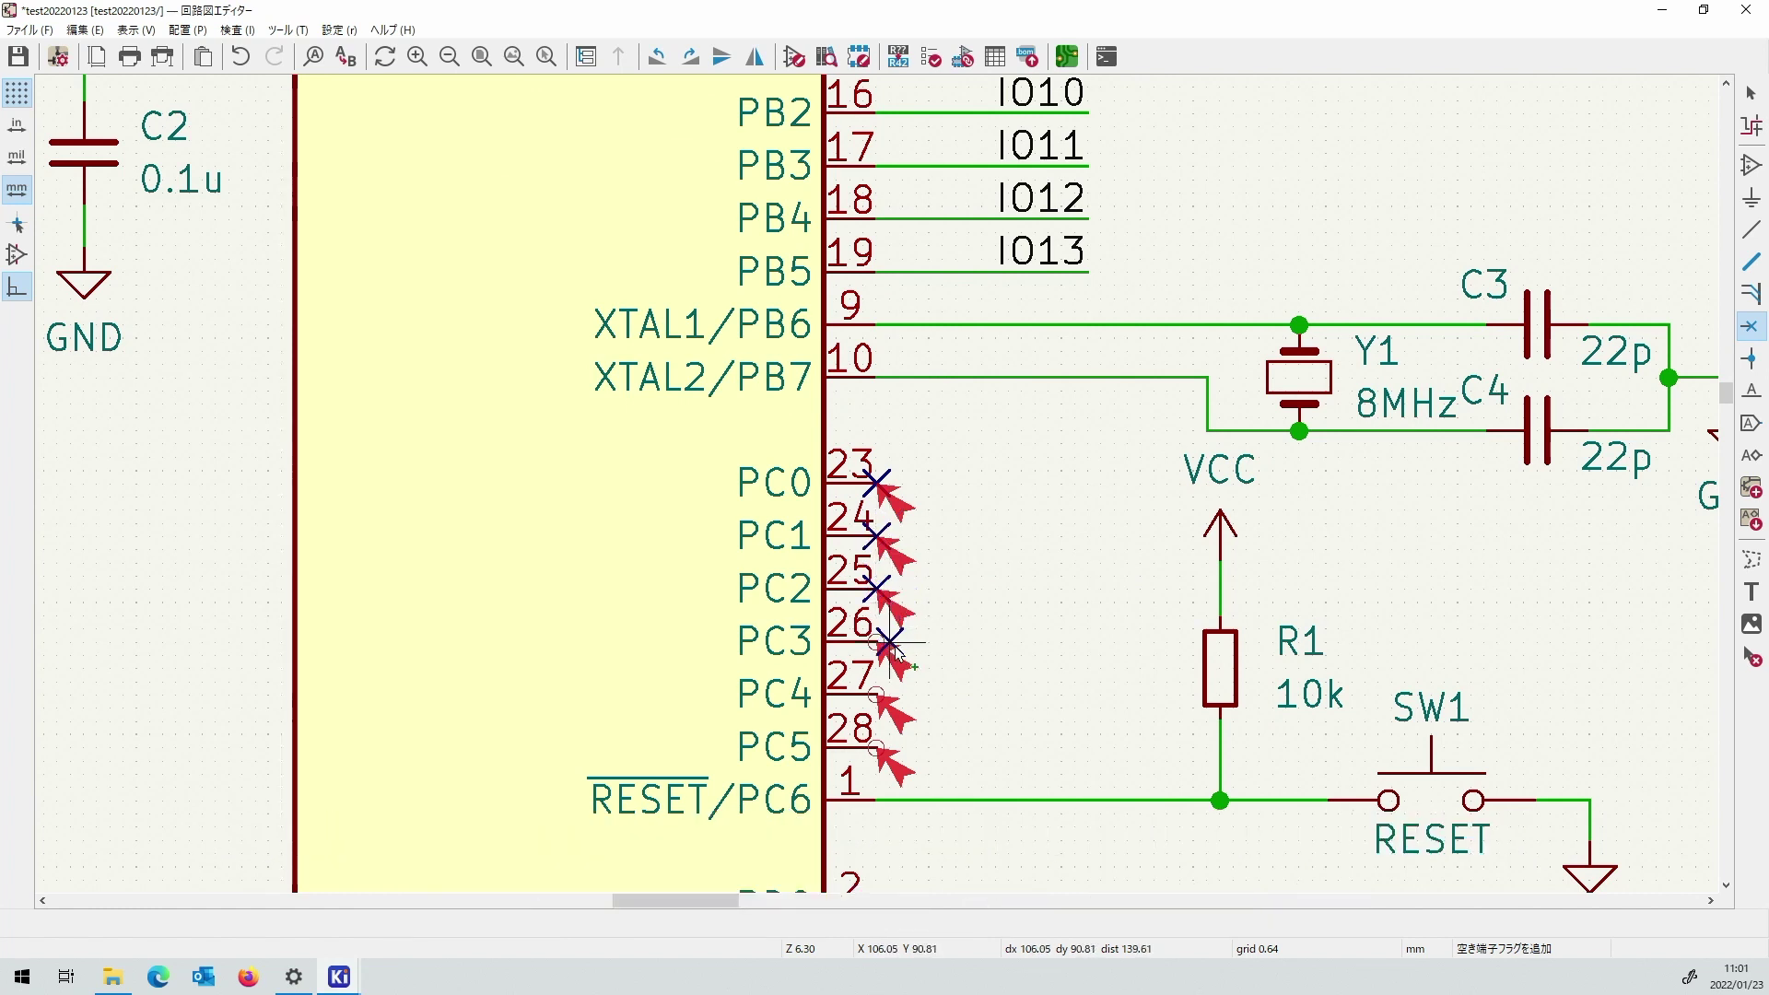
Place no-connect flags on the ATmega328P pins PC3, PC4 and PC5.
{"action": "key", "text": "Escape"}
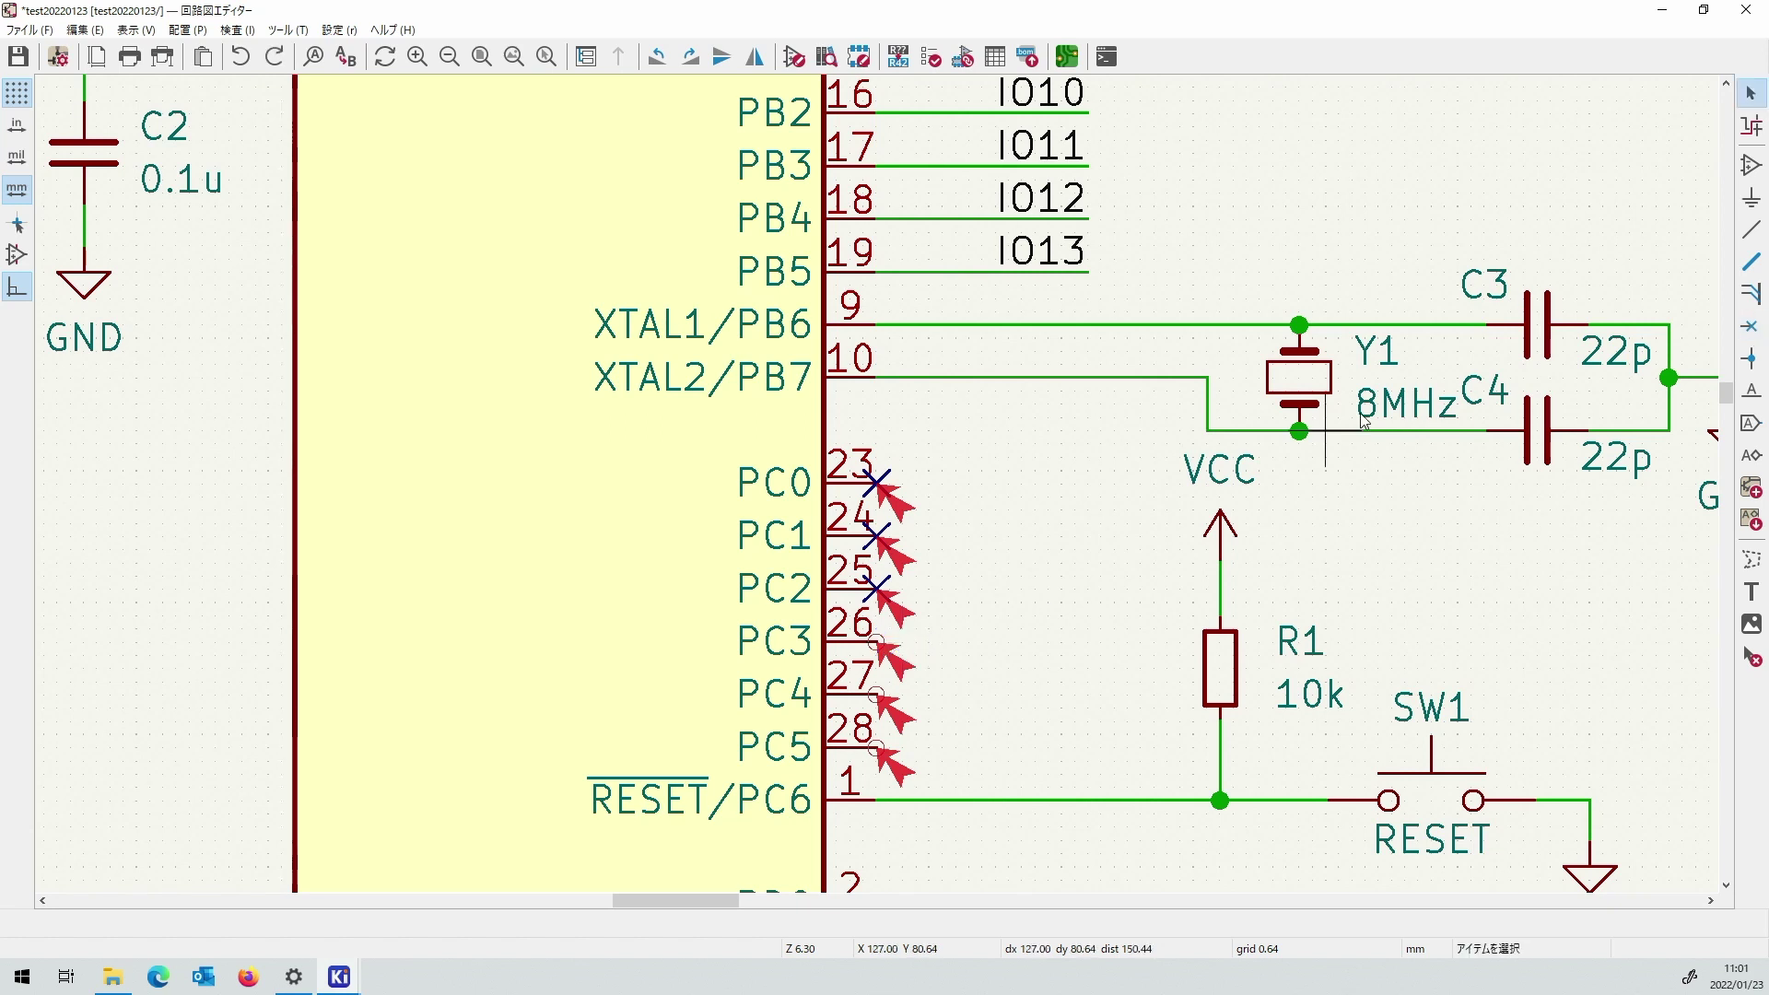
{"action": "left_click", "coordinate": [1750, 326]}
{"action": "left_click", "coordinate": [876, 640]}
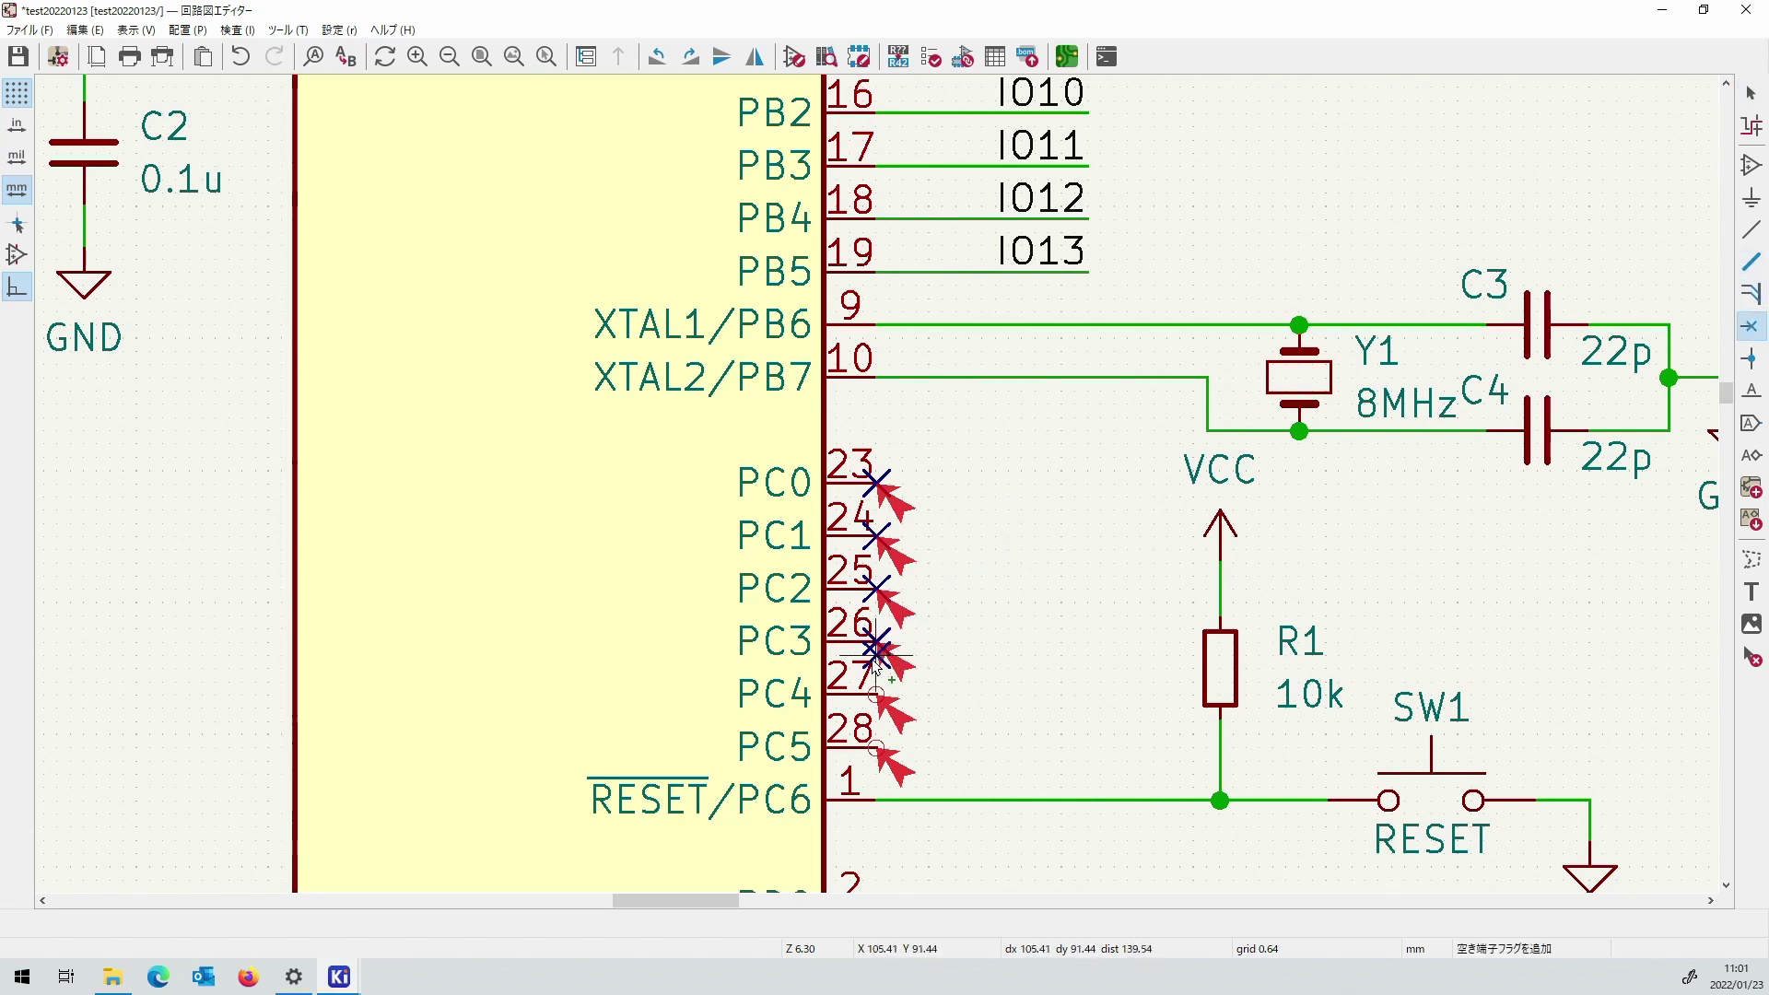
{"action": "left_click", "coordinate": [876, 692]}
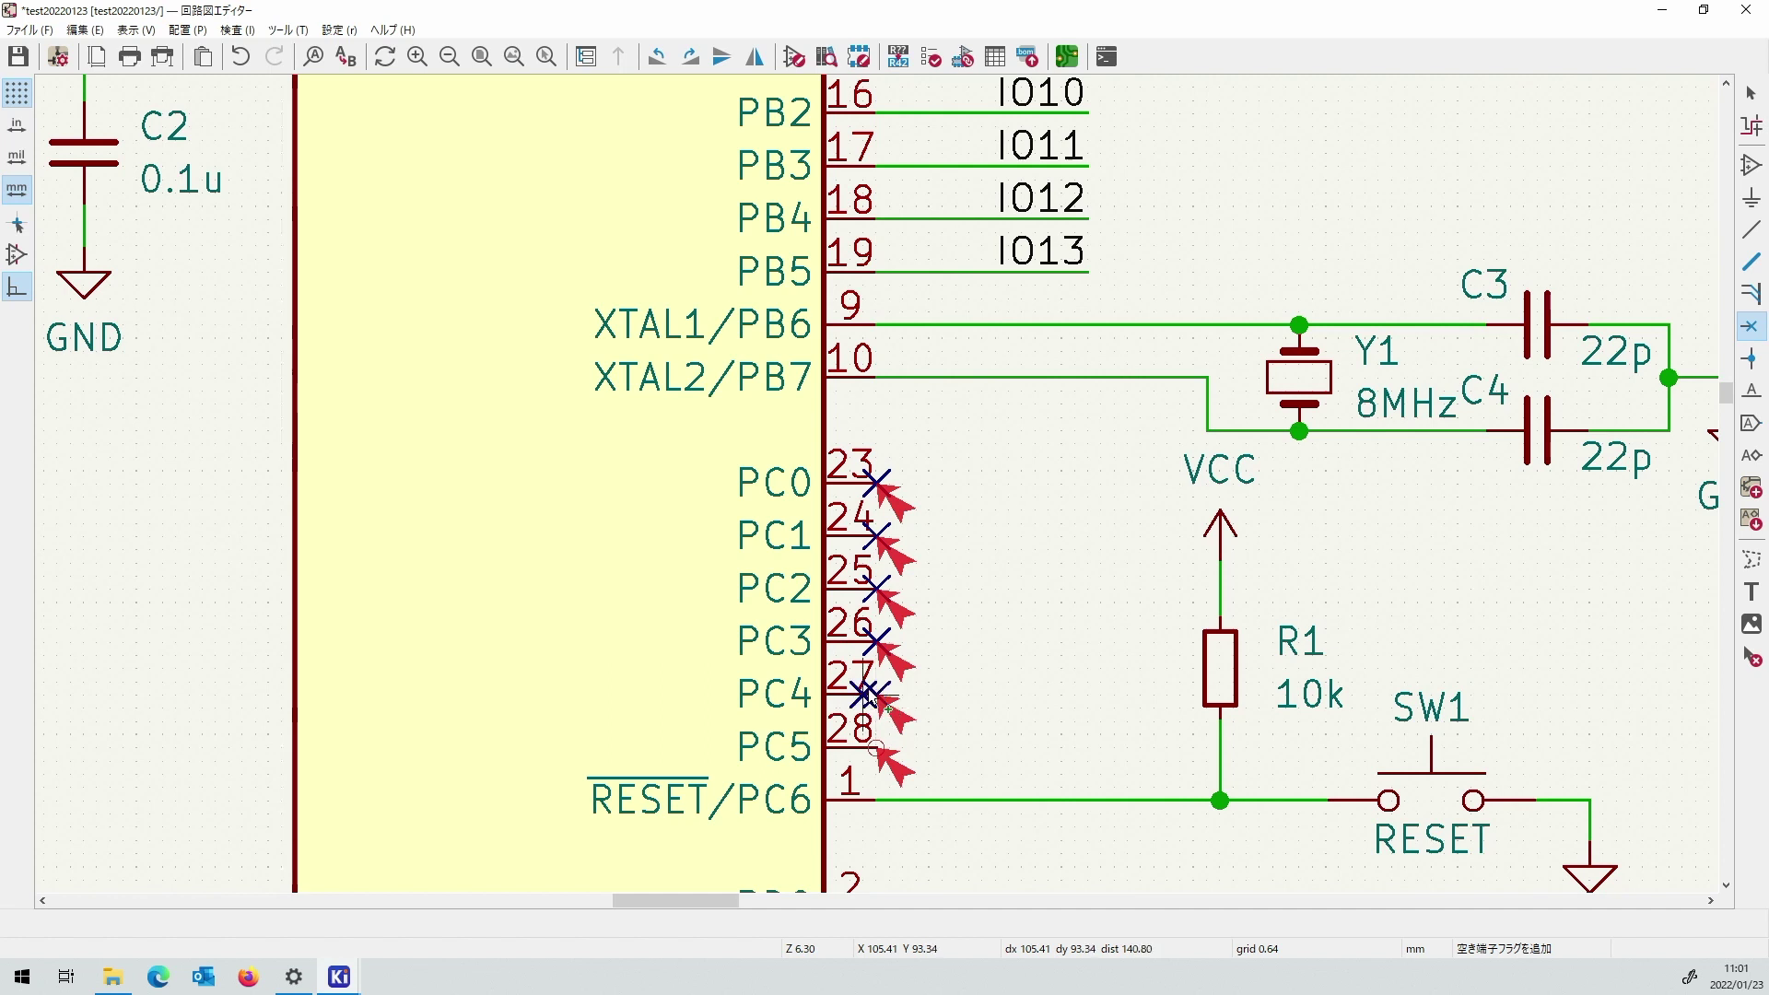
{"action": "left_click", "coordinate": [876, 745]}
Place no-connect flags on the ATmega328P pins PD0, PD1 and PD5.
{"action": "scroll", "coordinate": [940, 727], "scroll_direction": "down", "scroll_amount": 6}
{"action": "scroll", "coordinate": [889, 461], "scroll_direction": "up", "scroll_amount": 6}
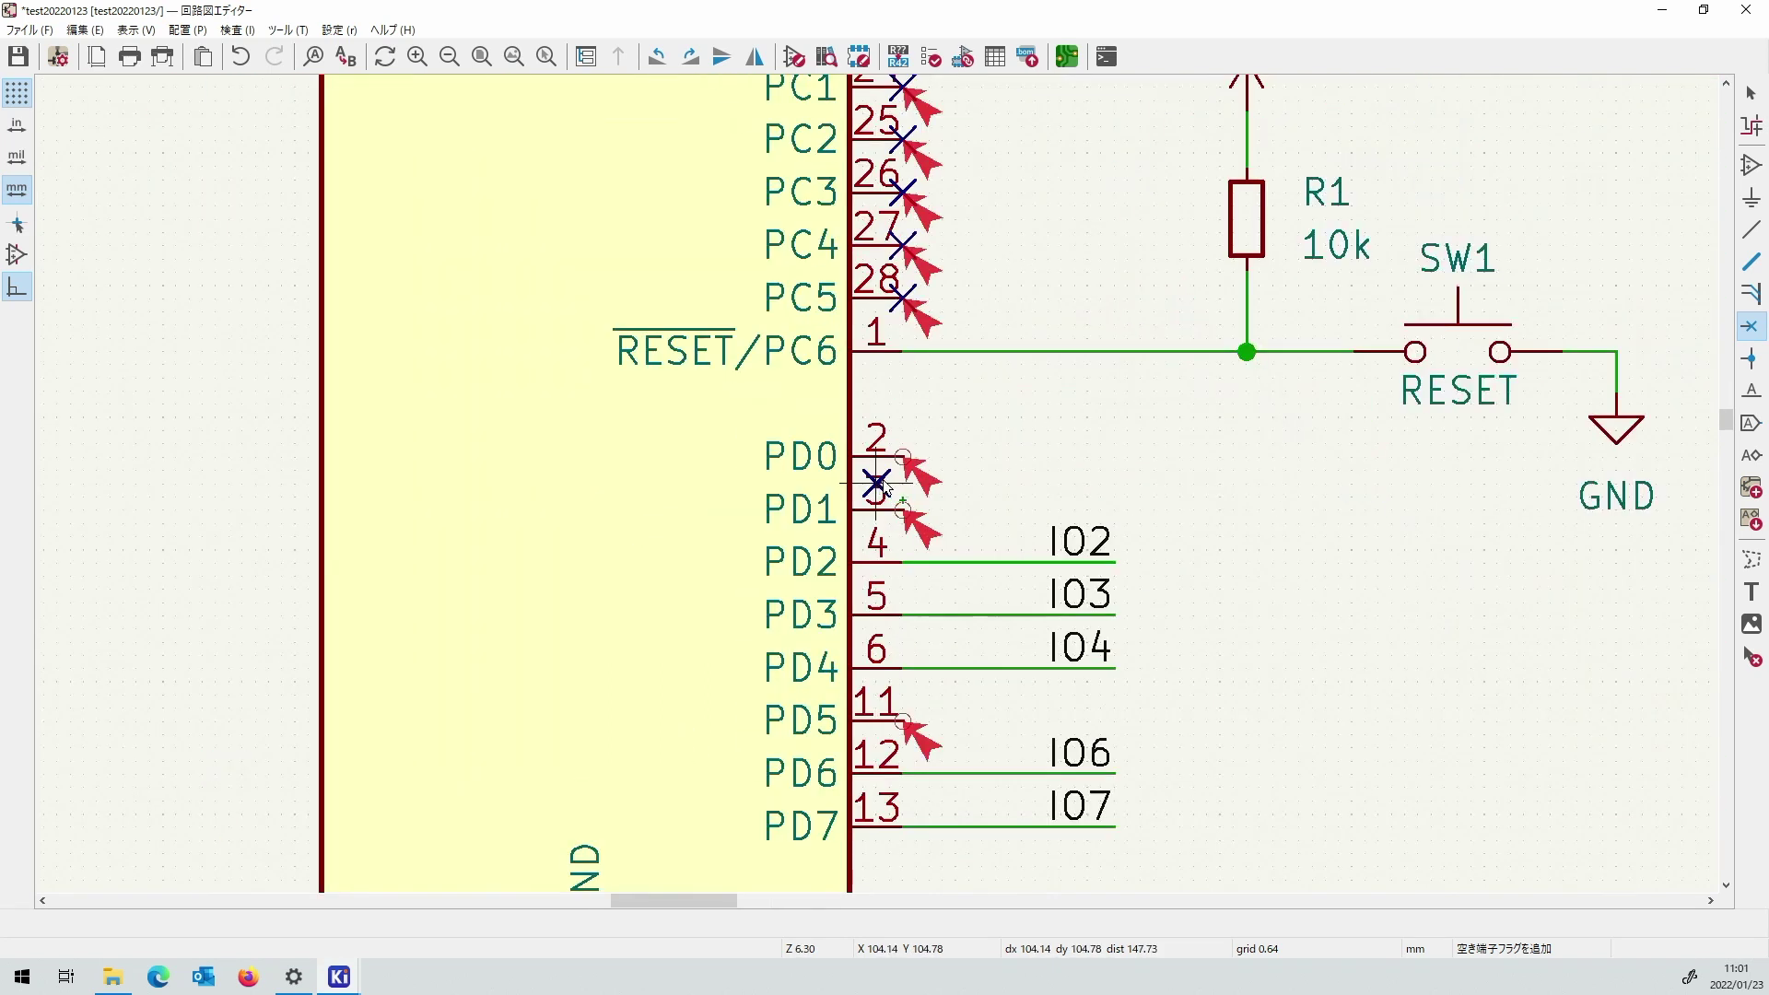
{"action": "left_click", "coordinate": [889, 456]}
{"action": "left_click", "coordinate": [903, 509]}
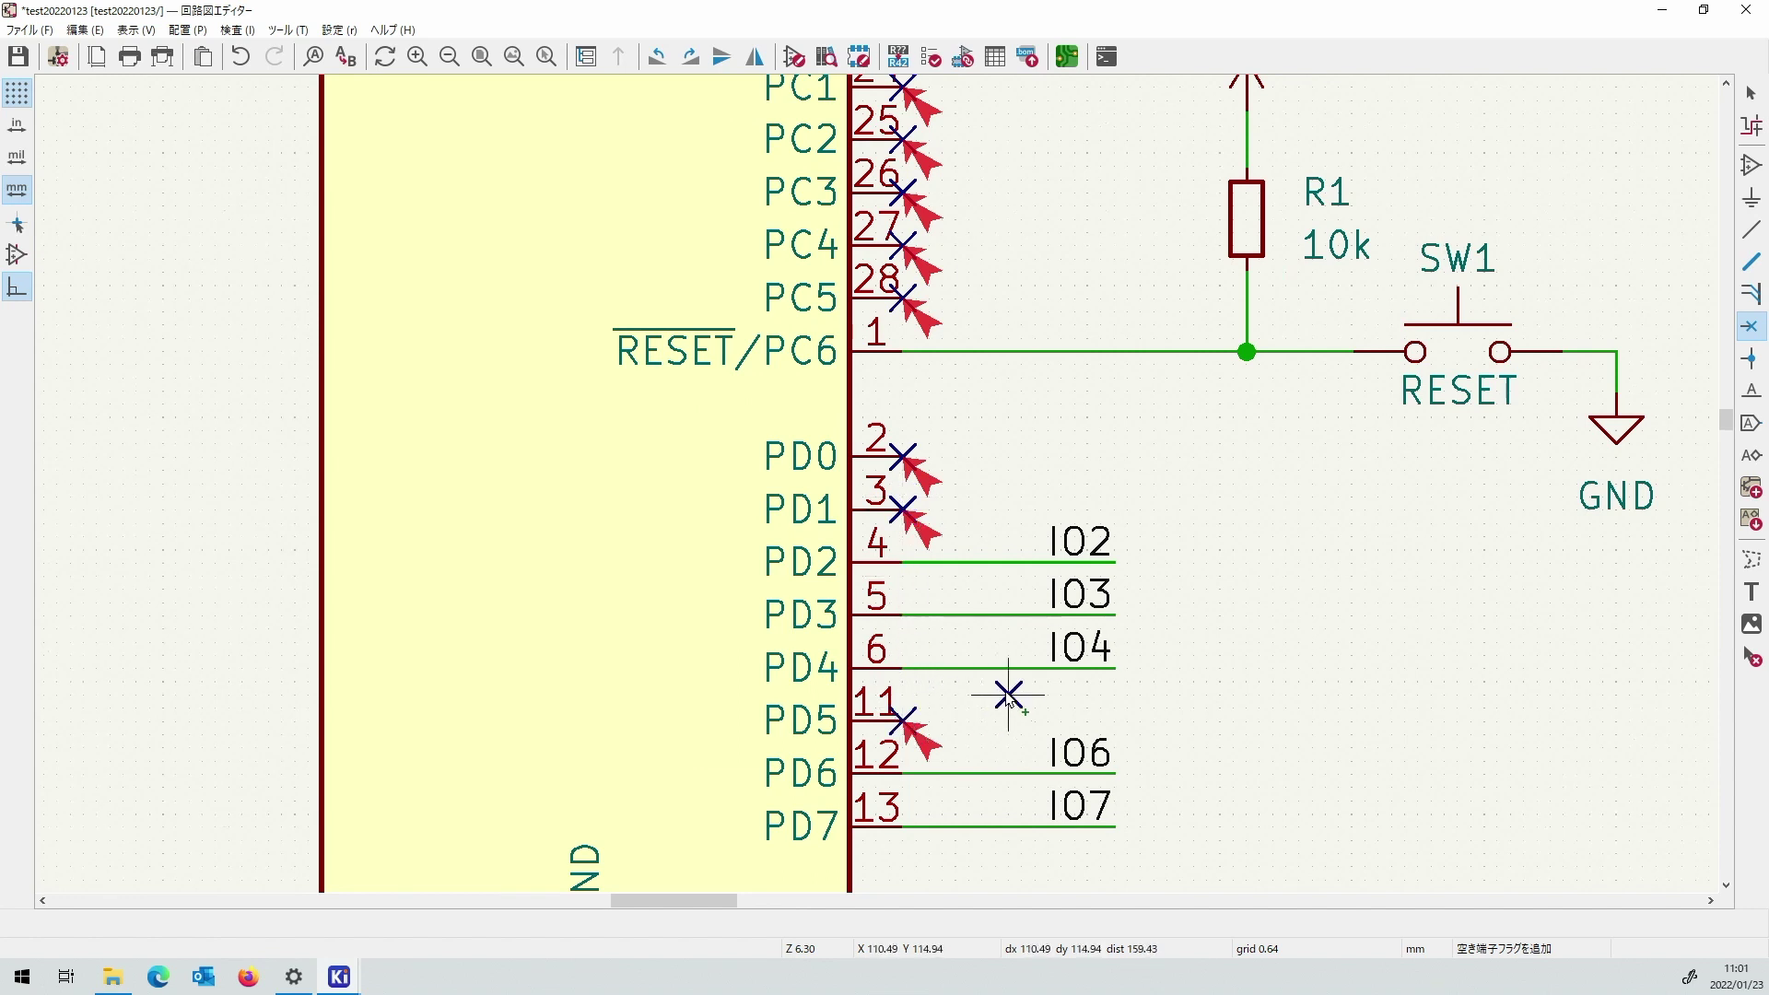
Rerun the electrical rules check, locate the power-input violation for ATmega328P pin 8 (GND), and close the checker.
{"action": "scroll", "coordinate": [1014, 699], "scroll_direction": "down", "scroll_amount": 6}
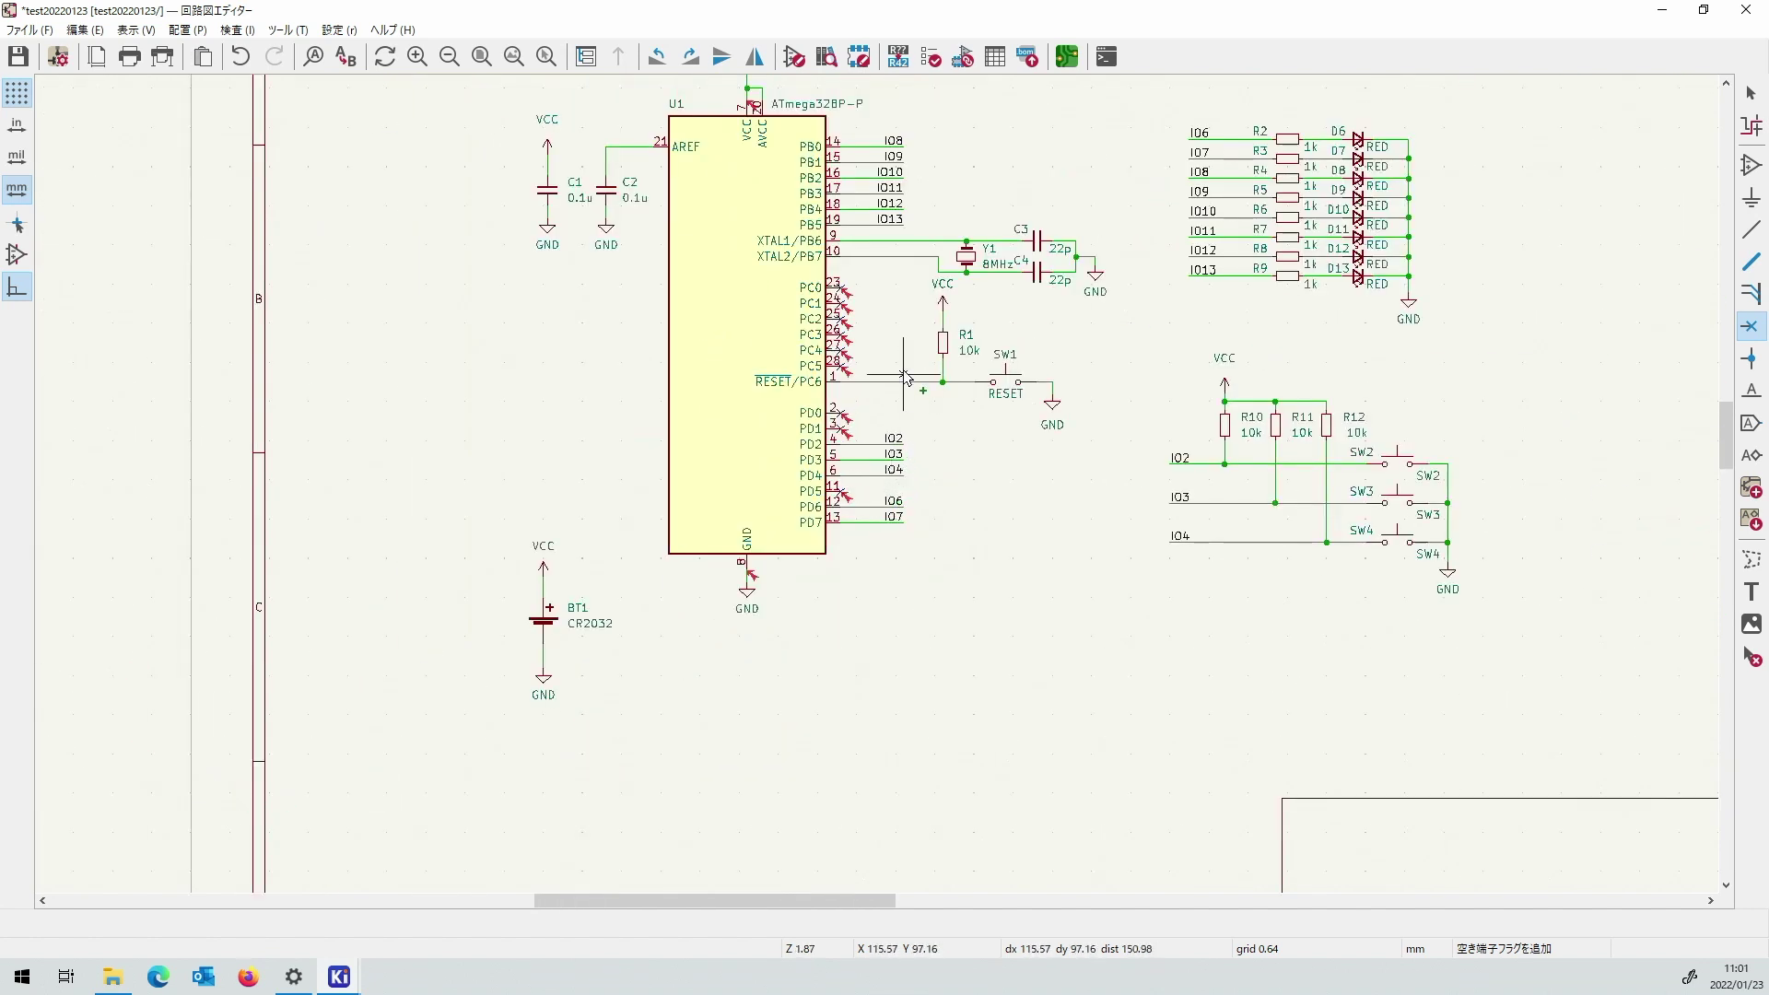
{"action": "scroll", "coordinate": [904, 318], "scroll_direction": "down", "scroll_amount": 3}
{"action": "scroll", "coordinate": [875, 479], "scroll_direction": "up", "scroll_amount": 3}
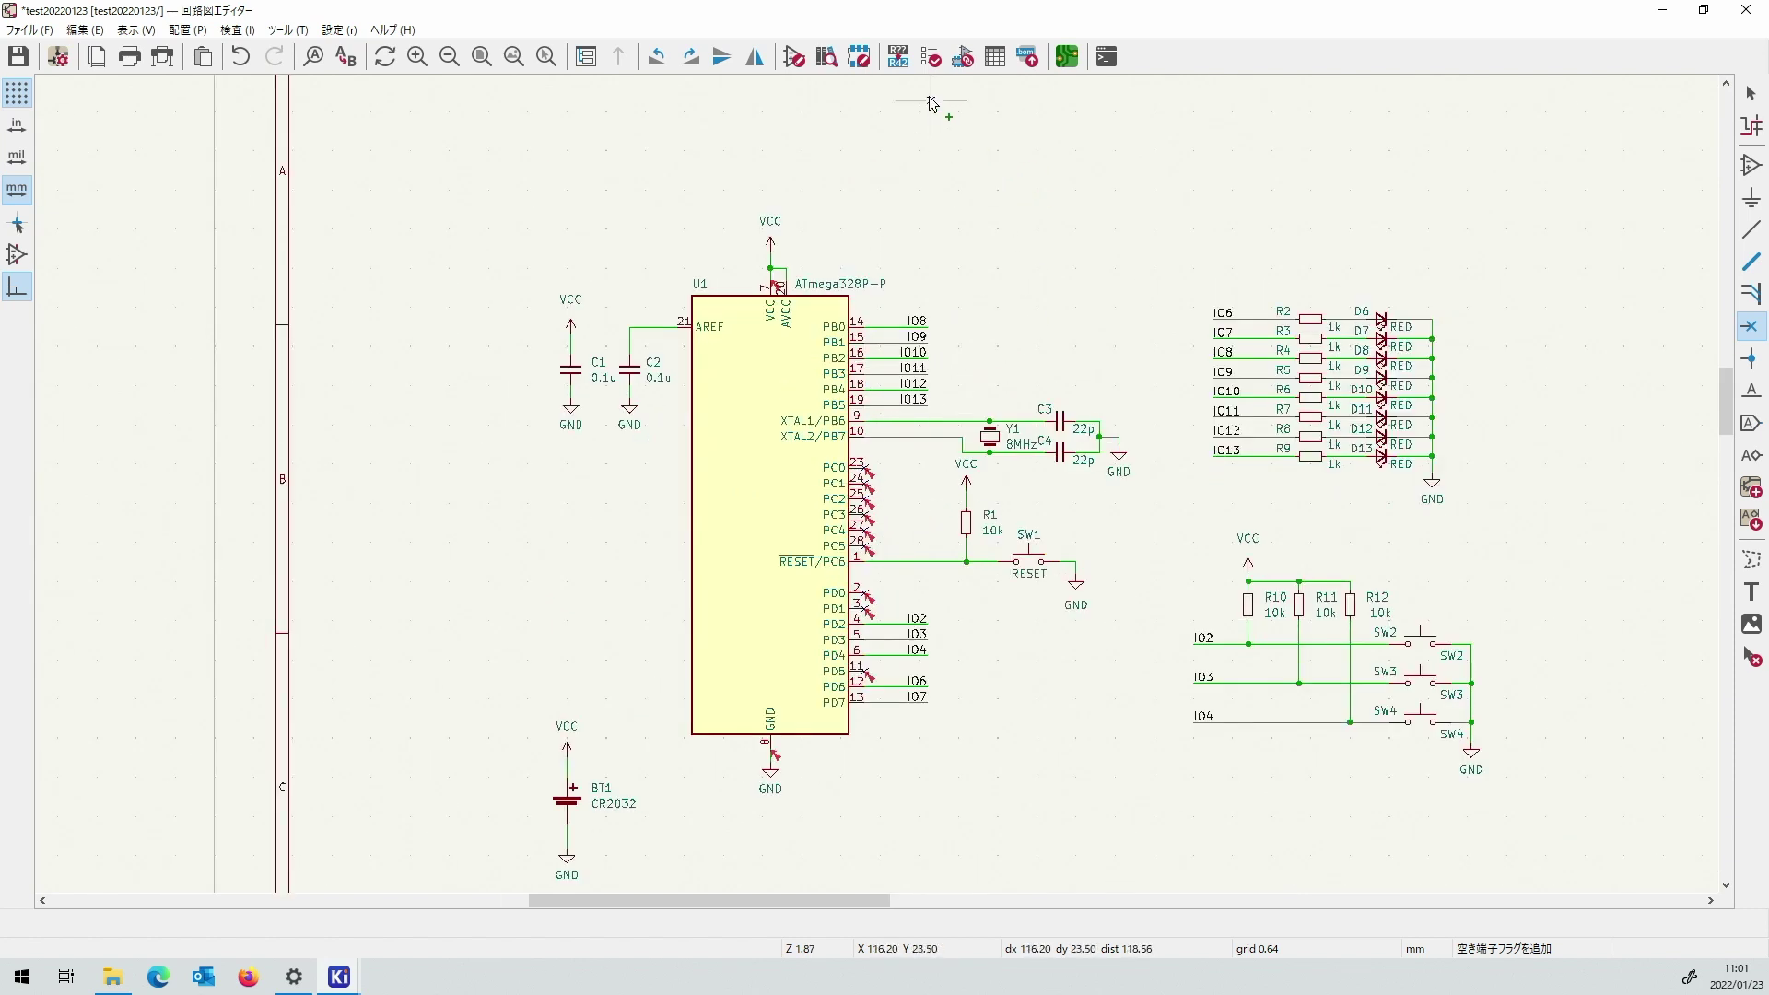
{"action": "left_click", "coordinate": [932, 61]}
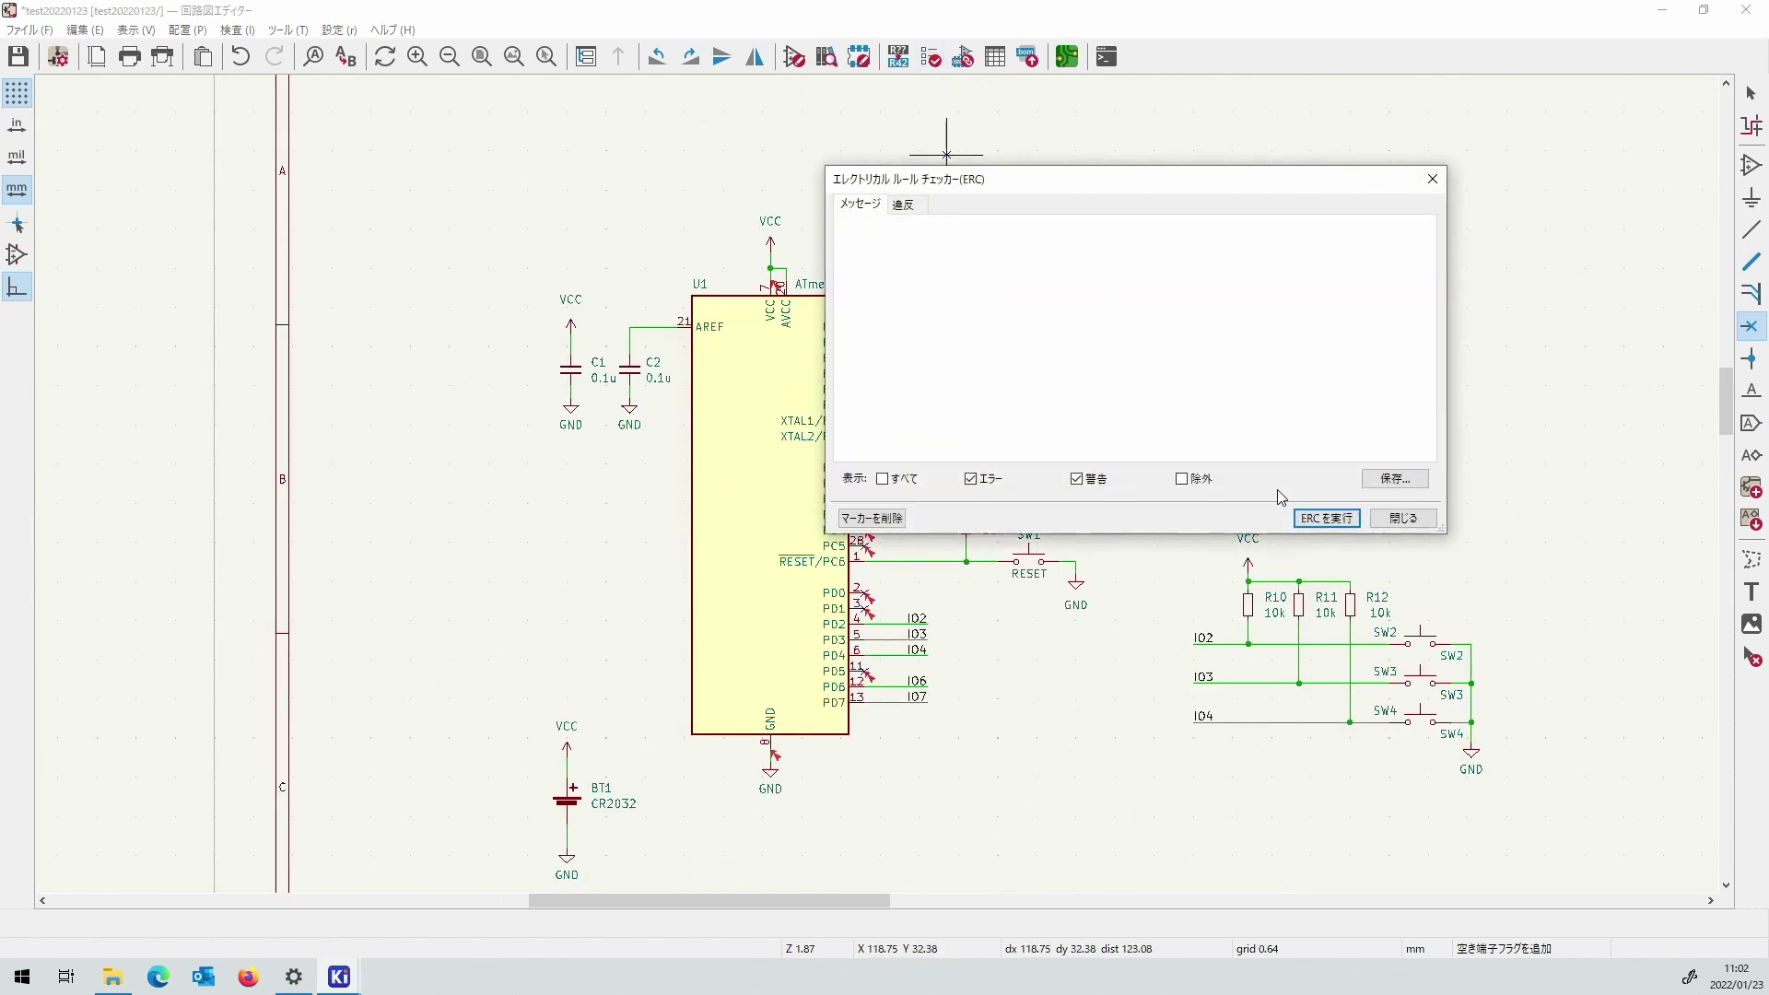
{"action": "left_click", "coordinate": [1308, 519]}
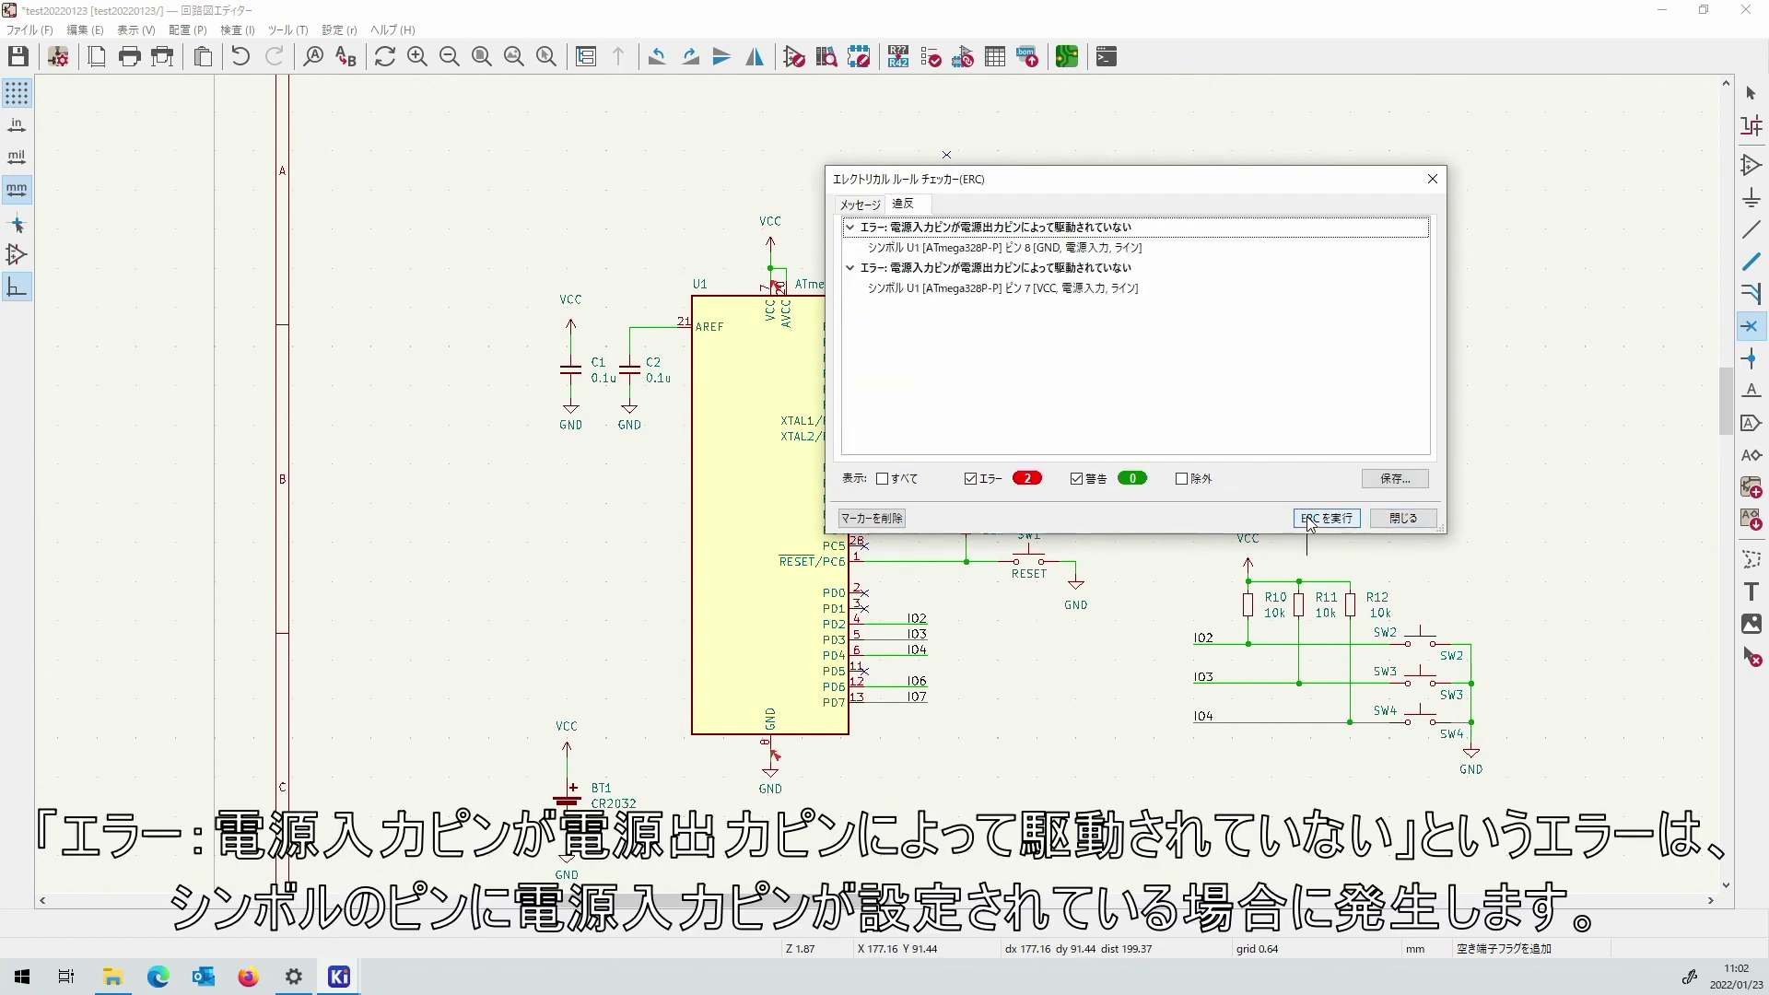
{"action": "left_click", "coordinate": [1051, 247]}
{"action": "left_click_drag", "start_coordinate": [1046, 187], "coordinate": [947, 218]}
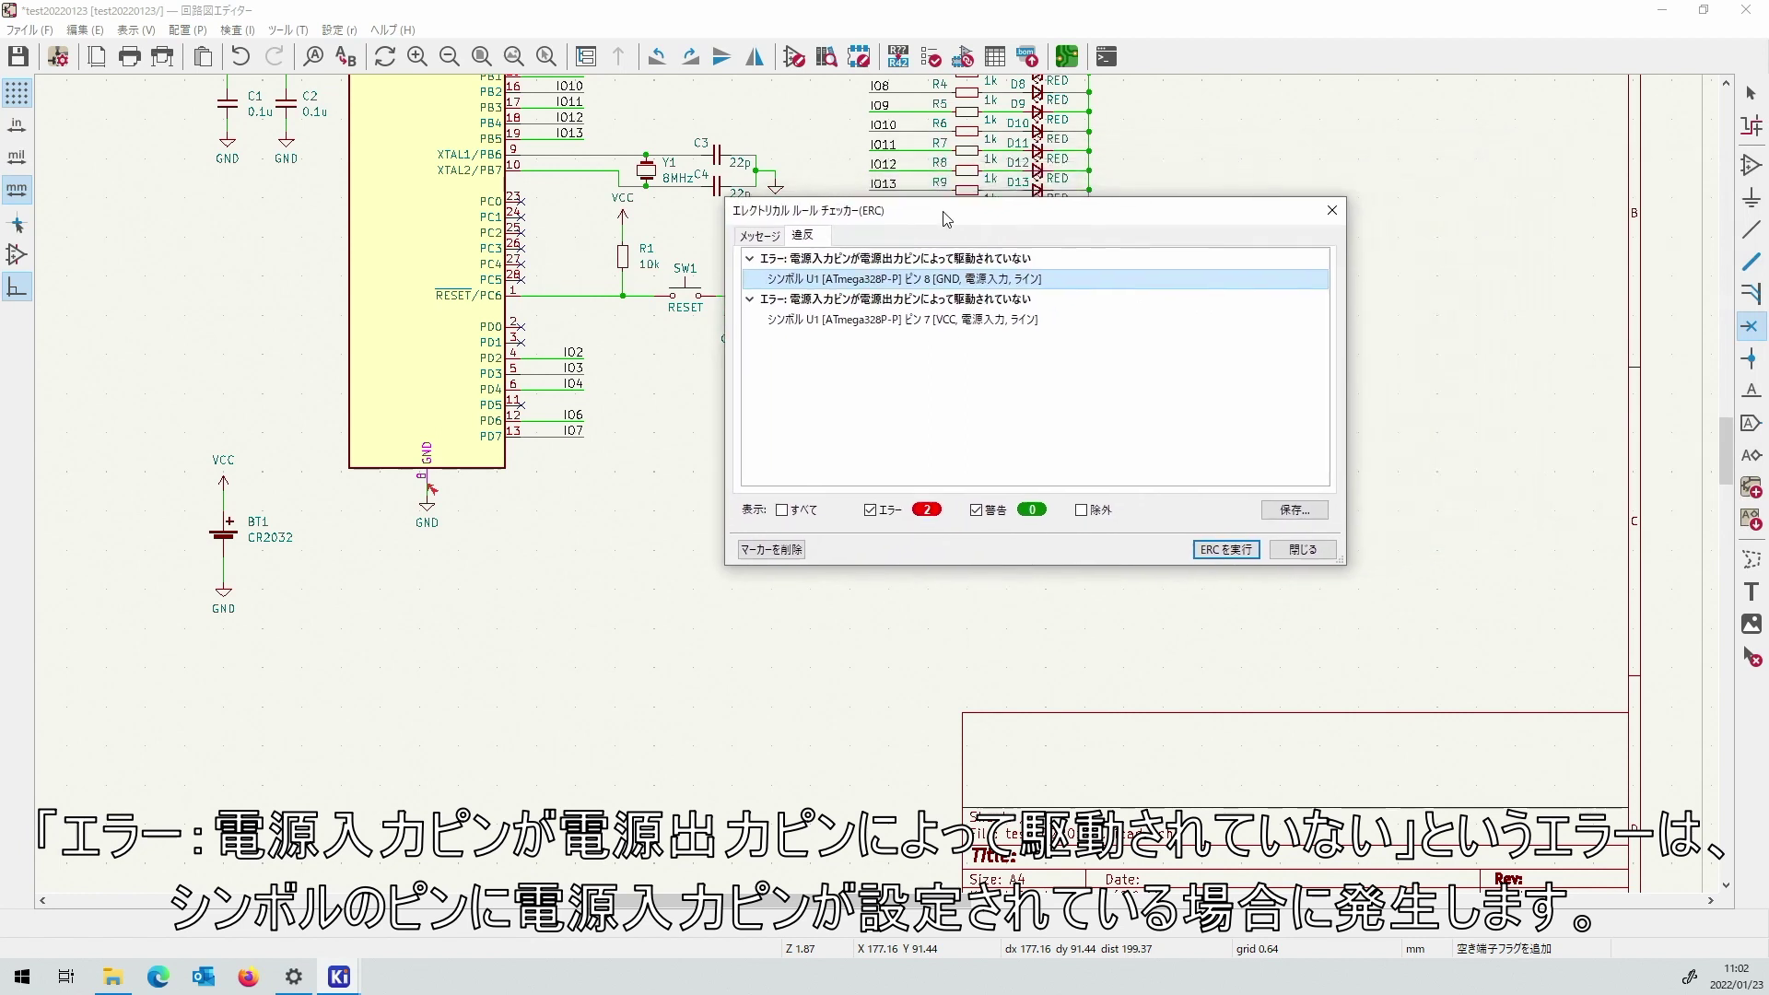
{"action": "left_click", "coordinate": [1301, 551]}
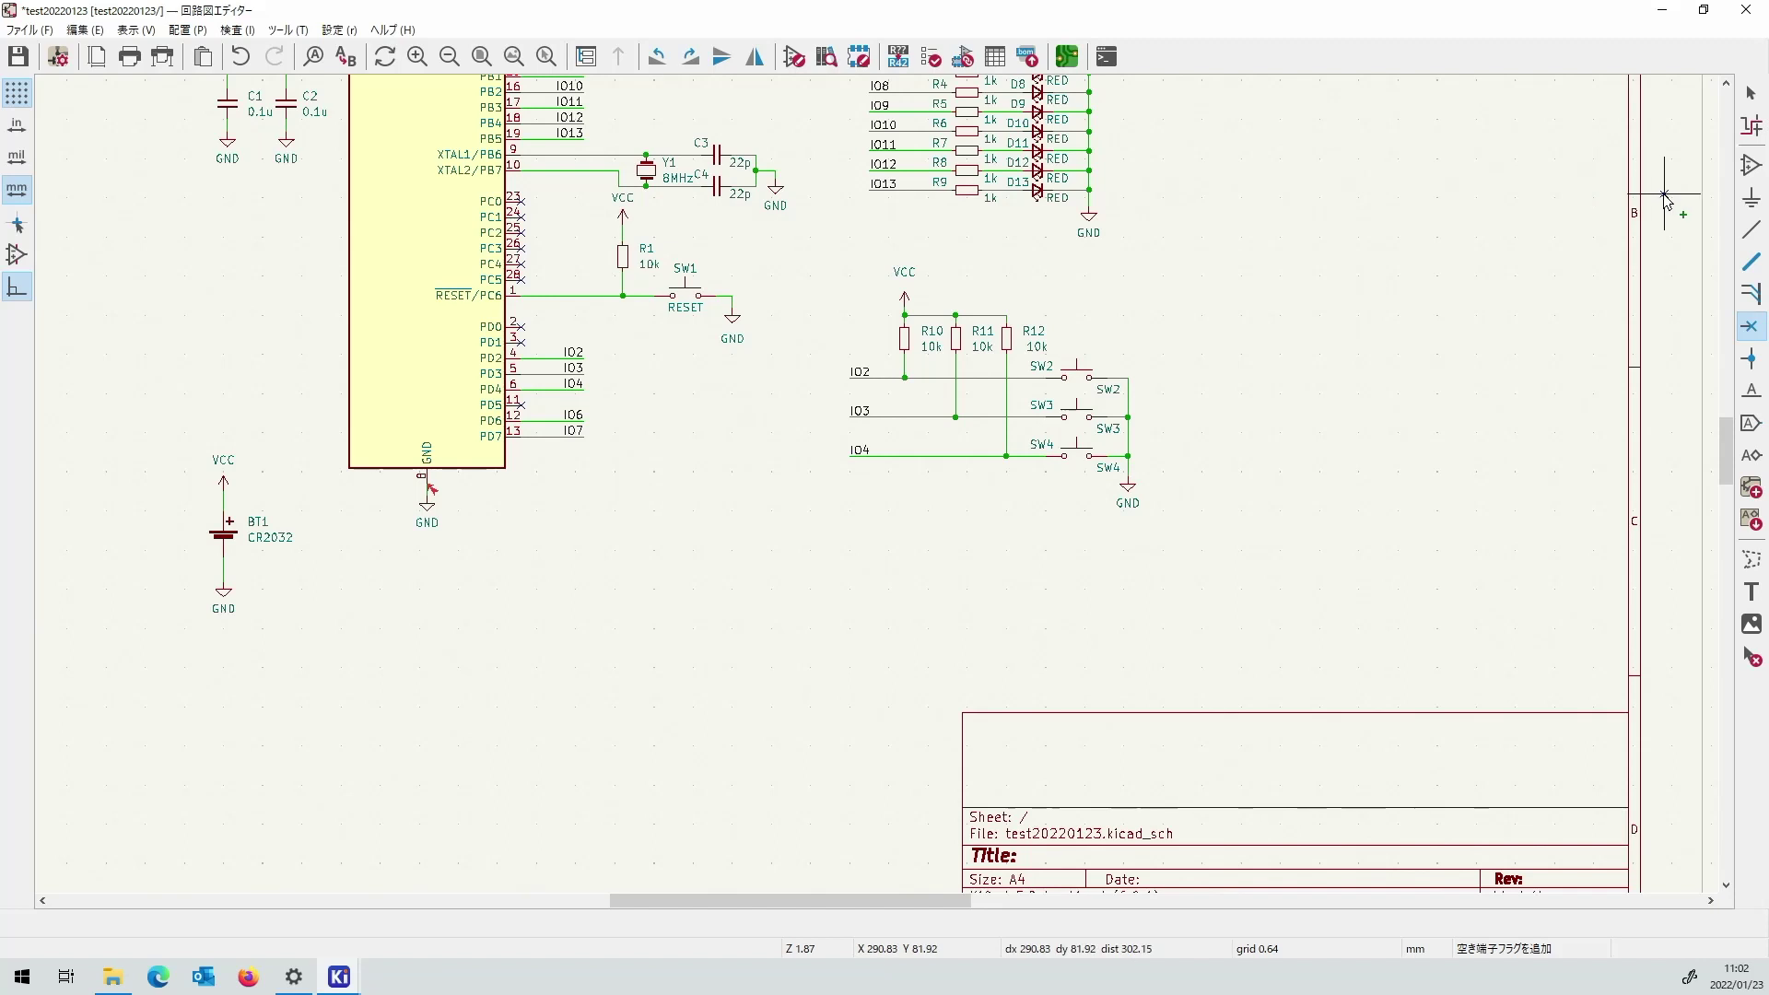
Place a PWR_FLAG symbol from the power library beside the VCC symbol of the CR2032 battery.
{"action": "left_click", "coordinate": [1751, 197]}
{"action": "left_click", "coordinate": [574, 283]}
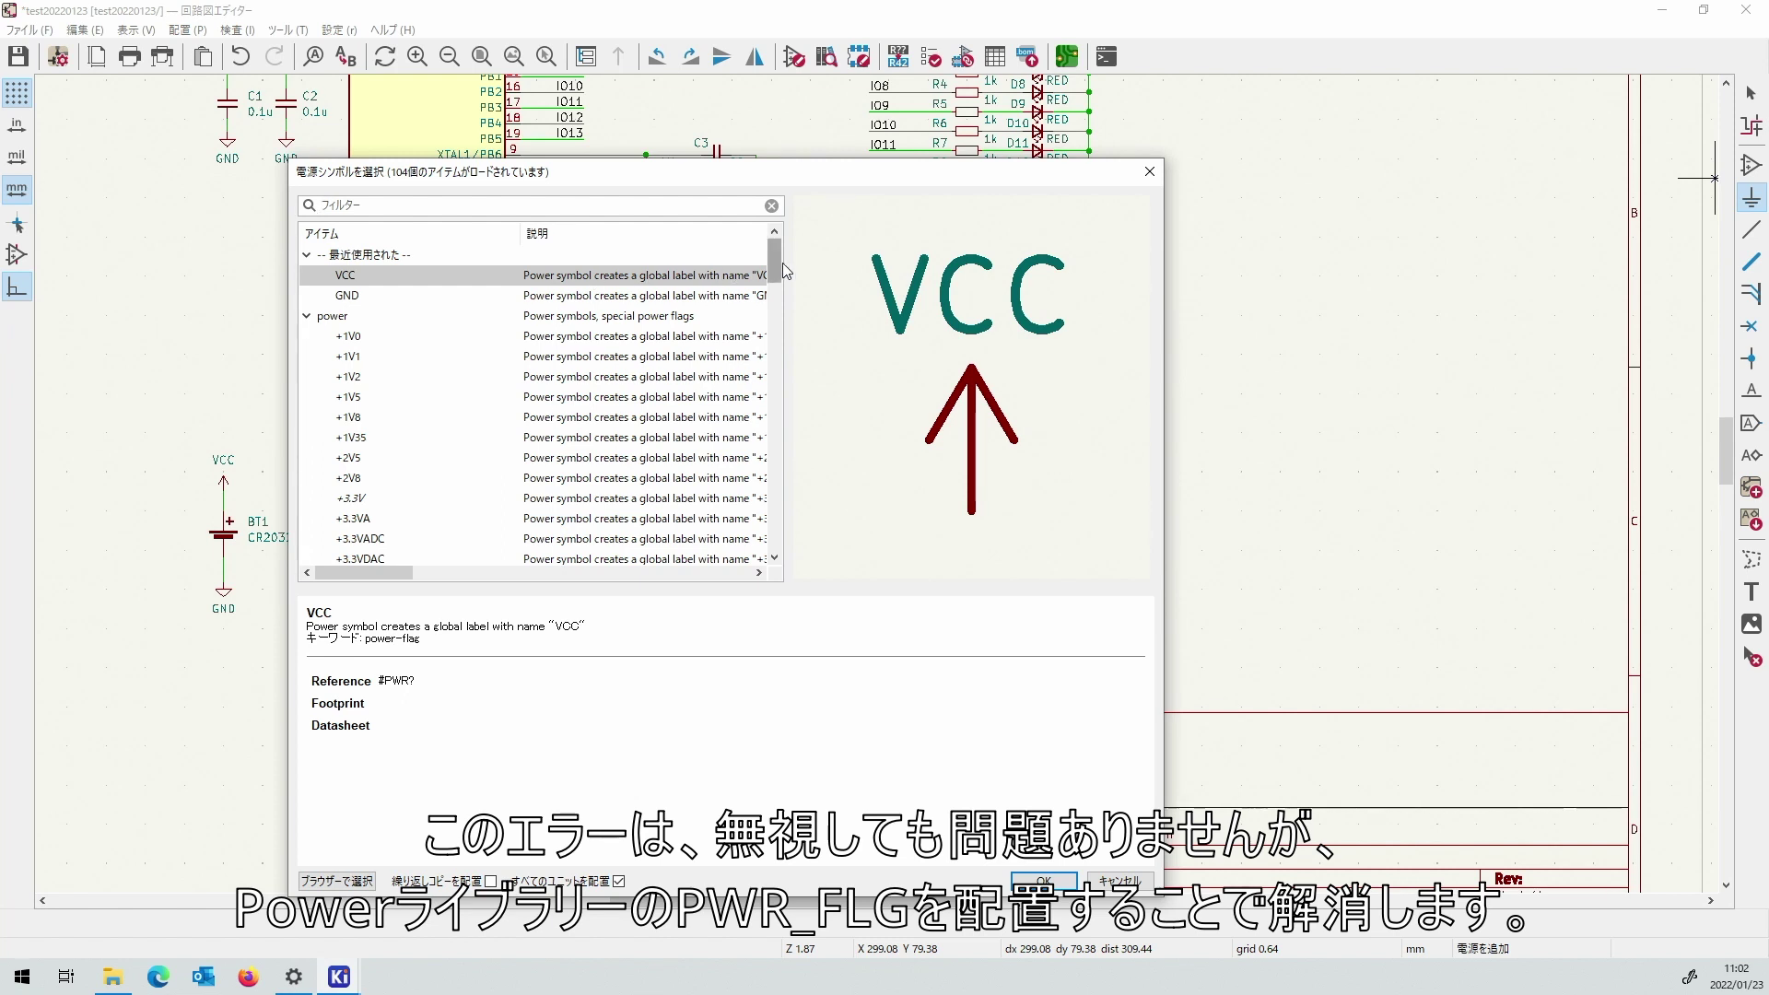
{"action": "left_click_drag", "start_coordinate": [782, 263], "coordinate": [781, 494]}
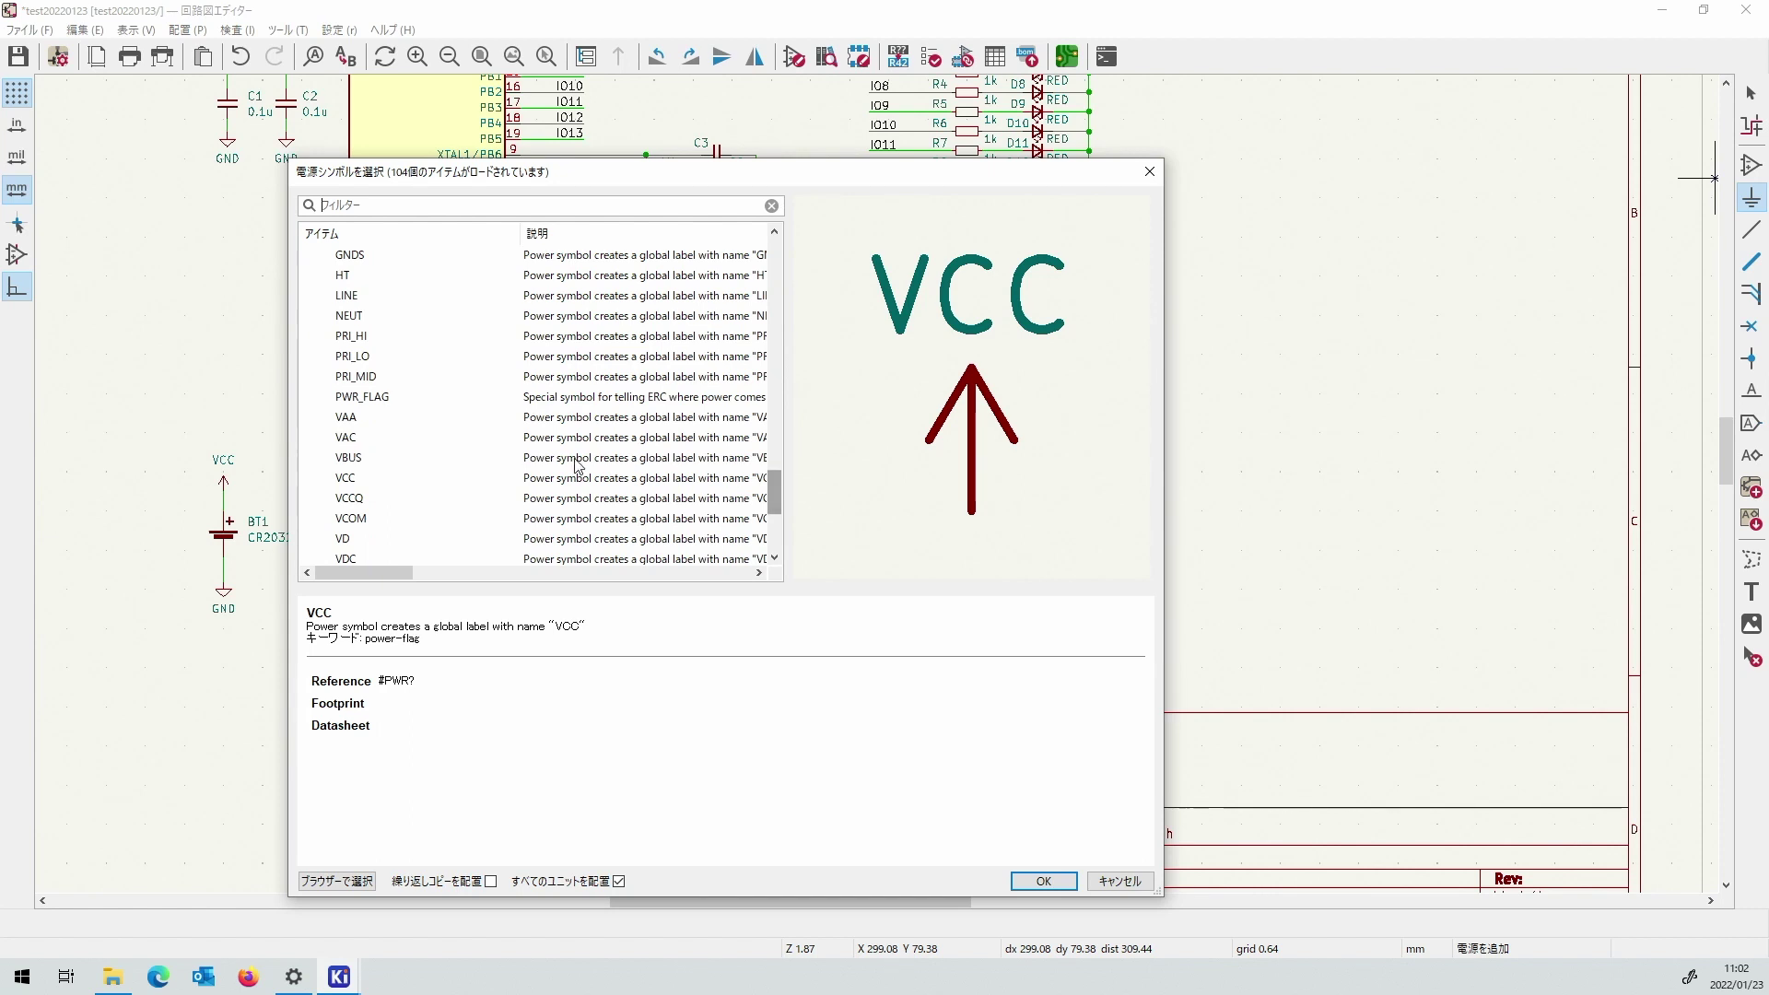
{"action": "left_click", "coordinate": [372, 405]}
{"action": "double_click", "coordinate": [372, 408]}
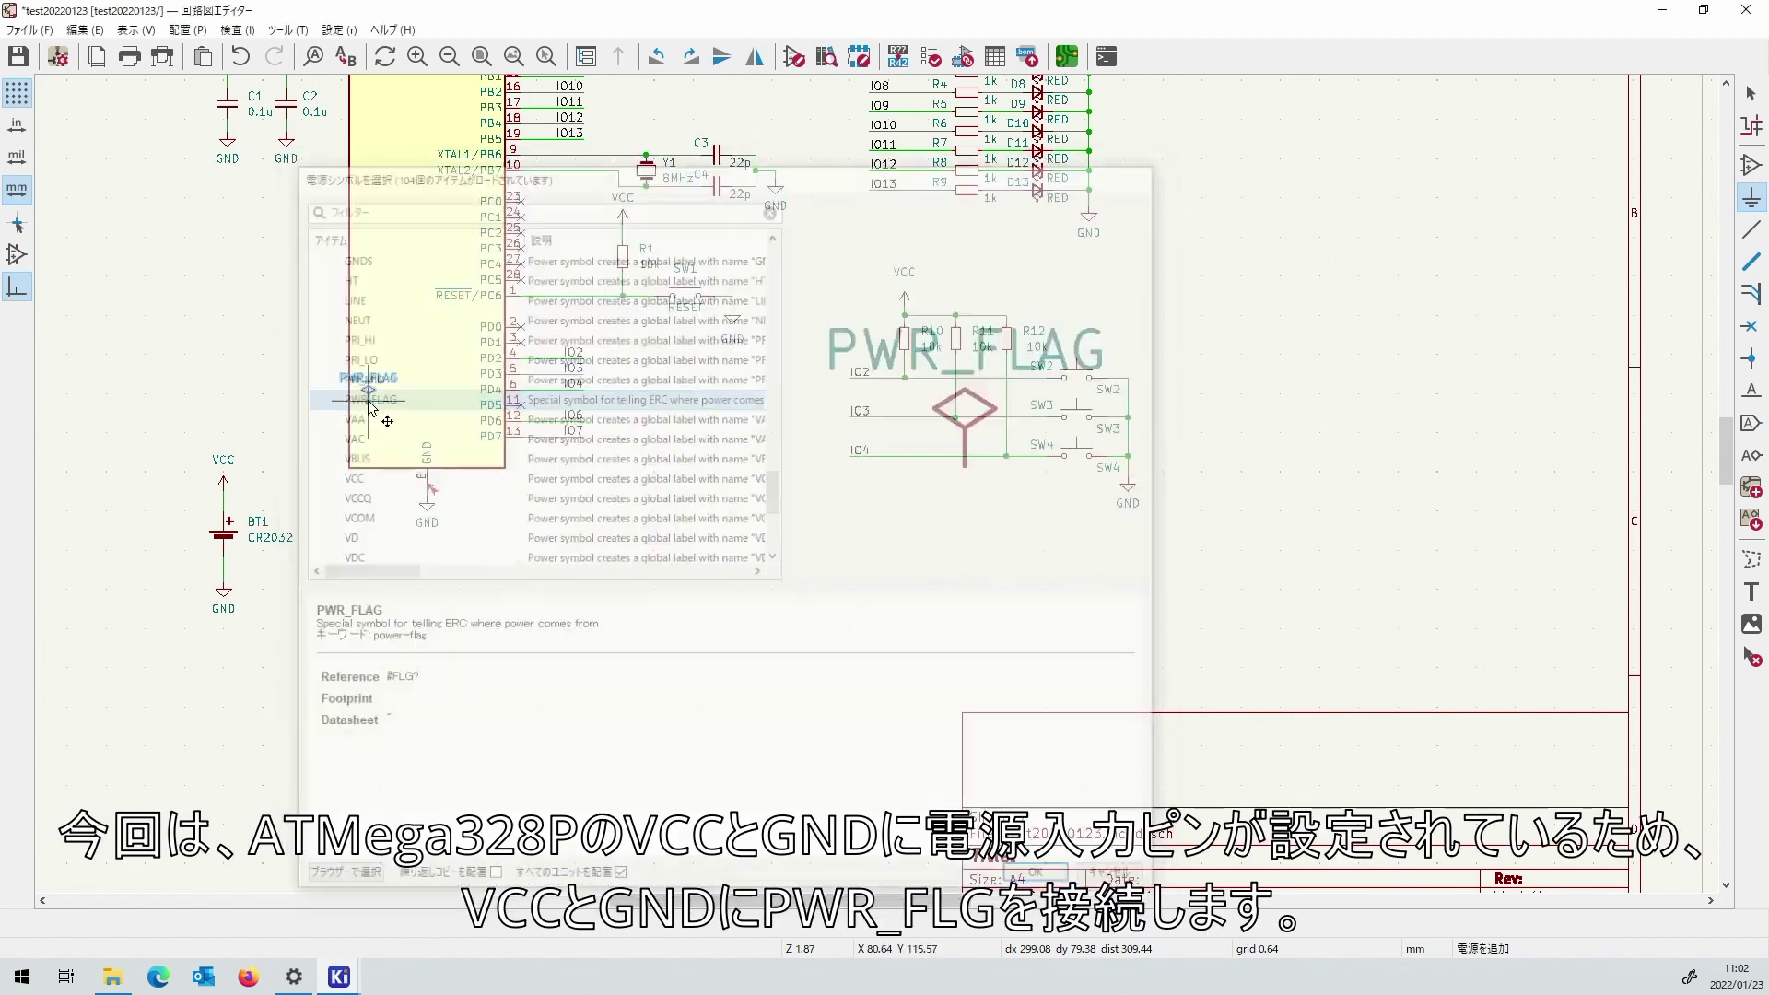
{"action": "scroll", "coordinate": [354, 400], "scroll_direction": "up", "scroll_amount": 2}
{"action": "scroll", "coordinate": [875, 479], "scroll_direction": "up", "scroll_amount": 1}
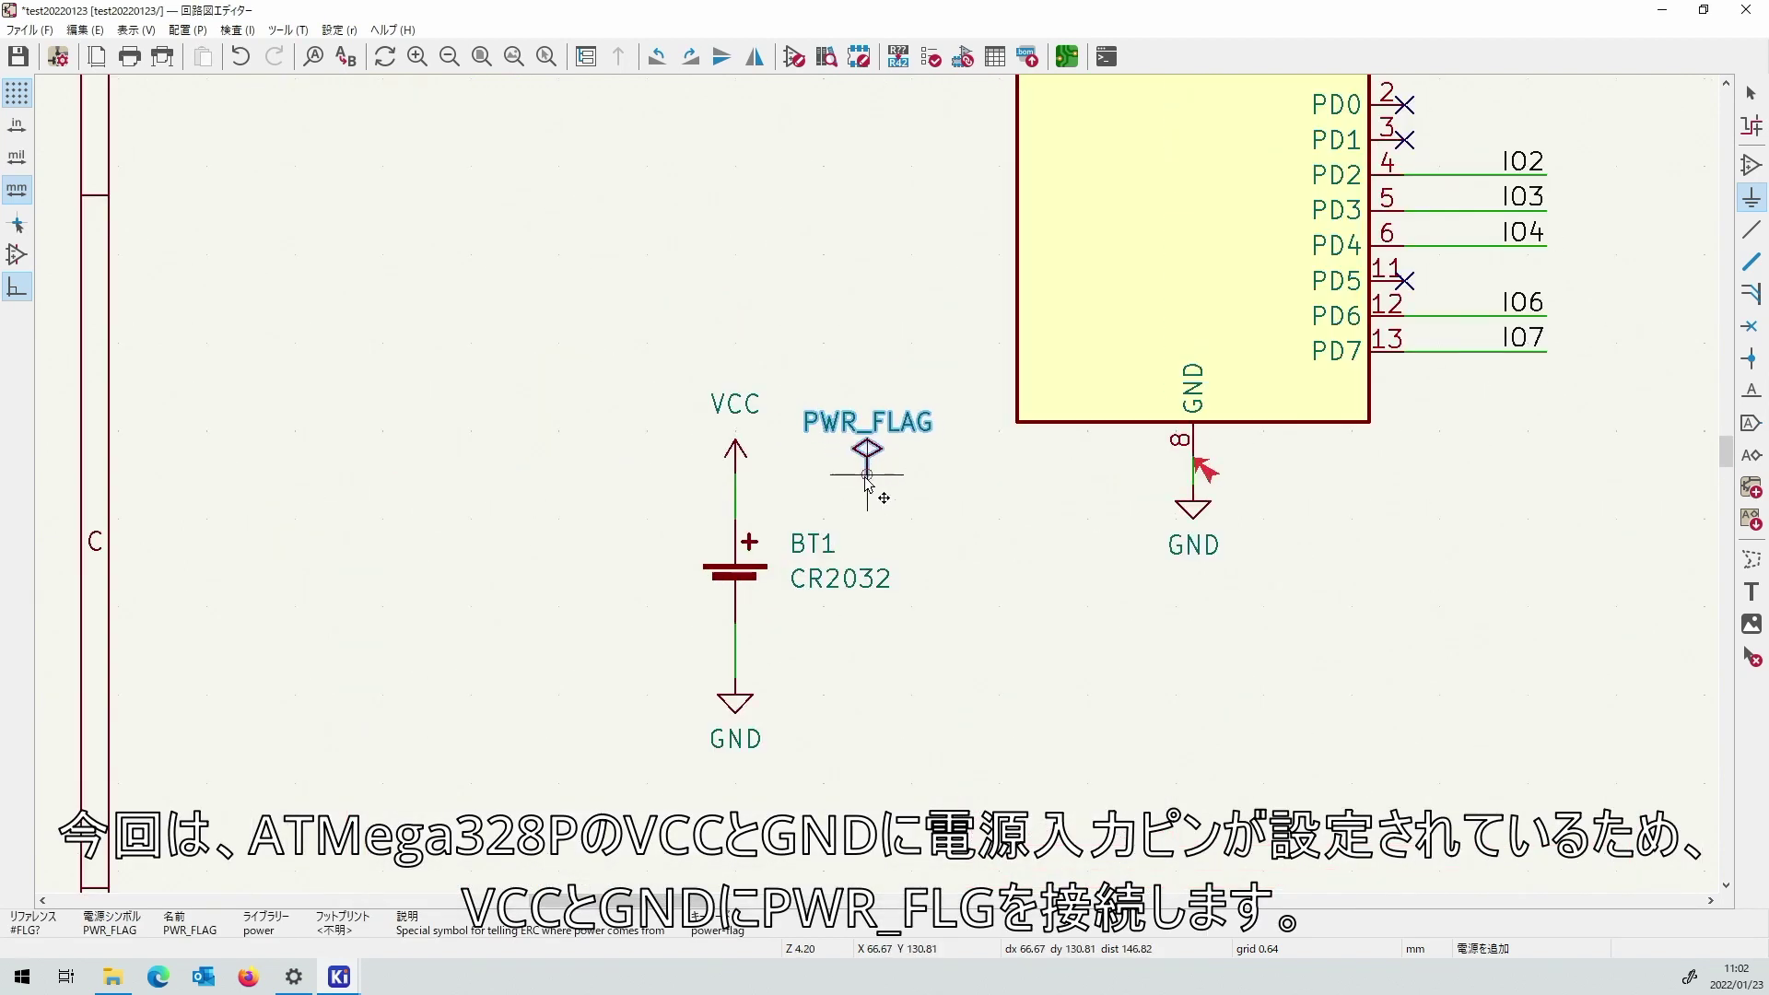
{"action": "left_click", "coordinate": [860, 467]}
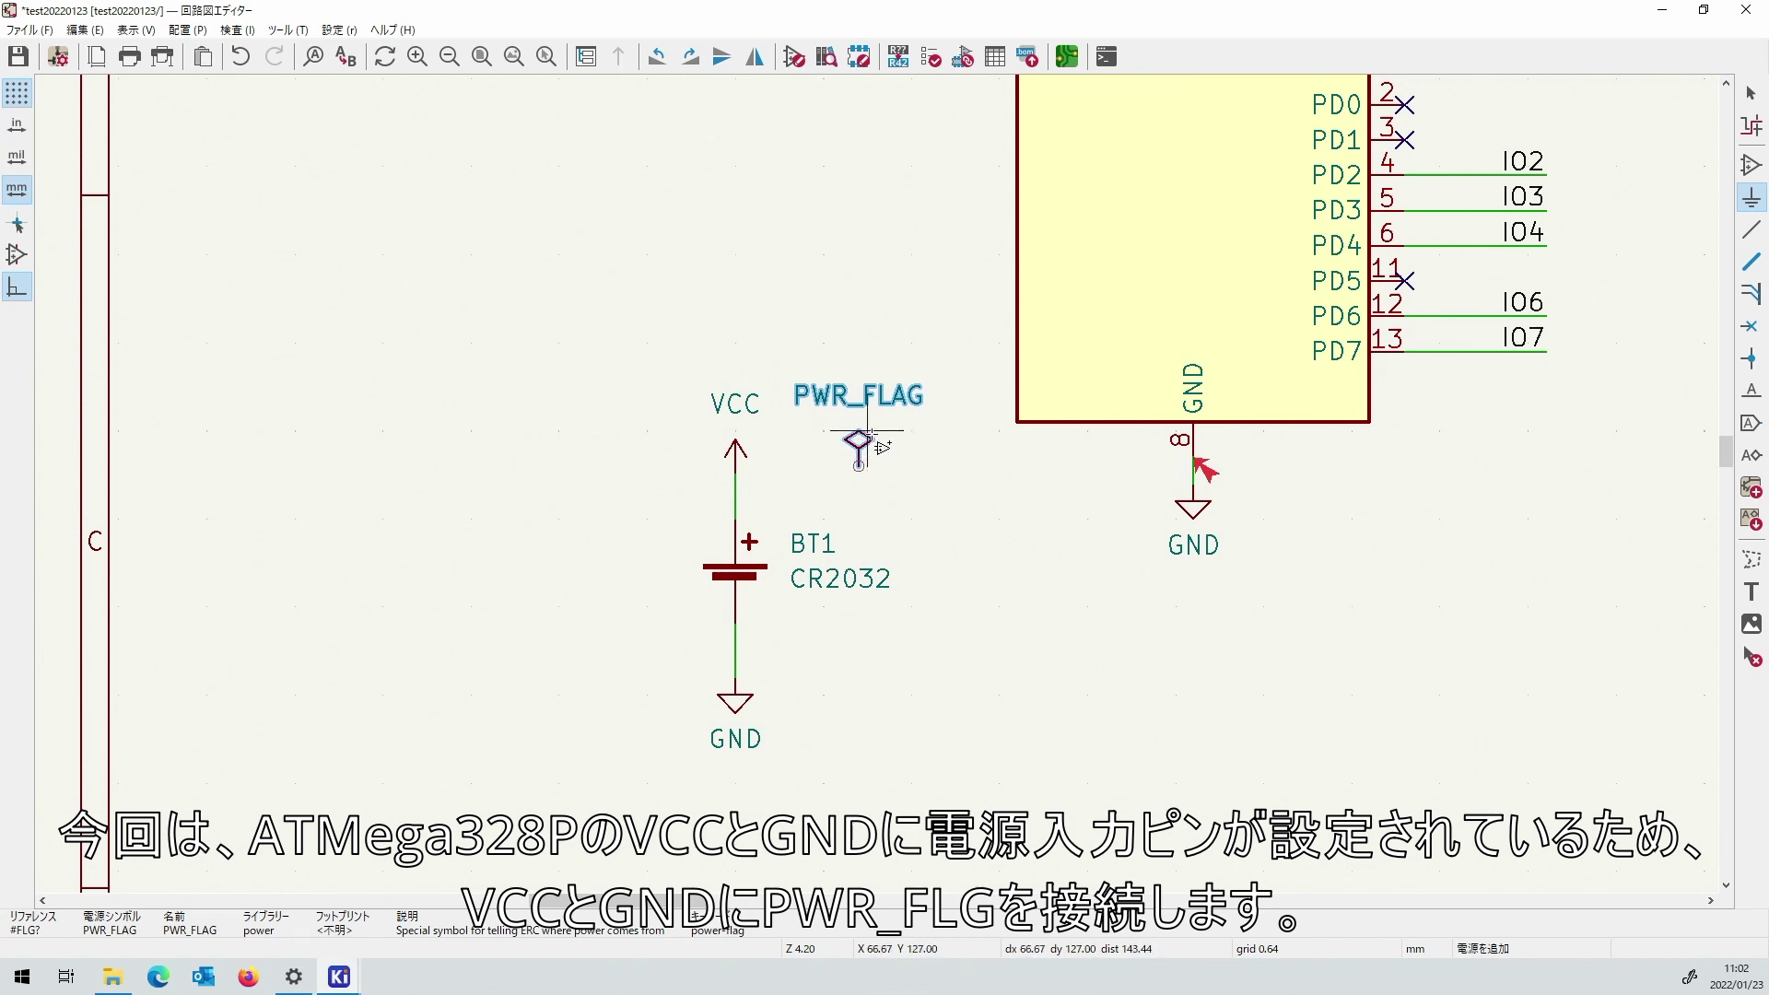
Place a second PWR_FLAG, flipped vertically, beside the battery's GND symbol and directly below the first flag.
{"action": "left_click", "coordinate": [867, 431]}
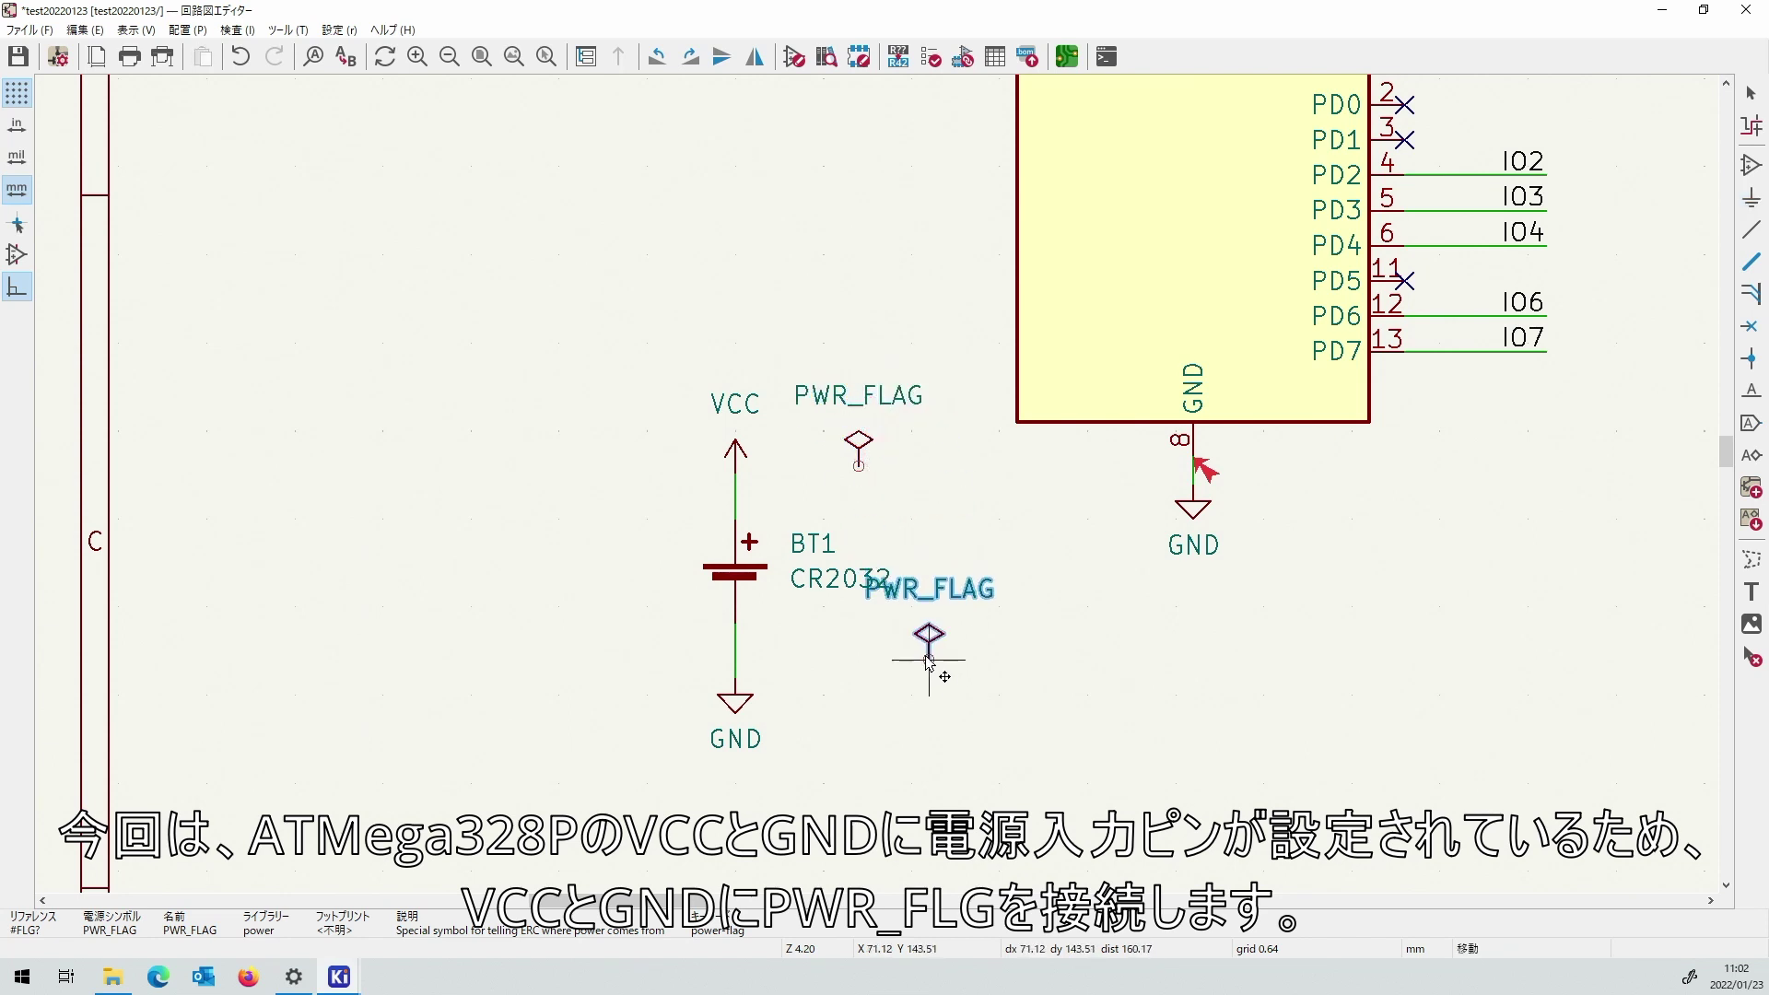
{"action": "key", "text": "x"}
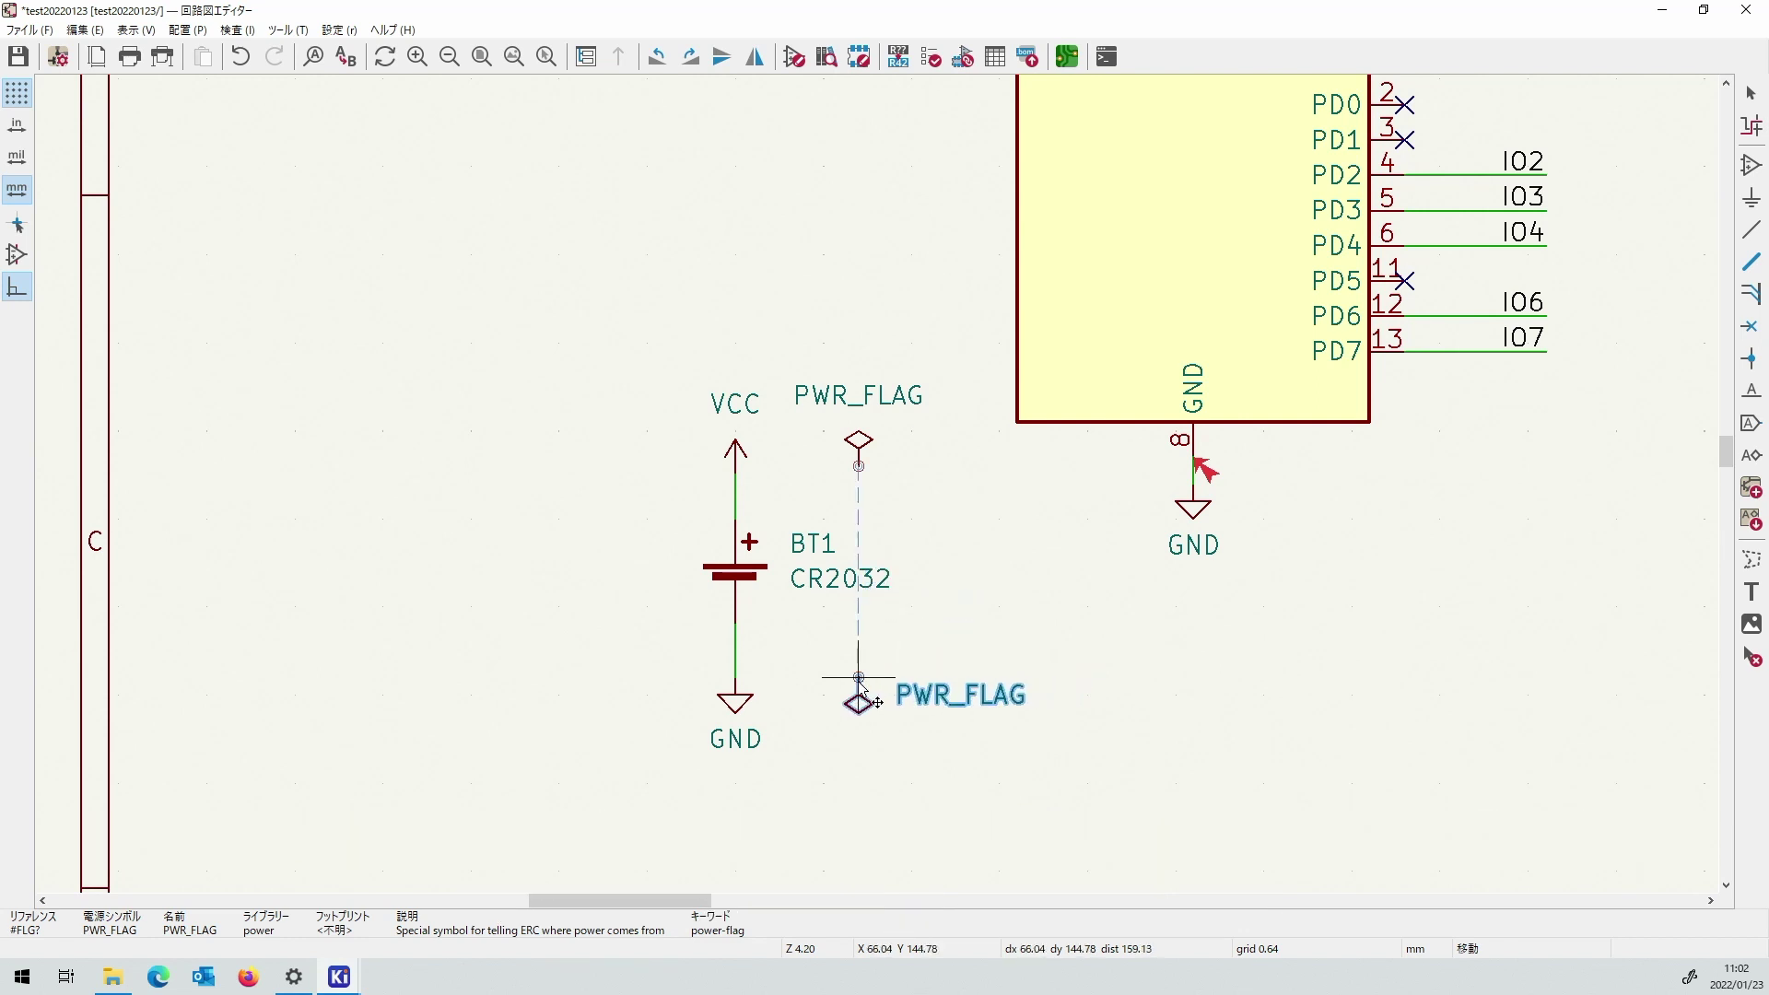
{"action": "left_click", "coordinate": [859, 678]}
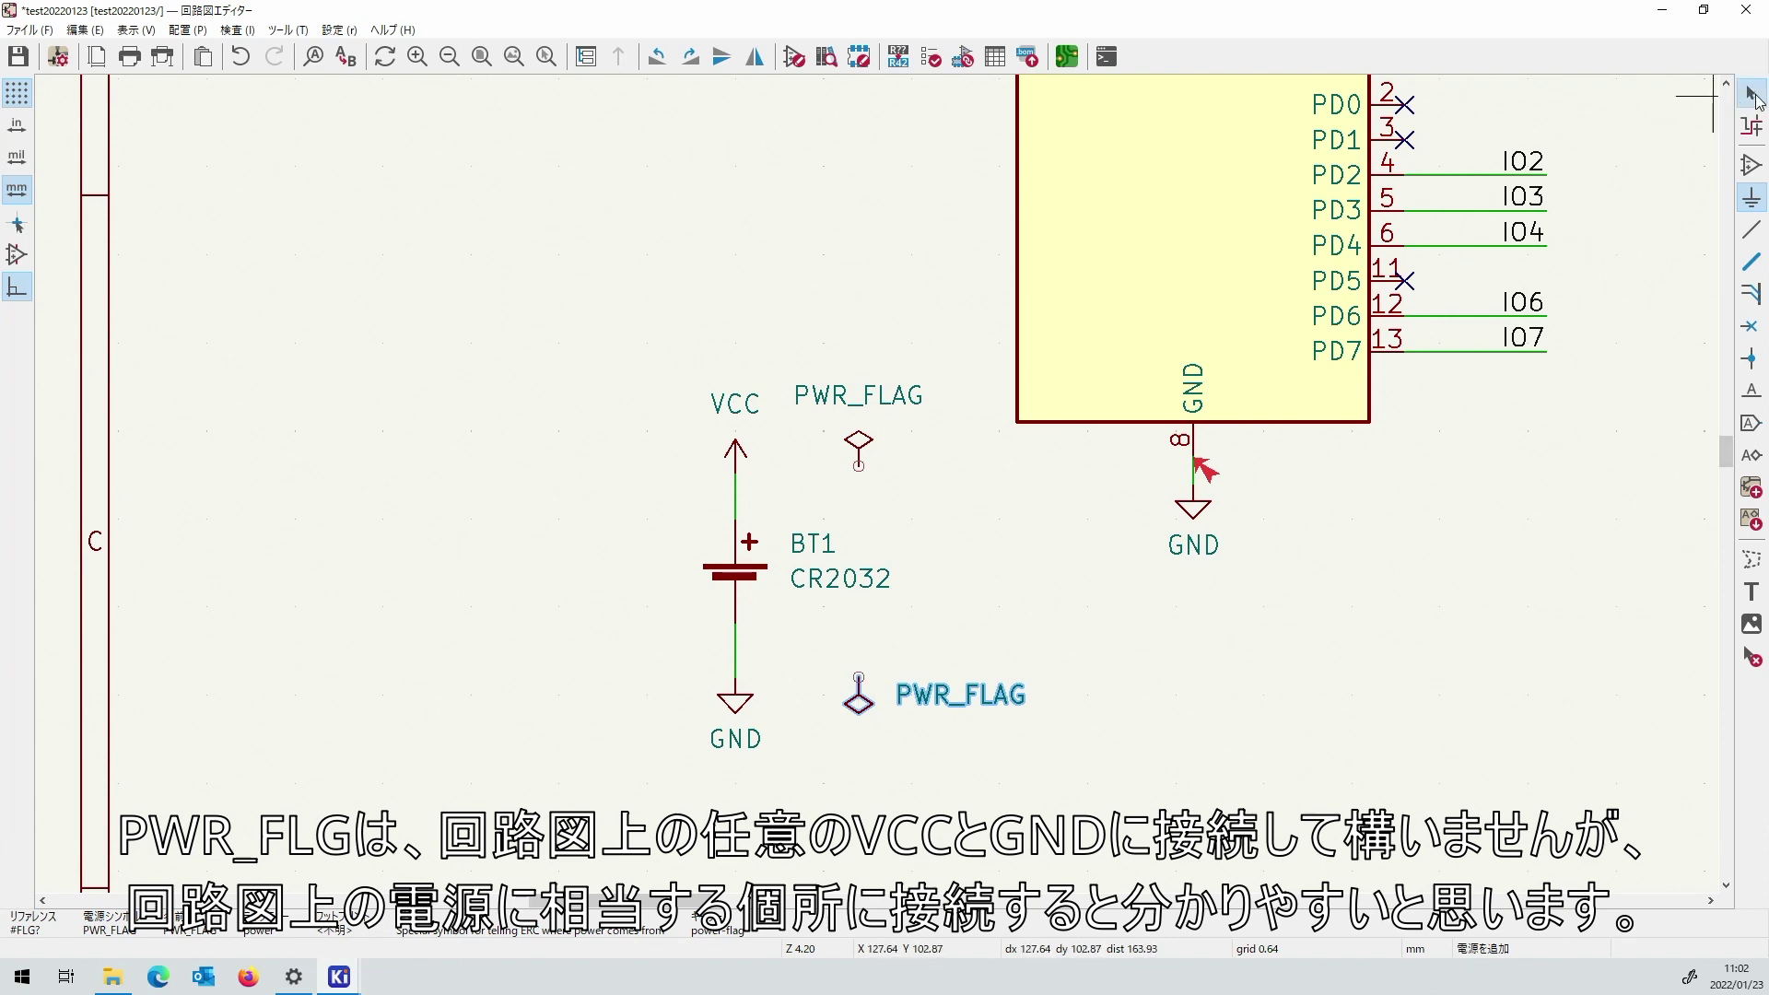
Wire the upper PWR_FLAG to the battery's VCC line and the lower PWR_FLAG to its GND line.
{"action": "left_click", "coordinate": [1753, 98]}
{"action": "key", "text": "w"}
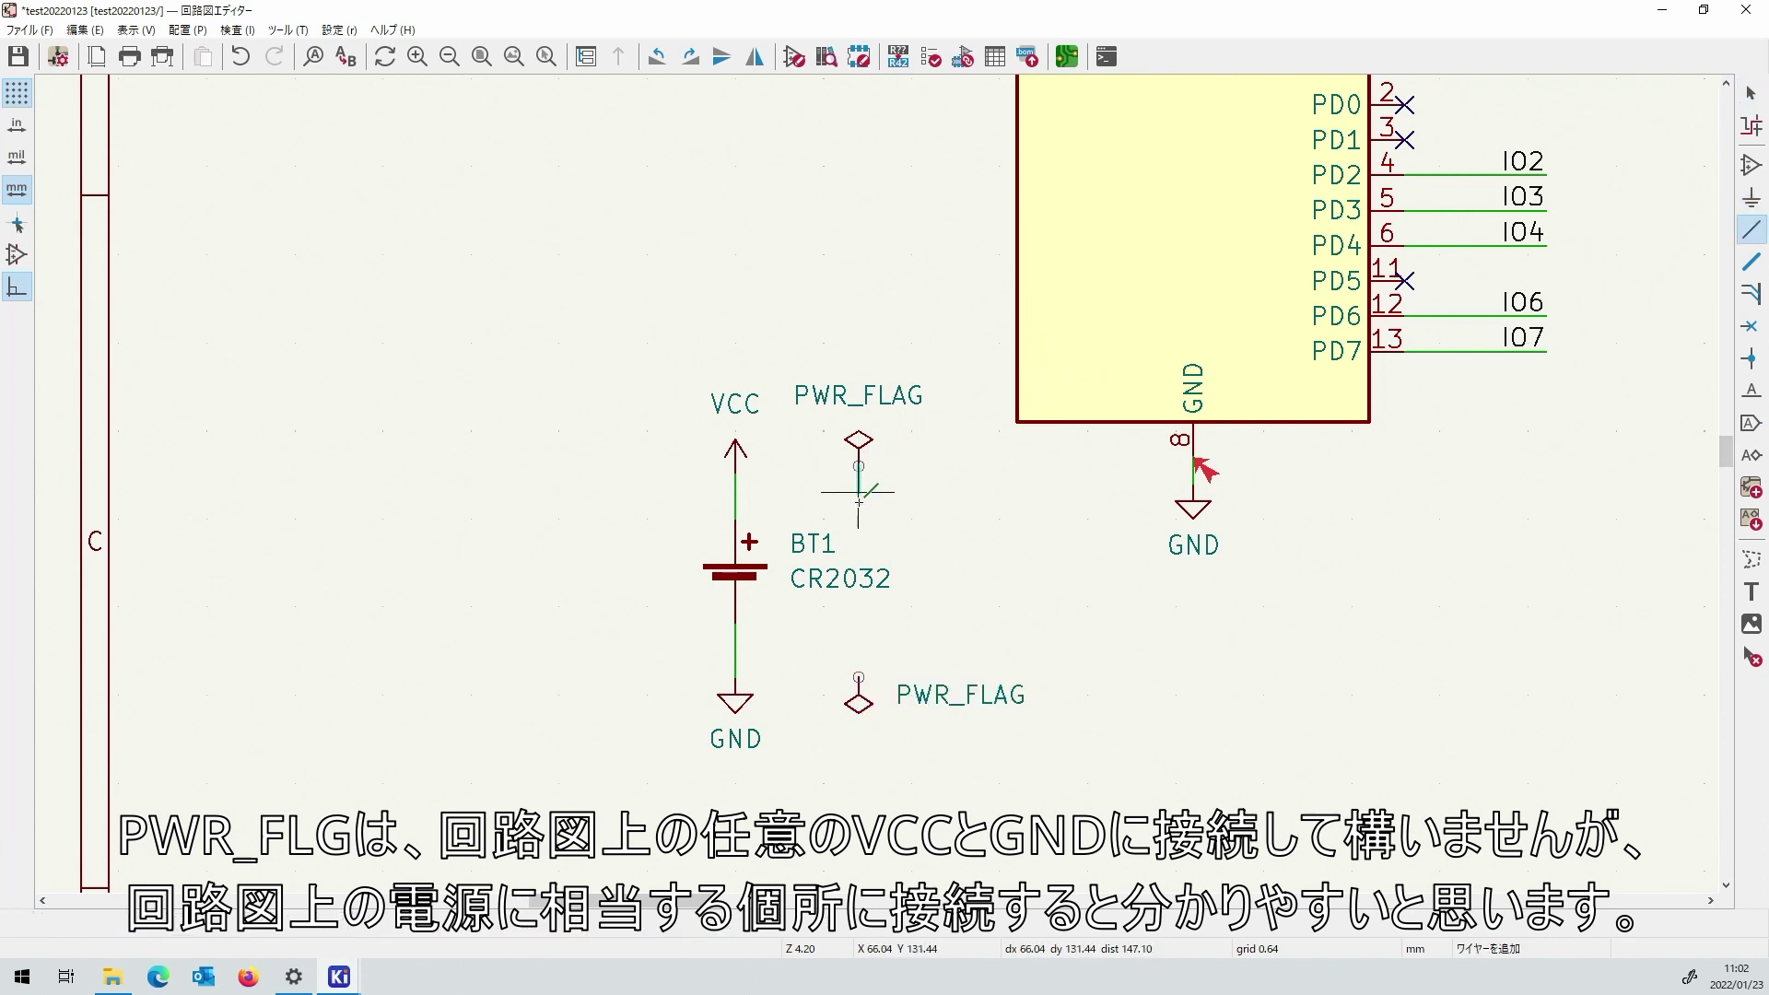
{"action": "left_click", "coordinate": [737, 501]}
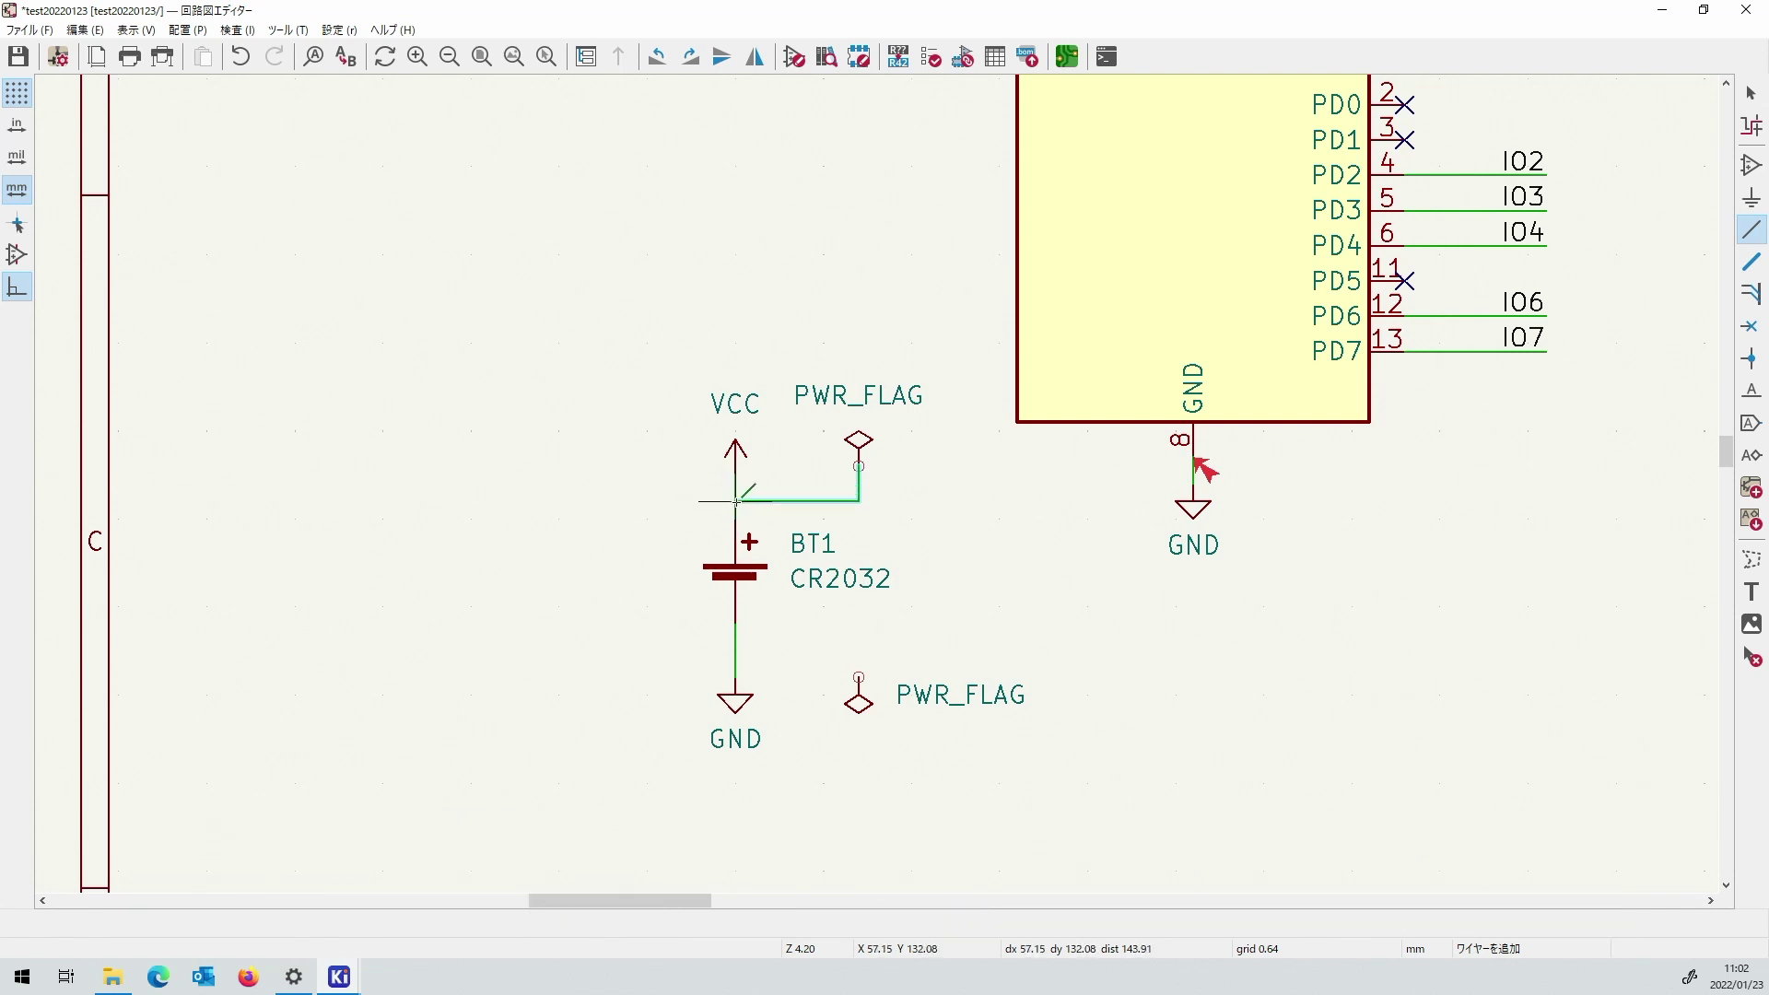
{"action": "key", "text": "Escape"}
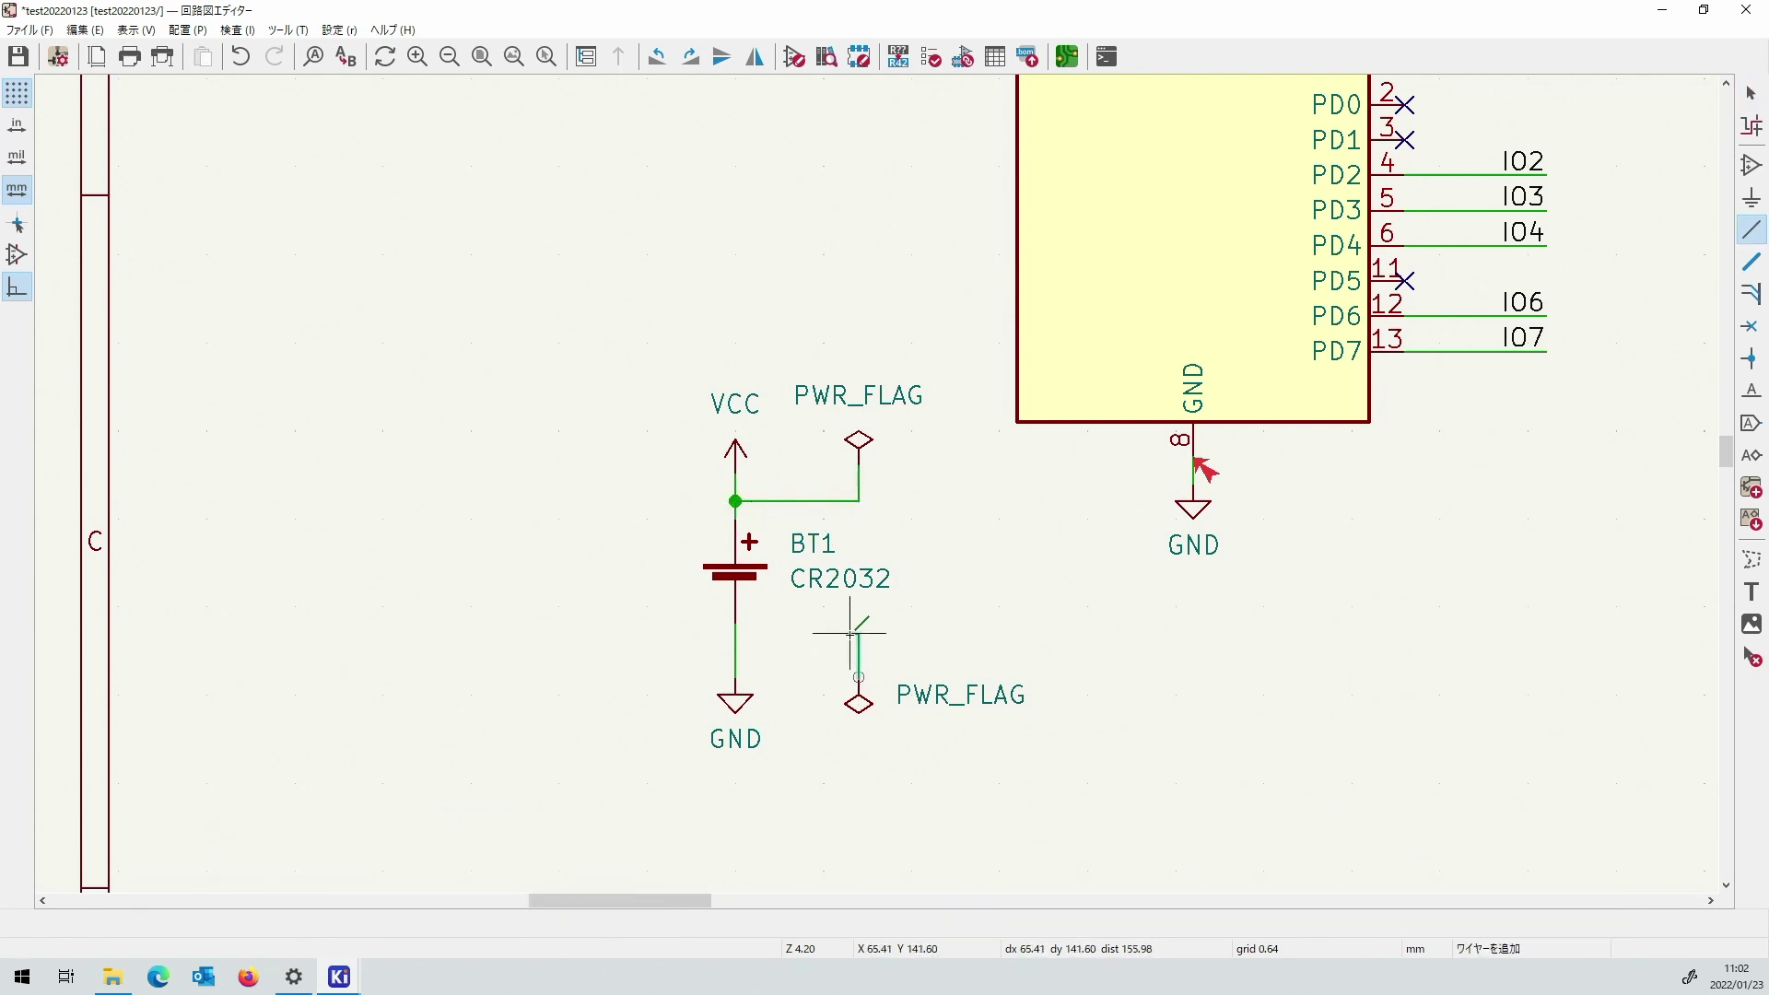
{"action": "key", "text": "w"}
{"action": "left_click", "coordinate": [734, 651]}
{"action": "key", "text": "Escape"}
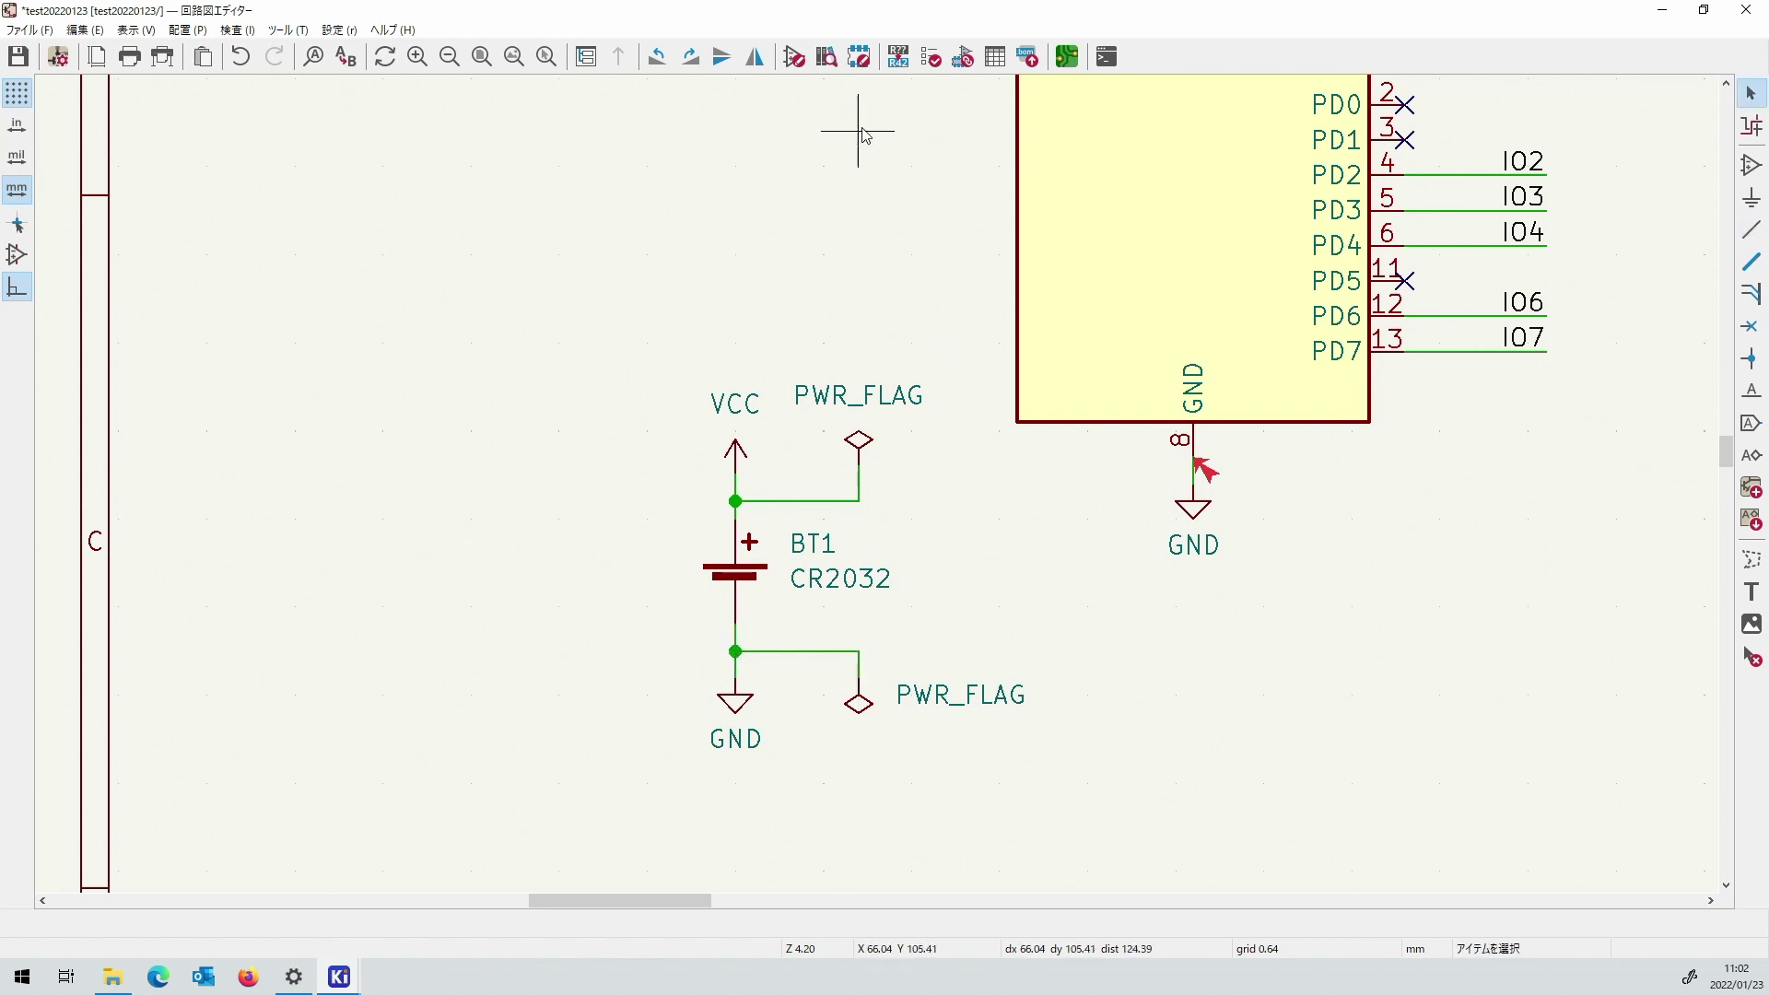
{"action": "left_click", "coordinate": [930, 58]}
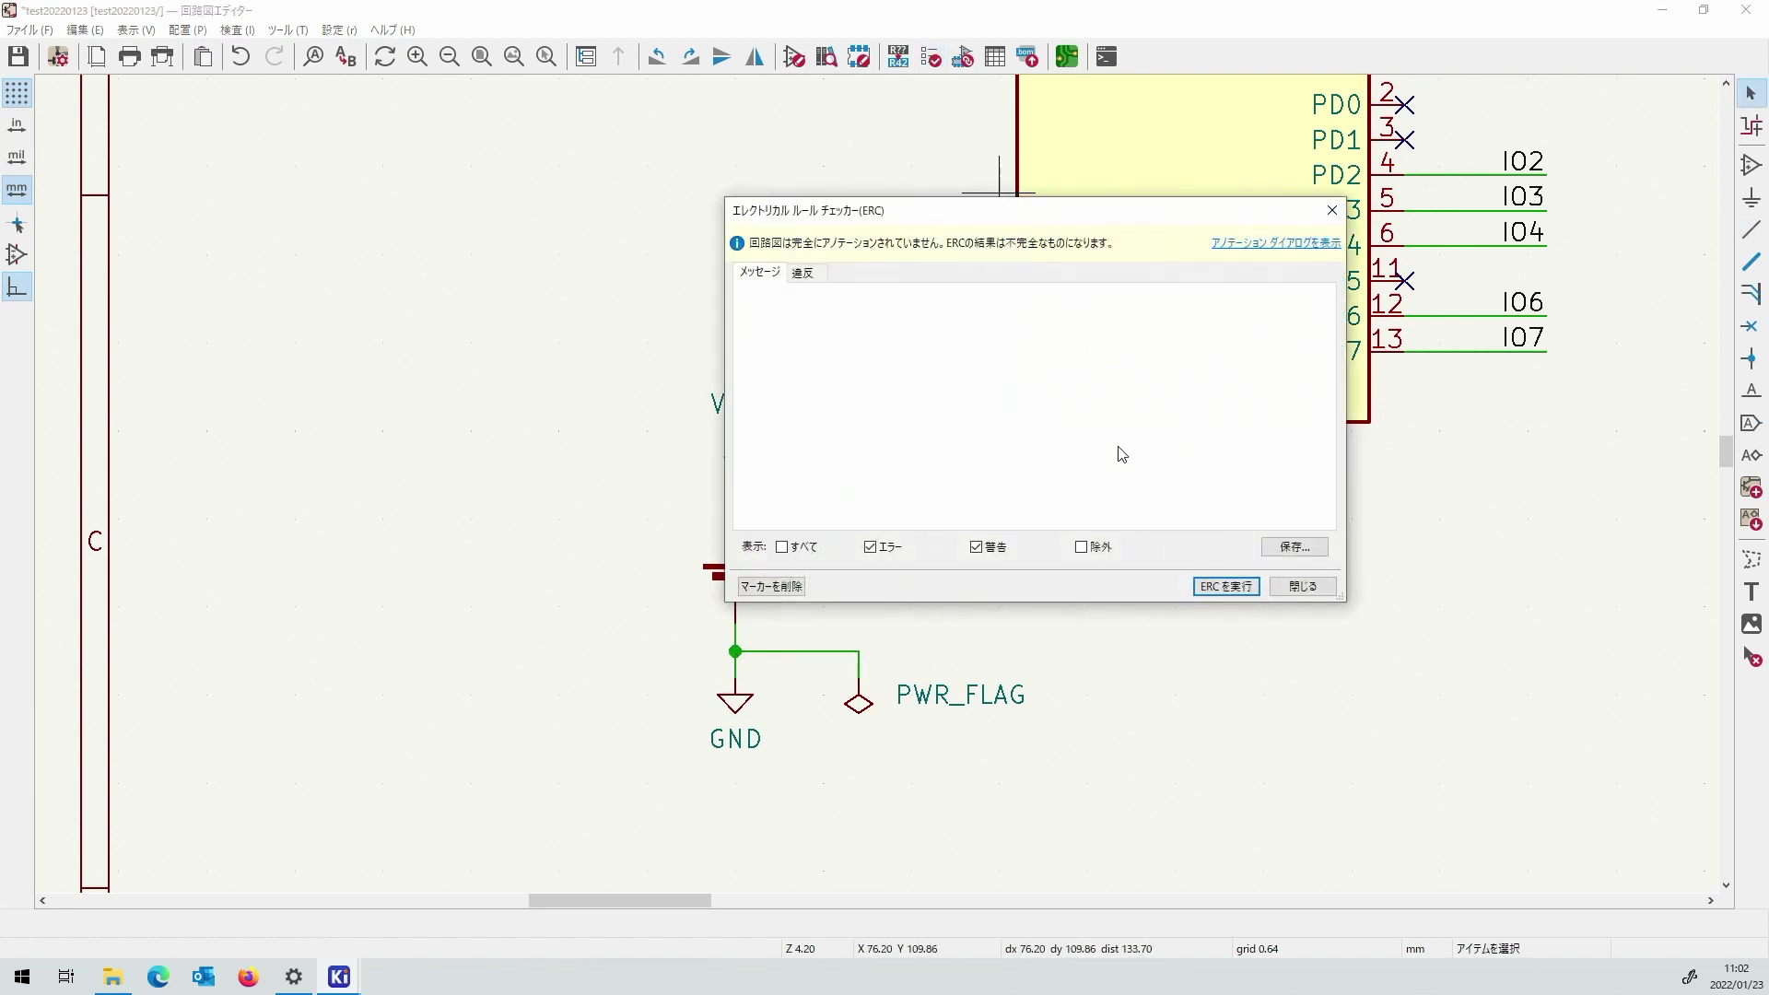
{"action": "left_click", "coordinate": [1226, 585]}
{"action": "left_click", "coordinate": [1303, 586]}
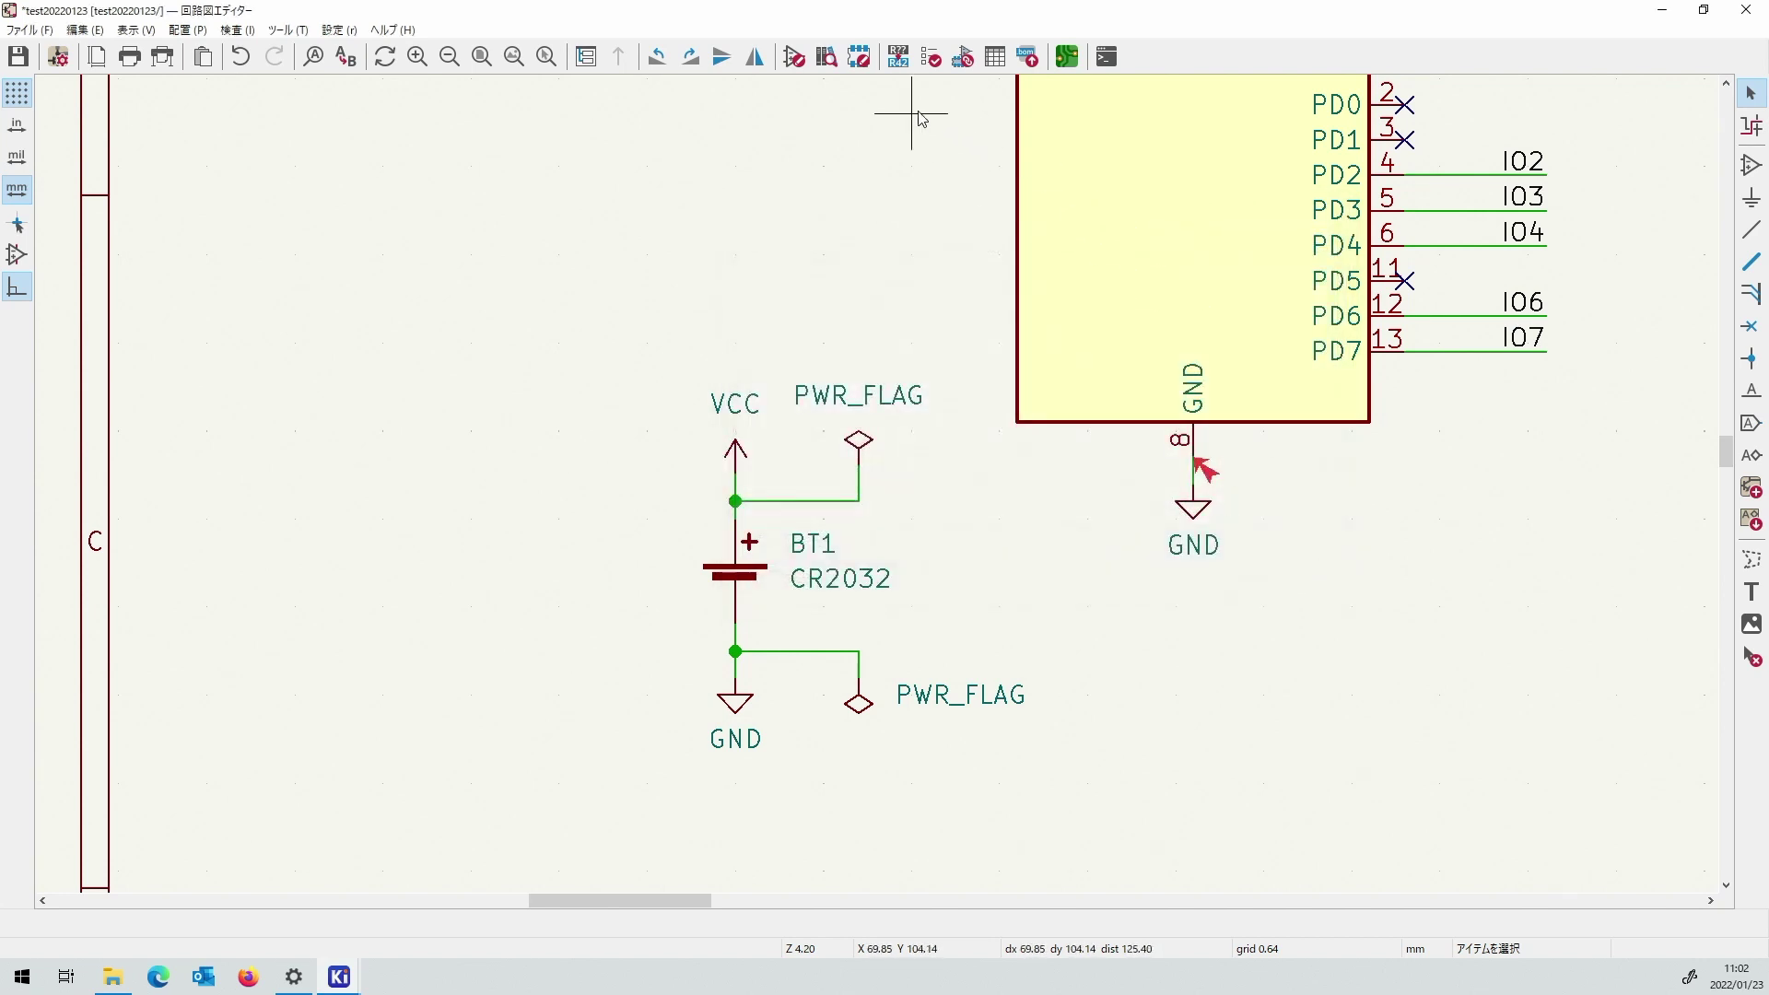
Annotate the entire schematic sorted by symbol Y position, keeping existing annotations, to number the new power flags.
{"action": "left_click", "coordinate": [898, 57]}
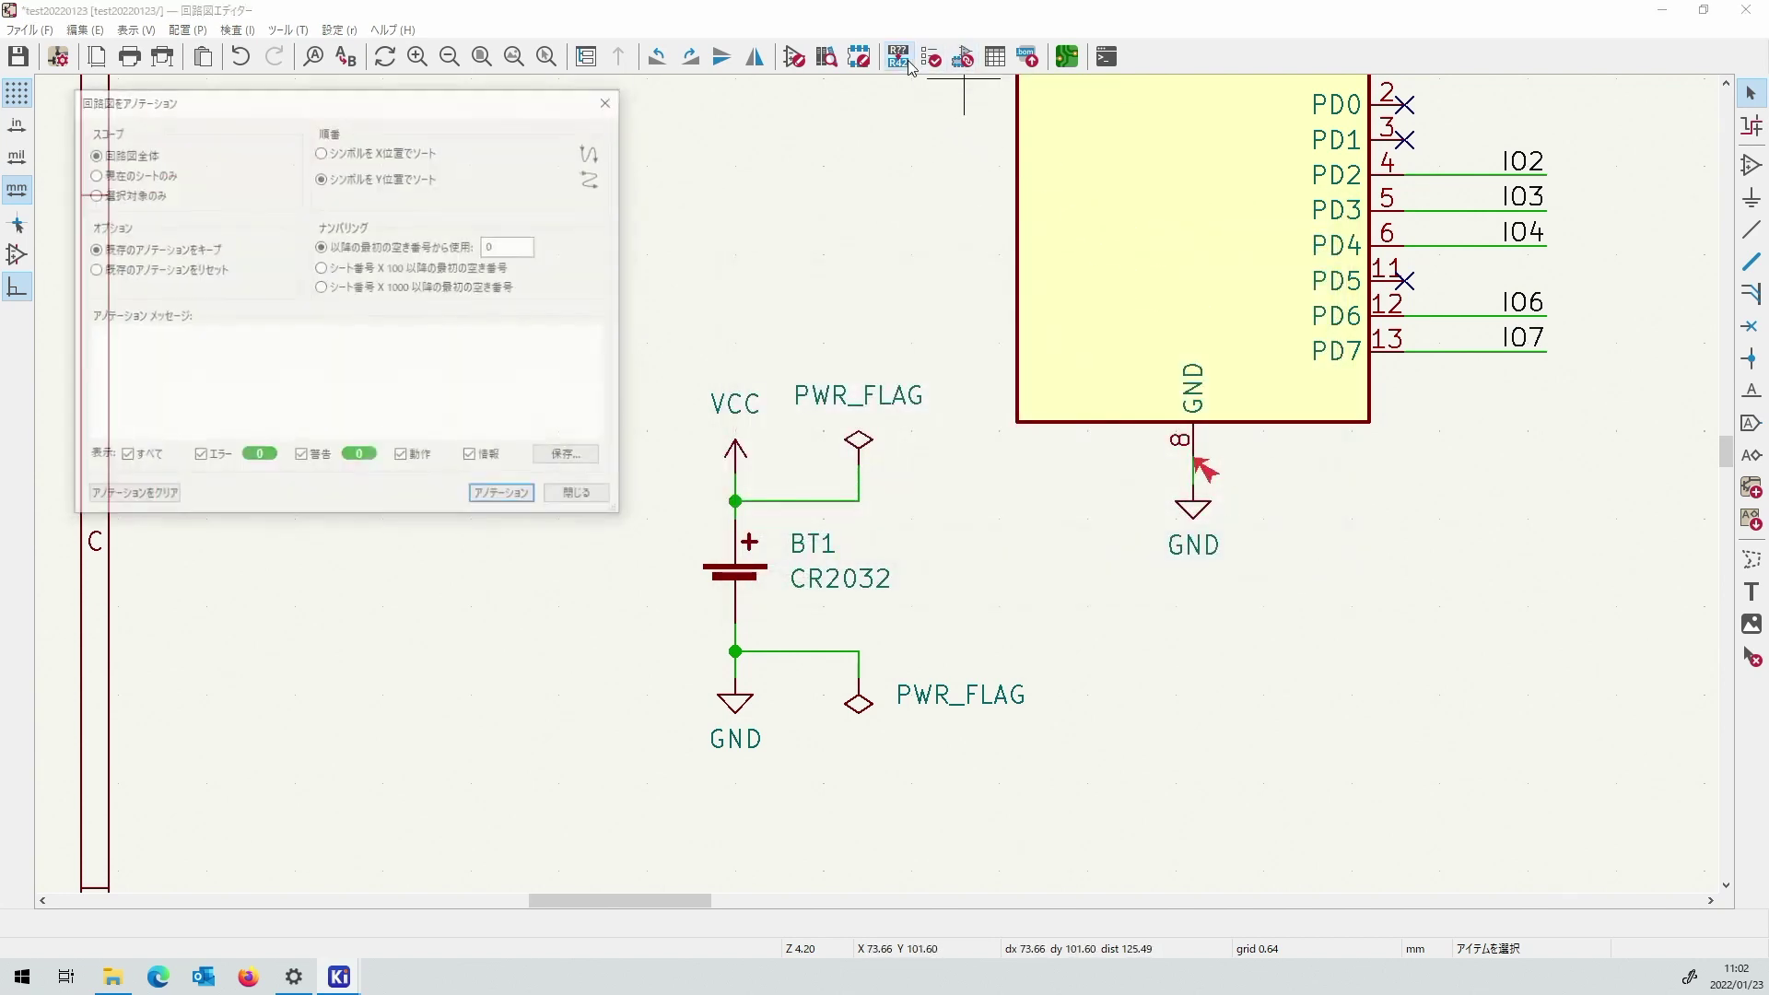
{"action": "left_click", "coordinate": [518, 498]}
{"action": "left_click", "coordinate": [554, 503]}
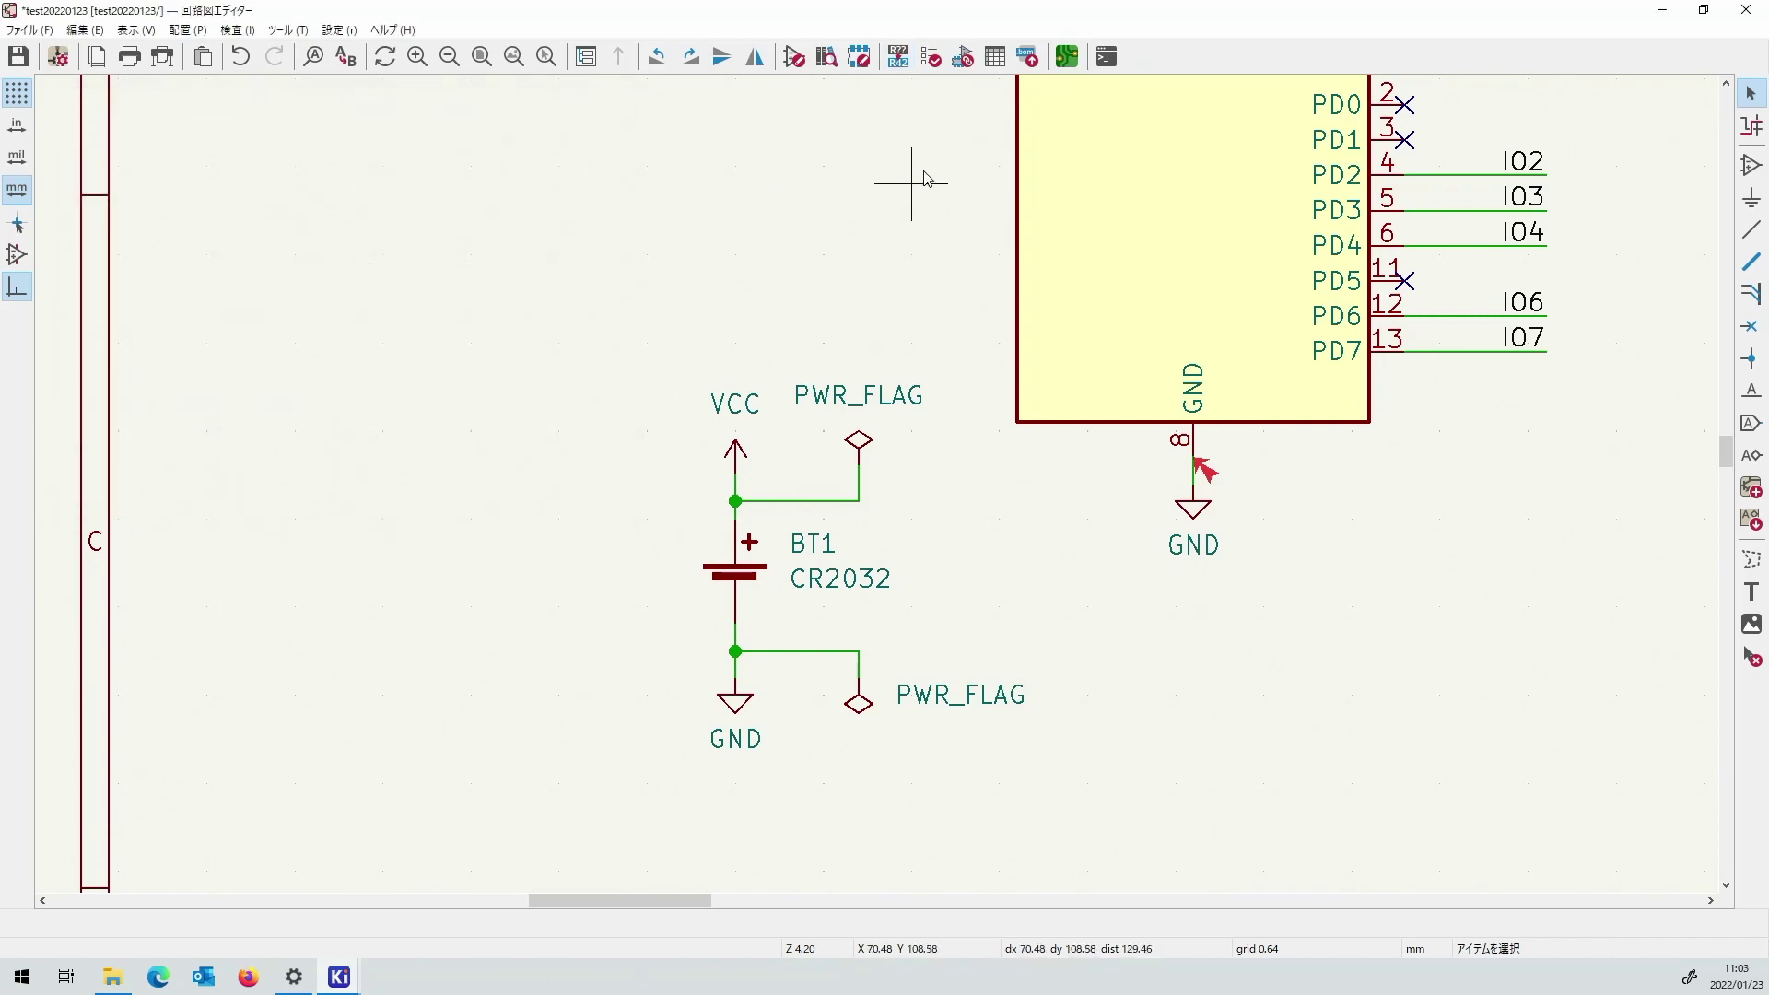
Run the electrical rules check again, close the checker, and review the whole schematic sheet.
{"action": "left_click", "coordinate": [931, 57]}
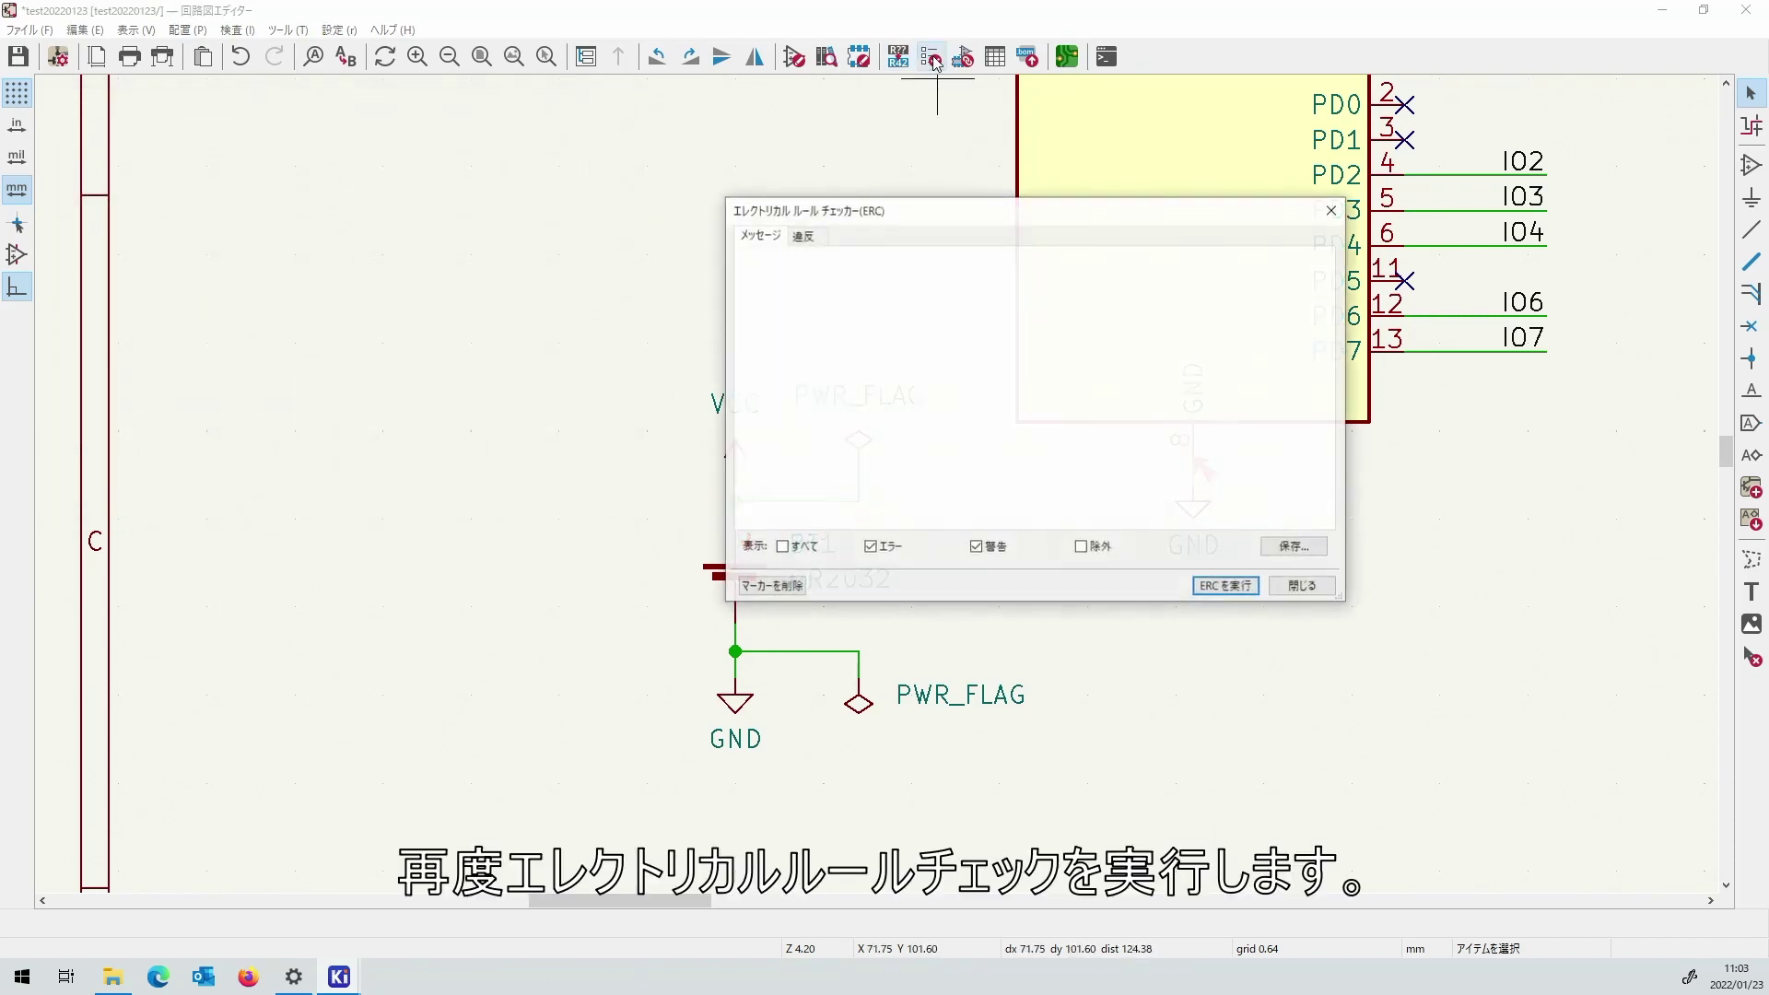
{"action": "left_click", "coordinate": [1209, 584]}
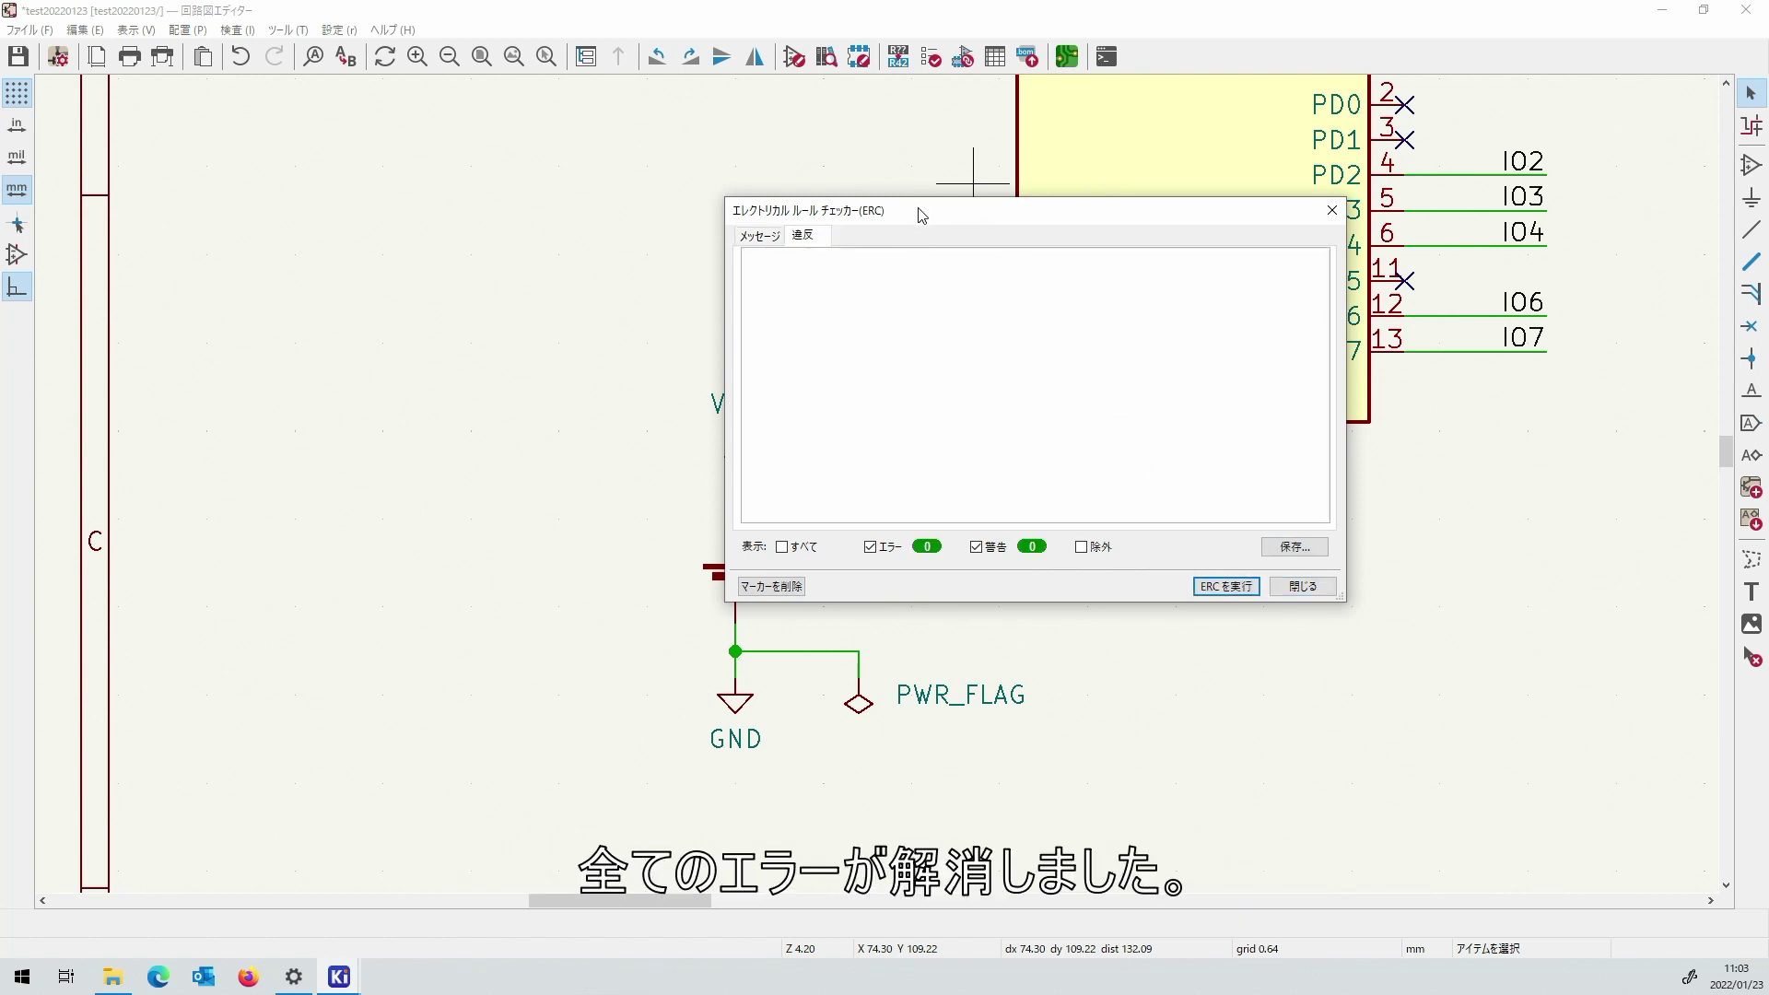
{"action": "left_click_drag", "start_coordinate": [920, 213], "coordinate": [1130, 179]}
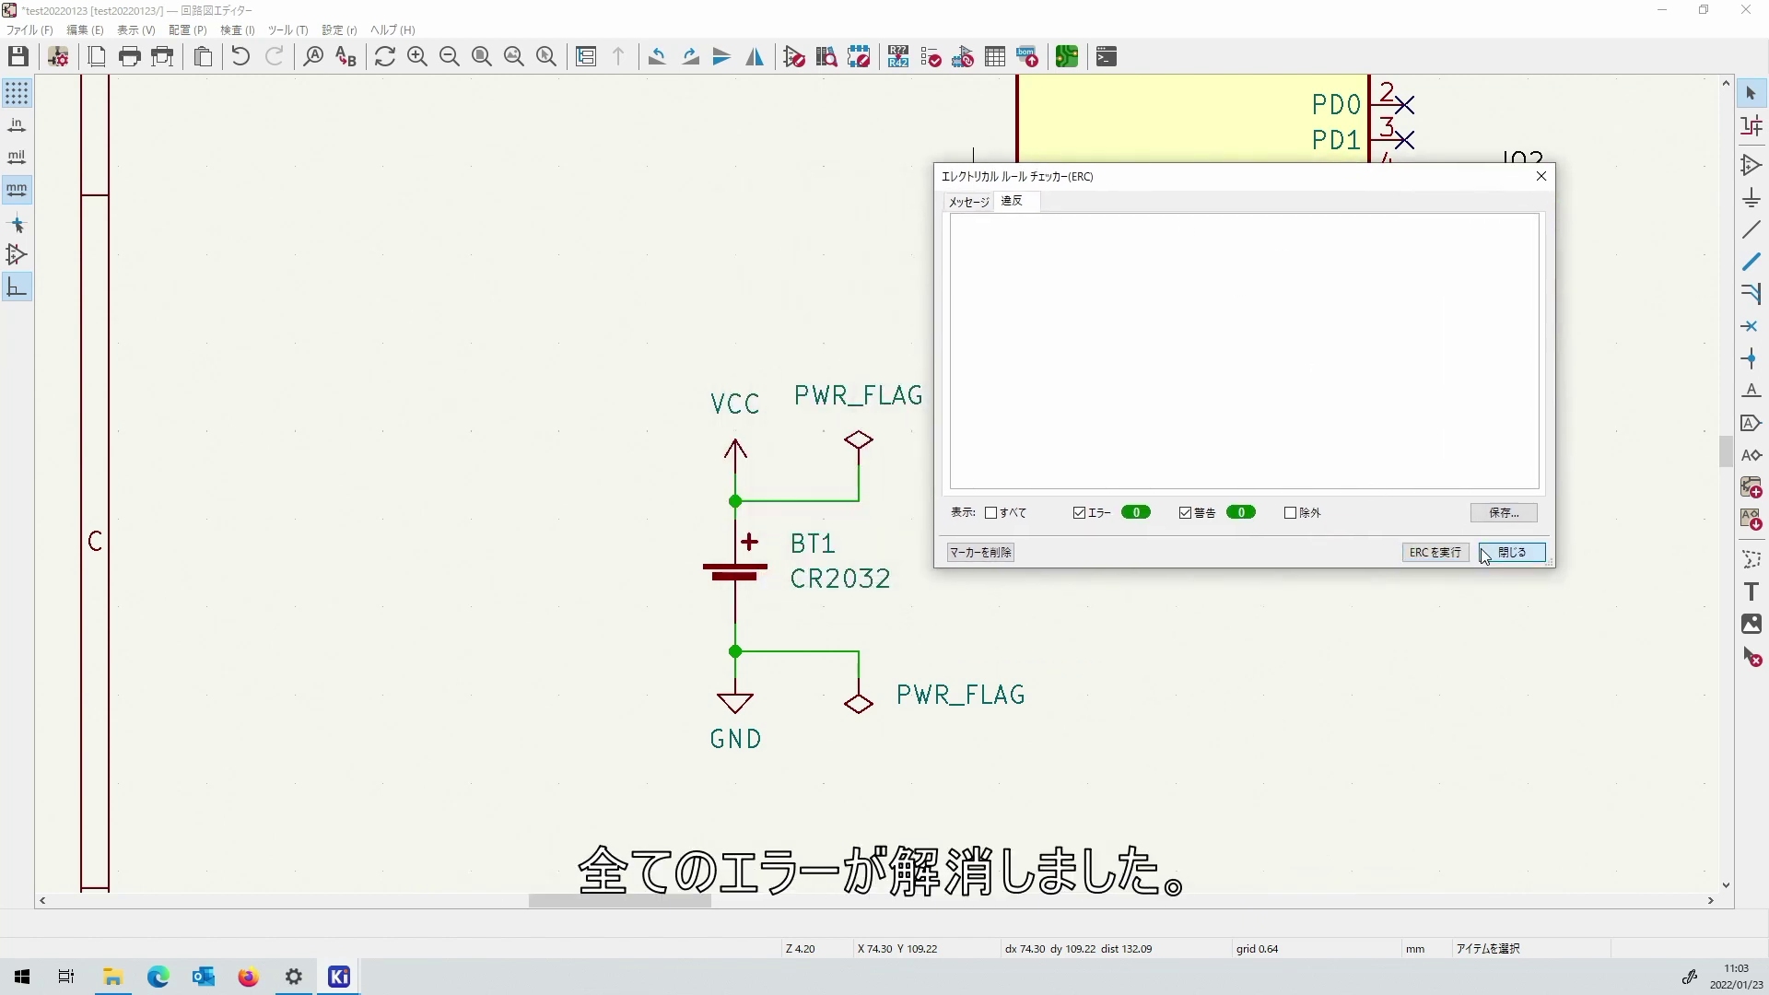
{"action": "left_click", "coordinate": [1512, 552]}
{"action": "key", "text": "Home"}
{"action": "scroll", "coordinate": [878, 491], "scroll_direction": "up", "scroll_amount": 2}
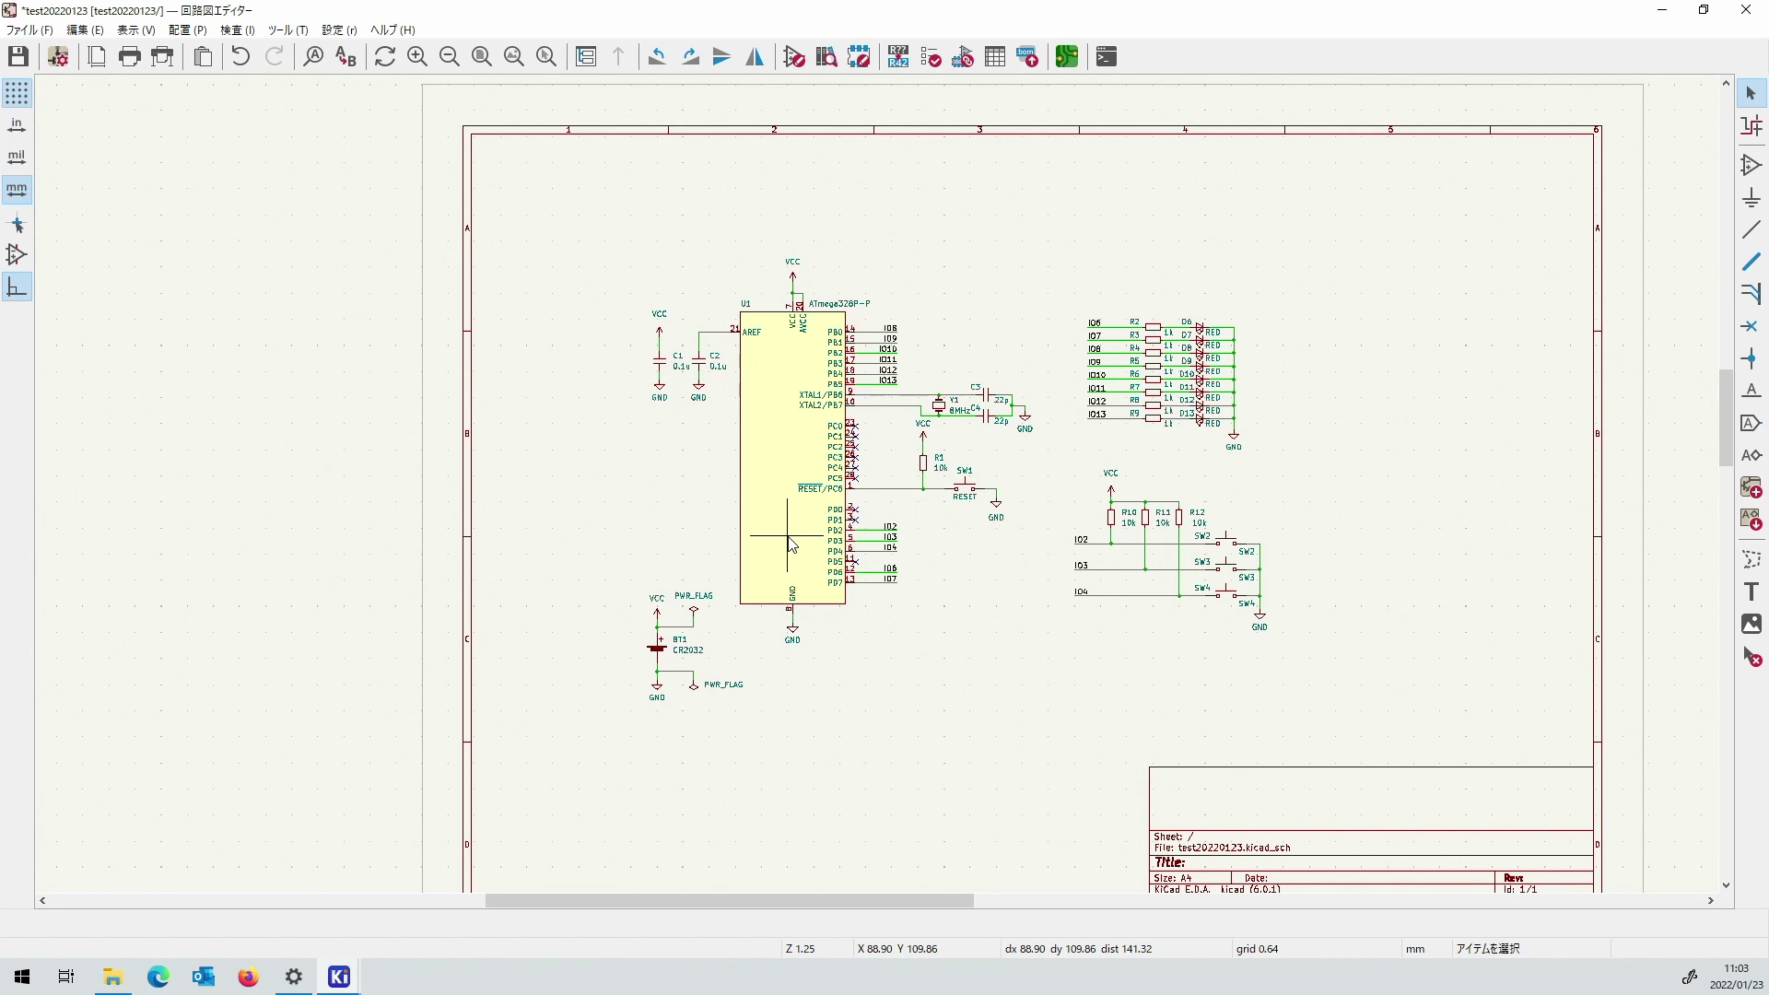
Save the schematic, and in the page settings set the title block's issue date to 2022-01-23 and revision to 0.1a.
{"action": "left_click", "coordinate": [16, 57]}
{"action": "left_click", "coordinate": [20, 31]}
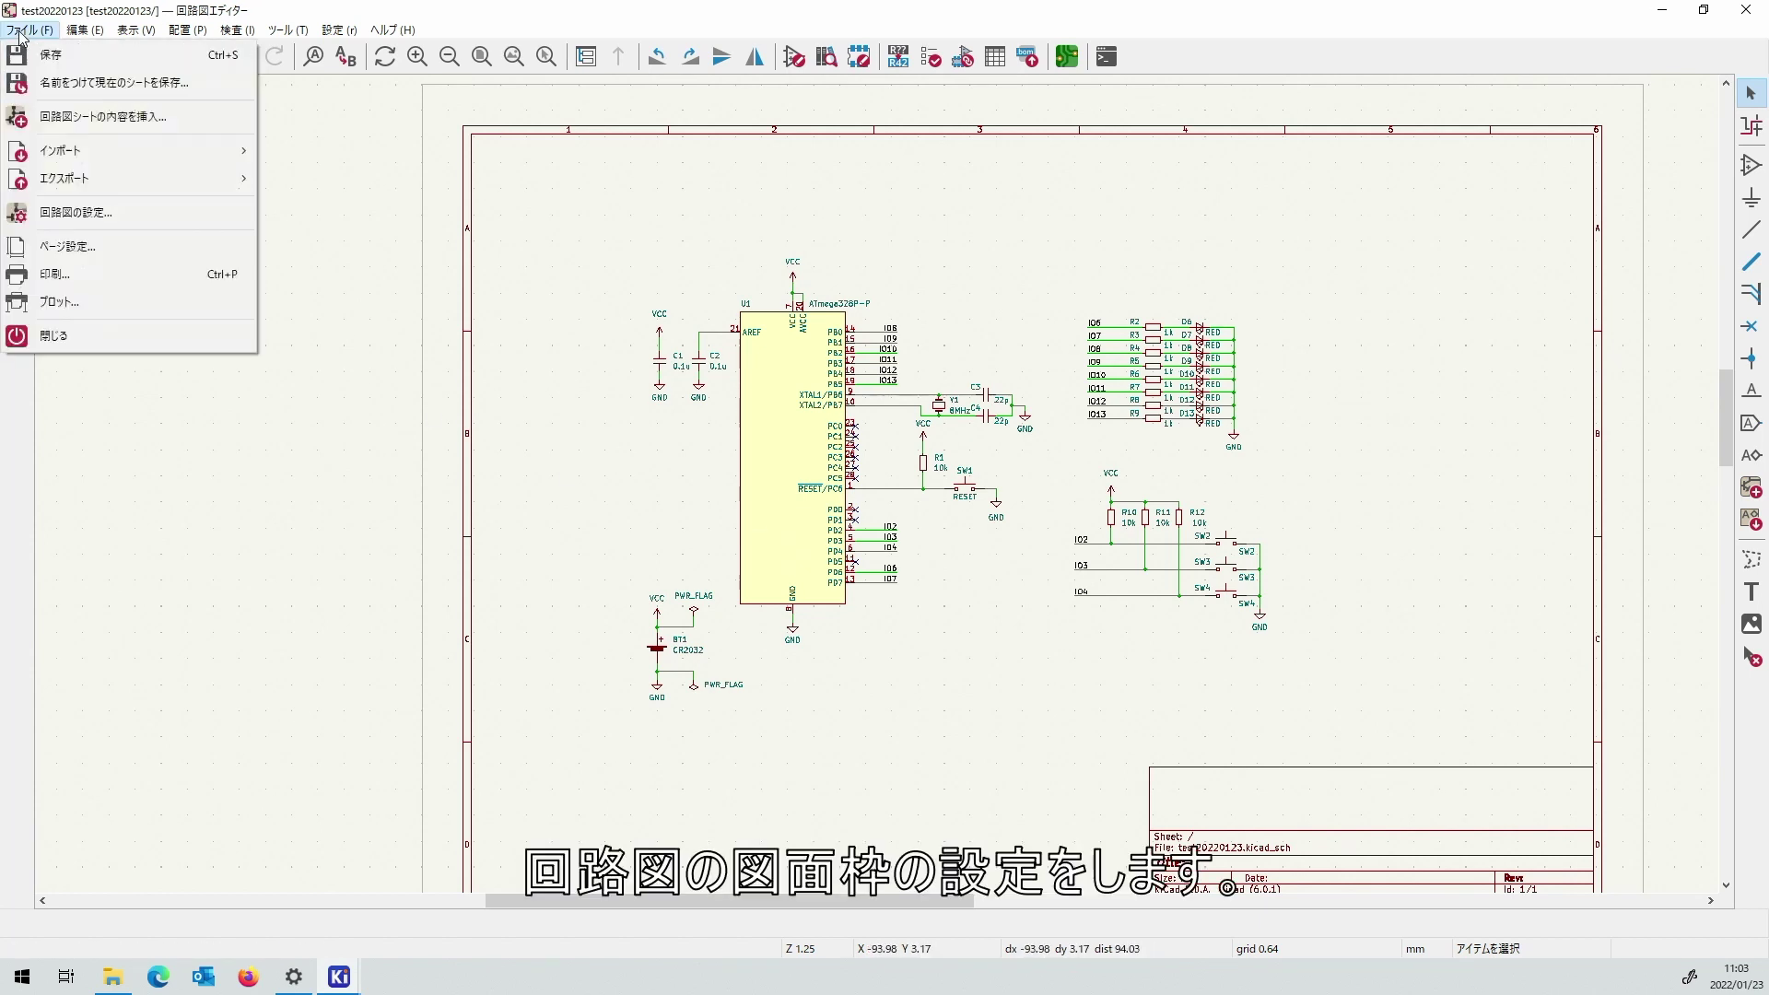
{"action": "left_click", "coordinate": [92, 246]}
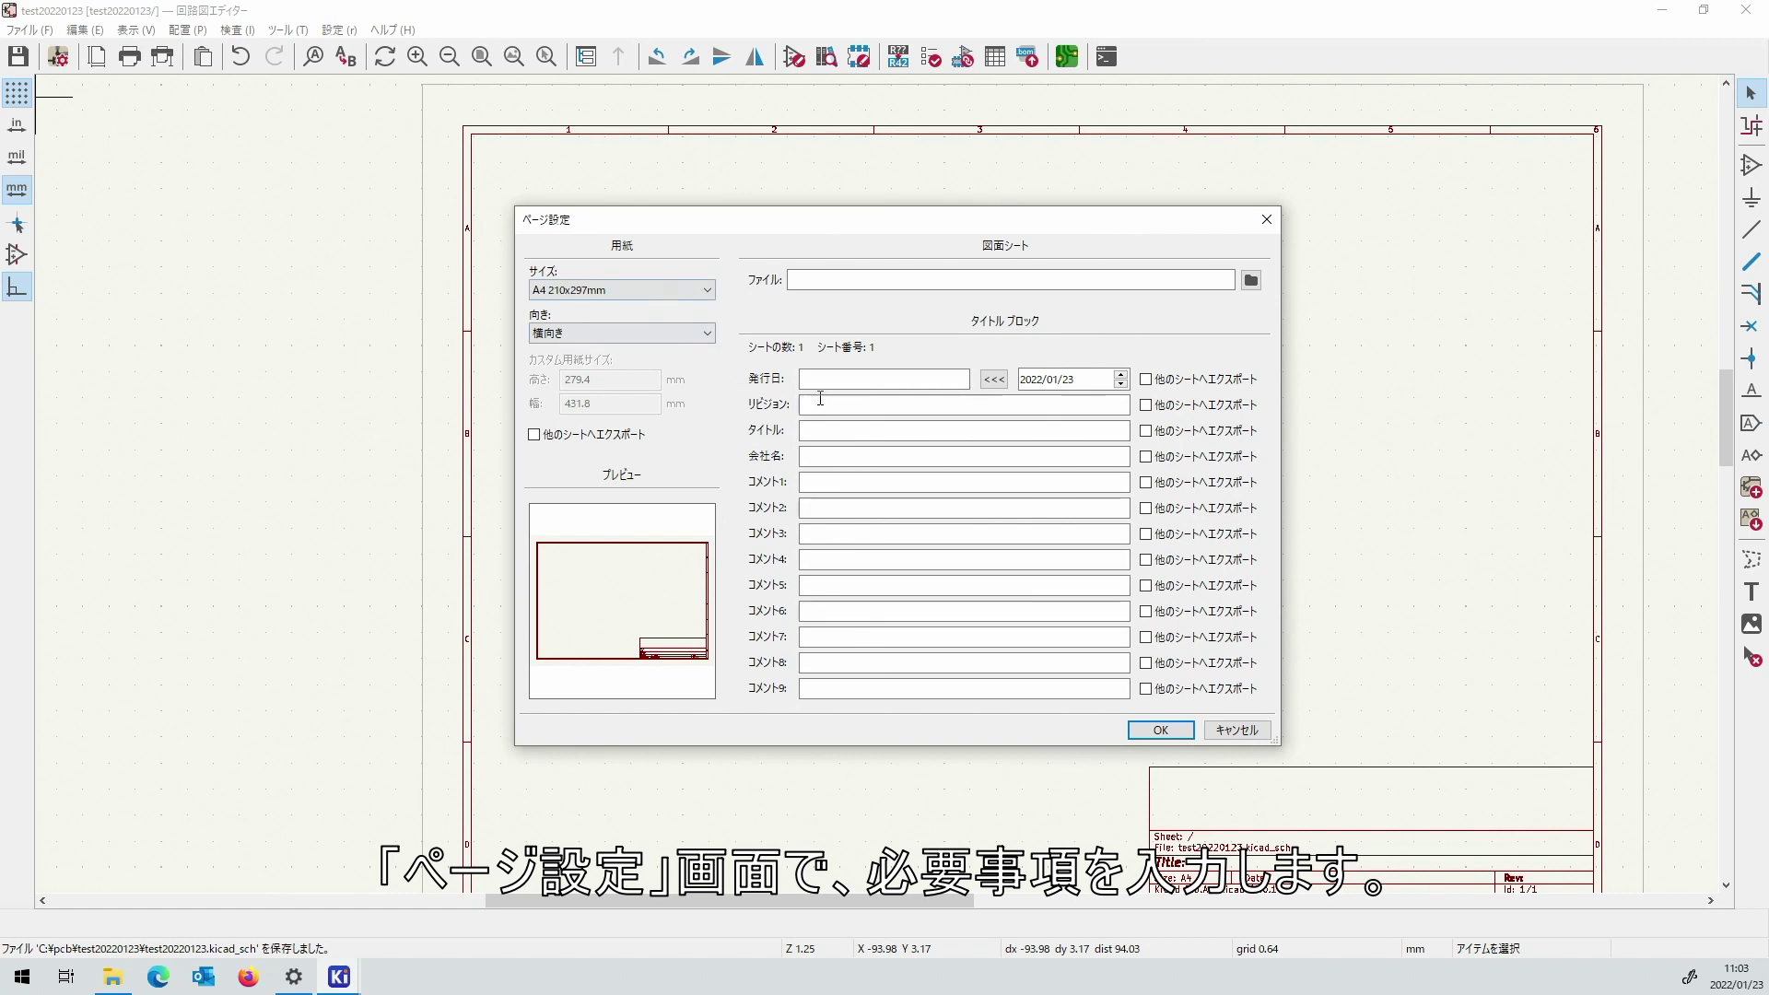
{"action": "left_click", "coordinate": [993, 379]}
{"action": "left_click", "coordinate": [962, 402]}
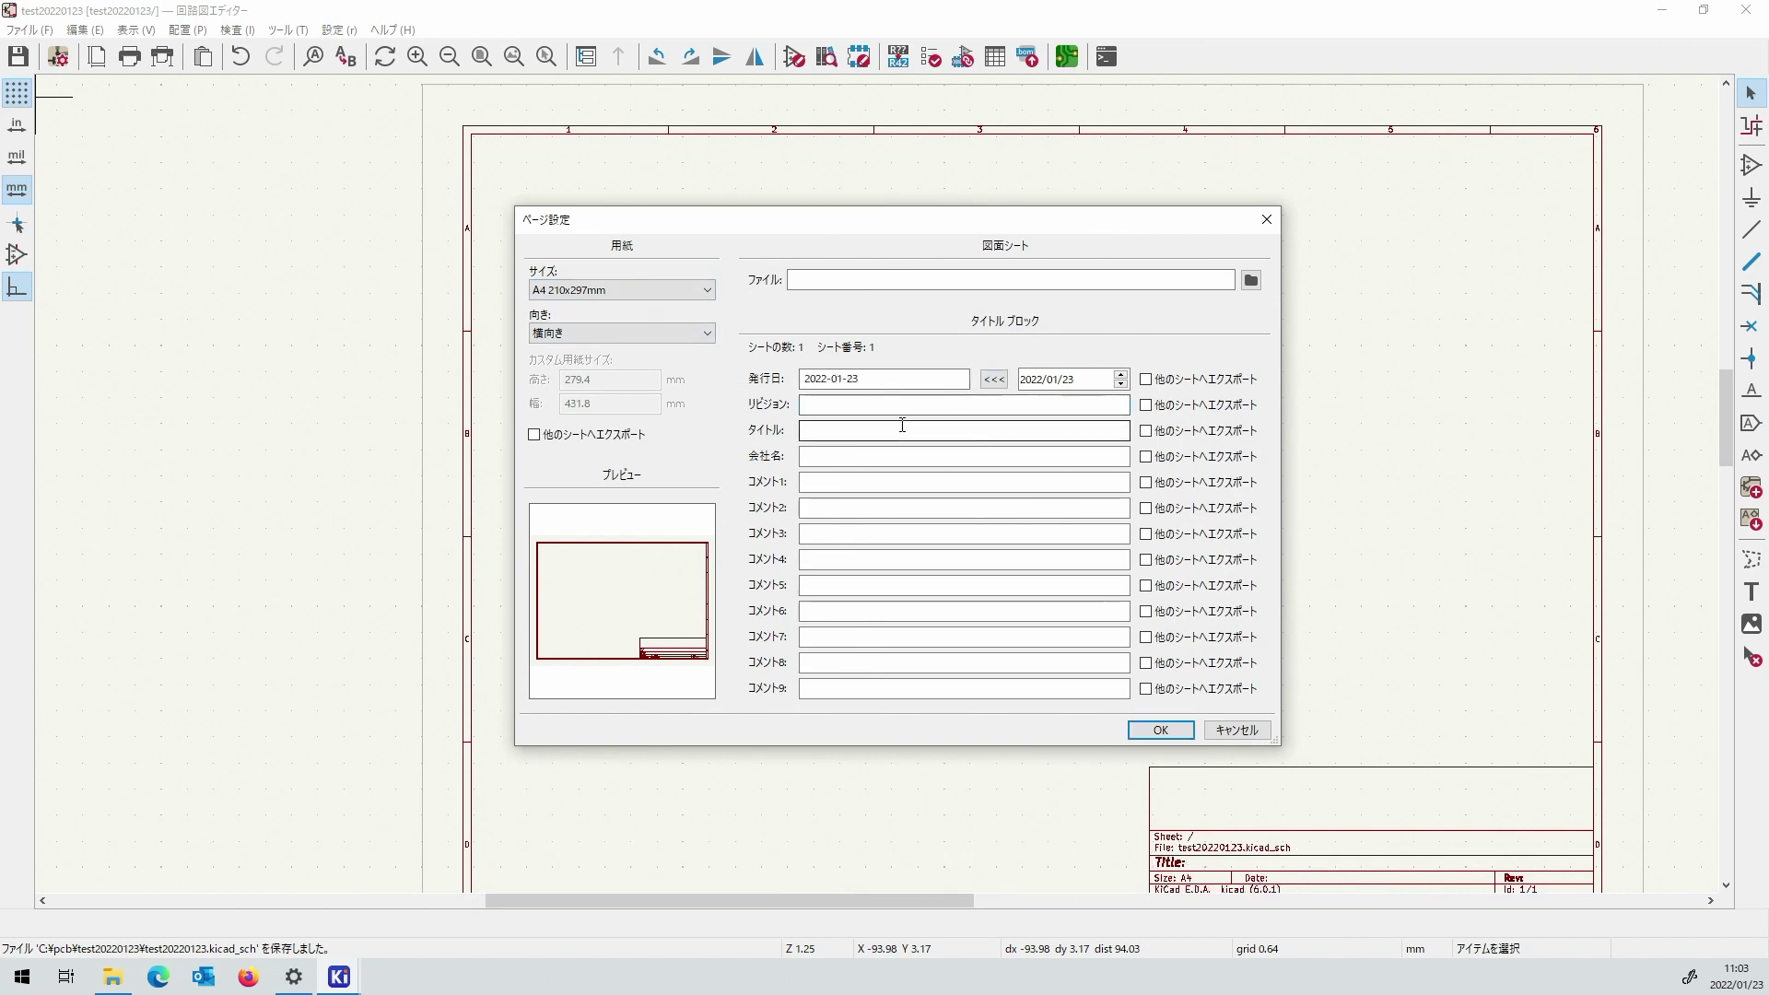
{"action": "type", "text": "0.1a"}
Set the title block's title to "328P 8LED 3SW" and the company to "Bela Inc.", and apply the page settings.
{"action": "left_click", "coordinate": [903, 429]}
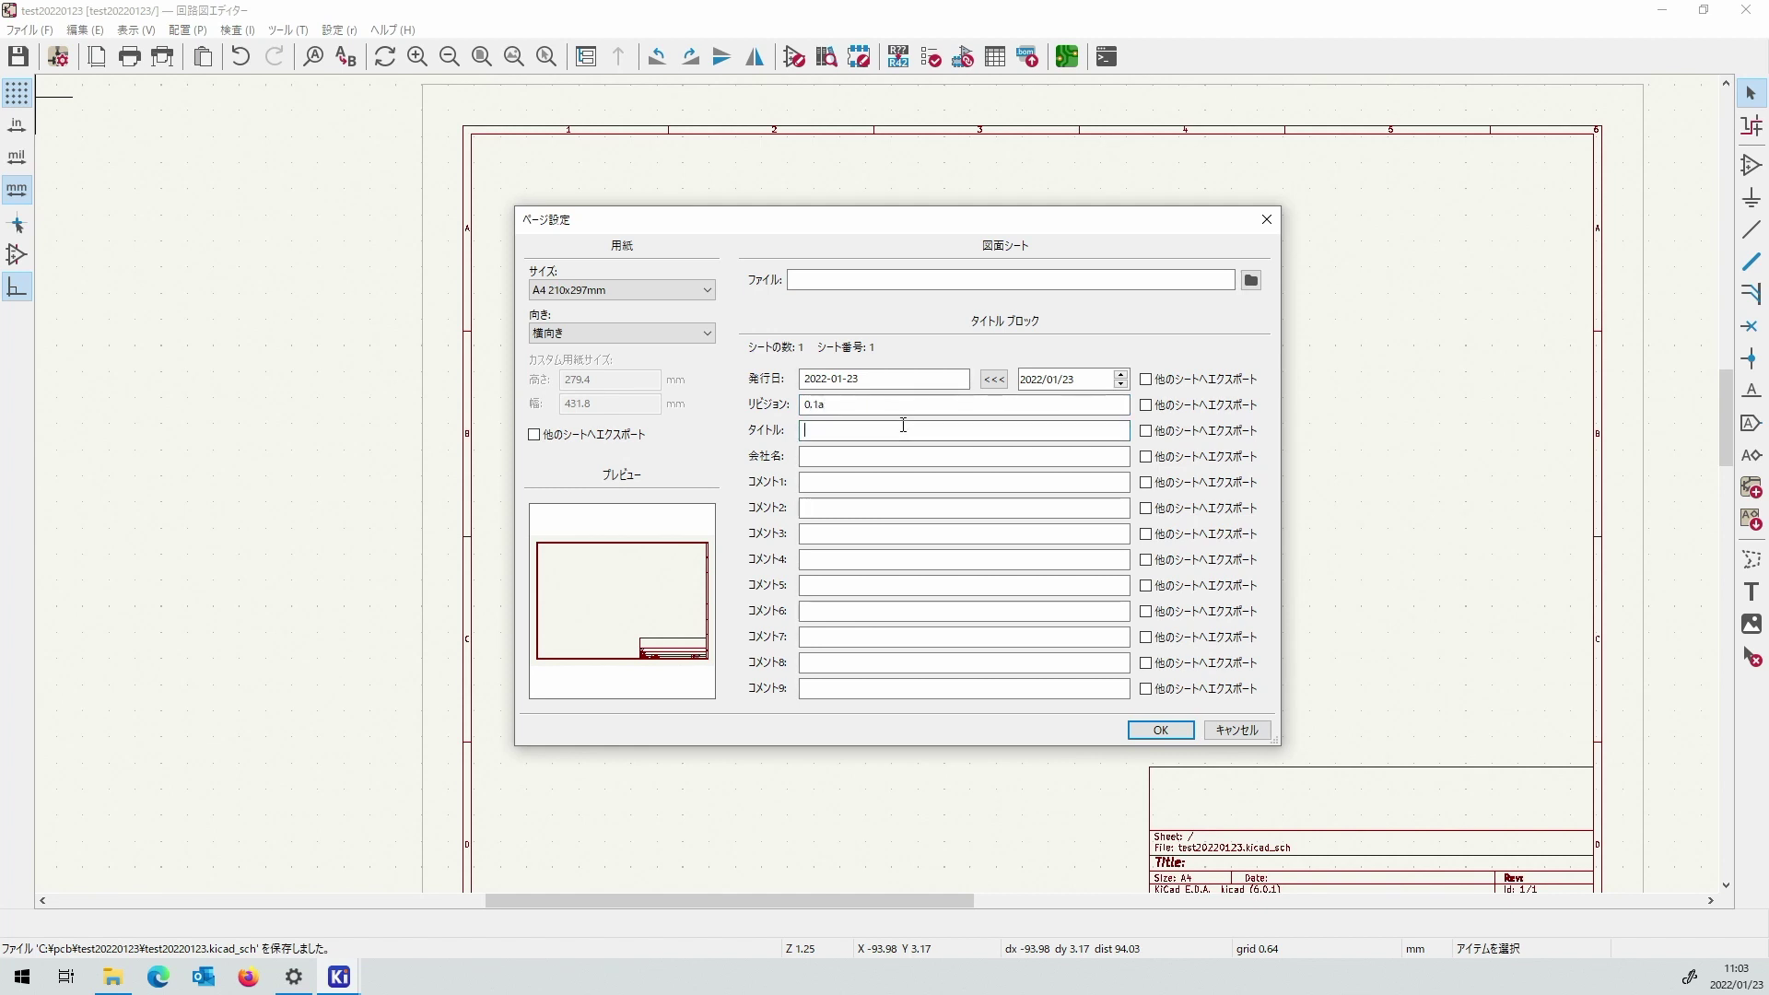
{"action": "type", "text": "328P 8LED 3SW"}
{"action": "left_click", "coordinate": [867, 456]}
{"action": "type", "text": "Bela Inc."}
{"action": "left_click", "coordinate": [1151, 728]}
Check the title block entries and the whole sheet, and save the schematic.
{"action": "scroll", "coordinate": [1188, 733], "scroll_direction": "down", "scroll_amount": 1}
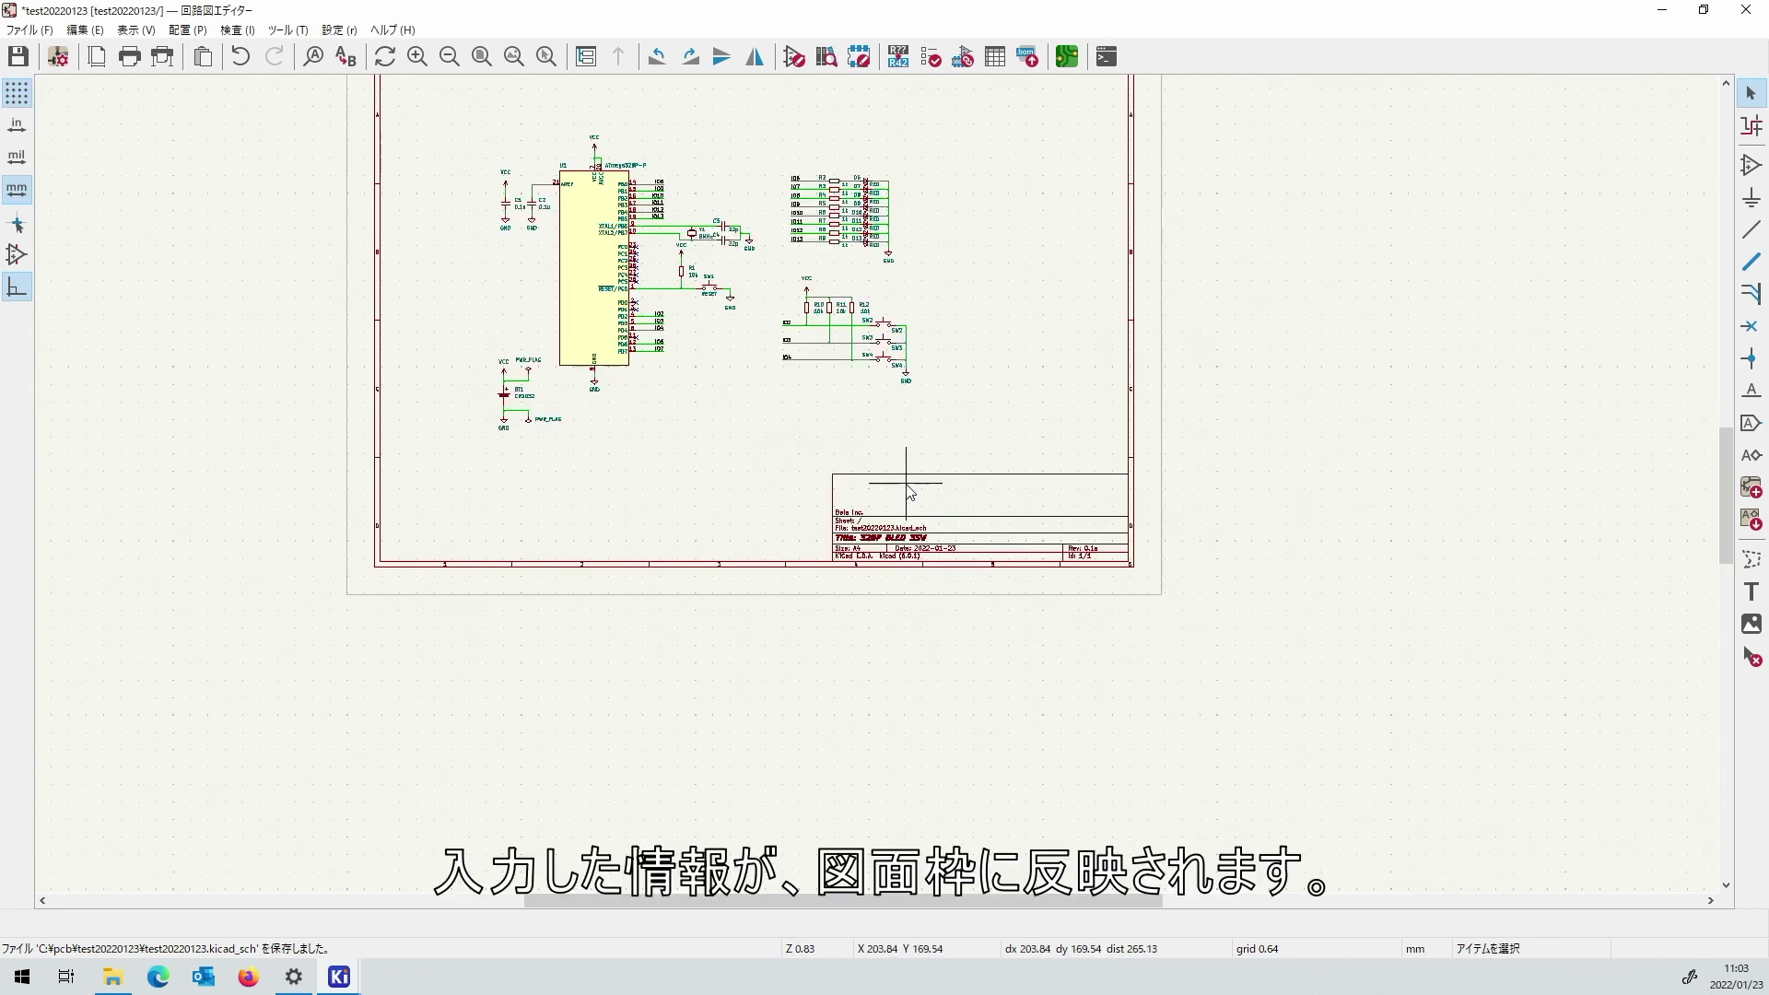
{"action": "scroll", "coordinate": [885, 479], "scroll_direction": "up", "scroll_amount": 3}
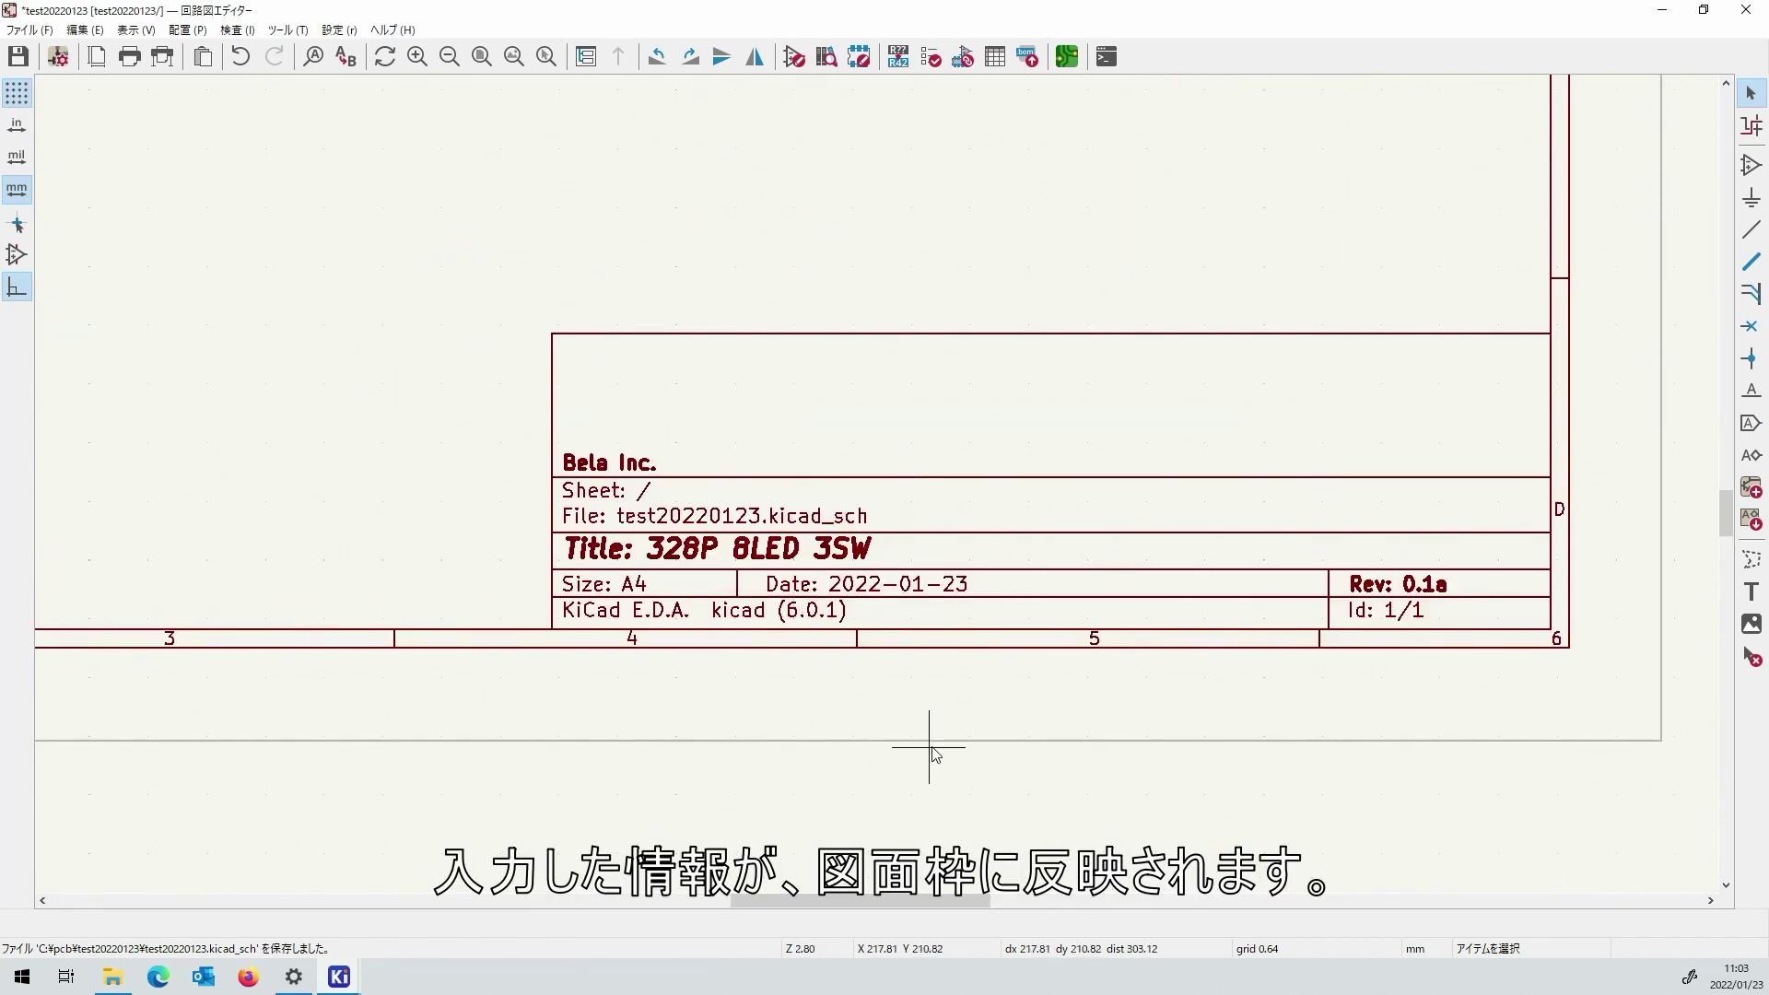
{"action": "scroll", "coordinate": [920, 730], "scroll_direction": "down", "scroll_amount": 5}
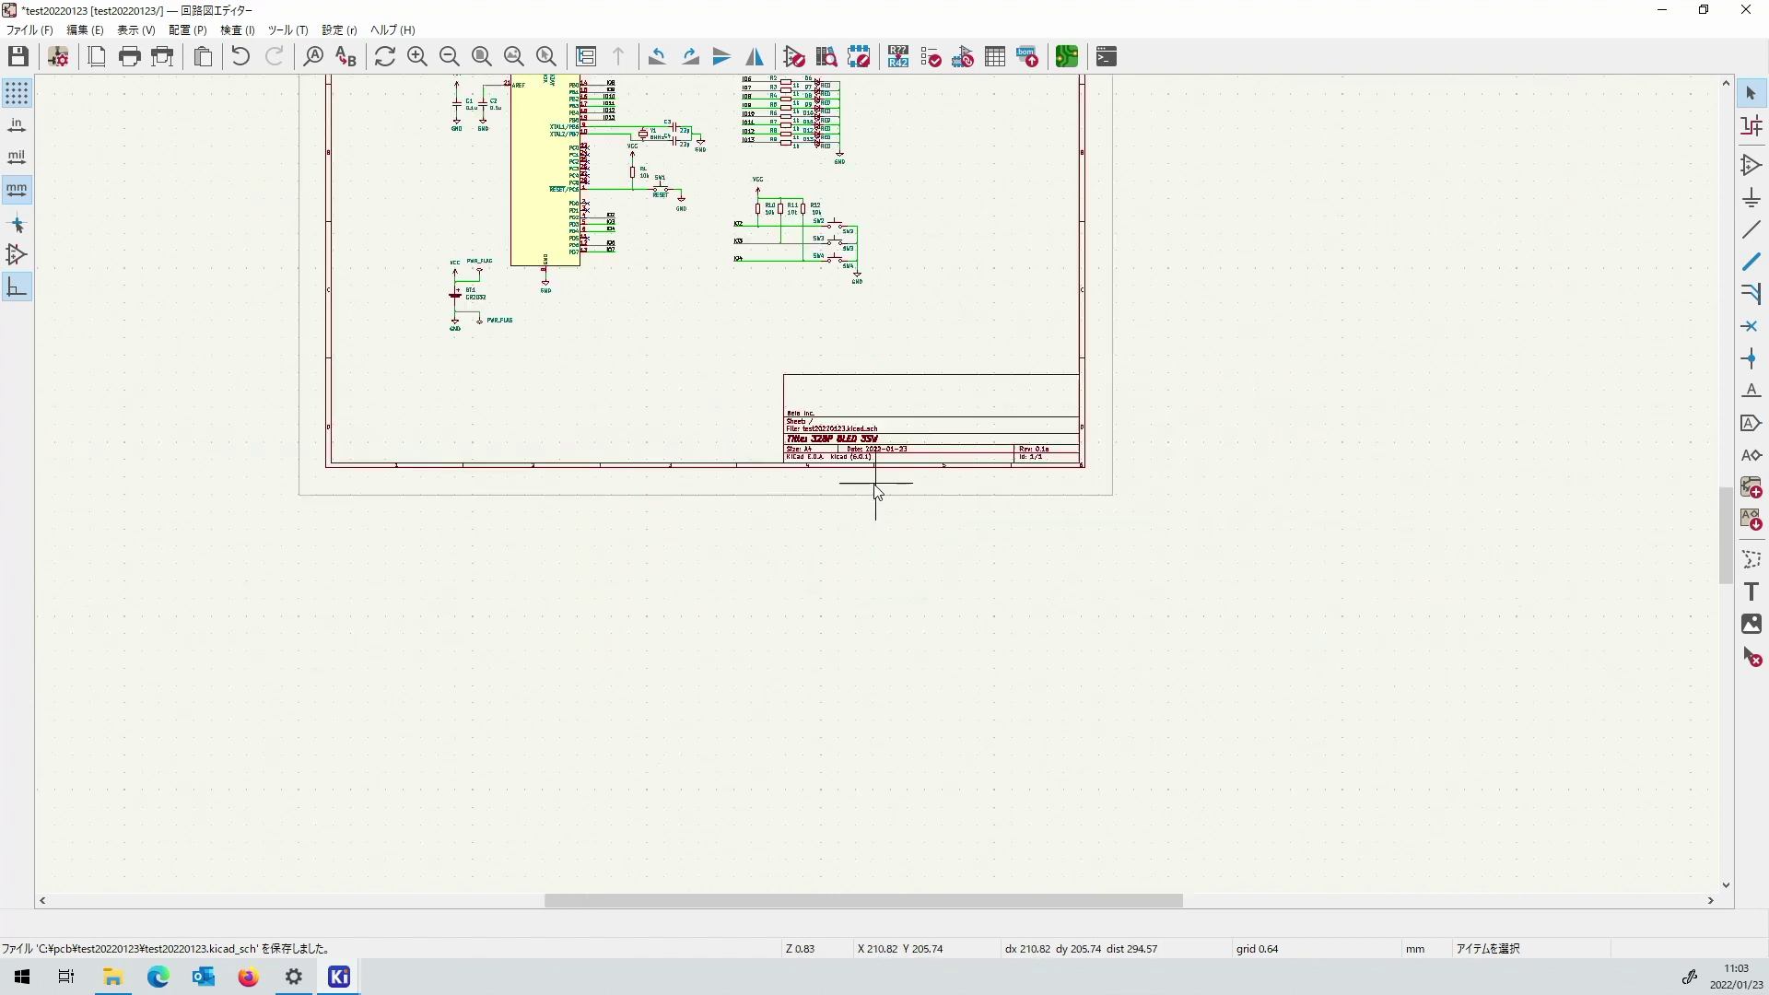
{"action": "scroll", "coordinate": [877, 491], "scroll_direction": "up", "scroll_amount": 3}
{"action": "scroll", "coordinate": [866, 494], "scroll_direction": "down", "scroll_amount": 2}
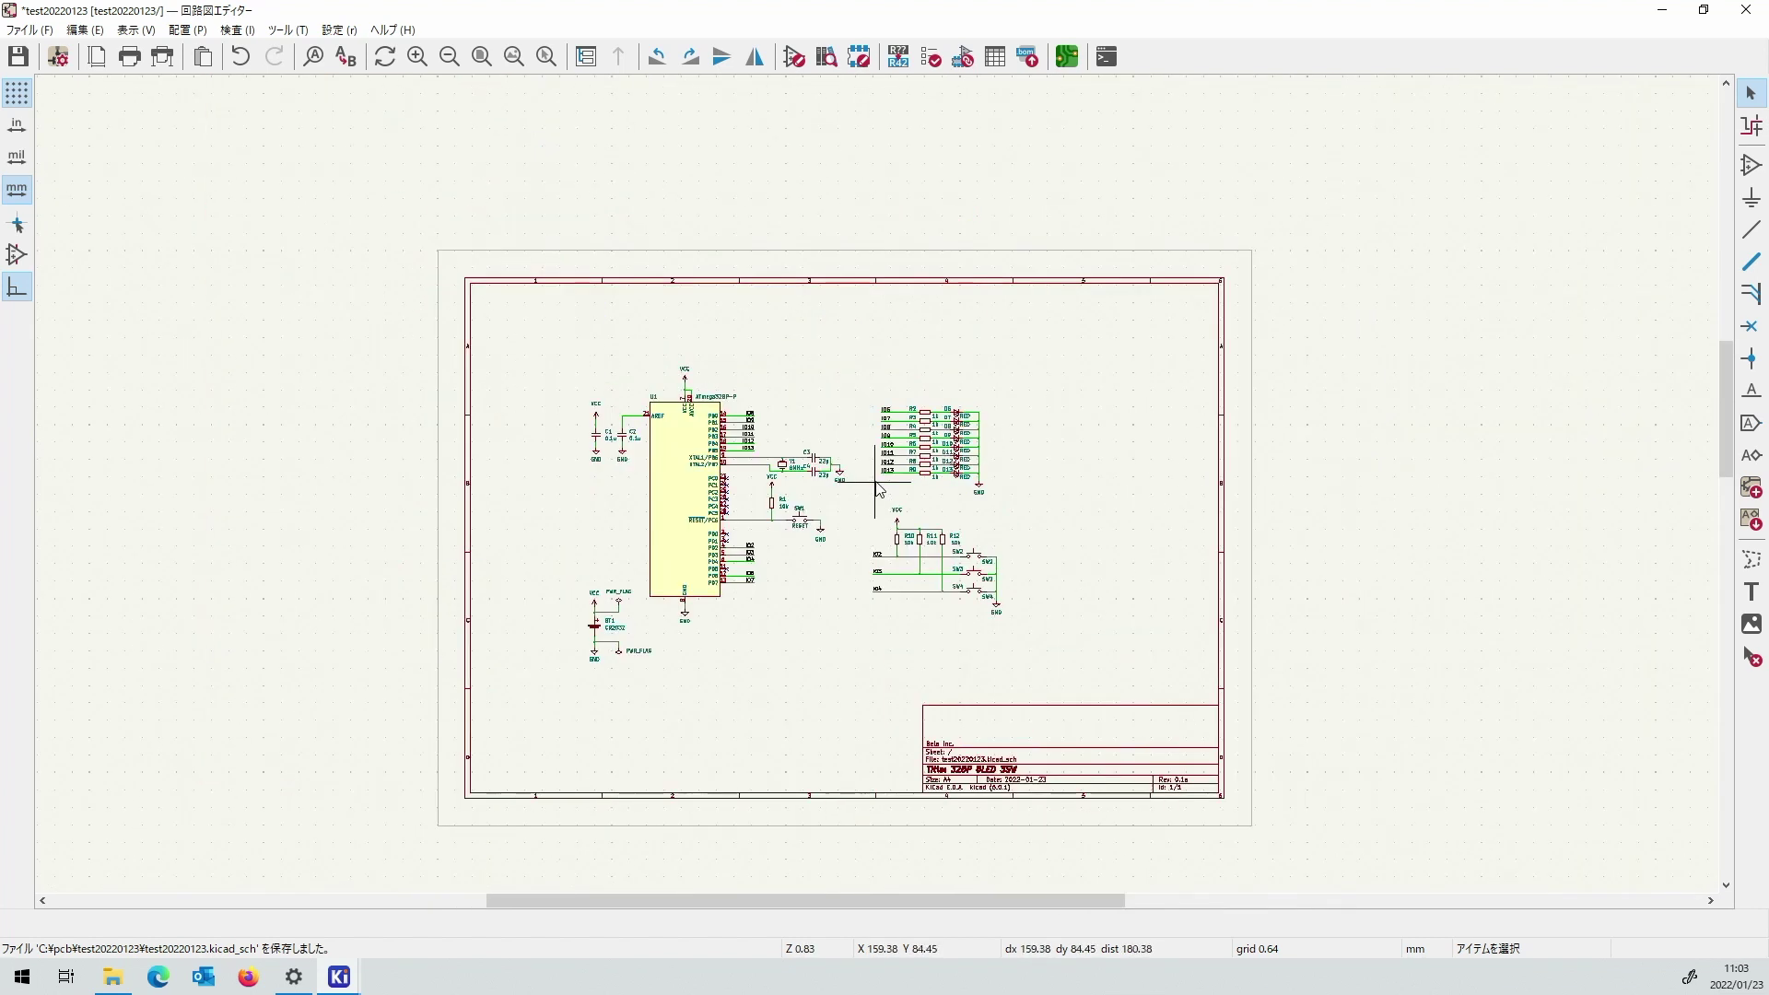
{"action": "scroll", "coordinate": [852, 498], "scroll_direction": "up", "scroll_amount": 2}
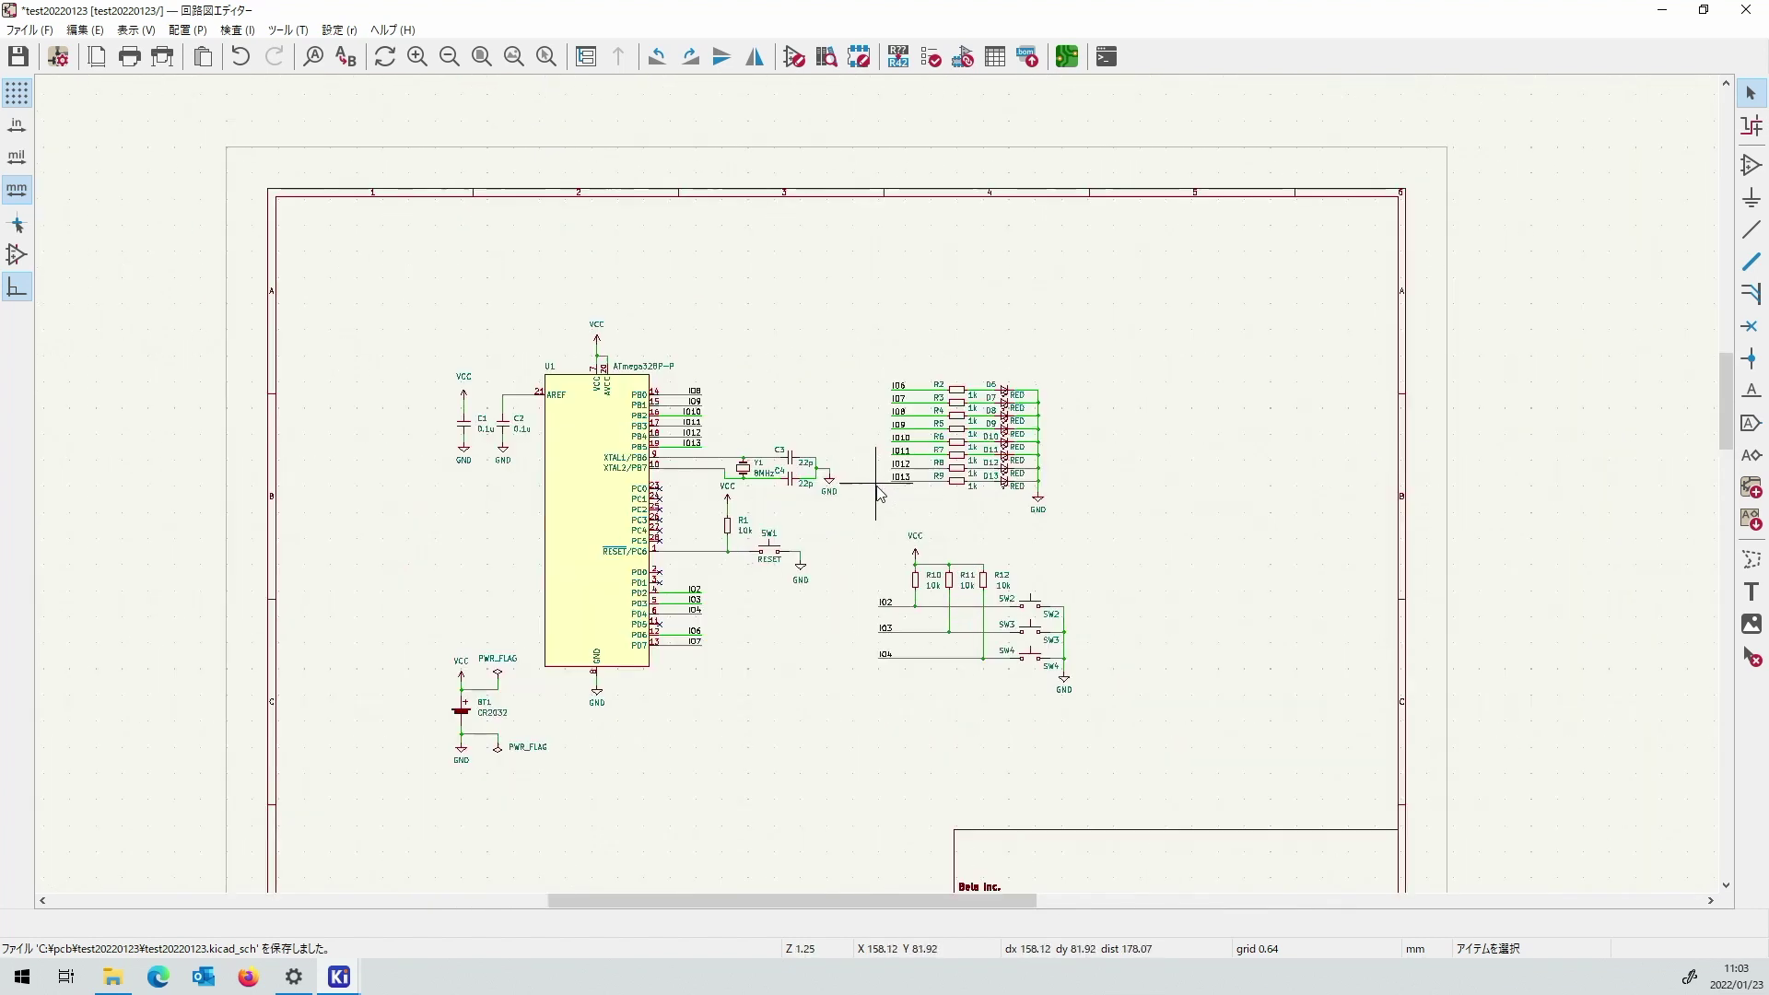
{"action": "left_click", "coordinate": [18, 58]}
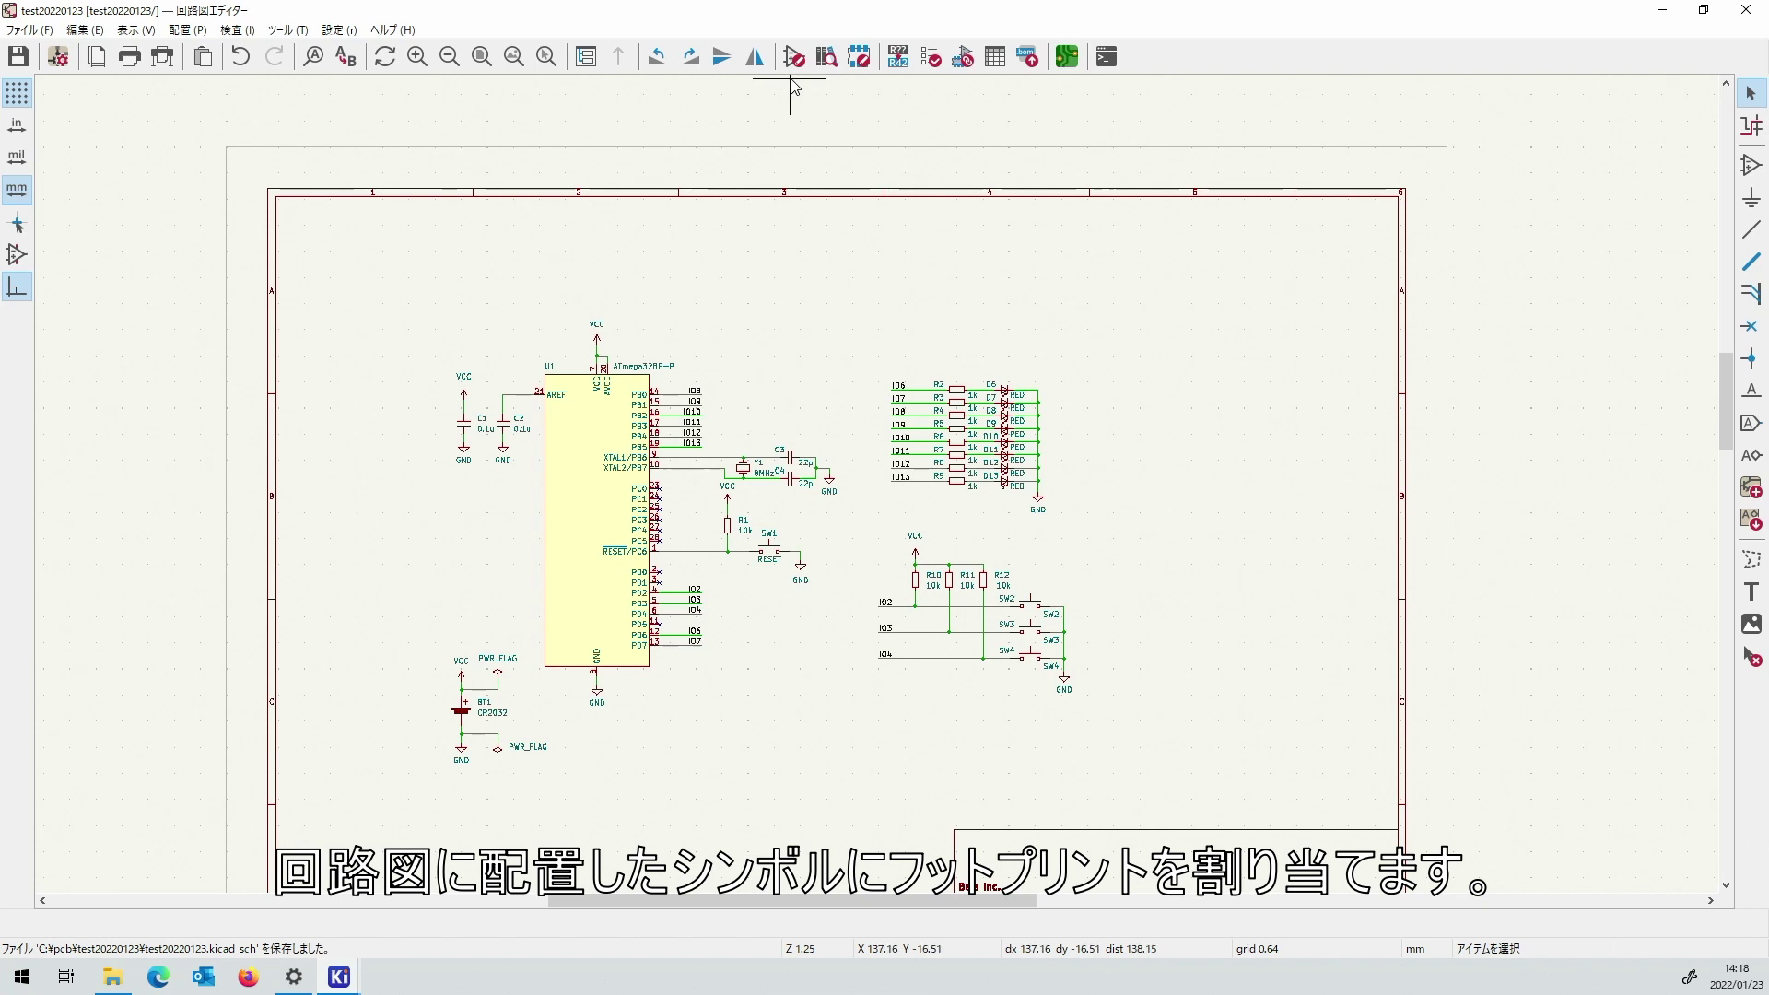
Open footprint assignment, list the Battery library's footprints for BT1, and resize the window and its columns to fit beside the schematic.
{"action": "left_click", "coordinate": [964, 58]}
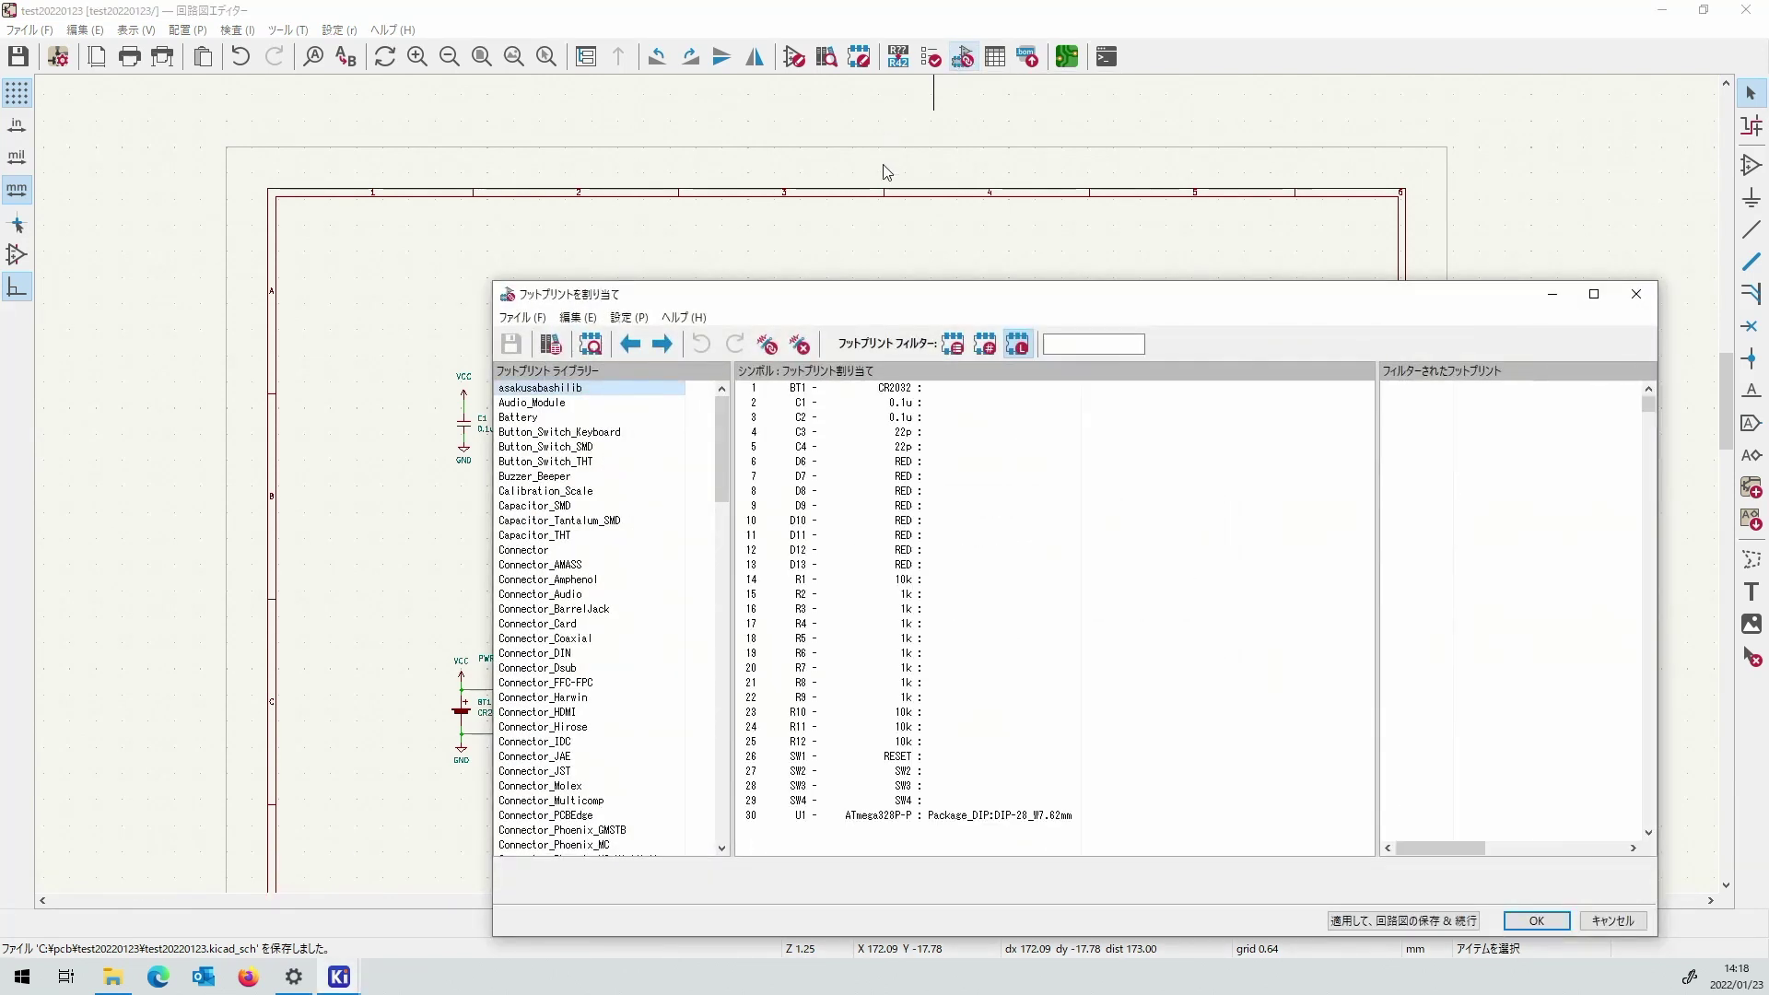
{"action": "left_click", "coordinate": [597, 419]}
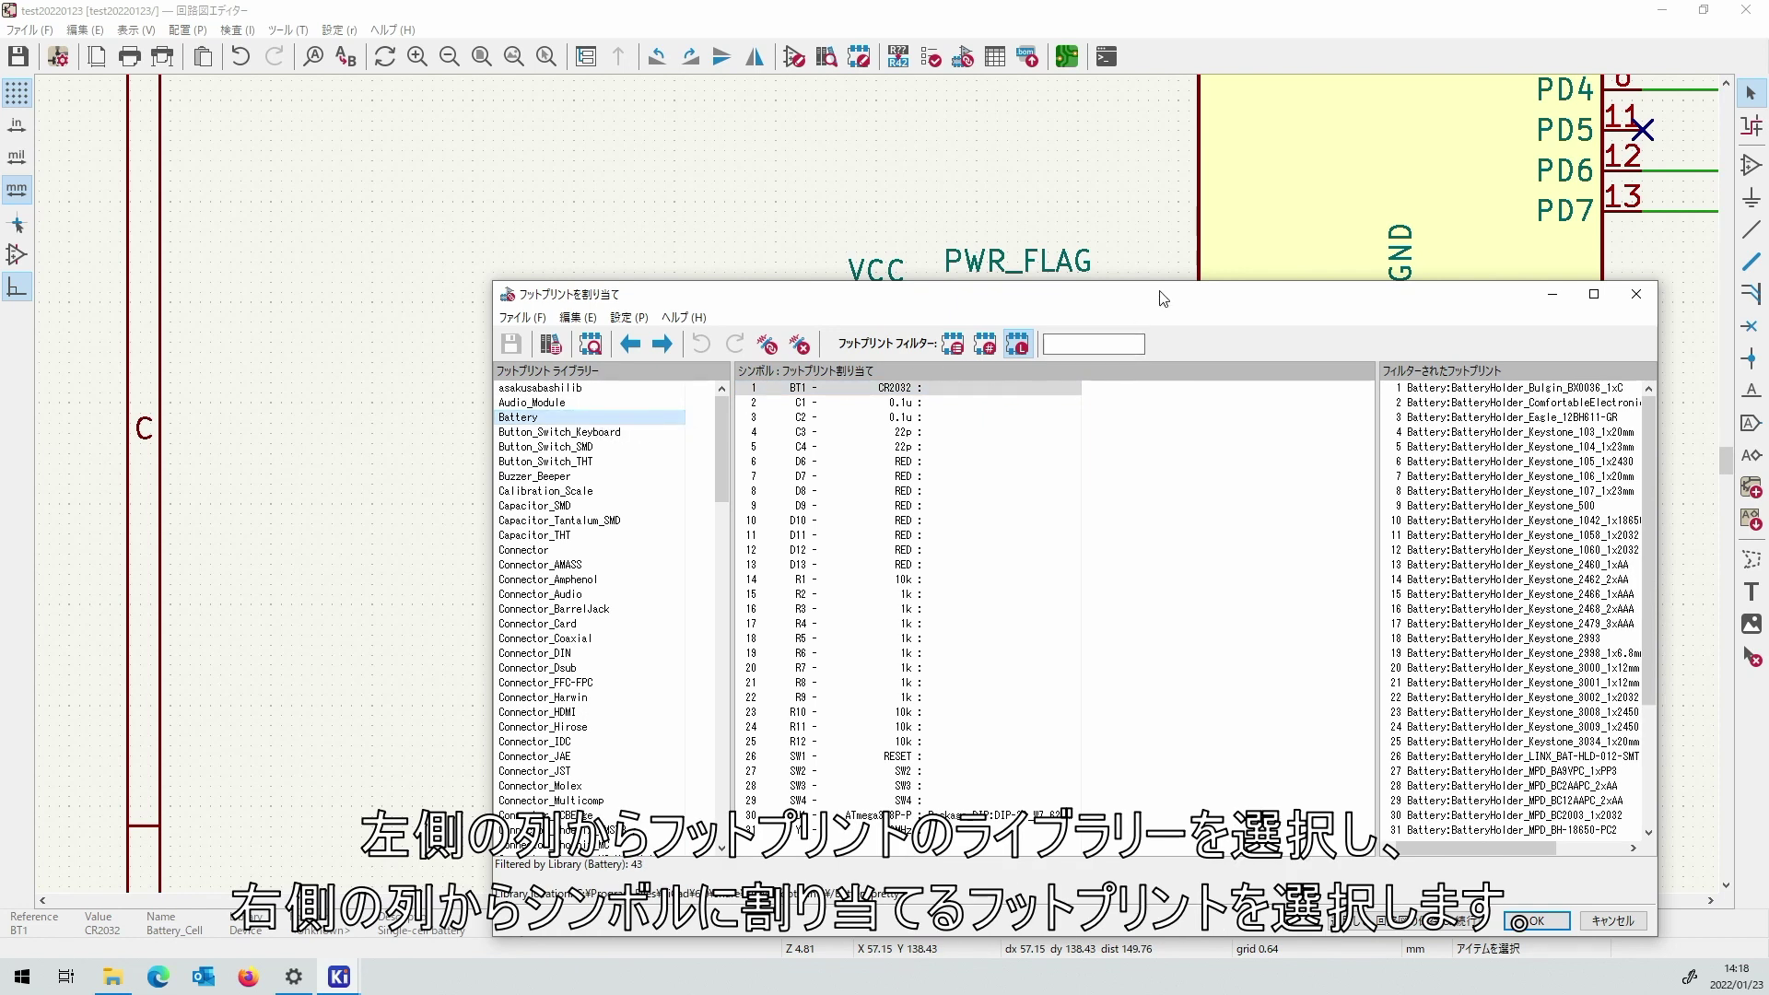
{"action": "left_click_drag", "start_coordinate": [1162, 298], "coordinate": [737, 274]}
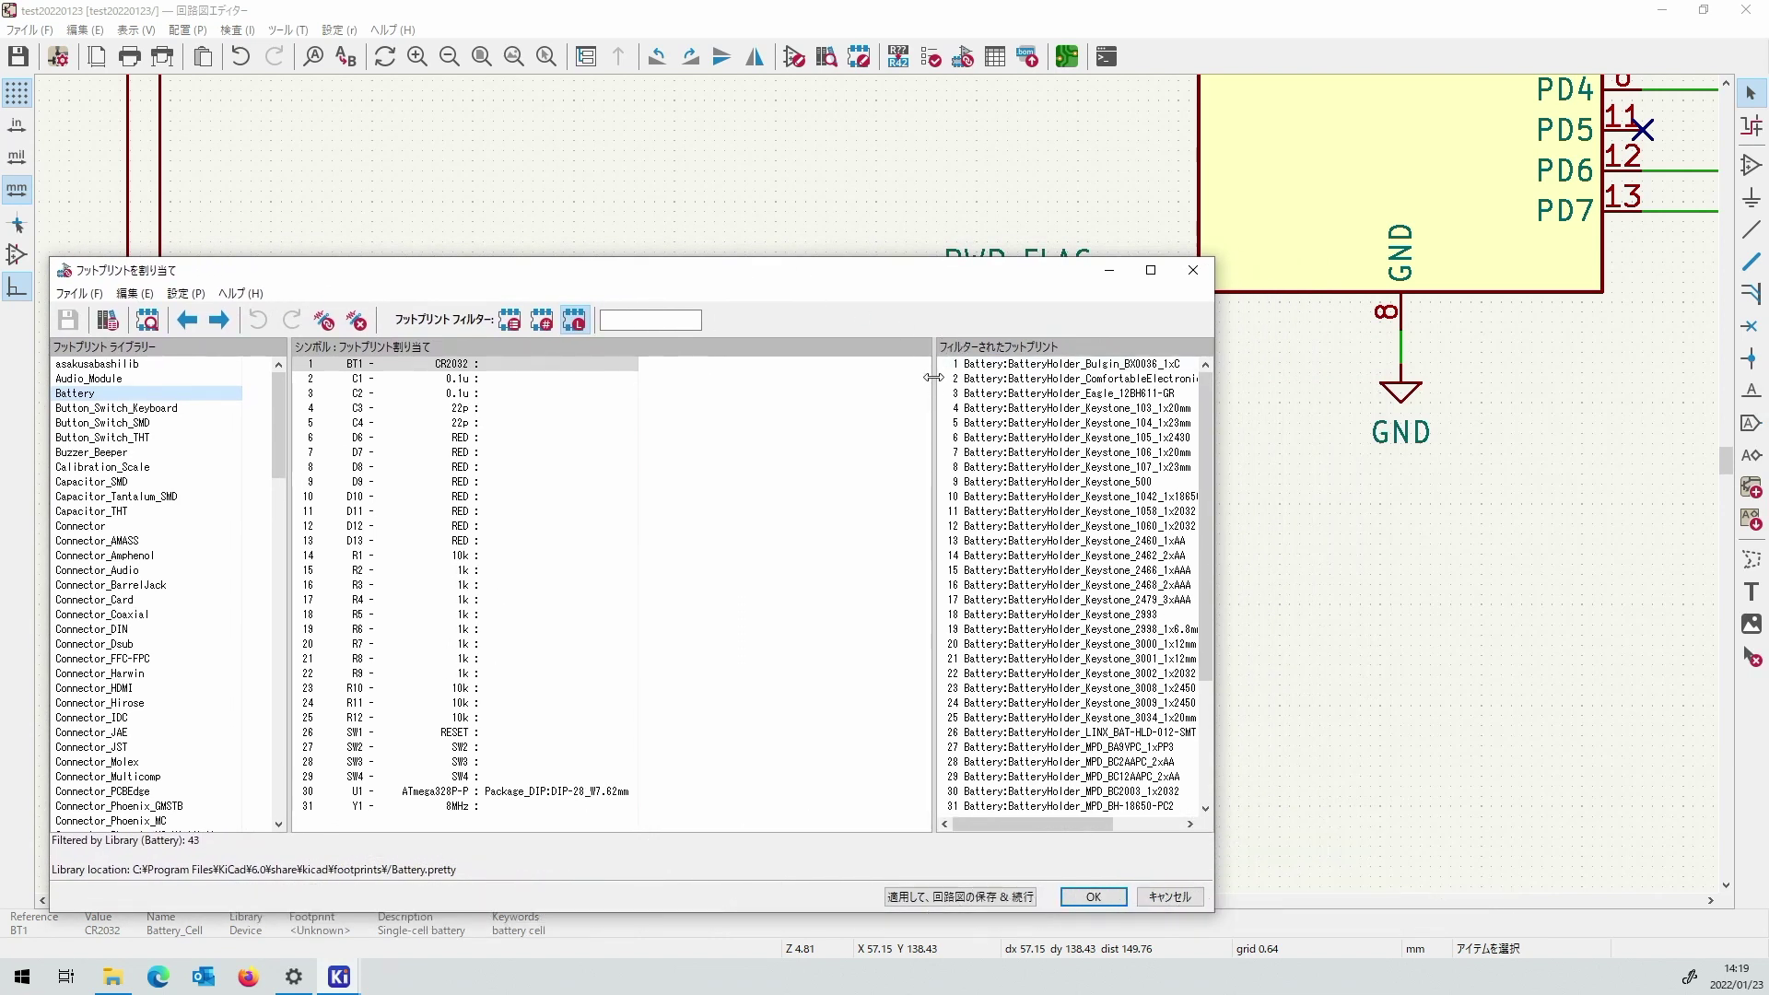
{"action": "left_click_drag", "start_coordinate": [932, 378], "coordinate": [717, 377]}
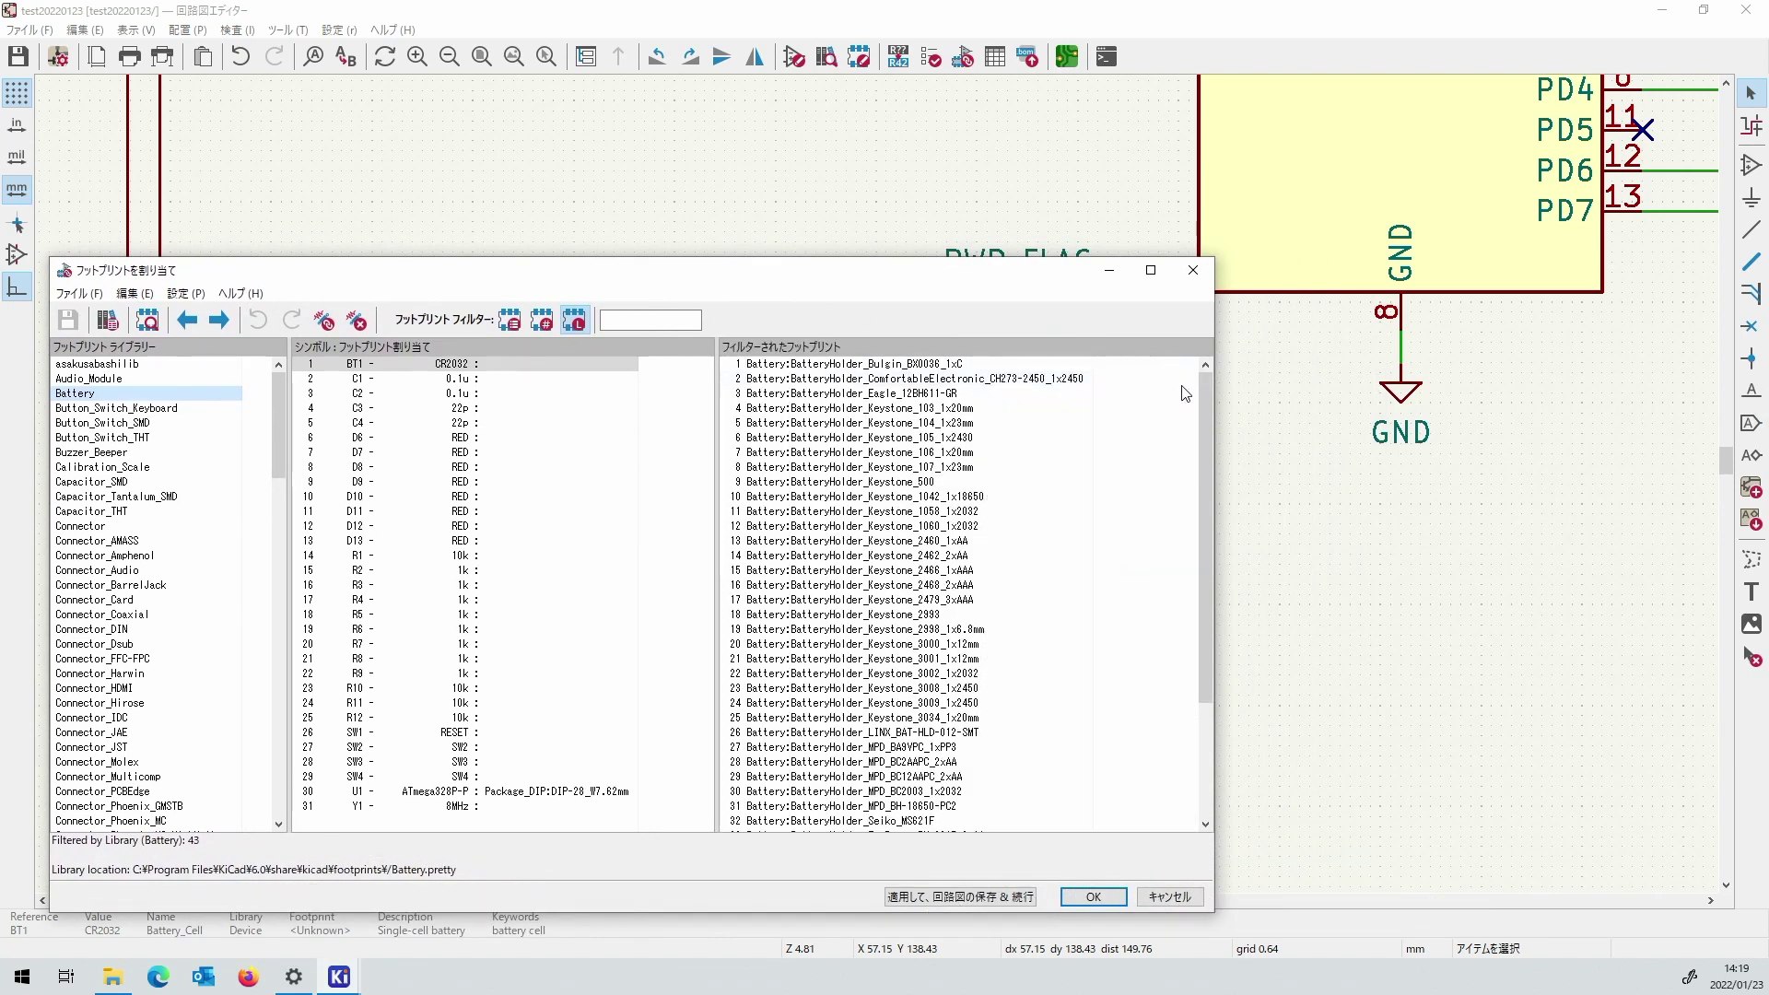
{"action": "left_click_drag", "start_coordinate": [1214, 385], "coordinate": [956, 387]}
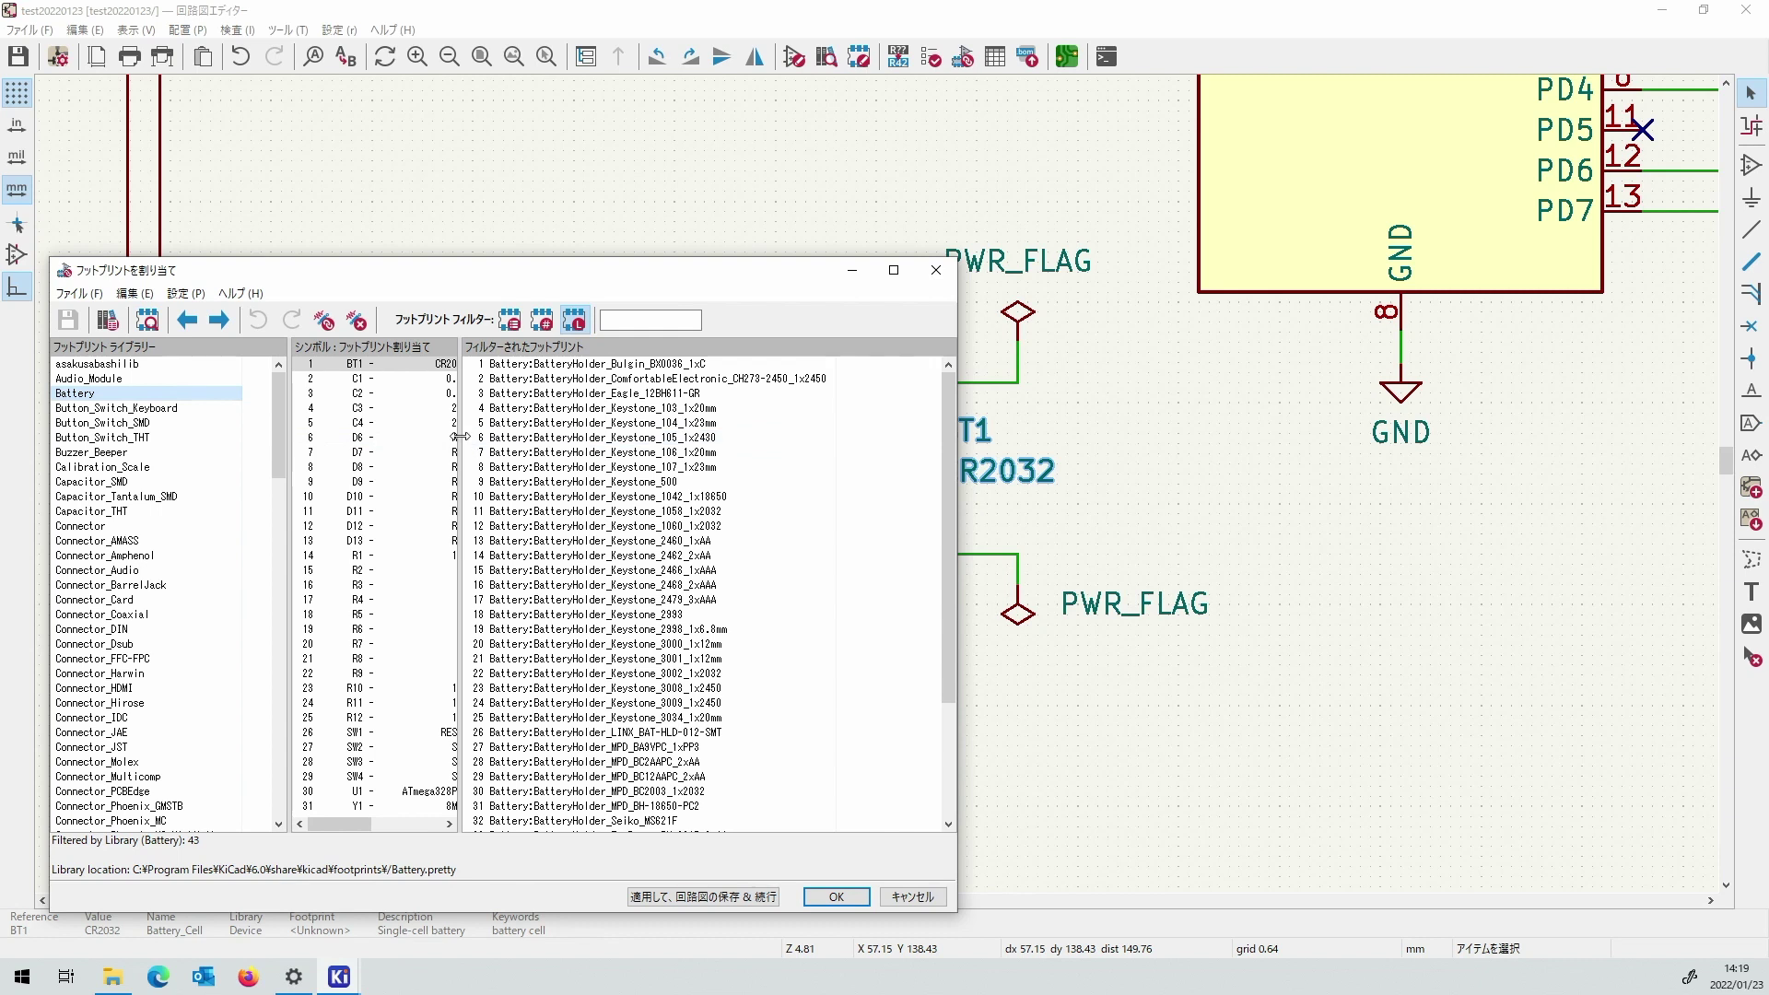
{"action": "left_click_drag", "start_coordinate": [461, 442], "coordinate": [652, 435]}
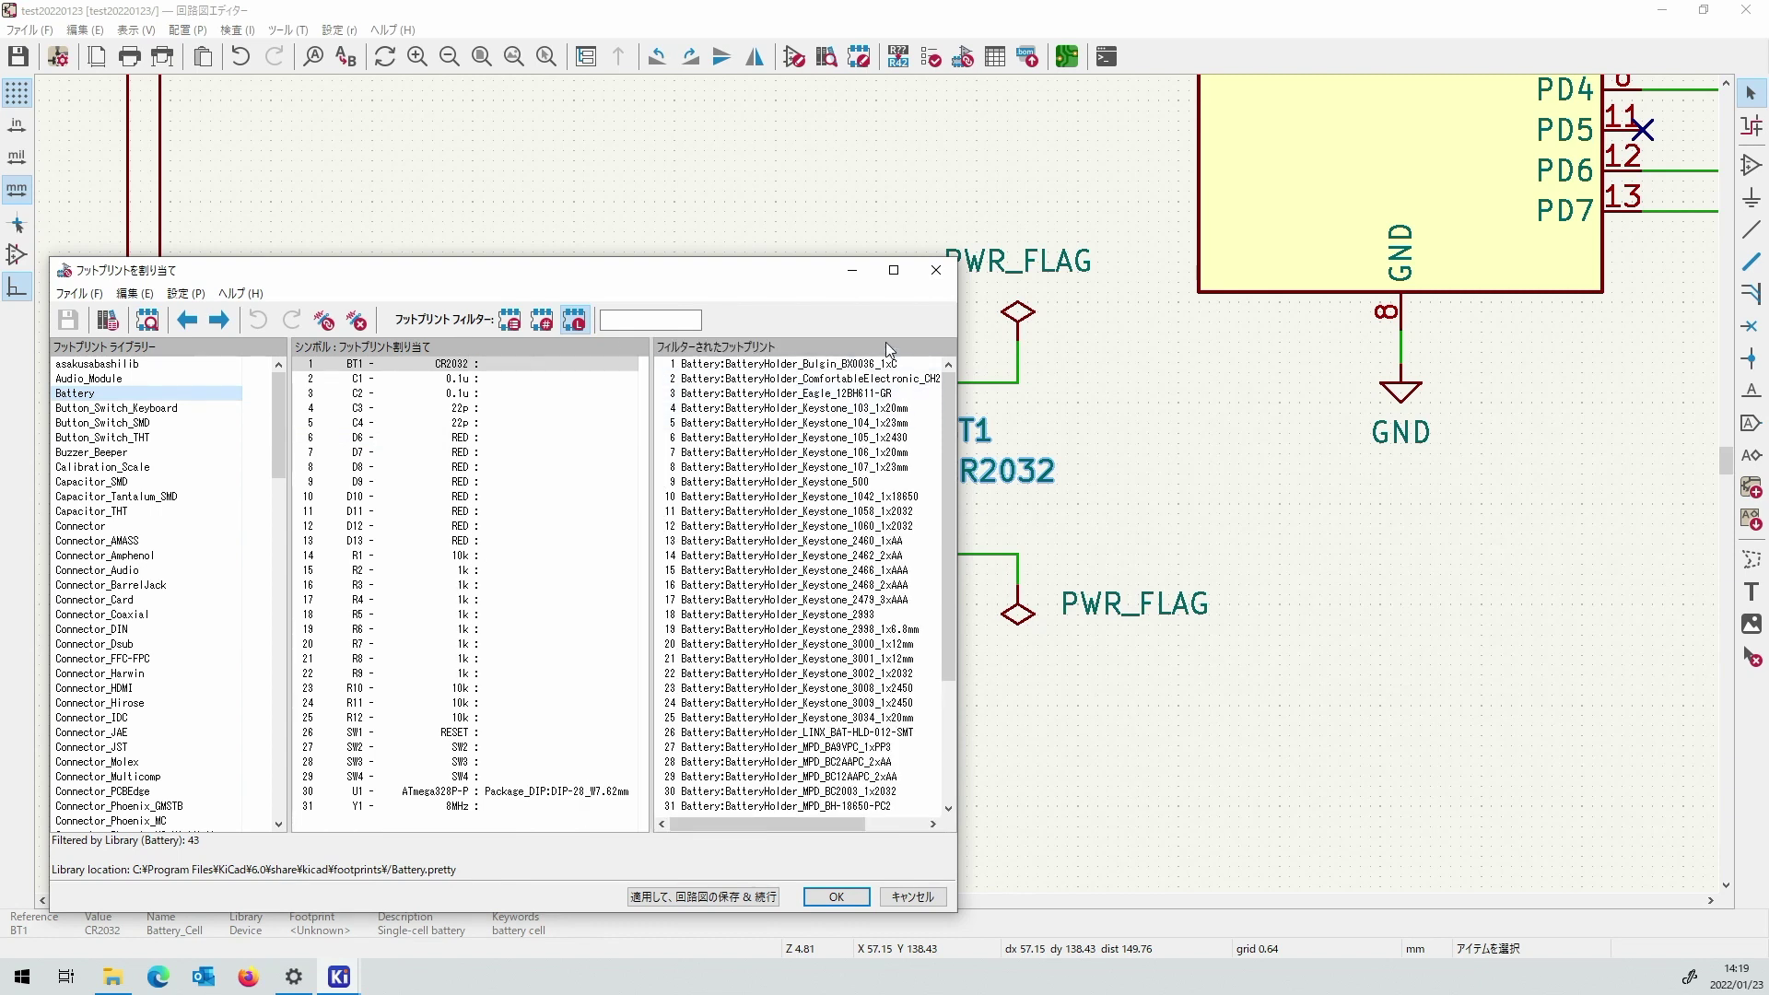
Preview BatteryHolder_ComfortableElectronic_CH273-2450_1x2450 in the footprint viewer and place the viewer beside the assignment window.
{"action": "left_click", "coordinate": [705, 378]}
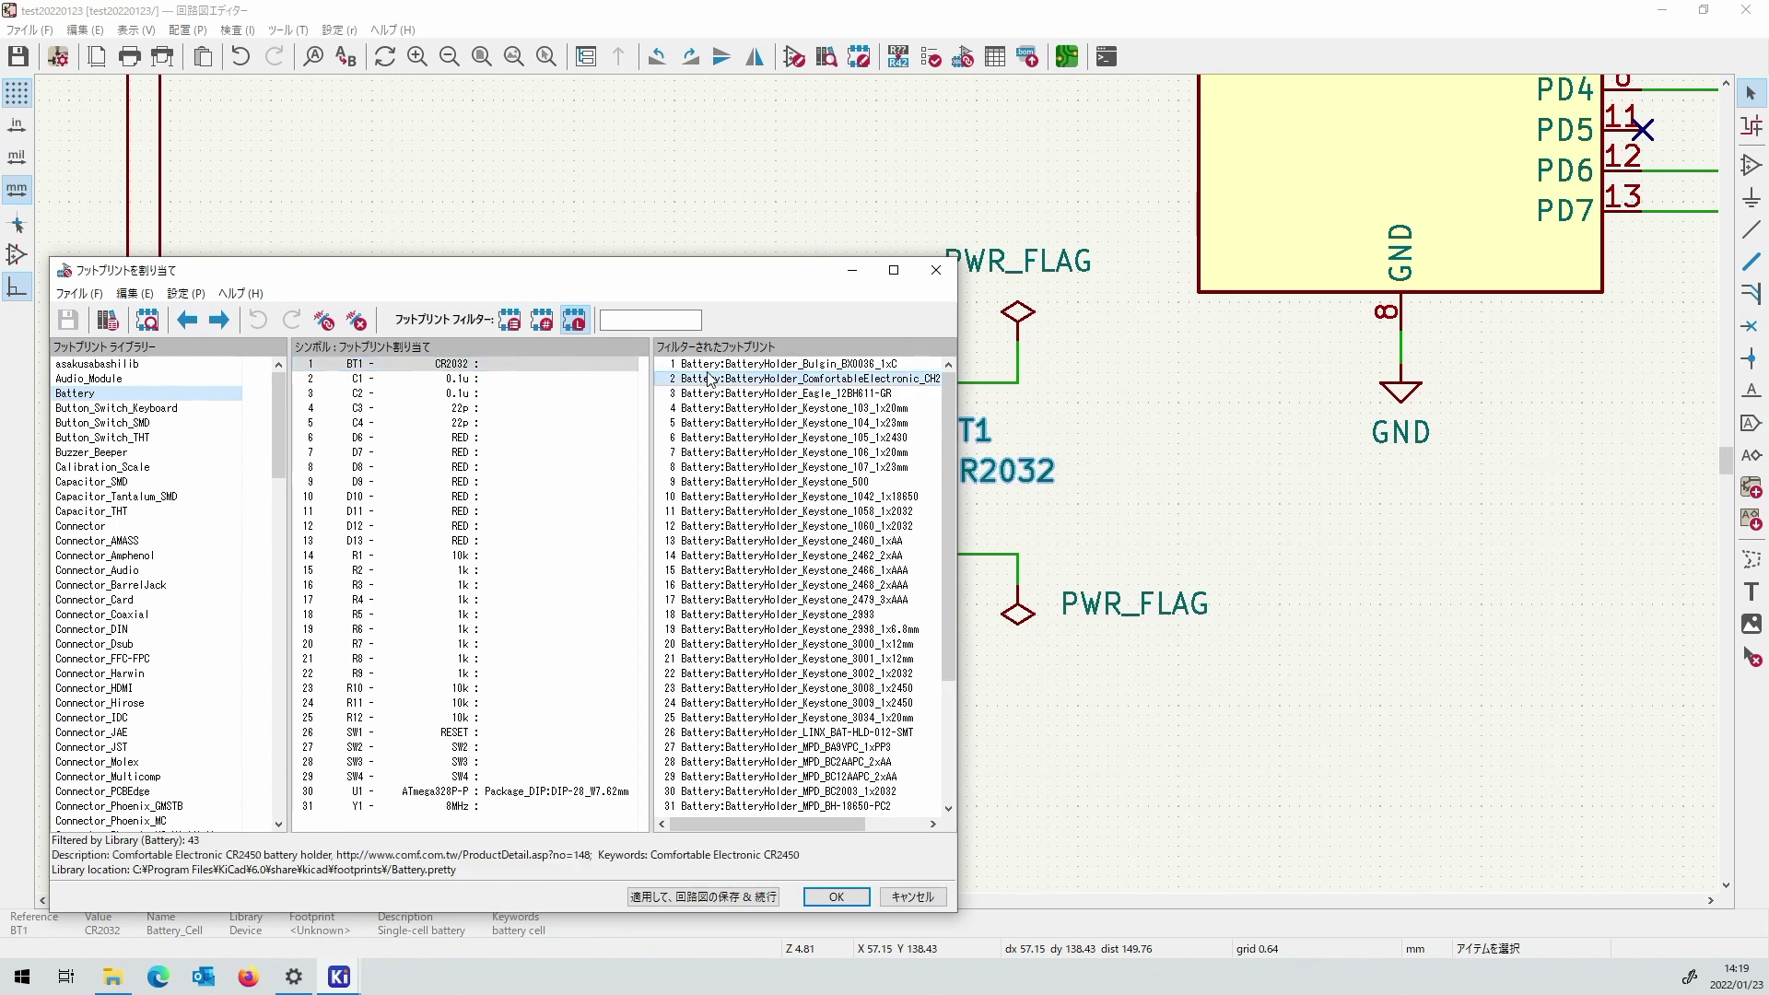
{"action": "left_click", "coordinate": [148, 320]}
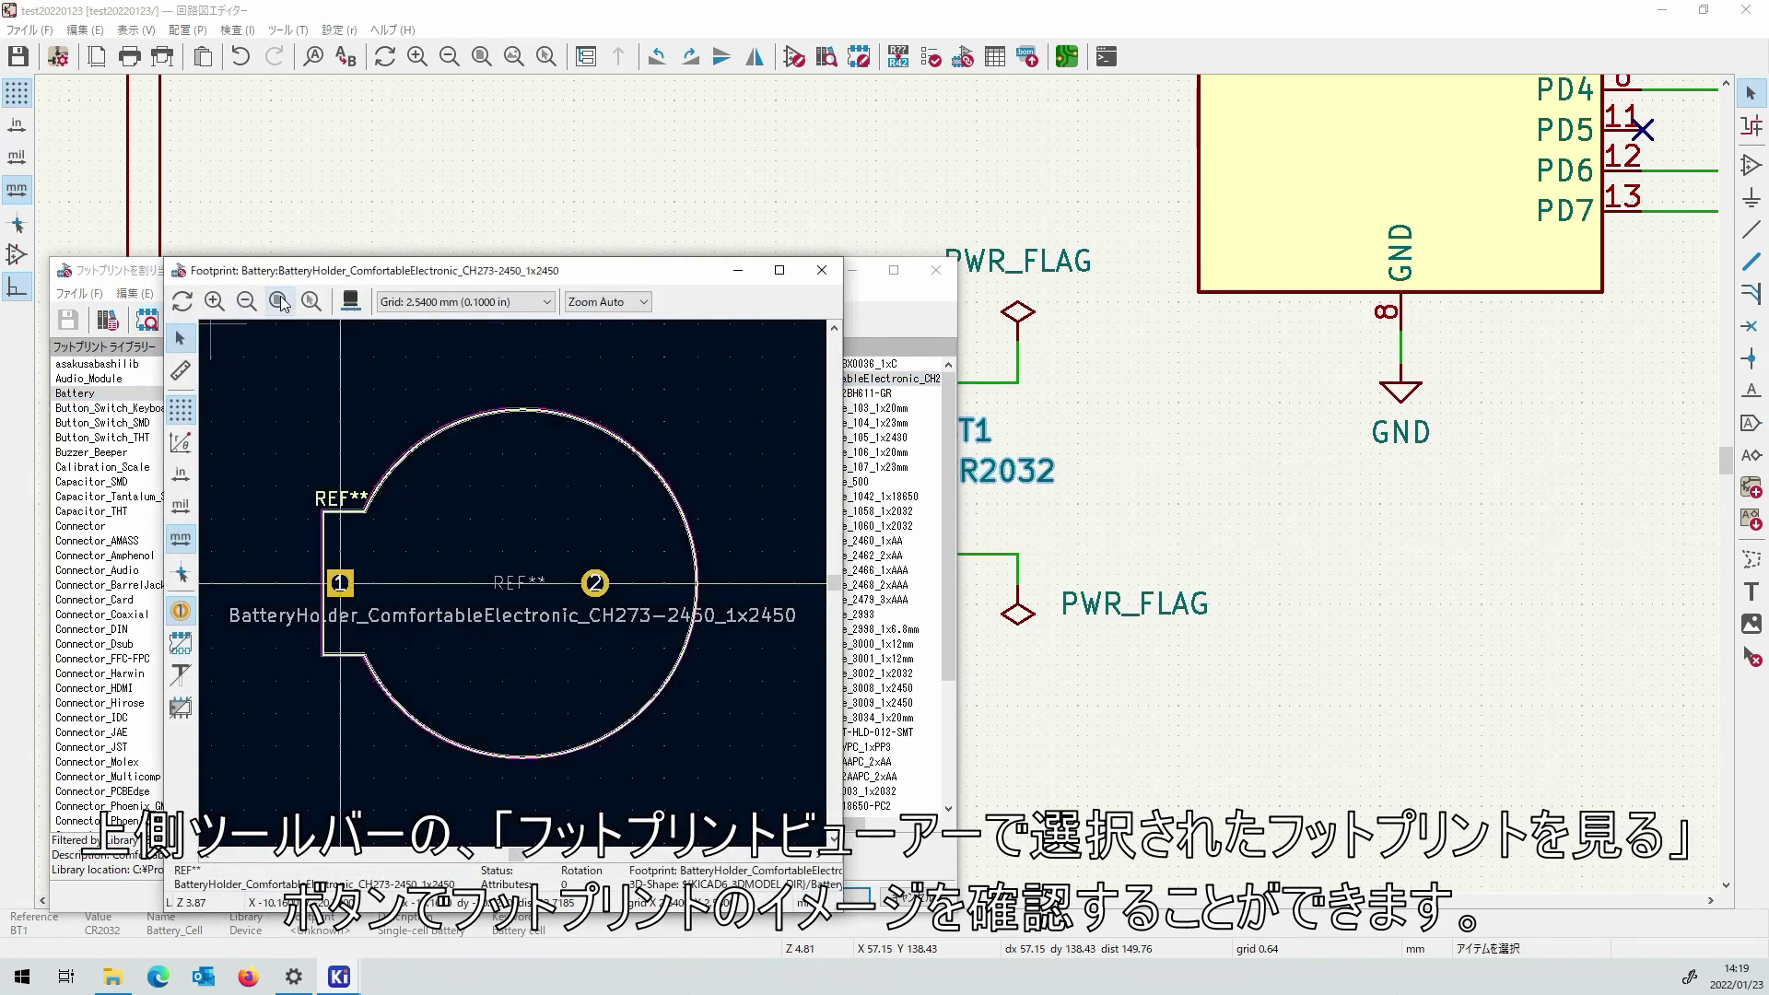
{"action": "left_click_drag", "start_coordinate": [288, 277], "coordinate": [1151, 265]}
{"action": "left_click", "coordinate": [815, 378]}
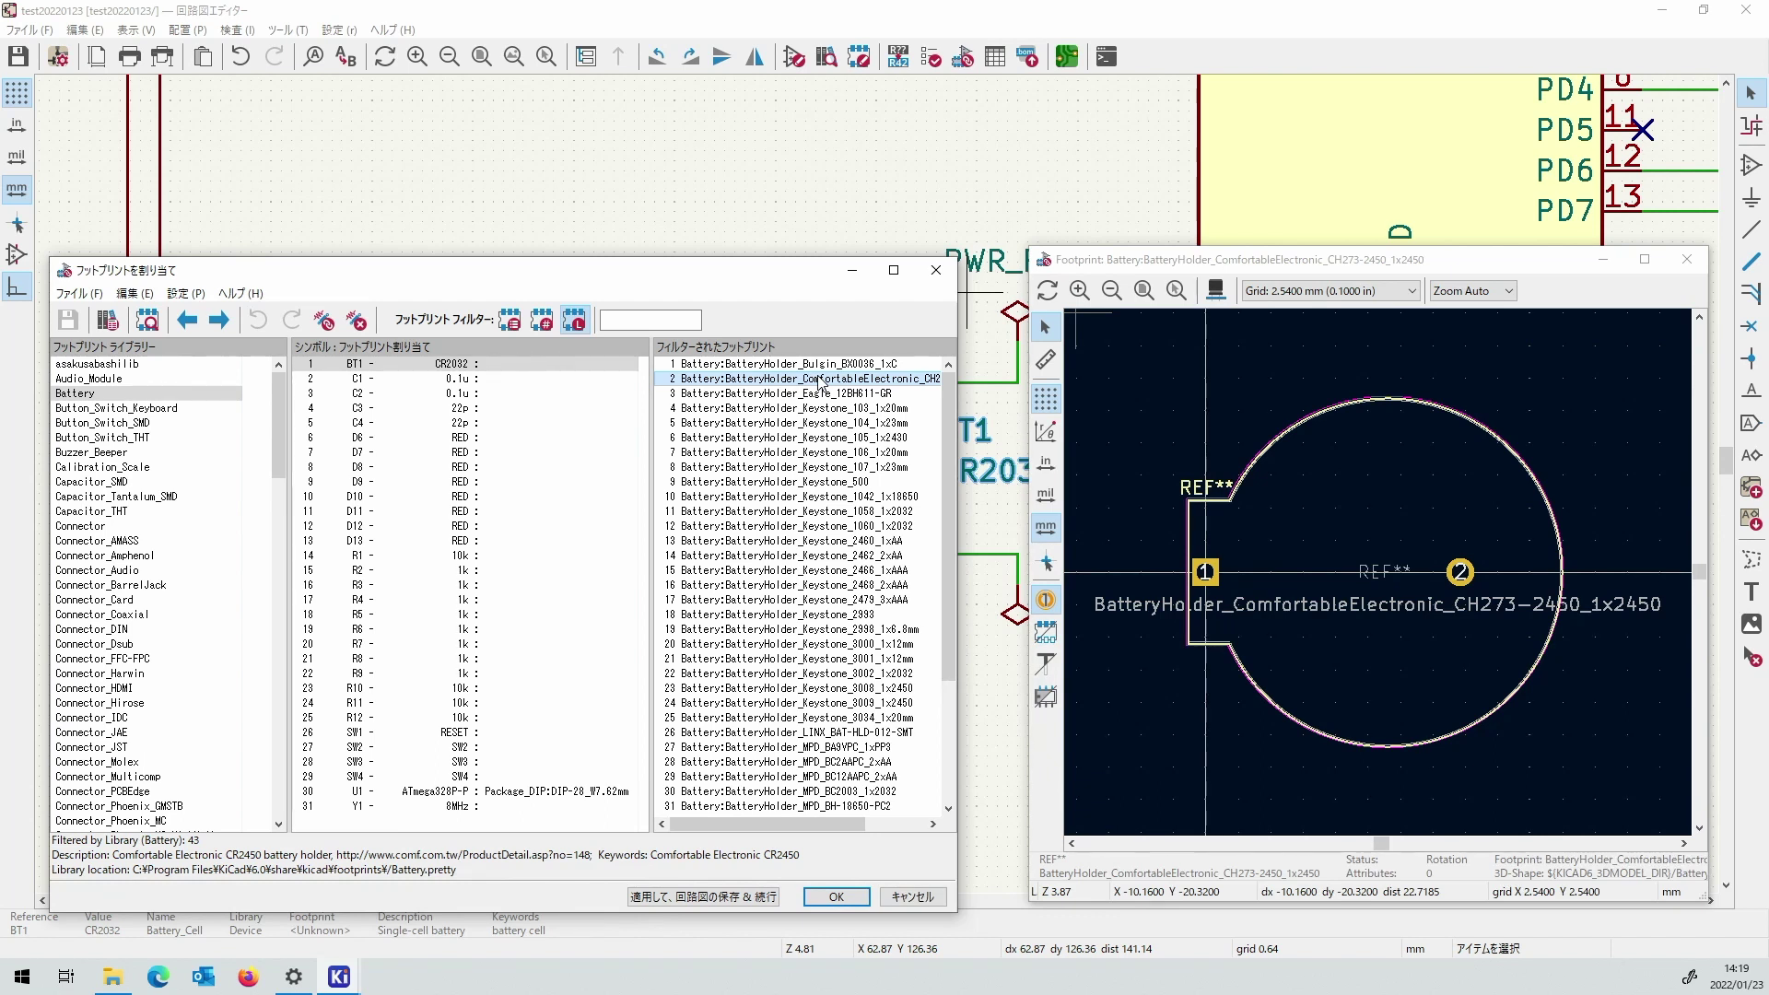
Browse the battery holder previews and assign BatteryHolder_Keystone_3002_1x2032 to BT1.
{"action": "key", "text": "Down"}
{"action": "key", "text": "Down"}
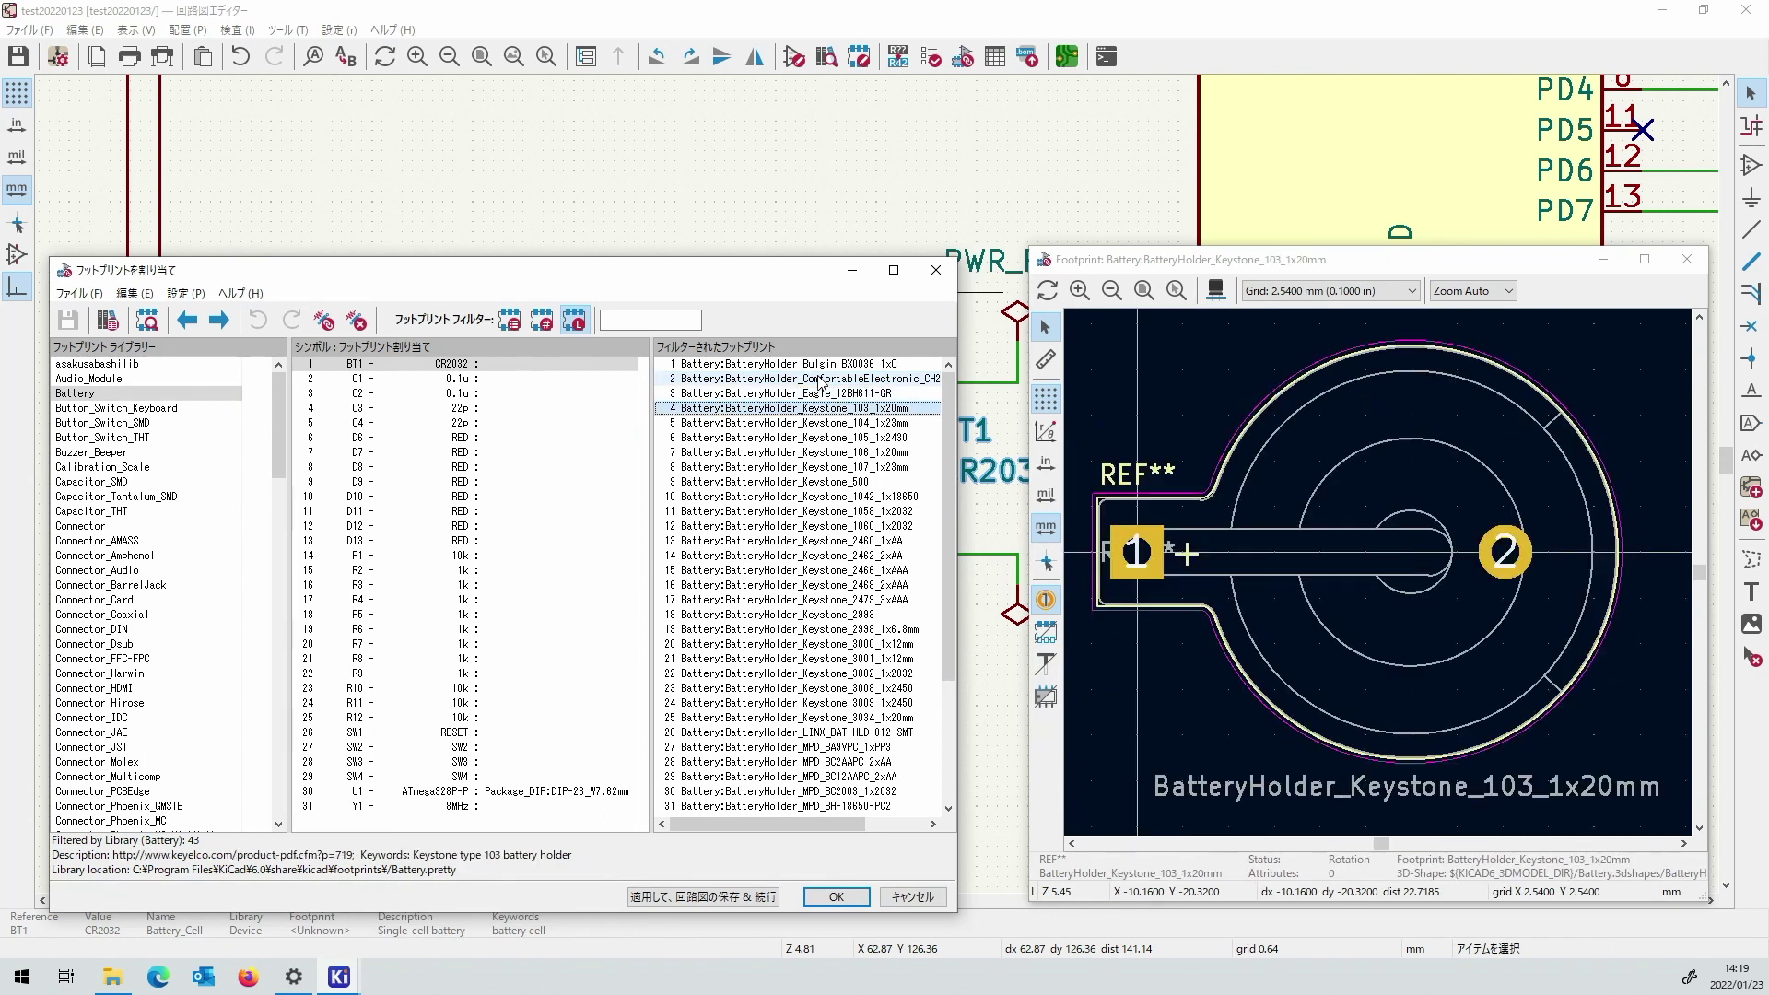
{"action": "key", "text": "Down"}
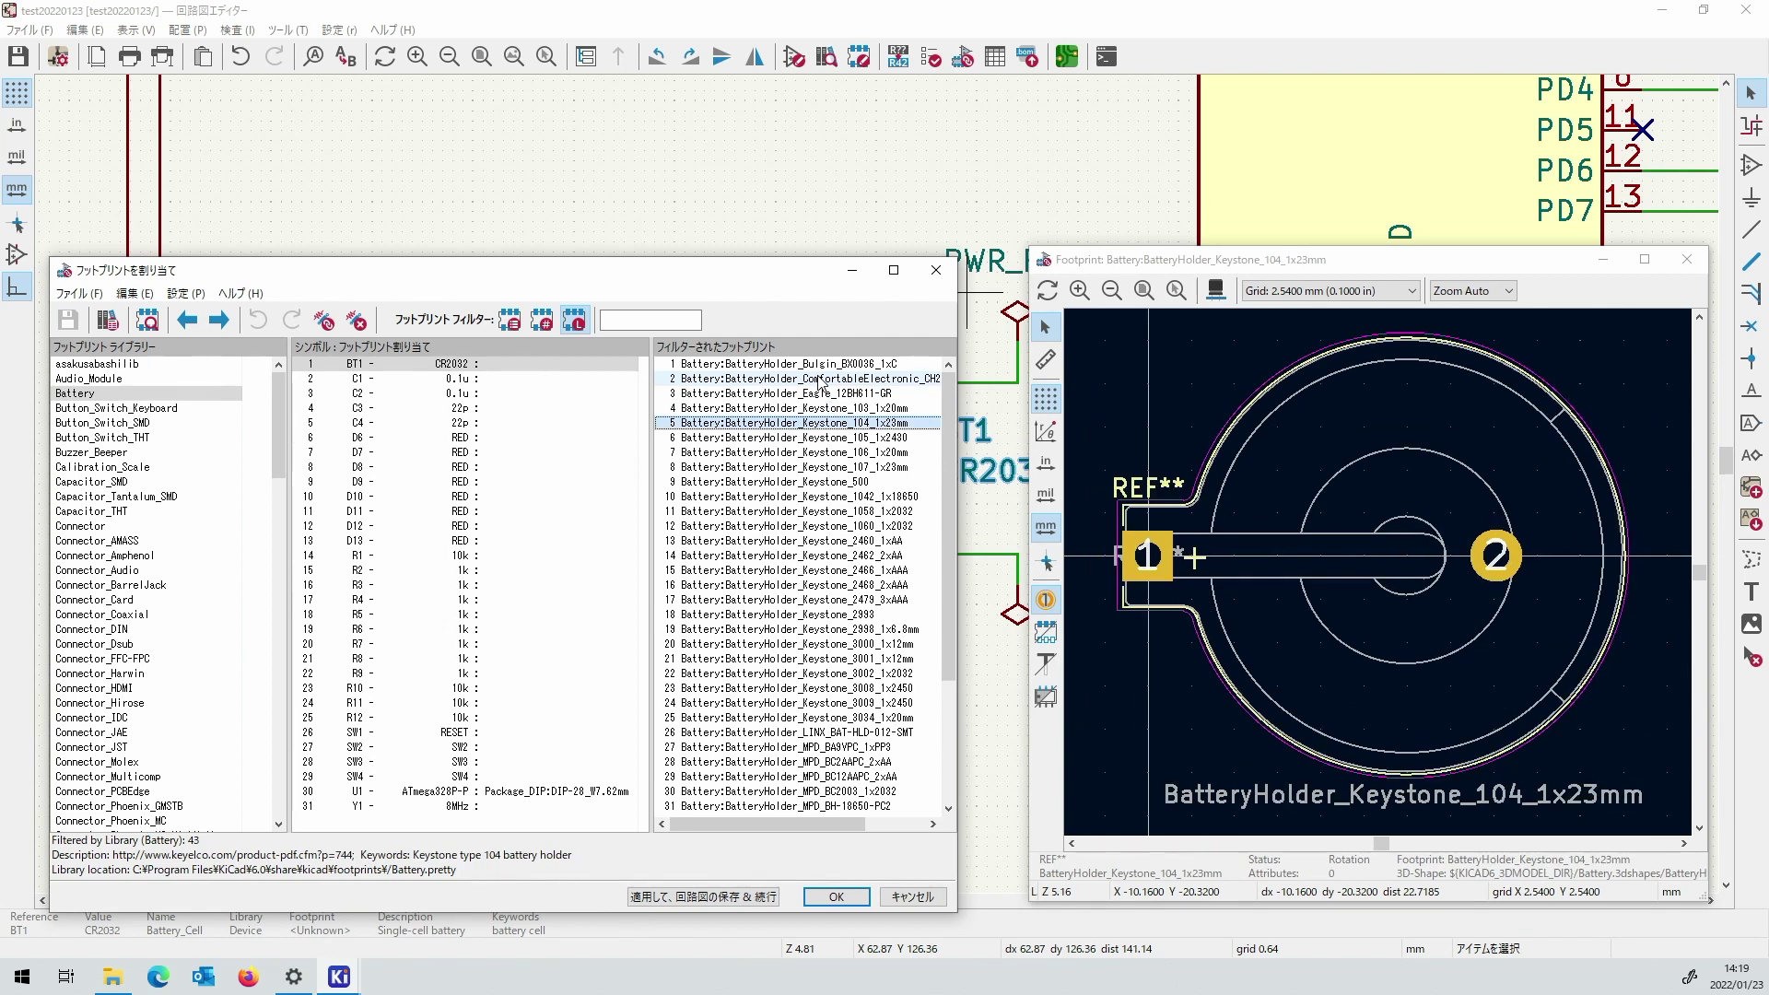
{"action": "key", "text": "Down"}
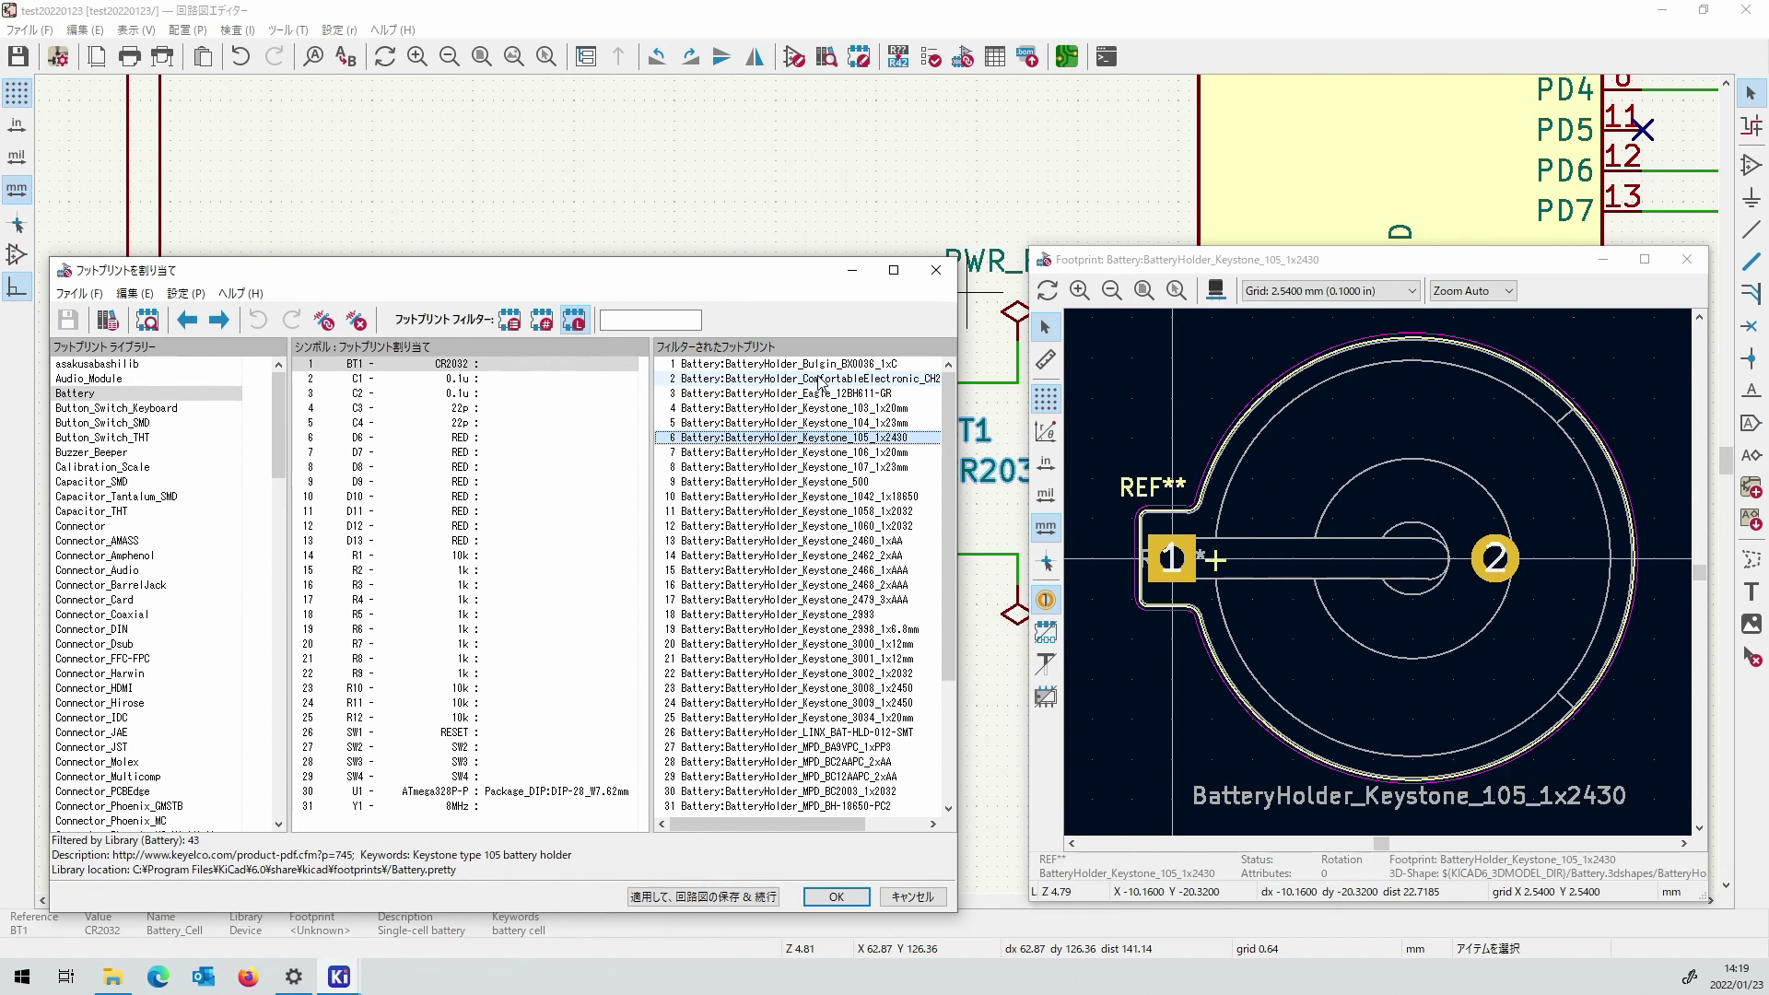
{"action": "key", "text": "Down"}
{"action": "key", "text": "Down"}
{"action": "key", "text": "Down"}
{"action": "key", "text": "Down"}
{"action": "key", "text": "Down"}
{"action": "key", "text": "Down"}
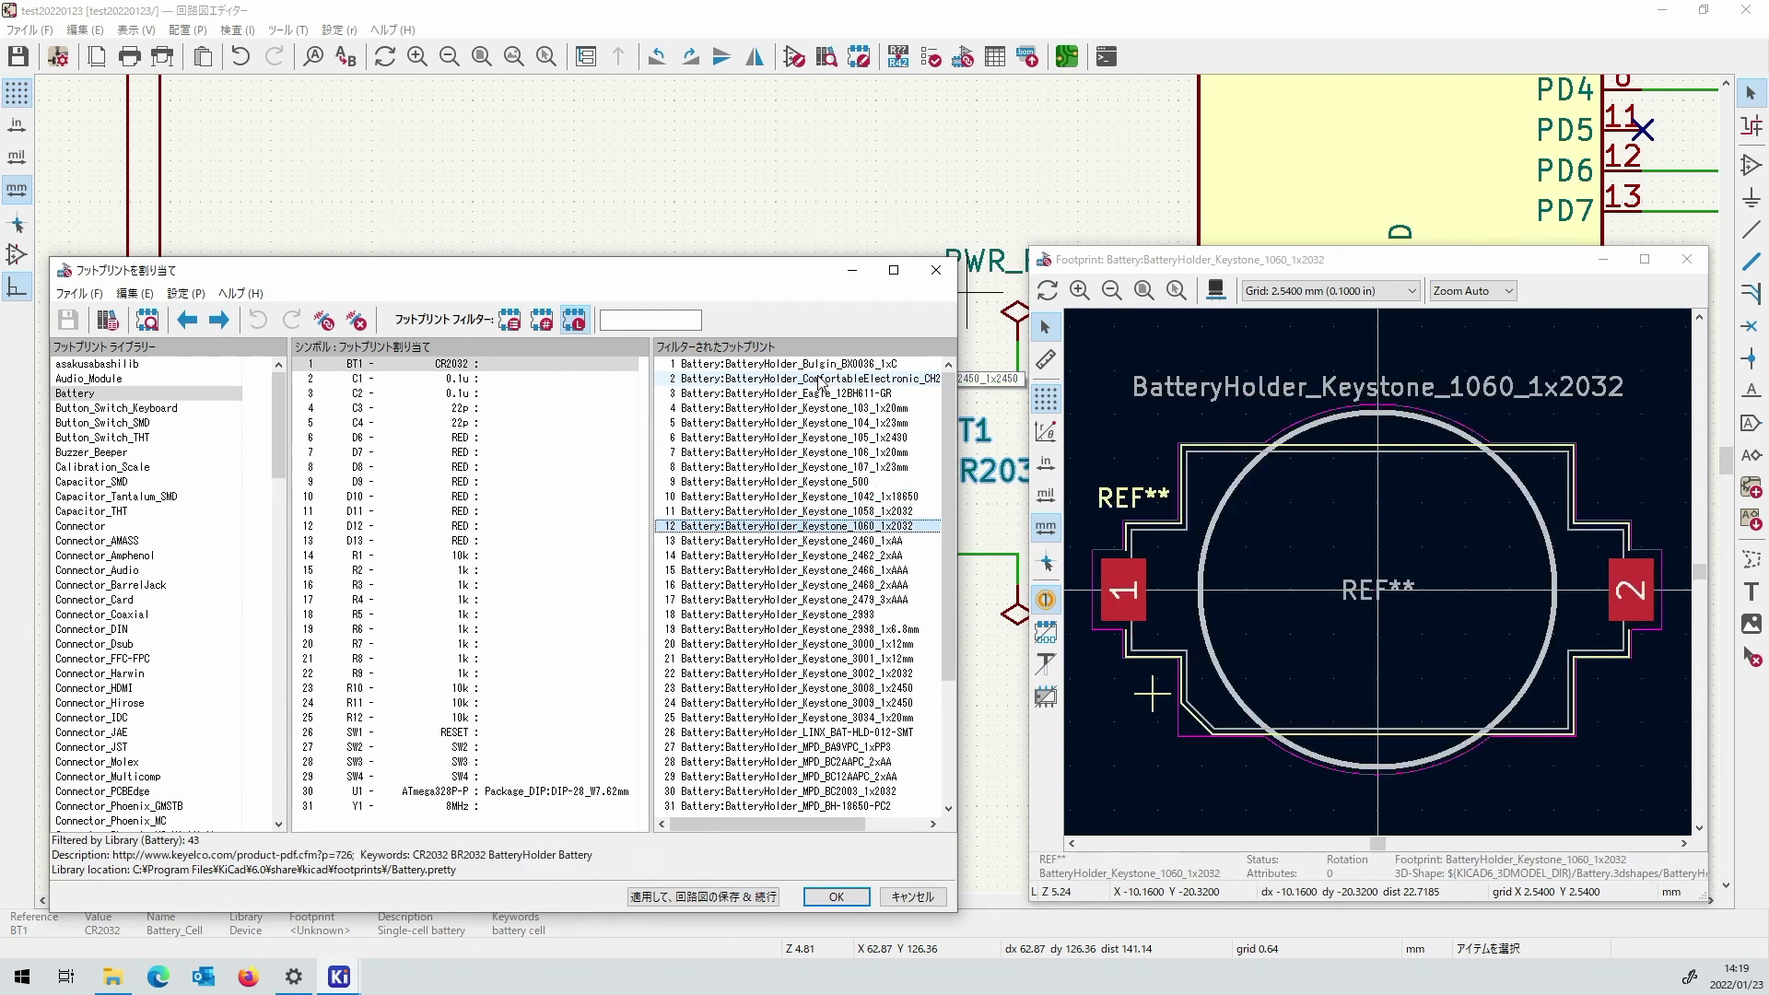
{"action": "key", "text": "Down"}
{"action": "key", "text": "Down"}
{"action": "key", "text": "Down"}
{"action": "key", "text": "Down"}
{"action": "key", "text": "Down"}
{"action": "key", "text": "Down"}
{"action": "key", "text": "Down"}
{"action": "key", "text": "Down"}
{"action": "key", "text": "Down"}
{"action": "key", "text": "Down"}
{"action": "key", "text": "Down"}
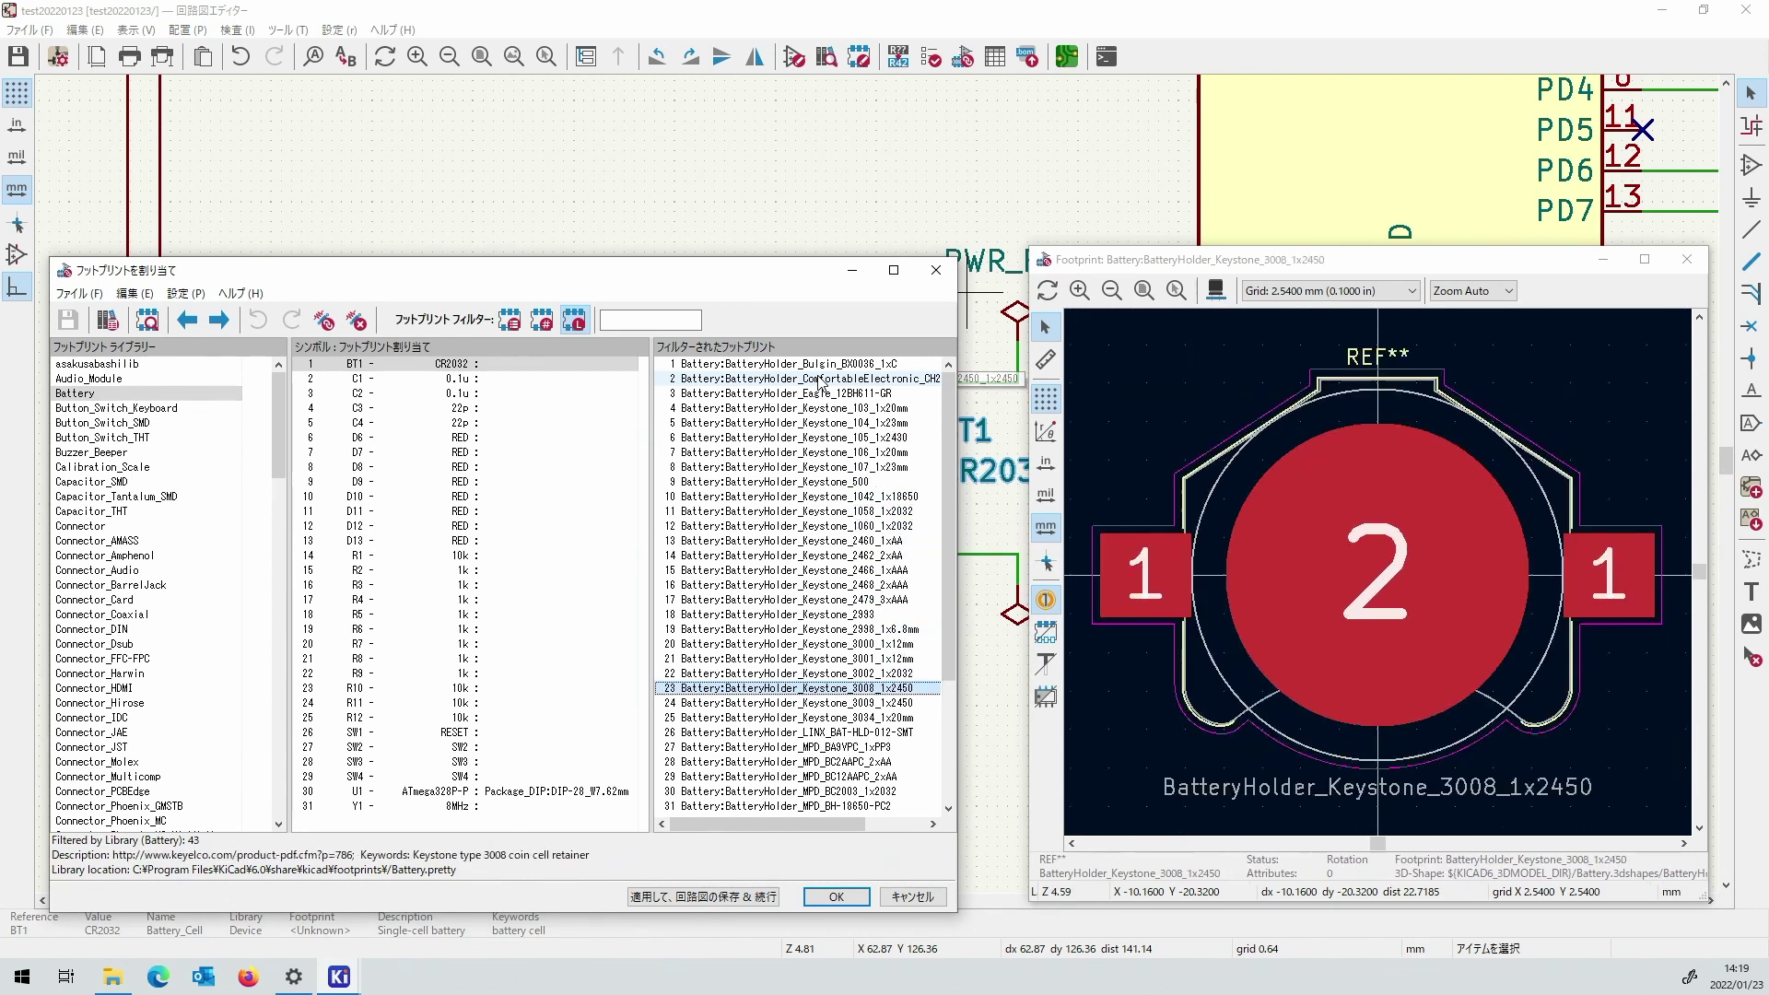
{"action": "key", "text": "Up"}
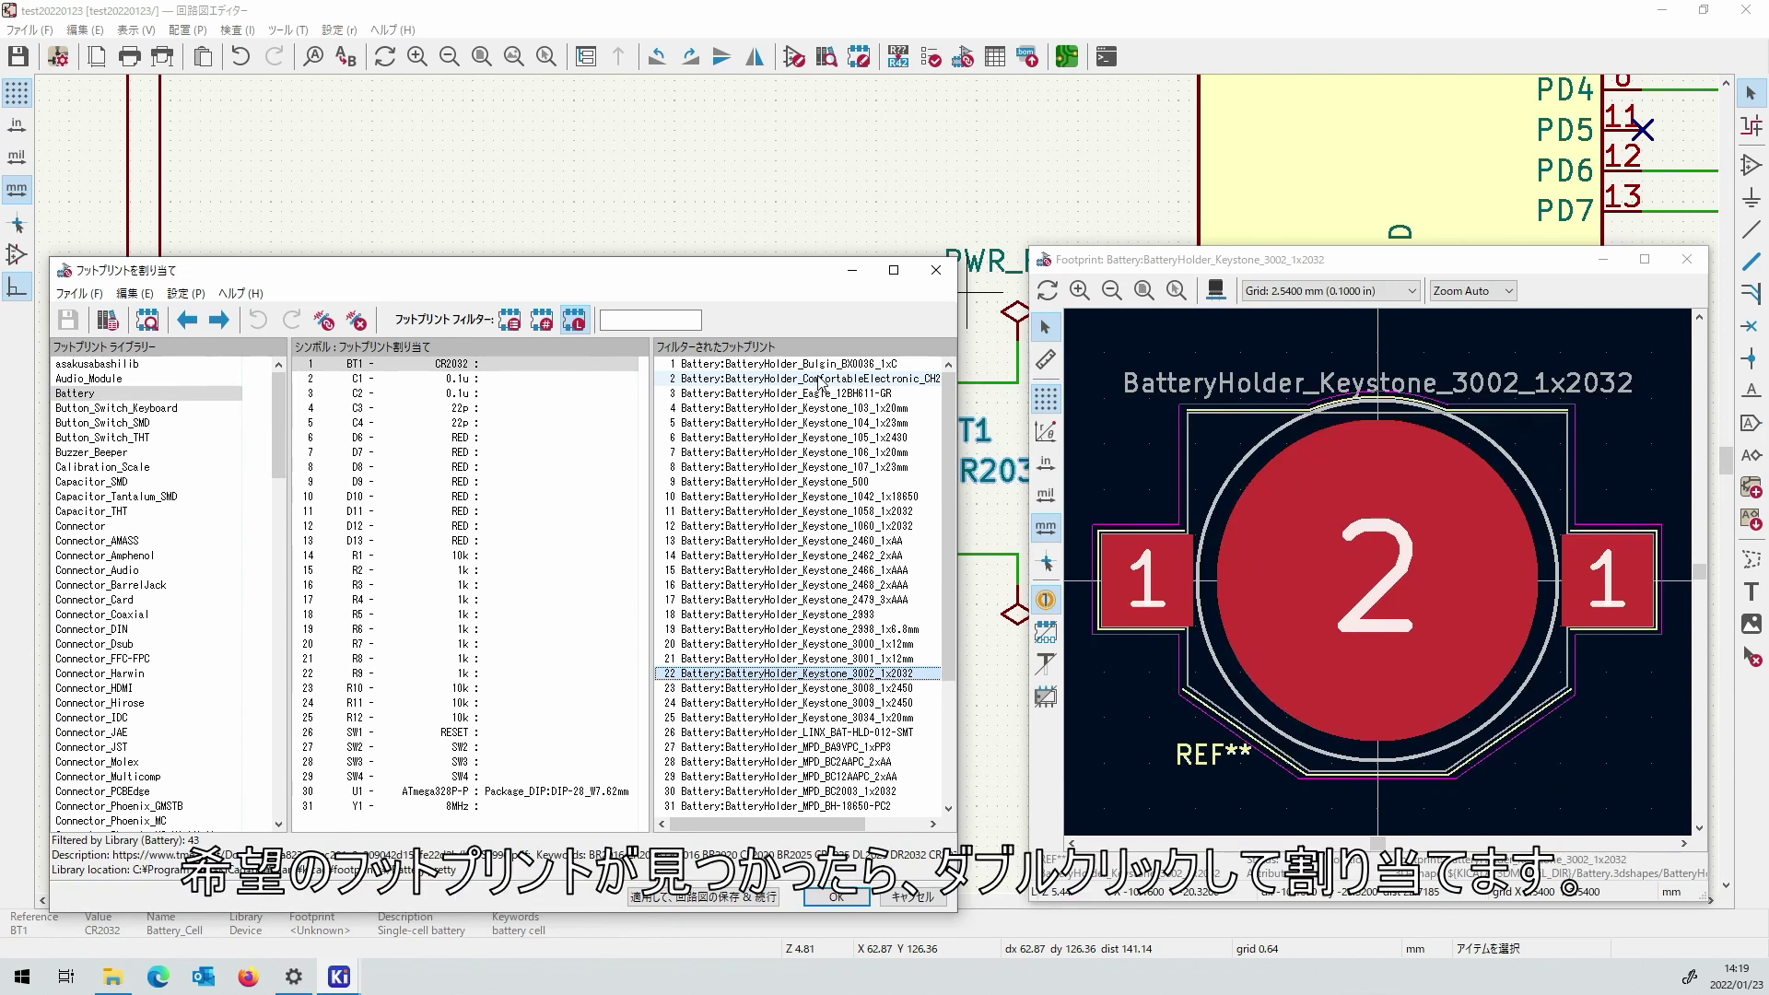
{"action": "double_click", "coordinate": [764, 673]}
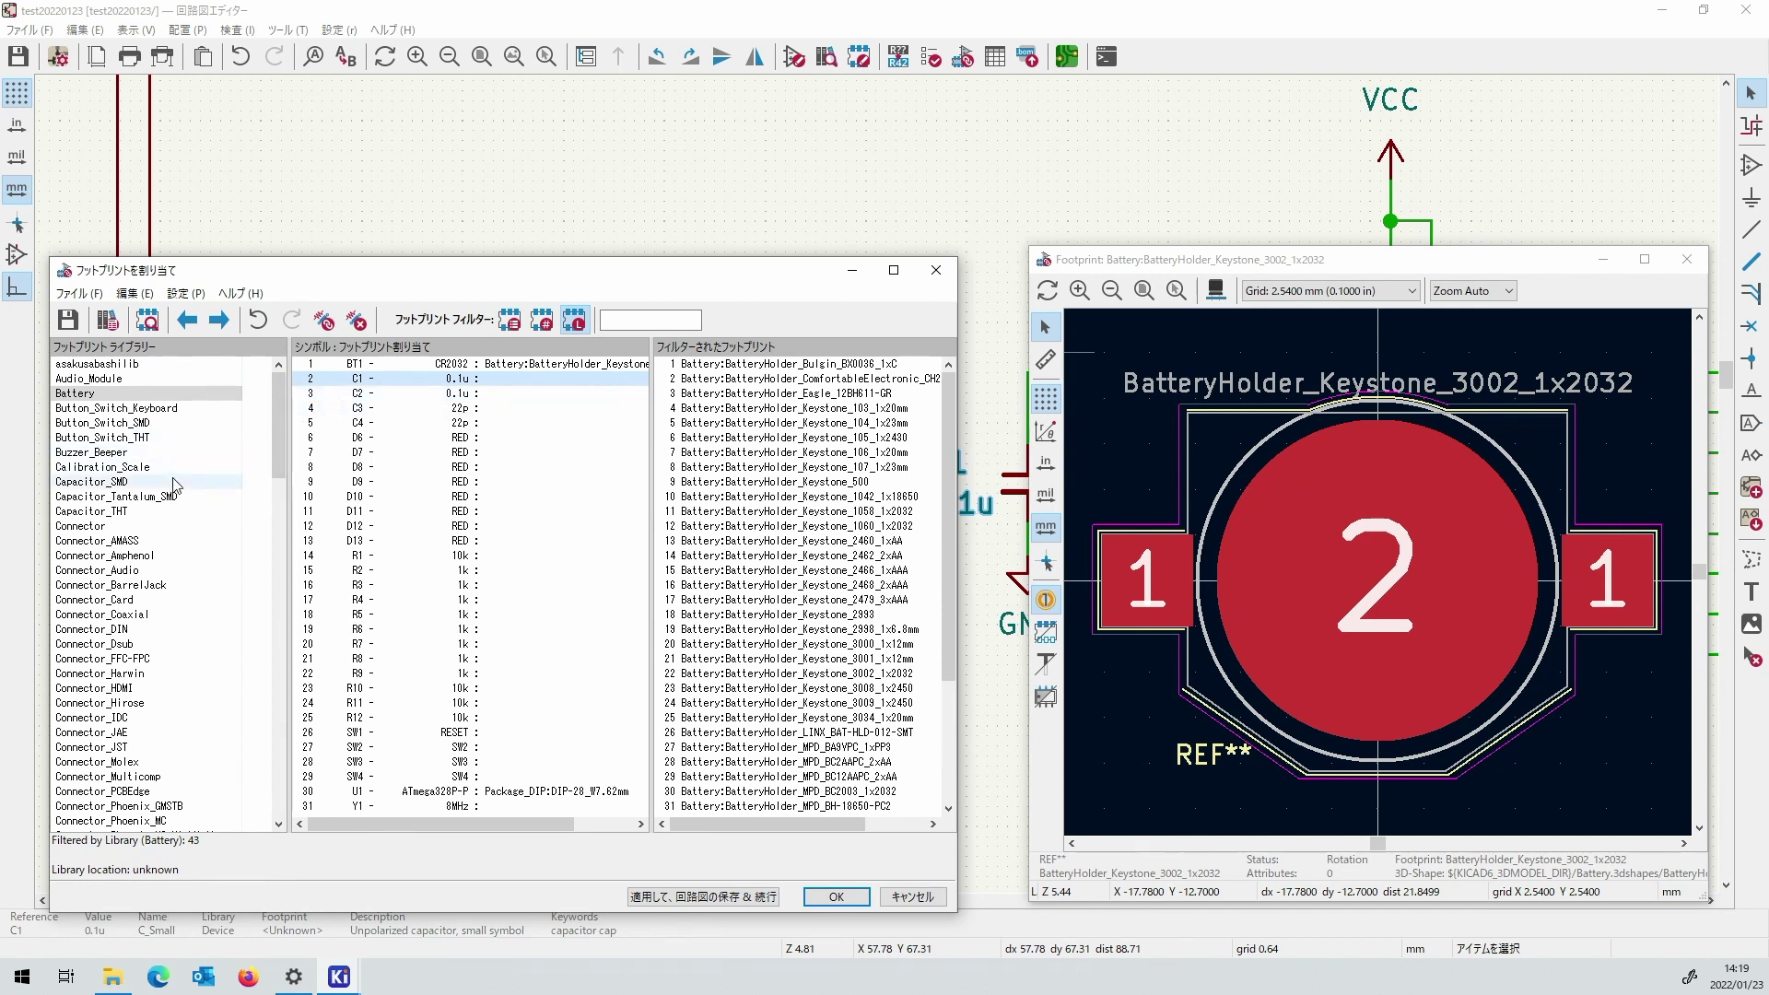
Widen the footprint list and assign C_Disc_D5.0mm_W2.5mm_P2.50mm from the Capacitor_THT library to capacitors C1 through C4.
{"action": "left_click", "coordinate": [166, 510]}
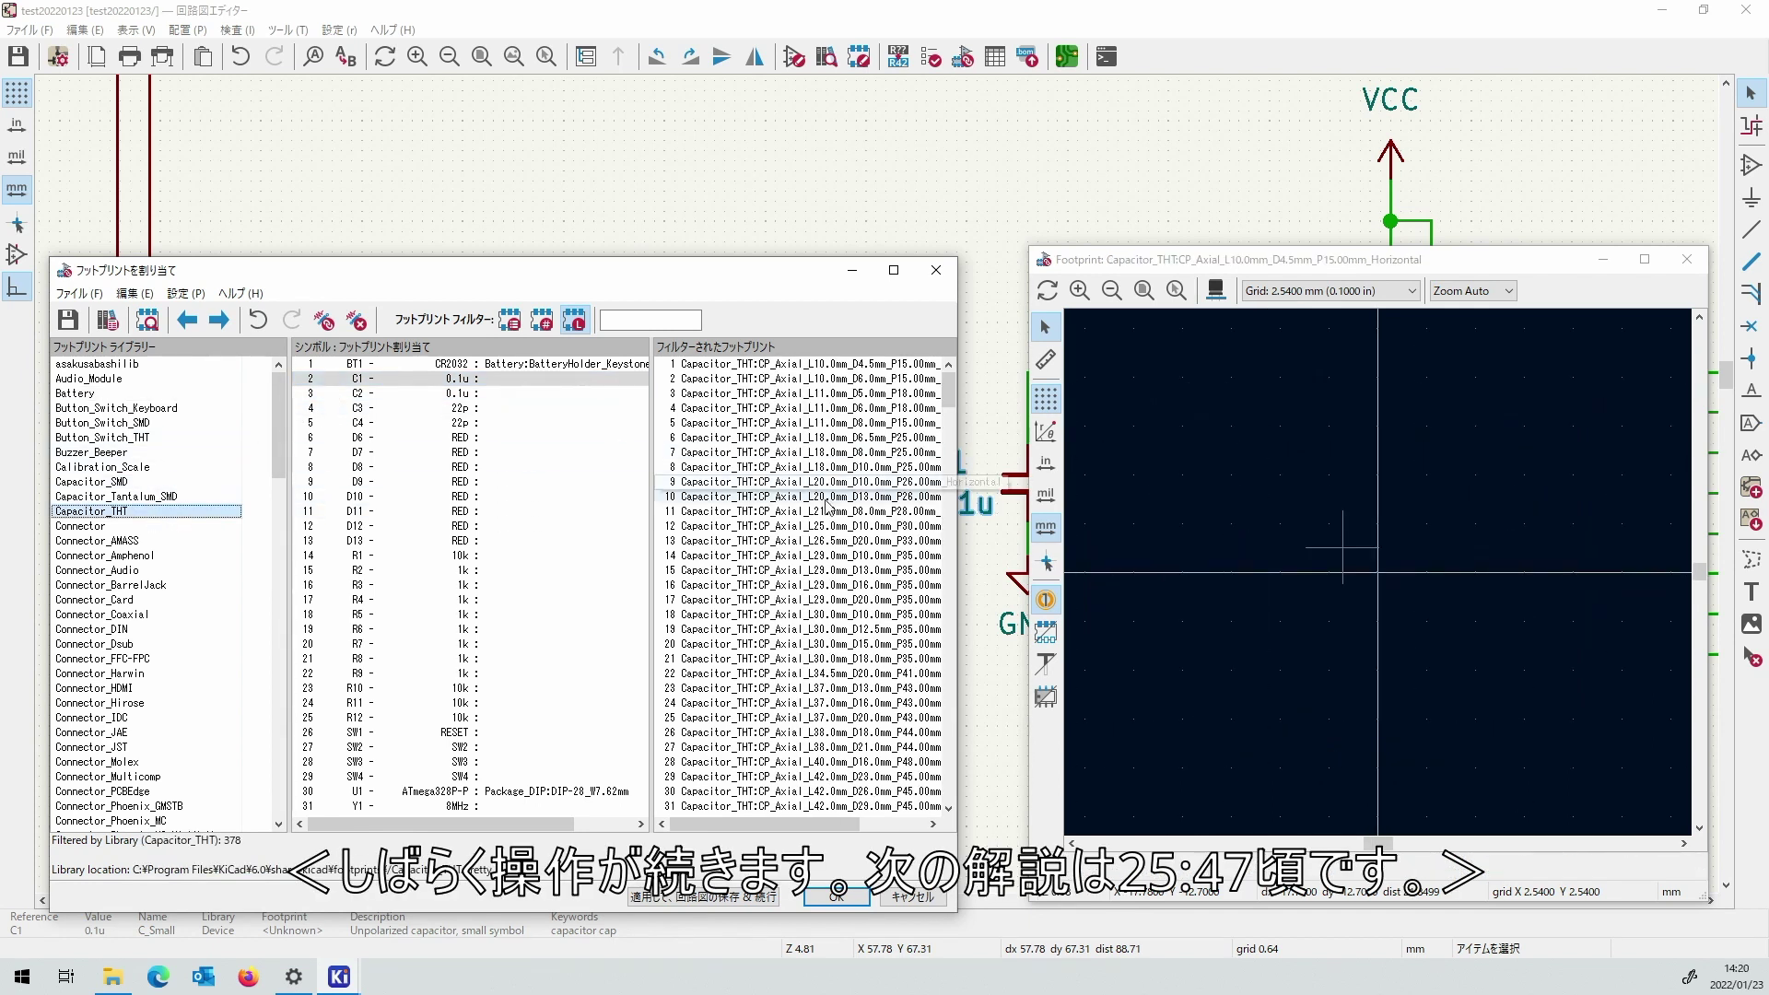
{"action": "left_click_drag", "start_coordinate": [958, 533], "coordinate": [1021, 599]}
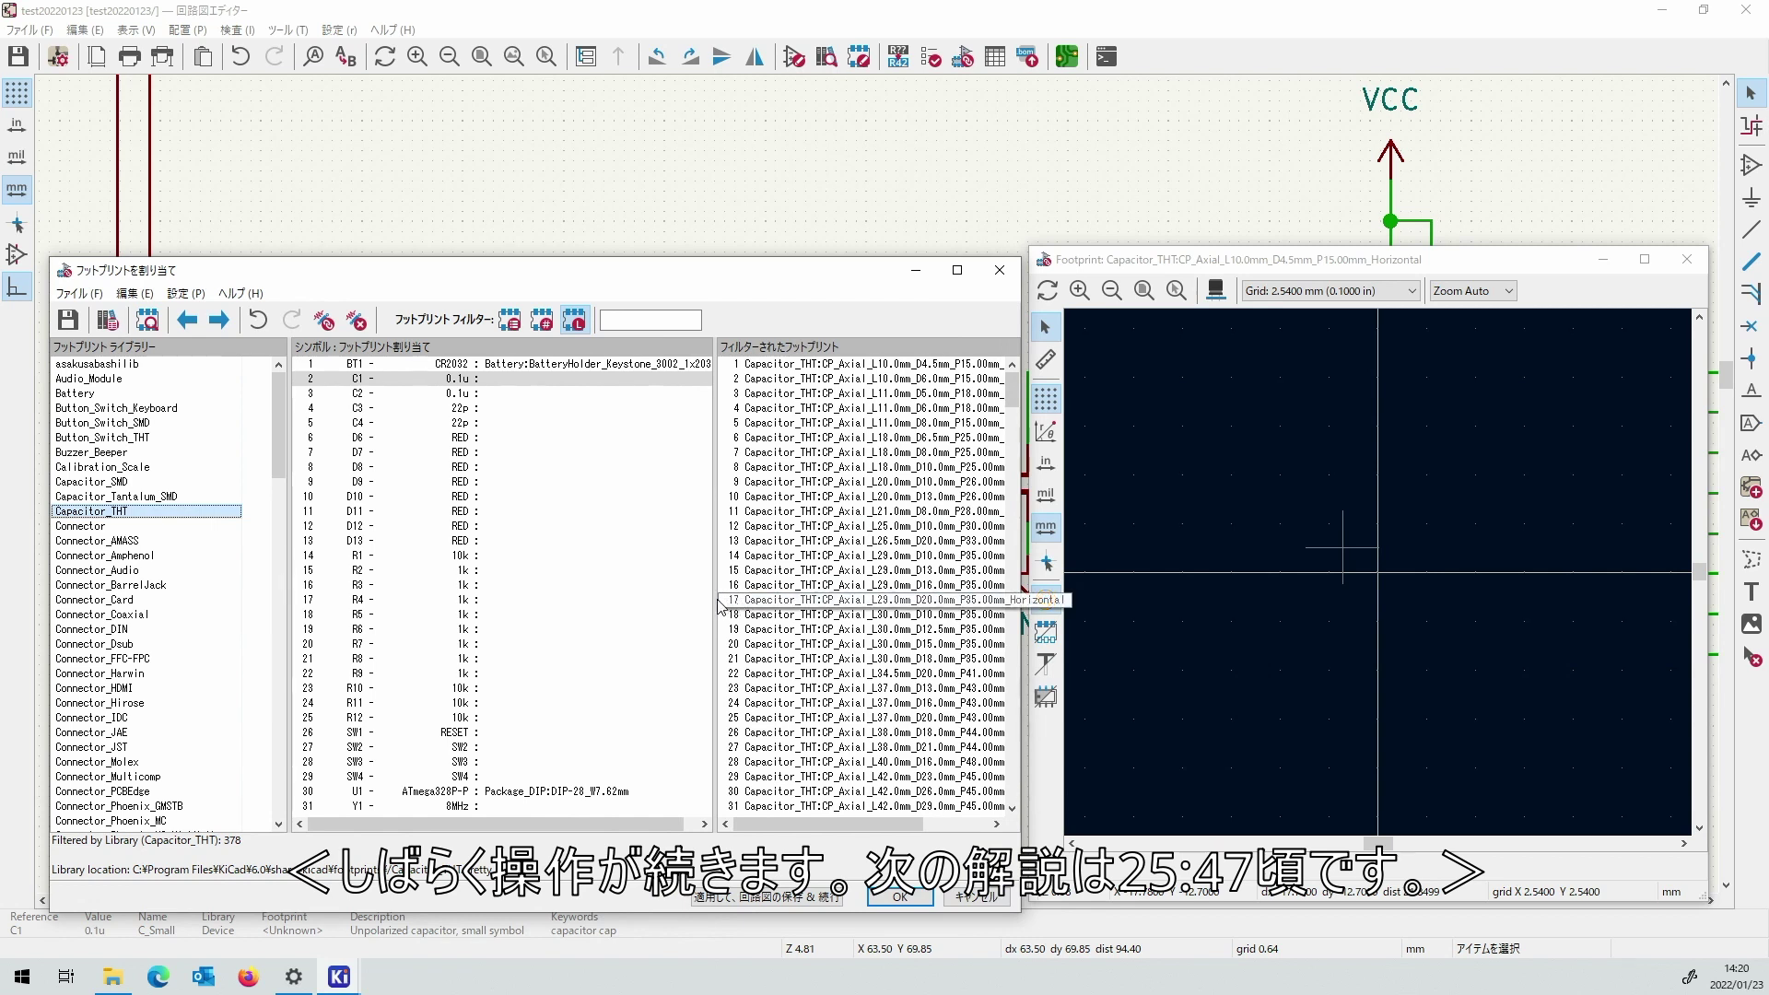
{"action": "left_click_drag", "start_coordinate": [715, 599], "coordinate": [626, 599]}
{"action": "scroll", "coordinate": [790, 559], "scroll_direction": "down", "scroll_amount": 20}
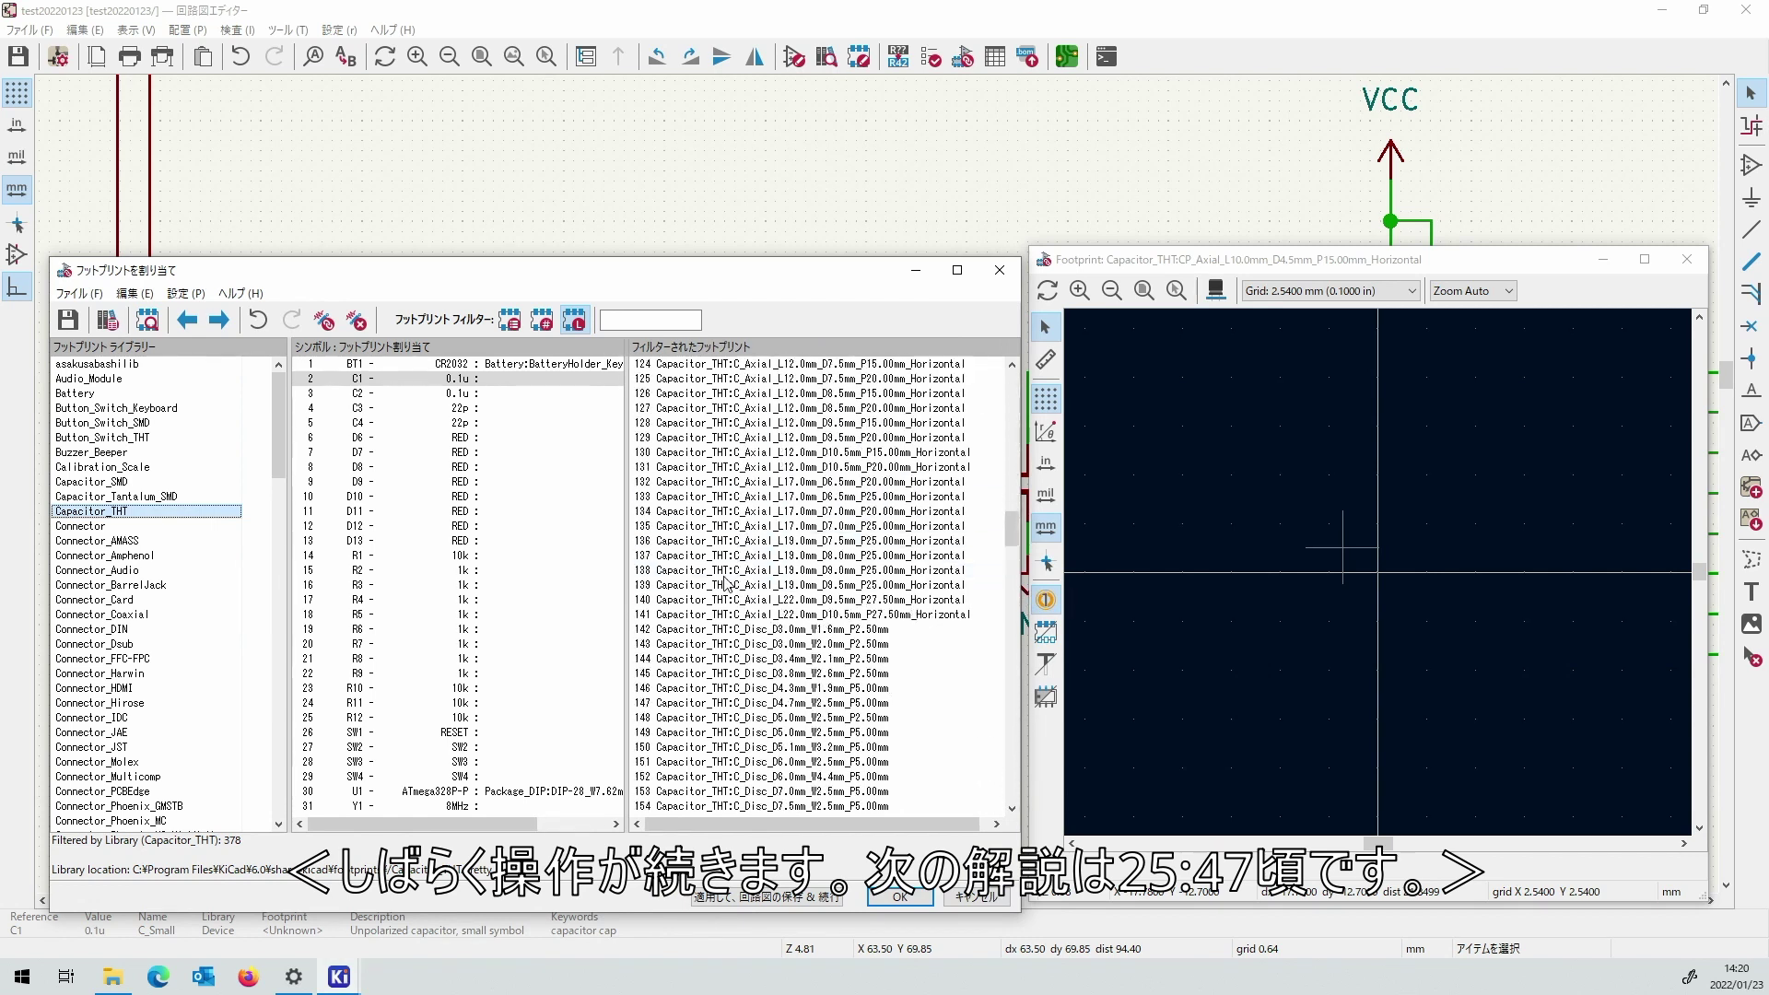
{"action": "scroll", "coordinate": [791, 553], "scroll_direction": "up", "scroll_amount": 5}
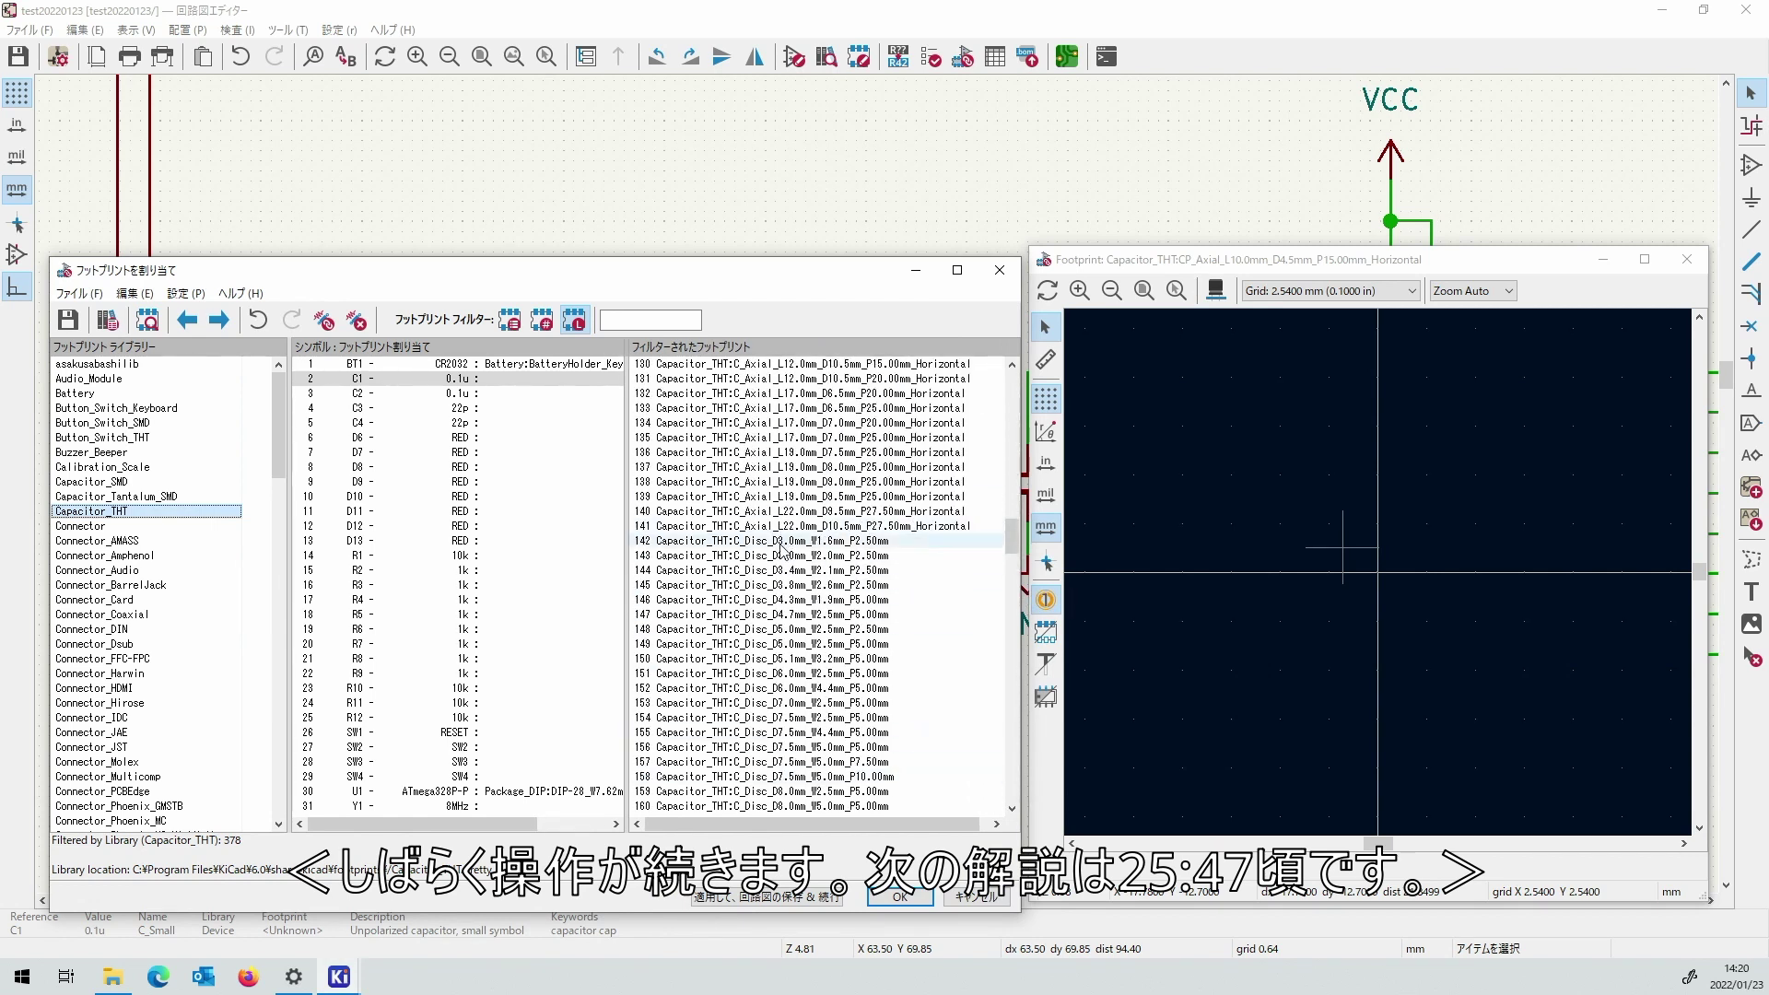
{"action": "left_click", "coordinate": [819, 630]}
{"action": "double_click", "coordinate": [818, 630]}
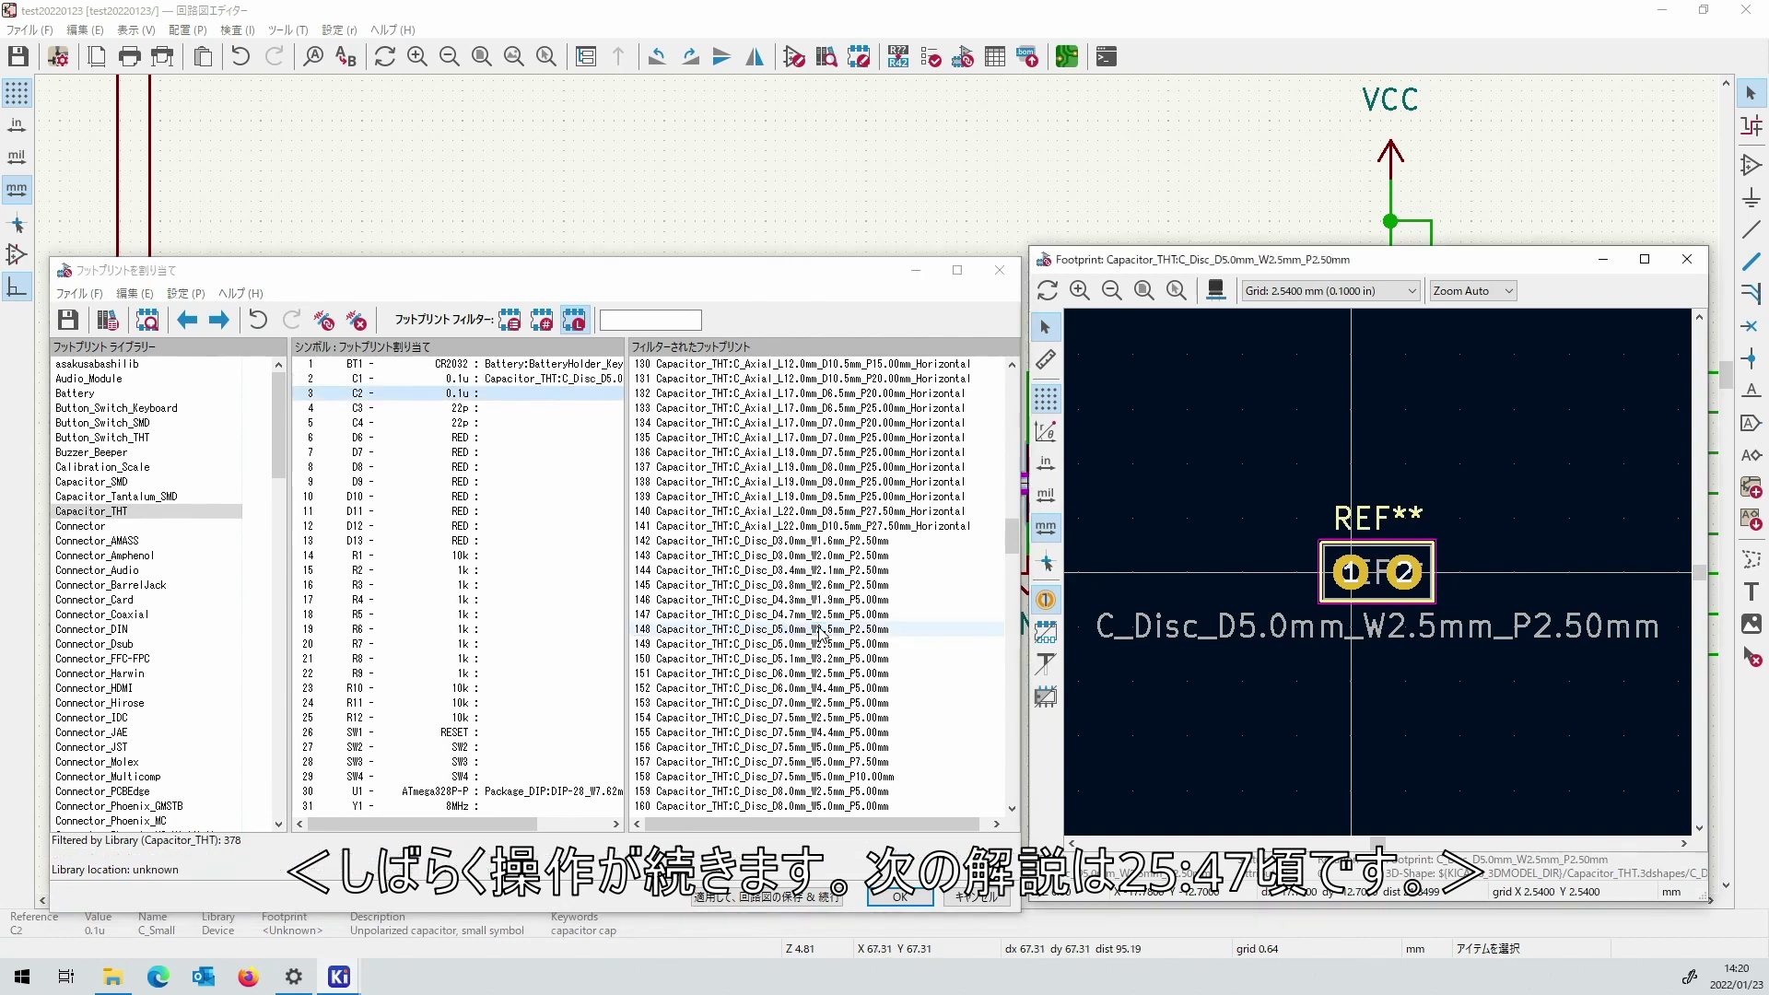
{"action": "double_click", "coordinate": [819, 630]}
{"action": "double_click", "coordinate": [819, 630]}
{"action": "double_click", "coordinate": [819, 630]}
Assign the LED_D5.0mm footprint from the LED_THT library to LEDs D6 through D13.
{"action": "scroll", "coordinate": [212, 652], "scroll_direction": "down", "scroll_amount": 18}
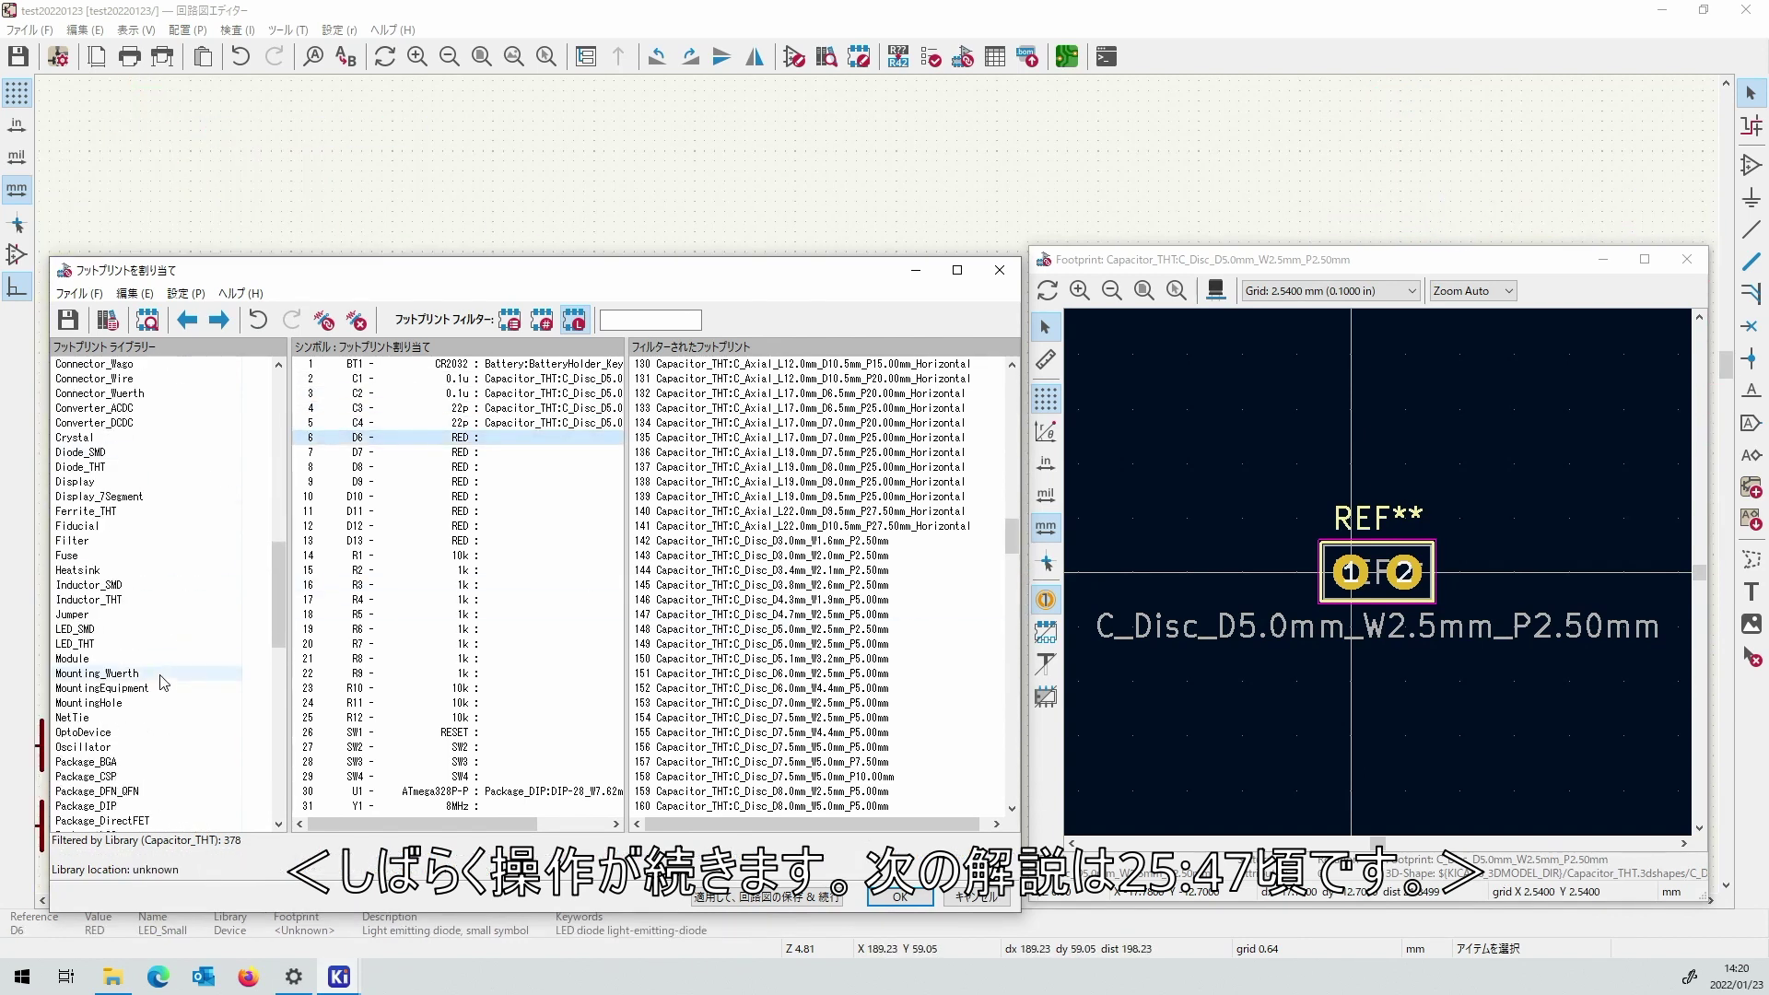
{"action": "left_click", "coordinate": [92, 643]}
{"action": "scroll", "coordinate": [737, 627], "scroll_direction": "down", "scroll_amount": 5}
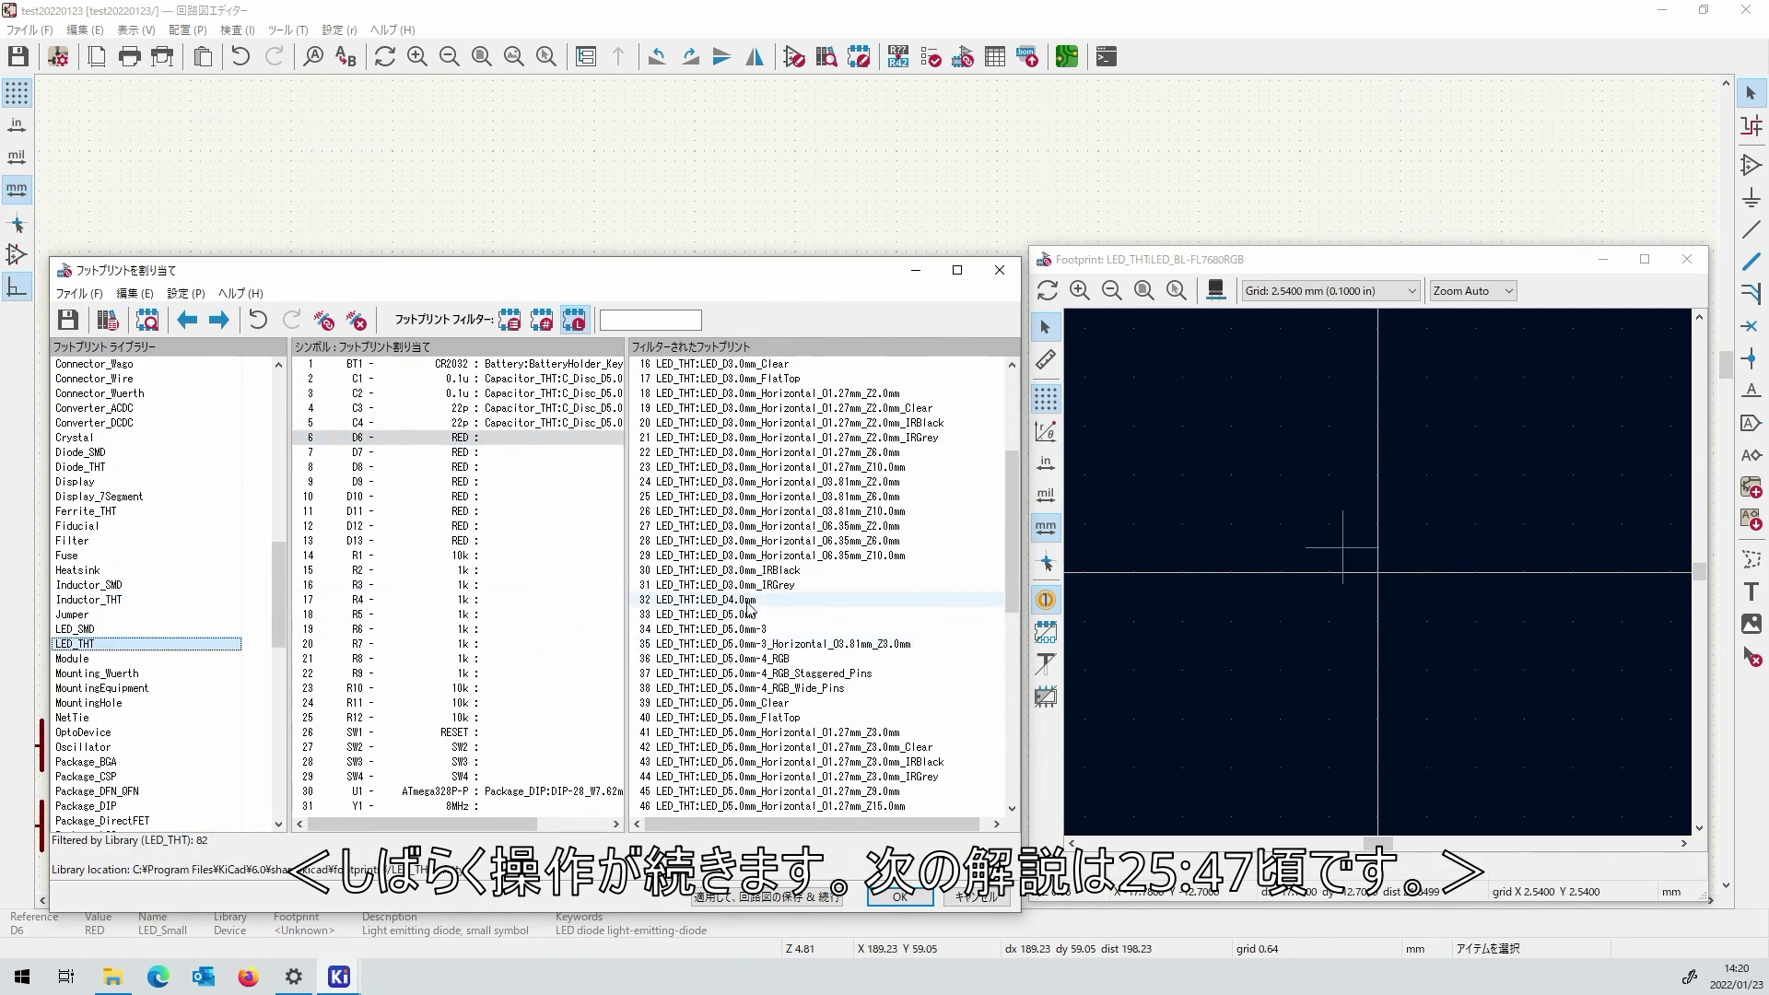
{"action": "left_click", "coordinate": [747, 615]}
{"action": "double_click", "coordinate": [742, 615]}
{"action": "double_click", "coordinate": [742, 615]}
{"action": "double_click", "coordinate": [743, 616]}
{"action": "double_click", "coordinate": [742, 616]}
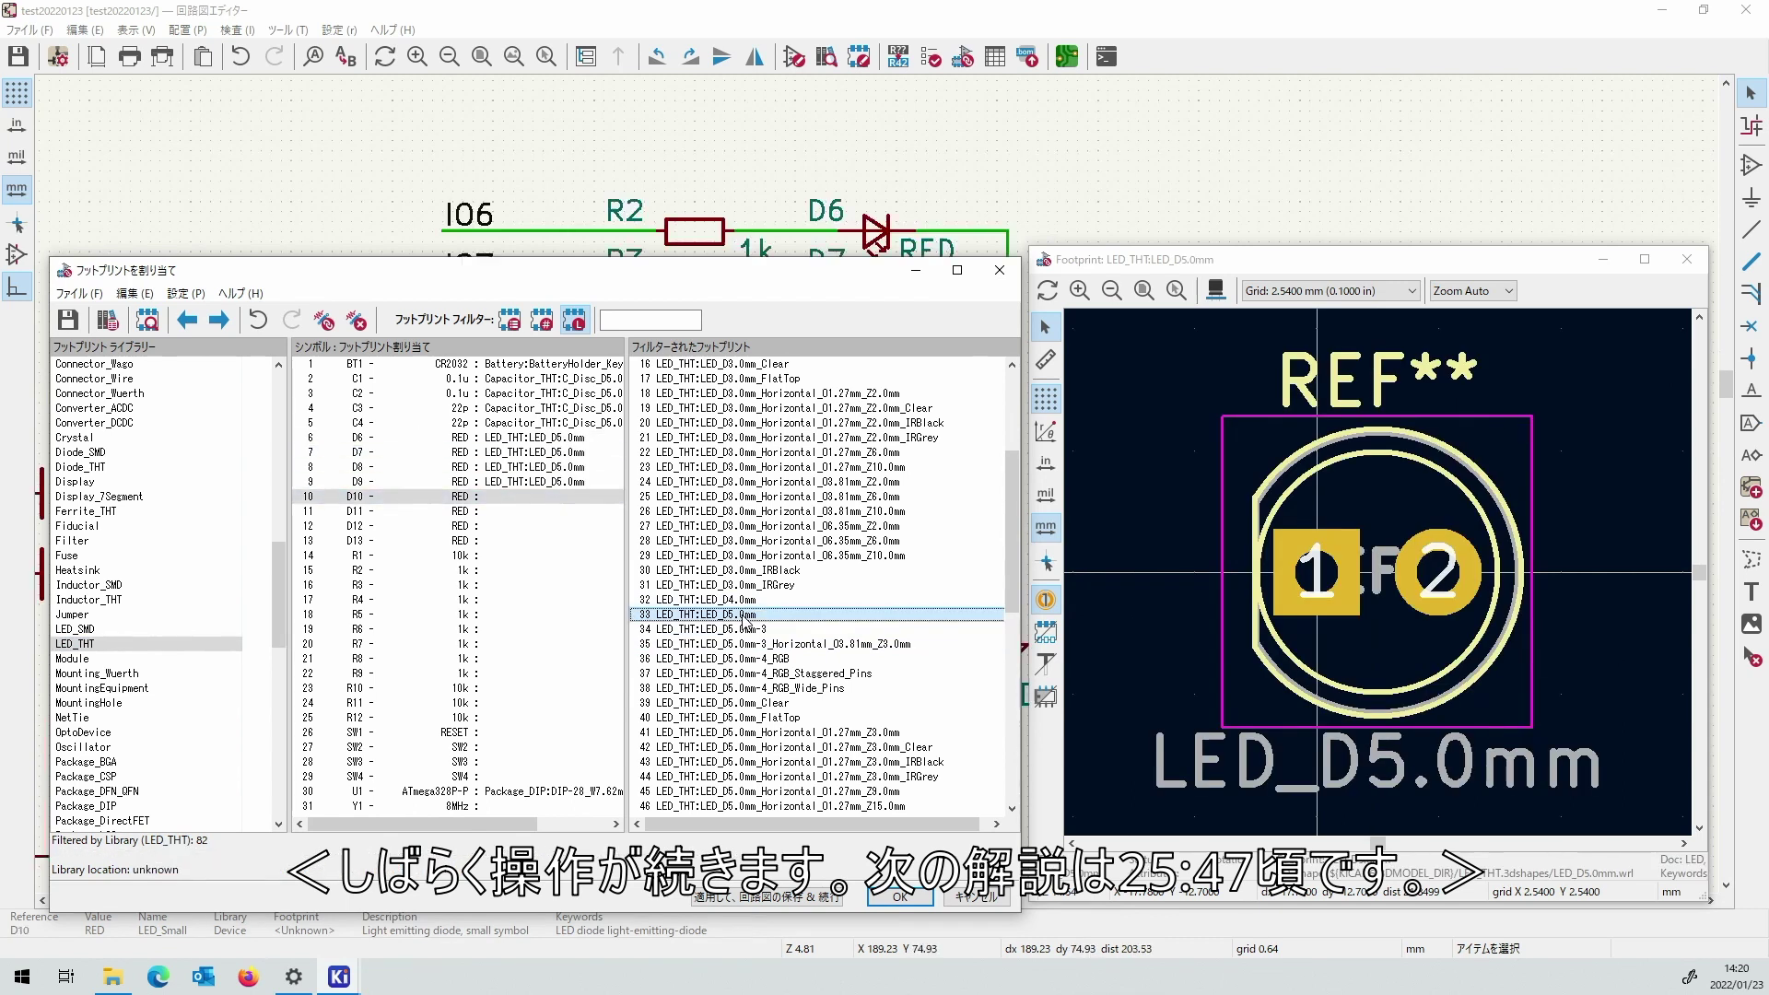
{"action": "double_click", "coordinate": [743, 615]}
{"action": "double_click", "coordinate": [742, 615]}
{"action": "double_click", "coordinate": [743, 615]}
{"action": "double_click", "coordinate": [737, 616]}
Assign R_Axial_DIN0207_L6.3mm_D2.5mm_P10.16mm_Horizontal from the Resistor_THT library to resistors R1 through R12.
{"action": "scroll", "coordinate": [158, 649], "scroll_direction": "down", "scroll_amount": 11}
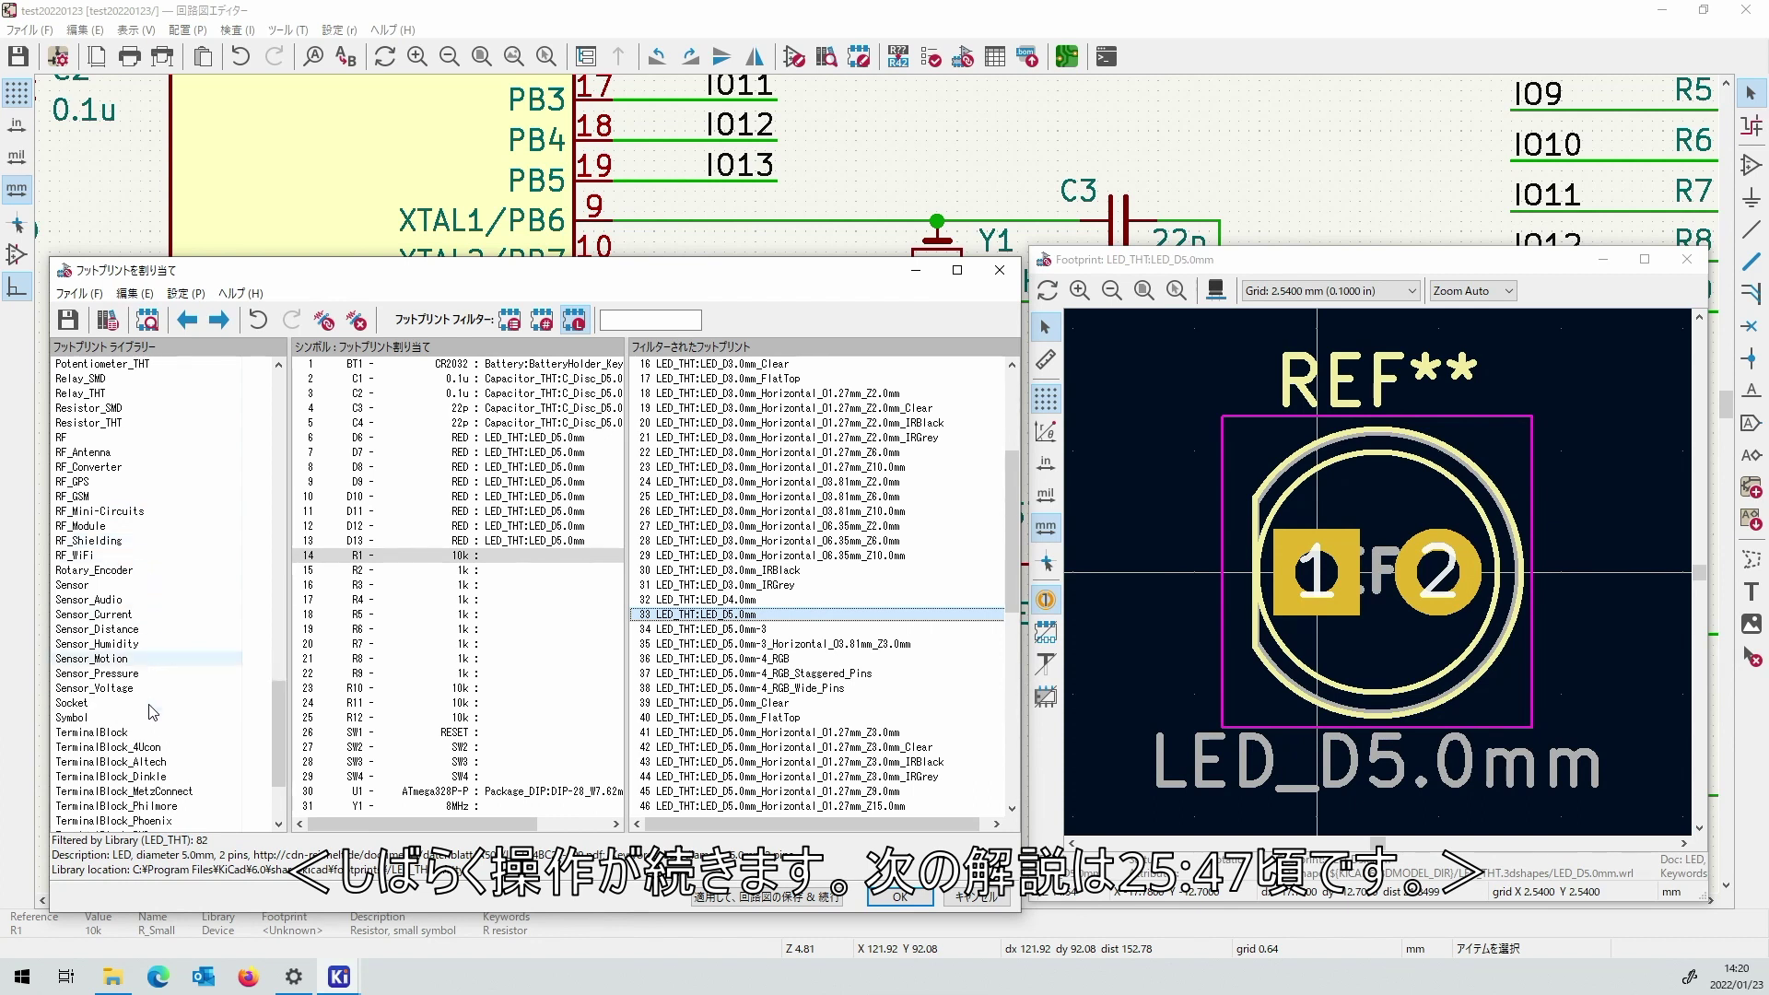
{"action": "left_click", "coordinate": [89, 554]}
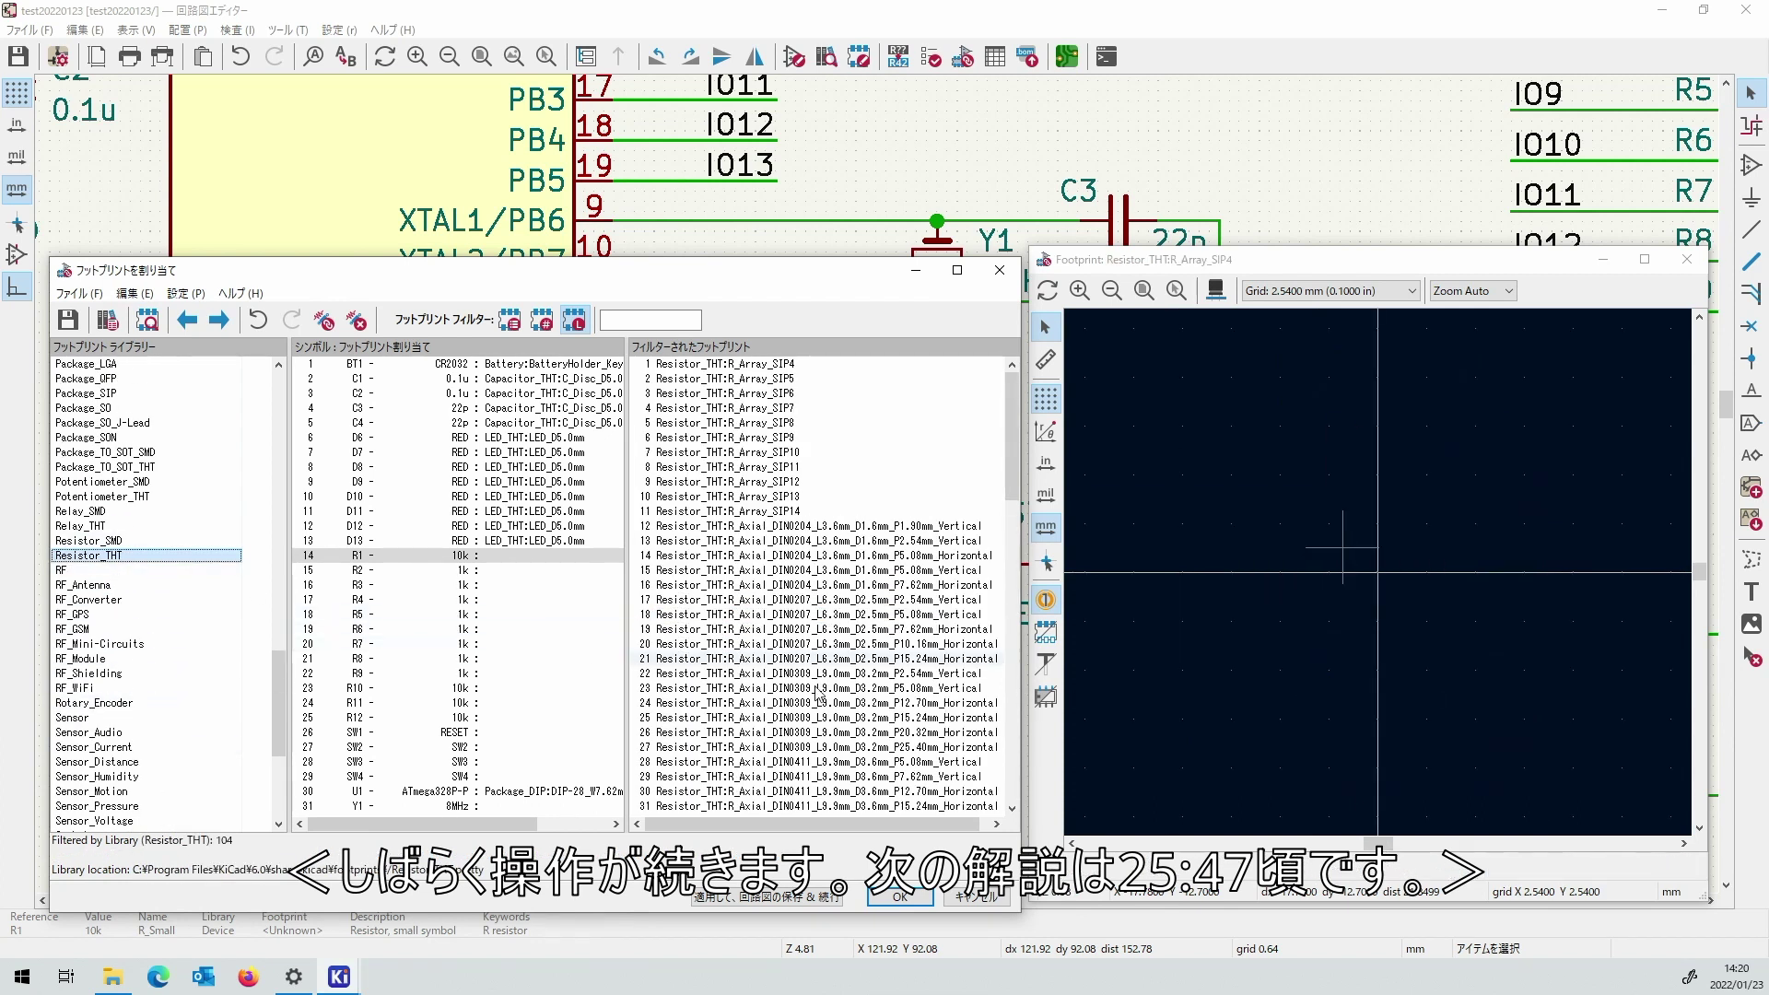
{"action": "scroll", "coordinate": [829, 599], "scroll_direction": "down", "scroll_amount": 1}
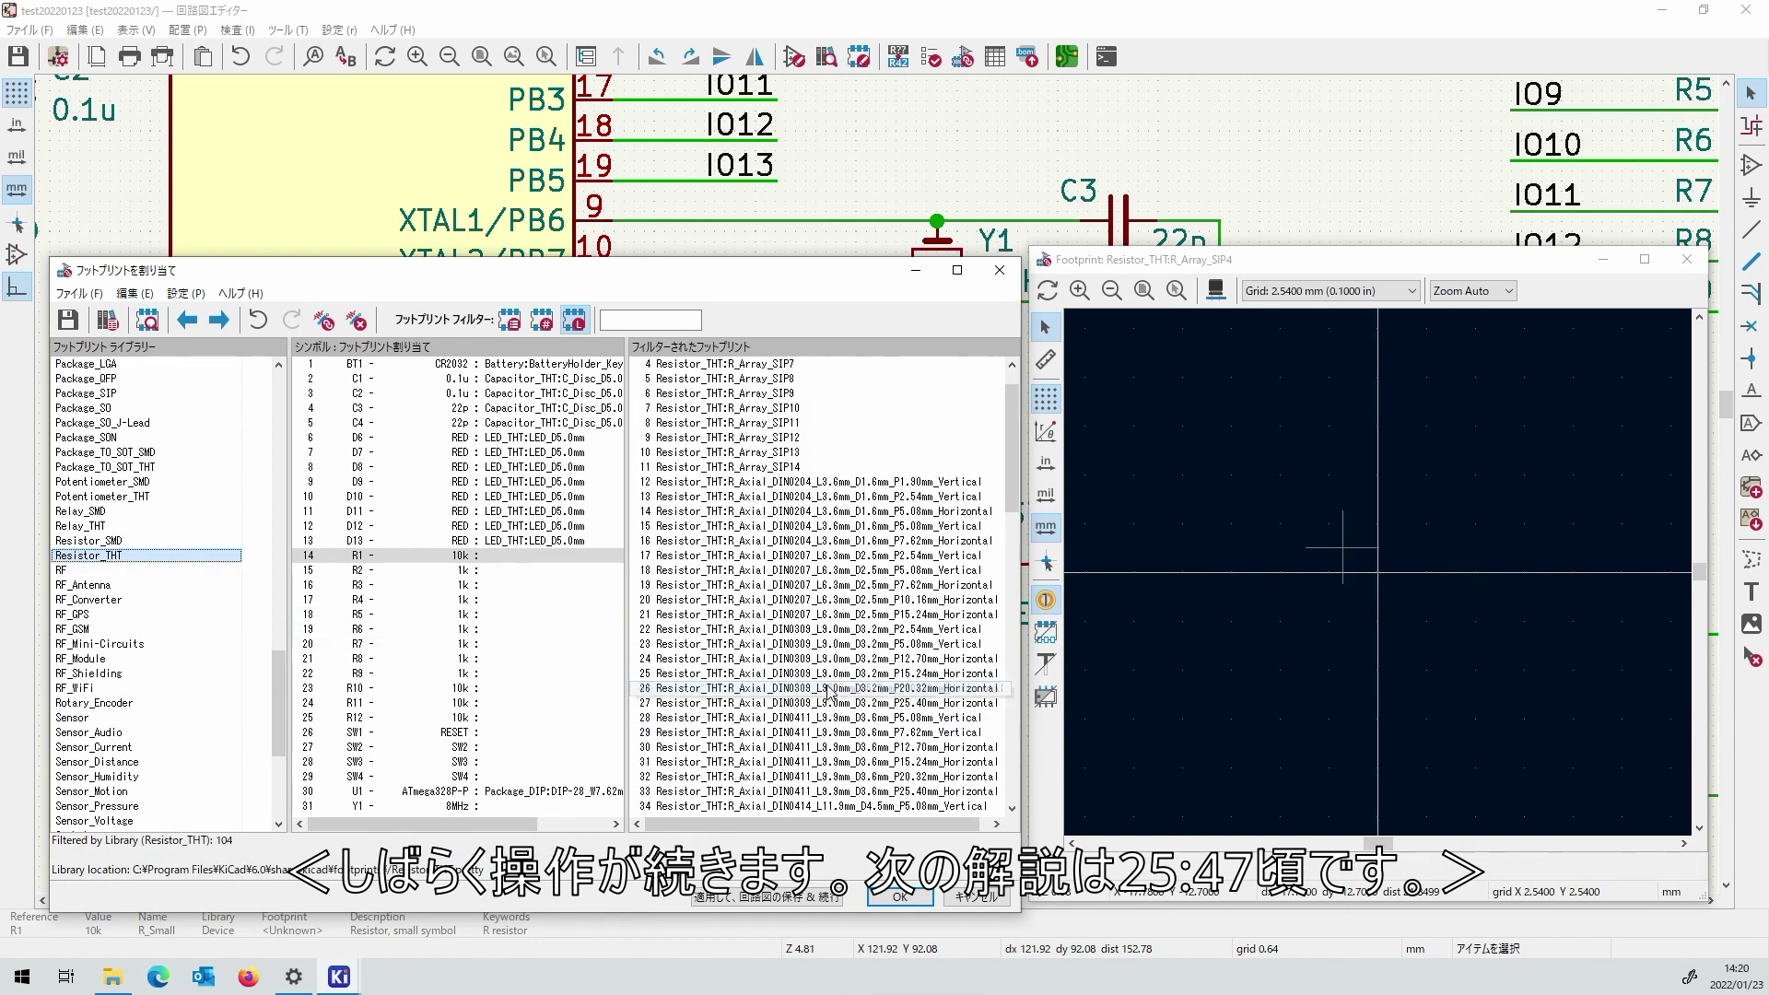
{"action": "left_click", "coordinate": [840, 601]}
{"action": "key", "text": "Return"}
{"action": "key", "text": "Return"}
{"action": "key", "text": "Return"}
{"action": "key", "text": "Return"}
{"action": "key", "text": "Return"}
{"action": "key", "text": "Return"}
{"action": "key", "text": "Return"}
{"action": "key", "text": "Return"}
{"action": "key", "text": "Return"}
{"action": "key", "text": "Return"}
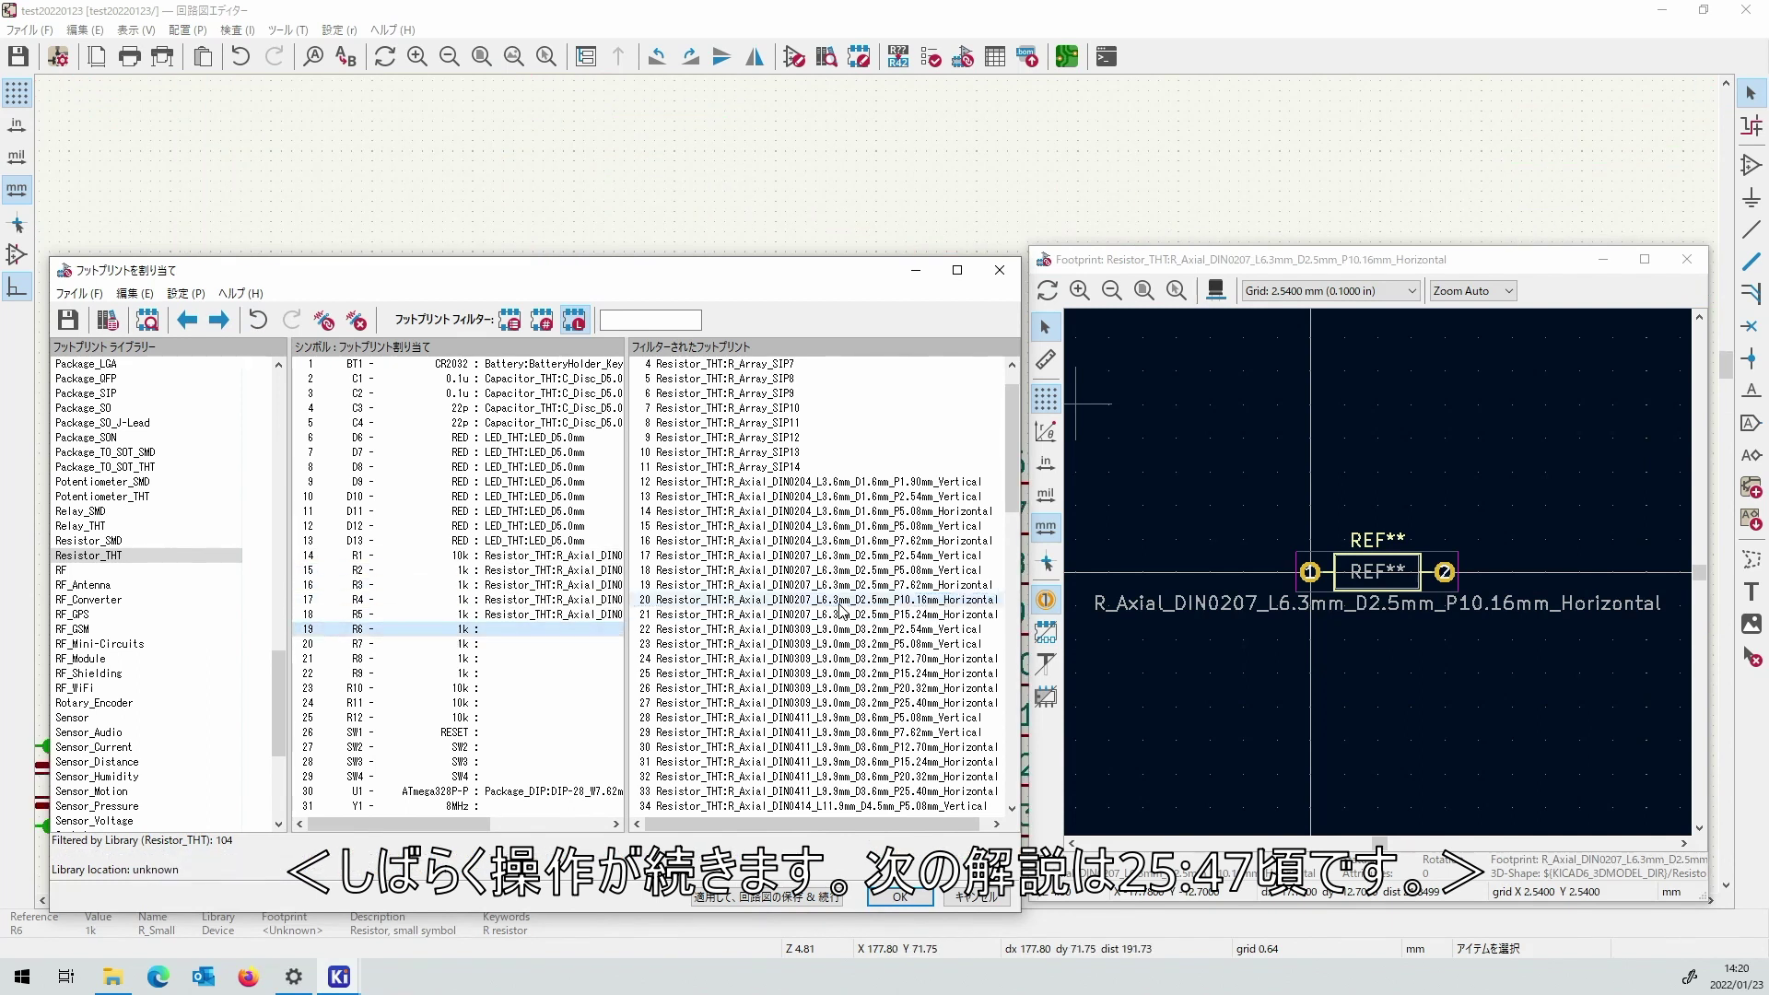
{"action": "key", "text": "Return"}
{"action": "key", "text": "Return"}
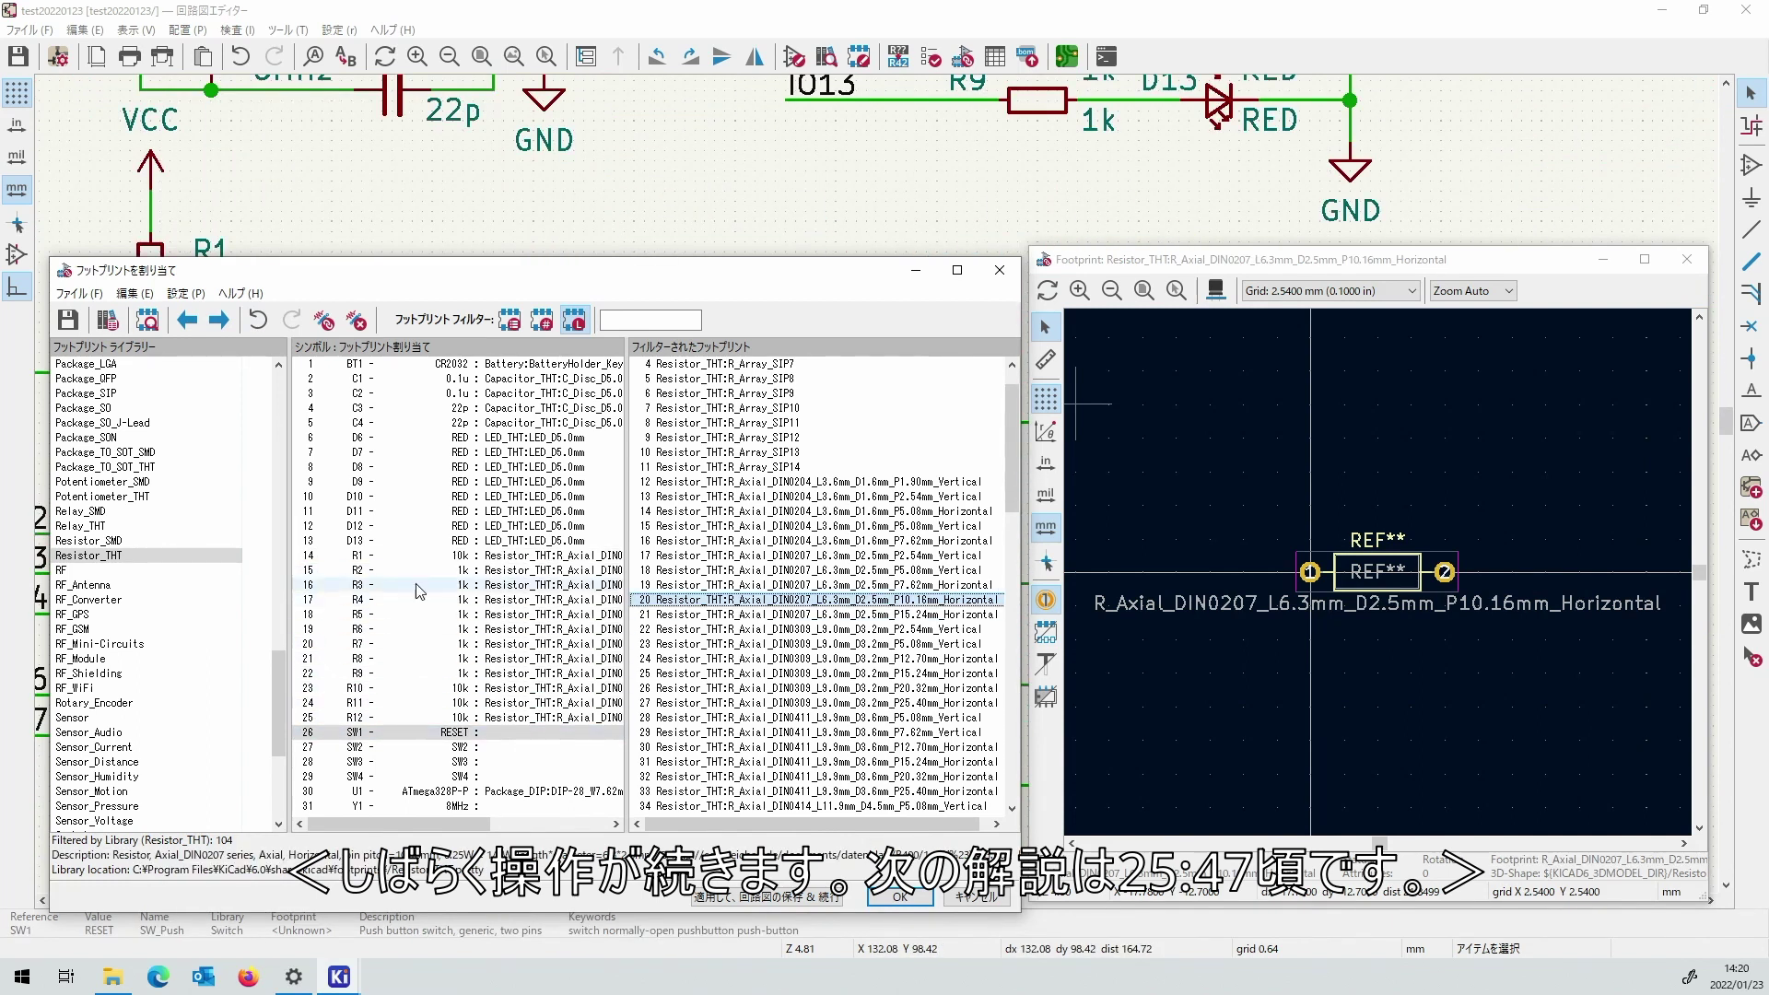
Assign the SW_PUSH_6mm footprint from the Button_Switch_THT library to switches SW1 through SW4.
{"action": "scroll", "coordinate": [184, 648], "scroll_direction": "up", "scroll_amount": 10}
{"action": "scroll", "coordinate": [184, 648], "scroll_direction": "up", "scroll_amount": 10}
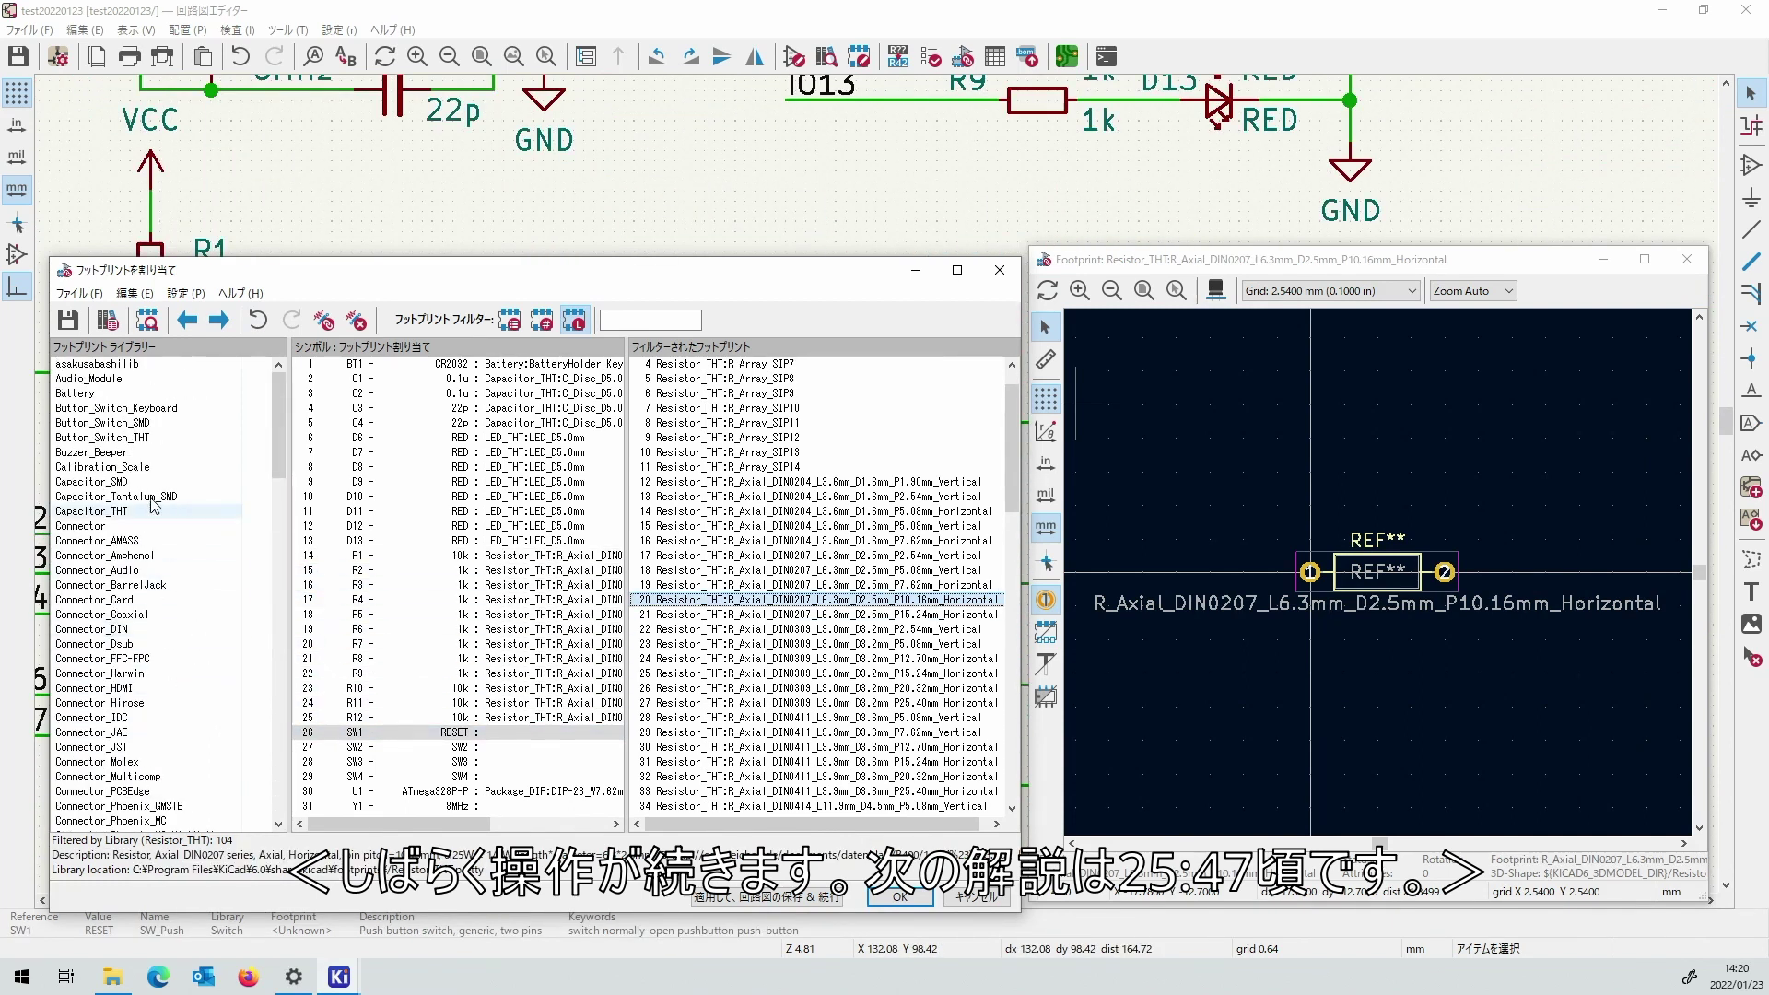
{"action": "left_click", "coordinate": [101, 437]}
{"action": "scroll", "coordinate": [909, 645], "scroll_direction": "down", "scroll_amount": 15}
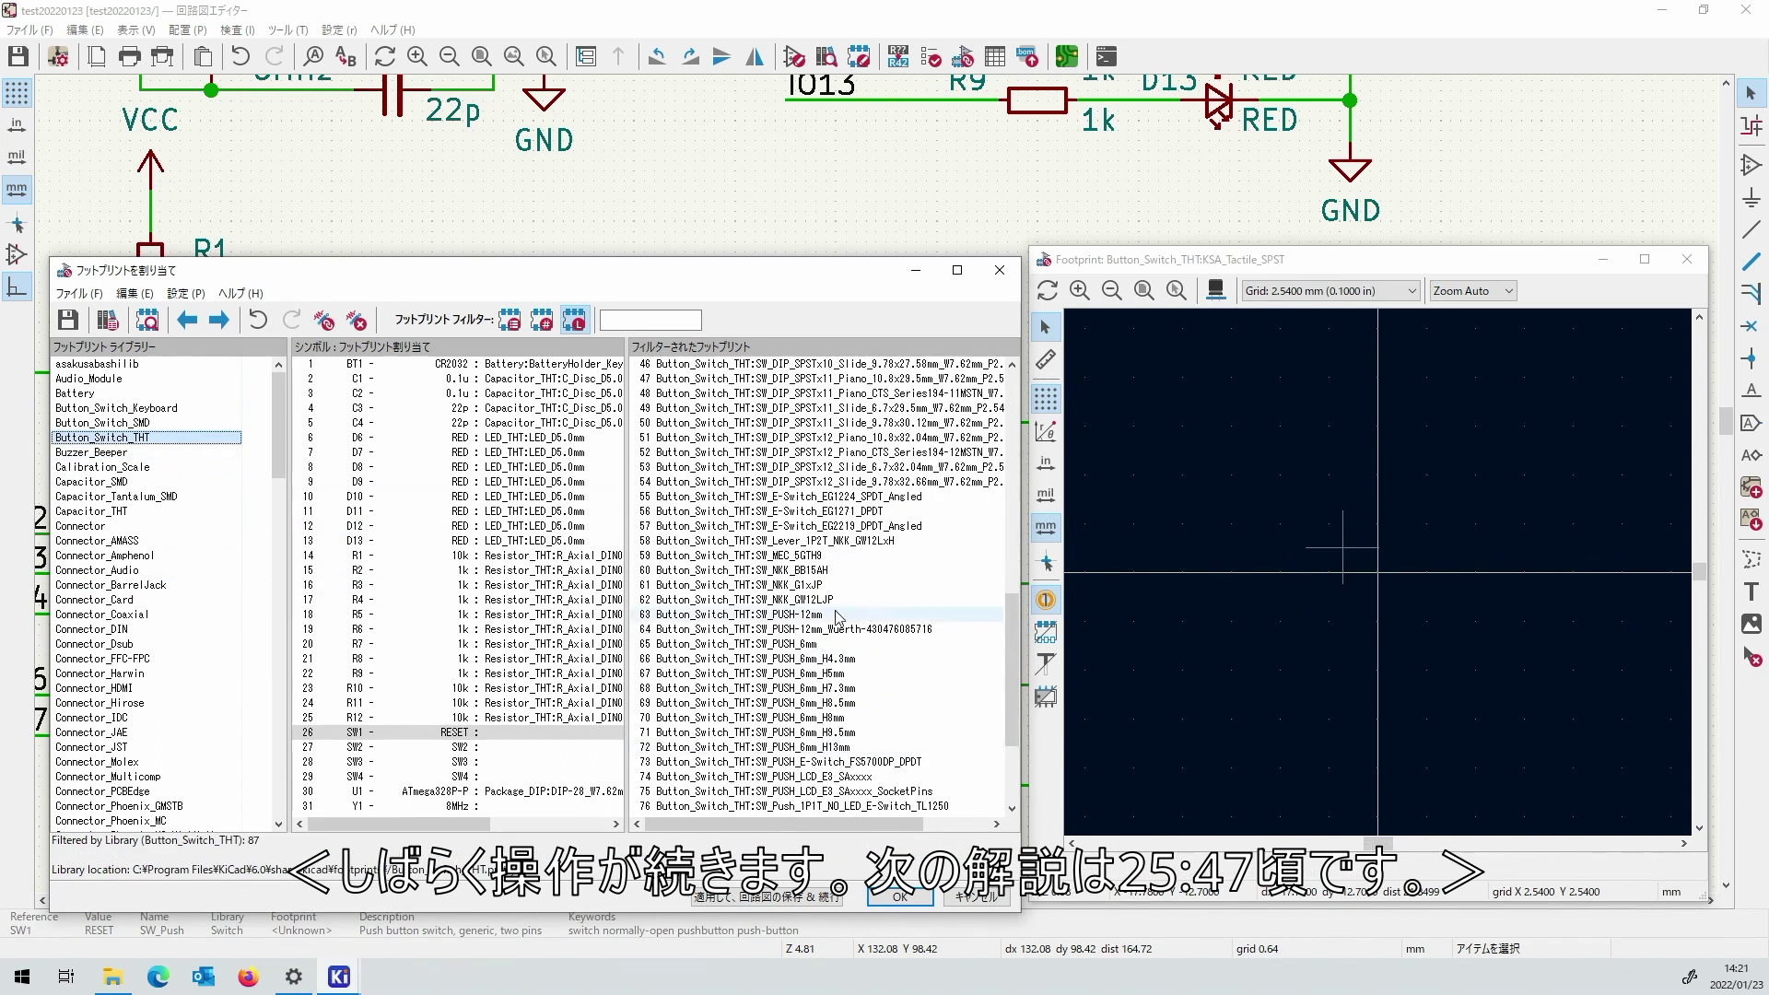
{"action": "left_click", "coordinate": [788, 644]}
{"action": "key", "text": "Return"}
{"action": "key", "text": "Return"}
{"action": "key", "text": "Return"}
{"action": "key", "text": "Return"}
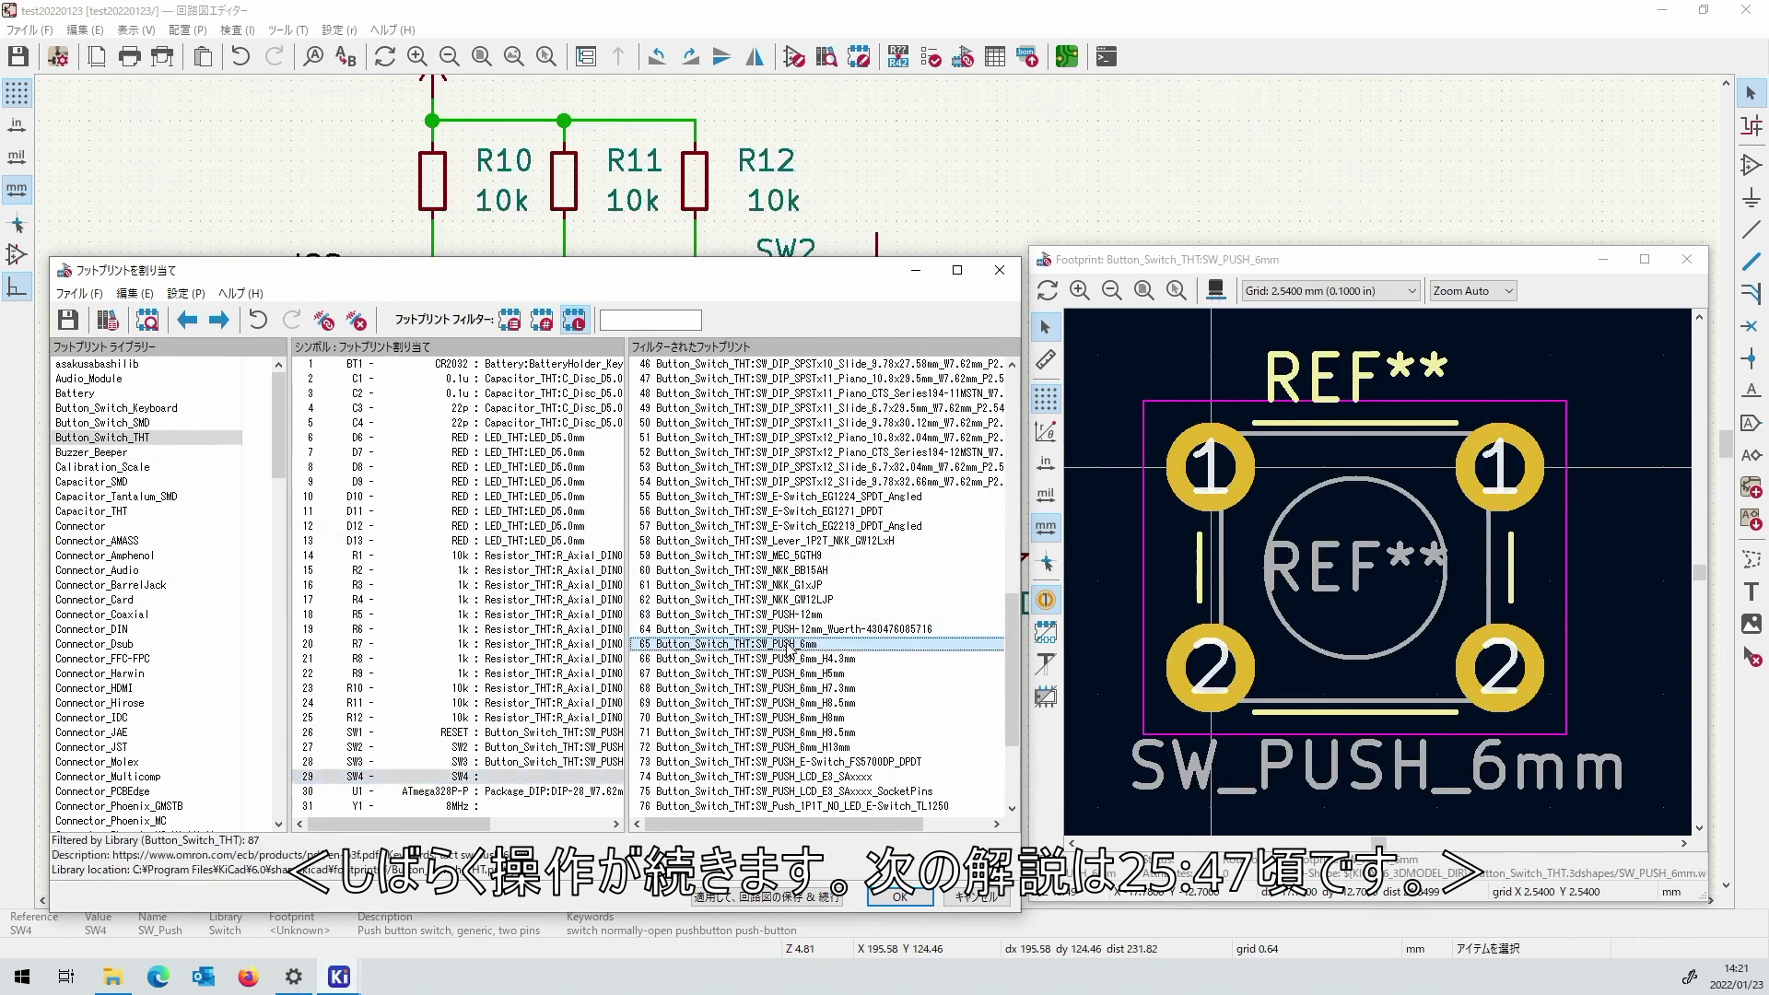
Replace the footprint of U1 with DIP-28_W7.62mm_LongPads from the Package_DIP library.
{"action": "left_click", "coordinate": [461, 801]}
{"action": "left_click", "coordinate": [460, 791]}
{"action": "scroll", "coordinate": [143, 686], "scroll_direction": "down", "scroll_amount": 20}
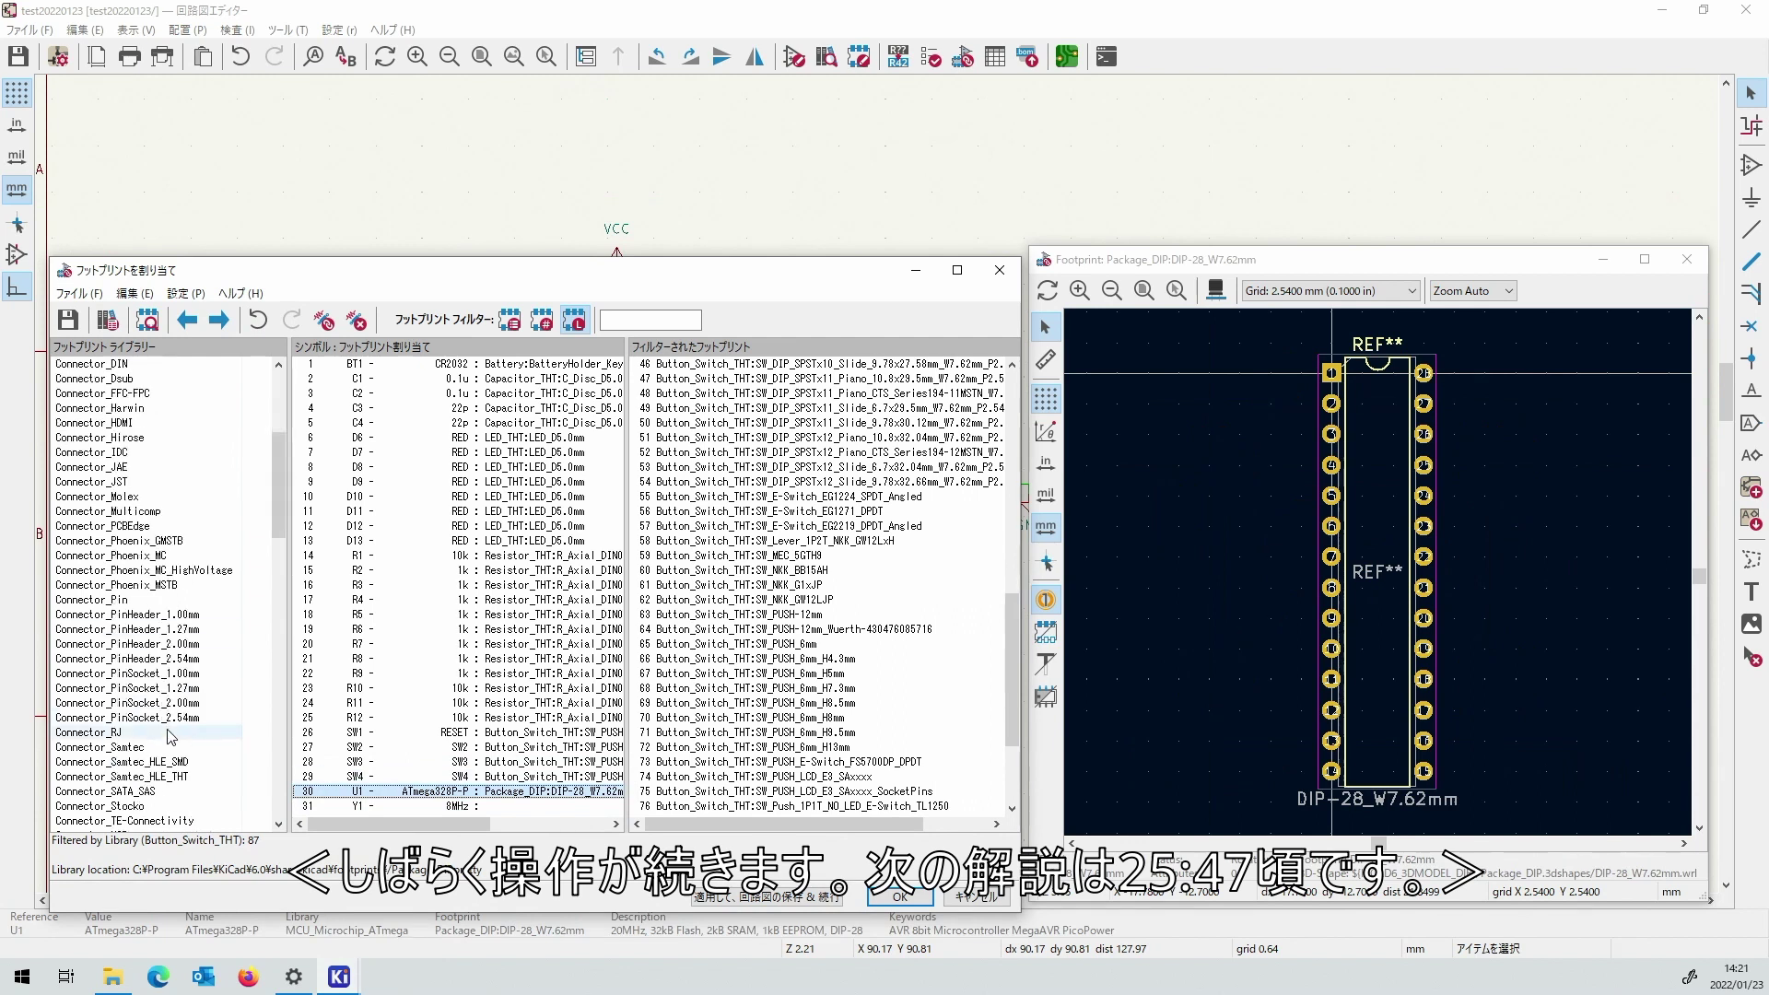
{"action": "left_click", "coordinate": [92, 540]}
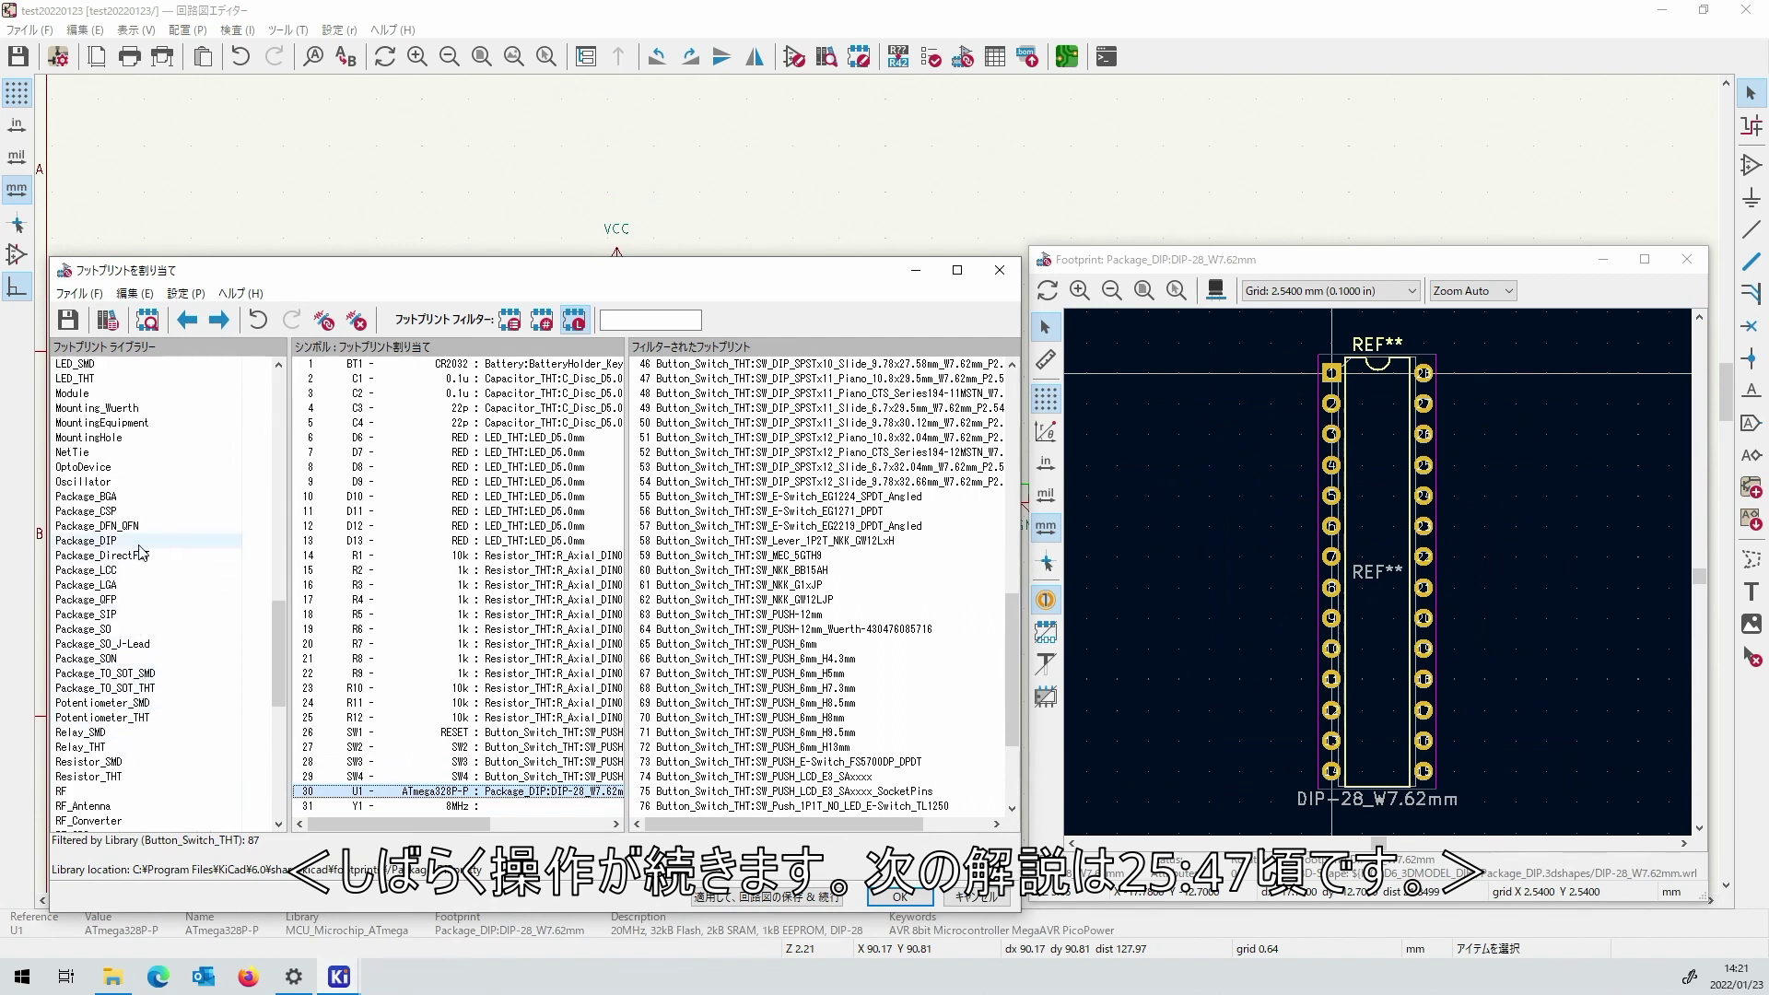
{"action": "scroll", "coordinate": [677, 632], "scroll_direction": "down", "scroll_amount": 4}
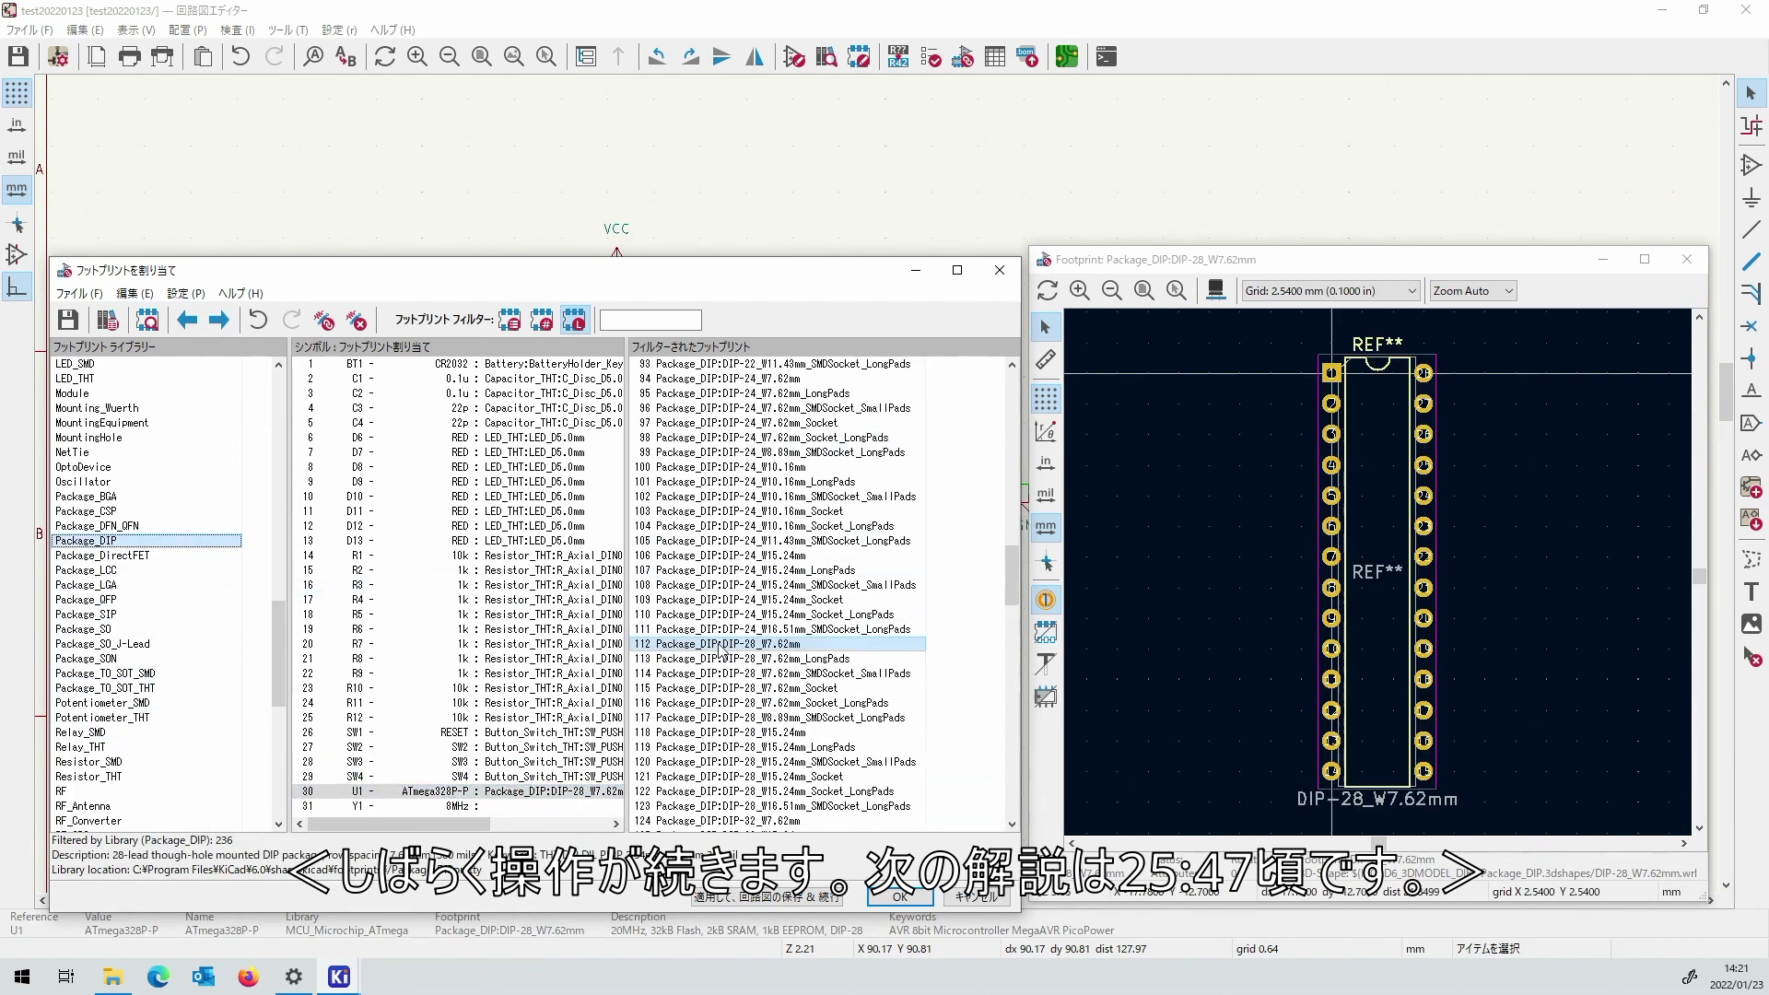
{"action": "left_click", "coordinate": [848, 659]}
{"action": "double_click", "coordinate": [848, 660]}
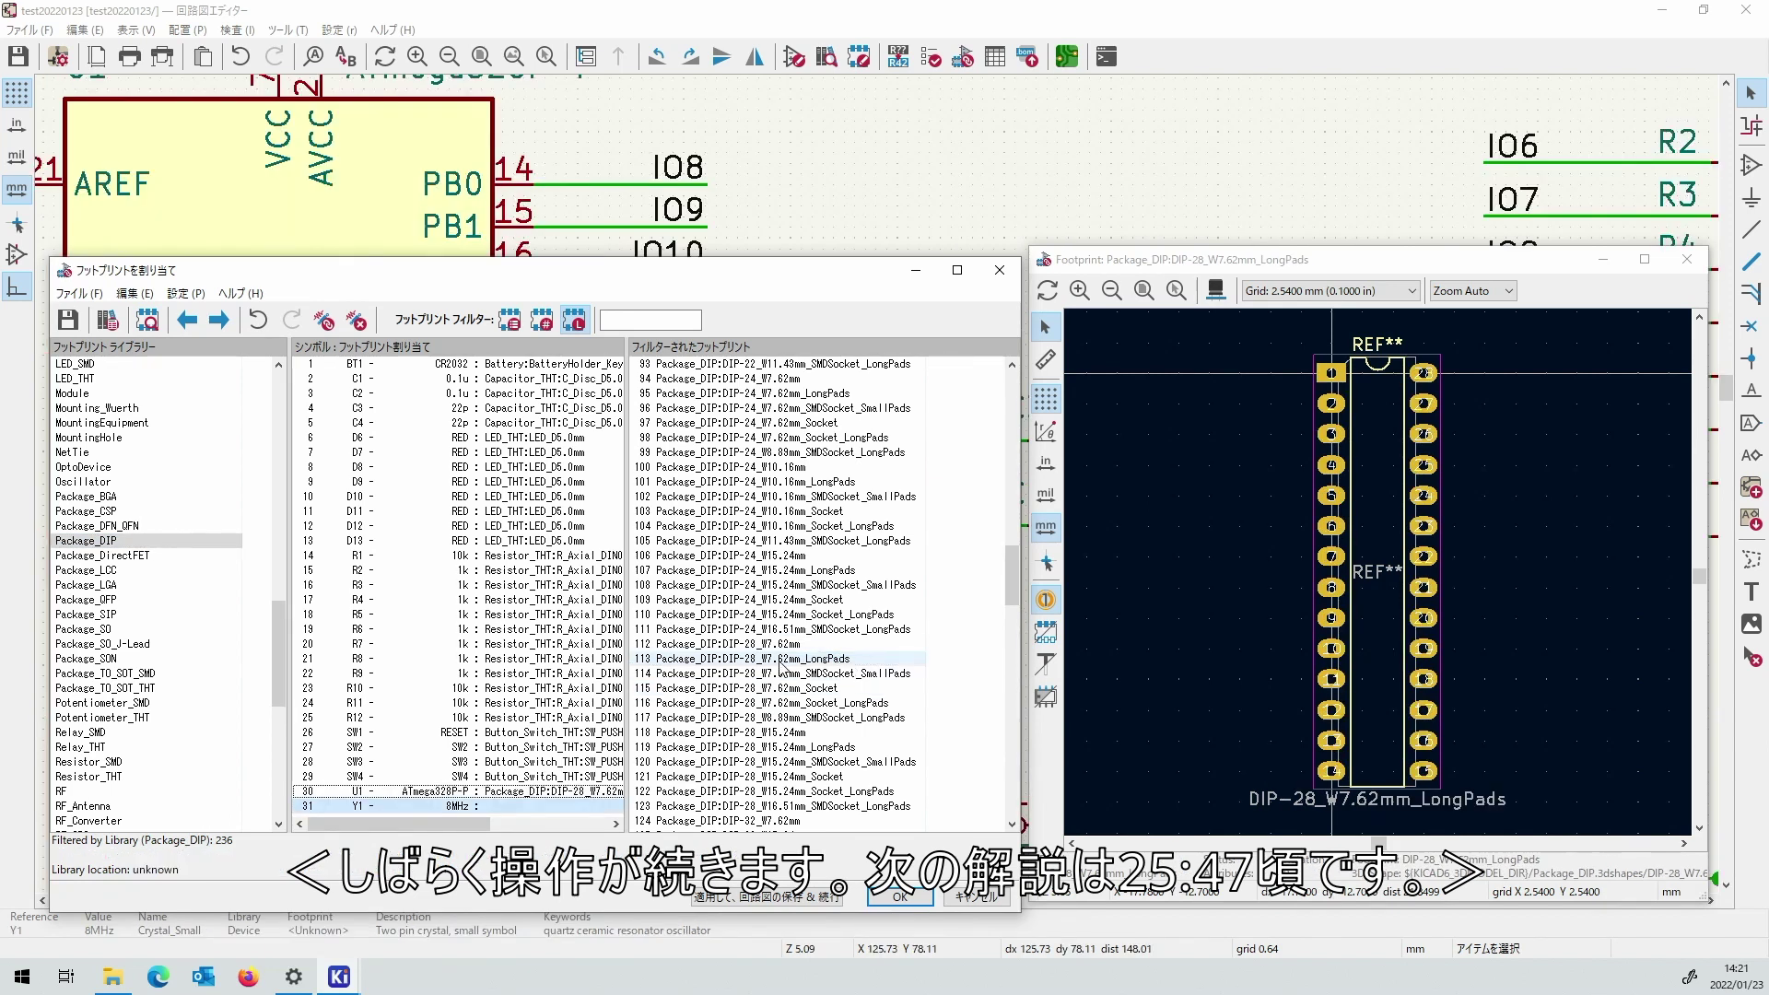
Assign Crystal_HC49-U_Vertical from the Crystal library to Y1, and save the footprint assignments to the schematic.
{"action": "scroll", "coordinate": [138, 608], "scroll_direction": "up", "scroll_amount": 10}
{"action": "left_click", "coordinate": [92, 615]}
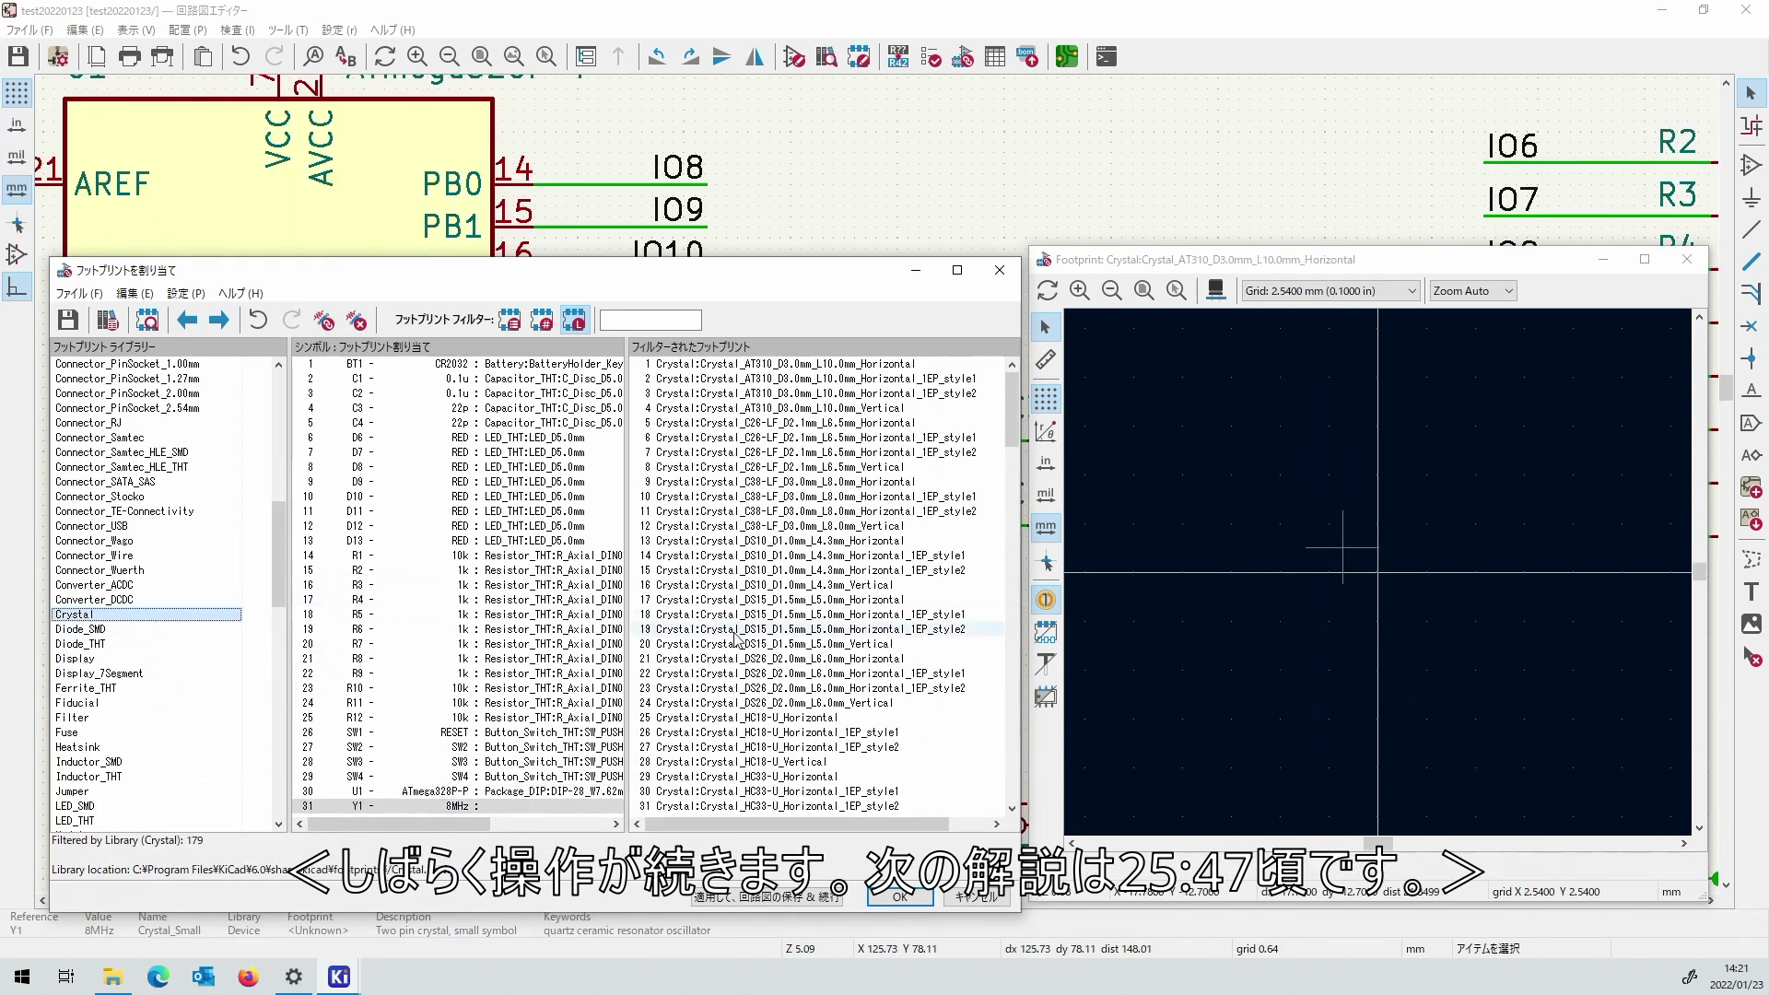
{"action": "scroll", "coordinate": [735, 635], "scroll_direction": "down", "scroll_amount": 5}
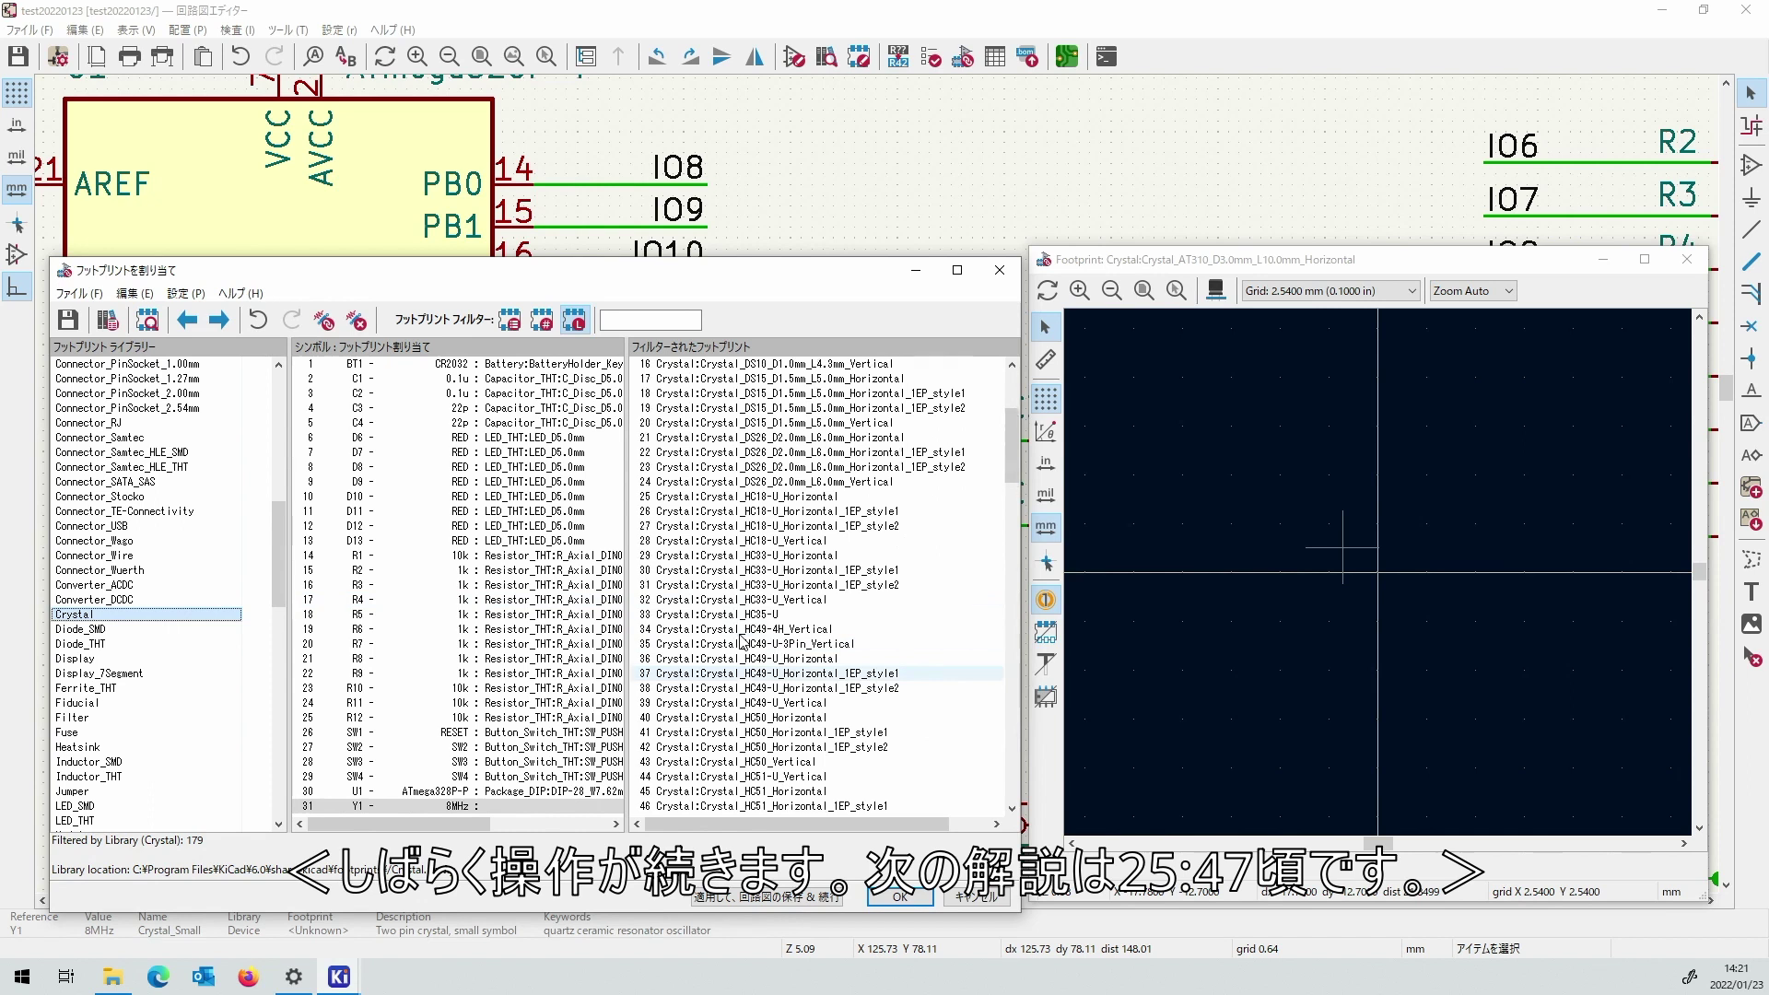
{"action": "left_click", "coordinate": [818, 659]}
{"action": "left_click", "coordinate": [811, 703]}
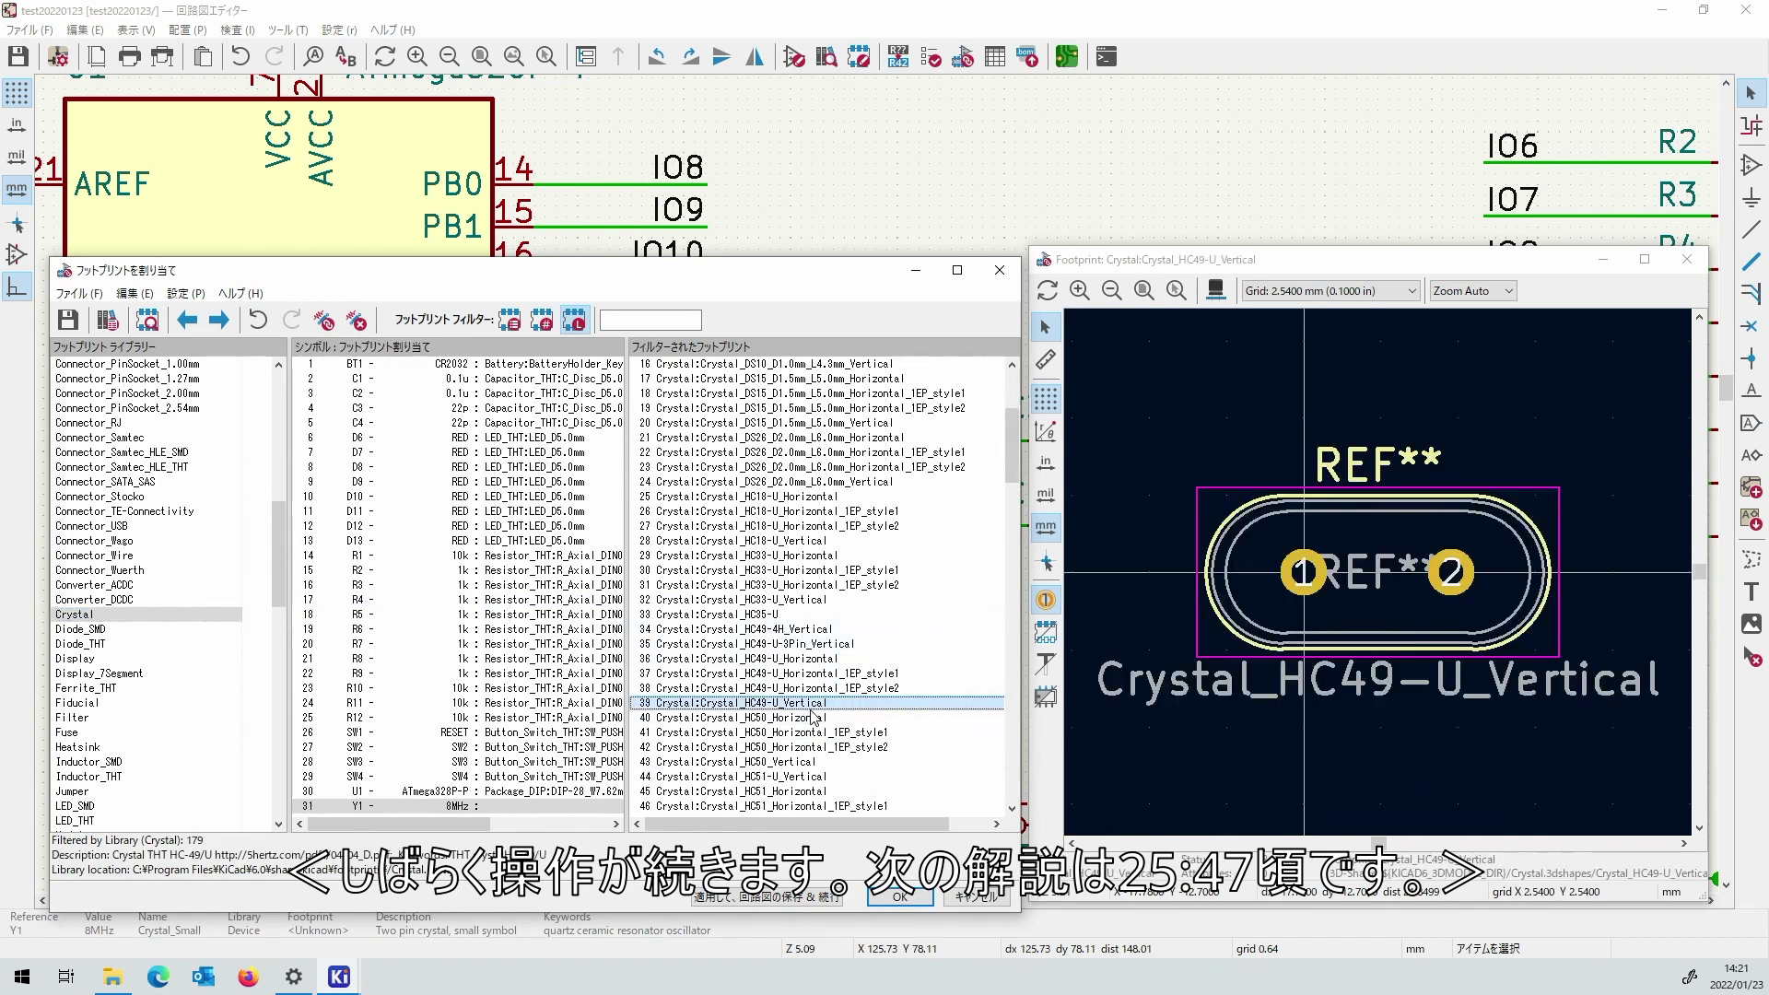
{"action": "double_click", "coordinate": [811, 703]}
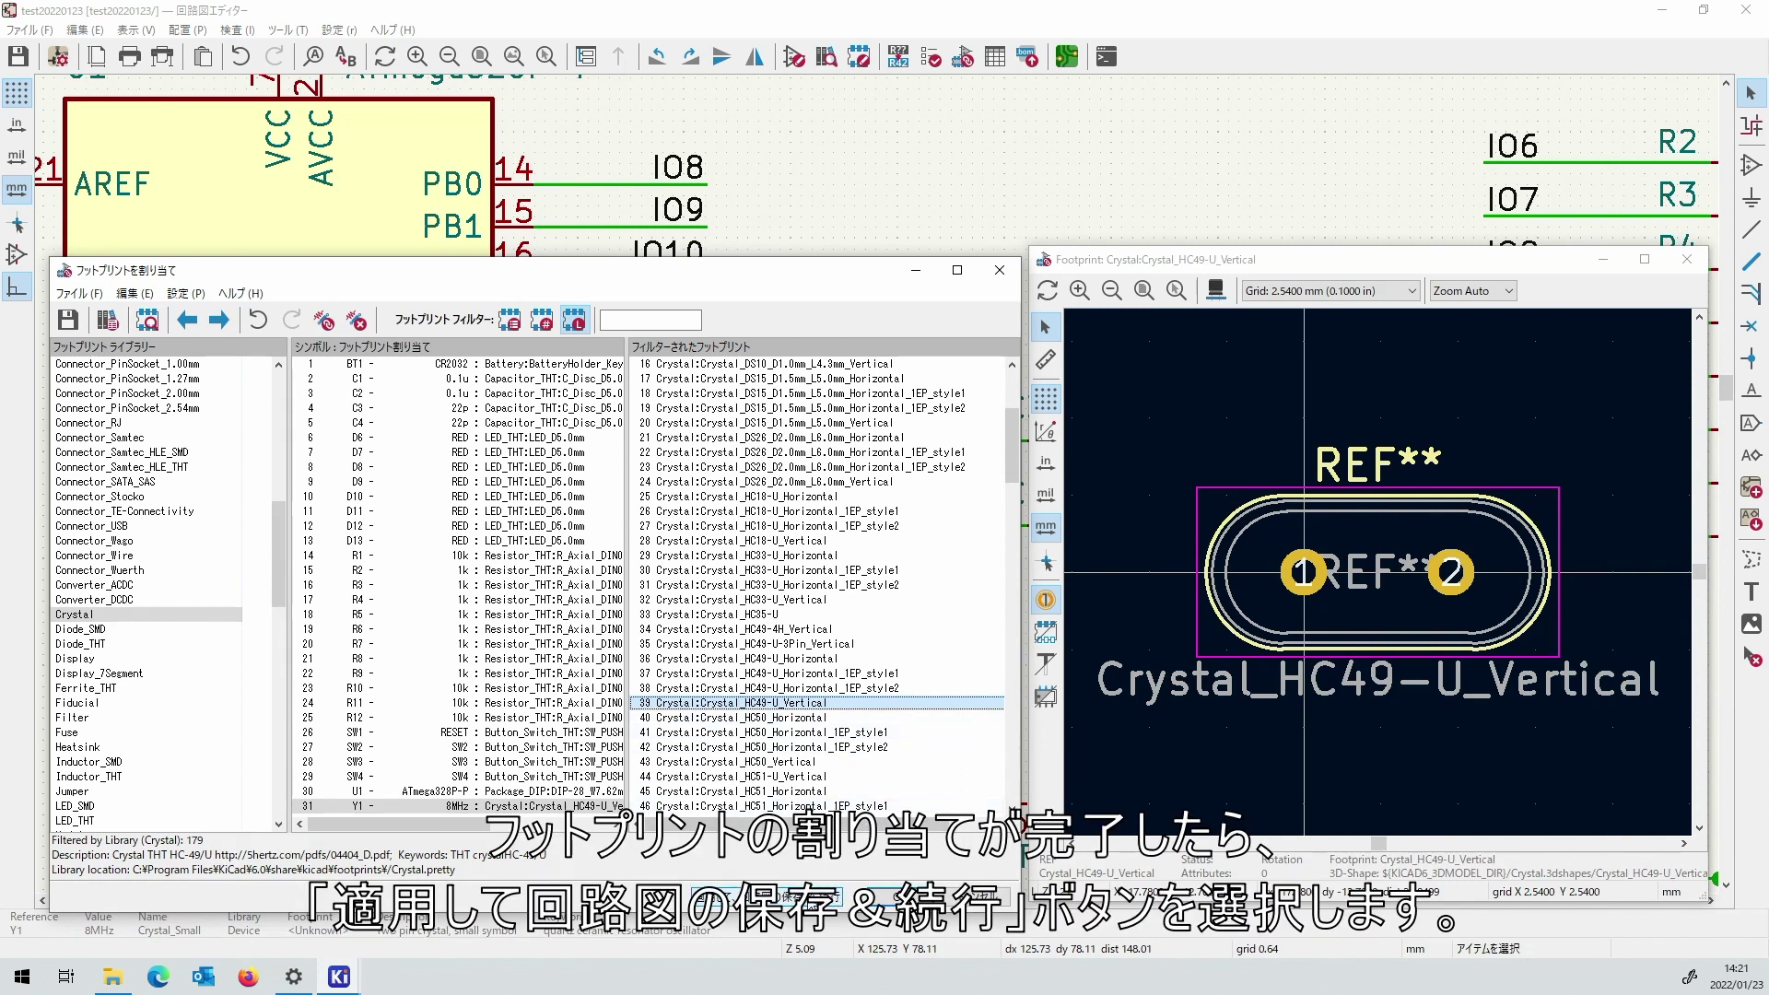
{"action": "left_click", "coordinate": [765, 896]}
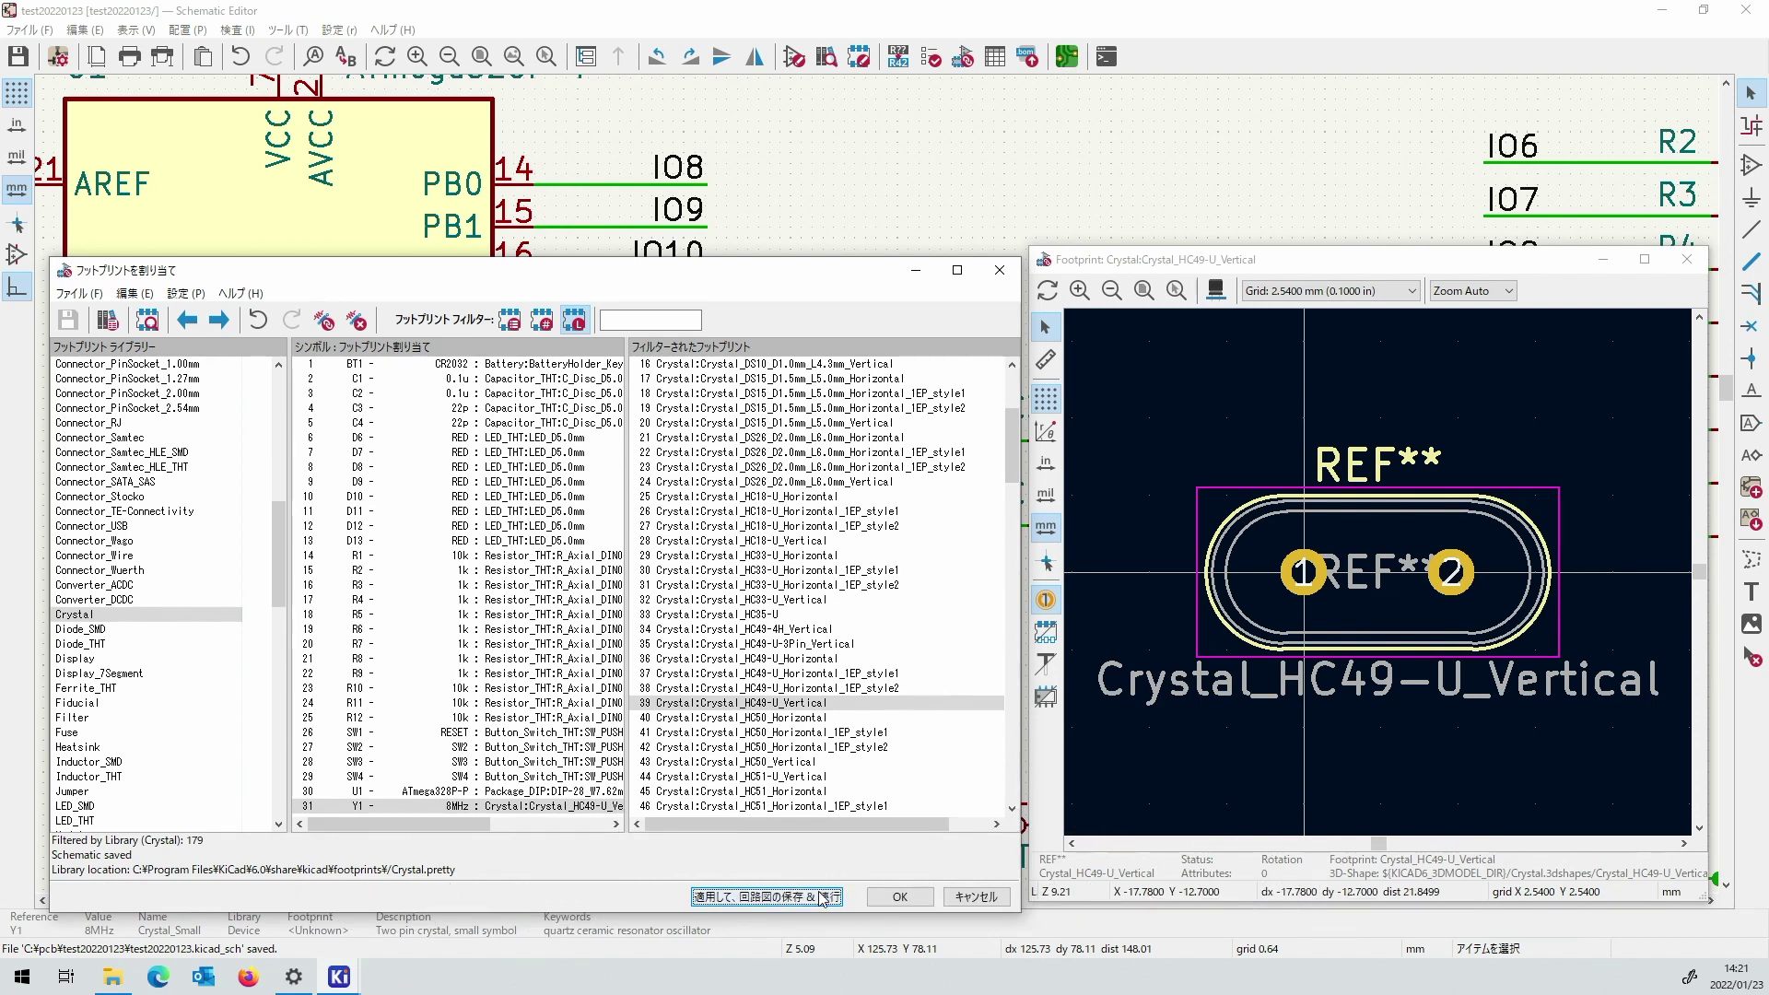
{"action": "left_click", "coordinate": [898, 896]}
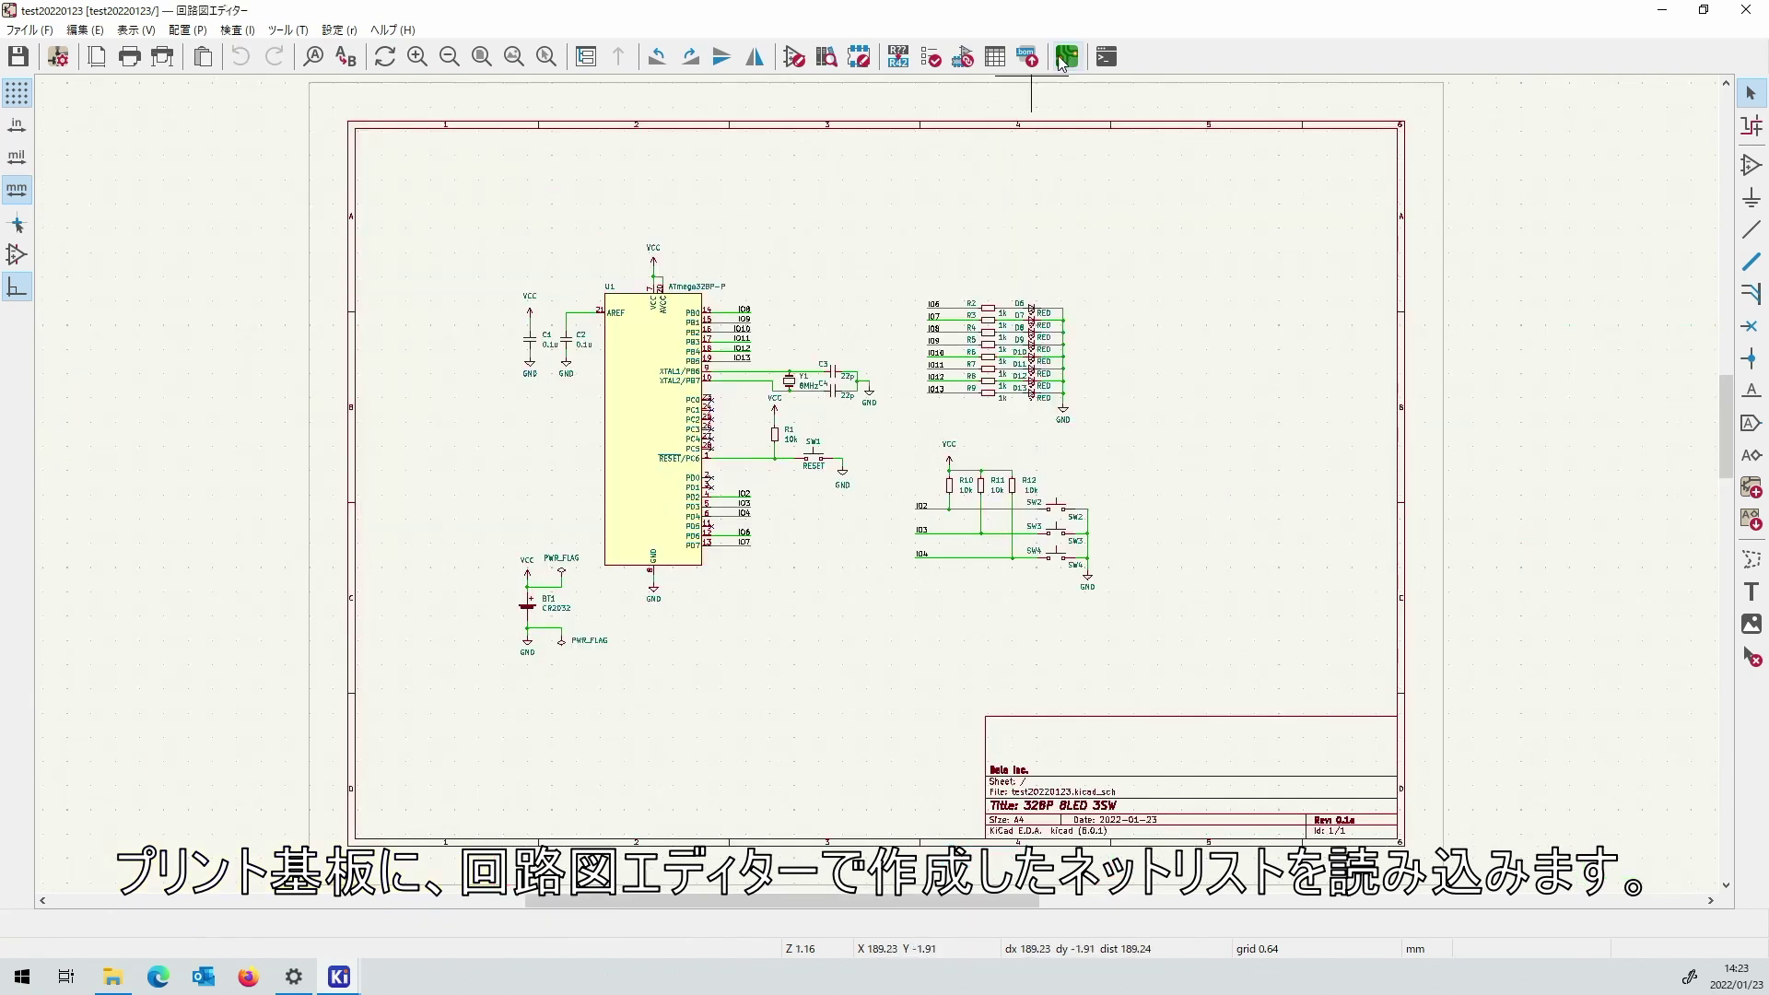
Switch to the PCB editor, update the board from the schematic and place all footprints inside the sheet frame's upper-left corner.
{"action": "left_click", "coordinate": [1069, 56]}
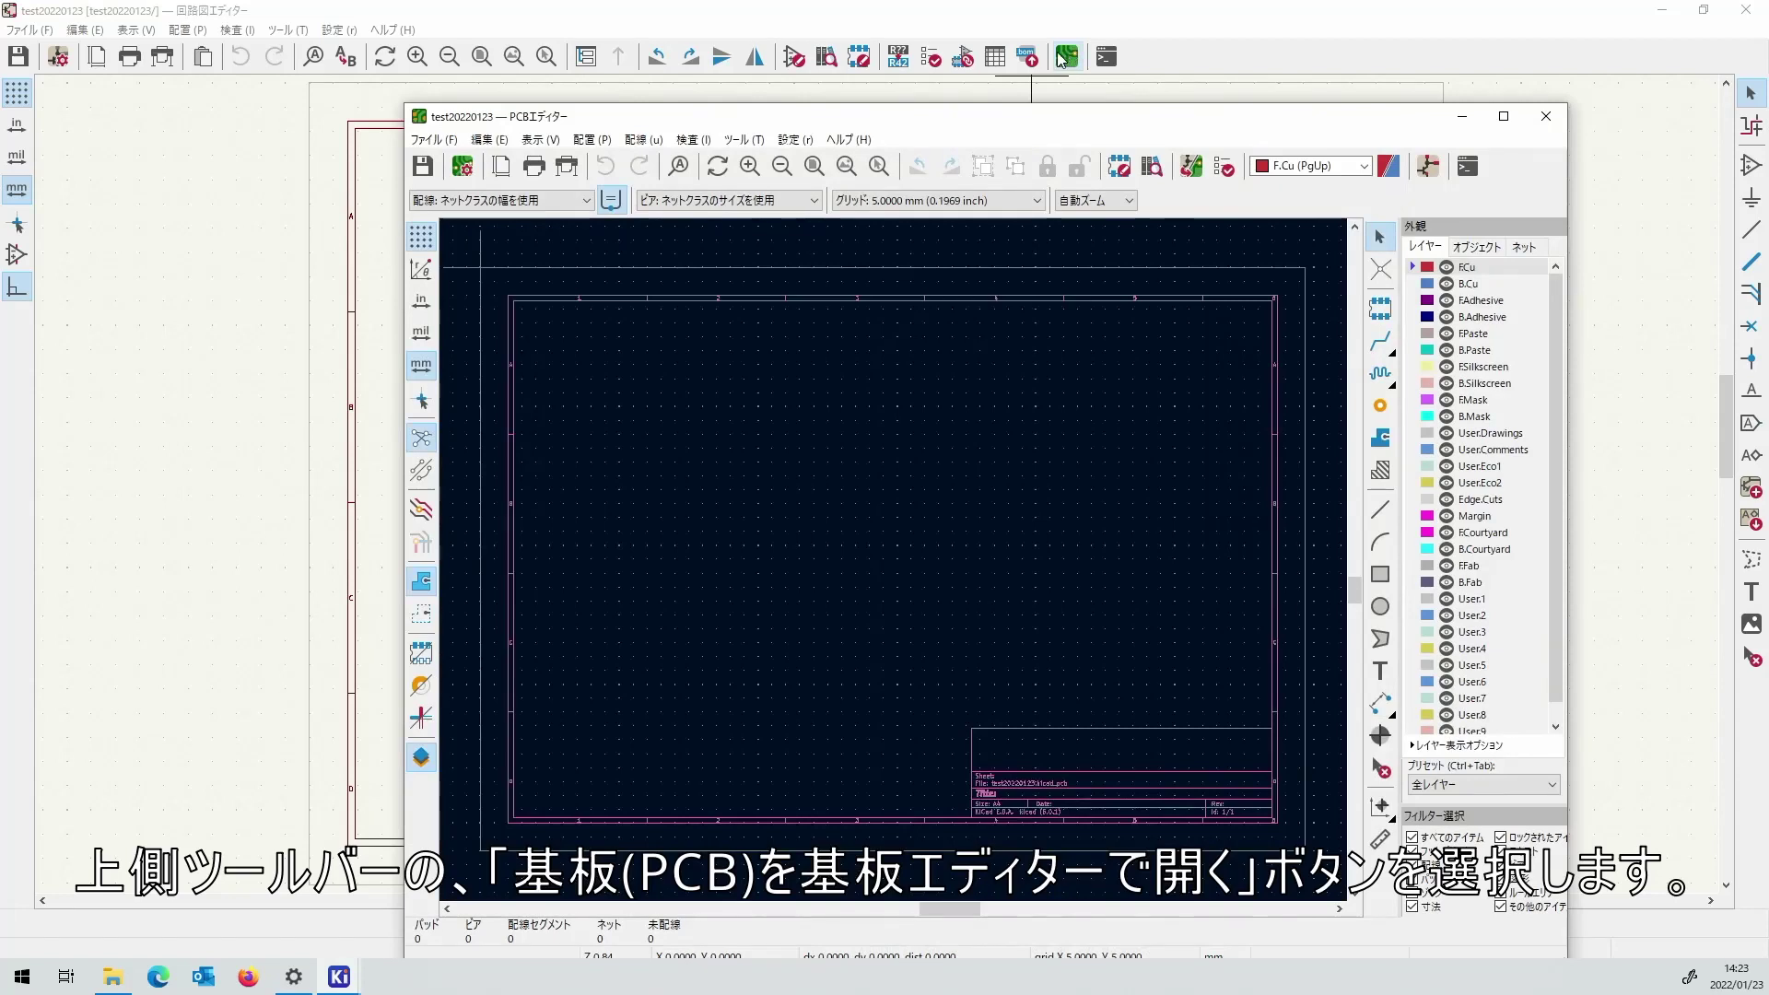
{"action": "left_click", "coordinate": [1185, 167]}
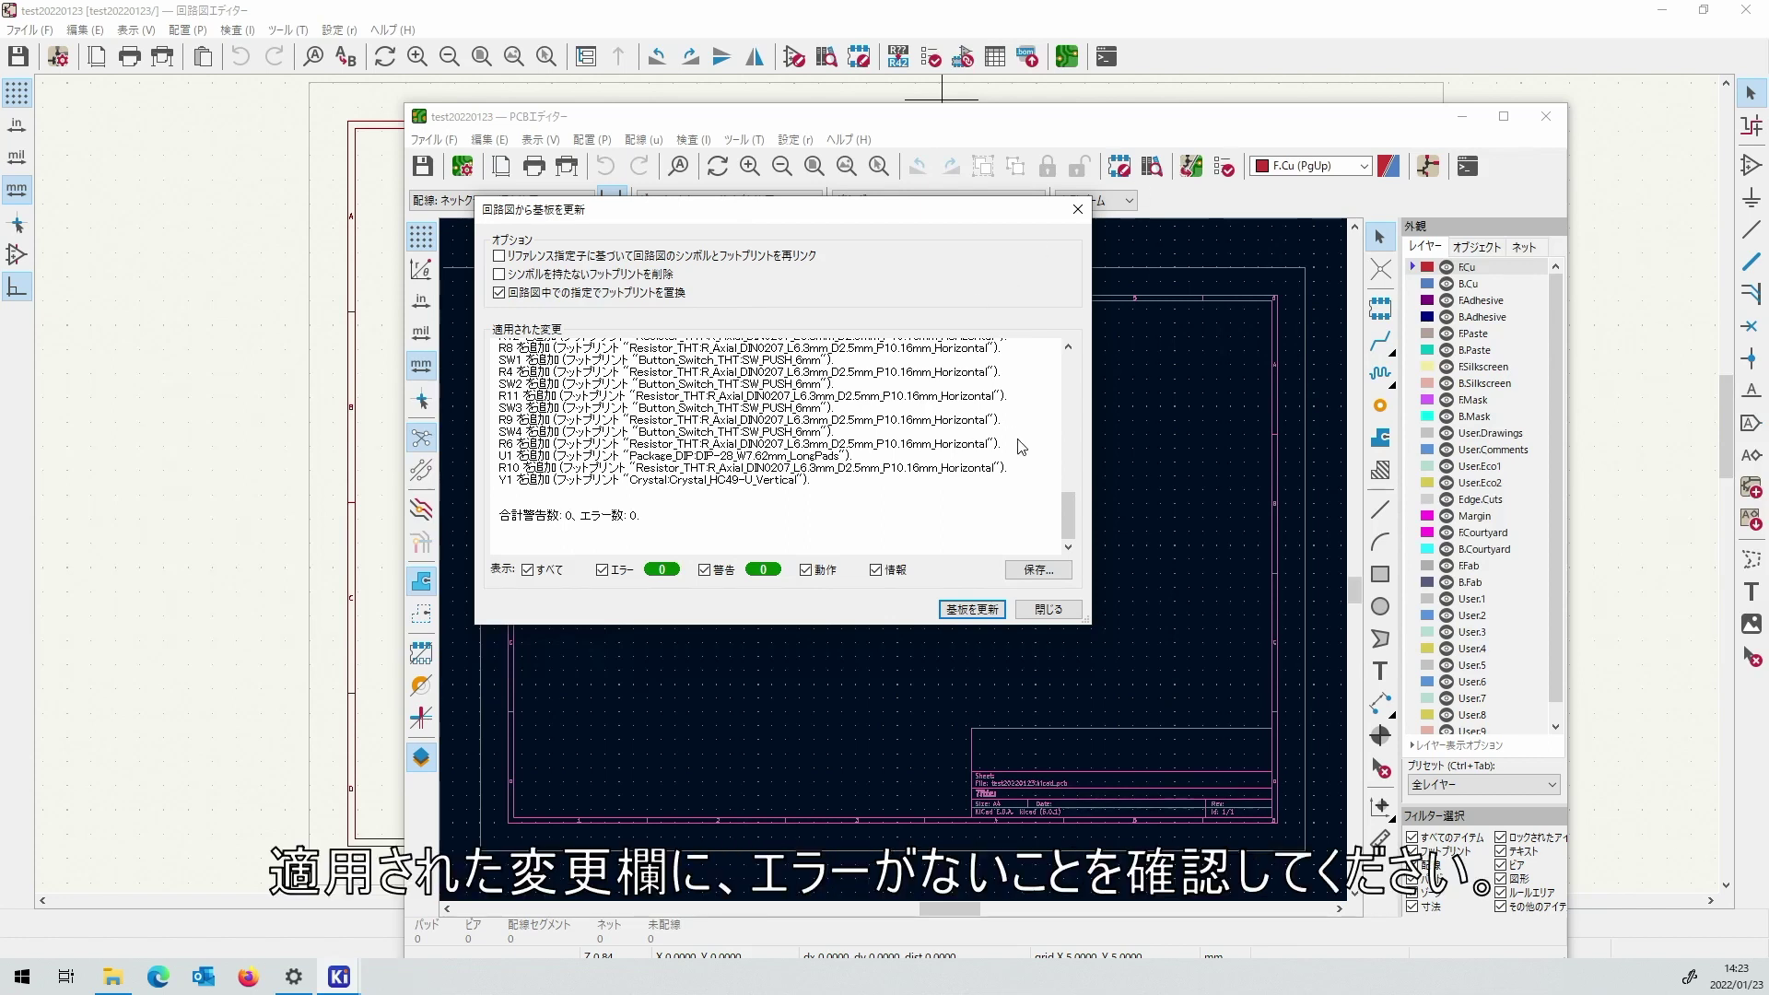
{"action": "left_click_drag", "start_coordinate": [1067, 523], "coordinate": [1065, 361]}
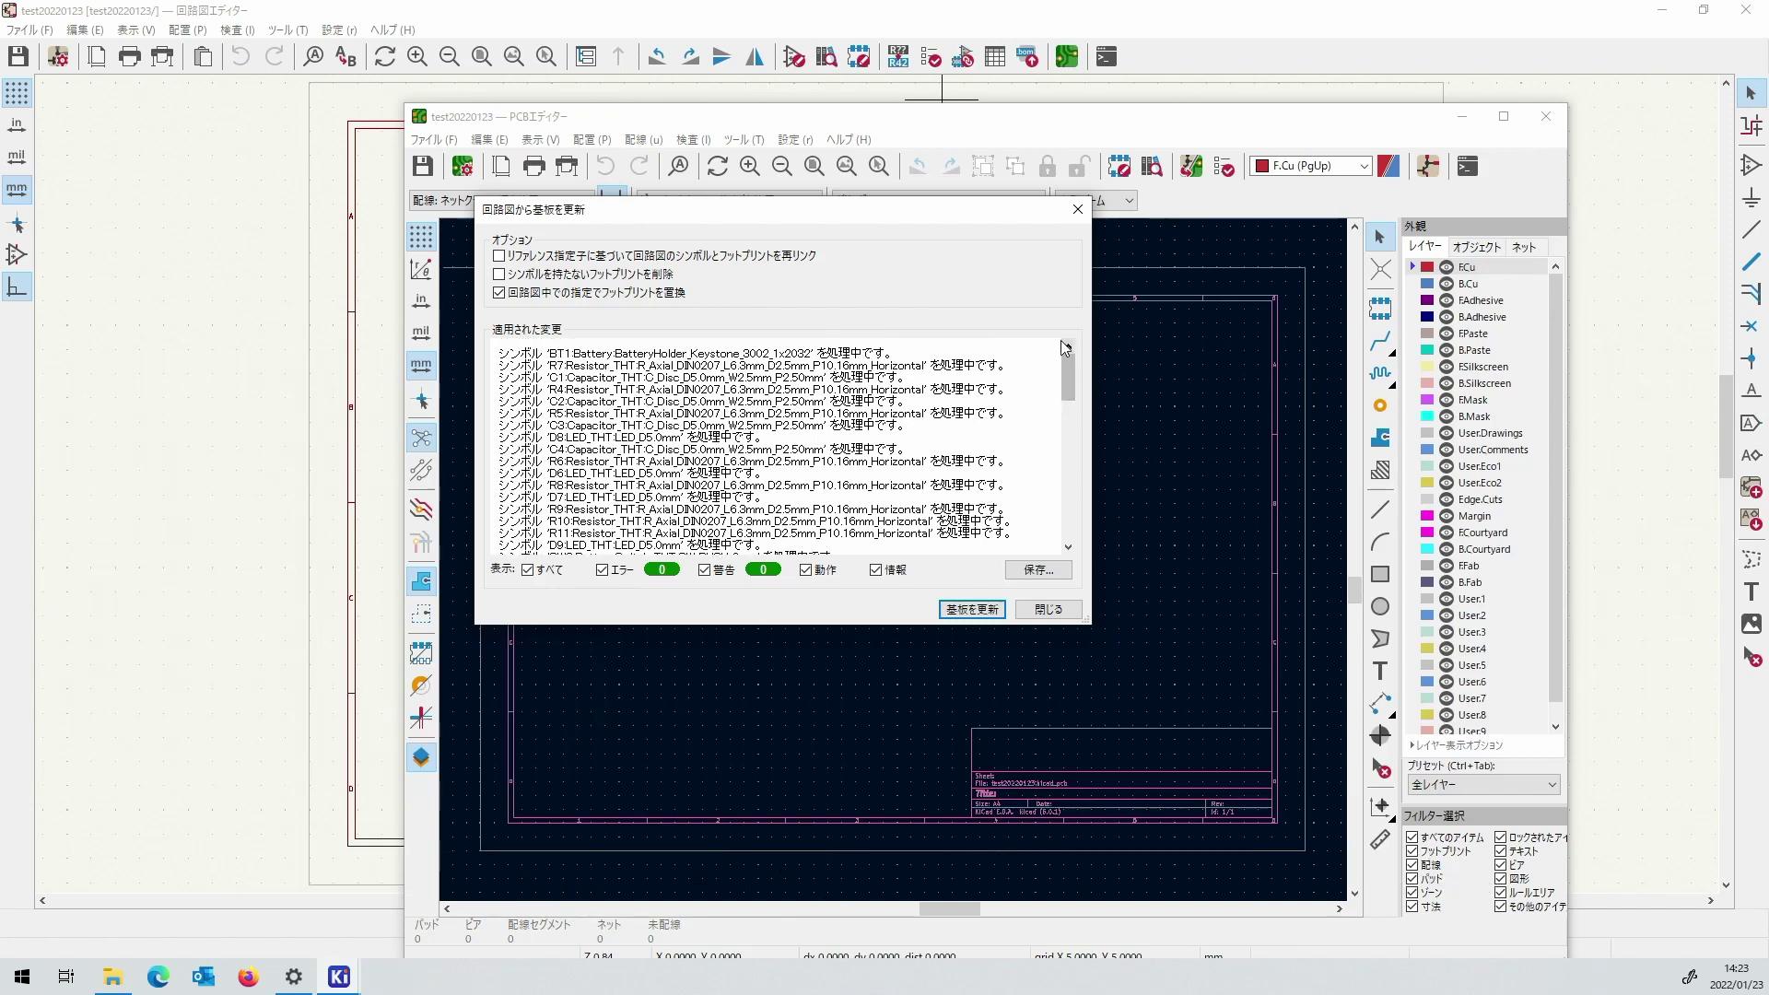
{"action": "left_click", "coordinate": [992, 612]}
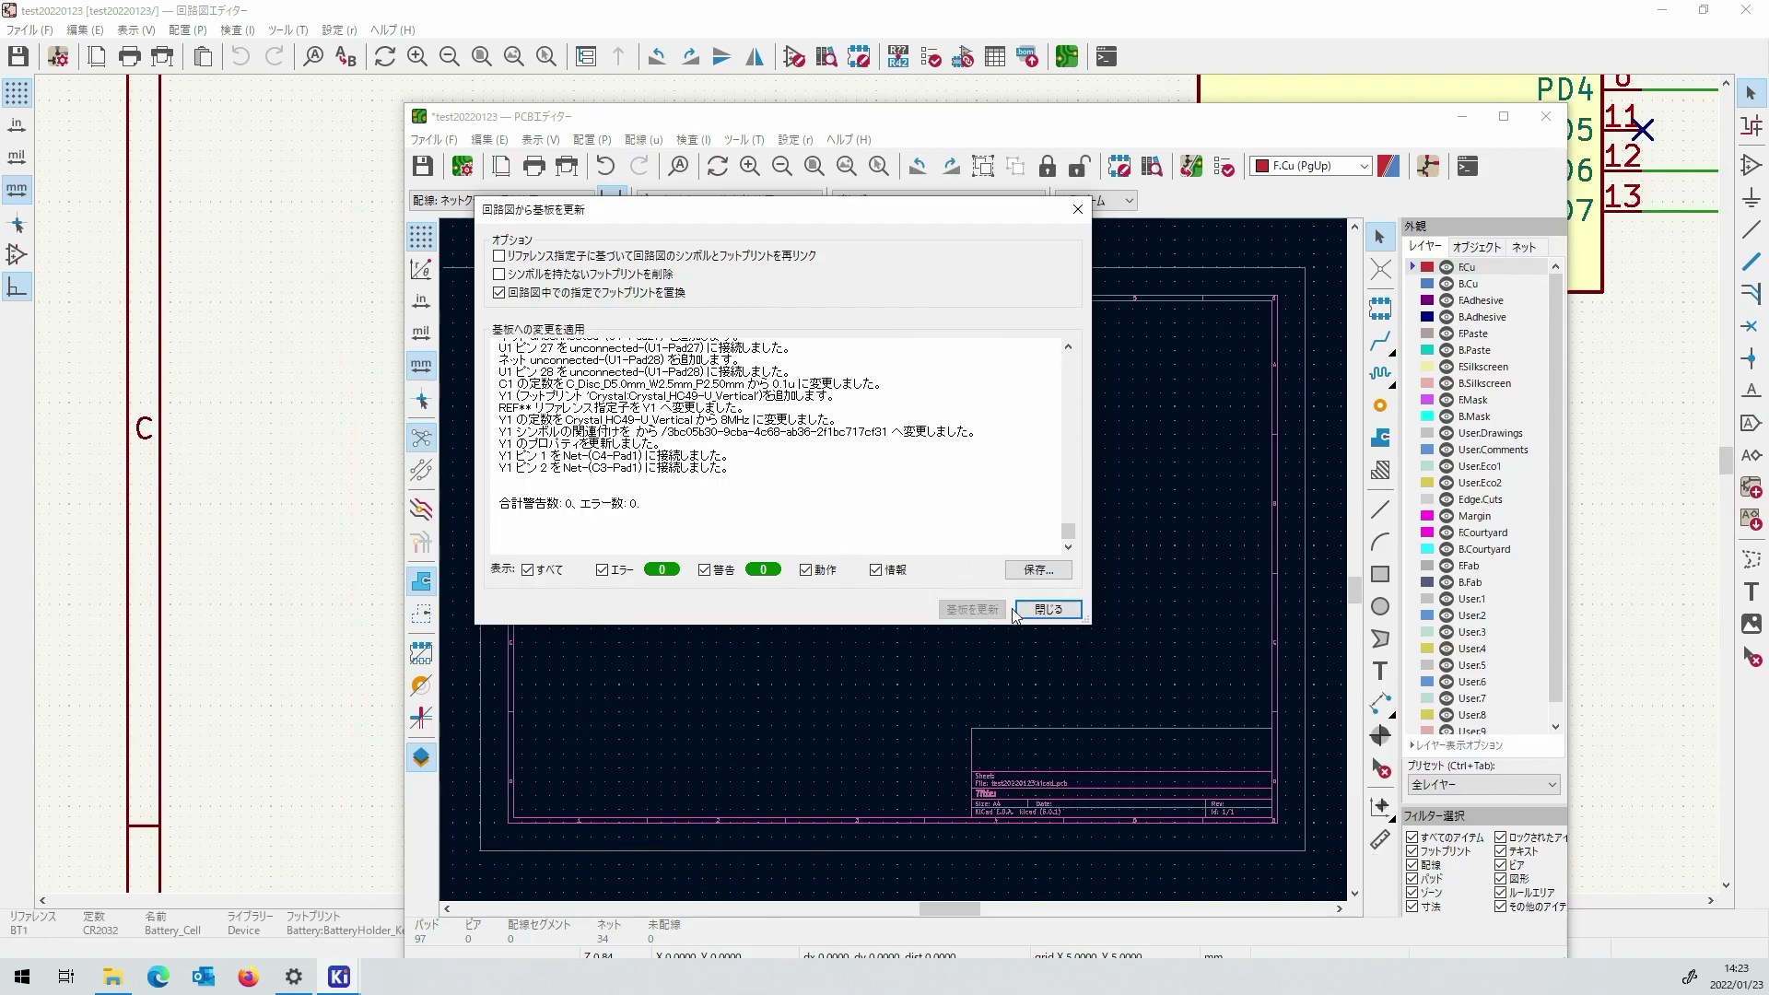
{"action": "left_click", "coordinate": [1047, 609]}
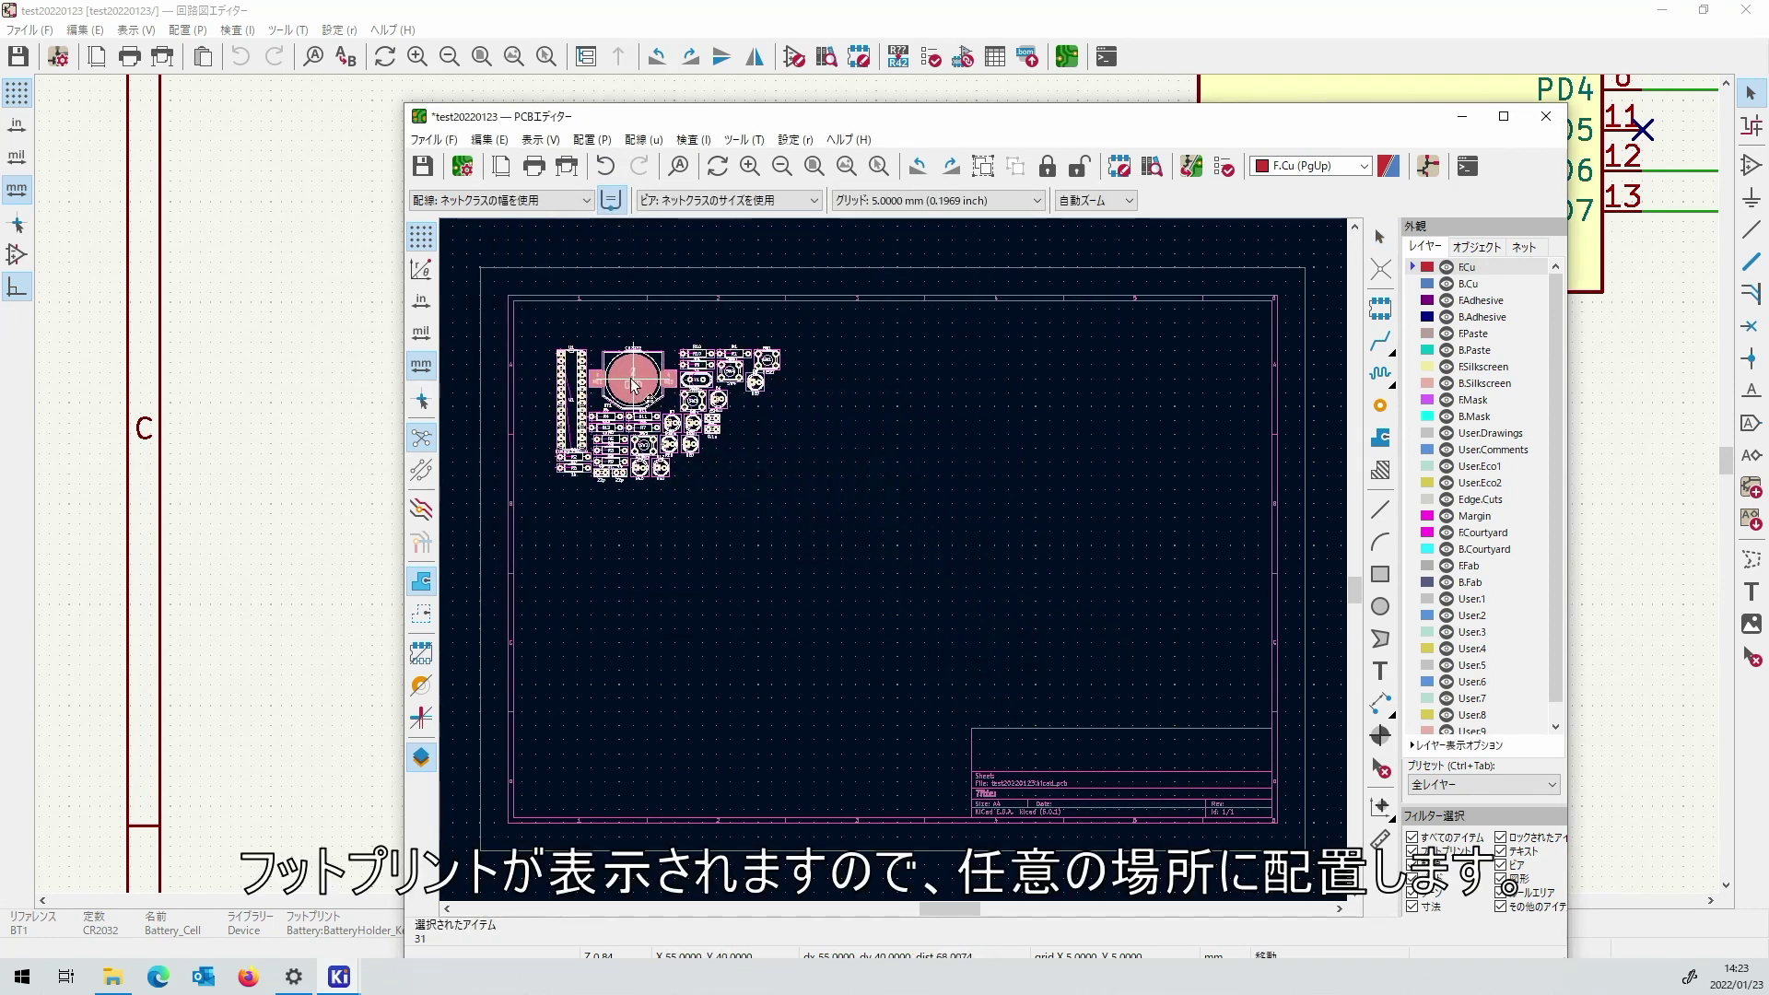
{"action": "left_click", "coordinate": [600, 343]}
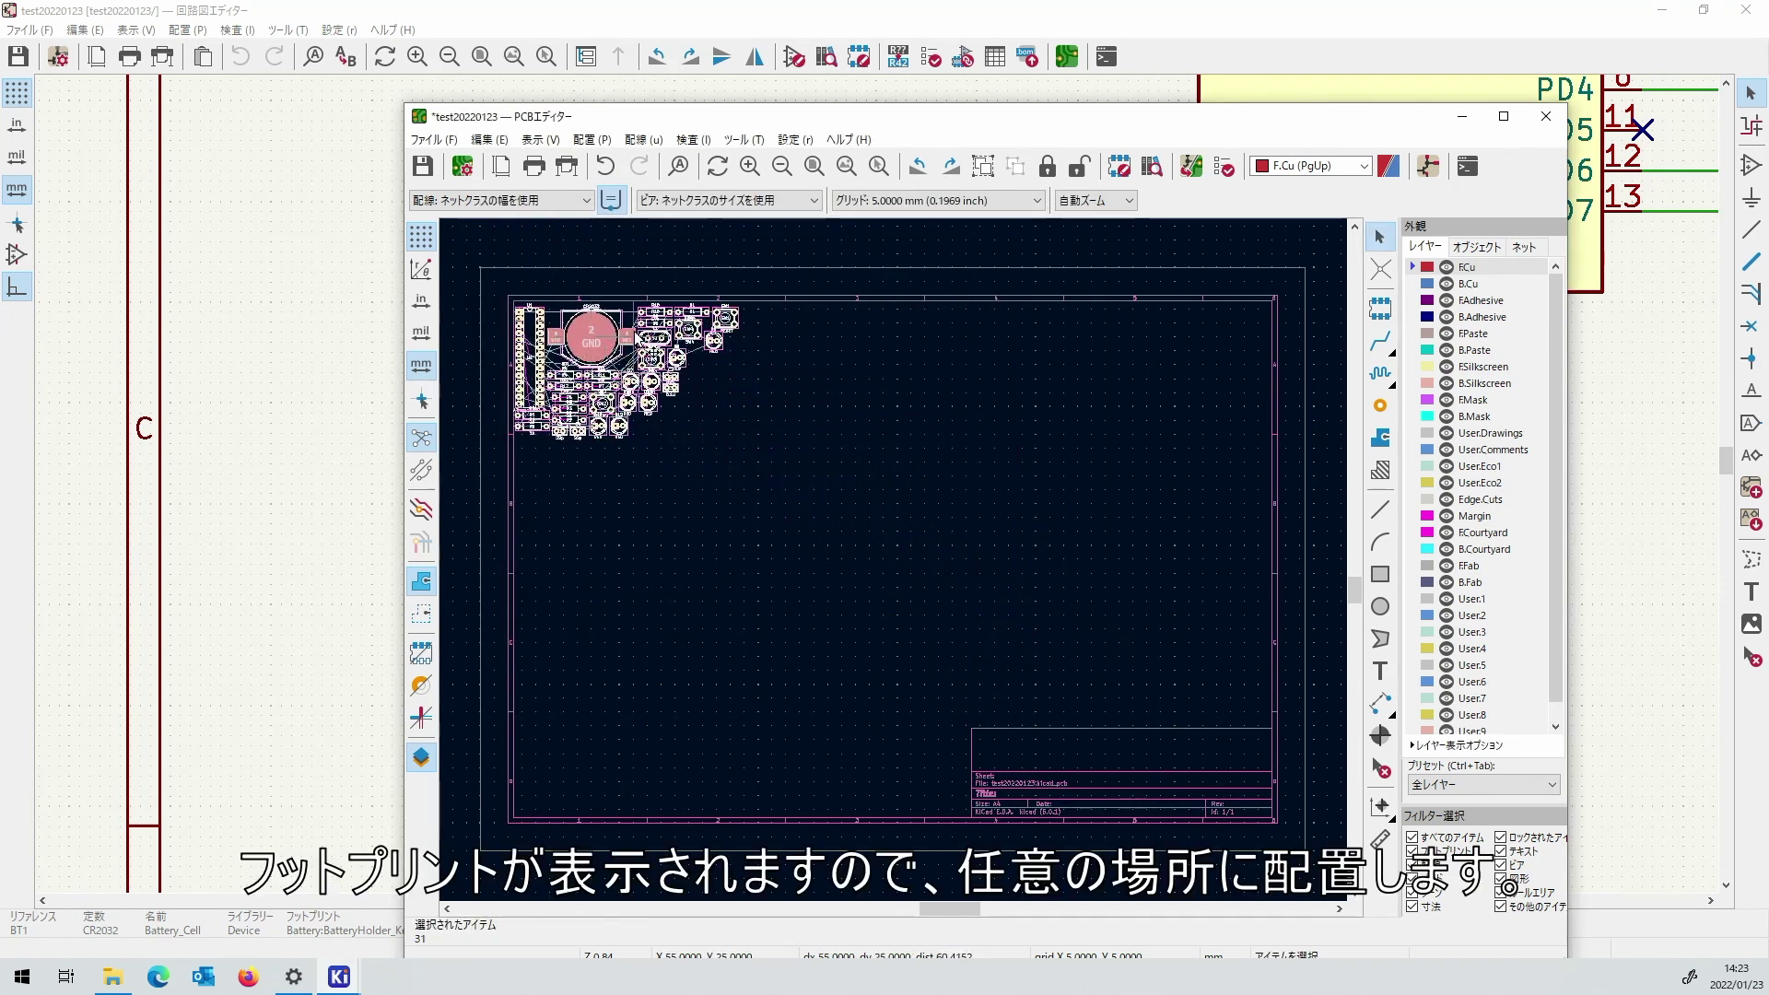
{"action": "left_click", "coordinate": [1503, 117]}
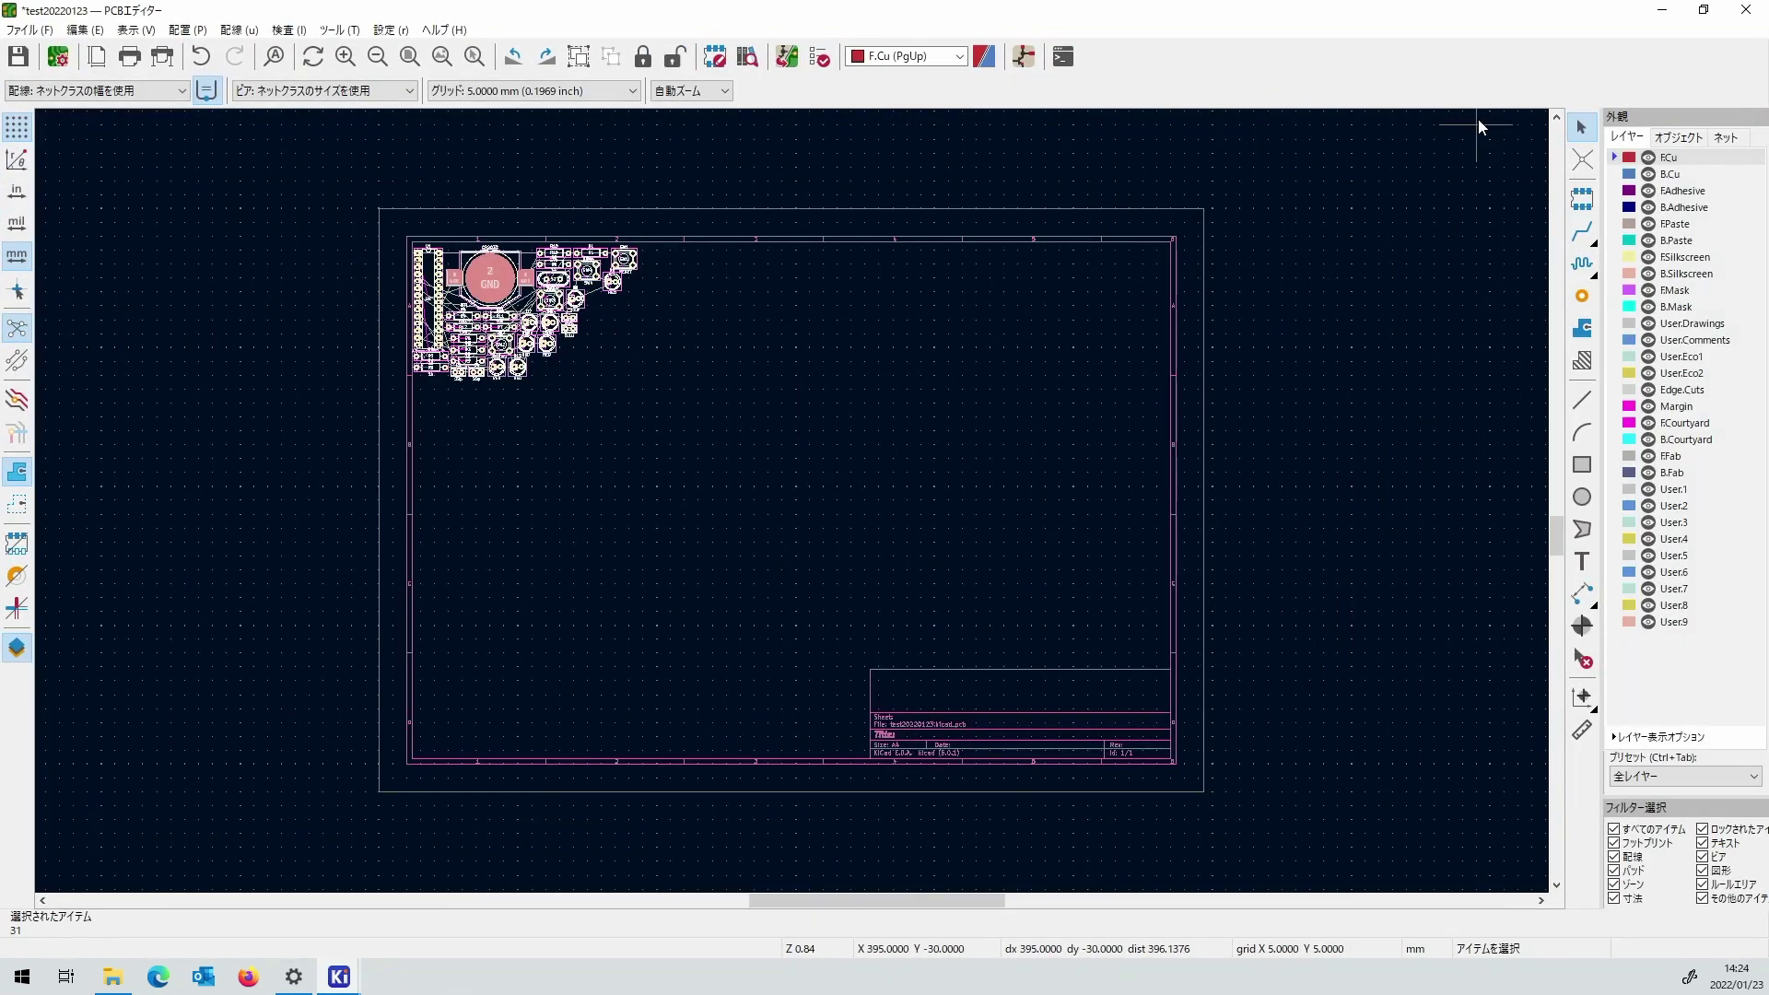
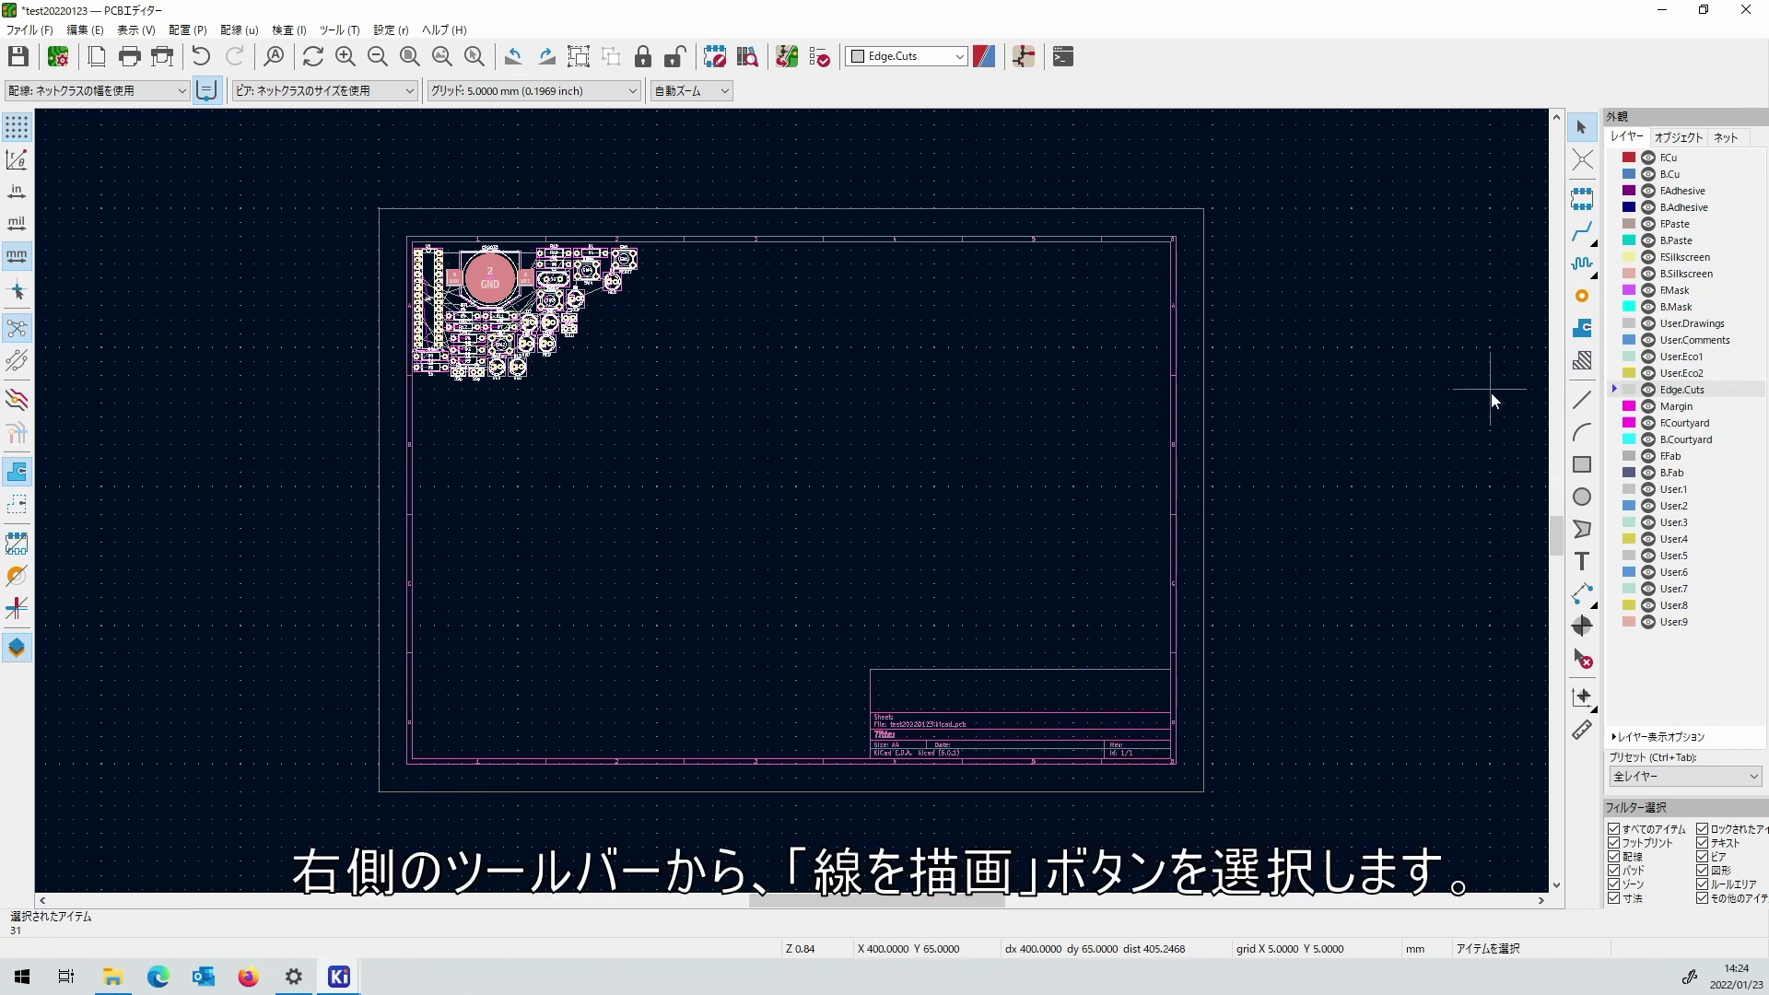
Draw a 100 mm square board outline with lines on the Edge.Cuts layer, from X 100, Y 50 to X 200, Y 150.
{"action": "left_click", "coordinate": [1583, 402]}
{"action": "left_click", "coordinate": [1583, 402]}
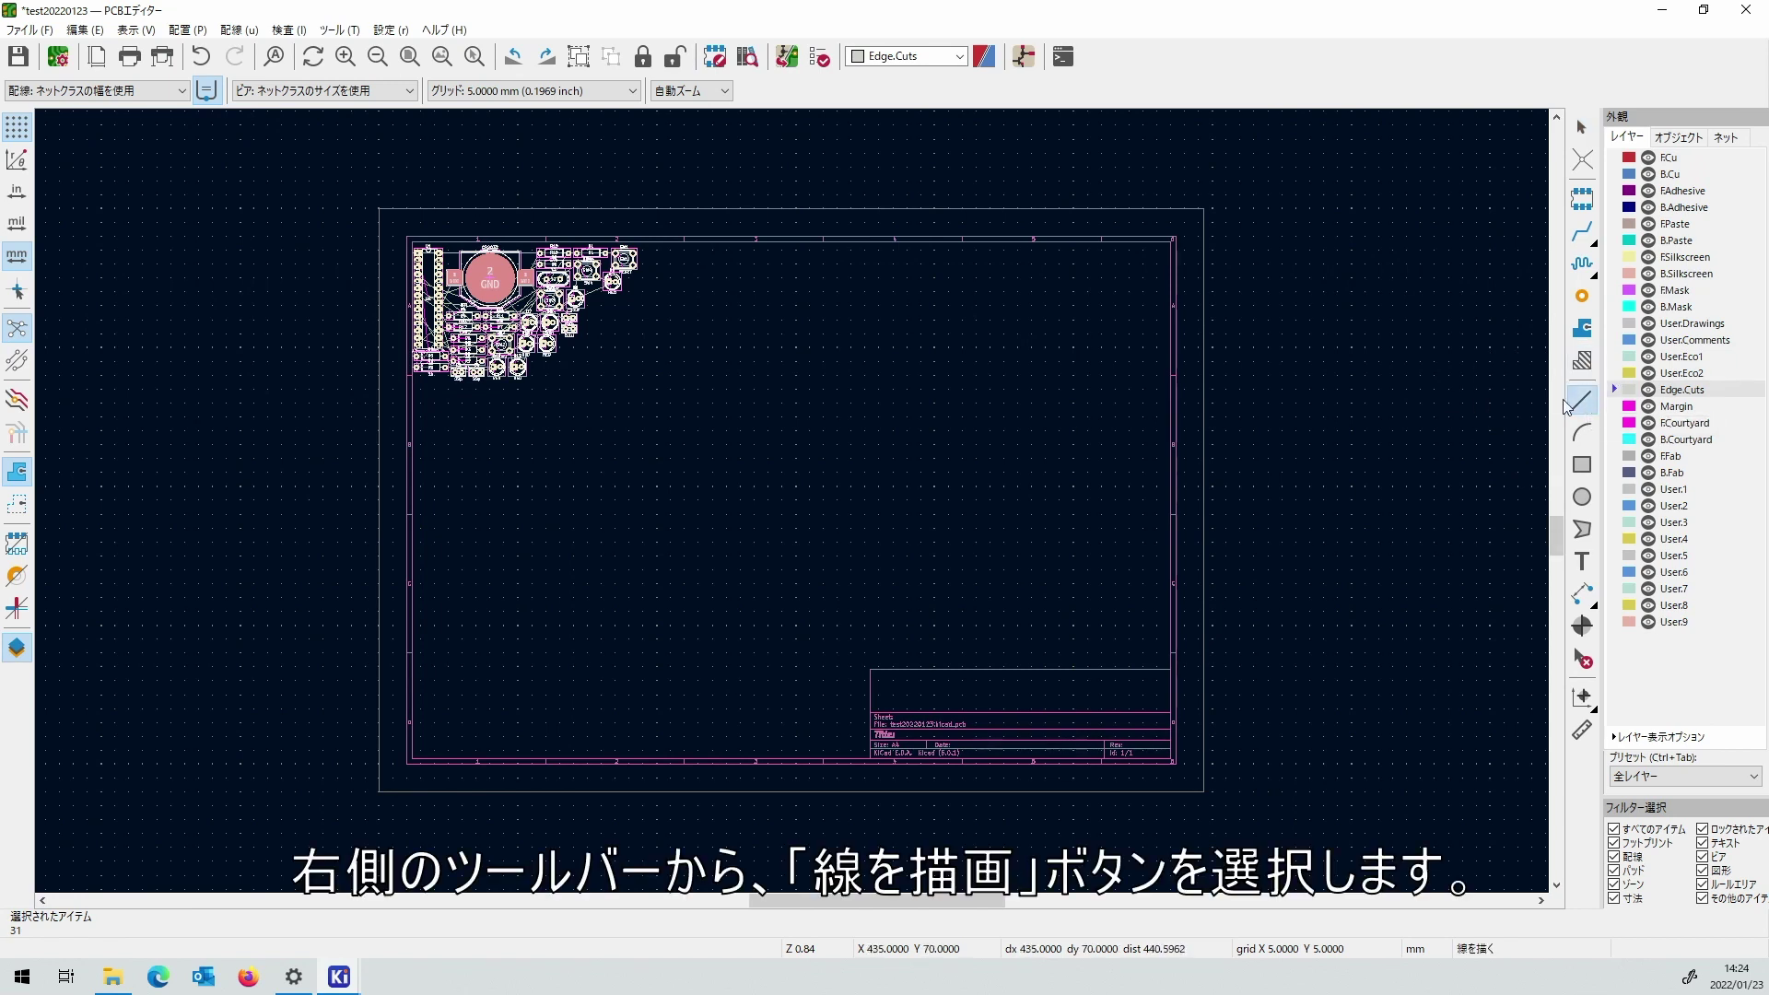
{"action": "left_click", "coordinate": [655, 348]}
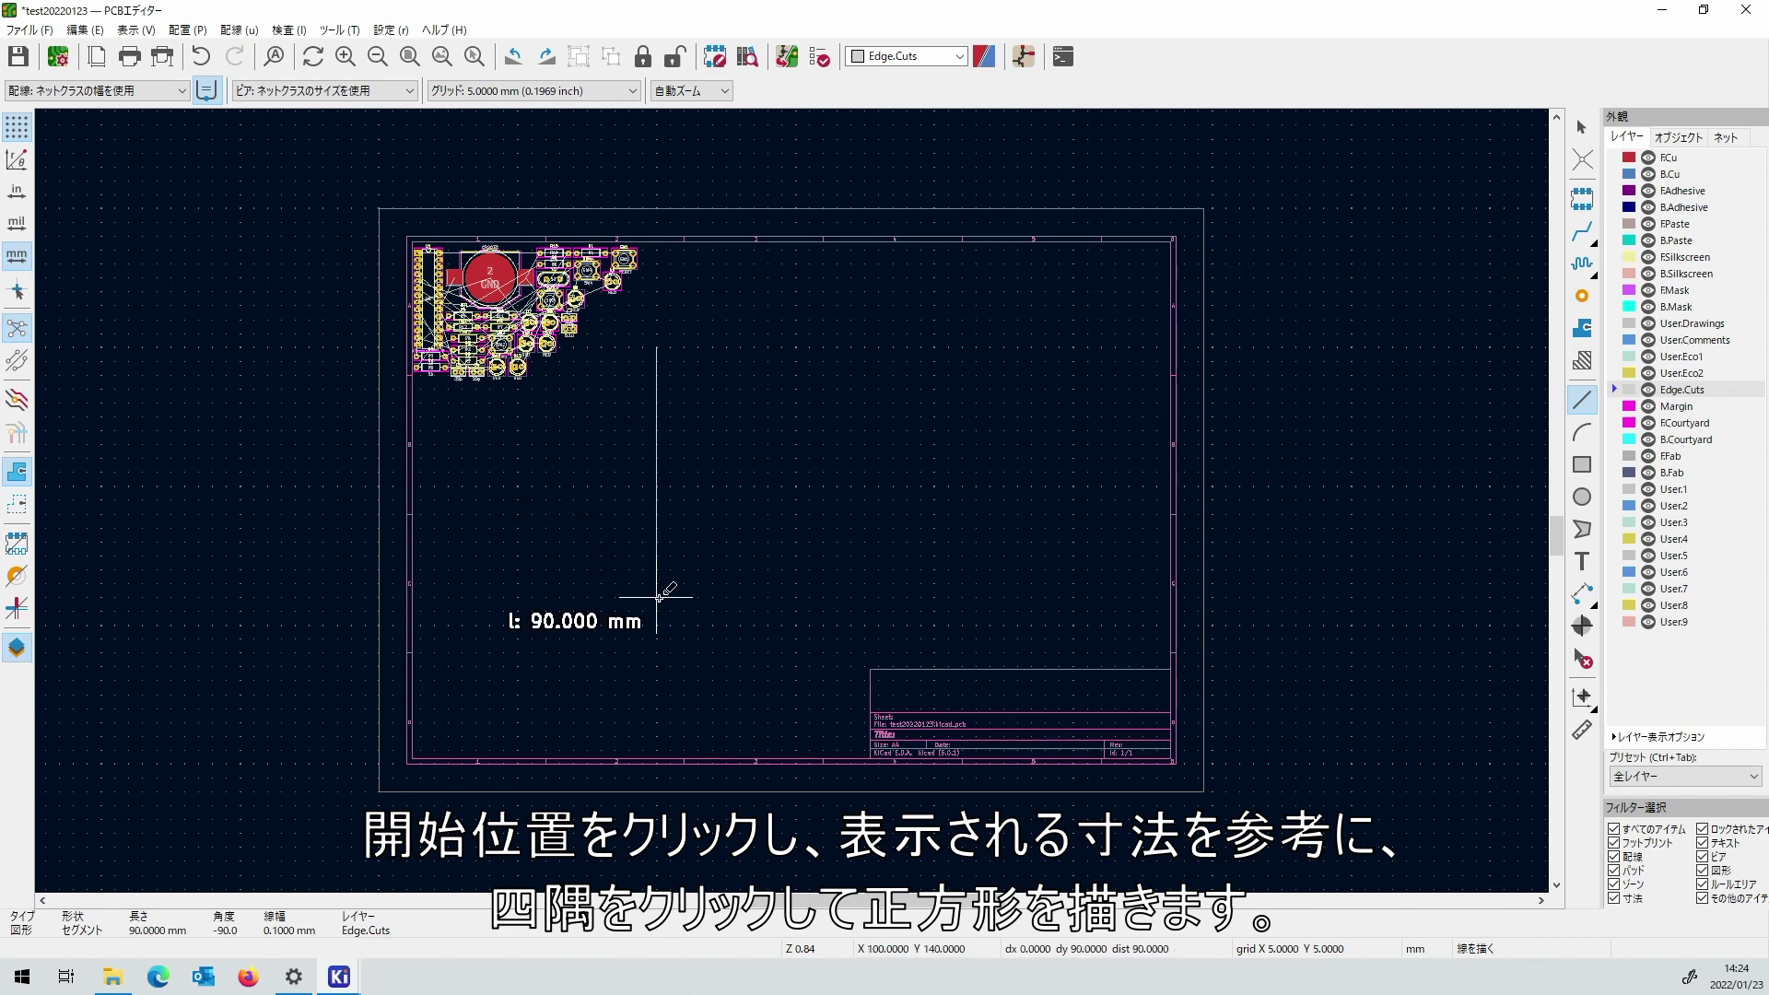
{"action": "left_click", "coordinate": [655, 625]}
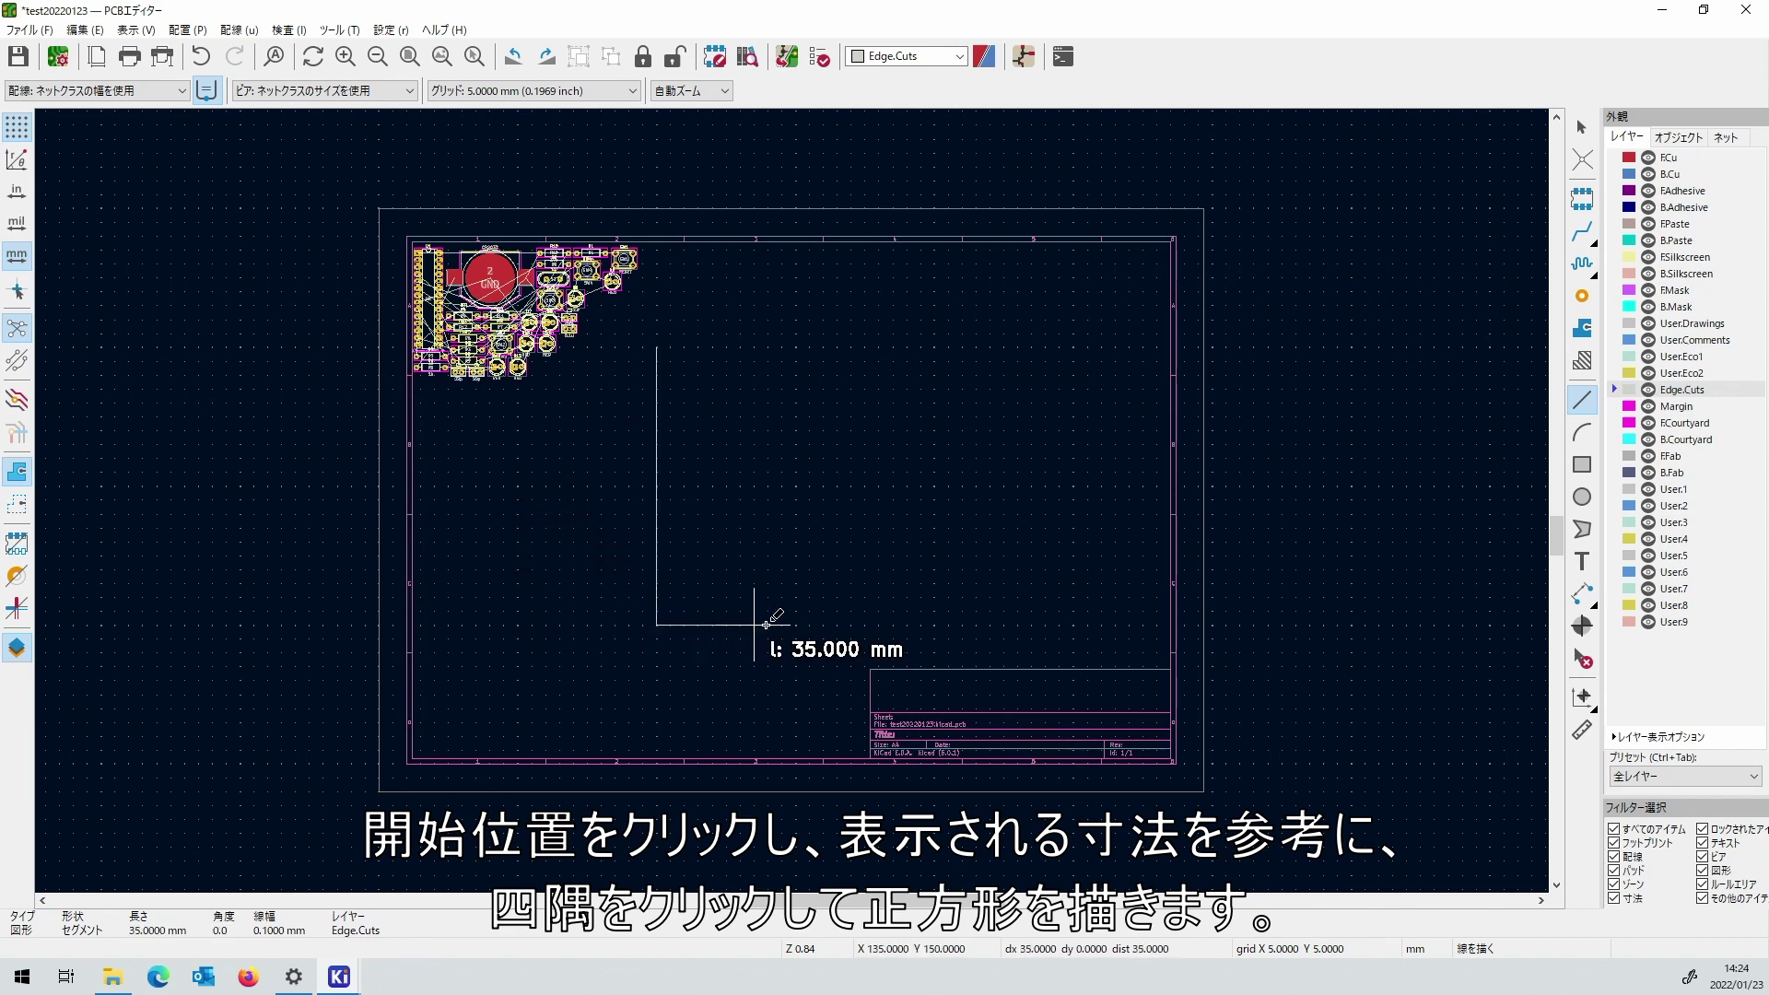
{"action": "left_click", "coordinate": [934, 625]}
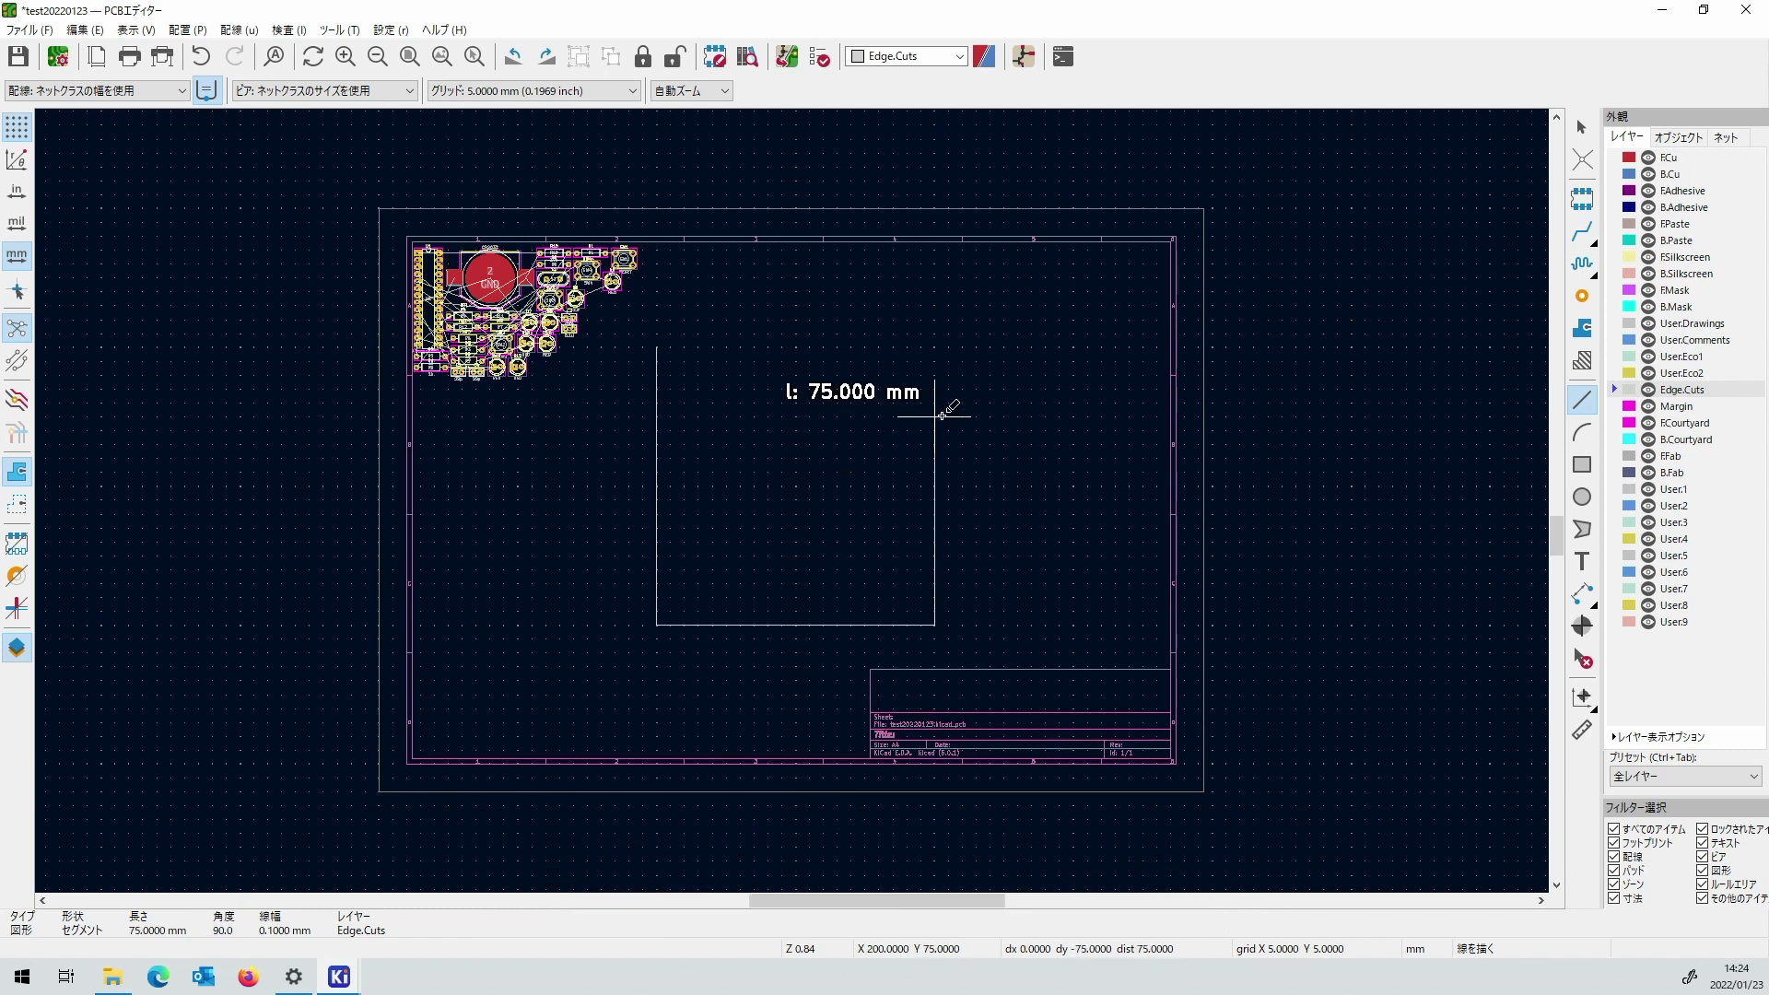
{"action": "left_click", "coordinate": [934, 347]}
{"action": "left_click", "coordinate": [657, 347]}
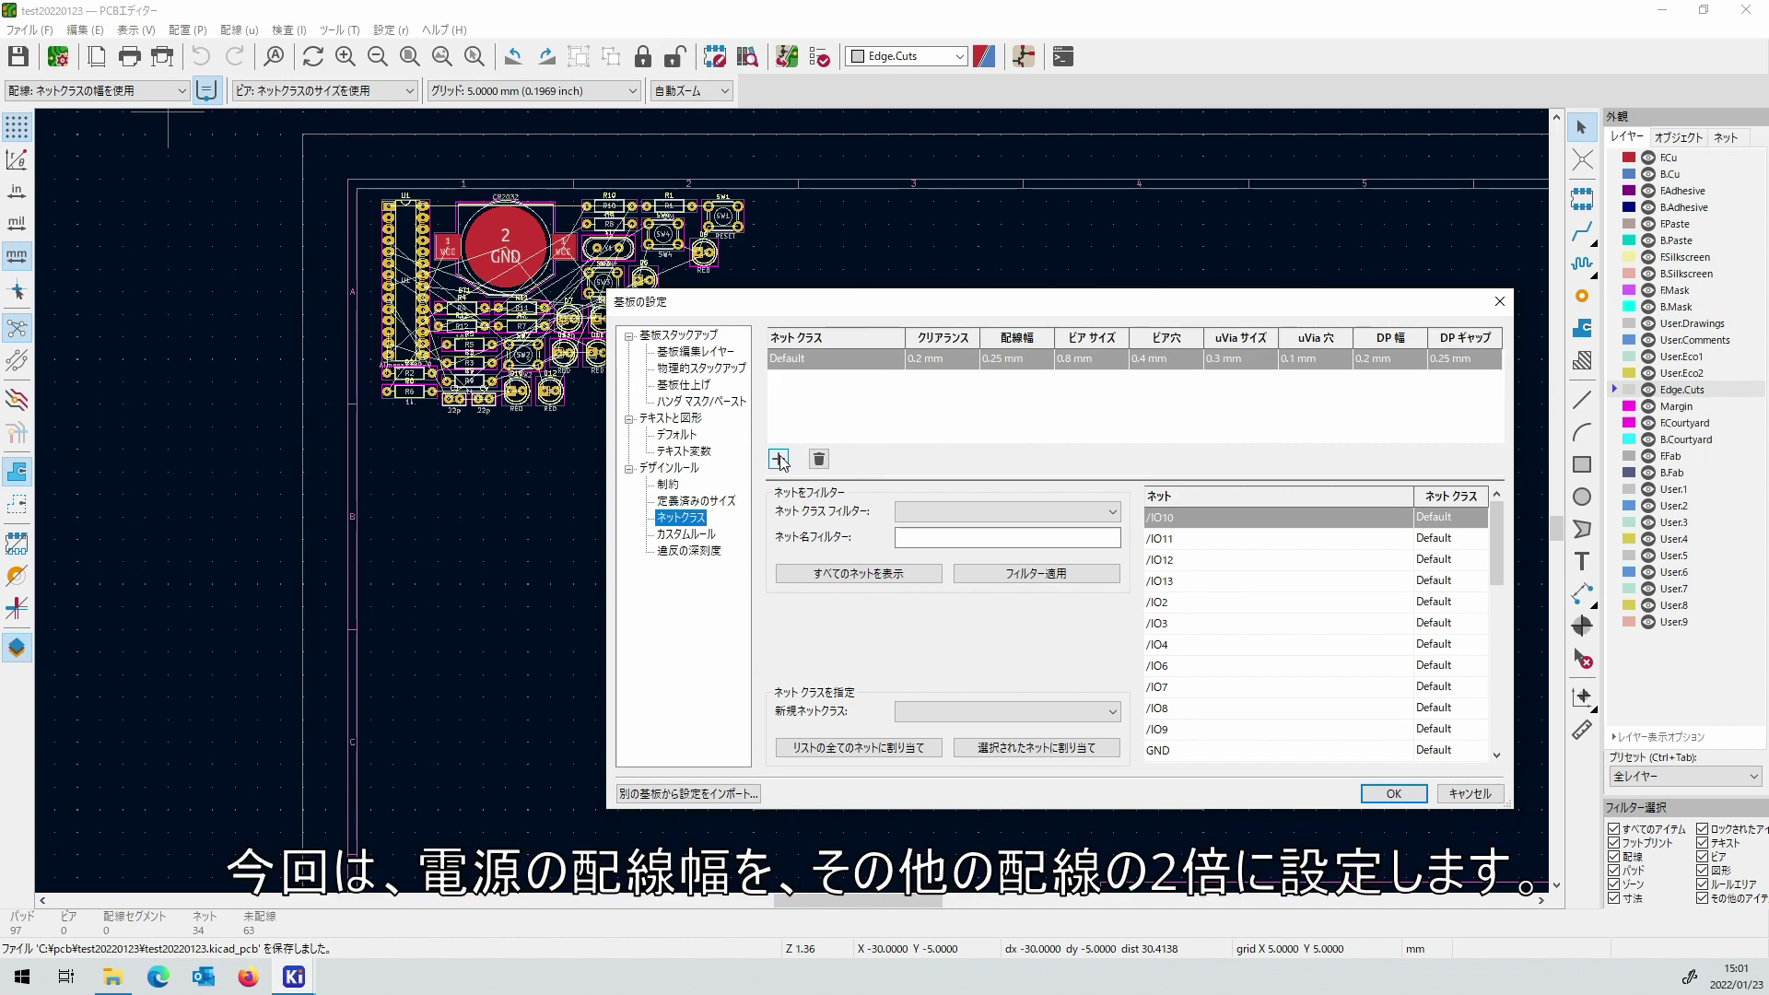
Add a net class named Power with a track width of 0.5 mm in the board setup.
{"action": "left_click", "coordinate": [778, 458]}
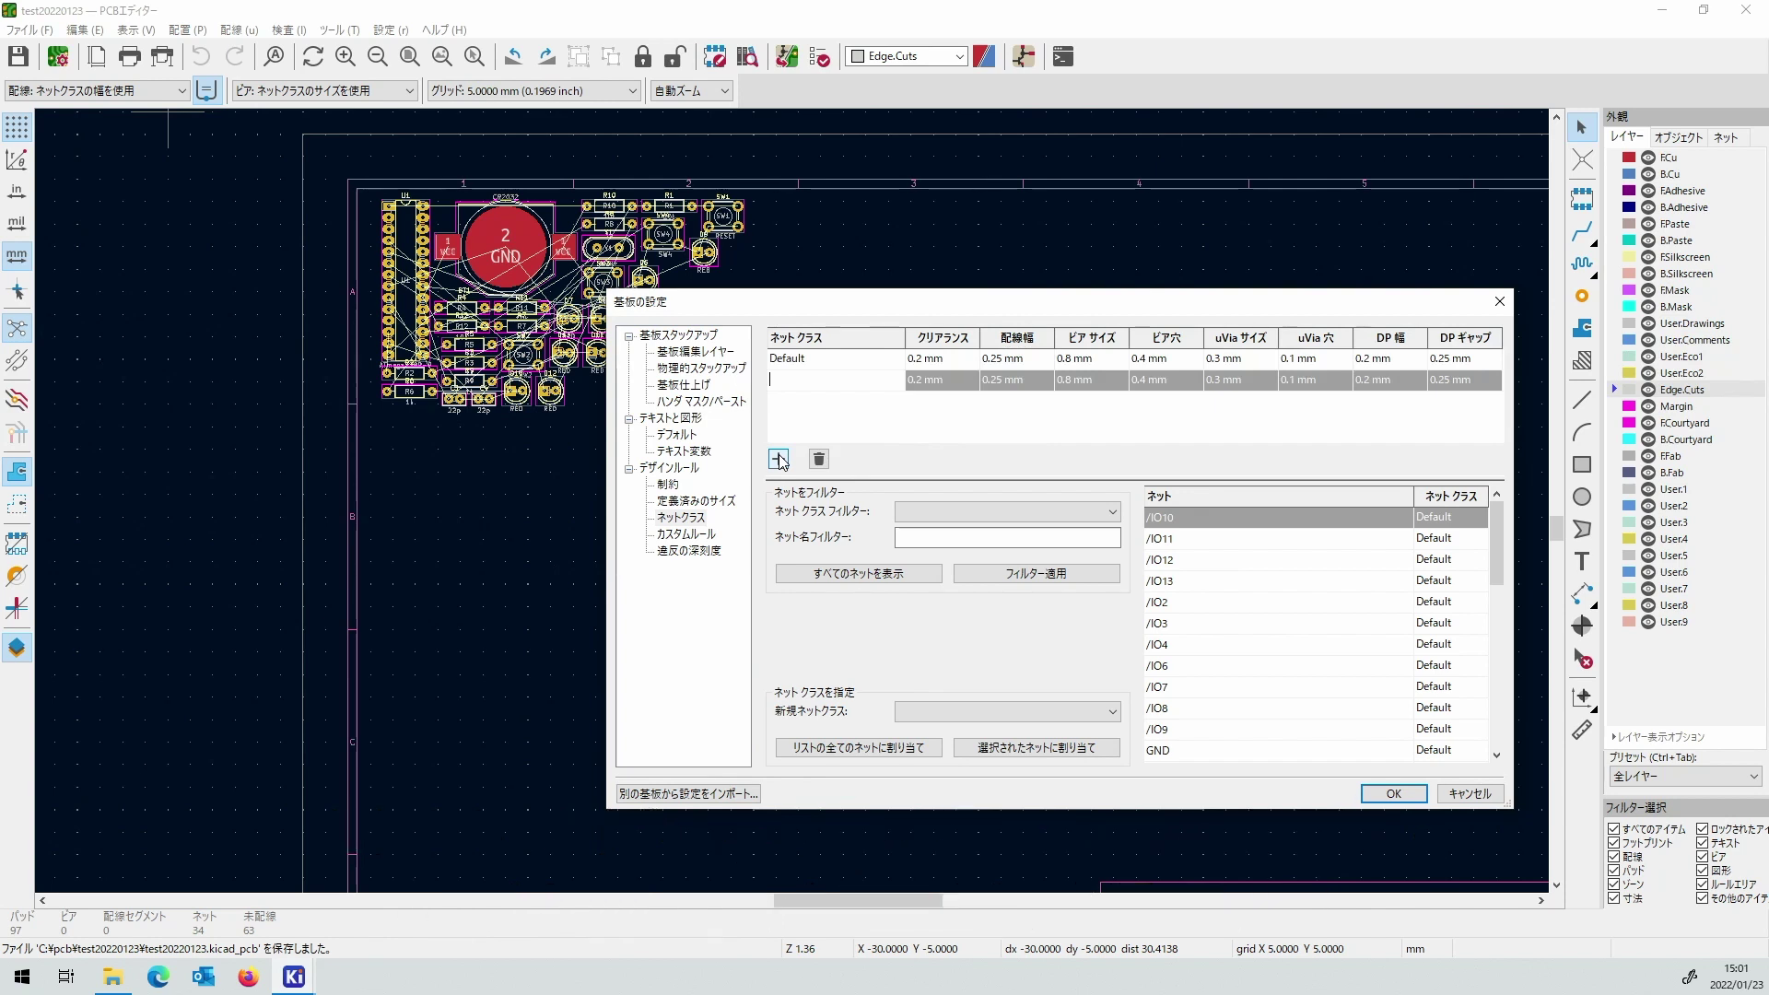
{"action": "type", "text": "Power"}
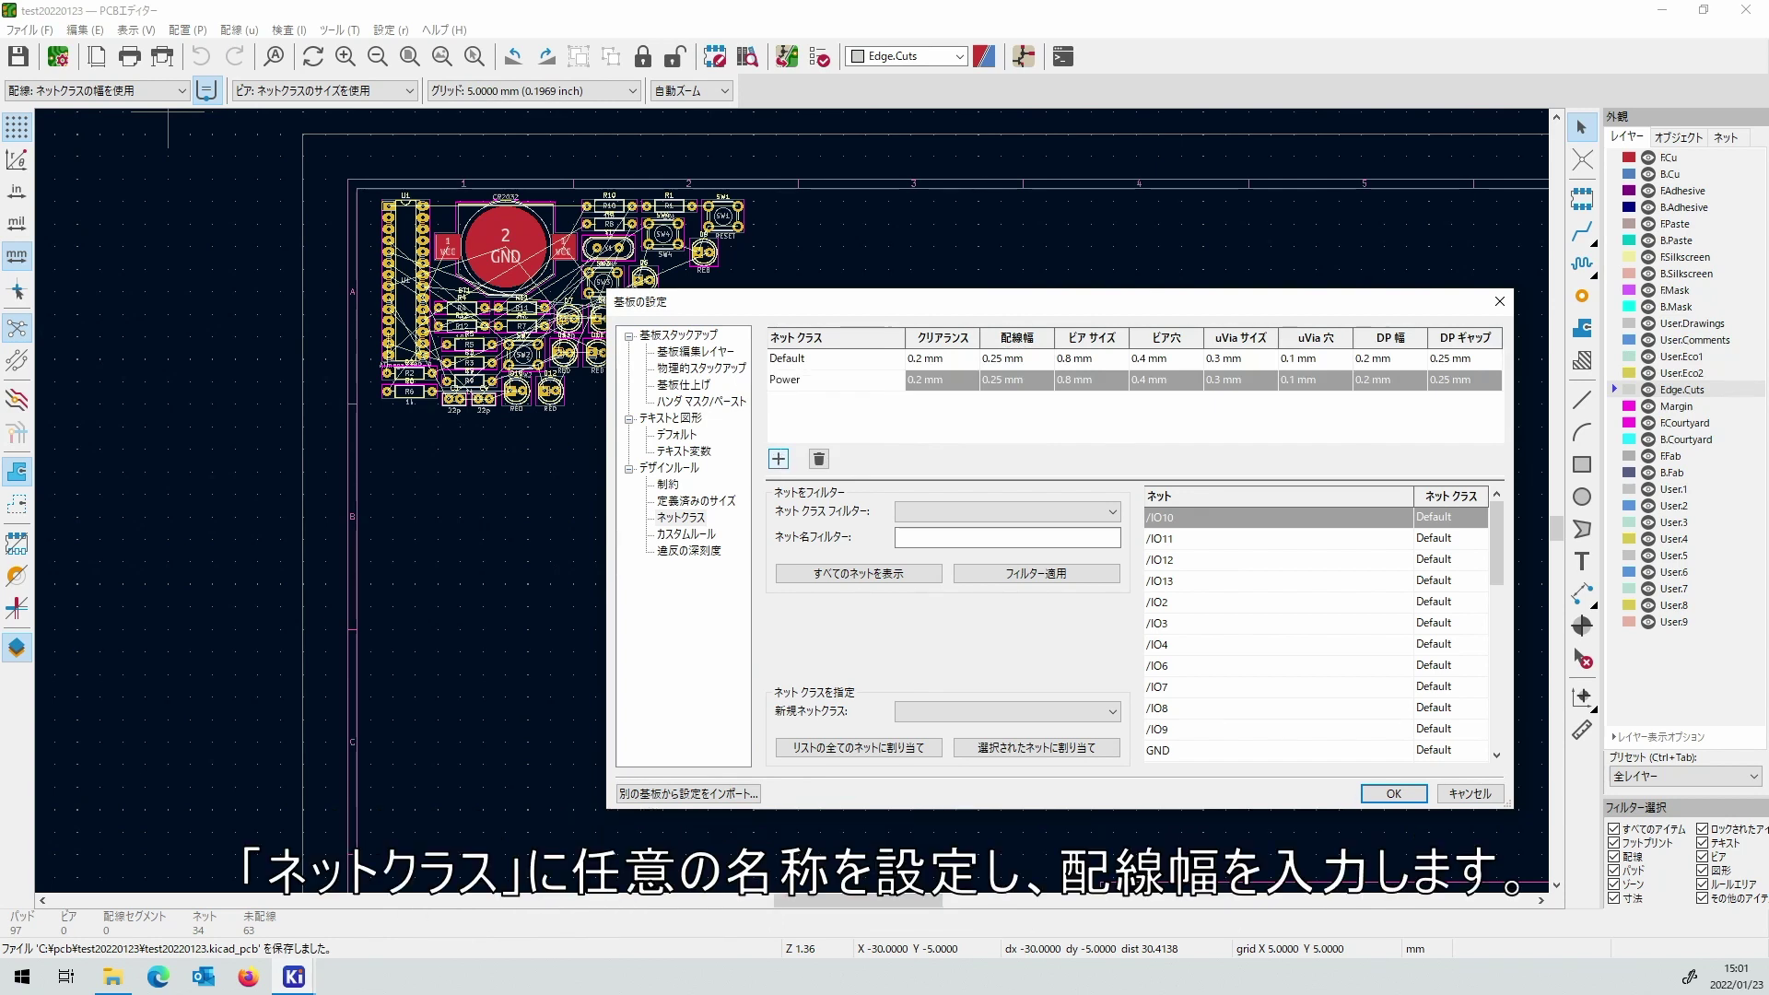
{"action": "left_click", "coordinate": [995, 379]}
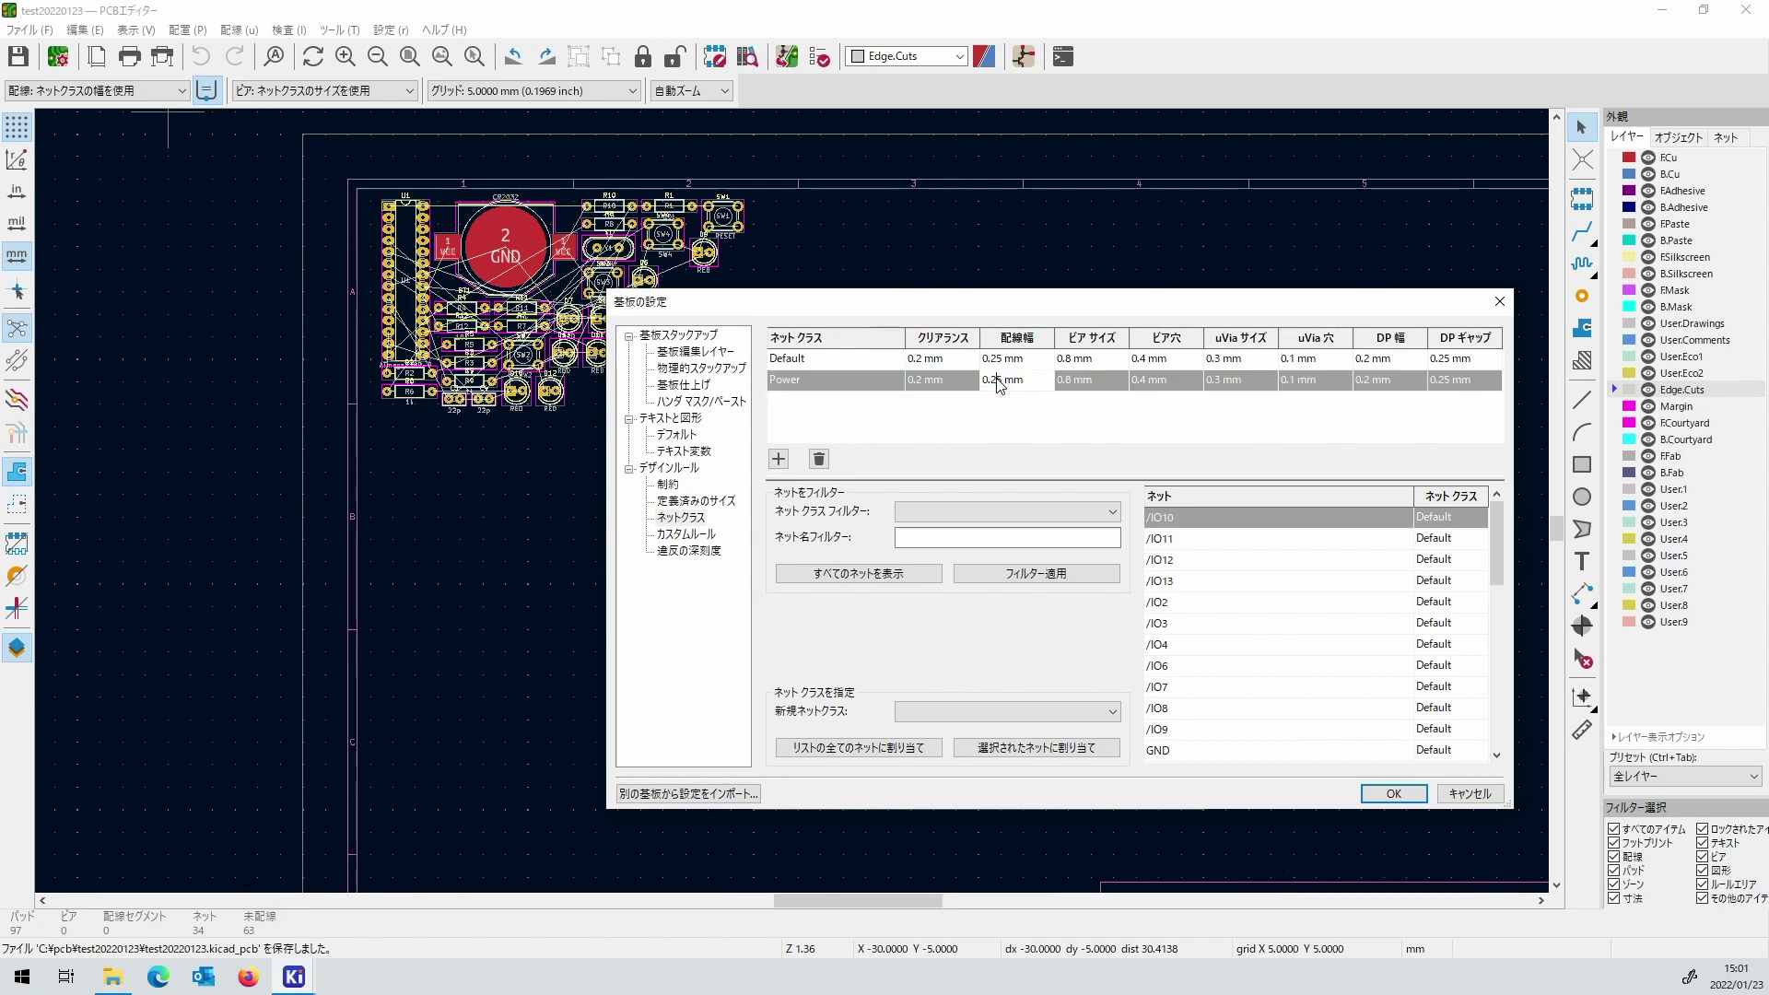
{"action": "type", "text": "0.5"}
{"action": "left_click", "coordinate": [1423, 606]}
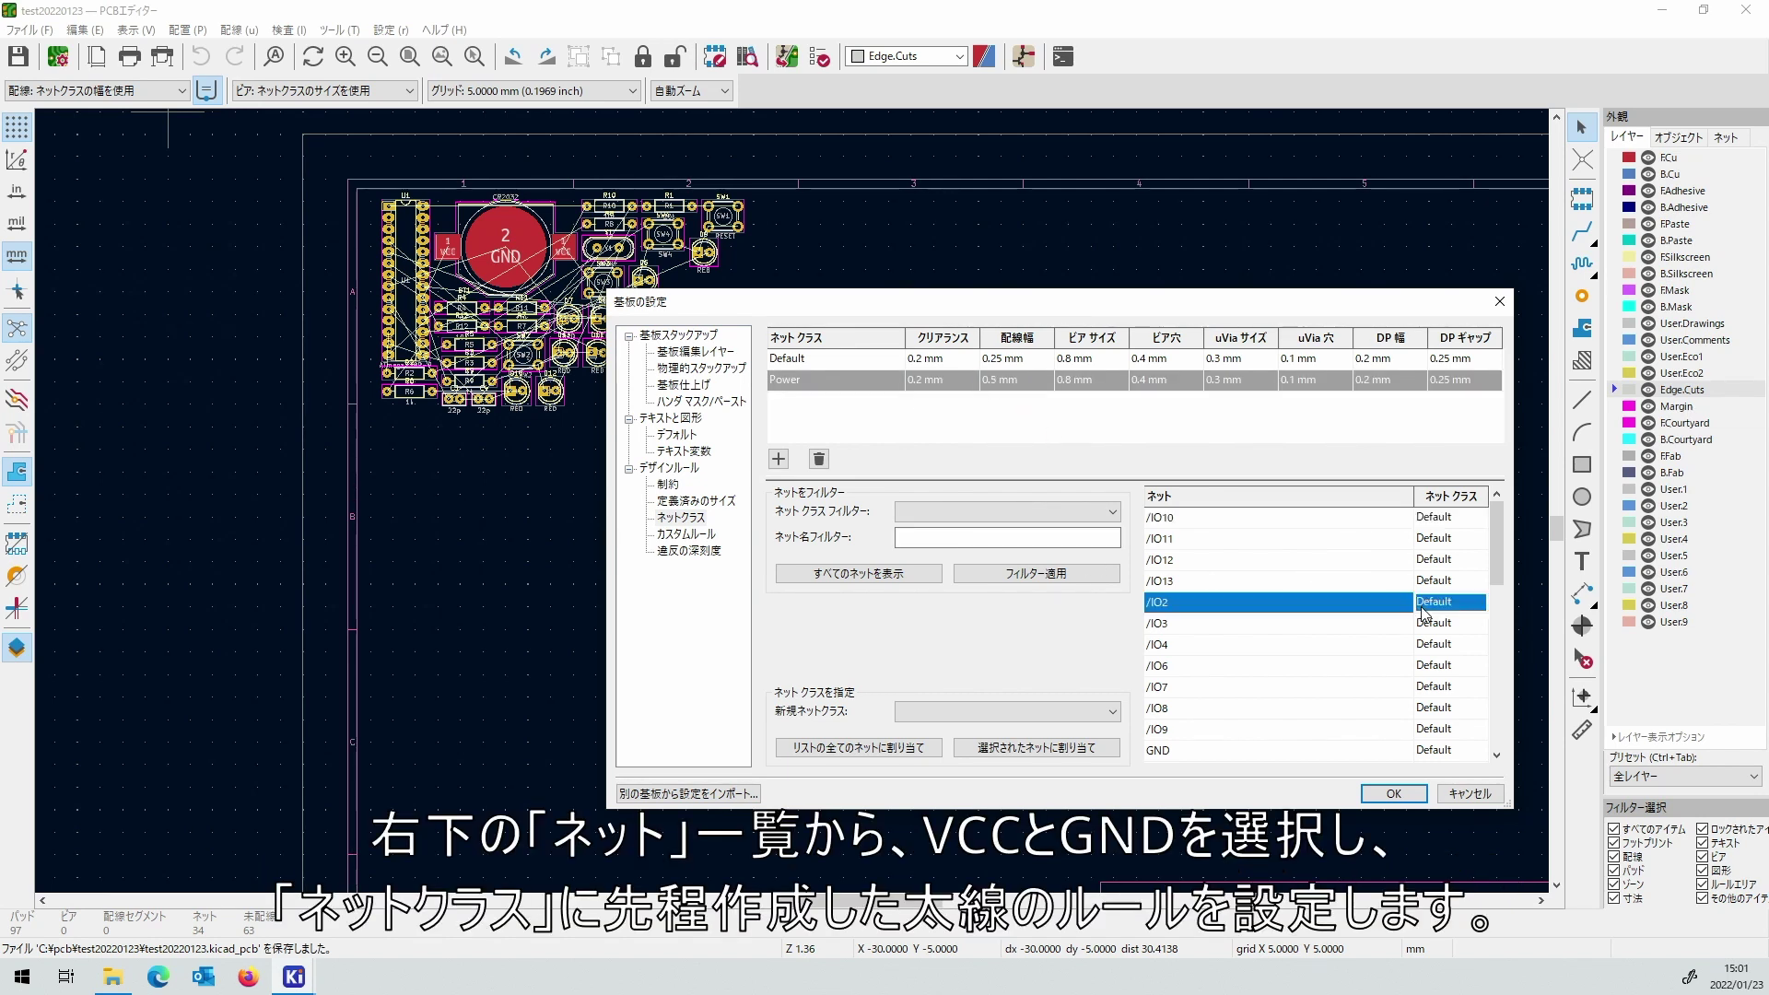
Assign the GND and VCC nets to the Power net class and accept the board setup.
{"action": "scroll", "coordinate": [1423, 614], "scroll_direction": "down", "scroll_amount": 3}
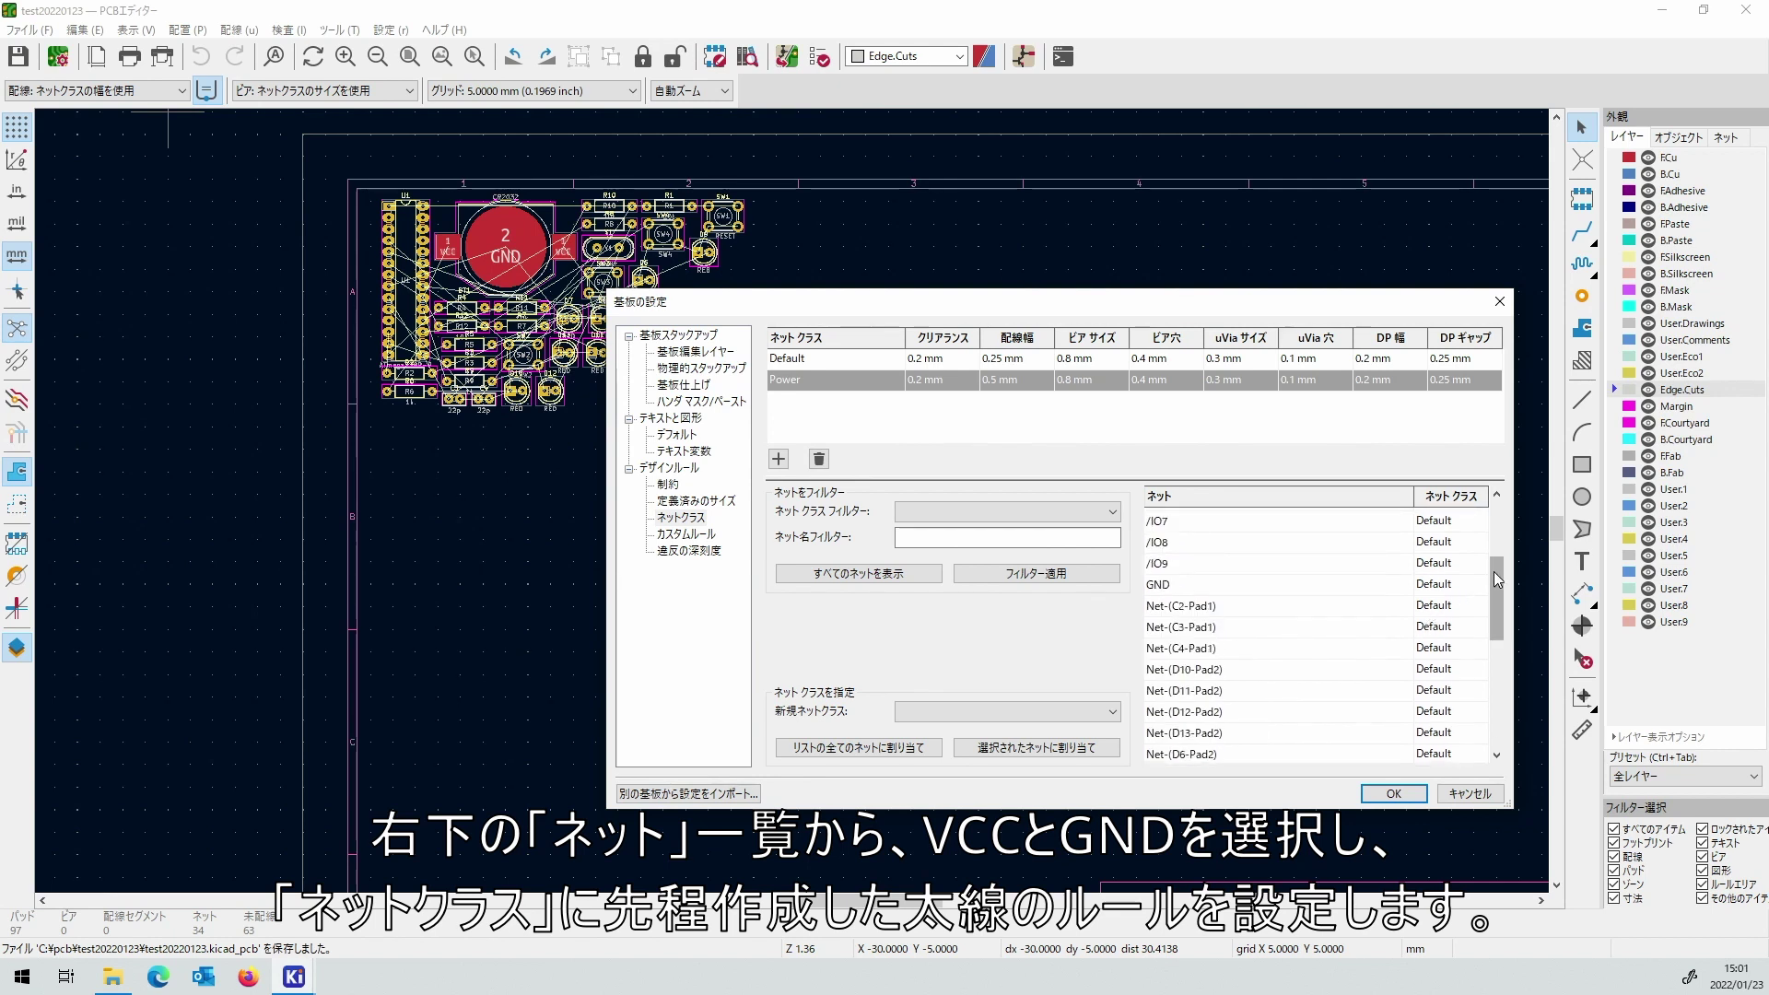
{"action": "left_click", "coordinate": [1451, 585]}
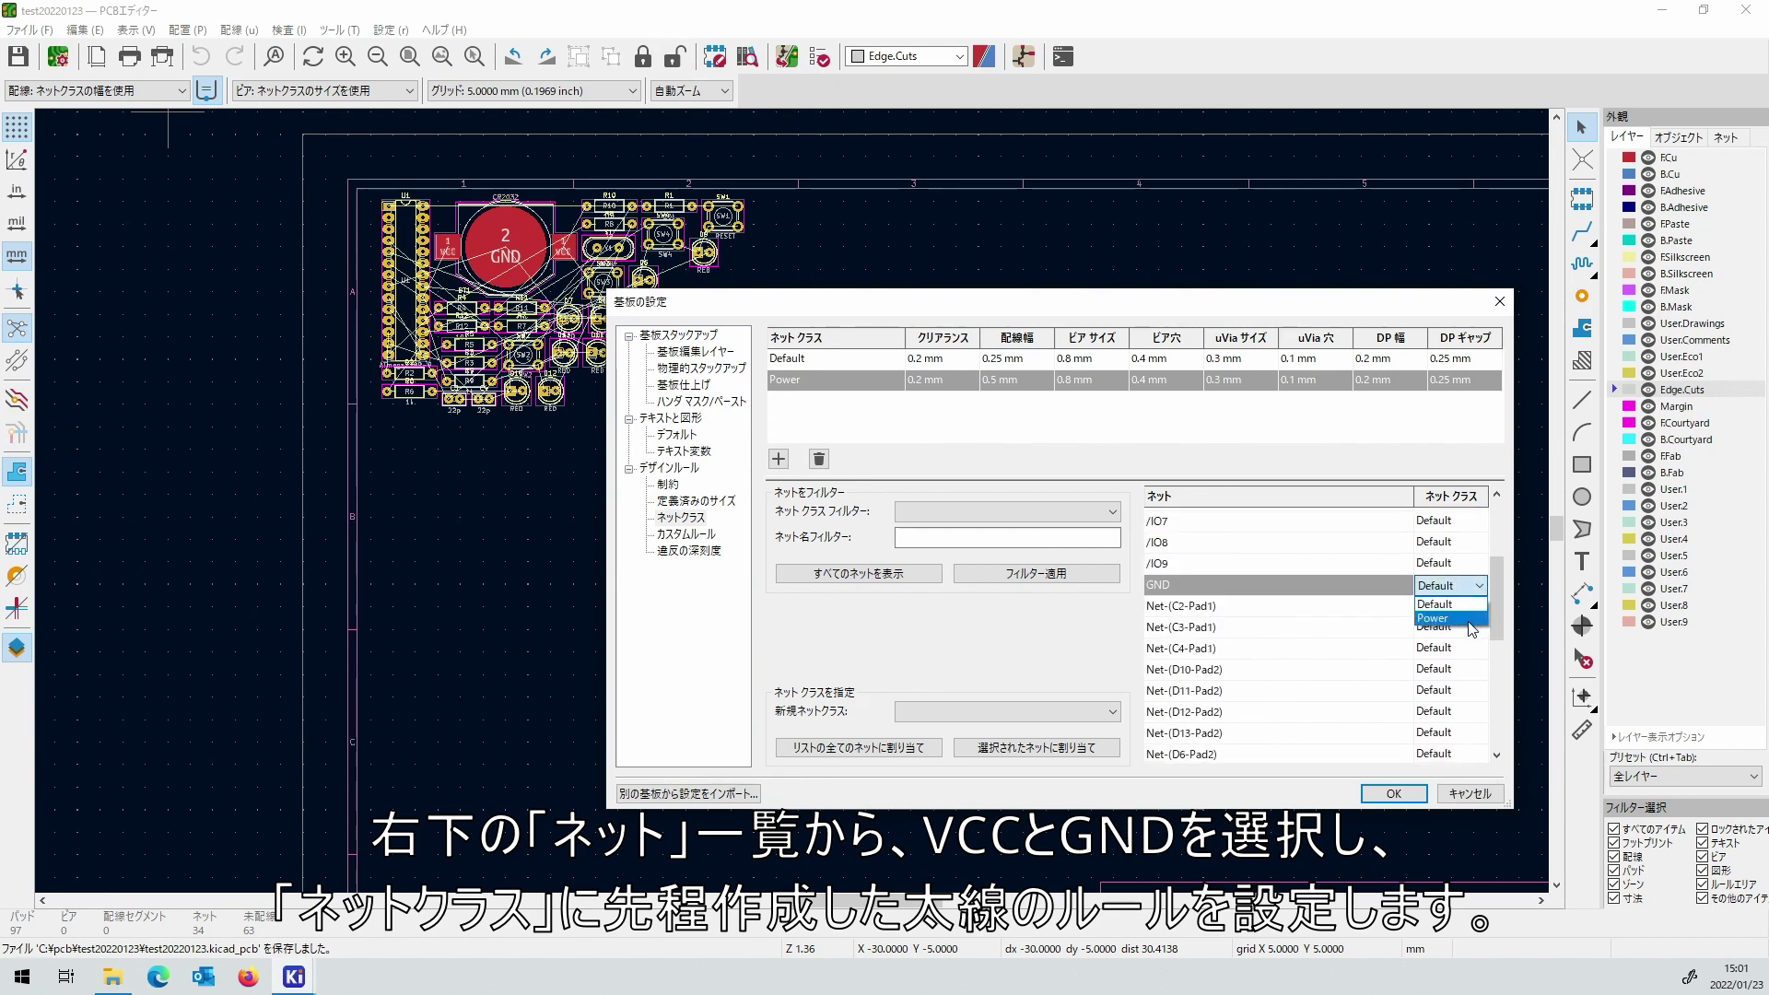
{"action": "left_click", "coordinate": [1468, 622]}
{"action": "scroll", "coordinate": [1457, 605], "scroll_direction": "down", "scroll_amount": 5}
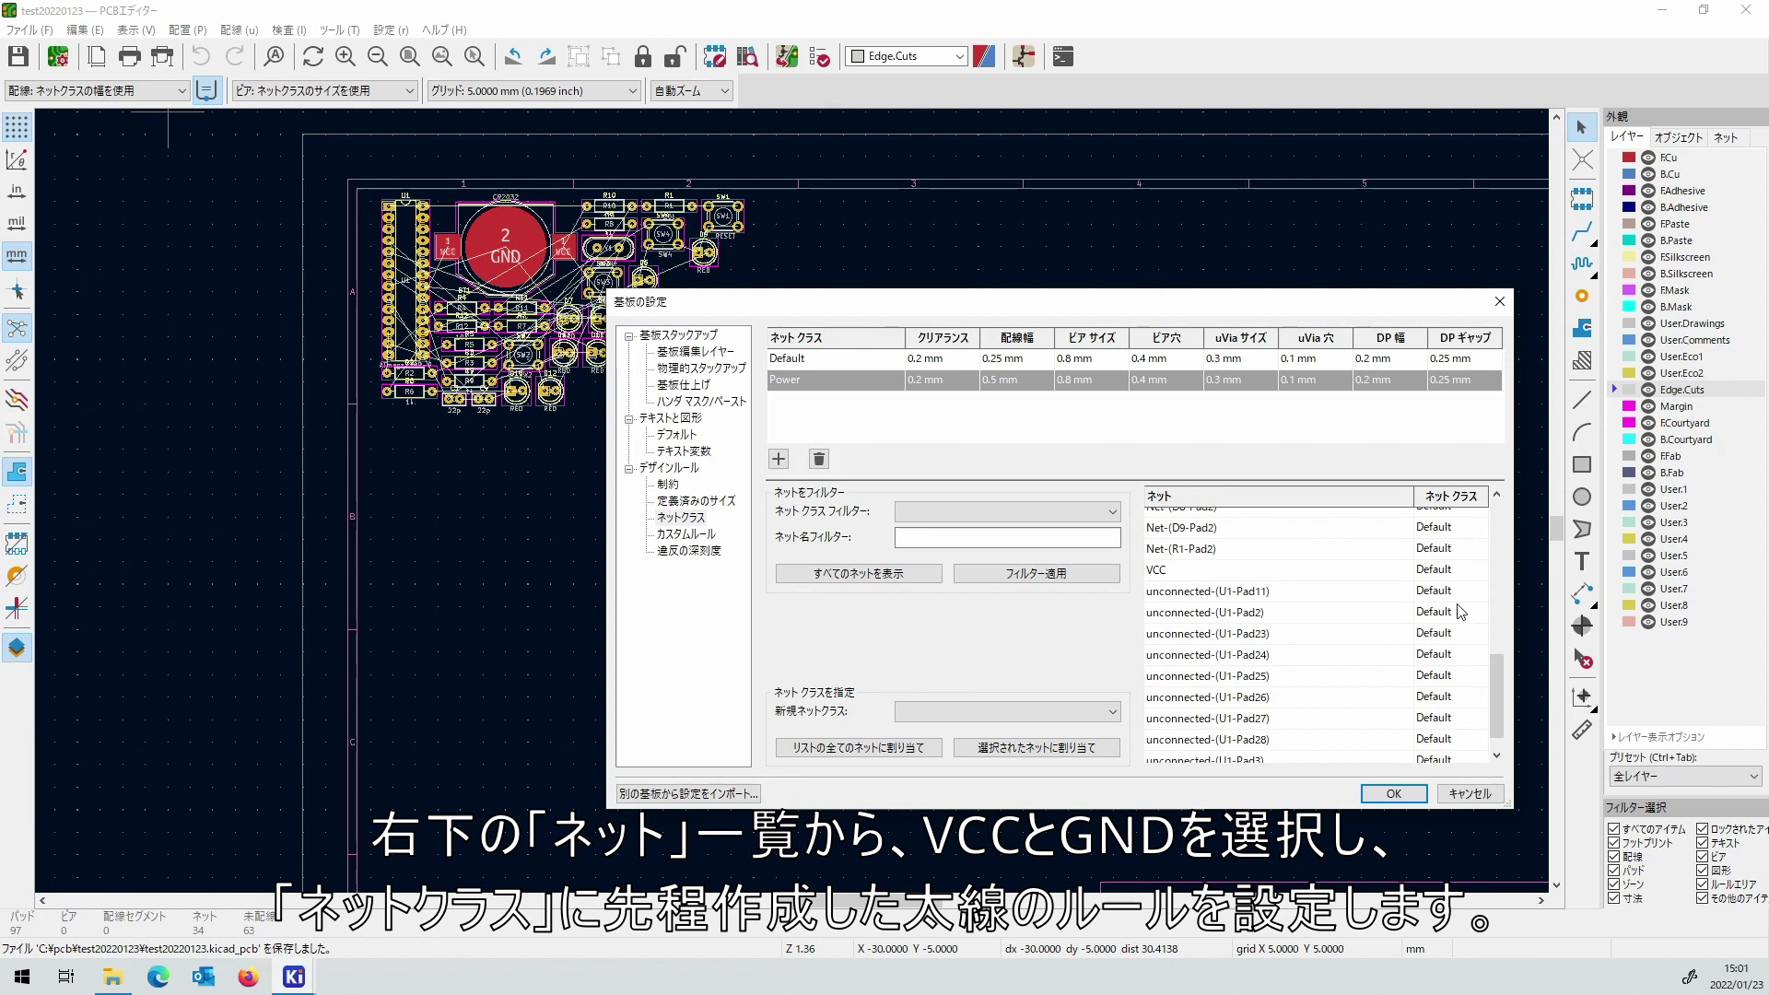
{"action": "left_click", "coordinate": [1472, 571]}
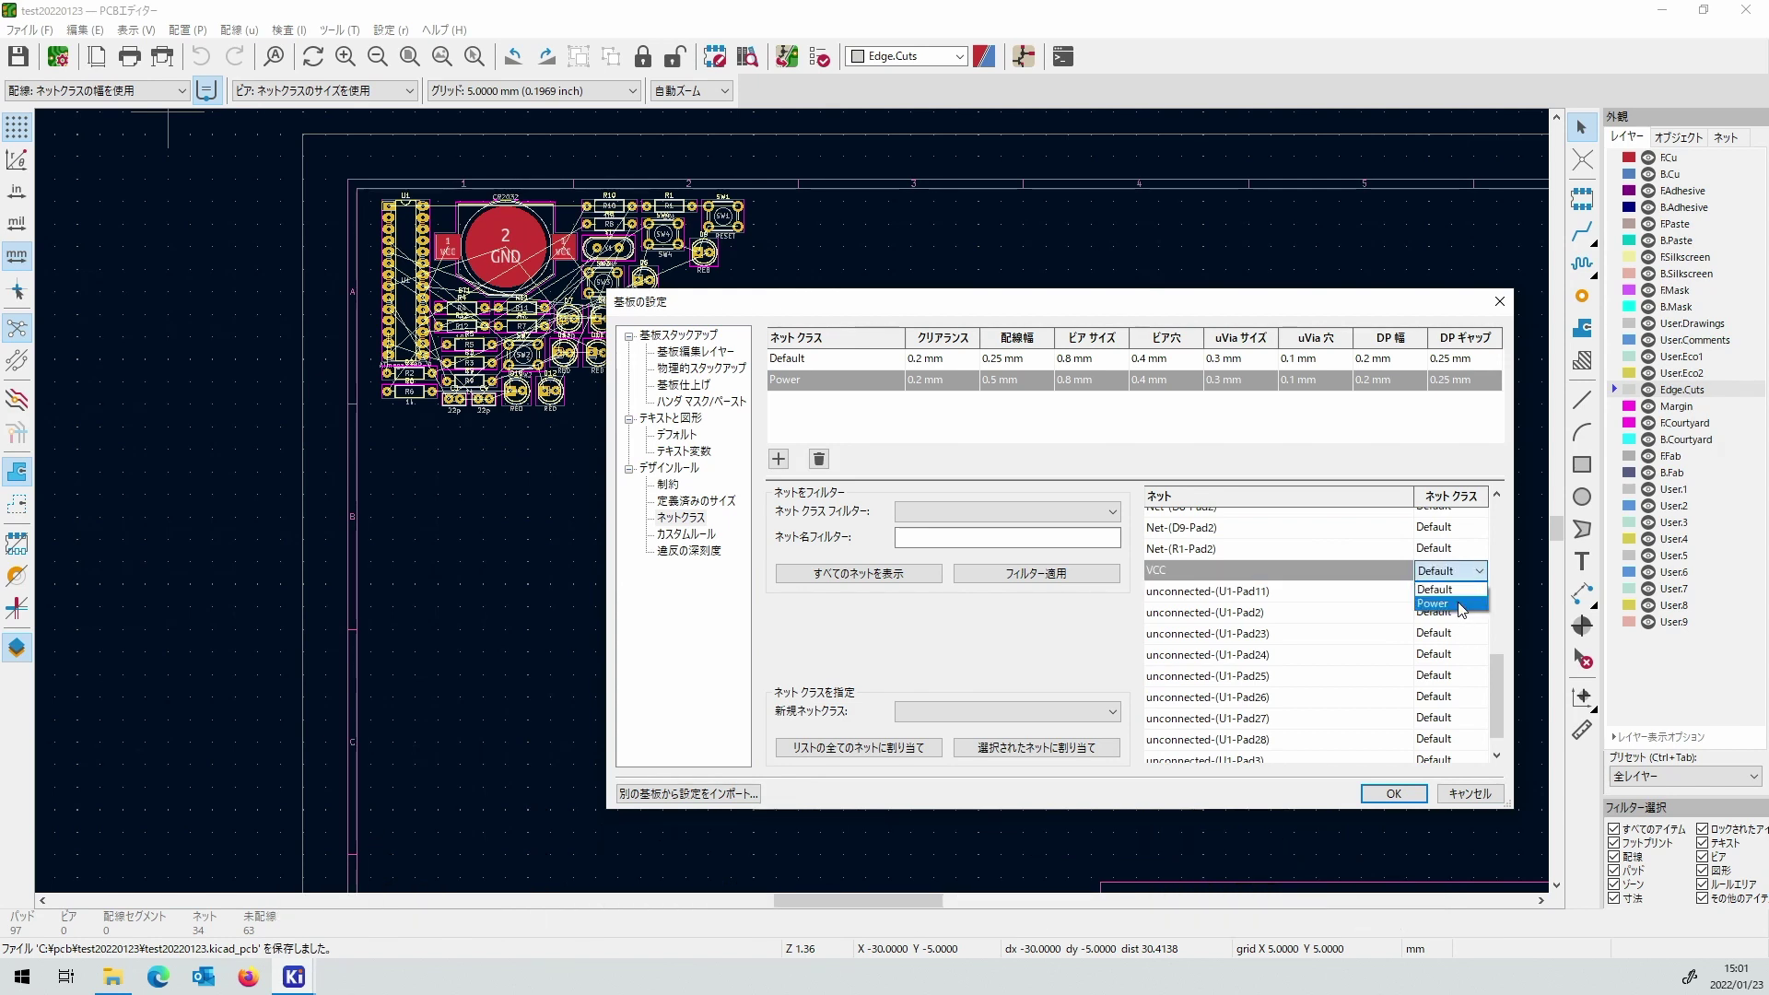
{"action": "left_click", "coordinate": [1460, 604]}
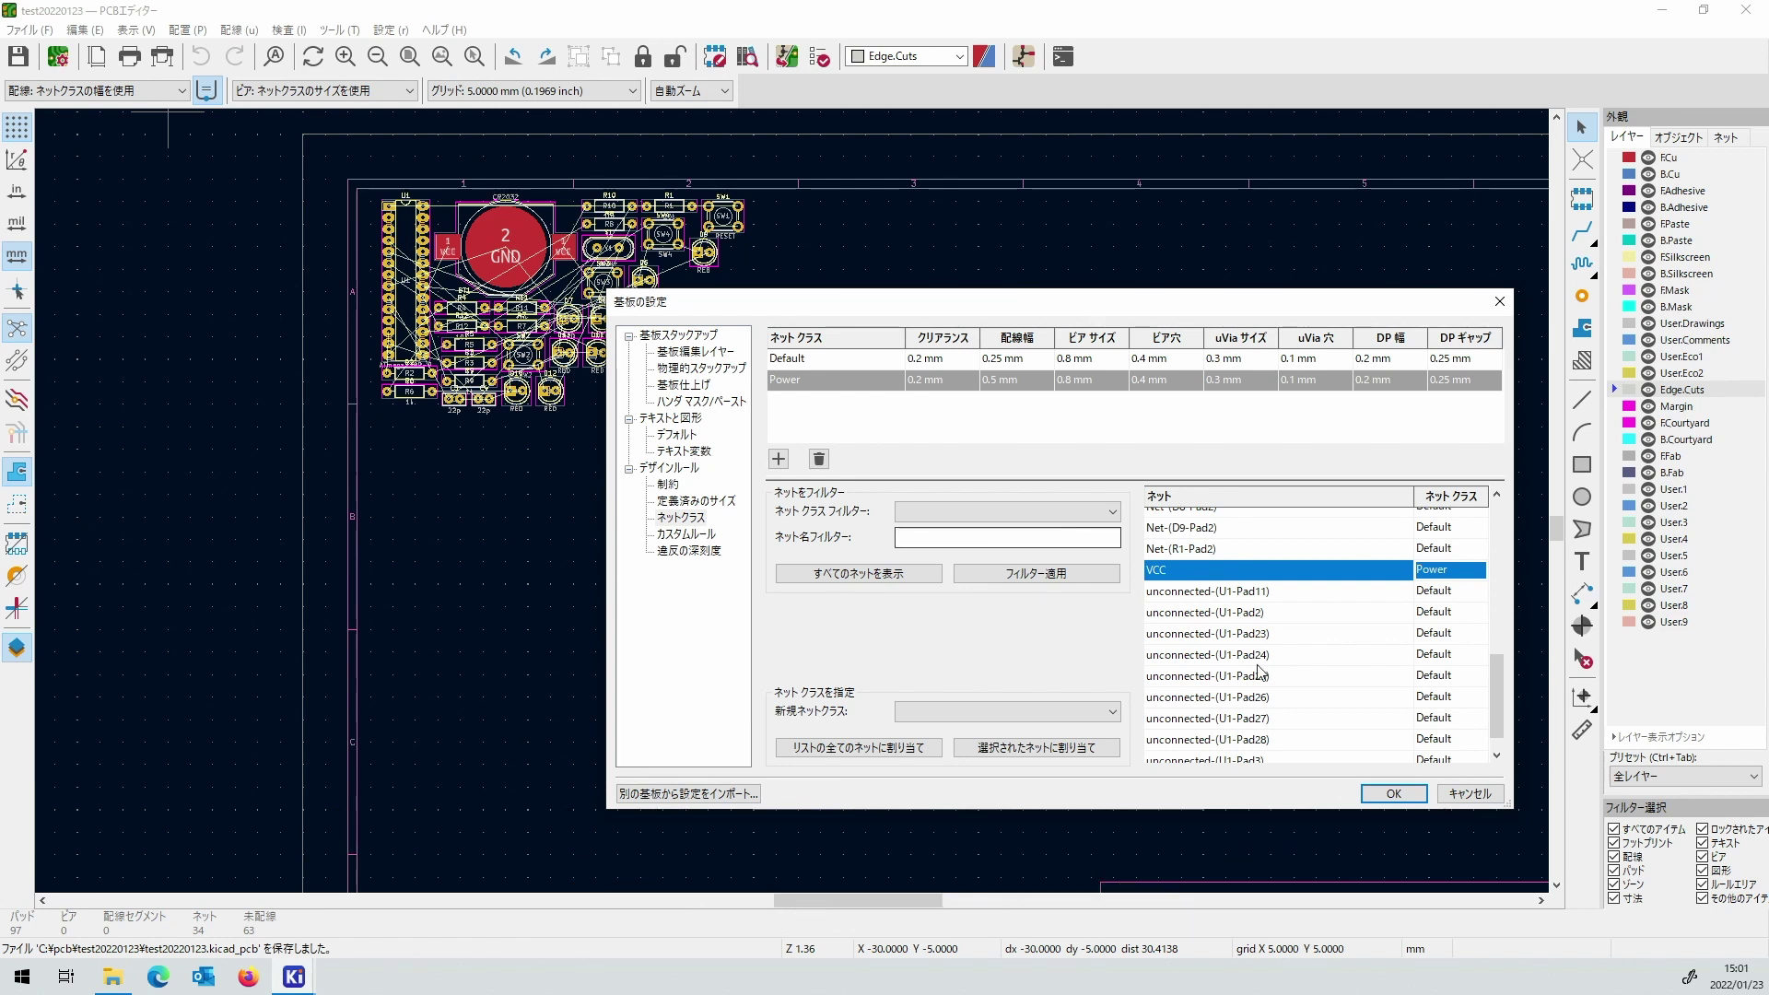
{"action": "left_click", "coordinate": [1393, 793]}
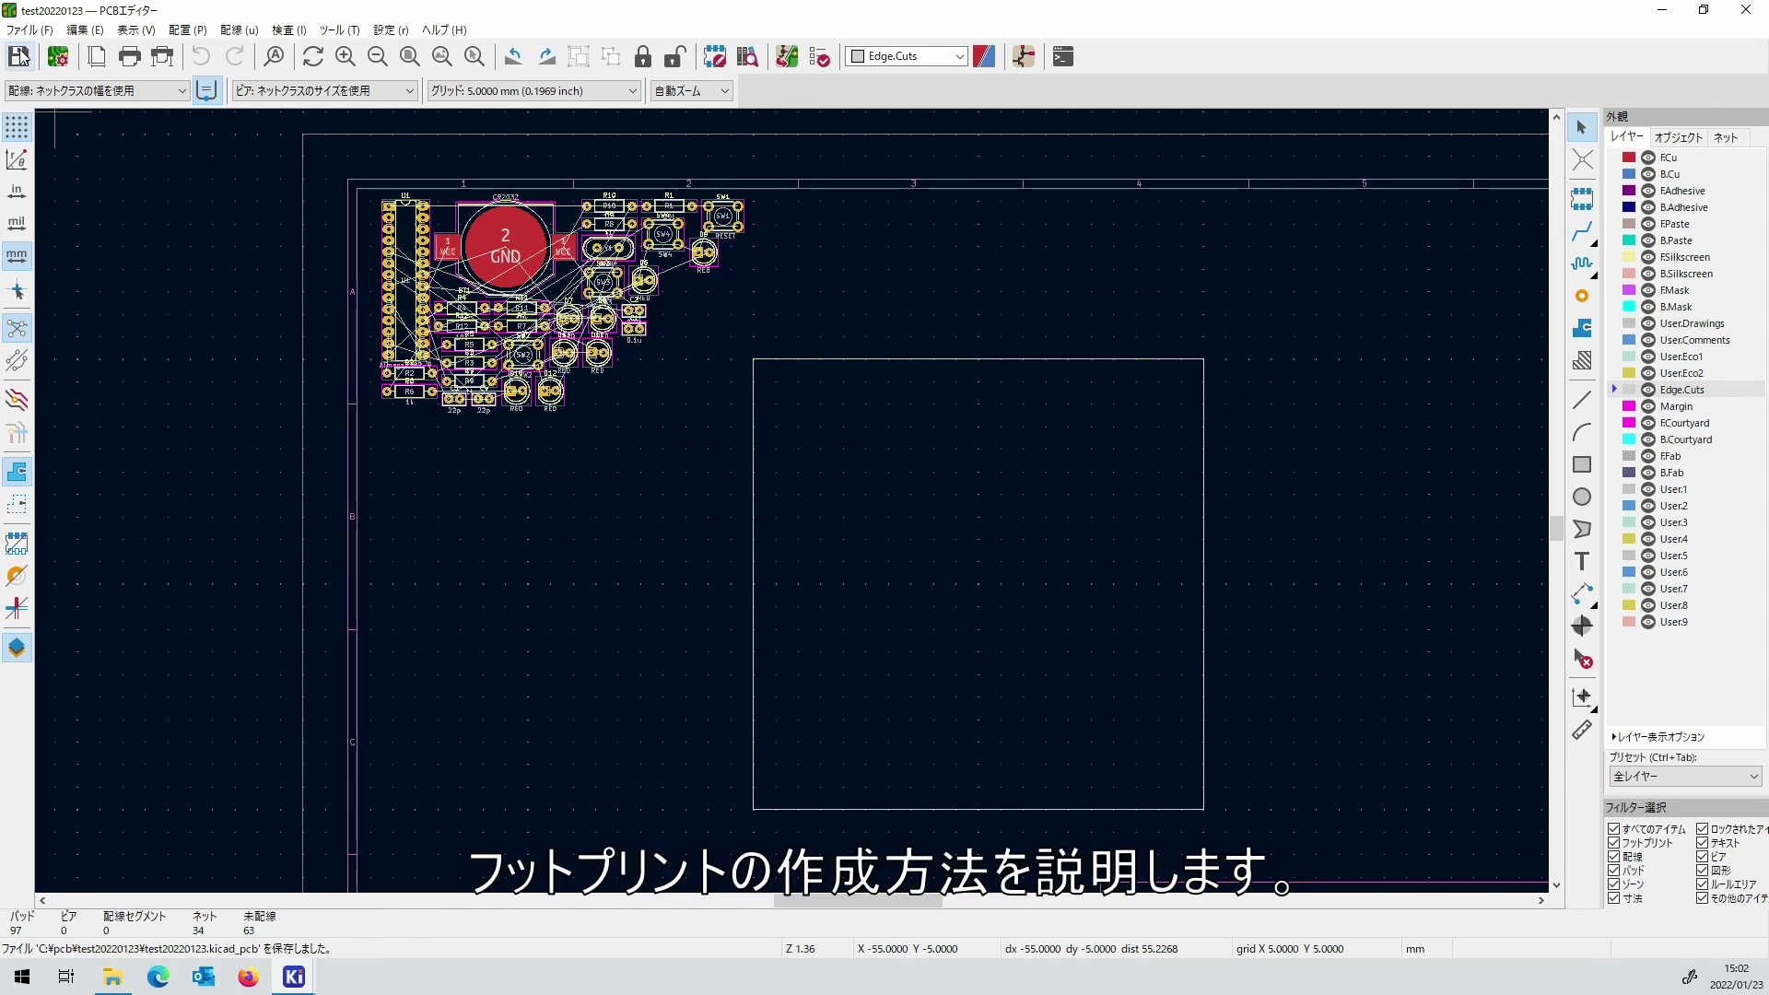
Open the footprint editor and create a new footprint library named MyLibrary in the global library table.
{"action": "left_click", "coordinate": [715, 58]}
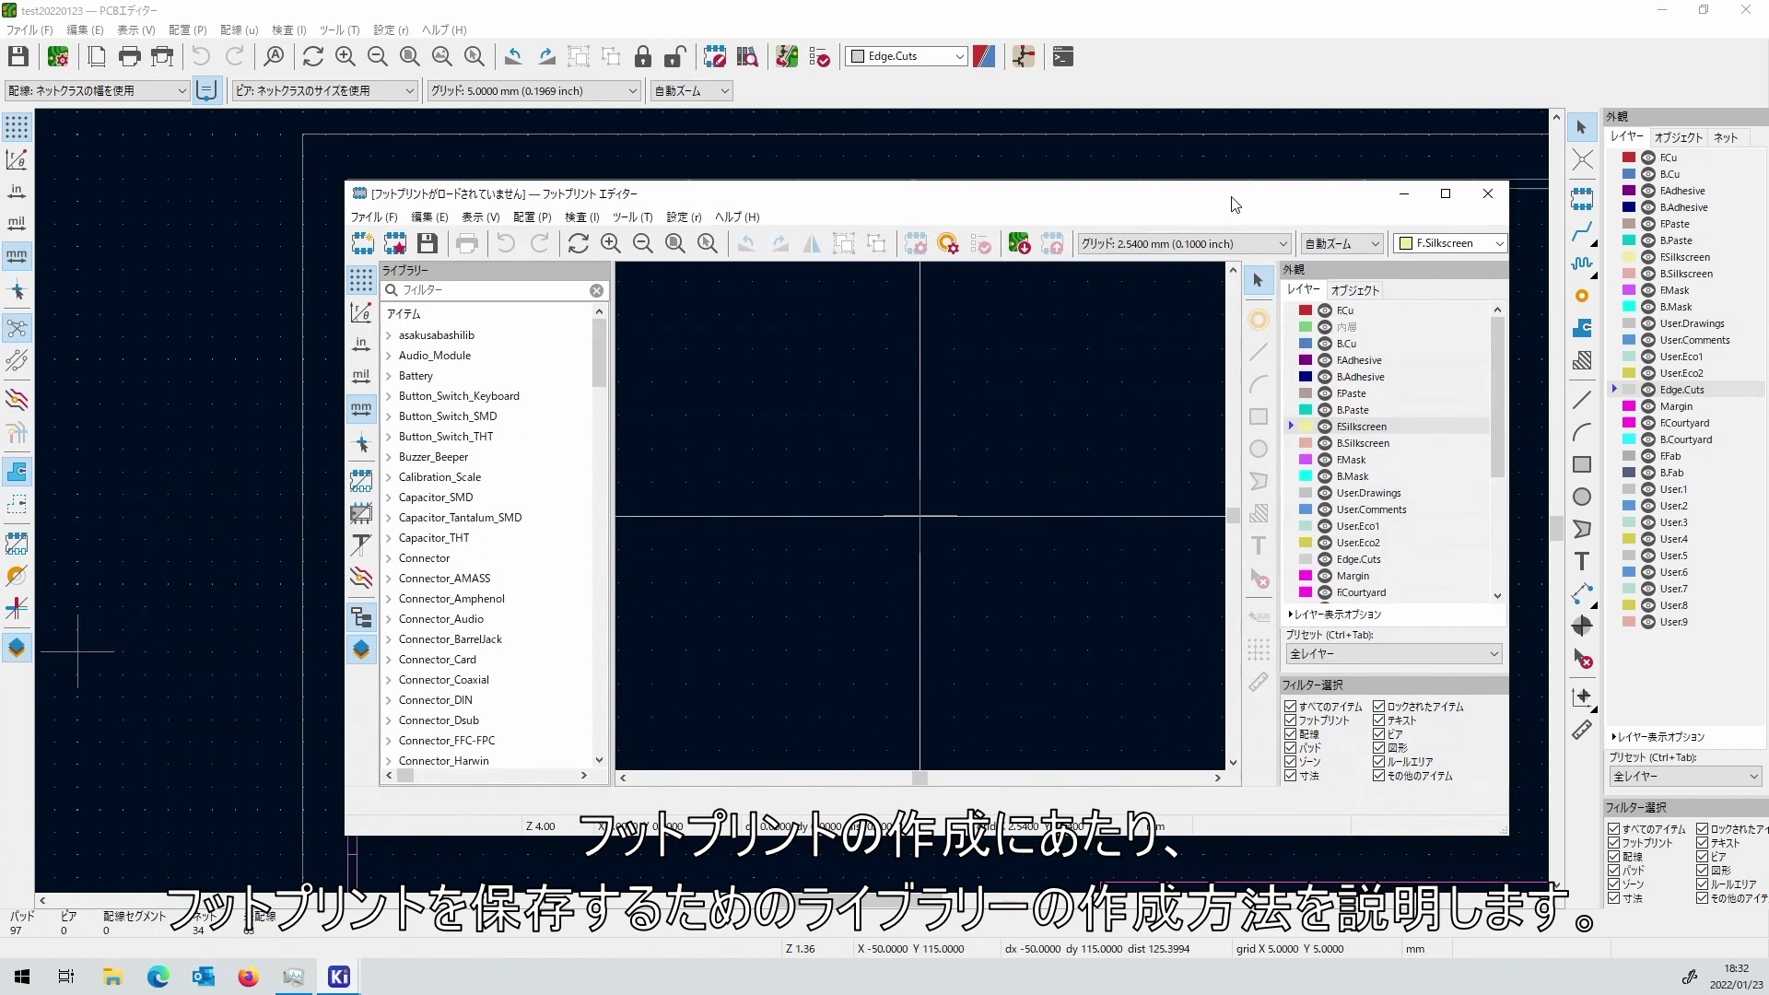
{"action": "left_click", "coordinate": [372, 218]}
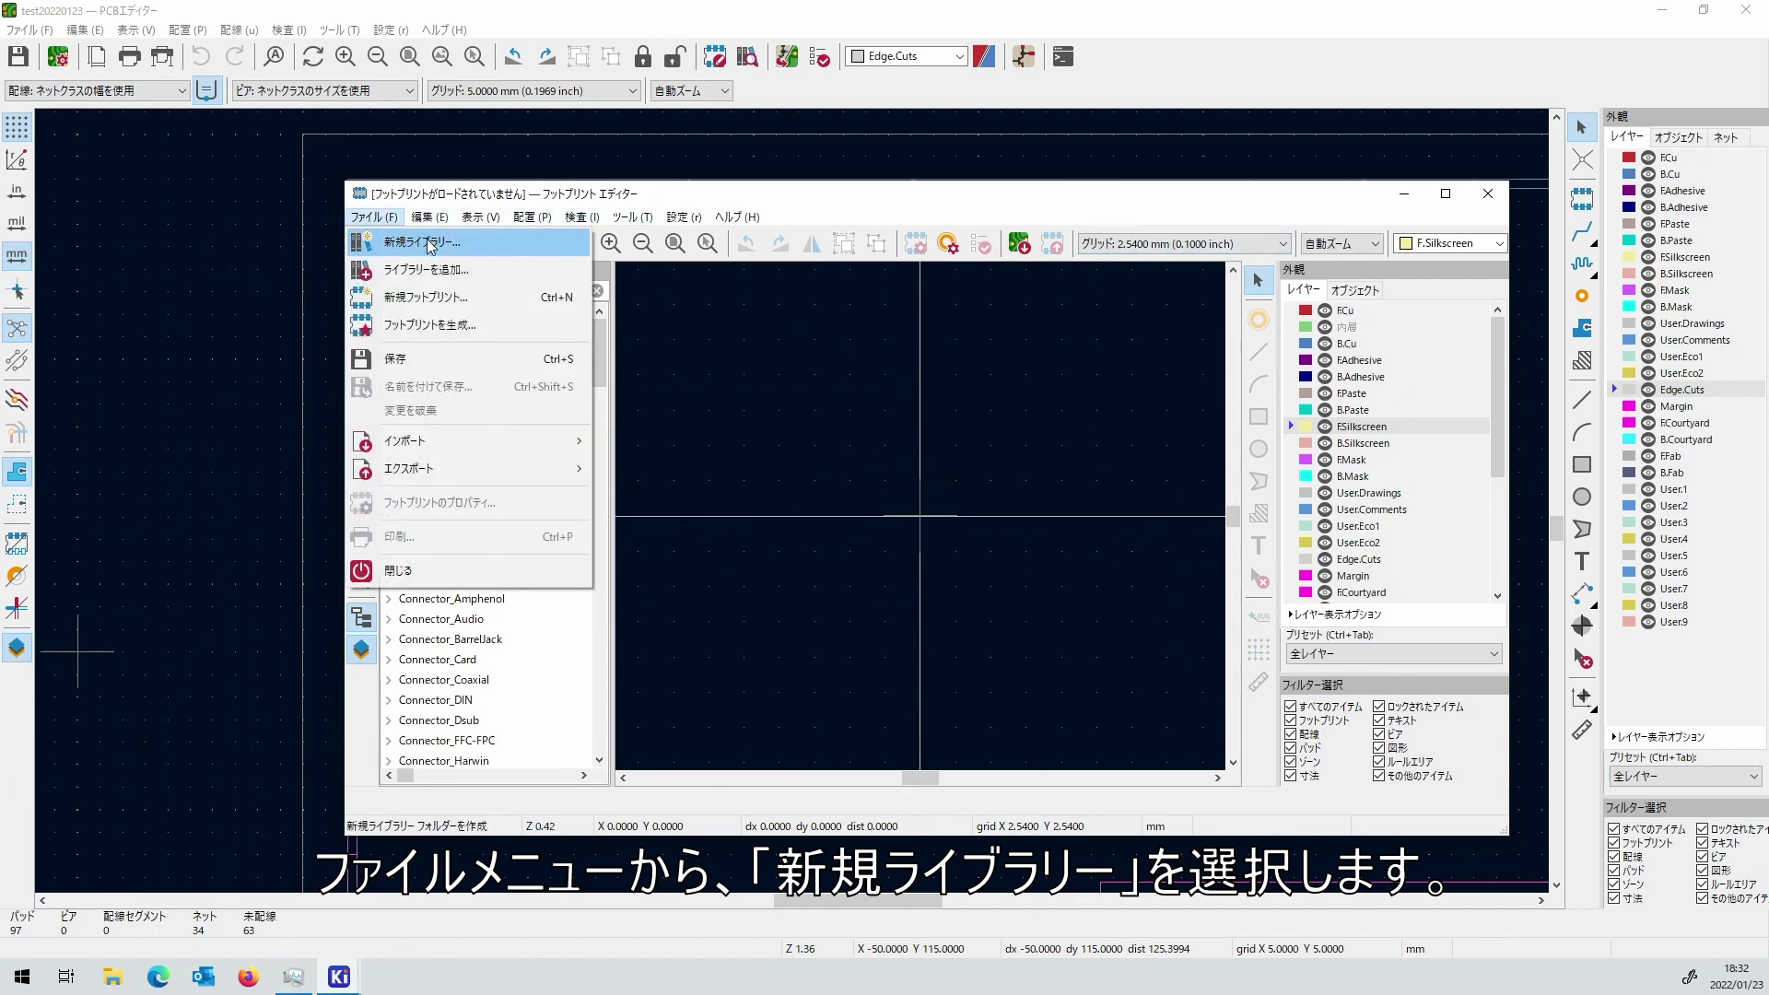
{"action": "left_click", "coordinate": [429, 245]}
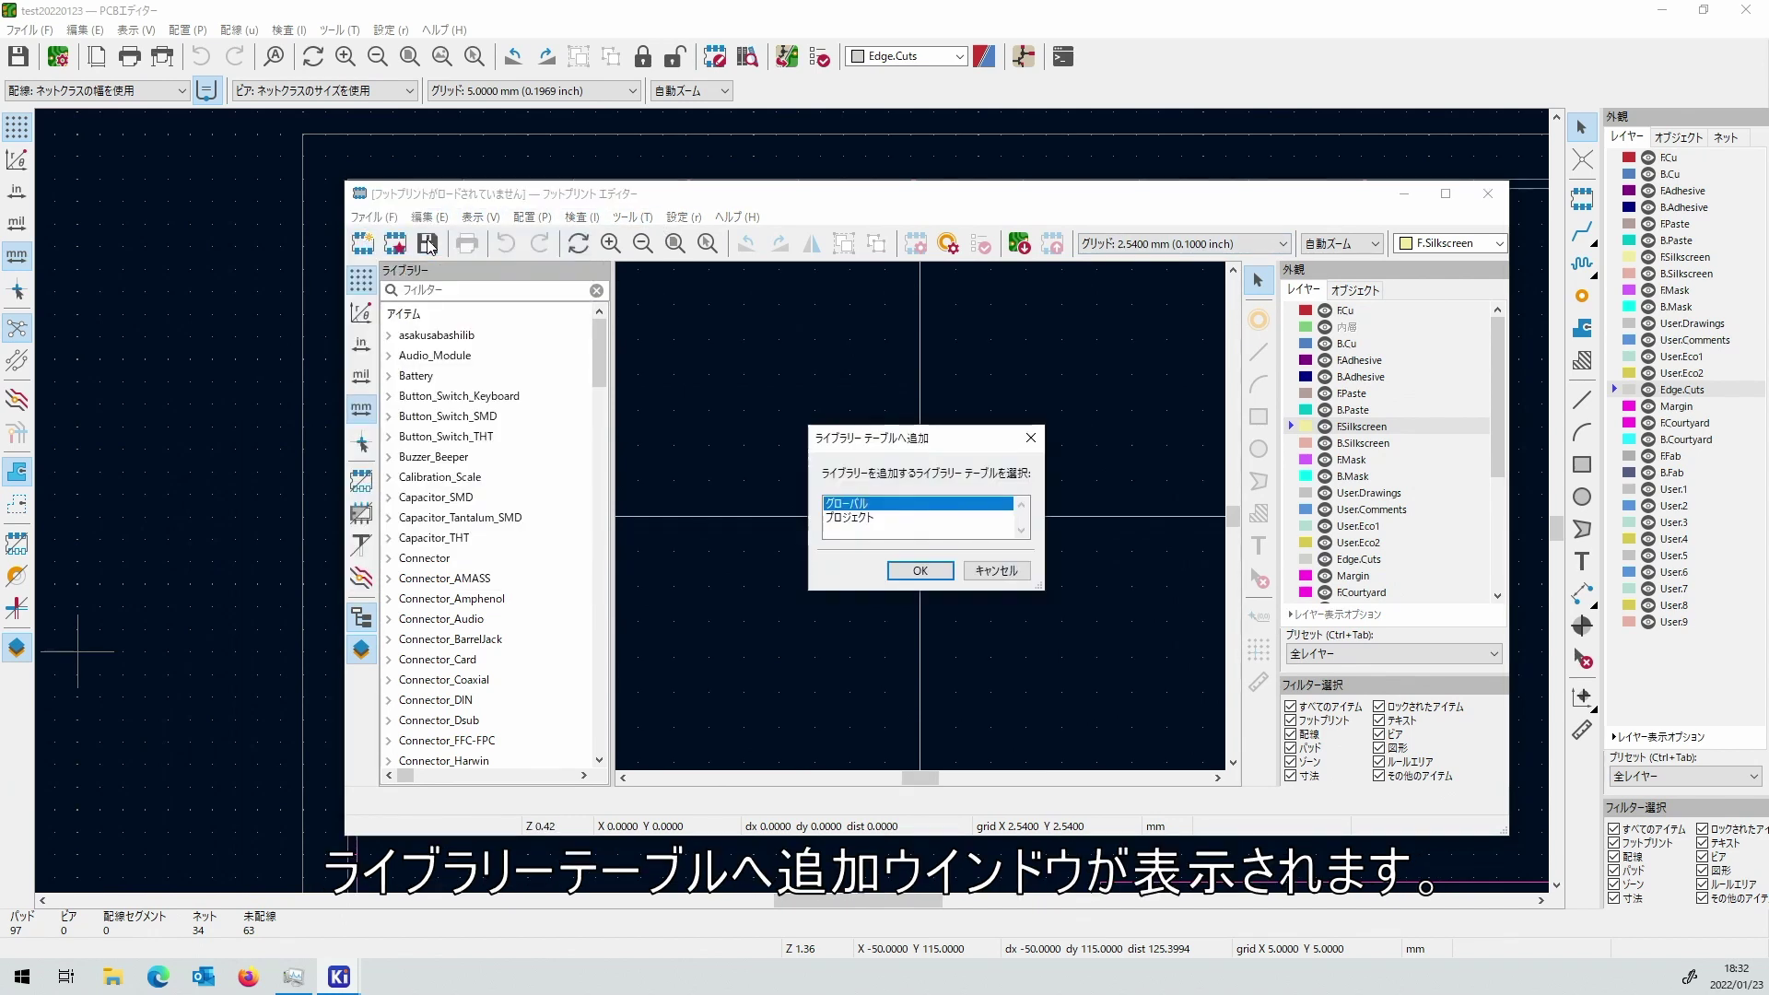
{"action": "left_click", "coordinate": [941, 576]}
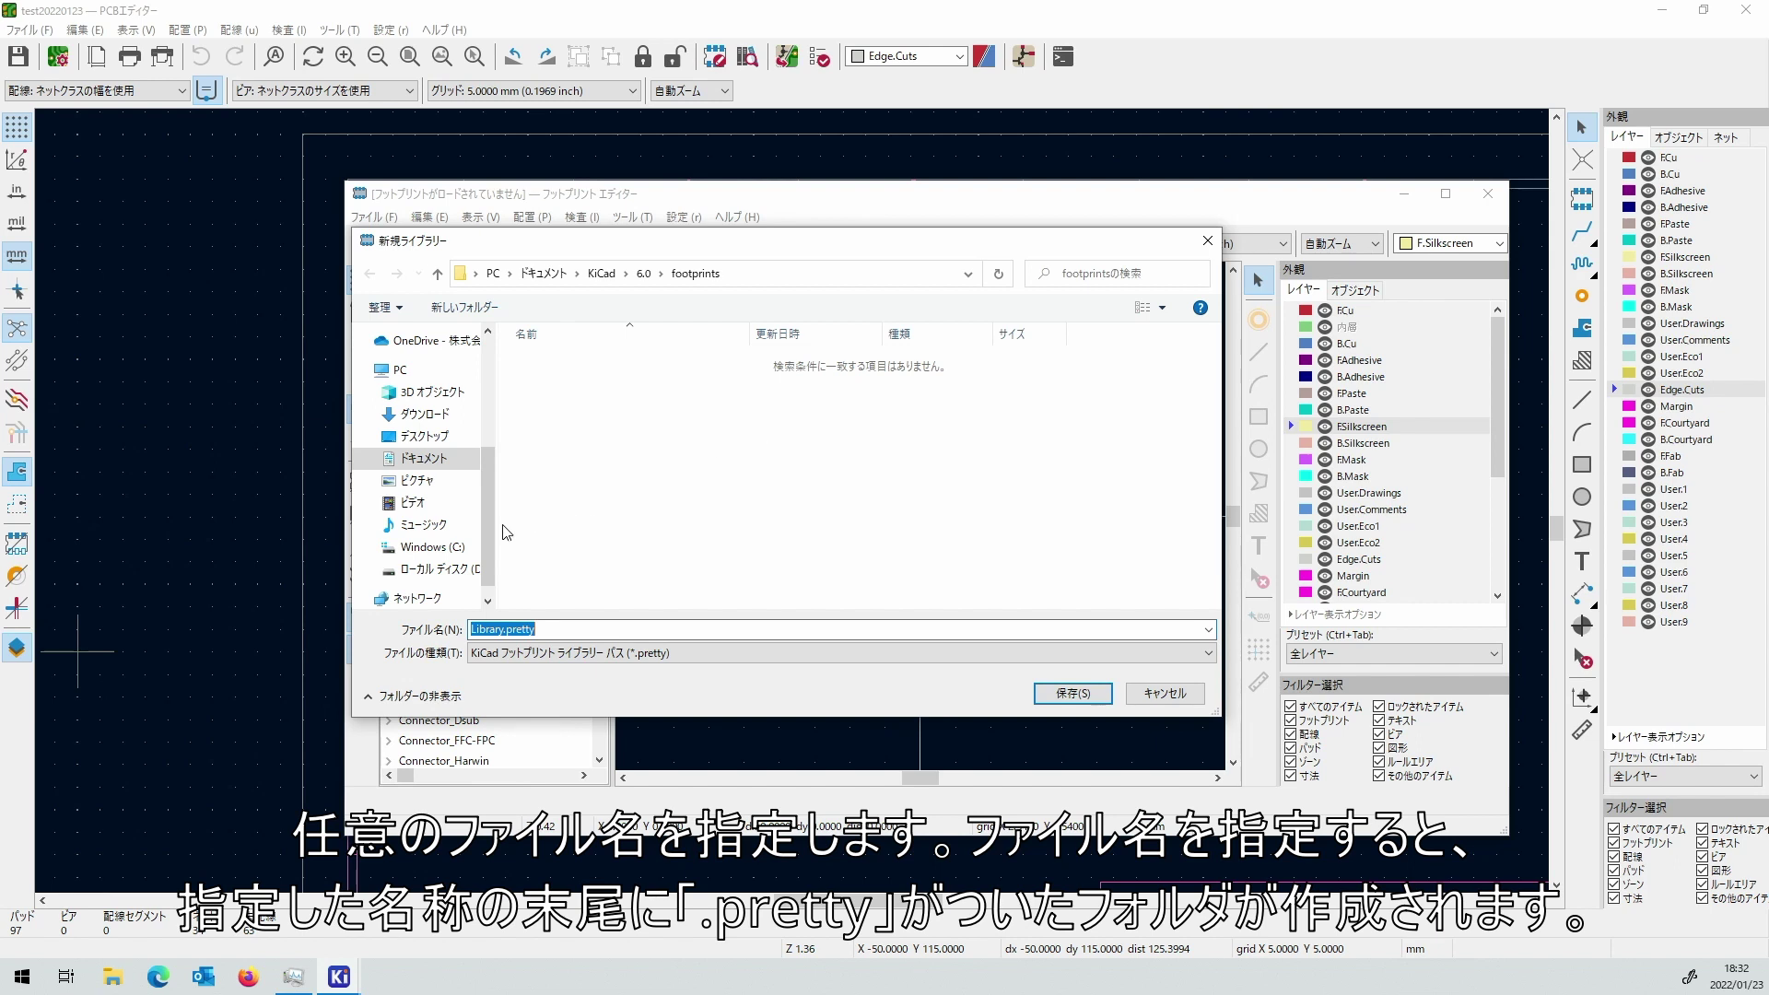
{"action": "type", "text": "MyLibrary"}
{"action": "key", "text": "Return"}
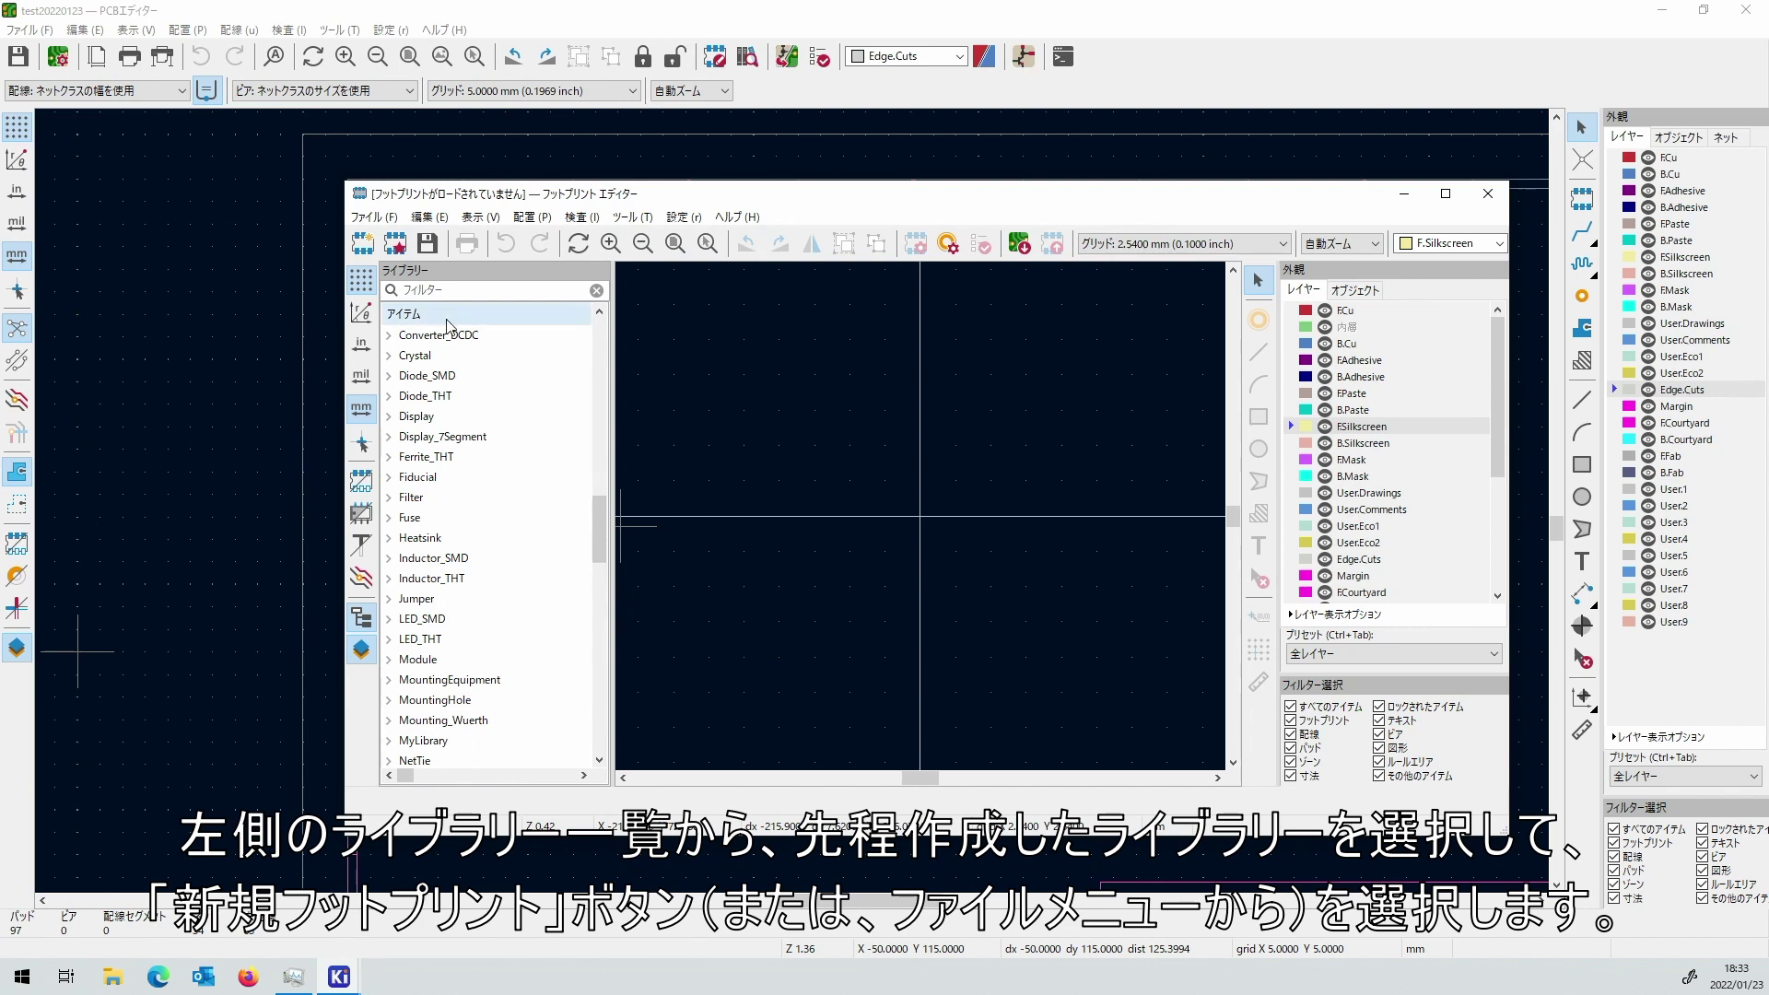
Create a new through-hole footprint named DHM3 in MyLibrary.
{"action": "left_click", "coordinate": [424, 743]}
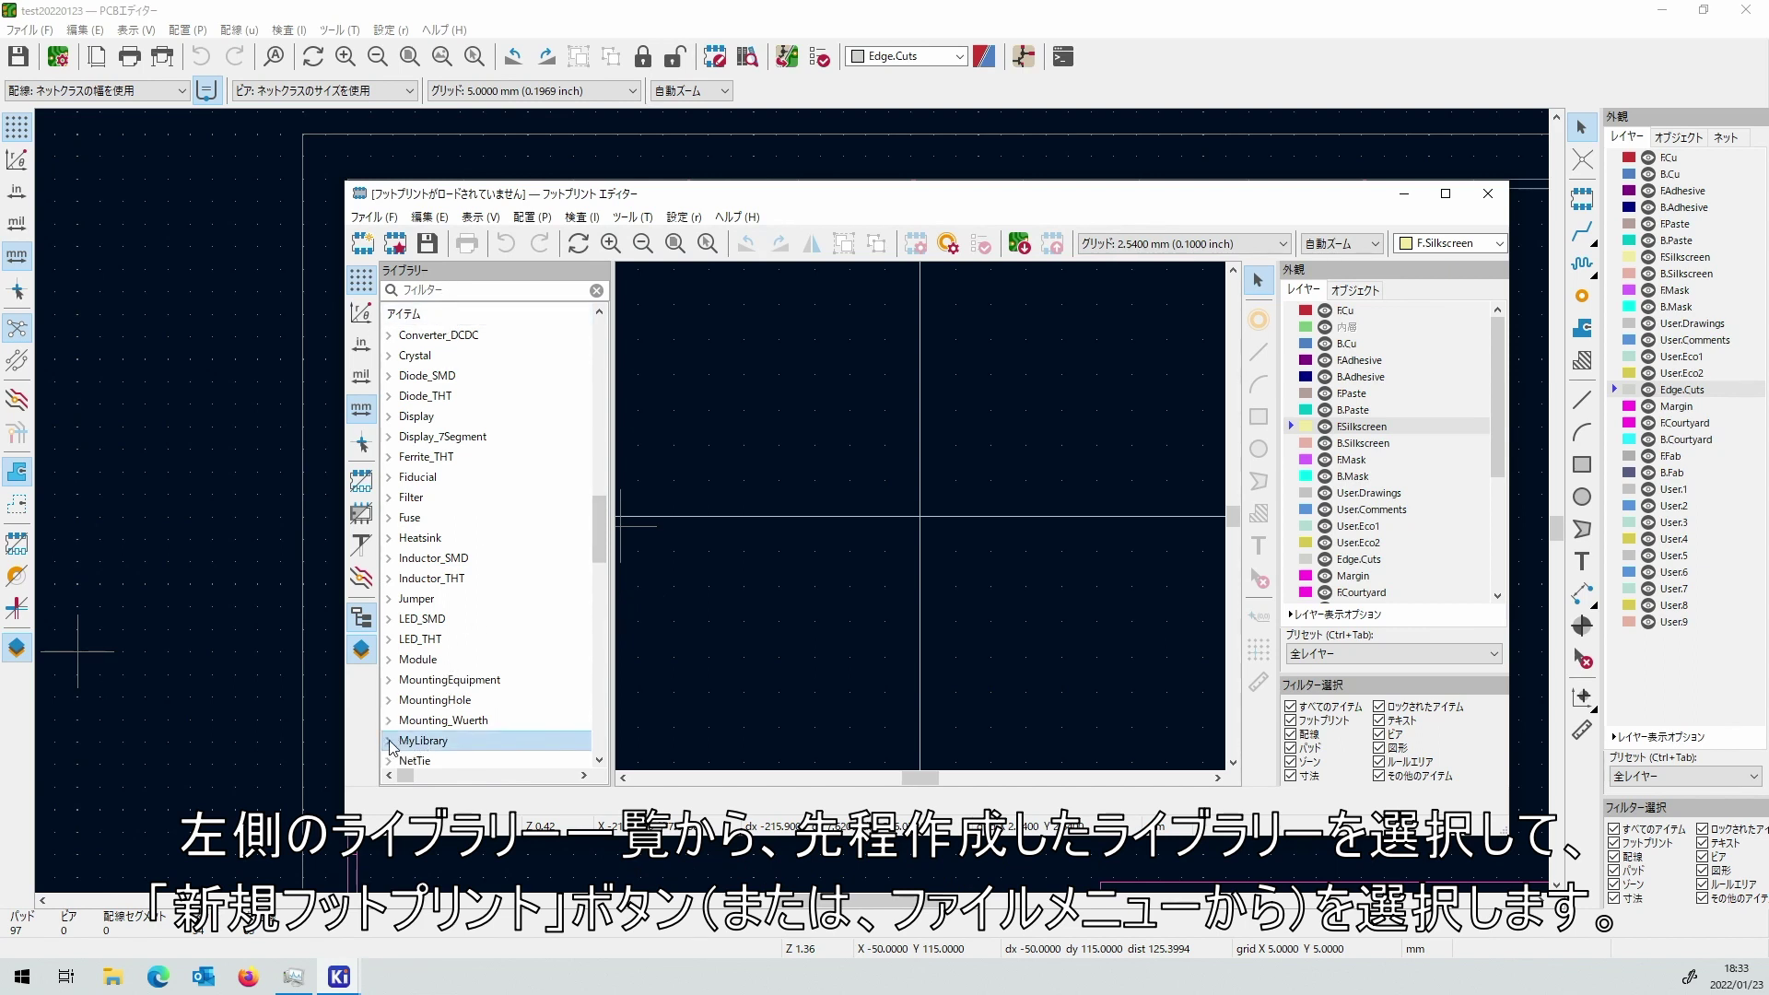
{"action": "left_click", "coordinate": [390, 744]}
{"action": "scroll", "coordinate": [446, 744], "scroll_direction": "down", "scroll_amount": 2}
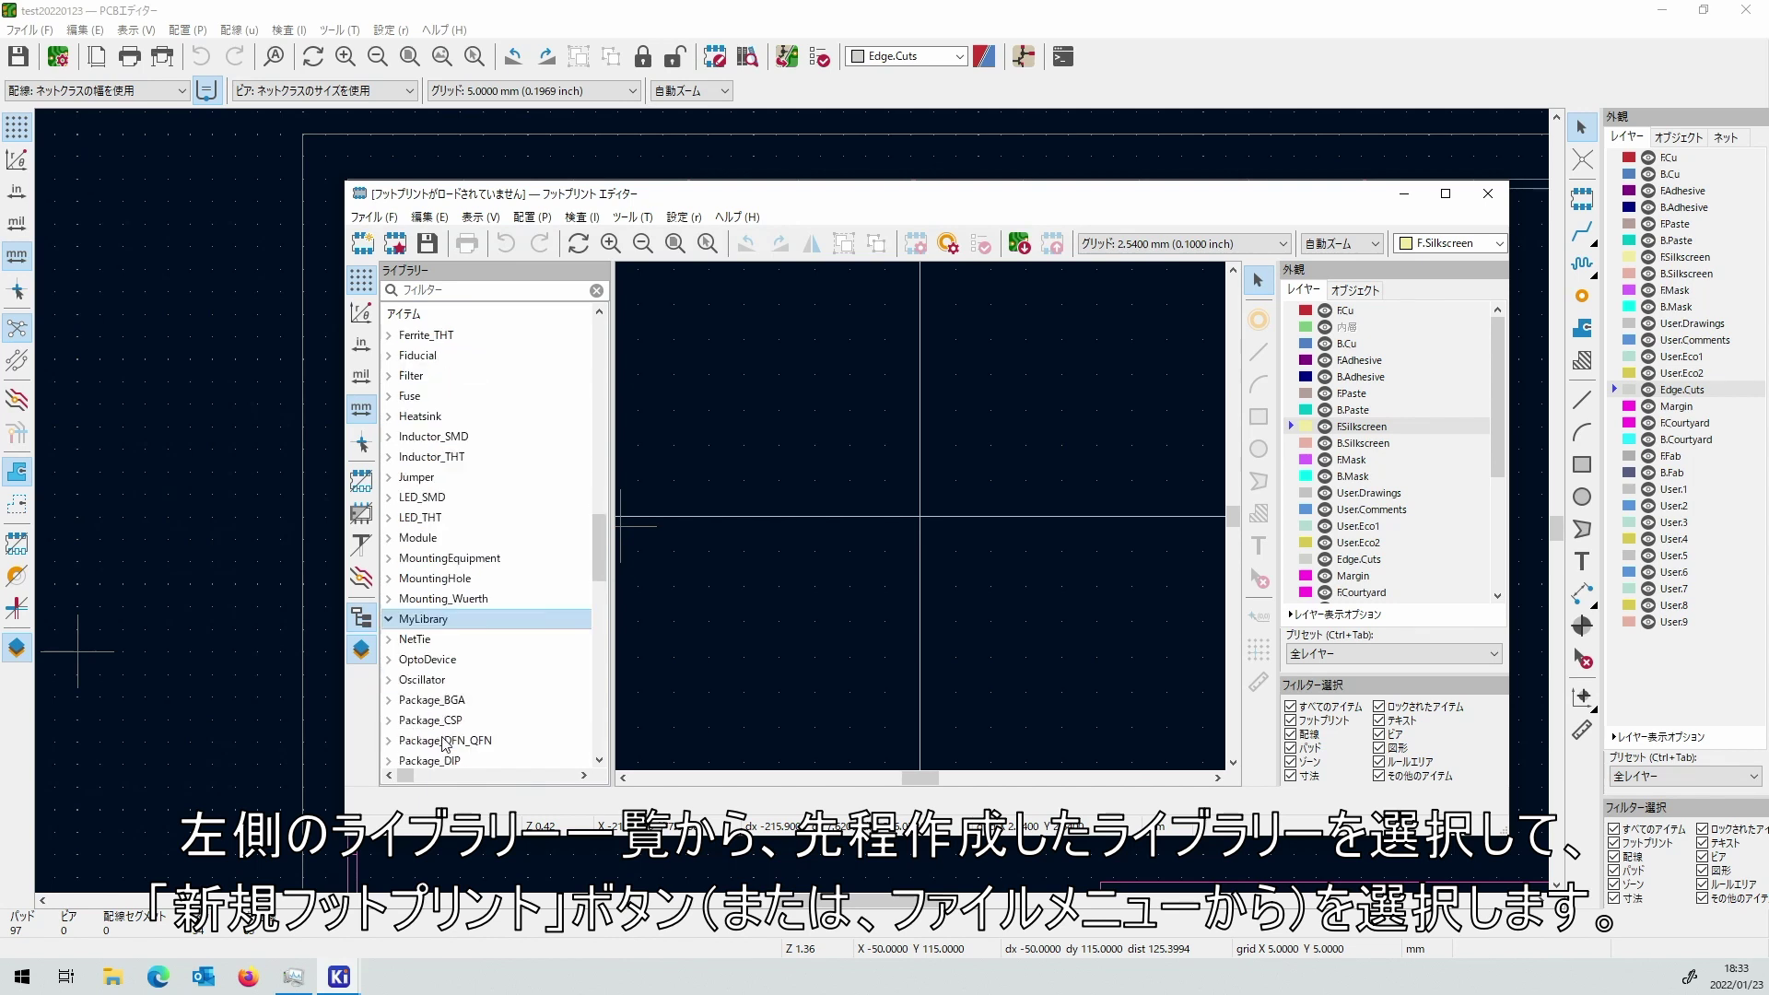
{"action": "left_click", "coordinate": [366, 221]}
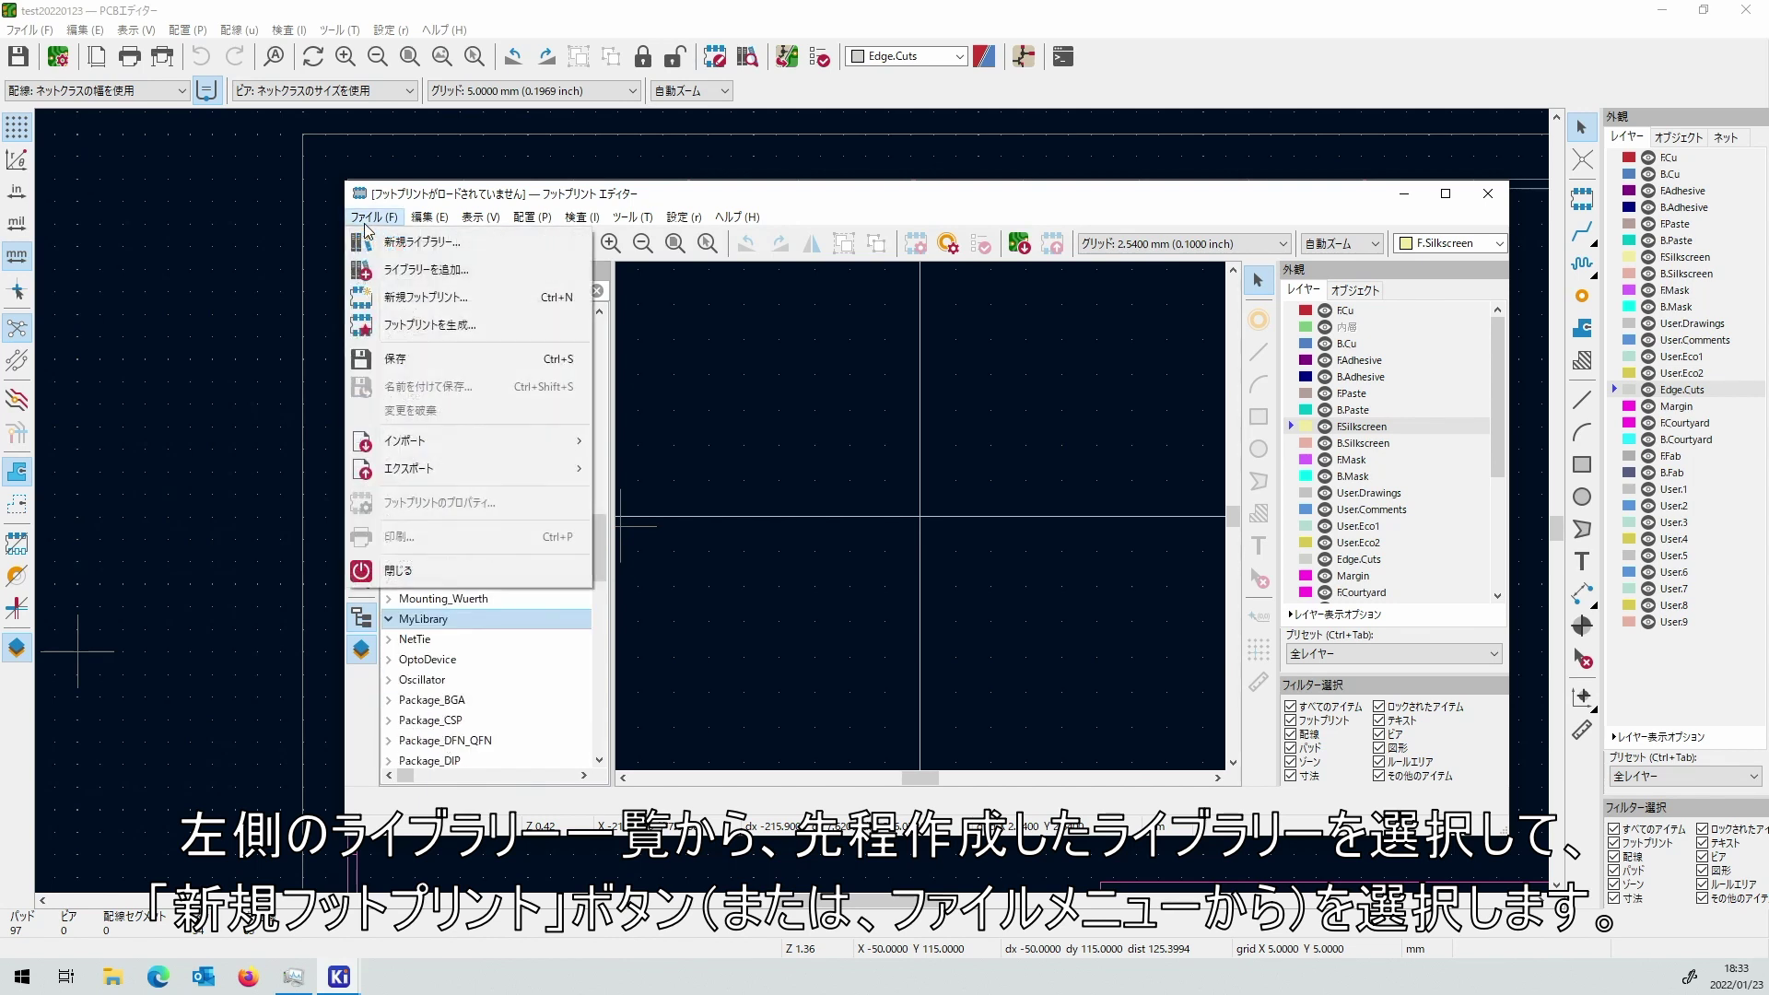
{"action": "left_click", "coordinate": [401, 295]}
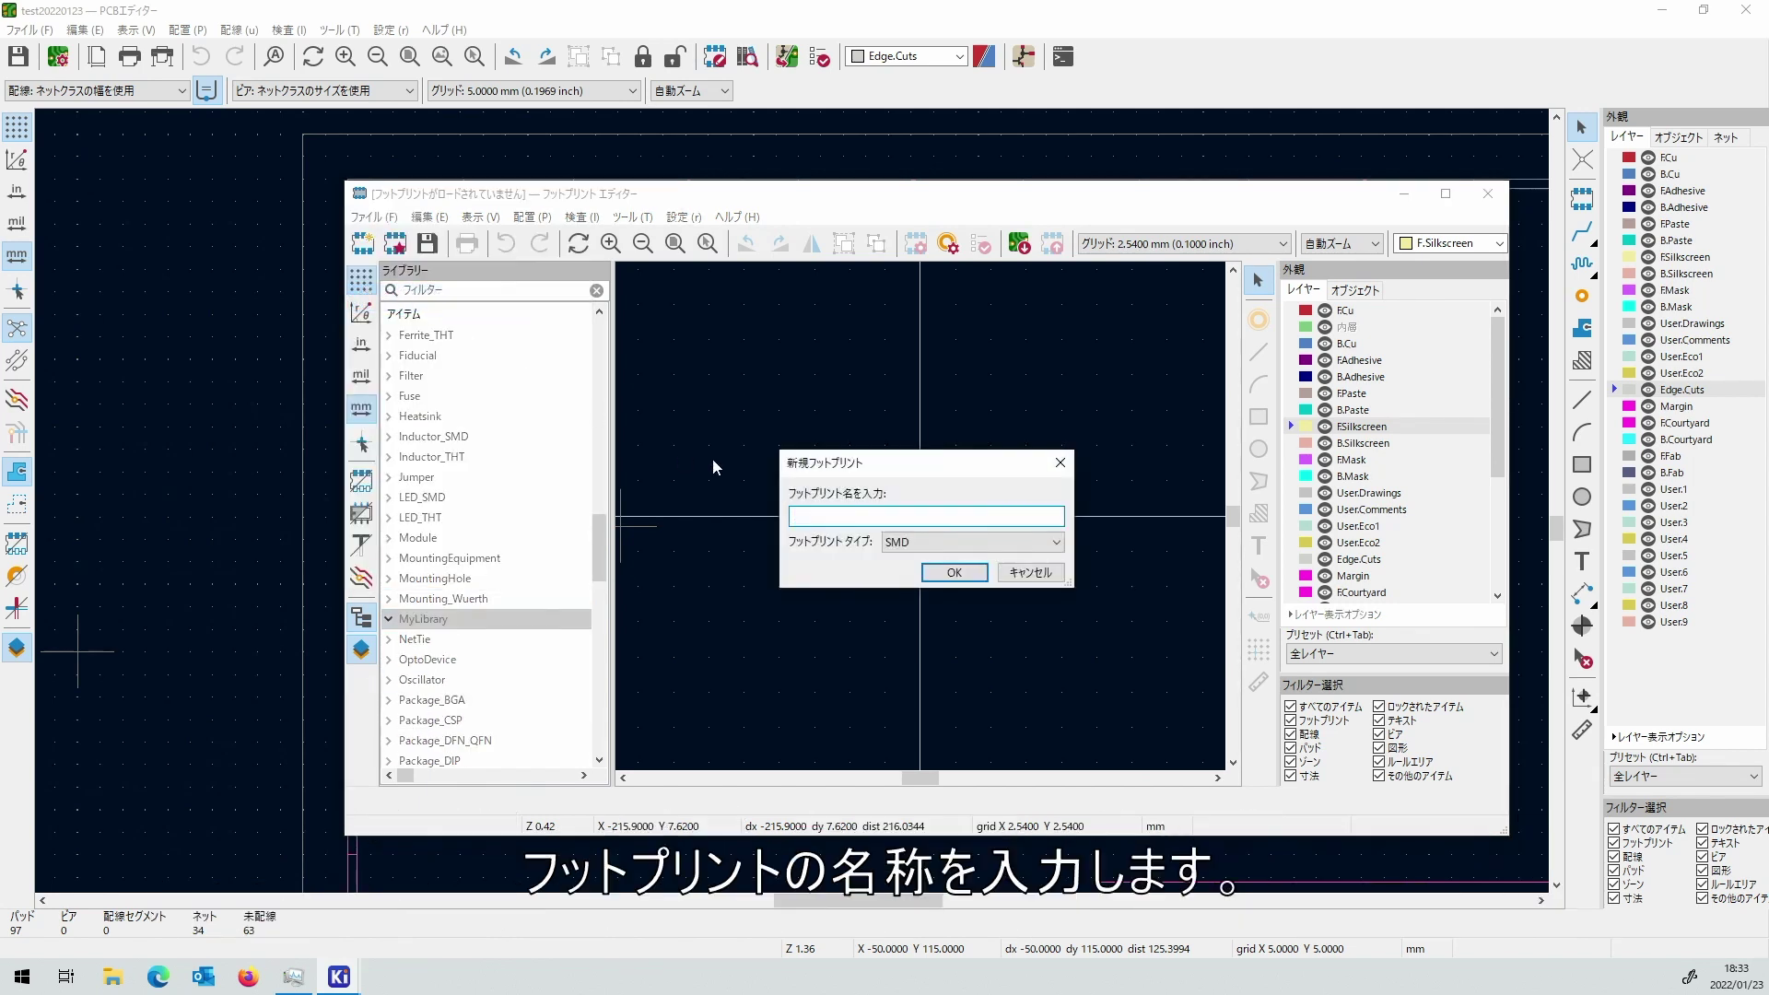
{"action": "type", "text": "DHM3"}
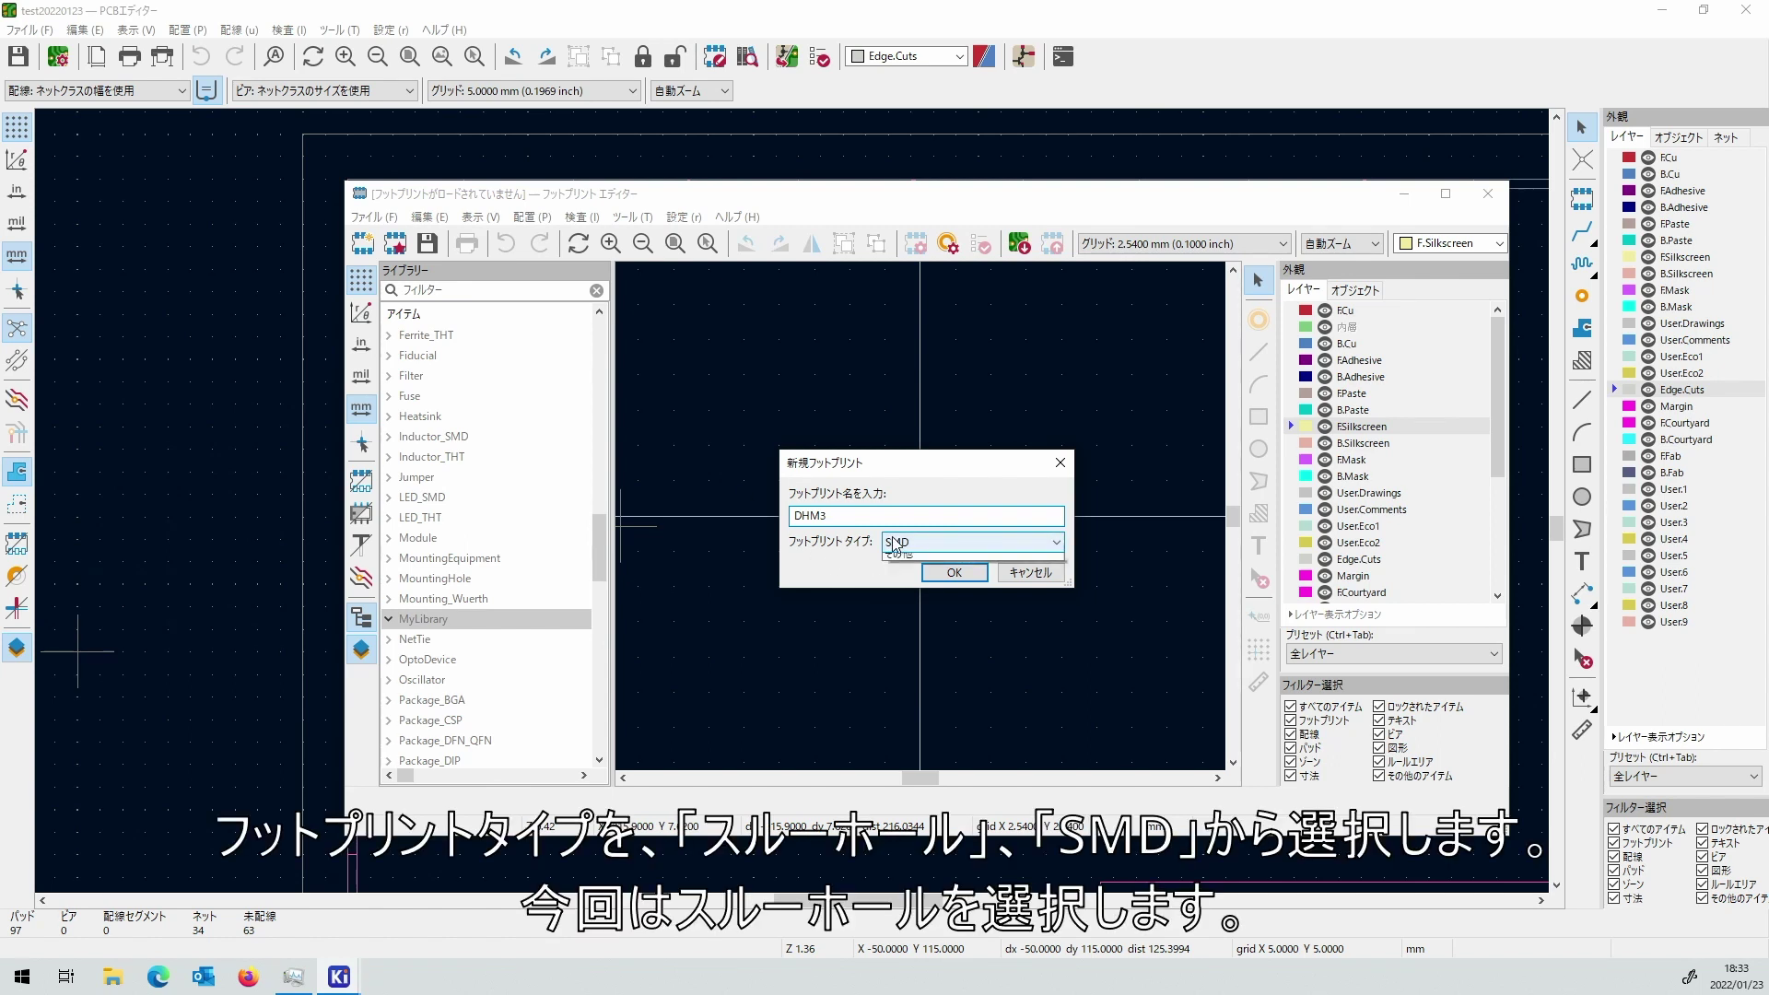
{"action": "left_click", "coordinate": [886, 545]}
{"action": "left_click", "coordinate": [909, 560]}
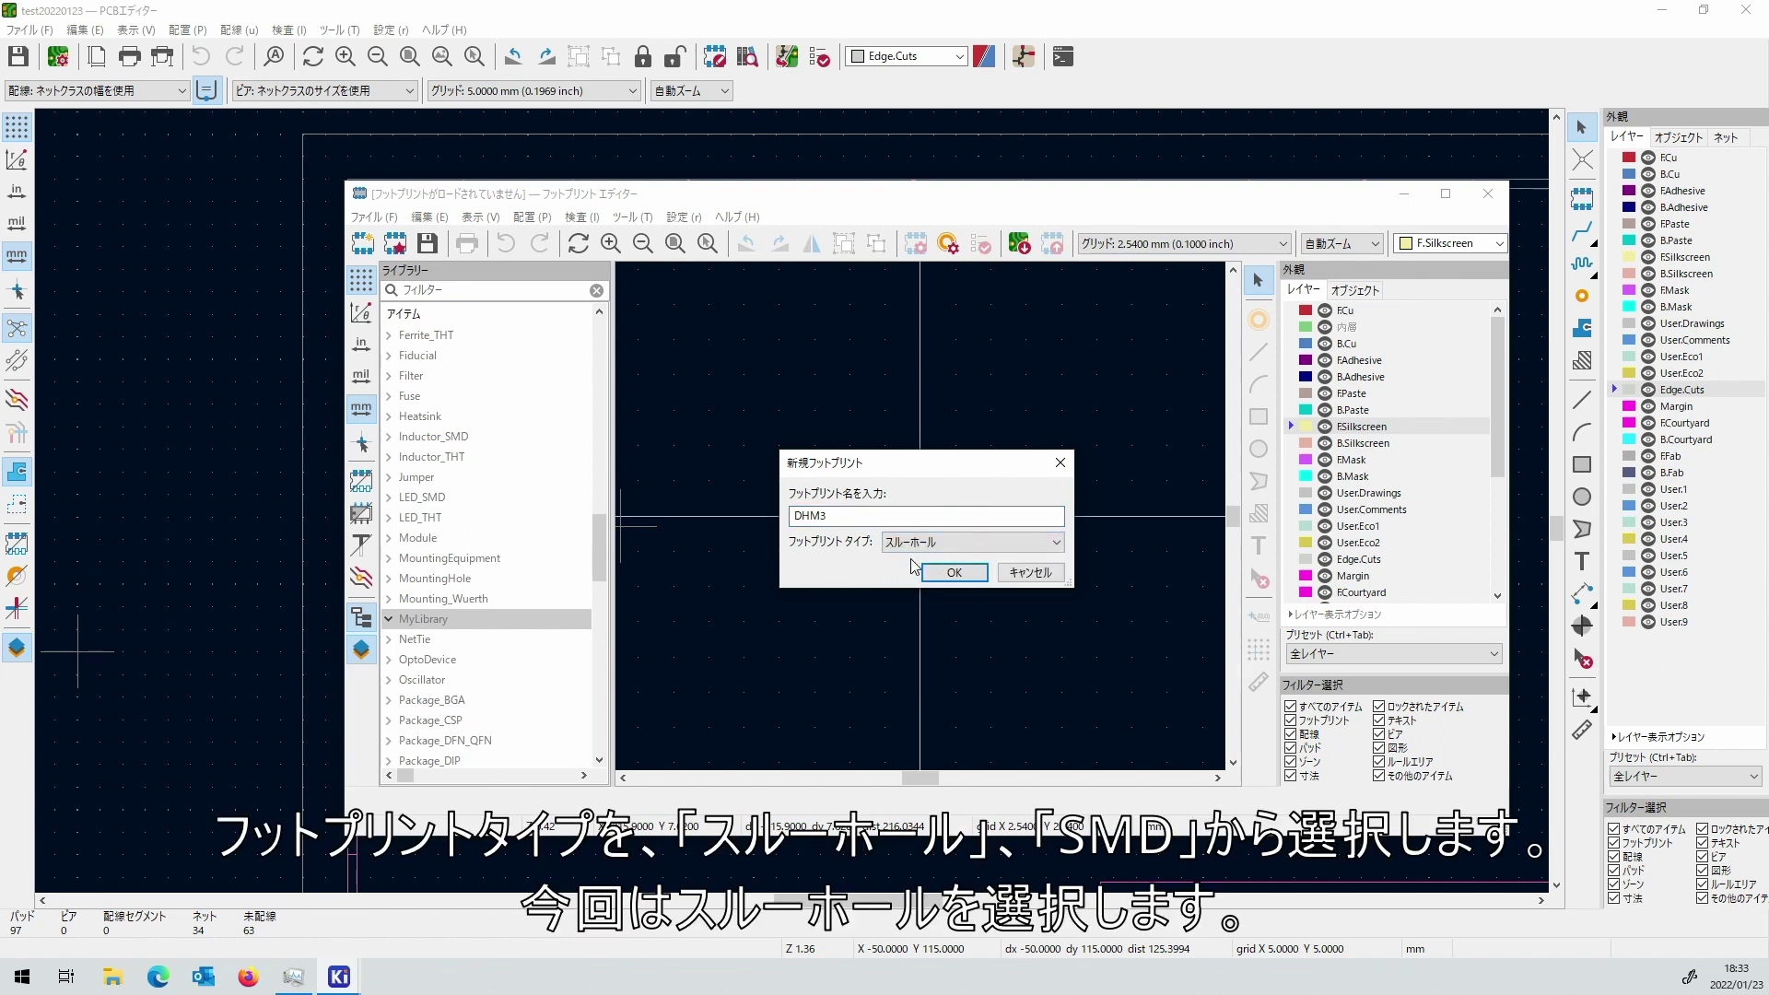
{"action": "left_click", "coordinate": [939, 573]}
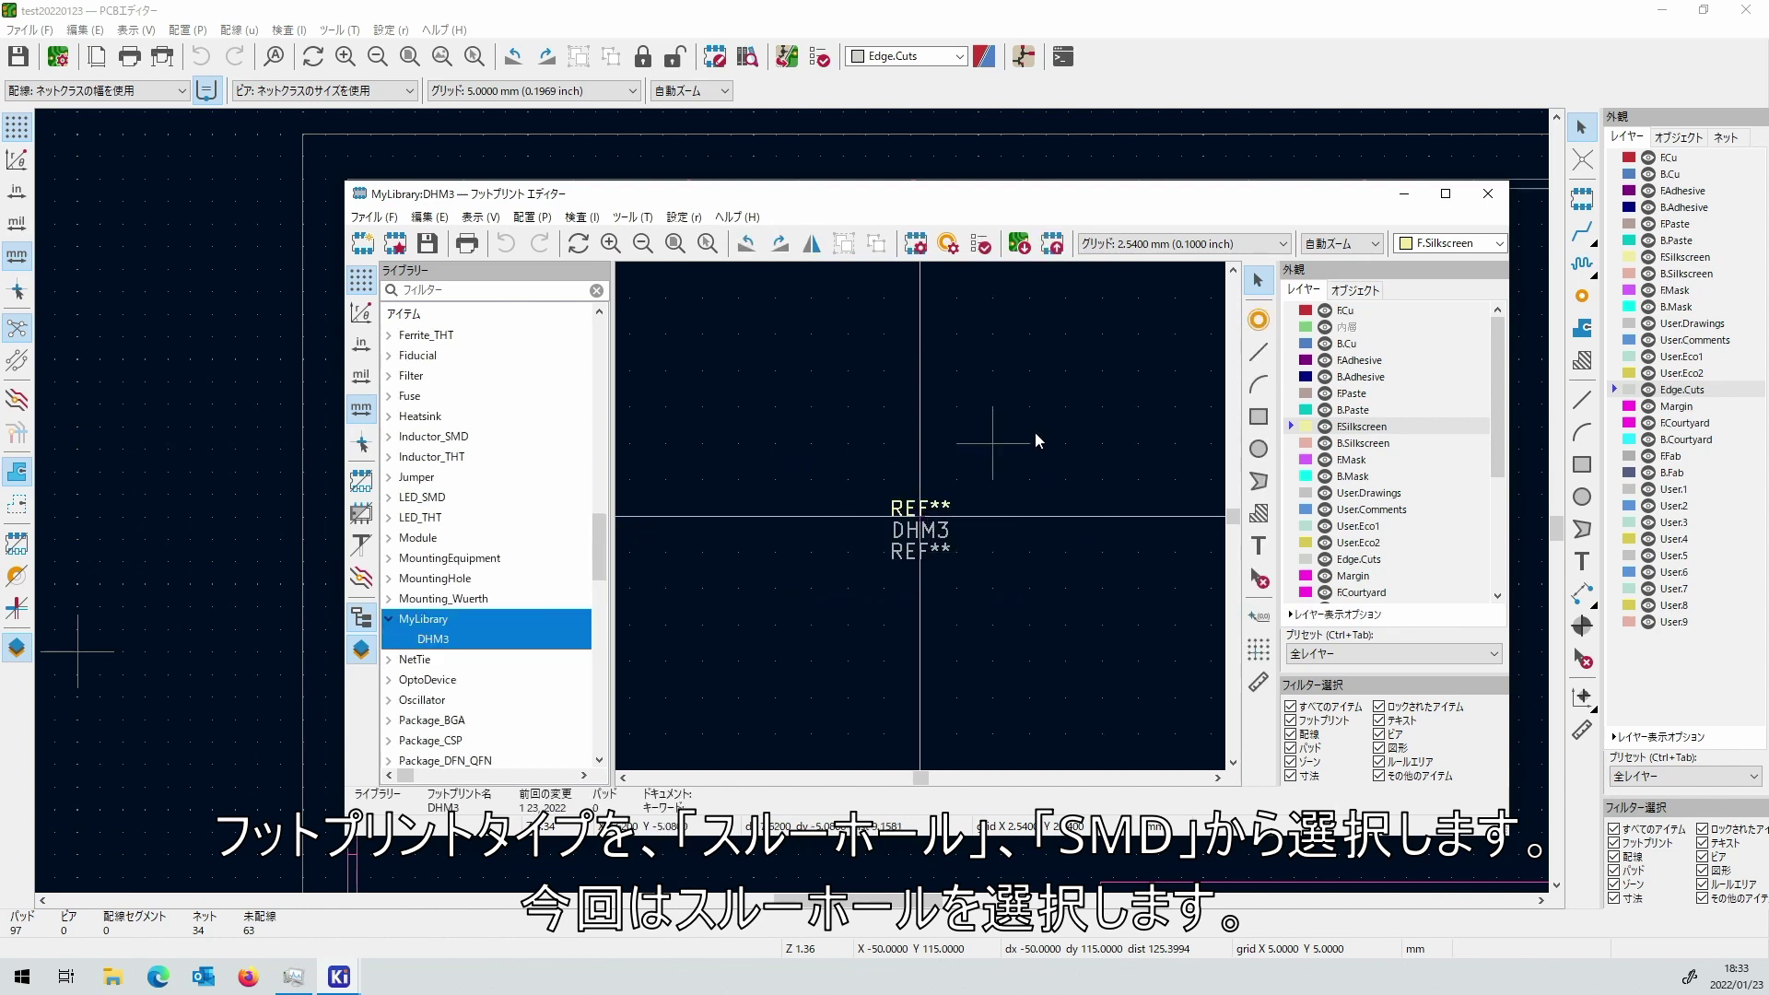
Hide the REF** reference text on the F.Silkscreen layer of the DHM3 footprint.
{"action": "scroll", "coordinate": [960, 479], "scroll_direction": "up", "scroll_amount": 1}
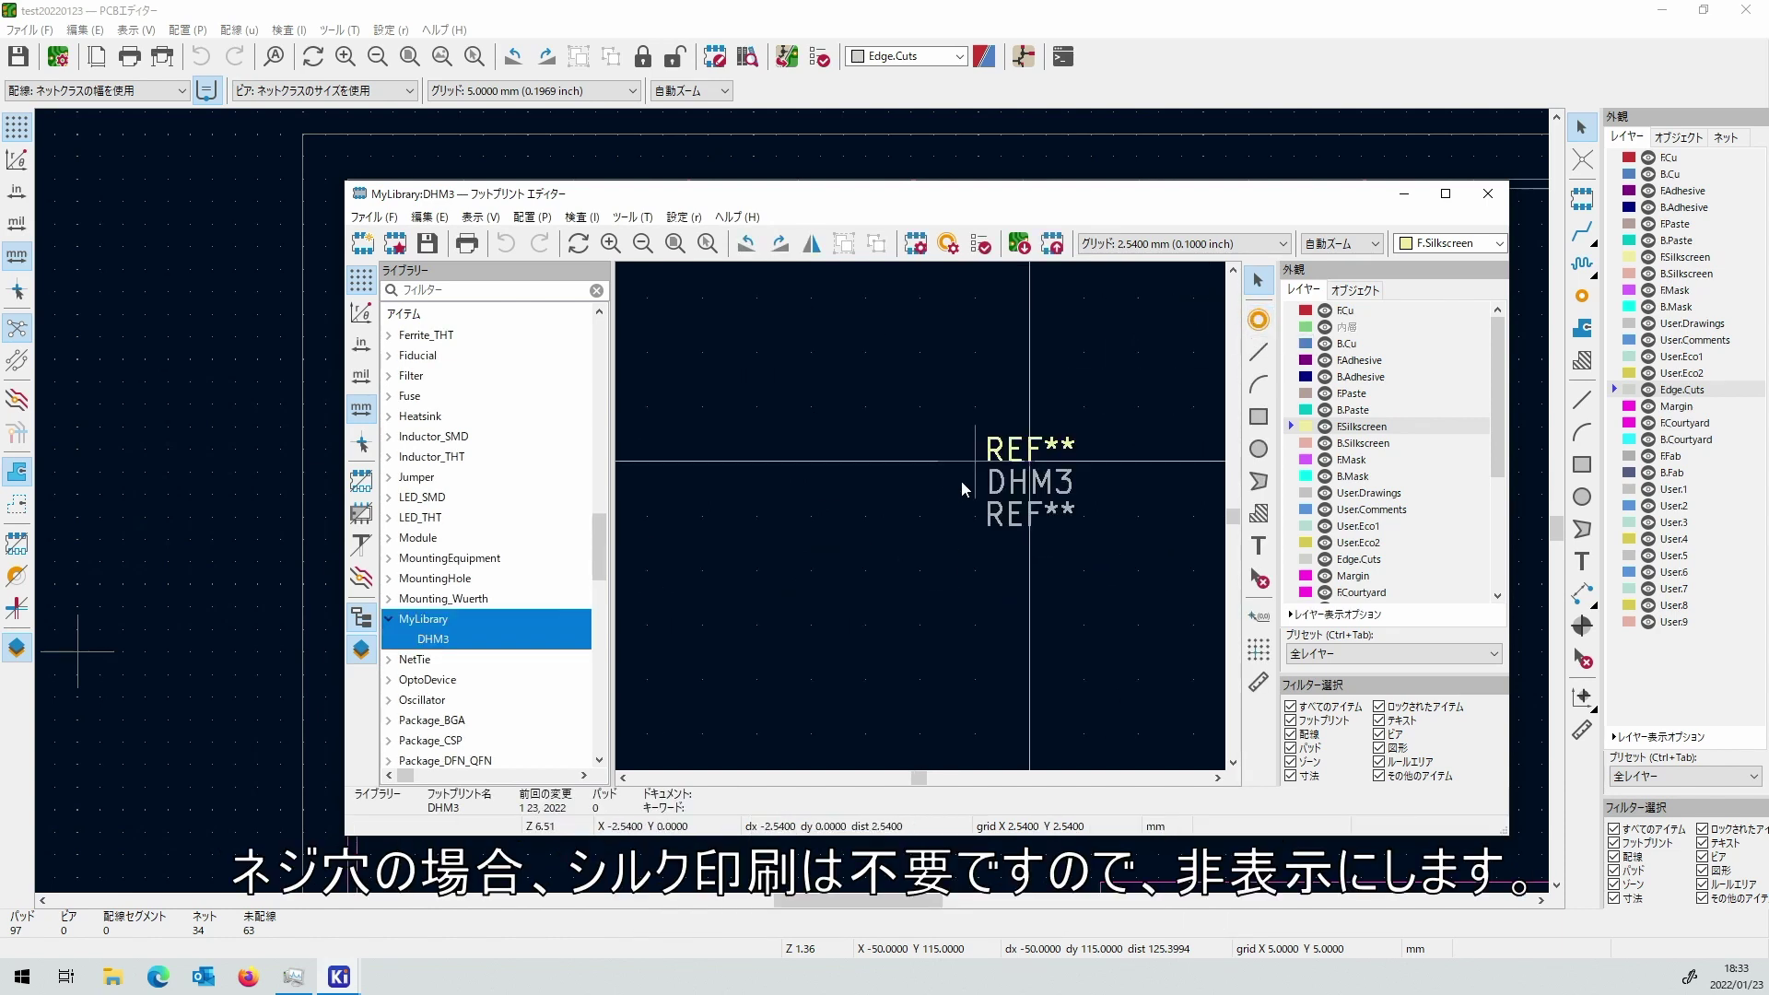
{"action": "scroll", "coordinate": [1109, 395], "scroll_direction": "up", "scroll_amount": 1}
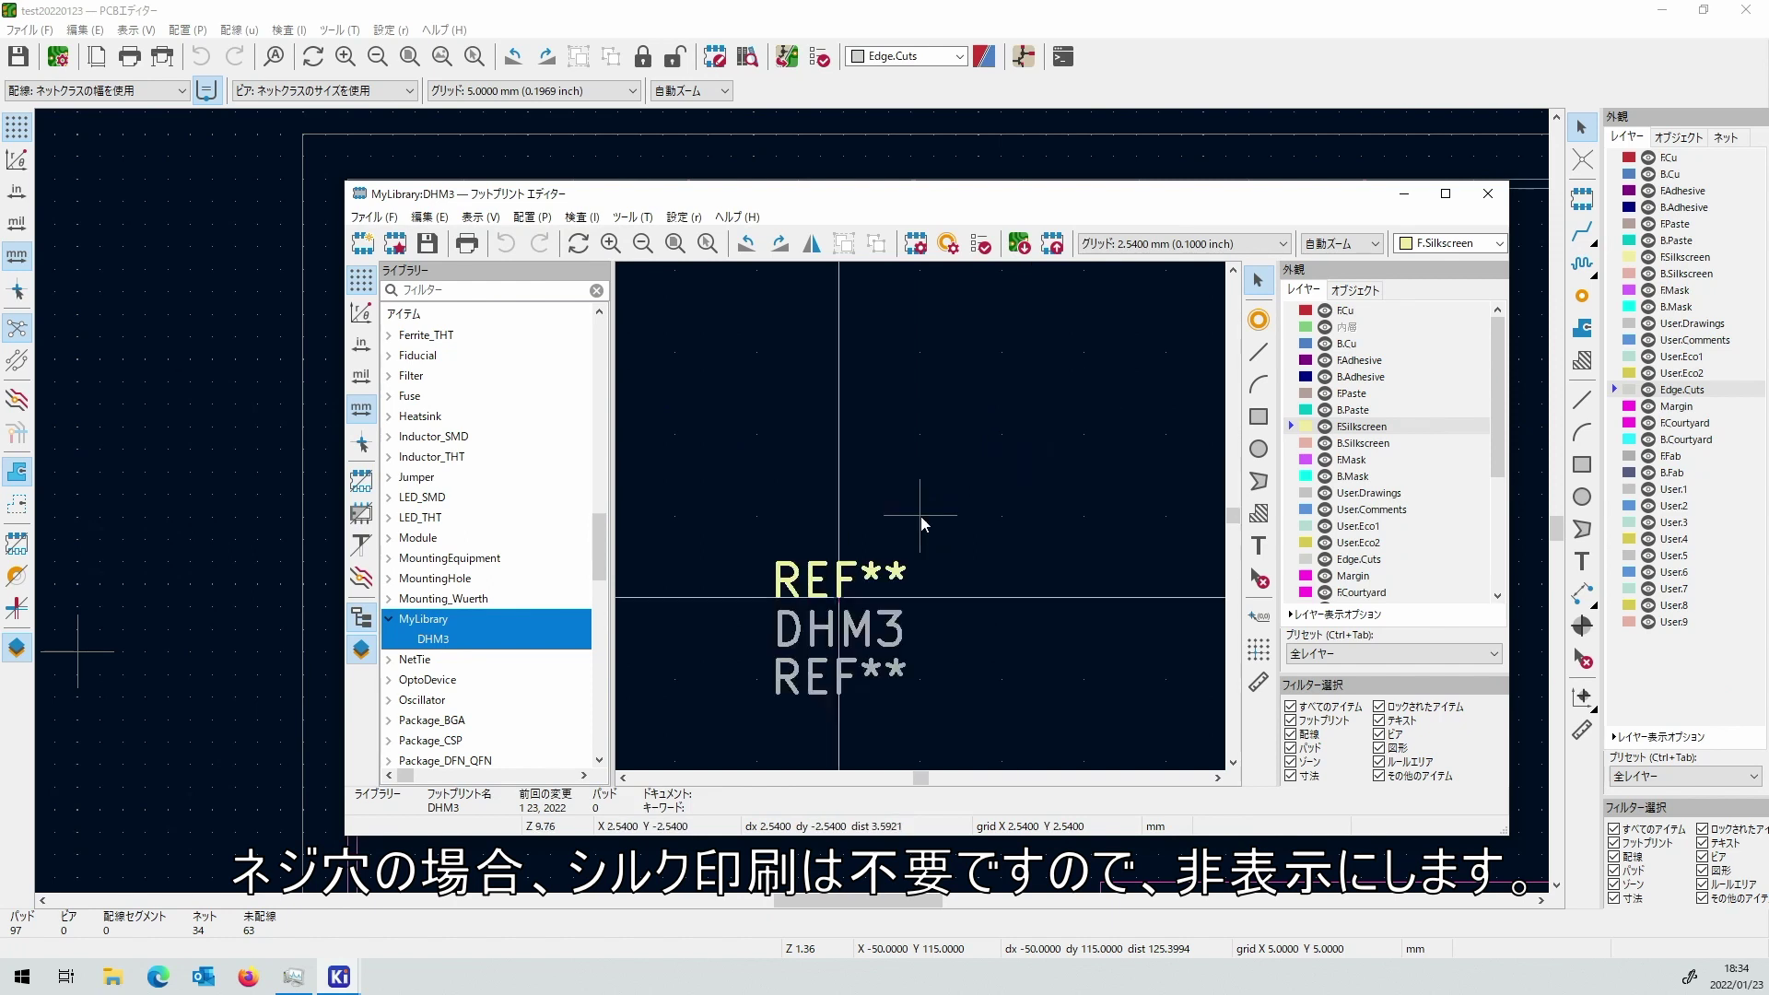
{"action": "left_click", "coordinate": [816, 582]}
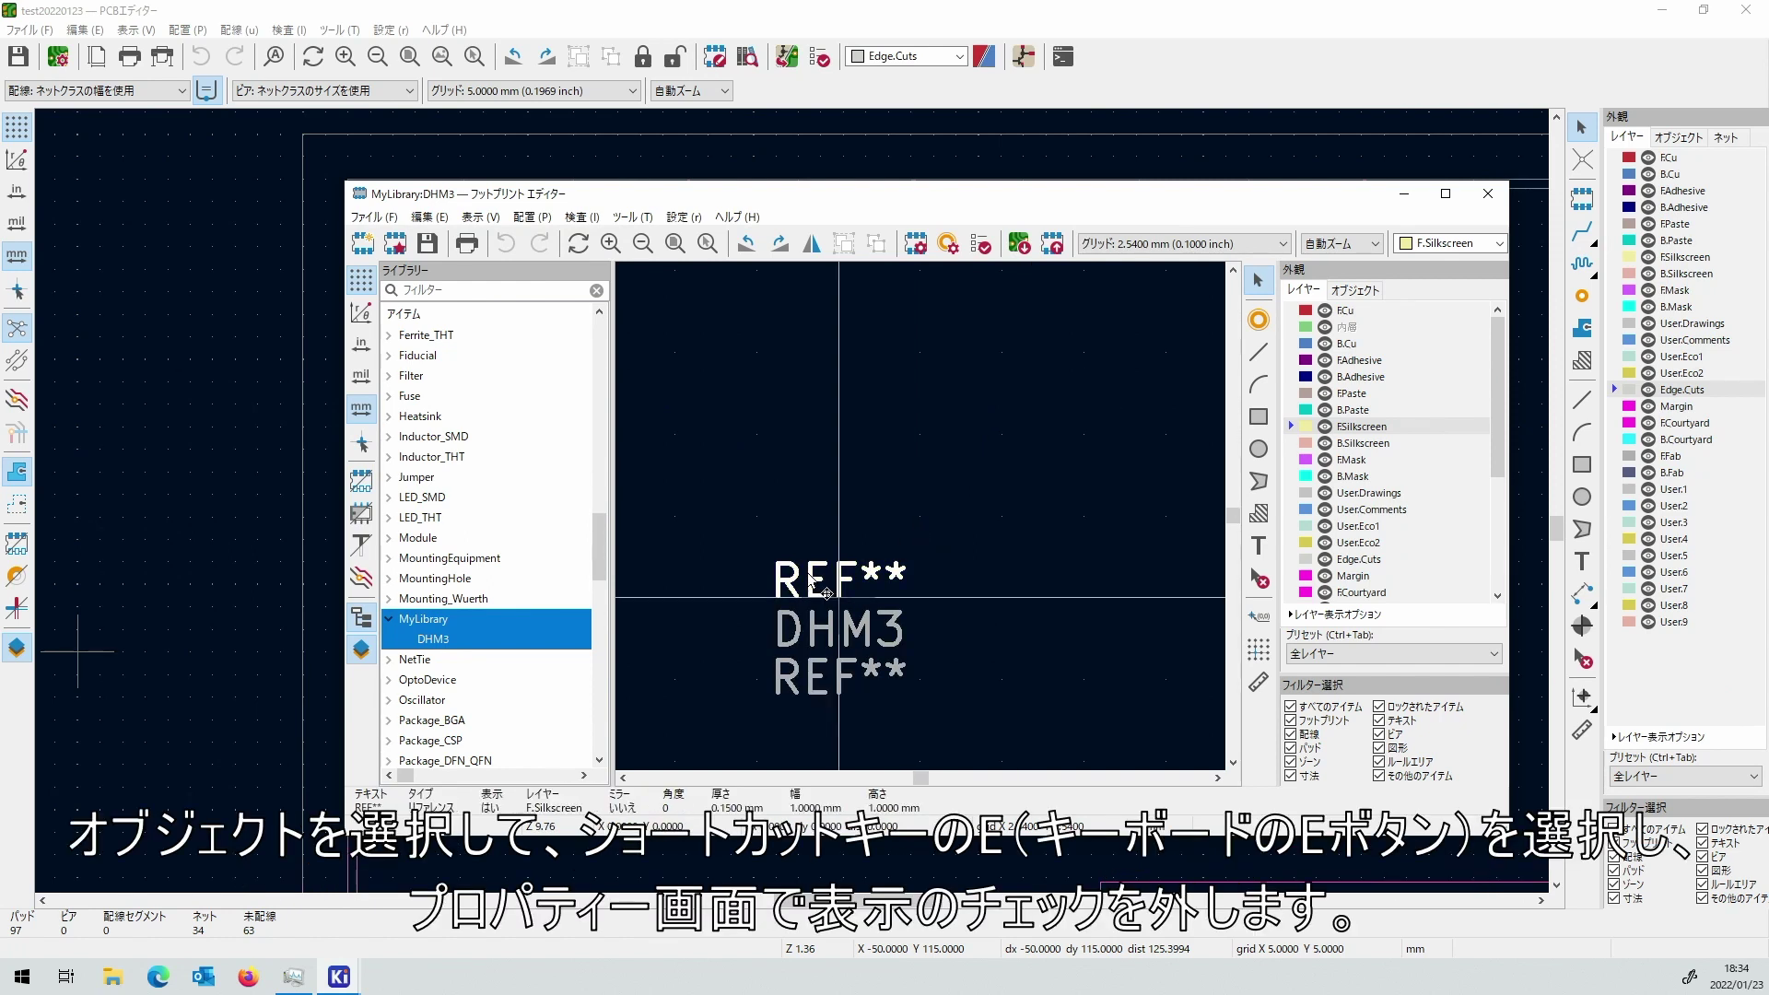
{"action": "key", "text": "e"}
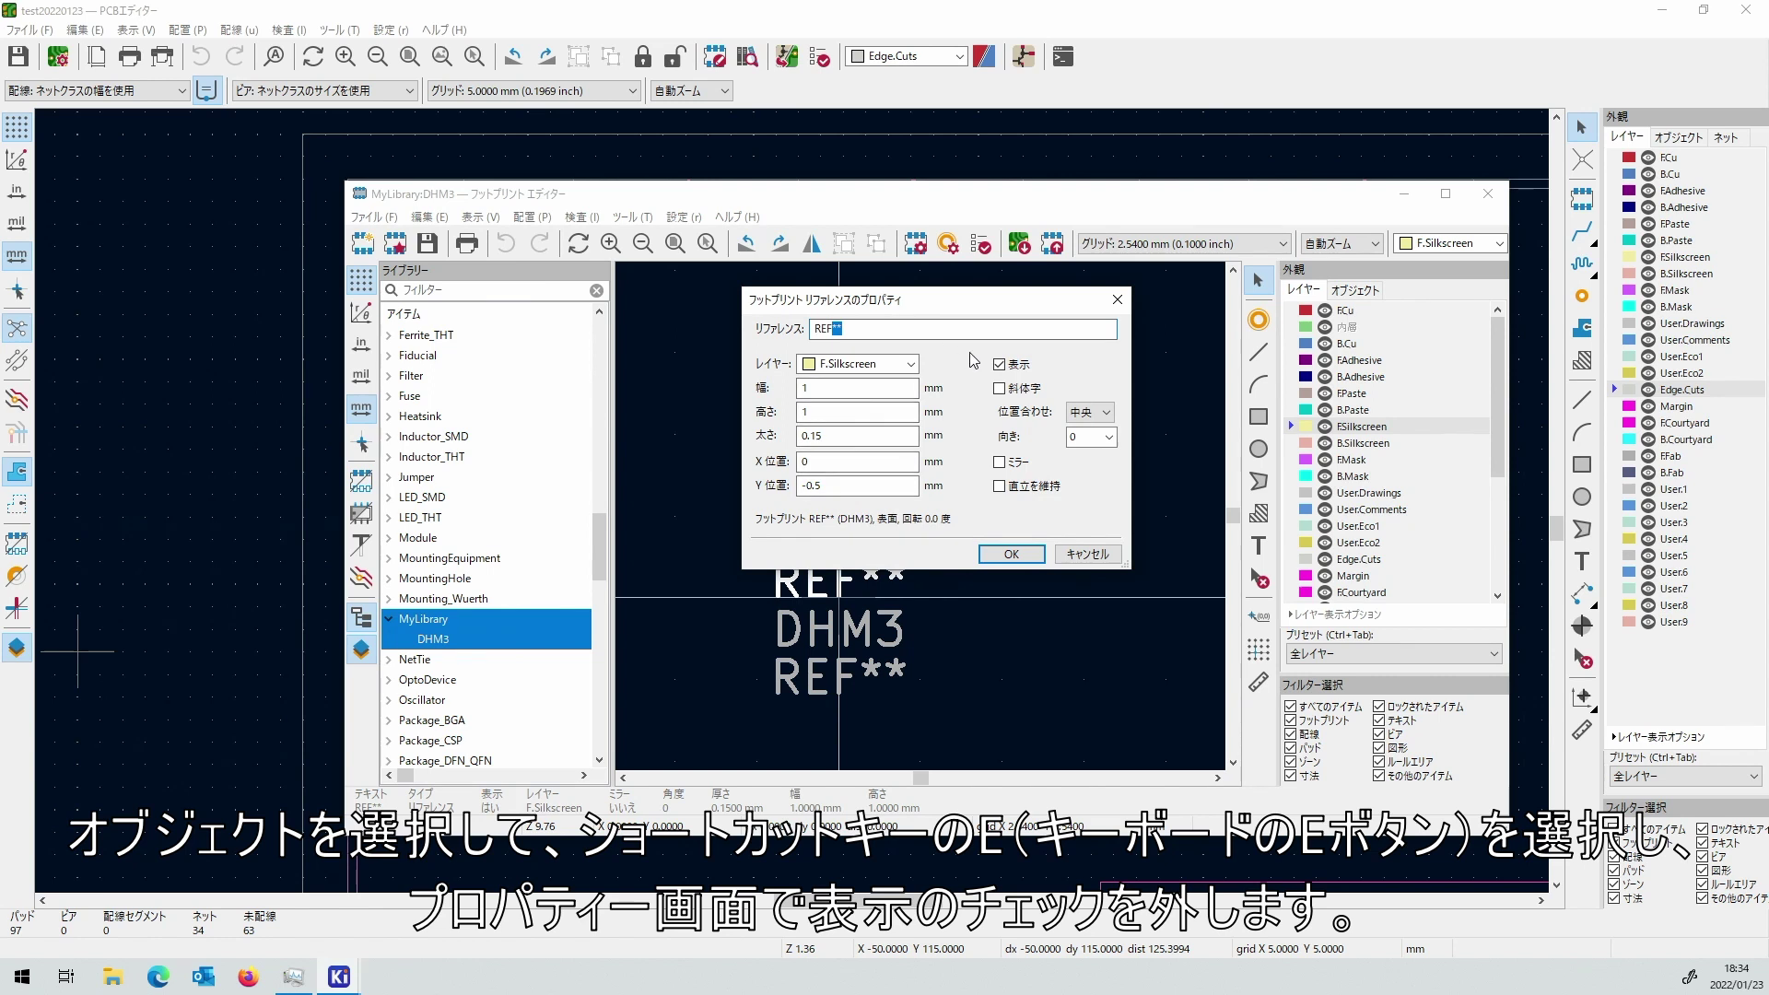
{"action": "left_click", "coordinate": [998, 363]}
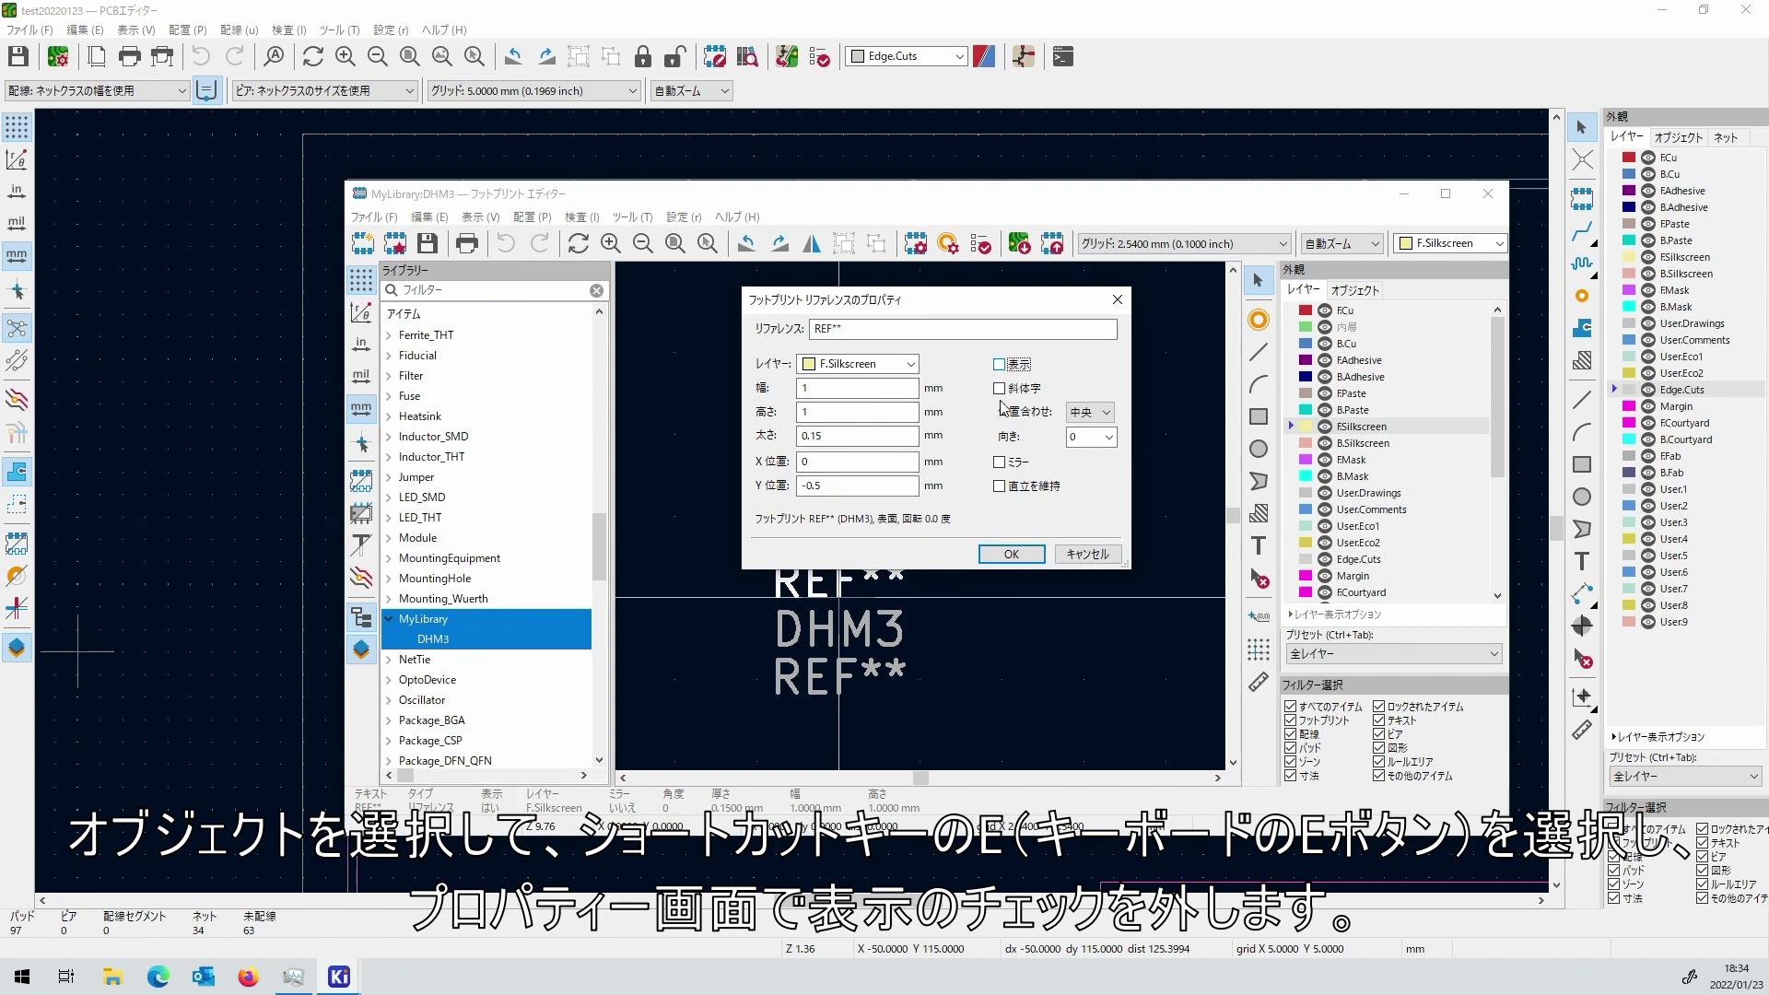
{"action": "left_click", "coordinate": [1011, 554]}
Hide the DHM3 value text and the ${REFERENCE} text on the F.Fab layer.
{"action": "left_click", "coordinate": [826, 635]}
{"action": "key", "text": "e"}
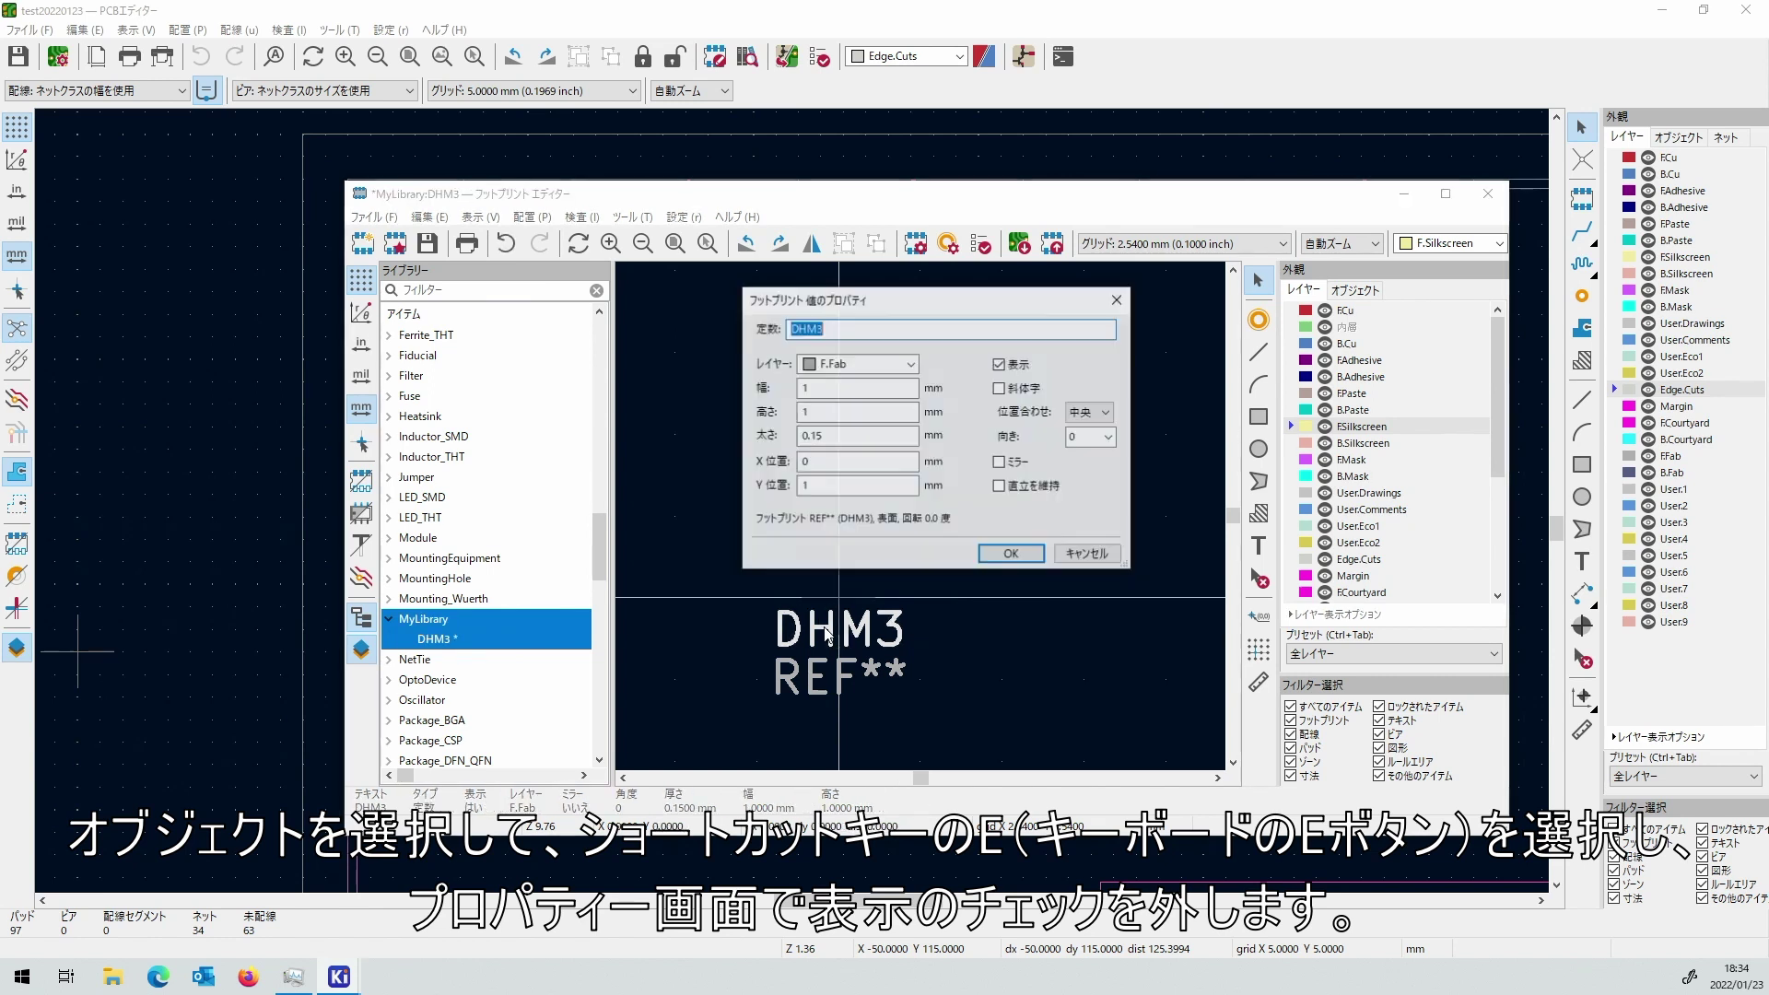
{"action": "left_click", "coordinate": [999, 365]}
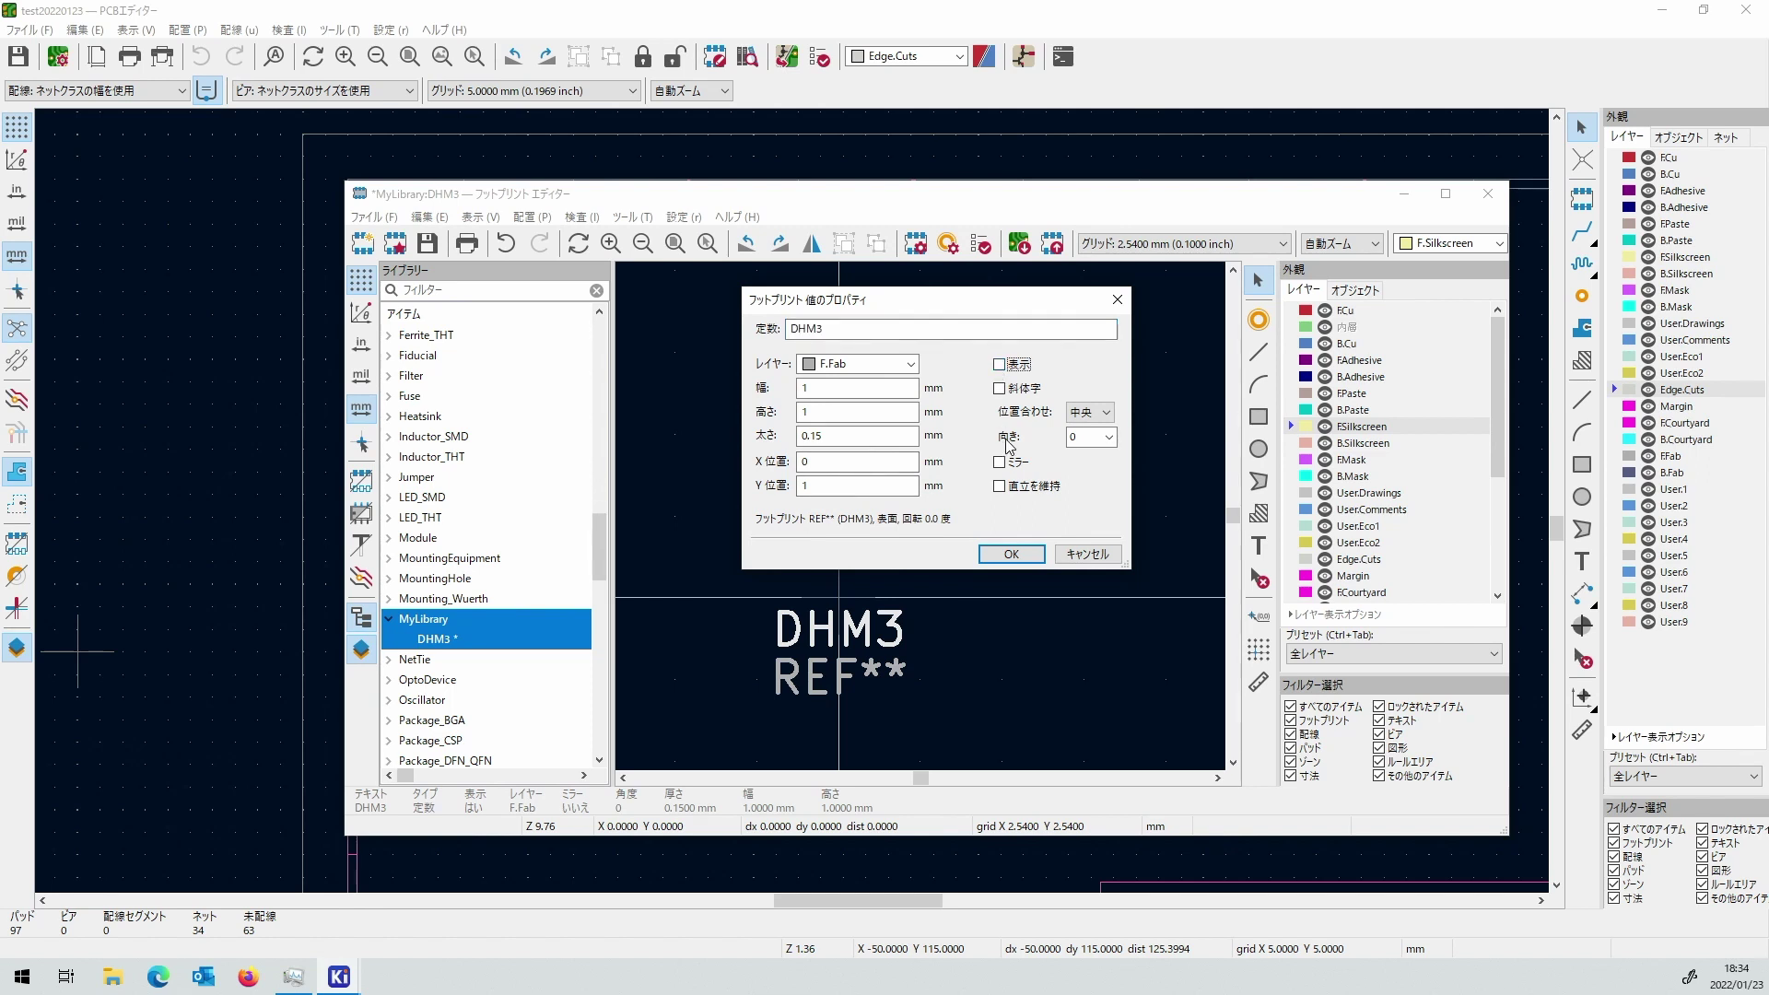
{"action": "left_click", "coordinate": [1011, 554]}
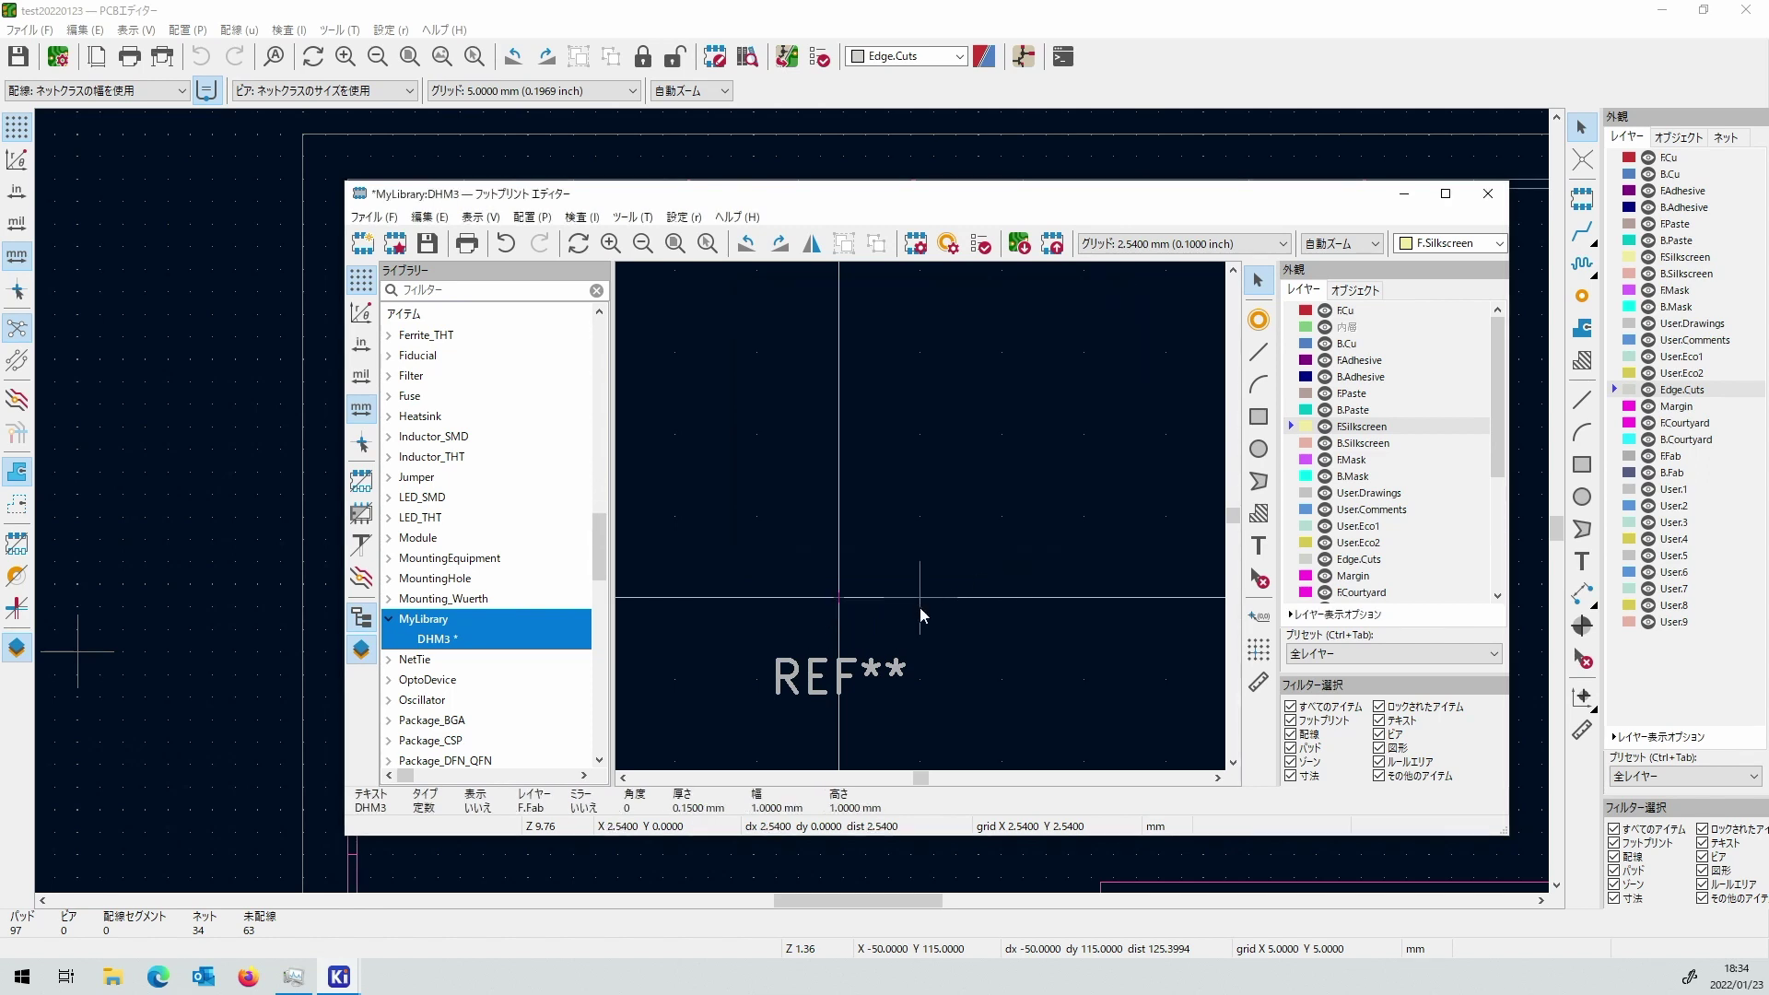
{"action": "left_click", "coordinate": [825, 662]}
{"action": "key", "text": "e"}
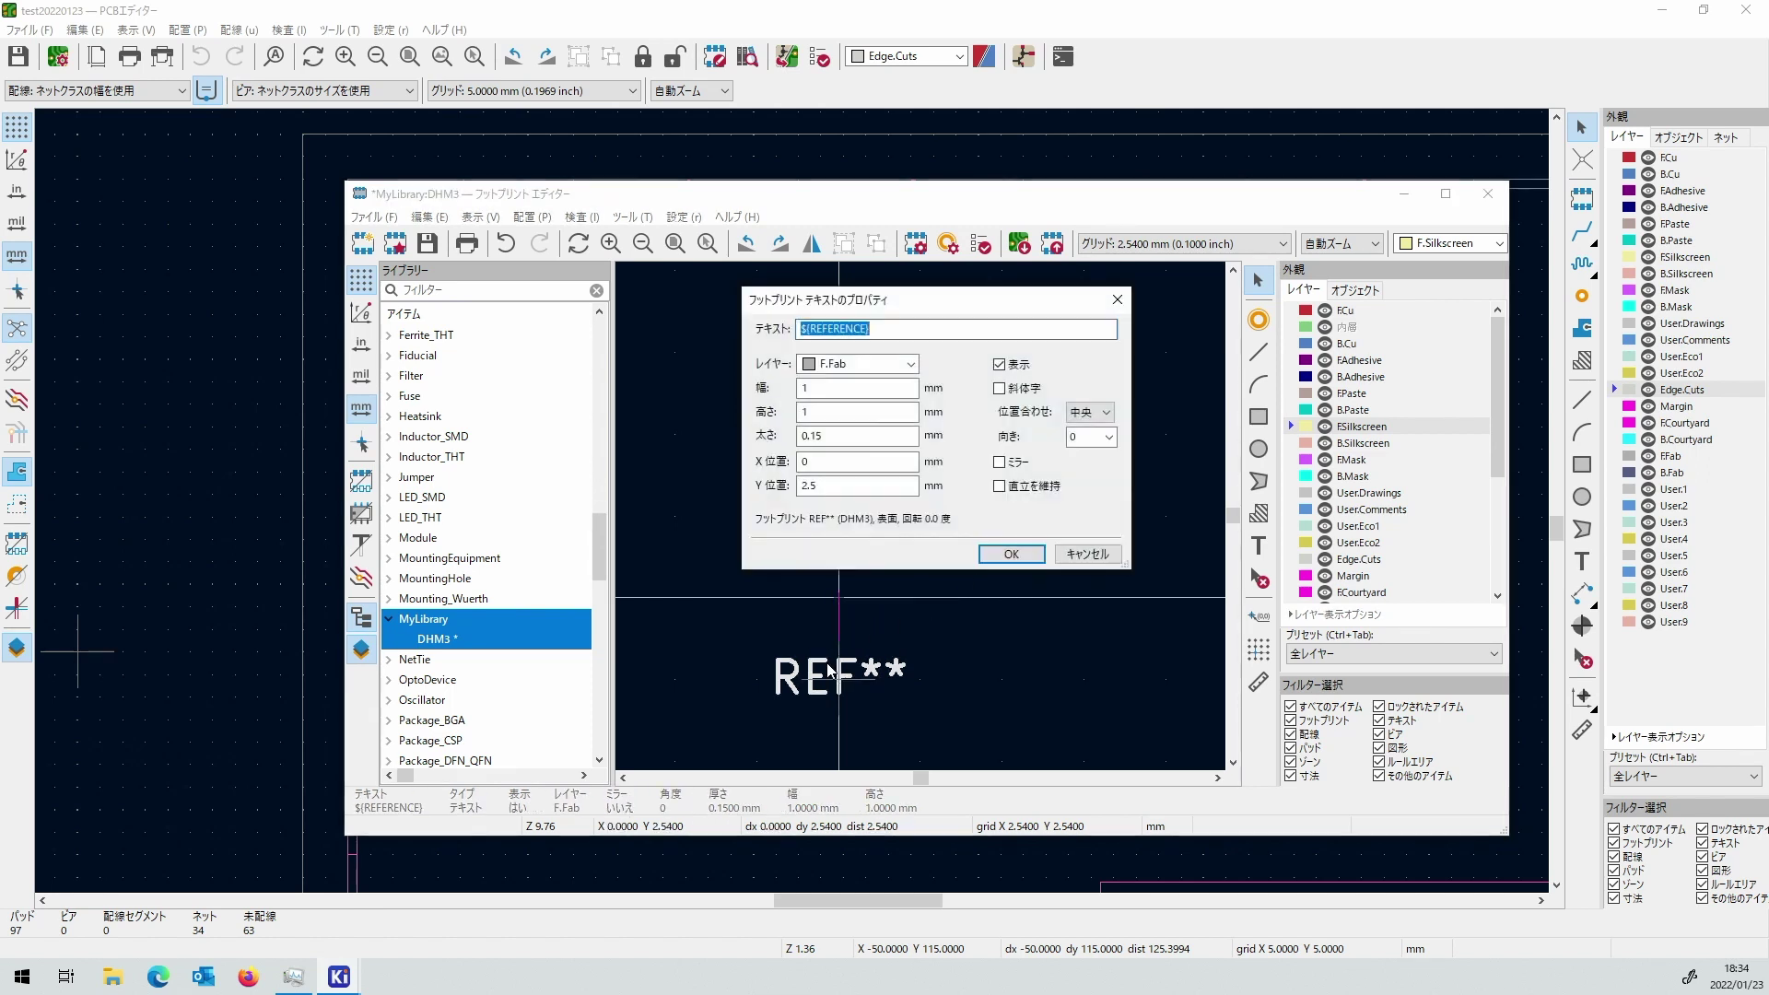
{"action": "left_click", "coordinate": [1000, 365]}
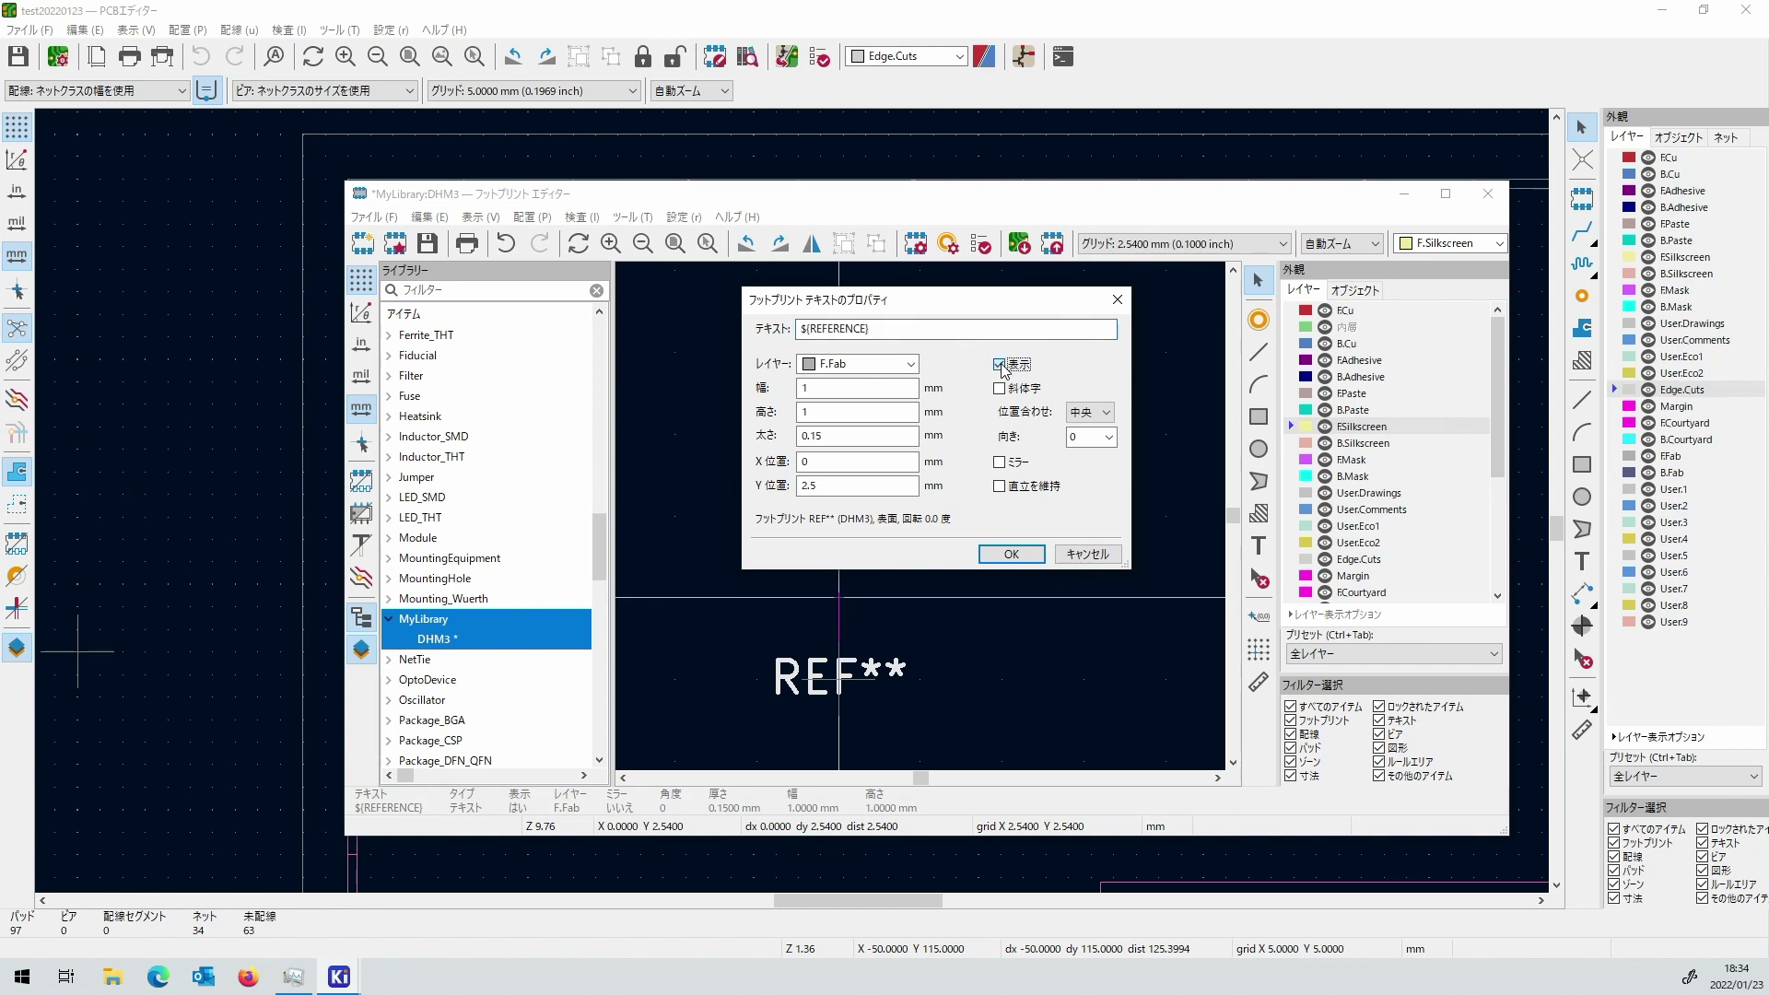
{"action": "left_click", "coordinate": [1010, 553]}
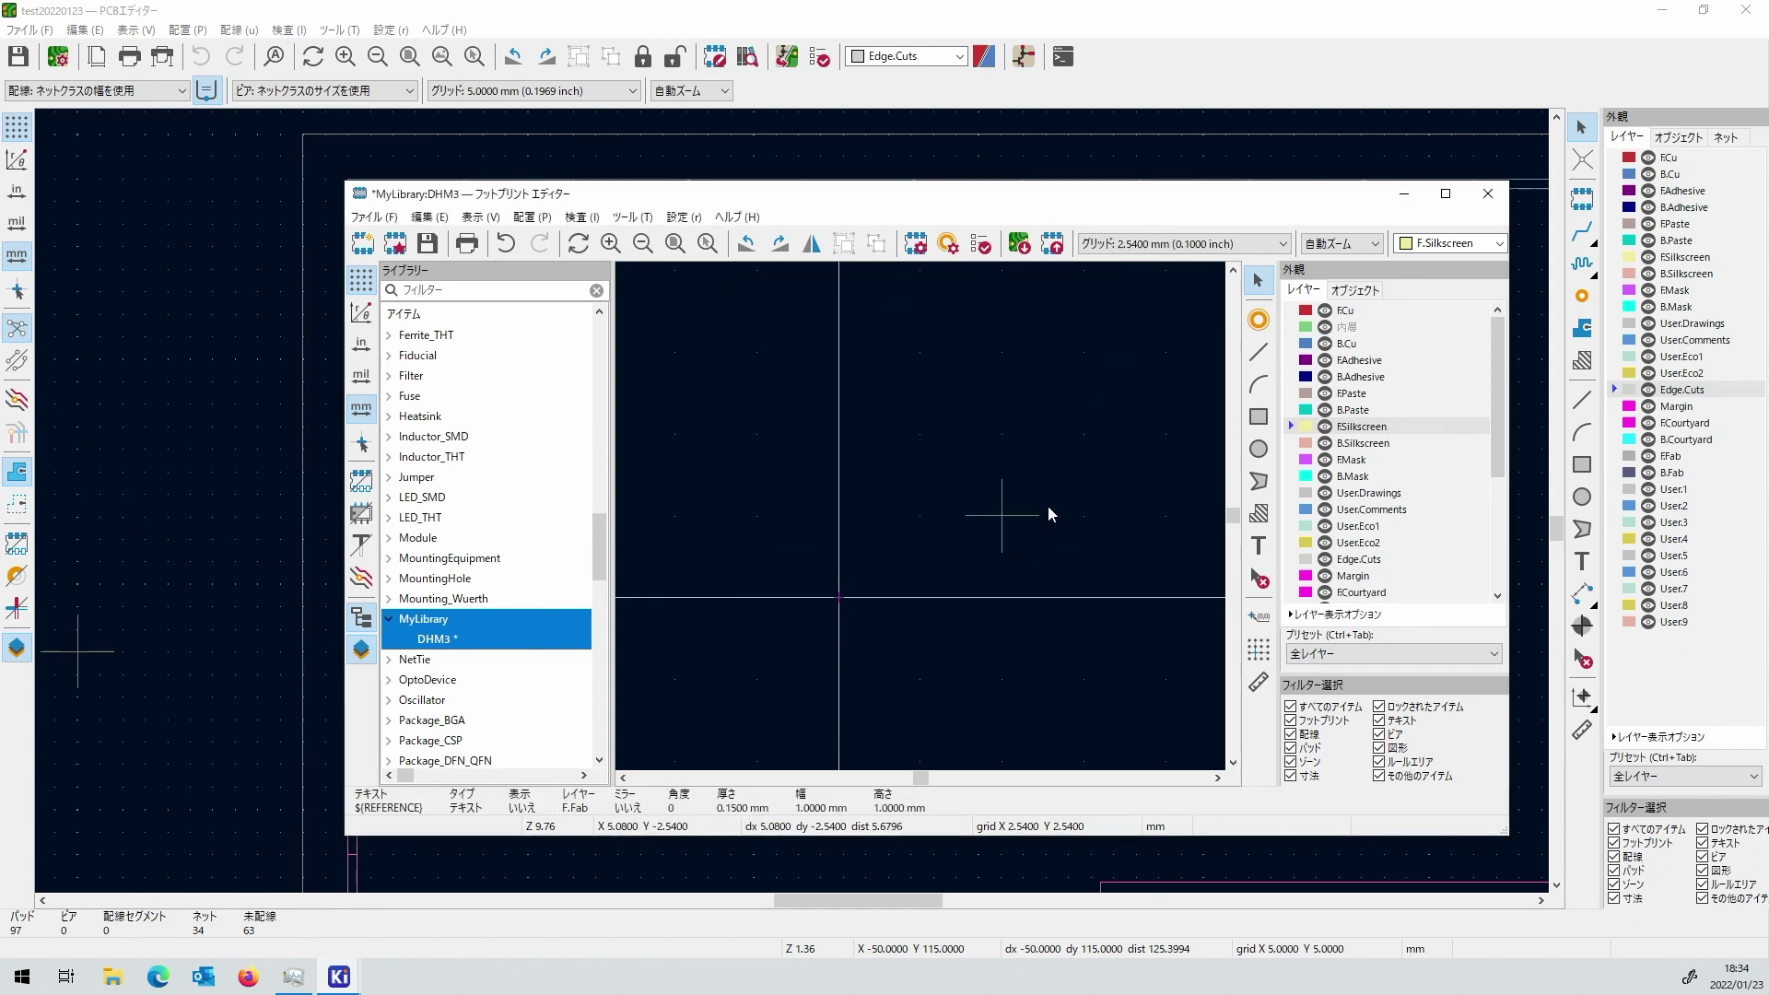
Place one pad at the footprint's origin and leave the pad tool.
{"action": "left_click", "coordinate": [1257, 320]}
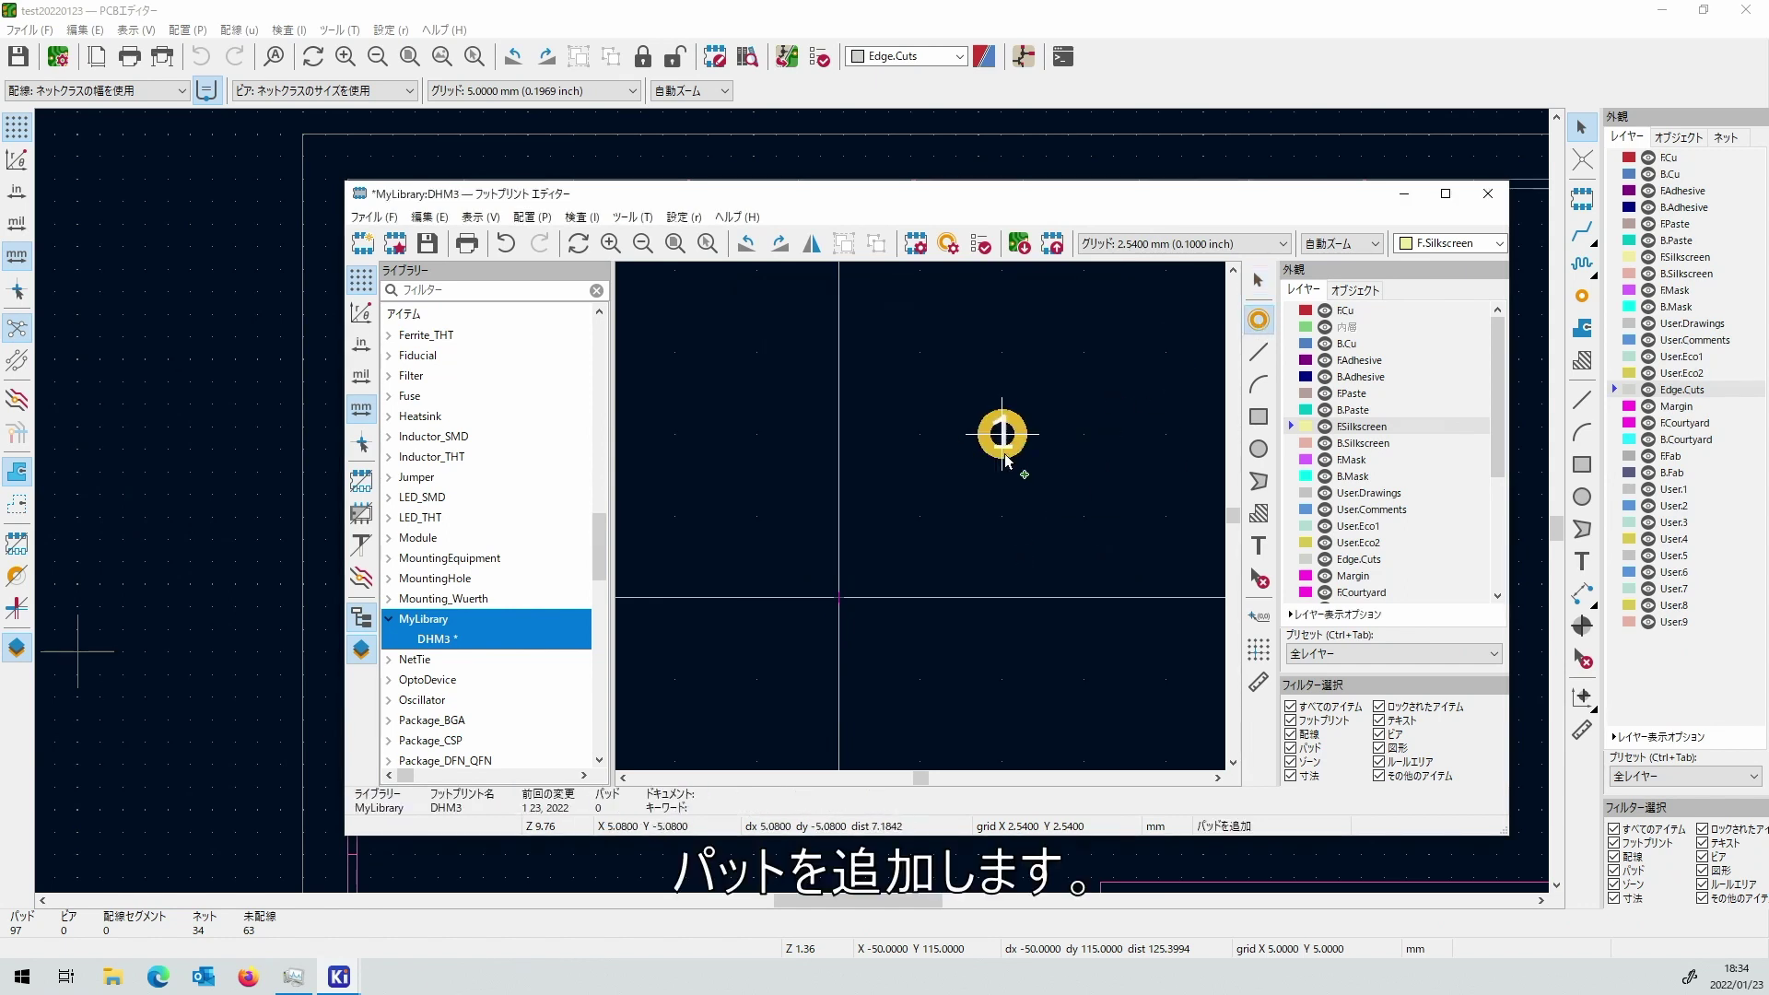
{"action": "left_click", "coordinate": [862, 581]}
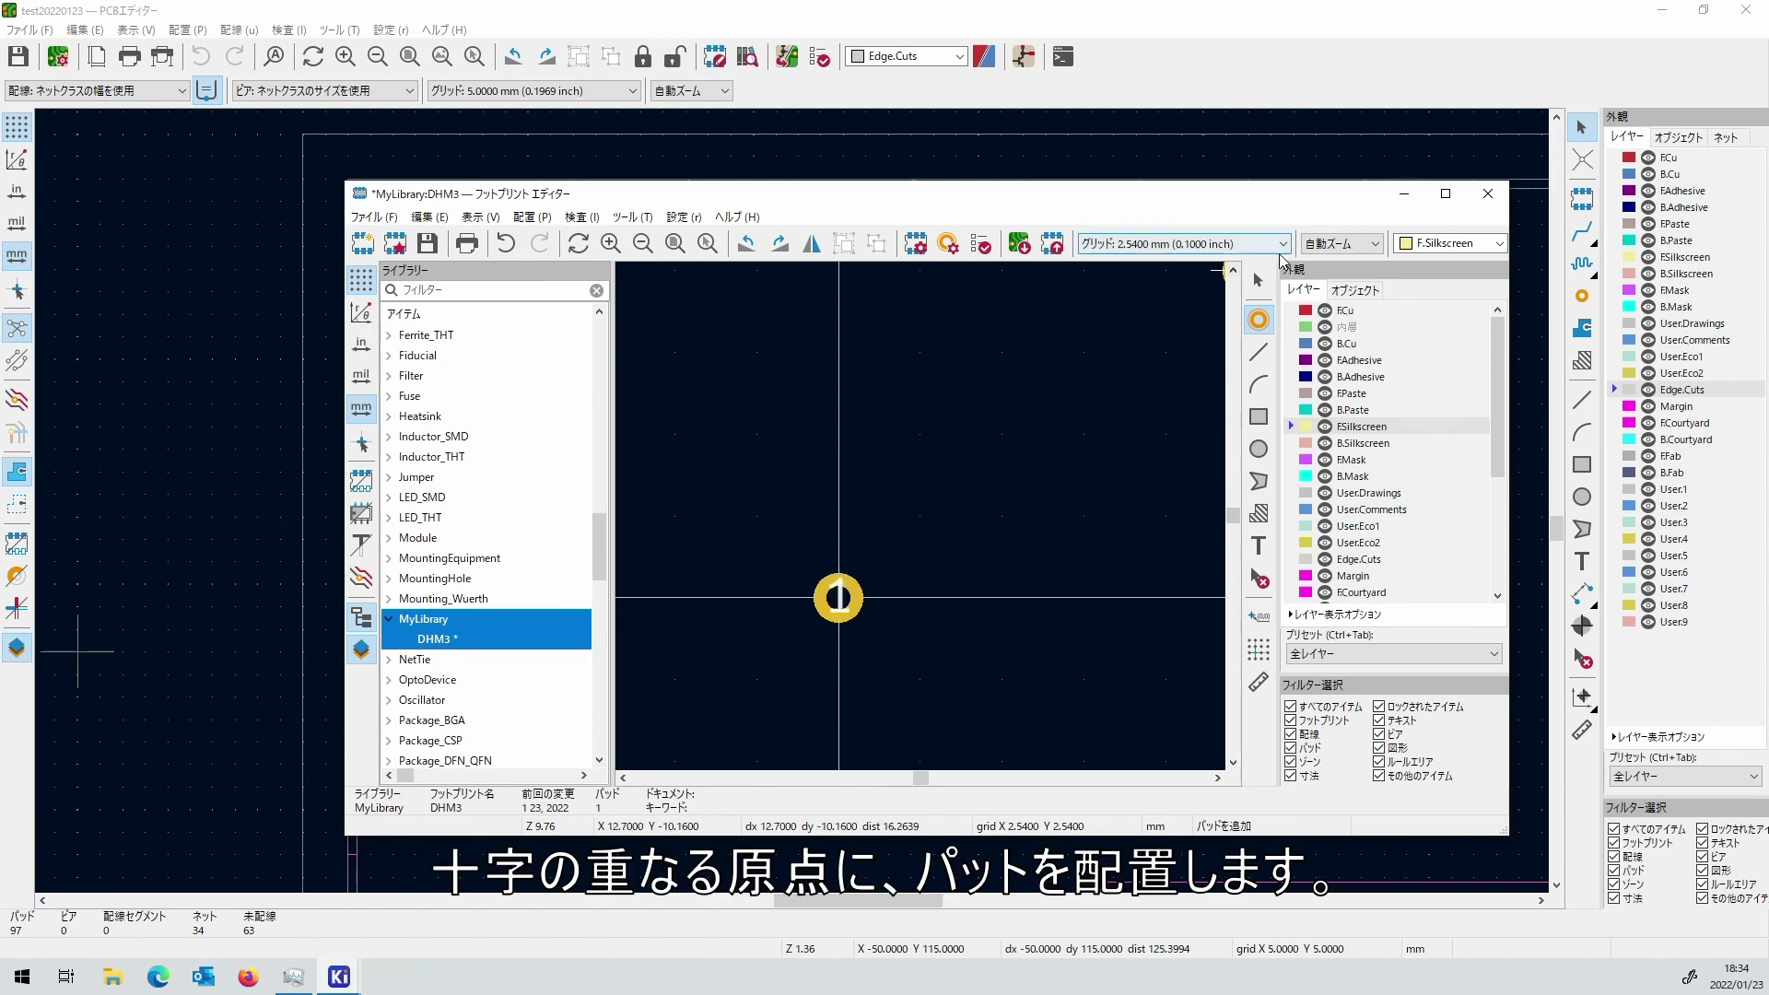
{"action": "left_click", "coordinate": [1258, 279]}
Open the properties of the pad at the footprint origin and clear its pad number.
{"action": "left_click", "coordinate": [844, 594]}
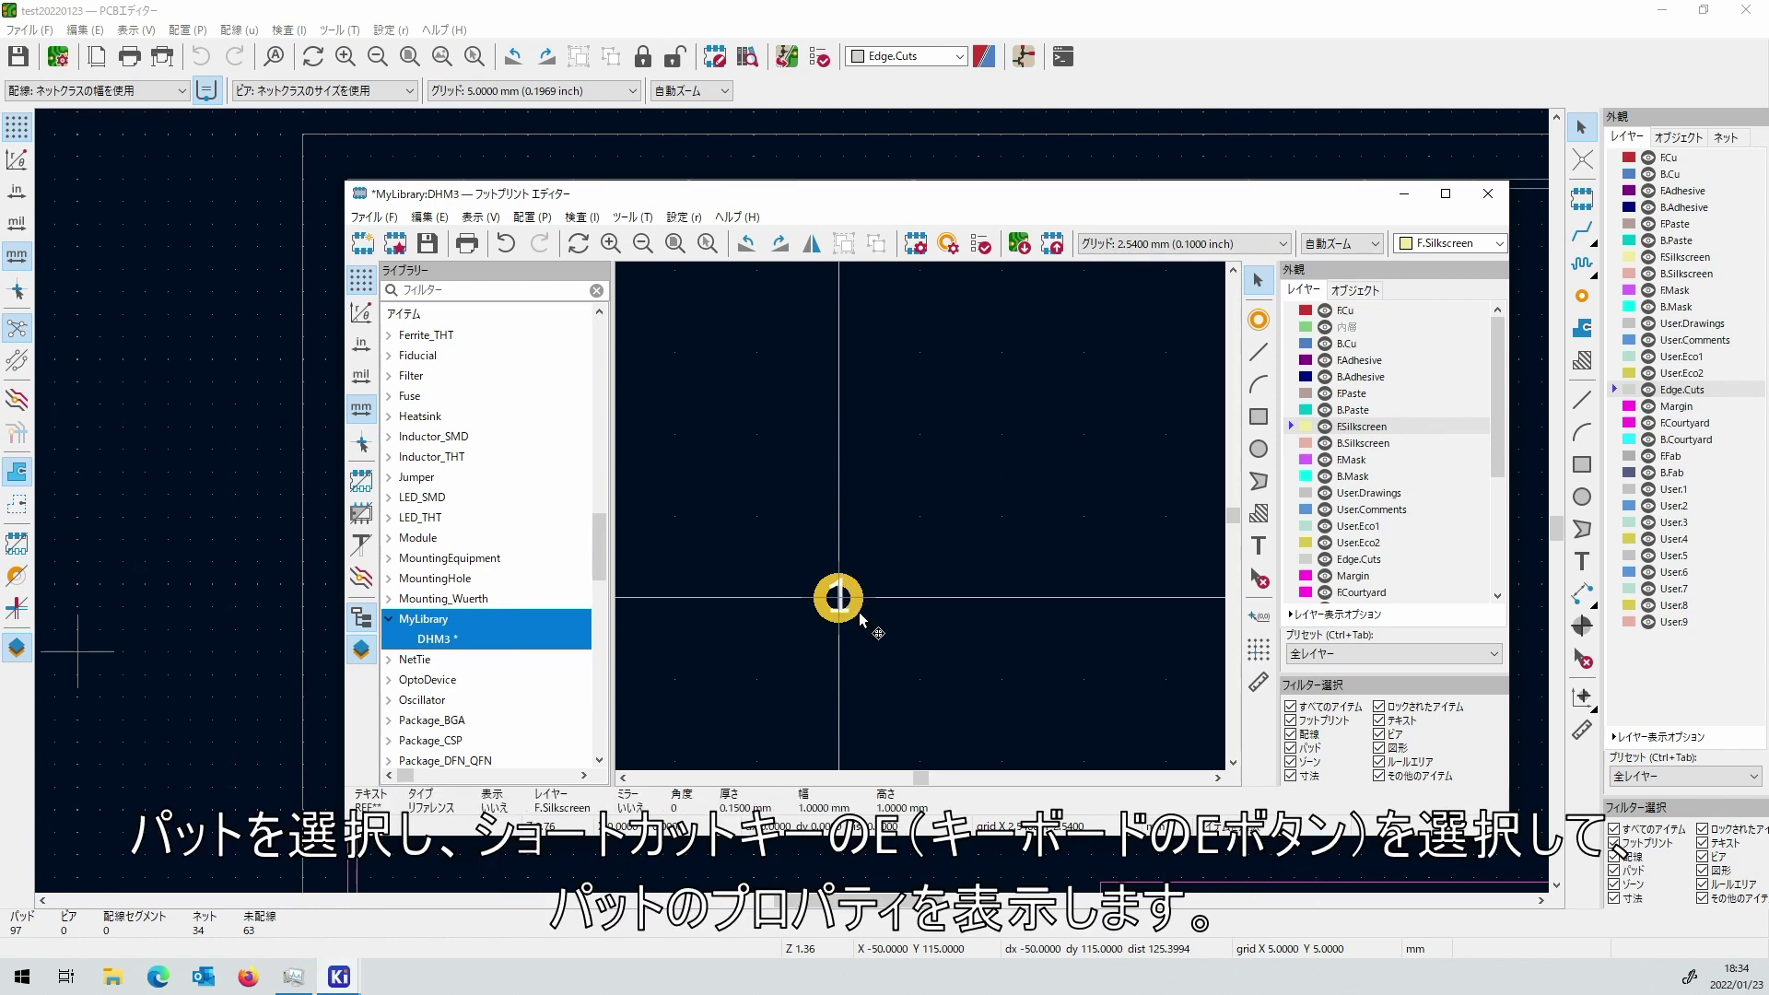
{"action": "scroll", "coordinate": [859, 610], "scroll_direction": "up", "scroll_amount": 4}
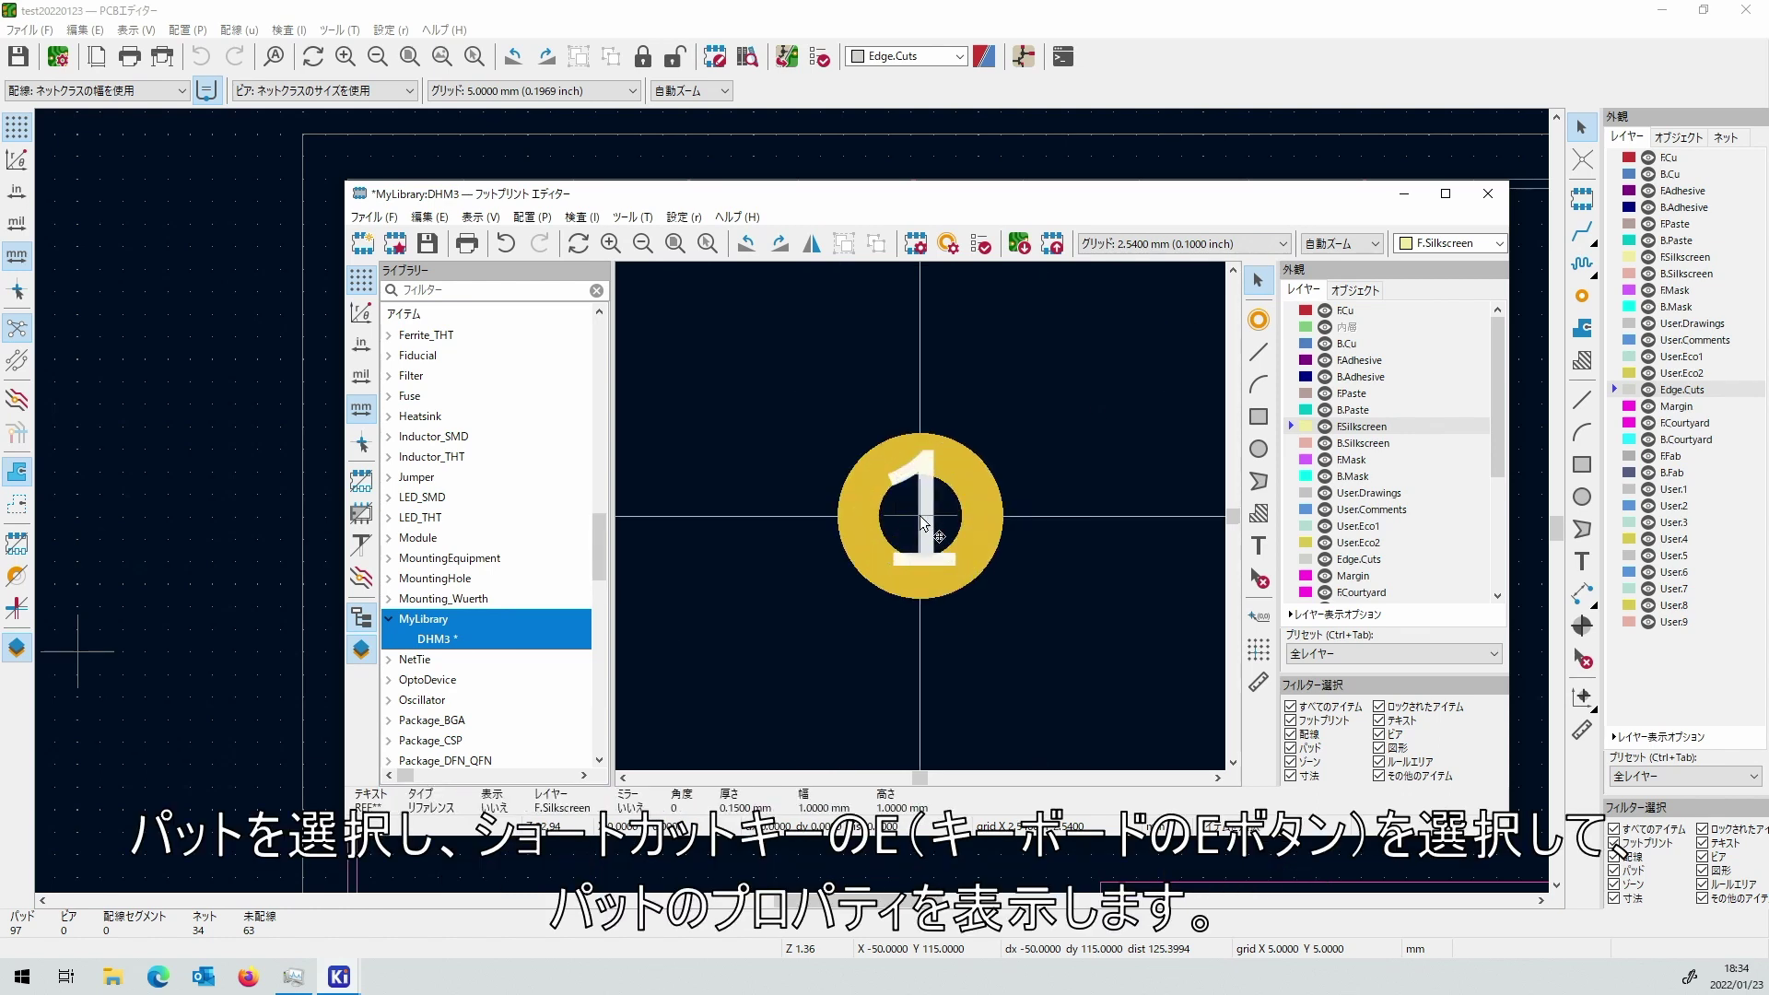
{"action": "left_click", "coordinate": [958, 575]}
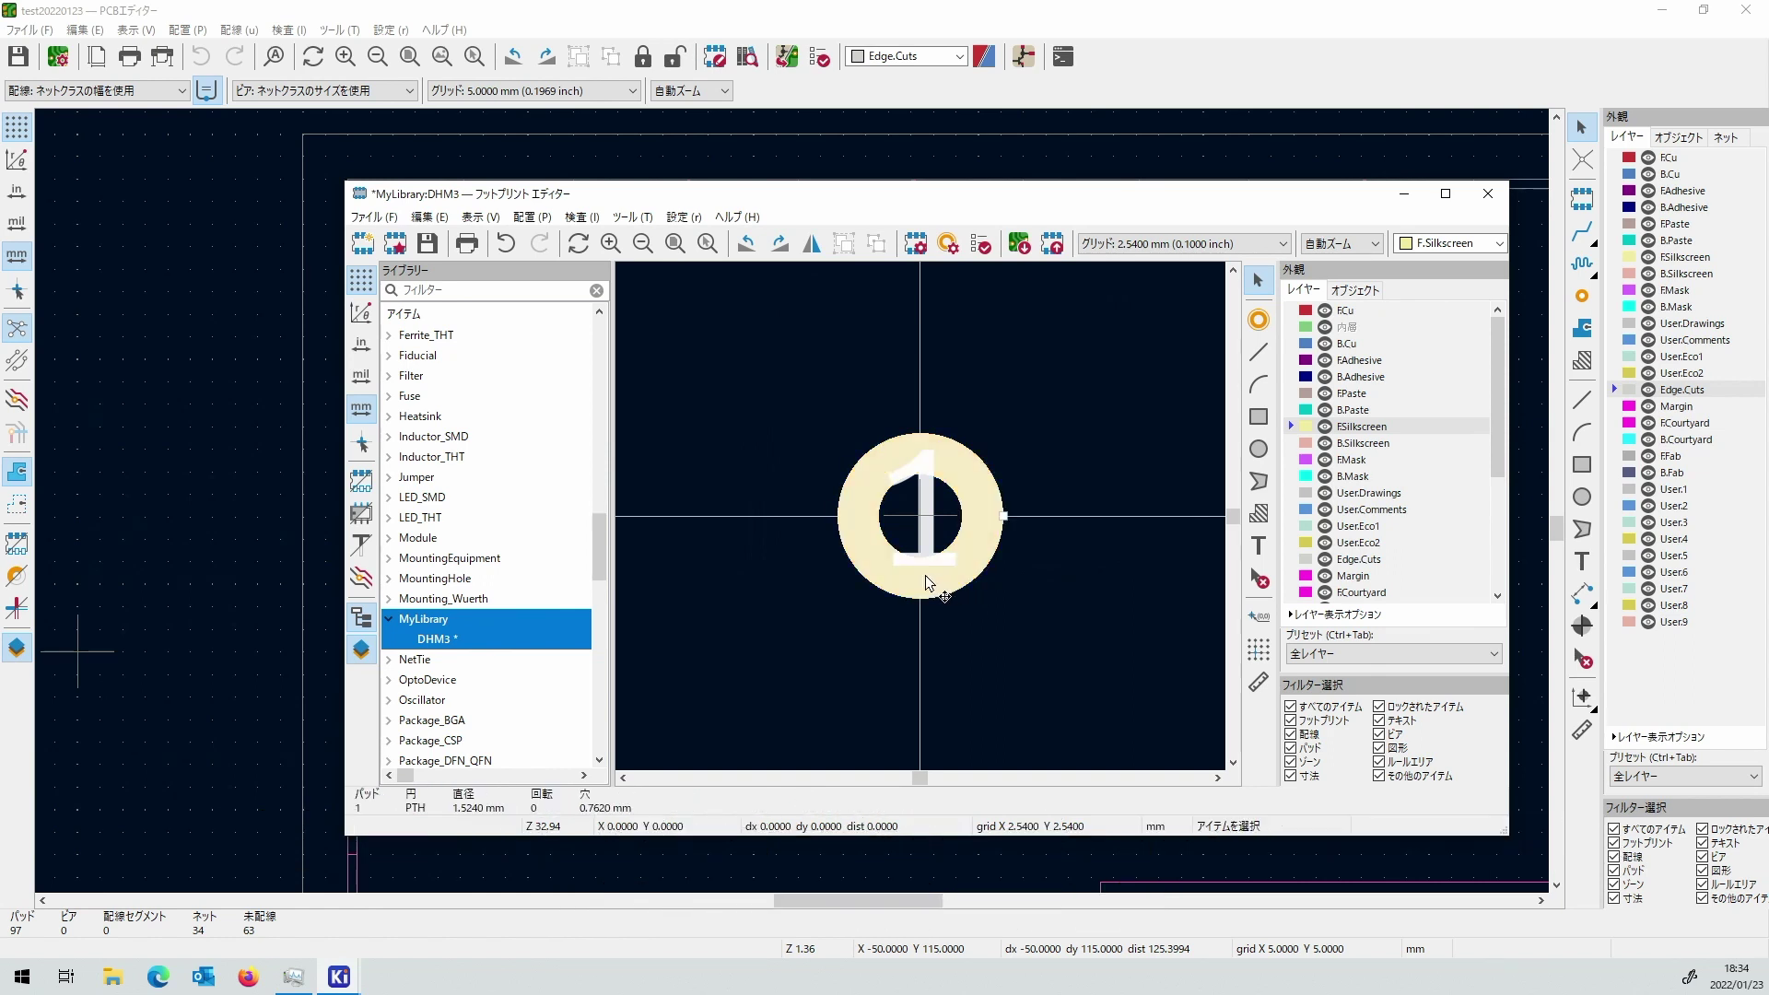
{"action": "key", "text": "e"}
{"action": "left_click", "coordinate": [568, 315]}
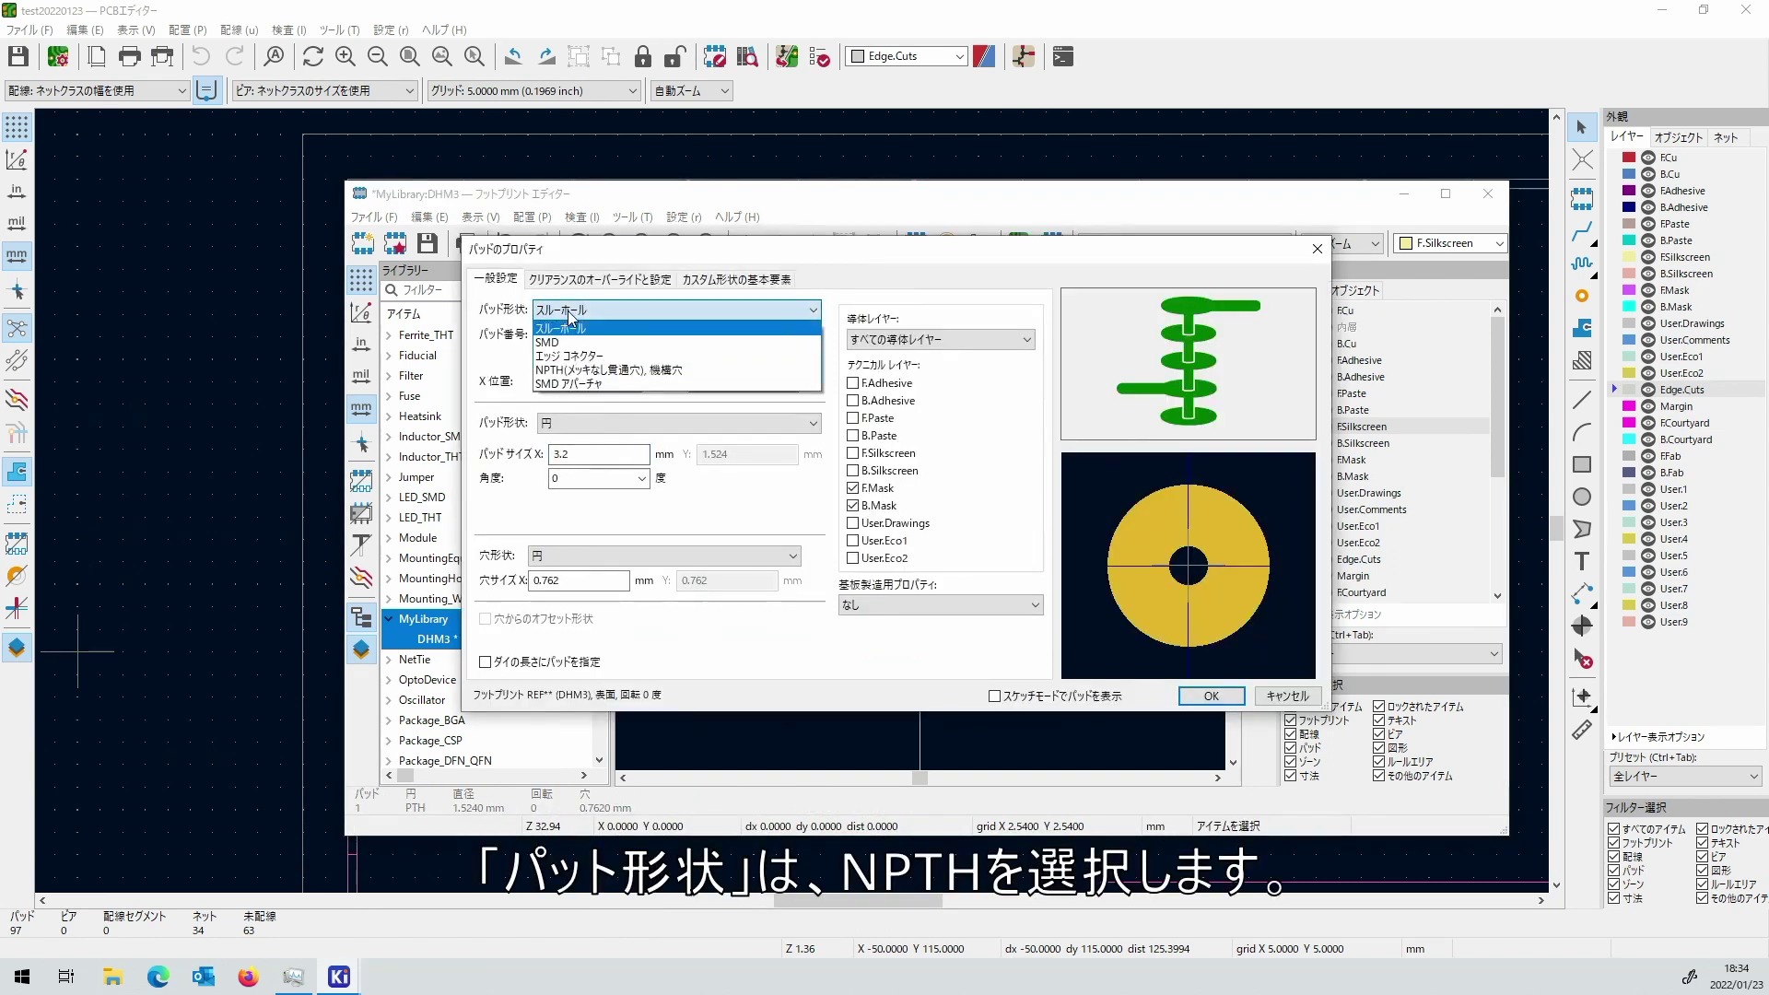
{"action": "left_click", "coordinate": [586, 370]}
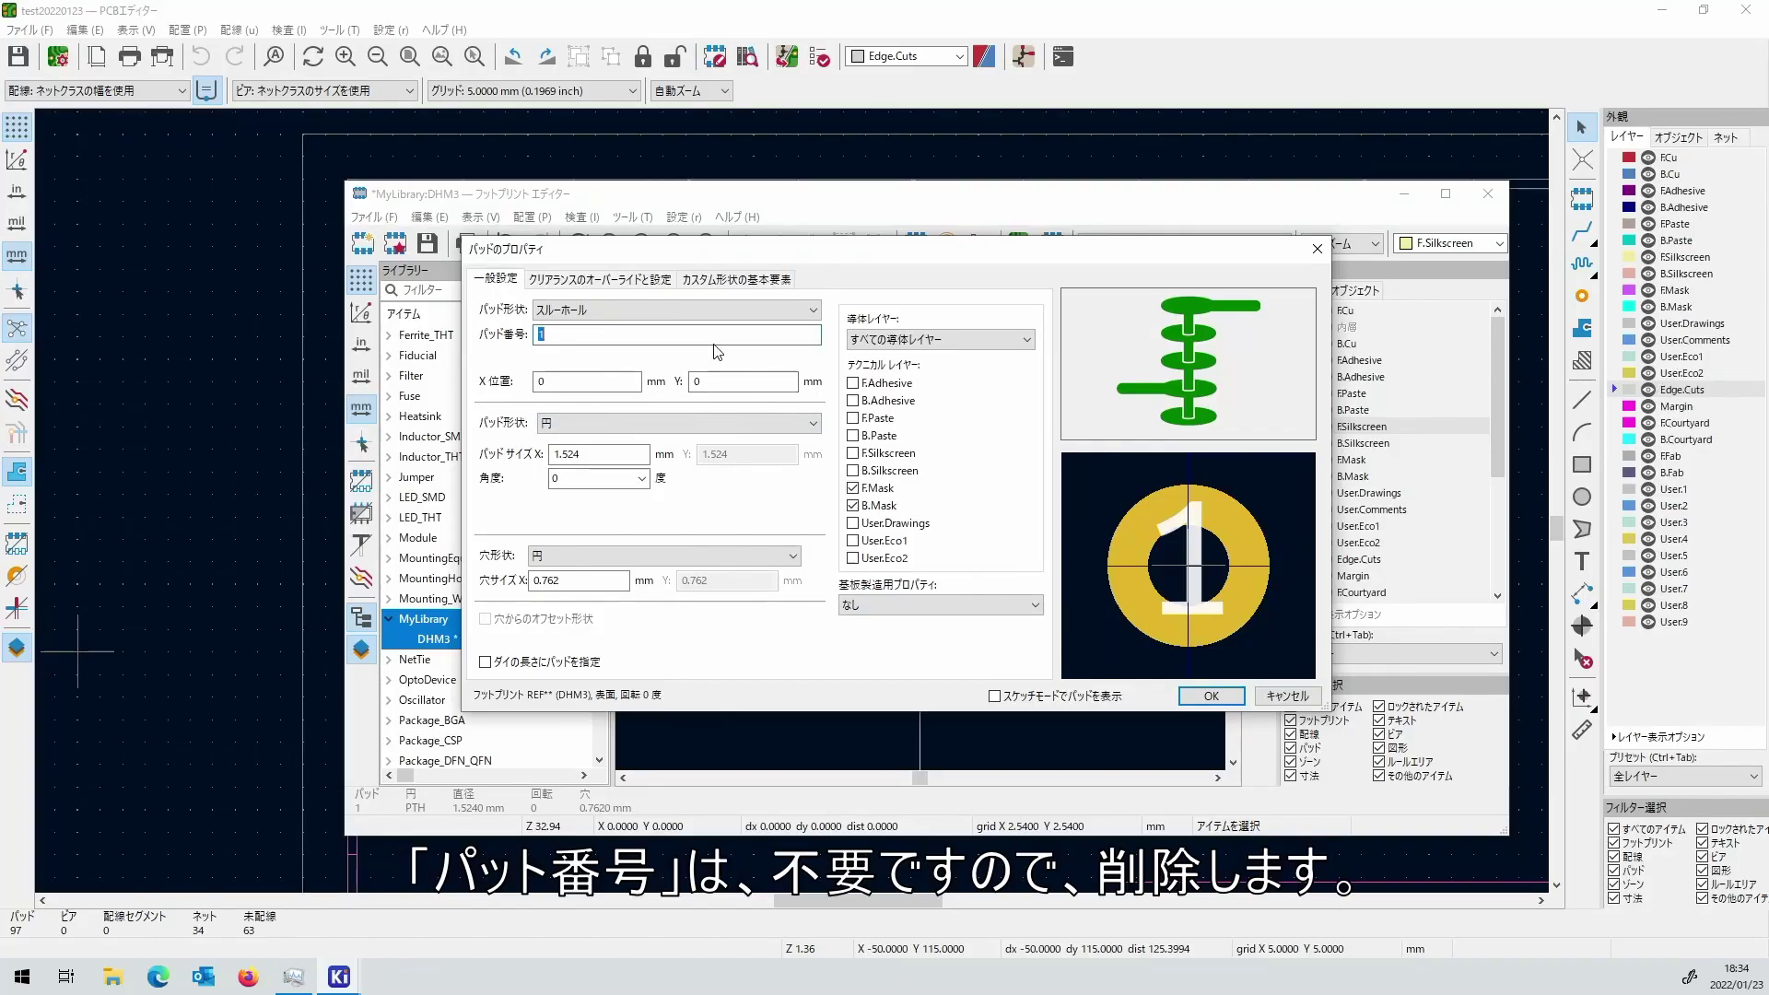
{"action": "key", "text": "Delete"}
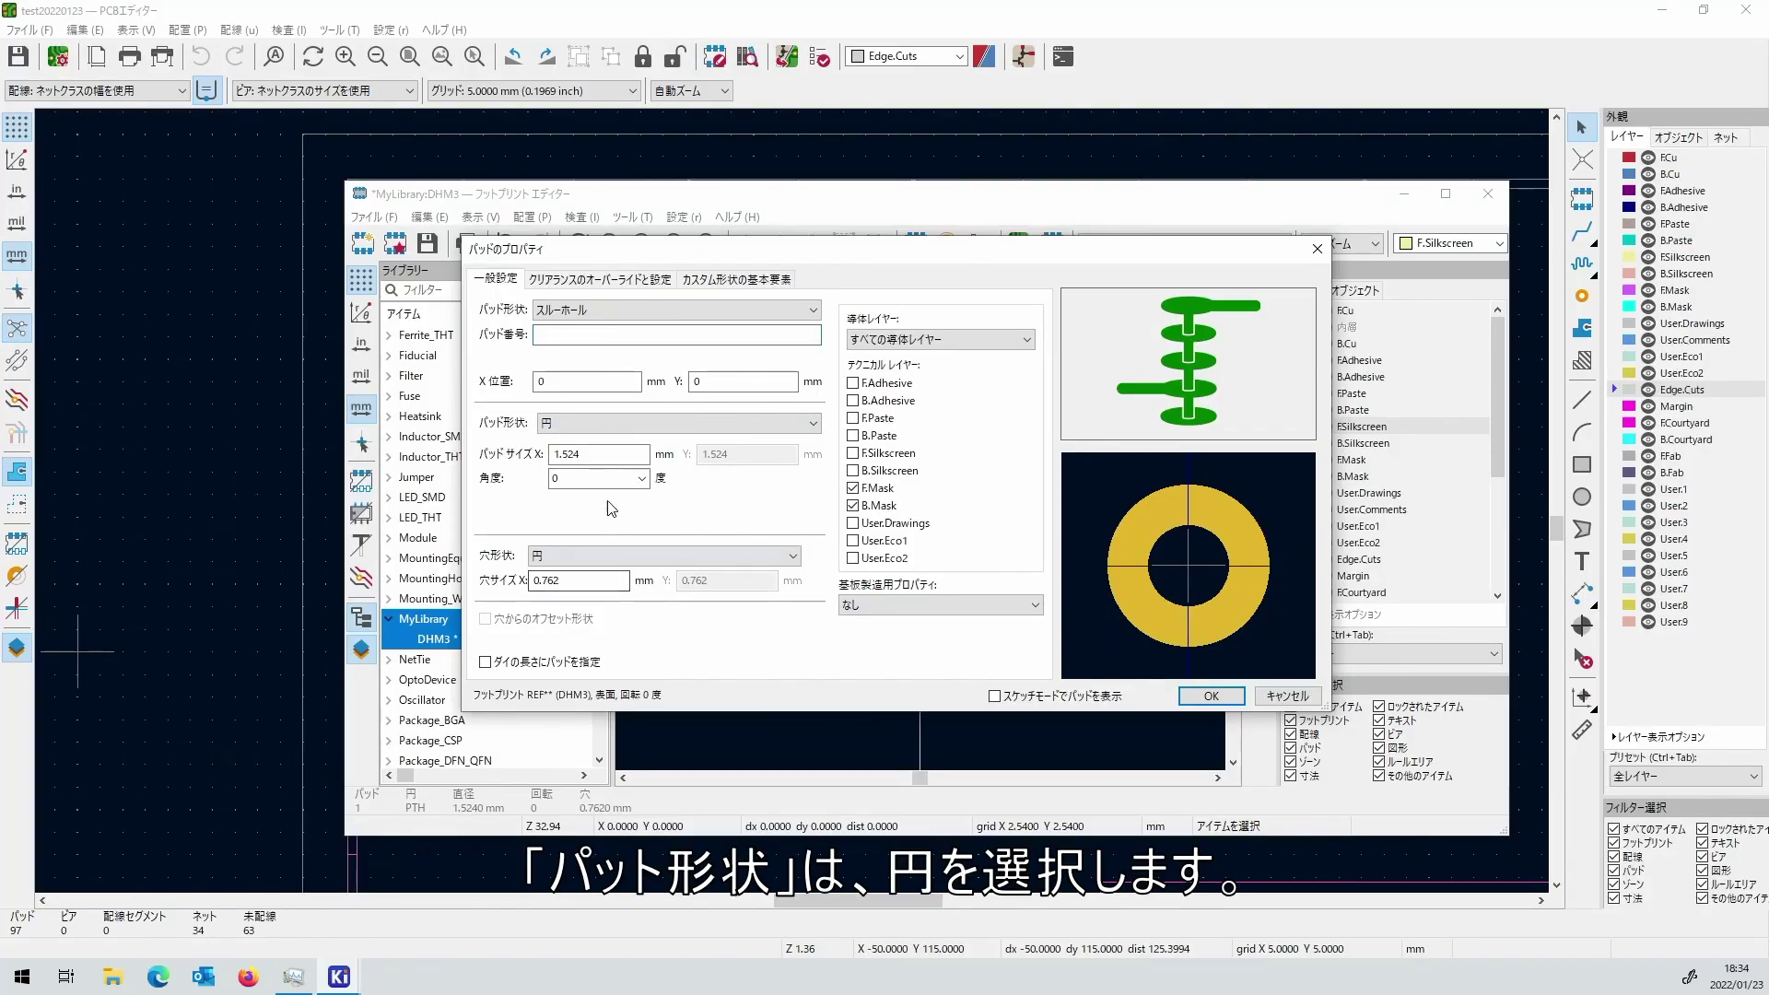
Make the pad an NPTH mechanical hole with a pad size of 3.2 mm and a hole size of 3.2 mm.
{"action": "left_click", "coordinate": [604, 459]}
{"action": "left_click_drag", "start_coordinate": [605, 460], "coordinate": [504, 458]}
{"action": "type", "text": "3.2"}
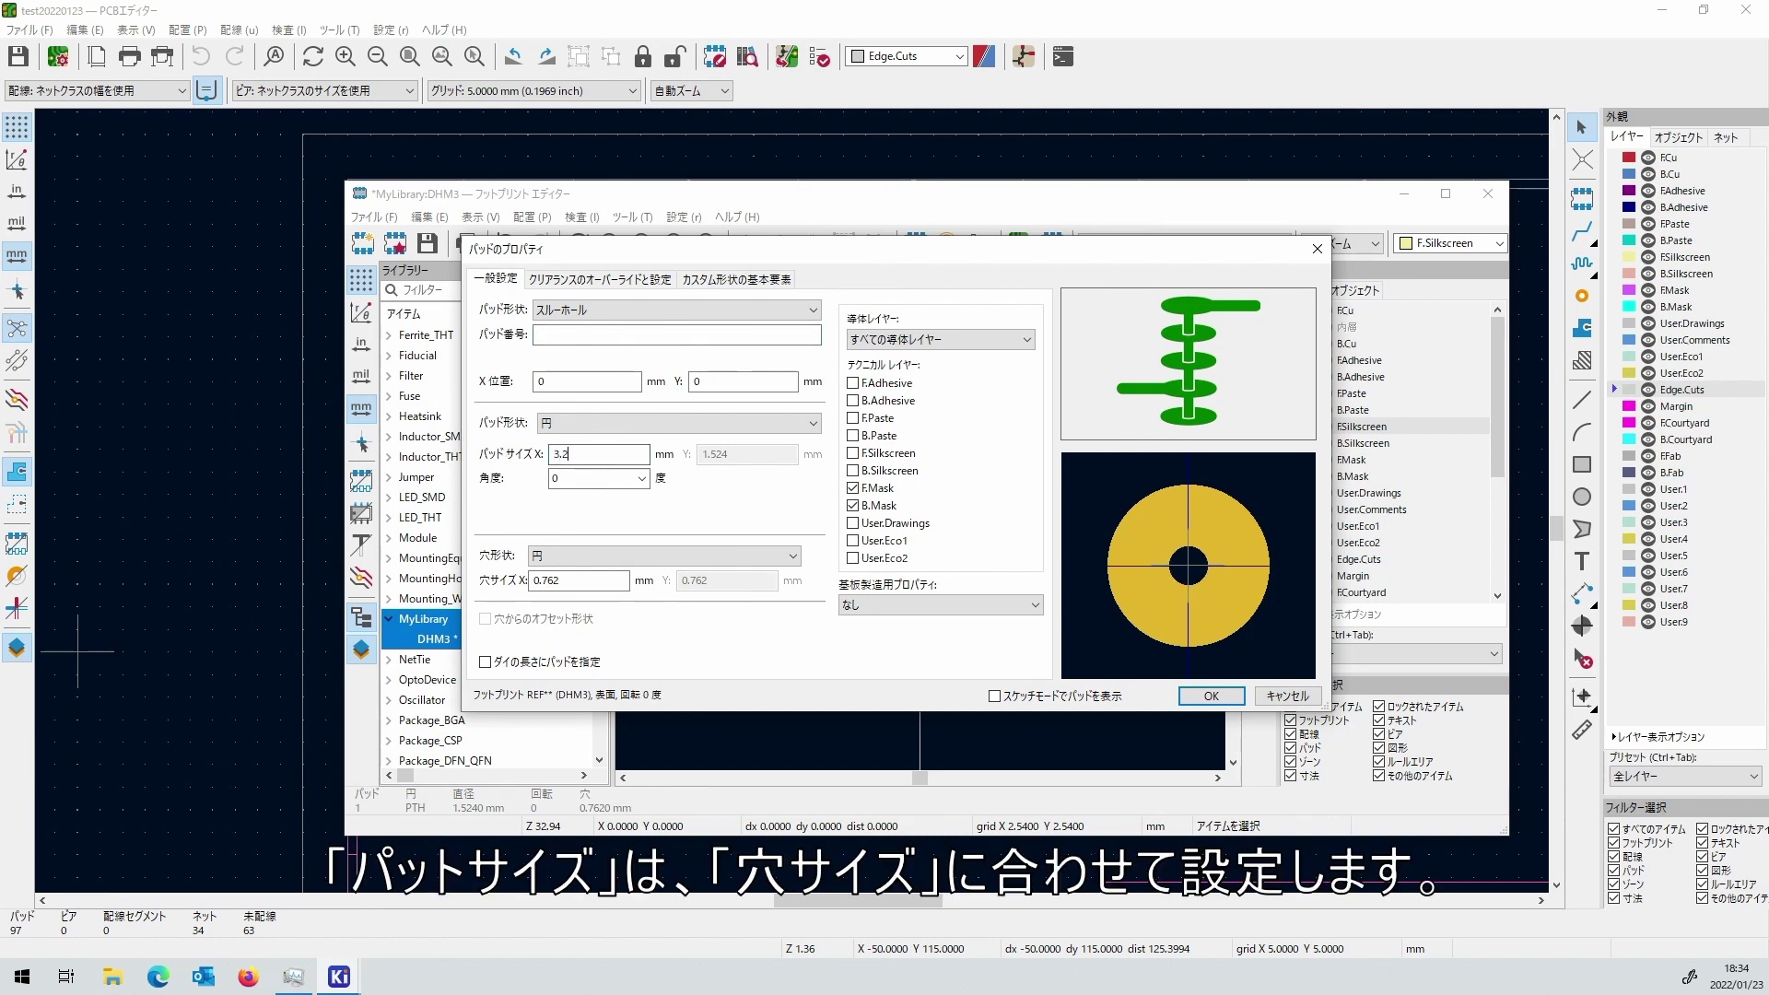
{"action": "left_click", "coordinate": [673, 310]}
{"action": "left_click", "coordinate": [645, 378]}
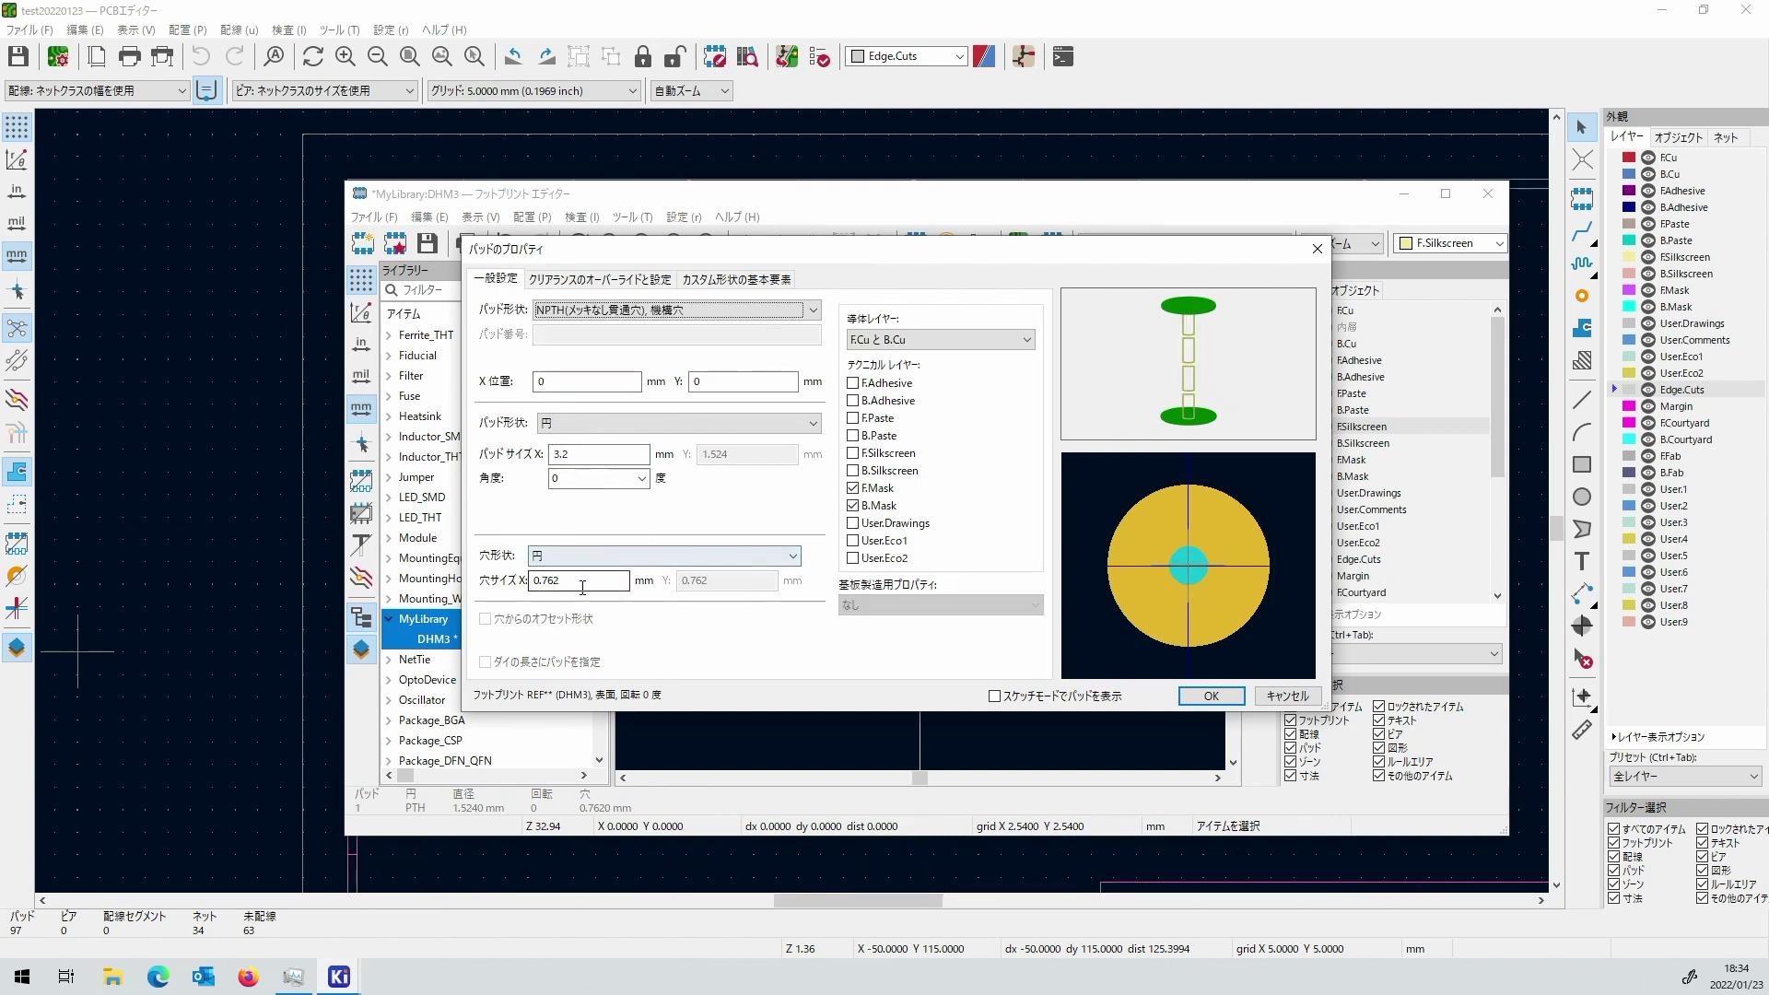
{"action": "left_click_drag", "start_coordinate": [582, 587], "coordinate": [531, 581]}
{"action": "type", "text": "3.2"}
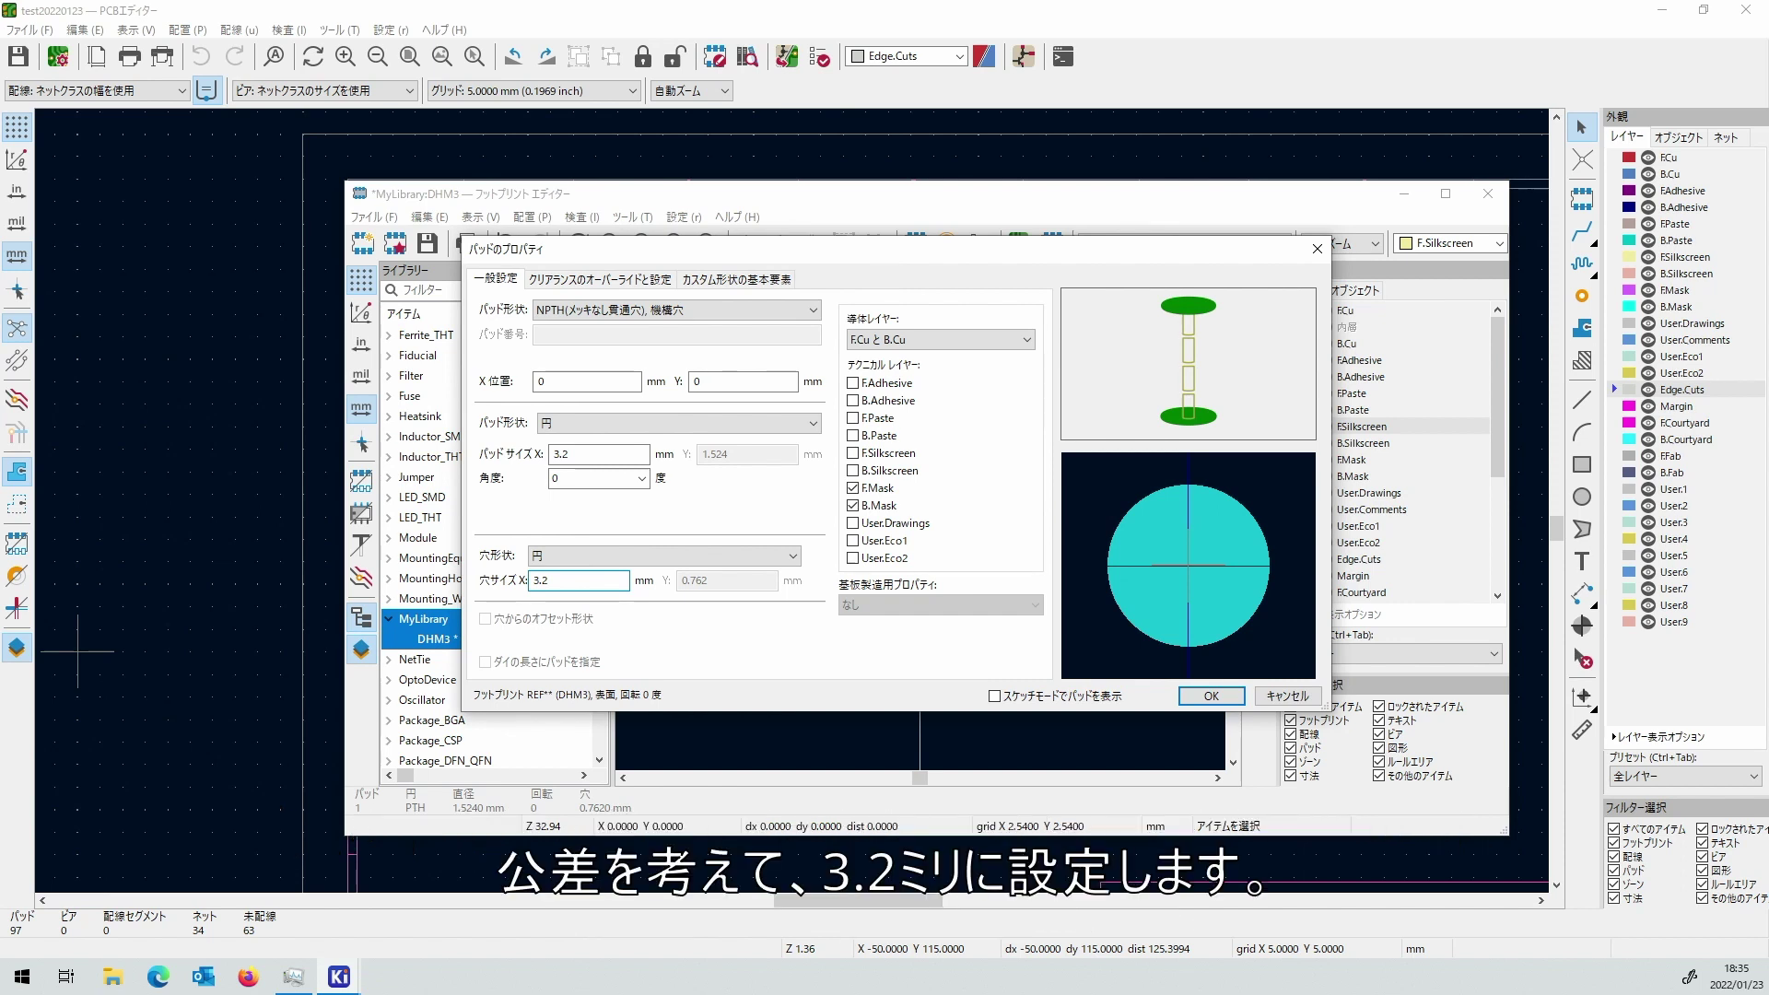
Override the pad clearance with 1.5 mm, then save the DHM3 footprint and close the footprint editor.
{"action": "left_click", "coordinate": [589, 279]}
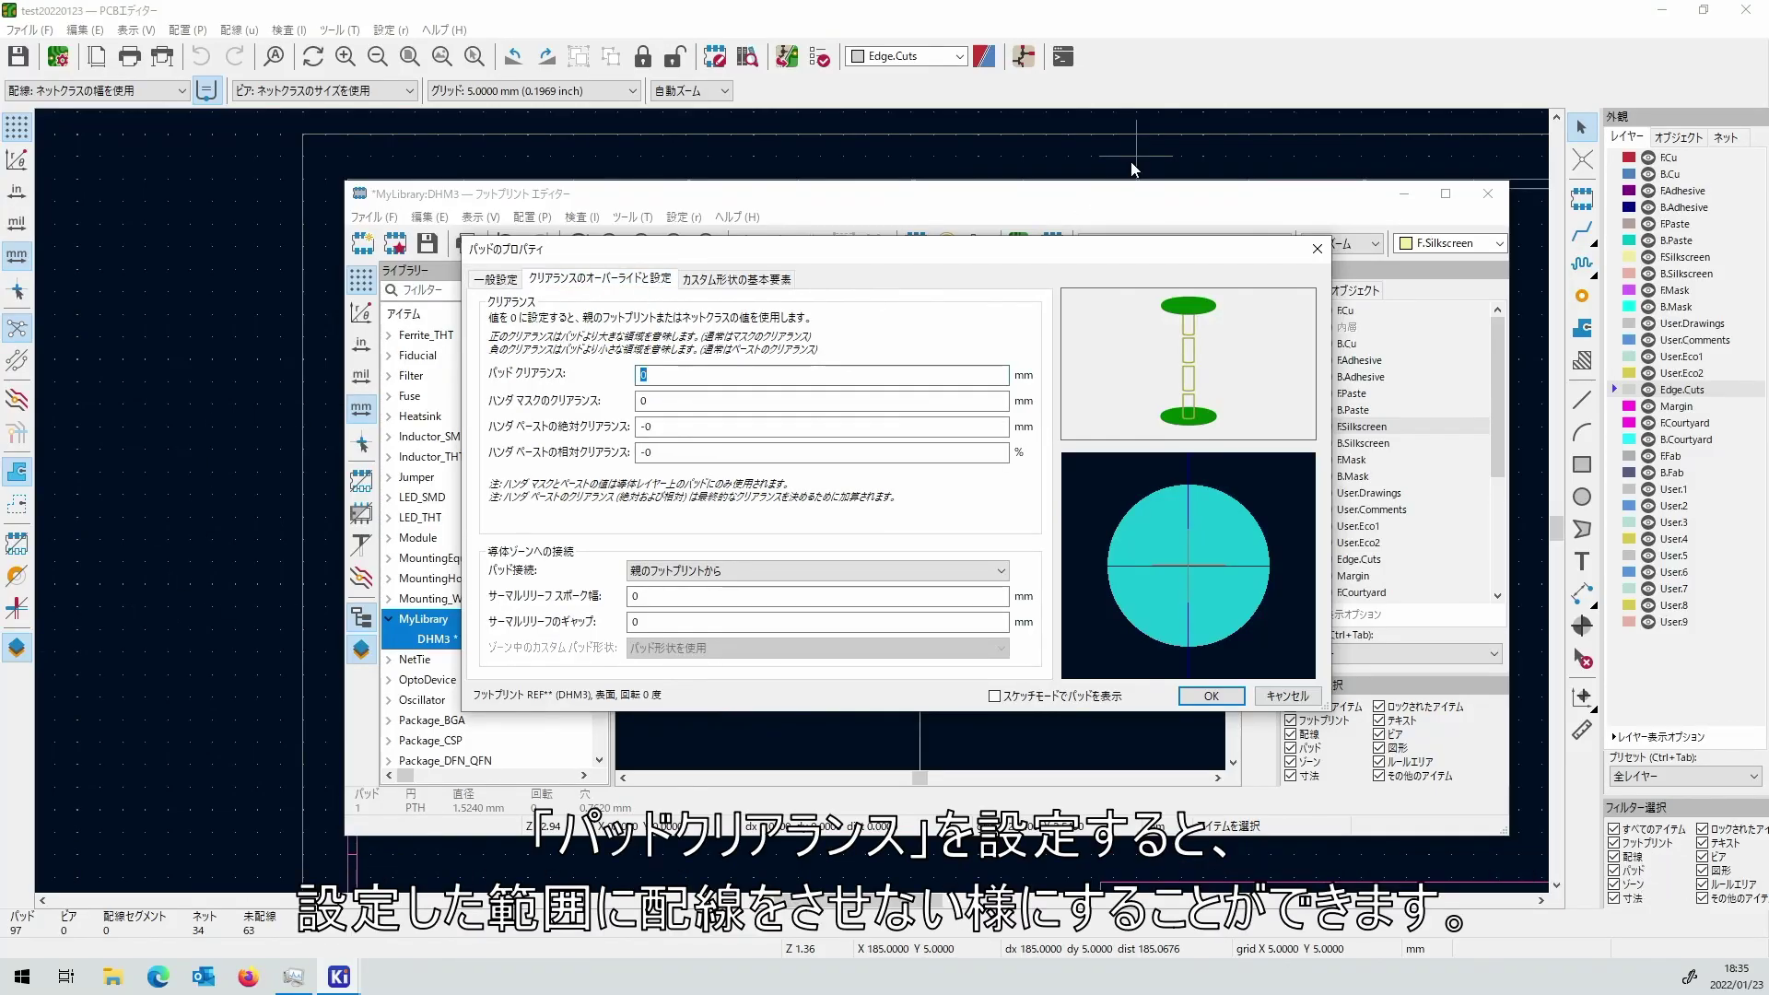
{"action": "type", "text": "1.5"}
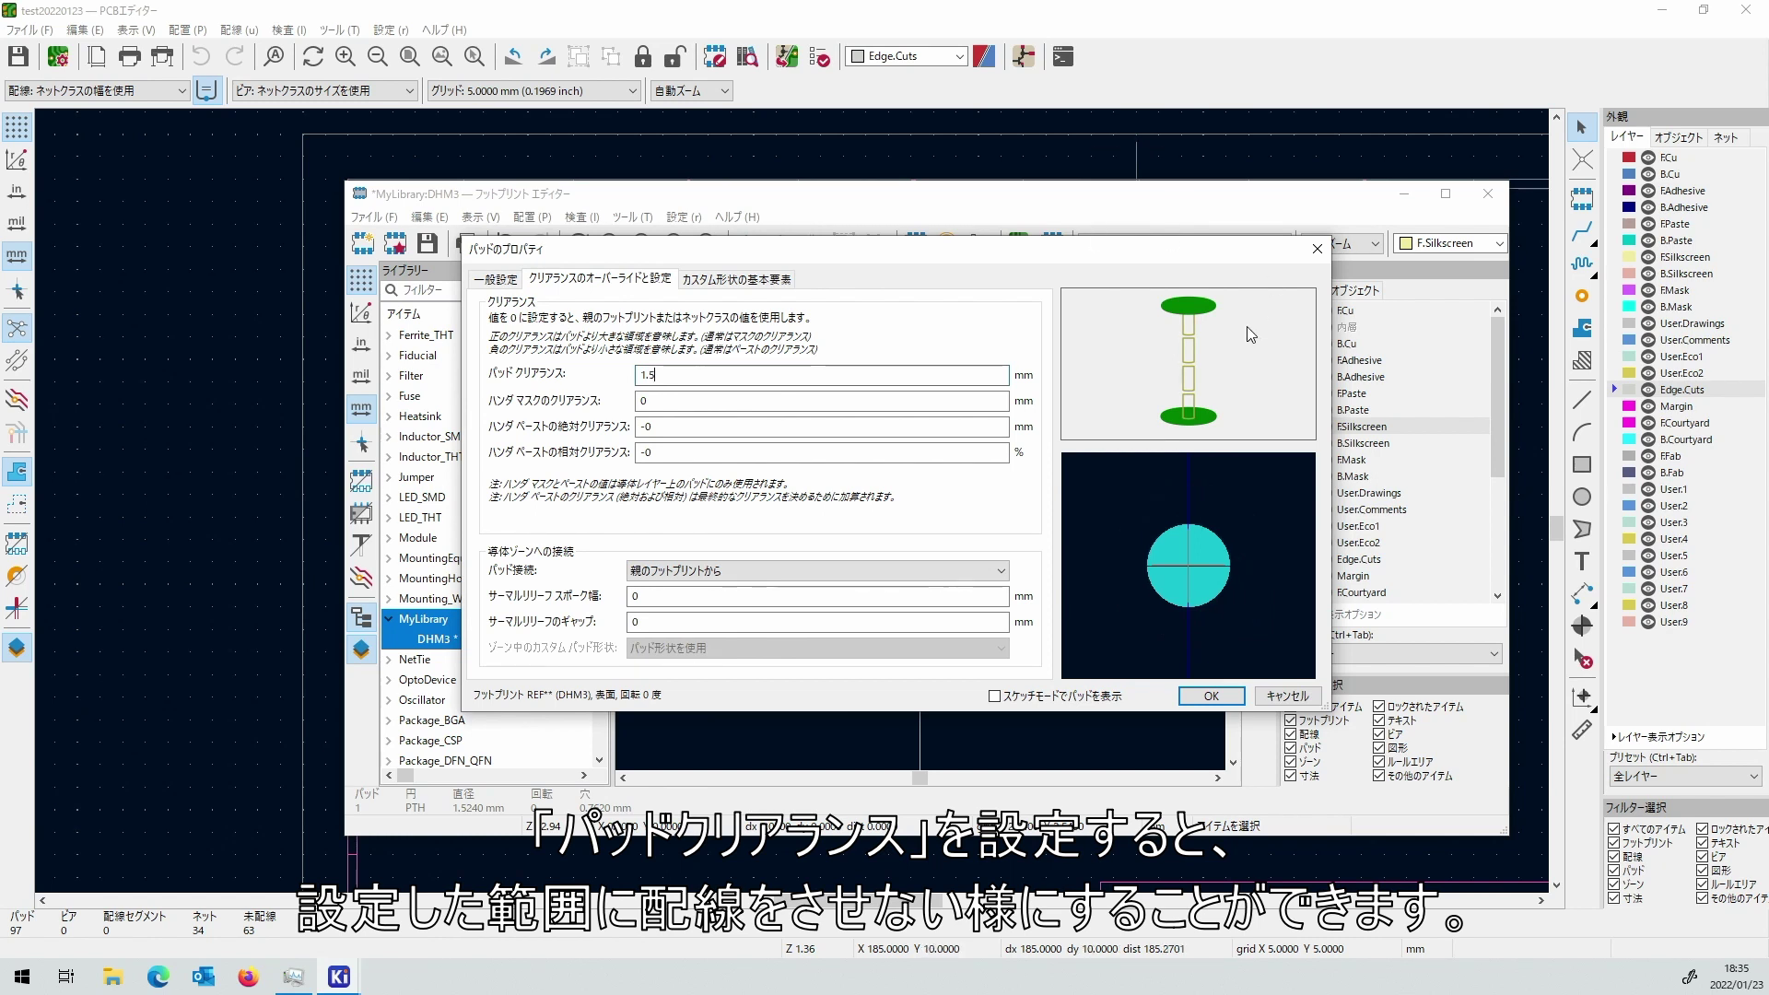
{"action": "left_click", "coordinate": [1238, 703]}
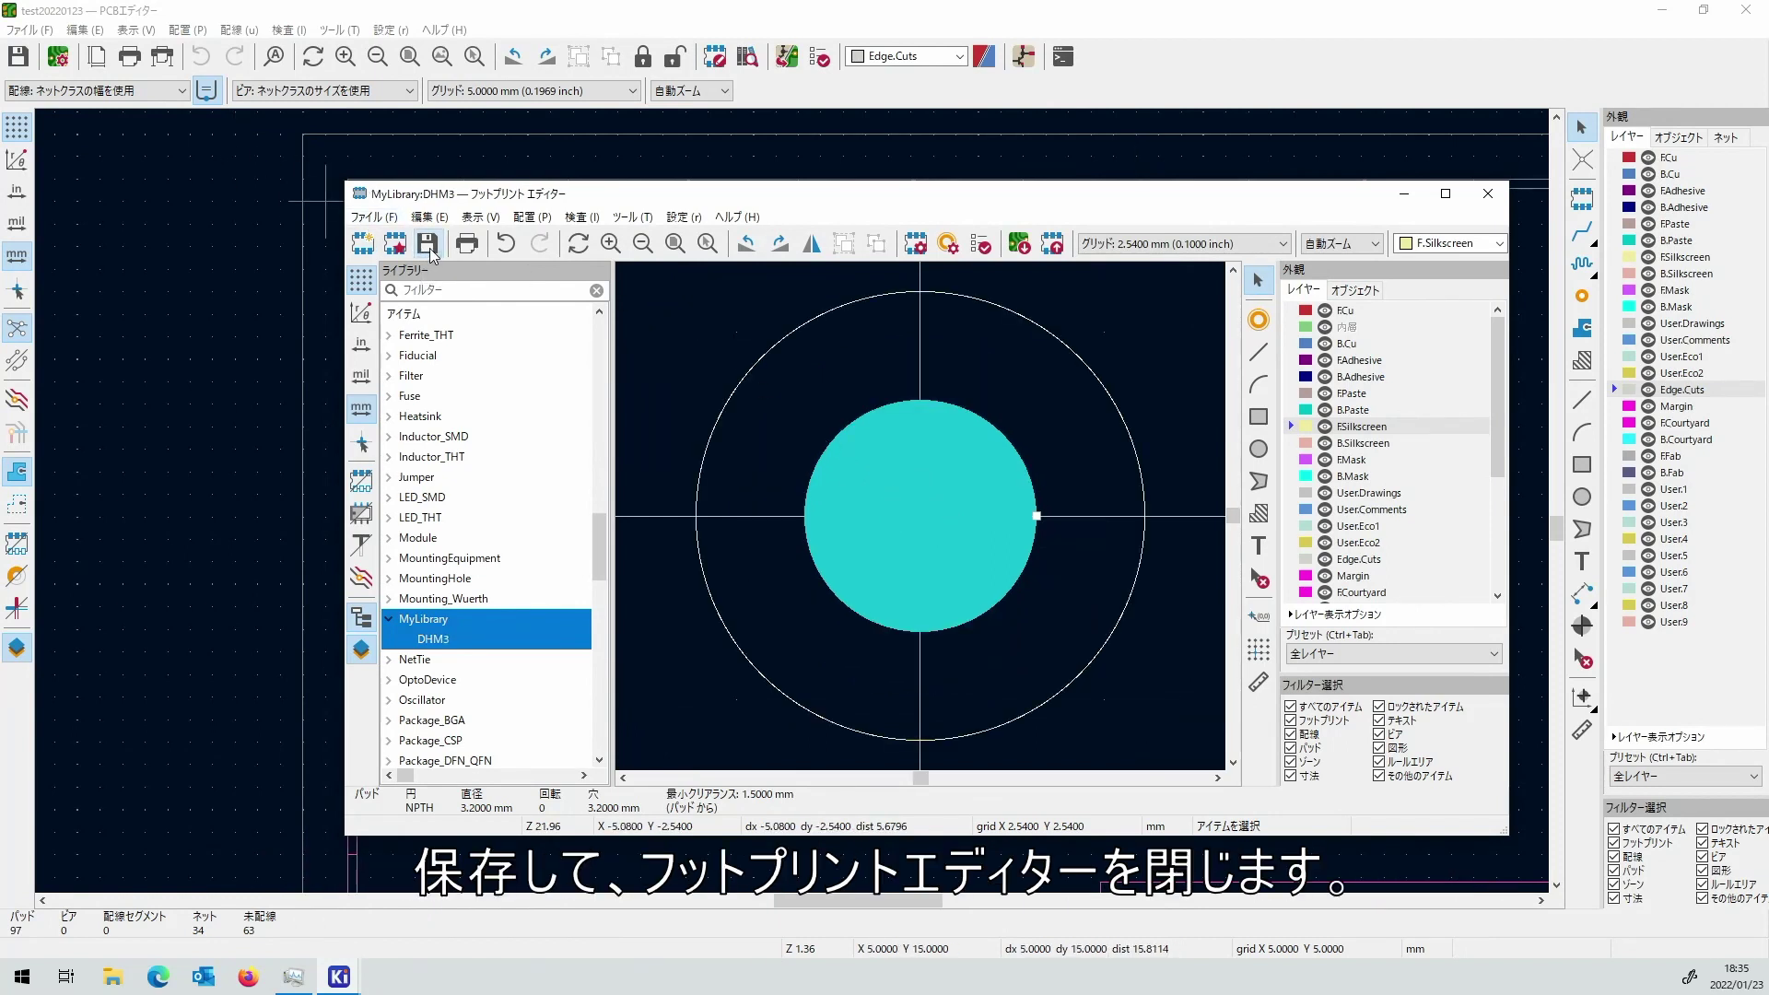
{"action": "left_click", "coordinate": [1492, 198]}
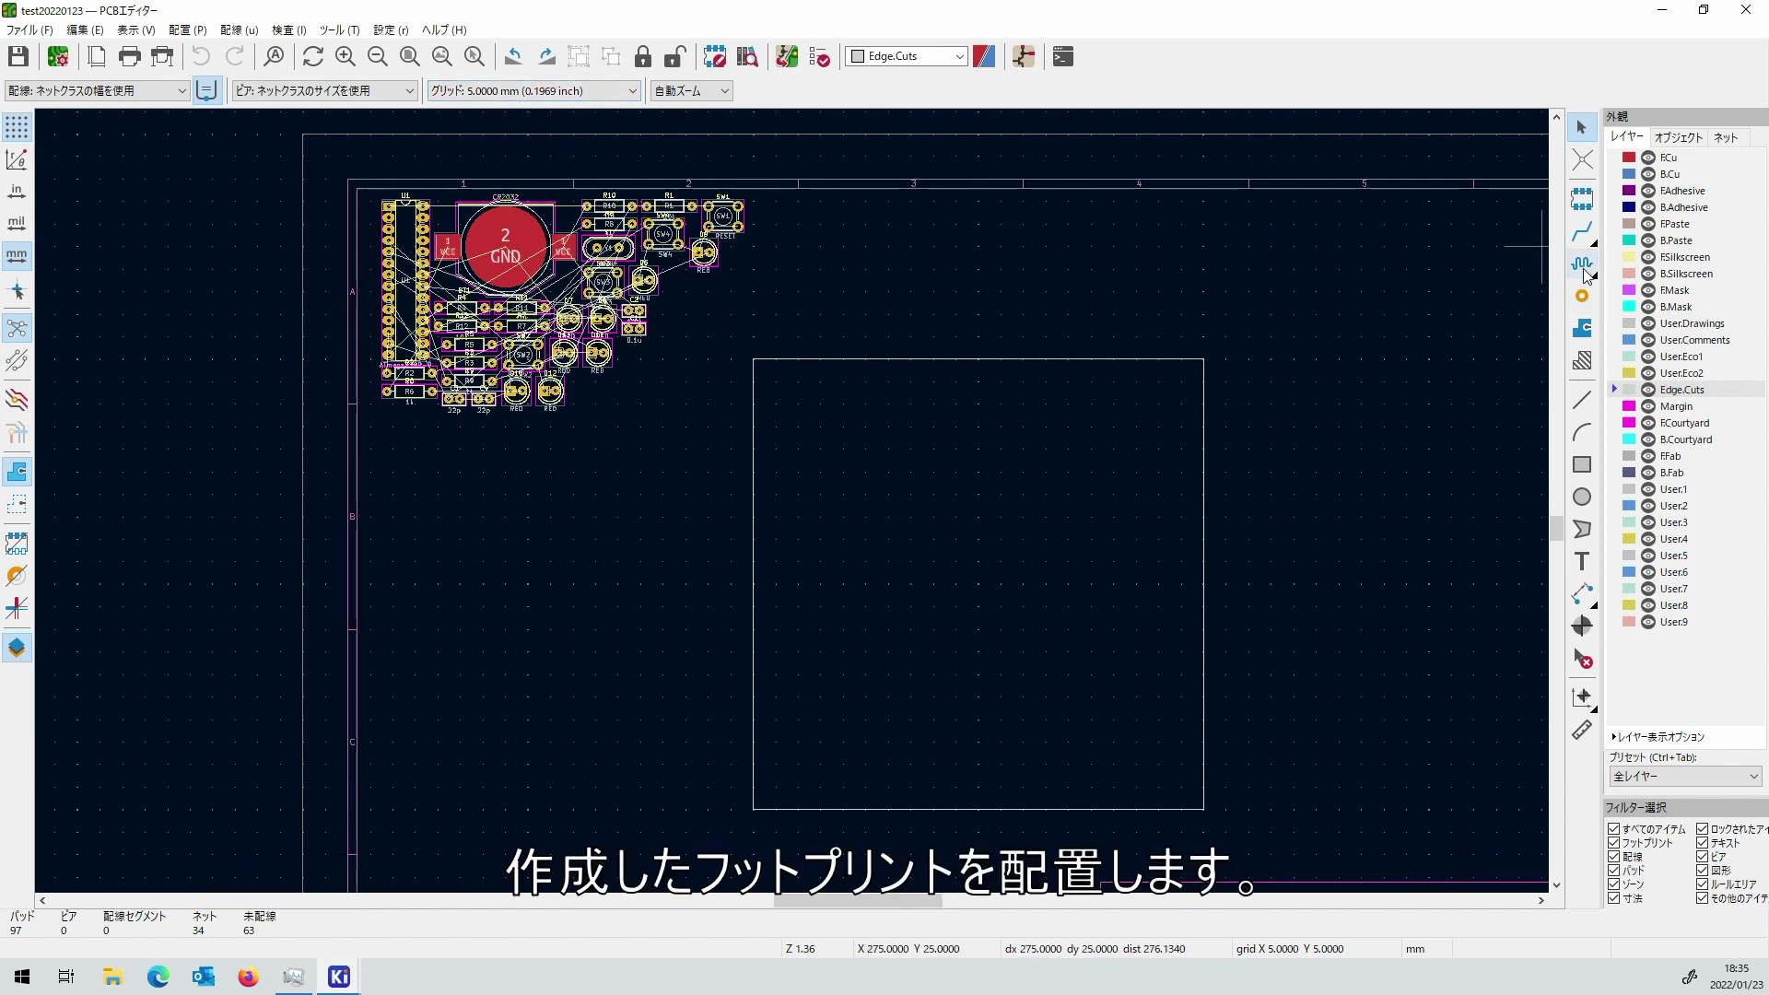
Add the DHM3 footprint from MyLibrary inside the board's upper-right corner at X 195, Y 55 mm.
{"action": "left_click", "coordinate": [1519, 246]}
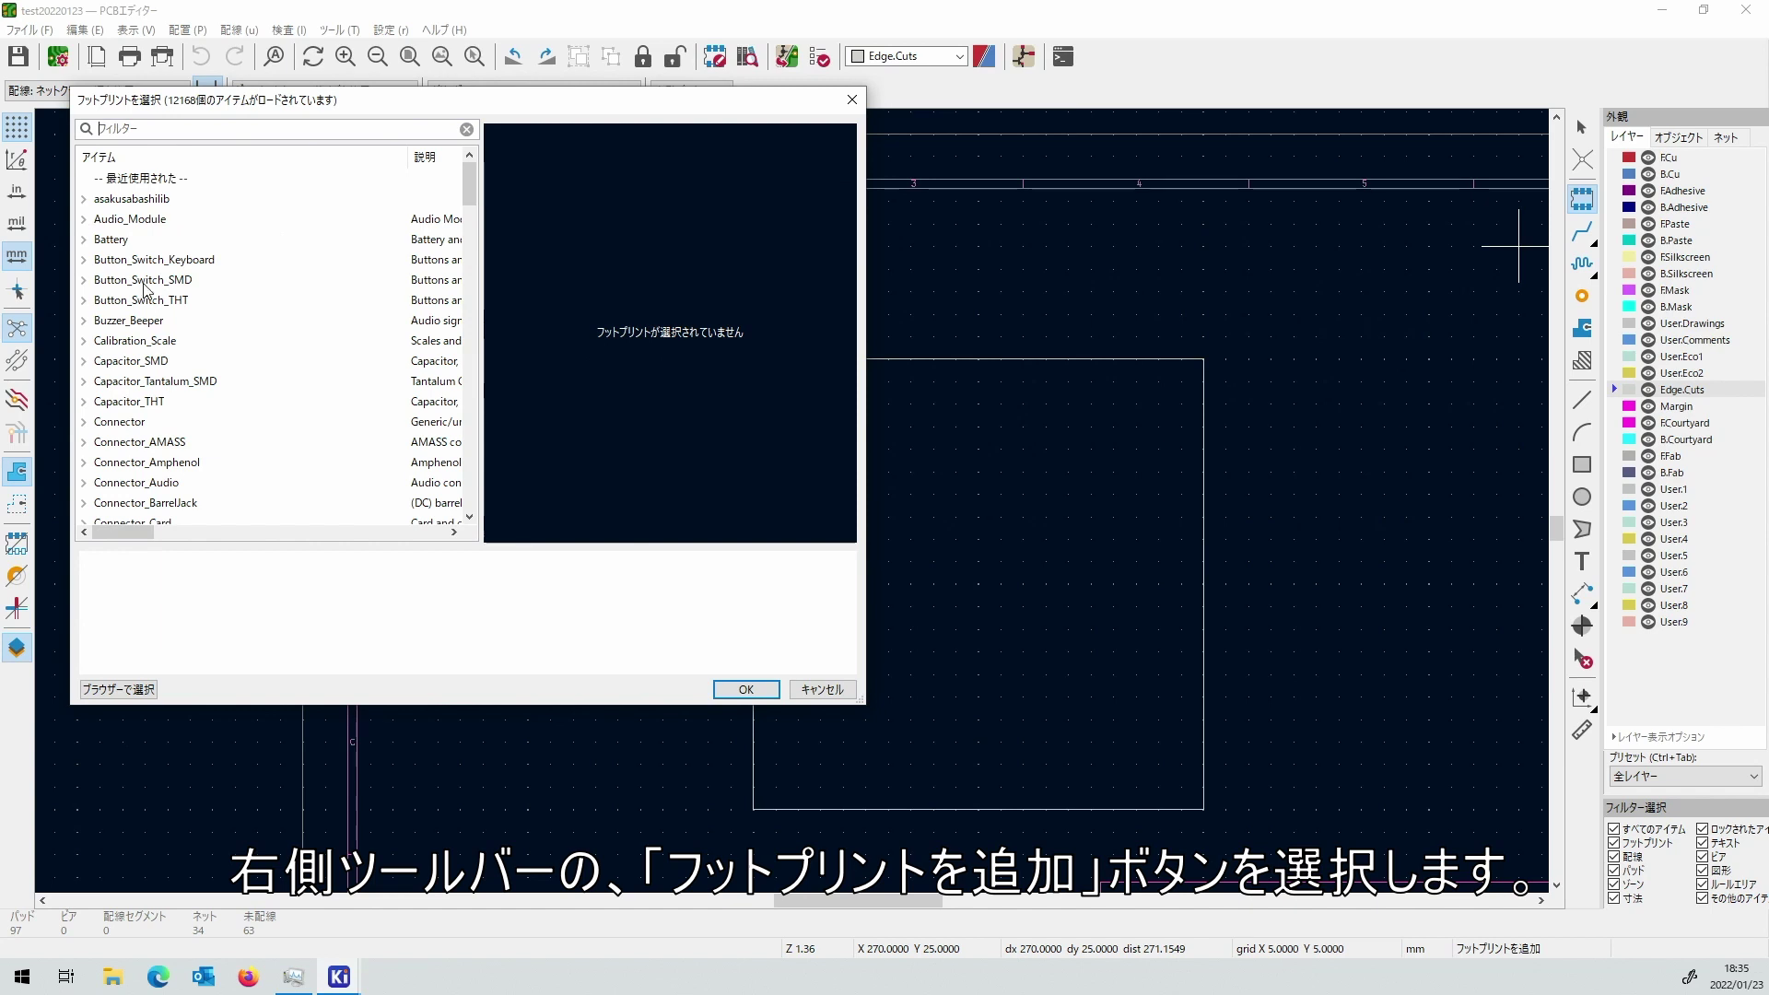
{"action": "scroll", "coordinate": [147, 290], "scroll_direction": "down", "scroll_amount": 20}
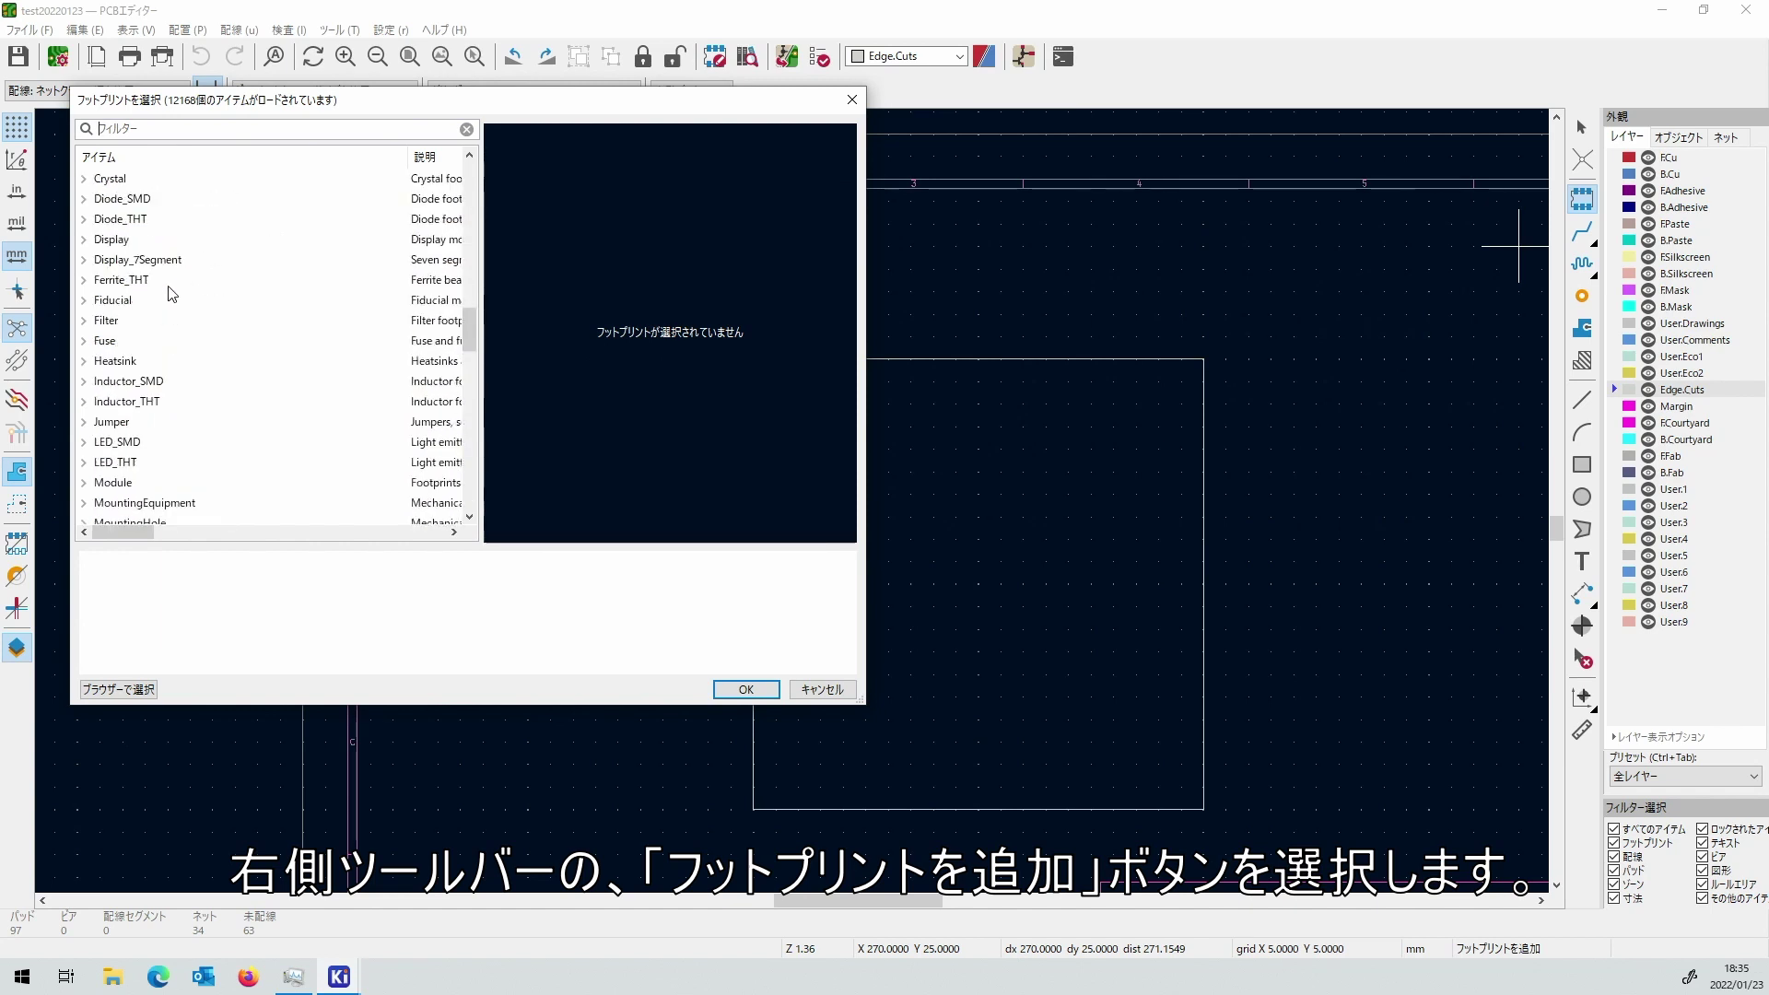
{"action": "scroll", "coordinate": [171, 293], "scroll_direction": "down", "scroll_amount": 5}
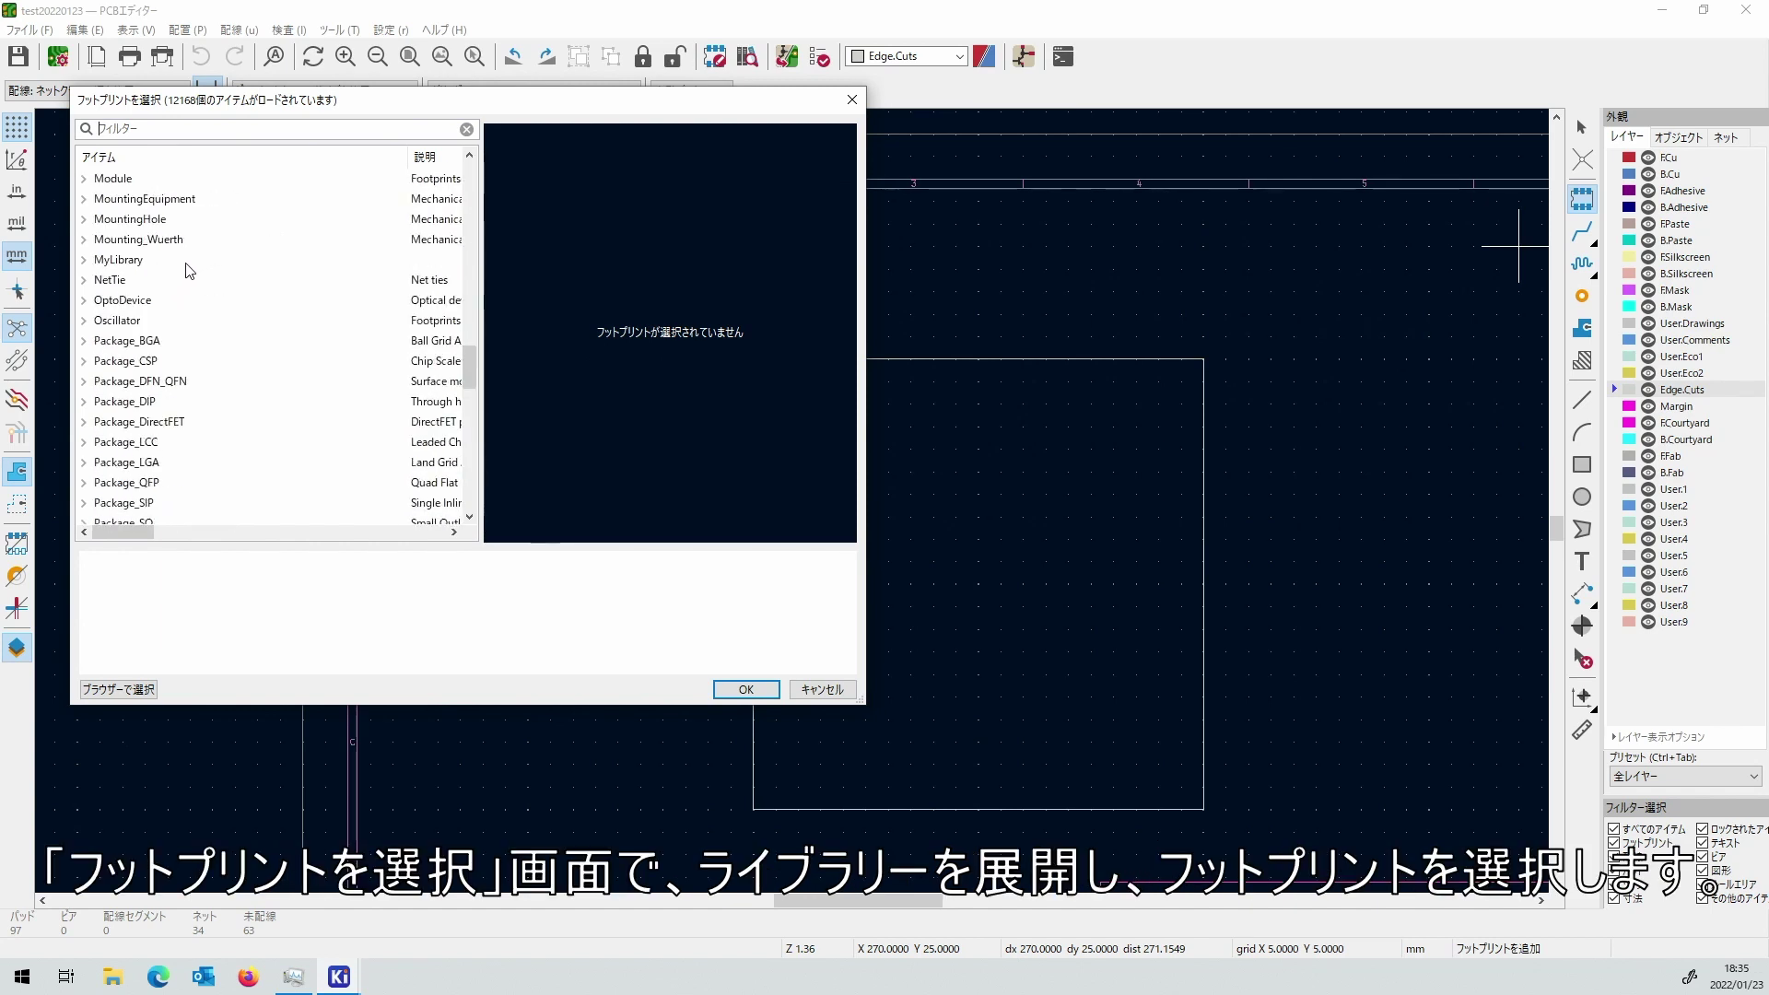
{"action": "left_click", "coordinate": [85, 259]}
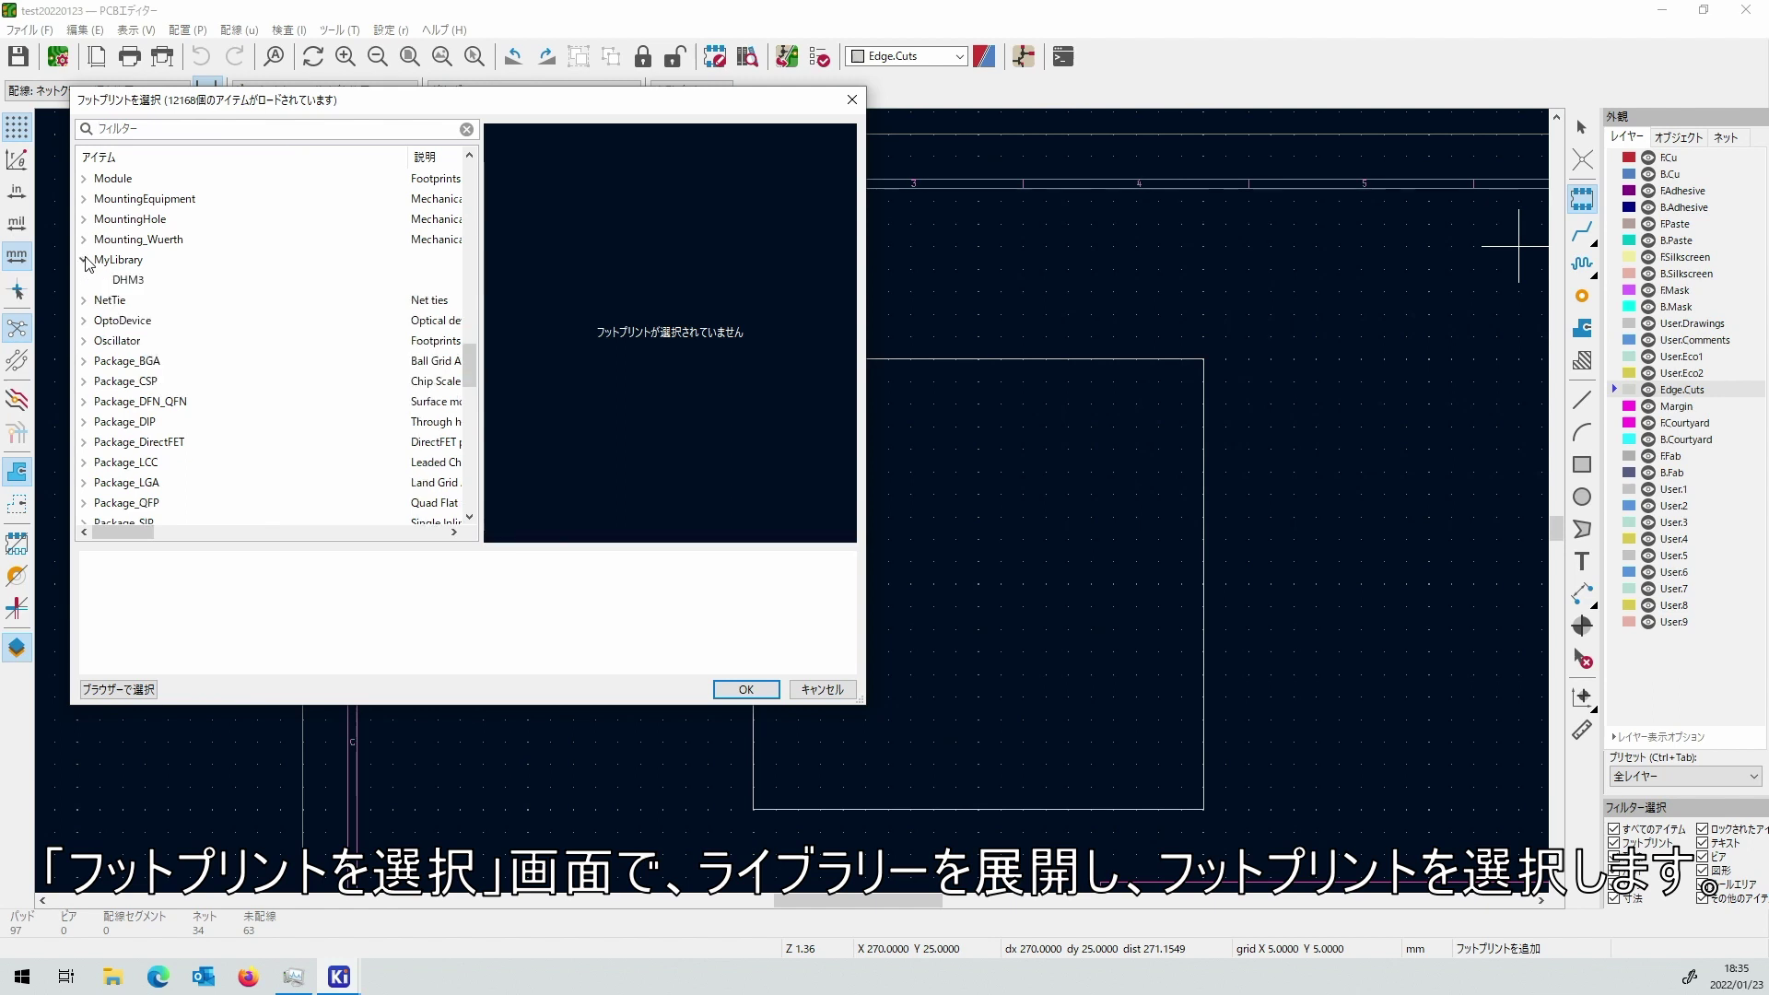
{"action": "left_click", "coordinate": [138, 281]}
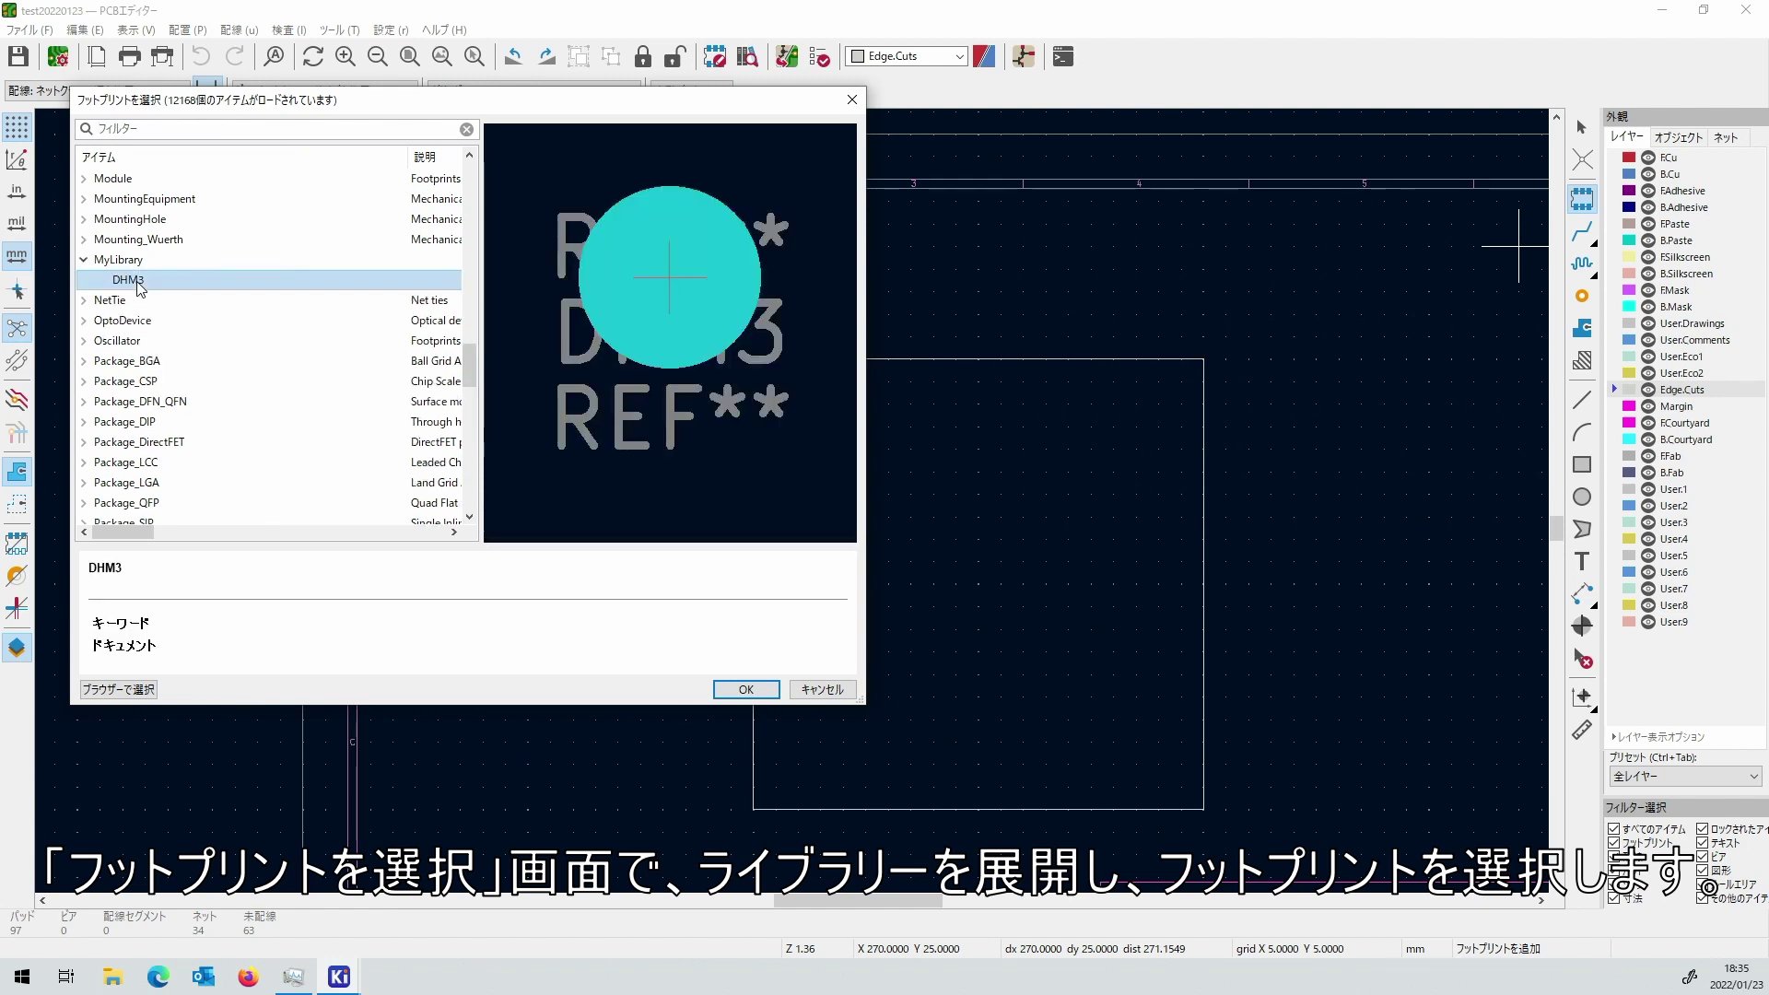
{"action": "left_click", "coordinate": [758, 685]}
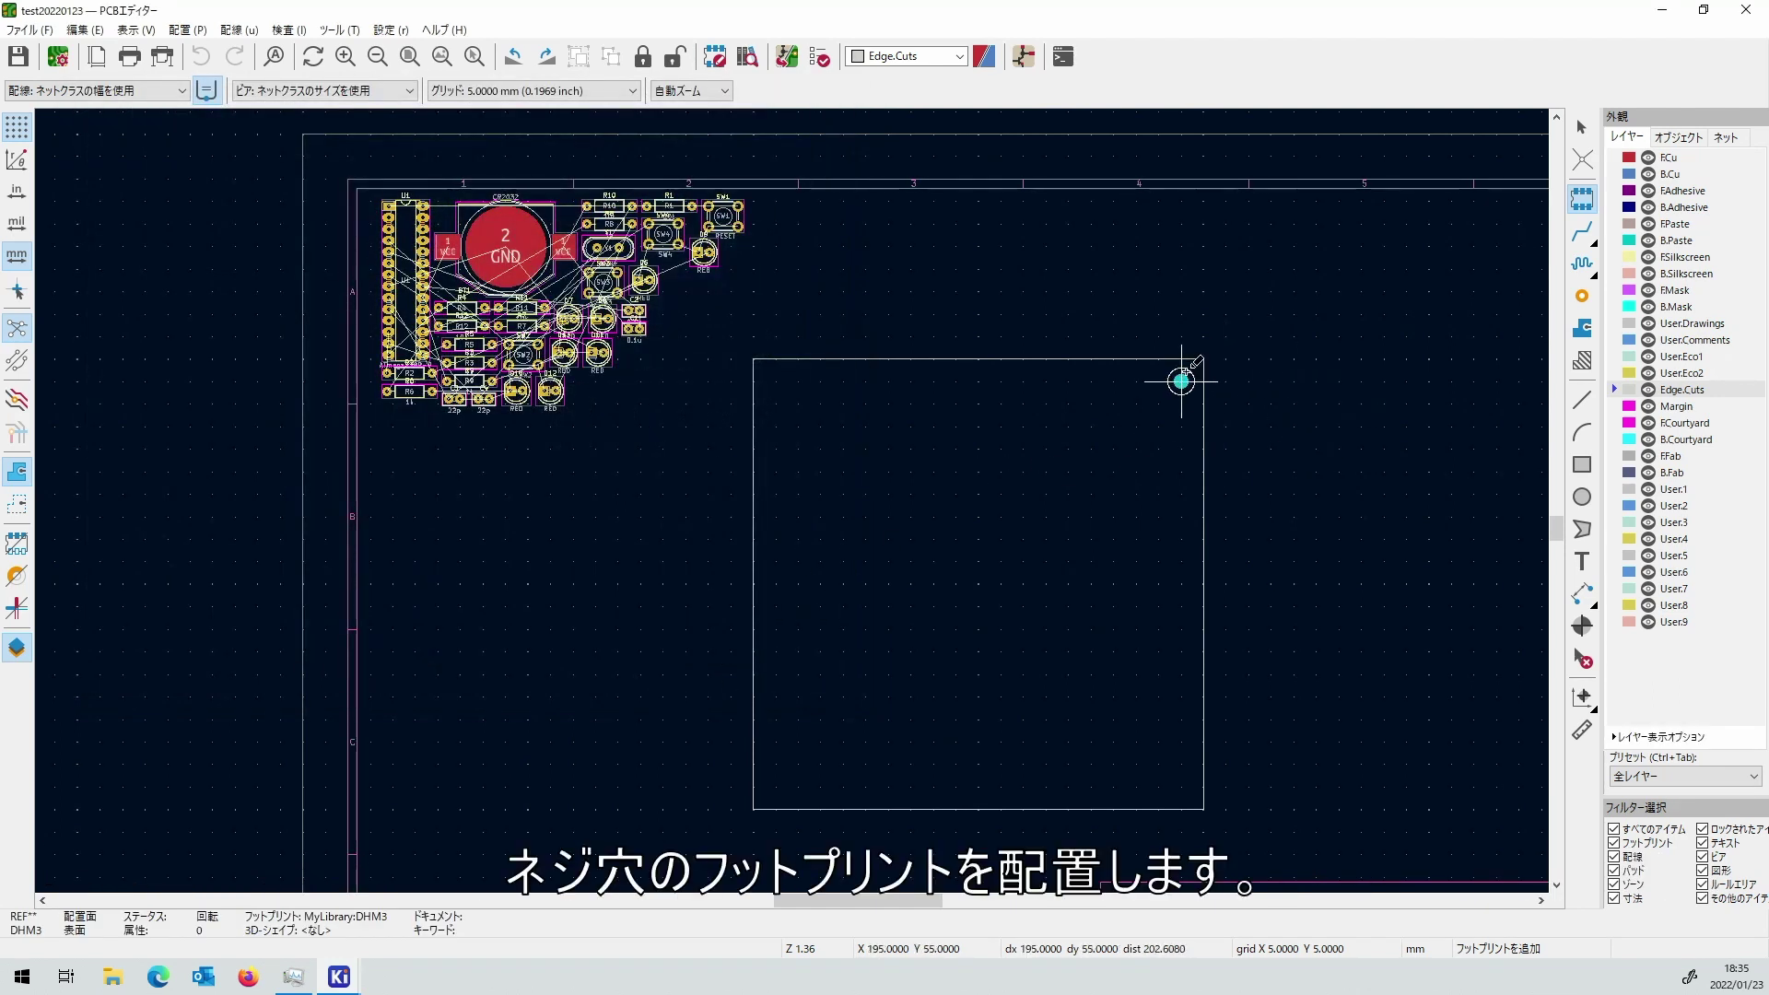
{"action": "left_click", "coordinate": [1181, 380]}
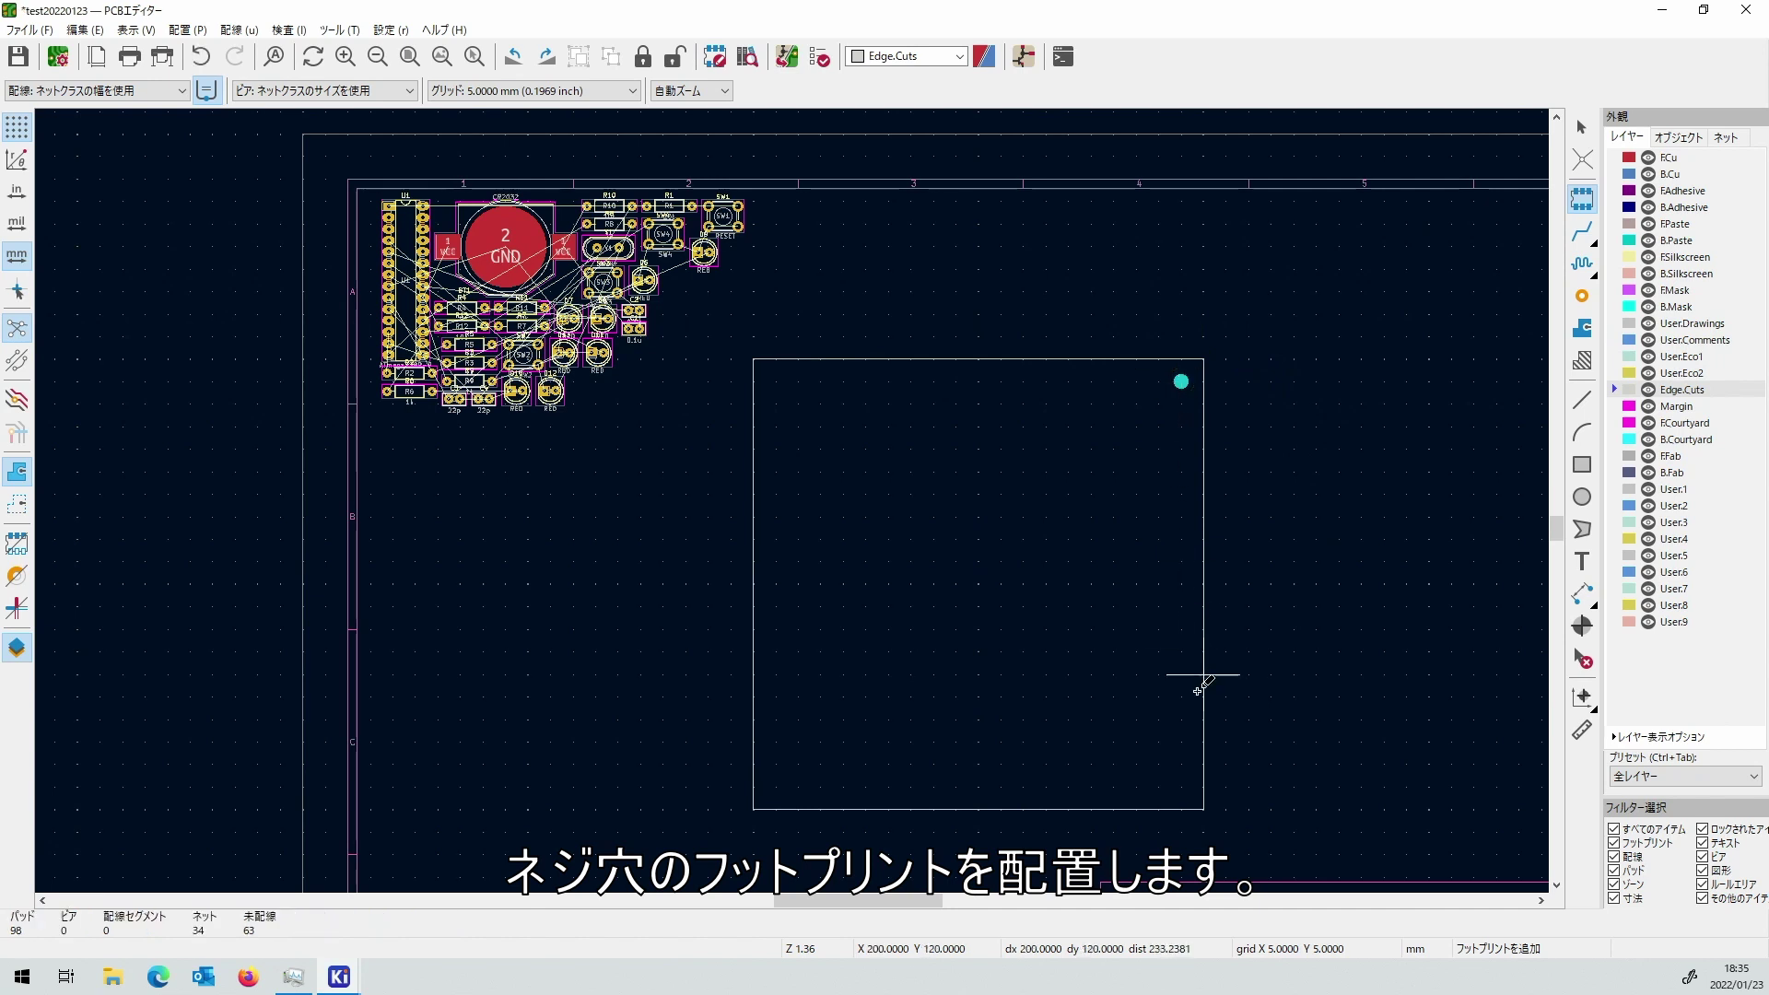
Place three more DHM3 screw holes in the remaining board corners at X 195 Y 145, X 105 Y 145 and X 105 Y 55 mm.
{"action": "left_click", "coordinate": [1186, 788]}
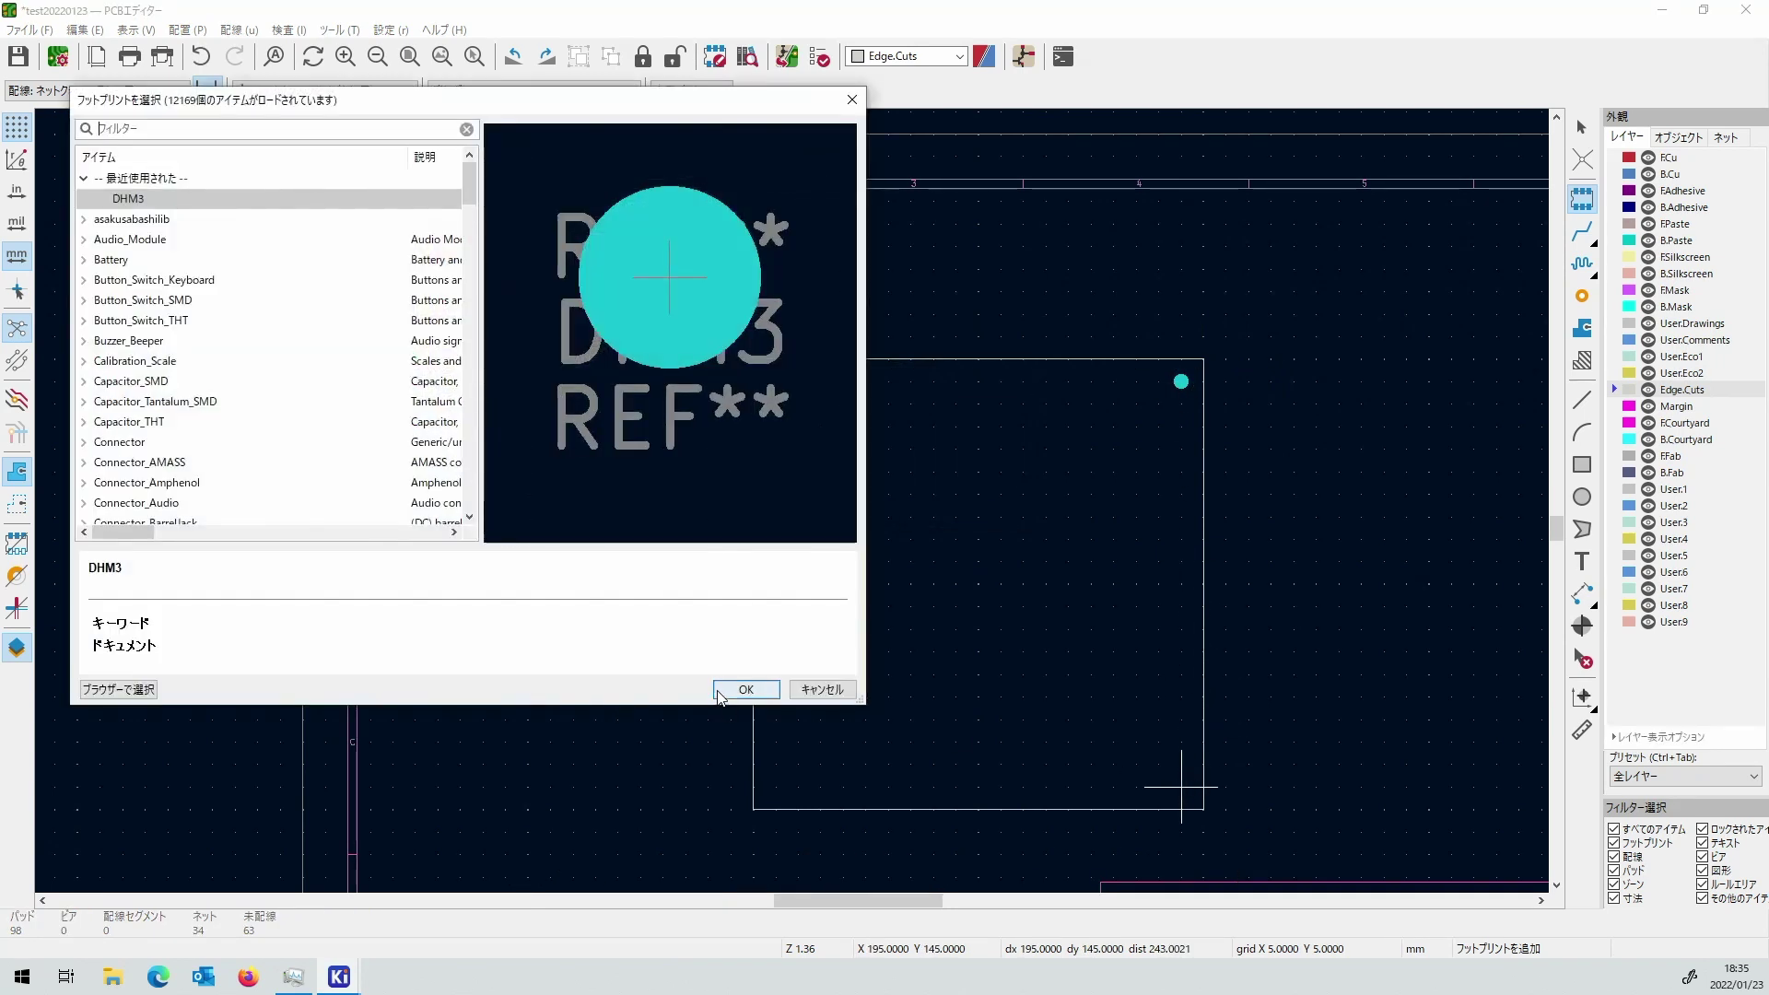
{"action": "left_click", "coordinate": [745, 689]}
{"action": "left_click", "coordinate": [1181, 786]}
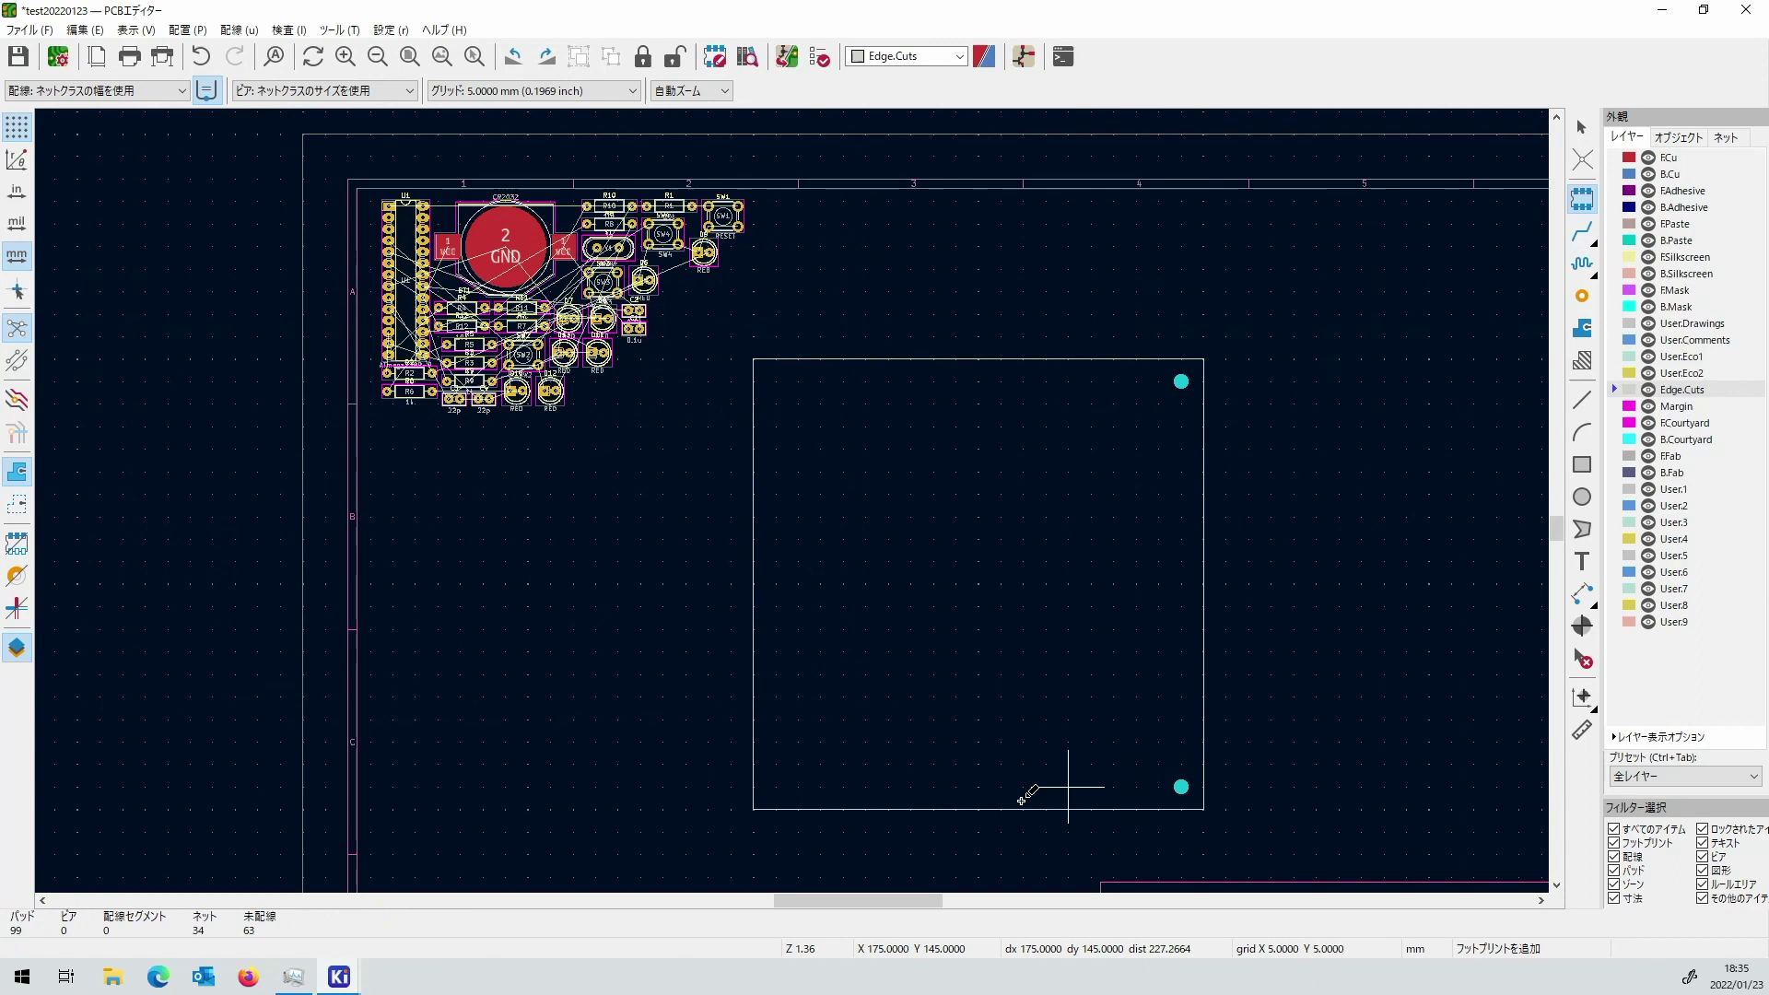
{"action": "left_click", "coordinate": [776, 786]}
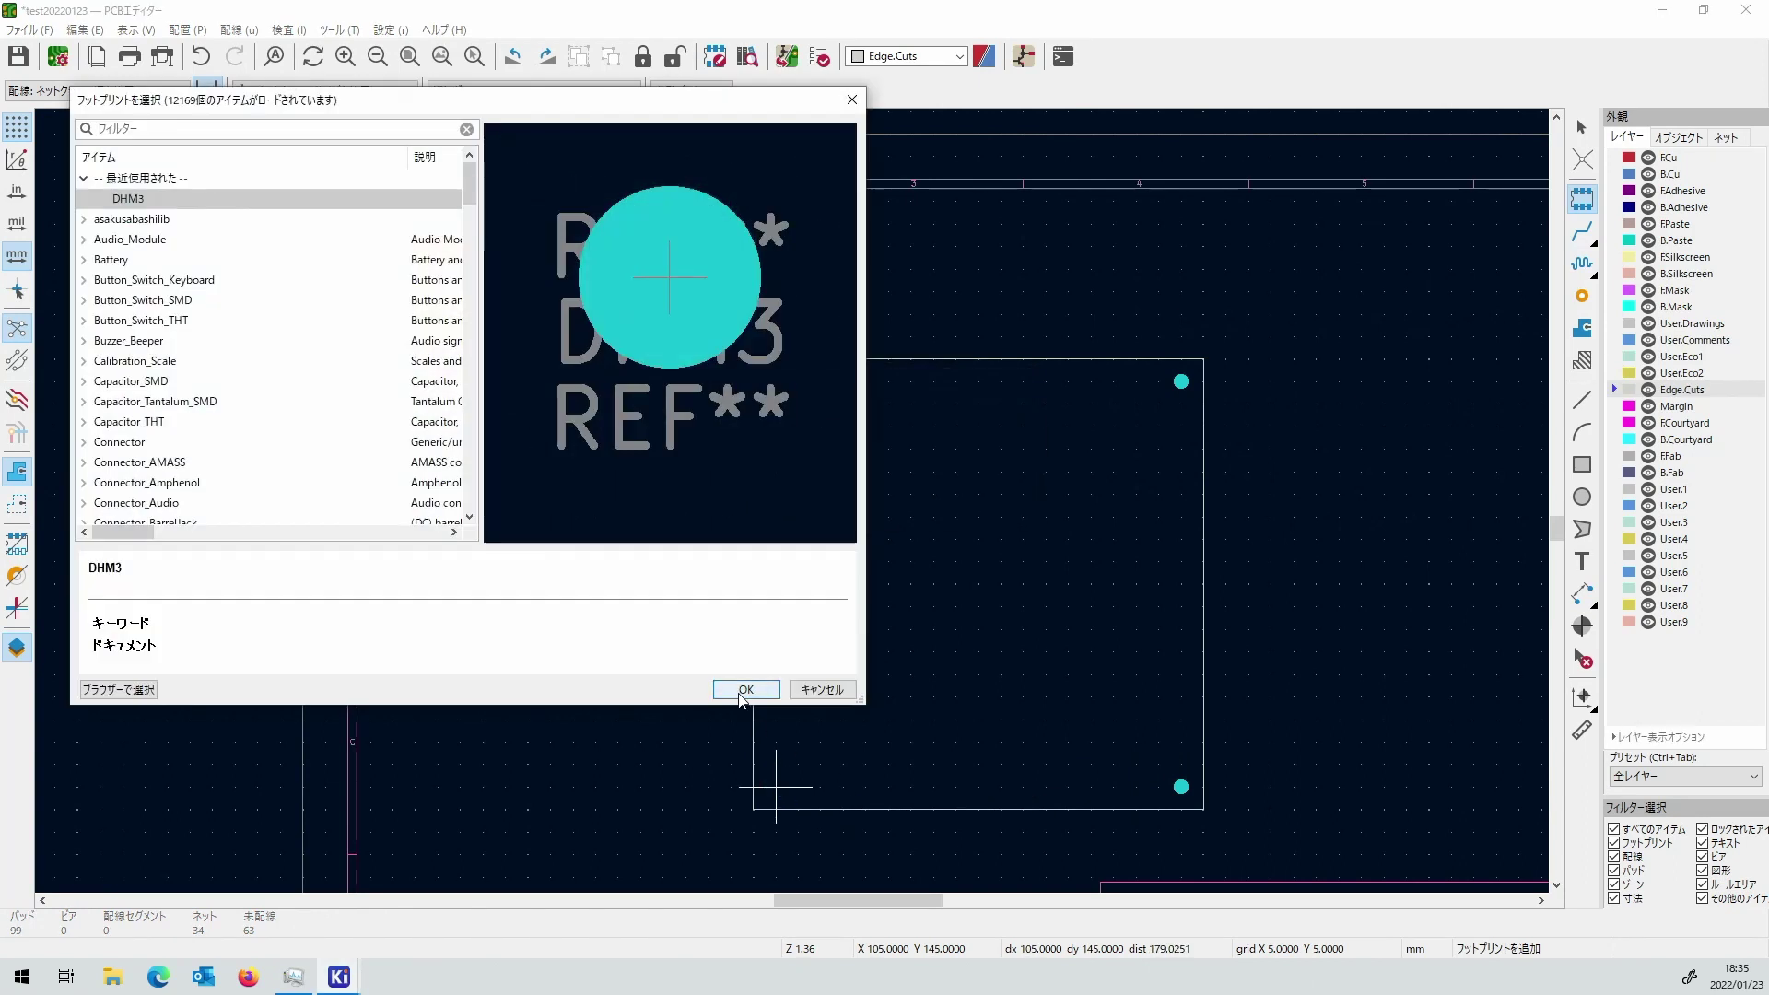
{"action": "left_click", "coordinate": [743, 691]}
{"action": "left_click", "coordinate": [776, 786]}
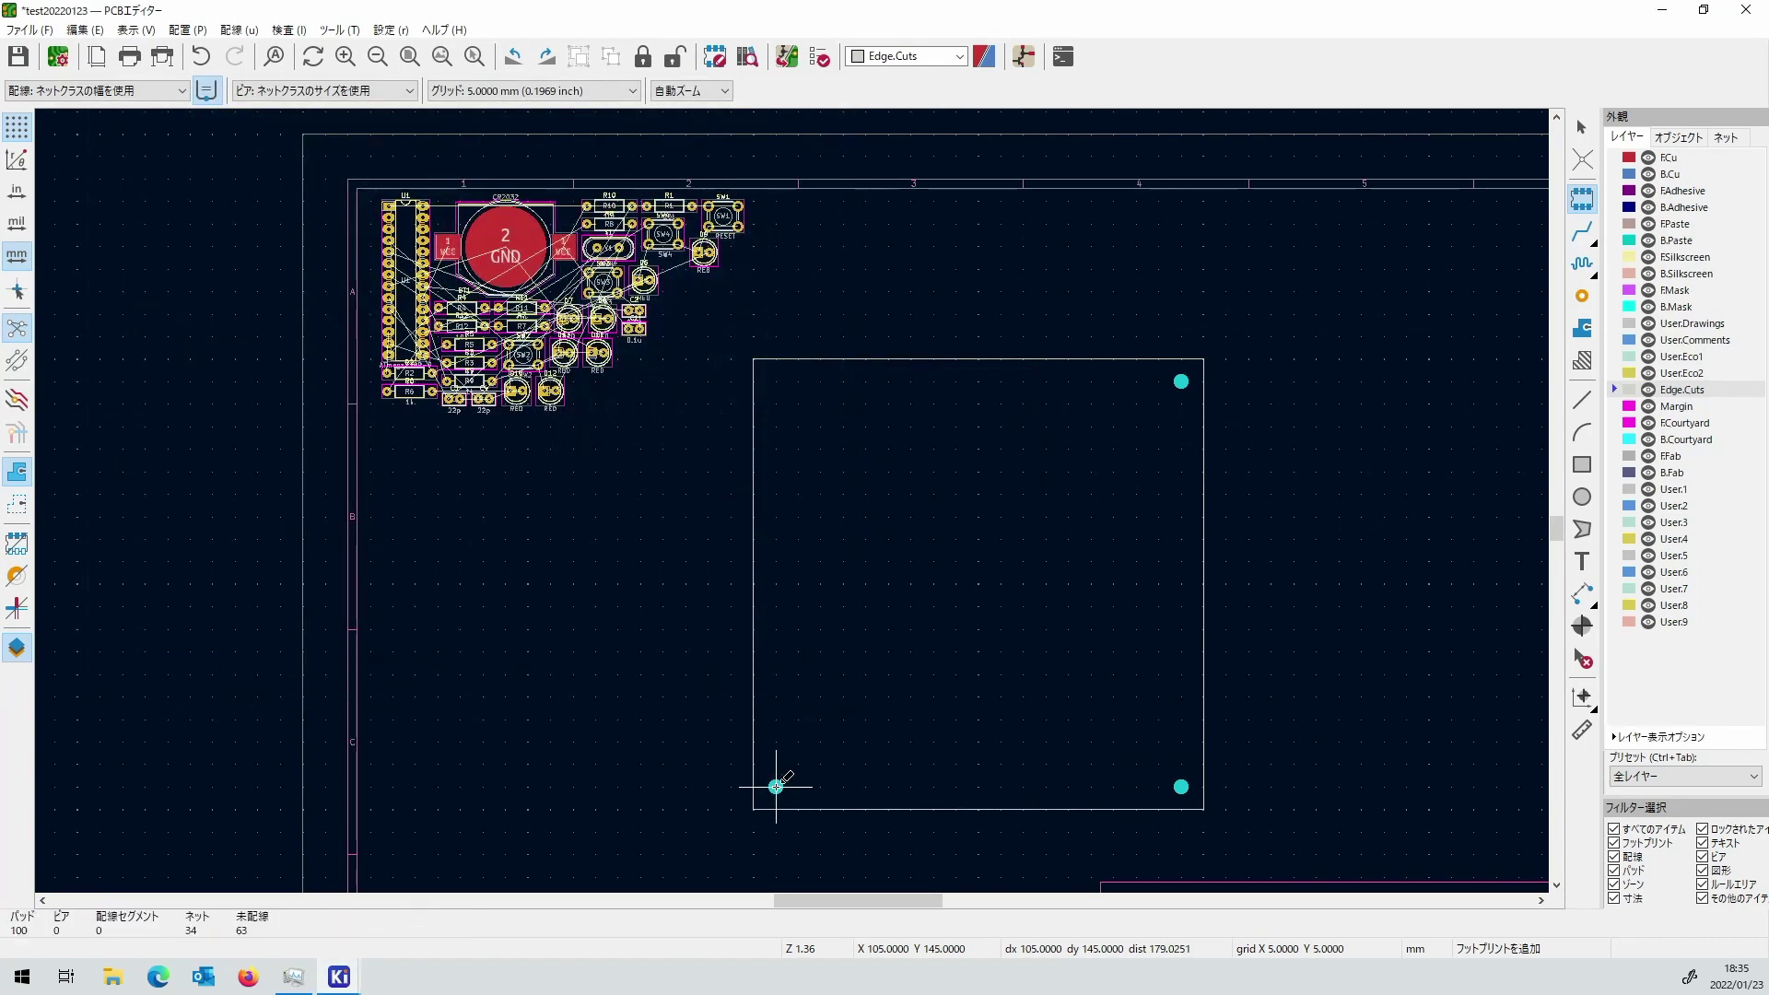
{"action": "left_click", "coordinate": [776, 380]}
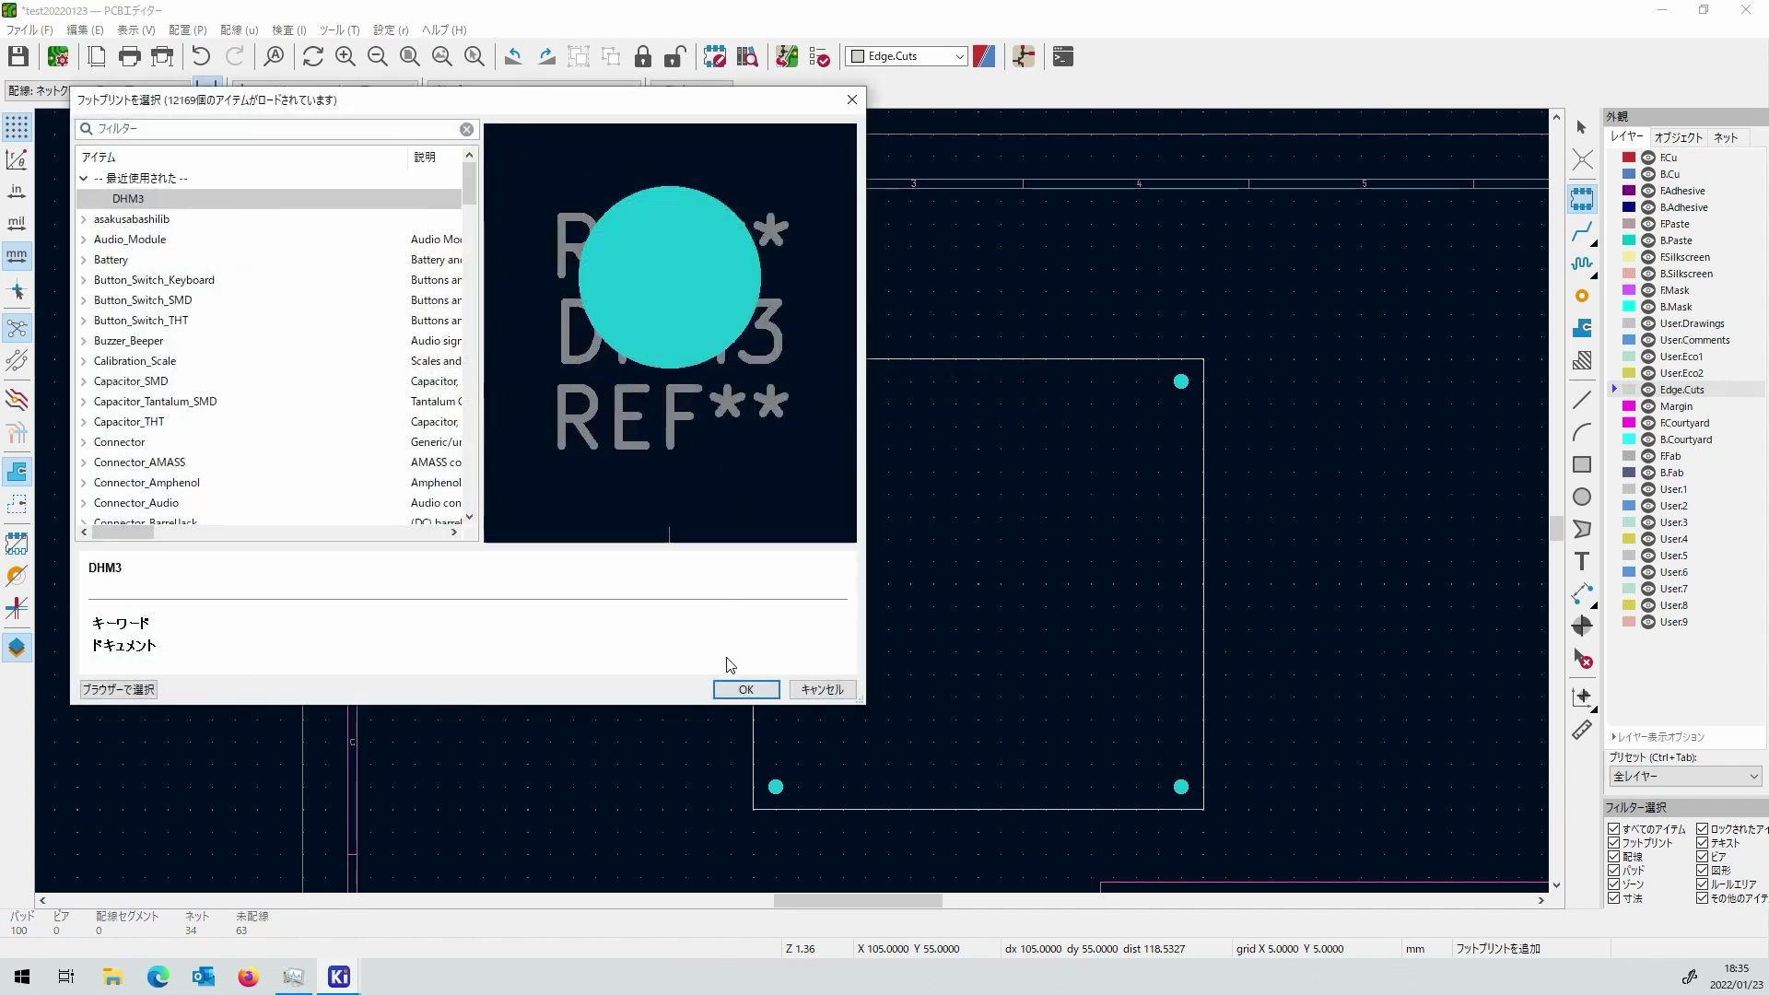
{"action": "left_click", "coordinate": [742, 689]}
{"action": "left_click", "coordinate": [776, 379]}
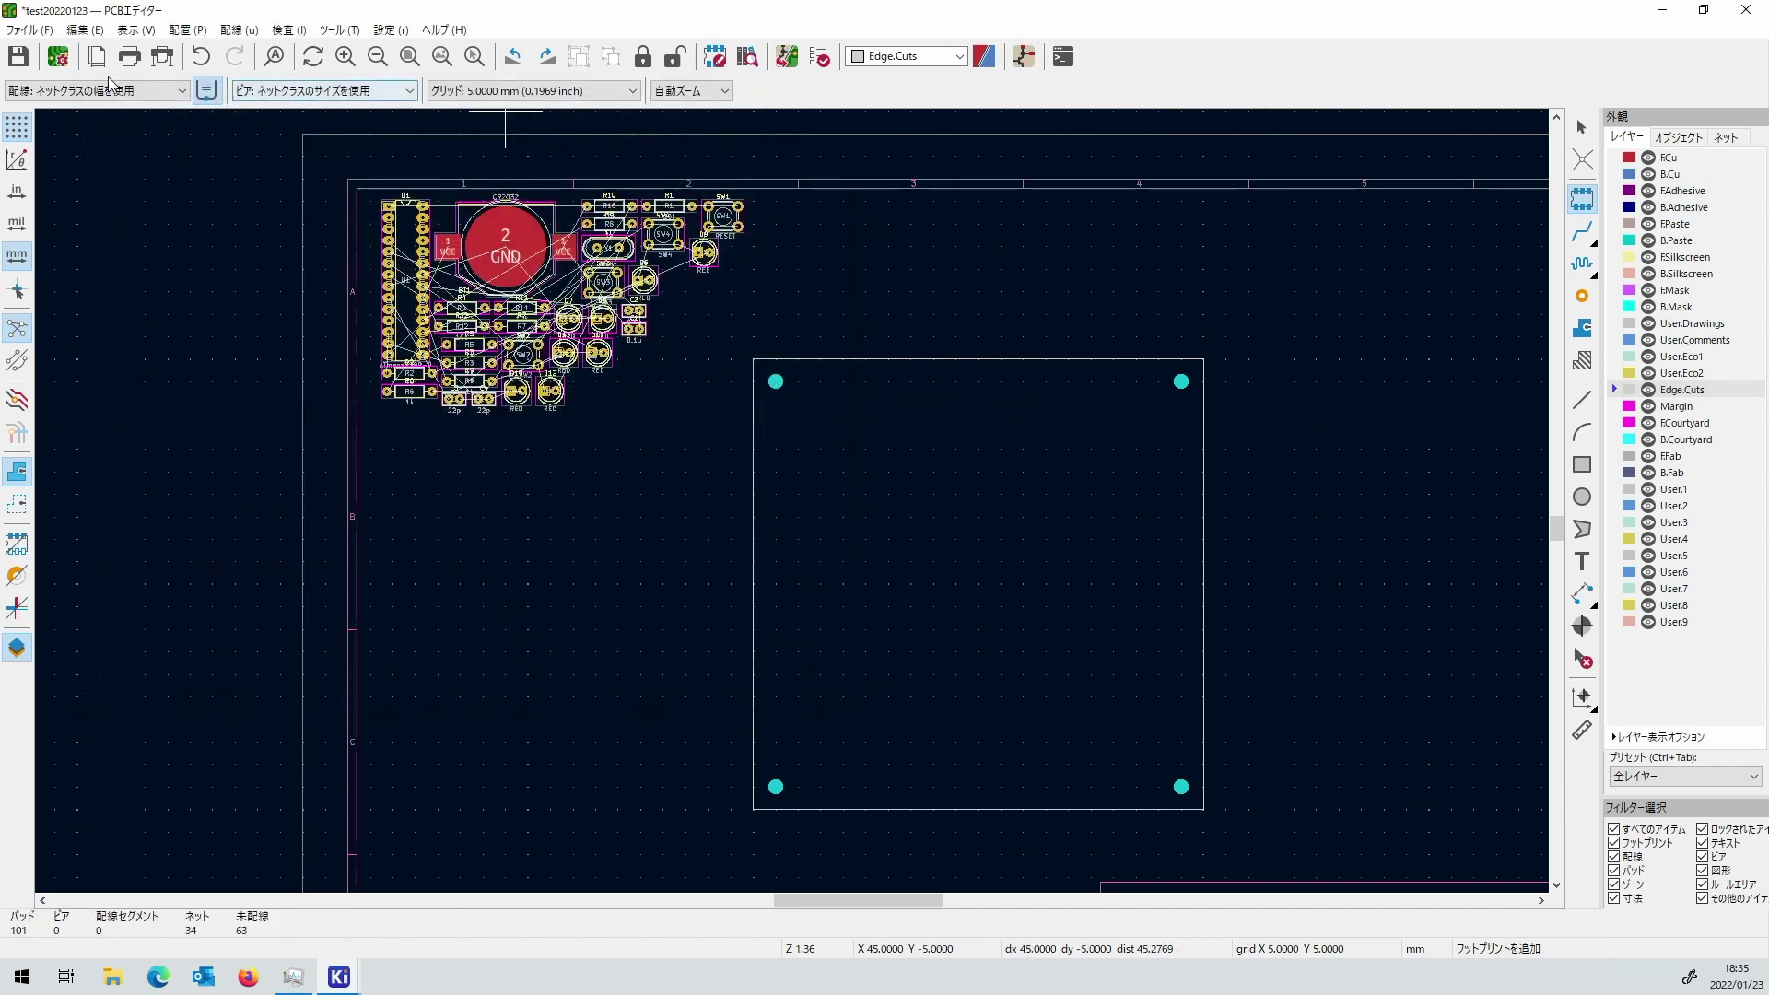
Save the board and set the grid to 1.0000 mm.
{"action": "left_click", "coordinate": [24, 62]}
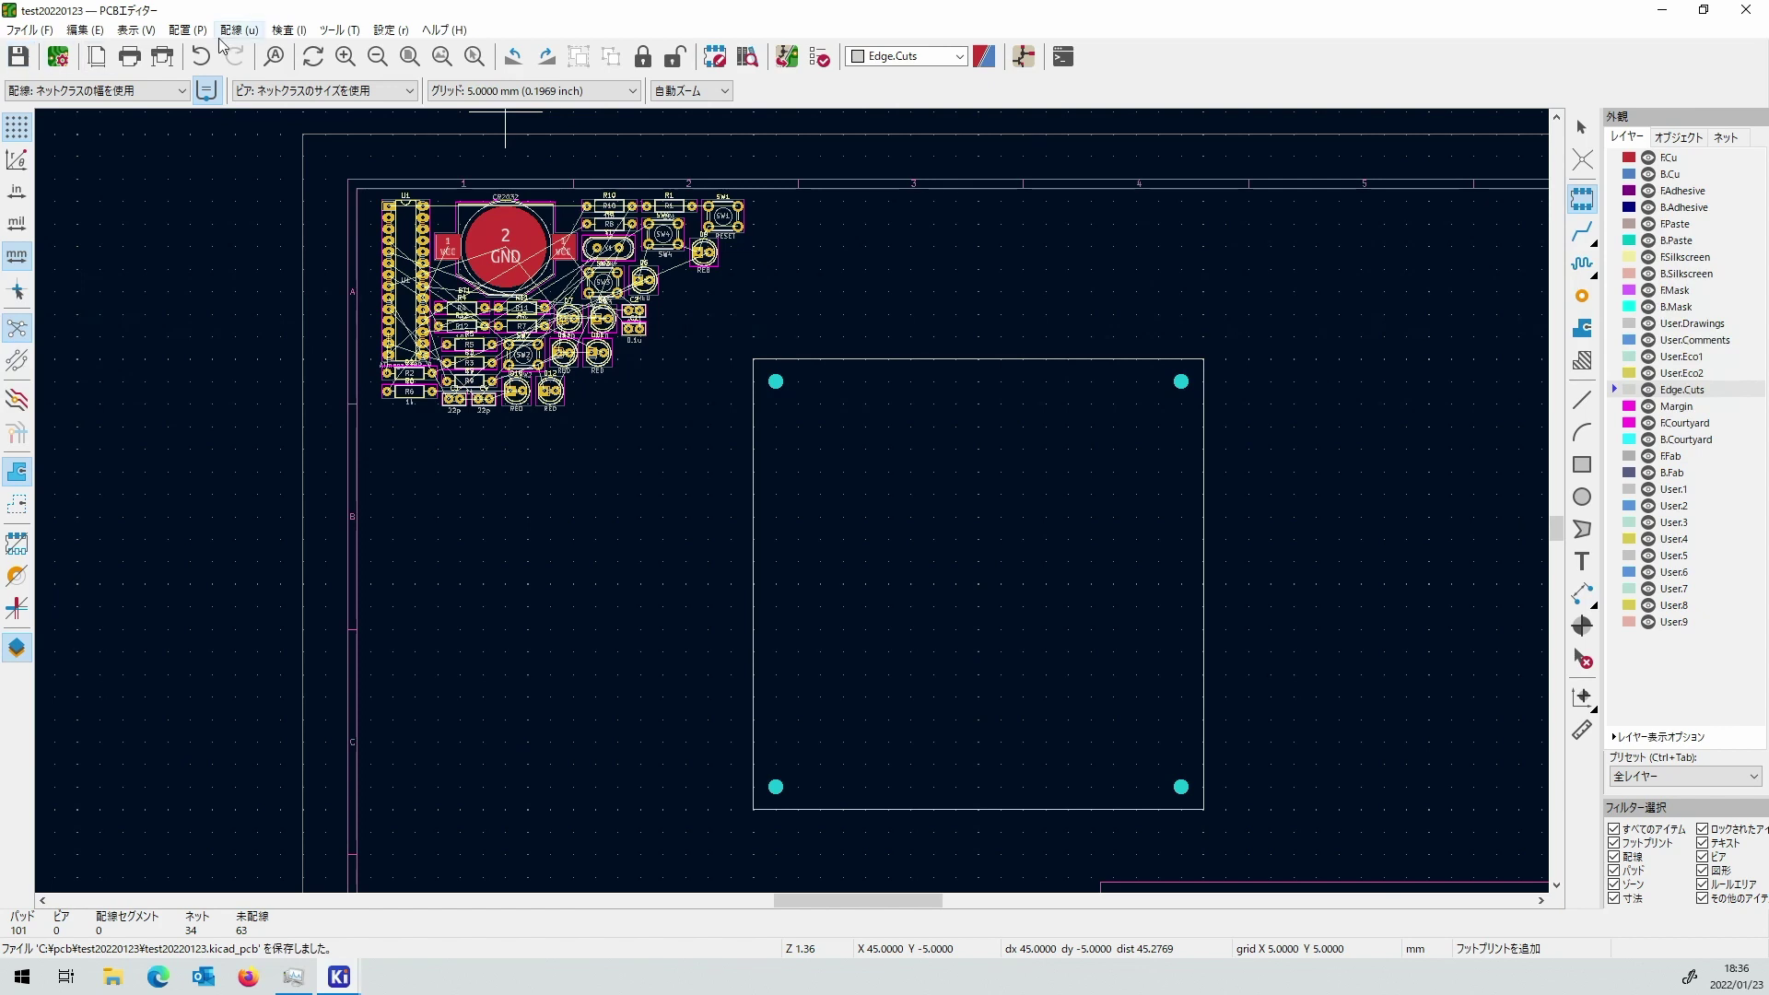
{"action": "left_click", "coordinate": [500, 93]}
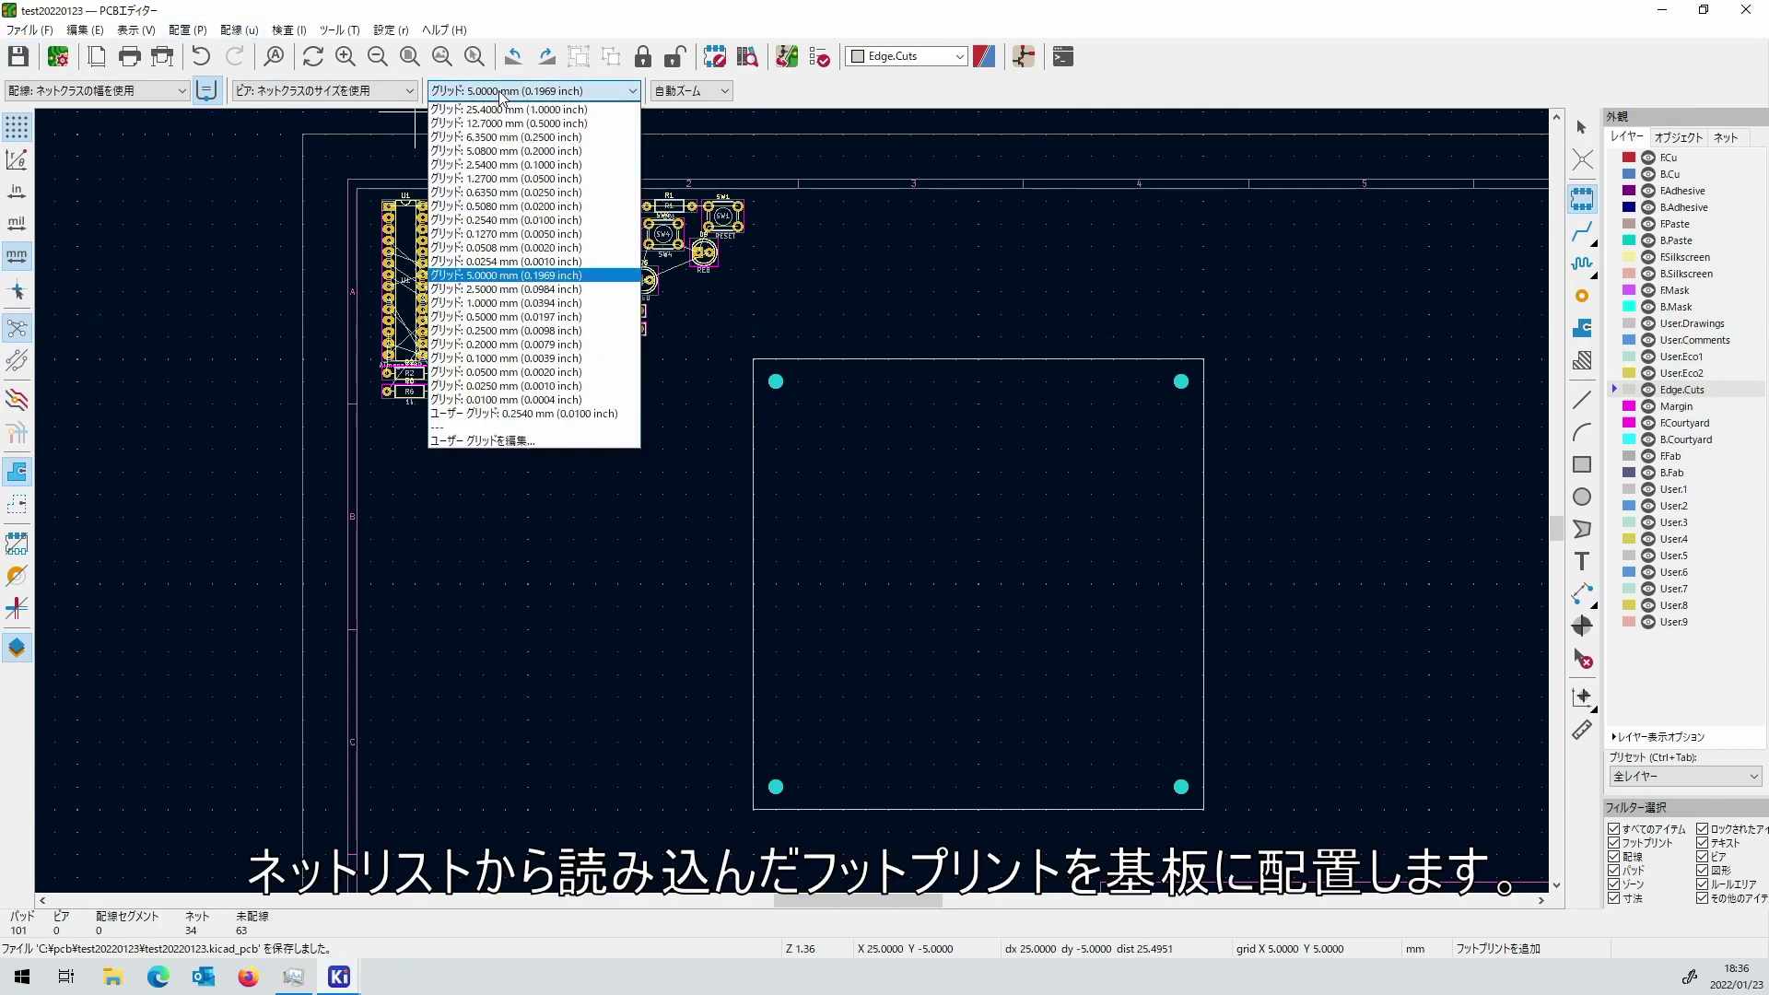
{"action": "left_click", "coordinate": [554, 331]}
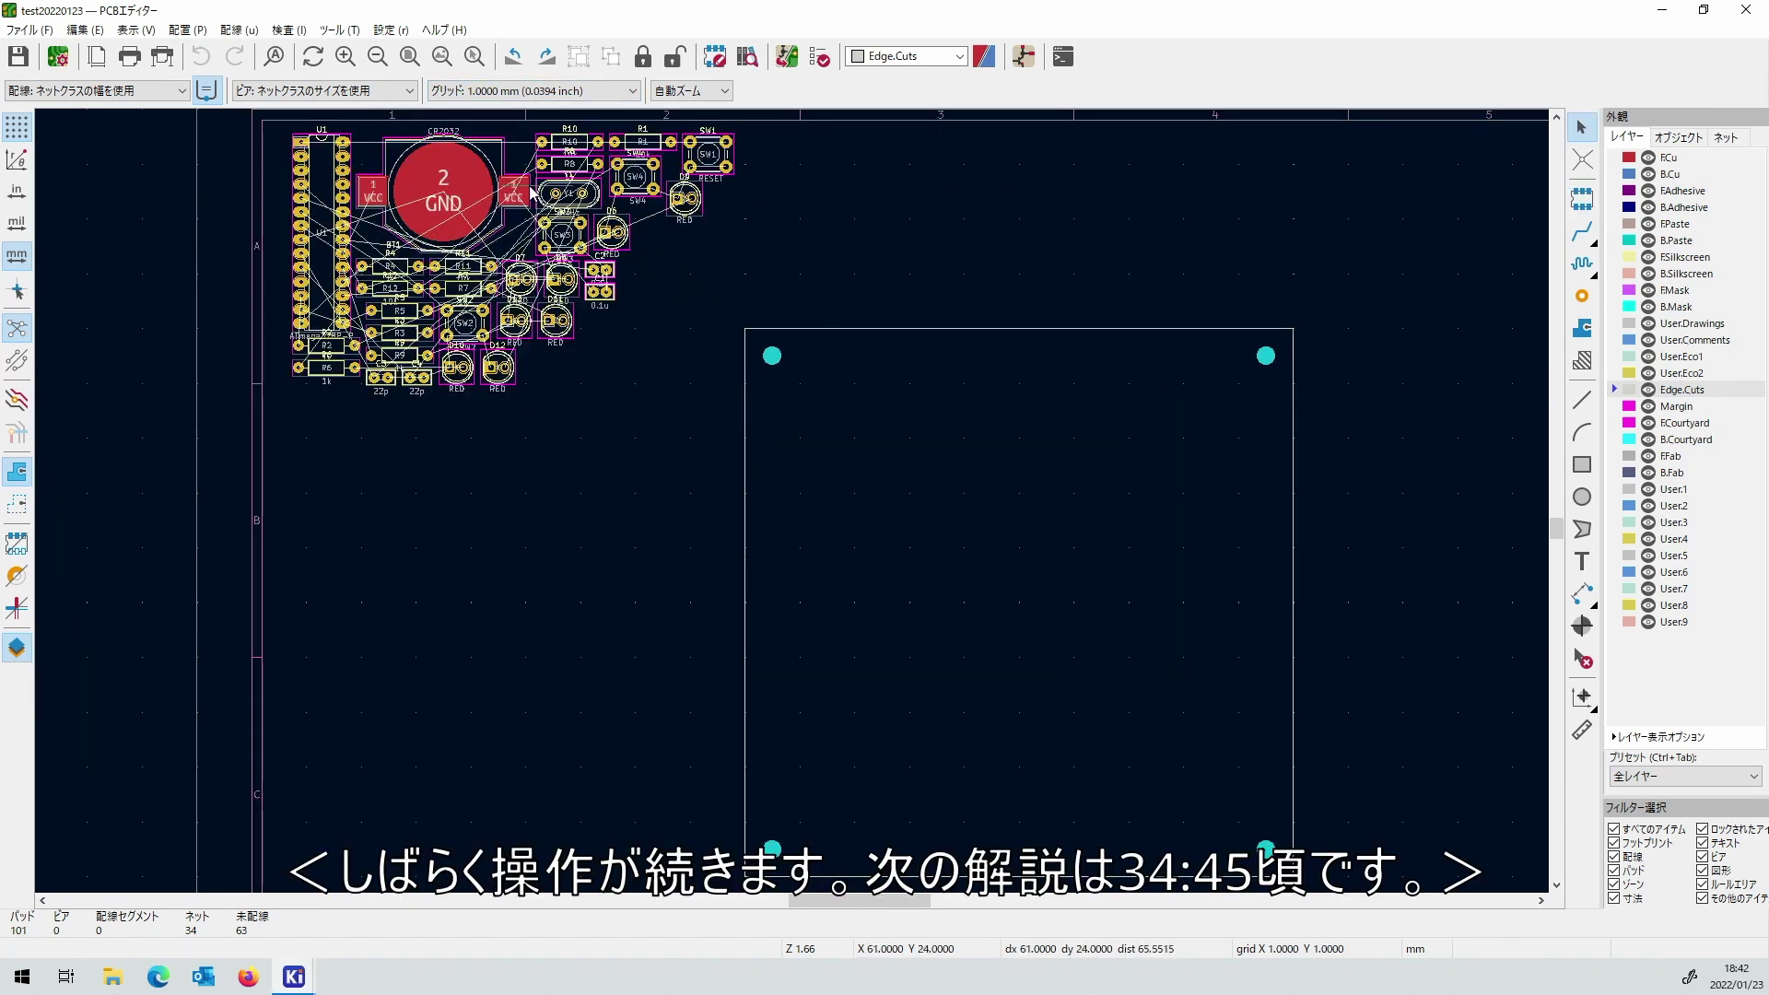
Rotate the CR2032 battery holder BT1 to 90° and move it onto the board's left edge at X 100, Y 100 mm.
{"action": "left_click", "coordinate": [531, 188]}
{"action": "key", "text": "m"}
{"action": "key", "text": "r"}
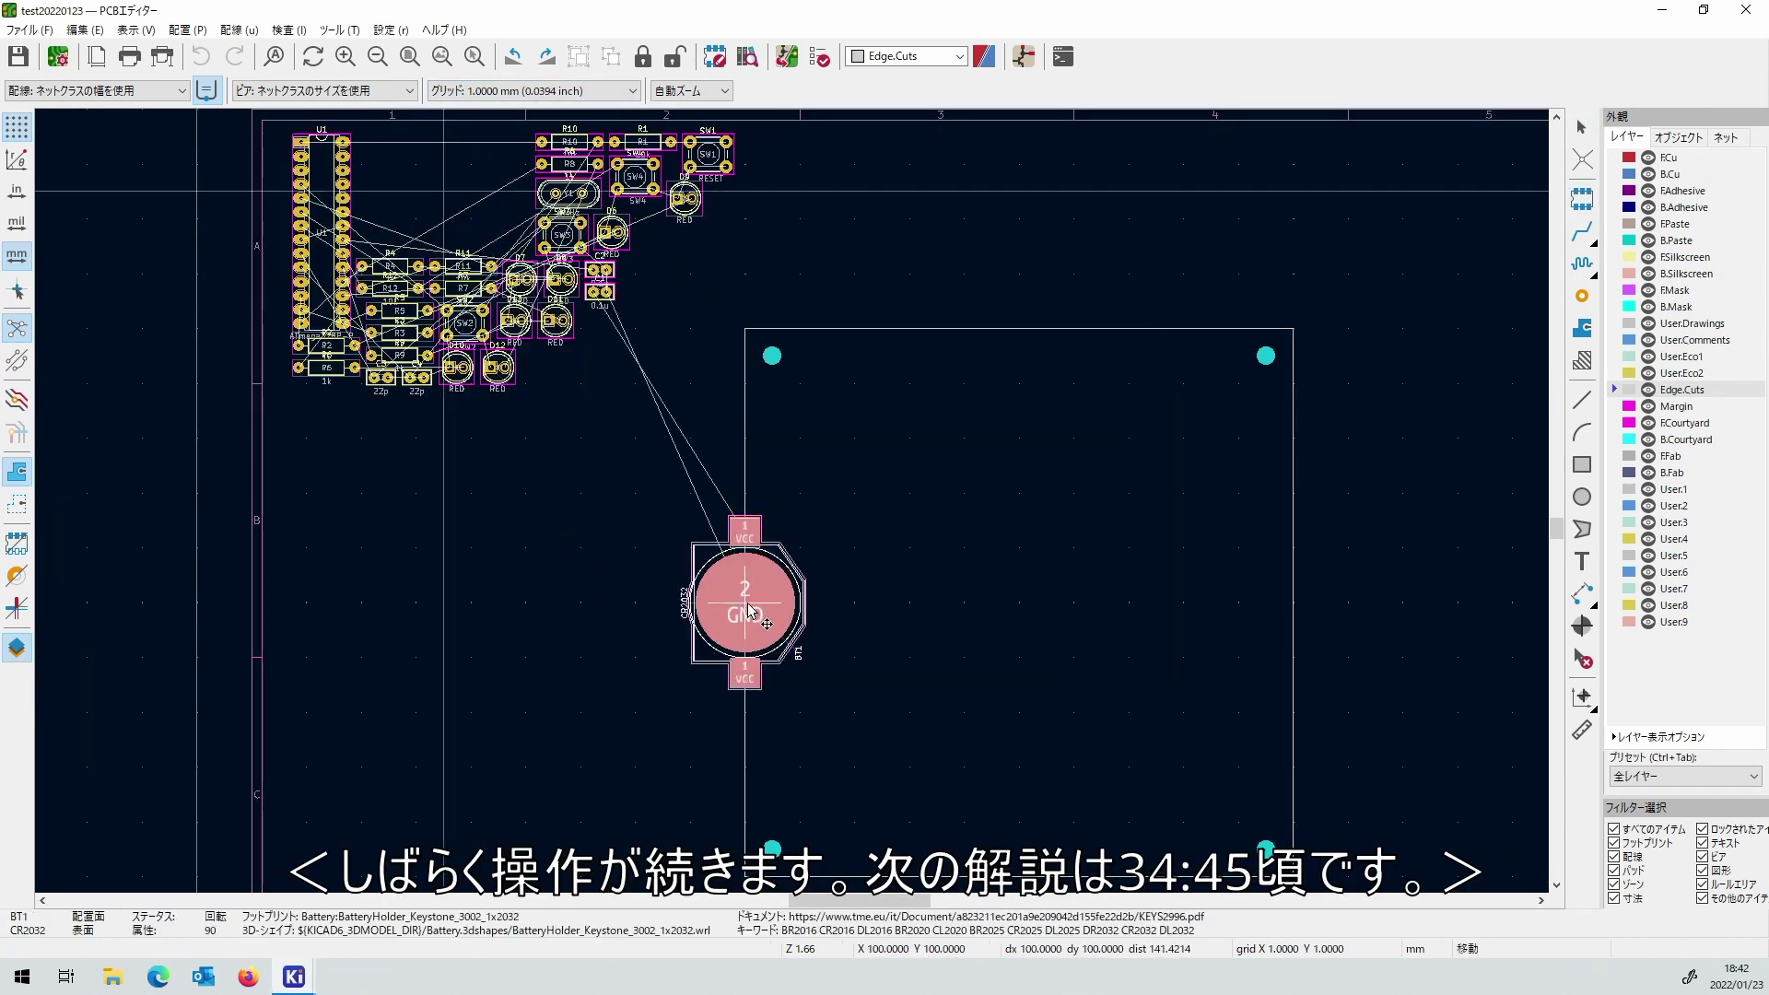
{"action": "left_click", "coordinate": [748, 610]}
Move LED D6 into the upper-left part of the board at X 127, Y 63 mm, rotated to -90°.
{"action": "scroll", "coordinate": [593, 274], "scroll_direction": "up", "scroll_amount": 2}
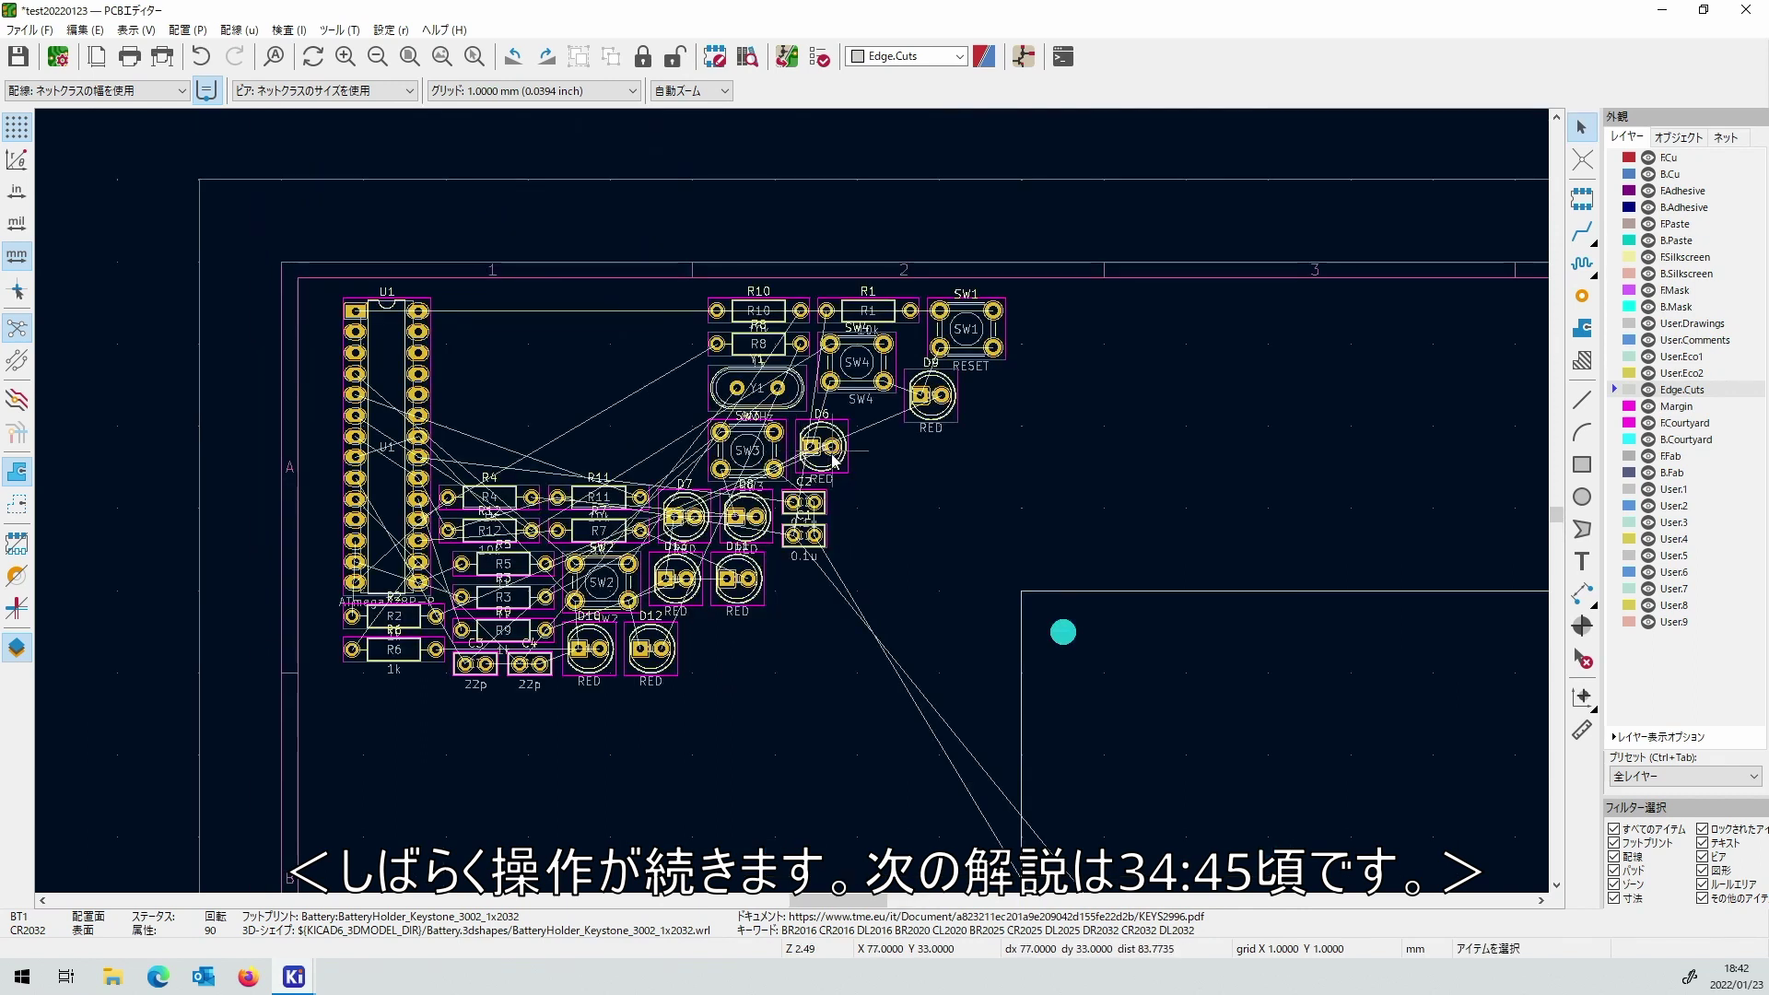
{"action": "scroll", "coordinate": [833, 460], "scroll_direction": "up", "scroll_amount": 2}
{"action": "left_click", "coordinate": [785, 447]}
{"action": "key", "text": "m"}
{"action": "scroll", "coordinate": [995, 590], "scroll_direction": "down", "scroll_amount": 4}
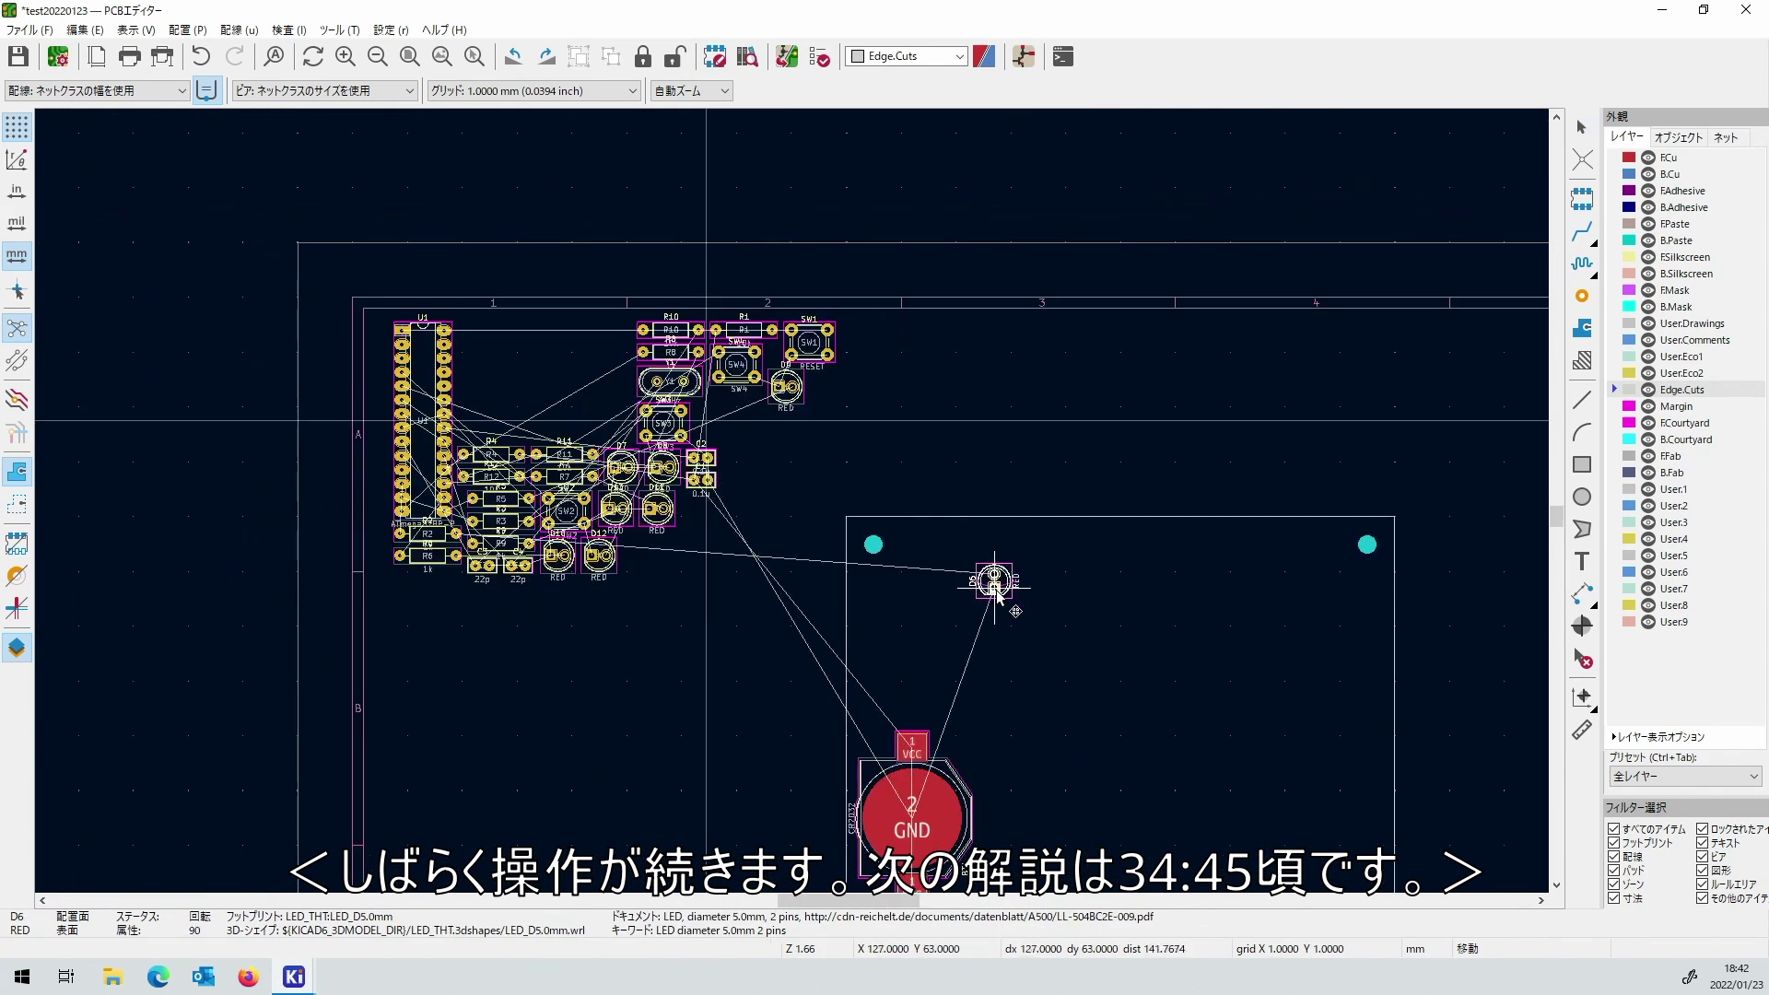
{"action": "key", "text": "r"}
{"action": "key", "text": "r"}
{"action": "left_click", "coordinate": [994, 589]}
Move LED D7 onto the board just to the right of D6 and level with it, rotated to -90°.
{"action": "scroll", "coordinate": [789, 495], "scroll_direction": "up", "scroll_amount": 4}
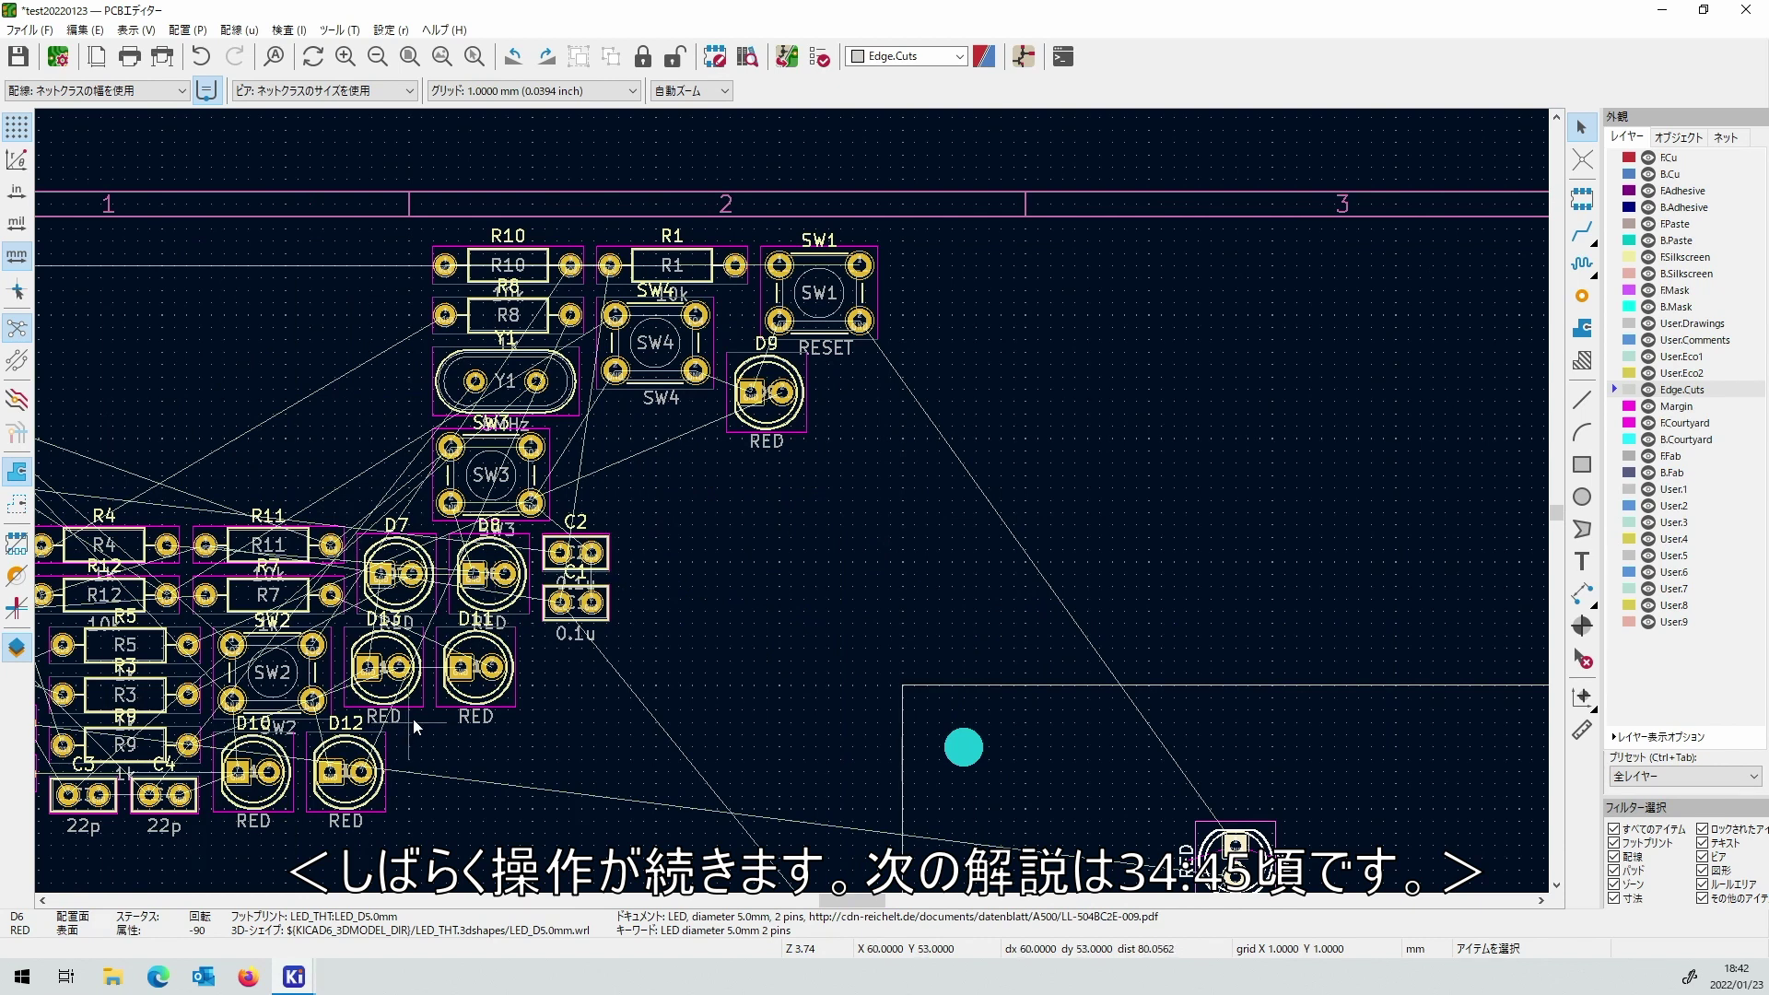
{"action": "left_click", "coordinate": [396, 556]}
{"action": "key", "text": "m"}
{"action": "key", "text": "r"}
{"action": "key", "text": "r"}
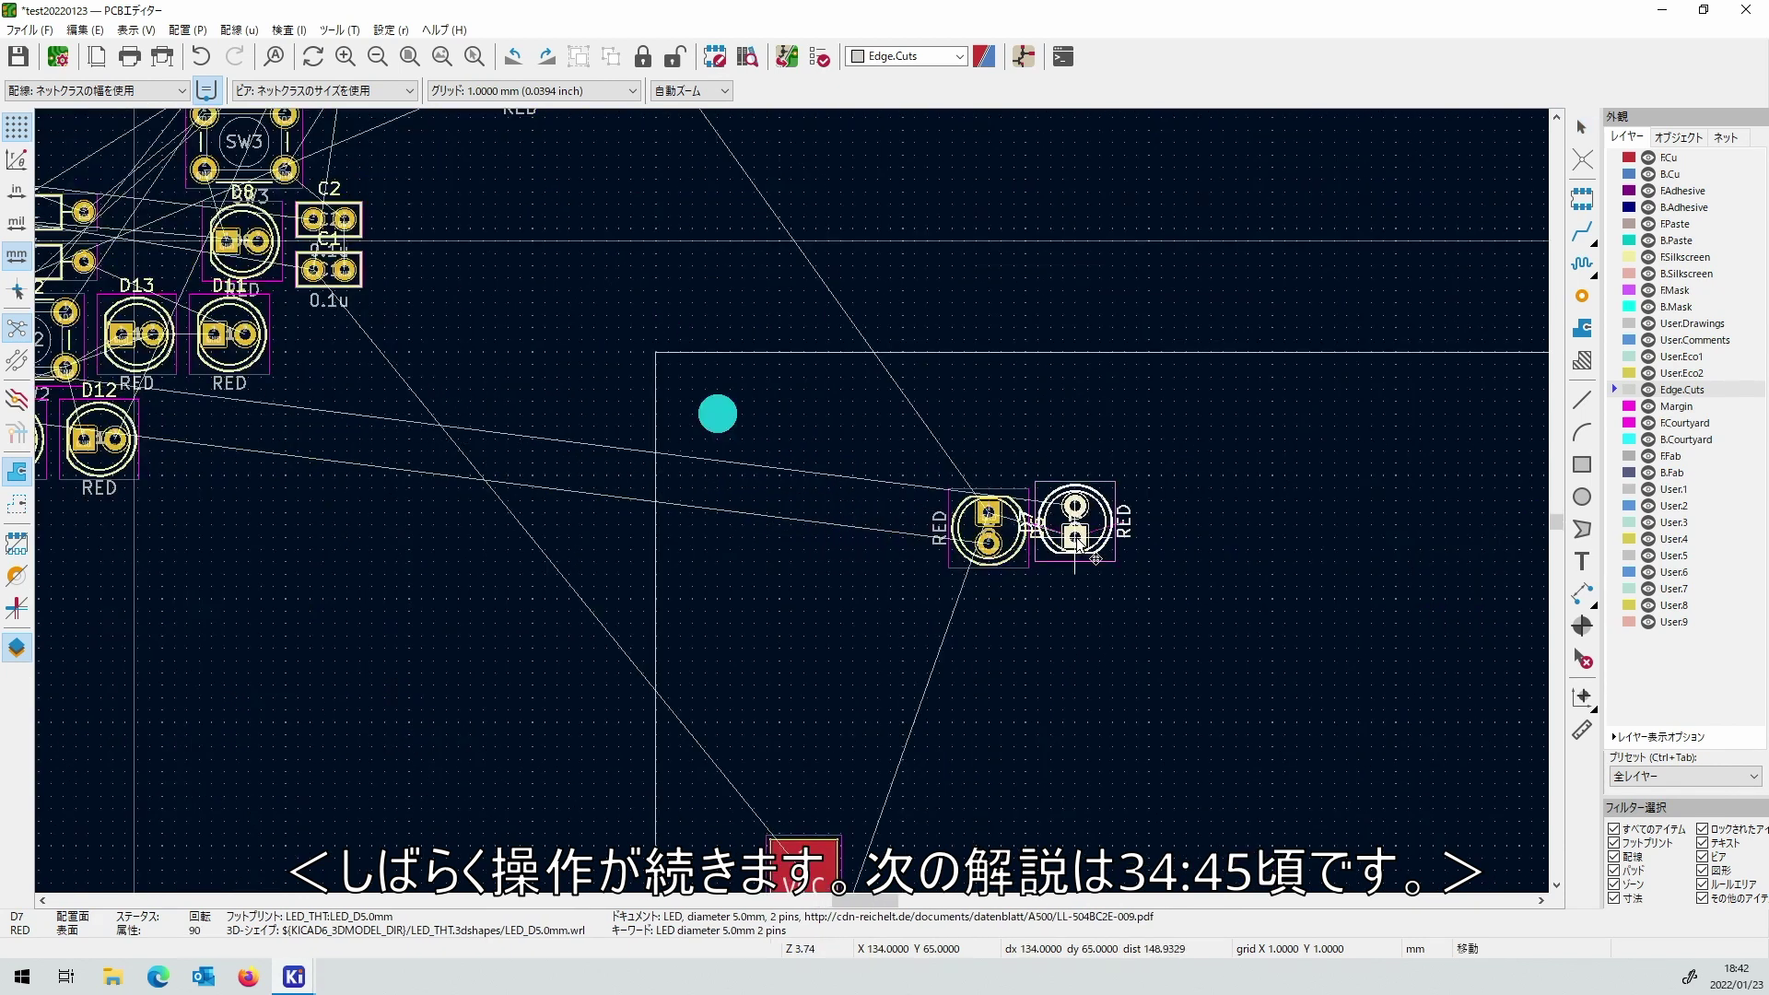
{"action": "left_click", "coordinate": [1135, 527]}
{"action": "scroll", "coordinate": [482, 288], "scroll_direction": "down", "scroll_amount": 2}
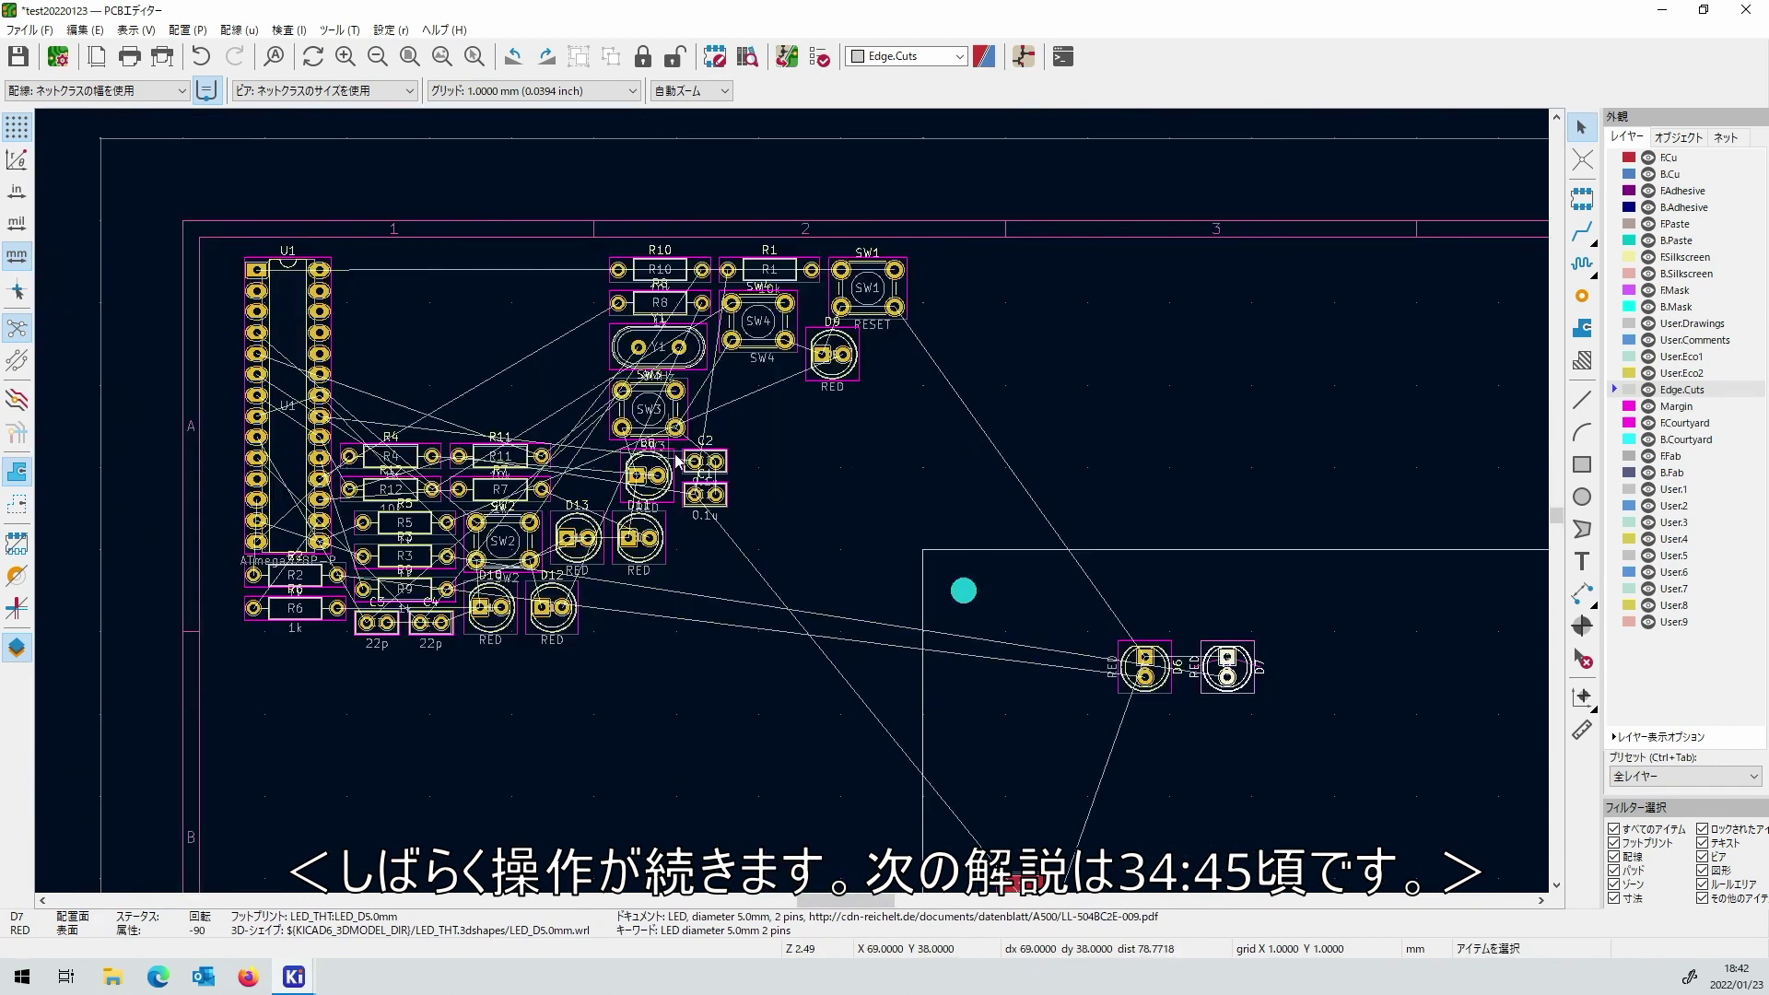
Move LED D8 onto the board beside D7, rotated to -90°, level with the row and 10 mm from D7.
{"action": "left_click", "coordinate": [673, 475]}
{"action": "key", "text": "m"}
{"action": "scroll", "coordinate": [1299, 665], "scroll_direction": "up", "scroll_amount": 4}
{"action": "key", "text": "r"}
{"action": "key", "text": "r"}
{"action": "key", "text": "r"}
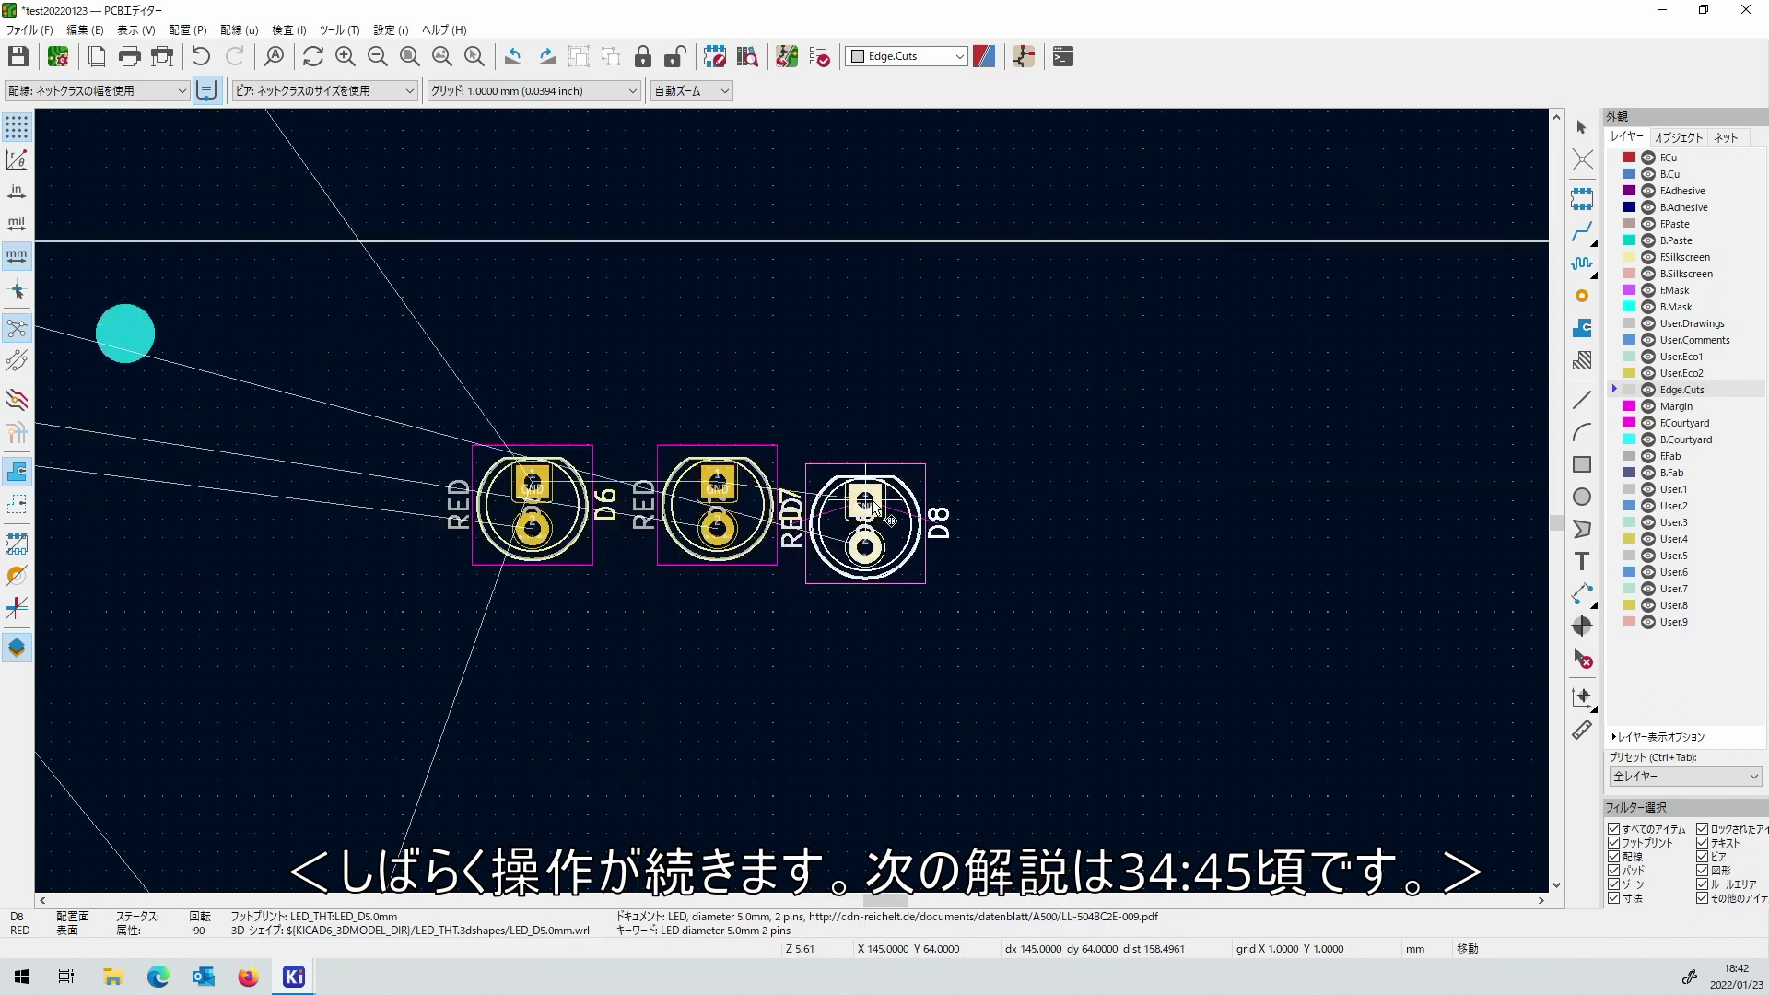
{"action": "left_click", "coordinate": [889, 493]}
Move LED D9 onto the board beside D8, rotated to -90°, continuing the LED row at the same 10 mm spacing.
{"action": "scroll", "coordinate": [889, 493], "scroll_direction": "down", "scroll_amount": 4}
{"action": "scroll", "coordinate": [332, 194], "scroll_direction": "up", "scroll_amount": 4}
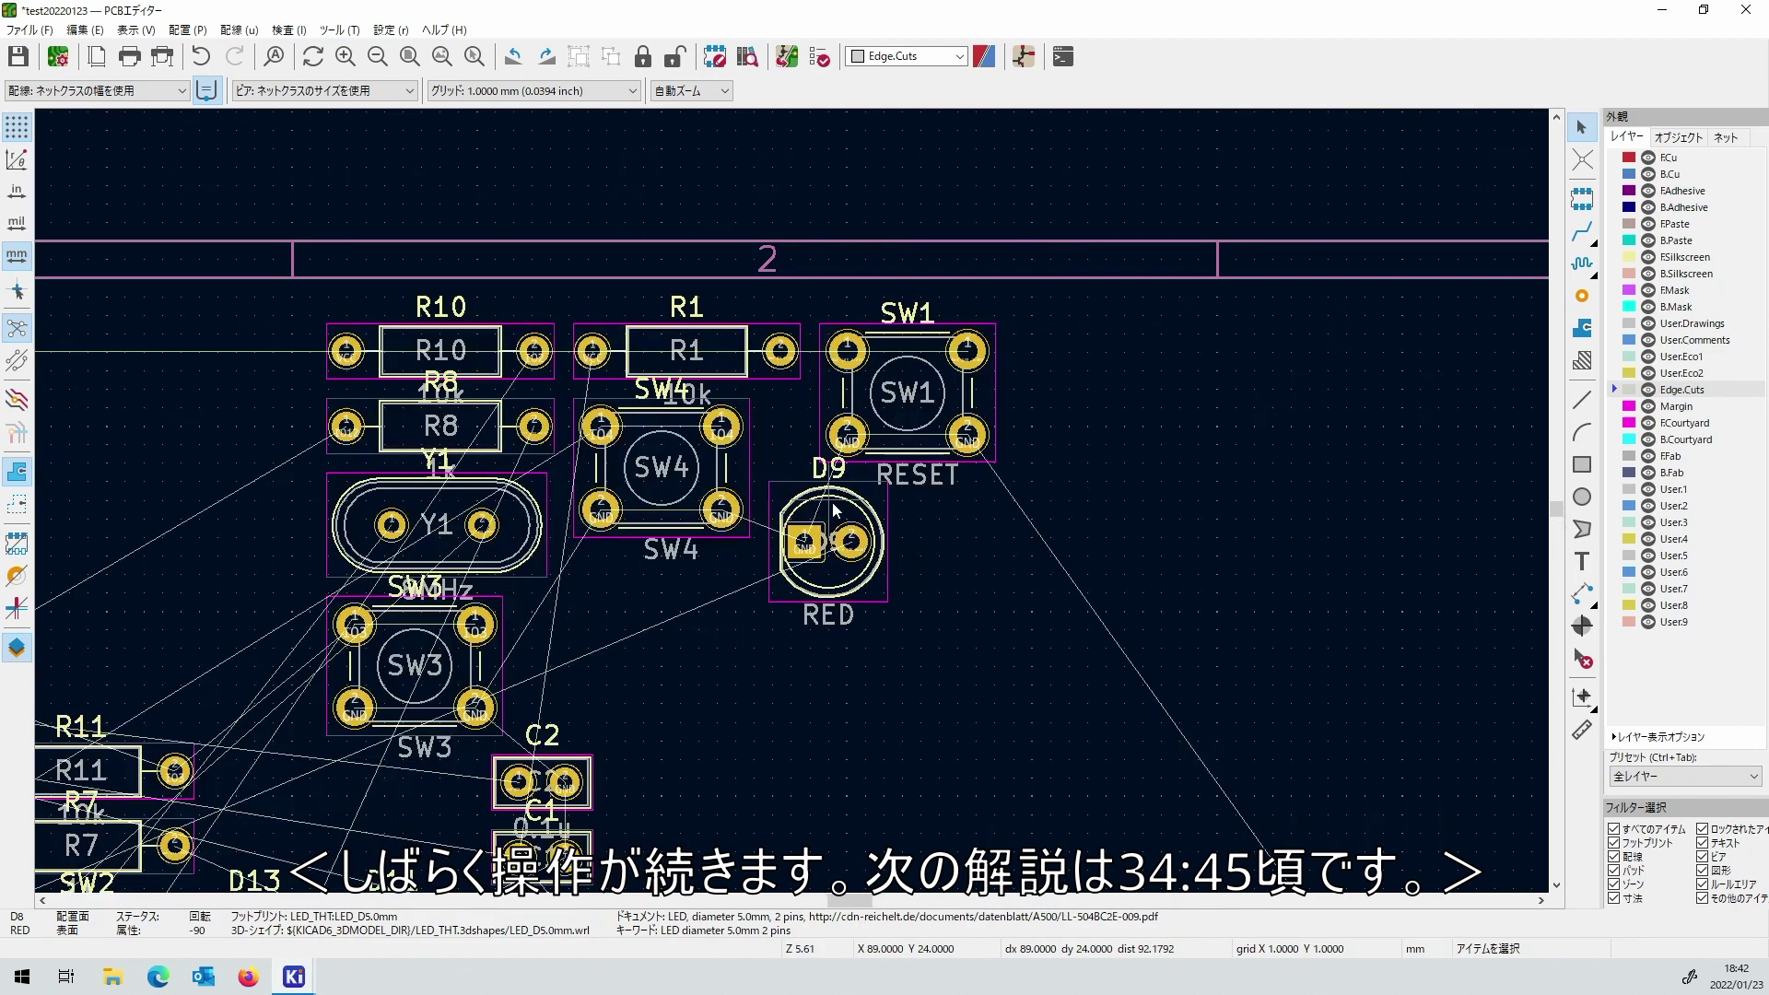
{"action": "left_click", "coordinate": [839, 509]}
{"action": "key", "text": "m"}
{"action": "scroll", "coordinate": [1047, 601], "scroll_direction": "down", "scroll_amount": 4}
{"action": "scroll", "coordinate": [832, 503], "scroll_direction": "up", "scroll_amount": 4}
{"action": "key", "text": "r"}
{"action": "key", "text": "r"}
{"action": "key", "text": "r"}
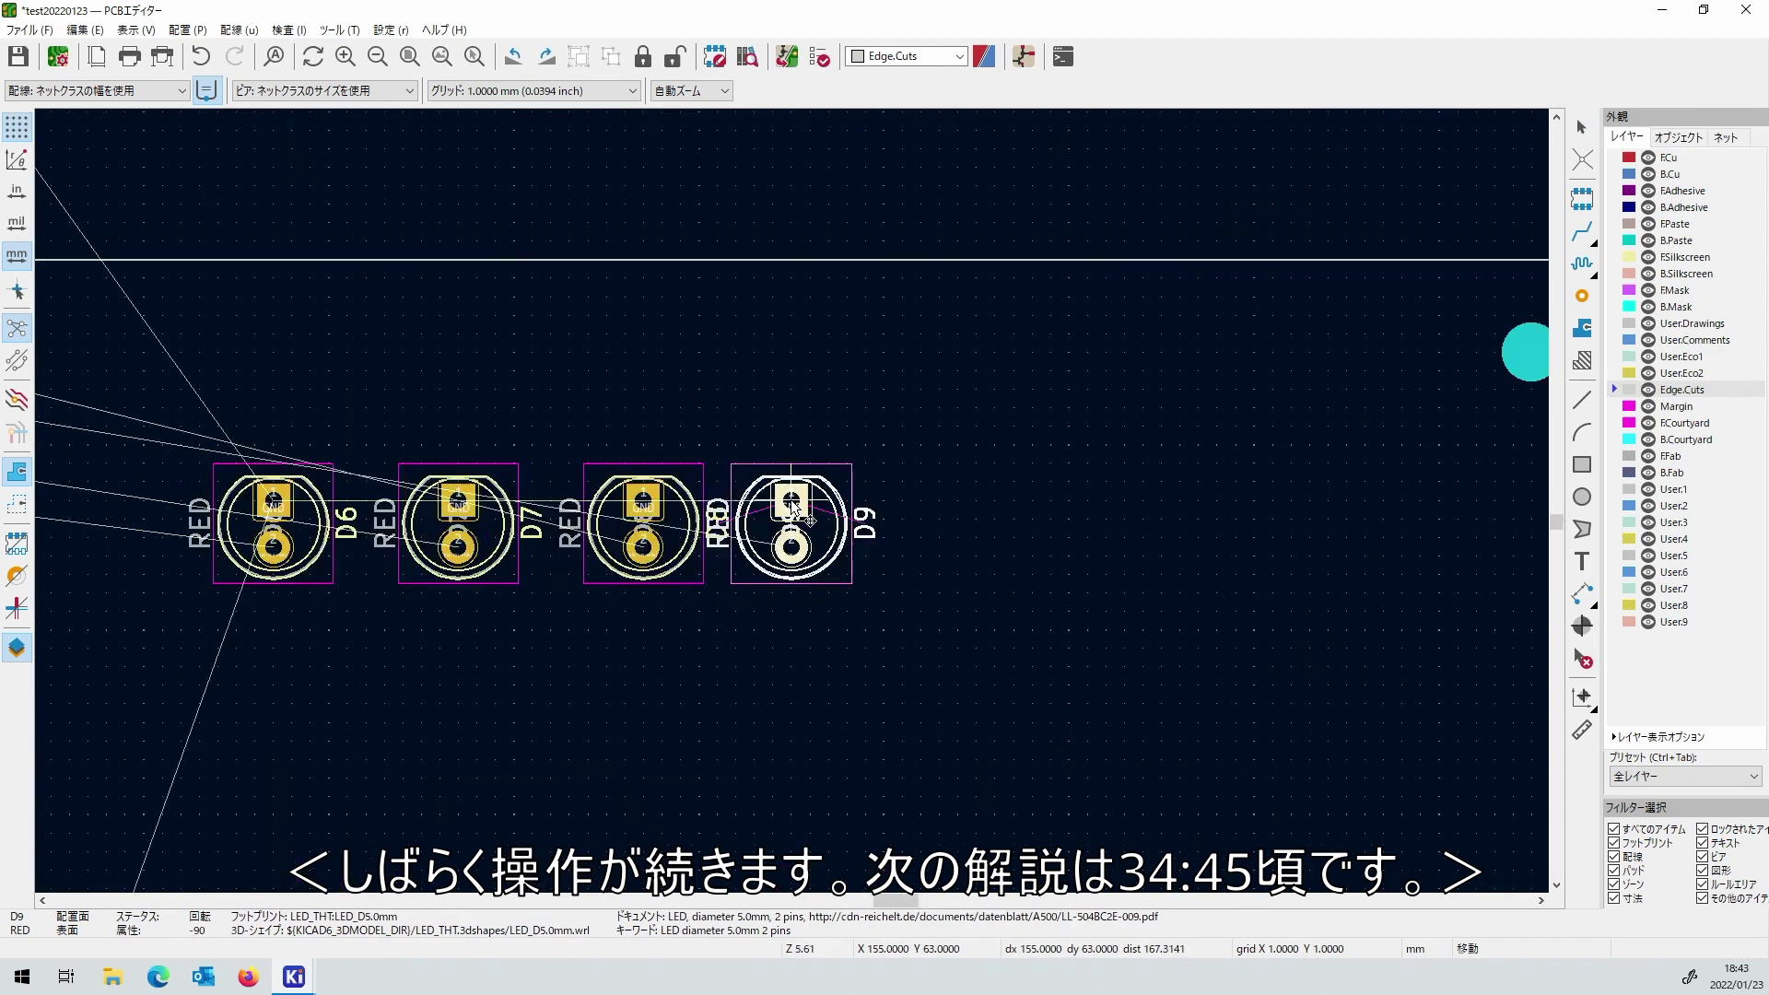
{"action": "left_click", "coordinate": [832, 503]}
Move LED D10 into the LED row next to D9 at X 167, Y 63 mm, rotated to -90°.
{"action": "scroll", "coordinate": [832, 503], "scroll_direction": "down", "scroll_amount": 4}
{"action": "scroll", "coordinate": [717, 610], "scroll_direction": "up", "scroll_amount": 4}
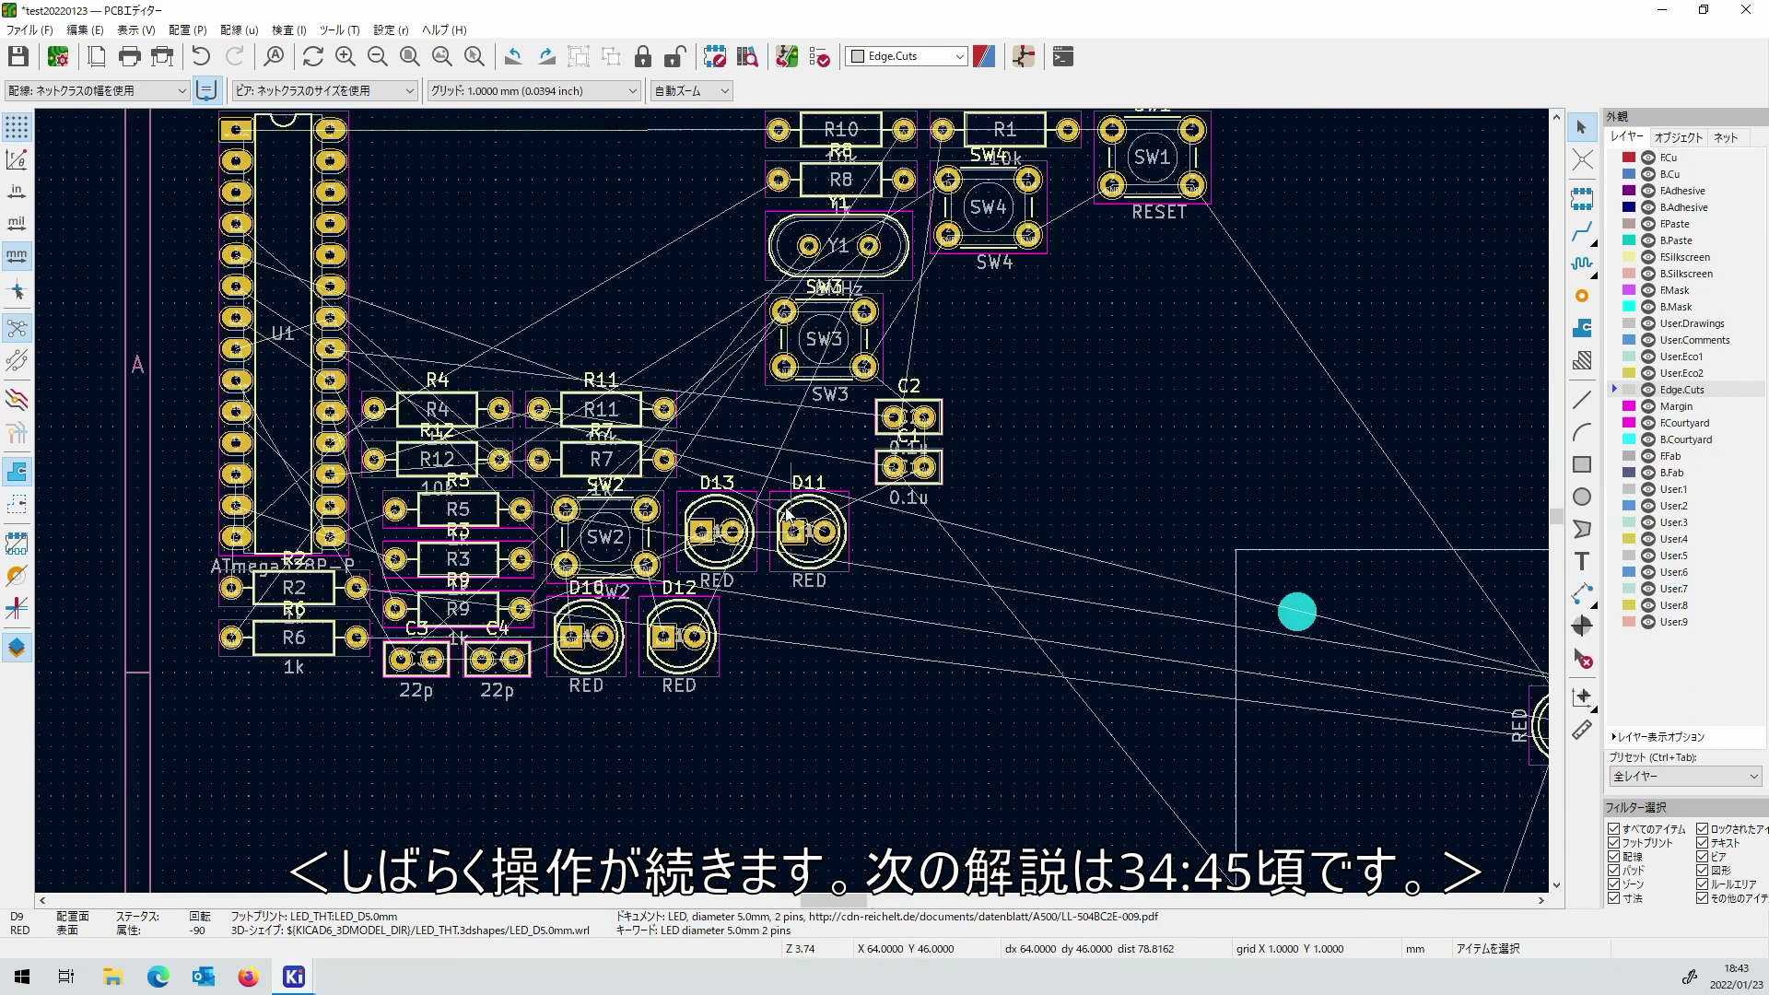
{"action": "left_click", "coordinate": [463, 650]}
{"action": "key", "text": "m"}
{"action": "key", "text": "r"}
{"action": "key", "text": "r"}
{"action": "key", "text": "r"}
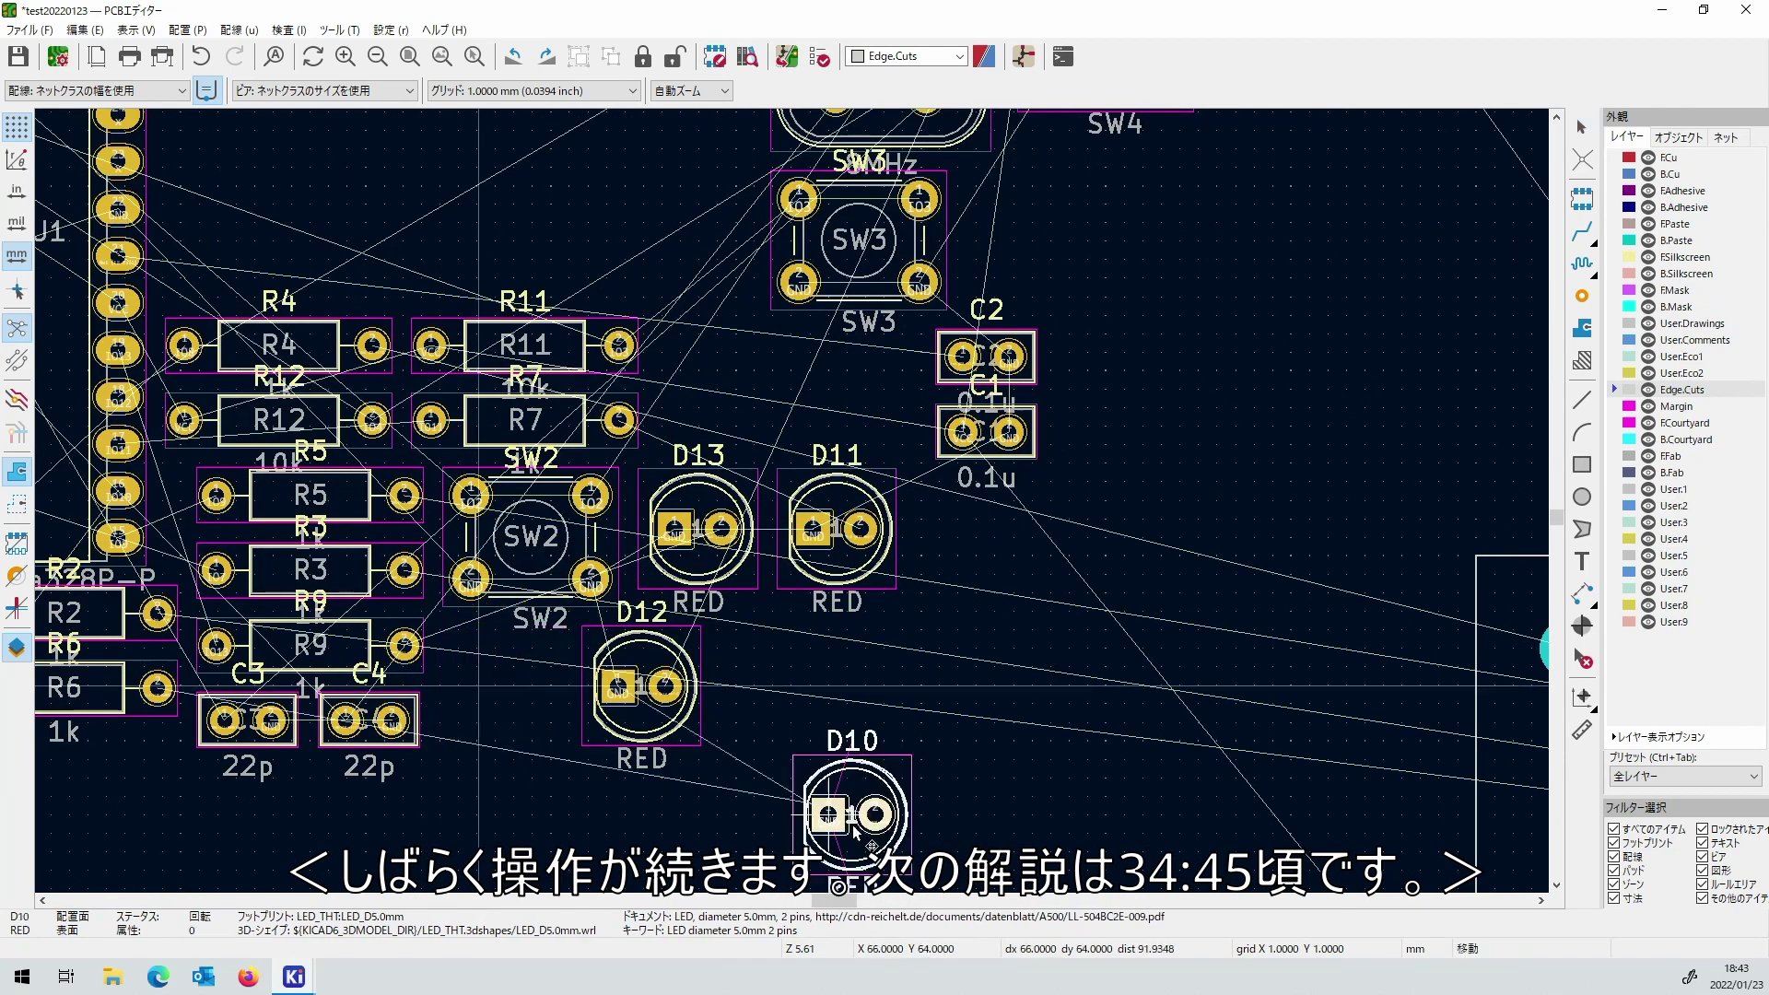
{"action": "scroll", "coordinate": [848, 751], "scroll_direction": "down", "scroll_amount": 4}
{"action": "scroll", "coordinate": [801, 502], "scroll_direction": "up", "scroll_amount": 4}
{"action": "left_click", "coordinate": [856, 468]}
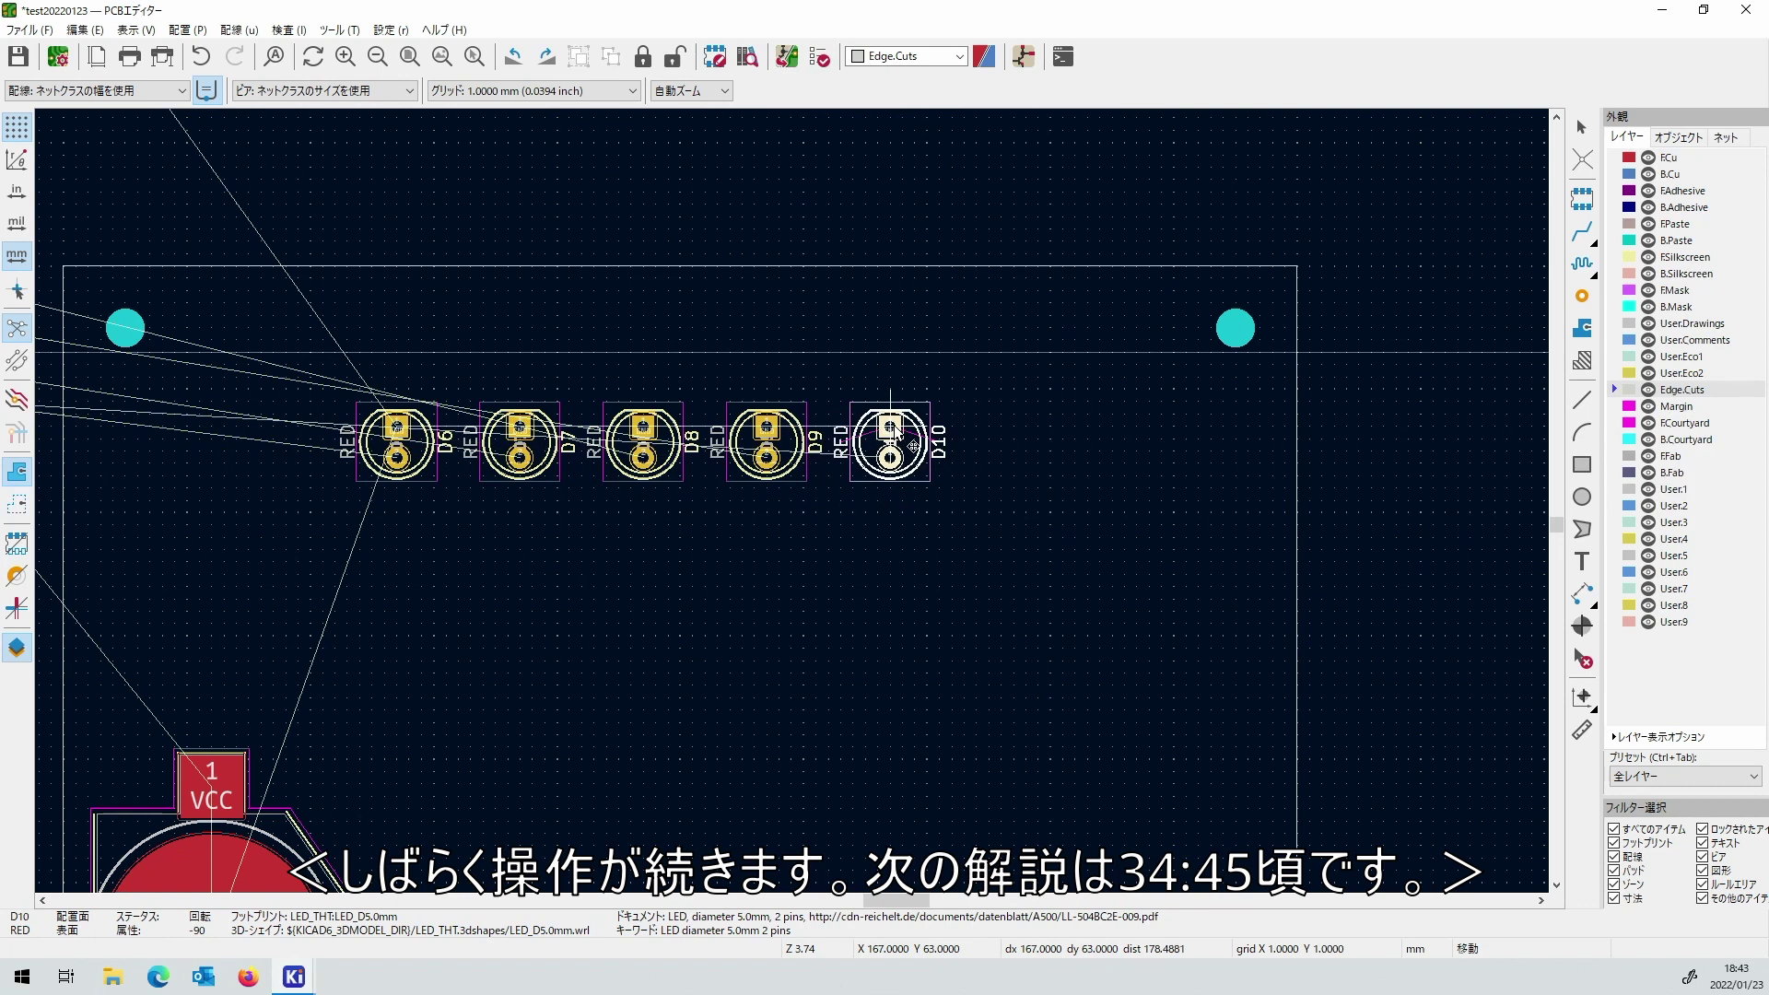
Move LED D11 into the LED row 10 mm beyond D10, rotated to -90° and level with it.
{"action": "scroll", "coordinate": [857, 470], "scroll_direction": "down", "scroll_amount": 4}
{"action": "scroll", "coordinate": [660, 470], "scroll_direction": "up", "scroll_amount": 4}
{"action": "left_click", "coordinate": [546, 656]}
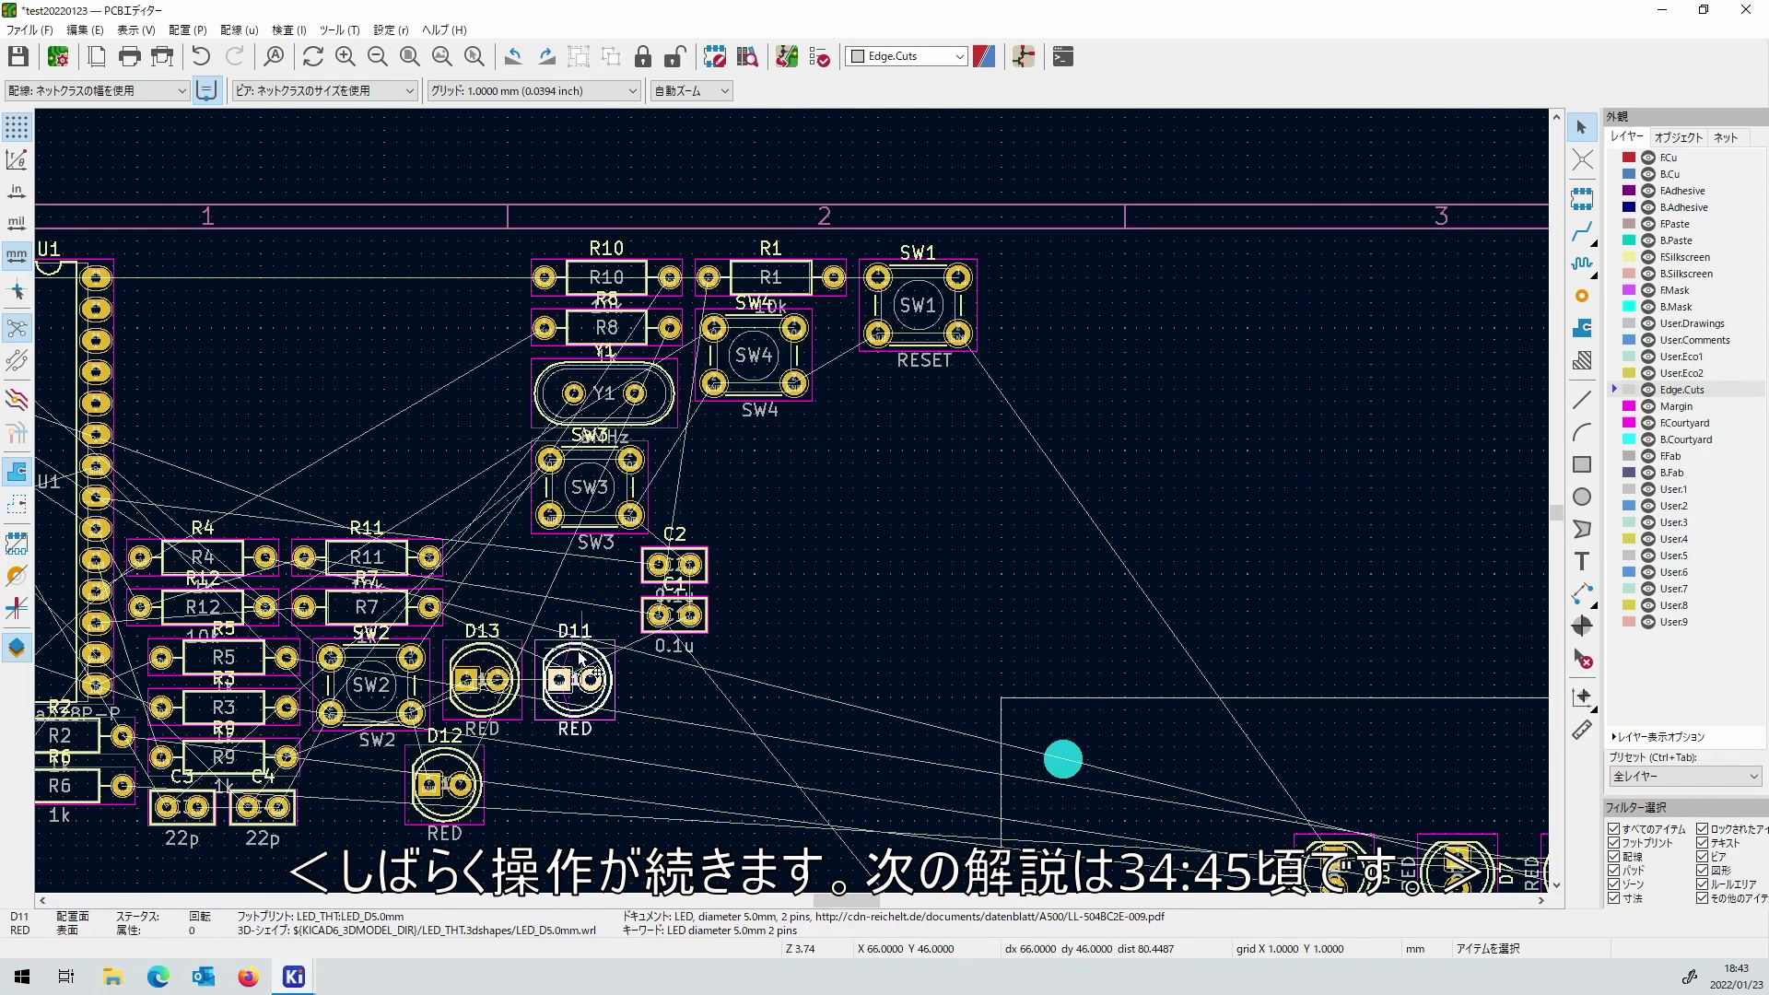
{"action": "key", "text": "m"}
{"action": "key", "text": "r"}
{"action": "key", "text": "r"}
{"action": "key", "text": "r"}
{"action": "scroll", "coordinate": [820, 494], "scroll_direction": "down", "scroll_amount": 4}
{"action": "scroll", "coordinate": [810, 506], "scroll_direction": "up", "scroll_amount": 4}
{"action": "left_click", "coordinate": [792, 505]}
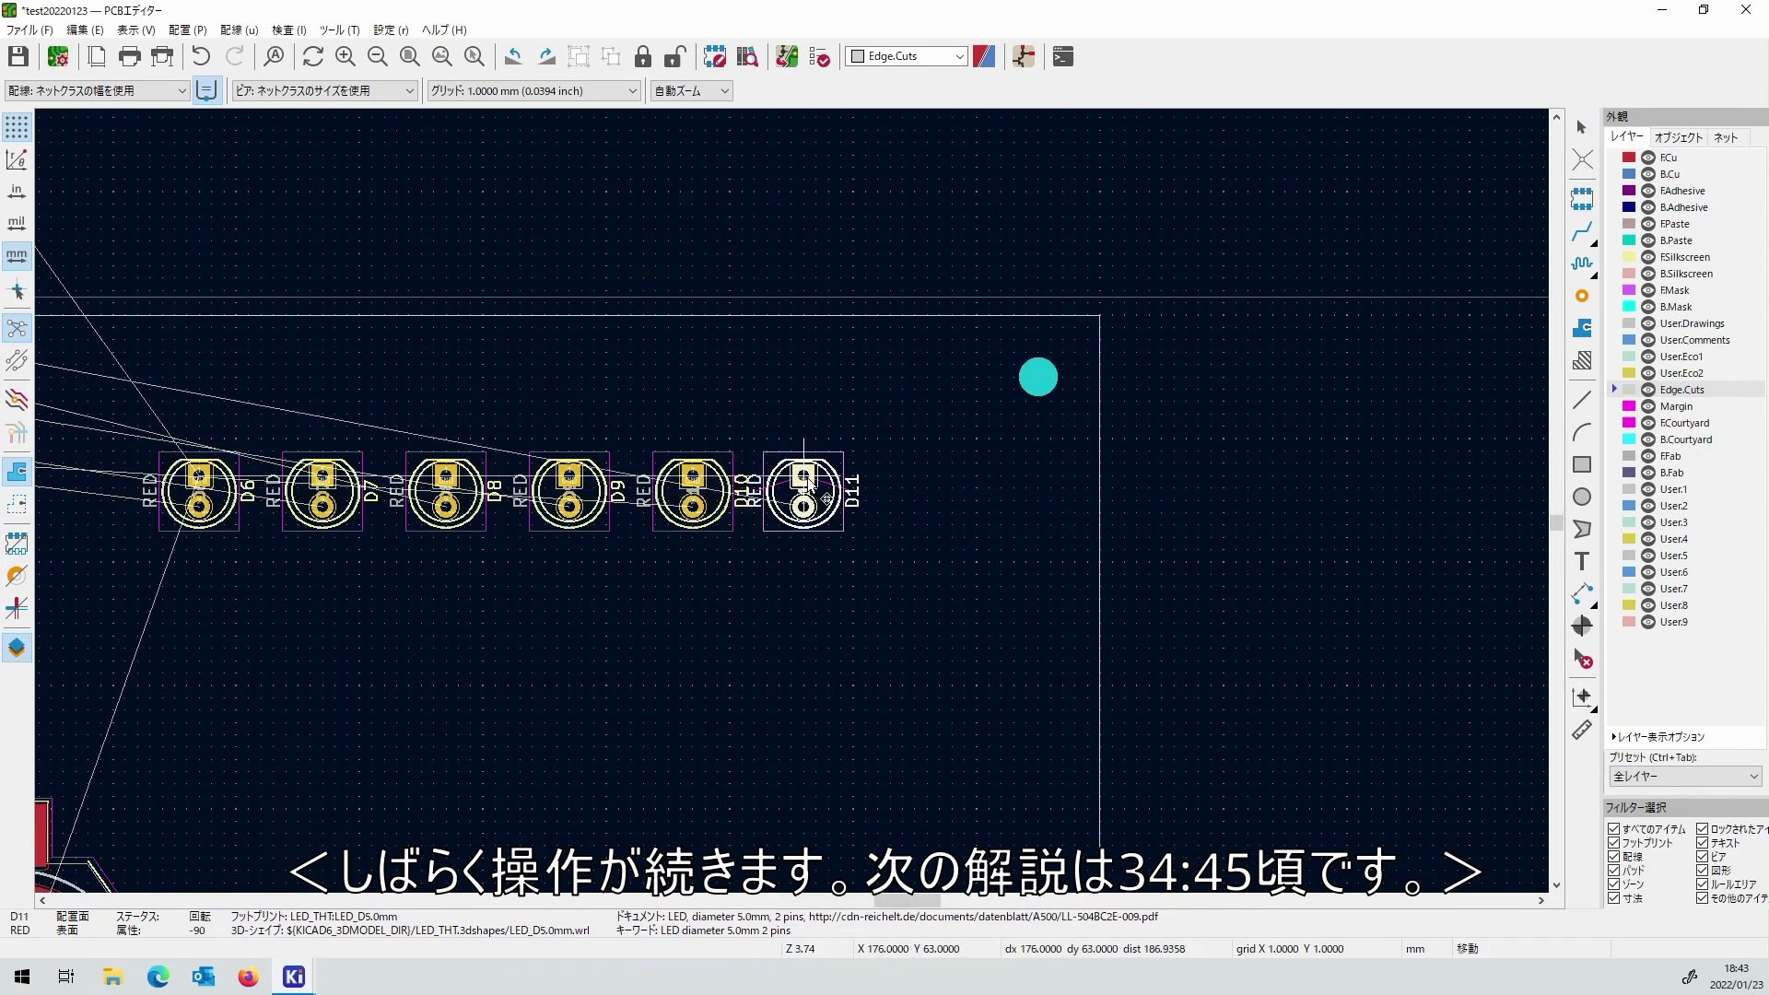
Move LED D13 to the right end of the LED row, oriented like the others and leaving a gap for D12.
{"action": "scroll", "coordinate": [792, 505], "scroll_direction": "down", "scroll_amount": 4}
{"action": "scroll", "coordinate": [792, 505], "scroll_direction": "up", "scroll_amount": 4}
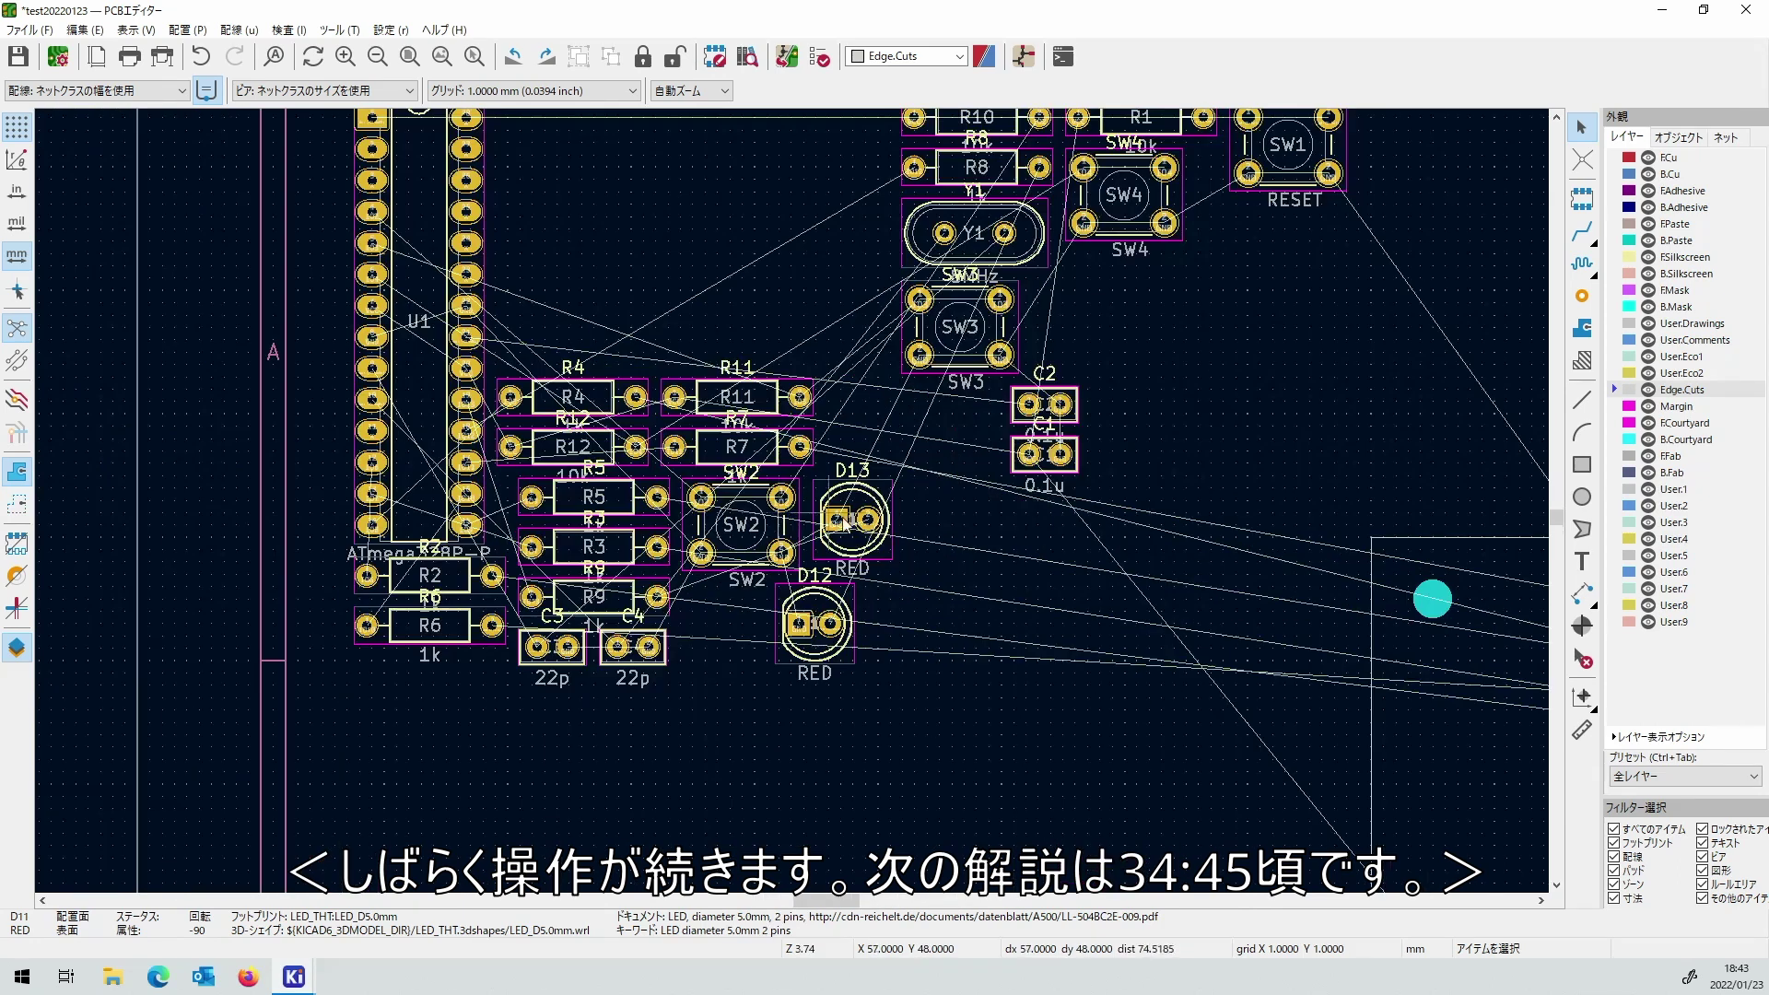
{"action": "left_click", "coordinate": [843, 514]}
{"action": "key", "text": "m"}
{"action": "scroll", "coordinate": [1113, 710], "scroll_direction": "down", "scroll_amount": 3}
{"action": "scroll", "coordinate": [1340, 507], "scroll_direction": "up", "scroll_amount": 3}
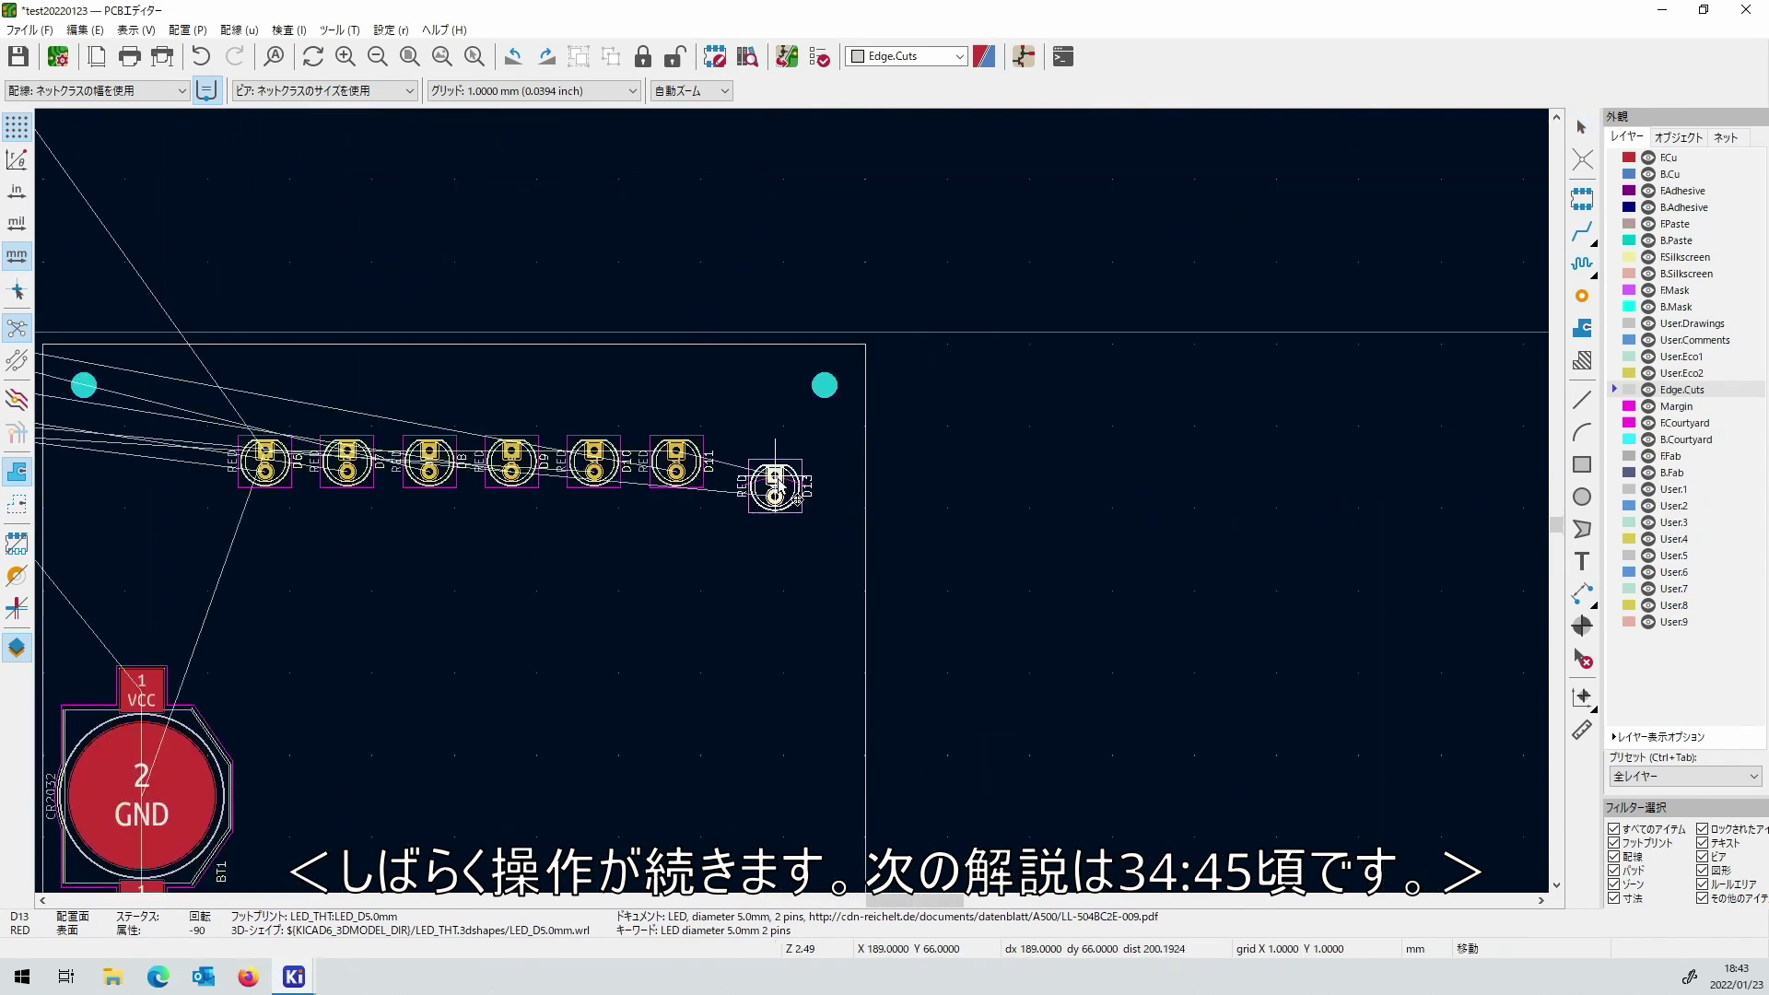
{"action": "key", "text": "r"}
{"action": "left_click", "coordinate": [810, 465]}
Move LED D12 into the row between D11 and D13, oriented like the others and 10 mm from D11.
{"action": "scroll", "coordinate": [810, 465], "scroll_direction": "down", "scroll_amount": 3}
{"action": "scroll", "coordinate": [669, 454], "scroll_direction": "up", "scroll_amount": 4}
{"action": "left_click", "coordinate": [580, 451]}
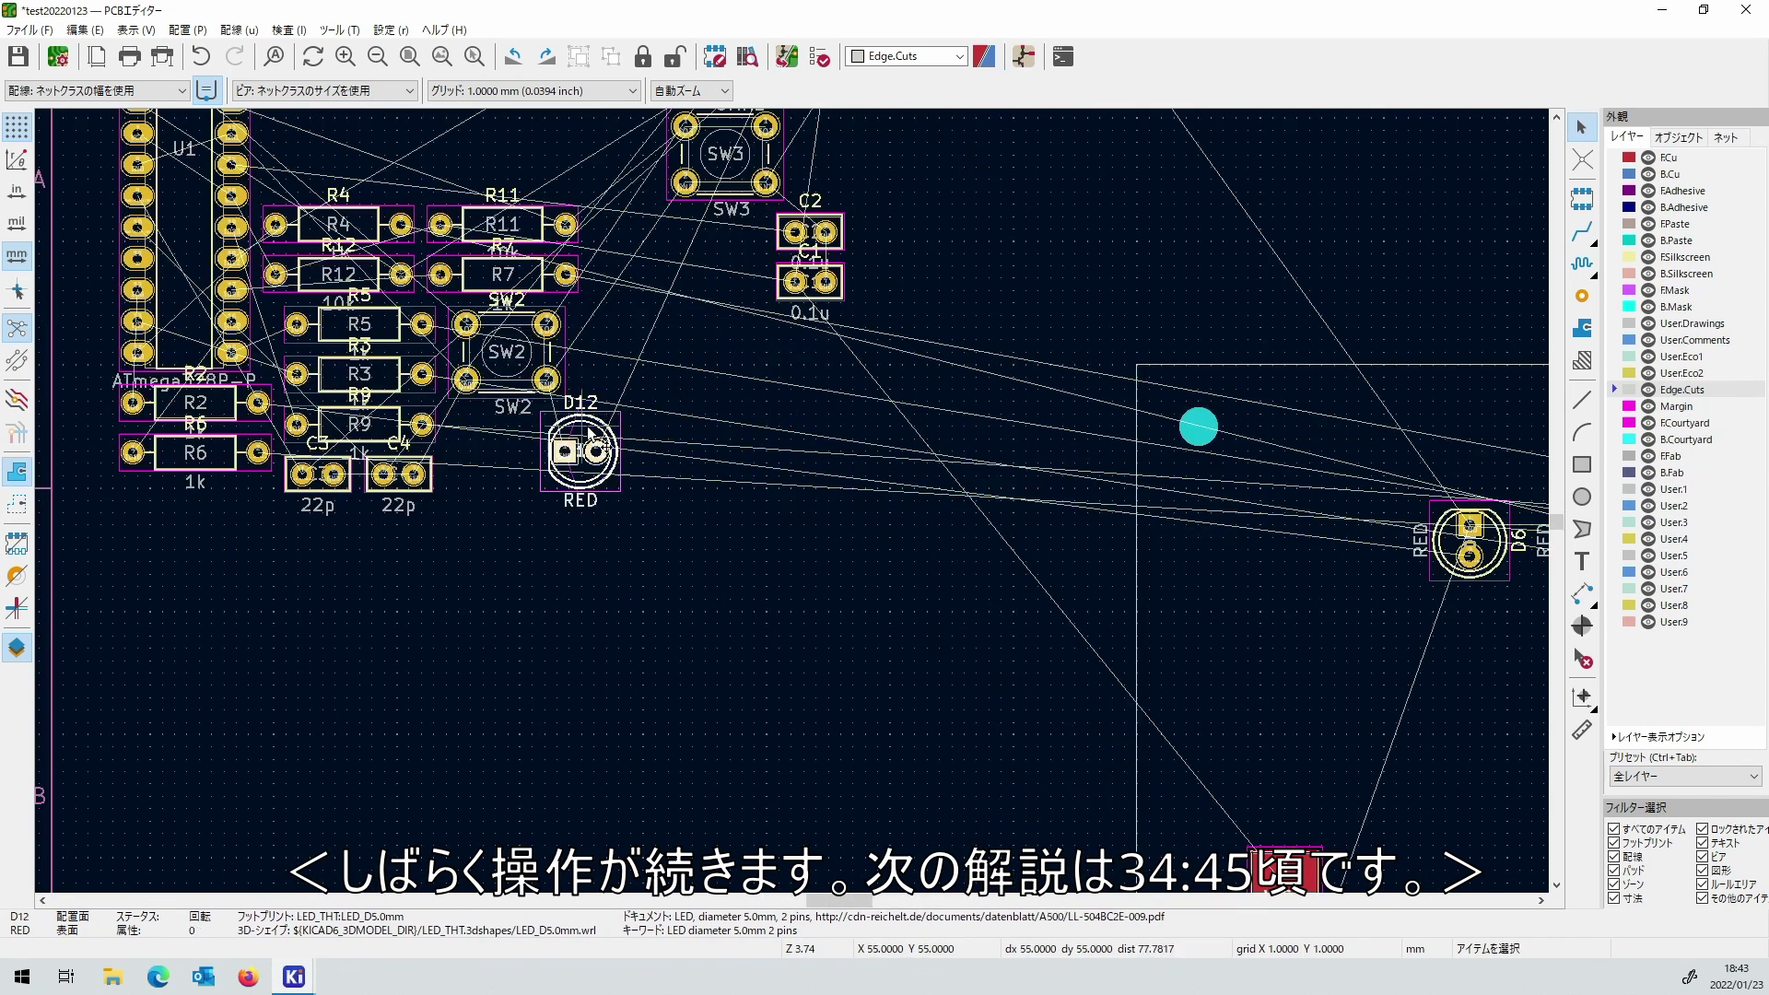
{"action": "key", "text": "m"}
{"action": "scroll", "coordinate": [771, 481], "scroll_direction": "down", "scroll_amount": 3}
{"action": "scroll", "coordinate": [1317, 557], "scroll_direction": "up", "scroll_amount": 3}
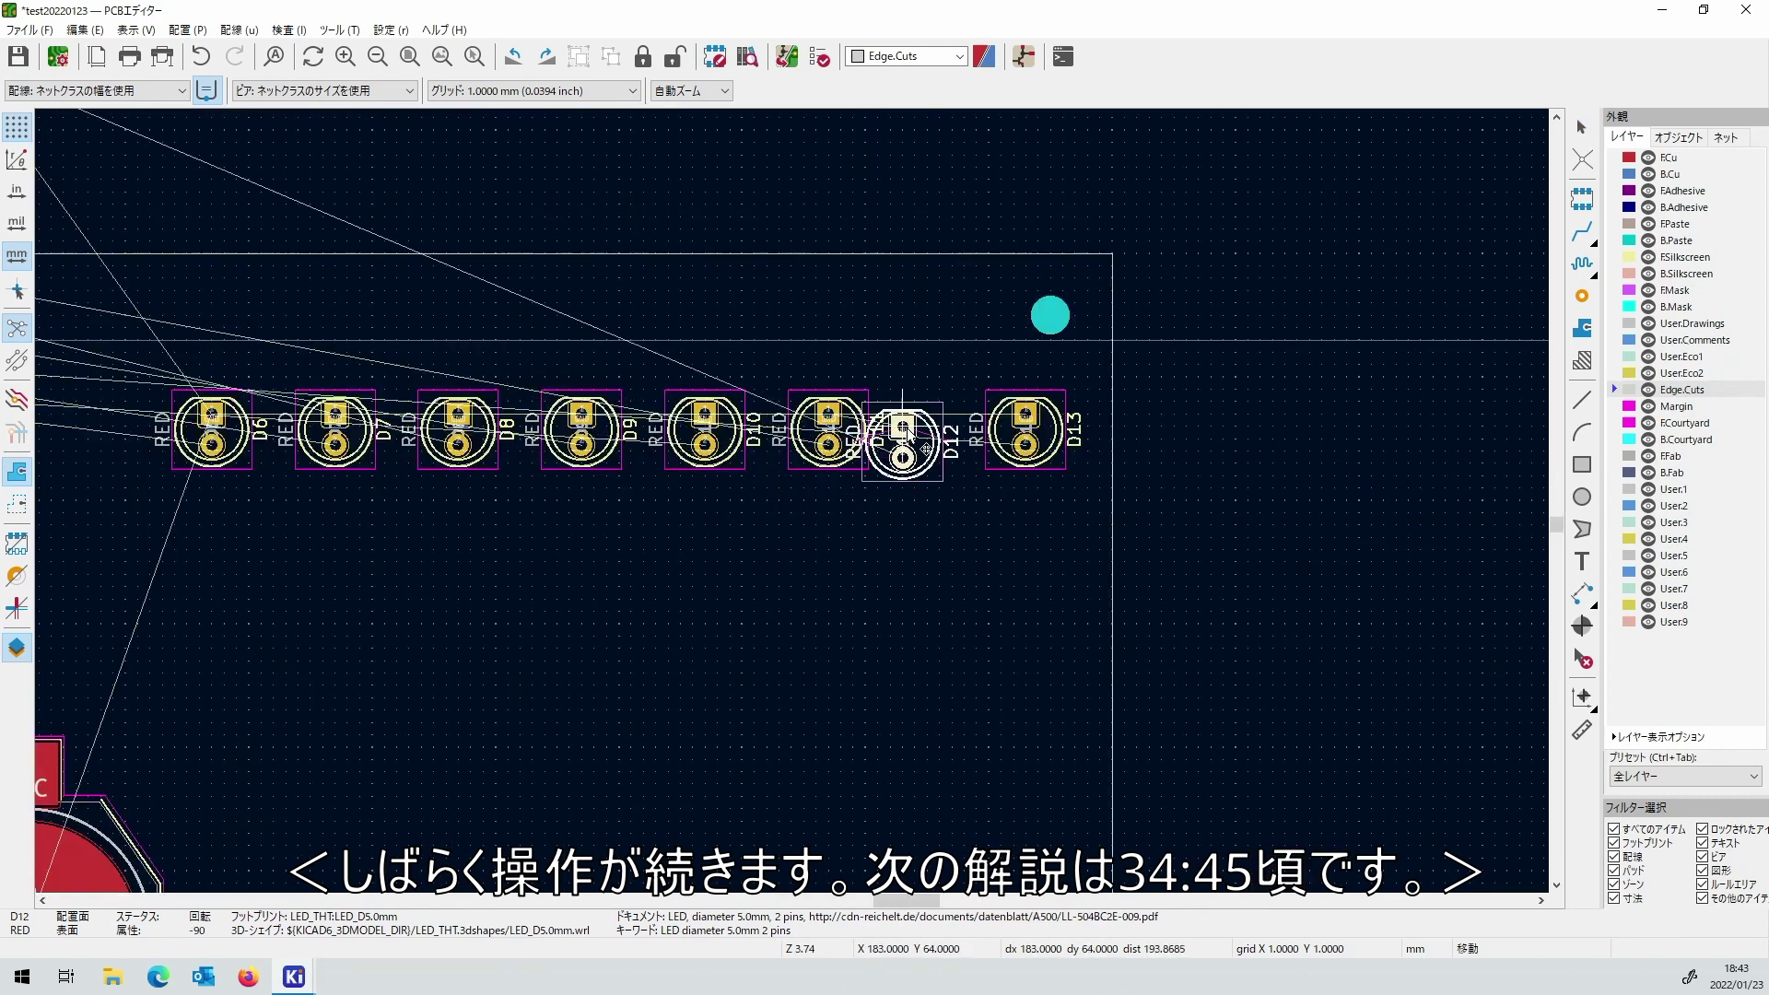
{"action": "left_click", "coordinate": [951, 419]}
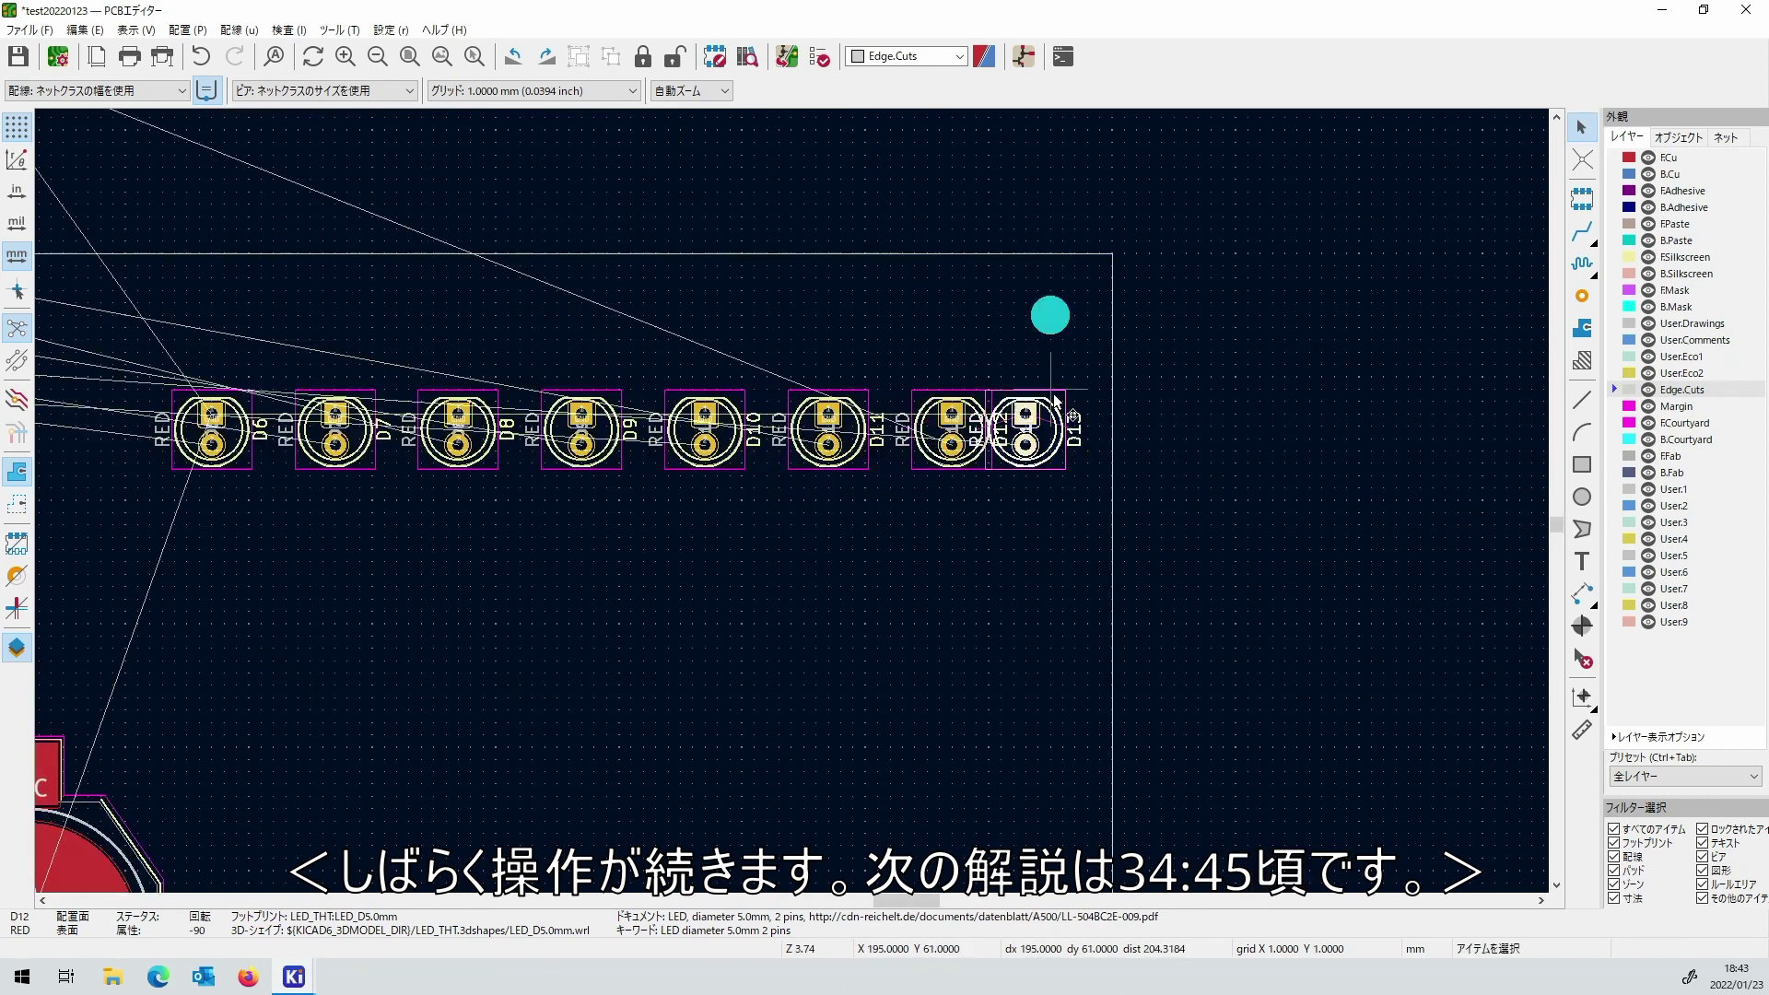
Shift LED D13 right along the row so that it sits 10 mm from D12.
{"action": "left_click", "coordinate": [1025, 417]}
{"action": "key", "text": "m"}
{"action": "left_click", "coordinate": [1075, 423]}
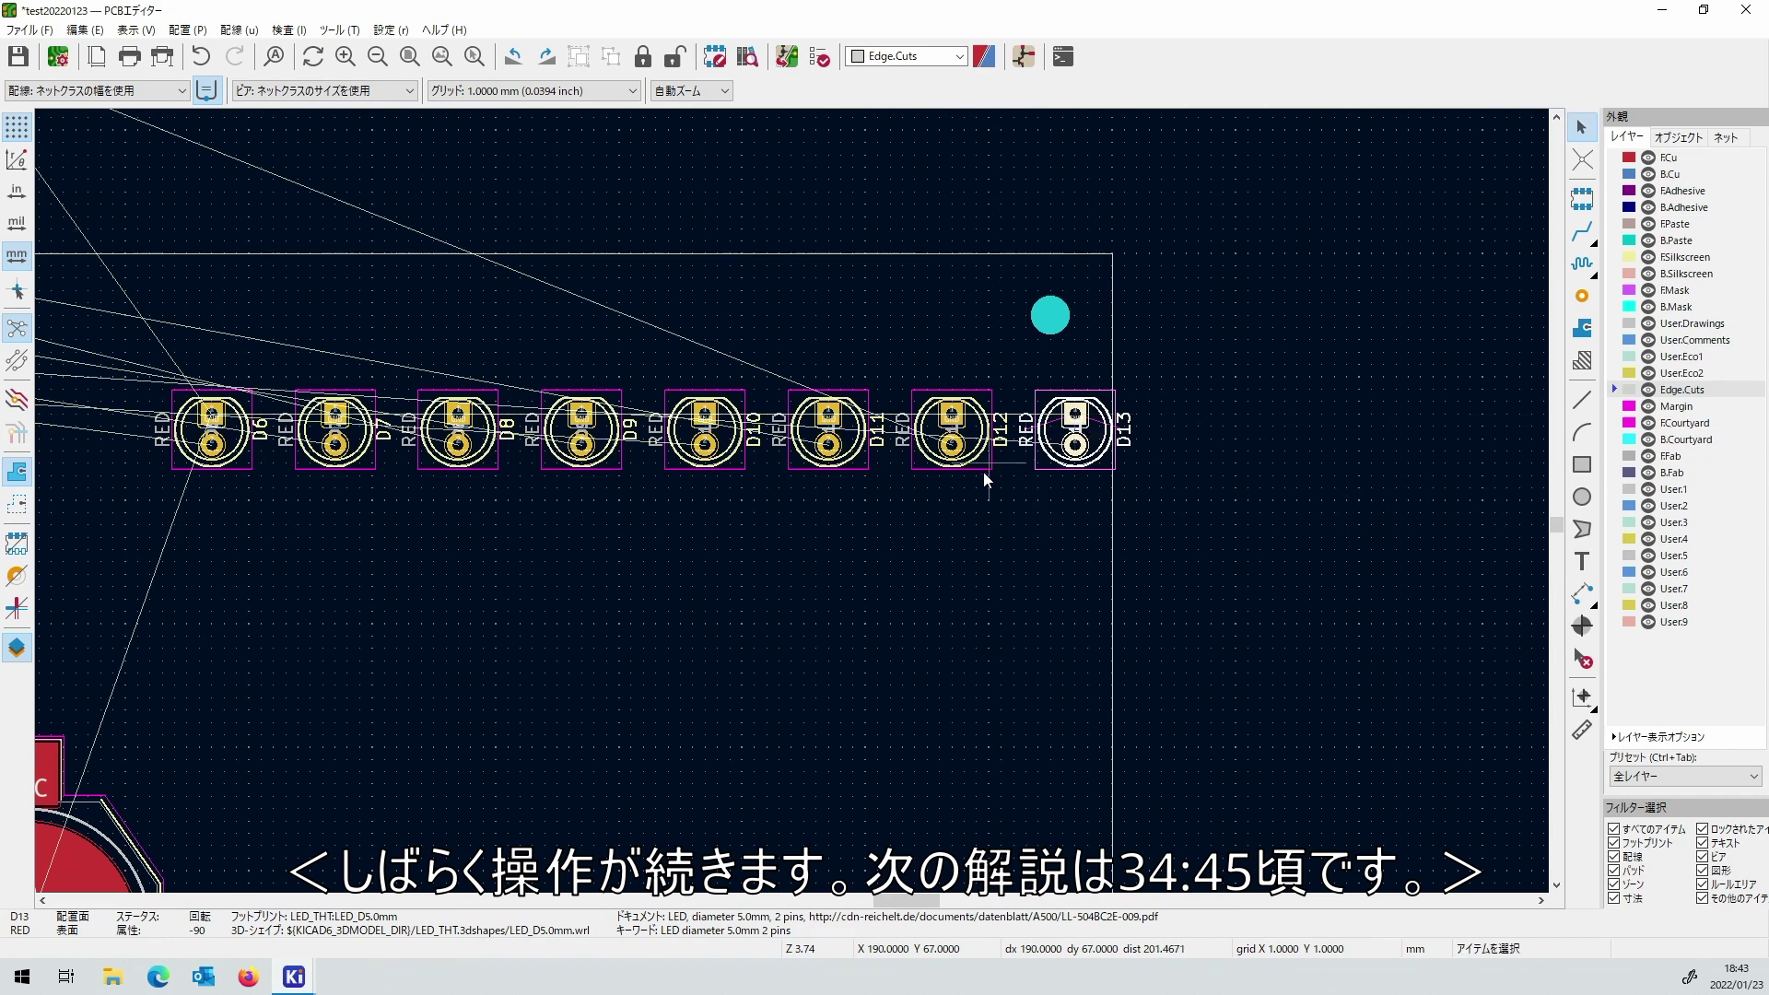
Select the whole row of LEDs D6 to D13.
{"action": "scroll", "coordinate": [982, 472], "scroll_direction": "down", "scroll_amount": 2}
{"action": "left_click_drag", "start_coordinate": [342, 402], "coordinate": [1105, 528]}
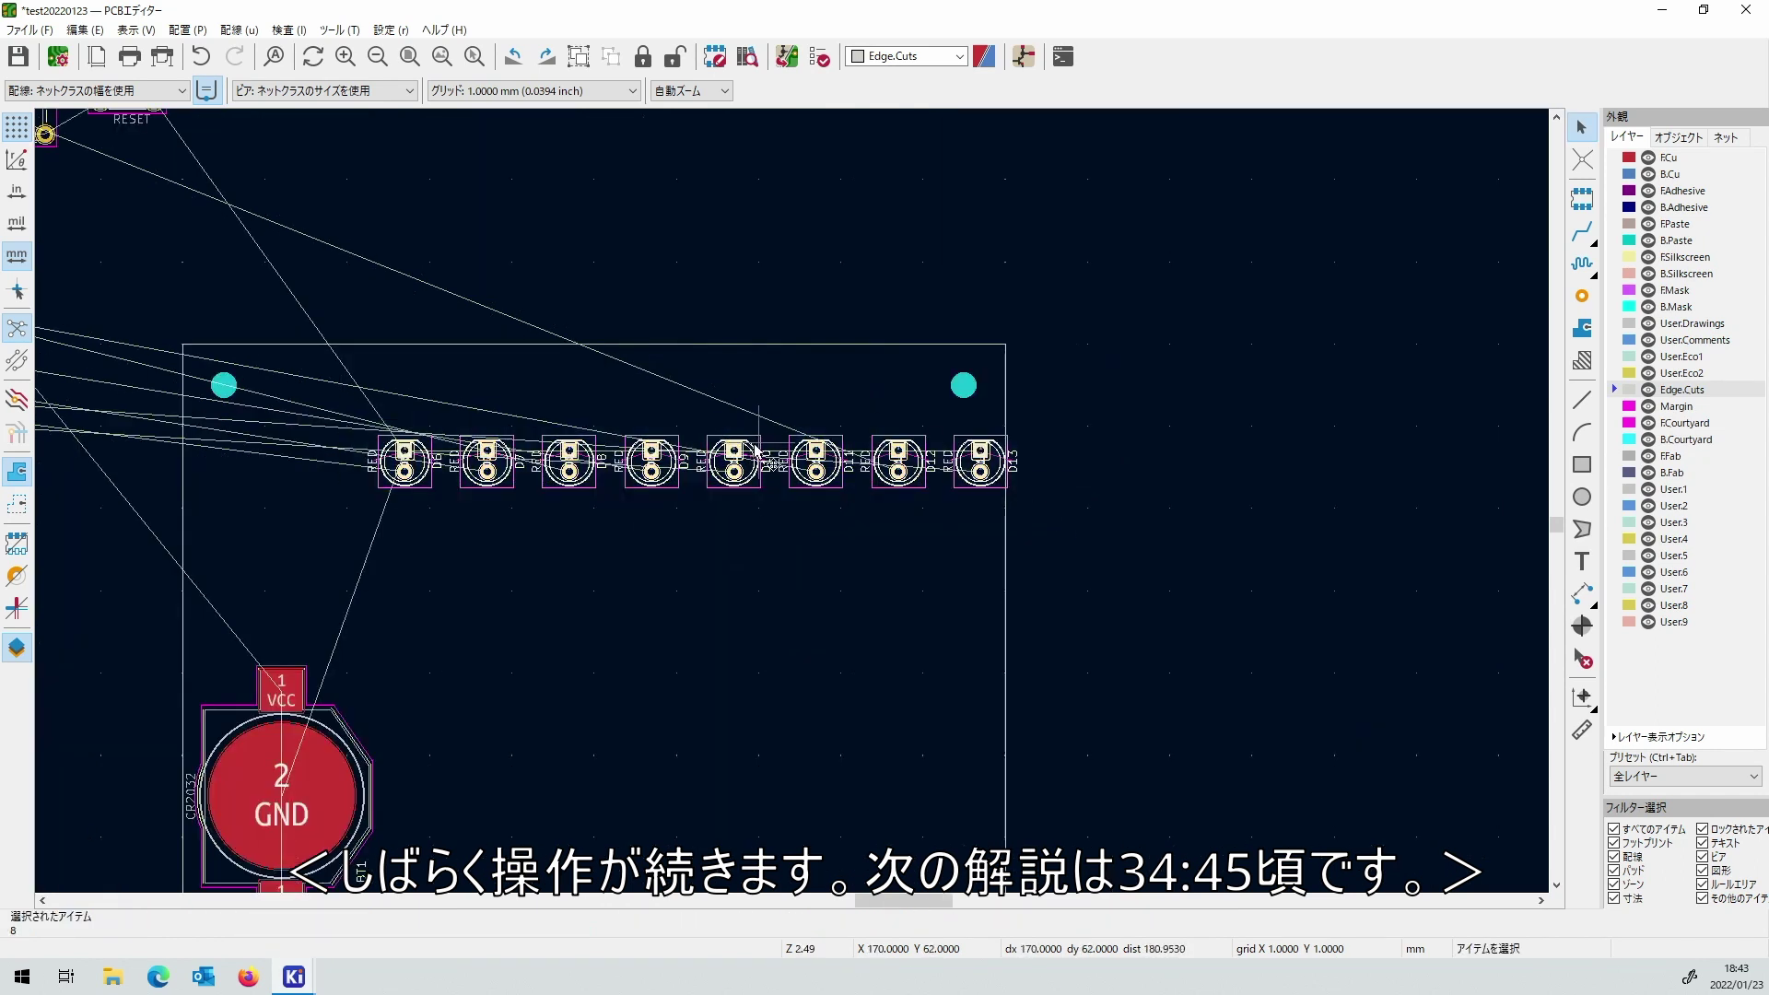
Shift the row of eight LEDs to the left inside the board outline and save the board.
{"action": "left_click_drag", "start_coordinate": [755, 451], "coordinate": [656, 452]}
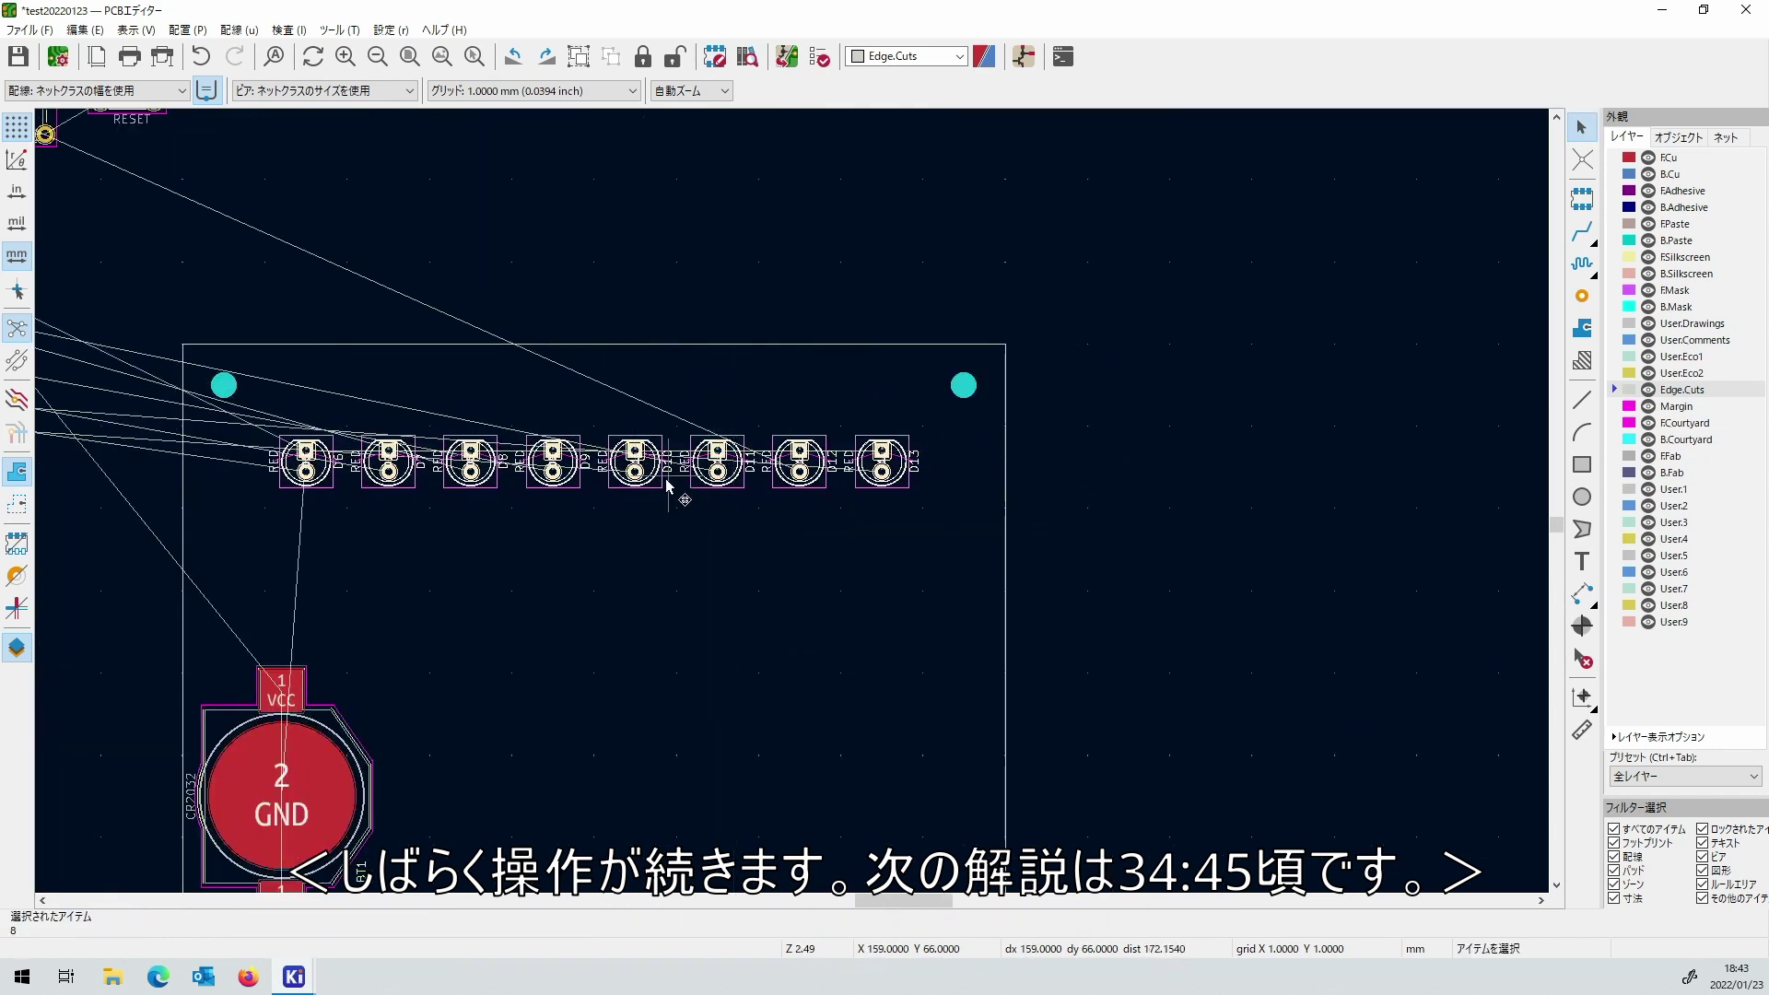
{"action": "left_click", "coordinate": [24, 58]}
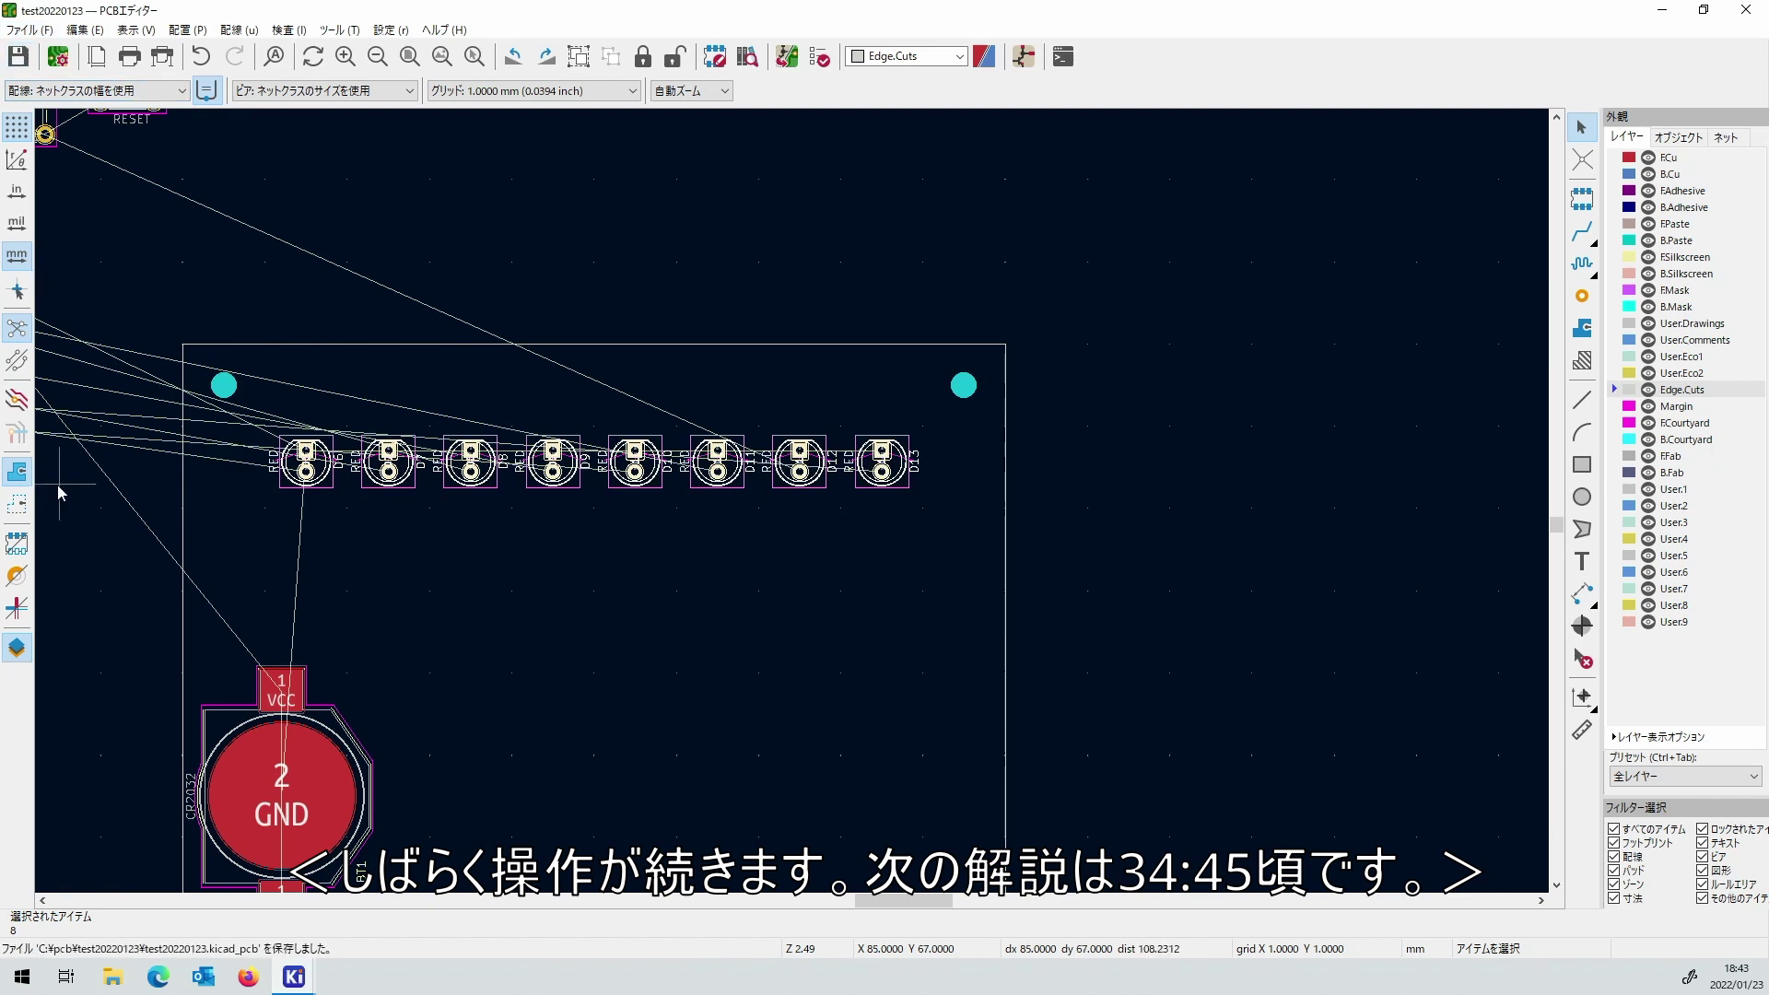
Move the RESET switch SW1 into the lower-left area of the board, below the CR2032 battery holder.
{"action": "scroll", "coordinate": [755, 449], "scroll_direction": "down", "scroll_amount": 3}
{"action": "scroll", "coordinate": [1010, 411], "scroll_direction": "up", "scroll_amount": 5}
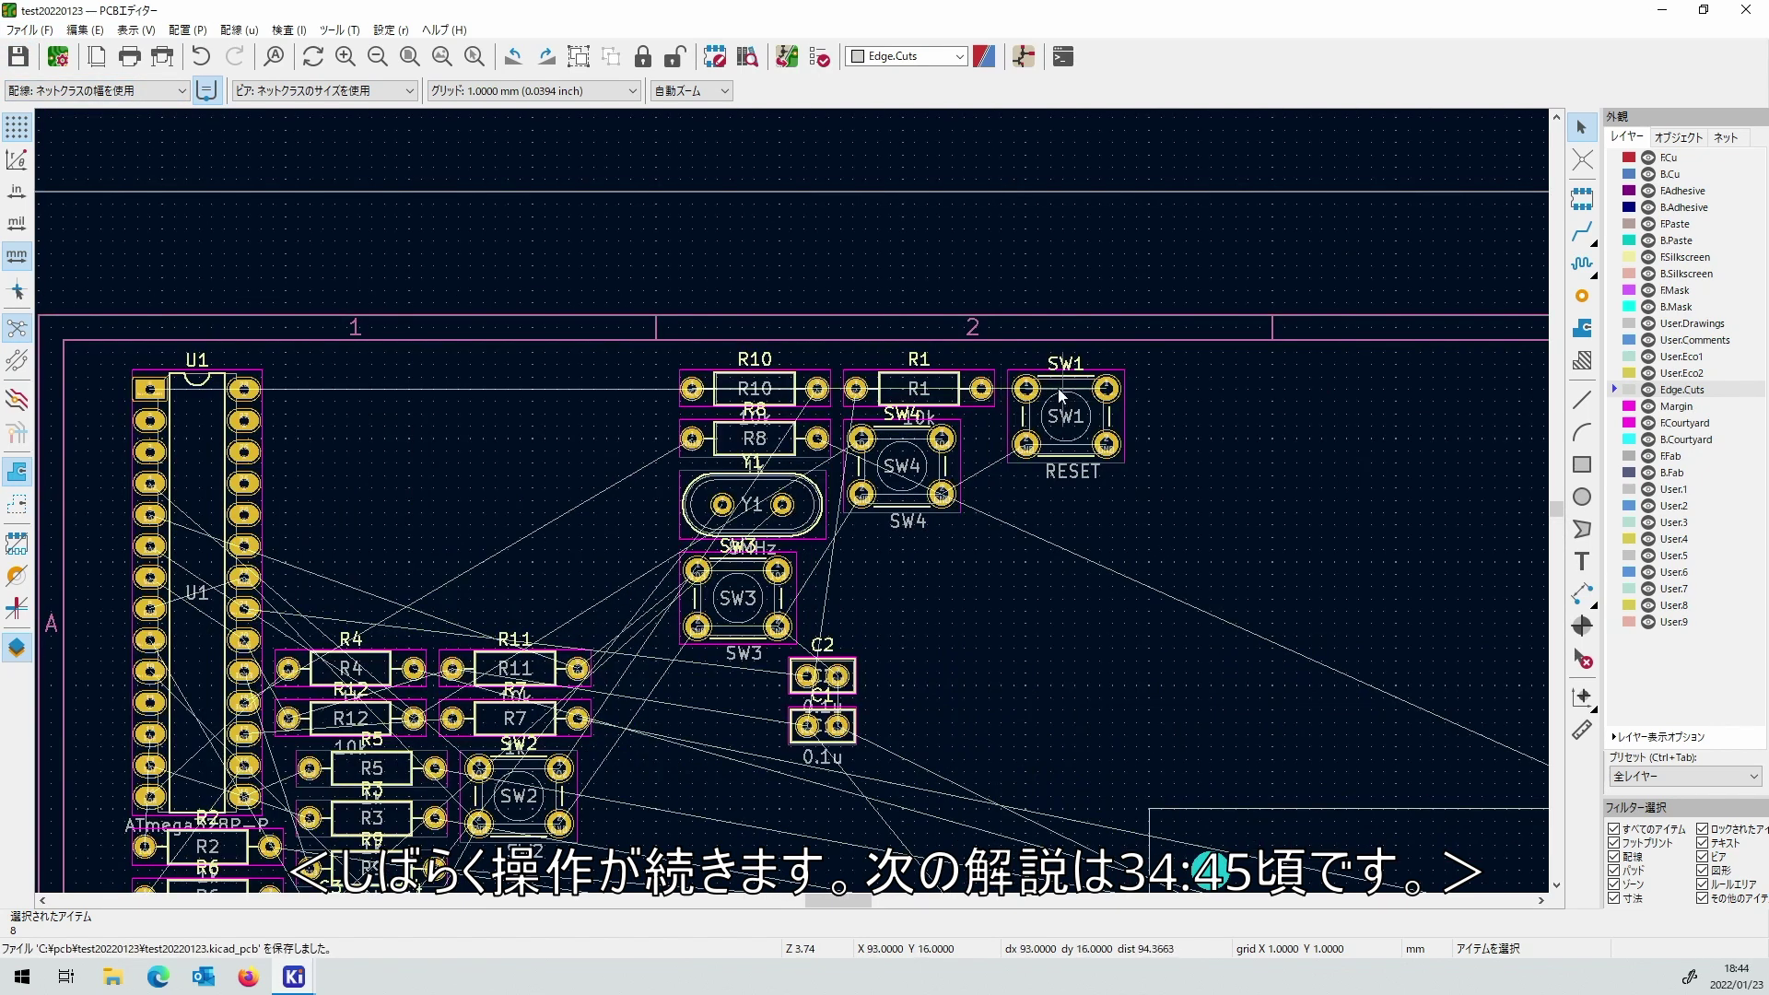
{"action": "left_click", "coordinate": [1061, 396]}
{"action": "key", "text": "m"}
{"action": "scroll", "coordinate": [770, 611], "scroll_direction": "down", "scroll_amount": 5}
{"action": "scroll", "coordinate": [789, 612], "scroll_direction": "up", "scroll_amount": 4}
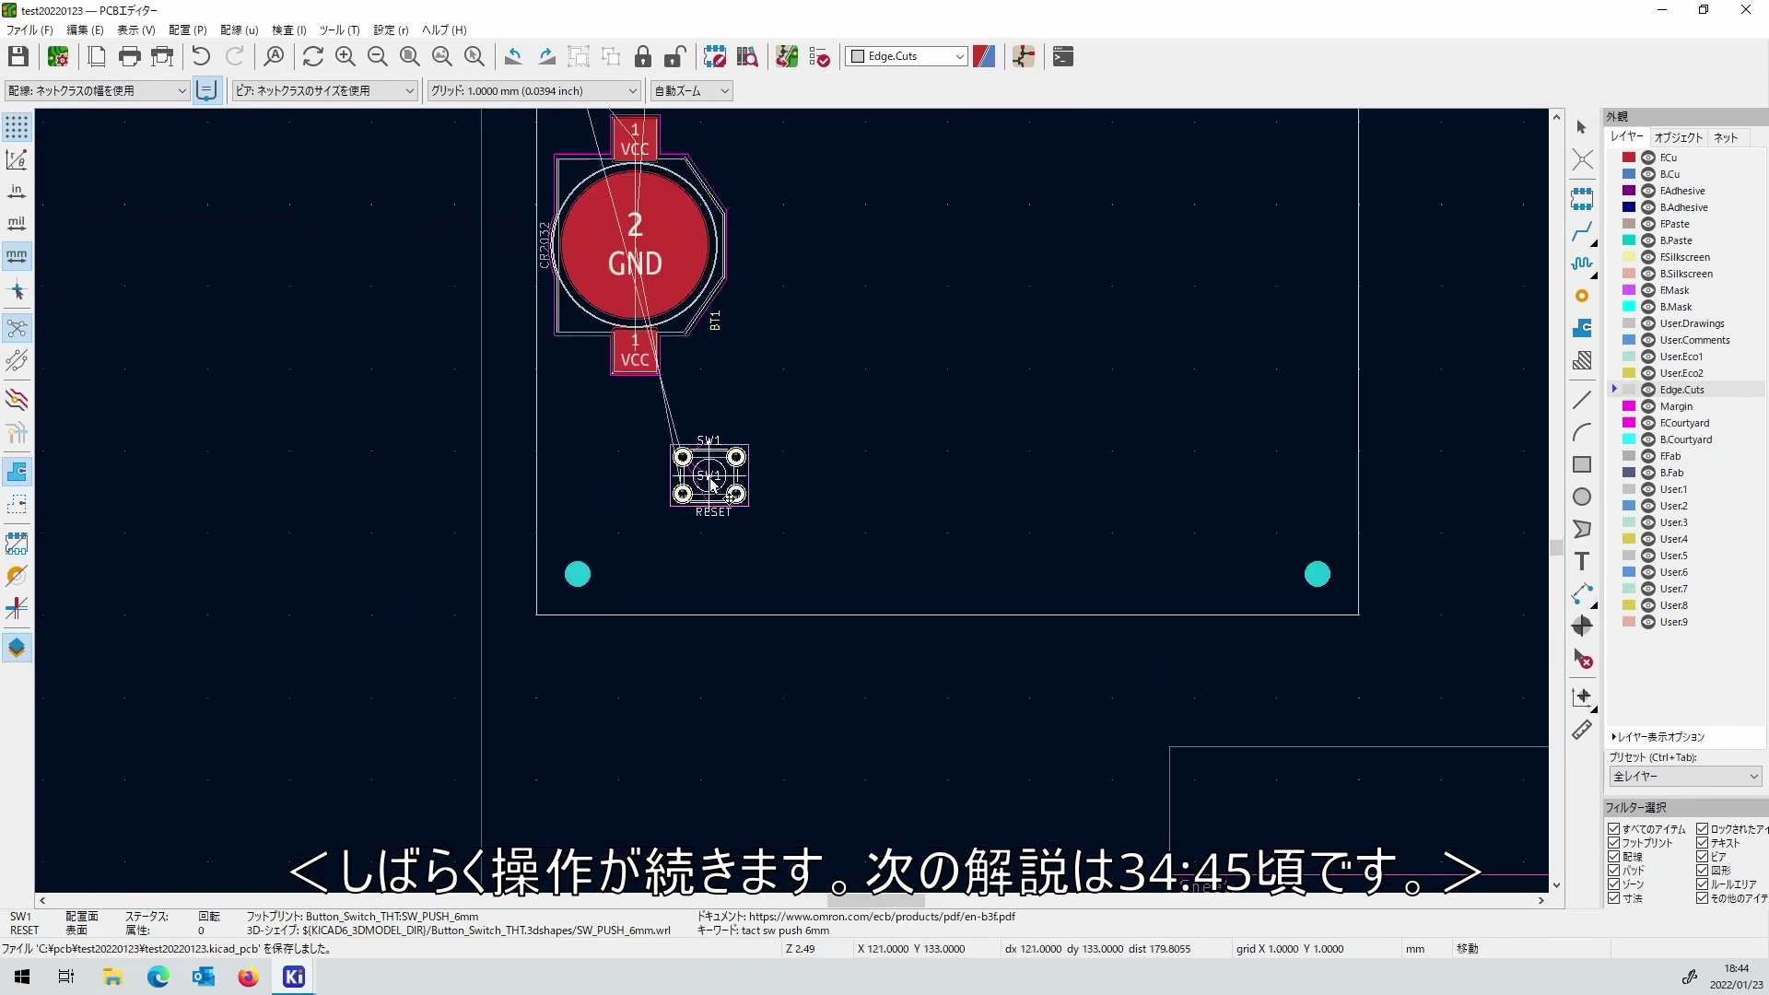
{"action": "left_click", "coordinate": [711, 481]}
Move switch SW2 onto the board, to the right of SW1 along the lower edge and level with it.
{"action": "scroll", "coordinate": [728, 482], "scroll_direction": "down", "scroll_amount": 3}
{"action": "scroll", "coordinate": [778, 482], "scroll_direction": "up", "scroll_amount": 6}
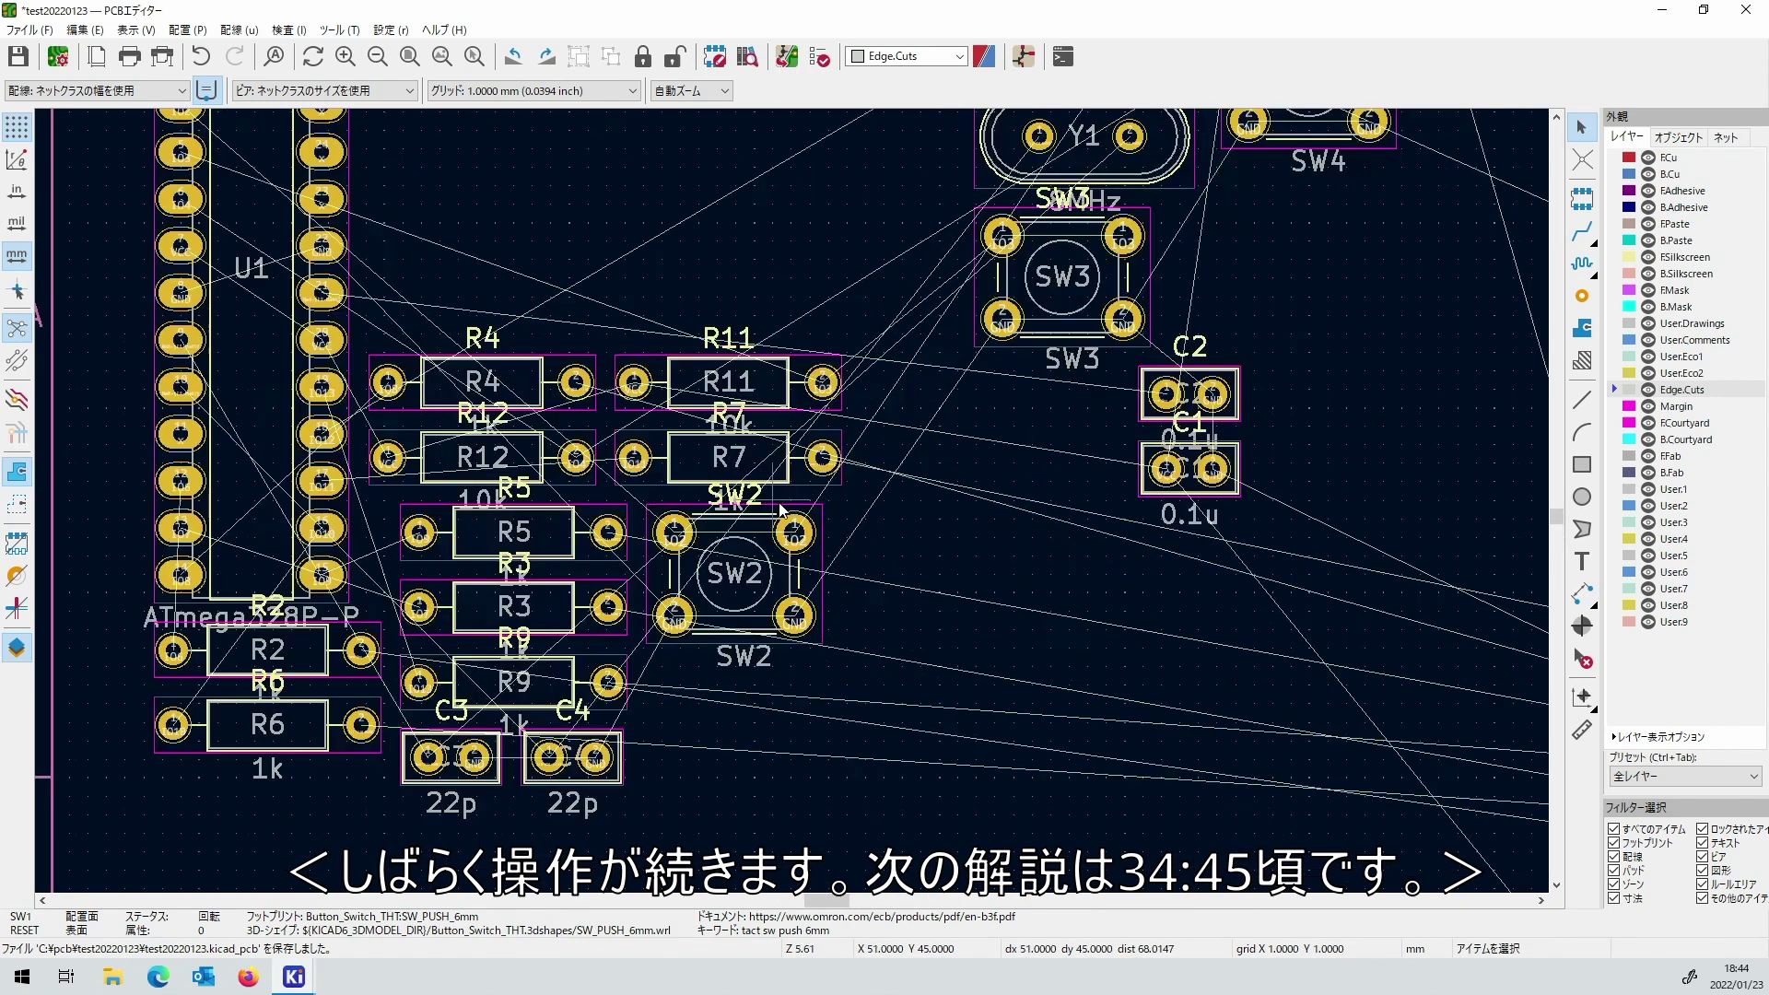
{"action": "left_click", "coordinate": [743, 537]}
{"action": "key", "text": "m"}
{"action": "scroll", "coordinate": [743, 536], "scroll_direction": "down", "scroll_amount": 4}
{"action": "scroll", "coordinate": [894, 558], "scroll_direction": "up", "scroll_amount": 4}
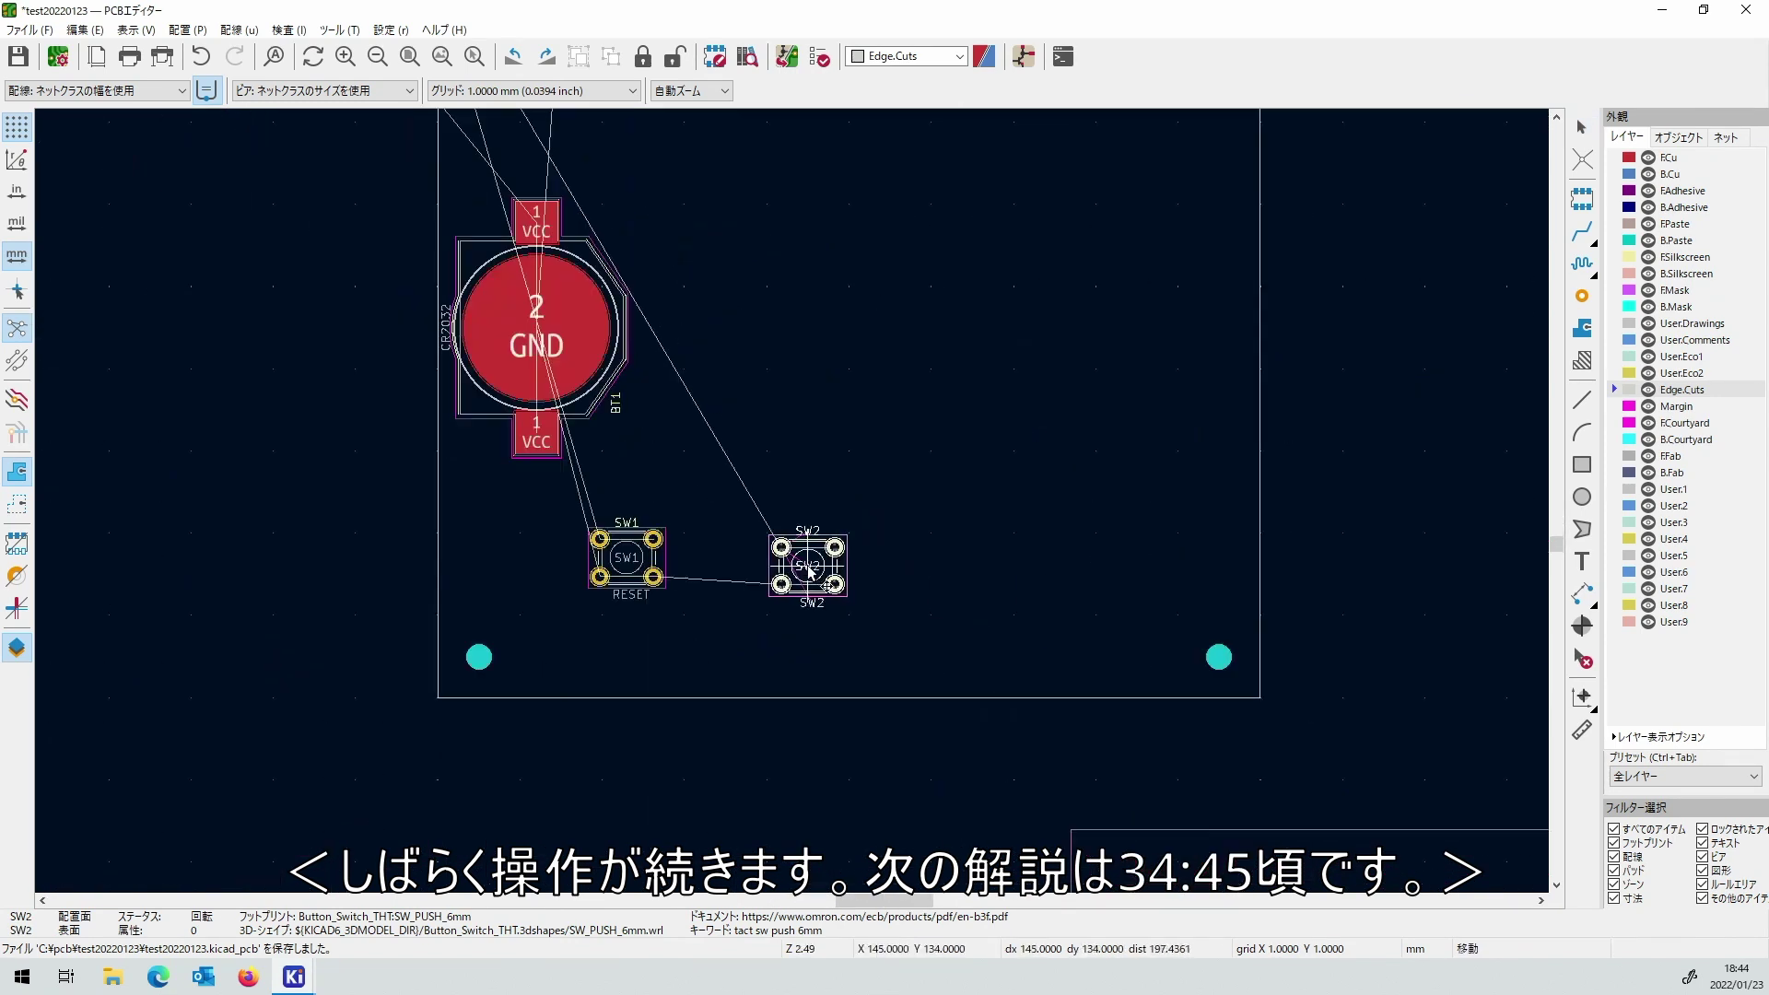
{"action": "left_click", "coordinate": [901, 559]}
Move switch SW3 onto the board, directly to the right of SW2 and level with it.
{"action": "scroll", "coordinate": [590, 405], "scroll_direction": "down", "scroll_amount": 4}
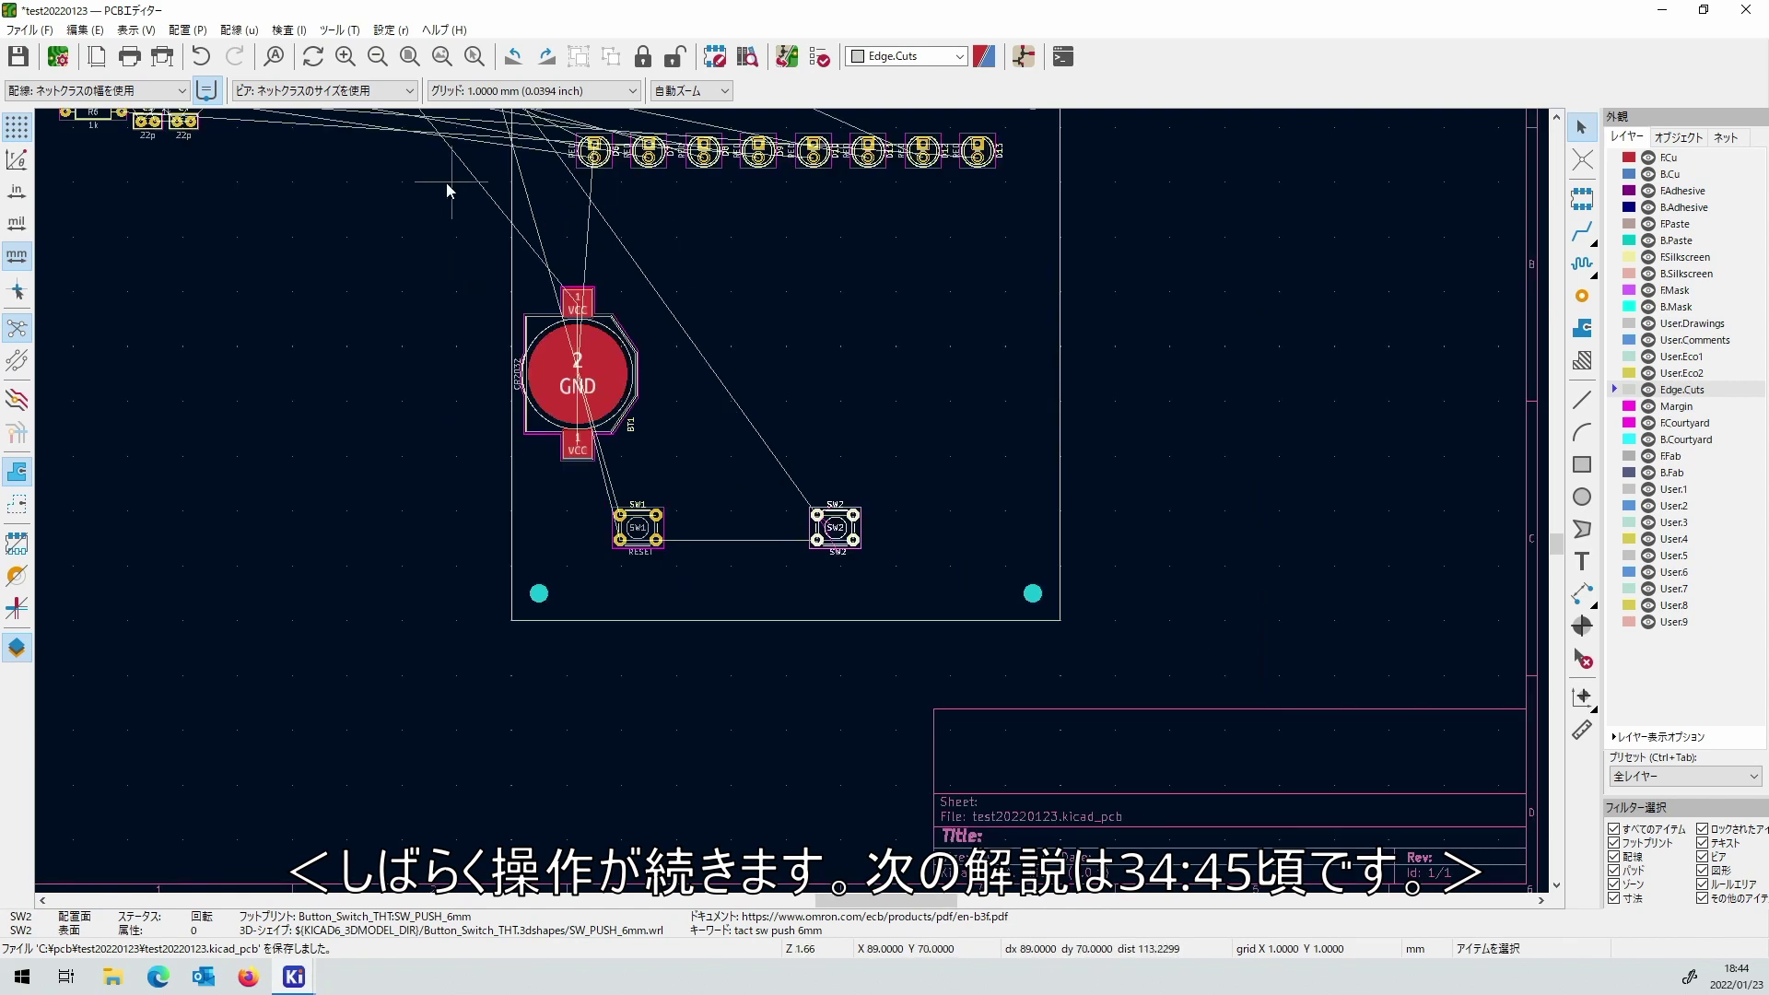
{"action": "scroll", "coordinate": [812, 514], "scroll_direction": "up", "scroll_amount": 4}
{"action": "scroll", "coordinate": [812, 514], "scroll_direction": "up", "scroll_amount": 3}
{"action": "left_click", "coordinate": [680, 590]}
{"action": "key", "text": "m"}
{"action": "scroll", "coordinate": [1013, 645], "scroll_direction": "down", "scroll_amount": 5}
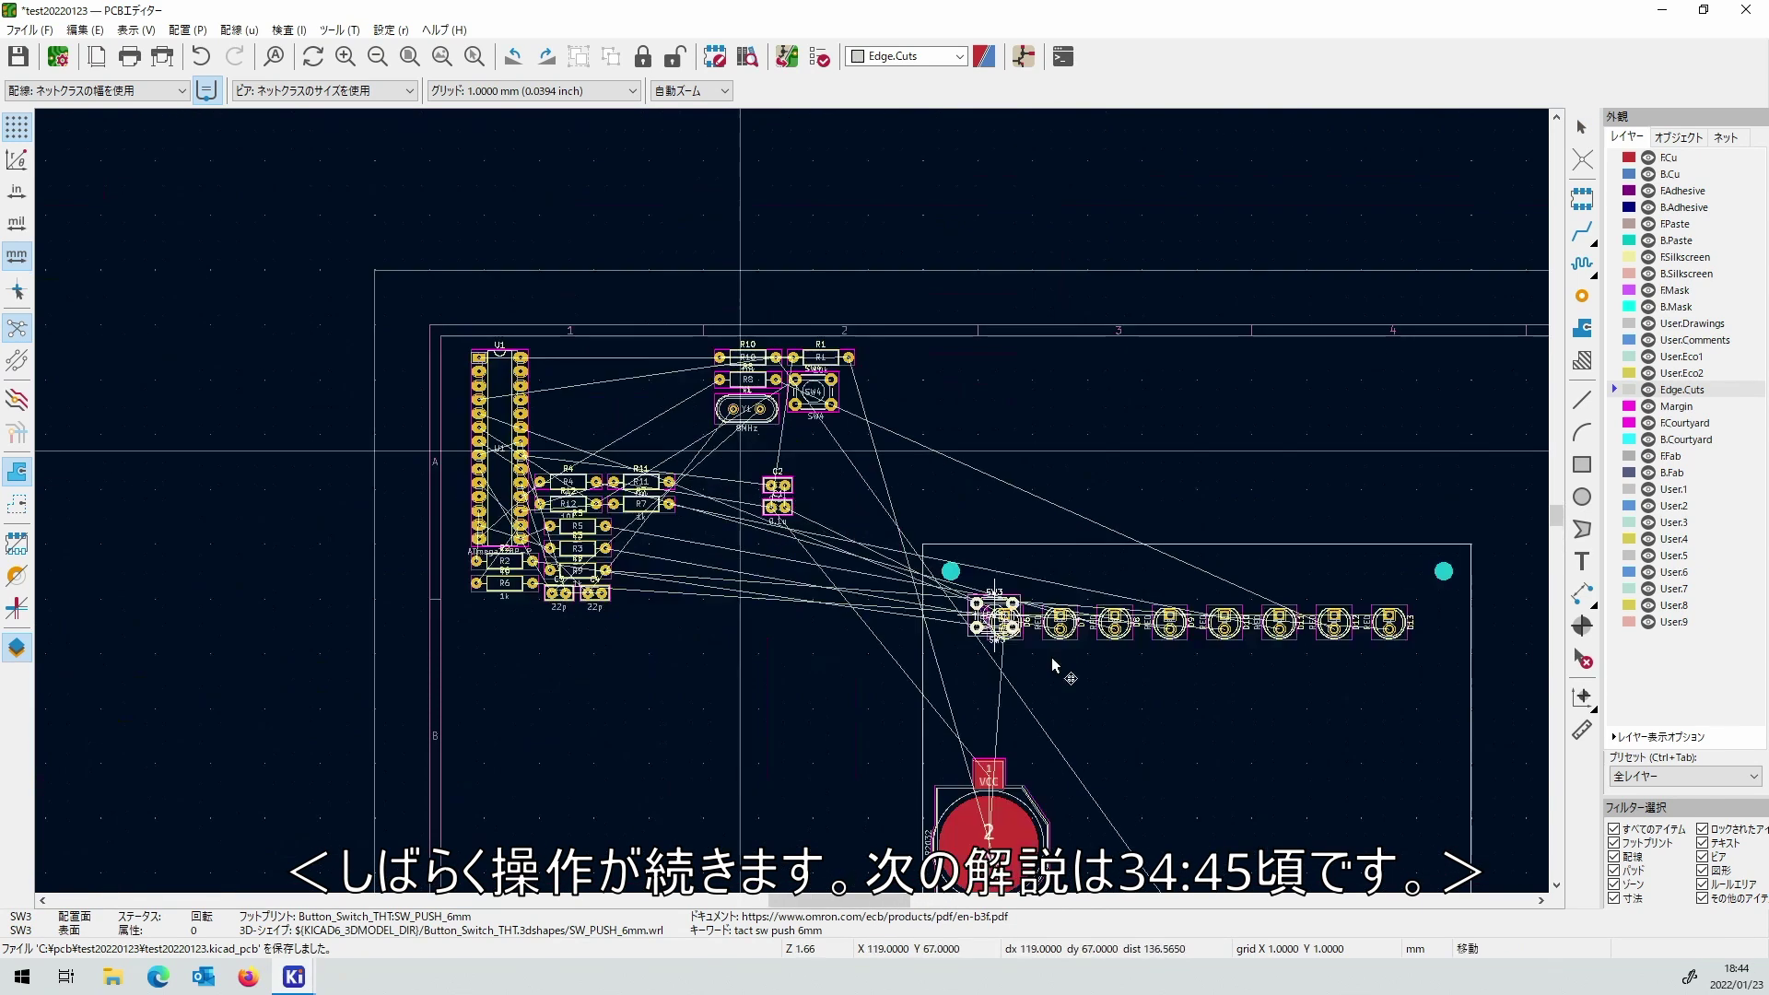
{"action": "scroll", "coordinate": [843, 632], "scroll_direction": "up", "scroll_amount": 12}
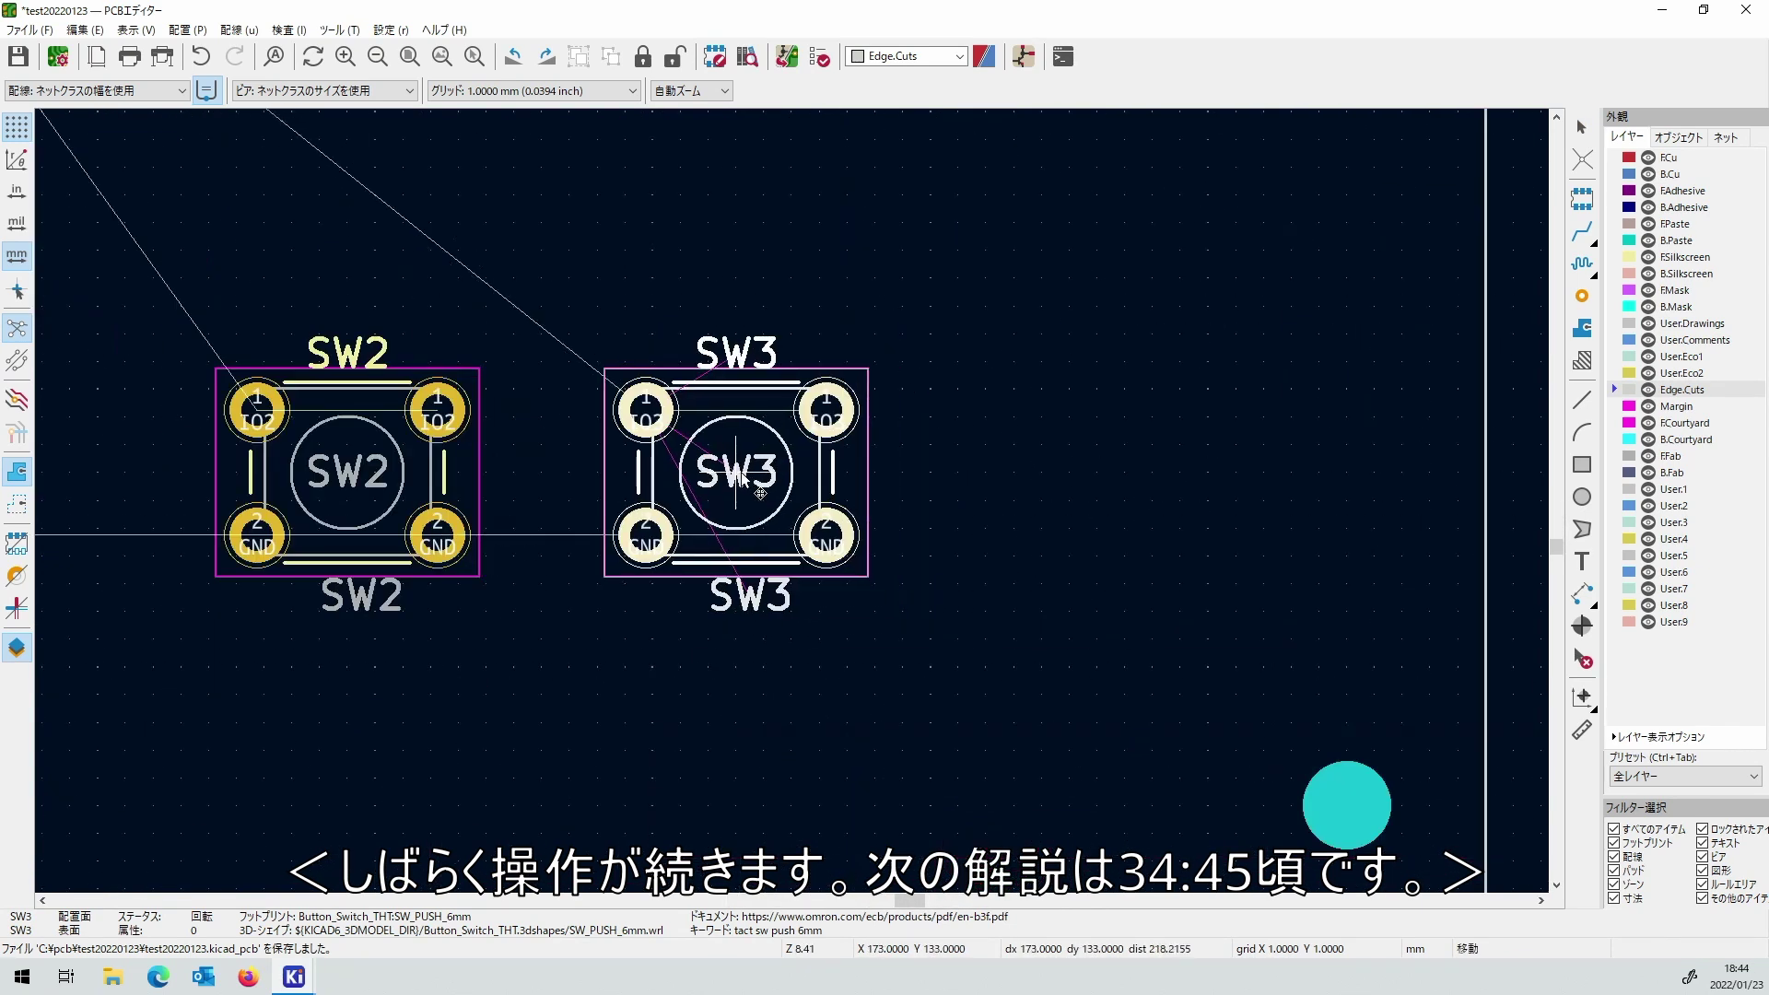
{"action": "left_click", "coordinate": [875, 630]}
Move switch SW4 onto the board, to the right of SW3 near the lower-right mounting hole.
{"action": "scroll", "coordinate": [781, 498], "scroll_direction": "down", "scroll_amount": 8}
{"action": "scroll", "coordinate": [779, 498], "scroll_direction": "down", "scroll_amount": 4}
{"action": "scroll", "coordinate": [793, 503], "scroll_direction": "up", "scroll_amount": 6}
{"action": "left_click", "coordinate": [806, 516]}
{"action": "key", "text": "m"}
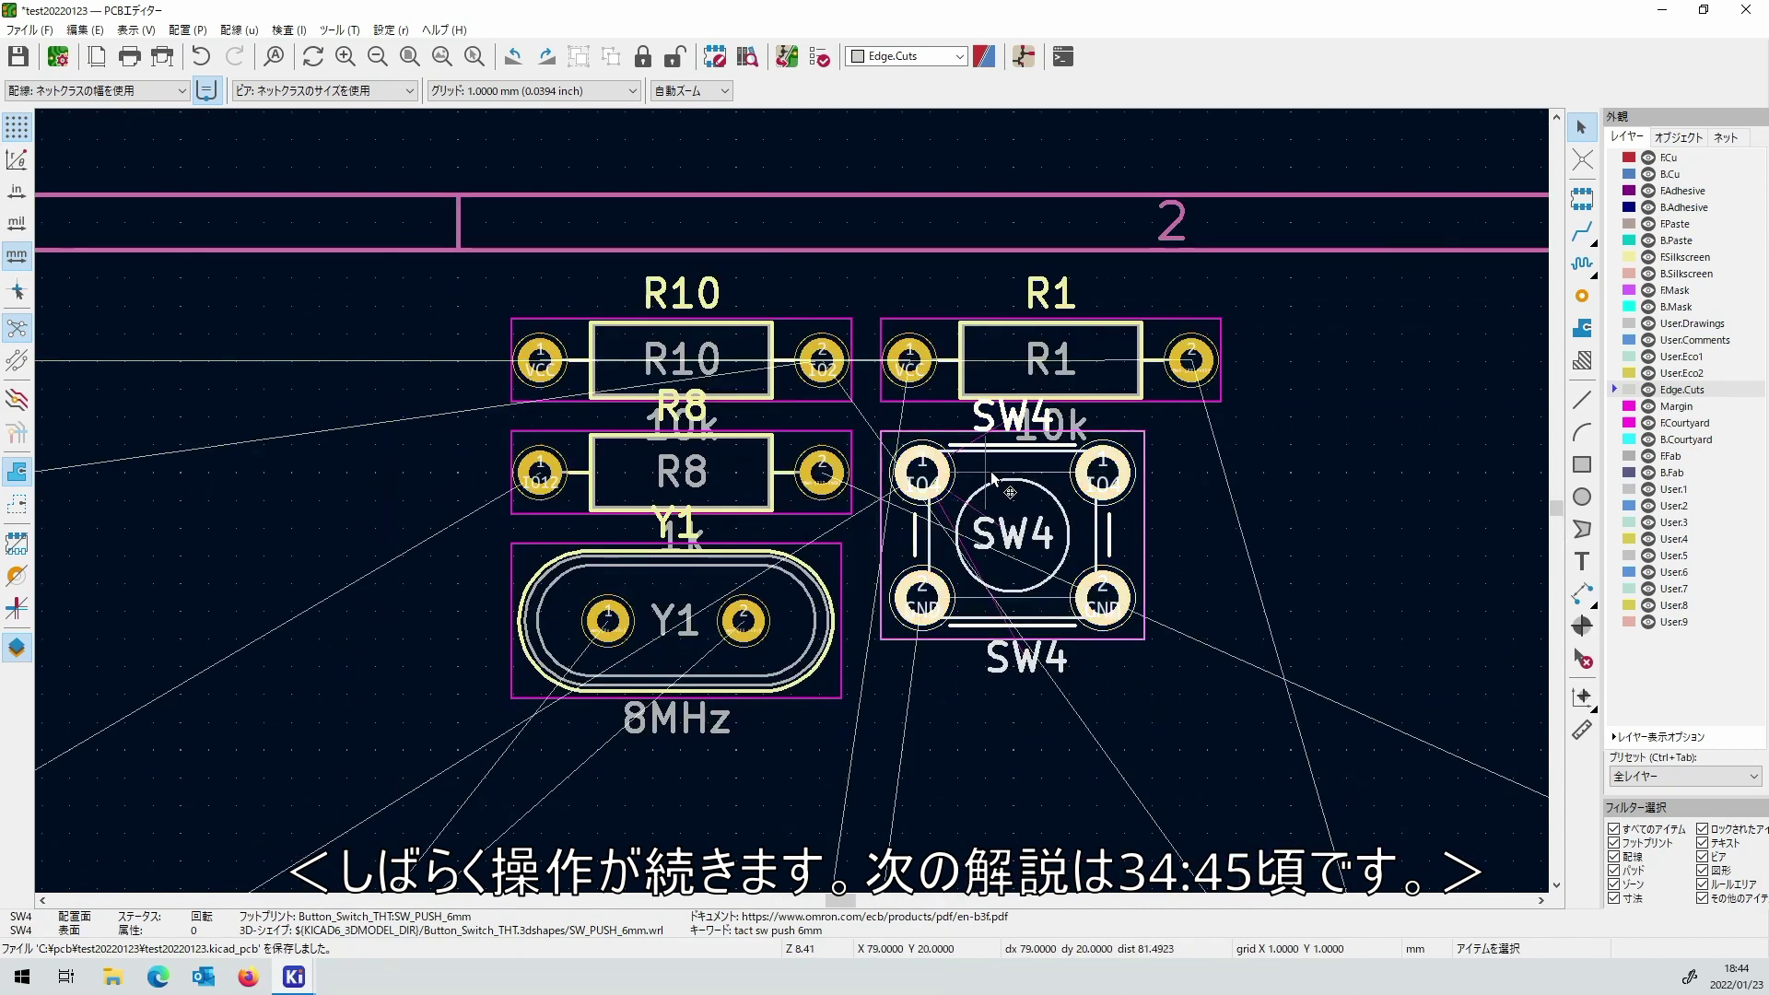
{"action": "scroll", "coordinate": [792, 502], "scroll_direction": "down", "scroll_amount": 5}
{"action": "scroll", "coordinate": [767, 537], "scroll_direction": "up", "scroll_amount": 5}
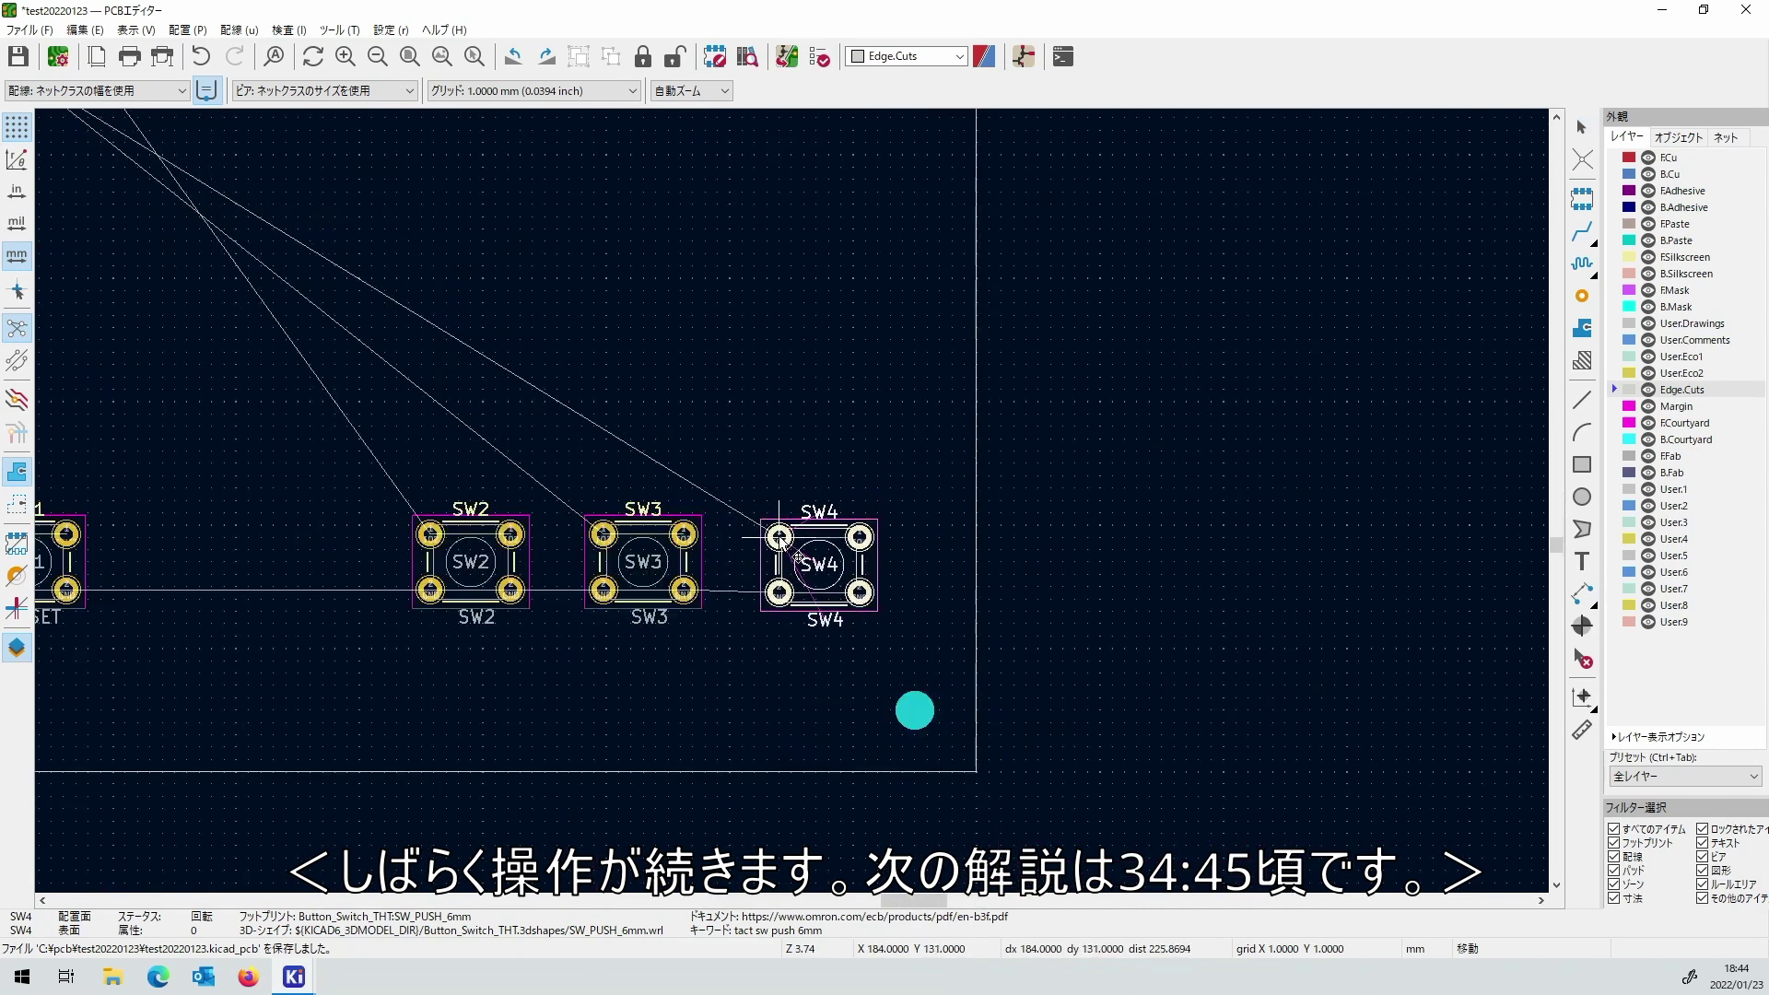
{"action": "left_click", "coordinate": [778, 541]}
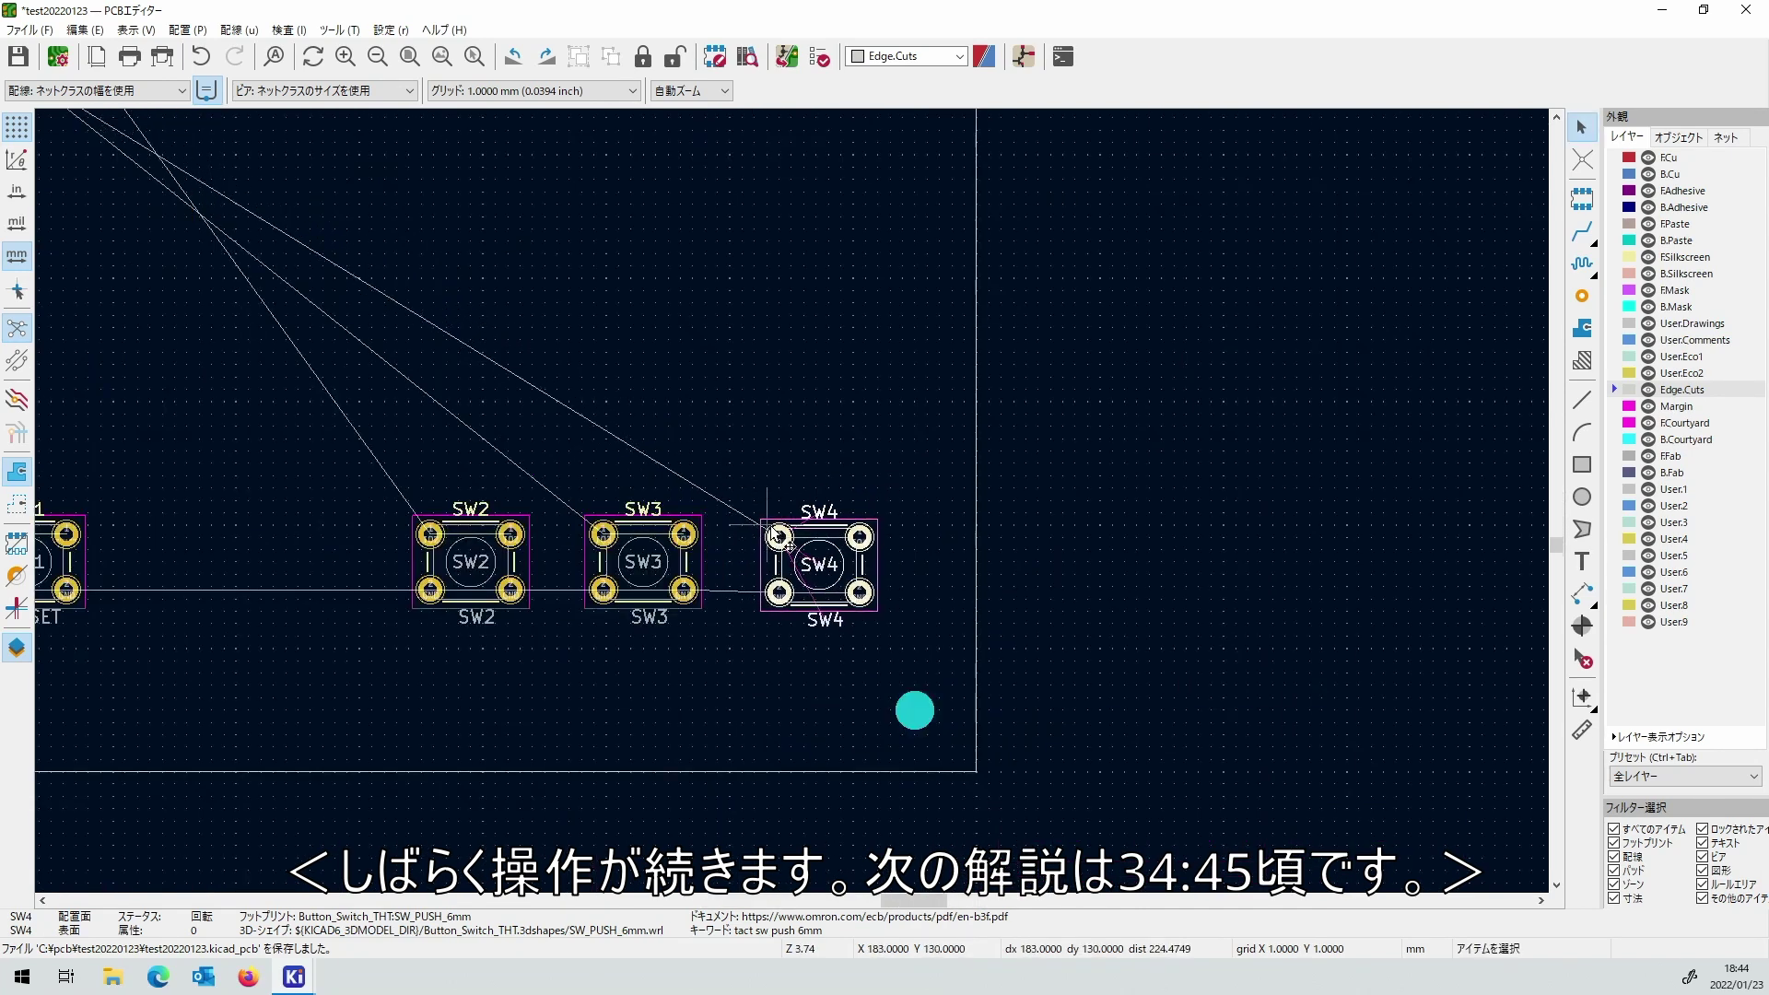
Adjust SW4's placement so that it lines up horizontally with SW3 and SW2.
{"action": "scroll", "coordinate": [783, 525], "scroll_direction": "down", "scroll_amount": 4}
{"action": "scroll", "coordinate": [793, 516], "scroll_direction": "up", "scroll_amount": 4}
{"action": "left_click", "coordinate": [826, 440]}
{"action": "left_click", "coordinate": [810, 543]}
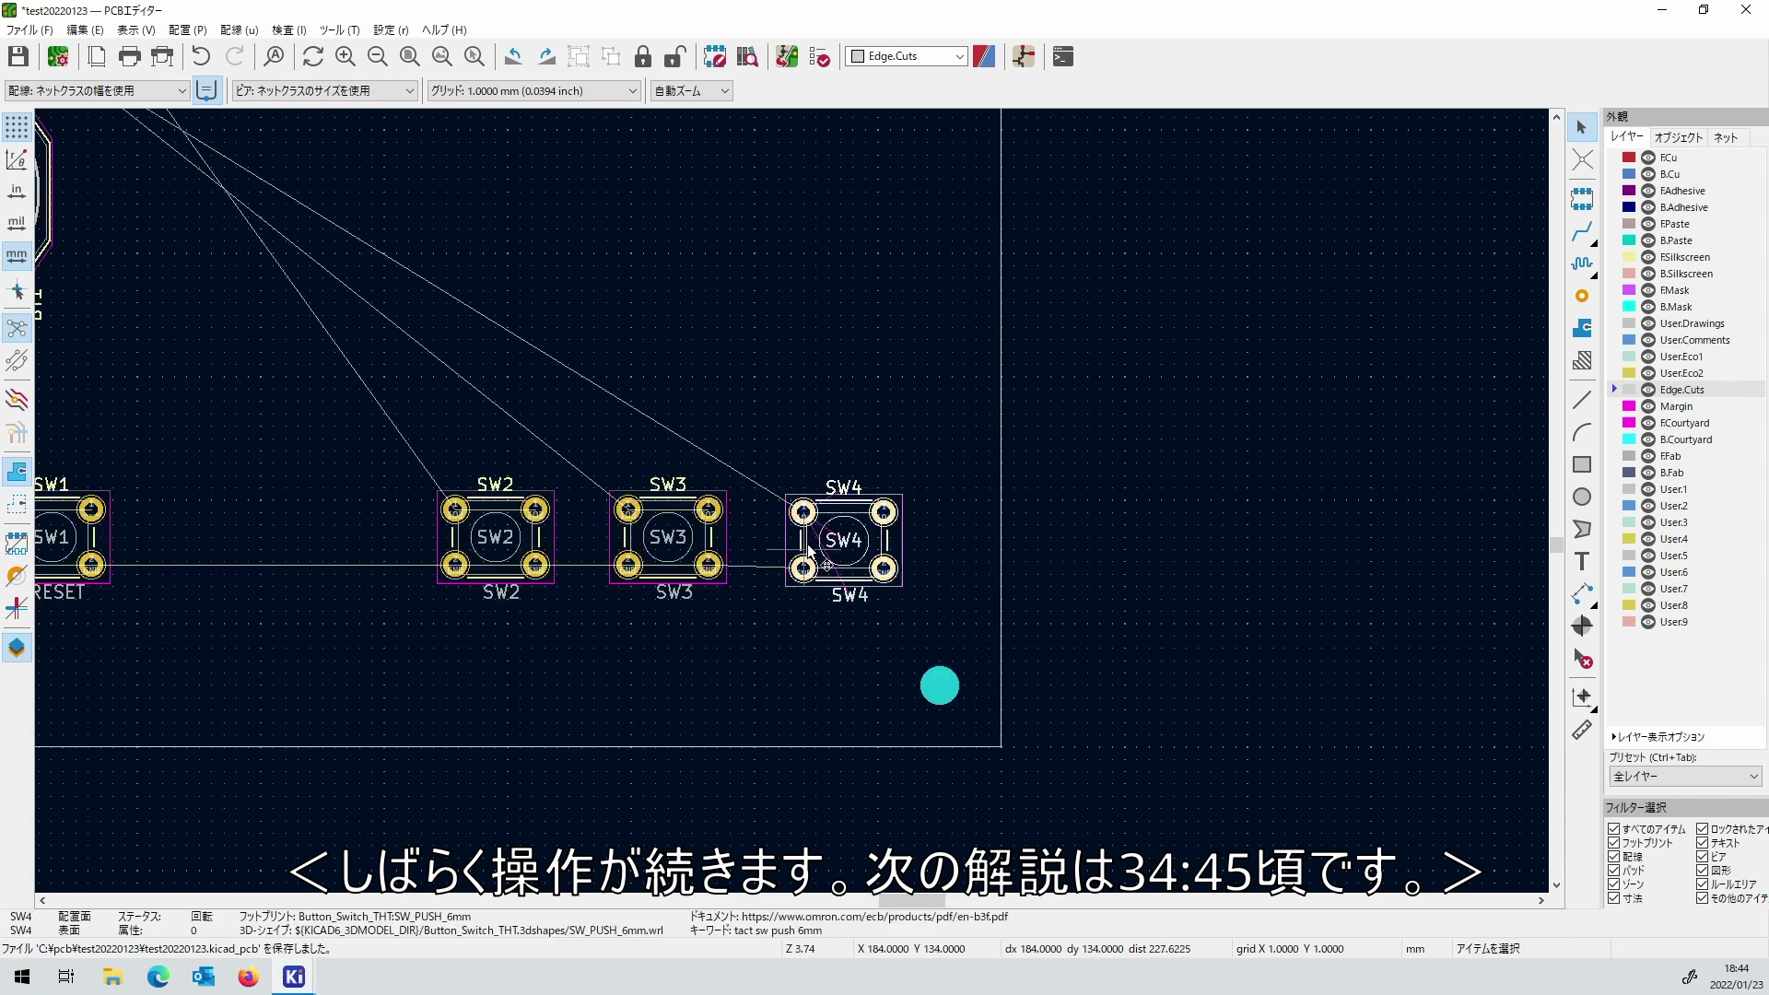
{"action": "key", "text": "m"}
{"action": "left_click", "coordinate": [804, 513]}
{"action": "left_click", "coordinate": [701, 548]}
{"action": "key", "text": "m"}
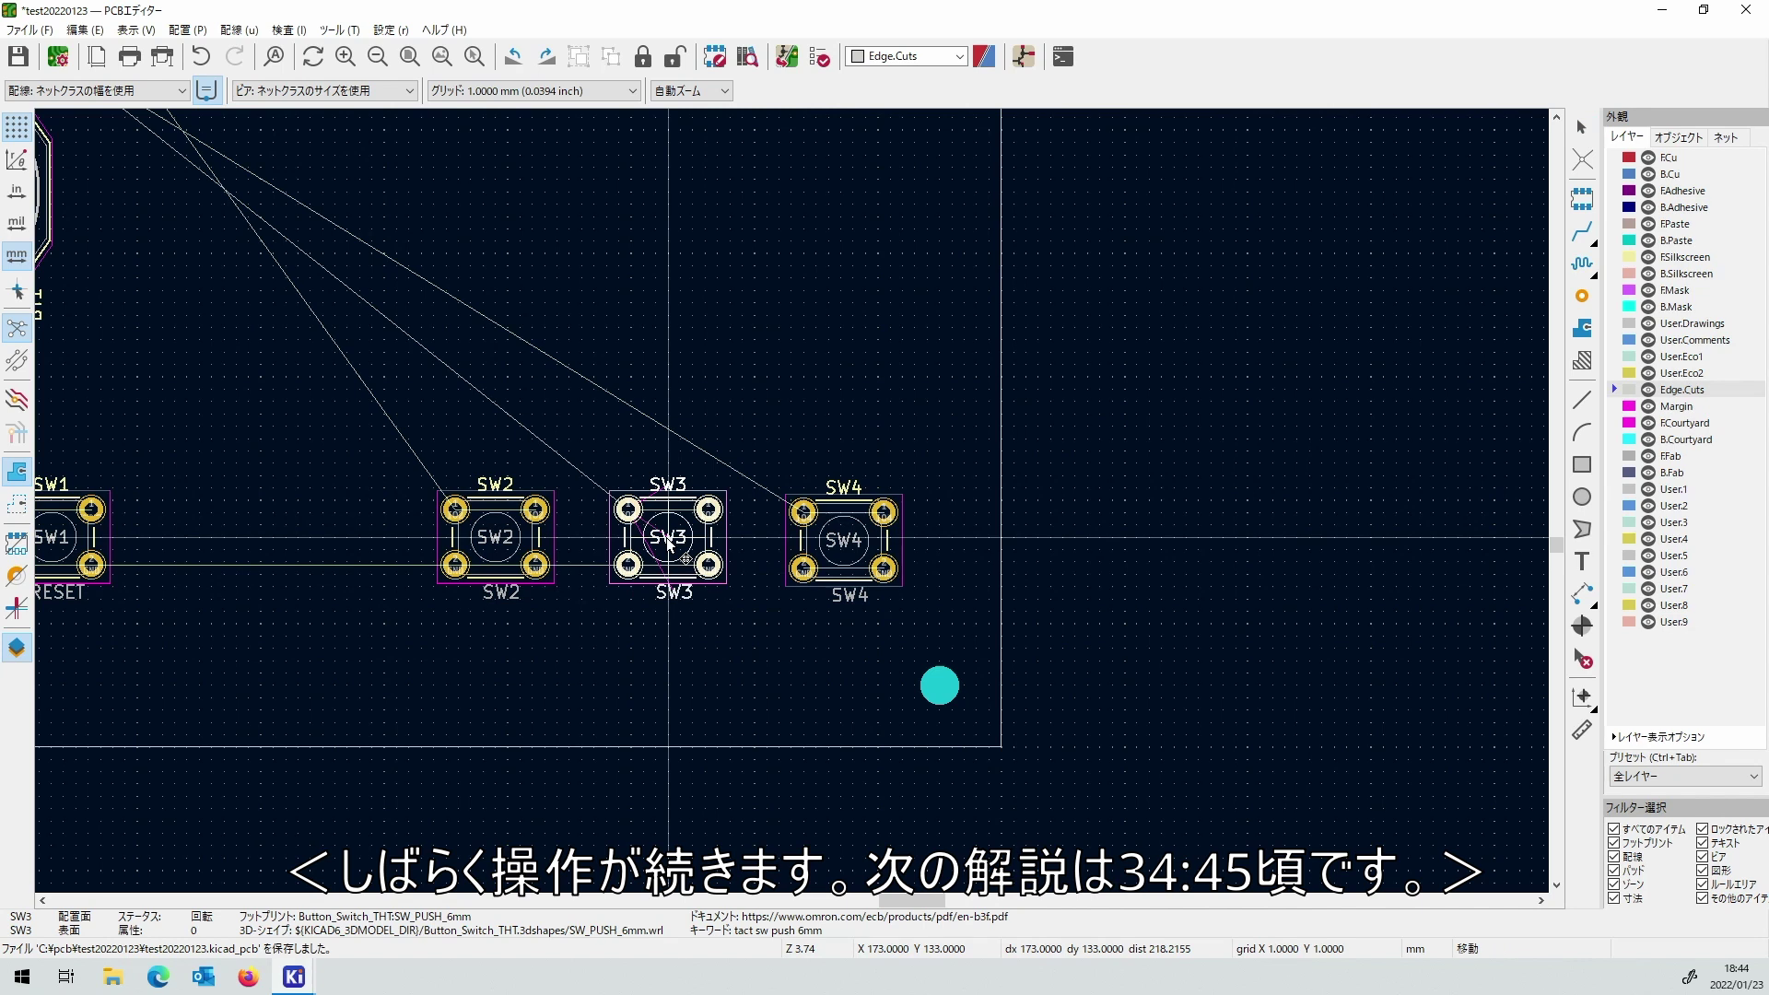
{"action": "left_click", "coordinate": [669, 544]}
{"action": "left_click", "coordinate": [827, 543]}
{"action": "key", "text": "m"}
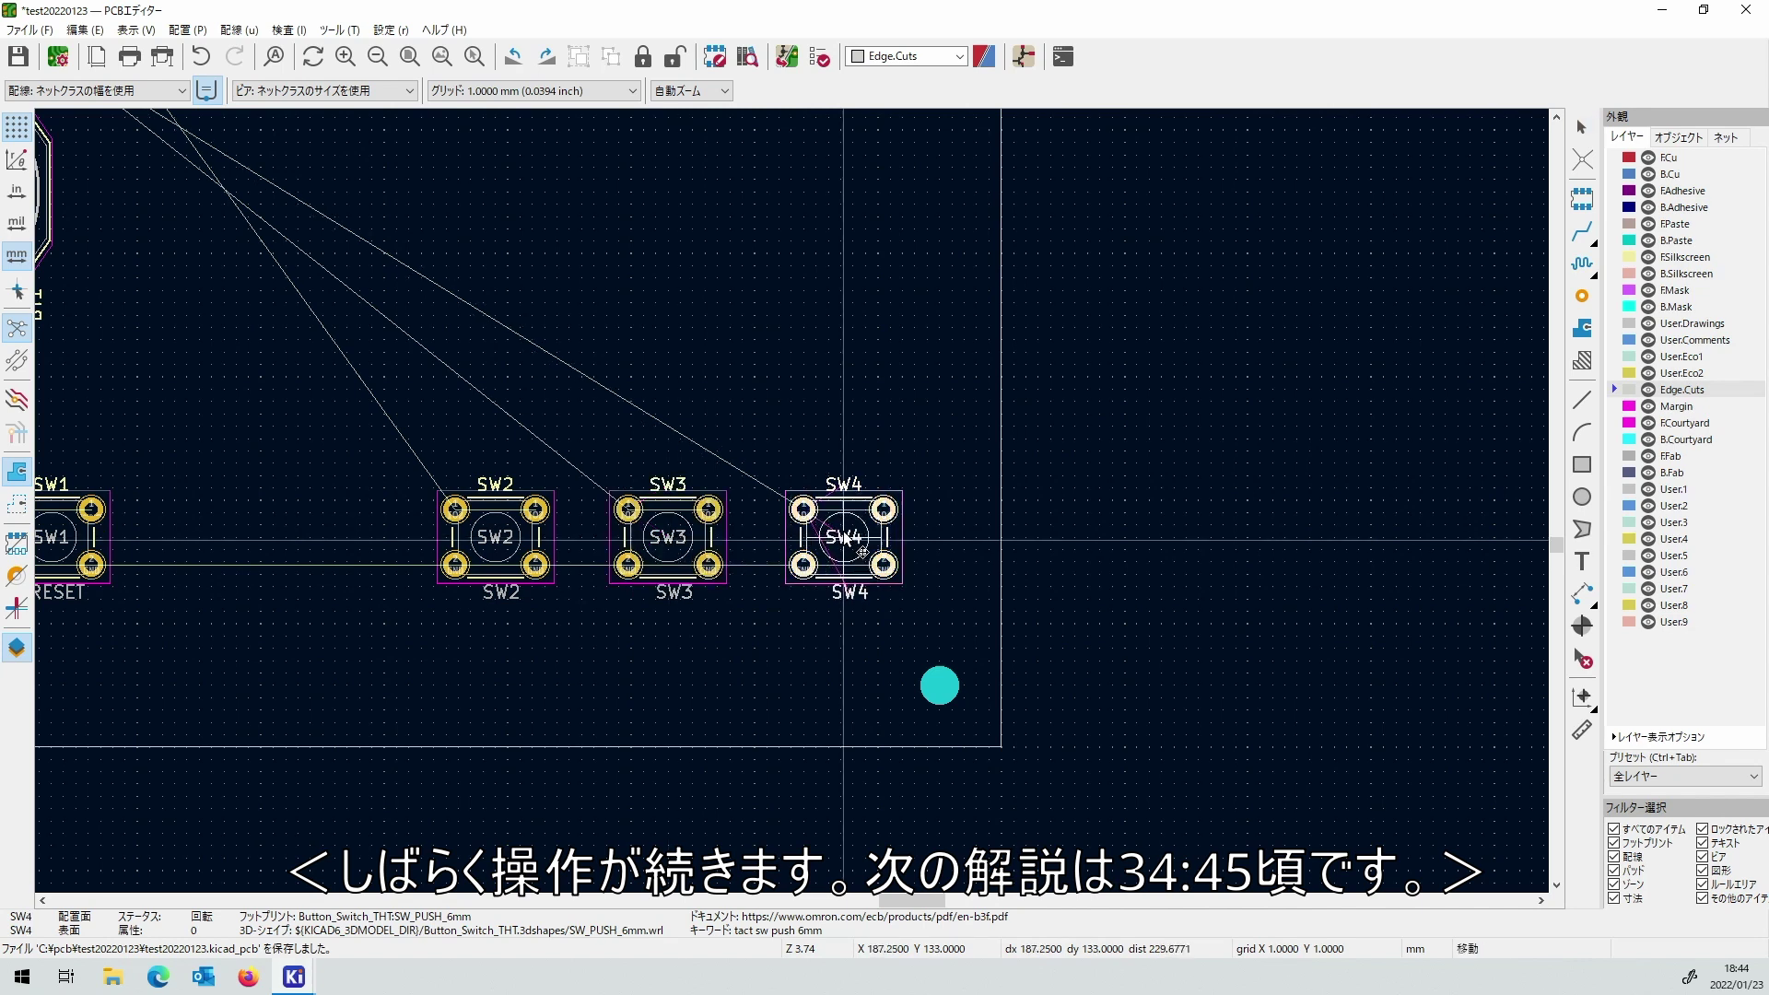
Move the ATmega328P-P (U1) to the right of the battery holder, rotate it to a horizontal -90° orientation, and save the board.
{"action": "scroll", "coordinate": [803, 512], "scroll_direction": "down", "scroll_amount": 5}
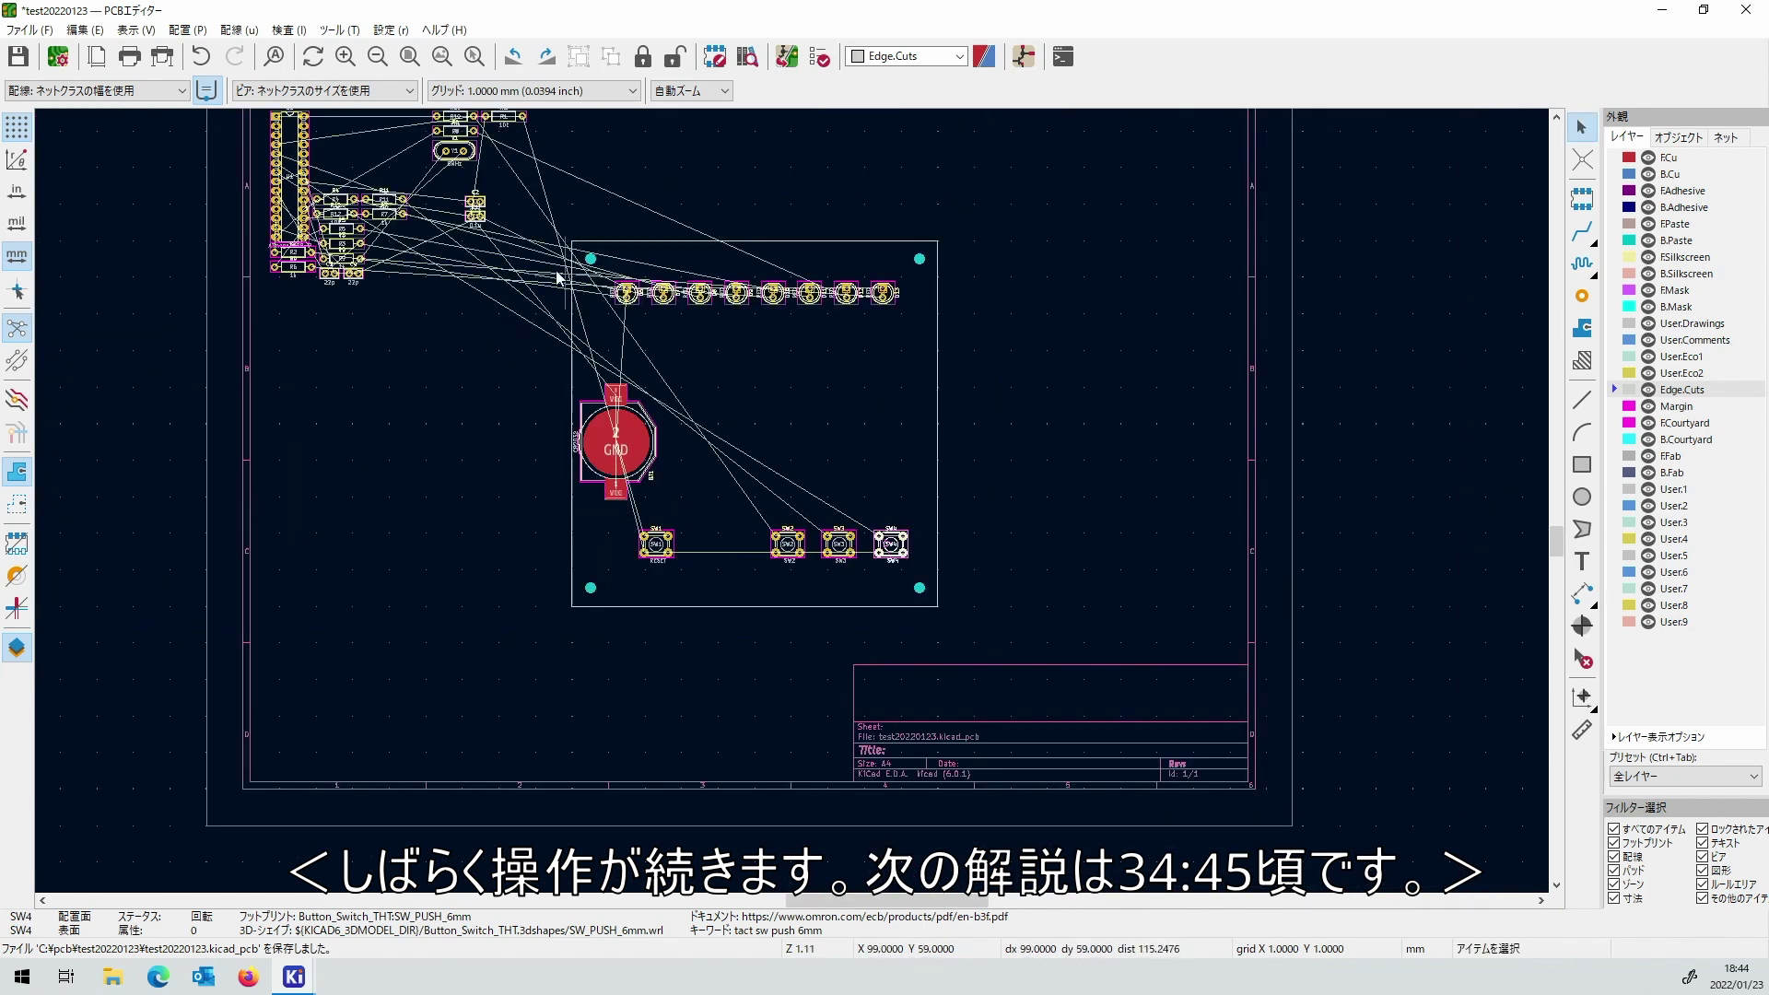
{"action": "scroll", "coordinate": [558, 276], "scroll_direction": "down", "scroll_amount": 2}
{"action": "scroll", "coordinate": [636, 442], "scroll_direction": "up", "scroll_amount": 5}
{"action": "left_click", "coordinate": [774, 553]}
{"action": "key", "text": "m"}
{"action": "scroll", "coordinate": [795, 505], "scroll_direction": "down", "scroll_amount": 4}
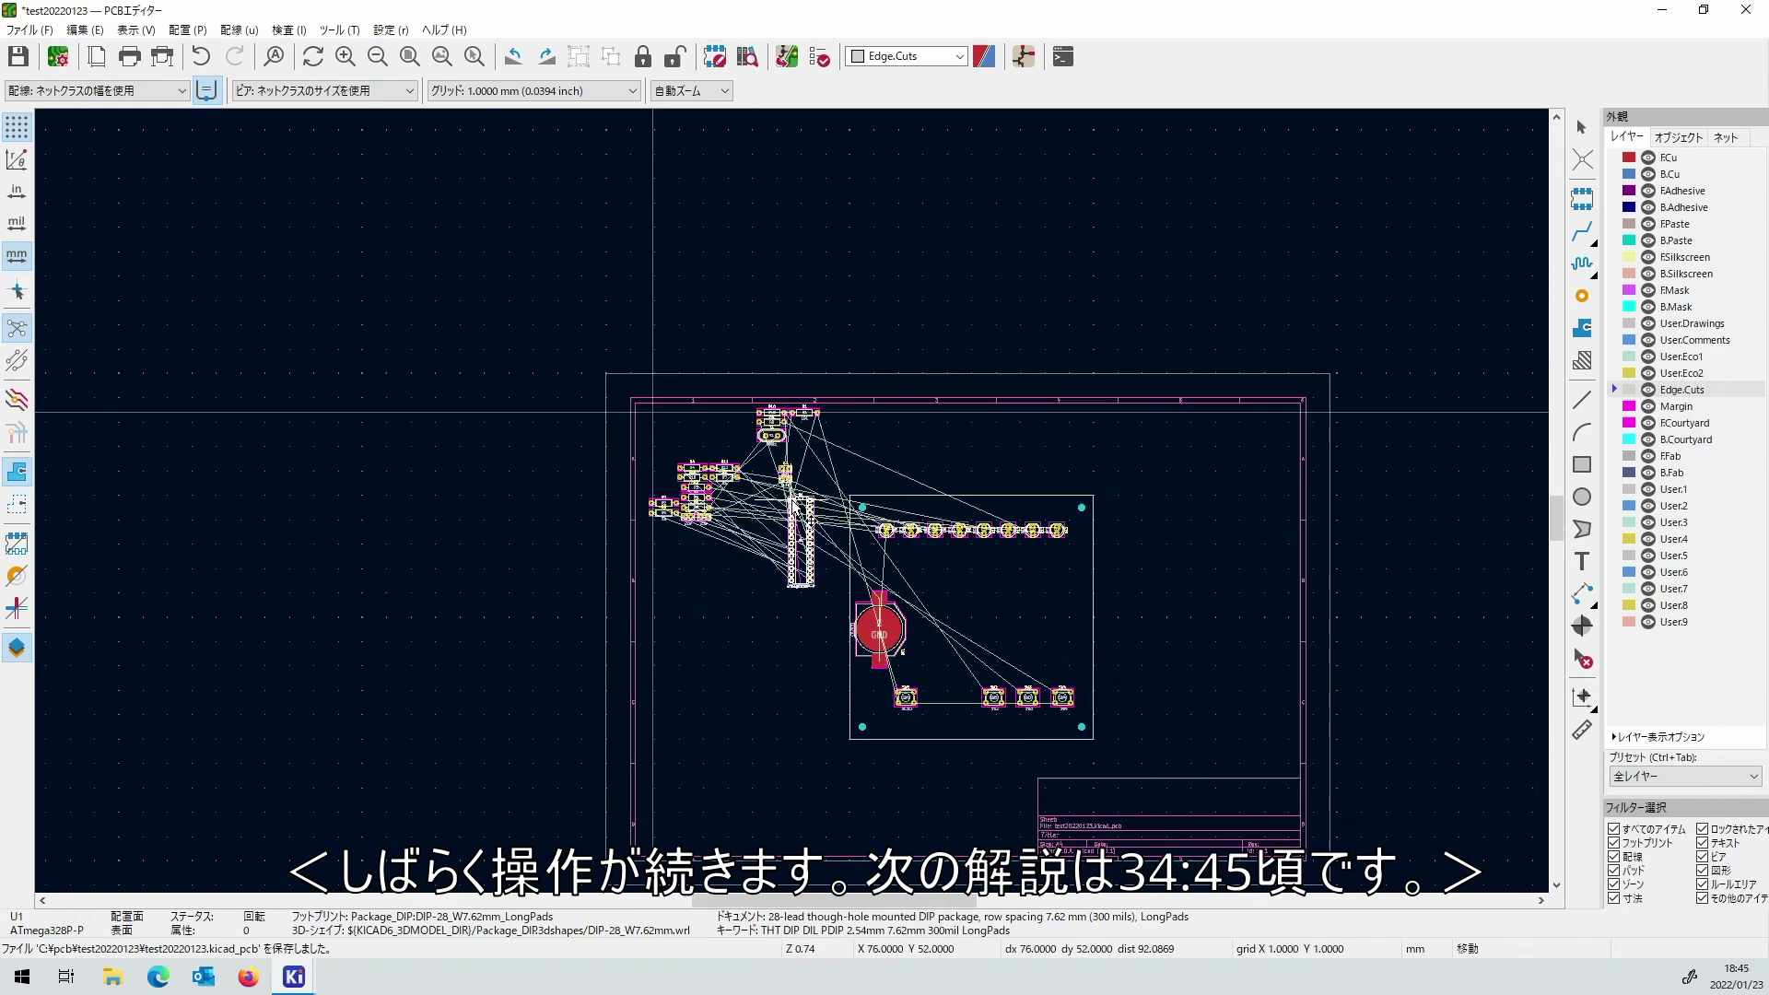
{"action": "scroll", "coordinate": [794, 505], "scroll_direction": "up", "scroll_amount": 4}
{"action": "key", "text": "r"}
{"action": "key", "text": "r"}
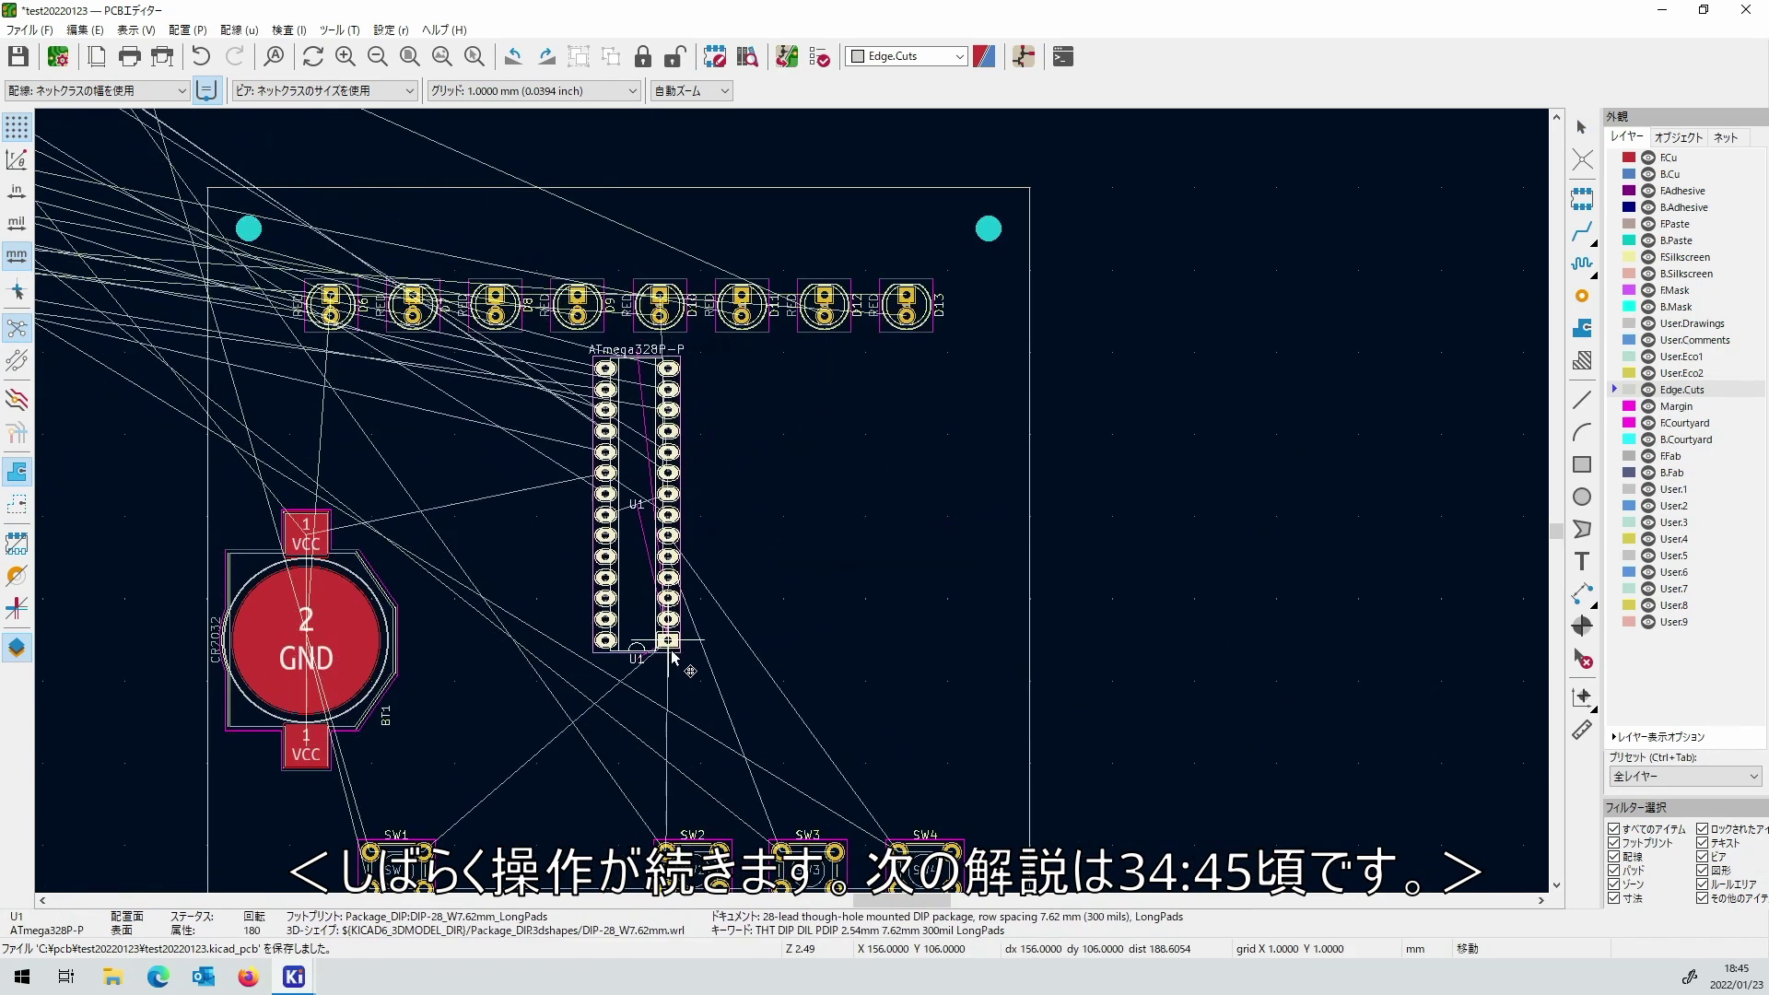
{"action": "key", "text": "r"}
{"action": "left_click", "coordinate": [672, 656]}
{"action": "scroll", "coordinate": [786, 456], "scroll_direction": "down", "scroll_amount": 3}
{"action": "key", "text": "ctrl+s"}
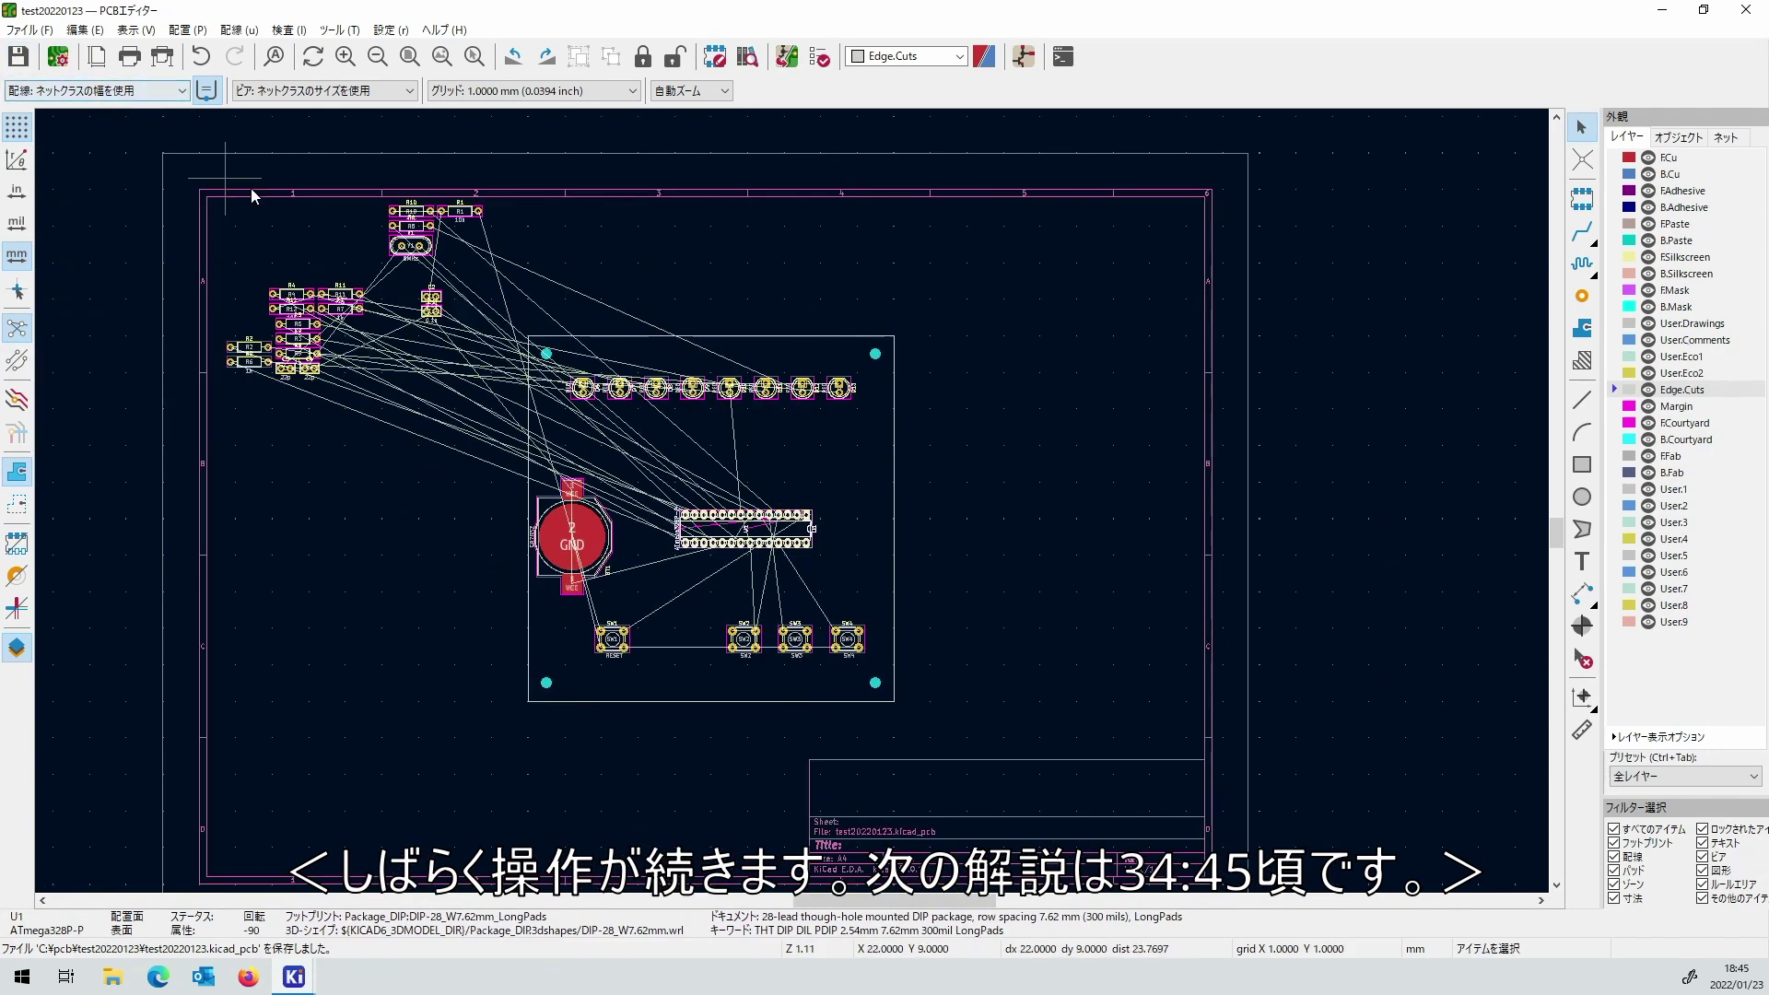
Rotate resistor R4 by 90° and place it vertically below LED D8.
{"action": "scroll", "coordinate": [422, 211], "scroll_direction": "up", "scroll_amount": 7}
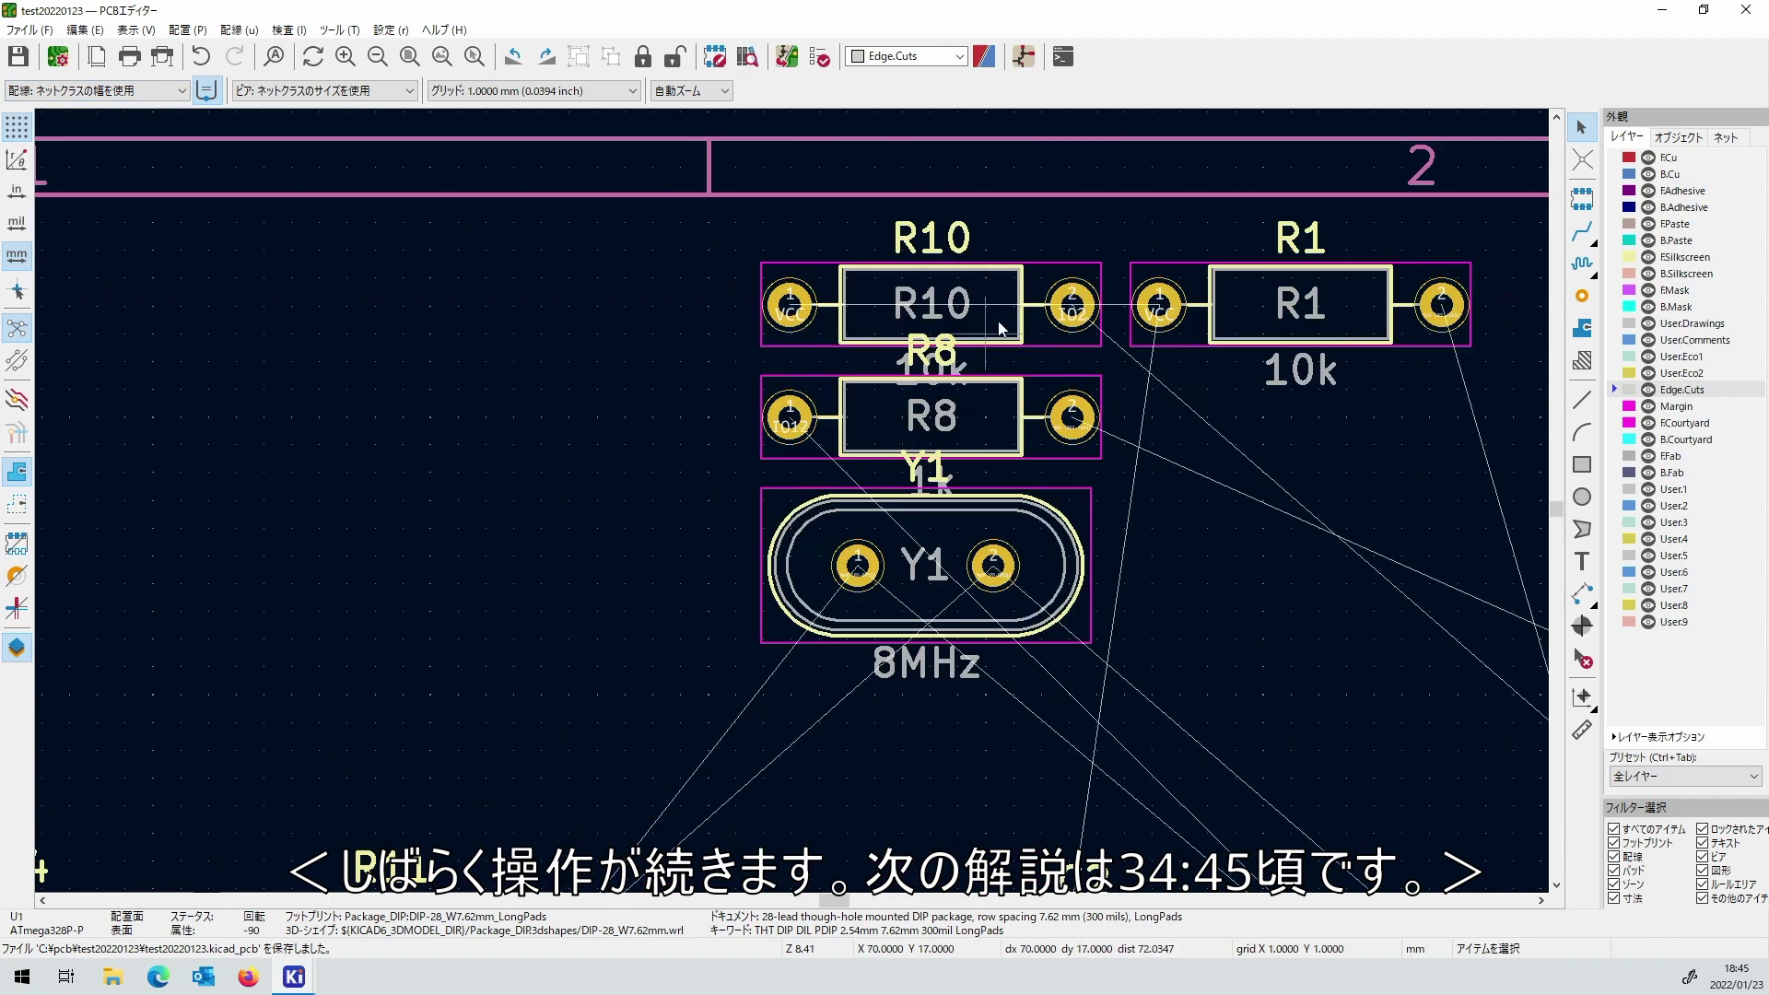
{"action": "scroll", "coordinate": [982, 462], "scroll_direction": "down", "scroll_amount": 7}
{"action": "scroll", "coordinate": [586, 291], "scroll_direction": "up", "scroll_amount": 6}
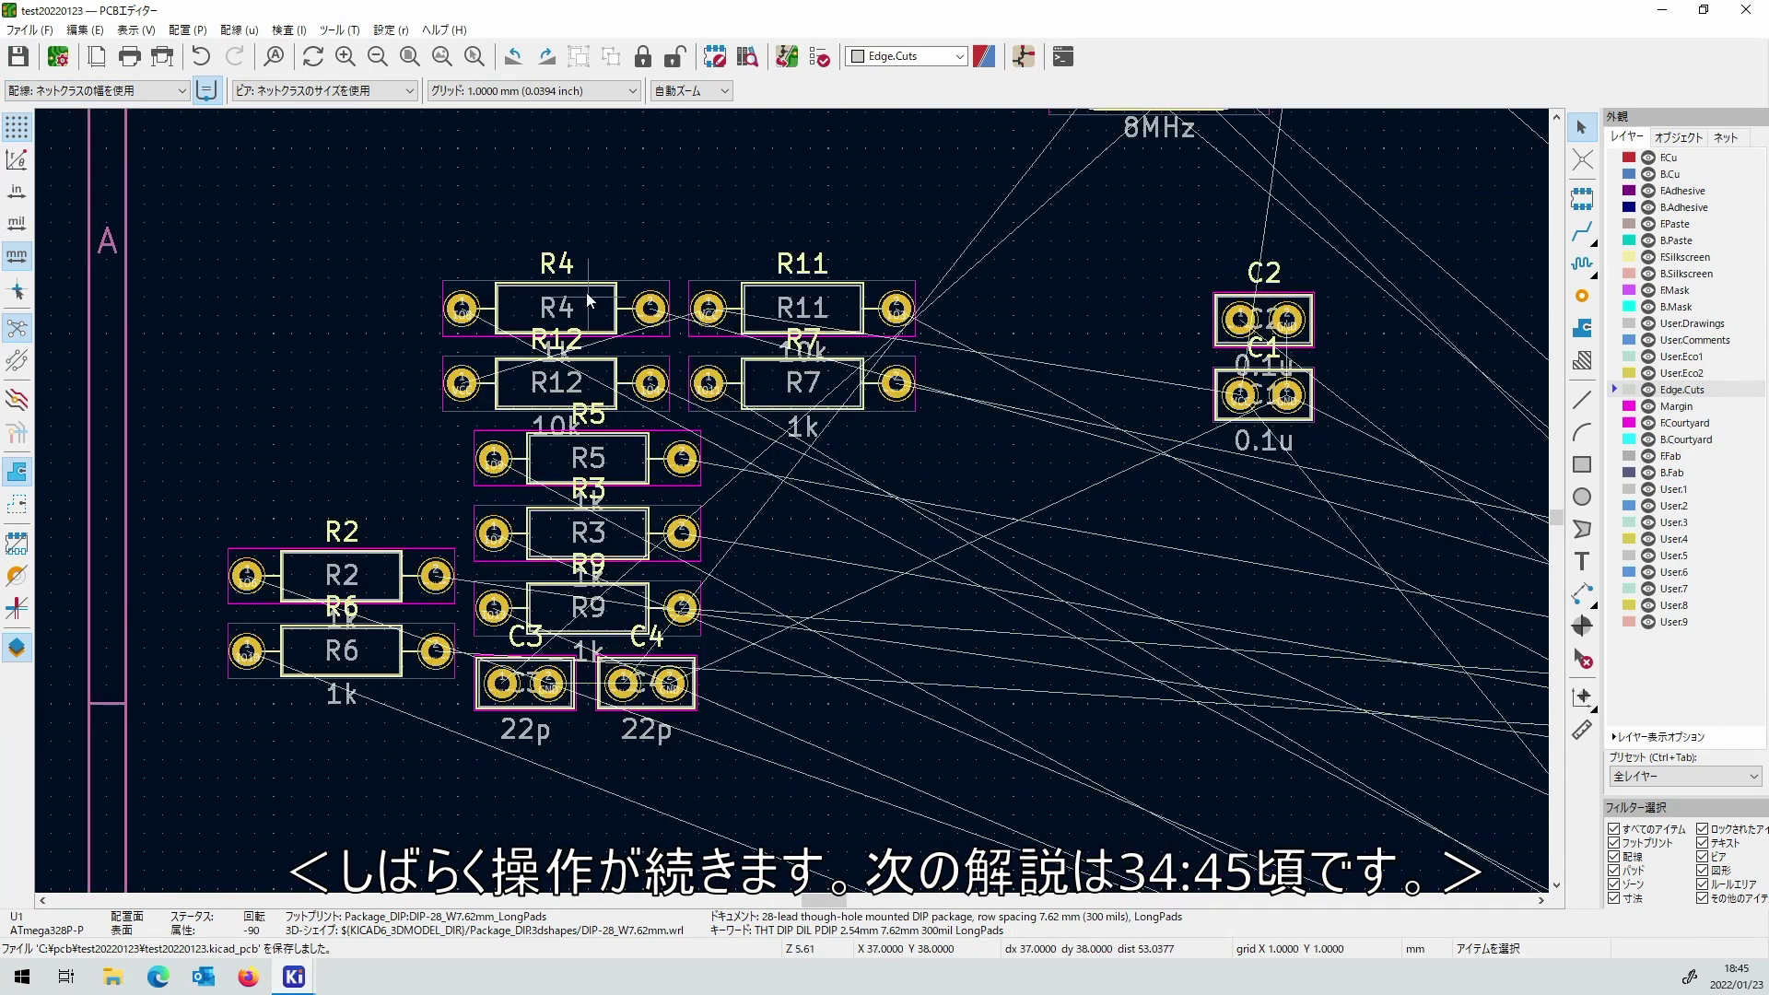
{"action": "left_click", "coordinate": [562, 304]}
{"action": "key", "text": "m"}
{"action": "scroll", "coordinate": [940, 527], "scroll_direction": "down", "scroll_amount": 5}
{"action": "scroll", "coordinate": [1237, 679], "scroll_direction": "up", "scroll_amount": 5}
{"action": "key", "text": "r"}
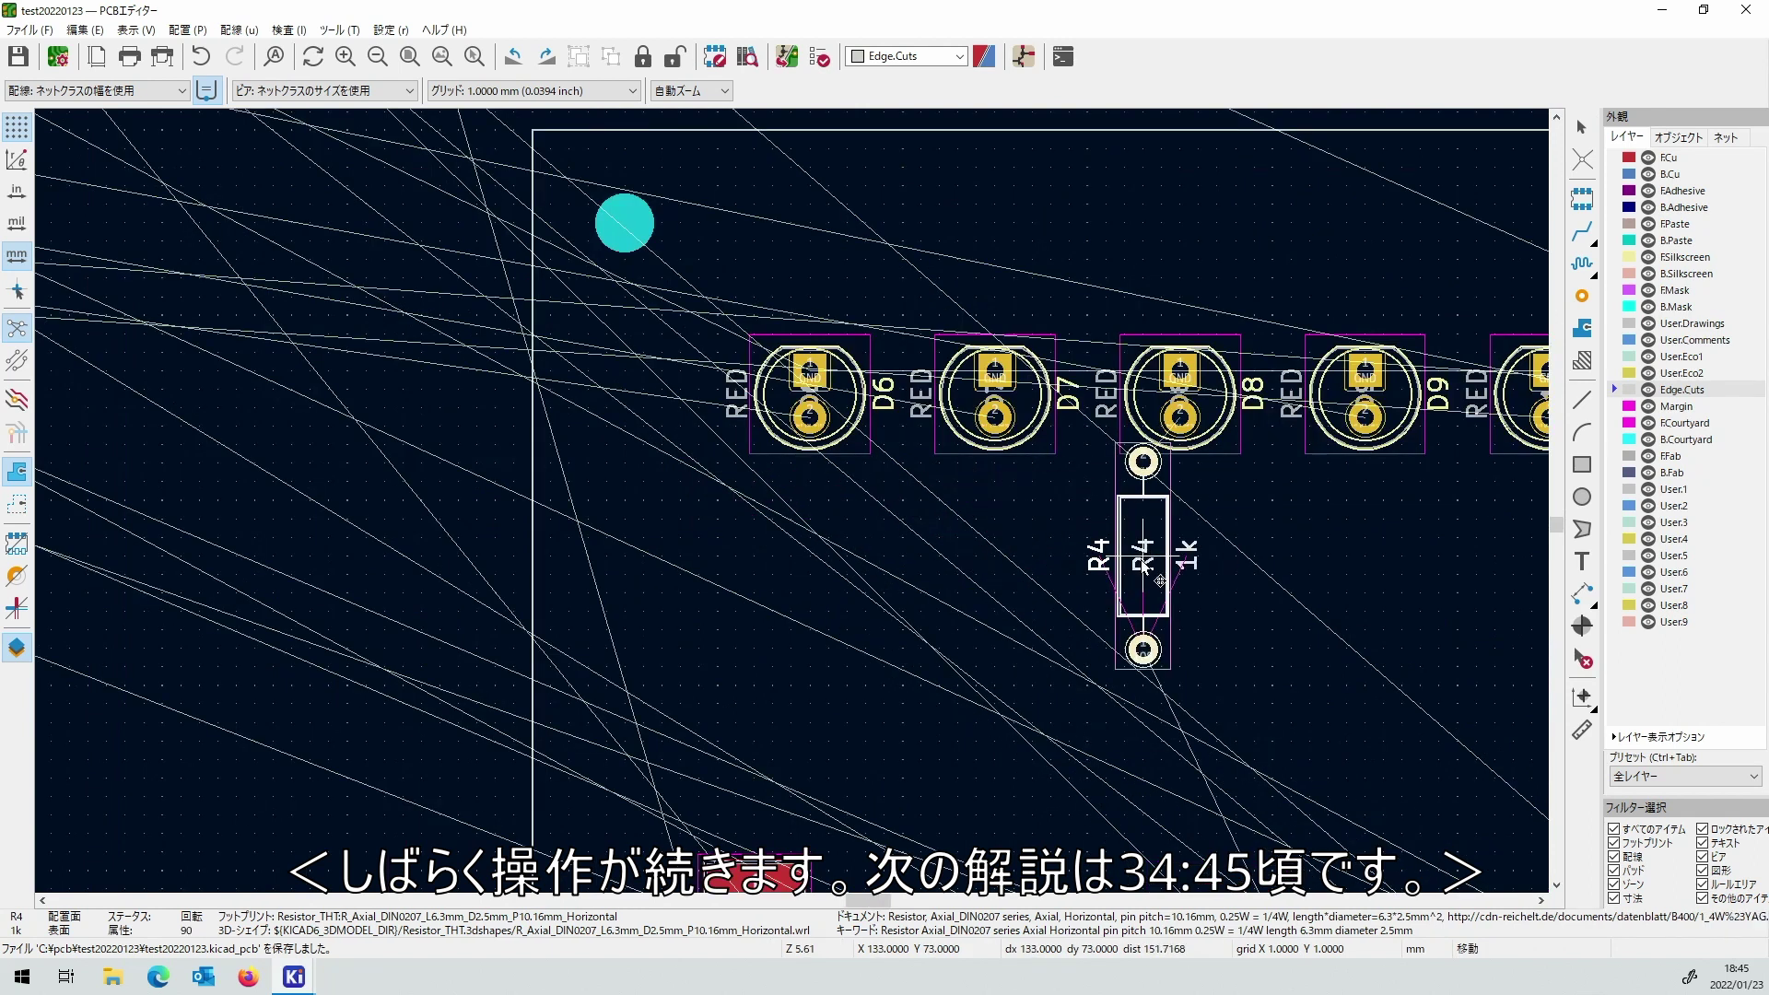
{"action": "left_click", "coordinate": [1182, 608]}
Move the remaining group of resistors with capacitors C3 and C4 together to just outside the board's left edge.
{"action": "scroll", "coordinate": [593, 442], "scroll_direction": "down", "scroll_amount": 5}
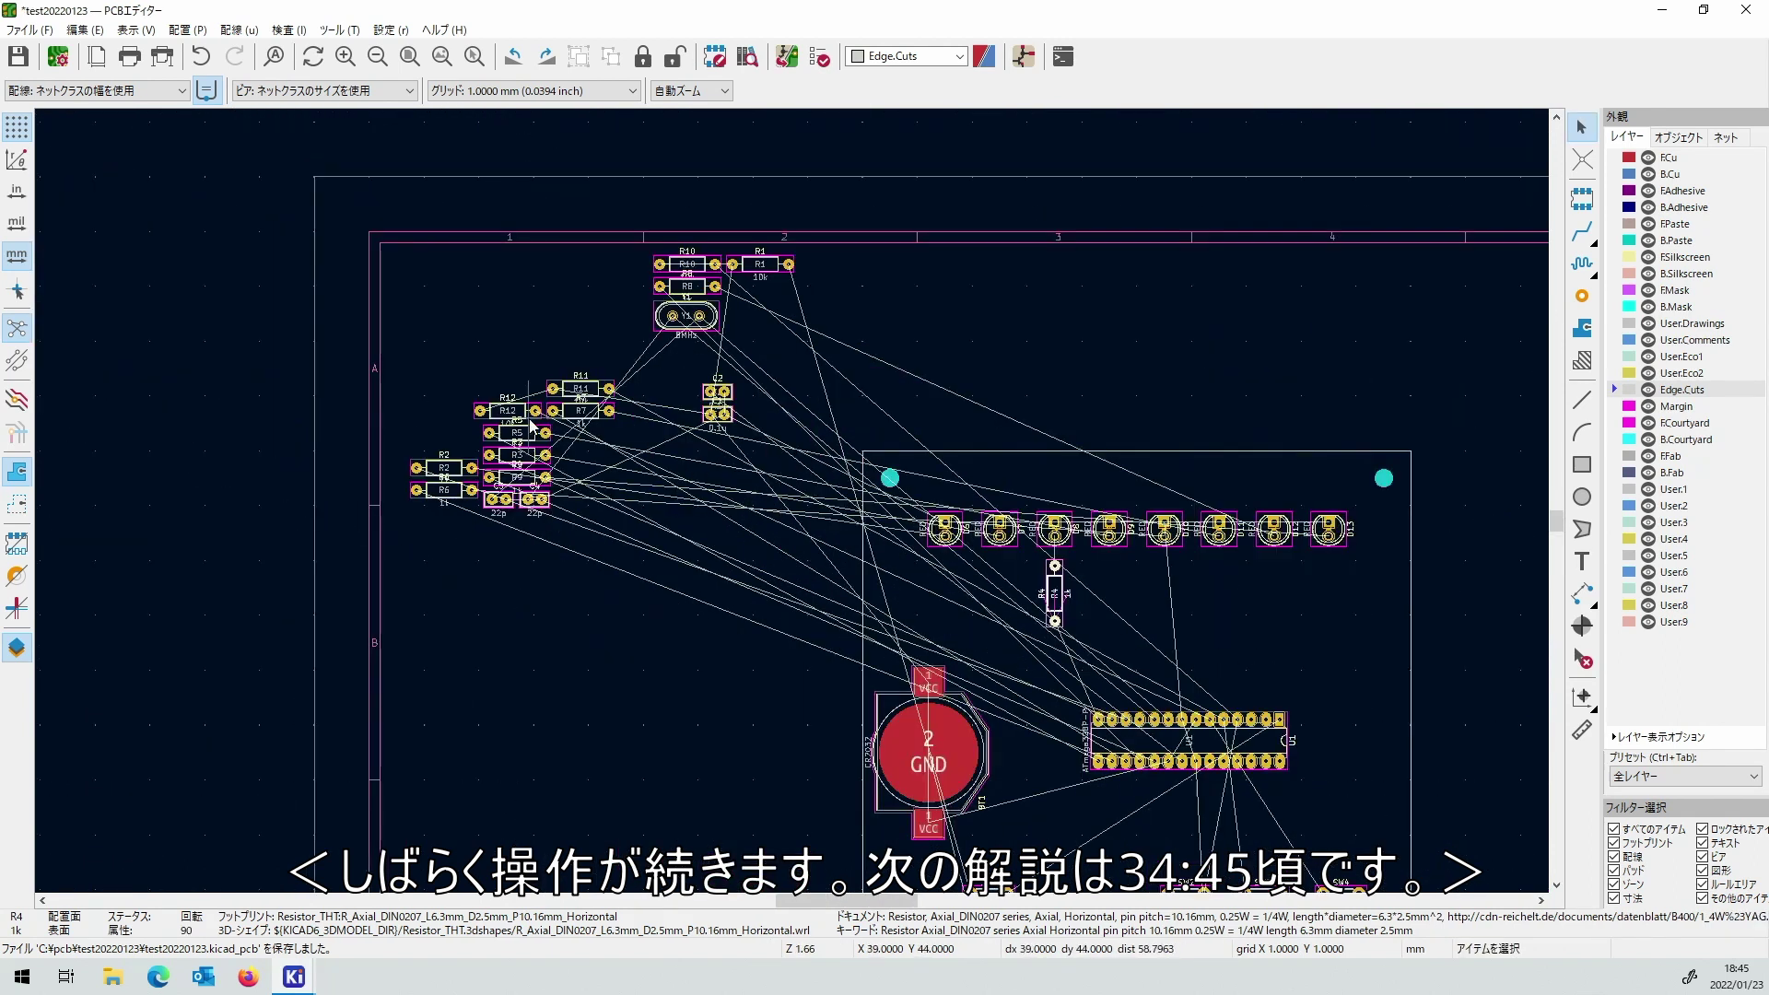
{"action": "scroll", "coordinate": [442, 307], "scroll_direction": "up", "scroll_amount": 5}
{"action": "left_click_drag", "start_coordinate": [354, 243], "coordinate": [1152, 840]}
{"action": "scroll", "coordinate": [674, 307], "scroll_direction": "down", "scroll_amount": 4}
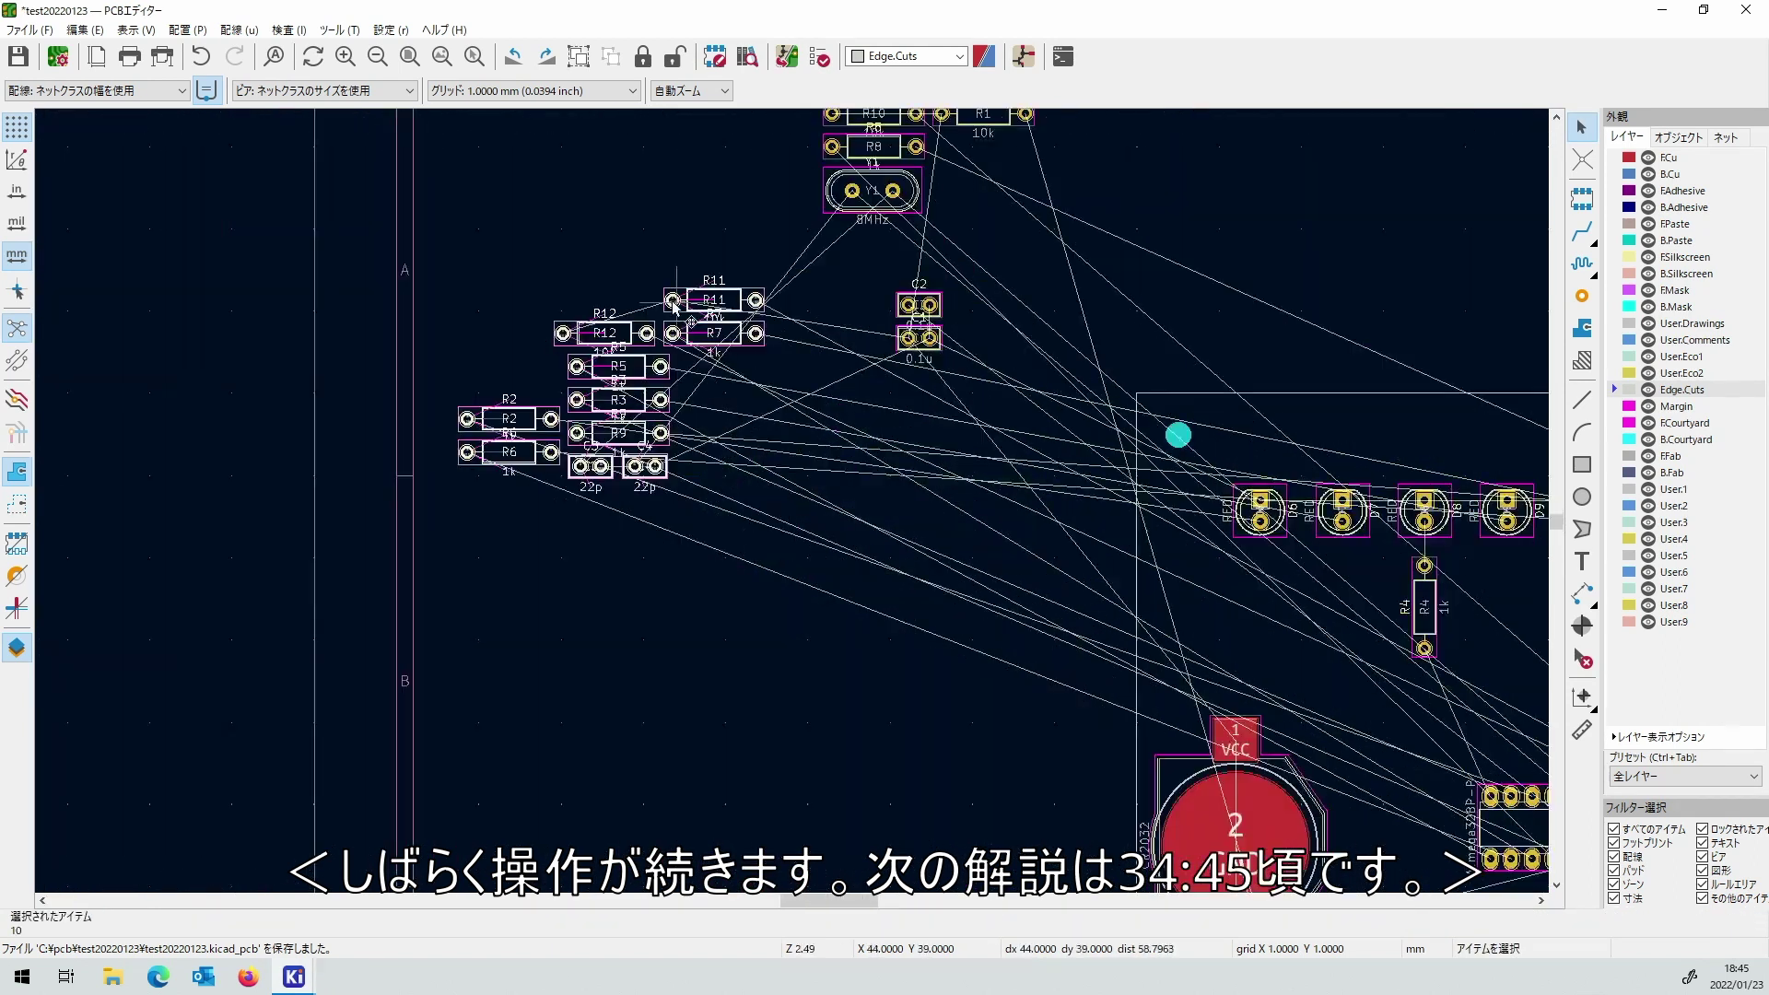
{"action": "key", "text": "m"}
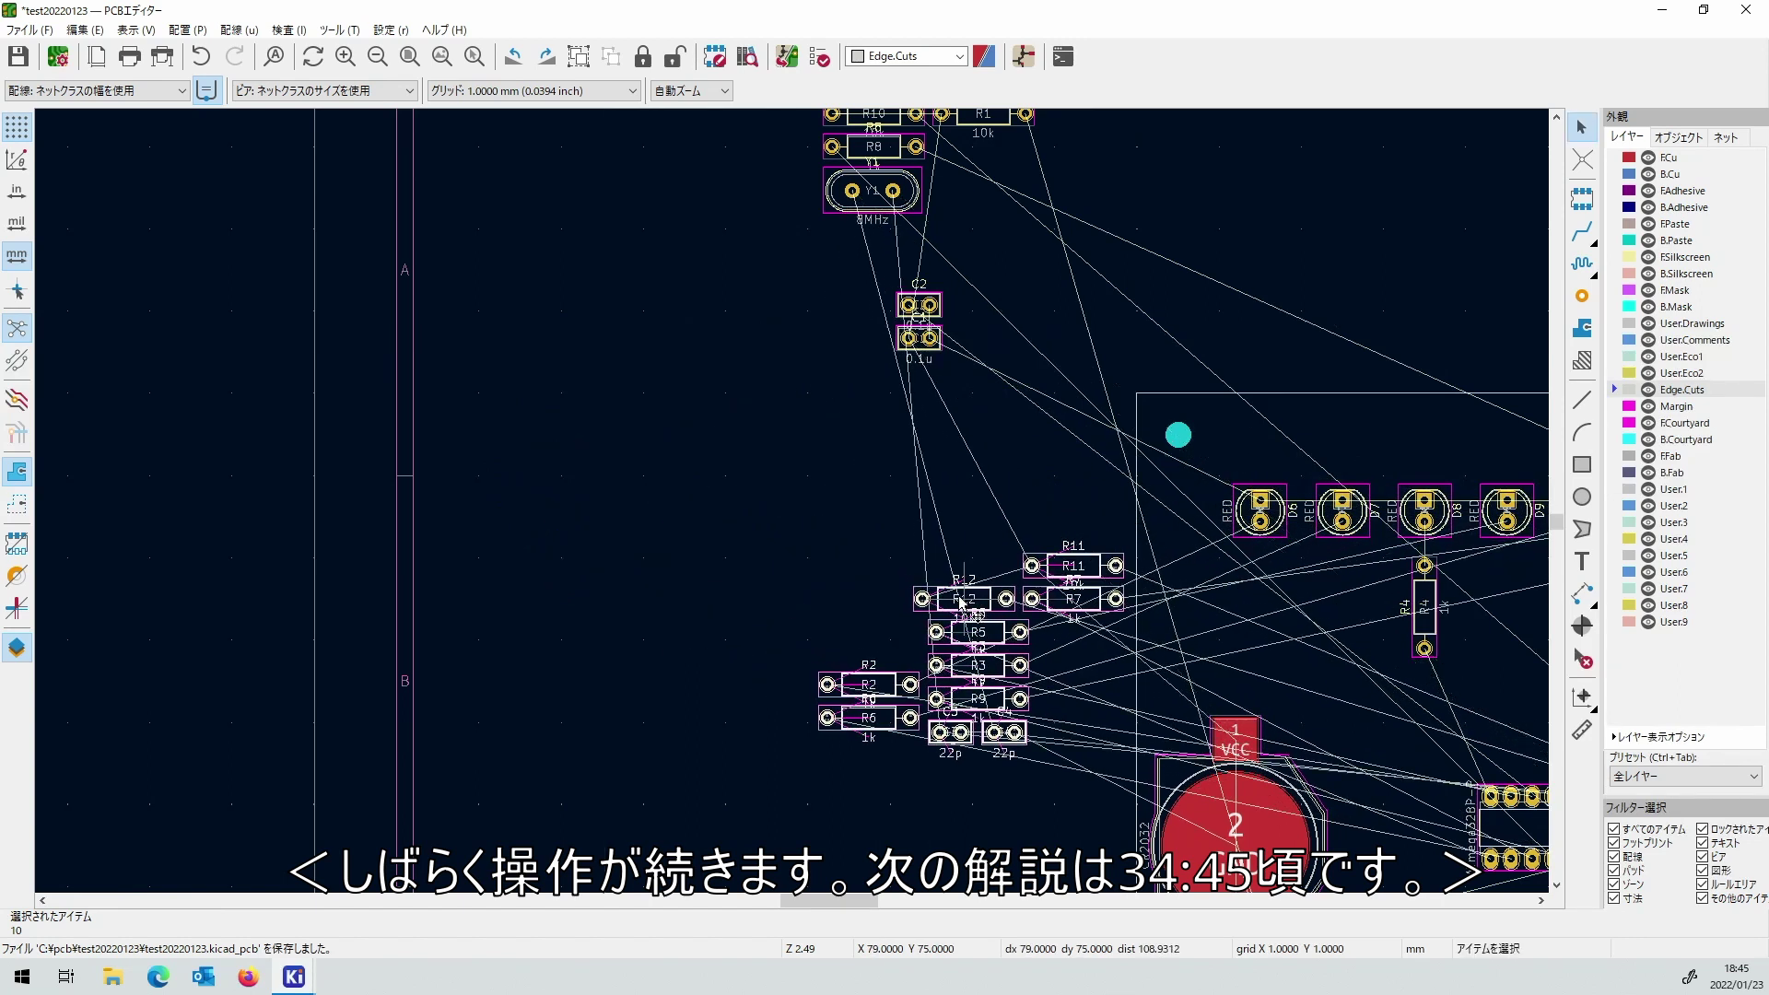
{"action": "scroll", "coordinate": [1131, 662], "scroll_direction": "up", "scroll_amount": 6}
{"action": "left_click", "coordinate": [826, 224]}
Rotate resistor R5 to vertical and place it below LED D9, level with R4.
{"action": "left_click", "coordinate": [672, 557]}
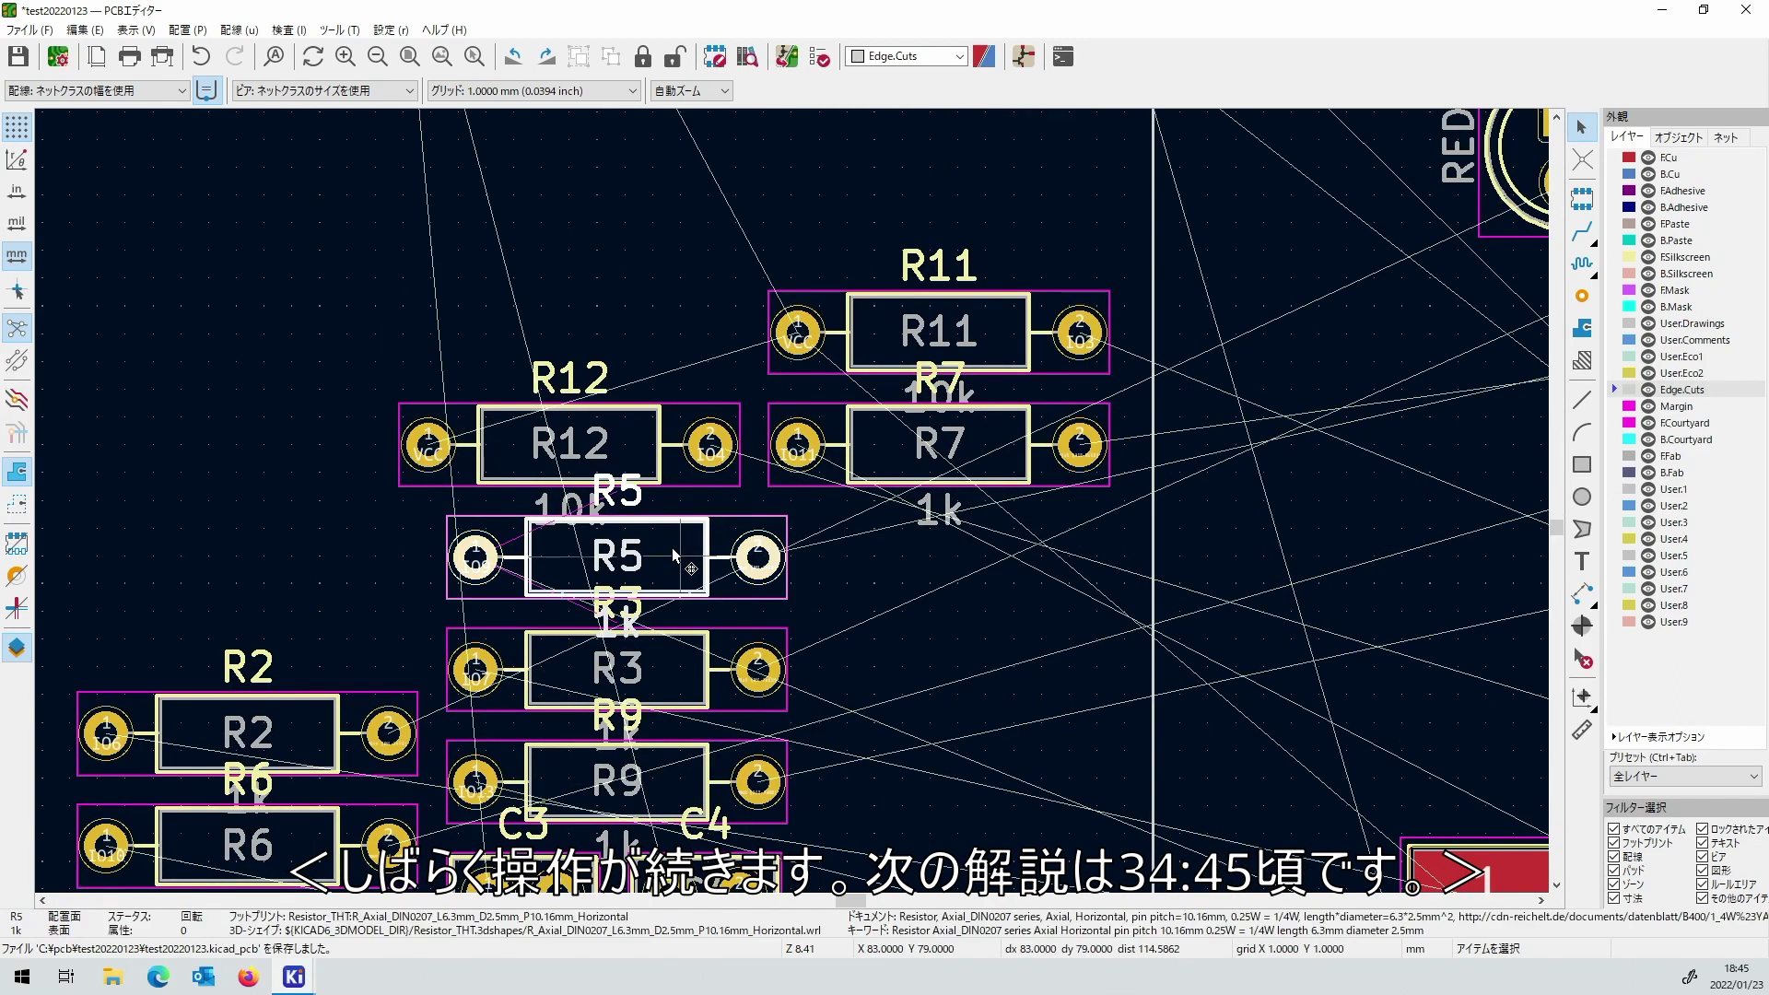
{"action": "key", "text": "m"}
{"action": "scroll", "coordinate": [803, 501], "scroll_direction": "down", "scroll_amount": 3}
{"action": "scroll", "coordinate": [770, 513], "scroll_direction": "up", "scroll_amount": 3}
{"action": "key", "text": "r"}
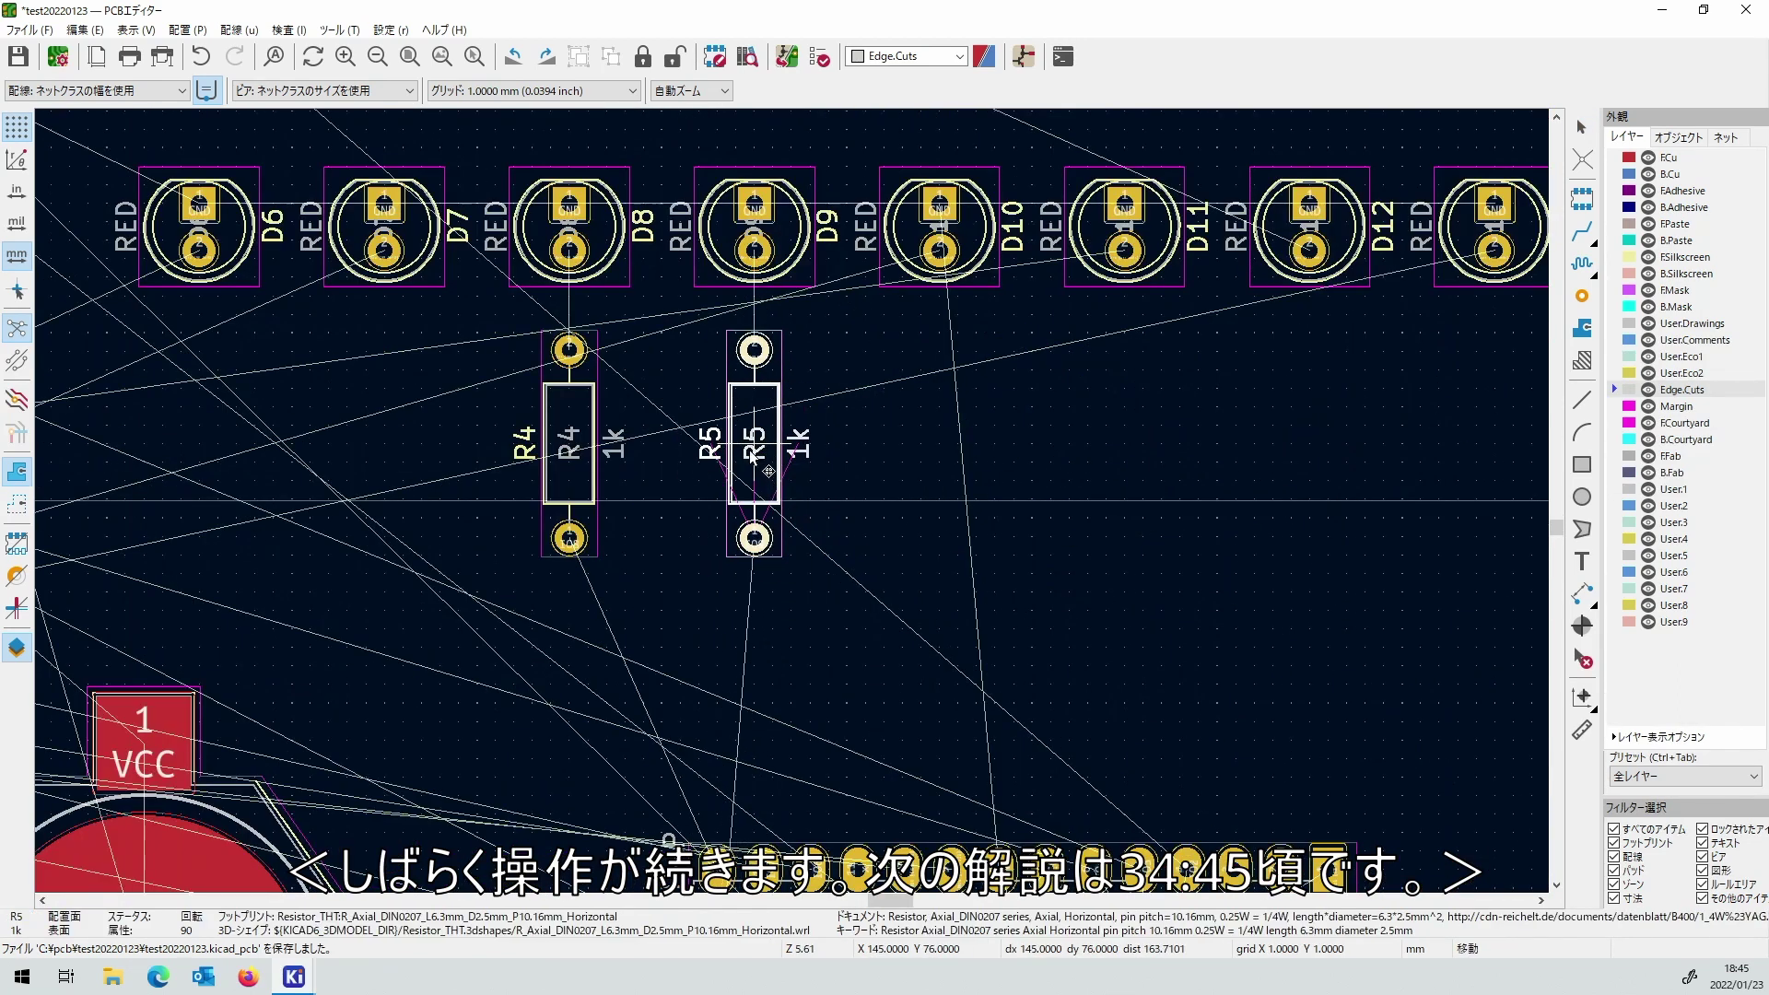
{"action": "left_click", "coordinate": [769, 505]}
Rotate resistor R2 to vertical and place it below LED D6, level with R4.
{"action": "scroll", "coordinate": [770, 505], "scroll_direction": "down", "scroll_amount": 3}
{"action": "scroll", "coordinate": [483, 369], "scroll_direction": "up", "scroll_amount": 5}
{"action": "left_click", "coordinate": [505, 358]}
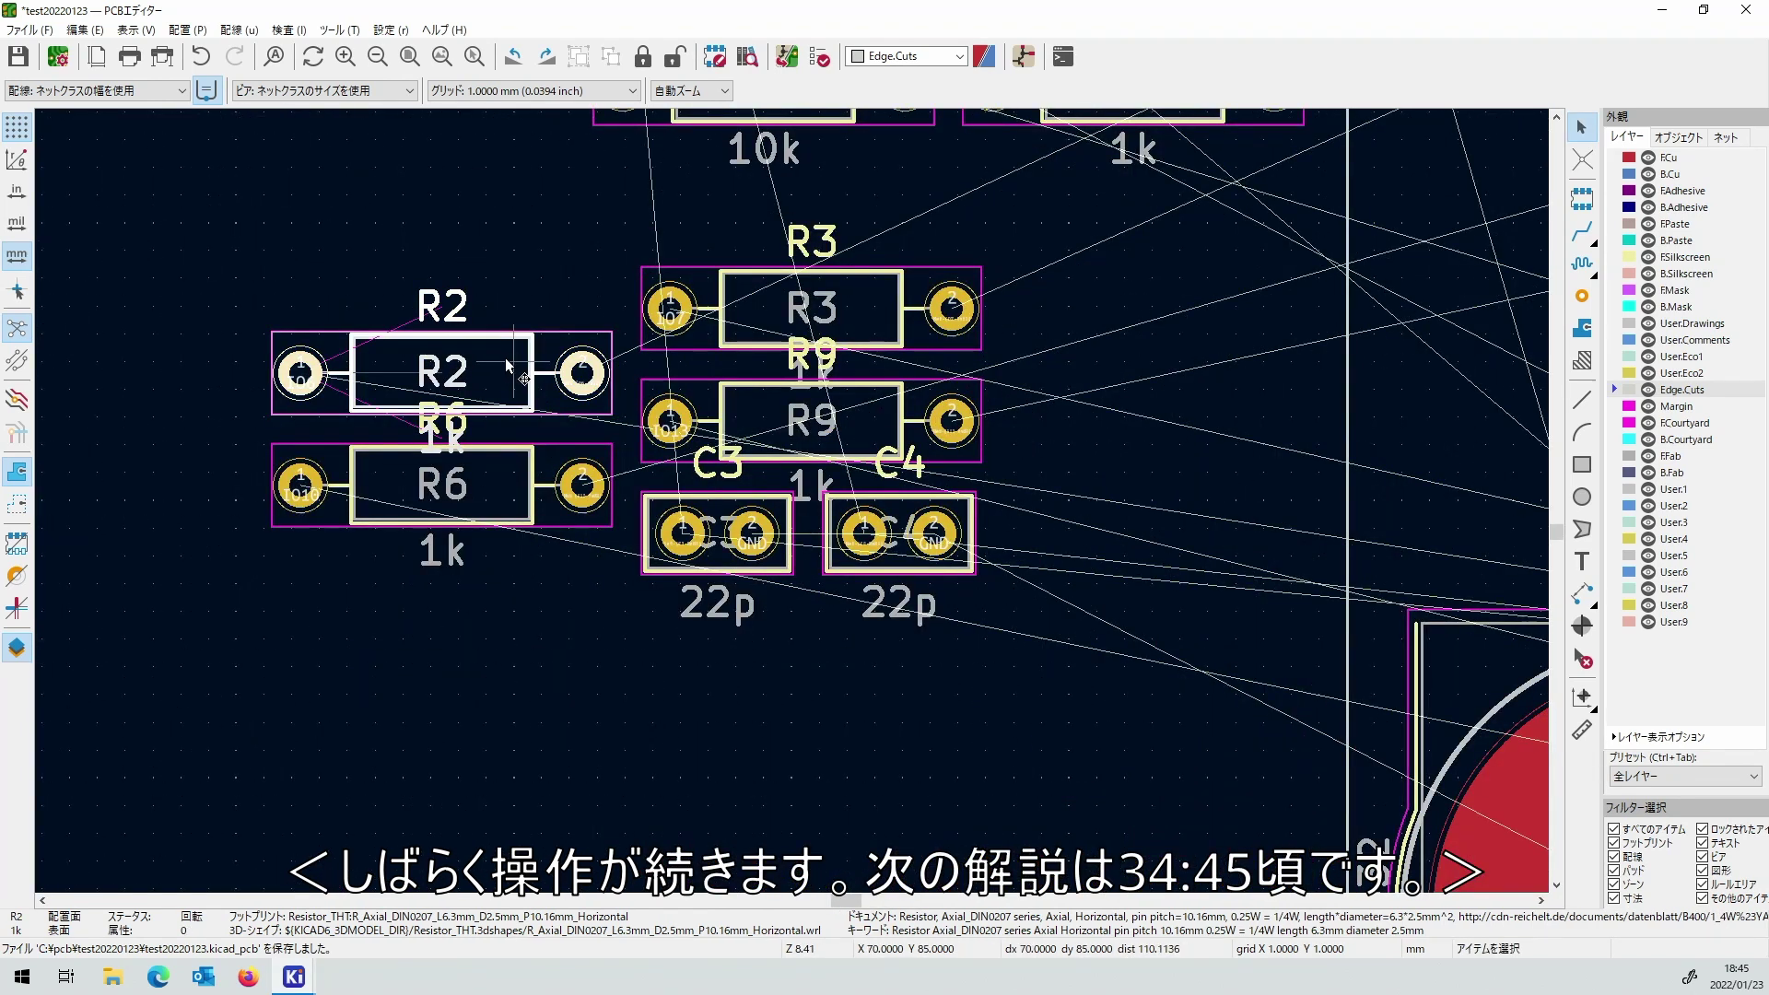
{"action": "key", "text": "m"}
{"action": "scroll", "coordinate": [656, 425], "scroll_direction": "down", "scroll_amount": 3}
{"action": "key", "text": "r"}
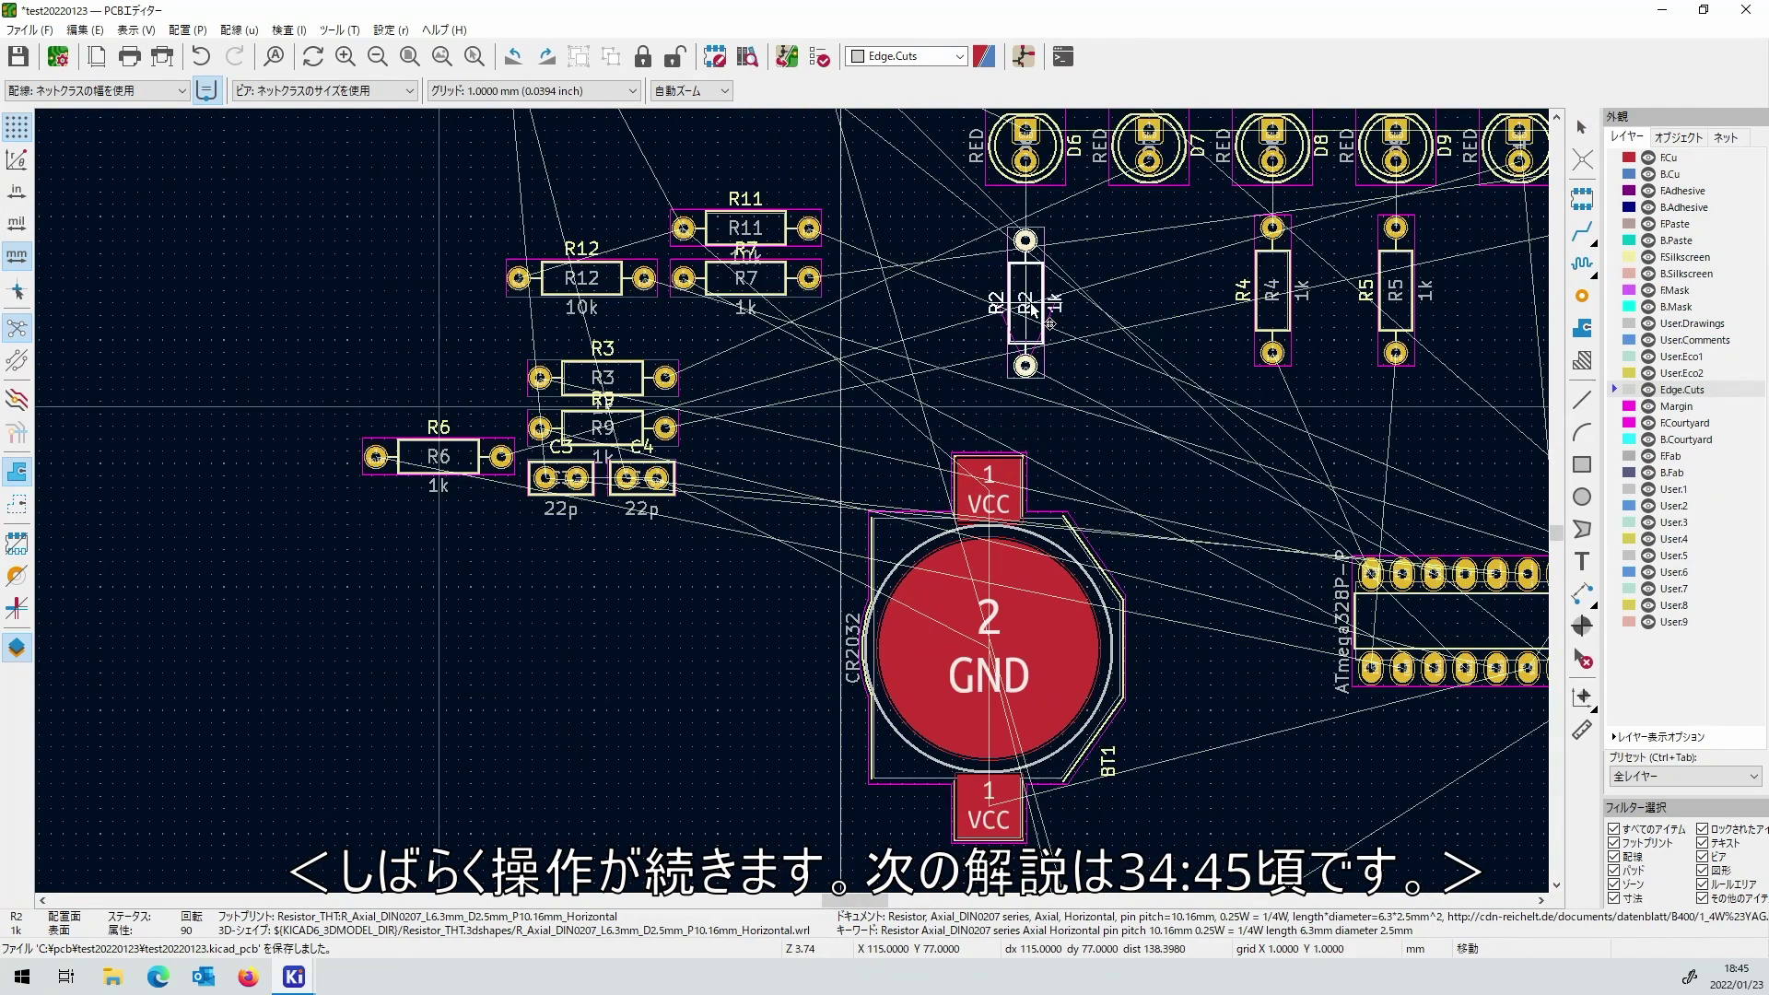
{"action": "left_click", "coordinate": [1023, 299]}
Rotate resistor R6 to vertical and place it below LED D10, level with R5.
{"action": "left_click", "coordinate": [470, 451]}
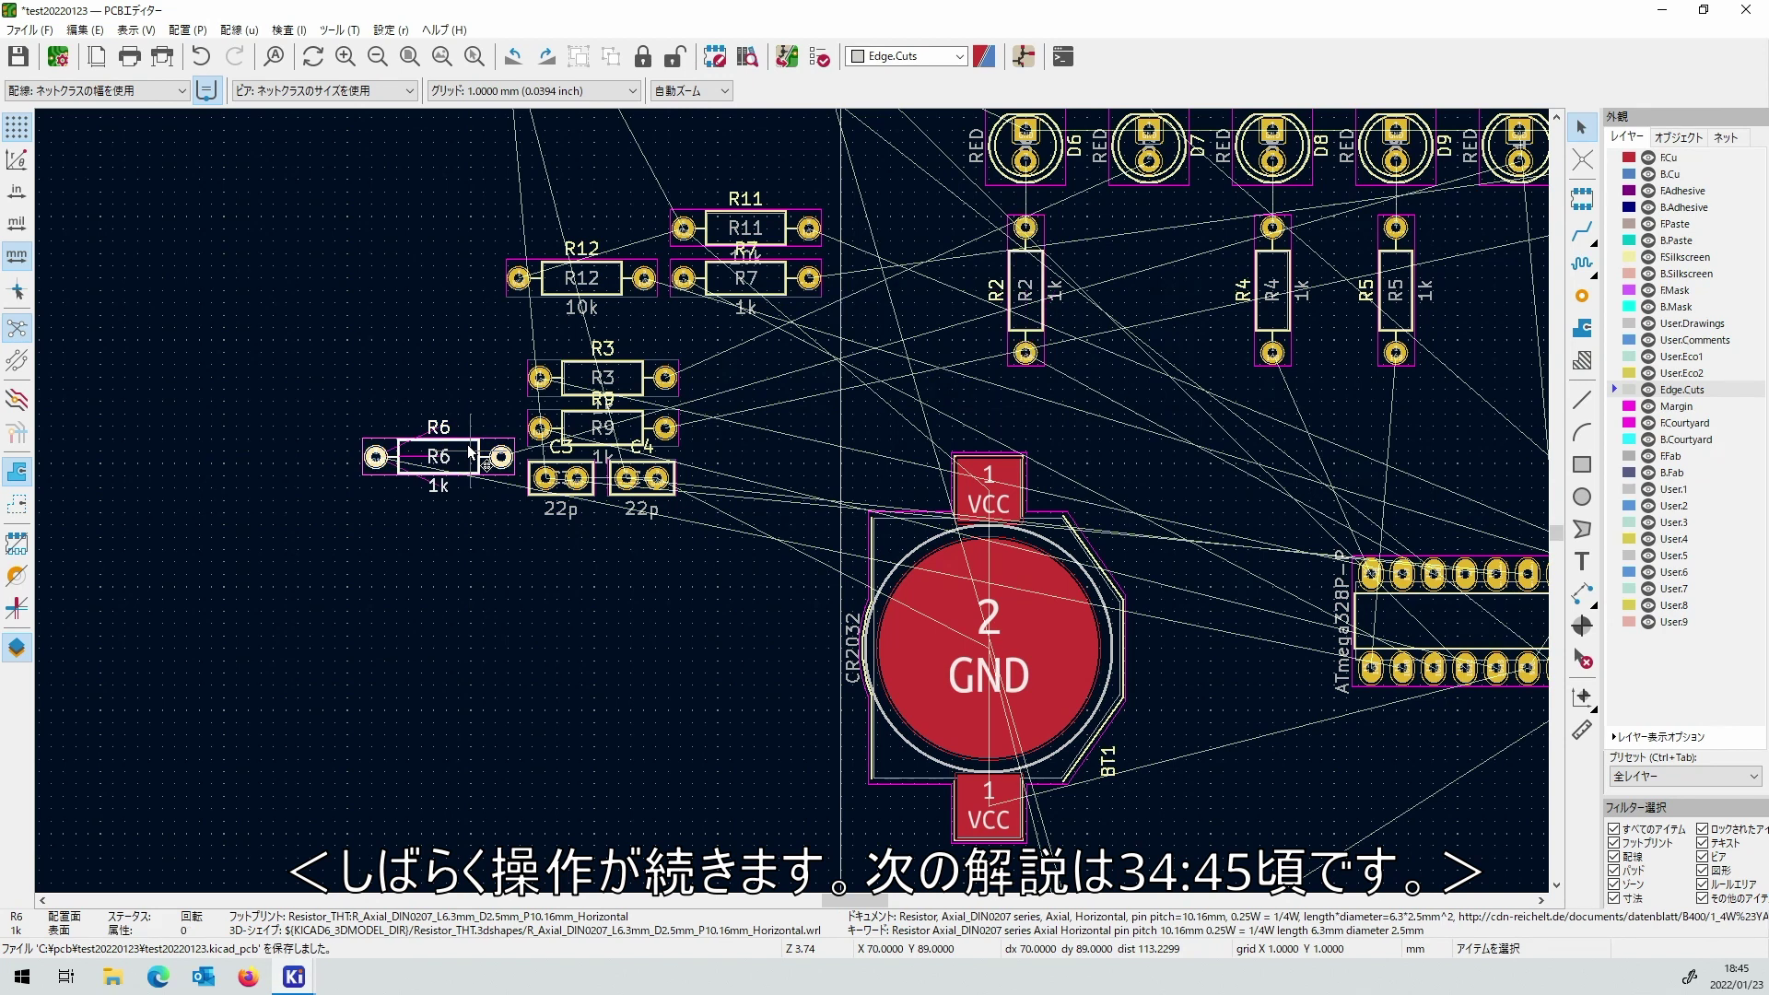
{"action": "key", "text": "m"}
{"action": "key", "text": "r"}
{"action": "left_click", "coordinate": [1518, 299]}
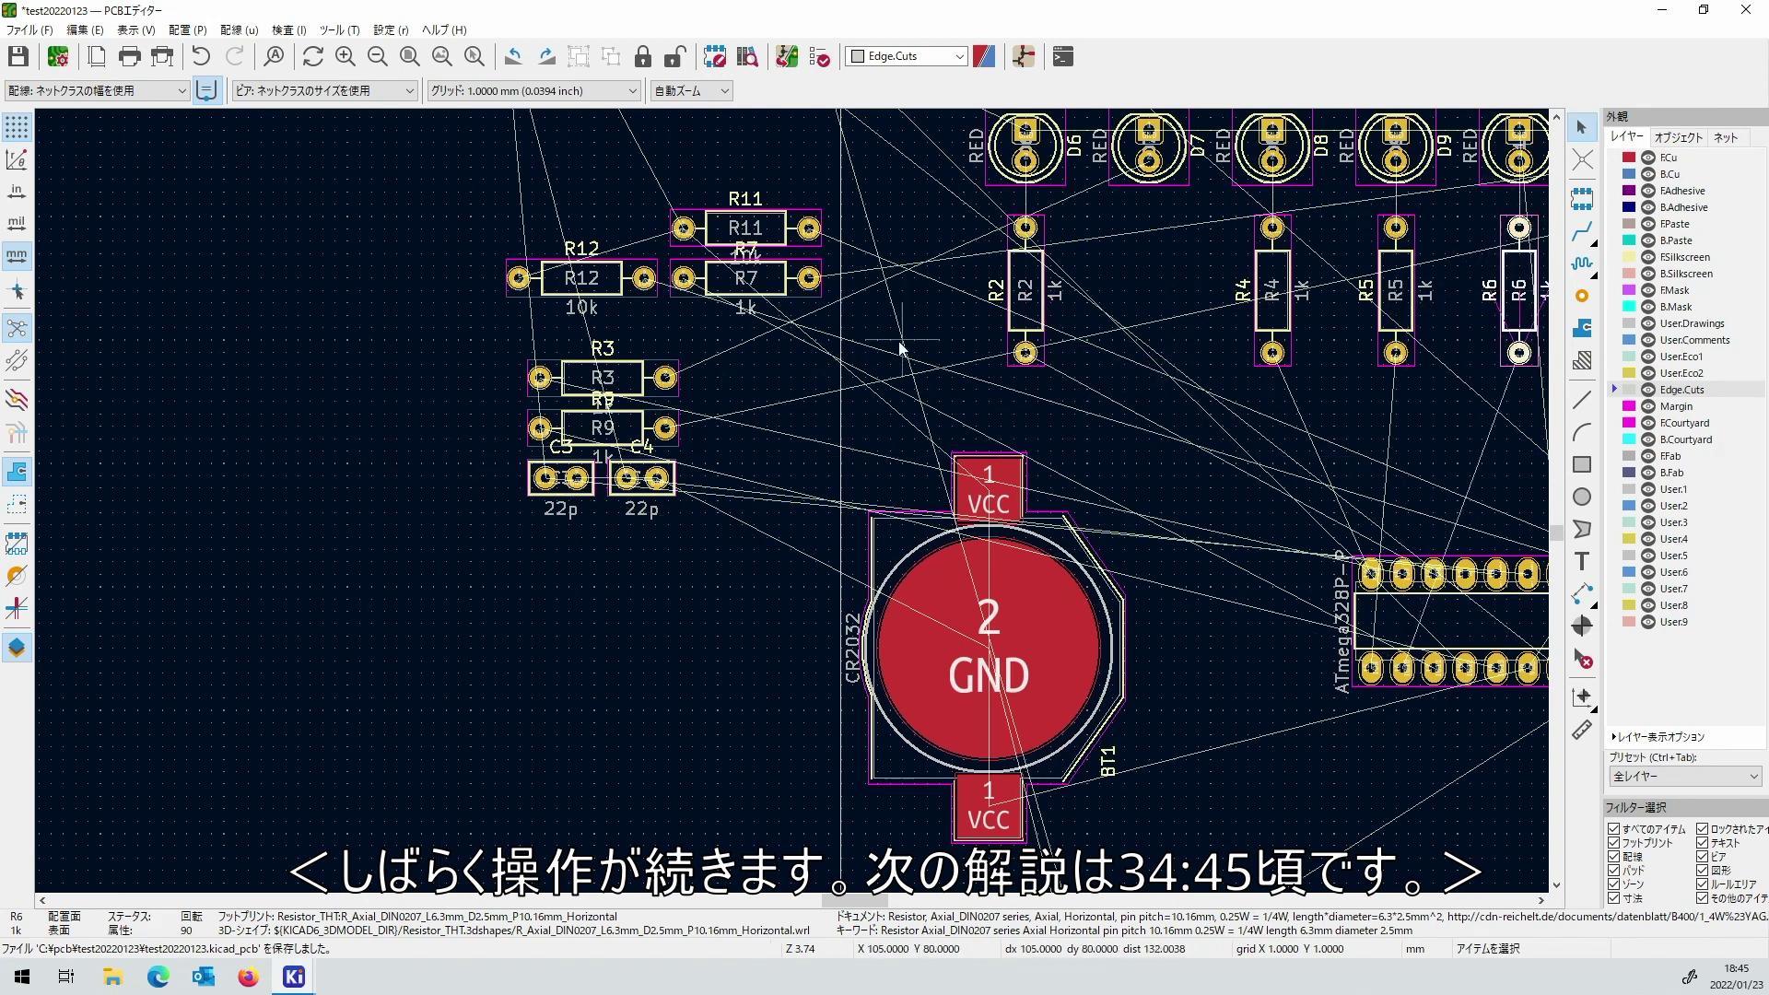
Rotate resistor R3 to vertical and place it below LED D7, between R2 and R4.
{"action": "left_click", "coordinate": [638, 378]}
{"action": "key", "text": "m"}
{"action": "key", "text": "r"}
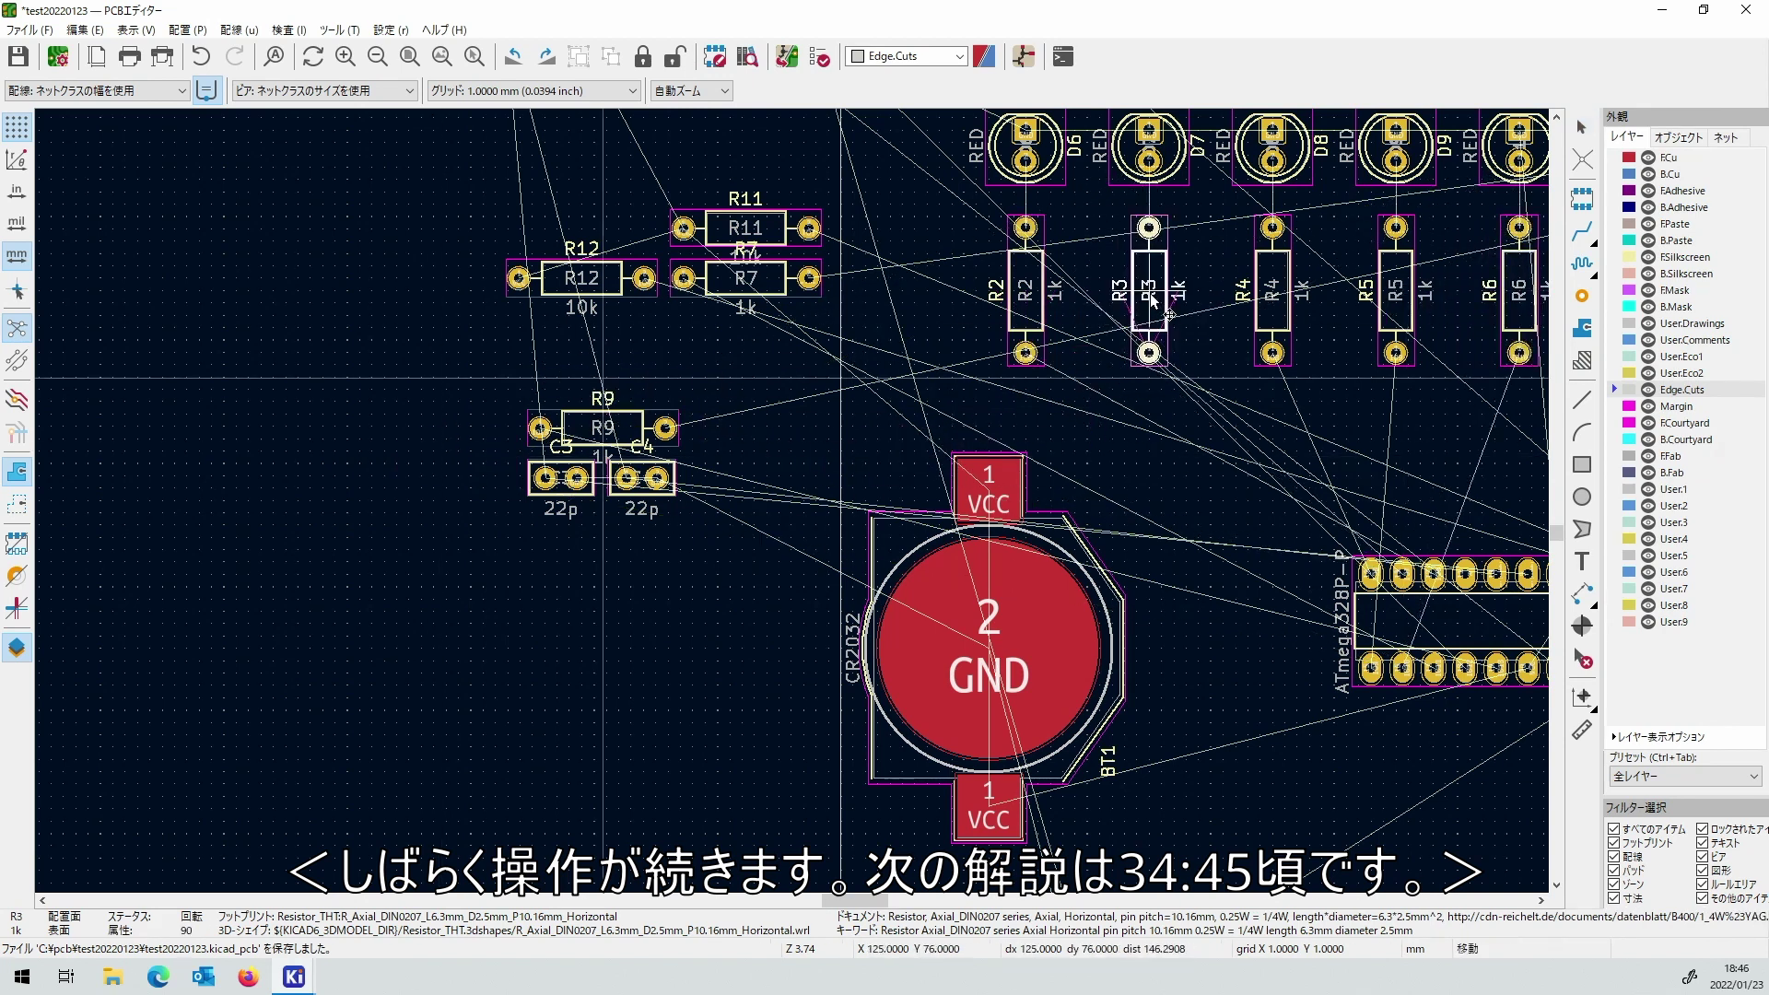
{"action": "left_click", "coordinate": [1149, 290]}
Rotate resistor R9 to vertical and place it below LED D13, level with the other LED resistors.
{"action": "left_click", "coordinate": [632, 424]}
{"action": "key", "text": "m"}
{"action": "scroll", "coordinate": [645, 442], "scroll_direction": "down", "scroll_amount": 3}
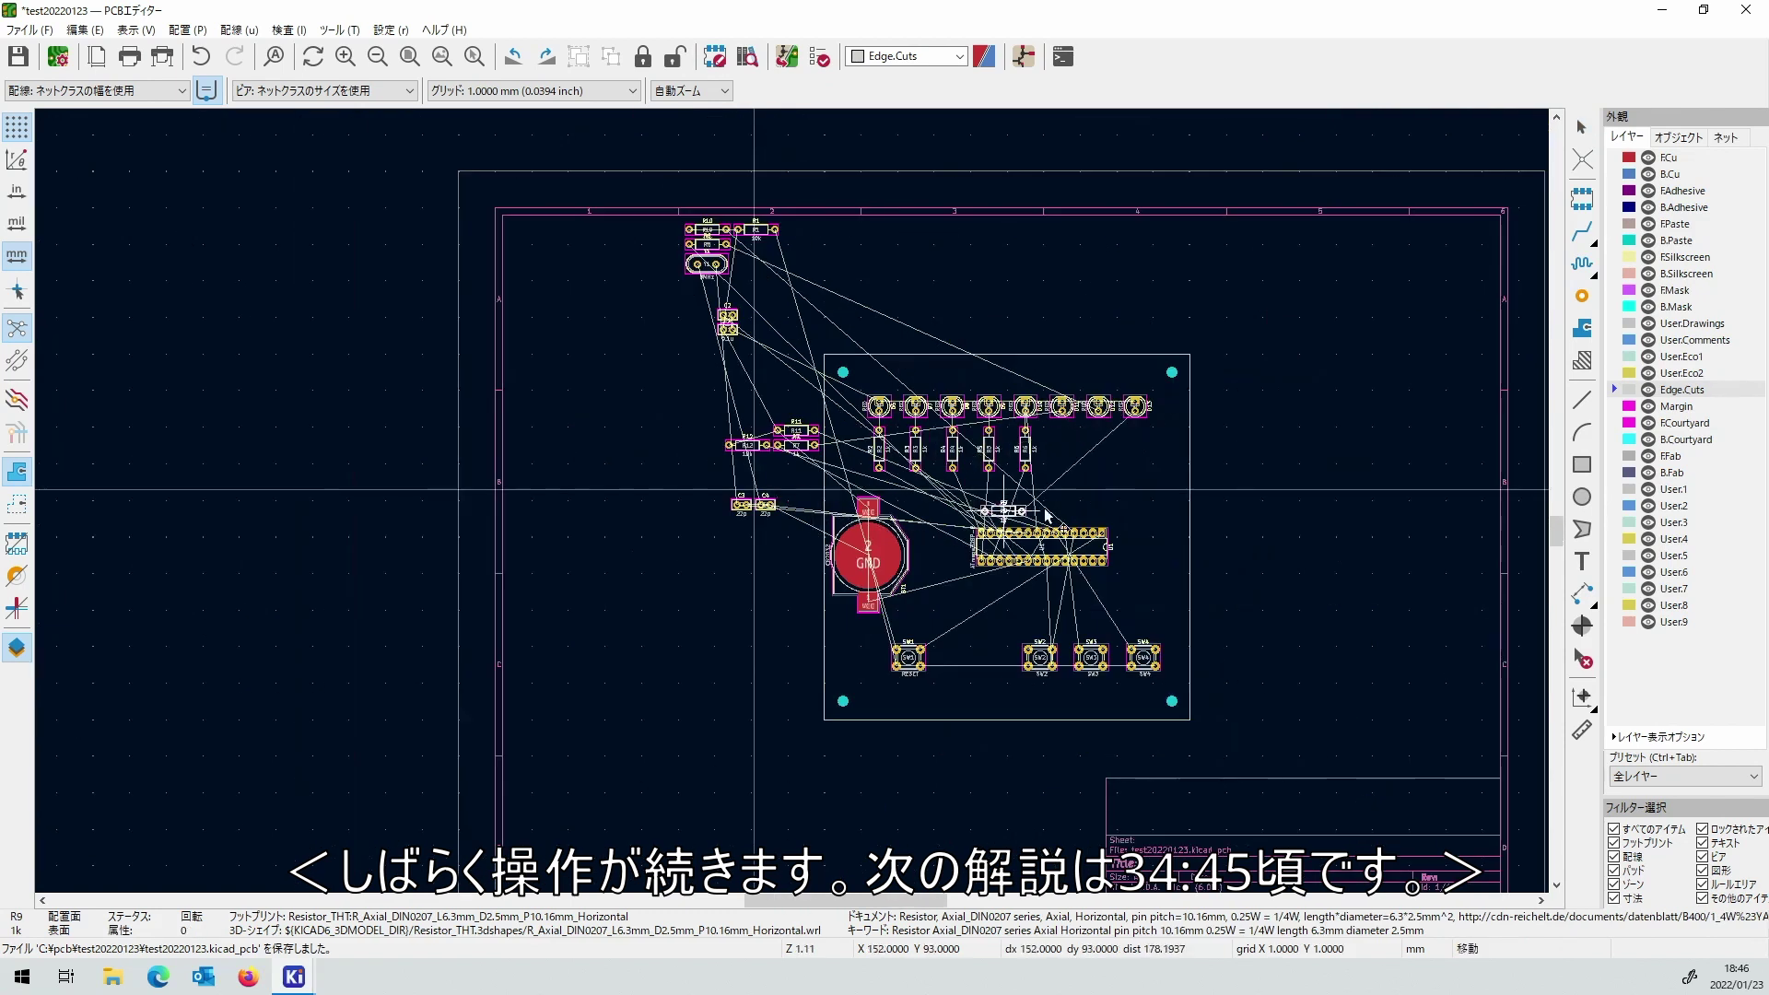
{"action": "key", "text": "r"}
{"action": "scroll", "coordinate": [737, 497], "scroll_direction": "up", "scroll_amount": 3}
{"action": "left_click", "coordinate": [835, 505]}
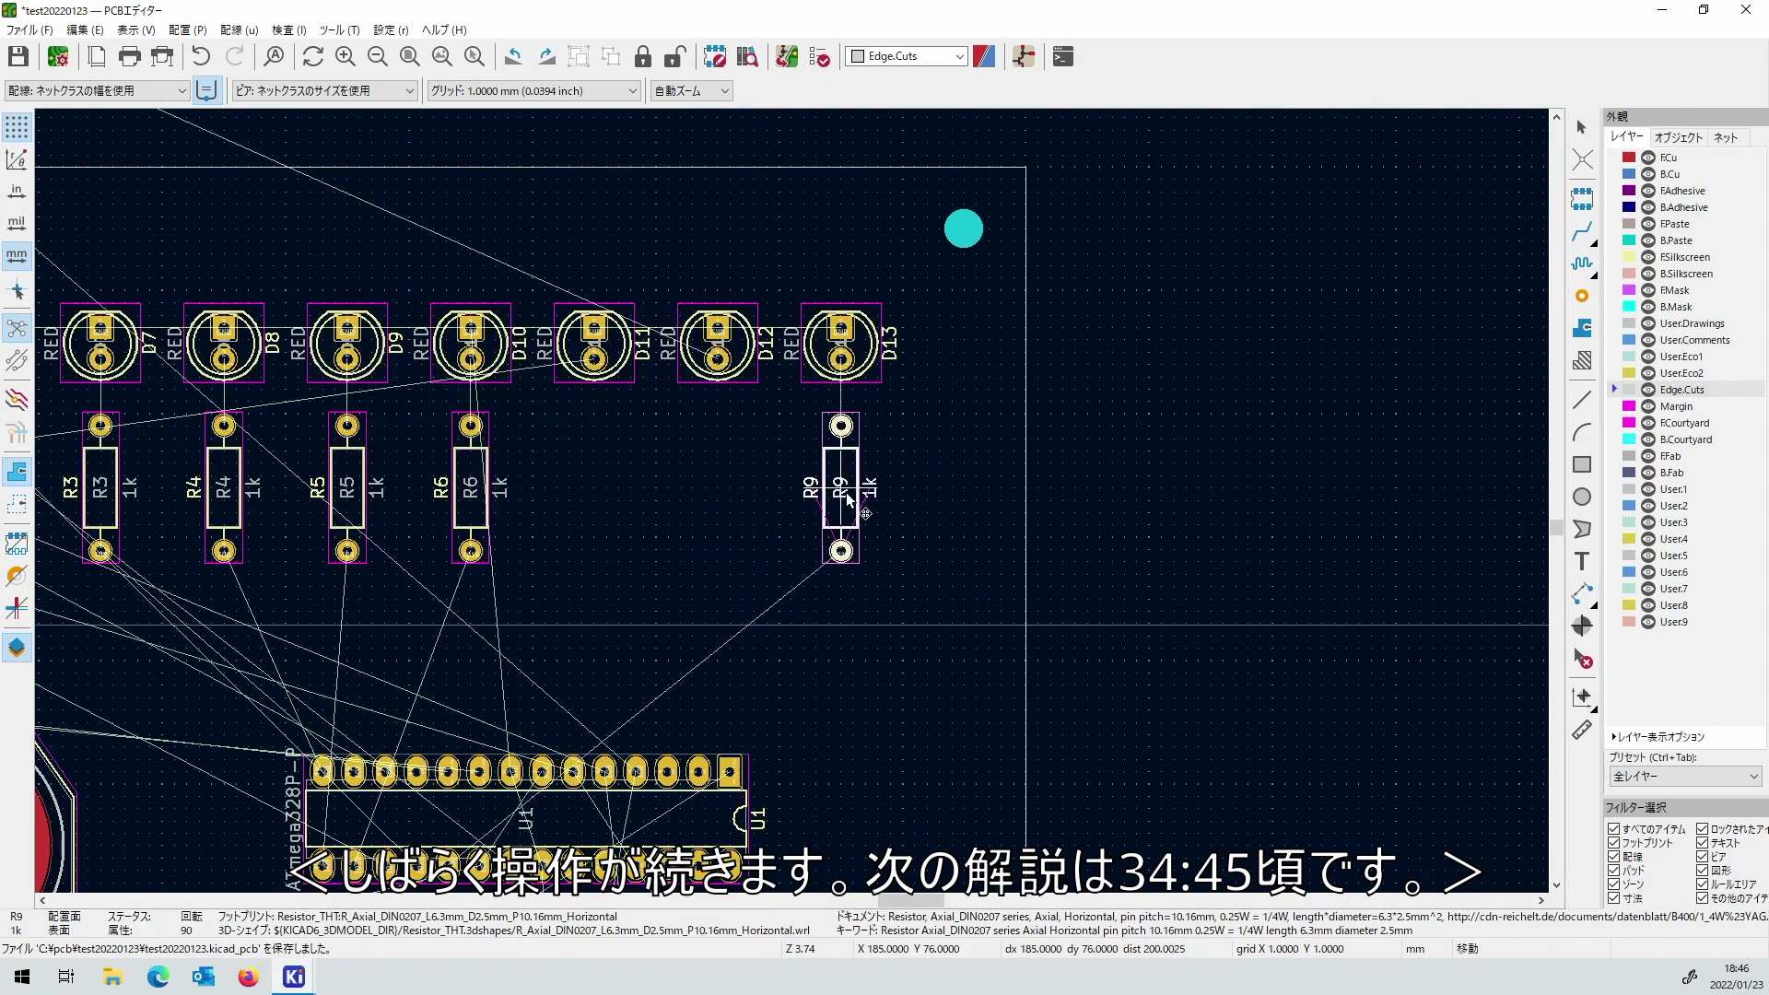
{"action": "scroll", "coordinate": [838, 516], "scroll_direction": "down", "scroll_amount": 3}
{"action": "scroll", "coordinate": [869, 725], "scroll_direction": "up", "scroll_amount": 2}
{"action": "scroll", "coordinate": [869, 725], "scroll_direction": "up", "scroll_amount": 3}
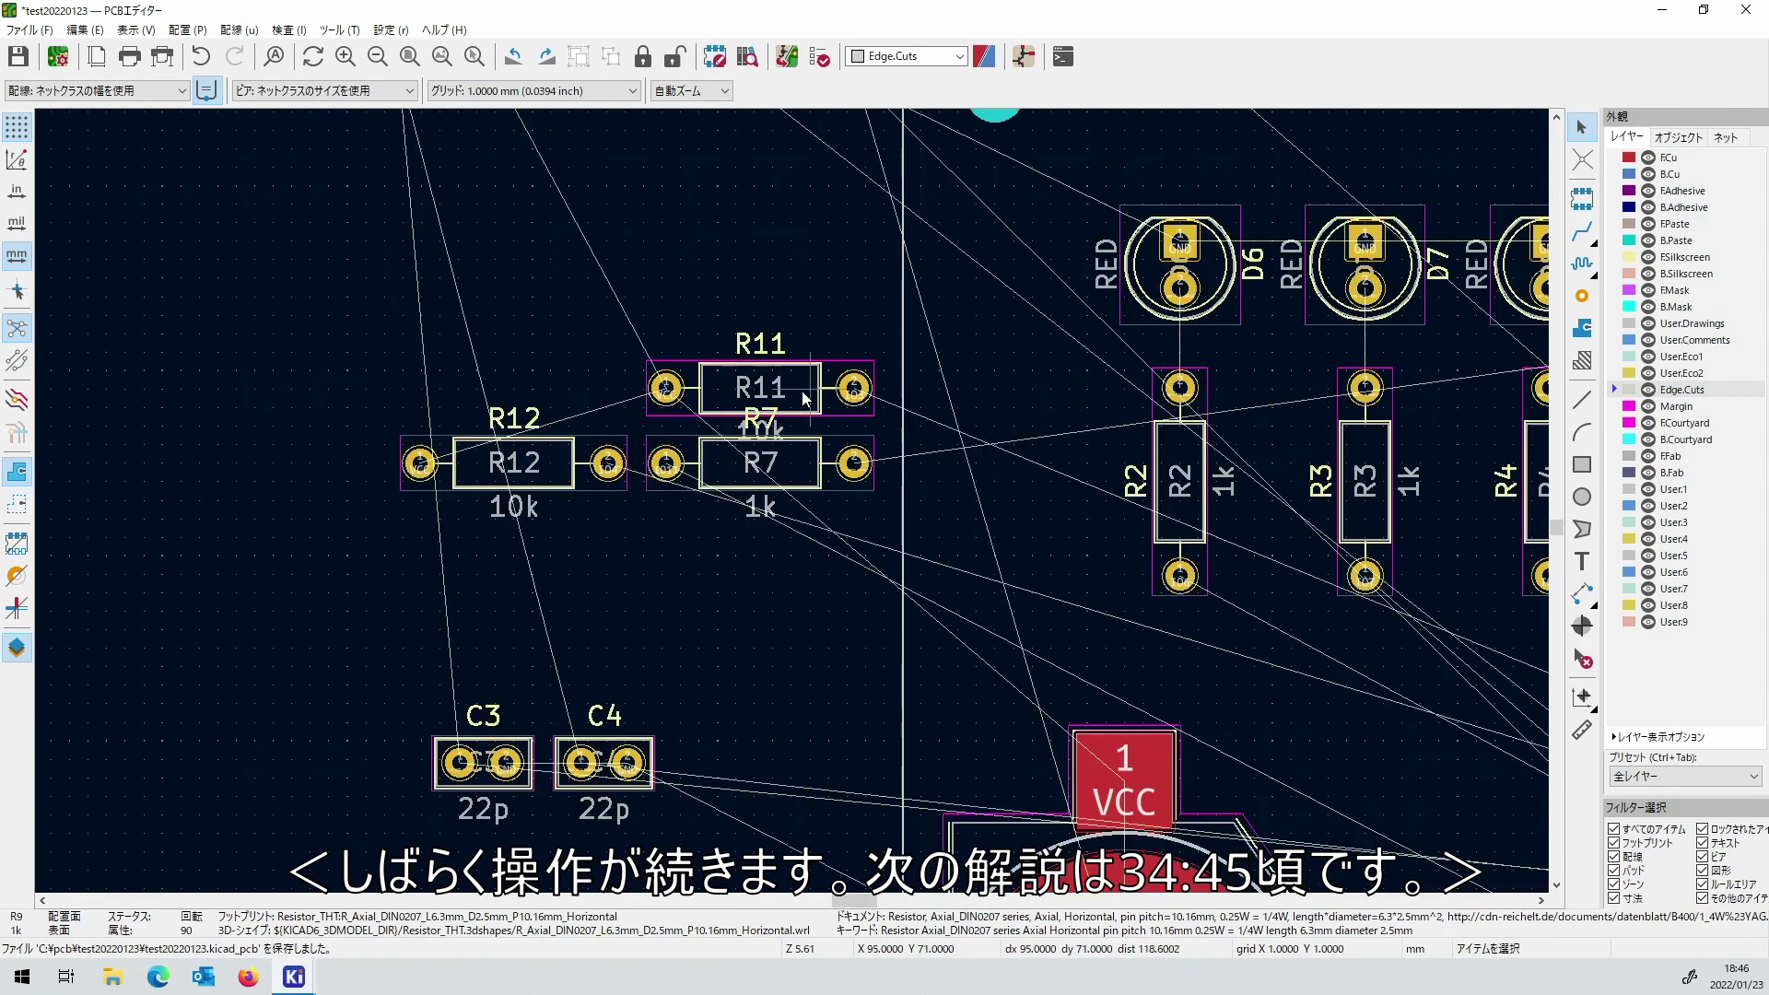
Rotate resistor R7 to vertical and place it below LED D11, level with the other LED resistors.
{"action": "left_click", "coordinate": [800, 449]}
{"action": "key", "text": "m"}
{"action": "scroll", "coordinate": [799, 452], "scroll_direction": "down", "scroll_amount": 4}
{"action": "key", "text": "r"}
{"action": "scroll", "coordinate": [792, 504], "scroll_direction": "up", "scroll_amount": 3}
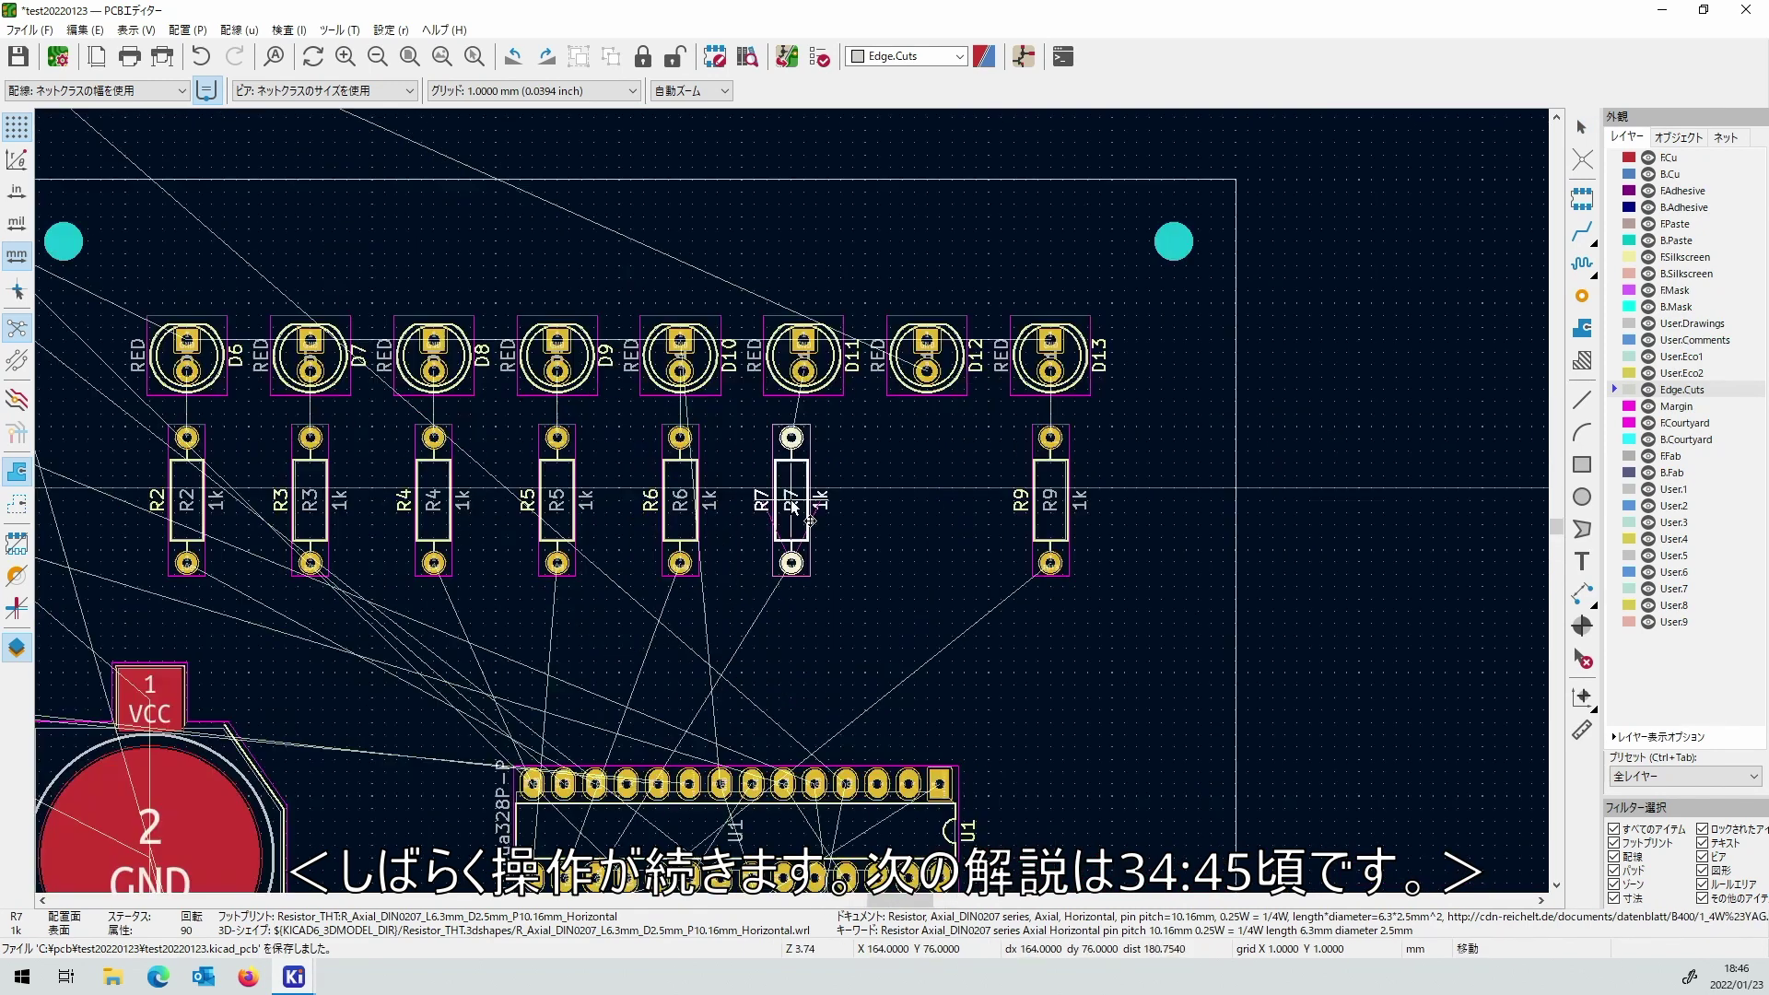
{"action": "left_click", "coordinate": [792, 505]}
Rotate resistor R8 to vertical and place it below LED D12, between R7 and R9.
{"action": "scroll", "coordinate": [645, 488], "scroll_direction": "down", "scroll_amount": 3}
{"action": "scroll", "coordinate": [829, 479], "scroll_direction": "up", "scroll_amount": 3}
{"action": "scroll", "coordinate": [953, 475], "scroll_direction": "up", "scroll_amount": 3}
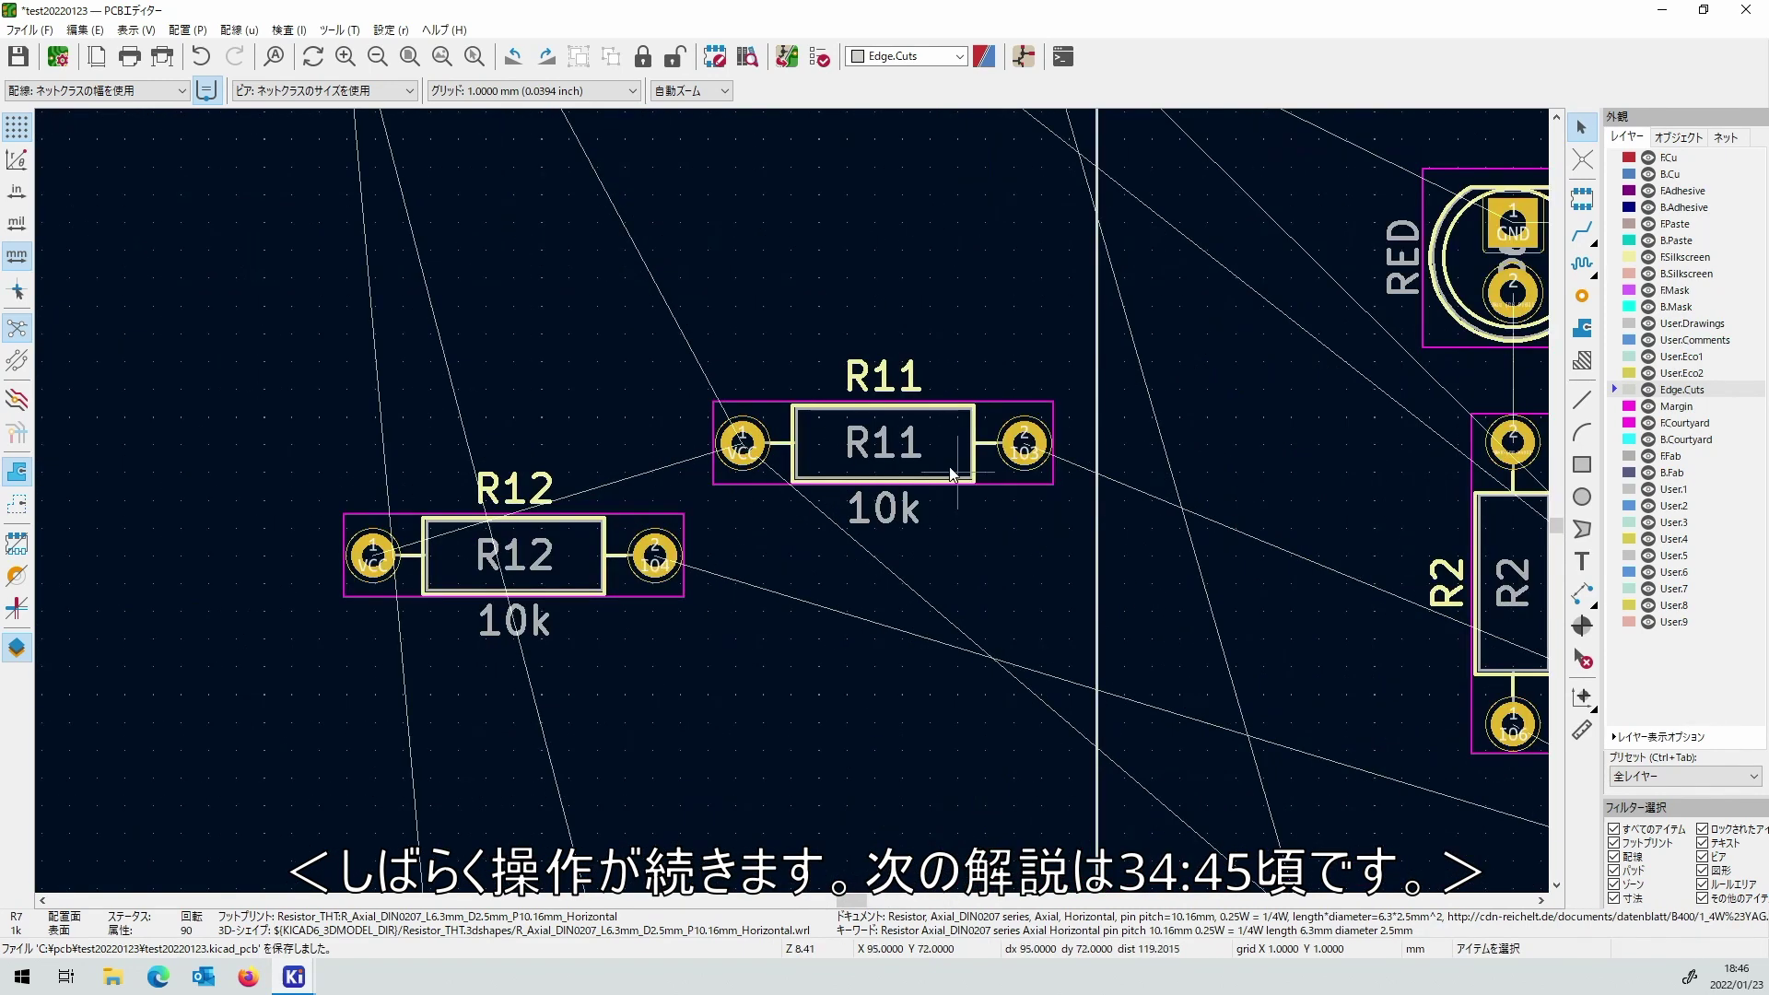
{"action": "scroll", "coordinate": [952, 475], "scroll_direction": "down", "scroll_amount": 5}
{"action": "scroll", "coordinate": [705, 510], "scroll_direction": "up", "scroll_amount": 5}
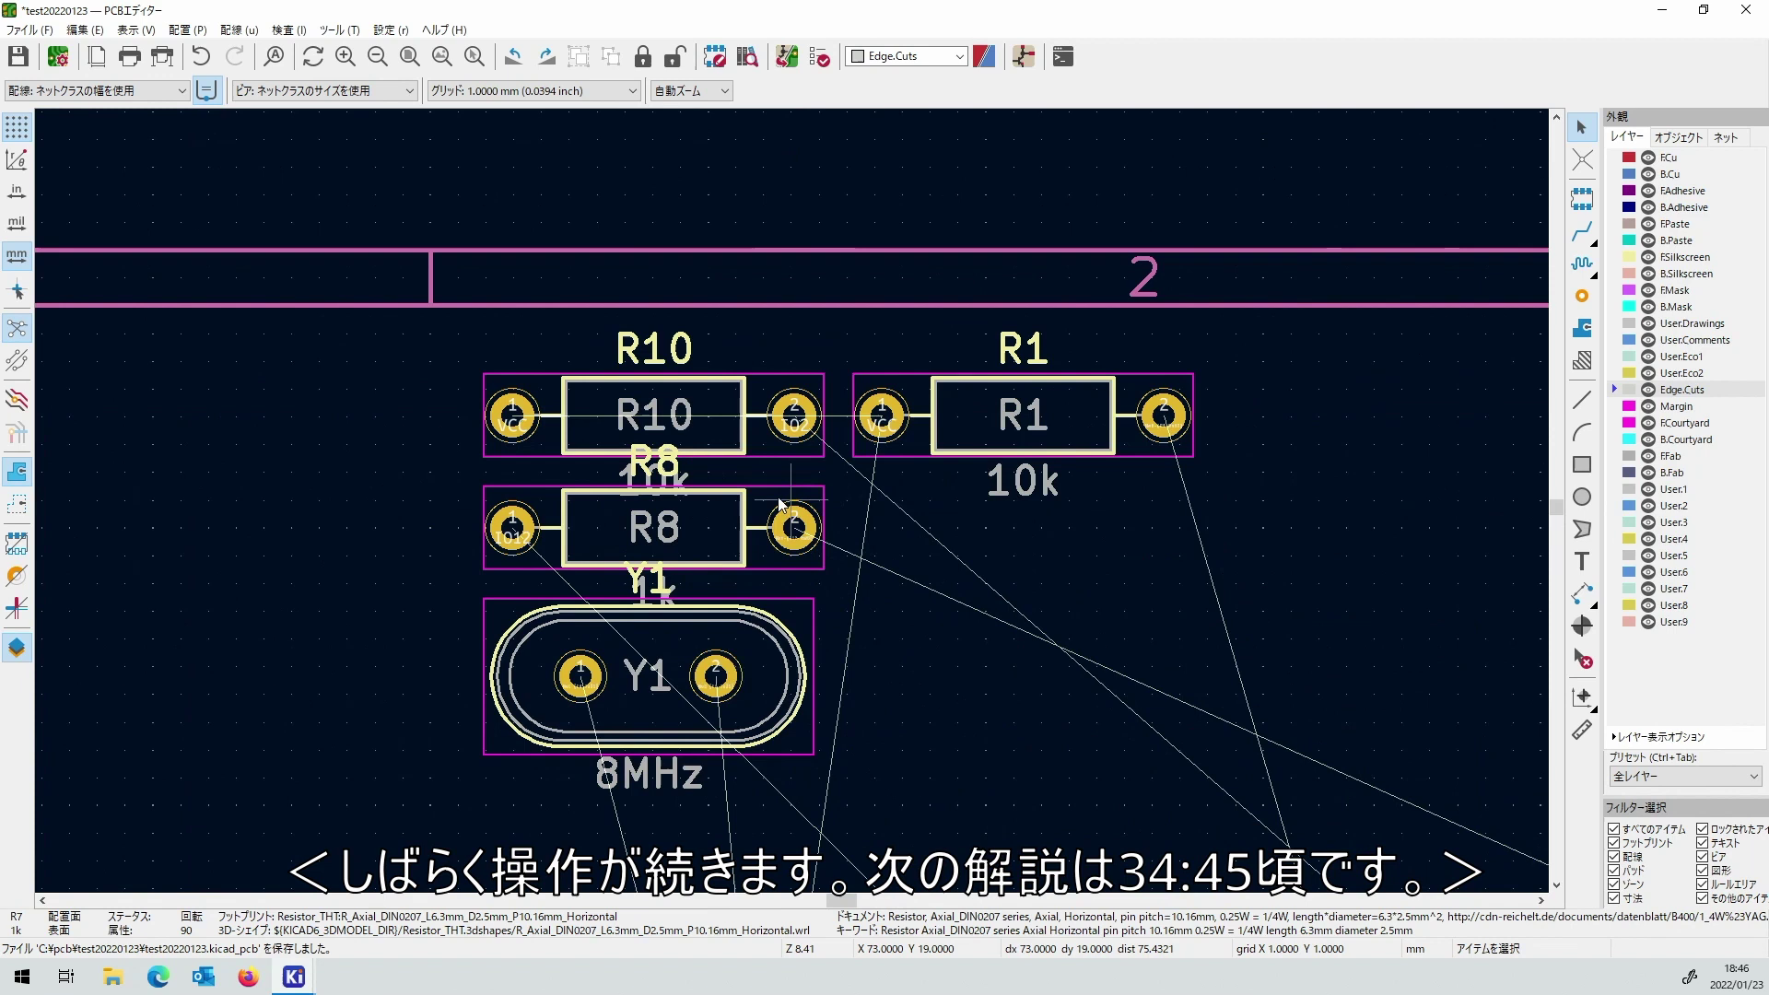
{"action": "left_click", "coordinate": [705, 510]}
{"action": "key", "text": "m"}
{"action": "scroll", "coordinate": [705, 511], "scroll_direction": "down", "scroll_amount": 5}
{"action": "scroll", "coordinate": [792, 502], "scroll_direction": "up", "scroll_amount": 4}
{"action": "key", "text": "r"}
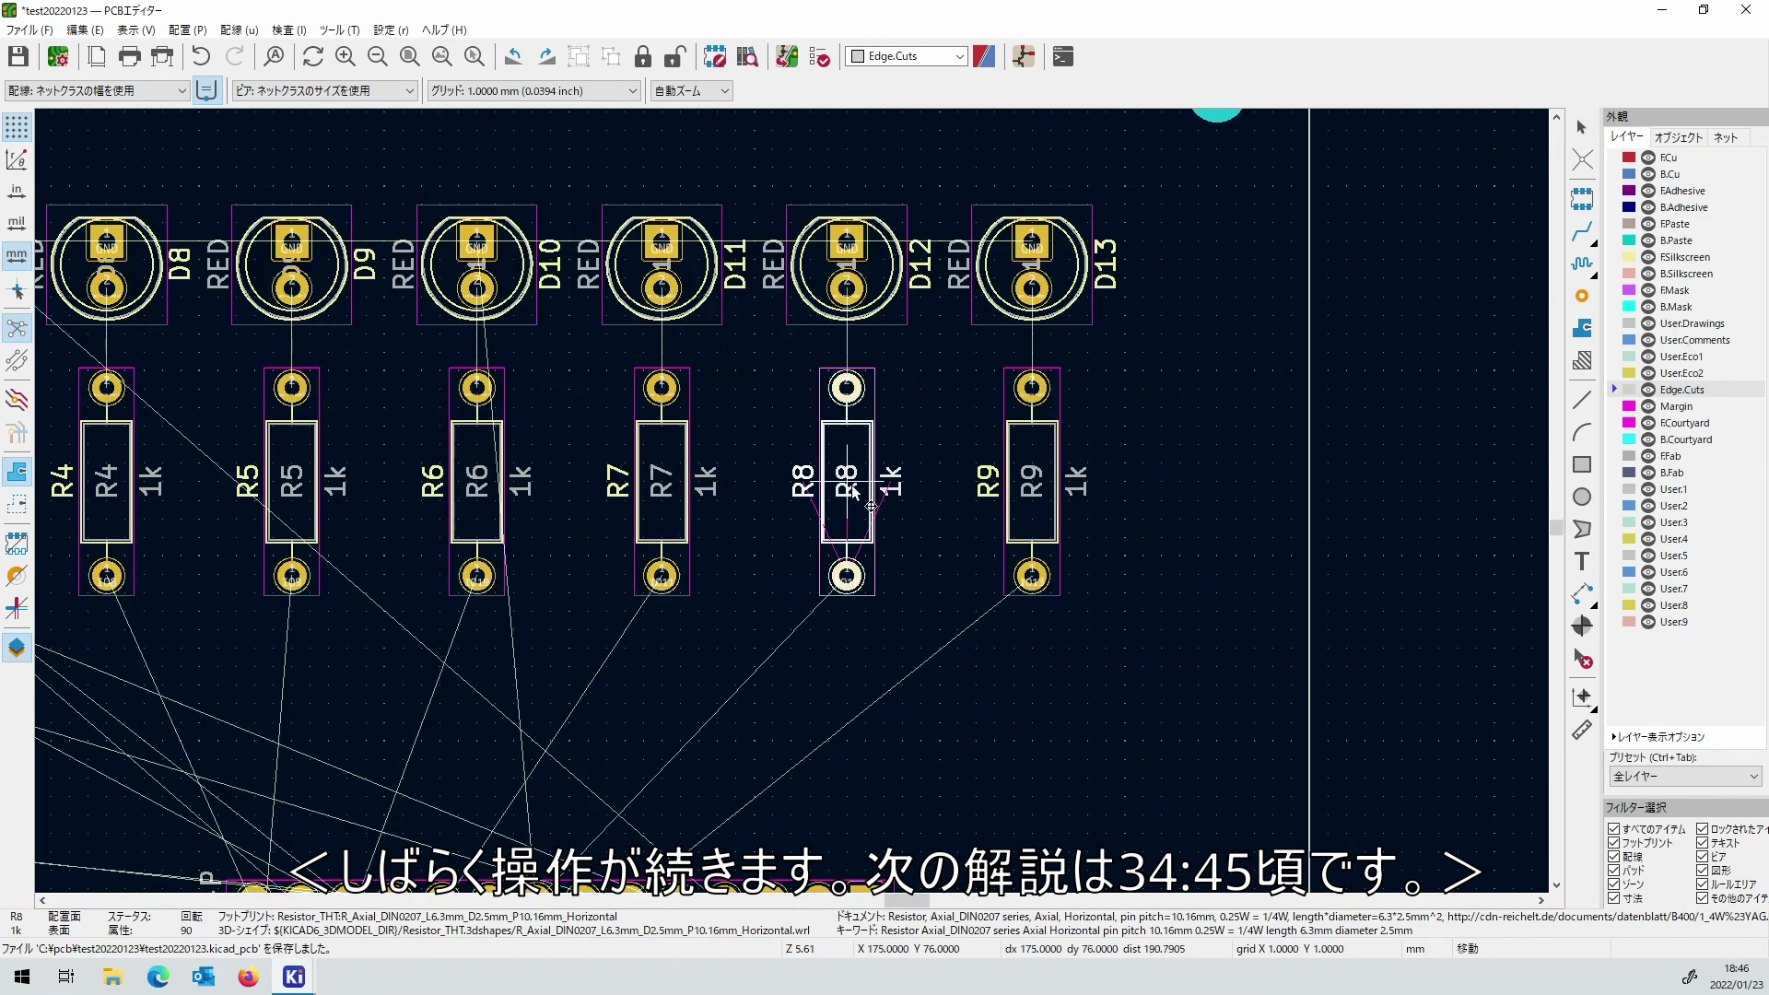
{"action": "left_click", "coordinate": [853, 493]}
Rotate resistor R11 to vertical with its VCC pad at the lower end and place it between switches SW2 and SW3.
{"action": "scroll", "coordinate": [853, 493], "scroll_direction": "down", "scroll_amount": 5}
{"action": "scroll", "coordinate": [638, 310], "scroll_direction": "up", "scroll_amount": 4}
{"action": "left_click", "coordinate": [558, 343]}
{"action": "key", "text": "m"}
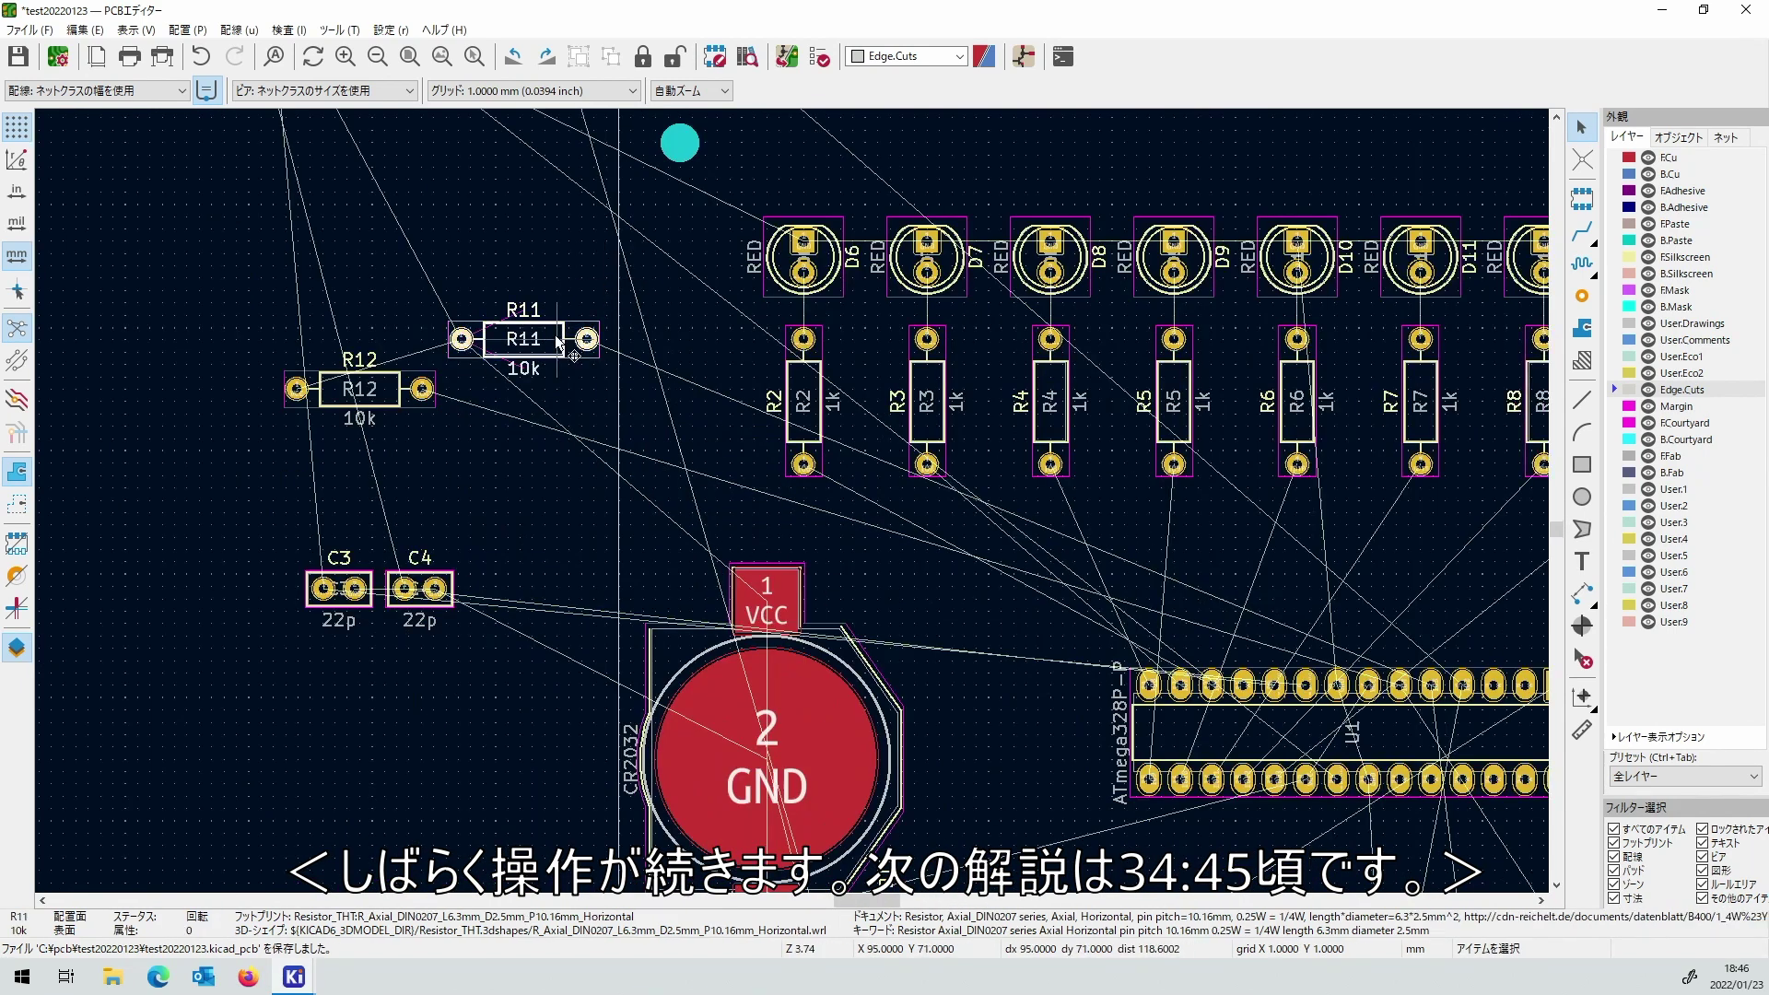
{"action": "scroll", "coordinate": [558, 343], "scroll_direction": "down", "scroll_amount": 5}
{"action": "scroll", "coordinate": [1046, 594], "scroll_direction": "up", "scroll_amount": 4}
{"action": "key", "text": "r"}
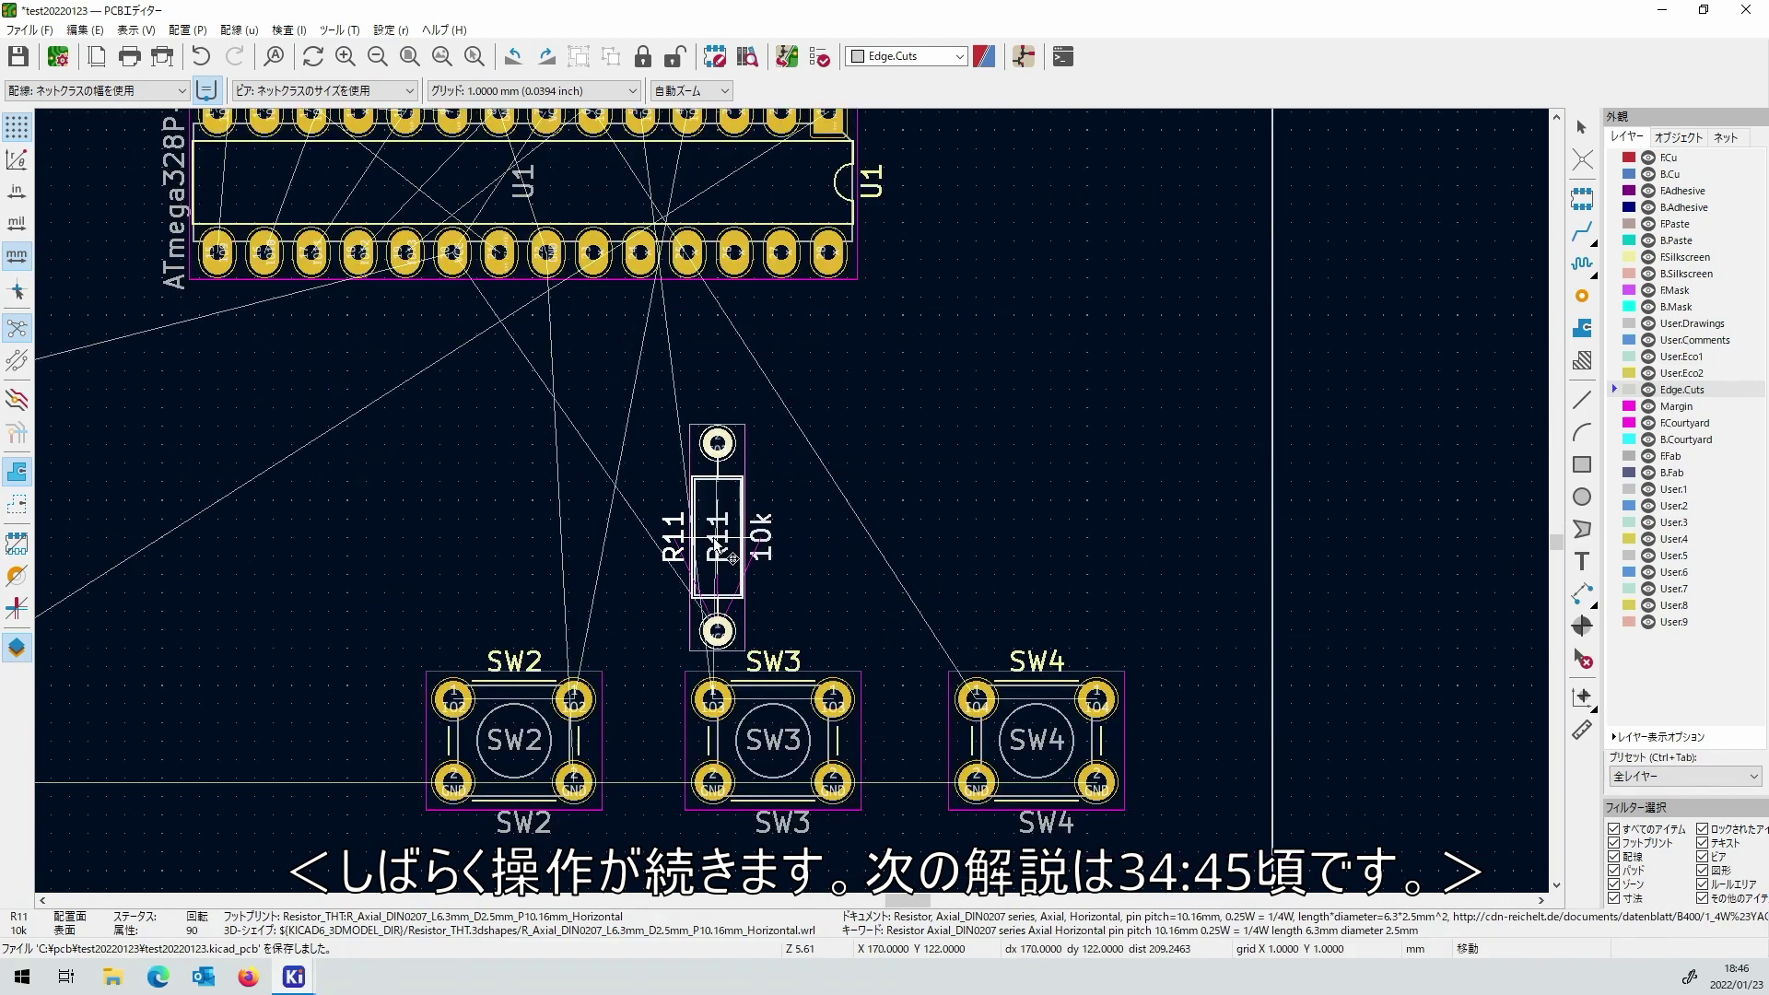
{"action": "key", "text": "r"}
{"action": "key", "text": "r"}
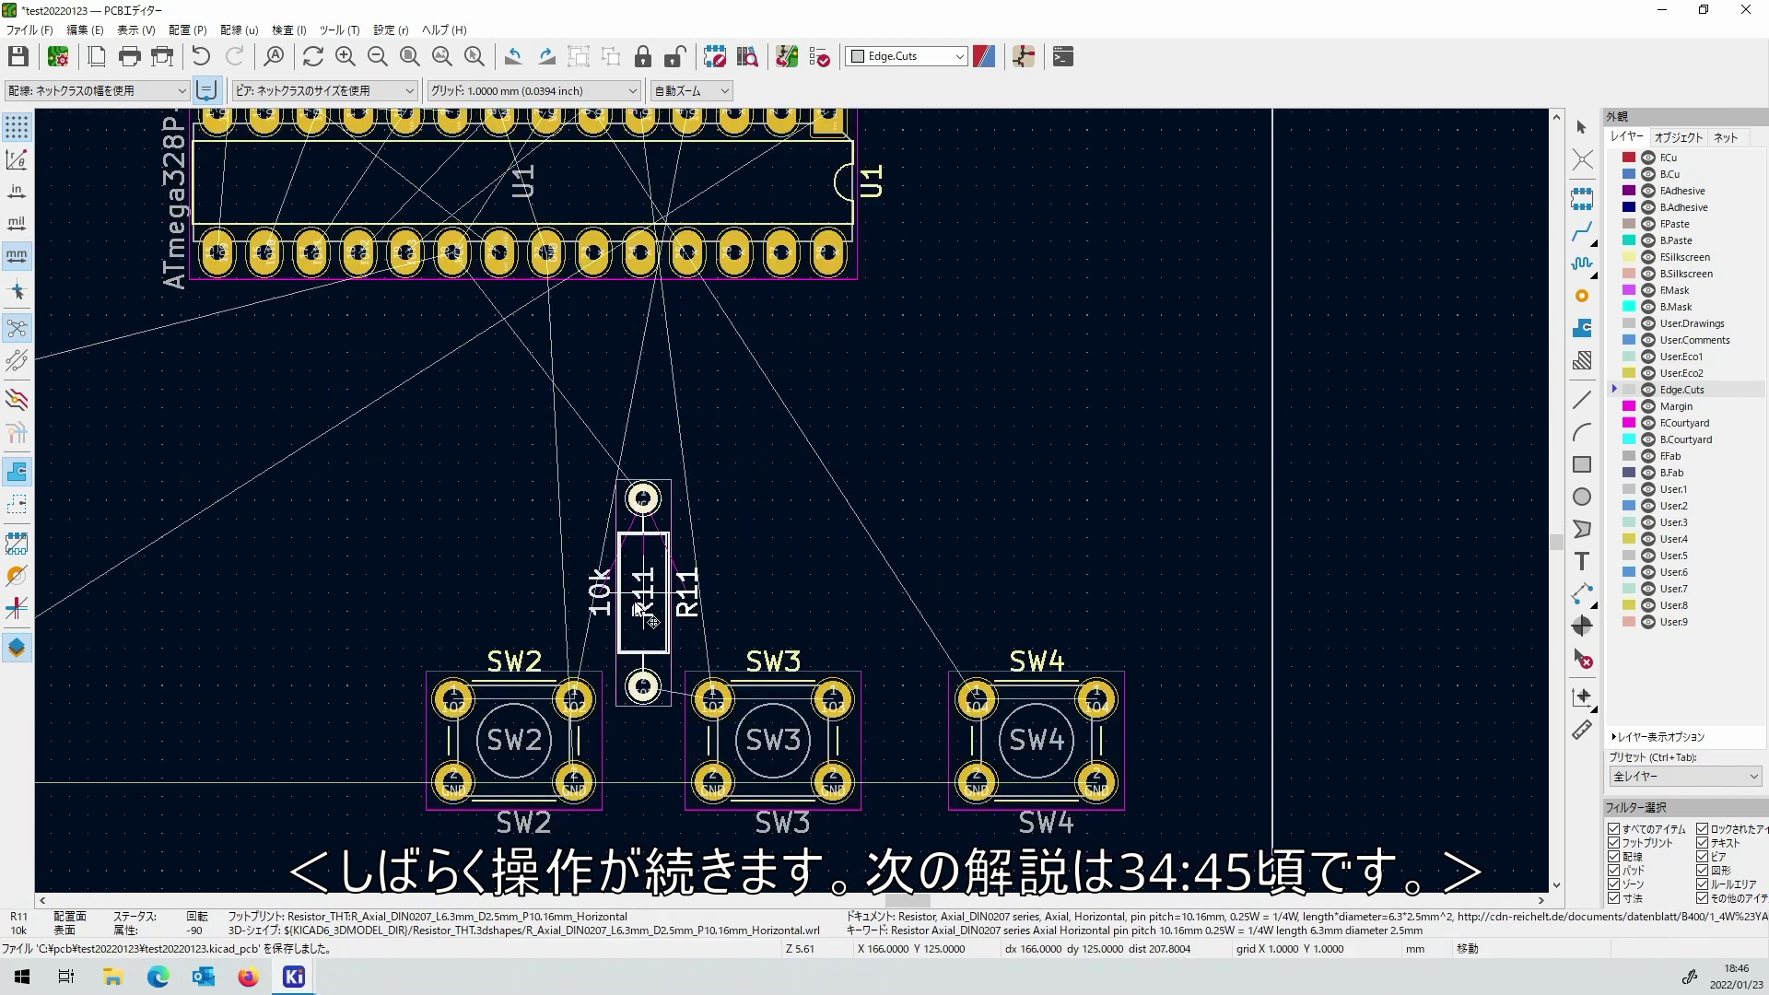
{"action": "scroll", "coordinate": [620, 604], "scroll_direction": "down", "scroll_amount": 2}
{"action": "scroll", "coordinate": [789, 494], "scroll_direction": "up", "scroll_amount": 5}
{"action": "scroll", "coordinate": [792, 505], "scroll_direction": "down", "scroll_amount": 2}
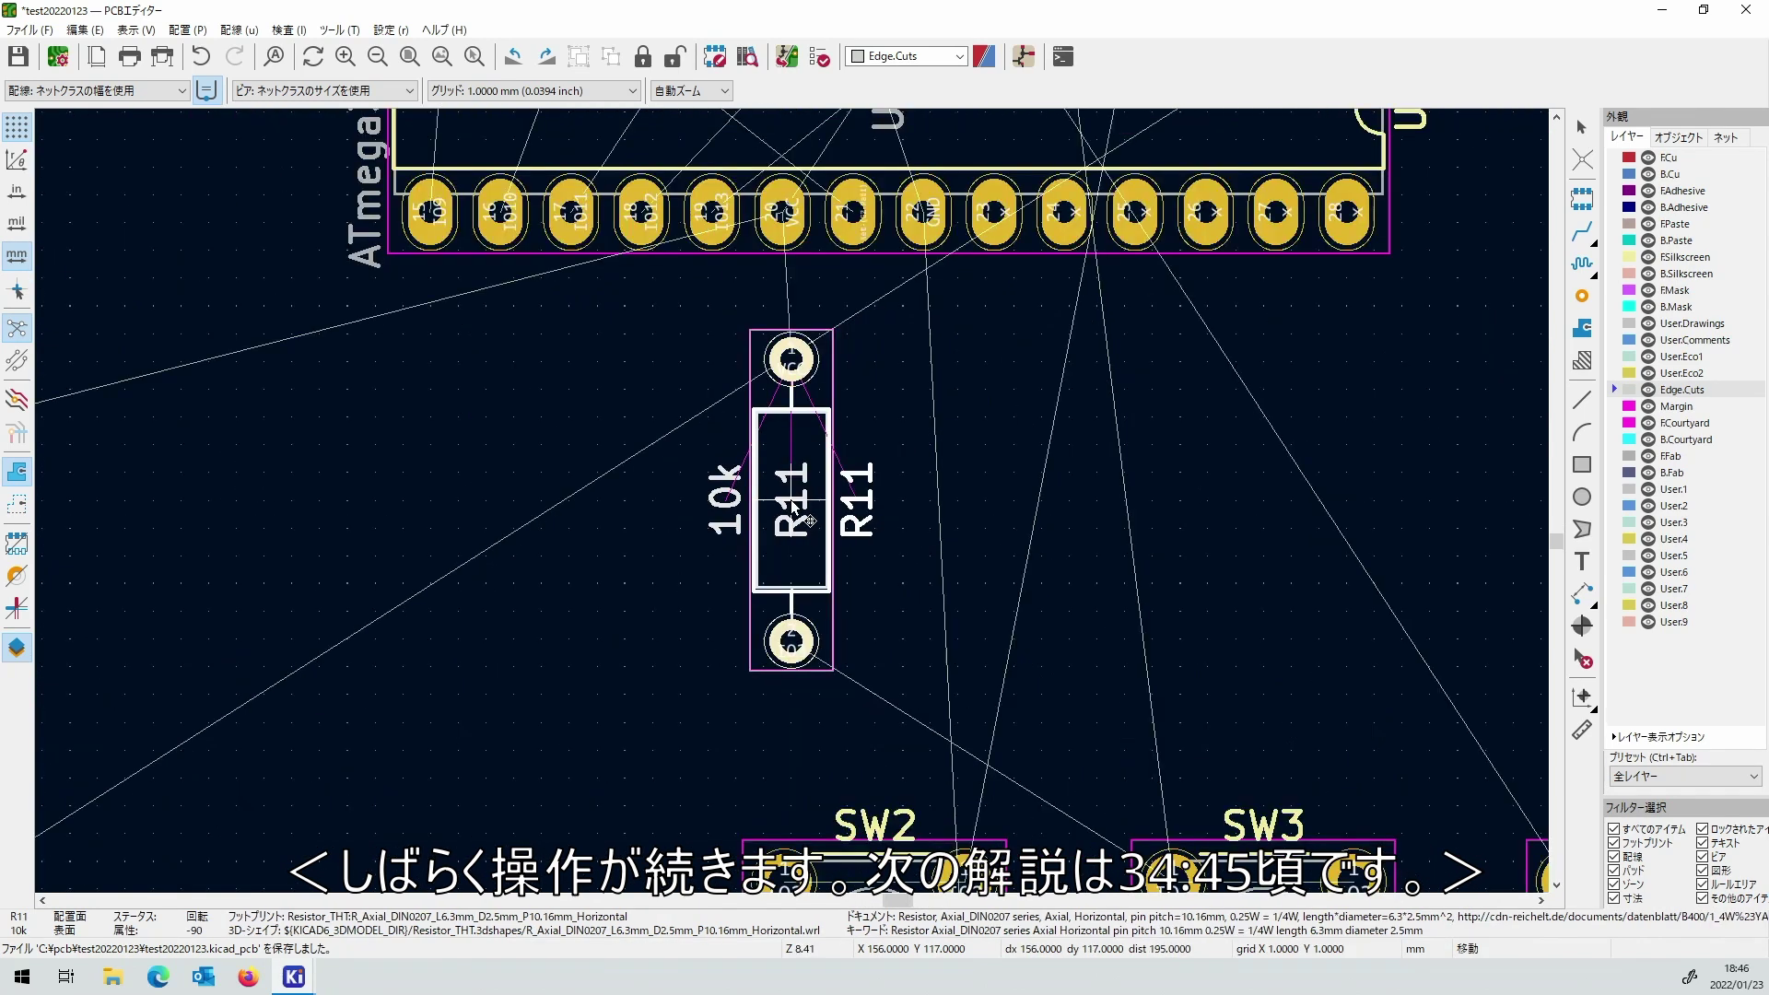
{"action": "scroll", "coordinate": [794, 503], "scroll_direction": "down", "scroll_amount": 2}
{"action": "key", "text": "r"}
{"action": "key", "text": "r"}
{"action": "scroll", "coordinate": [793, 507], "scroll_direction": "down", "scroll_amount": 1, "text": "shift"}
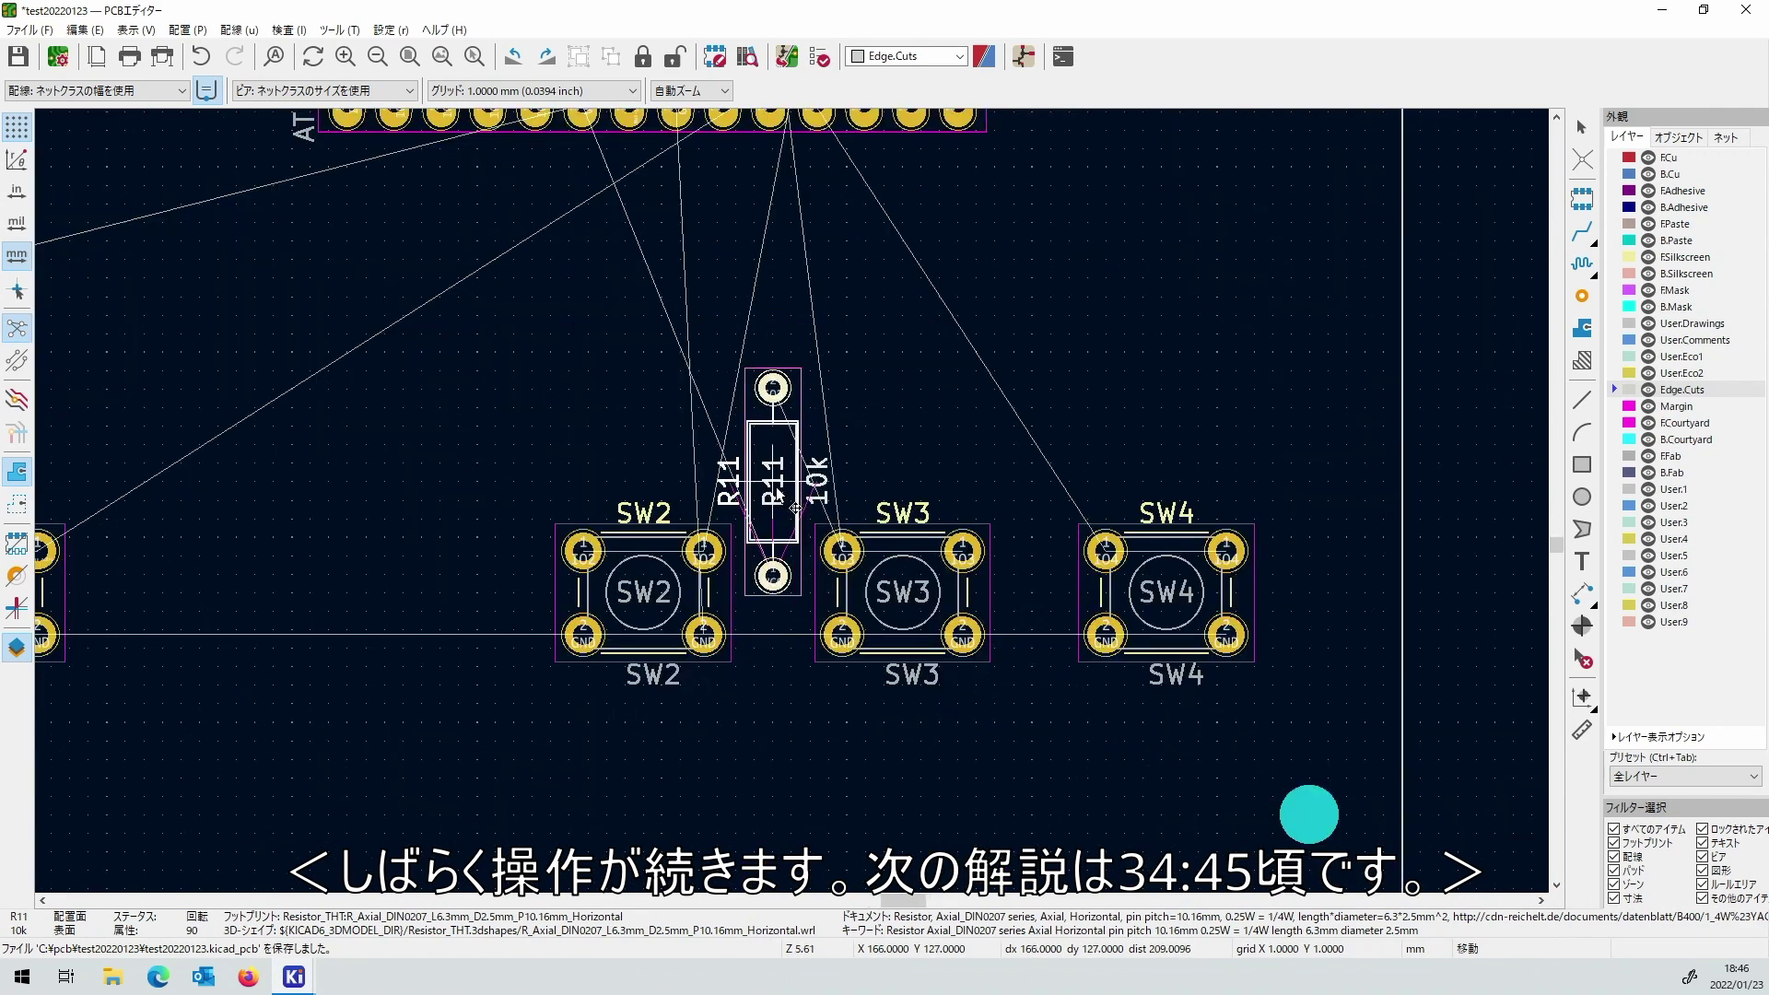
{"action": "left_click", "coordinate": [779, 495]}
Rotate resistor R12 to vertical and place it between switches SW3 and SW4, level with R11.
{"action": "scroll", "coordinate": [779, 494], "scroll_direction": "down", "scroll_amount": 2}
{"action": "scroll", "coordinate": [779, 495], "scroll_direction": "down", "scroll_amount": 1}
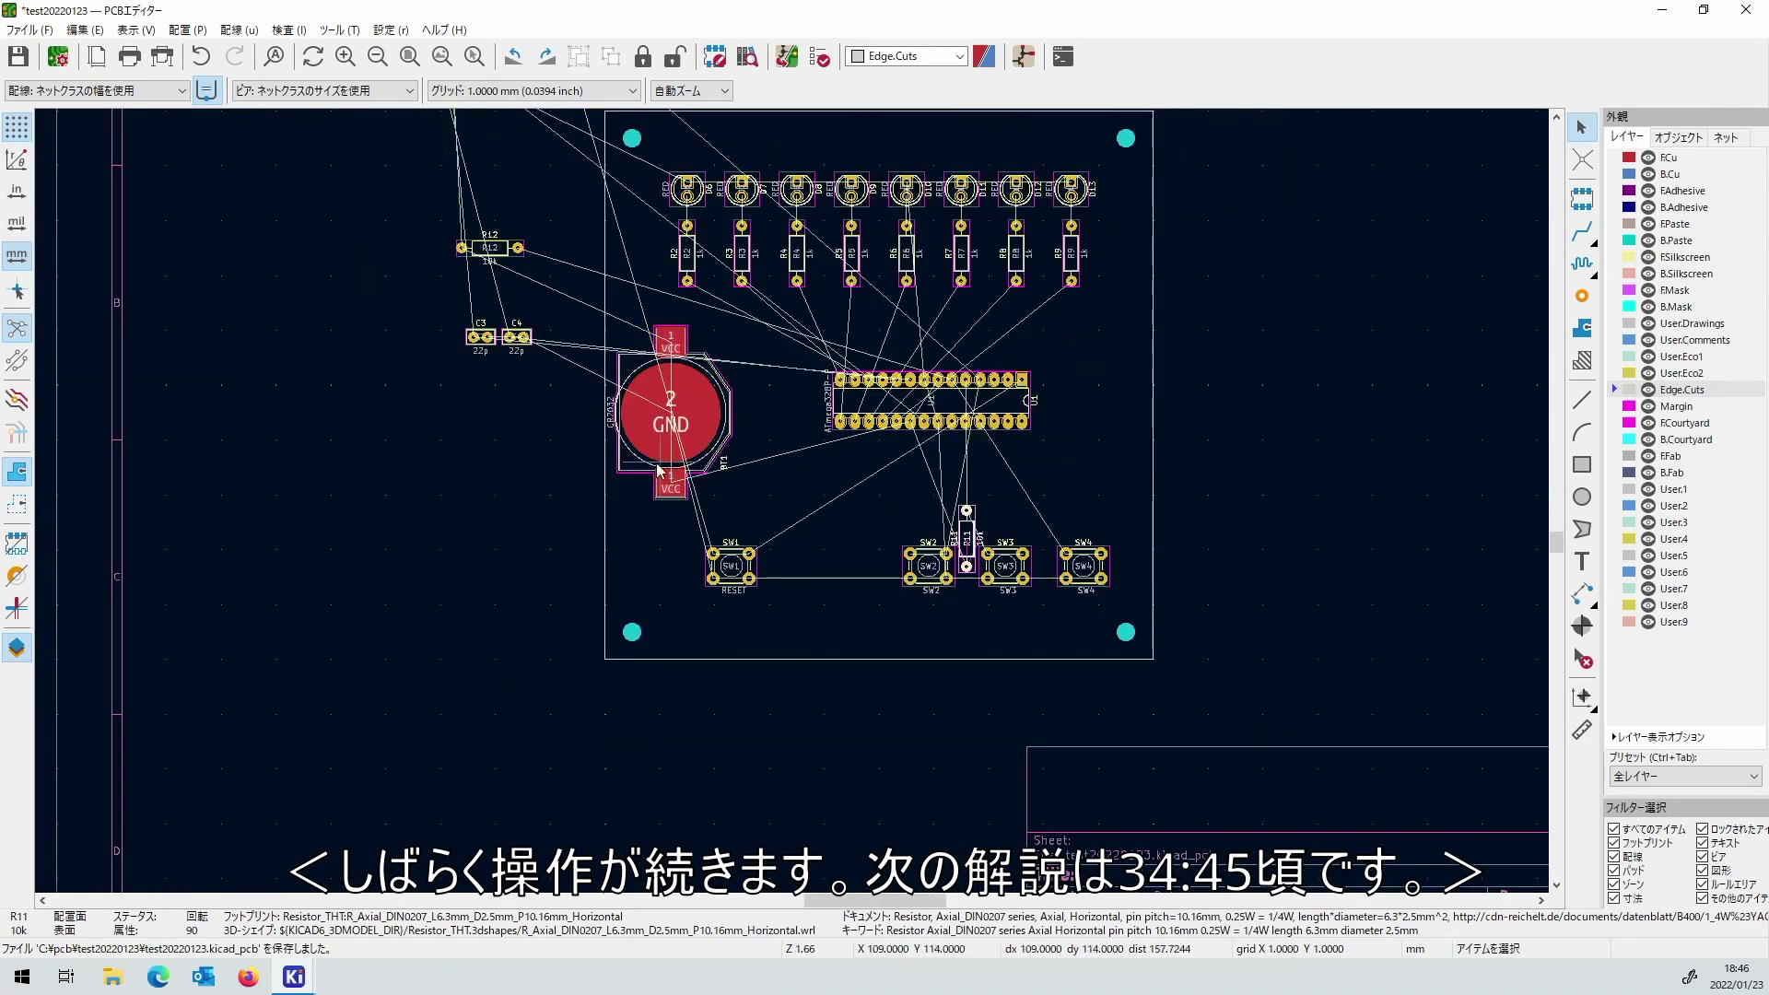
{"action": "scroll", "coordinate": [660, 482], "scroll_direction": "up", "scroll_amount": 3}
{"action": "left_click", "coordinate": [706, 473]}
{"action": "scroll", "coordinate": [789, 549], "scroll_direction": "down", "scroll_amount": 3}
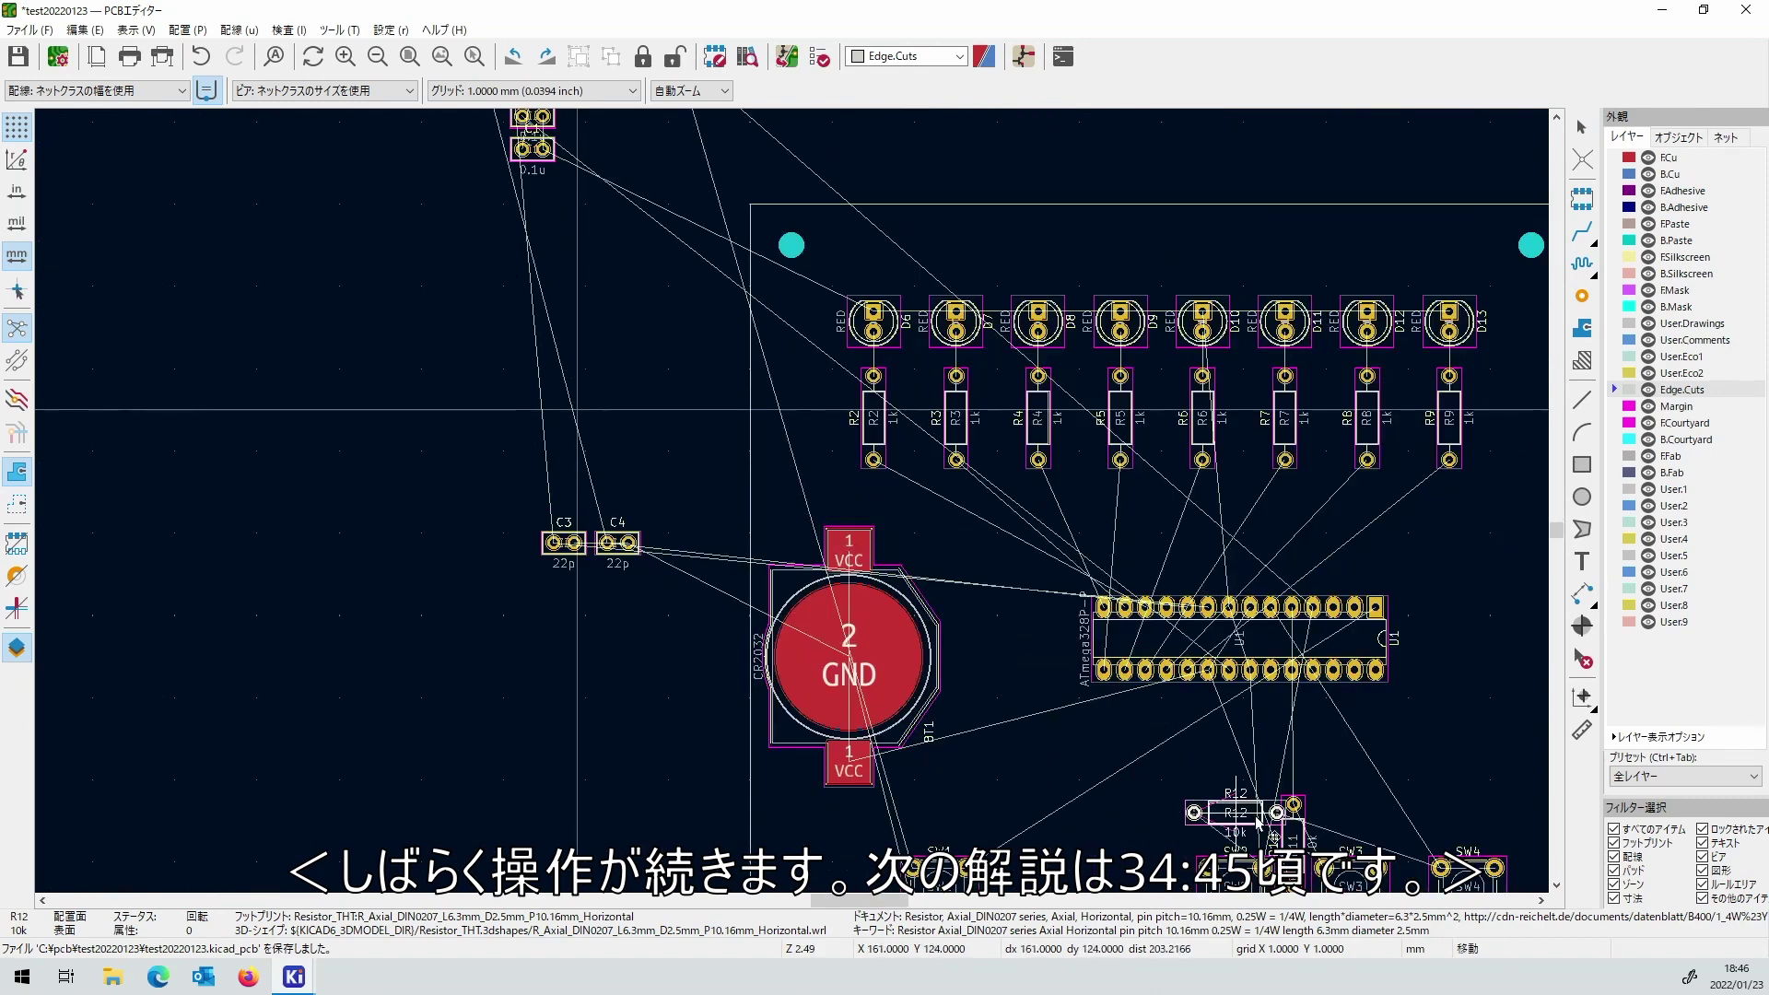
{"action": "scroll", "coordinate": [1032, 479], "scroll_direction": "up", "scroll_amount": 5}
{"action": "key", "text": "r"}
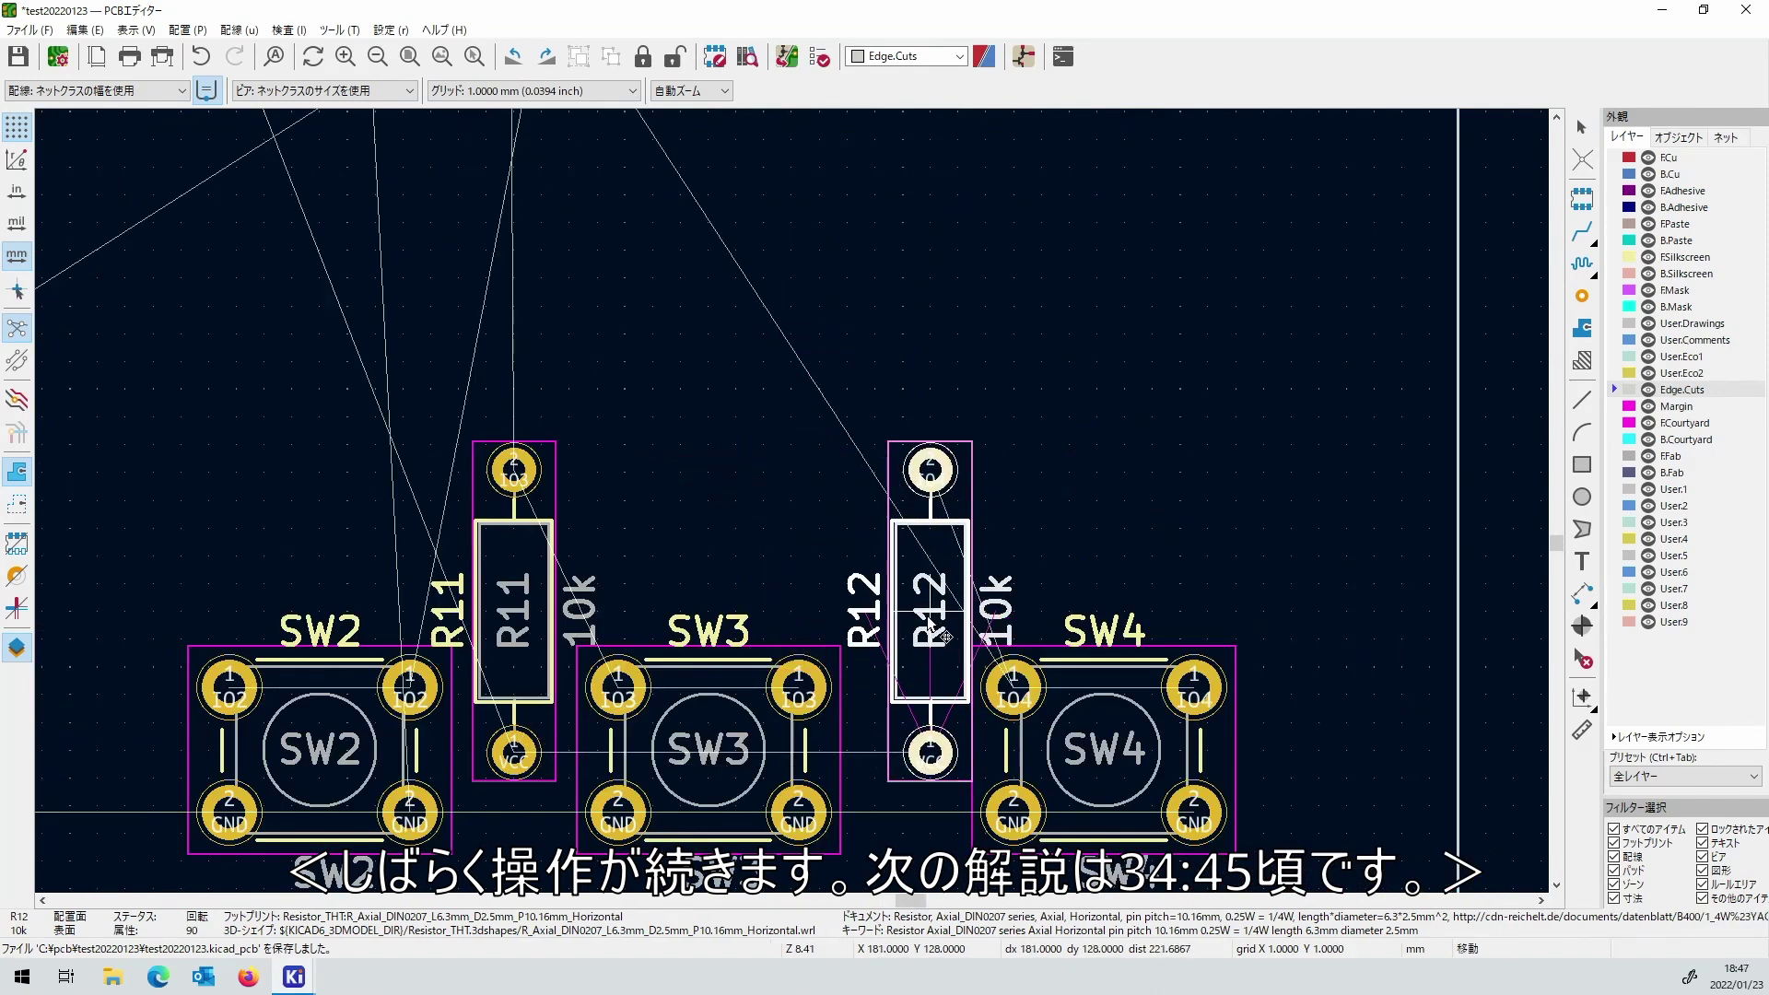
{"action": "left_click", "coordinate": [887, 627]}
Rotate resistor R10 to vertical and place it just left of switch SW2, level with R11 and R12.
{"action": "scroll", "coordinate": [504, 398], "scroll_direction": "down", "scroll_amount": 5}
{"action": "scroll", "coordinate": [776, 438], "scroll_direction": "down", "scroll_amount": 2}
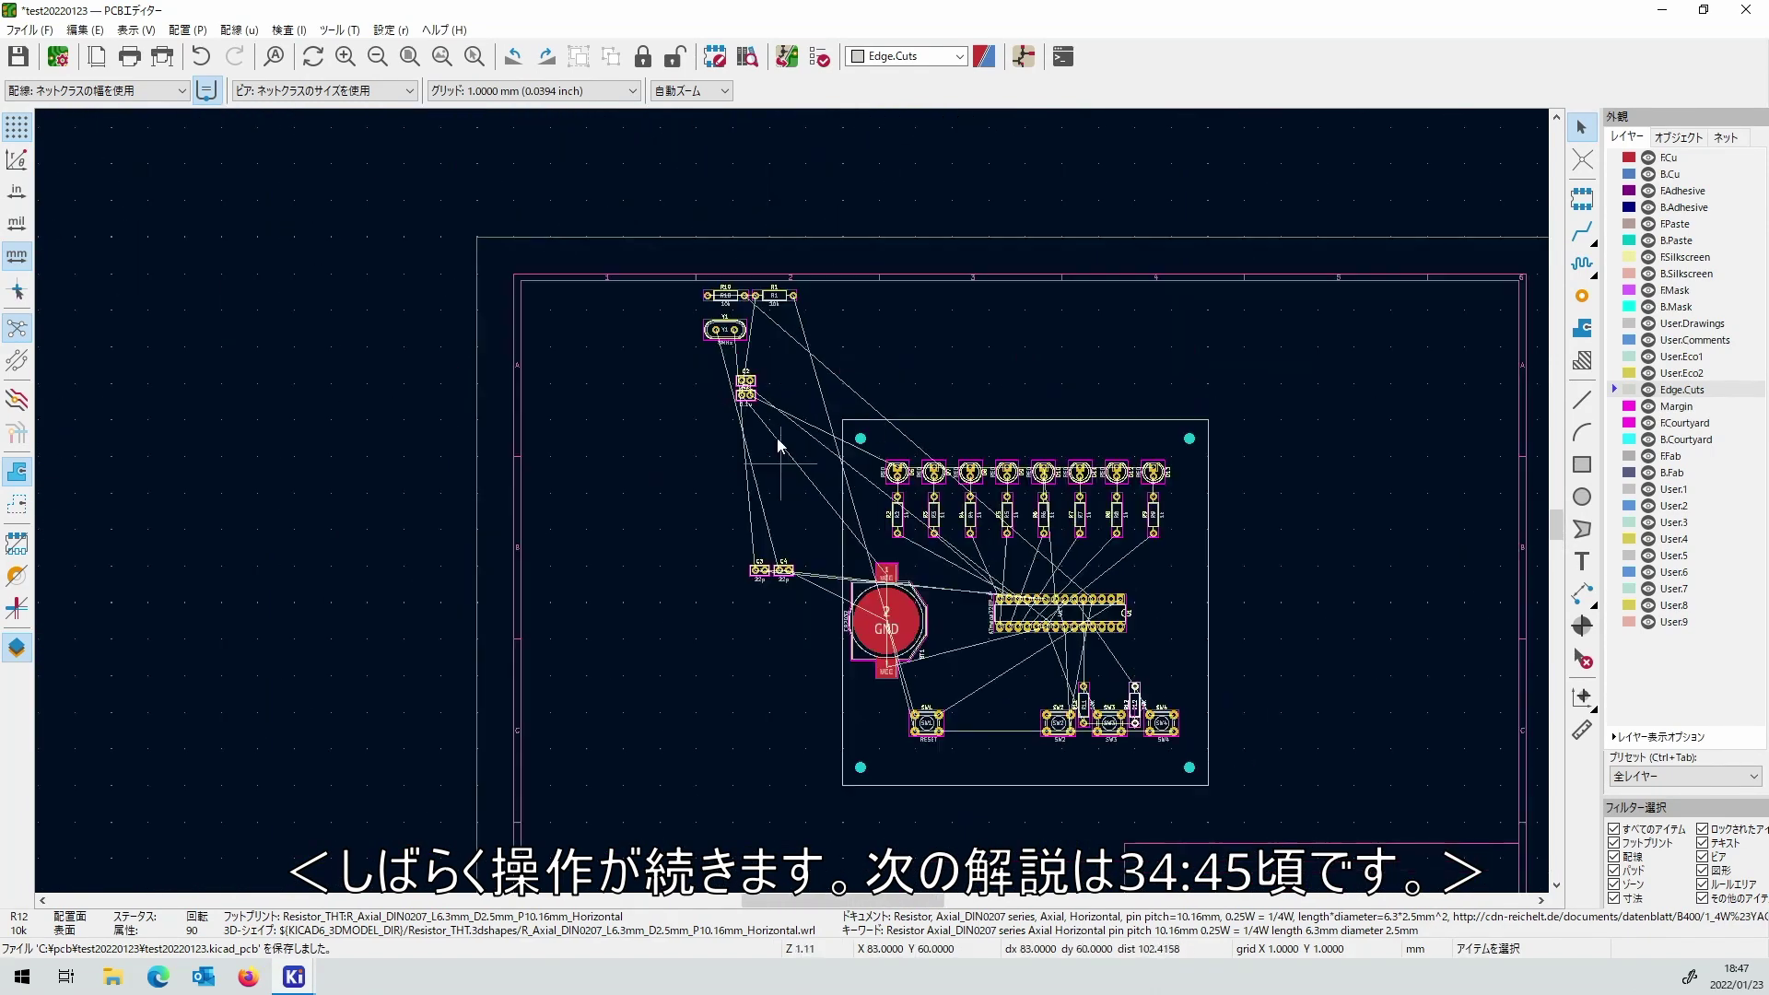
{"action": "scroll", "coordinate": [785, 450], "scroll_direction": "up", "scroll_amount": 6}
{"action": "left_click", "coordinate": [611, 411]}
{"action": "key", "text": "m"}
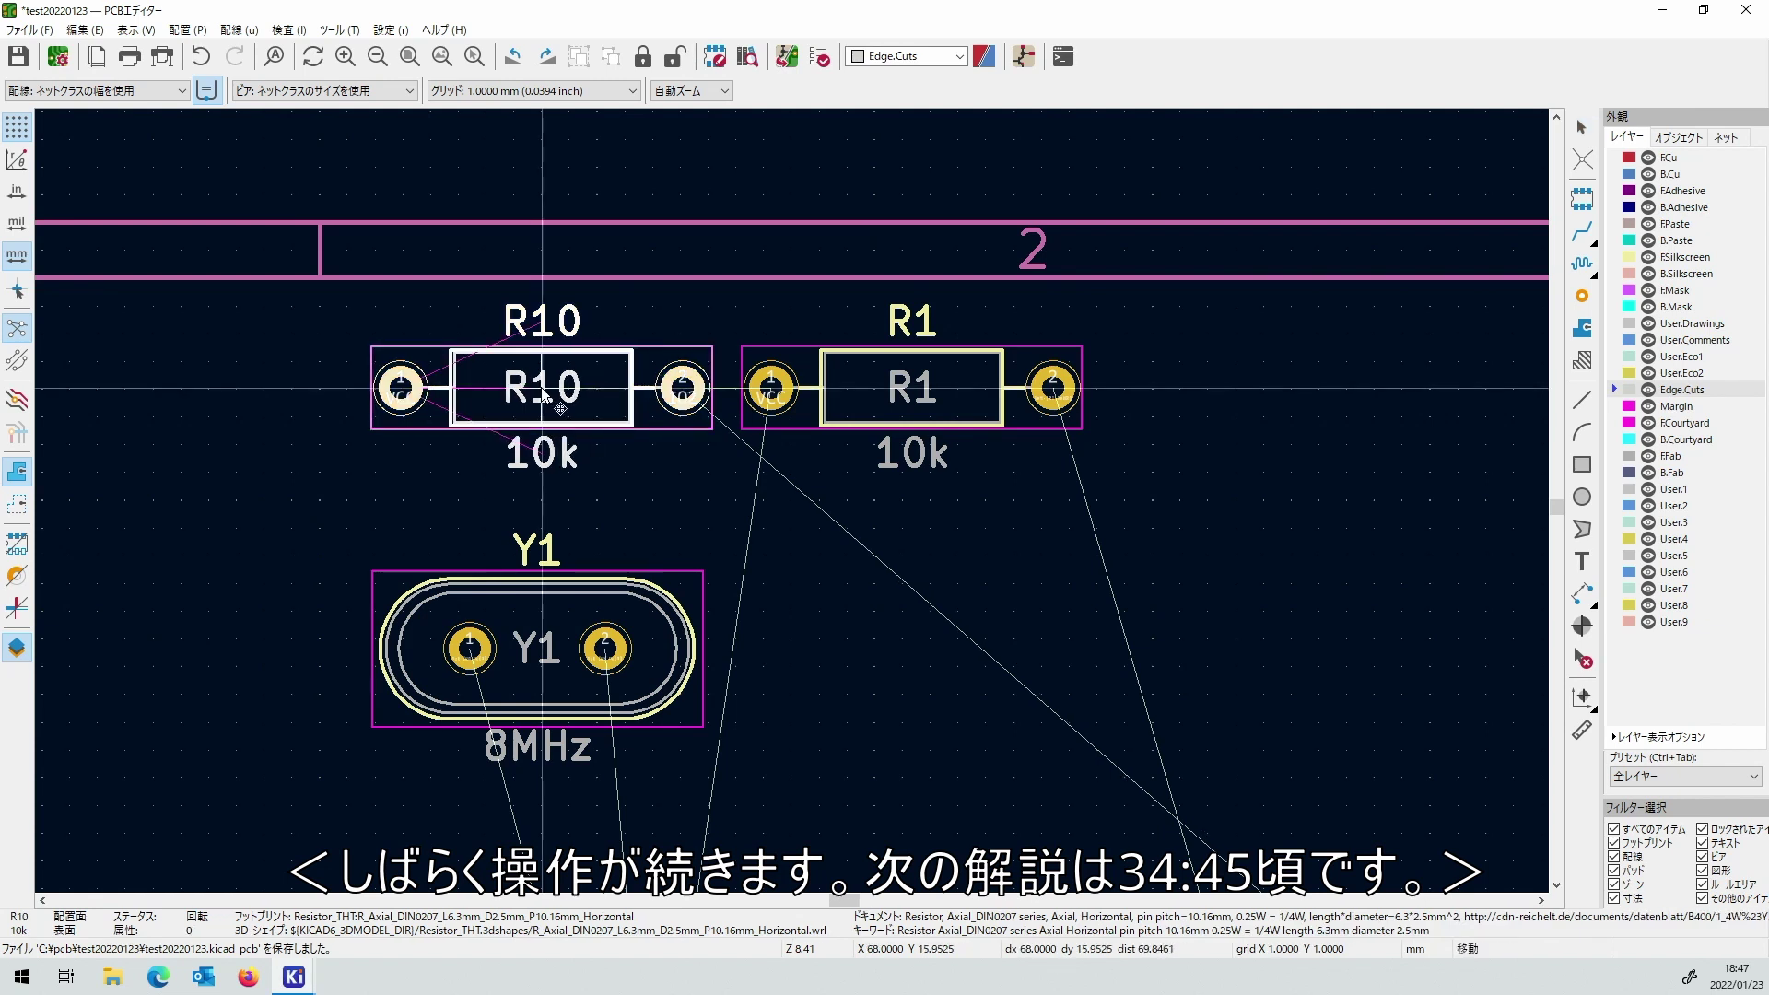
{"action": "scroll", "coordinate": [737, 516], "scroll_direction": "down", "scroll_amount": 4}
{"action": "scroll", "coordinate": [884, 622], "scroll_direction": "up", "scroll_amount": 3}
{"action": "key", "text": "r"}
{"action": "scroll", "coordinate": [889, 700], "scroll_direction": "up", "scroll_amount": 3}
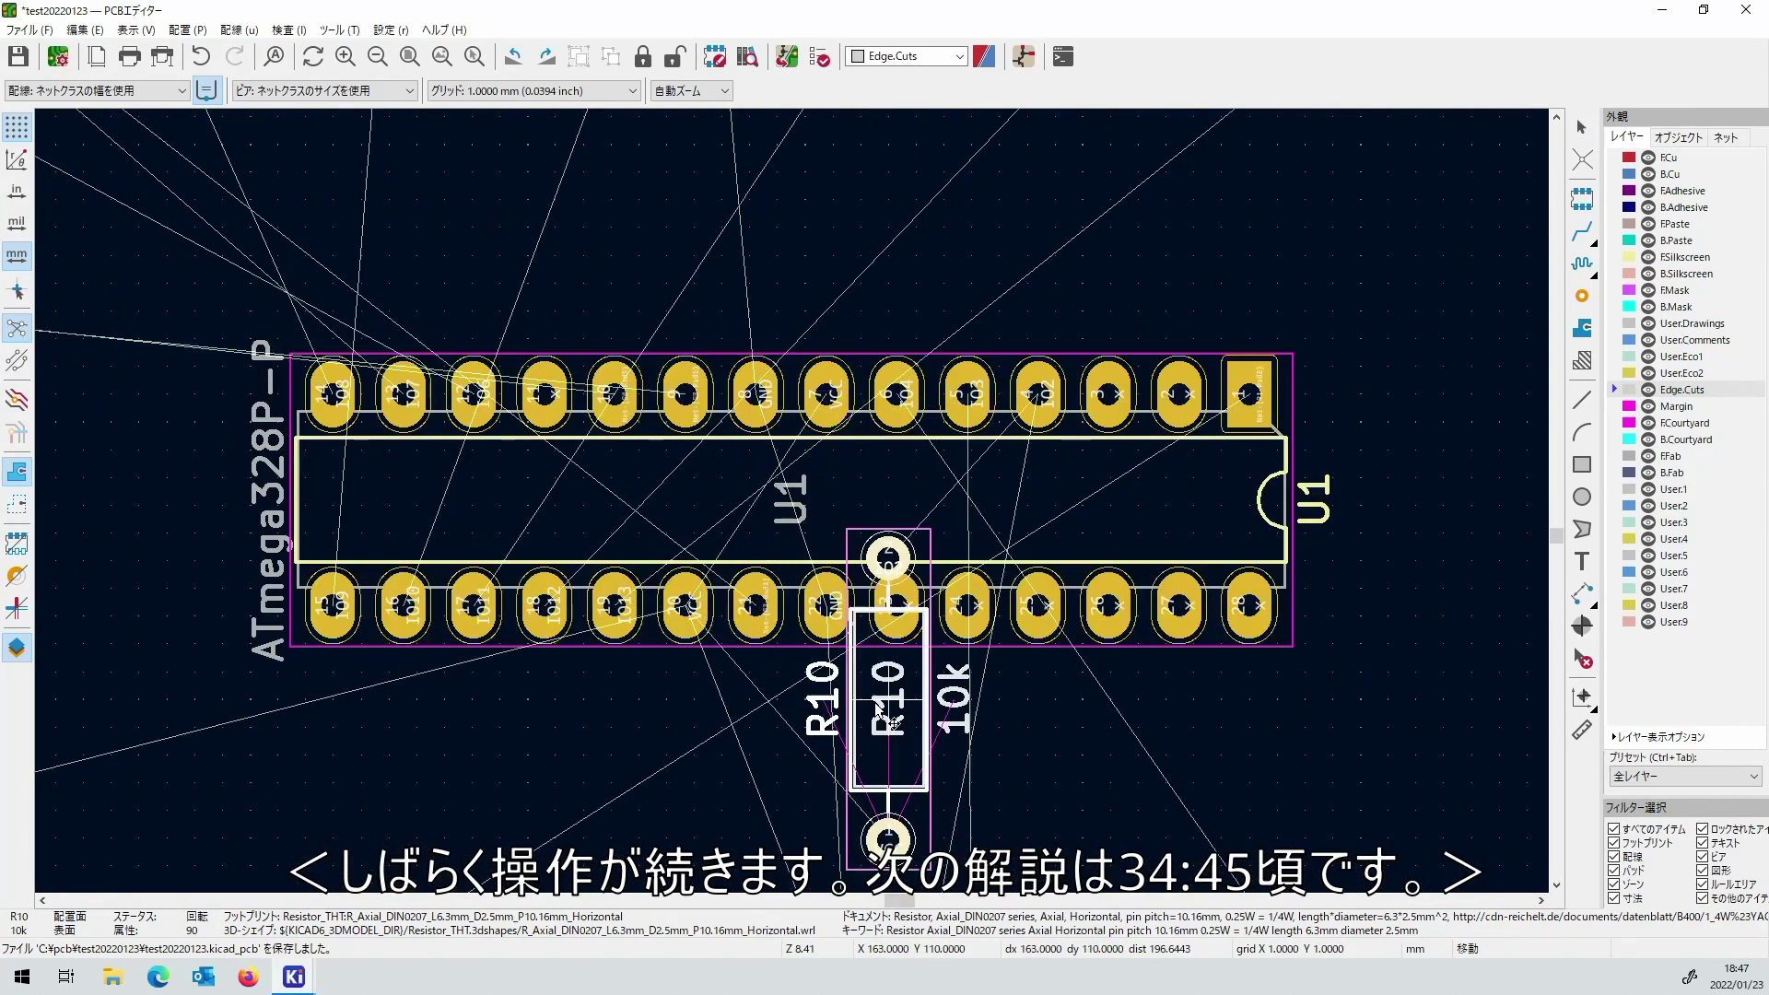
{"action": "scroll", "coordinate": [727, 728], "scroll_direction": "down", "scroll_amount": 3}
{"action": "left_click", "coordinate": [684, 710]}
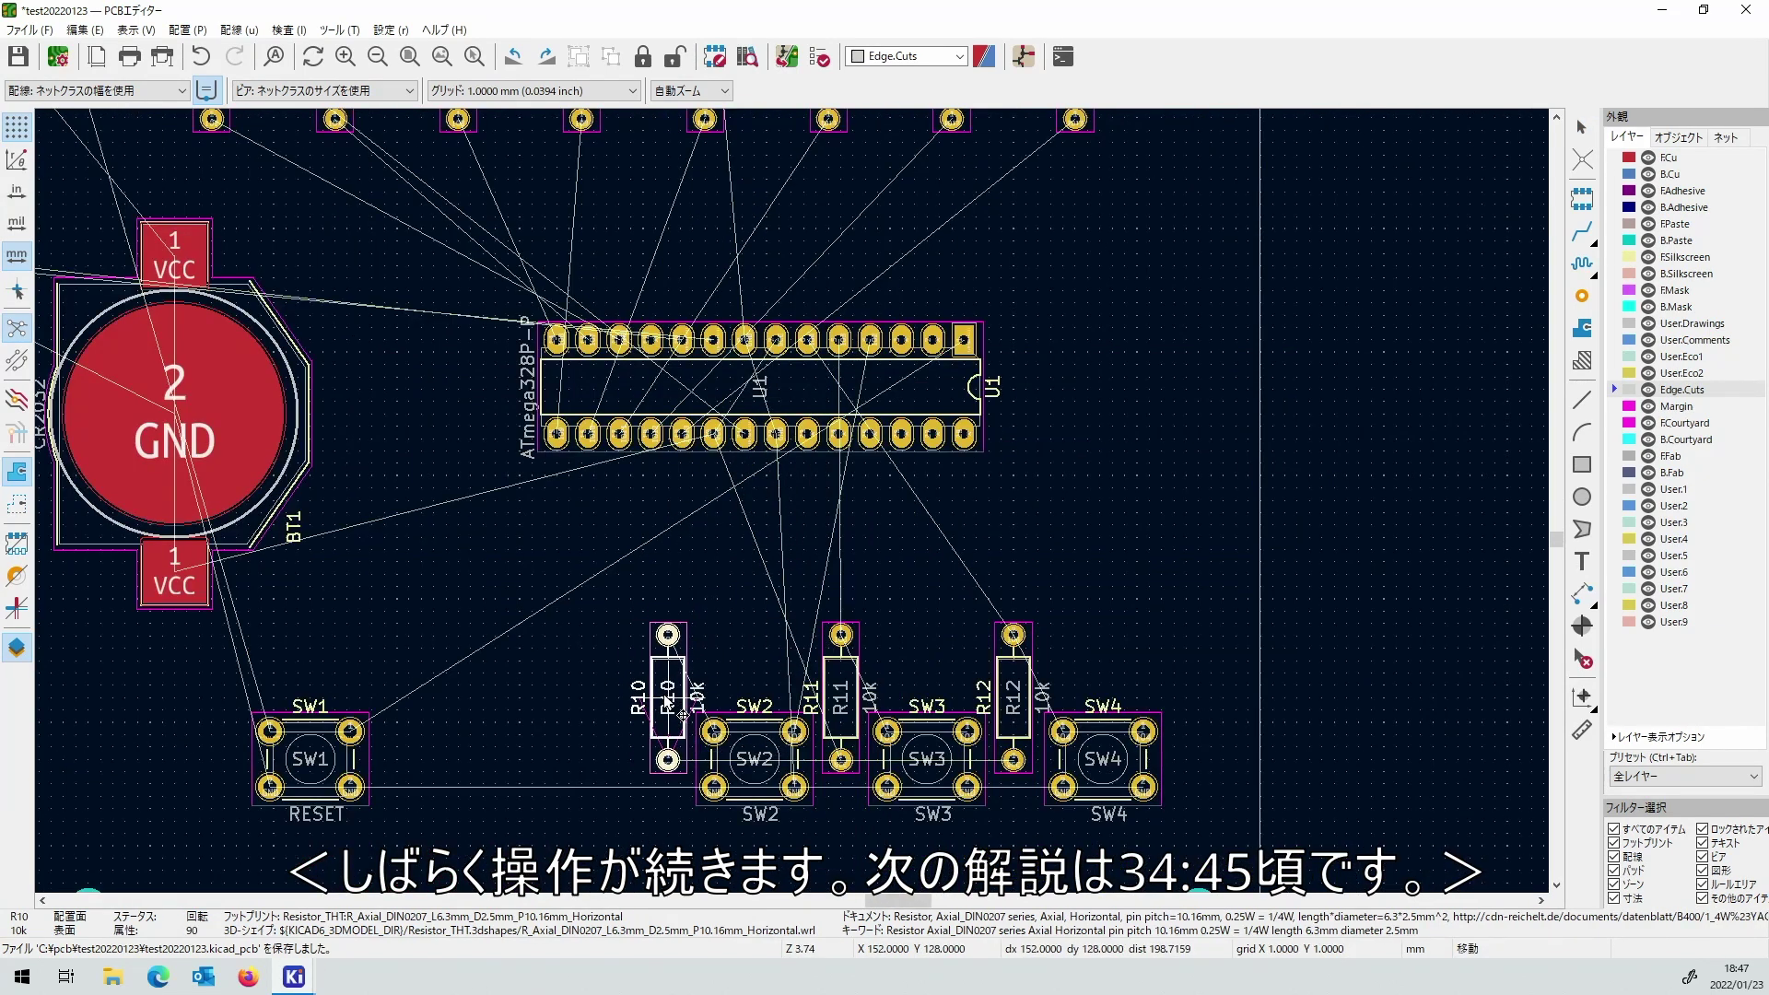
Rotate resistor R1 to vertical and place it just left of the reset switch SW1, level with R10.
{"action": "scroll", "coordinate": [590, 270], "scroll_direction": "down", "scroll_amount": 5}
{"action": "scroll", "coordinate": [779, 604], "scroll_direction": "up", "scroll_amount": 5}
{"action": "key", "text": "m"}
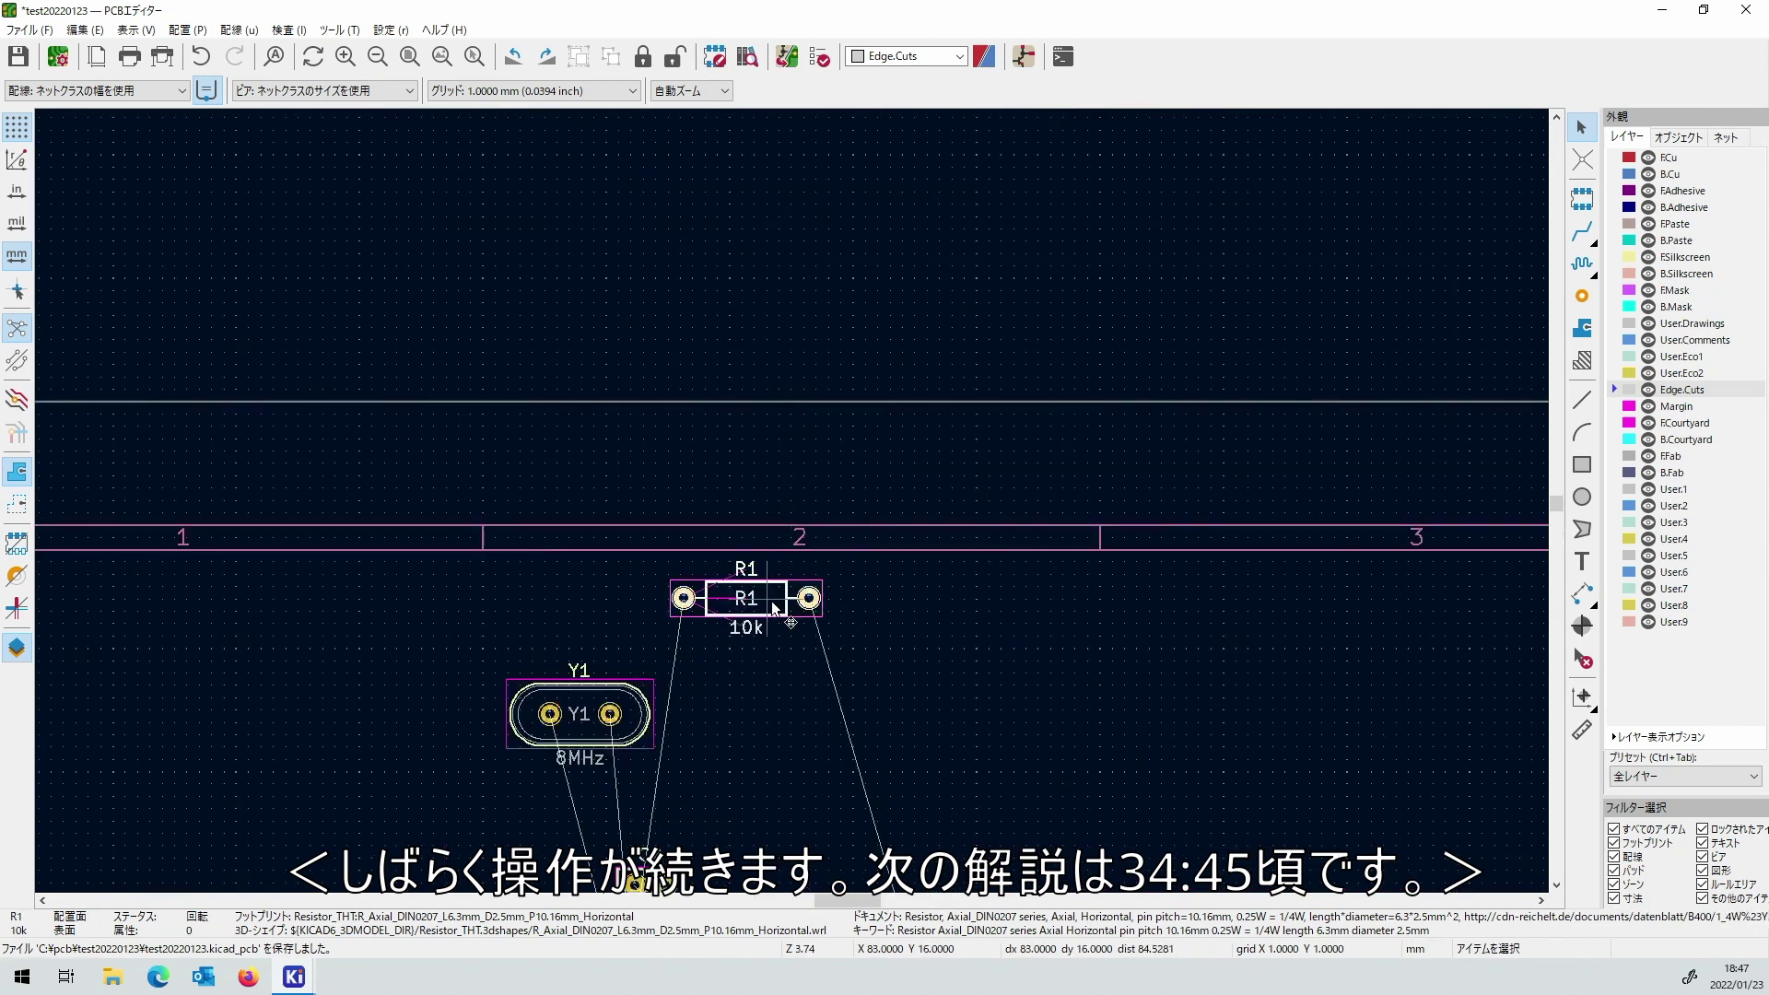
{"action": "scroll", "coordinate": [771, 601], "scroll_direction": "down", "scroll_amount": 3}
{"action": "scroll", "coordinate": [791, 513], "scroll_direction": "up", "scroll_amount": 4}
{"action": "scroll", "coordinate": [821, 601], "scroll_direction": "down", "scroll_amount": 1}
{"action": "scroll", "coordinate": [791, 522], "scroll_direction": "up", "scroll_amount": 2}
{"action": "key", "text": "r"}
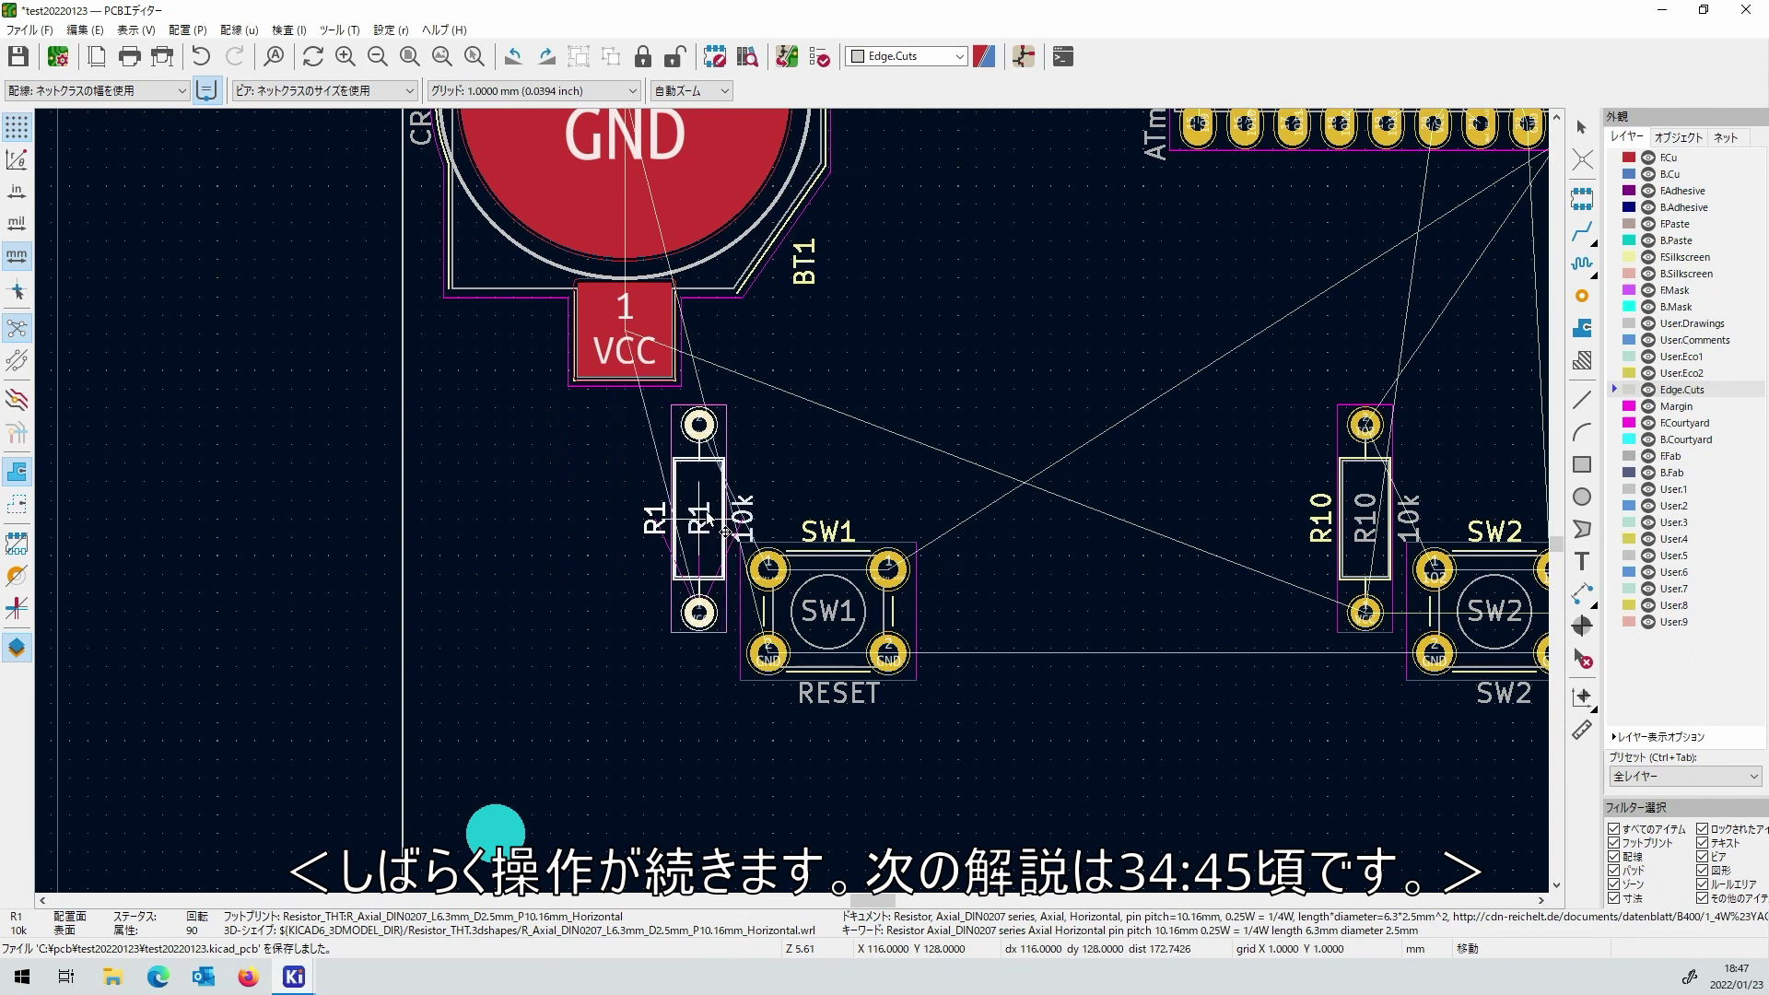
{"action": "left_click", "coordinate": [709, 521]}
Save the board and move crystal Y1 with capacitors C1 and C2 as a group closer to the board, near C3 and C4.
{"action": "scroll", "coordinate": [829, 534], "scroll_direction": "down", "scroll_amount": 6}
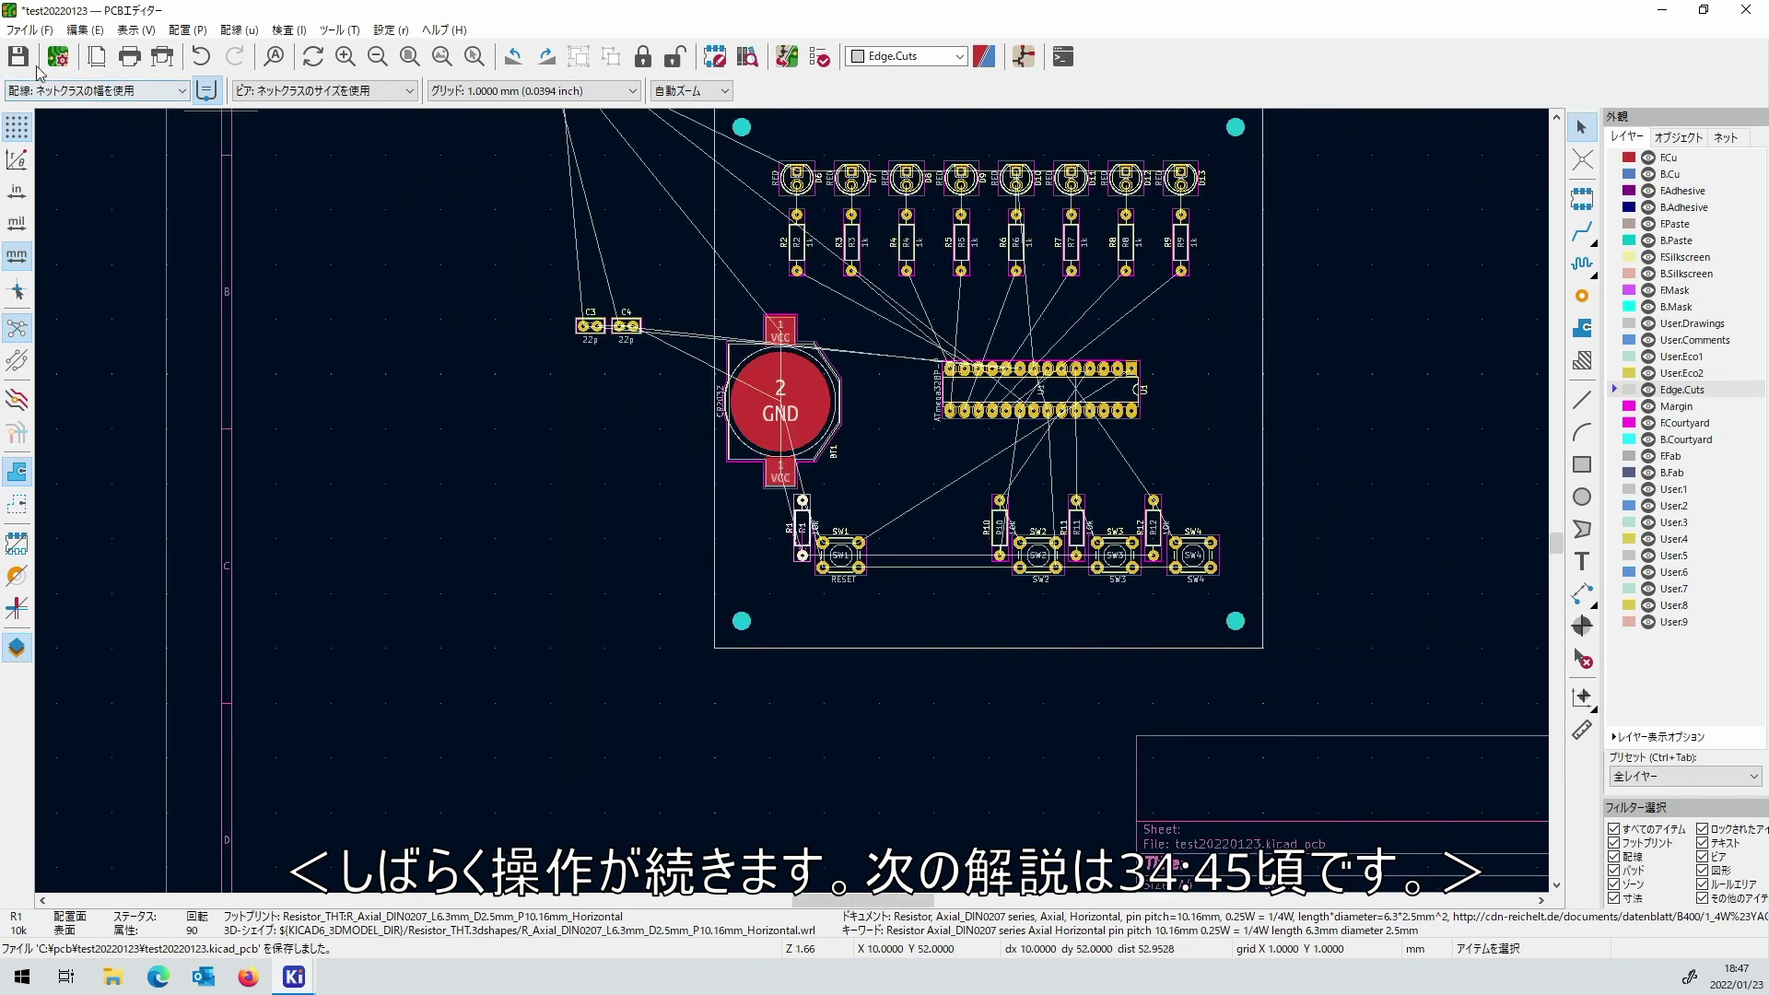
{"action": "scroll", "coordinate": [822, 521], "scroll_direction": "up", "scroll_amount": 2}
{"action": "scroll", "coordinate": [713, 224], "scroll_direction": "down", "scroll_amount": 2}
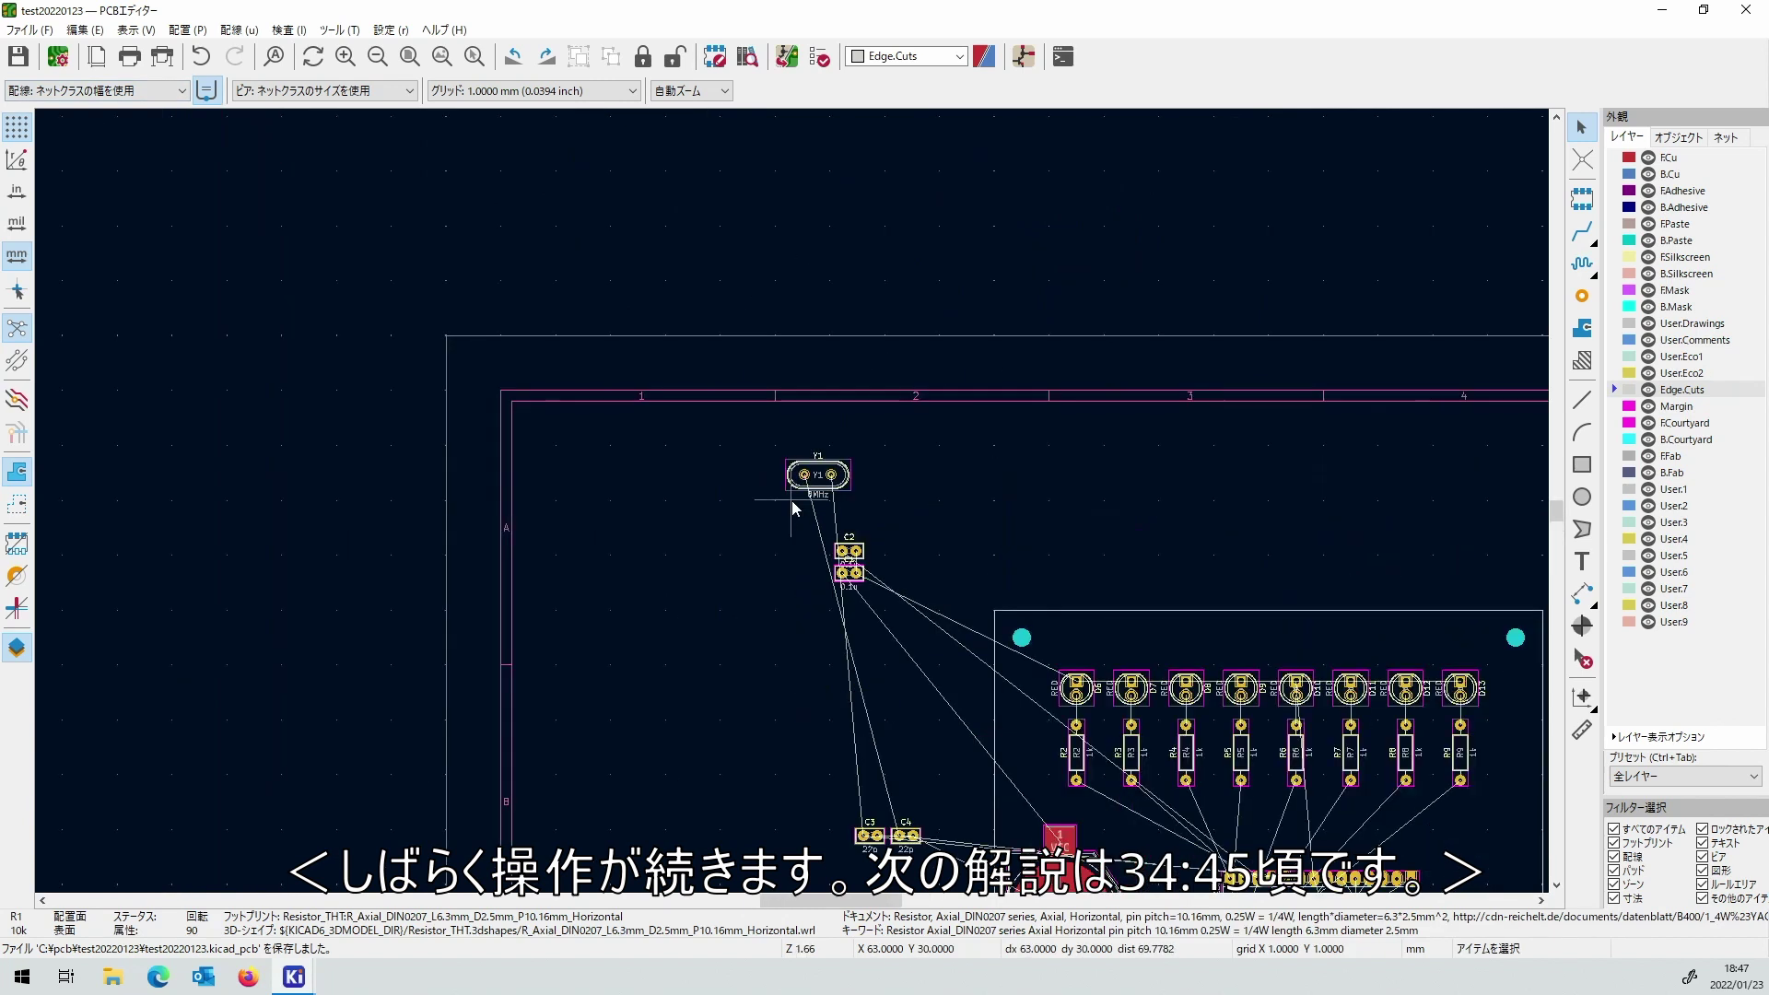
{"action": "left_click_drag", "start_coordinate": [789, 450], "coordinate": [953, 658]}
{"action": "left_click_drag", "start_coordinate": [817, 484], "coordinate": [934, 727]}
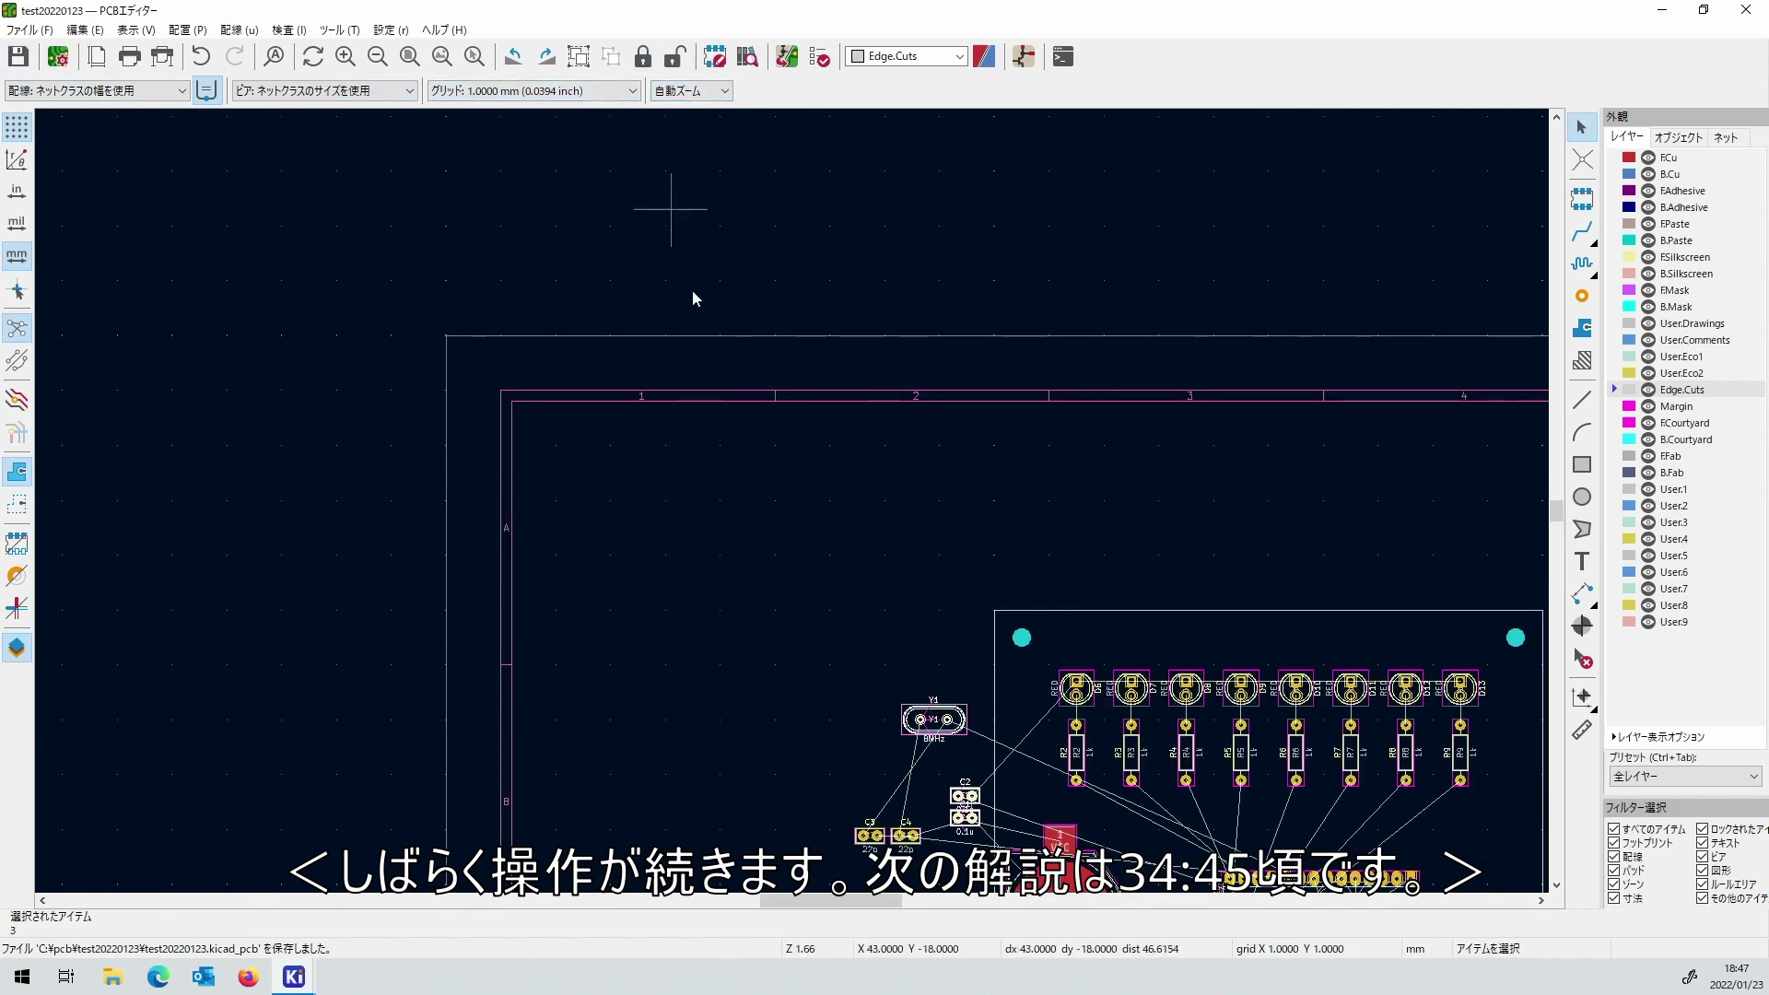
Rotate the ATmega328P U1 by 180° so pin 1 faces the battery holder, and place it above switches SW2 to SW4.
{"action": "scroll", "coordinate": [434, 335], "scroll_direction": "down", "scroll_amount": 2}
{"action": "scroll", "coordinate": [785, 464], "scroll_direction": "up", "scroll_amount": 6}
{"action": "left_click", "coordinate": [785, 464]}
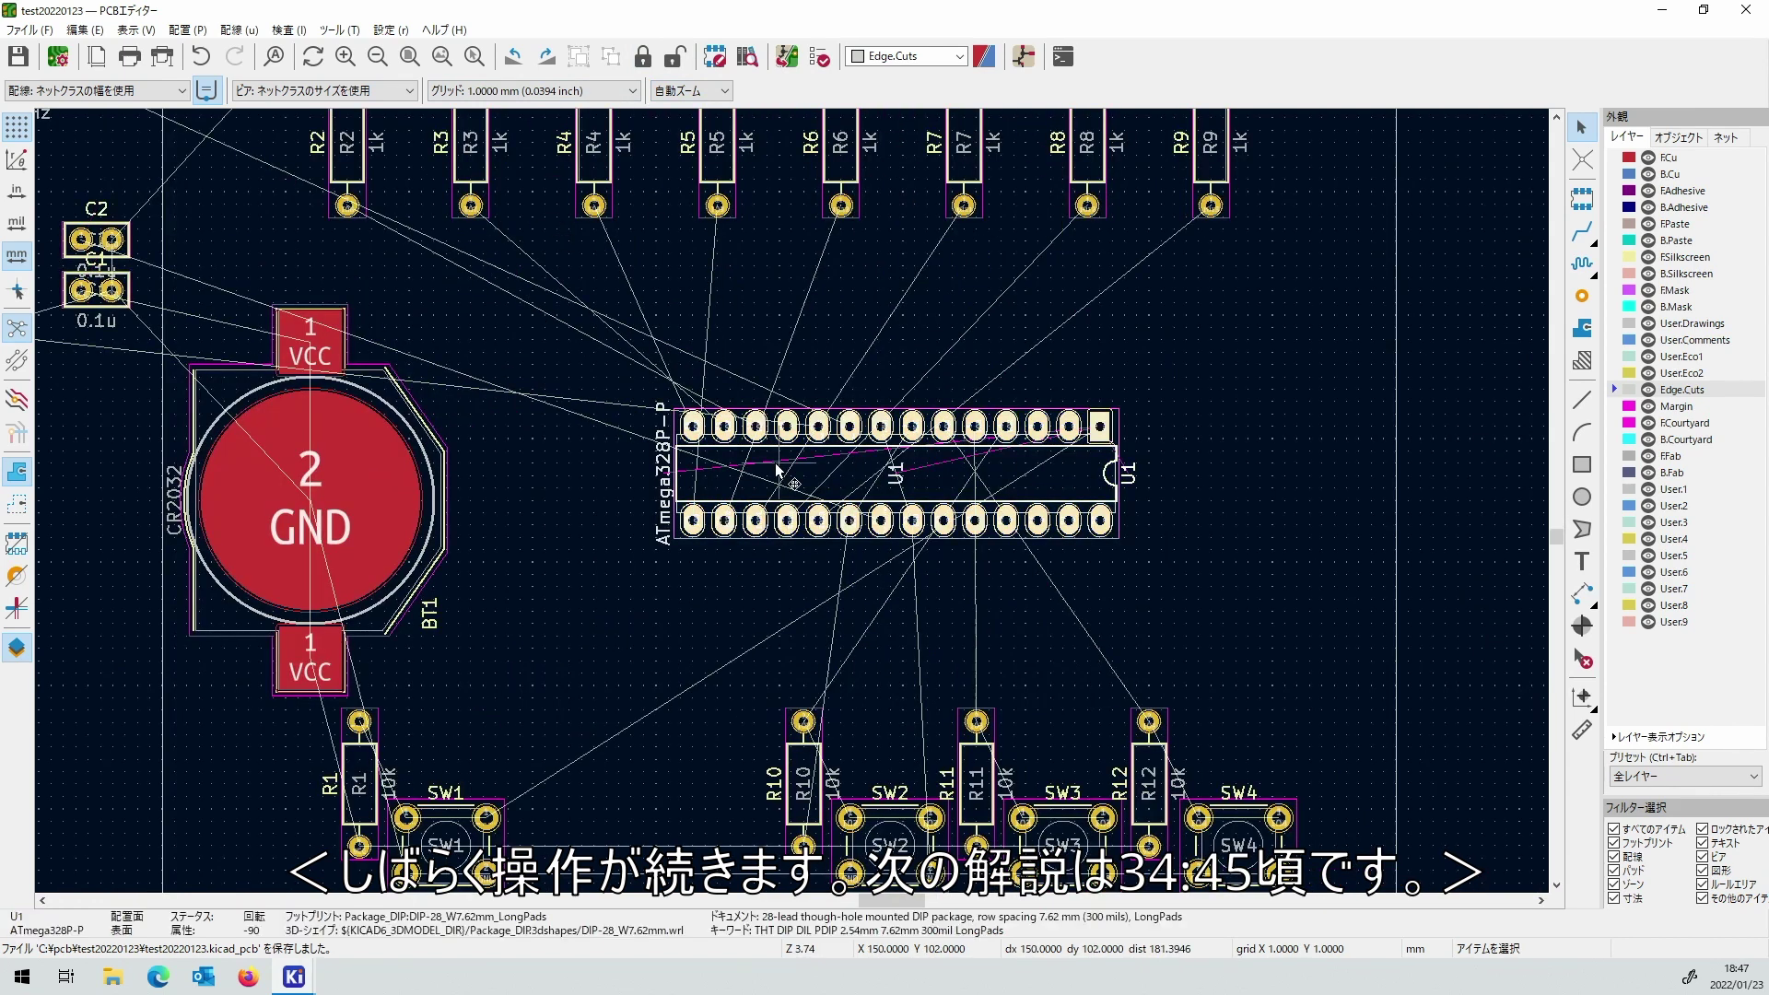
{"action": "key", "text": "m"}
{"action": "key", "text": "r"}
{"action": "key", "text": "r"}
{"action": "key", "text": "r"}
{"action": "key", "text": "r"}
{"action": "key", "text": "r"}
{"action": "key", "text": "r"}
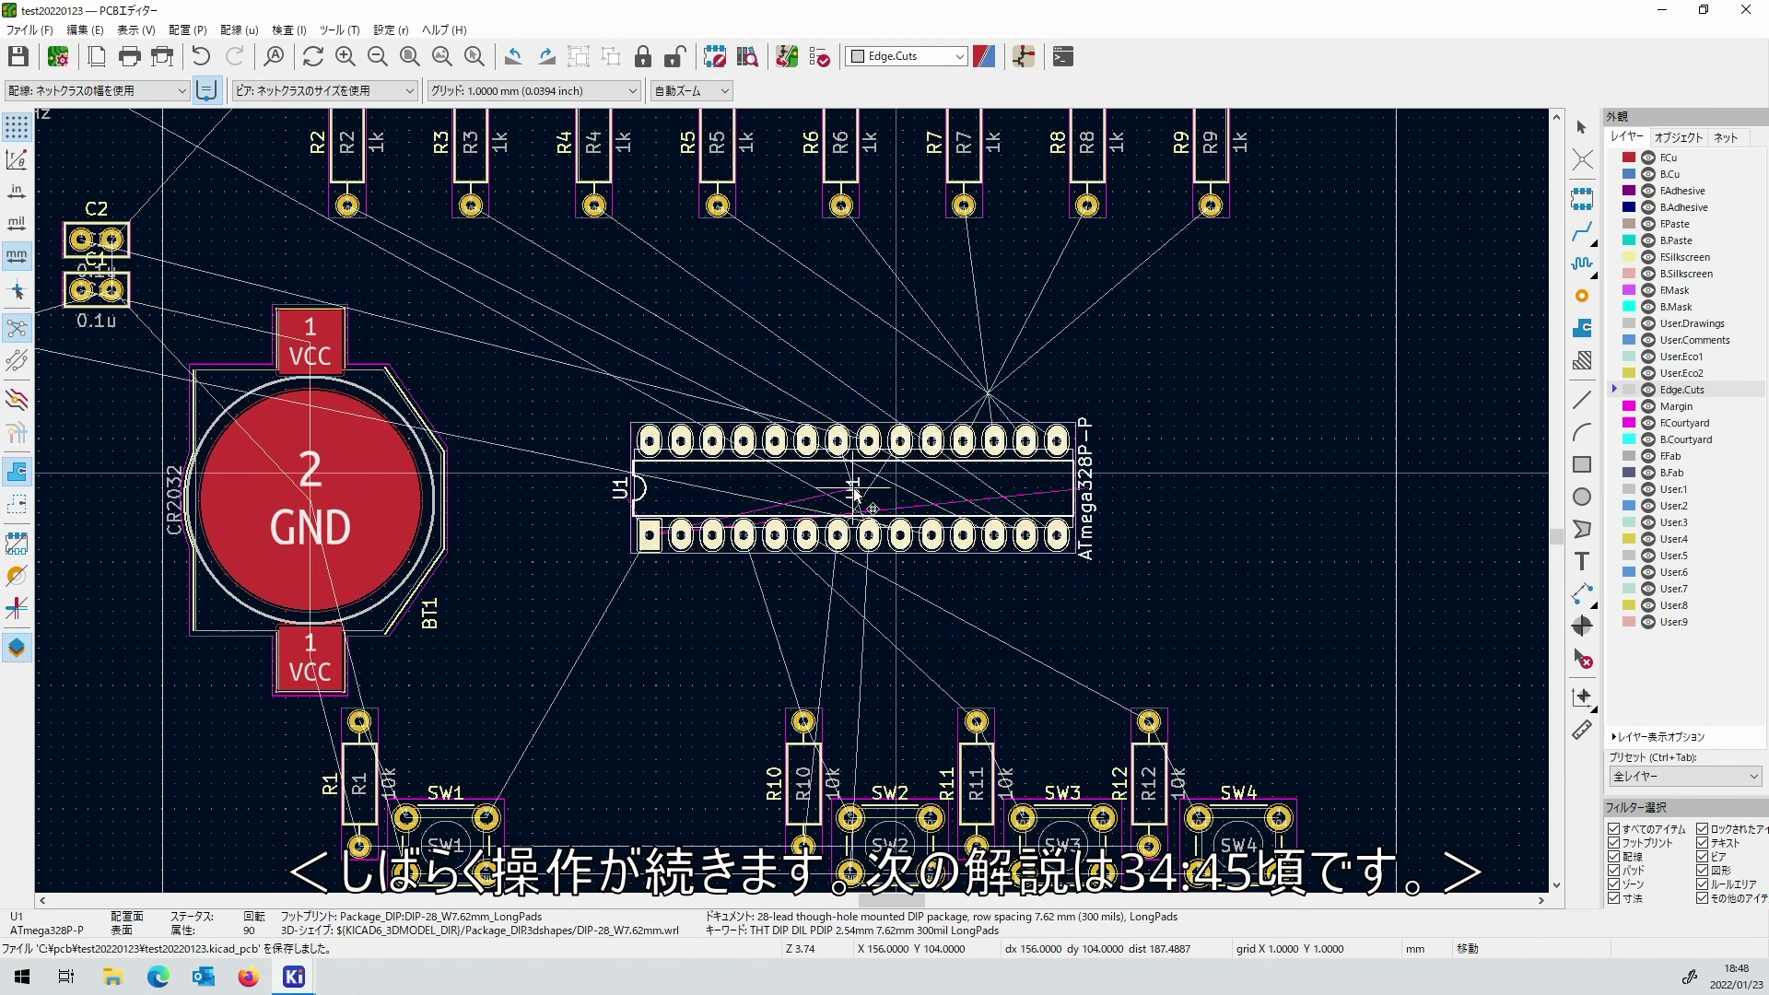
{"action": "left_click", "coordinate": [899, 507]}
Set the grid to 0.0100 mm (0.0004 inch) for finer placement.
{"action": "scroll", "coordinate": [858, 254], "scroll_direction": "down", "scroll_amount": 2}
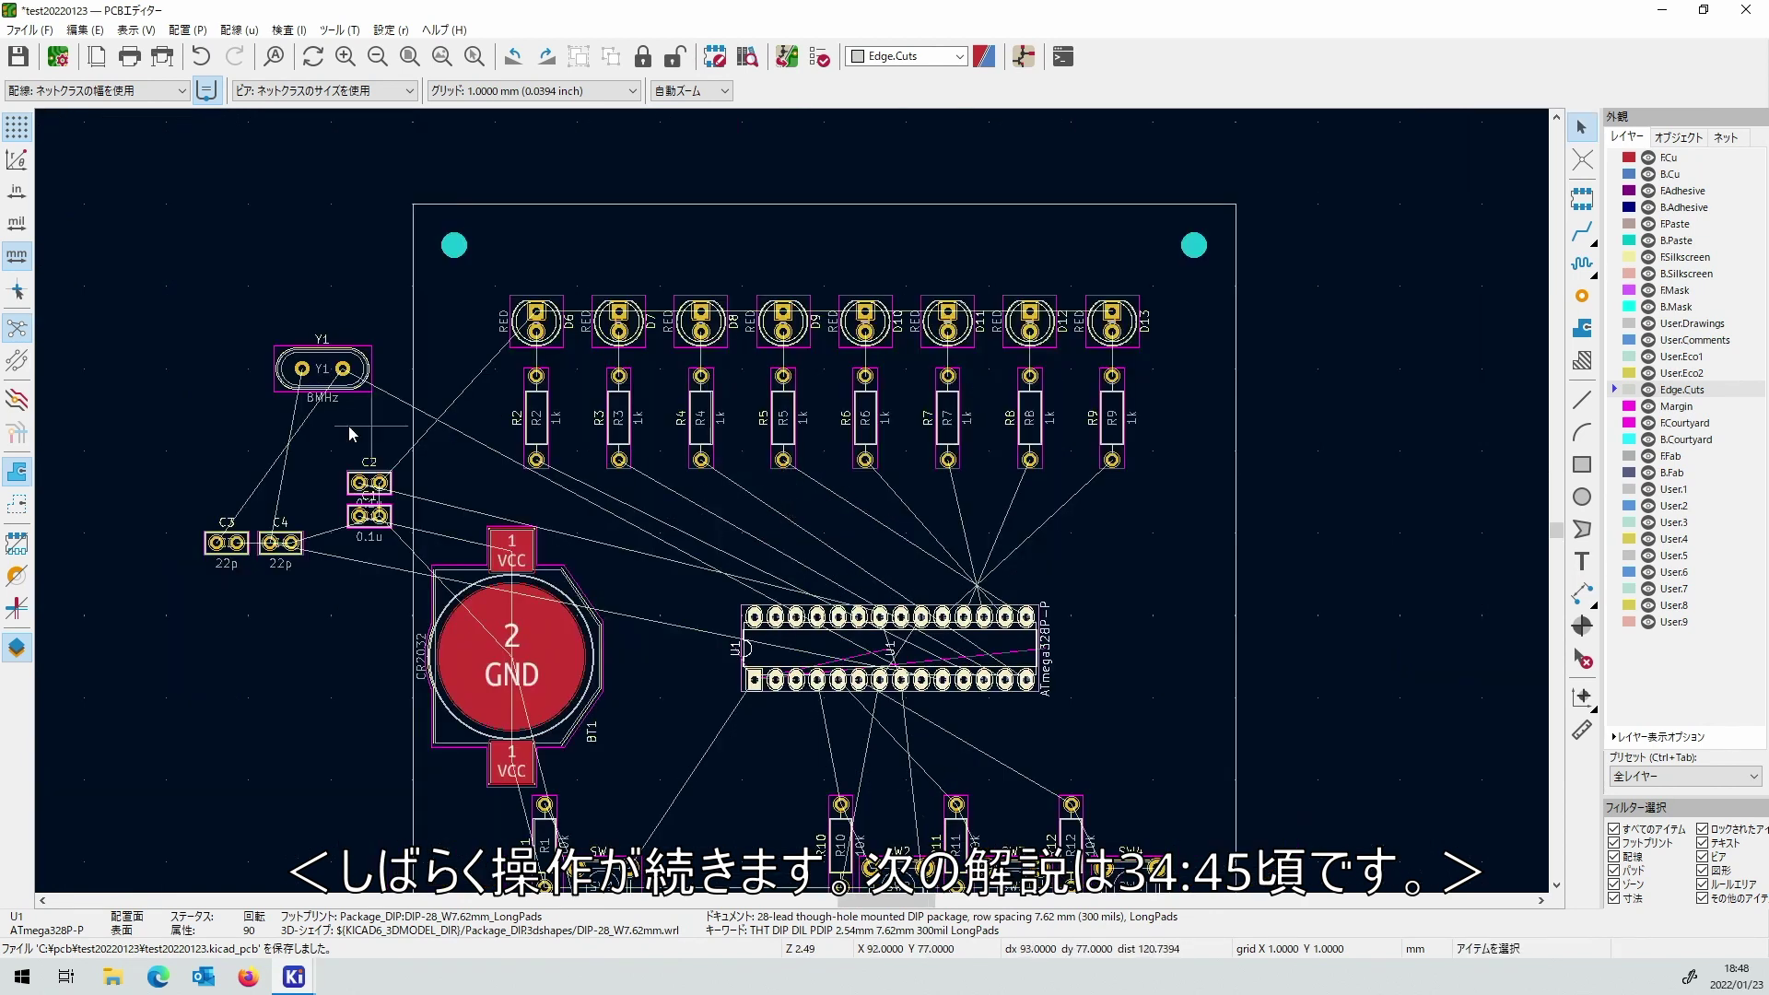
{"action": "left_click", "coordinate": [553, 90]}
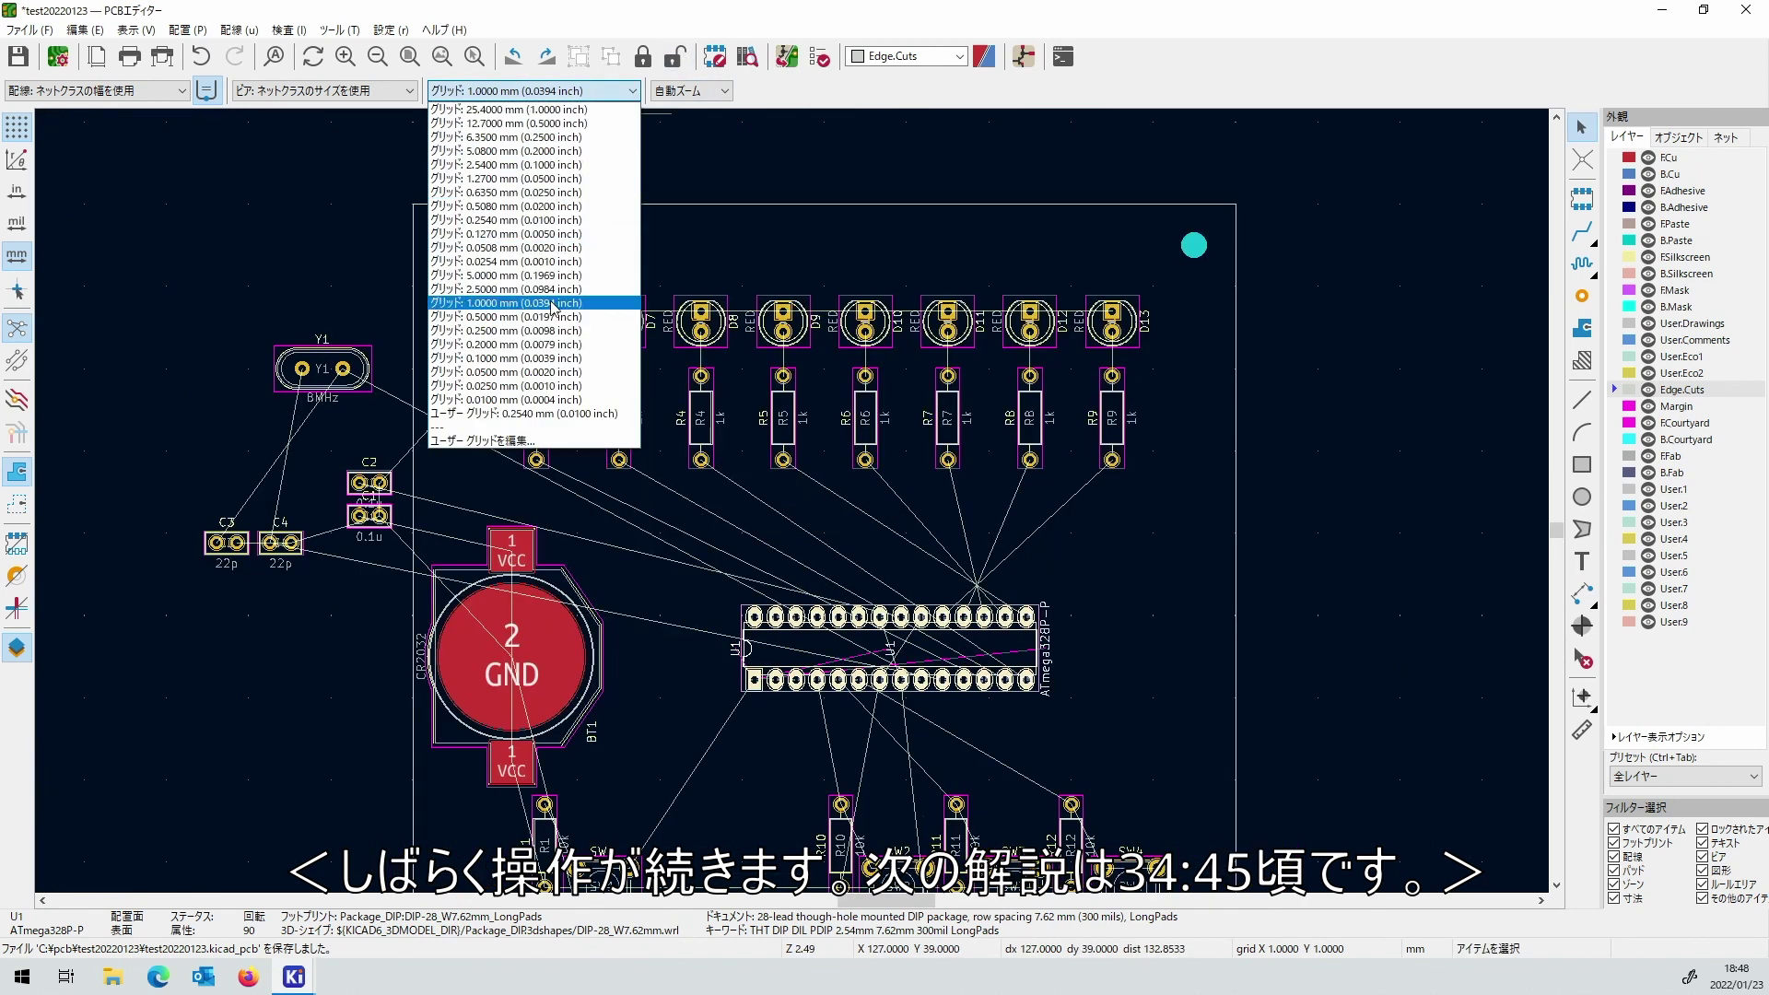
{"action": "left_click", "coordinate": [550, 399]}
Rotate crystal Y1 by 180° and place it directly below pins 9 and 10 of U1.
{"action": "key", "text": "m"}
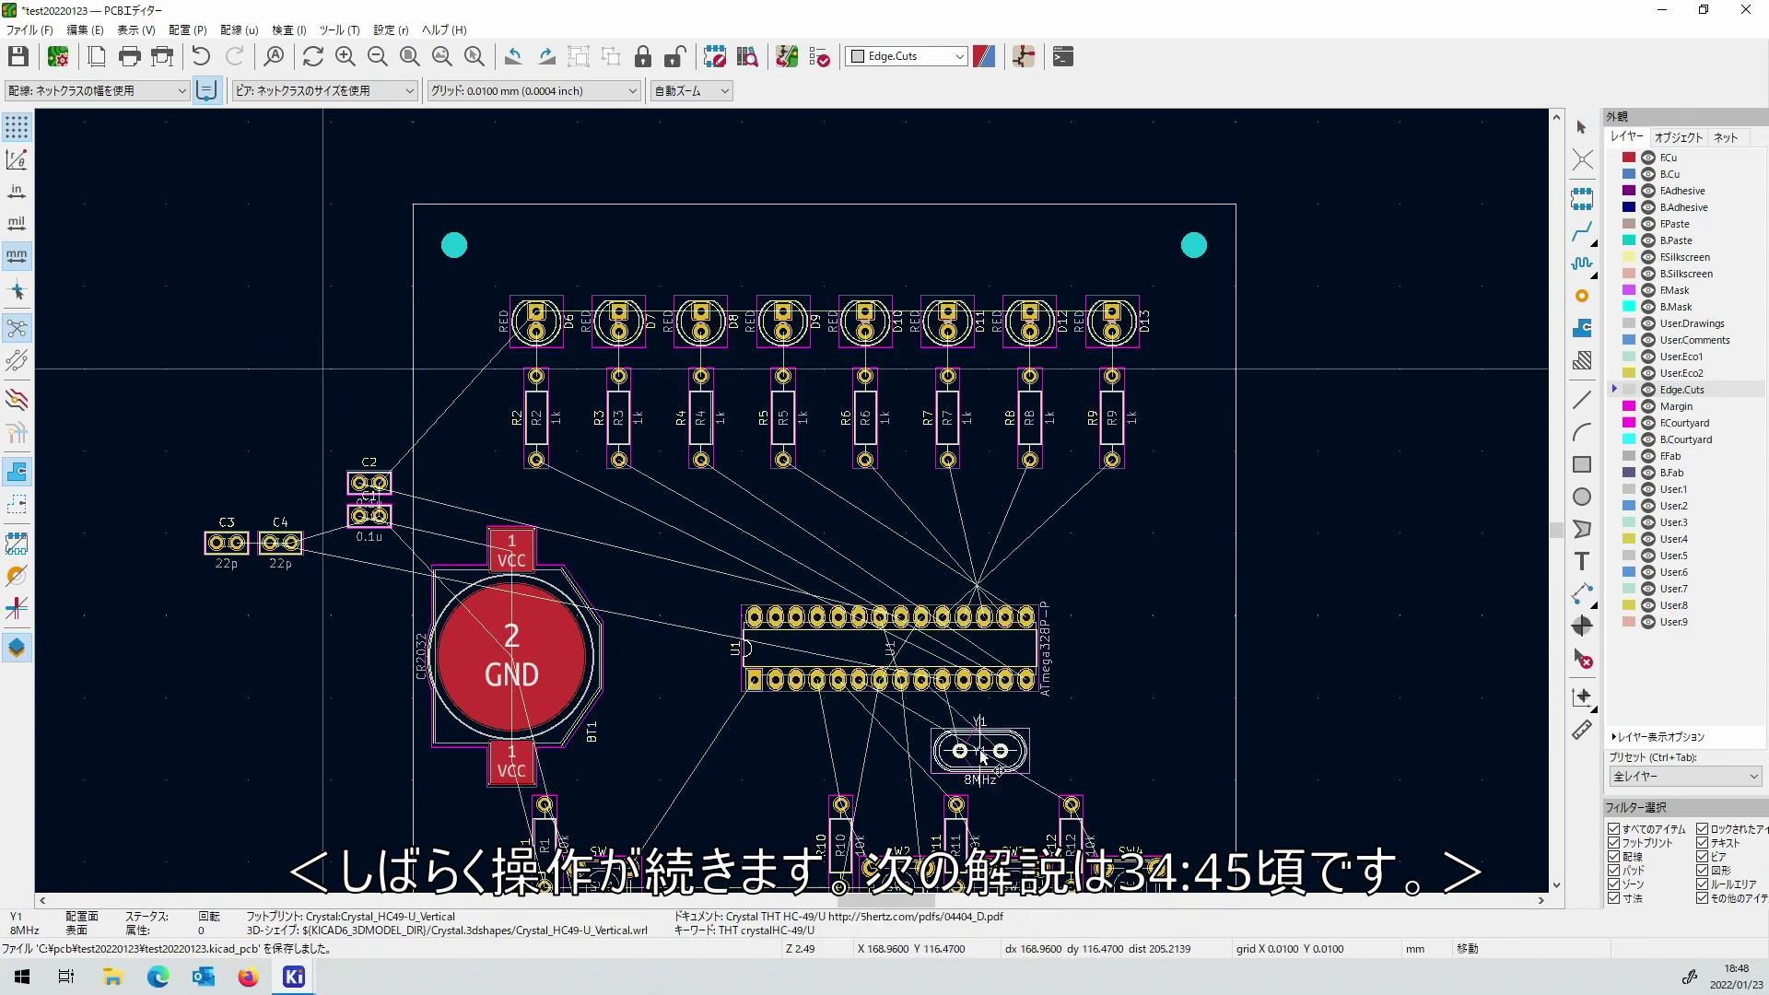
{"action": "scroll", "coordinate": [972, 737], "scroll_direction": "up", "scroll_amount": 5}
{"action": "key", "text": "r"}
{"action": "key", "text": "r"}
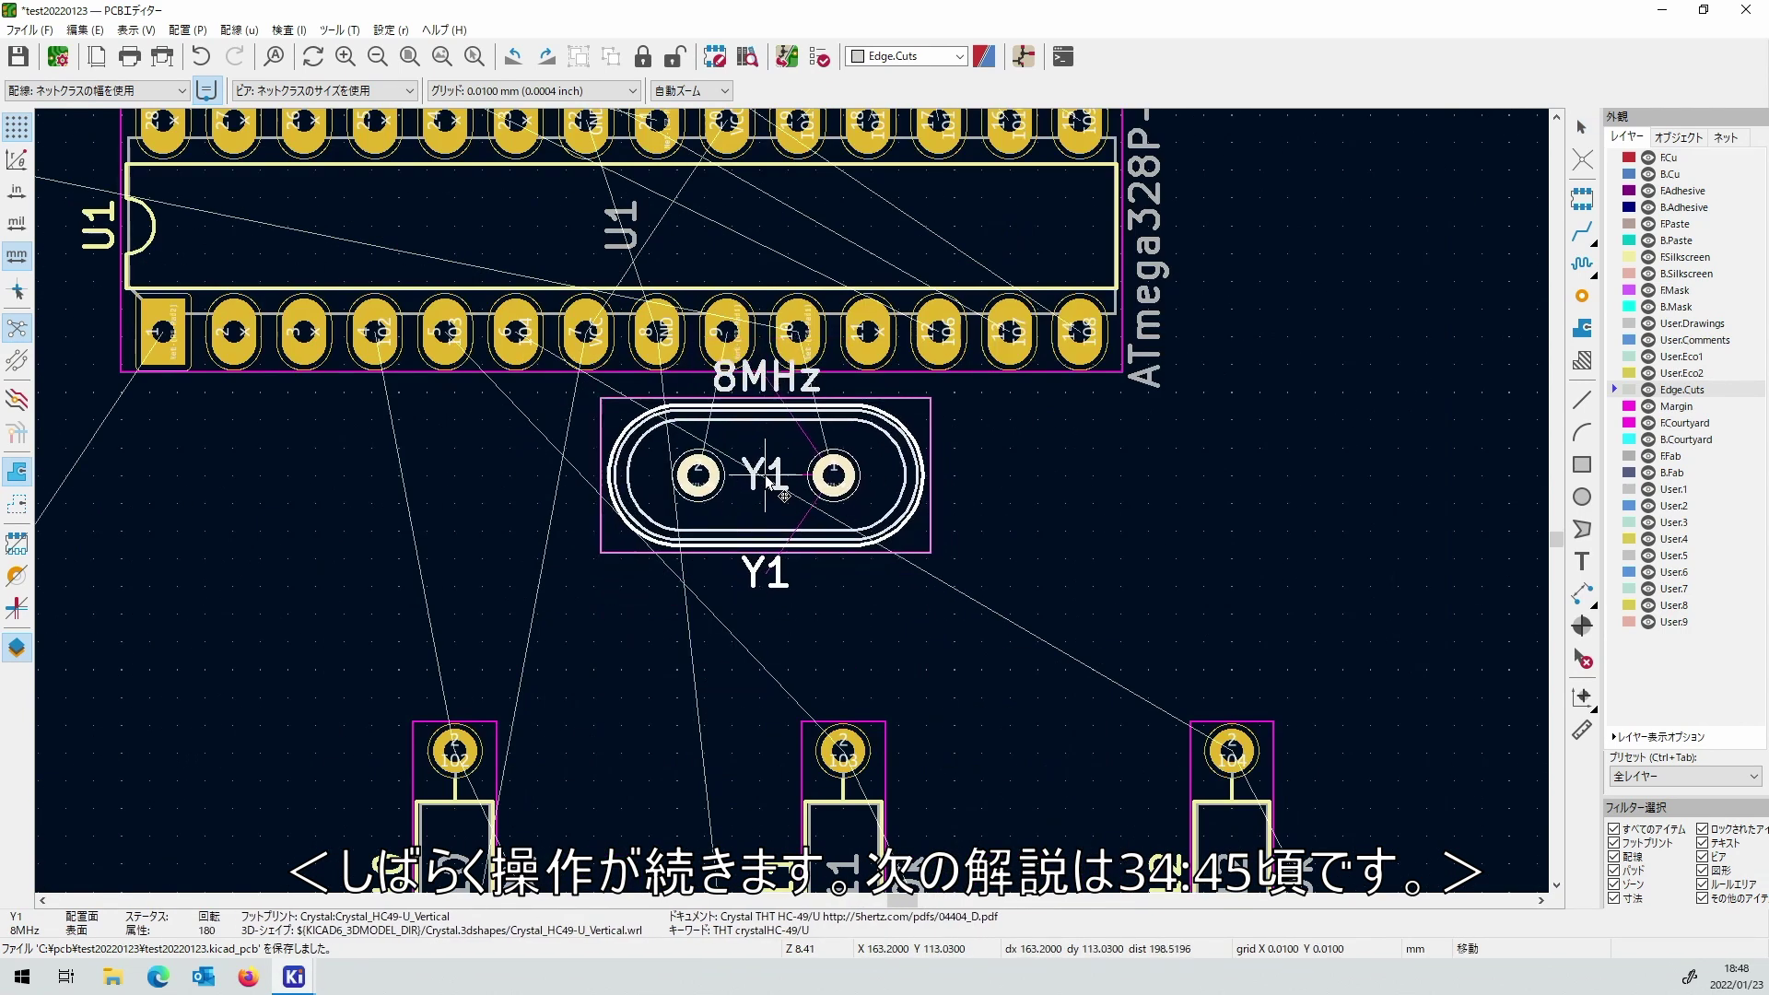
{"action": "scroll", "coordinate": [792, 508], "scroll_direction": "up", "scroll_amount": 2}
{"action": "scroll", "coordinate": [791, 506], "scroll_direction": "up", "scroll_amount": 2}
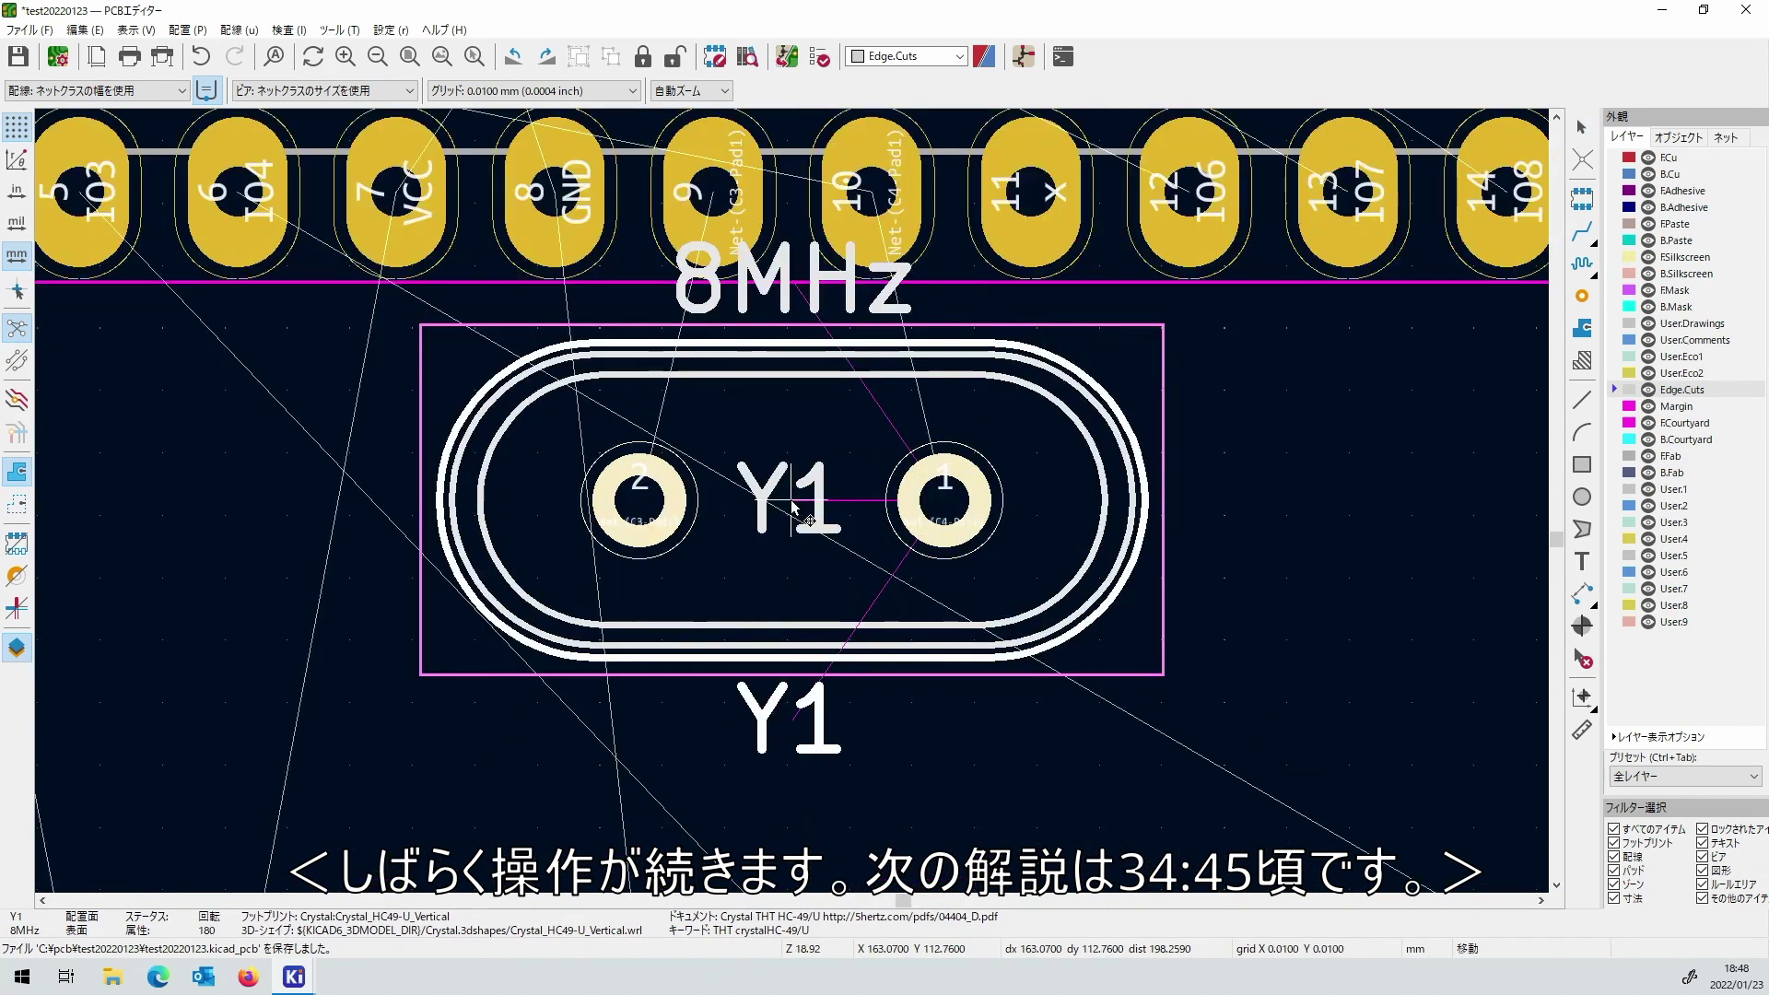
{"action": "left_click", "coordinate": [791, 506]}
Rotate capacitor C2 by 180° and place it directly above pins 21 and 22 of U1.
{"action": "scroll", "coordinate": [791, 506], "scroll_direction": "down", "scroll_amount": 10}
{"action": "scroll", "coordinate": [489, 395], "scroll_direction": "up", "scroll_amount": 6}
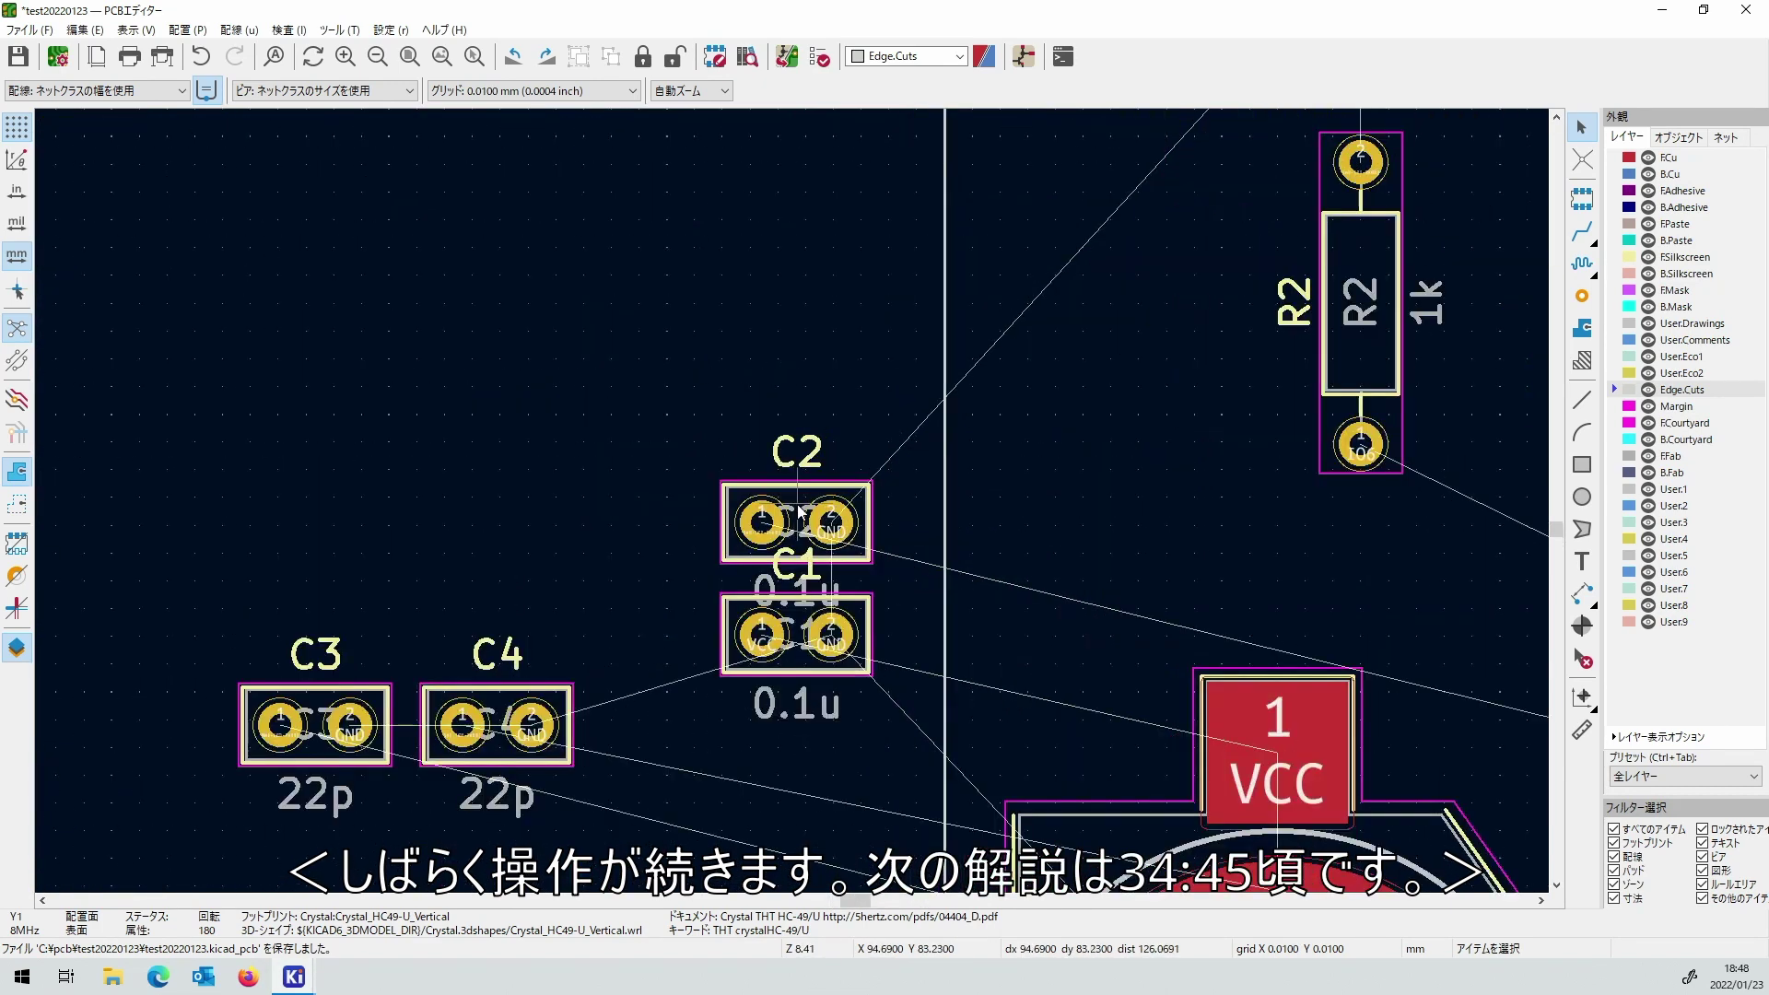
{"action": "left_click", "coordinate": [798, 498]}
{"action": "key", "text": "m"}
{"action": "scroll", "coordinate": [797, 502], "scroll_direction": "down", "scroll_amount": 6}
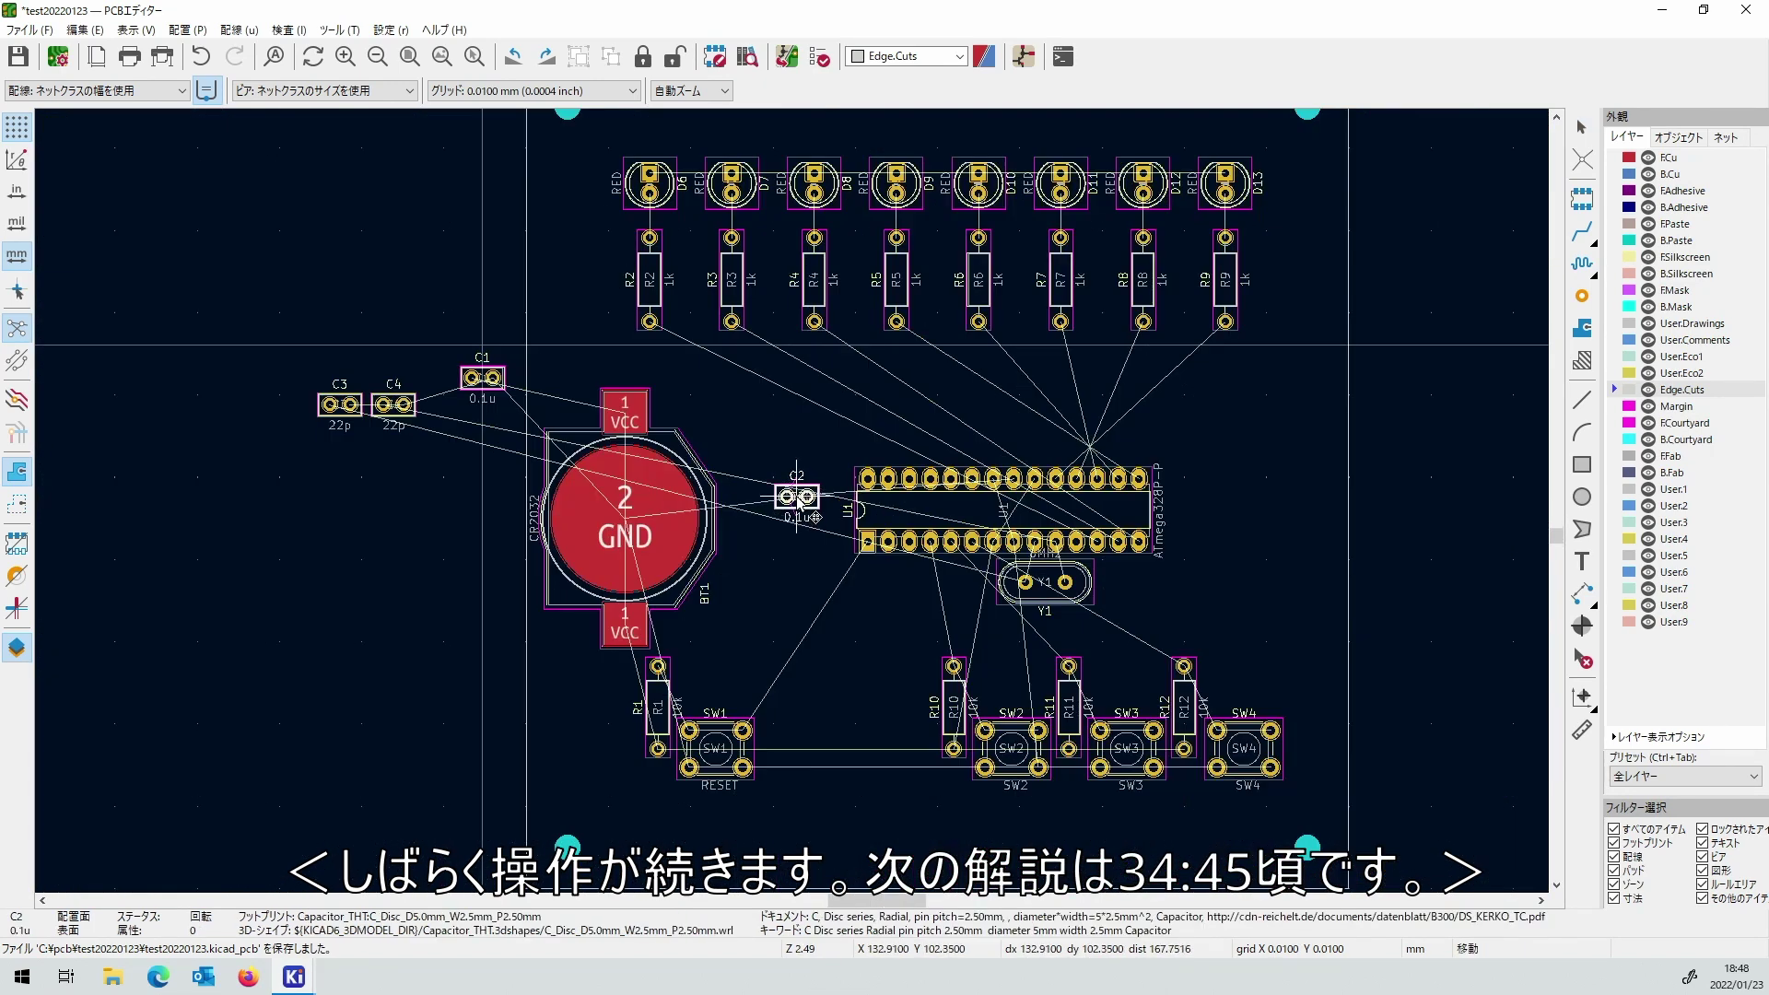
{"action": "scroll", "coordinate": [829, 507], "scroll_direction": "up", "scroll_amount": 6}
{"action": "key", "text": "r"}
{"action": "key", "text": "r"}
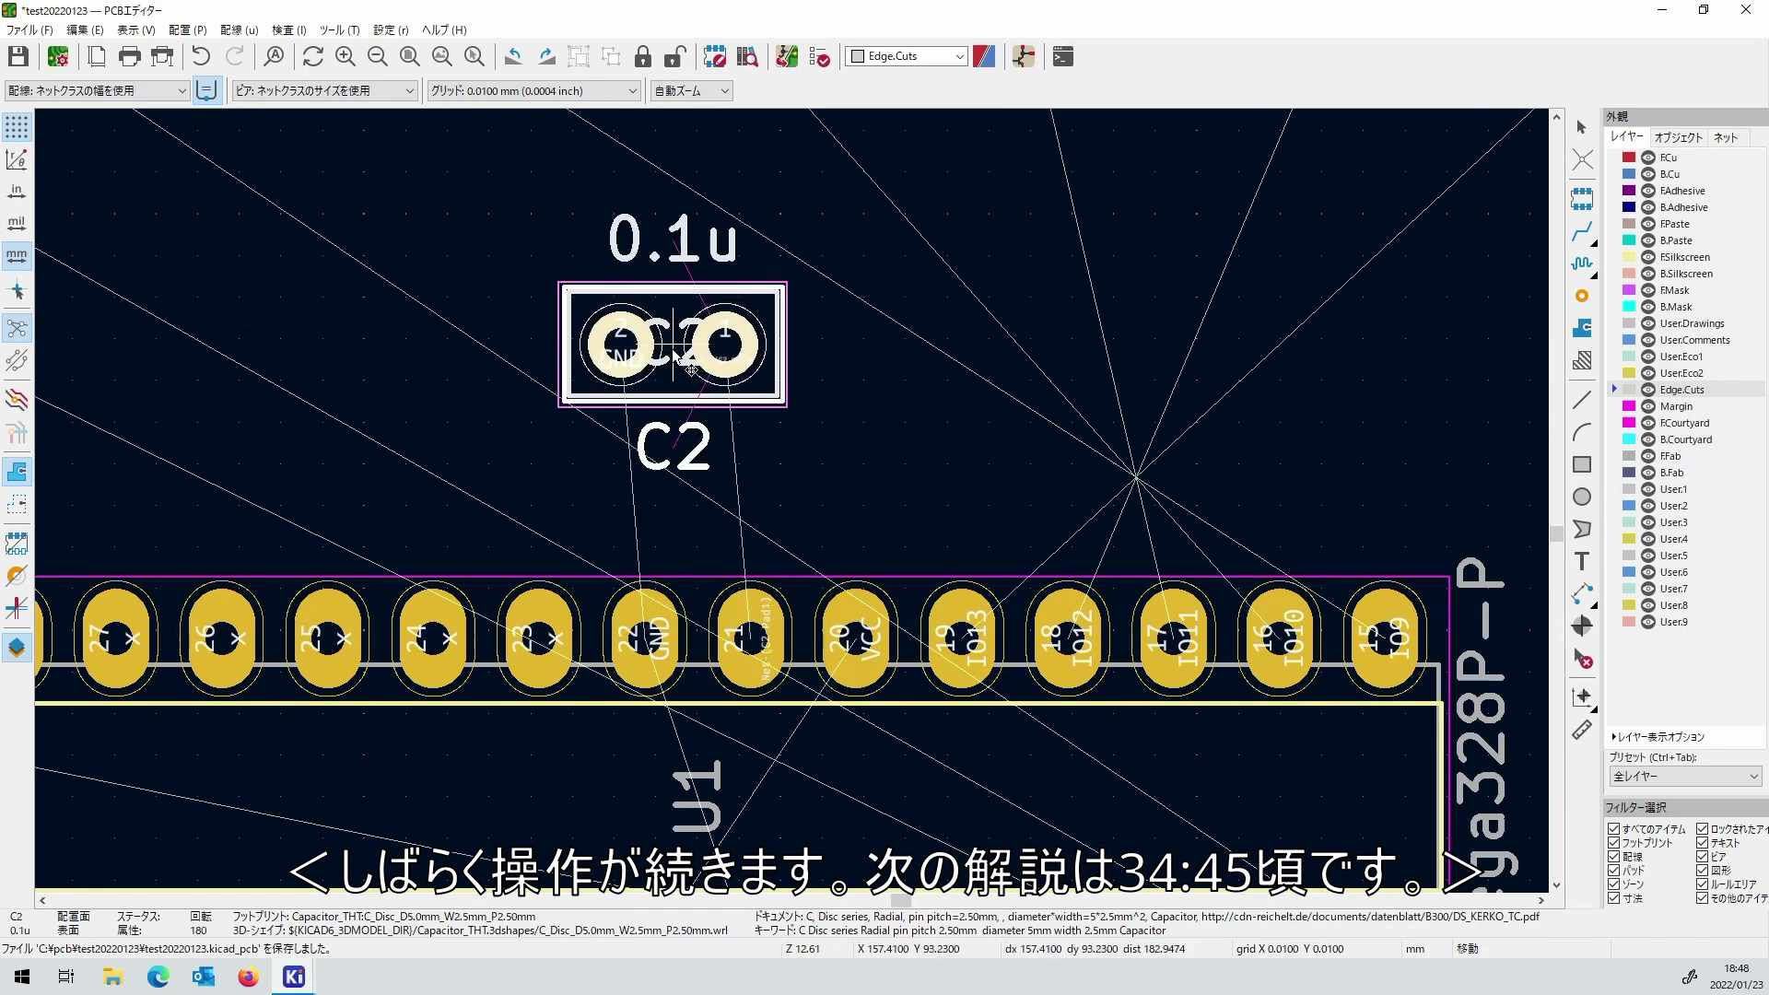
{"action": "left_click", "coordinate": [695, 497]}
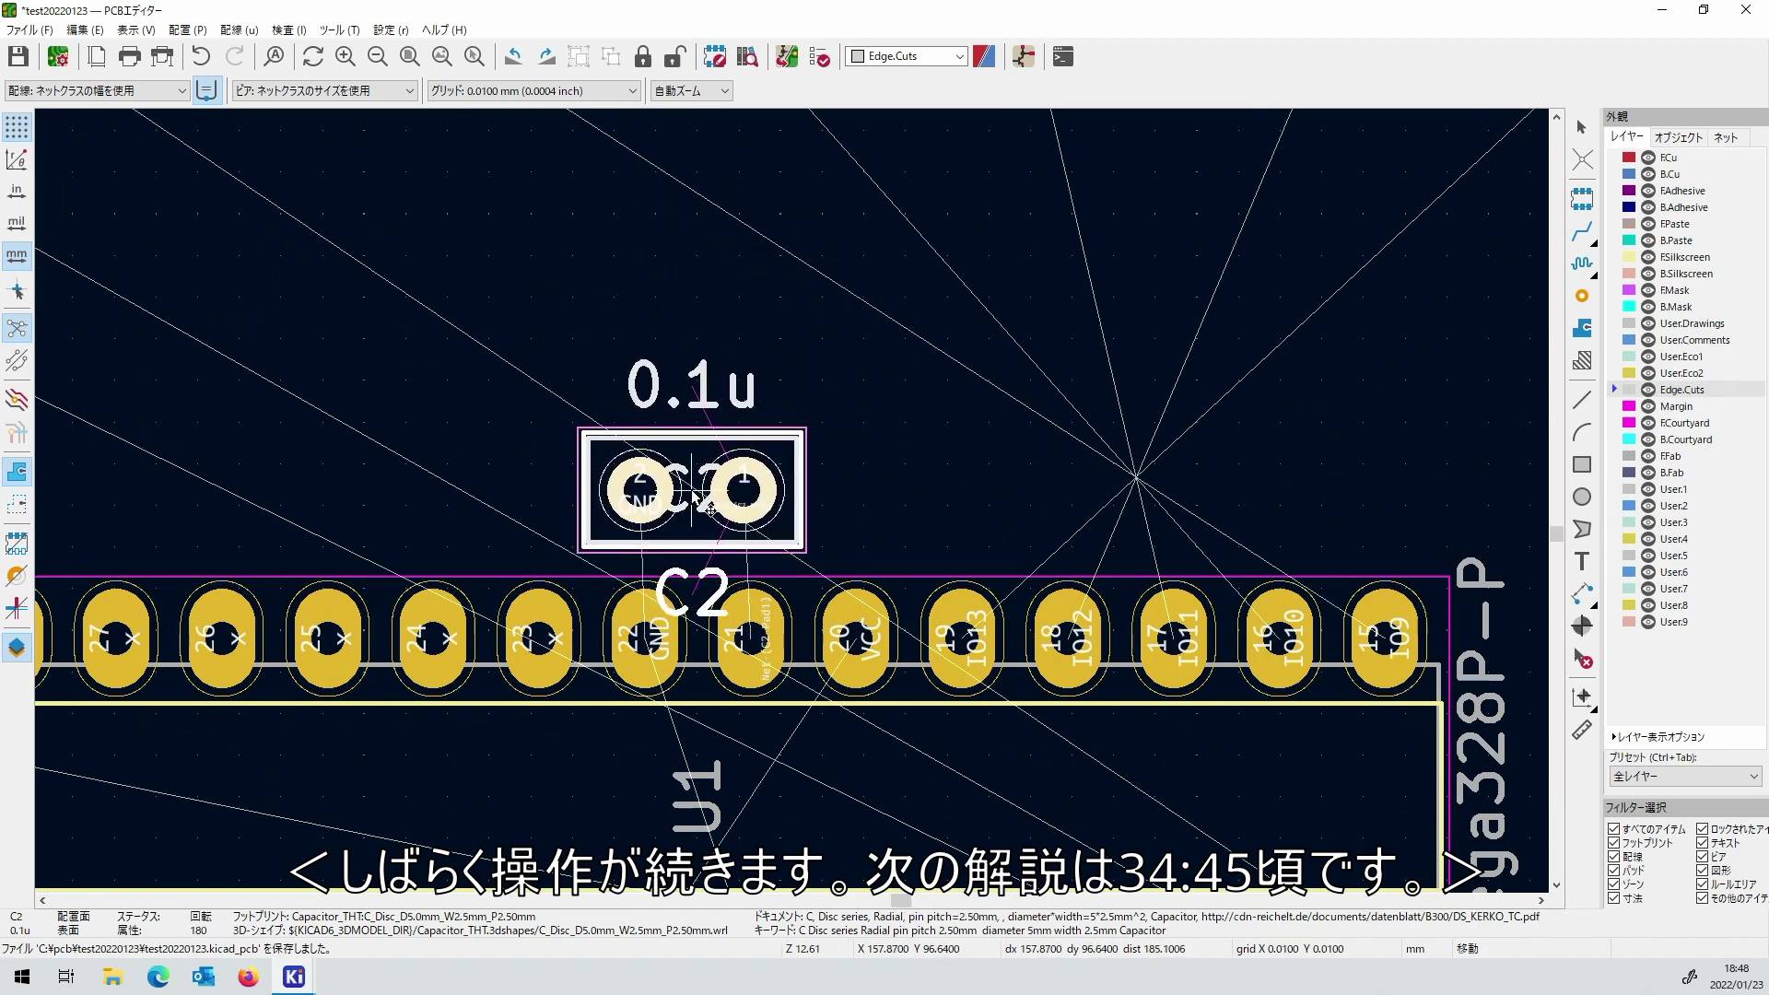
Rotate capacitor C1 to vertical and place it beside the notched pin-1 end of U1, facing the battery holder.
{"action": "scroll", "coordinate": [645, 497], "scroll_direction": "down", "scroll_amount": 6}
{"action": "scroll", "coordinate": [572, 496], "scroll_direction": "up", "scroll_amount": 4}
{"action": "key", "text": "m"}
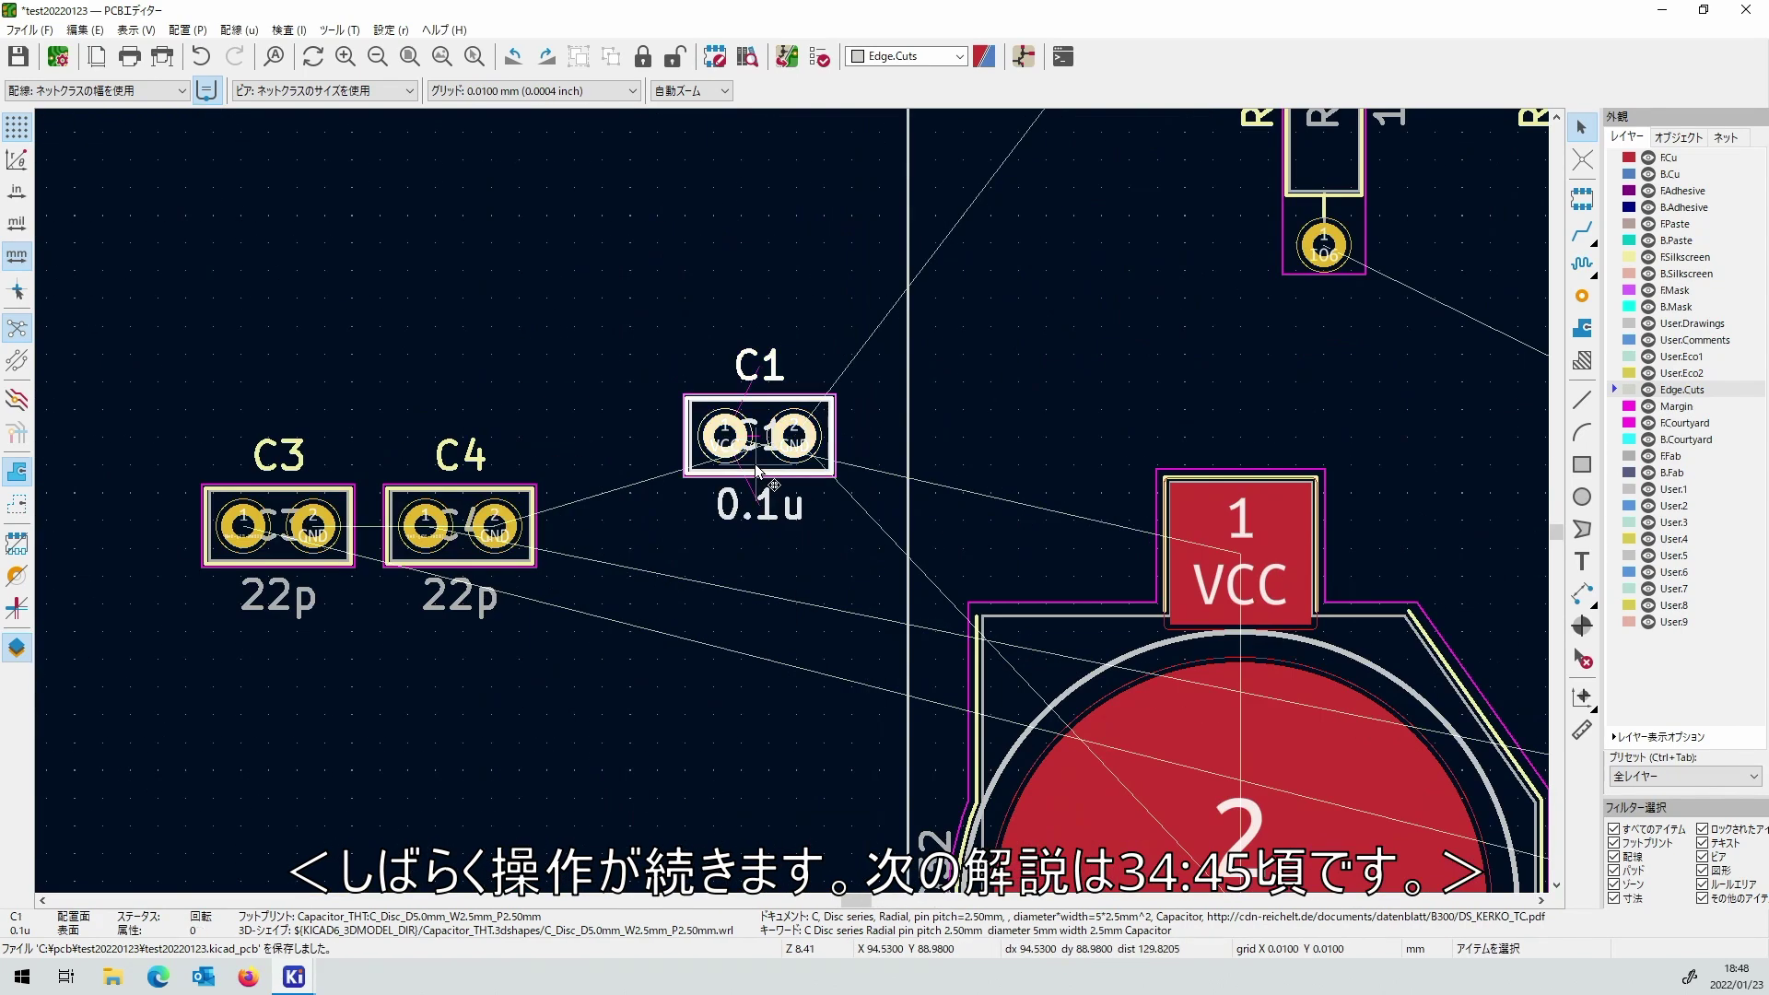
{"action": "scroll", "coordinate": [754, 462], "scroll_direction": "down", "scroll_amount": 6}
{"action": "scroll", "coordinate": [749, 462], "scroll_direction": "up", "scroll_amount": 6}
{"action": "key", "text": "r"}
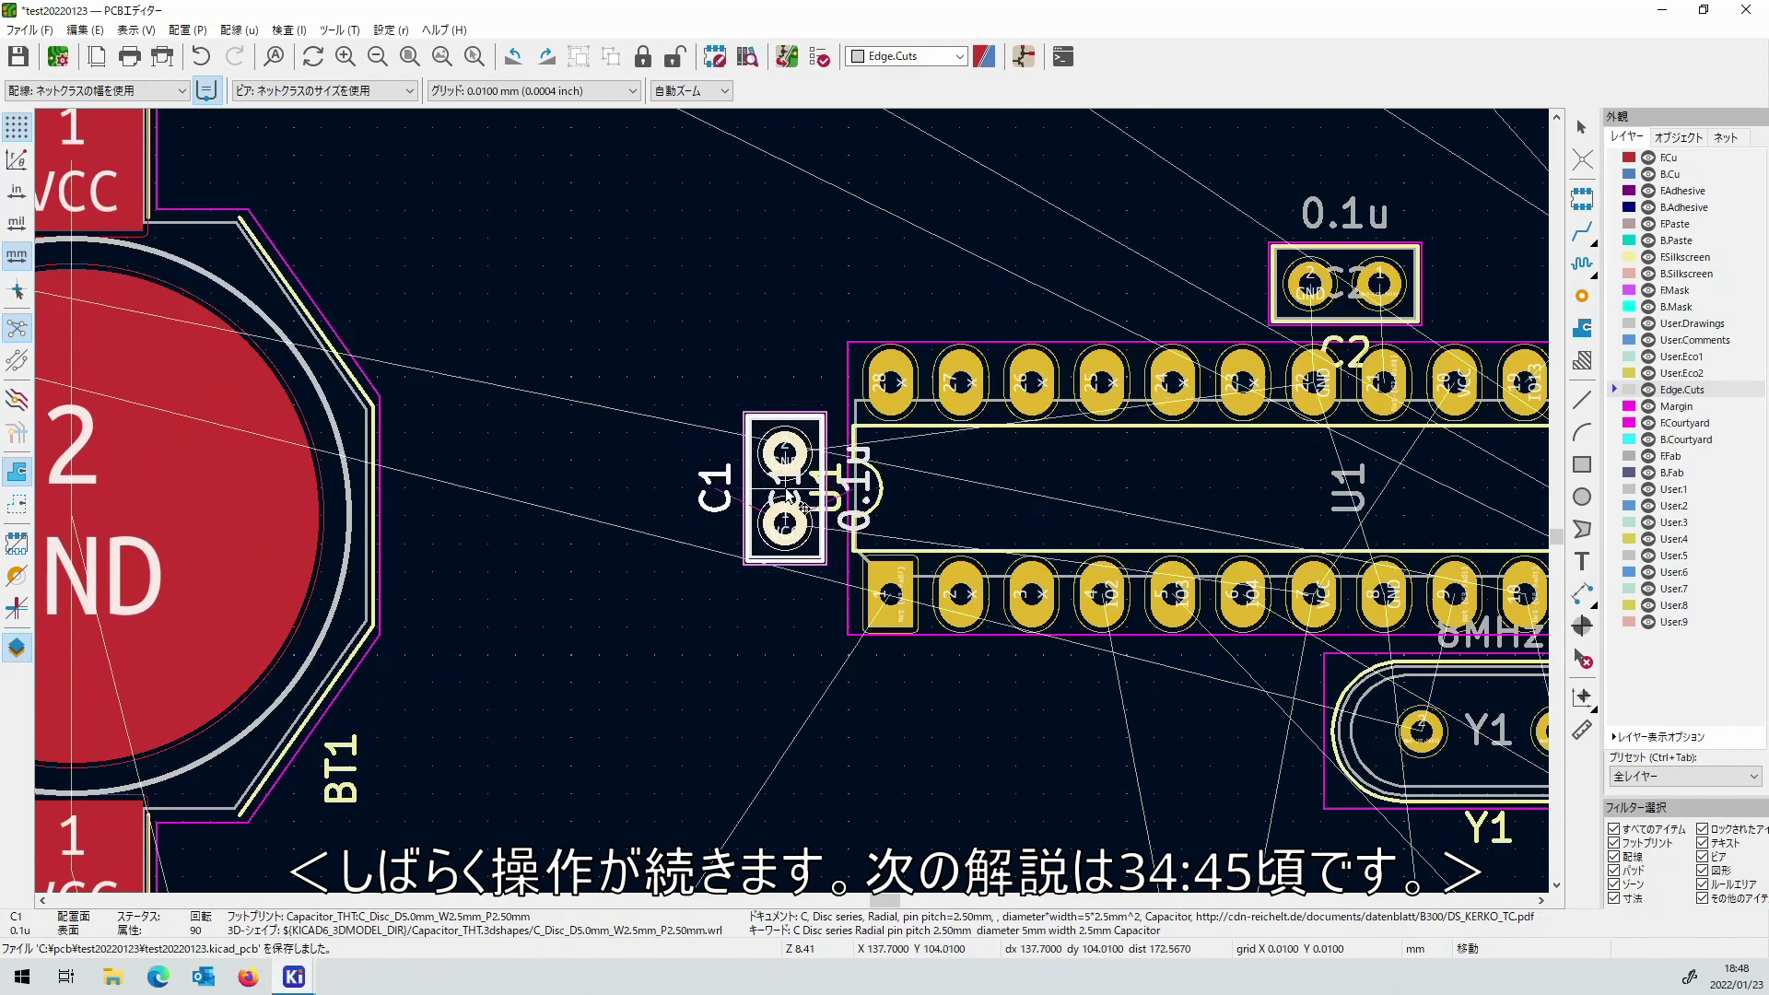
{"action": "left_click", "coordinate": [792, 491]}
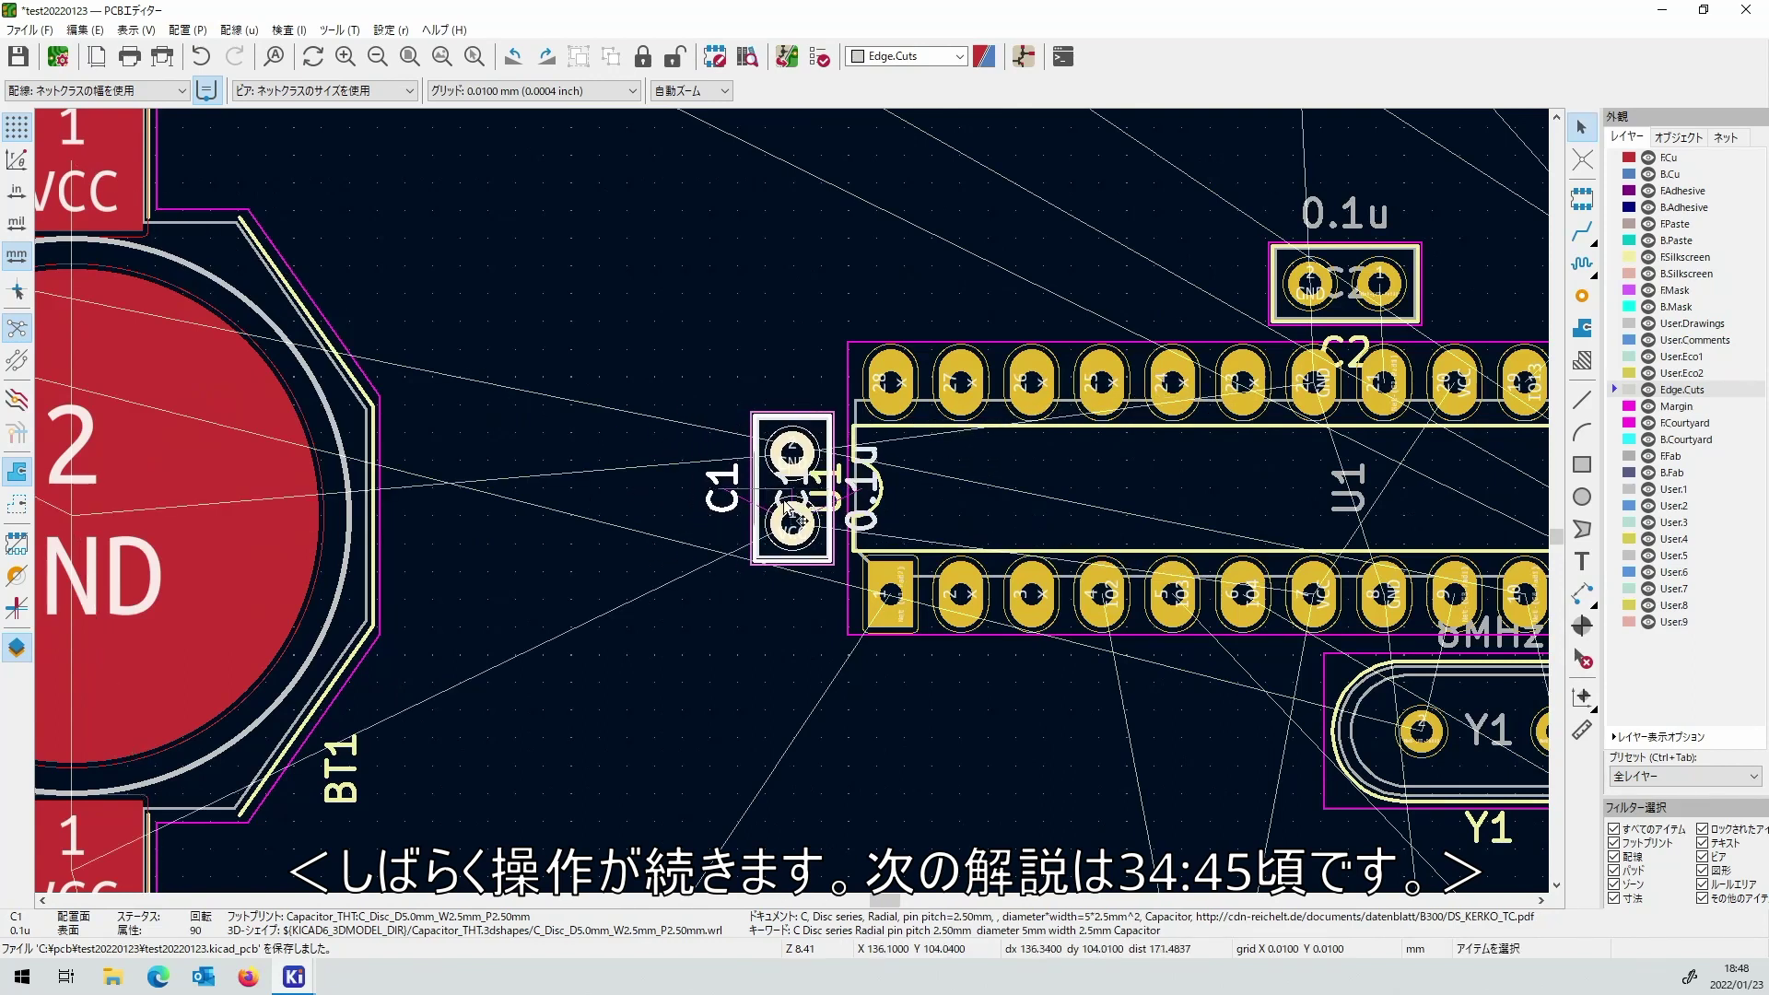
Place capacitor C4 horizontally below crystal Y1, with its pad 1 directly under Y1's pad 1.
{"action": "scroll", "coordinate": [792, 491], "scroll_direction": "down", "scroll_amount": 5}
{"action": "key", "text": "m"}
{"action": "scroll", "coordinate": [813, 516], "scroll_direction": "down", "scroll_amount": 2}
{"action": "scroll", "coordinate": [814, 516], "scroll_direction": "up", "scroll_amount": 5}
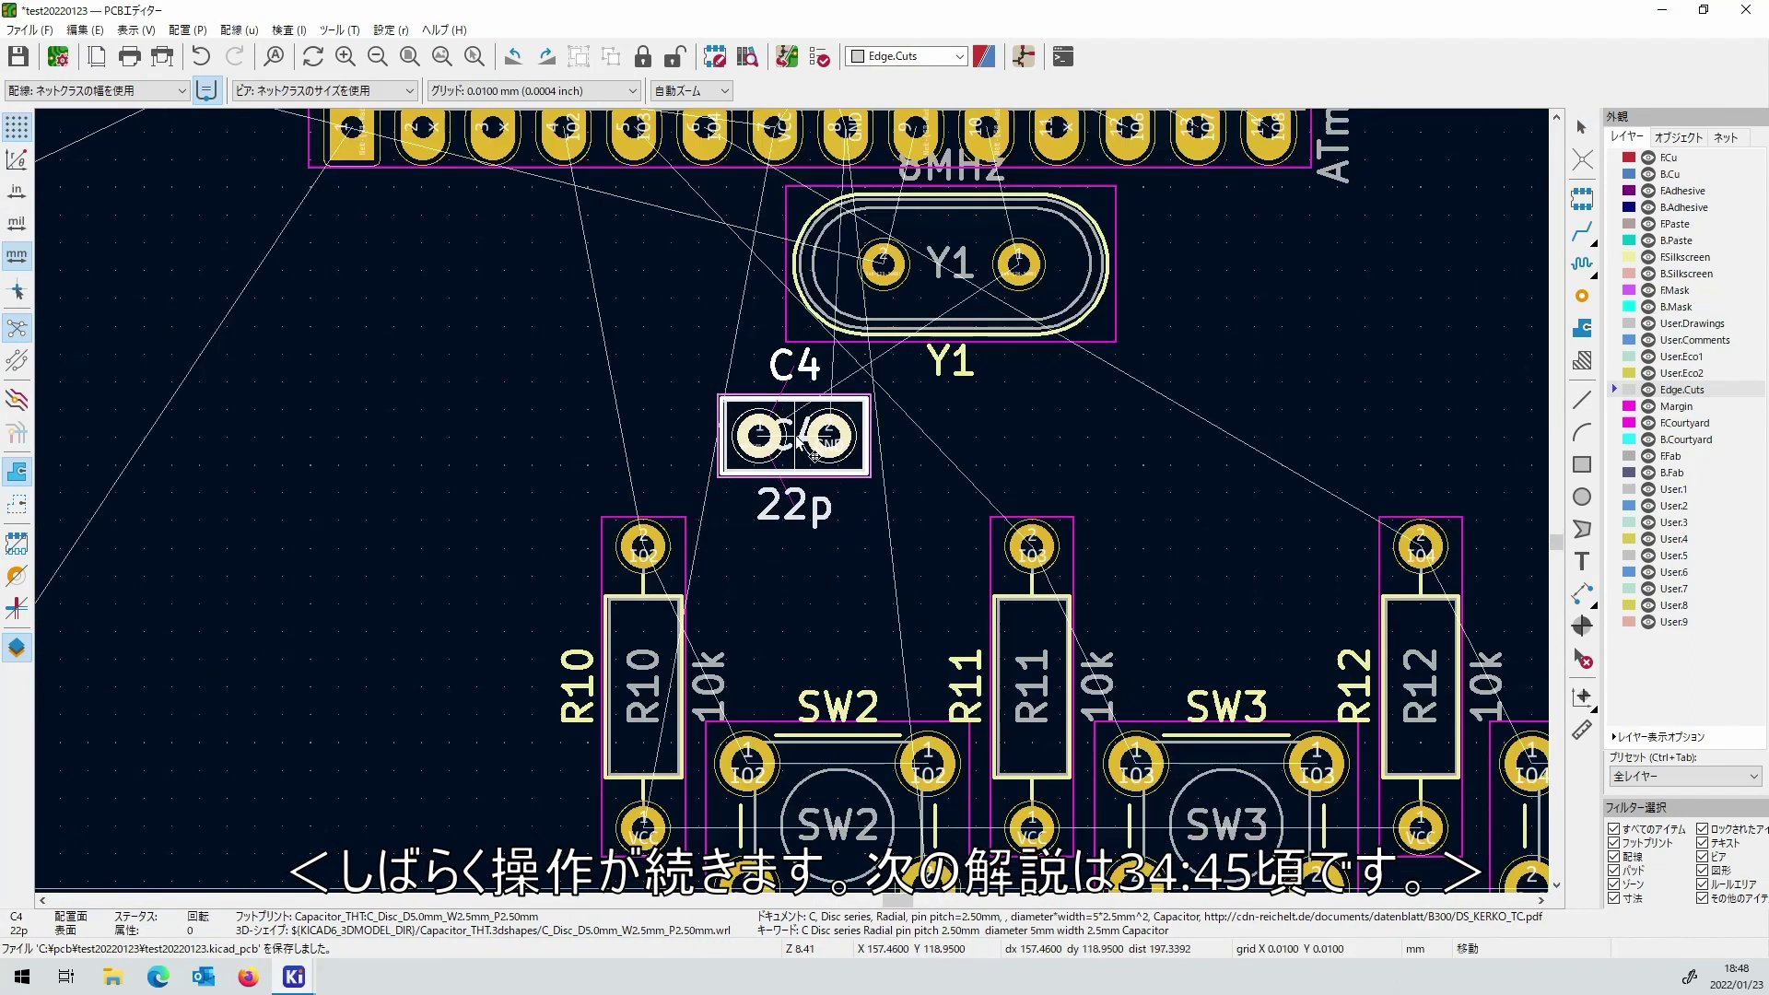
{"action": "key", "text": "r"}
{"action": "key", "text": "r"}
{"action": "key", "text": "r"}
{"action": "scroll", "coordinate": [797, 505], "scroll_direction": "up", "scroll_amount": 2}
{"action": "key", "text": "r"}
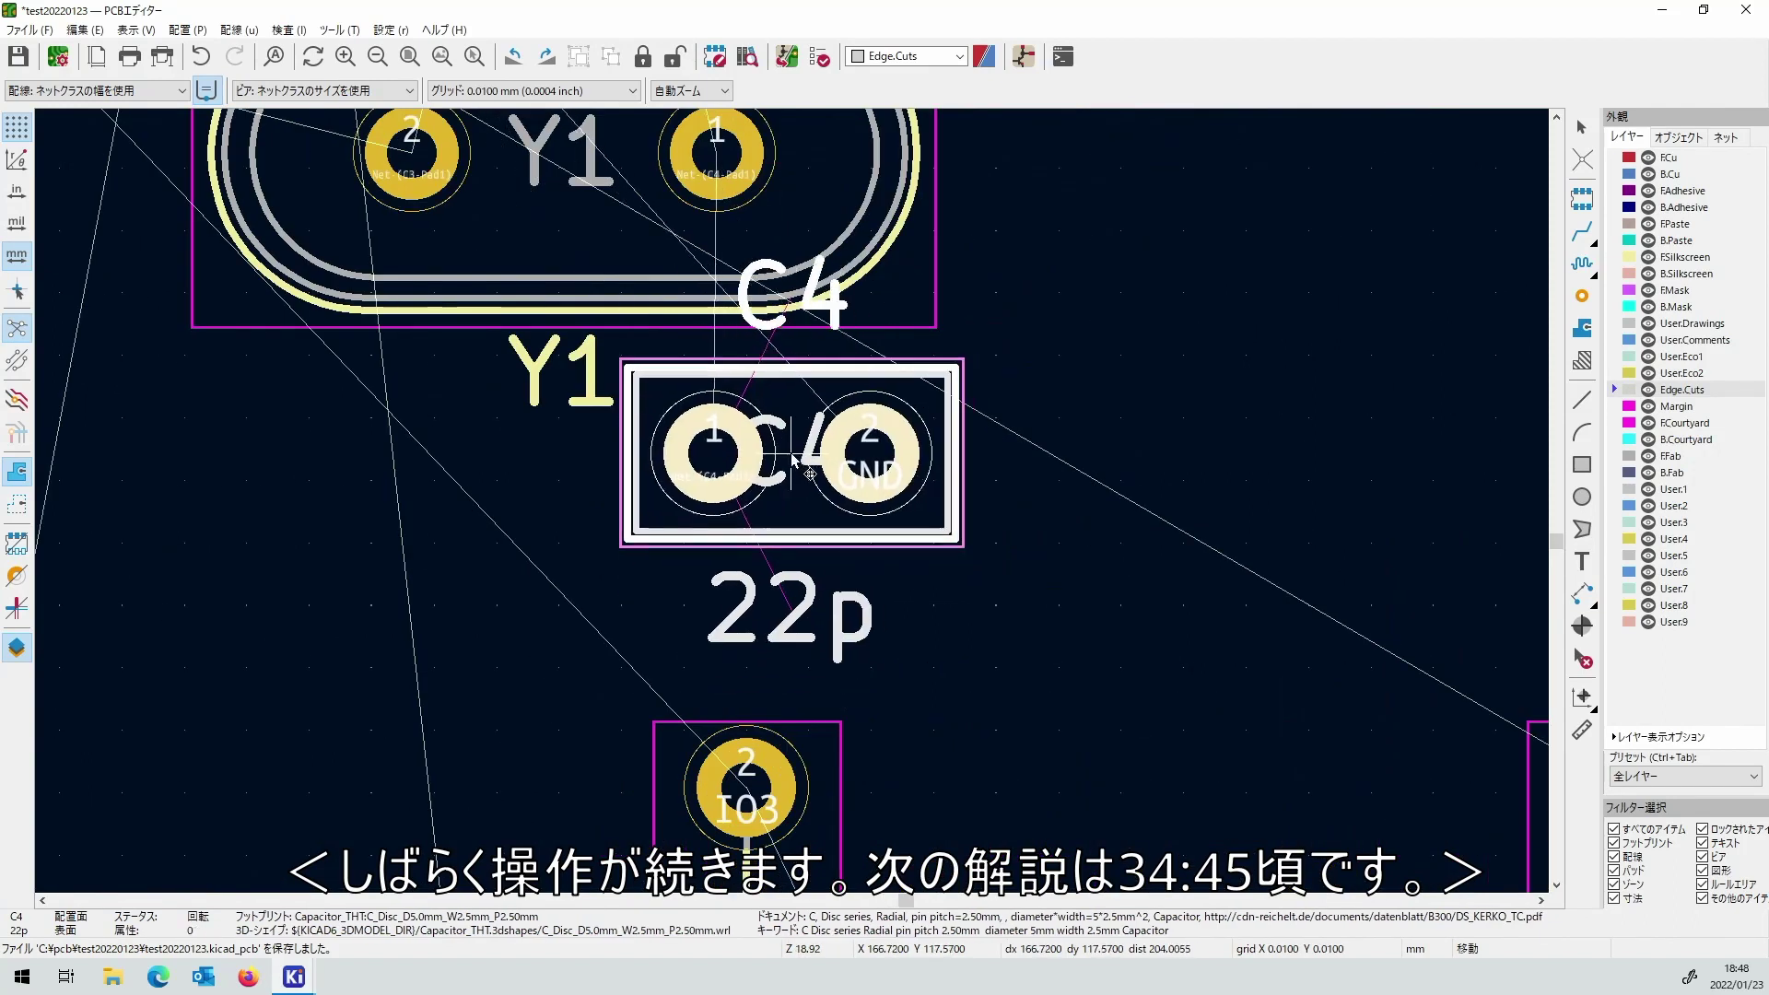
{"action": "left_click", "coordinate": [801, 431]}
Rotate capacitor C3 by 180°, place it beside C4 with its pad 1 directly under Y1's pad 2, and save the board.
{"action": "scroll", "coordinate": [801, 431], "scroll_direction": "down", "scroll_amount": 6}
{"action": "scroll", "coordinate": [583, 392], "scroll_direction": "up", "scroll_amount": 2}
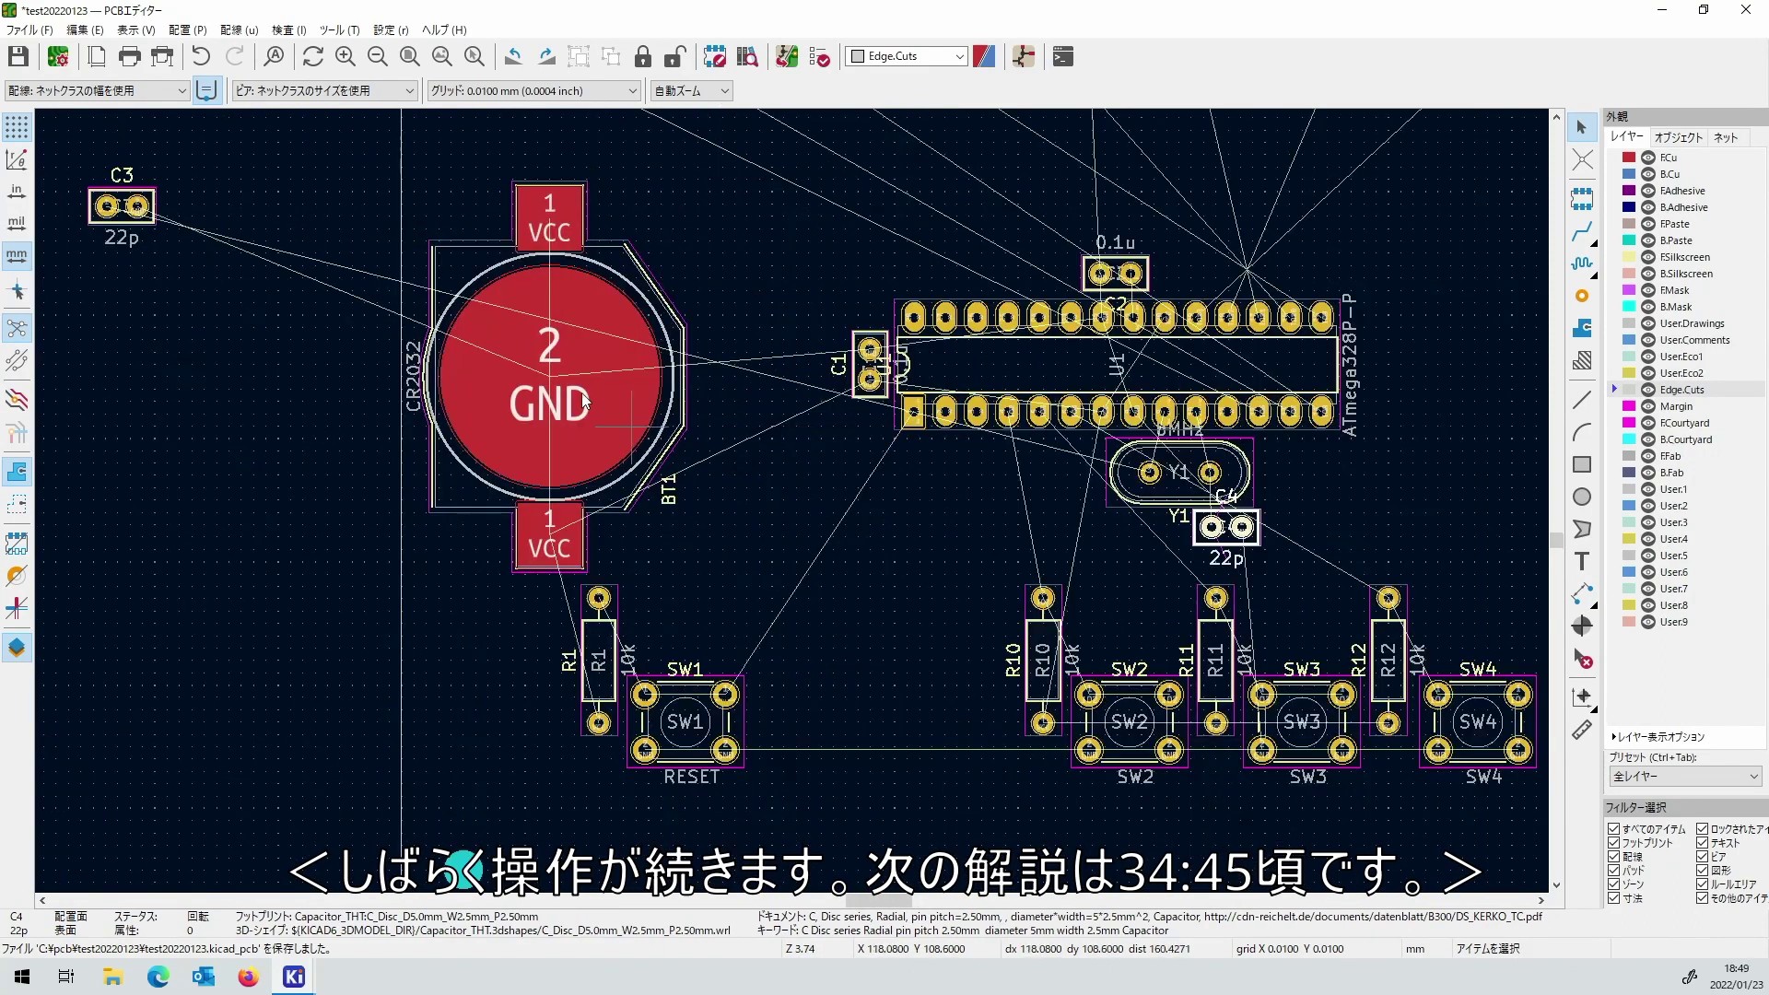
{"action": "left_click", "coordinate": [128, 214]}
{"action": "key", "text": "m"}
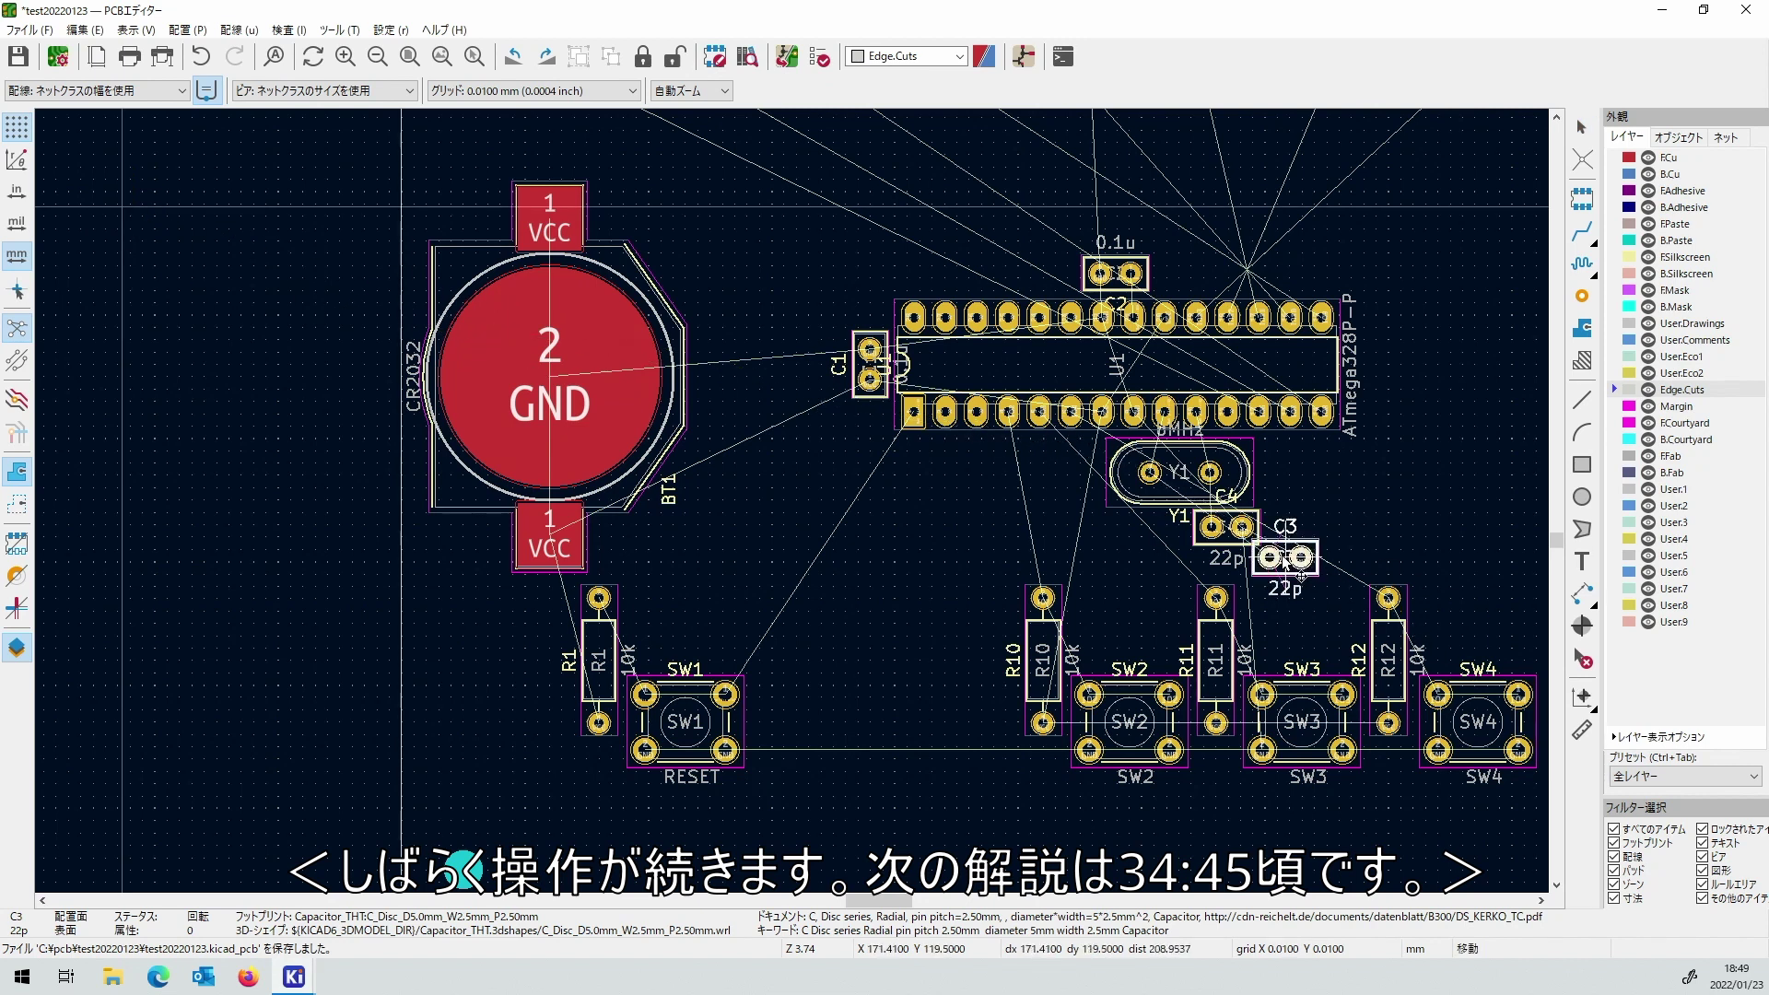
{"action": "scroll", "coordinate": [1131, 530], "scroll_direction": "up", "scroll_amount": 6}
{"action": "key", "text": "r"}
{"action": "key", "text": "r"}
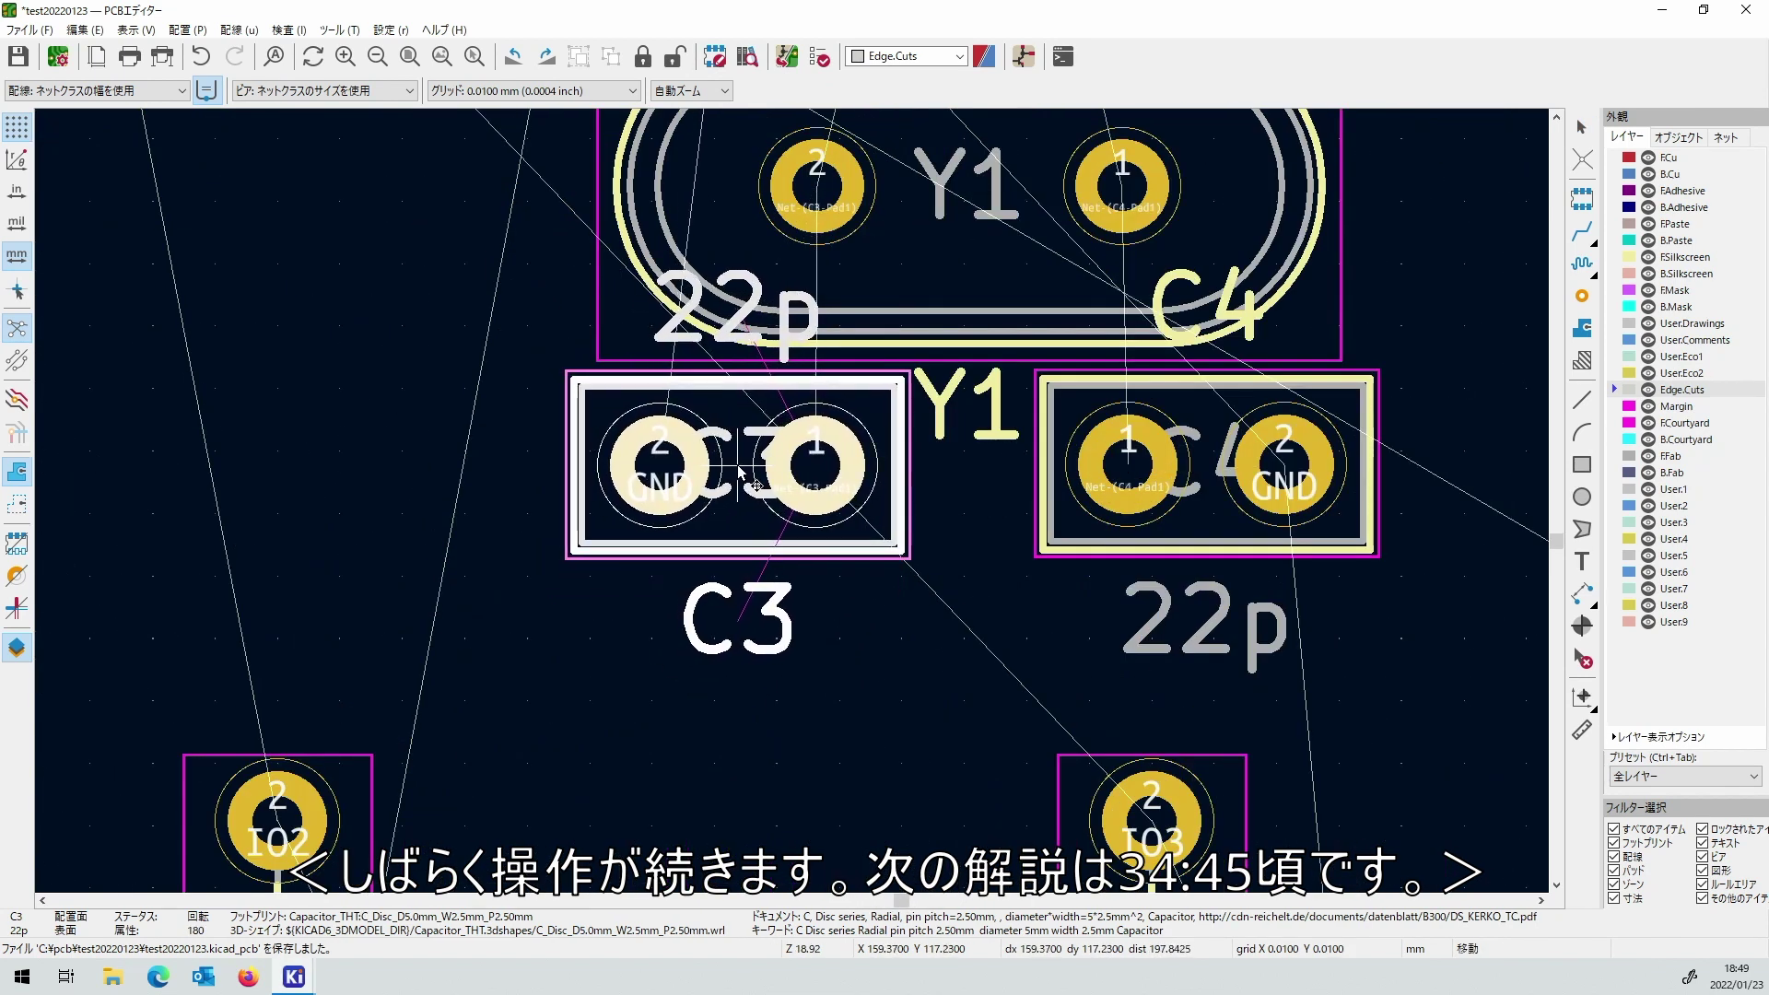
{"action": "left_click", "coordinate": [742, 470]}
{"action": "scroll", "coordinate": [791, 499], "scroll_direction": "down", "scroll_amount": 10}
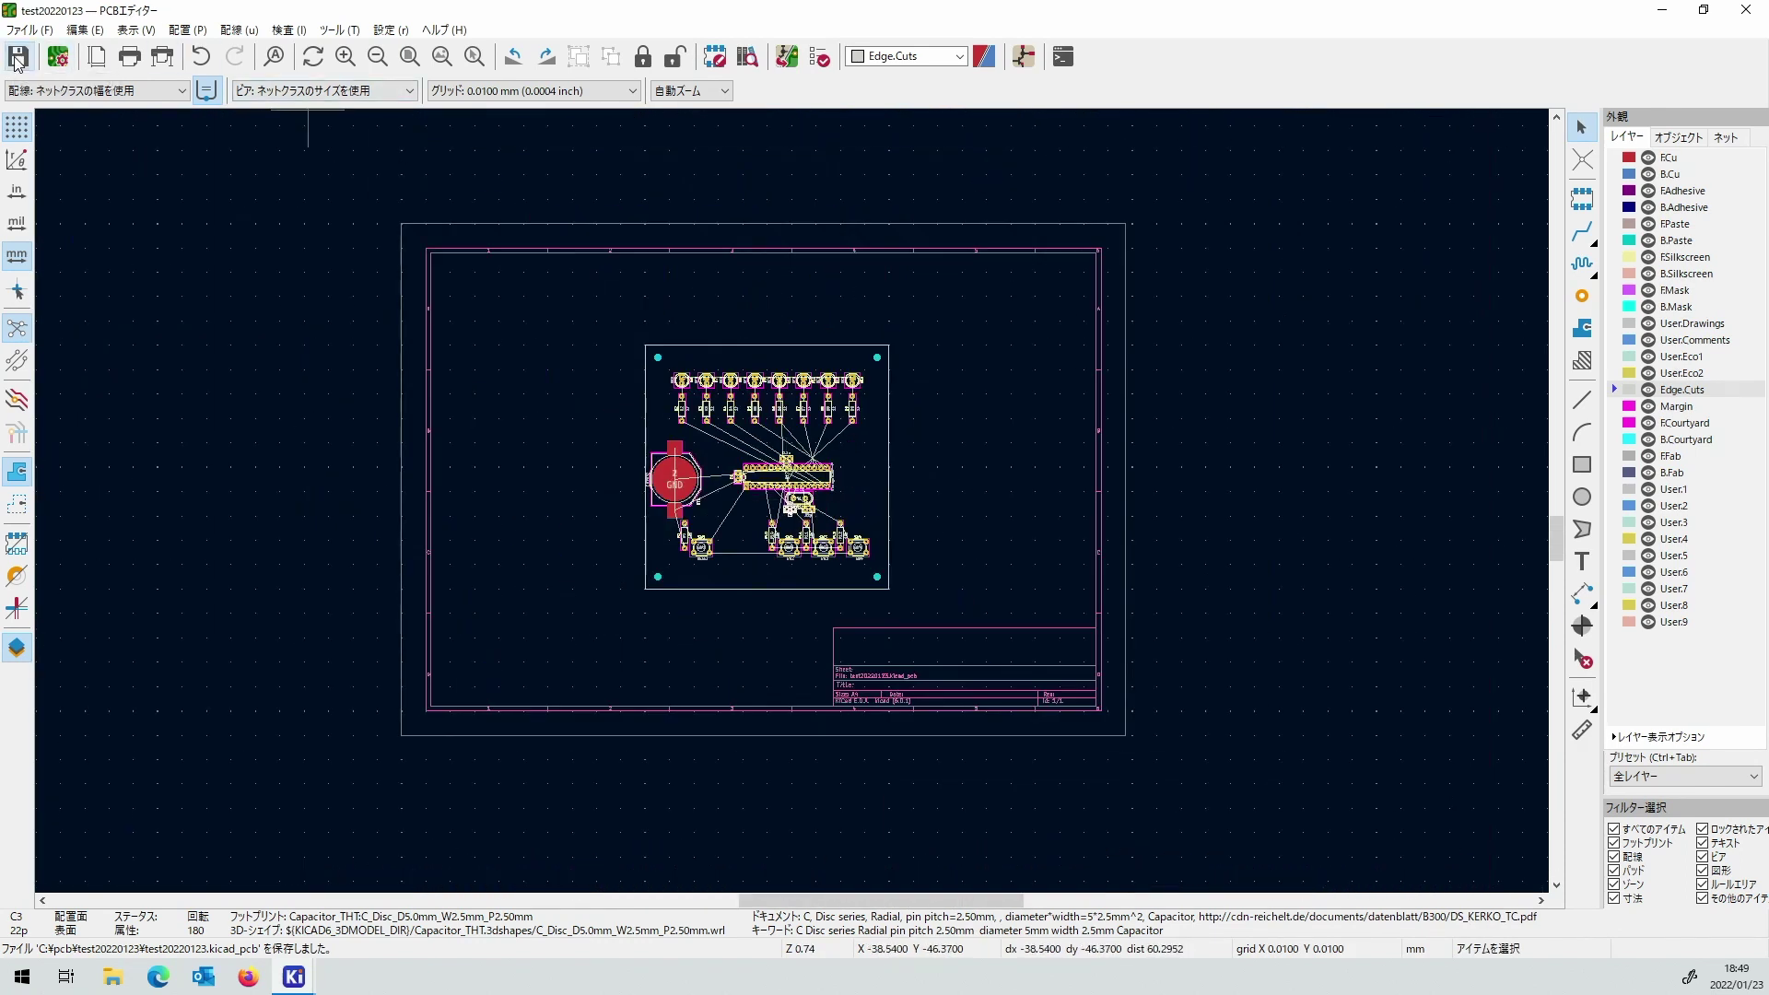
Route tracks on F.Cu from U1 pin 9 to Y1 pad 2 and from U1 pin 10 to Y1 pad 1.
{"action": "scroll", "coordinate": [810, 498], "scroll_direction": "up", "scroll_amount": 4}
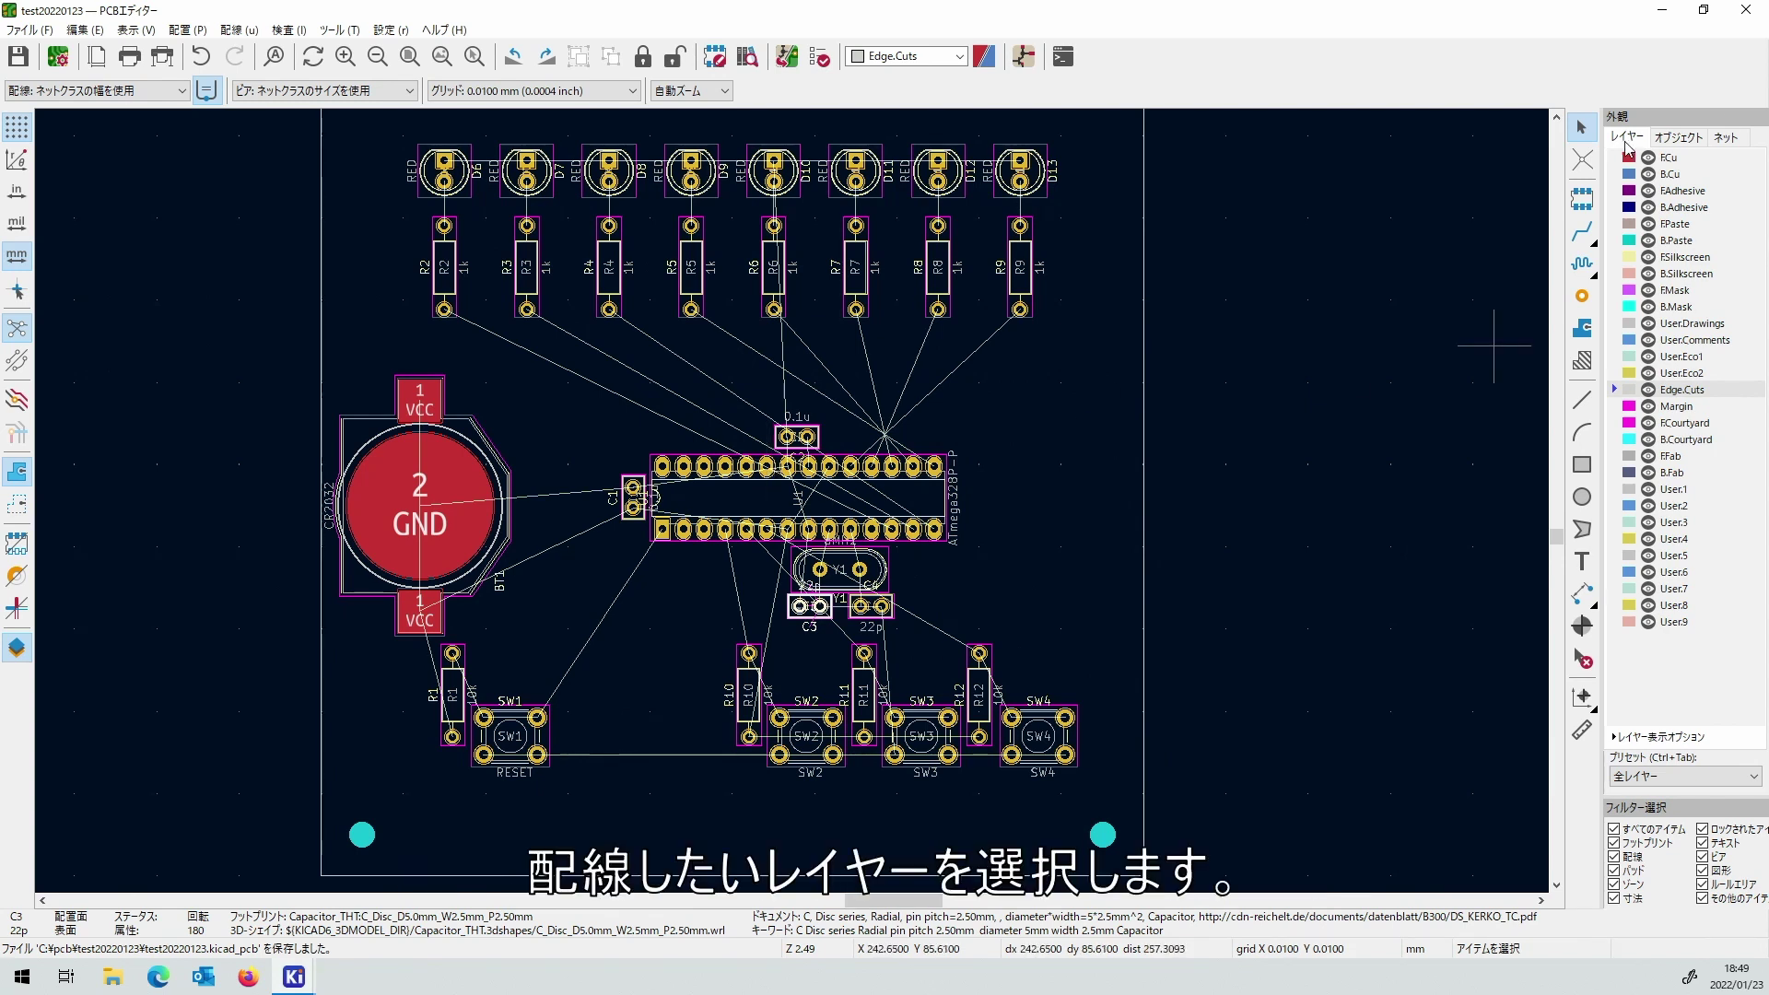
{"action": "left_click", "coordinate": [1629, 158]}
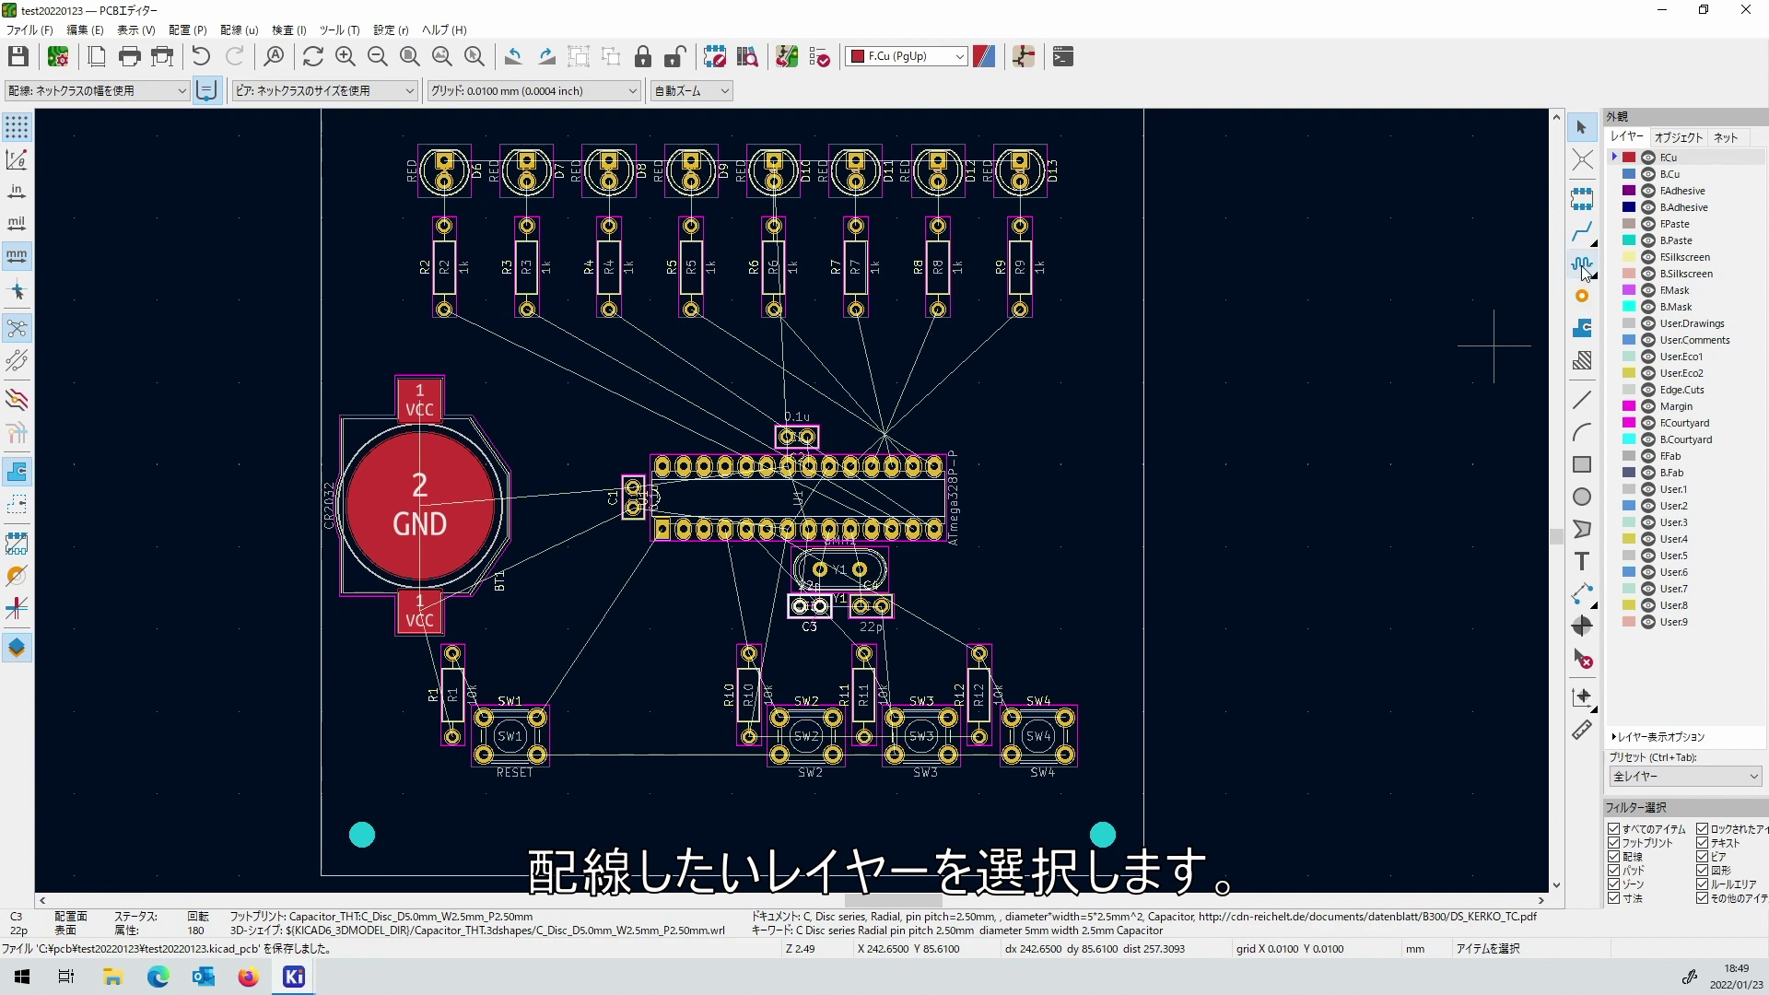
{"action": "left_click", "coordinate": [1581, 231]}
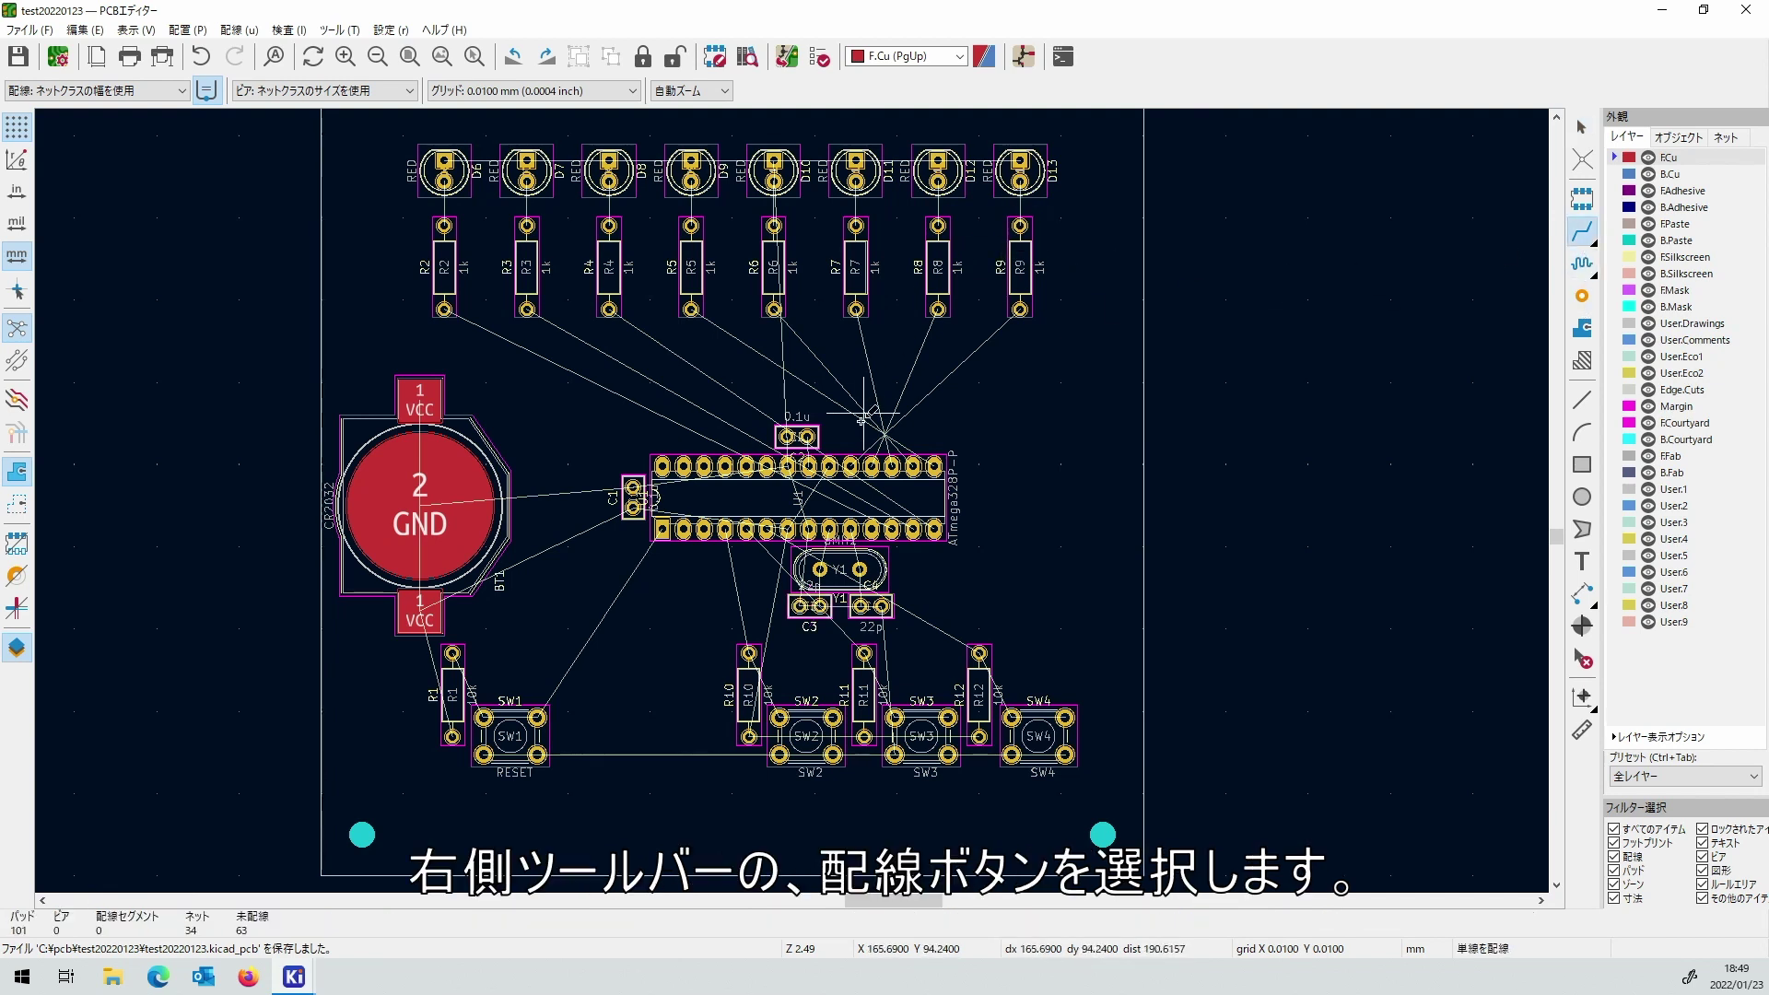
{"action": "scroll", "coordinate": [862, 420], "scroll_direction": "up", "scroll_amount": 5}
{"action": "left_click", "coordinate": [732, 579]}
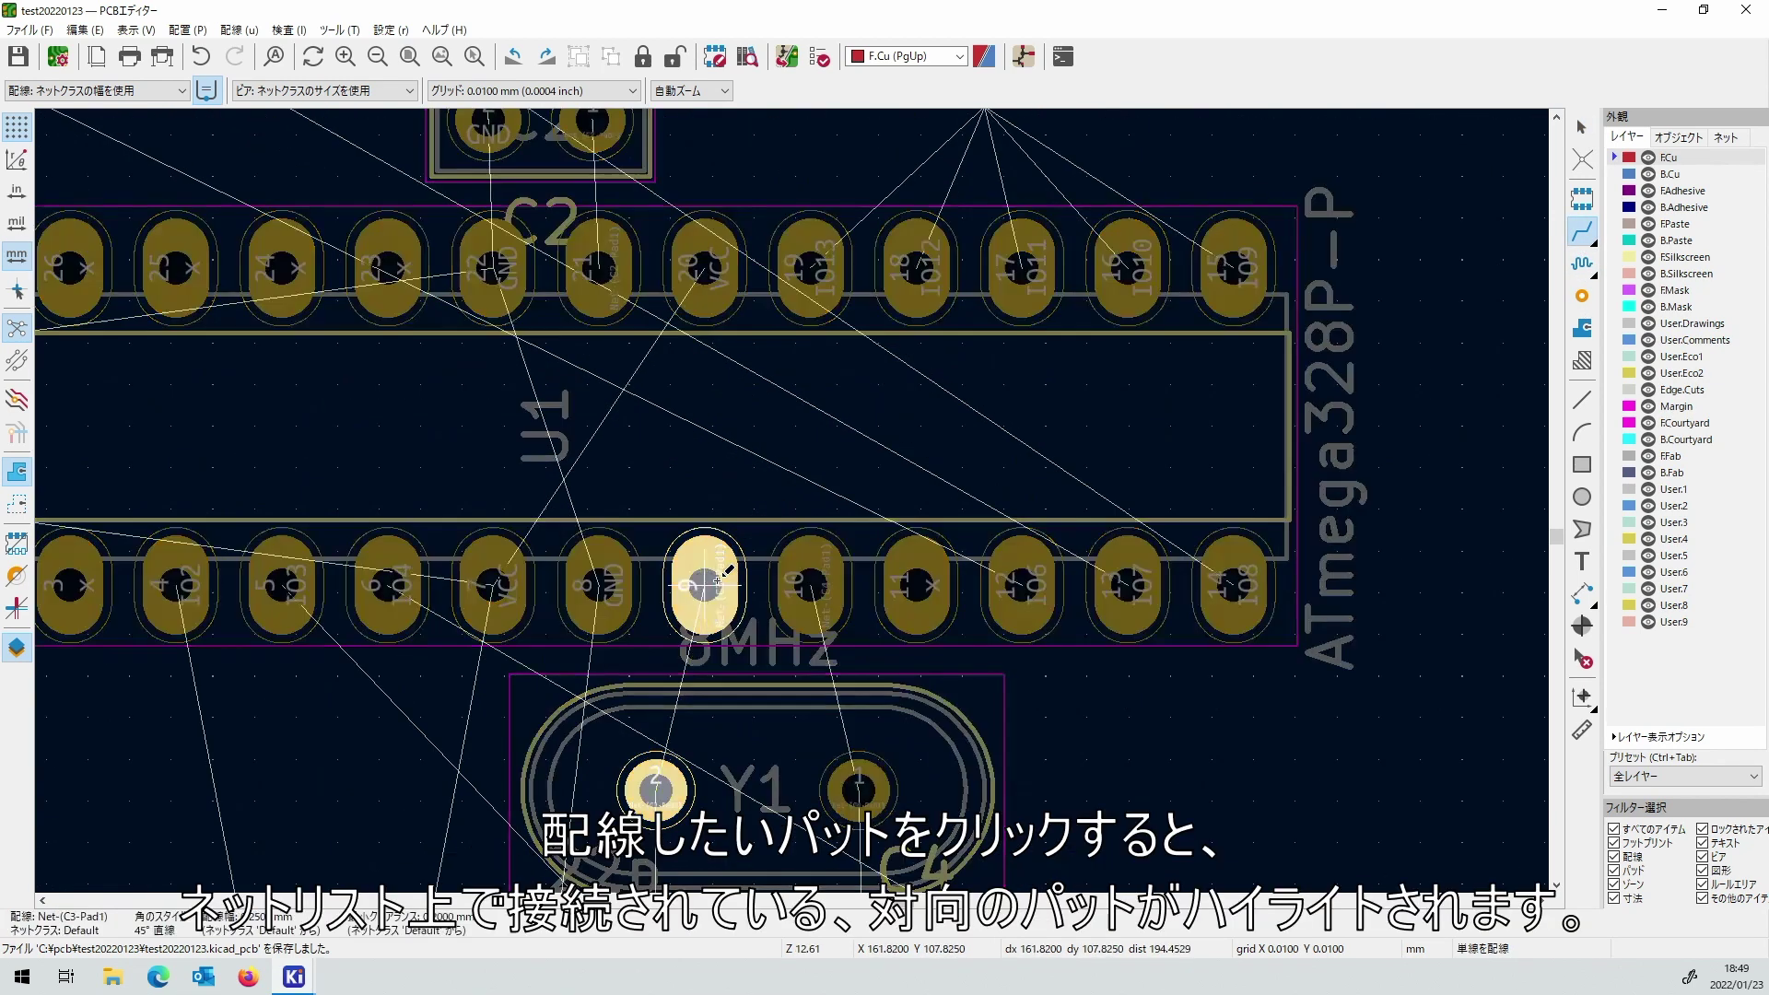
{"action": "left_click", "coordinate": [656, 787]}
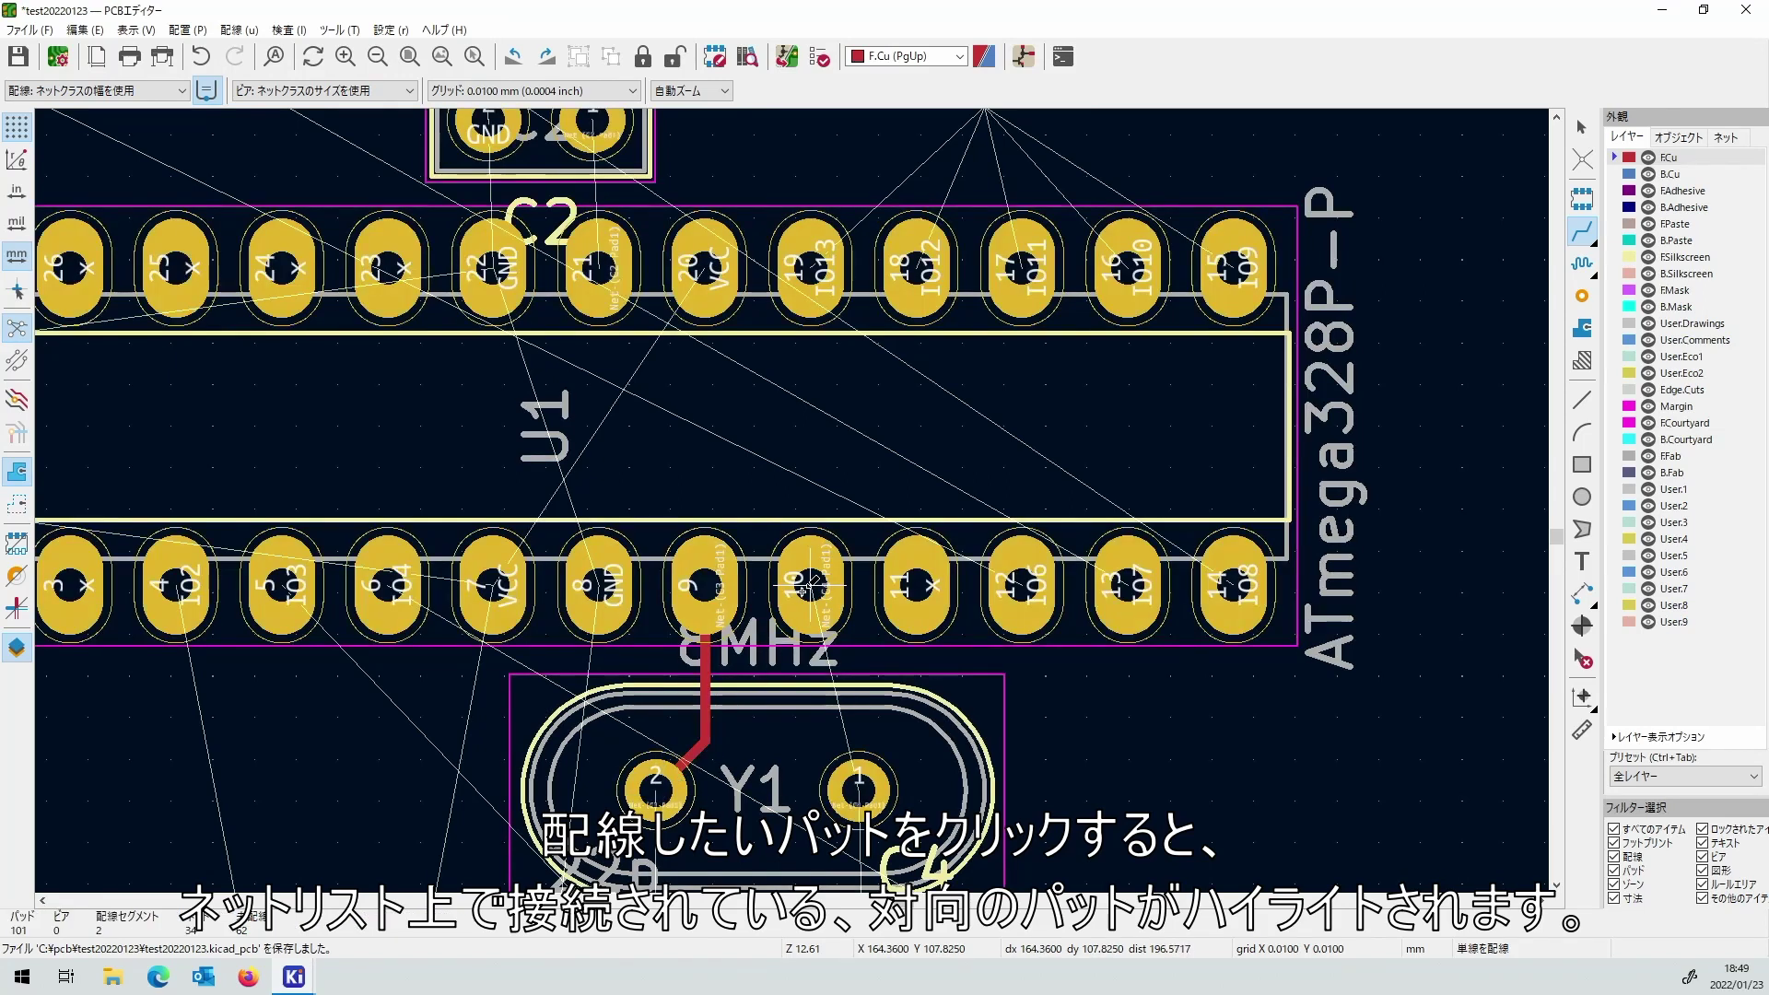
{"action": "left_click", "coordinate": [807, 584]}
{"action": "left_click", "coordinate": [858, 787]}
Route Y1 pad 2 to C3 pad 1 and Y1 pad 1 to C4 pad 1 on F.Cu.
{"action": "scroll", "coordinate": [741, 587], "scroll_direction": "down", "scroll_amount": 3}
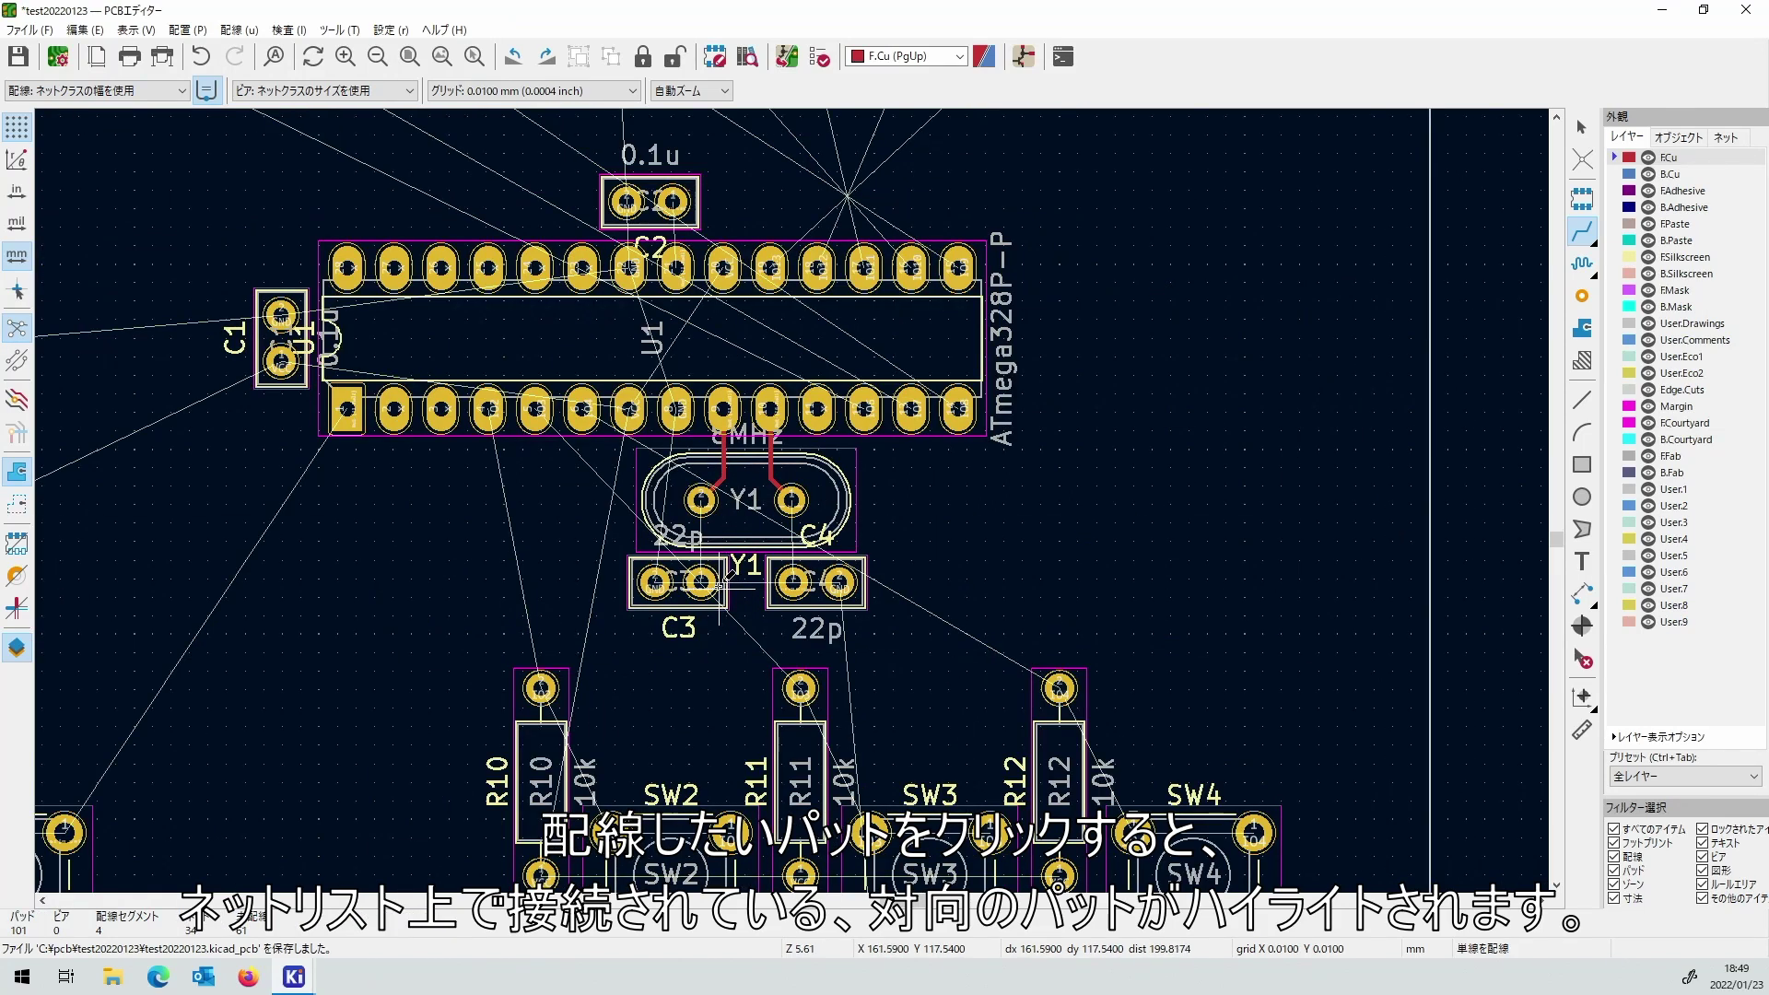
{"action": "scroll", "coordinate": [706, 479], "scroll_direction": "up", "scroll_amount": 3}
{"action": "left_click", "coordinate": [794, 500]}
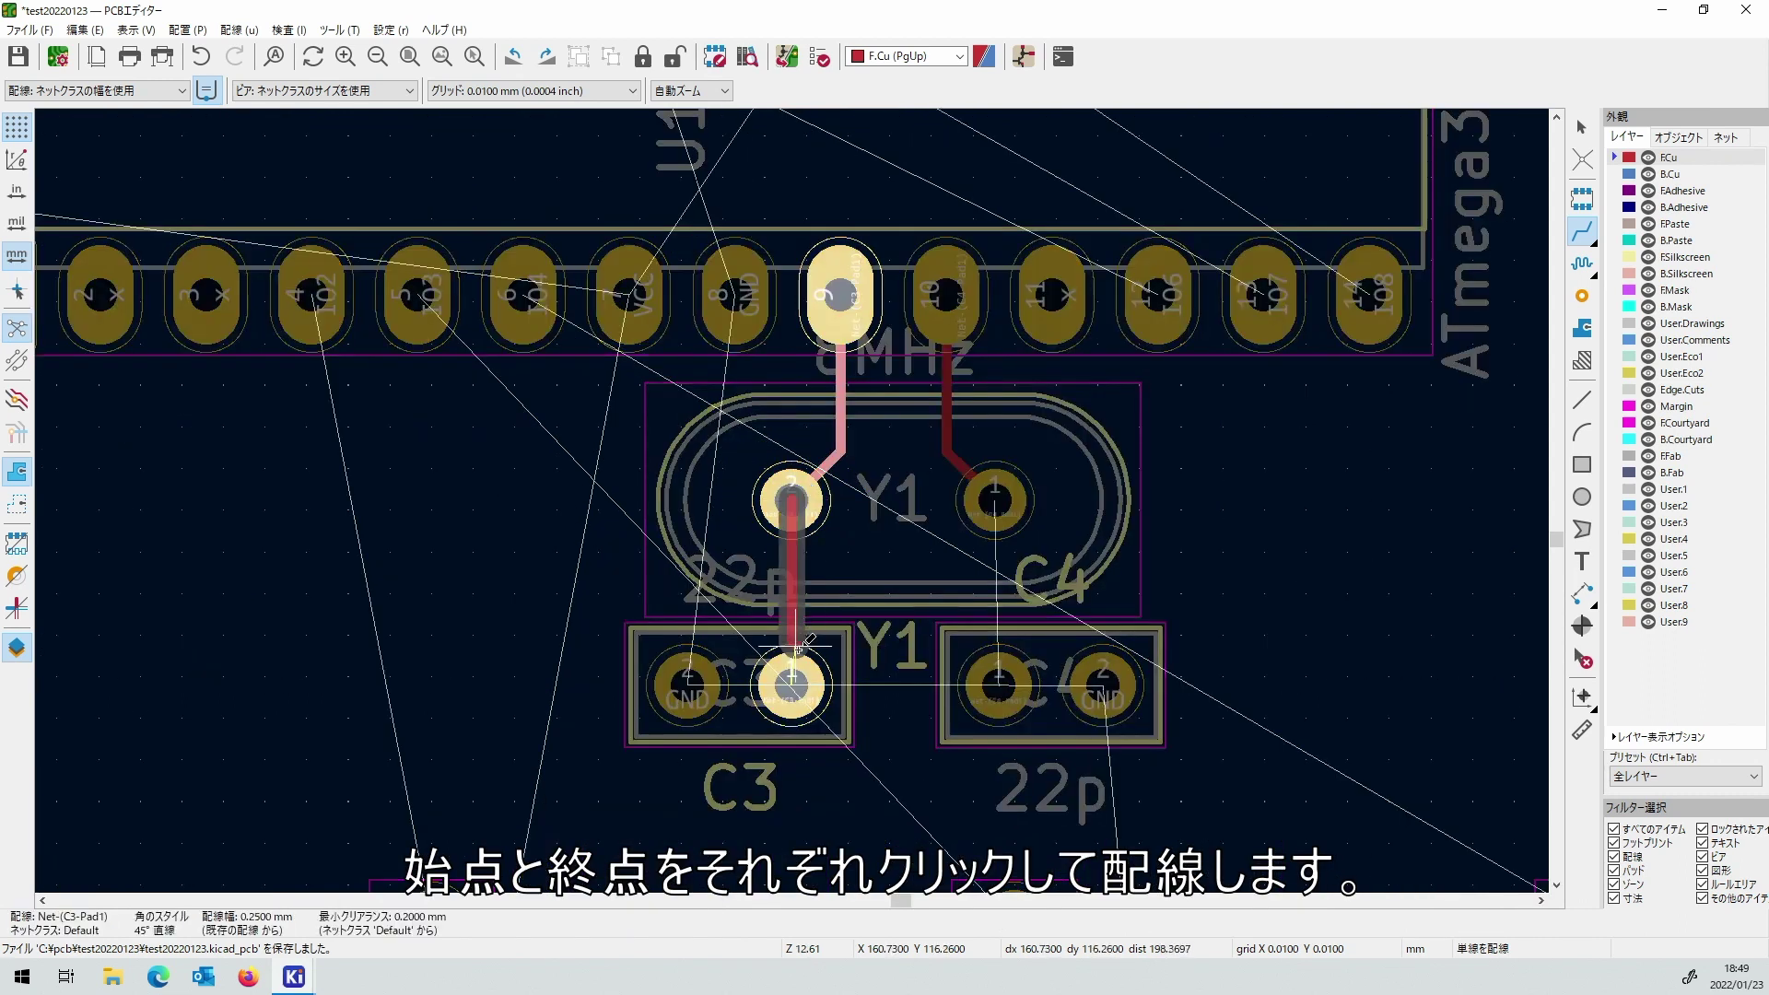
{"action": "left_click", "coordinate": [808, 688]}
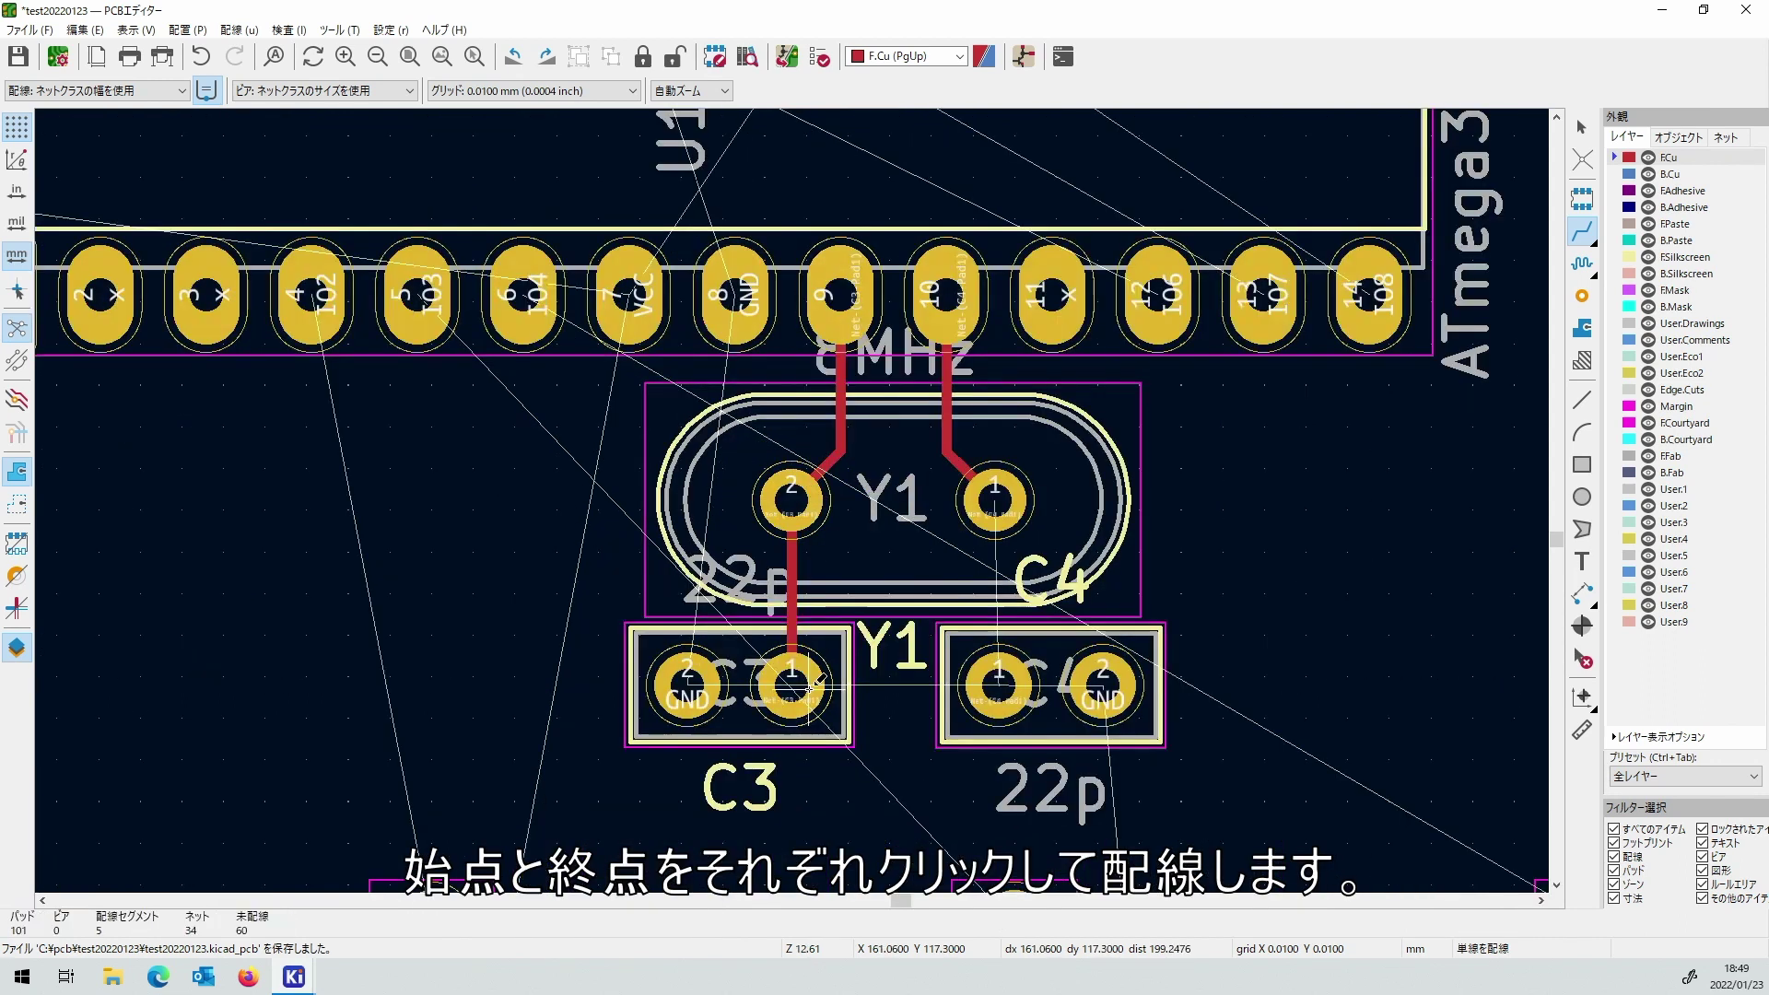
{"action": "left_click", "coordinate": [995, 500]}
{"action": "left_click", "coordinate": [1013, 683]}
Route the VCC track on F.Cu from BT1's upper VCC pad around the battery holder to C1 pad 1.
{"action": "scroll", "coordinate": [1013, 683], "scroll_direction": "down", "scroll_amount": 2}
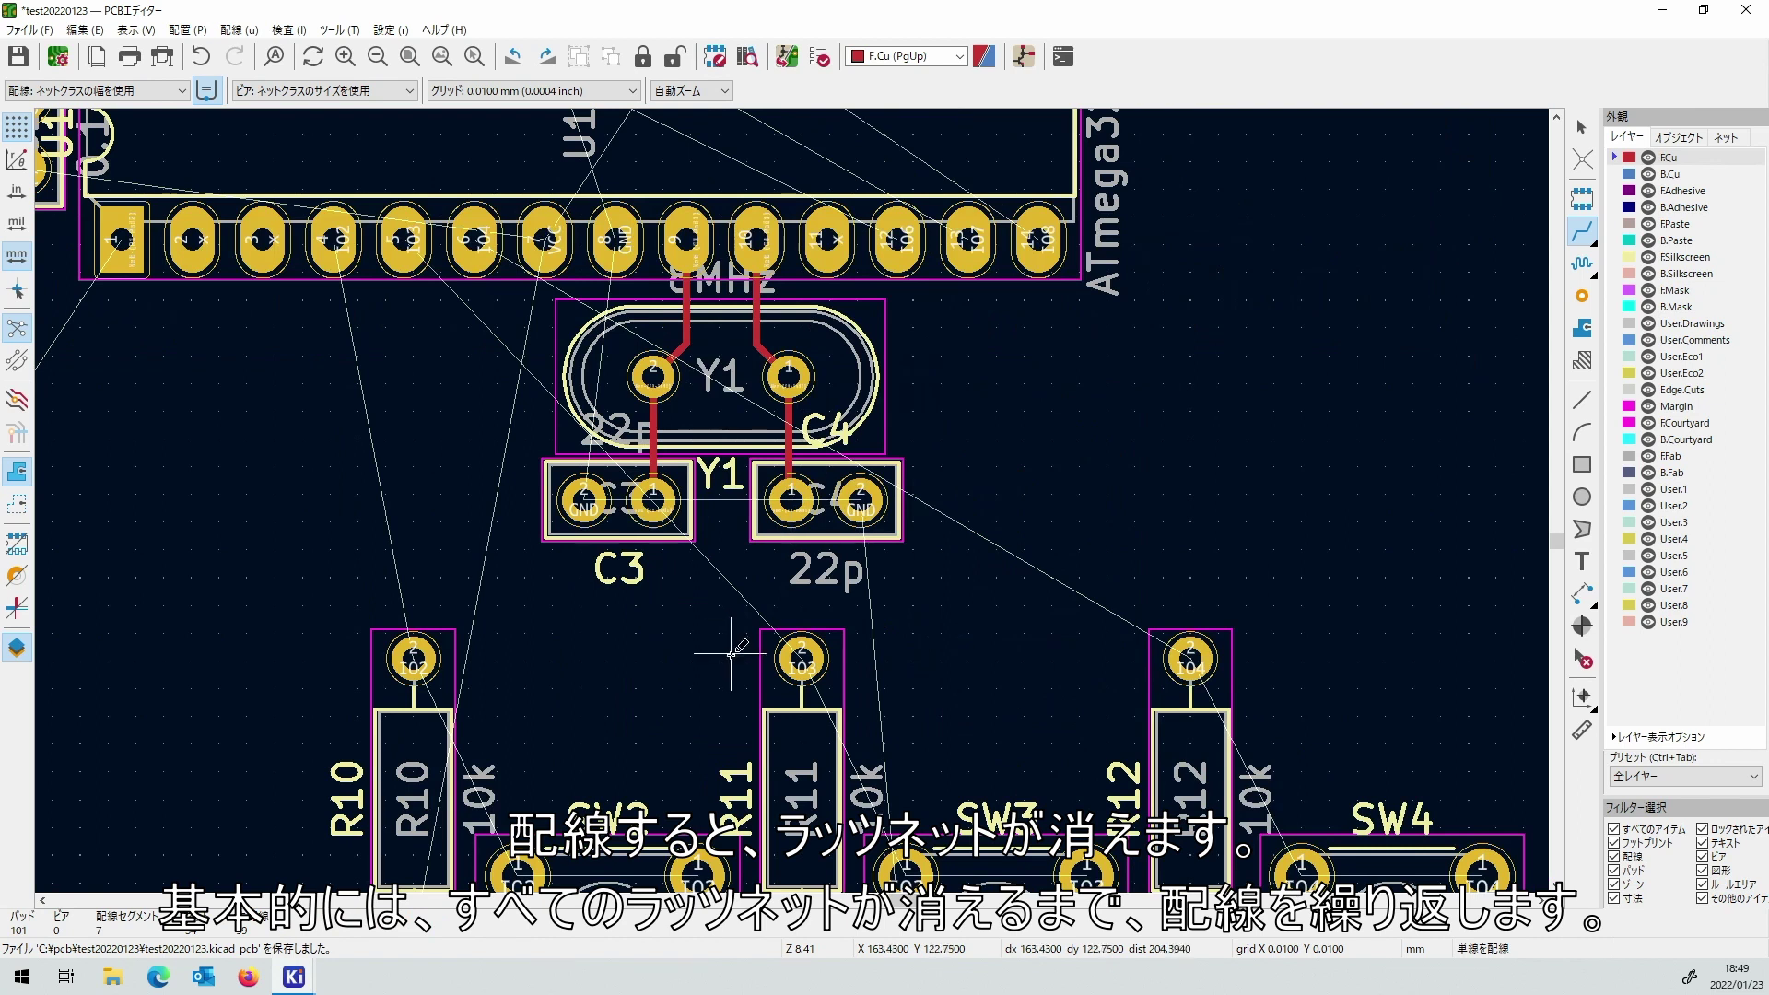
{"action": "scroll", "coordinate": [731, 654], "scroll_direction": "down", "scroll_amount": 3}
{"action": "scroll", "coordinate": [790, 500], "scroll_direction": "up", "scroll_amount": 2}
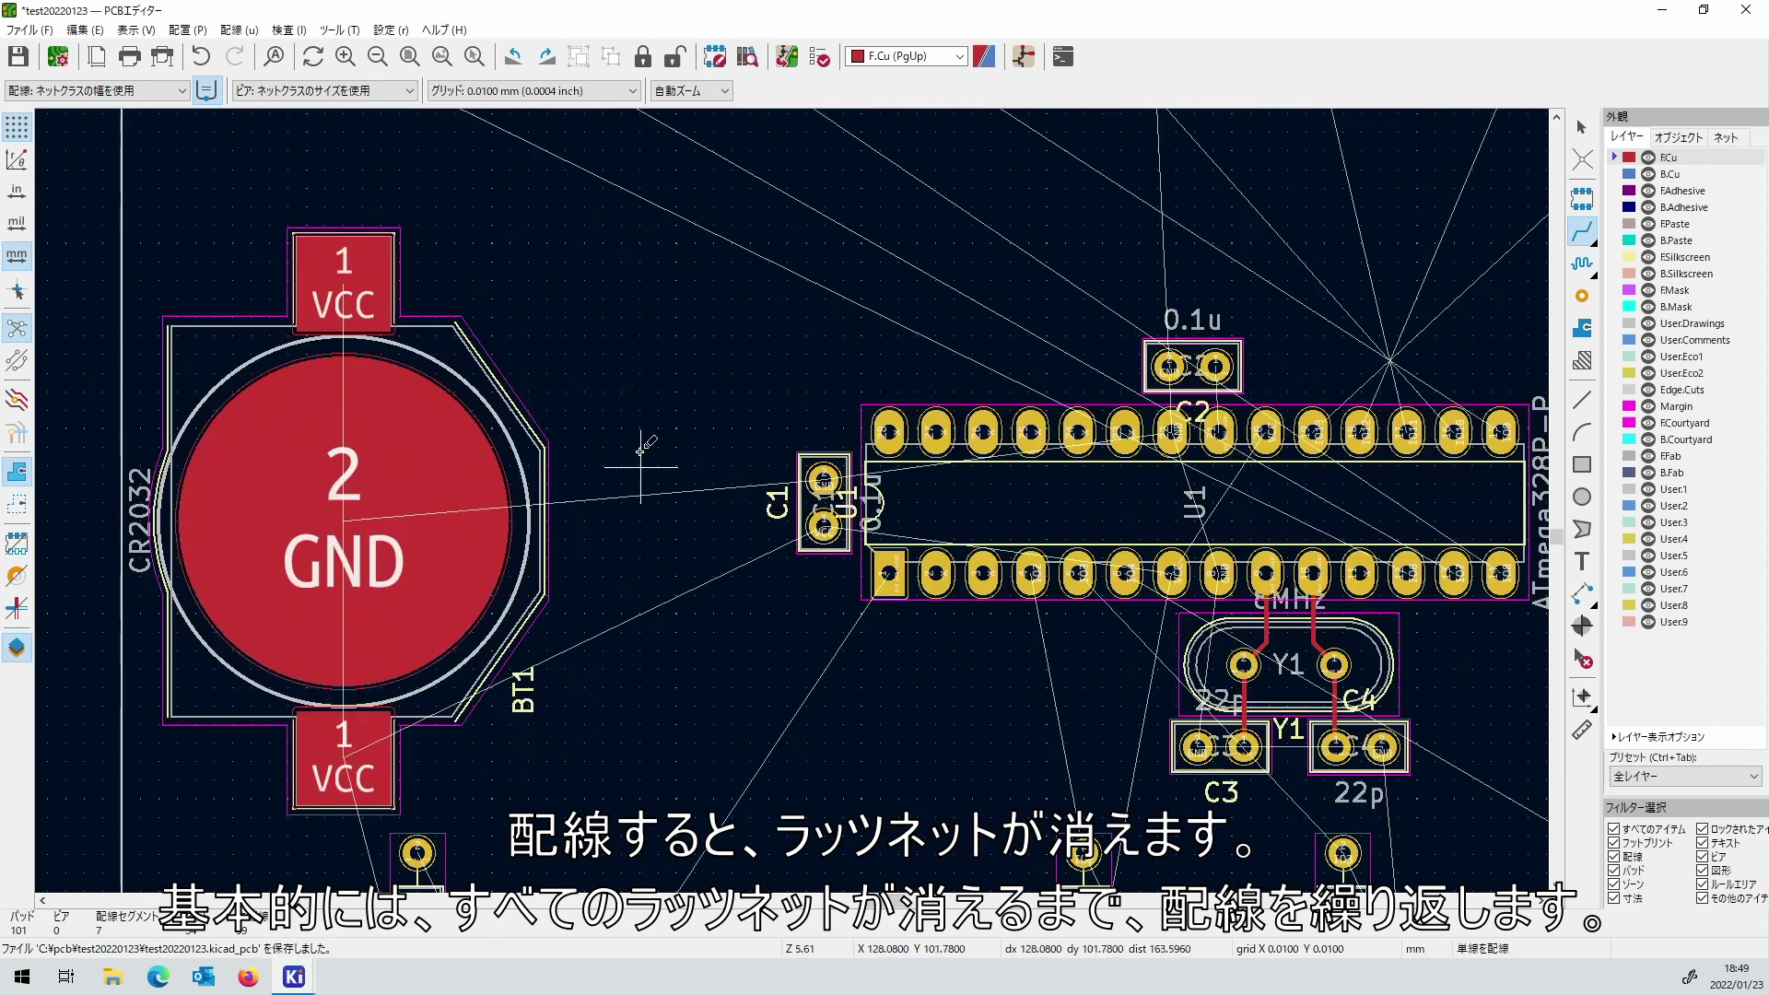
{"action": "left_click", "coordinate": [366, 267]}
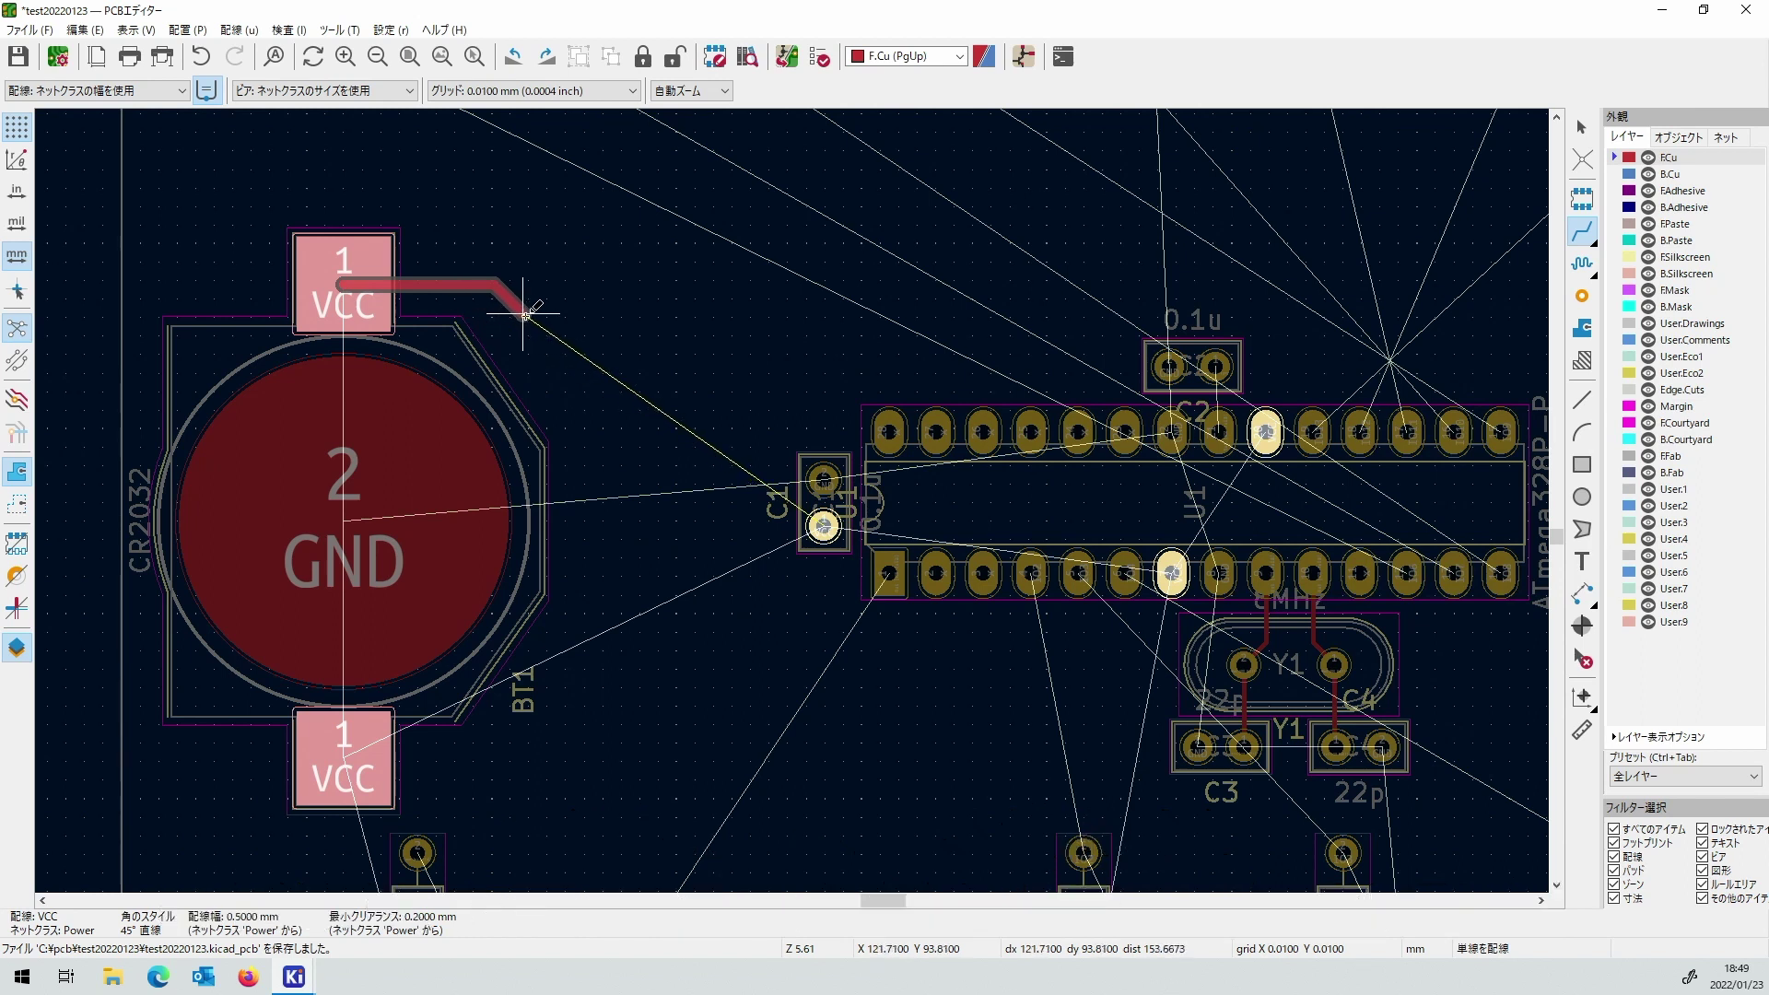
{"action": "left_click", "coordinate": [586, 344]}
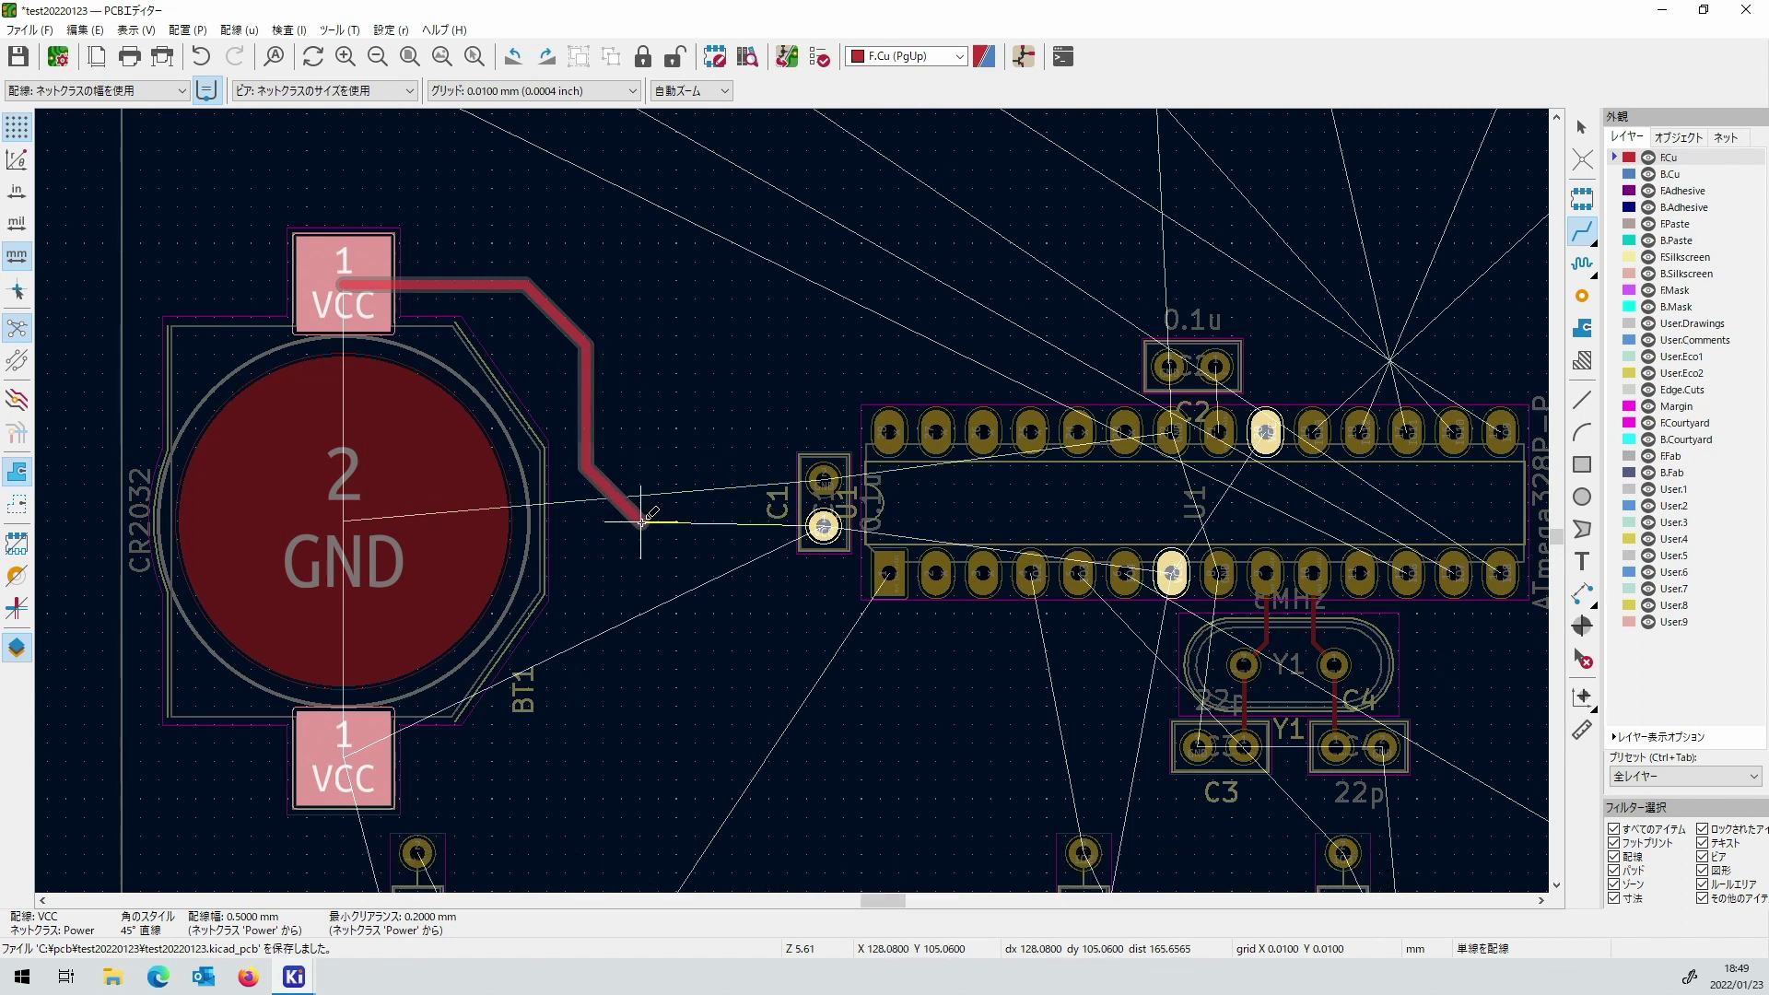
{"action": "left_click", "coordinate": [823, 526]}
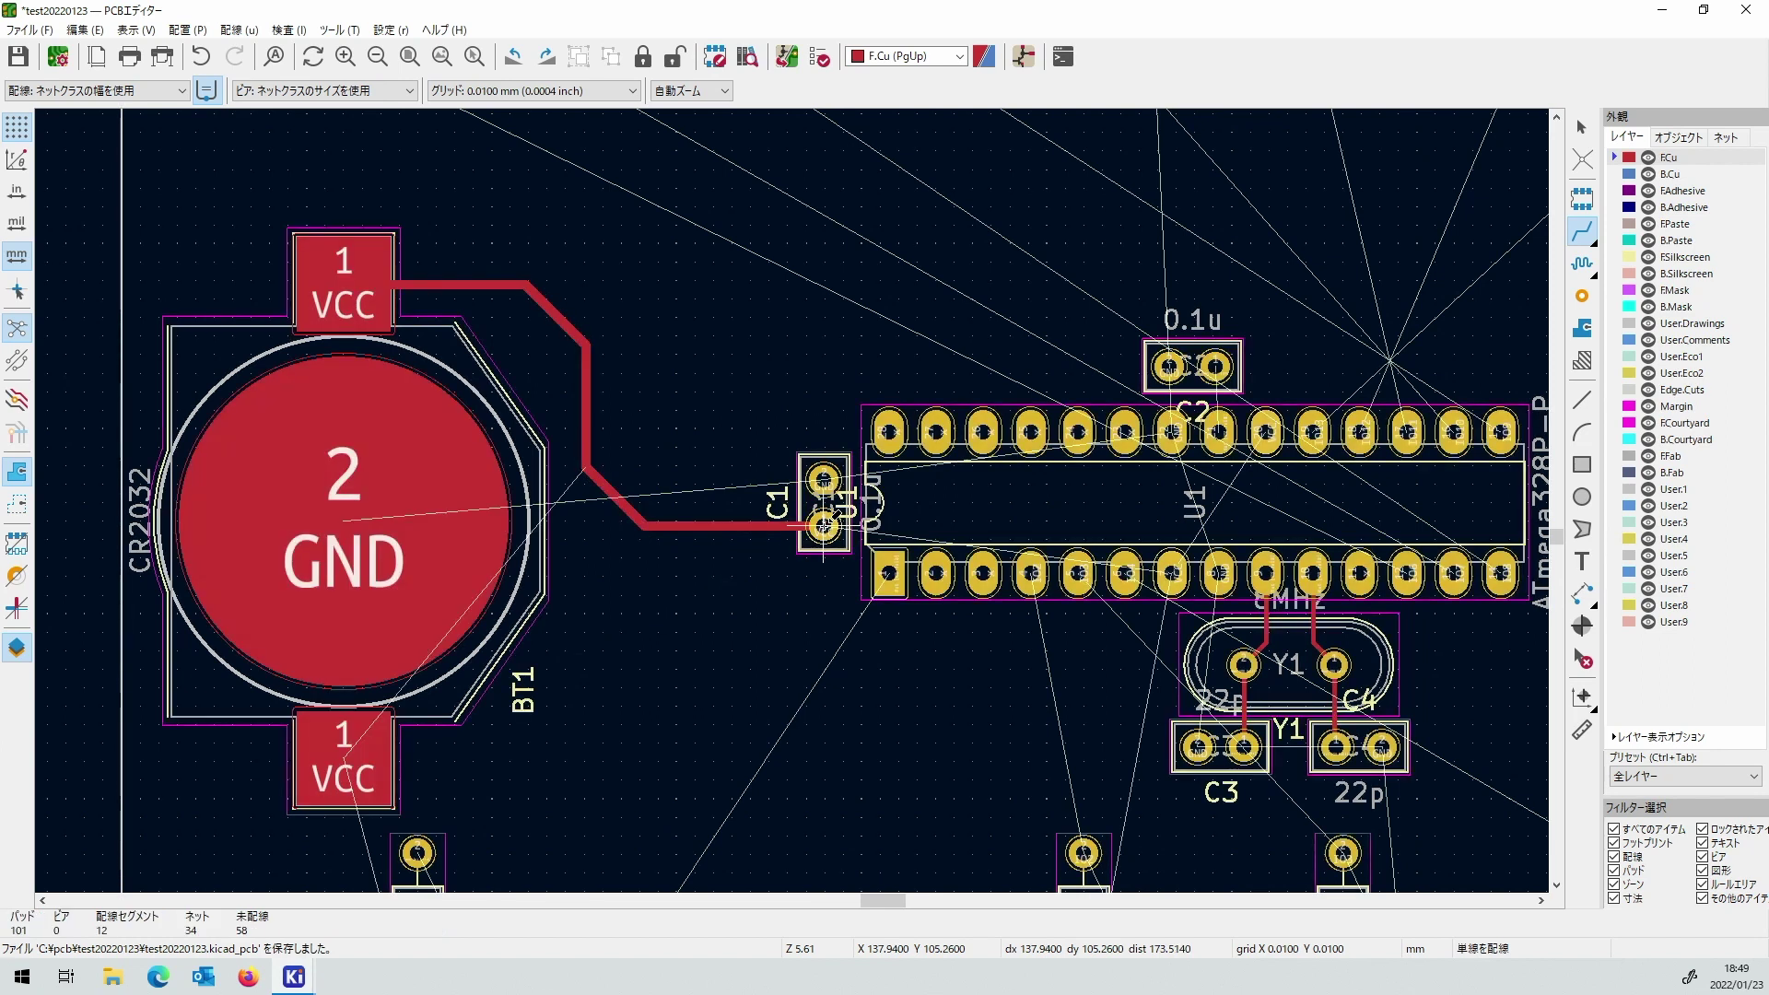
Extend the VCC track on F.Cu from C1 pad 1 to U1 pin 7 and from there to pin 20.
{"action": "left_click", "coordinate": [823, 526]}
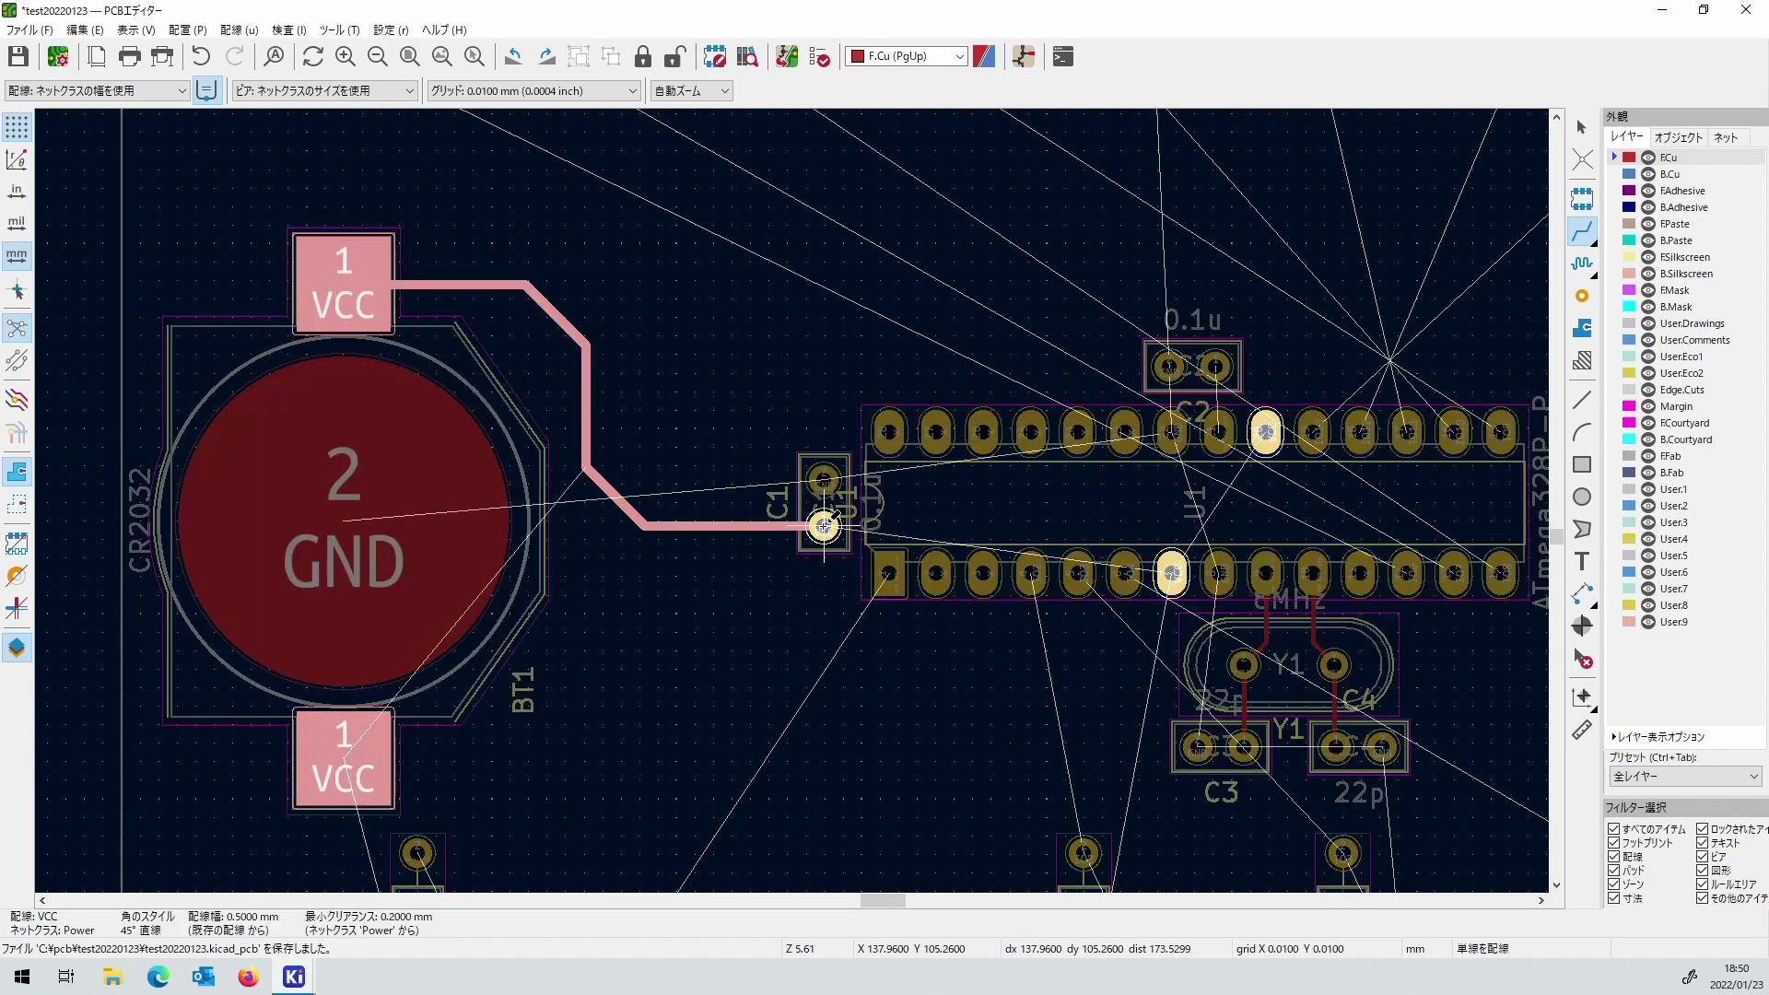
{"action": "left_click", "coordinate": [1171, 573]}
{"action": "scroll", "coordinate": [1171, 572], "scroll_direction": "up", "scroll_amount": 3}
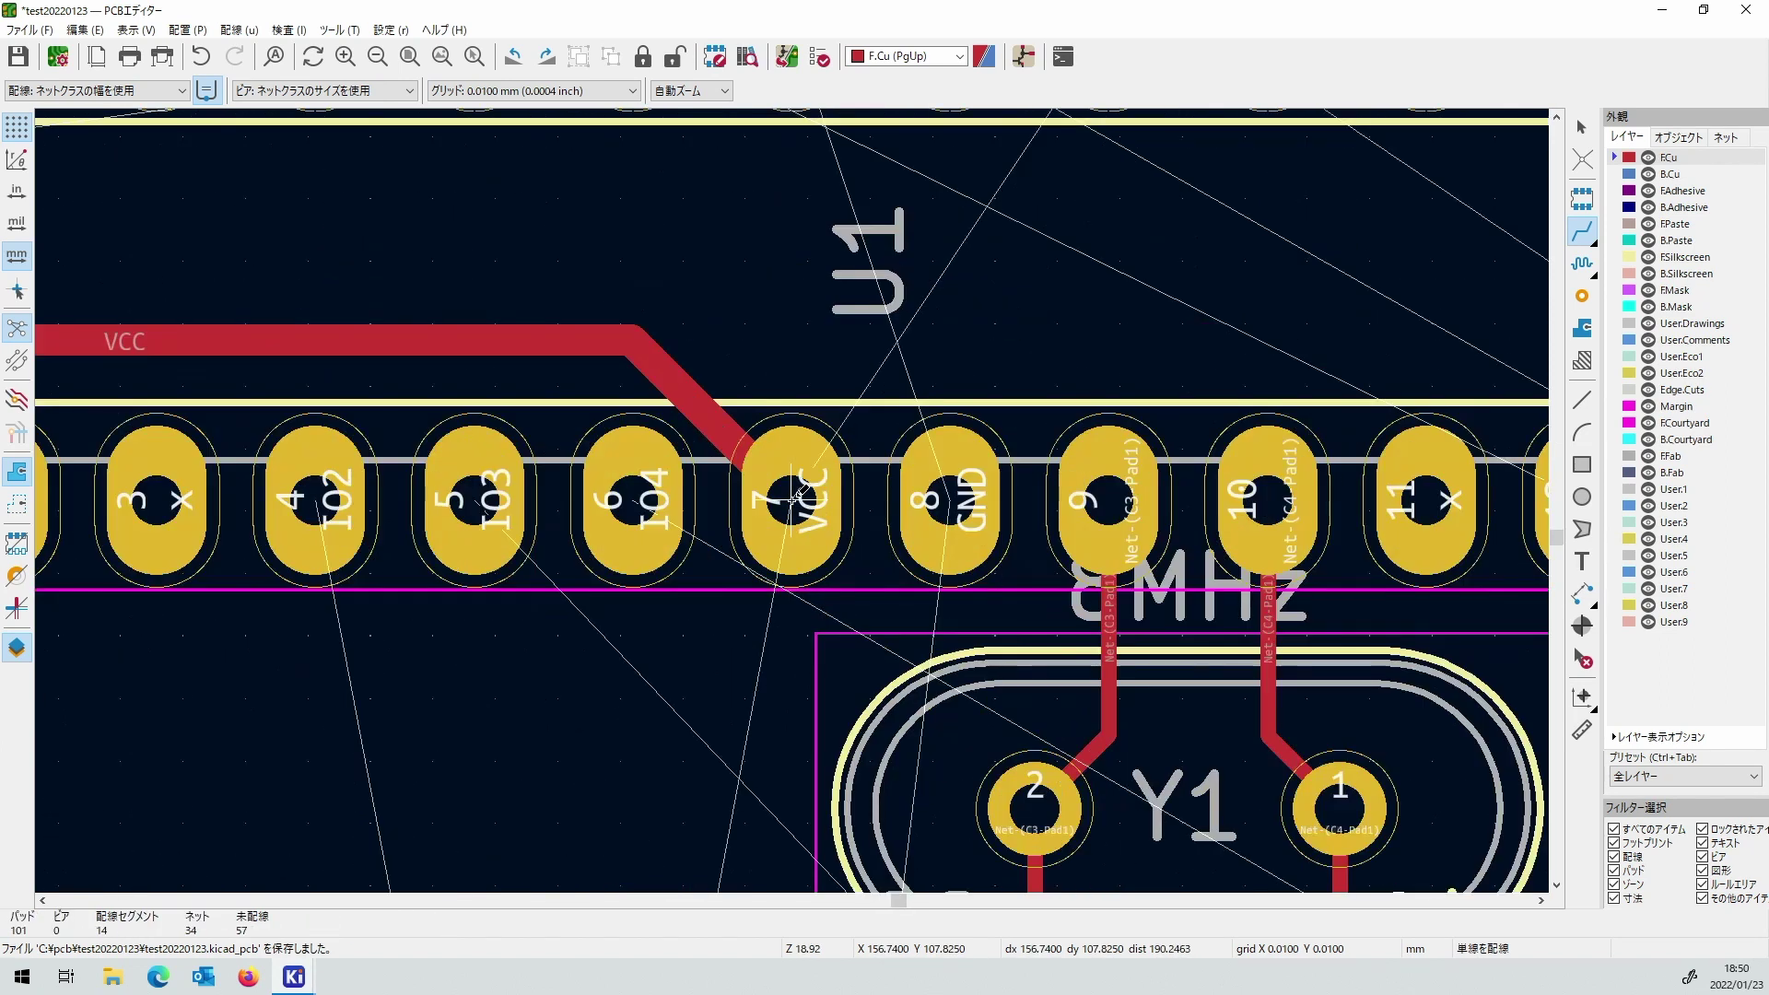
{"action": "left_click", "coordinate": [794, 498]}
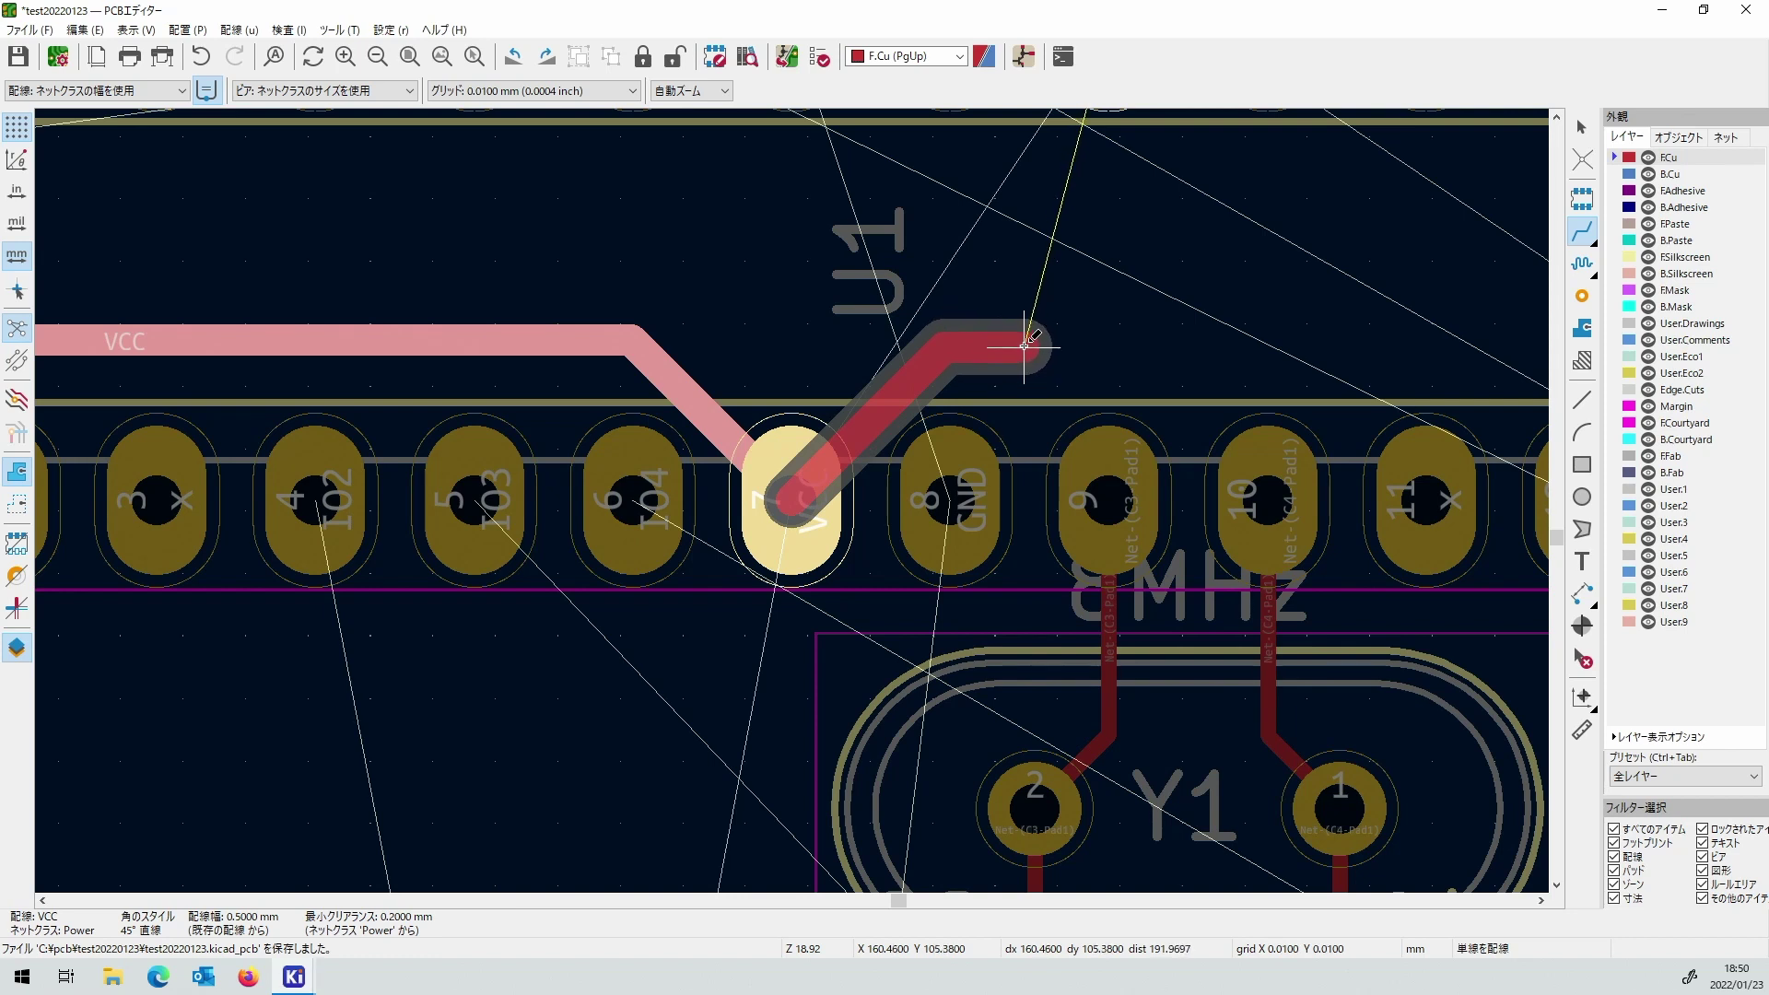
{"action": "scroll", "coordinate": [1025, 342], "scroll_direction": "down", "scroll_amount": 3}
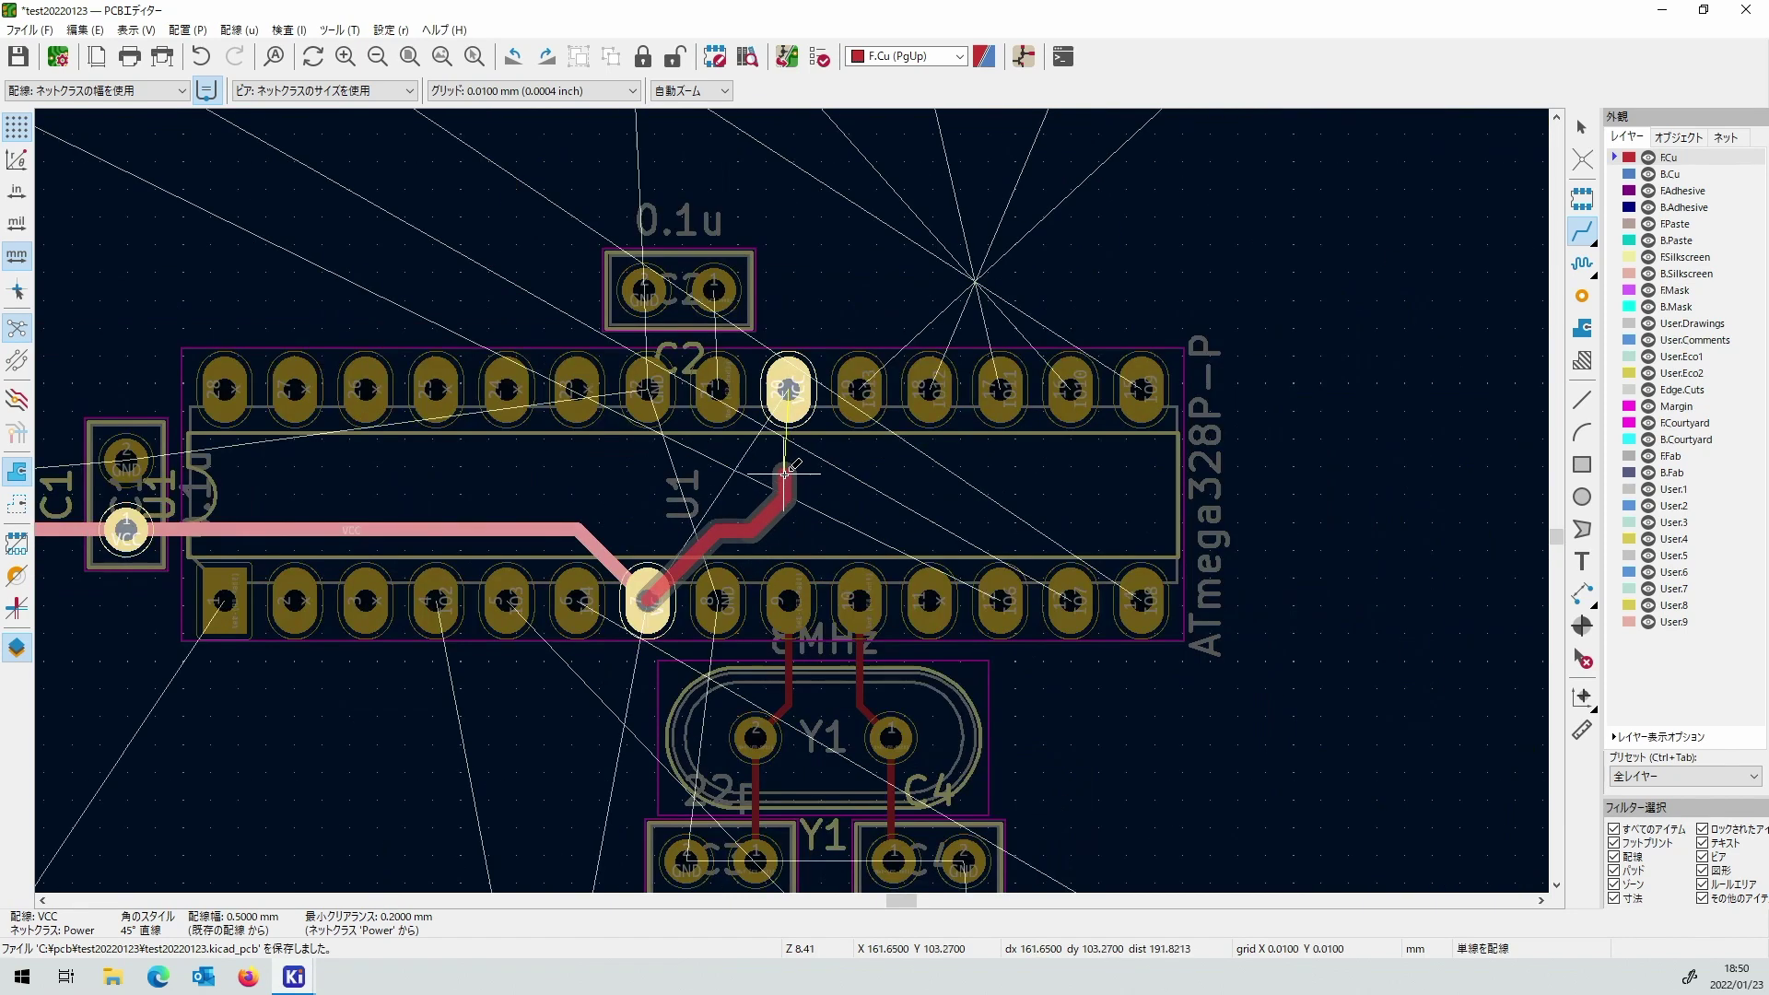
{"action": "left_click", "coordinate": [785, 395]}
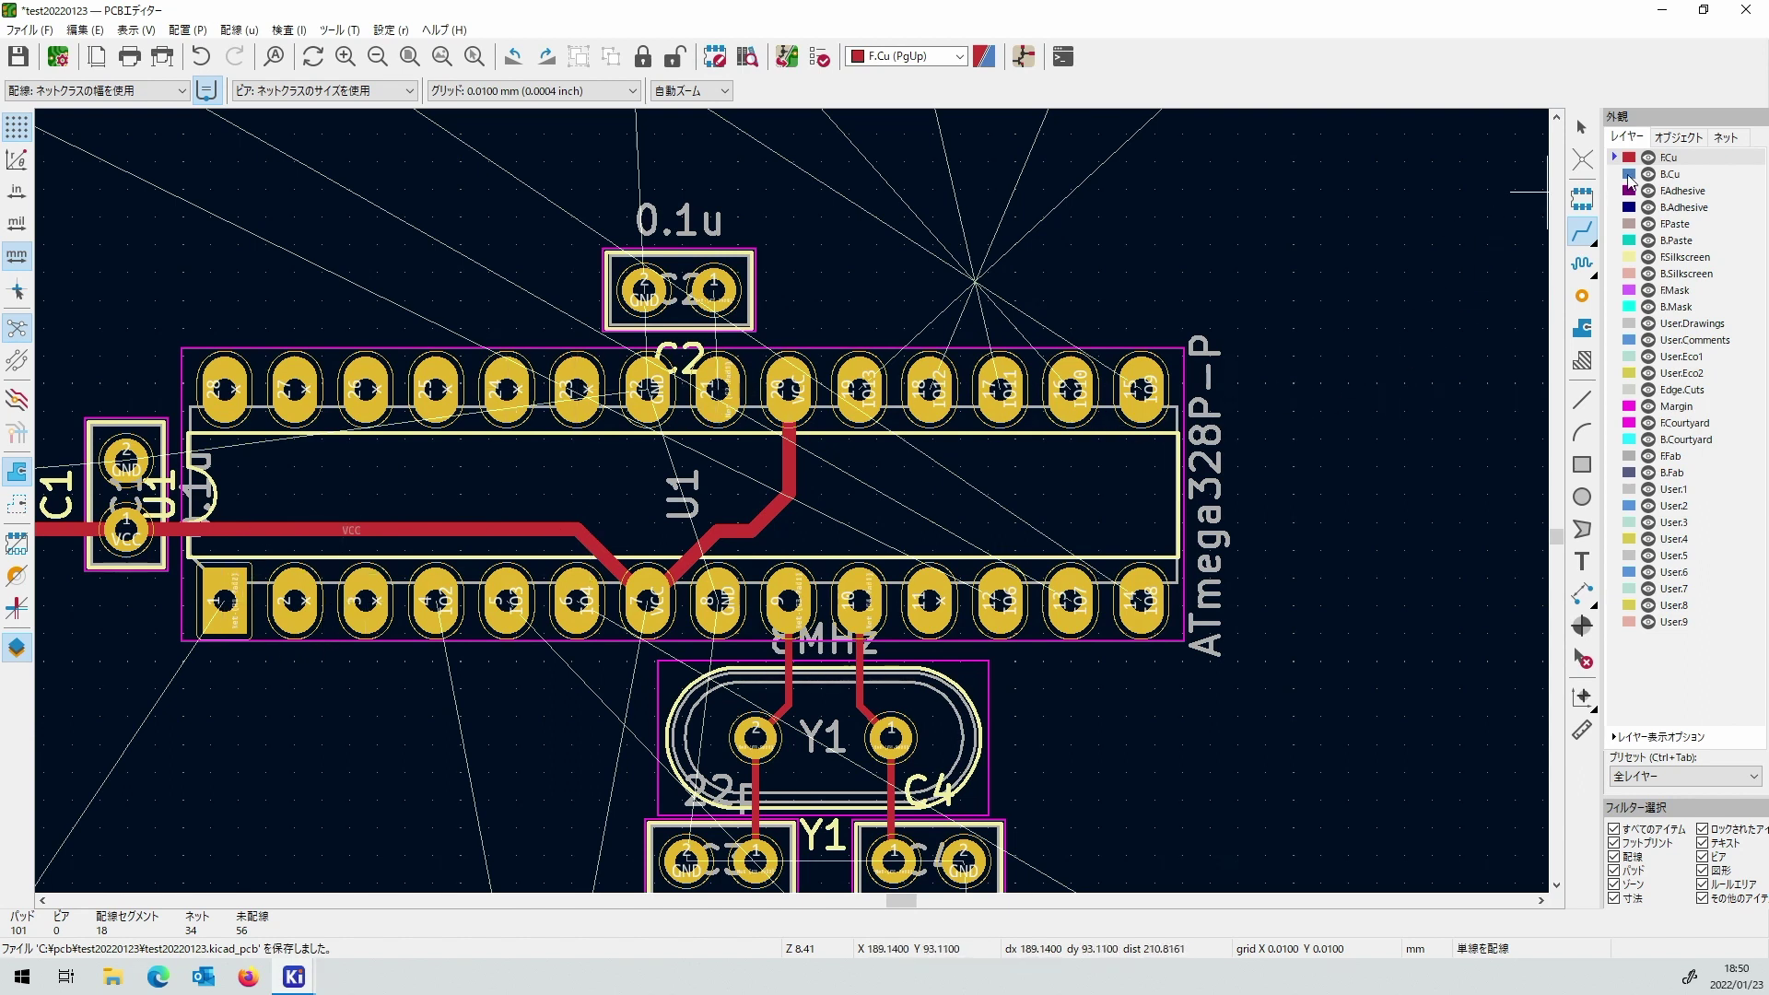
Route GND from BT1's central pad to a via at the holder's edge, continuing on B.Cu to C1 pad 2.
{"action": "scroll", "coordinate": [732, 560], "scroll_direction": "down", "scroll_amount": 2}
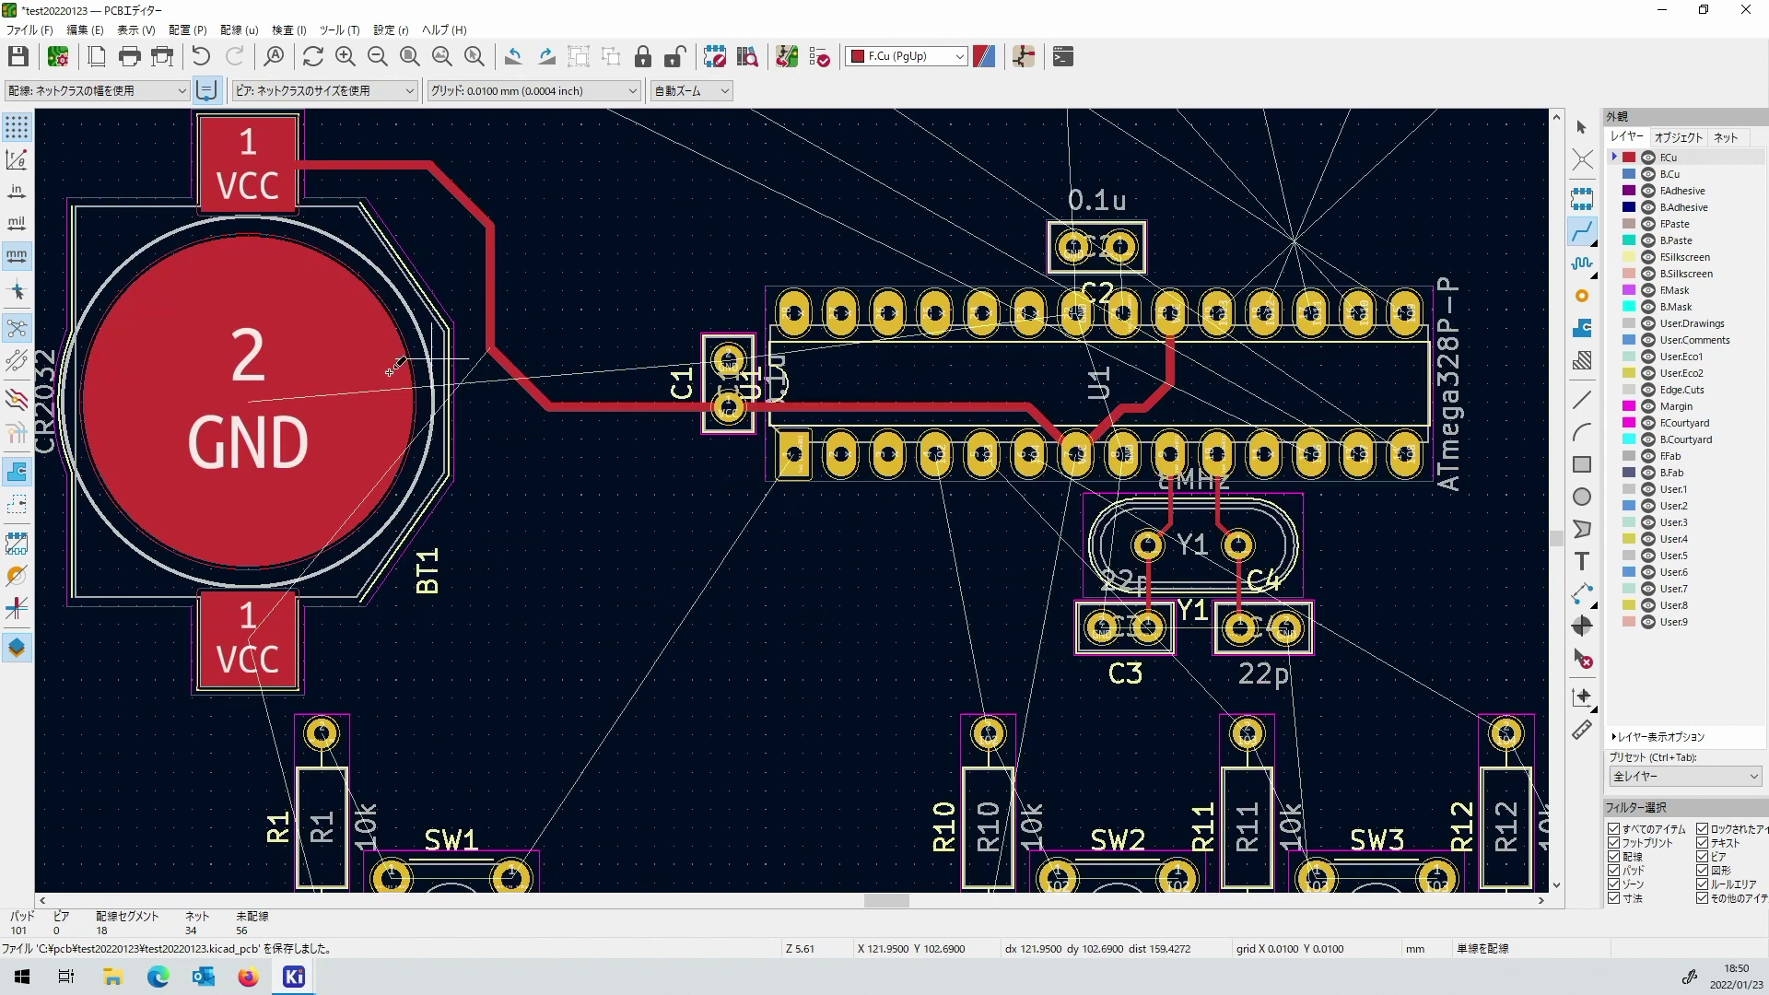
{"action": "left_click", "coordinate": [278, 395]}
{"action": "scroll", "coordinate": [377, 394], "scroll_direction": "up", "scroll_amount": 2}
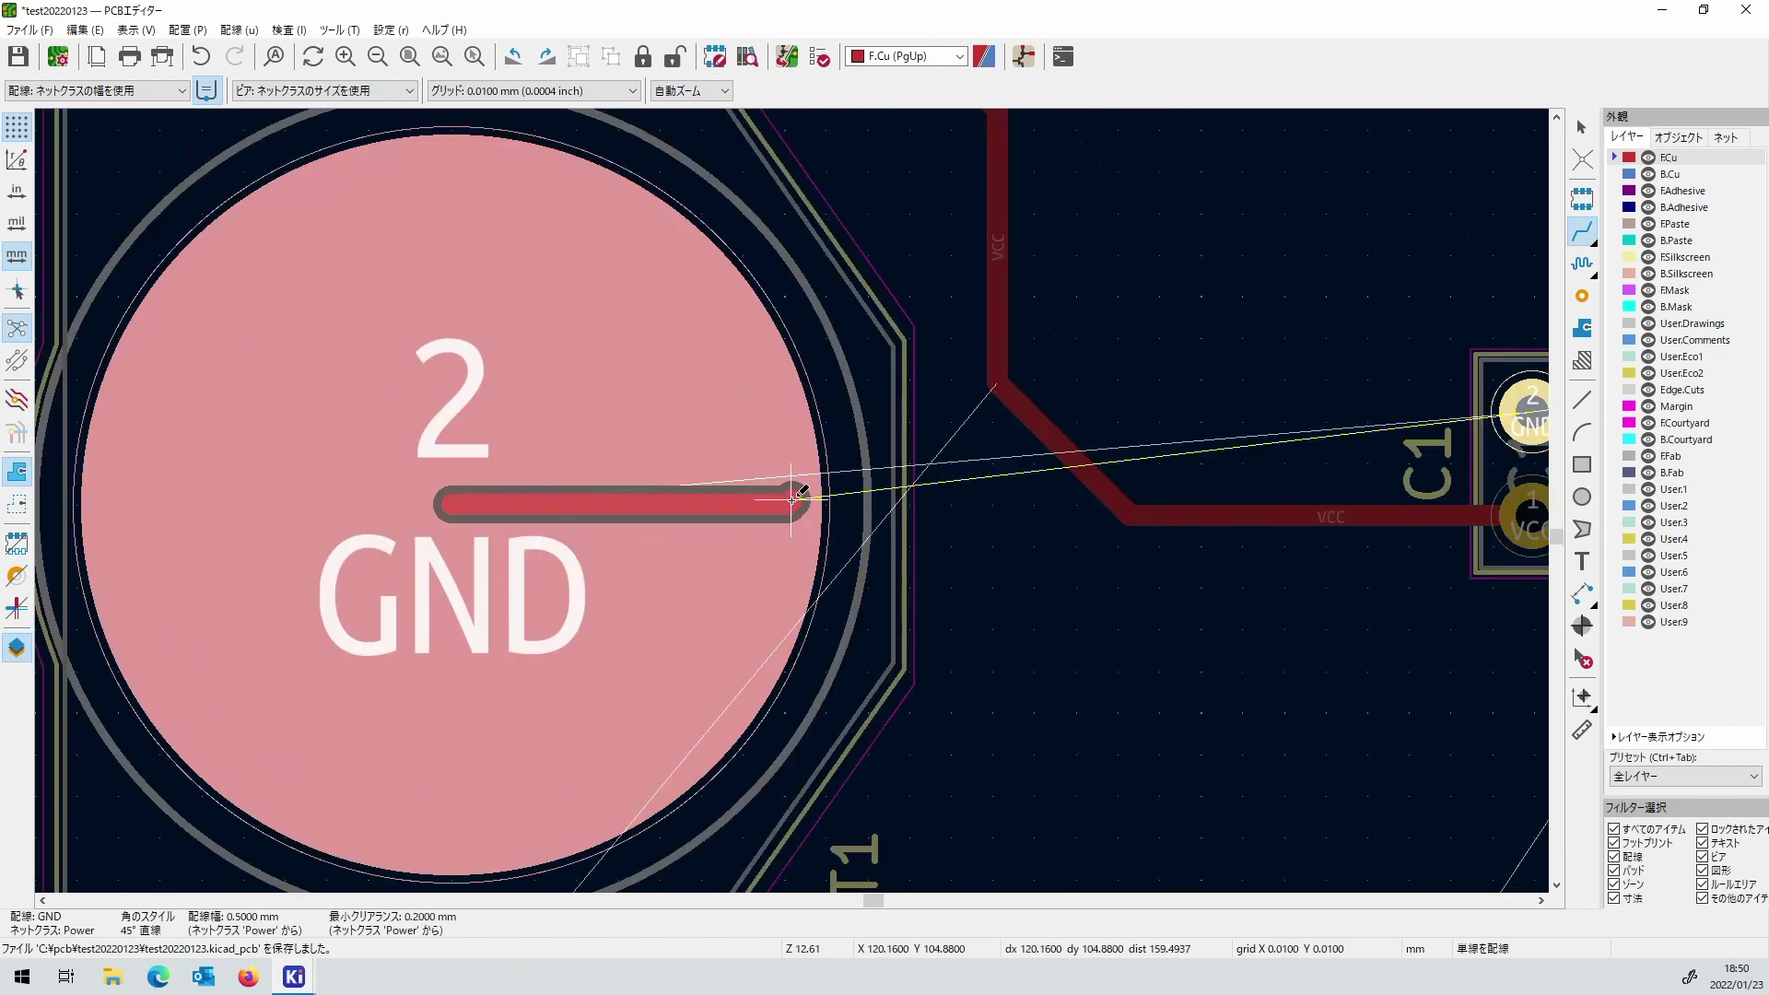
{"action": "key", "text": "v"}
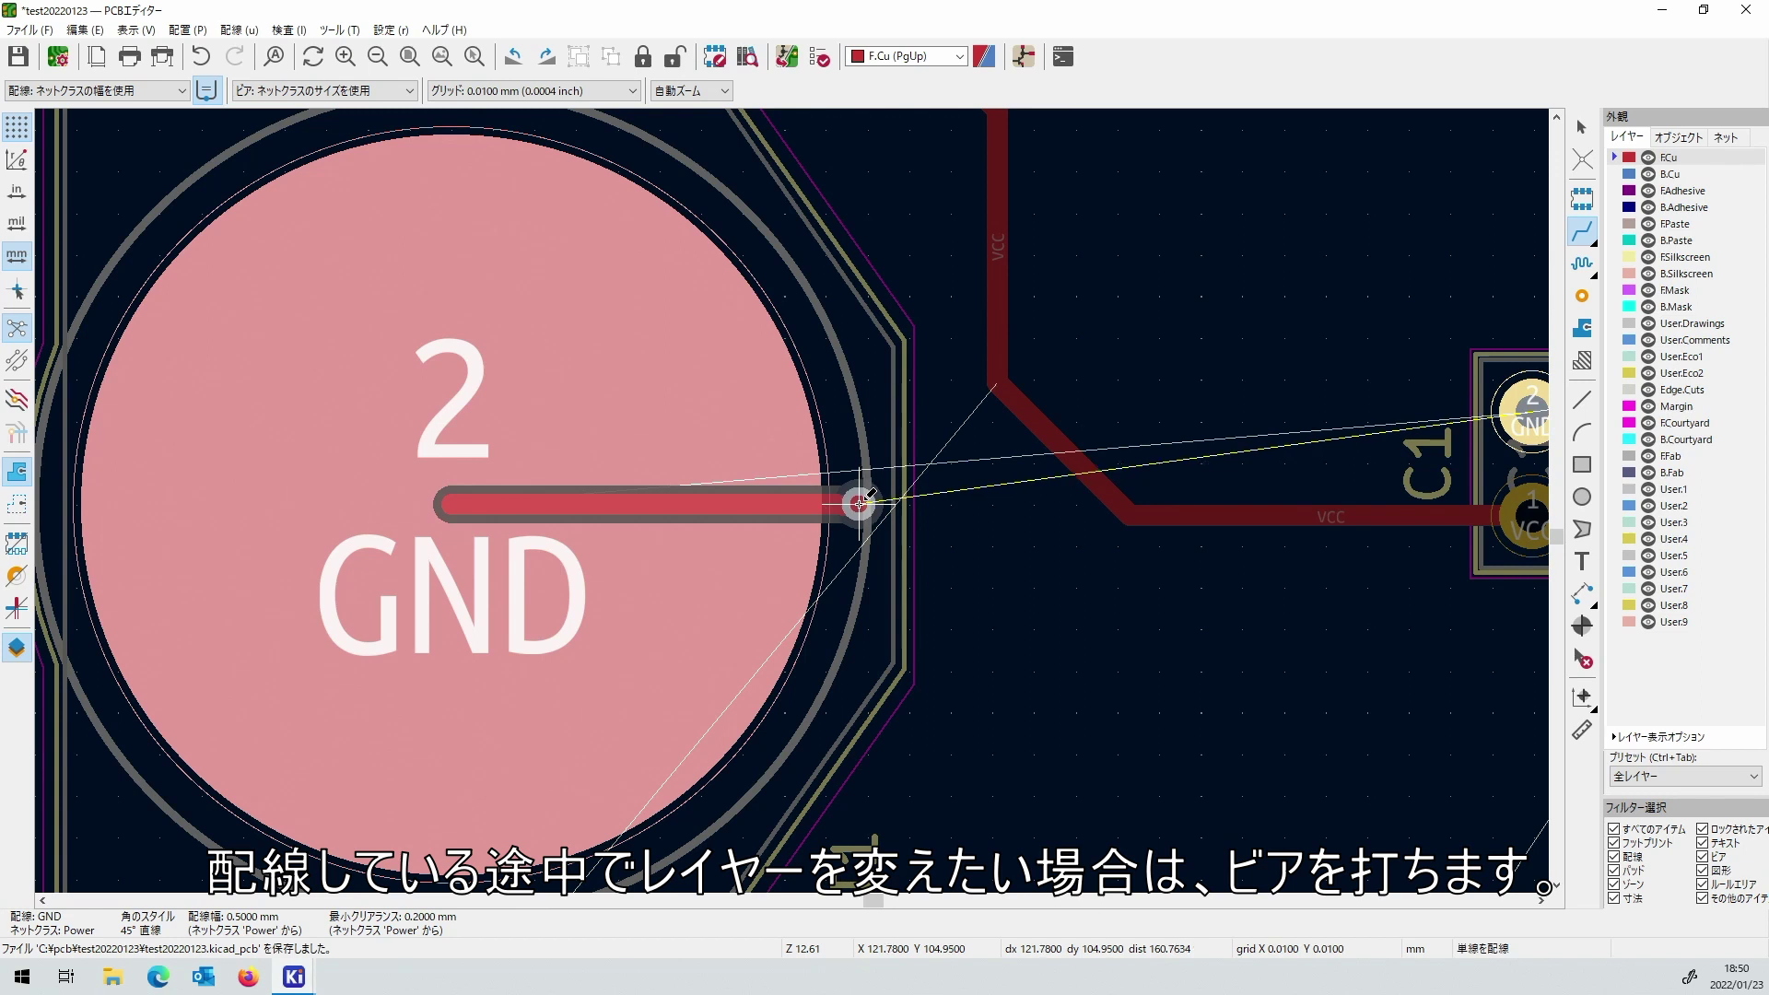
{"action": "left_click", "coordinate": [859, 503]}
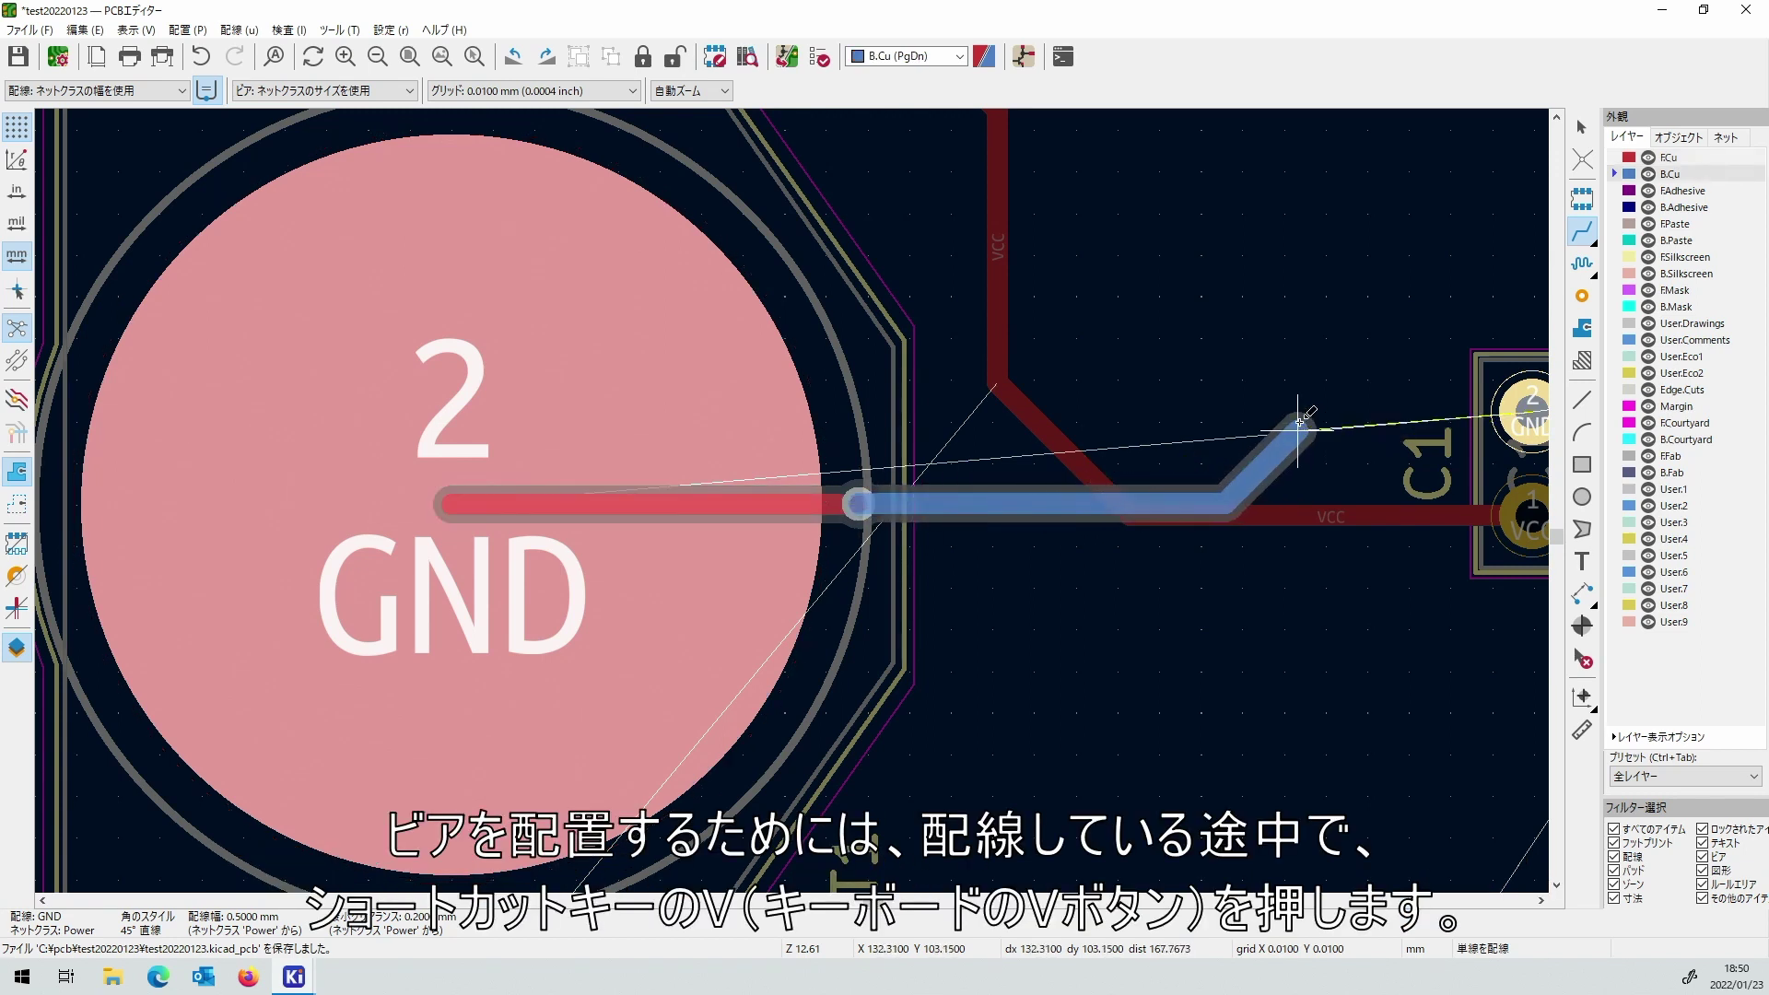
{"action": "left_click", "coordinate": [1527, 412]}
Route GND on B.Cu from C1 pad 2 to U1 pin 22, with branches from pin 22 to U1 pin 8 and C2 pad 2.
{"action": "scroll", "coordinate": [1527, 411], "scroll_direction": "down", "scroll_amount": 3}
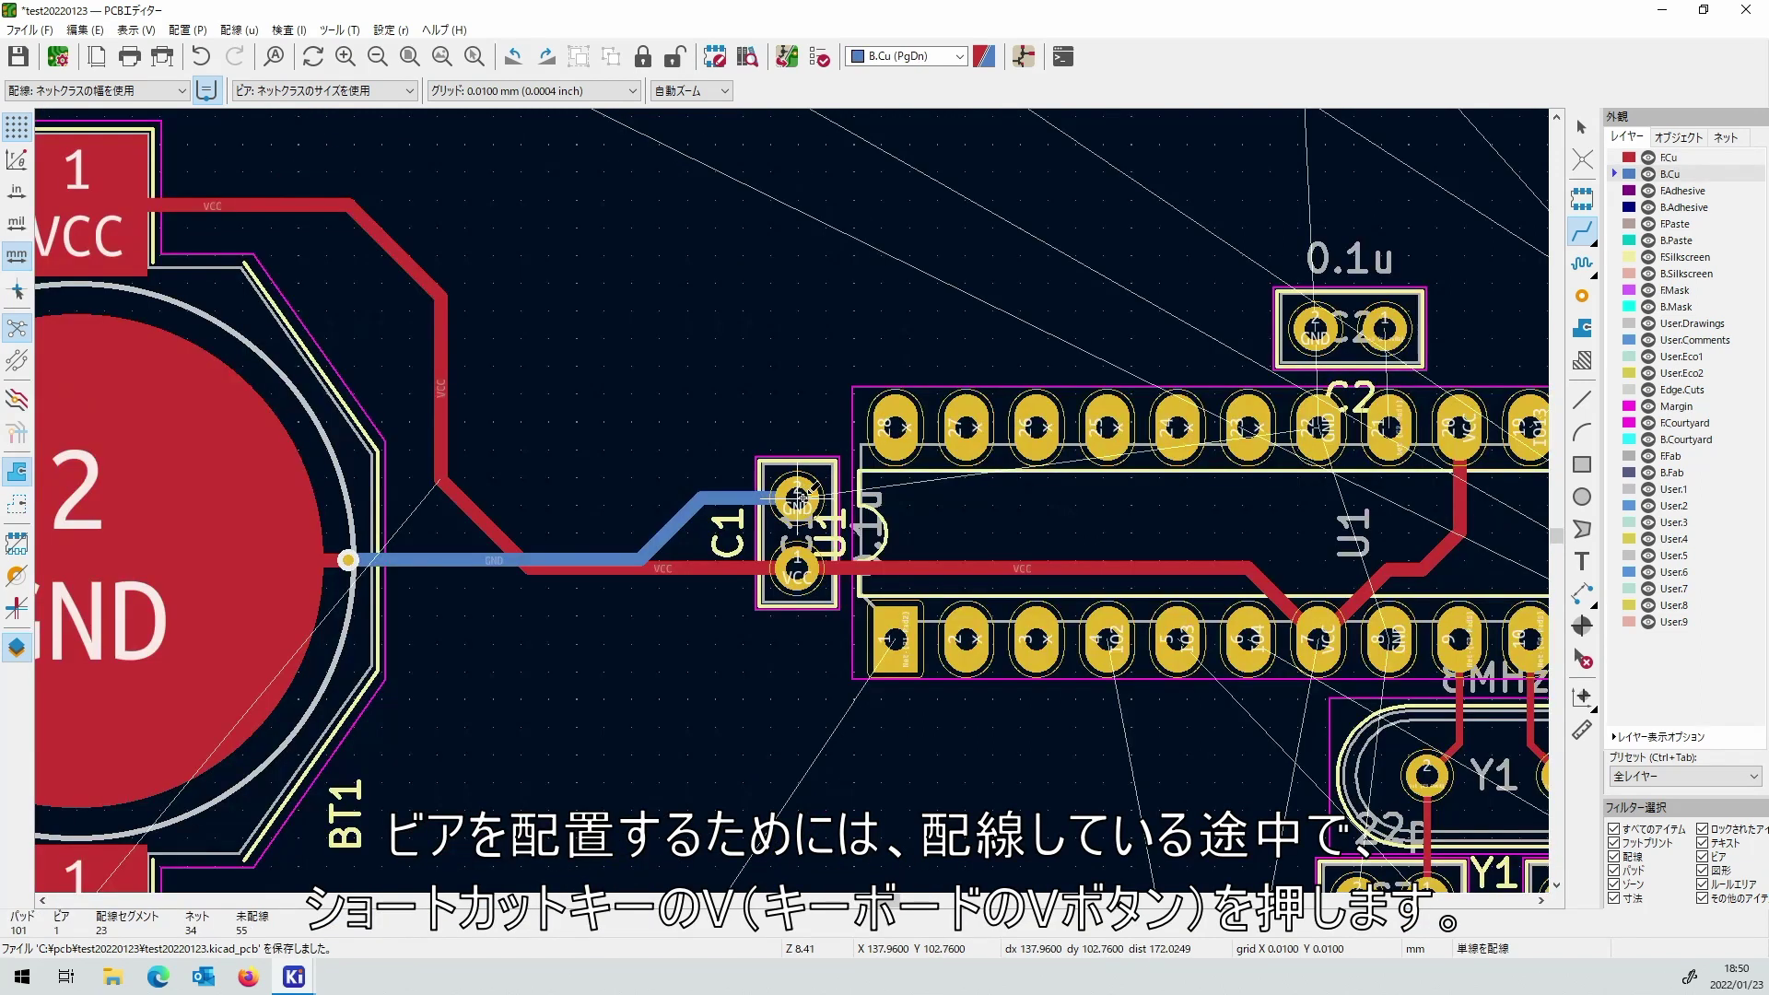
{"action": "left_click", "coordinate": [790, 501]}
{"action": "scroll", "coordinate": [1105, 509], "scroll_direction": "up", "scroll_amount": 3}
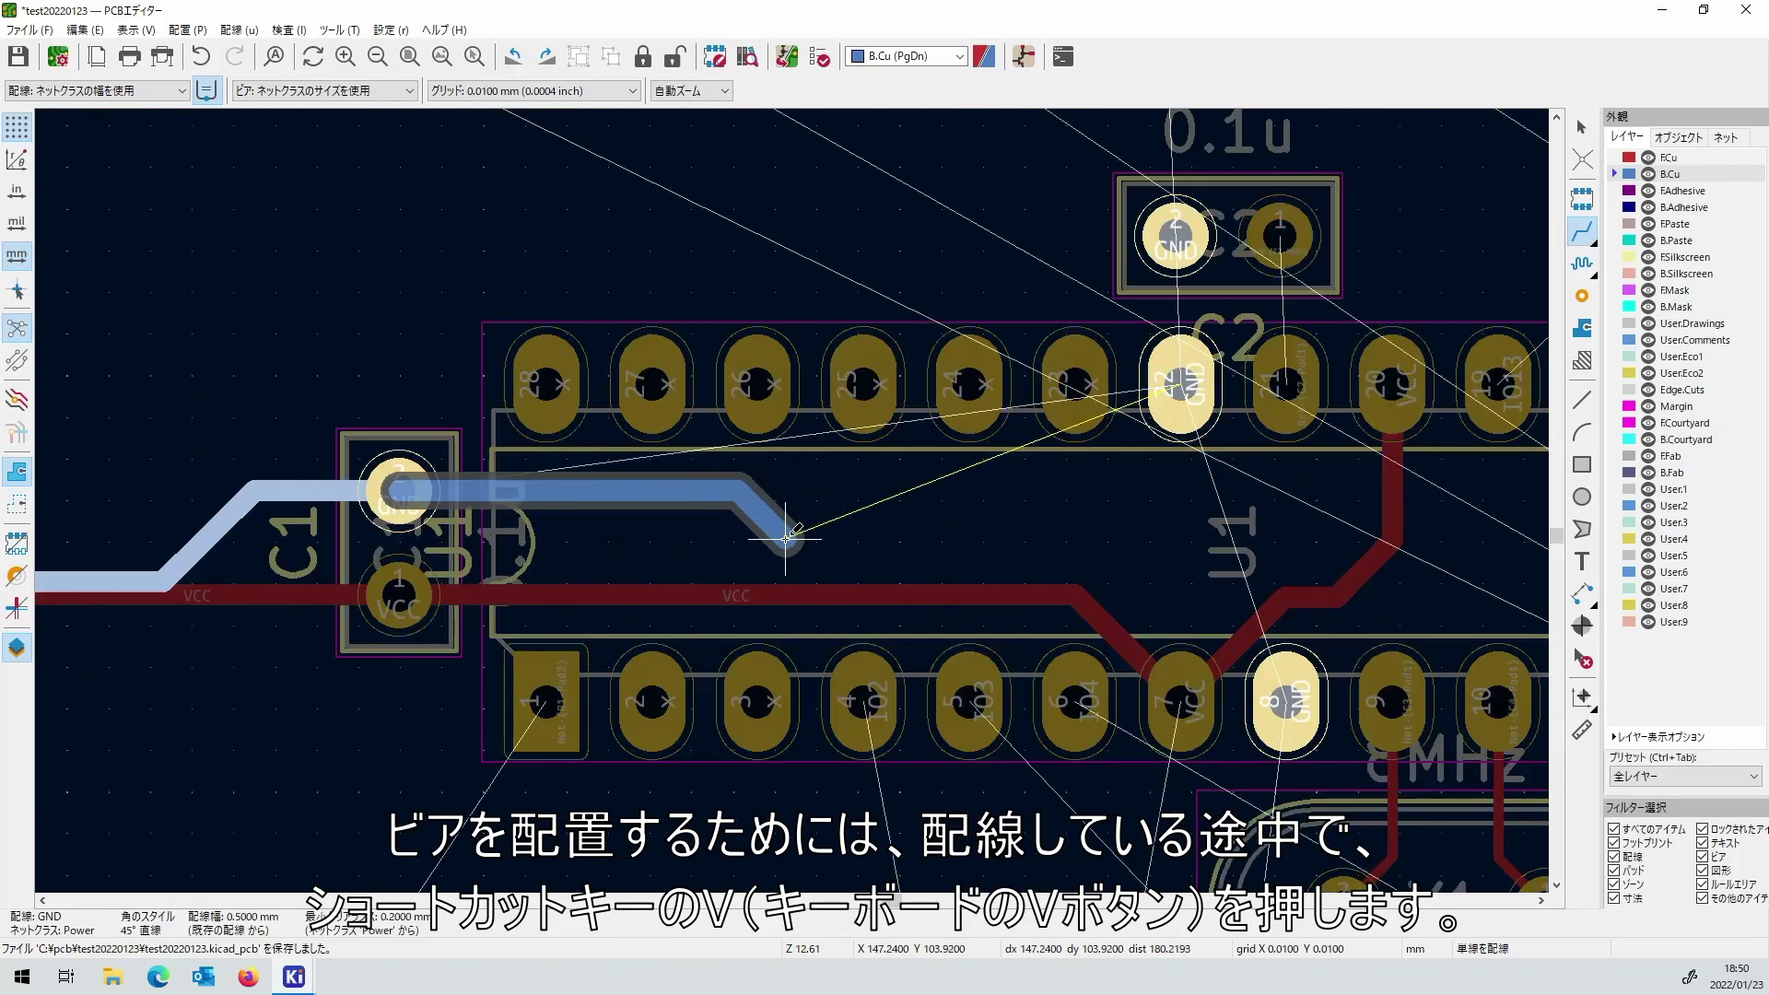
{"action": "left_click", "coordinate": [1189, 378]}
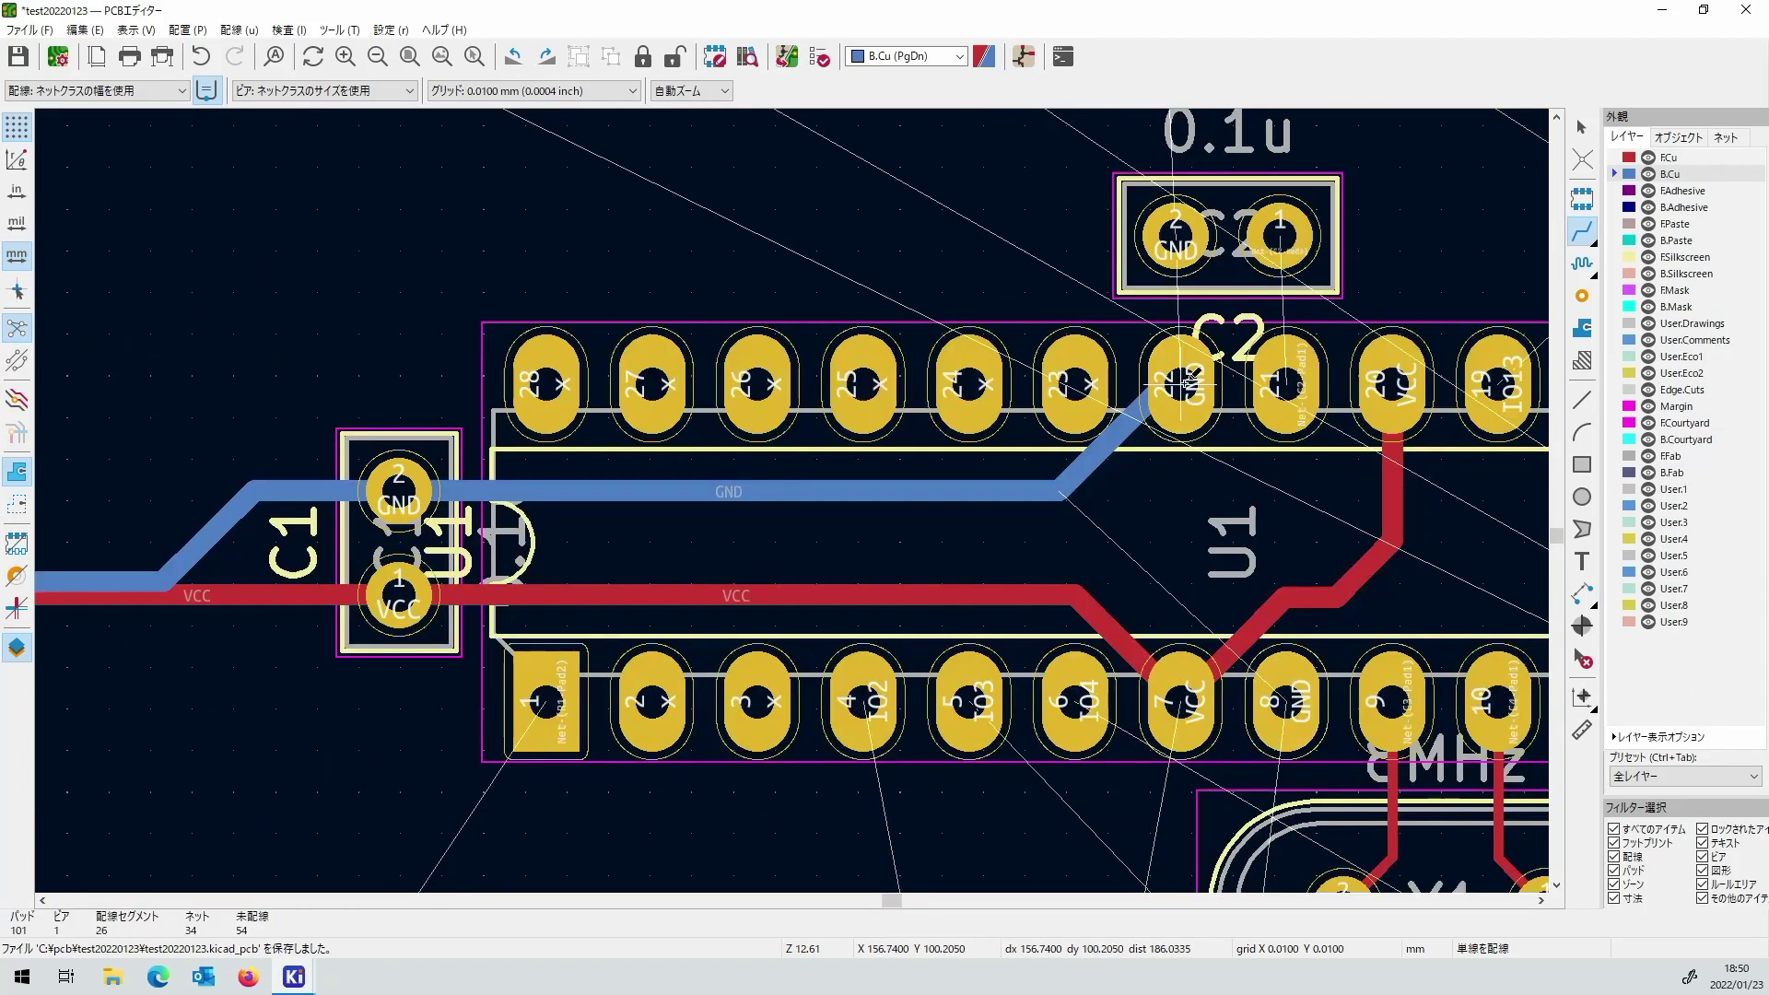
{"action": "left_click", "coordinate": [1189, 380]}
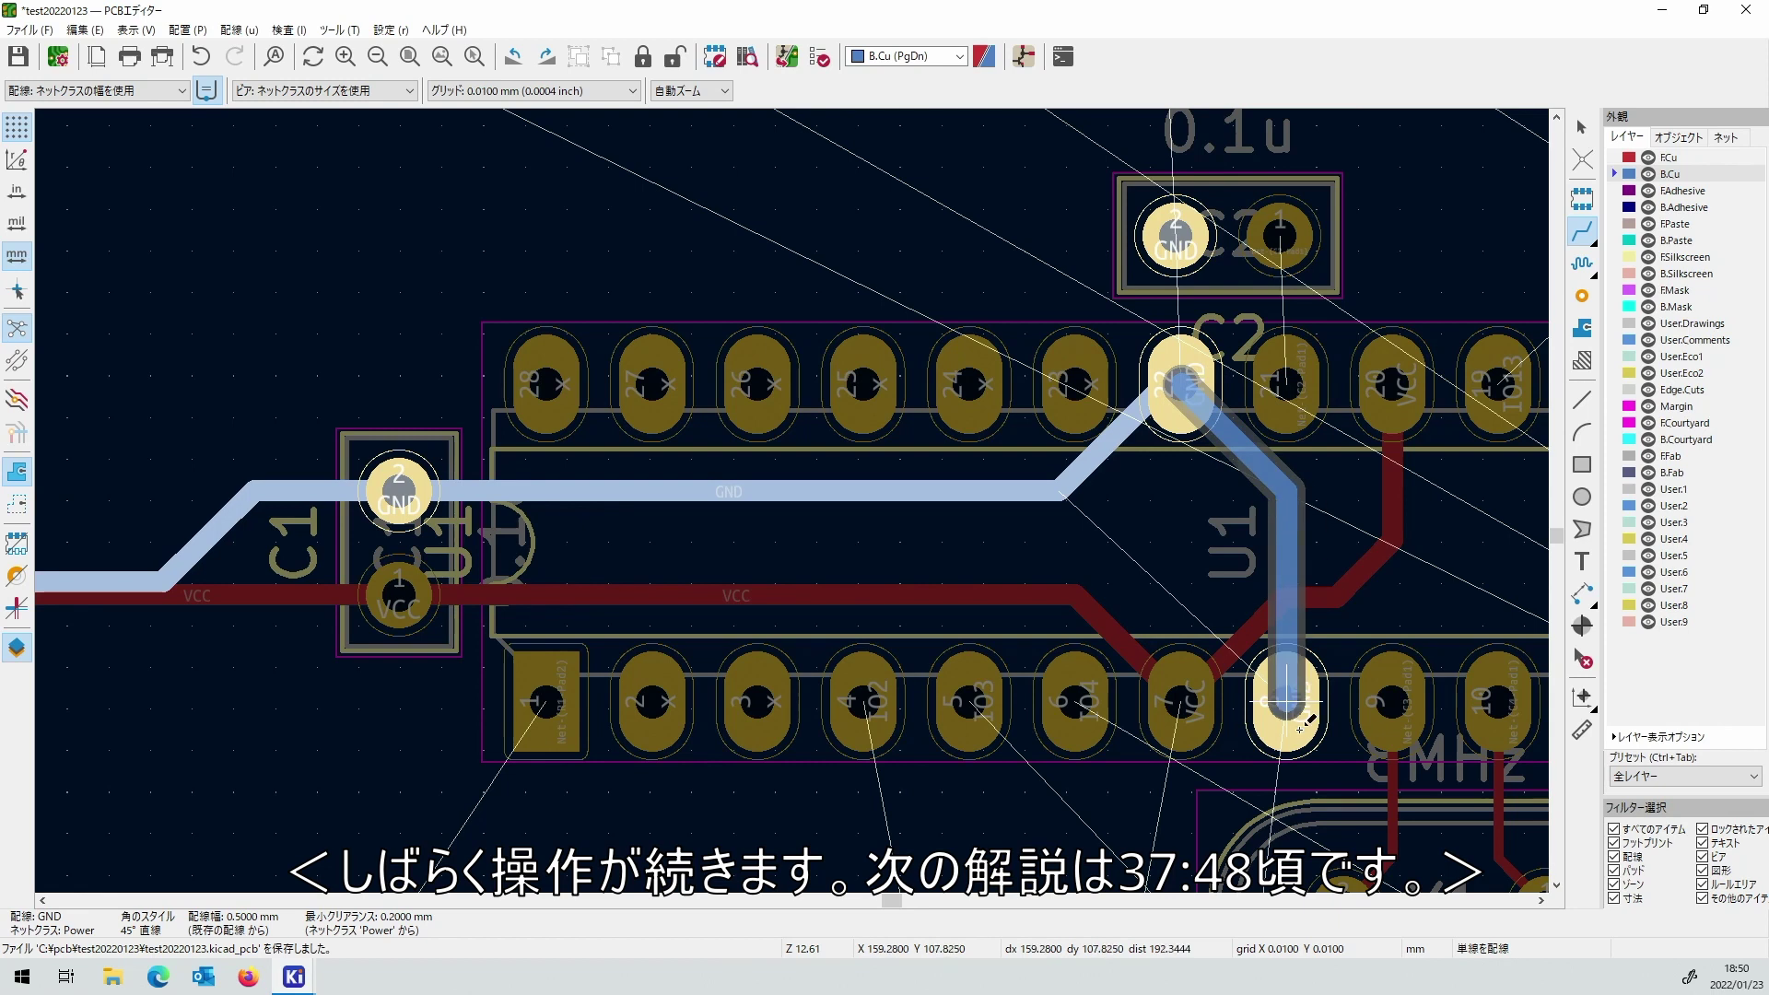
{"action": "left_click", "coordinate": [1285, 700]}
{"action": "left_click", "coordinate": [1180, 379]}
{"action": "left_click", "coordinate": [1175, 236]}
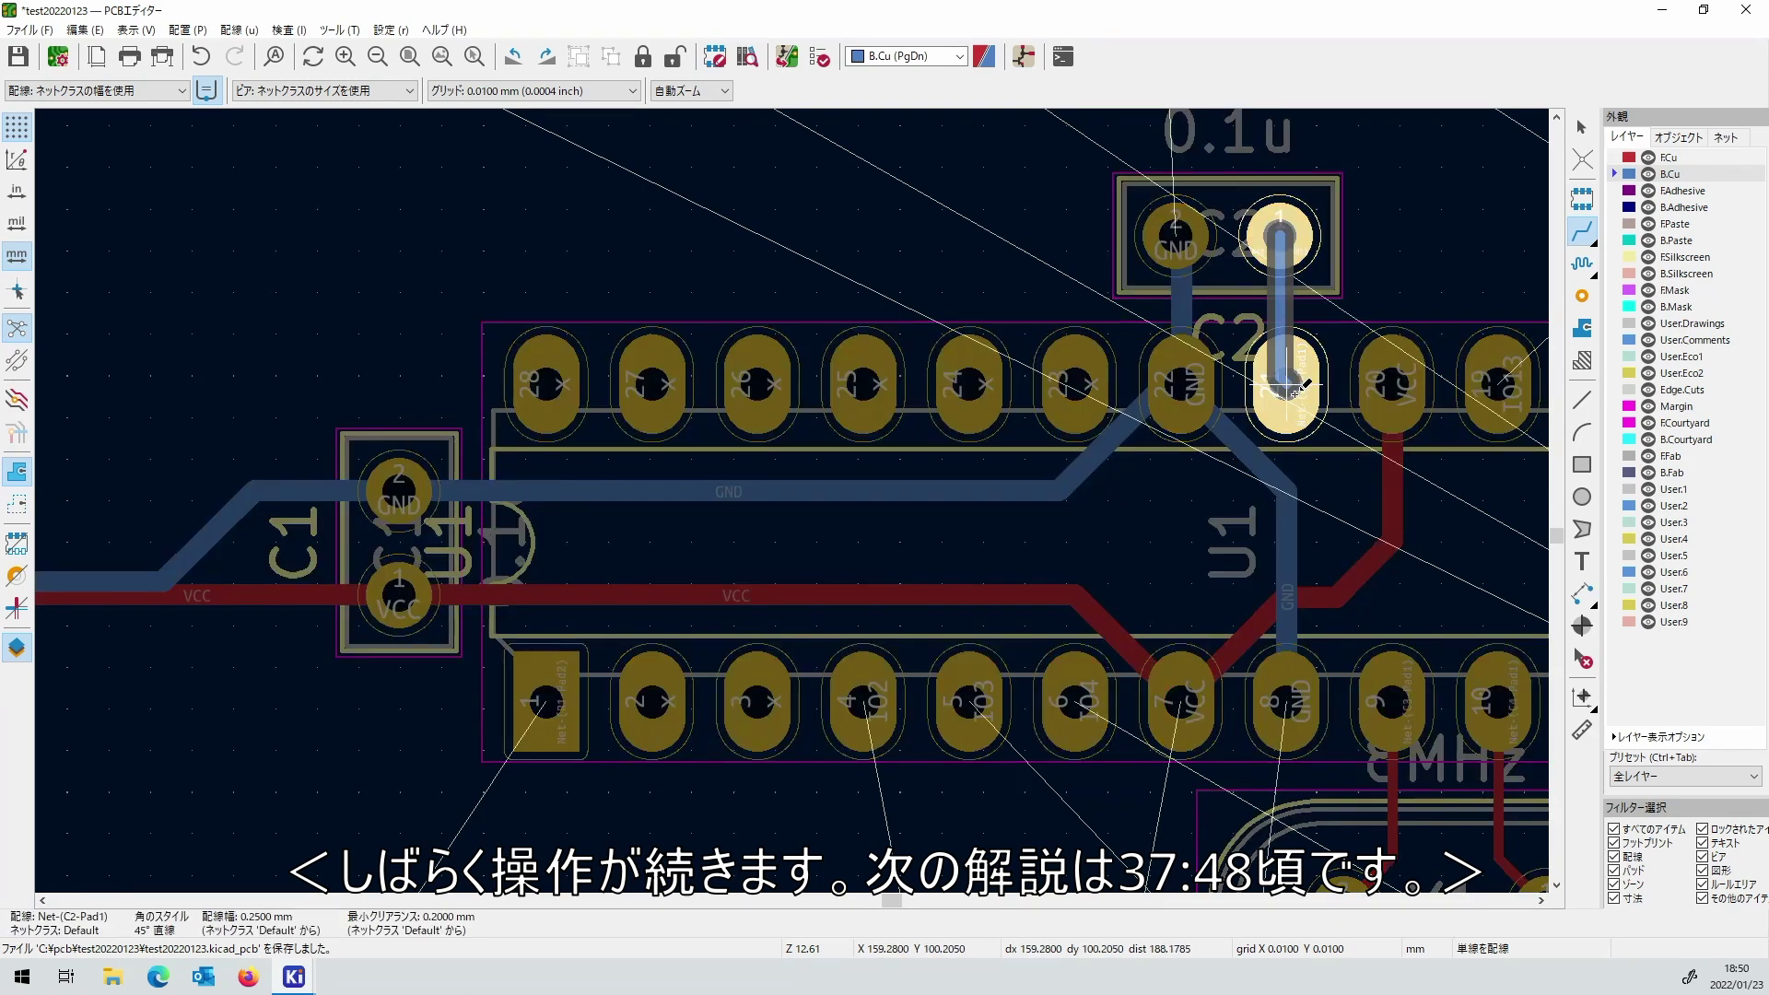
Abandon the B.Cu track started at C2 pad 1 and route that pad to U1 pin 21 on F.Cu instead.
{"action": "key", "text": "Escape"}
{"action": "left_click", "coordinate": [1619, 158]}
{"action": "left_click", "coordinate": [1280, 236]}
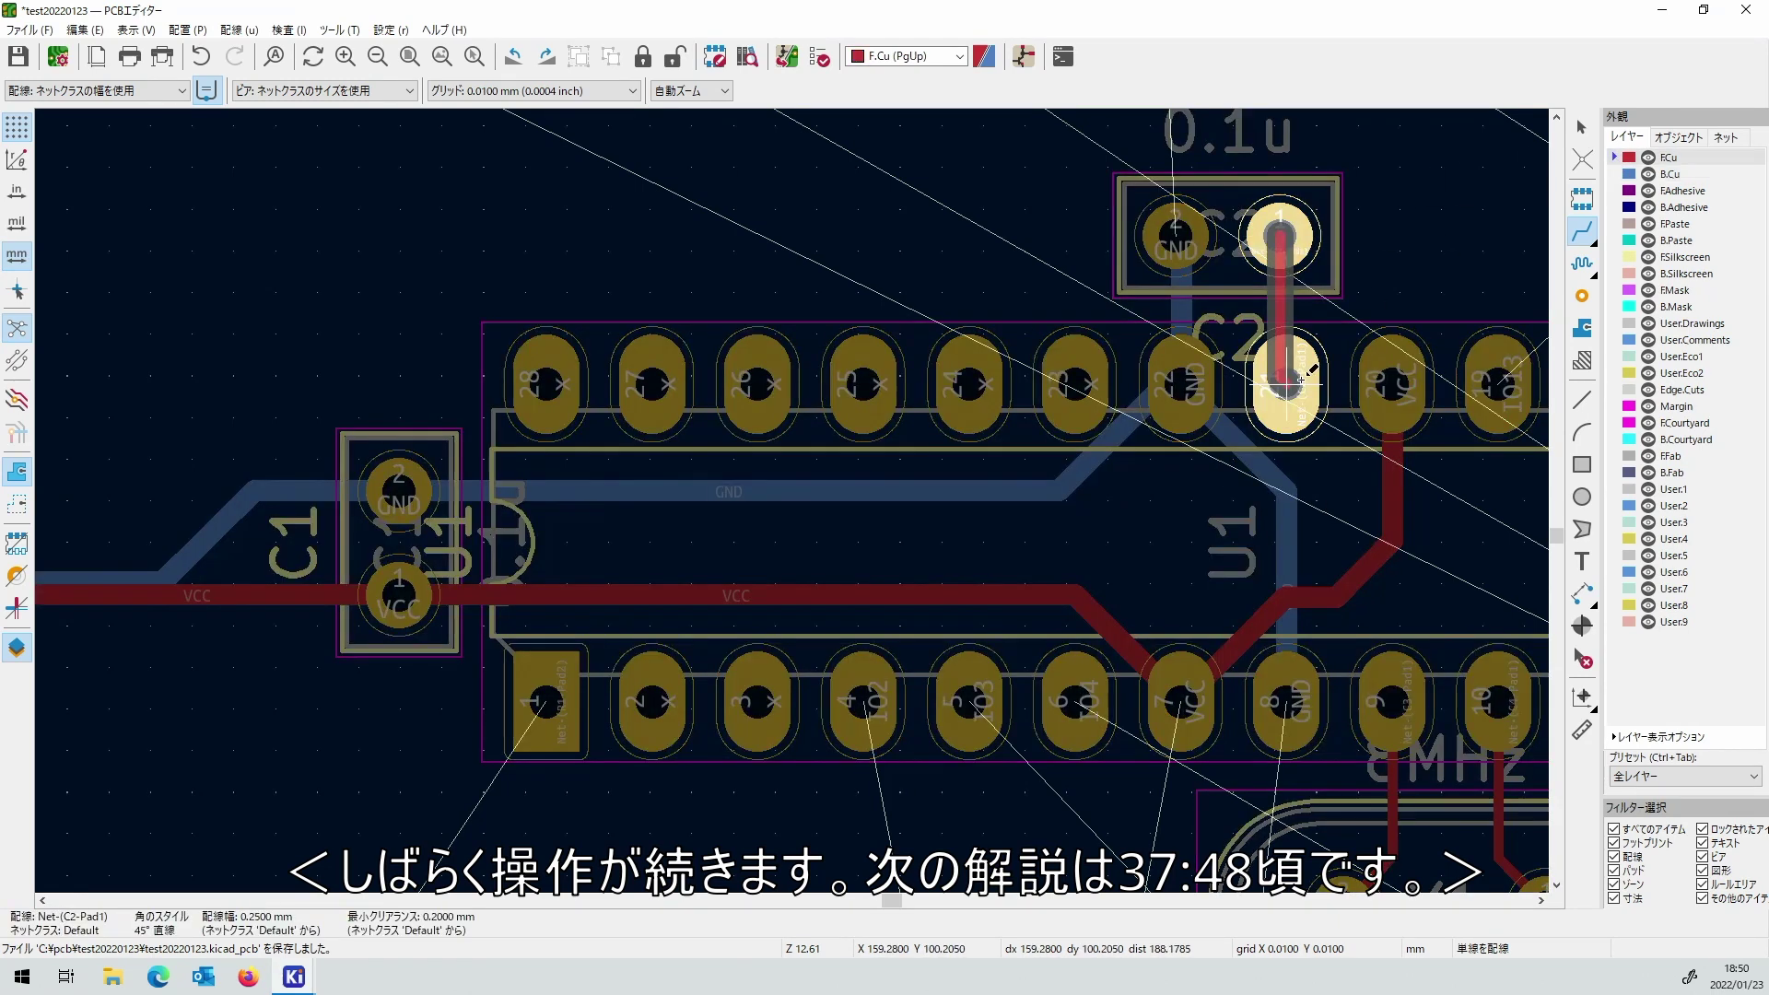
{"action": "left_click", "coordinate": [1283, 341]}
{"action": "scroll", "coordinate": [1283, 334], "scroll_direction": "up", "scroll_amount": 2}
{"action": "scroll", "coordinate": [796, 516], "scroll_direction": "down", "scroll_amount": 6}
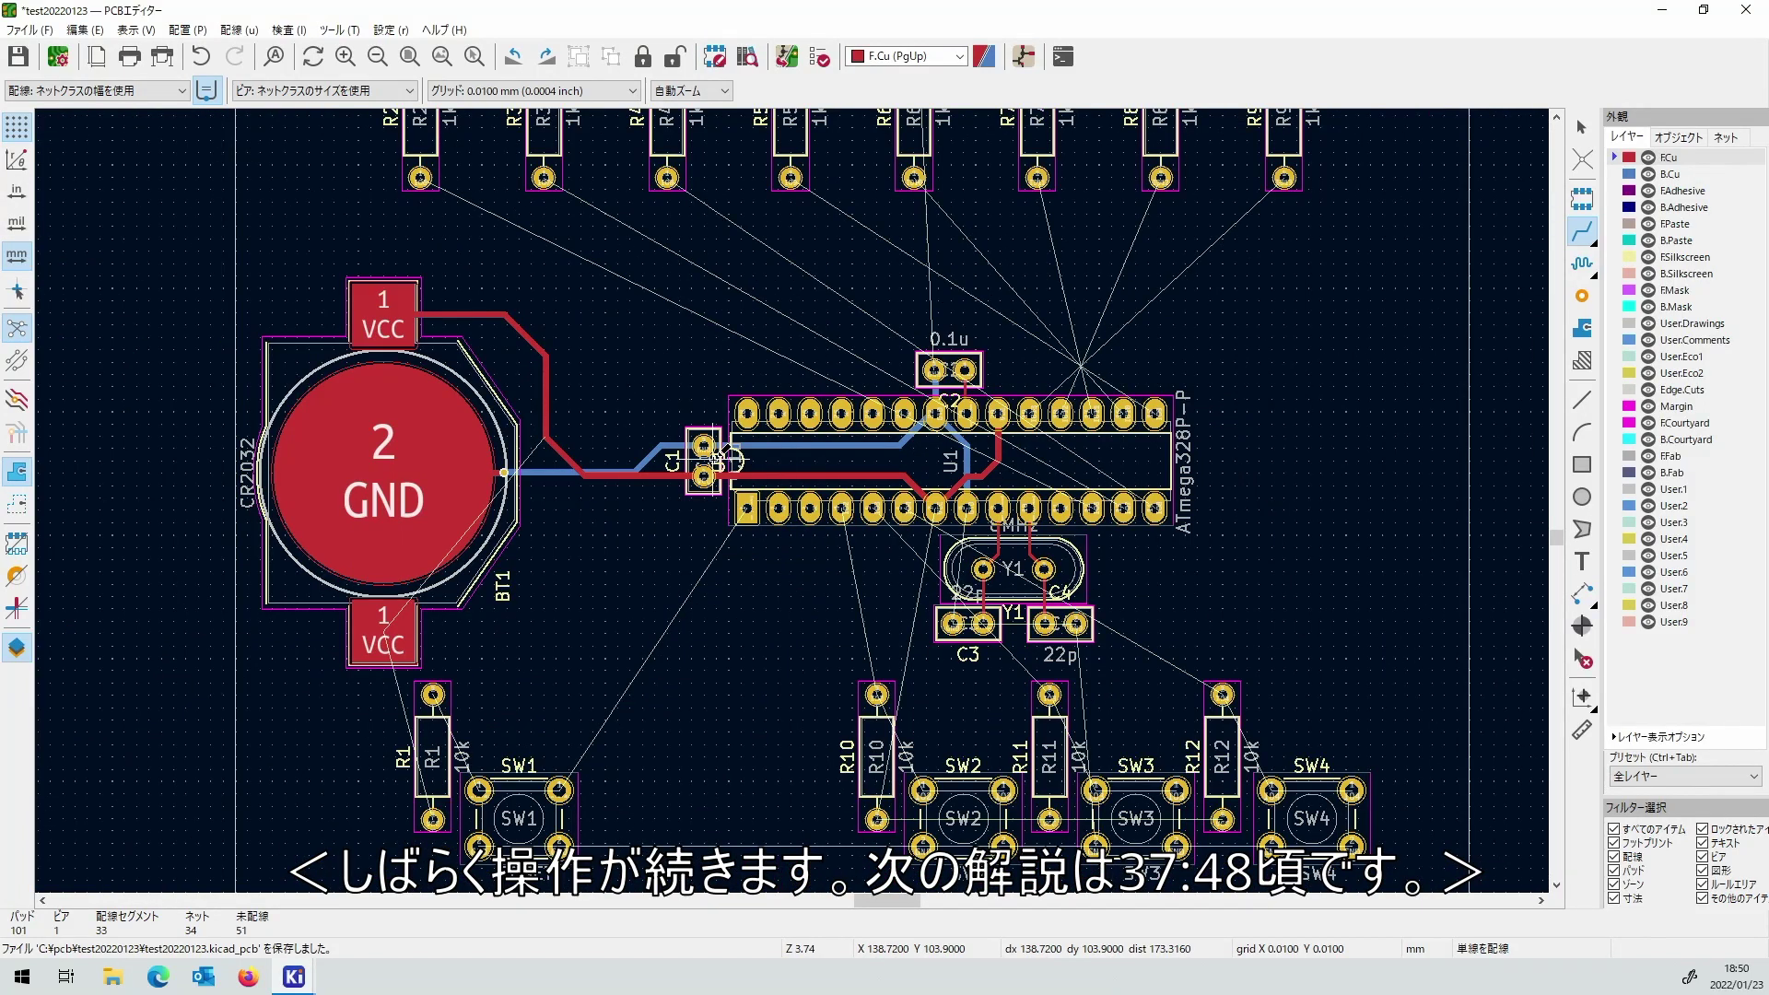
Route GND from BT1's central pad to two extra edge vias, below and above the existing one, and join both to it on B.Cu.
{"action": "left_click", "coordinate": [451, 509]}
{"action": "scroll", "coordinate": [451, 510], "scroll_direction": "up", "scroll_amount": 3}
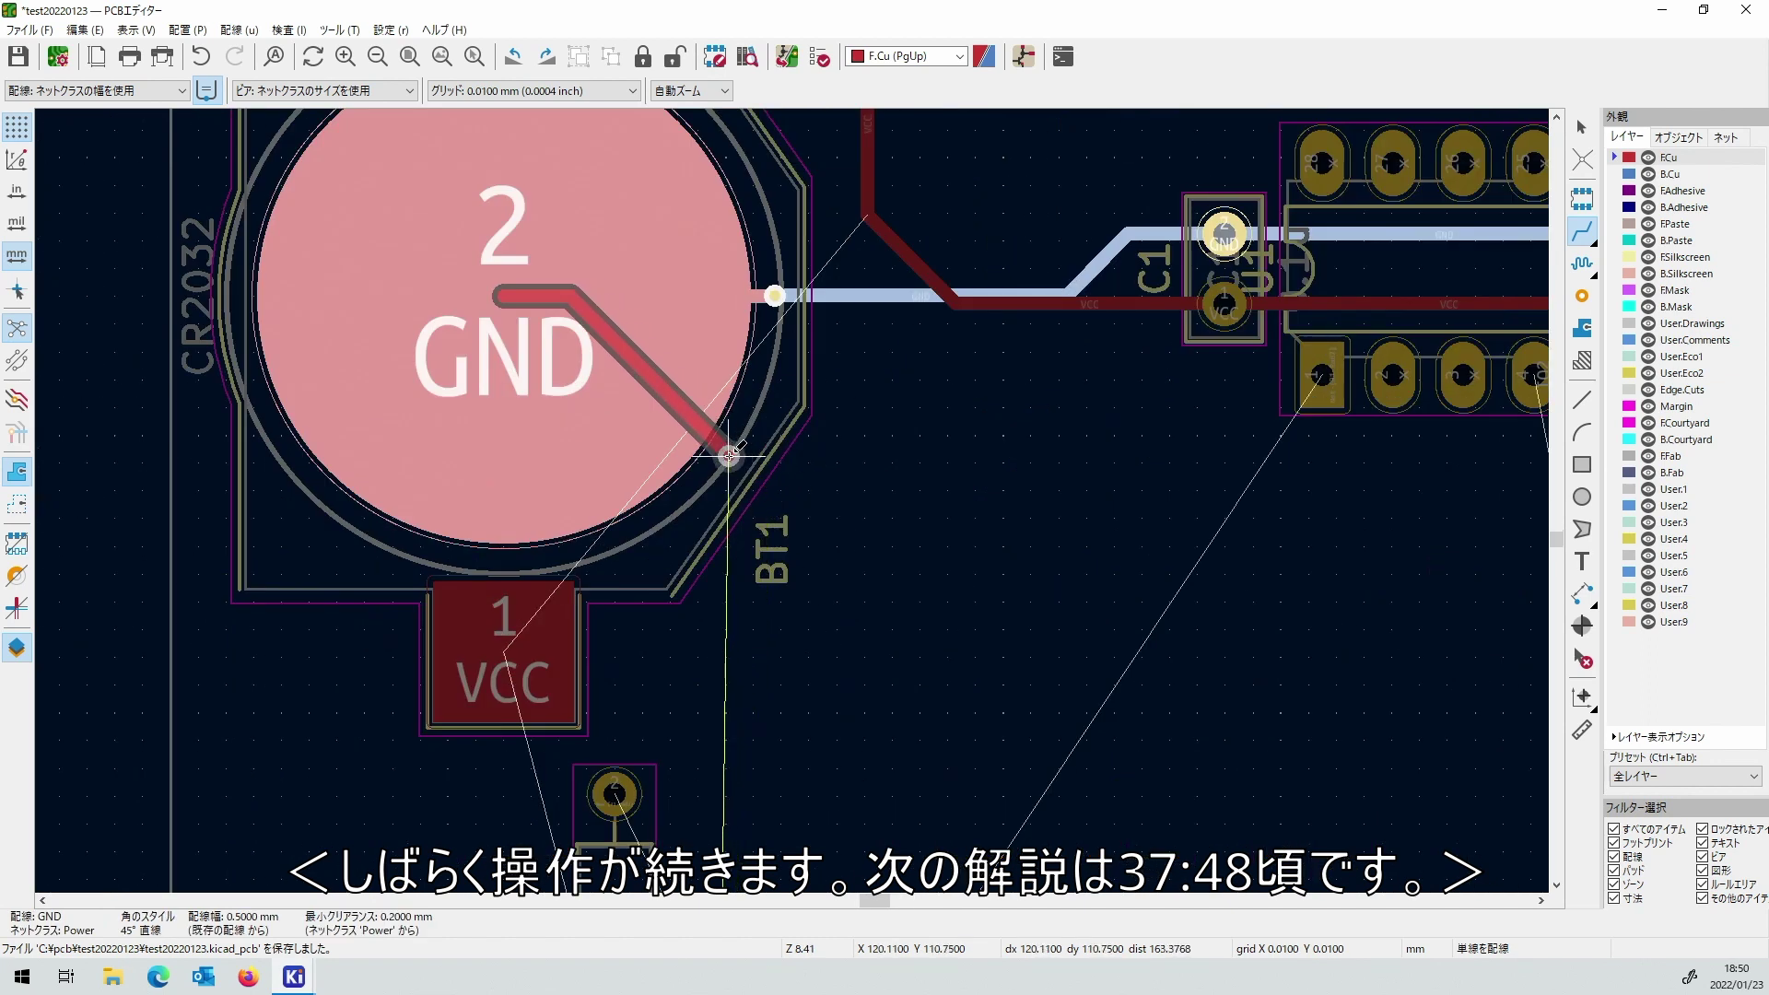
{"action": "key", "text": "Escape"}
{"action": "left_click", "coordinate": [645, 263]}
{"action": "scroll", "coordinate": [632, 193], "scroll_direction": "down", "scroll_amount": 1}
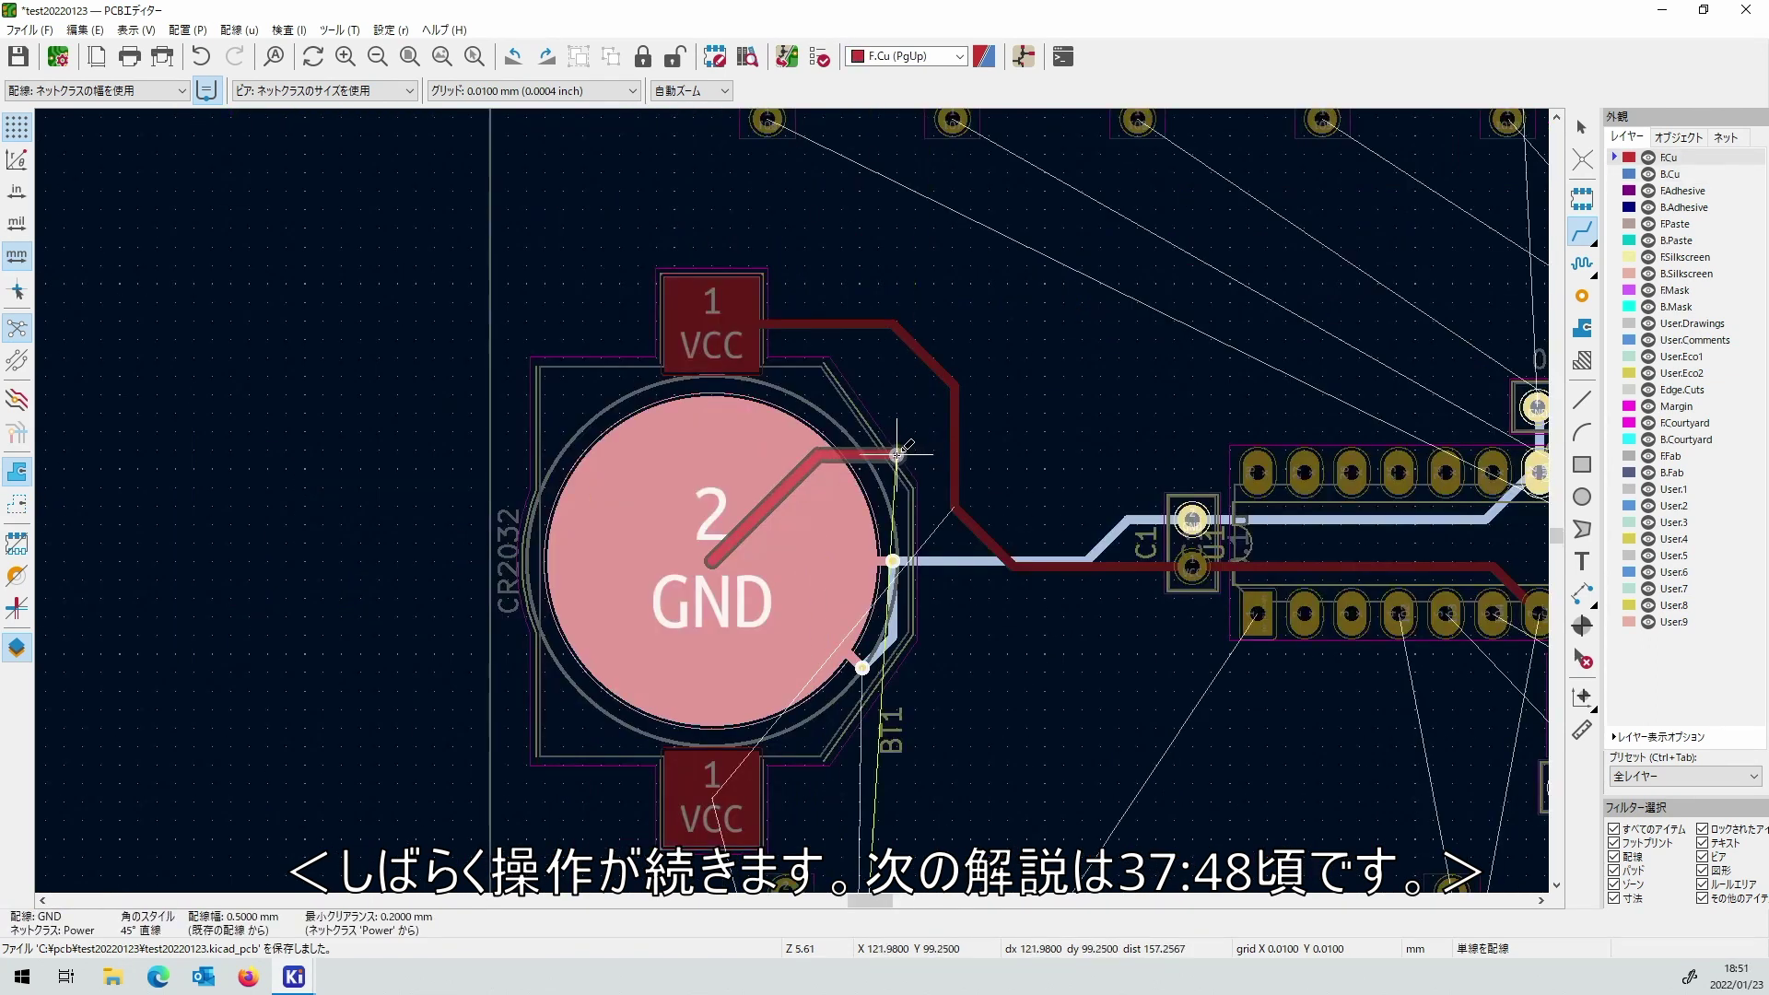
{"action": "scroll", "coordinate": [897, 454], "scroll_direction": "up", "scroll_amount": 1}
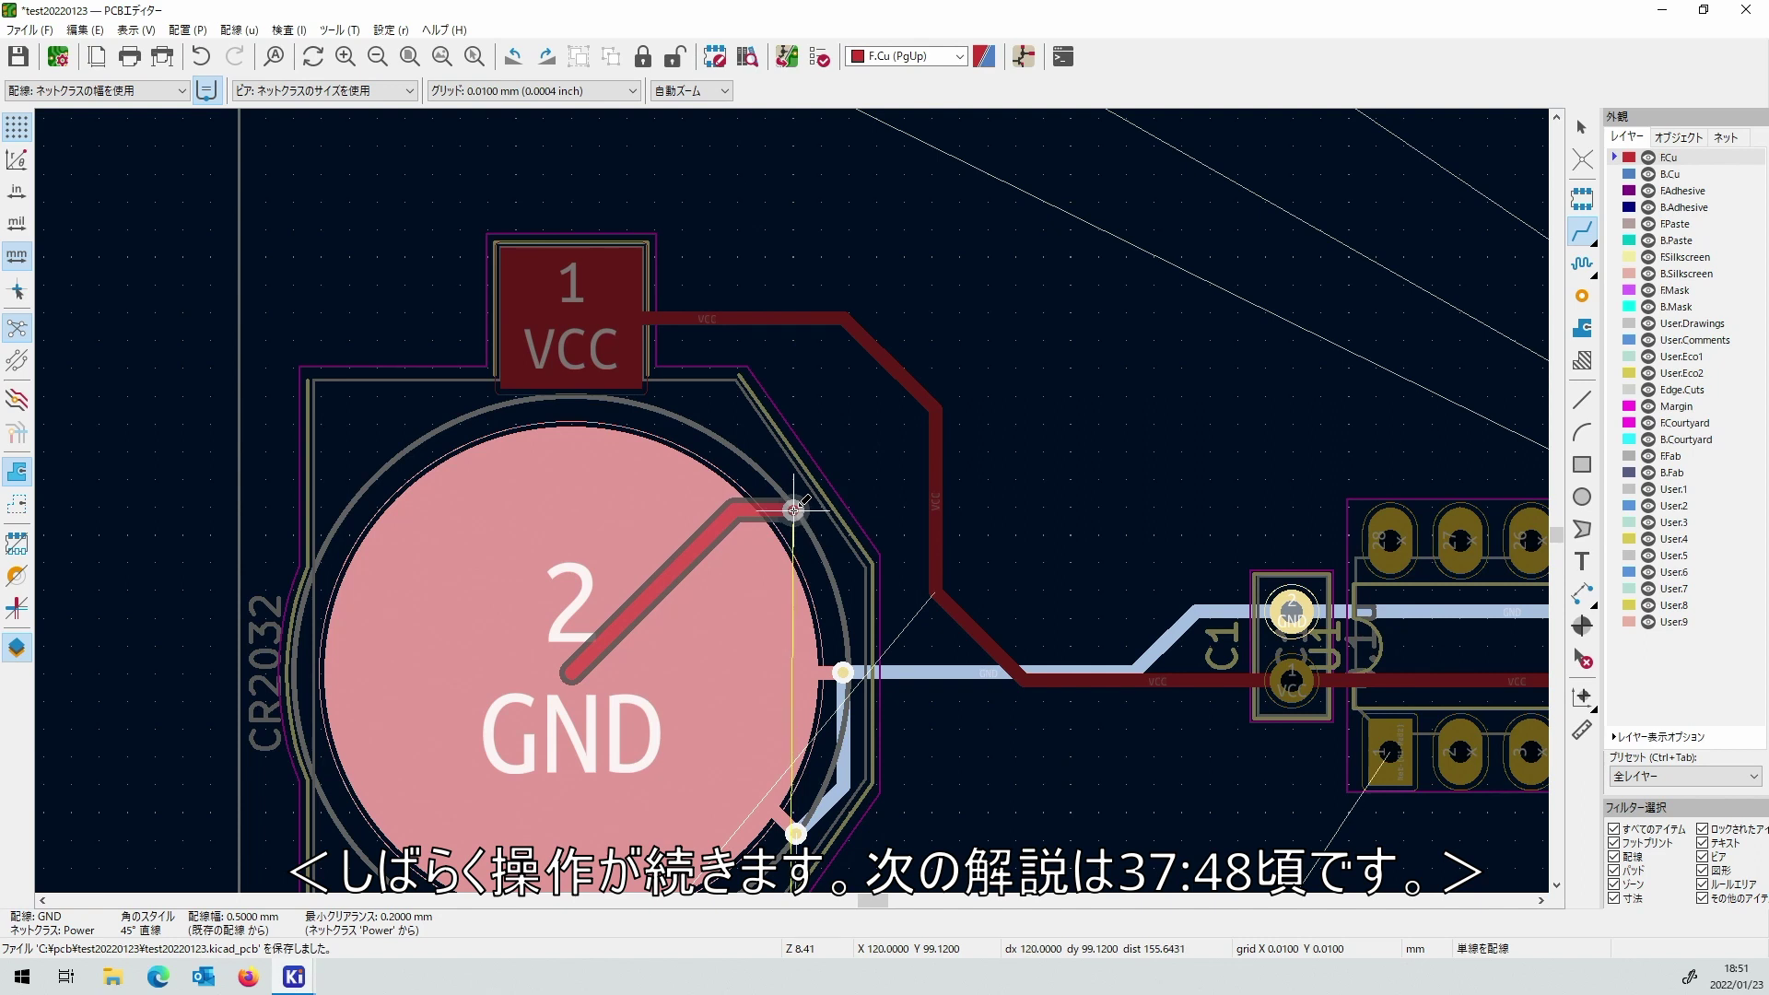
{"action": "key", "text": "v"}
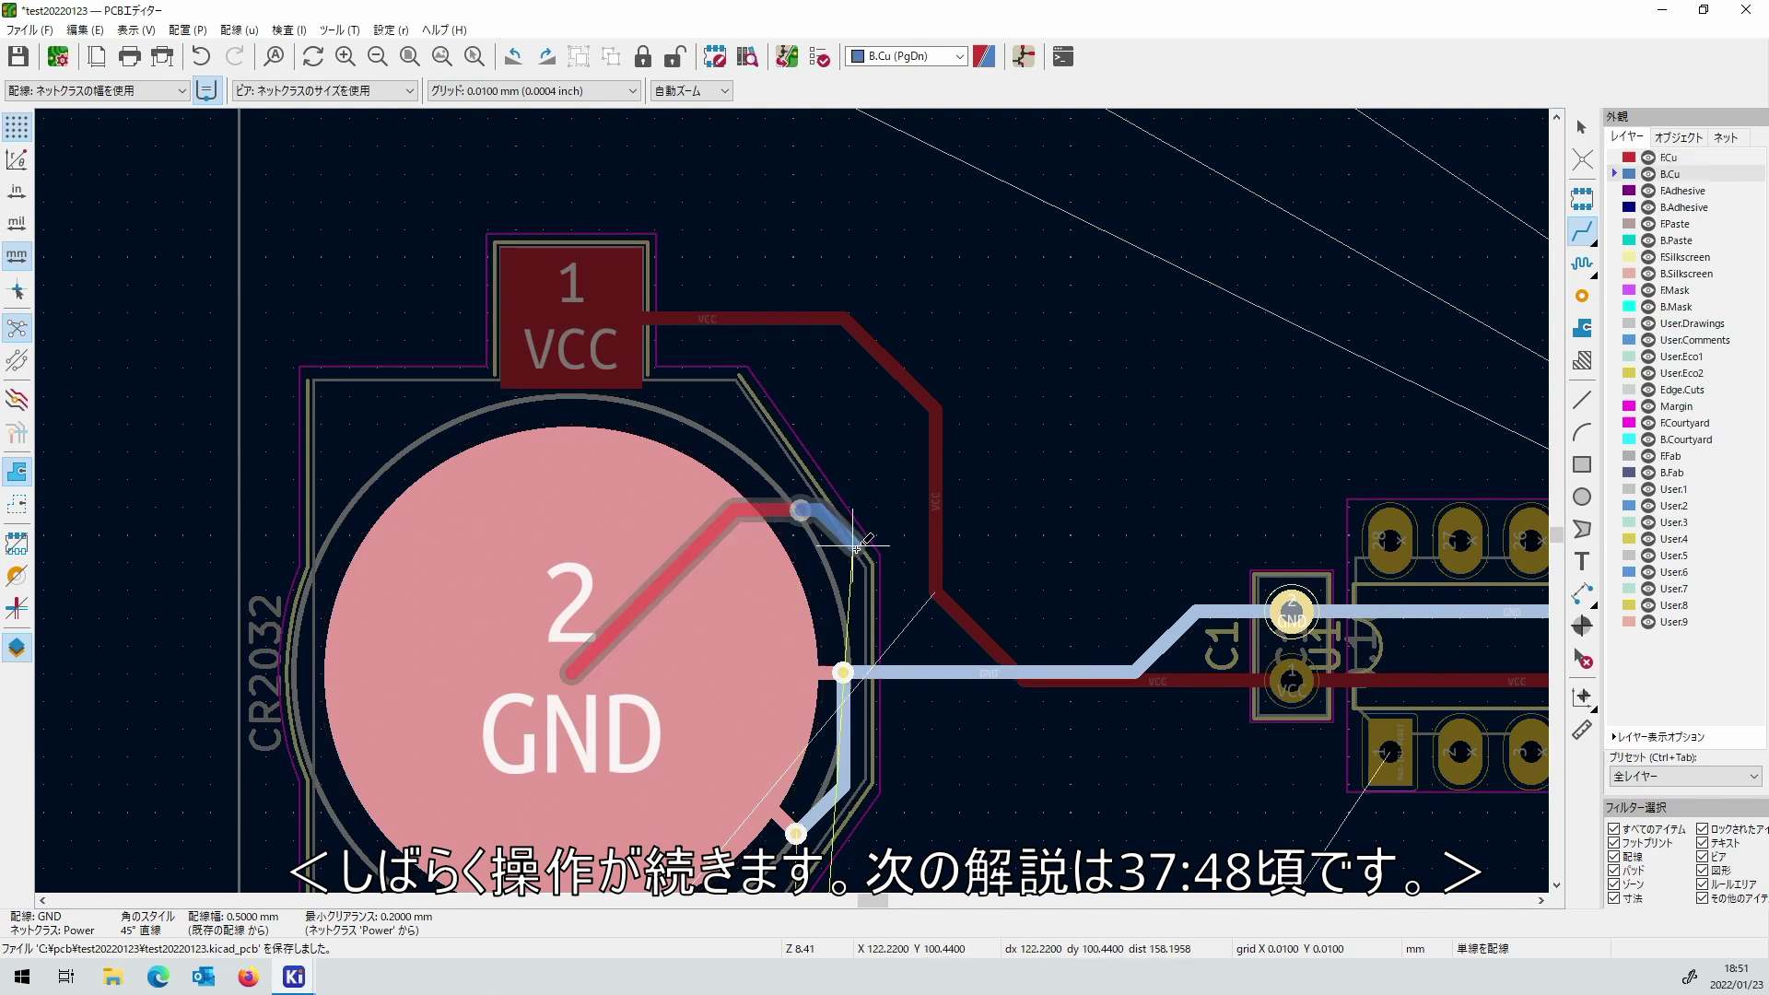
{"action": "left_click", "coordinate": [847, 665]}
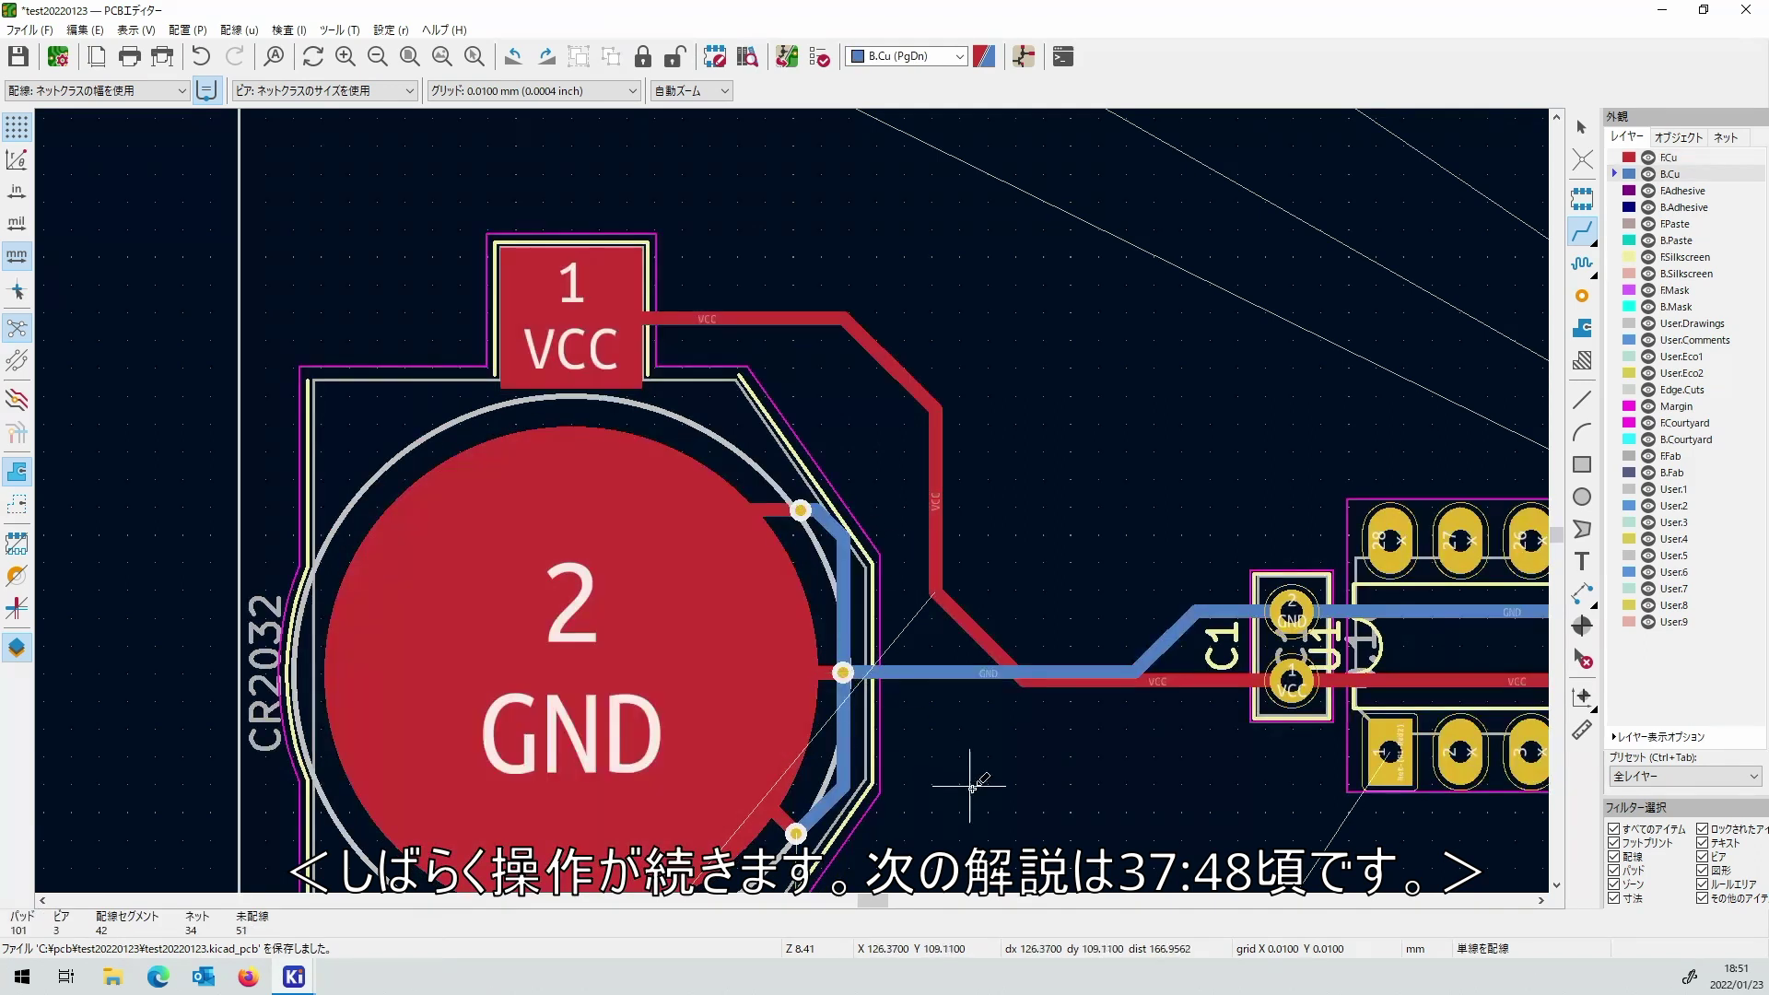
Set the grid to 0.0250 mm (0.0010 inch).
{"action": "scroll", "coordinate": [980, 509], "scroll_direction": "down", "scroll_amount": 5}
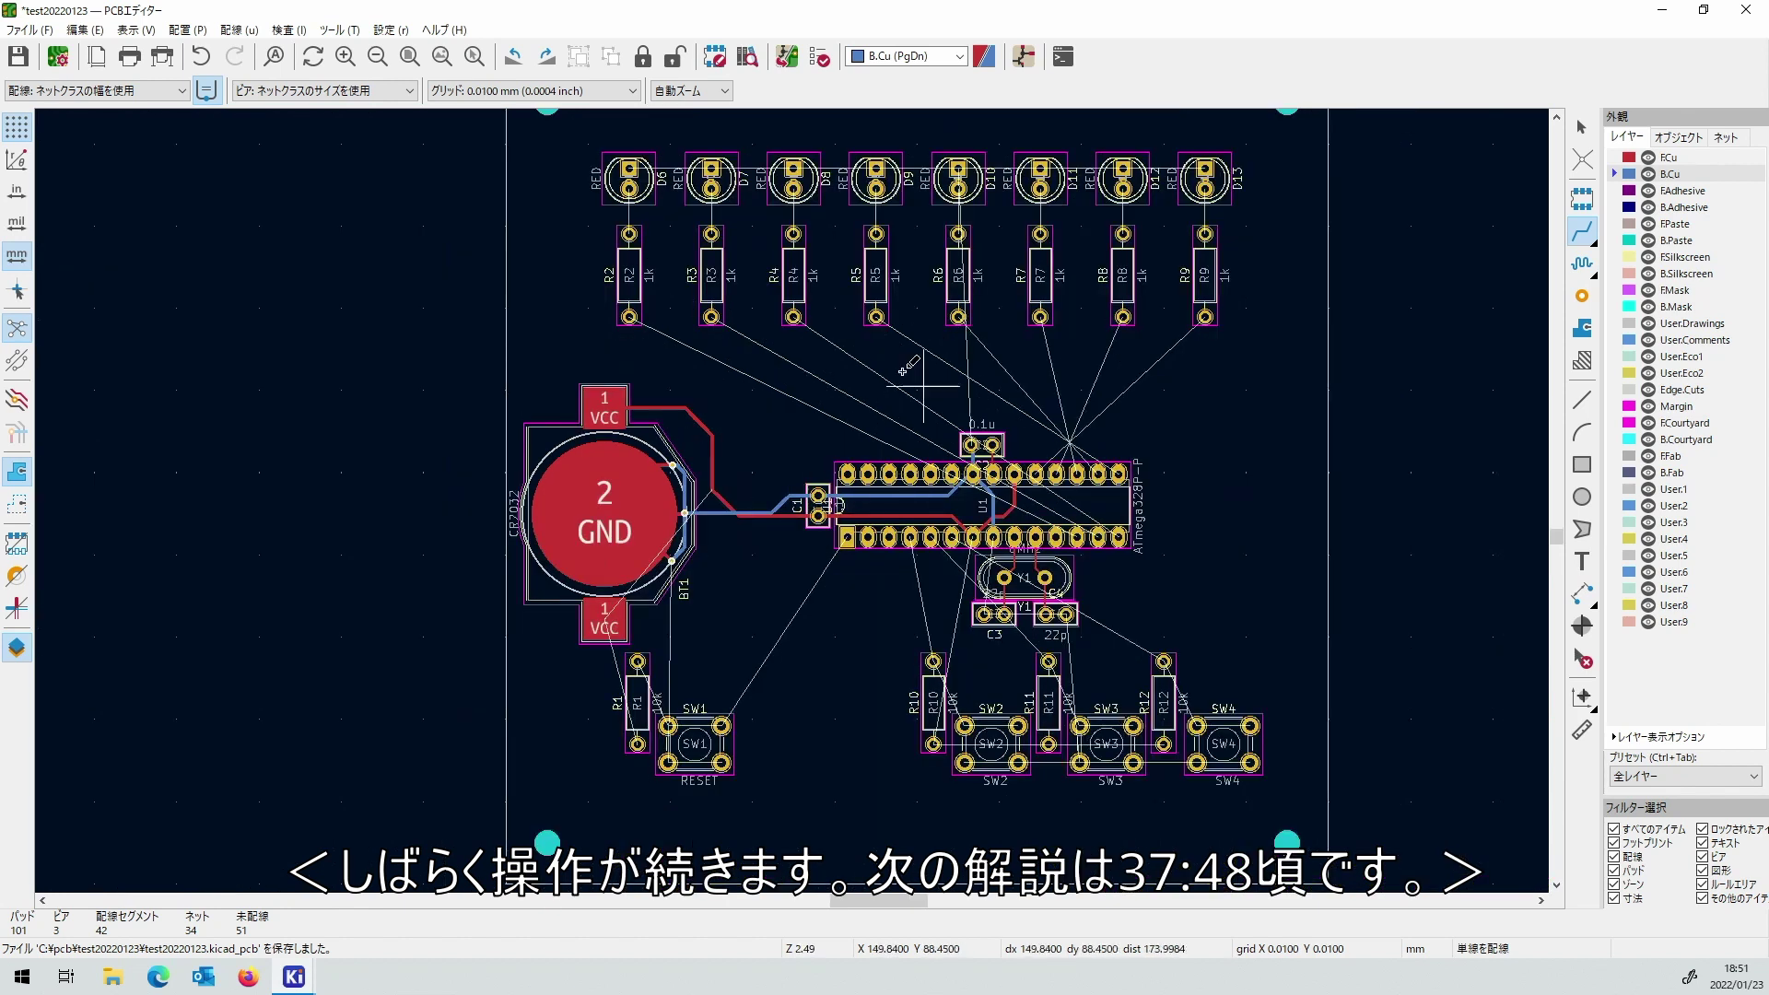
{"action": "scroll", "coordinate": [760, 333], "scroll_direction": "up", "scroll_amount": 3}
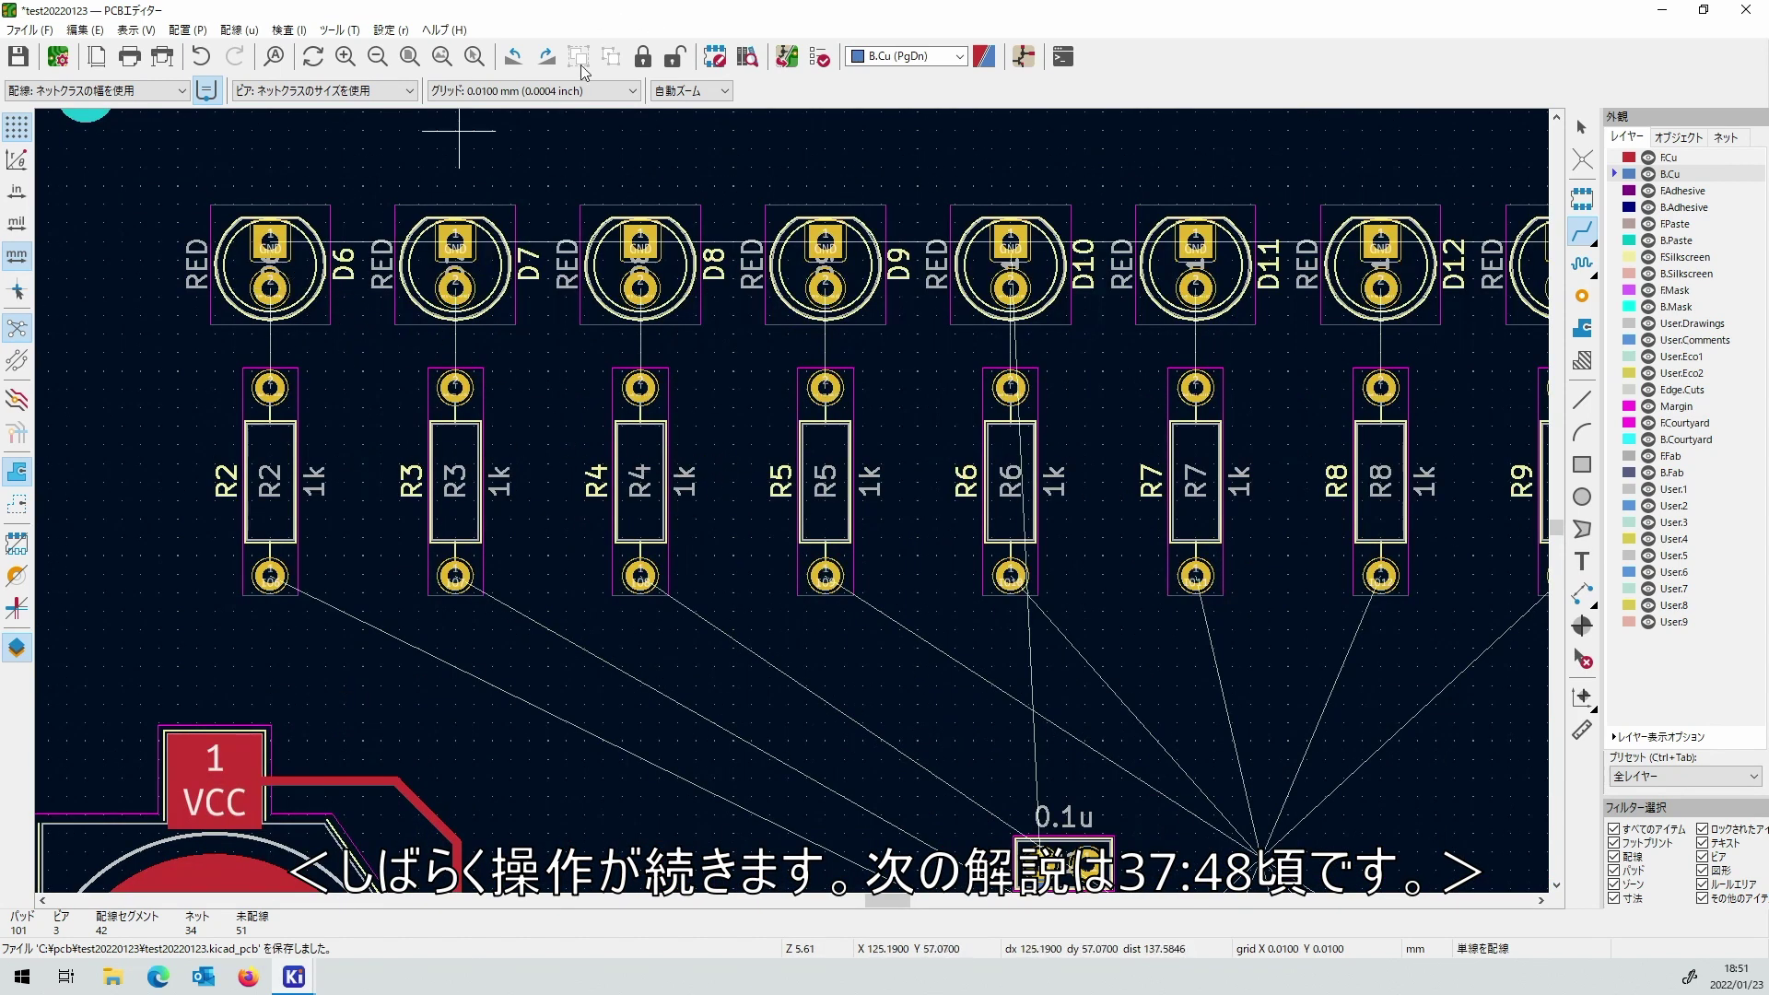
{"action": "left_click", "coordinate": [575, 90]}
{"action": "left_click", "coordinate": [559, 373]}
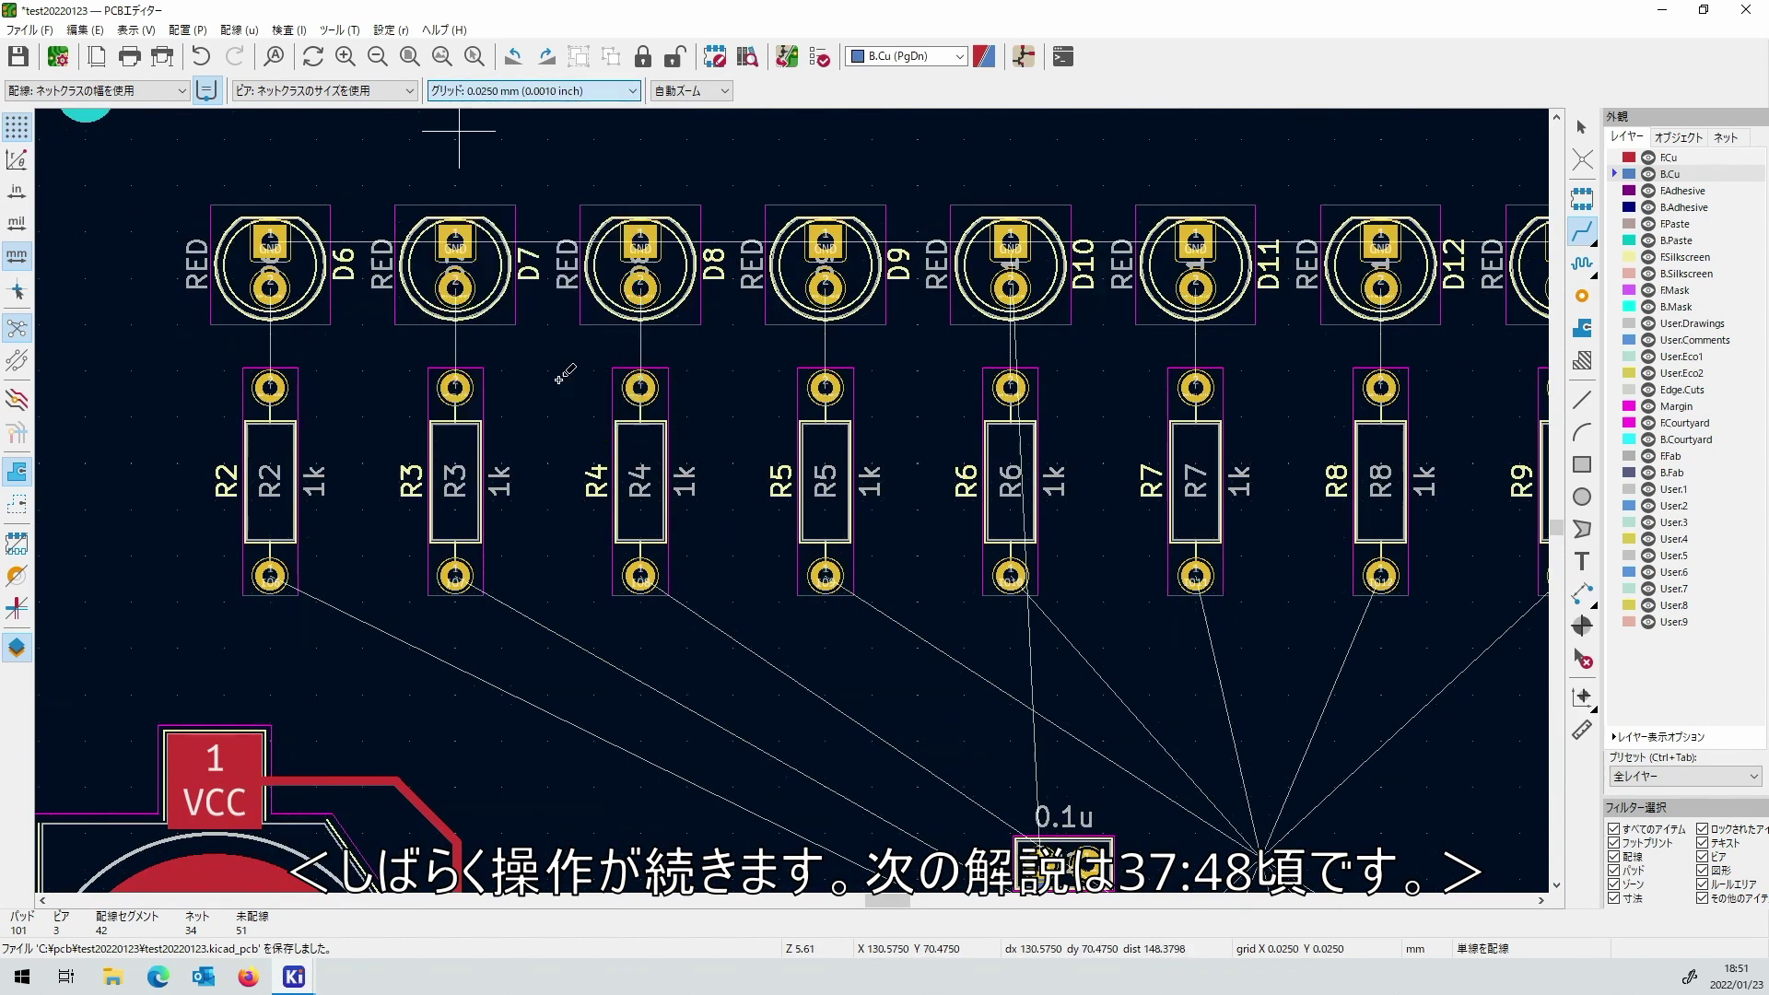
{"action": "left_click", "coordinate": [286, 278]}
{"action": "key", "text": "Escape"}
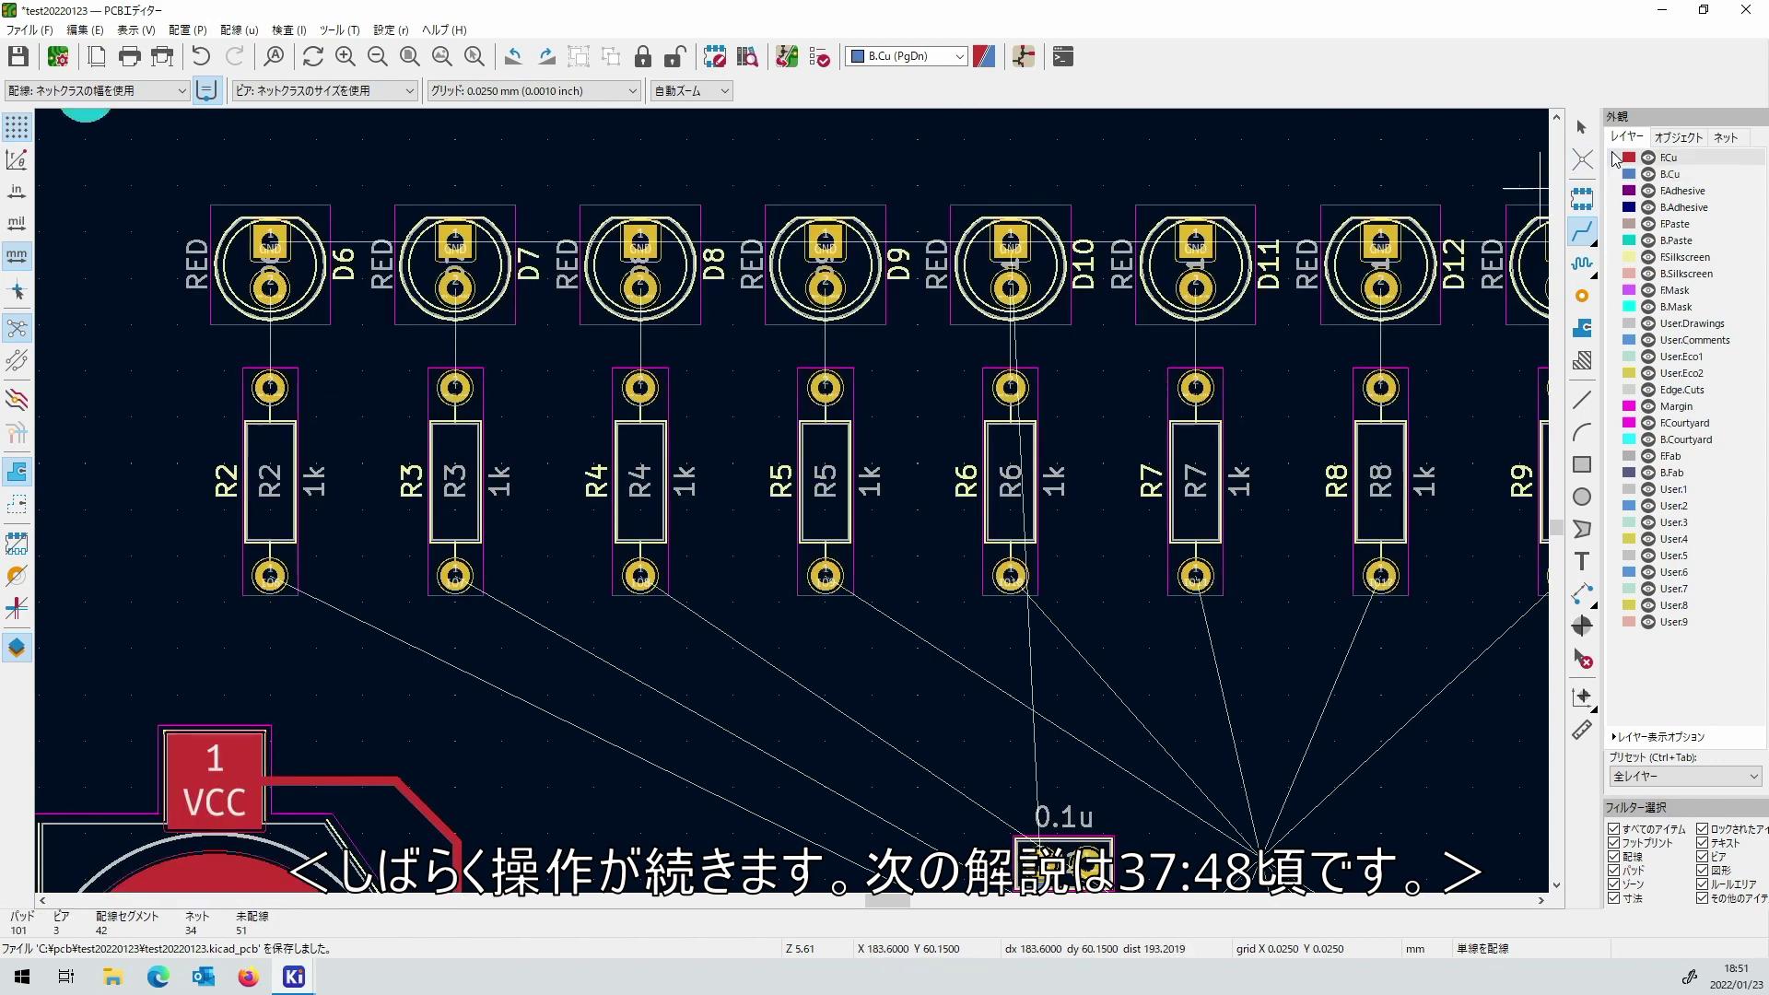
Route straight F.Cu tracks from pad 2 of LEDs D6, D7, D8 and D9 to pad 2 of R2, R3, R4 and R5.
{"action": "left_click", "coordinate": [270, 289]}
{"action": "left_click", "coordinate": [270, 387]}
{"action": "left_click", "coordinate": [455, 288]}
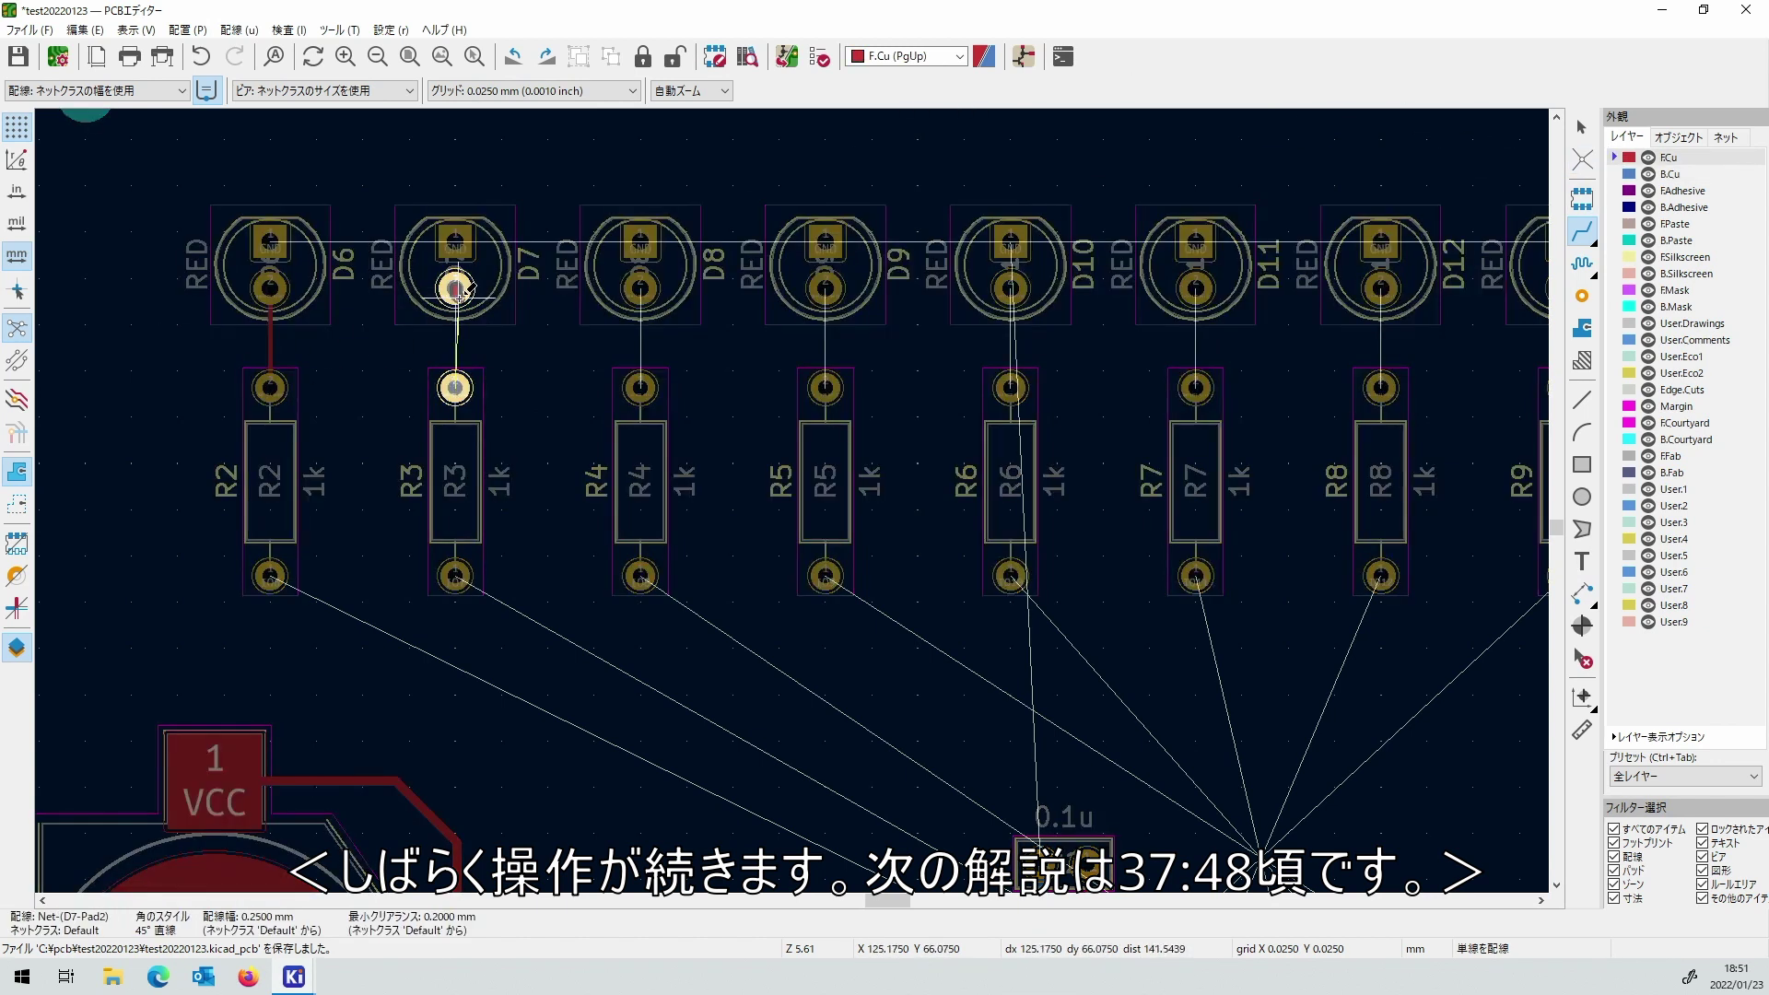
{"action": "left_click", "coordinate": [455, 387]}
{"action": "left_click", "coordinate": [640, 288]}
{"action": "left_click", "coordinate": [640, 387]}
{"action": "left_click", "coordinate": [825, 289]}
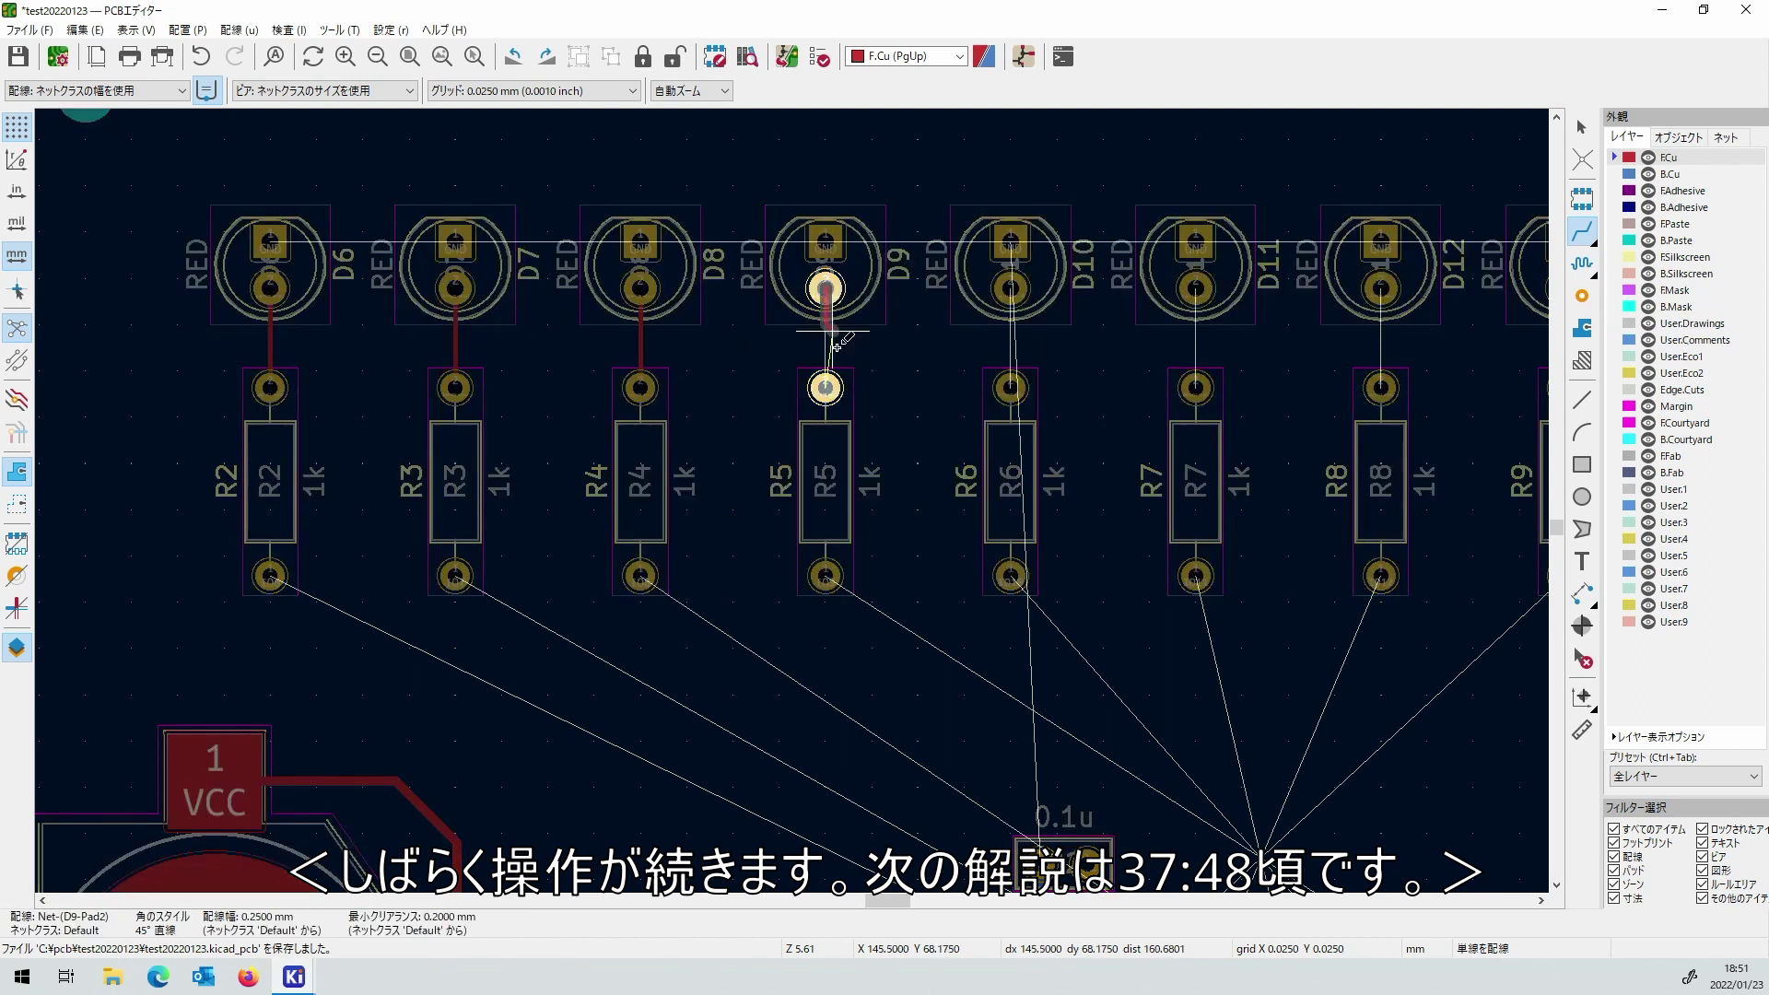
{"action": "left_click", "coordinate": [825, 387]}
Route straight F.Cu tracks from pad 2 of LEDs D10, D11, D12 and D13 to pad 2 of R6, R7, R8 and R9.
{"action": "left_click", "coordinate": [1010, 289]}
{"action": "left_click", "coordinate": [1011, 387]}
{"action": "left_click", "coordinate": [1195, 288]}
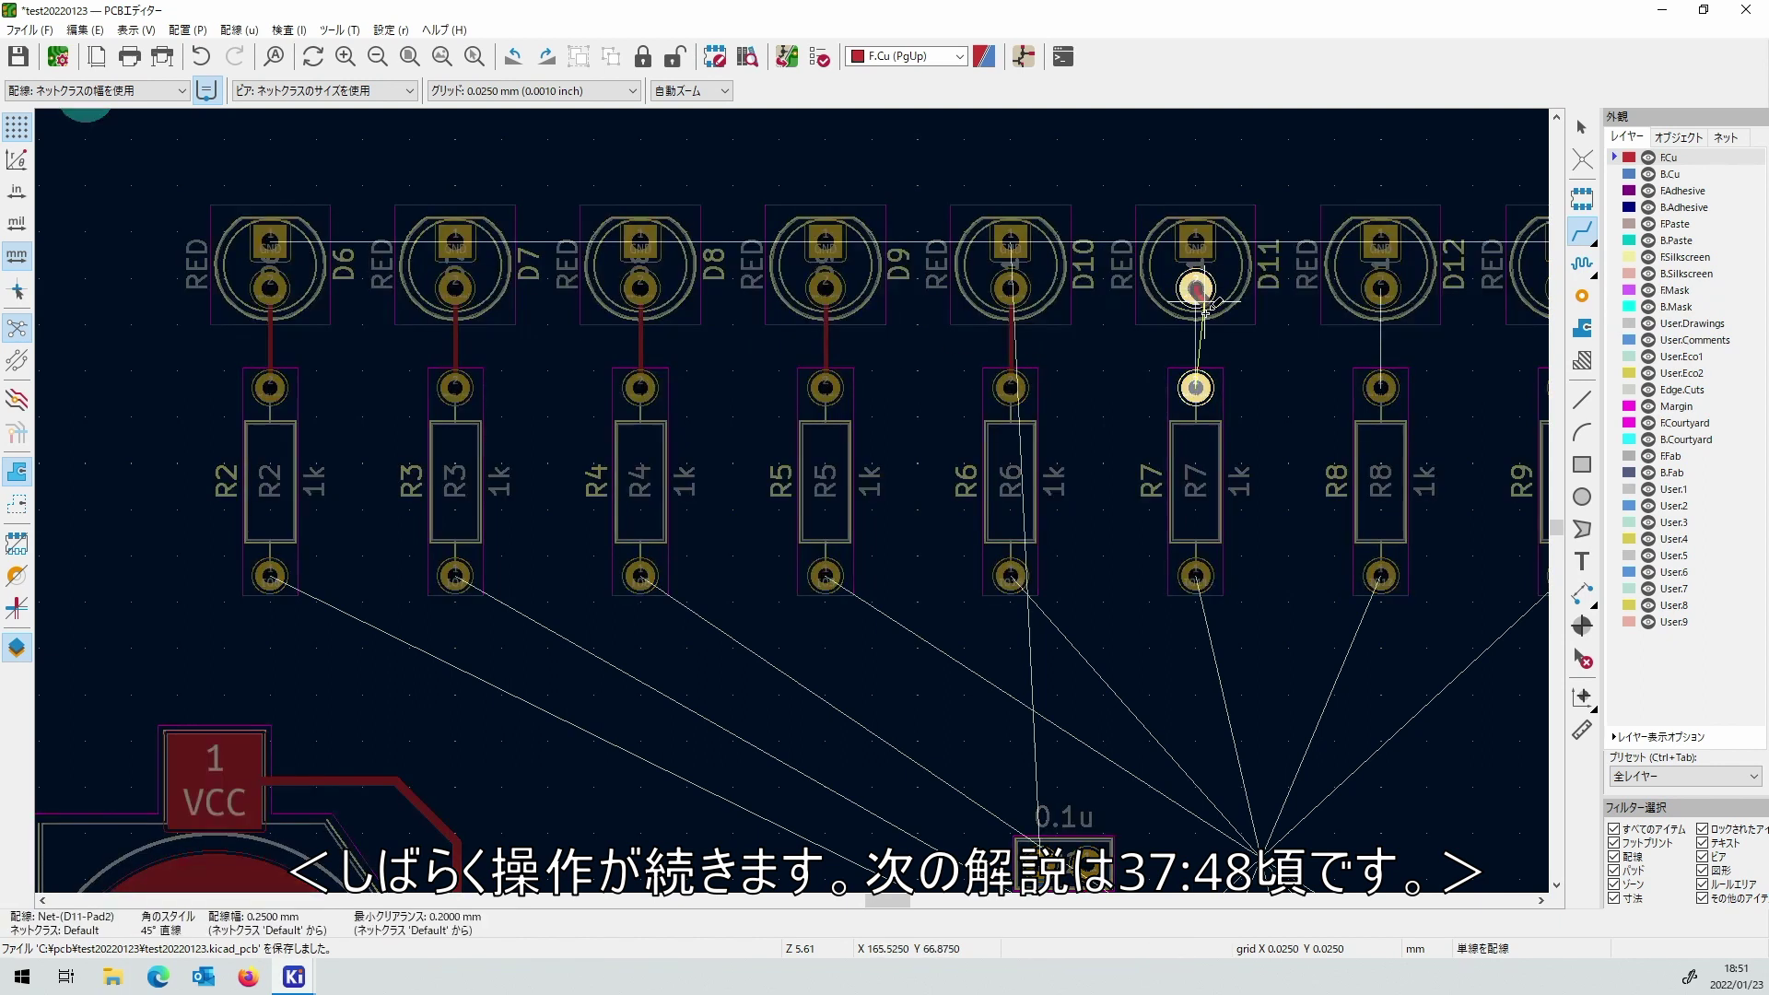
{"action": "left_click", "coordinate": [1195, 387]}
{"action": "left_click", "coordinate": [1380, 288]}
{"action": "left_click", "coordinate": [1380, 387]}
{"action": "scroll", "coordinate": [1380, 387], "scroll_direction": "down", "scroll_amount": 3}
{"action": "scroll", "coordinate": [843, 433], "scroll_direction": "up", "scroll_amount": 3}
{"action": "left_click", "coordinate": [877, 420]}
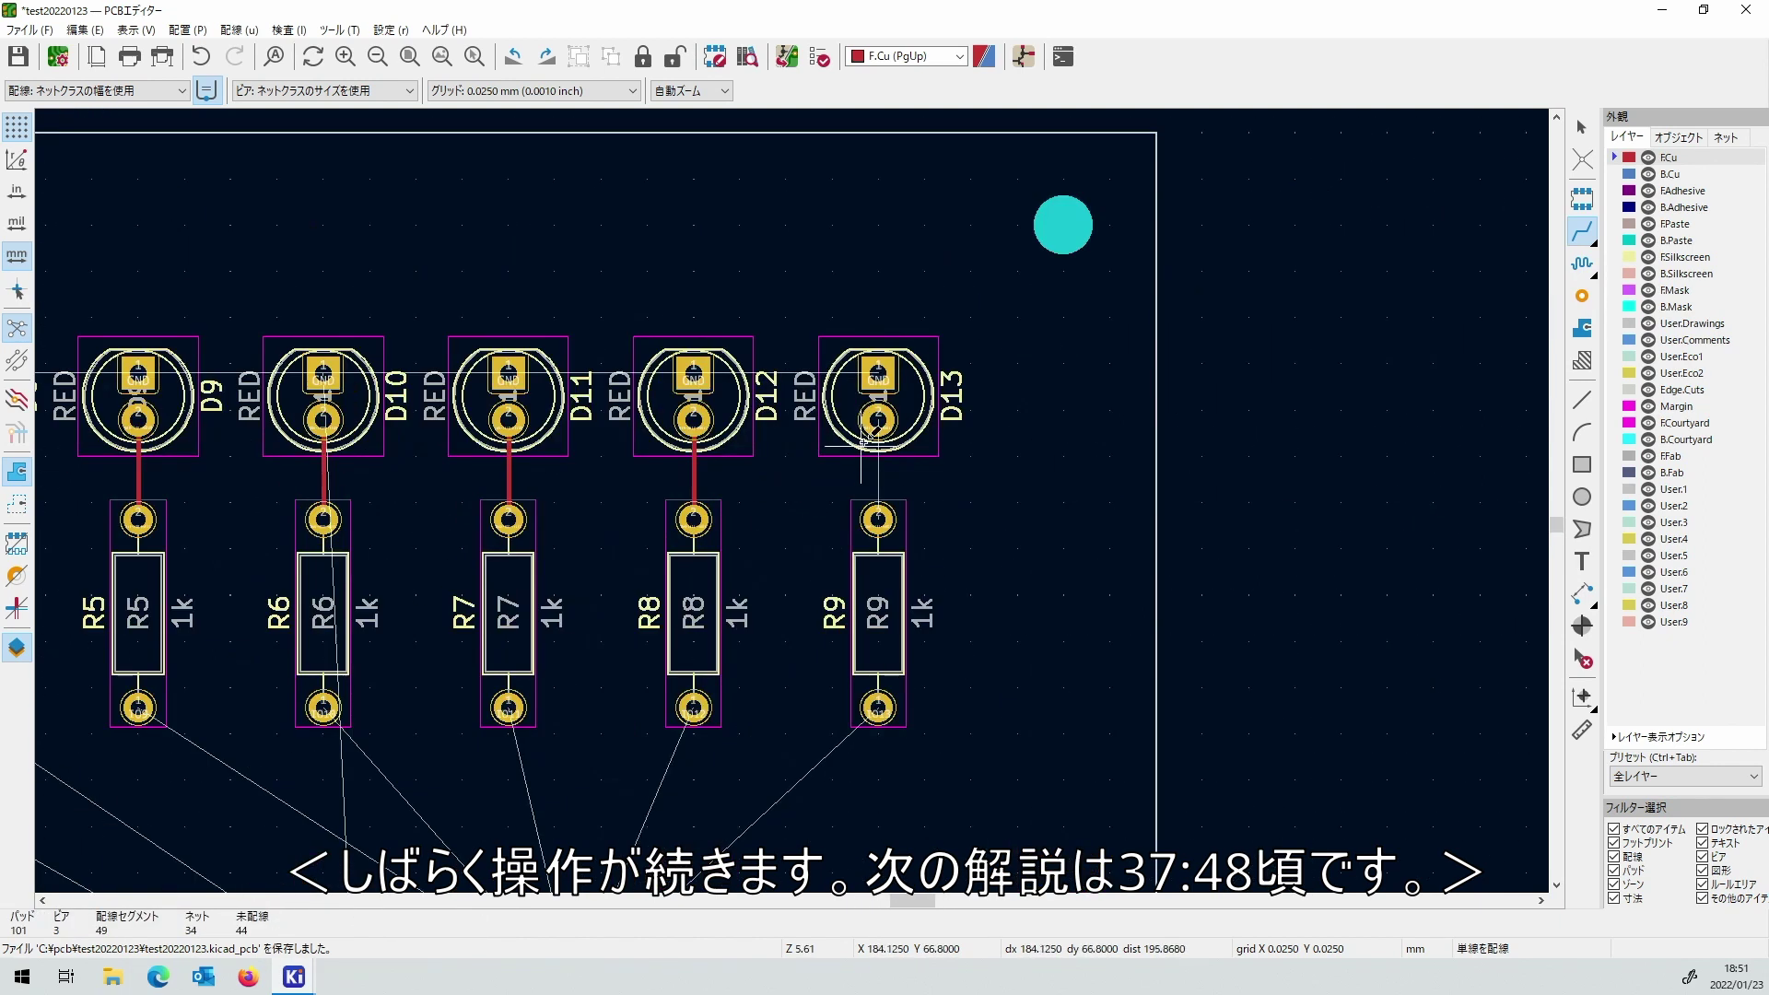
{"action": "left_click", "coordinate": [880, 498]}
Route IO13 on F.Cu from U1 pin 19 to R9 pad 1.
{"action": "scroll", "coordinate": [880, 498], "scroll_direction": "down", "scroll_amount": 3}
{"action": "scroll", "coordinate": [783, 499], "scroll_direction": "up", "scroll_amount": 4}
{"action": "scroll", "coordinate": [783, 498], "scroll_direction": "down", "scroll_amount": 1}
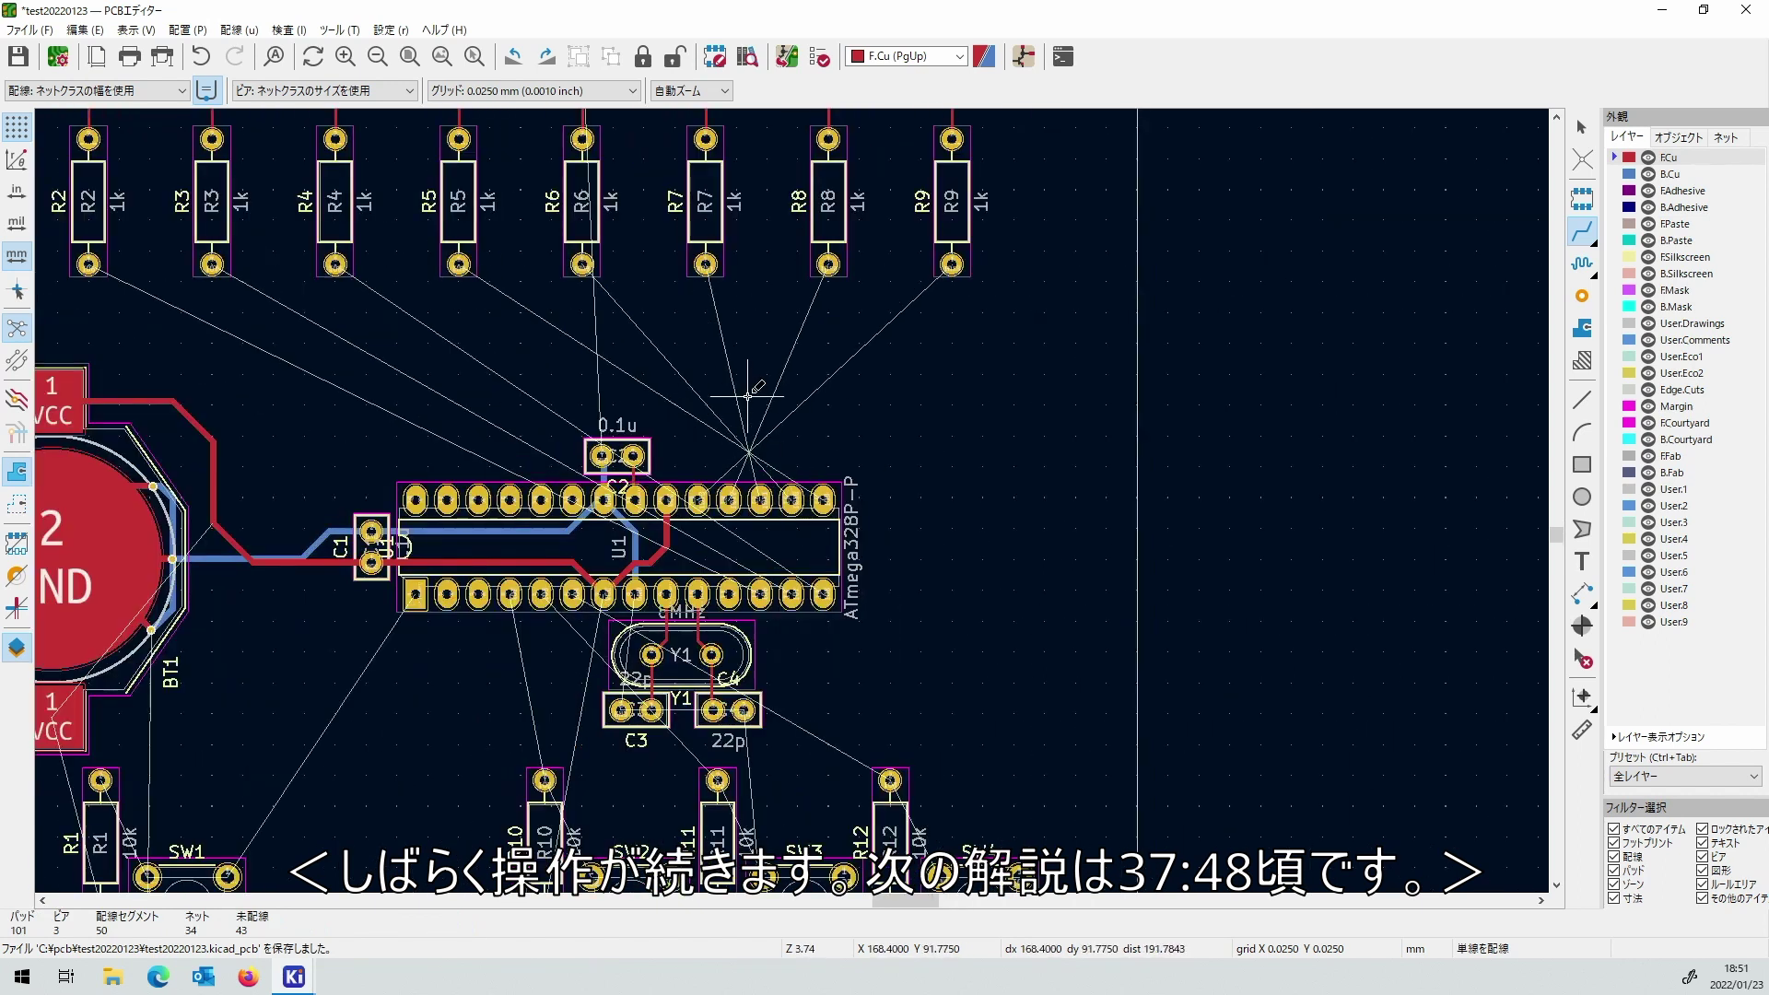
{"action": "scroll", "coordinate": [742, 581], "scroll_direction": "up", "scroll_amount": 2}
{"action": "left_click", "coordinate": [673, 708]}
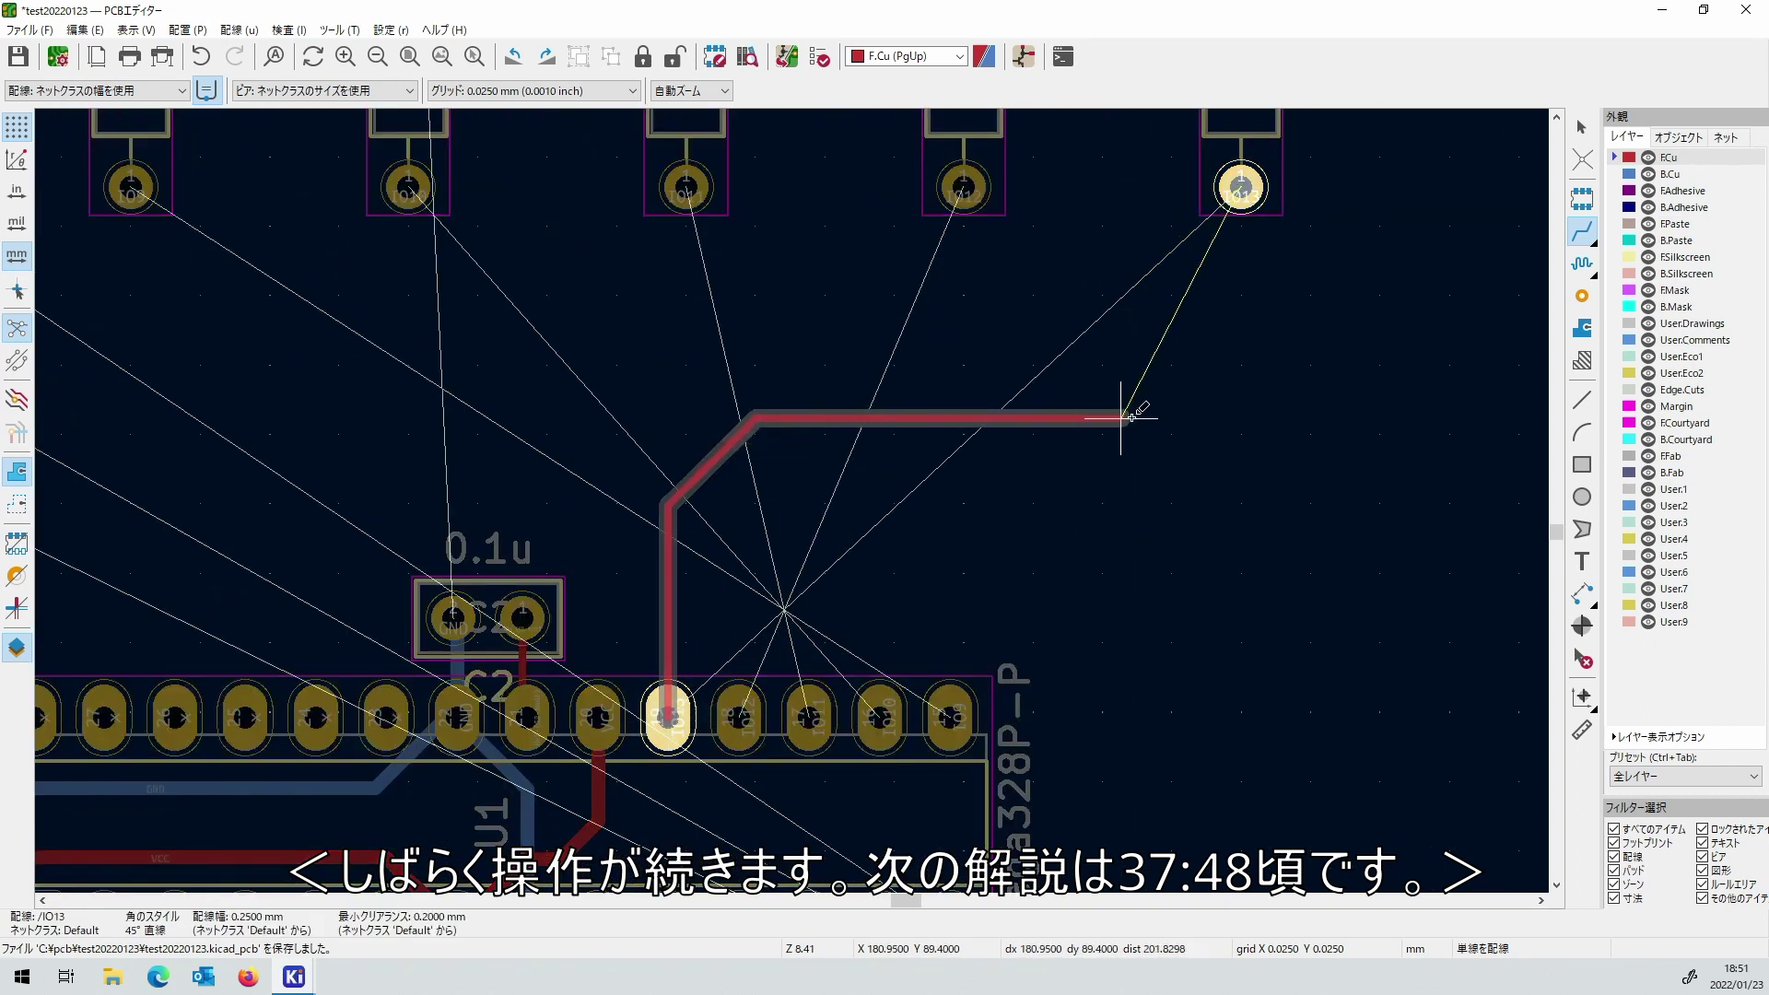
{"action": "left_click", "coordinate": [1241, 175]}
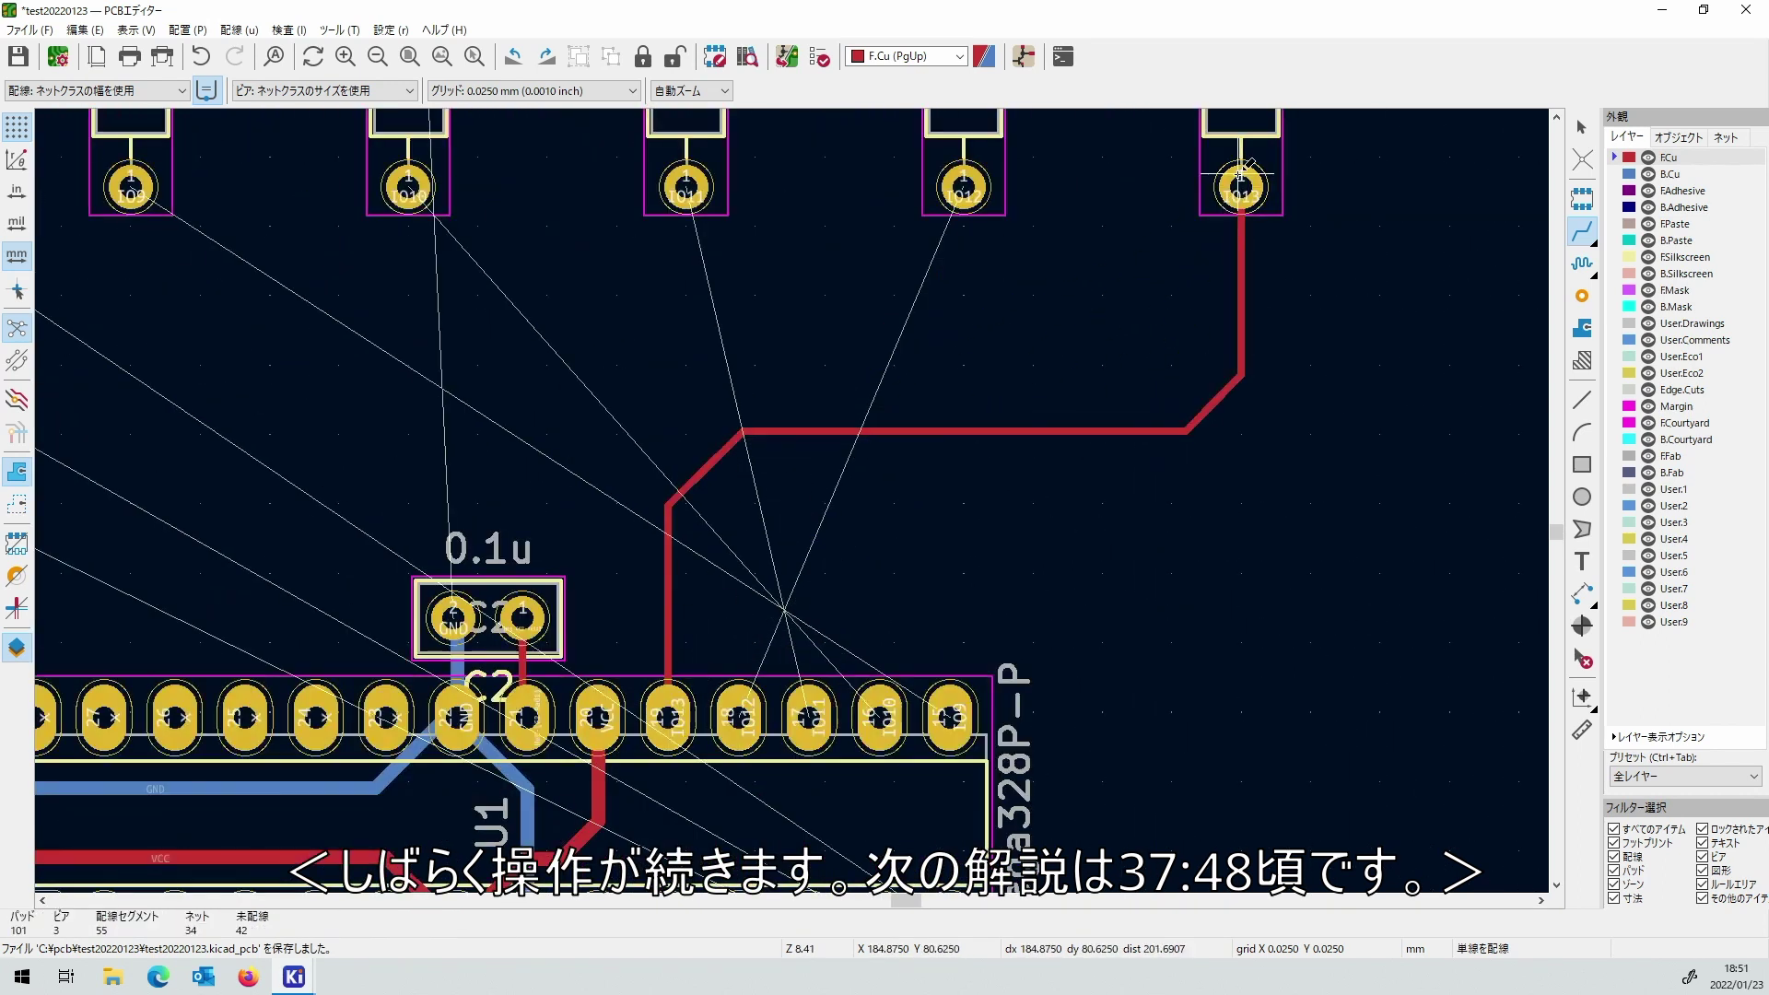
Route IO12 on F.Cu from U1 pin 18 parallel to the IO13 track, ending beside R9 pad 1 on its outer side.
{"action": "left_click", "coordinate": [758, 686]}
{"action": "scroll", "coordinate": [802, 493], "scroll_direction": "up", "scroll_amount": 4}
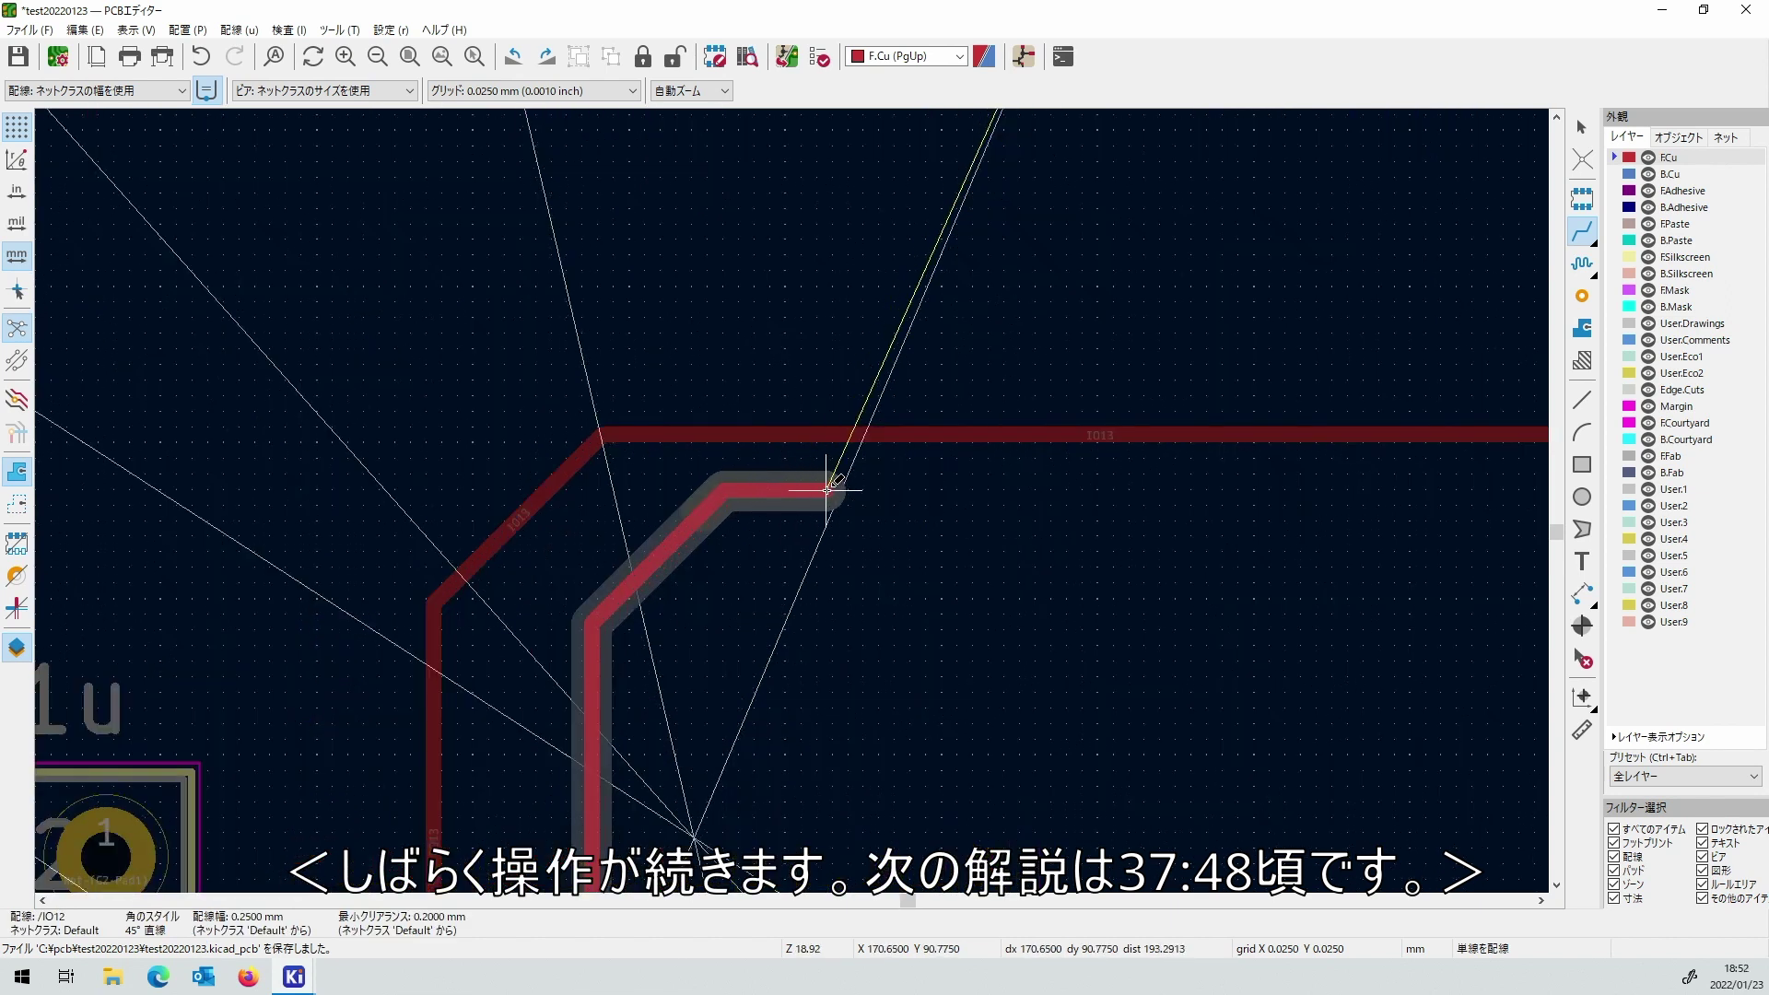
{"action": "scroll", "coordinate": [826, 489], "scroll_direction": "down", "scroll_amount": 4}
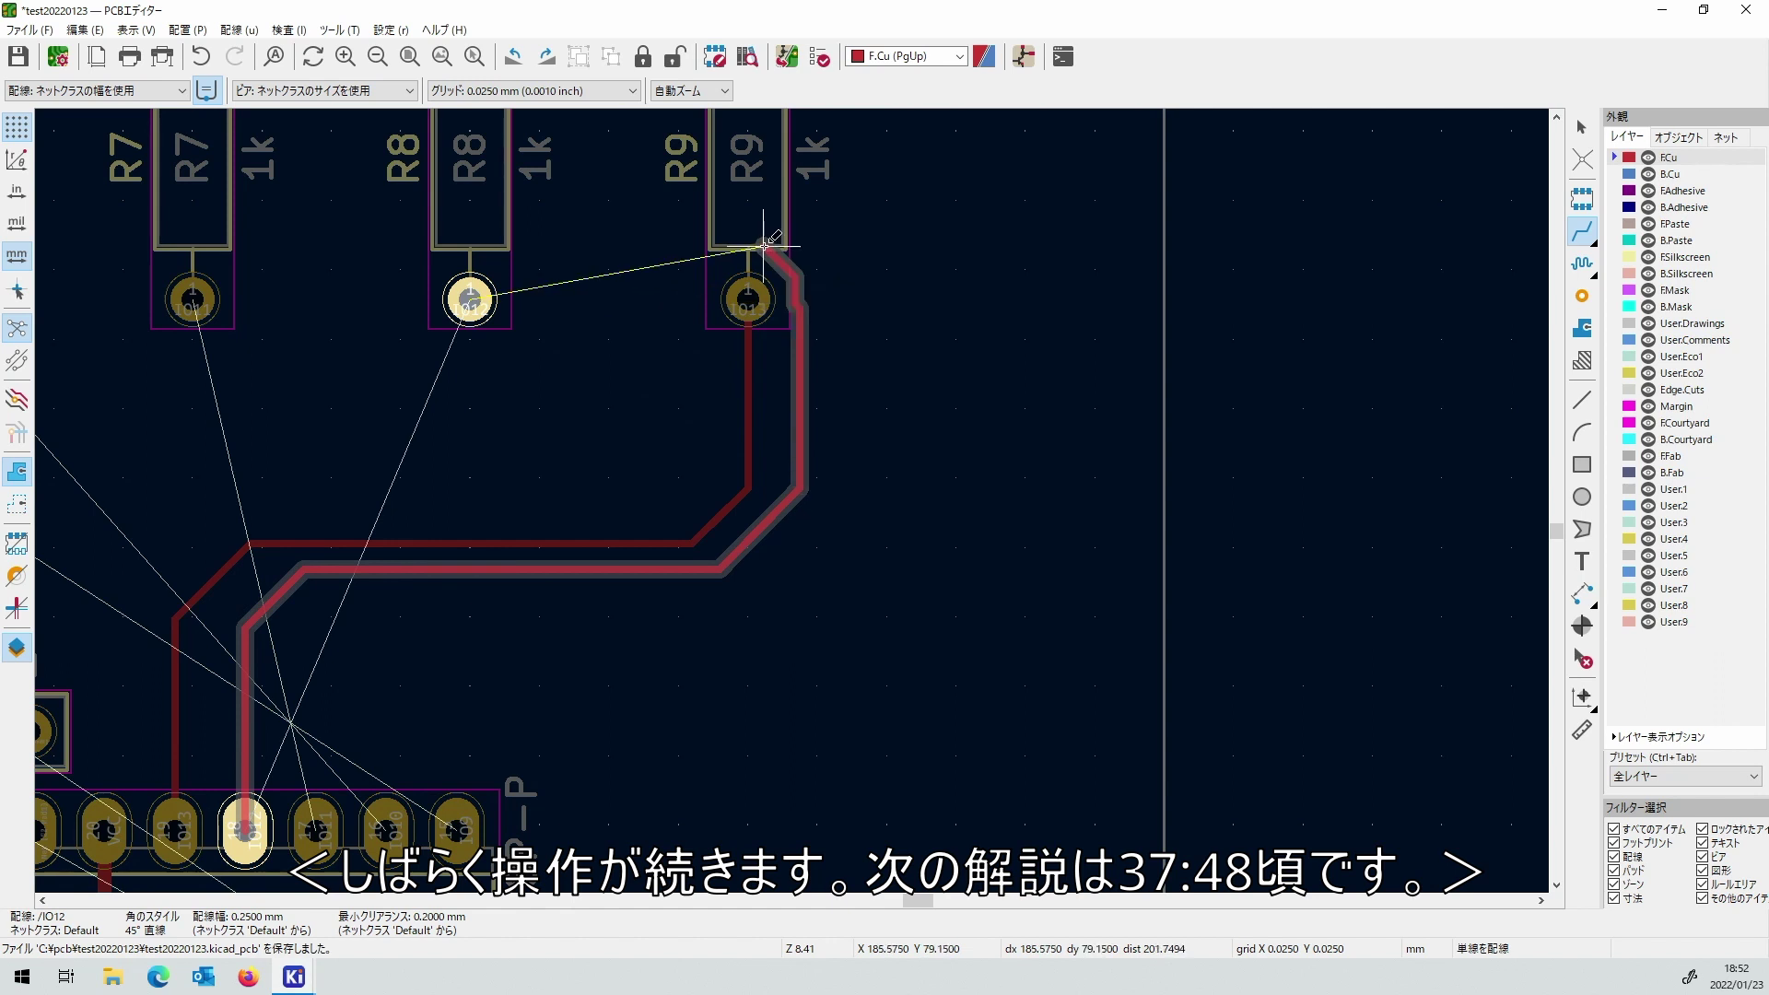
{"action": "double_click", "coordinate": [802, 299]}
Delete the short diagonal stub at the IO12 track's end and continue the track above R9 pad 1 to R8 pad 1.
{"action": "scroll", "coordinate": [802, 299], "scroll_direction": "up", "scroll_amount": 6}
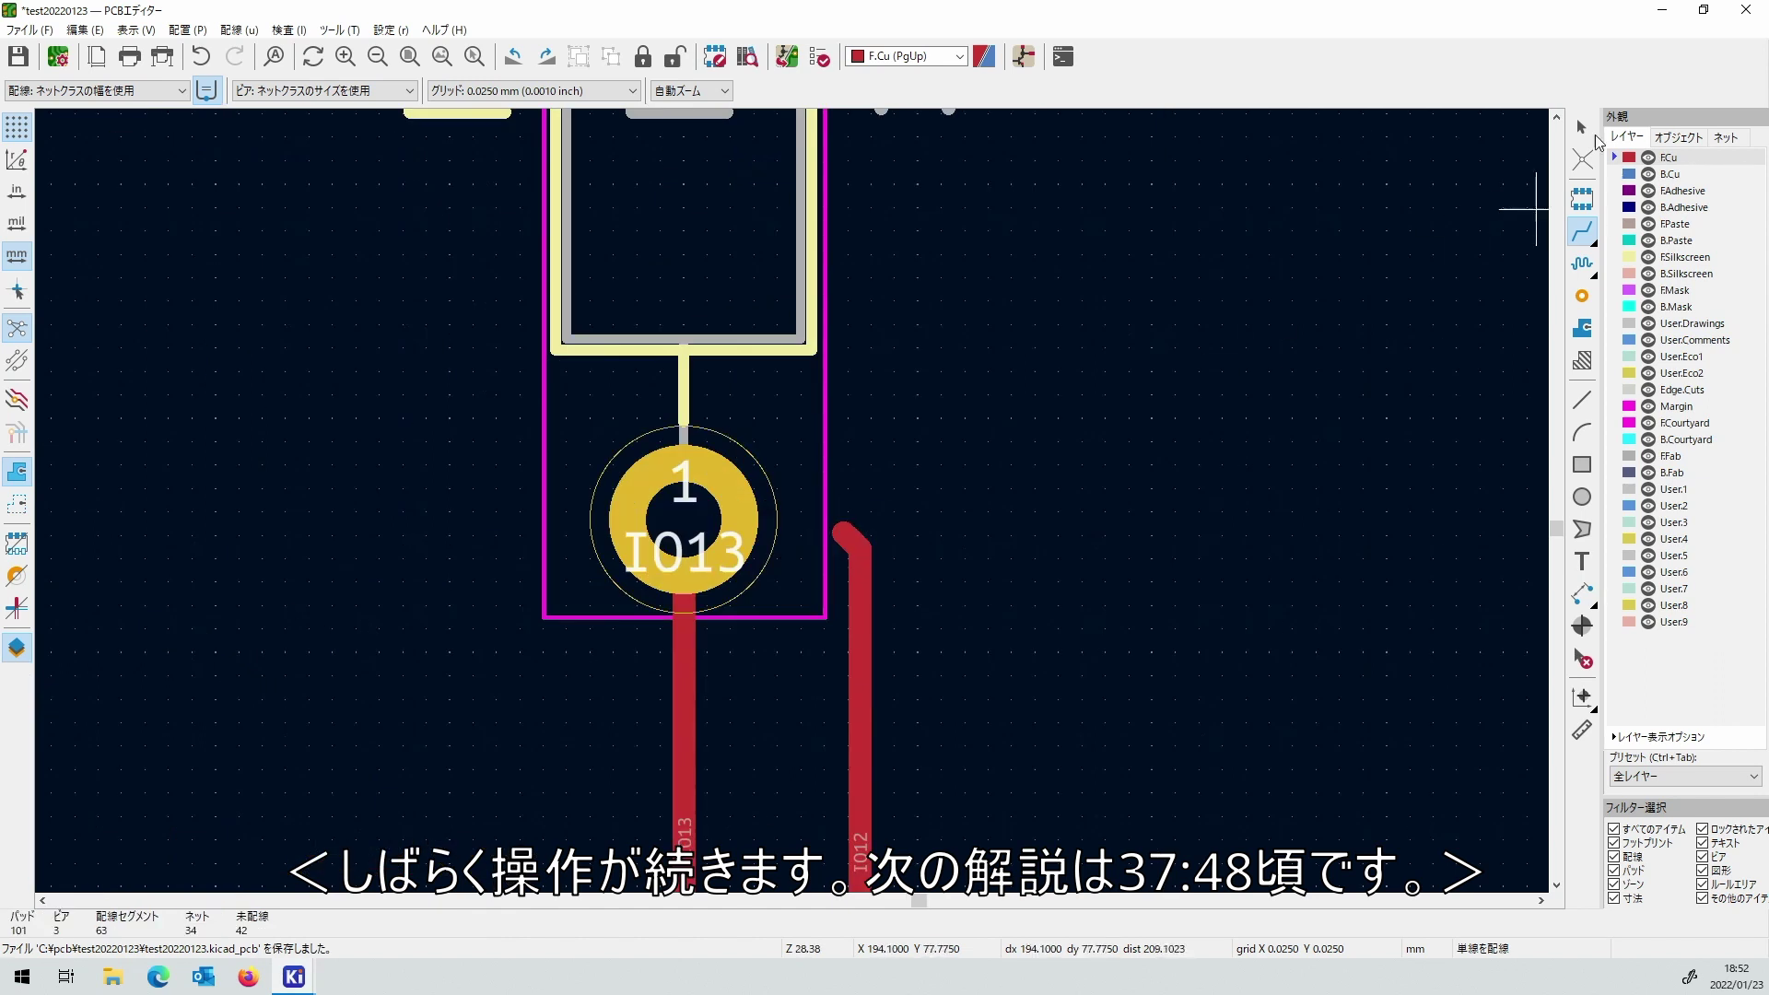
{"action": "key", "text": "Escape"}
{"action": "left_click", "coordinate": [853, 539]}
{"action": "key", "text": "Delete"}
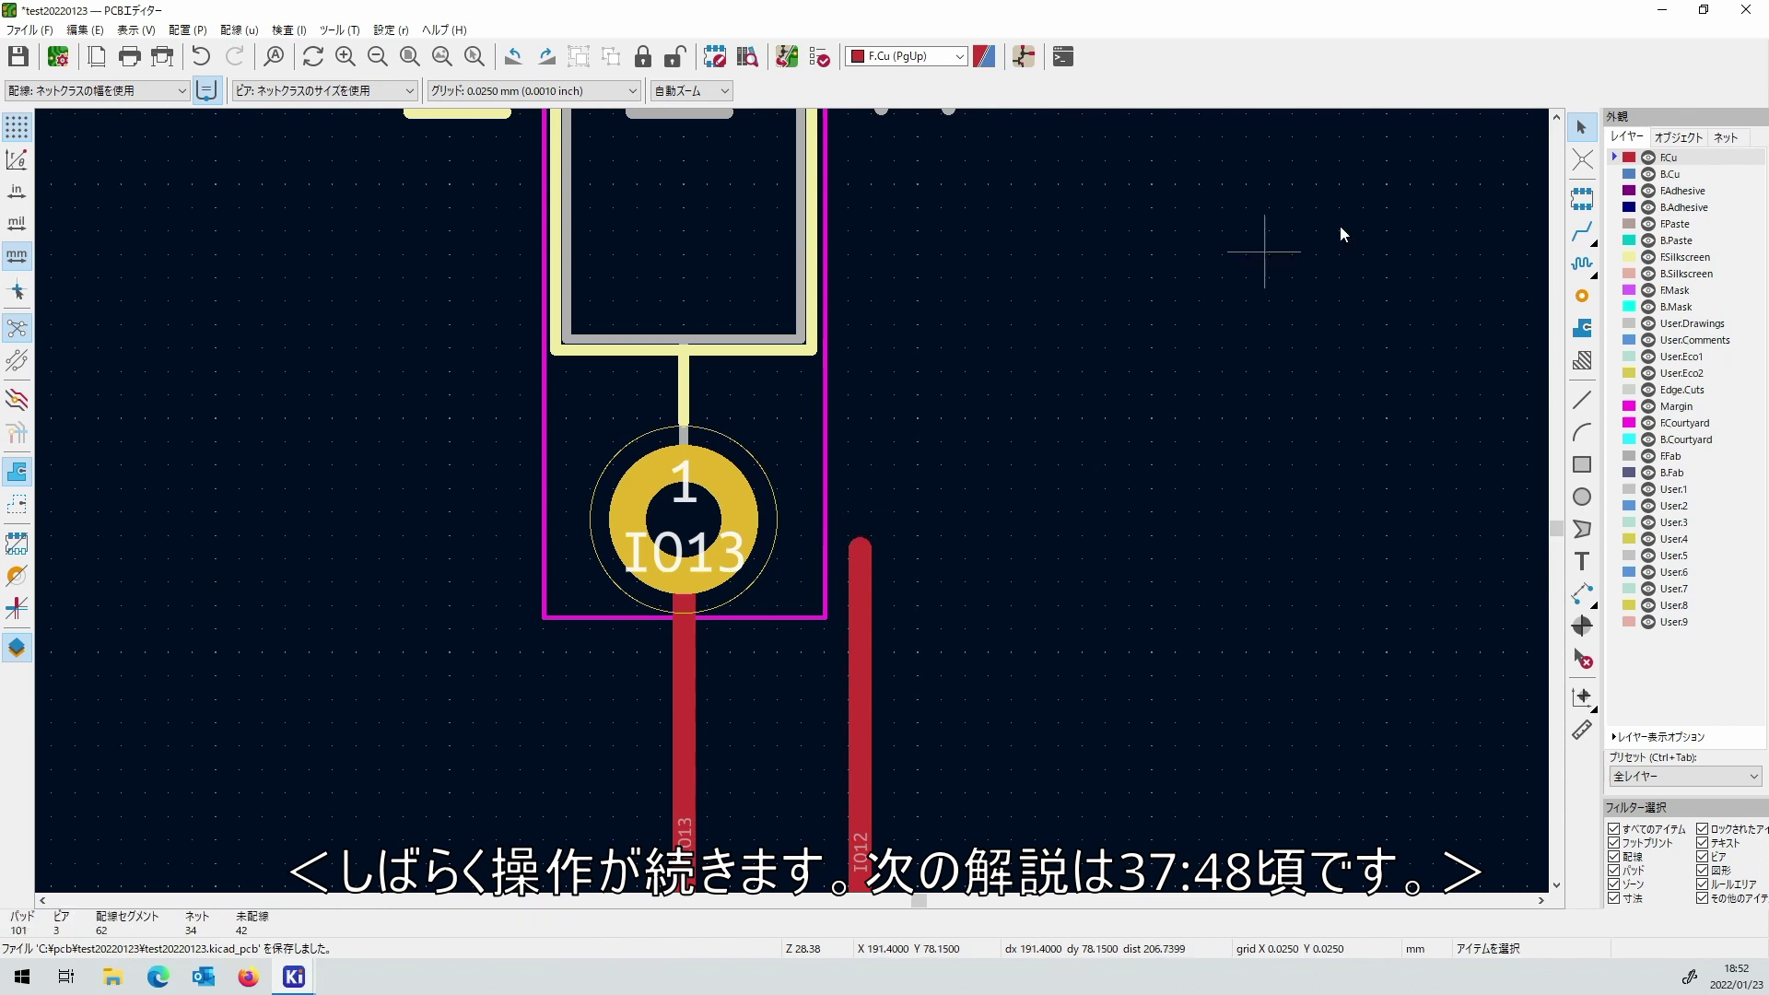
{"action": "left_click", "coordinate": [1581, 232]}
{"action": "left_click", "coordinate": [860, 549]}
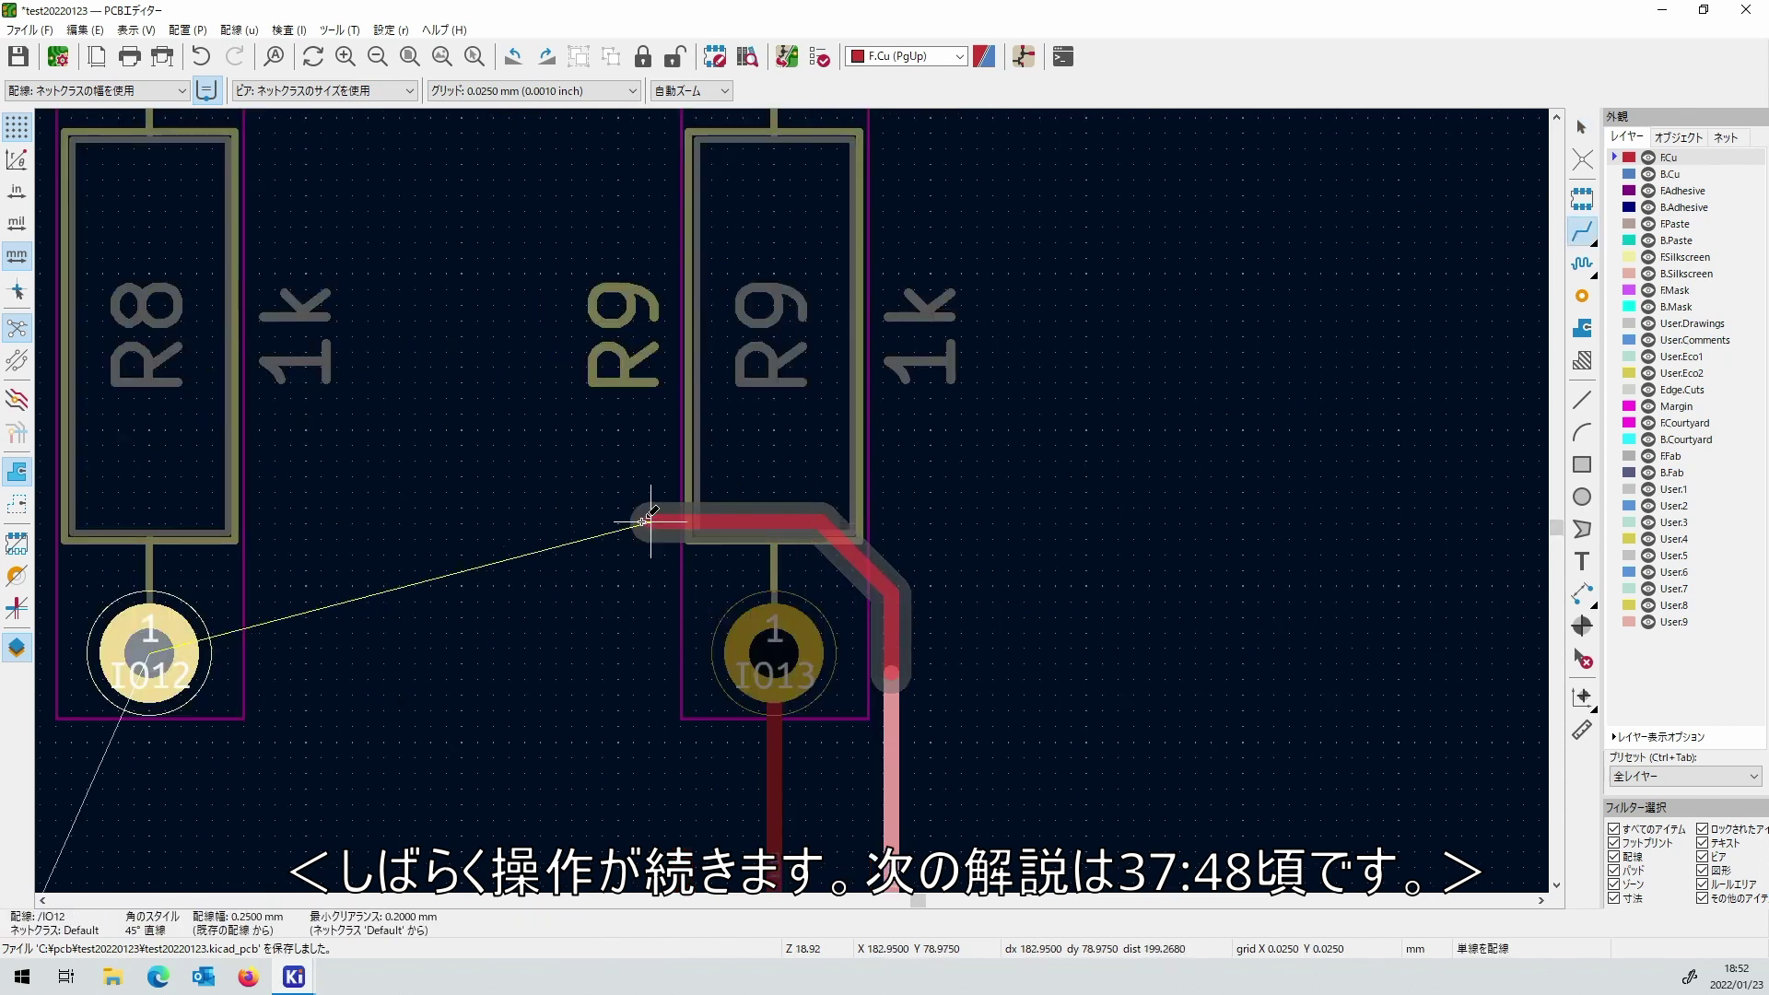
{"action": "left_click", "coordinate": [152, 649]}
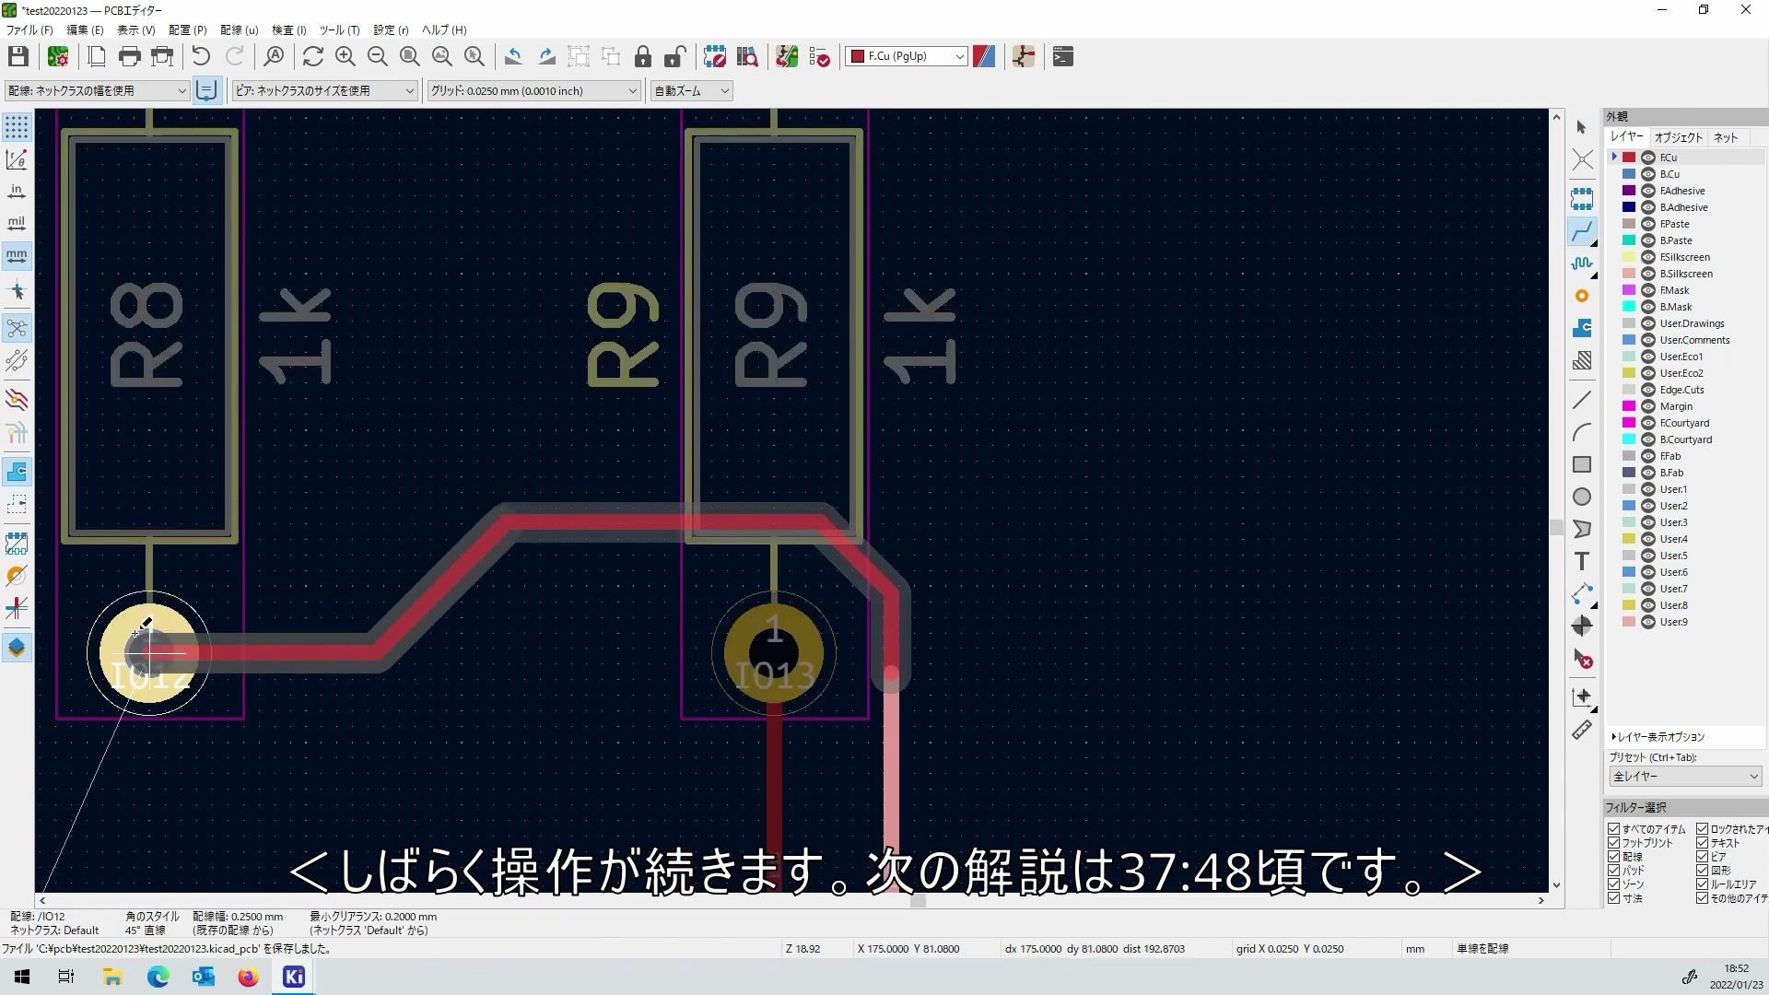
Route IO11 on F.Cu from U1 pin 17 parallel to the IO12 track, around R9 and across R8's body to R7 pad 1.
{"action": "scroll", "coordinate": [802, 506], "scroll_direction": "down", "scroll_amount": 4}
{"action": "scroll", "coordinate": [791, 514], "scroll_direction": "up", "scroll_amount": 3}
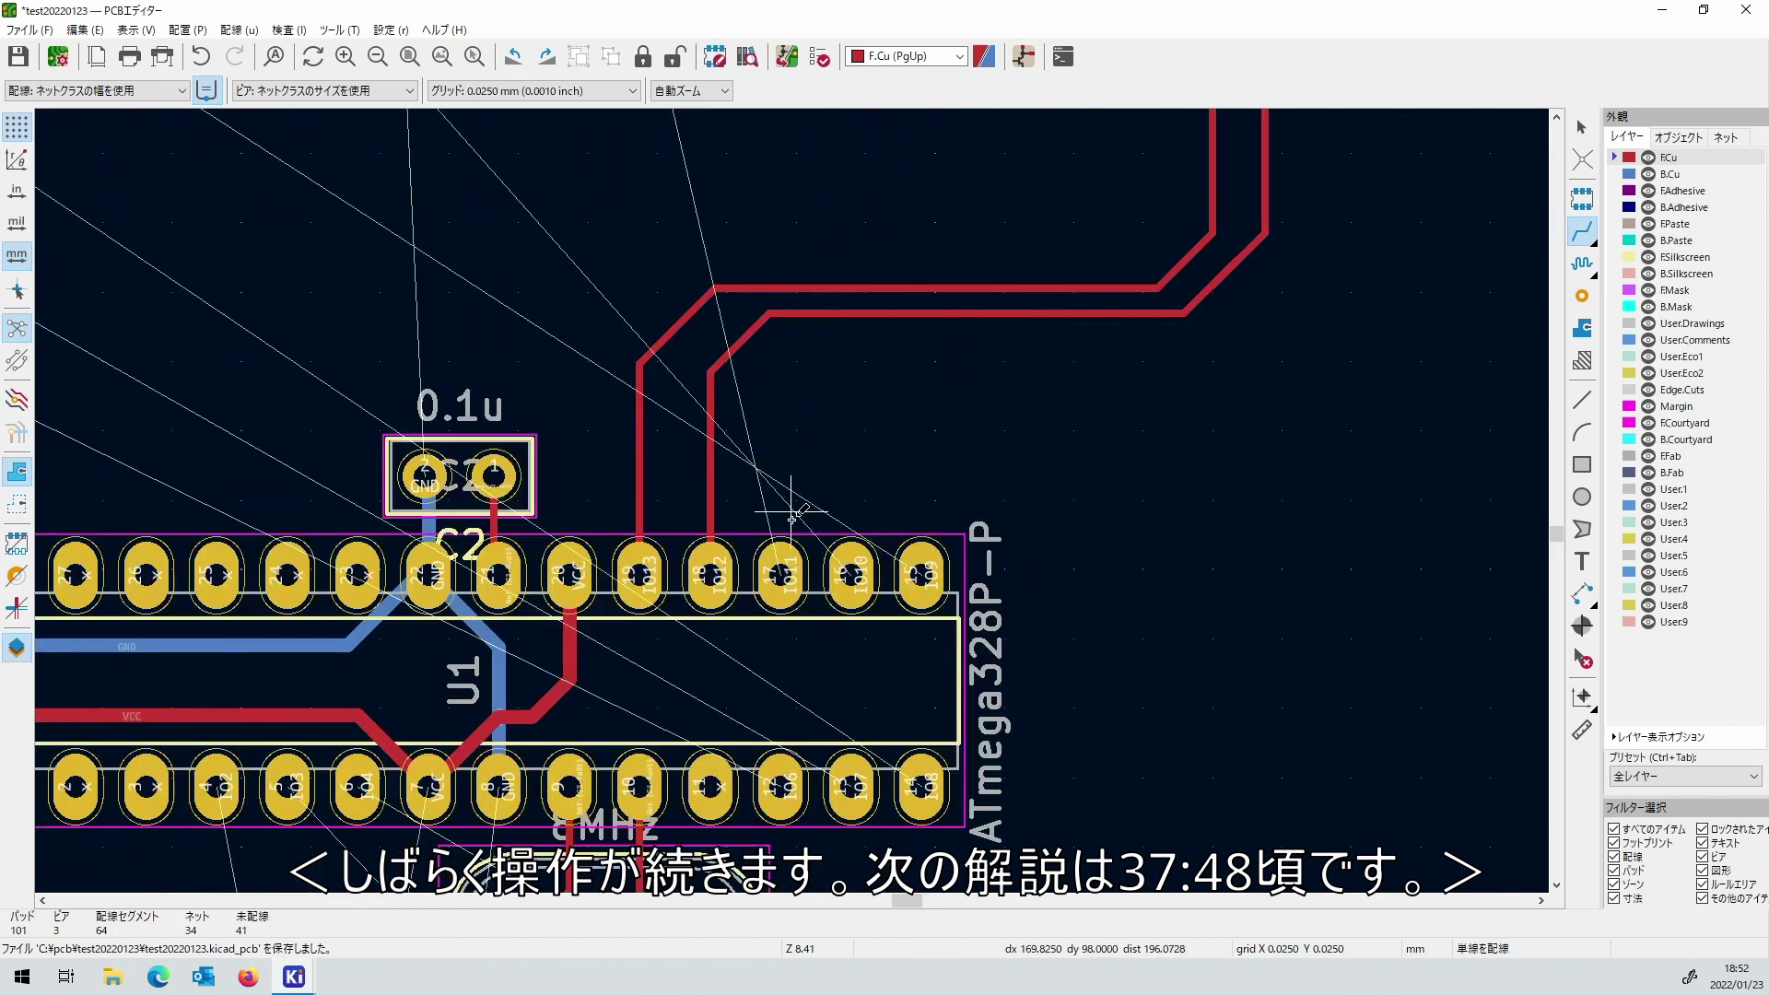
{"action": "left_click", "coordinate": [781, 573]}
{"action": "scroll", "coordinate": [785, 516], "scroll_direction": "up", "scroll_amount": 5}
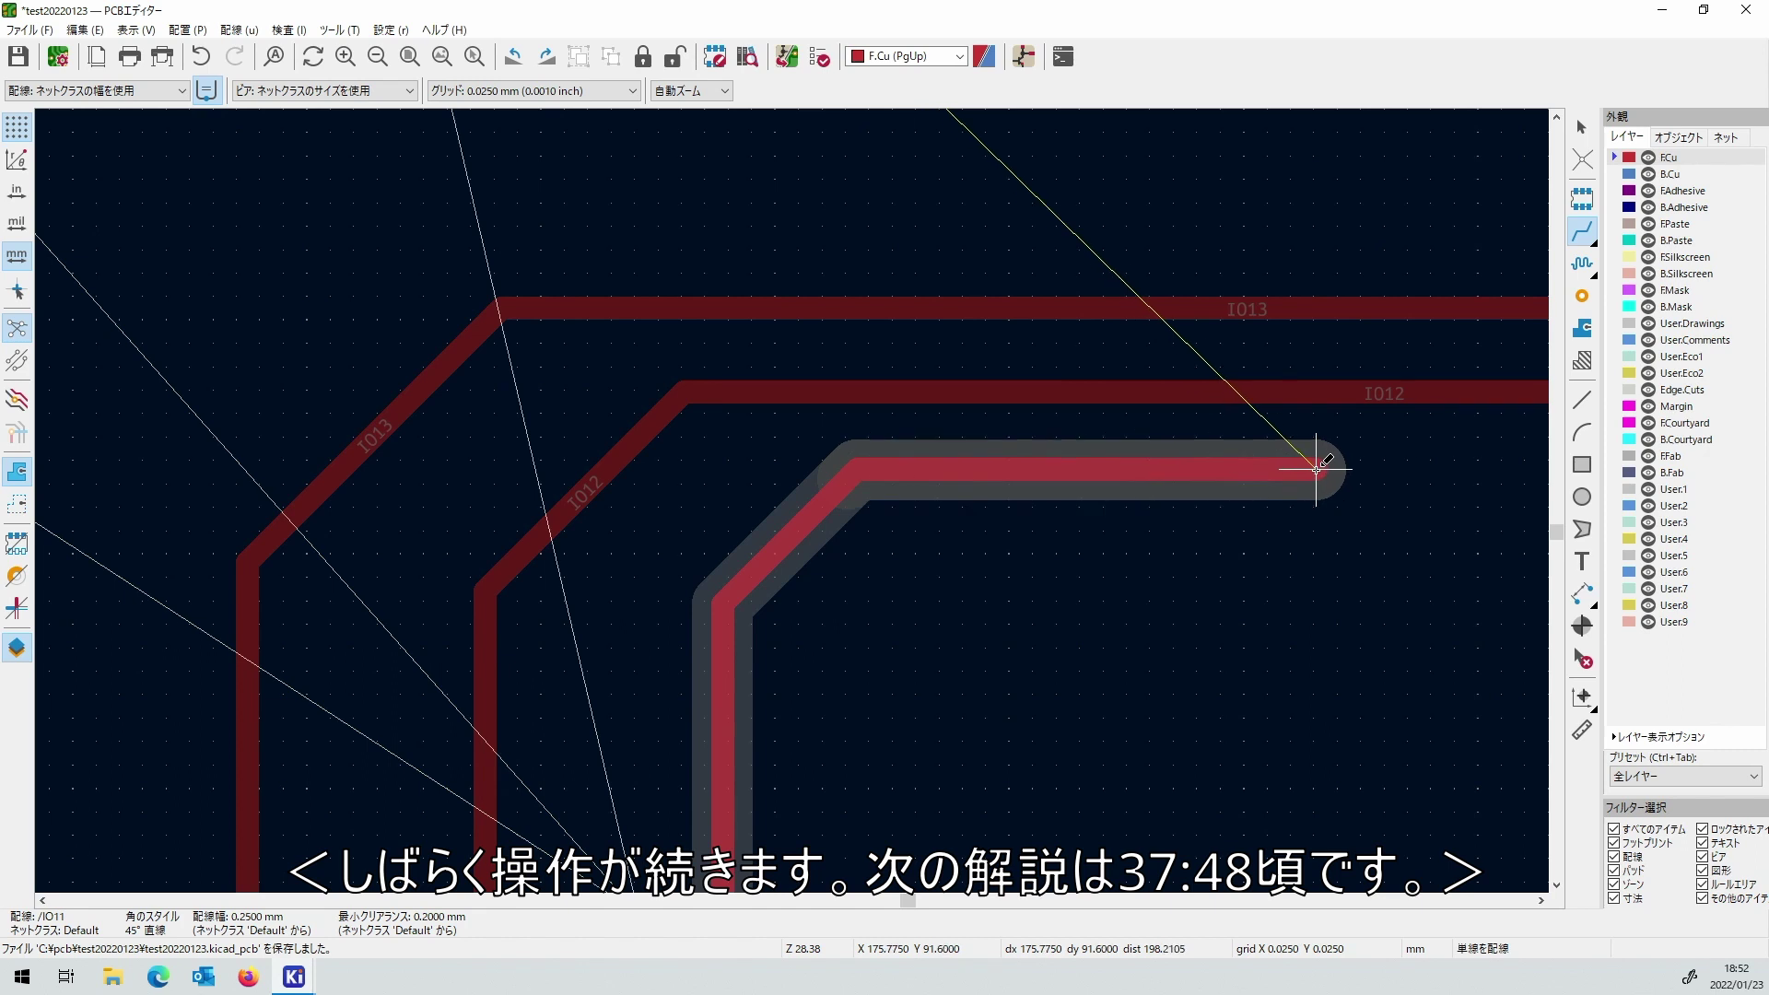
{"action": "scroll", "coordinate": [1327, 466], "scroll_direction": "down", "scroll_amount": 3}
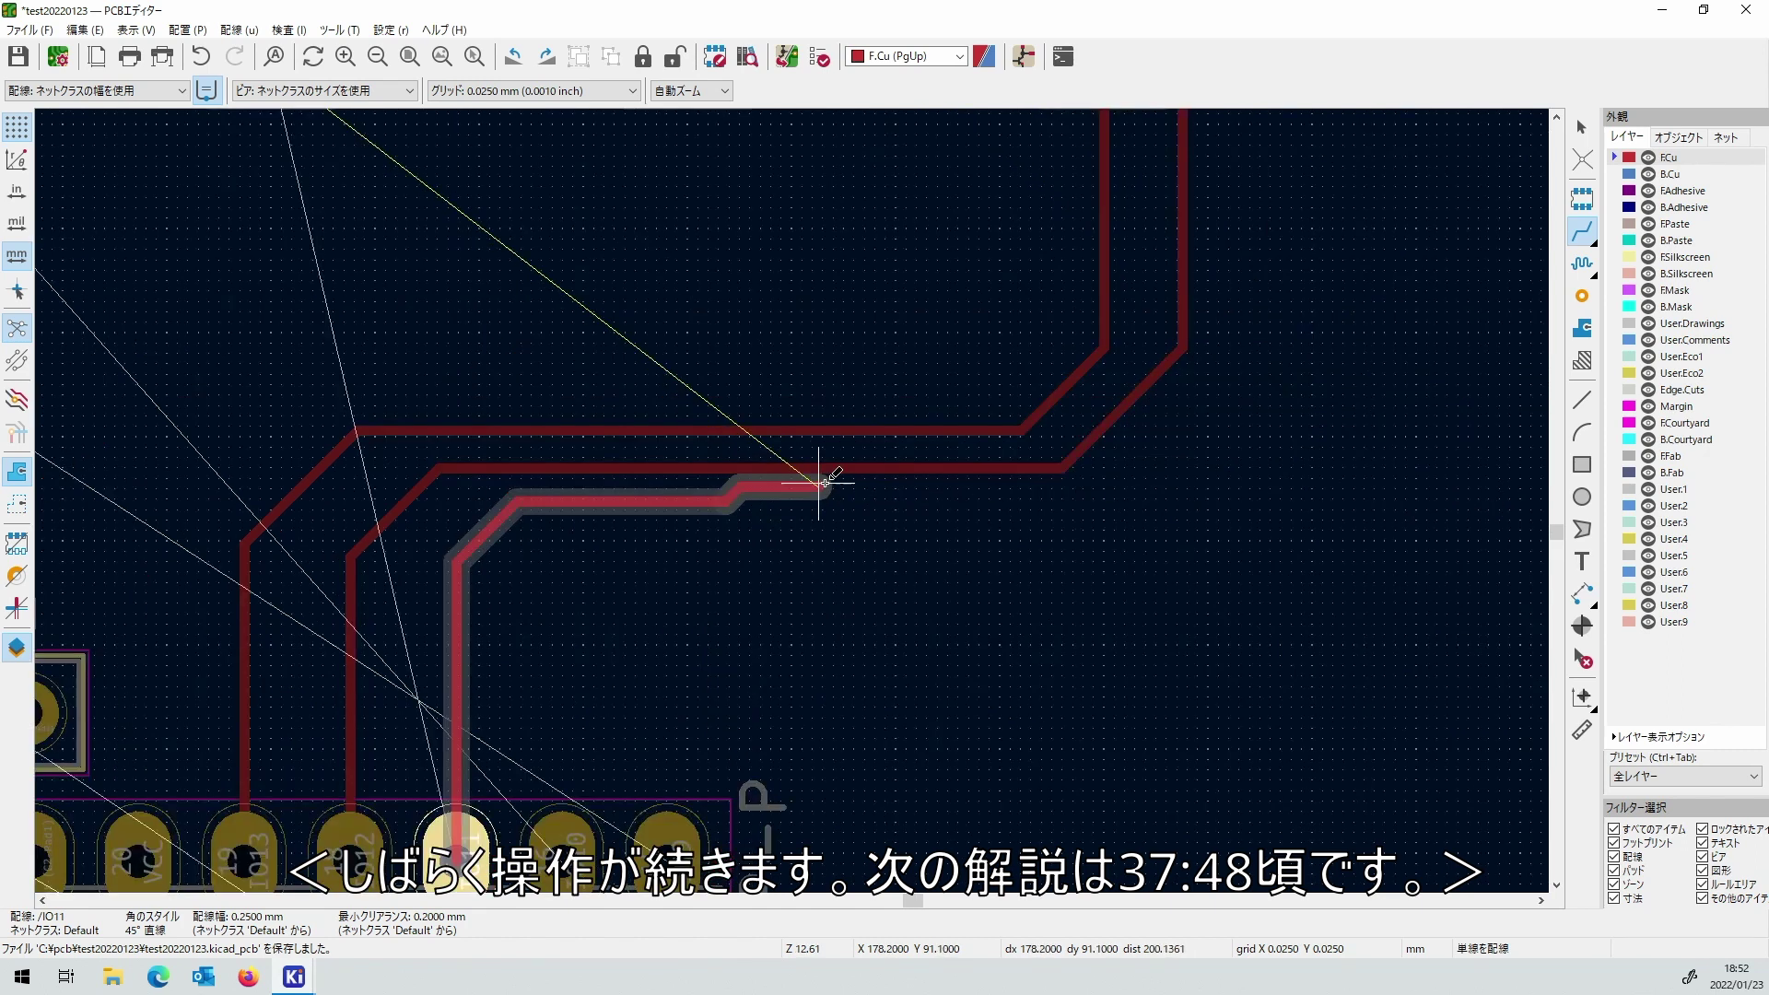
{"action": "scroll", "coordinate": [1212, 373], "scroll_direction": "up", "scroll_amount": 3}
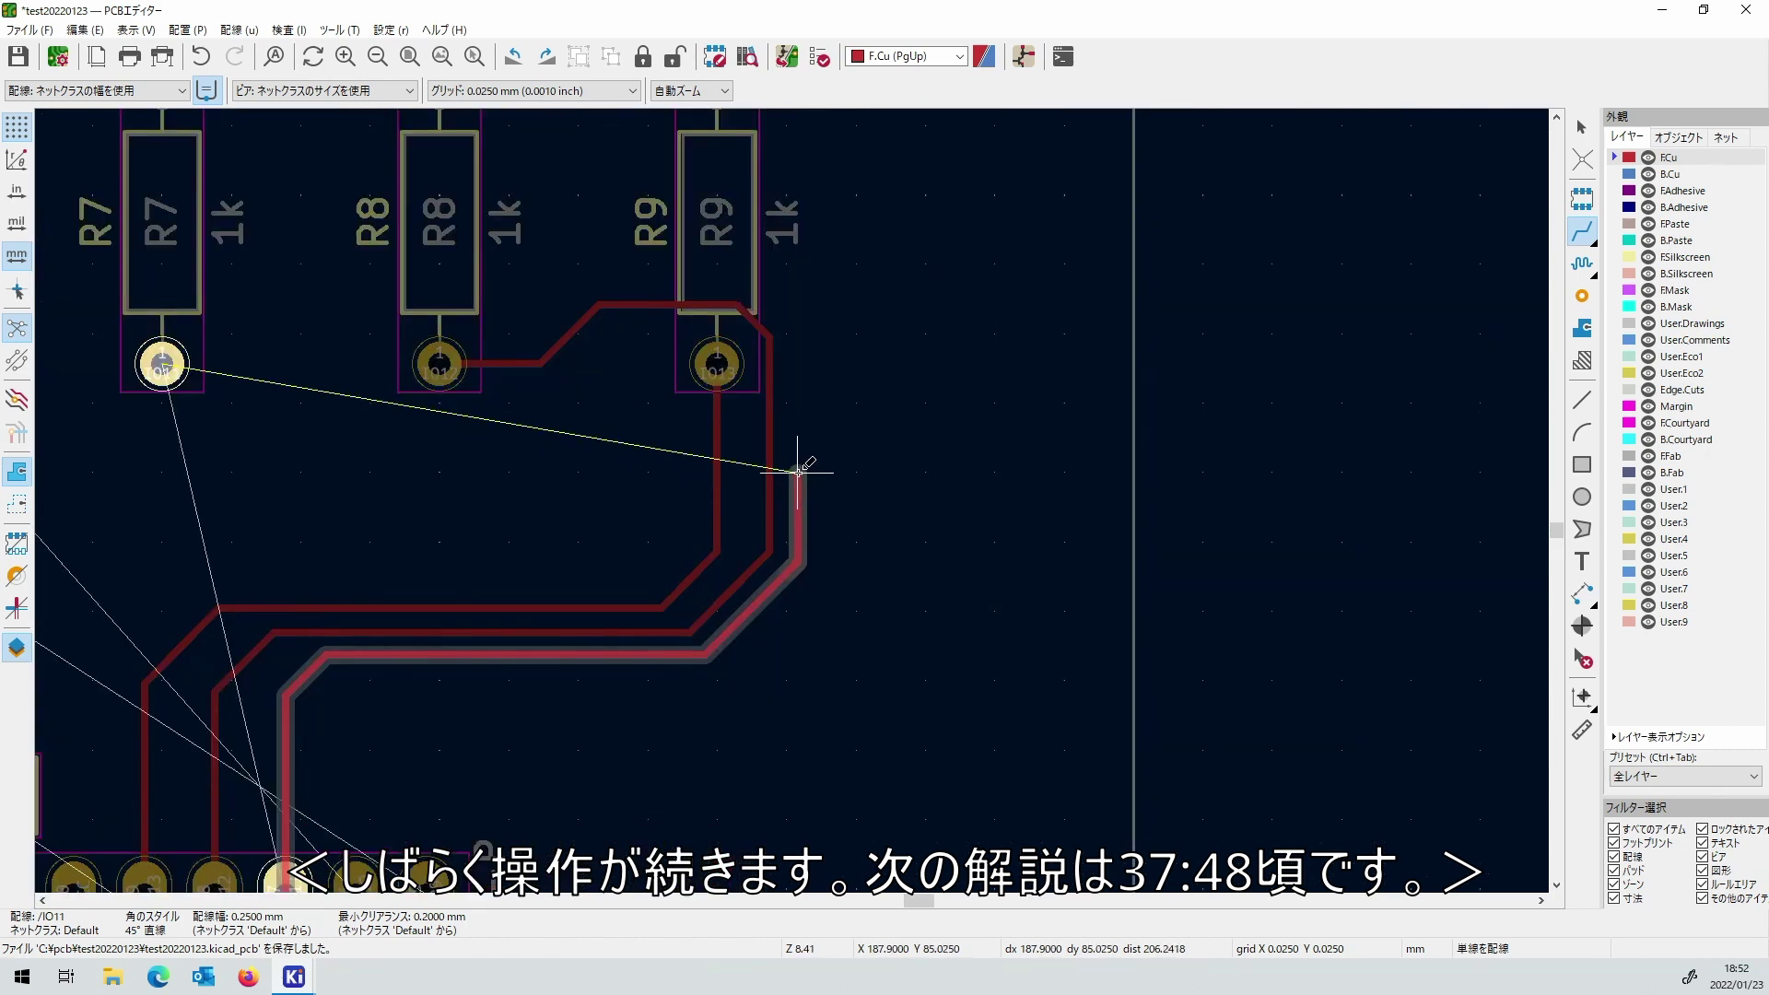
{"action": "scroll", "coordinate": [719, 125], "scroll_direction": "up", "scroll_amount": 2}
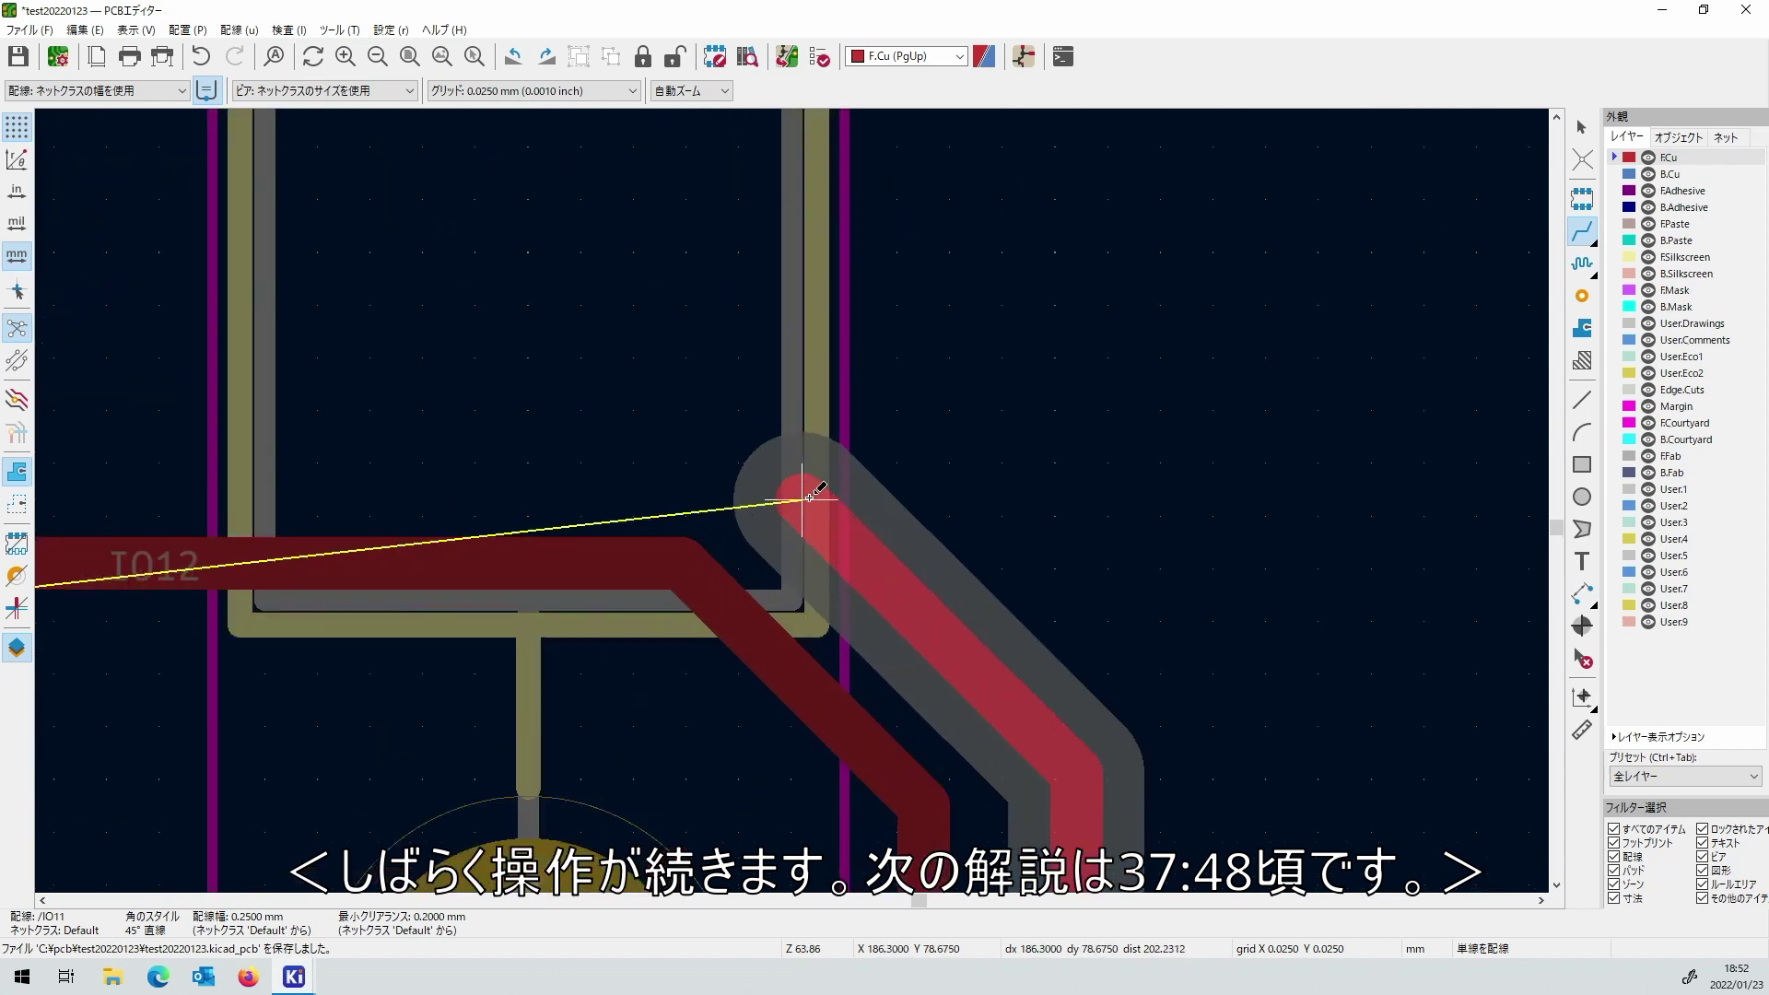
{"action": "scroll", "coordinate": [473, 565], "scroll_direction": "down", "scroll_amount": 4}
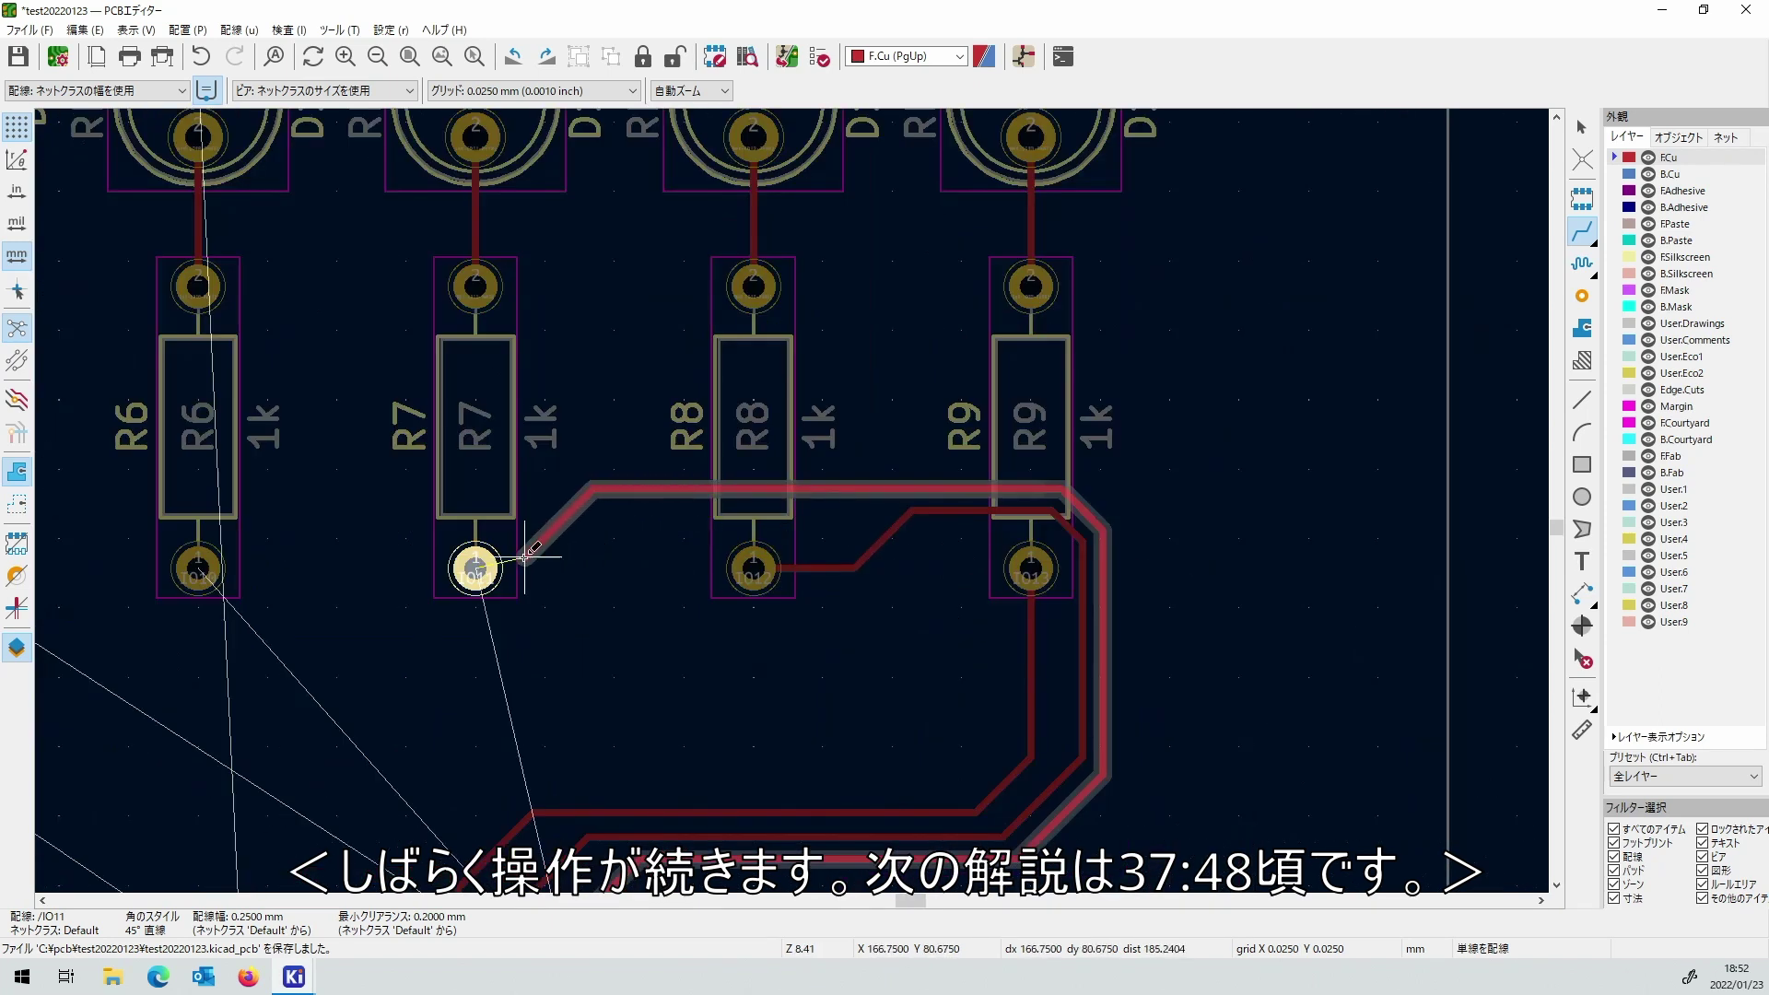
{"action": "left_click", "coordinate": [474, 564]}
Lay the first part of the IO10 track on F.Cu from U1 pin 16, running horizontally just below the IO11 track.
{"action": "scroll", "coordinate": [473, 620], "scroll_direction": "down", "scroll_amount": 1}
{"action": "scroll", "coordinate": [864, 446], "scroll_direction": "up", "scroll_amount": 2}
{"action": "left_click", "coordinate": [862, 446]}
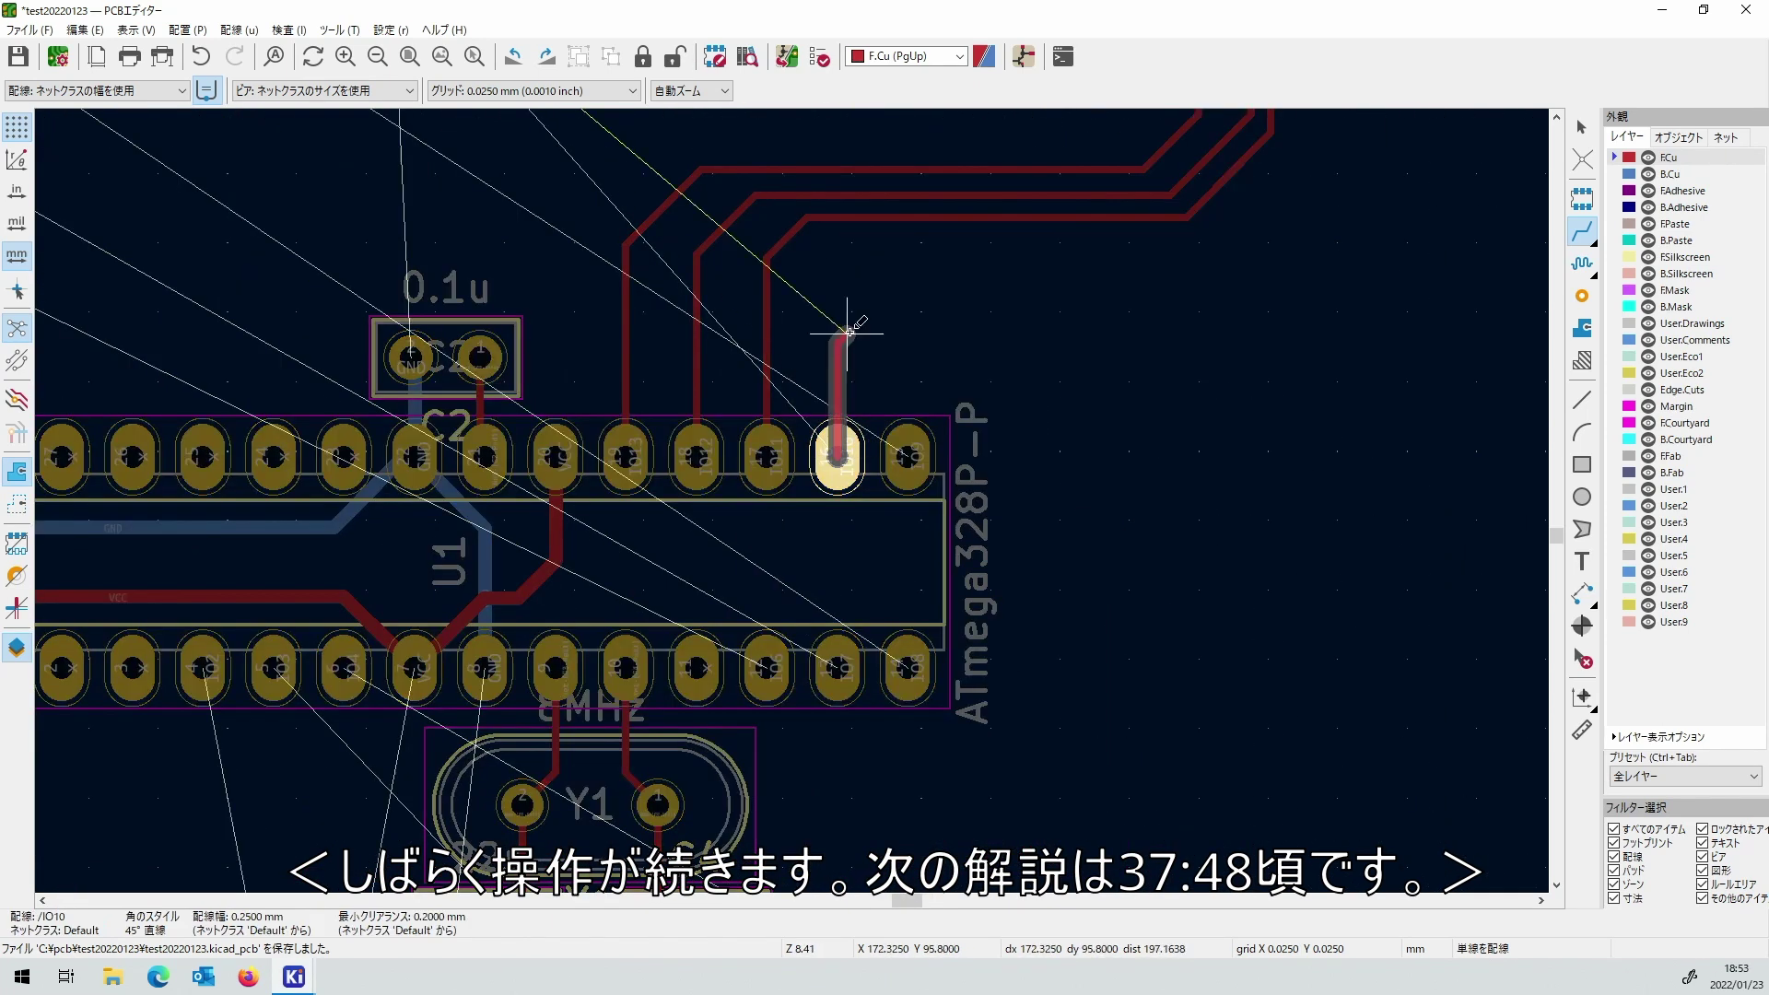
{"action": "scroll", "coordinate": [841, 369], "scroll_direction": "up", "scroll_amount": 2}
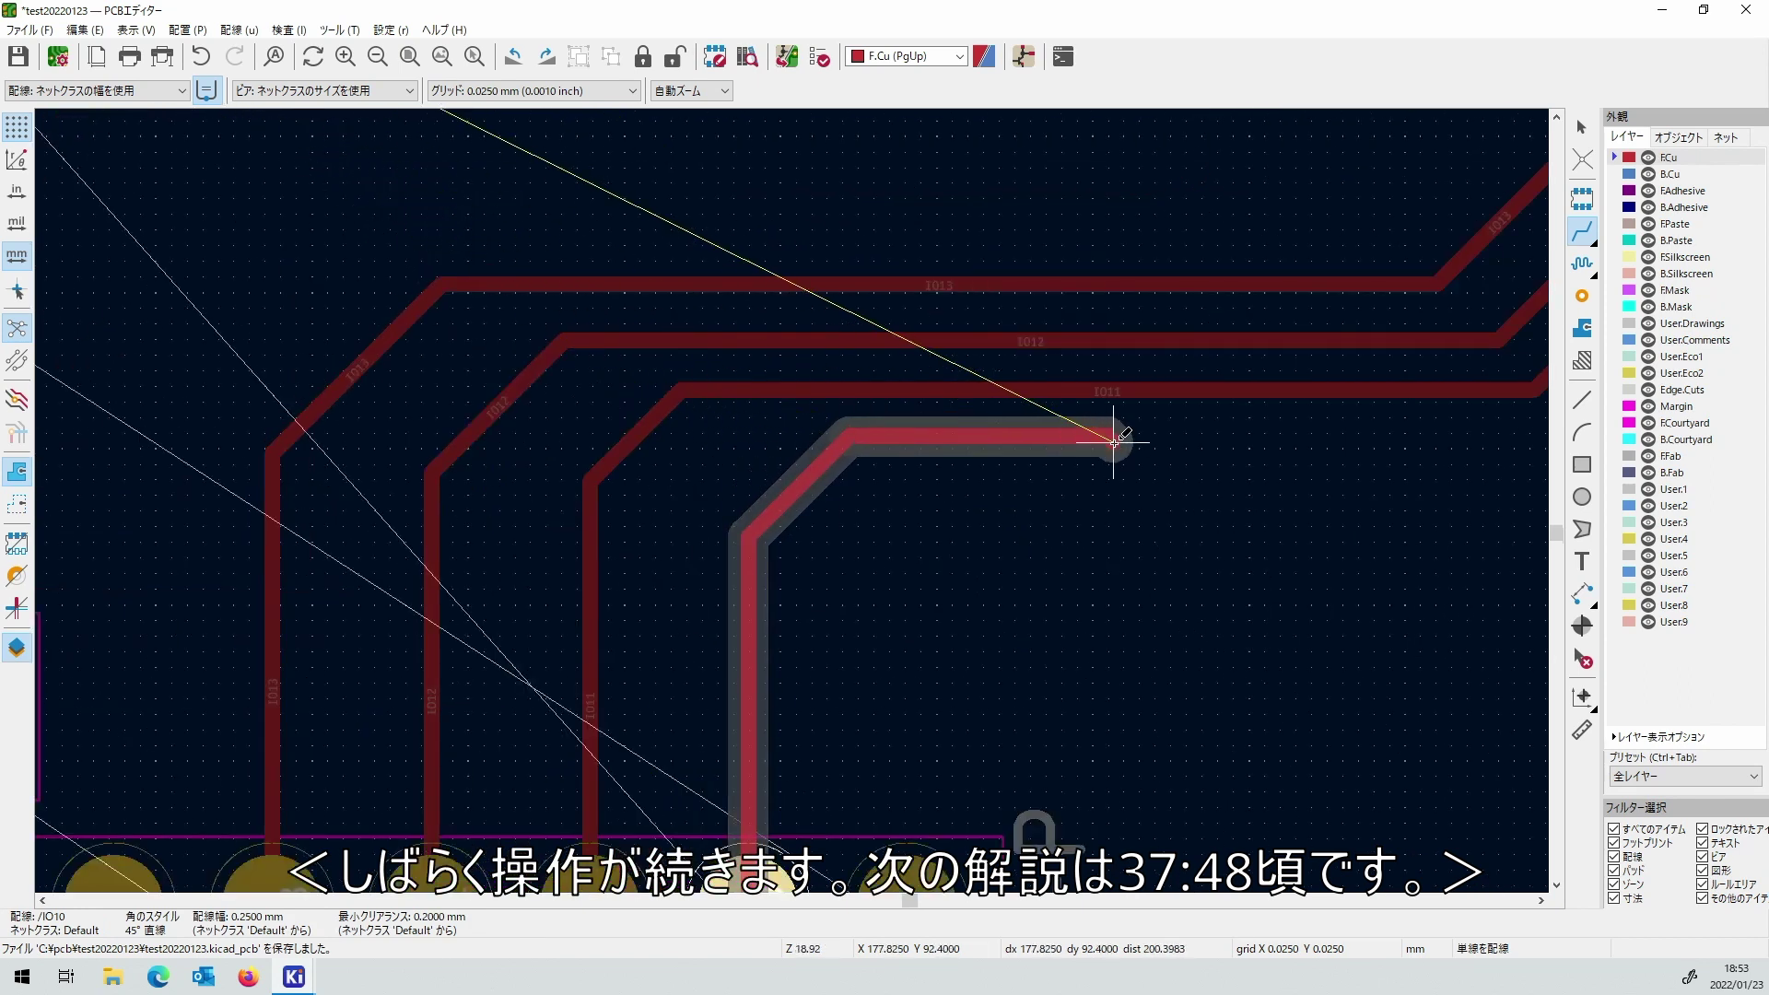
{"action": "key", "text": "Escape"}
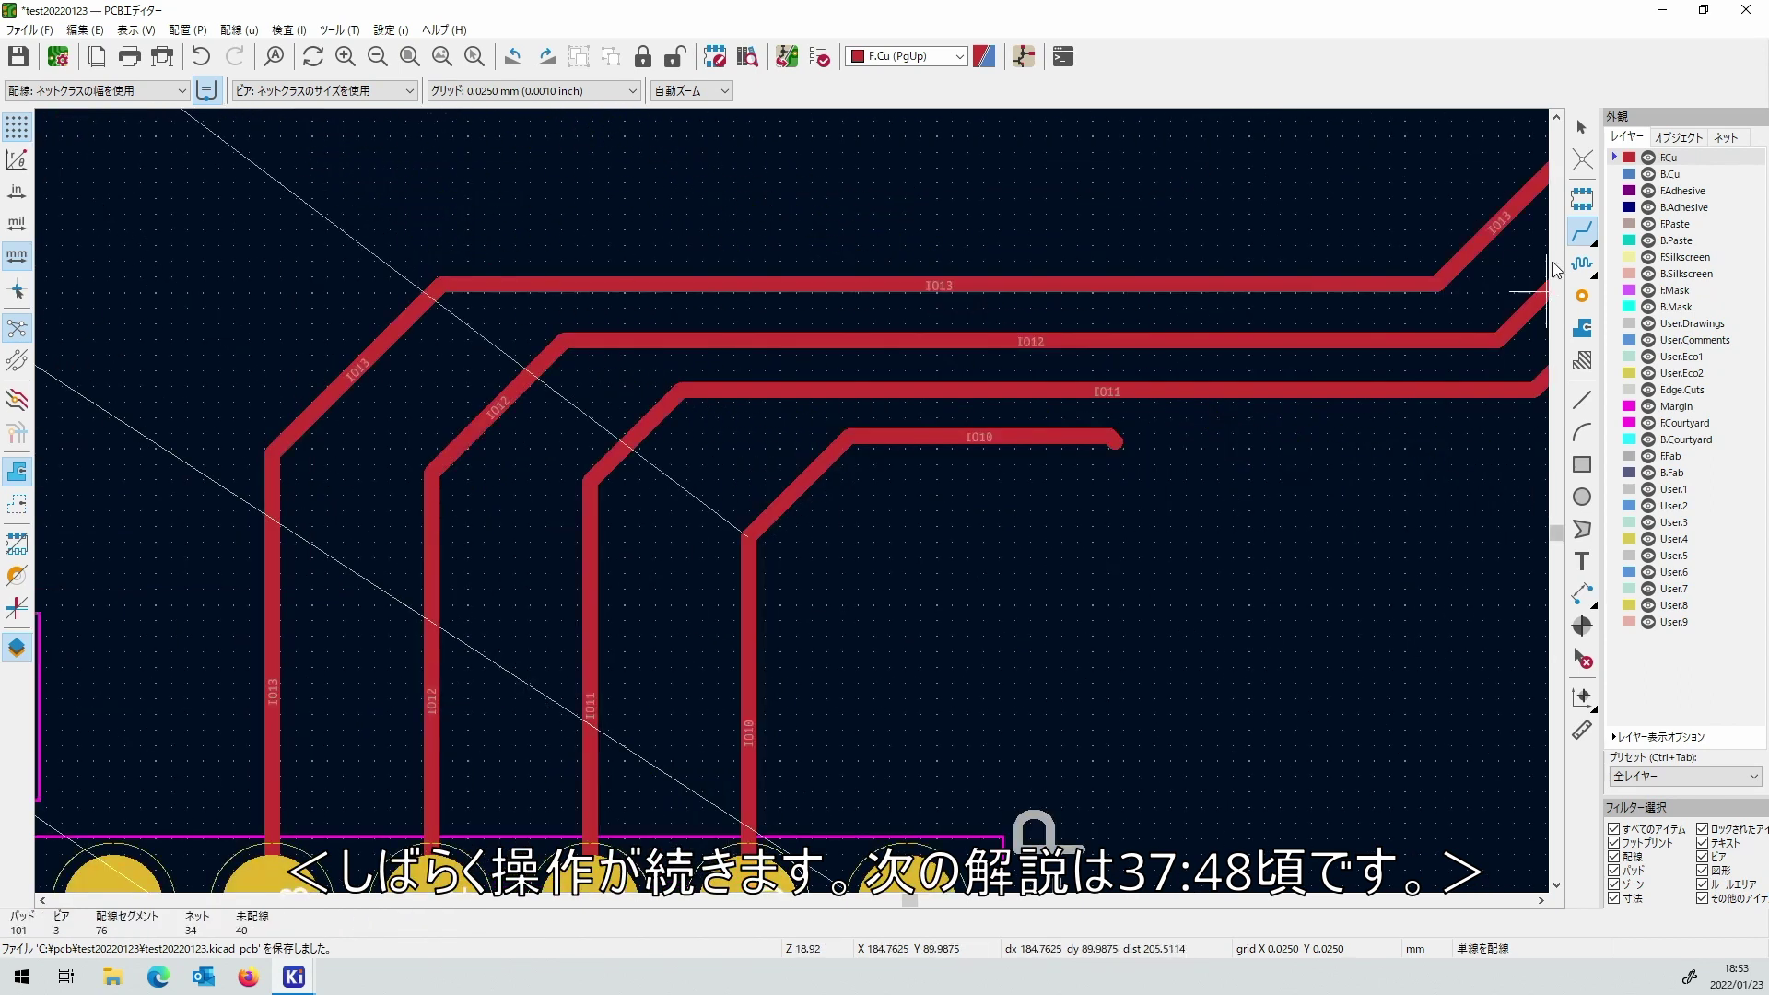
Continue the IO10 track on F.Cu parallel to the IO11 track, around R9 and across the bodies of R8 and R7, to R6 pad 1.
{"action": "scroll", "coordinate": [1380, 448], "scroll_direction": "up", "scroll_amount": 4}
{"action": "left_click", "coordinate": [584, 427]}
{"action": "scroll", "coordinate": [1492, 439], "scroll_direction": "down", "scroll_amount": 7}
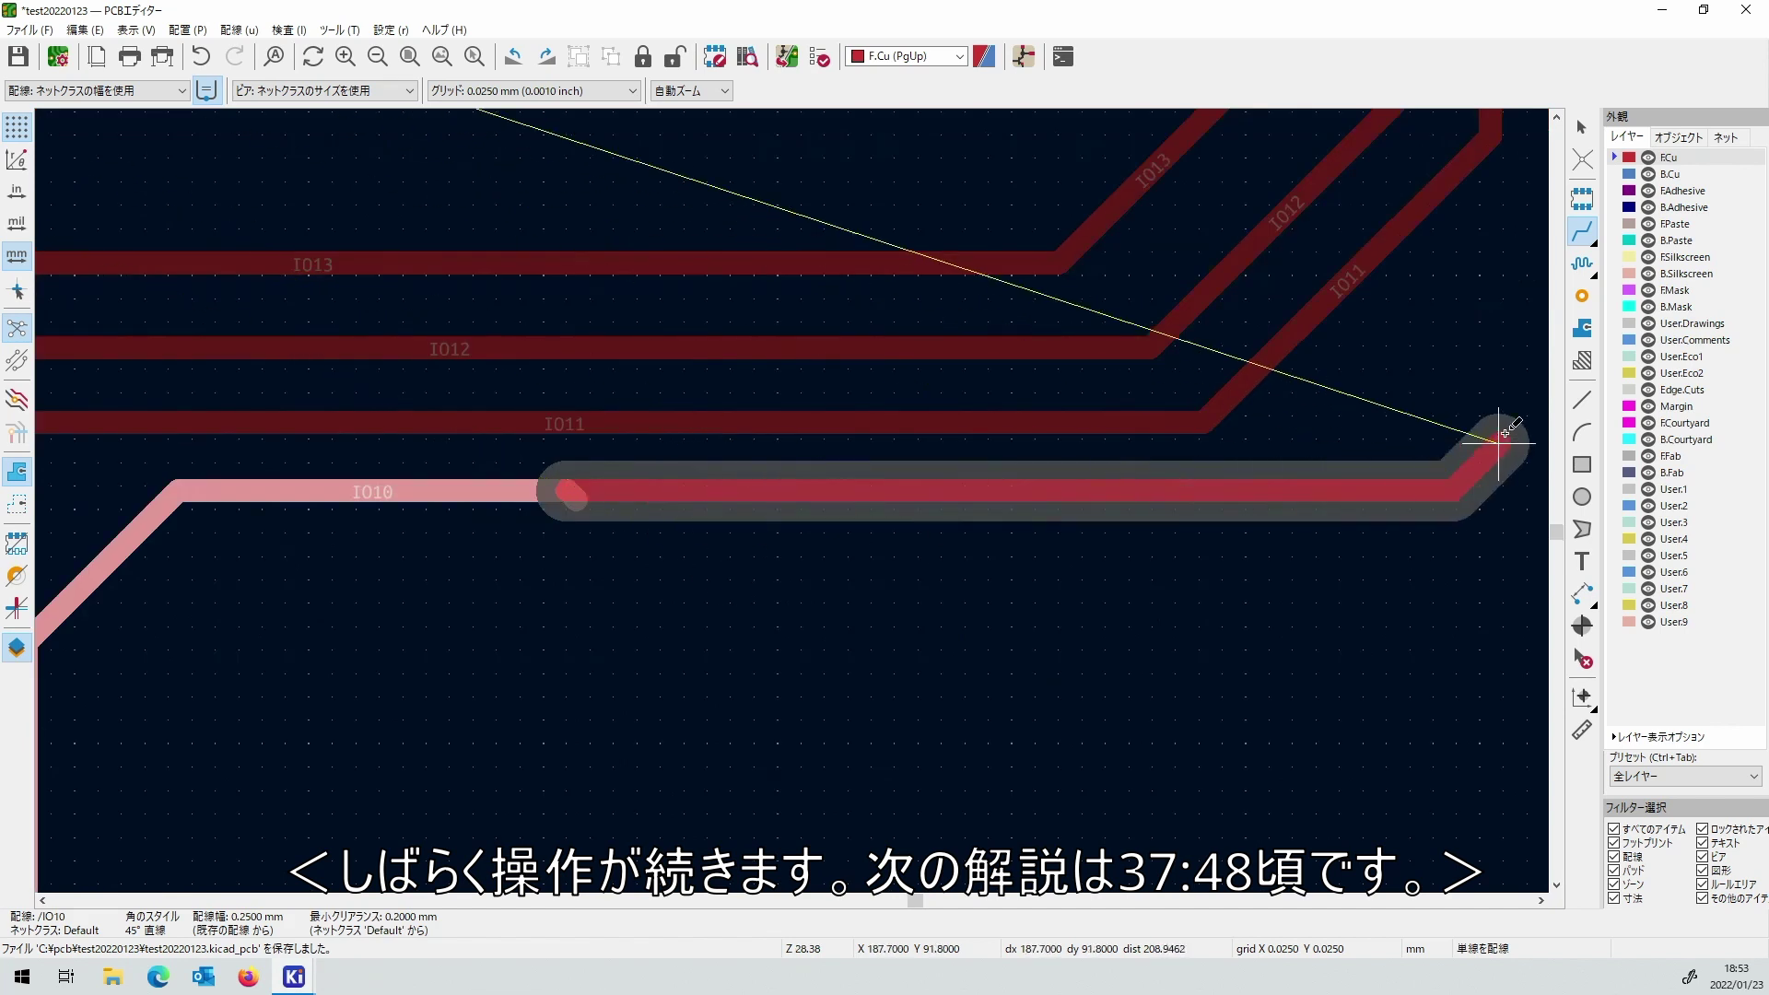
{"action": "scroll", "coordinate": [780, 447], "scroll_direction": "up", "scroll_amount": 3}
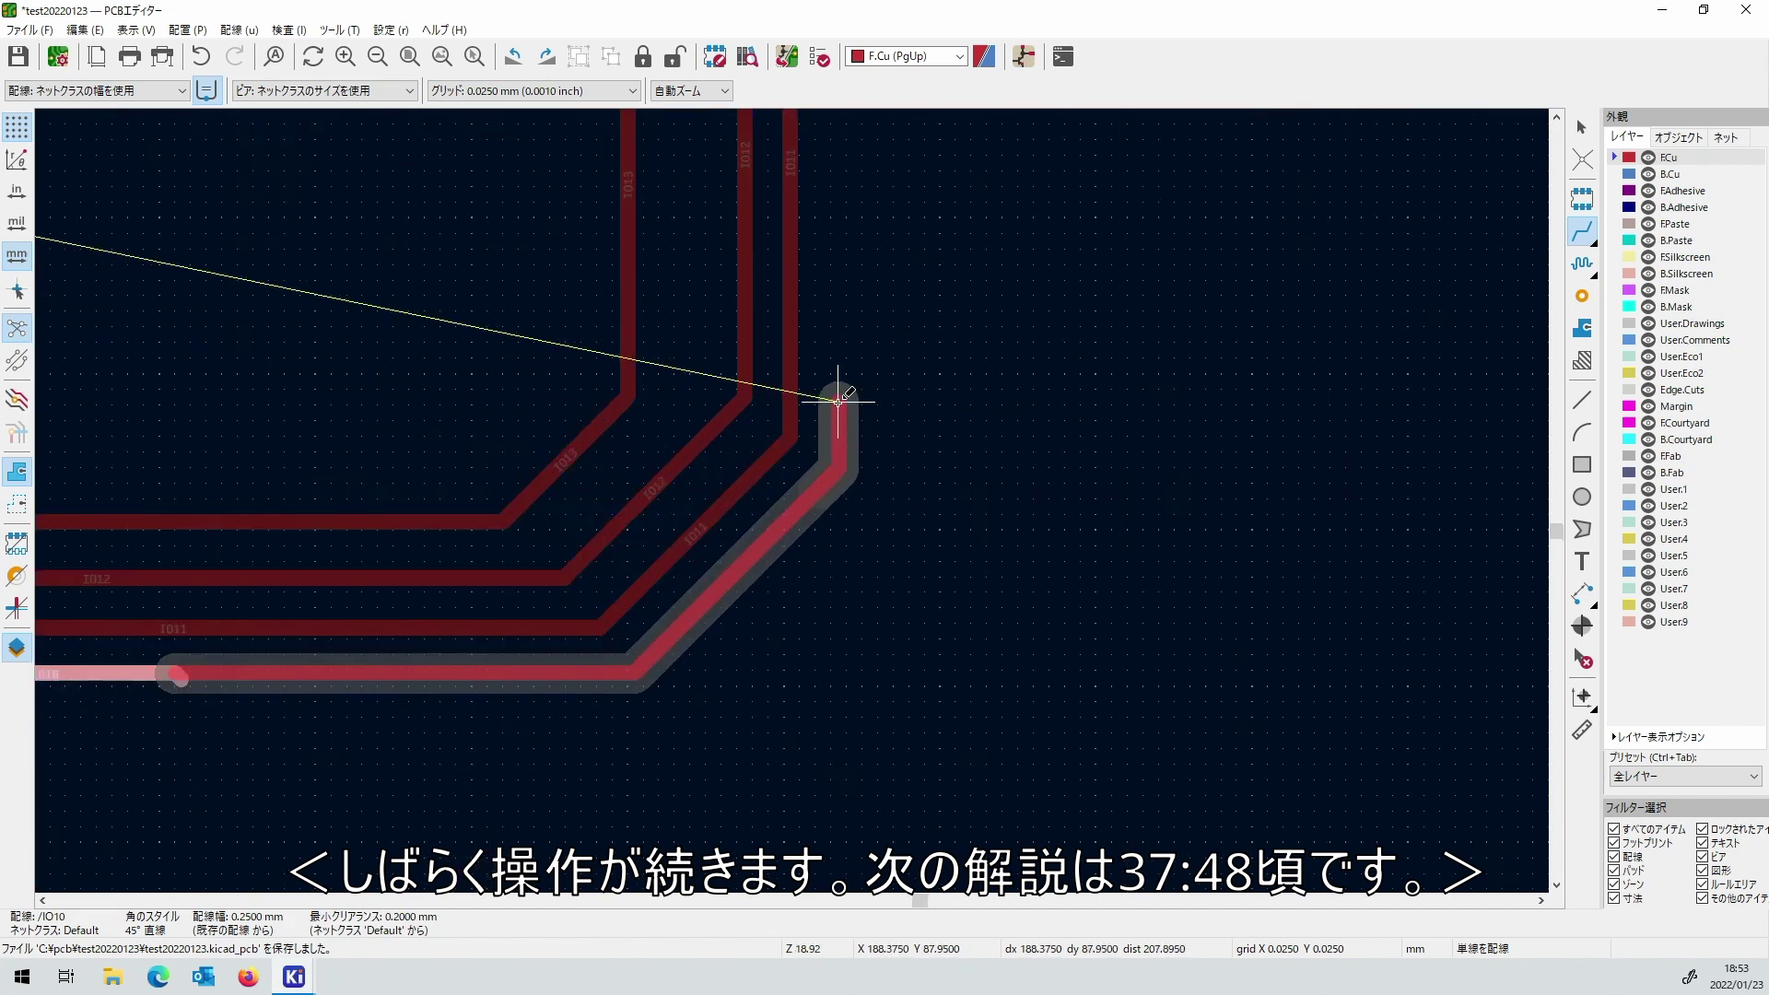
{"action": "scroll", "coordinate": [841, 368], "scroll_direction": "down", "scroll_amount": 3}
{"action": "scroll", "coordinate": [811, 494], "scroll_direction": "up", "scroll_amount": 3}
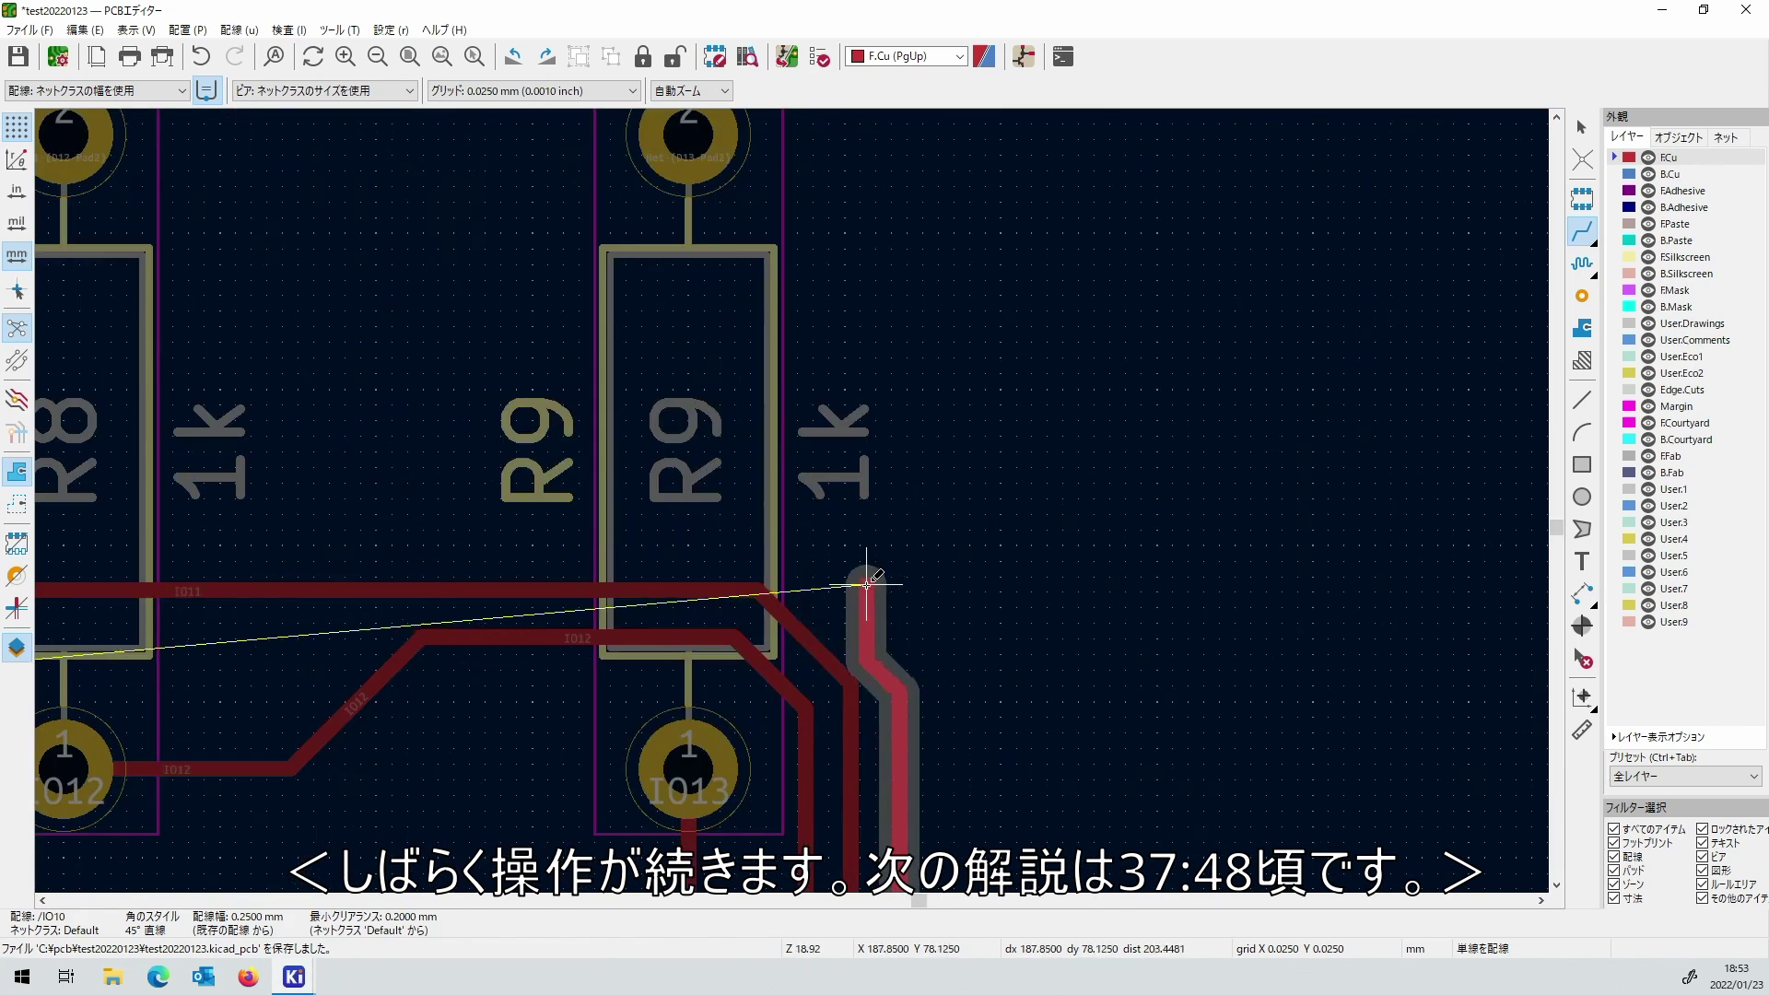
{"action": "scroll", "coordinate": [866, 582], "scroll_direction": "up", "scroll_amount": 4}
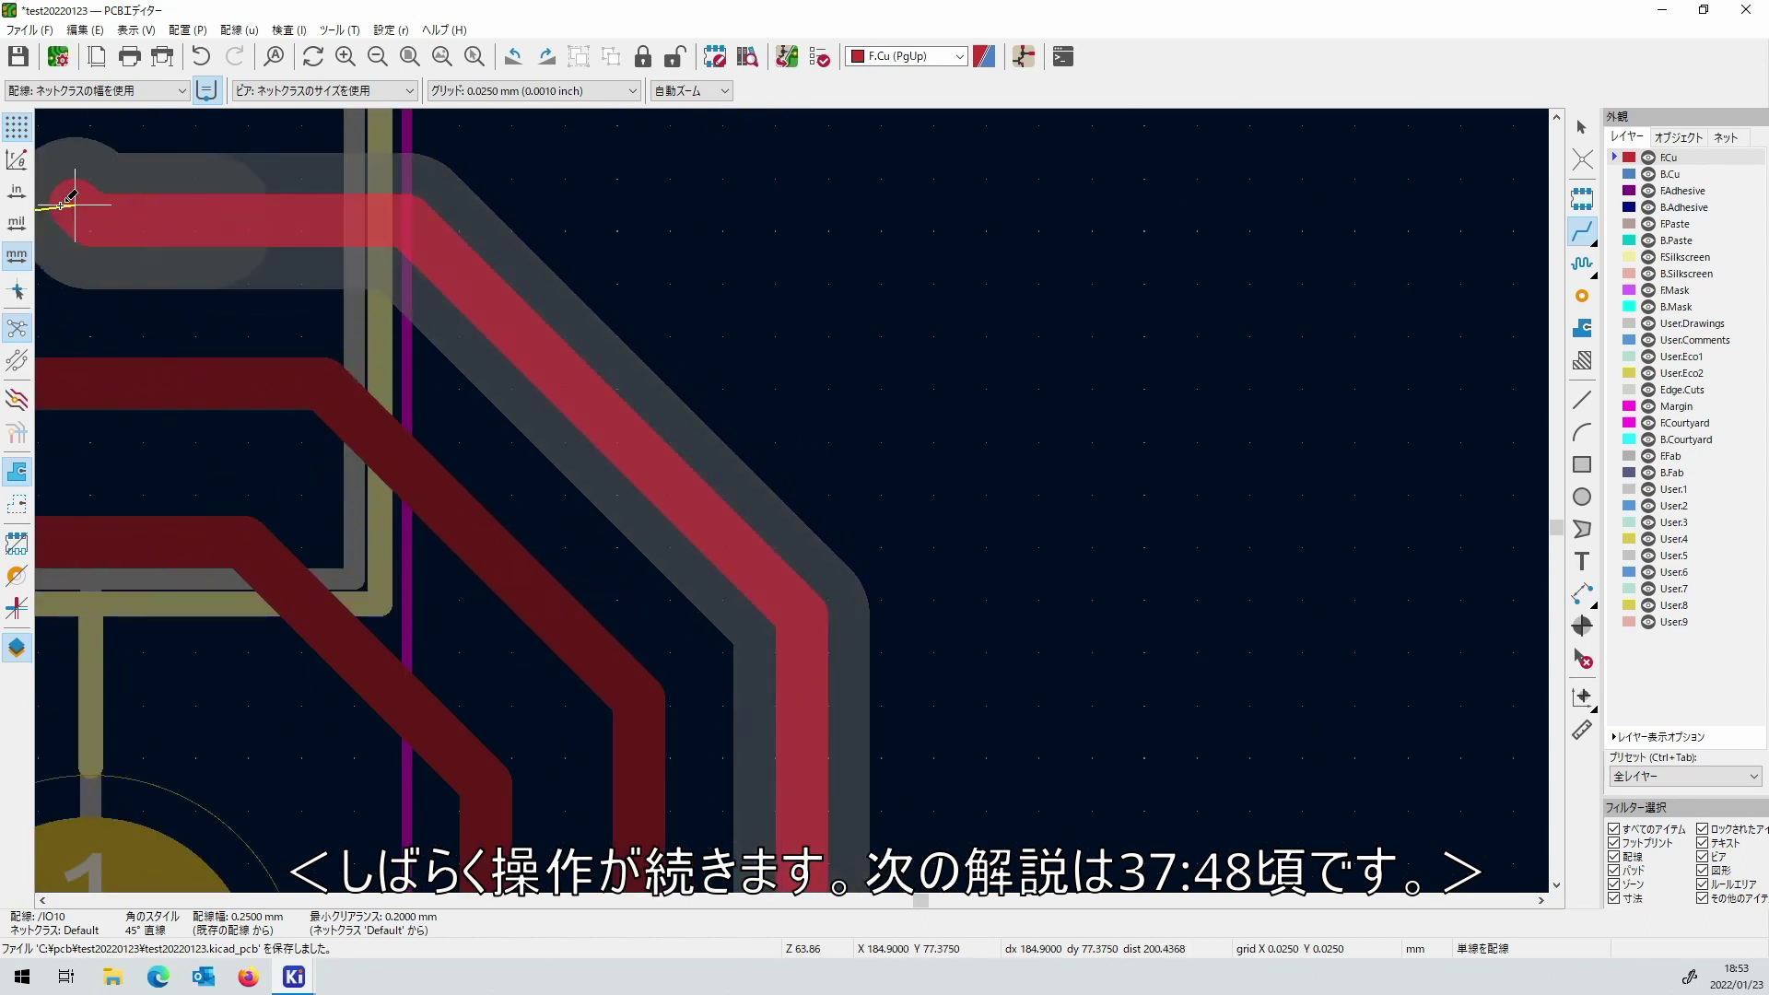
{"action": "scroll", "coordinate": [62, 204], "scroll_direction": "down", "scroll_amount": 5}
{"action": "scroll", "coordinate": [205, 442], "scroll_direction": "down", "scroll_amount": 3}
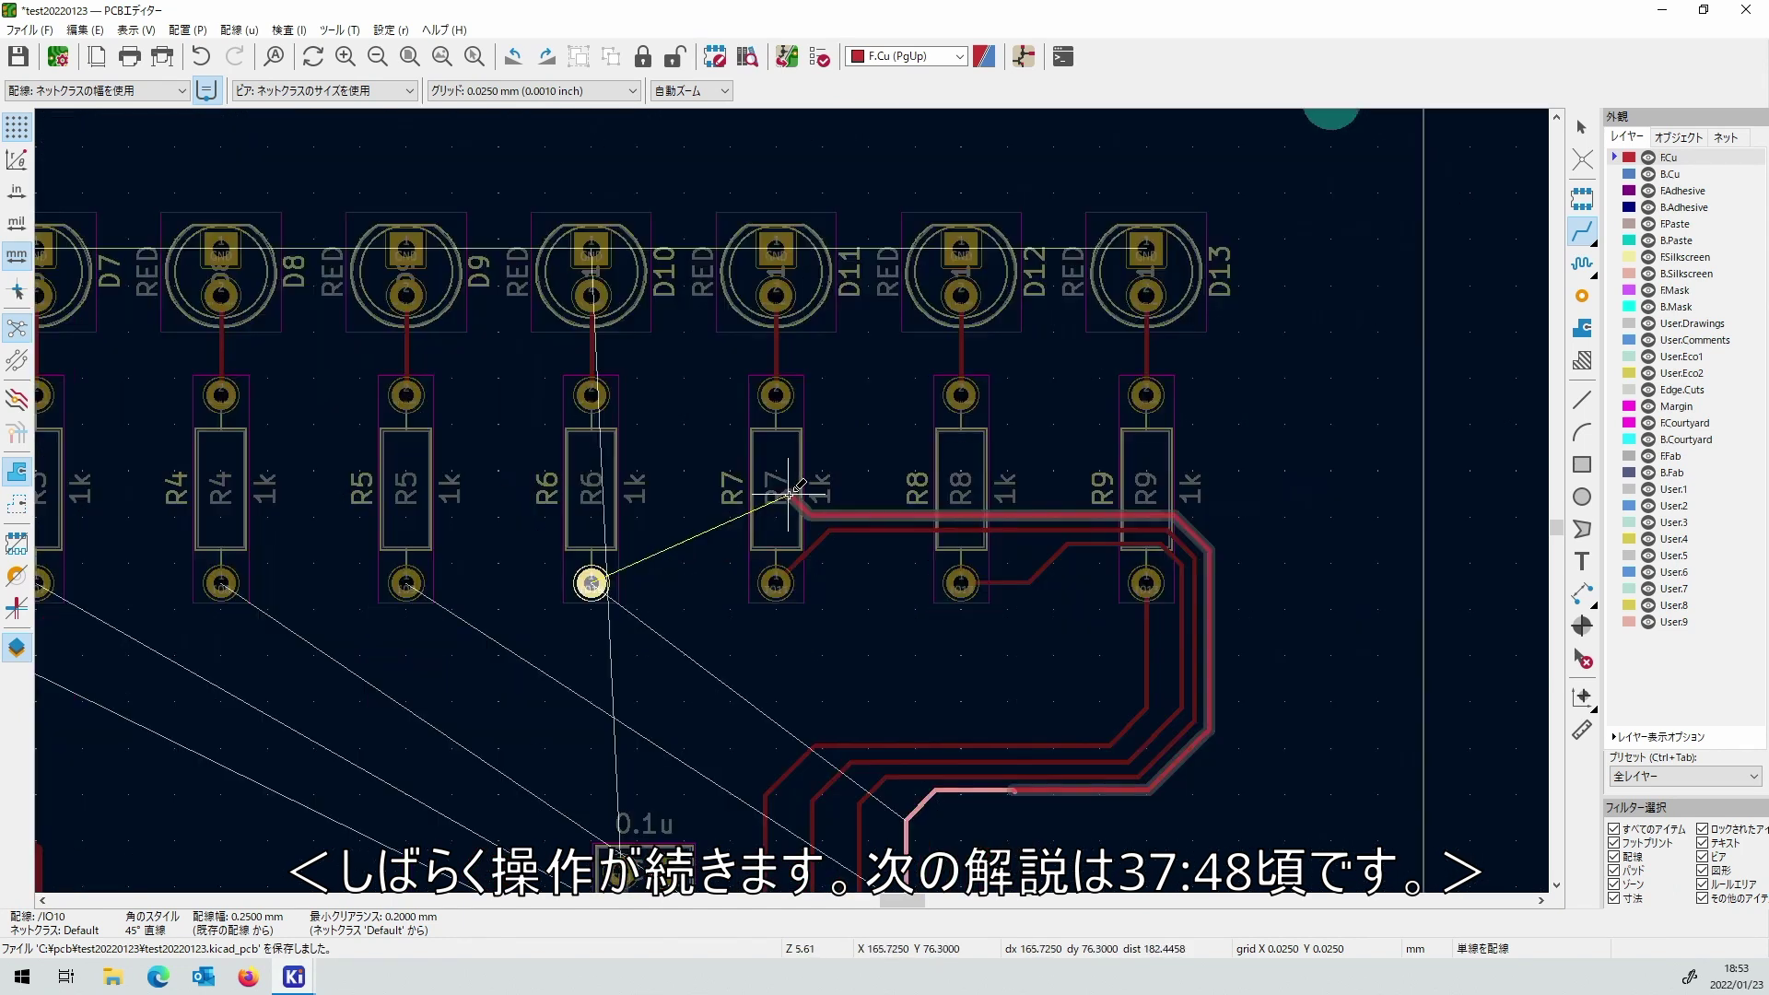
{"action": "left_click", "coordinate": [593, 584]}
Delete the short diagonal stub sticking out of the horizontal part of the IO10 track.
{"action": "scroll", "coordinate": [594, 594], "scroll_direction": "down", "scroll_amount": 3}
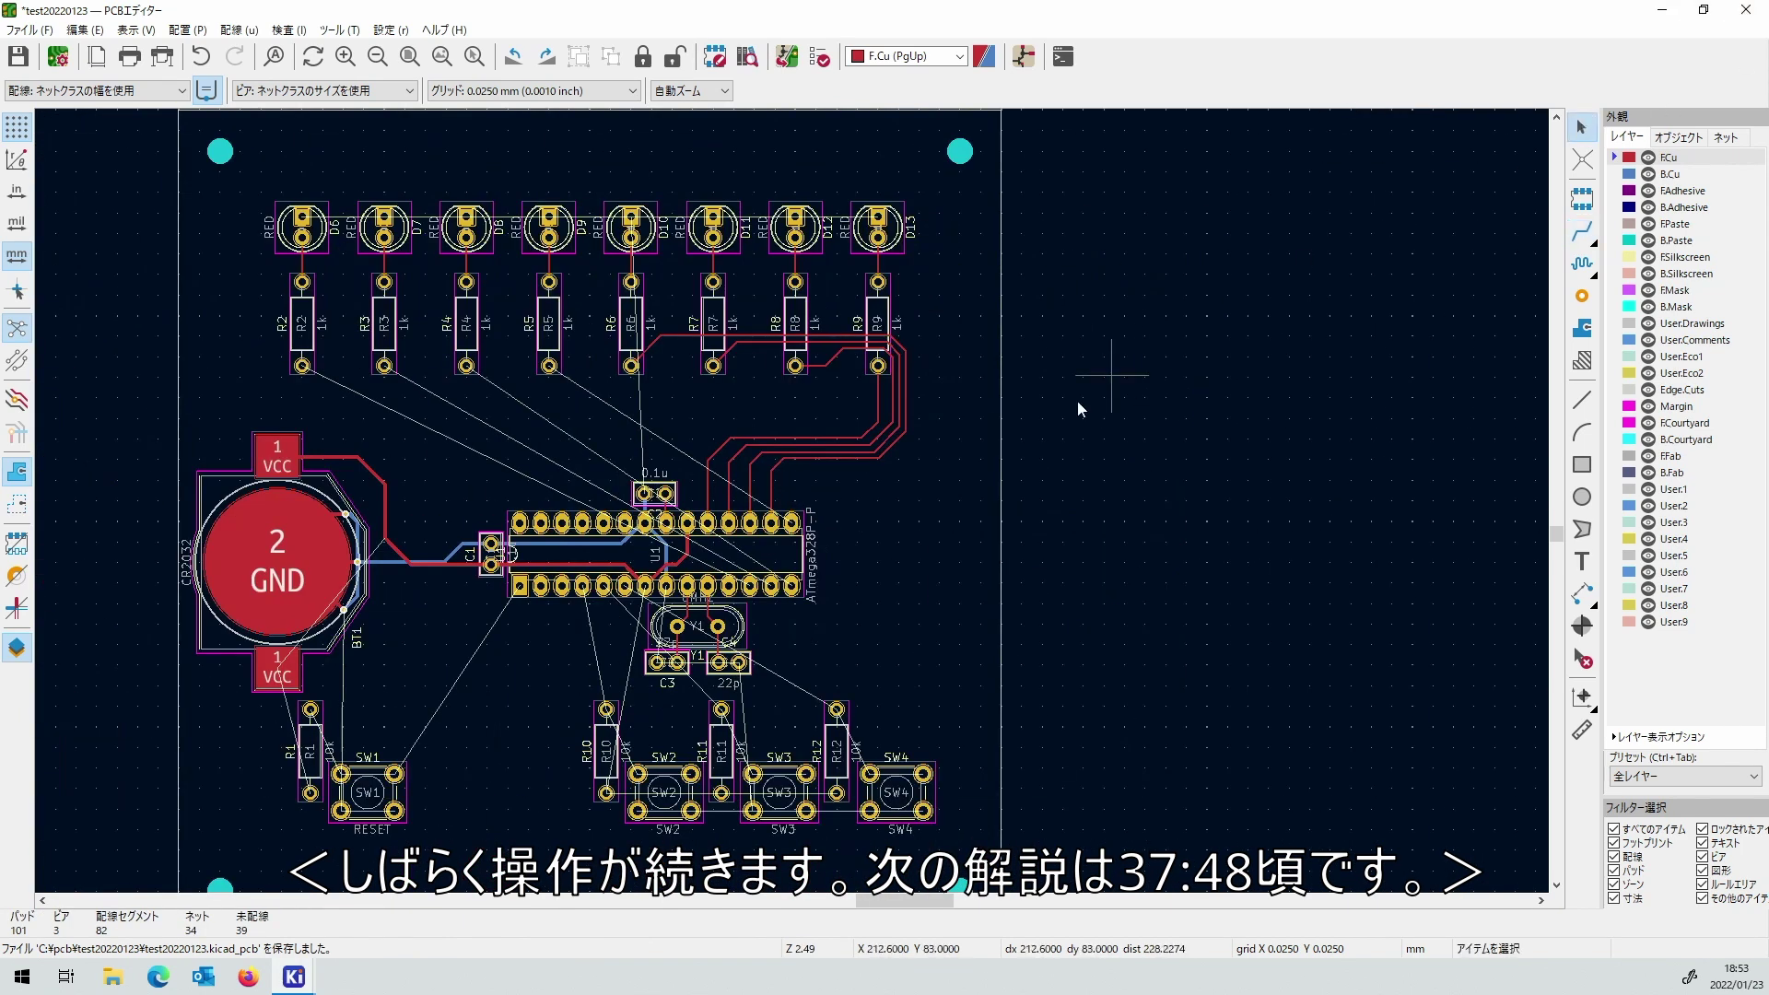
{"action": "scroll", "coordinate": [1076, 401], "scroll_direction": "up", "scroll_amount": 3}
{"action": "scroll", "coordinate": [922, 357], "scroll_direction": "up", "scroll_amount": 4}
{"action": "scroll", "coordinate": [774, 505], "scroll_direction": "up", "scroll_amount": 2}
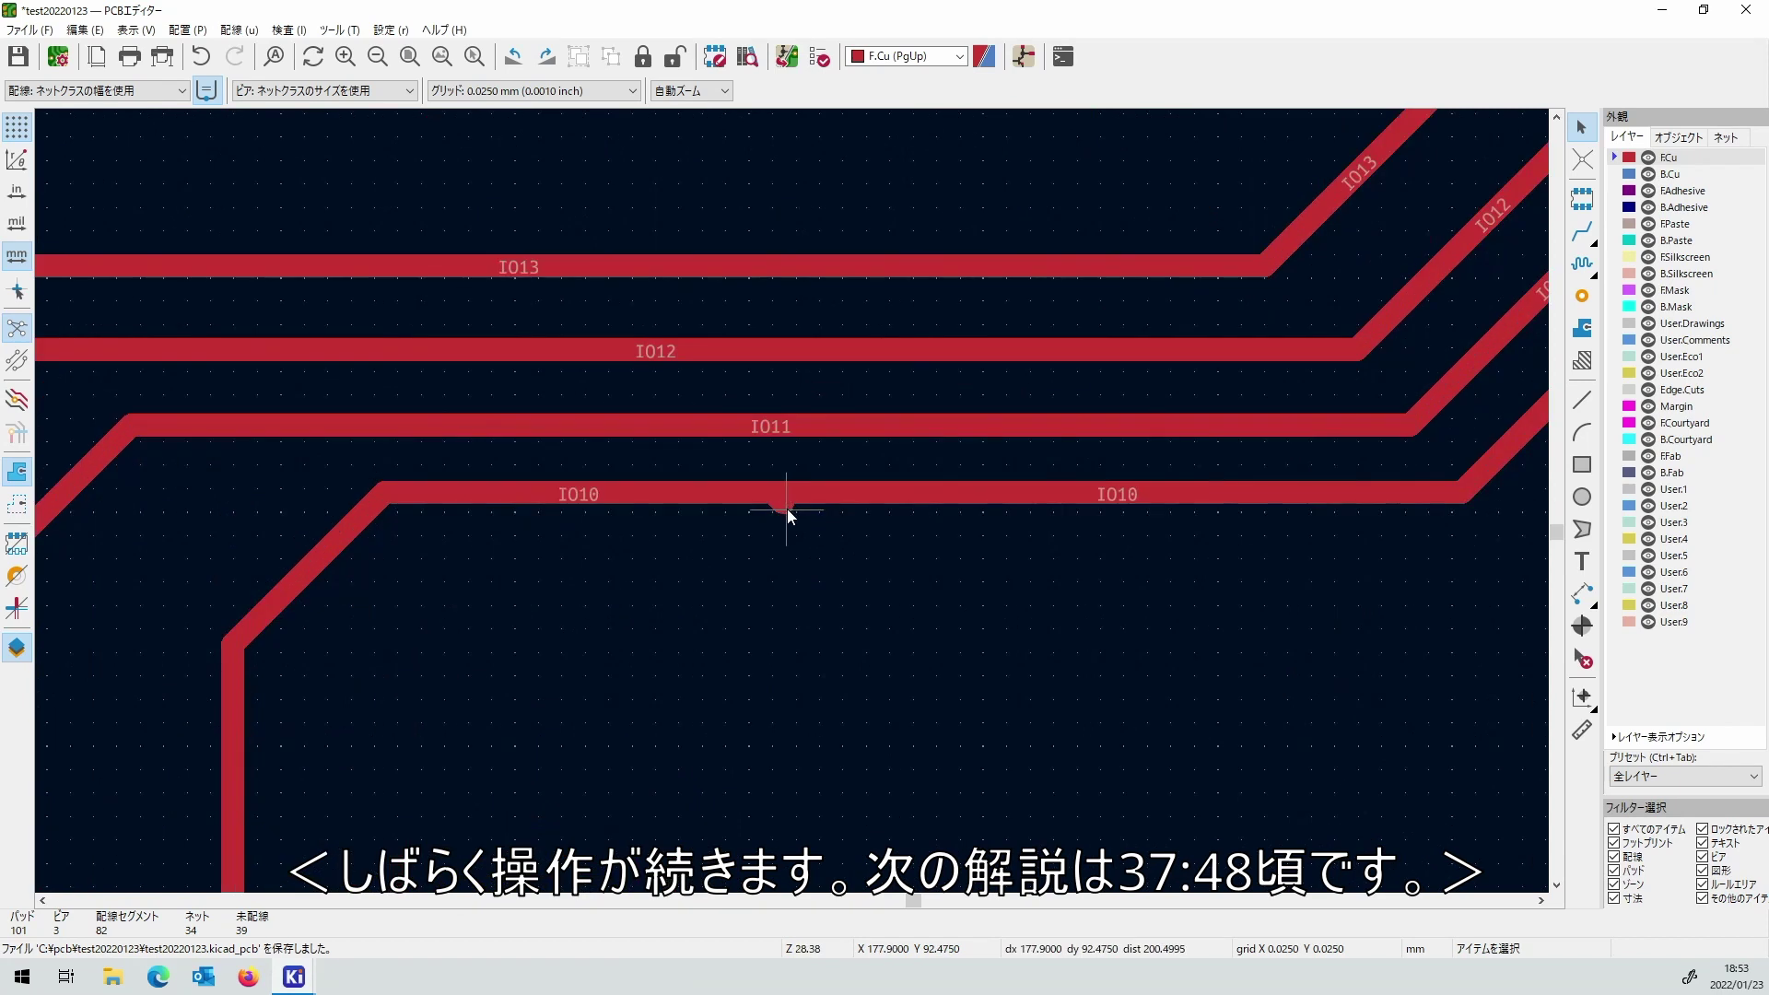
{"action": "left_click", "coordinate": [784, 507]}
{"action": "key", "text": "Delete"}
Route IO9 on F.Cu from U1 pin 15 parallel to the IO10 track, around R9 and across R8, R7 and R6, to R5 pad 1.
{"action": "left_click", "coordinate": [1582, 231]}
{"action": "scroll", "coordinate": [395, 723], "scroll_direction": "down", "scroll_amount": 4}
{"action": "left_click", "coordinate": [735, 691]}
{"action": "scroll", "coordinate": [921, 424], "scroll_direction": "up", "scroll_amount": 2}
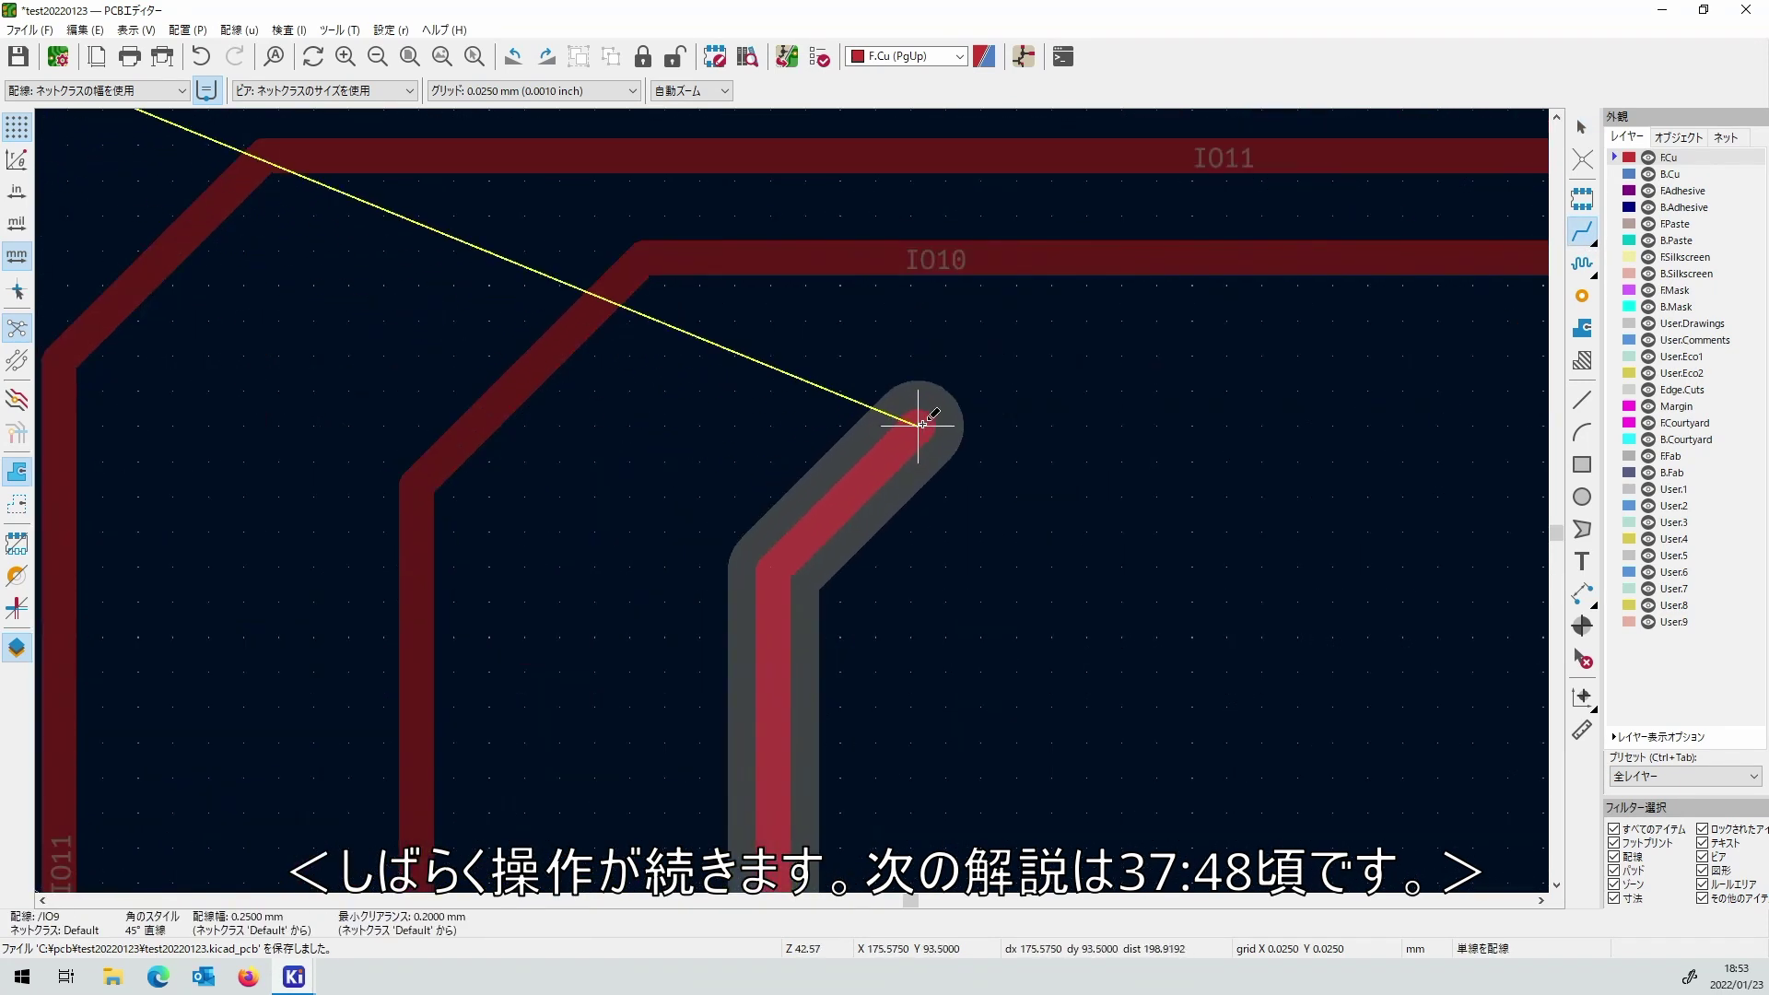
{"action": "scroll", "coordinate": [918, 423], "scroll_direction": "down", "scroll_amount": 4}
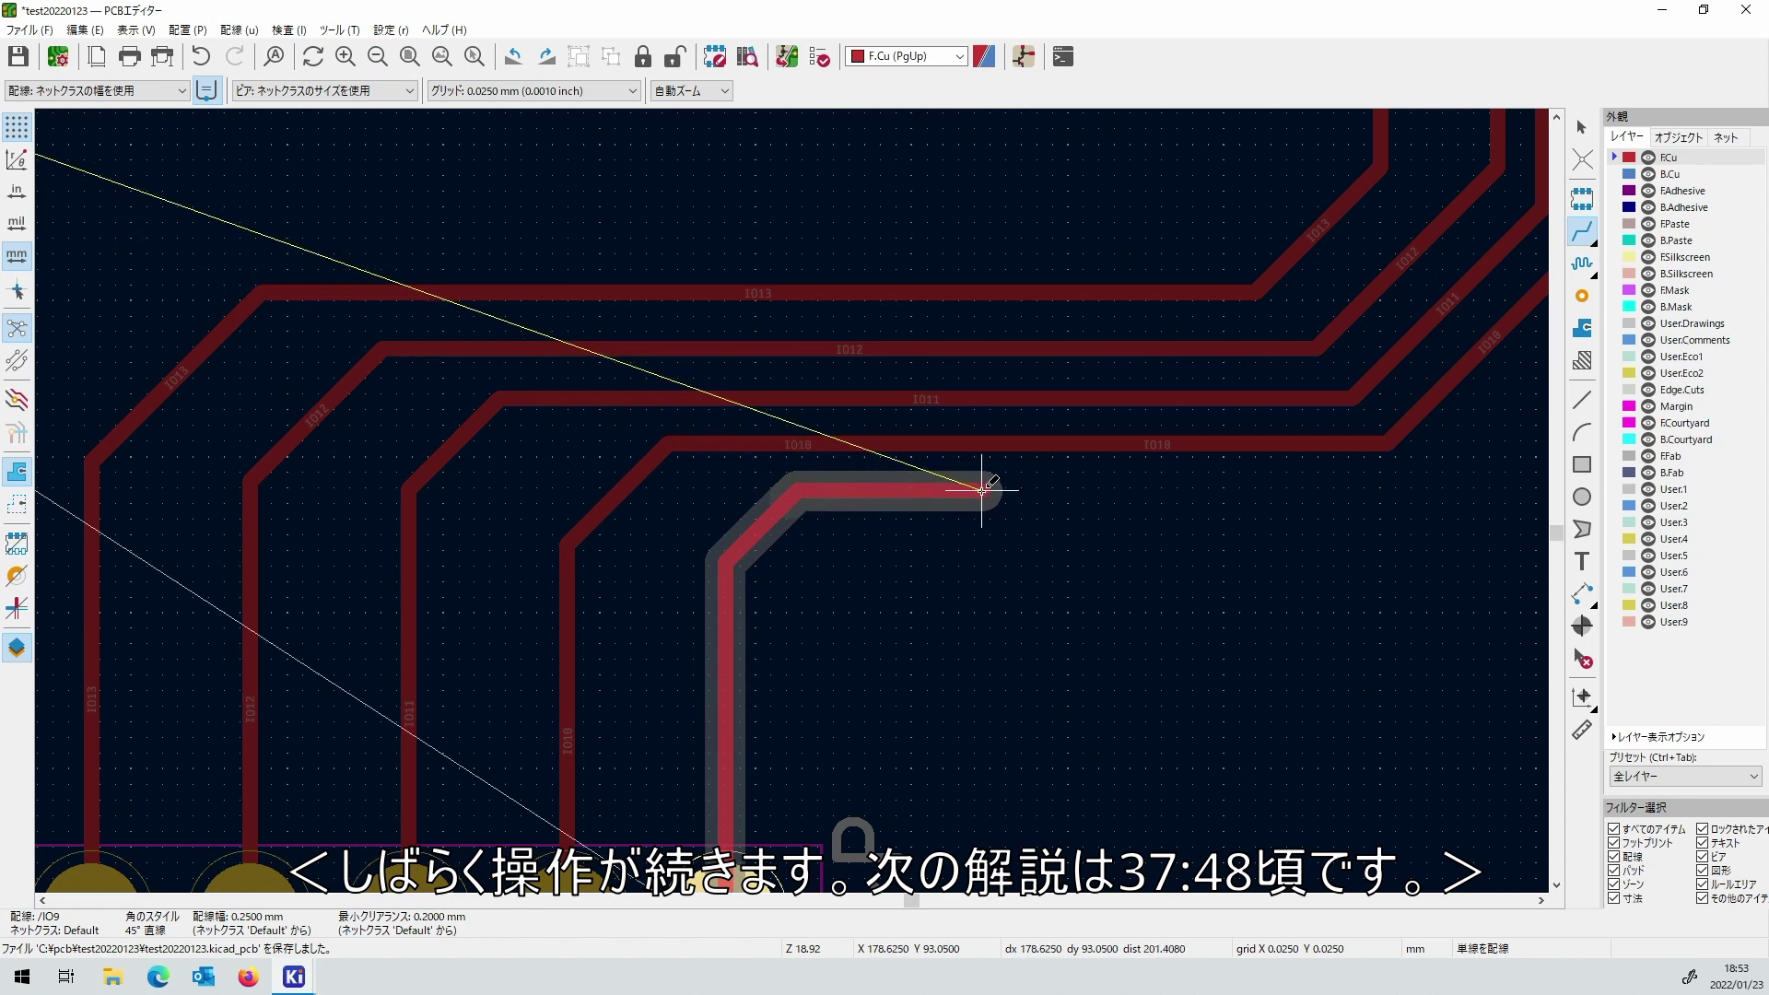
{"action": "scroll", "coordinate": [1382, 502], "scroll_direction": "down", "scroll_amount": 2}
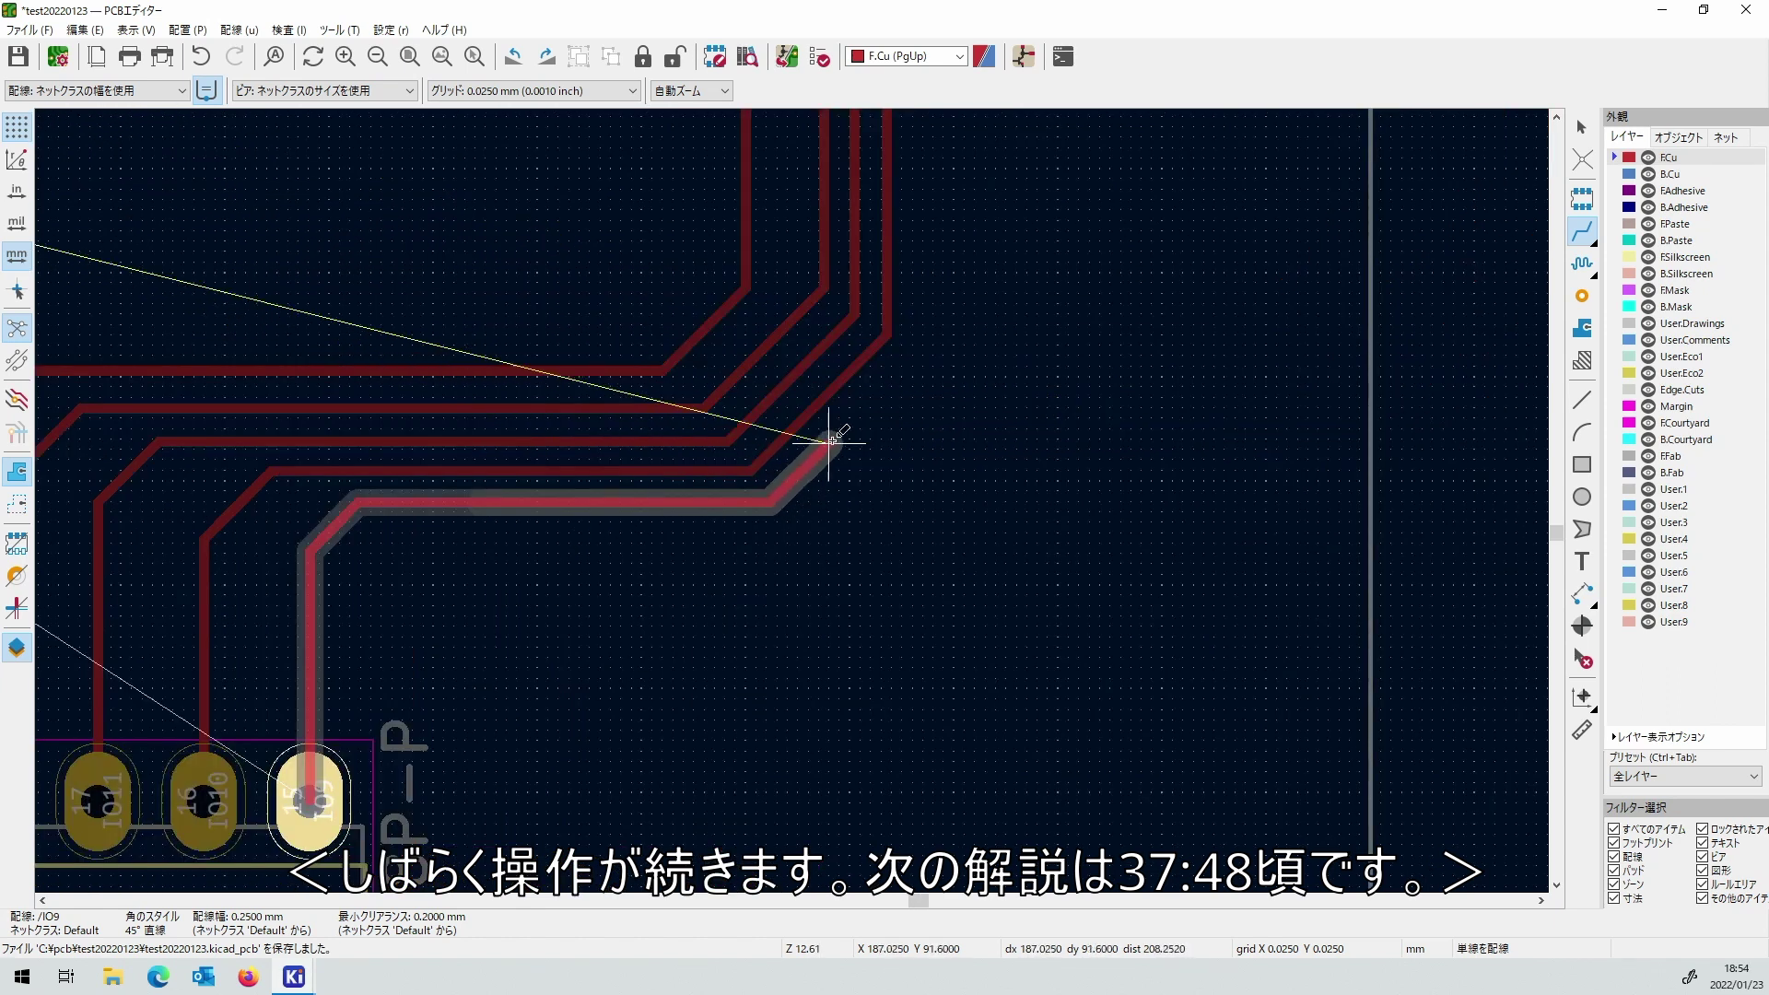
{"action": "scroll", "coordinate": [831, 443], "scroll_direction": "up", "scroll_amount": 6}
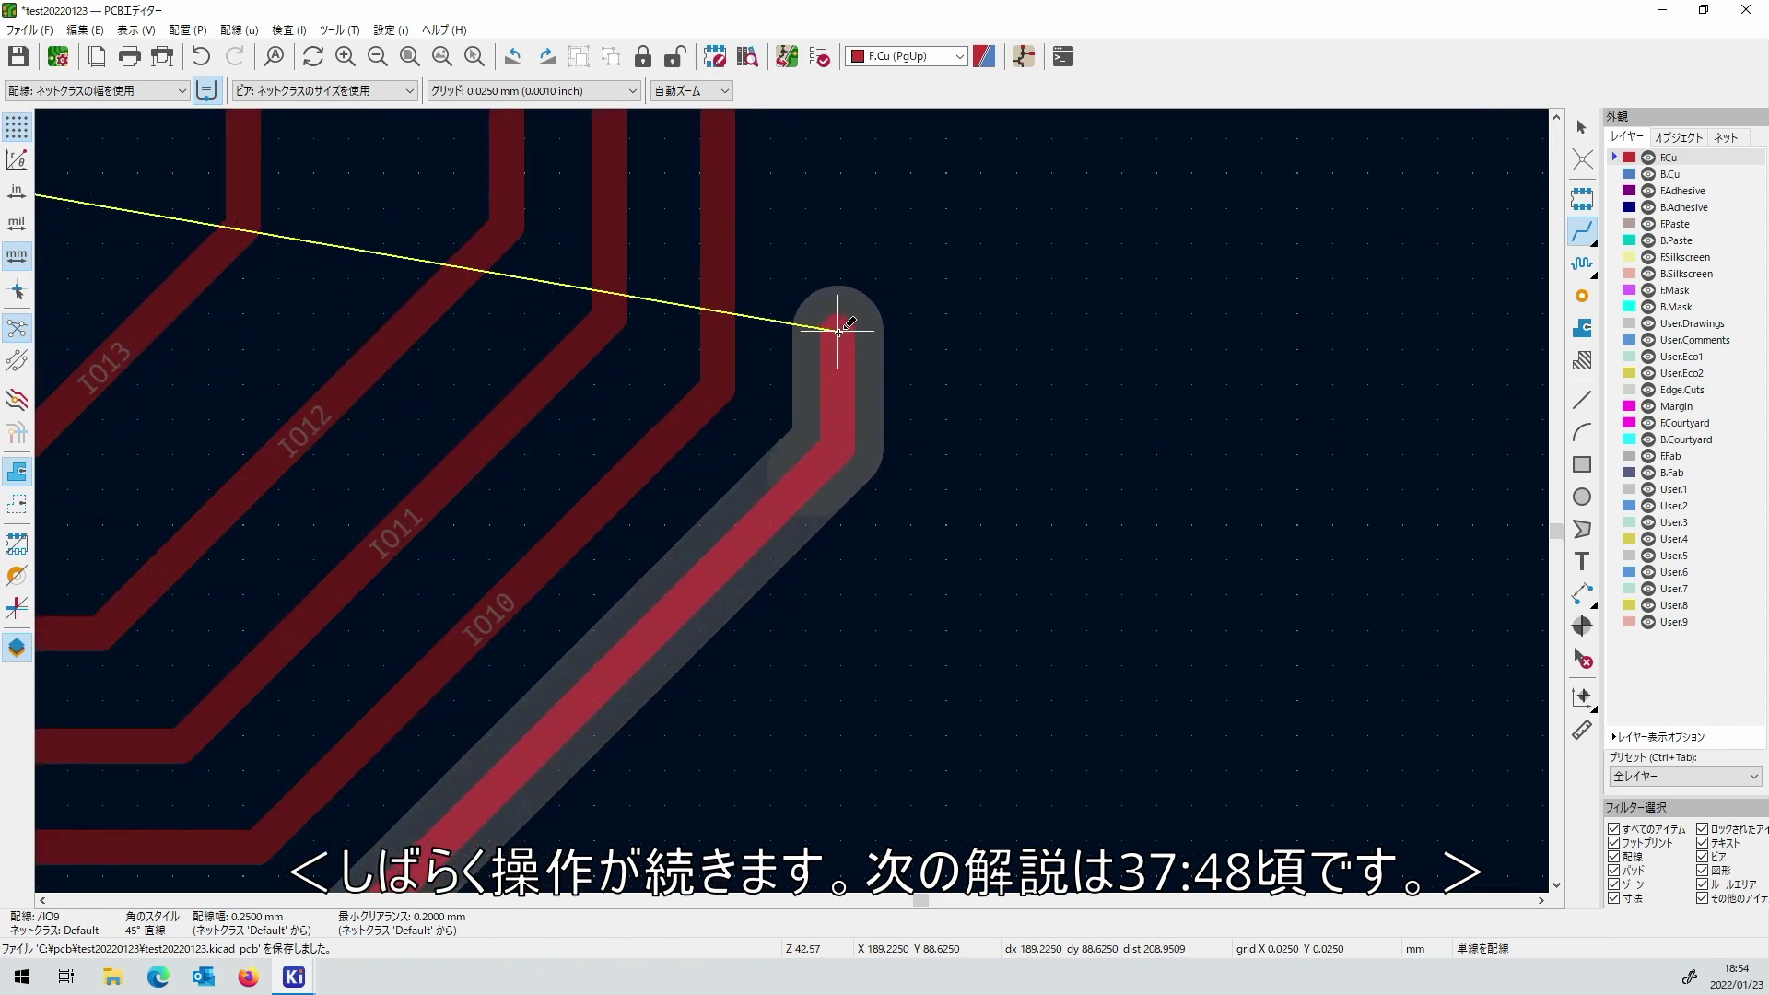
{"action": "scroll", "coordinate": [790, 501], "scroll_direction": "down", "scroll_amount": 10}
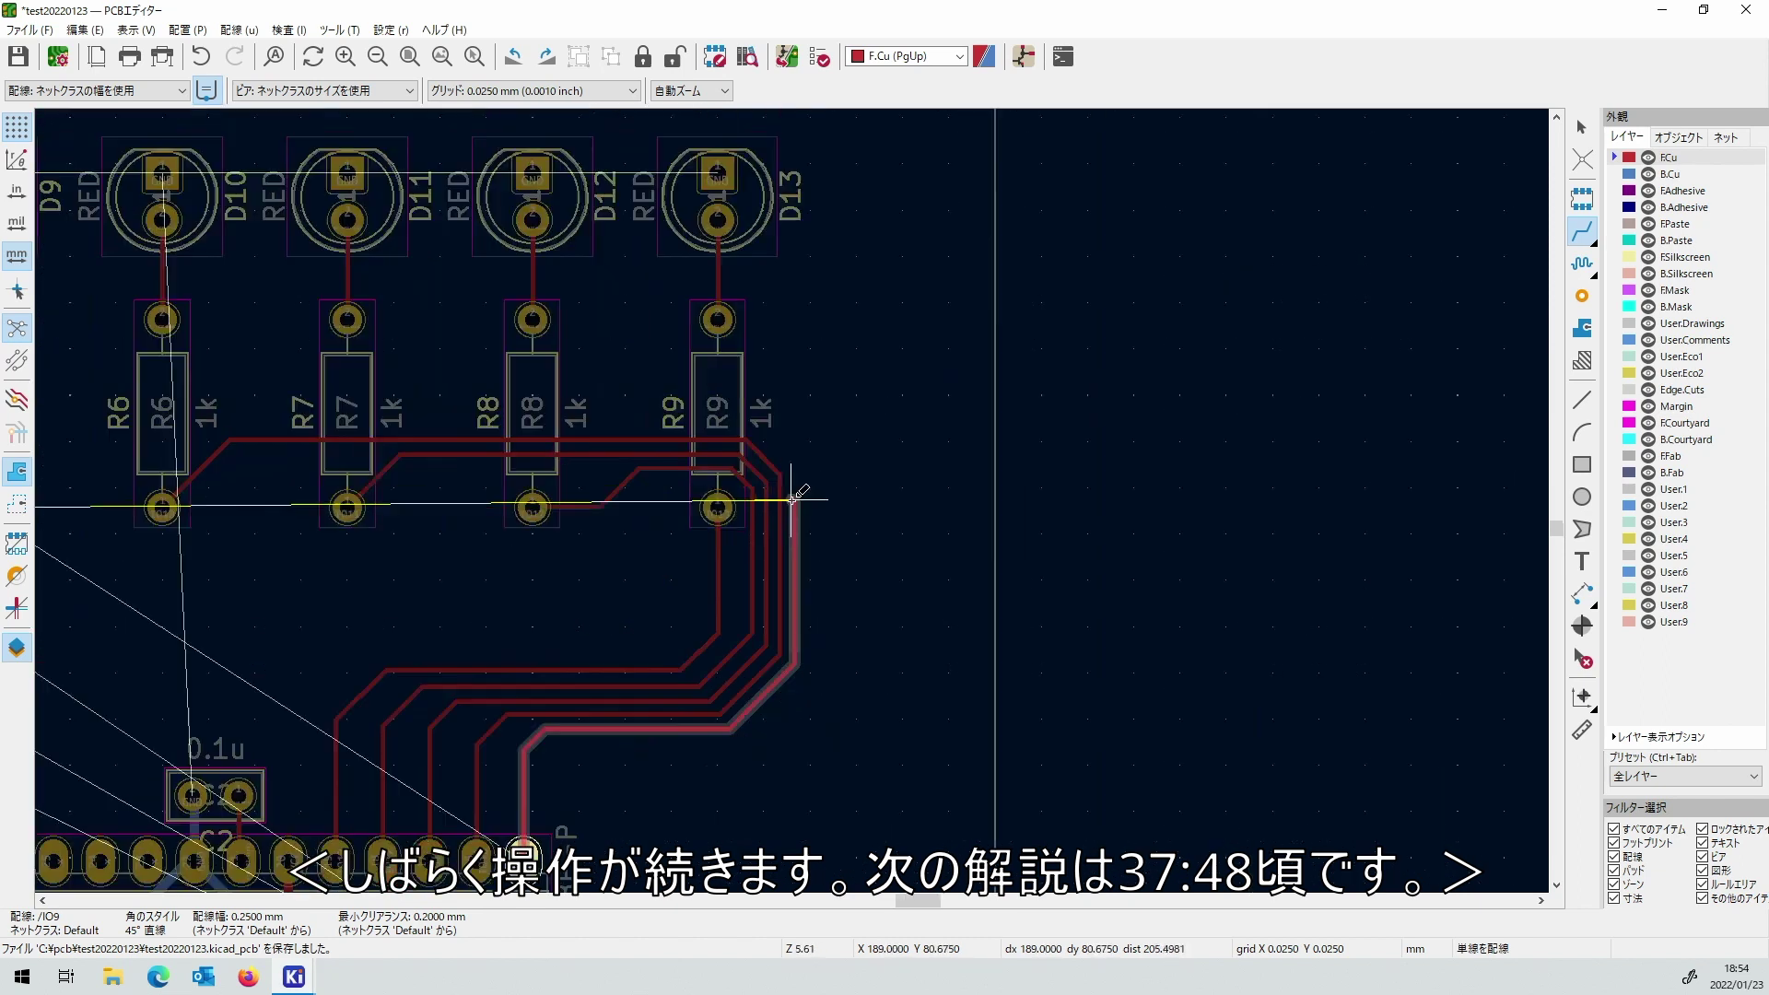
{"action": "scroll", "coordinate": [791, 501], "scroll_direction": "up", "scroll_amount": 5}
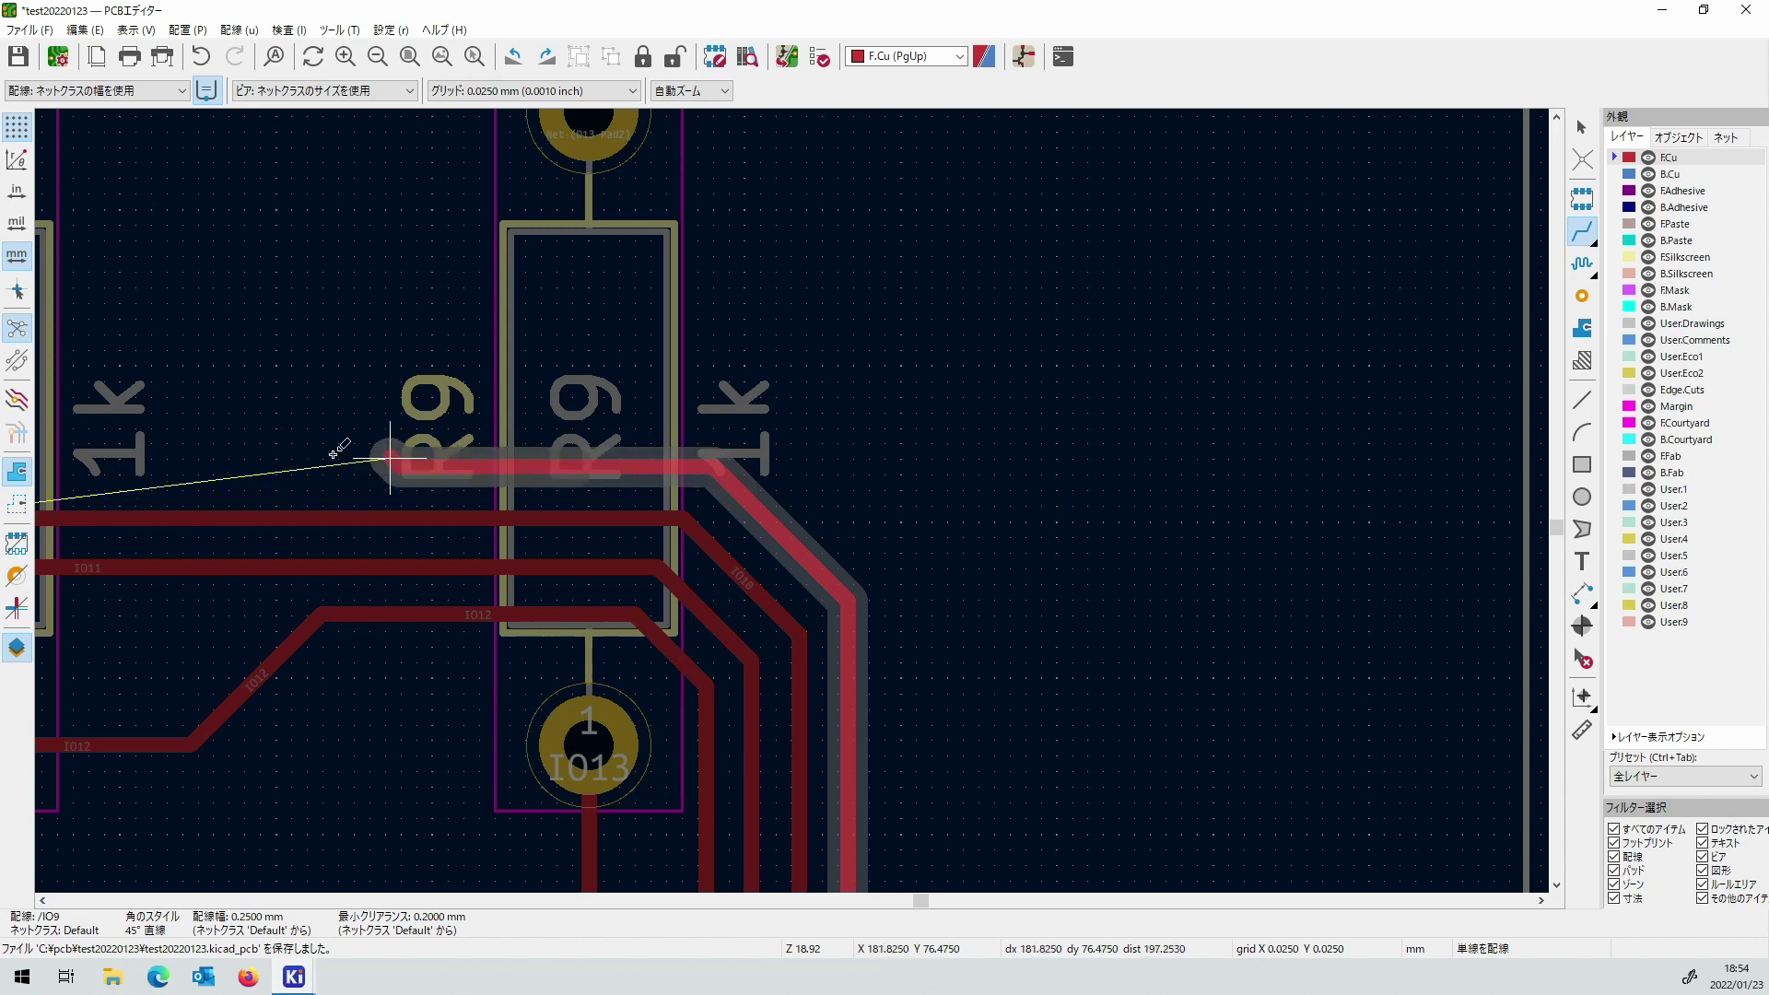
{"action": "scroll", "coordinate": [336, 446], "scroll_direction": "down", "scroll_amount": 4}
{"action": "scroll", "coordinate": [316, 482], "scroll_direction": "down", "scroll_amount": 5}
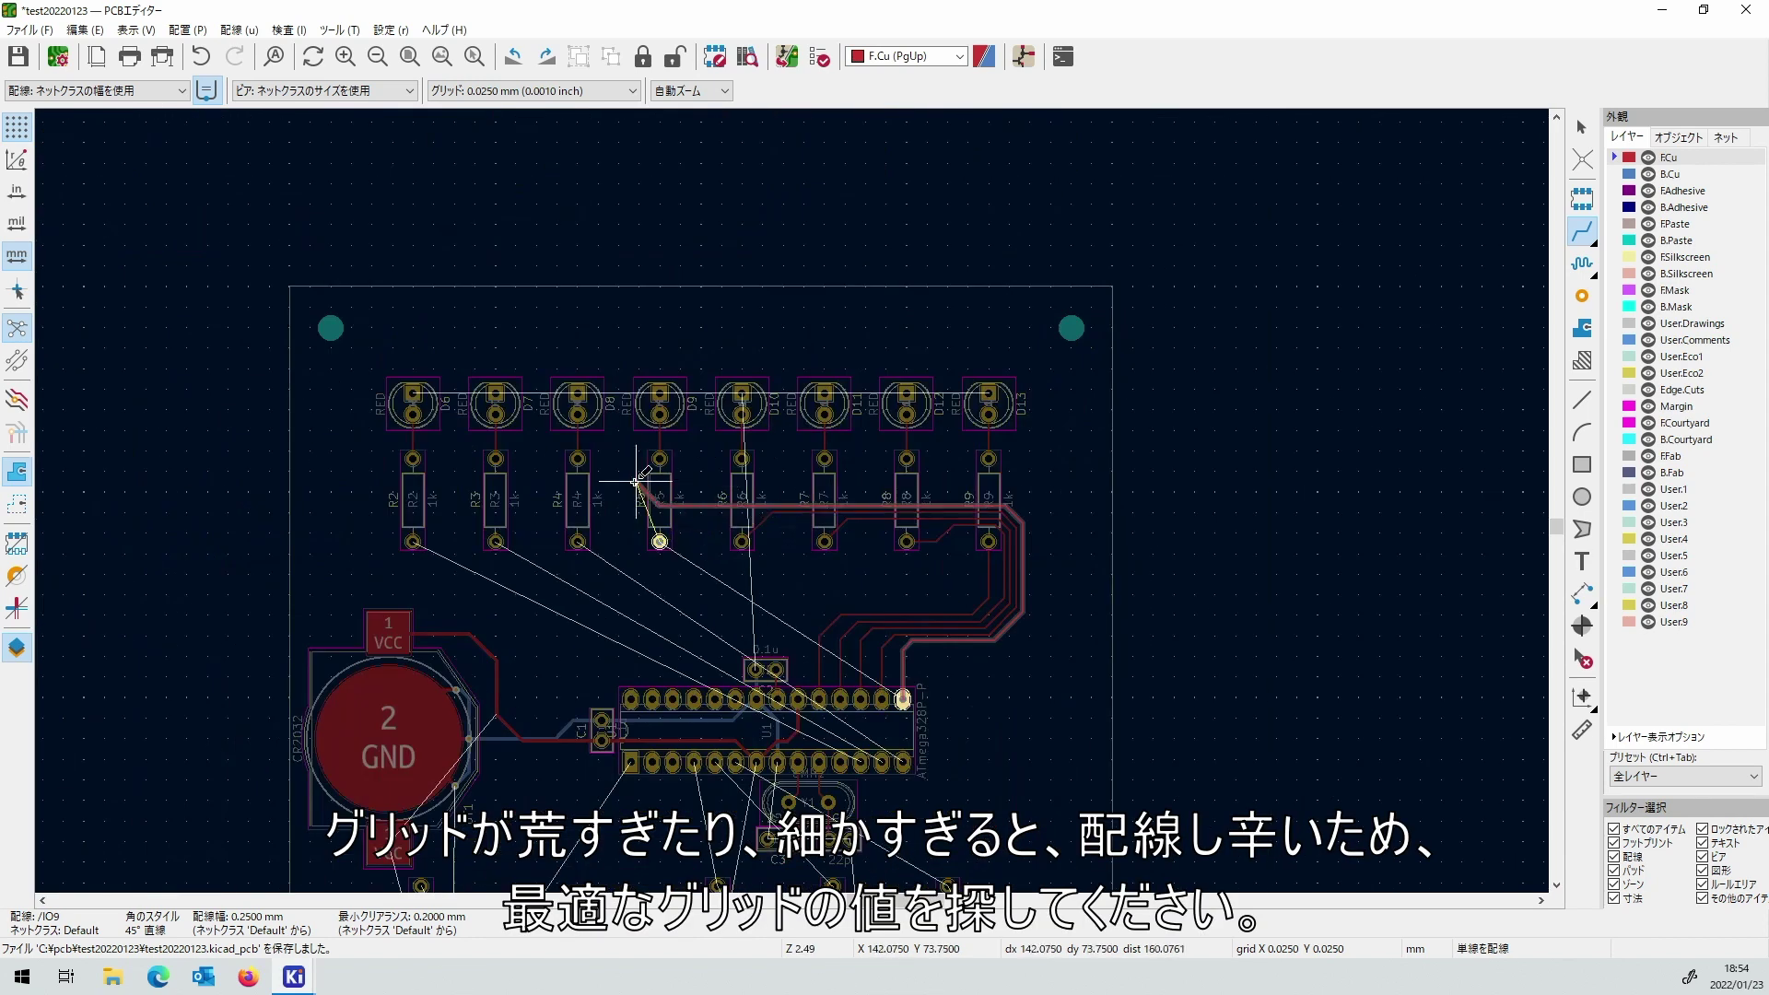
{"action": "scroll", "coordinate": [645, 531], "scroll_direction": "up", "scroll_amount": 5}
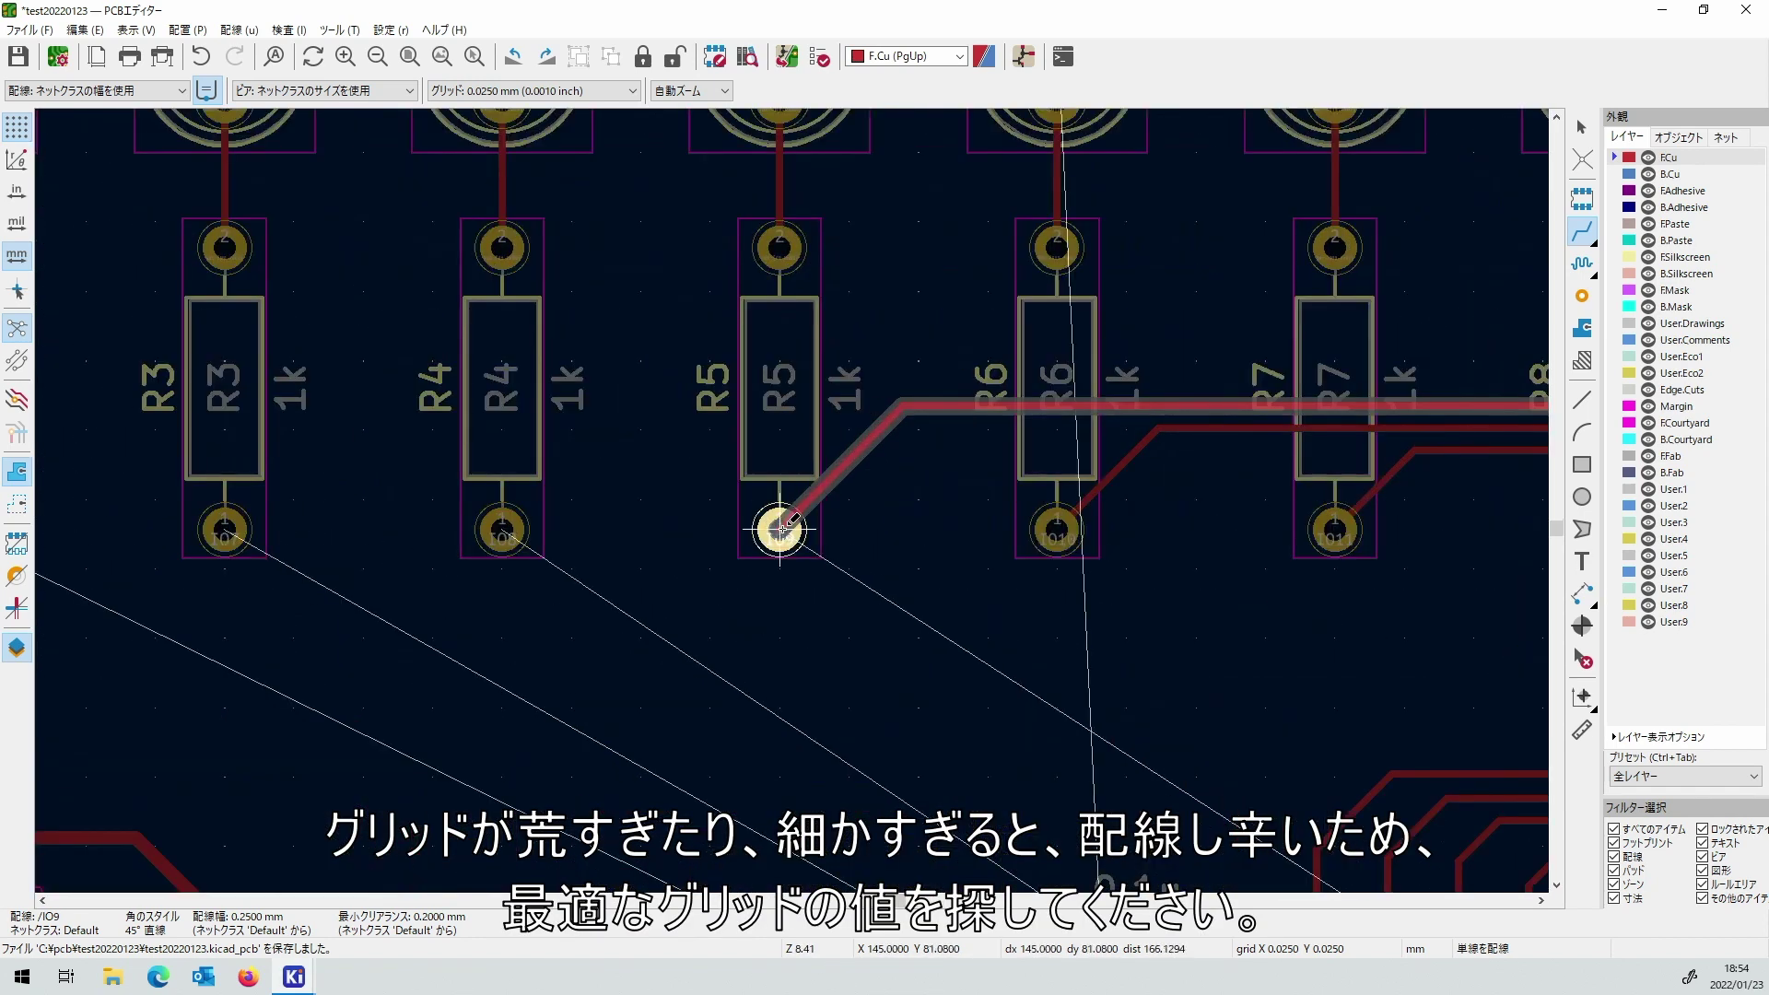
{"action": "left_click", "coordinate": [780, 530]}
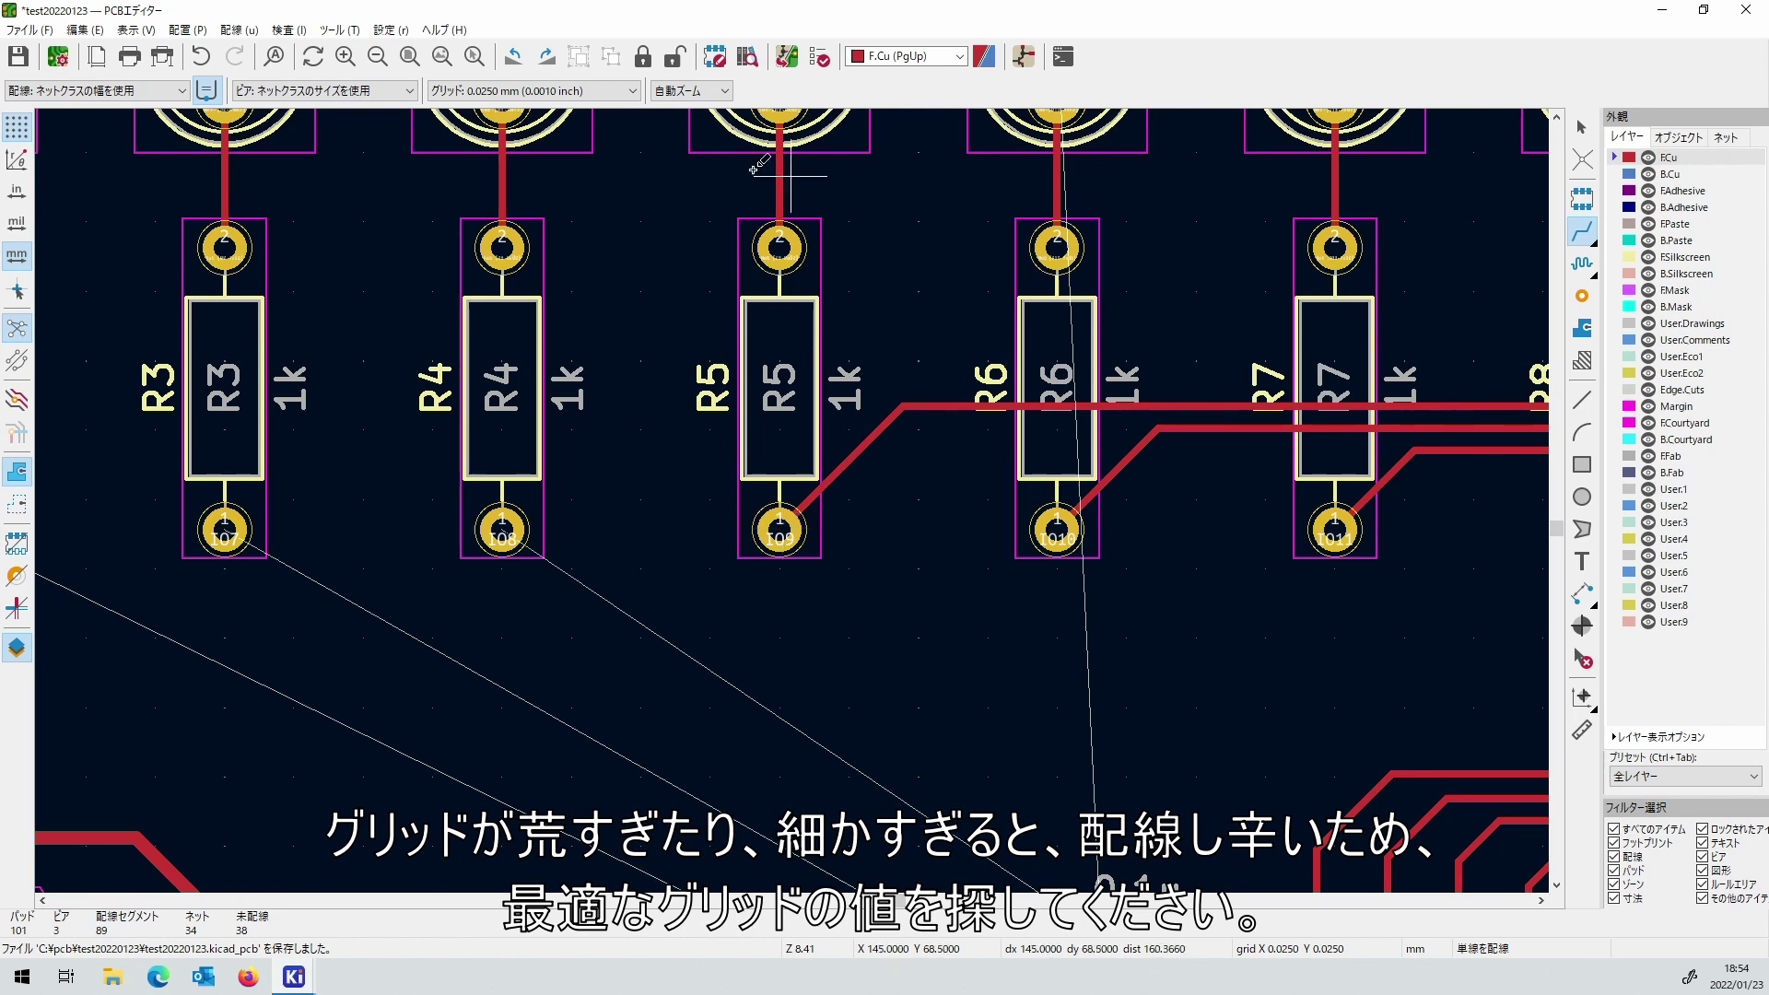
Set the grid to 0.2500 mm and route IO8 on F.Cu from U1 pin 14 outside the IO9 track, around R9, to R4 pad 1.
{"action": "left_click", "coordinate": [633, 90]}
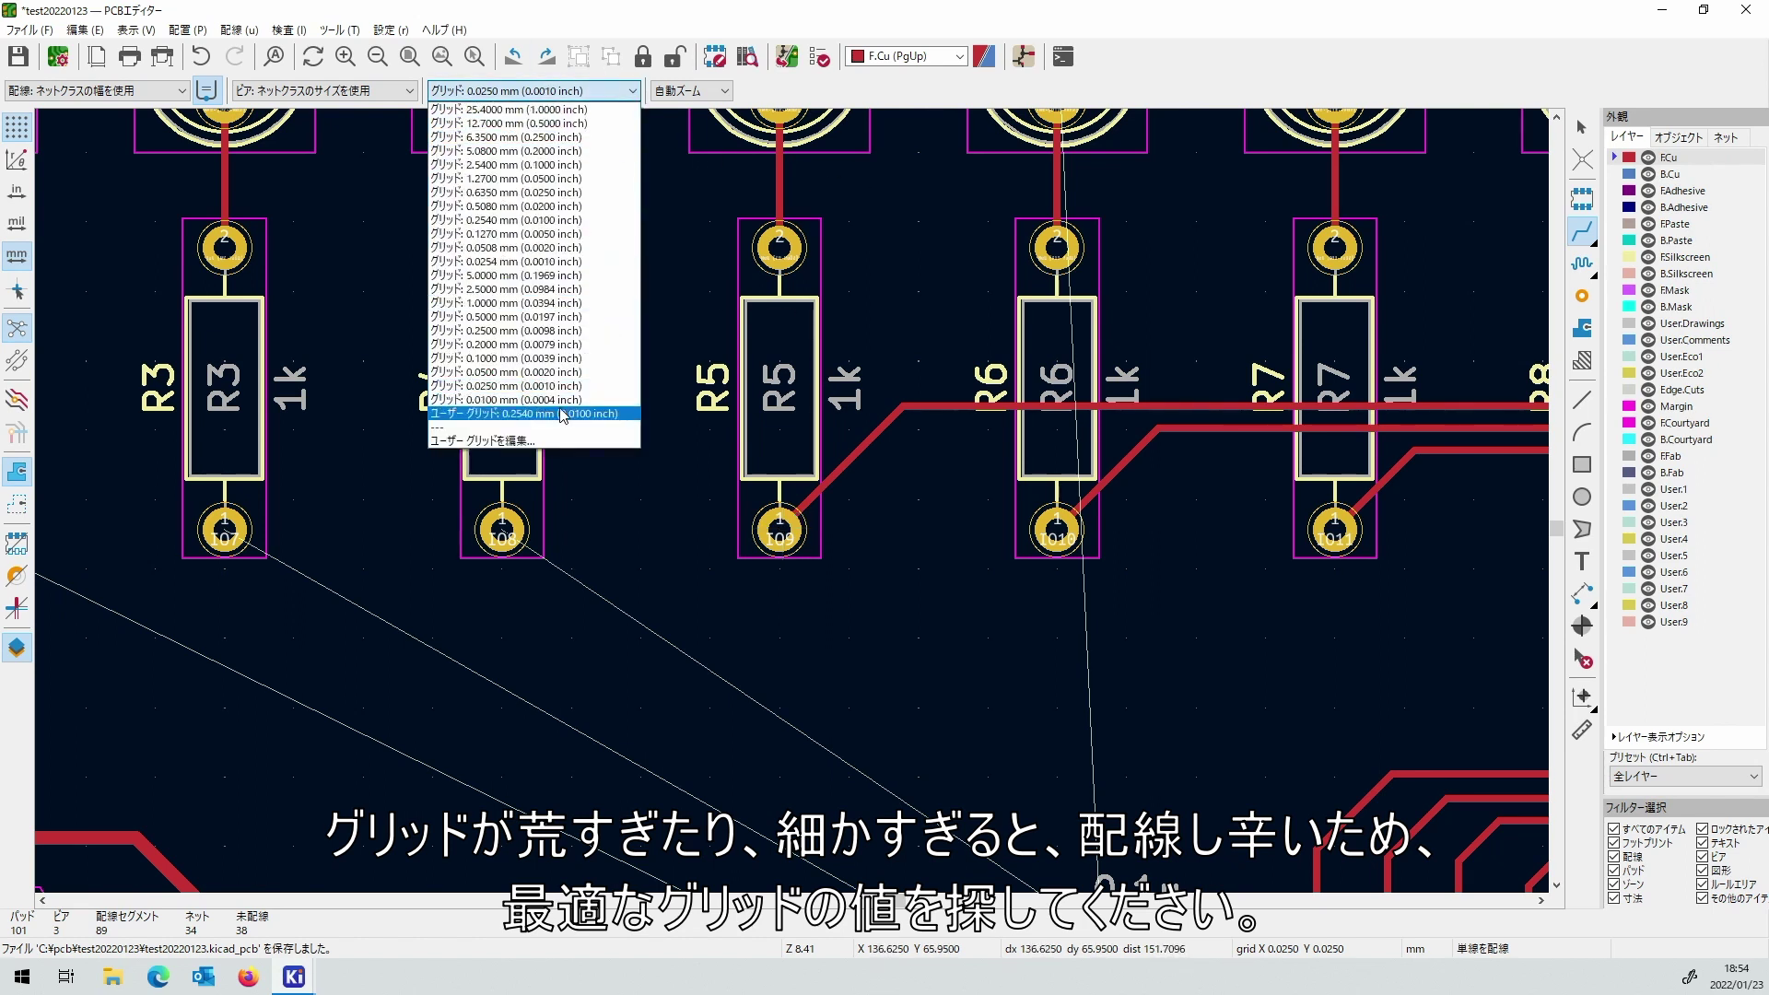
{"action": "left_click", "coordinate": [543, 329]}
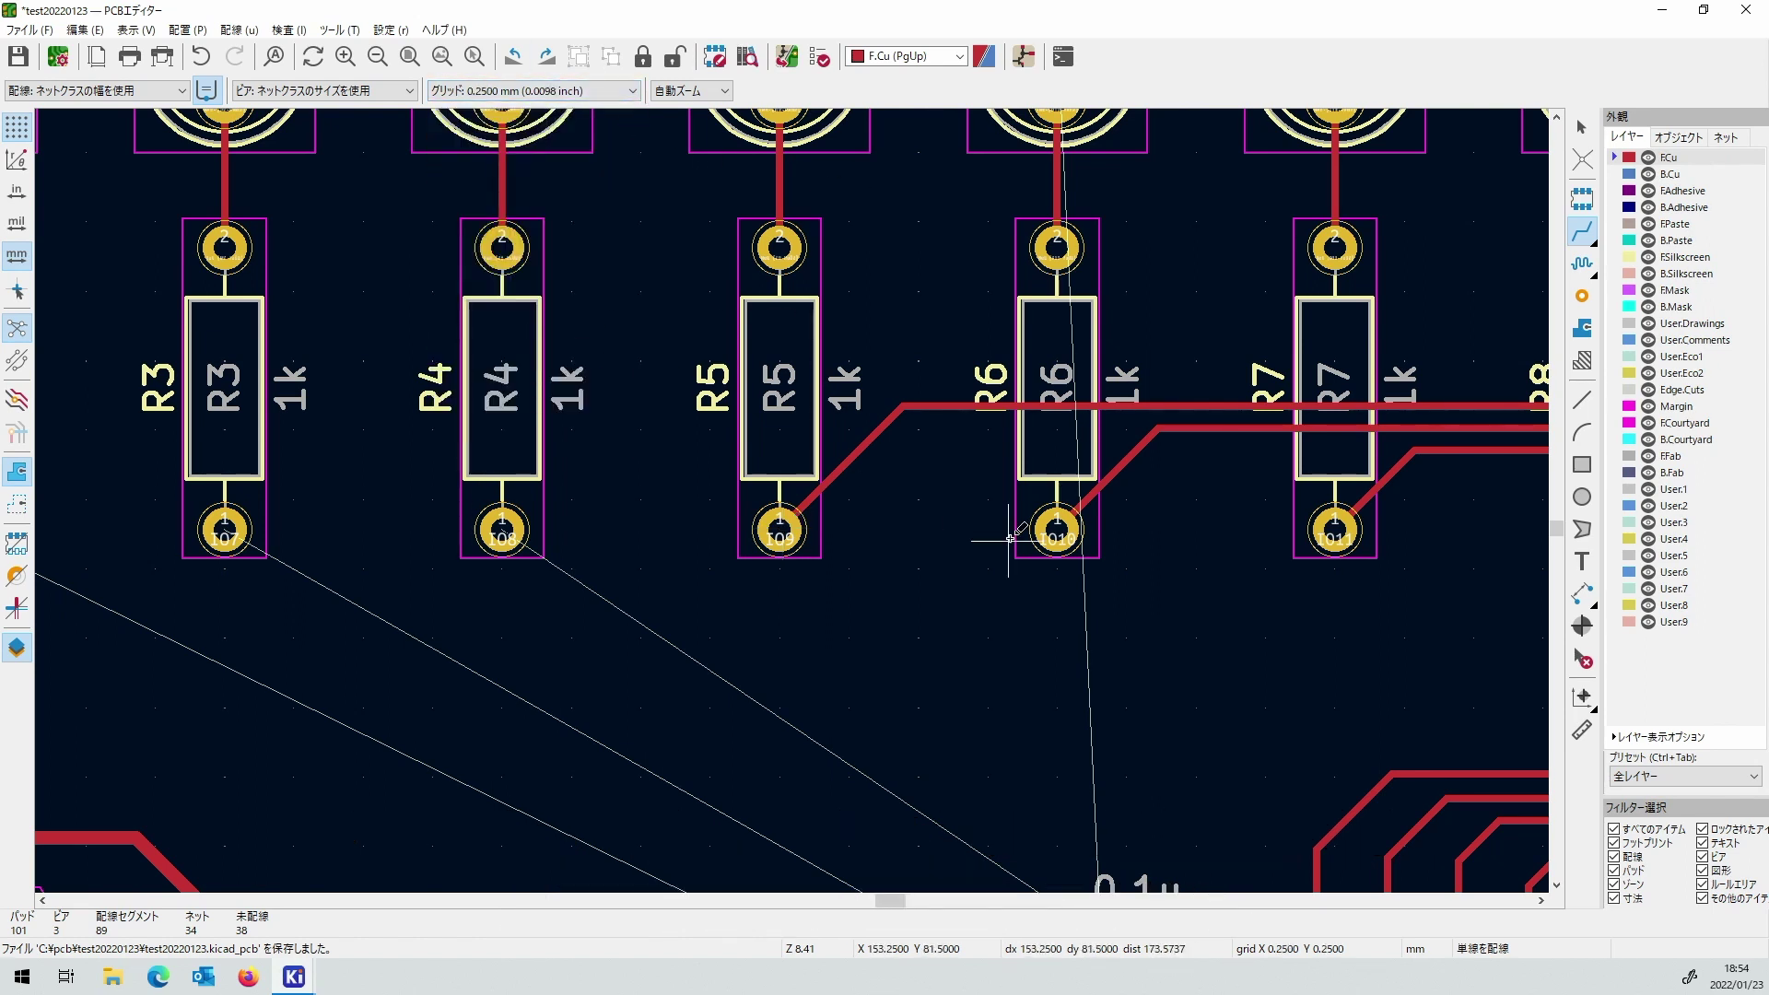
{"action": "scroll", "coordinate": [1011, 539], "scroll_direction": "down", "scroll_amount": 5}
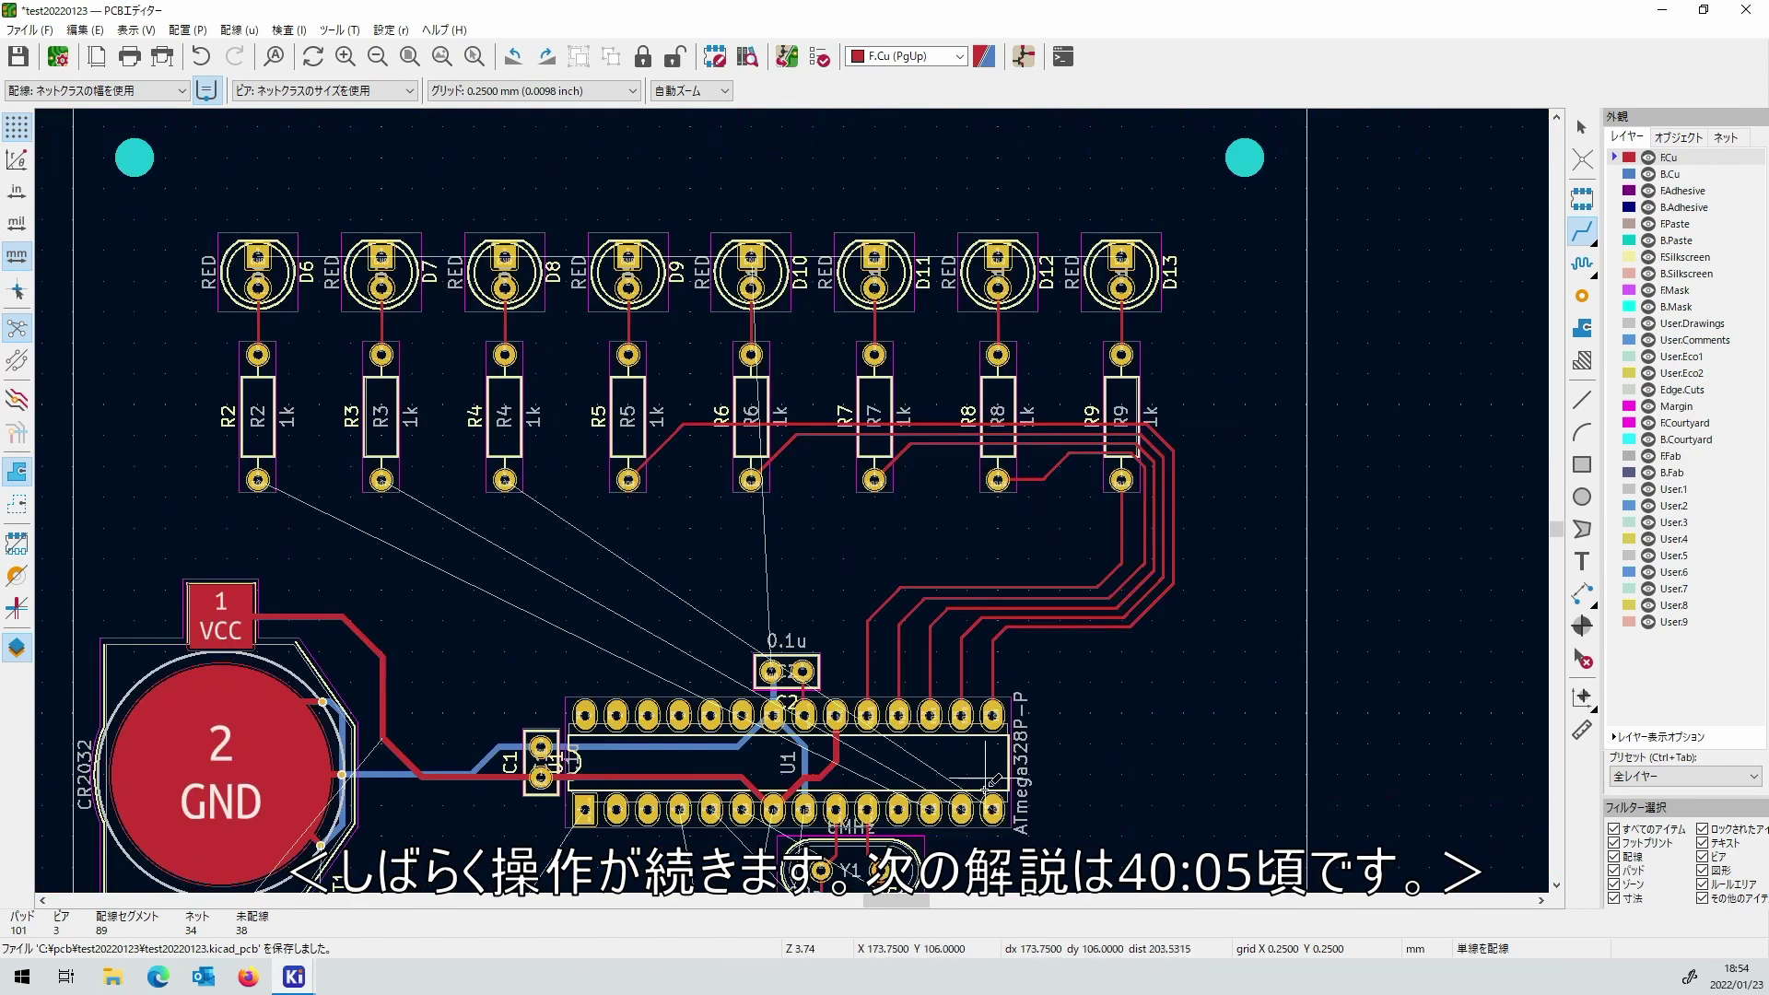
{"action": "scroll", "coordinate": [810, 494], "scroll_direction": "up", "scroll_amount": 3}
{"action": "left_click", "coordinate": [791, 499]}
{"action": "scroll", "coordinate": [810, 499], "scroll_direction": "up", "scroll_amount": 3}
{"action": "scroll", "coordinate": [819, 479], "scroll_direction": "down", "scroll_amount": 5}
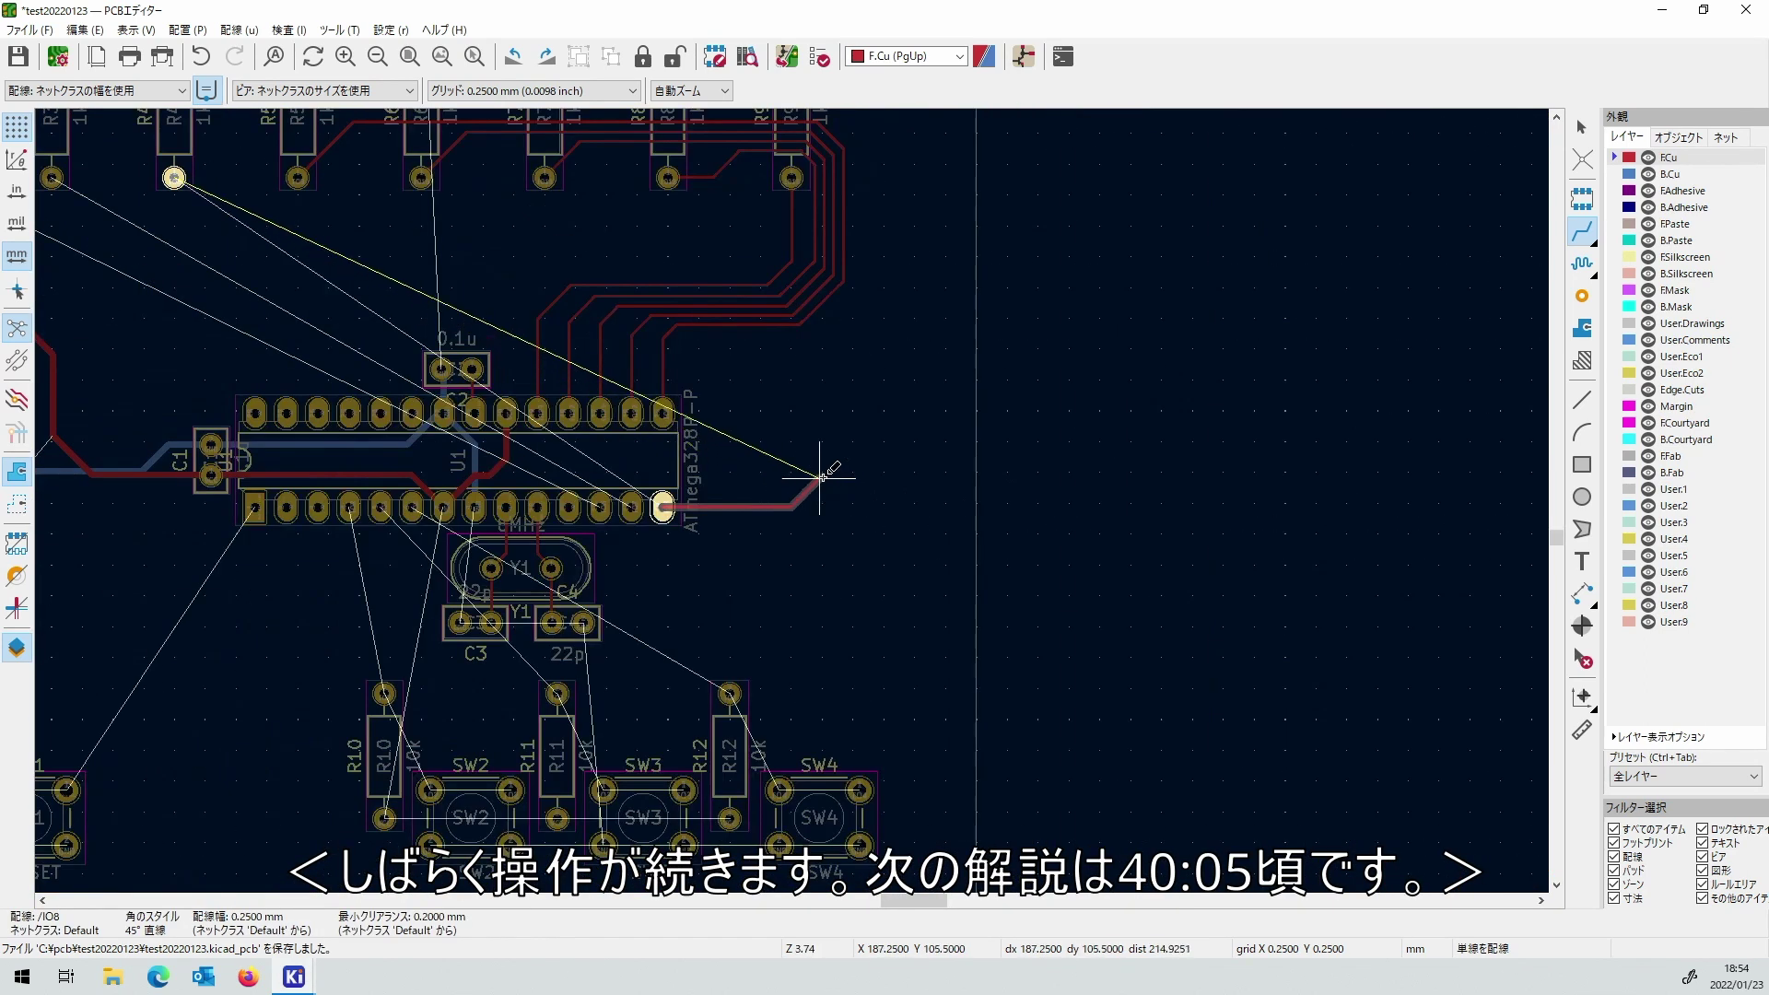
{"action": "scroll", "coordinate": [802, 492], "scroll_direction": "down", "scroll_amount": 3}
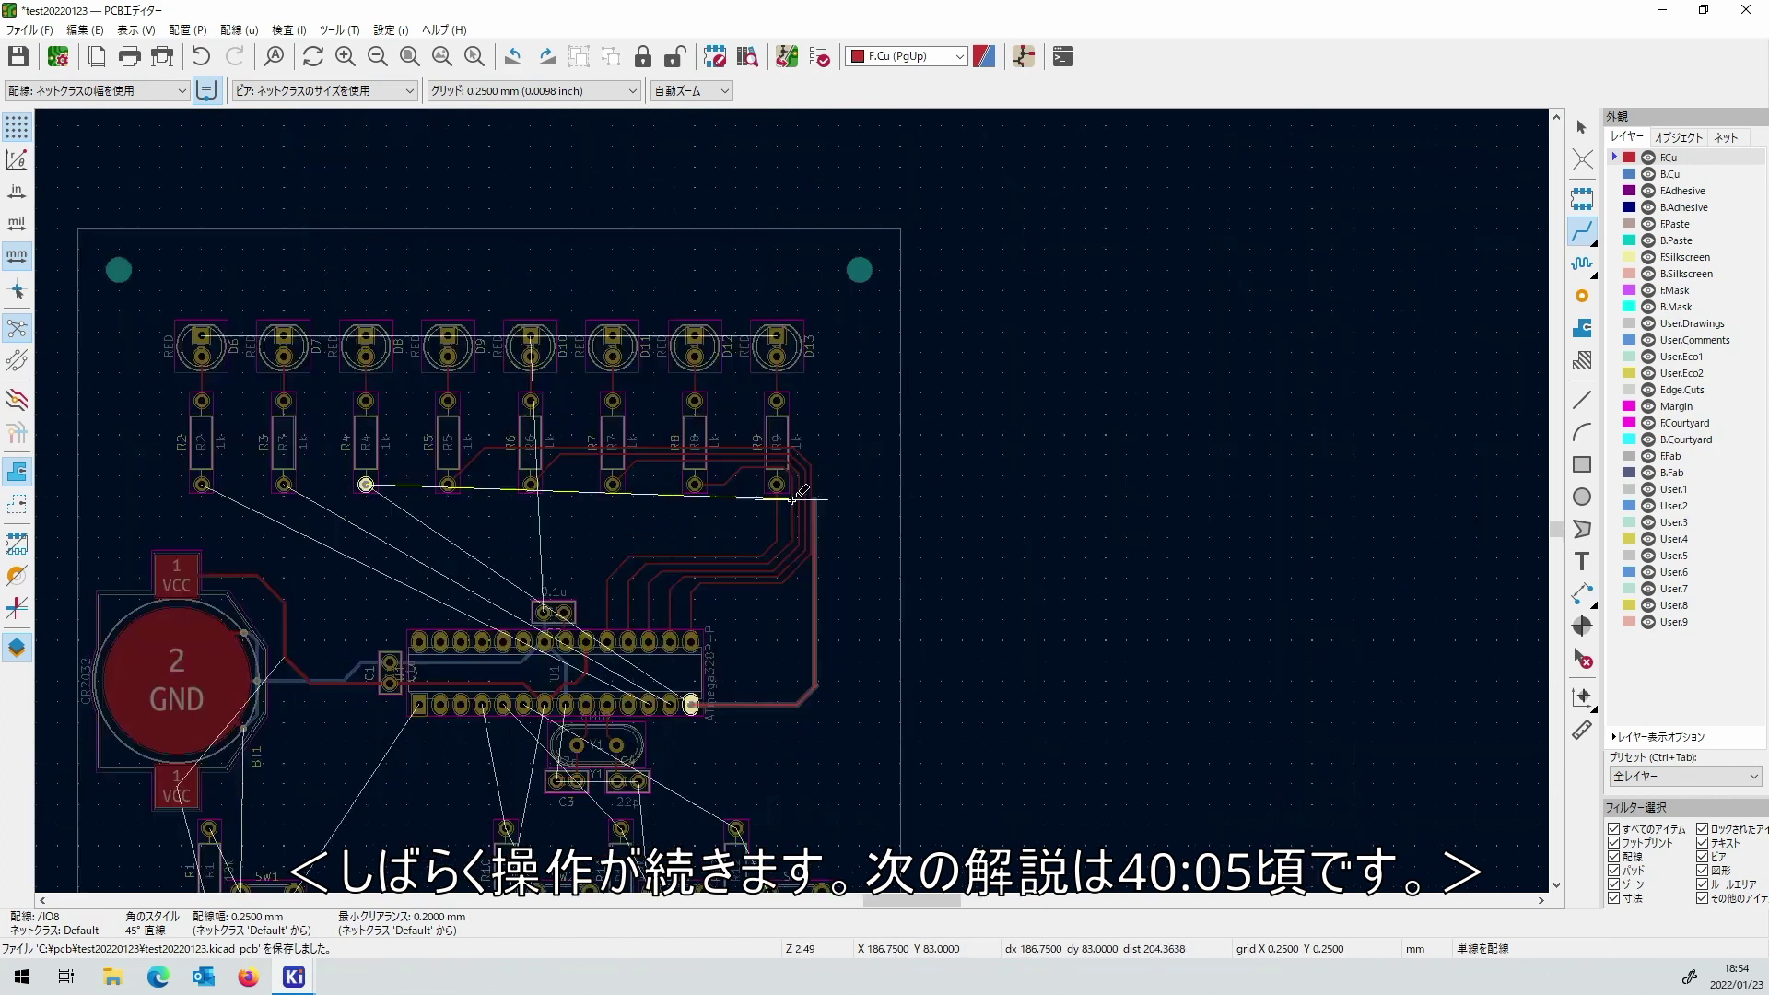
{"action": "scroll", "coordinate": [806, 498], "scroll_direction": "up", "scroll_amount": 6}
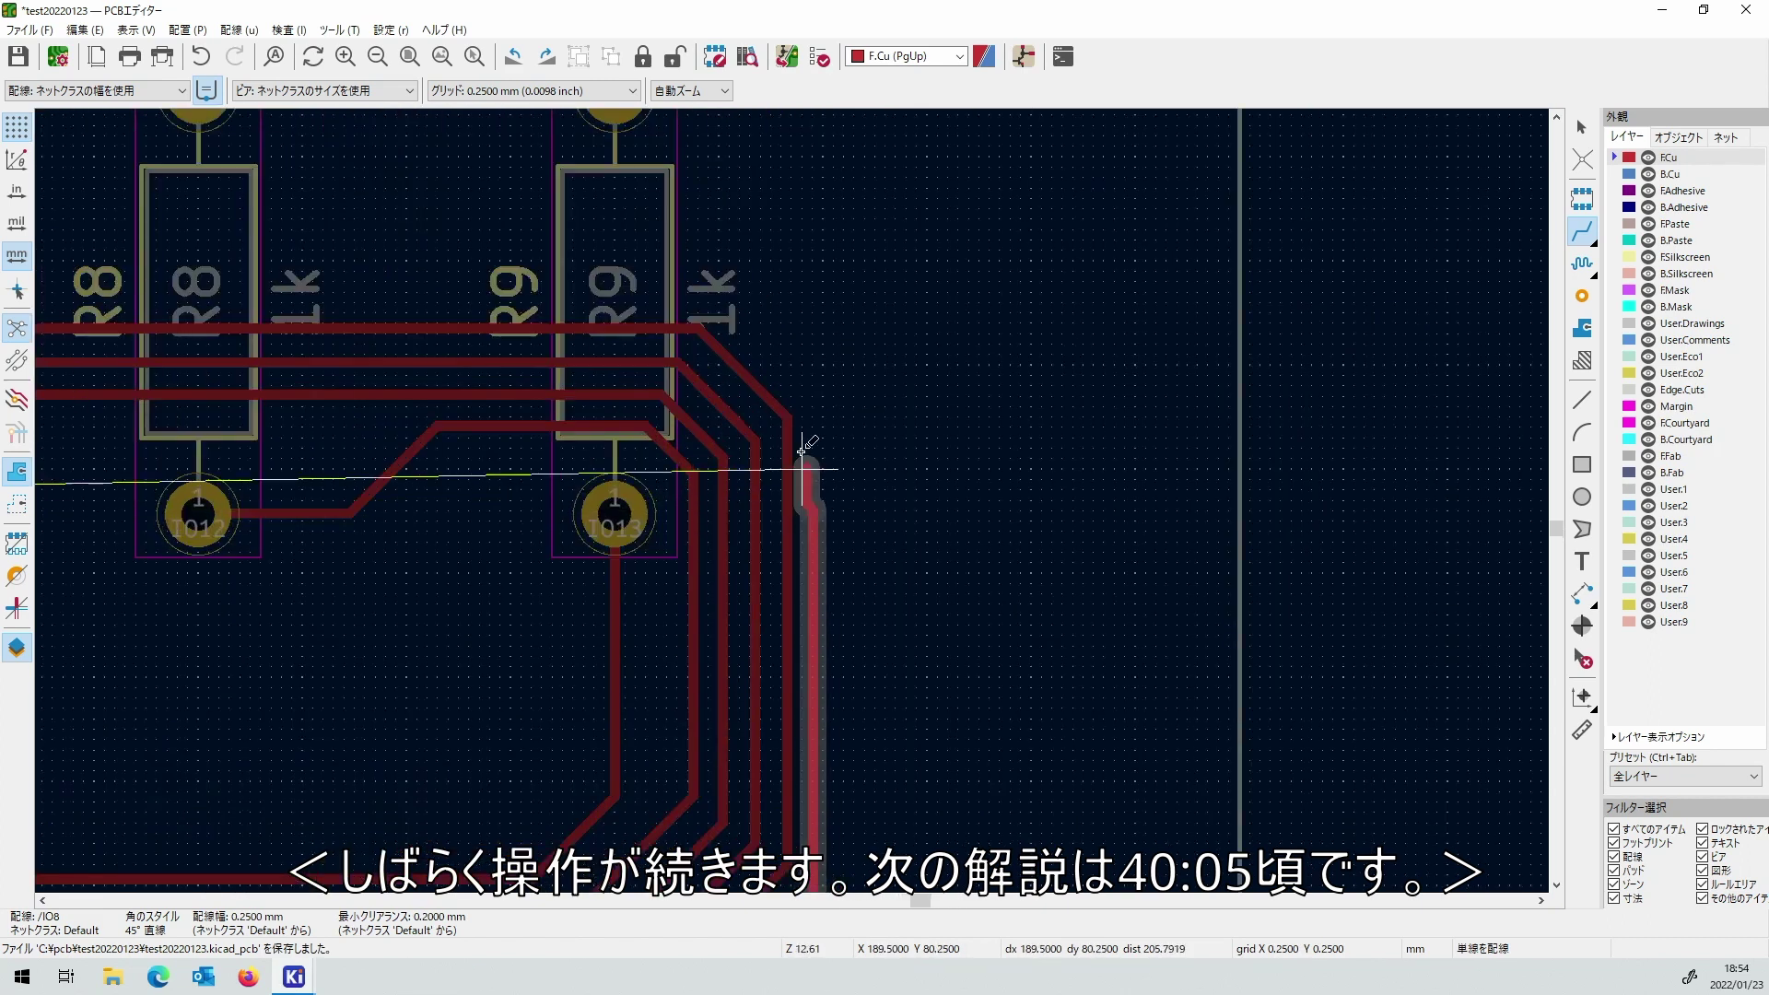
{"action": "scroll", "coordinate": [679, 246], "scroll_direction": "up", "scroll_amount": 4}
{"action": "scroll", "coordinate": [791, 499], "scroll_direction": "down", "scroll_amount": 10}
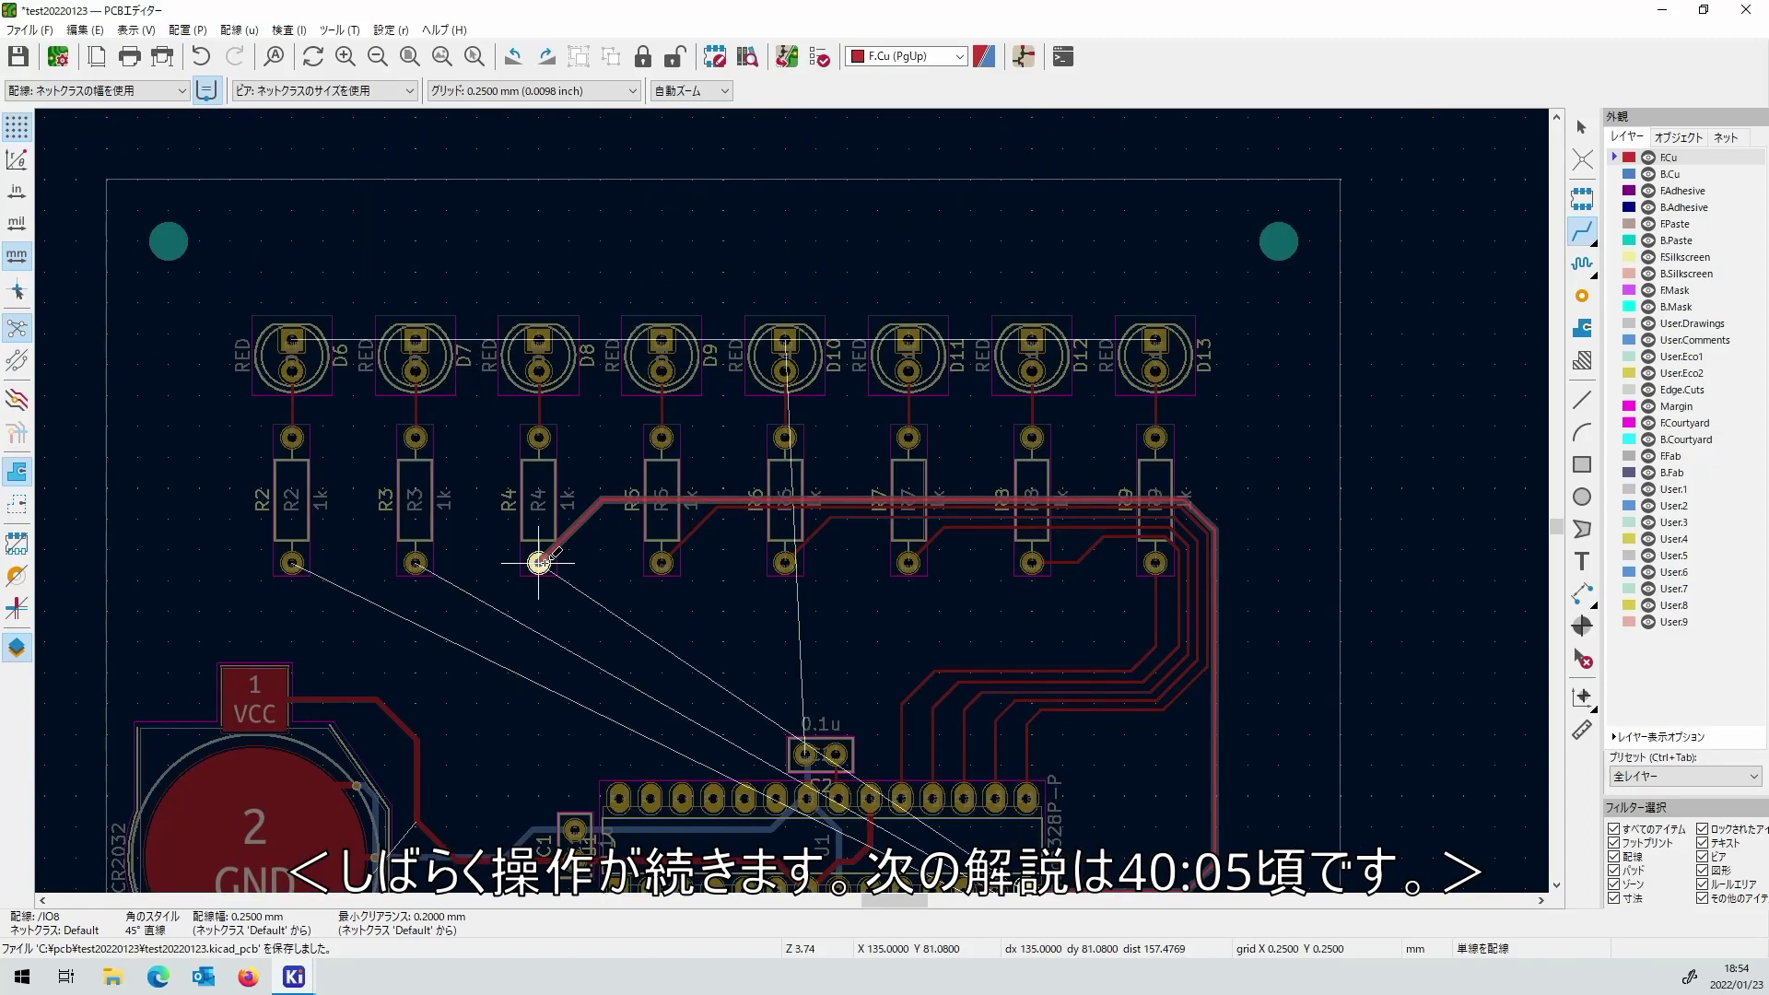
{"action": "left_click", "coordinate": [539, 562]}
{"action": "scroll", "coordinate": [790, 499], "scroll_direction": "up", "scroll_amount": 2}
{"action": "left_click", "coordinate": [763, 398]}
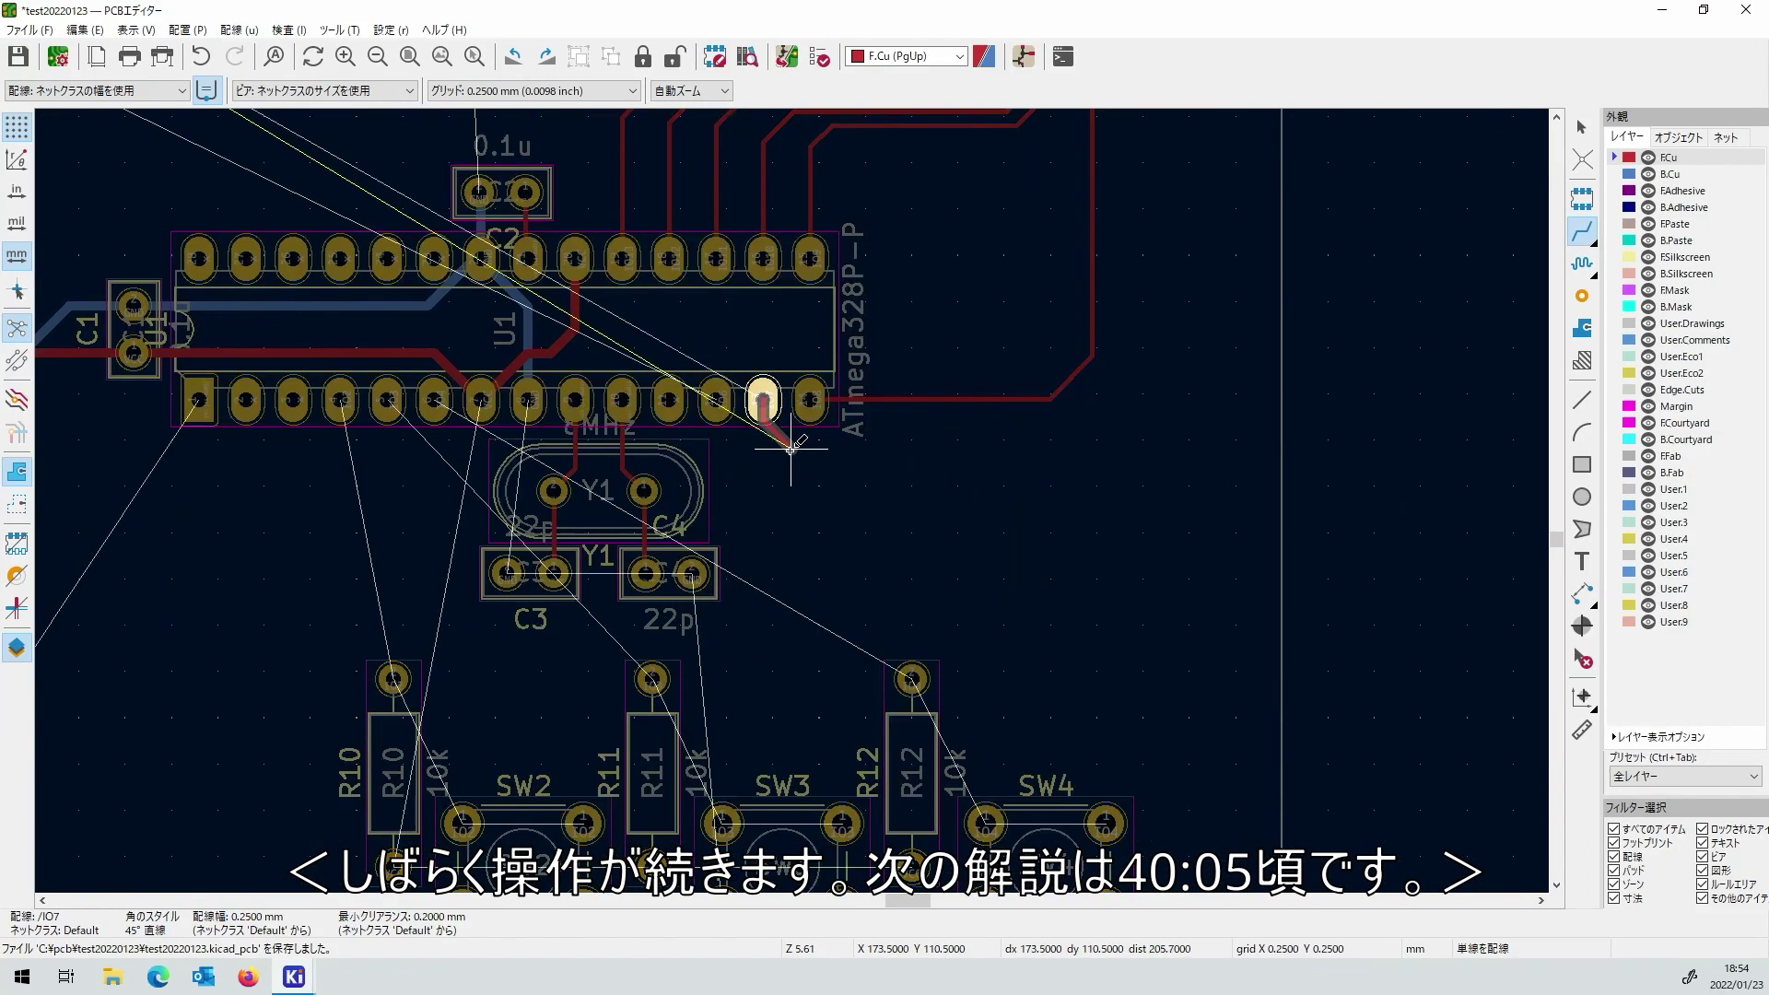
{"action": "scroll", "coordinate": [762, 398], "scroll_direction": "up", "scroll_amount": 4}
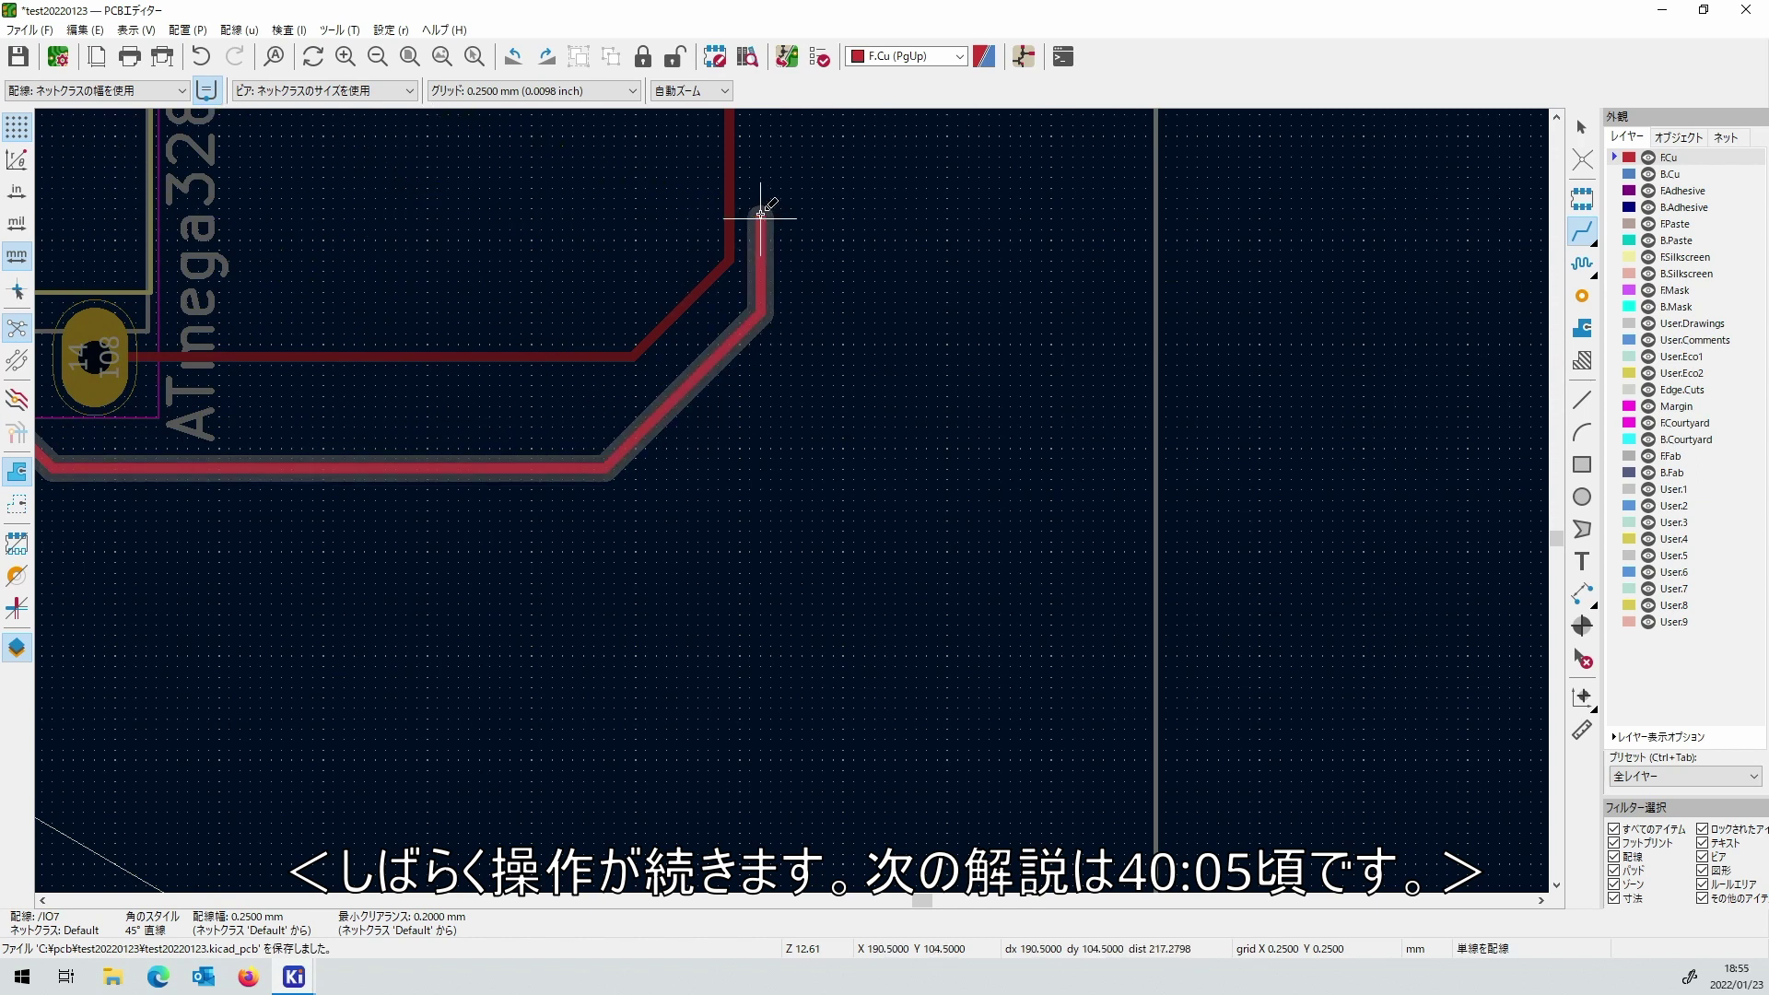
{"action": "scroll", "coordinate": [777, 206], "scroll_direction": "down", "scroll_amount": 5}
{"action": "scroll", "coordinate": [789, 442], "scroll_direction": "up", "scroll_amount": 5}
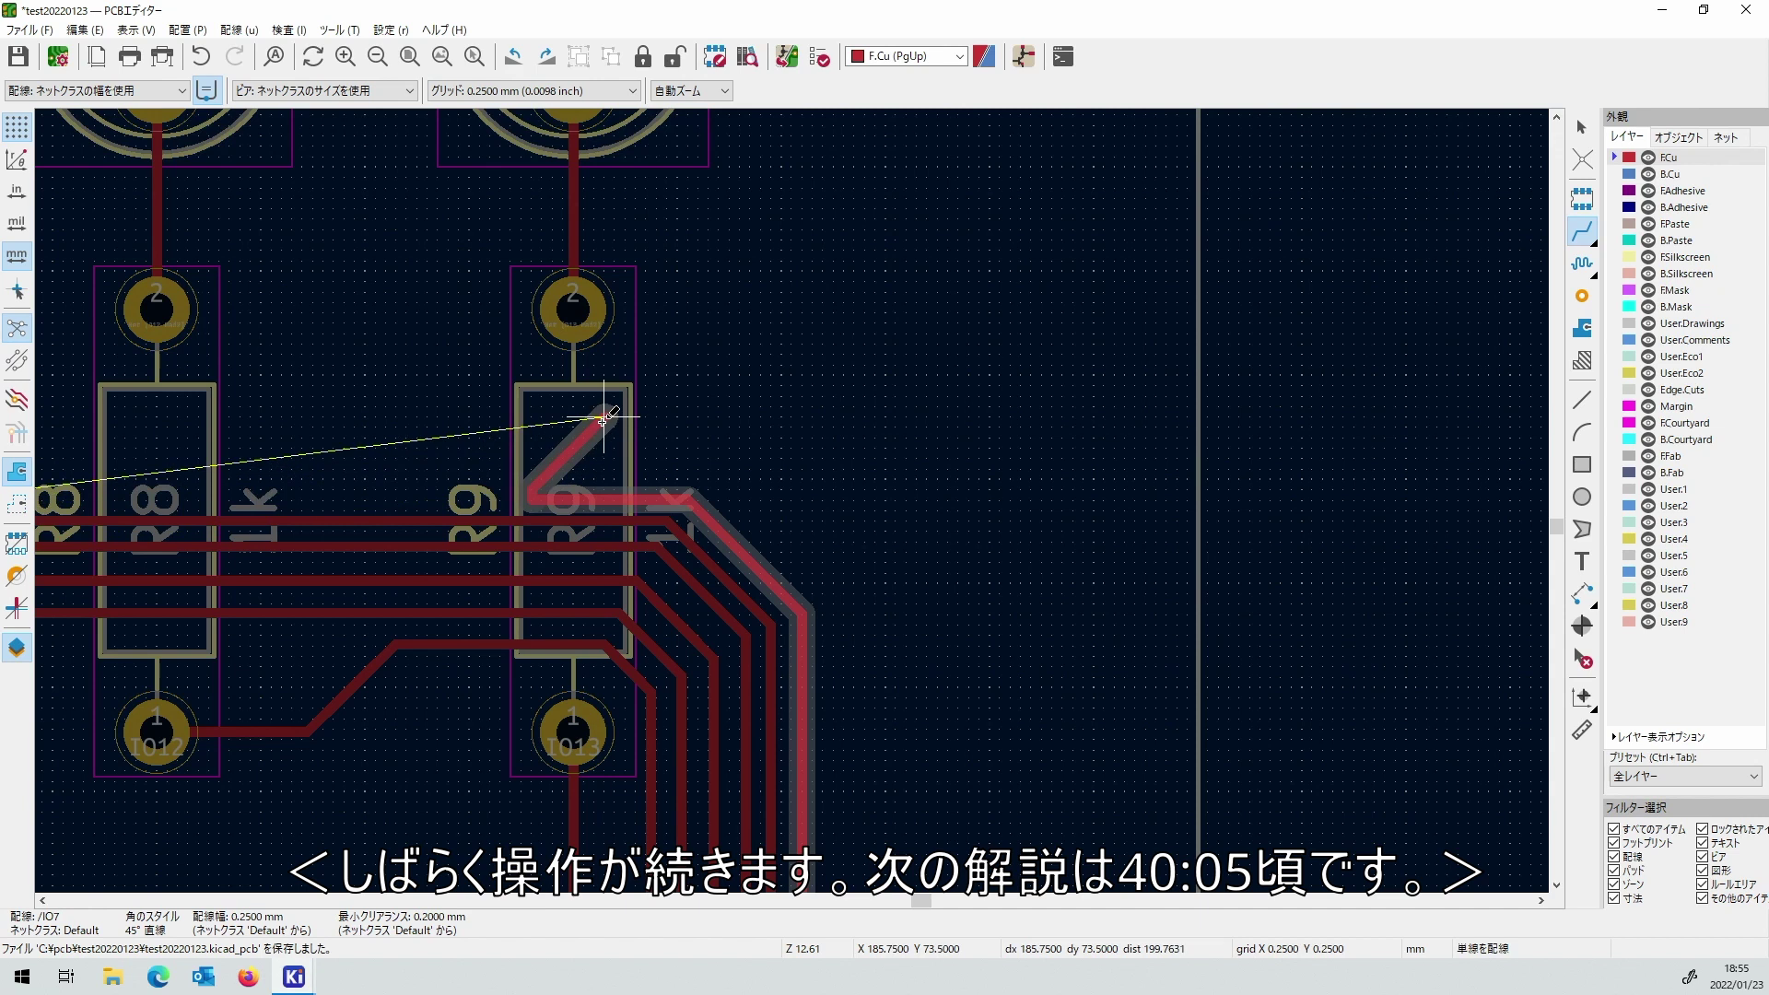
{"action": "key", "text": "Escape"}
{"action": "key", "text": "ctrl+z"}
Route IO7 on F.Cu from U1 pin 13, running below pin 14 and outside the IO8 track around R9, to R3 pad 1.
{"action": "scroll", "coordinate": [801, 514], "scroll_direction": "down", "scroll_amount": 4}
{"action": "scroll", "coordinate": [802, 514], "scroll_direction": "up", "scroll_amount": 5}
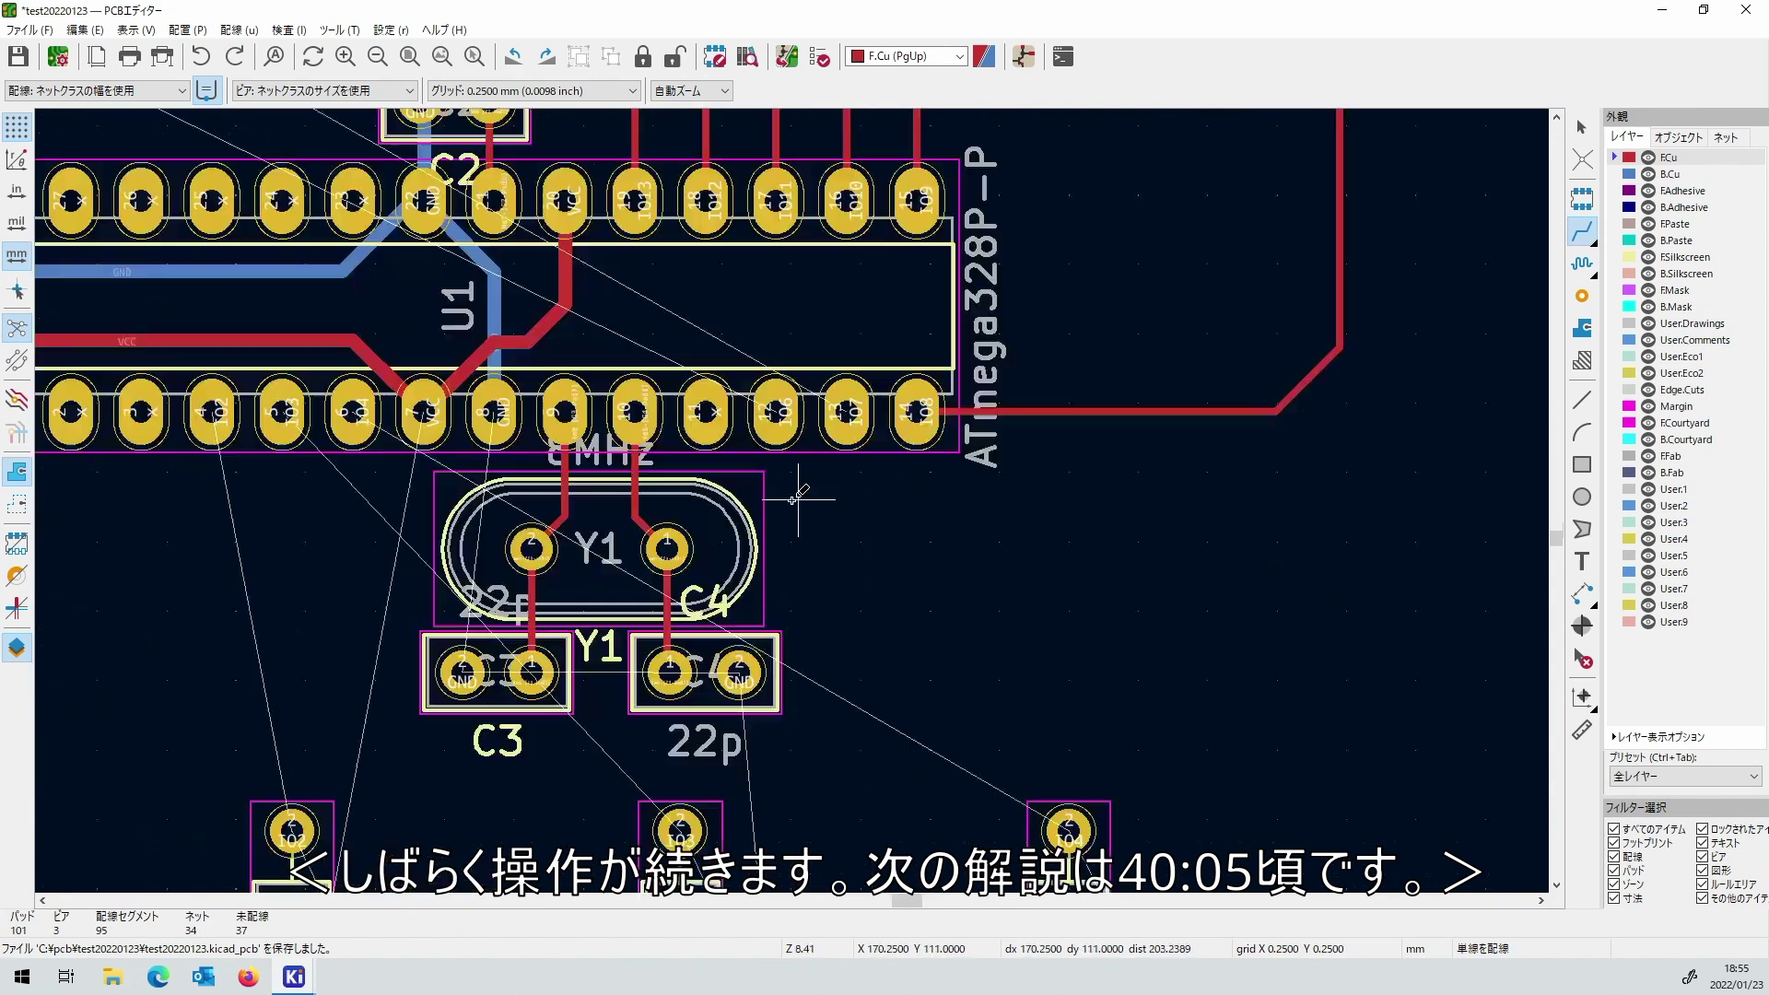
{"action": "left_click", "coordinate": [864, 383]}
{"action": "scroll", "coordinate": [817, 482], "scroll_direction": "down", "scroll_amount": 3}
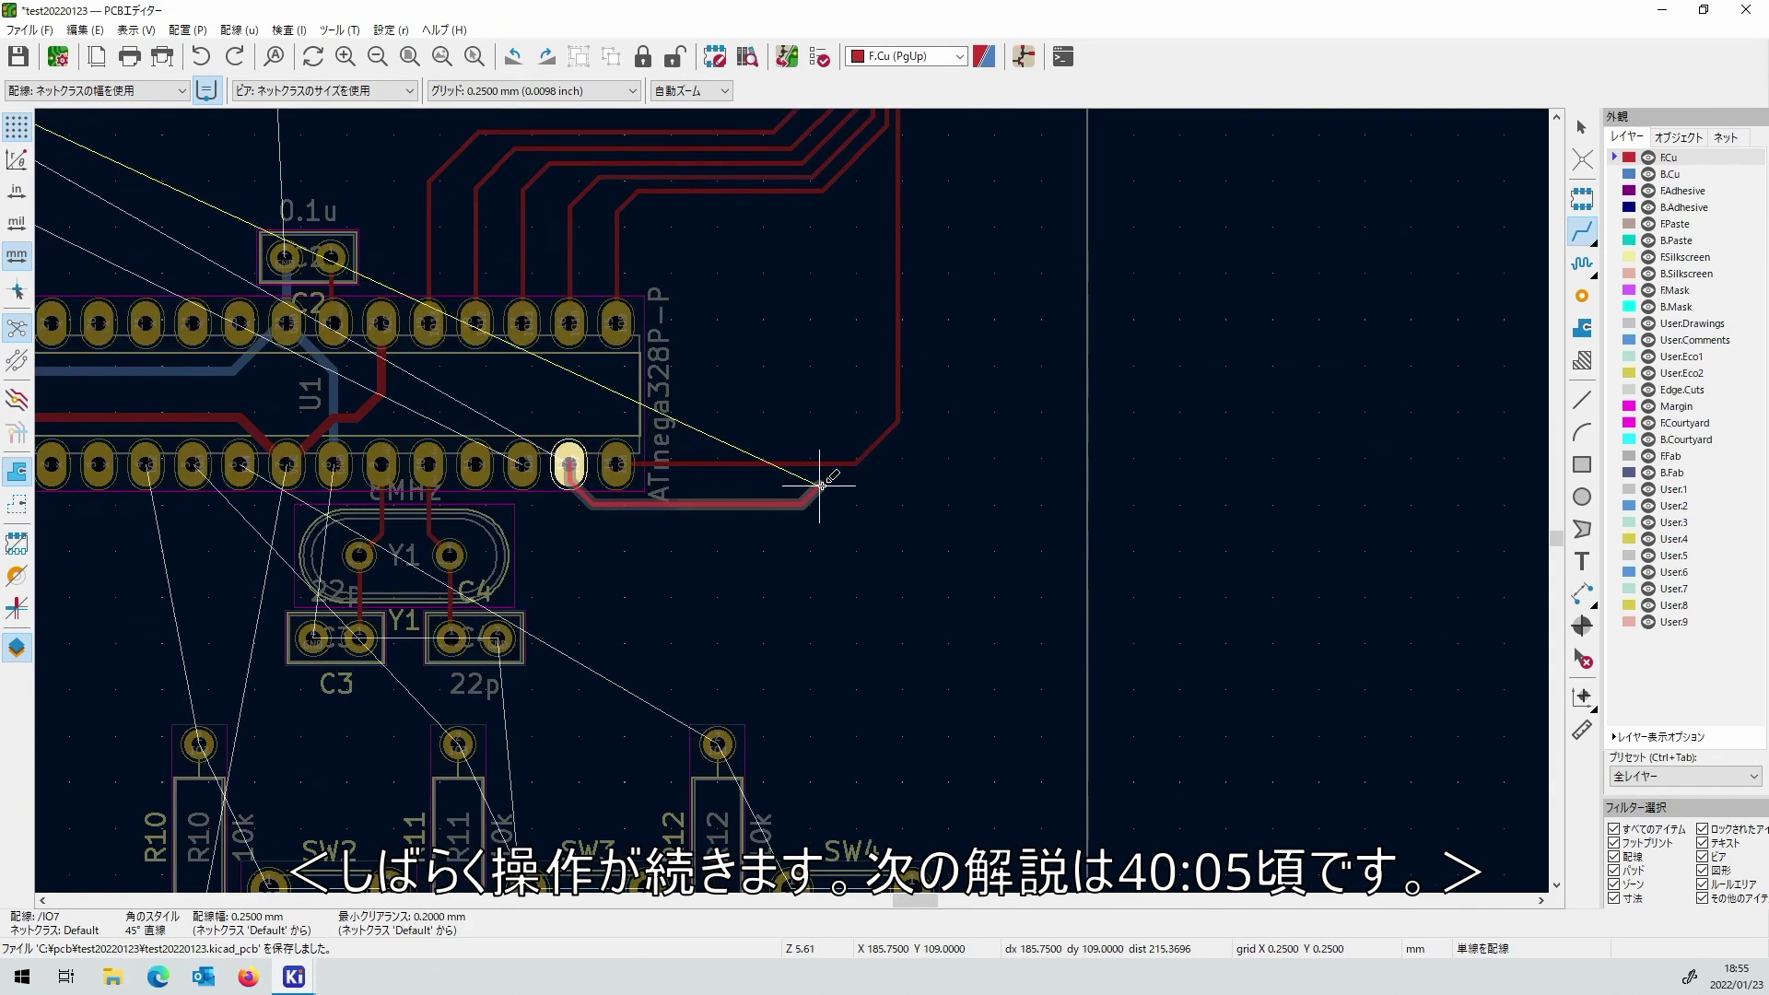
{"action": "scroll", "coordinate": [790, 498], "scroll_direction": "up", "scroll_amount": 3}
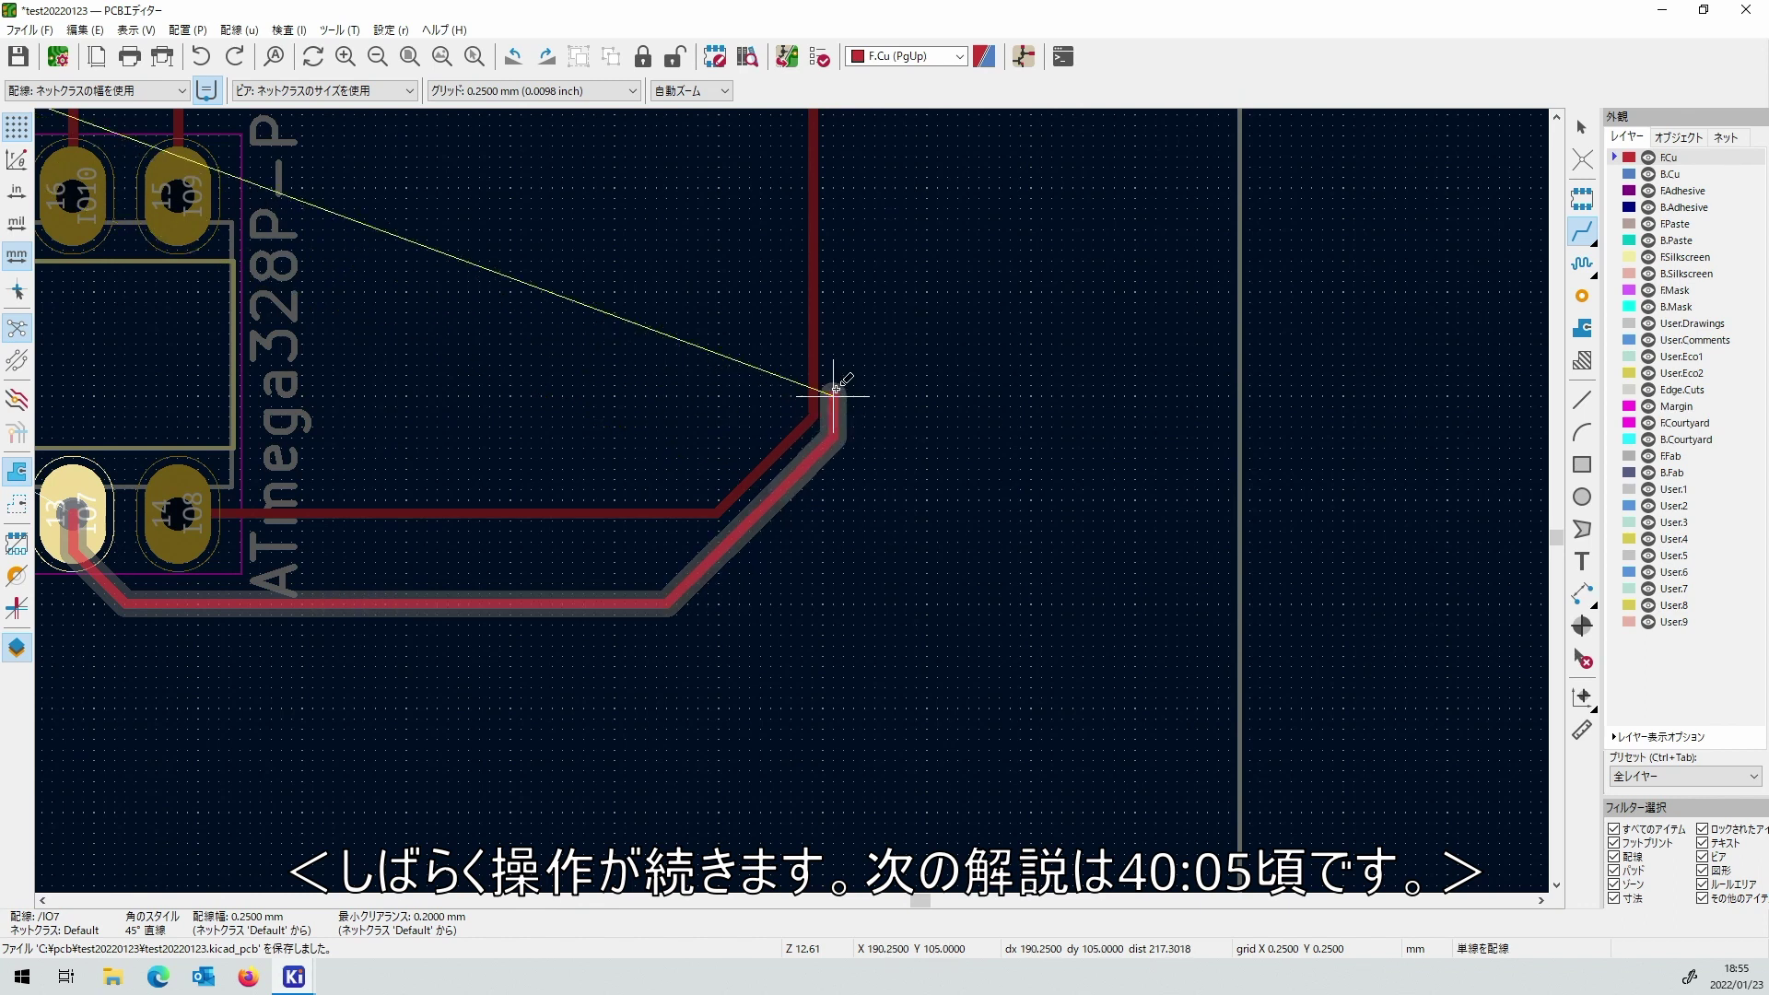
{"action": "scroll", "coordinate": [873, 249], "scroll_direction": "down", "scroll_amount": 1}
{"action": "key", "text": "v"}
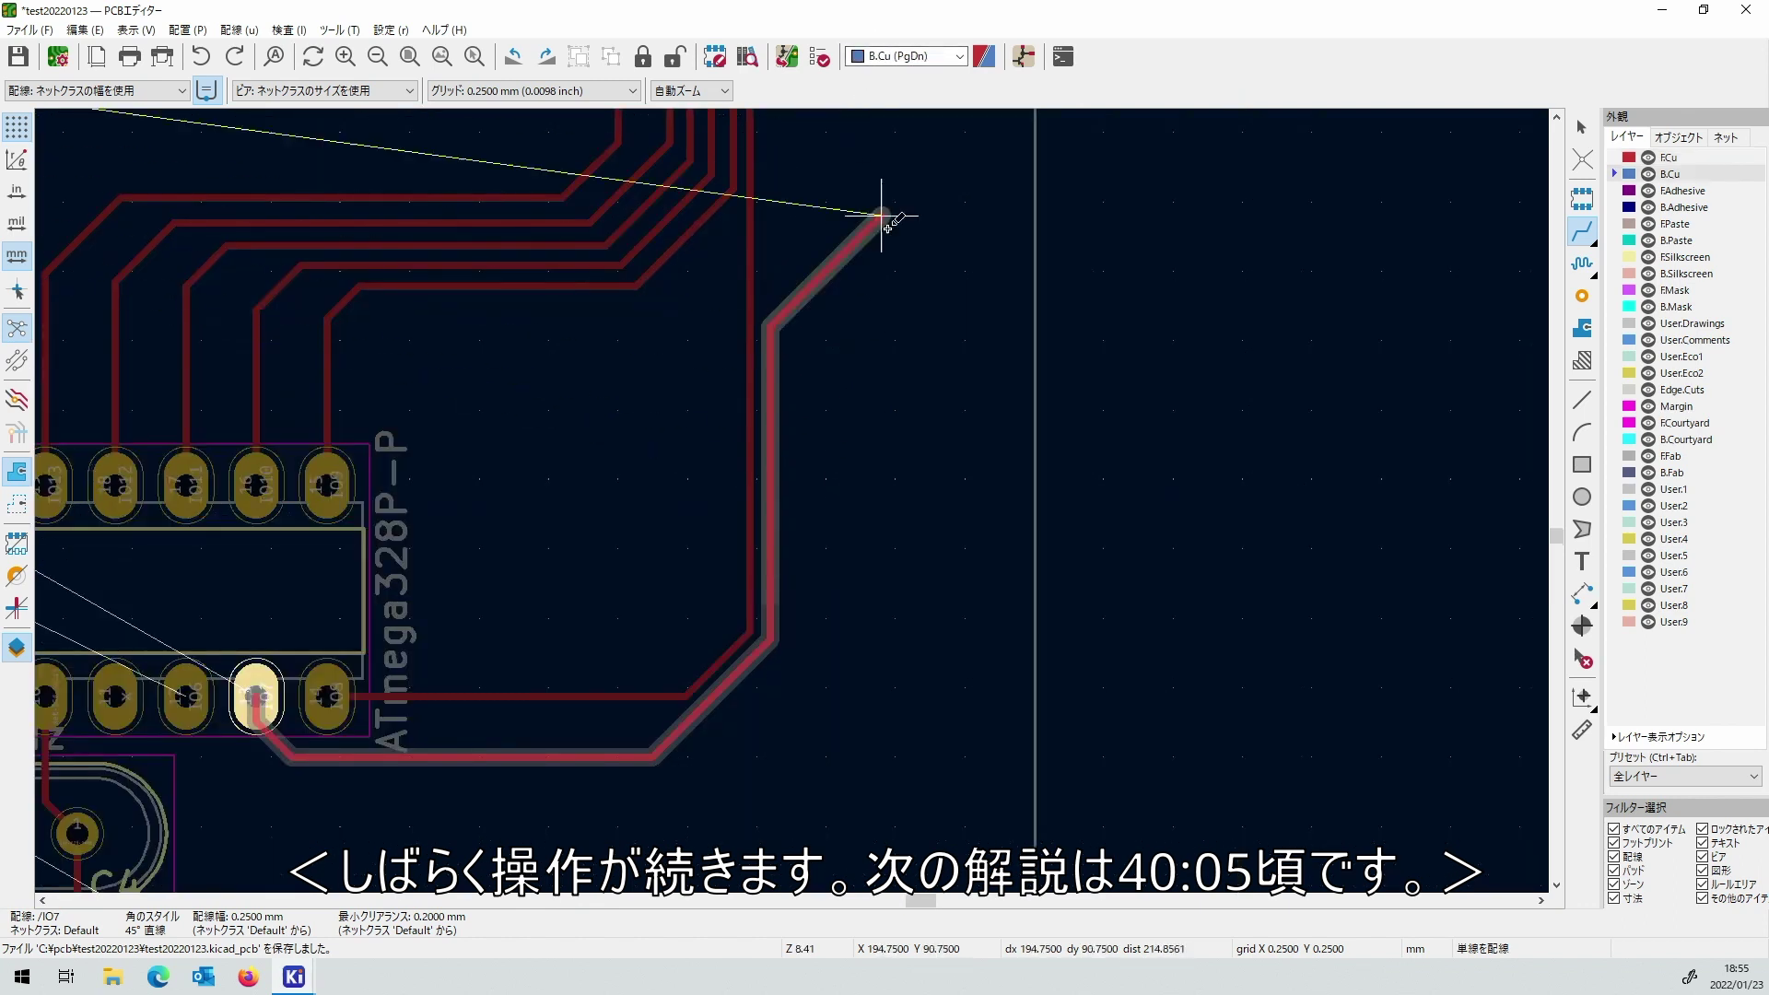
{"action": "scroll", "coordinate": [876, 218], "scroll_direction": "down", "scroll_amount": 3}
{"action": "scroll", "coordinate": [790, 335], "scroll_direction": "up", "scroll_amount": 3}
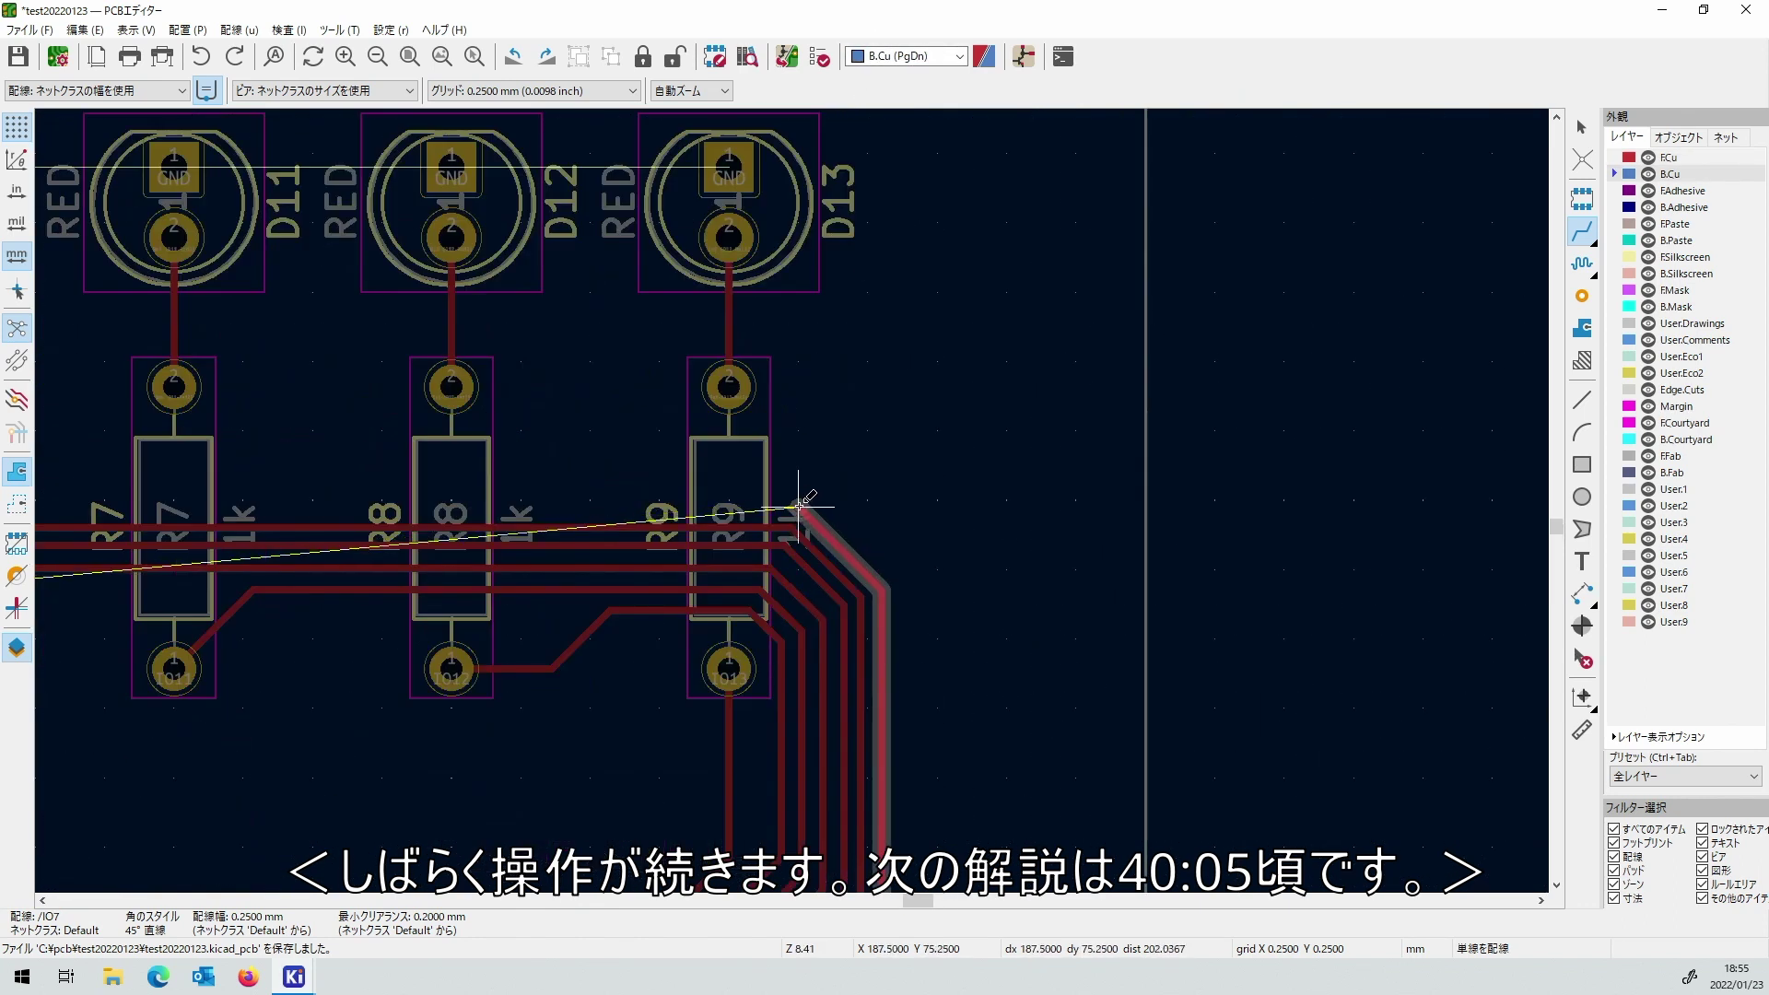
{"action": "key", "text": "v"}
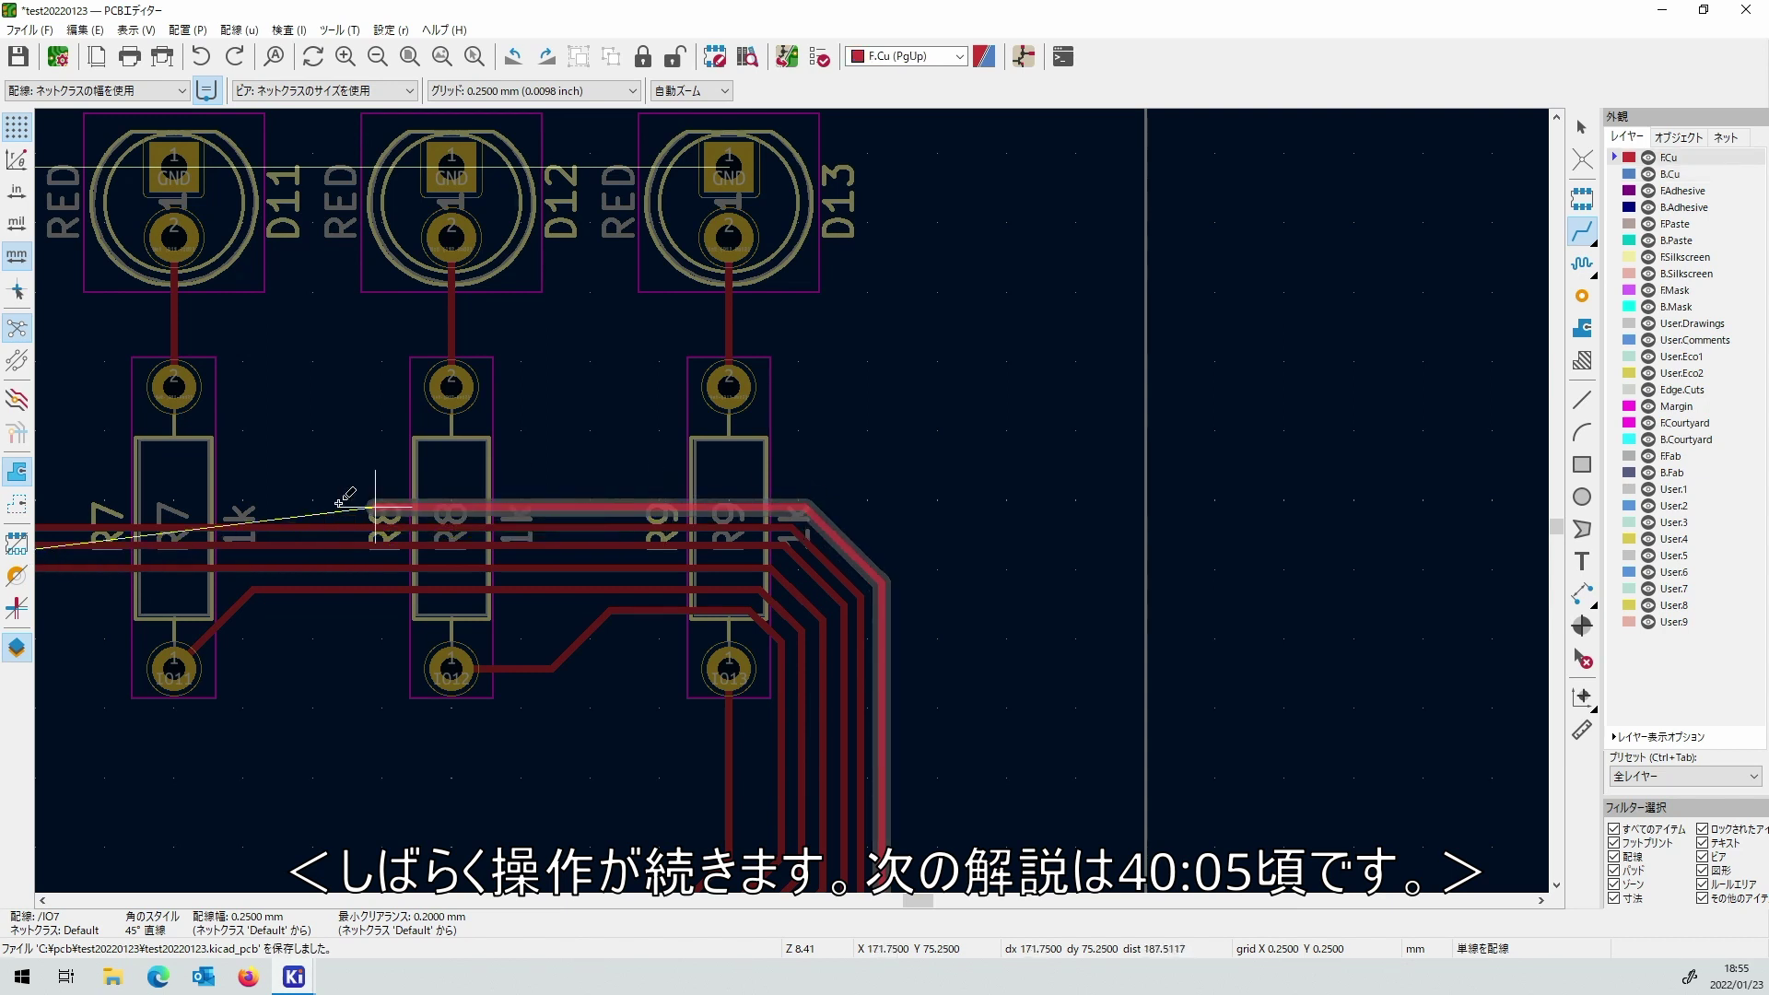
{"action": "scroll", "coordinate": [157, 519], "scroll_direction": "down", "scroll_amount": 3}
{"action": "left_click", "coordinate": [307, 564]}
Route IO6 on F.Cu from U1 pin 12, running below and outside the IO7 track around R9, to R2 pad 1.
{"action": "scroll", "coordinate": [306, 565], "scroll_direction": "down", "scroll_amount": 3}
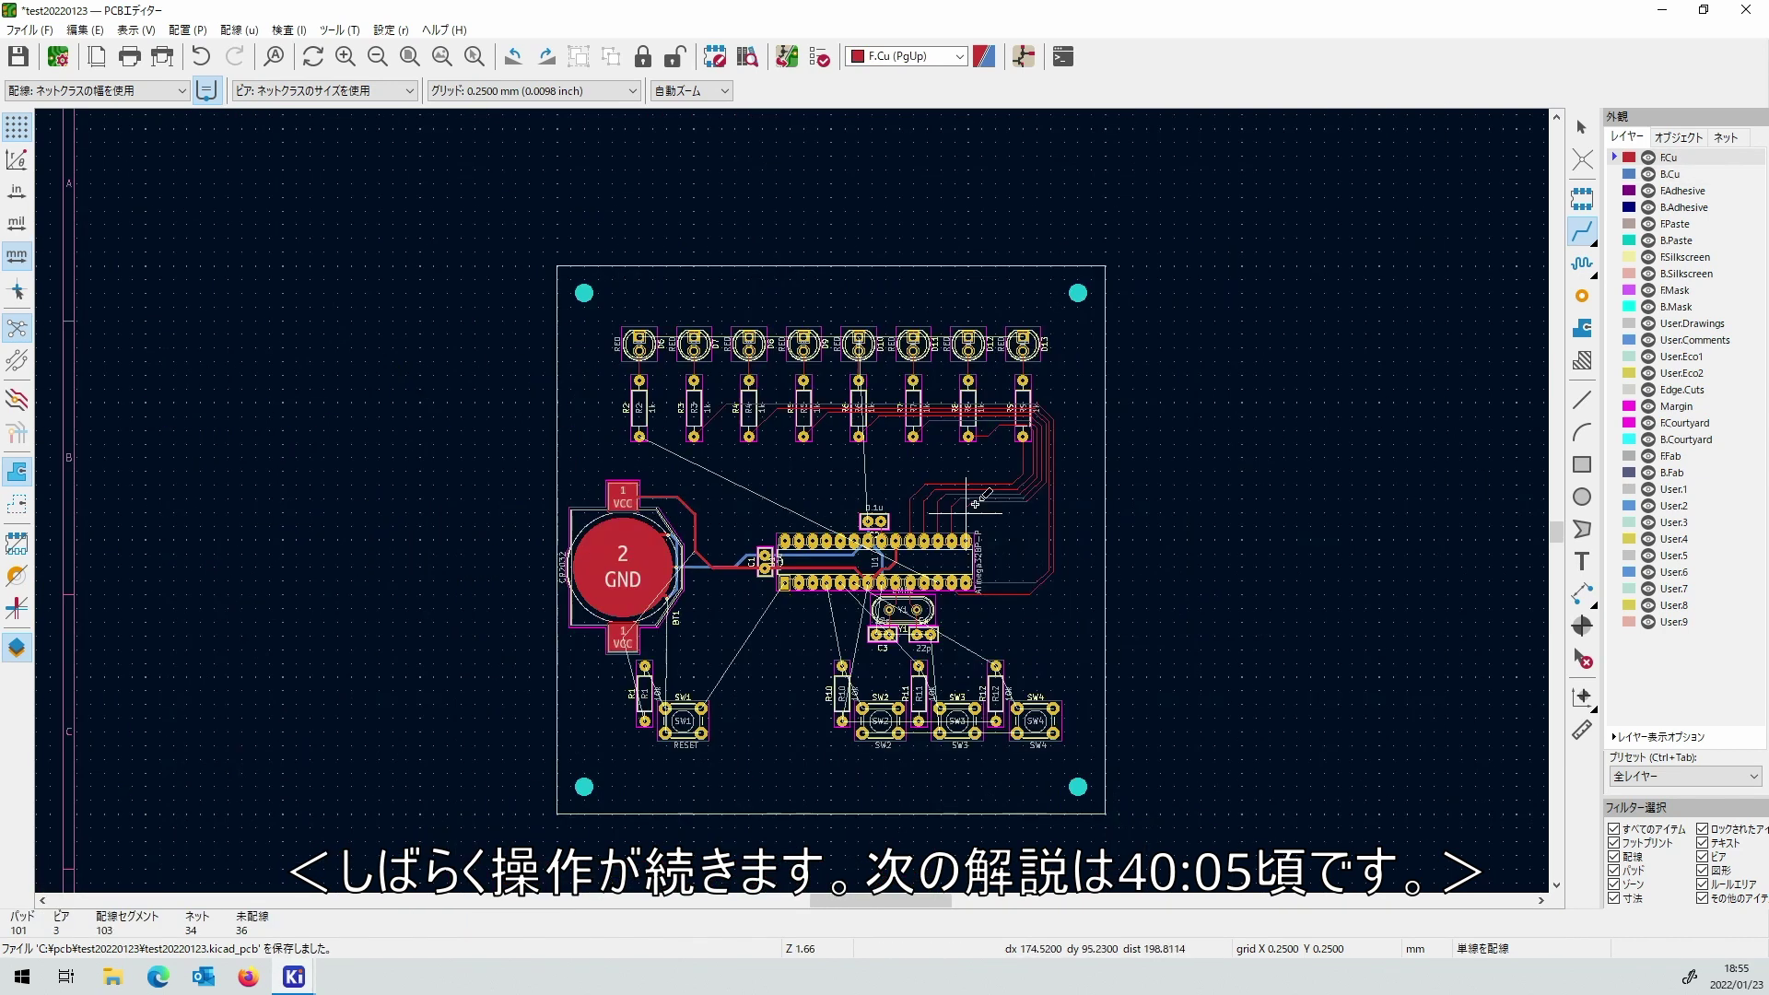
{"action": "scroll", "coordinate": [810, 590], "scroll_direction": "up", "scroll_amount": 5}
{"action": "left_click", "coordinate": [664, 336]}
{"action": "scroll", "coordinate": [793, 498], "scroll_direction": "up", "scroll_amount": 2}
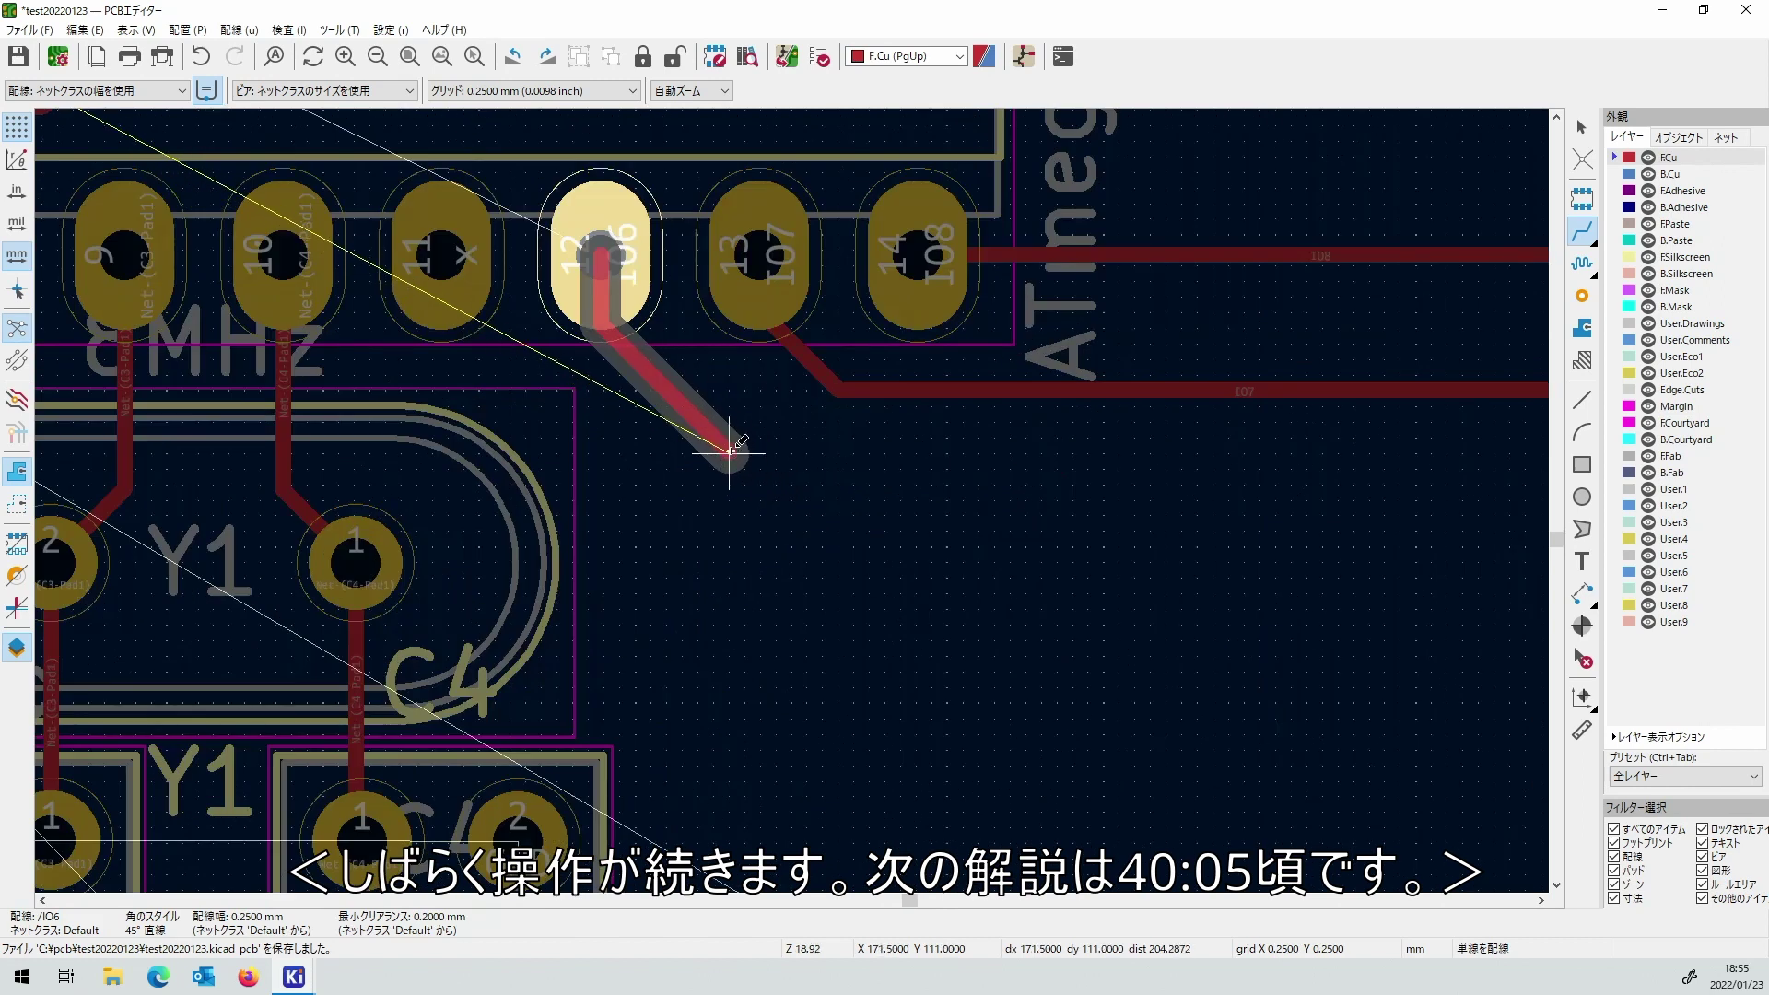
{"action": "scroll", "coordinate": [1047, 435], "scroll_direction": "down", "scroll_amount": 3}
{"action": "scroll", "coordinate": [861, 492], "scroll_direction": "up", "scroll_amount": 3}
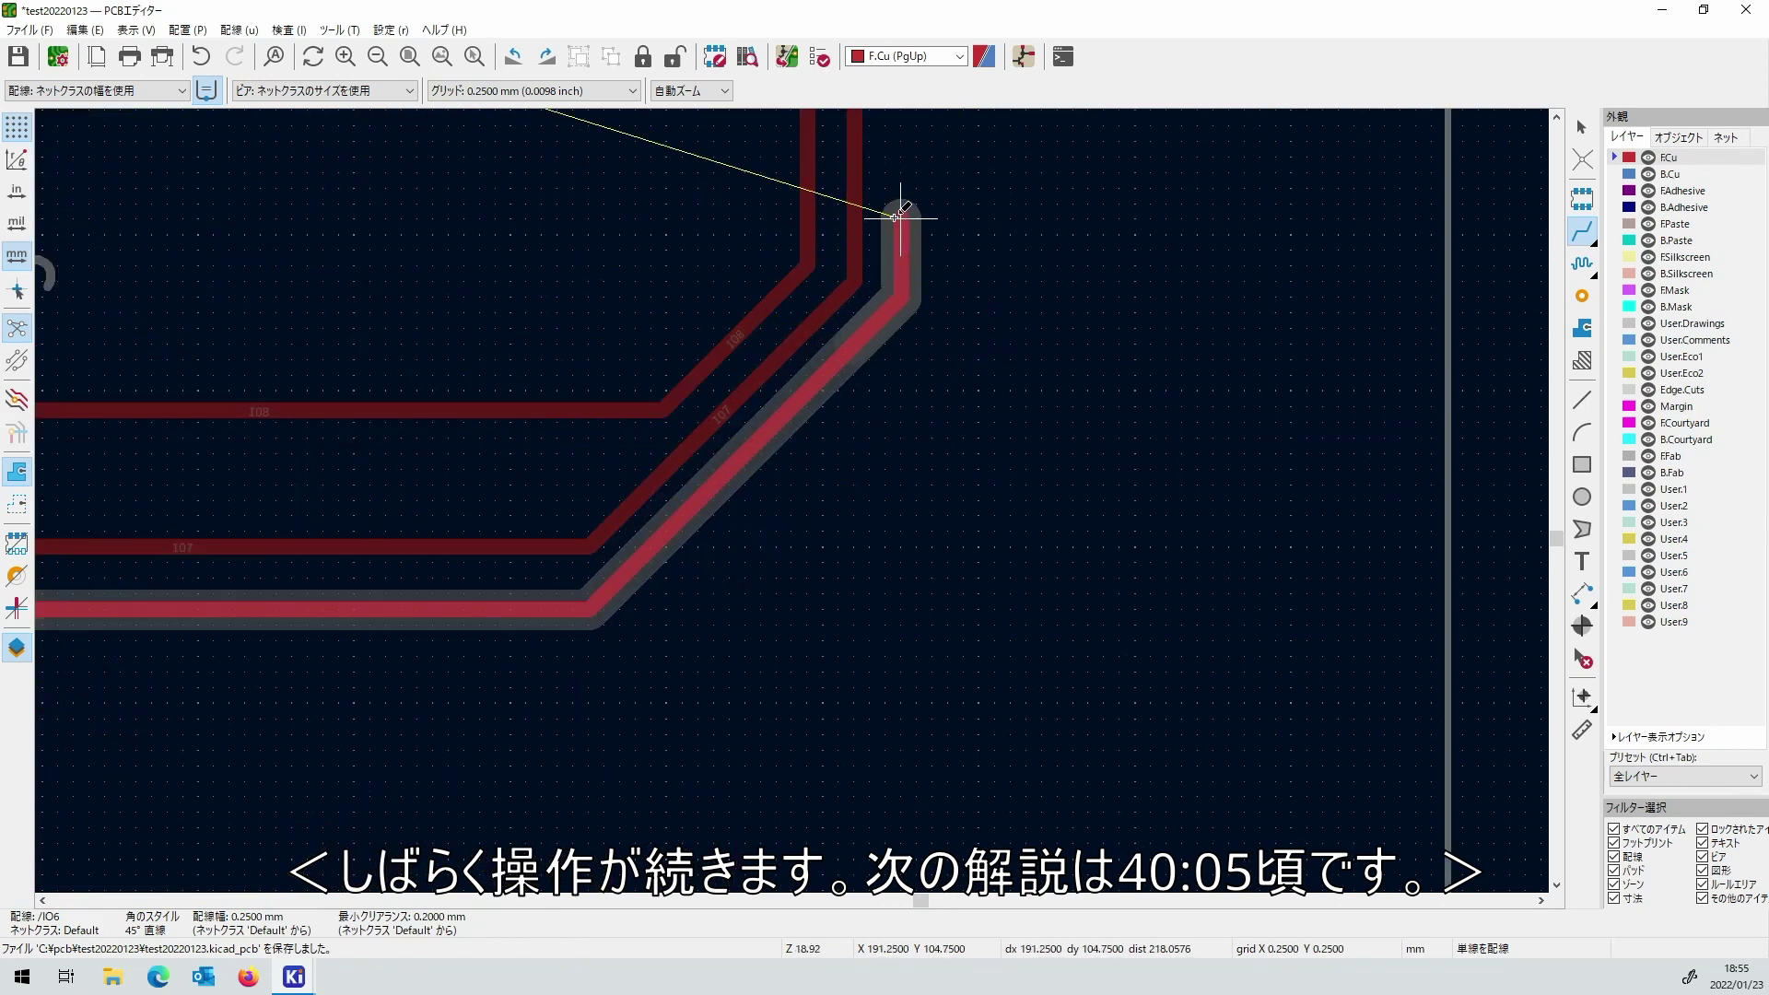
{"action": "scroll", "coordinate": [795, 494], "scroll_direction": "down", "scroll_amount": 5}
{"action": "scroll", "coordinate": [801, 494], "scroll_direction": "up", "scroll_amount": 4}
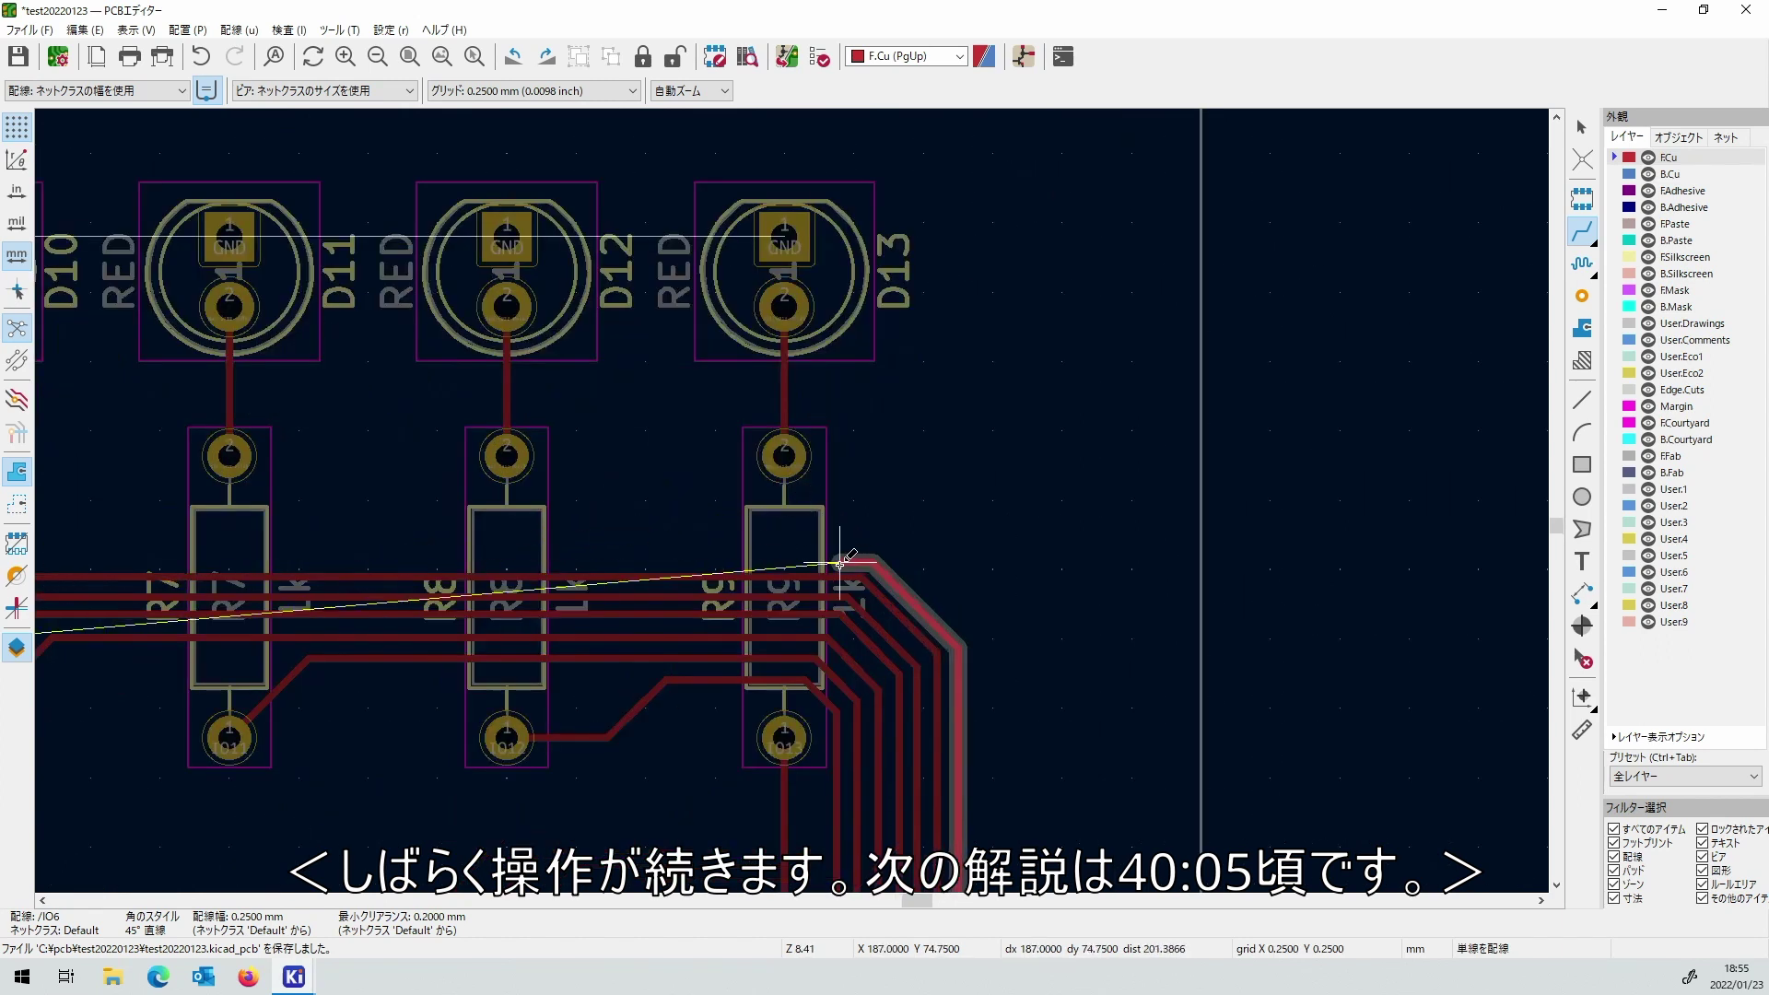
{"action": "scroll", "coordinate": [841, 562], "scroll_direction": "up", "scroll_amount": 3}
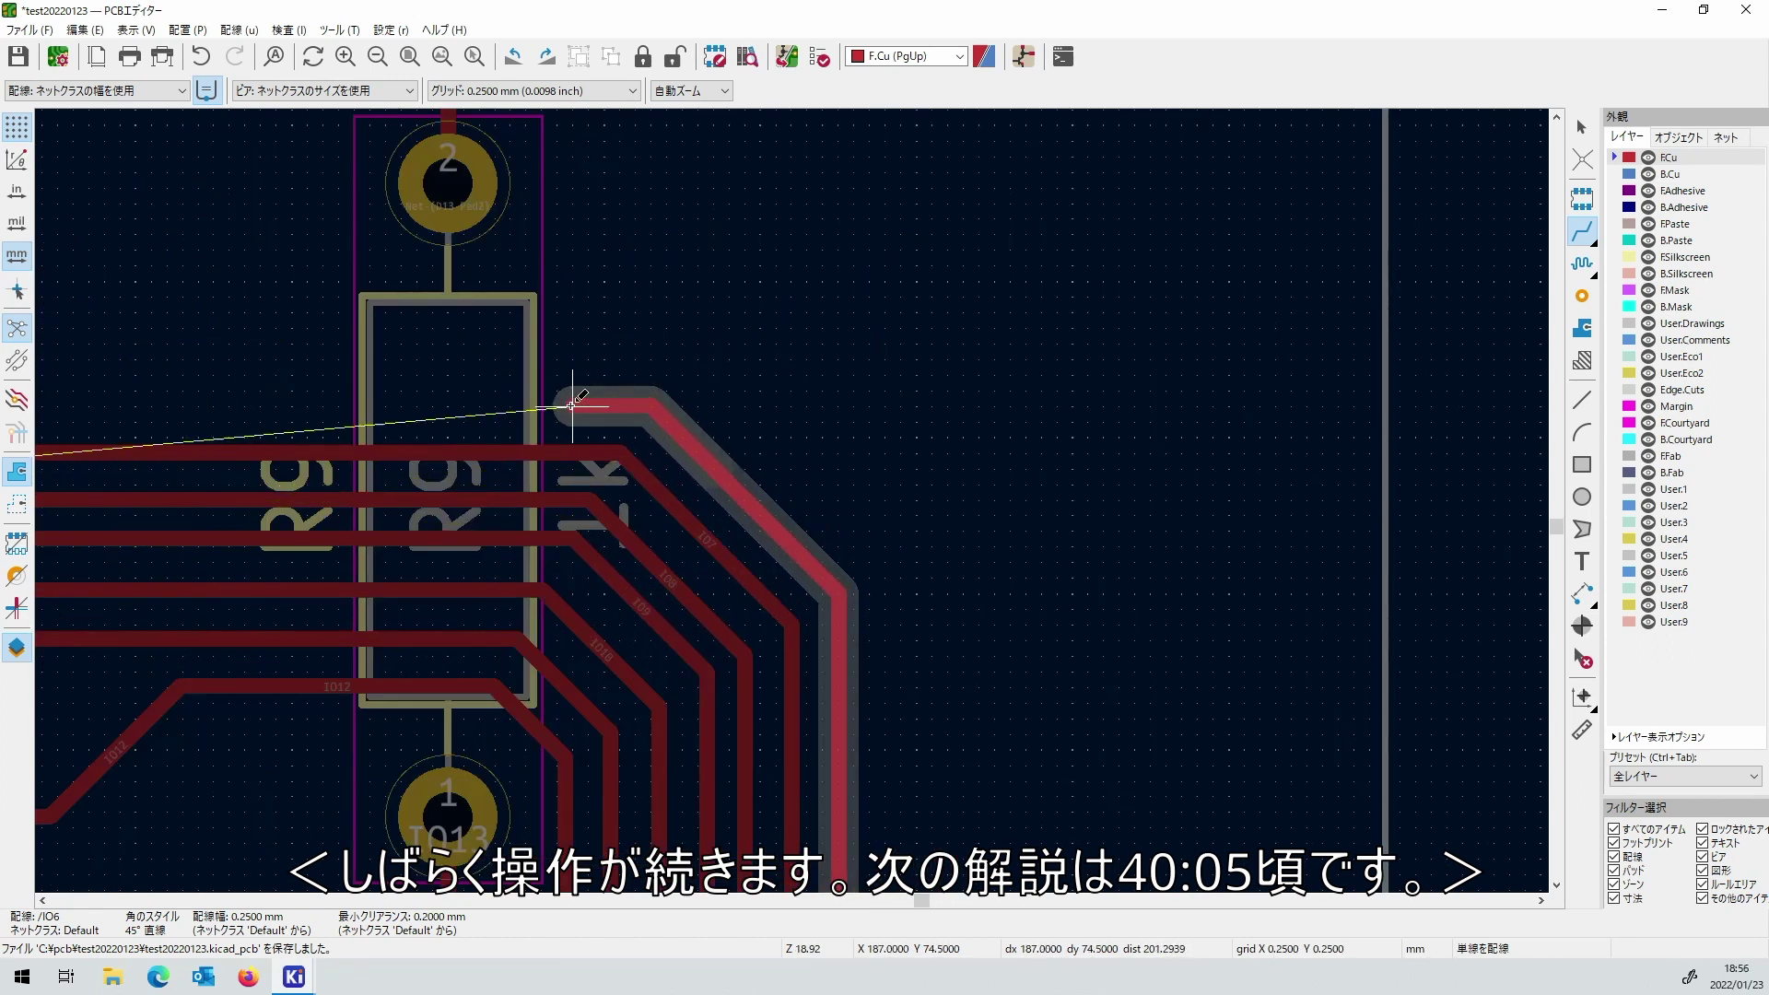
{"action": "scroll", "coordinate": [559, 403], "scroll_direction": "down", "scroll_amount": 6}
{"action": "scroll", "coordinate": [786, 507], "scroll_direction": "up", "scroll_amount": 4}
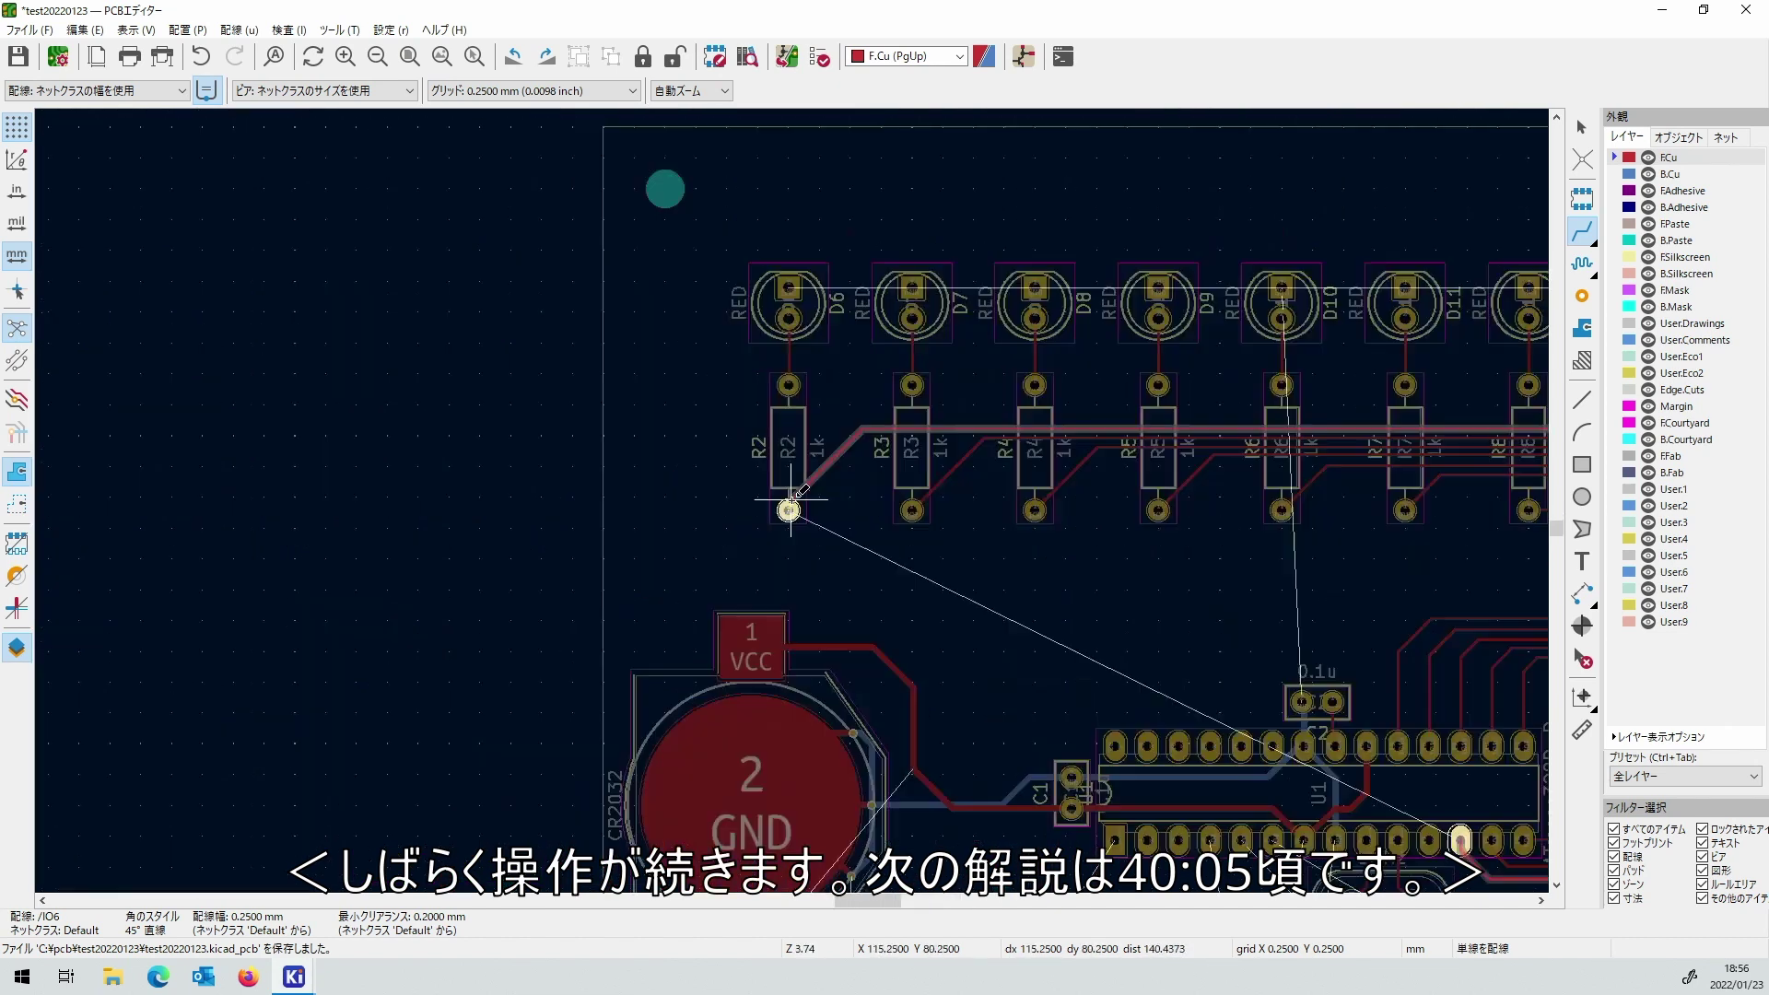
{"action": "left_click", "coordinate": [786, 516]}
Route IO2 on F.Cu from U1 pin 4 through R10 pad 2 to both upper pads of SW2.
{"action": "scroll", "coordinate": [802, 511], "scroll_direction": "down", "scroll_amount": 3}
{"action": "scroll", "coordinate": [949, 642], "scroll_direction": "up", "scroll_amount": 3}
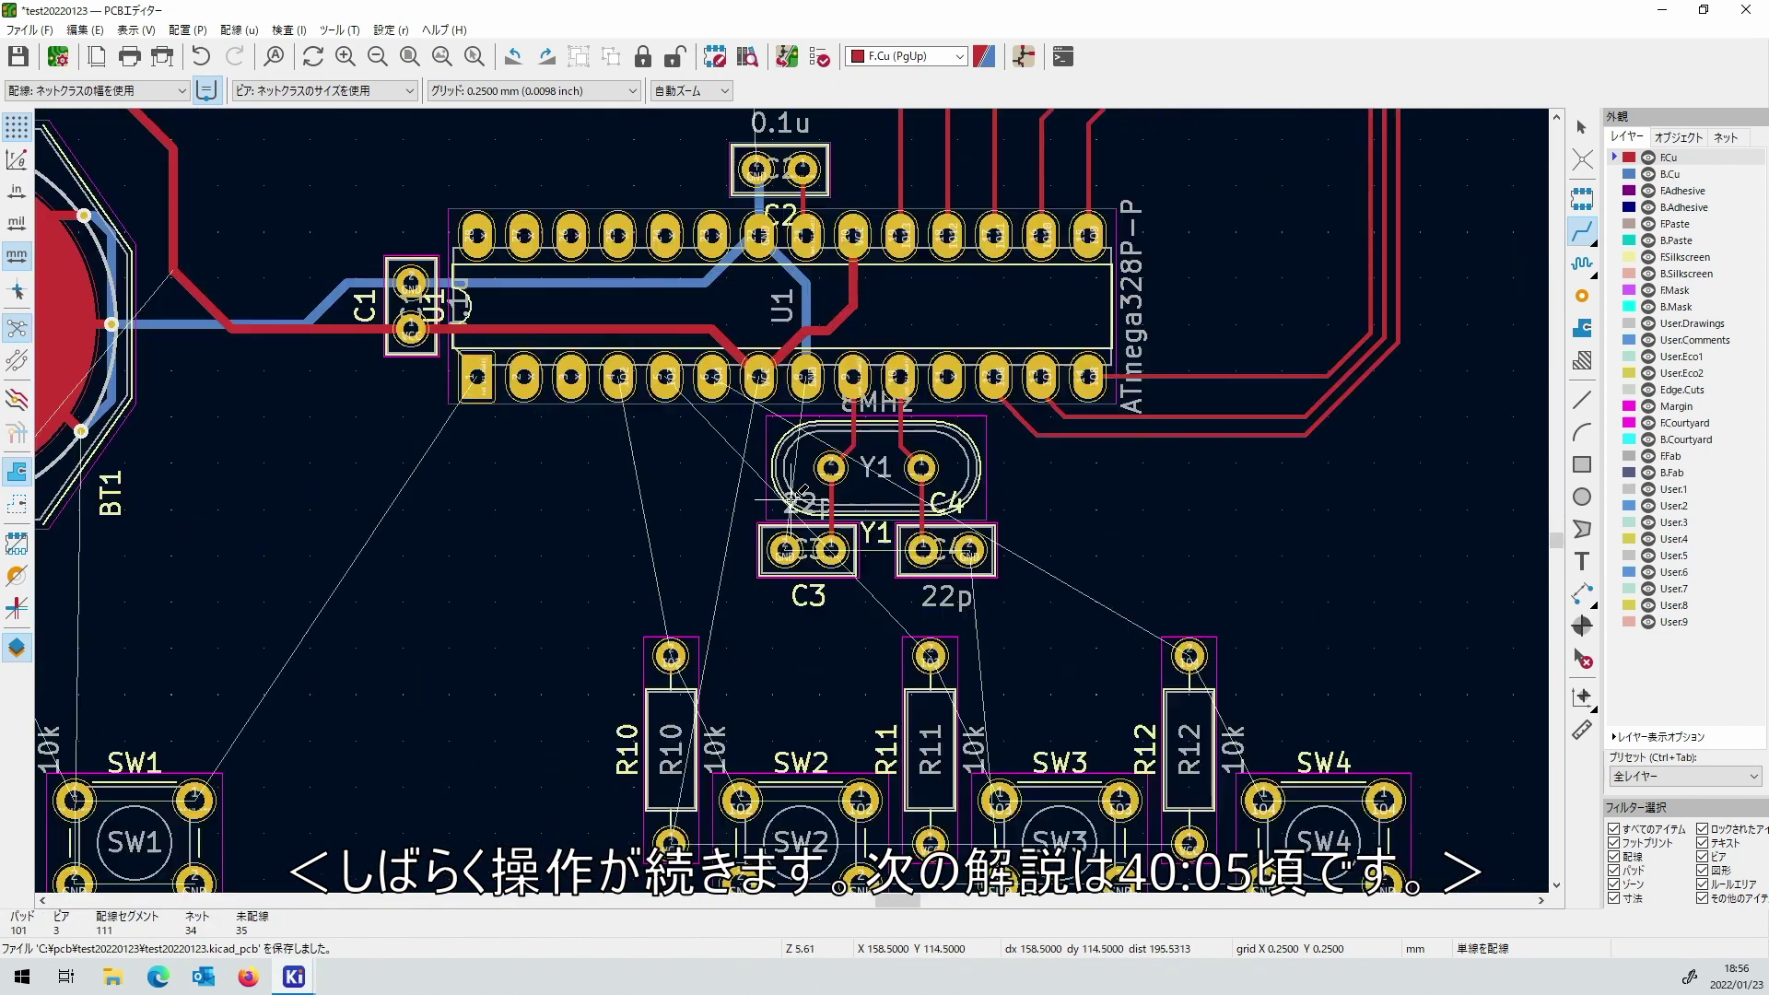
{"action": "left_click", "coordinate": [618, 372]}
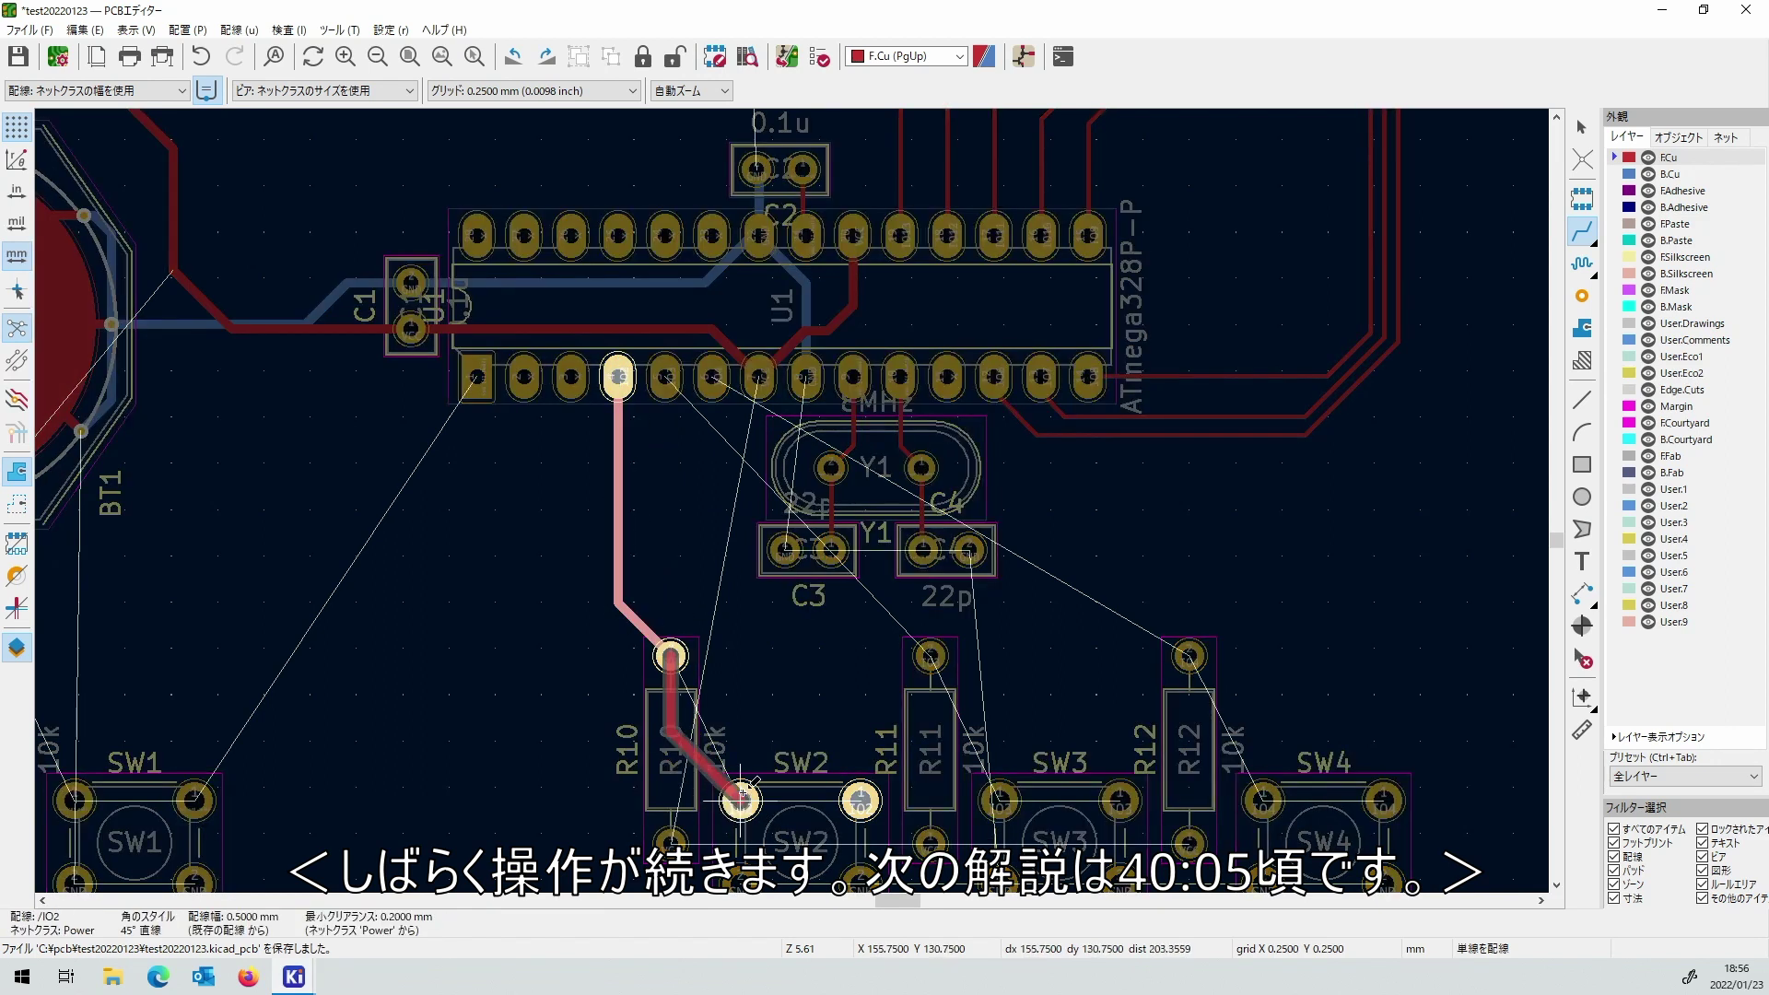
{"action": "left_click", "coordinate": [741, 794]}
{"action": "left_click", "coordinate": [741, 794]}
{"action": "left_click", "coordinate": [861, 800]}
Route IO3 on F.Cu from U1 pin 5 through R11 pad 2 to both upper pads of SW3.
{"action": "left_click", "coordinate": [665, 375]}
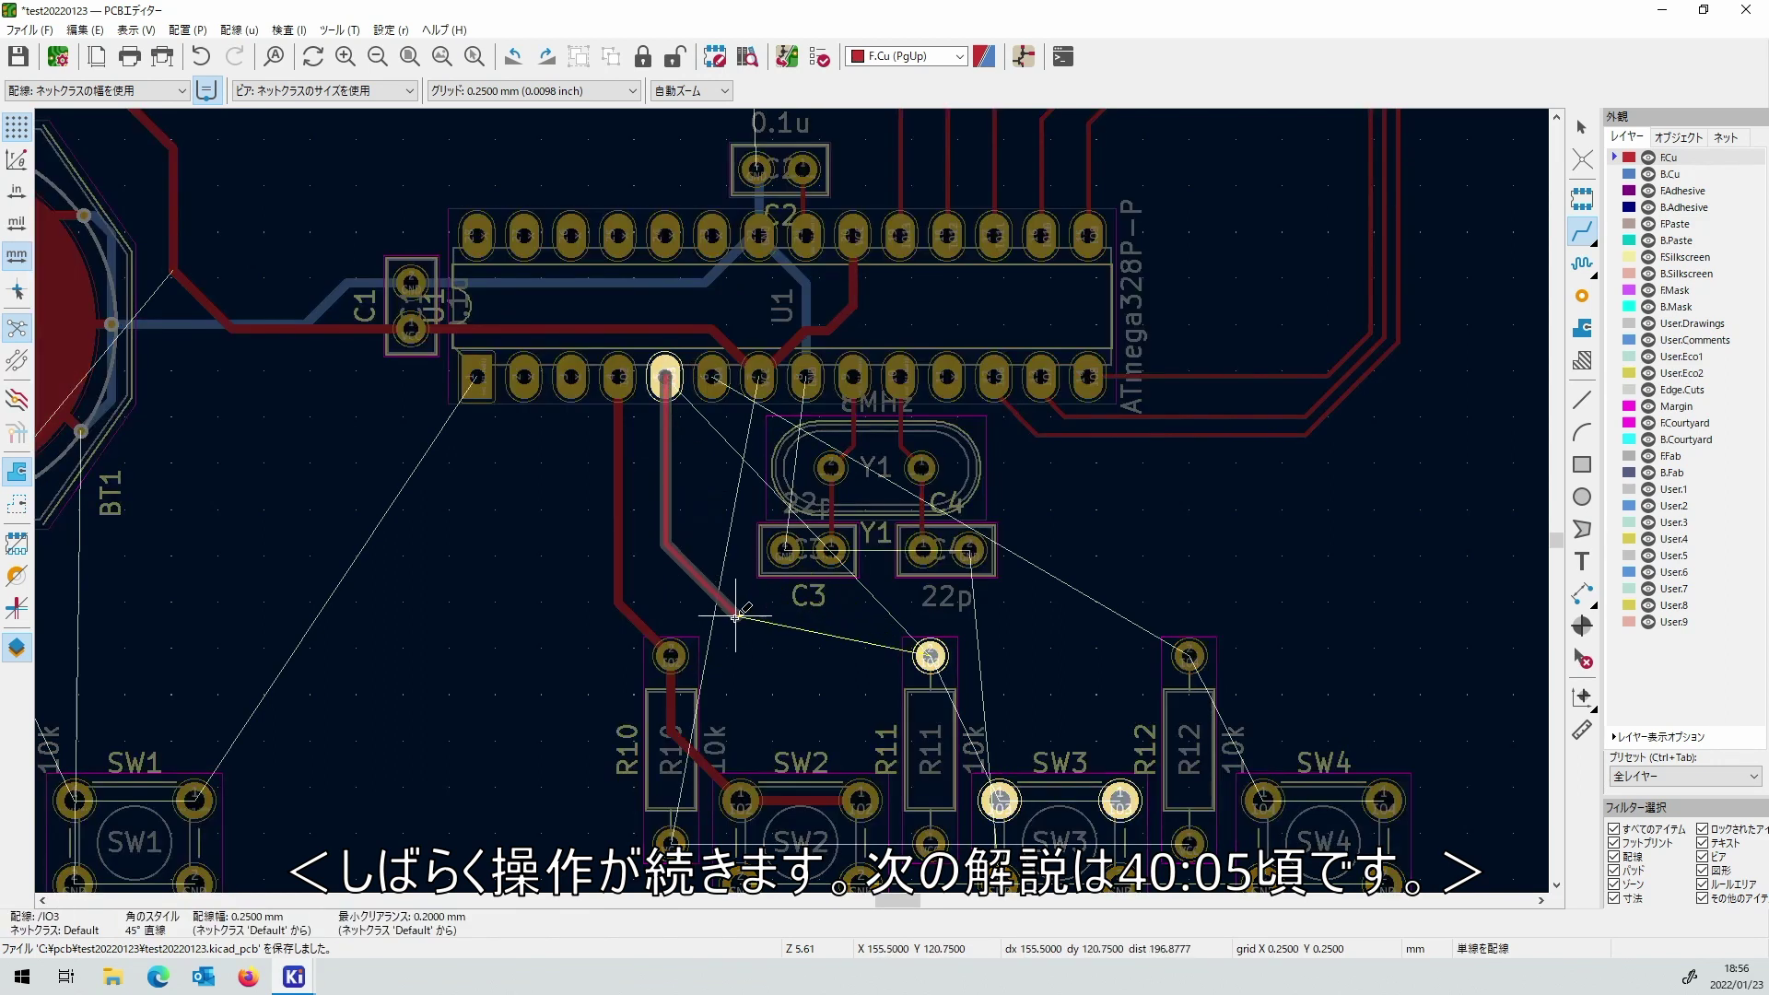
{"action": "left_click", "coordinate": [930, 656]}
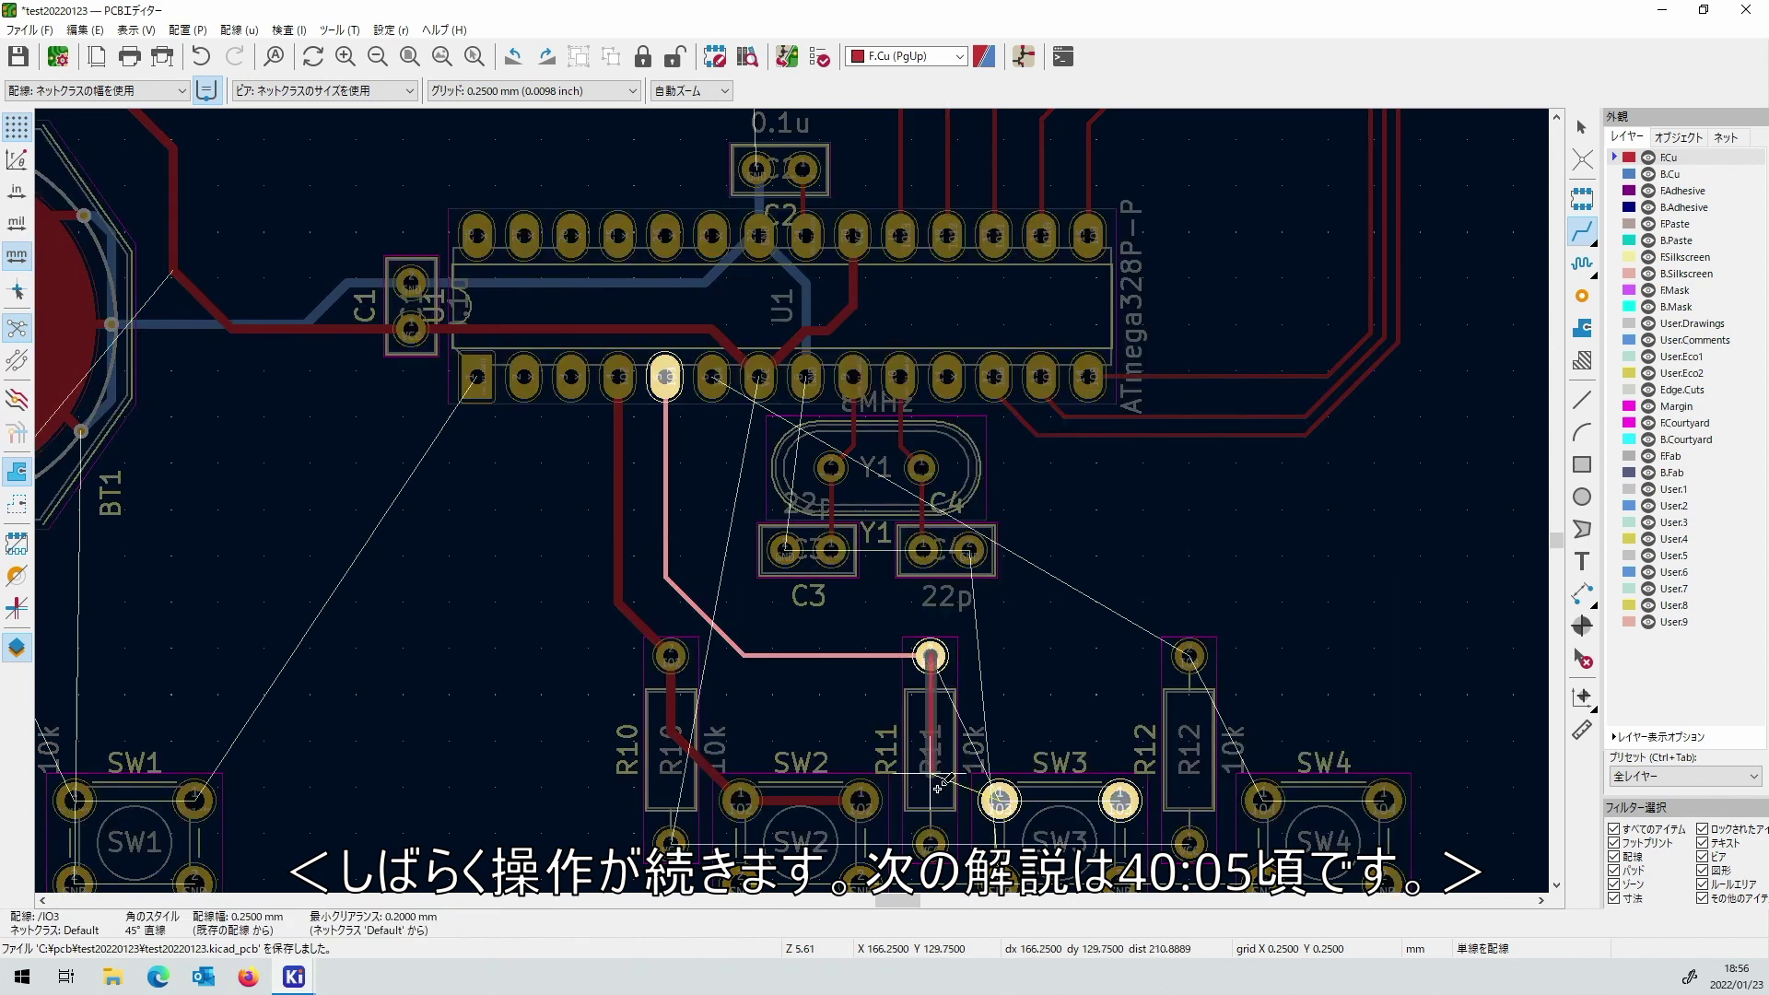
{"action": "left_click", "coordinate": [999, 800]}
{"action": "left_click", "coordinate": [1000, 800]}
{"action": "left_click", "coordinate": [1119, 799]}
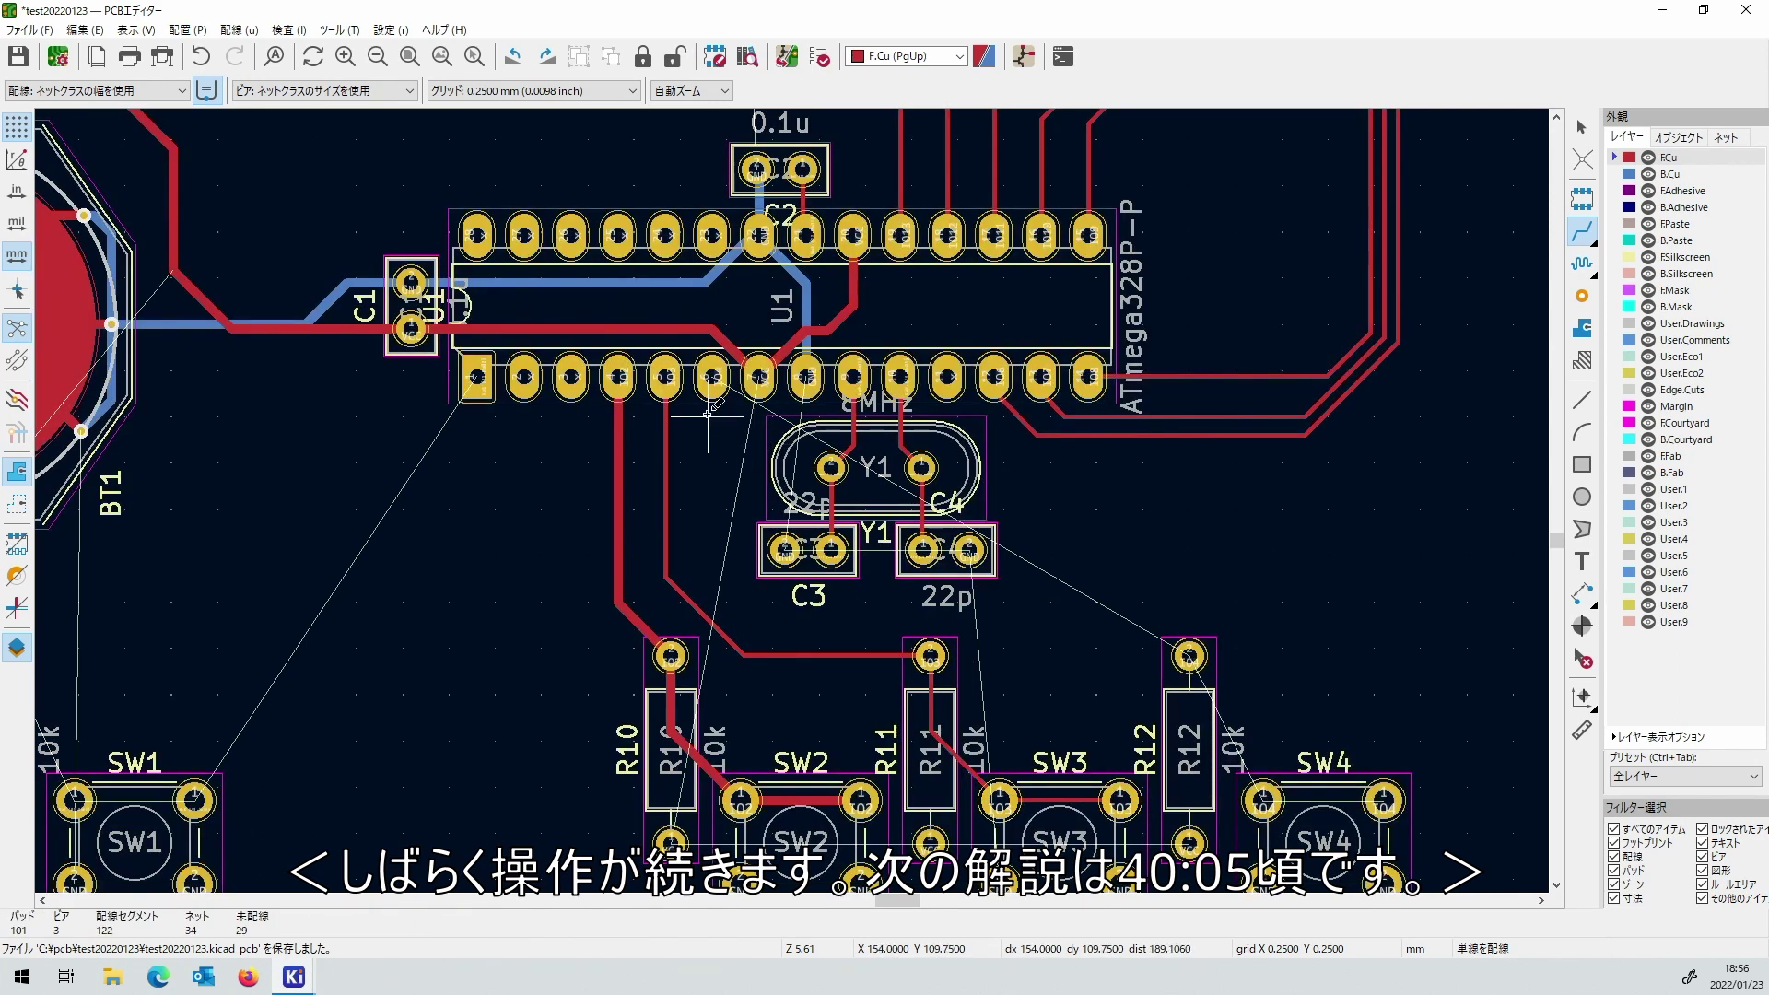
Route IO4 on F.Cu from U1 pin 6 above the IO3 track, through R12 pad 2, to both upper pads of SW4.
{"action": "left_click", "coordinate": [711, 377]}
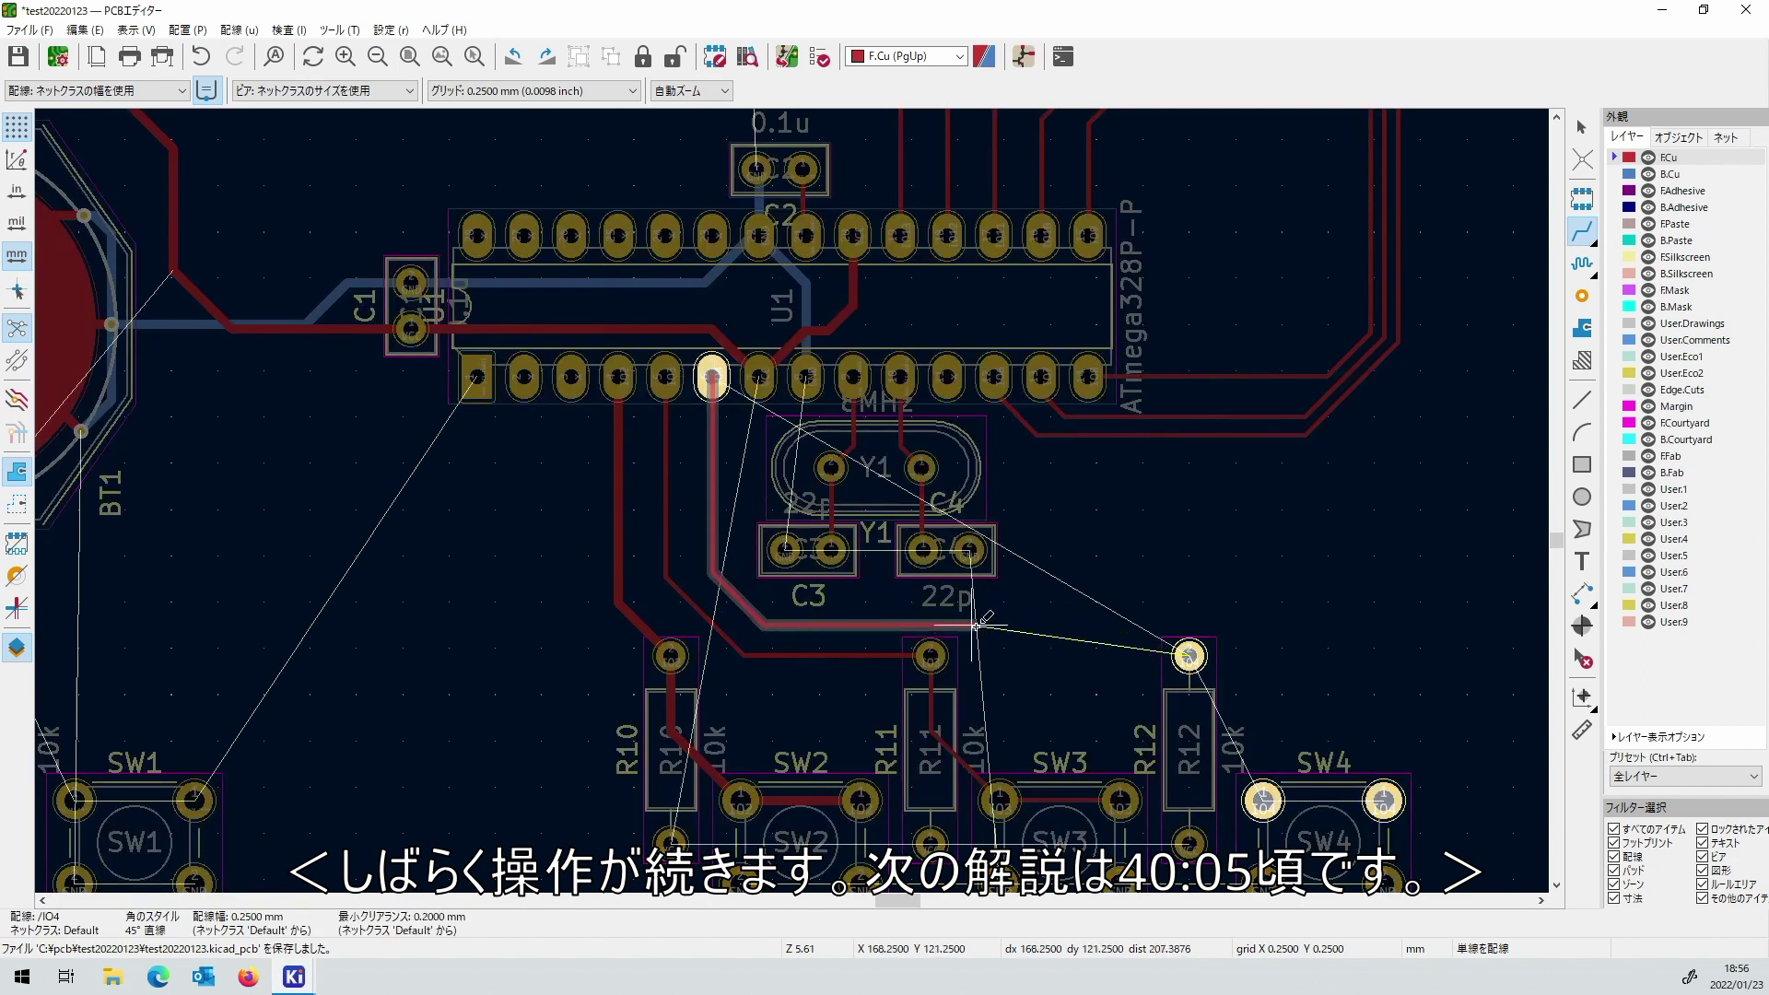
{"action": "left_click", "coordinate": [1189, 655]}
{"action": "left_click", "coordinate": [1189, 655]}
{"action": "left_click", "coordinate": [1263, 797]}
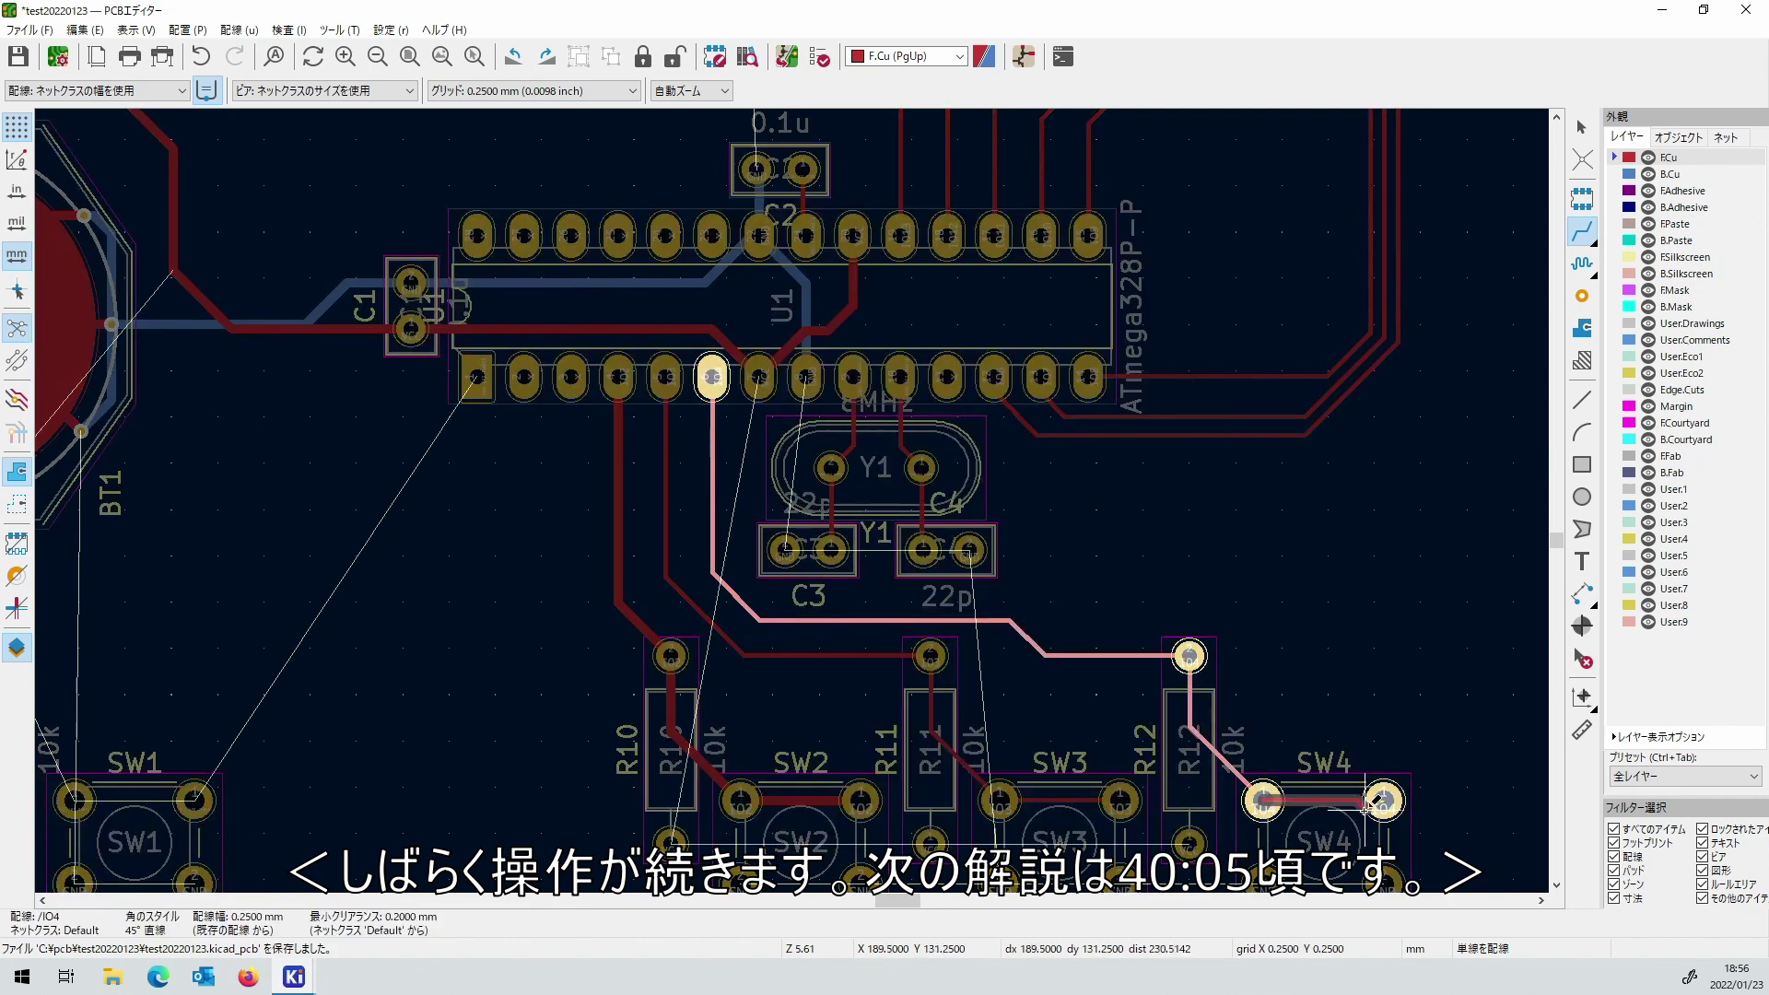
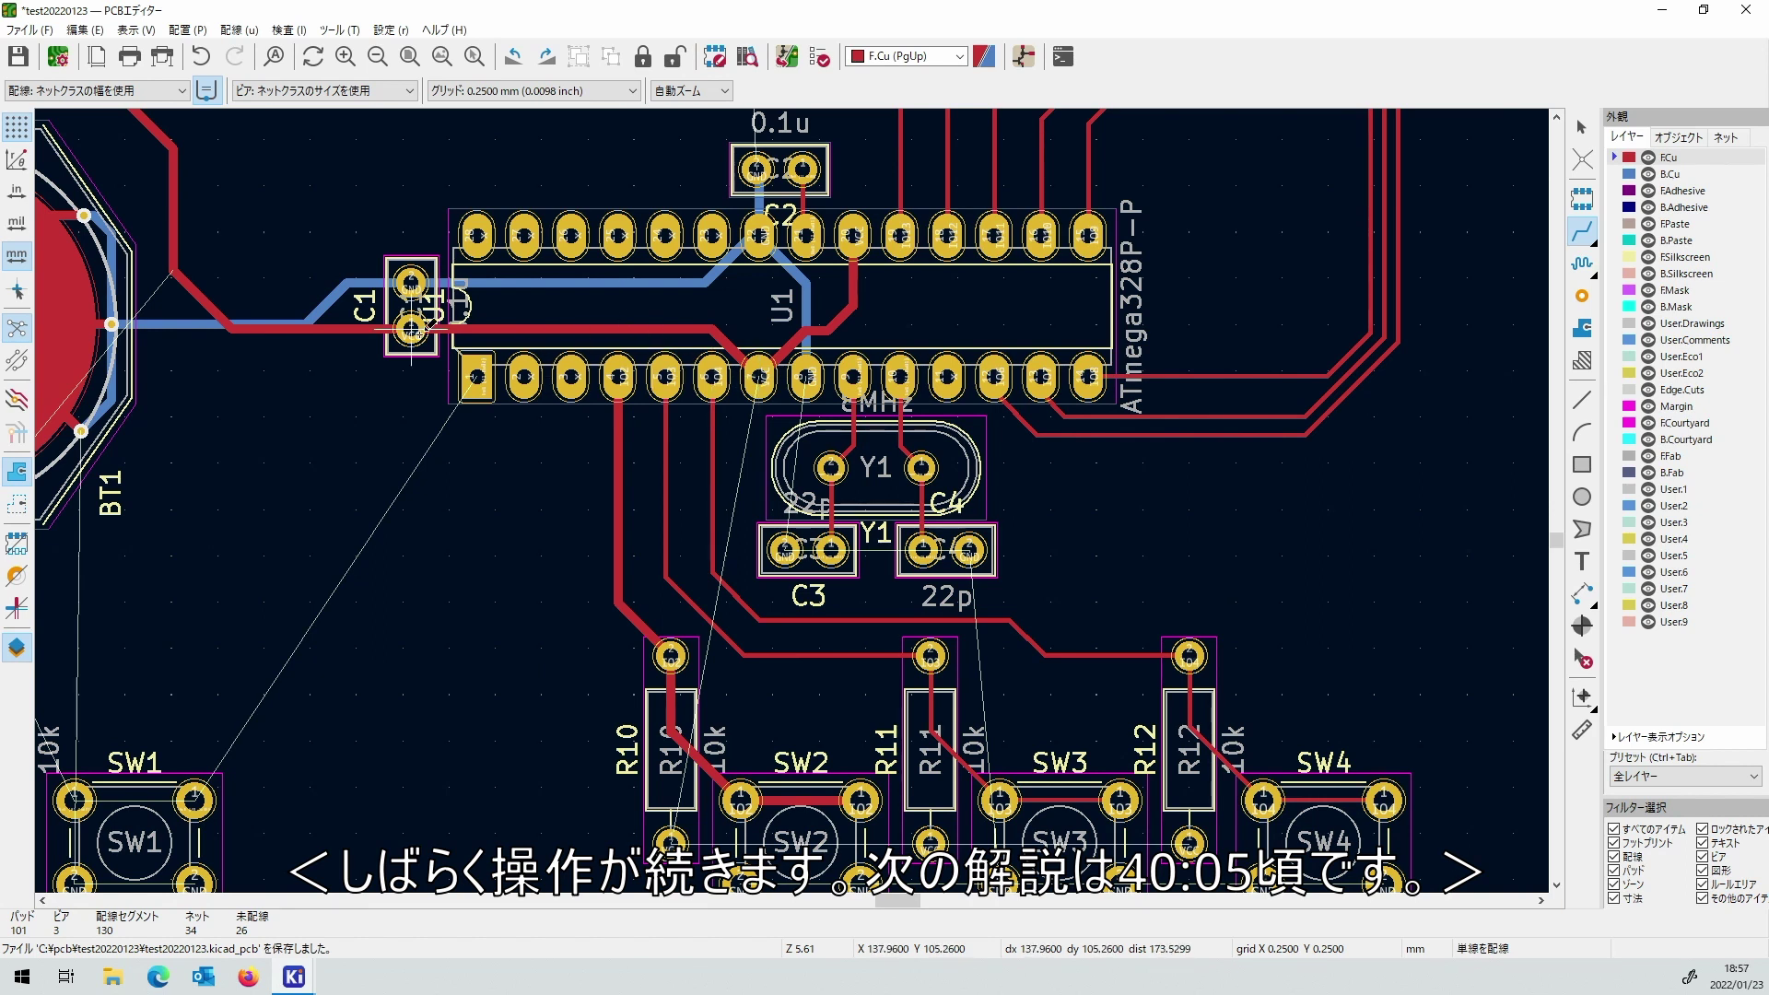
Route VCC on F.Cu from C1, between BT1 and R1 and around R1 to its pad 1, and on through R10 and R11 to R12 pad 1.
{"action": "scroll", "coordinate": [411, 327], "scroll_direction": "down", "scroll_amount": 1}
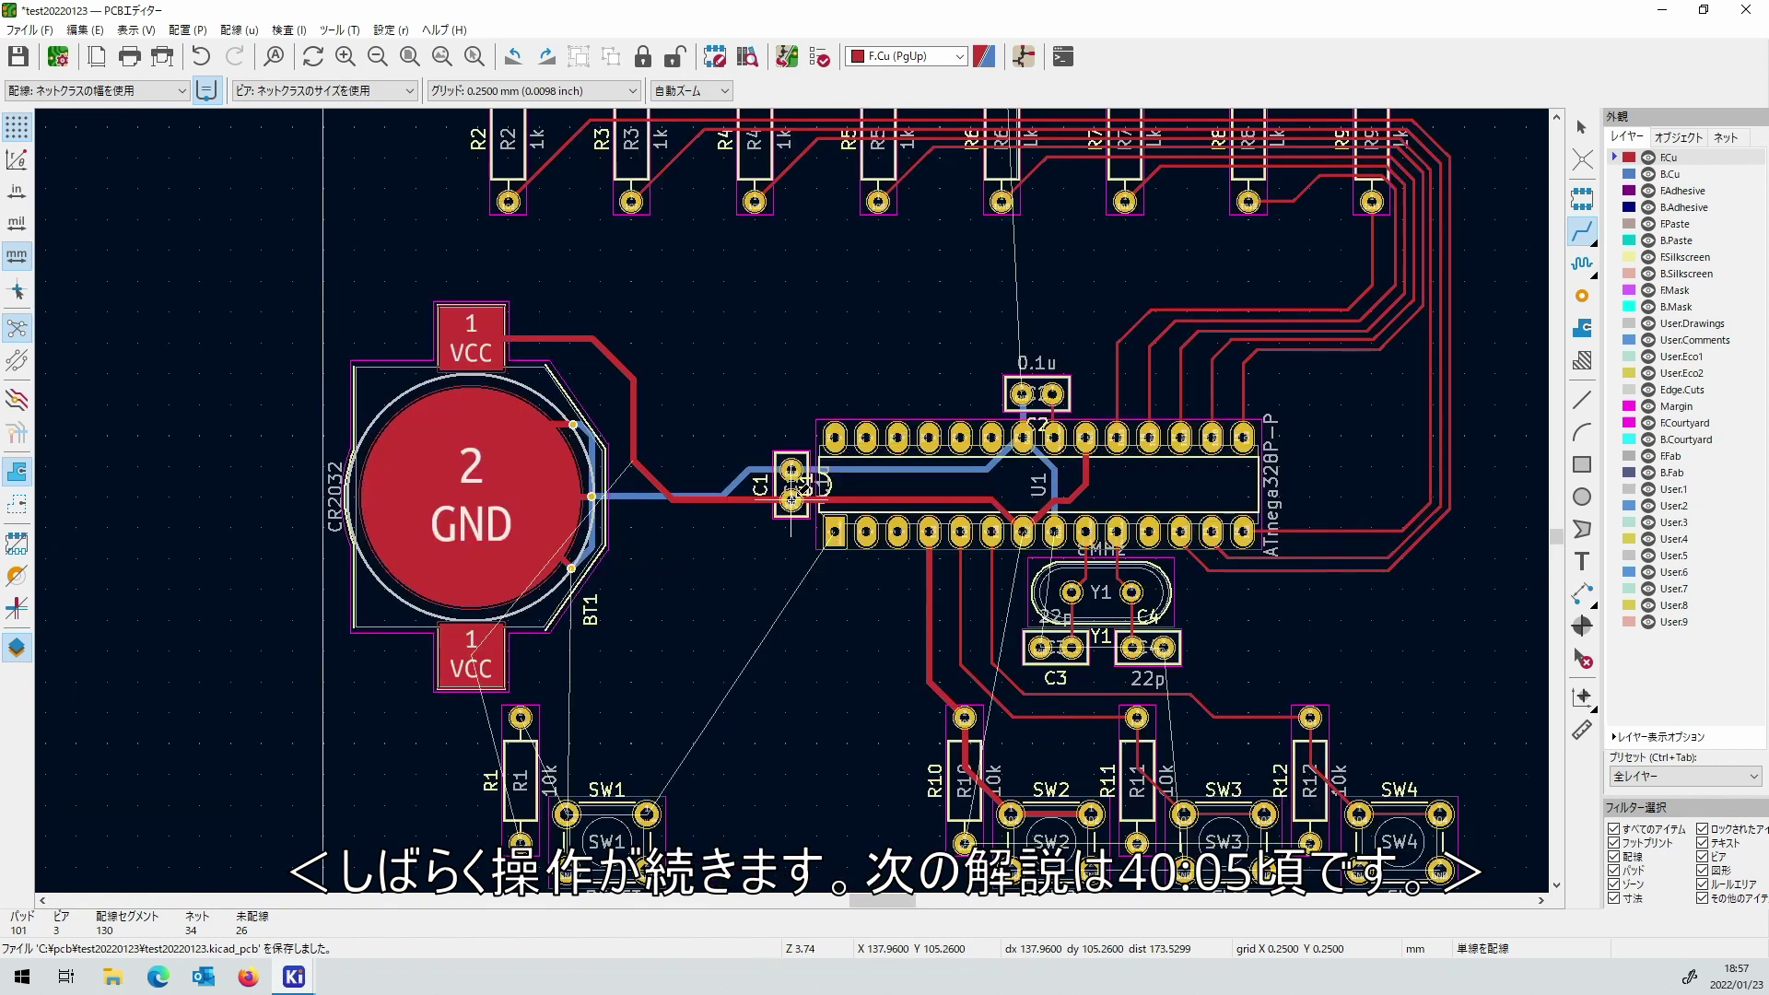
{"action": "left_click", "coordinate": [791, 499]}
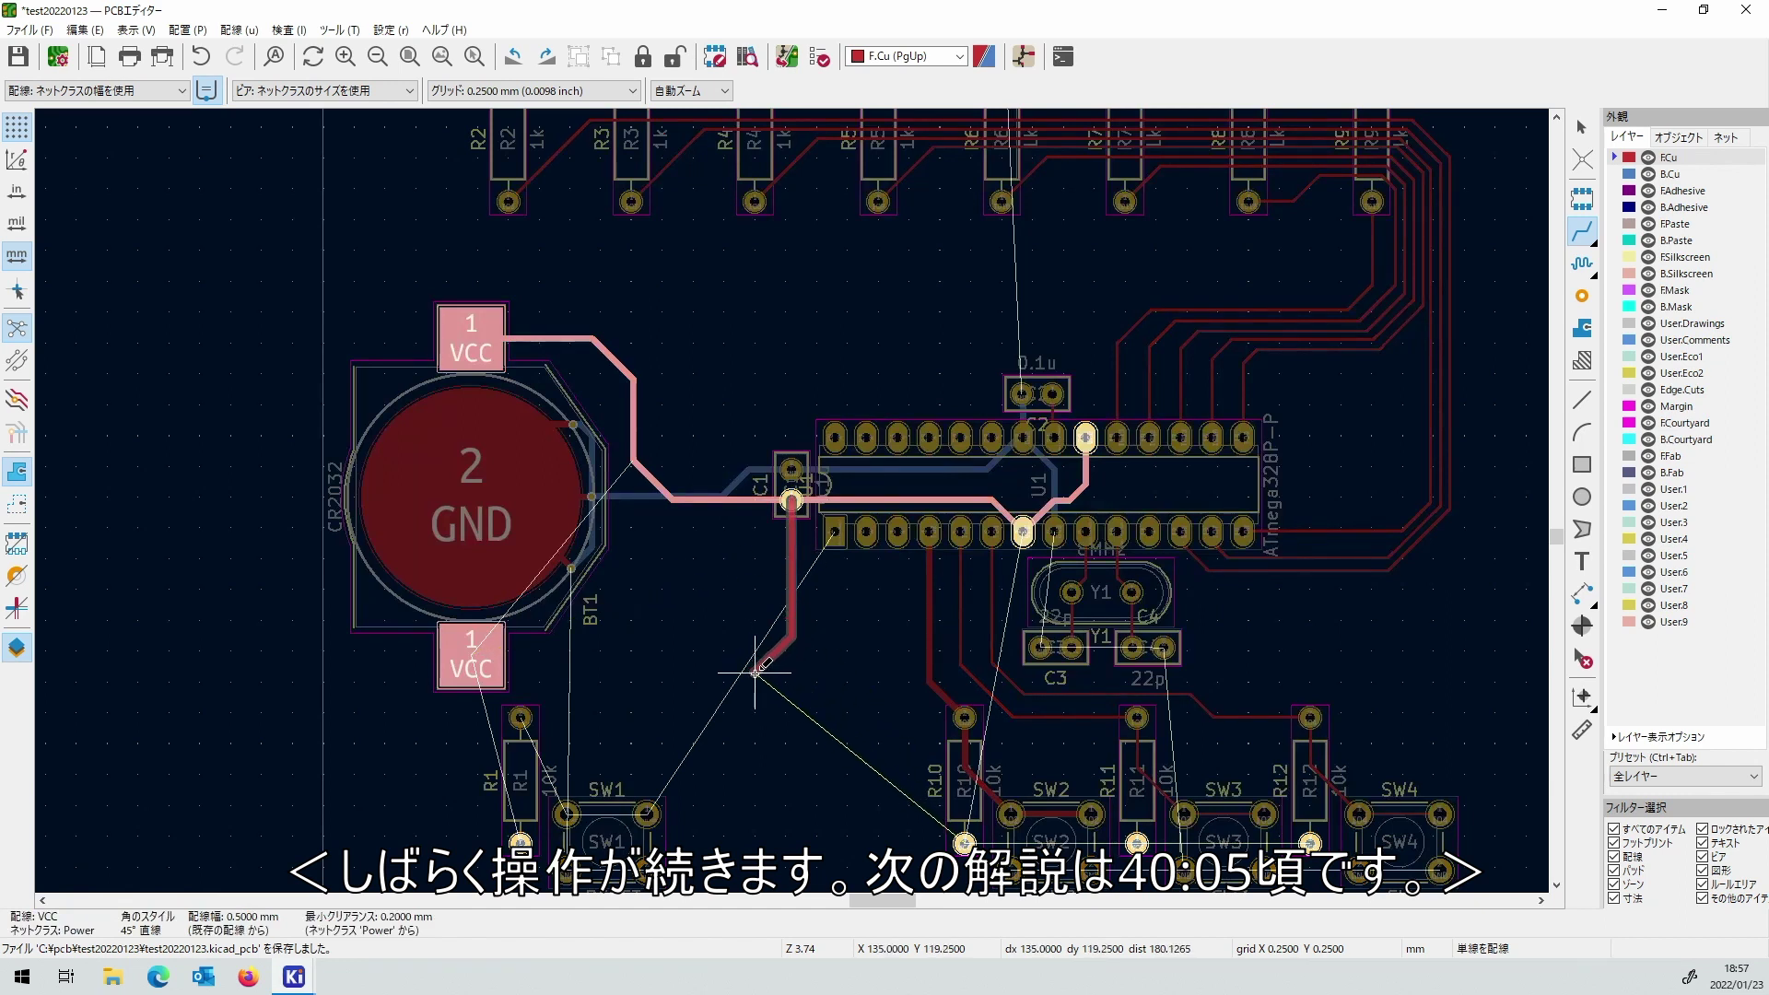
{"action": "left_click", "coordinate": [686, 736]}
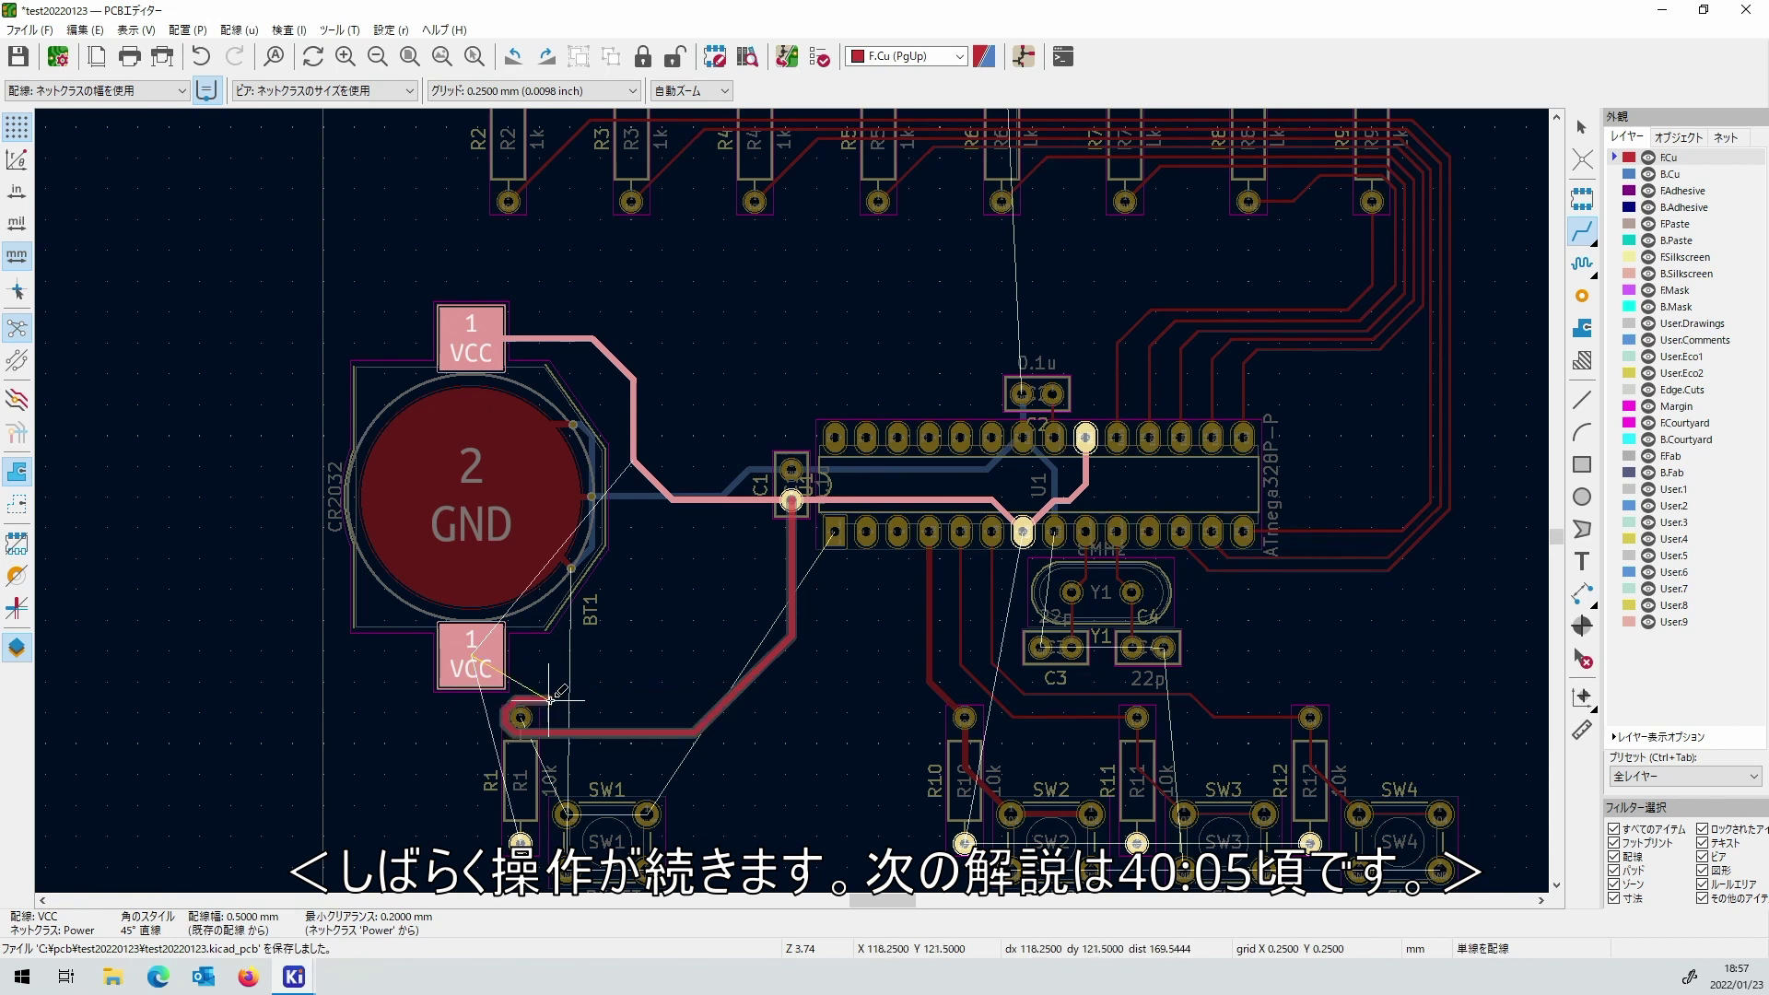
{"action": "scroll", "coordinate": [608, 703], "scroll_direction": "up", "scroll_amount": 5}
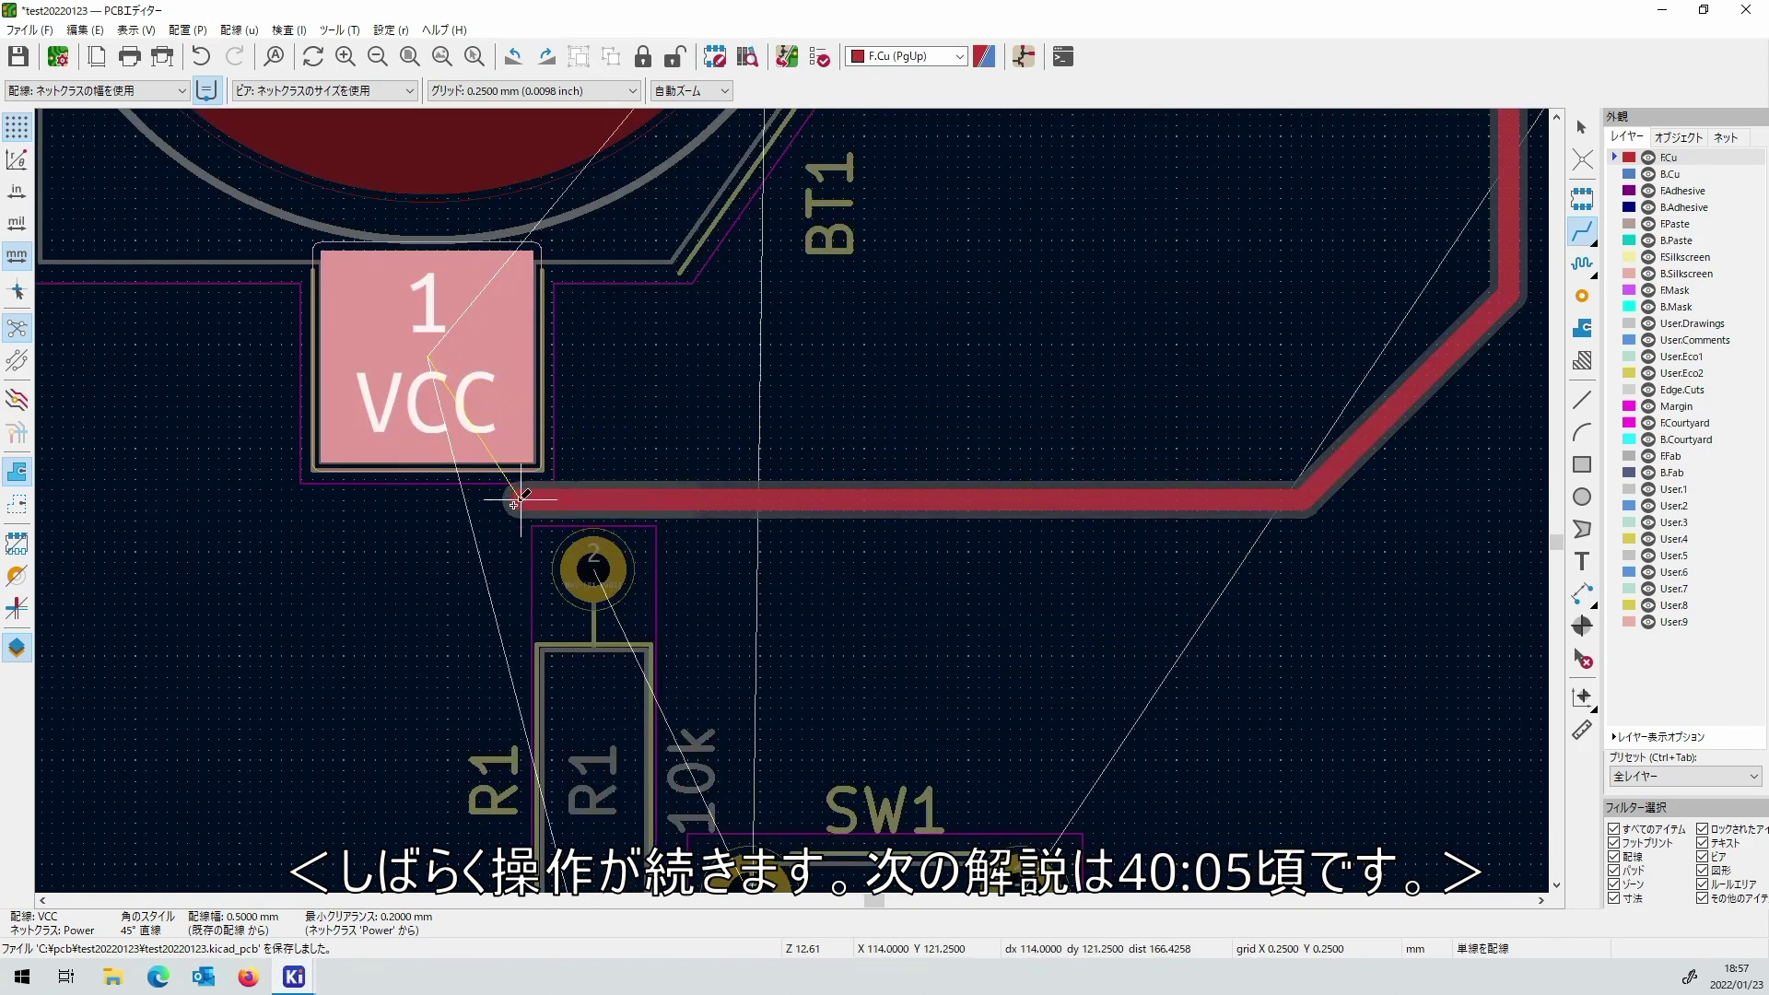
{"action": "scroll", "coordinate": [422, 751], "scroll_direction": "down", "scroll_amount": 3}
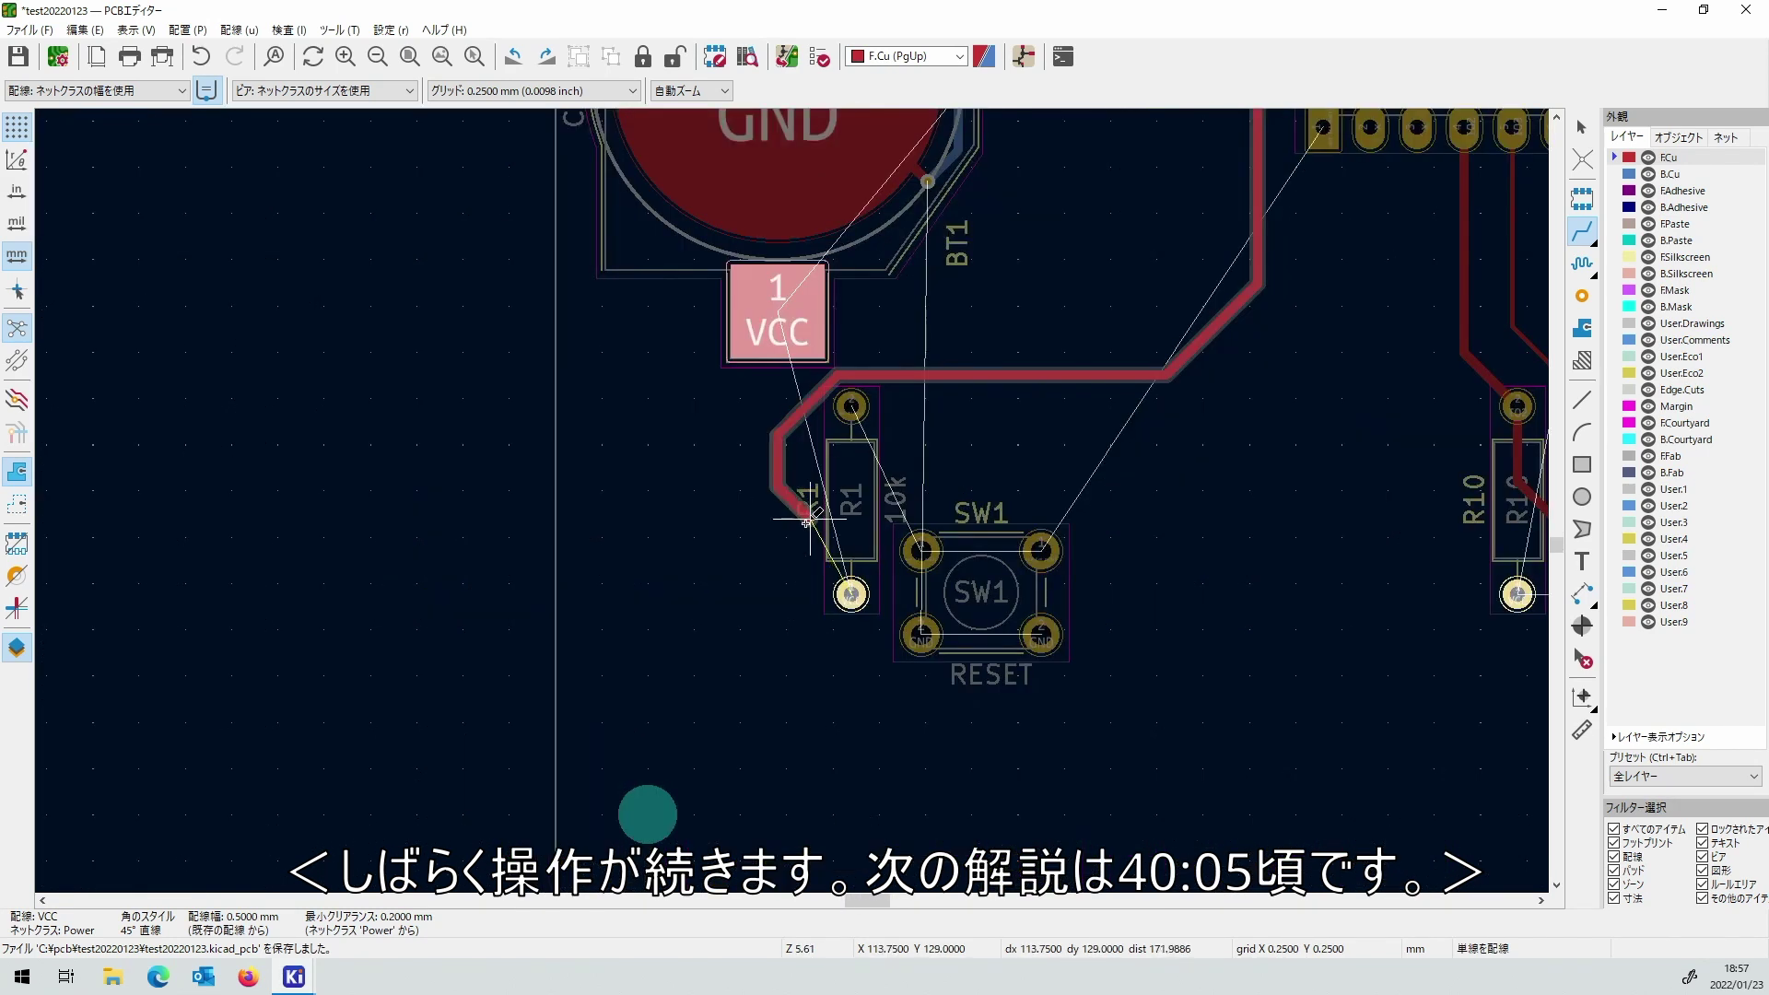
{"action": "left_click", "coordinate": [852, 594]}
{"action": "scroll", "coordinate": [852, 594], "scroll_direction": "down", "scroll_amount": 3}
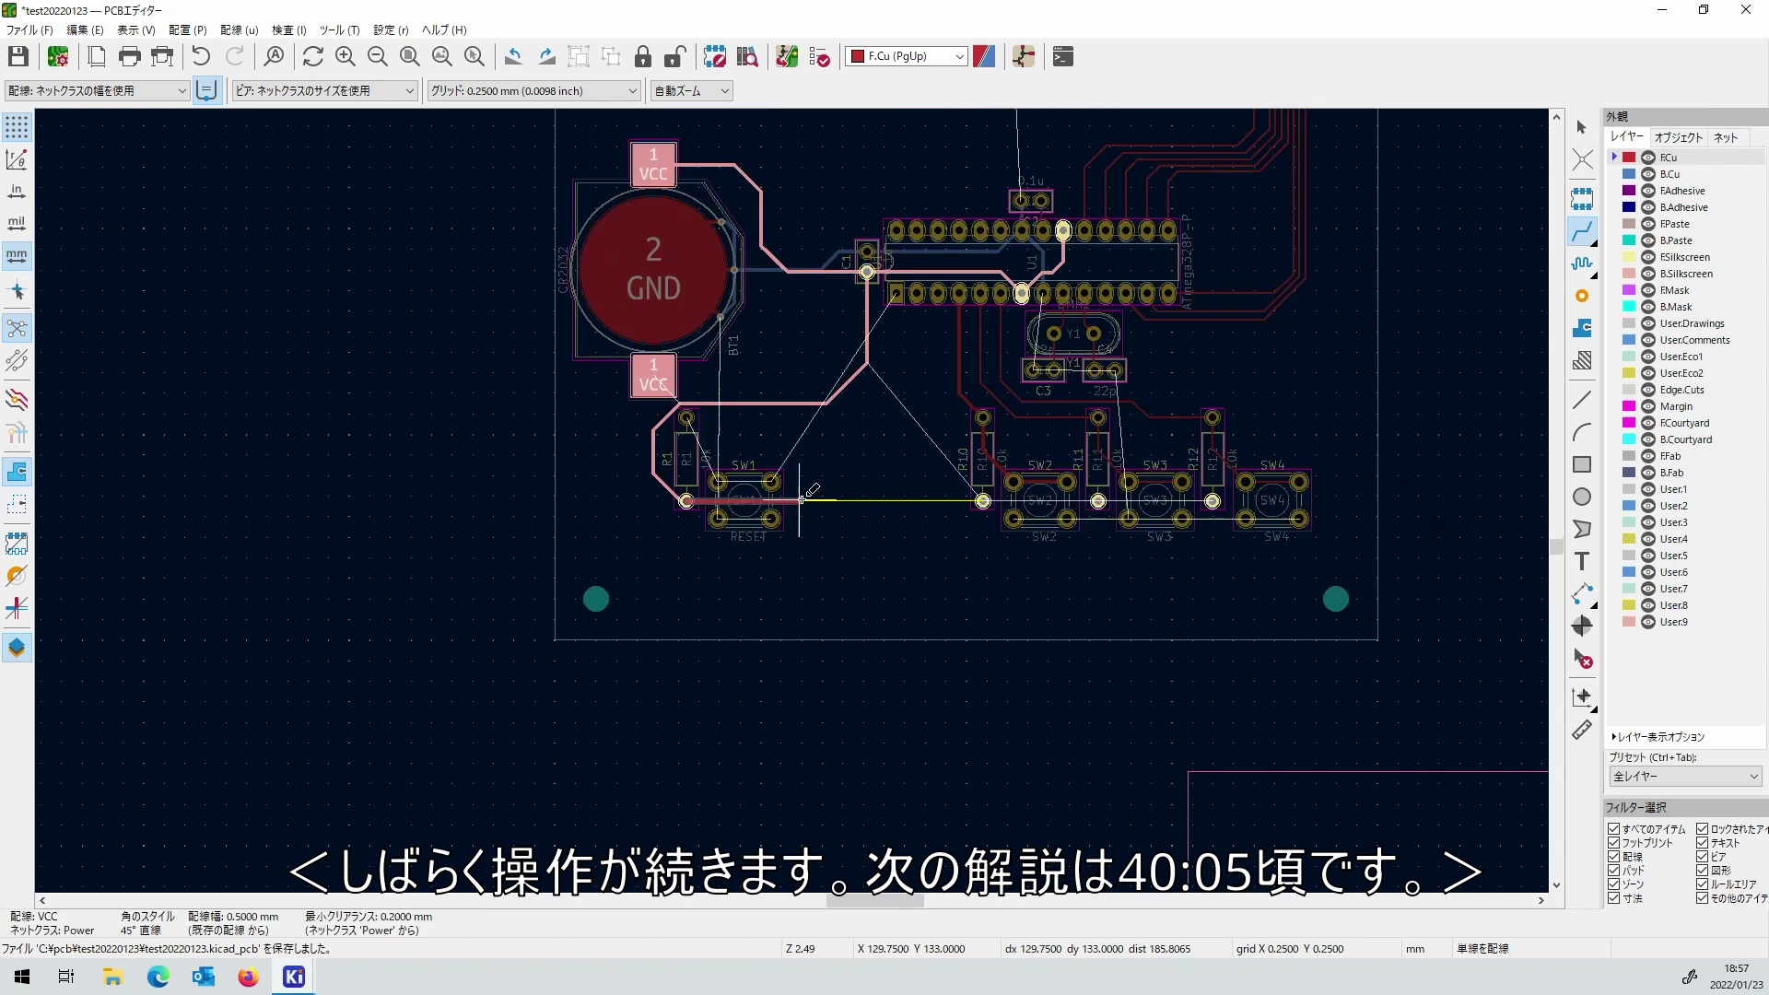
{"action": "left_click", "coordinate": [1214, 500]}
Route the reset net on F.Cu from U1 pin 1 through both upper pads of SW1 to R1 pad 2.
{"action": "scroll", "coordinate": [1087, 401], "scroll_direction": "up", "scroll_amount": 2}
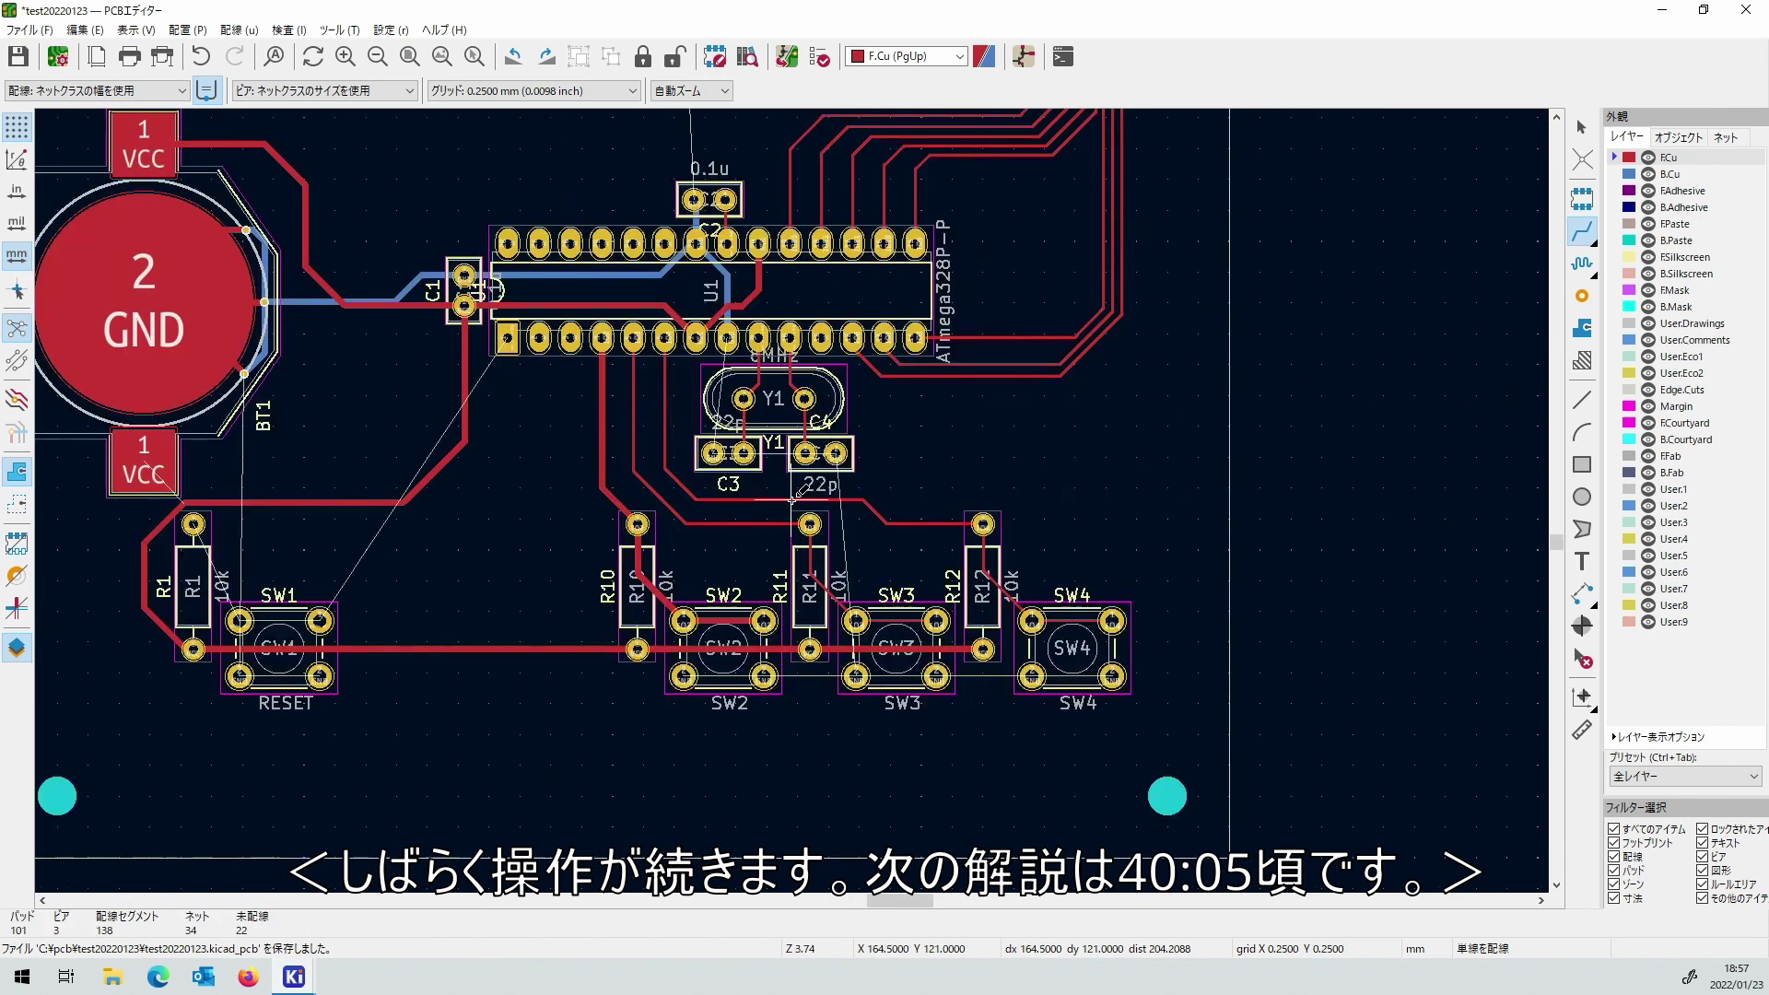
{"action": "left_click", "coordinate": [507, 340]}
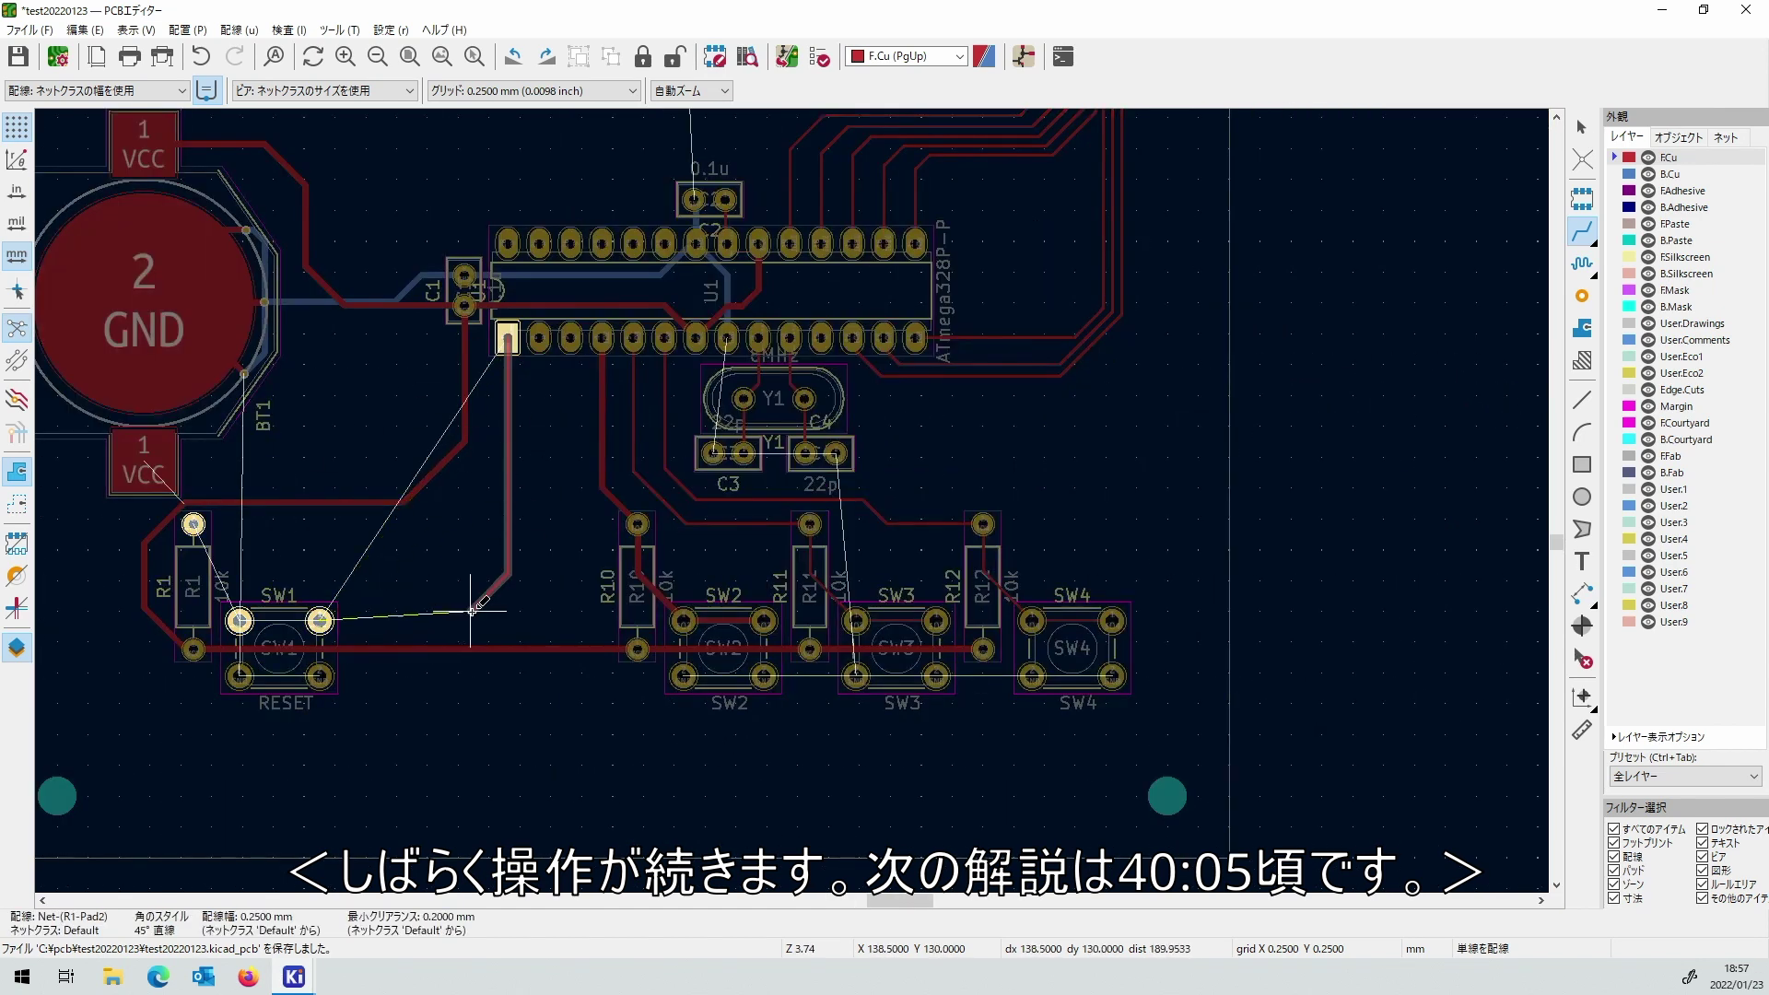
{"action": "left_click", "coordinate": [239, 620]}
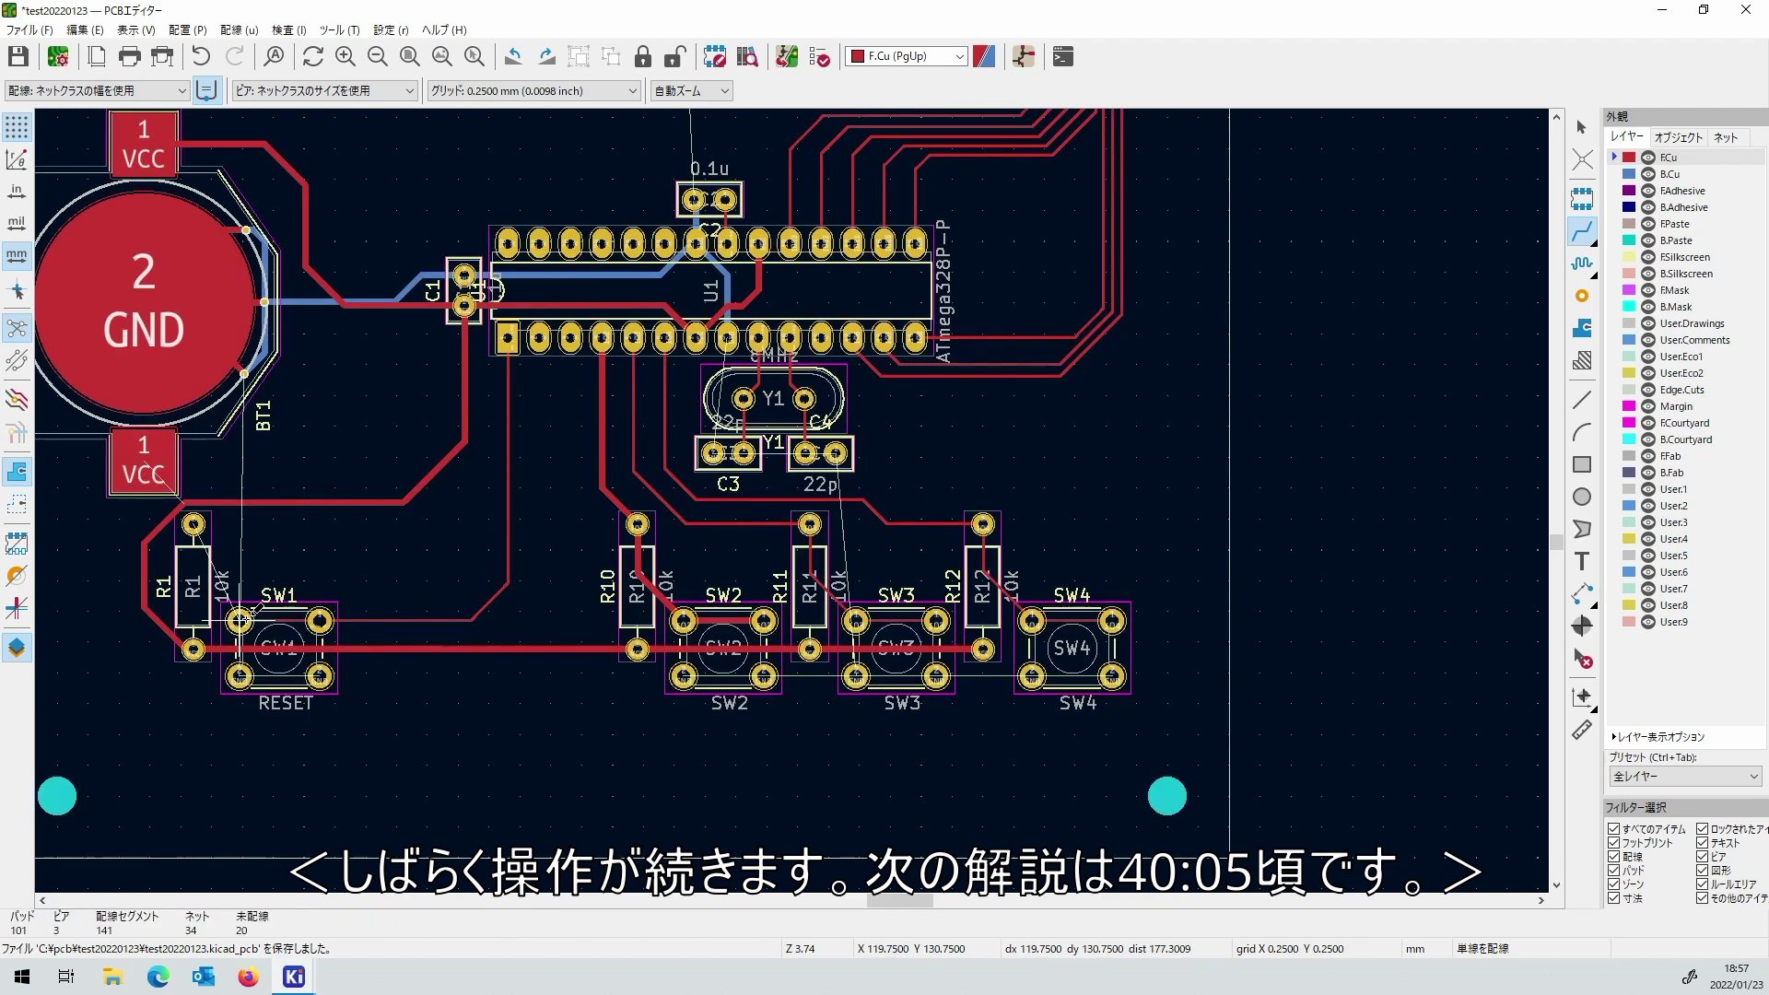
{"action": "left_click", "coordinate": [244, 615]}
{"action": "left_click", "coordinate": [195, 523]}
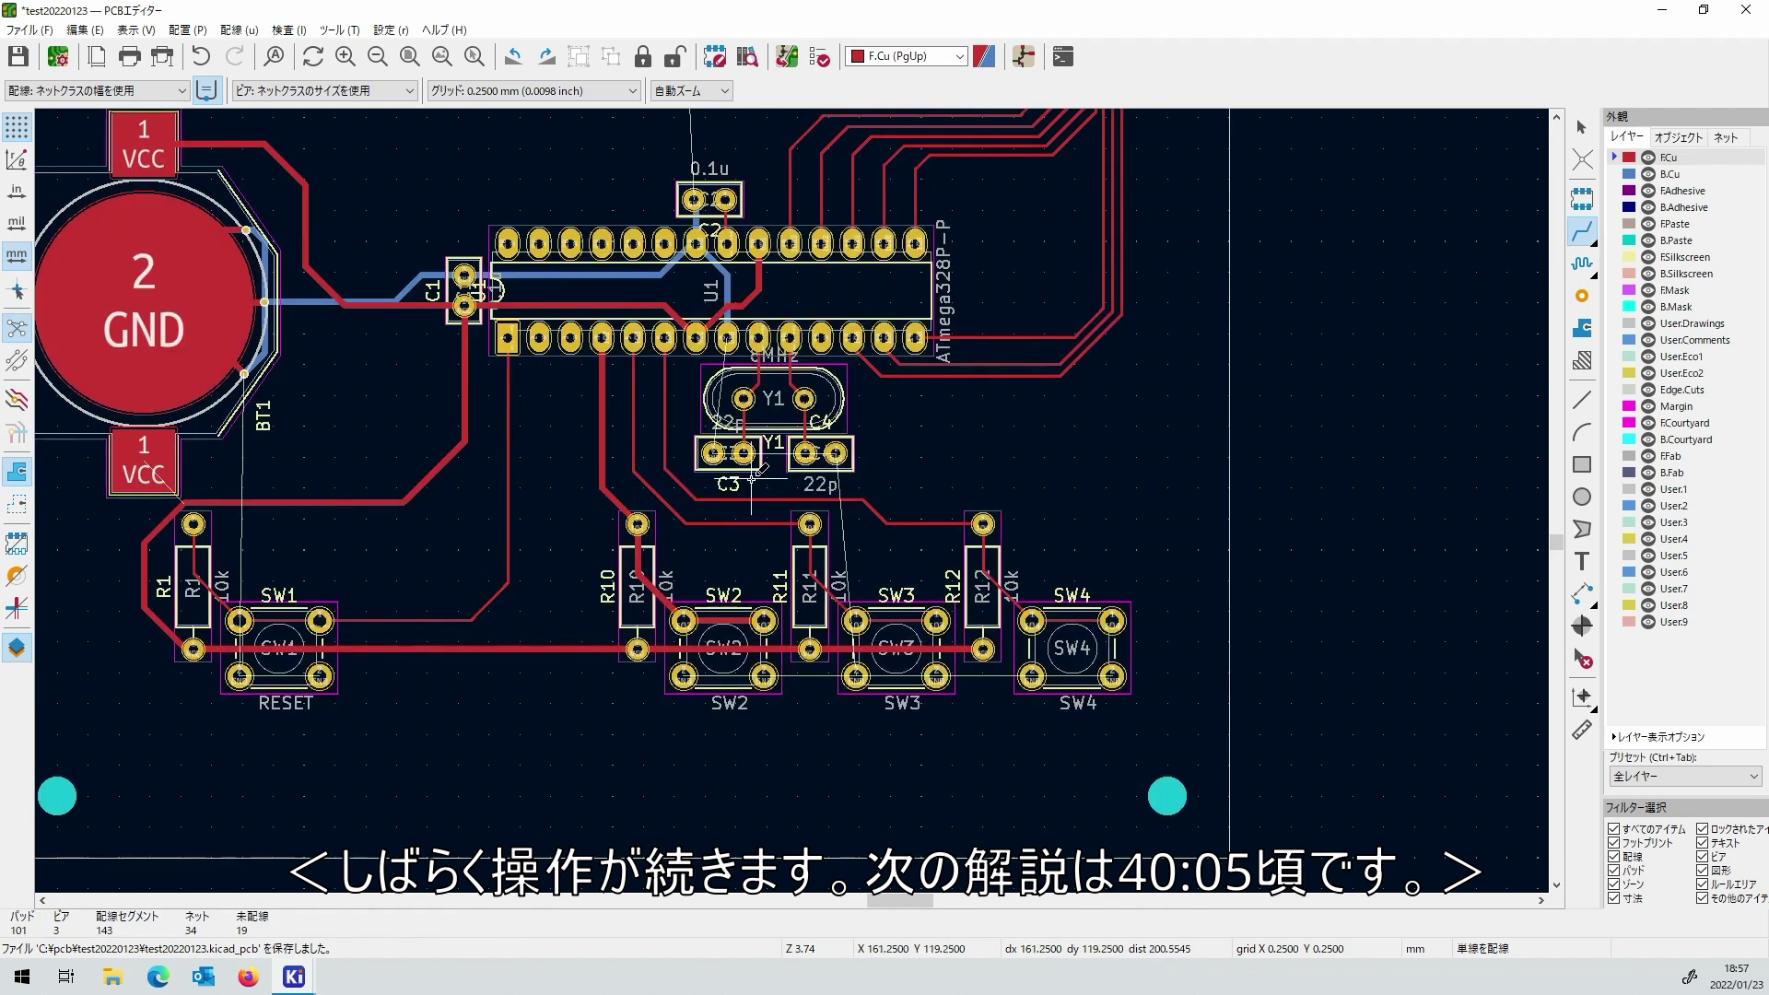
Switch to B.Cu and route GND from D6 through the LED row to D13, down outside the IO tracks, to C4 pad 2.
{"action": "scroll", "coordinate": [754, 472], "scroll_direction": "down", "scroll_amount": 2}
{"action": "scroll", "coordinate": [791, 495], "scroll_direction": "up", "scroll_amount": 2}
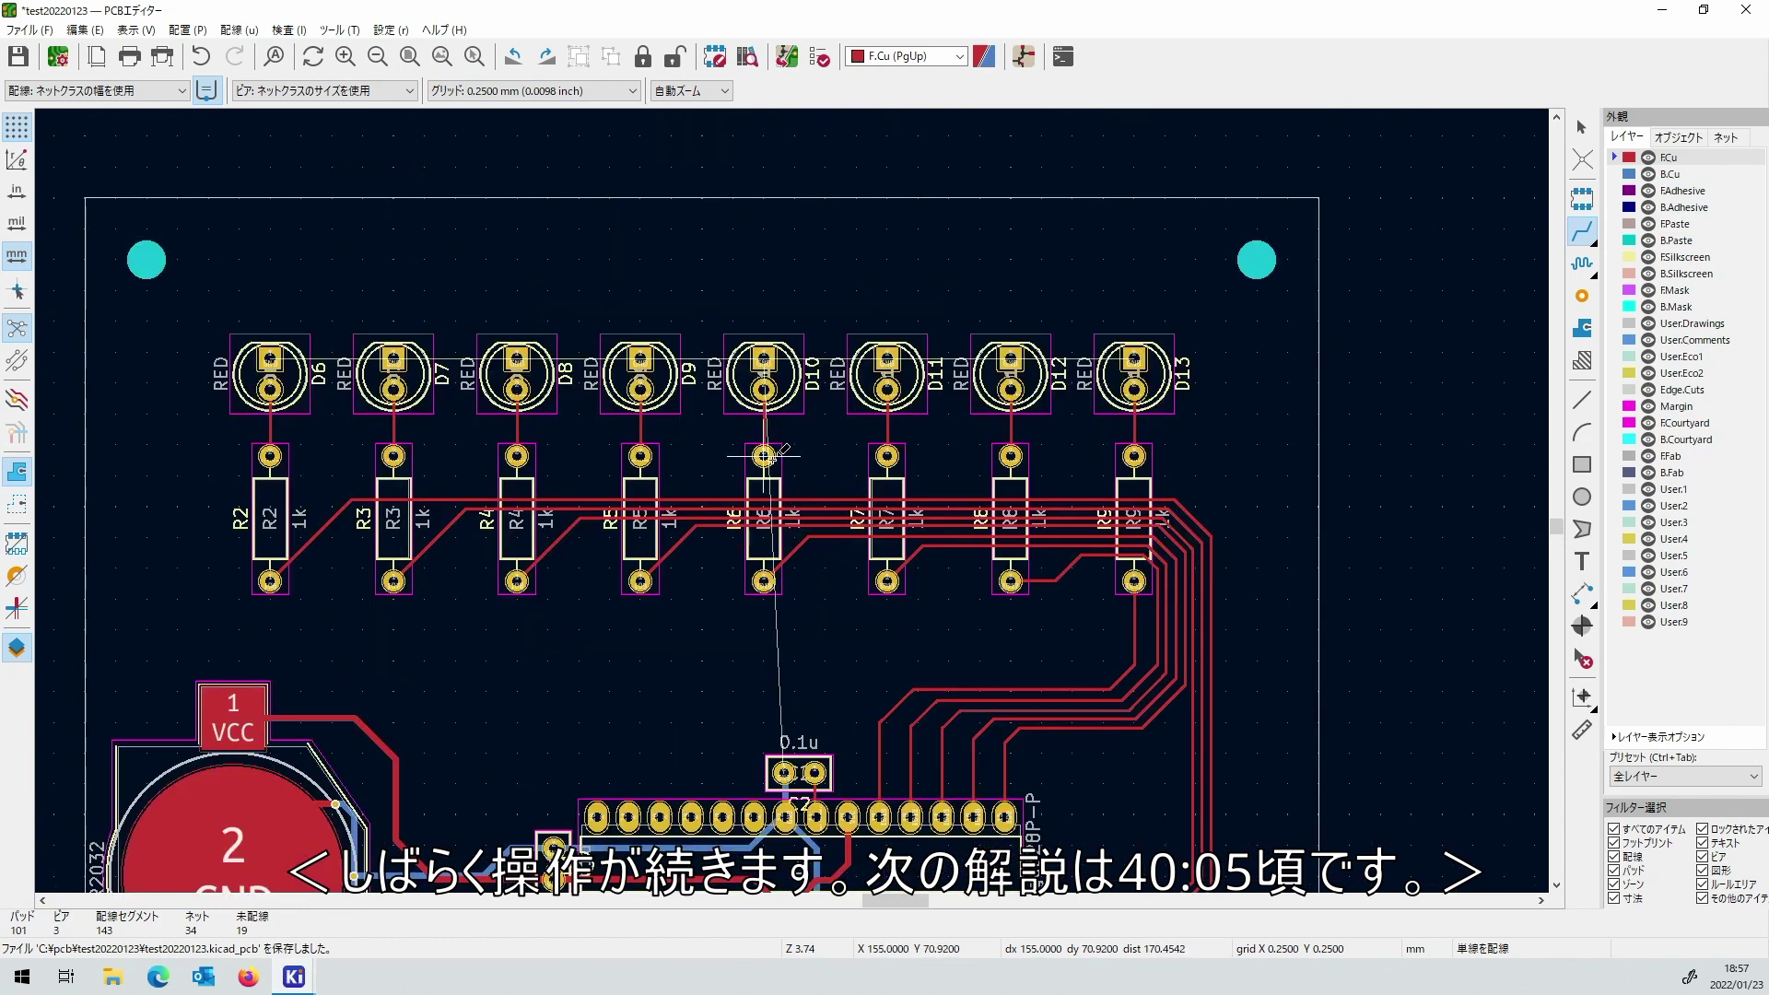
{"action": "left_click", "coordinate": [1617, 175]}
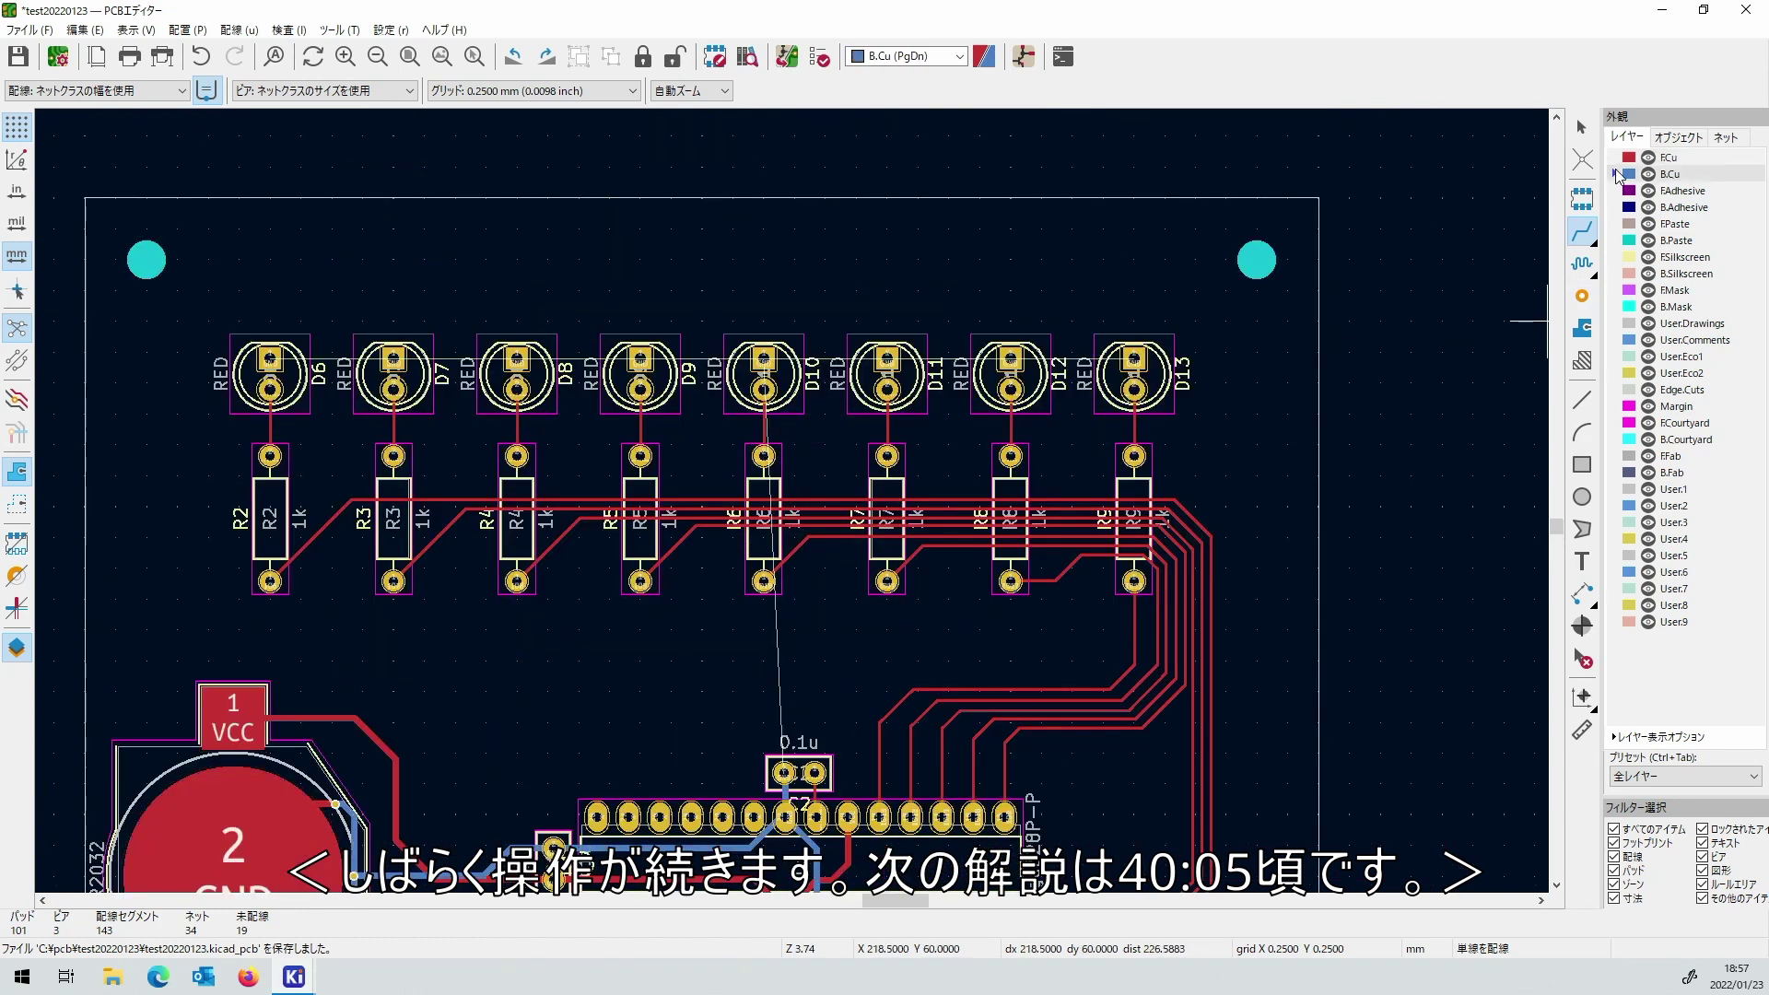
{"action": "left_click", "coordinate": [270, 359]}
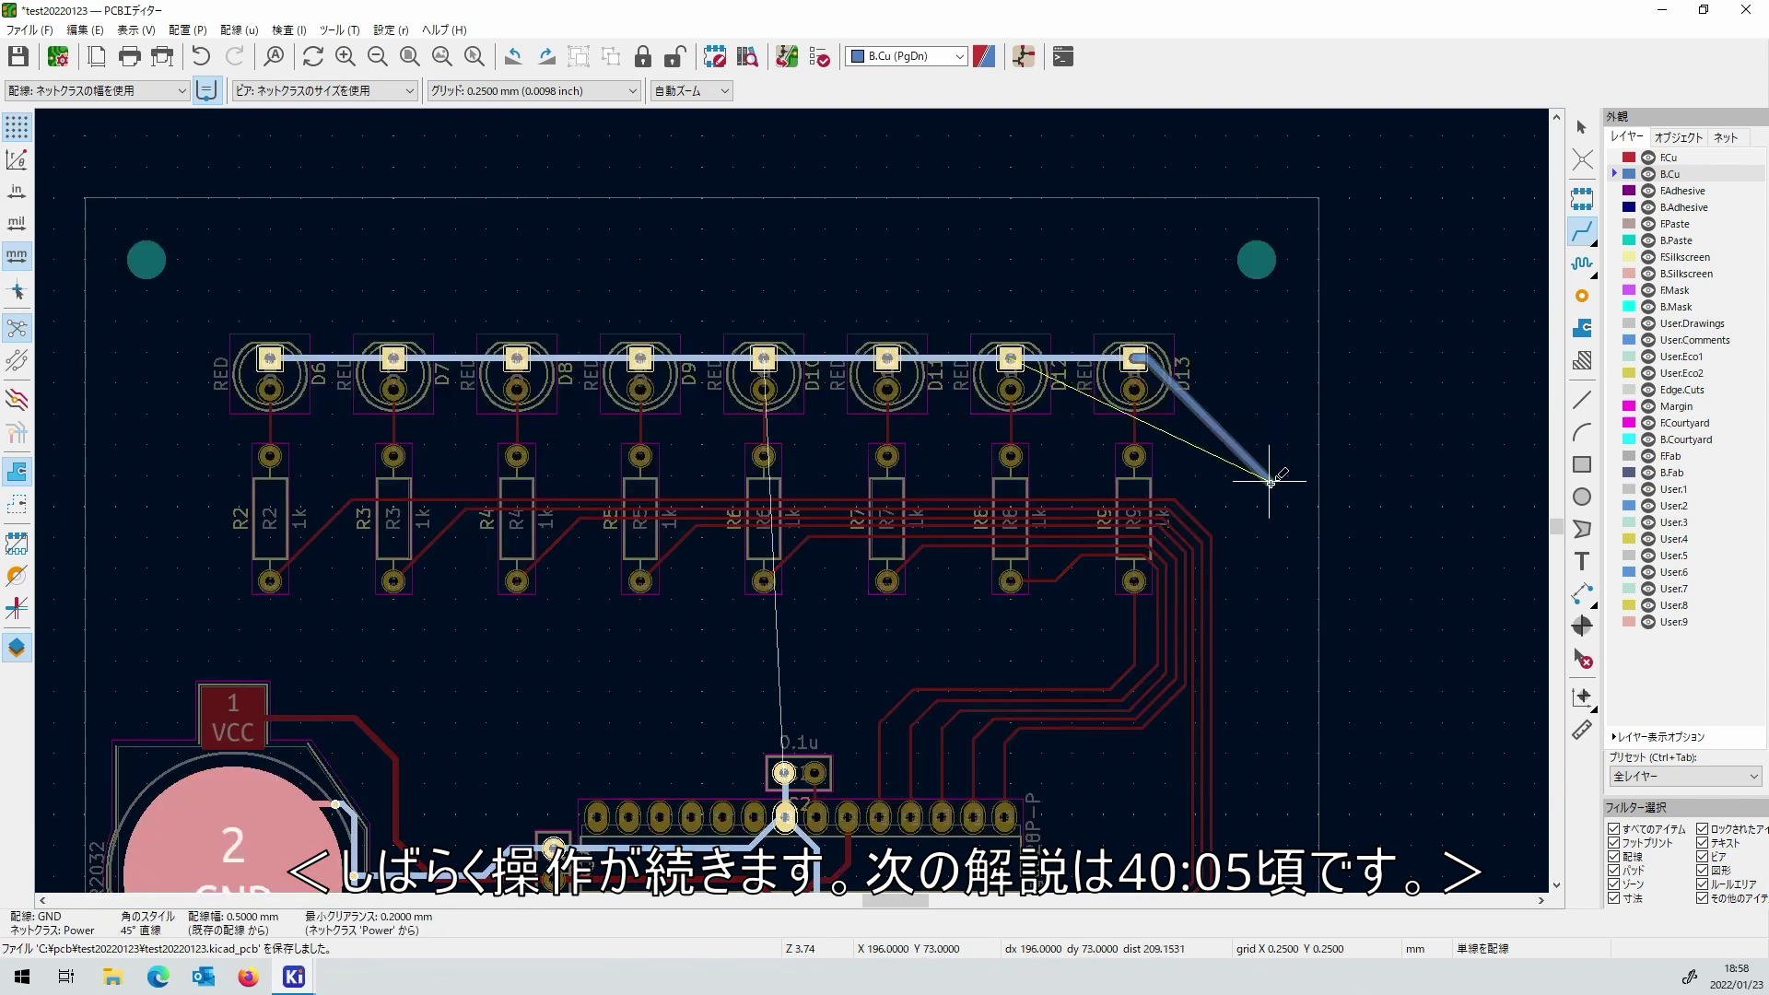
{"action": "scroll", "coordinate": [801, 525], "scroll_direction": "down", "scroll_amount": 3}
{"action": "scroll", "coordinate": [801, 501], "scroll_direction": "up", "scroll_amount": 3}
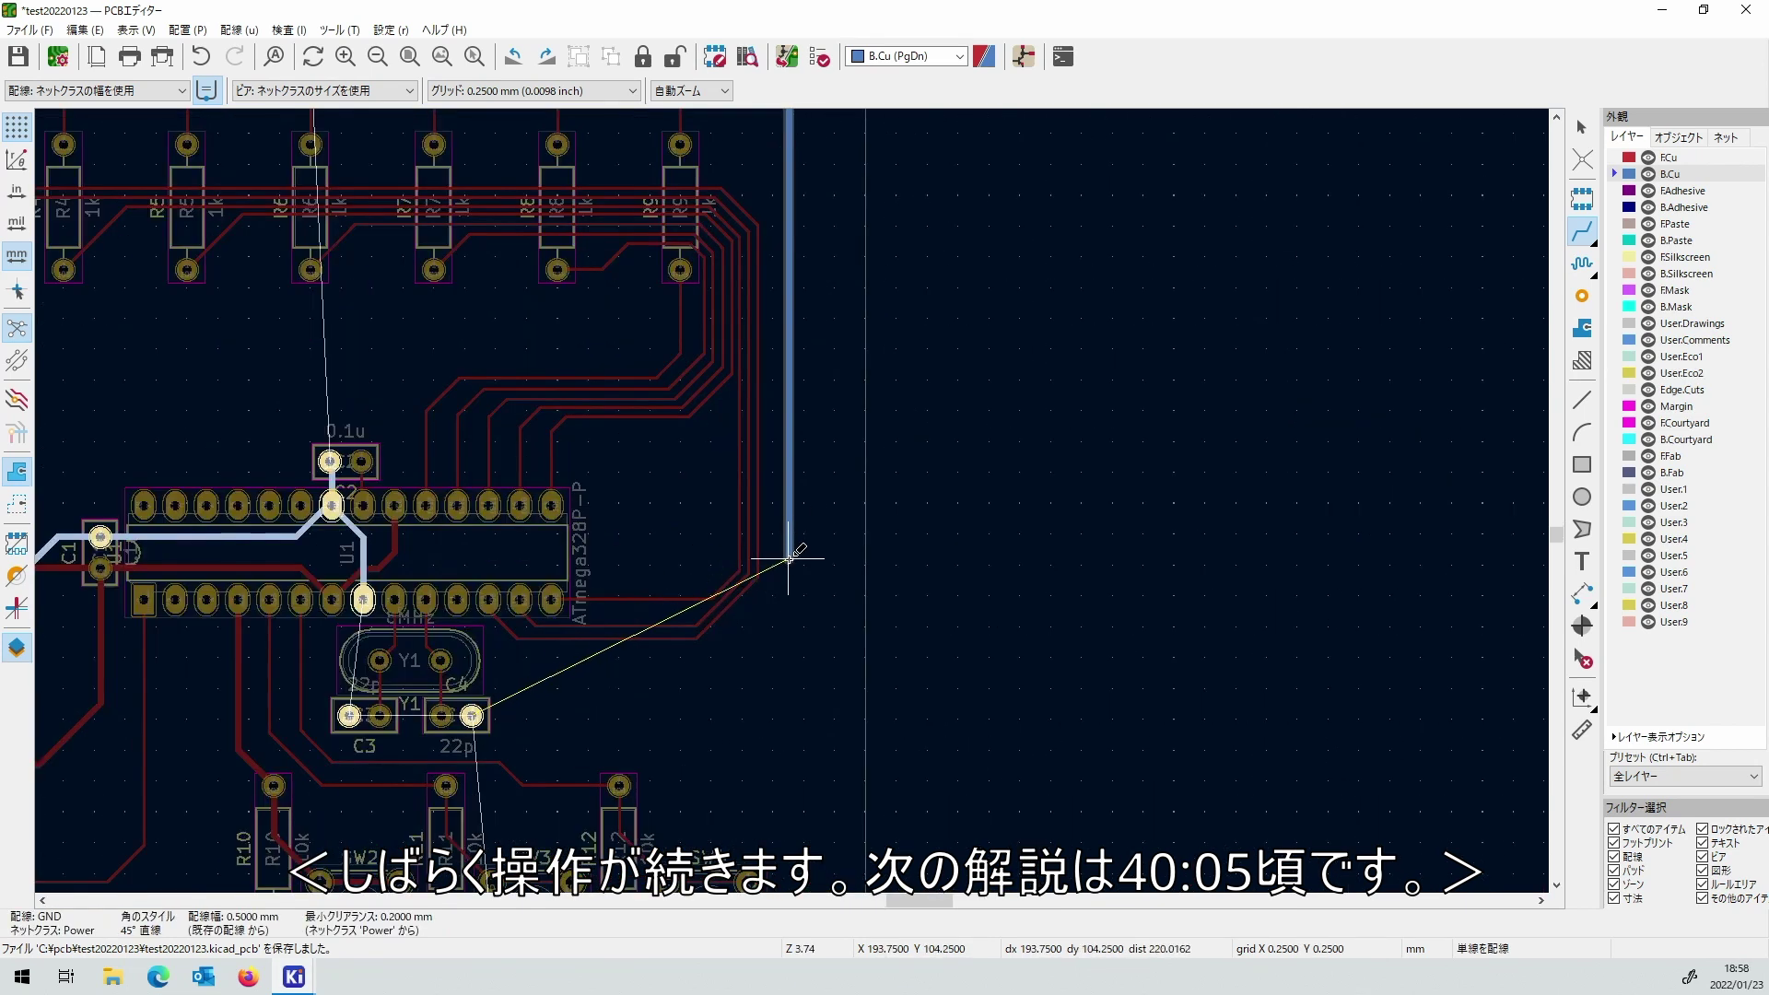
{"action": "left_click", "coordinate": [472, 715]}
Route GND on B.Cu from U1 pin 8 to C3 pad 2 and on below the capacitors' inner pads to C4 pad 2.
{"action": "scroll", "coordinate": [472, 714], "scroll_direction": "down", "scroll_amount": 2}
{"action": "scroll", "coordinate": [387, 589], "scroll_direction": "up", "scroll_amount": 3}
{"action": "left_click", "coordinate": [364, 600]}
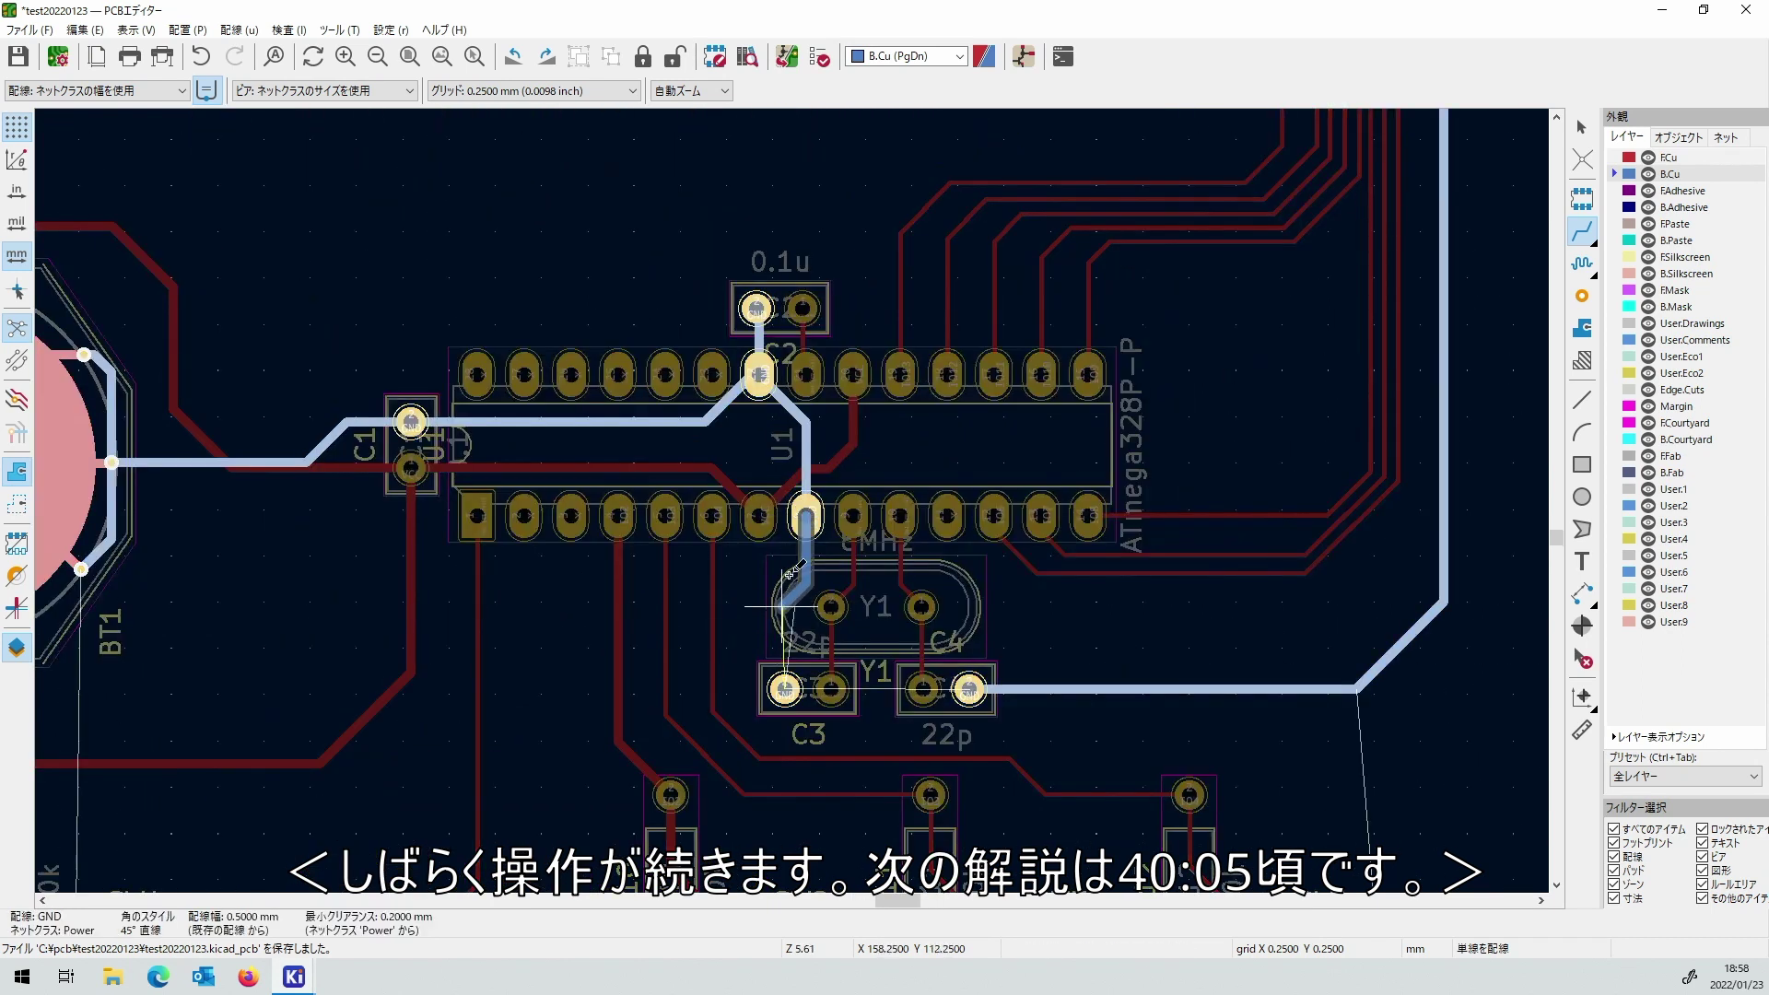
{"action": "left_click", "coordinate": [788, 684]}
{"action": "left_click", "coordinate": [790, 690]}
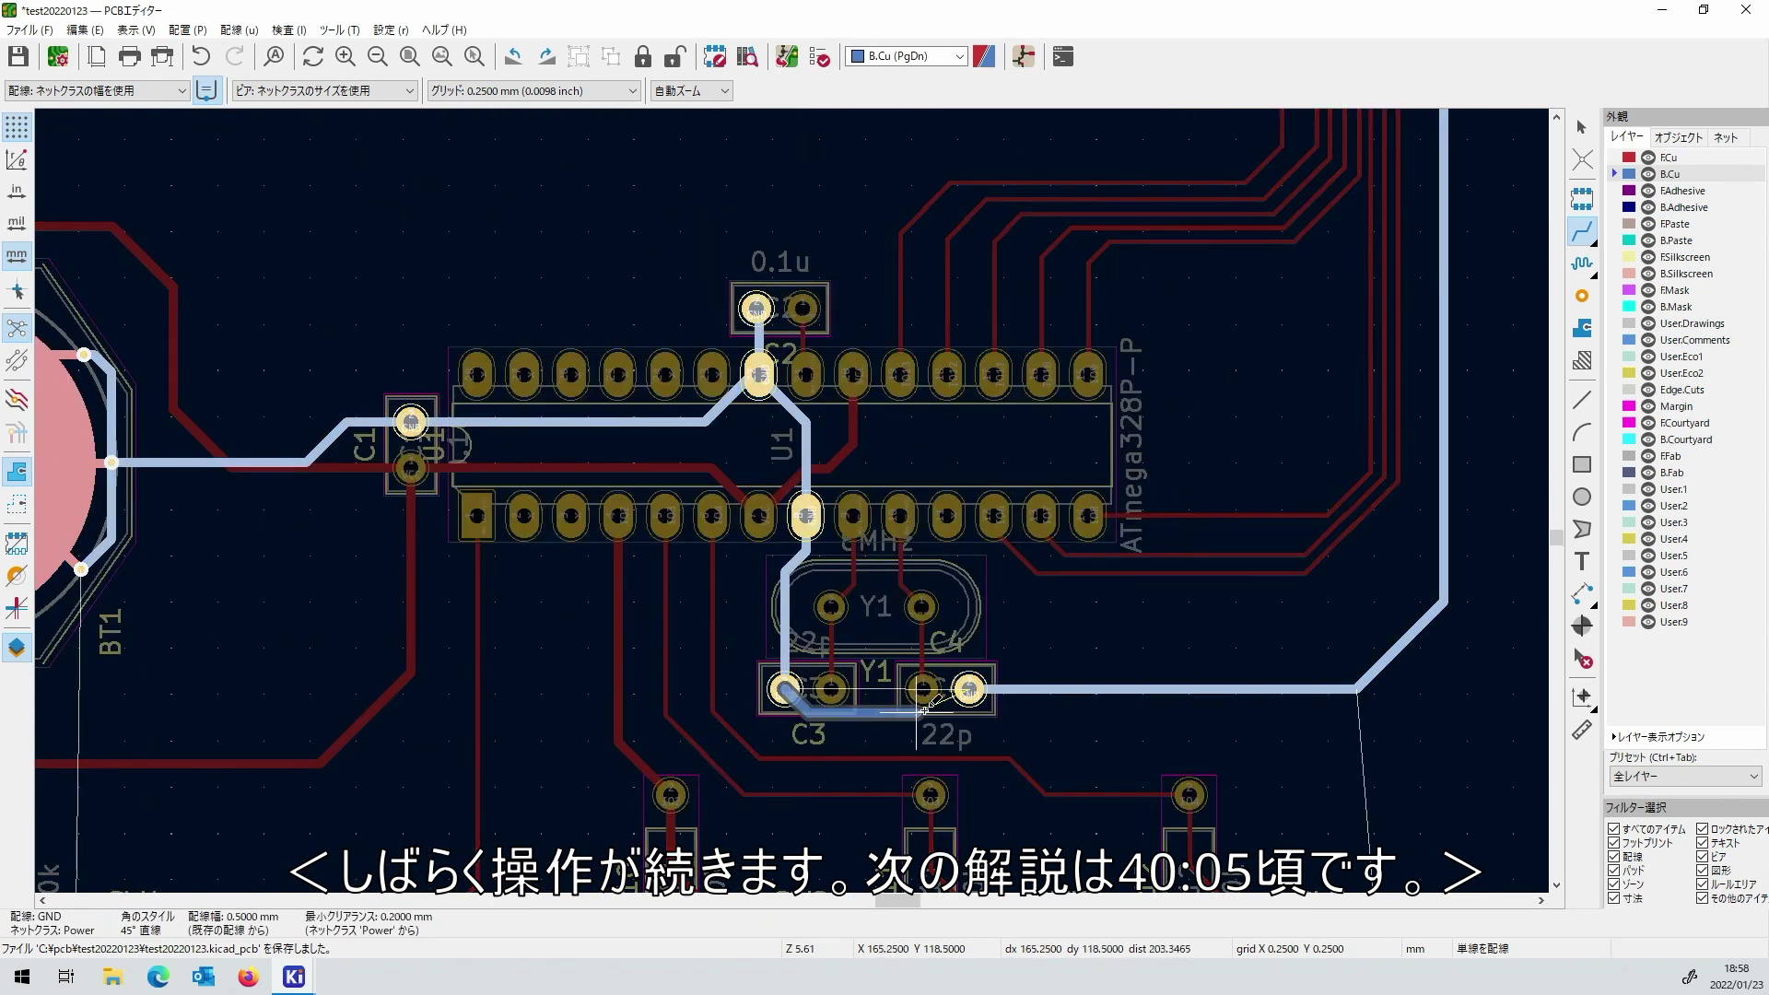
{"action": "left_click", "coordinate": [968, 688]}
Branch GND on B.Cu from the bend beside C4 down to SW4 and along the switches' lower pads to SW1.
{"action": "scroll", "coordinate": [1032, 744], "scroll_direction": "down", "scroll_amount": 1}
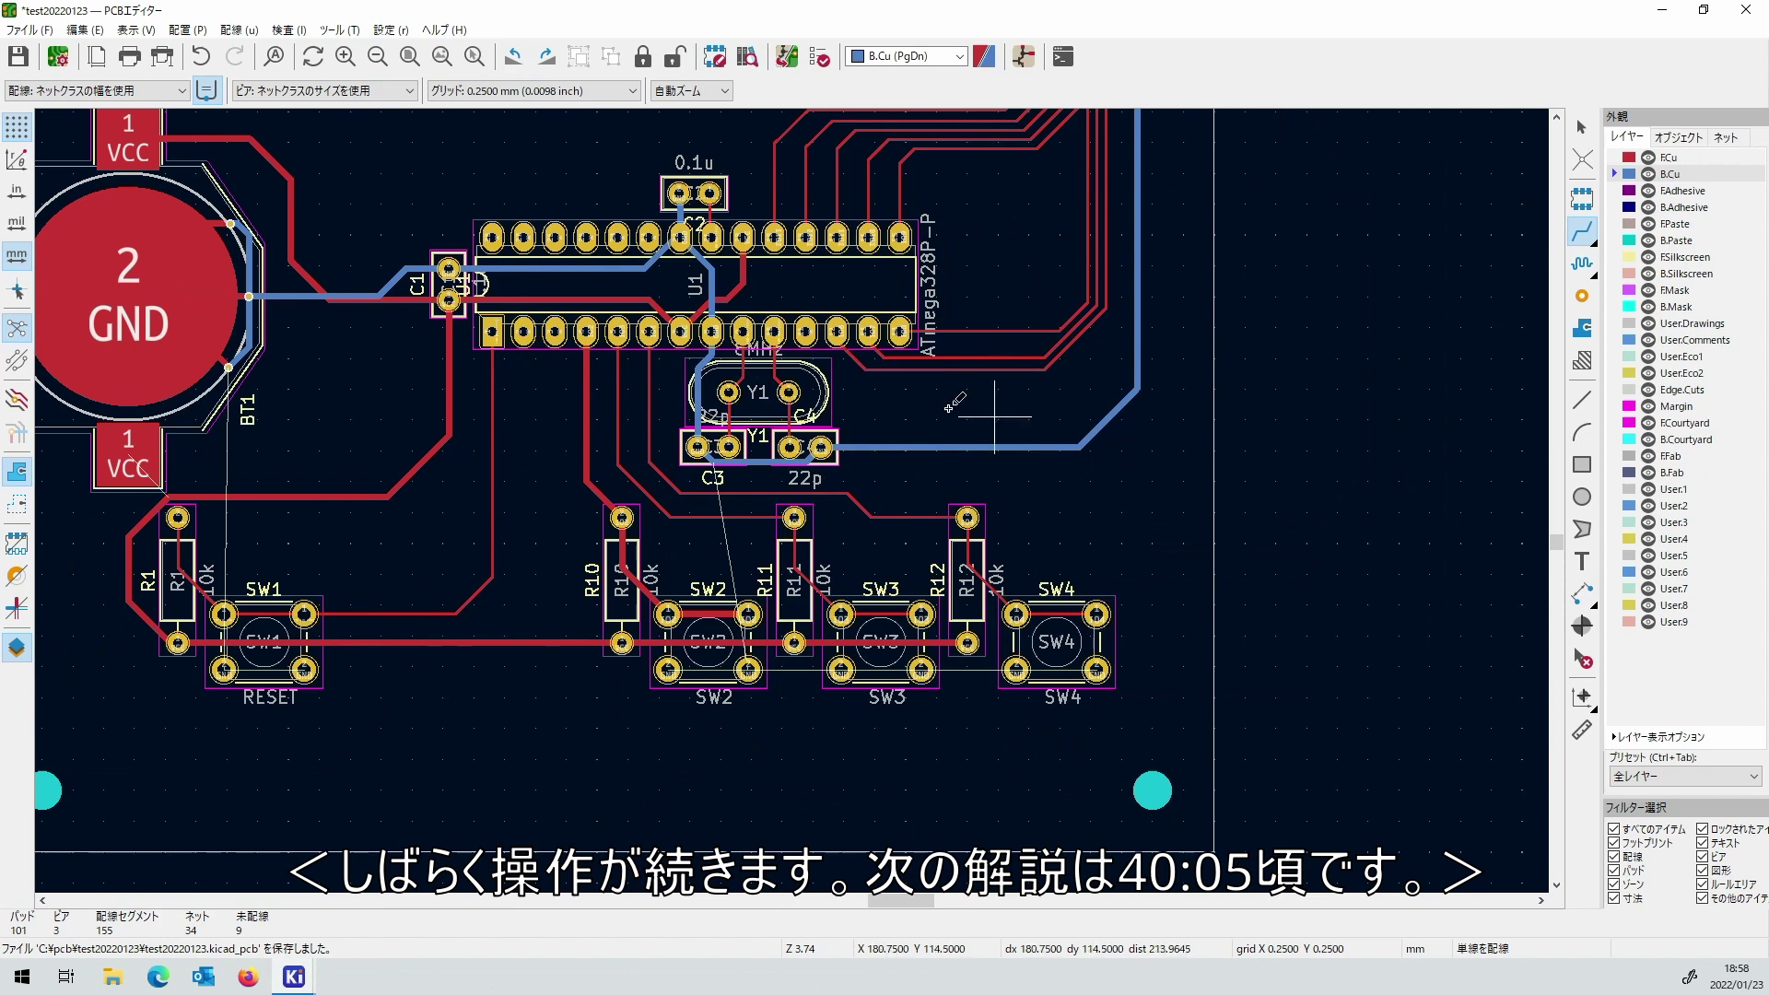
{"action": "left_click", "coordinate": [1082, 447]}
{"action": "left_click", "coordinate": [1131, 648]}
{"action": "left_click", "coordinate": [1096, 670]}
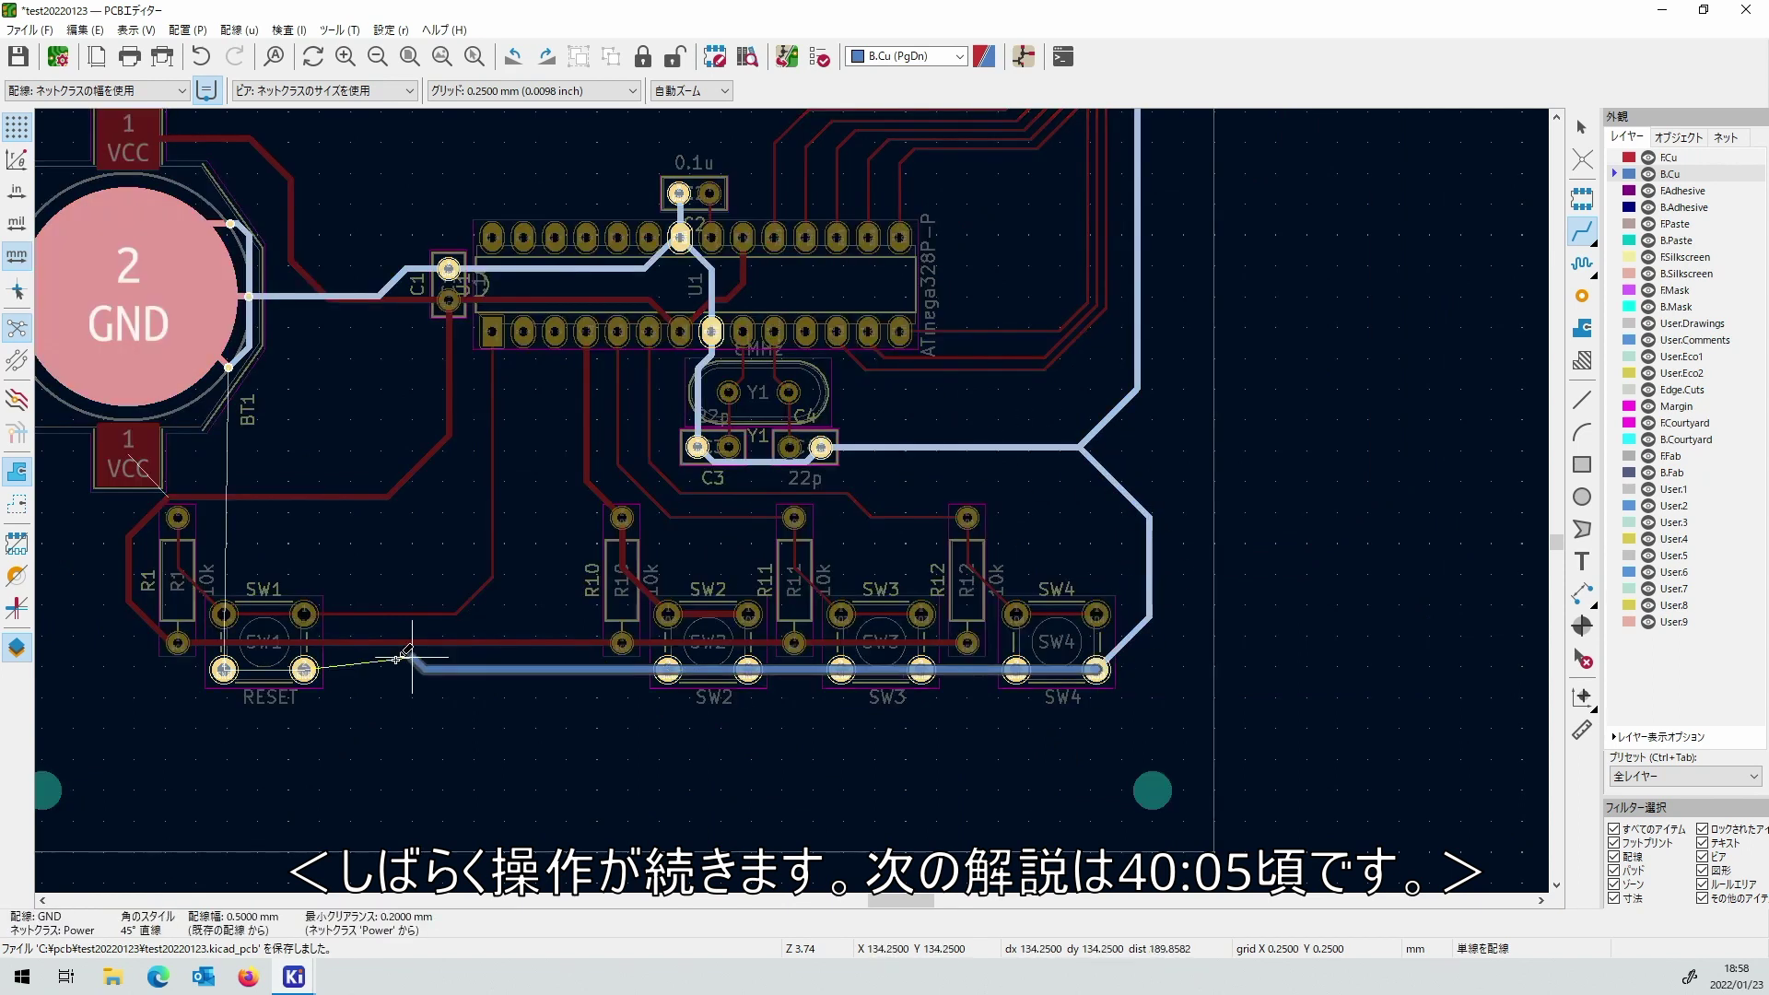
{"action": "left_click", "coordinate": [224, 670]}
{"action": "scroll", "coordinate": [247, 496], "scroll_direction": "down", "scroll_amount": 2}
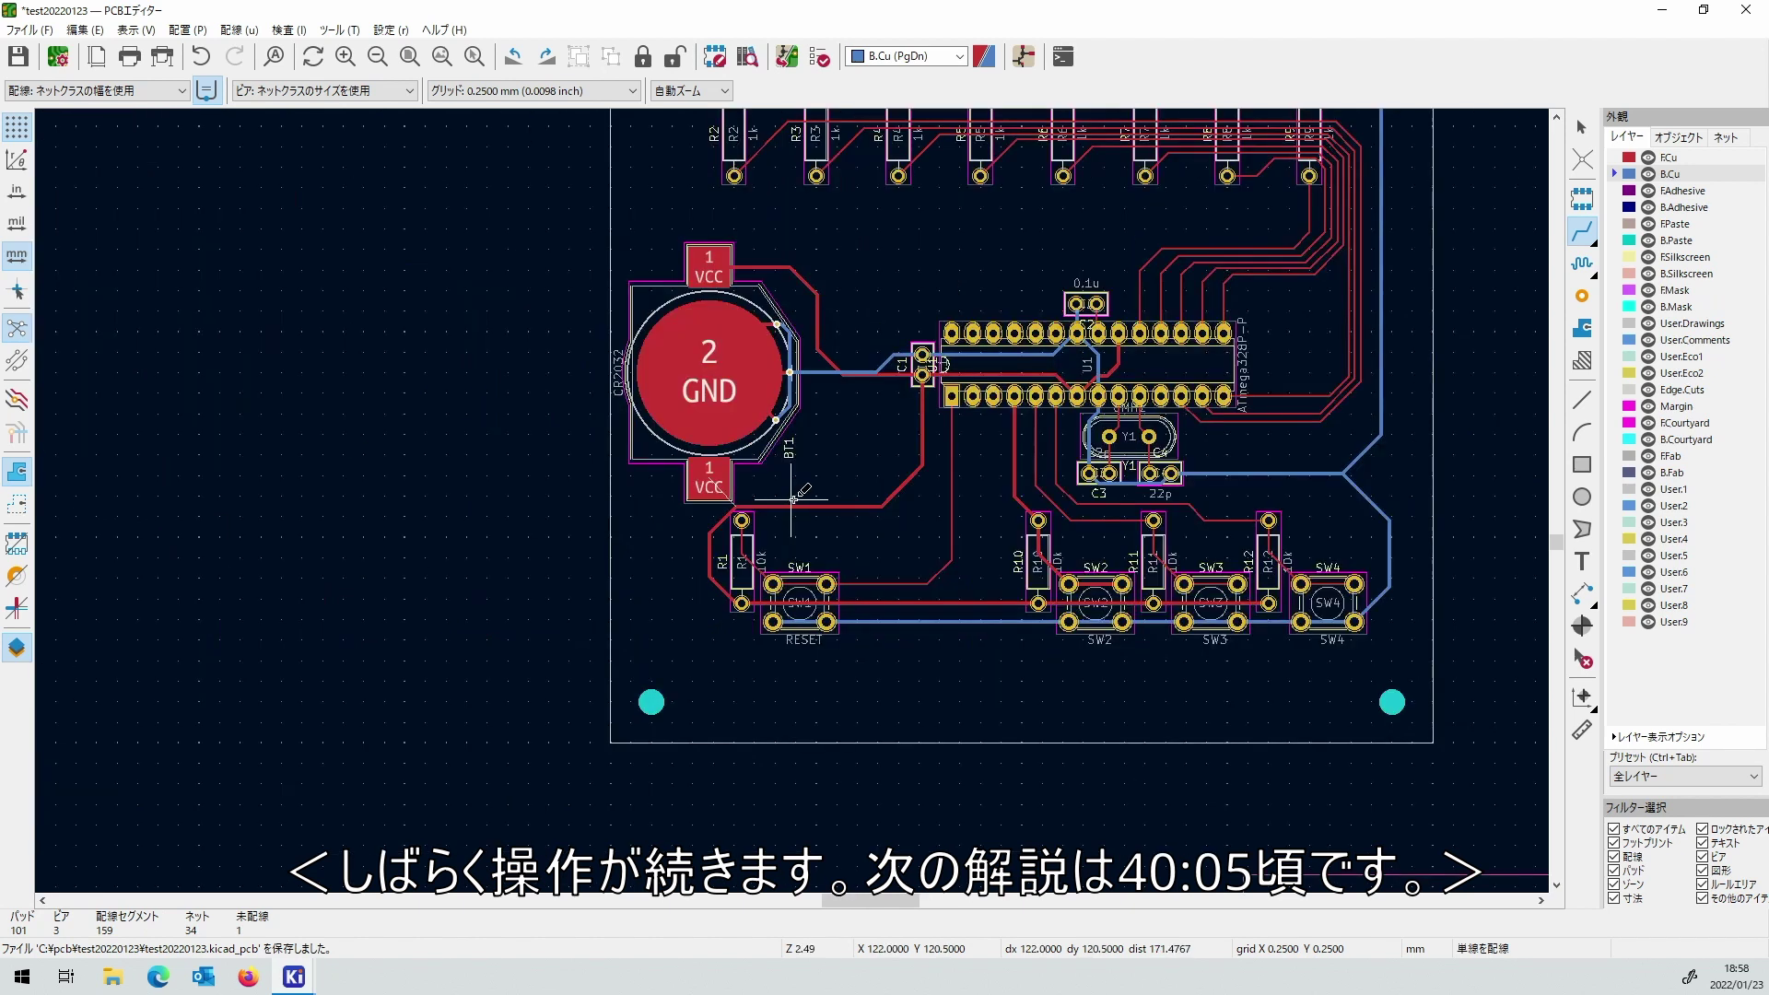
{"action": "scroll", "coordinate": [790, 500], "scroll_direction": "up", "scroll_amount": 1}
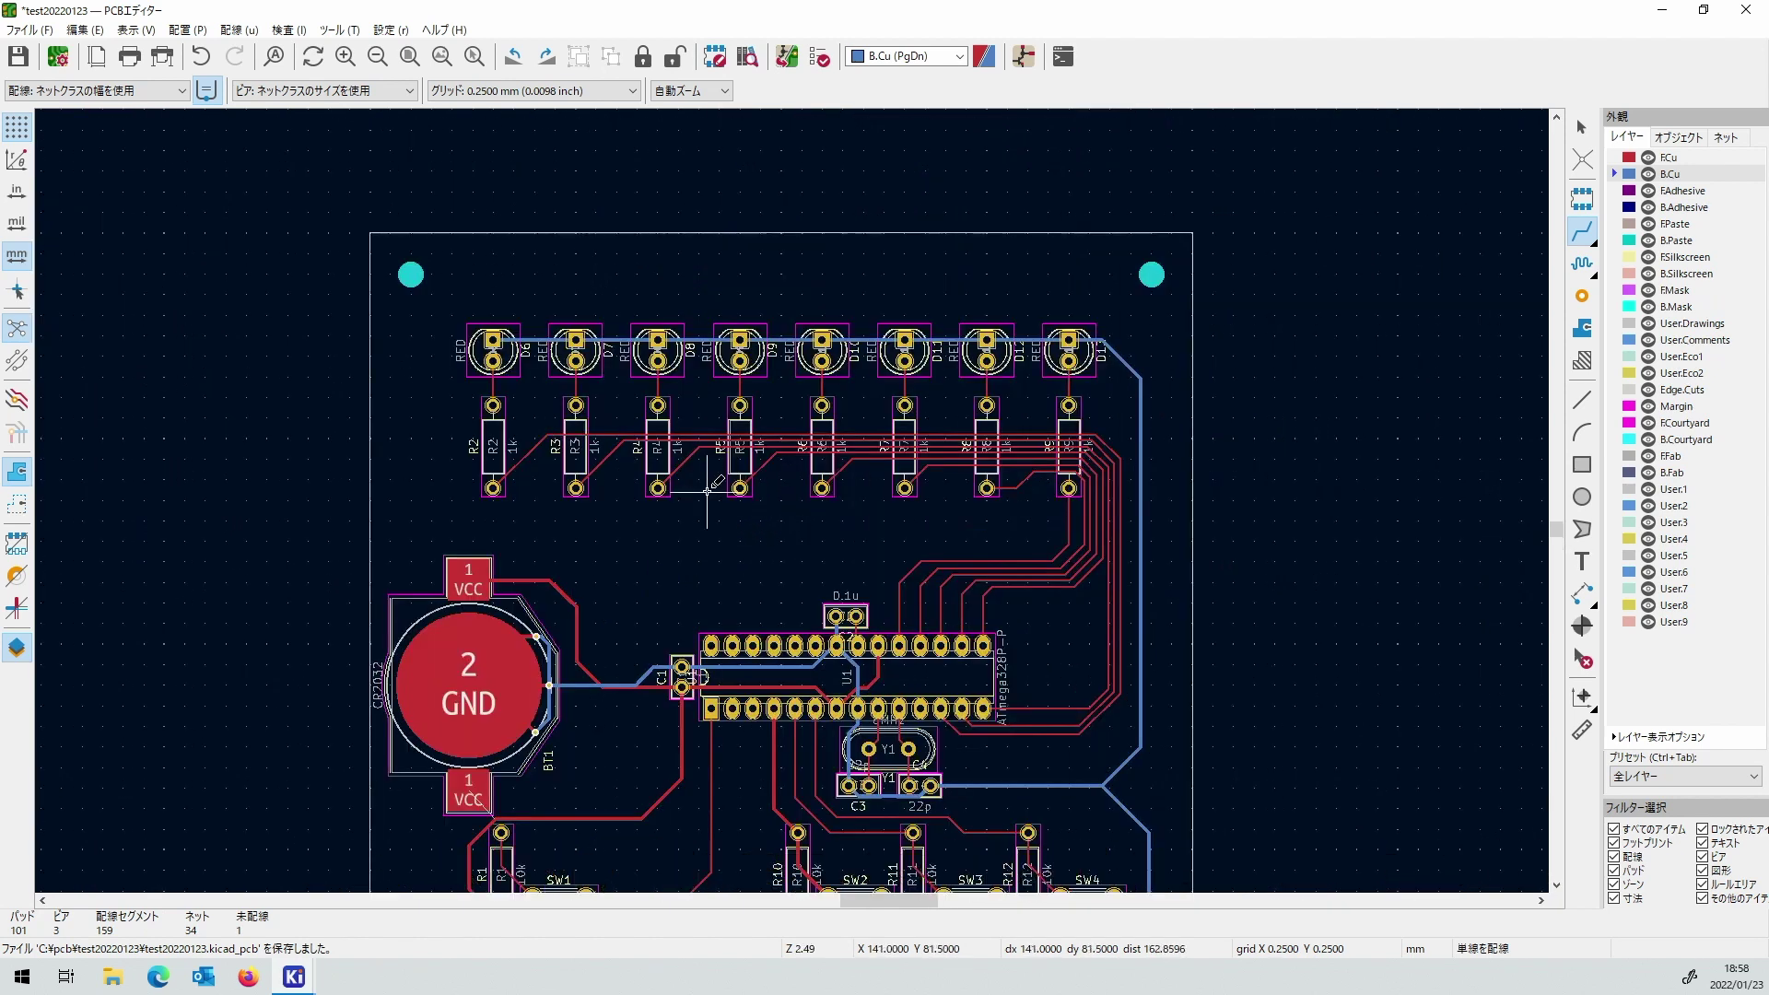
{"action": "scroll", "coordinate": [681, 556], "scroll_direction": "down", "scroll_amount": 1}
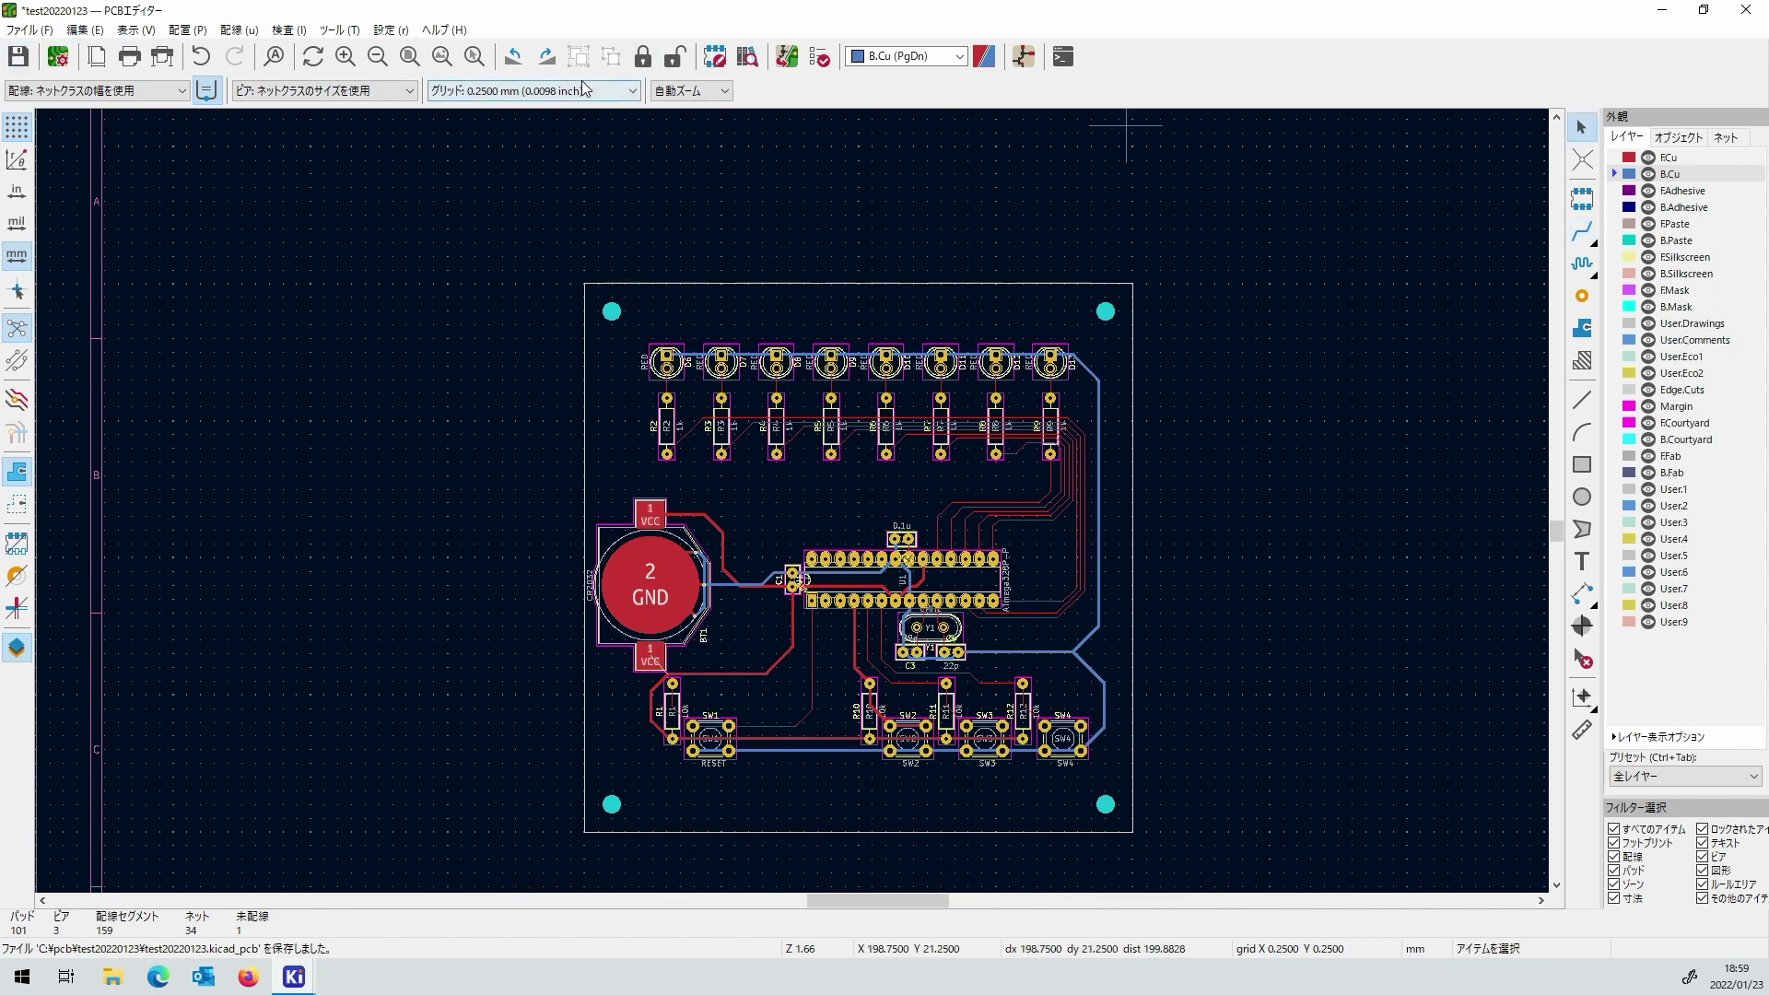
On a 1.0 mm grid, start a filled zone 1 mm inside the board's upper-right corner on F.Cu and B.Cu, assigned to net GND.
{"action": "key", "text": "Escape"}
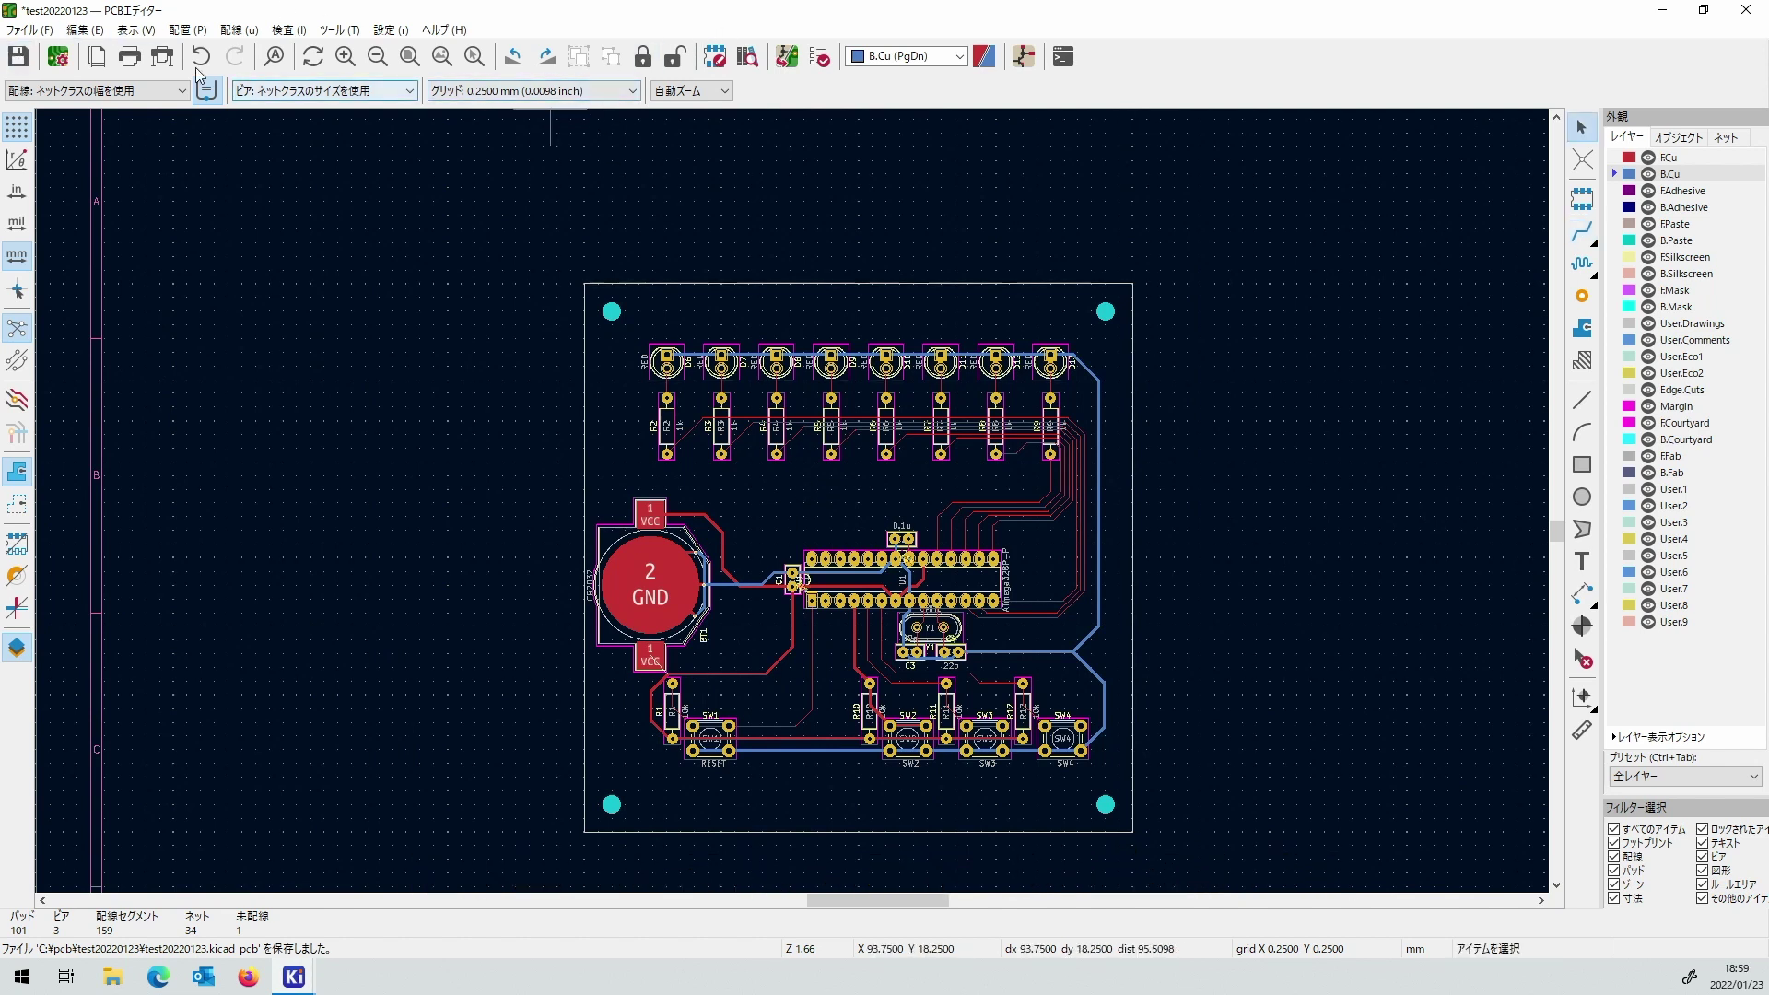
{"action": "left_click", "coordinate": [525, 93]}
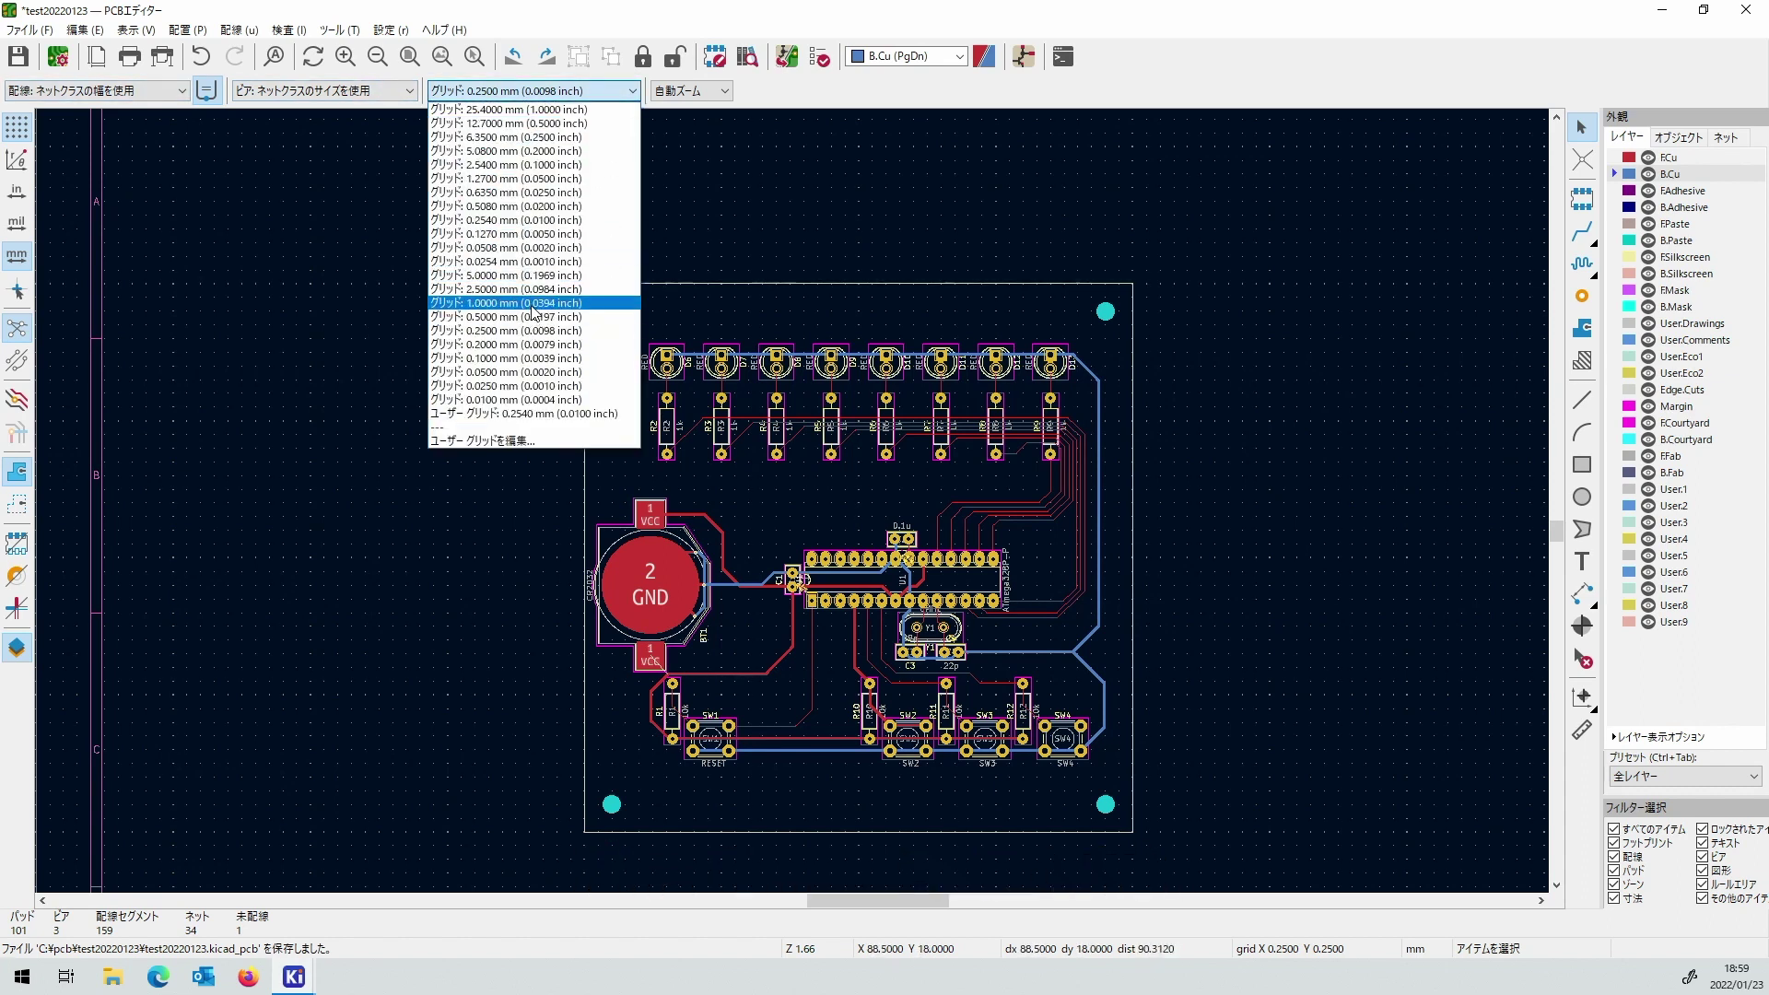
{"action": "left_click", "coordinate": [532, 305]}
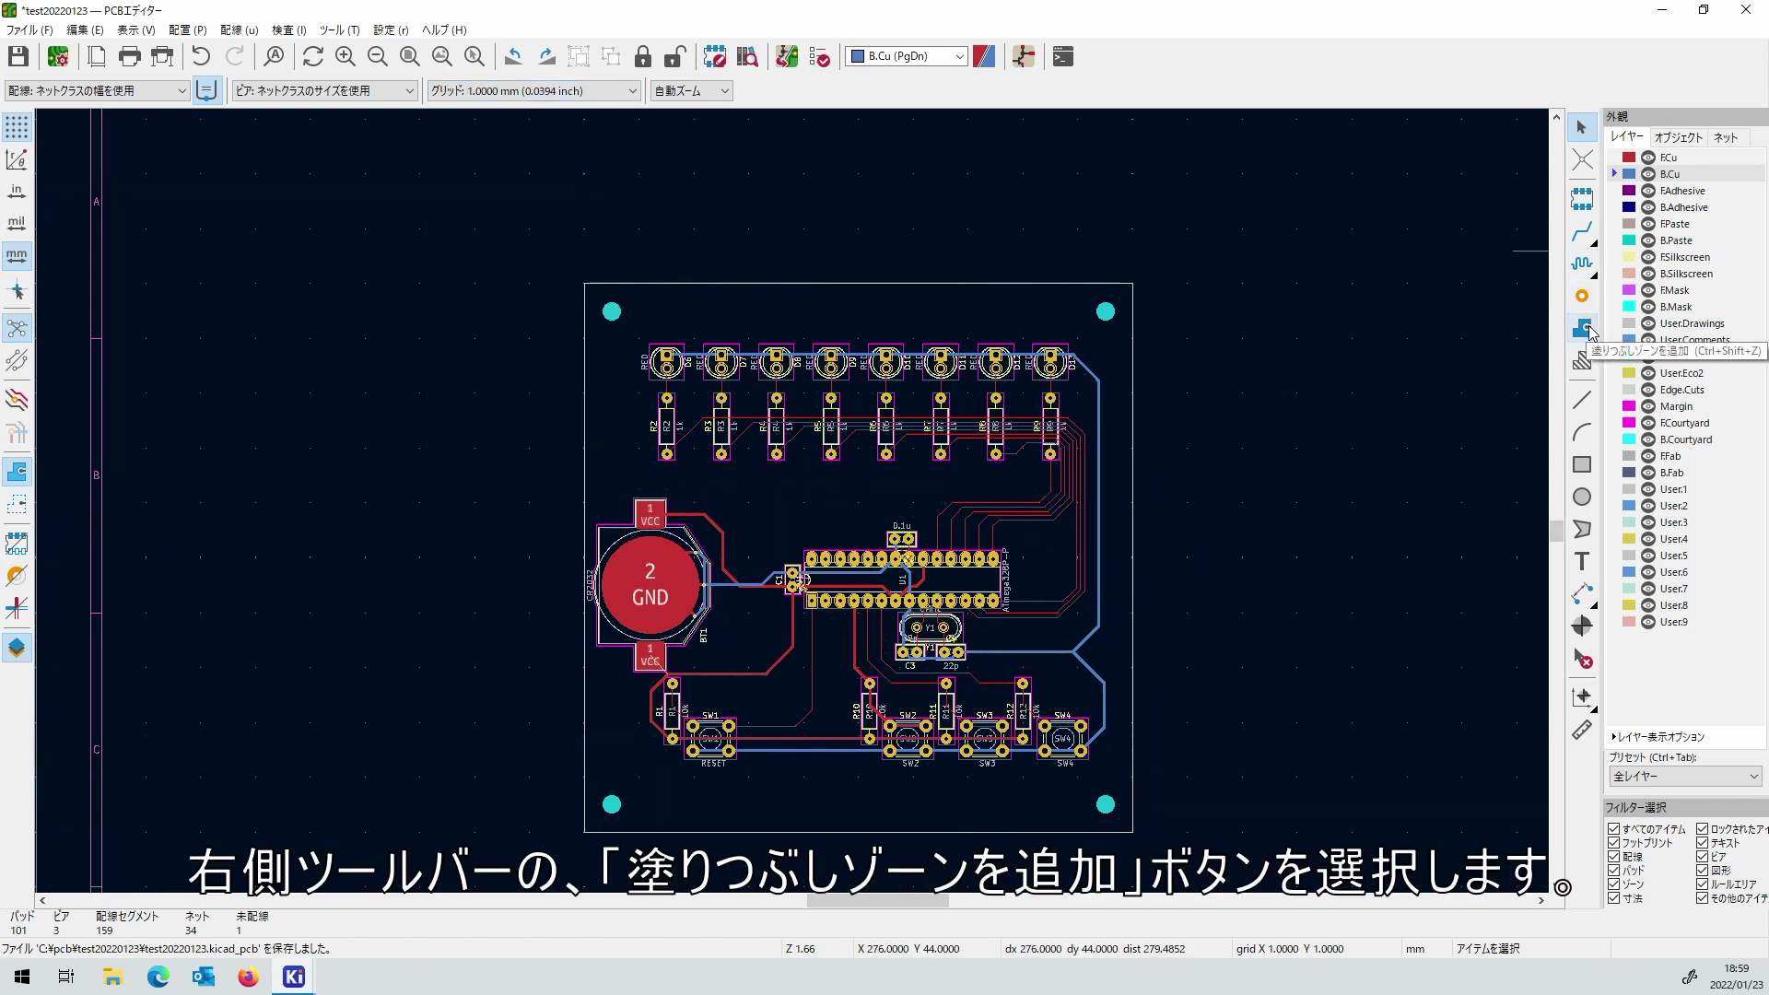
{"action": "left_click", "coordinate": [1585, 329]}
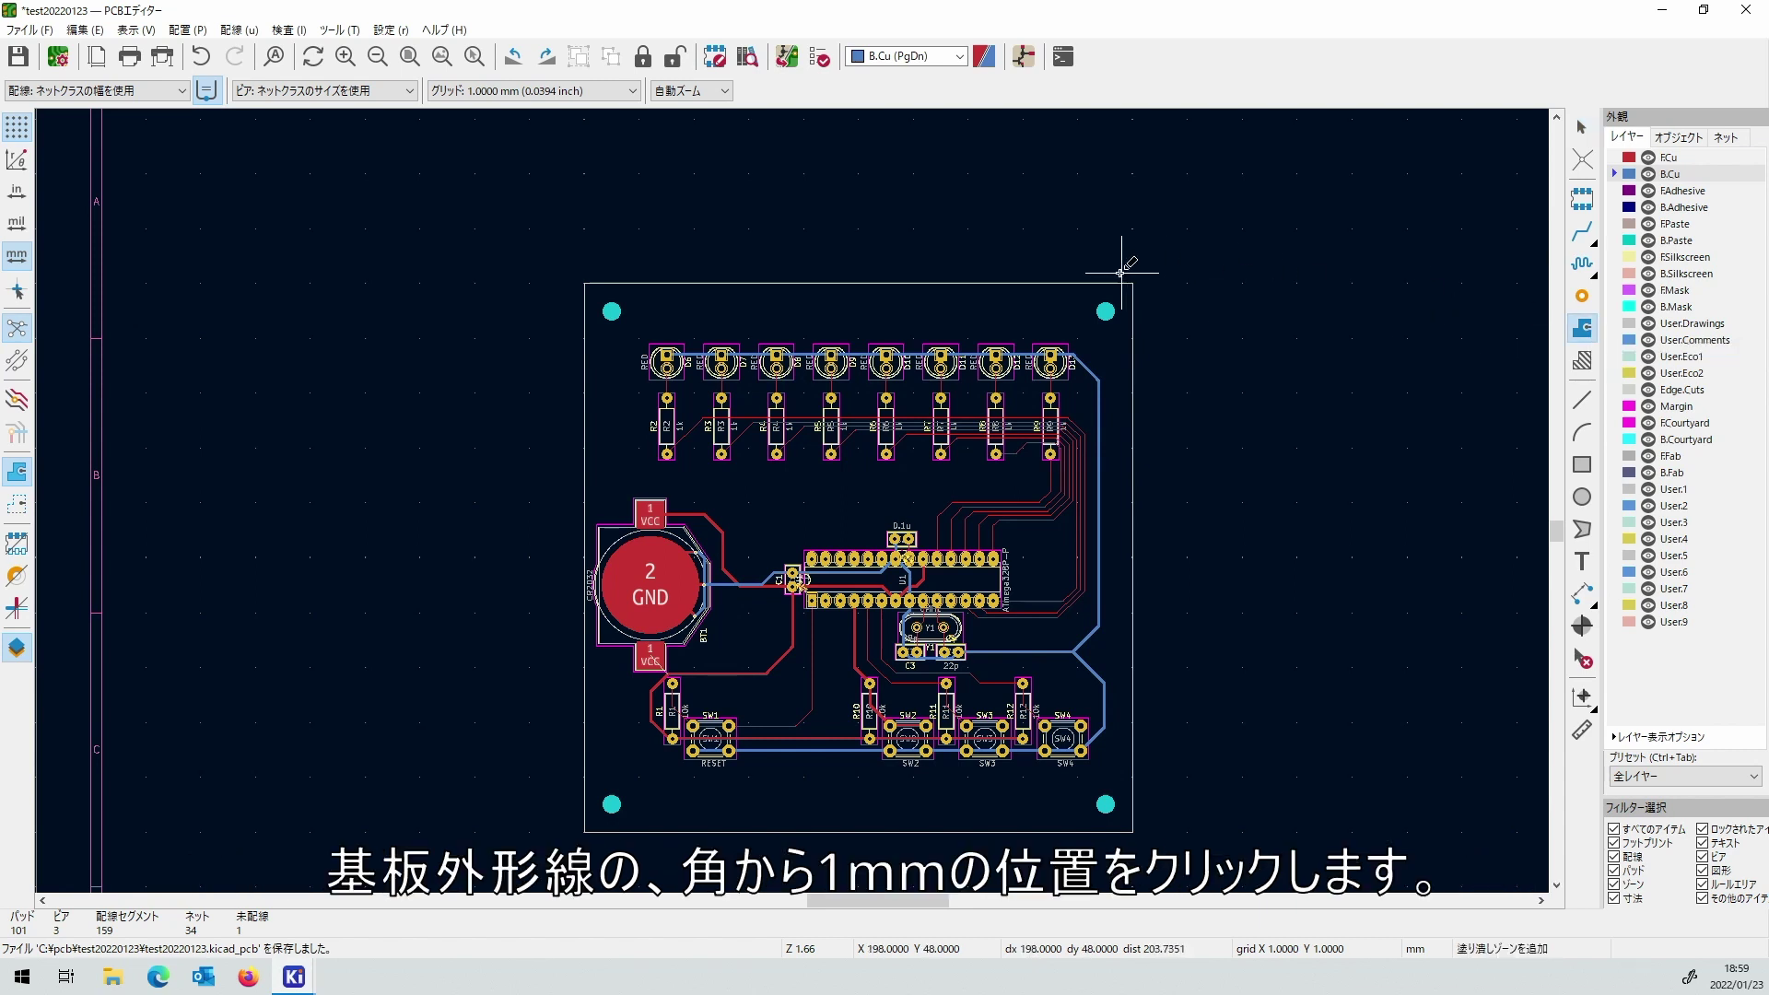
{"action": "scroll", "coordinate": [1122, 288], "scroll_direction": "up", "scroll_amount": 6}
{"action": "left_click", "coordinate": [819, 500]}
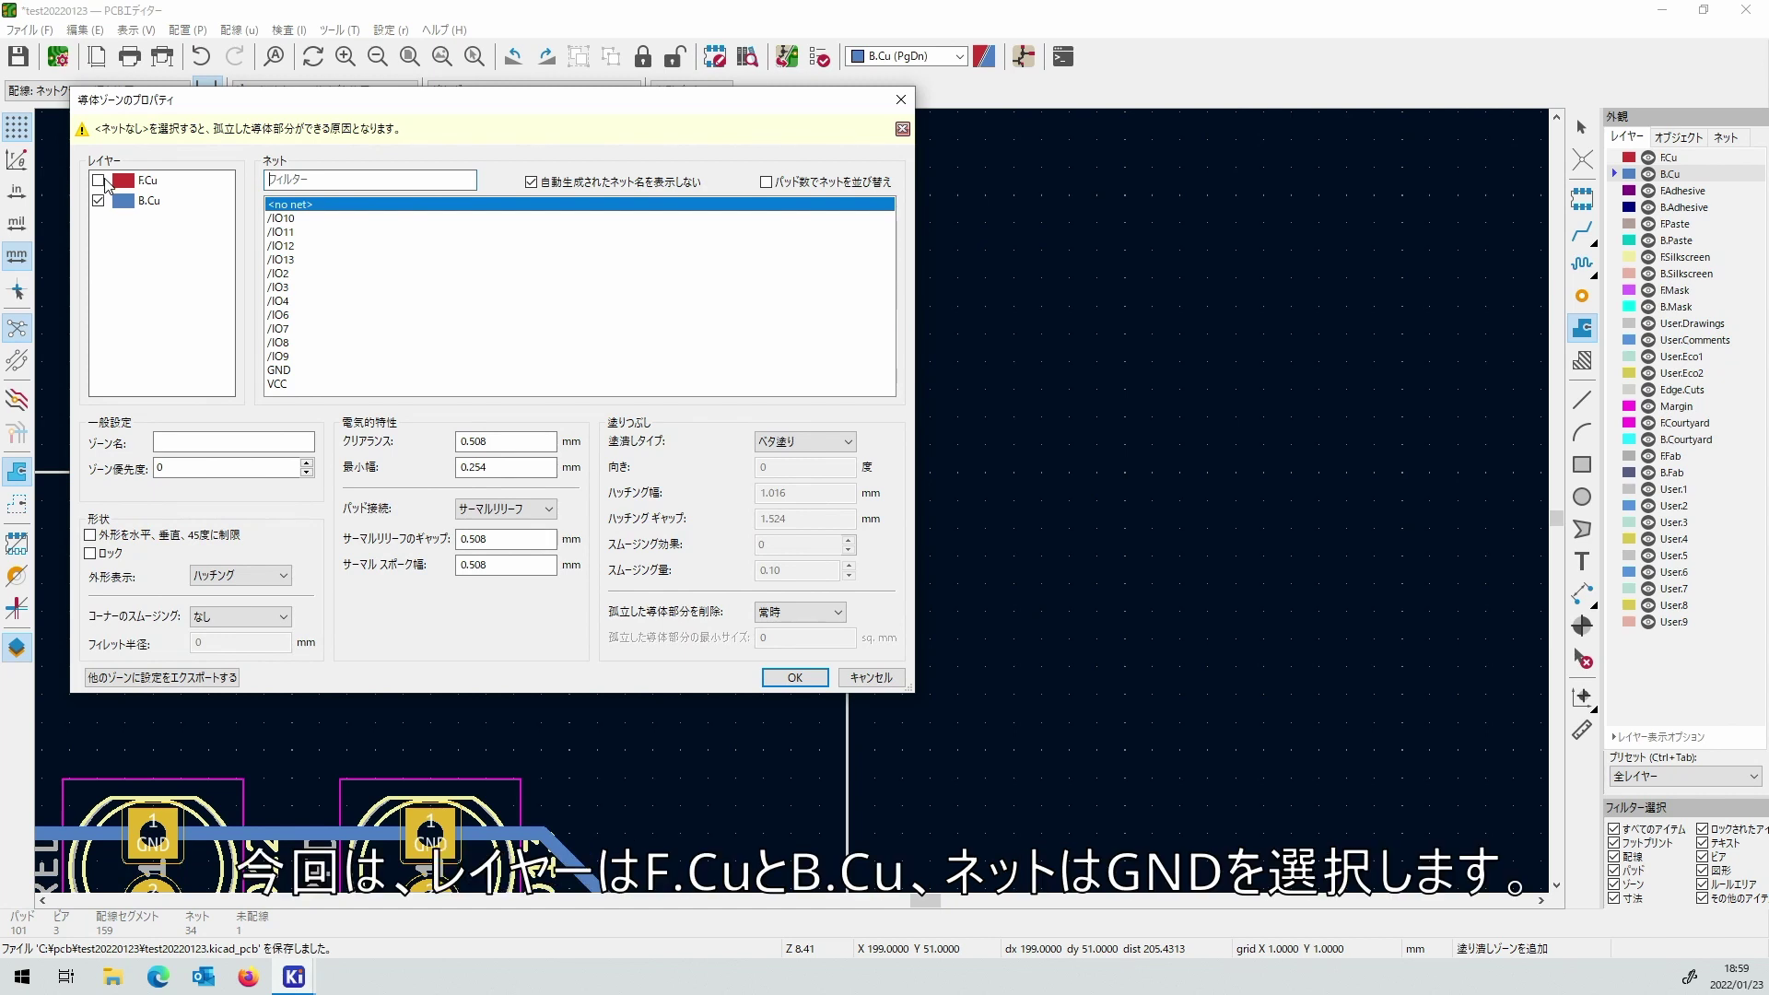
{"action": "left_click", "coordinate": [99, 181]}
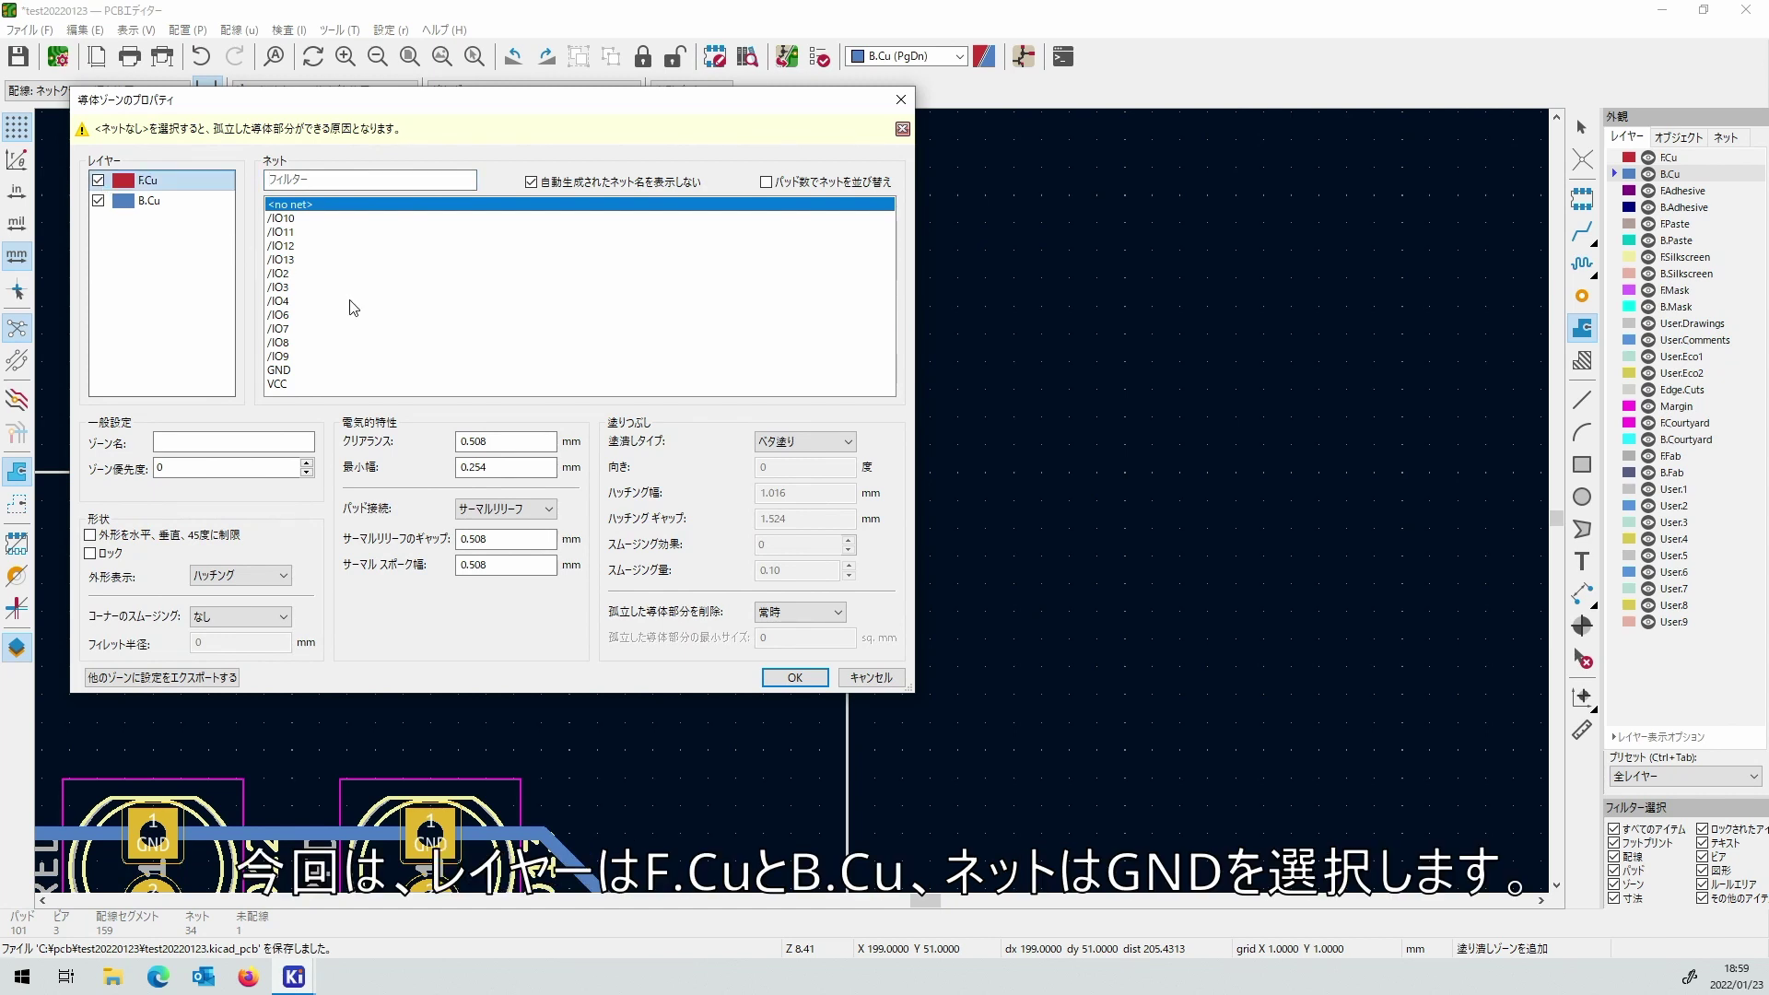
{"action": "left_click", "coordinate": [279, 371]}
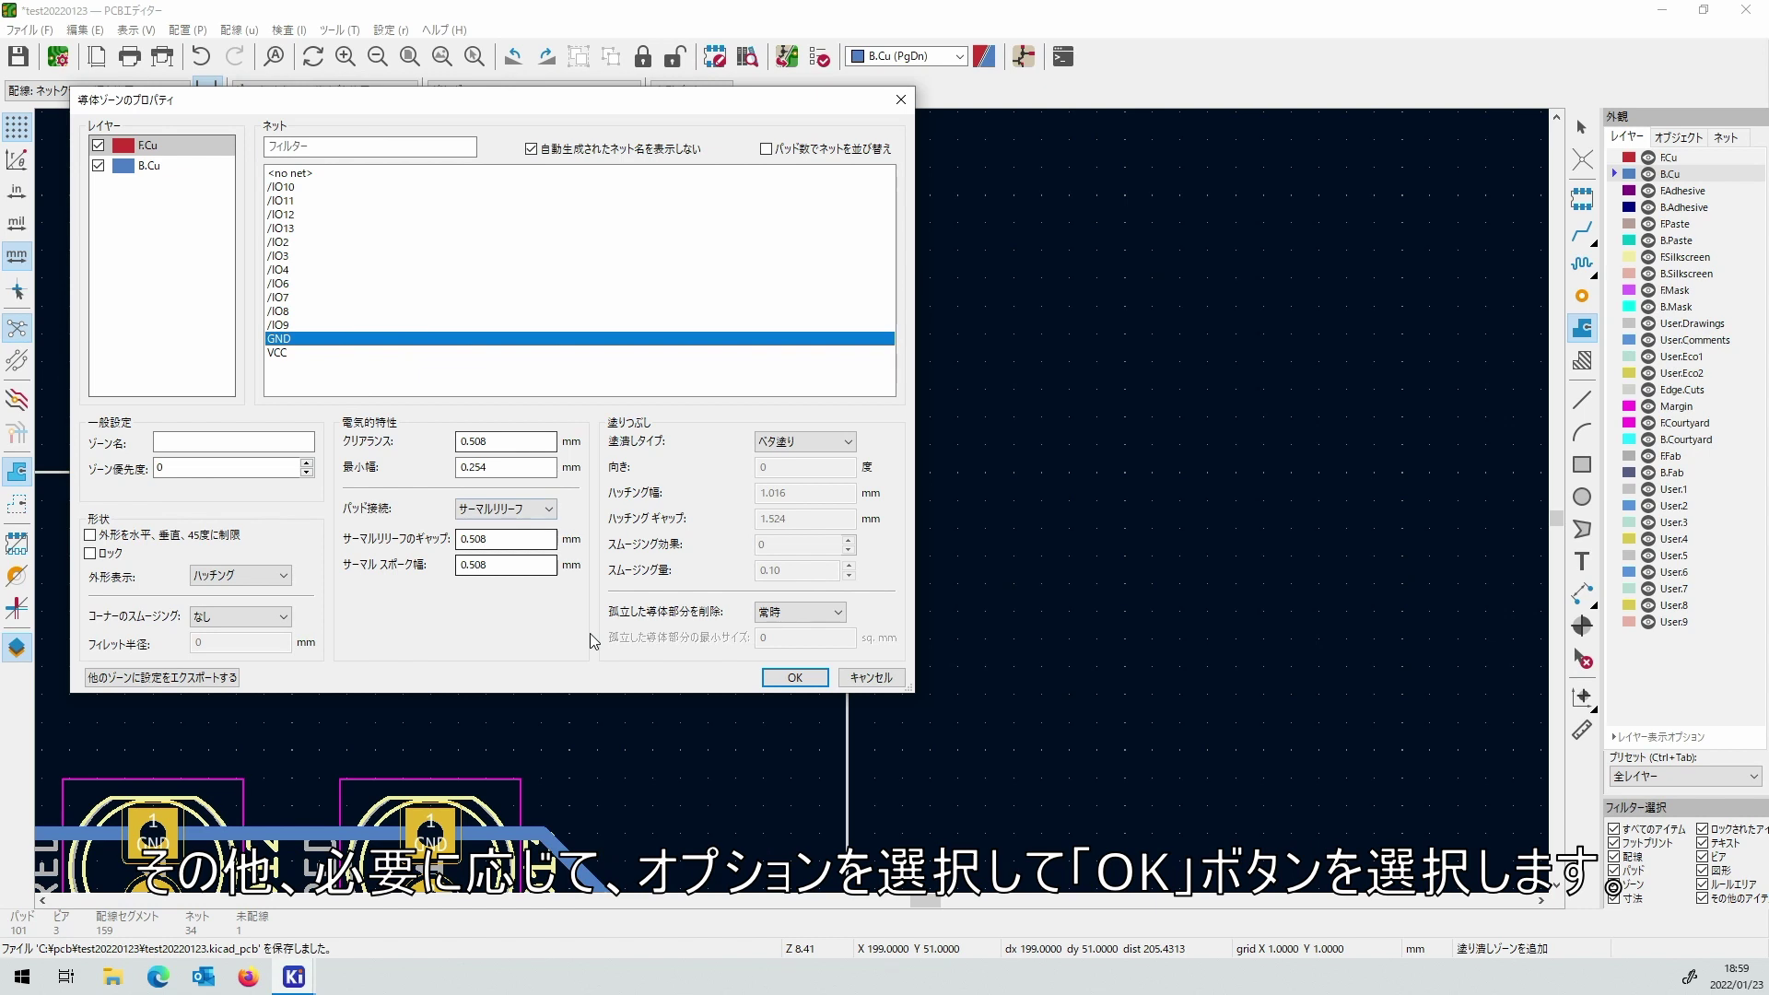
{"action": "left_click", "coordinate": [794, 677]}
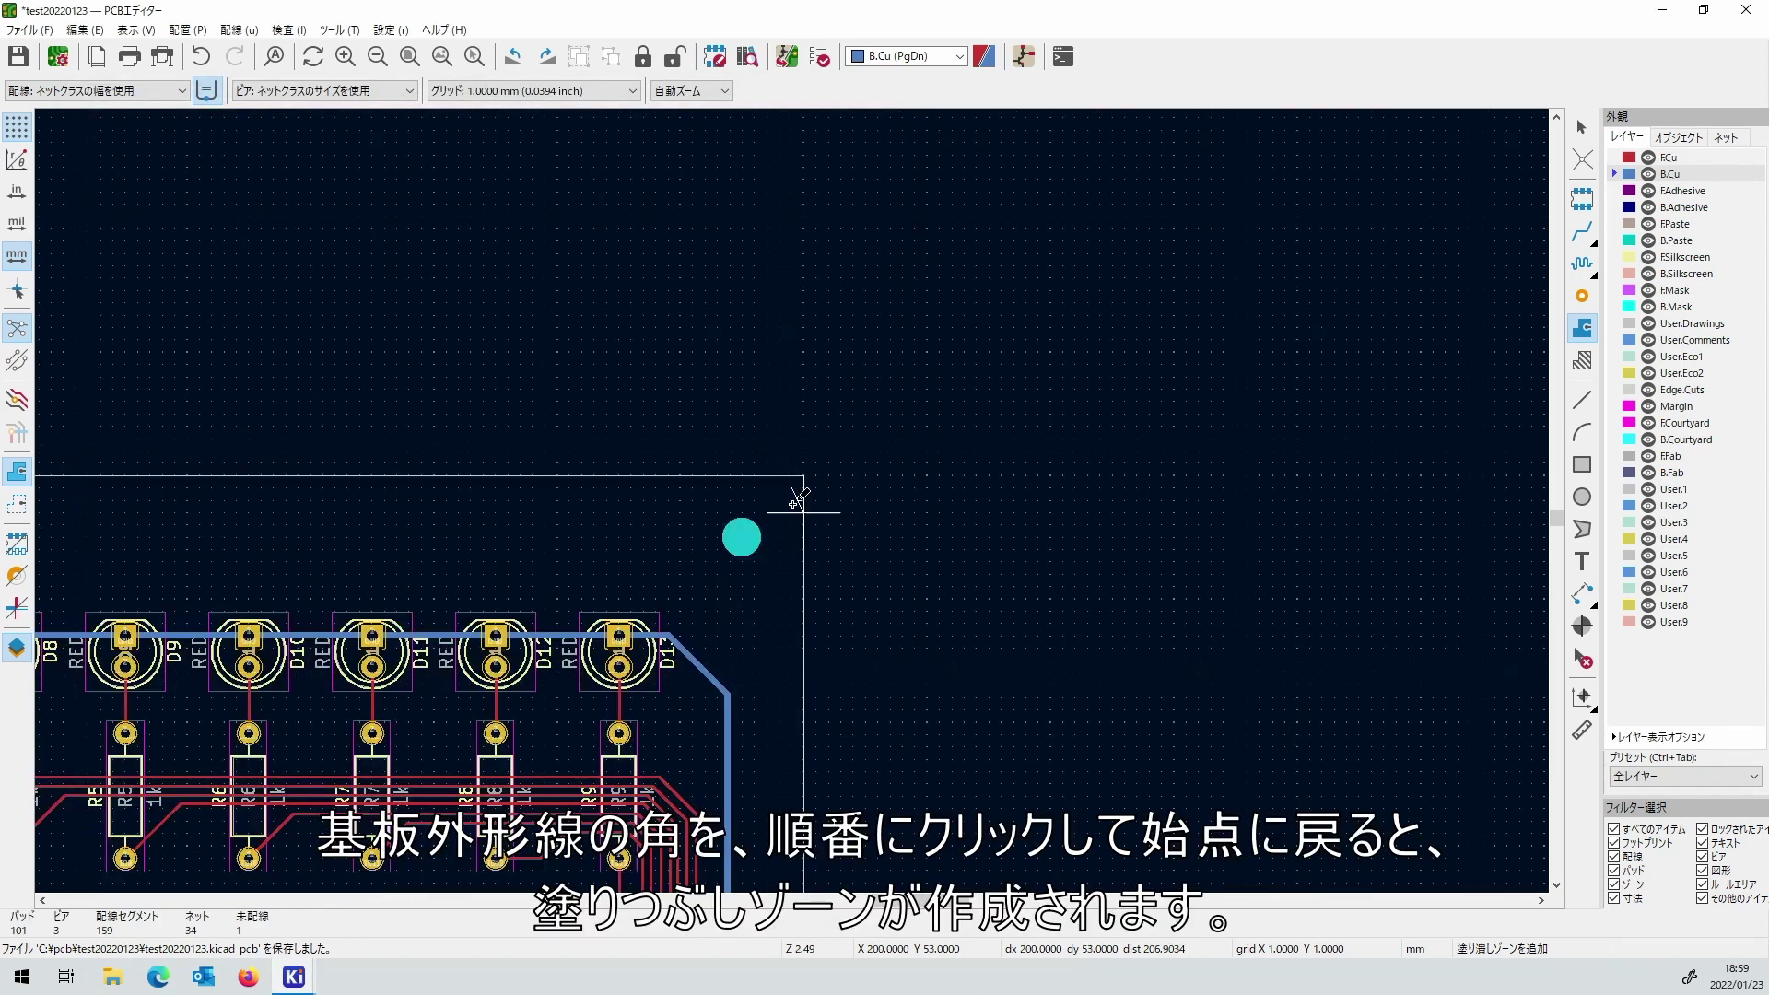
Trace the GND zone outline through the other three board corners, 1 mm inside the edge, and close it at the starting corner.
{"action": "scroll", "coordinate": [798, 502], "scroll_direction": "down", "scroll_amount": 4}
{"action": "scroll", "coordinate": [783, 505], "scroll_direction": "up", "scroll_amount": 5}
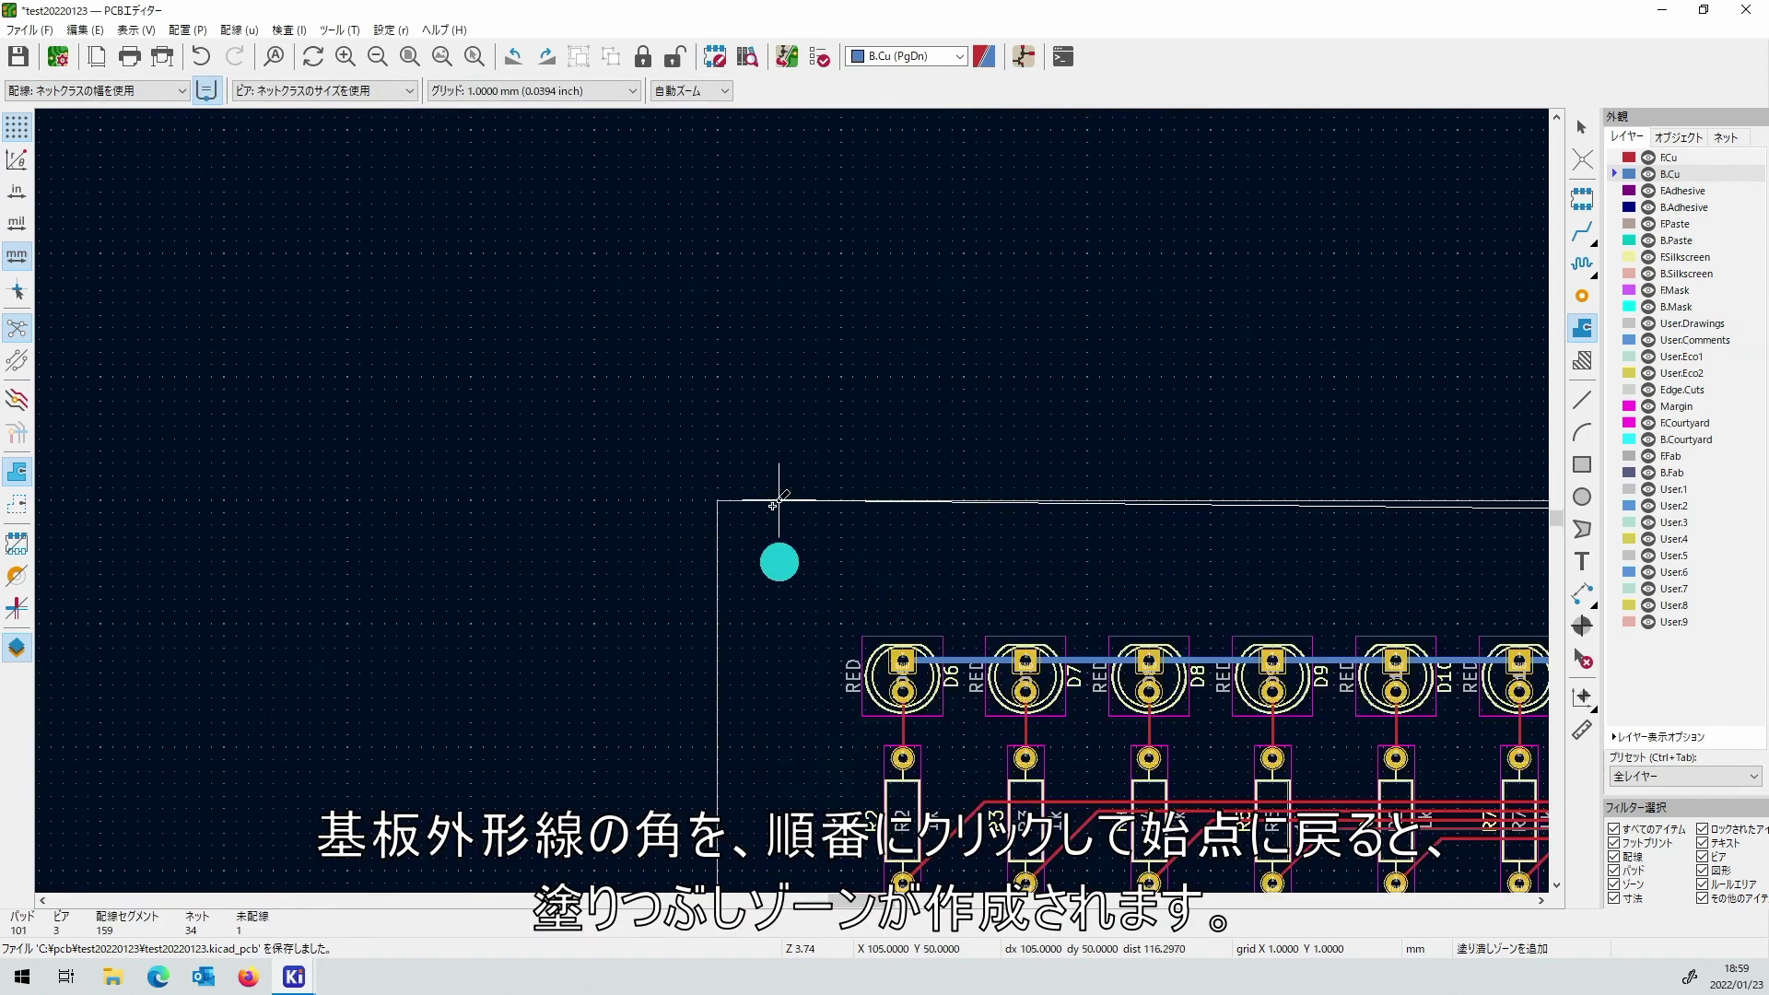
{"action": "left_click", "coordinate": [730, 513]}
{"action": "scroll", "coordinate": [755, 498], "scroll_direction": "down", "scroll_amount": 4}
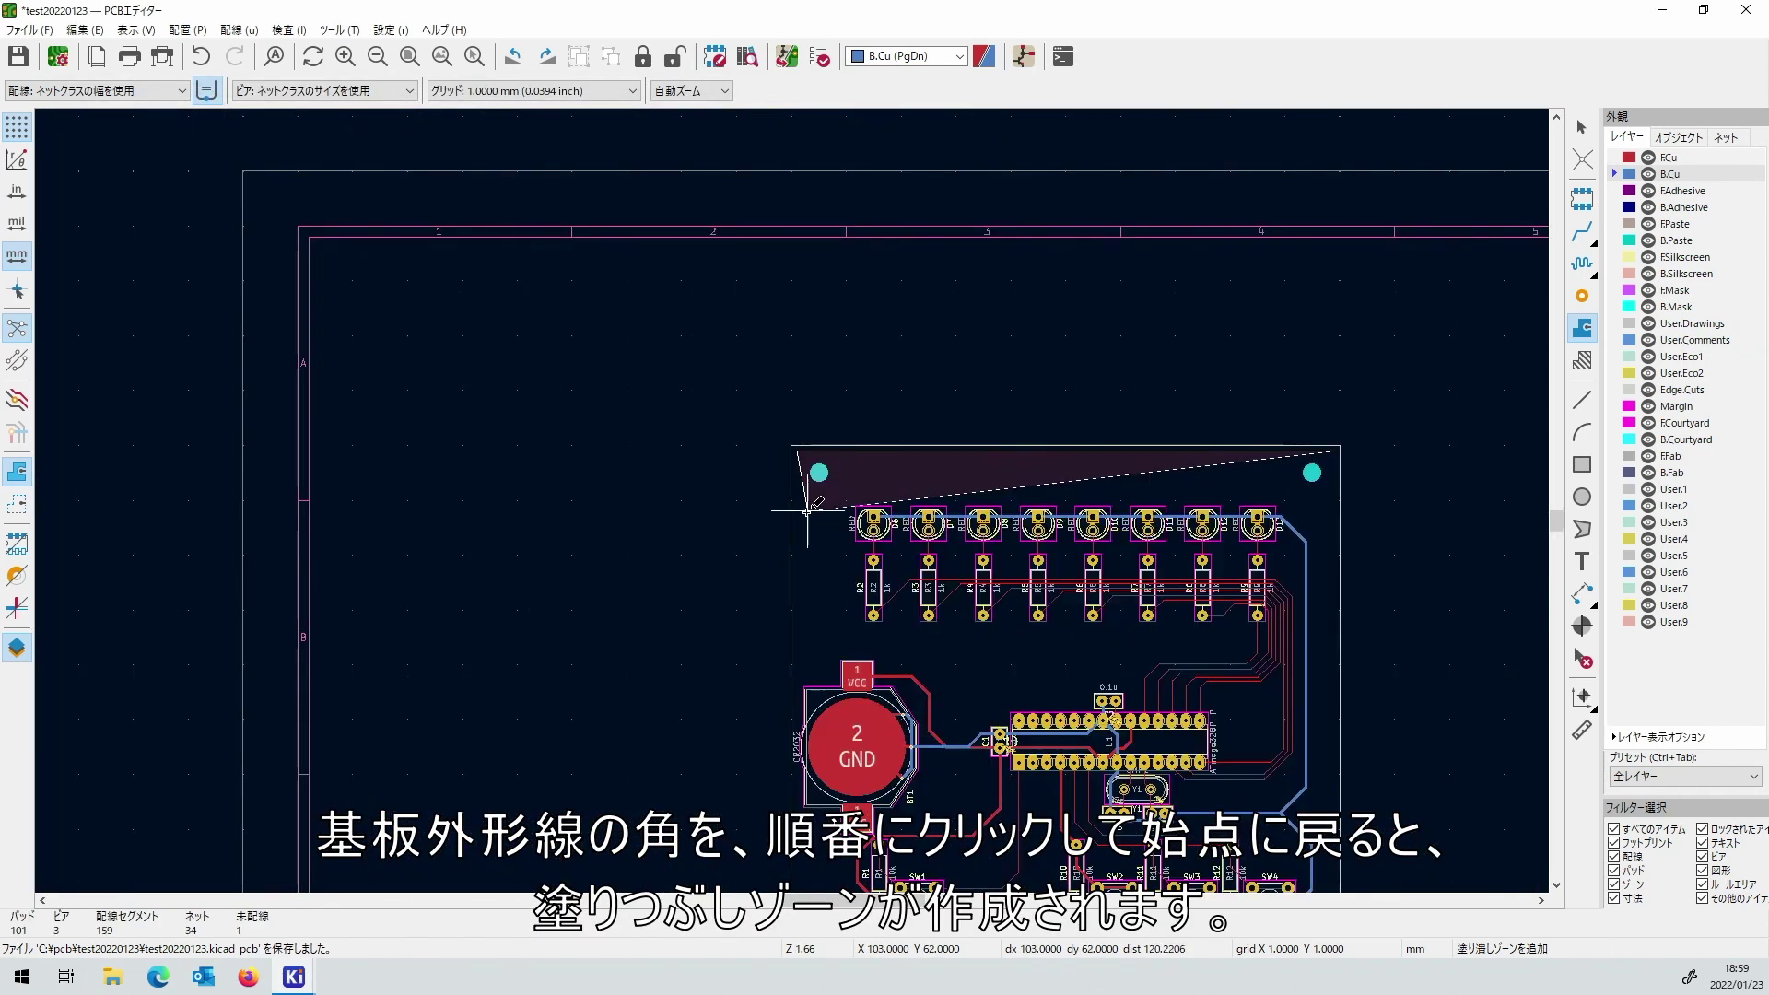
{"action": "scroll", "coordinate": [790, 502], "scroll_direction": "up", "scroll_amount": 4}
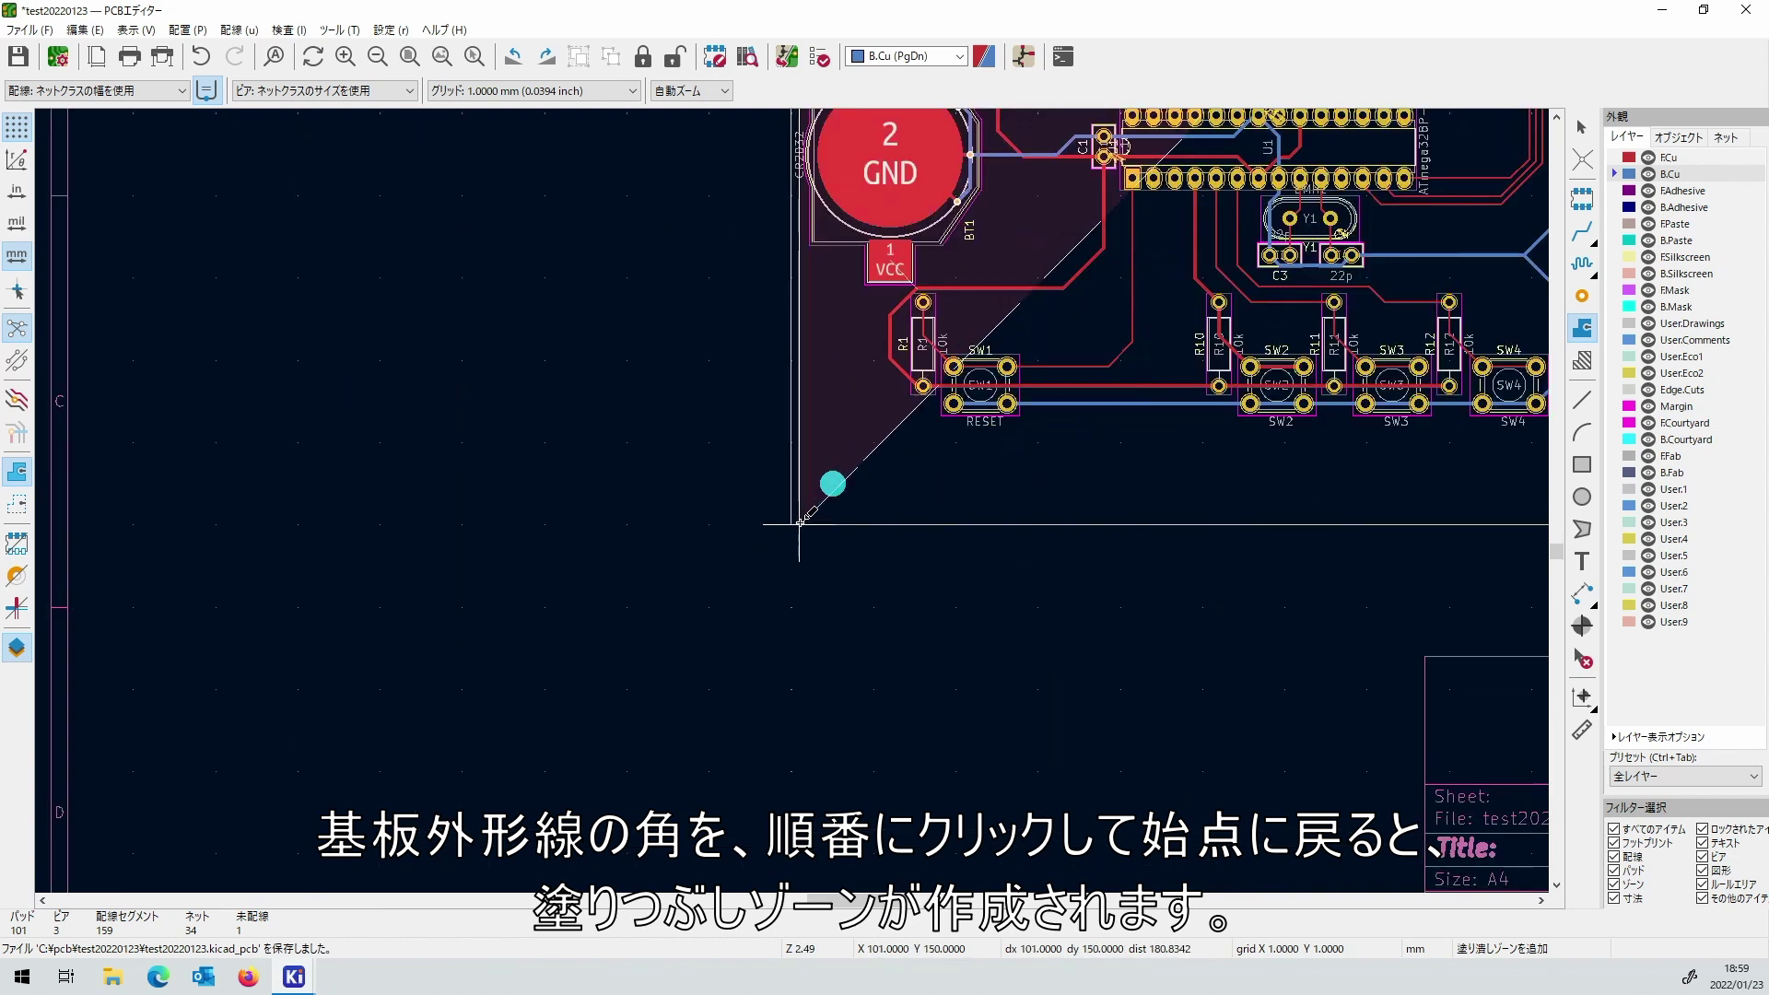
{"action": "left_click", "coordinate": [798, 519]}
{"action": "scroll", "coordinate": [799, 518], "scroll_direction": "down", "scroll_amount": 3}
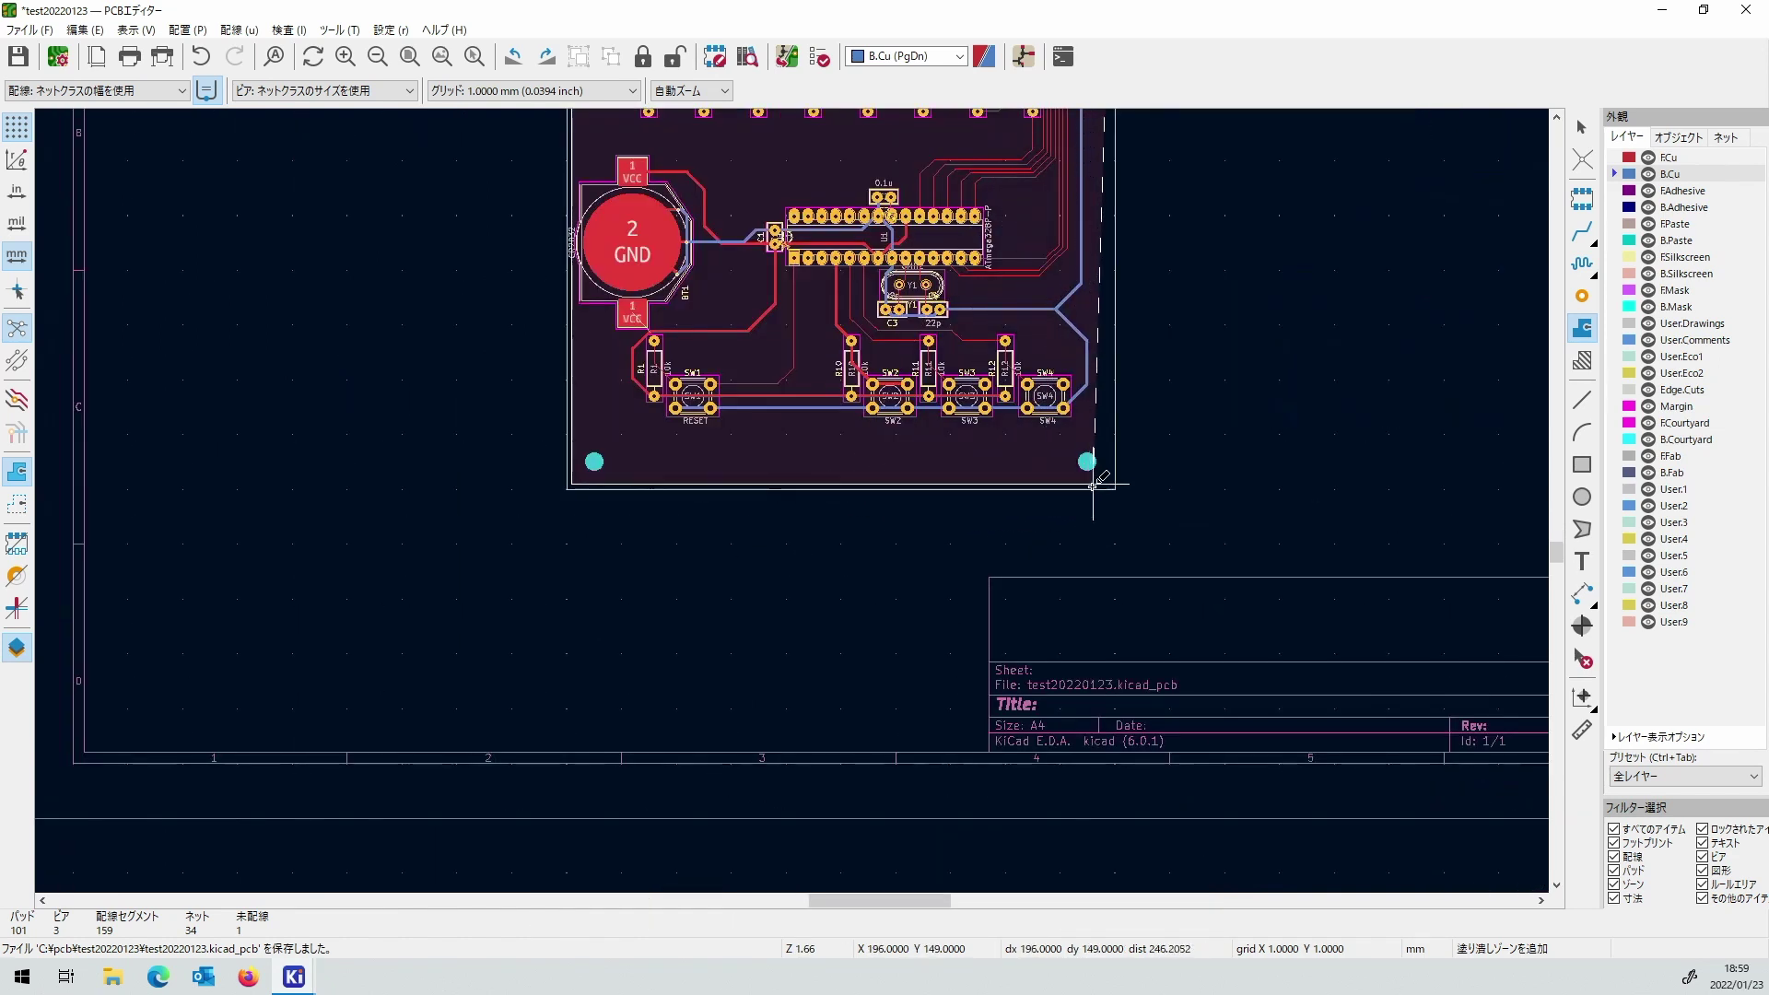
{"action": "scroll", "coordinate": [790, 500], "scroll_direction": "up", "scroll_amount": 5}
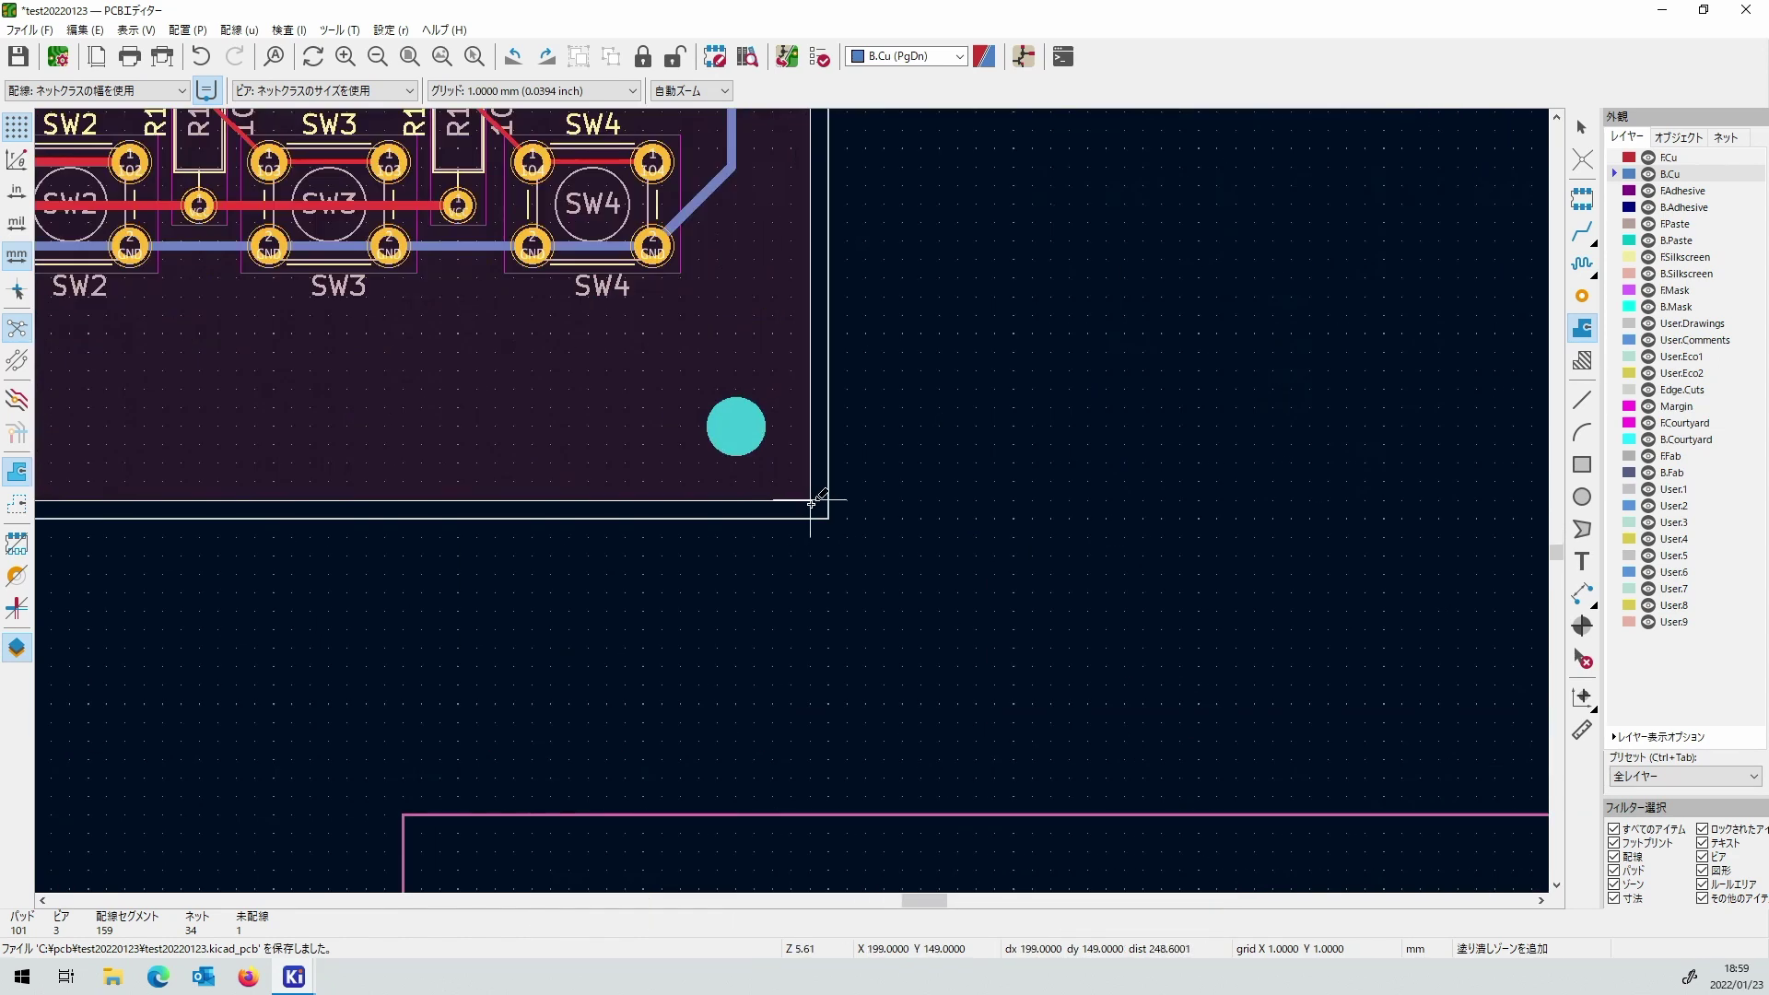
{"action": "left_click", "coordinate": [811, 503]}
{"action": "scroll", "coordinate": [811, 503], "scroll_direction": "down", "scroll_amount": 3}
{"action": "scroll", "coordinate": [790, 268], "scroll_direction": "up", "scroll_amount": 3}
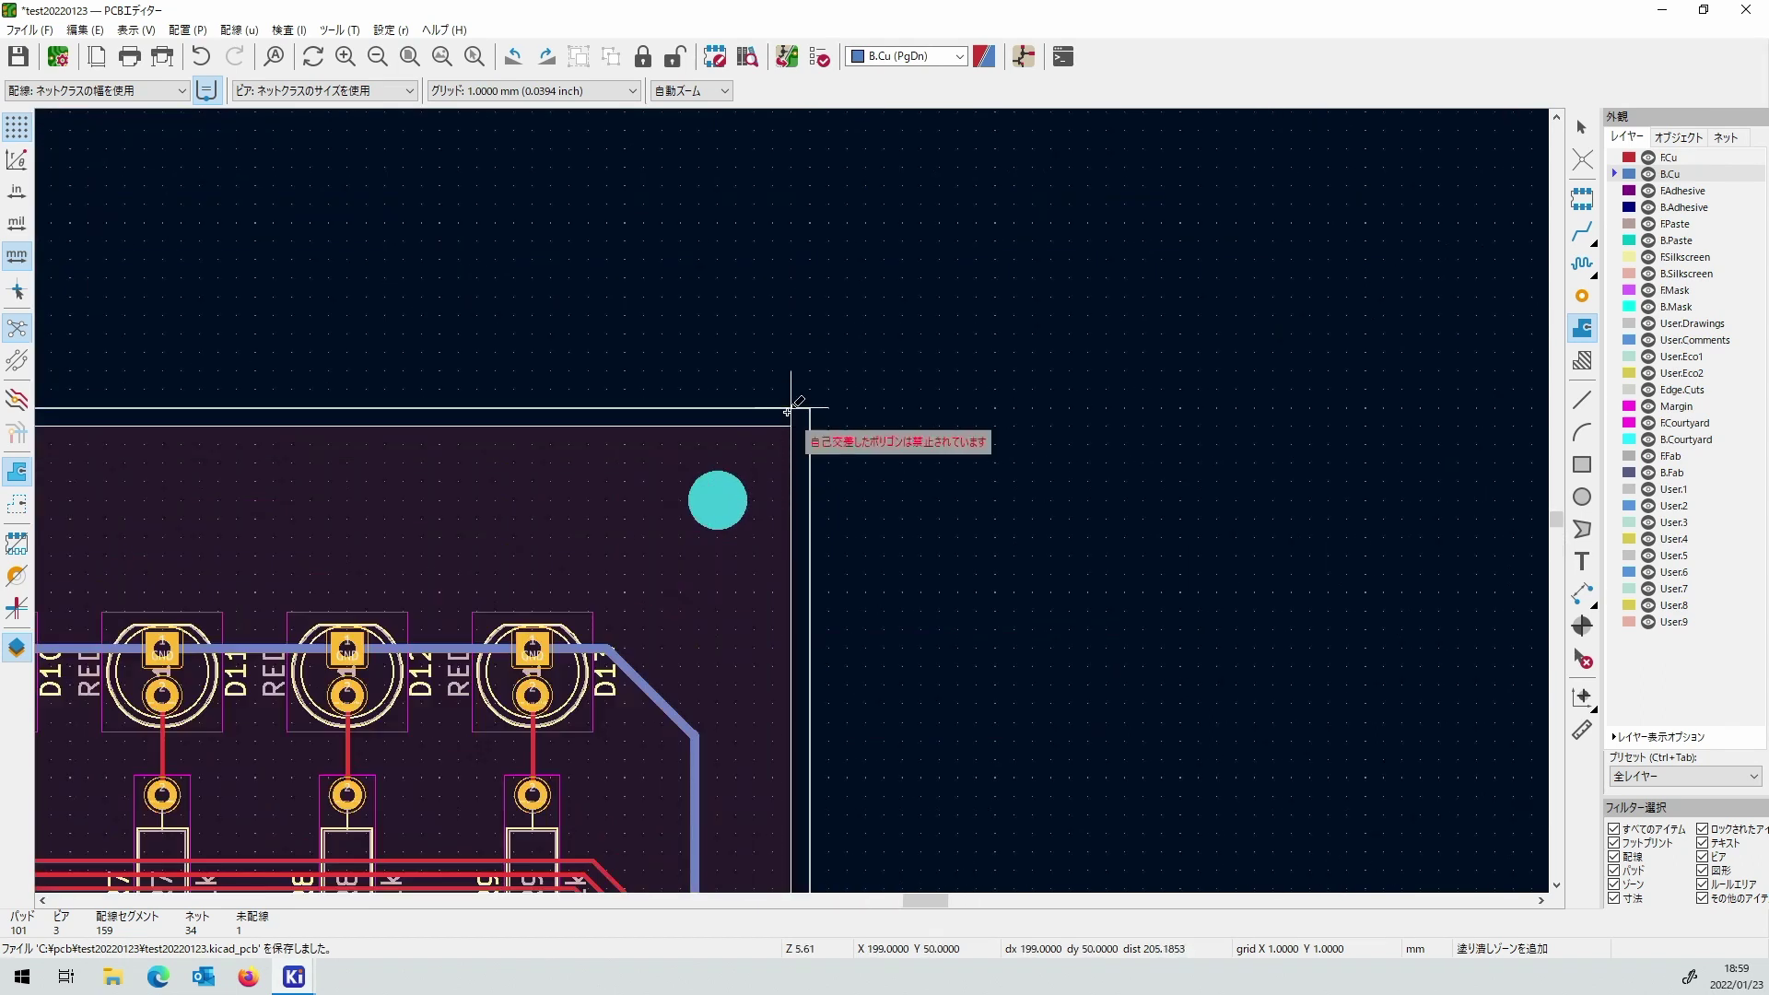
{"action": "double_click", "coordinate": [790, 425]}
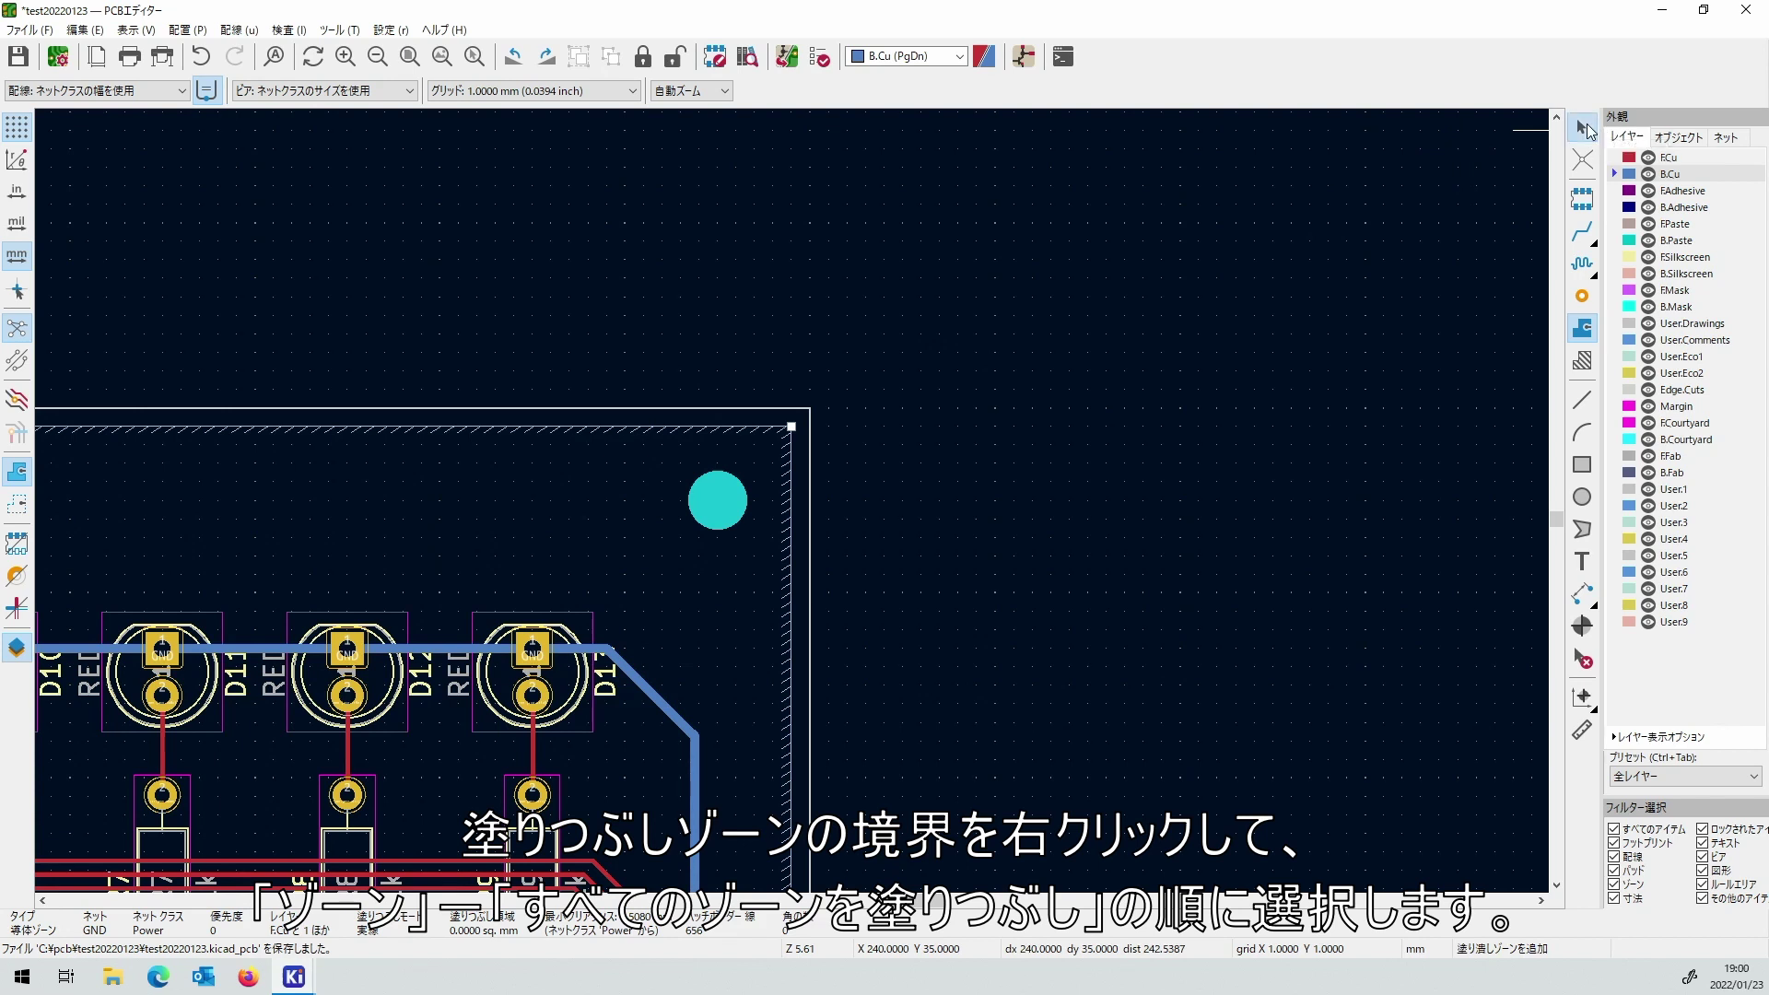
Fill all zones on the board with copper.
{"action": "left_click", "coordinate": [1582, 127]}
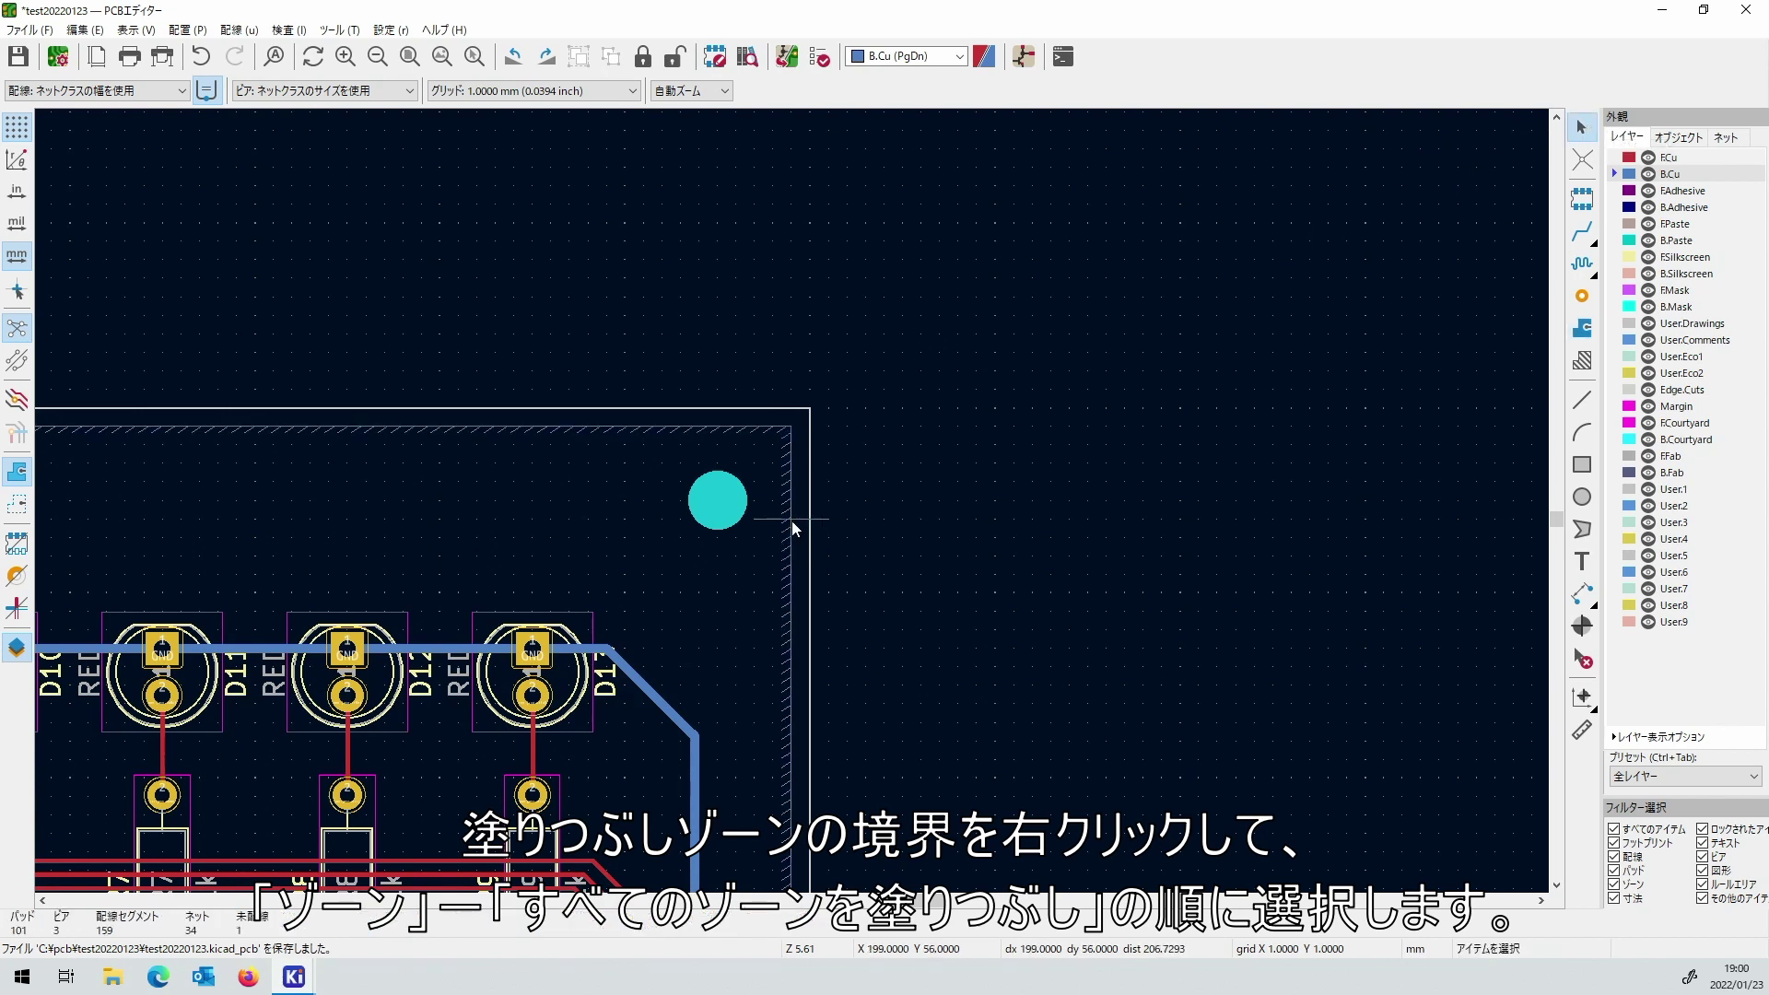
{"action": "right_click", "coordinate": [792, 521]}
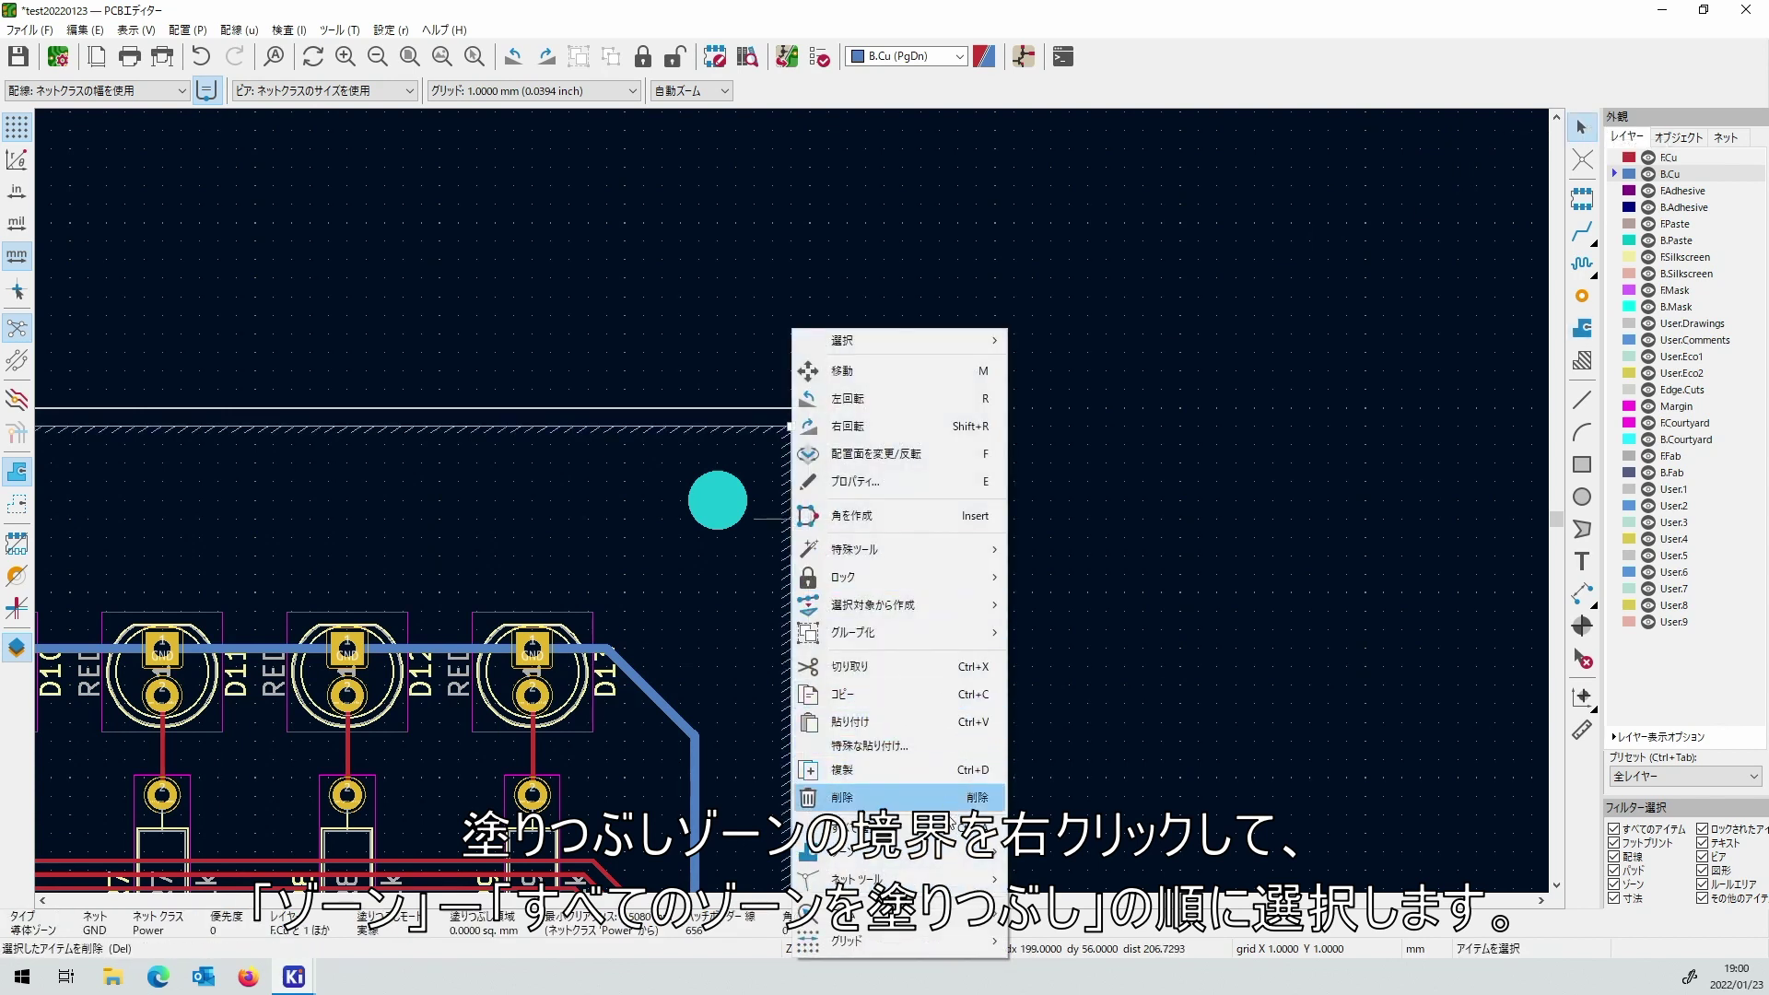
{"action": "mouse_move", "coordinate": [922, 849]}
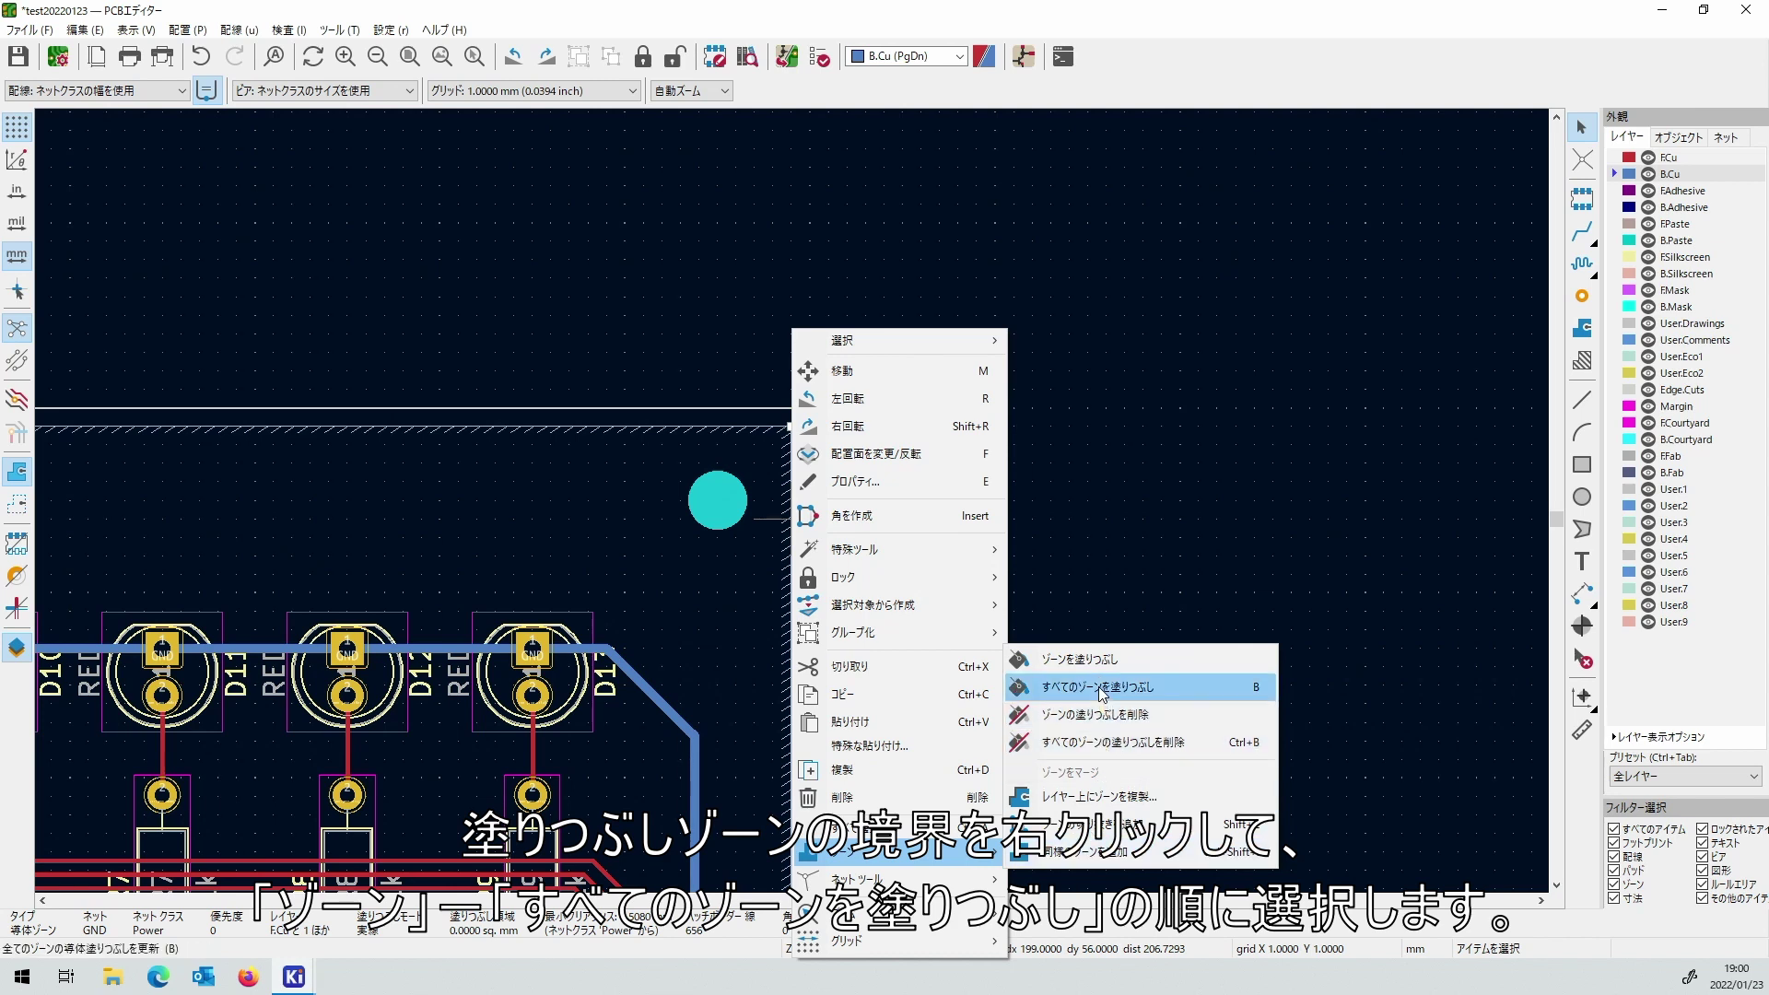
{"action": "left_click", "coordinate": [1096, 686]}
{"action": "scroll", "coordinate": [1004, 728], "scroll_direction": "down", "scroll_amount": 5}
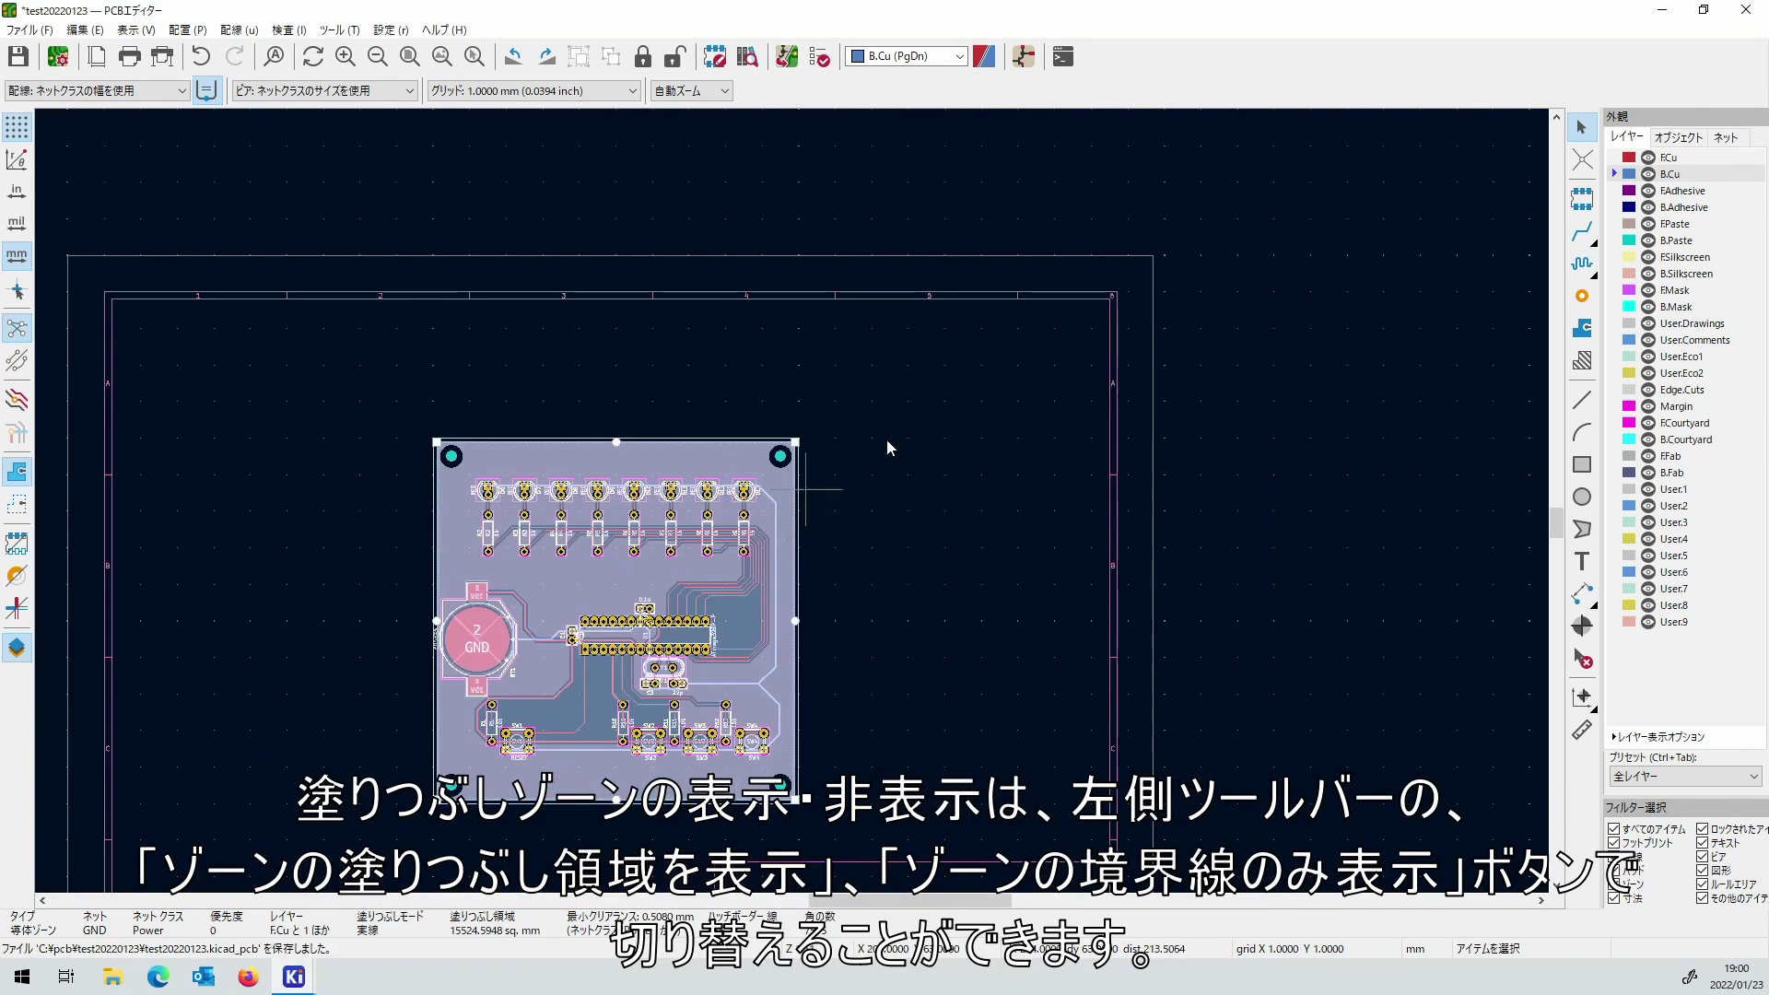
Alternate the active layer between F.Cu and B.Cu to compare both copper fills, ending on F.Cu.
{"action": "left_click", "coordinate": [1614, 159]}
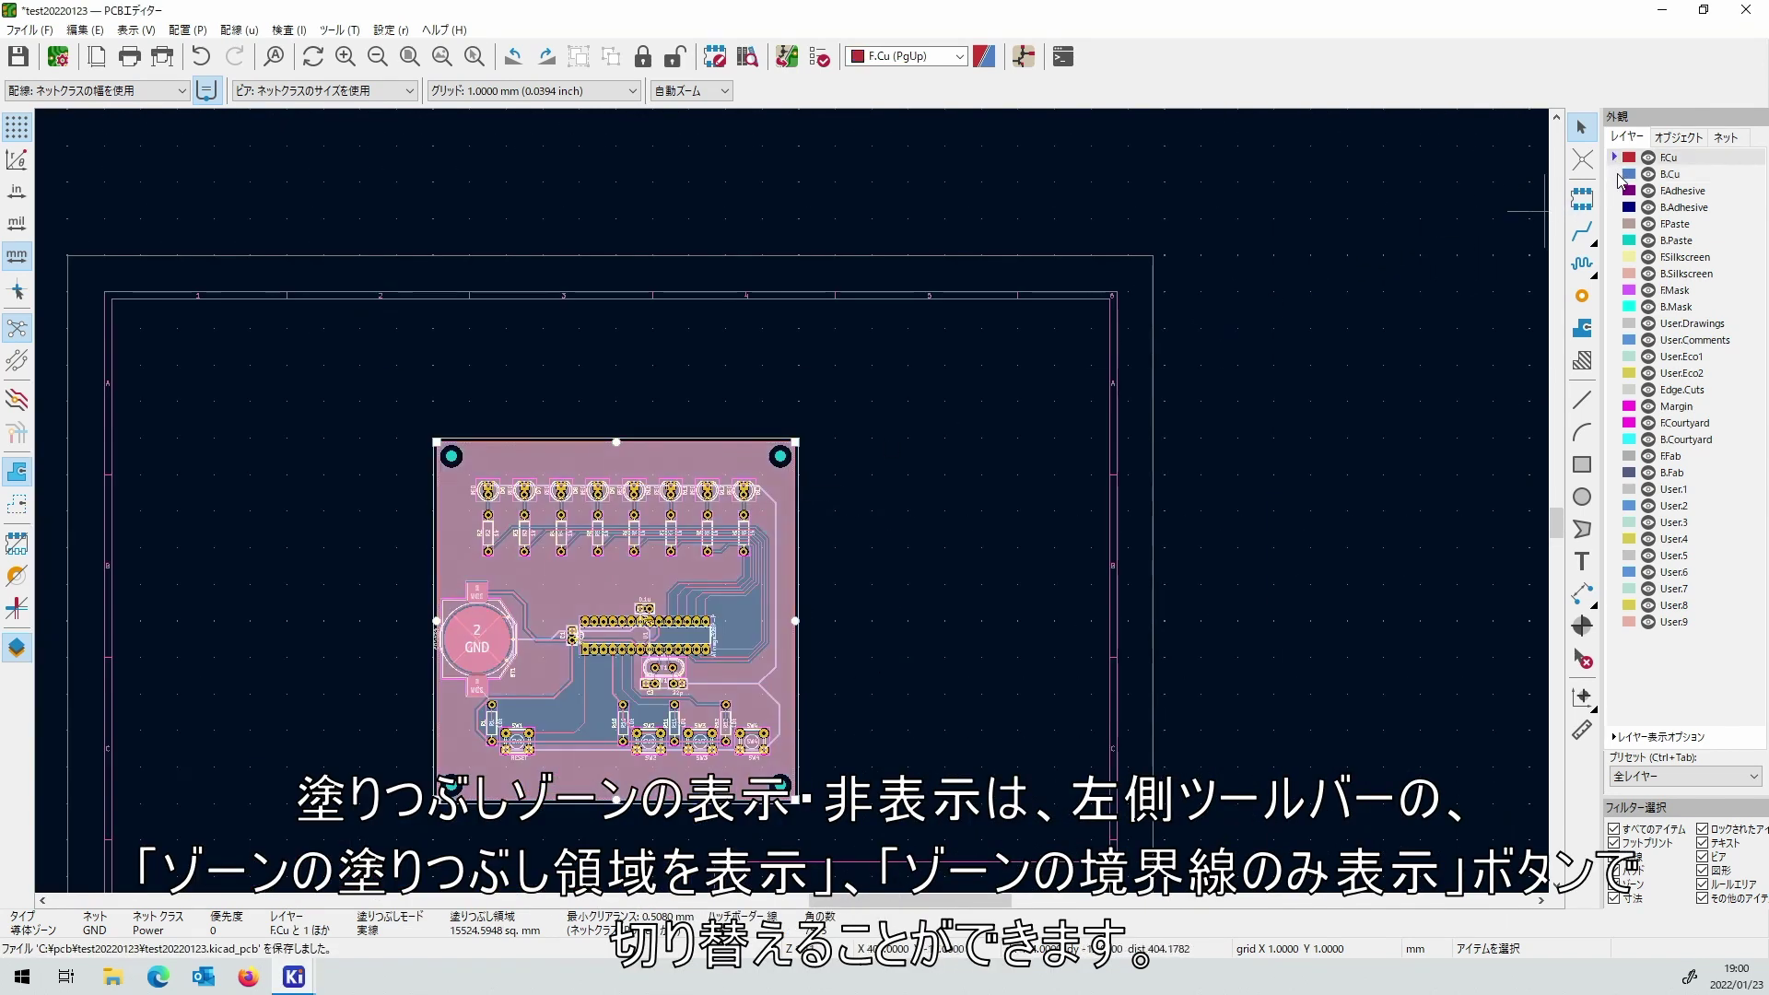
{"action": "left_click", "coordinate": [1619, 175]}
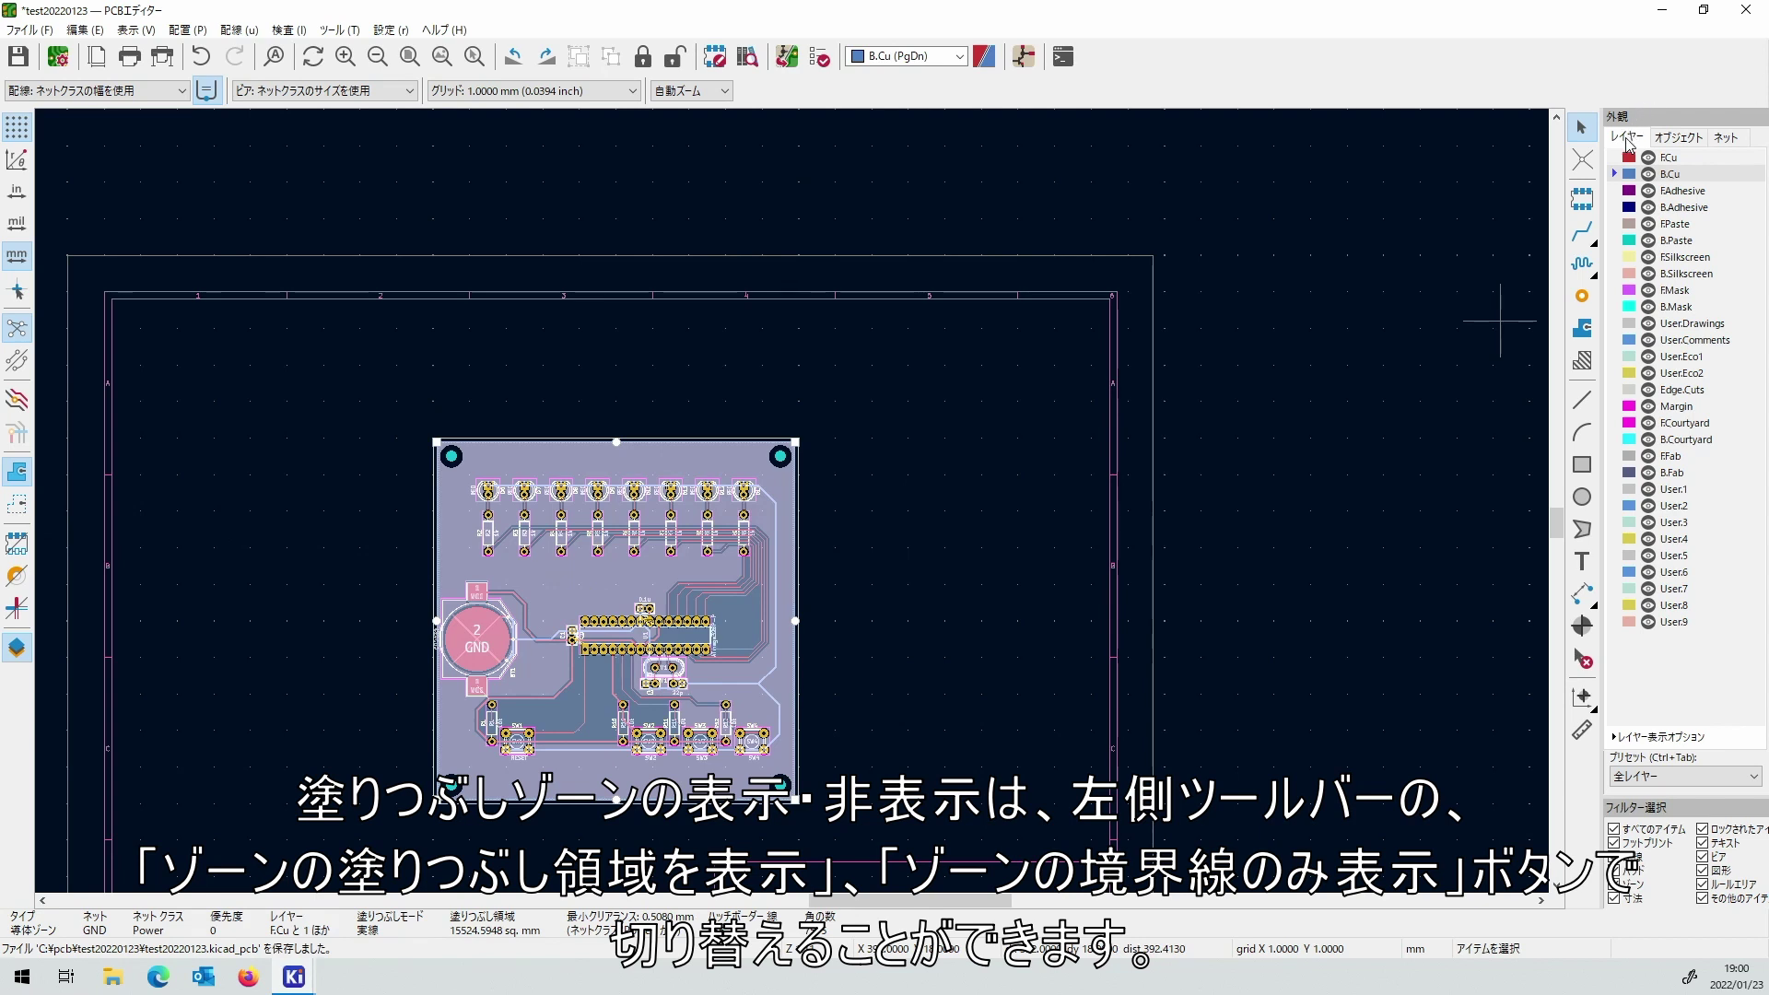
{"action": "left_click", "coordinate": [1623, 159]}
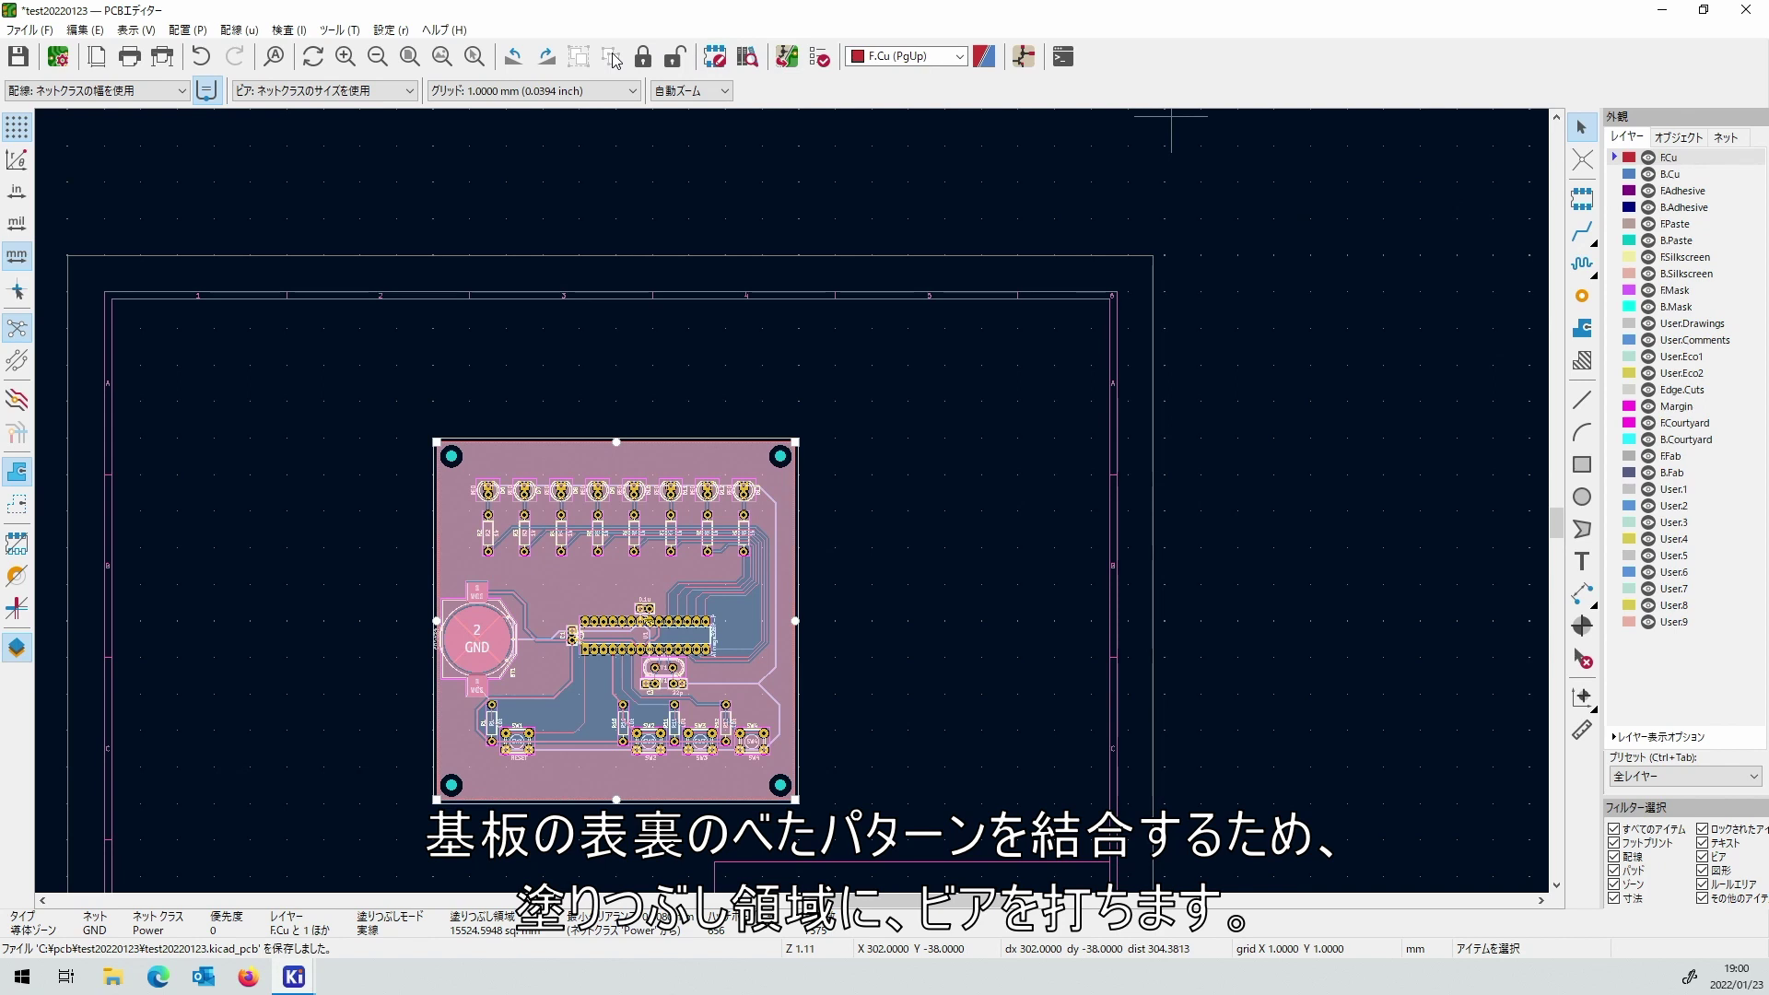
On a 5.0 mm grid, place free-standing vias every 5 mm at Y 55 between the two upper mounting holes, X 110 to X 190.
{"action": "left_click", "coordinate": [539, 90]}
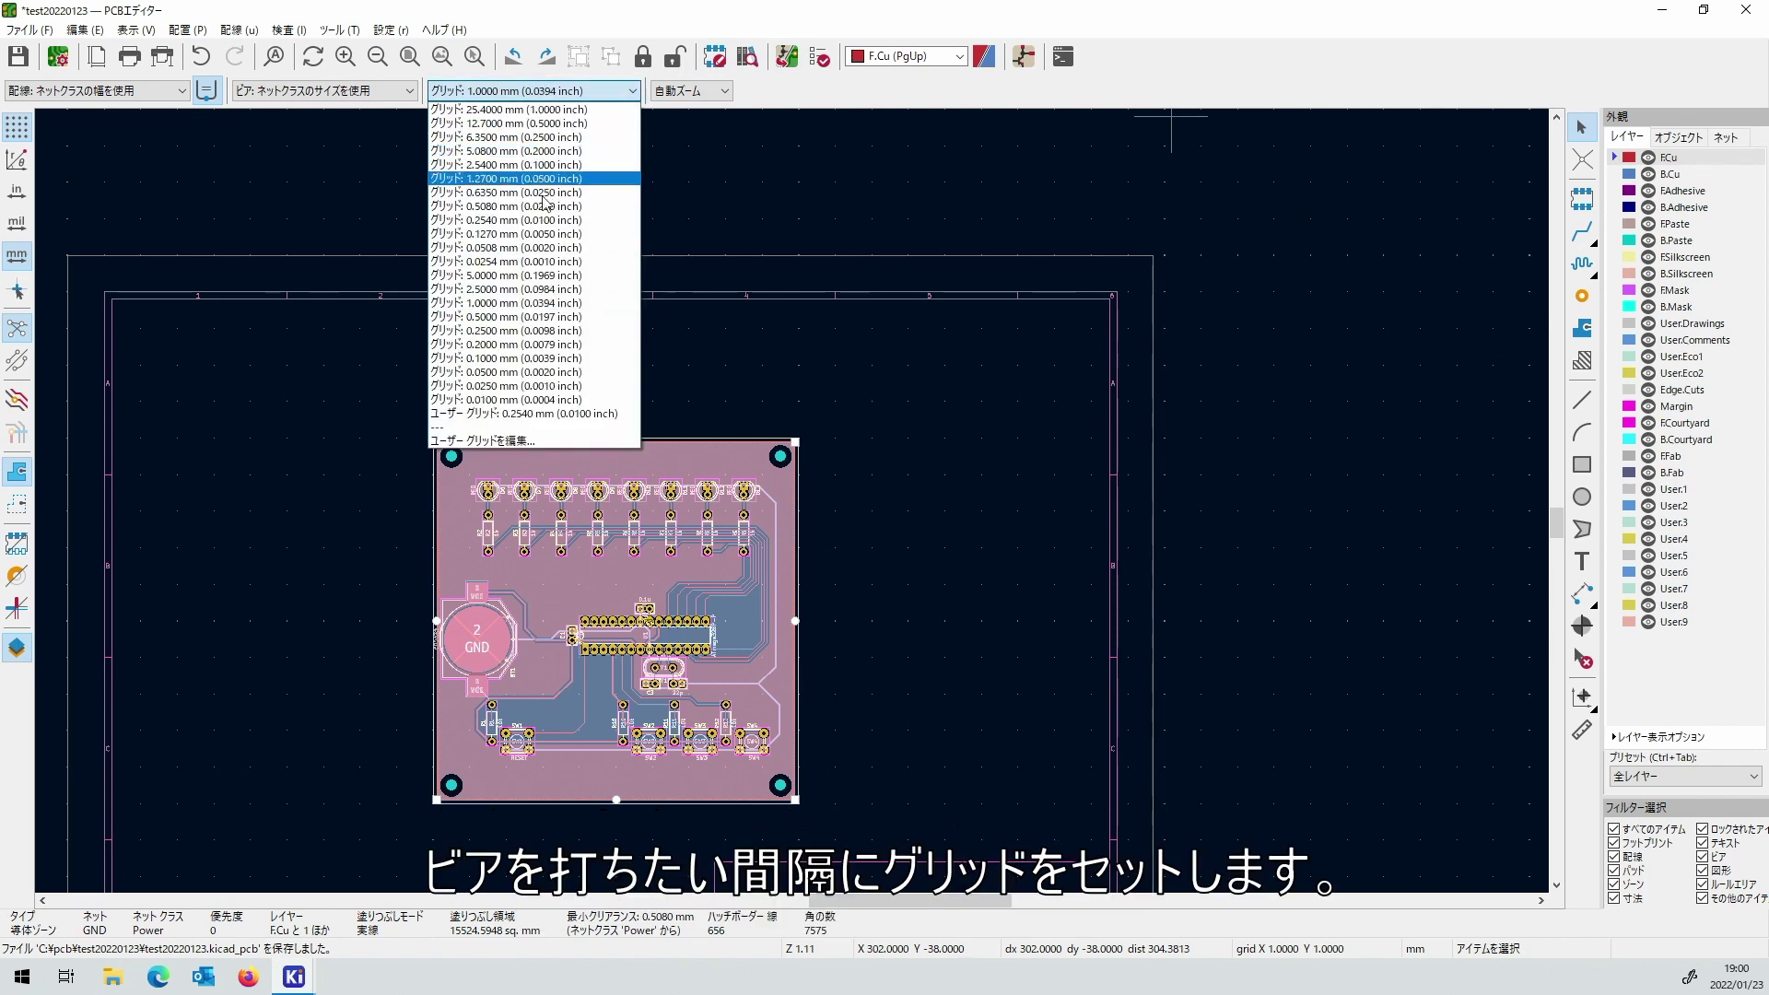
{"action": "left_click", "coordinate": [533, 276]}
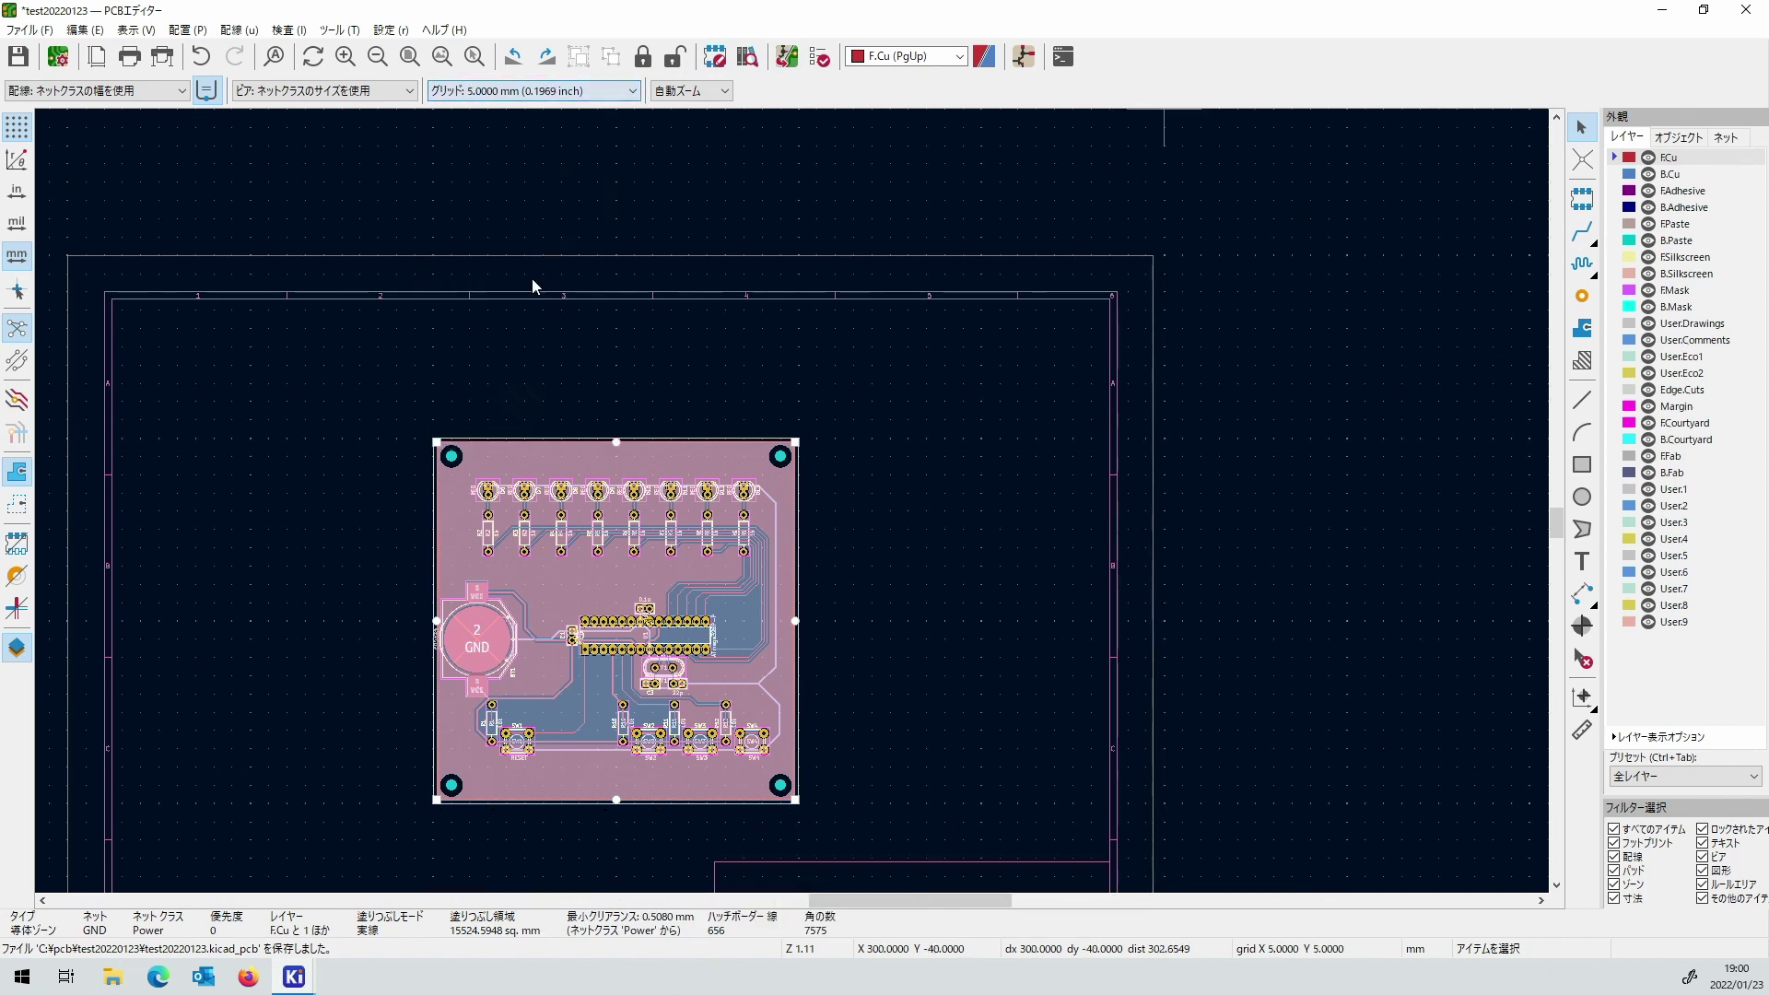
{"action": "left_click", "coordinate": [1582, 296]}
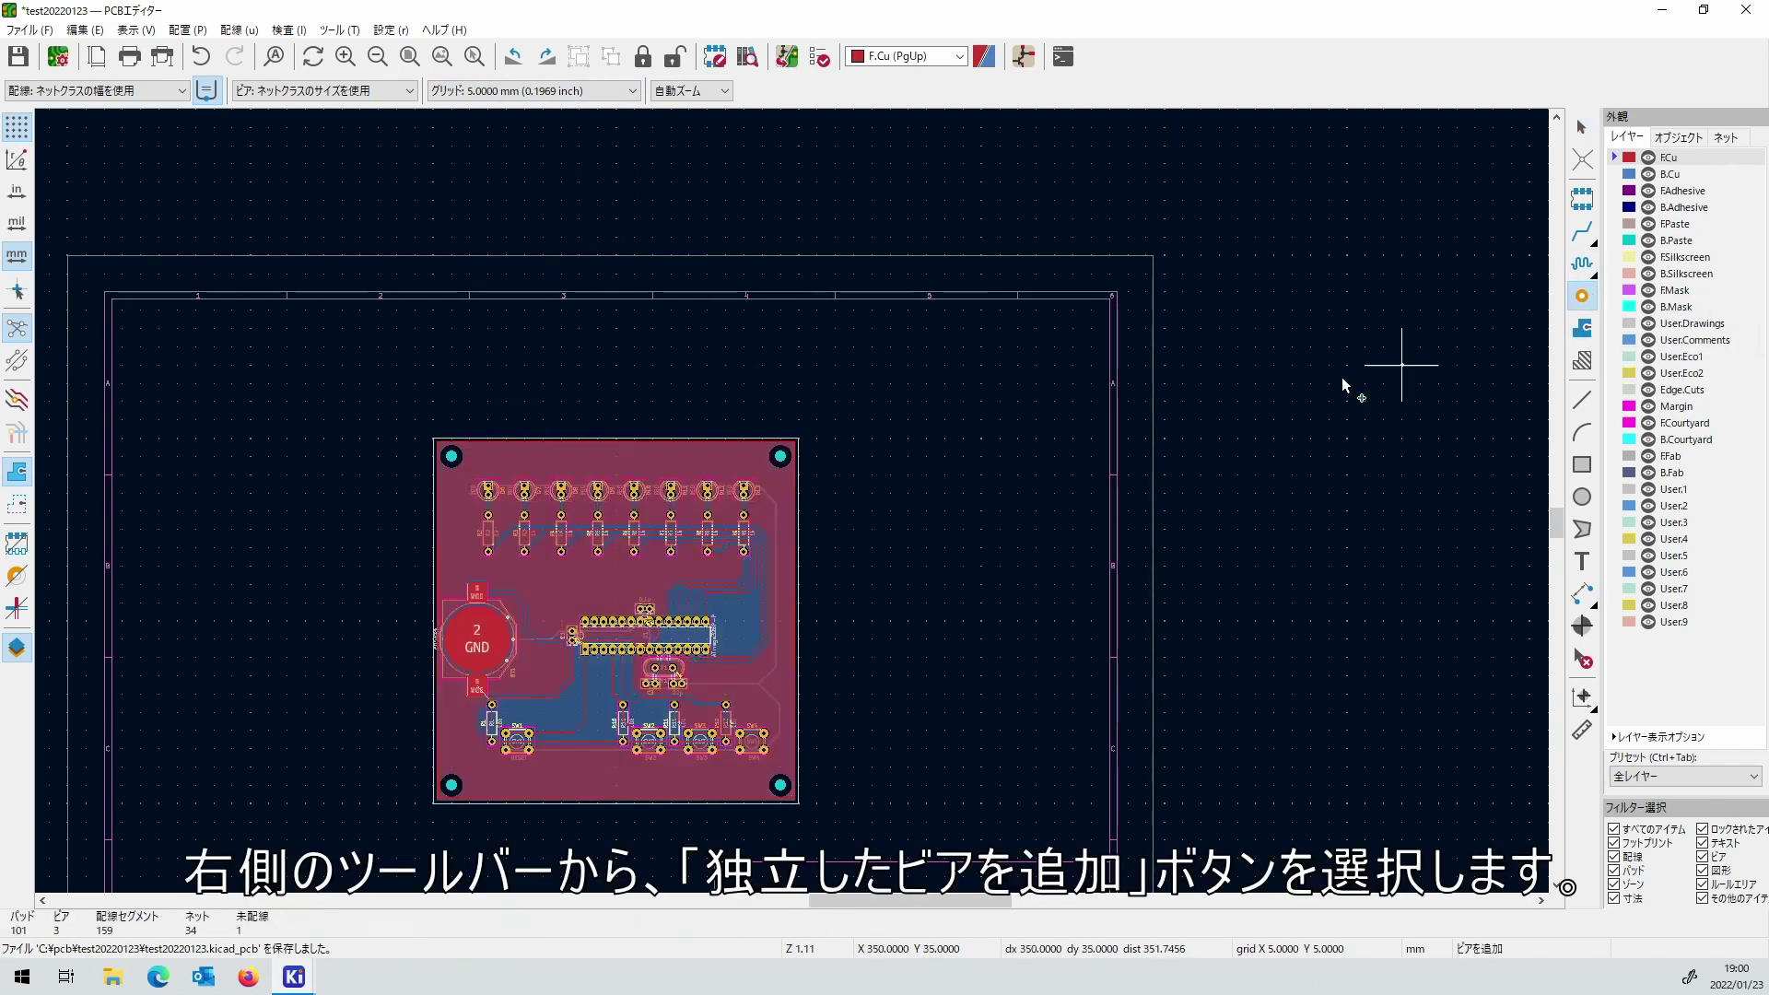
{"action": "scroll", "coordinate": [511, 452], "scroll_direction": "up", "scroll_amount": 4}
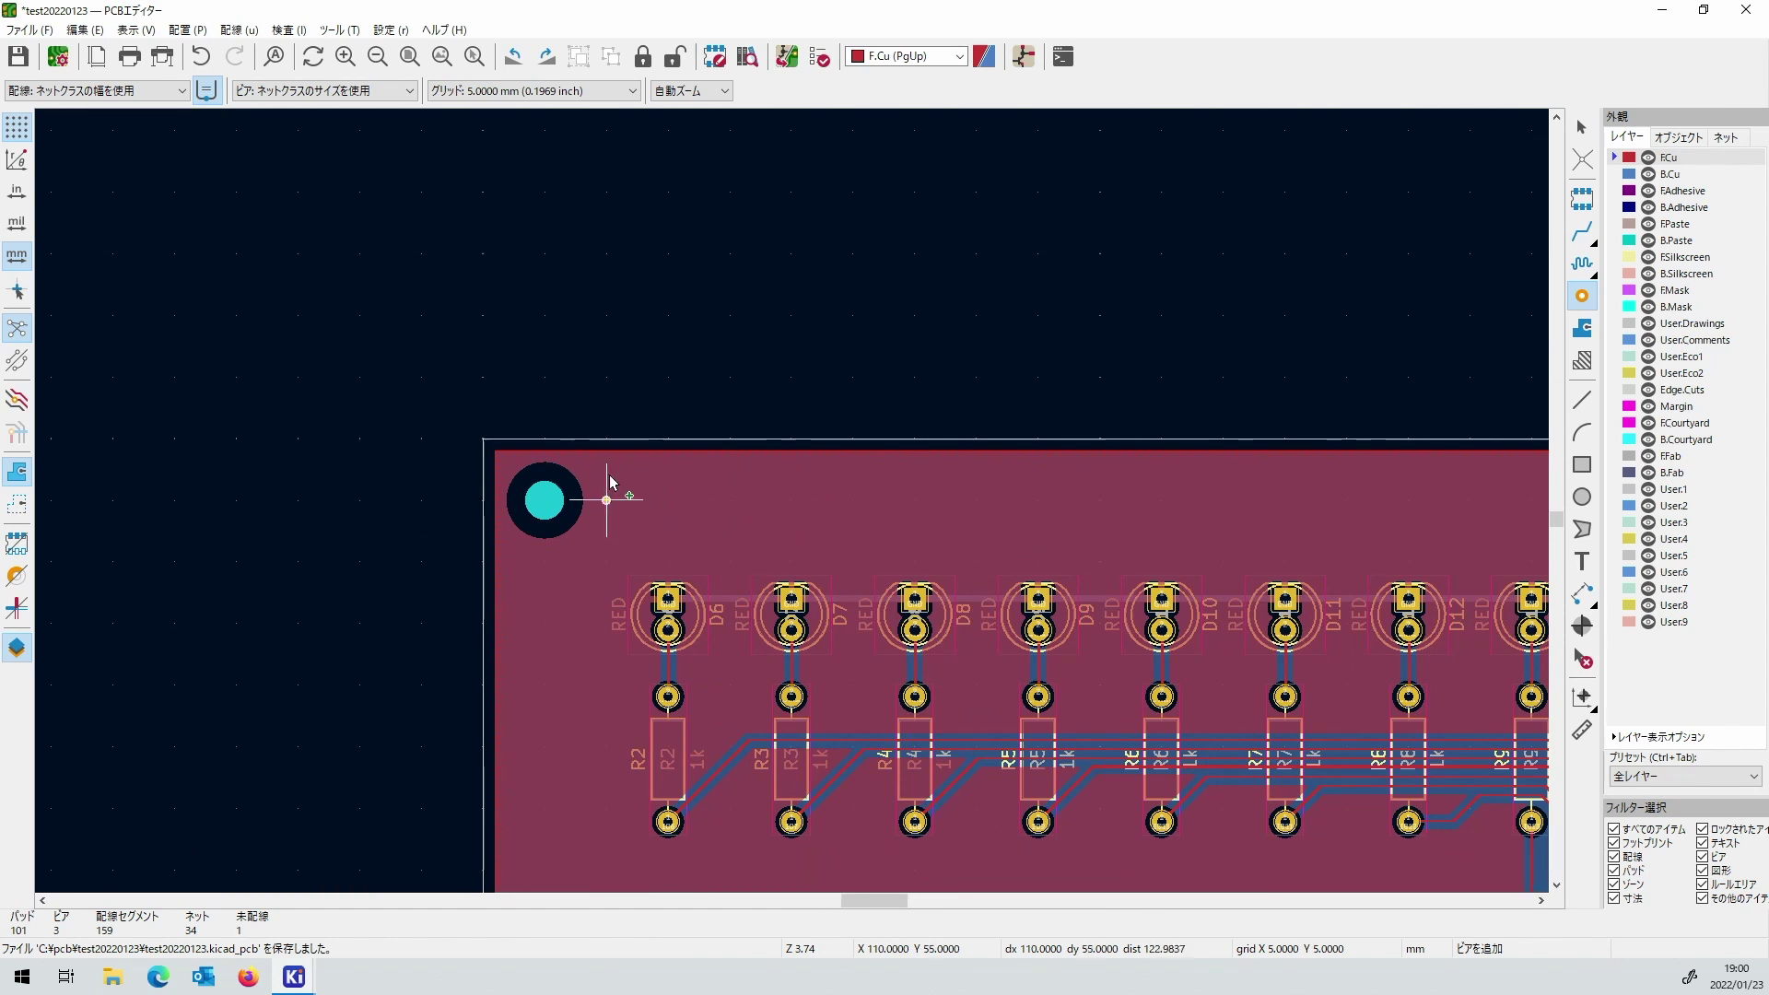
{"action": "left_click", "coordinate": [606, 501]}
{"action": "left_click", "coordinate": [668, 500]}
{"action": "left_click", "coordinate": [730, 500]}
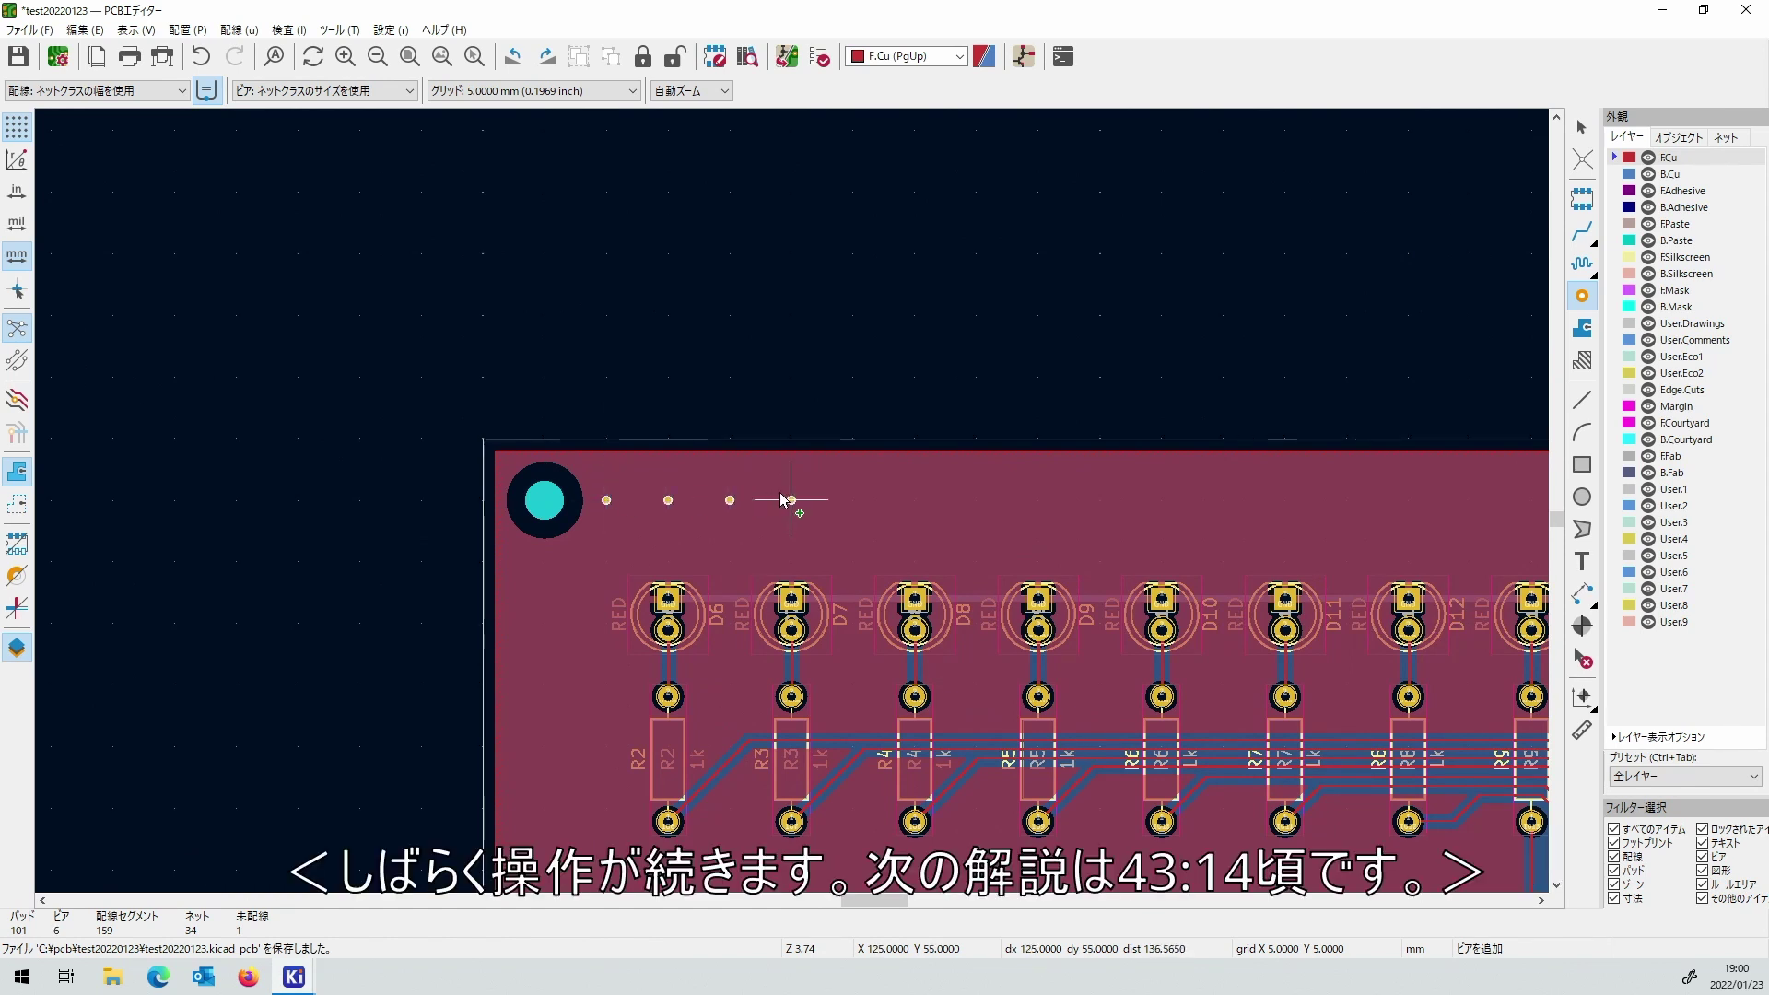
{"action": "left_click", "coordinate": [791, 500]}
{"action": "left_click", "coordinate": [853, 500]}
{"action": "left_click", "coordinate": [915, 500]}
{"action": "left_click", "coordinate": [977, 500]}
{"action": "left_click", "coordinate": [1038, 501]}
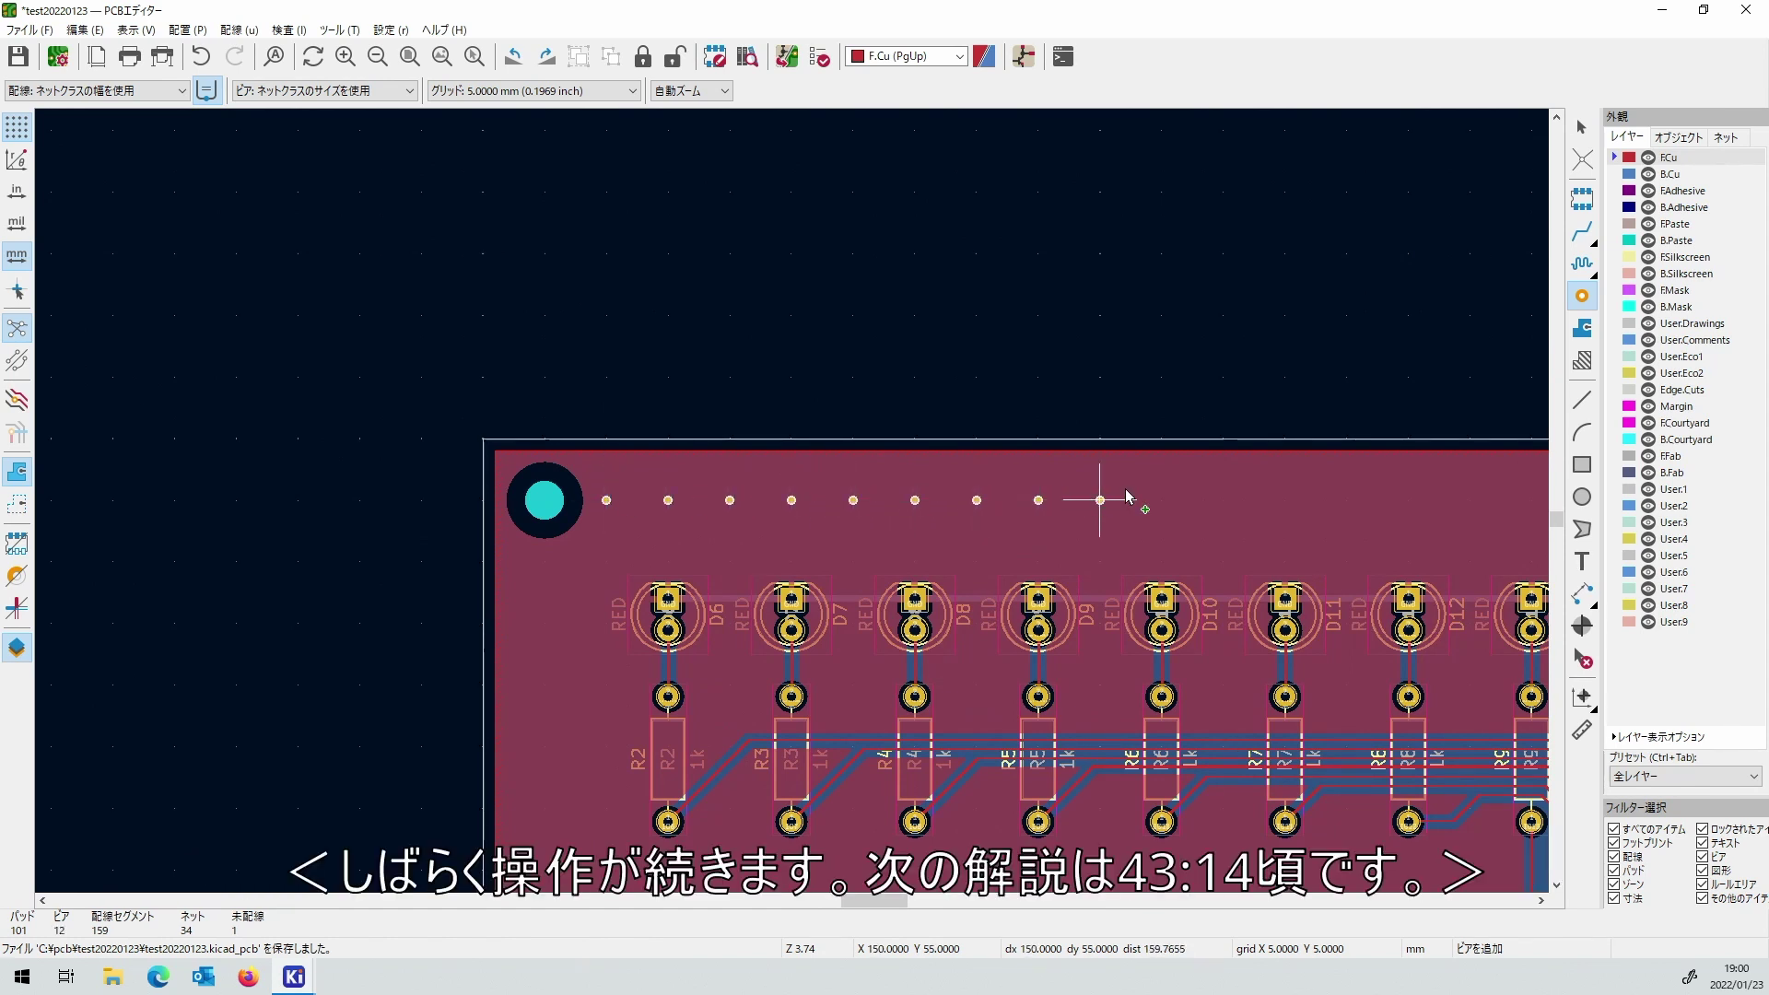
{"action": "left_click", "coordinate": [1099, 500]}
{"action": "left_click", "coordinate": [1162, 500]}
{"action": "left_click", "coordinate": [1223, 500]}
{"action": "left_click", "coordinate": [1284, 500]}
{"action": "left_click", "coordinate": [1346, 501]}
{"action": "left_click", "coordinate": [1408, 500]}
{"action": "scroll", "coordinate": [1407, 500], "scroll_direction": "down", "scroll_amount": 2}
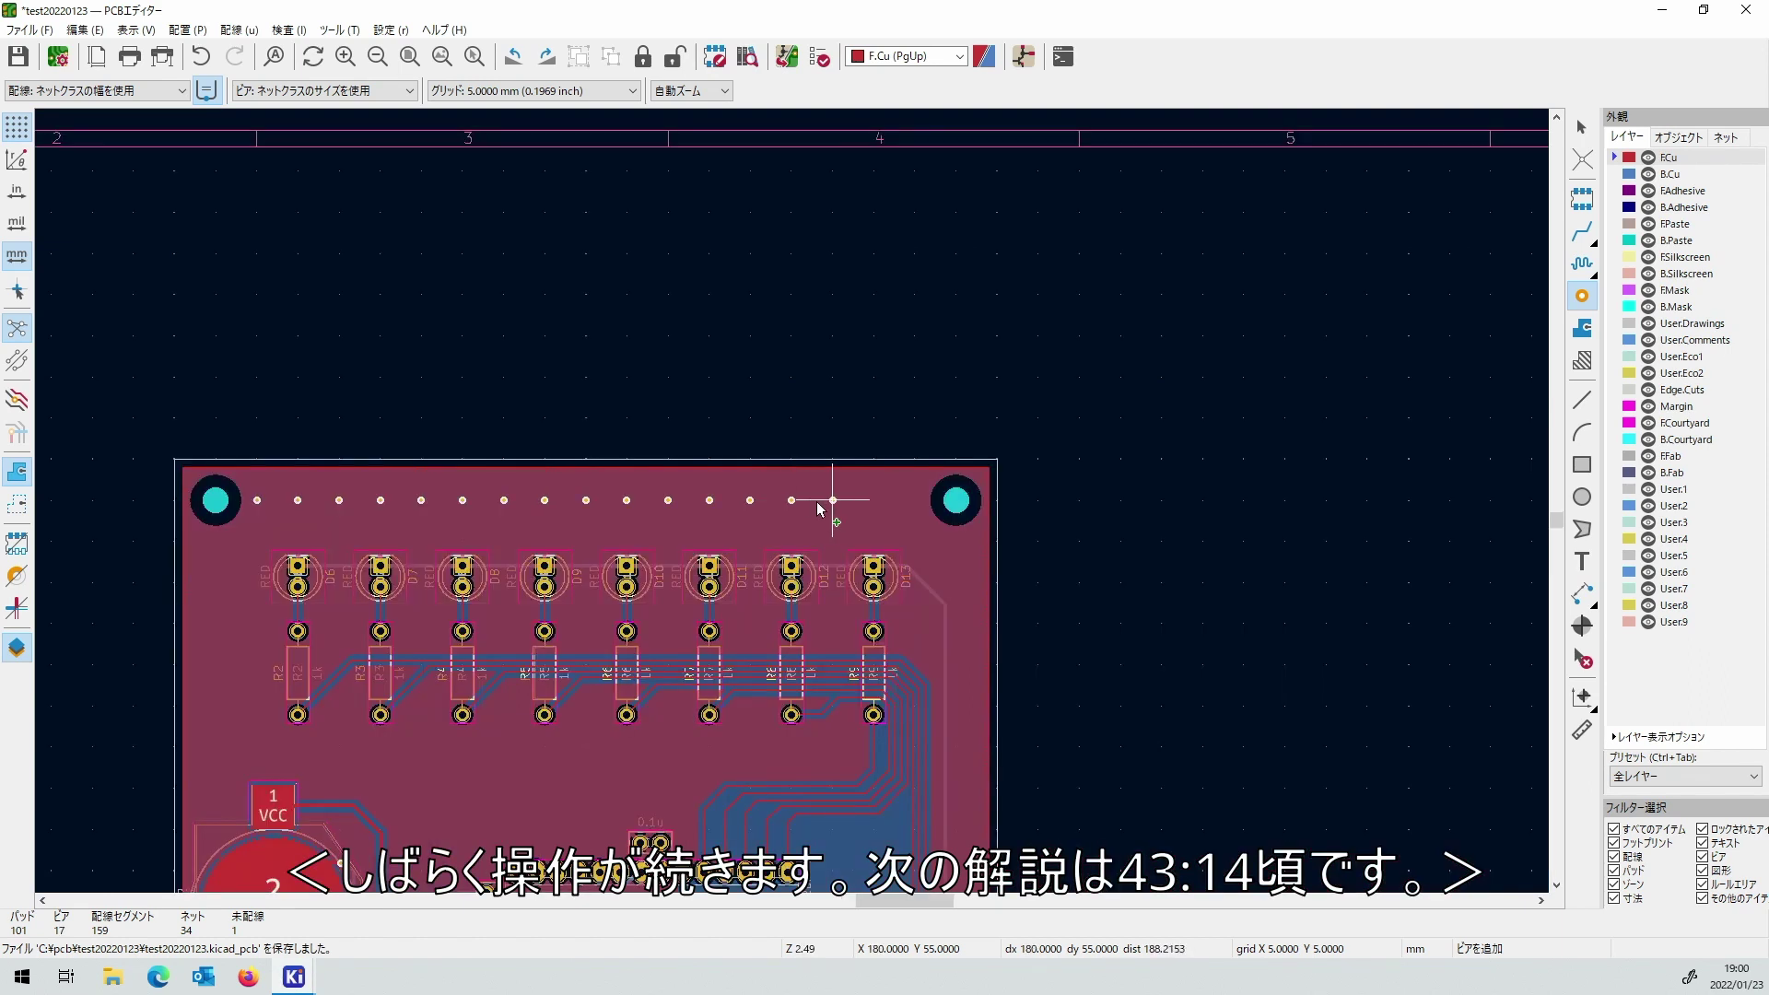
{"action": "left_click", "coordinate": [833, 500]}
{"action": "left_click", "coordinate": [873, 500]}
{"action": "left_click", "coordinate": [914, 501]}
Place a second row of vias every 5 mm at Y 60 just above the LEDs, from X 195 back to X 105.
{"action": "left_click", "coordinate": [915, 542]}
{"action": "left_click", "coordinate": [956, 542]}
{"action": "left_click", "coordinate": [873, 542]}
{"action": "left_click", "coordinate": [750, 542]}
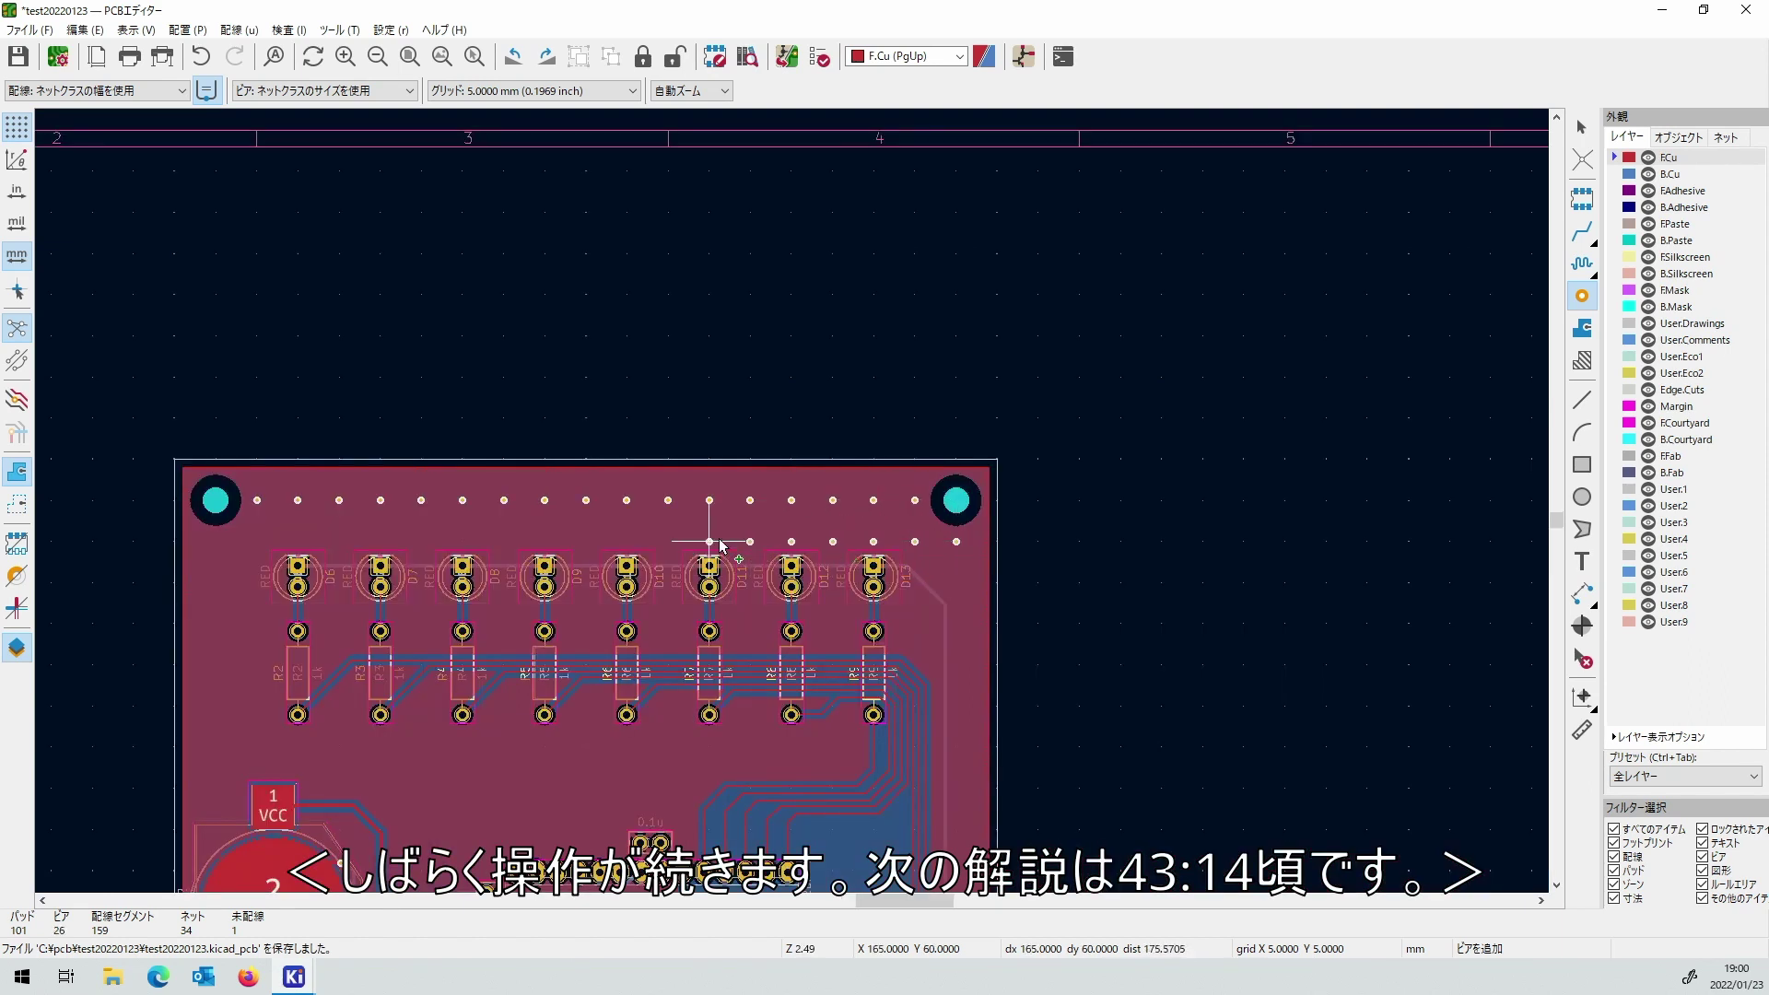
{"action": "left_click", "coordinate": [709, 542]}
{"action": "left_click", "coordinate": [668, 542]}
{"action": "left_click", "coordinate": [586, 542]}
{"action": "left_click", "coordinate": [545, 542]}
{"action": "left_click", "coordinate": [504, 542]}
{"action": "left_click", "coordinate": [462, 542]}
{"action": "left_click", "coordinate": [421, 541]}
{"action": "left_click", "coordinate": [381, 541]}
{"action": "left_click", "coordinate": [339, 542]}
{"action": "left_click", "coordinate": [298, 541]}
{"action": "left_click", "coordinate": [257, 542]}
{"action": "left_click", "coordinate": [215, 542]}
Place vias in the margin beside D6 and R2, at X 105 and X 110 down to Y 80, and over R2 at Y 75.
{"action": "left_click", "coordinate": [257, 624]}
{"action": "left_click", "coordinate": [216, 624]}
{"action": "left_click", "coordinate": [215, 665]}
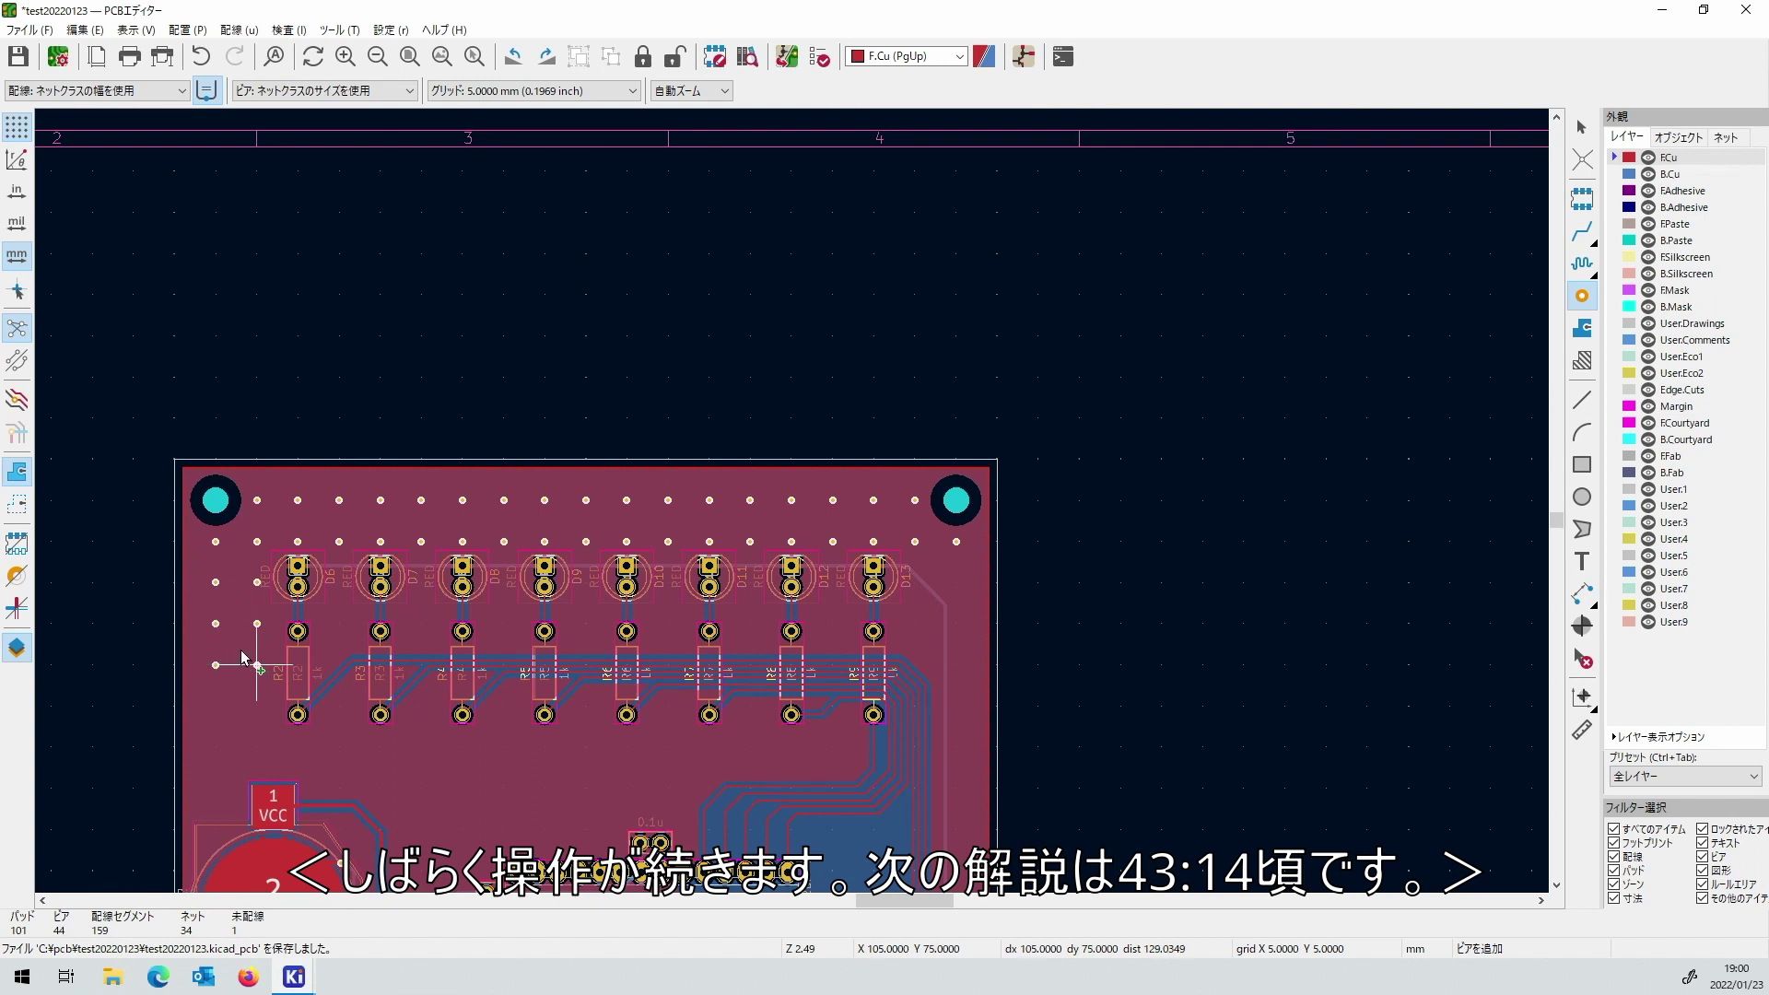
{"action": "left_click", "coordinate": [257, 705]}
{"action": "left_click", "coordinate": [216, 705]}
{"action": "left_click", "coordinate": [297, 665]}
{"action": "left_click", "coordinate": [298, 706]}
Place vias at Y 70 in the gaps between the resistors' upper pads, every 10 mm from X 120 to X 190, plus one at X 195.
{"action": "left_click", "coordinate": [339, 624]}
{"action": "left_click", "coordinate": [421, 624]}
{"action": "left_click", "coordinate": [504, 623]}
{"action": "left_click", "coordinate": [586, 624]}
{"action": "left_click", "coordinate": [668, 623]}
{"action": "left_click", "coordinate": [749, 623]}
{"action": "left_click", "coordinate": [833, 624]}
{"action": "left_click", "coordinate": [915, 624]}
{"action": "left_click", "coordinate": [956, 623]}
Place vias at Y 65 at X 195 and in the gaps between the LEDs, every 10 mm from X 180 back to X 120.
{"action": "left_click", "coordinate": [956, 581]}
{"action": "left_click", "coordinate": [833, 582]}
{"action": "left_click", "coordinate": [750, 582]}
{"action": "left_click", "coordinate": [668, 582]}
{"action": "left_click", "coordinate": [586, 582]}
{"action": "left_click", "coordinate": [504, 582]}
{"action": "left_click", "coordinate": [421, 582]}
{"action": "left_click", "coordinate": [339, 582]}
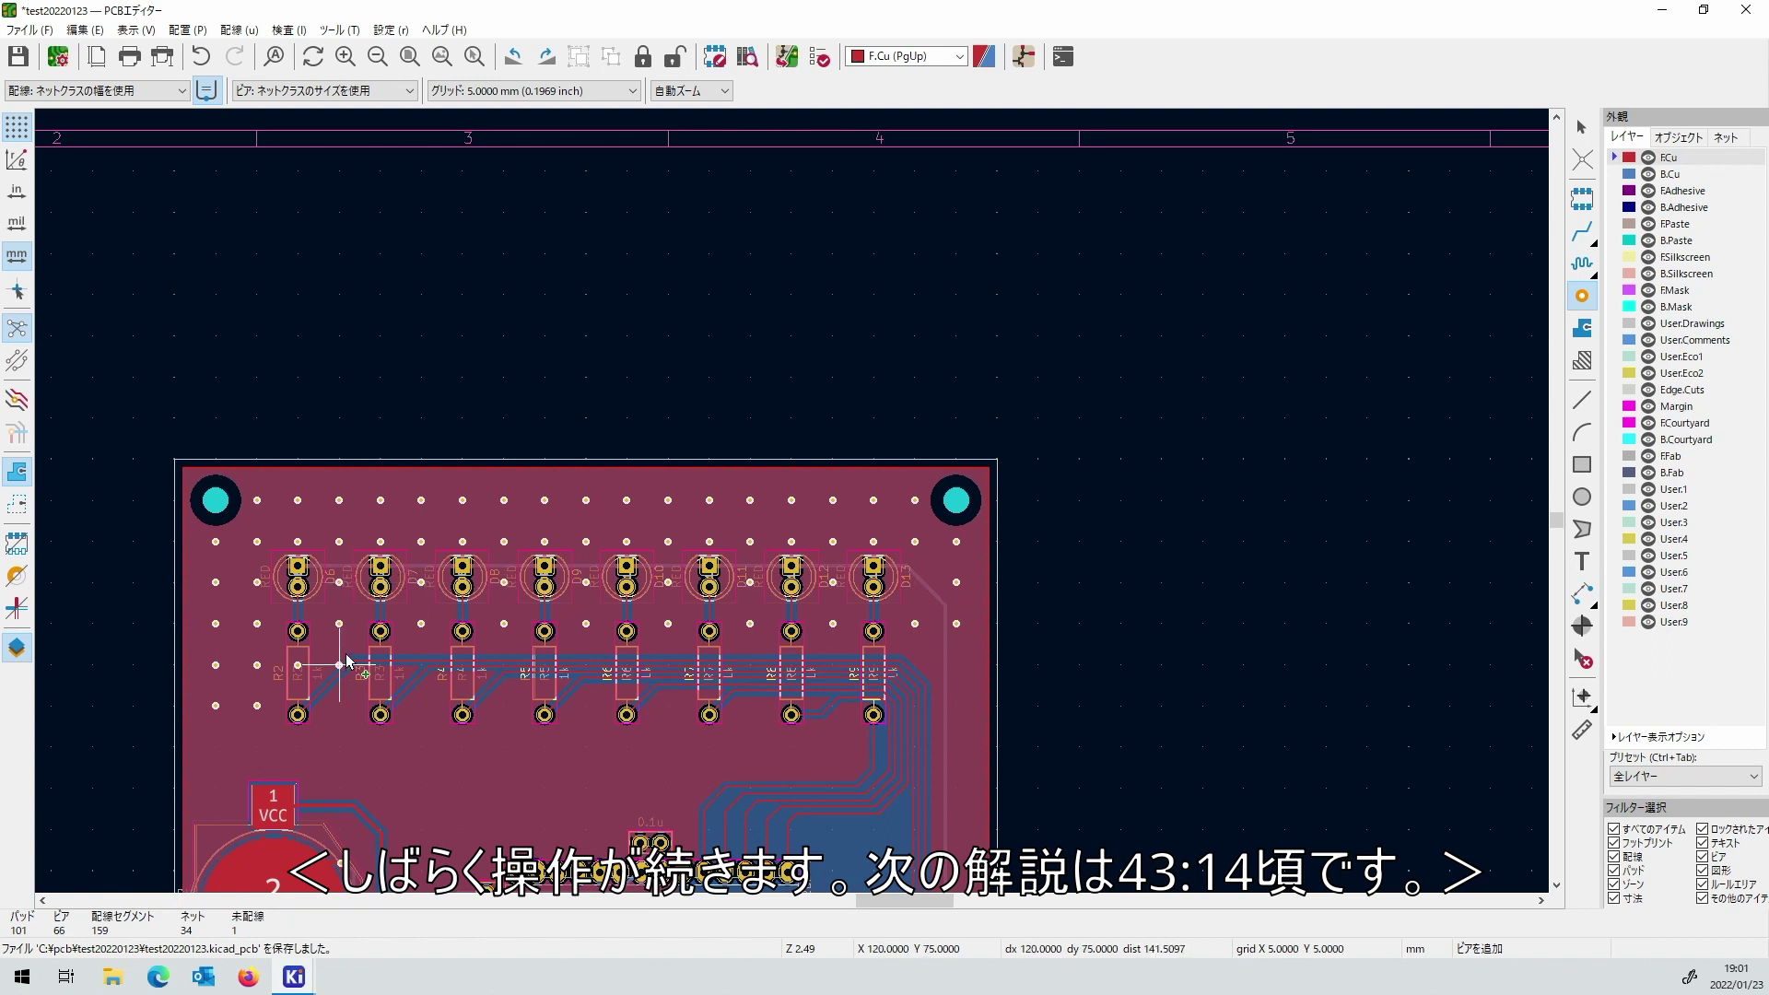
Place vias at Y 80 in the gaps between the resistors' lower pads, every 10 mm from X 120 to X 180.
{"action": "left_click", "coordinate": [339, 705]}
{"action": "left_click", "coordinate": [421, 706]}
{"action": "left_click", "coordinate": [504, 706]}
{"action": "left_click", "coordinate": [586, 706]}
{"action": "left_click", "coordinate": [668, 706]}
{"action": "left_click", "coordinate": [750, 706]}
{"action": "left_click", "coordinate": [831, 706]}
Place a row of vias at Y 85 below the resistors, from X 180 back to X 105, plus one at X 195 near the board edge.
{"action": "left_click", "coordinate": [833, 747]}
{"action": "left_click", "coordinate": [956, 746]}
{"action": "left_click", "coordinate": [750, 746]}
{"action": "left_click", "coordinate": [791, 746]}
{"action": "left_click", "coordinate": [710, 746]}
{"action": "left_click", "coordinate": [667, 746]}
{"action": "left_click", "coordinate": [586, 746]}
{"action": "left_click", "coordinate": [545, 746]}
{"action": "left_click", "coordinate": [504, 747]}
{"action": "left_click", "coordinate": [379, 746]}
{"action": "left_click", "coordinate": [339, 747]}
{"action": "left_click", "coordinate": [216, 746]}
Place a row of vias at Y 90 at X 105 and every 5 mm from X 120 to X 160, between the resistors and U1.
{"action": "left_click", "coordinate": [216, 788]}
{"action": "left_click", "coordinate": [339, 787]}
{"action": "left_click", "coordinate": [381, 788]}
{"action": "left_click", "coordinate": [421, 788]}
{"action": "left_click", "coordinate": [462, 787]}
{"action": "left_click", "coordinate": [504, 788]}
{"action": "left_click", "coordinate": [544, 788]}
{"action": "left_click", "coordinate": [585, 788]}
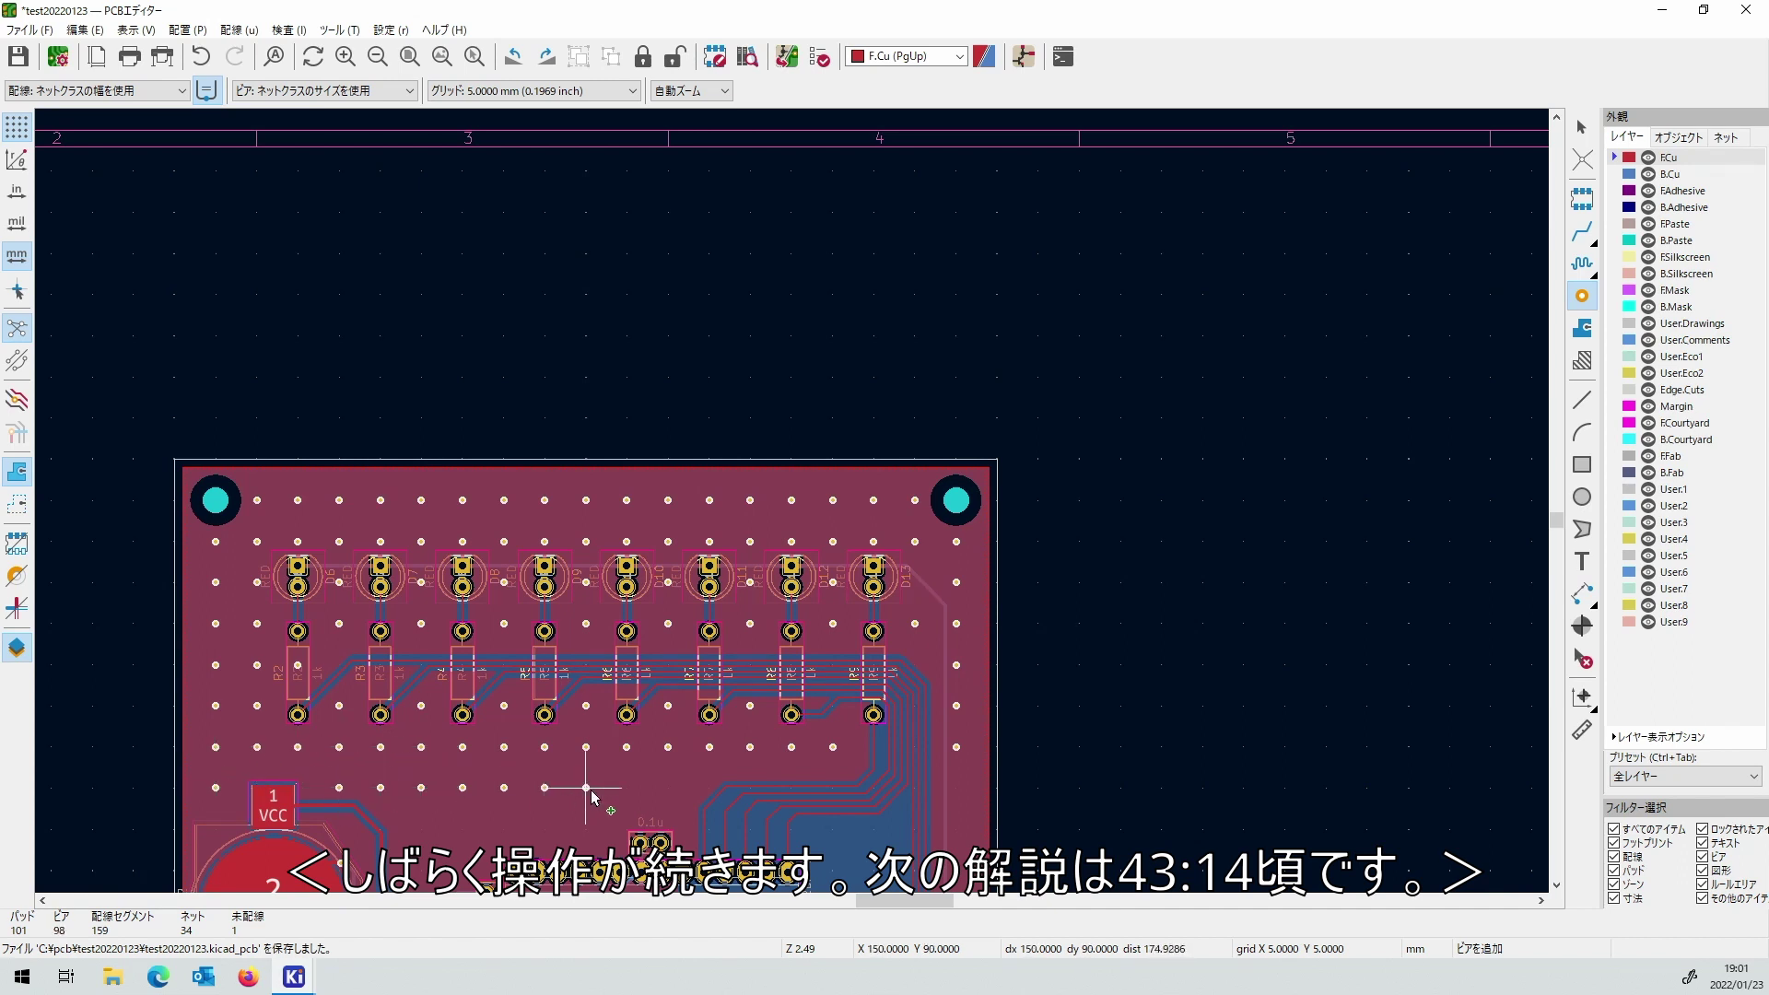
{"action": "left_click", "coordinate": [627, 788]}
{"action": "left_click", "coordinate": [668, 788]}
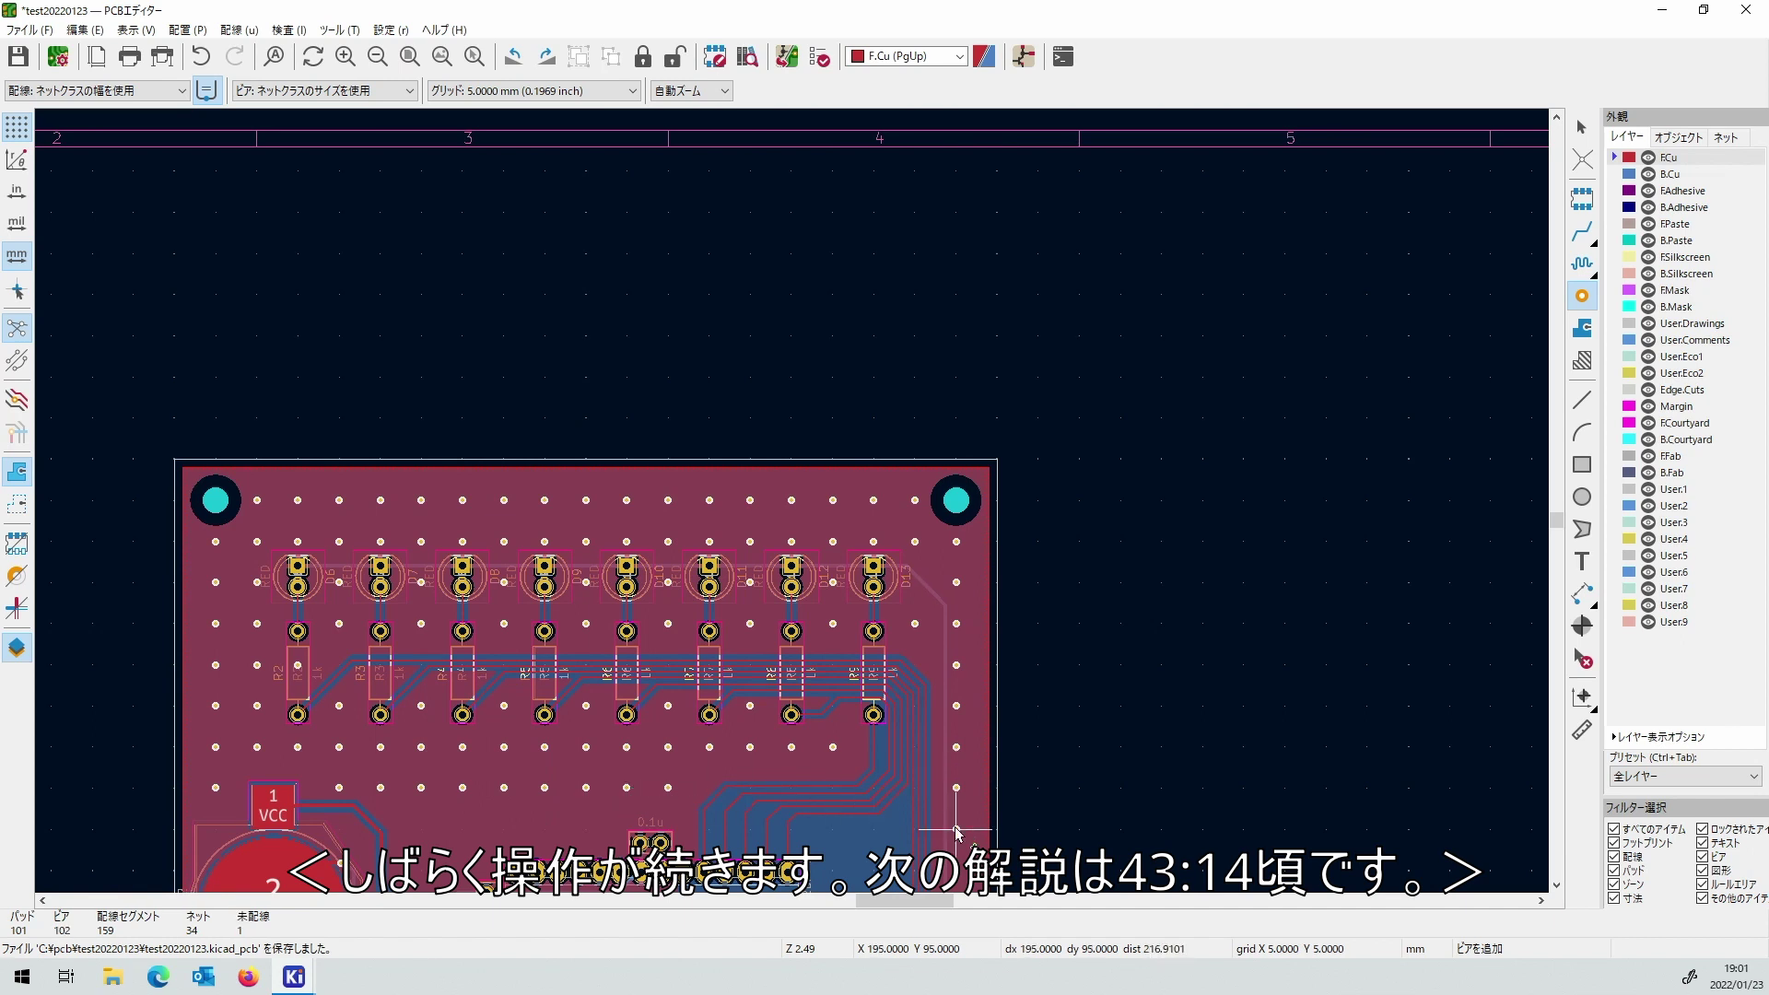
Place vias beside U1 at X 180 and X 185 from Y 95 to Y 105, and along X 195 down to Y 105.
{"action": "scroll", "coordinate": [956, 832], "scroll_direction": "down", "scroll_amount": 3}
{"action": "scroll", "coordinate": [791, 513], "scroll_direction": "up", "scroll_amount": 5}
{"action": "left_click", "coordinate": [794, 502]}
{"action": "left_click", "coordinate": [670, 500]}
{"action": "left_click", "coordinate": [676, 447]}
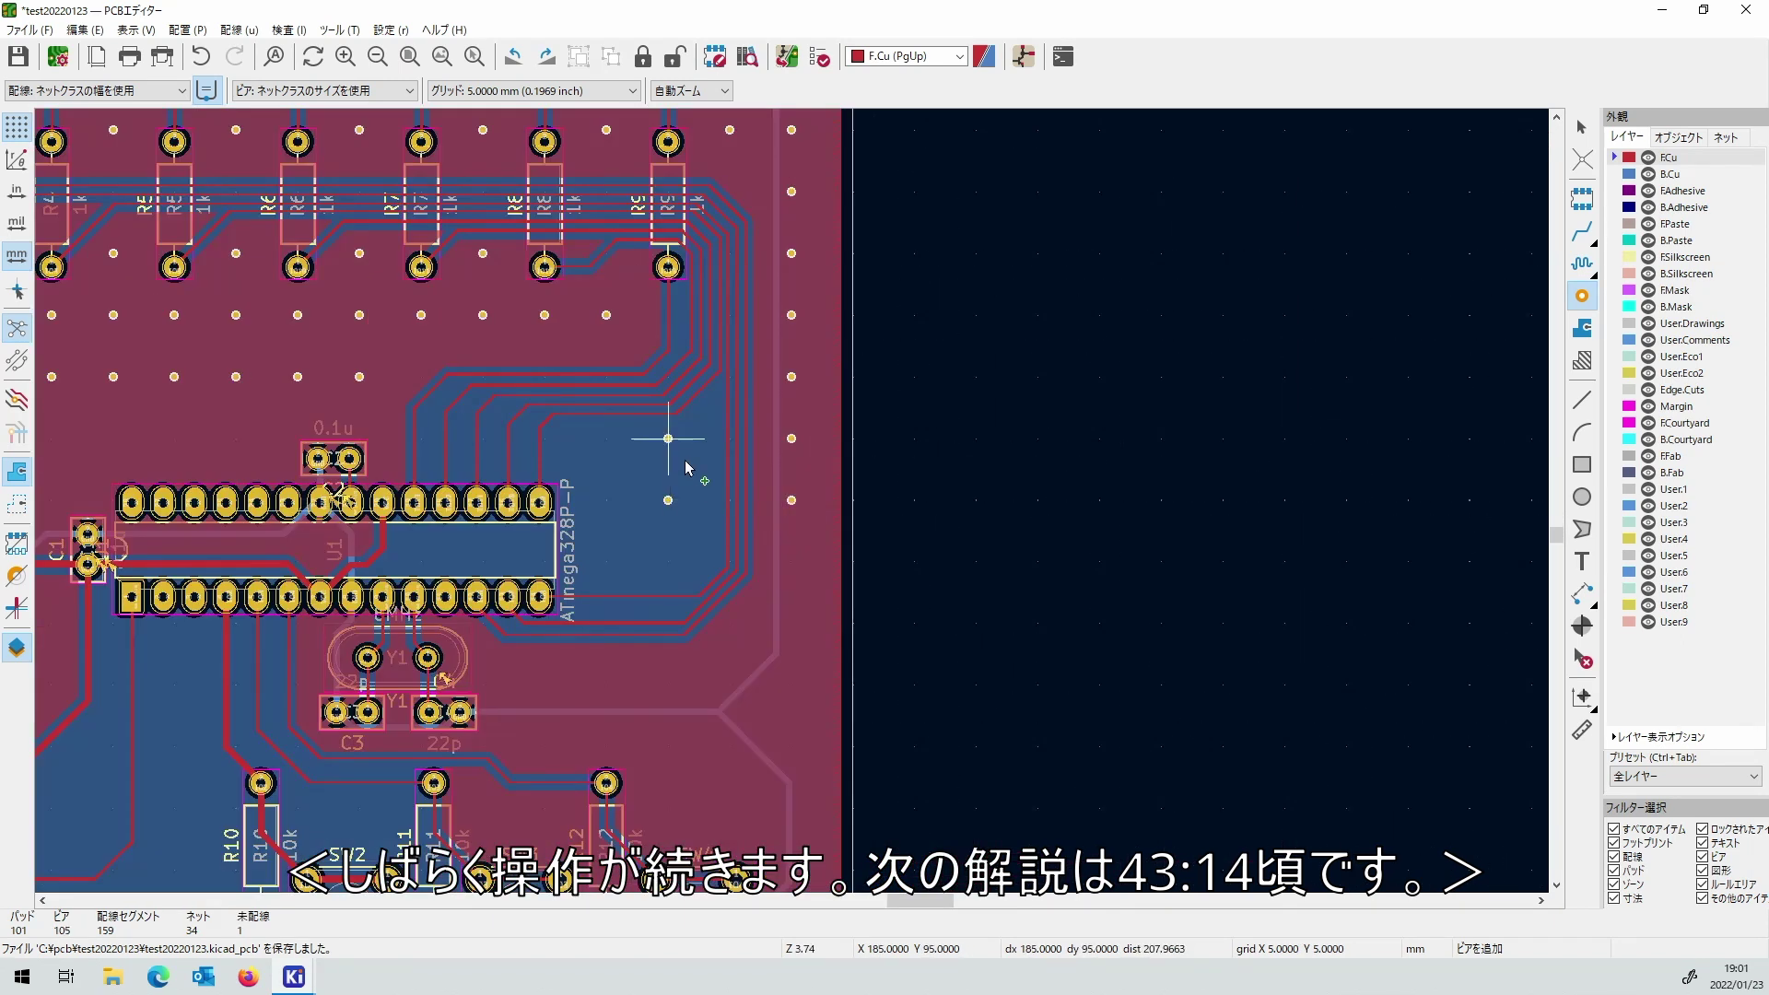
{"action": "left_click", "coordinate": [607, 439]}
{"action": "left_click", "coordinate": [606, 501]}
{"action": "left_click", "coordinate": [606, 562]}
{"action": "left_click", "coordinate": [668, 562]}
{"action": "left_click", "coordinate": [791, 562]}
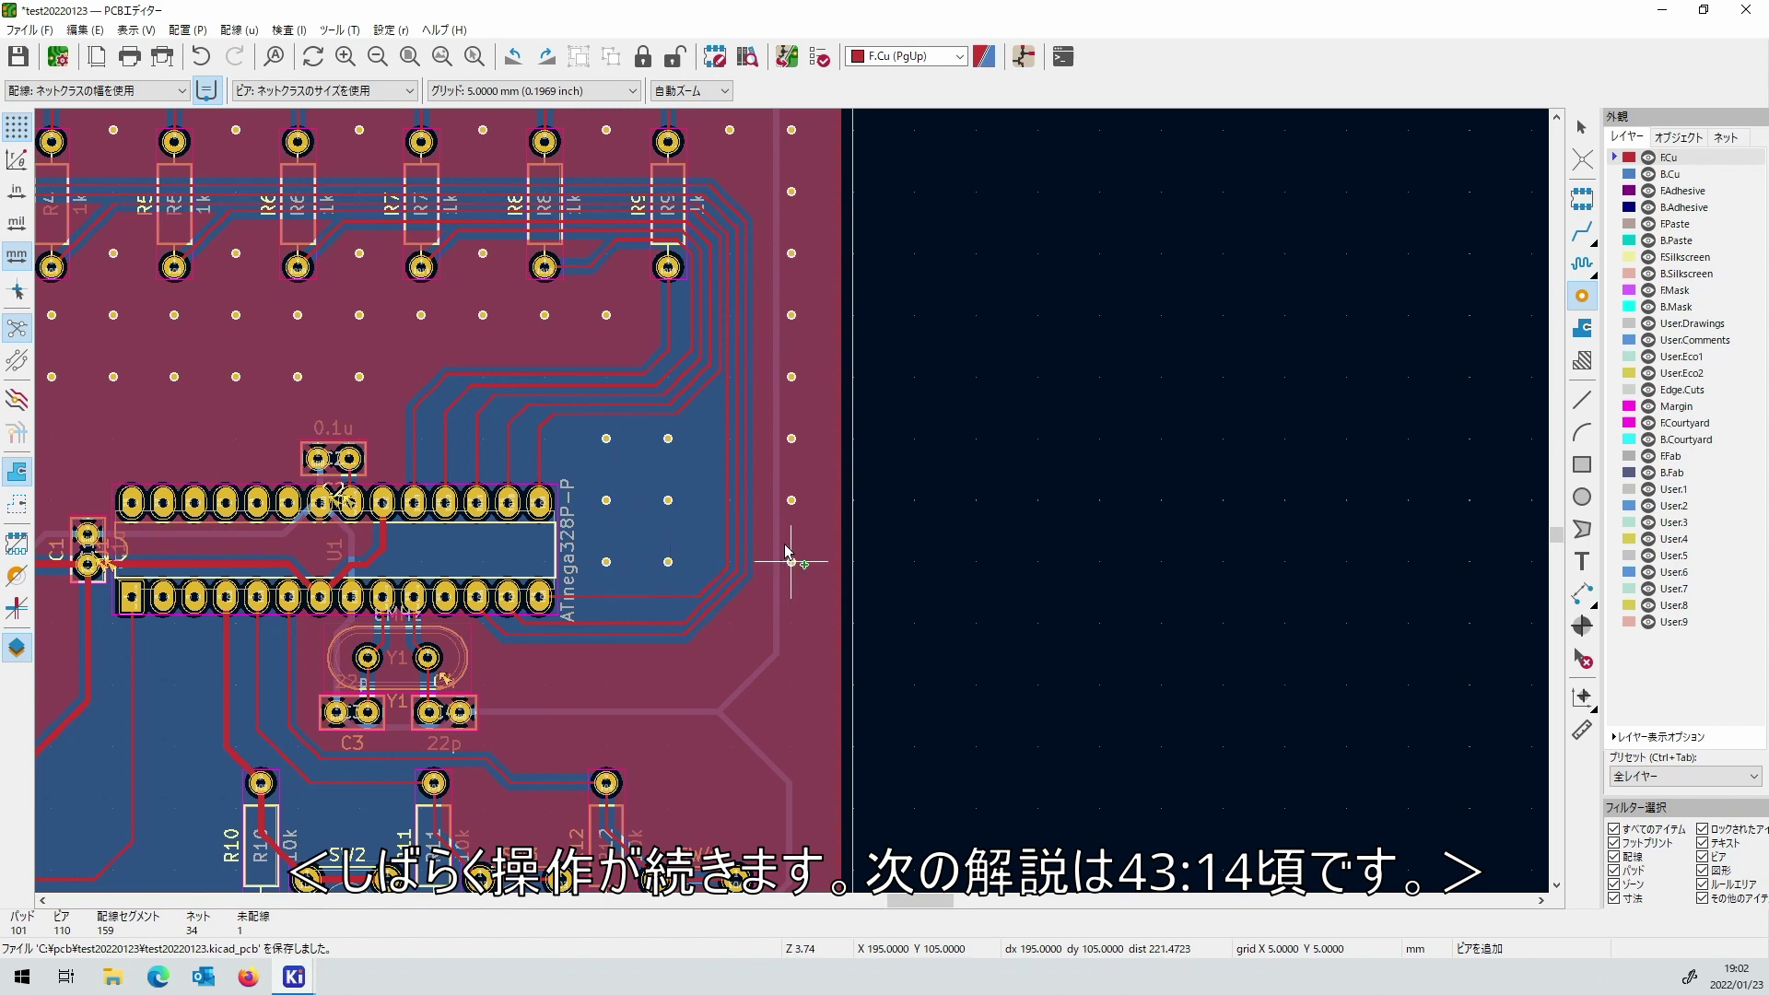
Place two columns of vias near the board edge, at X 195 and X 190, every 5 mm between Y 110 and Y 120.
{"action": "left_click", "coordinate": [790, 624]}
{"action": "left_click", "coordinate": [791, 685]}
{"action": "left_click", "coordinate": [791, 747]}
{"action": "left_click", "coordinate": [729, 746]}
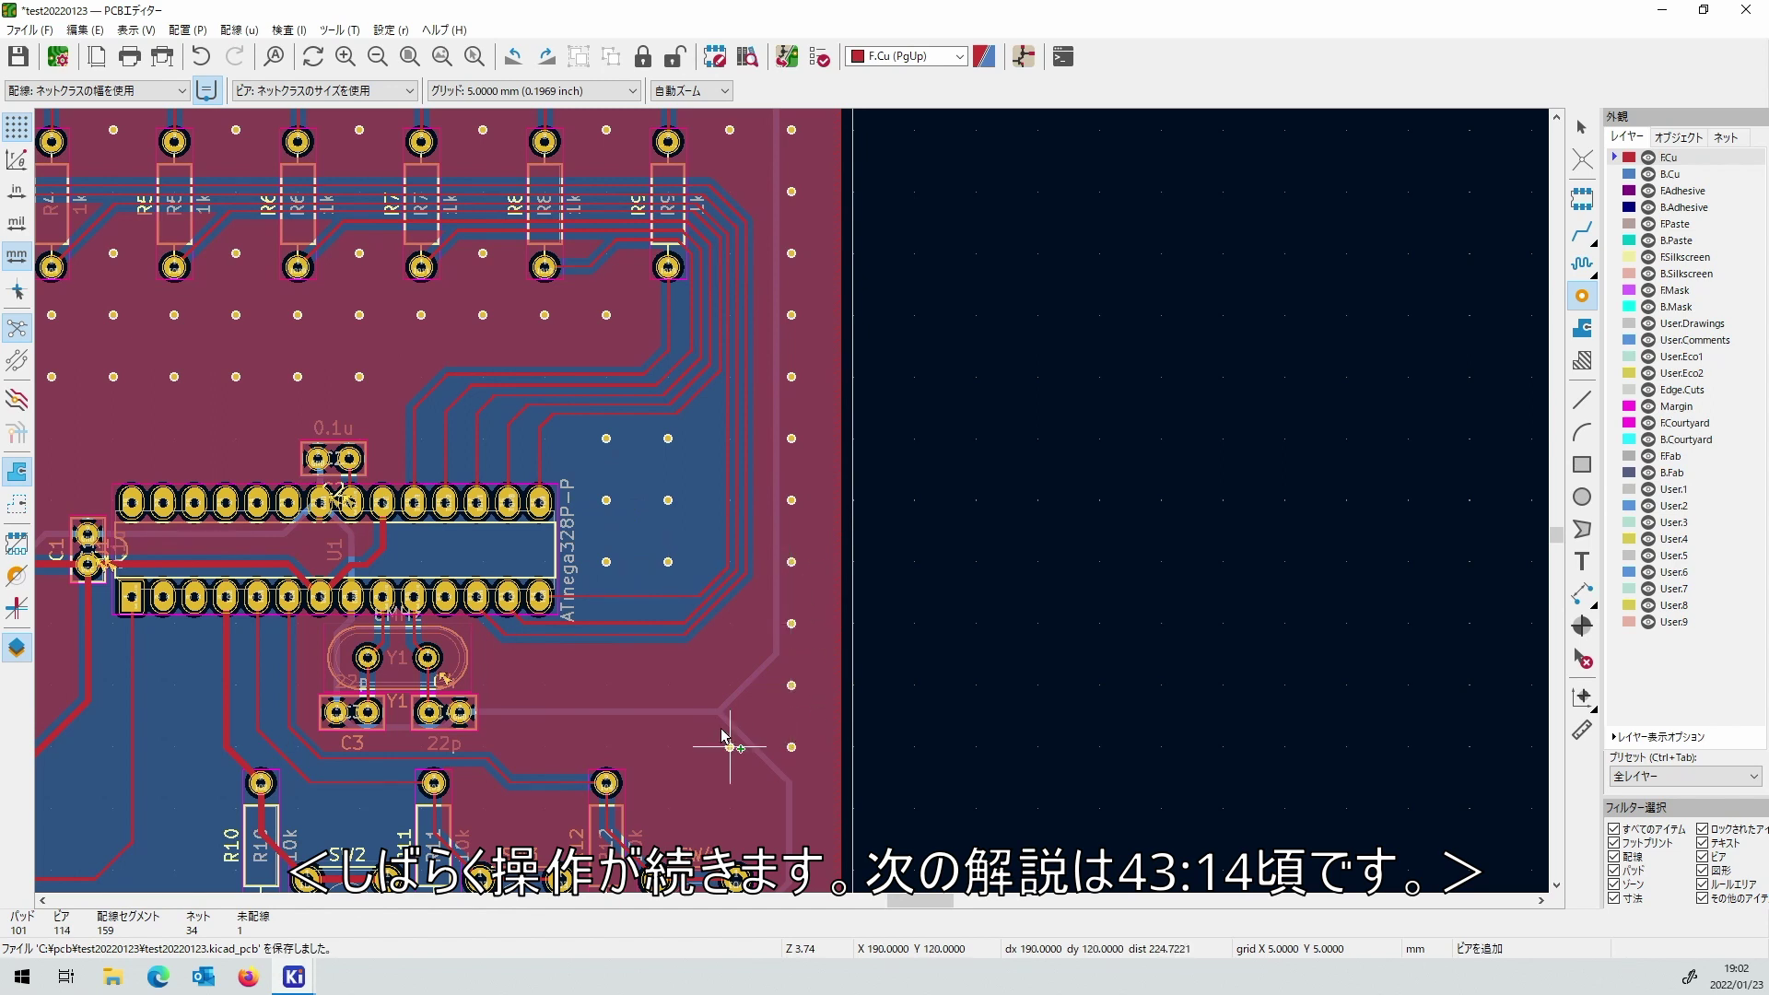
{"action": "left_click", "coordinate": [730, 684]}
{"action": "left_click", "coordinate": [730, 624]}
Place vias beside Y1 and C4 at Y 115 from X 185 back to X 170, and at Y 120 from X 175 to X 185.
{"action": "left_click", "coordinate": [668, 685]}
{"action": "left_click", "coordinate": [606, 685]}
{"action": "left_click", "coordinate": [546, 684]}
{"action": "left_click", "coordinate": [482, 684]}
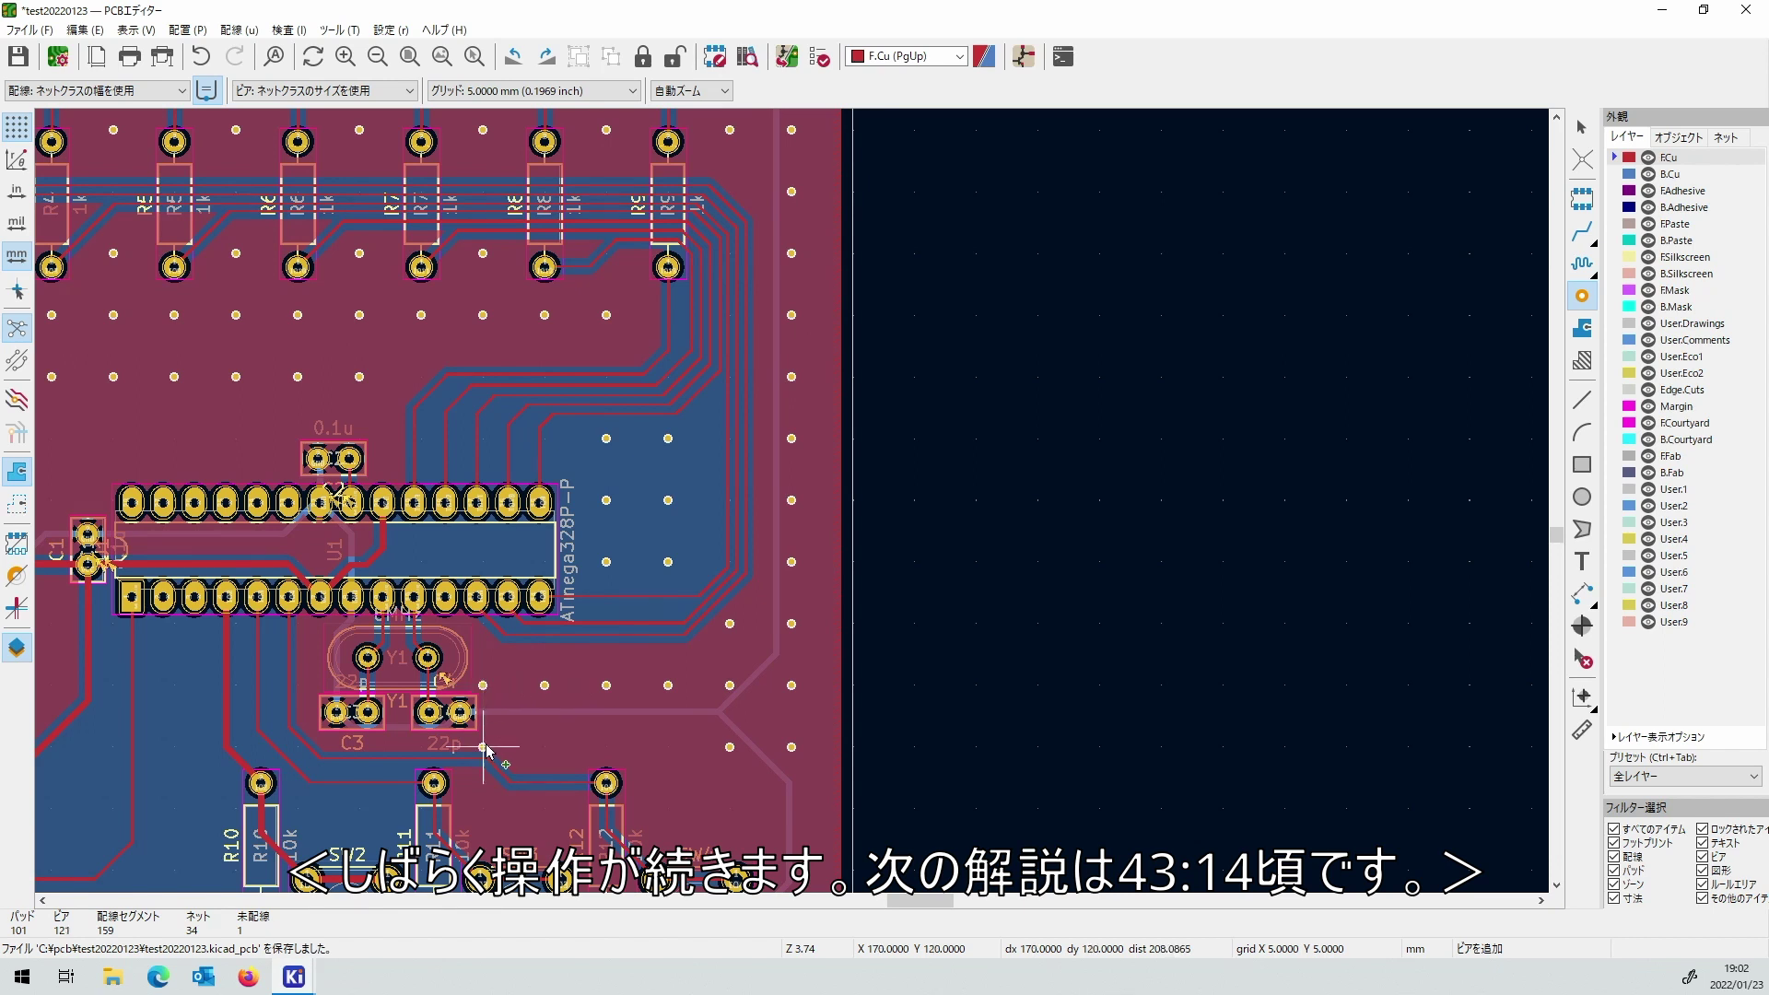
{"action": "left_click", "coordinate": [545, 747]}
{"action": "left_click", "coordinate": [606, 746]}
{"action": "left_click", "coordinate": [667, 746]}
Place vias around the upper end of R12 at Y 125 at X 185 and X 190, plus one at X 195, Y 130.
{"action": "left_click", "coordinate": [668, 808]}
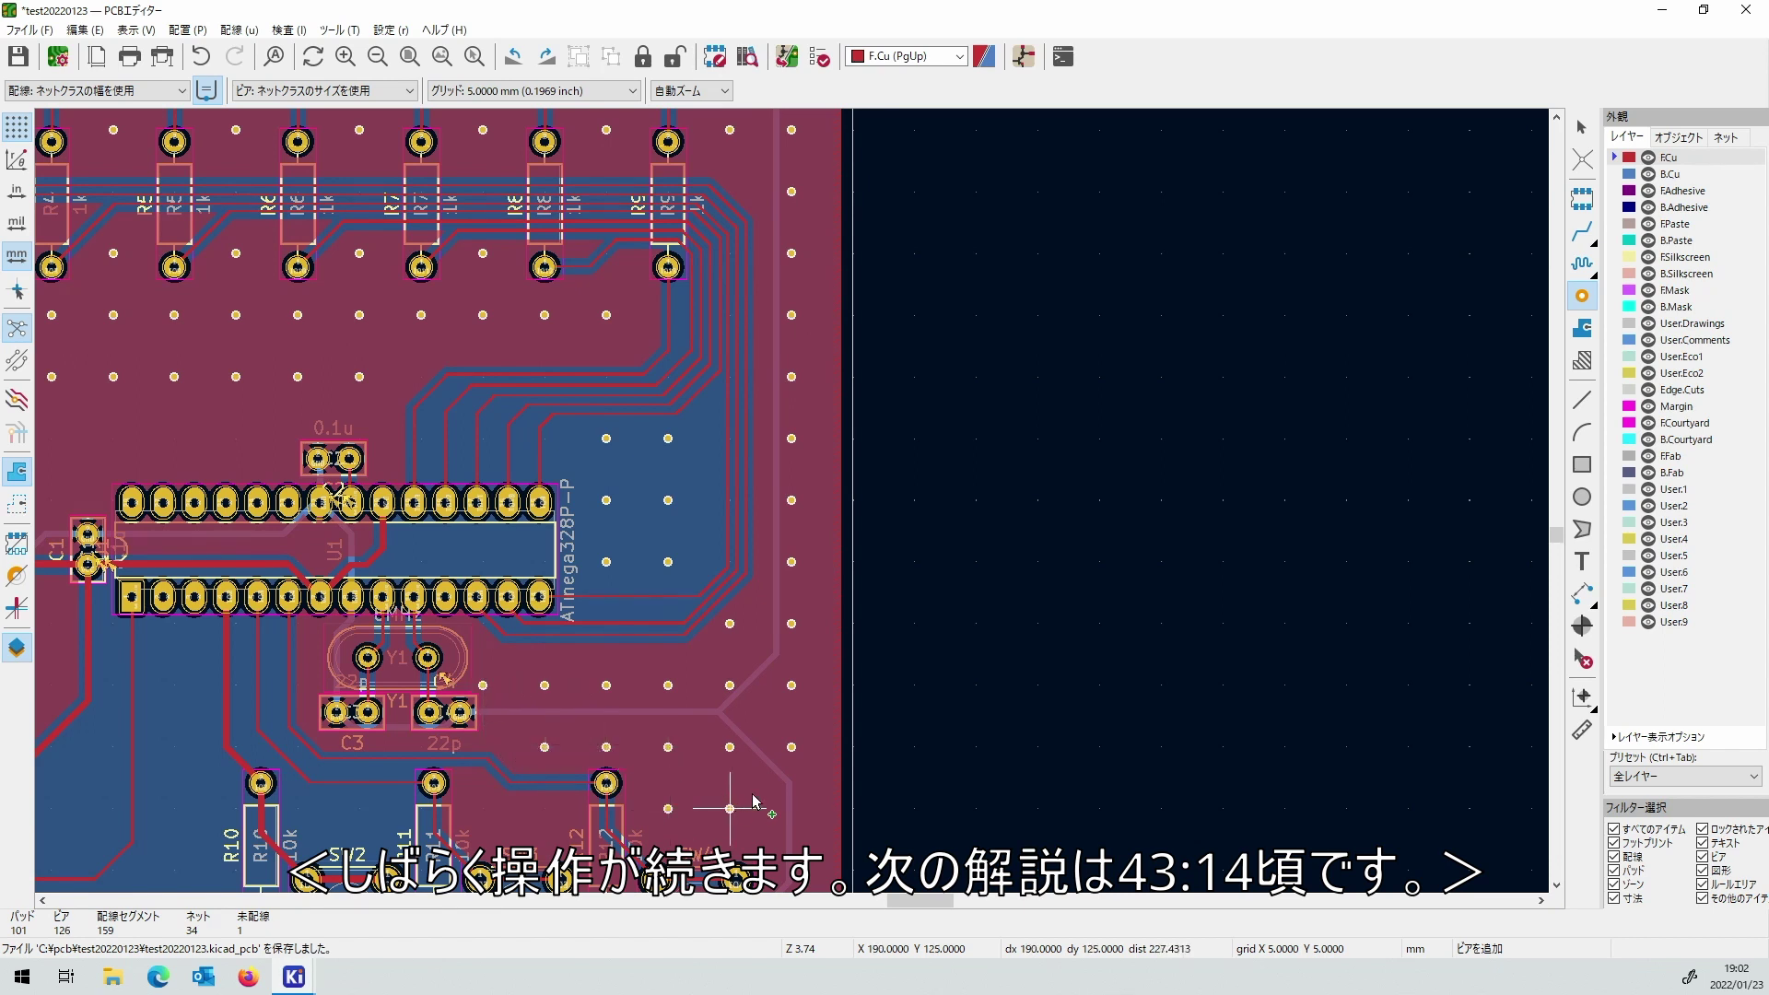
{"action": "left_click", "coordinate": [729, 808]}
{"action": "left_click", "coordinate": [791, 869]}
Place a row of vias at Y 140 below the switches, every 5 mm back to X 105.
{"action": "scroll", "coordinate": [792, 875], "scroll_direction": "down", "scroll_amount": 2}
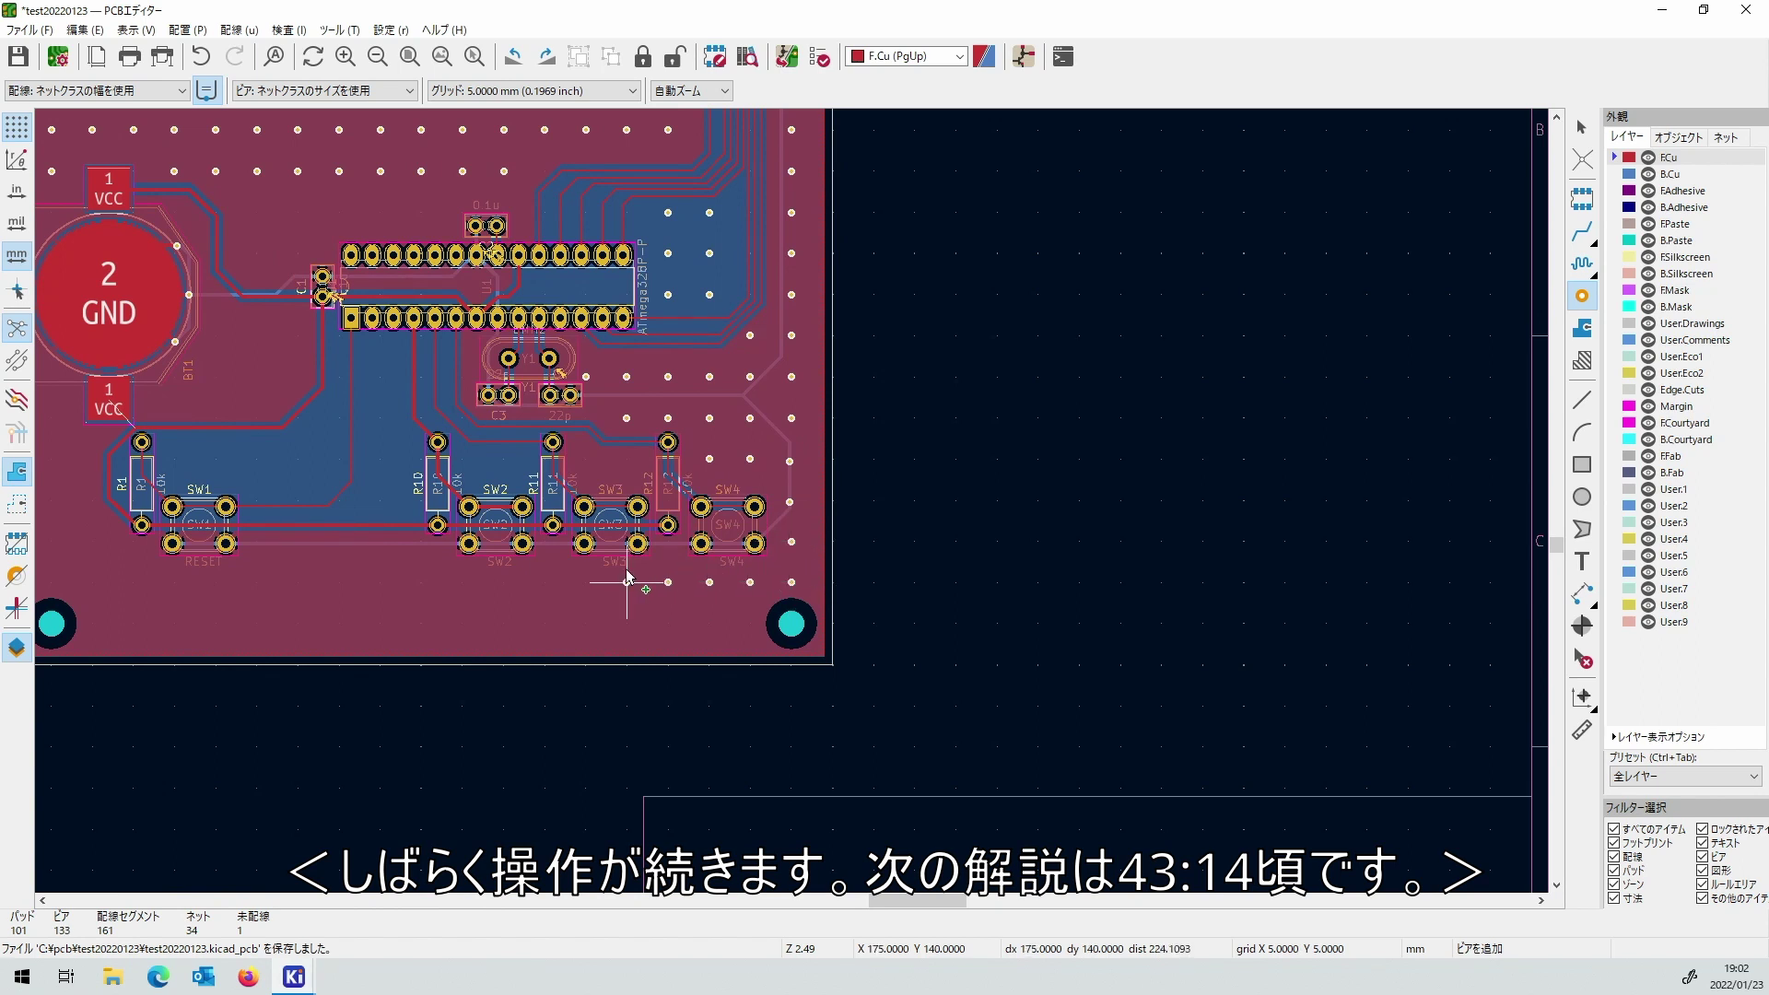
{"action": "left_click", "coordinate": [462, 582]}
{"action": "left_click", "coordinate": [421, 582]}
{"action": "left_click", "coordinate": [381, 582]}
{"action": "left_click", "coordinate": [339, 582]}
{"action": "left_click", "coordinate": [298, 583]}
{"action": "scroll", "coordinate": [51, 580], "scroll_direction": "up", "scroll_amount": 2}
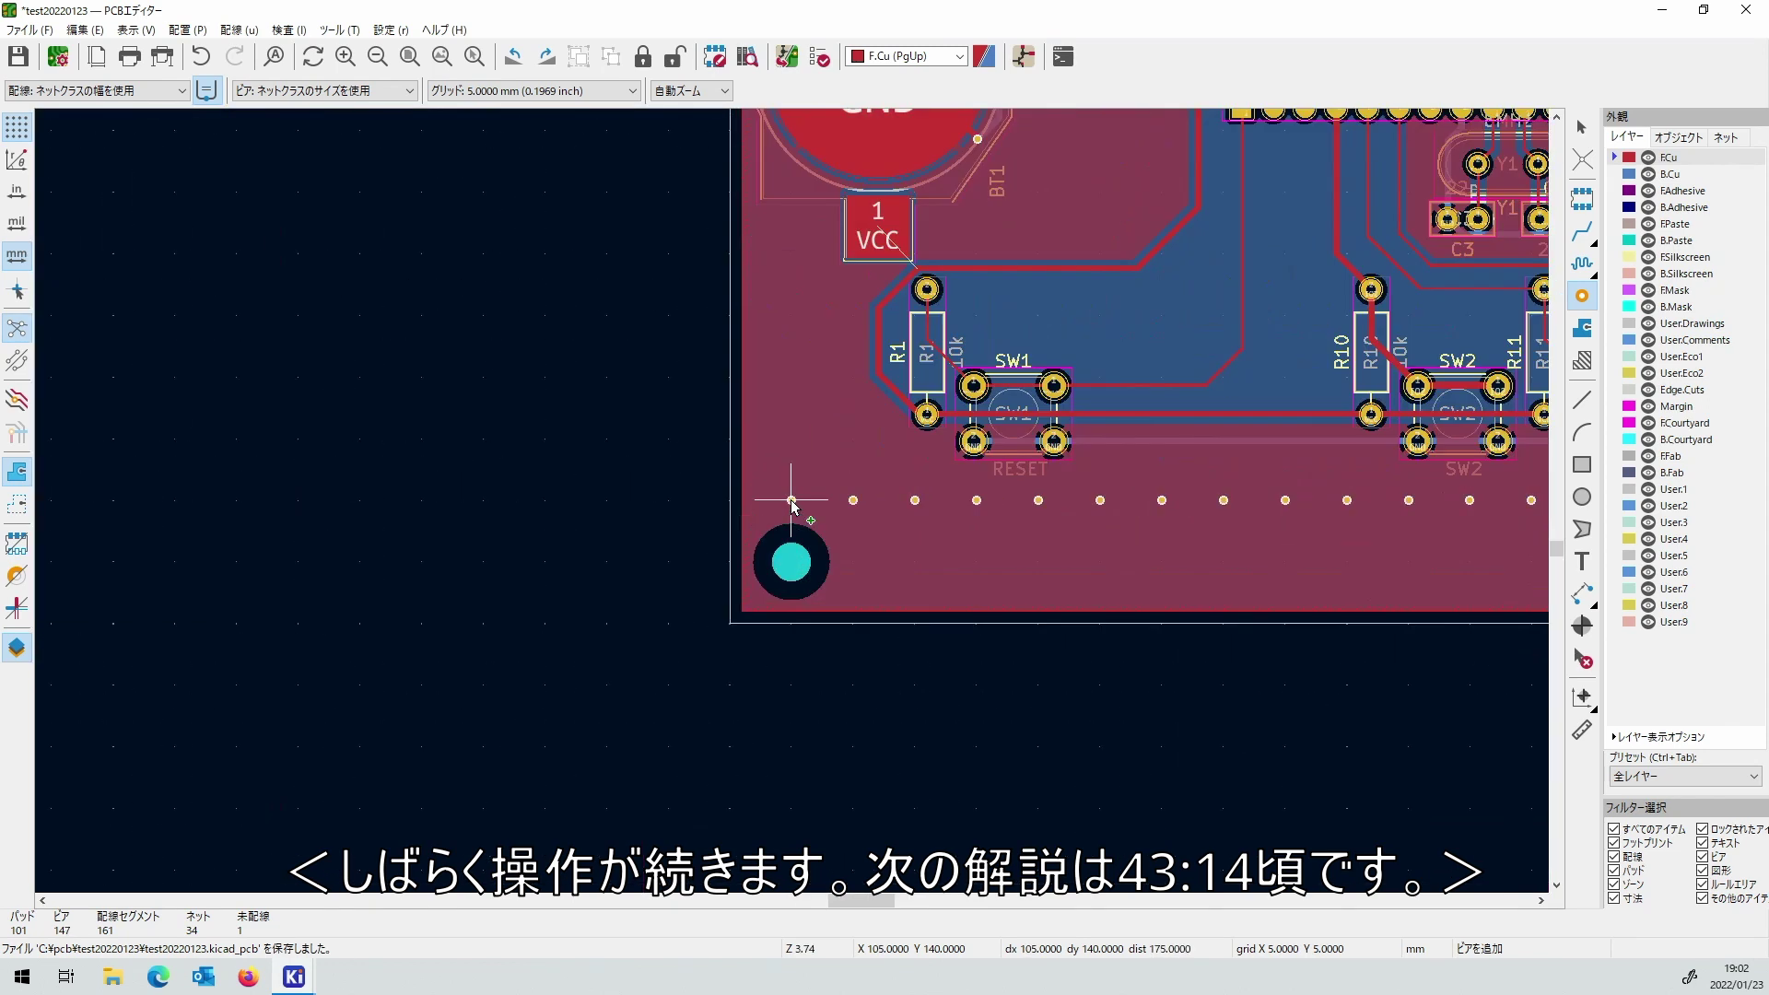
{"action": "left_click", "coordinate": [792, 500]}
Place a column of vias at X 105 along the board edge, every 5 mm from Y 135 up to Y 115.
{"action": "left_click", "coordinate": [792, 439]}
{"action": "left_click", "coordinate": [791, 377]}
{"action": "left_click", "coordinate": [792, 315]}
{"action": "left_click", "coordinate": [791, 254]}
{"action": "left_click", "coordinate": [792, 191]}
Place vias beside battery holder BT1 at X 125, at Y 110, Y 100 and Y 95.
{"action": "scroll", "coordinate": [895, 193], "scroll_direction": "down", "scroll_amount": 2}
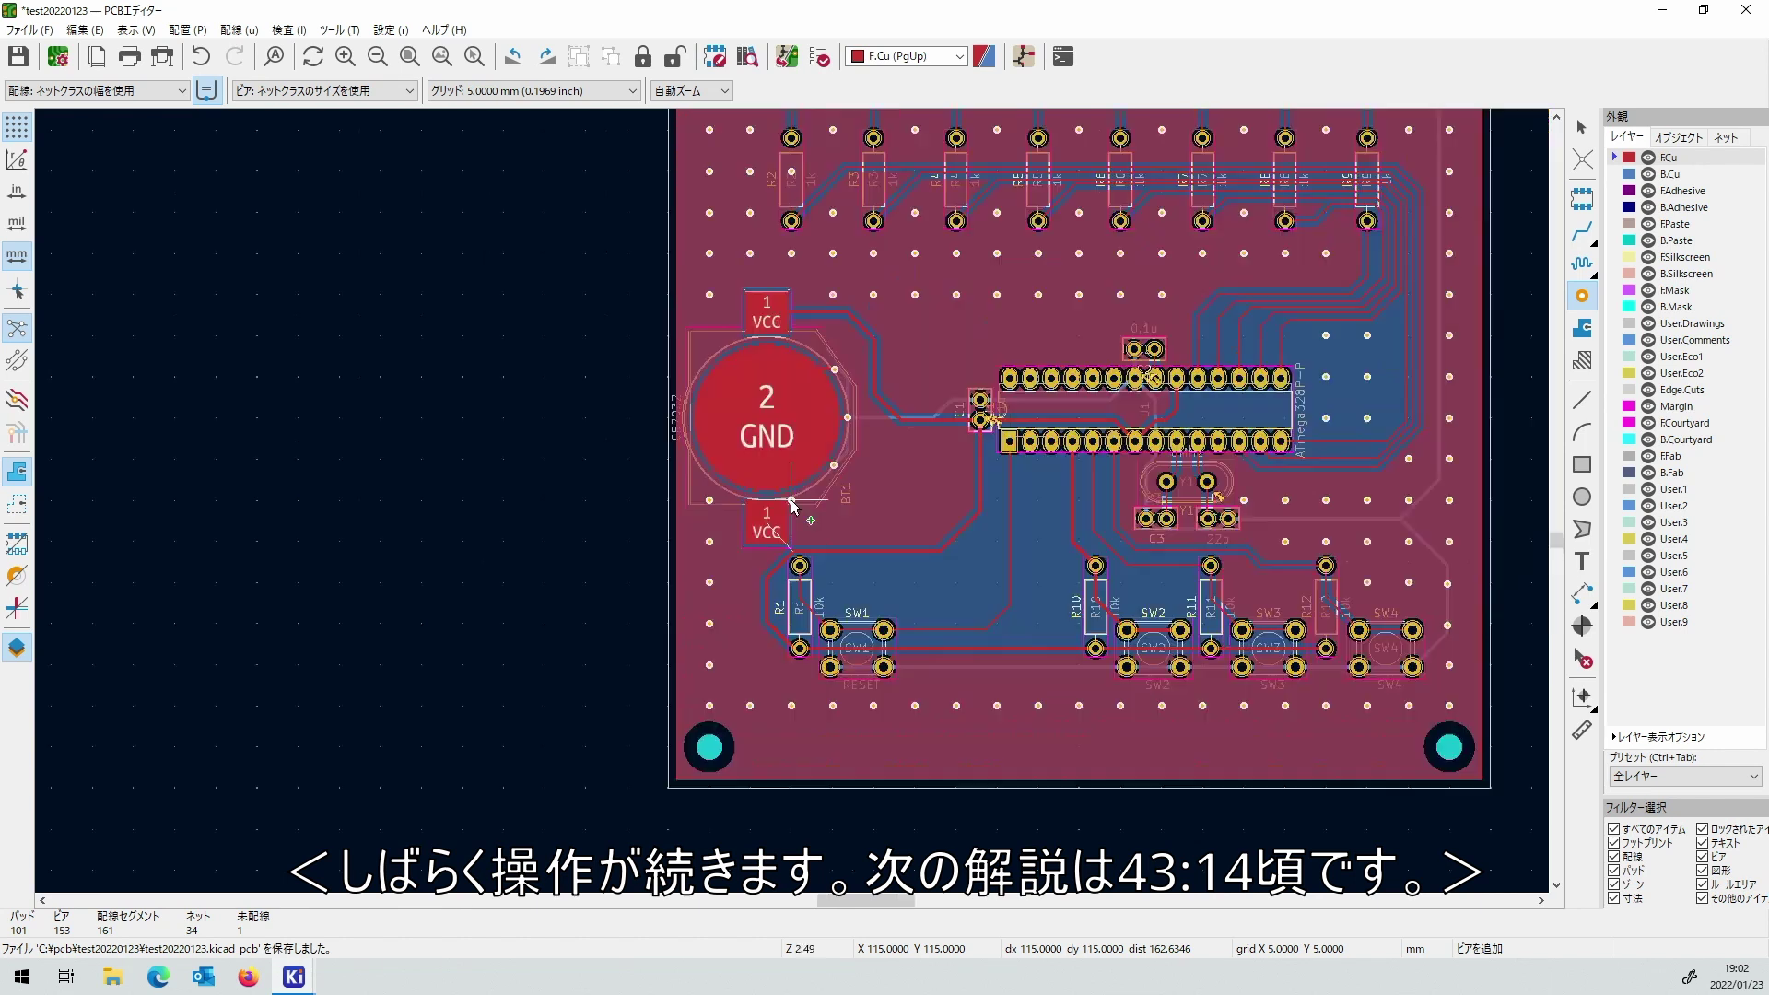
{"action": "left_click", "coordinate": [795, 504]}
{"action": "left_click", "coordinate": [873, 459]}
{"action": "left_click", "coordinate": [873, 376]}
{"action": "left_click", "coordinate": [873, 335]}
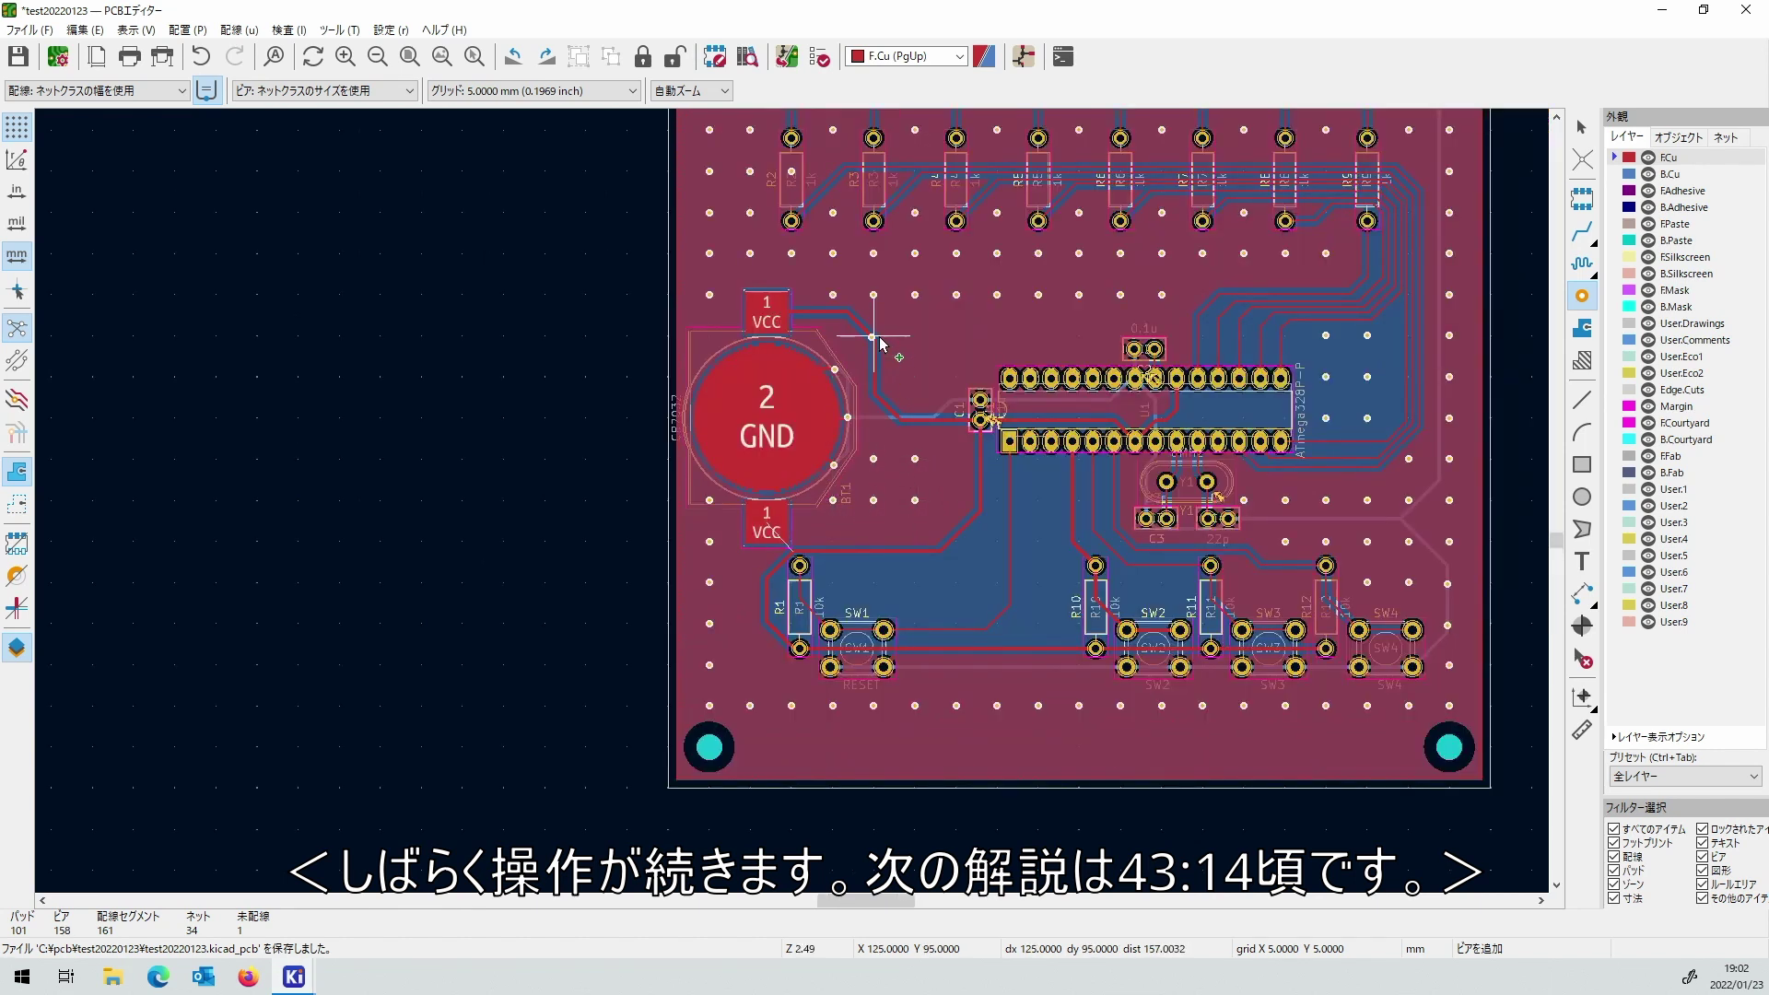
Place vias around C1: Y 95 at X 130, 135 and 145; X 130 at Y 100; X 135 at Y 110 and 115.
{"action": "left_click", "coordinate": [915, 335]}
{"action": "left_click", "coordinate": [956, 336]}
{"action": "left_click", "coordinate": [1039, 335]}
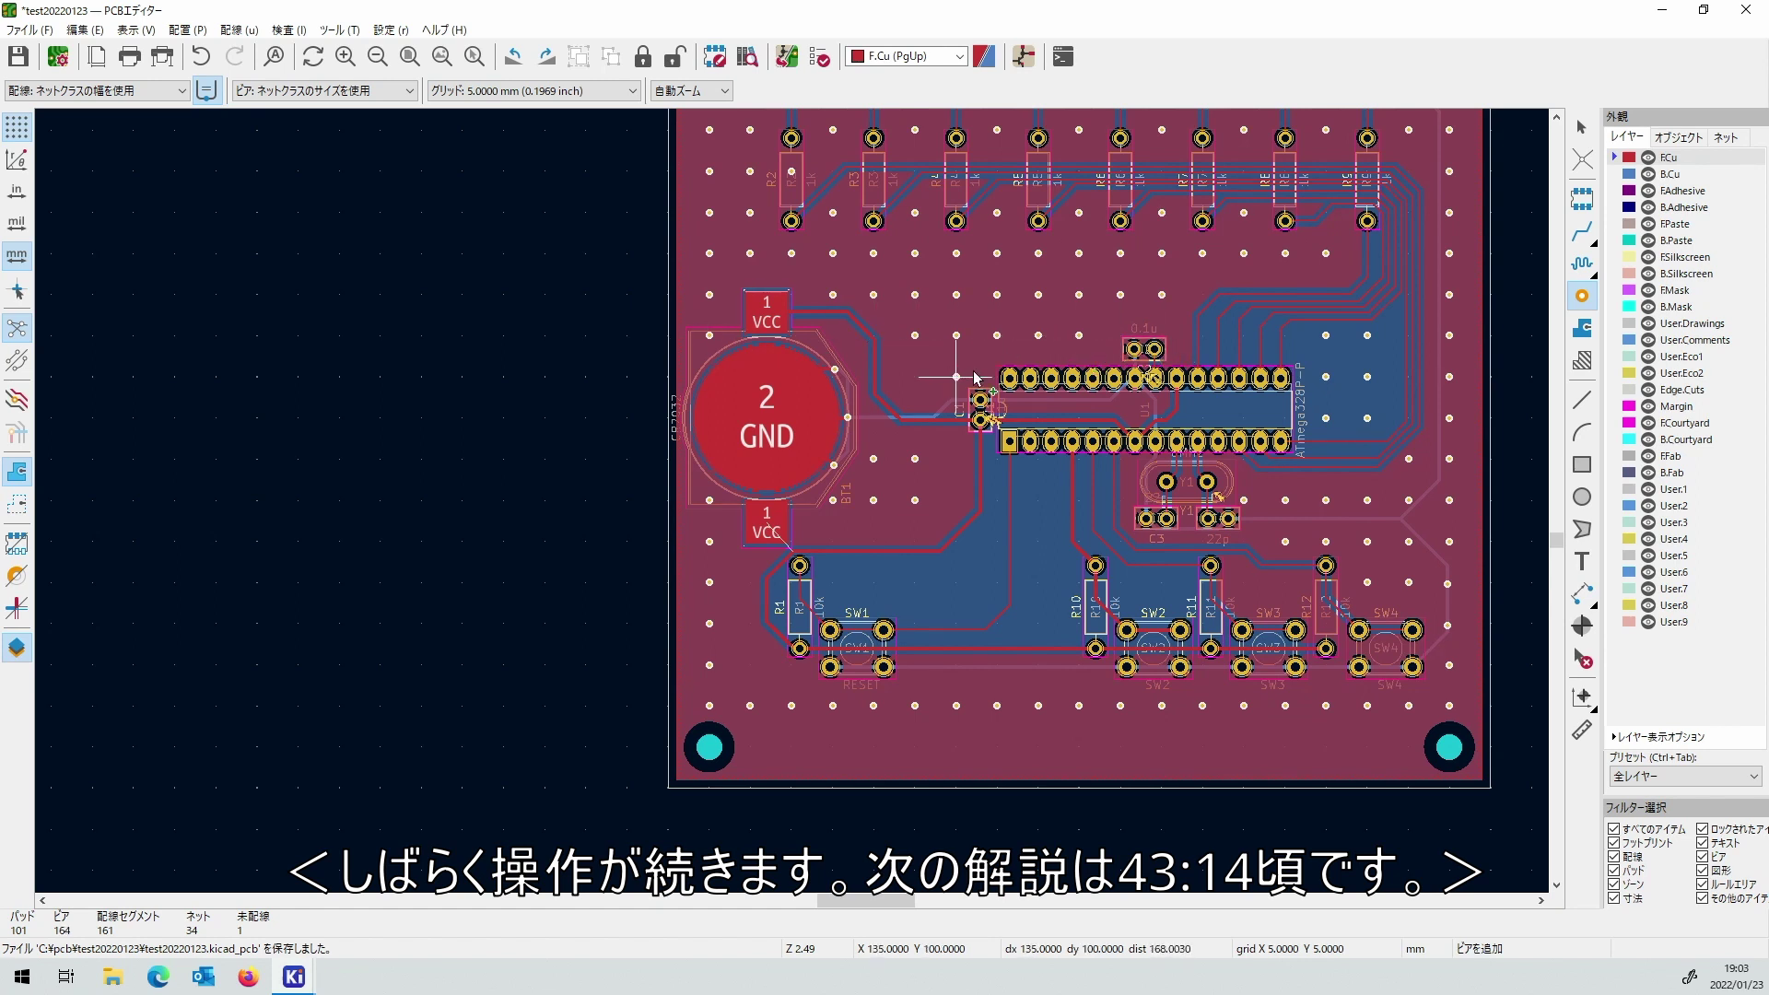
{"action": "left_click", "coordinate": [915, 376]}
{"action": "left_click", "coordinate": [956, 459]}
{"action": "left_click", "coordinate": [956, 500]}
Place vias at Y 125 at X 130, 125, 120 and 160, and at X 145 at Y 115, 120 and 130.
{"action": "left_click", "coordinate": [915, 583]}
{"action": "left_click", "coordinate": [873, 582]}
{"action": "left_click", "coordinate": [832, 582]}
{"action": "left_click", "coordinate": [1038, 500]}
{"action": "left_click", "coordinate": [1038, 542]}
{"action": "left_click", "coordinate": [1038, 623]}
{"action": "left_click", "coordinate": [1162, 582]}
Place vias between R1 and the board edge at X 110, at Y 125 and Y 130.
{"action": "left_click", "coordinate": [791, 706]}
{"action": "left_click", "coordinate": [750, 582]}
{"action": "left_click", "coordinate": [750, 623]}
Place a row of vias at Y 145 between the two lower mounting holes, every 5 mm from X 110 to X 190.
{"action": "left_click", "coordinate": [750, 747]}
{"action": "left_click", "coordinate": [792, 747]}
{"action": "left_click", "coordinate": [833, 747]}
{"action": "left_click", "coordinate": [875, 747]}
{"action": "left_click", "coordinate": [916, 748]}
{"action": "left_click", "coordinate": [956, 747]}
{"action": "left_click", "coordinate": [998, 747]}
{"action": "left_click", "coordinate": [1039, 747]}
{"action": "left_click", "coordinate": [1080, 747]}
{"action": "left_click", "coordinate": [1120, 747]}
{"action": "left_click", "coordinate": [1162, 747]}
{"action": "left_click", "coordinate": [1202, 747]}
{"action": "left_click", "coordinate": [1244, 747]}
{"action": "left_click", "coordinate": [1284, 748]}
{"action": "left_click", "coordinate": [1326, 747]}
{"action": "left_click", "coordinate": [1368, 747]}
{"action": "left_click", "coordinate": [1409, 747]}
{"action": "scroll", "coordinate": [1287, 426], "scroll_direction": "down", "scroll_amount": 2}
{"action": "scroll", "coordinate": [728, 439], "scroll_direction": "up", "scroll_amount": 1}
{"action": "scroll", "coordinate": [1091, 394], "scroll_direction": "down", "scroll_amount": 1}
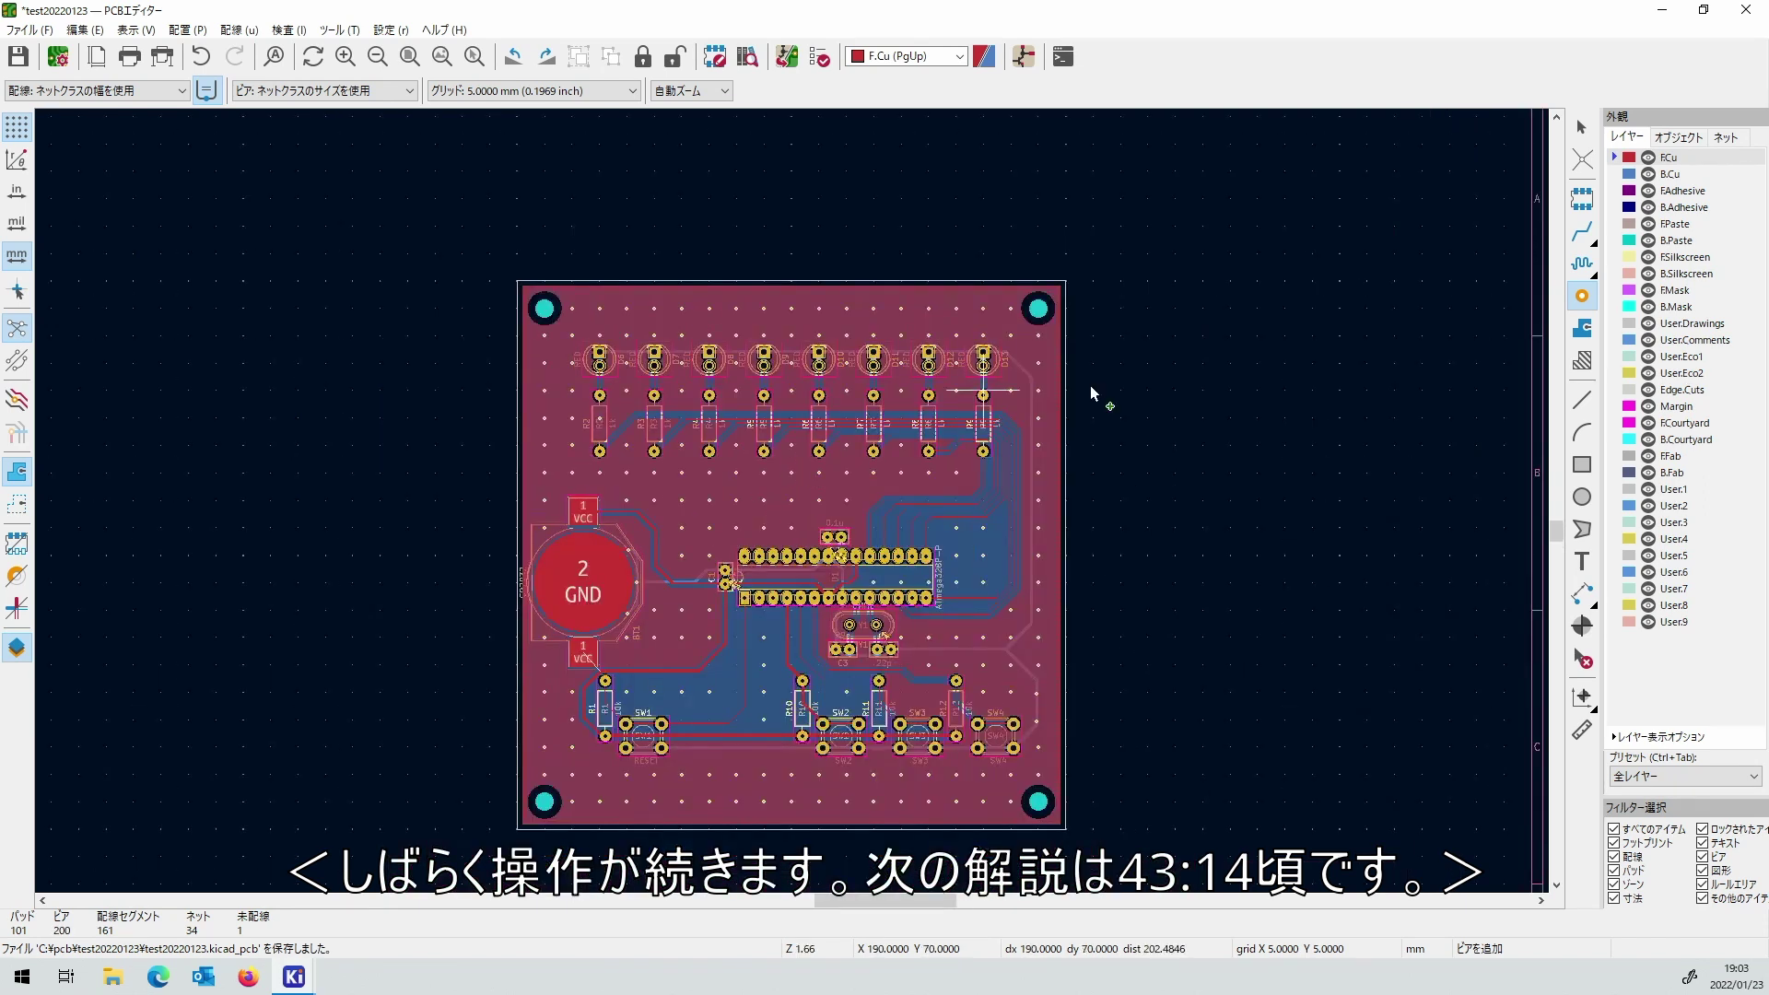
Select the GND zone and refill all zones on the board.
{"action": "left_click", "coordinate": [1581, 128]}
{"action": "scroll", "coordinate": [1051, 521], "scroll_direction": "up", "scroll_amount": 6}
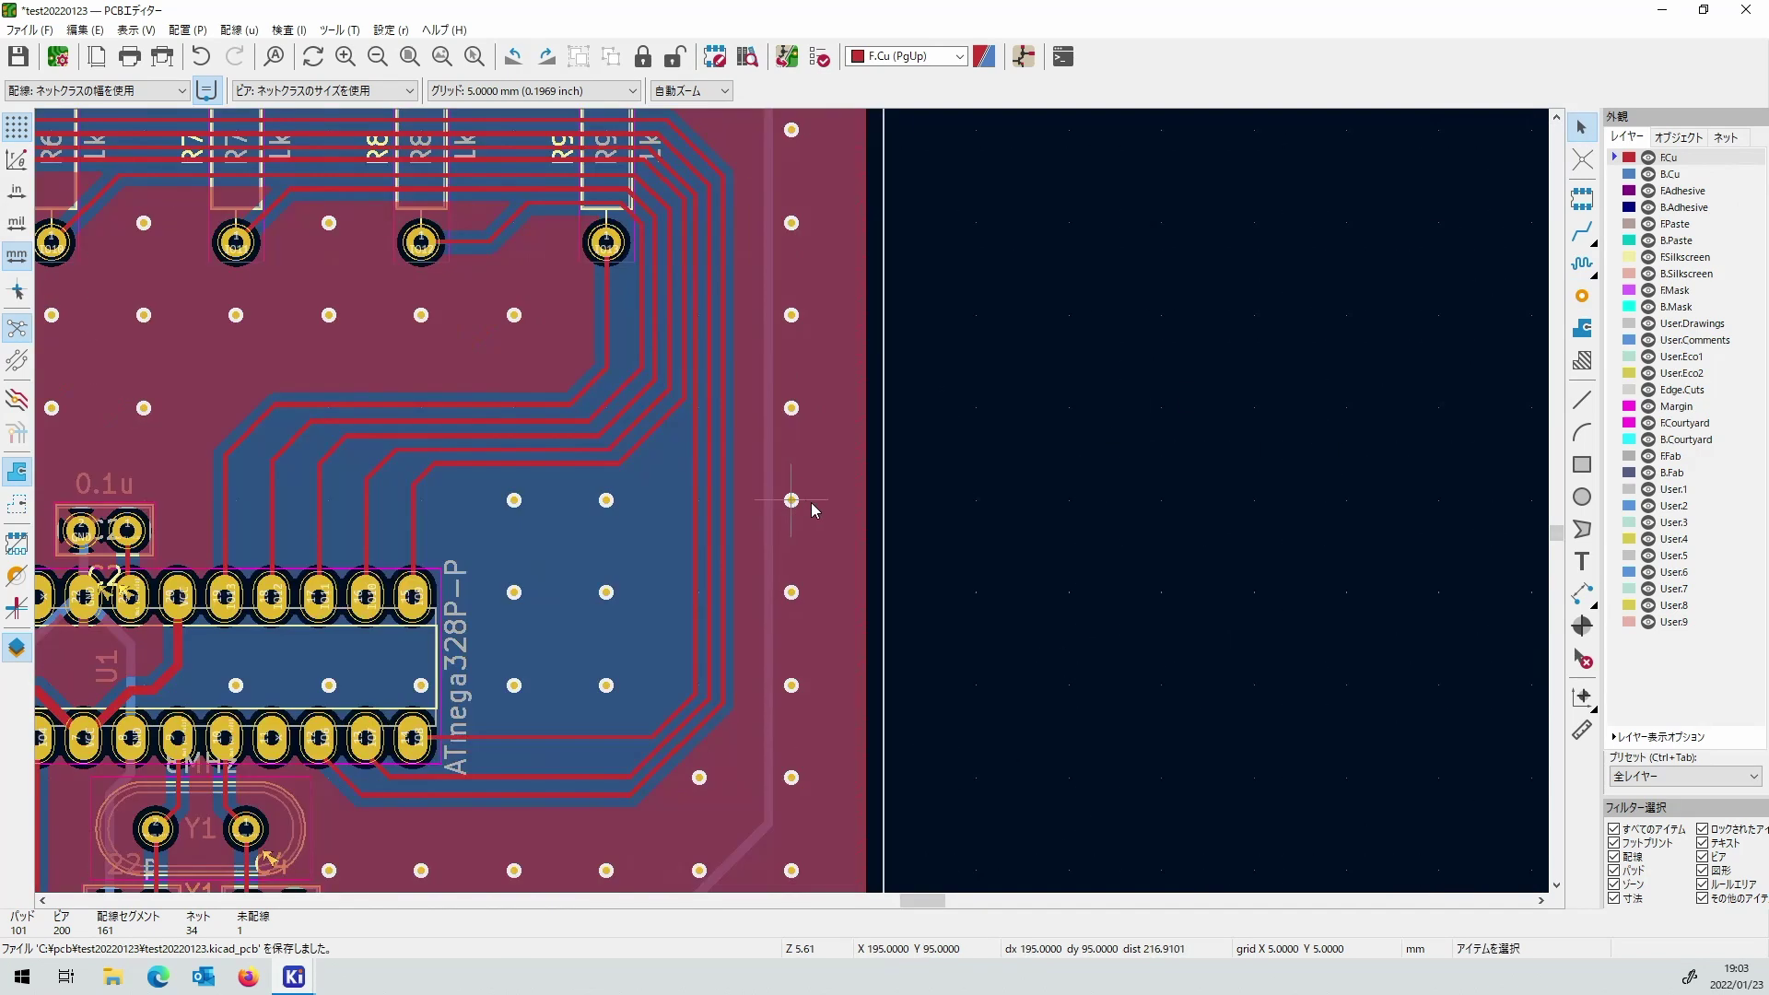
{"action": "left_click", "coordinate": [1034, 522]}
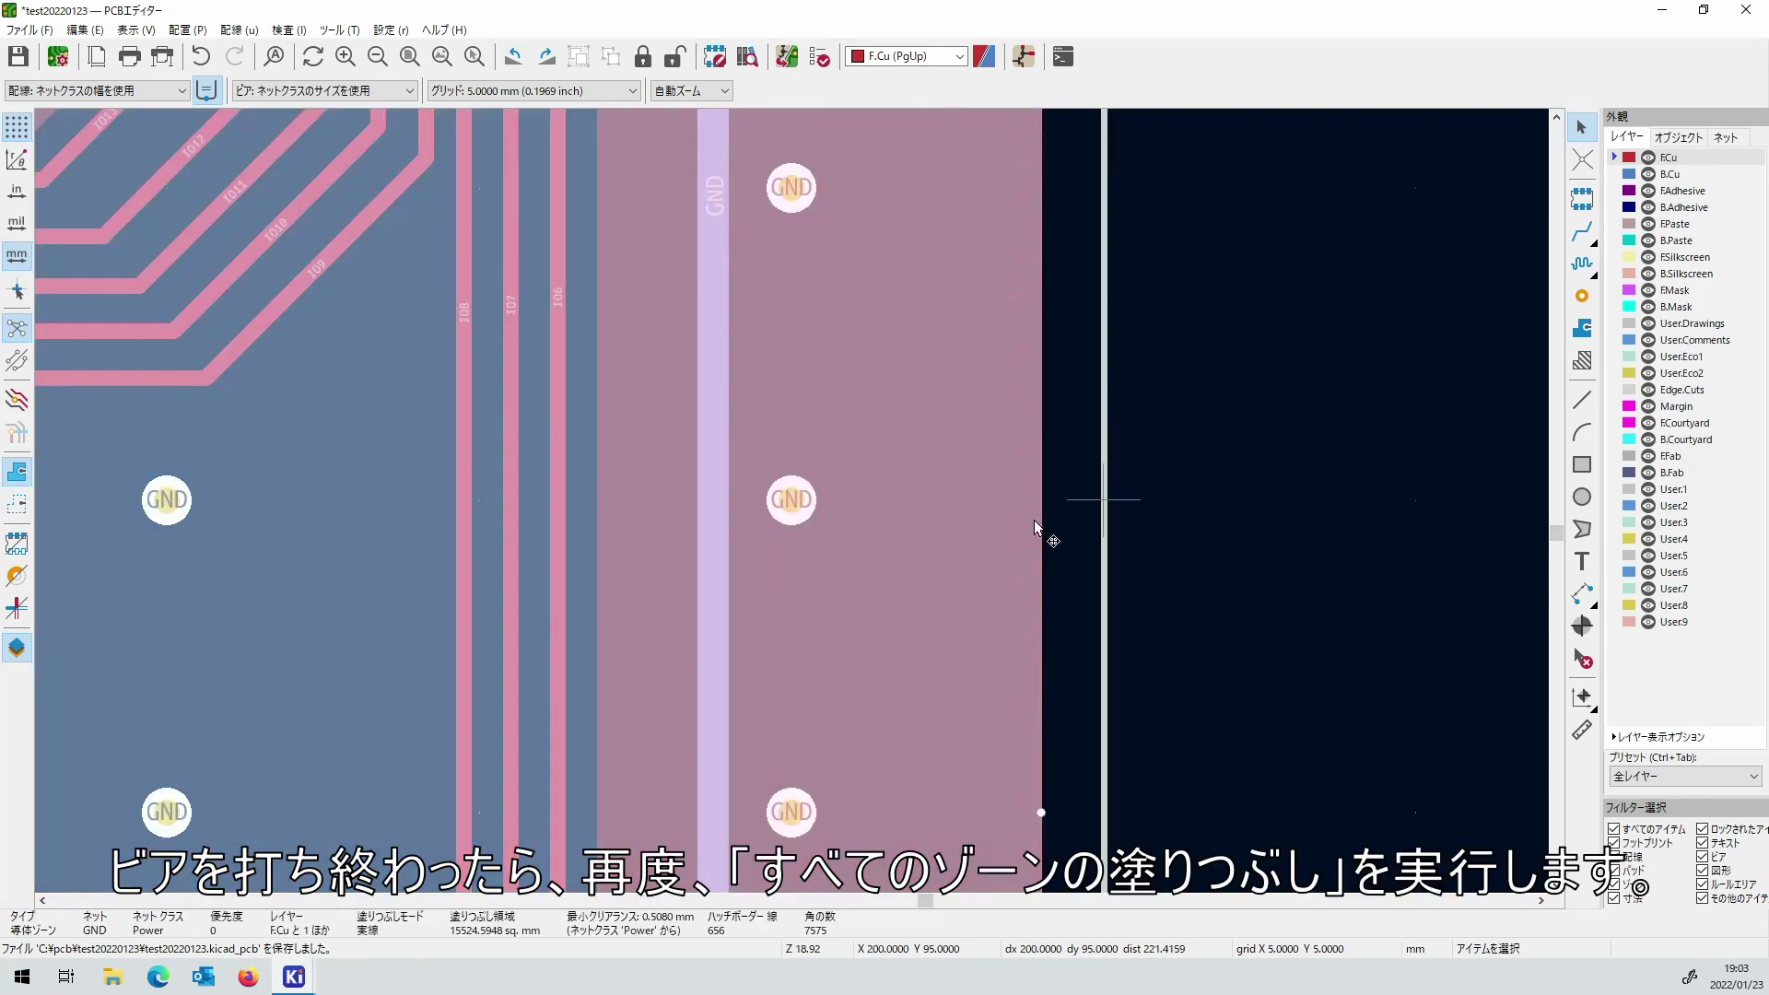
{"action": "right_click", "coordinate": [1038, 514]}
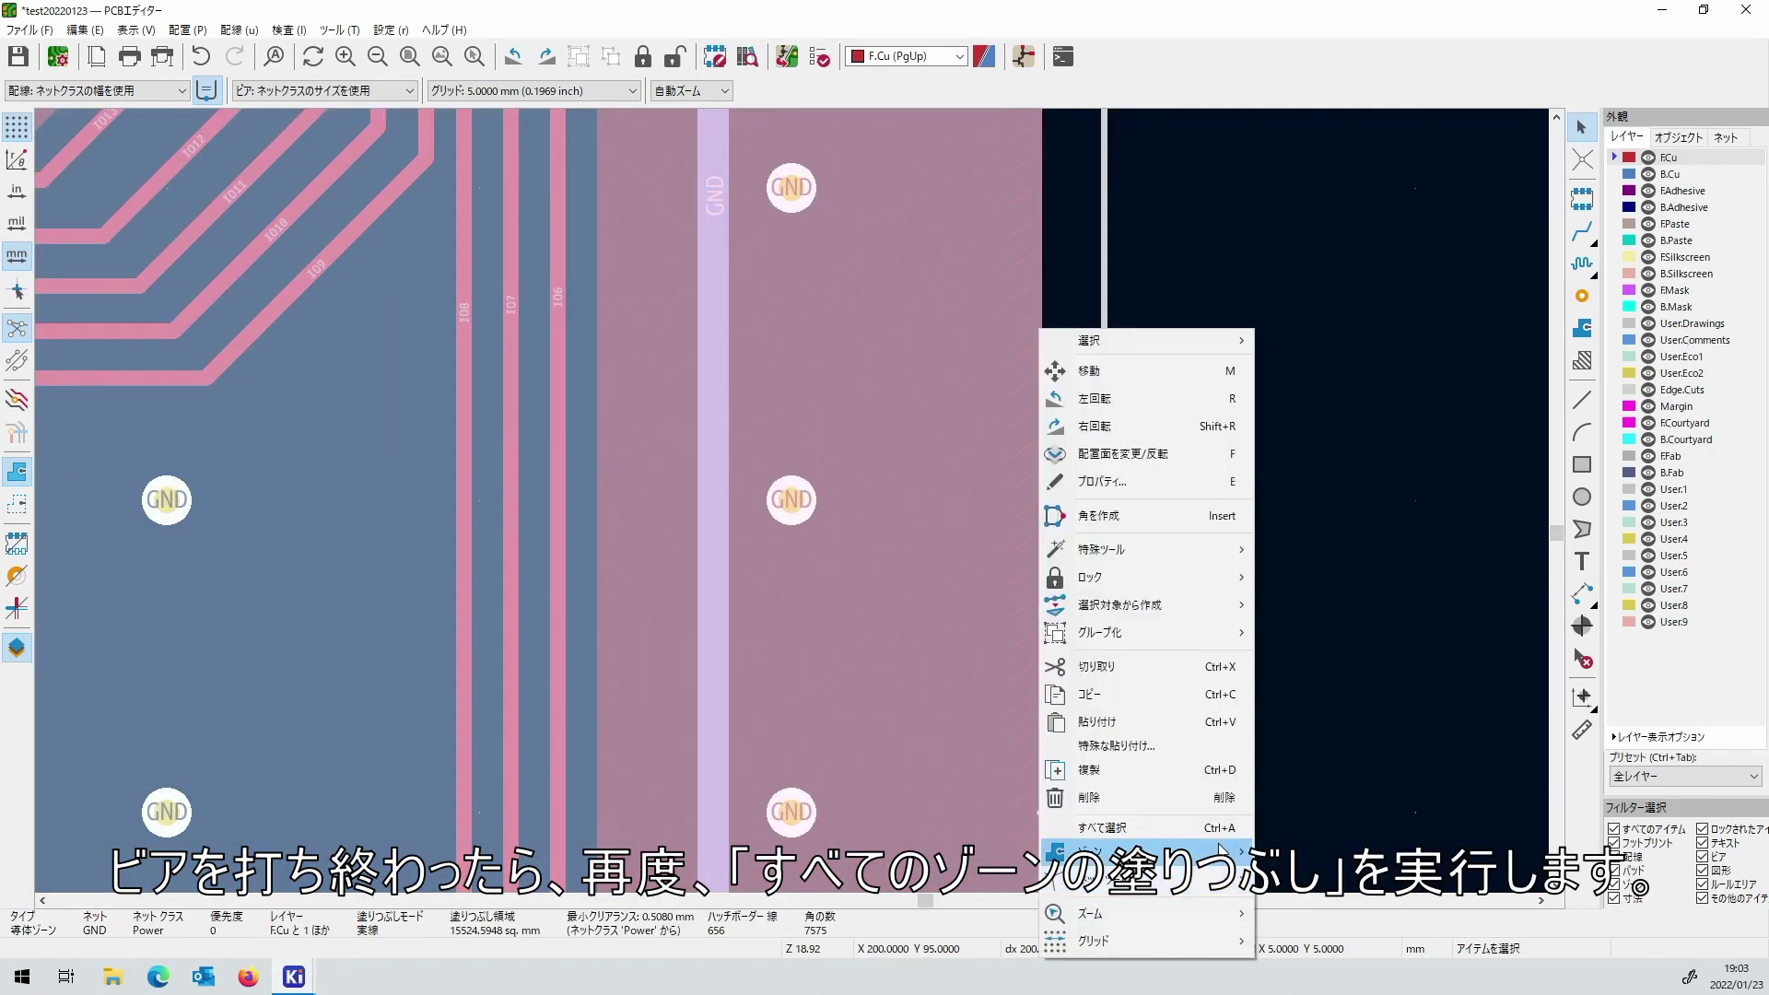
{"action": "mouse_move", "coordinate": [1220, 849]}
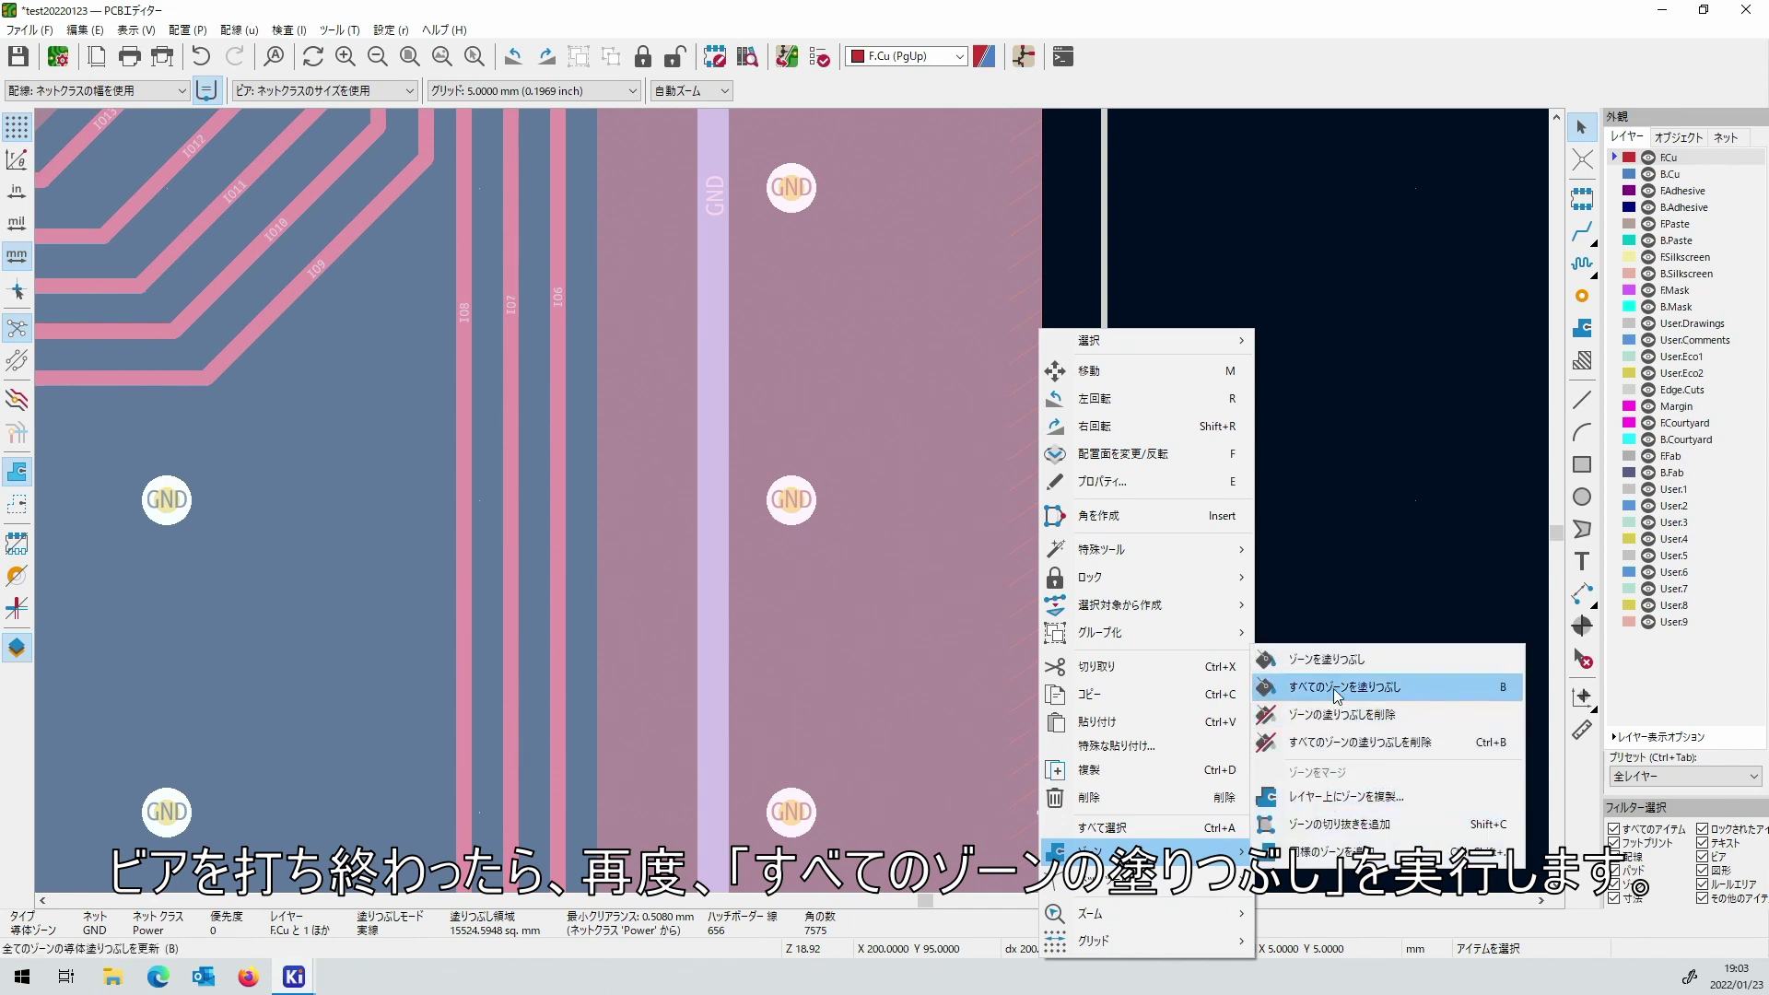
{"action": "left_click", "coordinate": [1337, 687]}
{"action": "scroll", "coordinate": [577, 621], "scroll_direction": "down", "scroll_amount": 8}
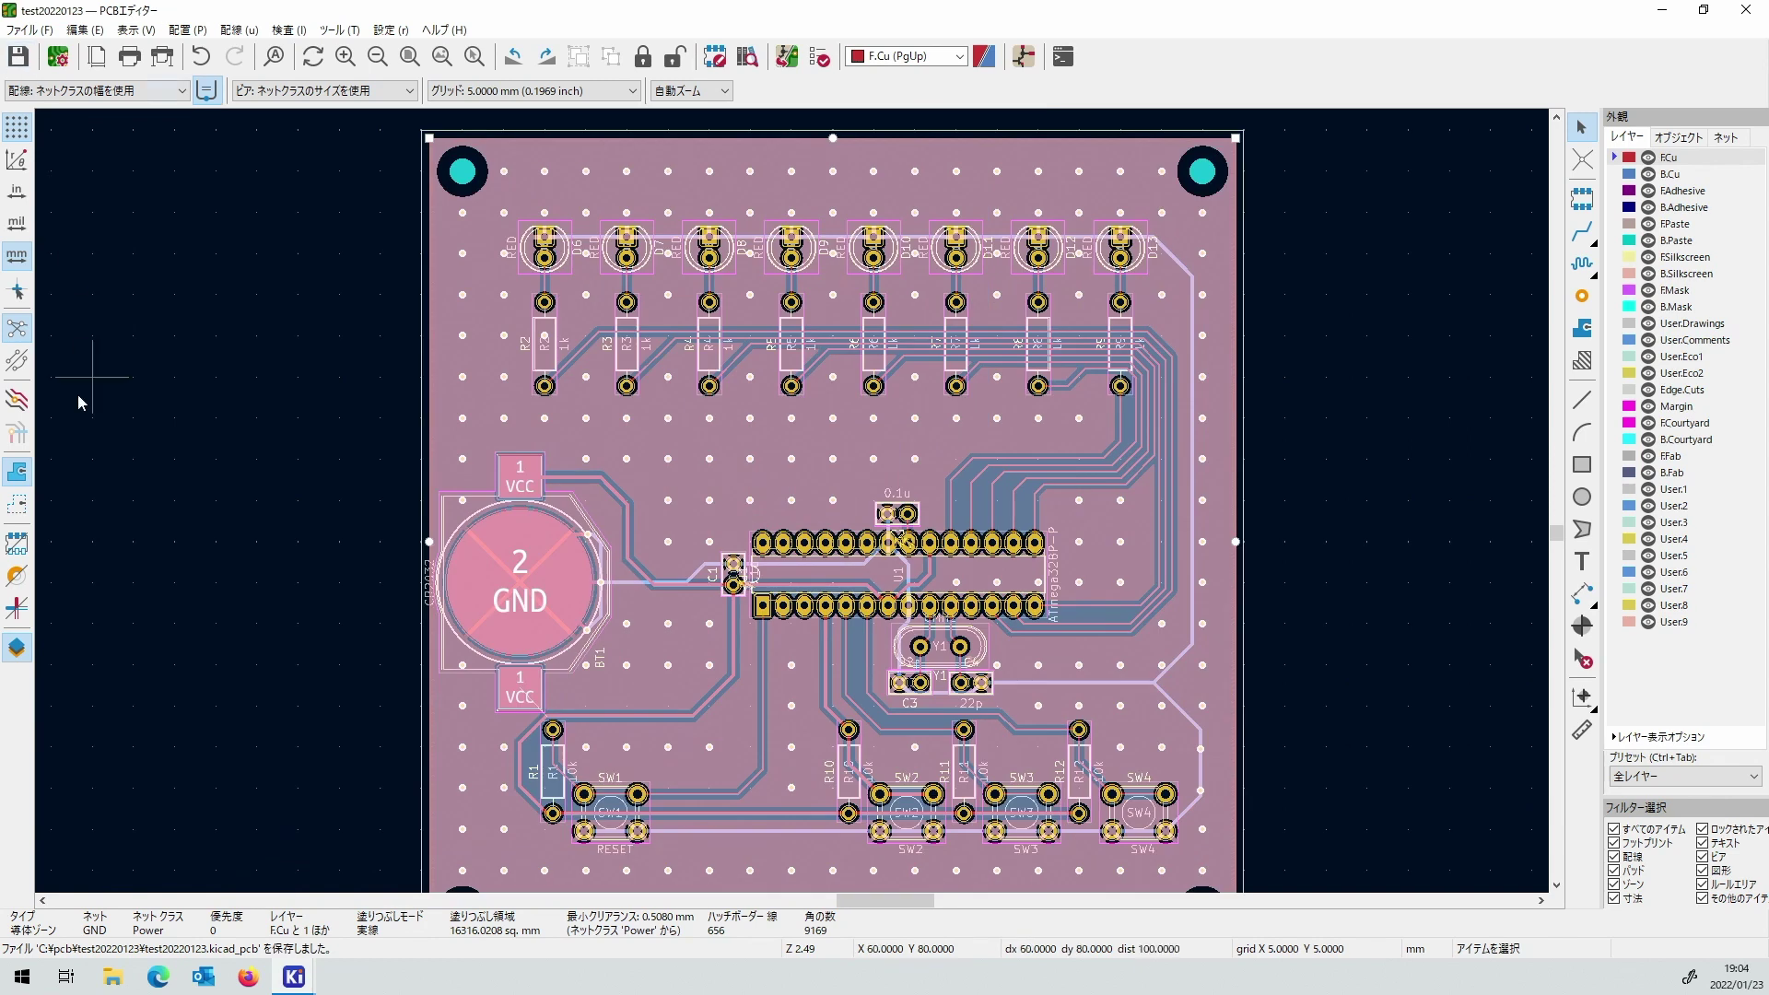
Display only the zone outlines and set the grid to 0.2500 mm.
{"action": "left_click", "coordinate": [16, 504]}
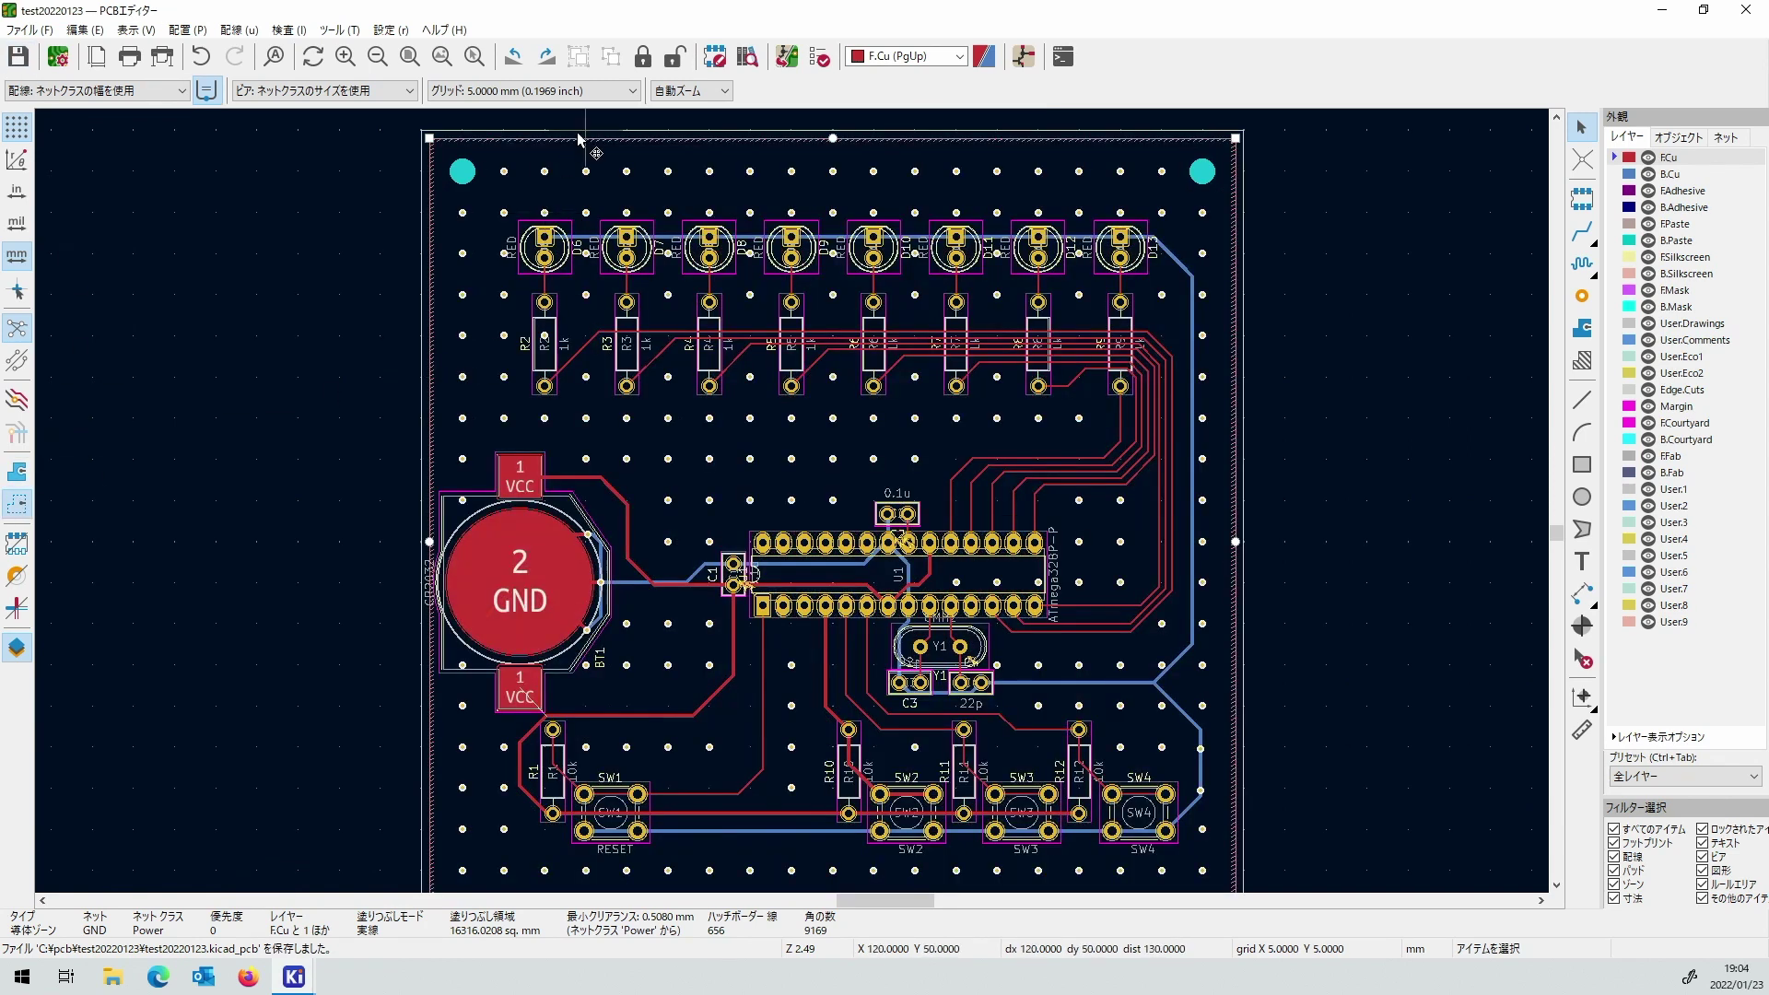
{"action": "left_click", "coordinate": [564, 91]}
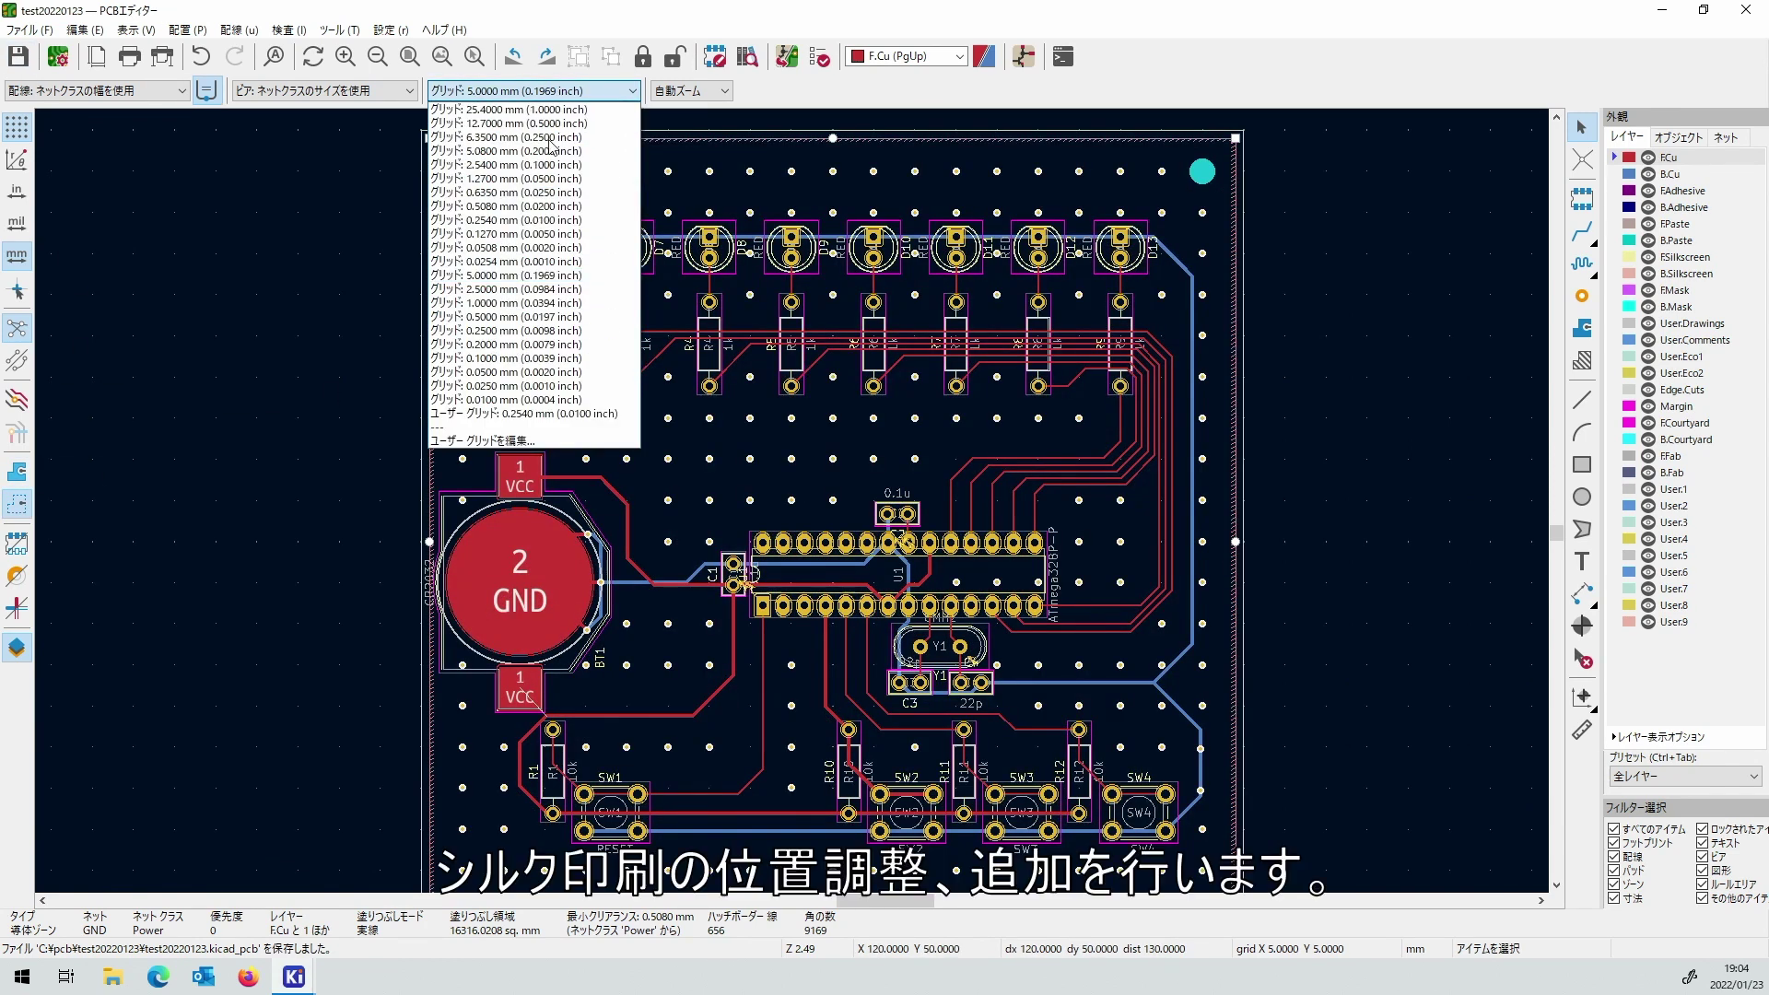
{"action": "left_click", "coordinate": [572, 330]}
{"action": "scroll", "coordinate": [792, 501], "scroll_direction": "up", "scroll_amount": 2}
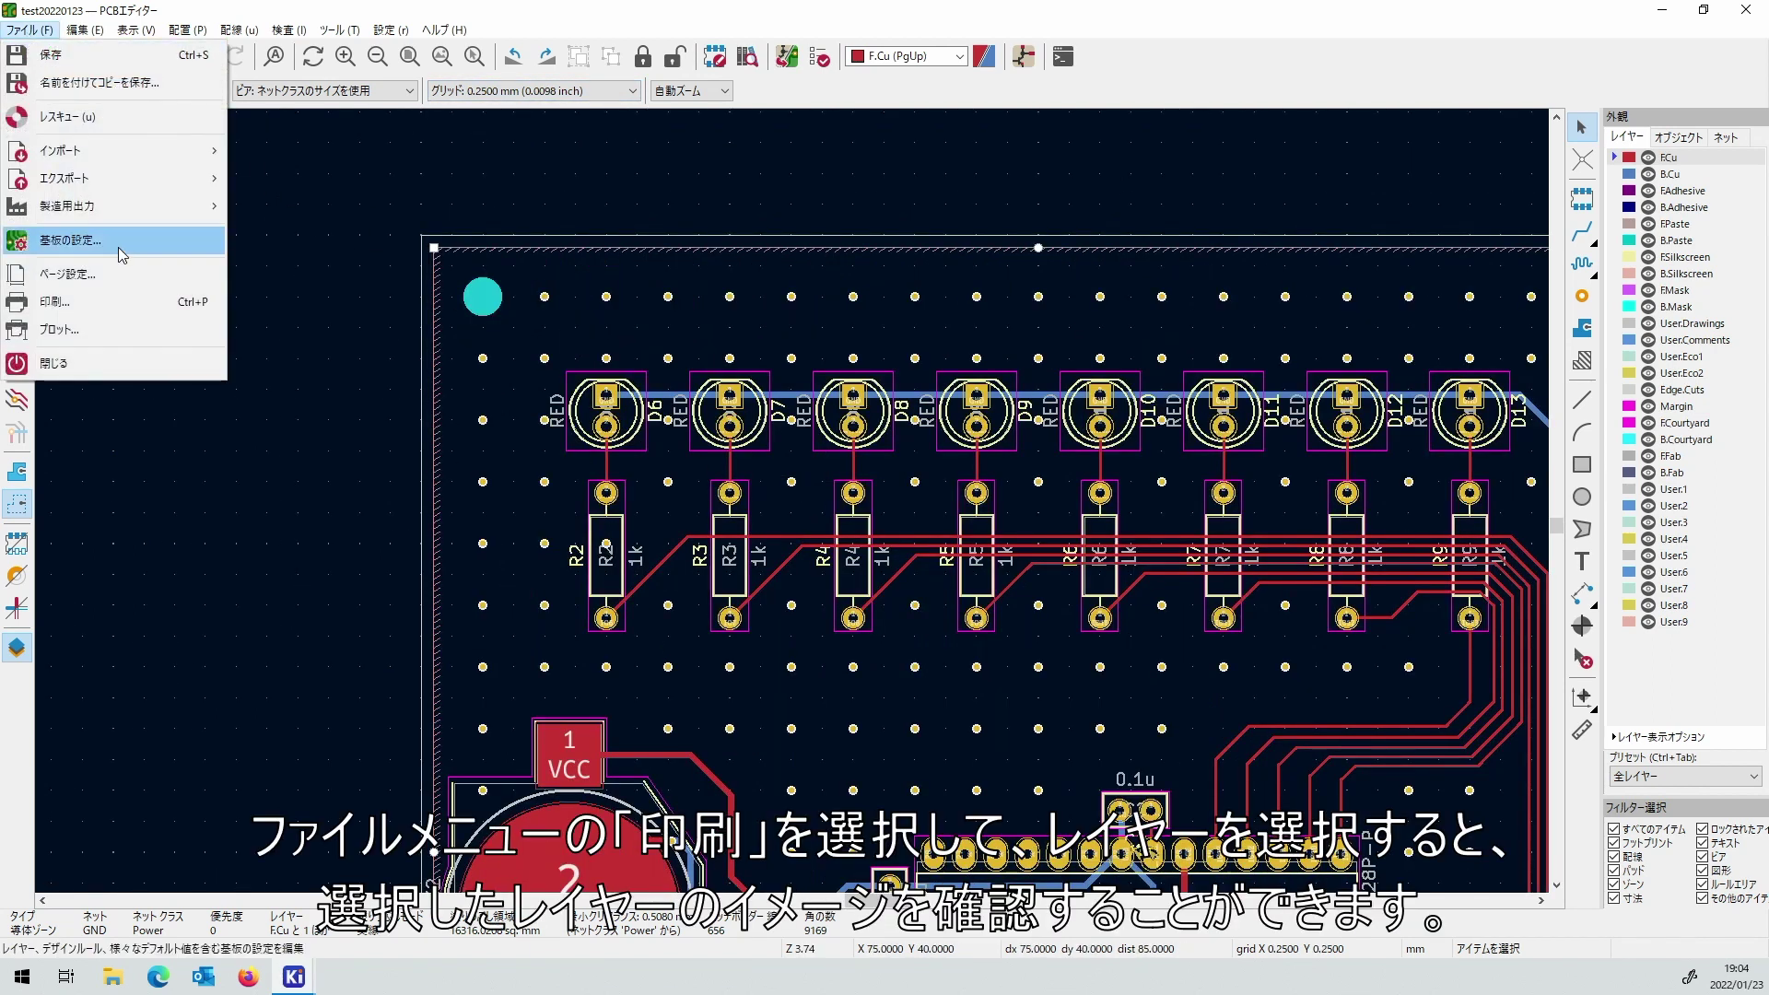
Check a print preview of only the F.Silkscreen layer at 200%, and leave without printing.
{"action": "left_click", "coordinate": [127, 301]}
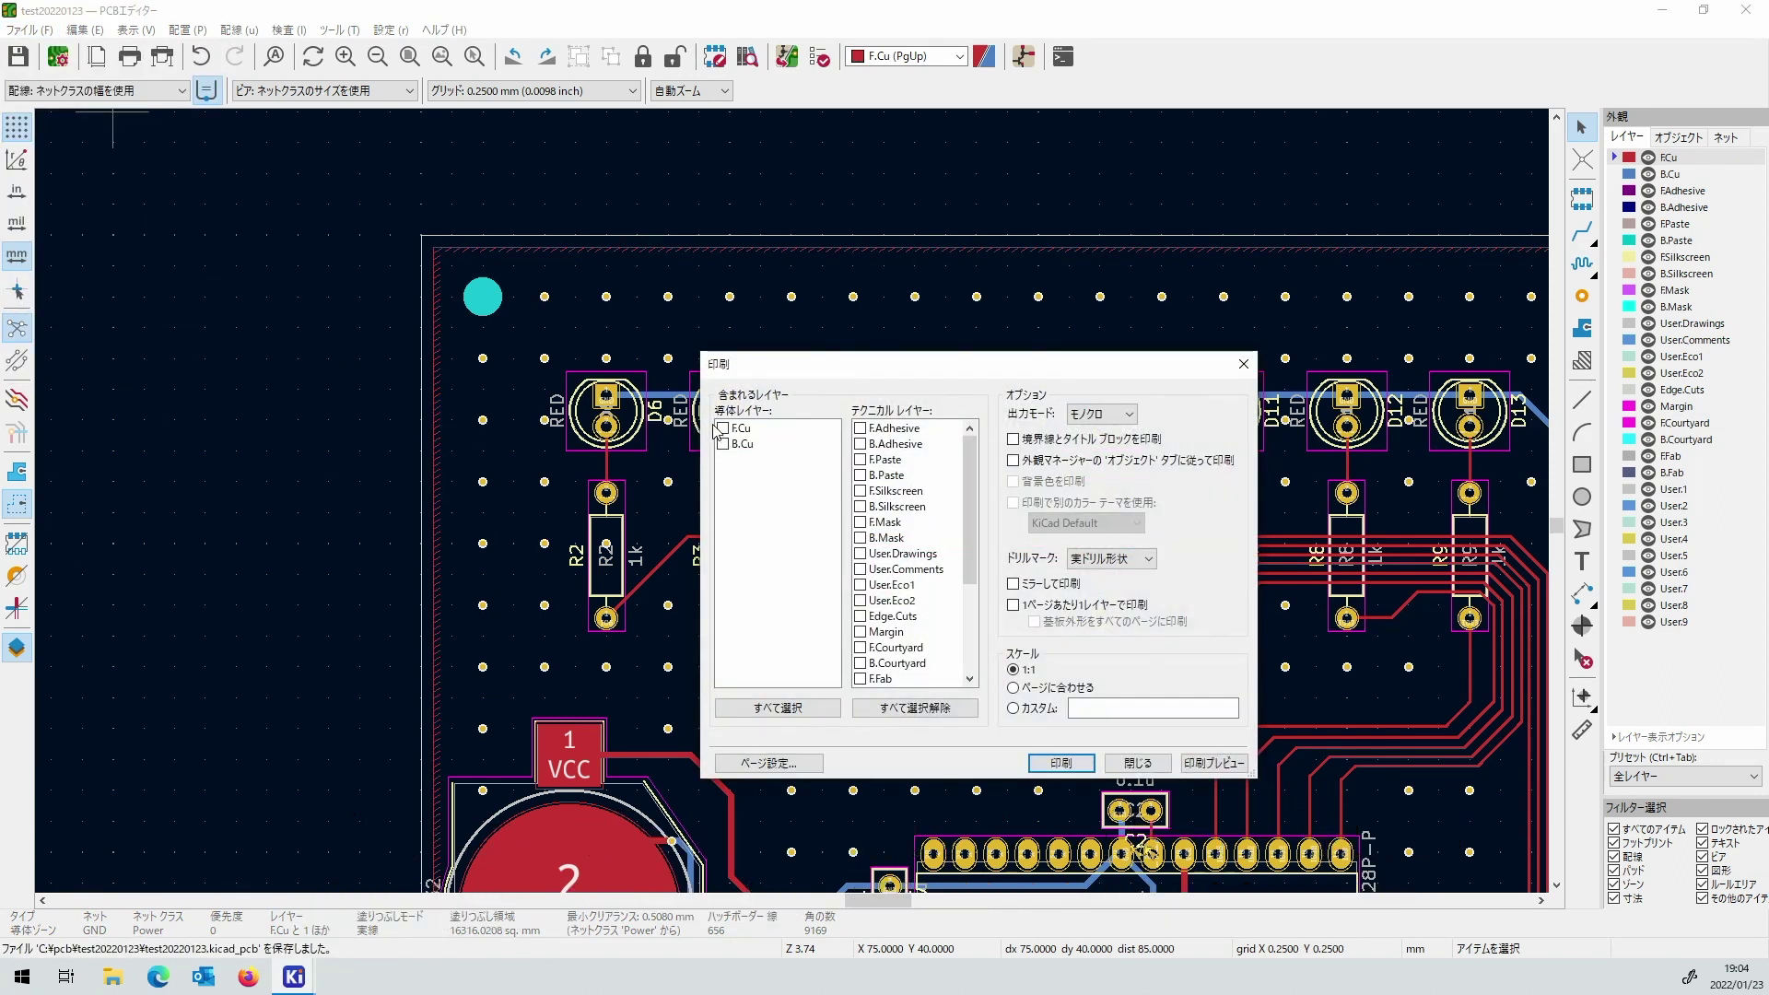
{"action": "left_click", "coordinate": [859, 490]}
{"action": "left_click", "coordinate": [1215, 763]}
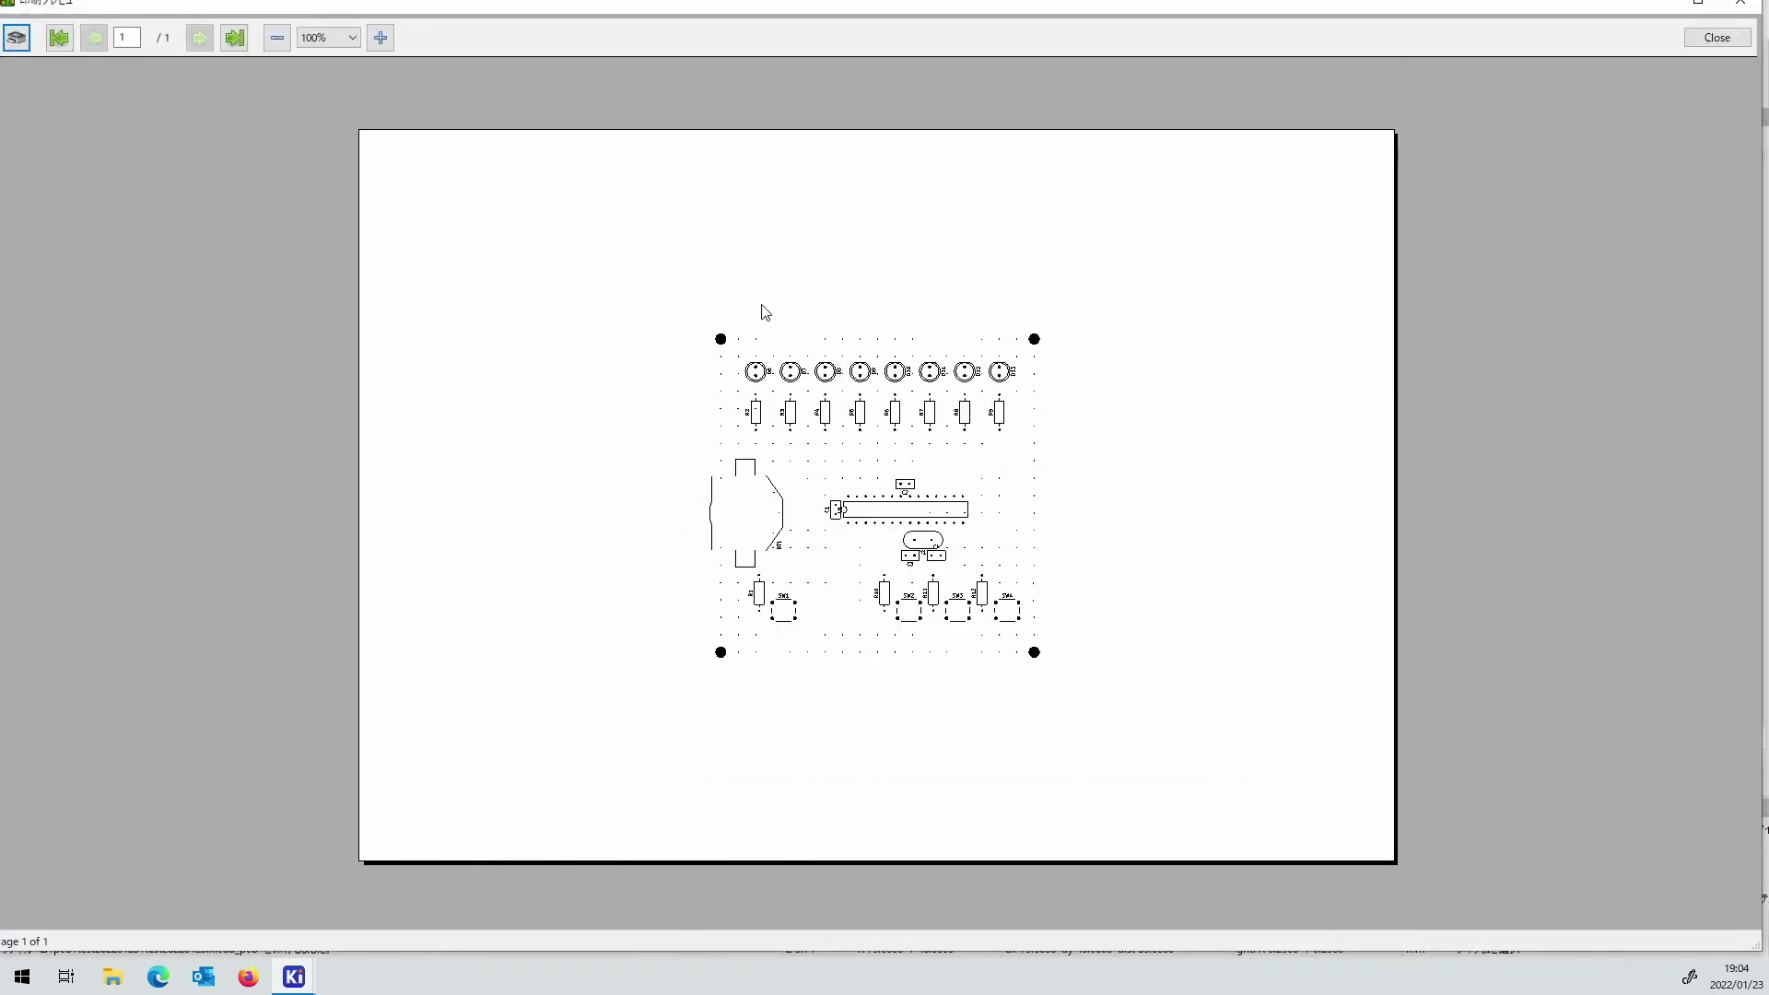
{"action": "left_click", "coordinate": [350, 38]}
{"action": "left_click", "coordinate": [332, 361]}
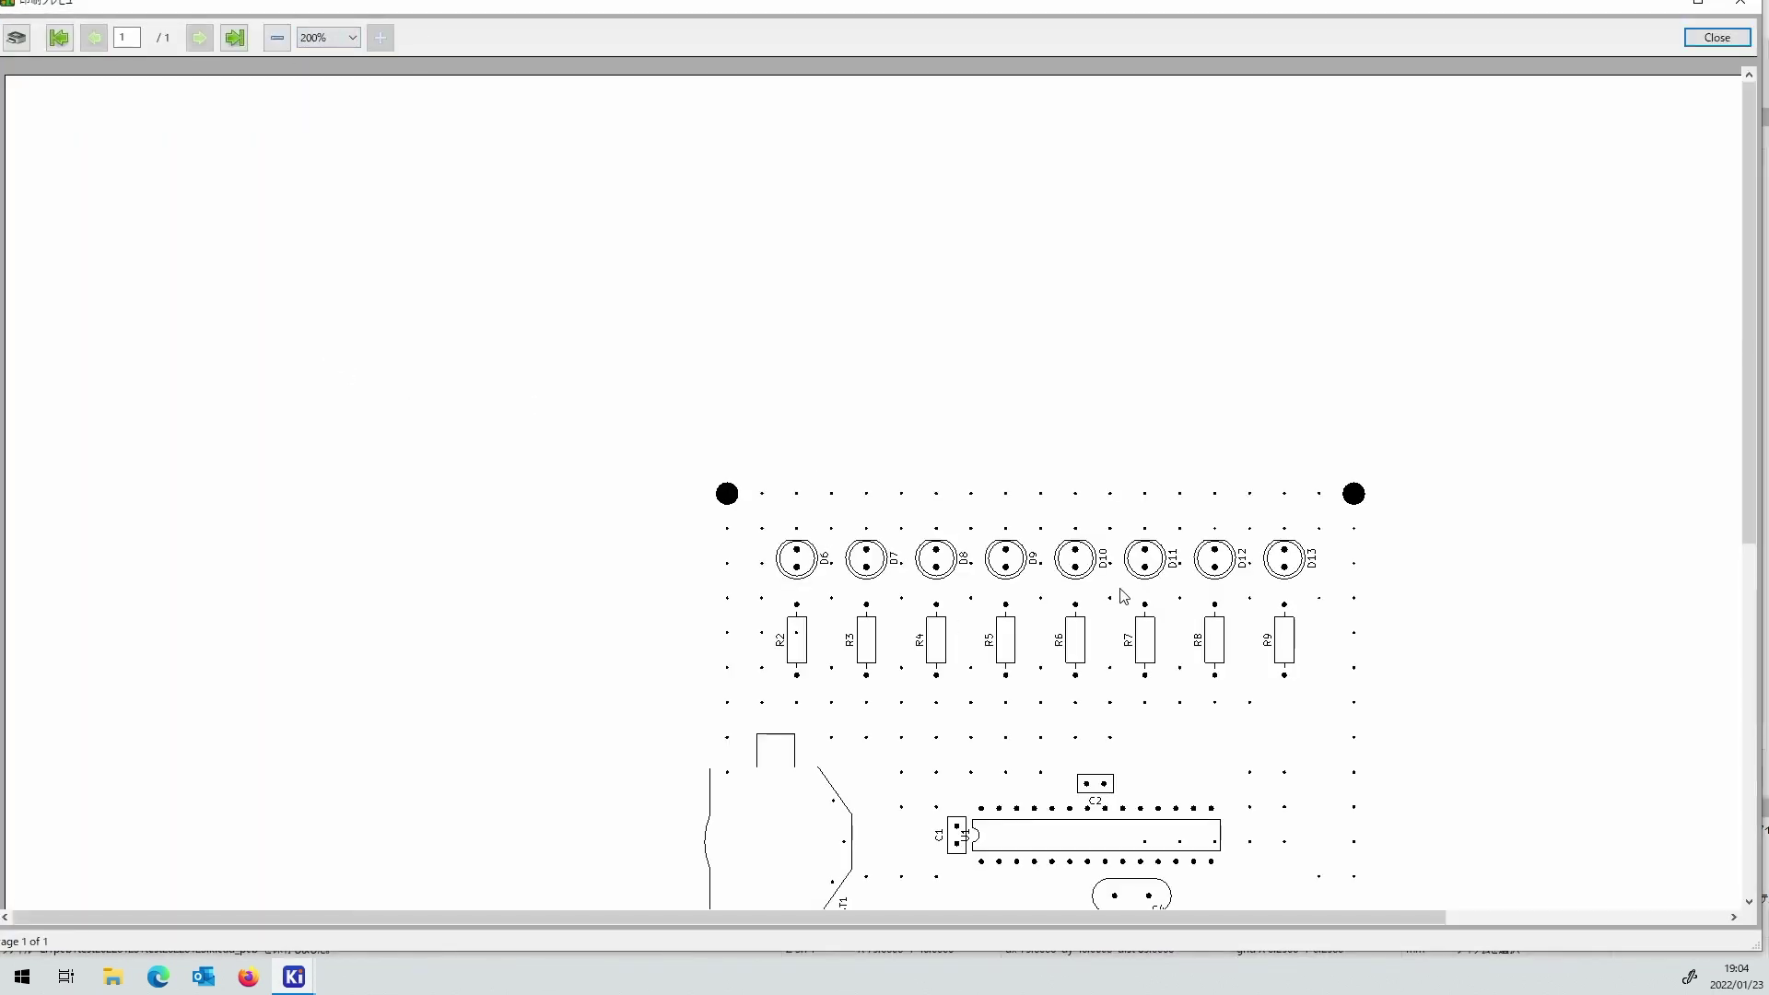
{"action": "scroll", "coordinate": [1115, 590], "scroll_direction": "down", "scroll_amount": 3}
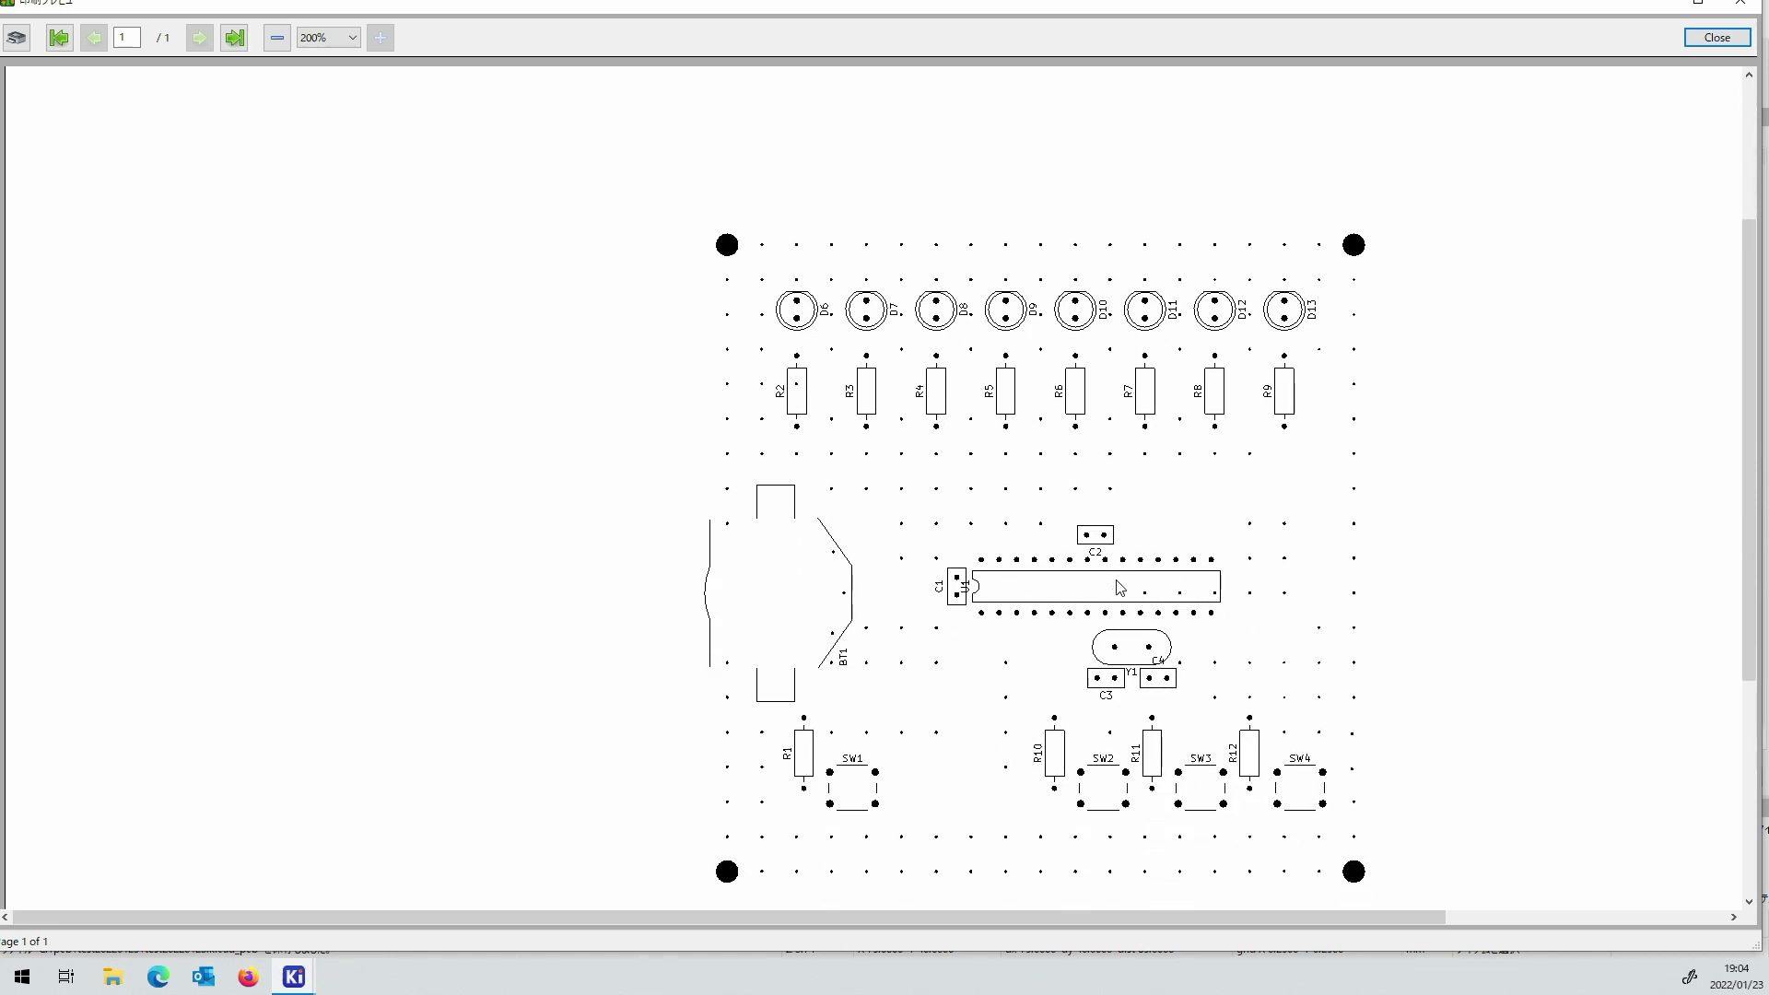
{"action": "left_click", "coordinate": [1717, 37]}
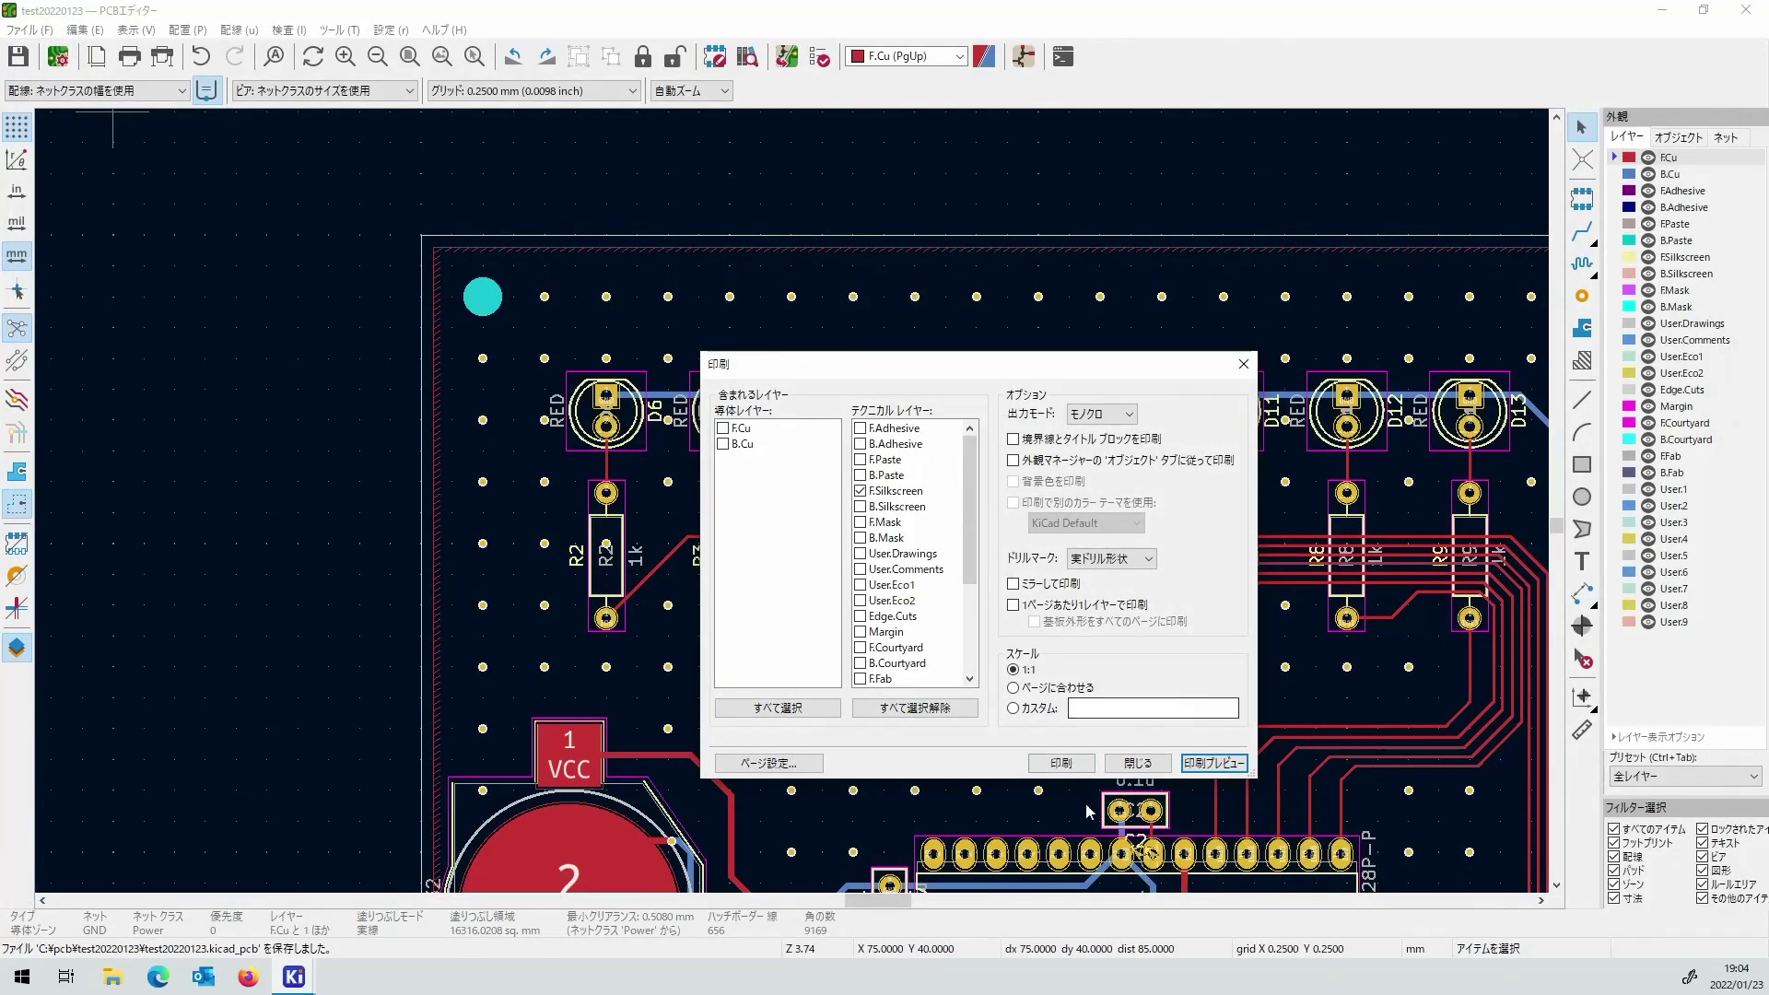
{"action": "left_click", "coordinate": [1138, 763]}
Move the U1 silkscreen reference above C1, beside U1's pin 28.
{"action": "scroll", "coordinate": [773, 507], "scroll_direction": "down", "scroll_amount": 3}
{"action": "scroll", "coordinate": [773, 507], "scroll_direction": "up", "scroll_amount": 3}
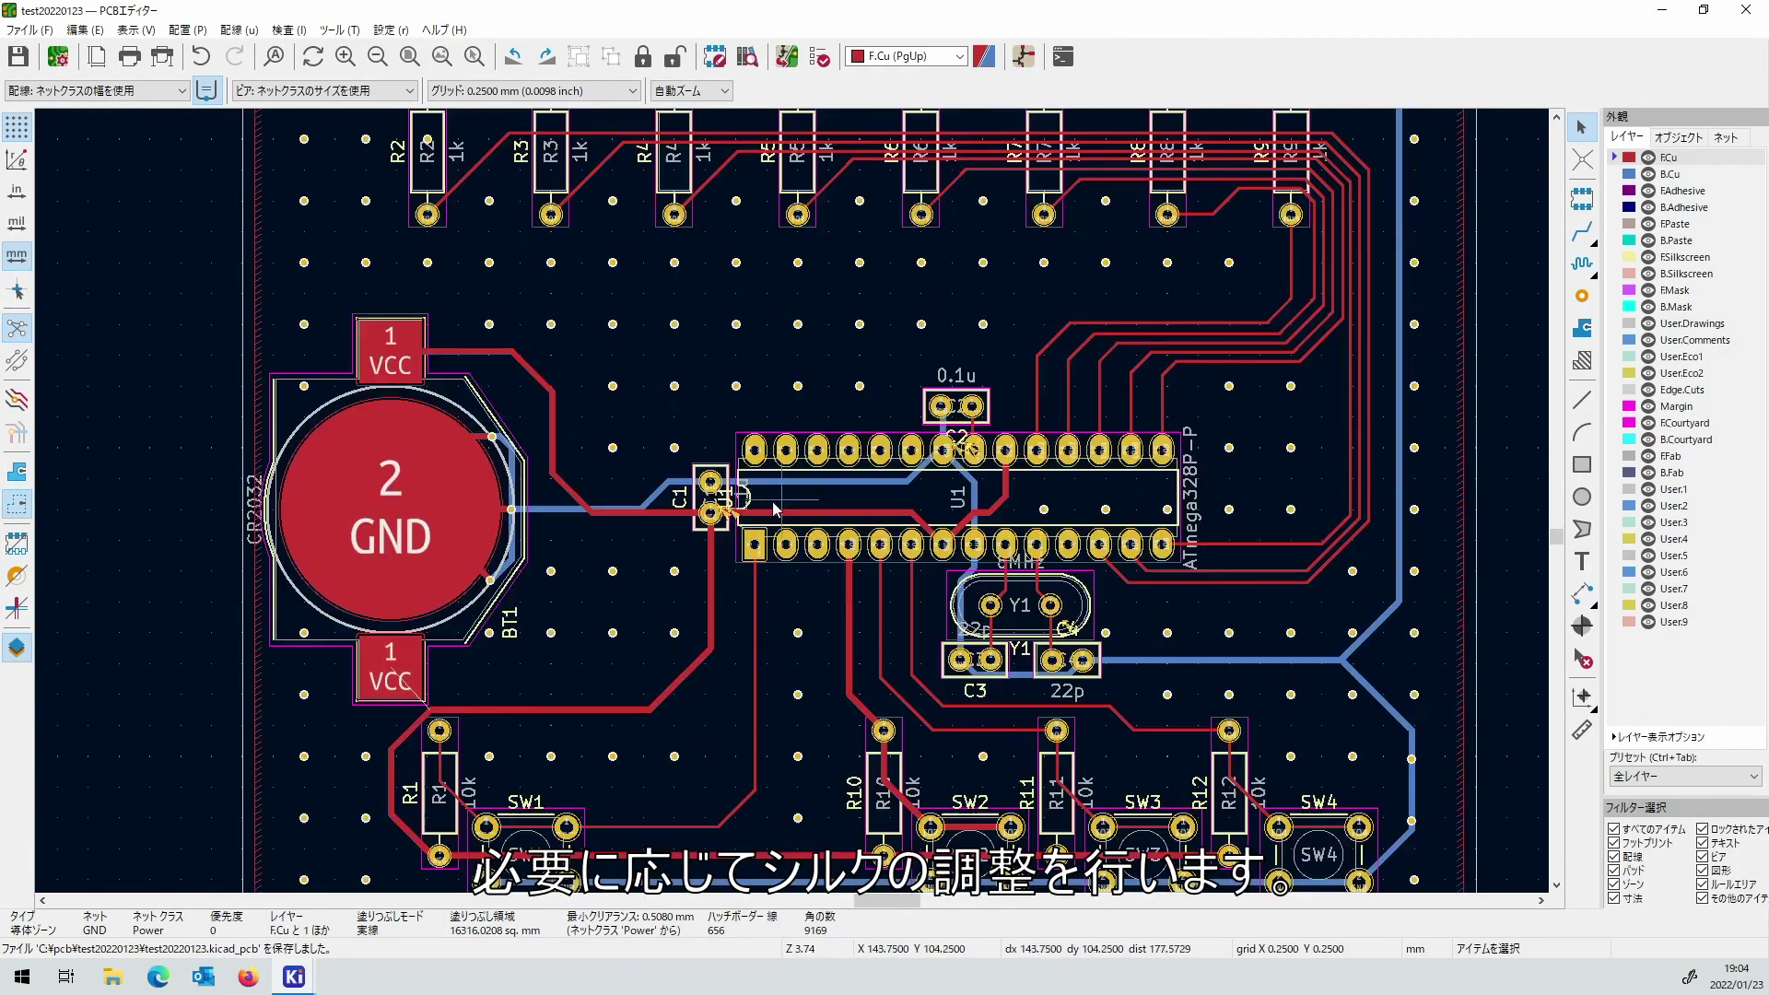
{"action": "scroll", "coordinate": [774, 508], "scroll_direction": "up", "scroll_amount": 5}
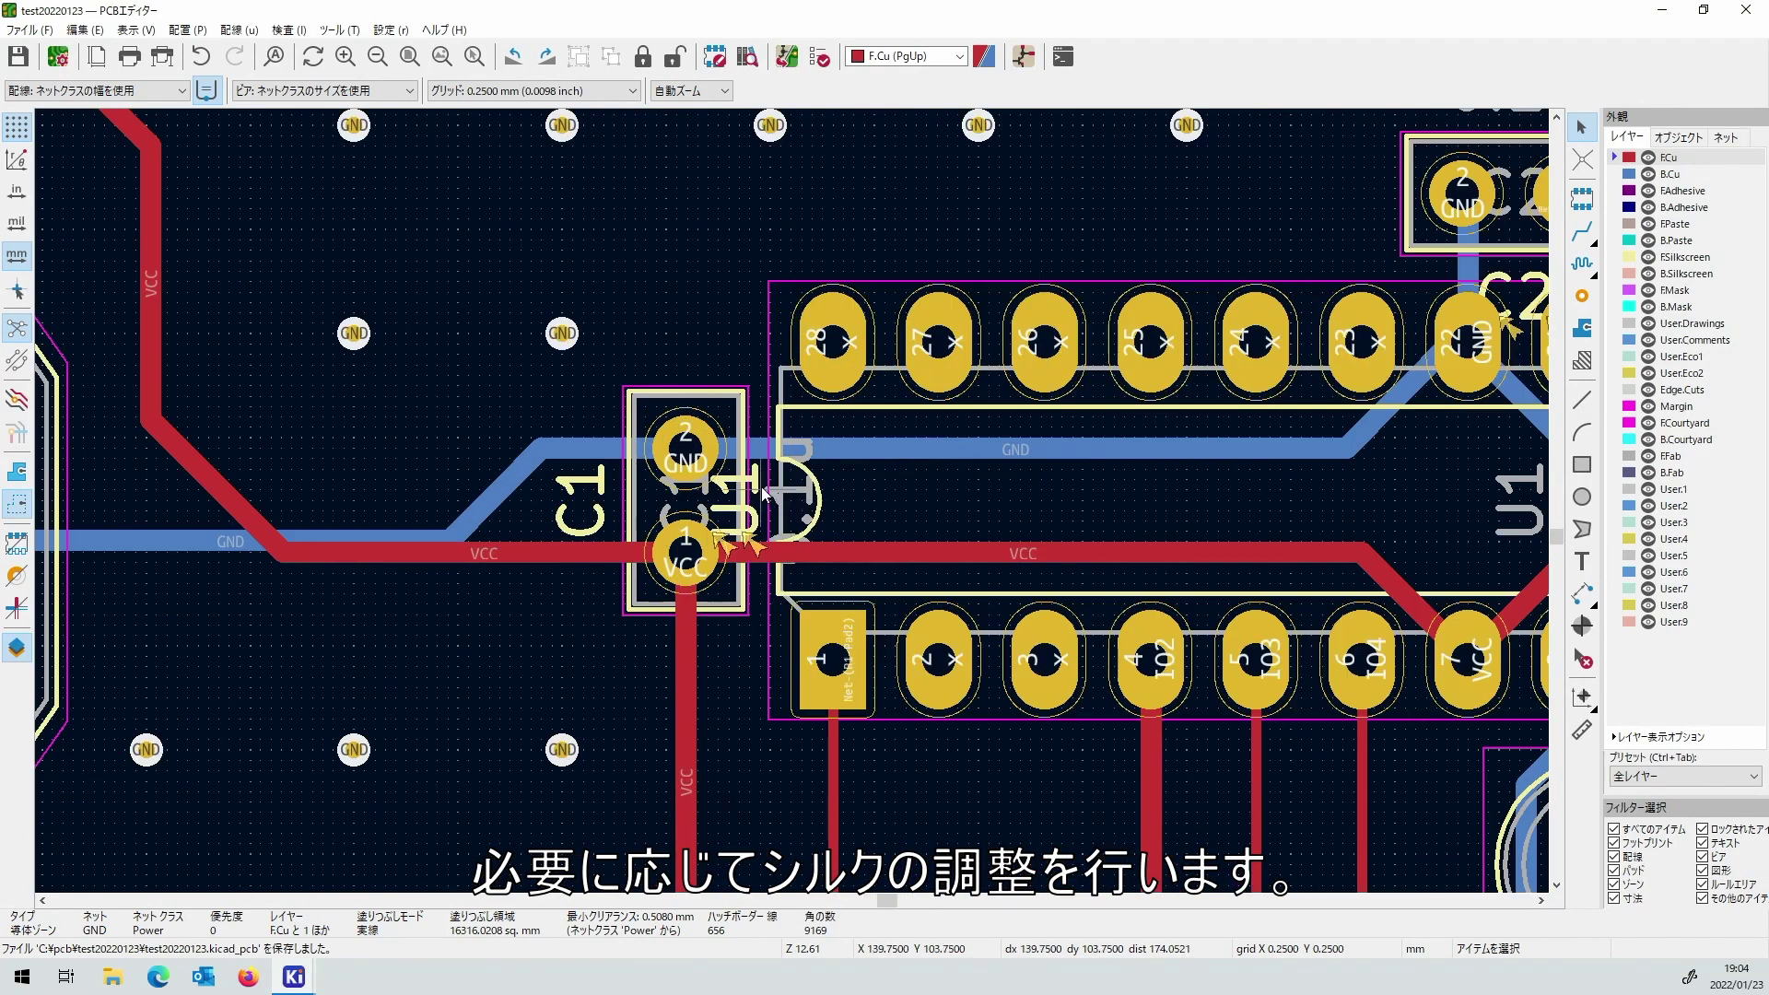
{"action": "left_click", "coordinate": [761, 487]}
{"action": "key", "text": "m"}
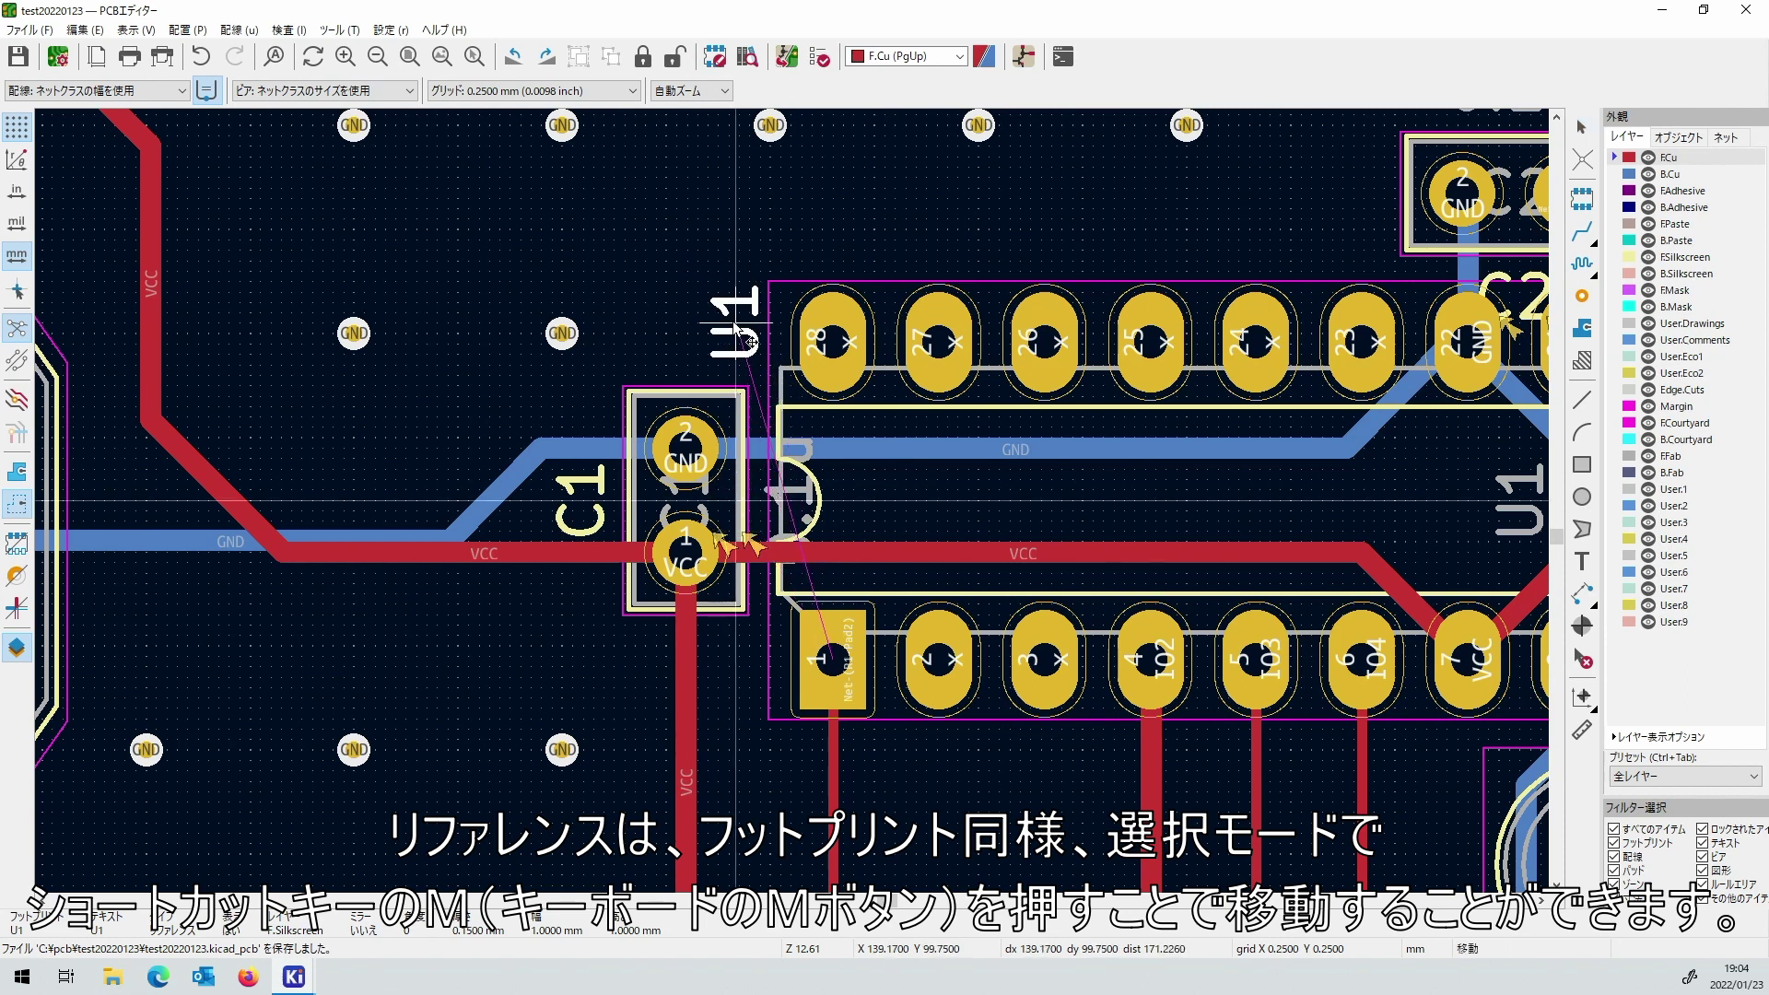
{"action": "left_click", "coordinate": [736, 325]}
Move the Y1 silkscreen reference to the left side of the crystal outline, at X 156.00, Y 112.75.
{"action": "scroll", "coordinate": [1004, 654], "scroll_direction": "down", "scroll_amount": 3}
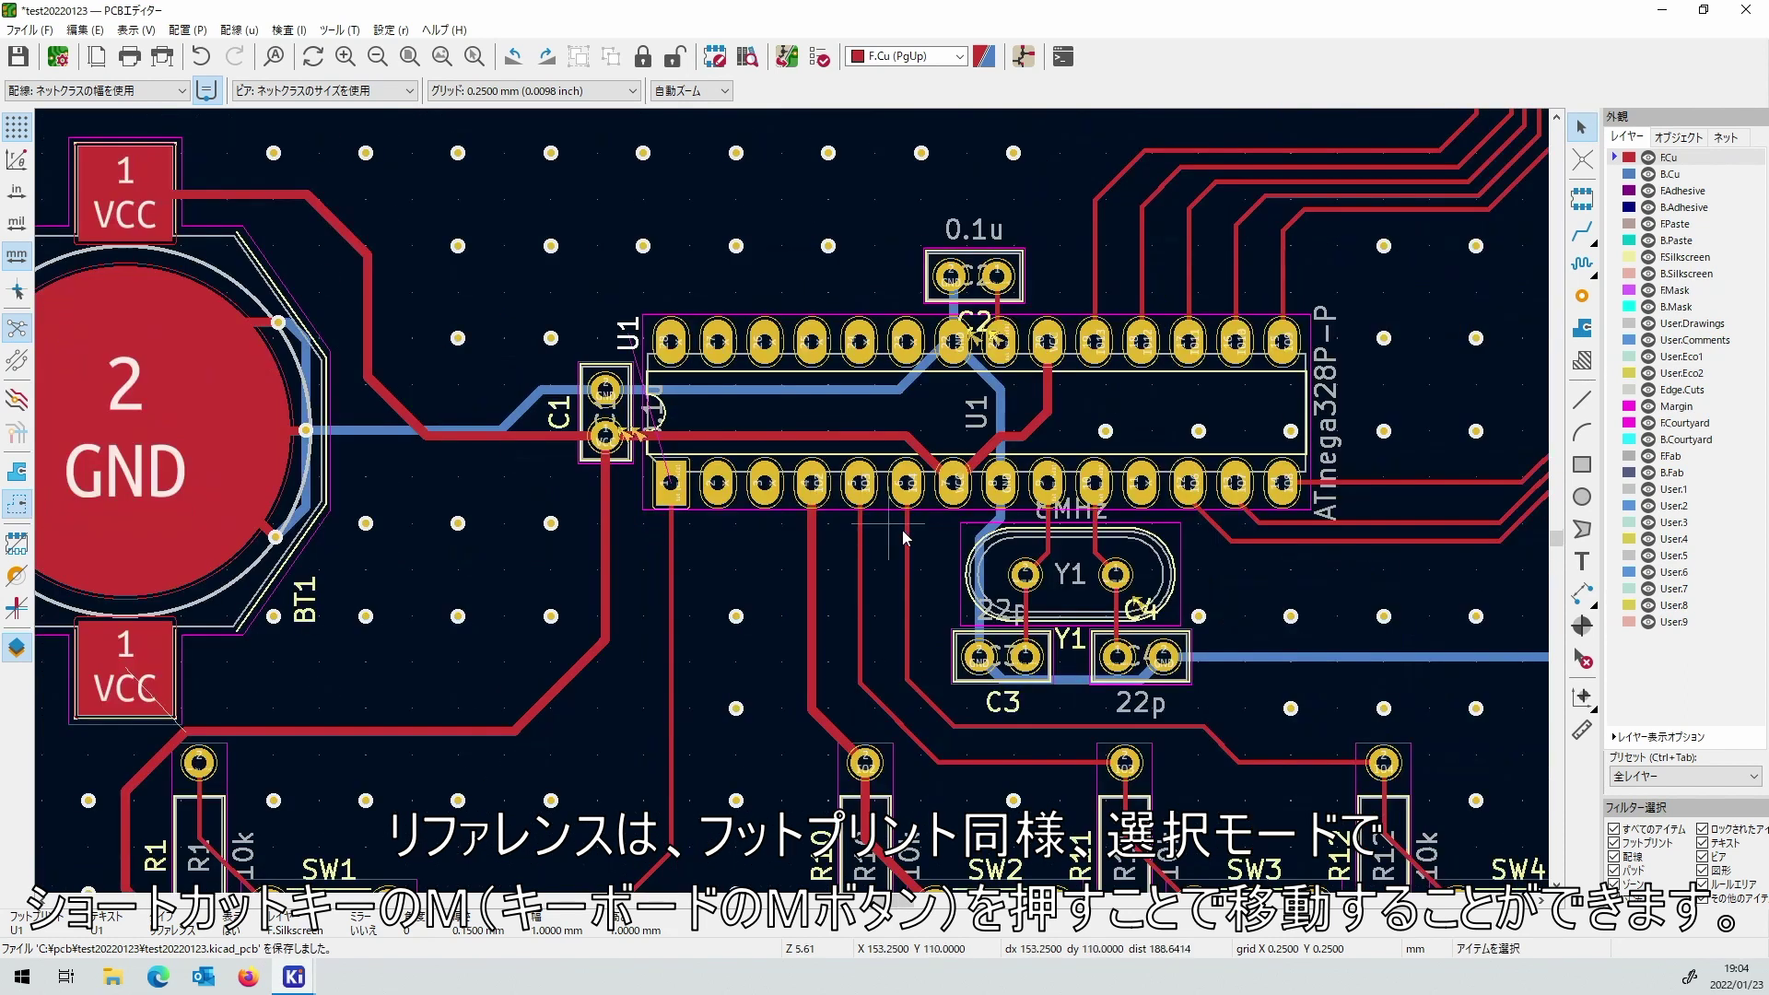
{"action": "left_click", "coordinate": [1074, 639]}
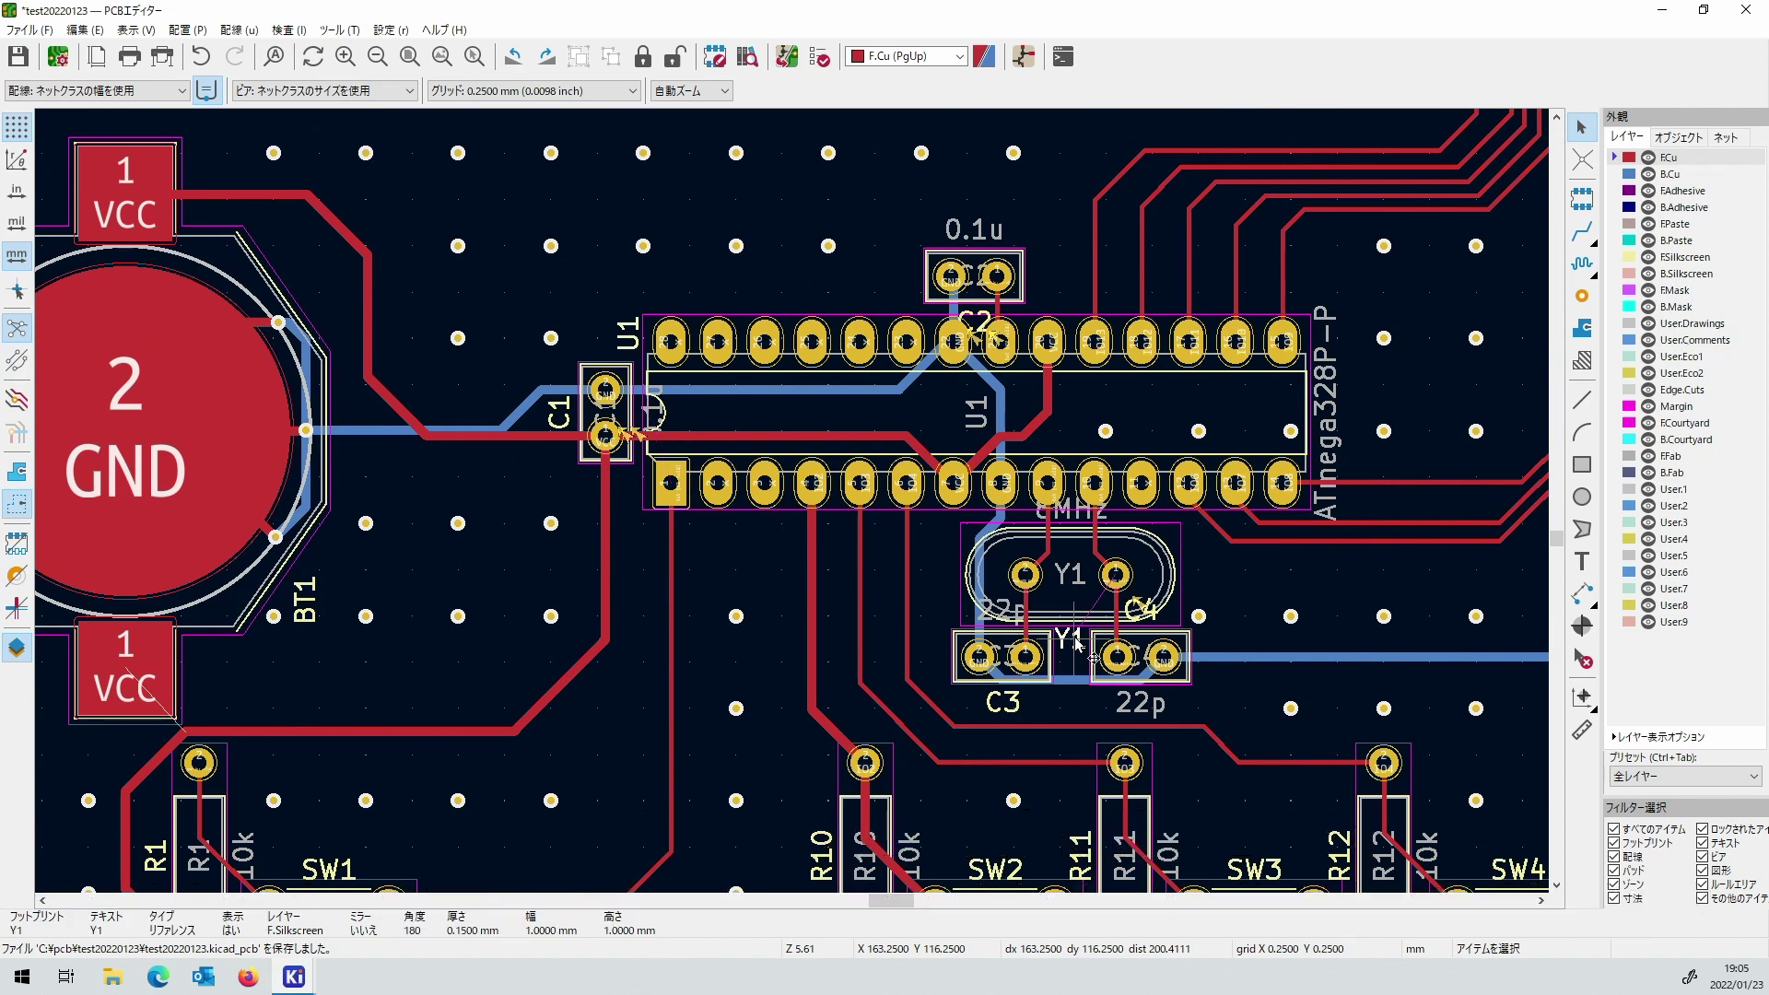
{"action": "key", "text": "m"}
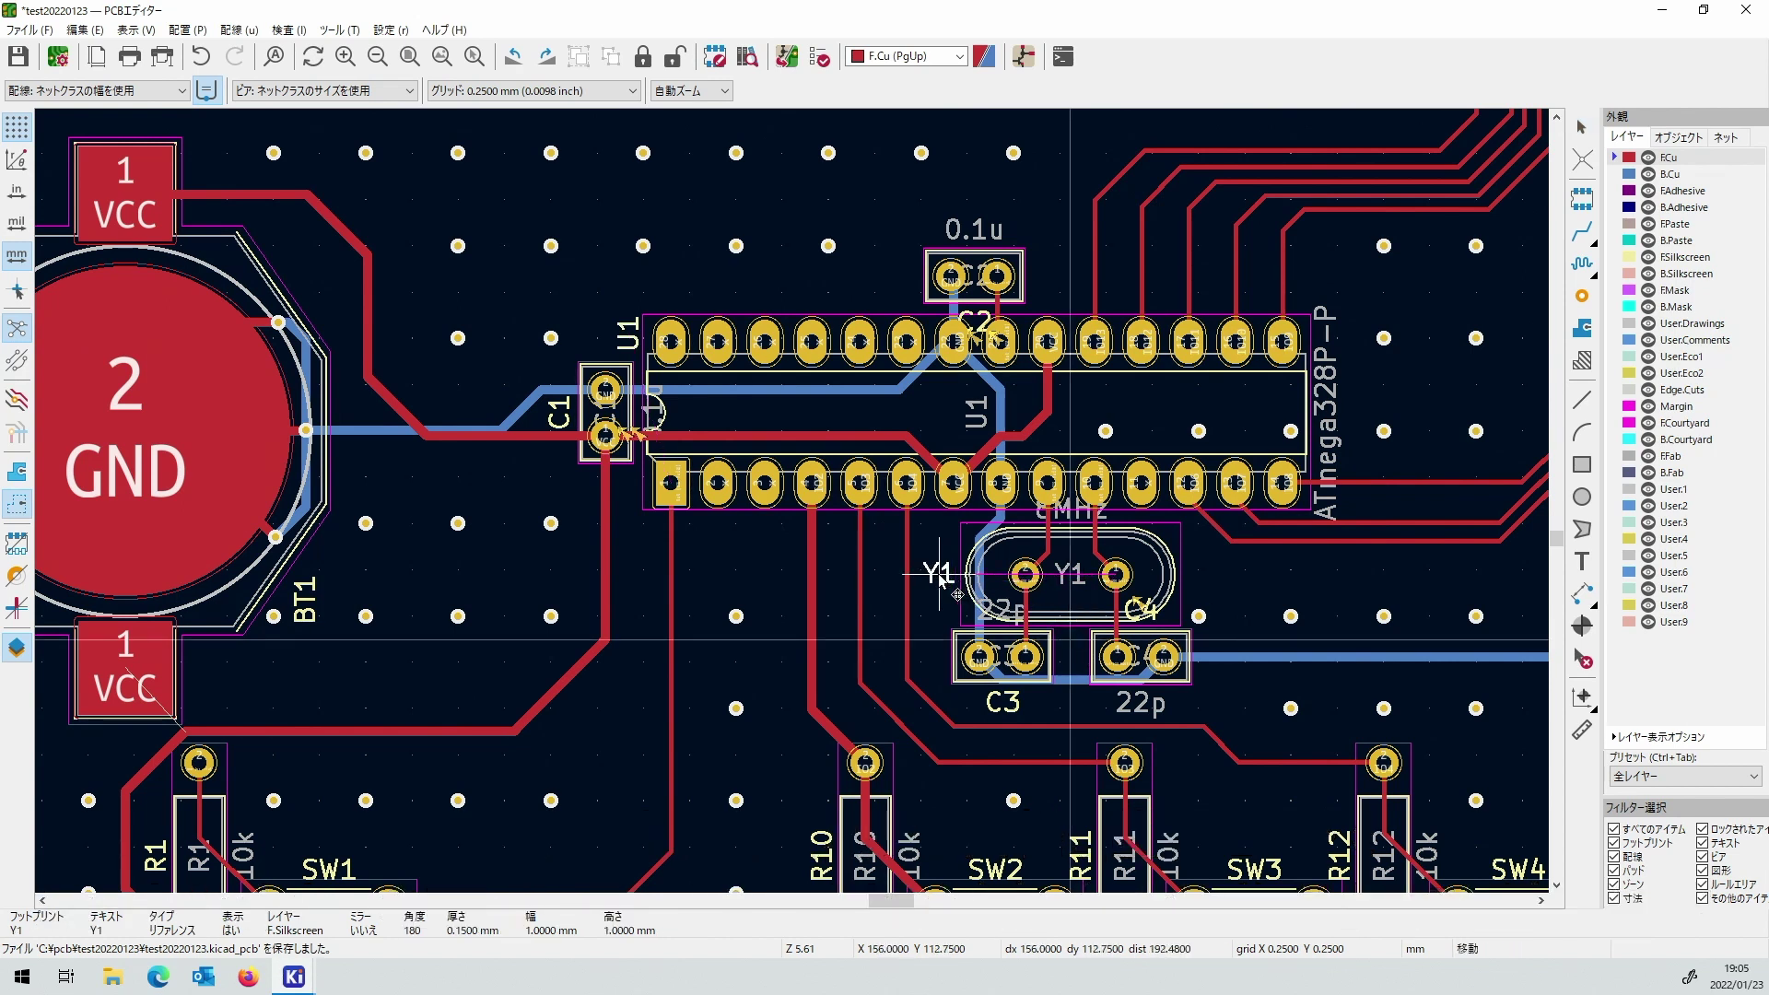
{"action": "left_click", "coordinate": [938, 573]}
Move the C4 silkscreen reference directly below capacitor C4, at X 166.75, Y 119.75.
{"action": "left_click", "coordinate": [1139, 604]}
{"action": "scroll", "coordinate": [1133, 600], "scroll_direction": "up", "scroll_amount": 6}
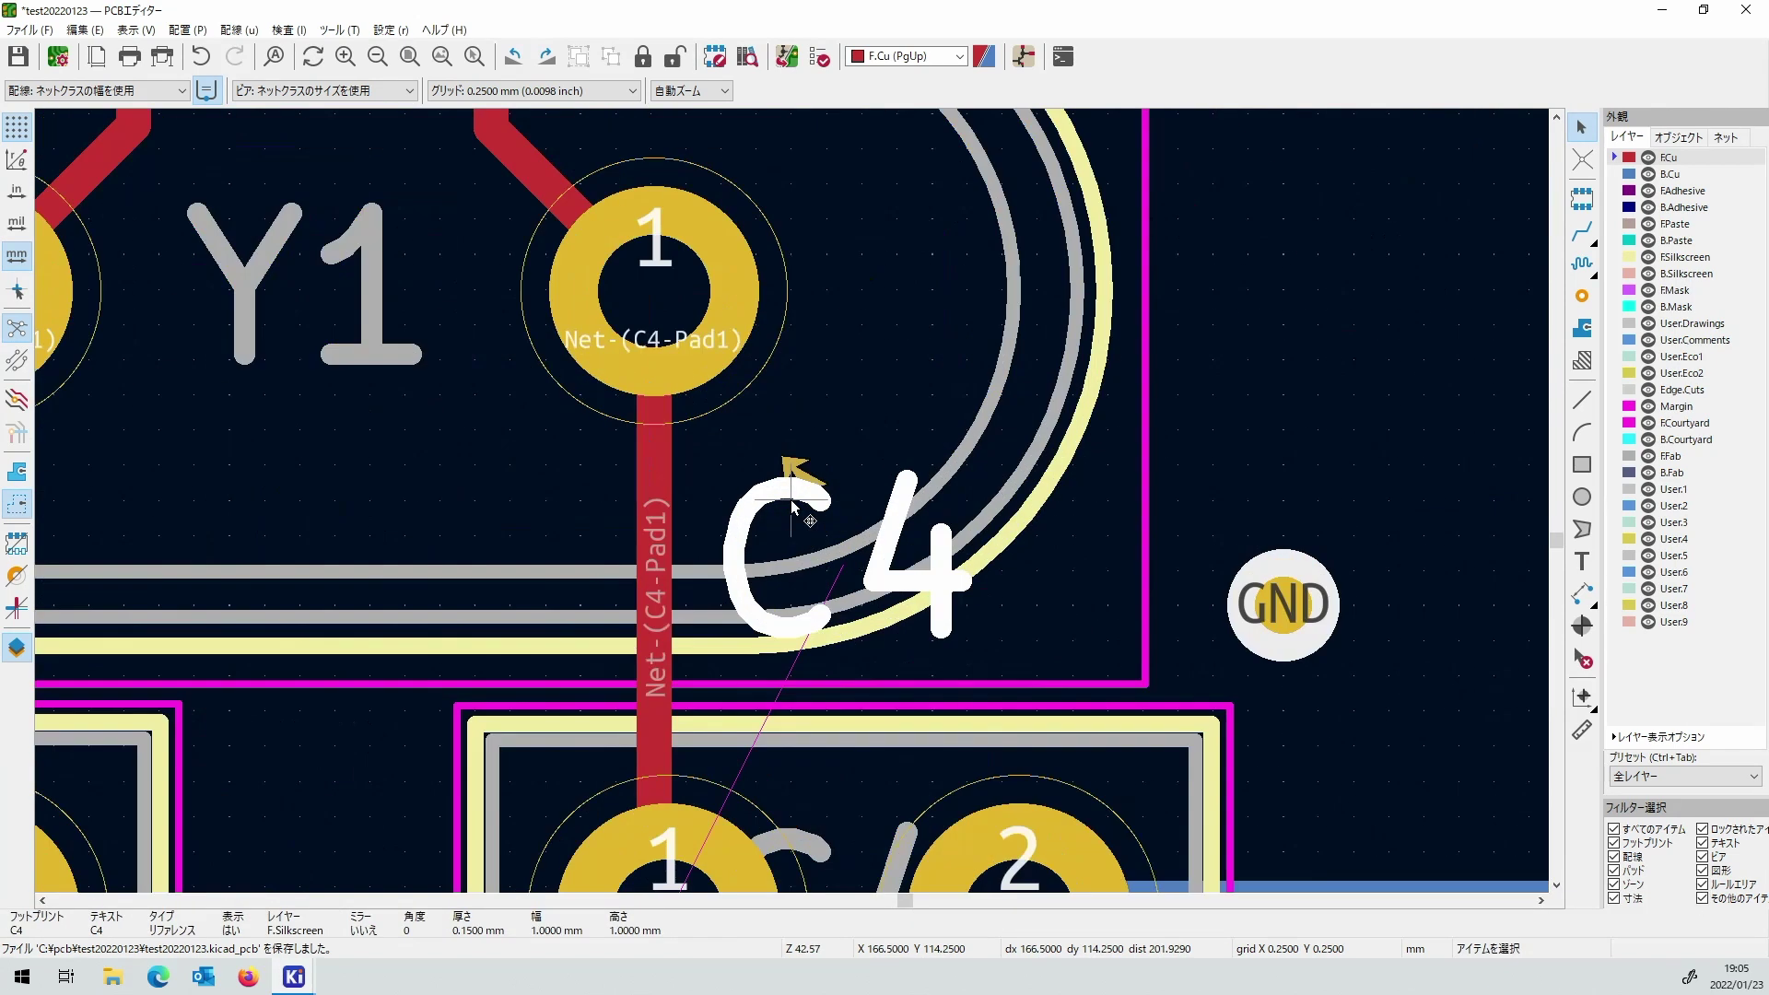
{"action": "scroll", "coordinate": [792, 505], "scroll_direction": "down", "scroll_amount": 5}
{"action": "key", "text": "m"}
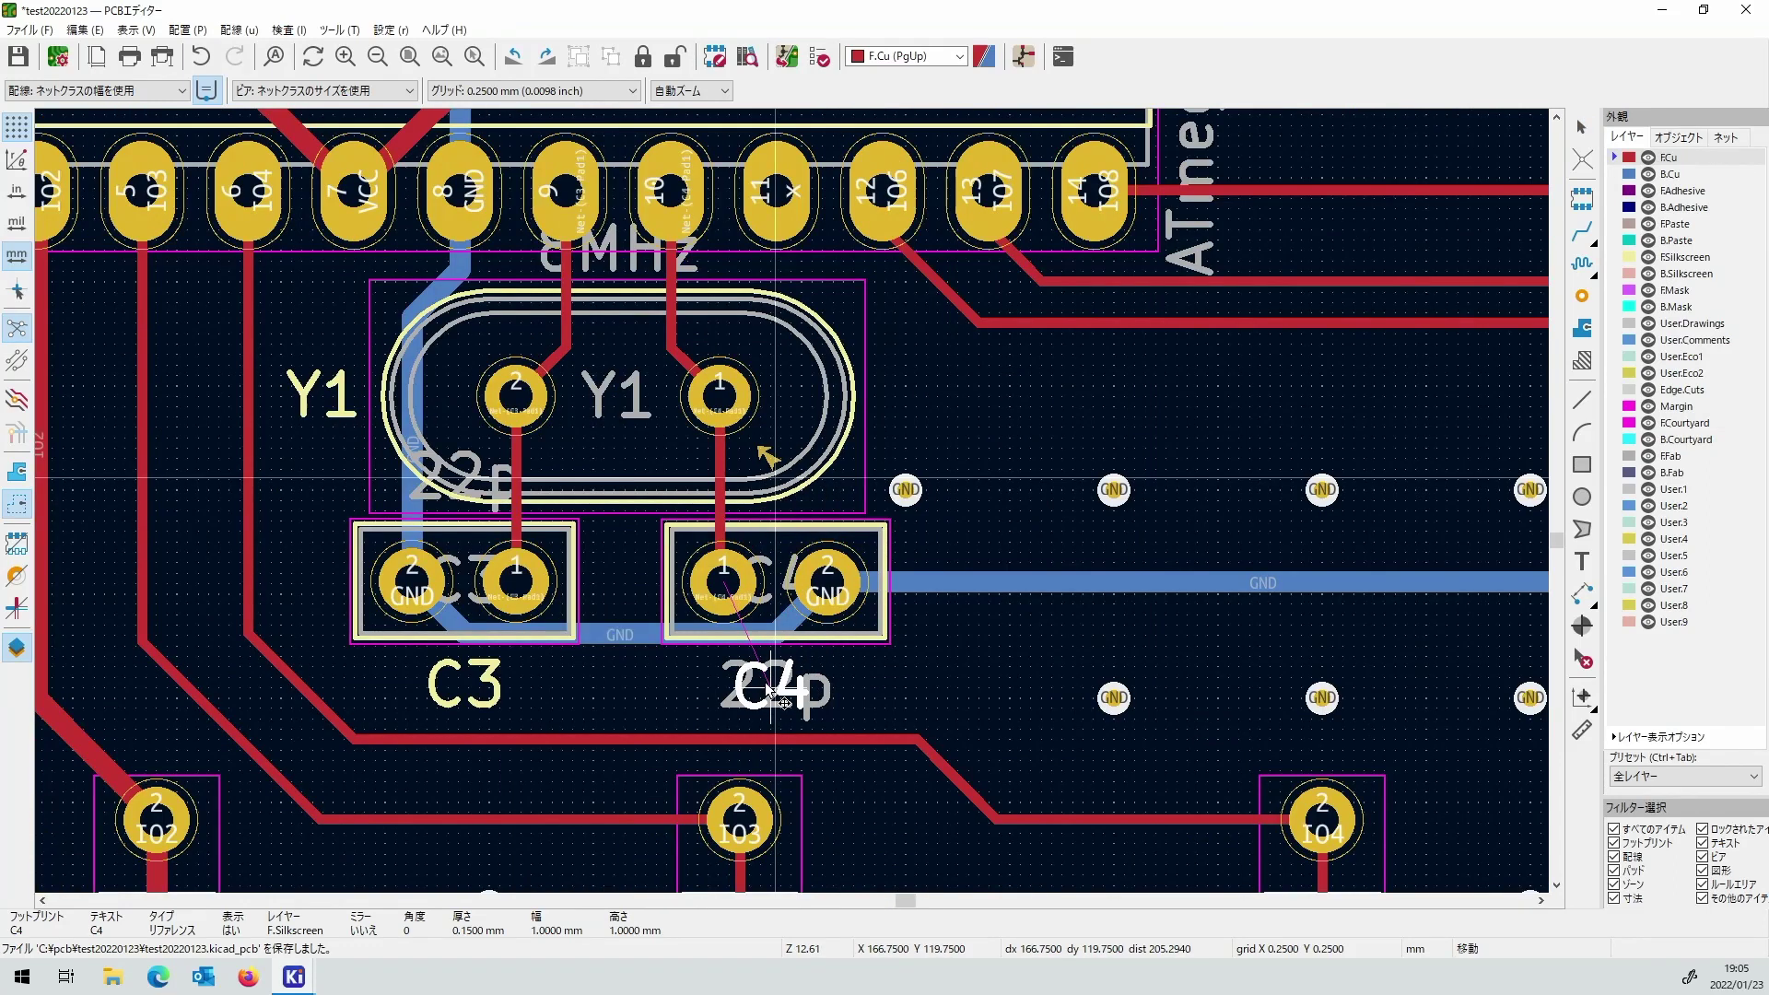
{"action": "left_click", "coordinate": [772, 689]}
Add the text "328P 8LED3SW Rev 0.1a" on F.Silkscreen and place it along the board's lower edge, below SW2 to SW4.
{"action": "scroll", "coordinate": [792, 645], "scroll_direction": "down", "scroll_amount": 2}
{"action": "scroll", "coordinate": [1002, 550], "scroll_direction": "down", "scroll_amount": 2}
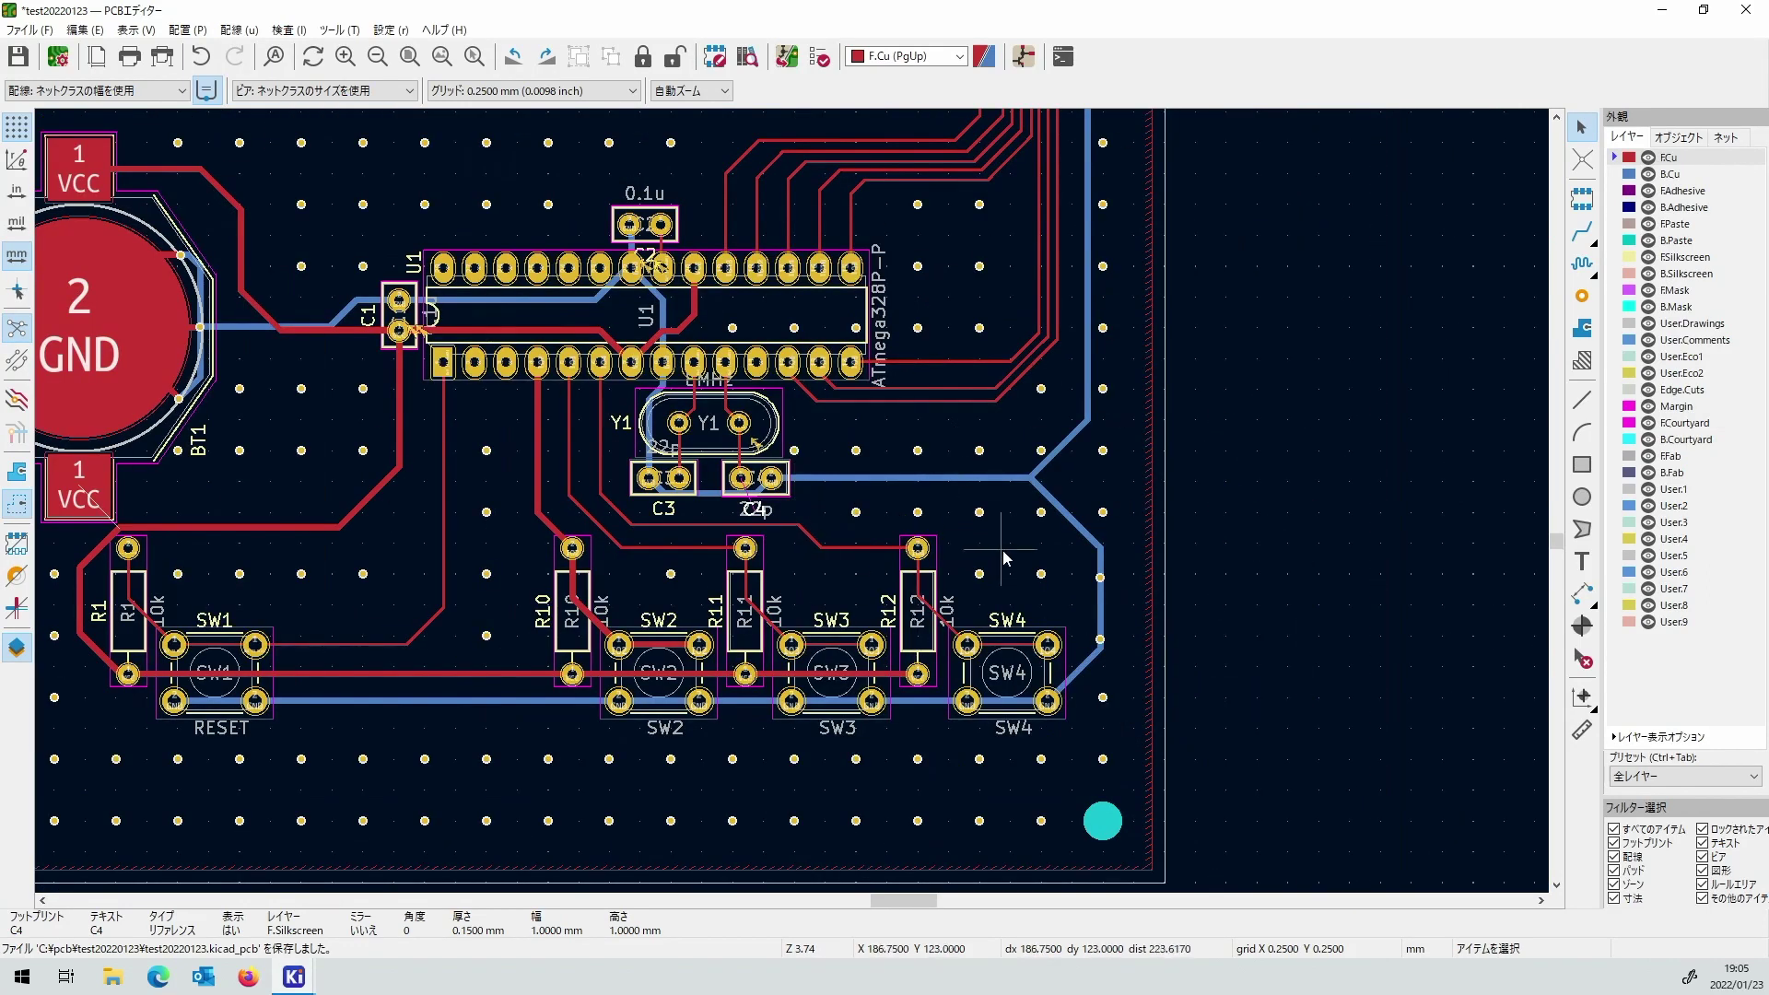
{"action": "scroll", "coordinate": [1002, 550], "scroll_direction": "down", "scroll_amount": 1}
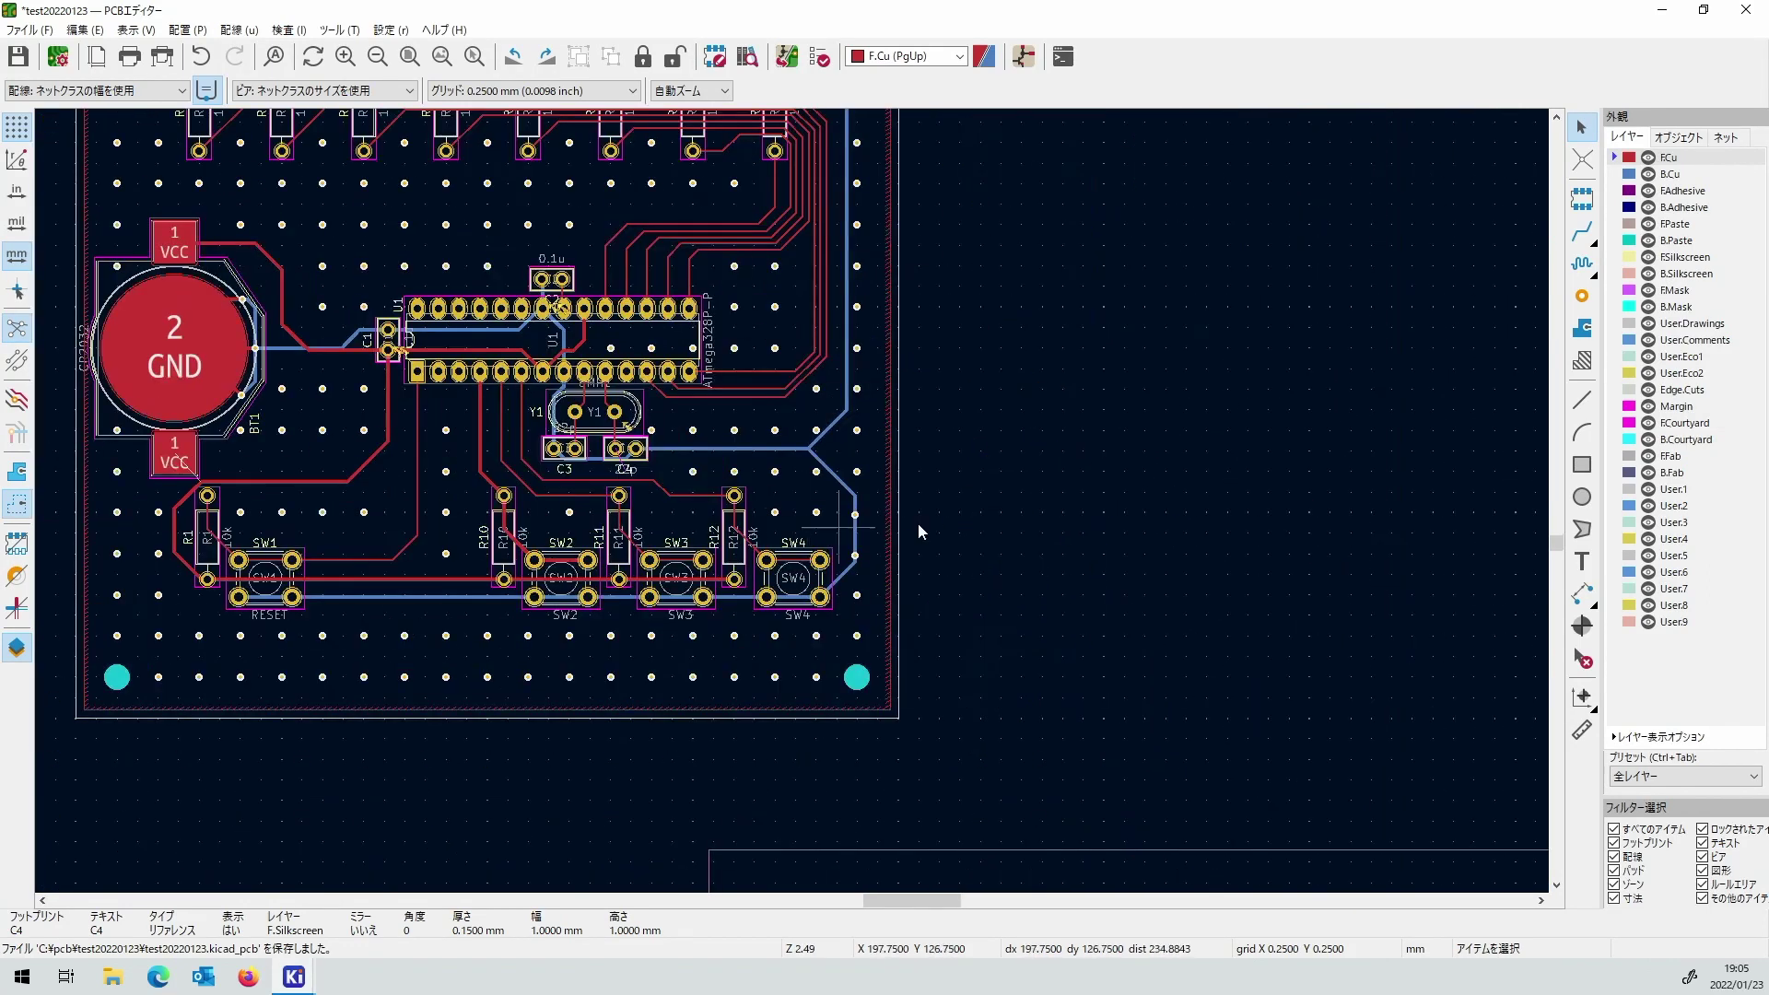
{"action": "left_click", "coordinate": [1575, 567]}
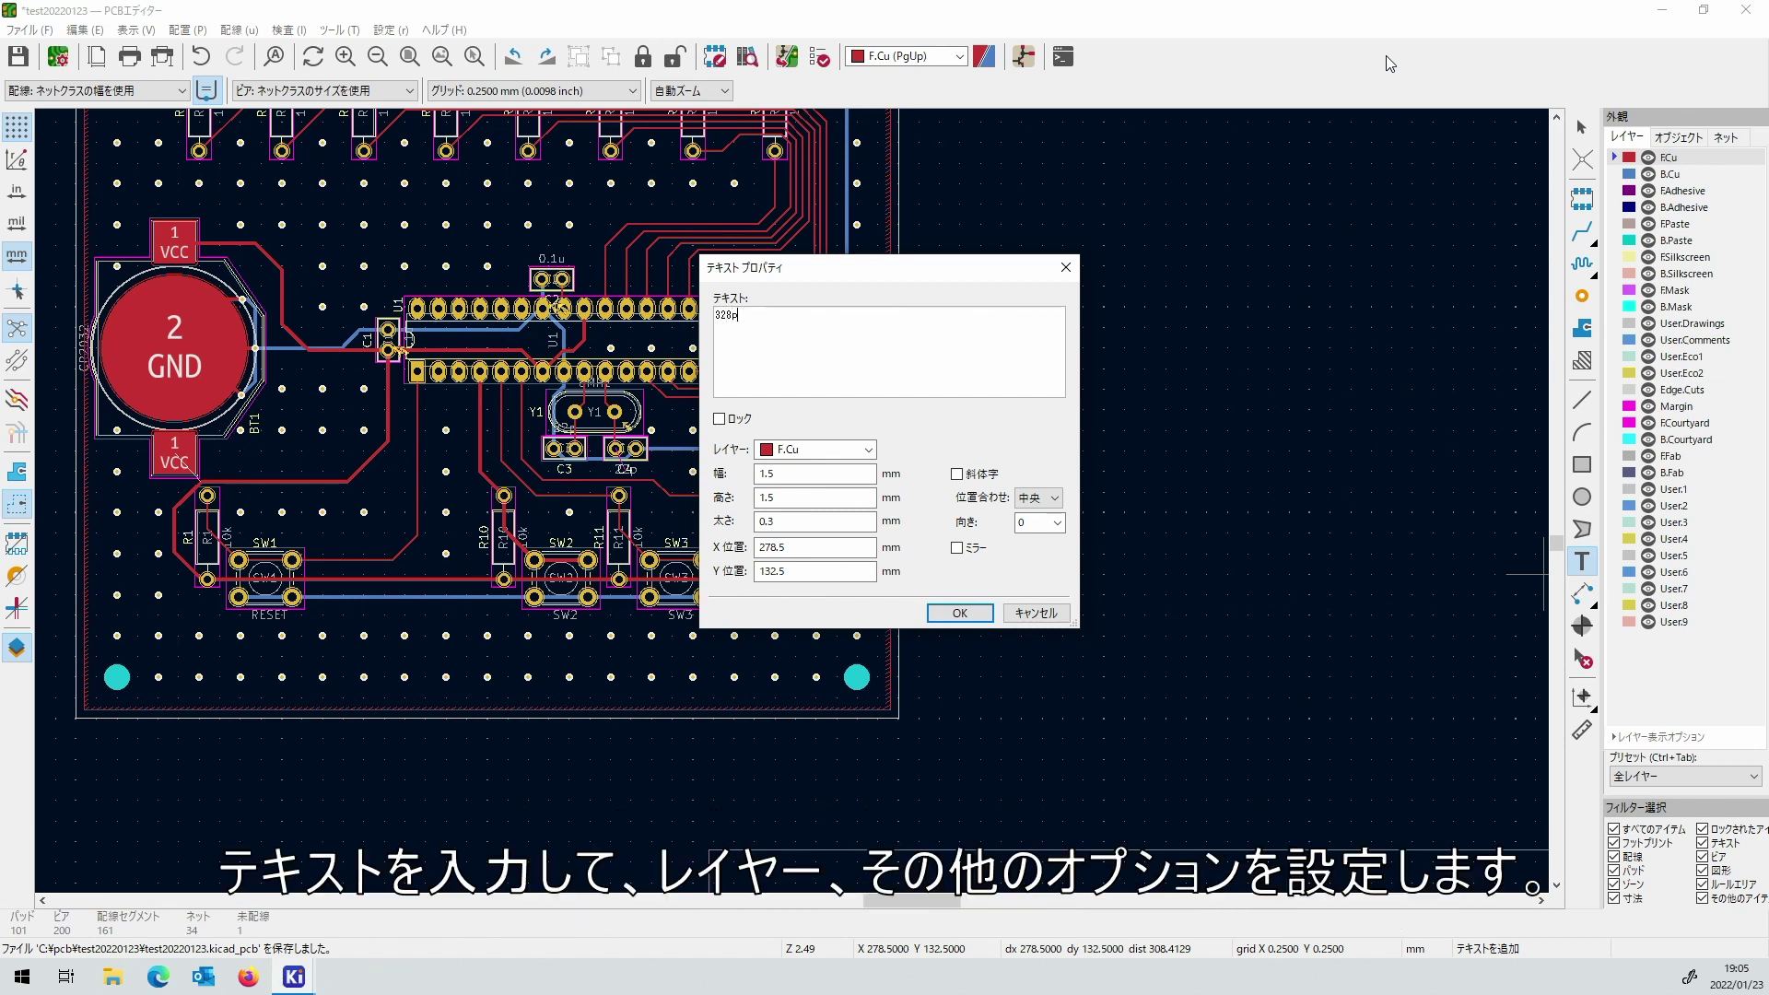
{"action": "key", "text": "BackSpace"}
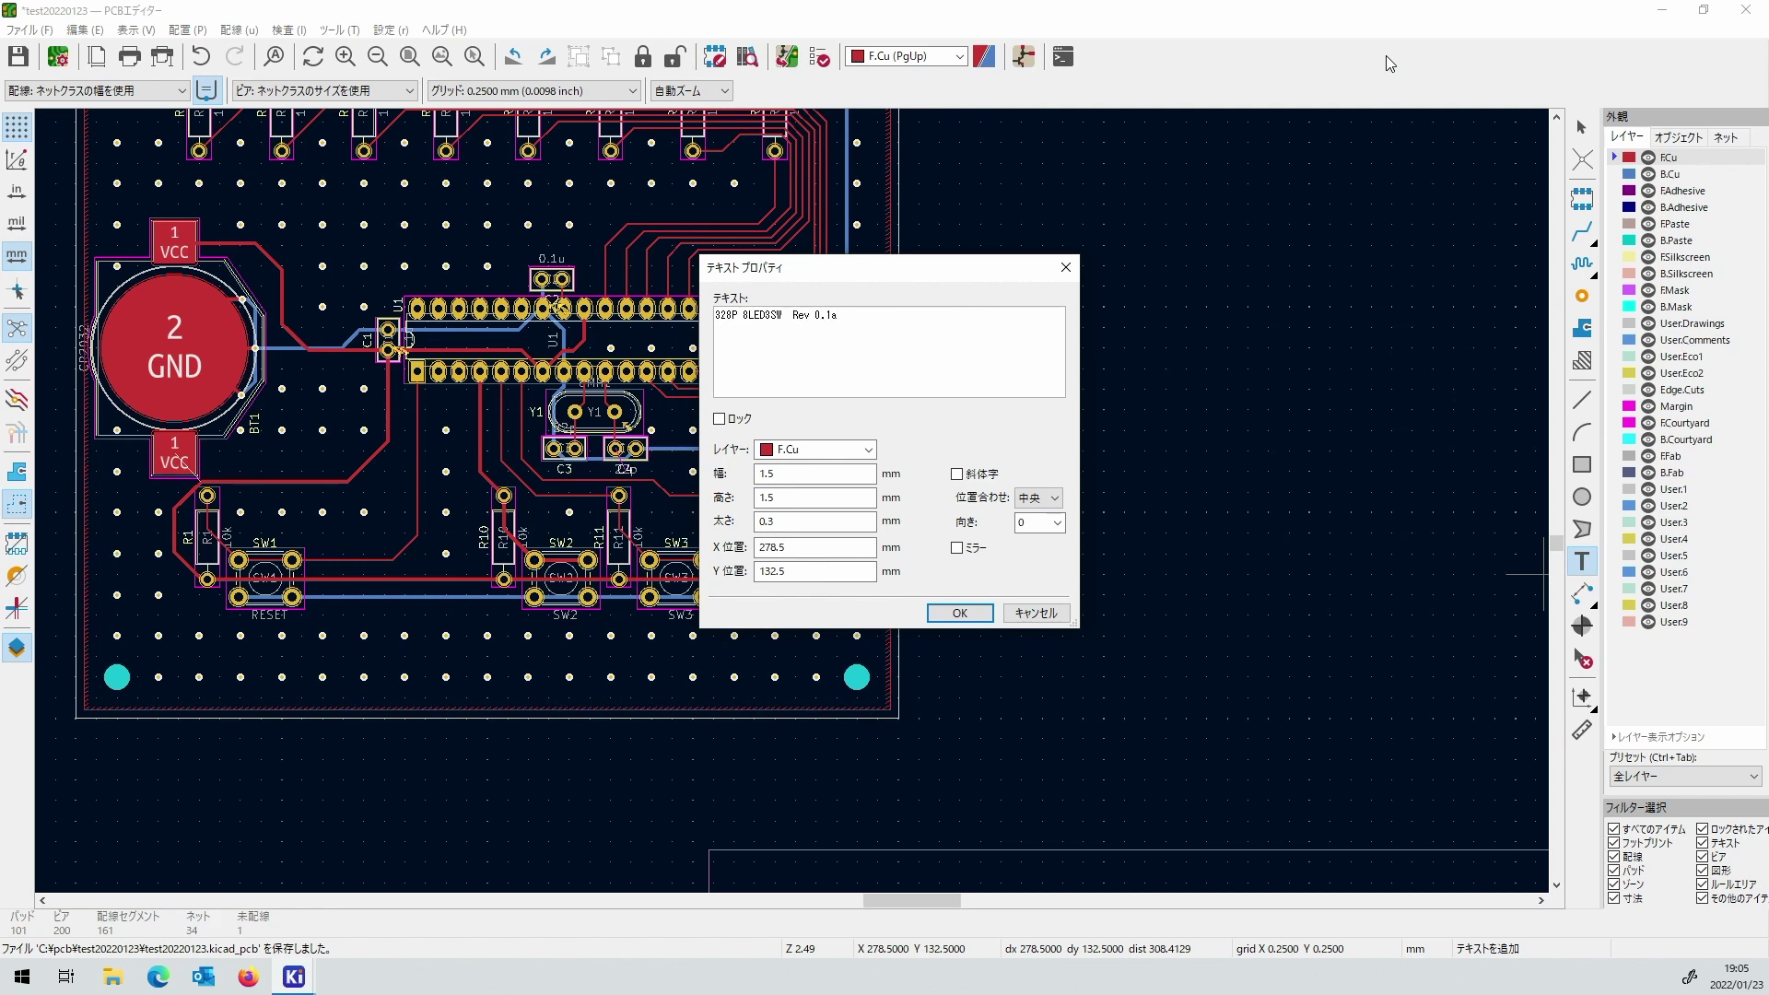
{"action": "left_click", "coordinate": [815, 448]}
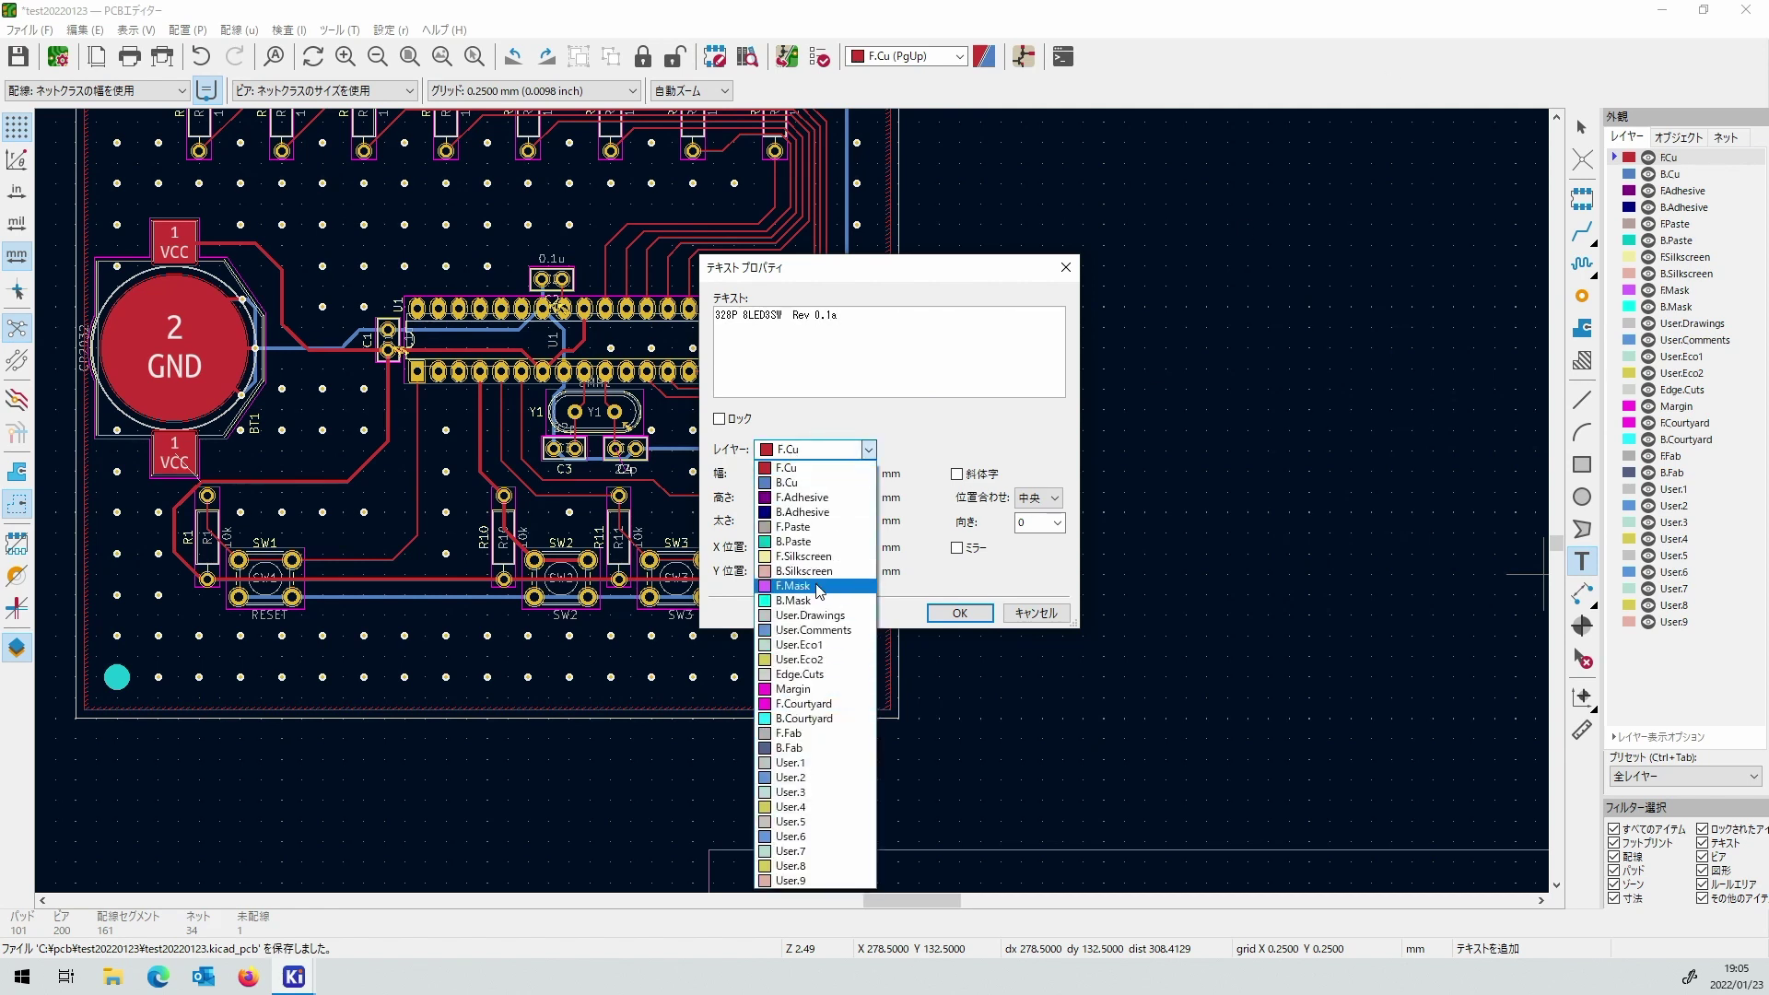
{"action": "left_click", "coordinate": [806, 556]}
{"action": "left_click", "coordinate": [957, 613]}
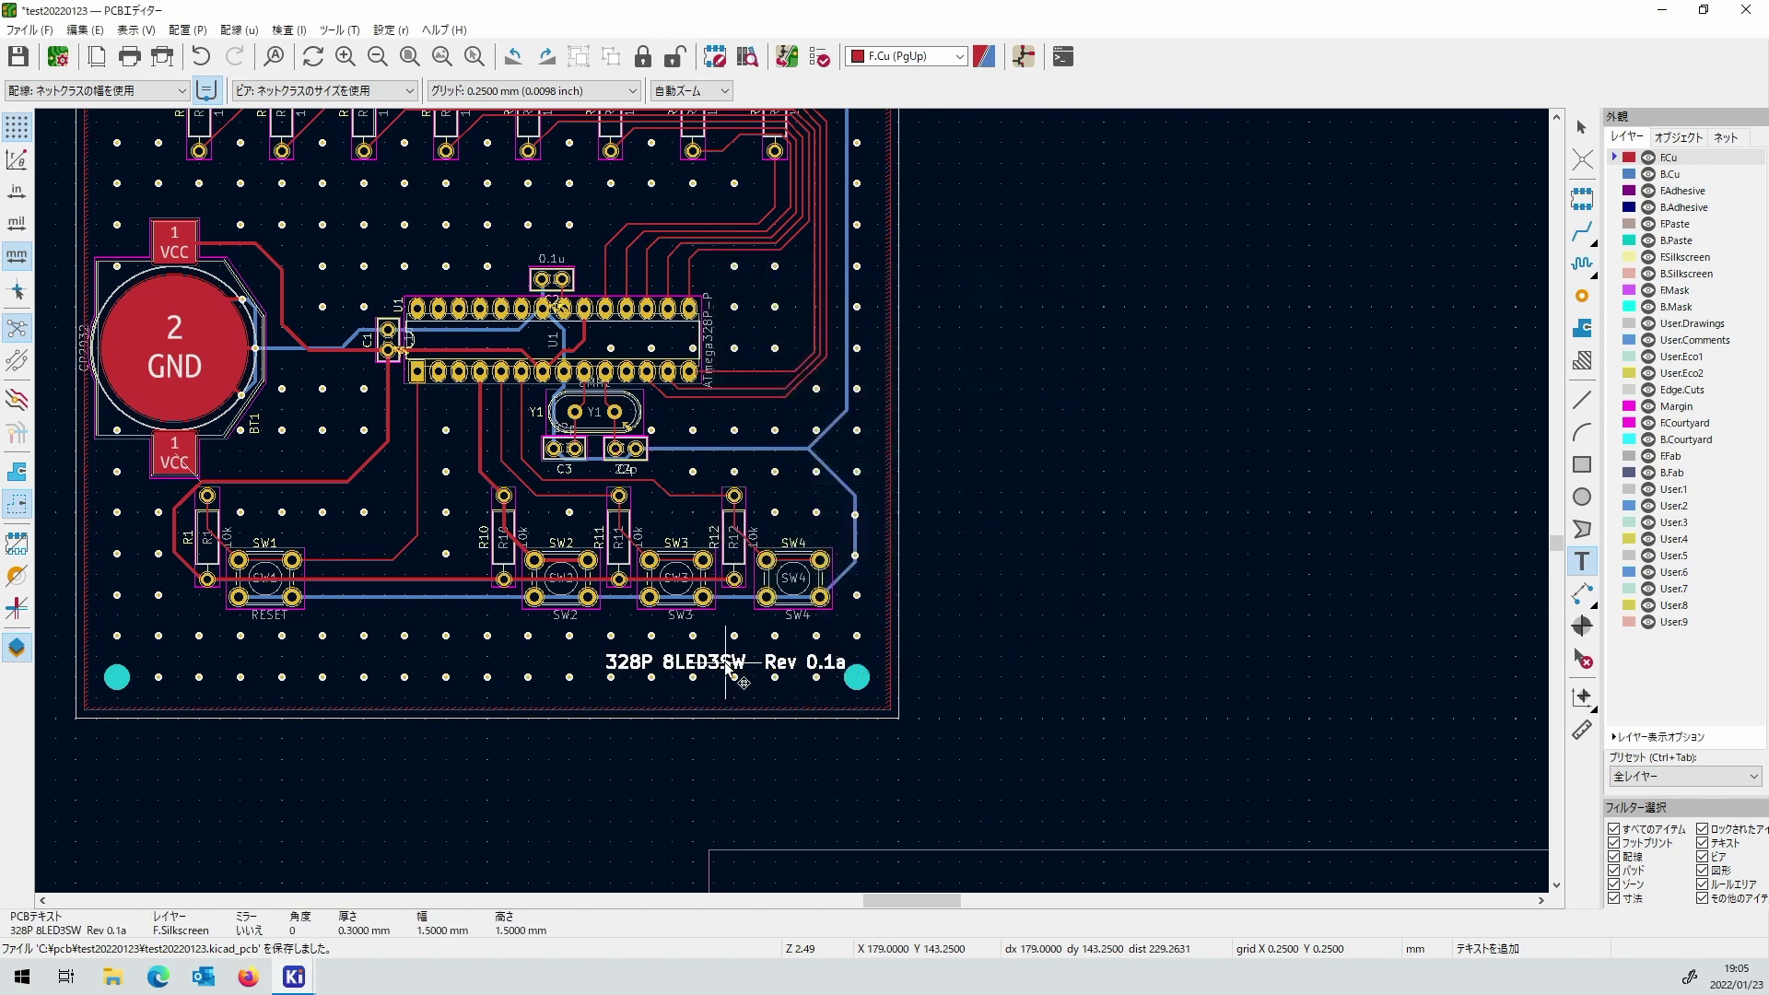
{"action": "left_click", "coordinate": [694, 656]}
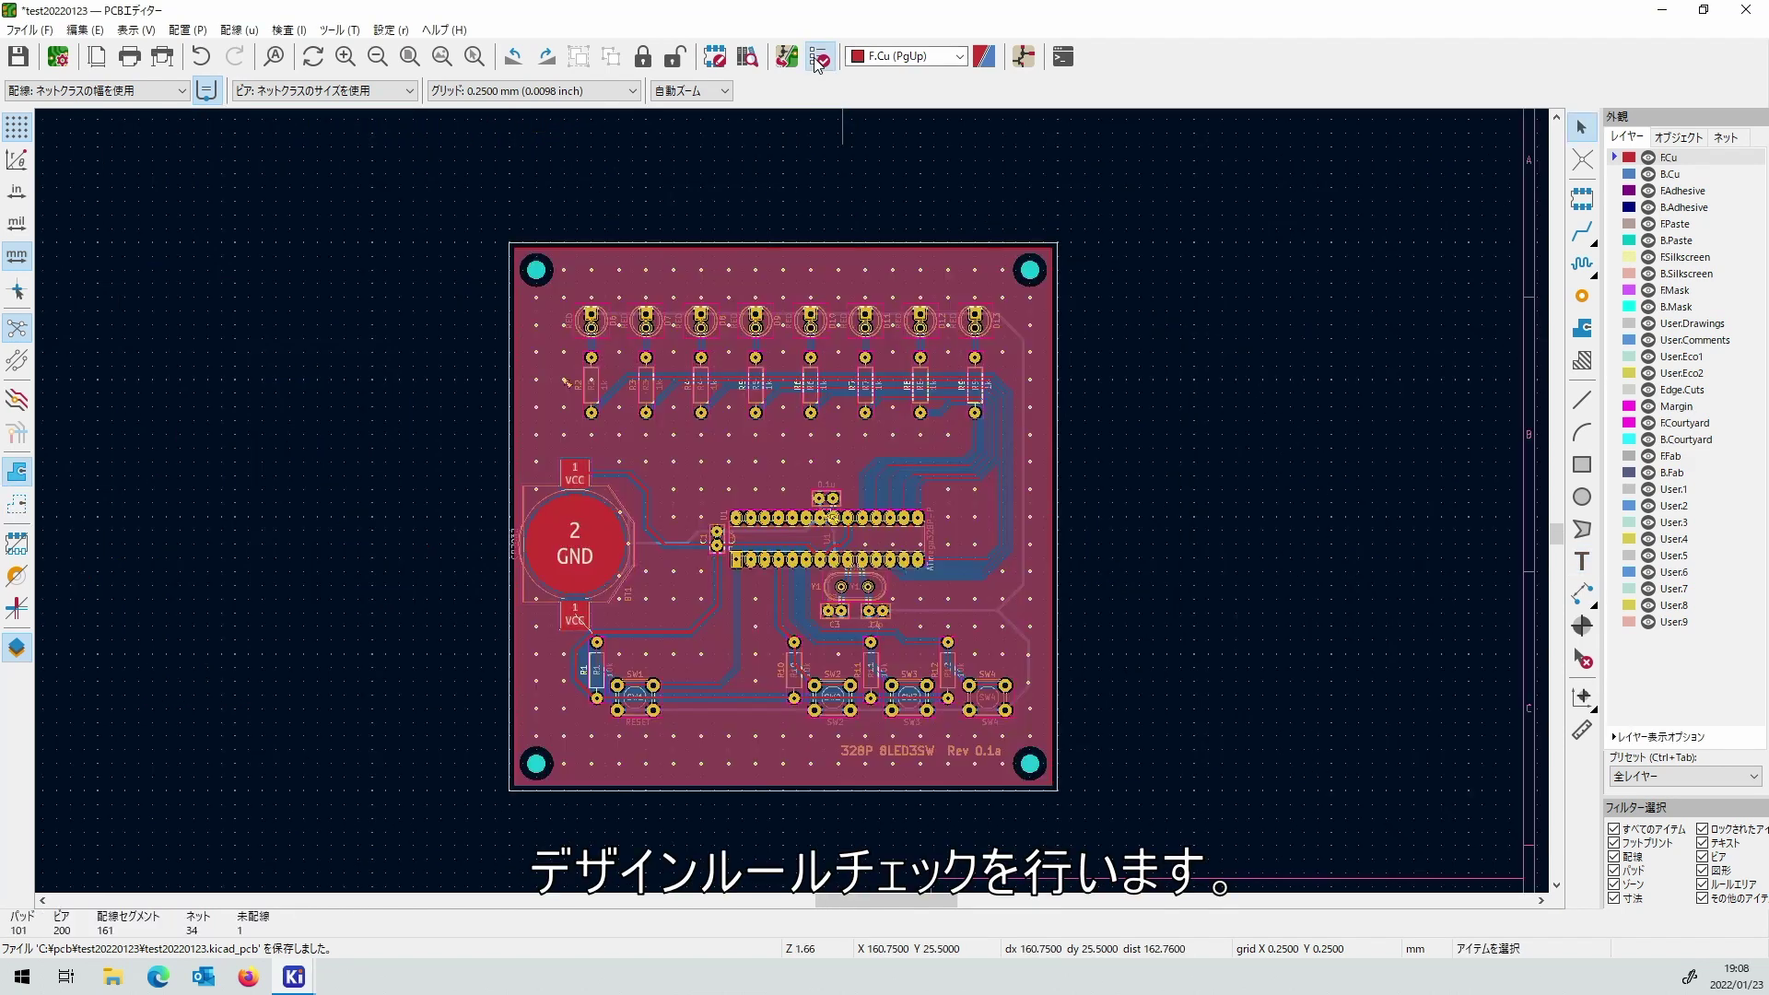
Run the design rule check, locate the first C2 silkscreen warning on the board, and move the DRC window off the layout.
{"action": "left_click", "coordinate": [817, 59]}
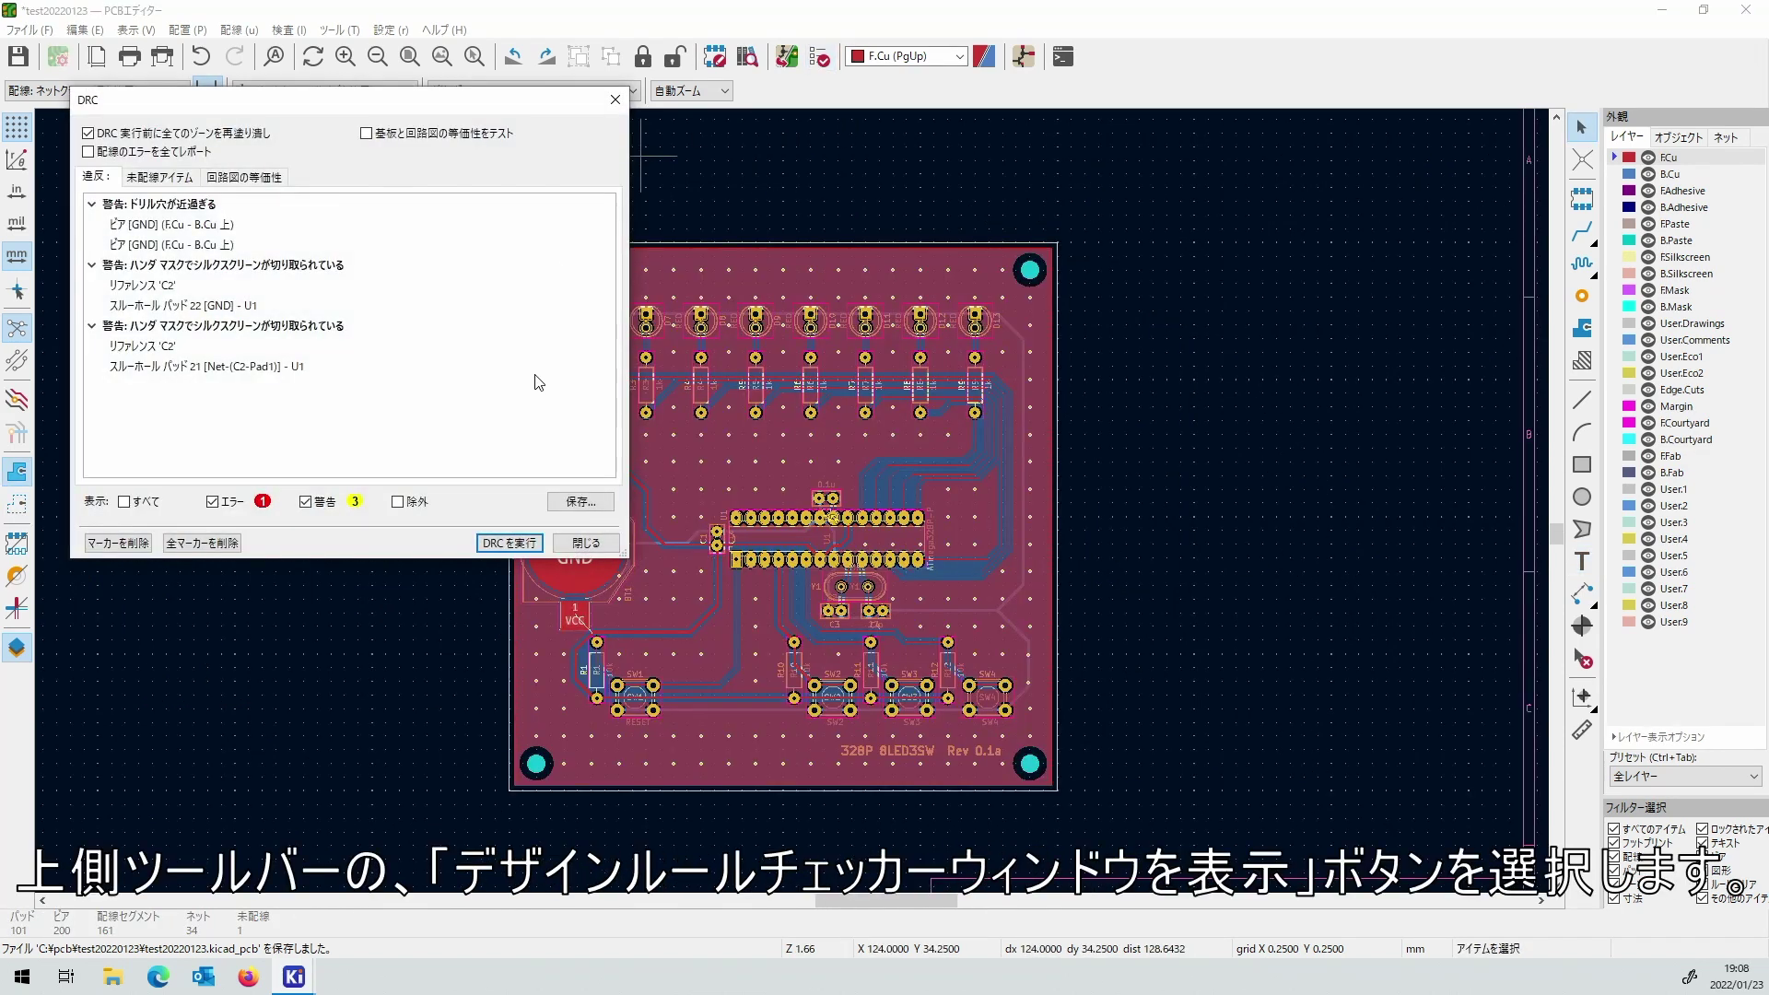
{"action": "left_click", "coordinate": [512, 543]}
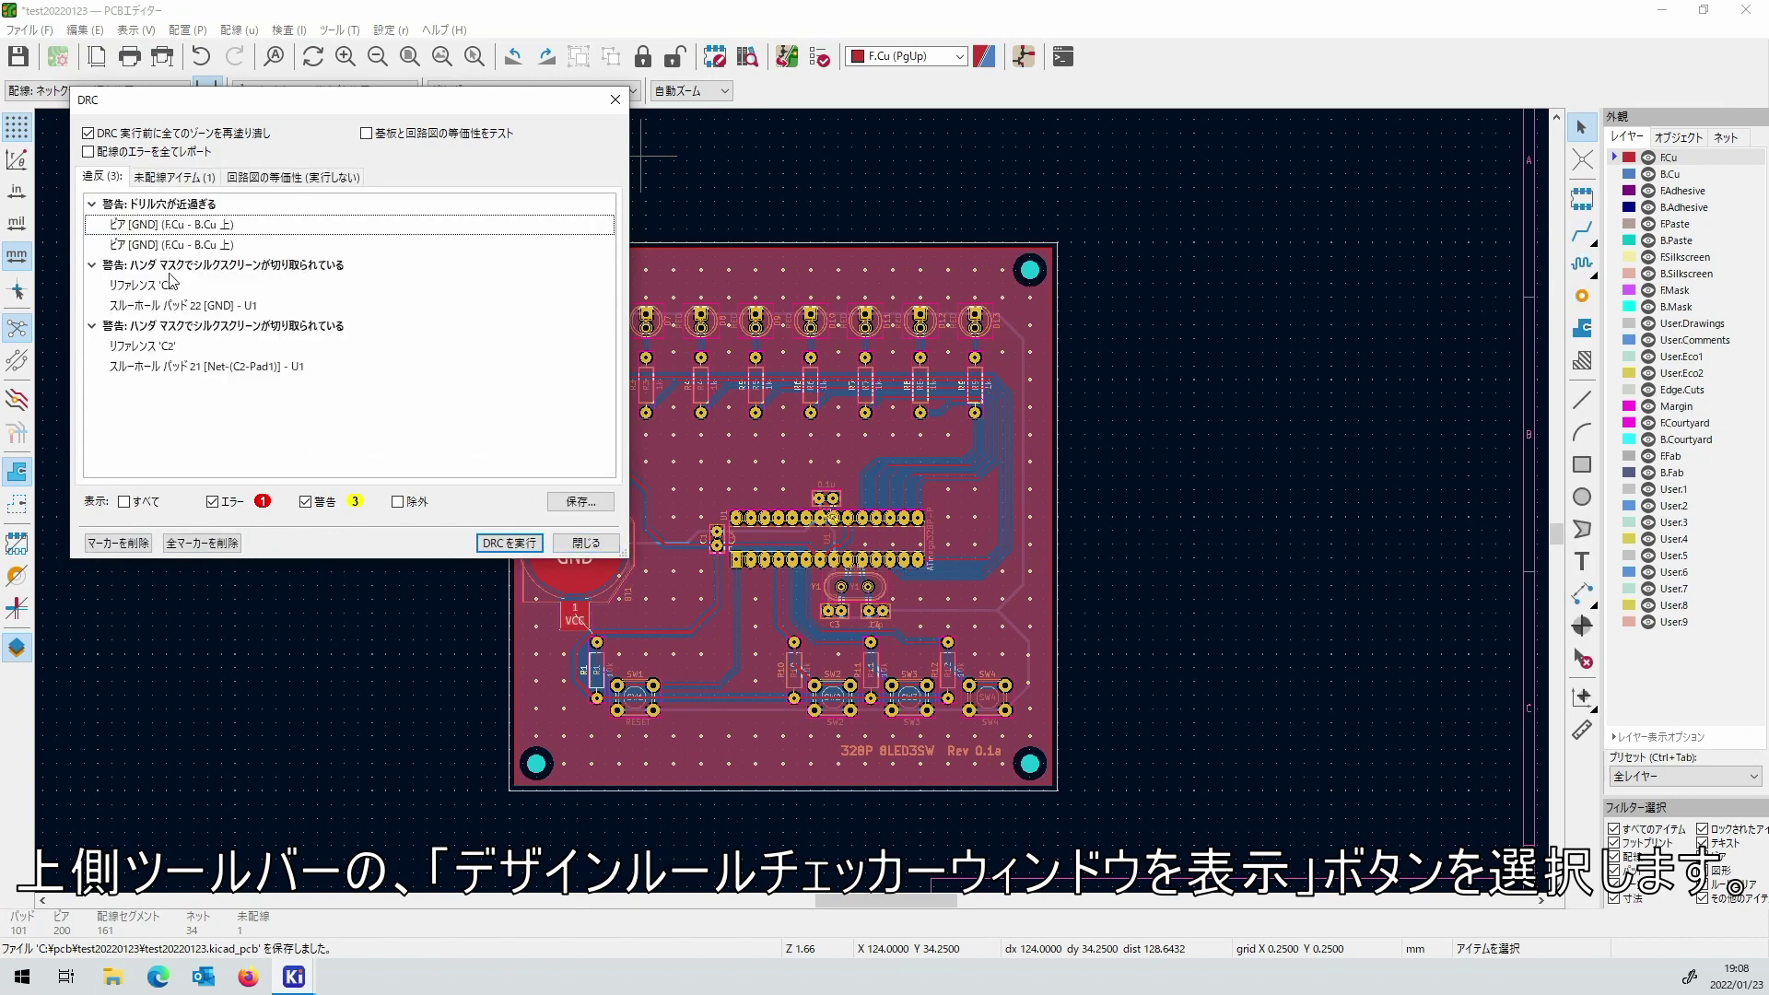
{"action": "left_click", "coordinate": [170, 273]}
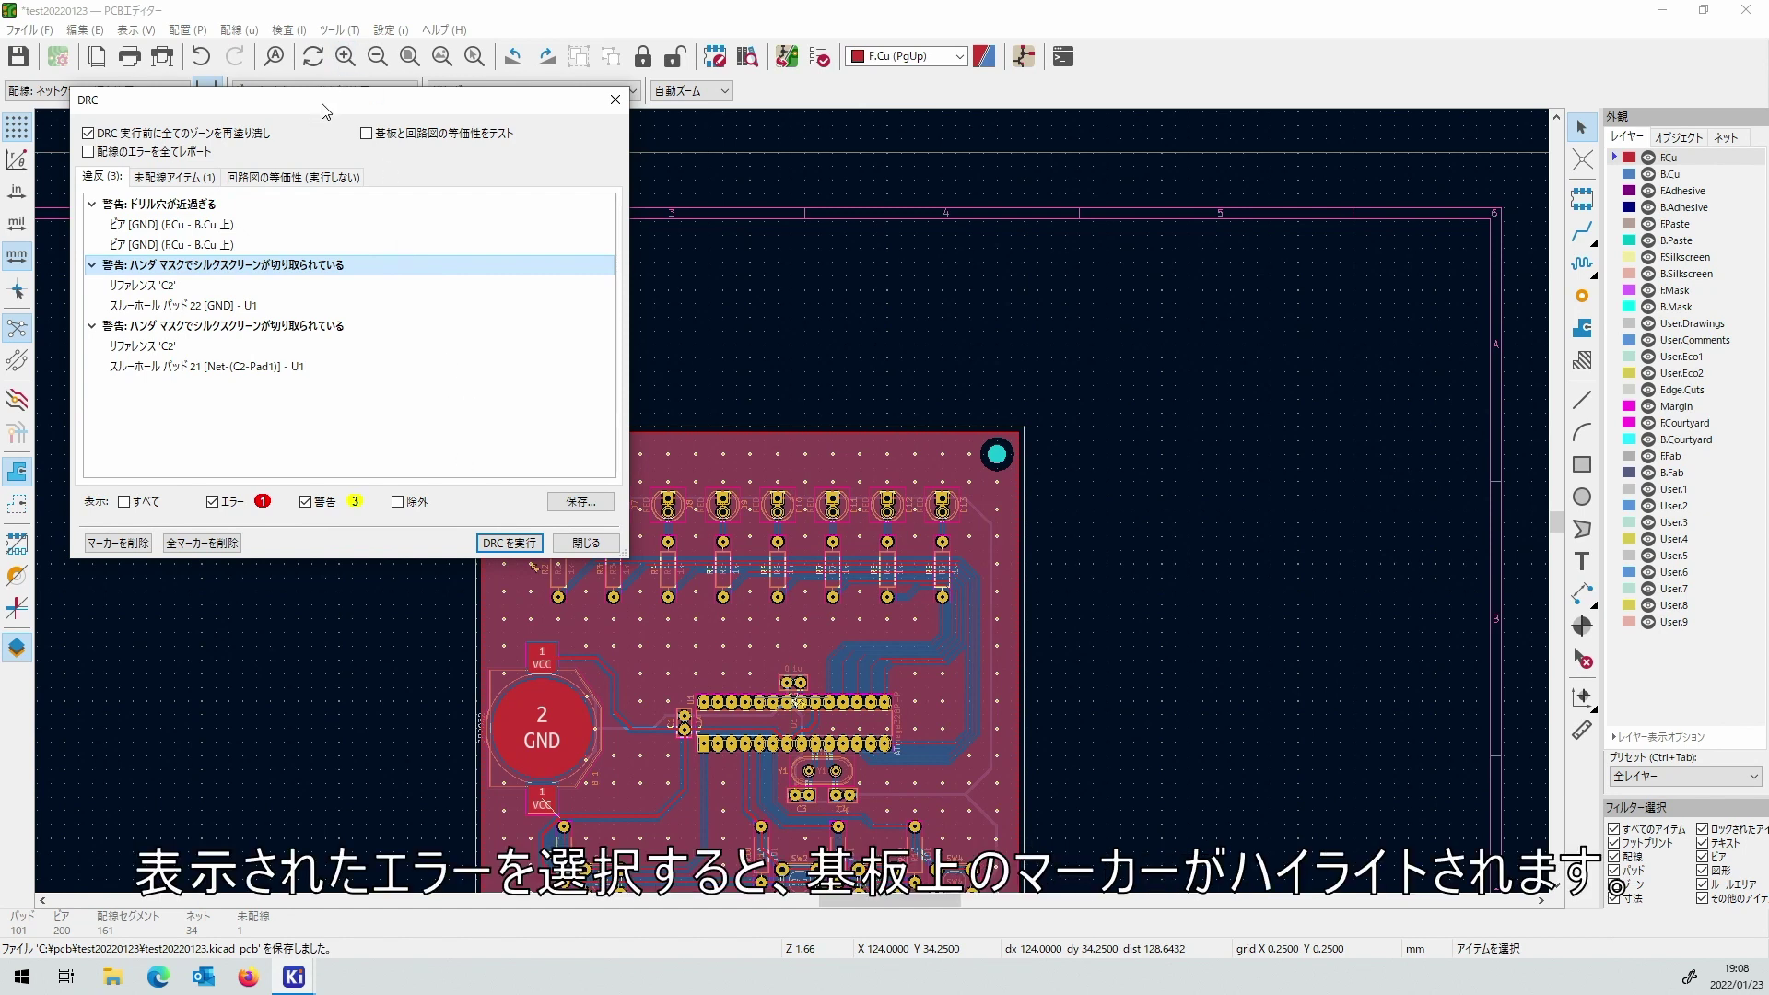
{"action": "left_click_drag", "start_coordinate": [324, 110], "coordinate": [943, 127]}
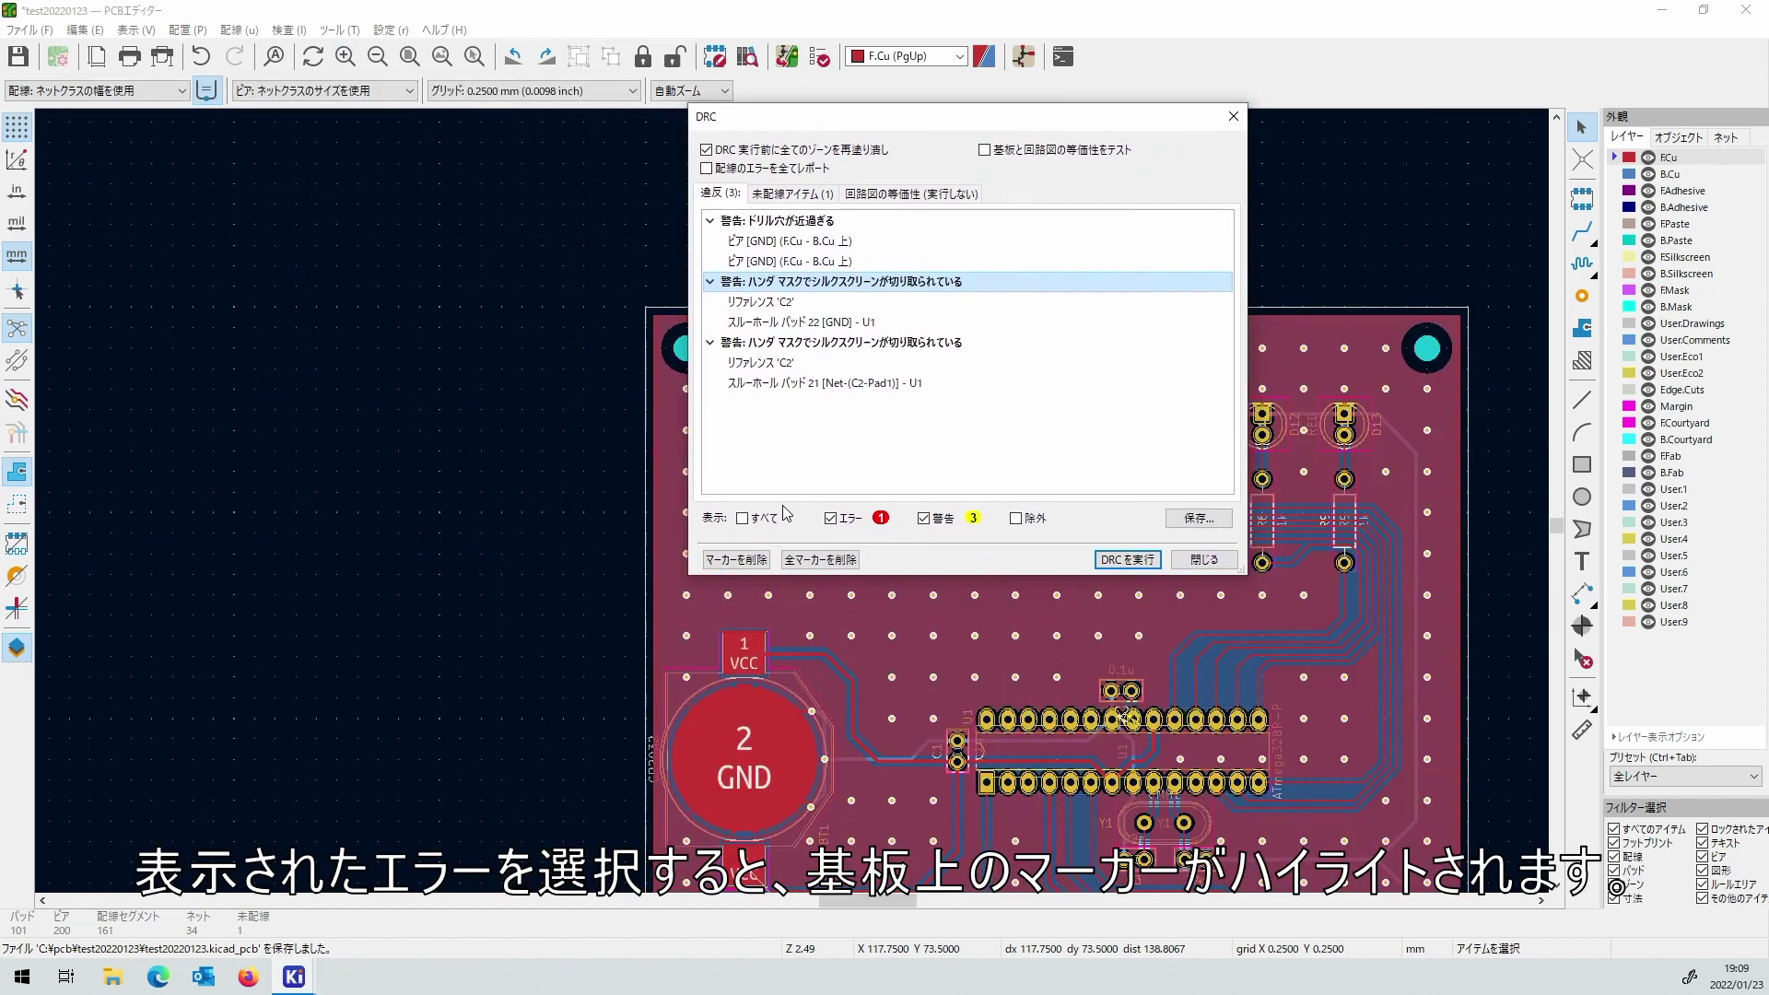
{"action": "left_click_drag", "start_coordinate": [877, 119], "coordinate": [1180, 137]}
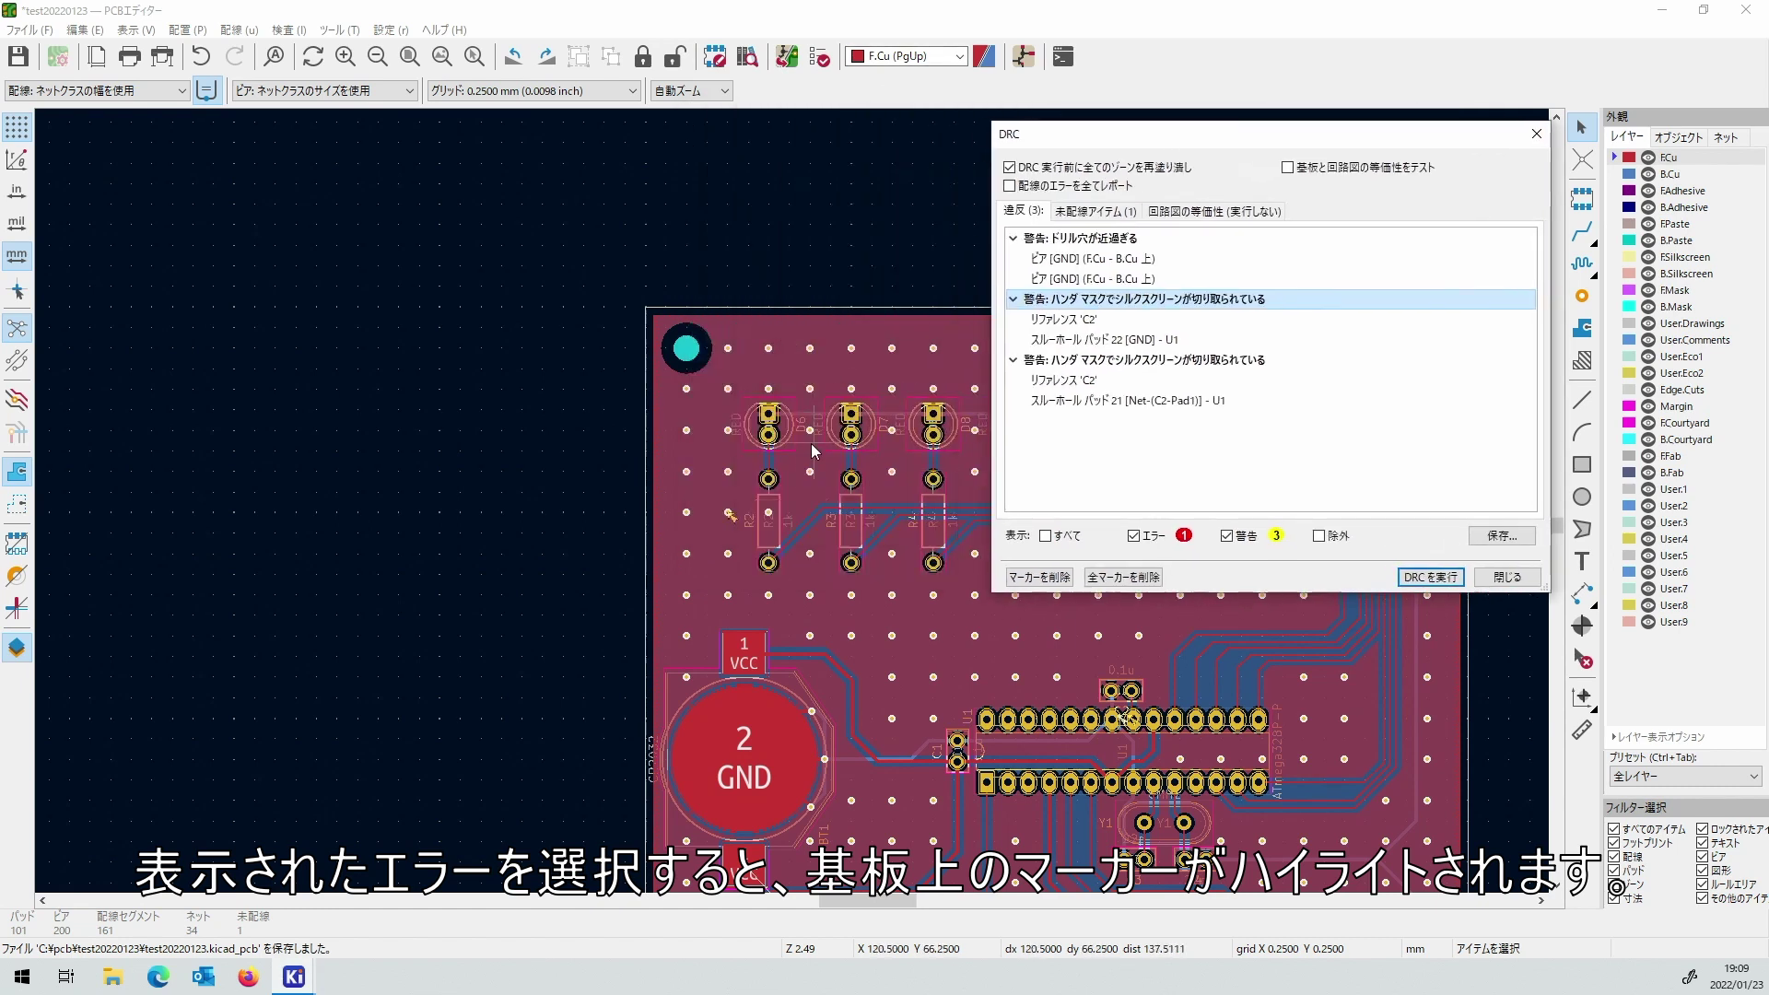
Delete one of the two overlapping GND vias beside R2 at X 110, Y 75, and rerun the design rule check.
{"action": "scroll", "coordinate": [742, 594], "scroll_direction": "up", "scroll_amount": 5}
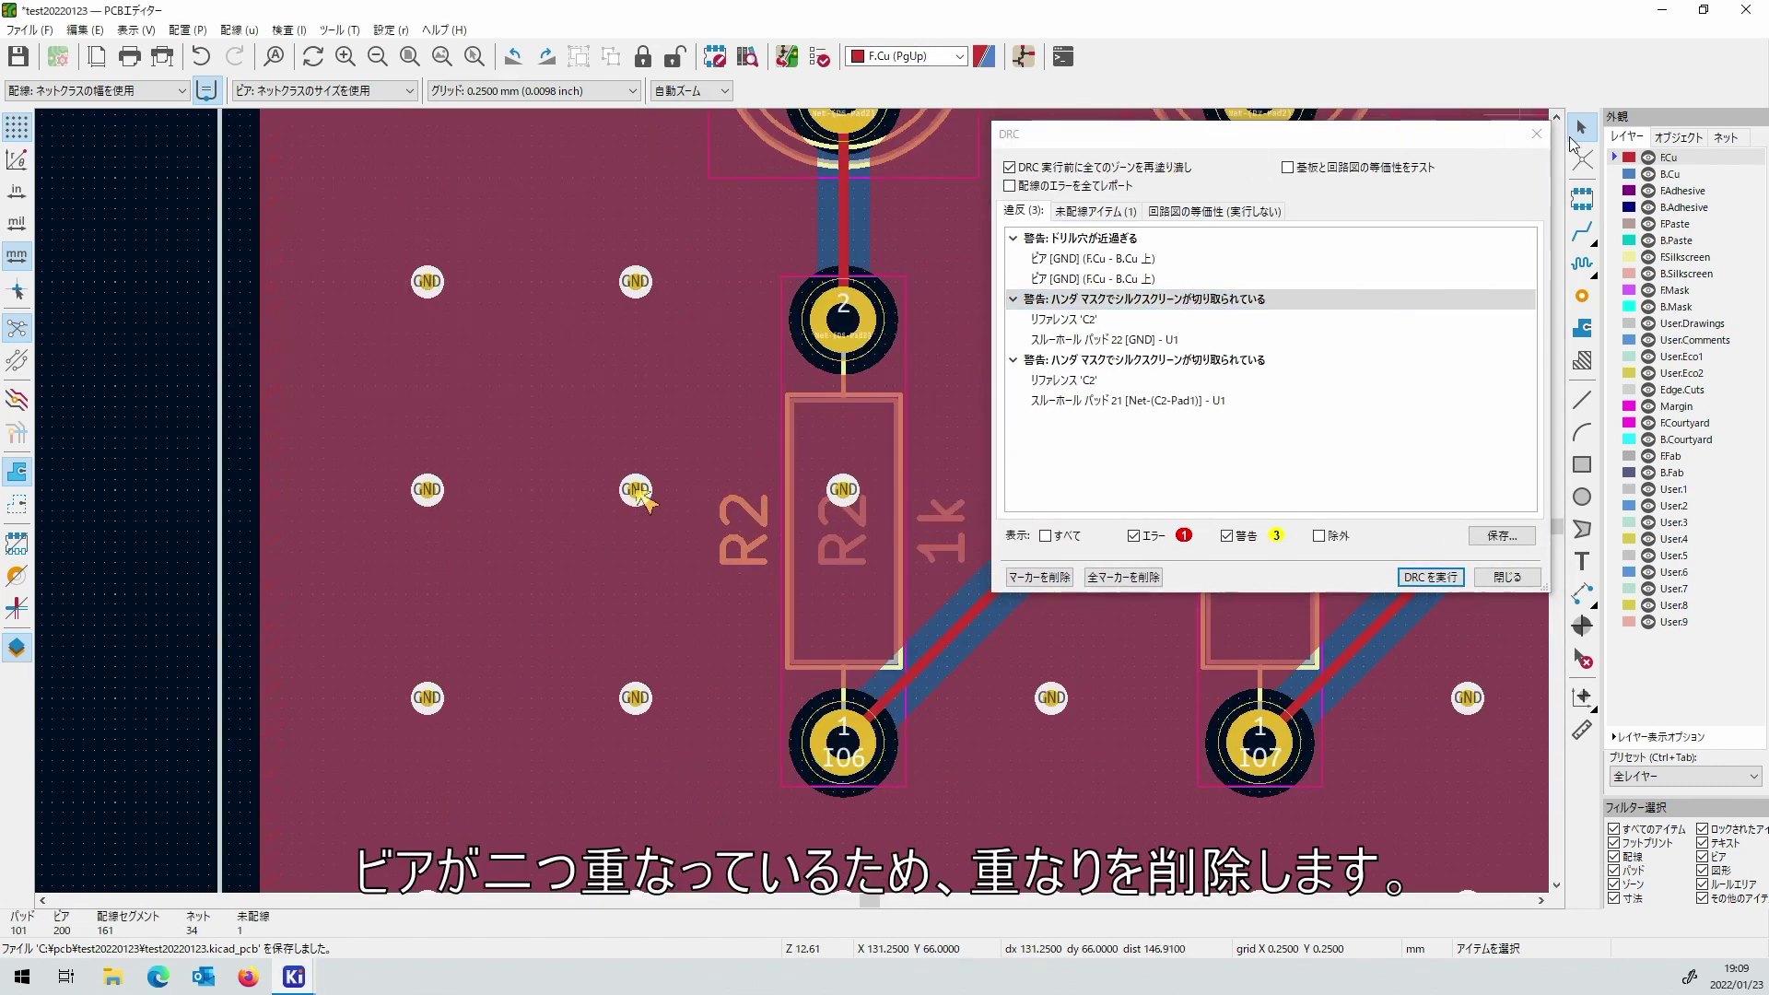
{"action": "left_click", "coordinate": [635, 489]}
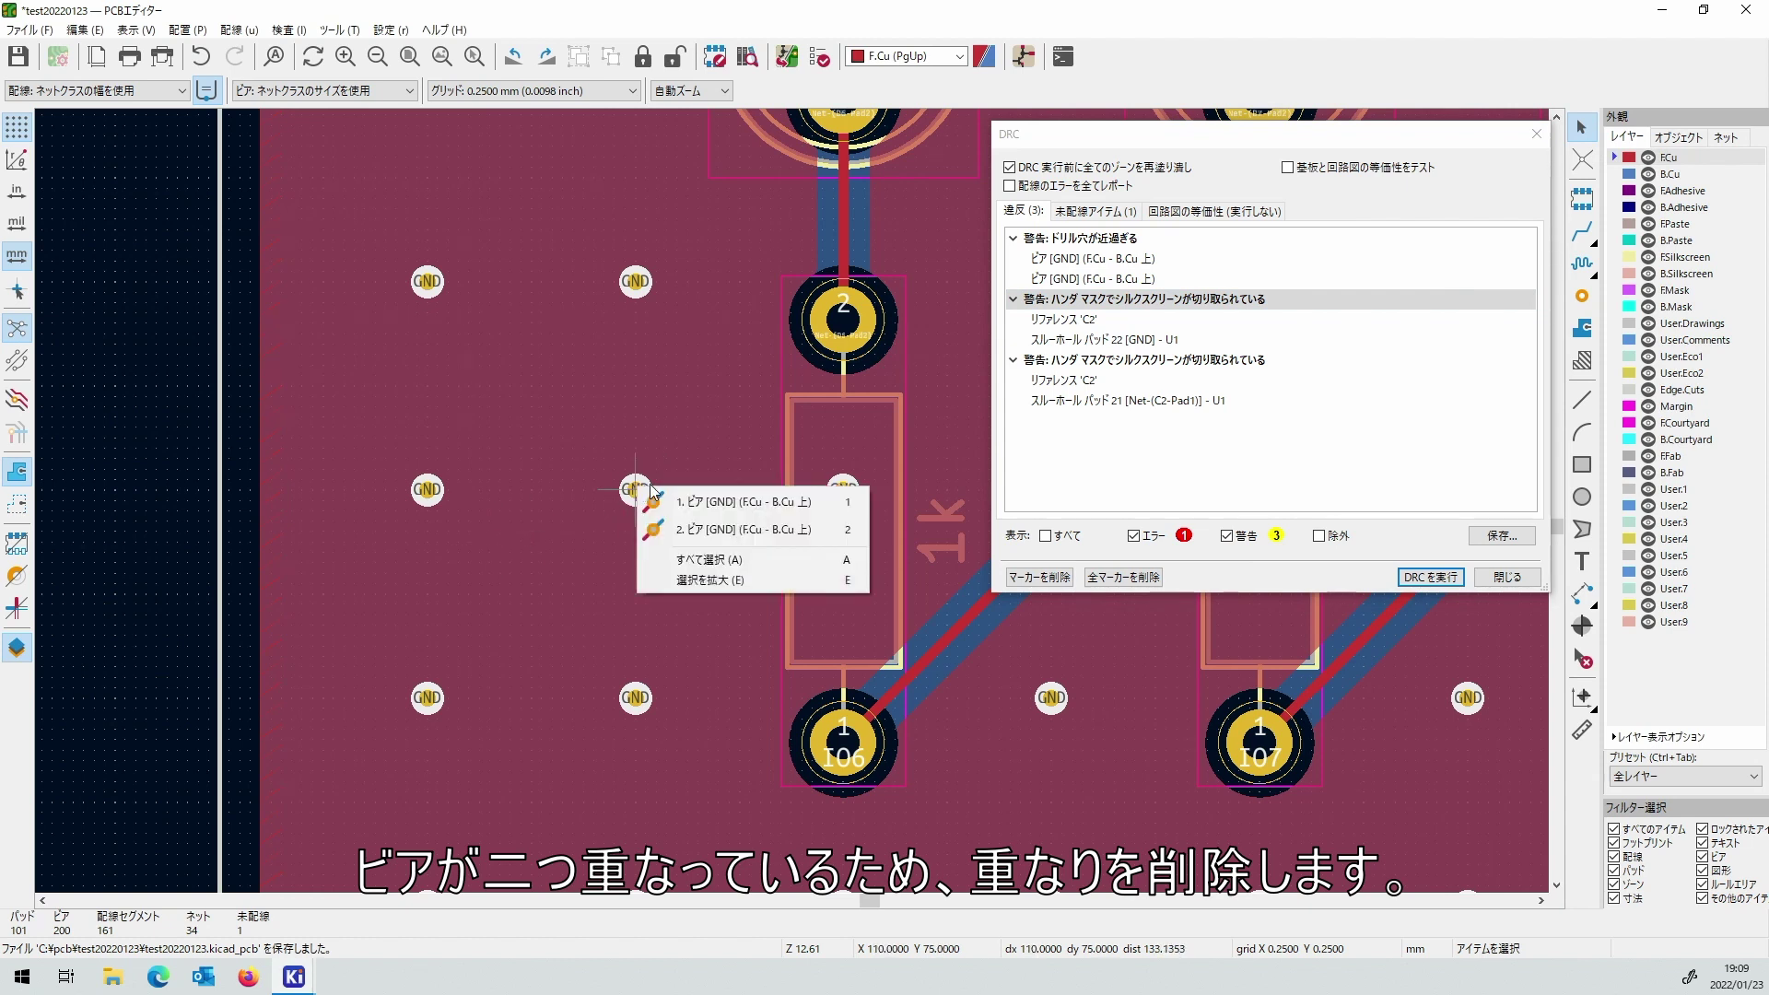
{"action": "left_click", "coordinate": [678, 501]}
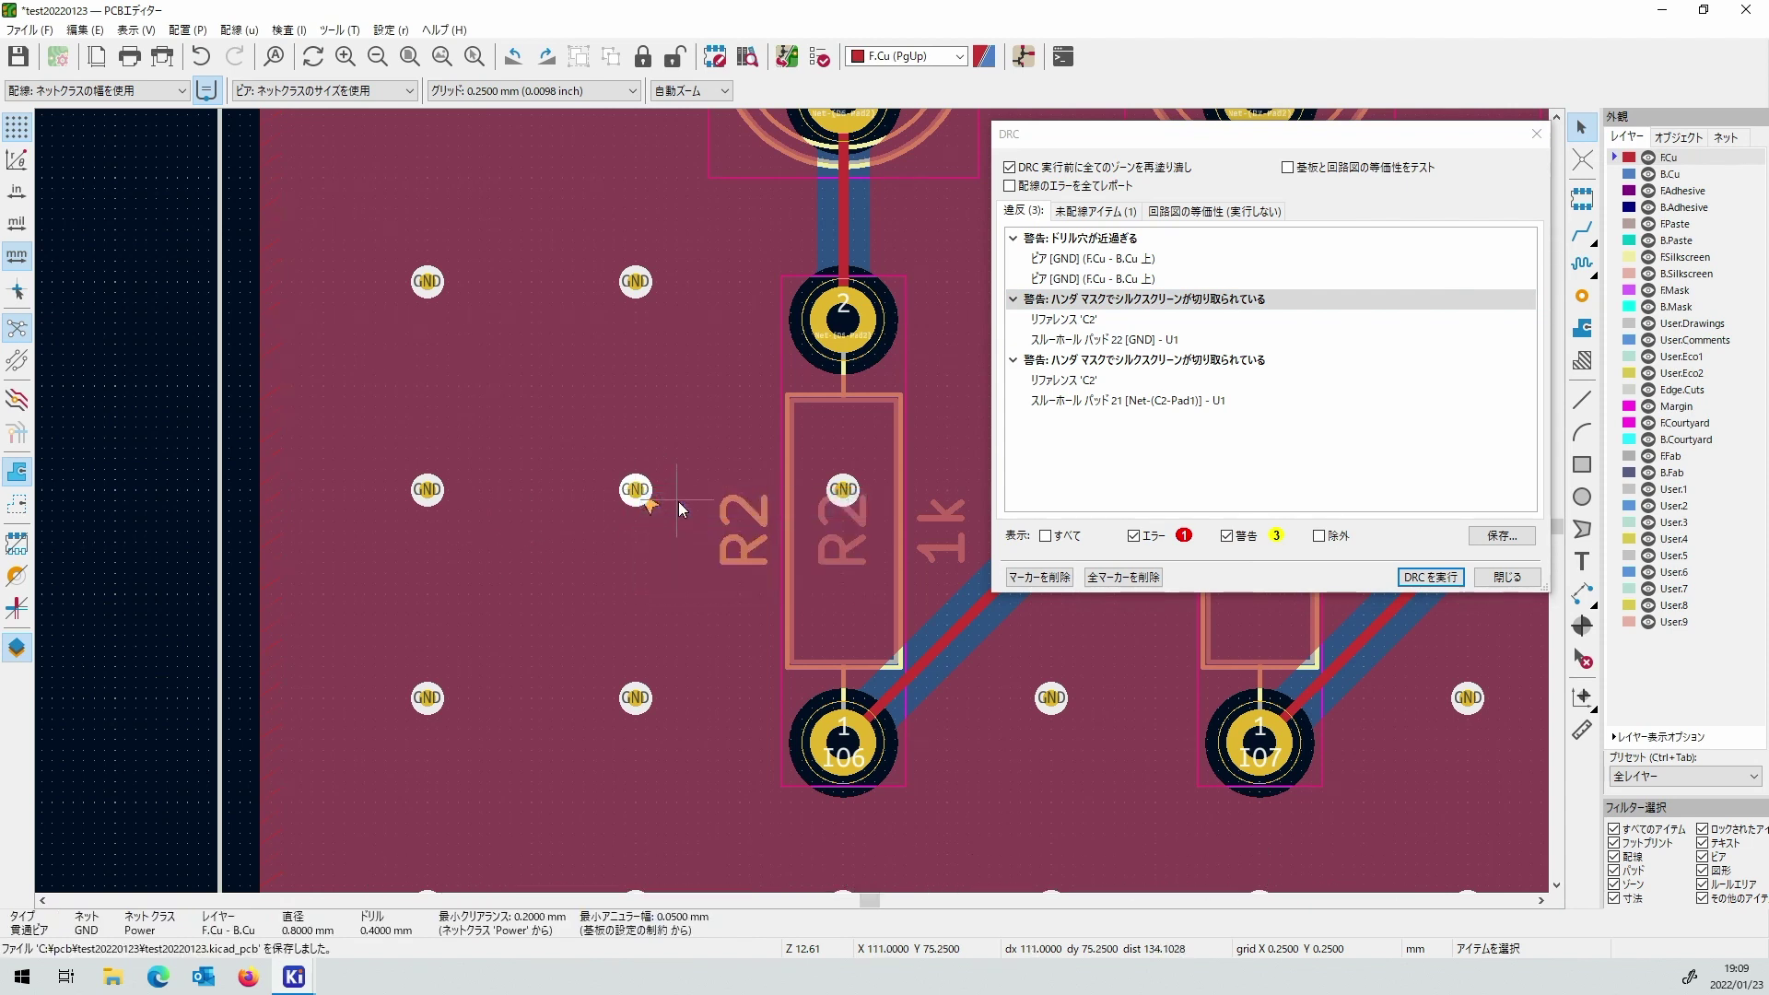
{"action": "key", "text": "Escape"}
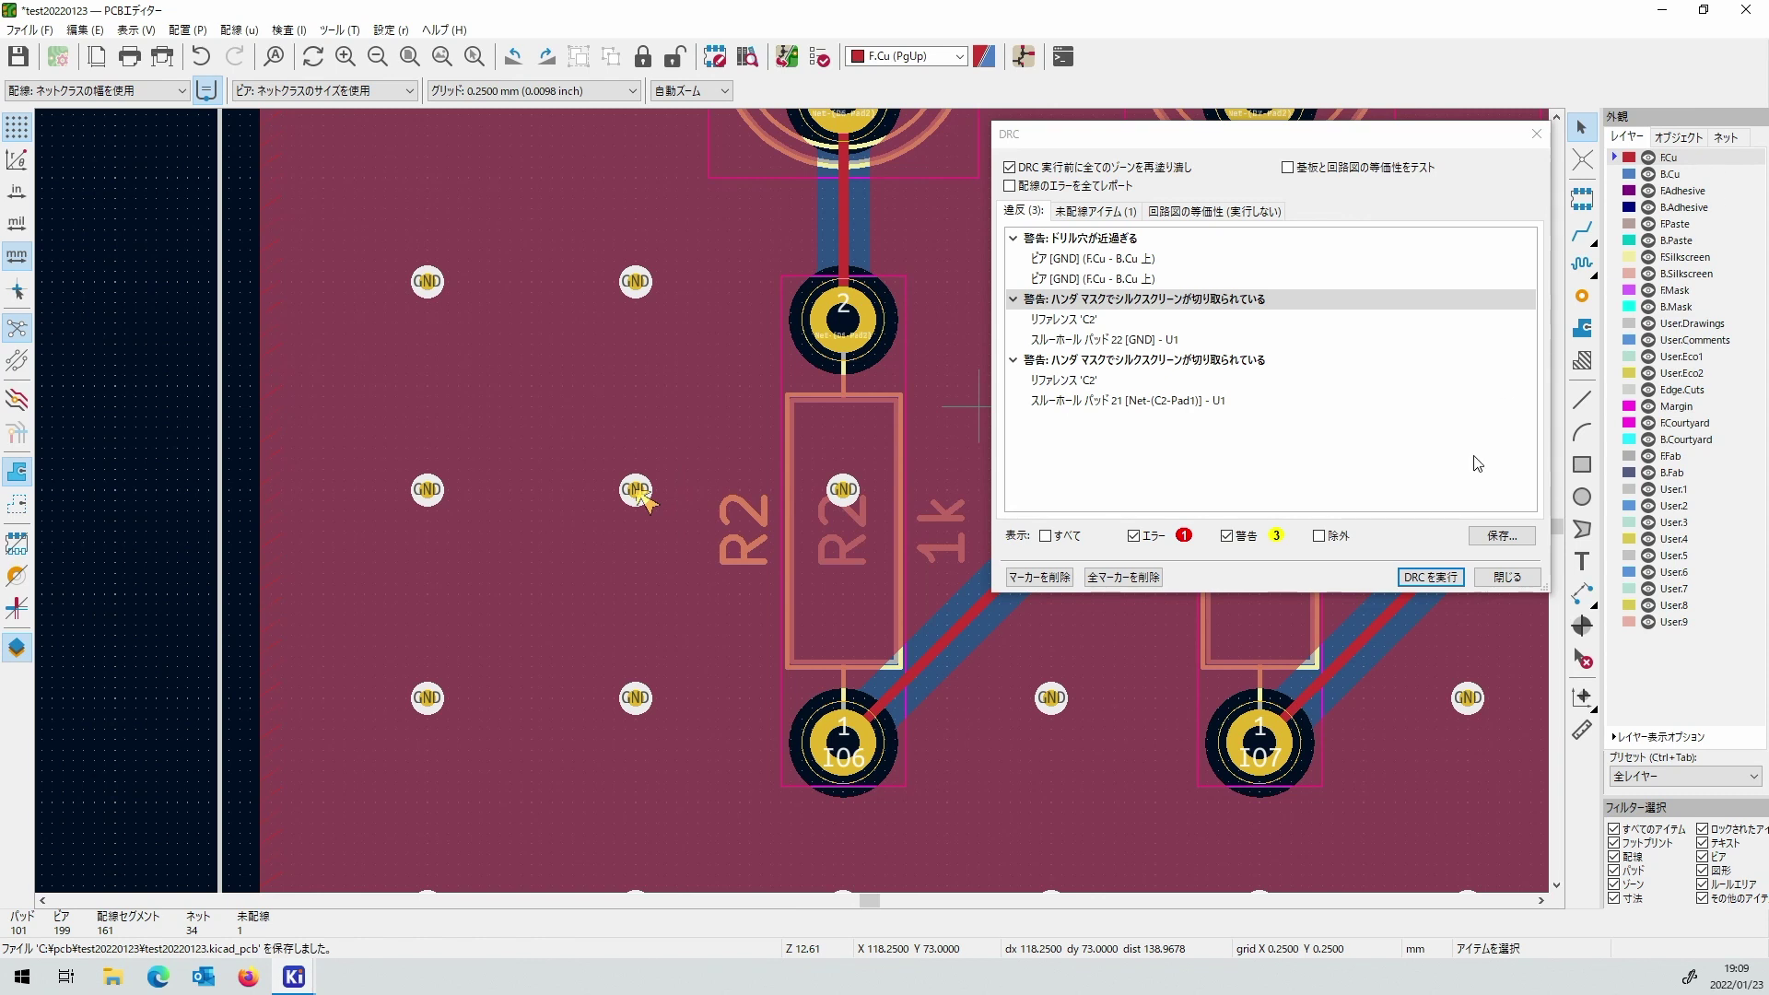
{"action": "left_click", "coordinate": [1431, 577]}
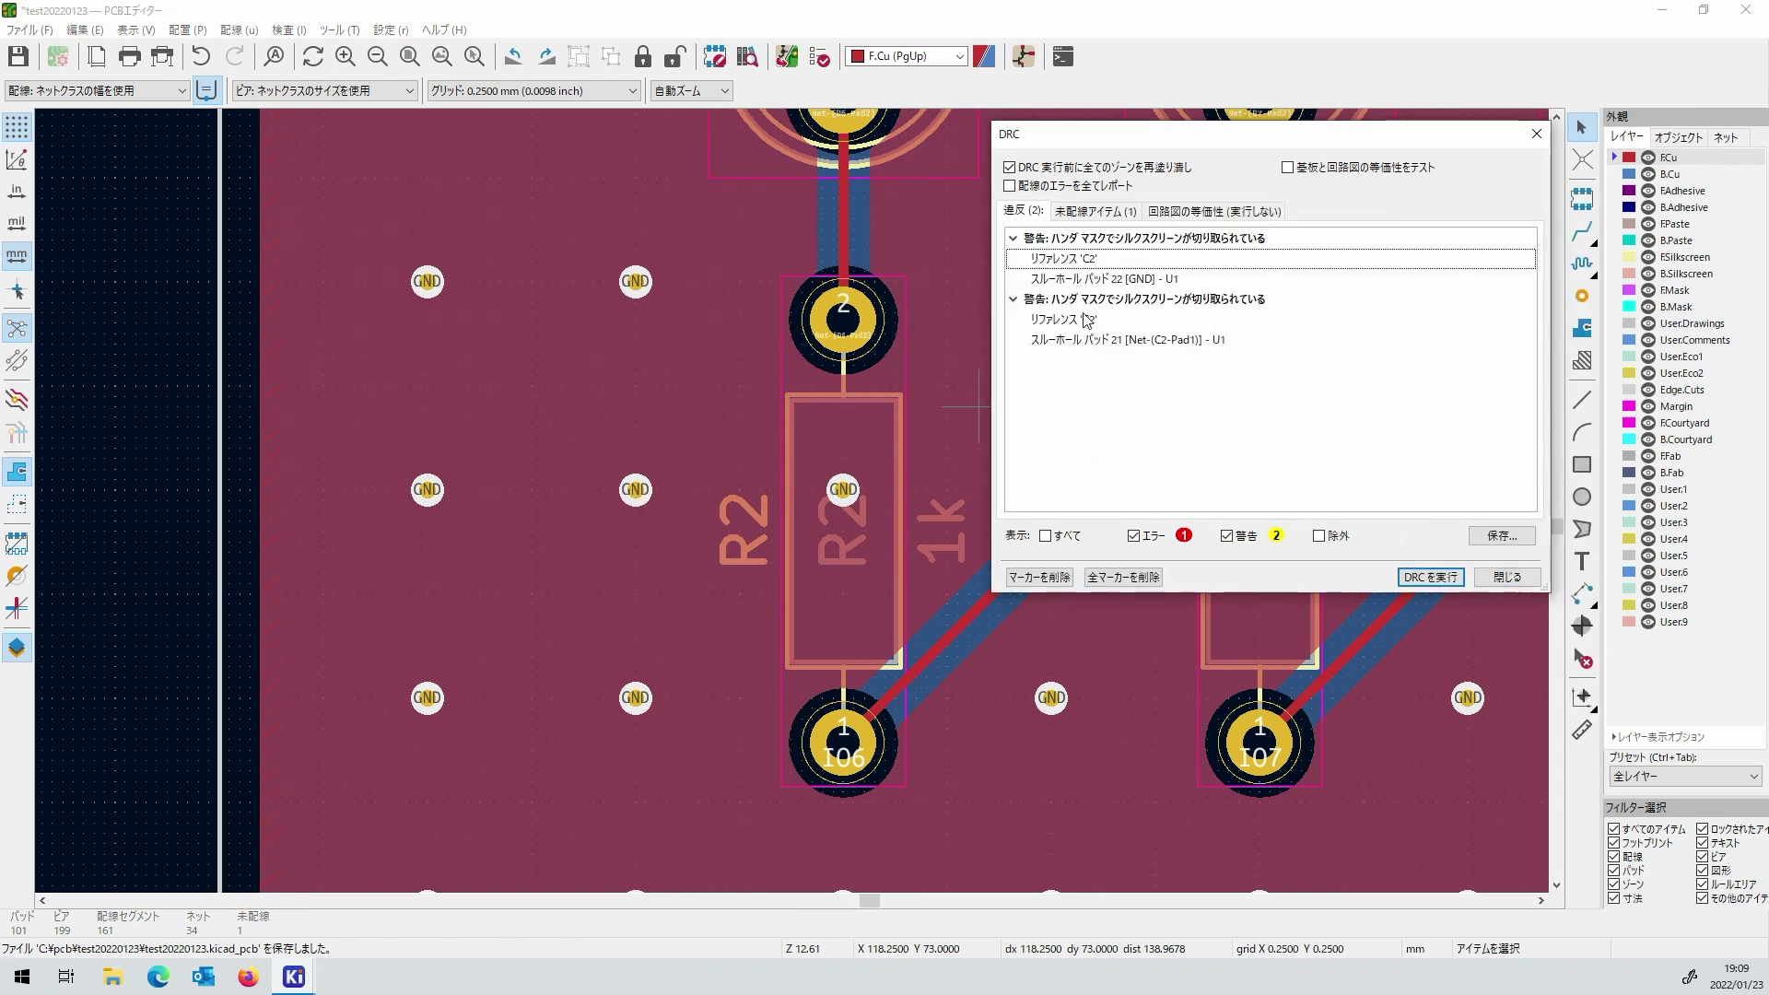
Move the C2 silkscreen reference off U1's pads to directly above capacitor C2, rerun the design rule check, and close it.
{"action": "left_click", "coordinate": [1088, 320]}
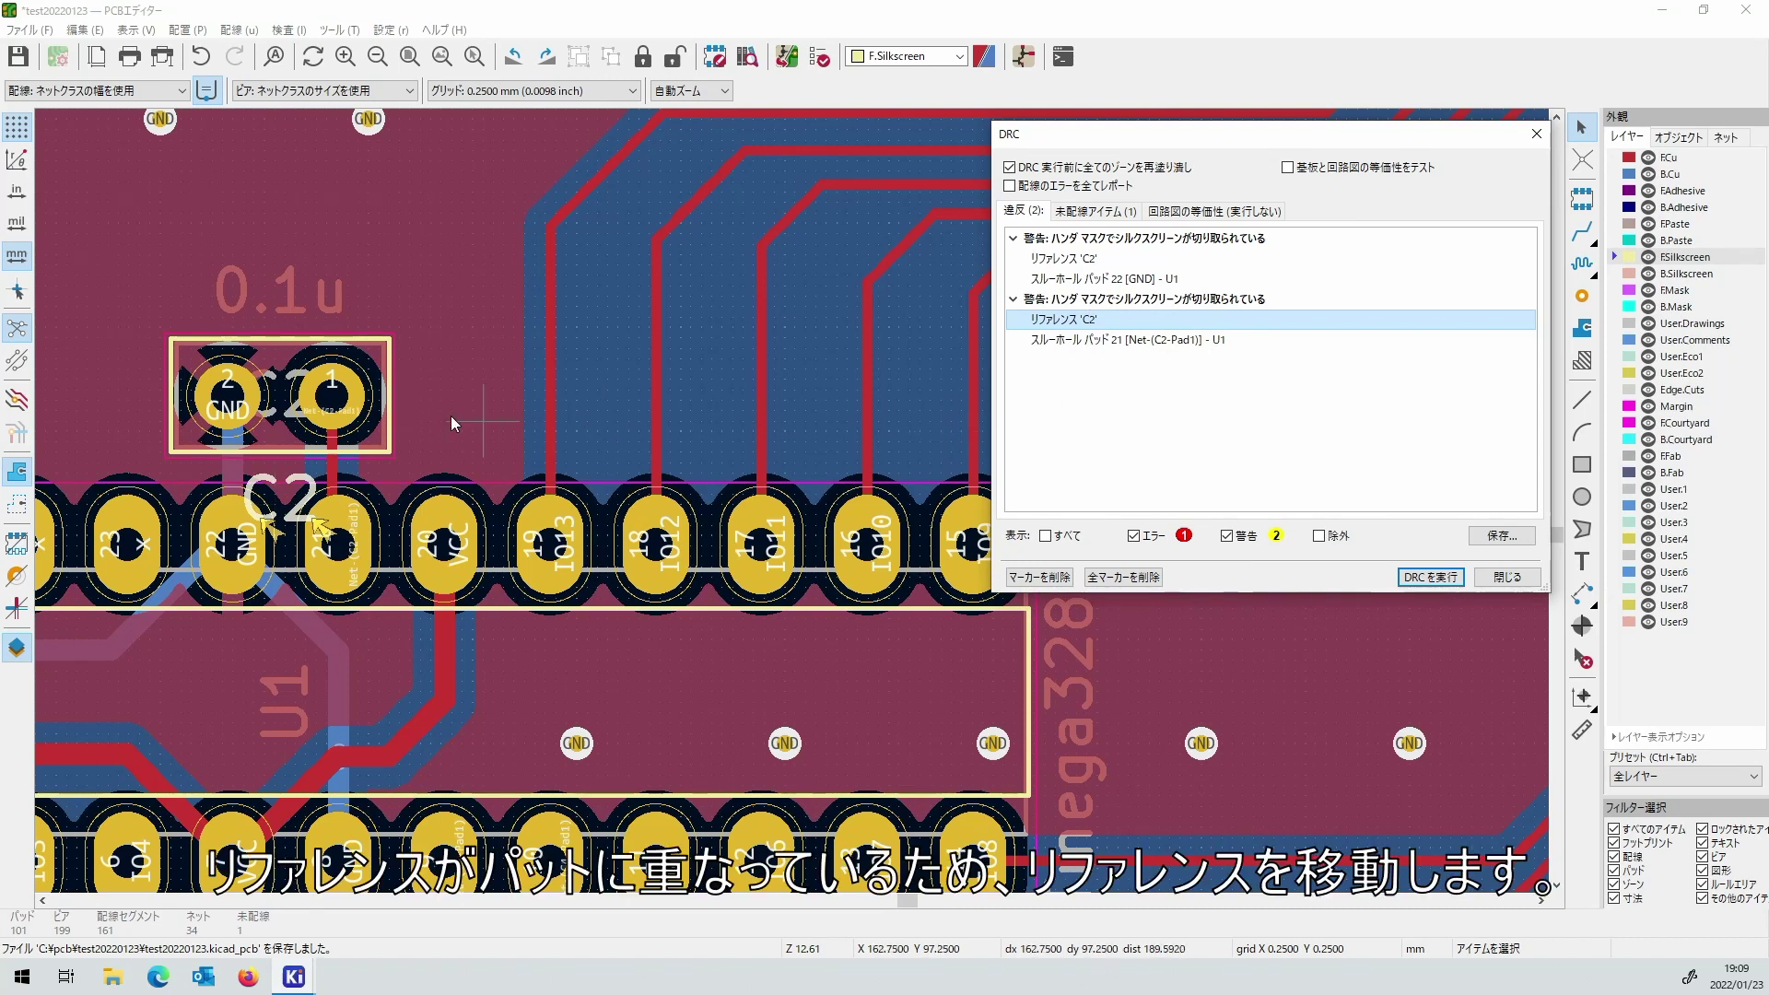
{"action": "left_click", "coordinate": [300, 486]}
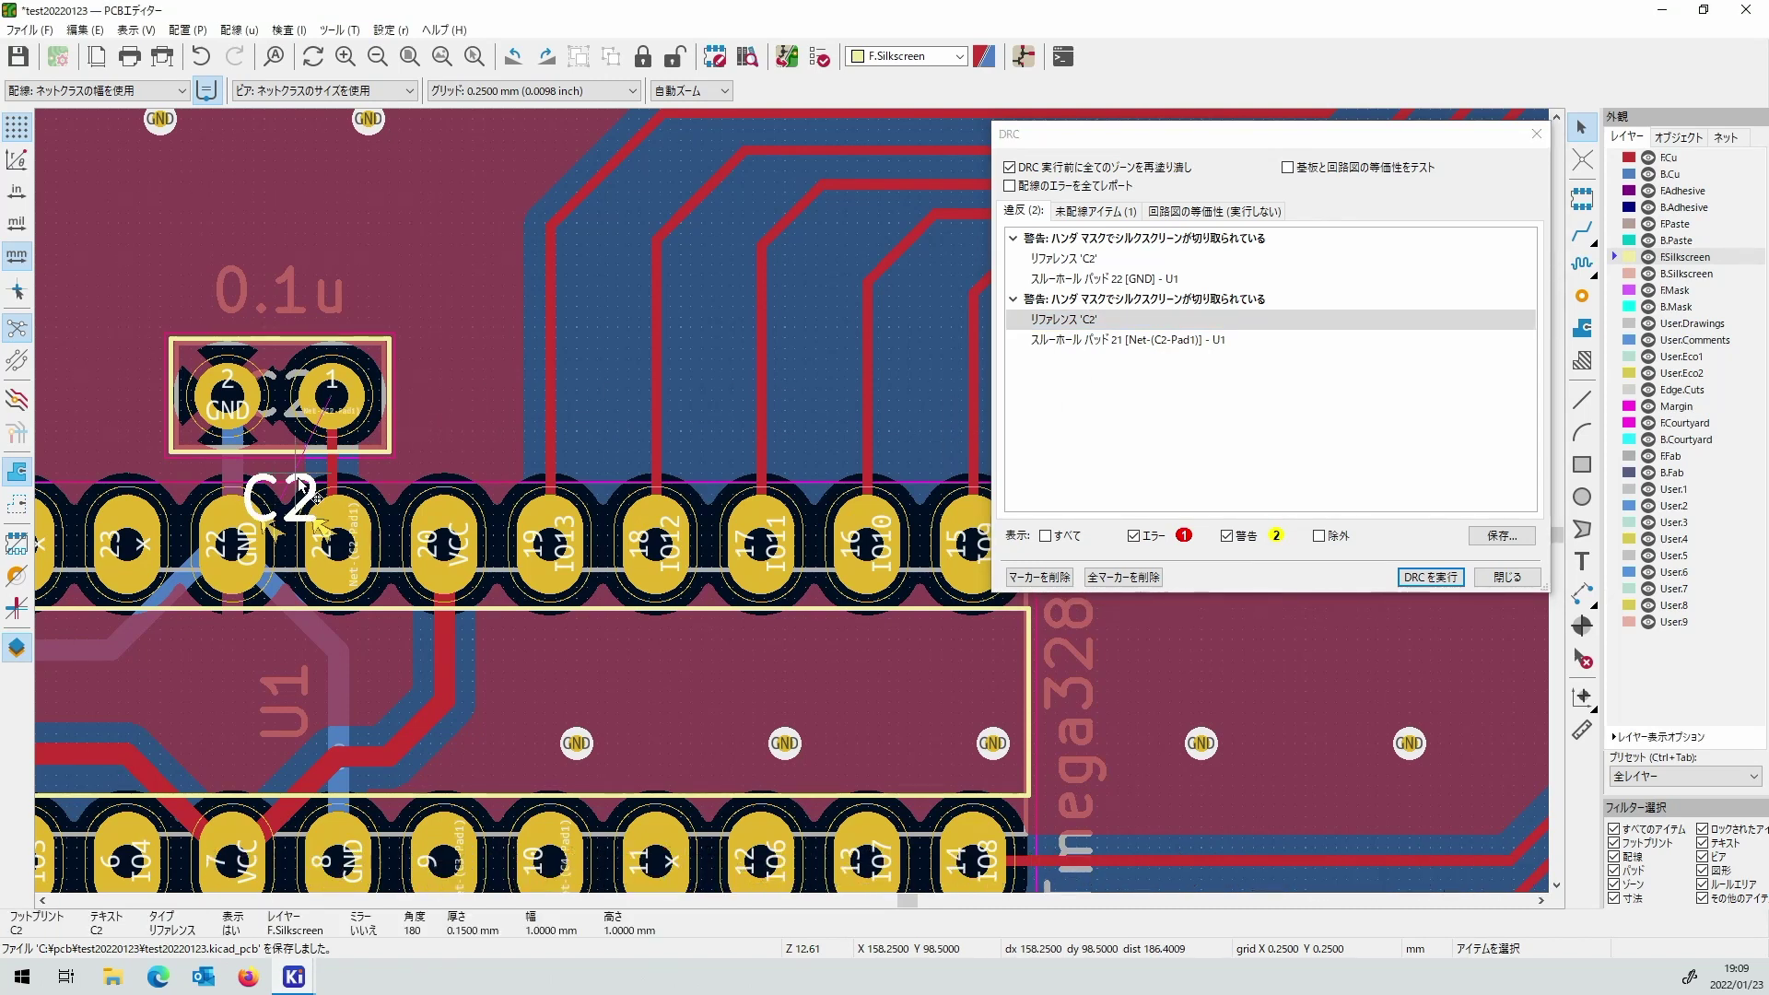
{"action": "key", "text": "m"}
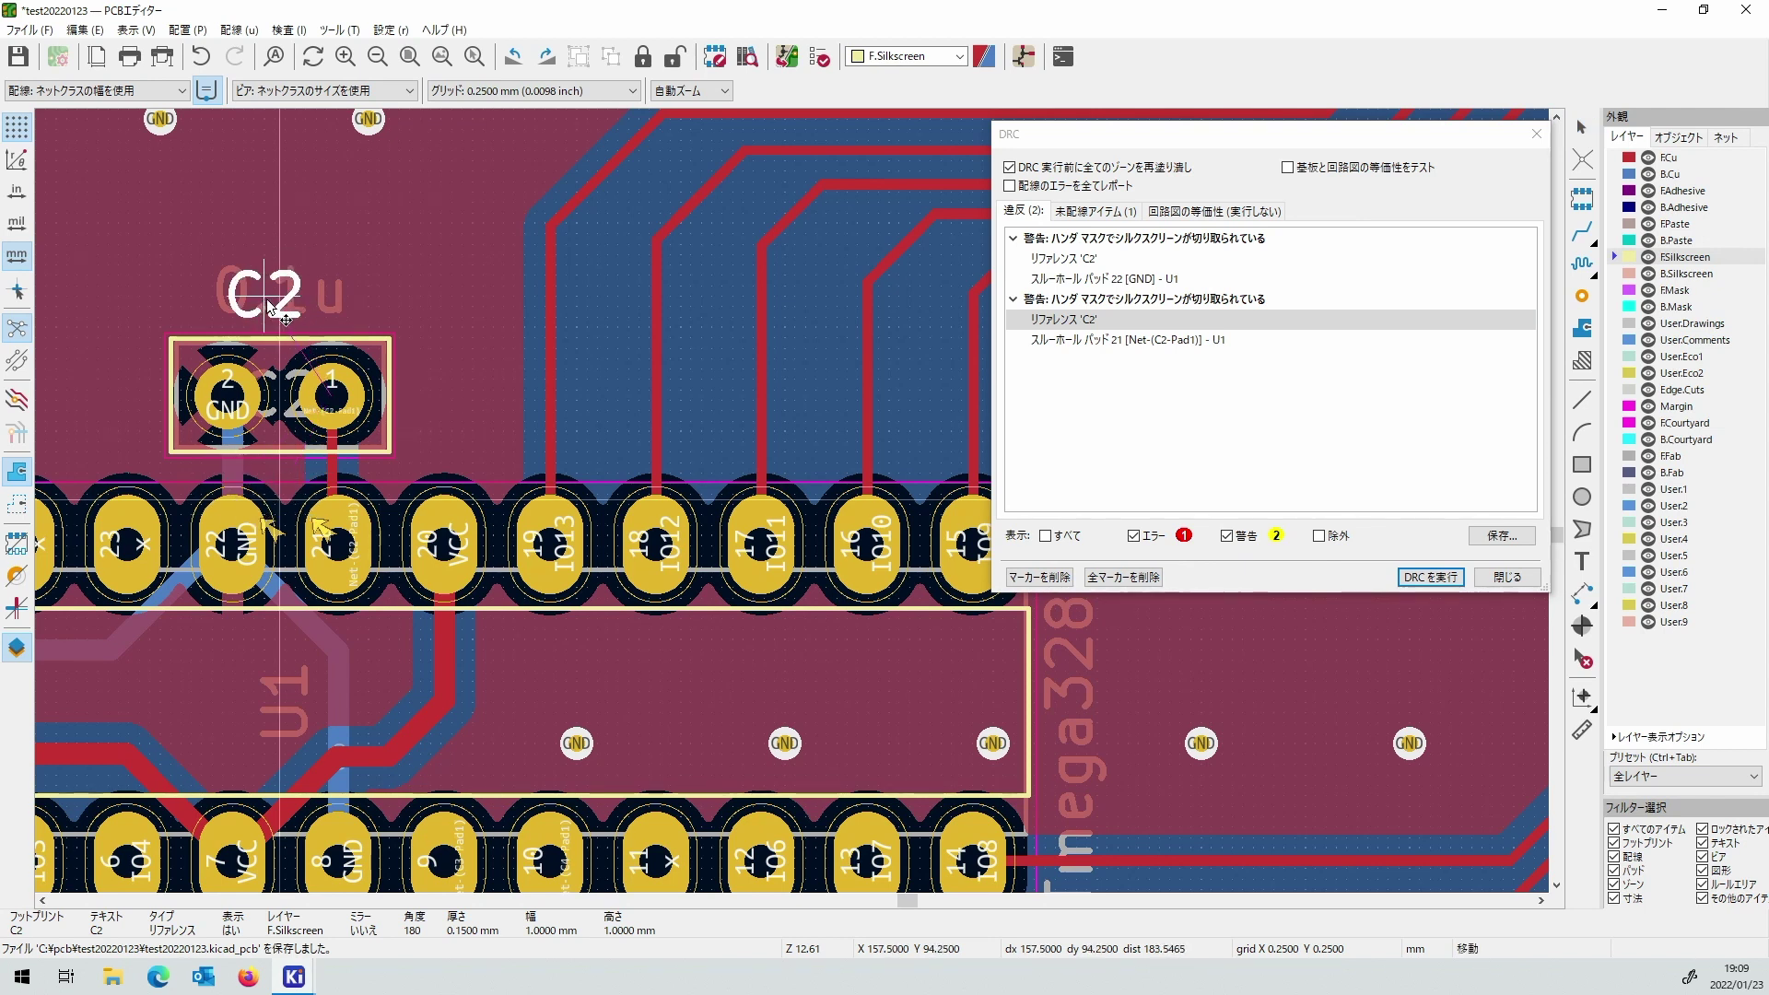
{"action": "left_click", "coordinate": [274, 313]}
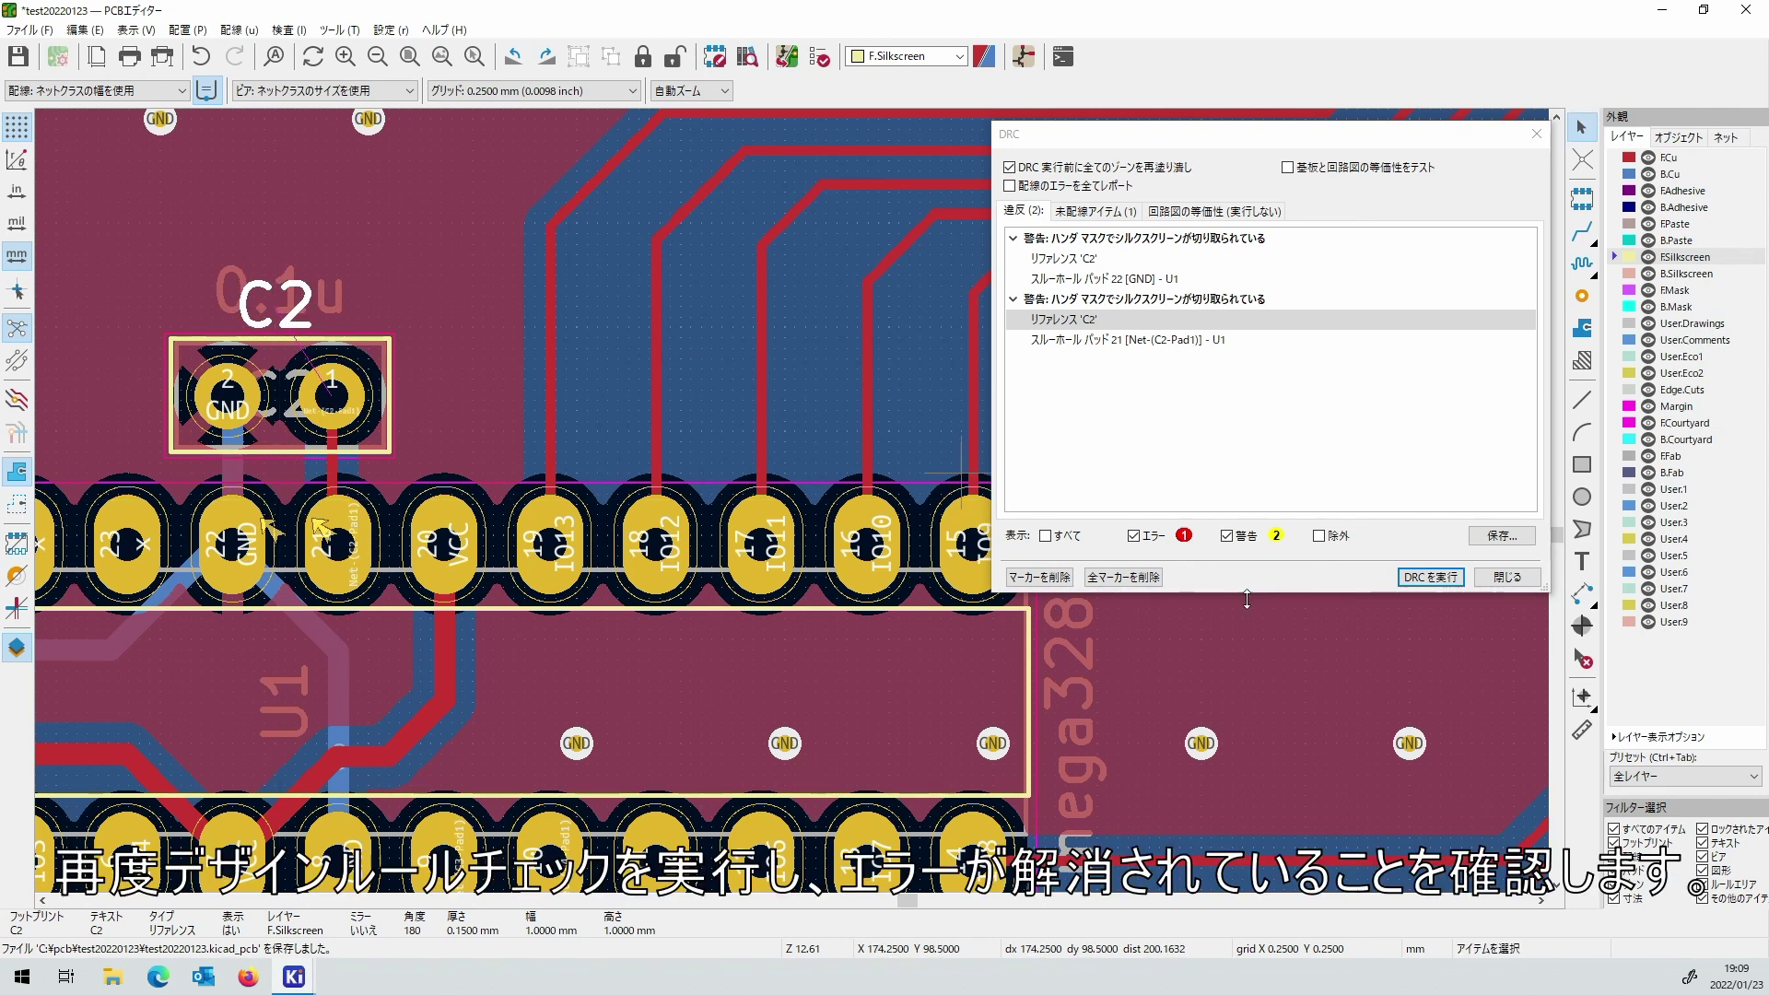
{"action": "left_click", "coordinate": [1426, 576]}
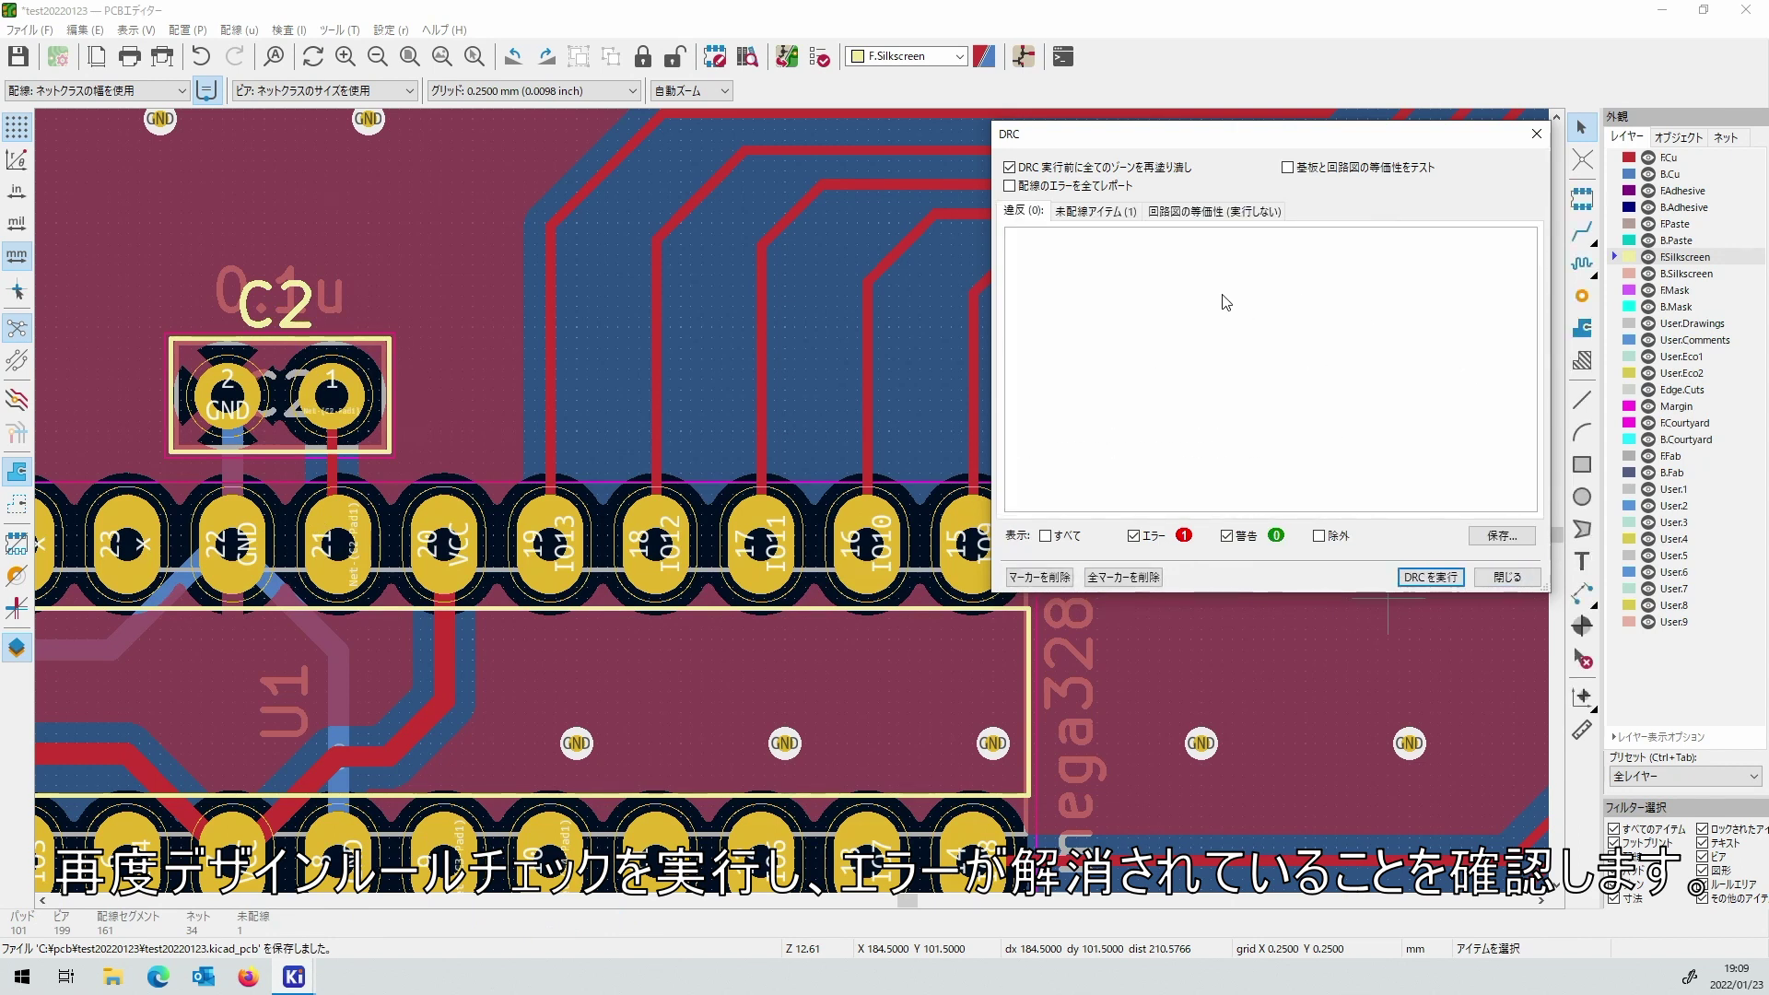
{"action": "left_click", "coordinate": [1507, 576]}
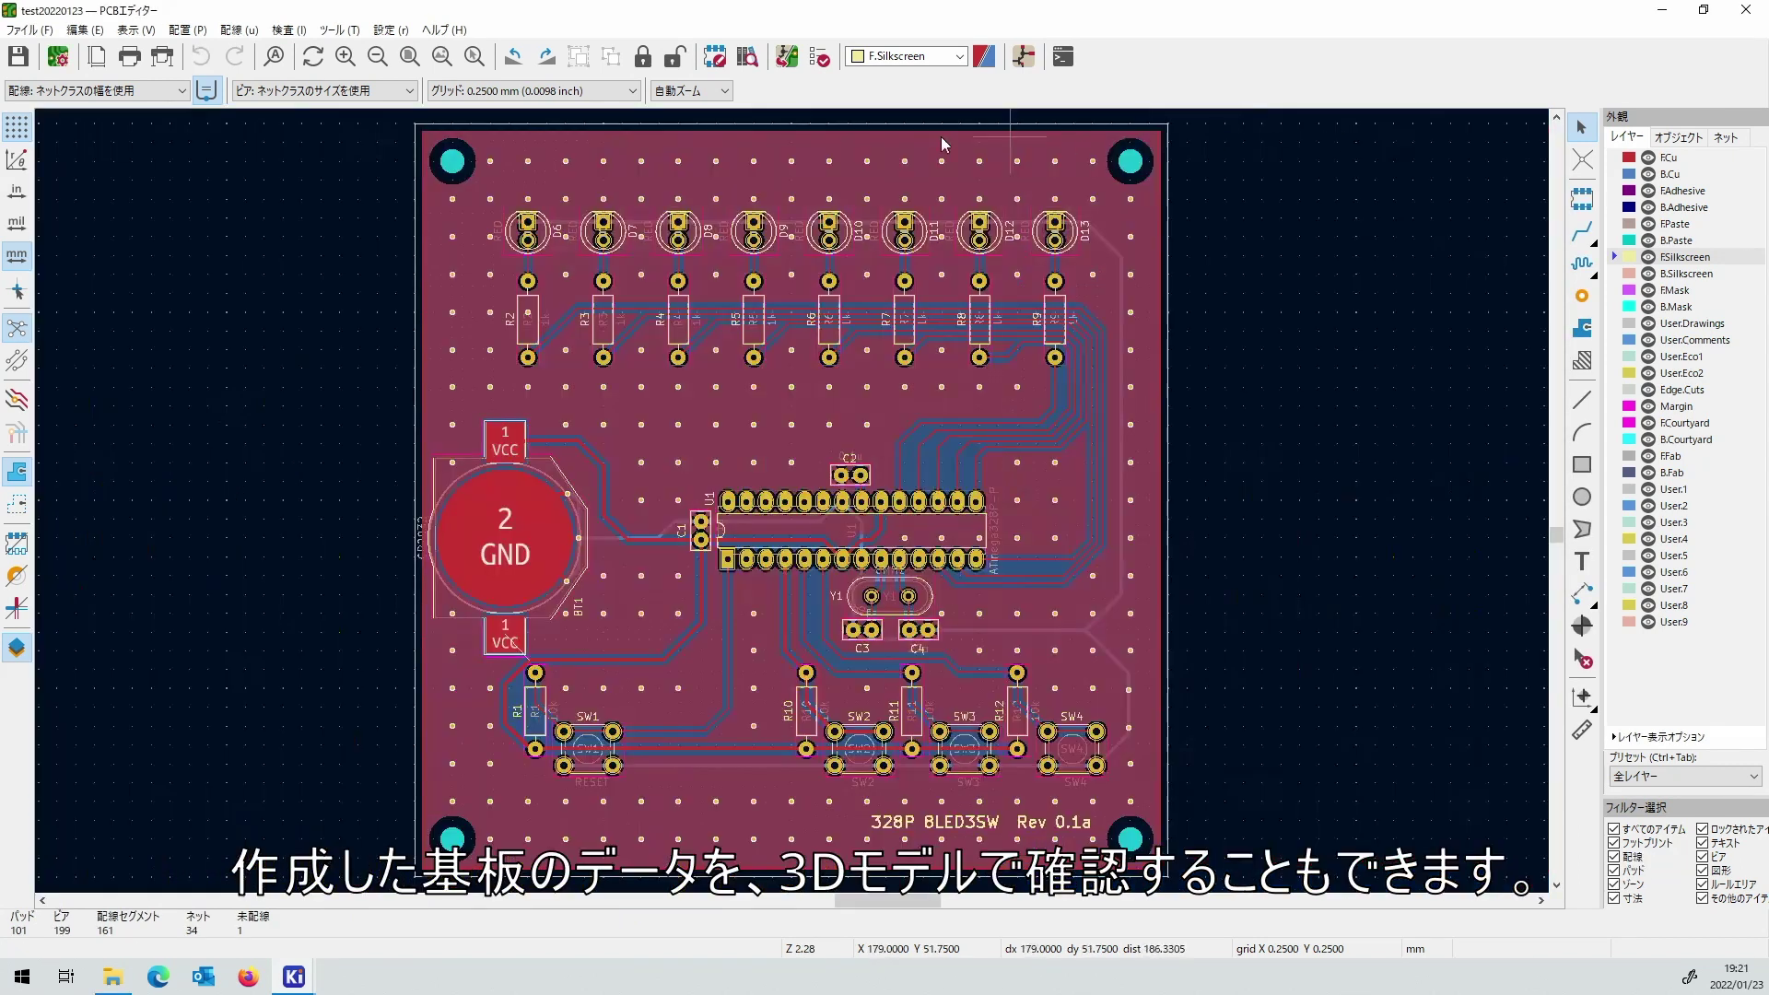
Open the board in the 3D viewer and rotate the model to inspect it from several angles.
{"action": "left_click", "coordinate": [129, 30]}
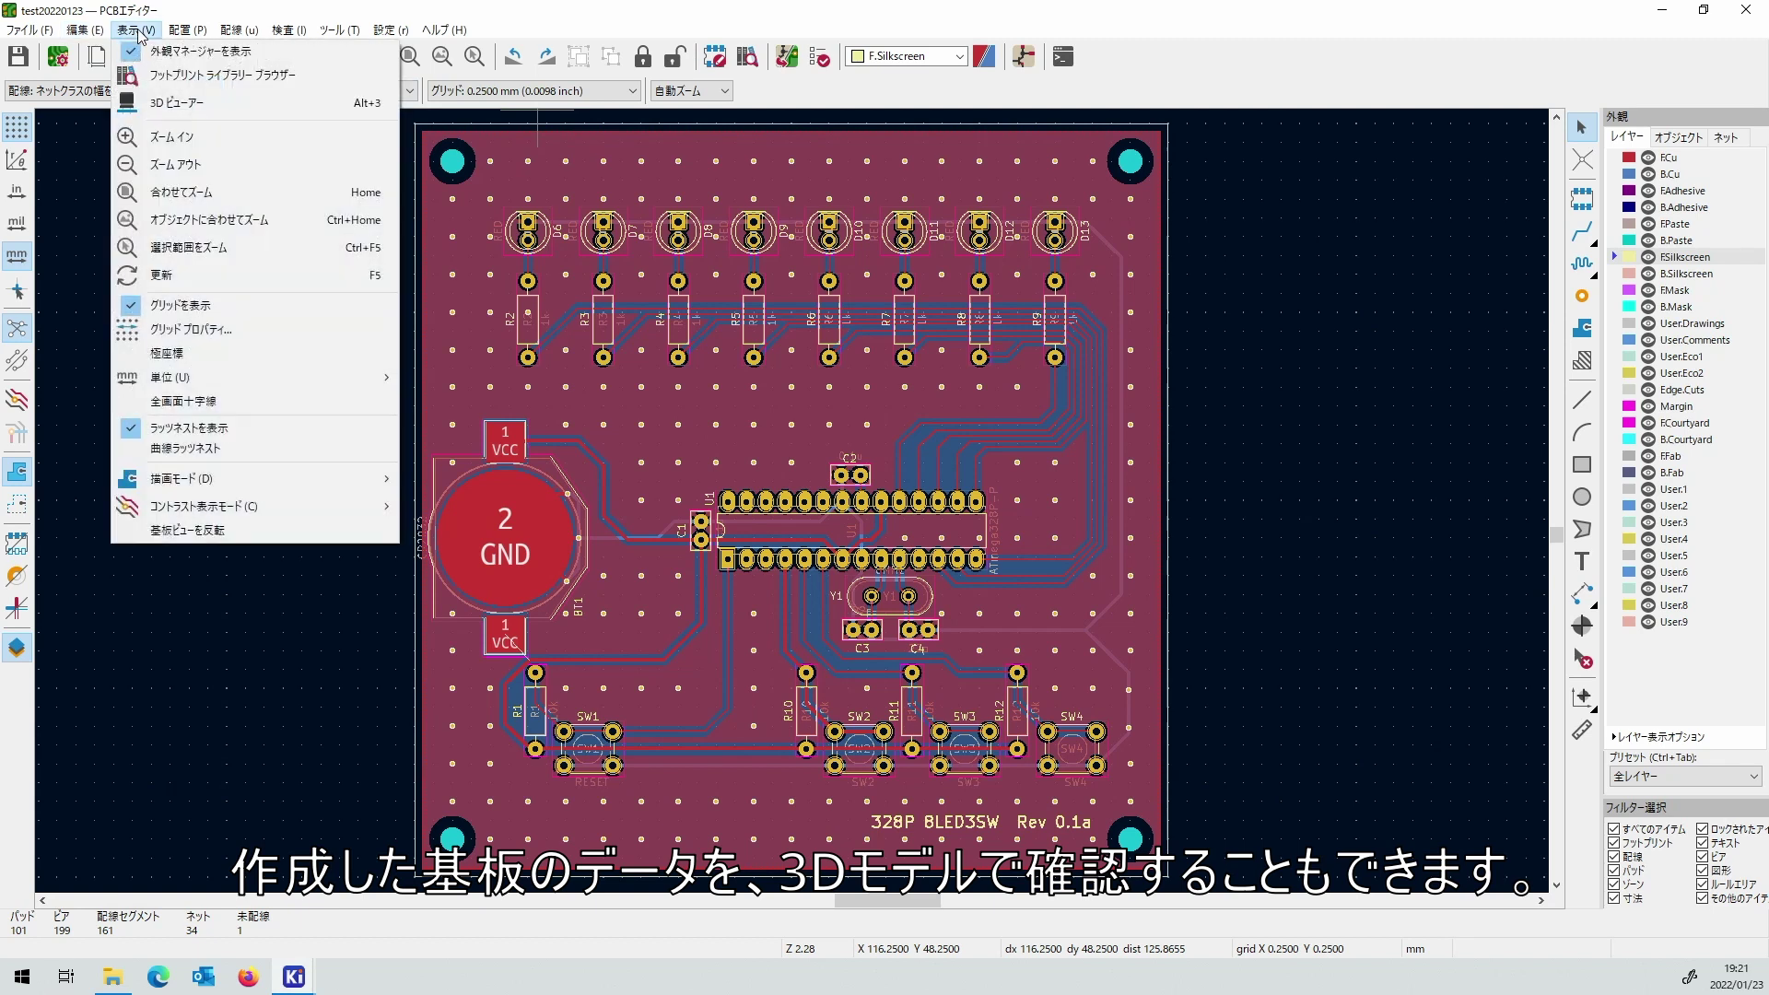
{"action": "left_click", "coordinate": [149, 107]}
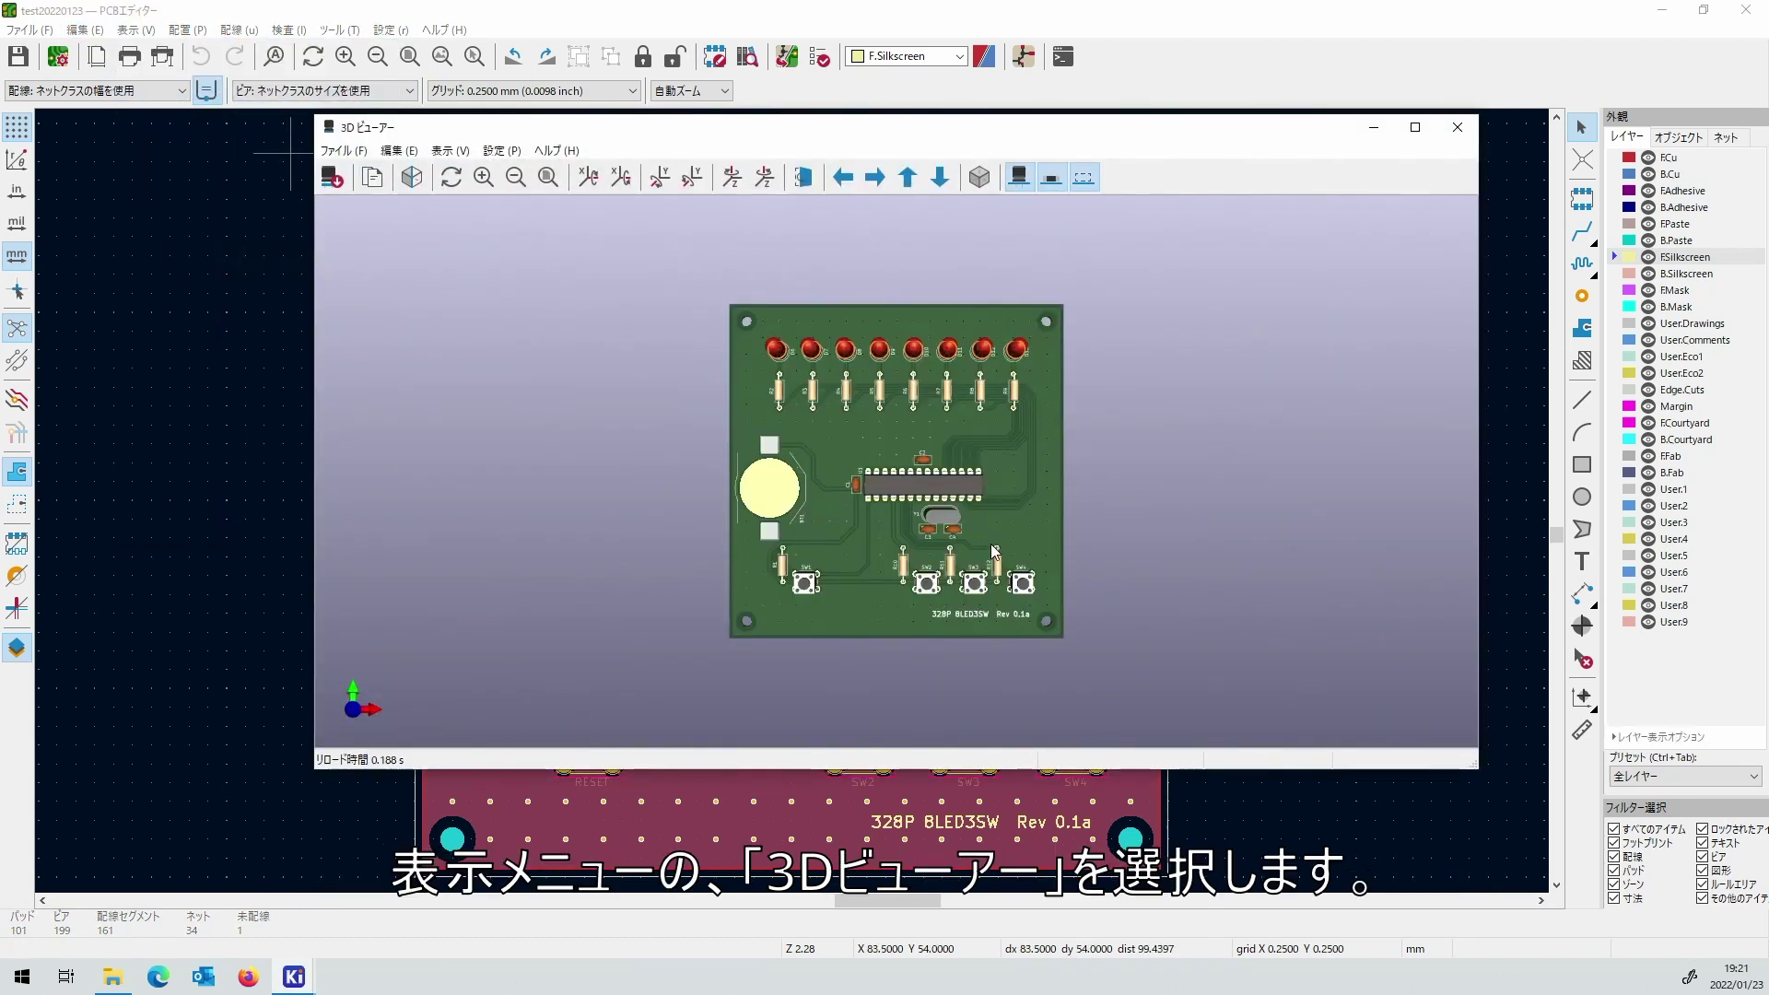
{"action": "left_click_drag", "start_coordinate": [1065, 446], "coordinate": [1011, 486]}
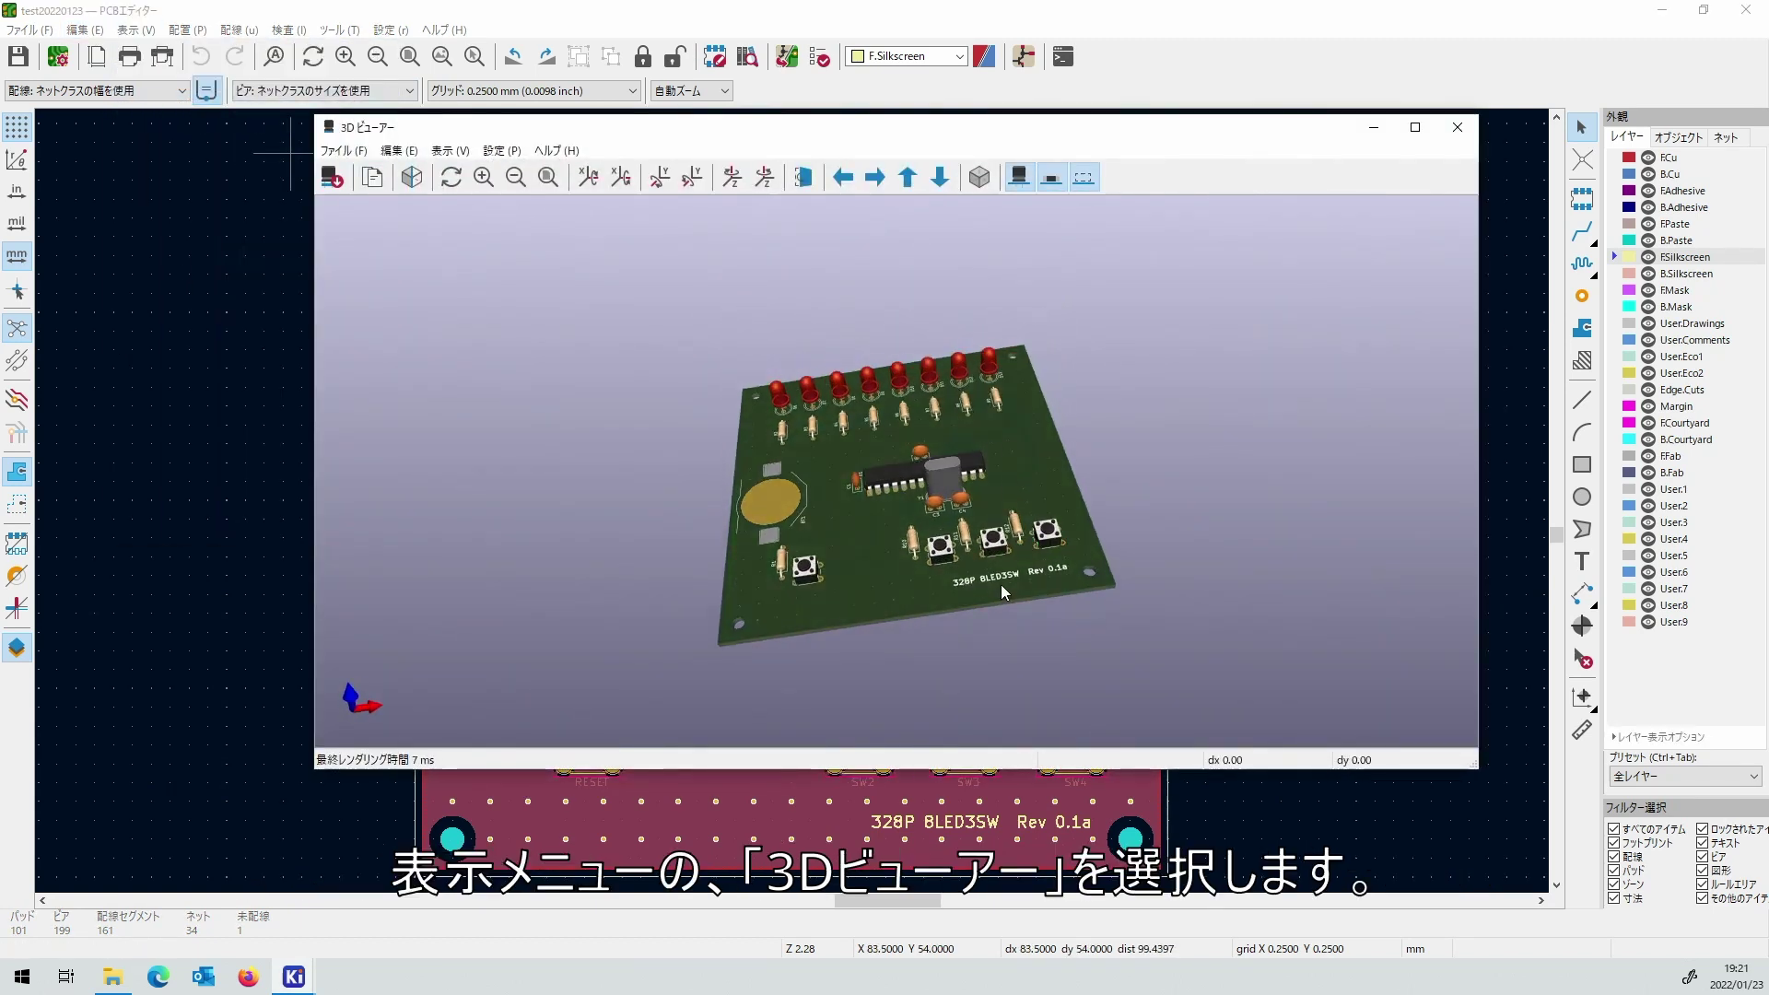
{"action": "left_click_drag", "start_coordinate": [1001, 585], "coordinate": [1270, 458]}
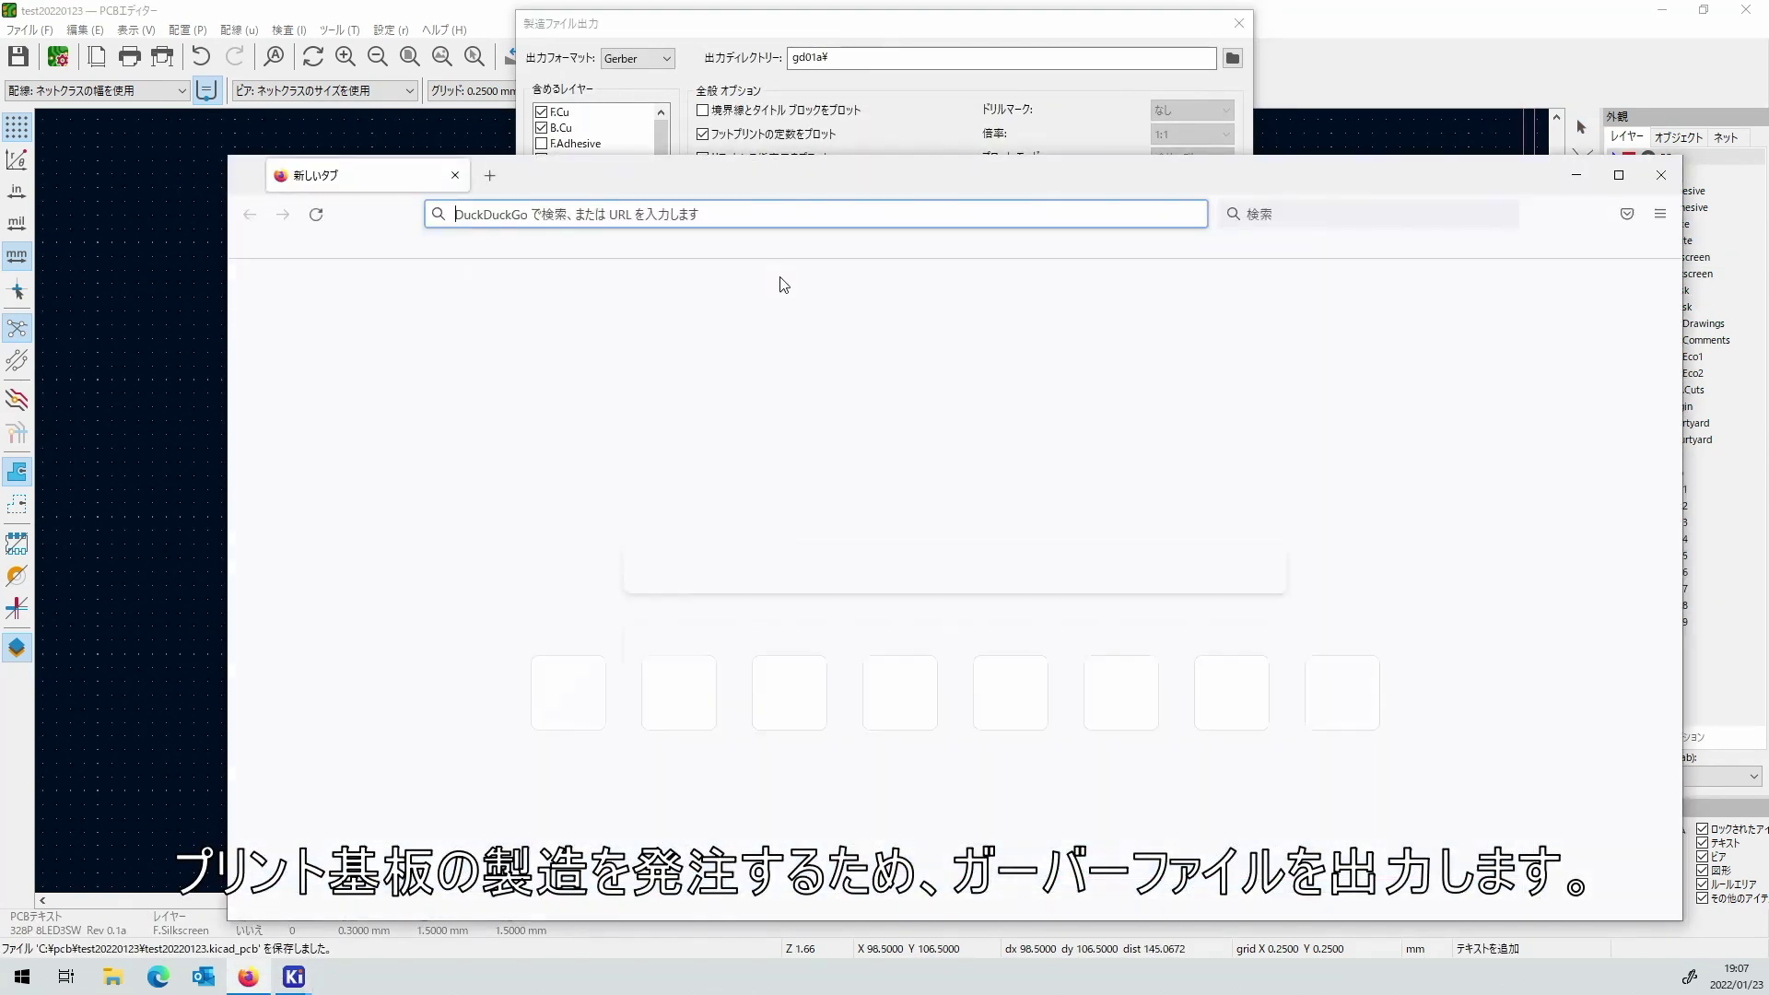
Switch to Firefox, search the web for "fusionpcb" with results limited to Japan, and open the fusionpcb.jp site.
{"action": "left_click", "coordinate": [874, 573]}
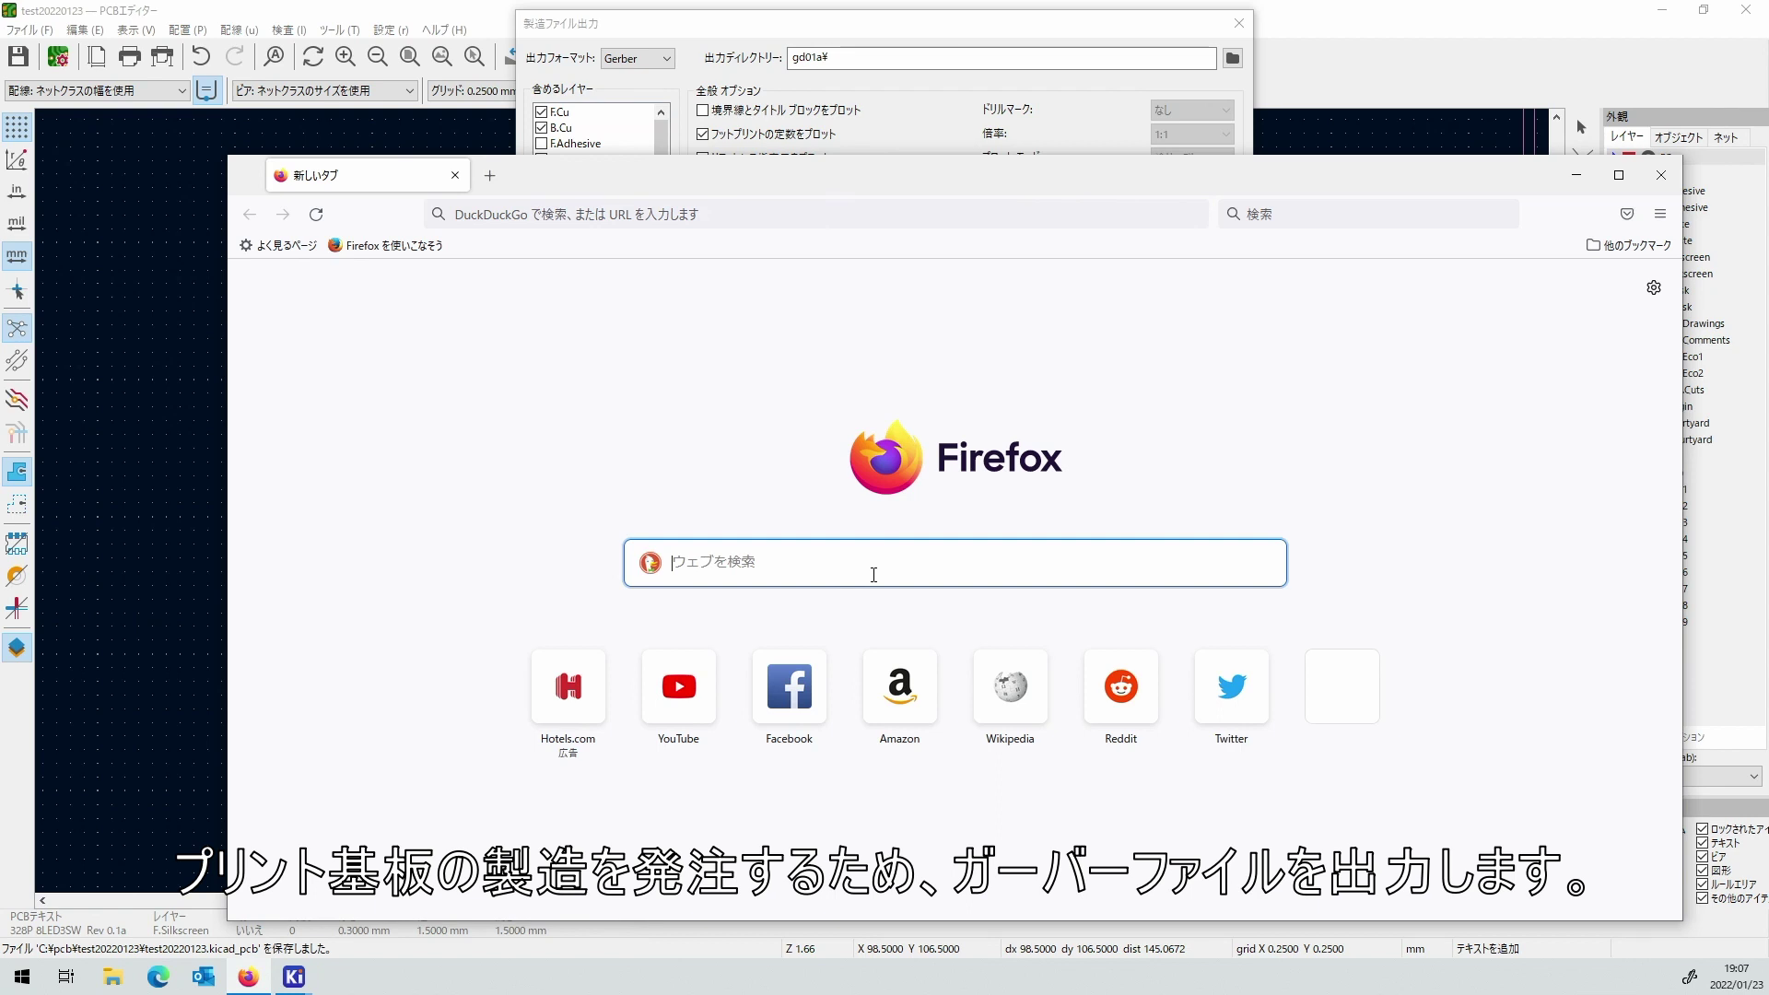
{"action": "type", "text": "fusio"}
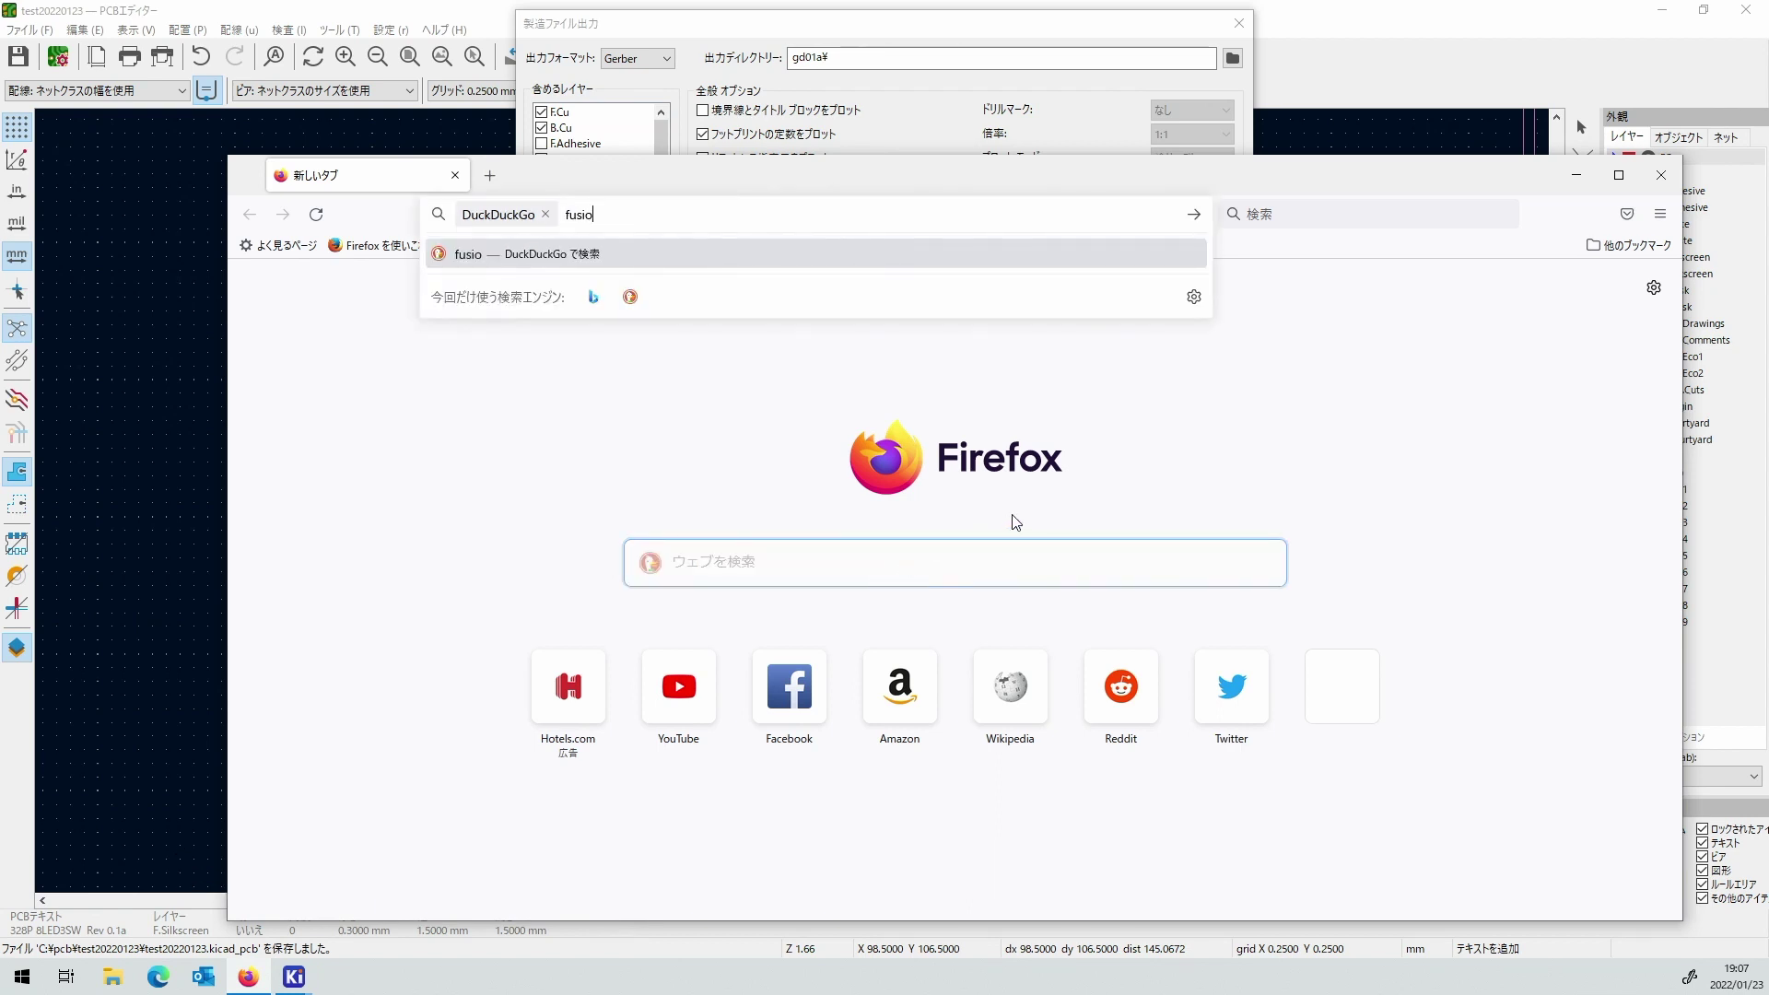
{"action": "type", "text": "npcb"}
{"action": "key", "text": "Return"}
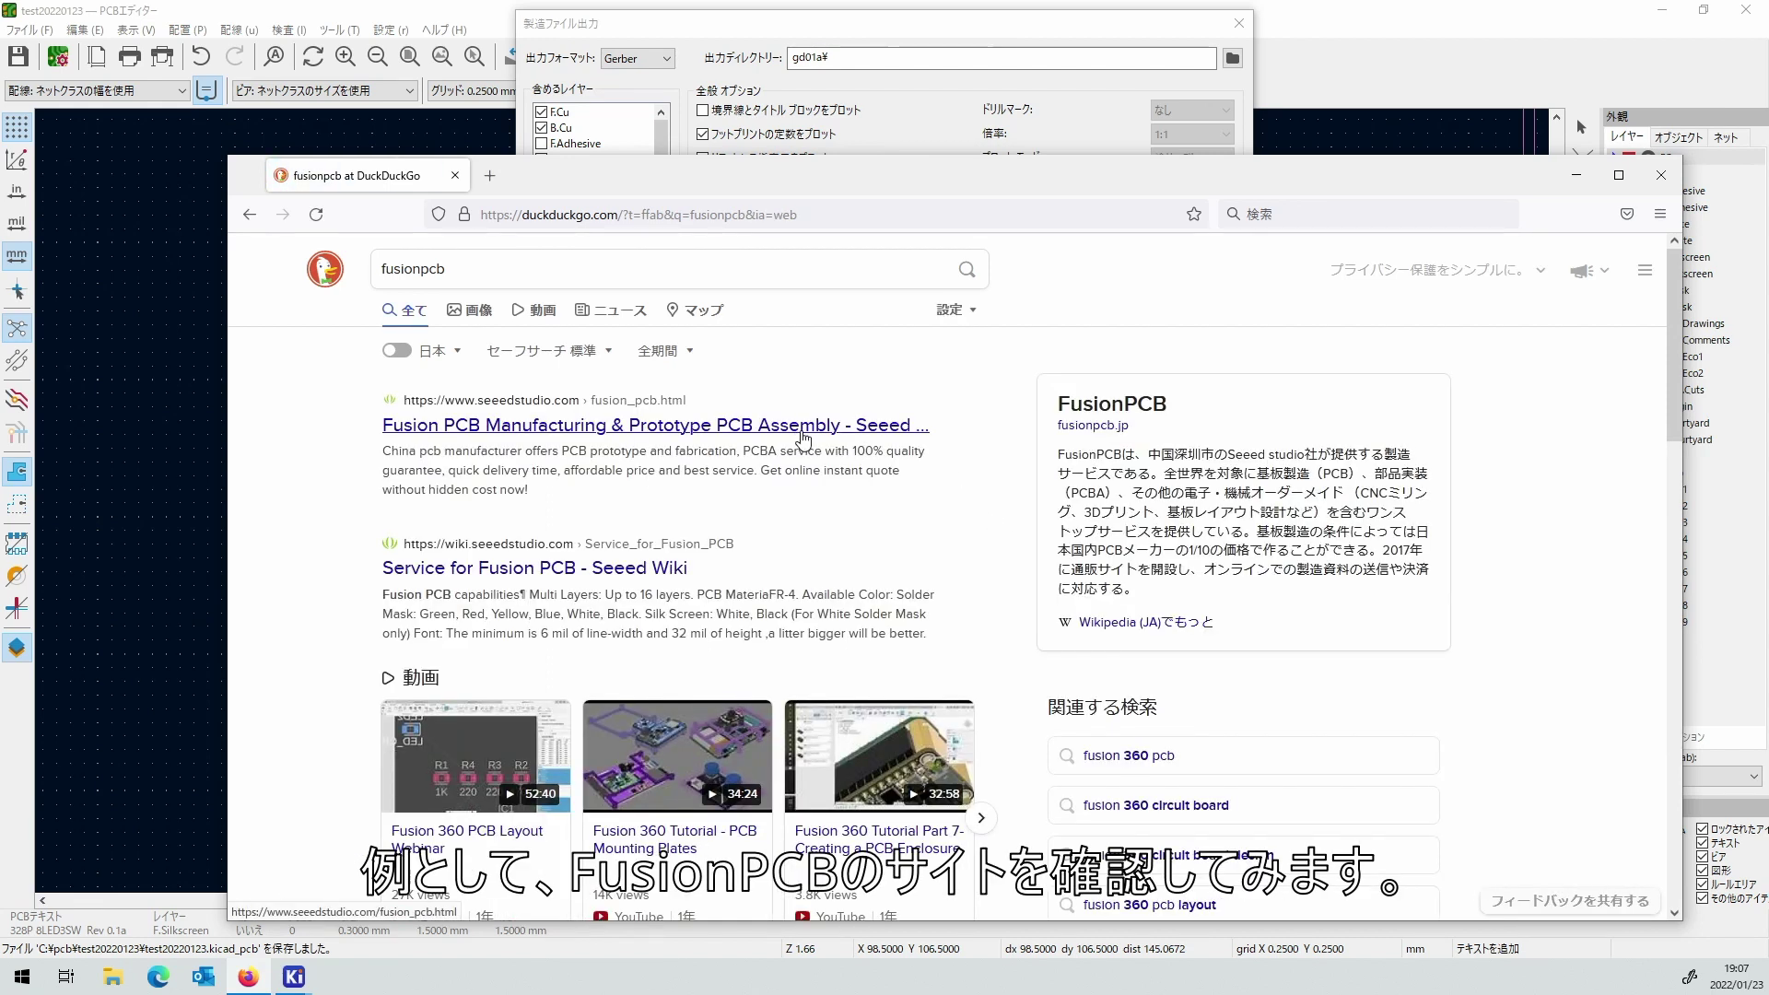
{"action": "left_click", "coordinate": [397, 350]}
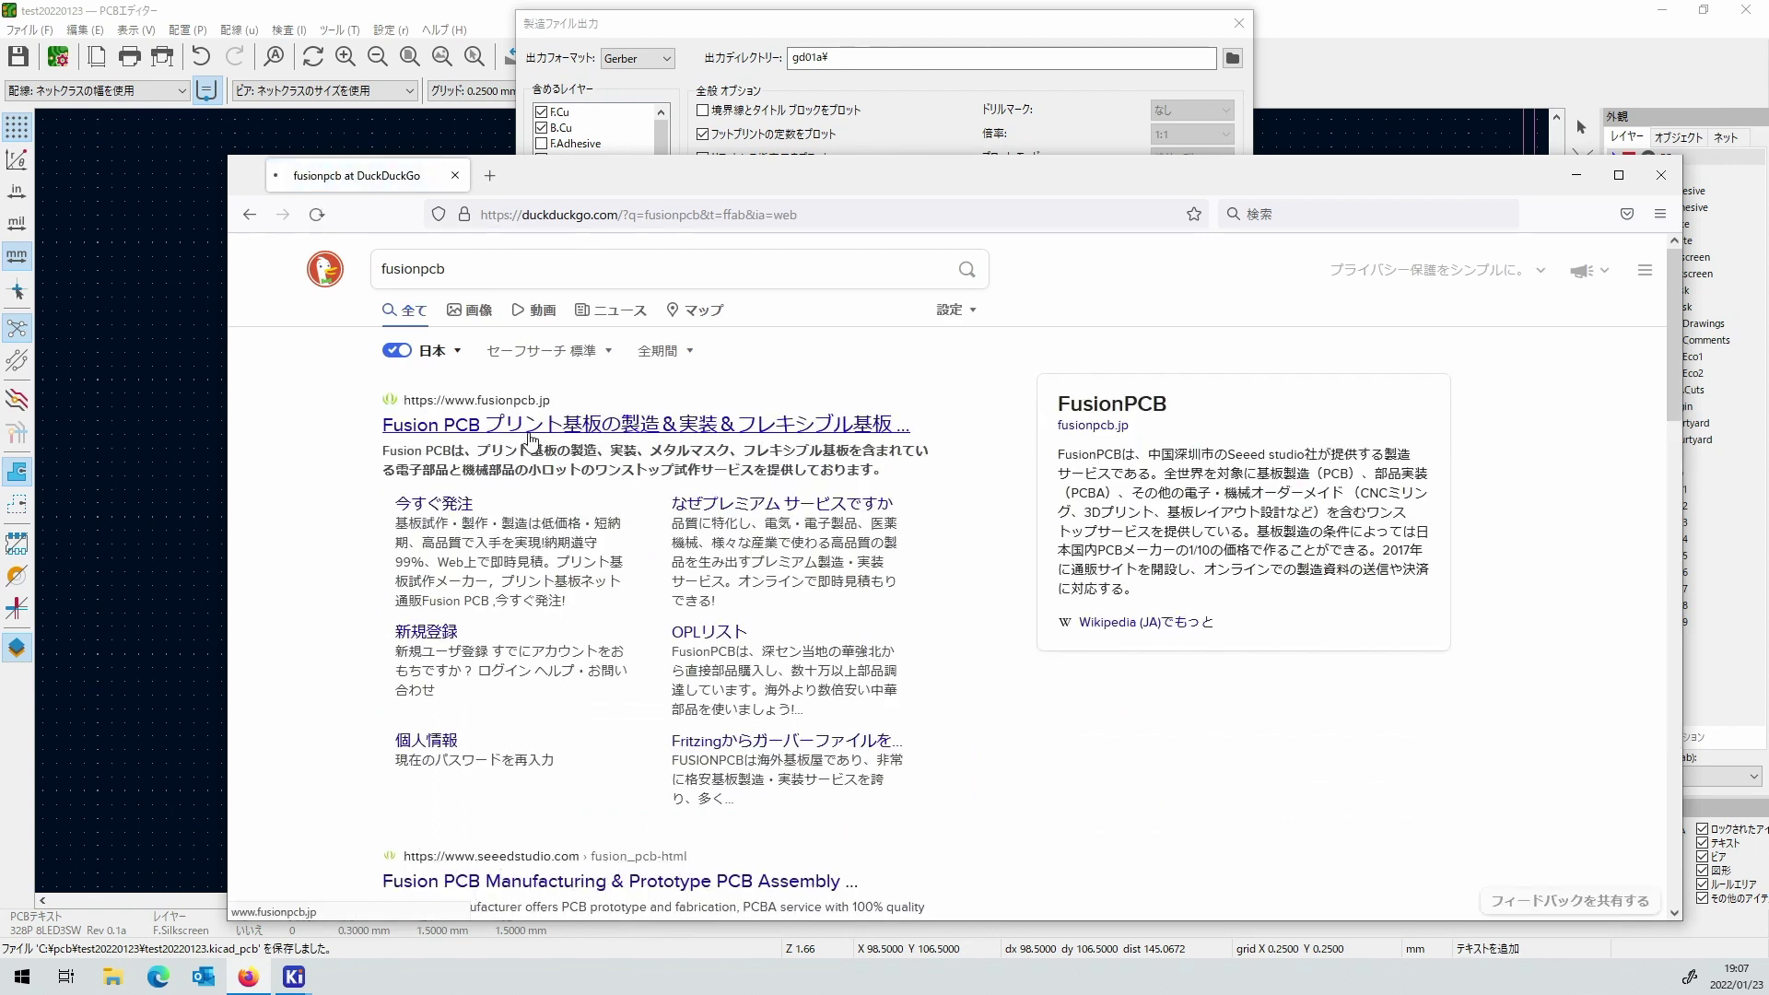
{"action": "left_click", "coordinate": [528, 429]}
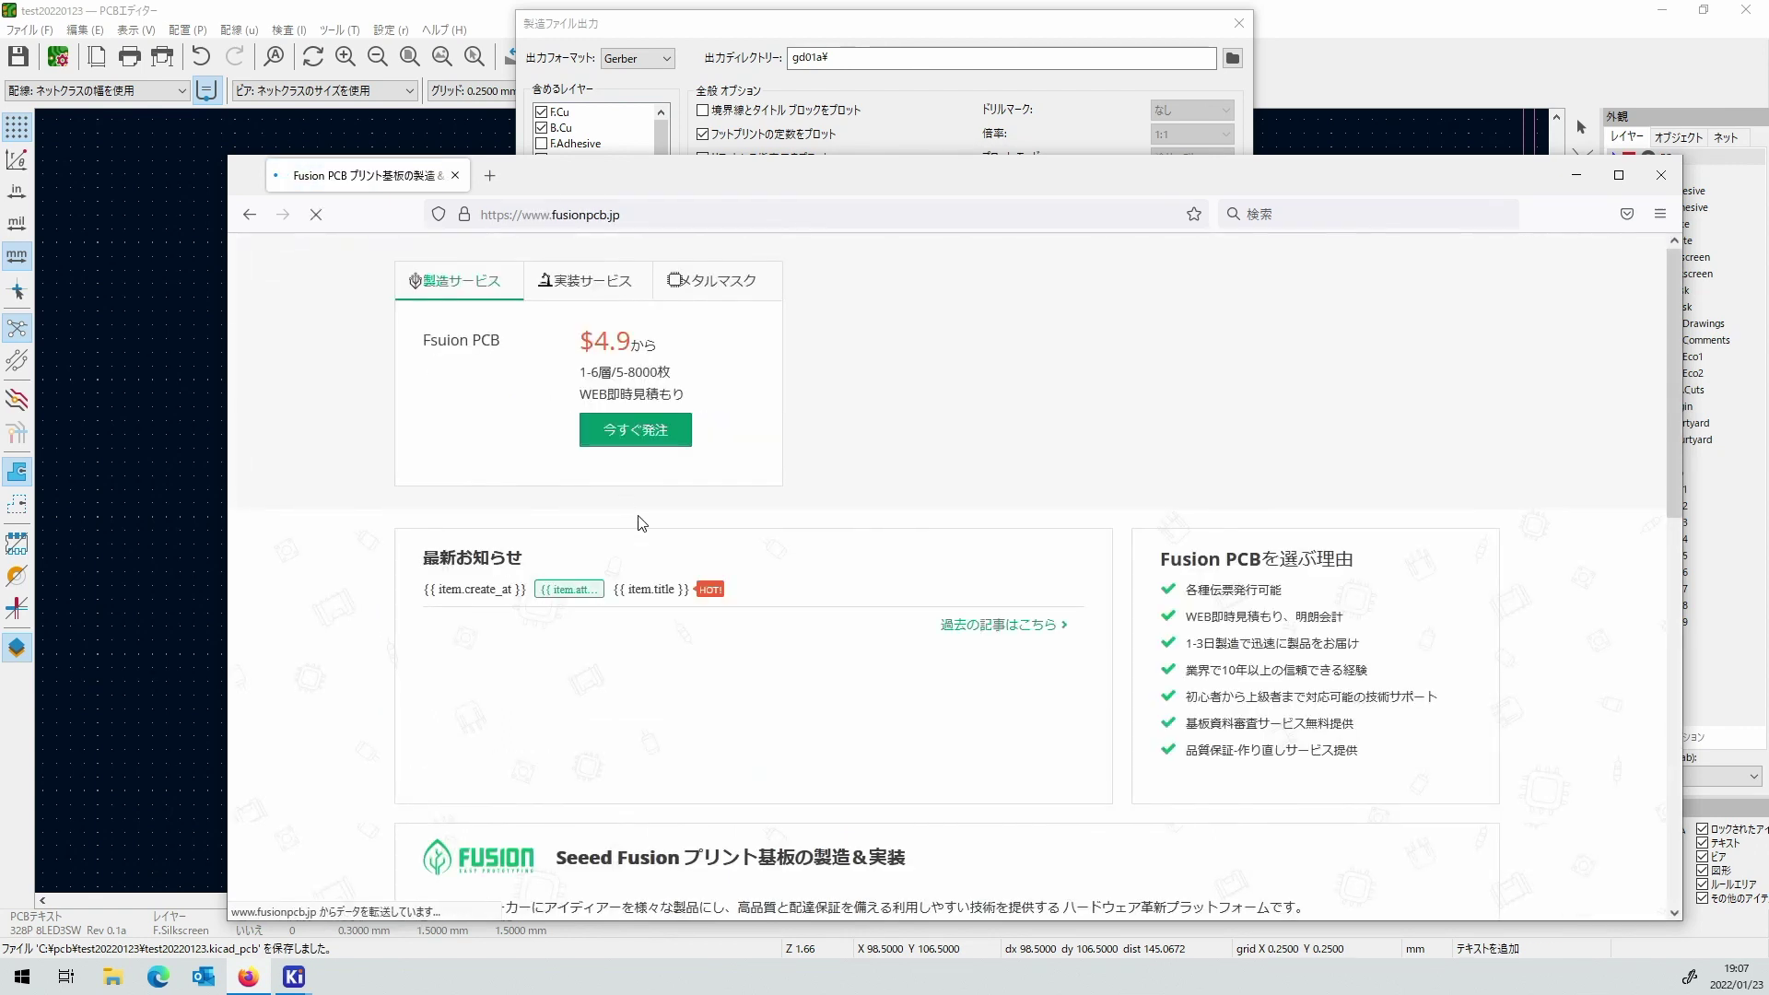
Open the site's PCB manufacturing service page and its guide on how to output Gerber files.
{"action": "scroll", "coordinate": [590, 296], "scroll_direction": "down", "scroll_amount": 3}
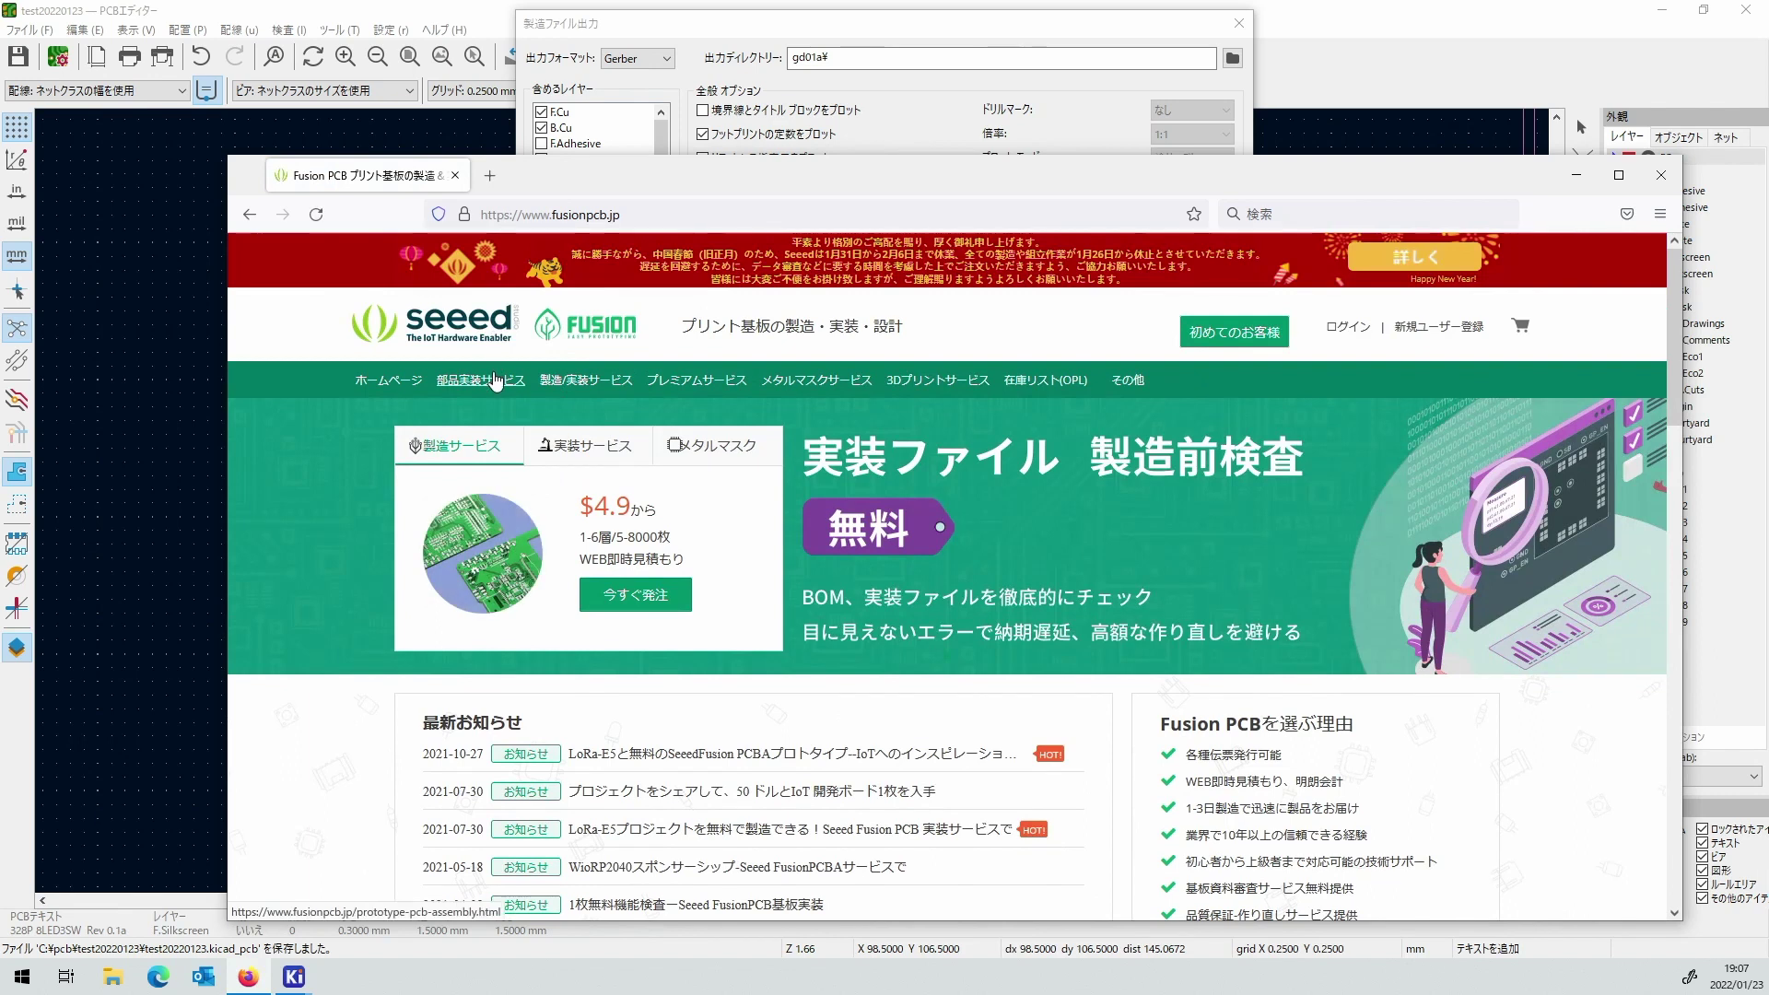
{"action": "left_click", "coordinate": [545, 382]}
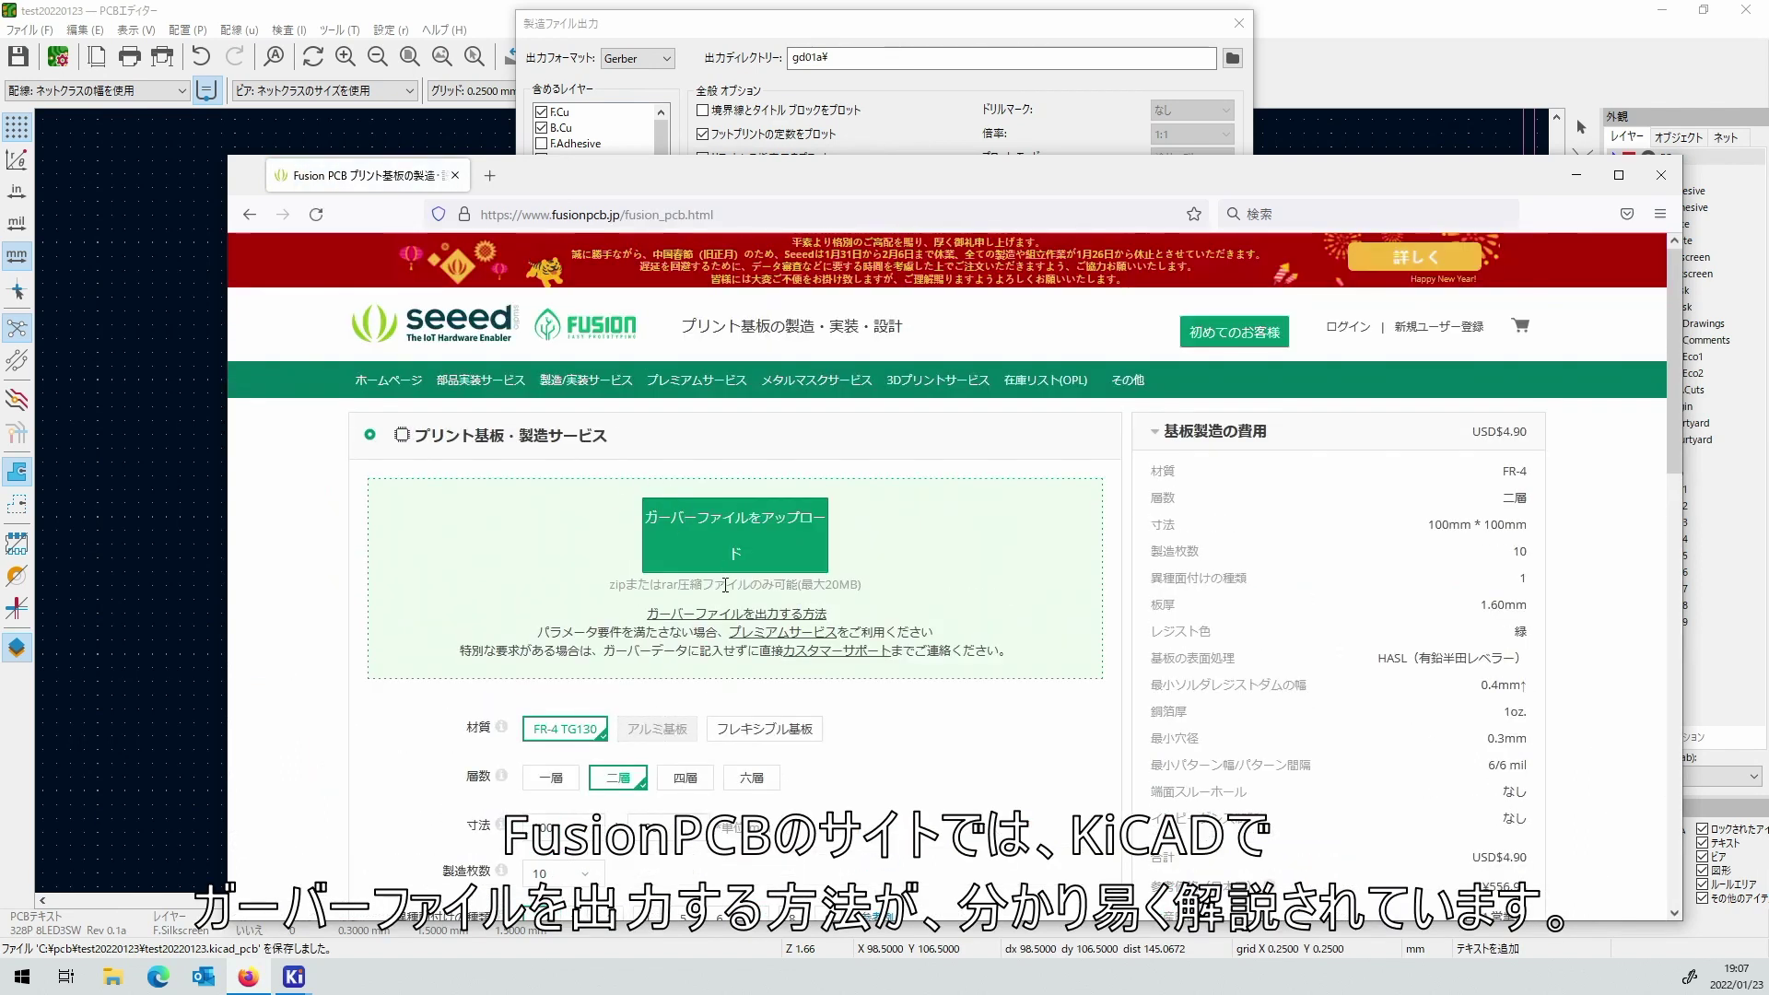
{"action": "left_click", "coordinate": [730, 622]}
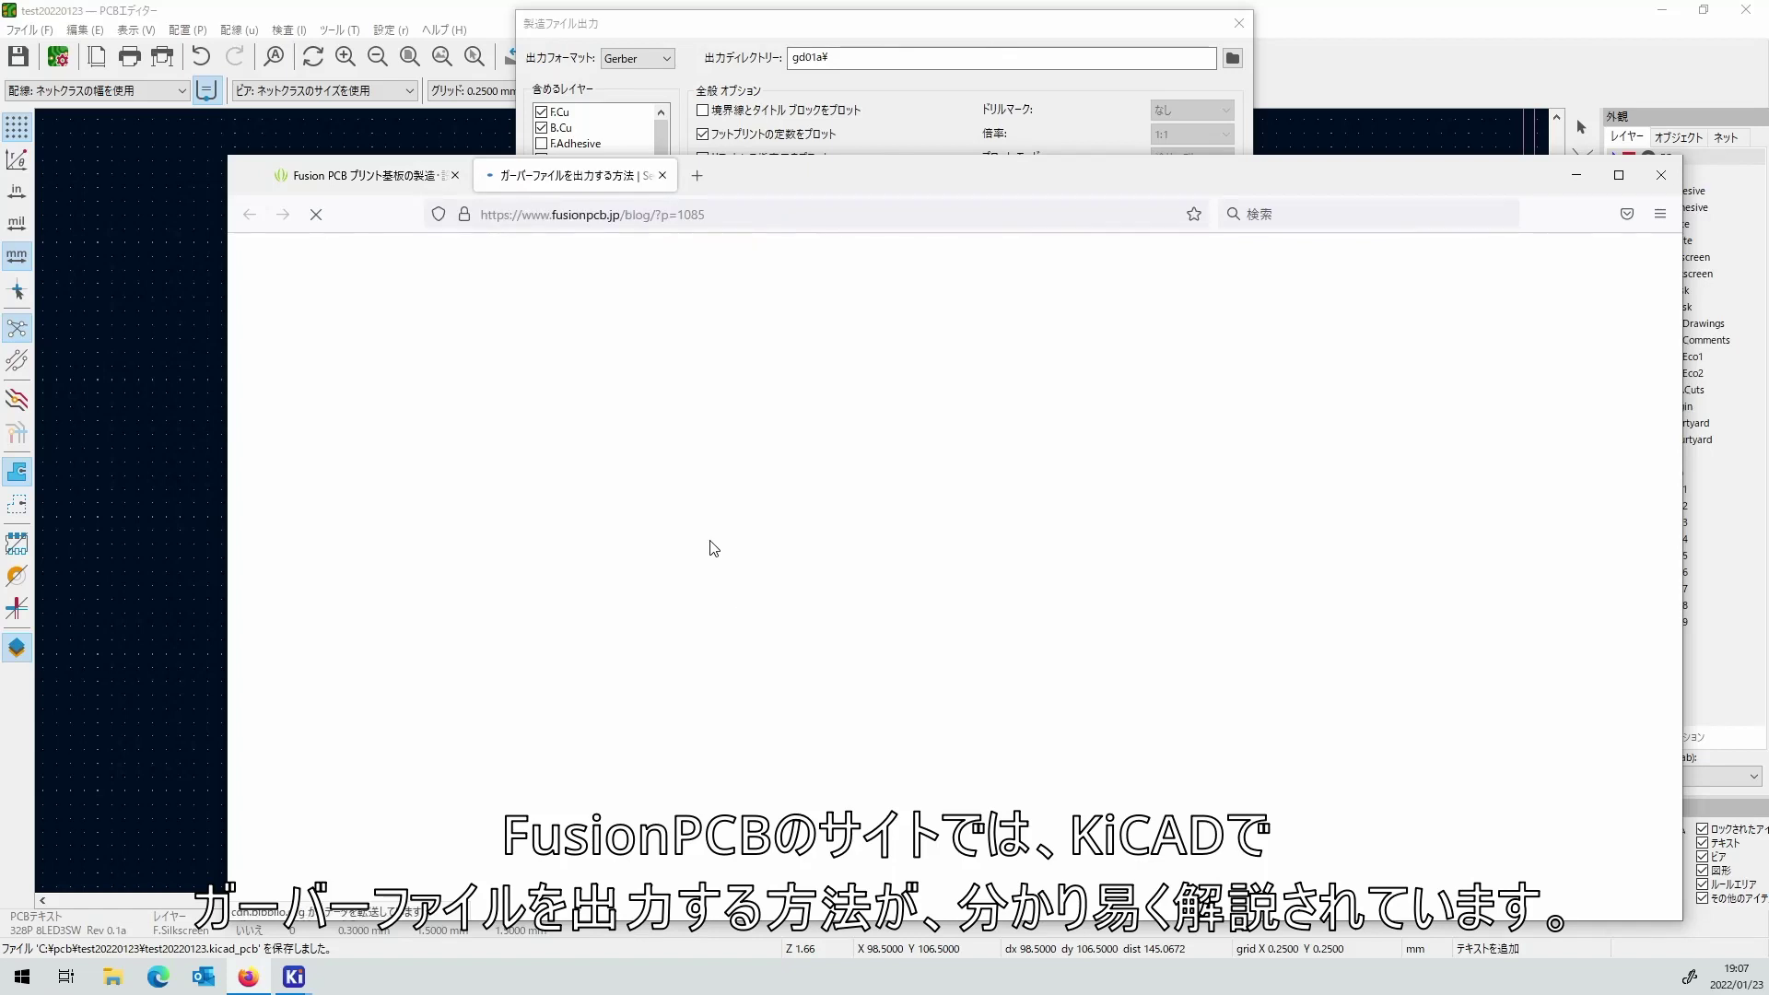
Open the KiCAD guide on the FusionPCB site and review its Gerber output settings beside the plot dialog.
{"action": "scroll", "coordinate": [715, 547], "scroll_direction": "down", "scroll_amount": 10}
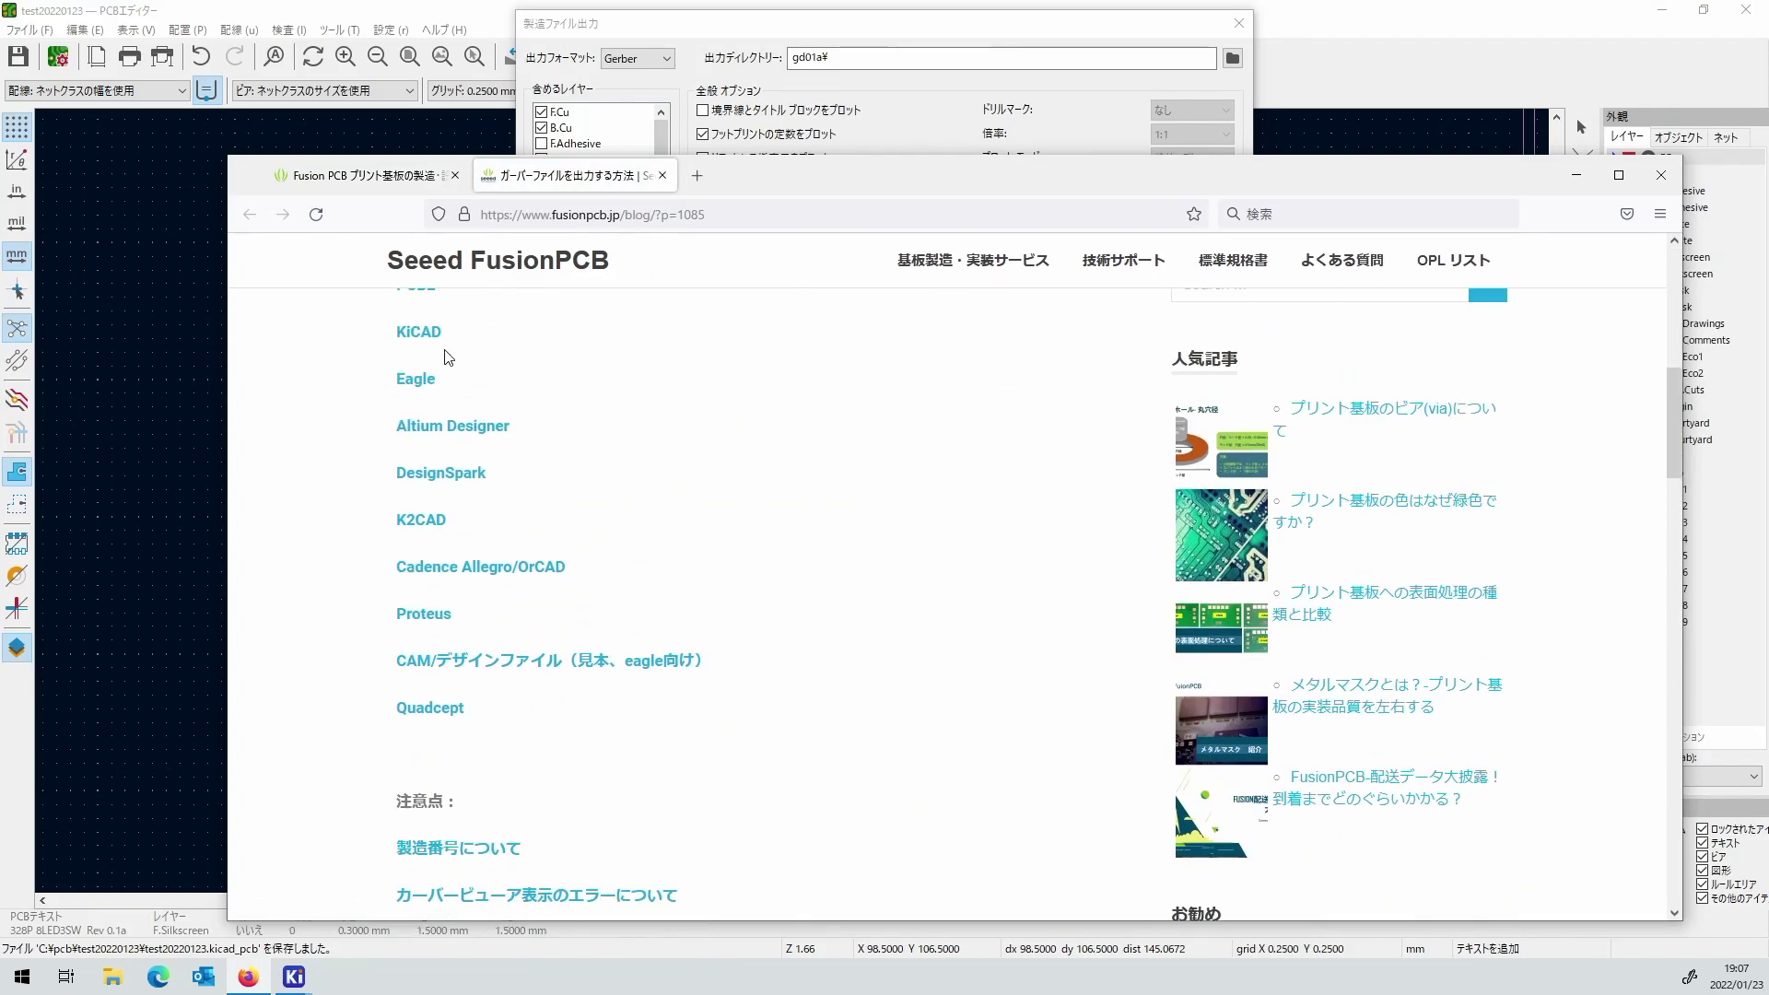
{"action": "left_click", "coordinate": [435, 341]}
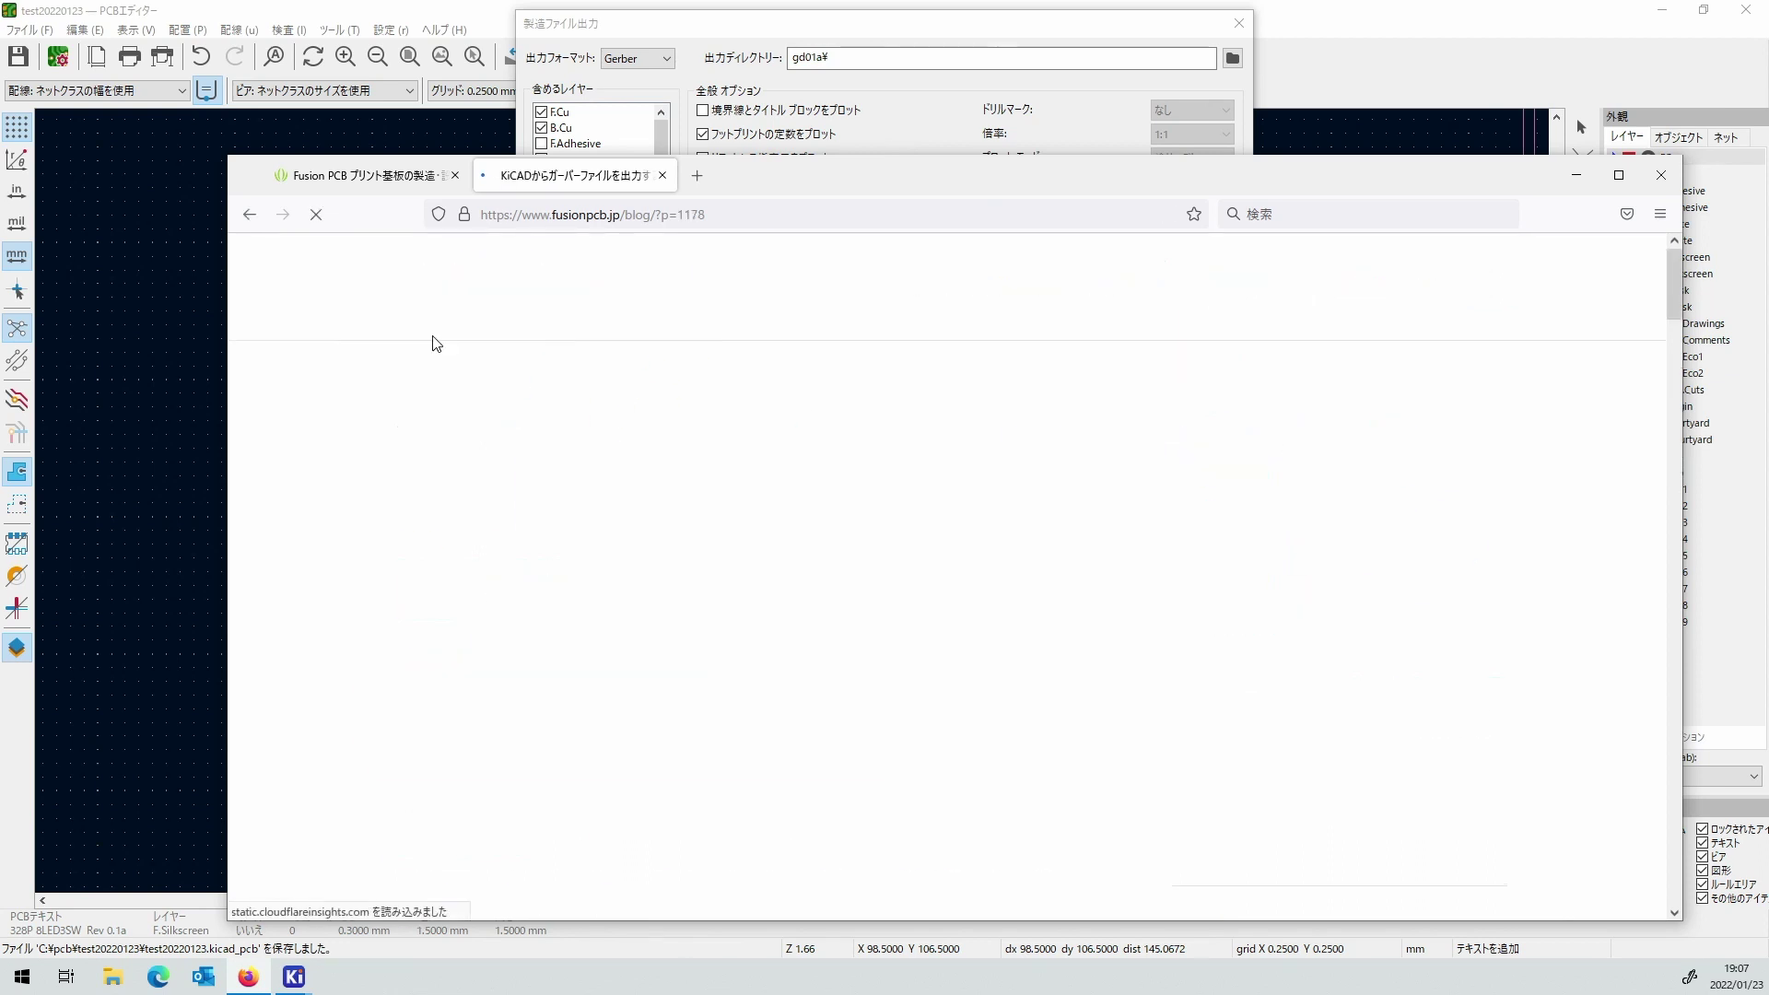
{"action": "scroll", "coordinate": [855, 635], "scroll_direction": "down", "scroll_amount": 20}
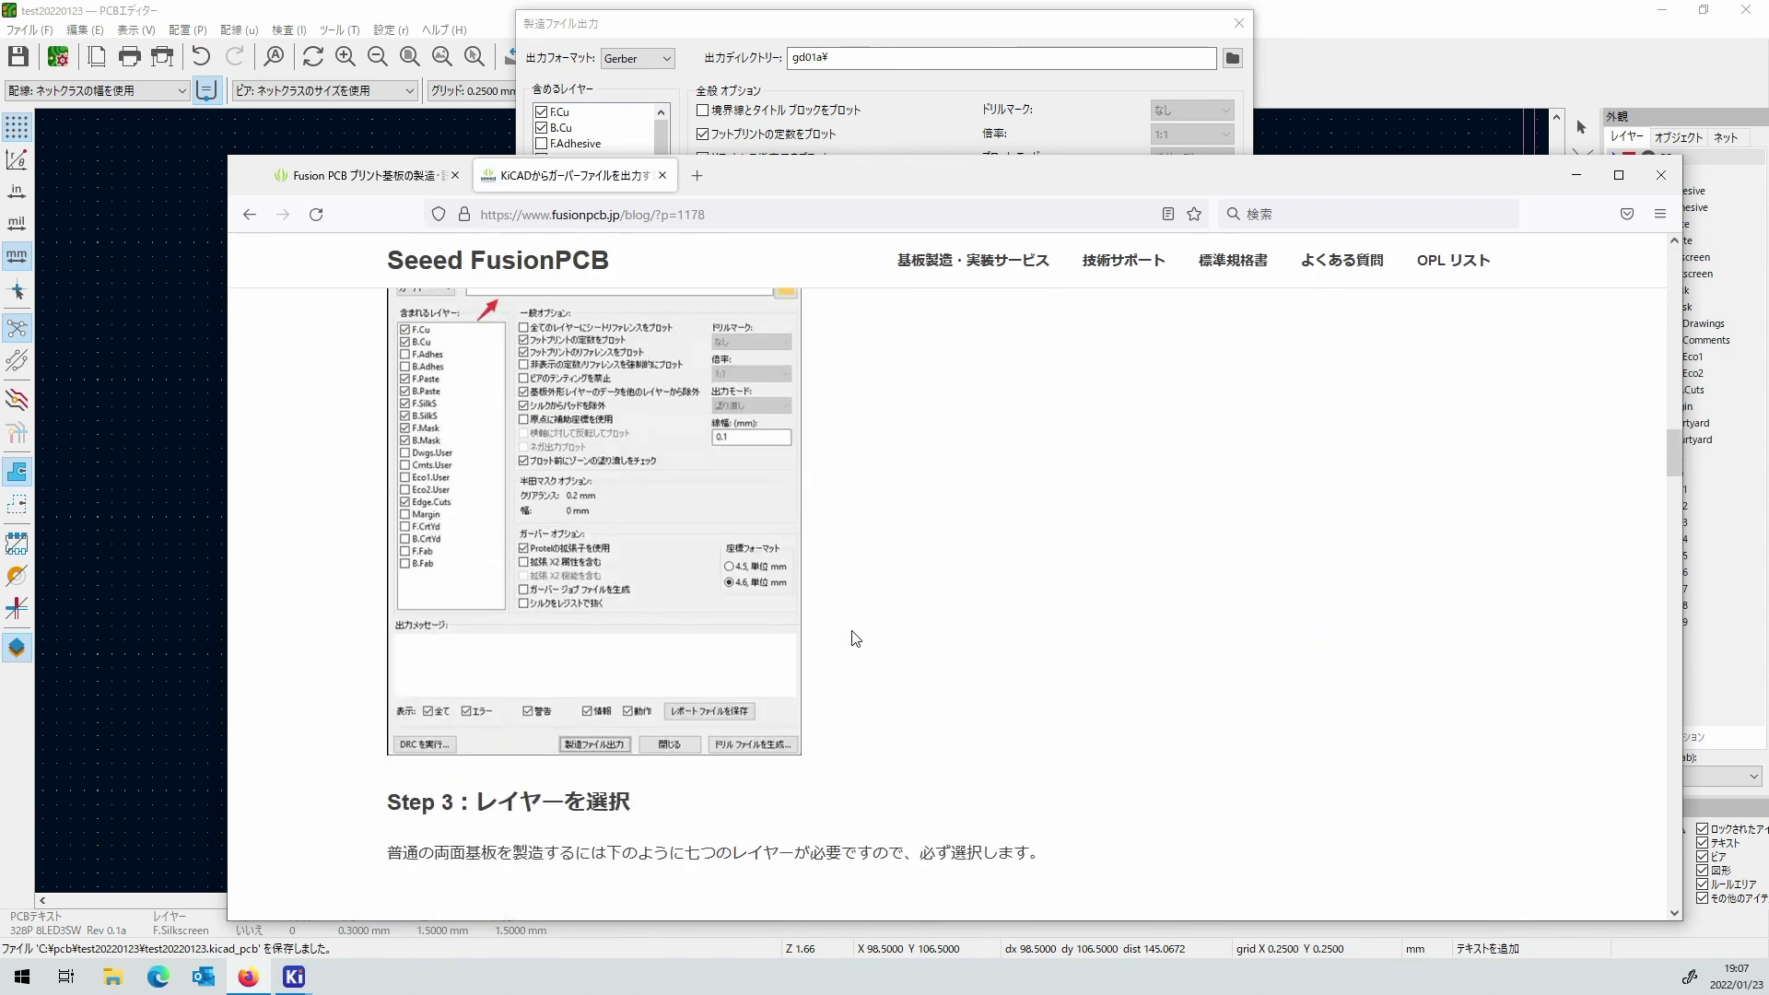
{"action": "scroll", "coordinate": [854, 637], "scroll_direction": "up", "scroll_amount": 3}
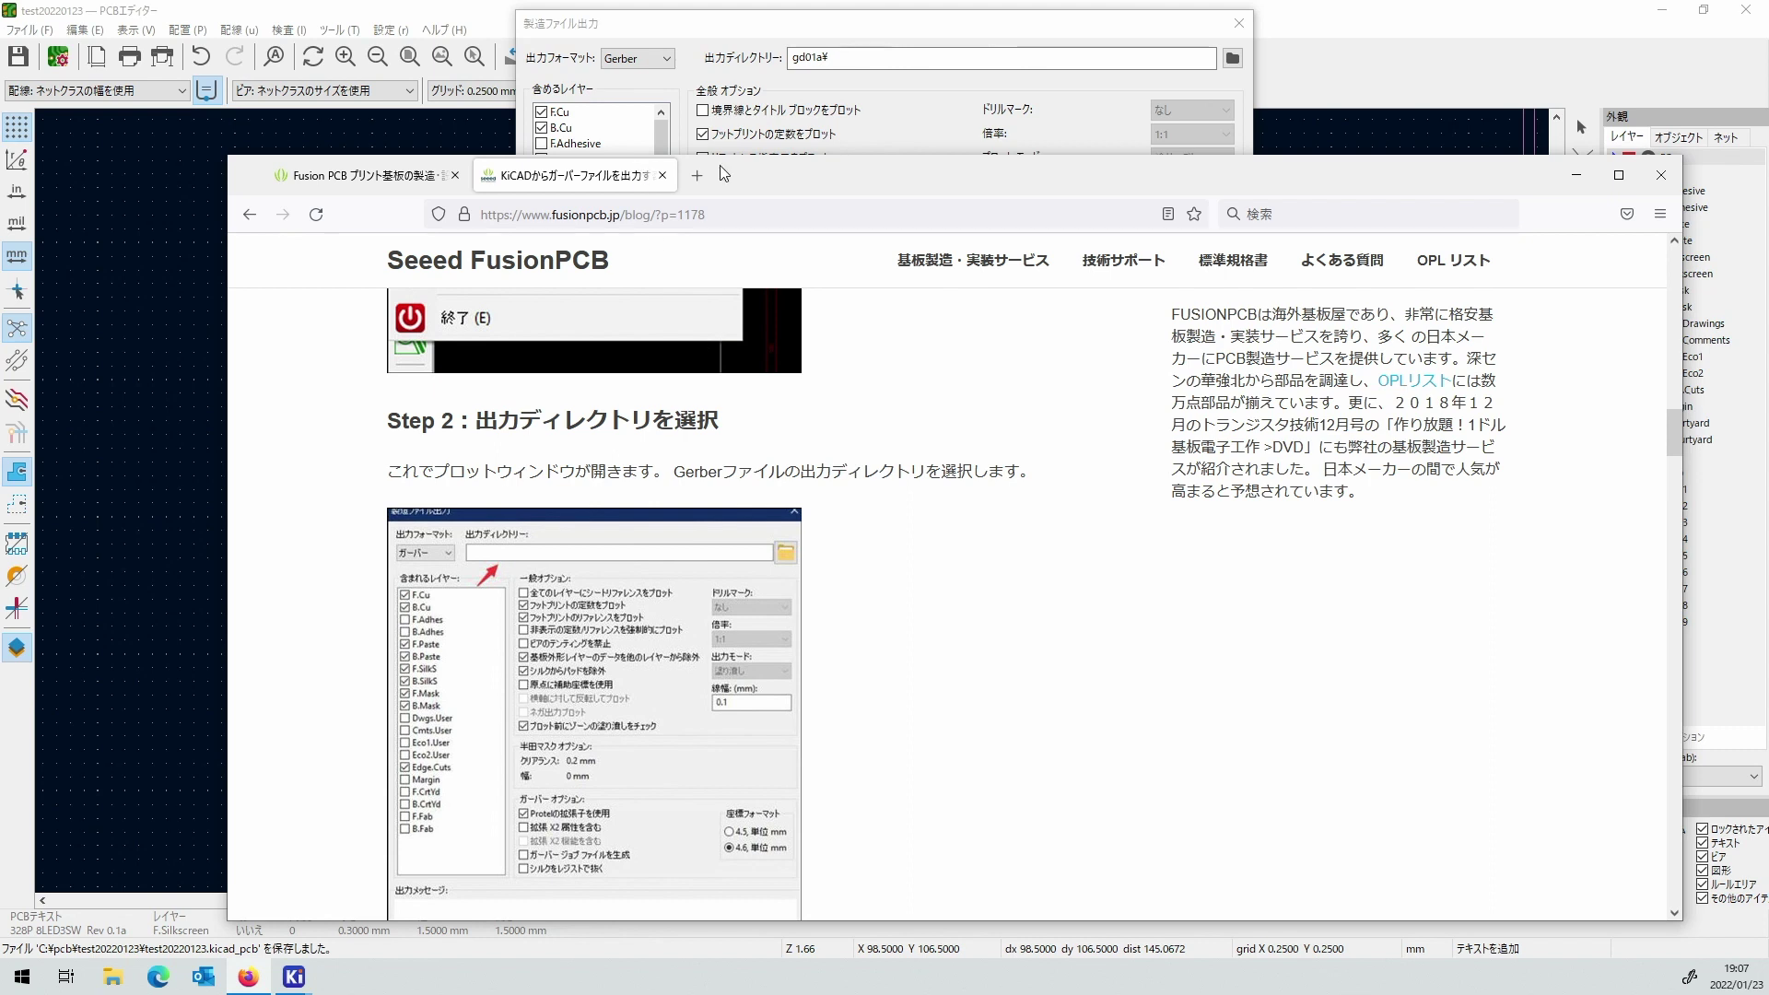
{"action": "left_click_drag", "start_coordinate": [724, 174], "coordinate": [1277, 335]}
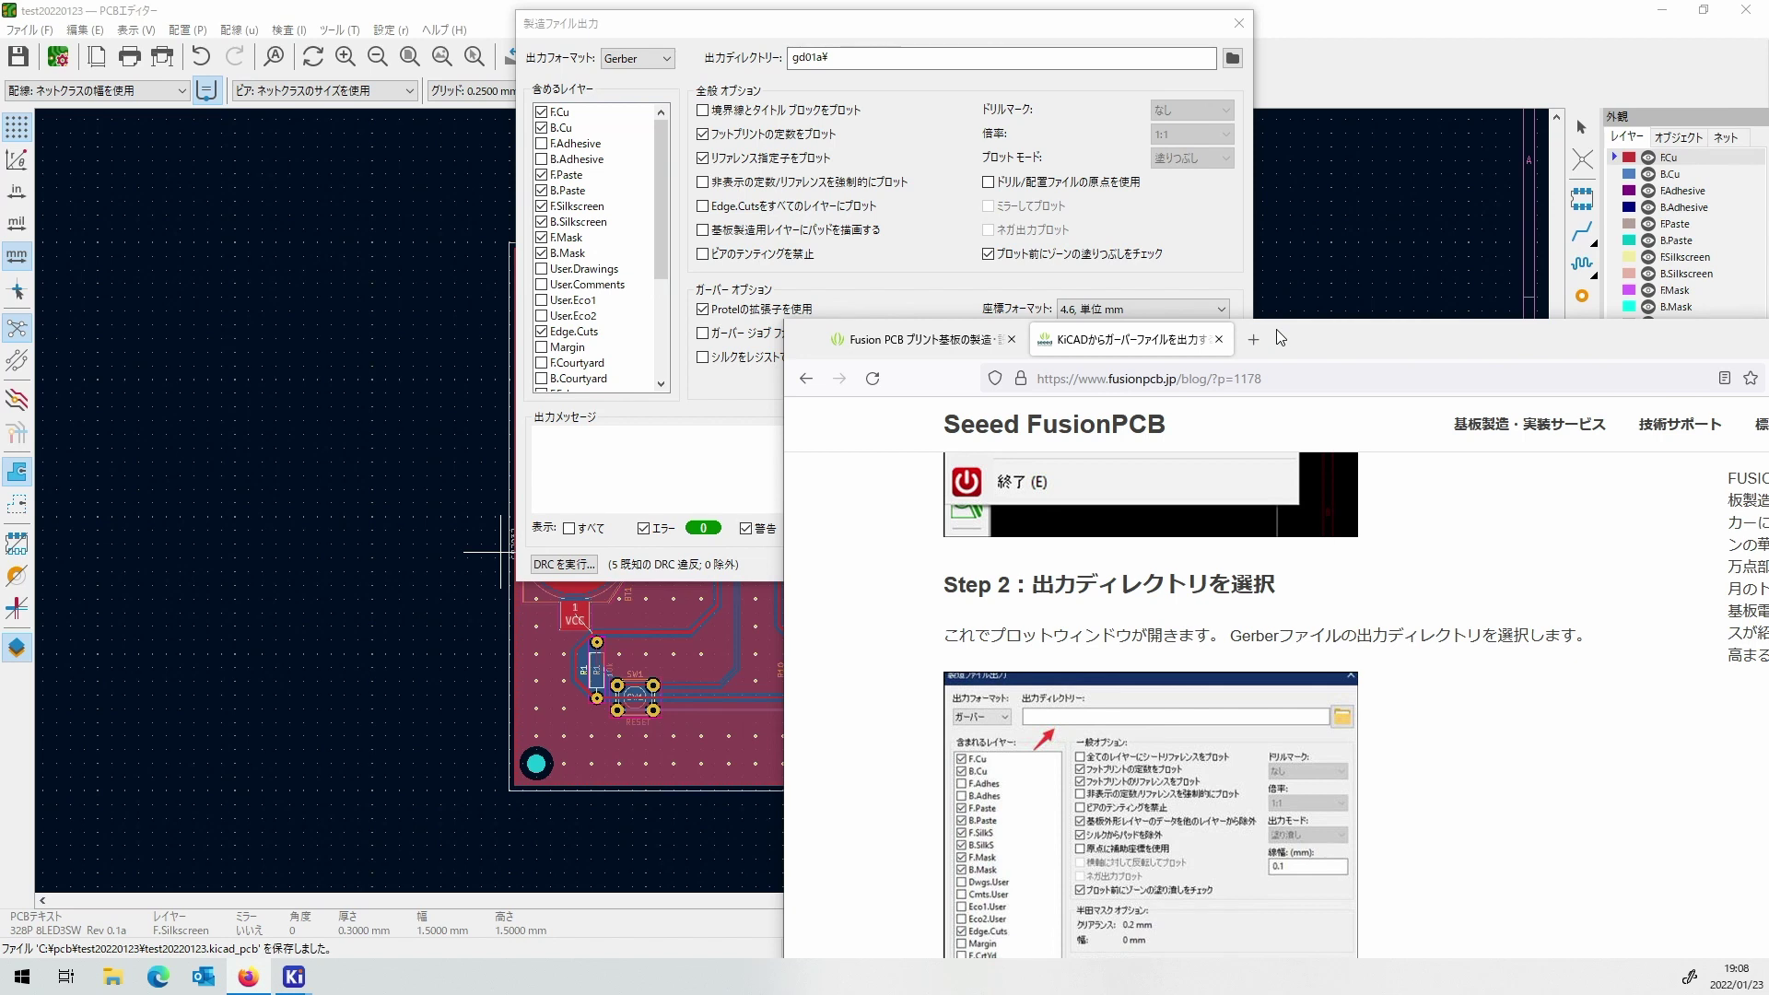
{"action": "left_click_drag", "start_coordinate": [1275, 329], "coordinate": [571, 154]}
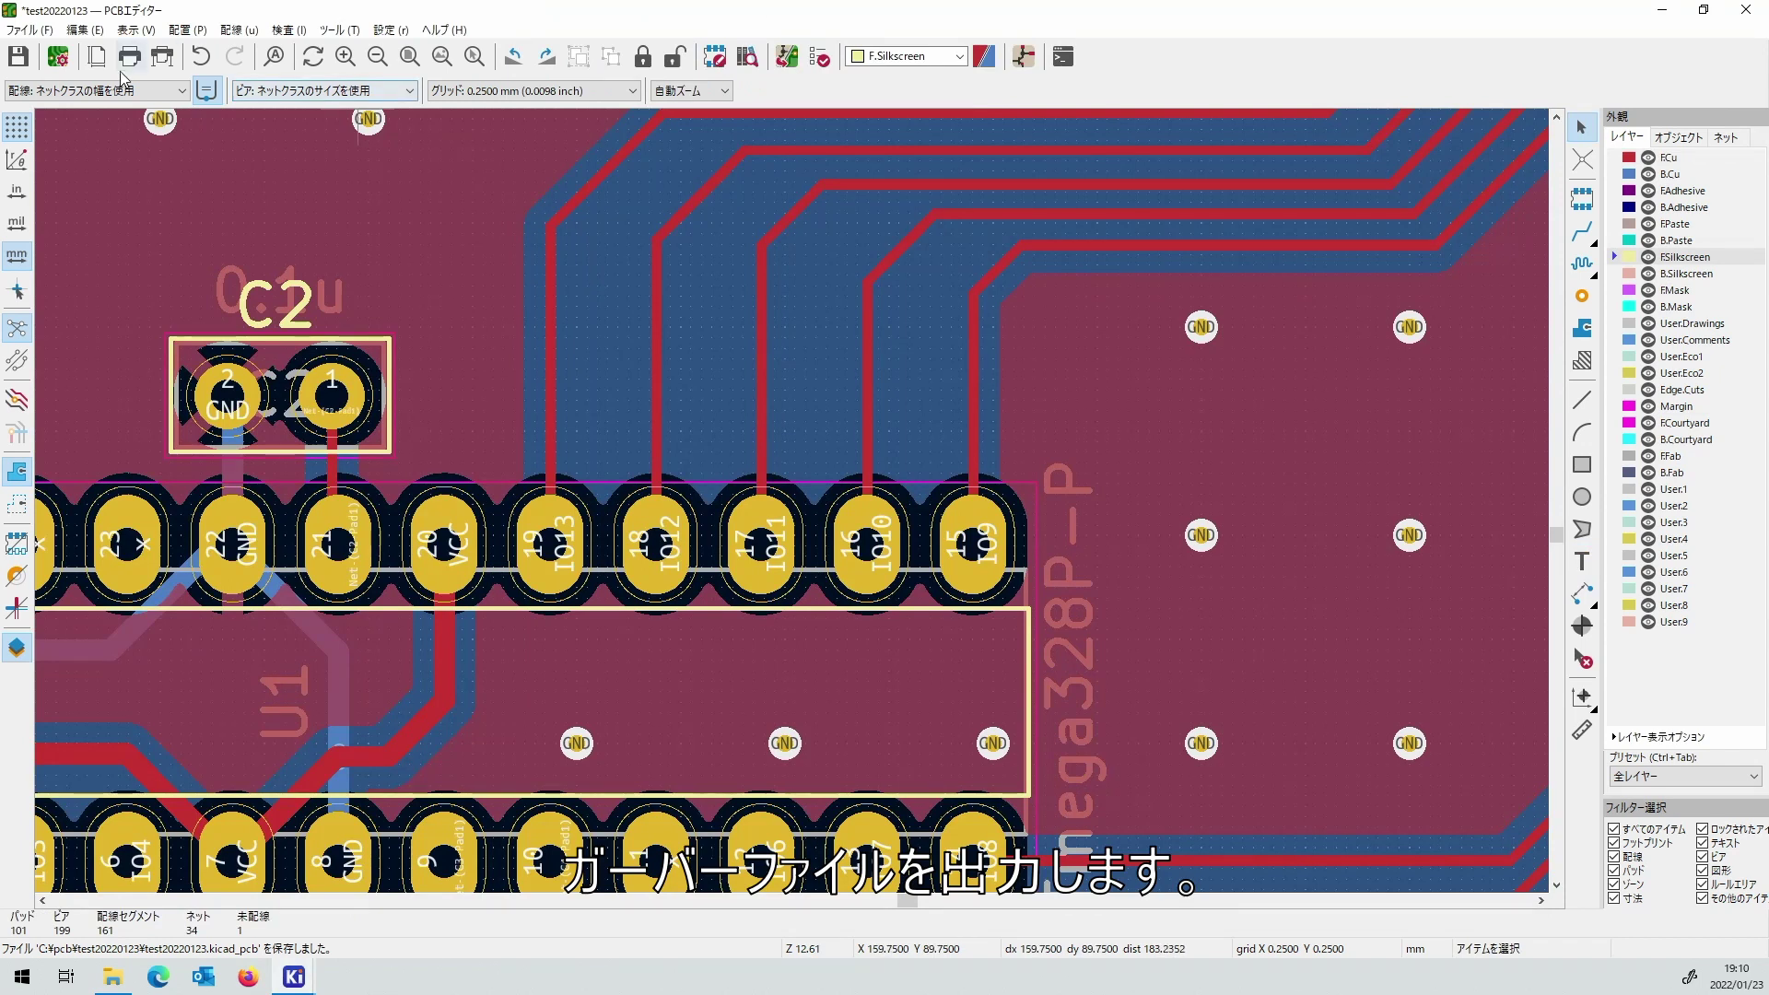
Save the test20220123 board and open the Plot dialog for fabrication output.
{"action": "left_click", "coordinate": [16, 57]}
{"action": "left_click", "coordinate": [28, 30]}
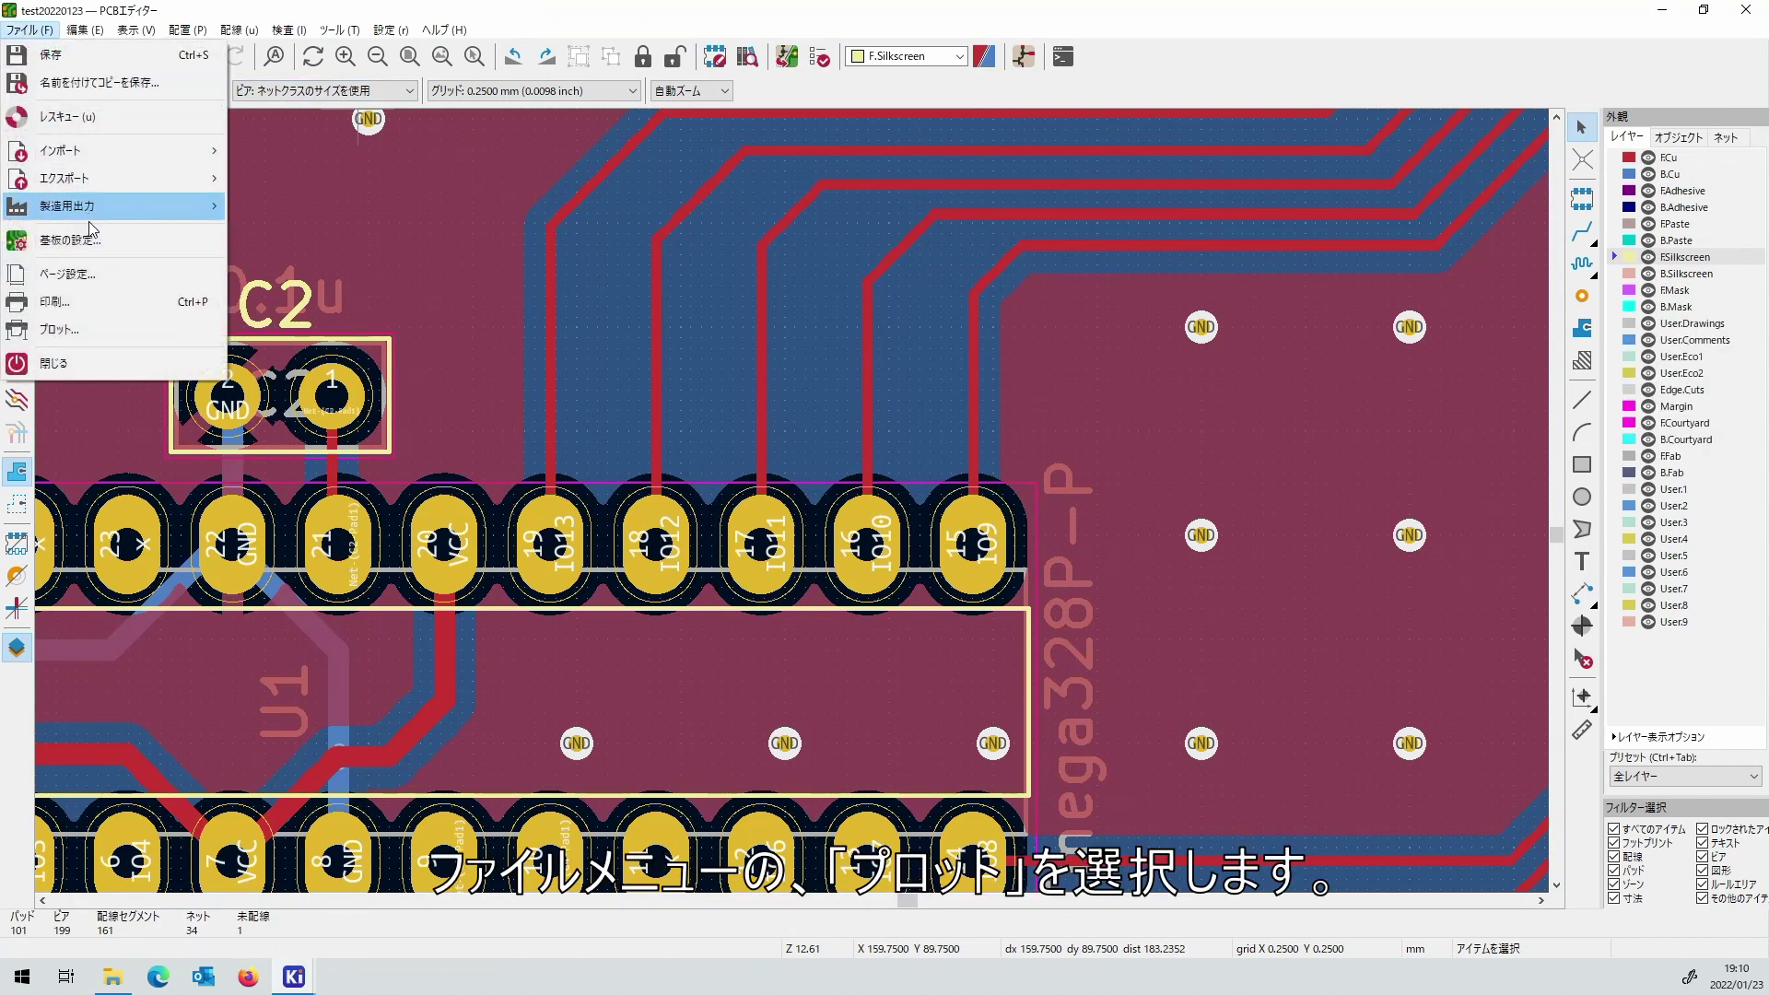
{"action": "left_click", "coordinate": [93, 324]}
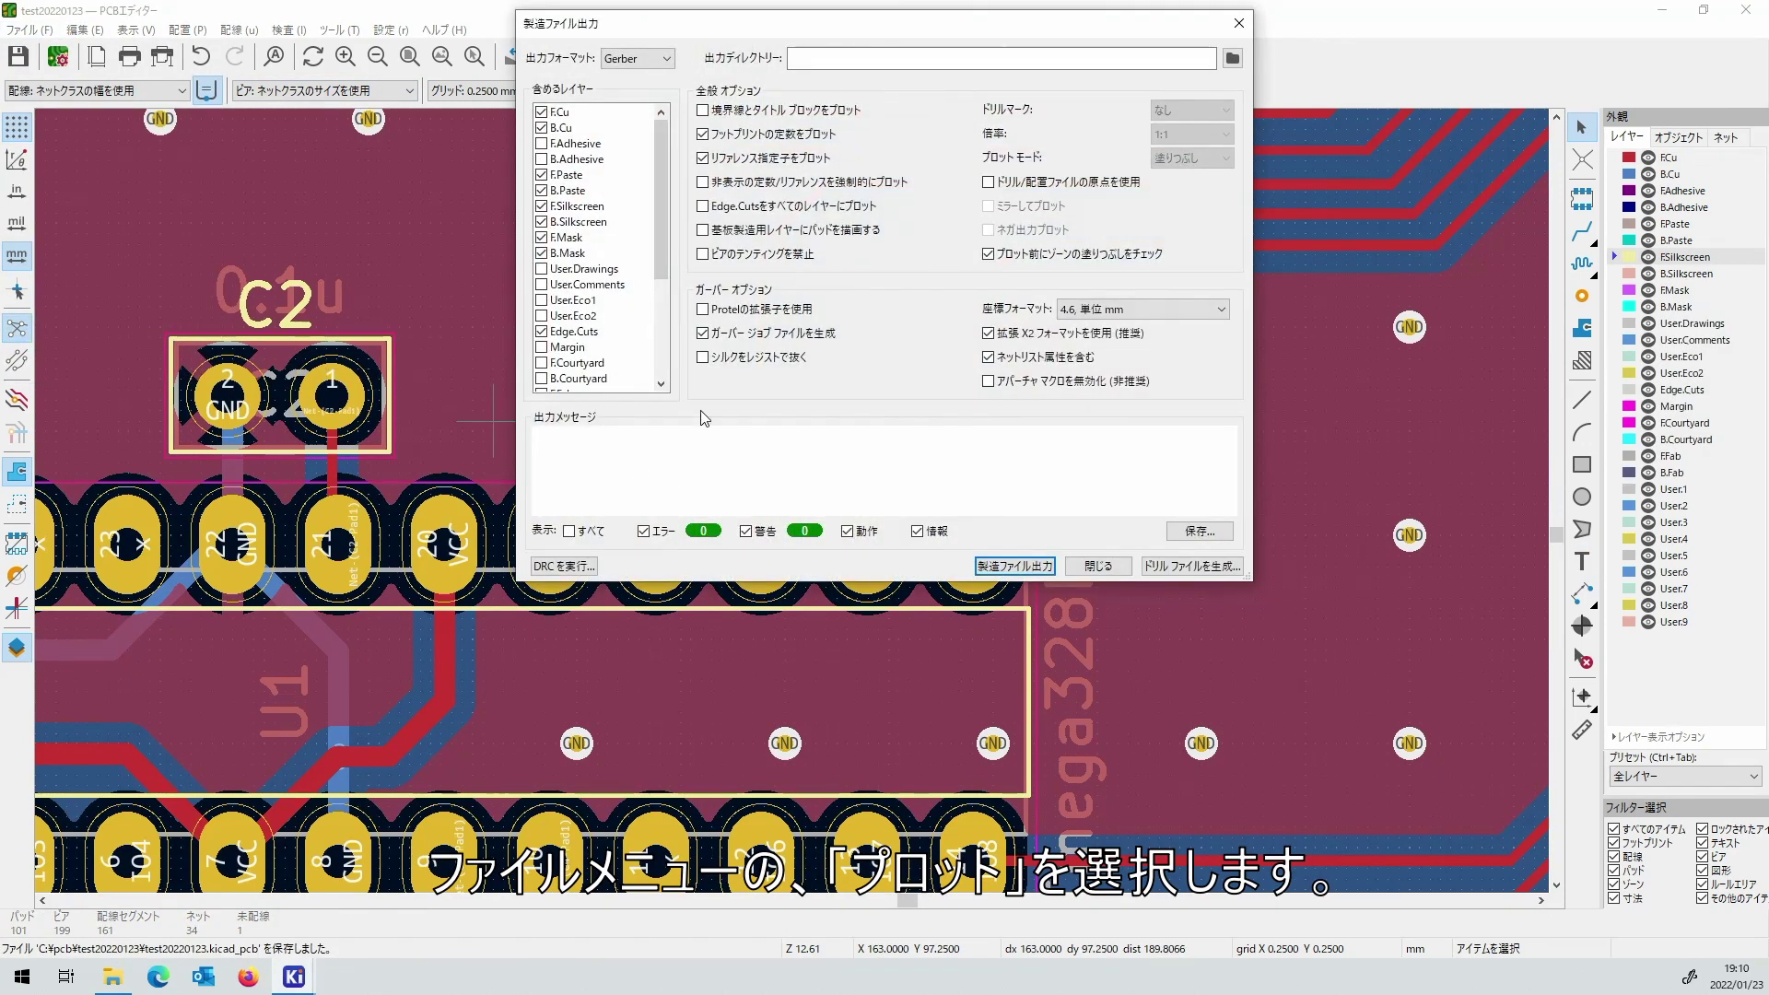
Create a folder named gd01a inside the test20220123 project folder and use it as the output directory with a relative path.
{"action": "left_click", "coordinate": [1232, 58]}
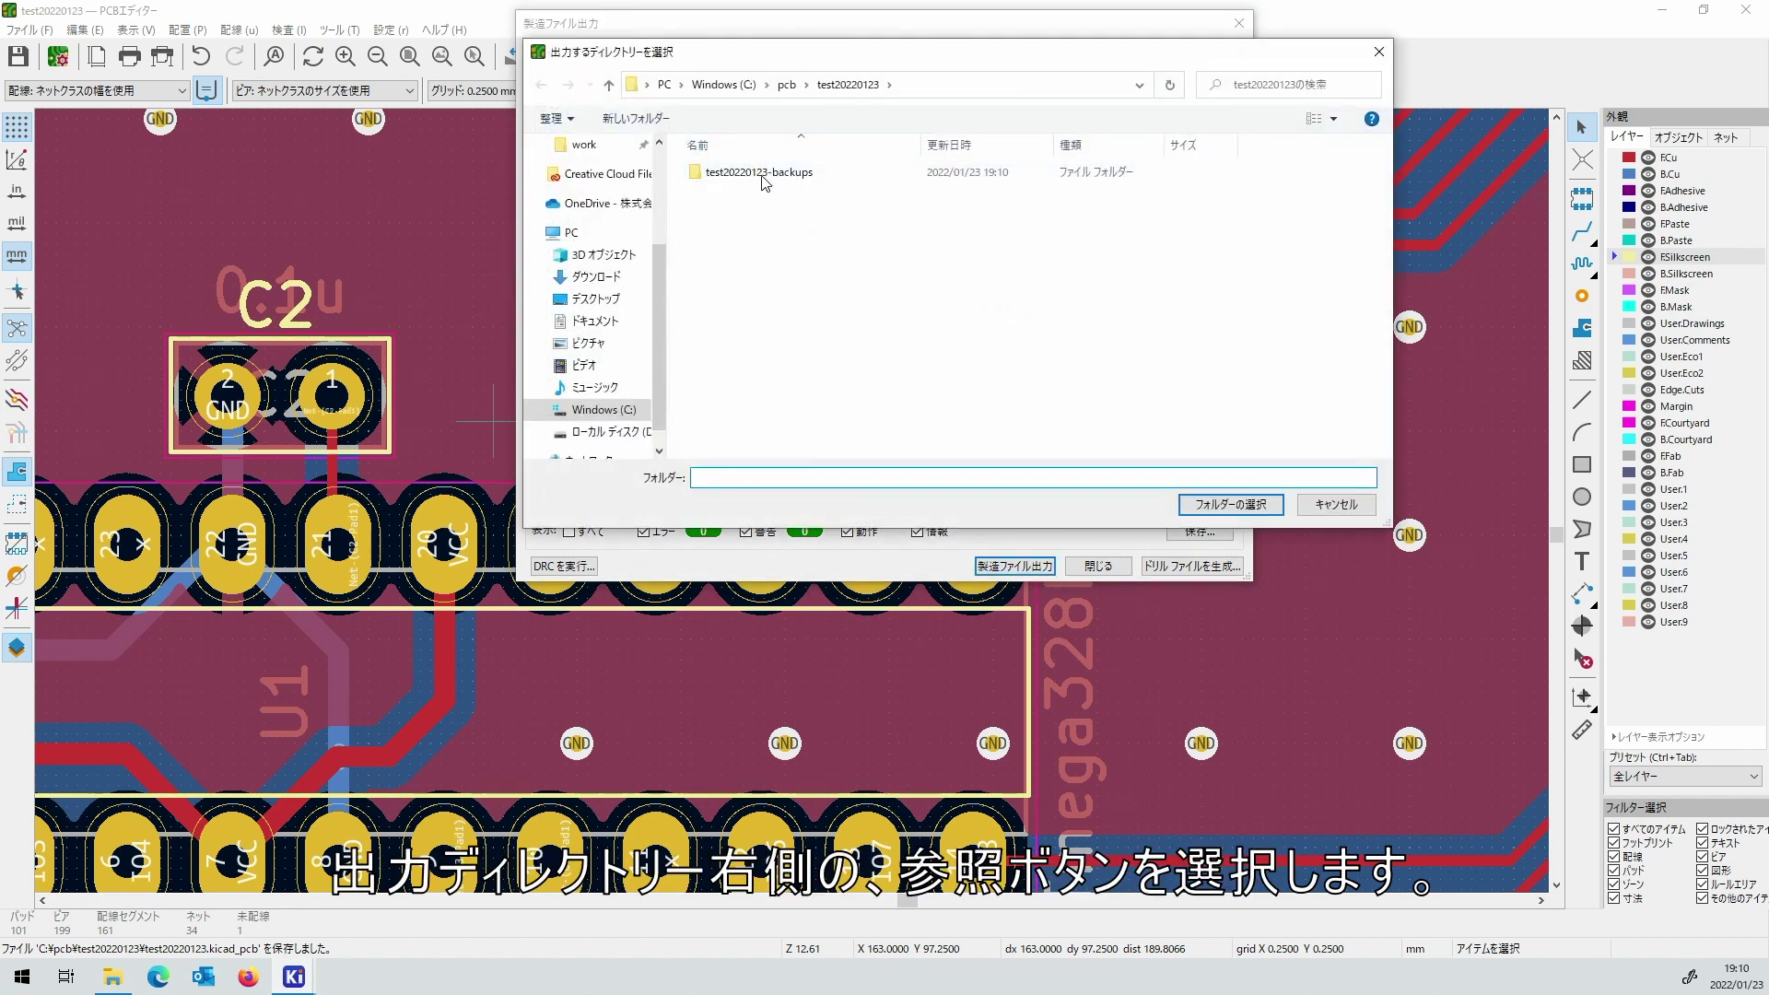
{"action": "left_click", "coordinate": [660, 121]}
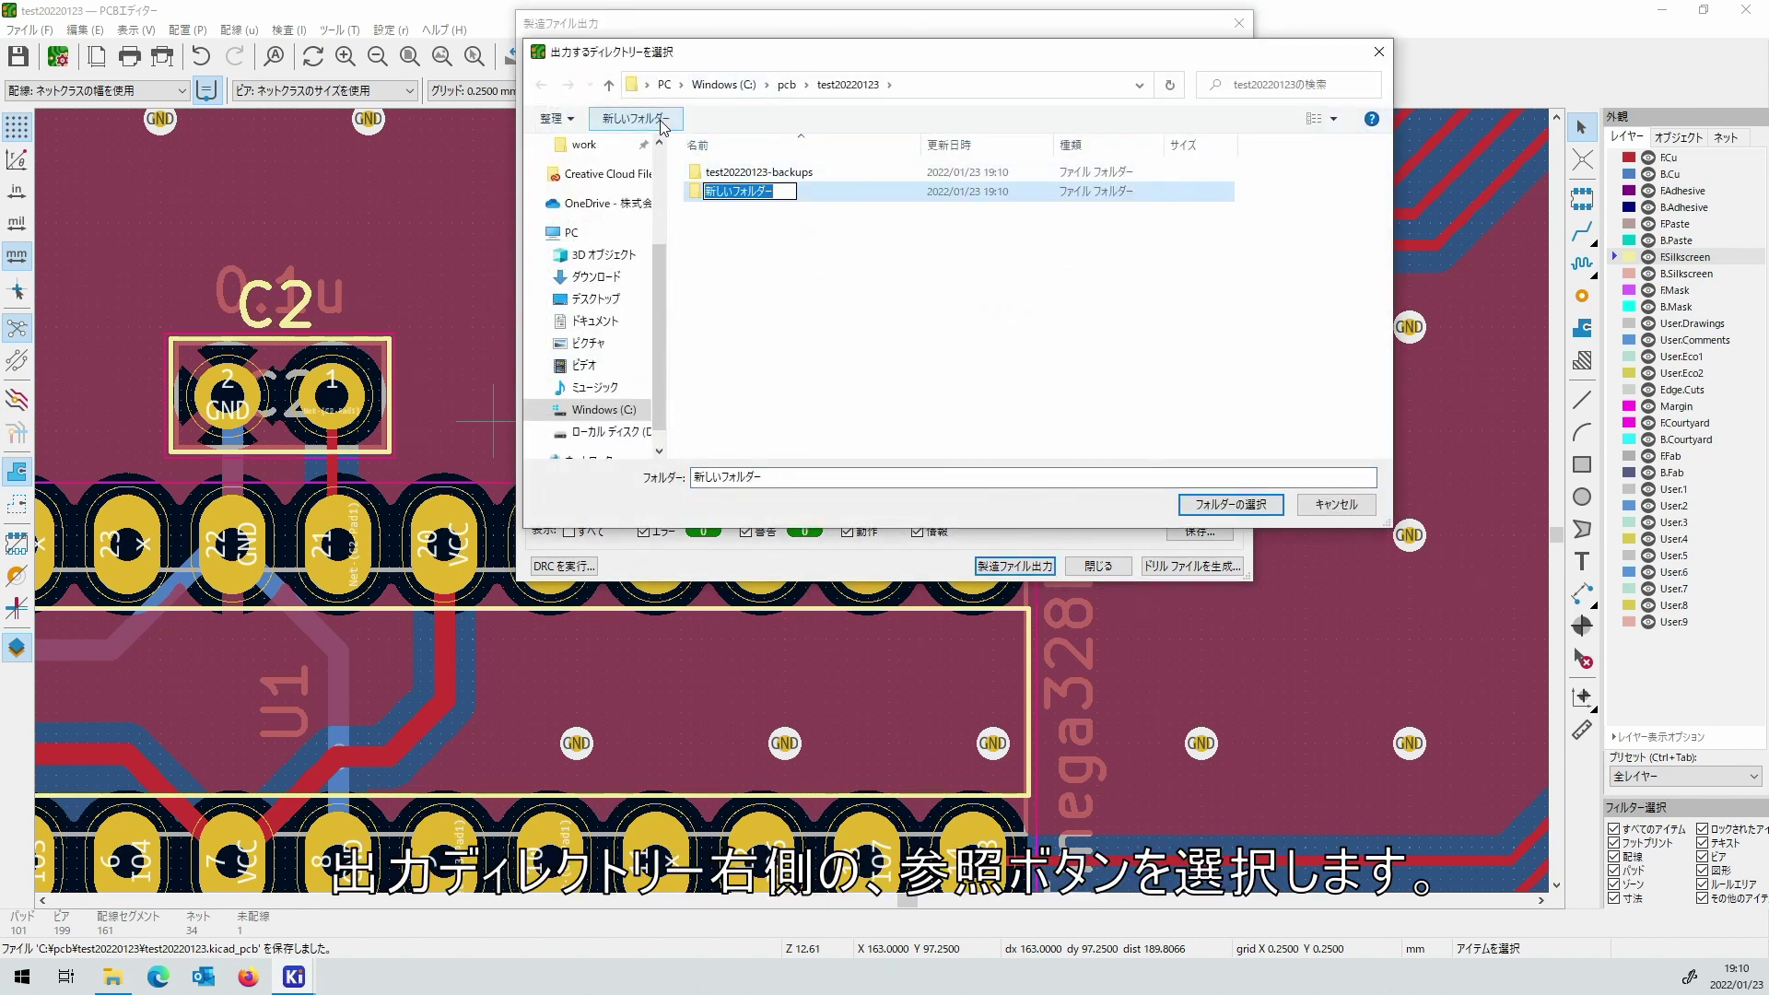
{"action": "type", "text": "gd01a"}
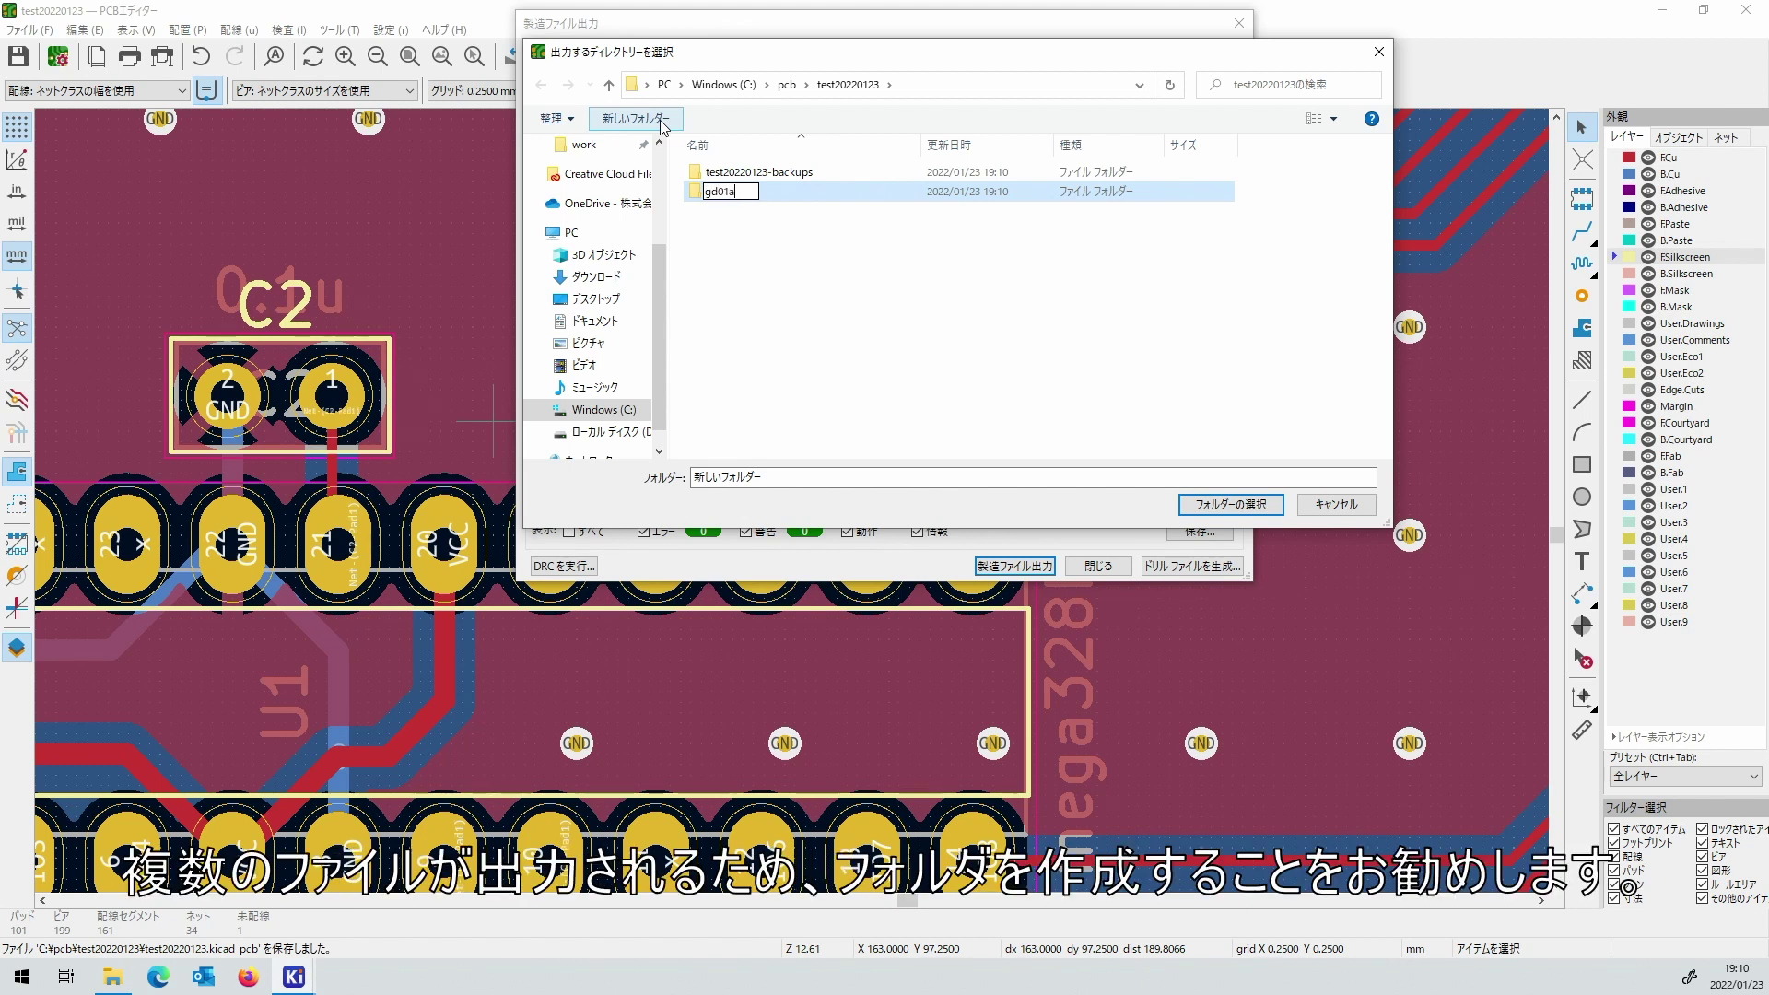
{"action": "key", "text": "Return"}
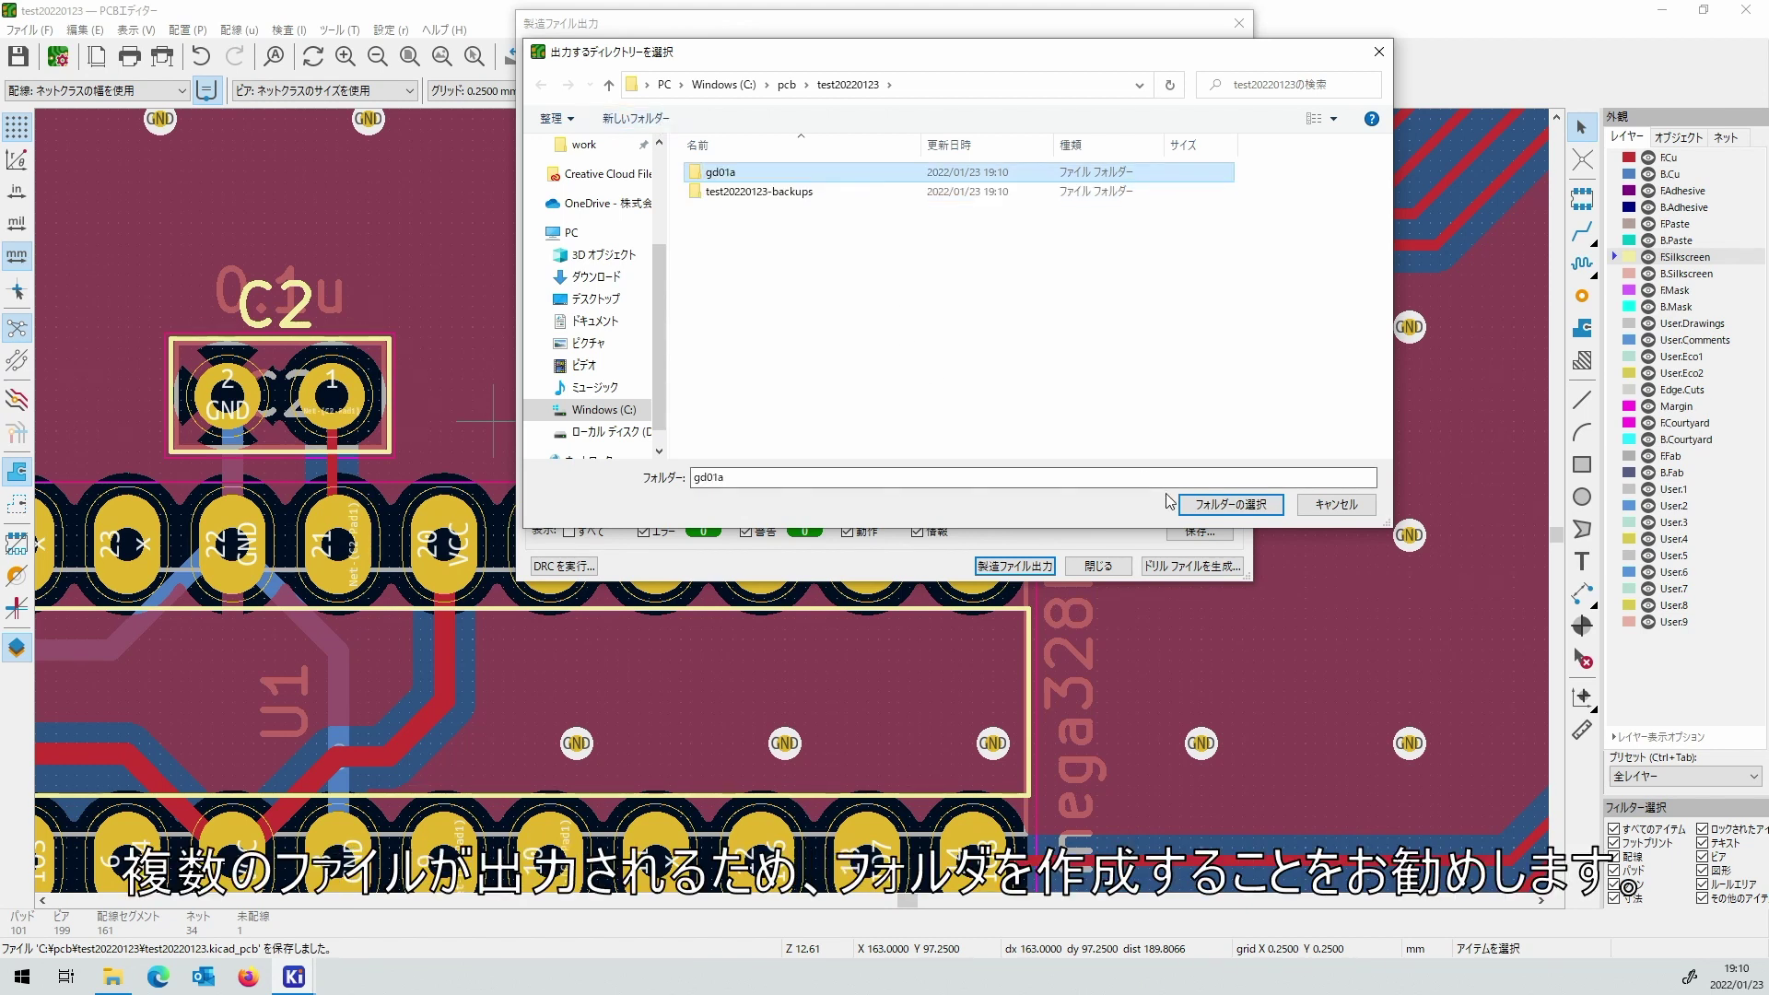
{"action": "left_click", "coordinate": [1230, 504]}
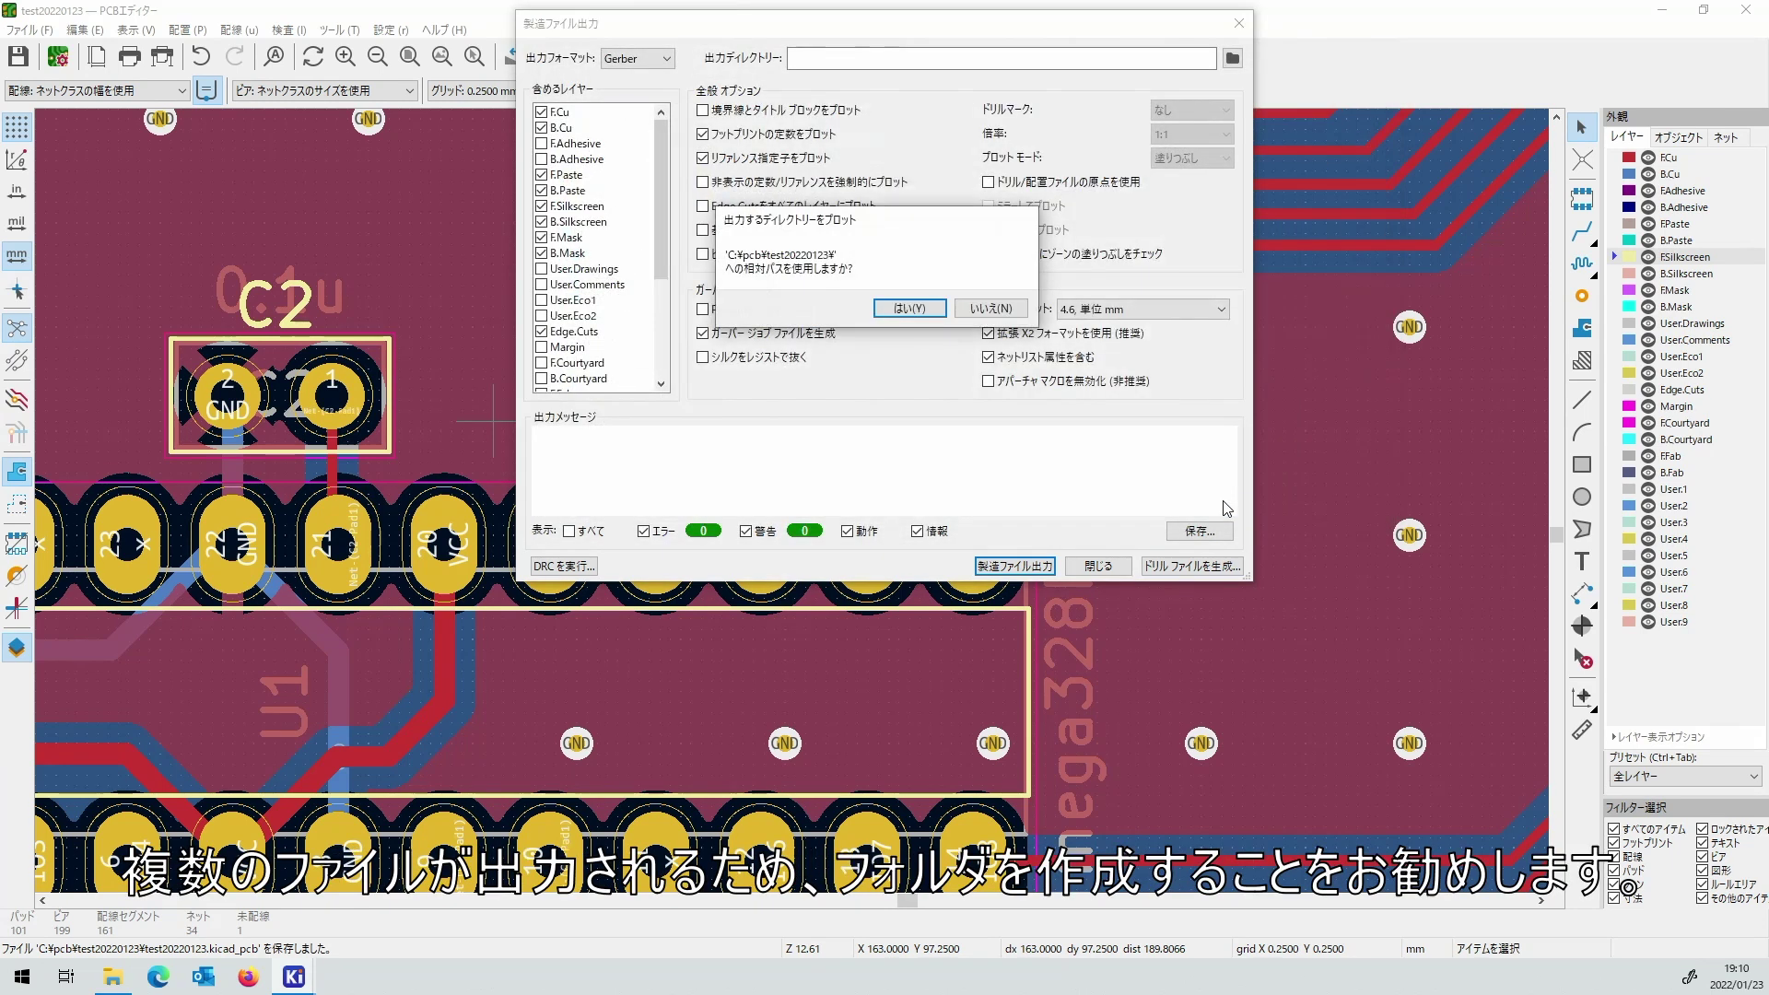
{"action": "left_click", "coordinate": [933, 316]}
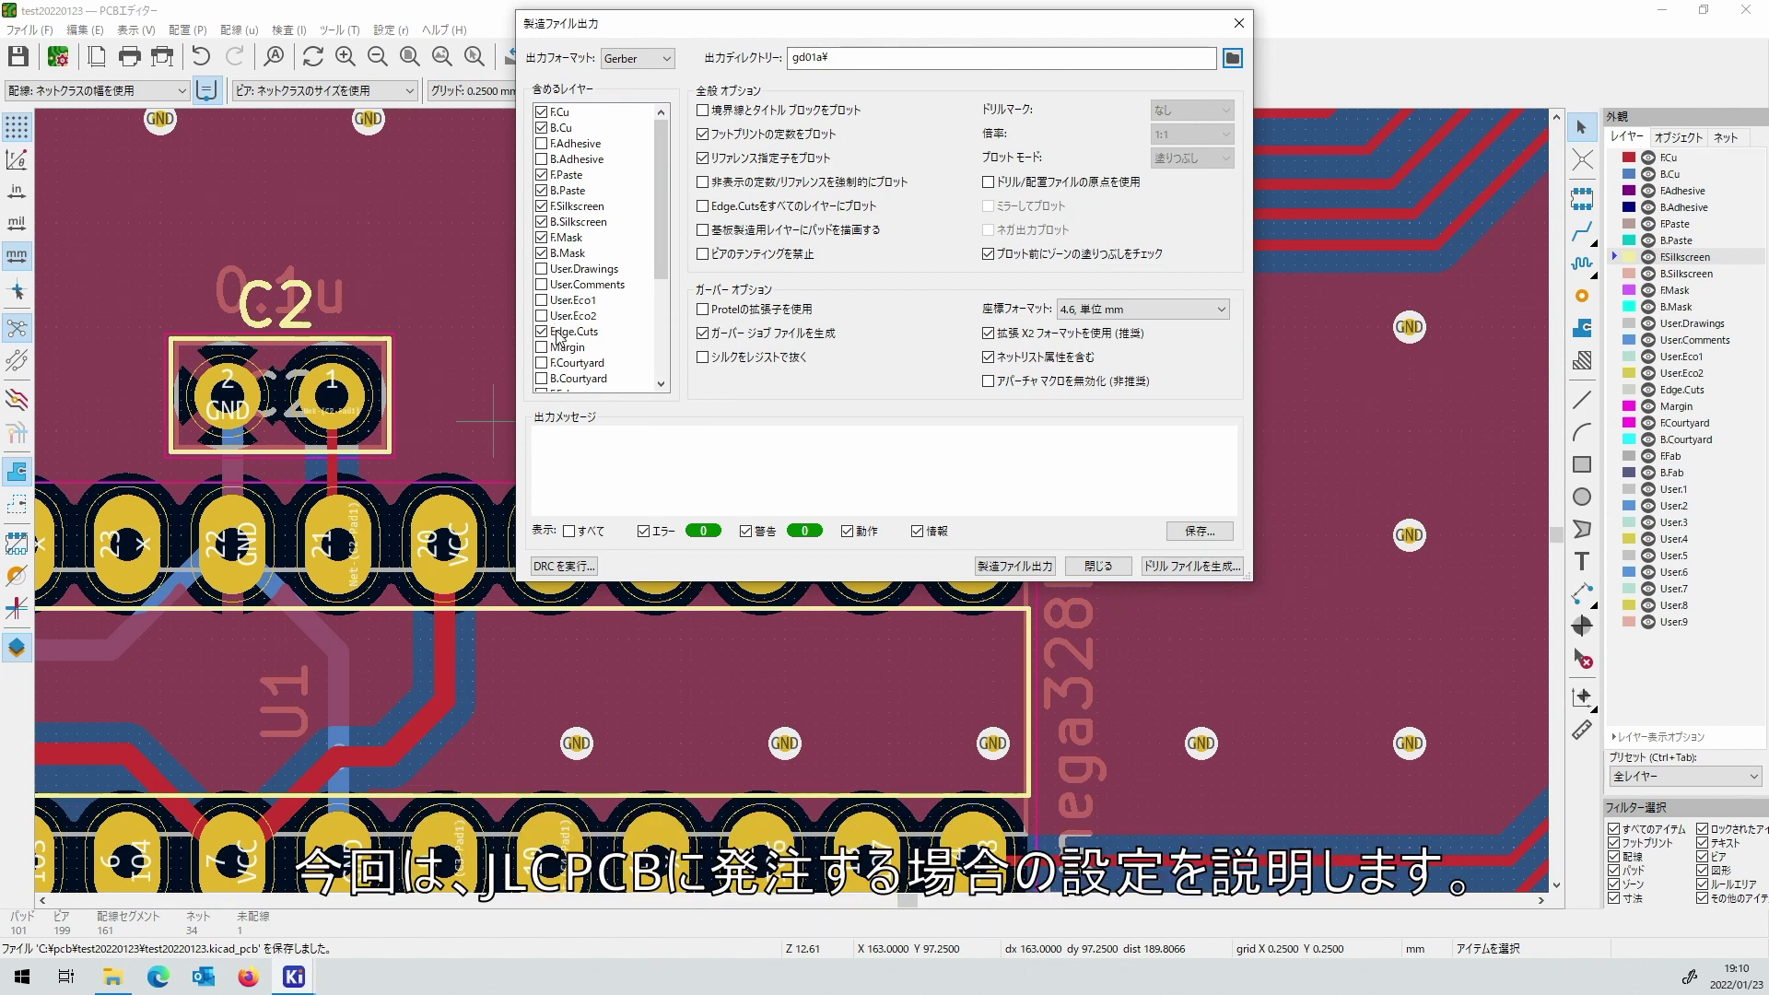
In the Gerber options, enable Protel filename extensions and disable Gerber job file generation and the extended X2 format.
{"action": "left_click", "coordinate": [703, 309]}
{"action": "left_click", "coordinate": [703, 332]}
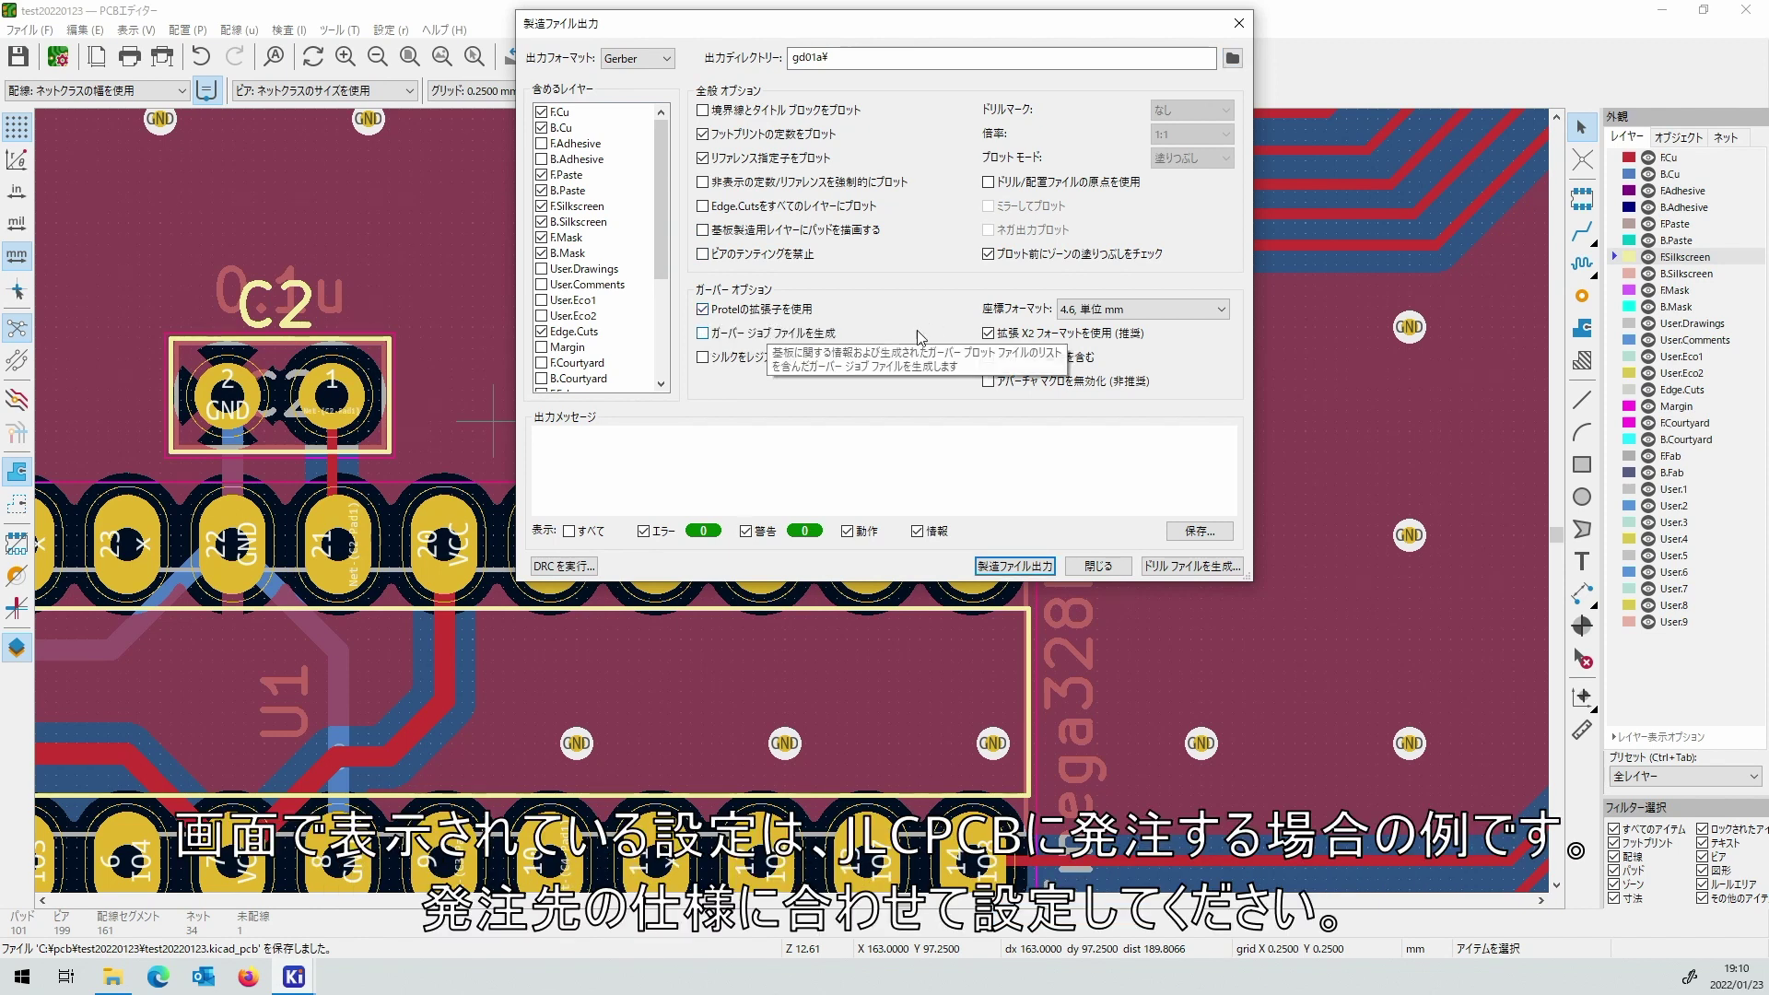
{"action": "left_click", "coordinate": [988, 333]}
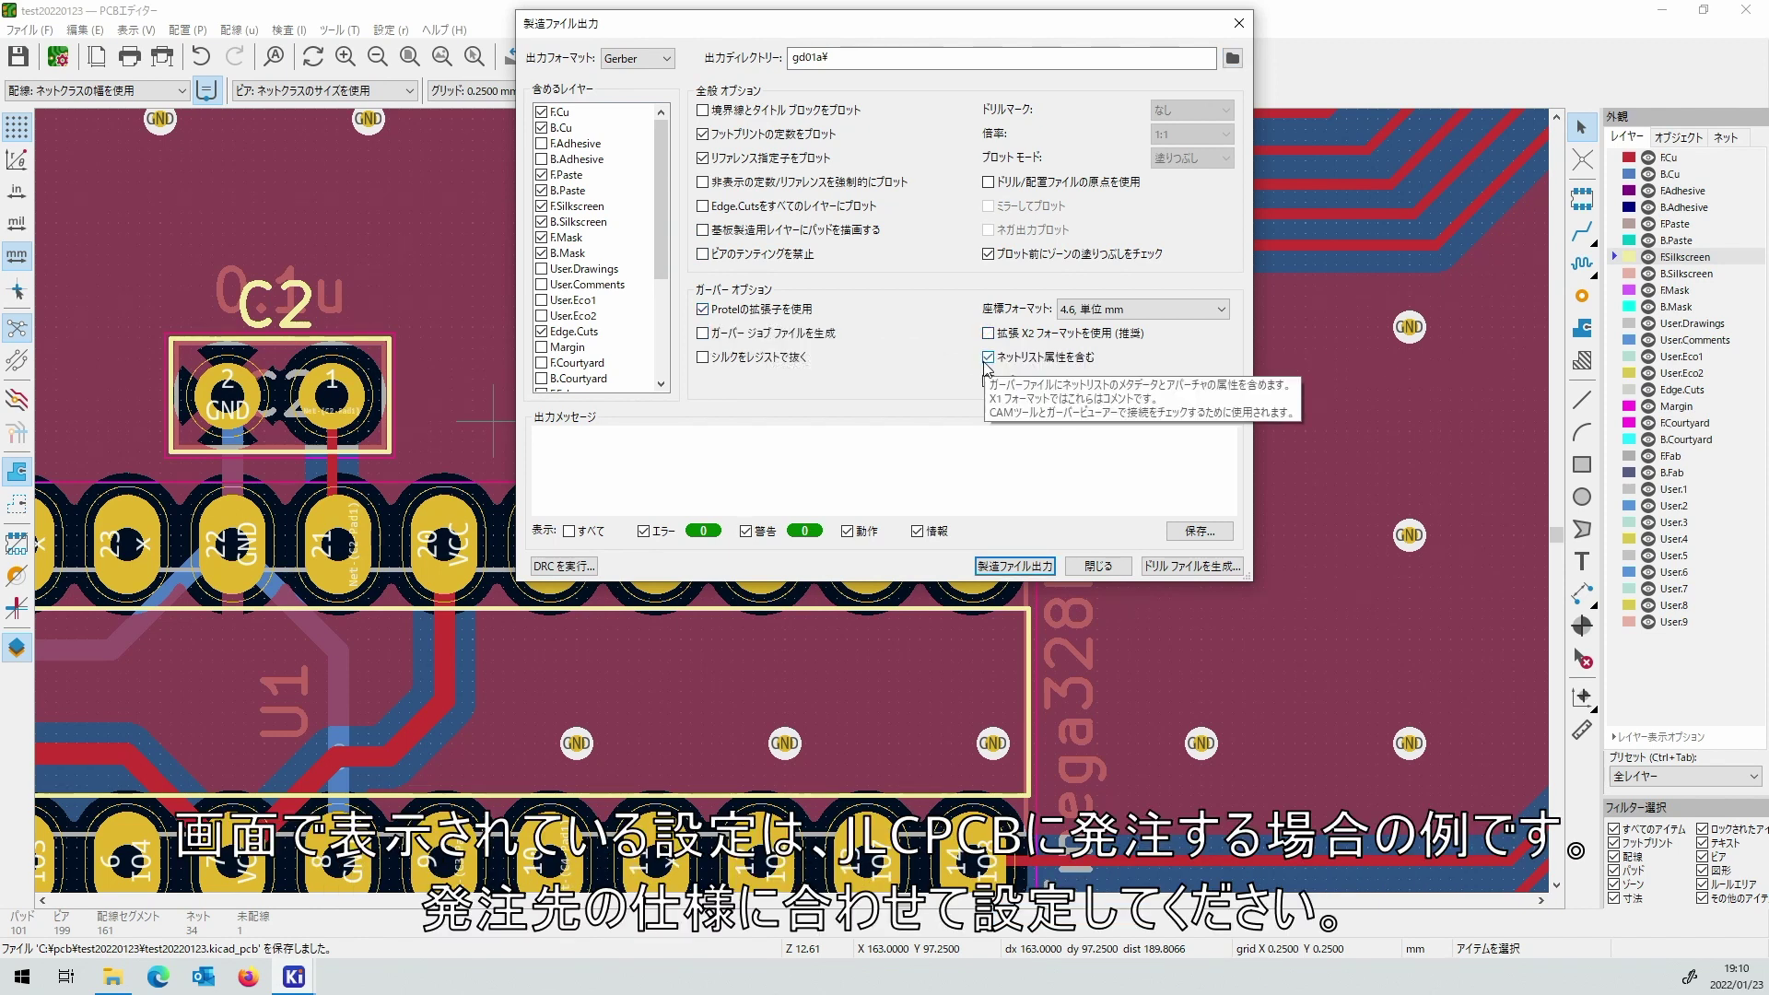